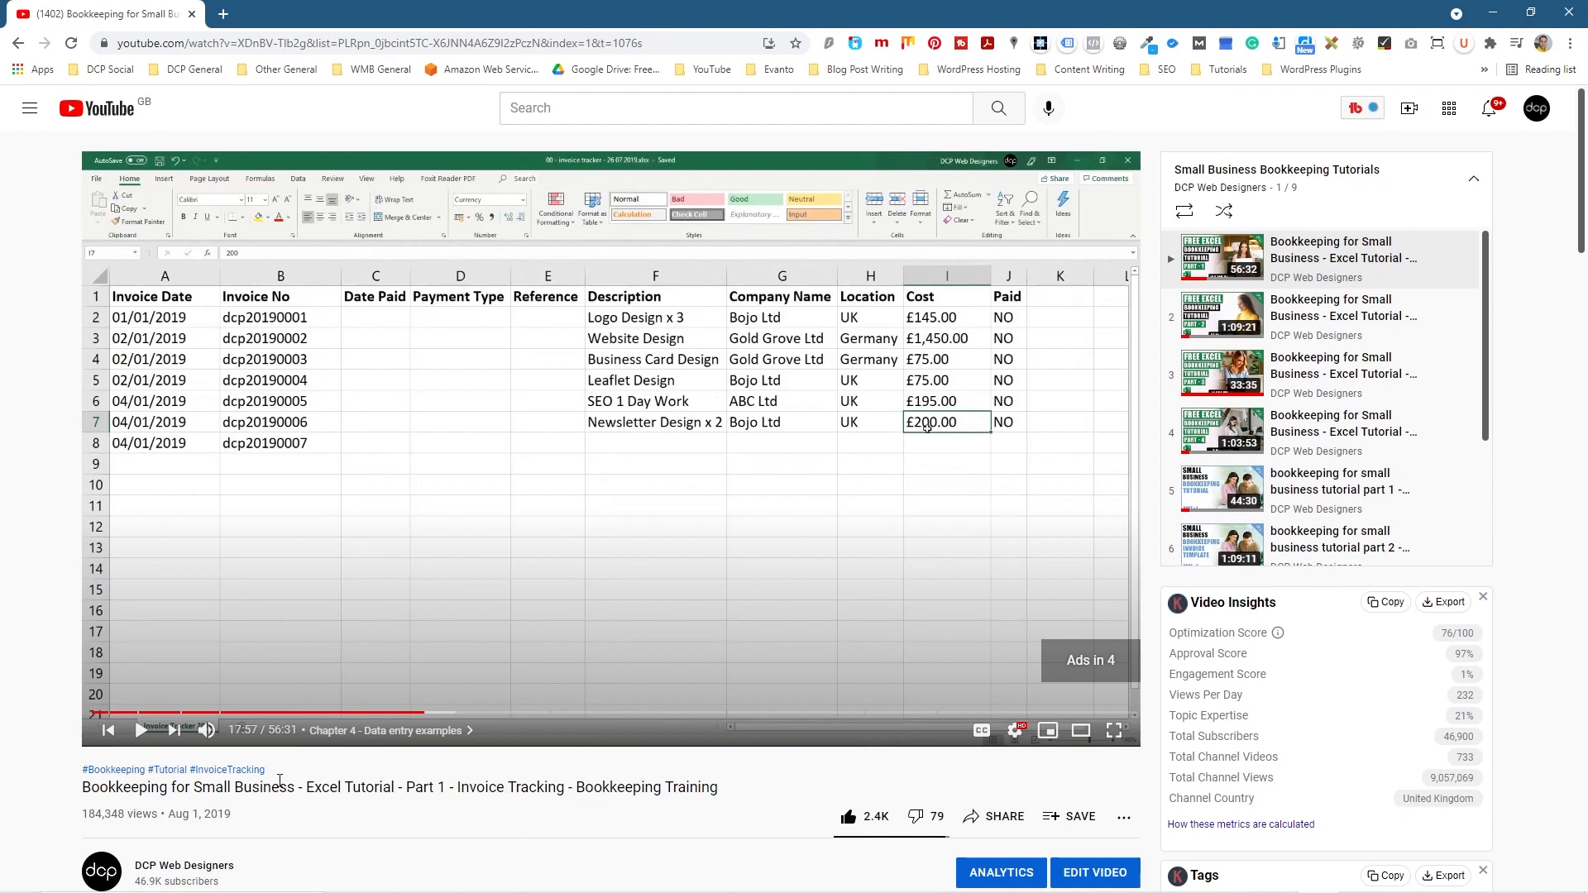
left_click_drag(93, 787, 717, 787)
left_click(740, 817)
Step: Minimise the browser and start Excel with a new blank workbook
left_click(1494, 17)
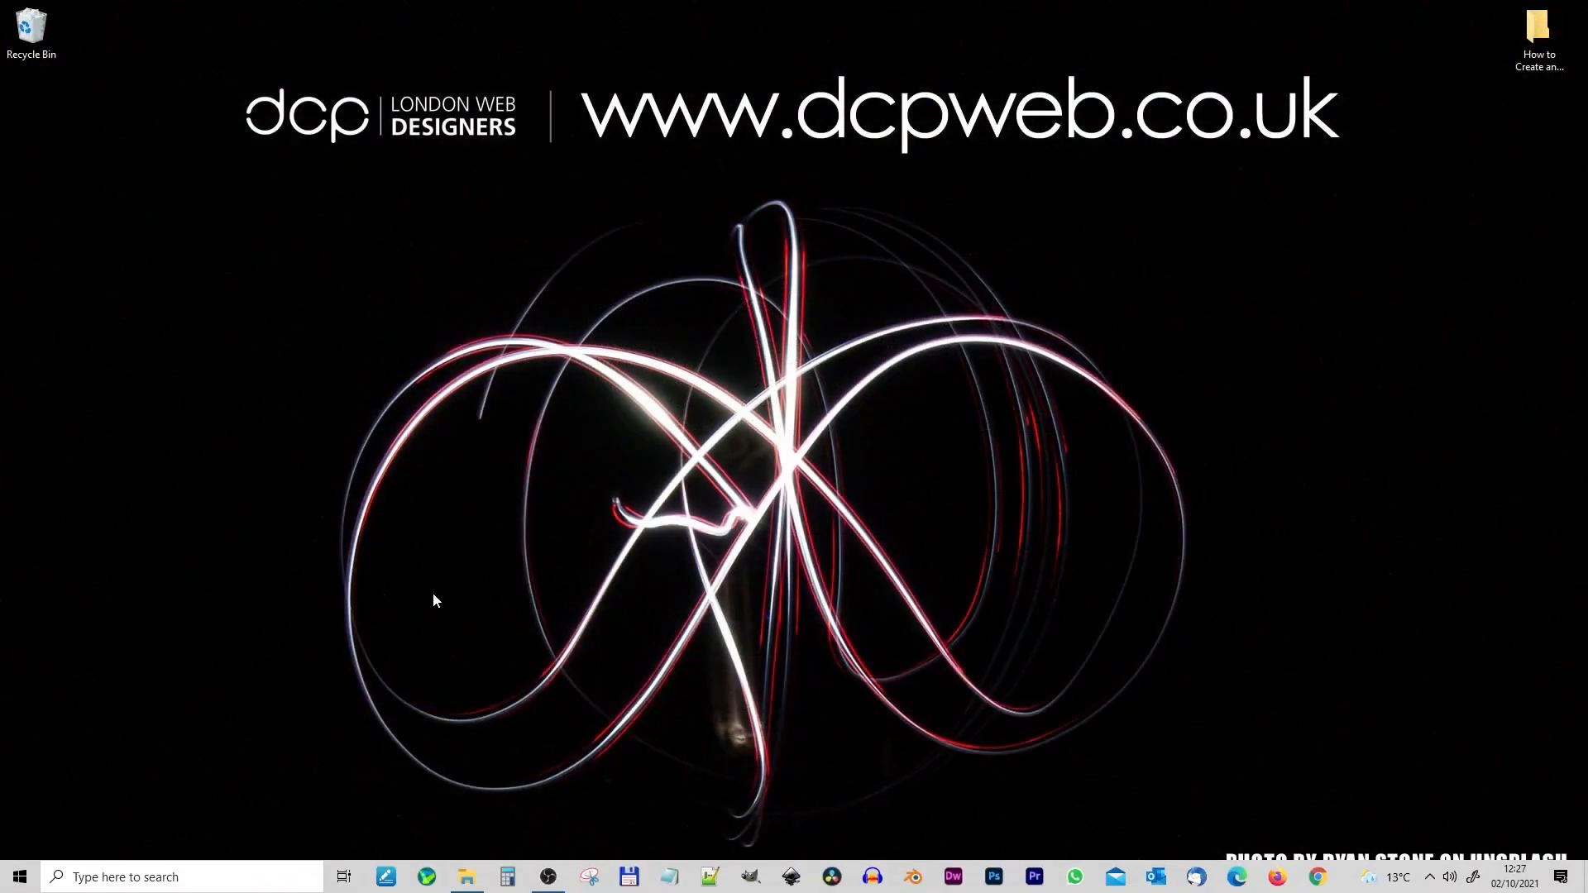
key("super")
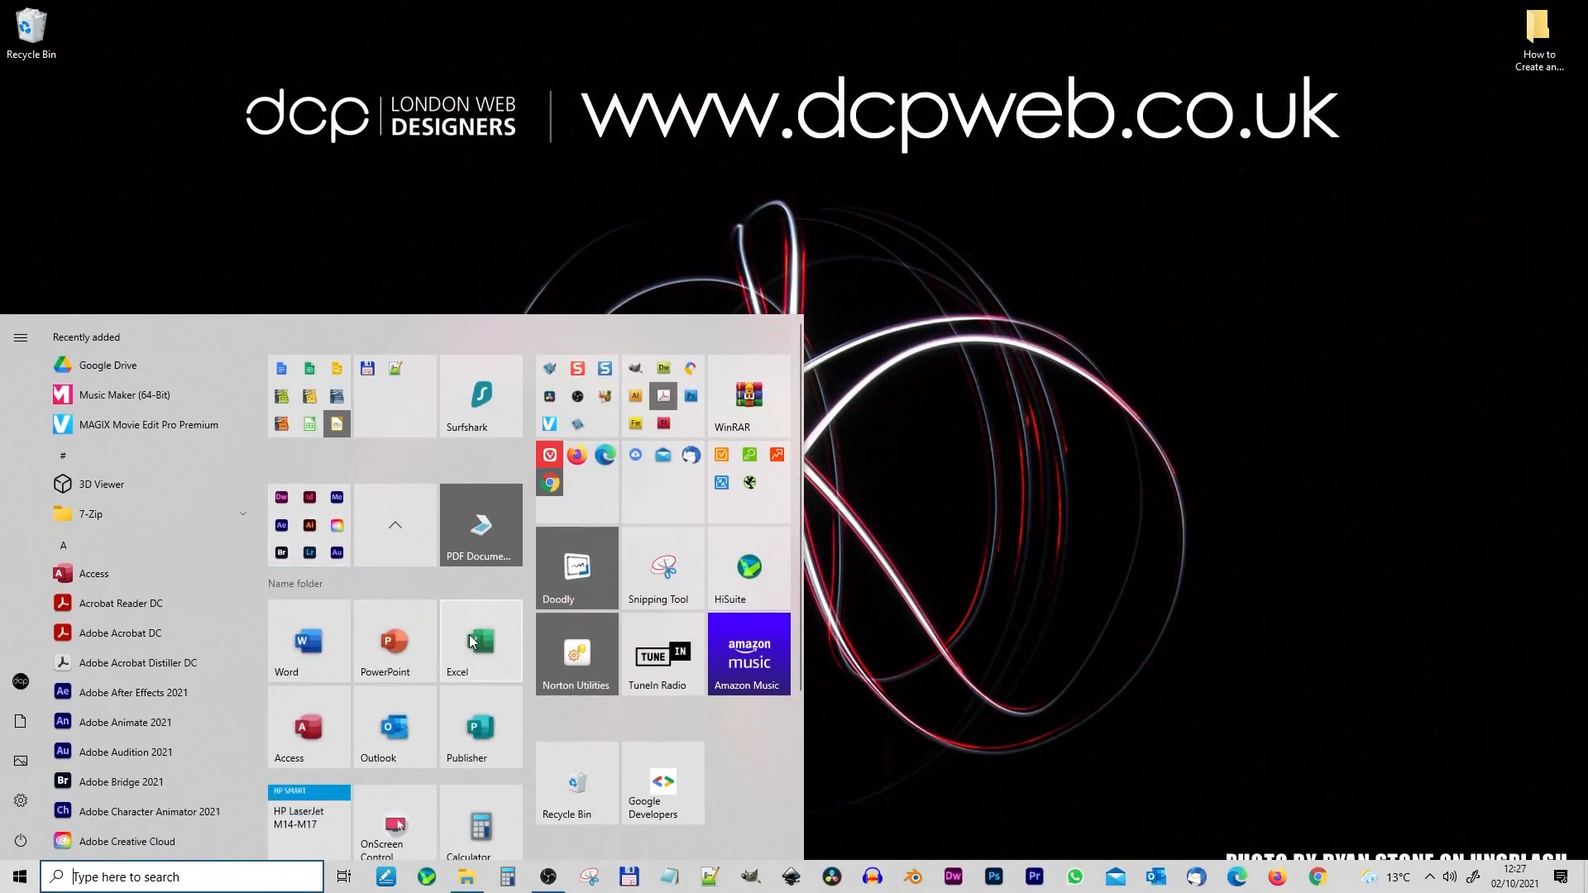
left_click(457, 638)
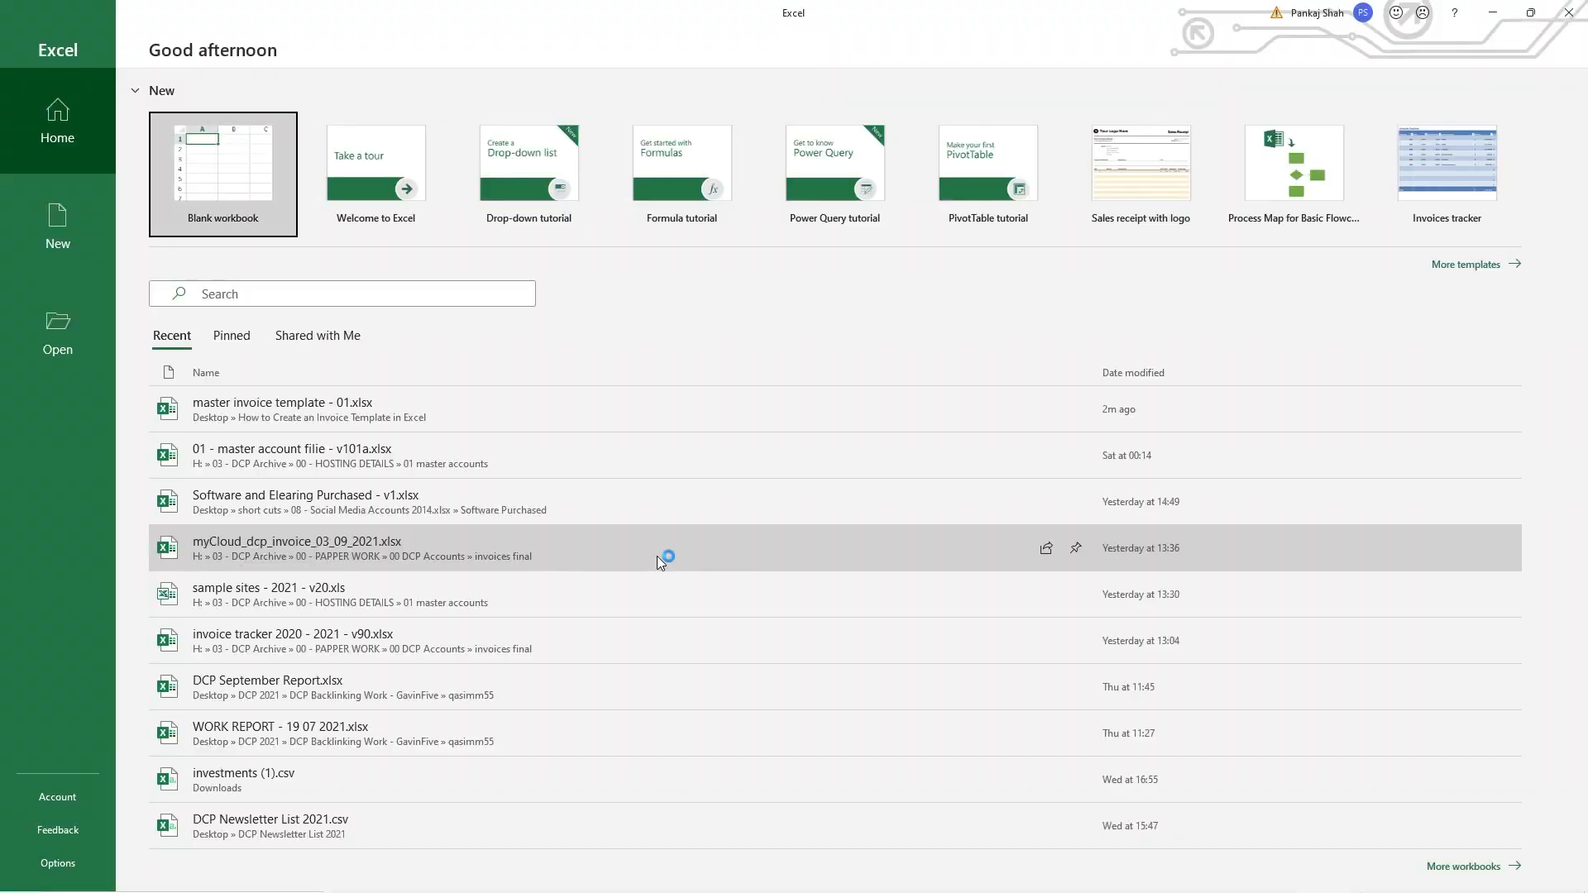
left_click(229, 168)
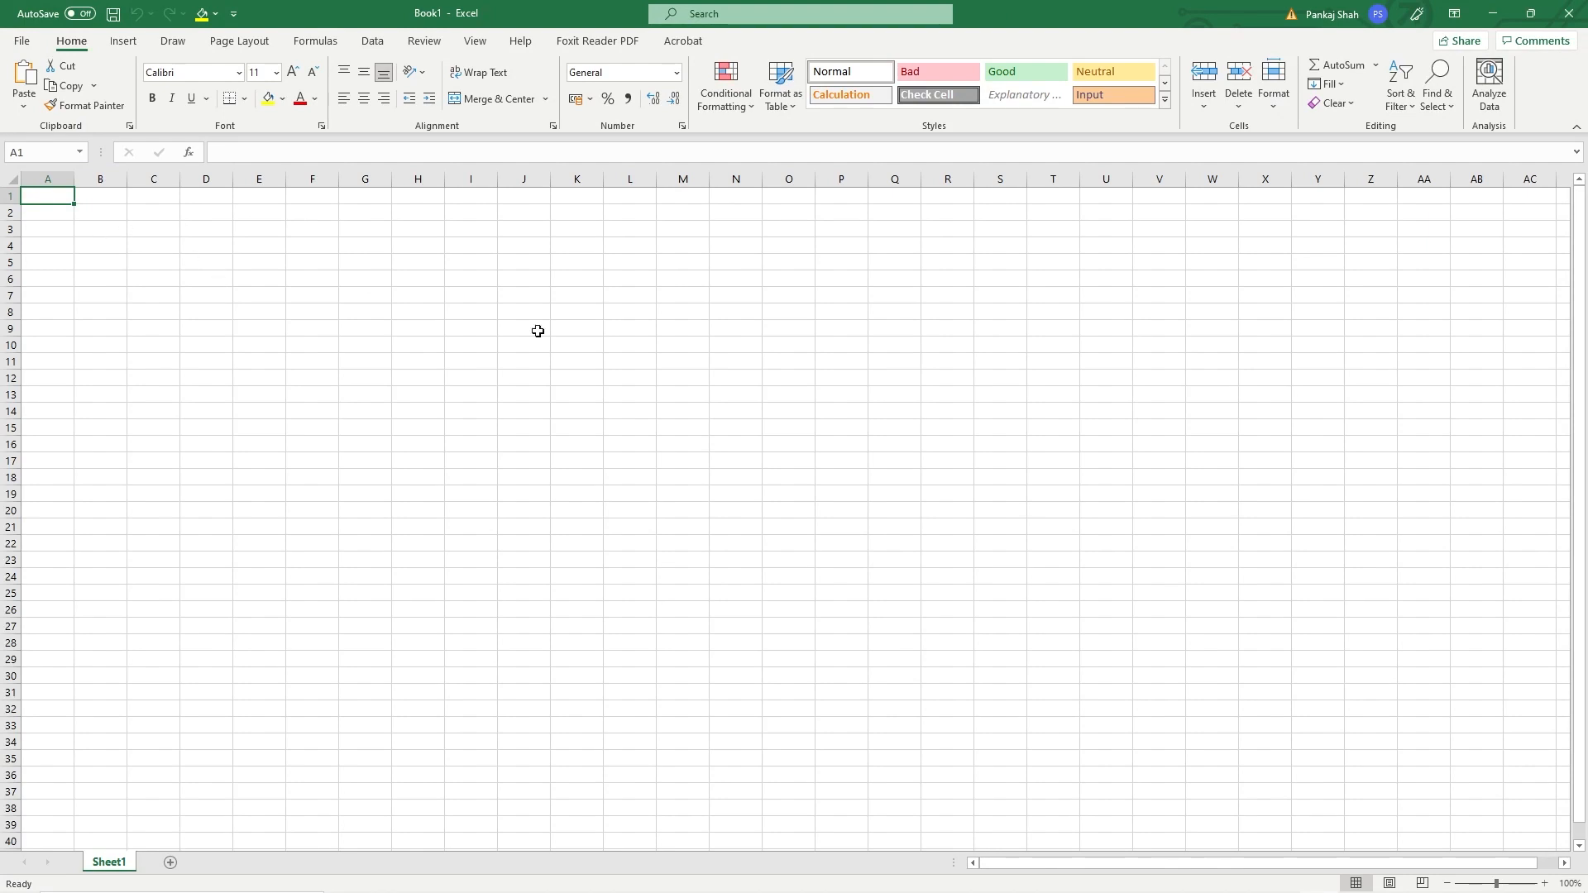
Step: Start saving the workbook under a new name in the Desktop folder "How to Create an Invoice Template in Excel"
left_click(22, 41)
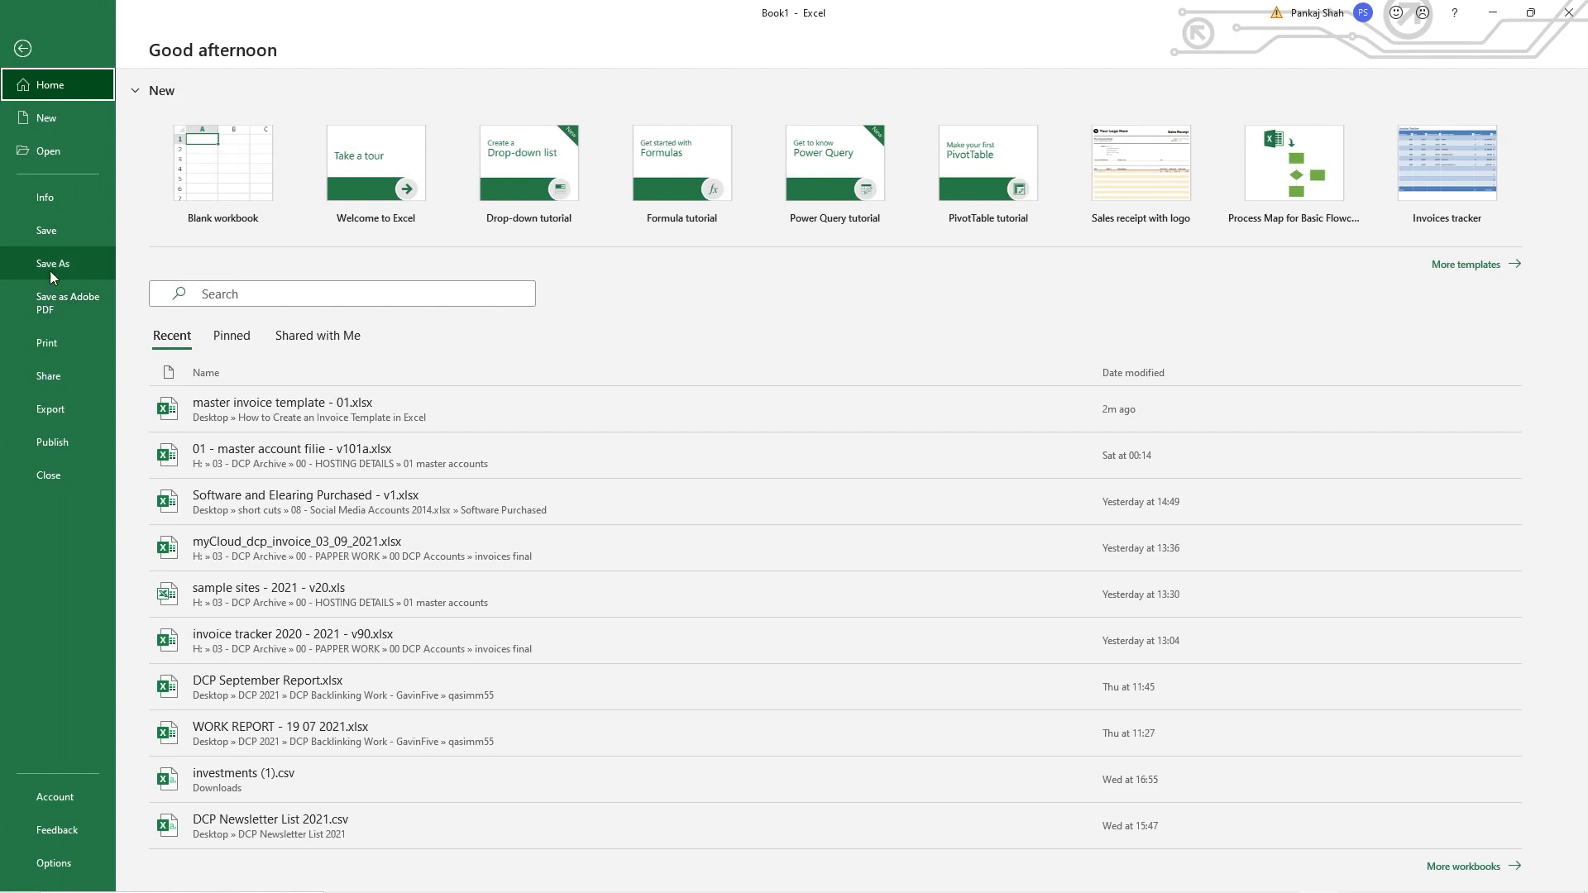
left_click(50, 264)
left_click(221, 289)
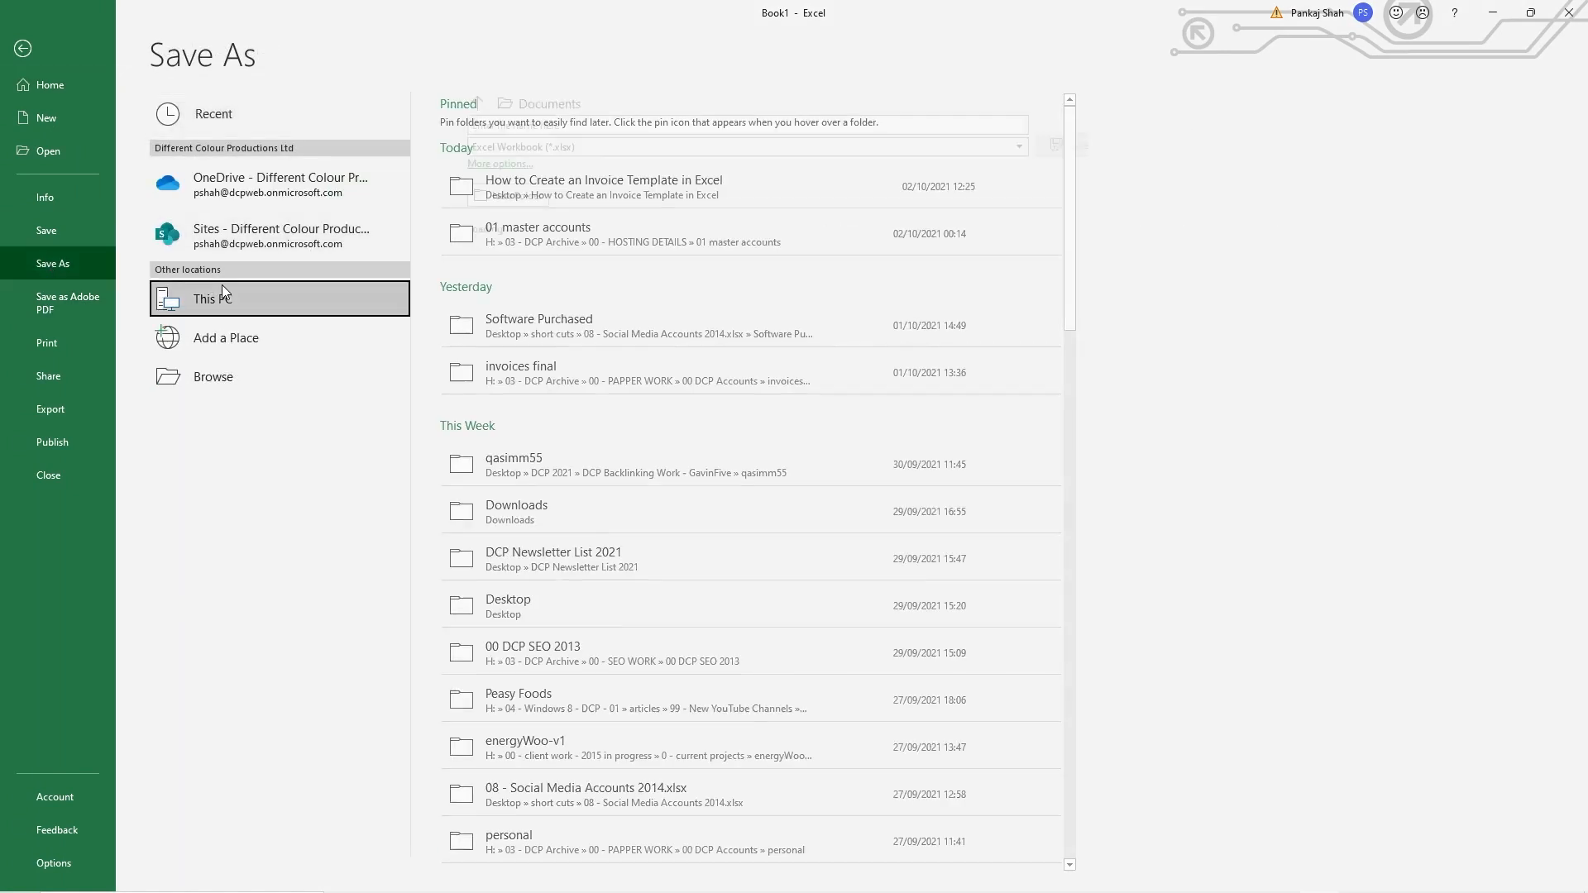
left_click(475, 164)
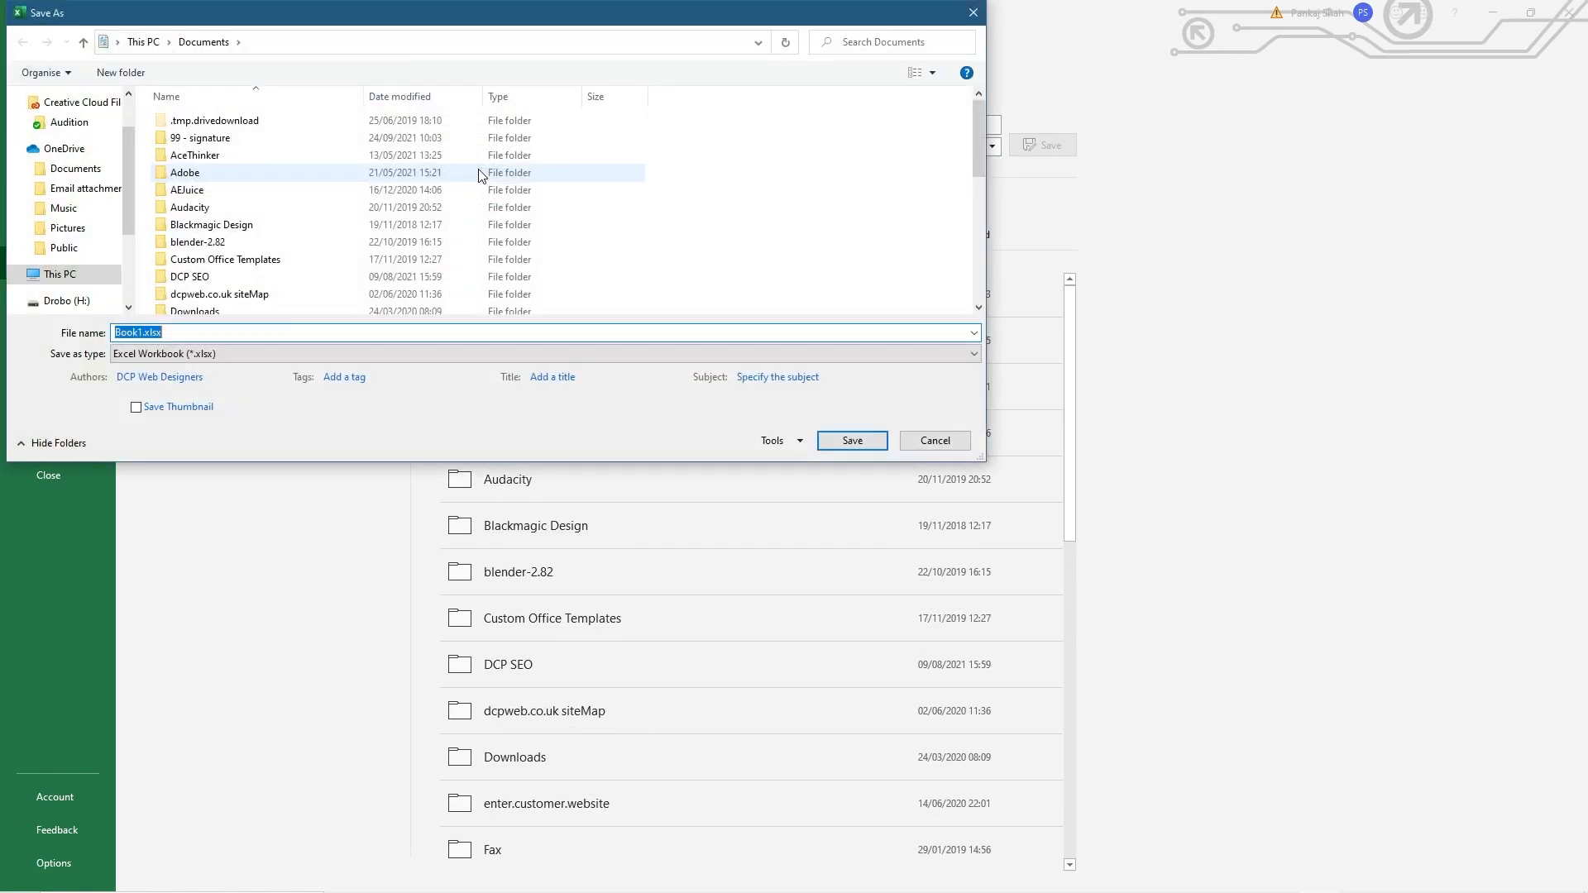
left_click(82, 278)
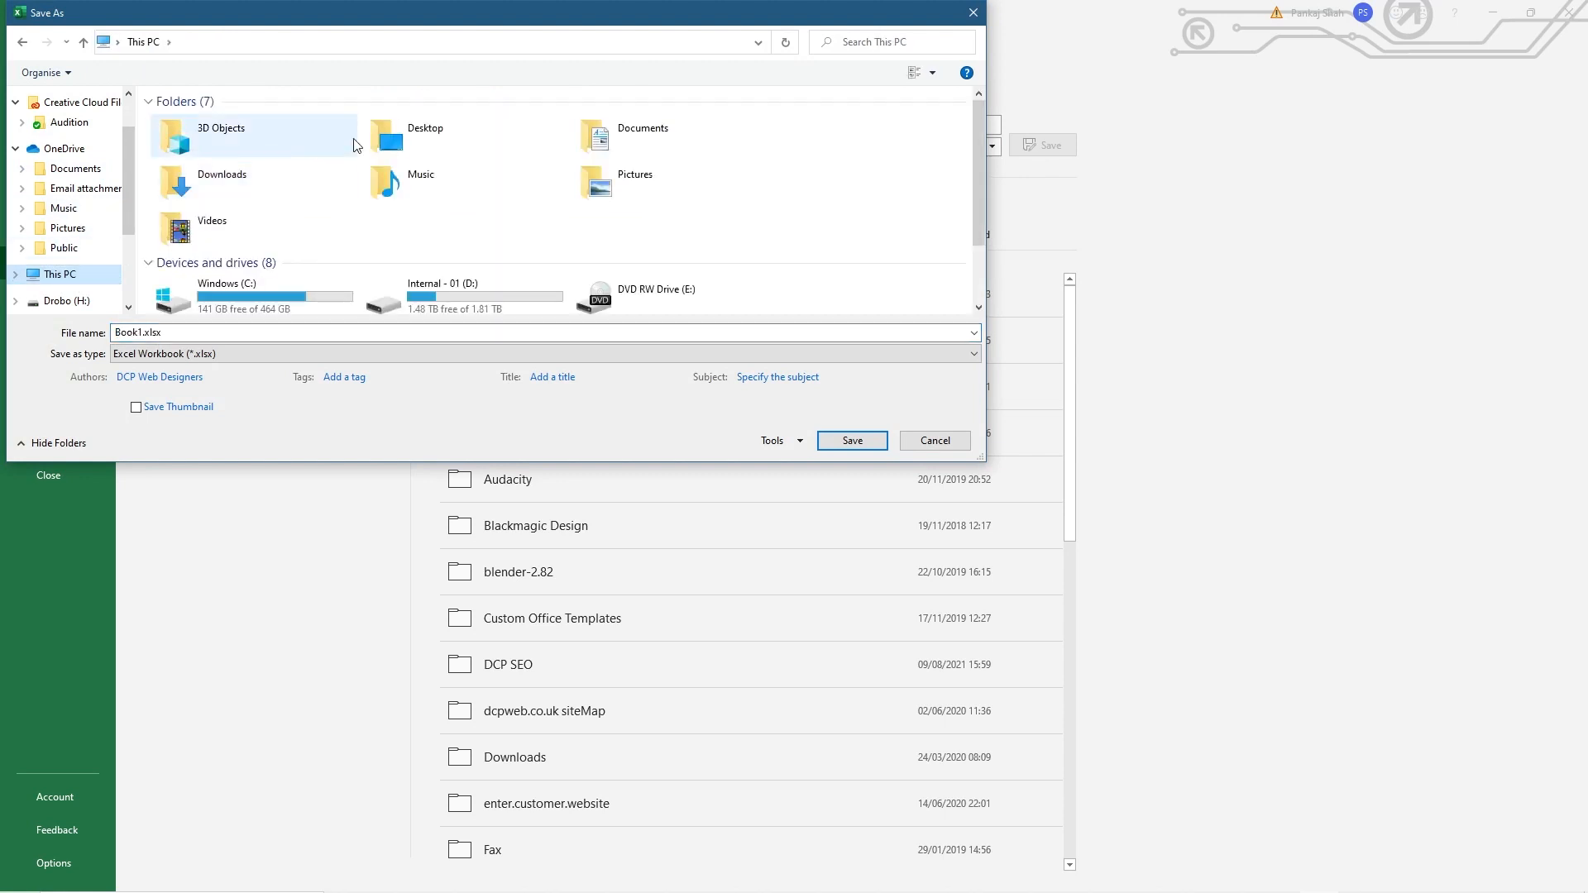
double_click(400, 129)
left_click(211, 157)
double_click(211, 158)
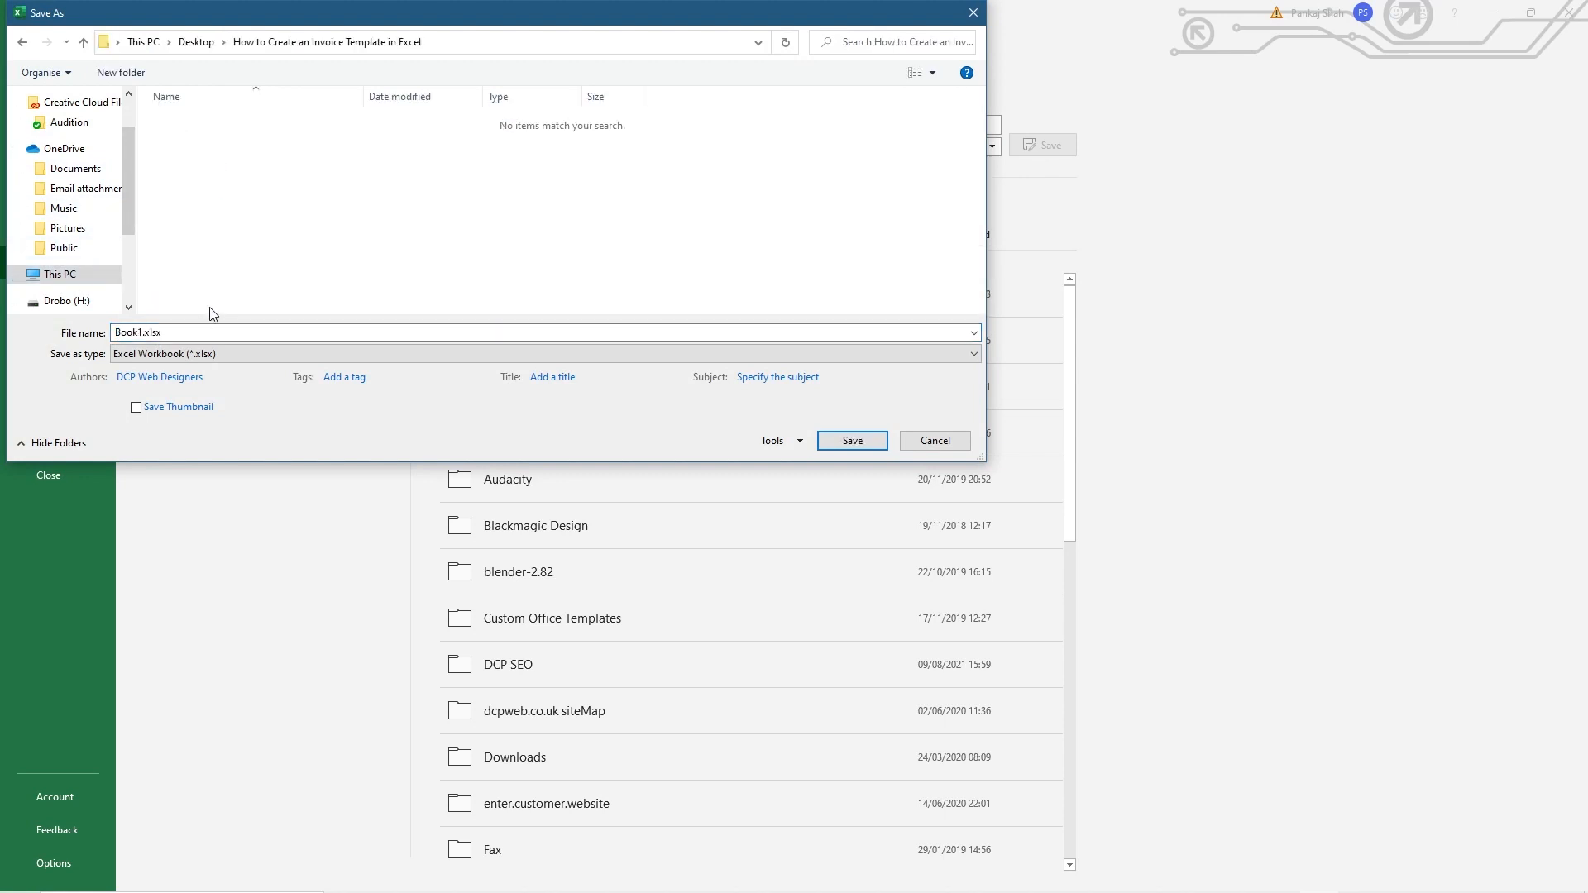
Step: Name the file "invoice template - 01" and save it as an Excel workbook
type("template invoice")
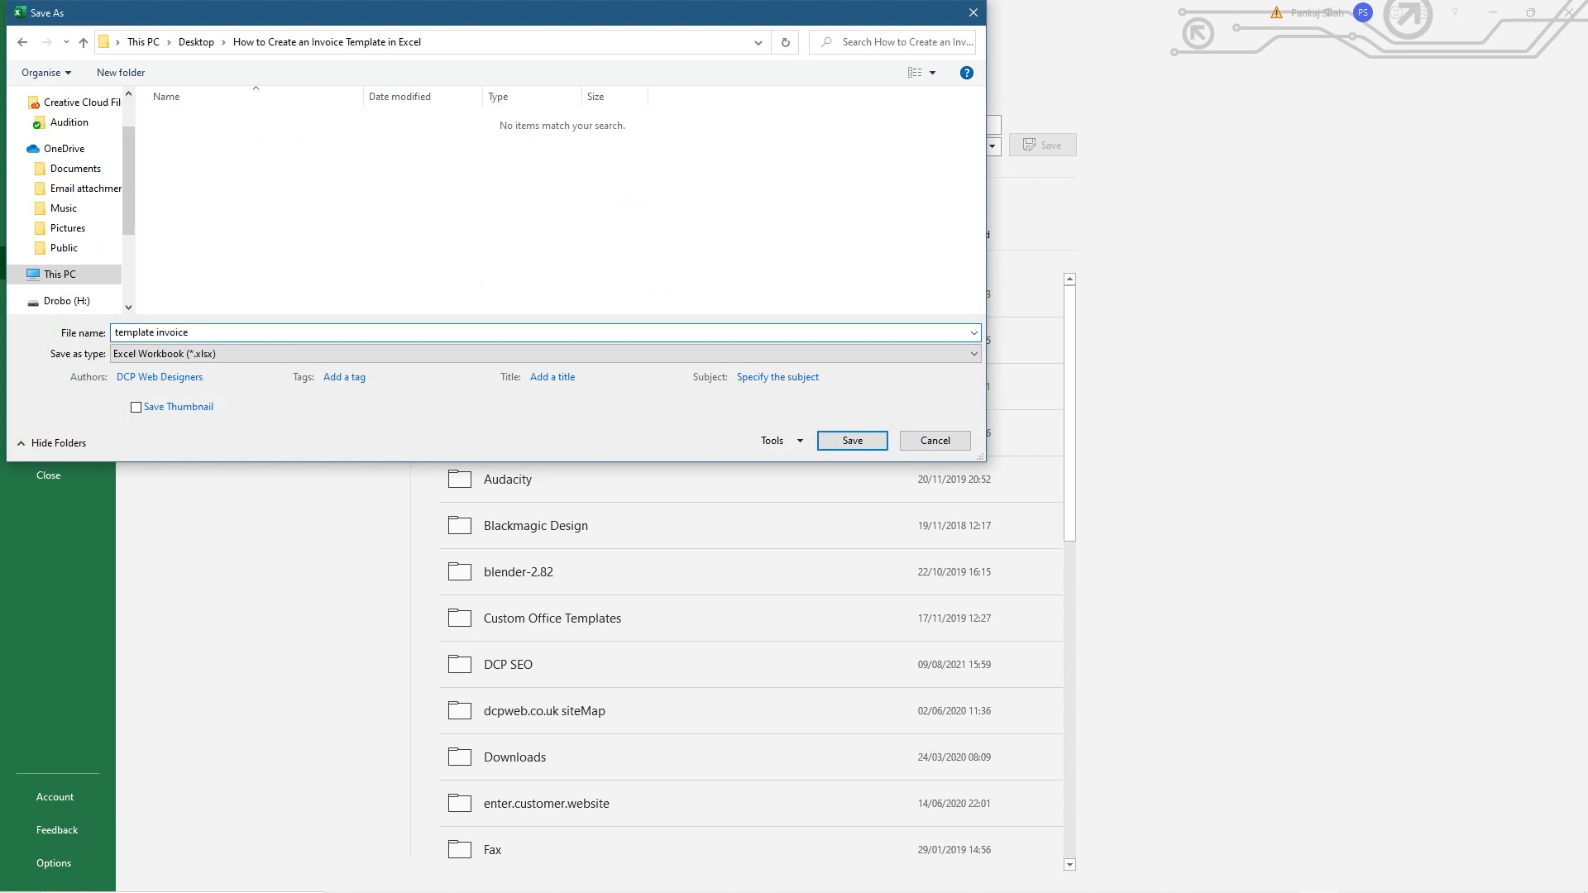
key("ctrl+shift+Left")
key("ctrl+x")
key("Home")
key("ctrl+v")
key("BackSpace")
left_click(853, 441)
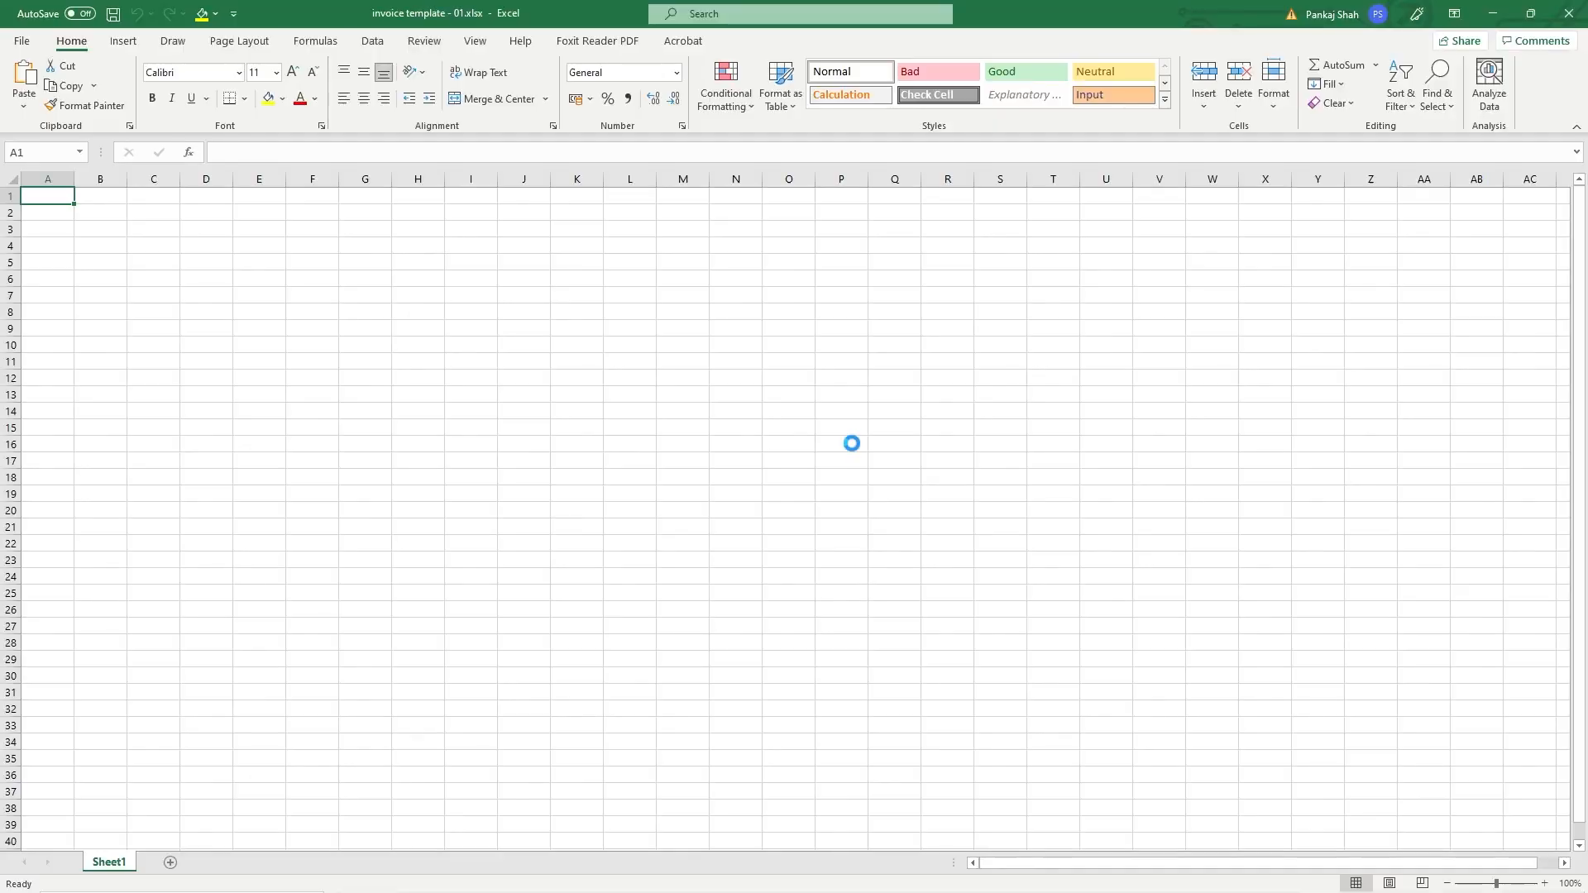
Step: Rename Sheet1 as "invoice template" and save the workbook
double_click(109, 864)
type("invoice tema")
key("BackSpace")
type("plate")
key("Return")
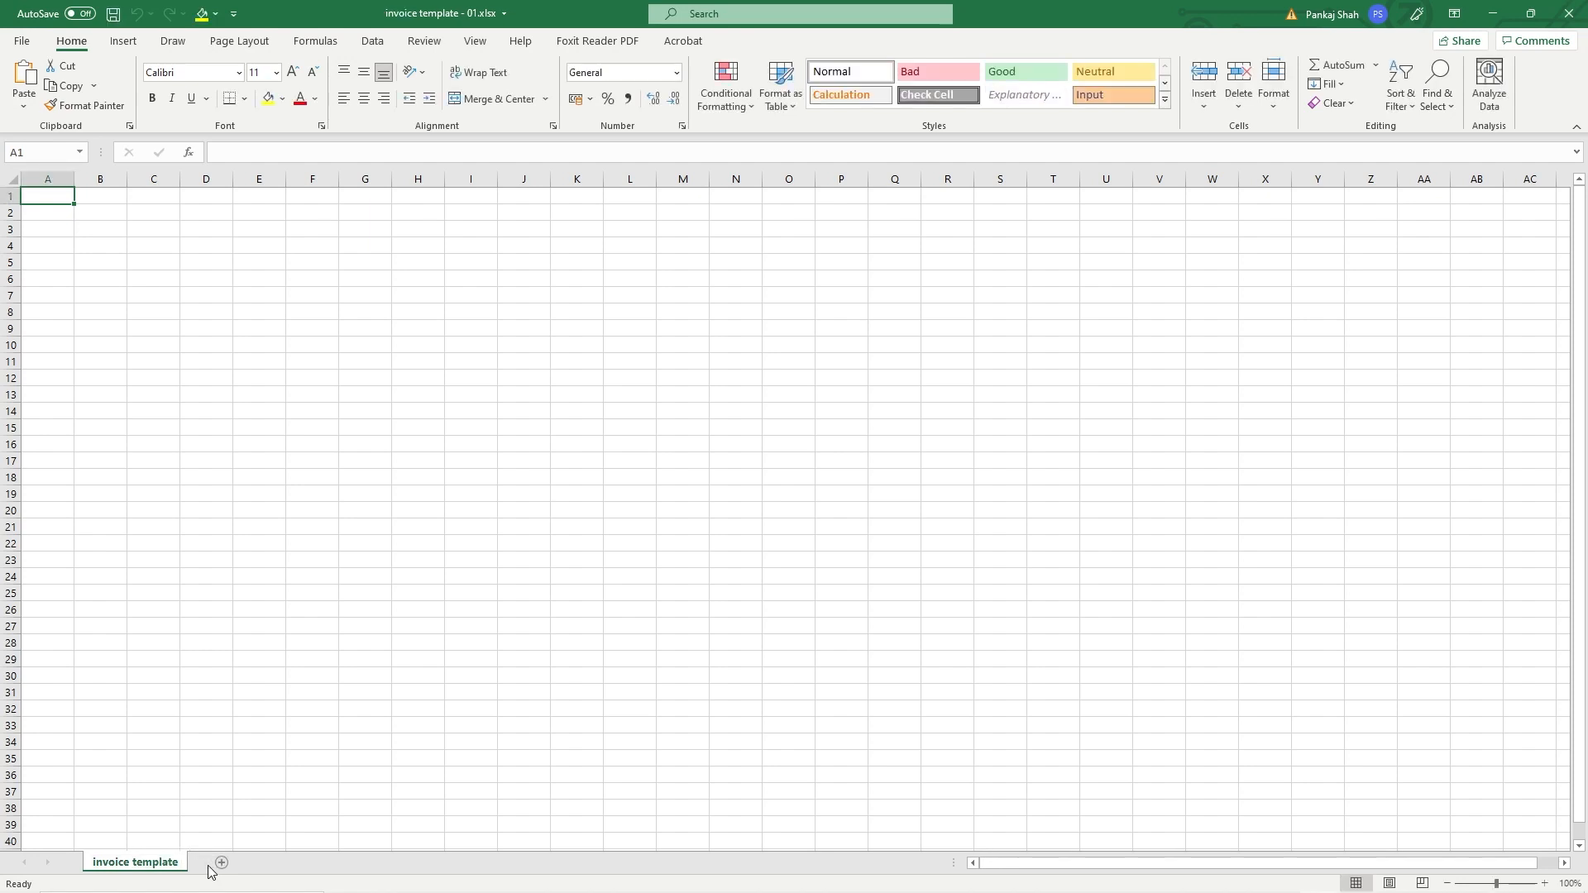
left_click(113, 14)
Step: Enter the placeholder text "invoice" in cell A1
type("invoice")
key("BackSpace")
key("BackSpace")
key("BackSpace")
key("BackSpace")
key("BackSpace")
key("BackSpace")
key("BackSpace")
type("invoice")
key("Return")
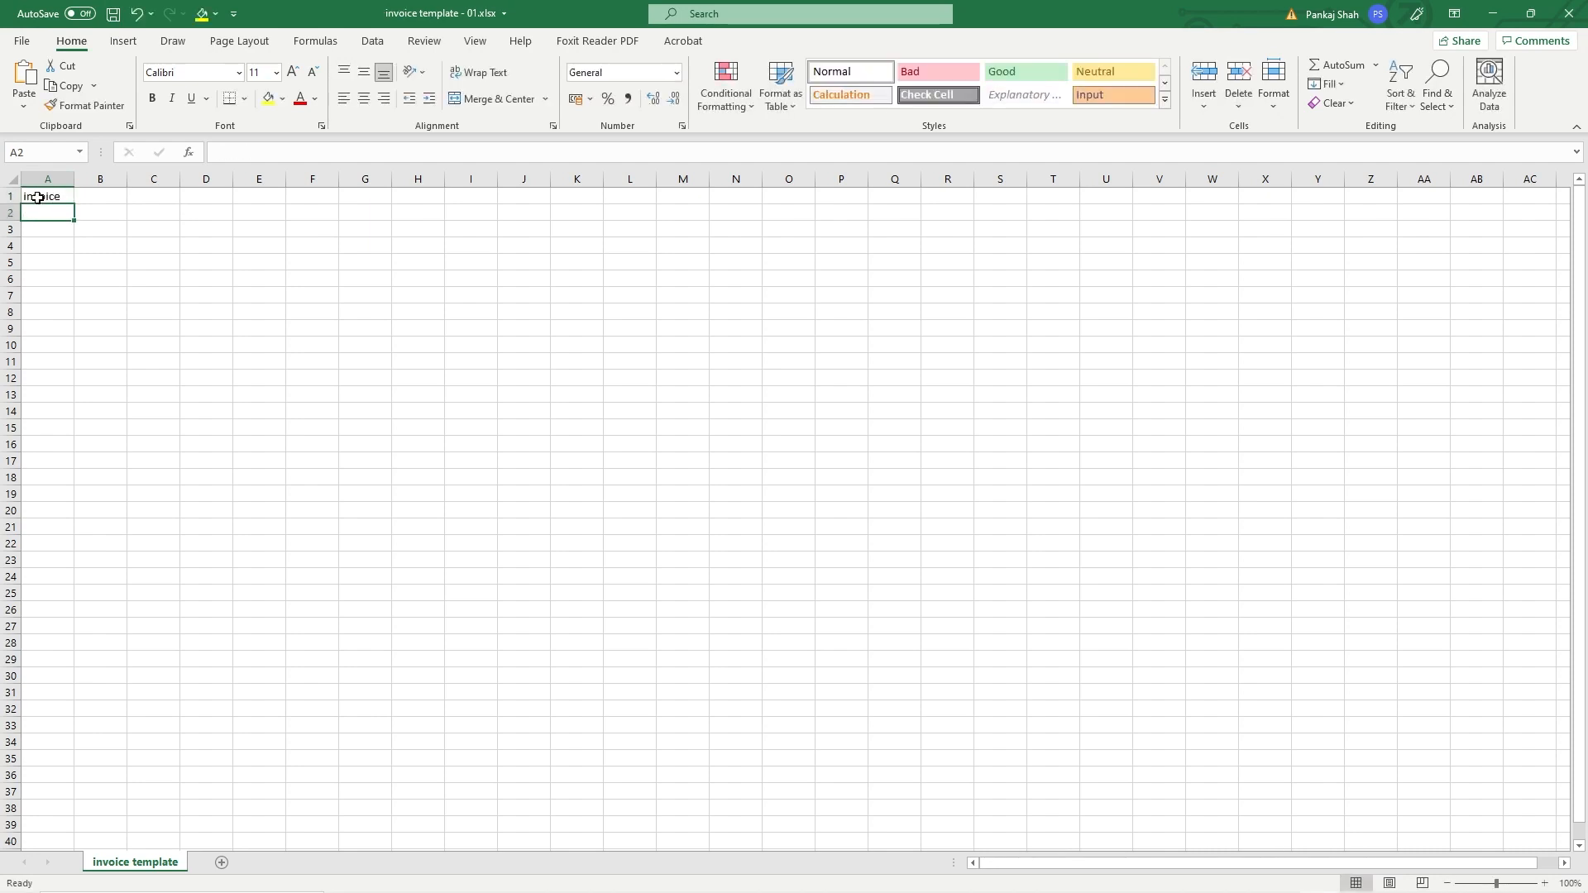
Step: Preview the sheet's printed page, return to the grid and examine where the page breaks fall
left_click(21, 37)
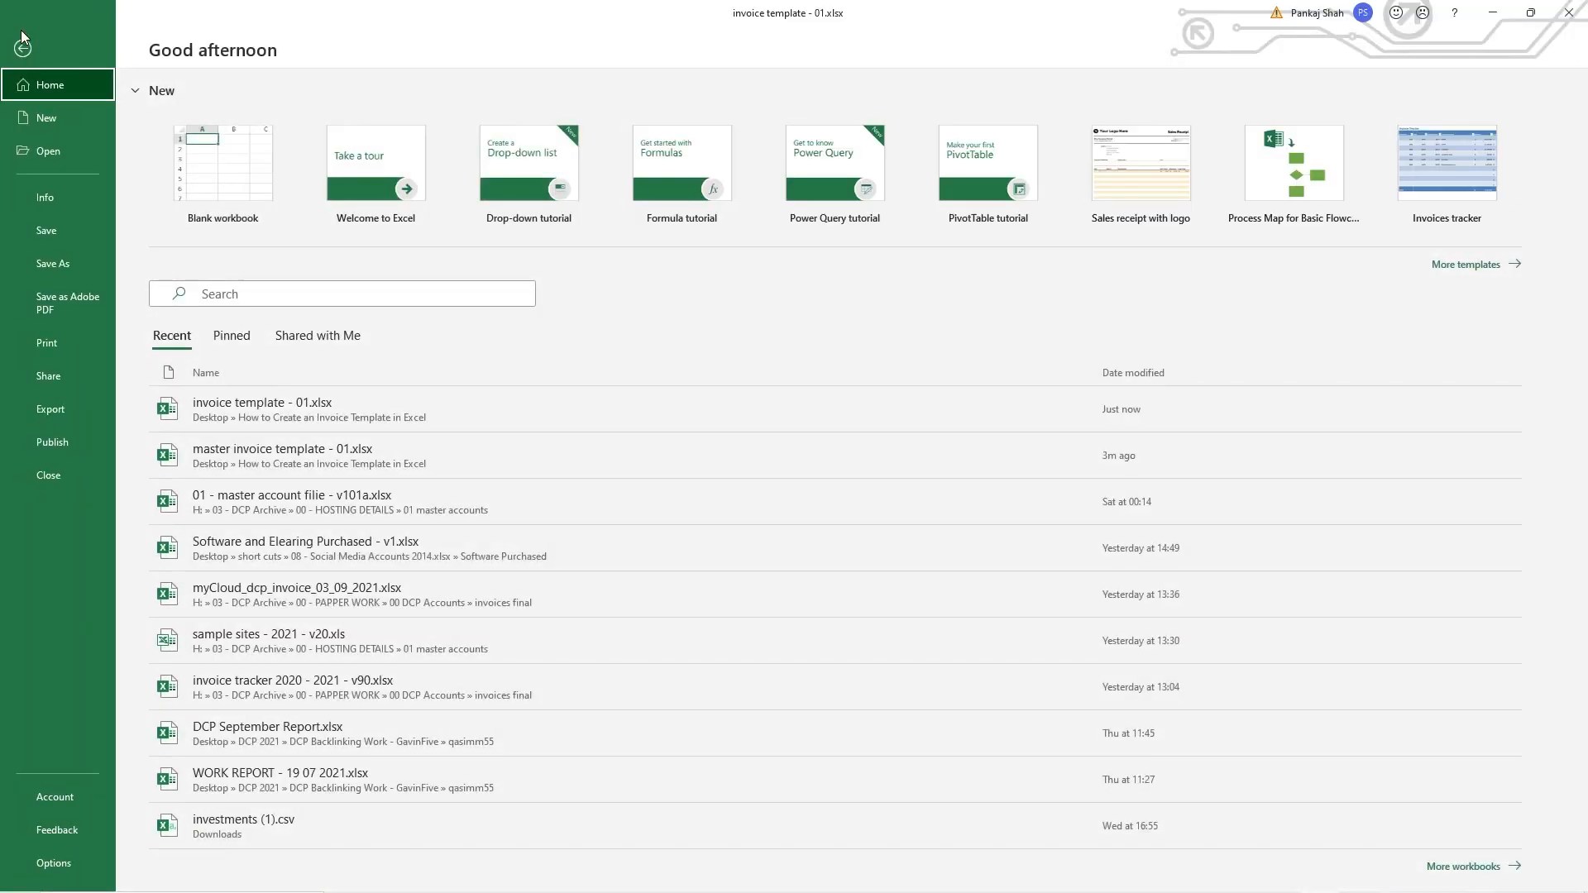
left_click(21, 33)
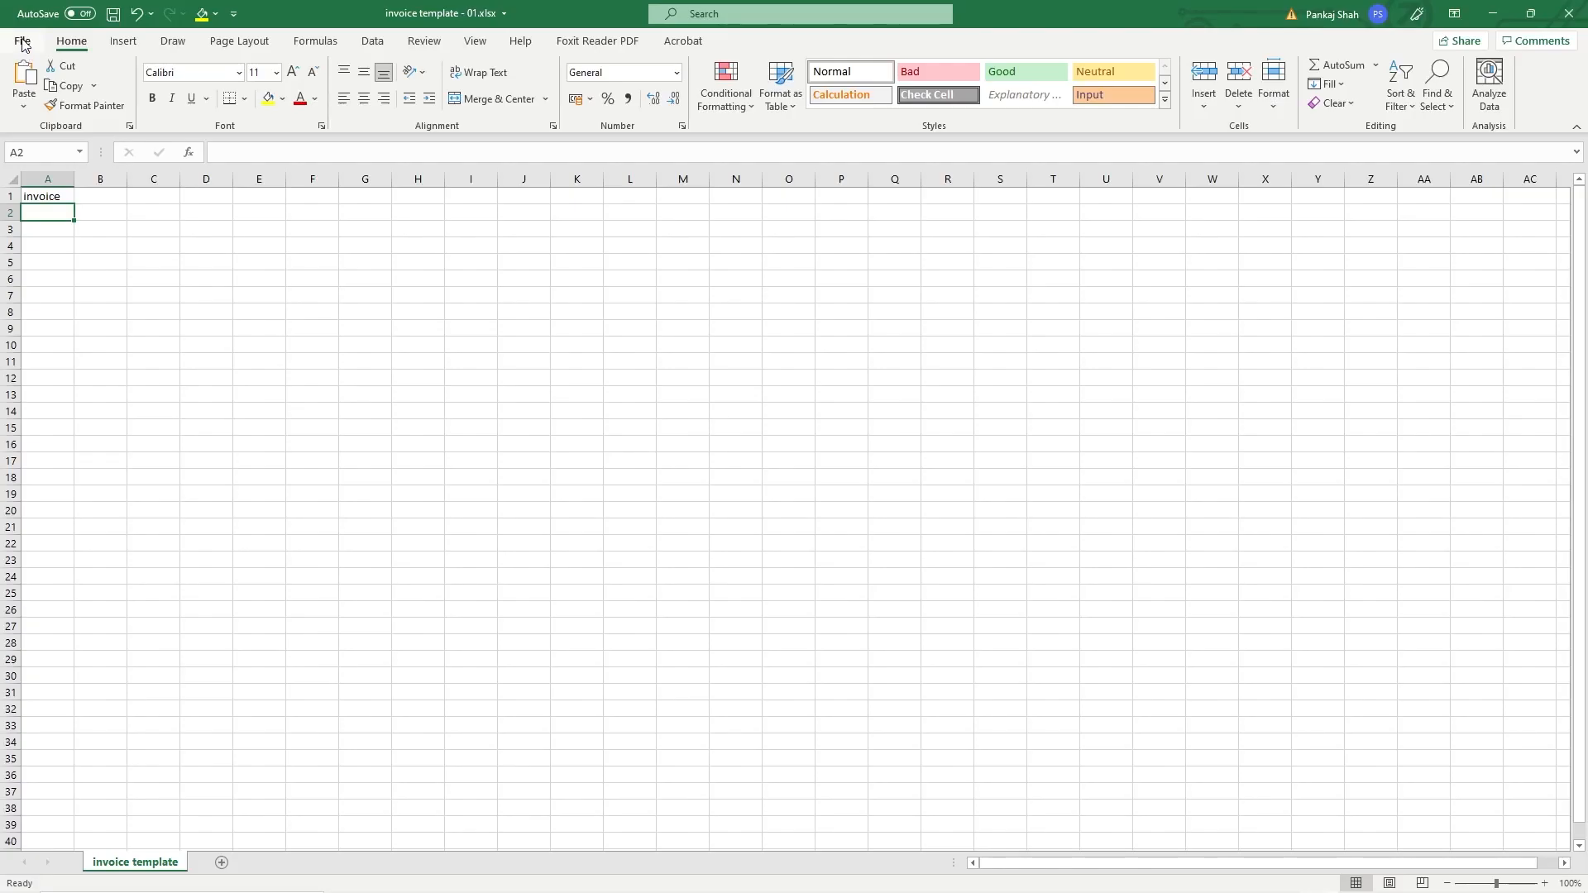
left_click(24, 41)
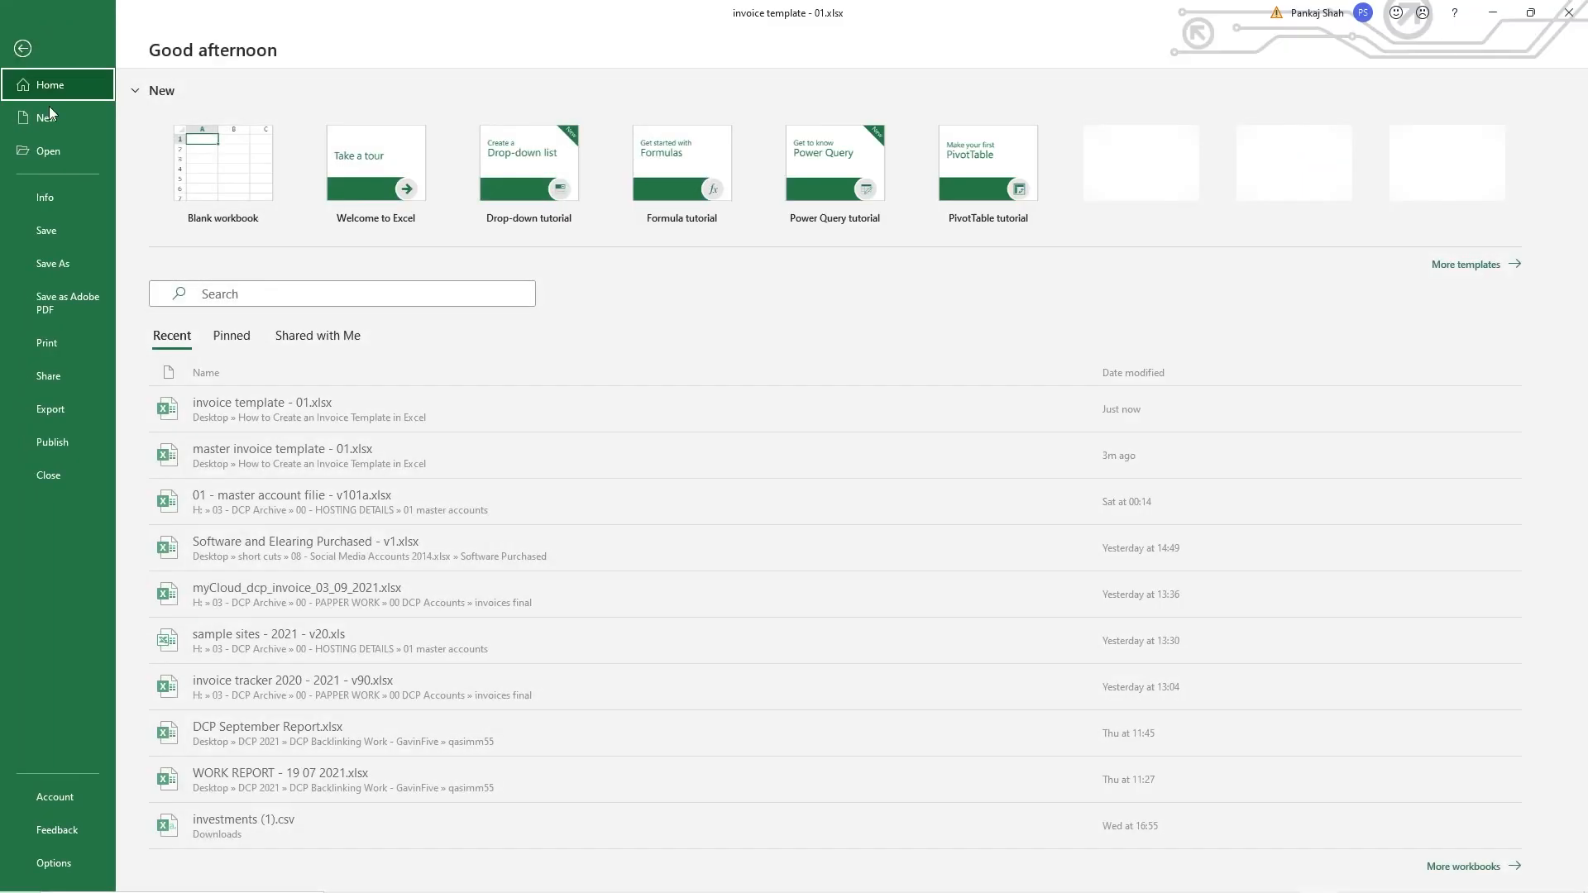
left_click(61, 344)
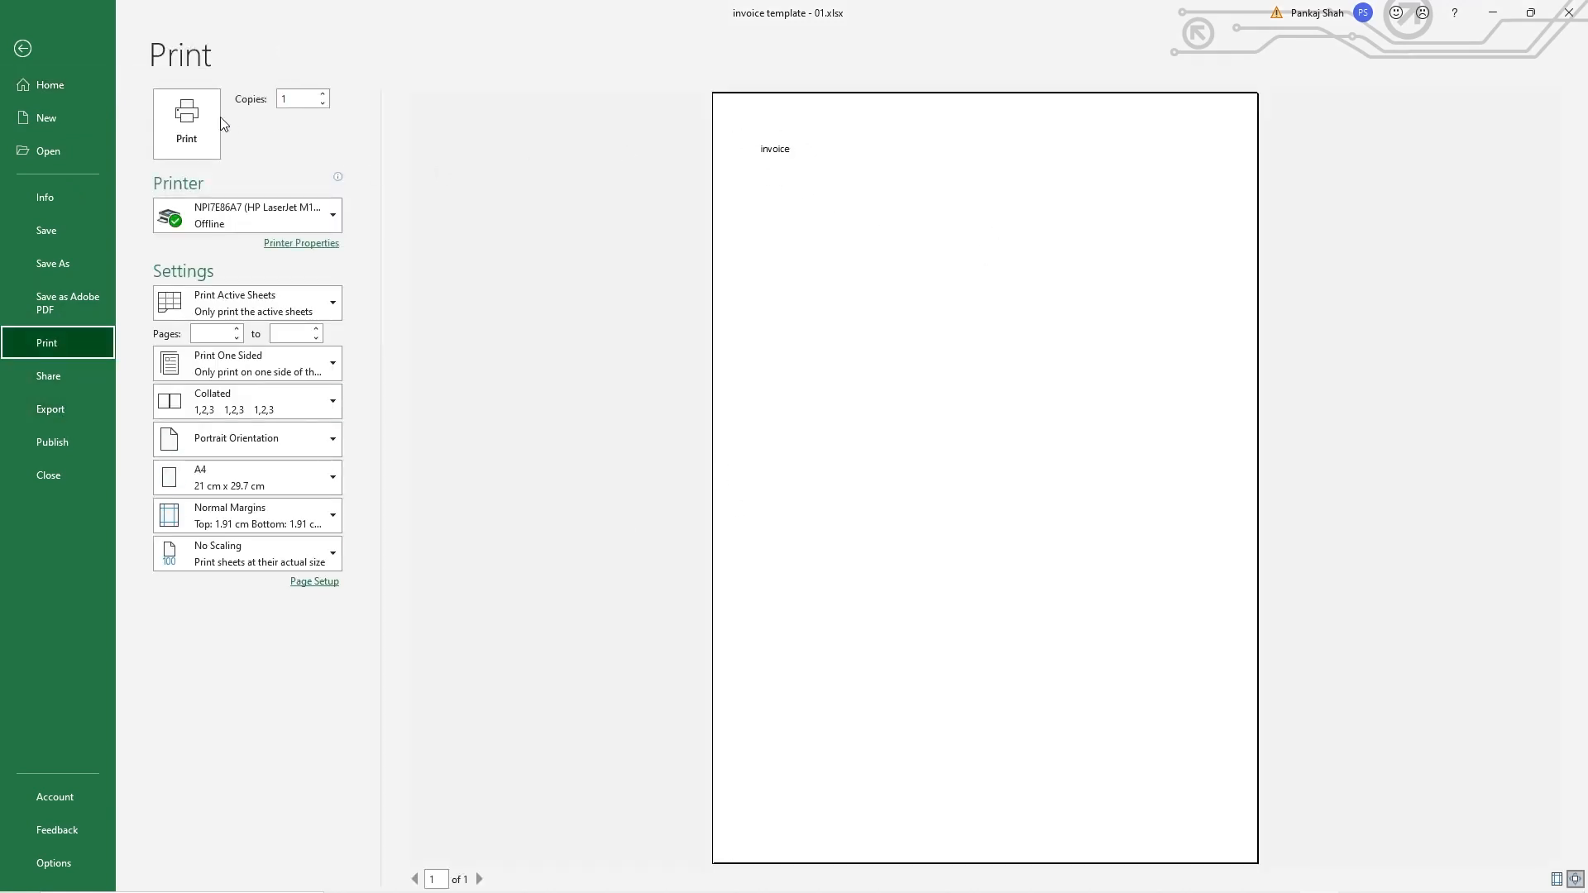
left_click(22, 50)
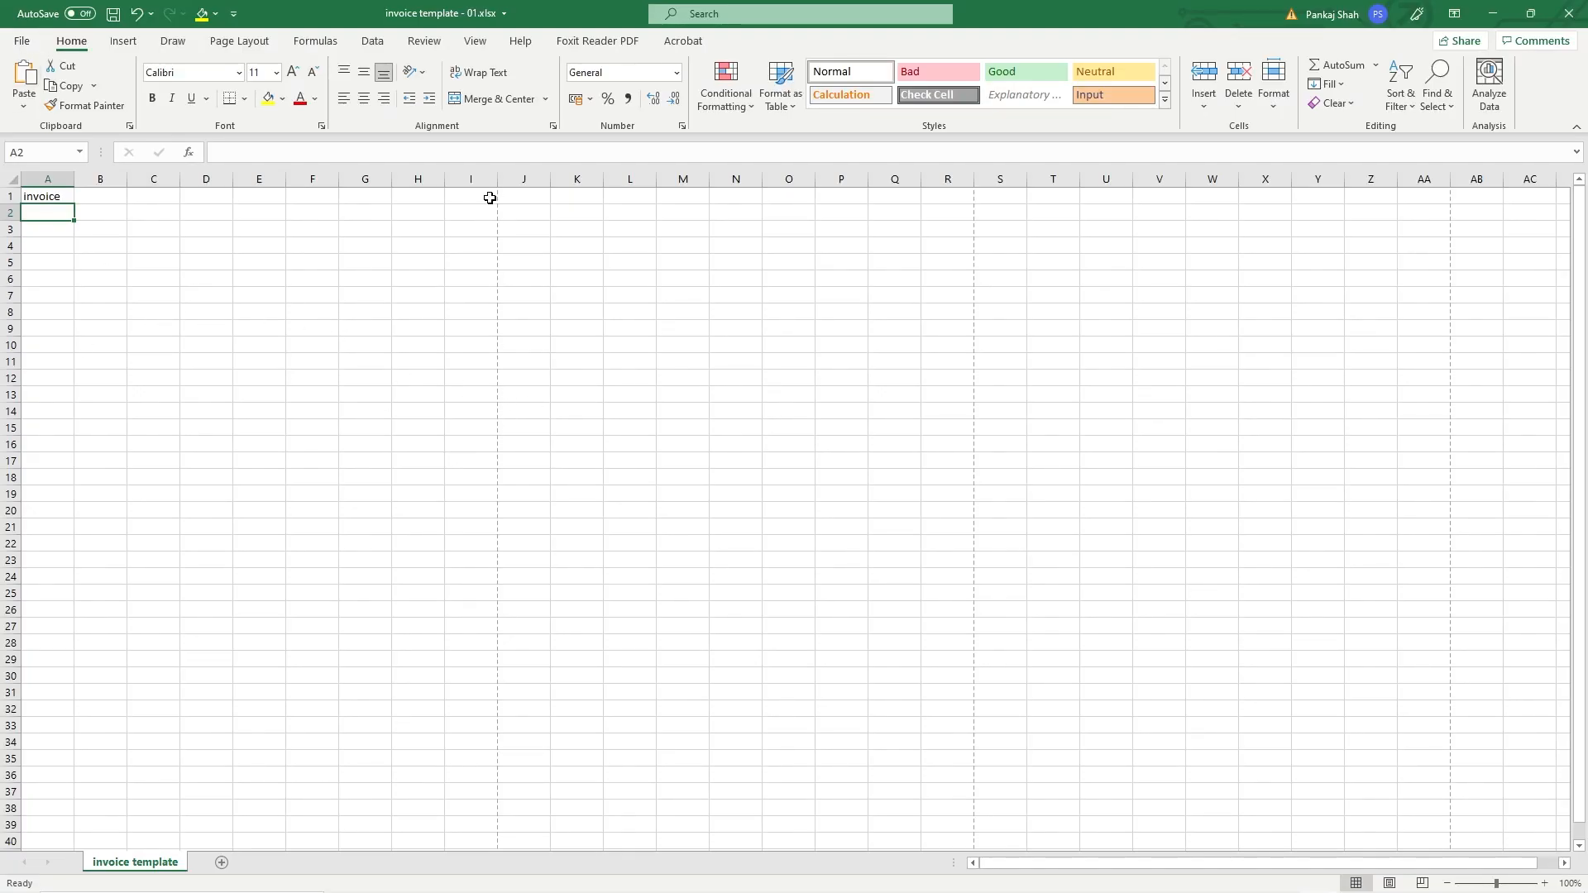
scroll(497, 819, "down", 7)
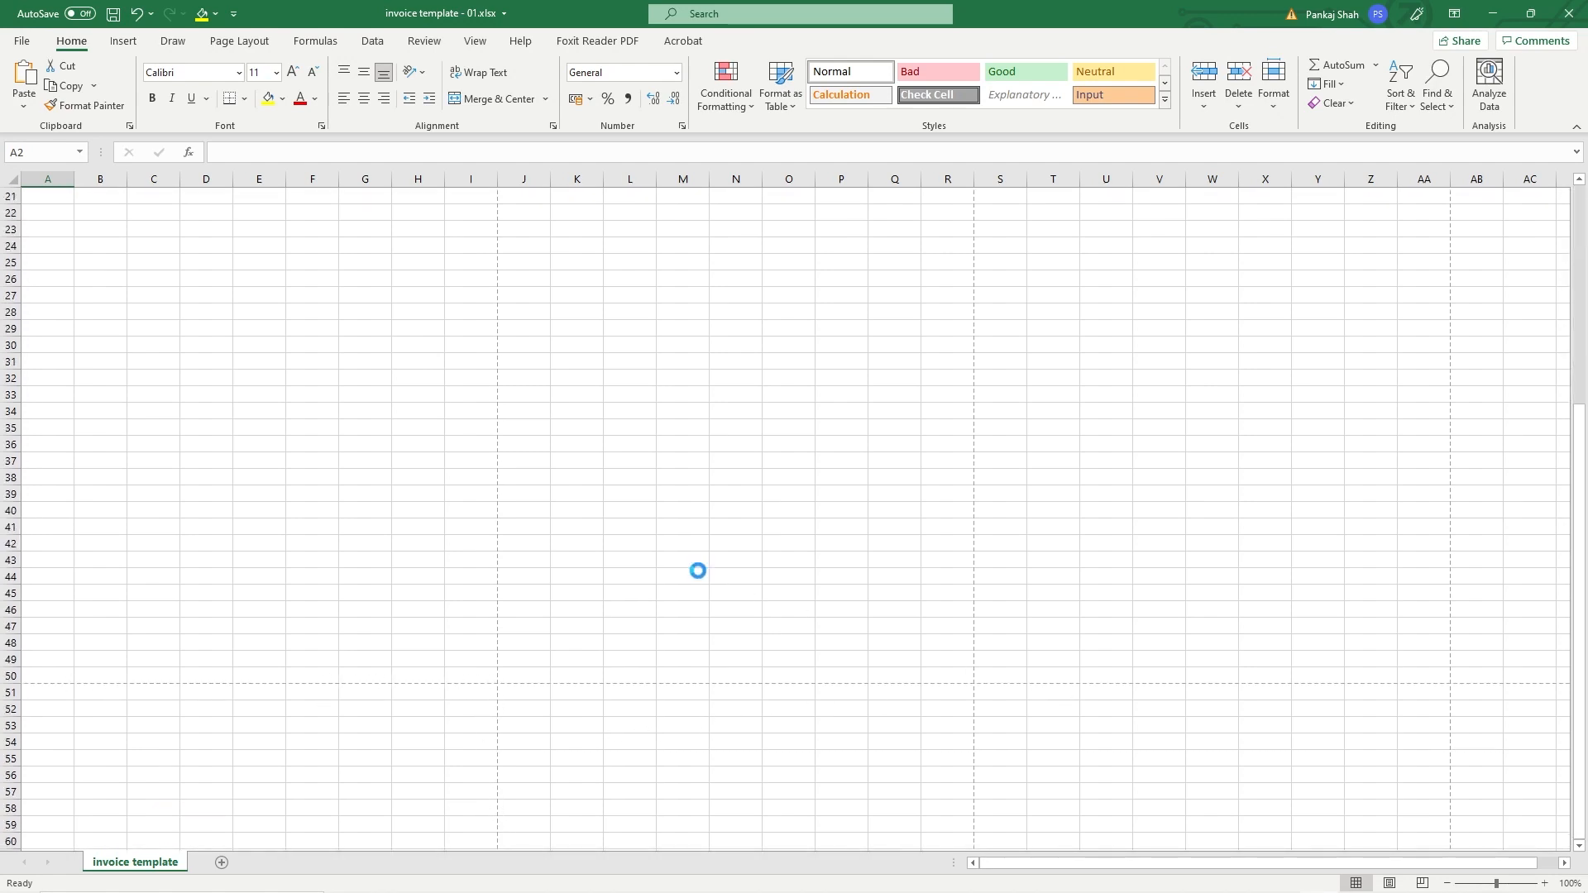
scroll(698, 571, "down", 6)
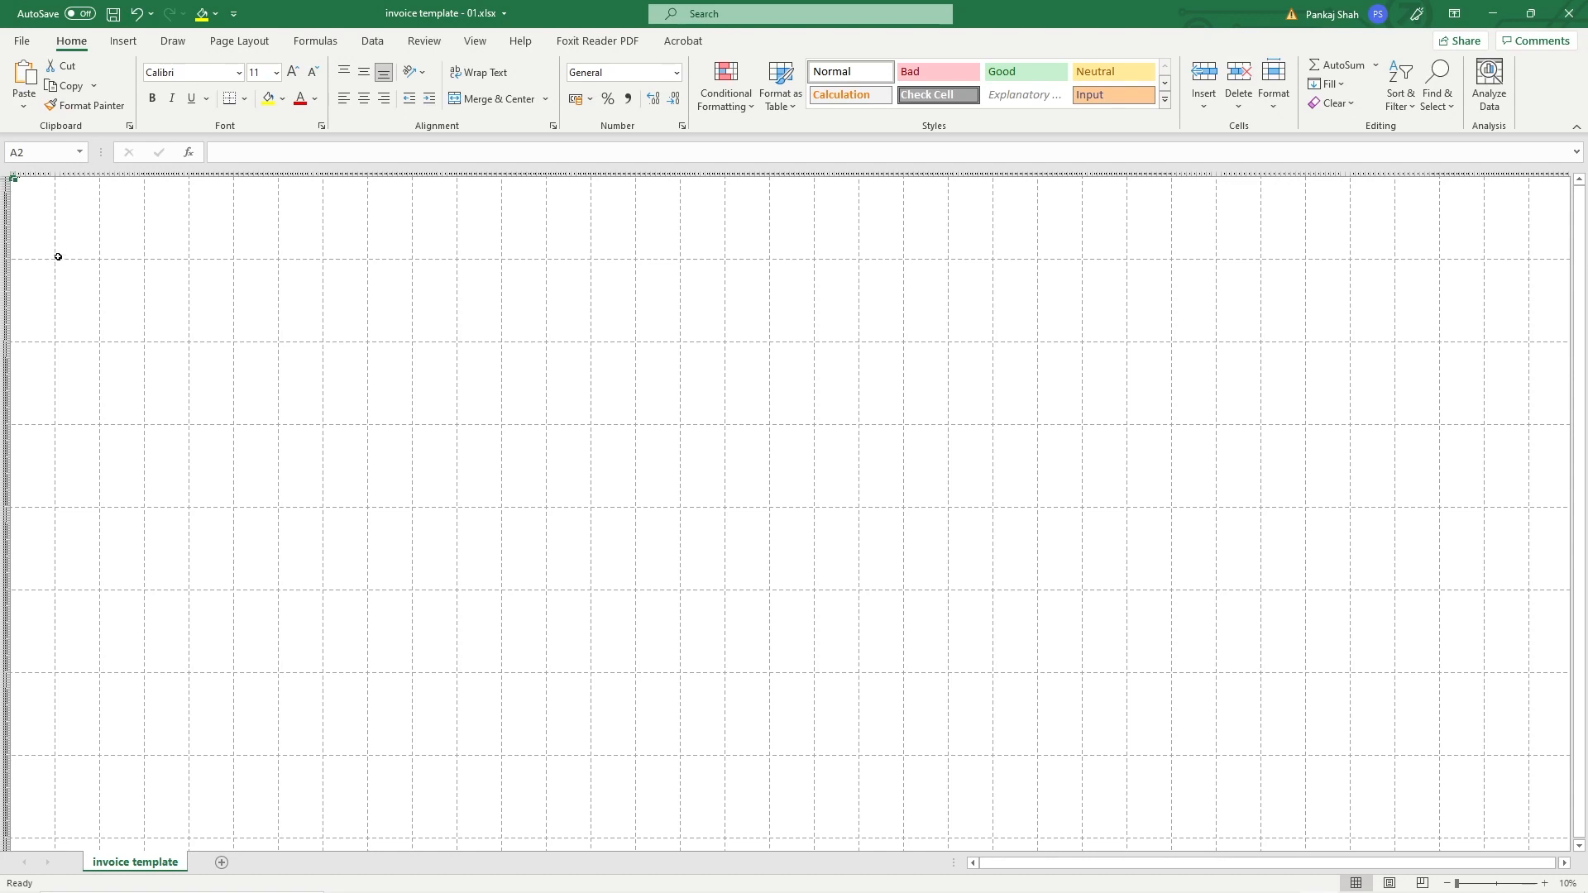
Step: Clear the text "invoice" from cell A1 and save the workbook
scroll(58, 256, "up", 7)
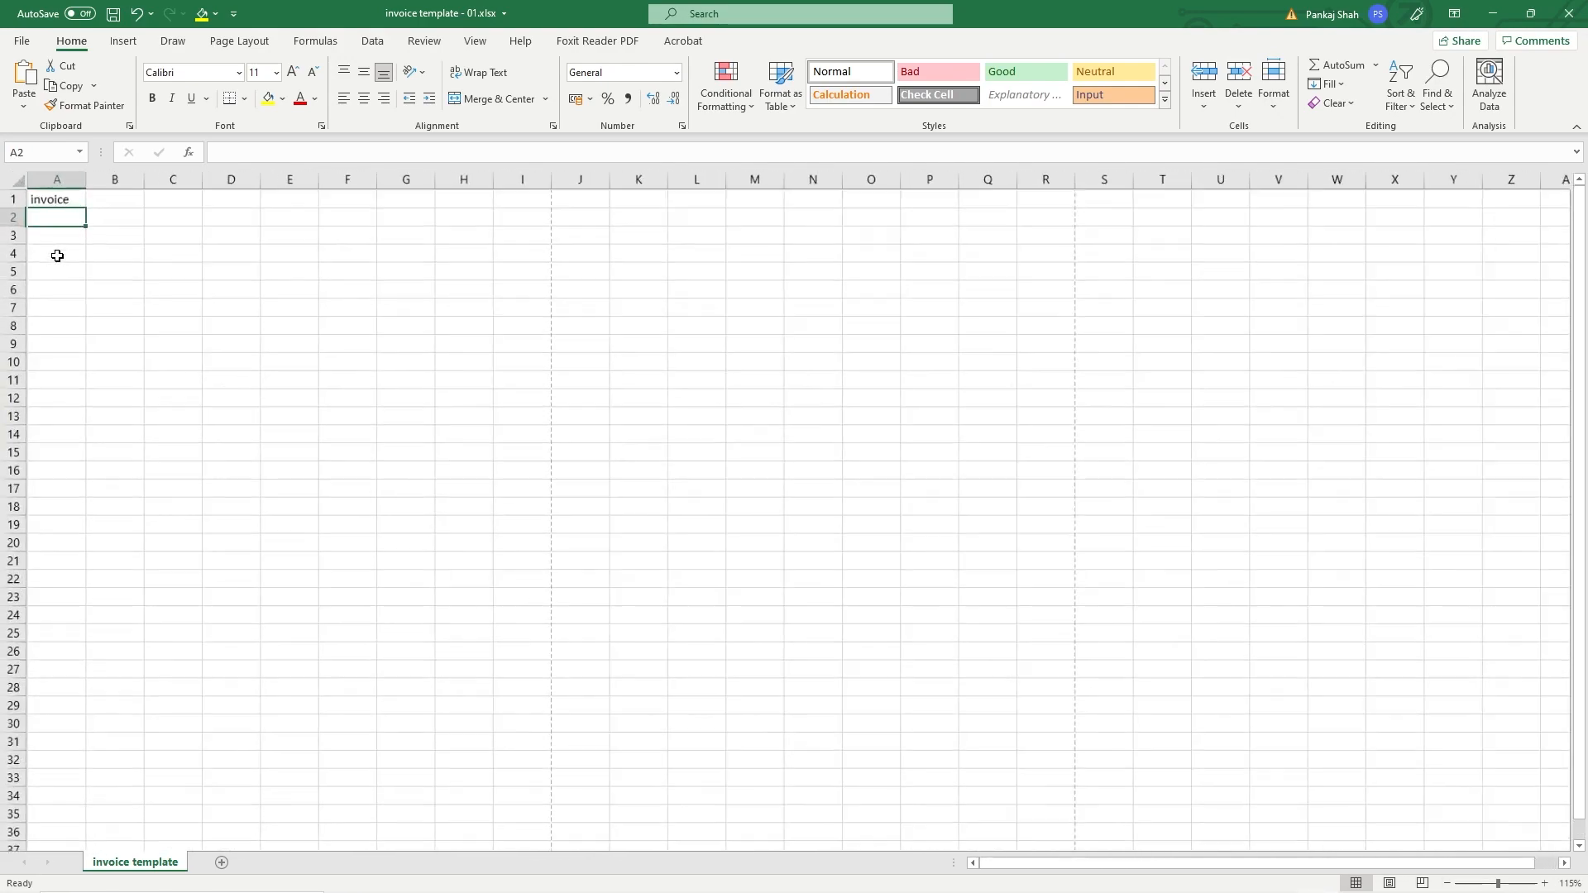
scroll(57, 257, "up", 2)
left_click(82, 201)
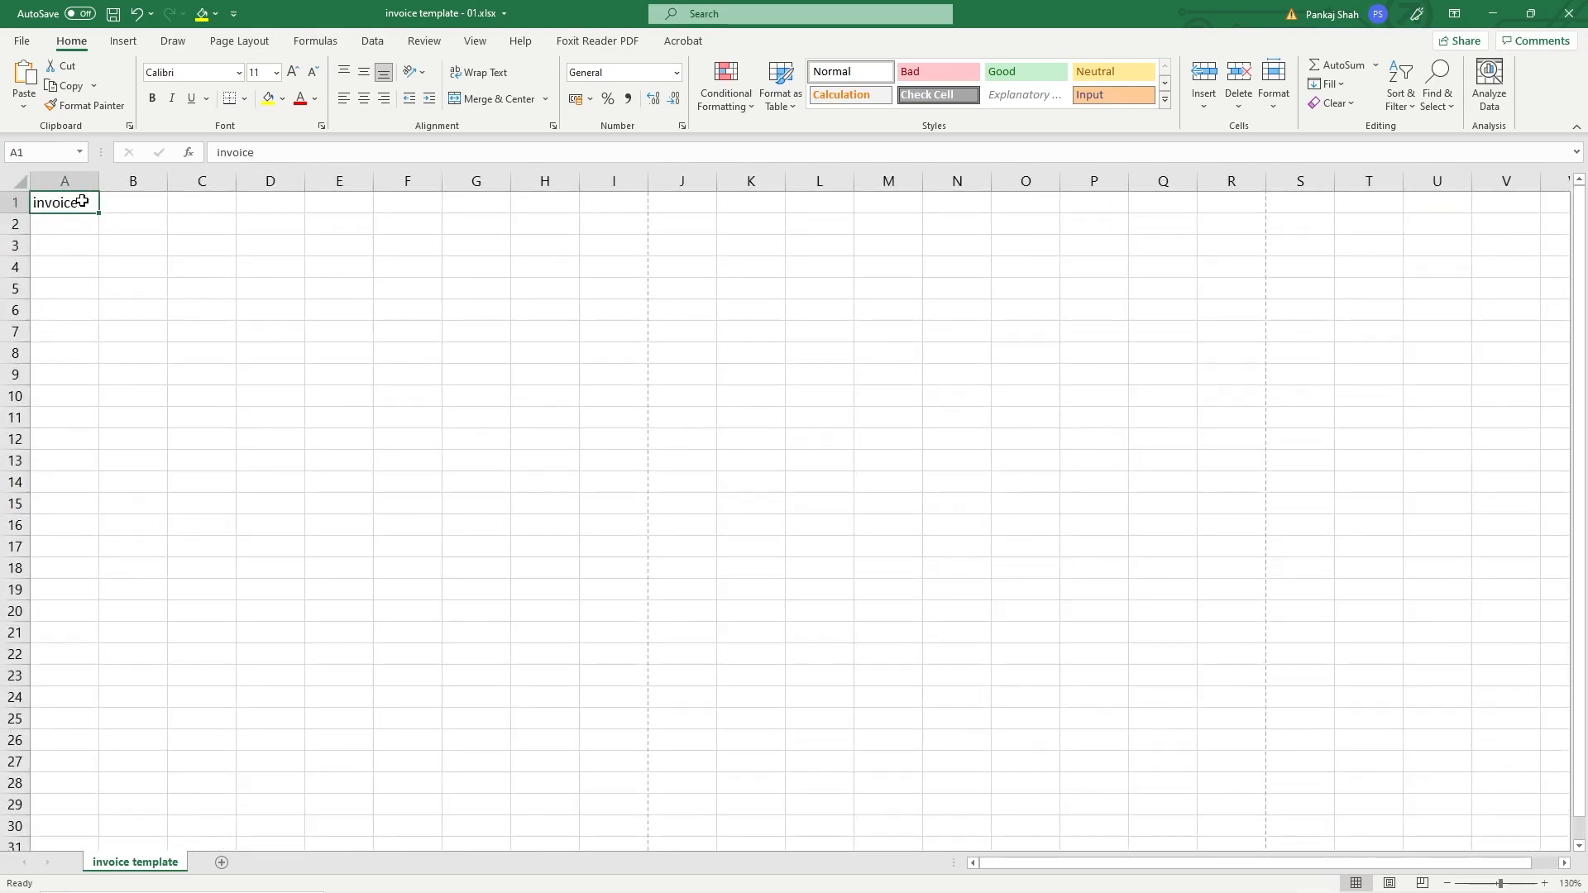
key("Delete")
left_click(114, 17)
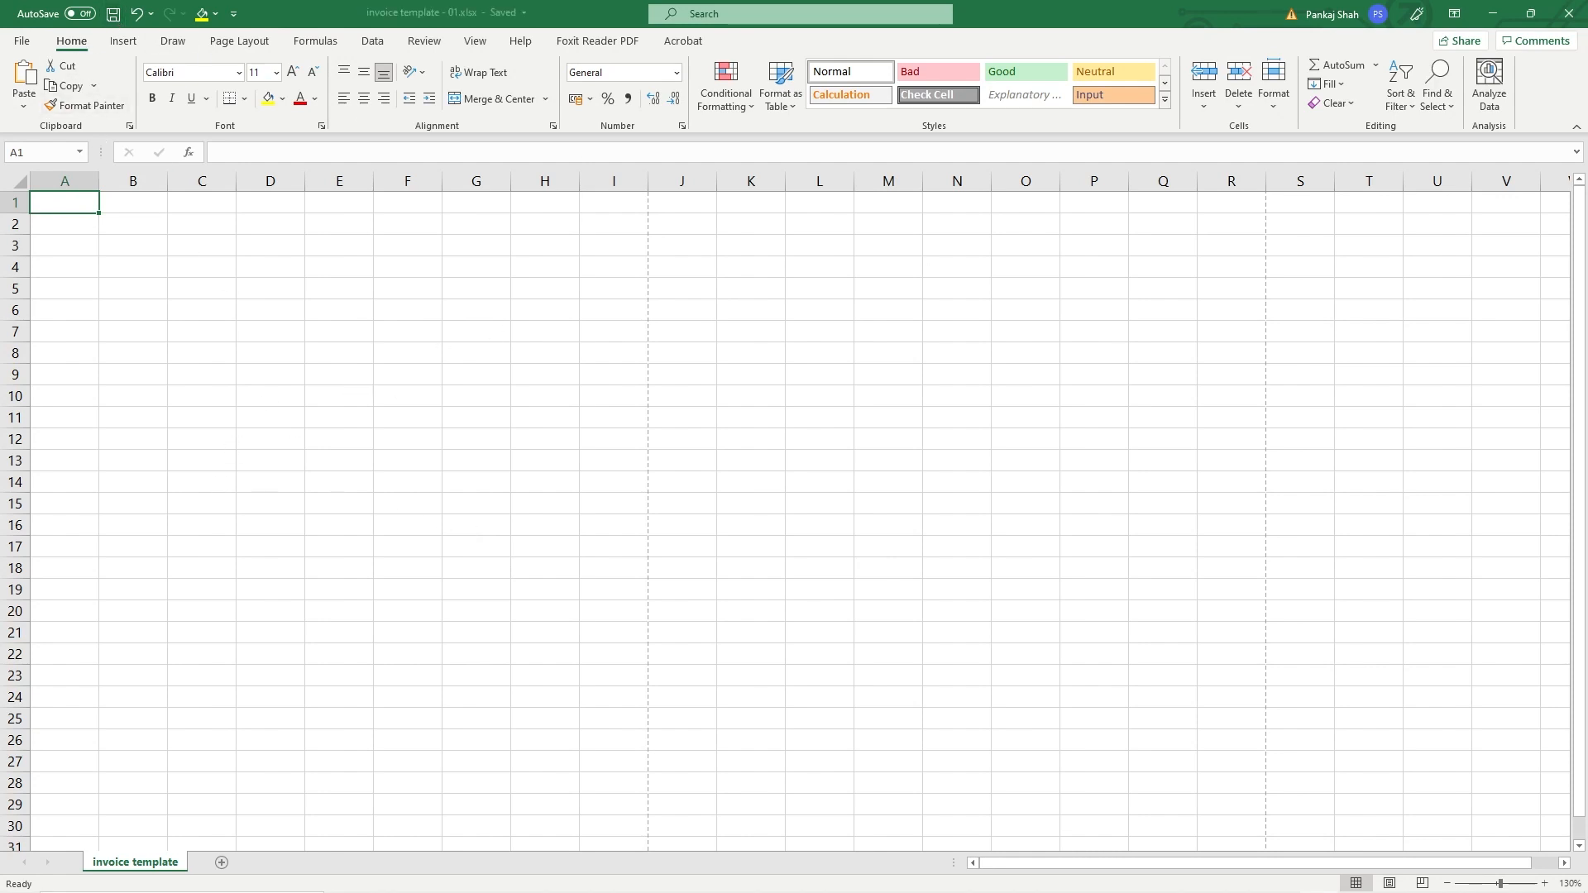
Step: Fill cells A1:I1 with yellow to mark the width of the first page
left_click(239, 40)
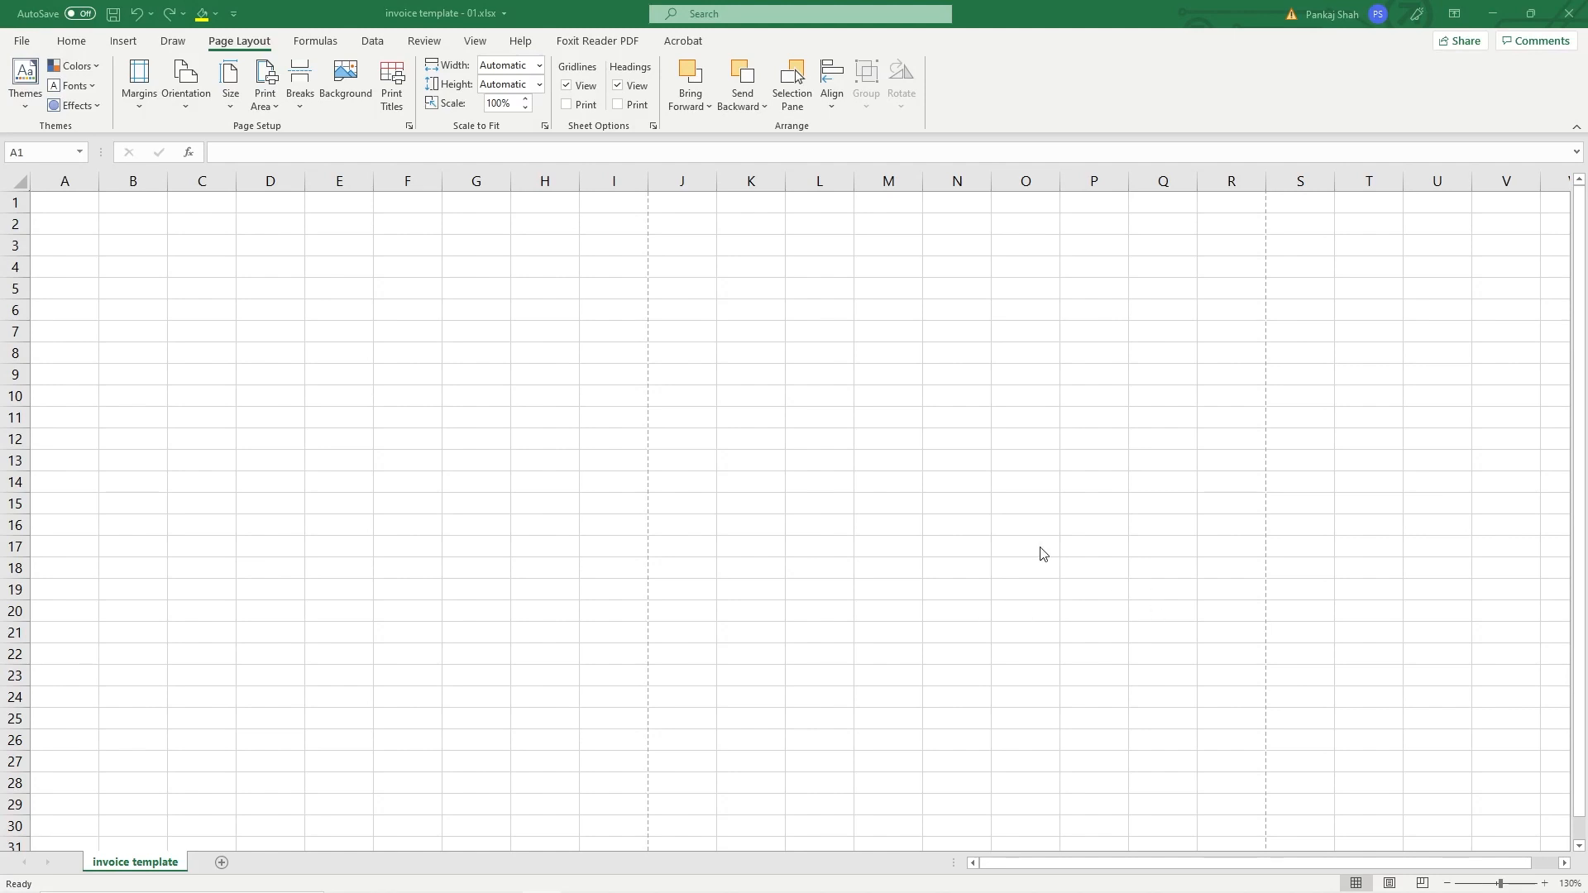
left_click(56, 201)
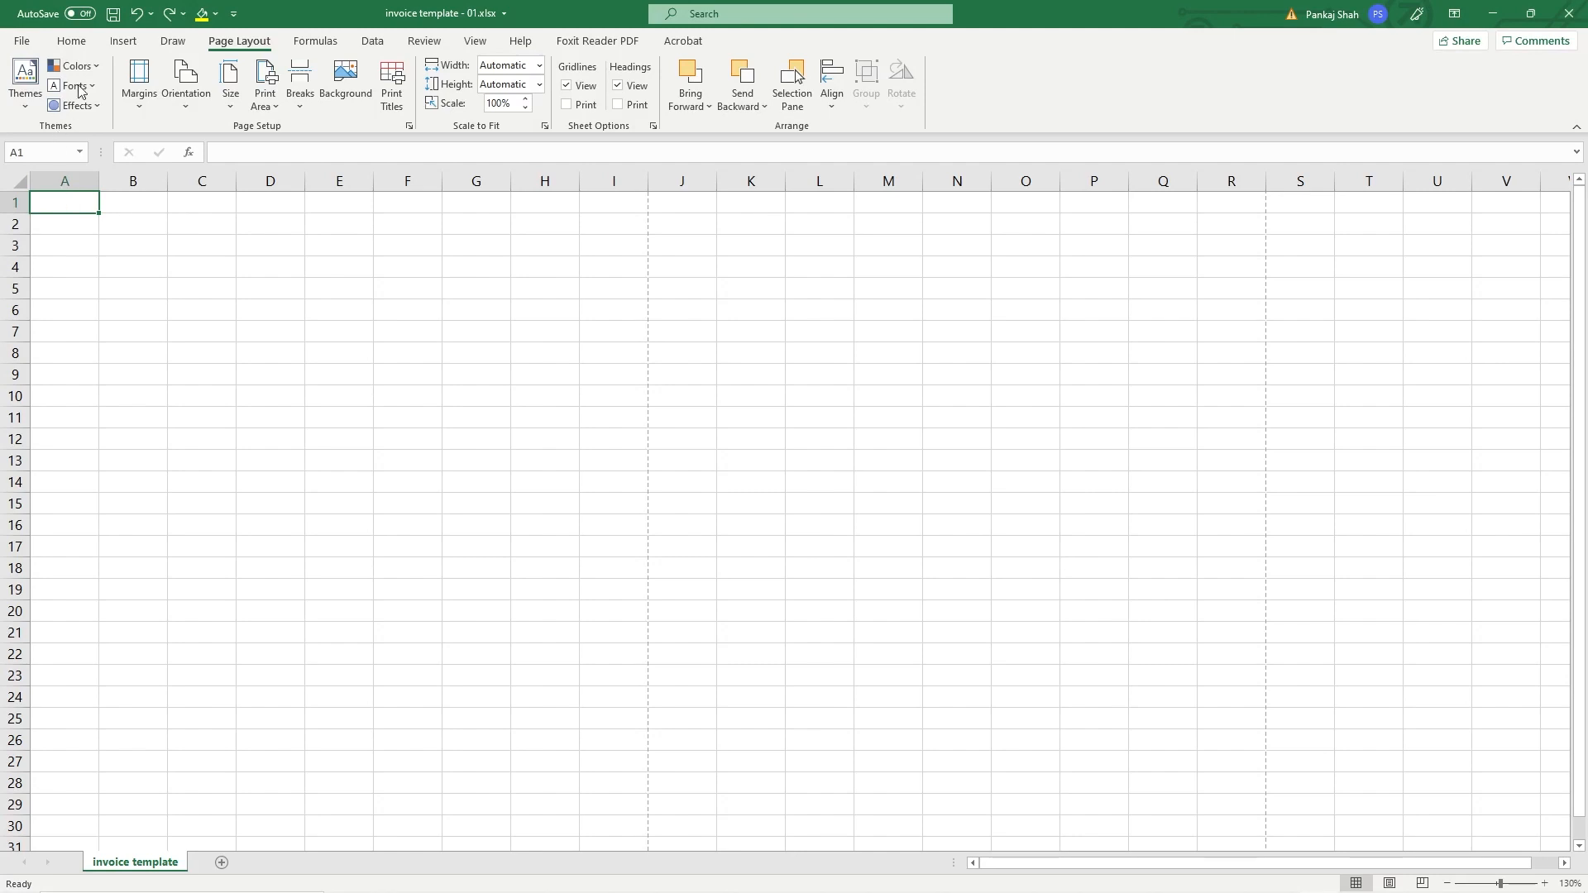
left_click(71, 41)
left_click_drag(86, 201, 612, 209)
left_click(268, 98)
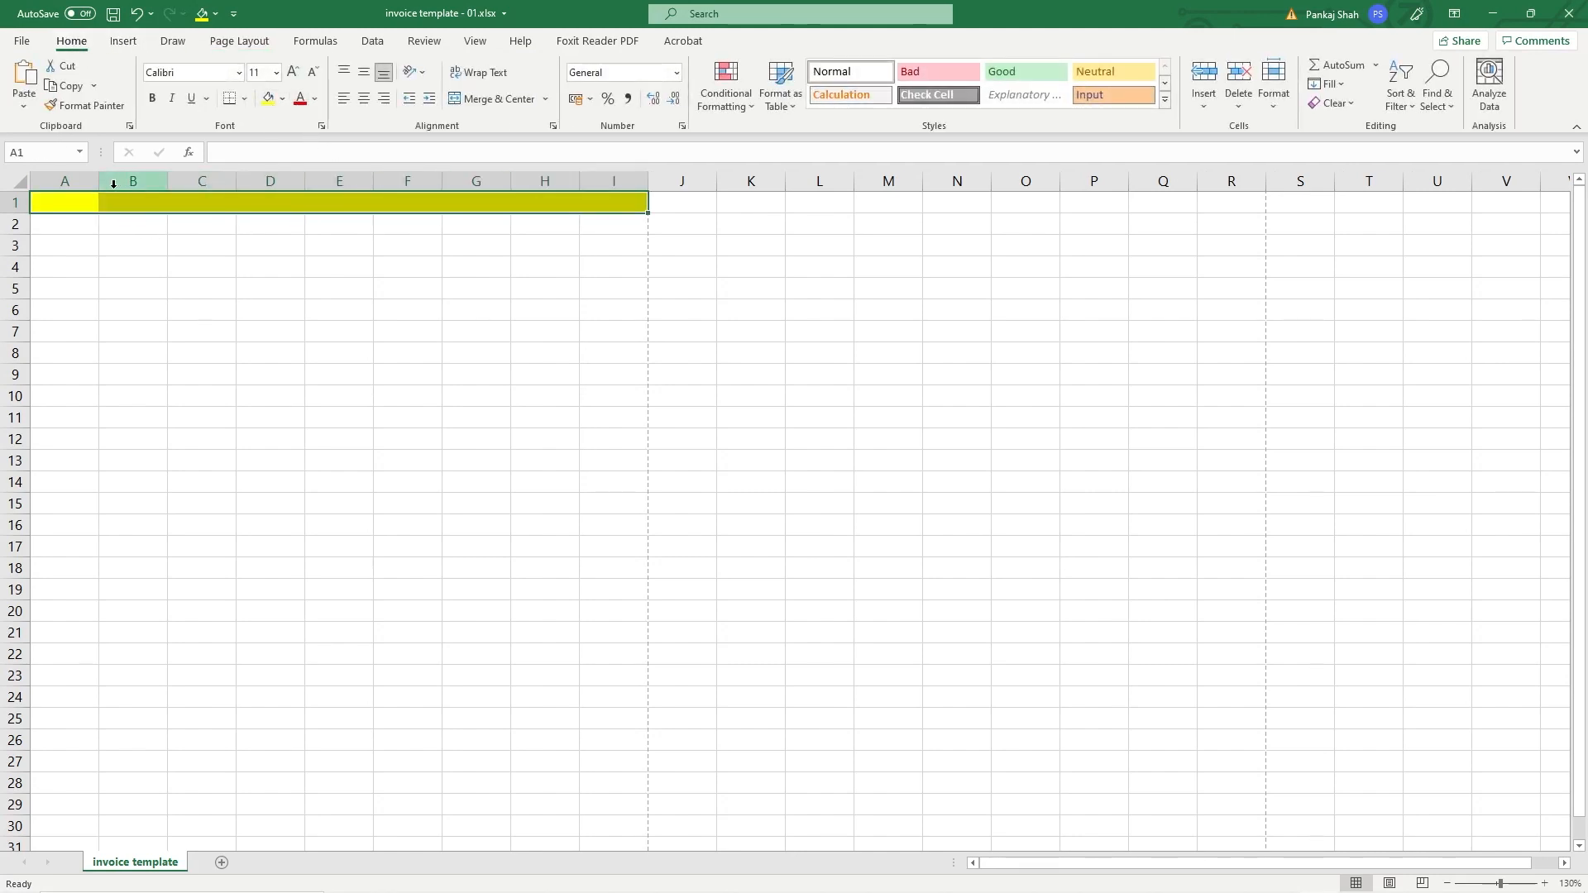
left_click(258, 286)
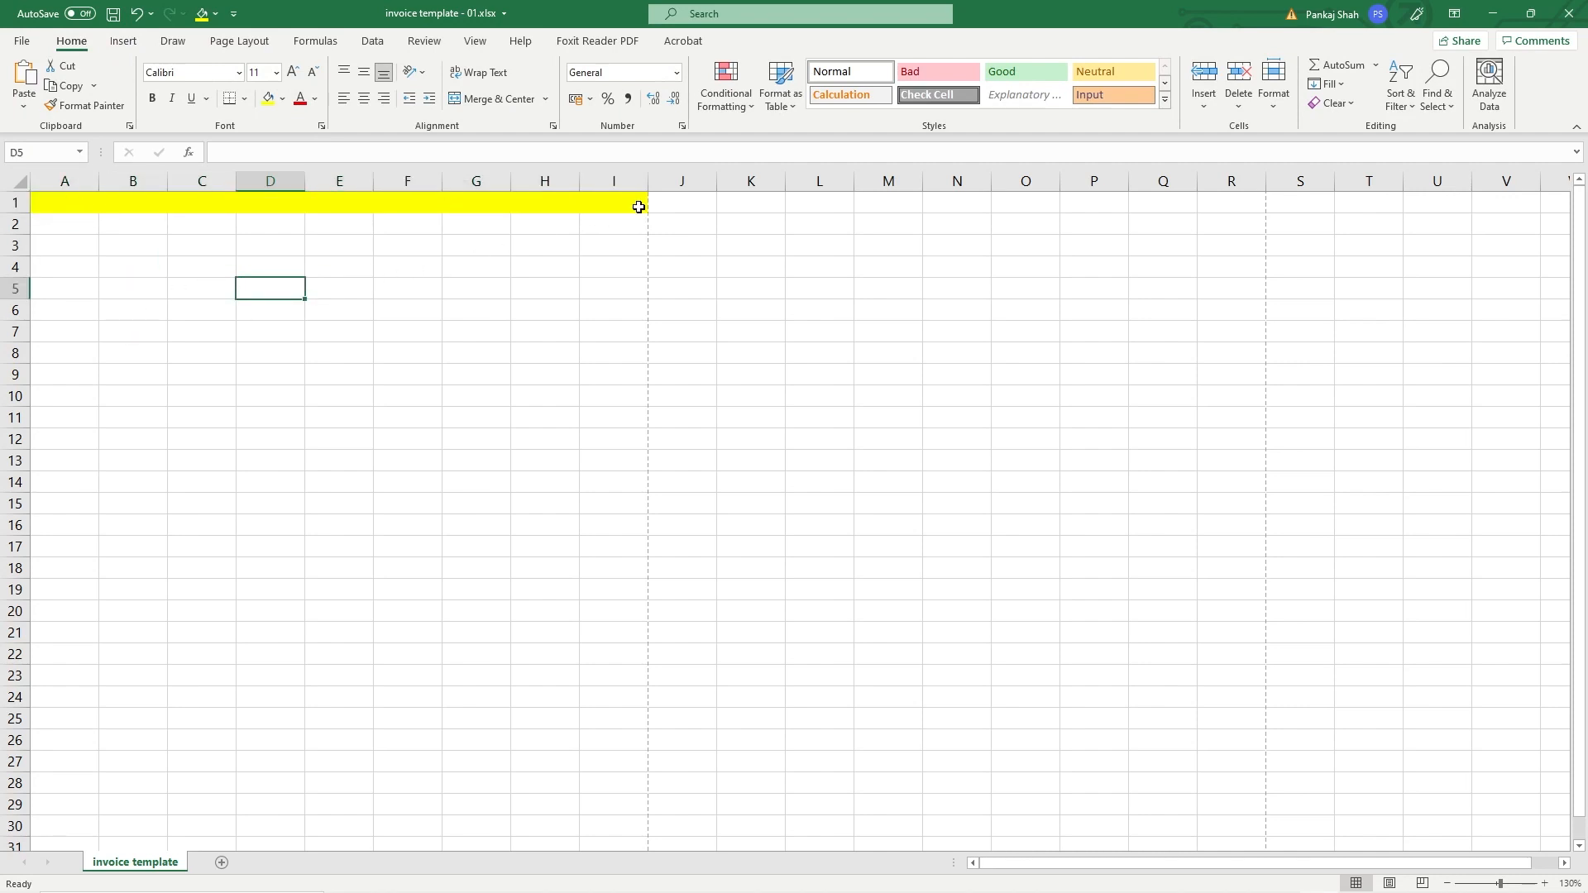
Step: Check in the print preview how far the yellow row extends across the page, and return to the sheet
left_click(23, 41)
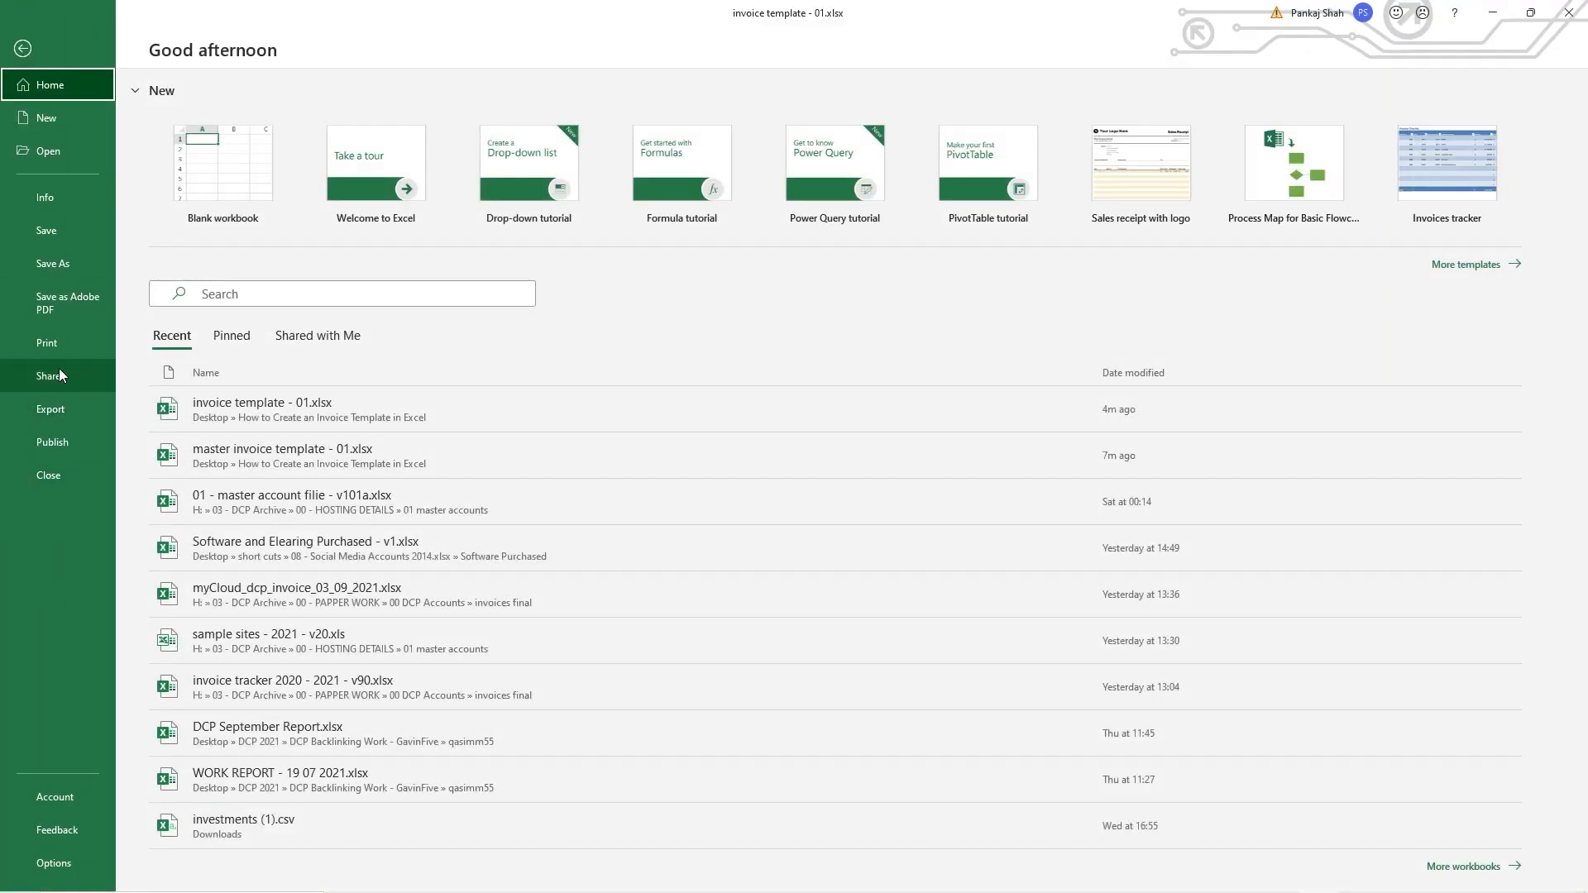
left_click(48, 342)
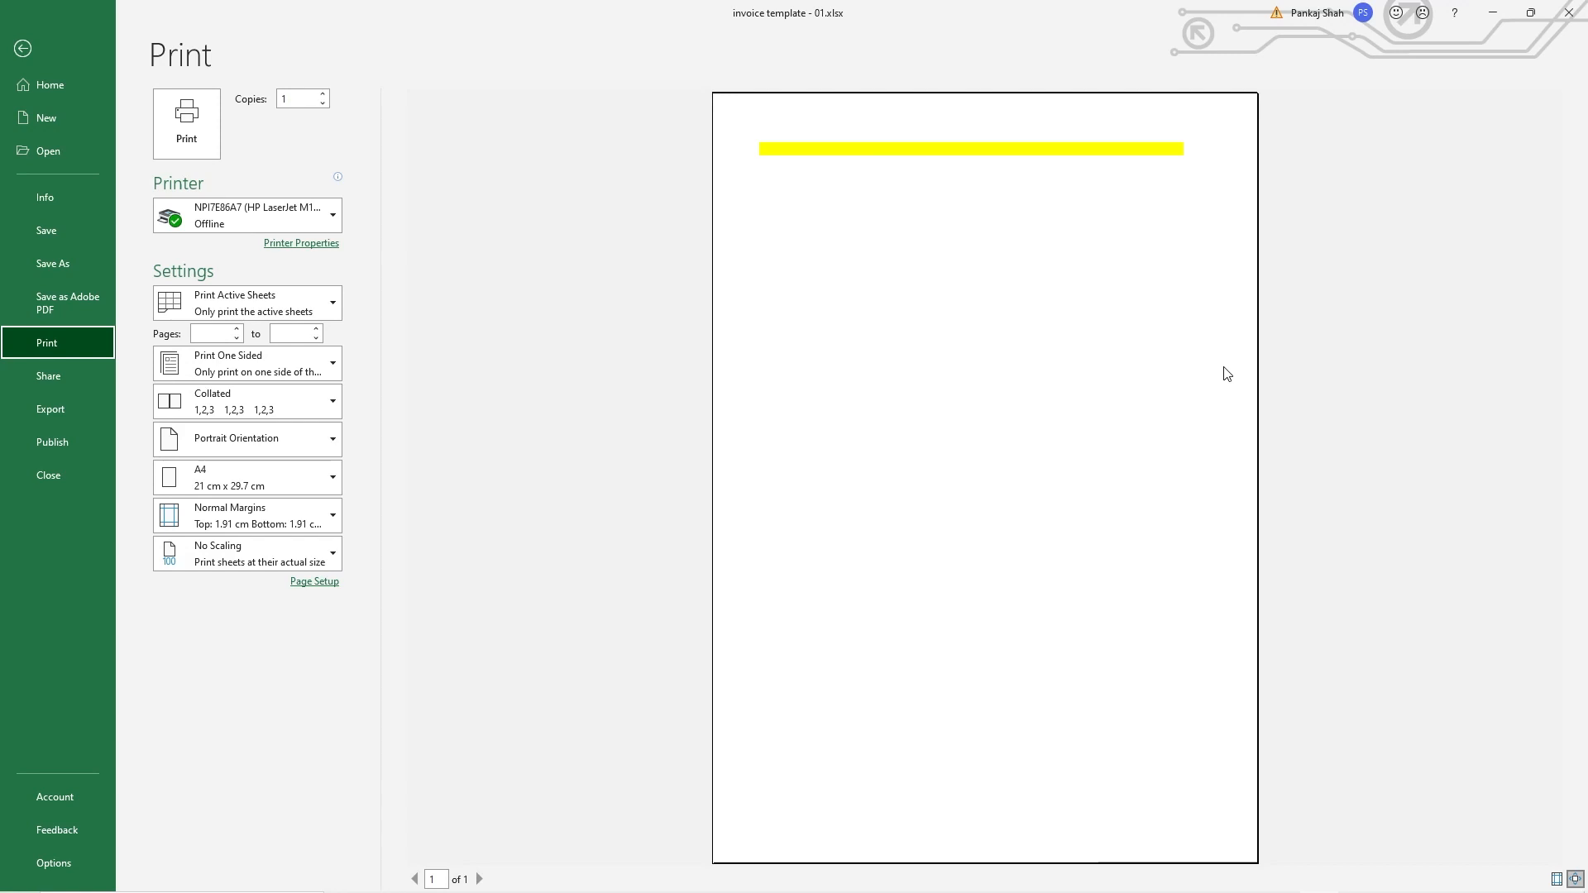
left_click(23, 49)
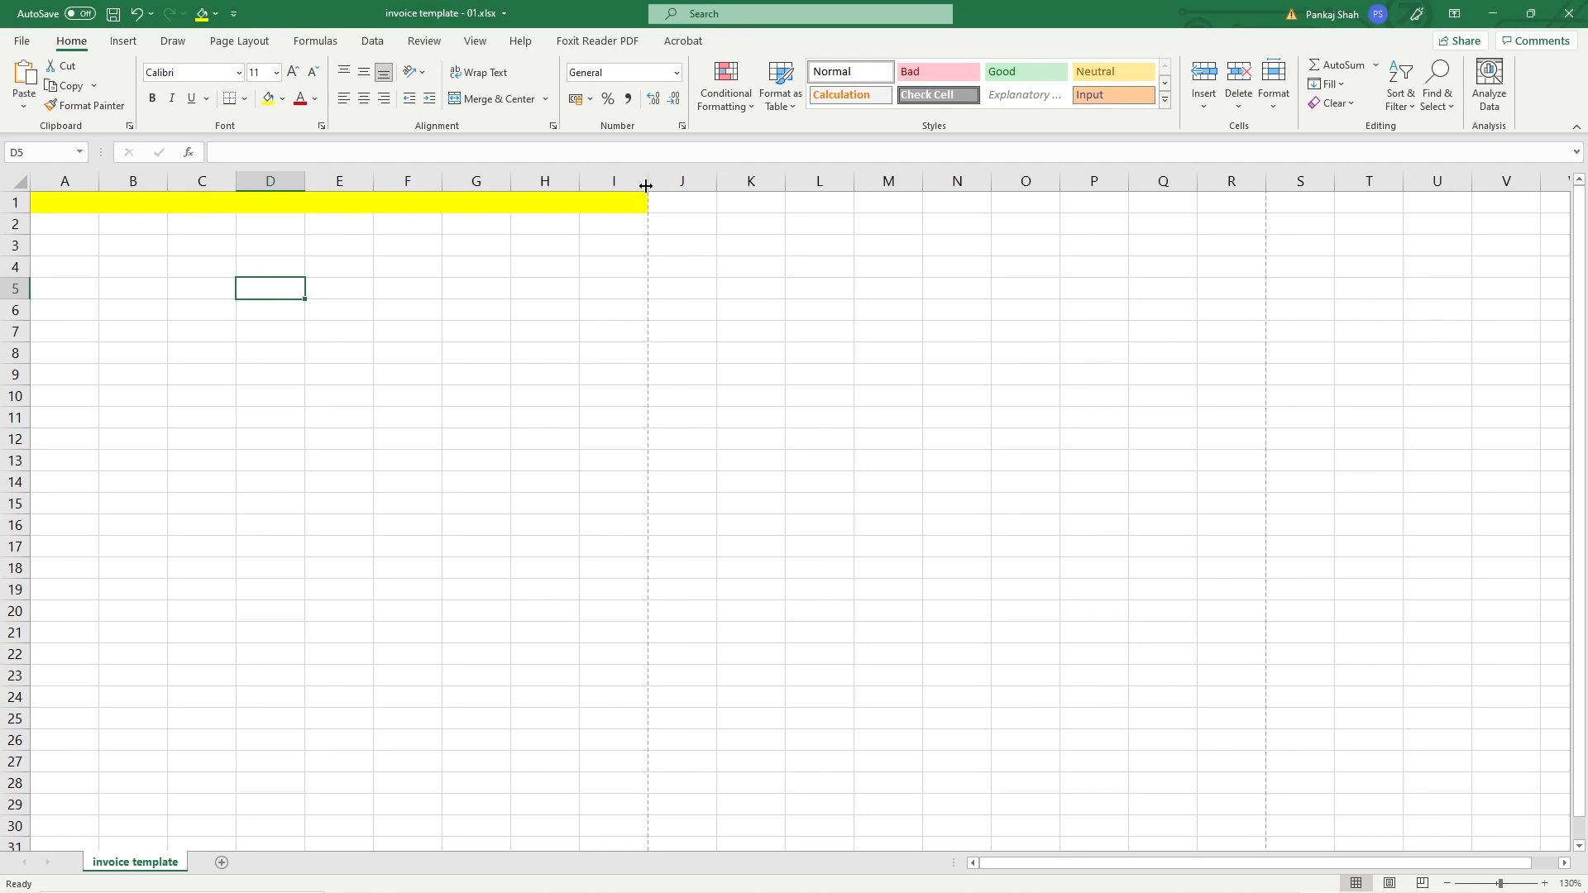
Step: Widen column I until the yellow row reaches the furthest width that fits the first page, and check it in the print preview
left_click_drag(648, 180, 701, 181)
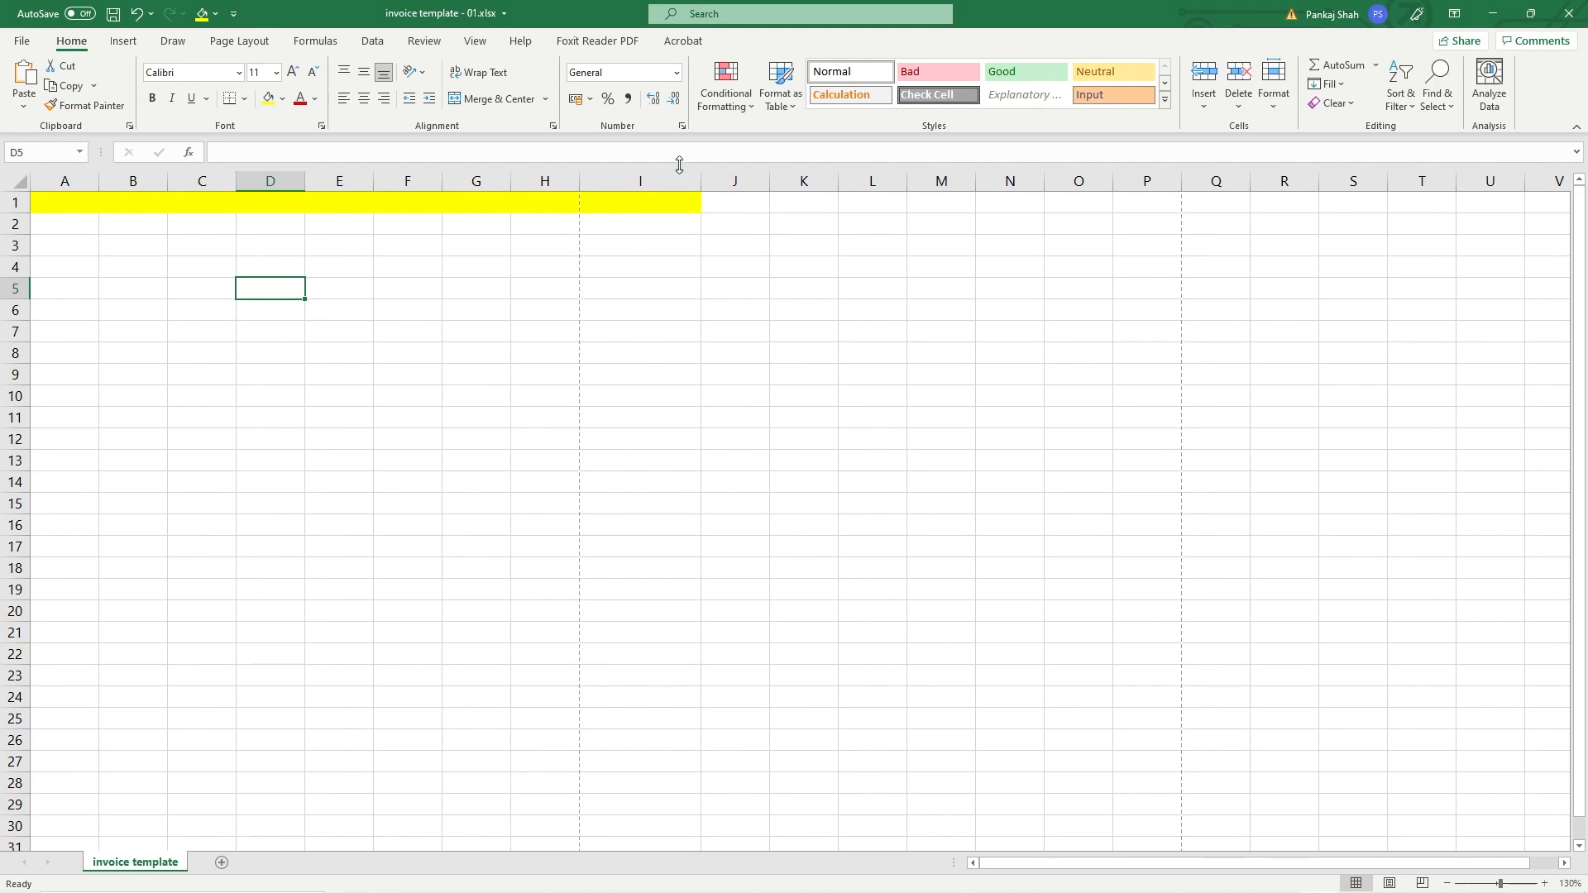
left_click_drag(707, 180, 683, 180)
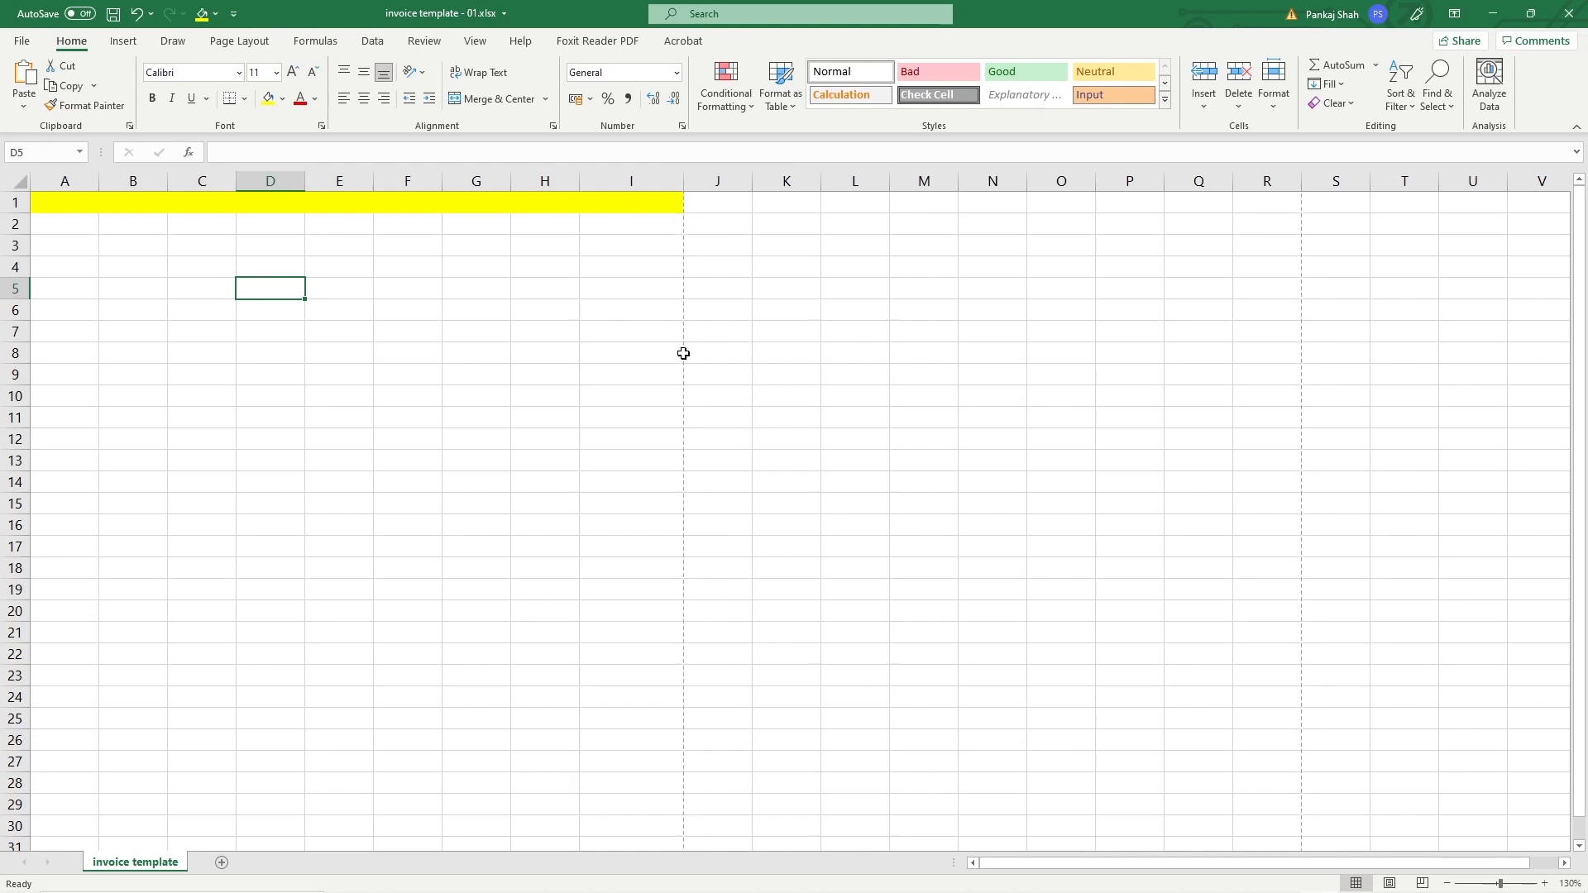
left_click_drag(685, 177, 687, 177)
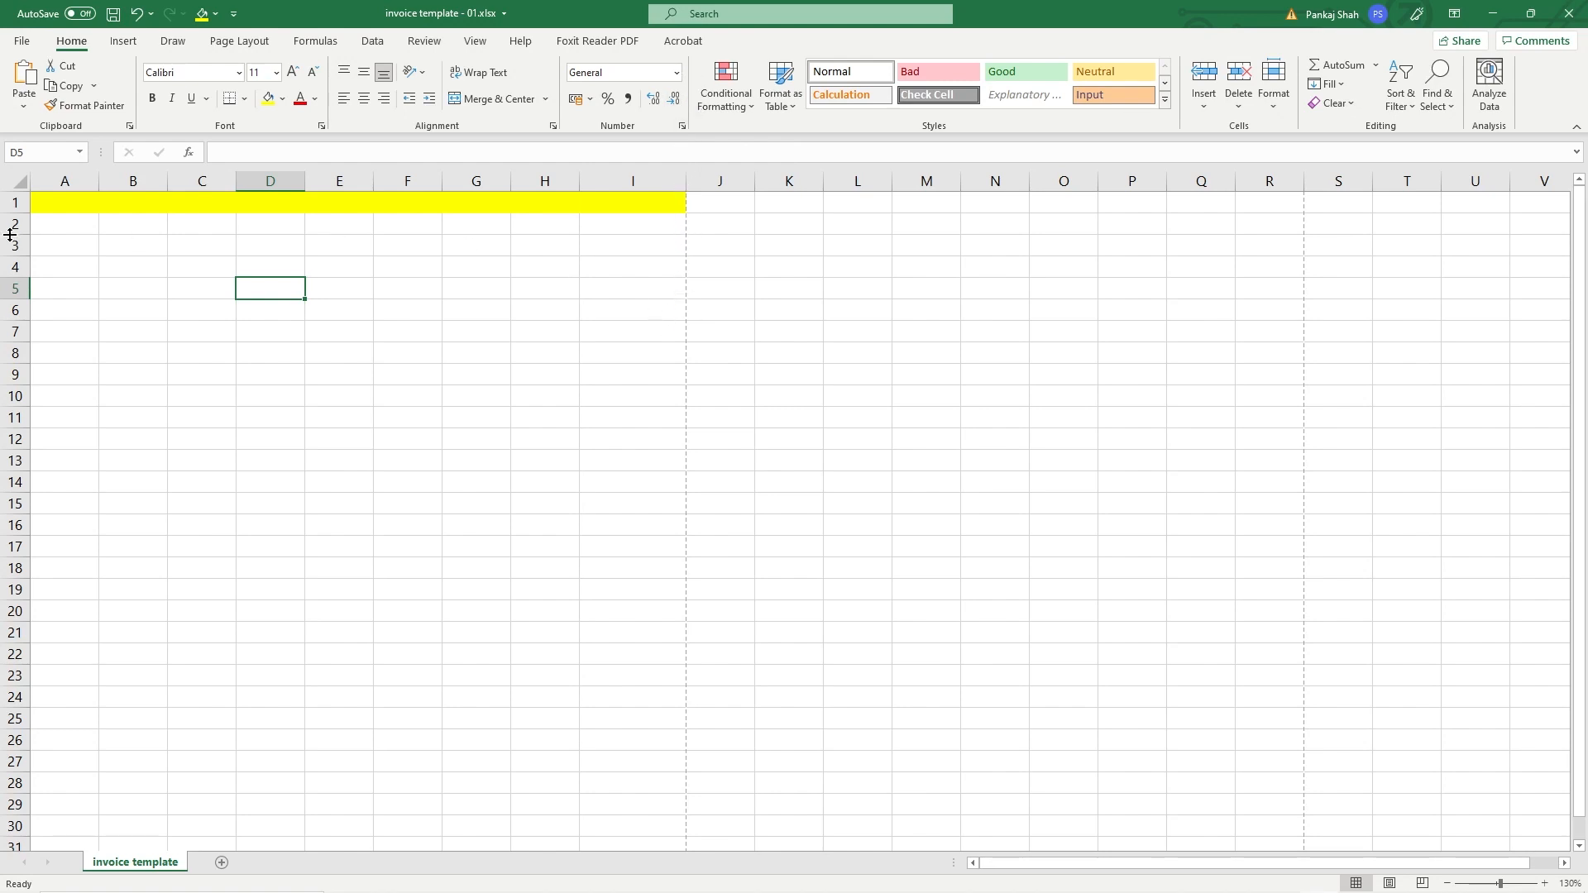
left_click(22, 40)
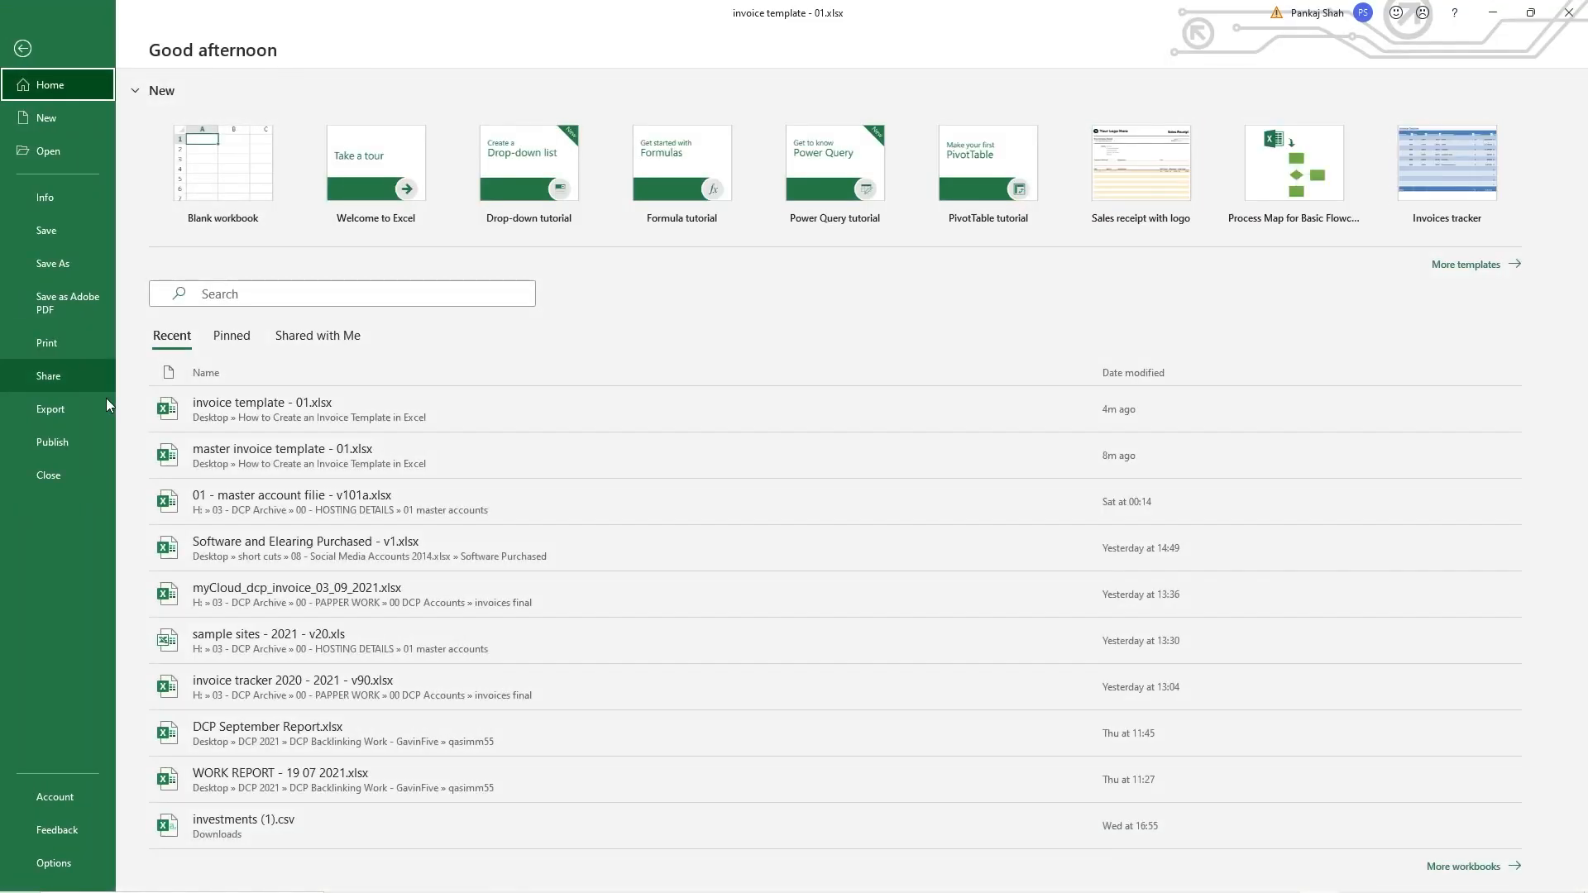
left_click(56, 349)
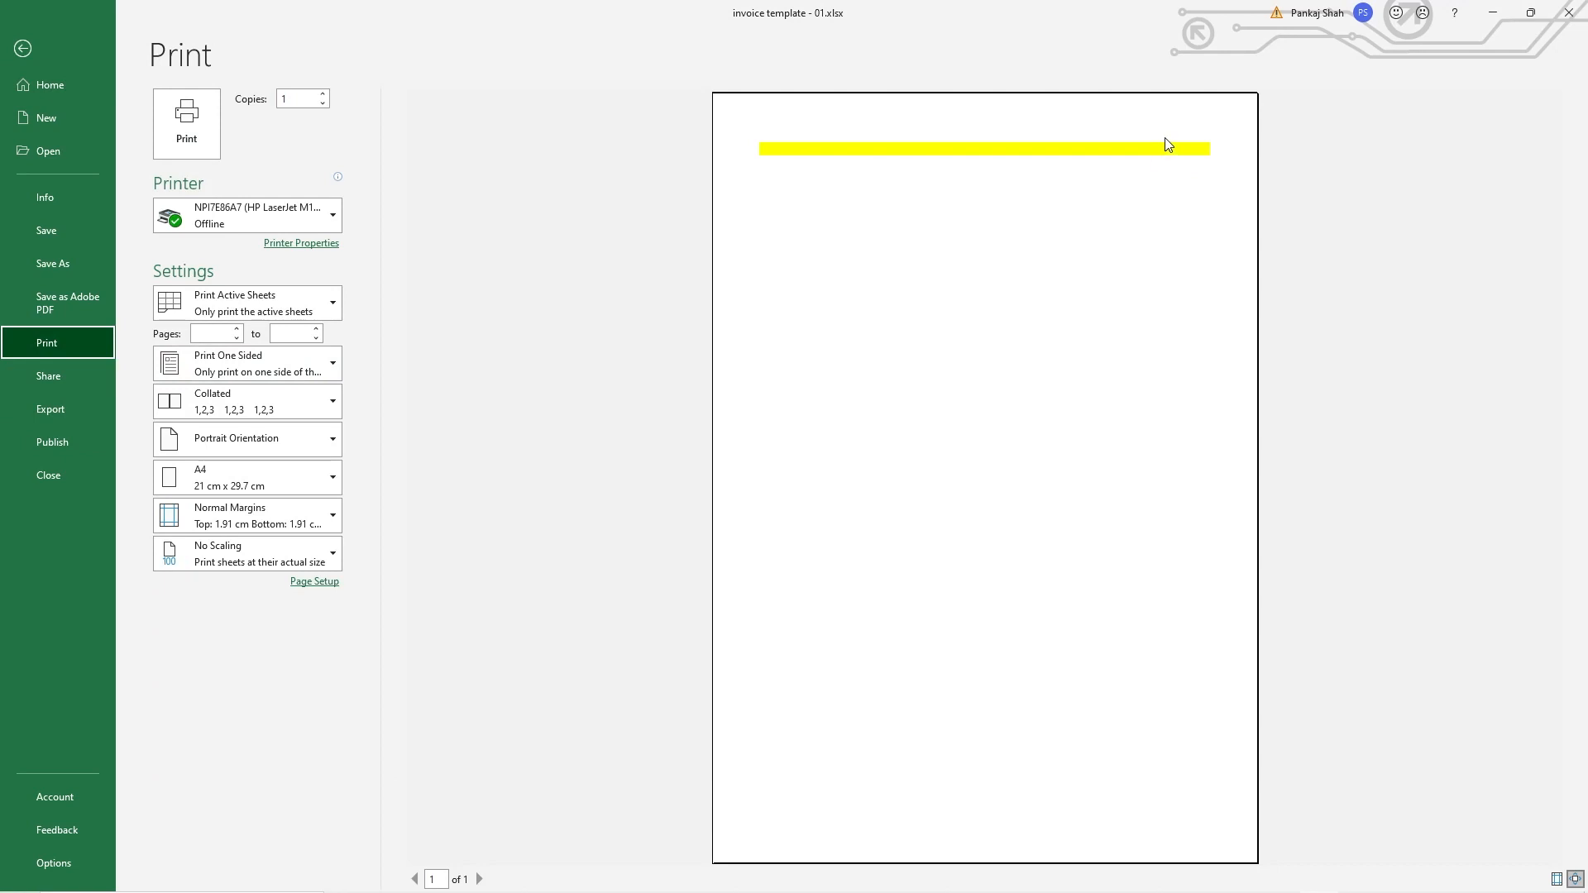
Step: Return from the print preview to the sheet and select cells A2:I2 to show the width of the first page
left_click(52, 50)
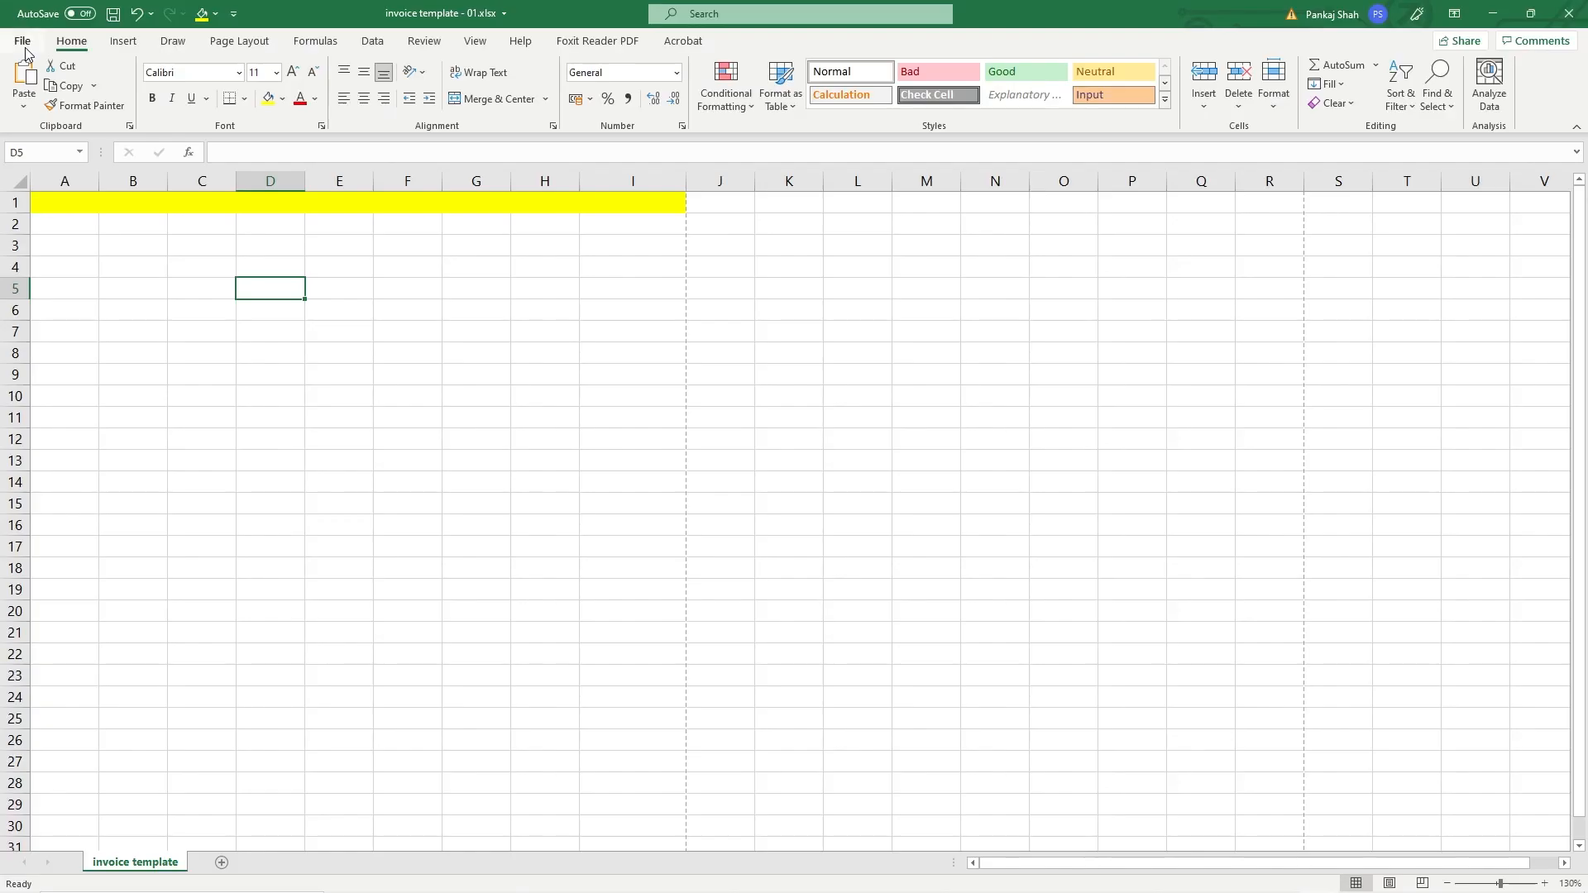
left_click_drag(635, 225, 50, 225)
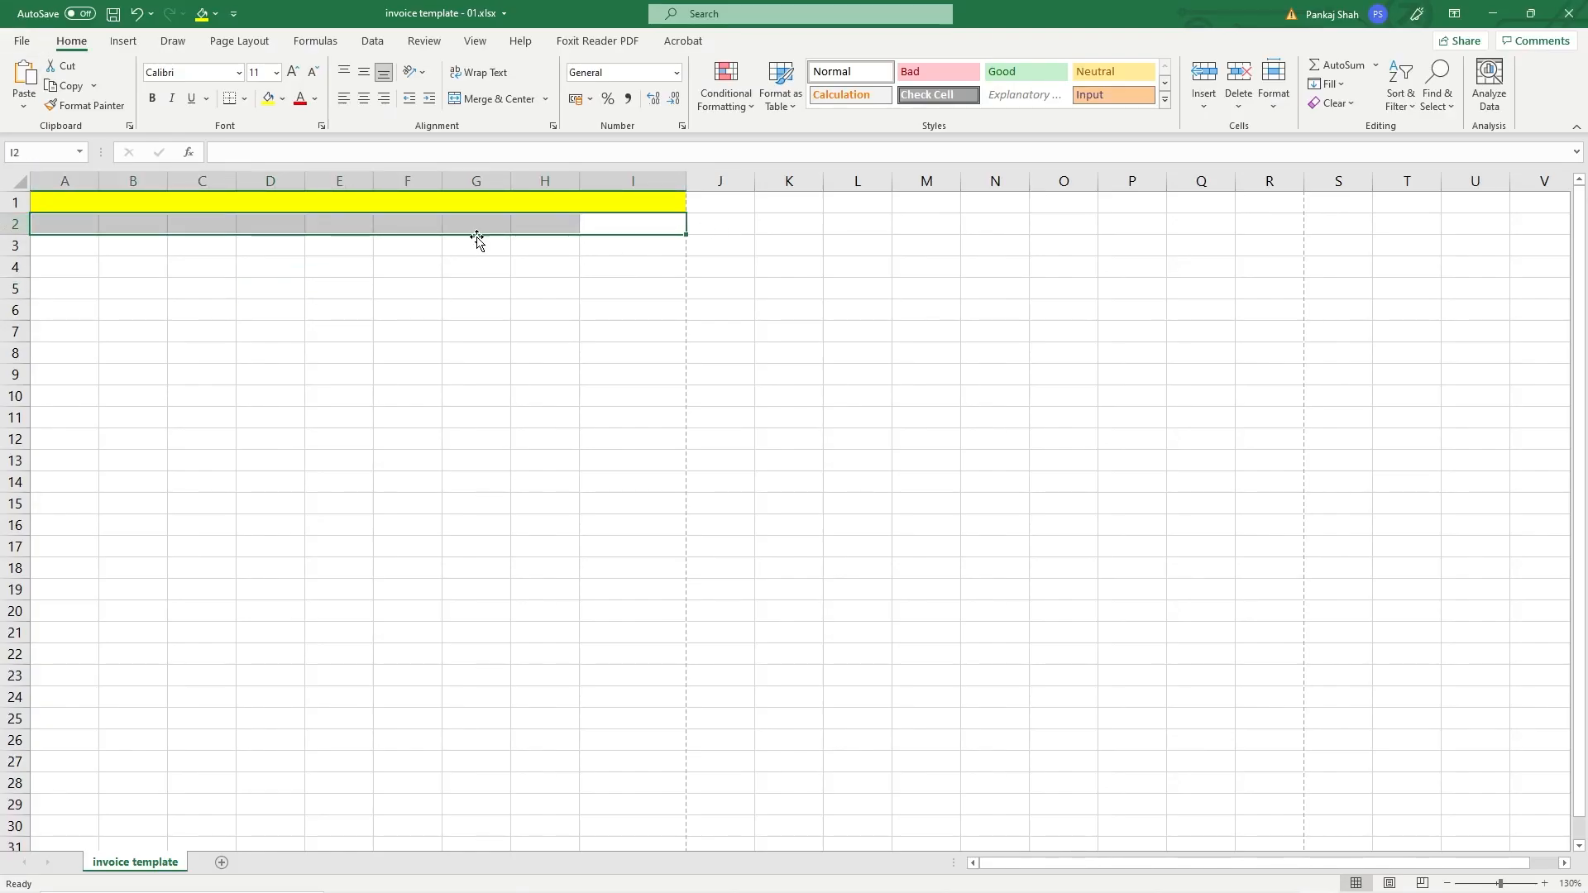
left_click(228, 285)
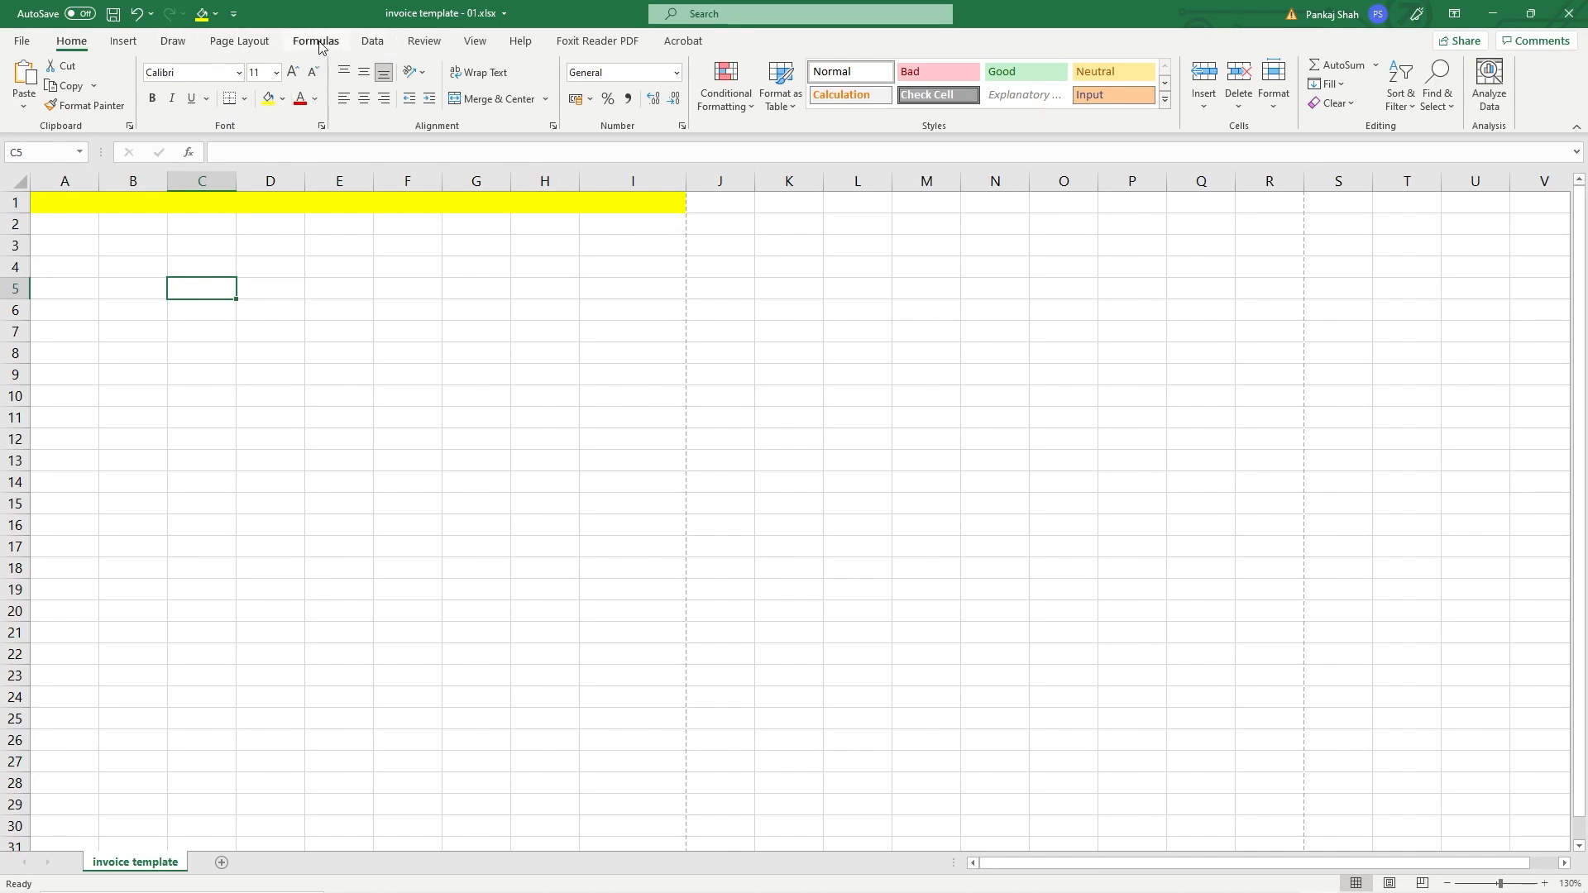
Step: Set custom page margins of 0.5 cm on all four sides, and 0.5 cm for the header and footer
left_click(248, 43)
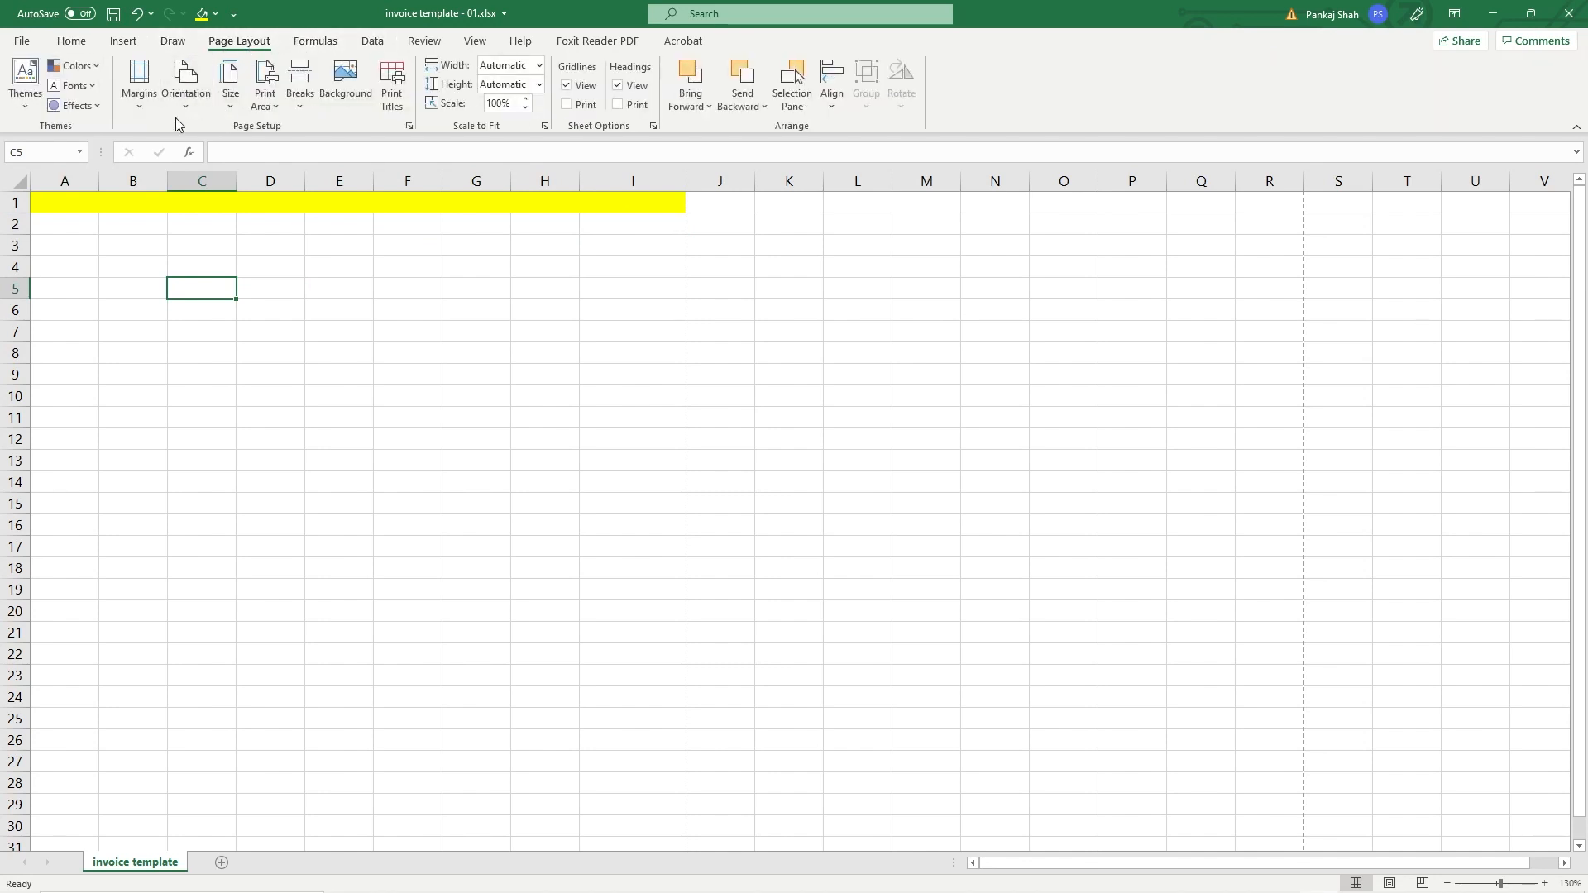
left_click(140, 100)
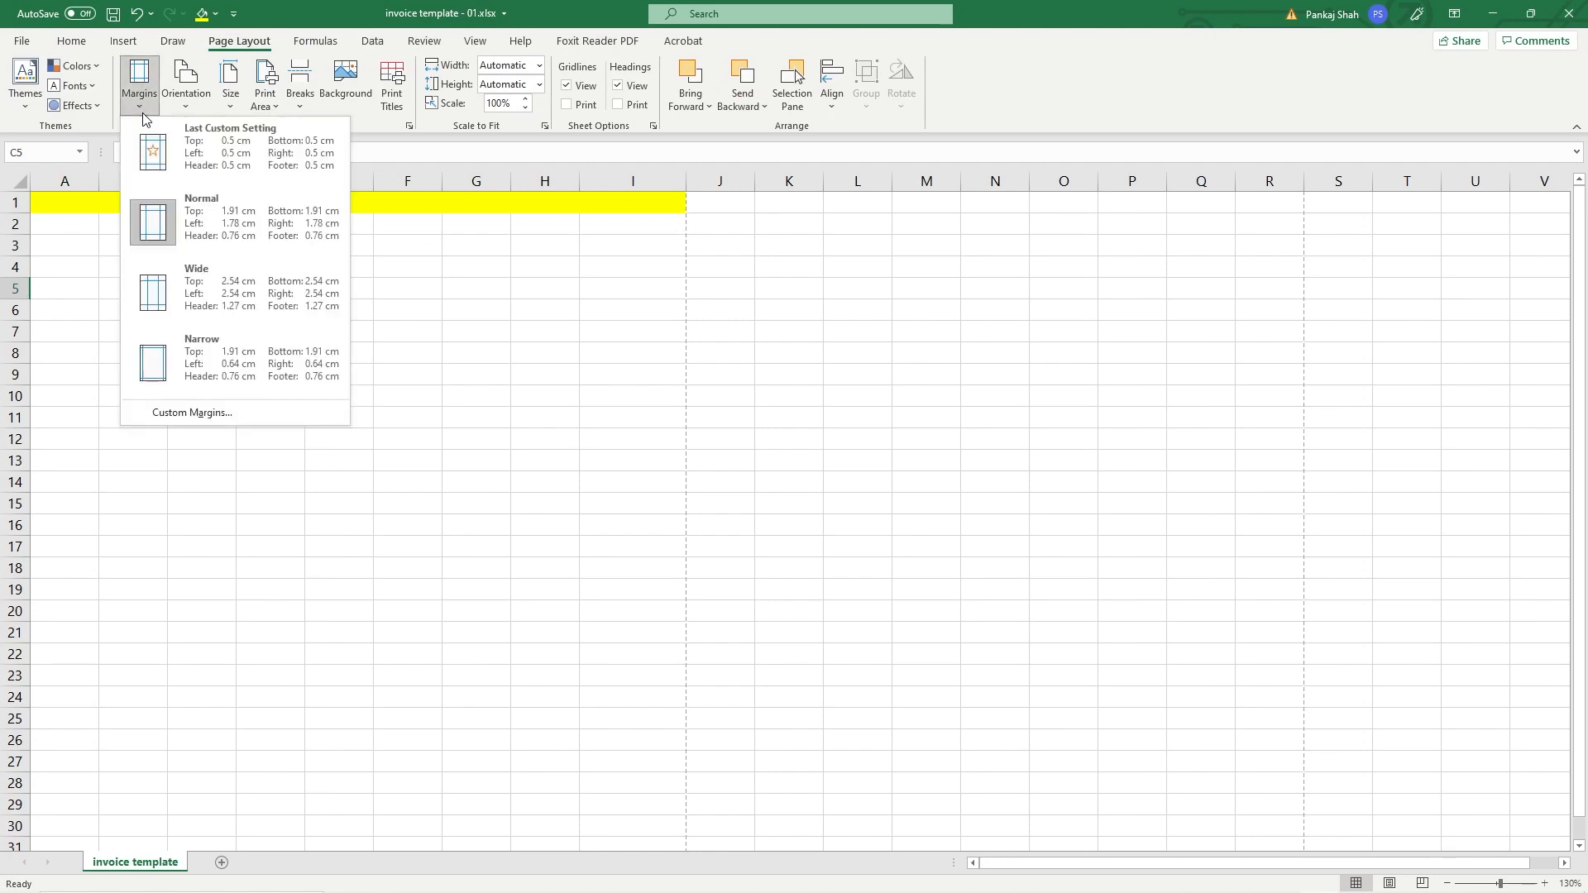
left_click(209, 414)
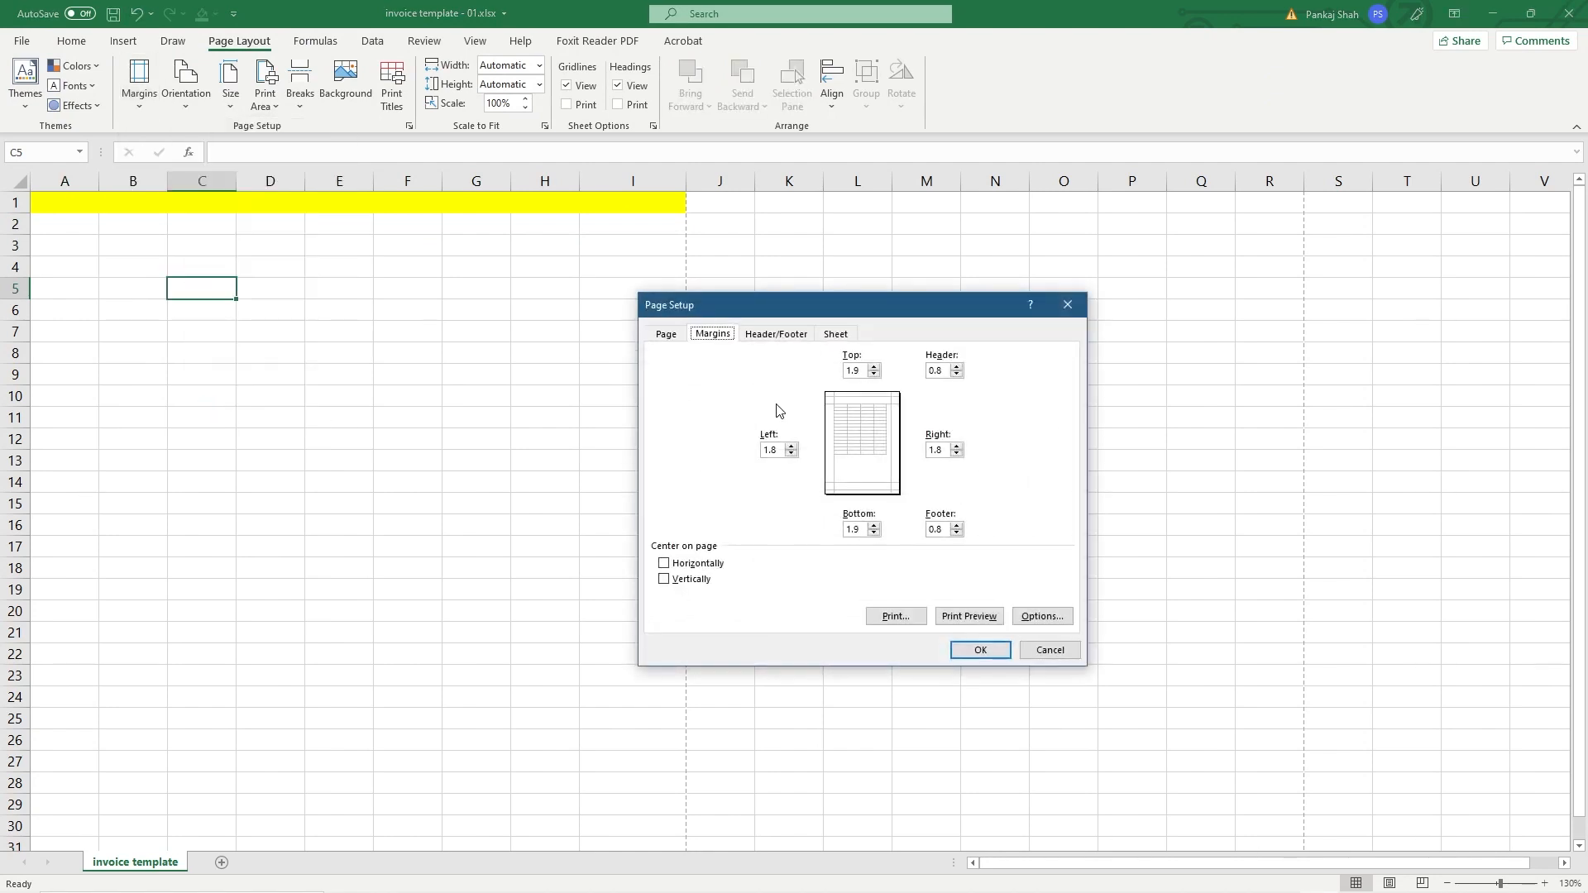
left_click_drag(864, 371, 814, 377)
type("0.5")
key("Tab")
type("0.5")
double_click(943, 530)
type("0.5")
double_click(861, 532)
type("0.50.5")
left_click(973, 652)
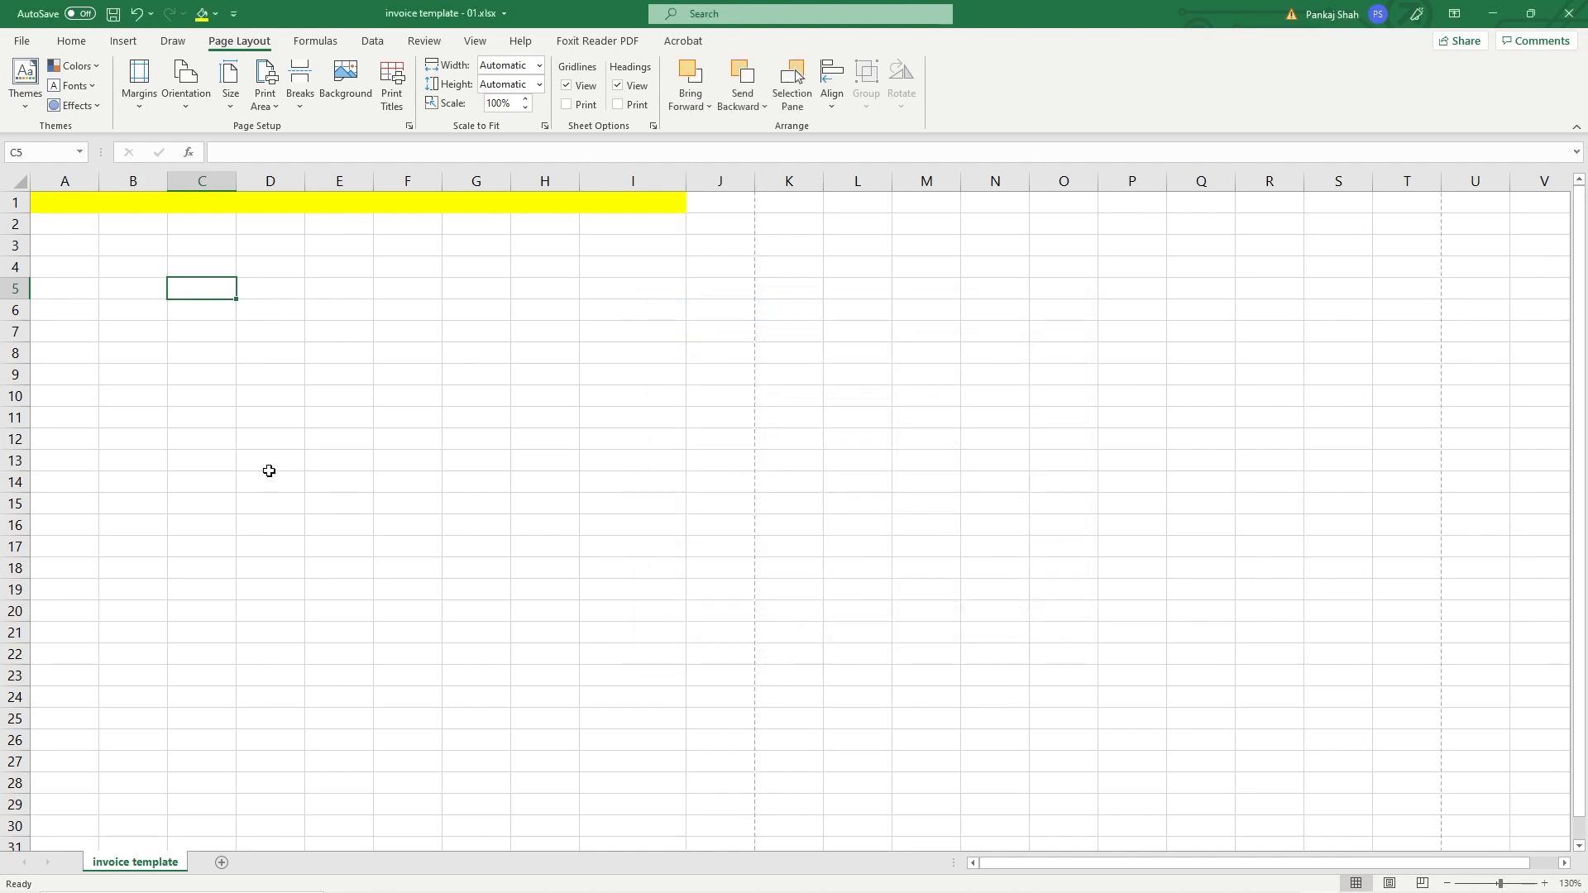
Step: Extend the yellow fill across cells A1:J1 to mark the new width of the first page
left_click_drag(722, 204, 16, 206)
left_click(709, 206)
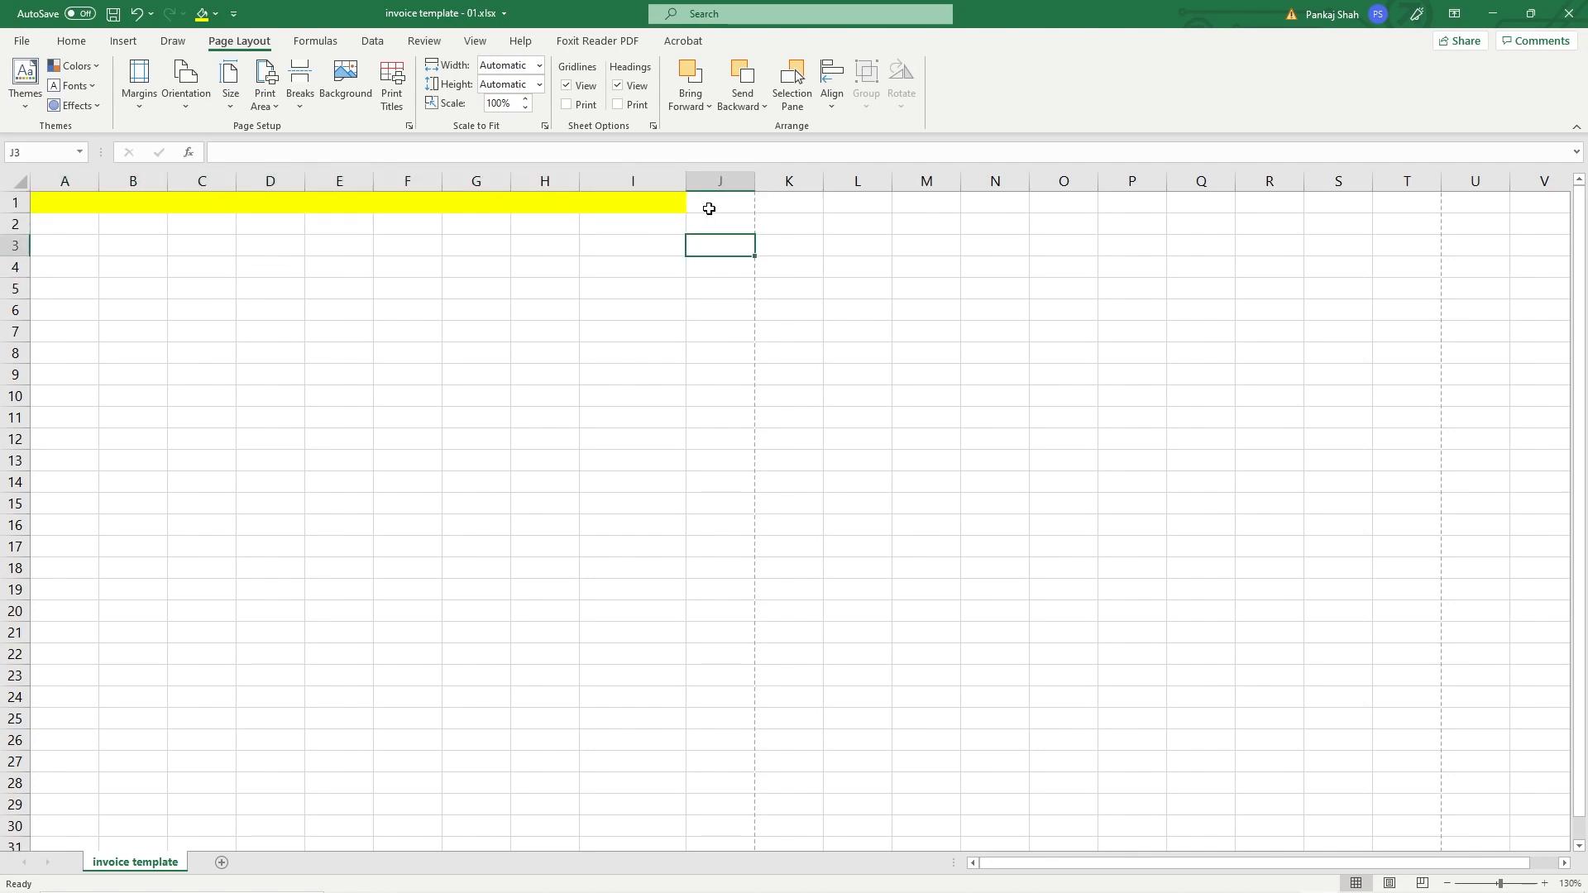
left_click_drag(717, 204, 49, 203)
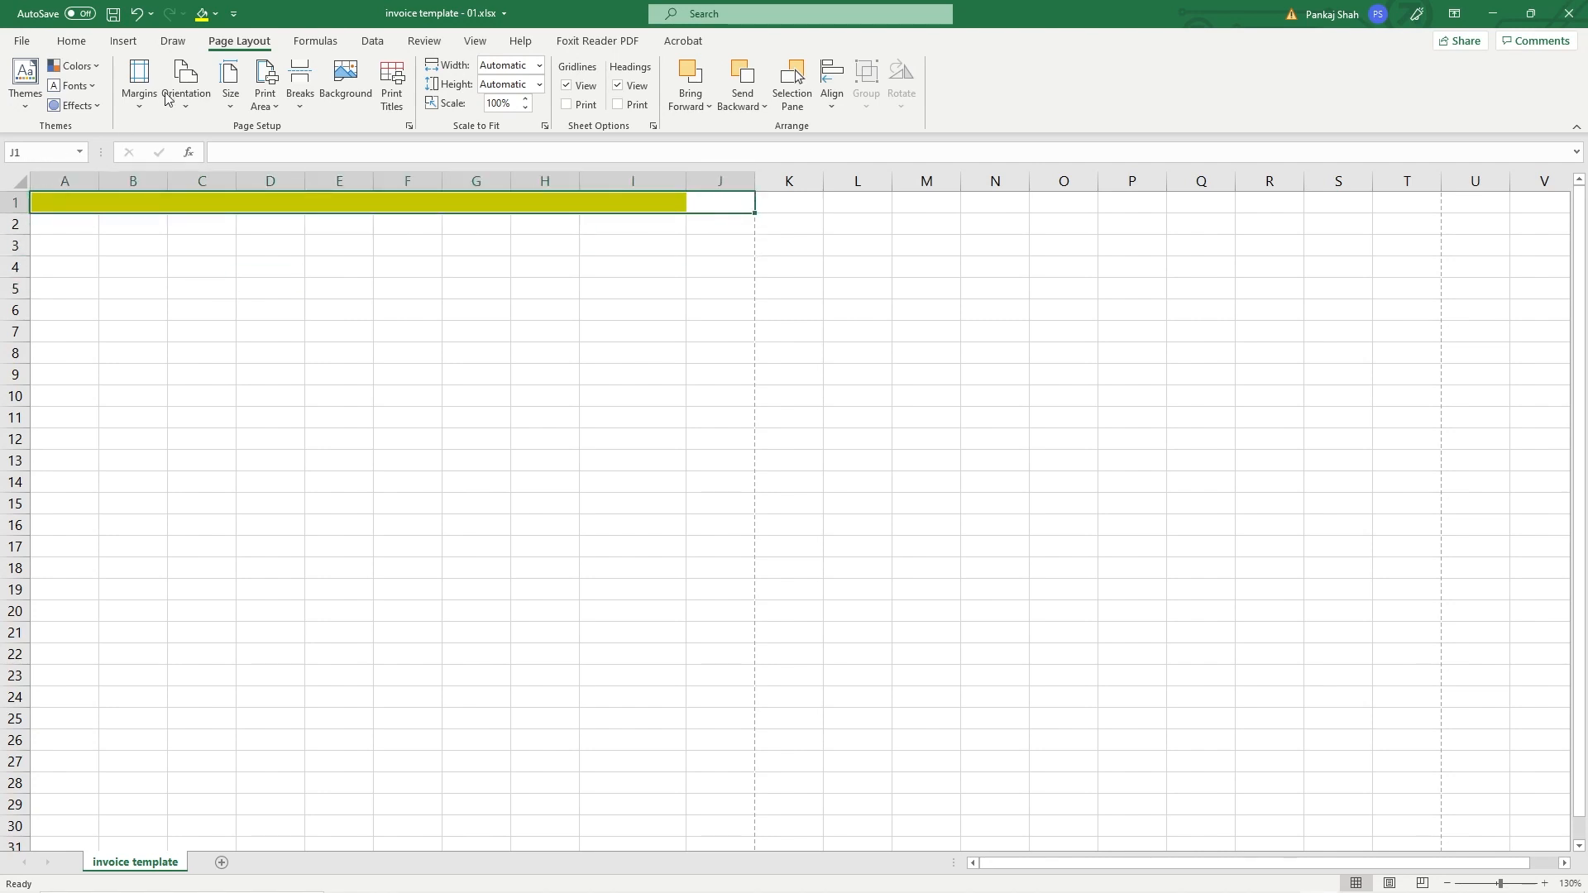
left_click(201, 13)
left_click(337, 354)
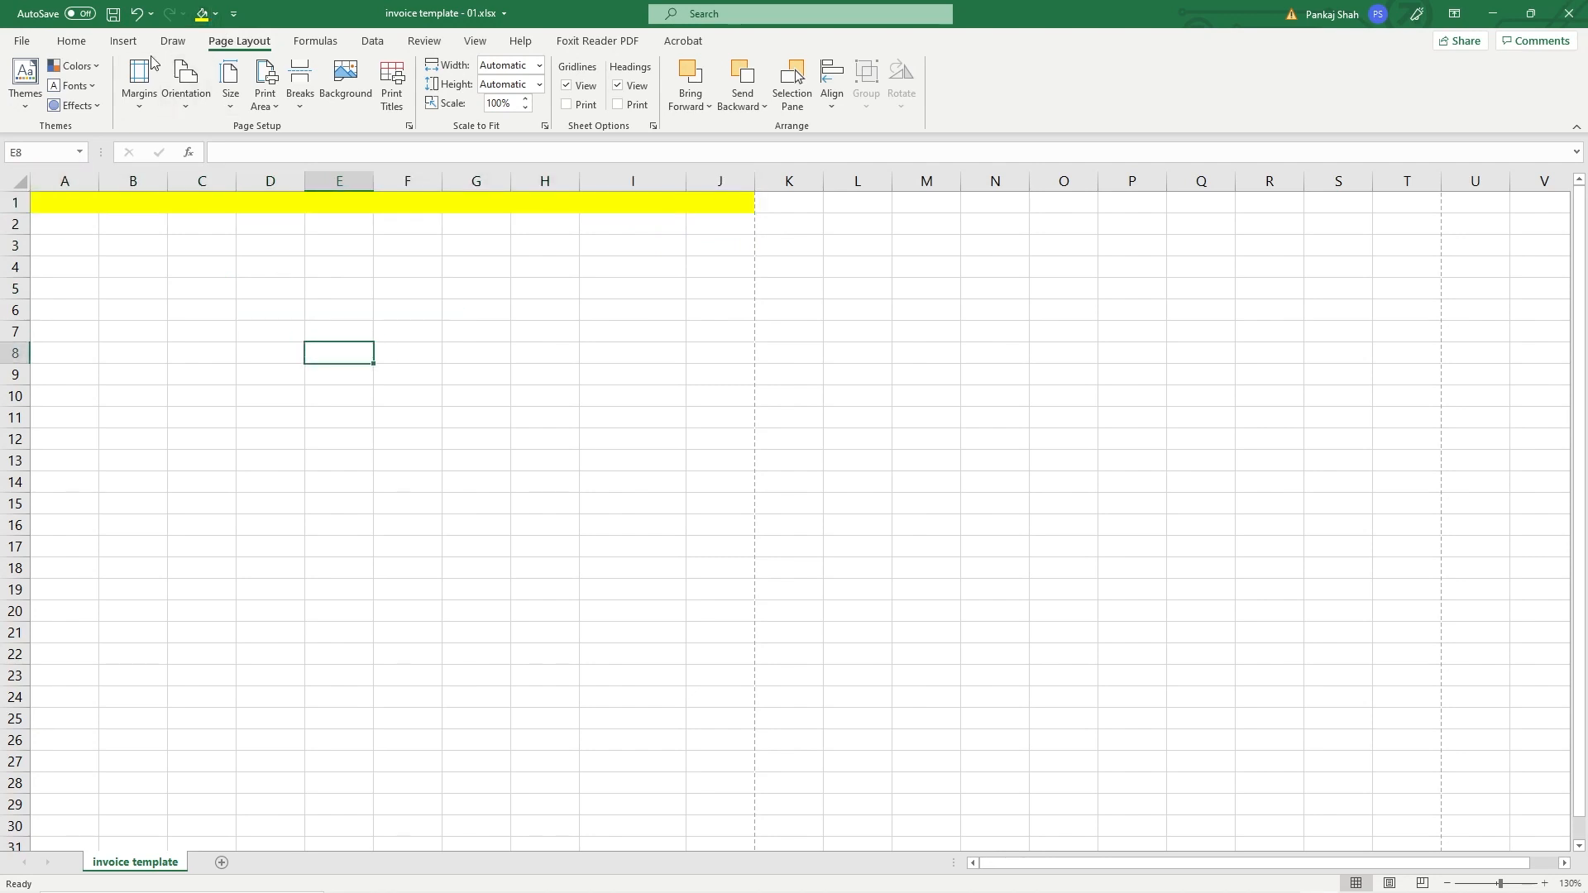
Step: Check the yellow row against the narrower margins in the print preview, and return to the sheet
left_click(22, 40)
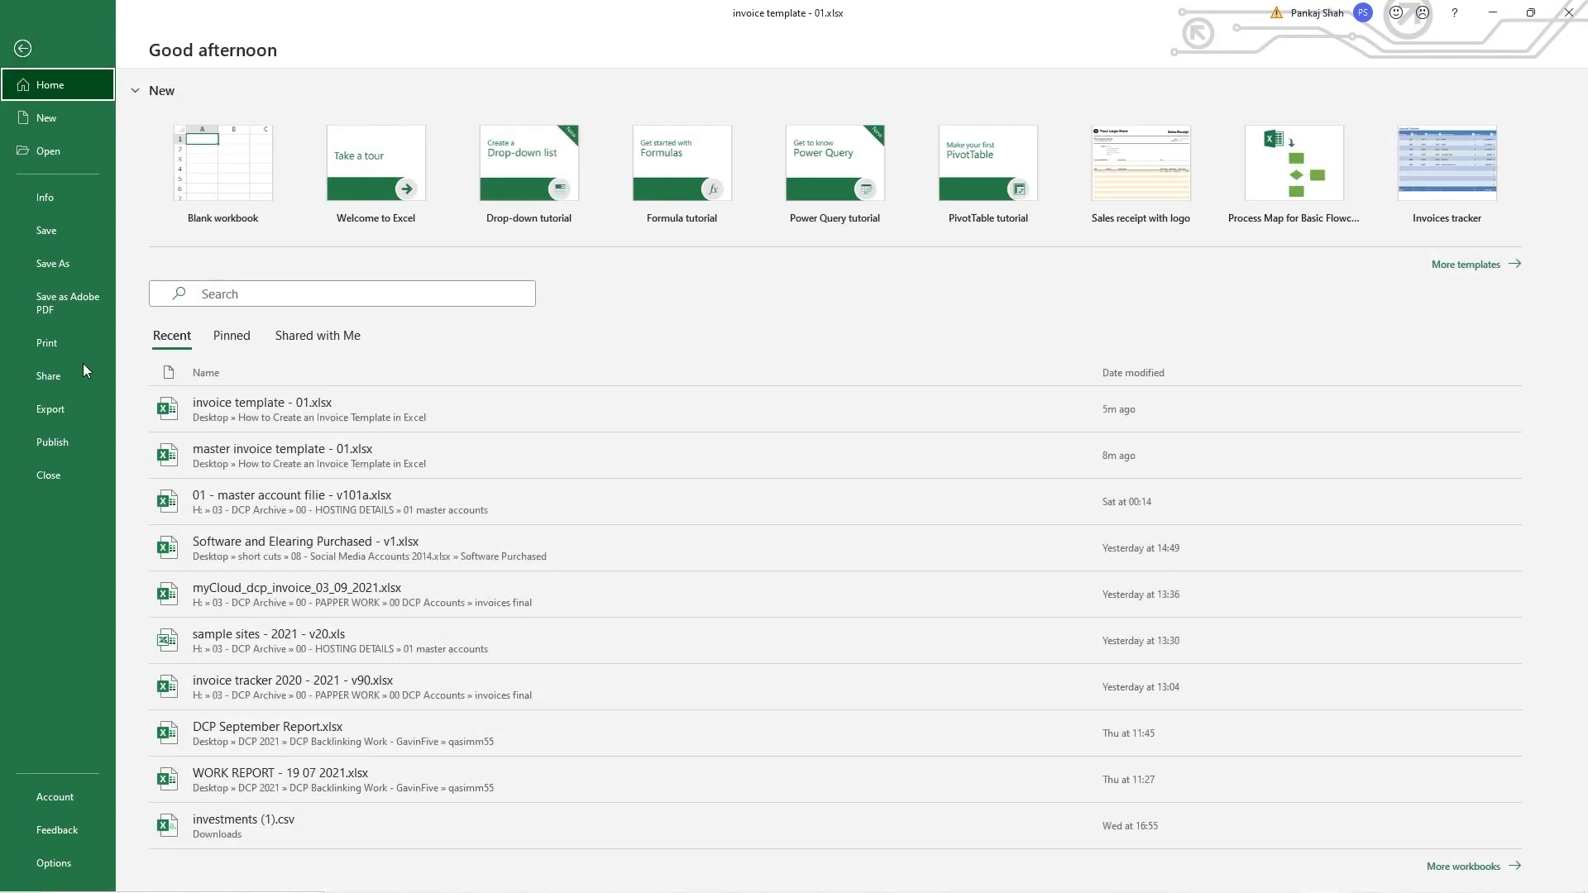
left_click(58, 342)
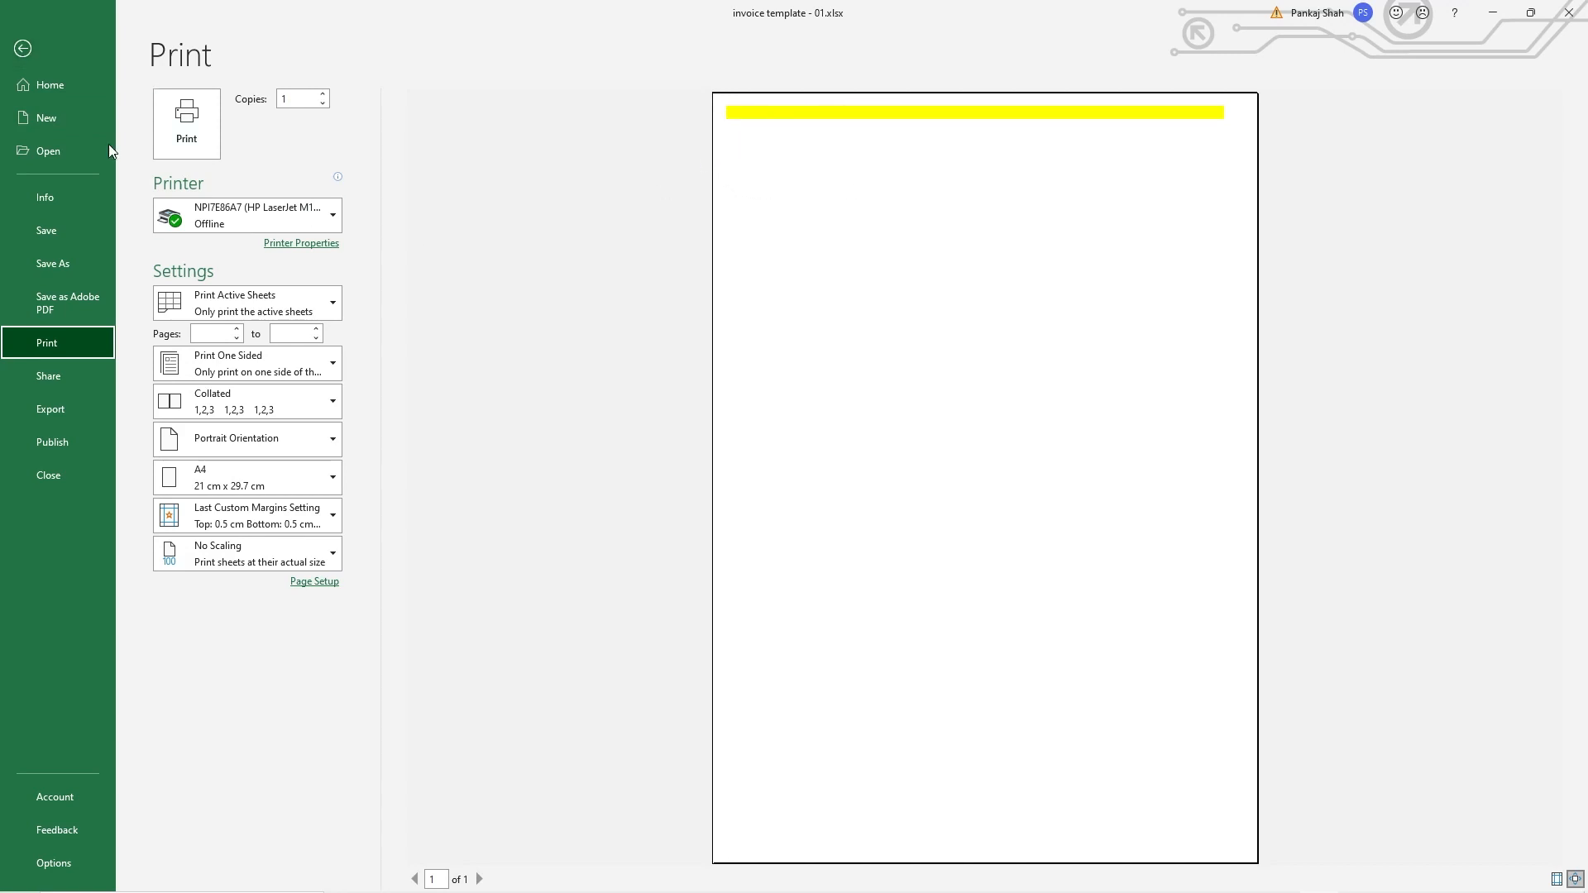
left_click(23, 50)
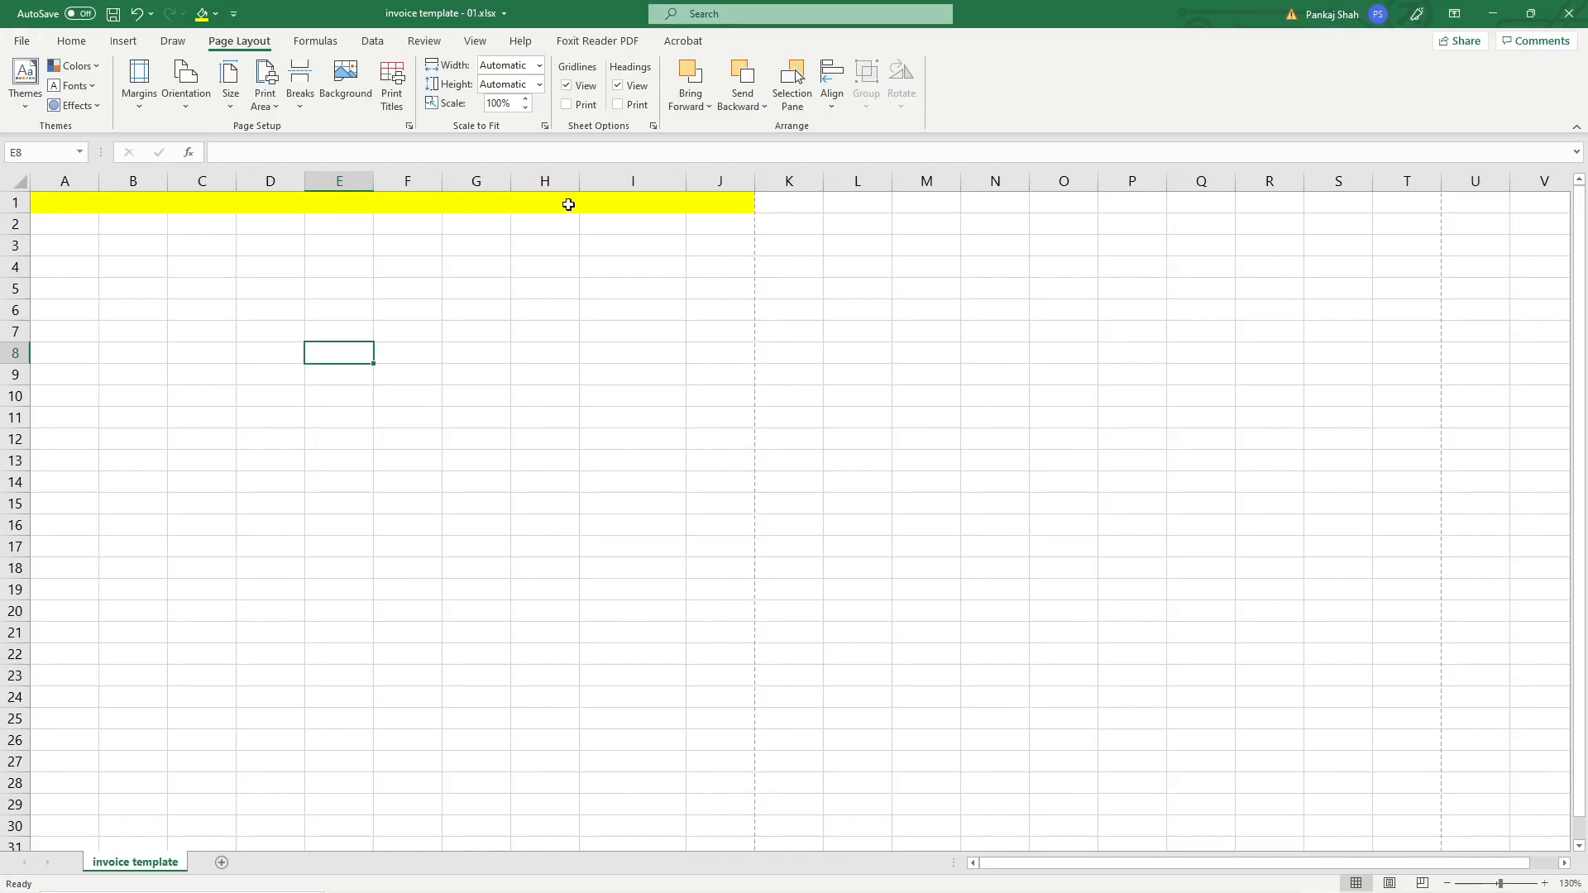
Step: Widen column J to the furthest width that fits the first page, check it in the print preview and return to the sheet
left_click_drag(751, 180, 781, 182)
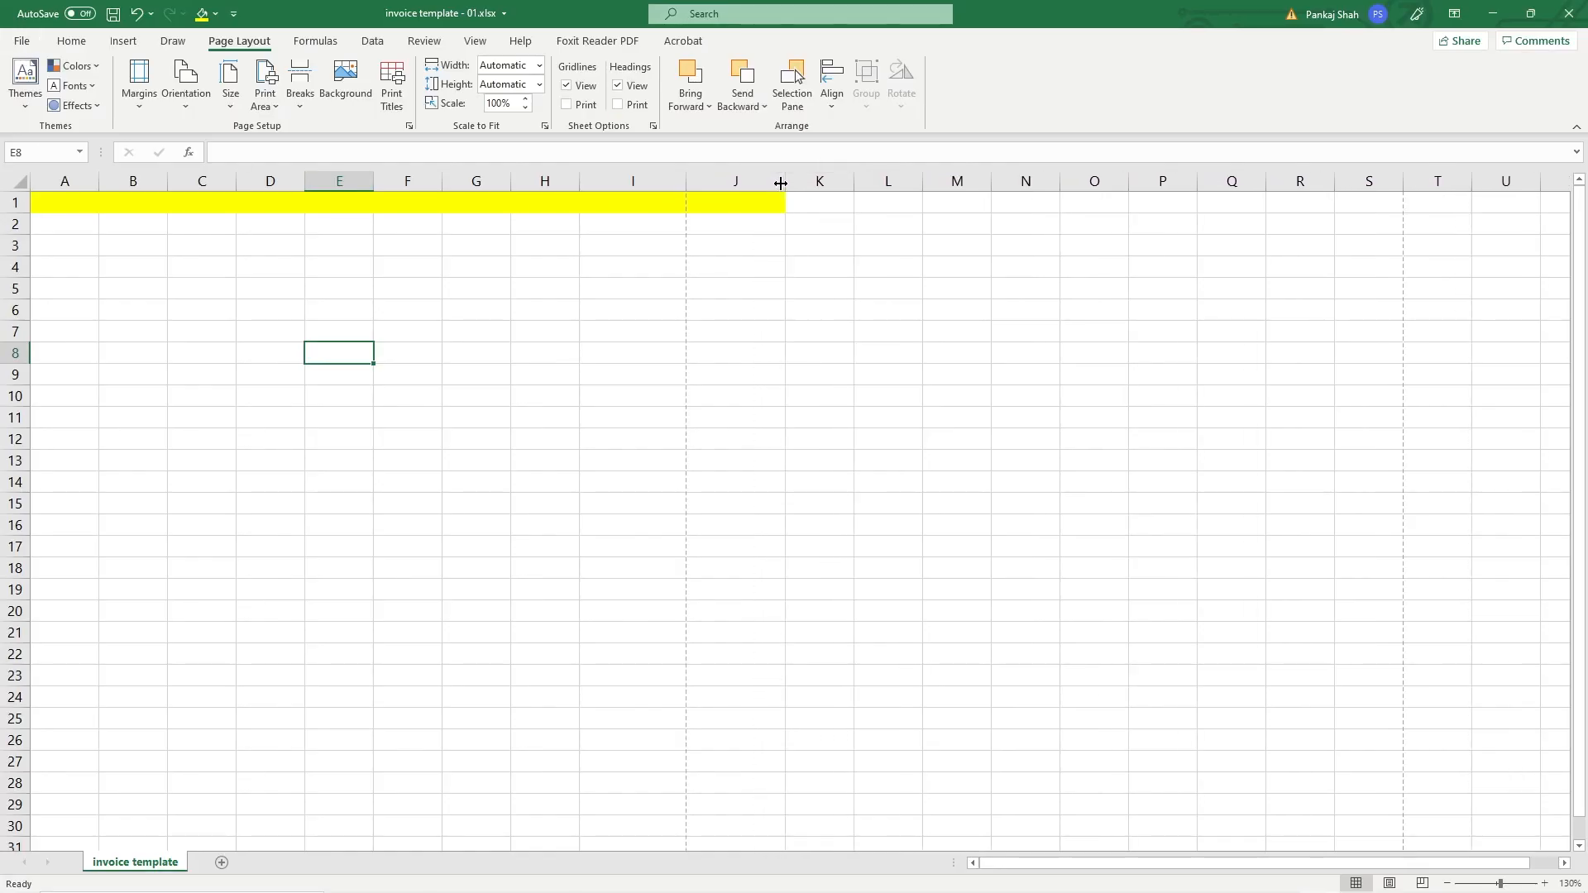
left_click_drag(779, 183, 777, 186)
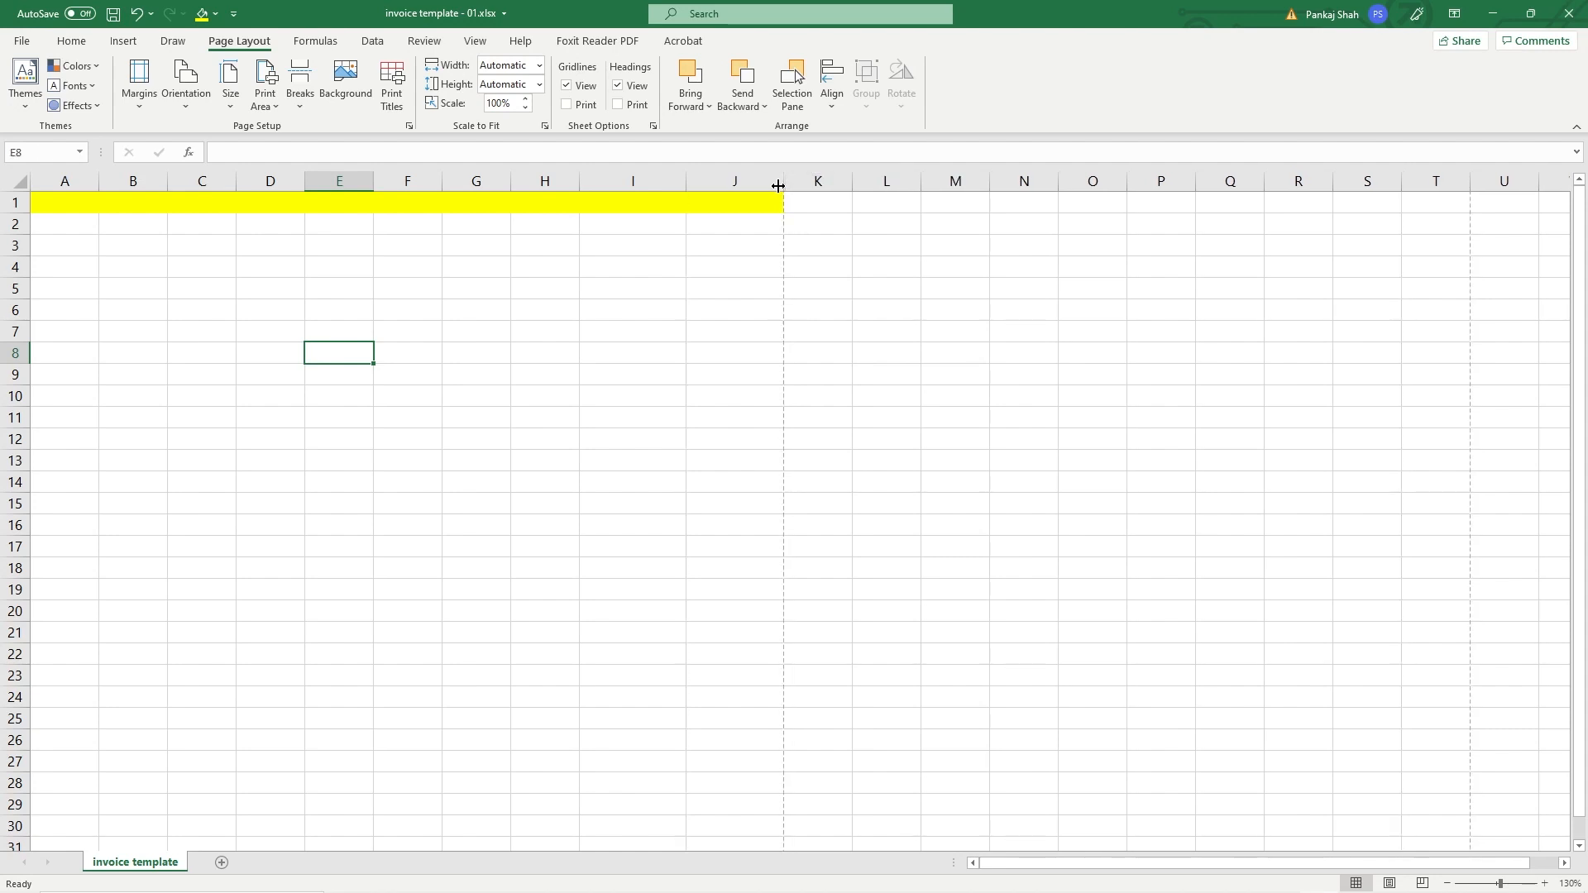
left_click(3, 41)
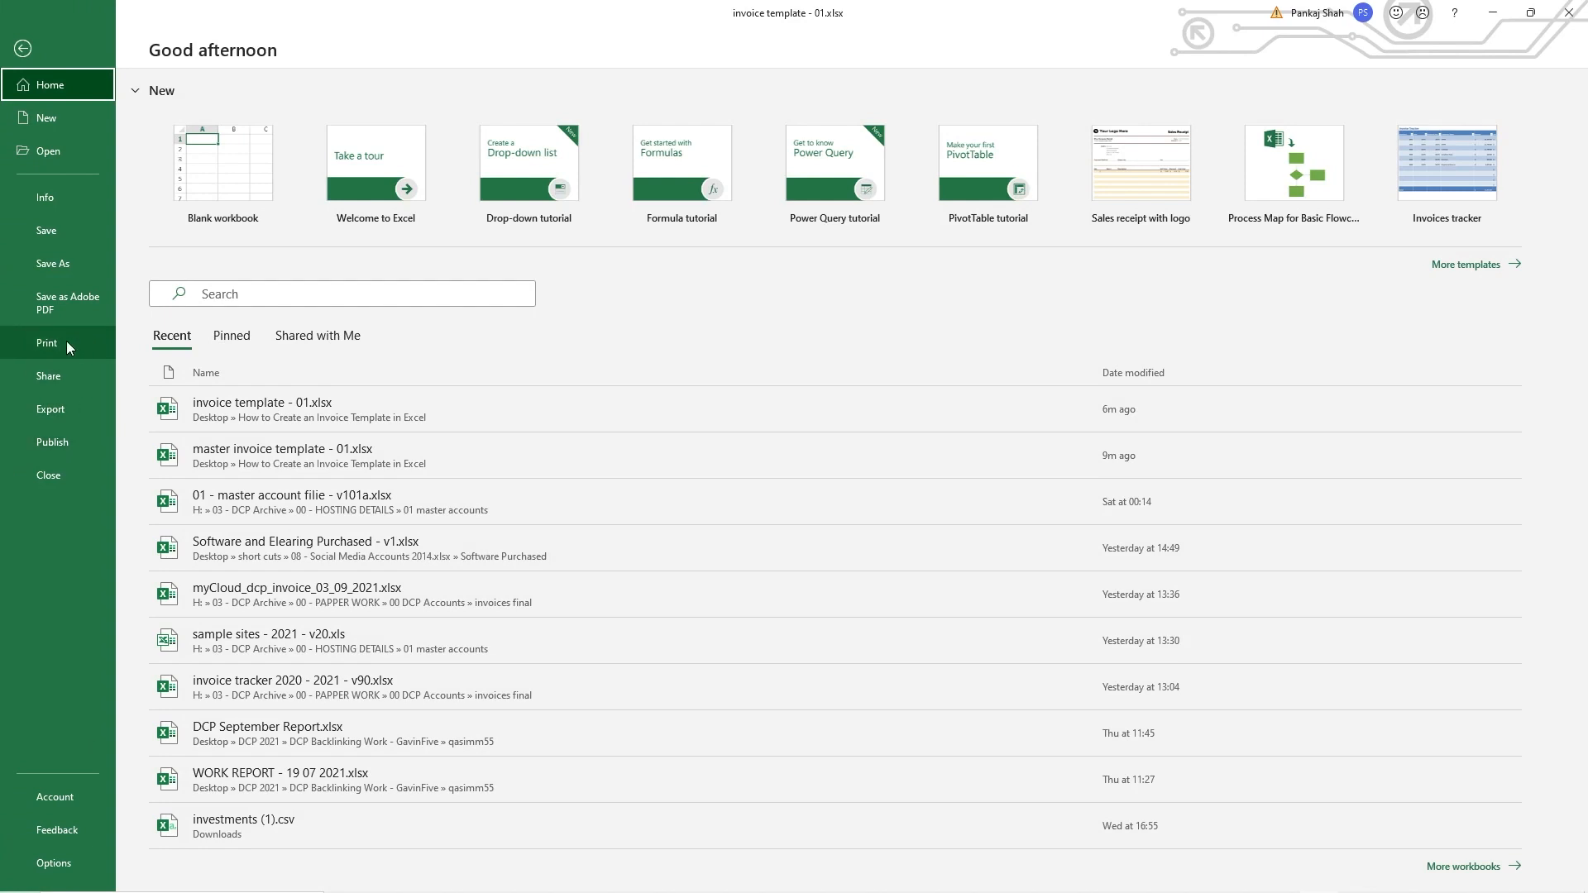
left_click(66, 342)
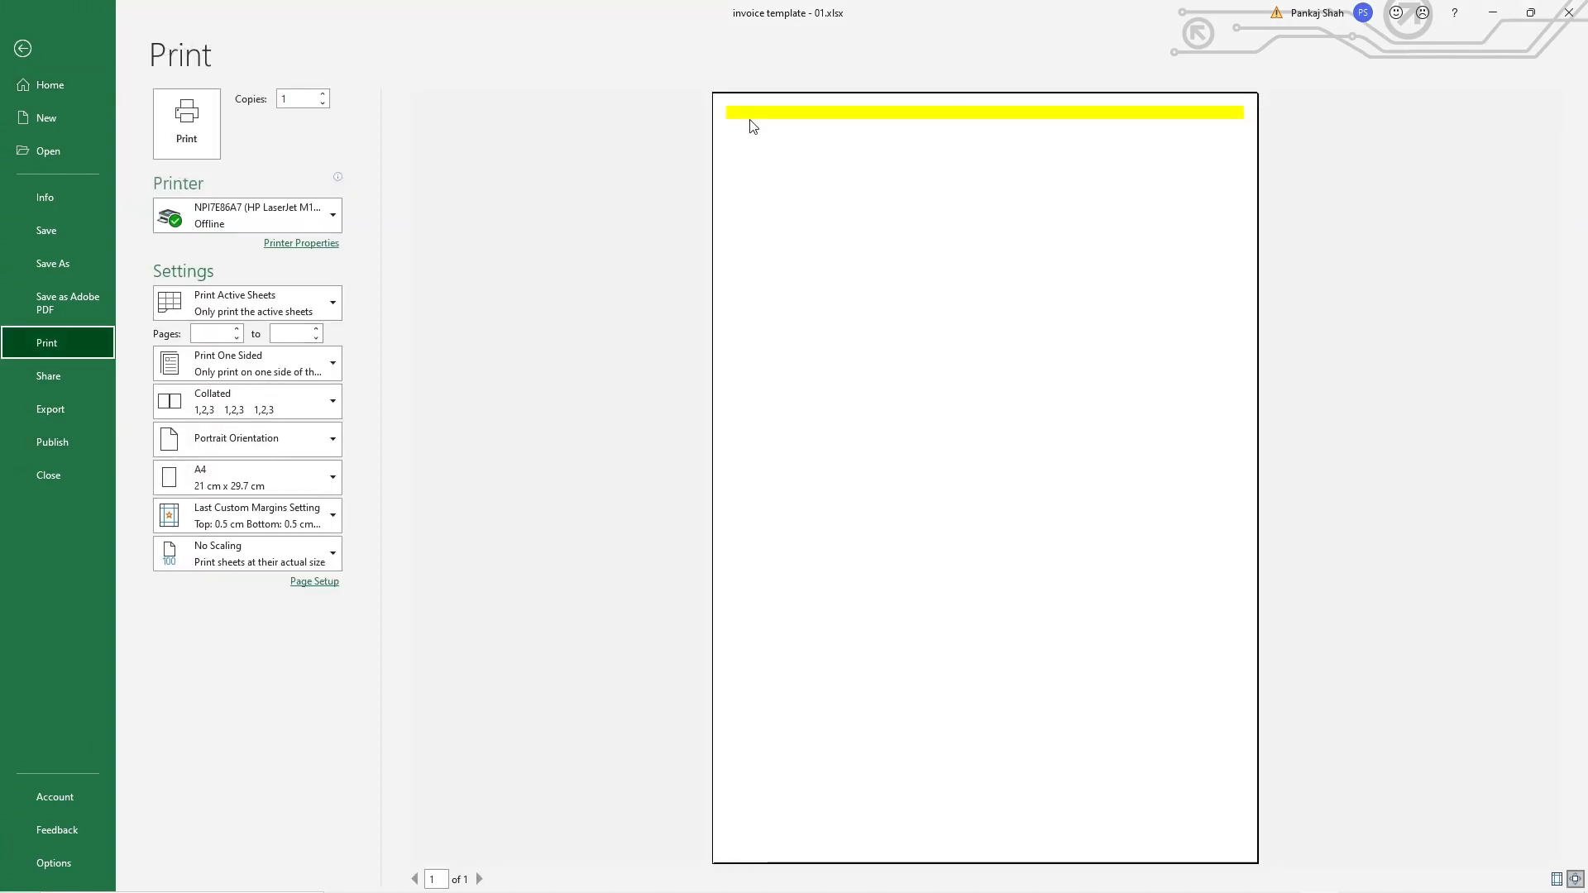
left_click(23, 50)
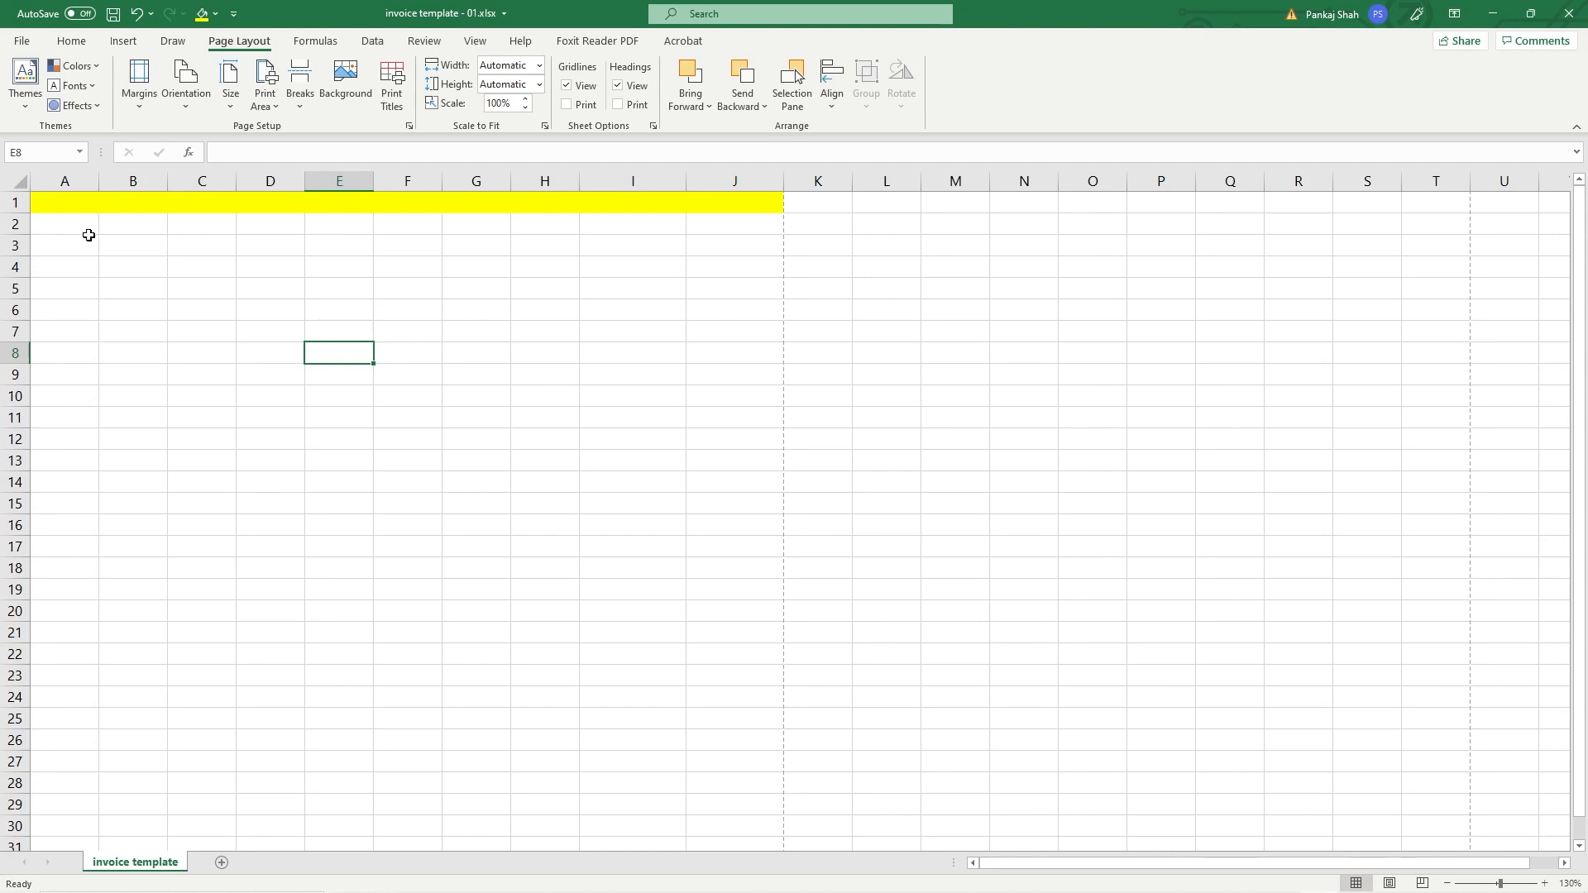
Step: Remove the yellow fill from cells A1:J1 and save the workbook
left_click_drag(70, 206, 709, 199)
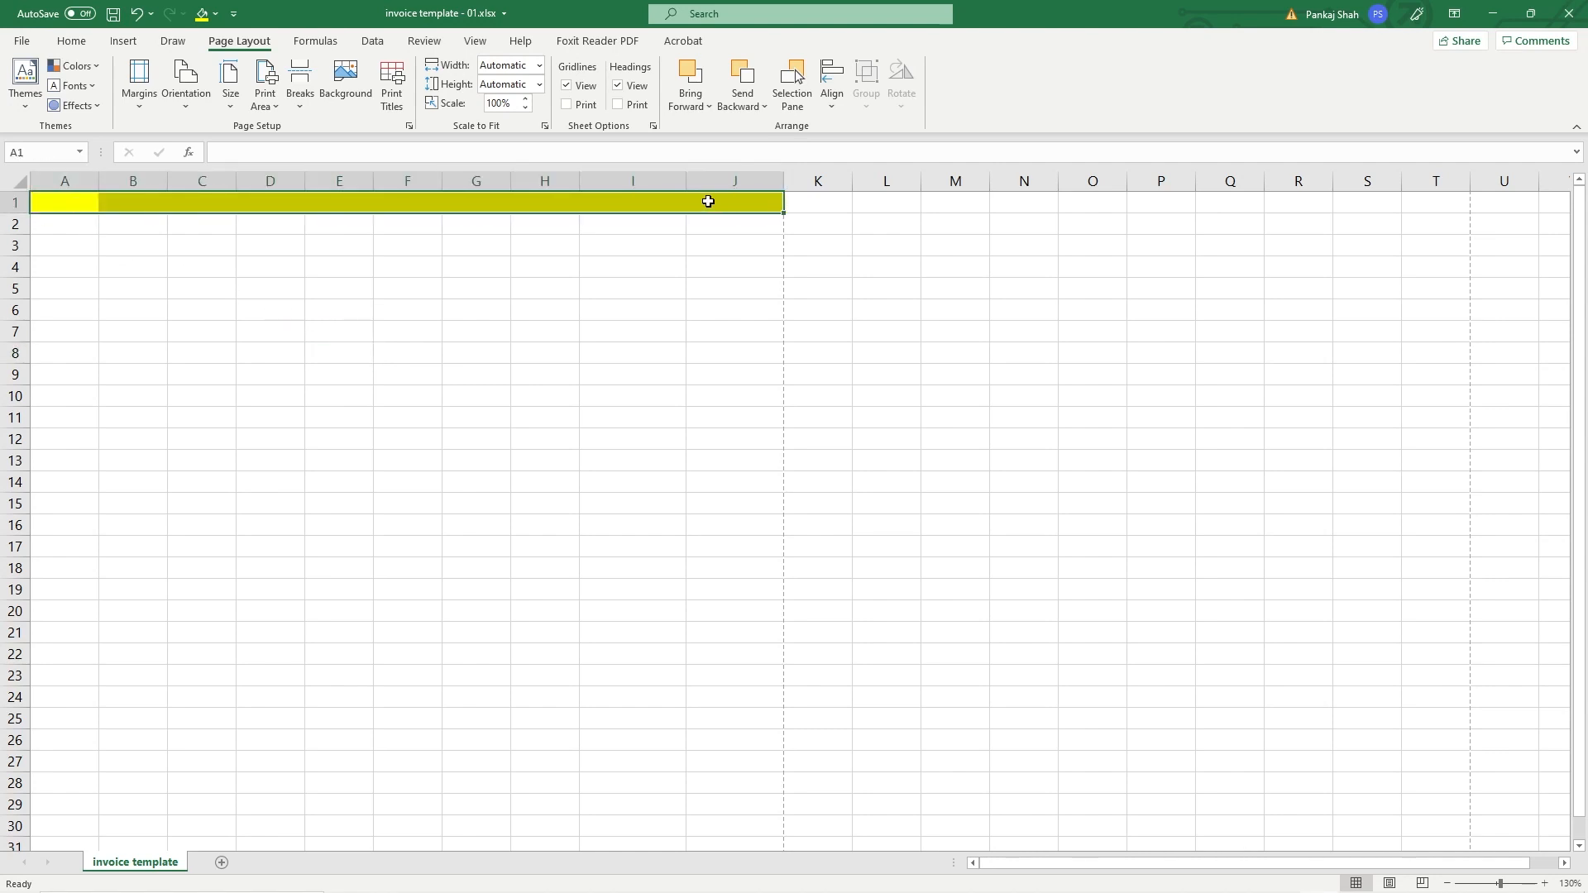
left_click(71, 40)
left_click(284, 99)
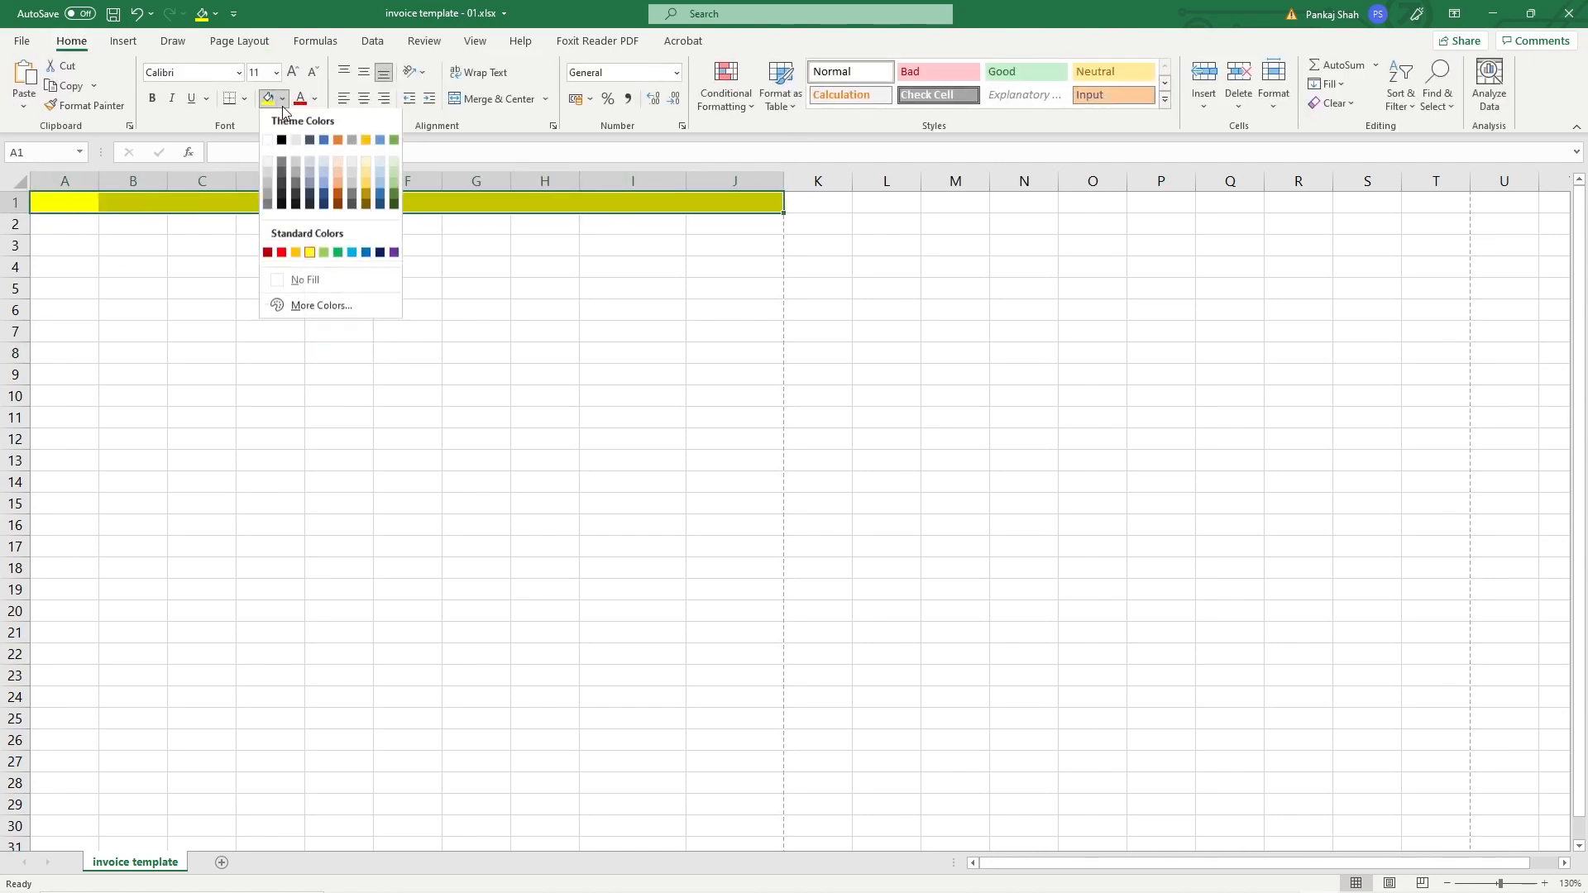
left_click(301, 277)
left_click(311, 273)
left_click_drag(66, 202, 753, 199)
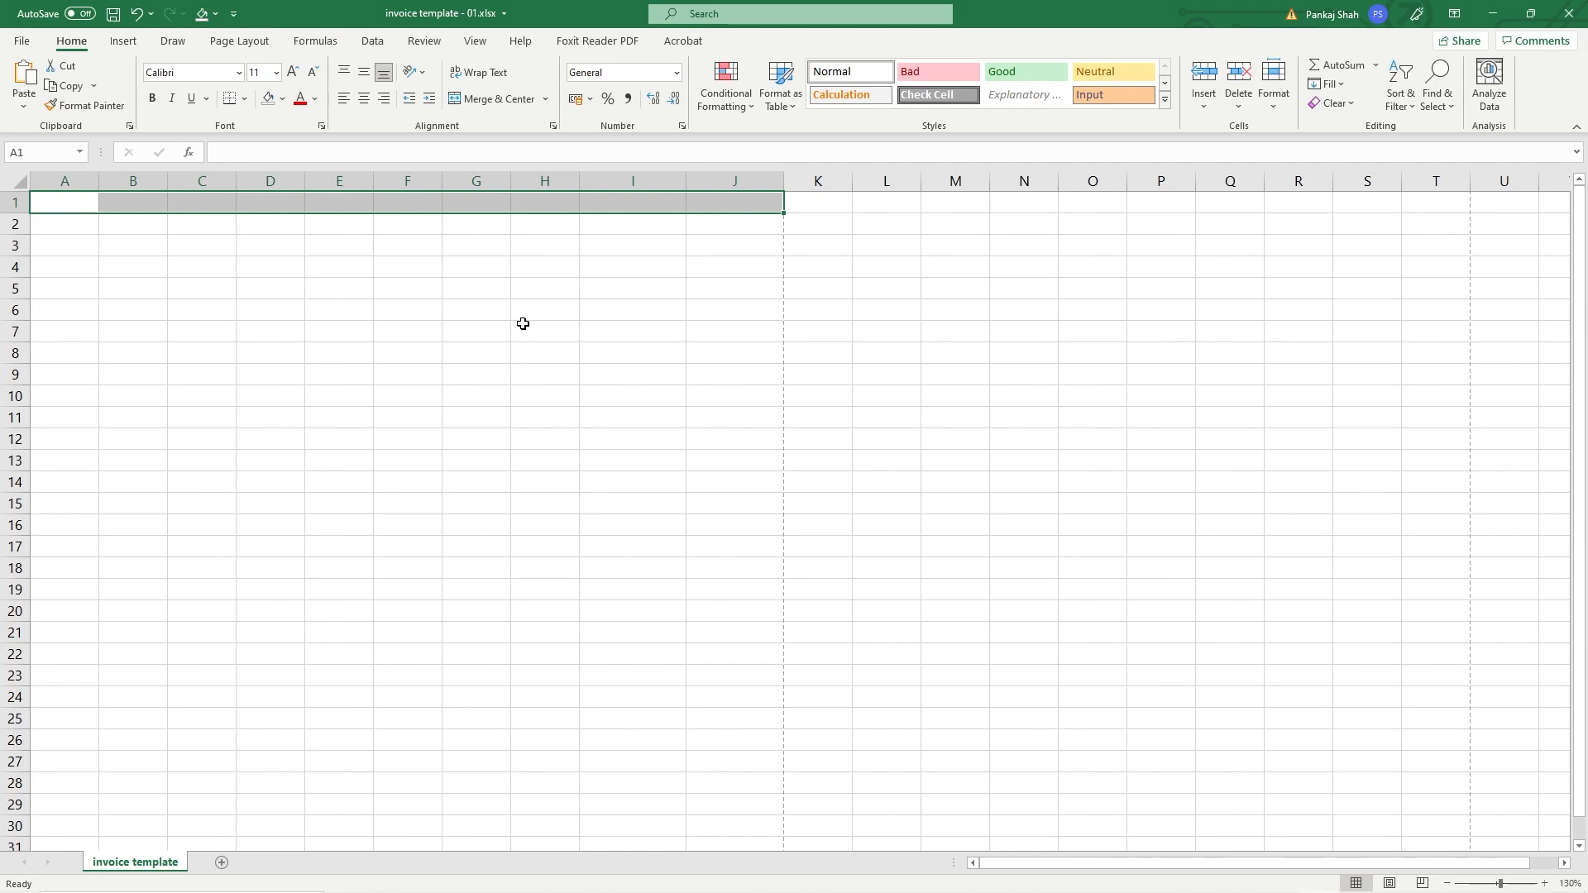
left_click(113, 13)
Step: Switch to Chrome, go to dcpweb.co.uk and open the Company Logo Design section of its portfolio
mouse_move(1120, 891)
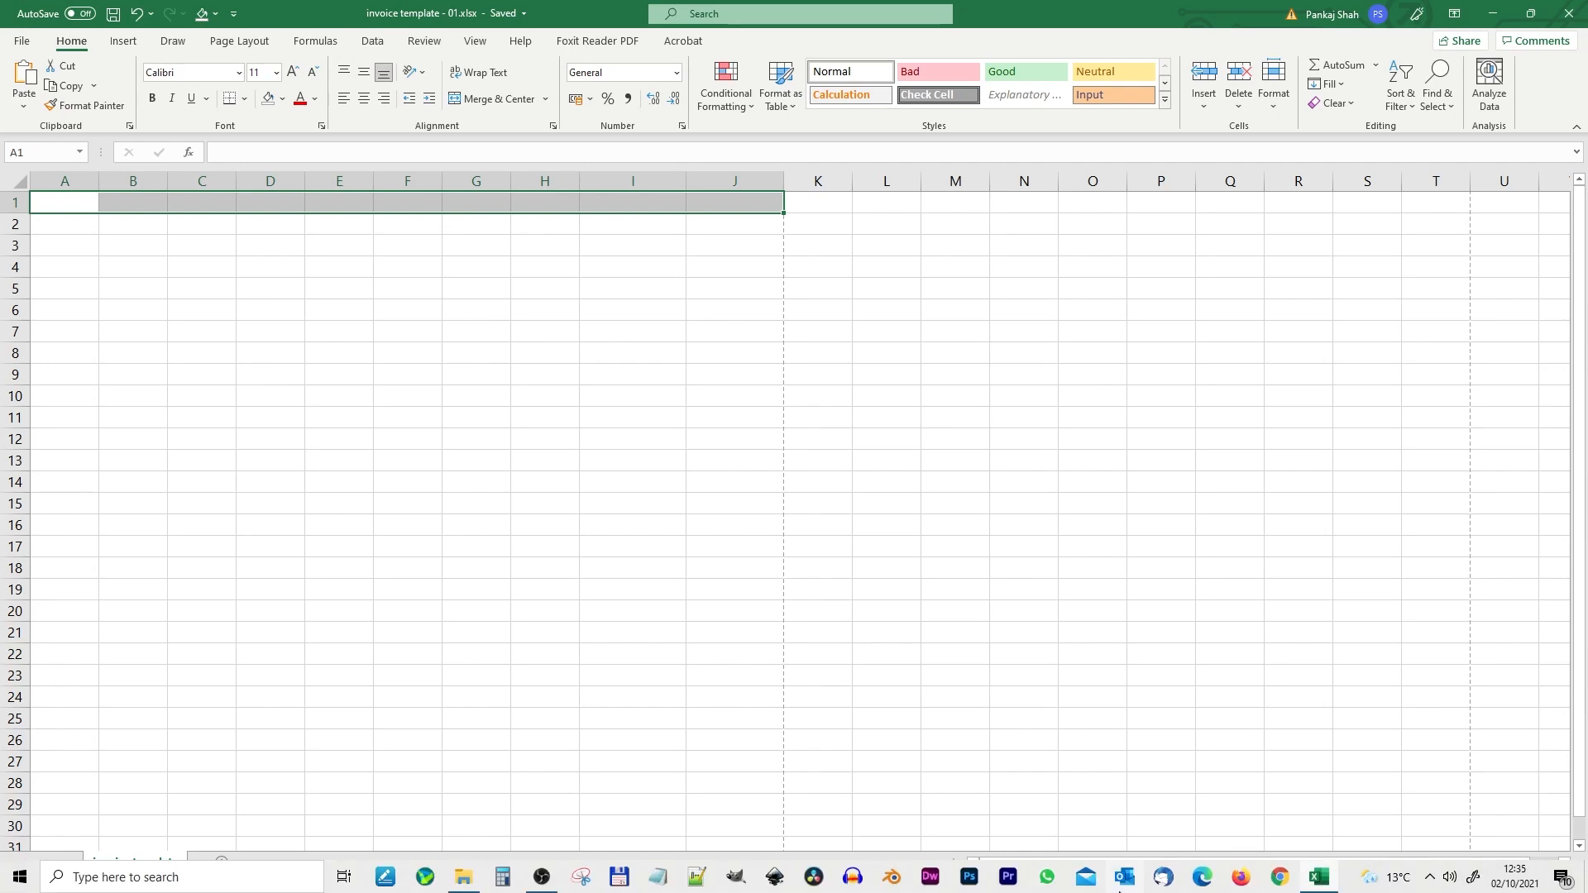
left_click(1279, 885)
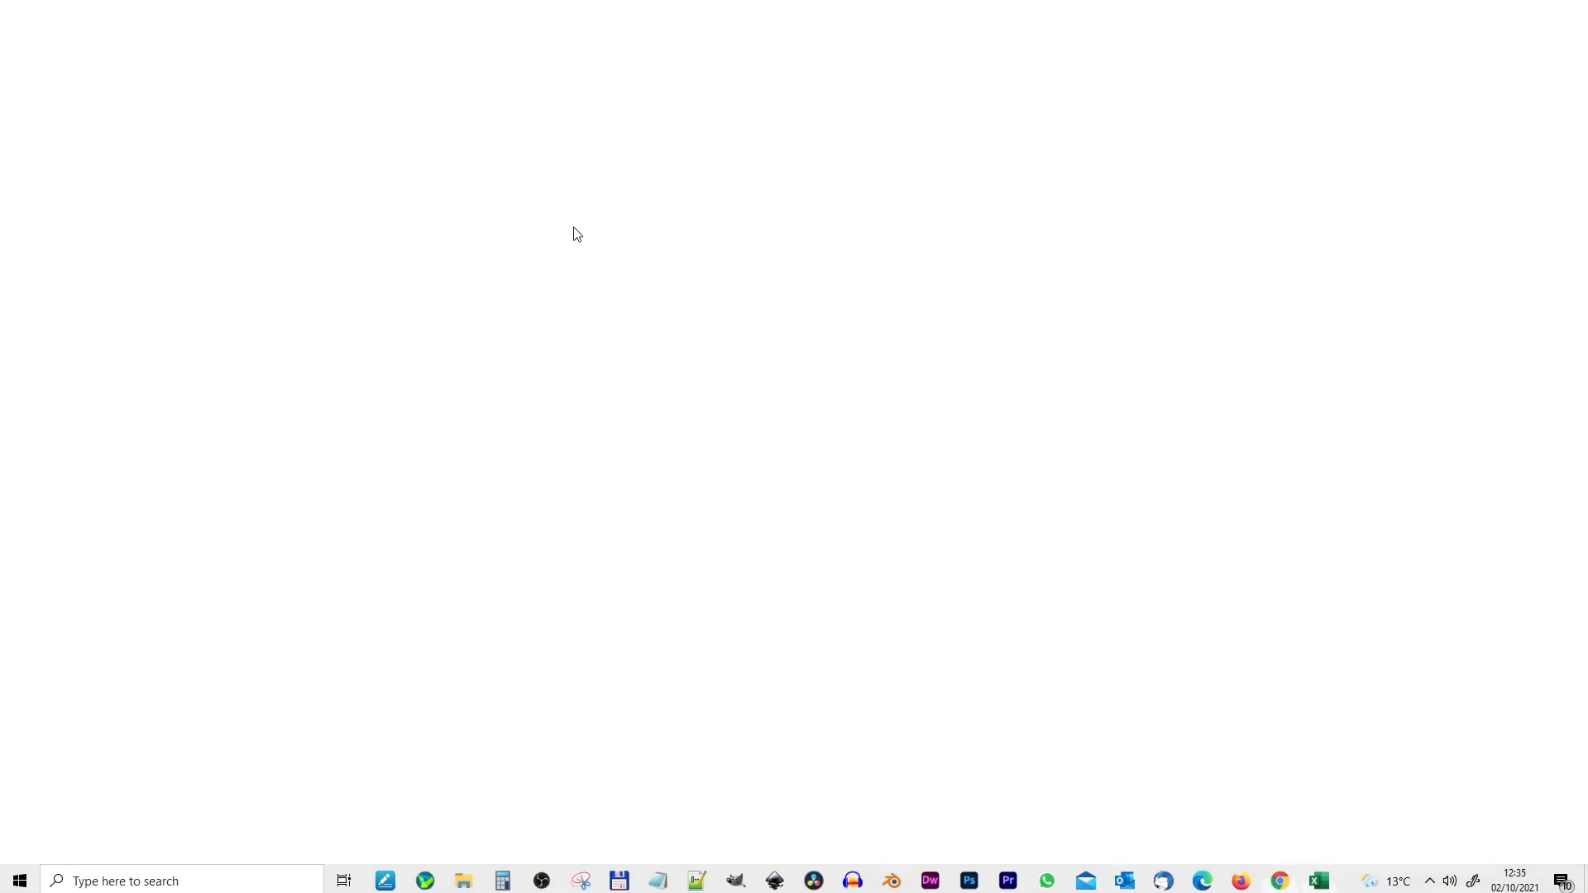
type("dcpweb.co.uk")
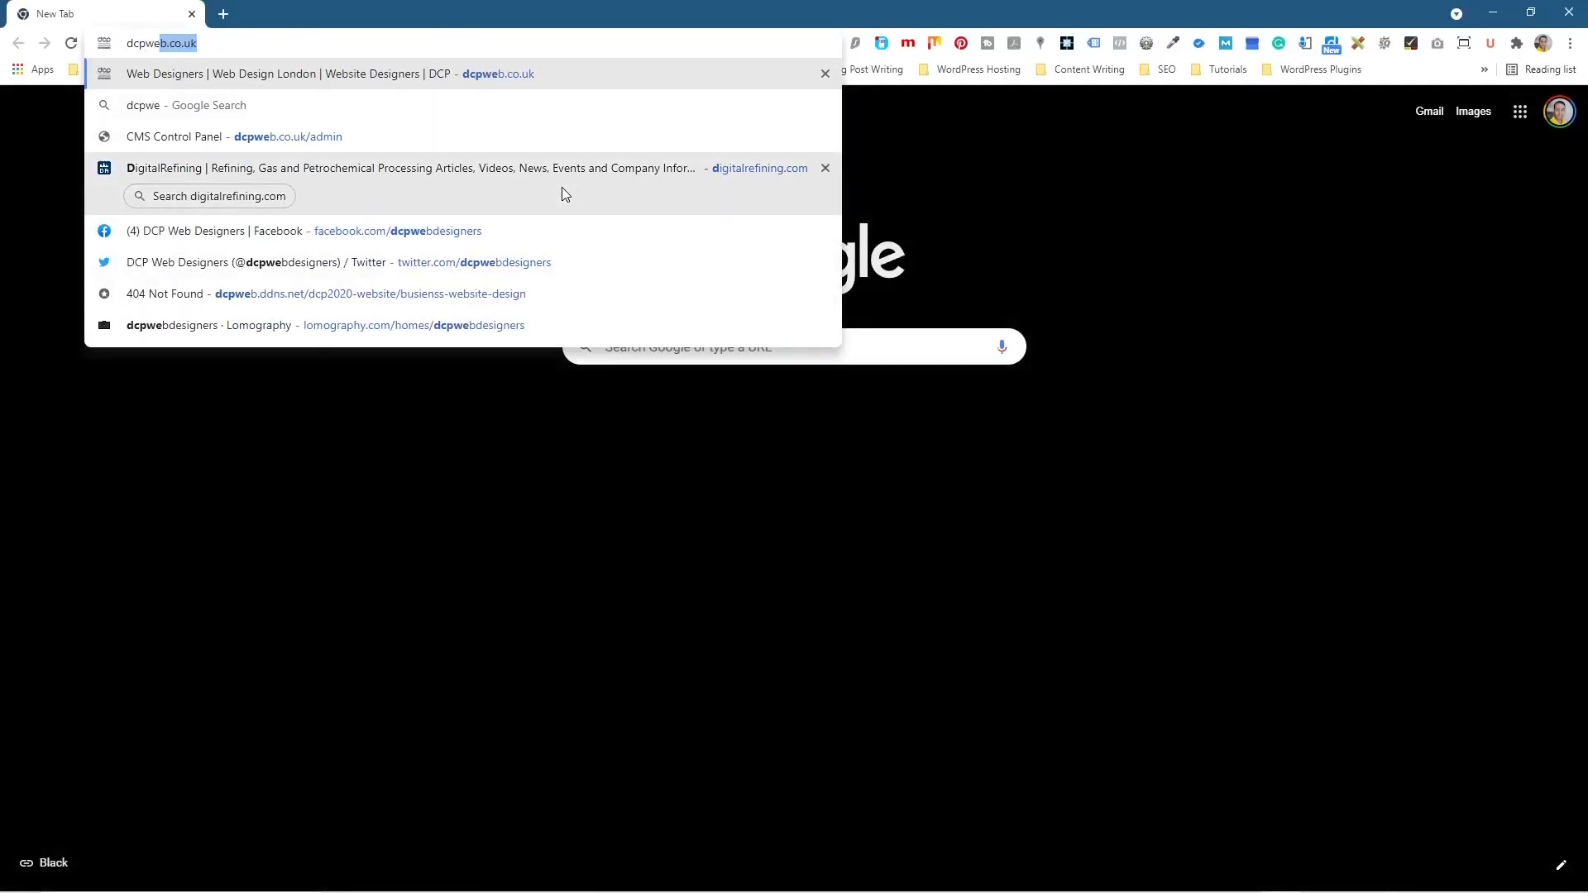
key("Return")
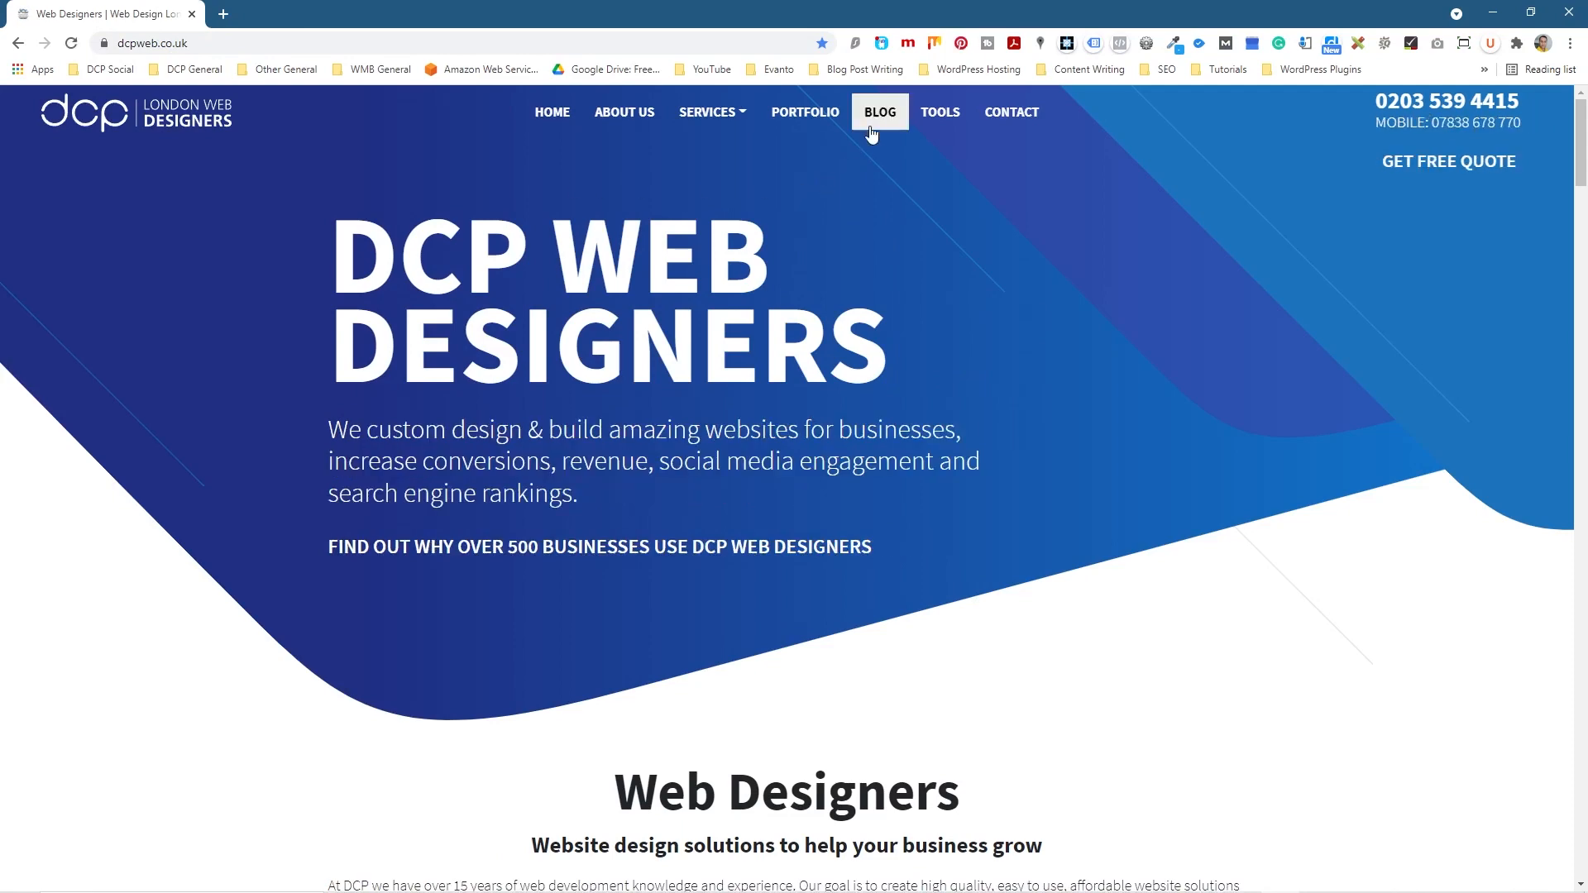
left_click(823, 131)
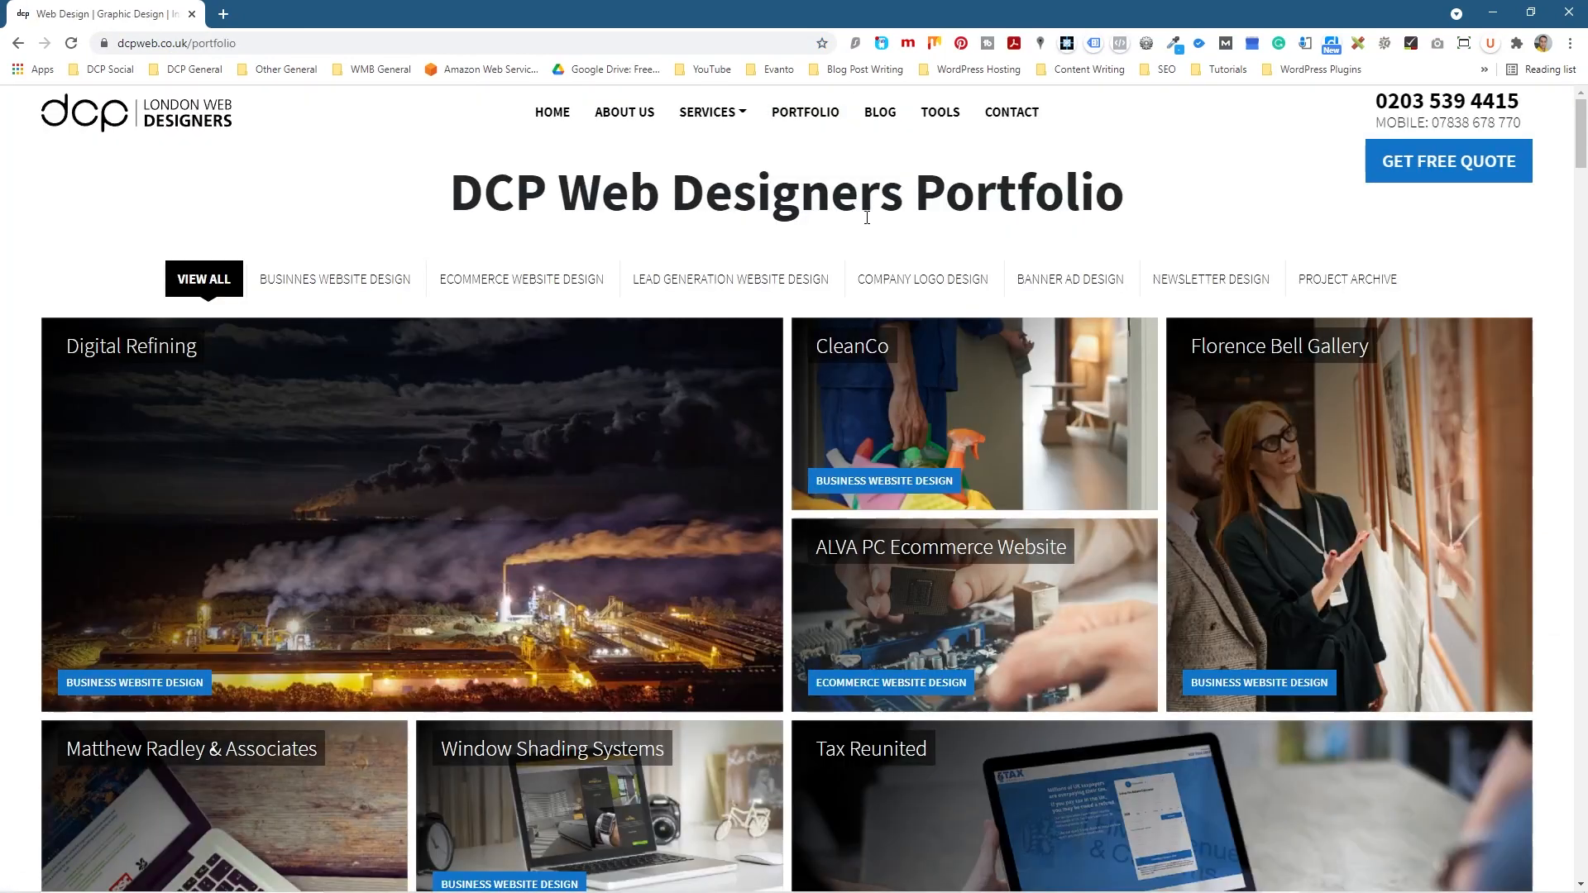
left_click(959, 291)
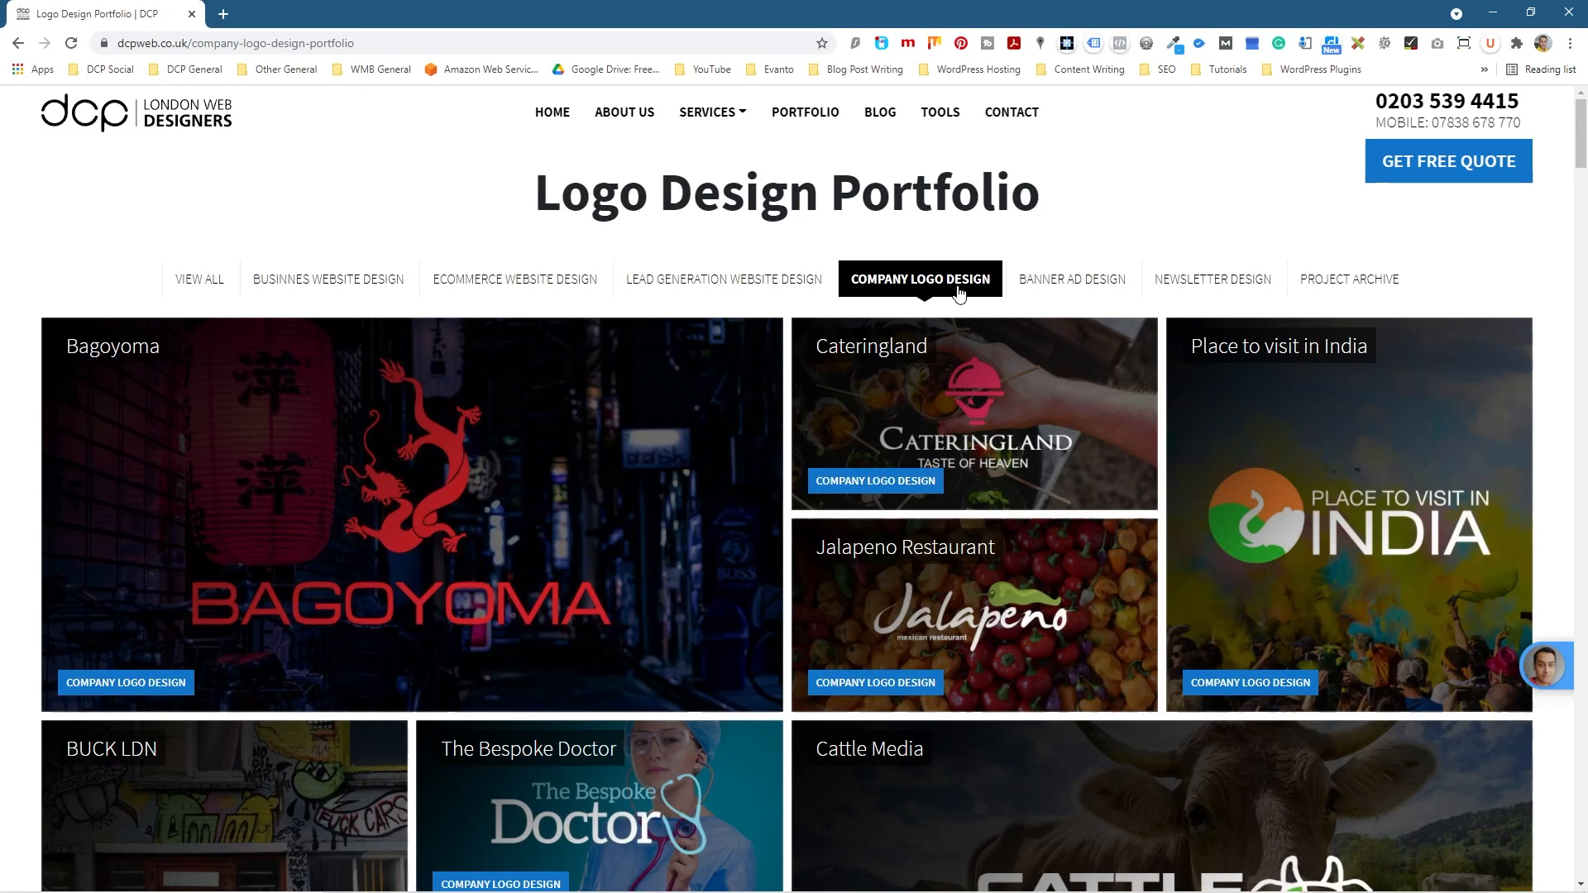
Step: Browse the logo portfolio for a suitable company logo, view the Canary Wharf Personal Shoppers project and return to the portfolio
scroll(796, 357, "down", 5)
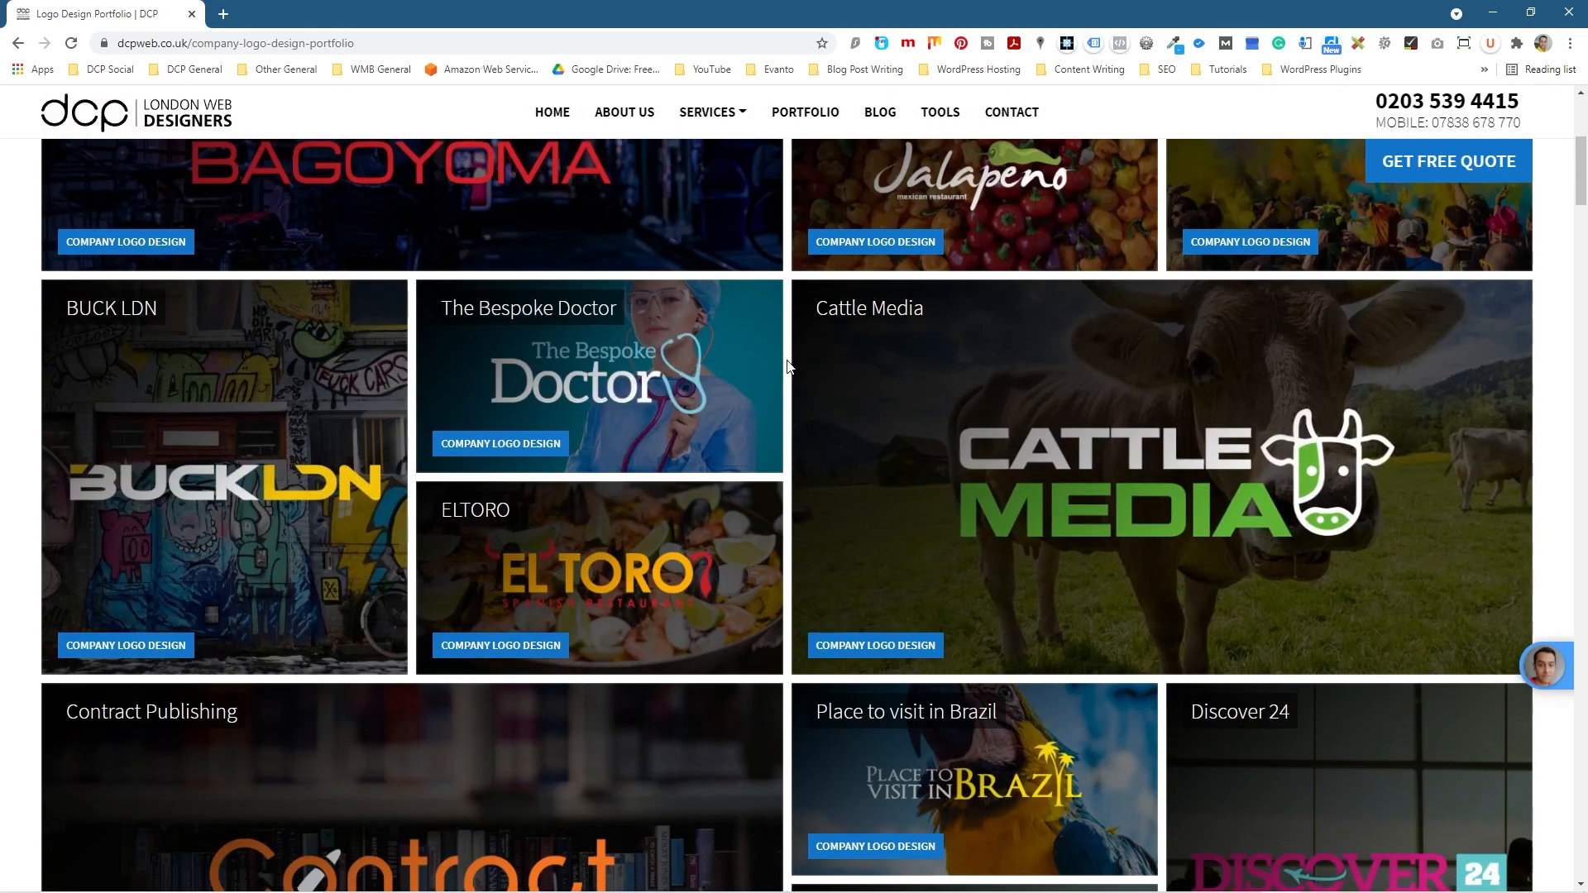
scroll(786, 366, "down", 3)
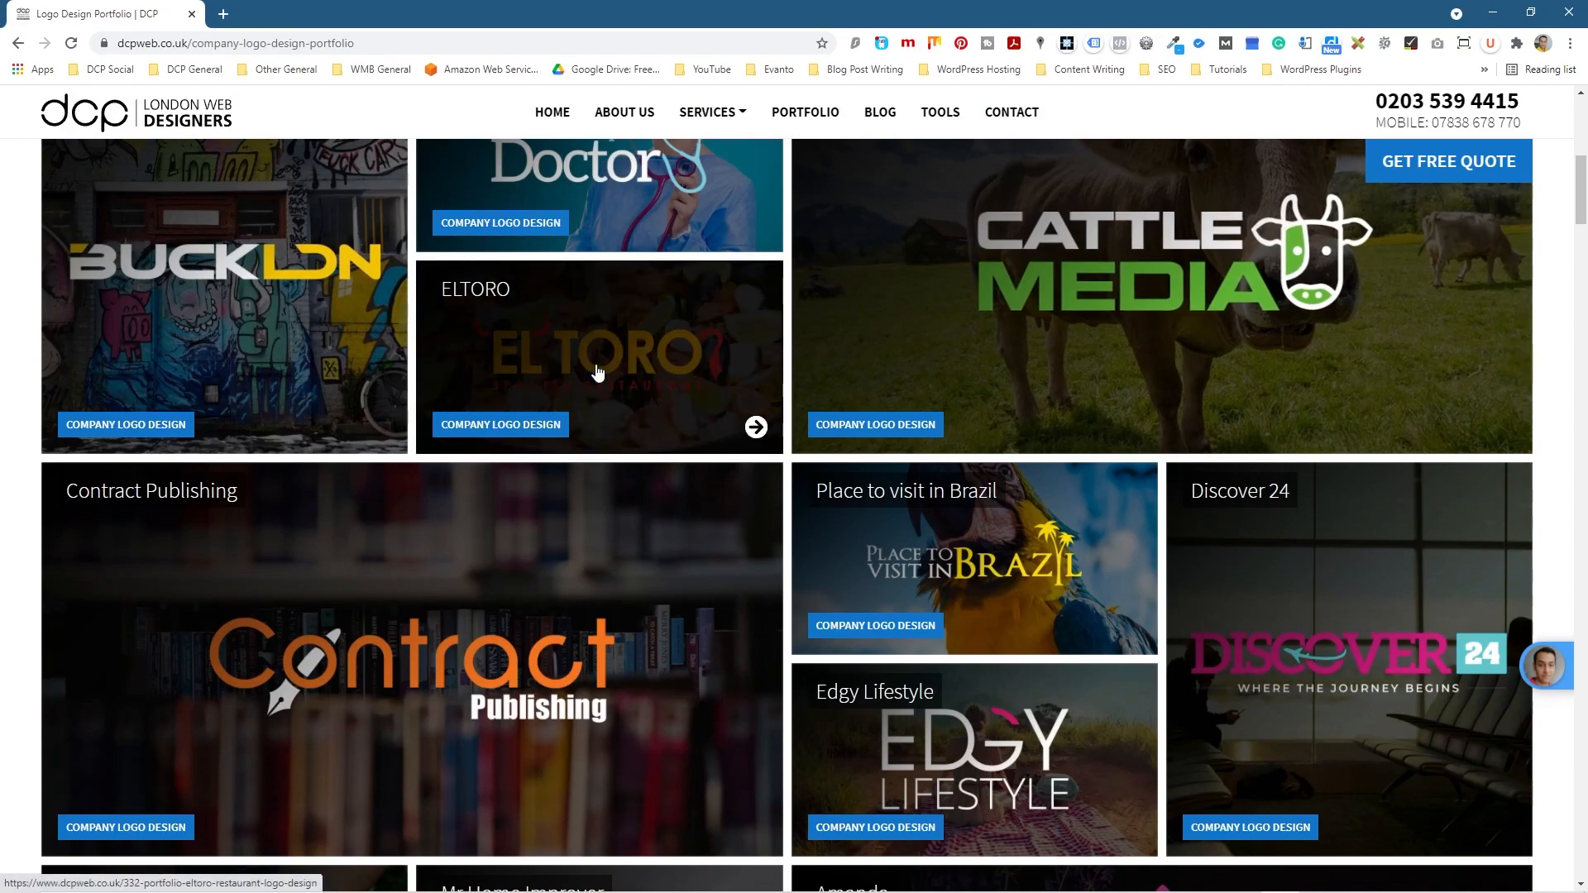
scroll(599, 373, "down", 9)
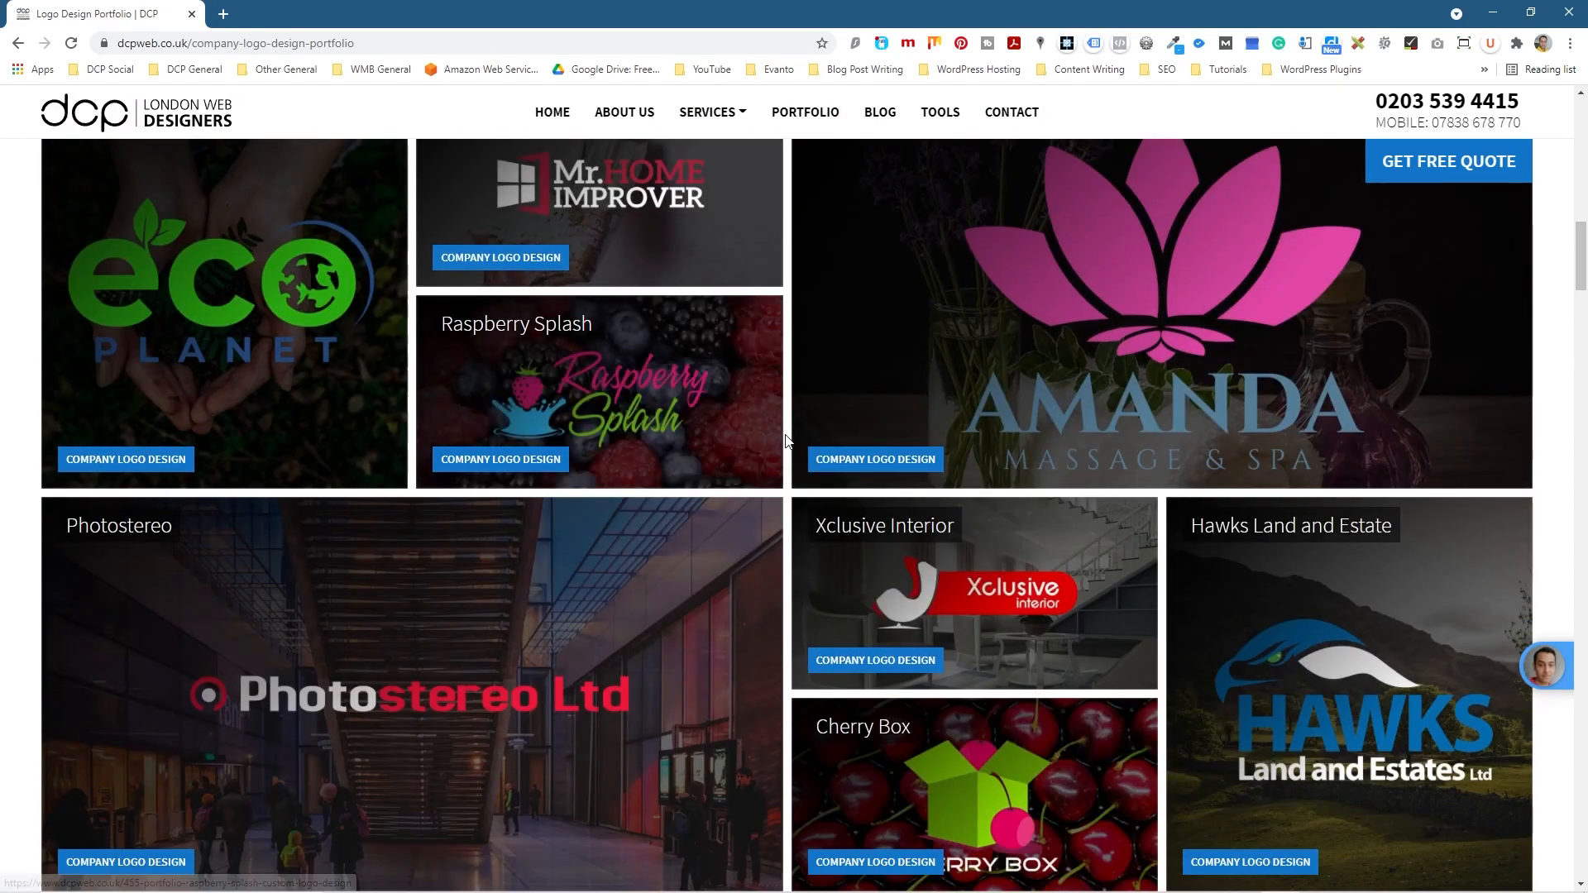
scroll(786, 441, "down", 4)
scroll(786, 441, "down", 9)
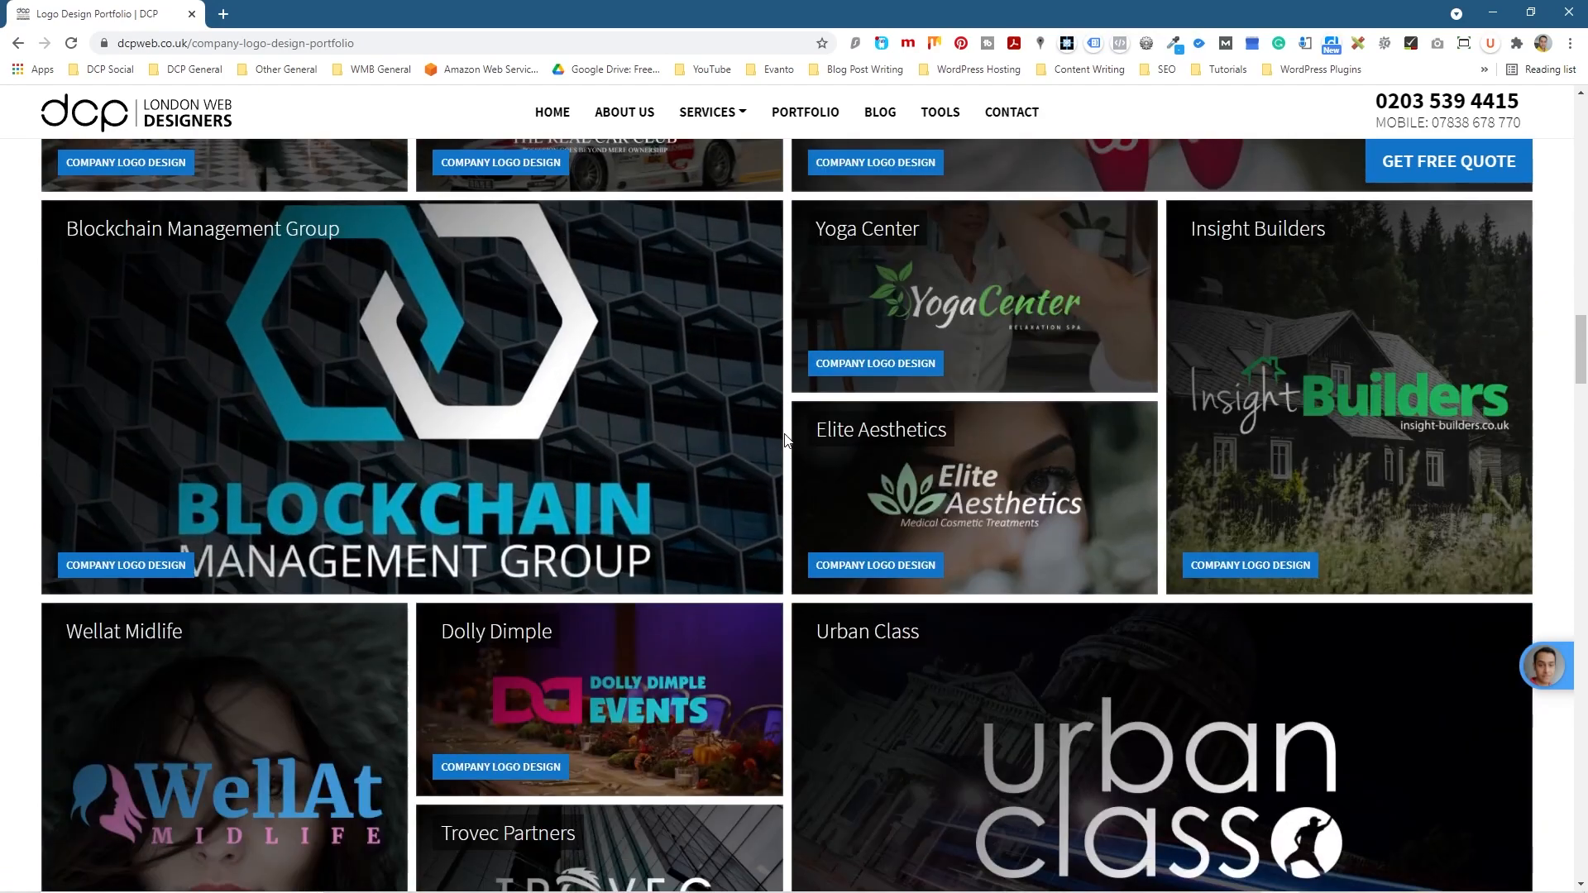
scroll(786, 441, "up", 5)
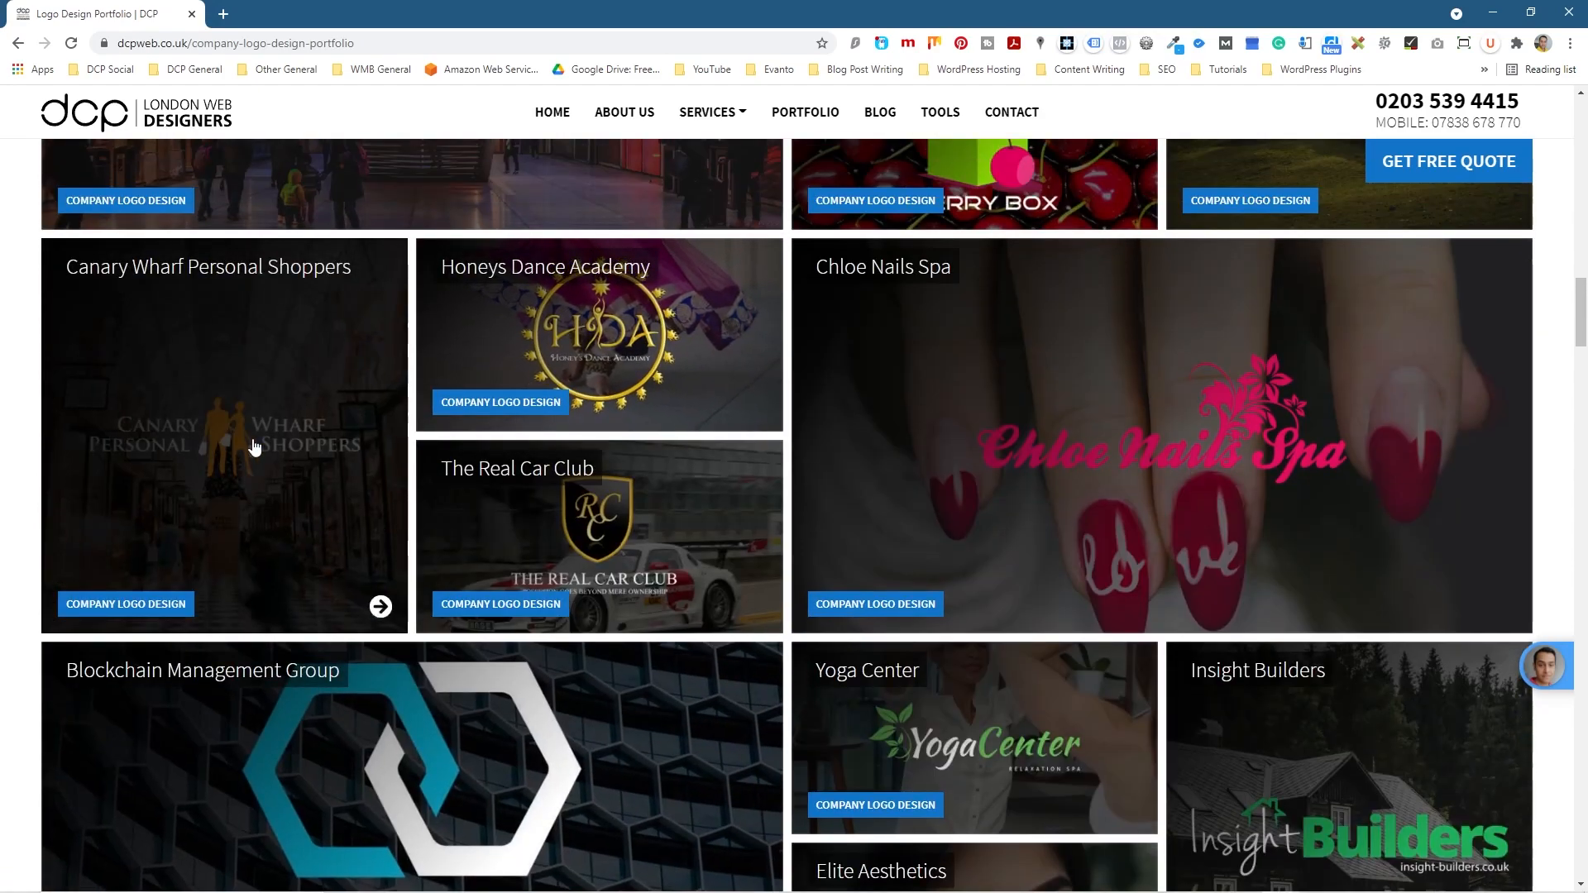
left_click(256, 447)
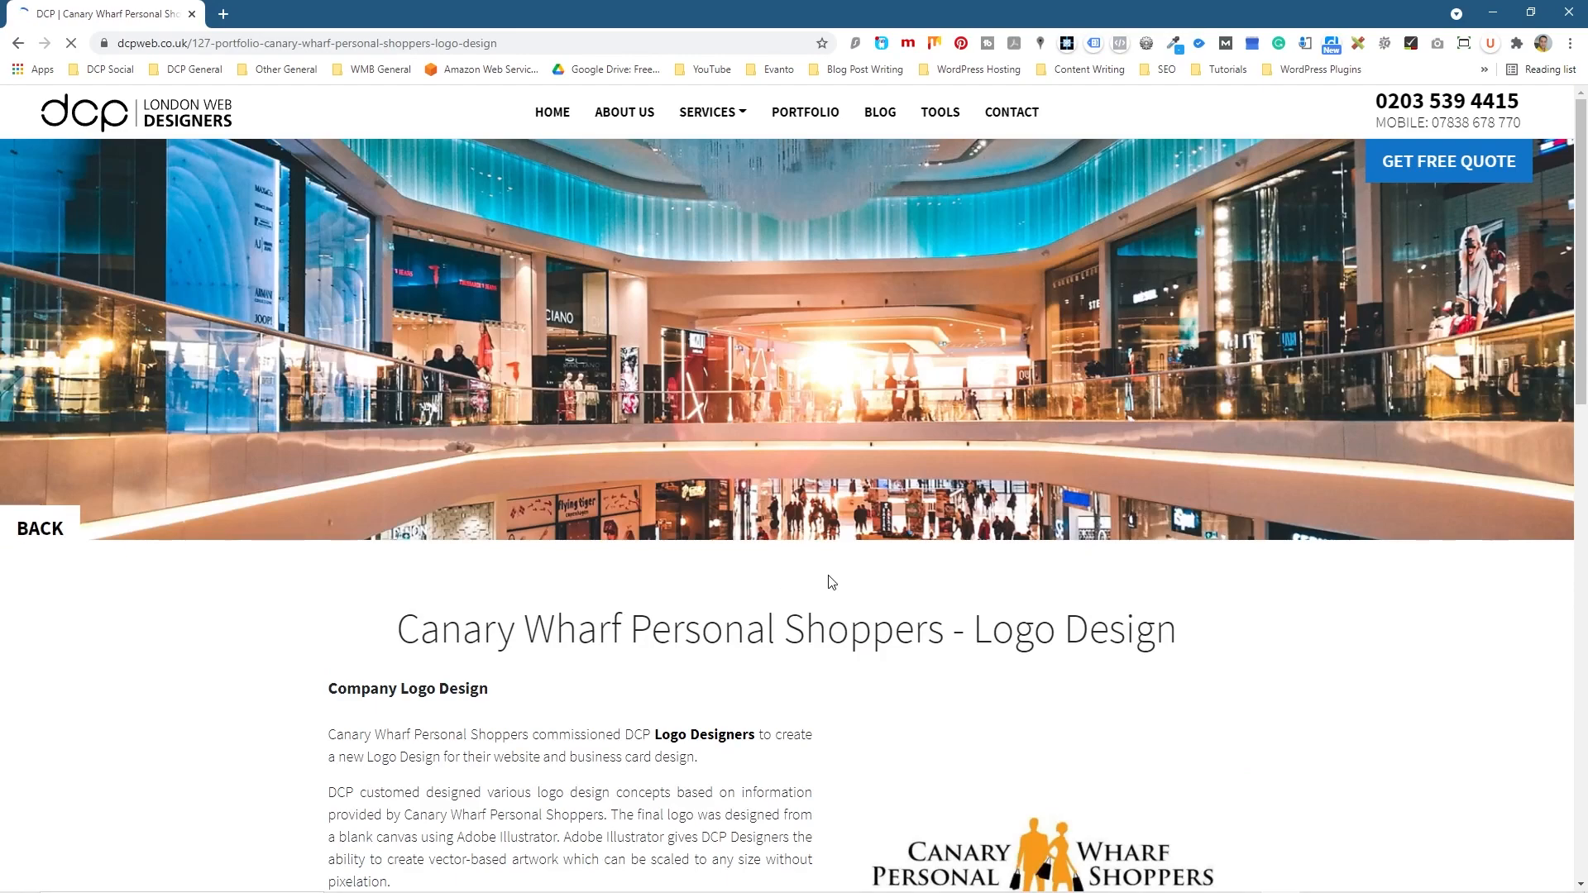
scroll(1044, 589, "down", 4)
left_click(18, 43)
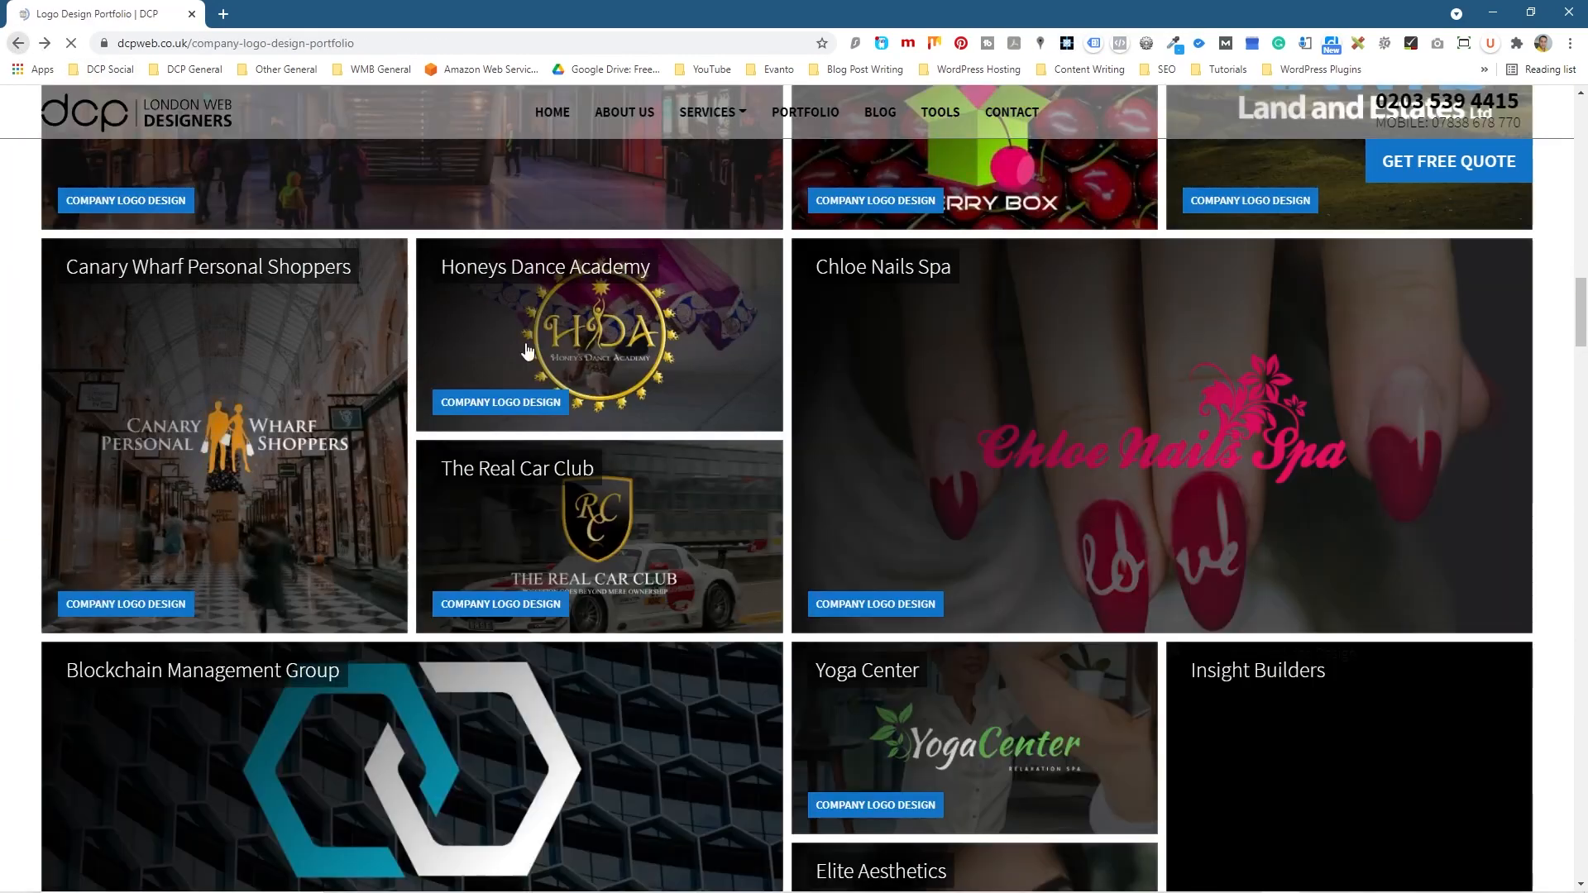
scroll(774, 514, "up", 20)
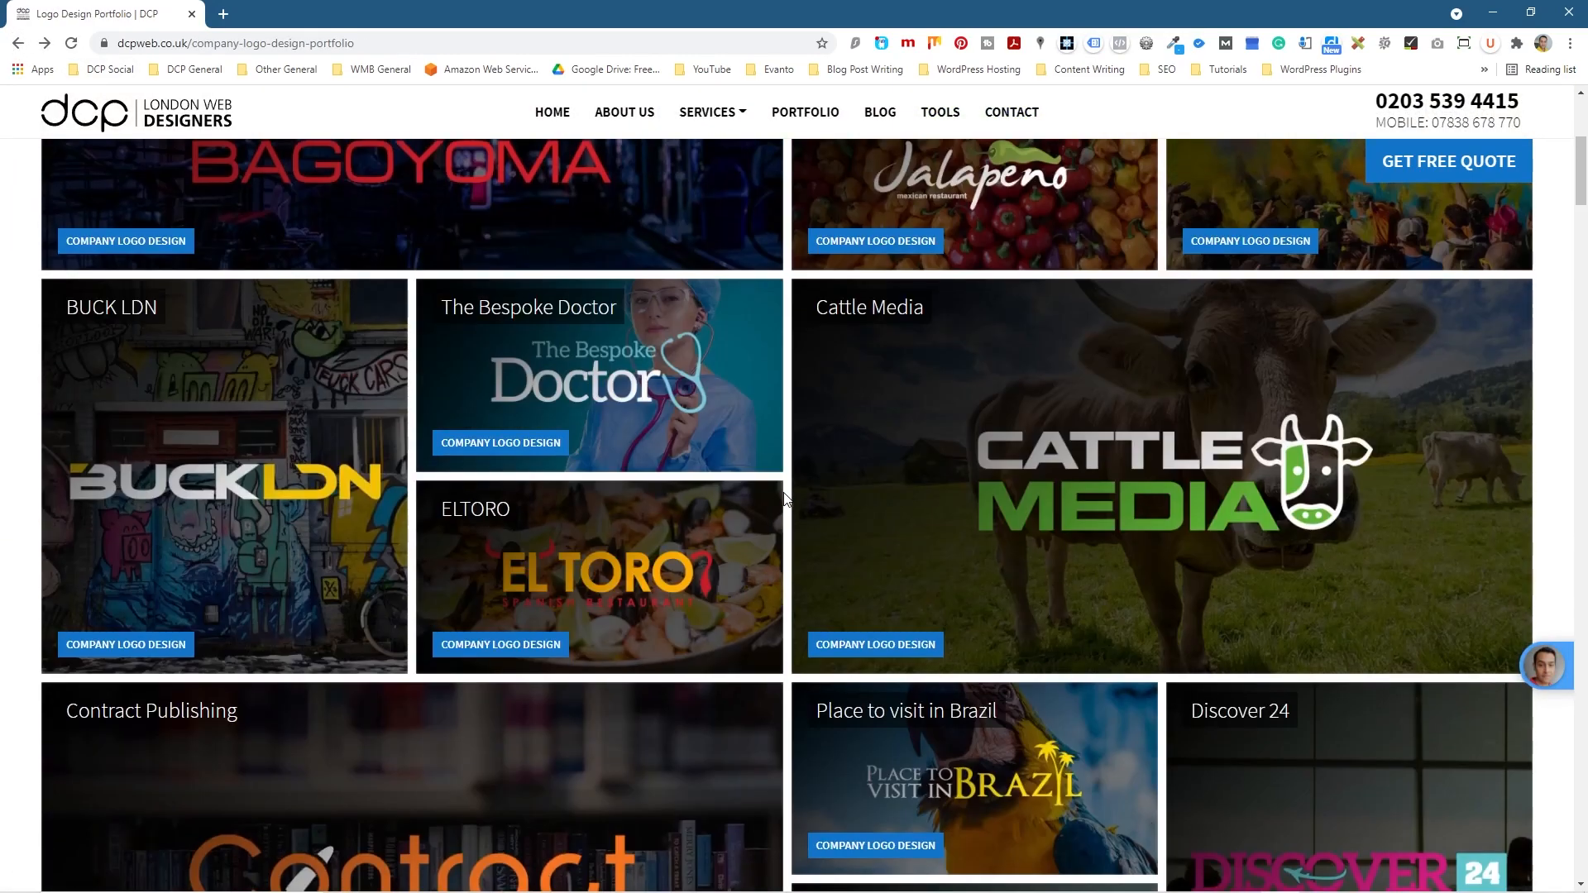
Step: Open the ELTORO restaurant logo project, save its logo image into the invoice template folder on the desktop and close the browser
left_click(620, 546)
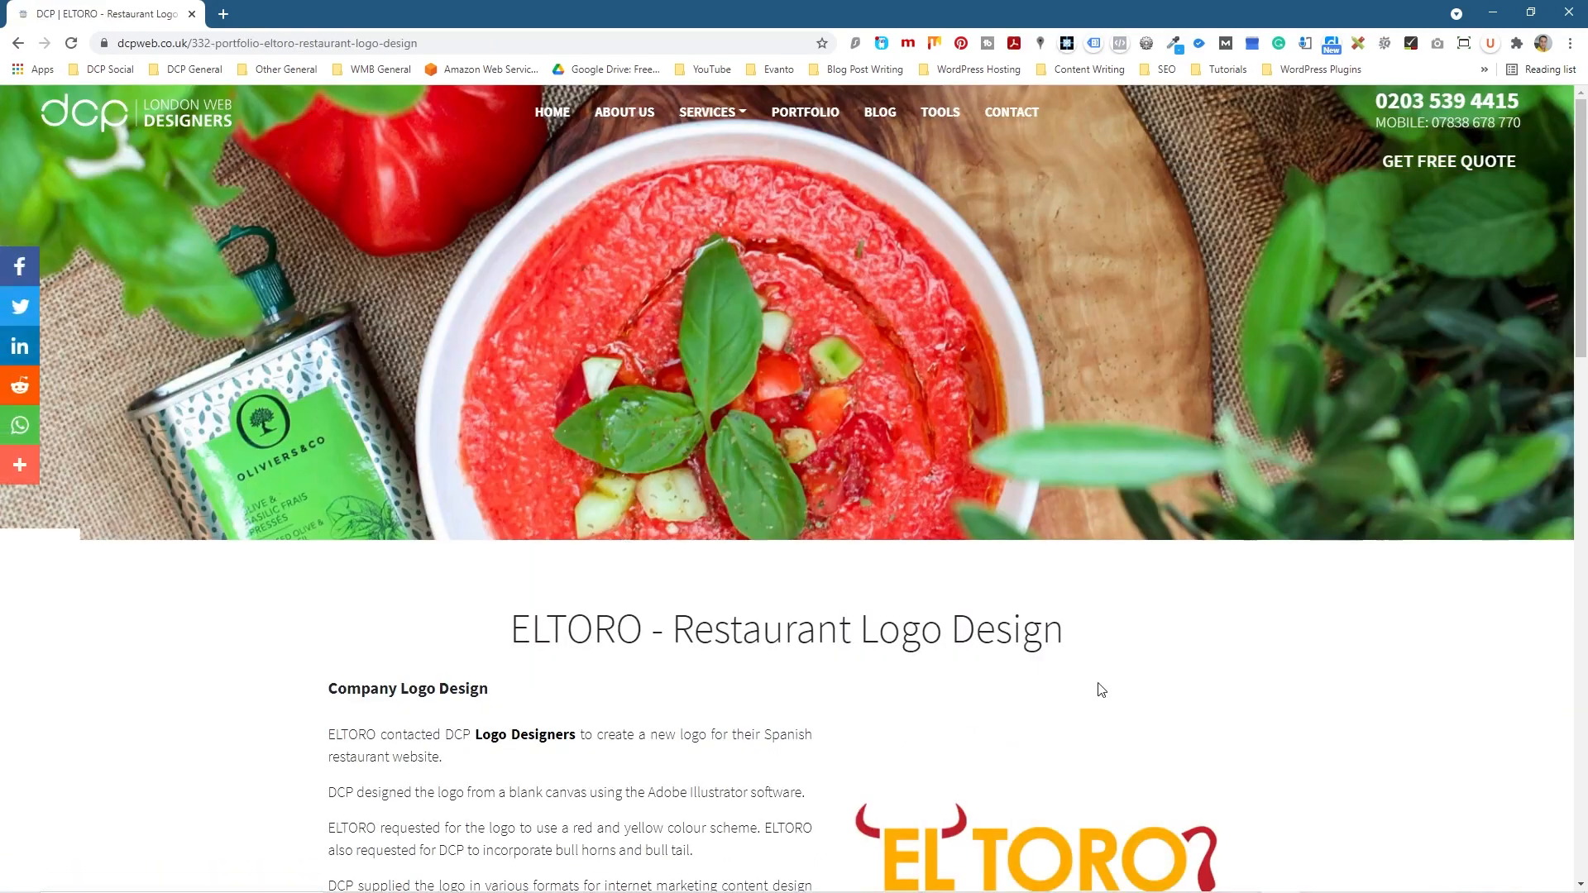
scroll(1034, 537, "down", 3)
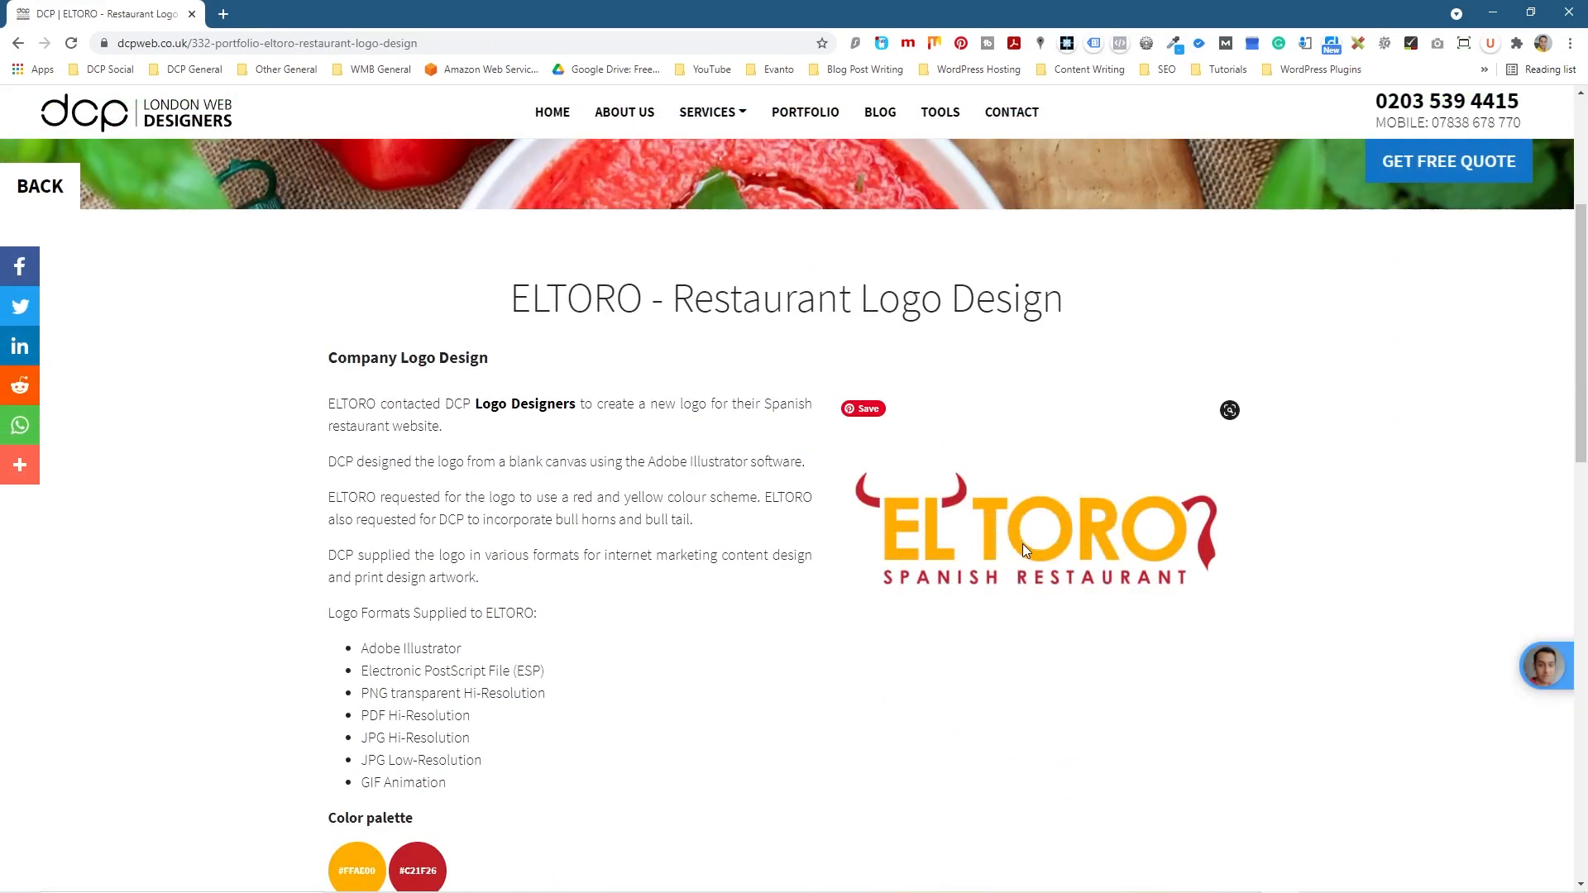
left_click_drag(935, 12, 2, 1)
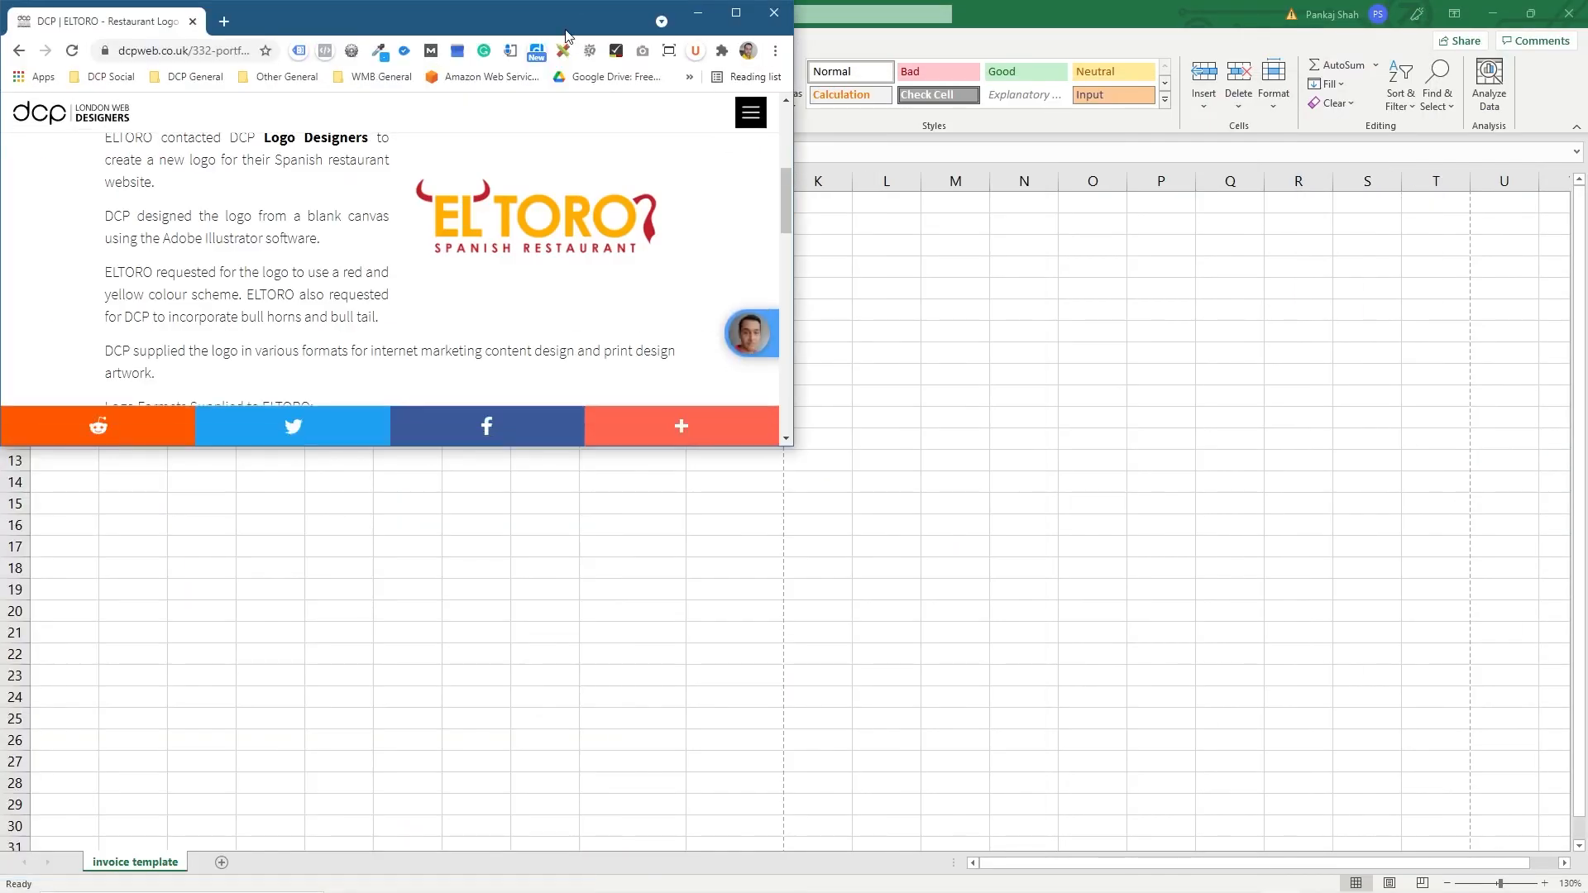
left_click(1494, 14)
left_click_drag(562, 19, 0, 20)
left_click(359, 16)
left_click_drag(585, 248, 1540, 35)
left_click(775, 12)
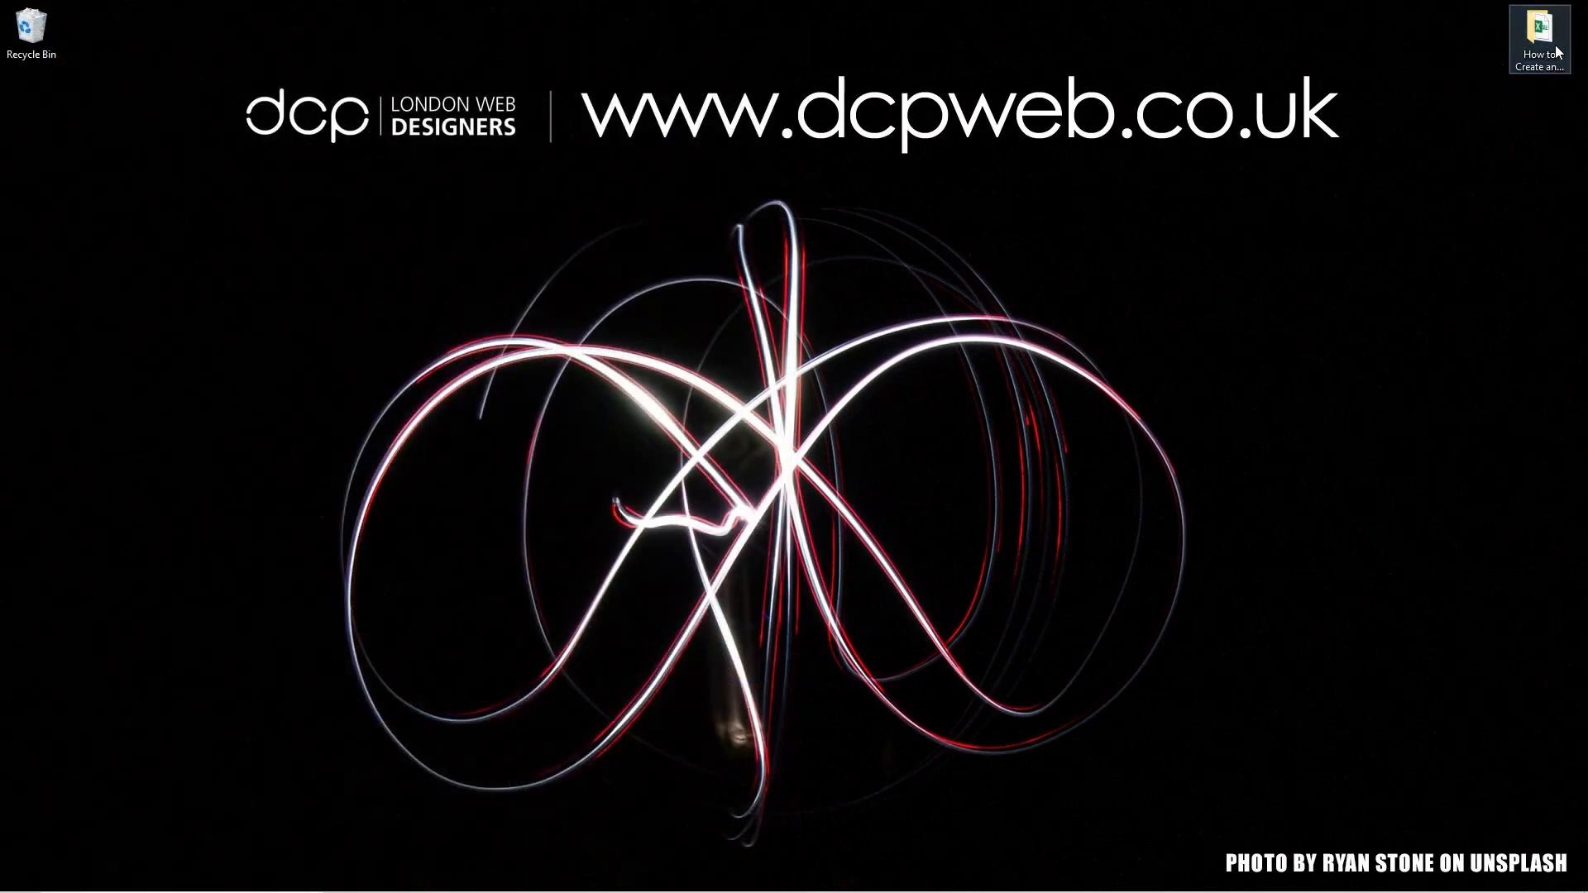
Step: Open the invoice template folder on the desktop and rename the saved logo image as "company logo"
double_click(1540, 32)
left_click(462, 250)
key("F2")
type("company logo")
key("Return")
Step: Create a new folder named "Assests" inside the invoice template folder
right_click(368, 297)
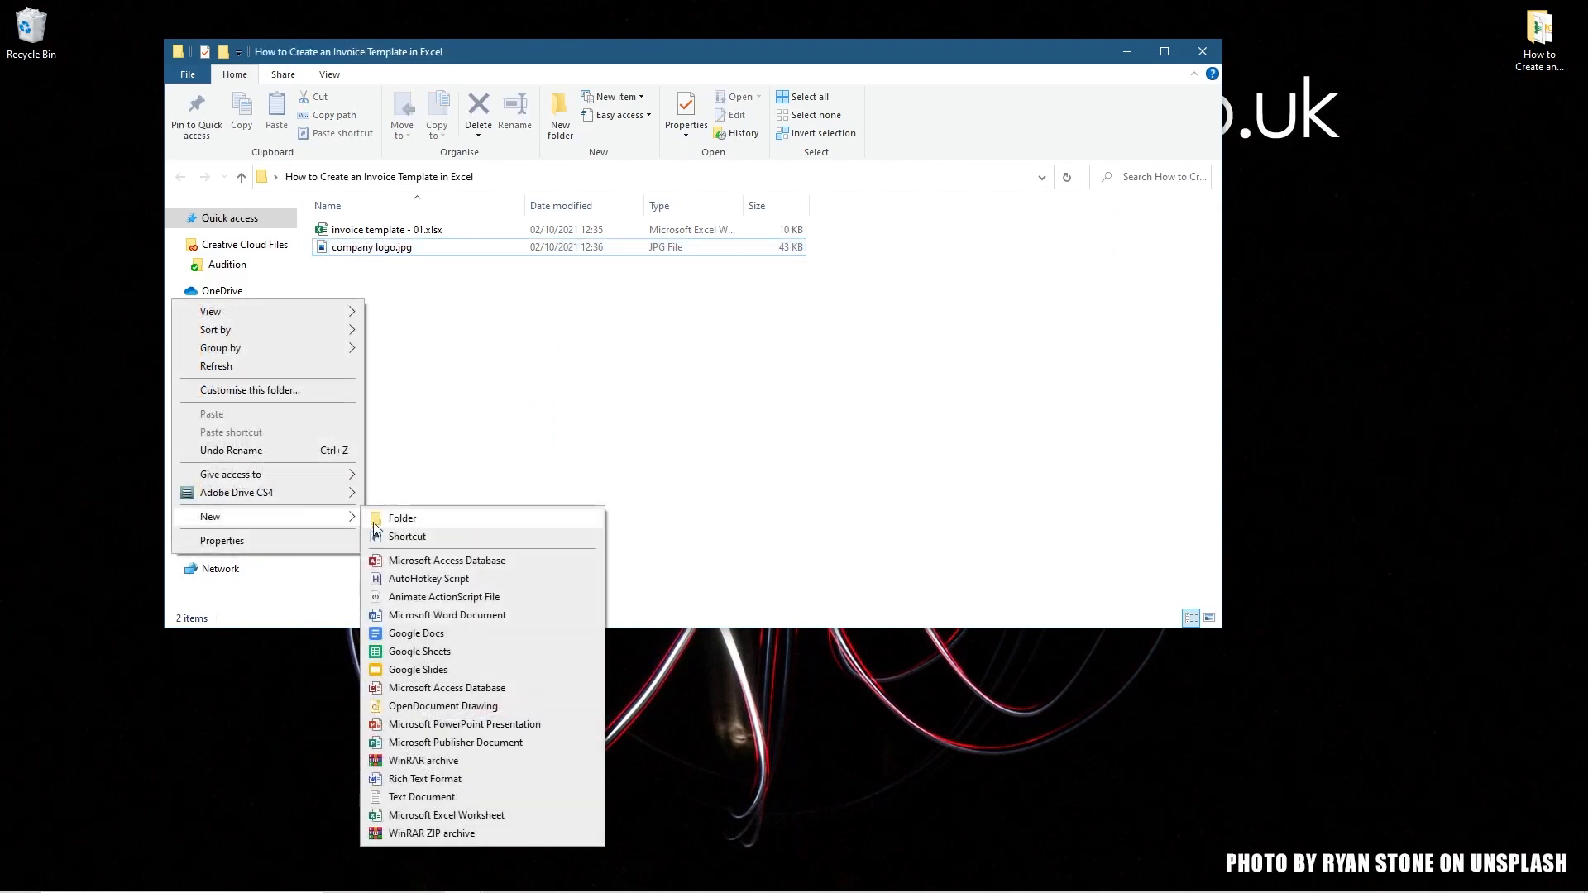
left_click(389, 520)
type("Asee")
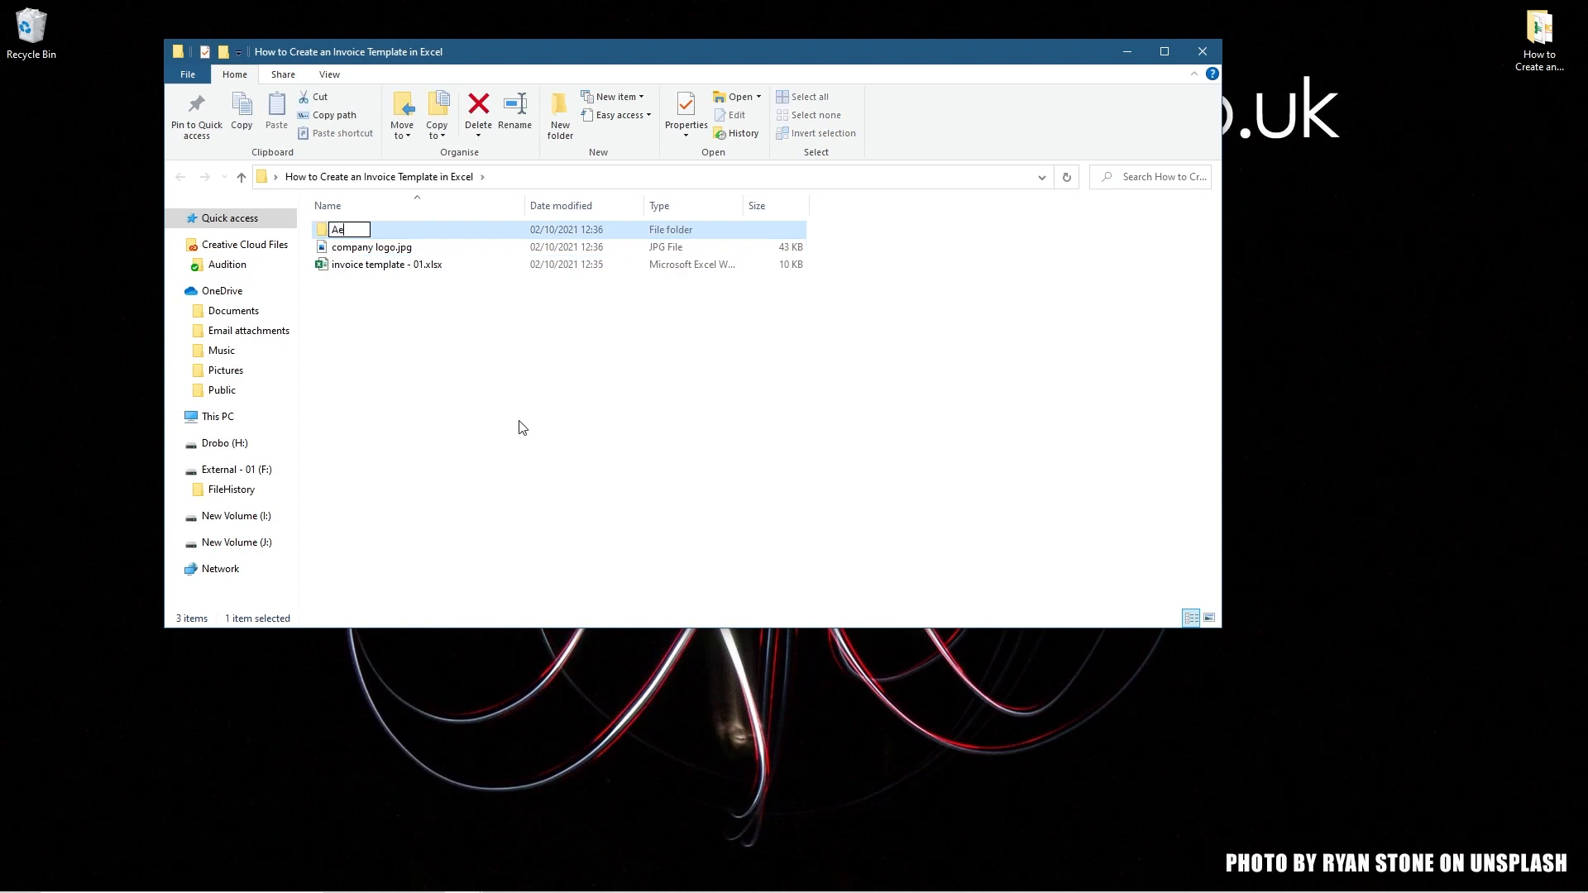
key("BackSpace")
key("BackSpace")
key("BackSpace")
type("ssests")
key("Return")
Step: Move company logo.jpg into the Assests folder and open that folder
left_click_drag(357, 266, 387, 229)
double_click(346, 232)
left_click_drag(823, 54, 1587, 177)
Step: Switch to Excel and insert company logo.jpg from the Assests folder as a picture at cell A1
key("super")
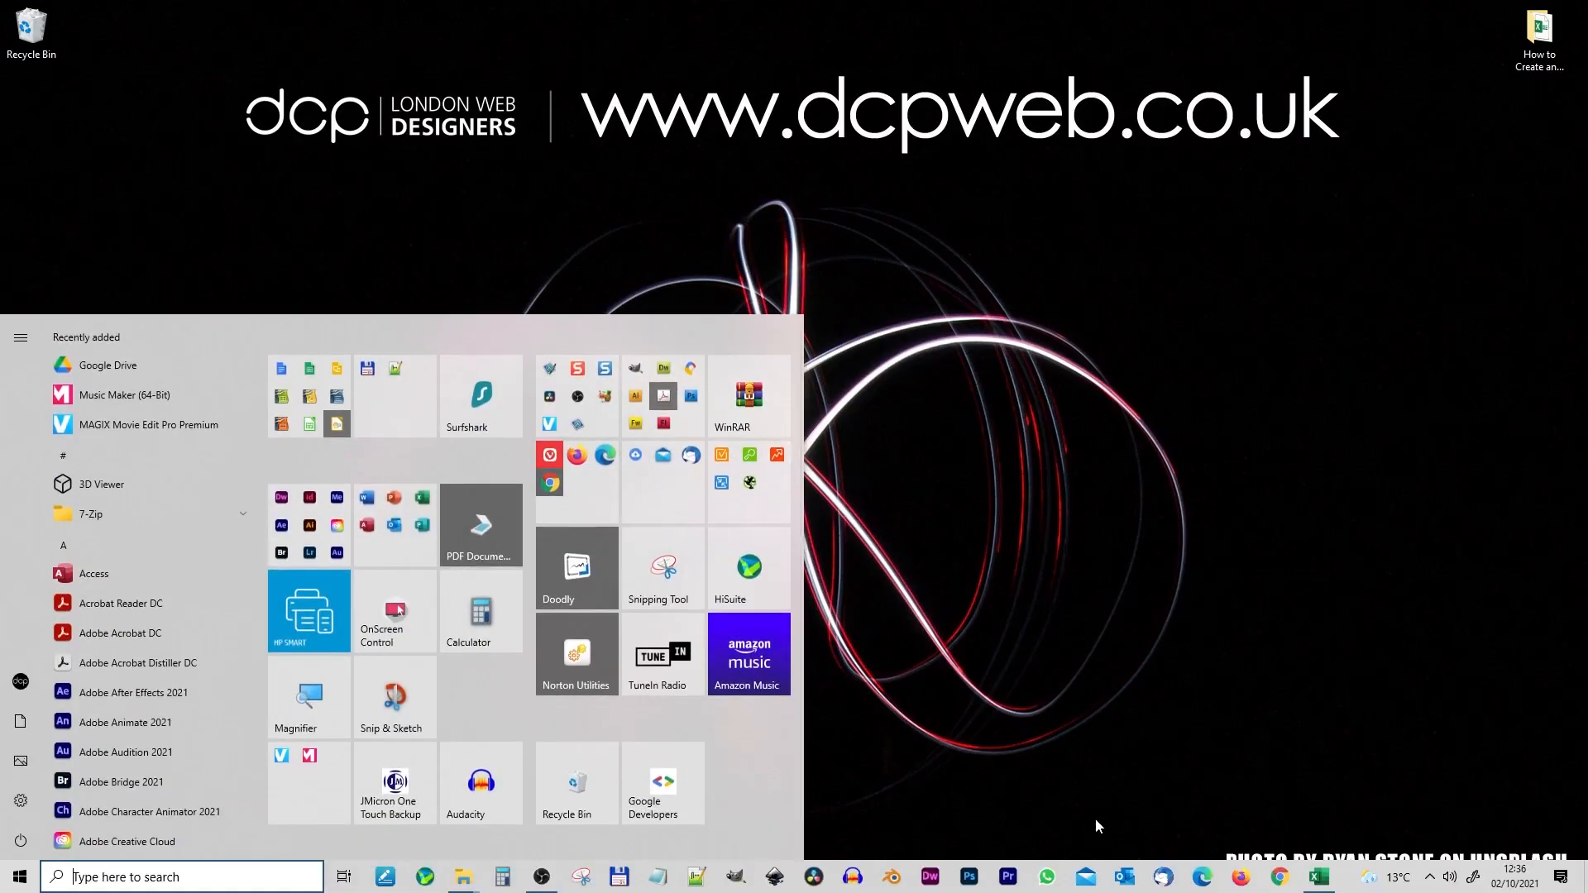
left_click(1318, 877)
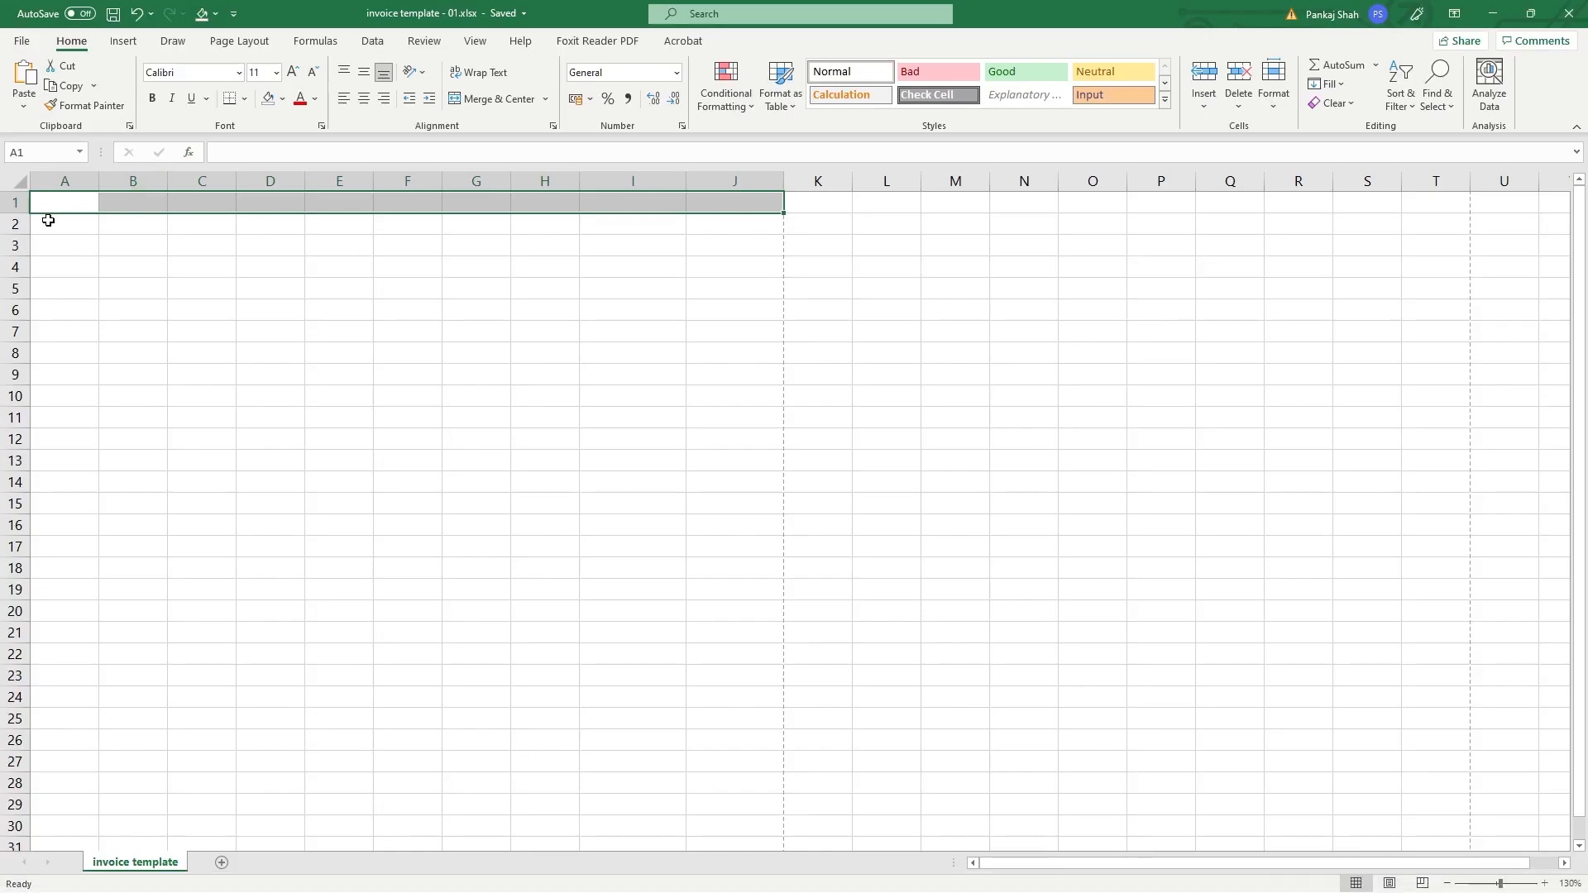
left_click(62, 203)
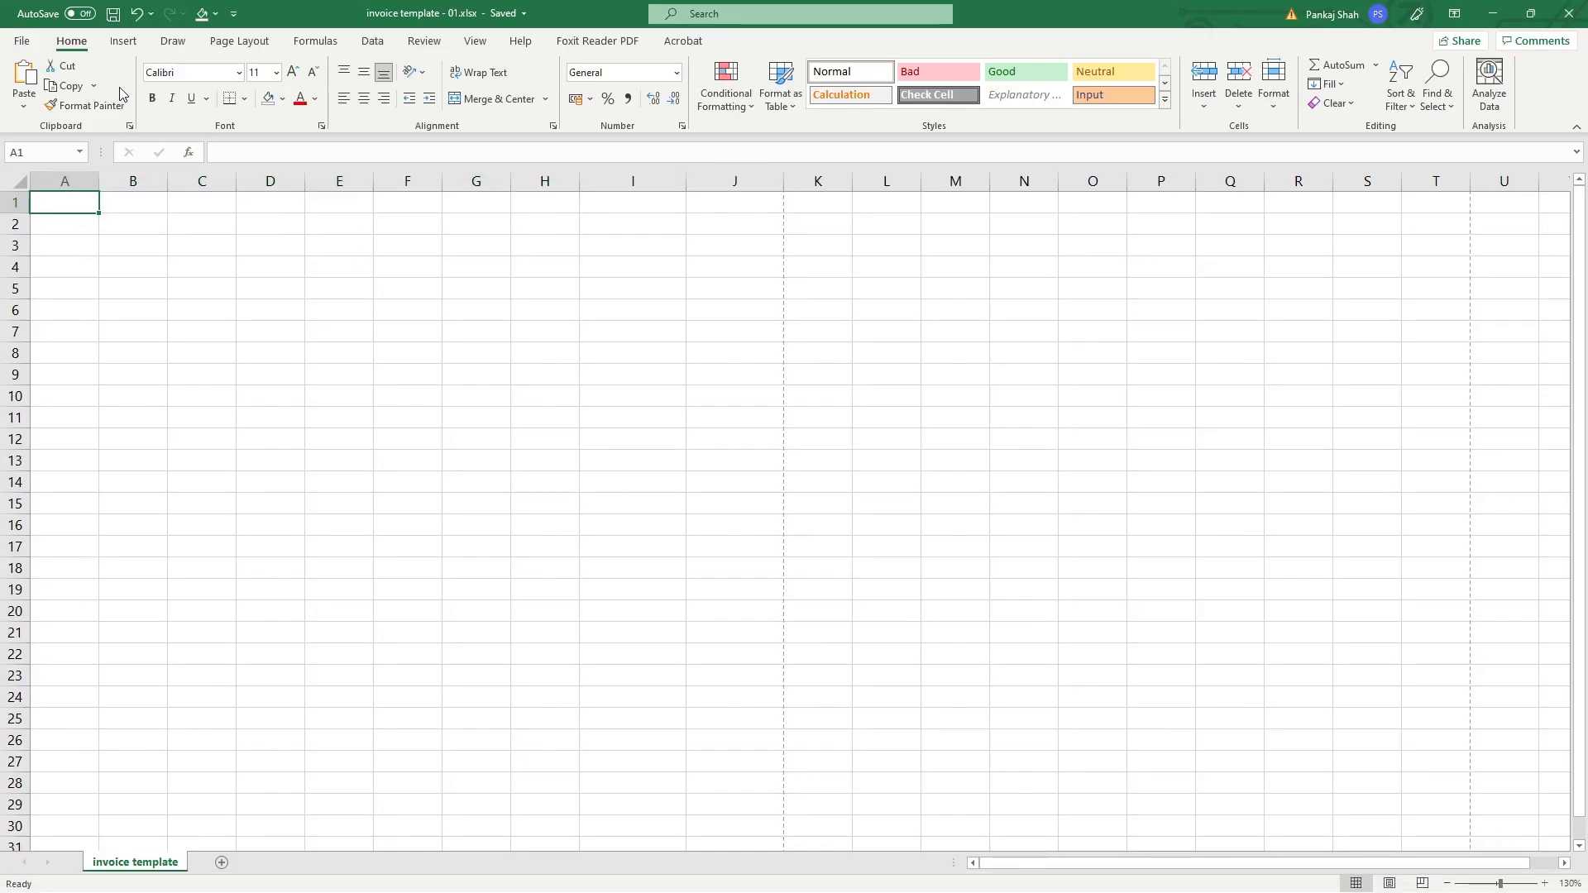
left_click(122, 41)
left_click(197, 104)
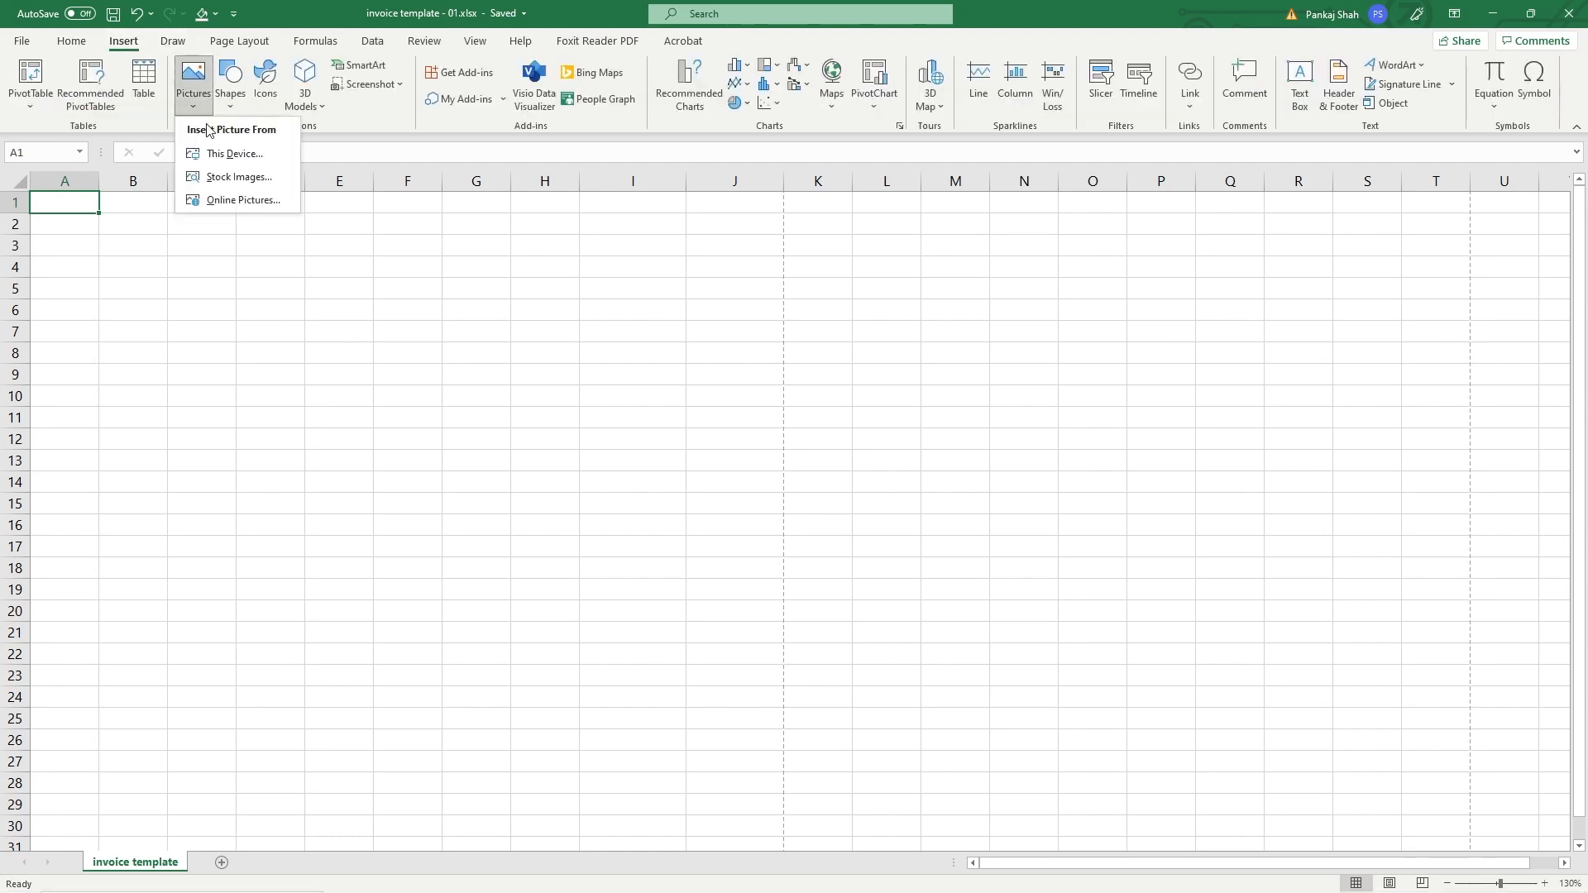
left_click(234, 161)
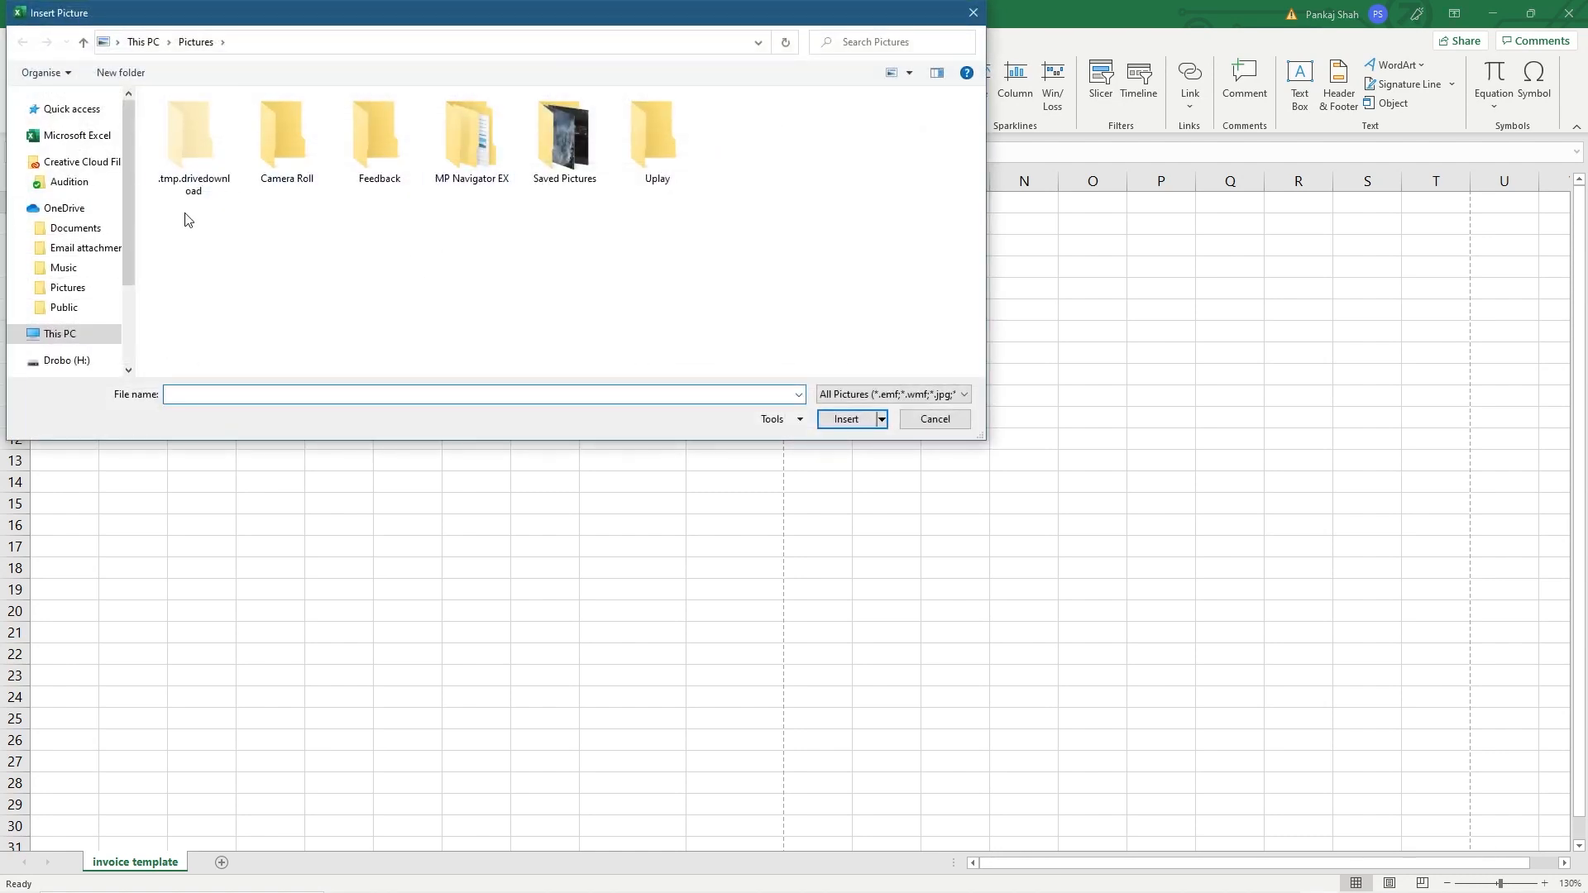
left_click(101, 334)
double_click(397, 131)
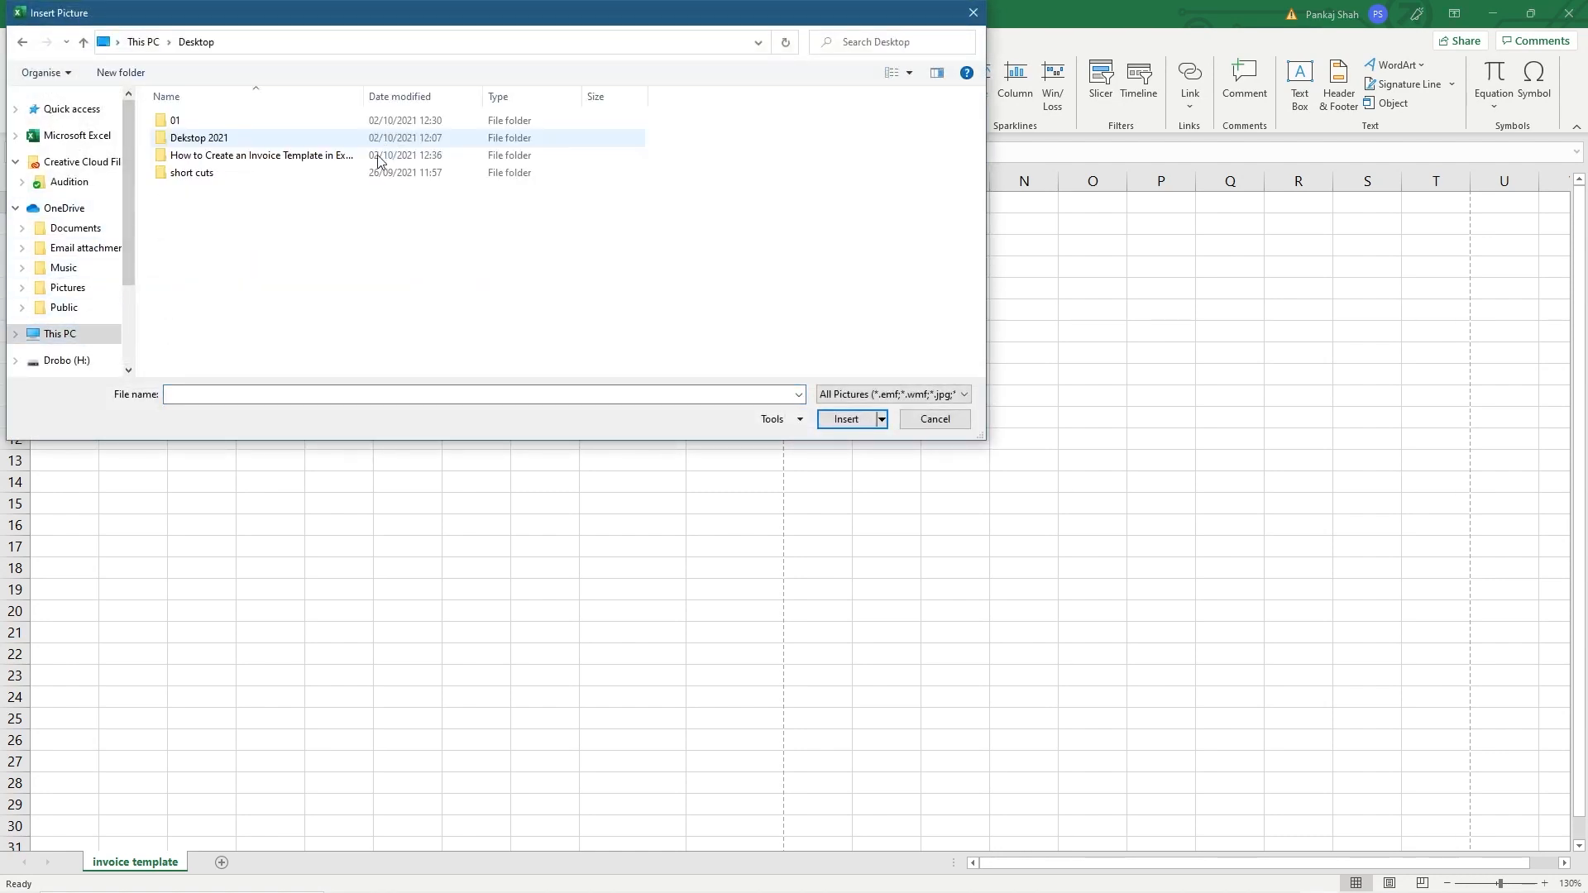
double_click(208, 159)
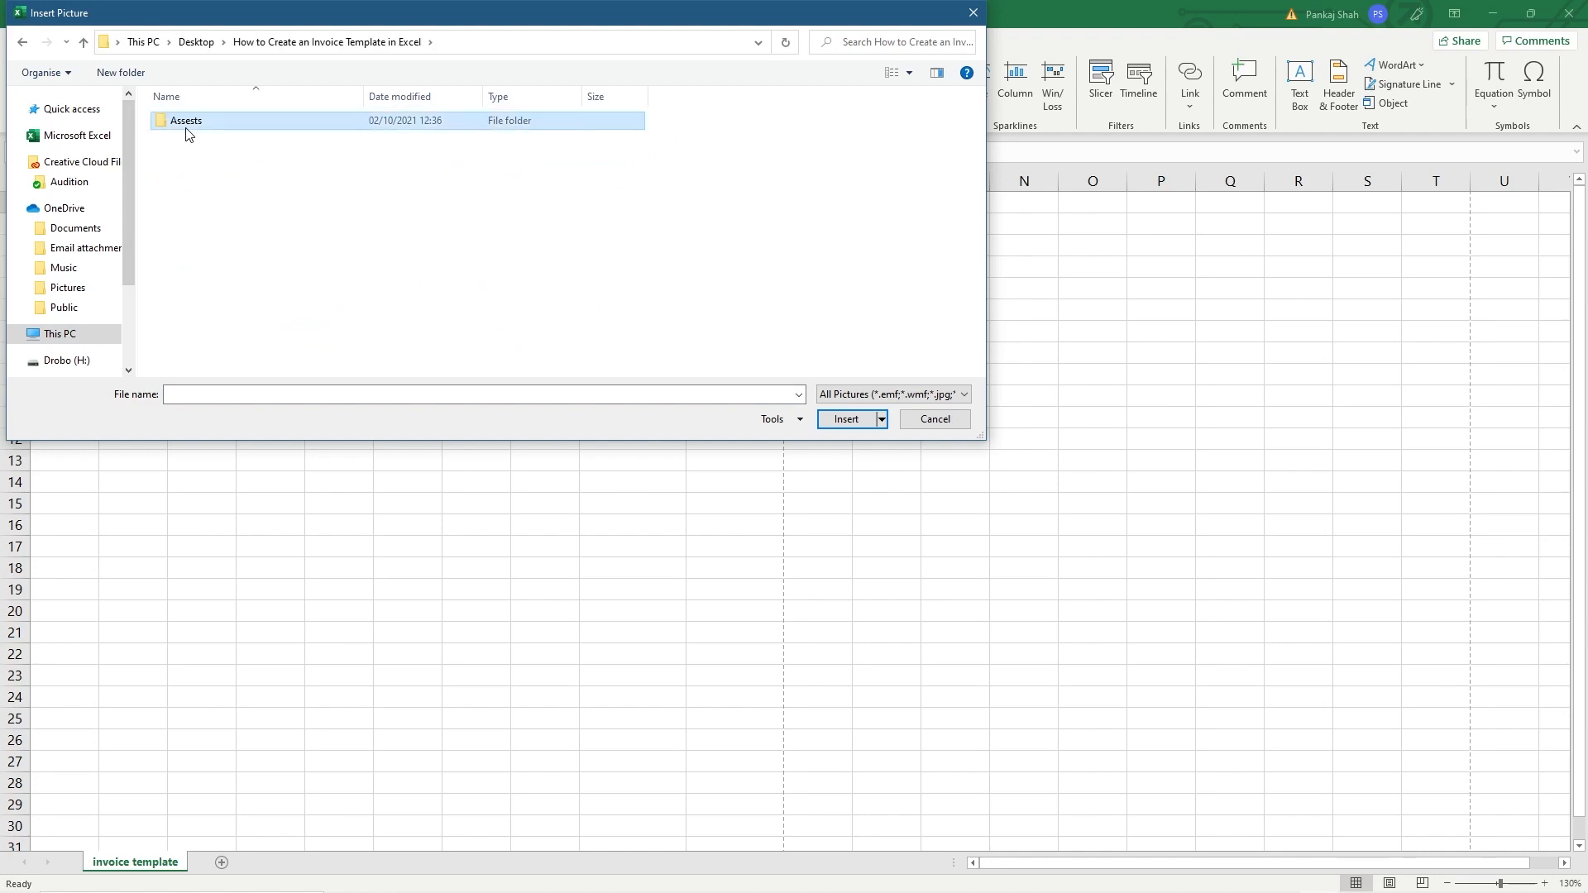
double_click(188, 134)
left_click(181, 142)
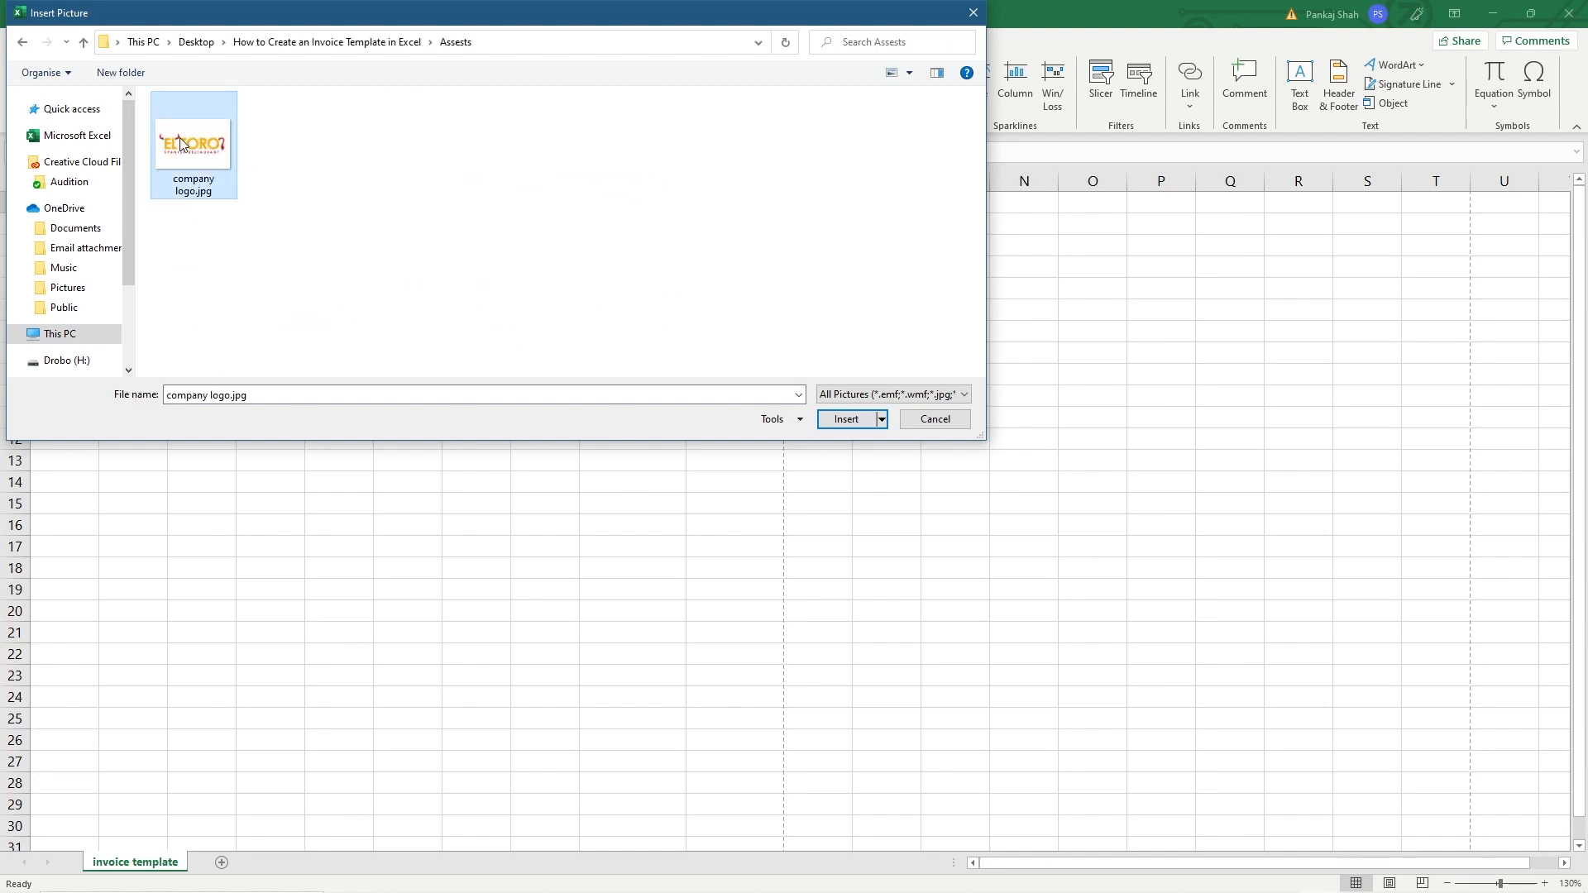
left_click(841, 418)
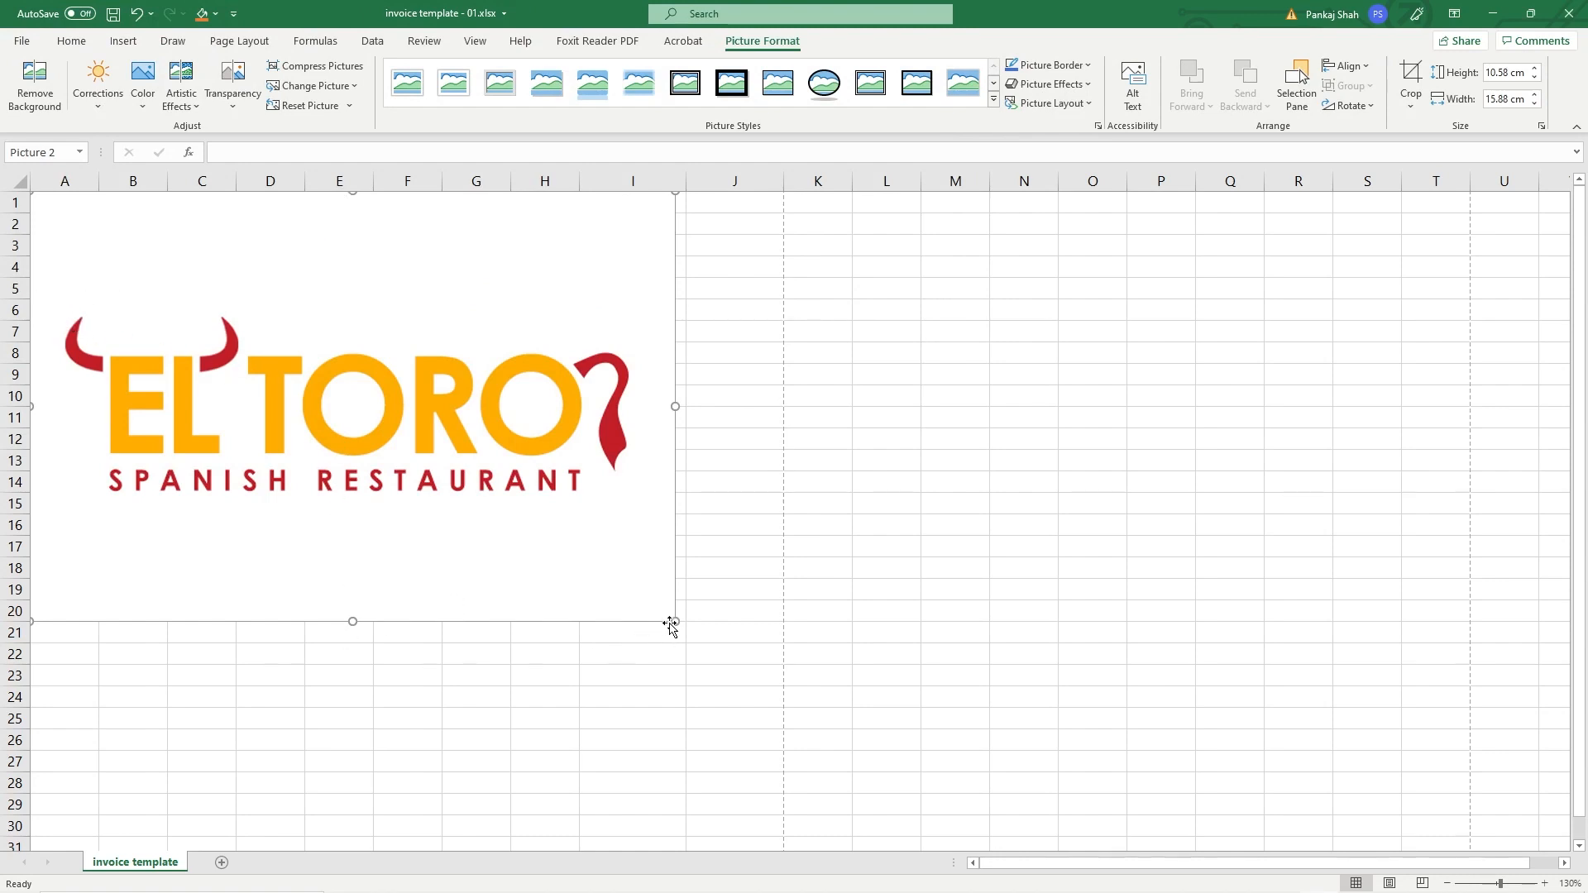
Step: Scale the logo picture down proportionally to about 4.75 cm high and 7.12 cm wide
left_click_drag(675, 621, 319, 382)
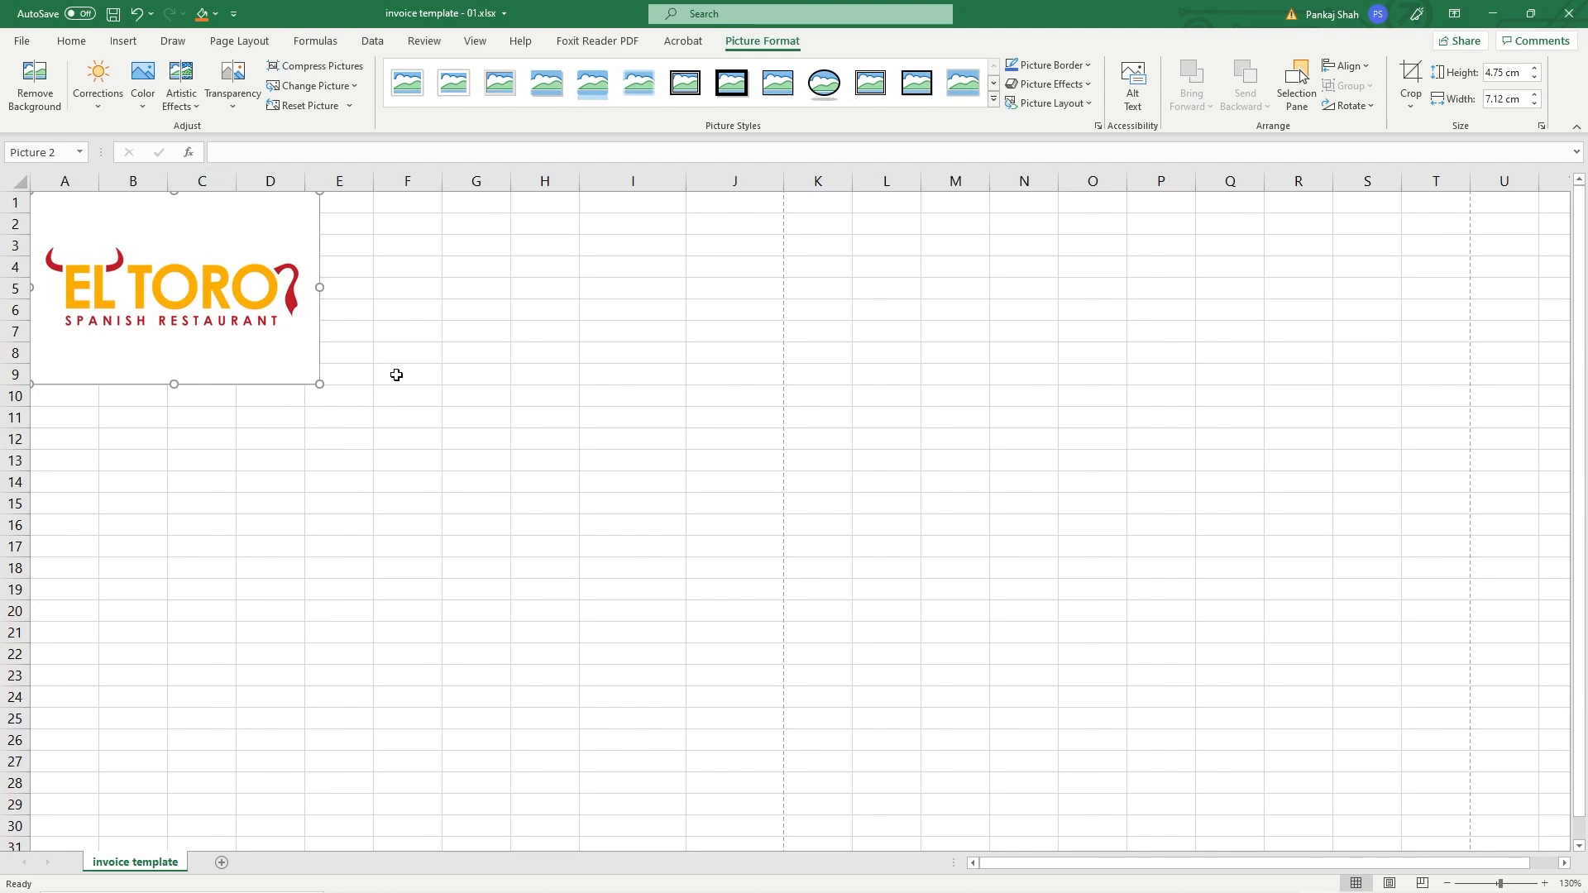
left_click(408, 347)
left_click(288, 287)
left_click(397, 459)
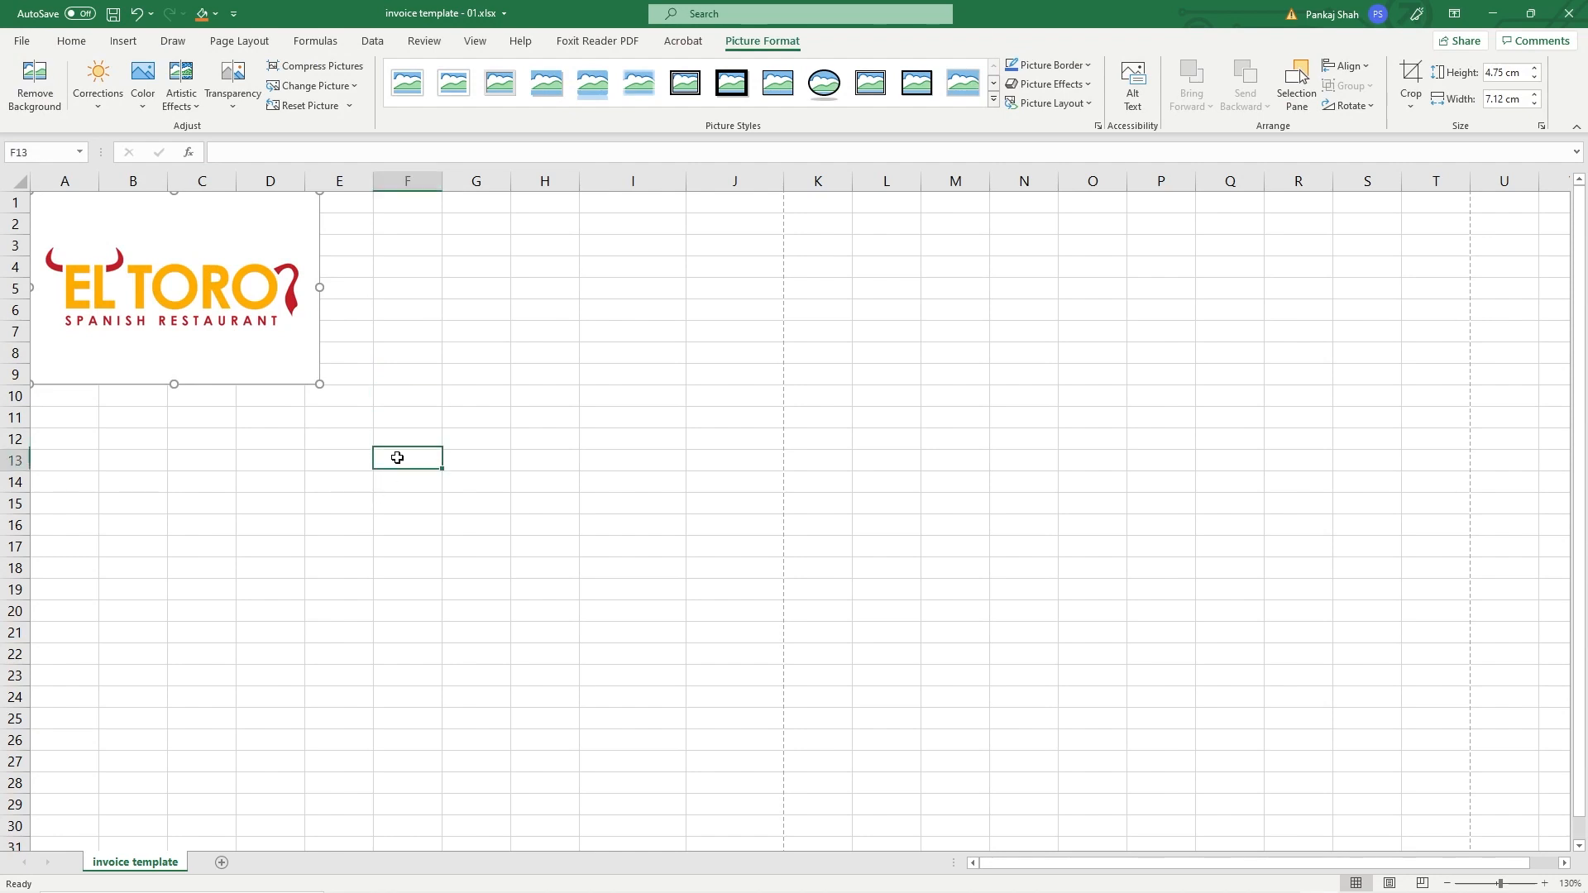
Step: Crop the blank space above and below the logo to a height of about 2.06 cm
left_click(217, 247)
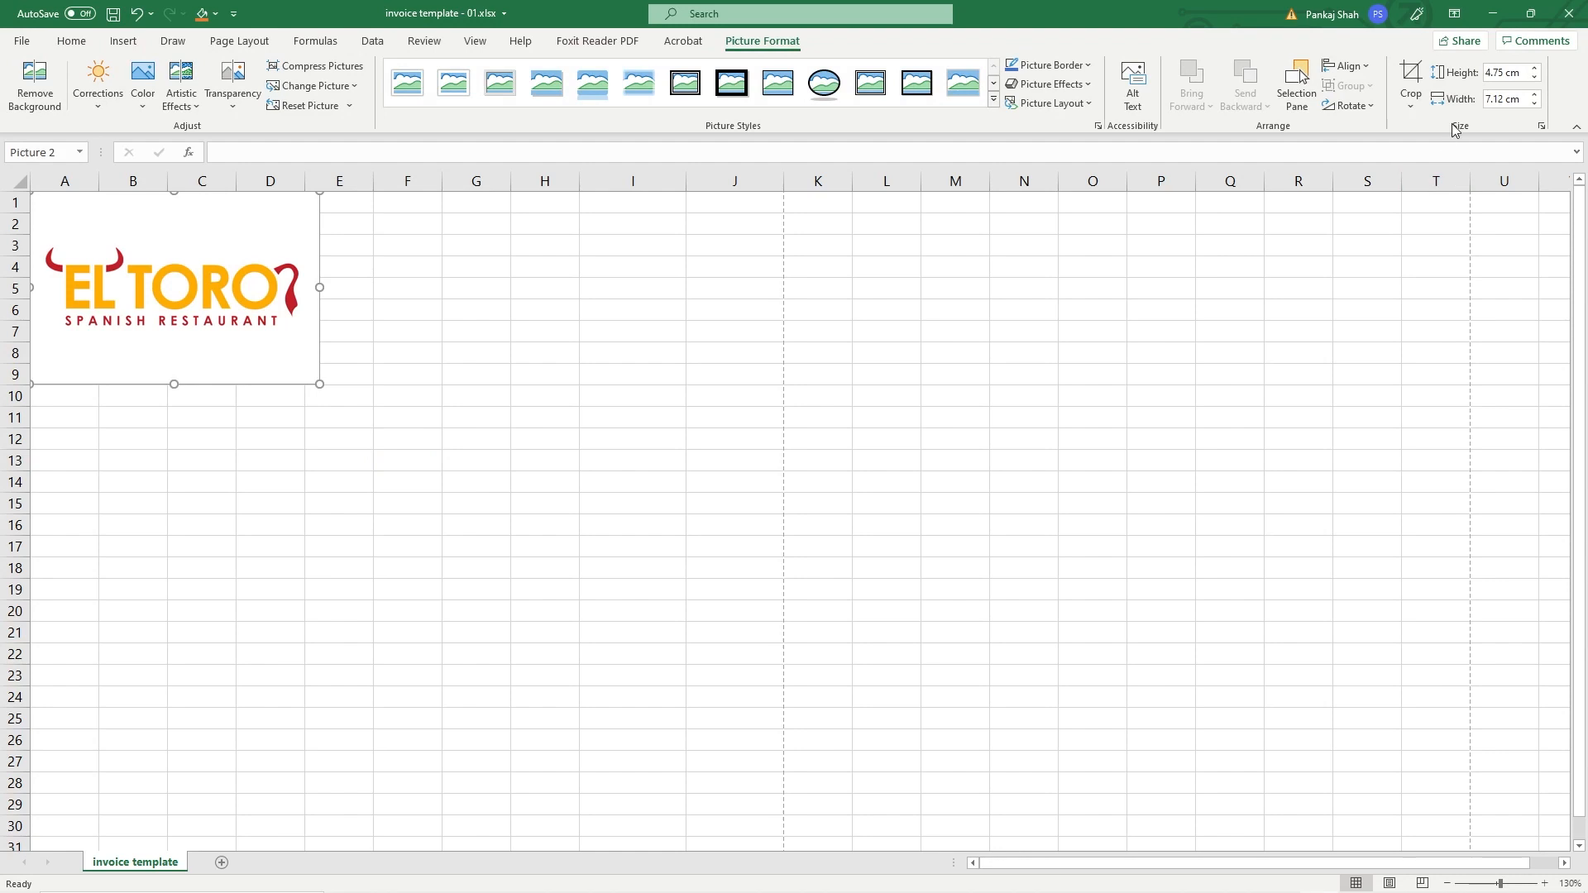
left_click(1411, 80)
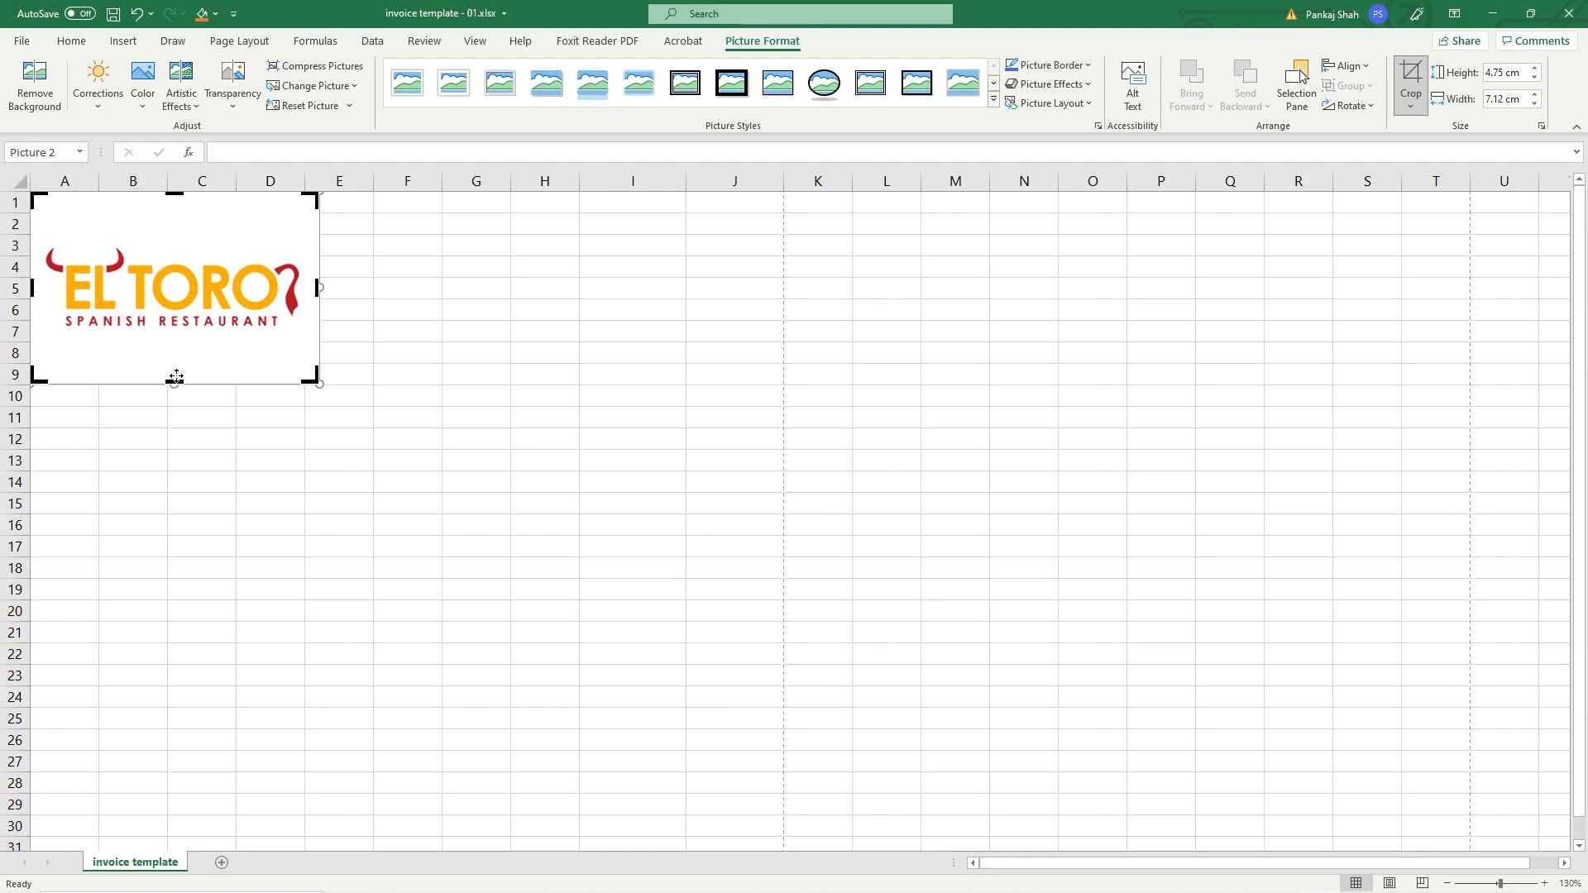
left_click_drag(174, 382, 171, 329)
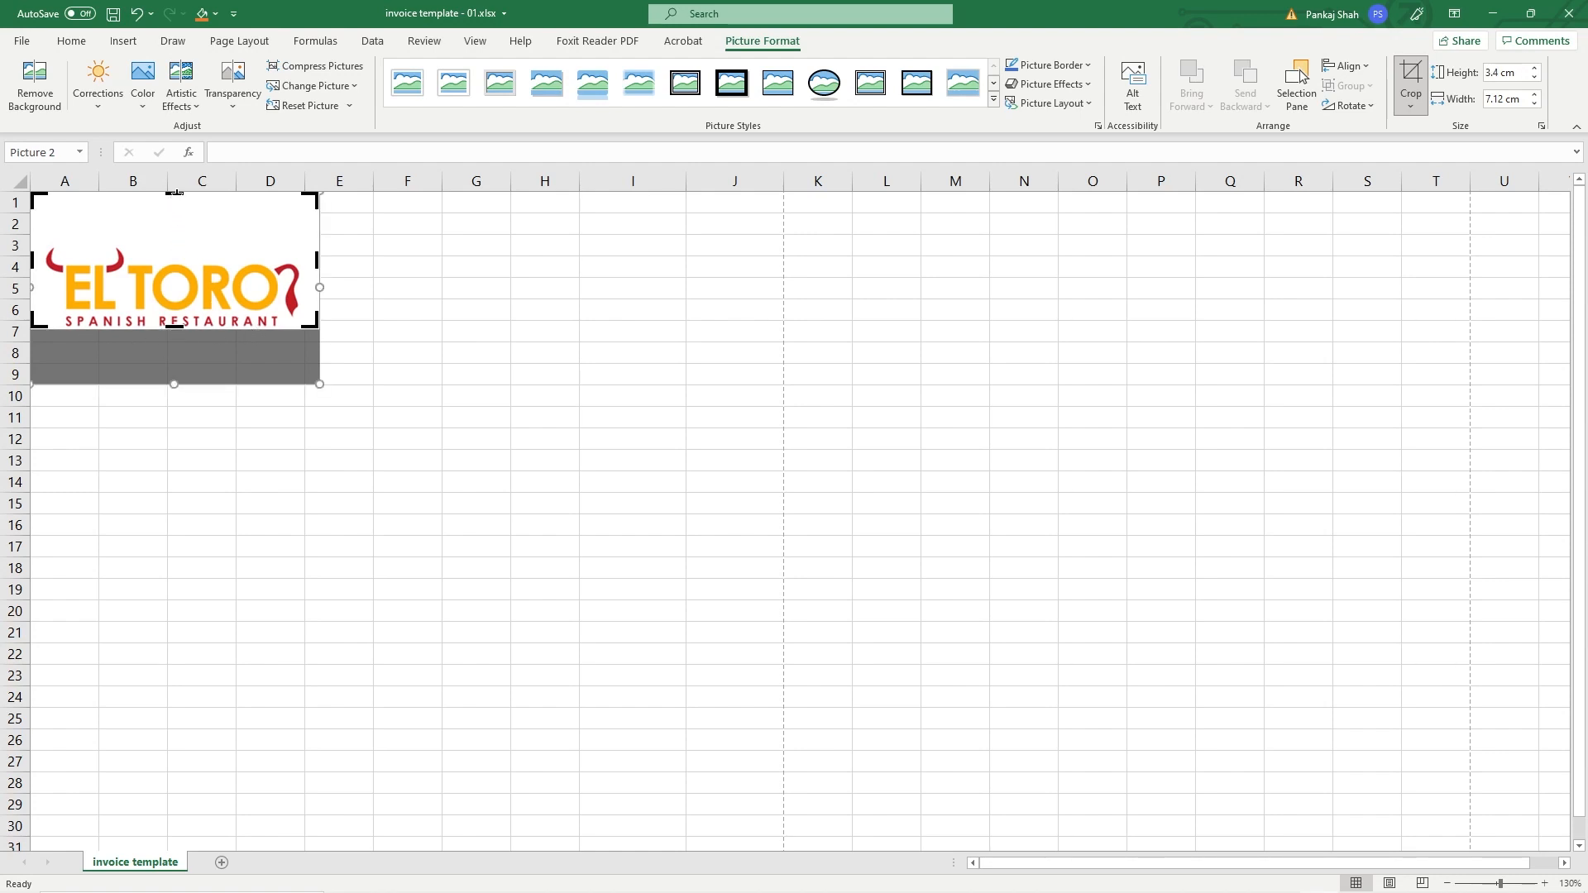
left_click_drag(176, 196, 180, 246)
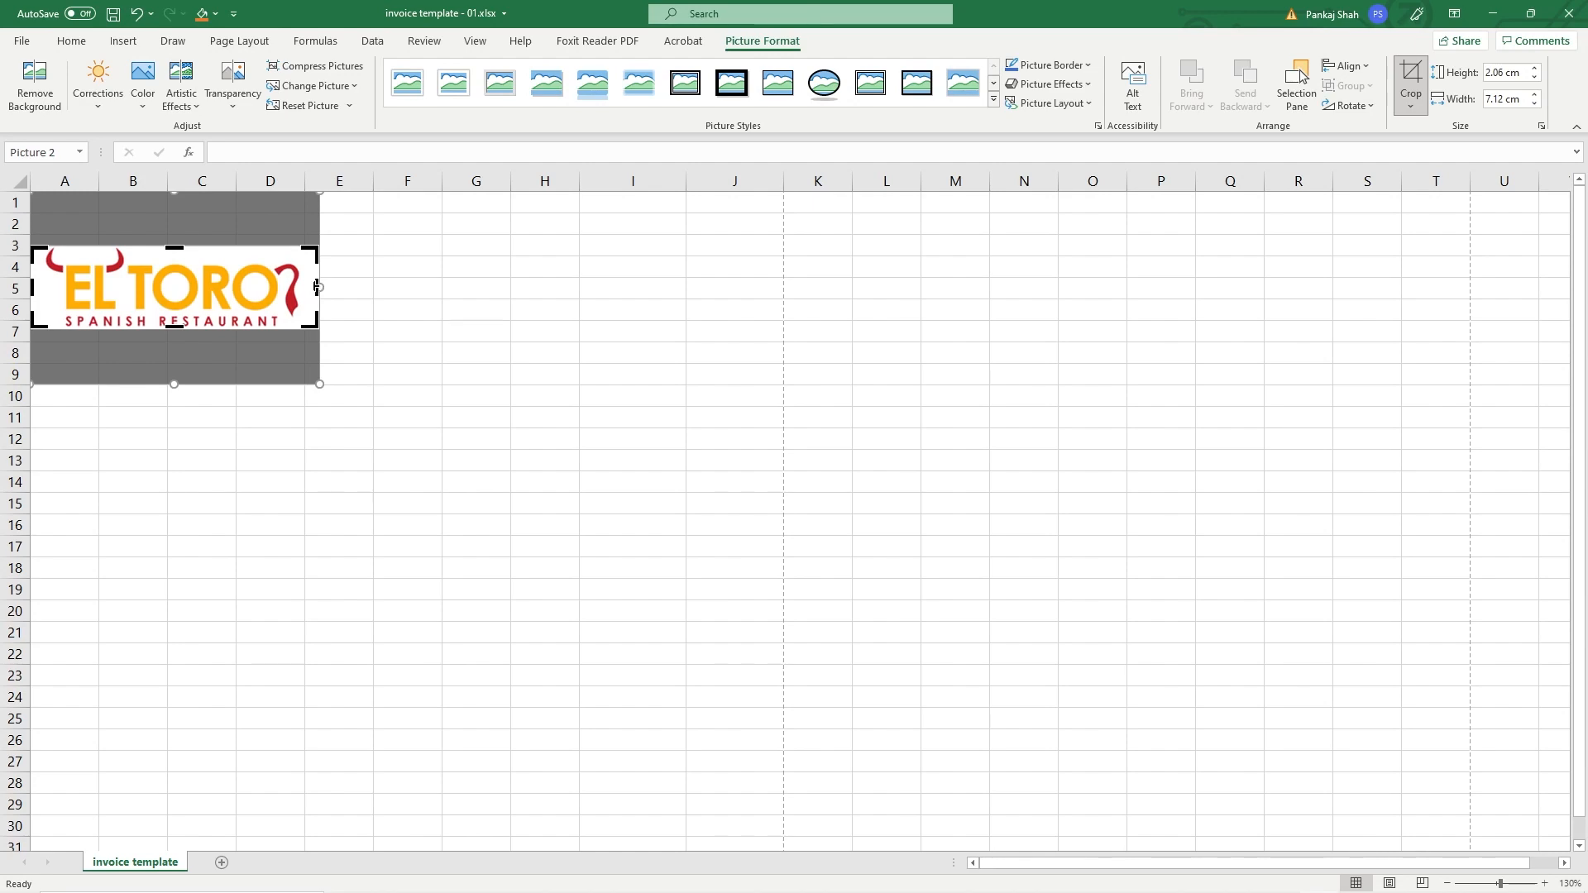
Step: Crop the blank space on both sides of the logo to a width of about 6.29 cm and apply the crop
scroll(279, 331, "up", 10, "ctrl")
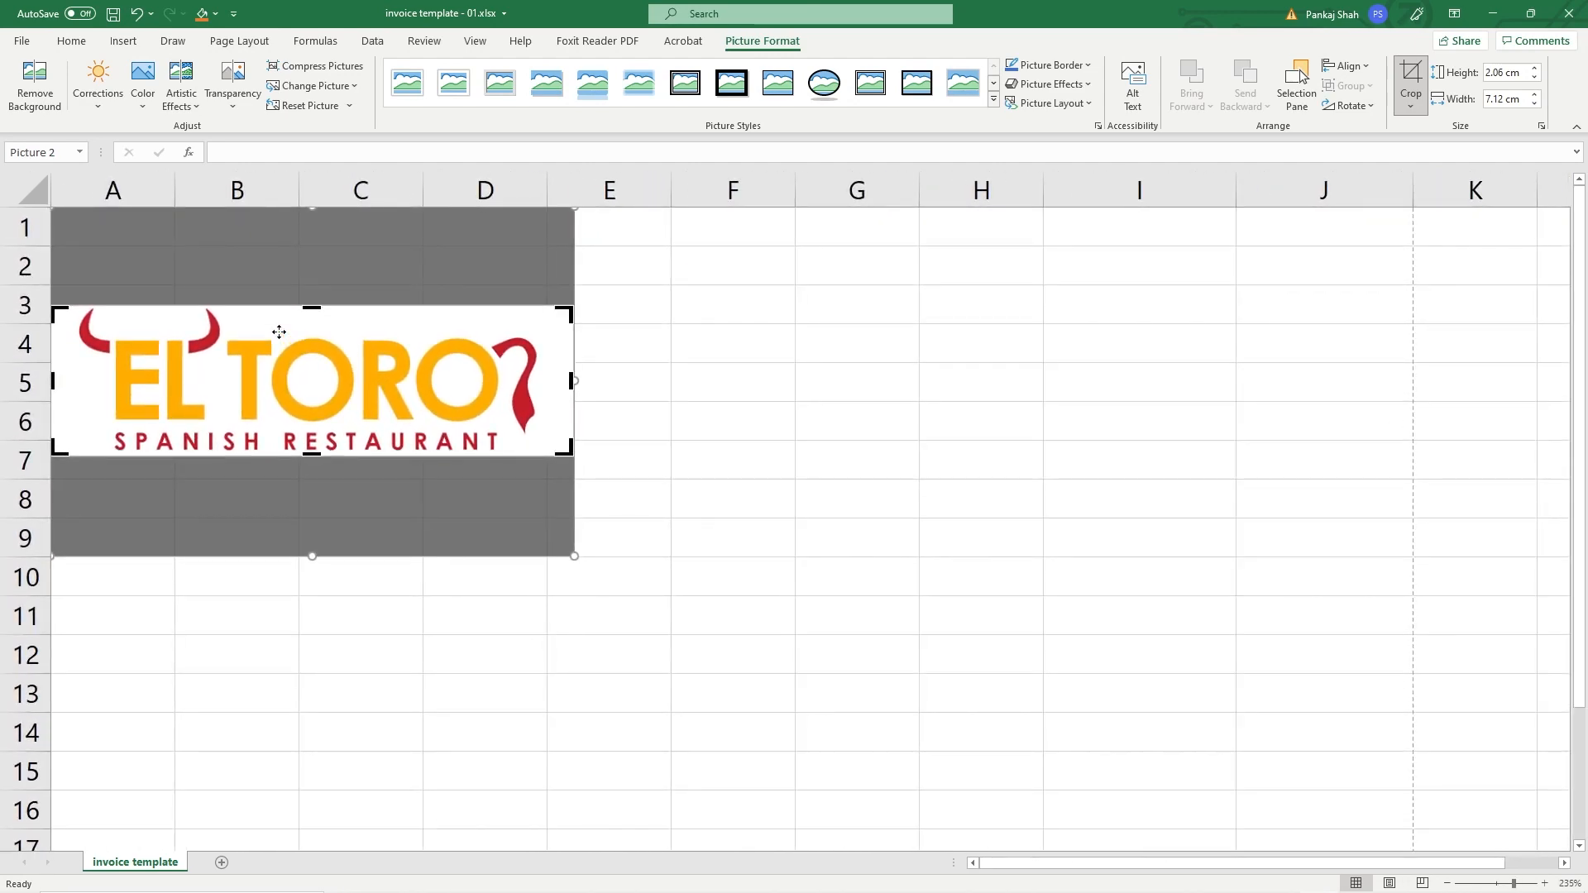
scroll(279, 331, "up", 2, "ctrl")
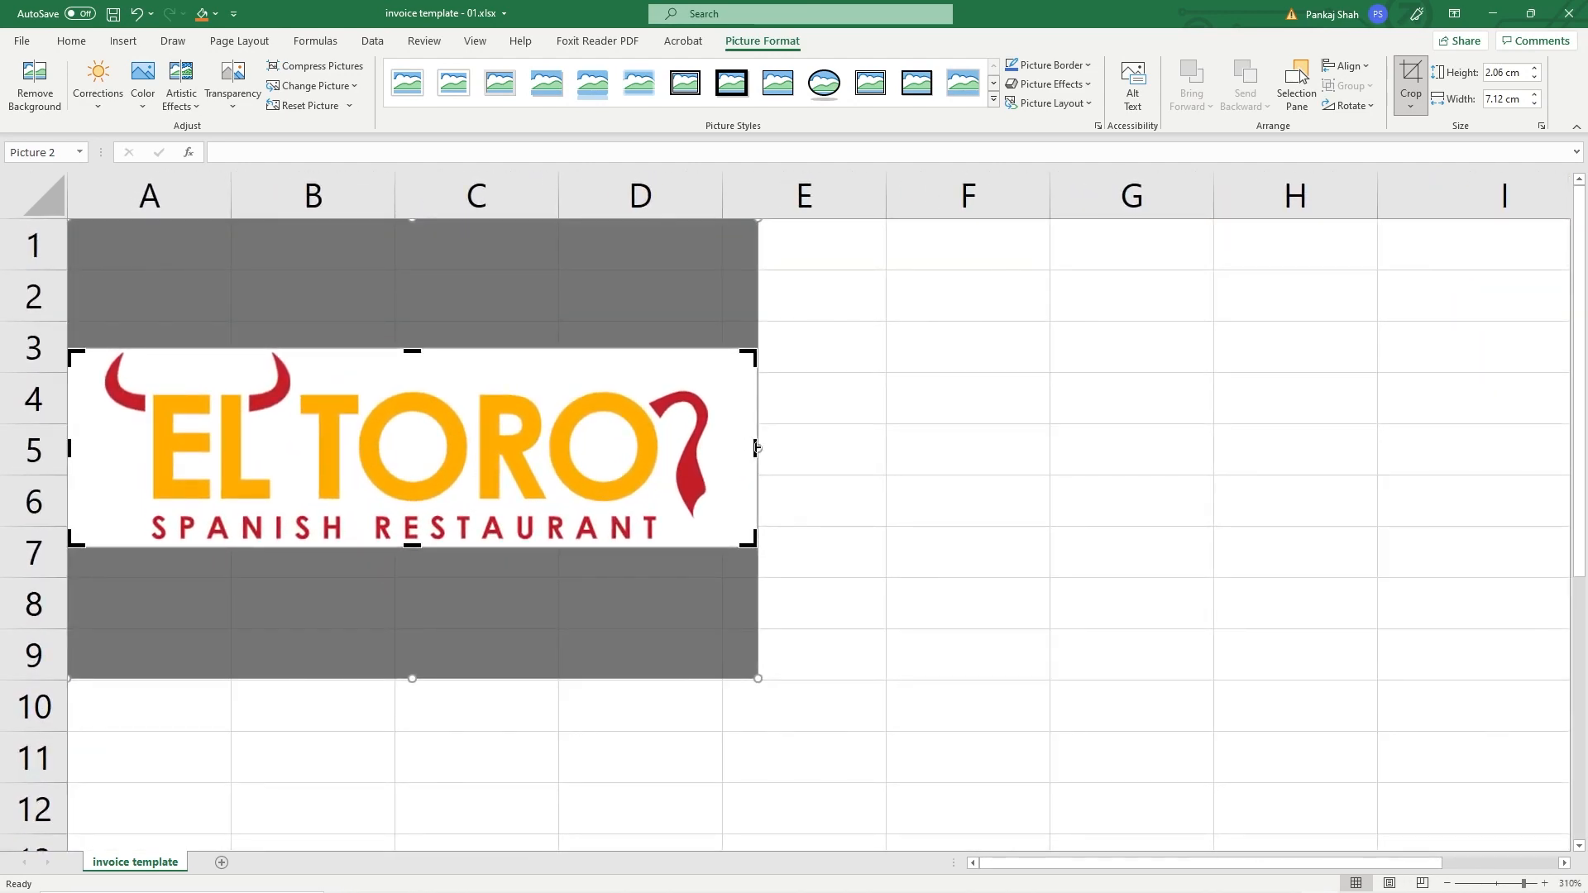
left_click_drag(753, 446, 710, 448)
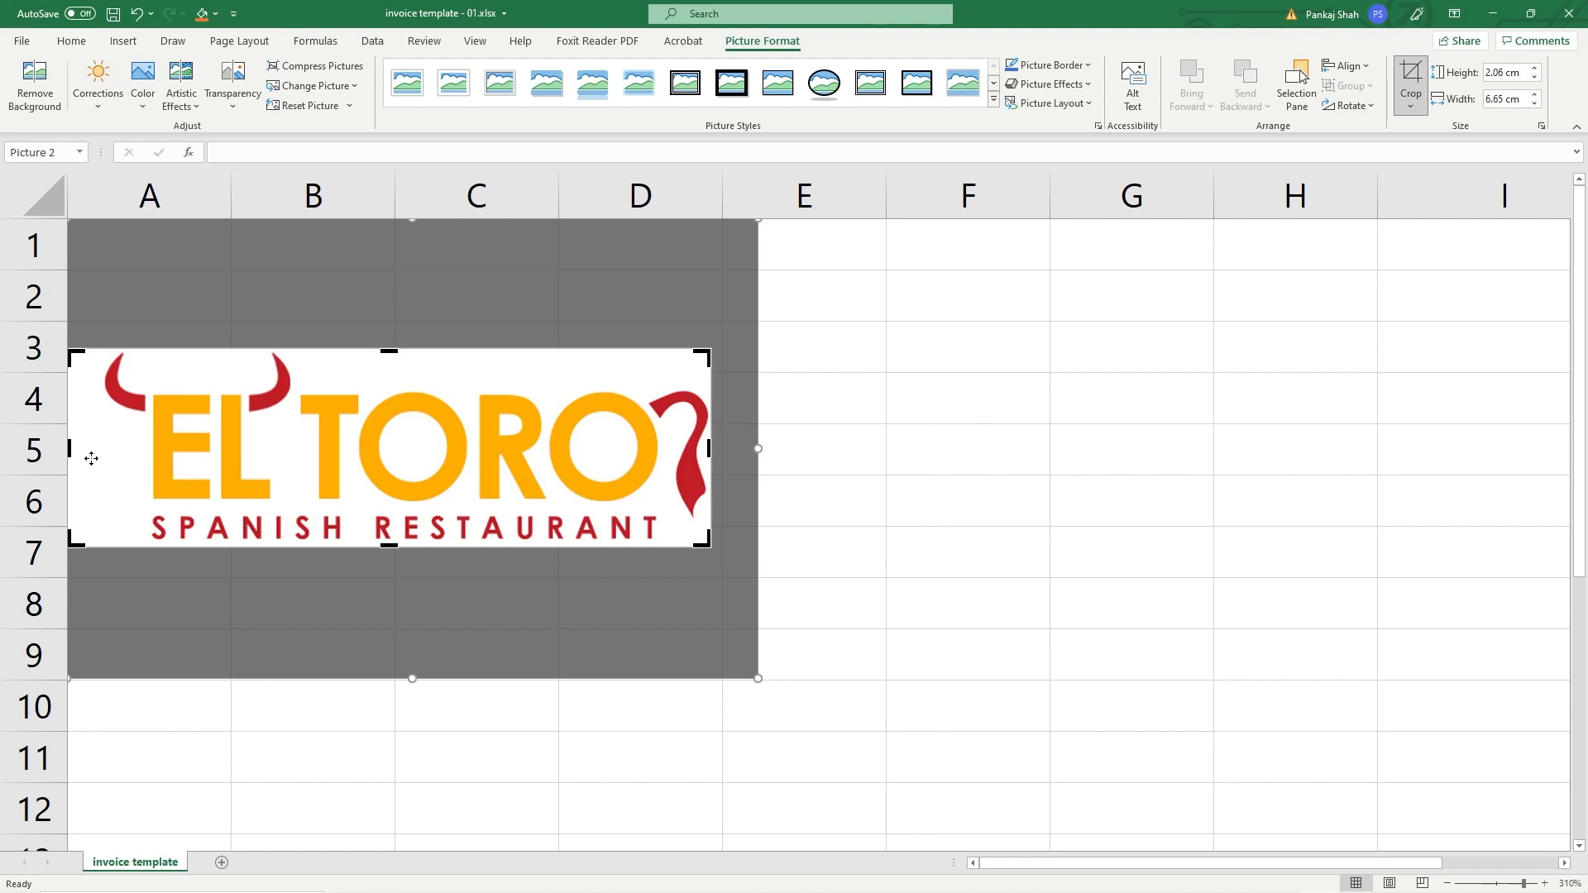
left_click_drag(69, 448, 103, 448)
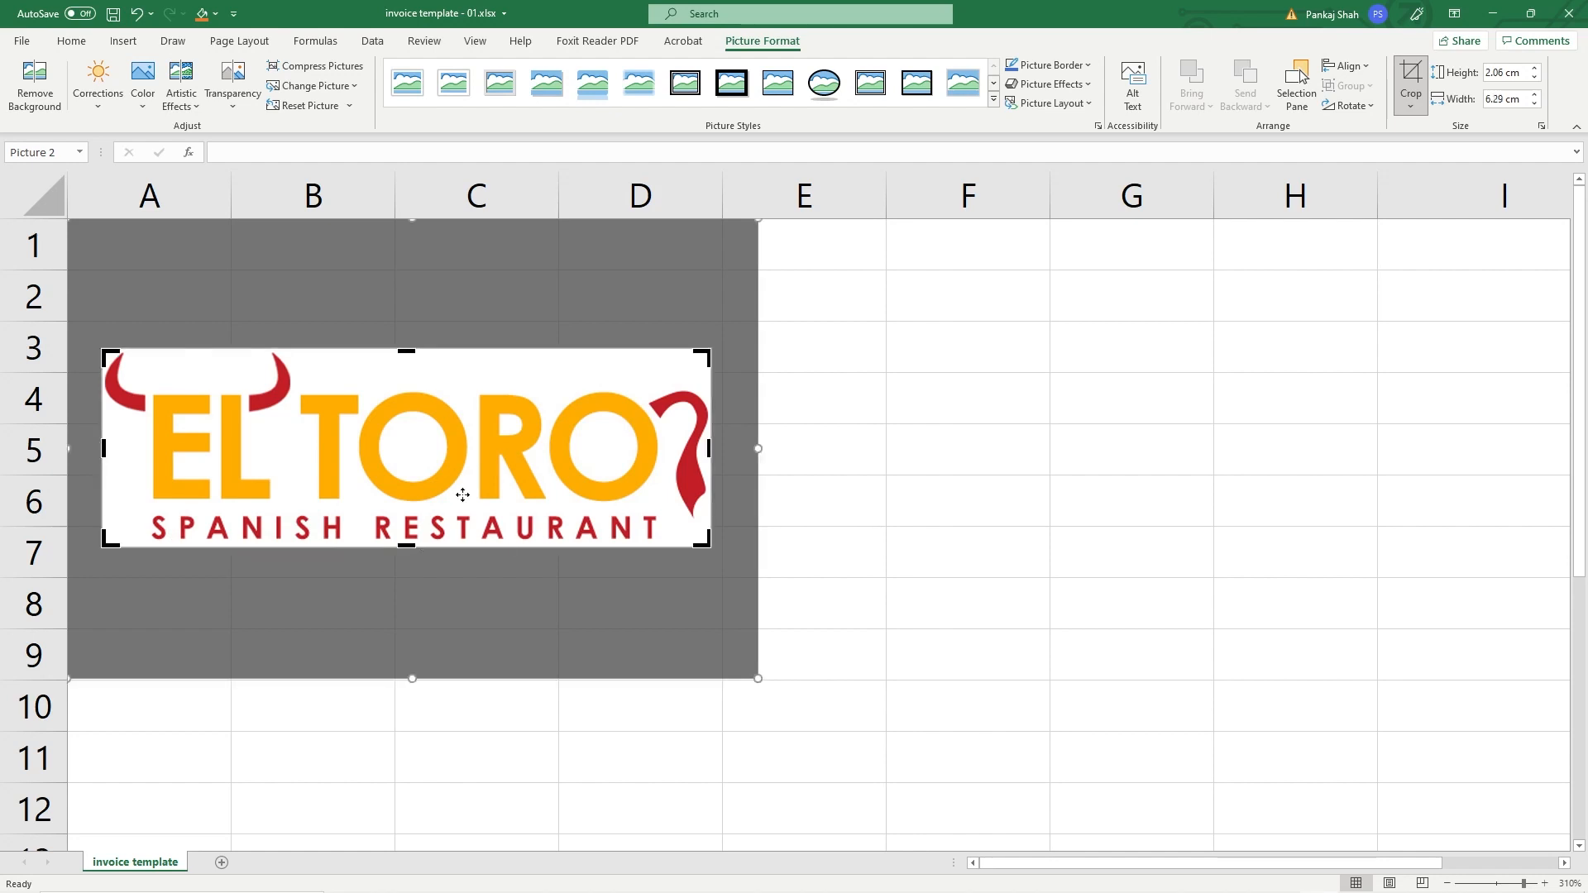
left_click(895, 449)
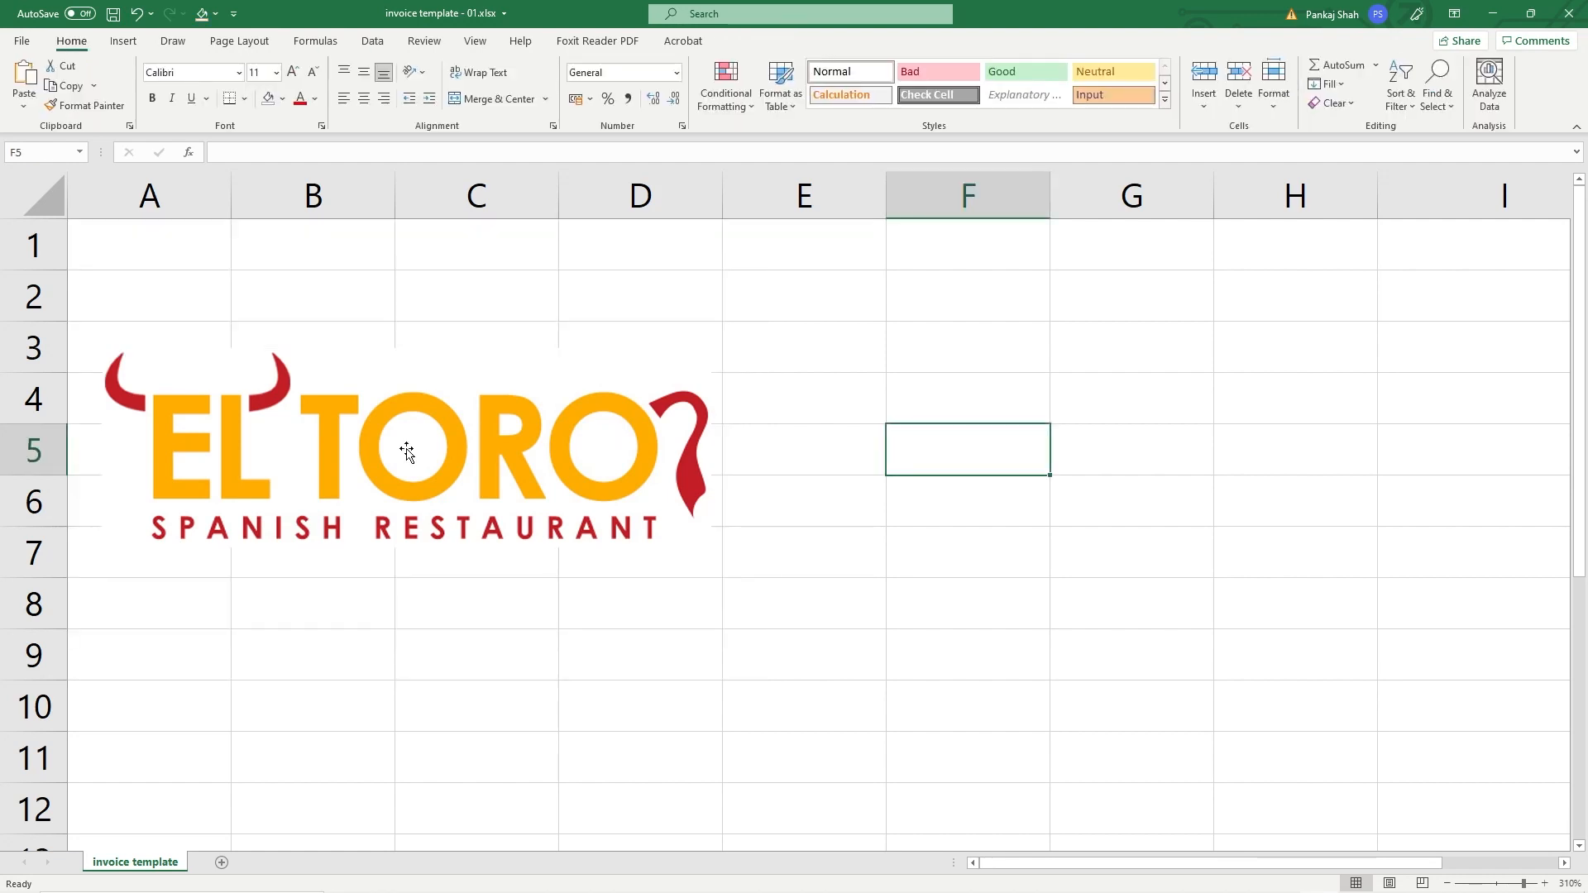
Step: Move the cropped logo to the corner of cell A1 and scale it to about 1.97 cm high, within rows 1 to 4
left_click(420, 442)
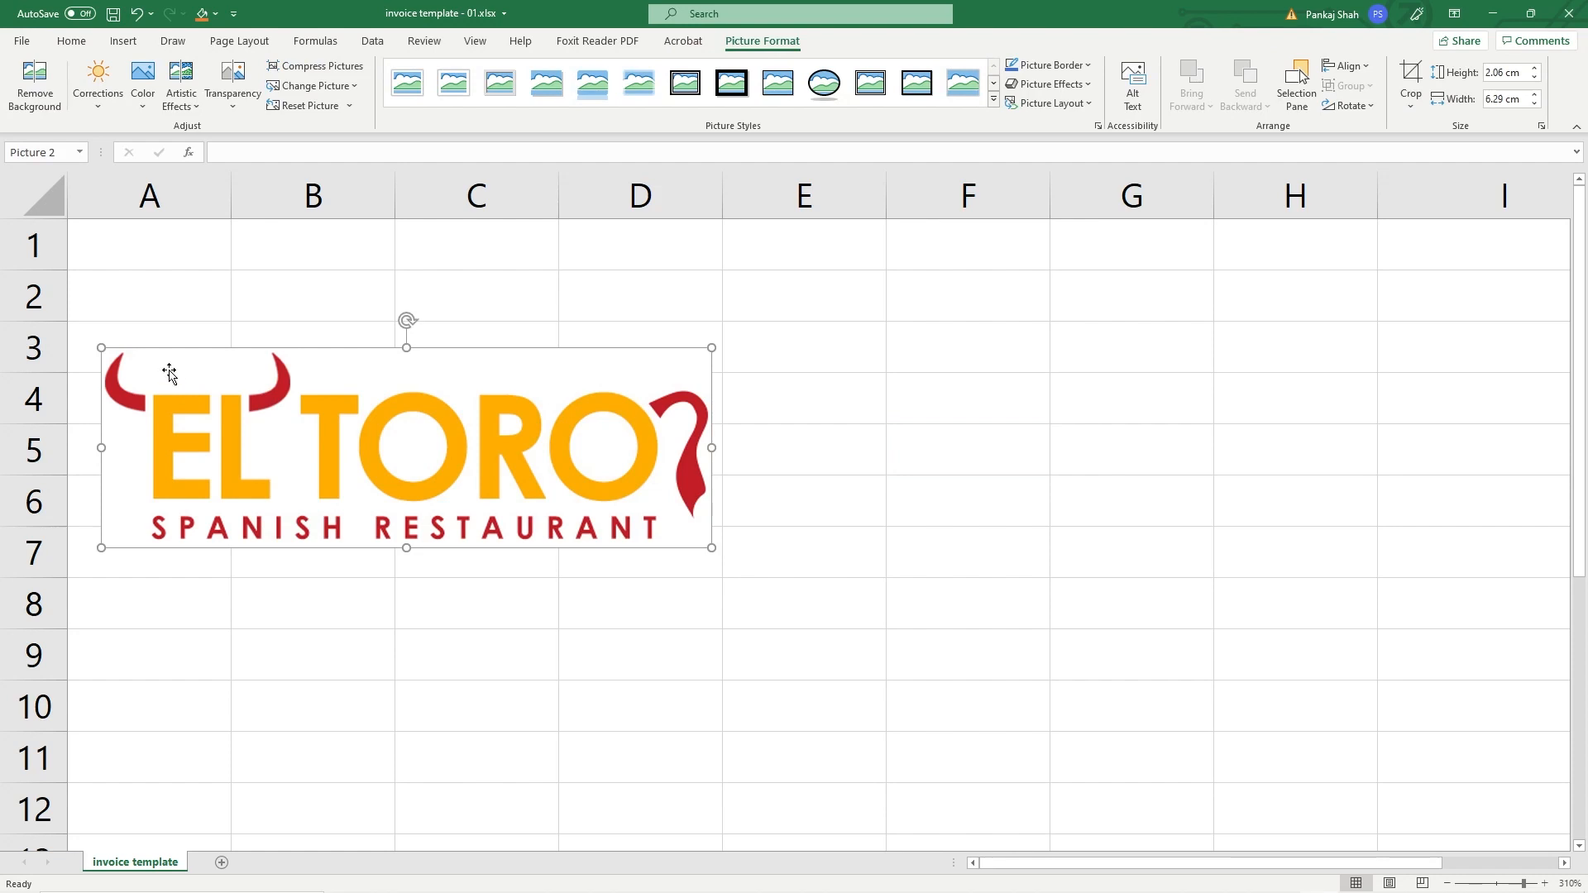
left_click_drag(275, 433, 241, 302)
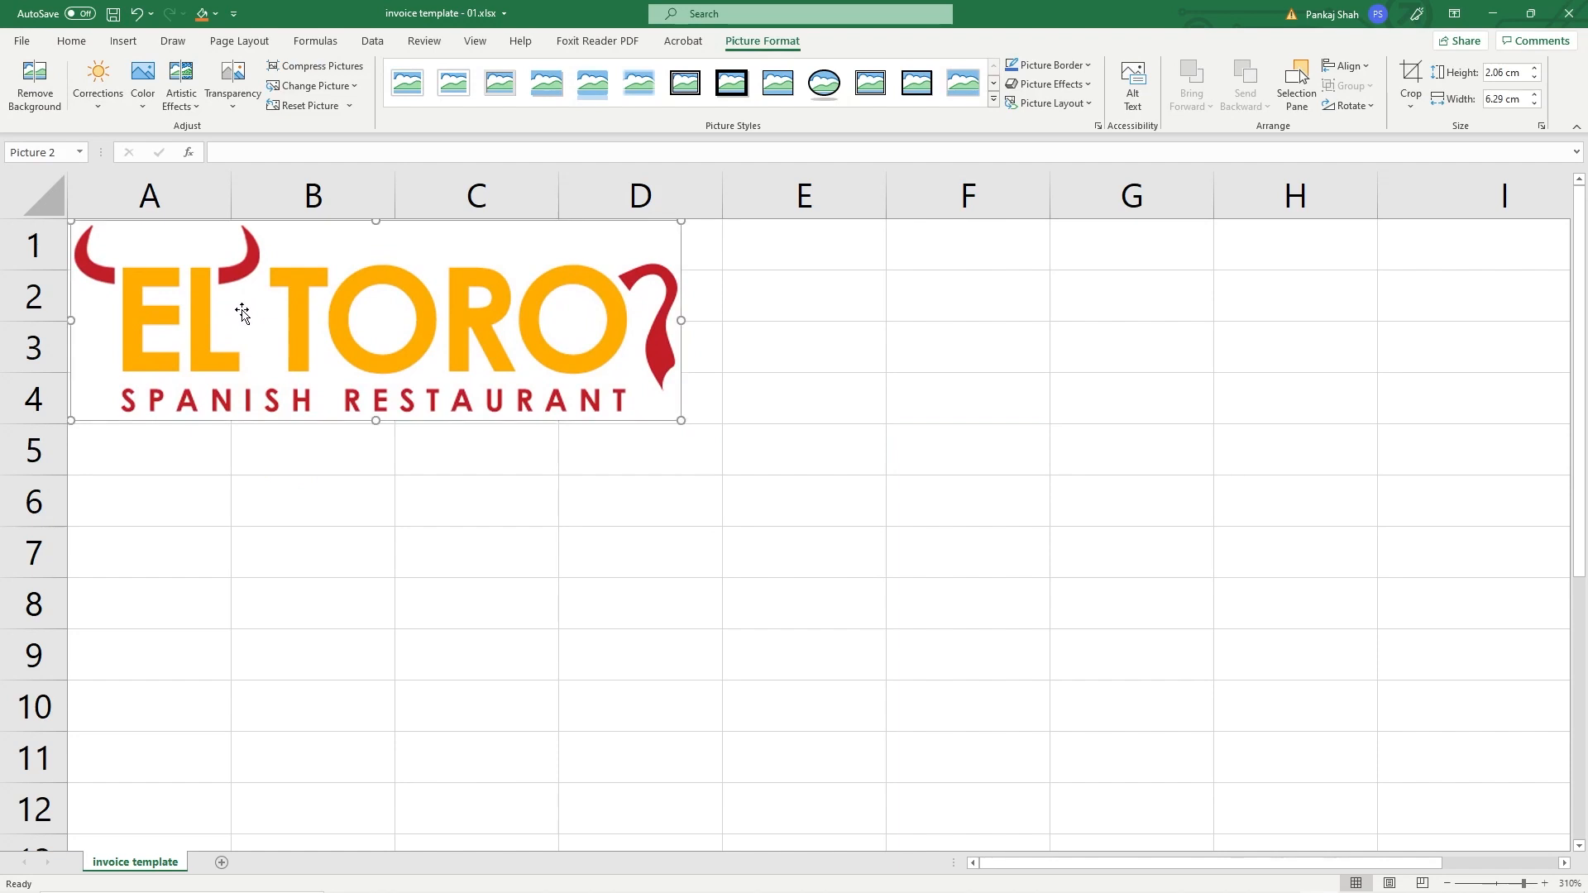
left_click_drag(682, 416, 656, 412)
left_click_drag(431, 336, 432, 342)
Step: Review the page boundaries, save the workbook, and check the logo's placement in the print preview before returning to the sheet
scroll(605, 480, "down", 12)
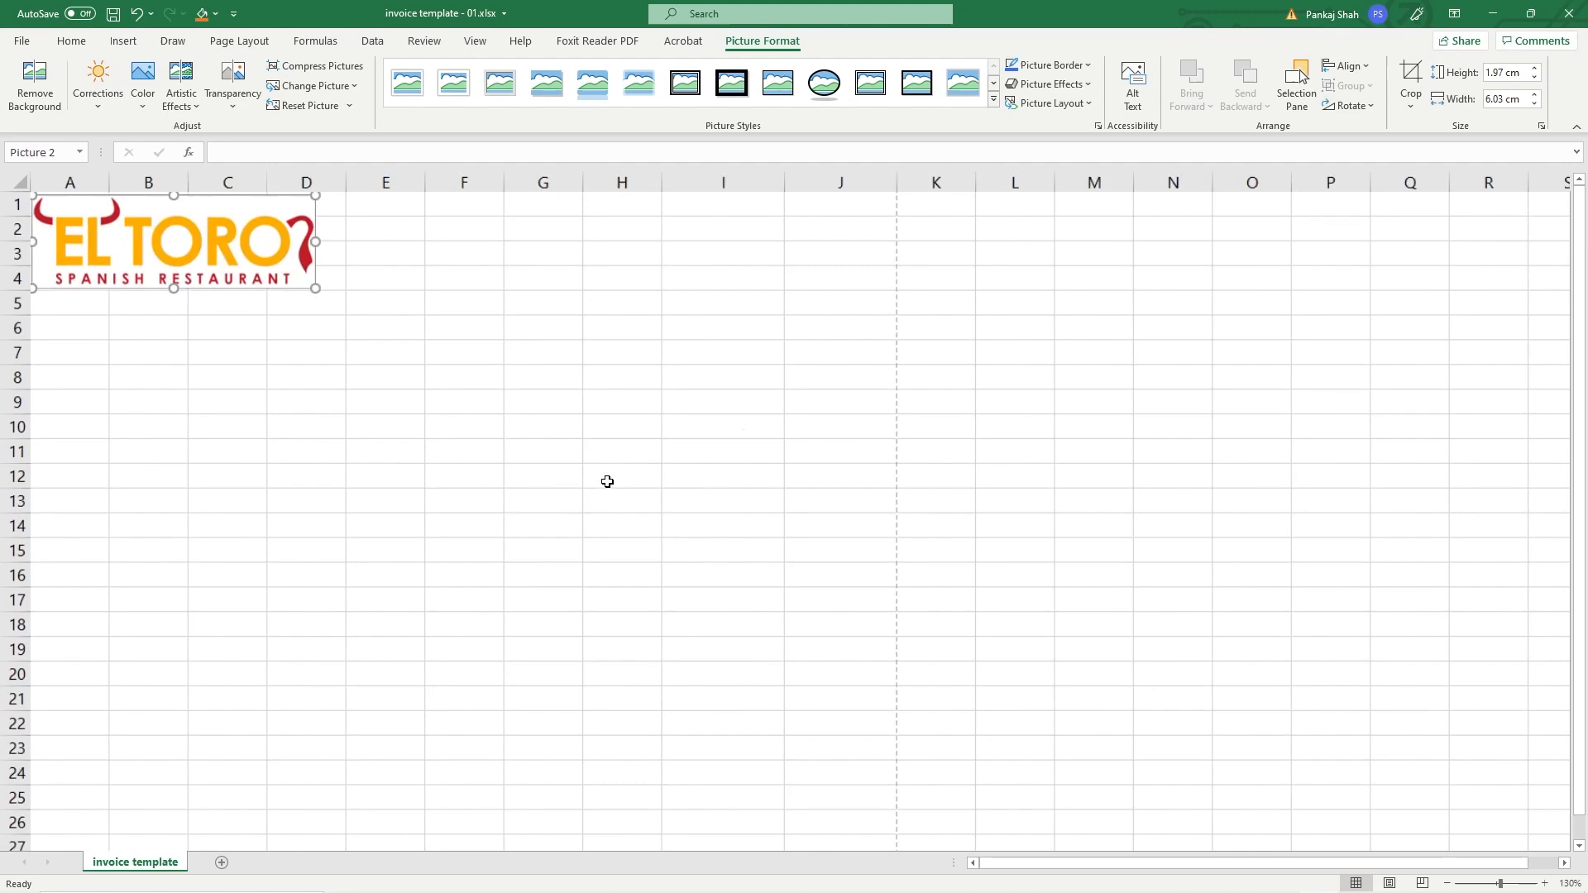
scroll(607, 481, "down", 1)
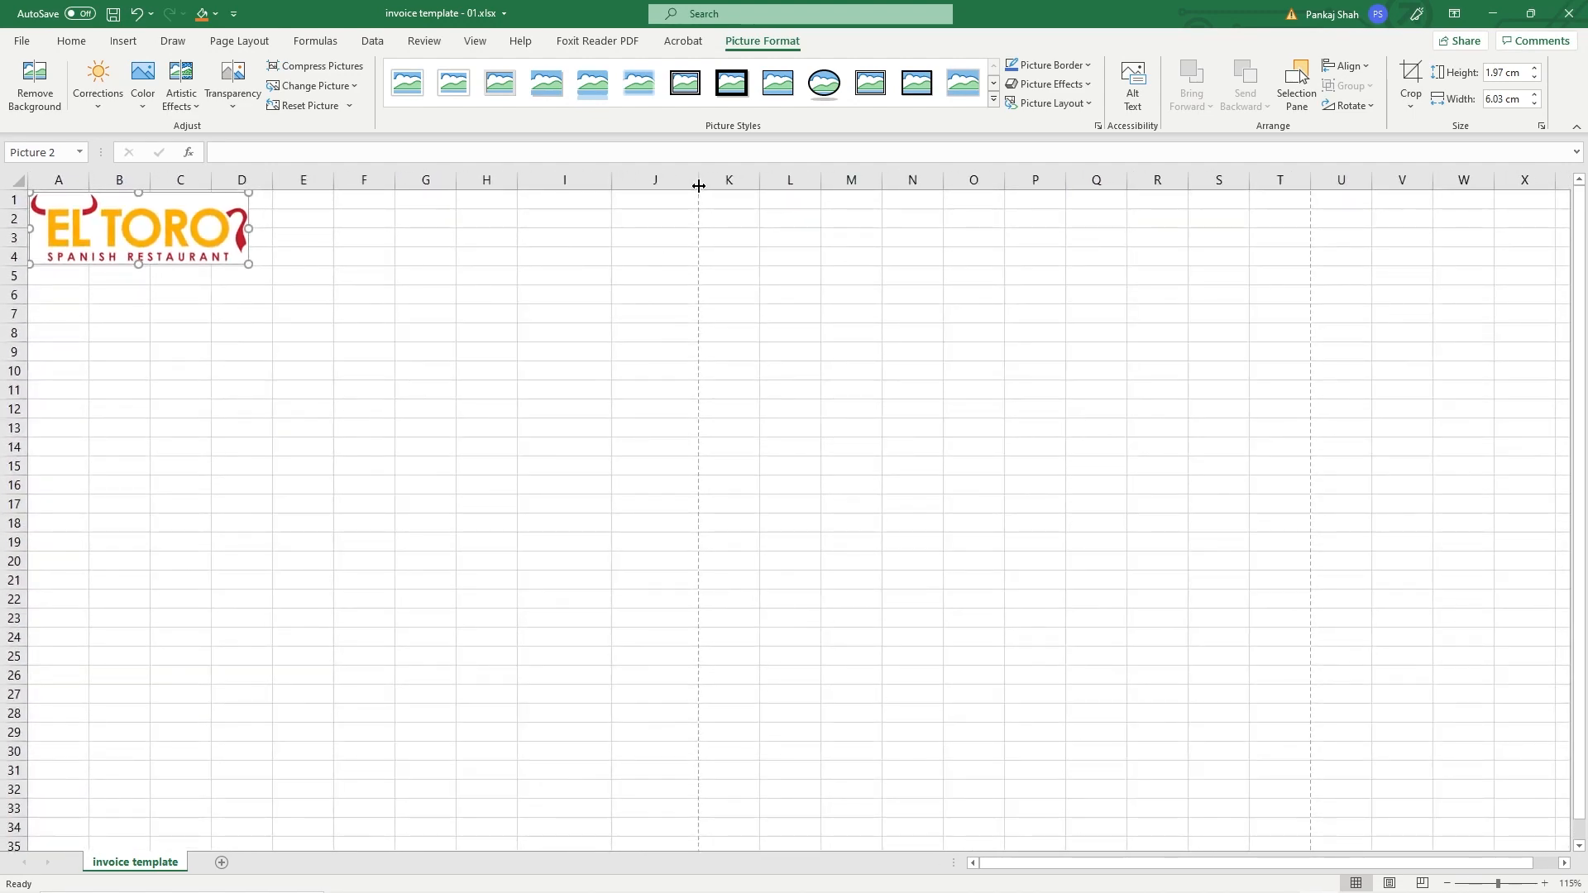
scroll(679, 632, "down", 7)
scroll(680, 634, "down", 3)
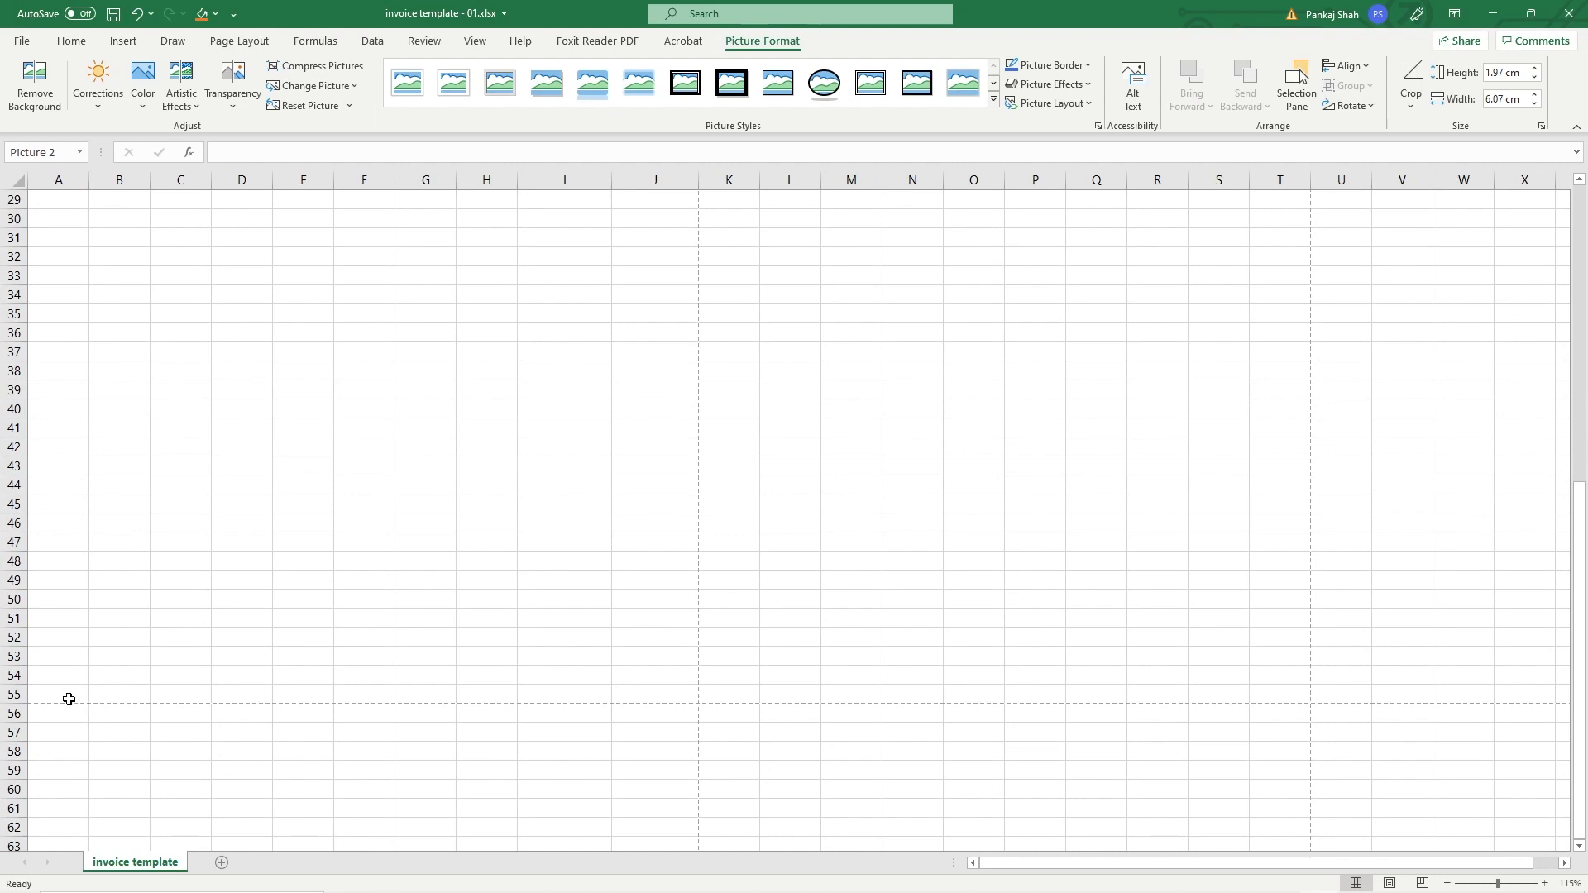
scroll(584, 560, "up", 10)
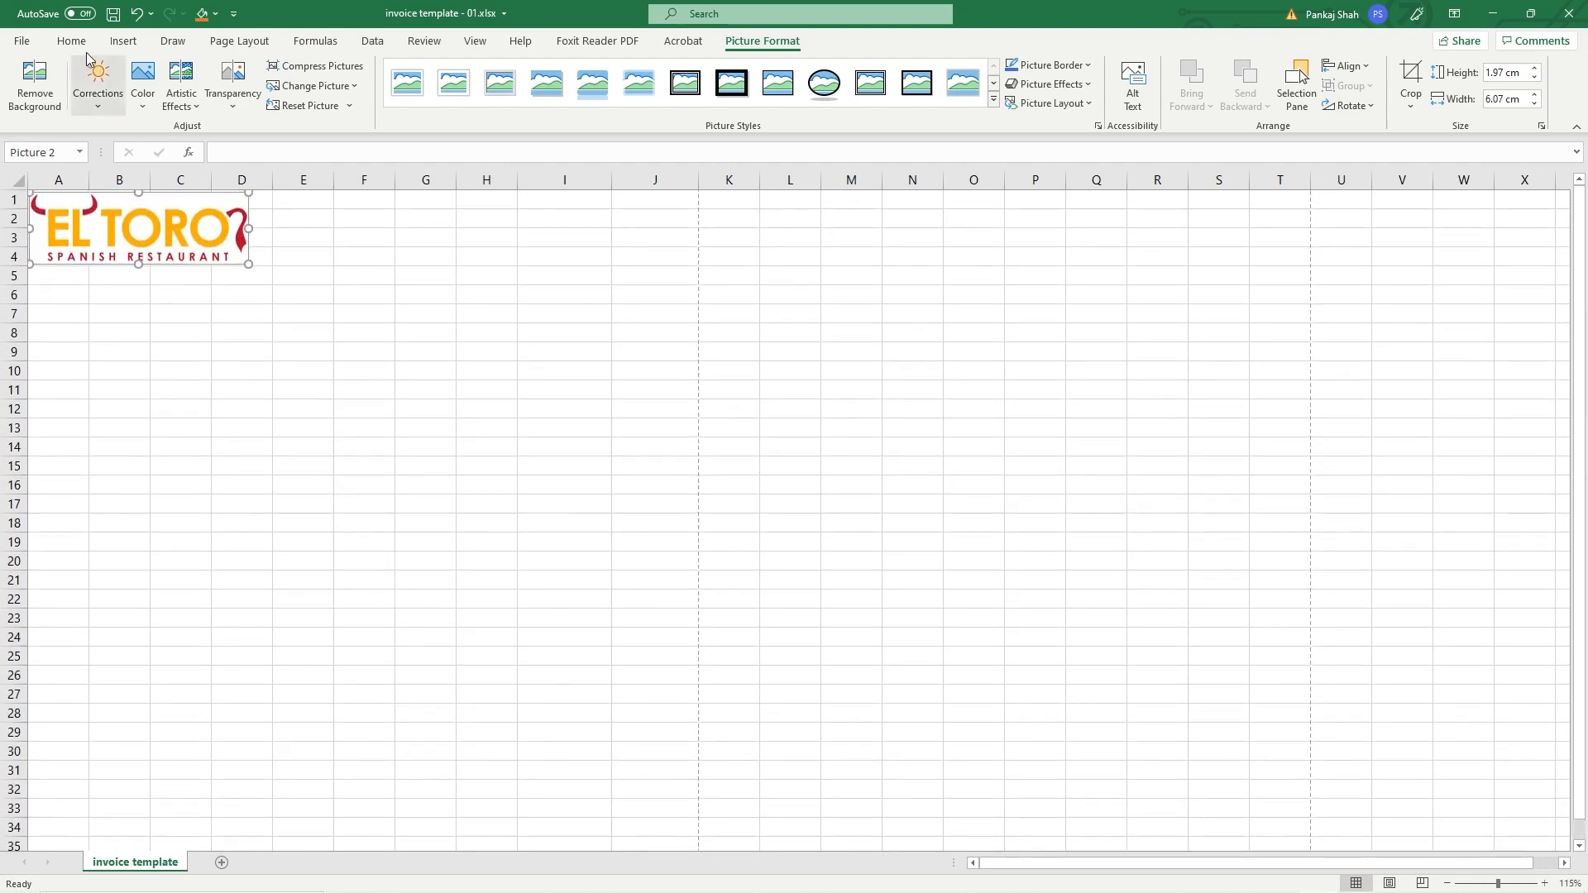
left_click(117, 16)
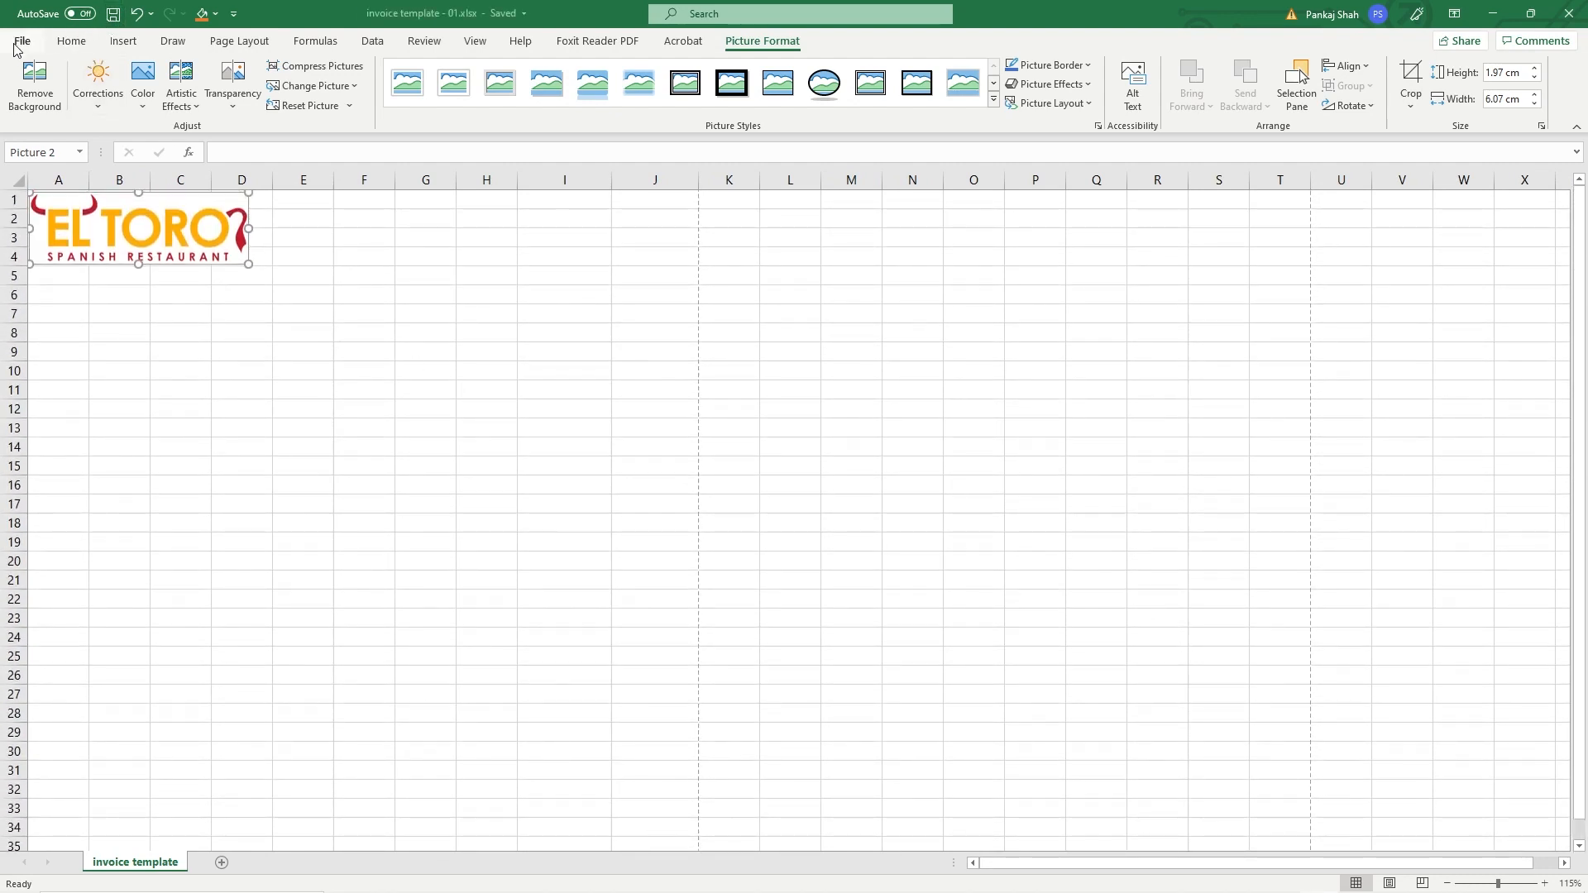
left_click(21, 41)
left_click(49, 341)
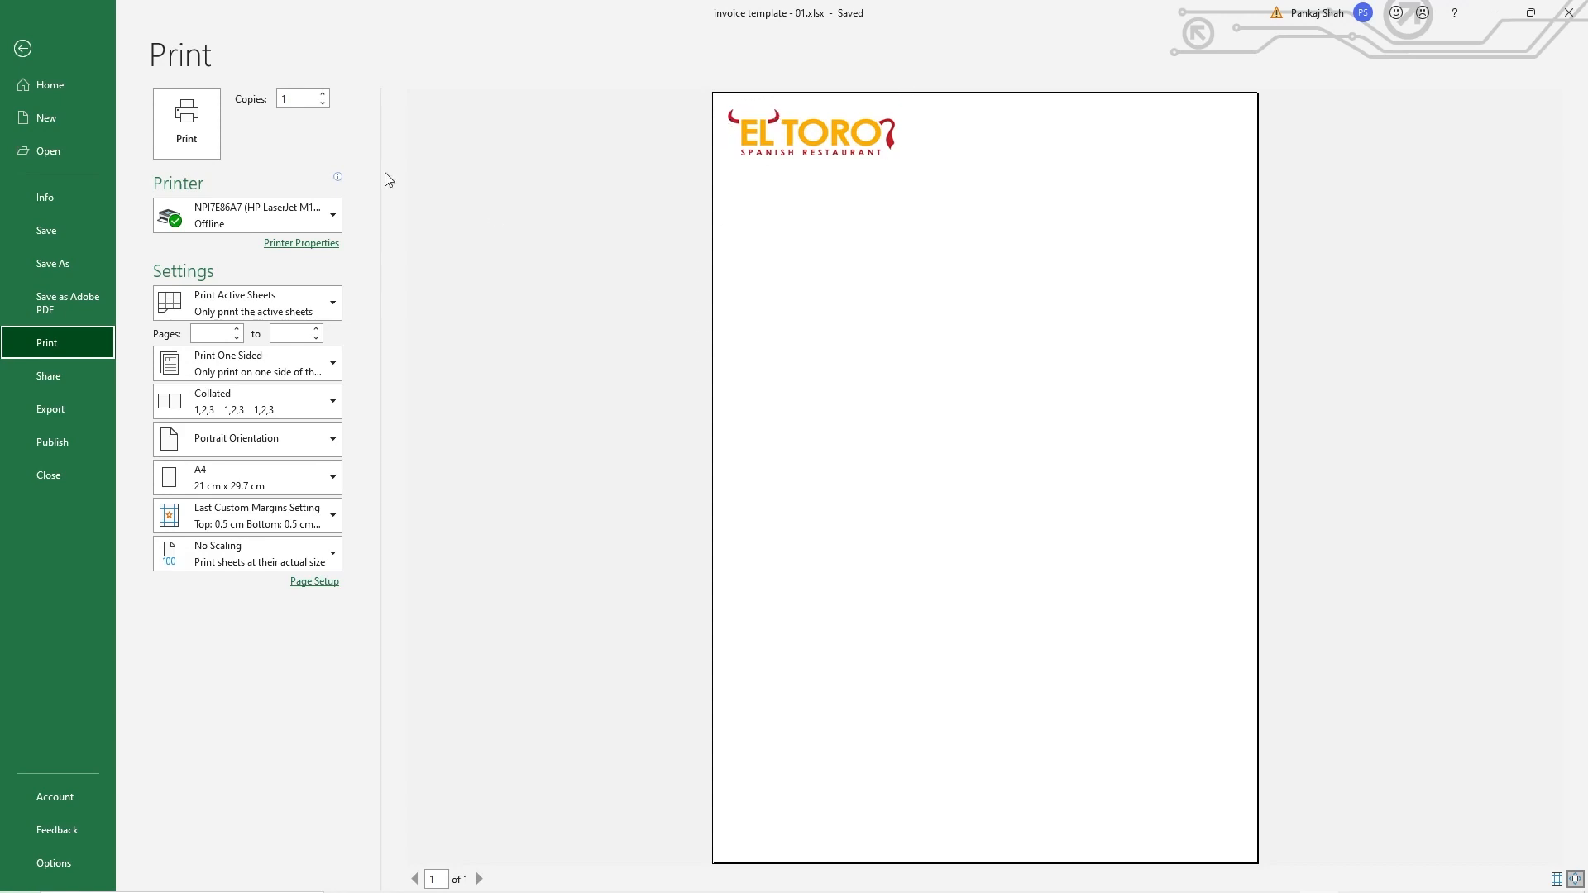
left_click(22, 50)
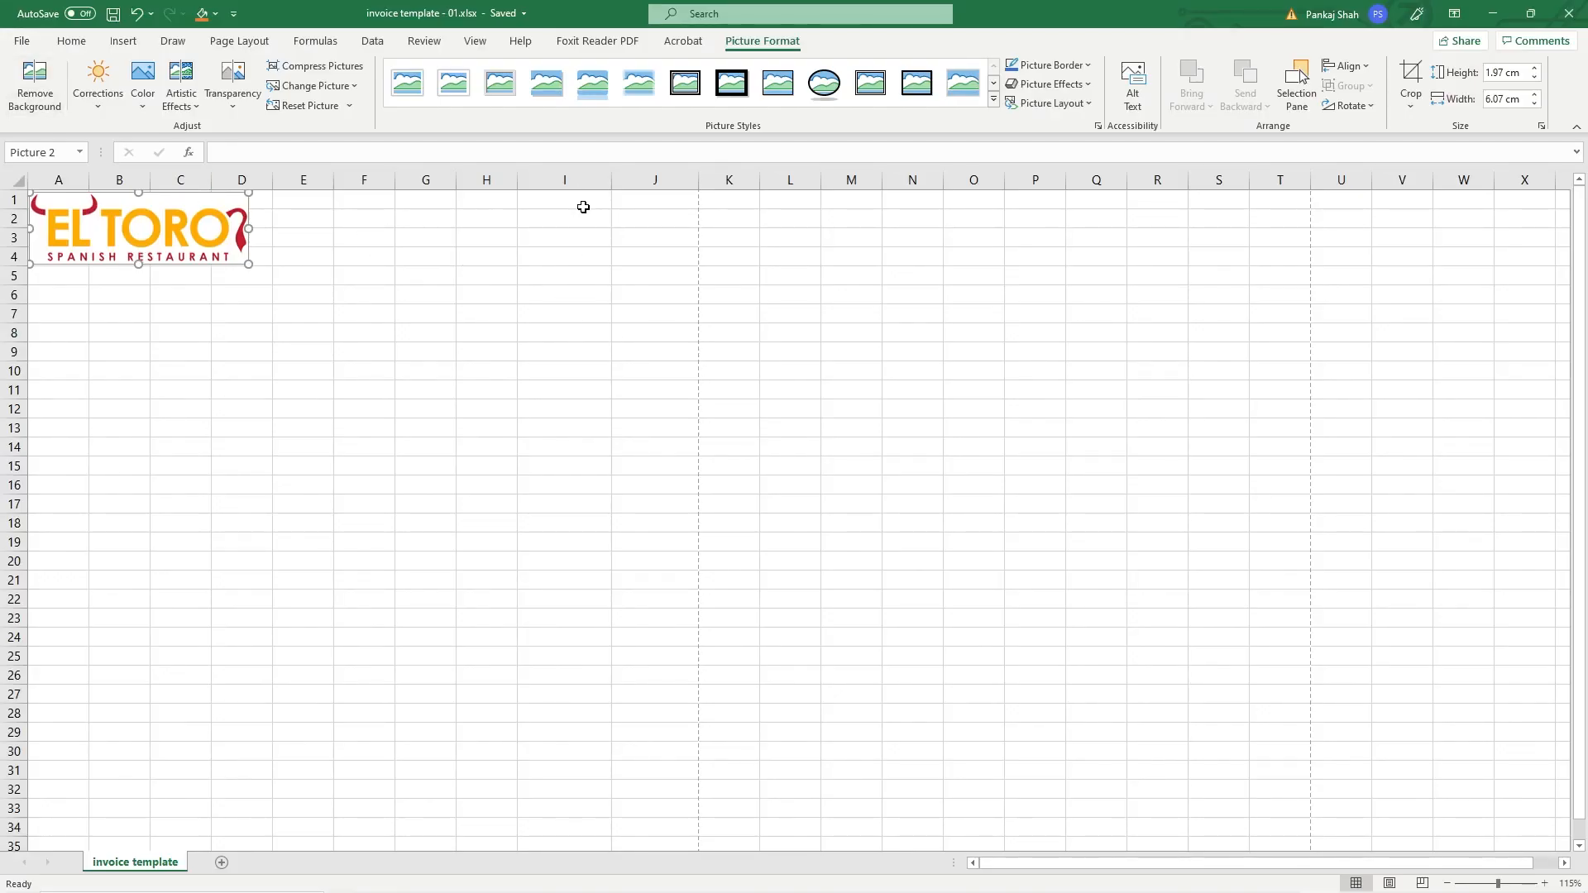
Step: Enter the company's street address, district, city and postcode on separate rows in cells I1 to I4
left_click(532, 199)
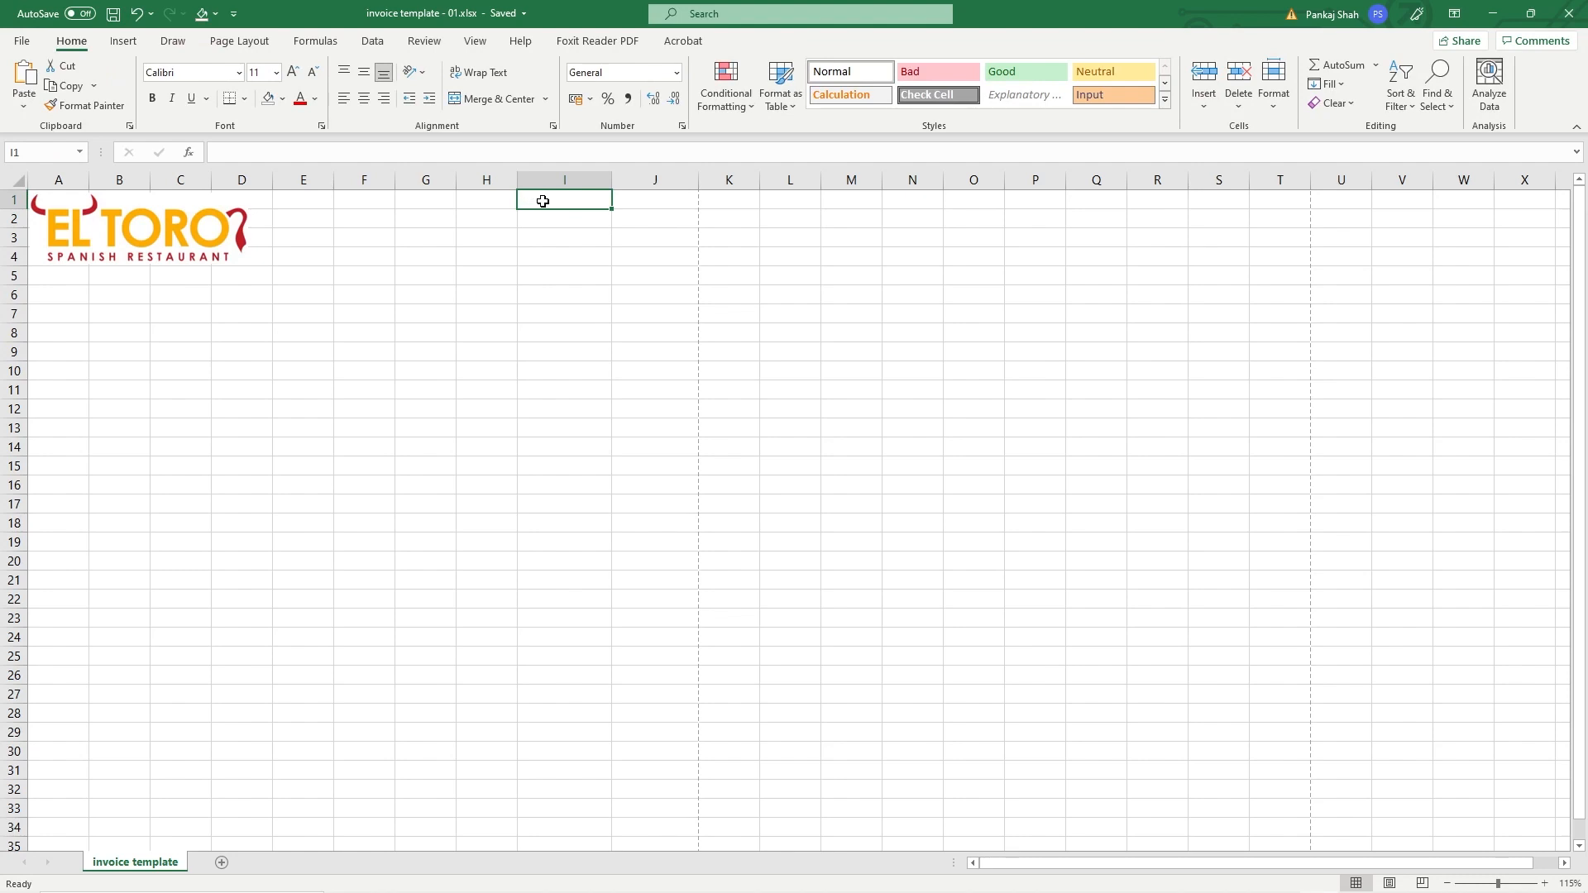
double_click(543, 201)
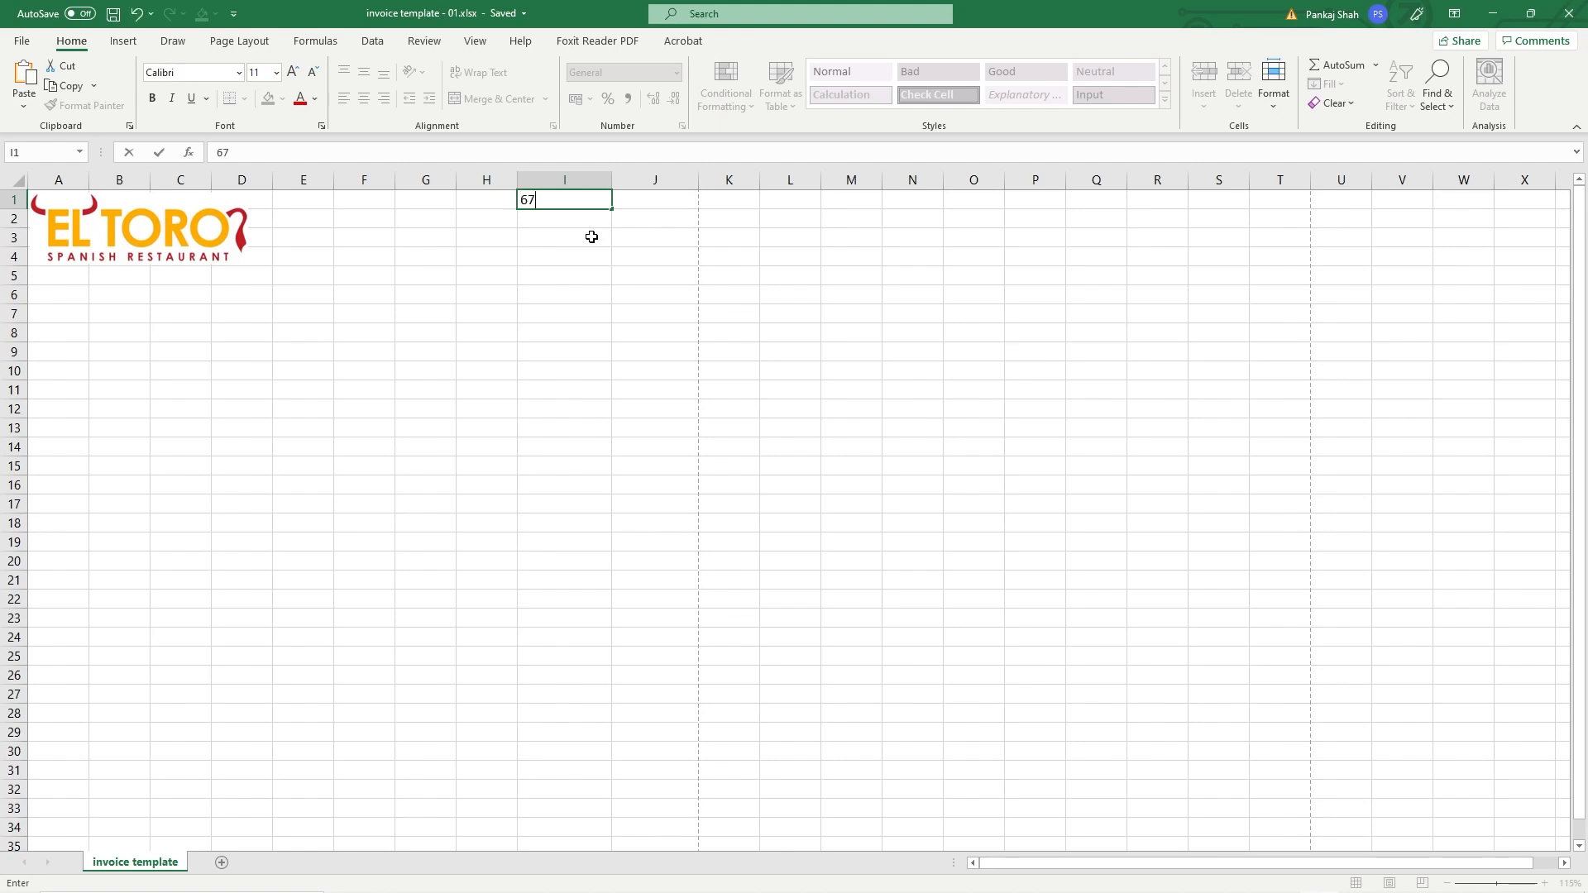
type("engrove Road")
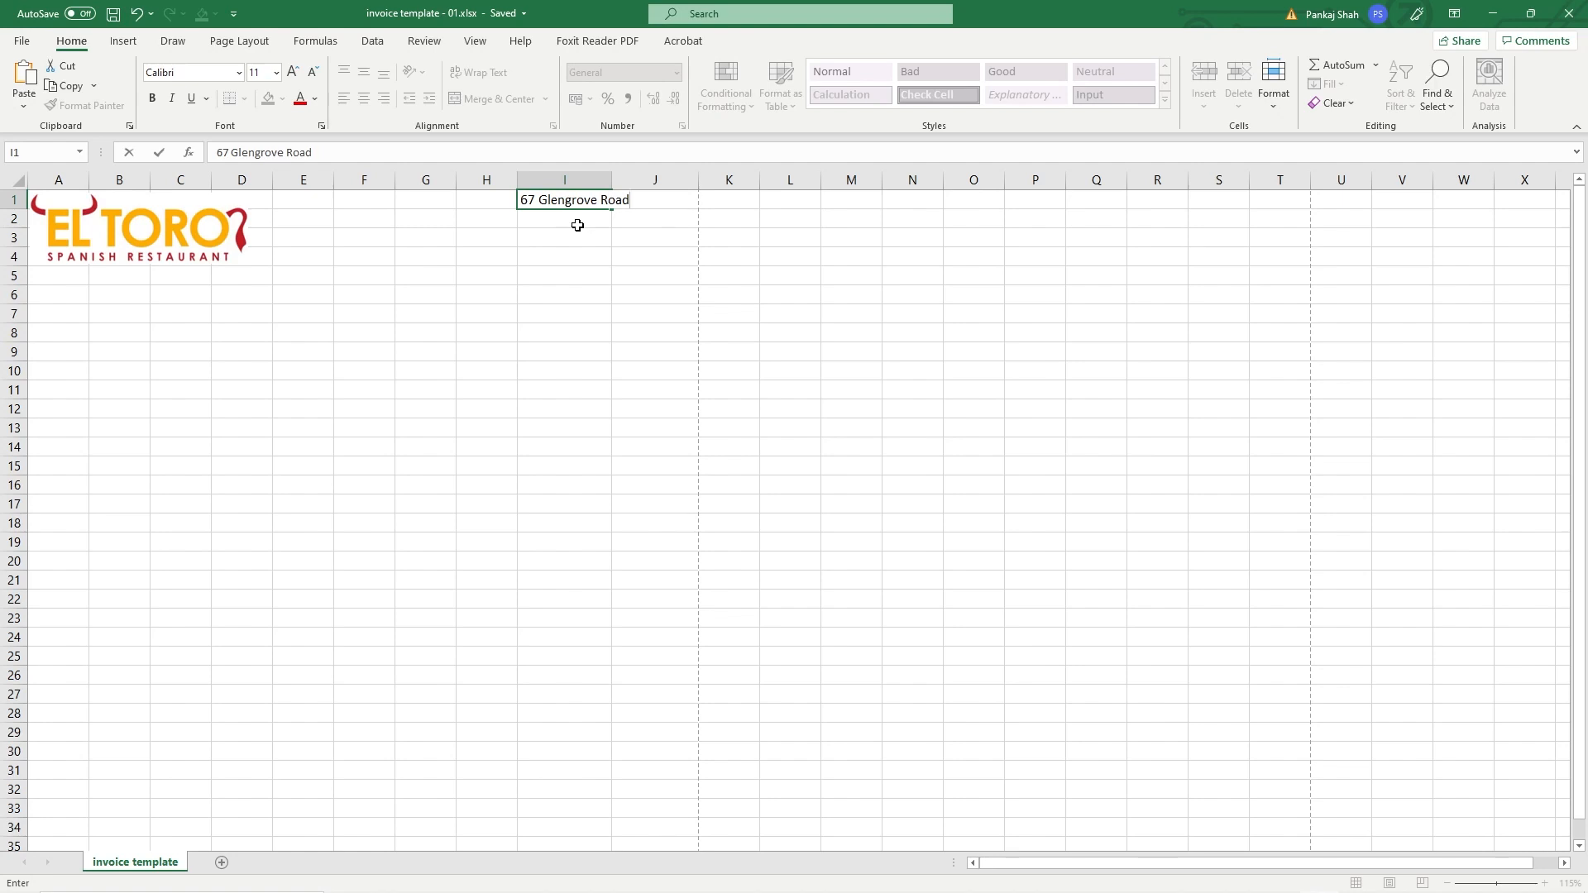
key("Return")
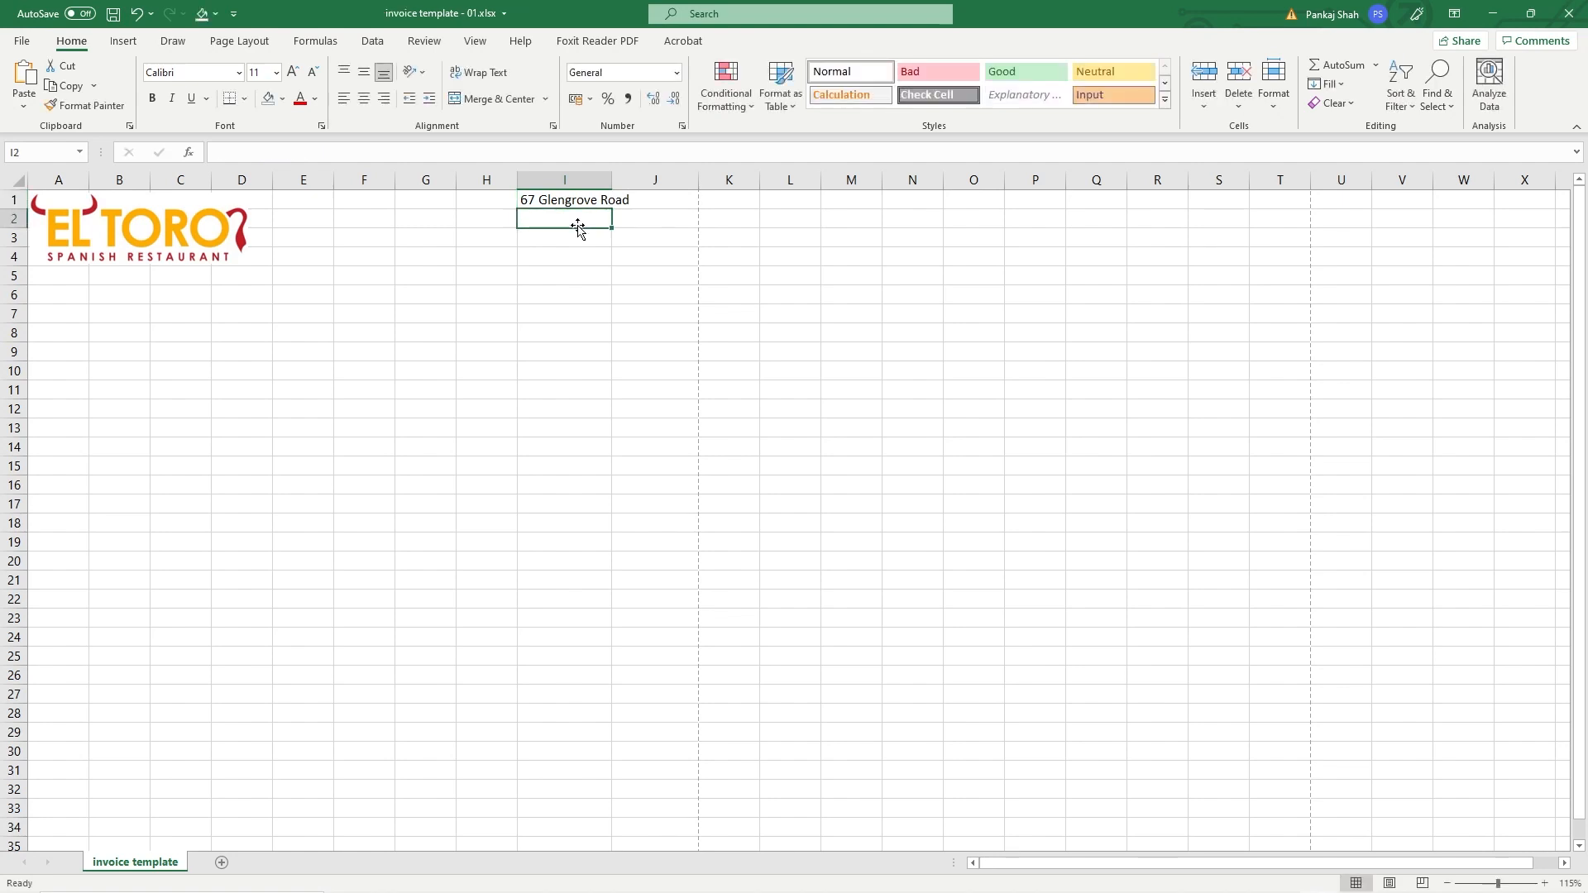
type("Statford")
key("Return")
type("London")
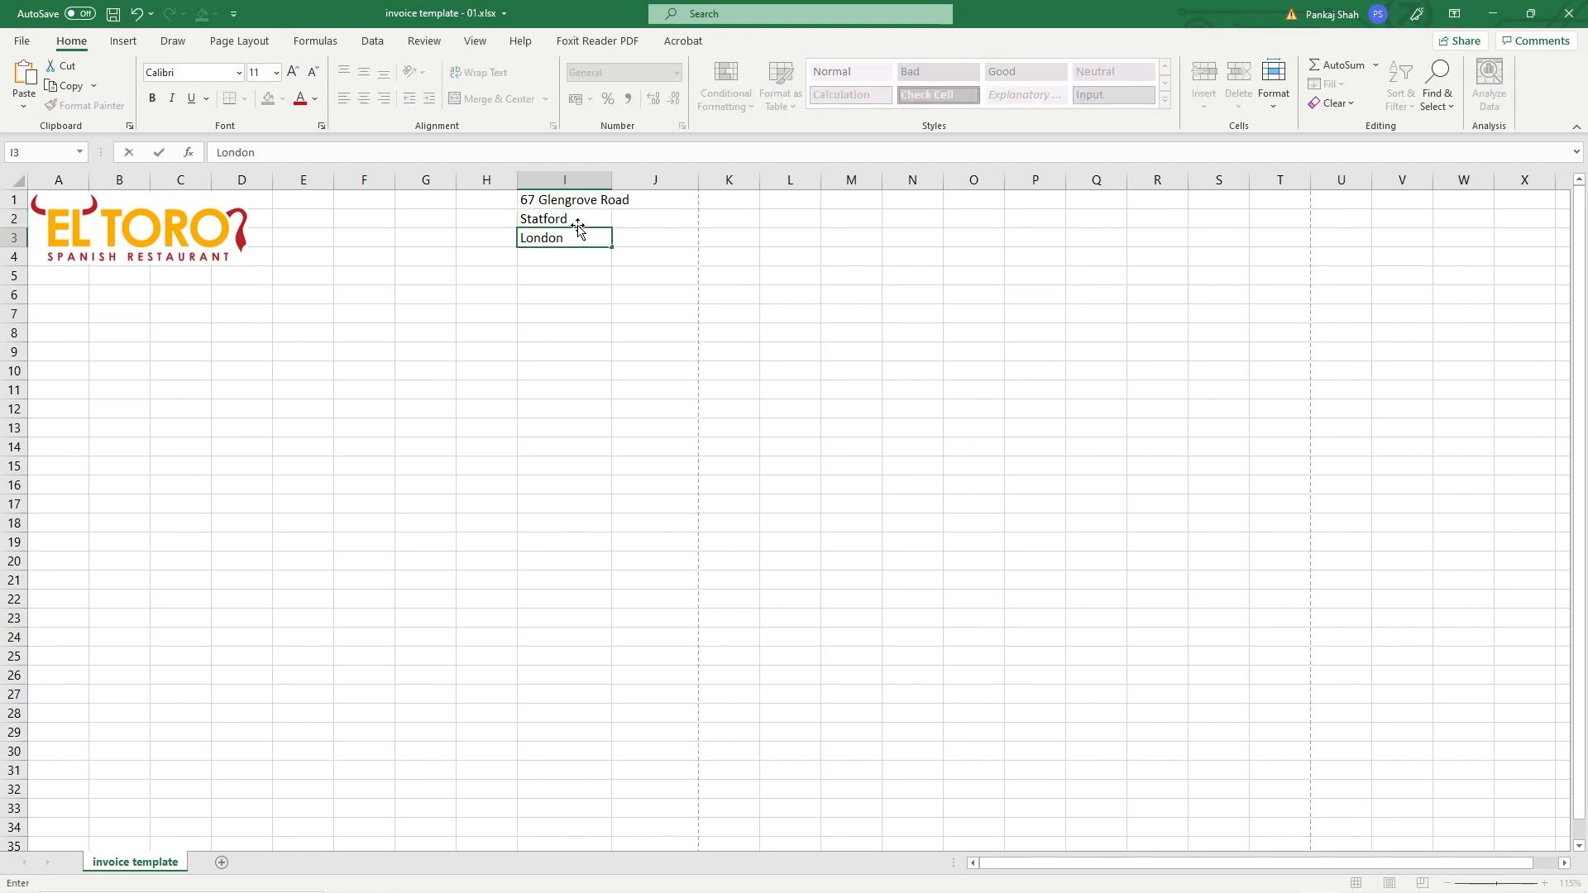
key("Return")
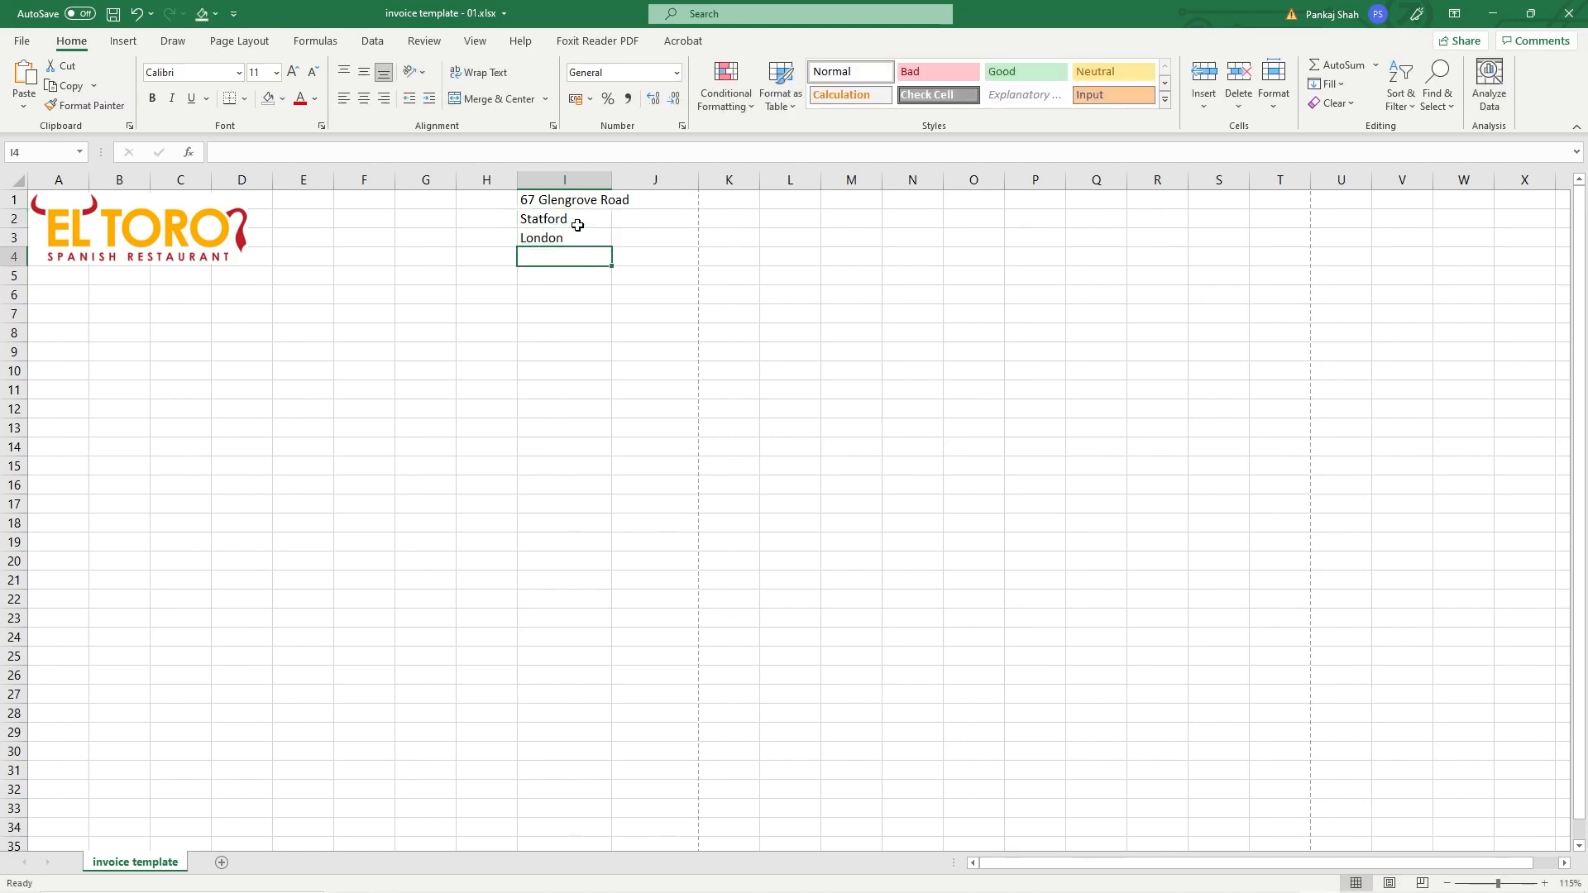
type("E15 ")
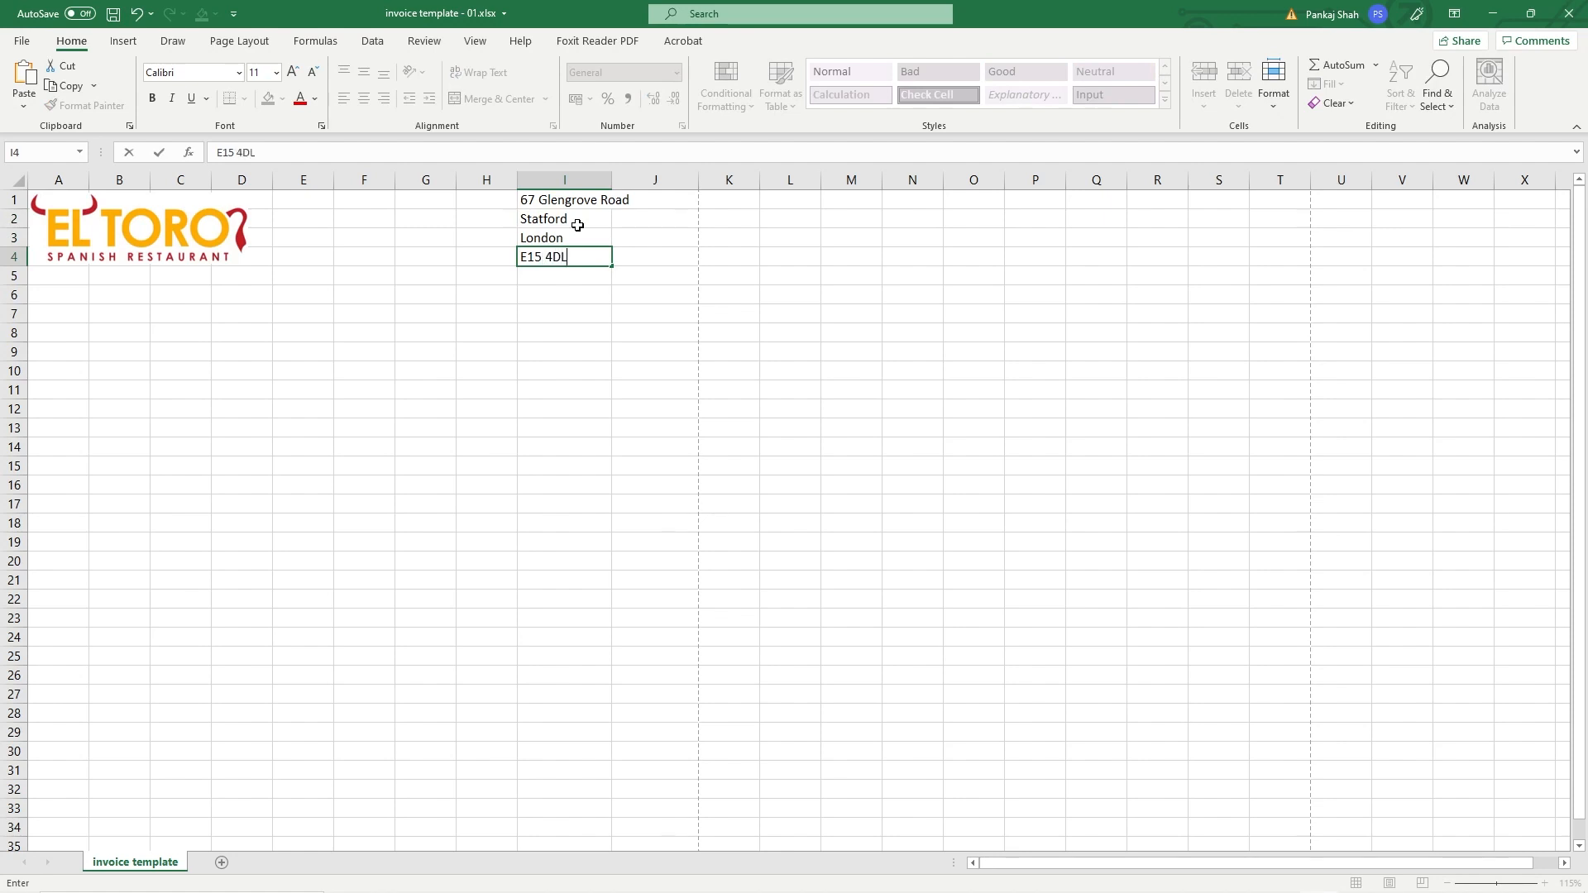
type("4DL")
left_click(589, 320)
Step: Right-align the four address lines in cells I1 to I4
left_click_drag(567, 200, 550, 256)
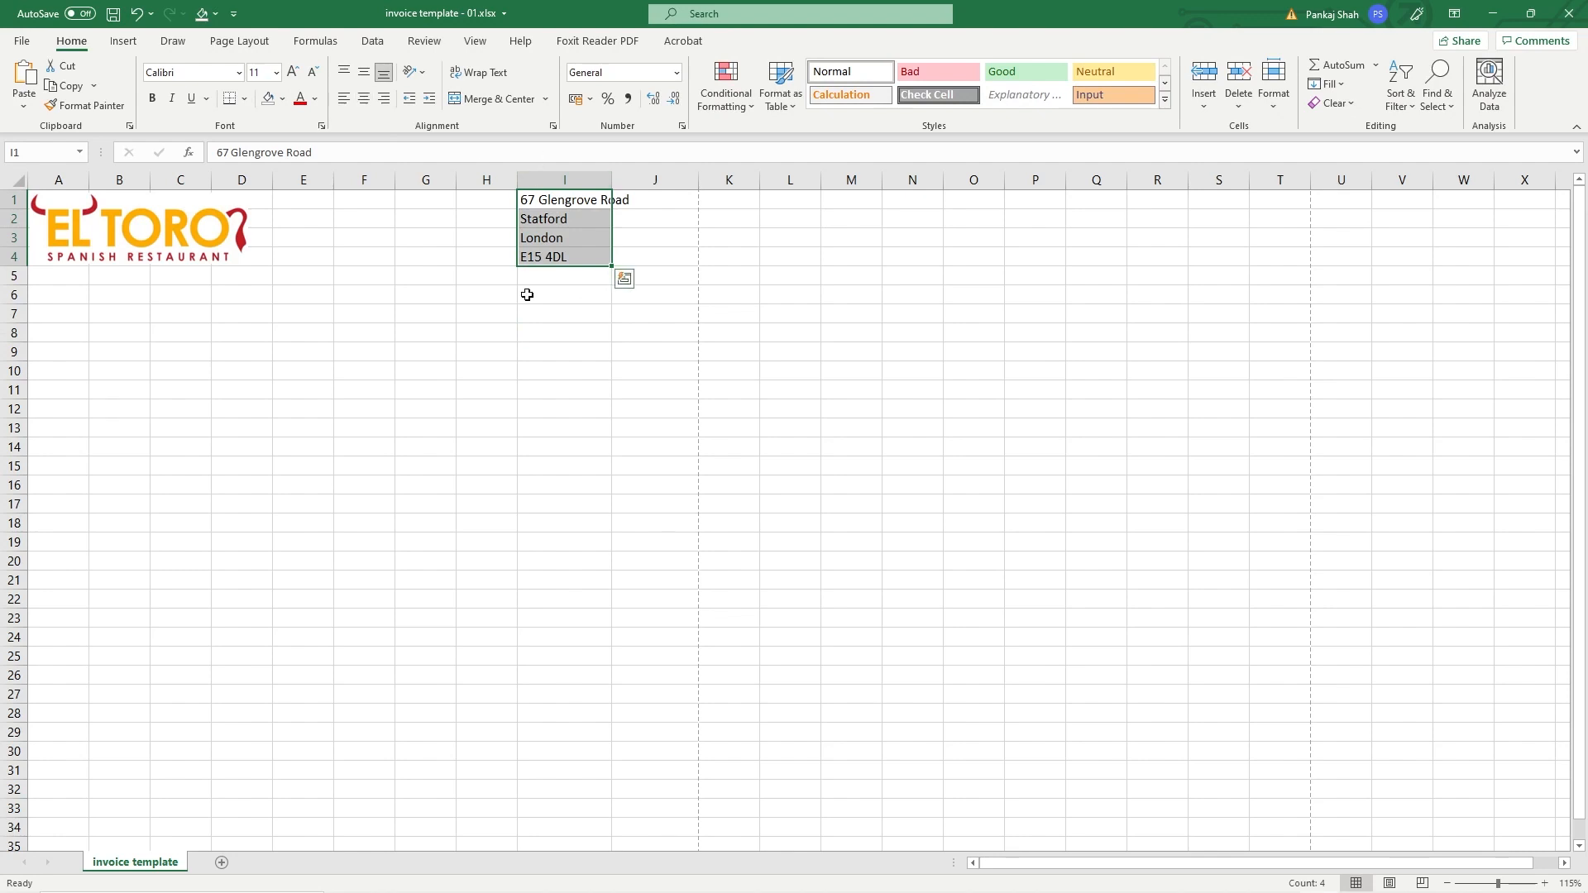
left_click(384, 98)
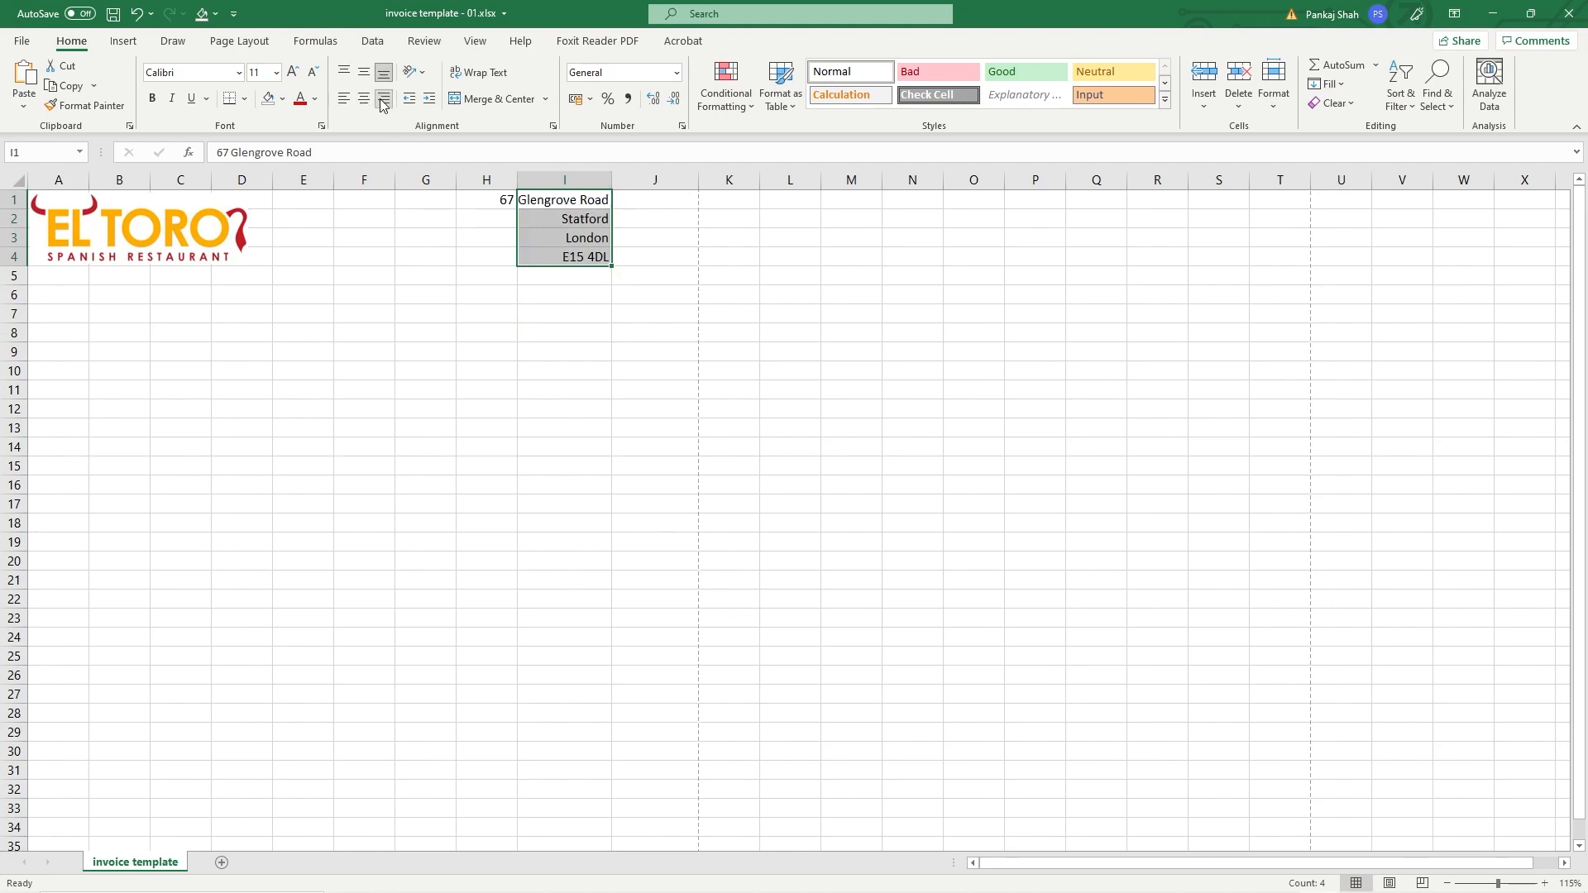
left_click(372, 256)
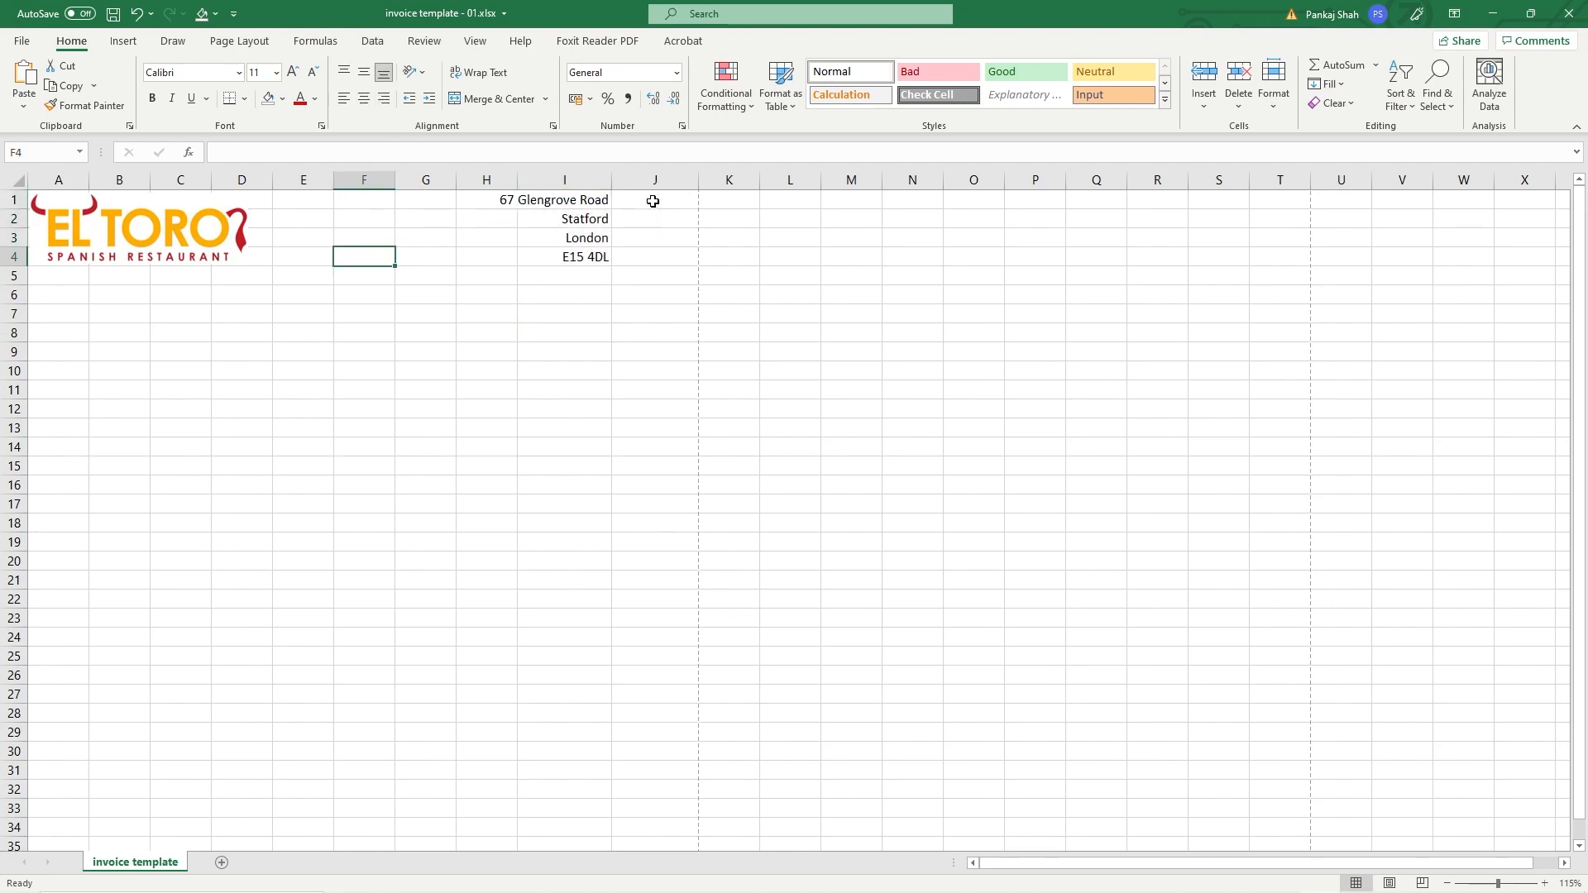
Step: Move the address block from cells I1:I4 to J1:J4, against the page's right-hand boundary
left_click_drag(587, 200, 574, 256)
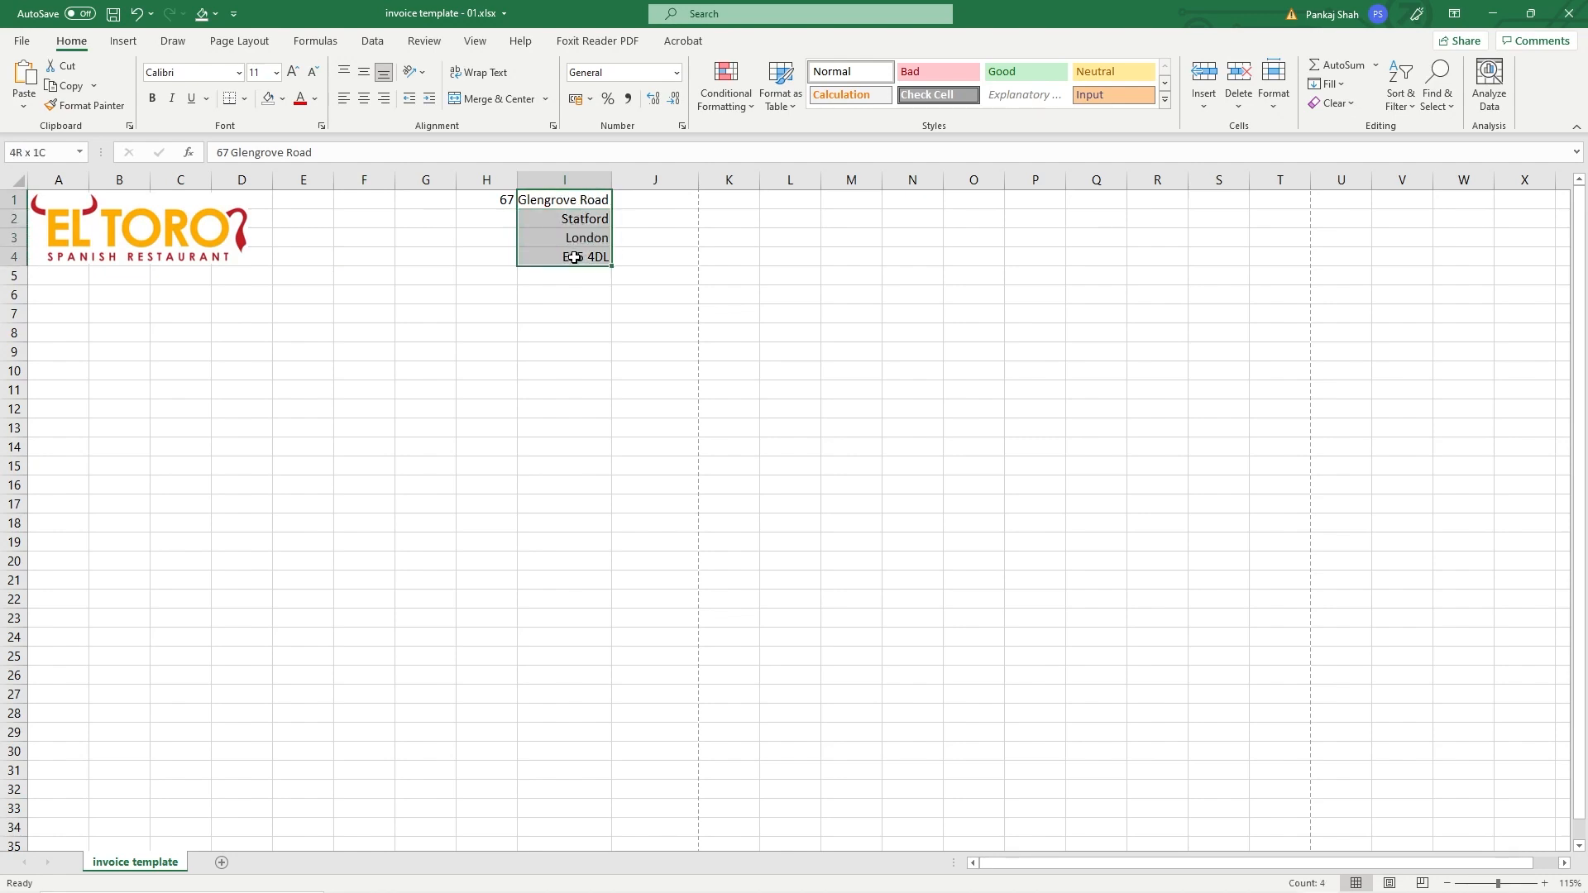
left_click(570, 199)
left_click_drag(571, 199, 565, 254)
key("ctrl+c")
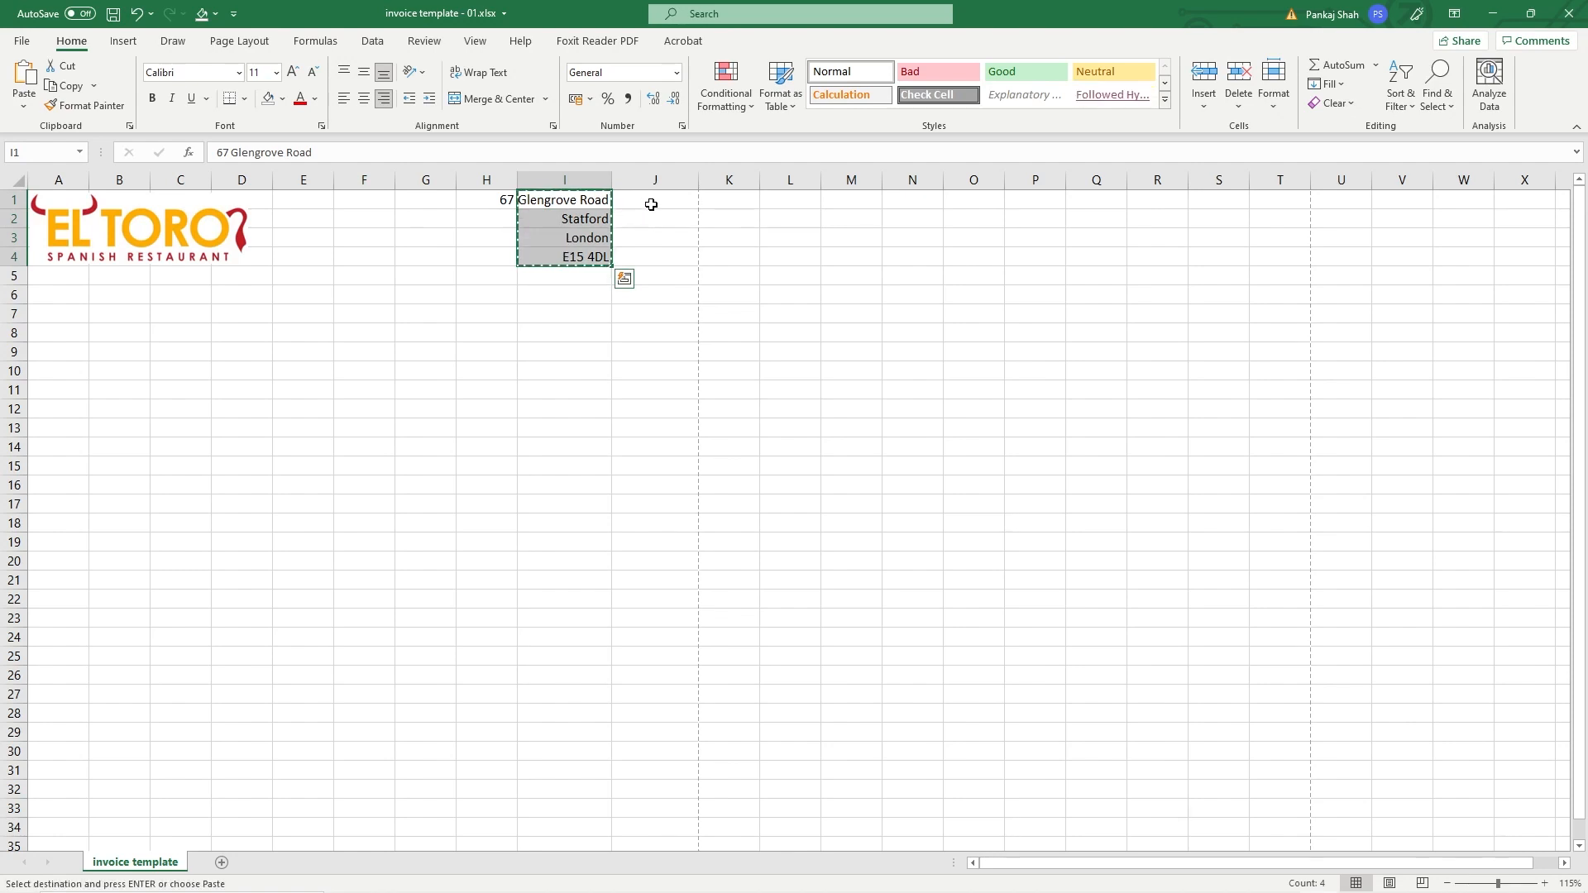
left_click(651, 204)
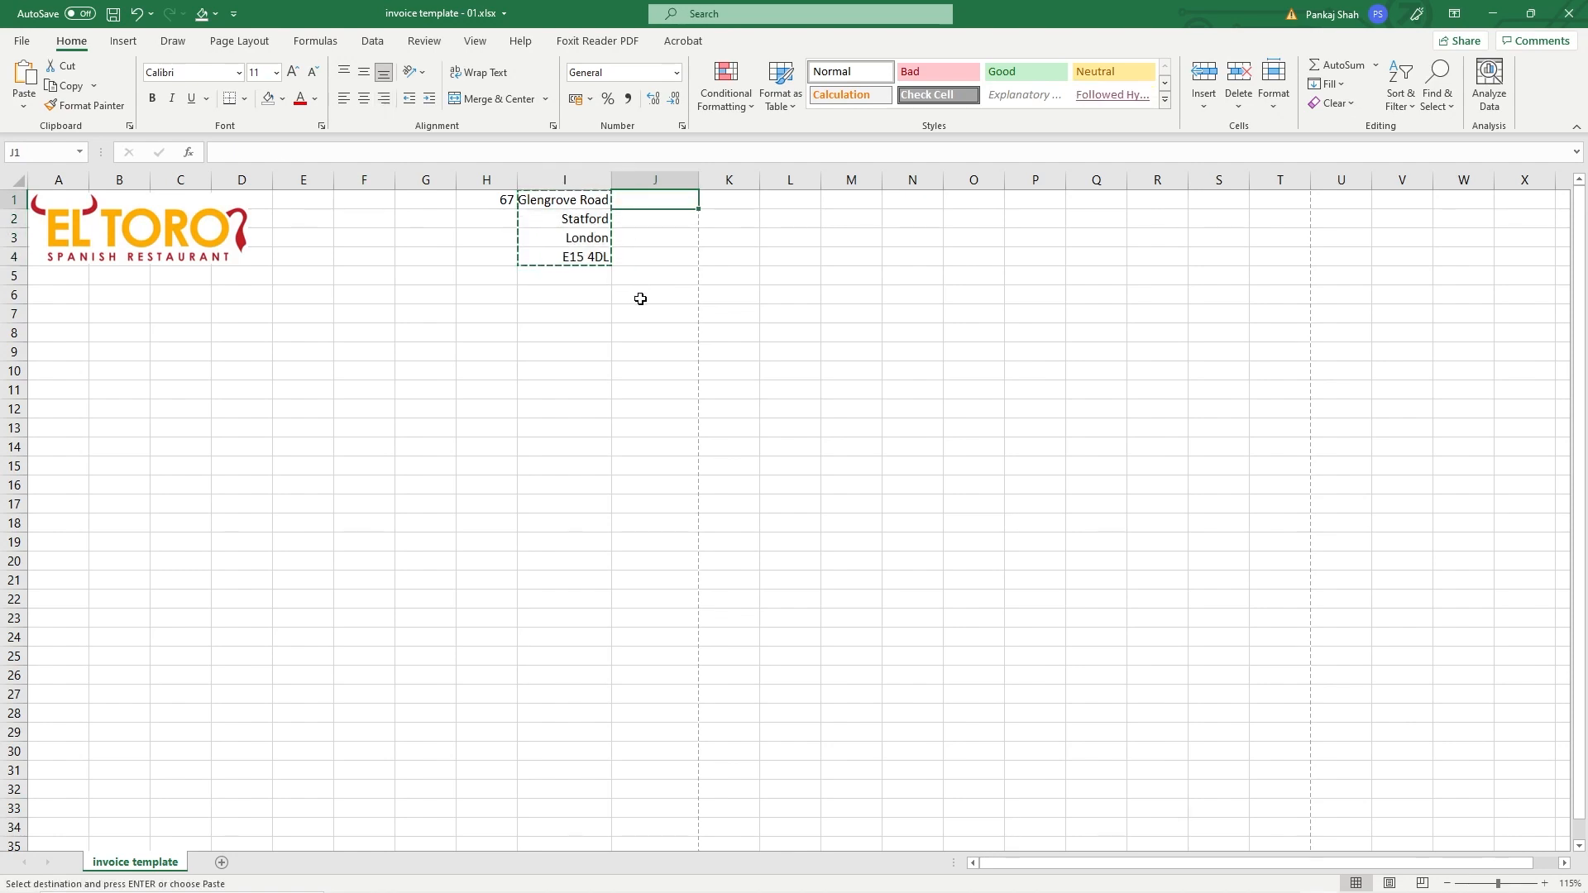
key("ctrl+v")
left_click(589, 279)
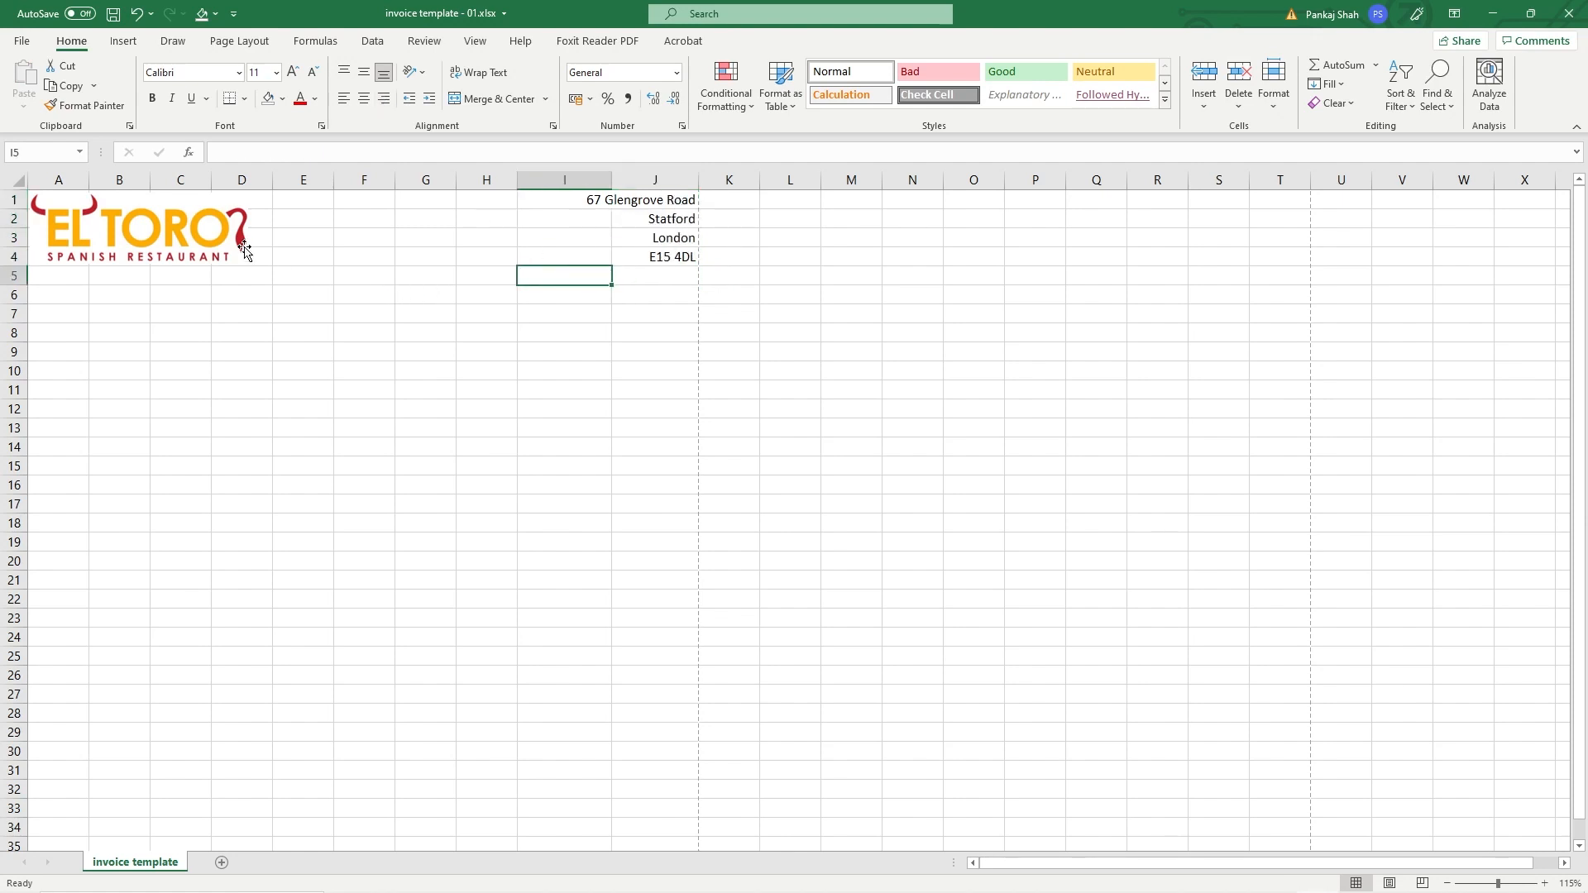
Step: Save the workbook and check the logo and address block in the print preview before returning to the sheet
key("ctrl+s")
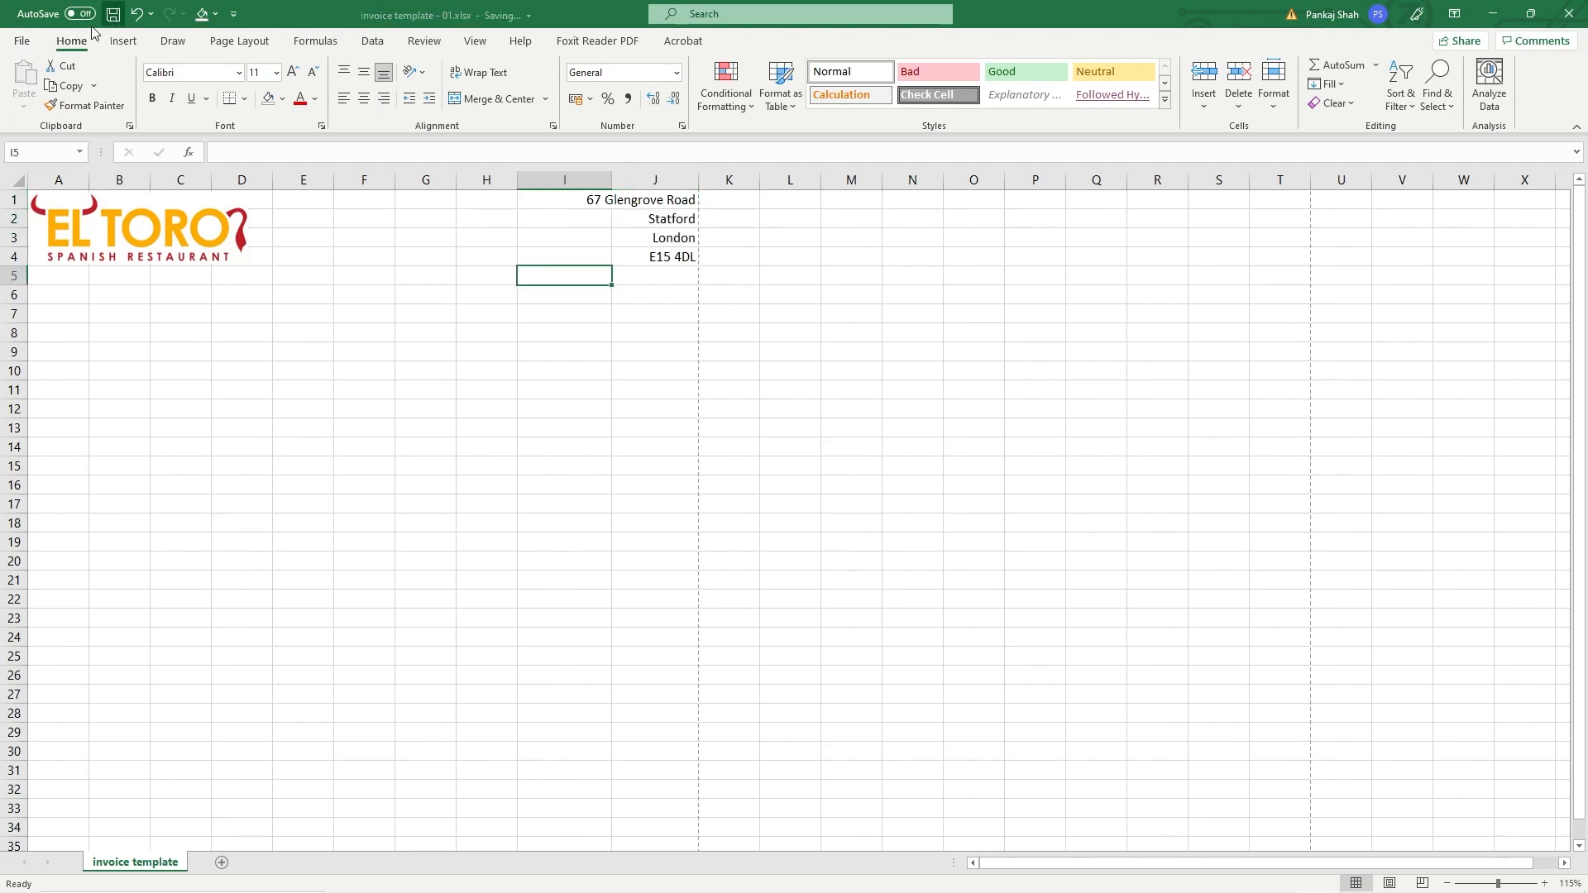
left_click(25, 45)
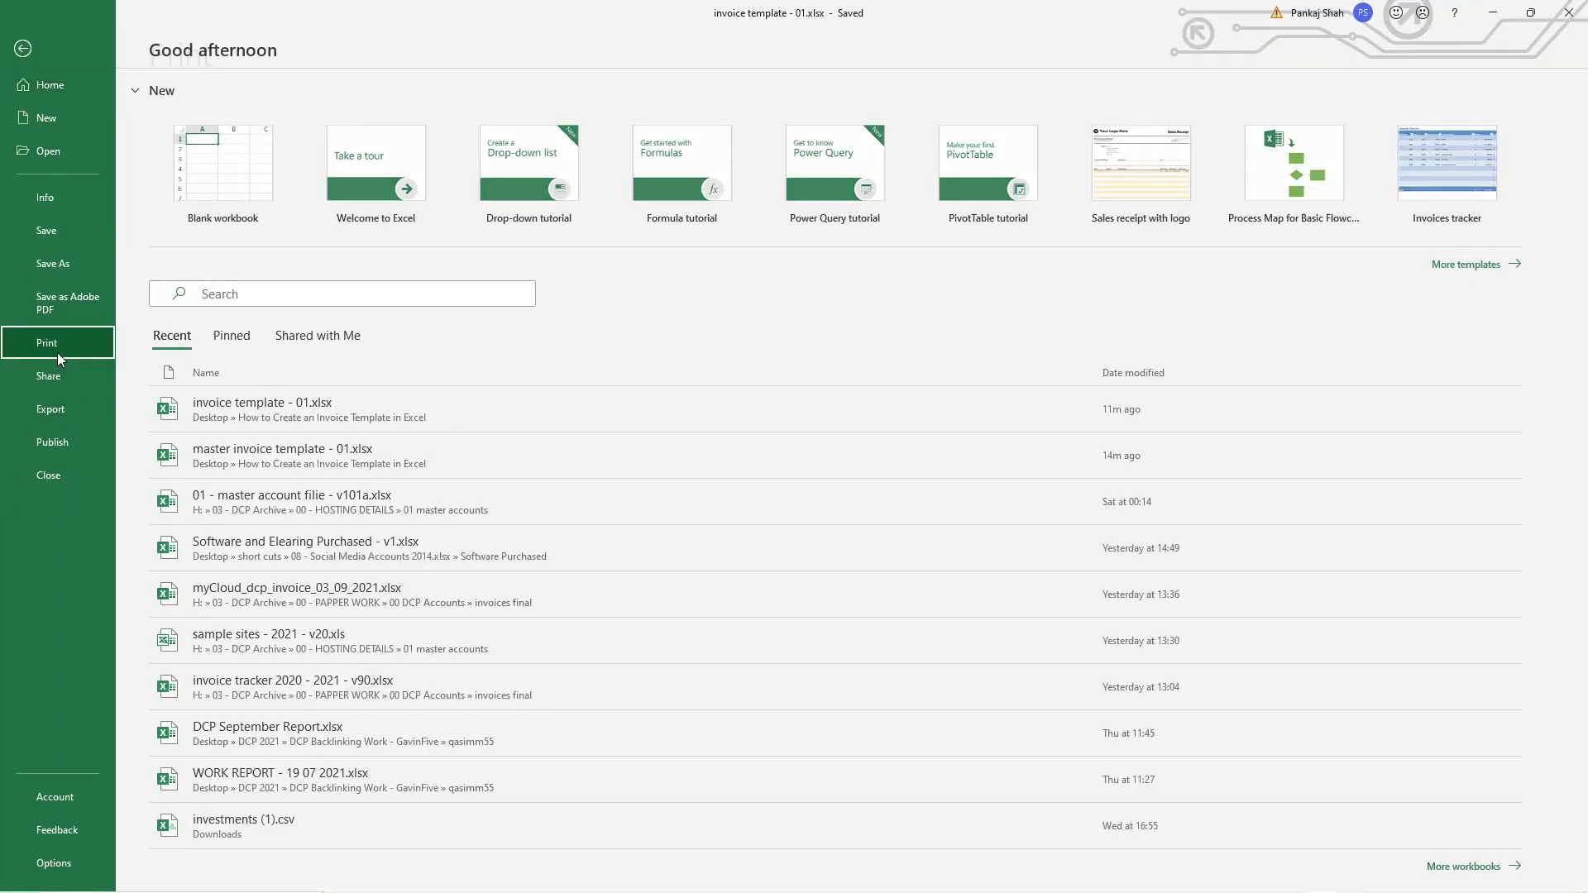
left_click(56, 349)
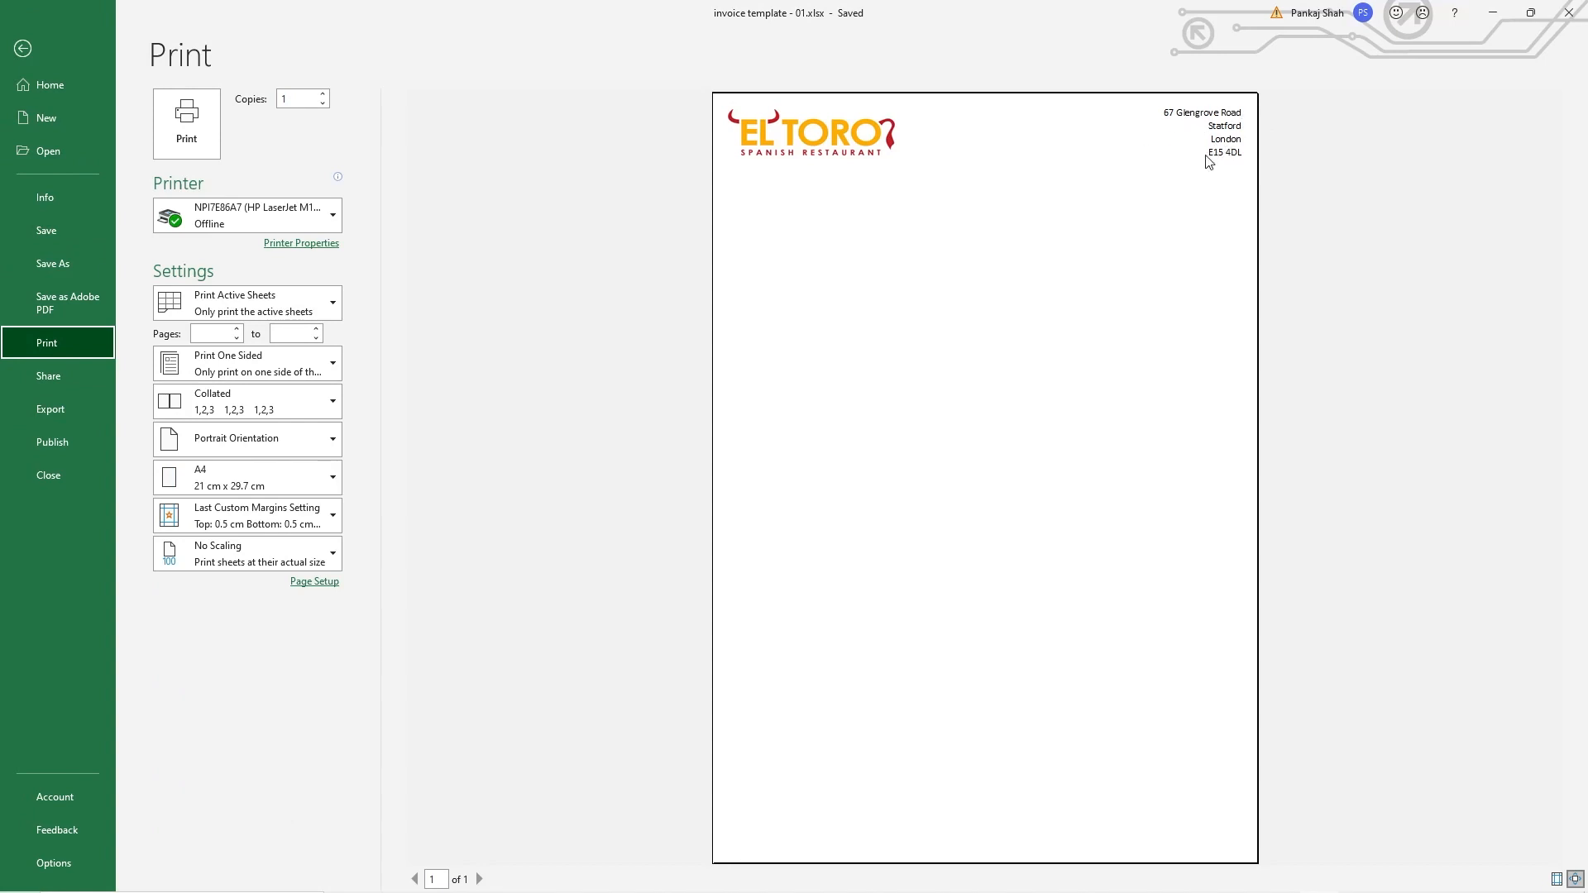
left_click(25, 47)
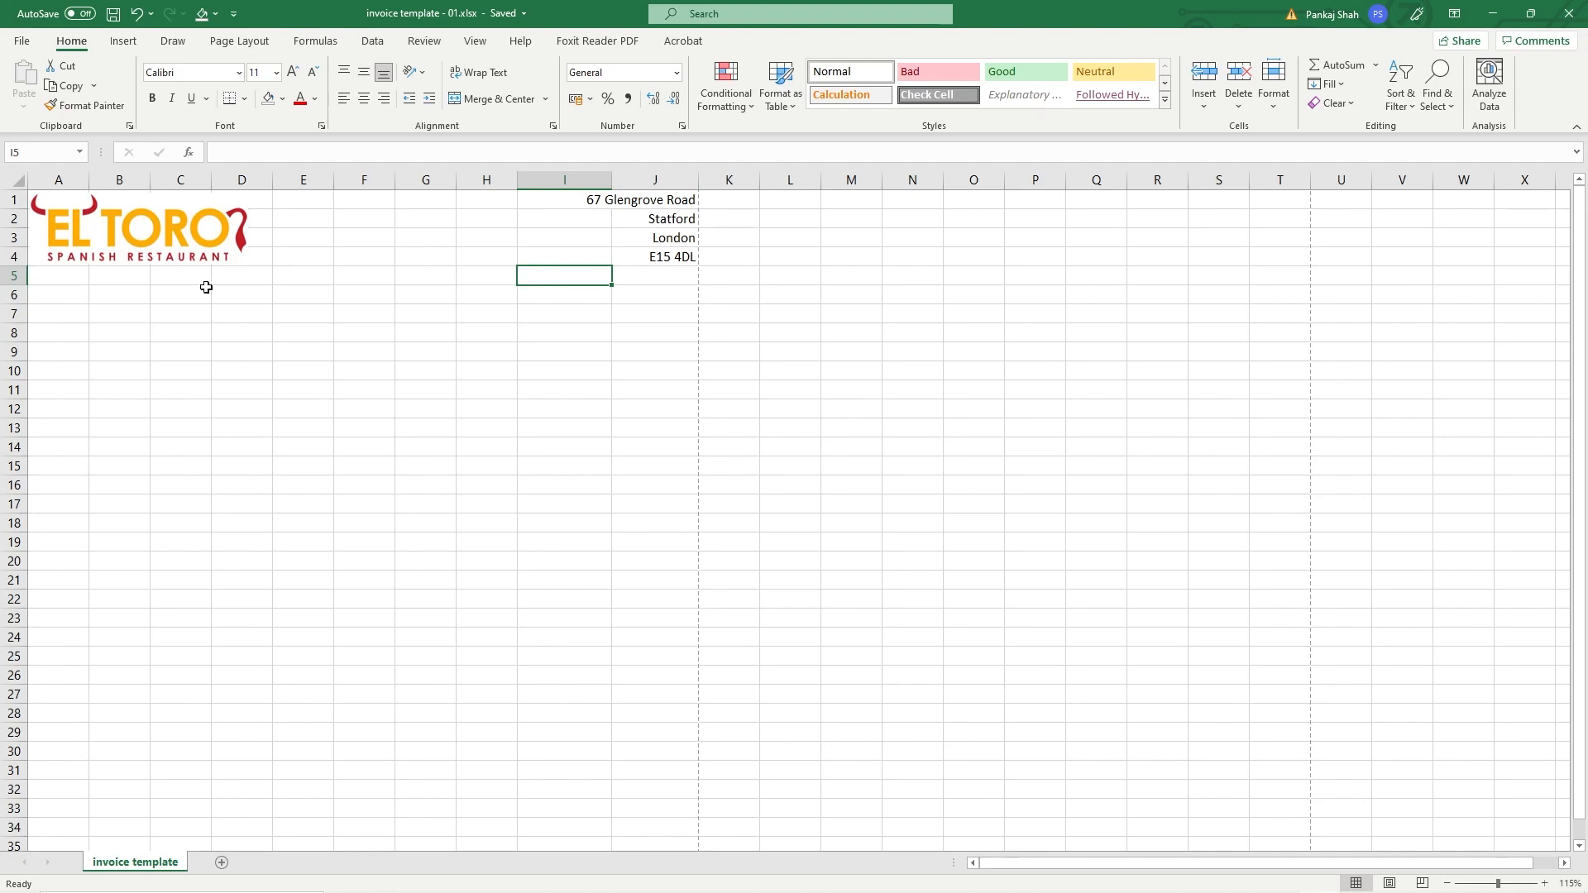
Step: Add a top border across cells A5 to J5 to separate the header from the invoice body
left_click(48, 274)
left_click_drag(66, 275, 645, 273)
left_click_drag(49, 281, 650, 283)
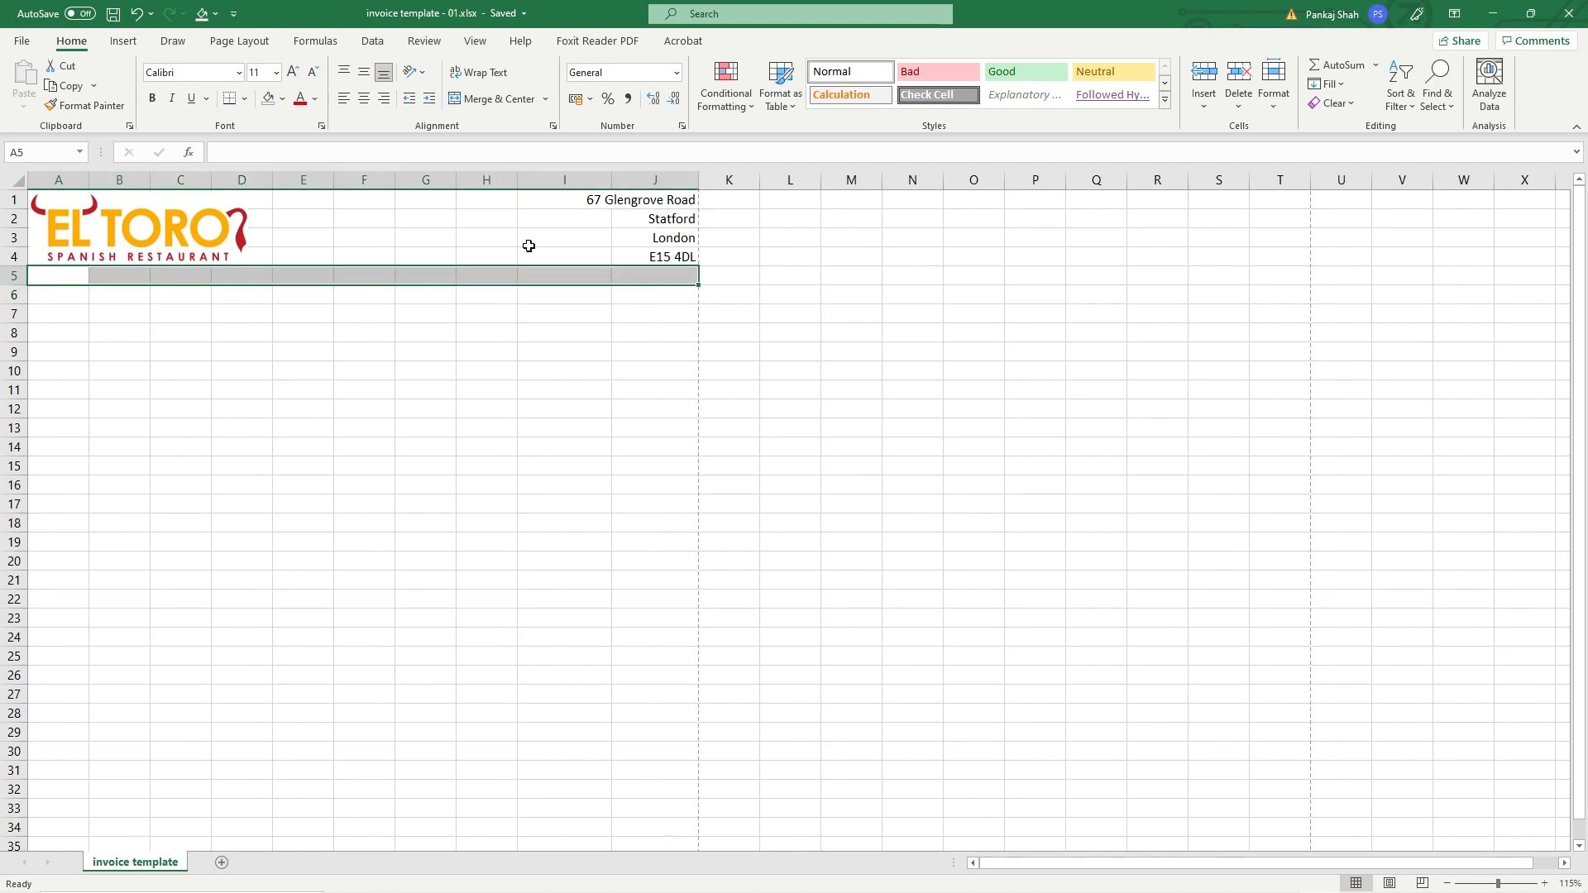
left_click(246, 101)
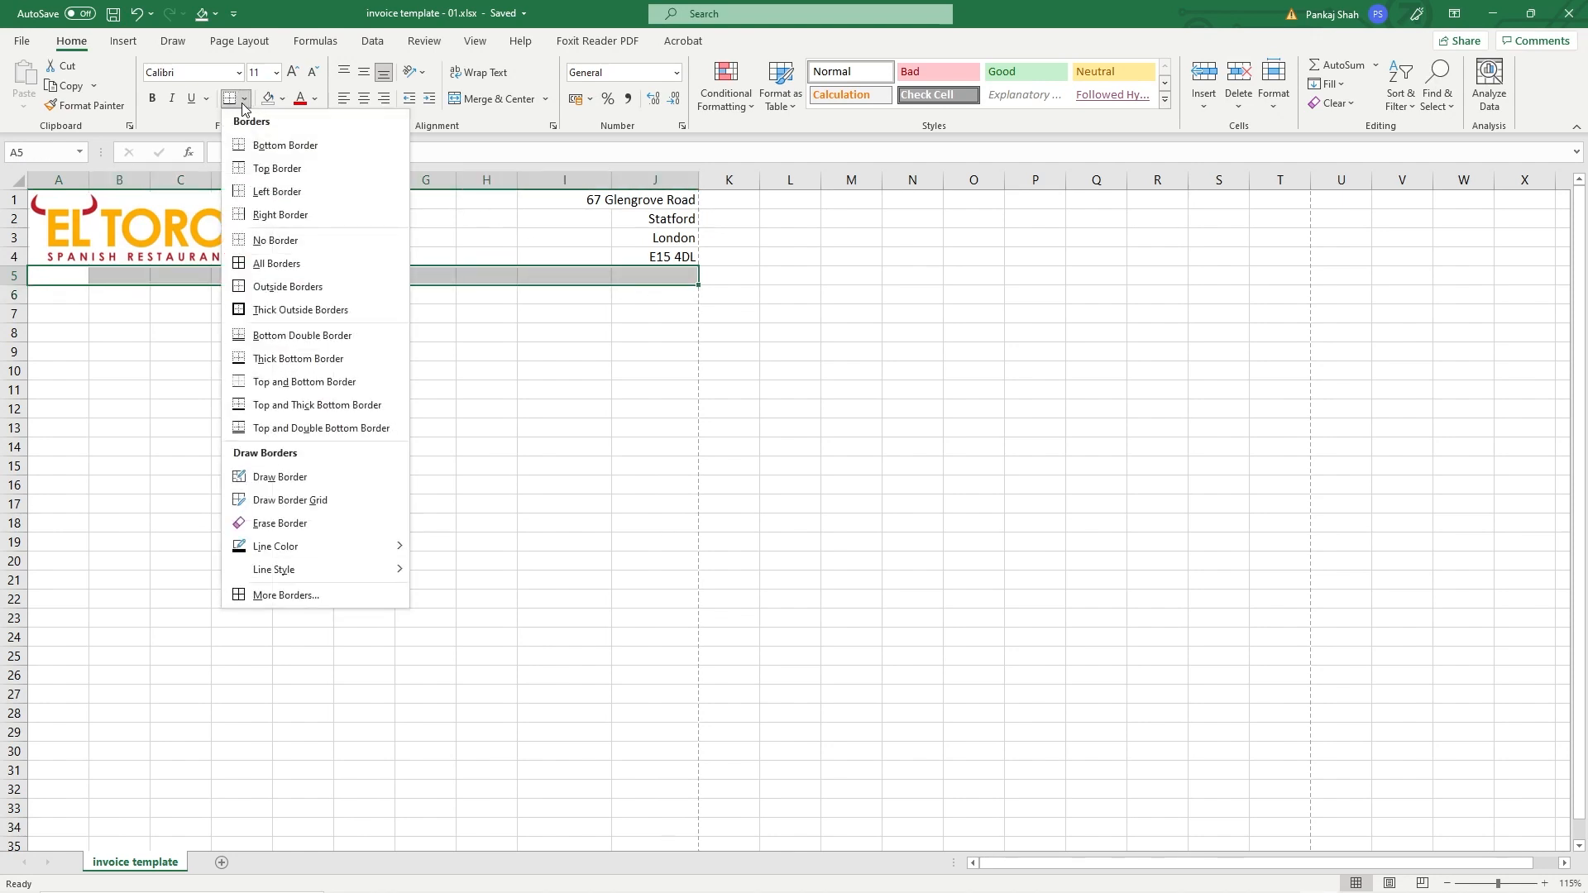
left_click(273, 169)
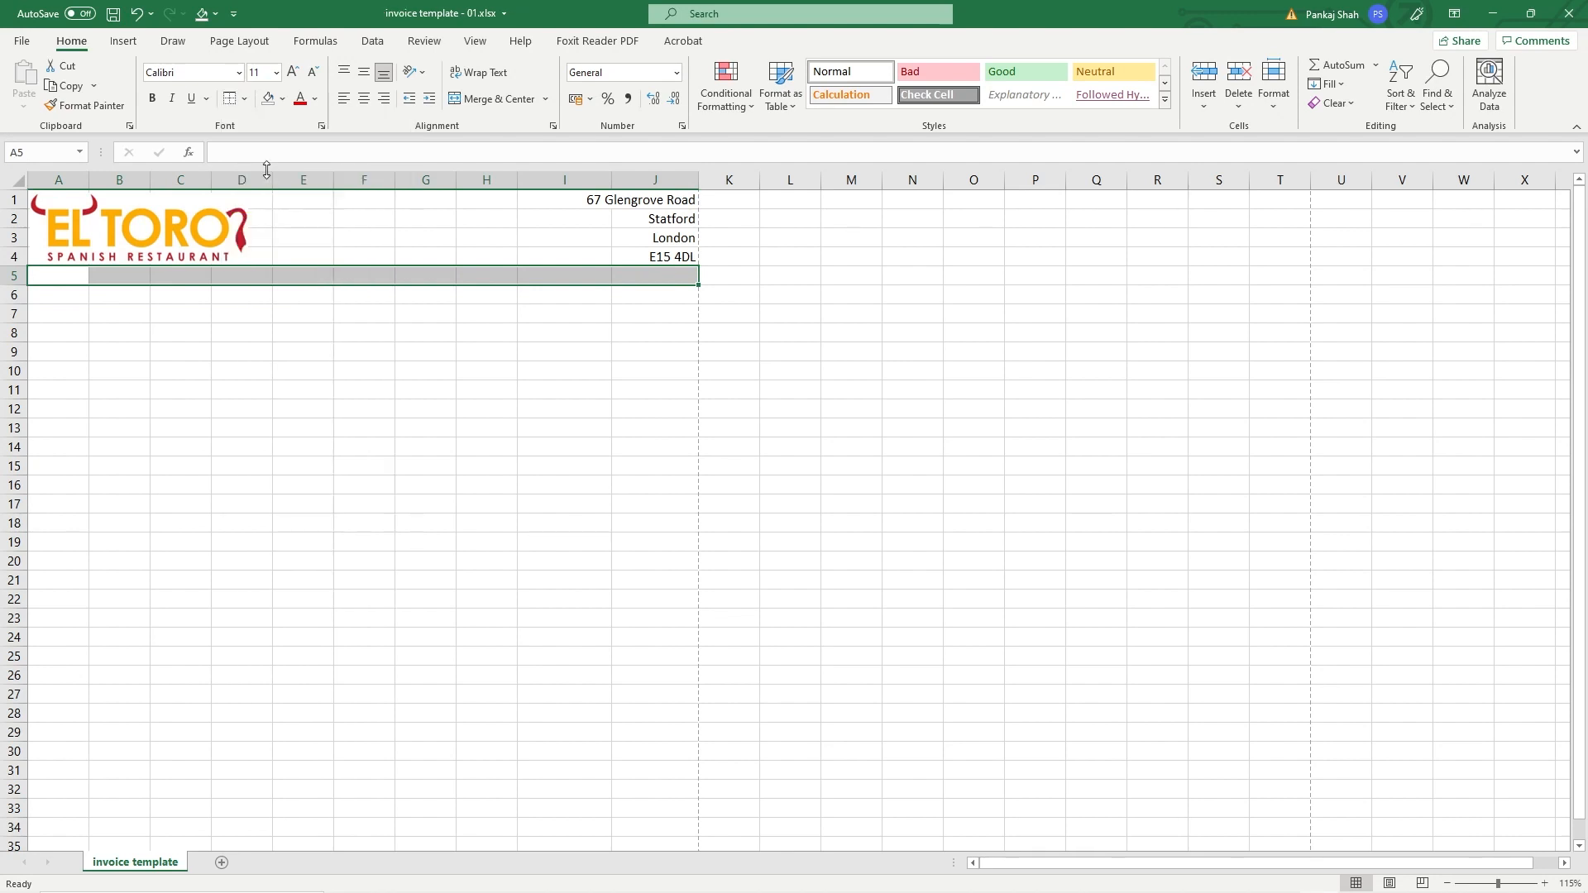
left_click_drag(132, 322, 364, 322)
left_click(188, 349)
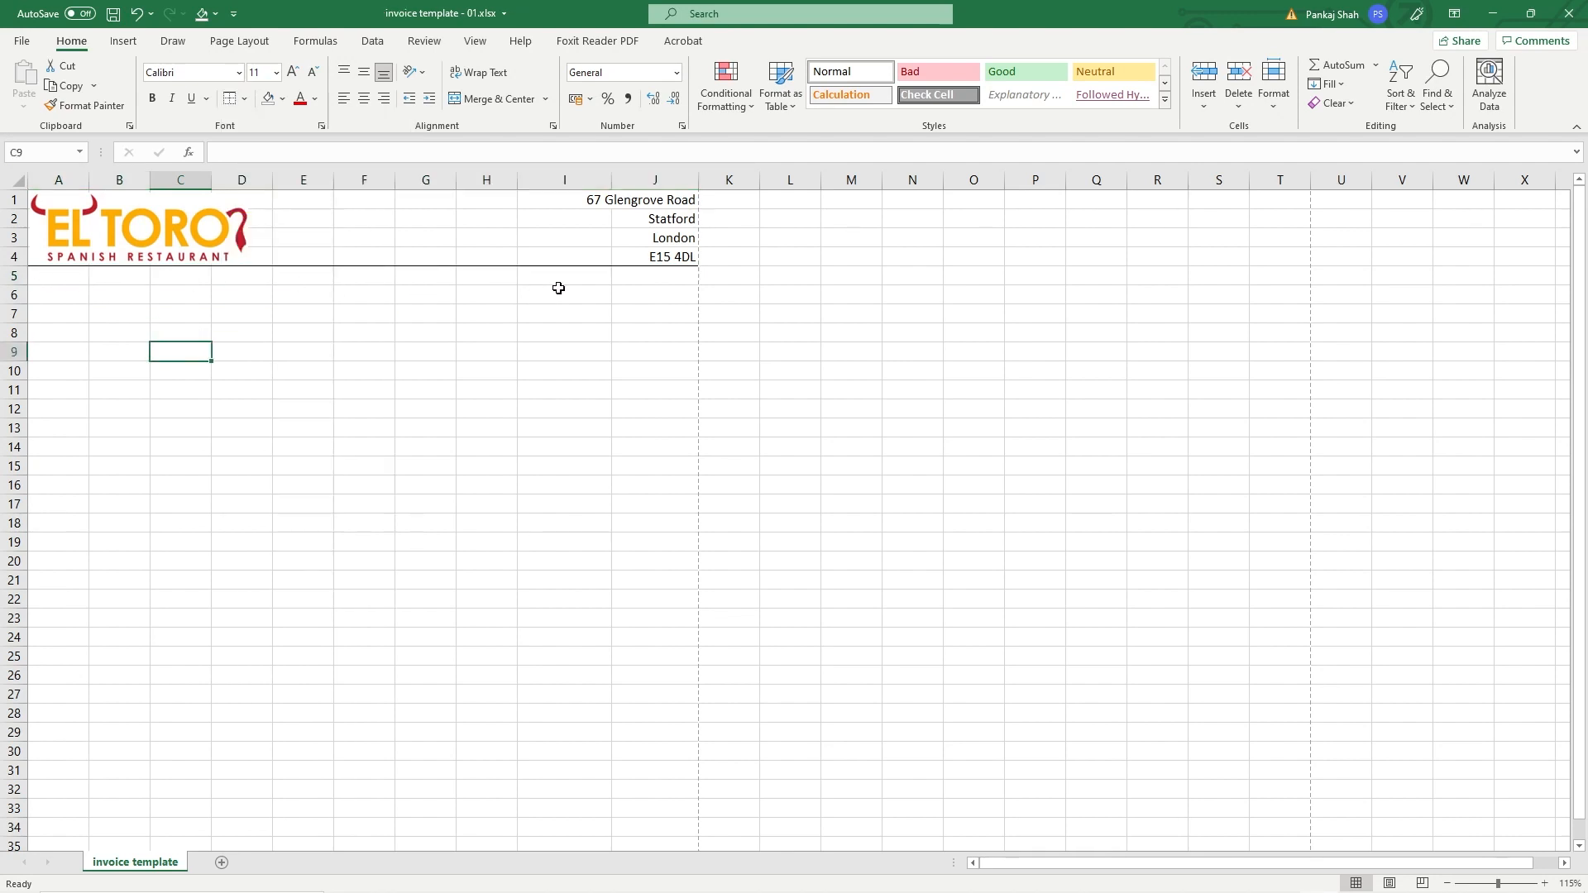
Step: Check the header's dividing line in the print preview and return to the sheet
left_click(22, 40)
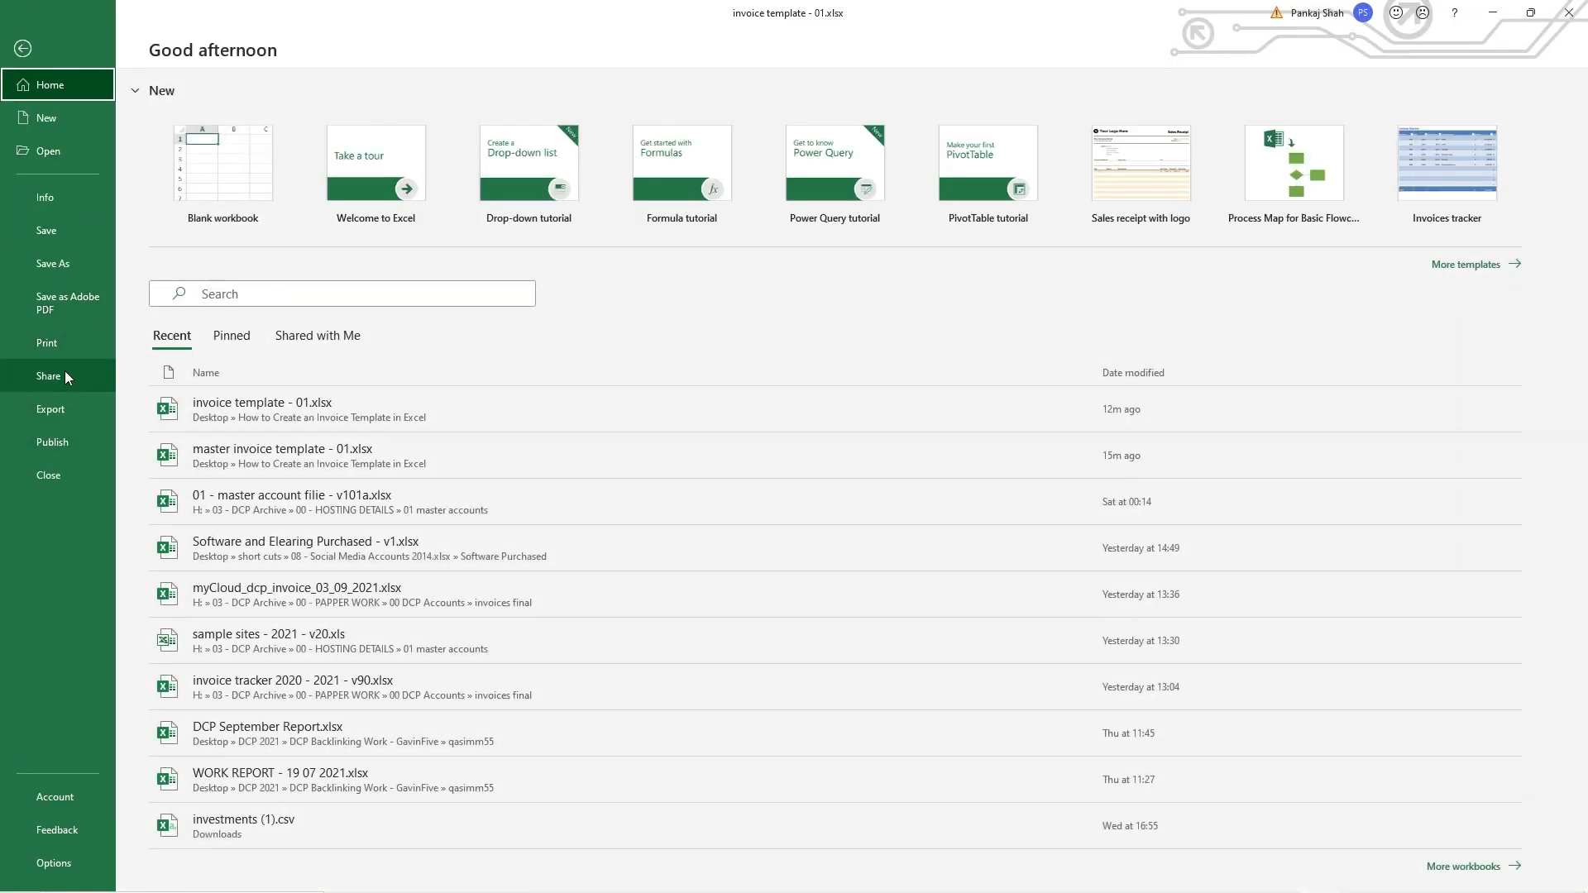
left_click(62, 341)
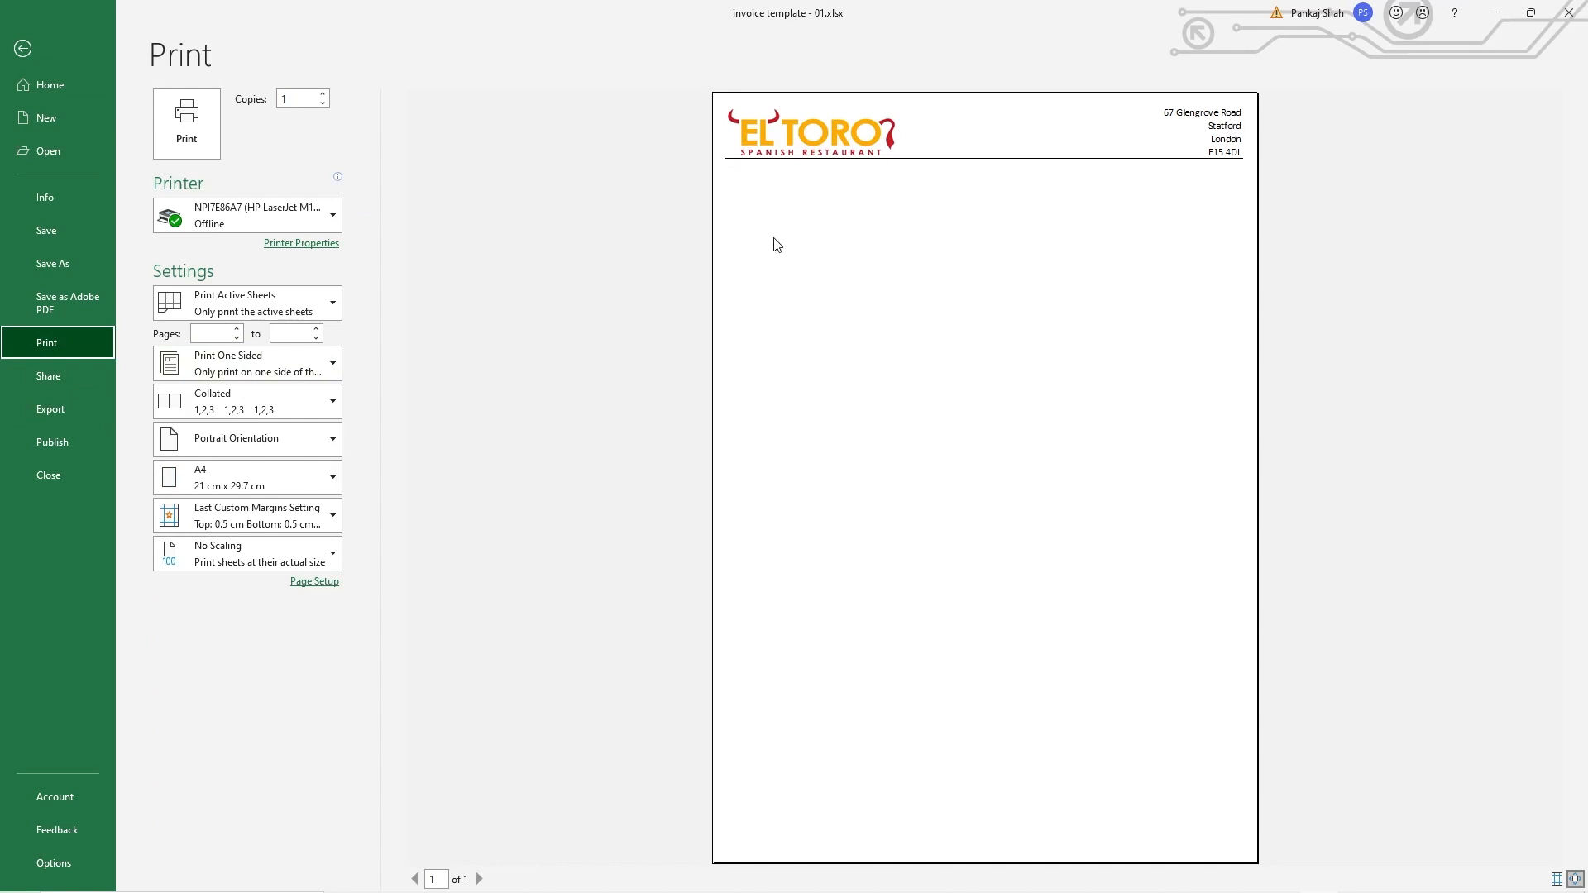
left_click(23, 51)
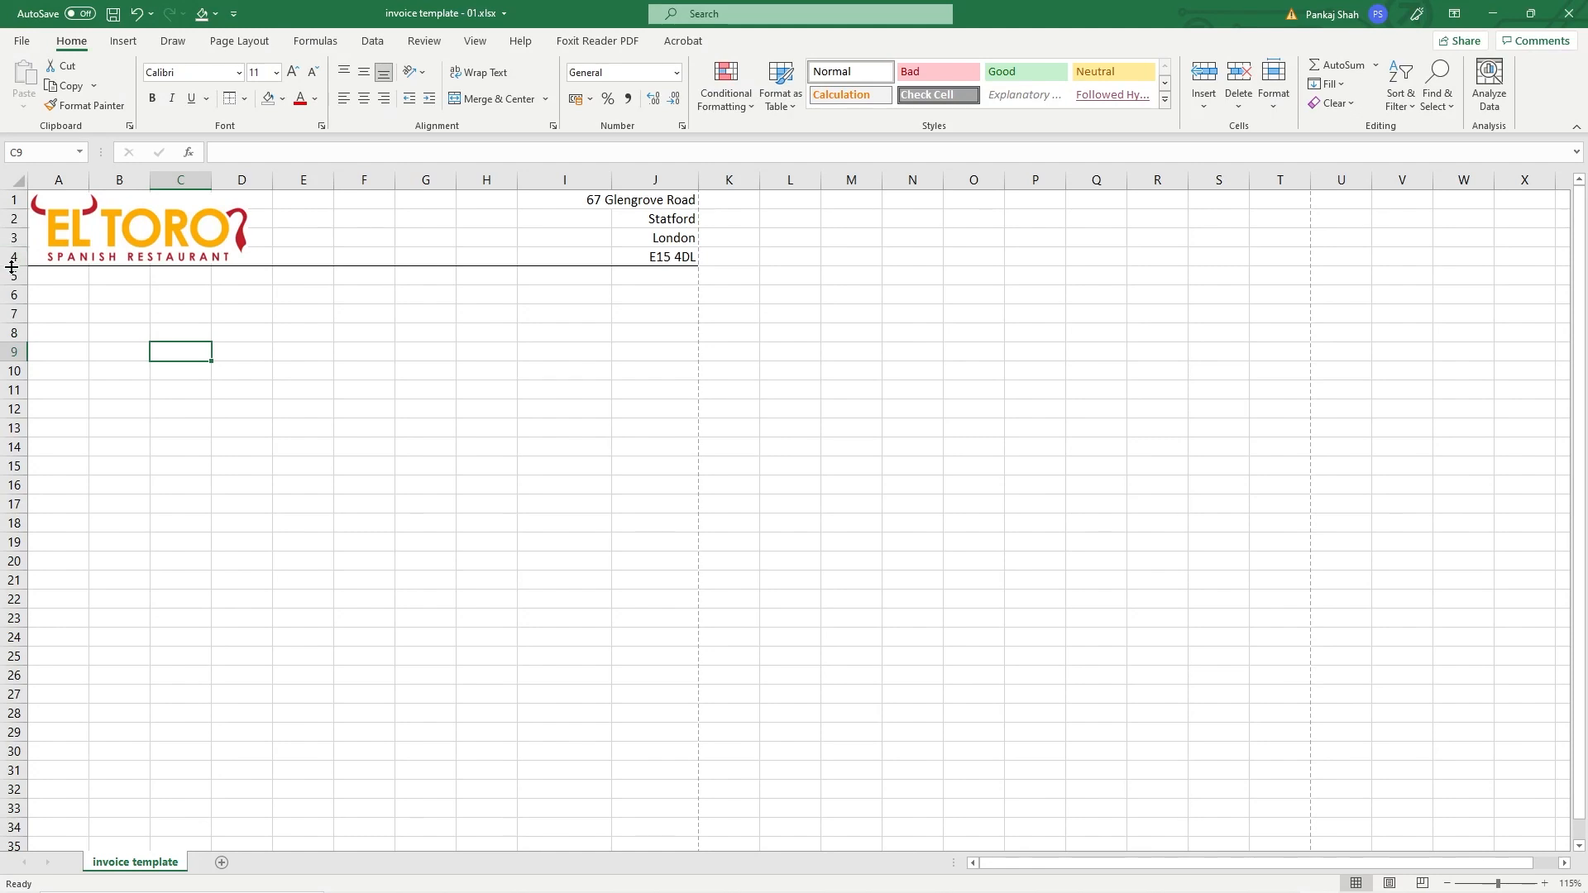
Step: Make row 4 slightly taller to add space above the dividing line, and top-align the postcode in cell J4
left_click_drag(17, 266, 15, 274)
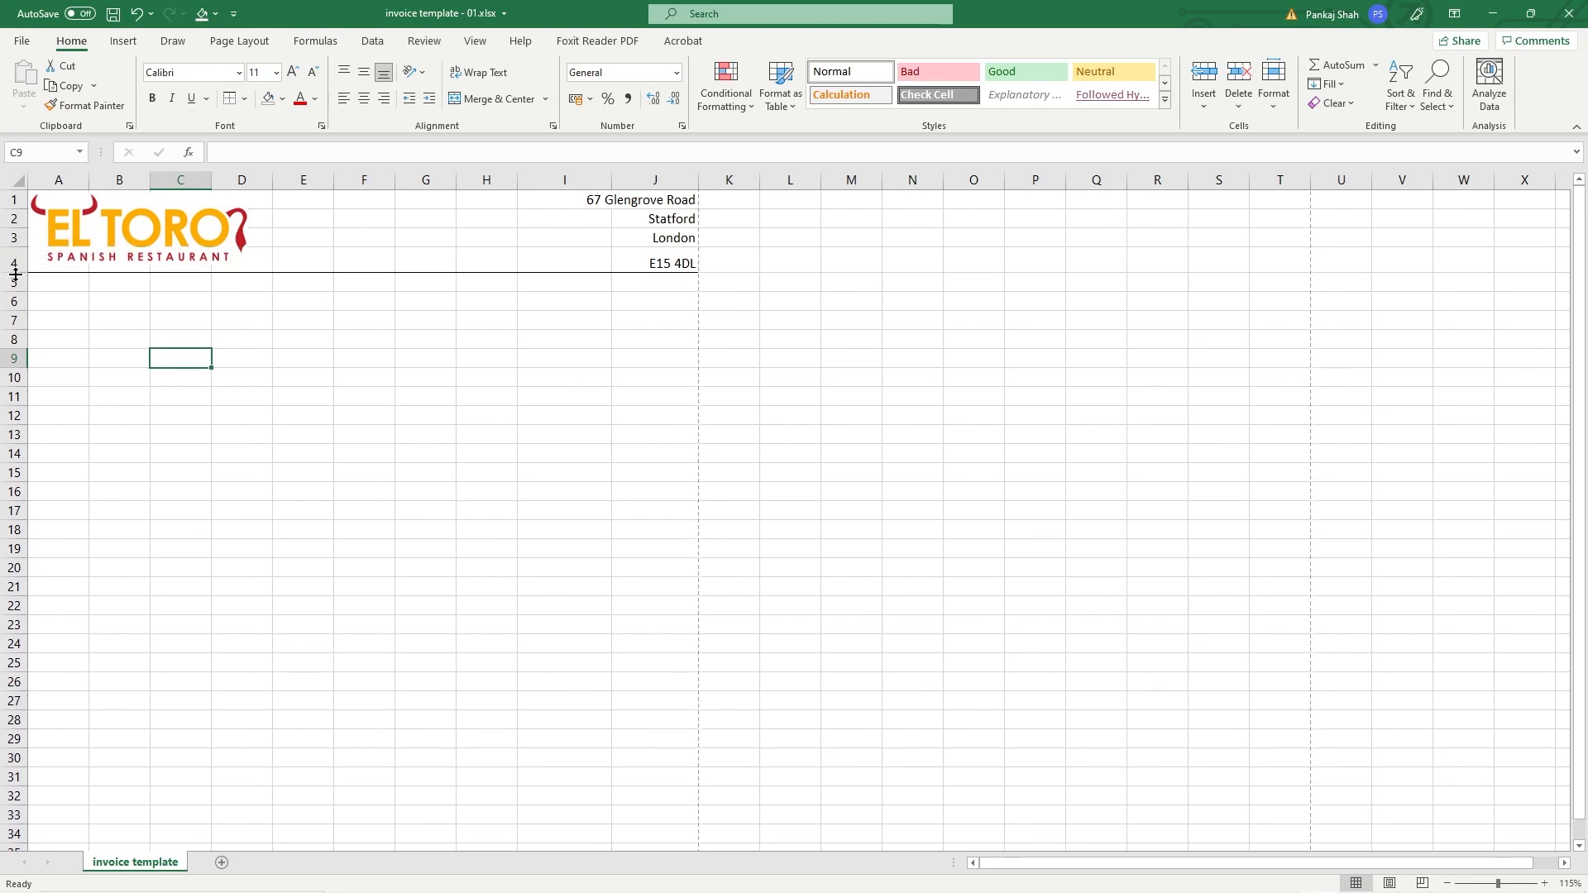
left_click(665, 261)
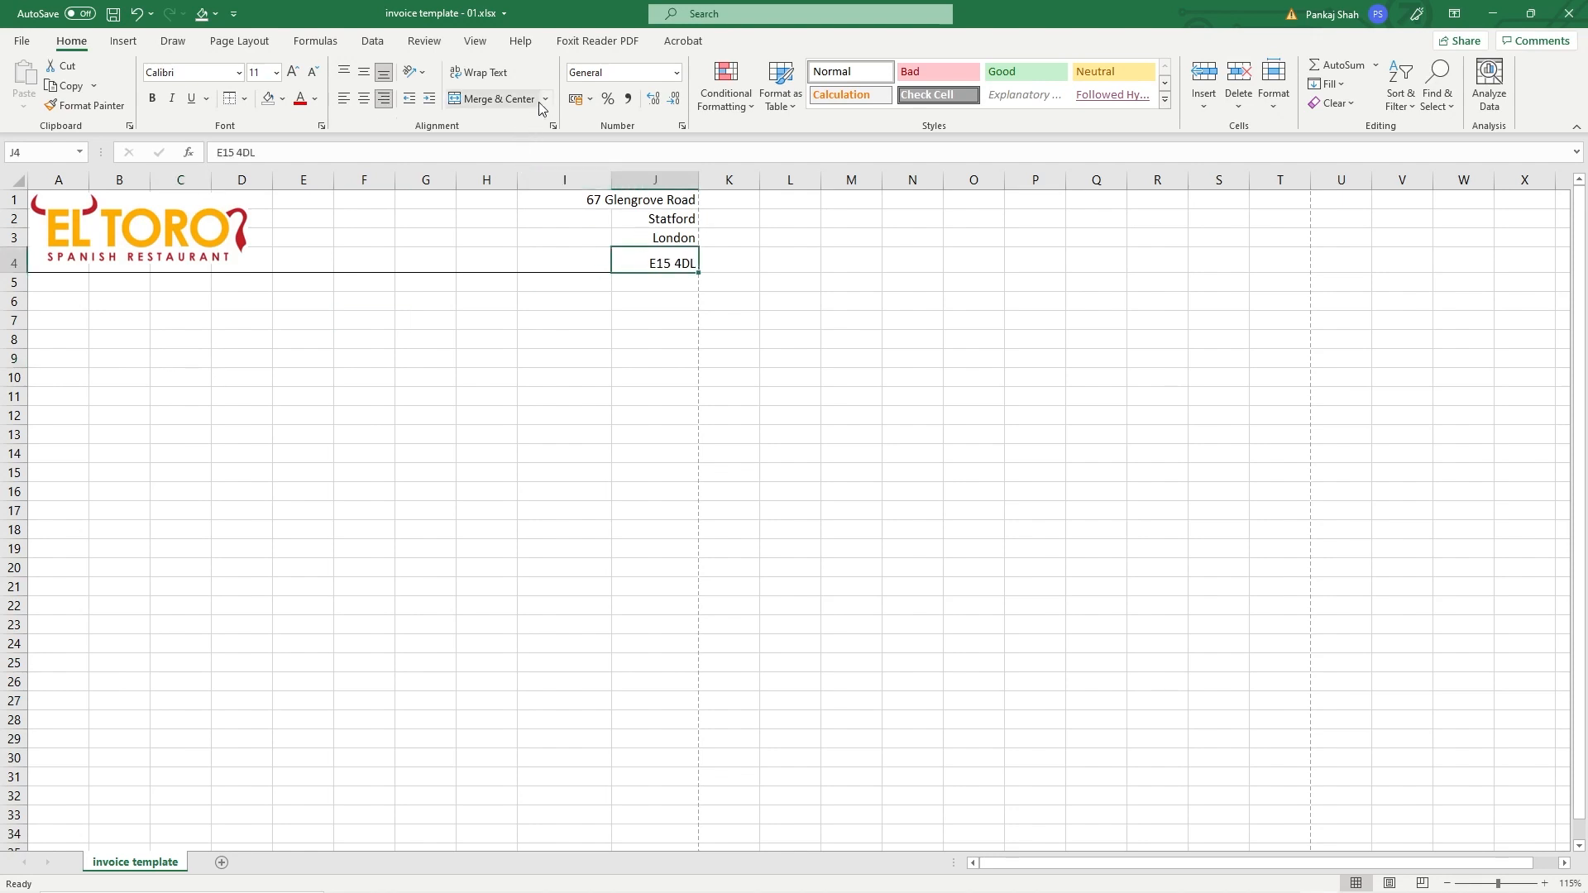
left_click(348, 76)
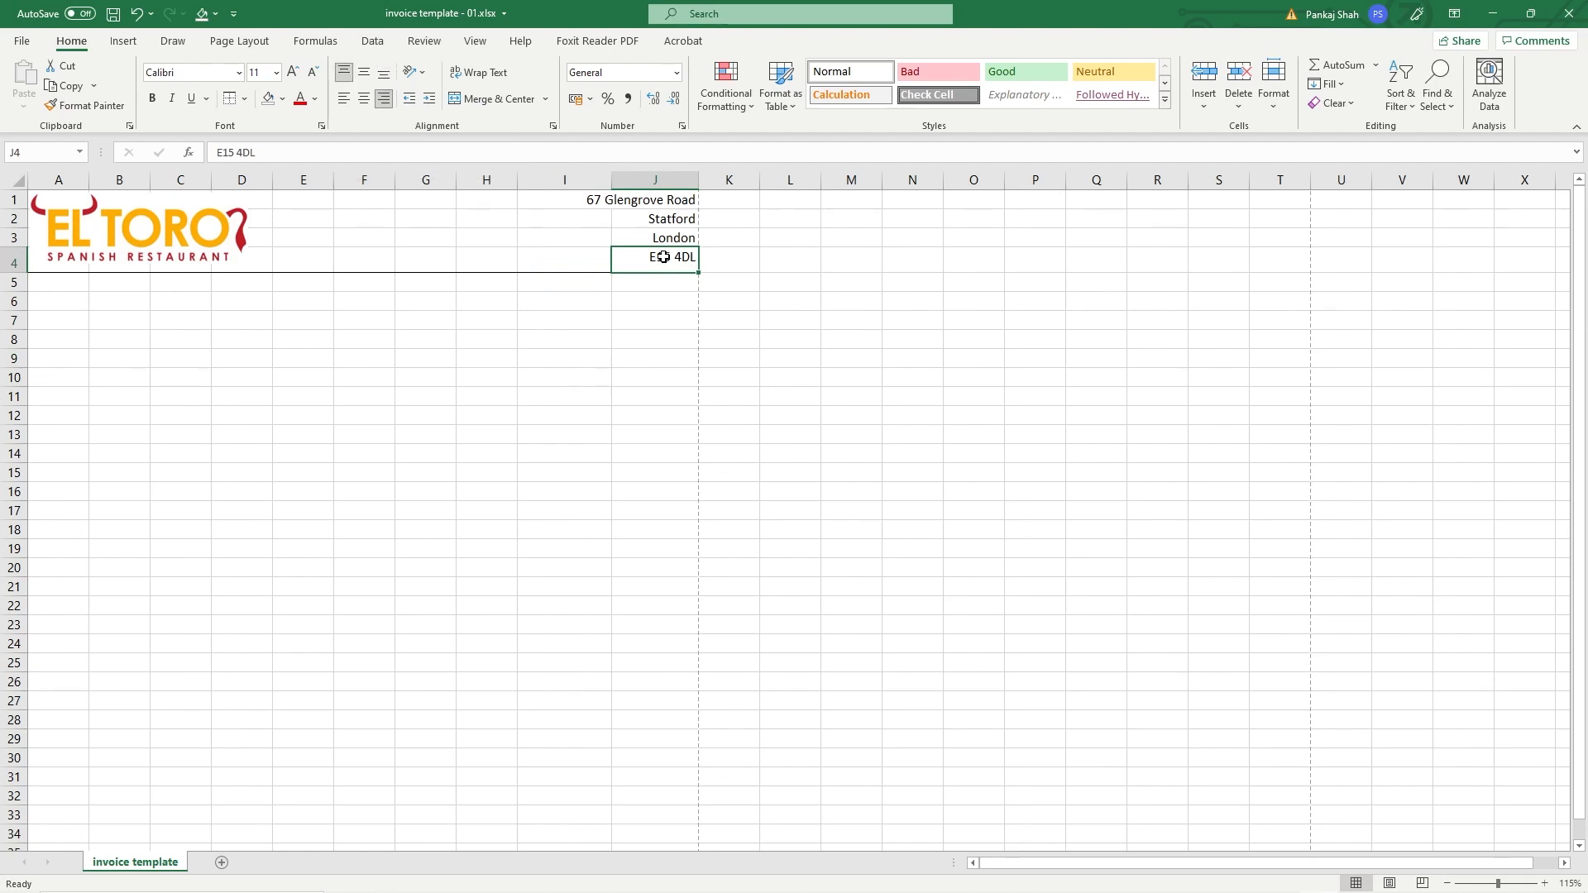
left_click(664, 321)
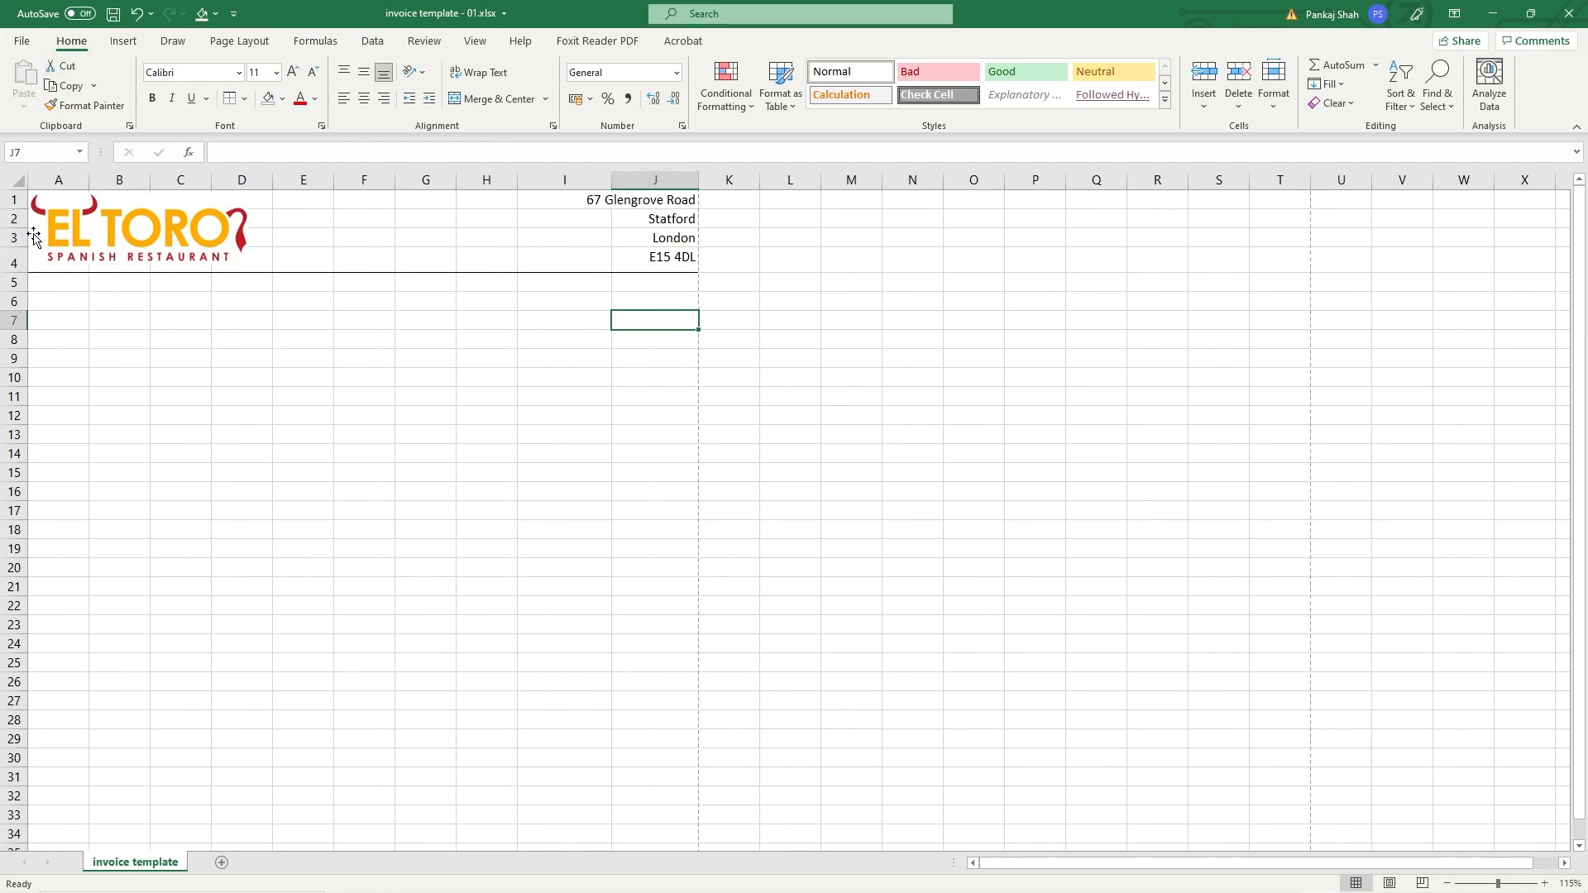
Step: Check the spacing above the dividing line in the print preview and review the top alignment of cell J4 on the sheet
left_click(22, 41)
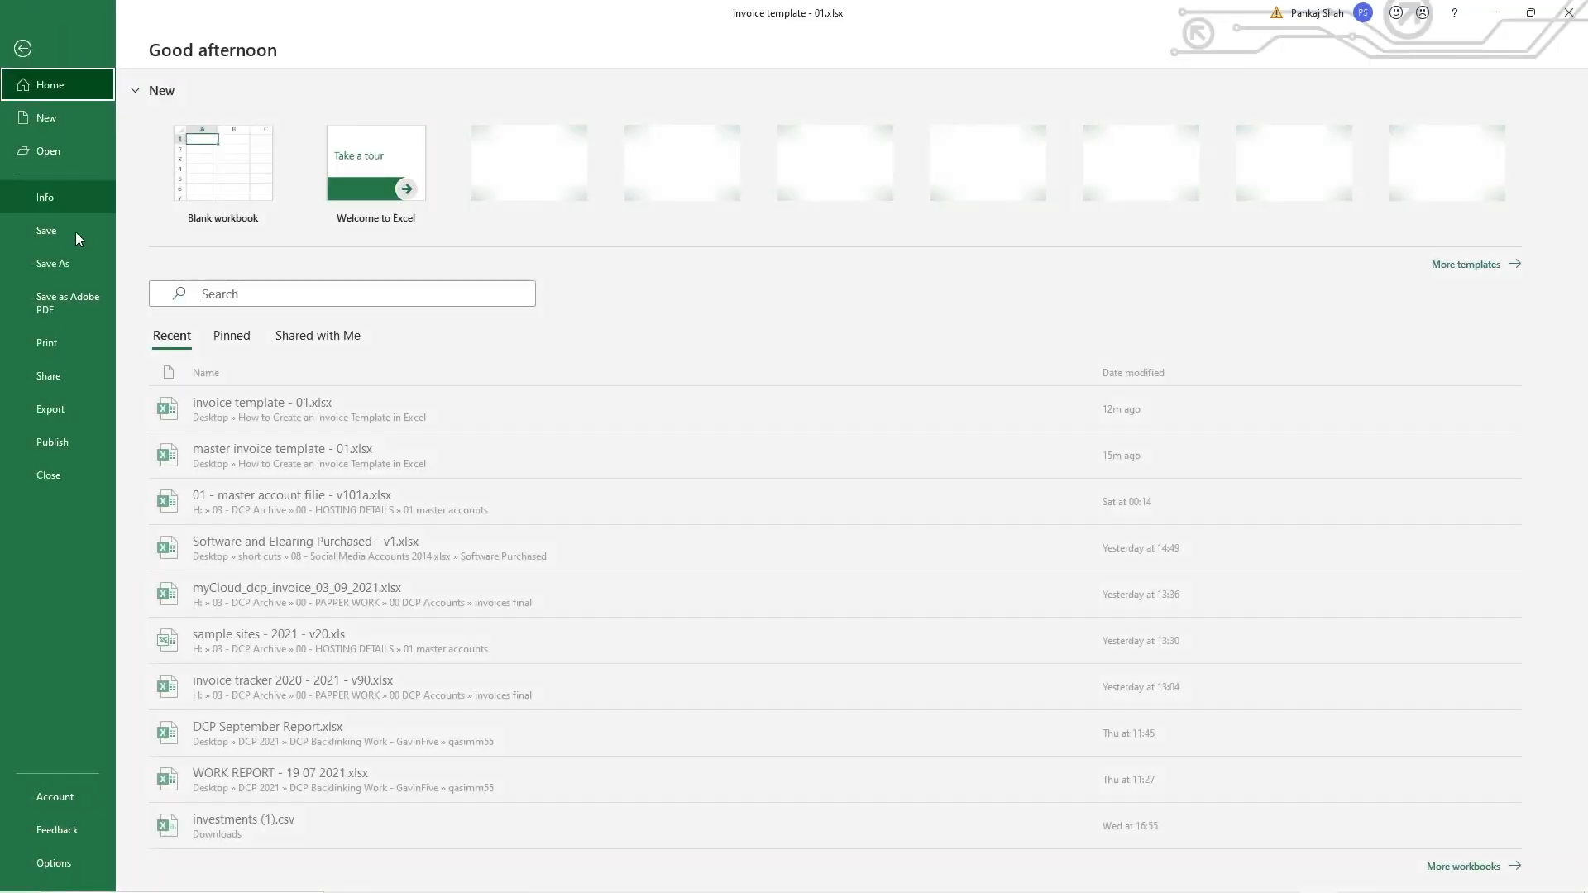
left_click(61, 344)
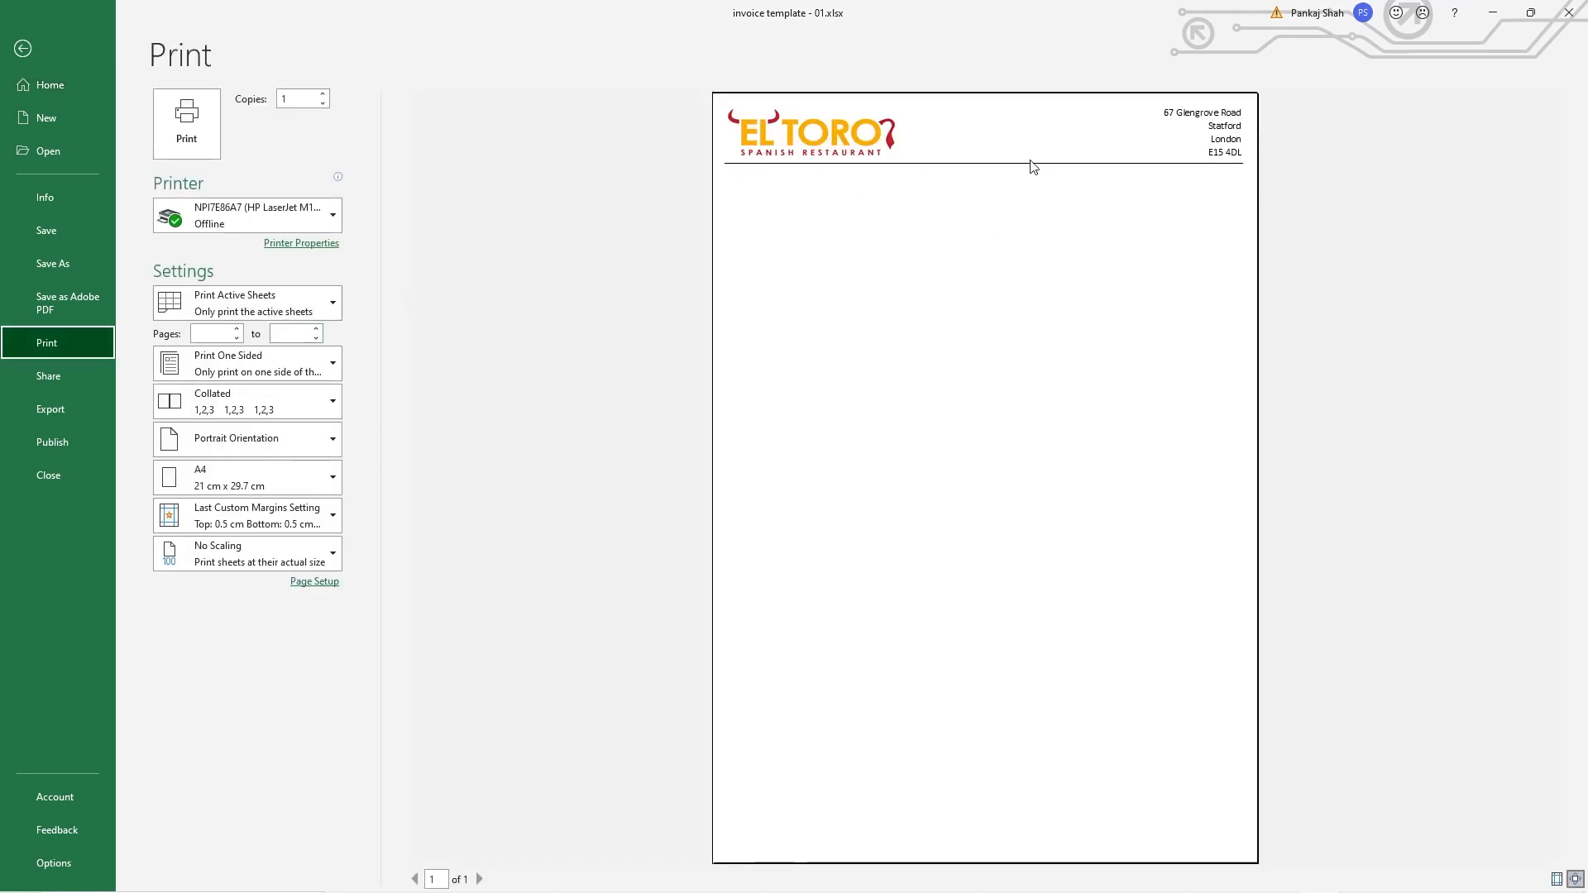
left_click(55, 56)
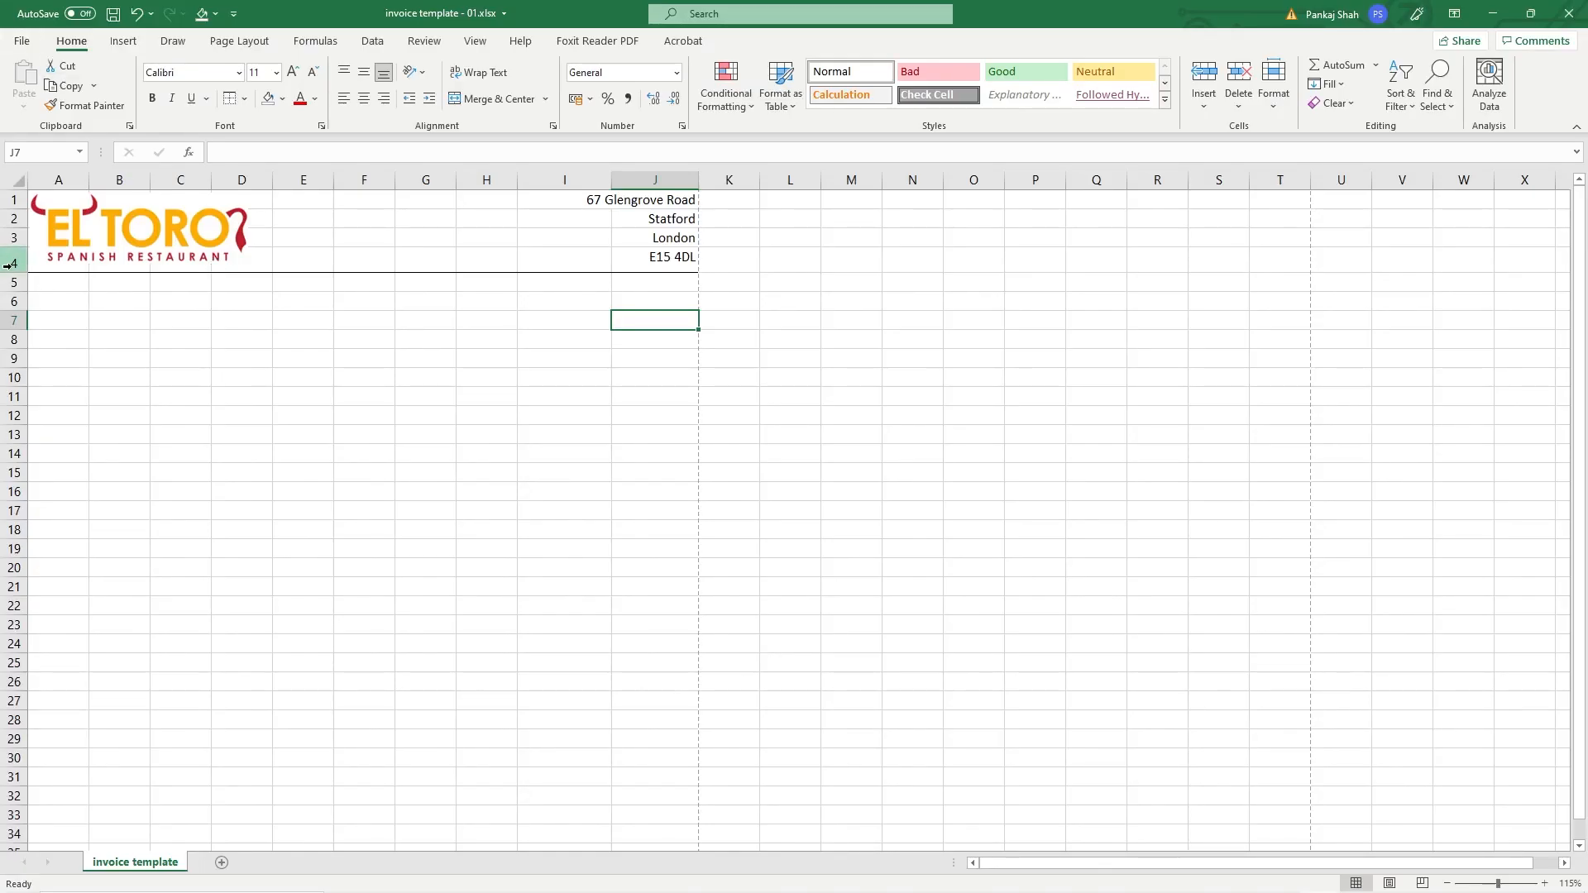
left_click(653, 261)
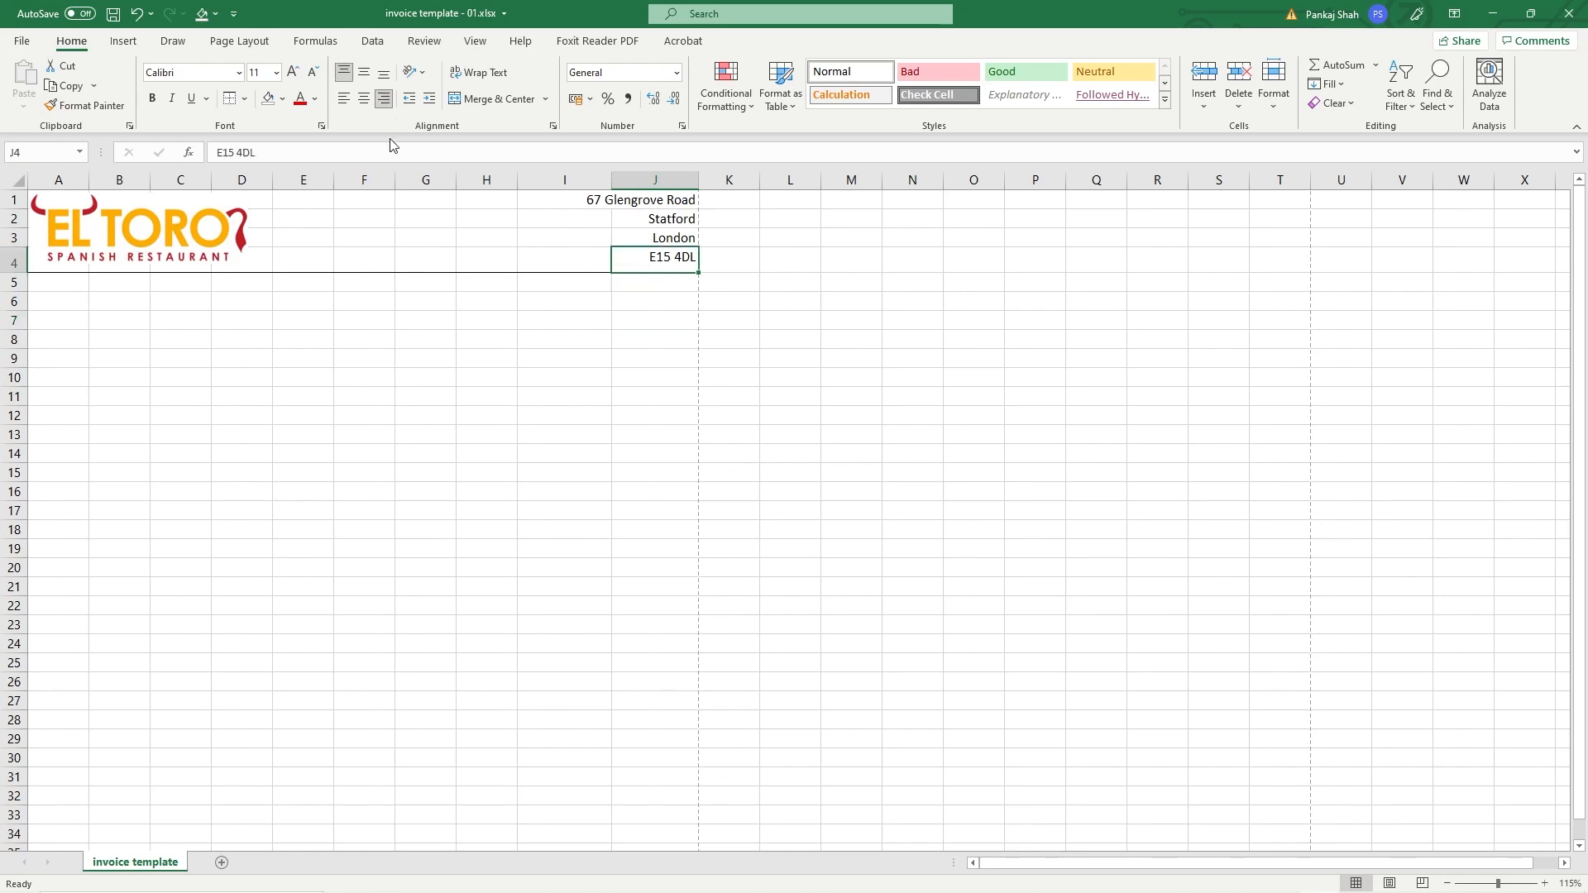
left_click(345, 73)
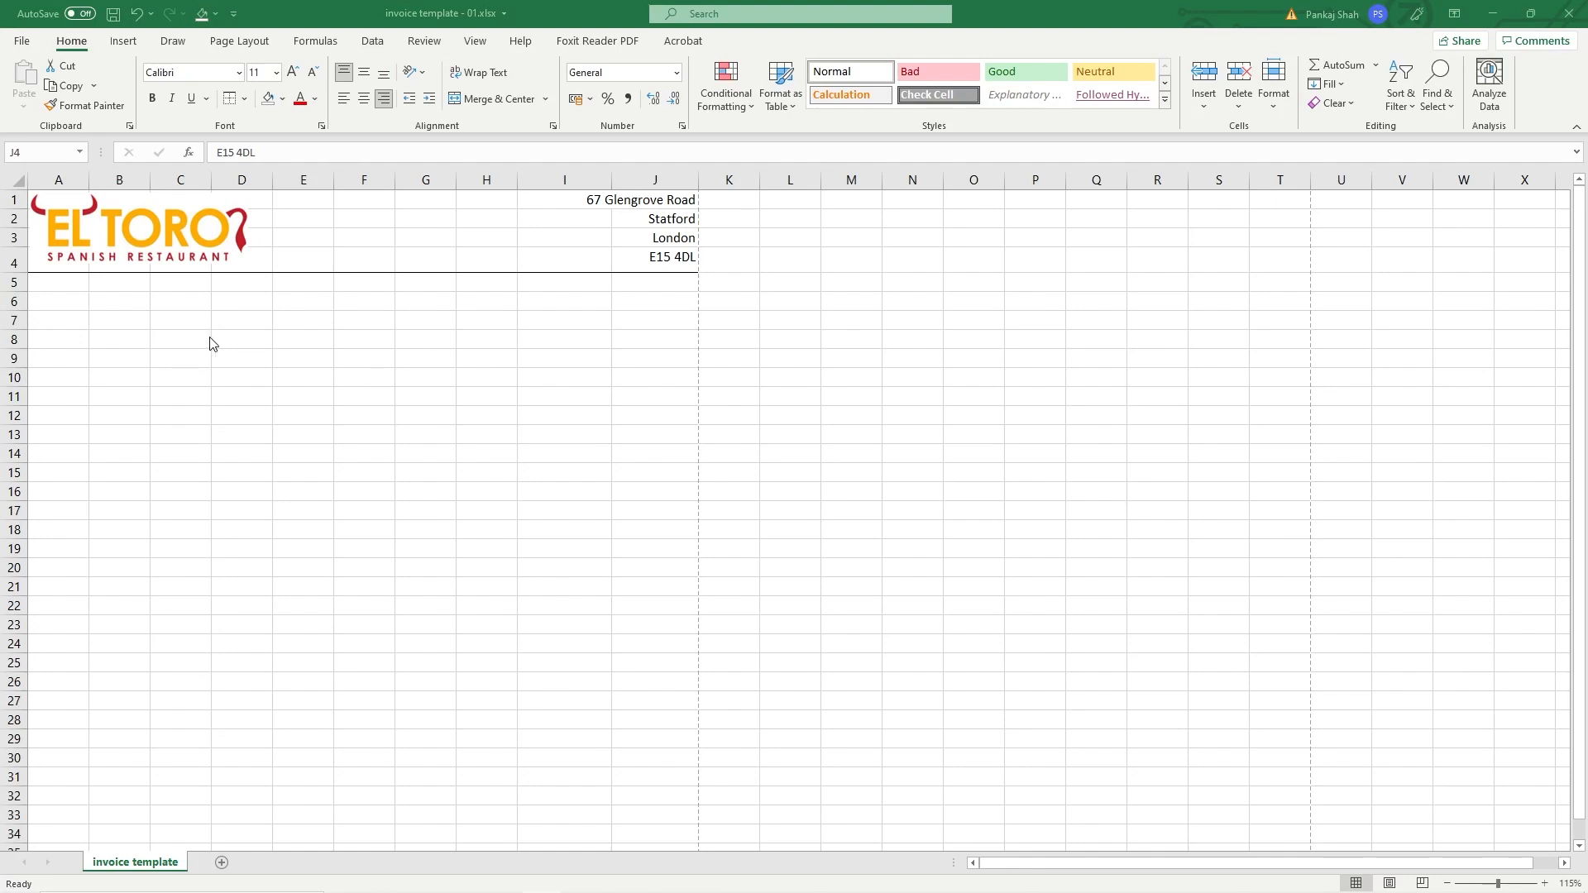
left_click(64, 301)
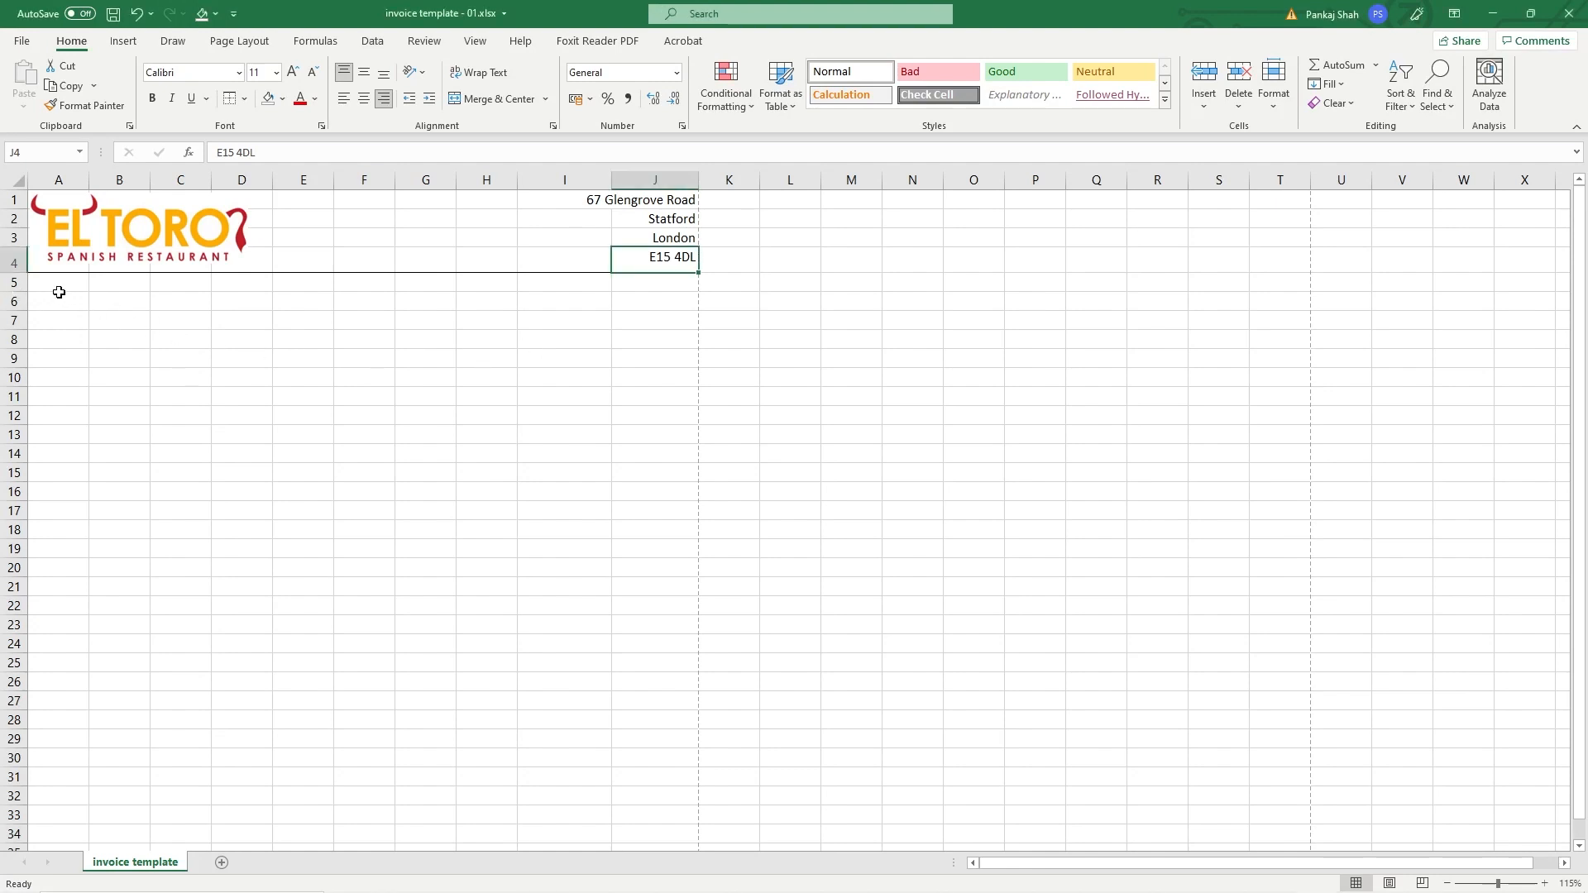
Step: Enter "Invoice Number: ELTSR20210001" in cell A6
left_click(52, 300)
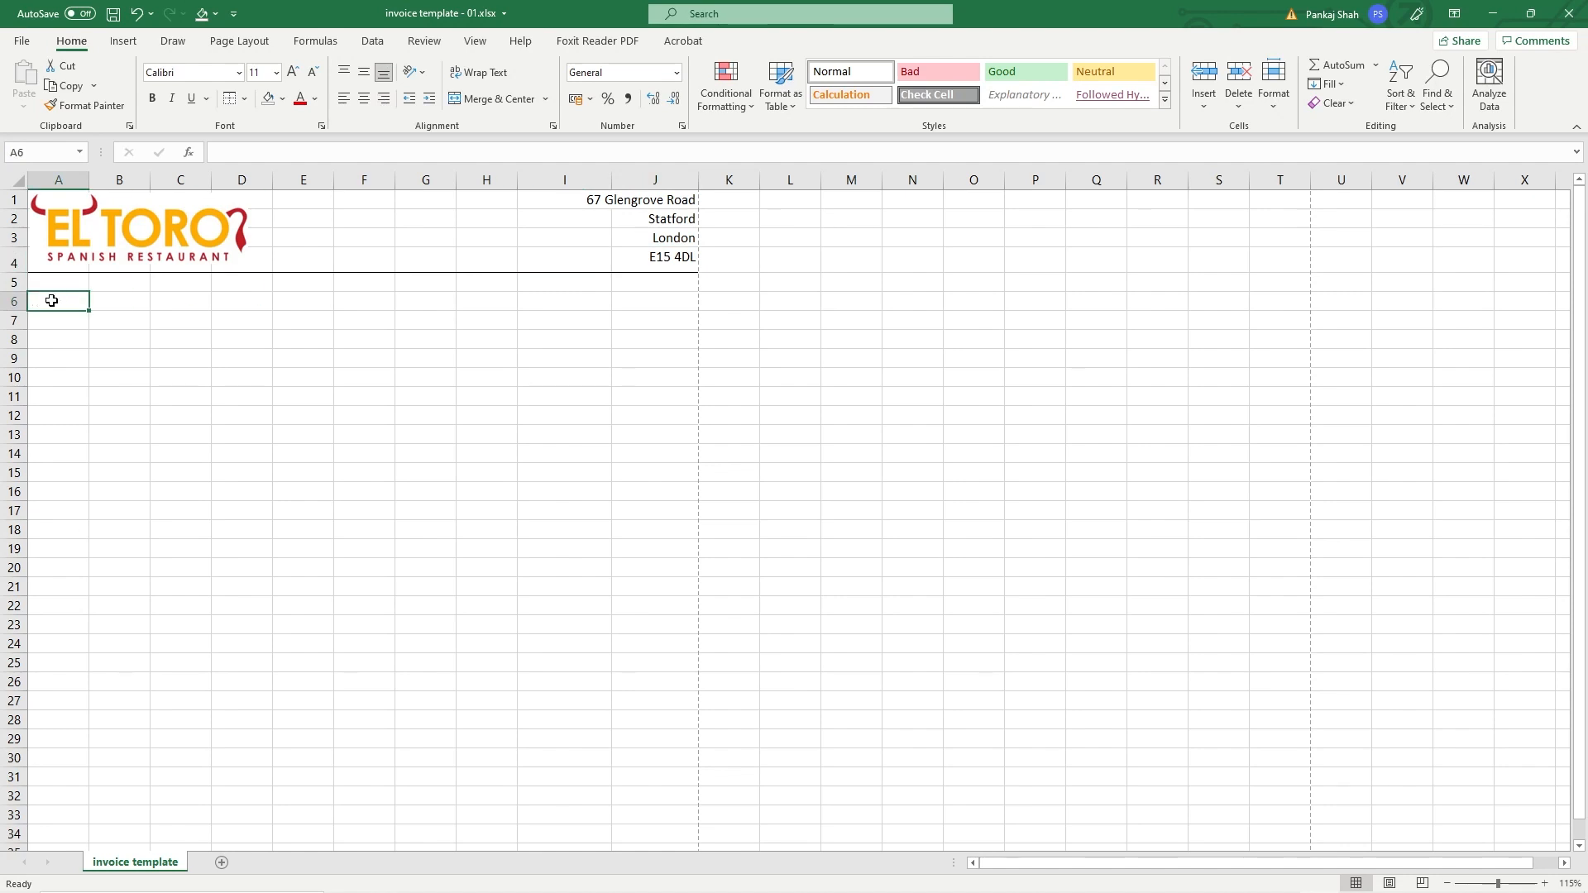
type("INvoiv")
key("BackSpace")
key("BackSpace")
type("no")
key("BackSpace")
type("bivo")
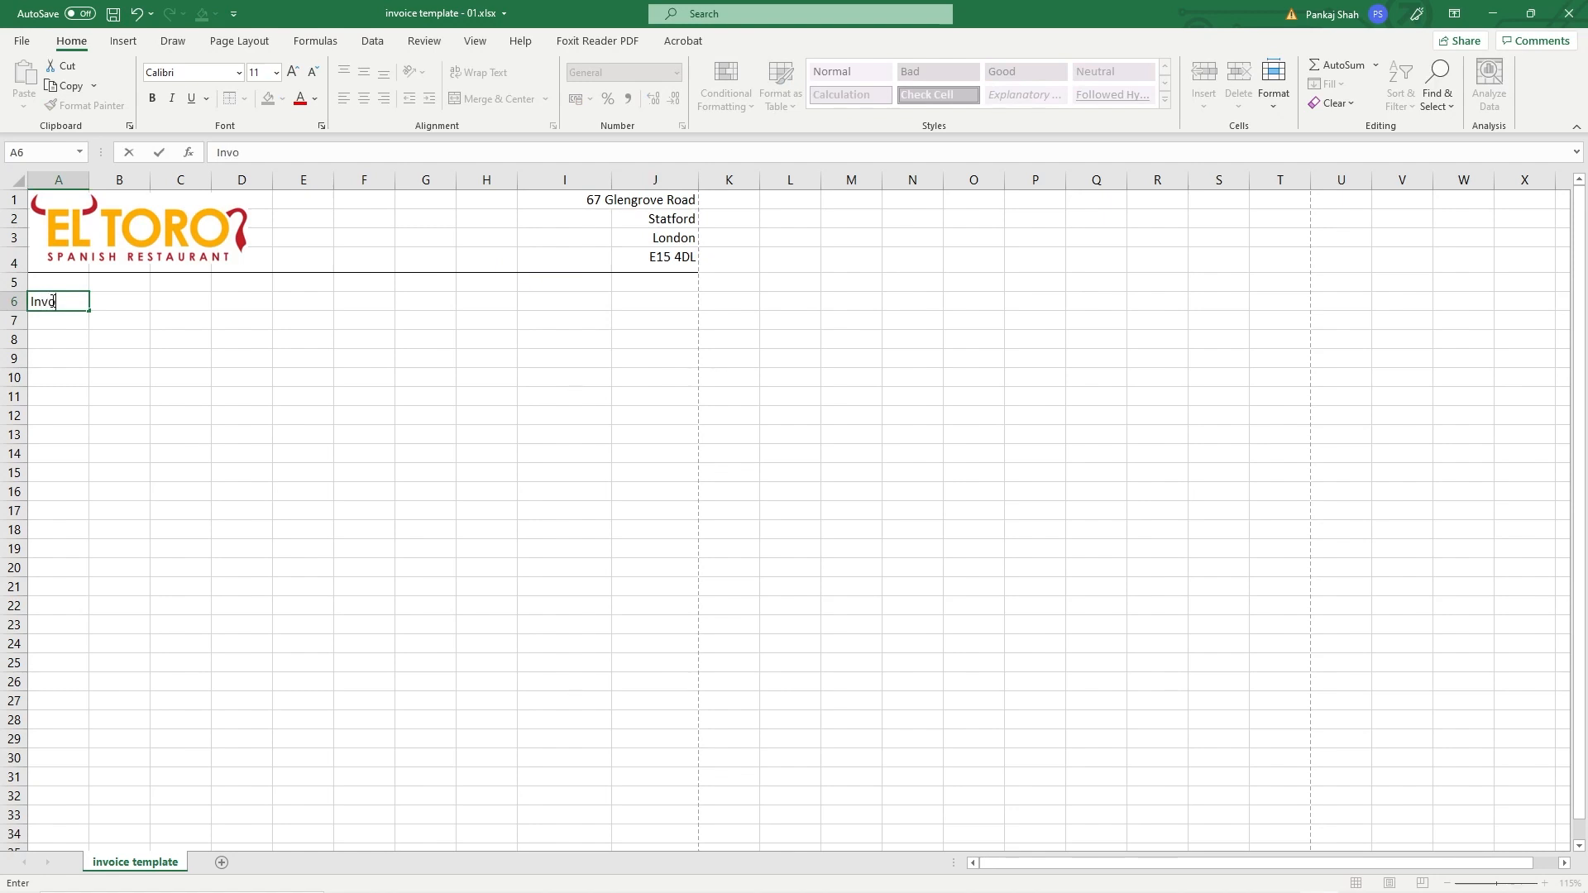
type("ice Number: ELTSR20210001")
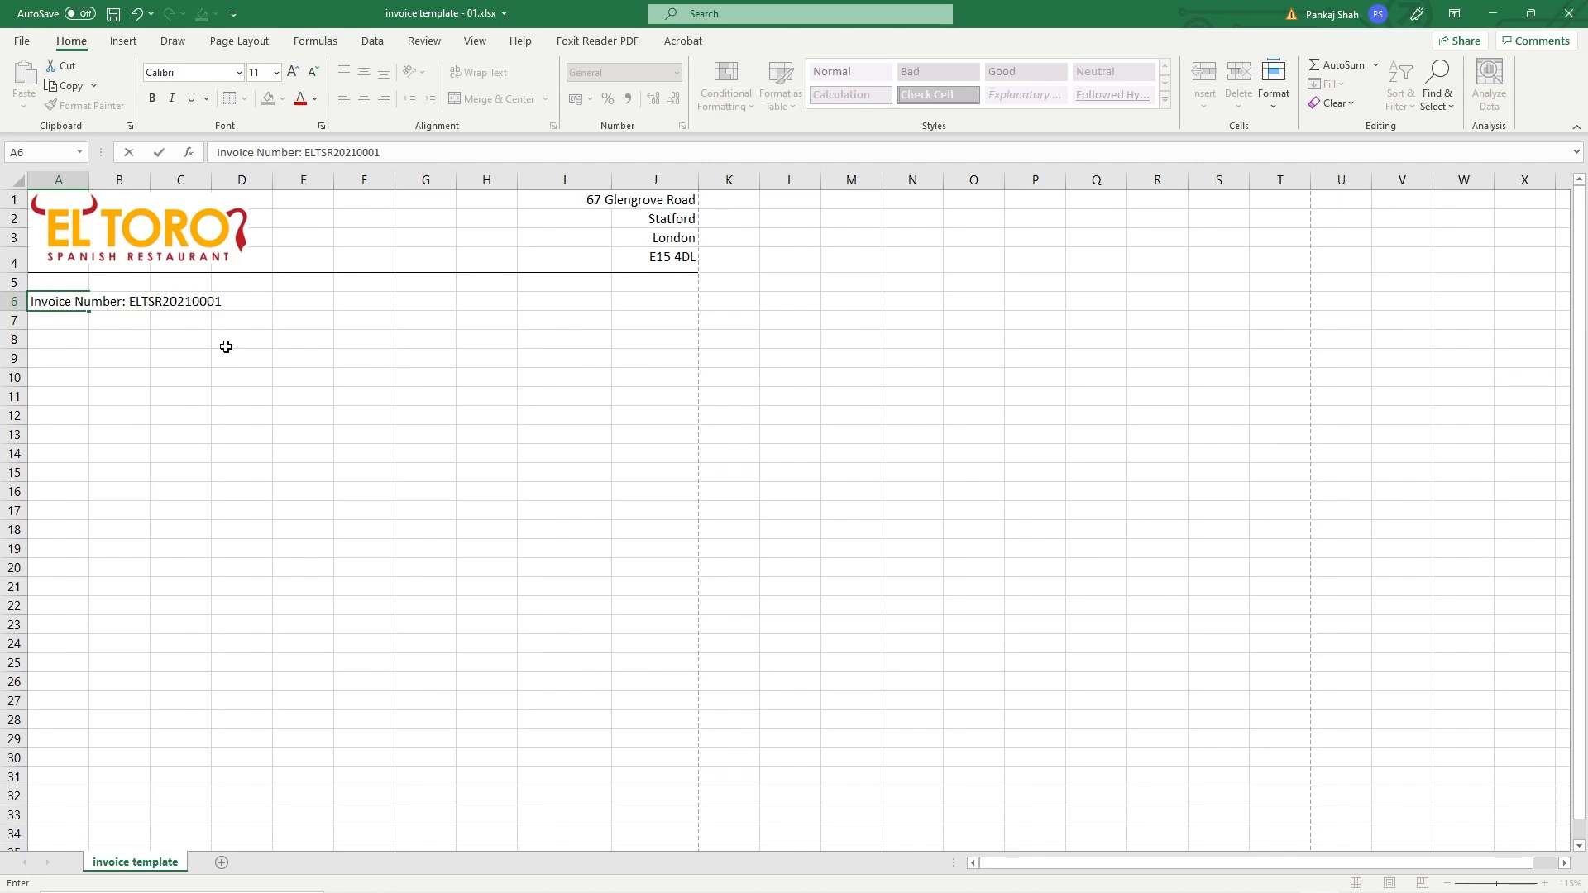
left_click(225, 347)
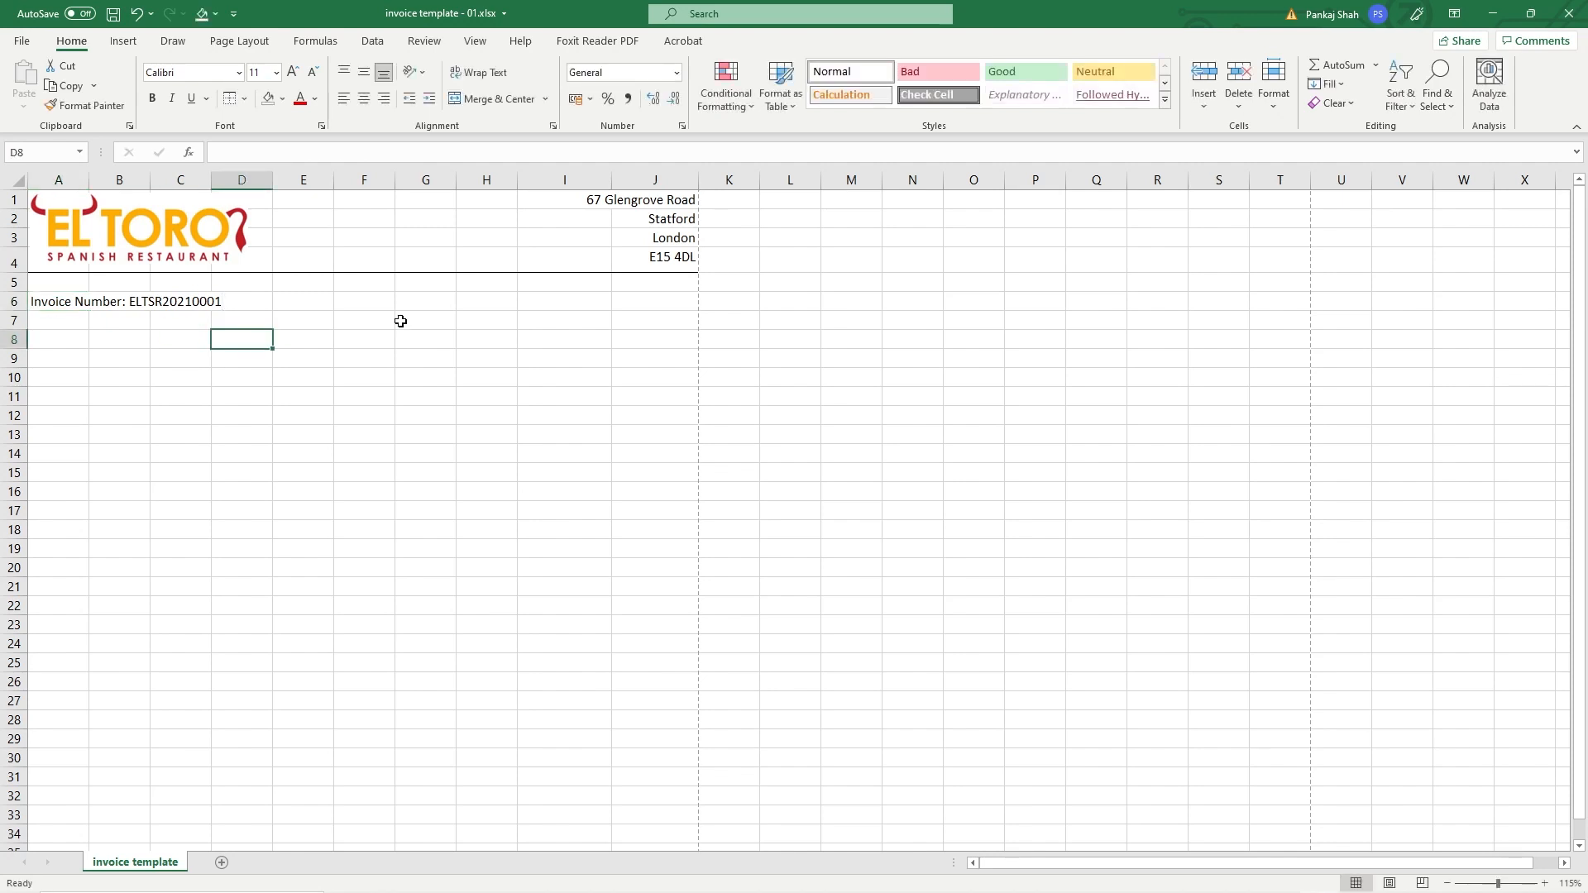
Step: Enter "Date: 01/10/2021" in cell J6 and right-align it
left_click(634, 297)
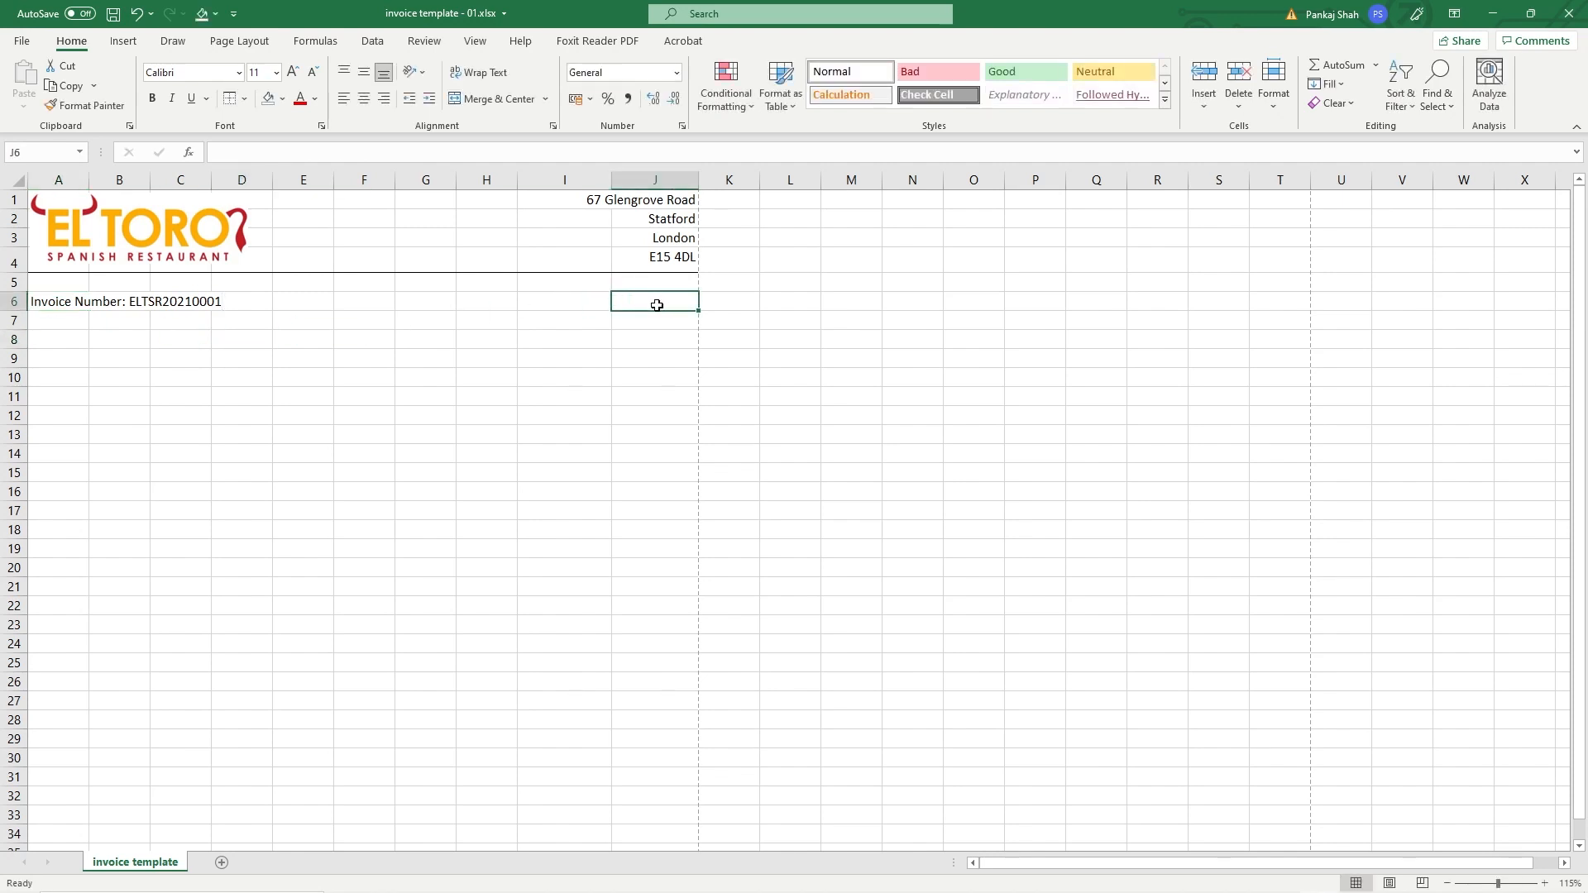
type("Date")
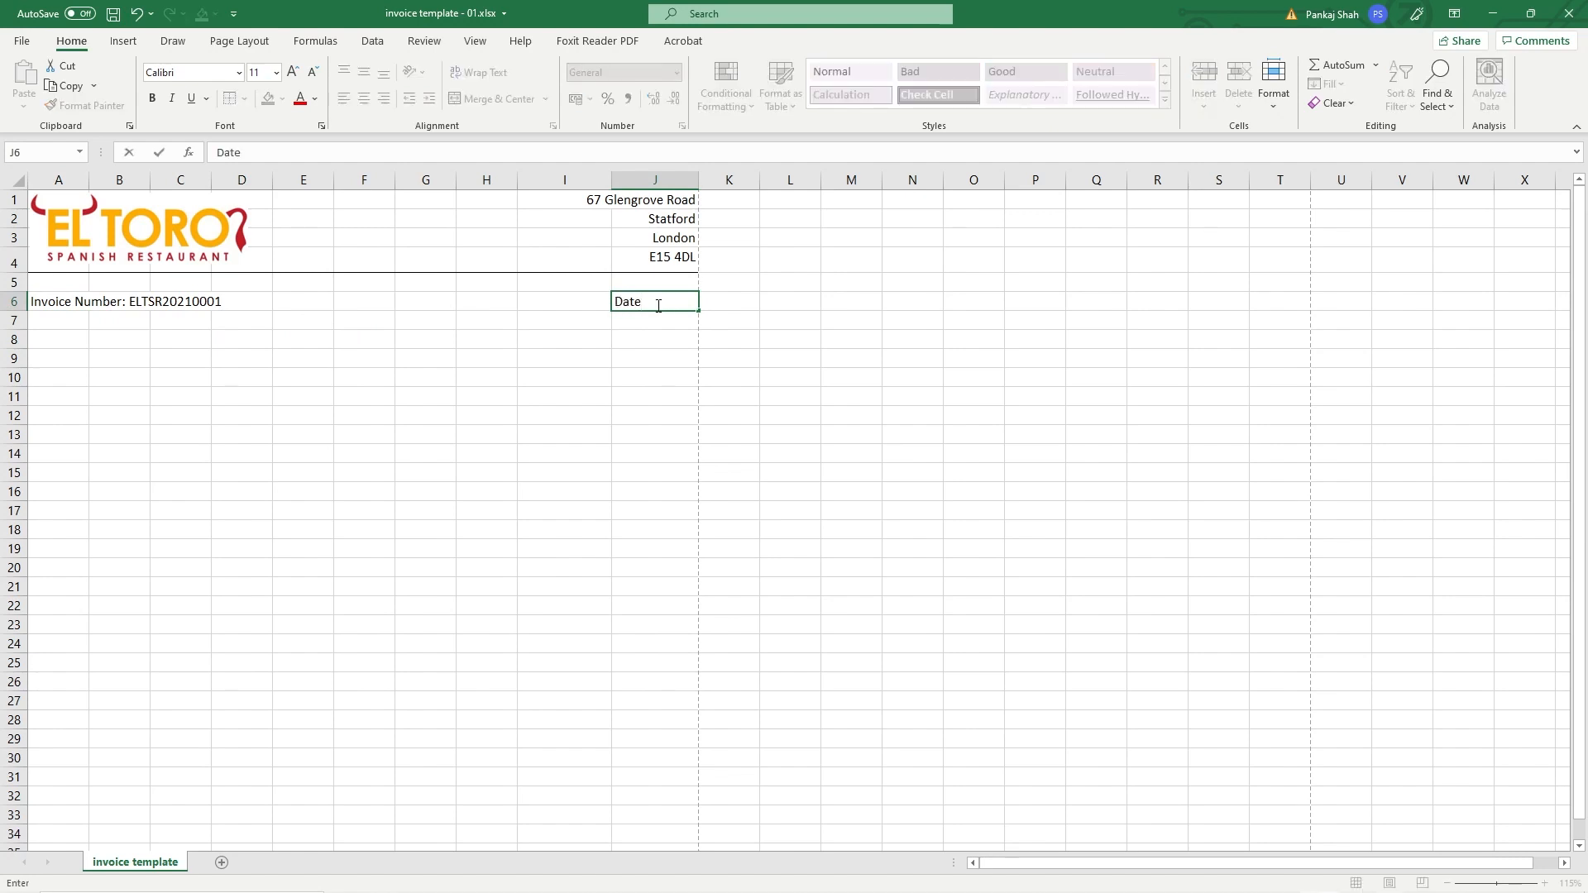
type(": ")
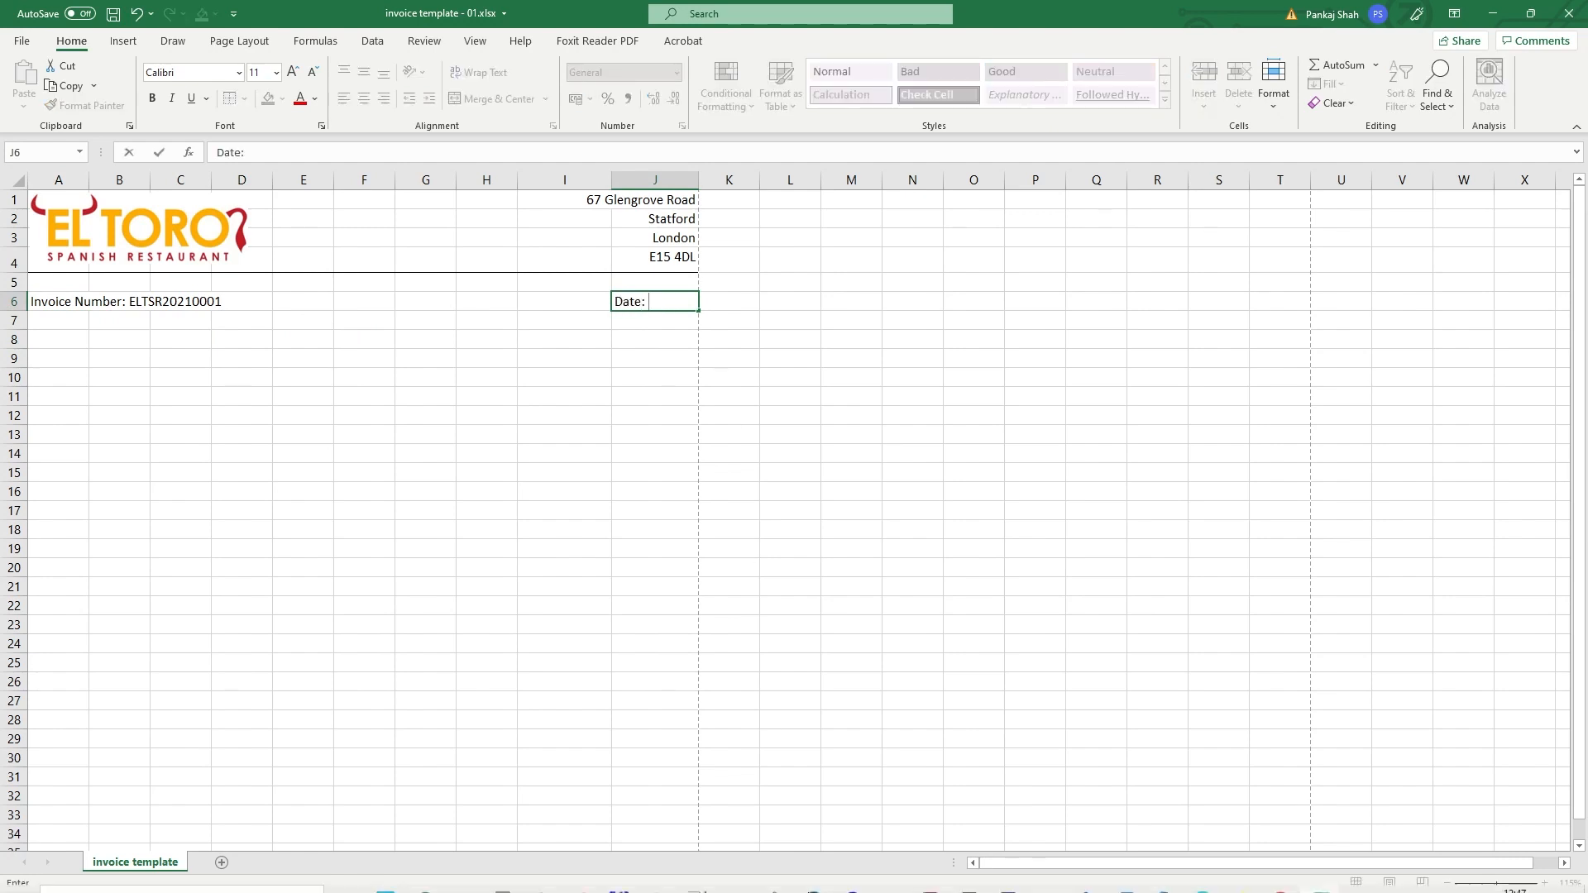
type("0")
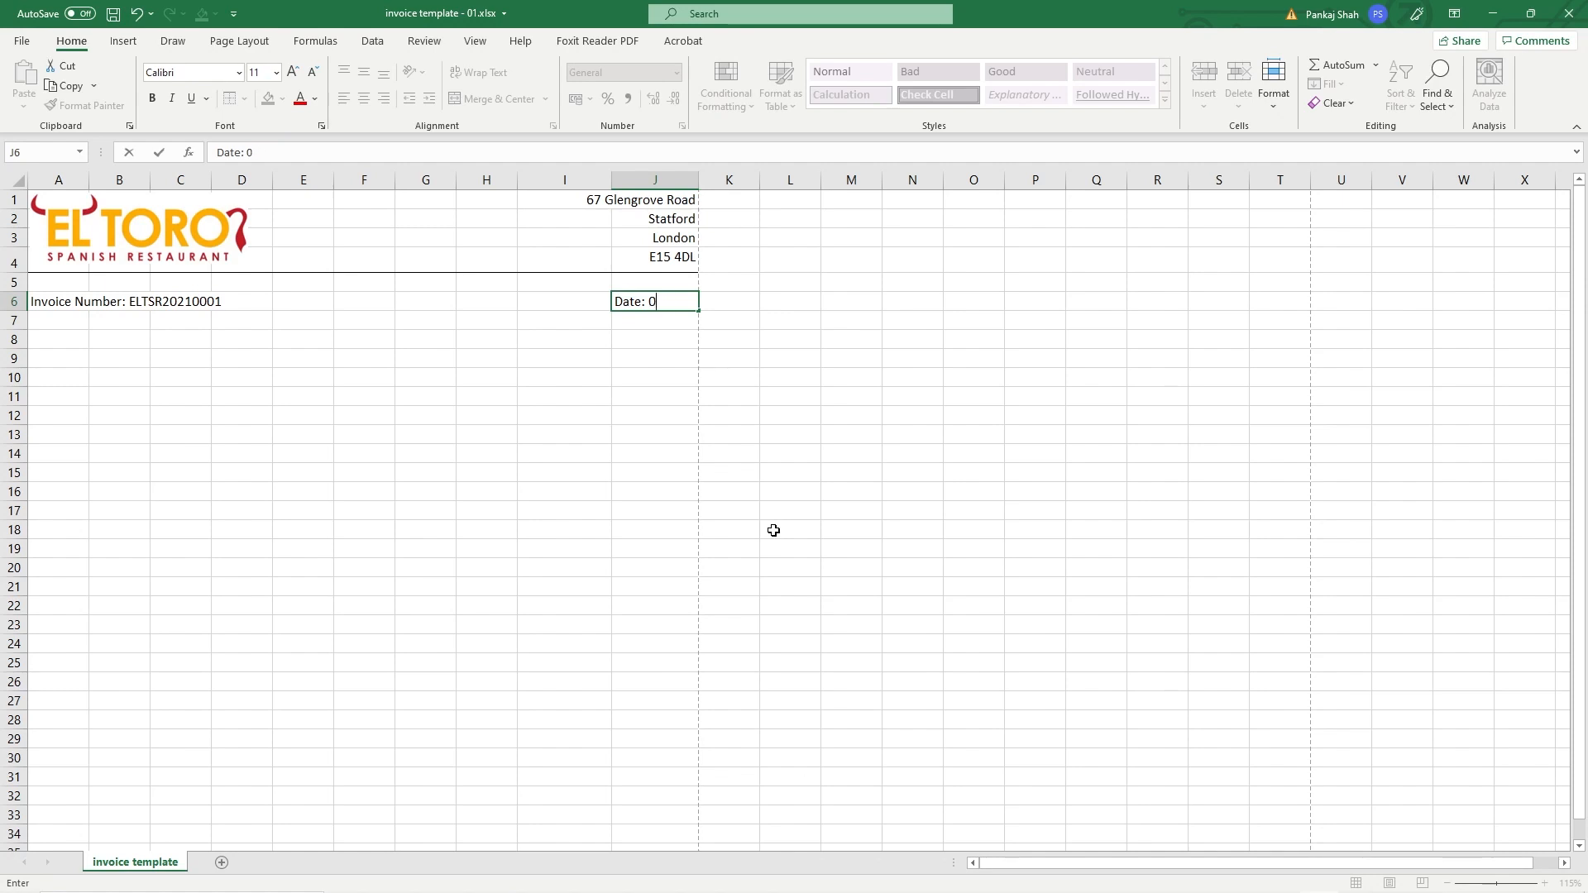
type("2/10/2021")
left_click(670, 400)
left_click(667, 303)
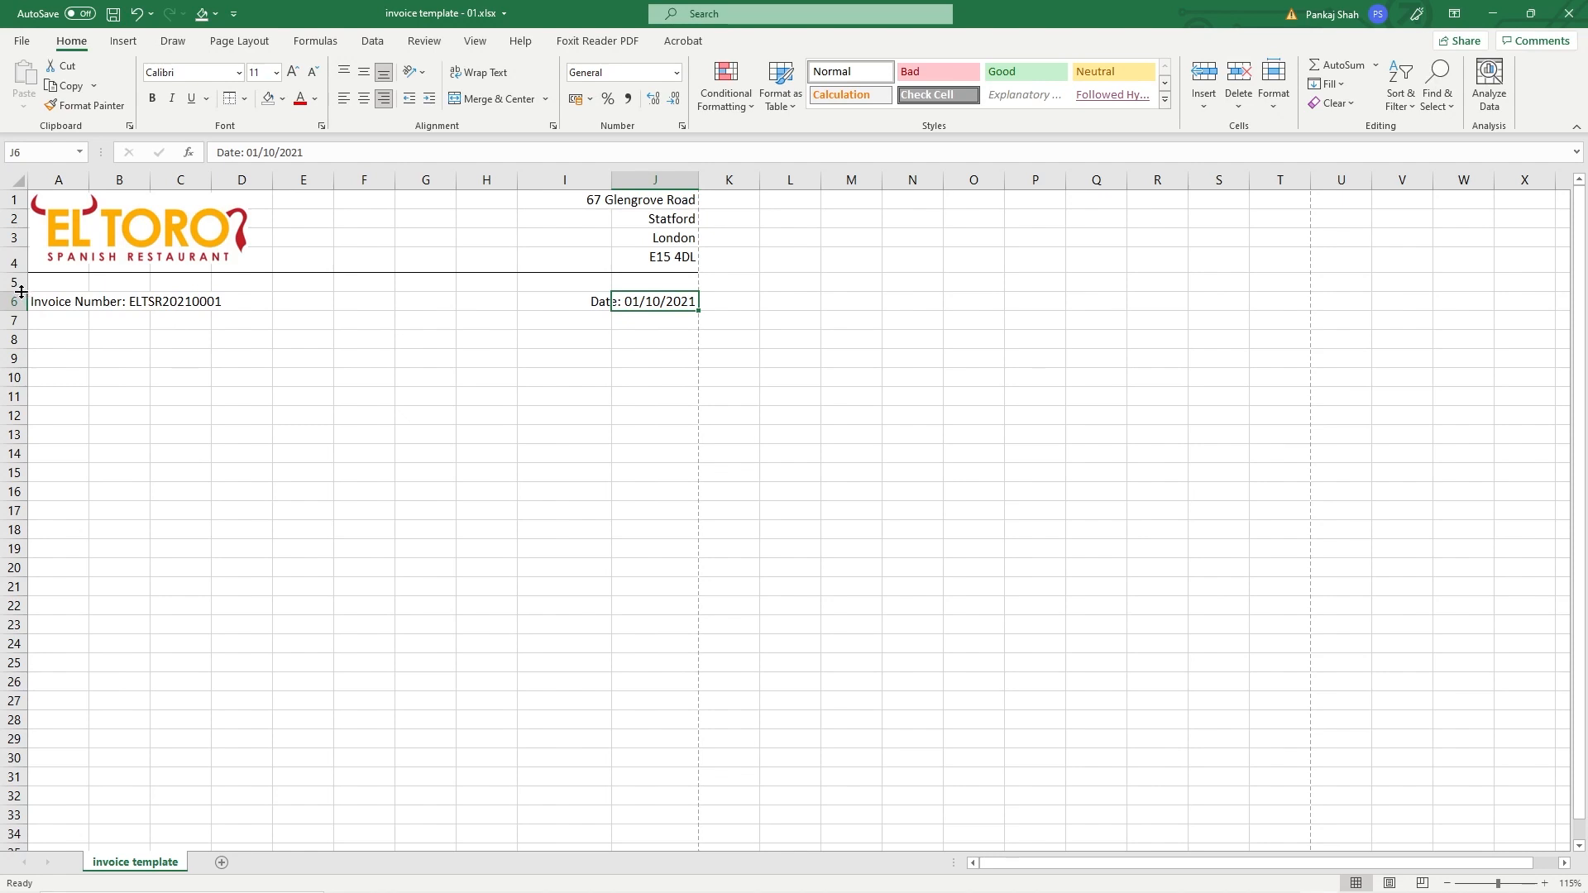
Step: Try narrowing row 5 beneath the header's dividing line, check the spacing, and undo the height change while keeping the date in J6
left_click_drag(18, 291, 10, 280)
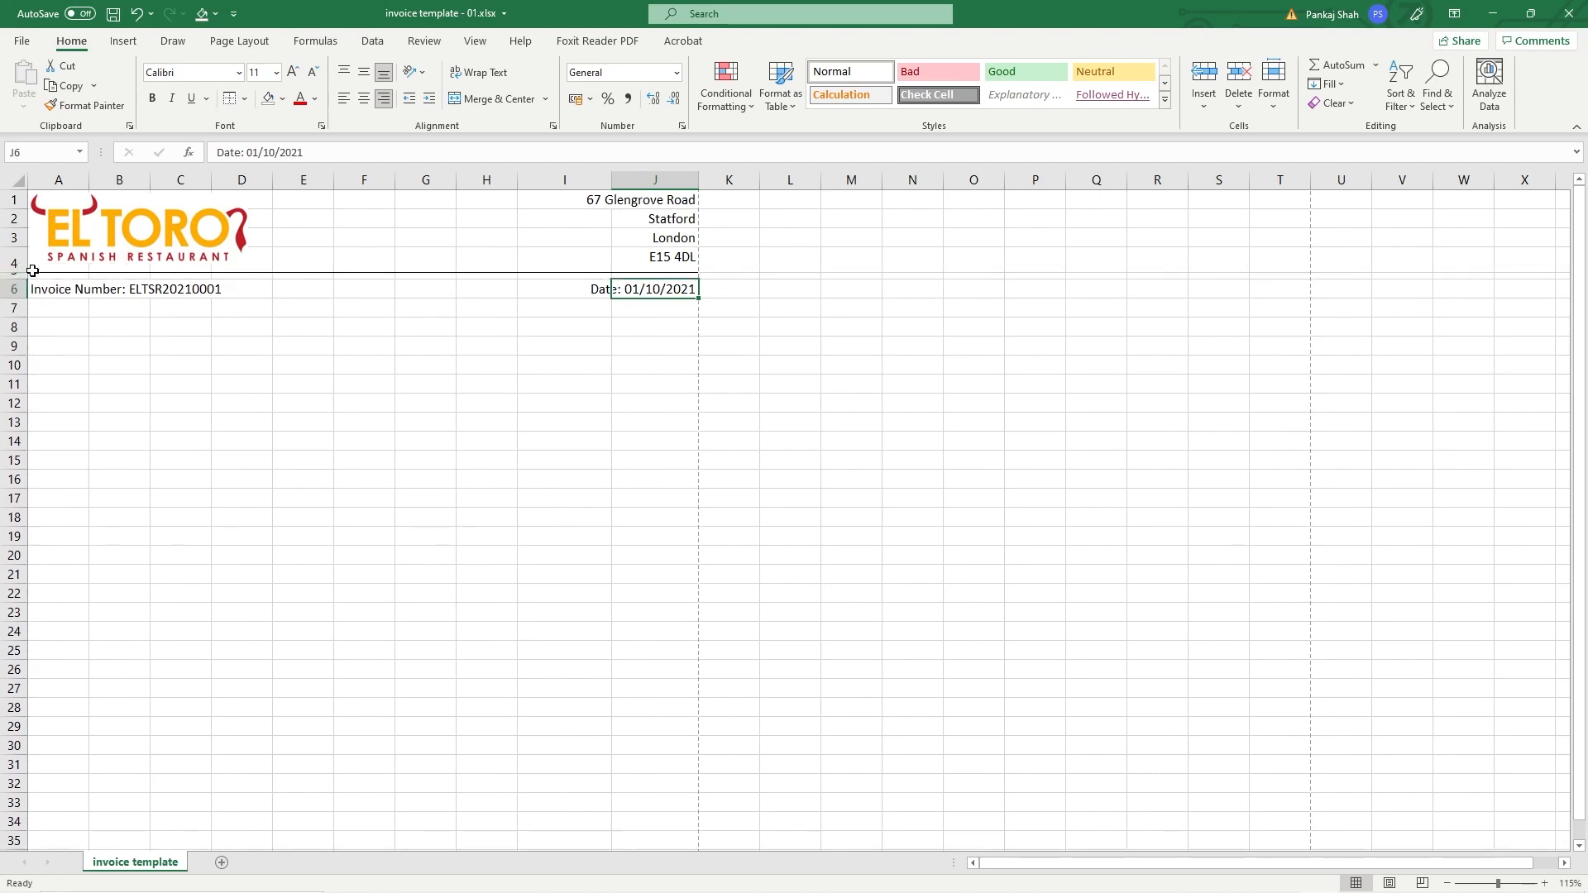
scroll(67, 343, "up", 3, "ctrl")
scroll(67, 343, "up", 3, "ctrl")
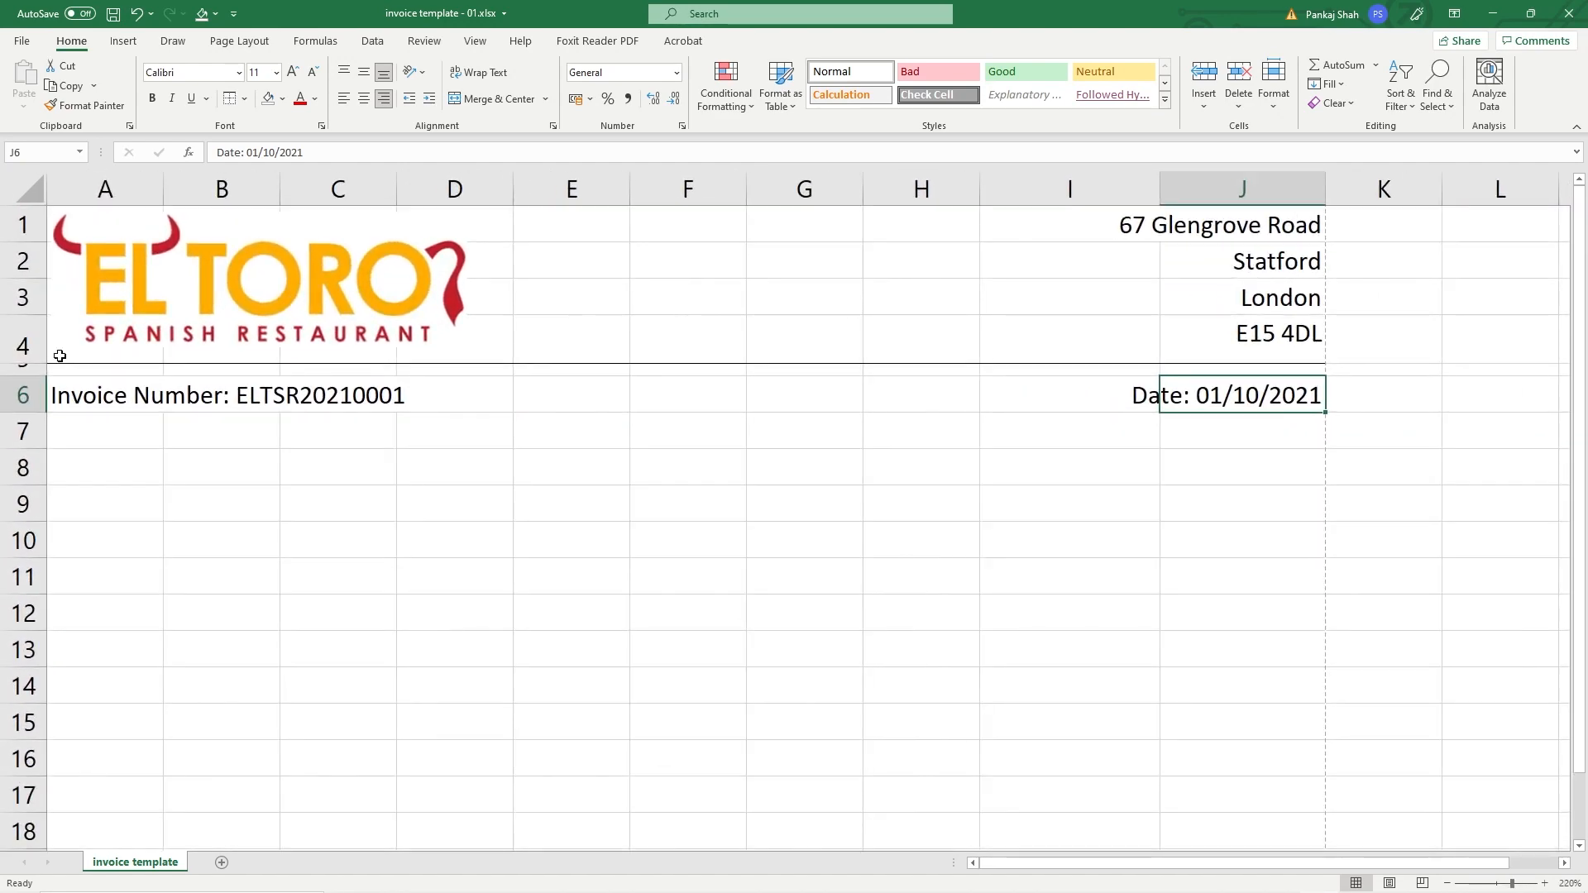
scroll(64, 361, "down", 1, "ctrl")
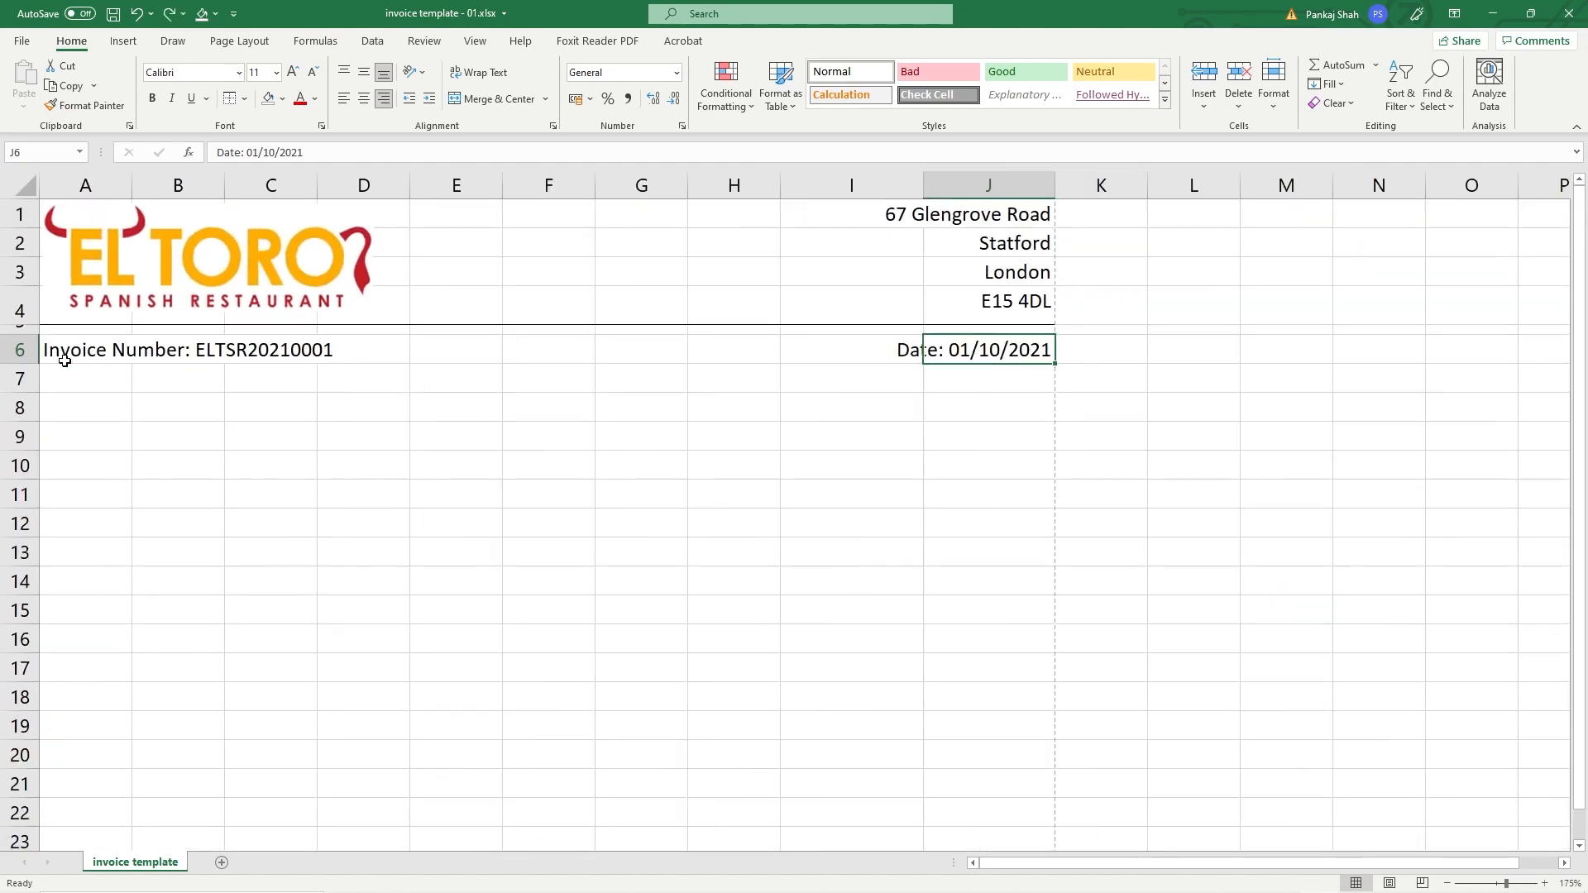
scroll(65, 362, "down", 3, "ctrl")
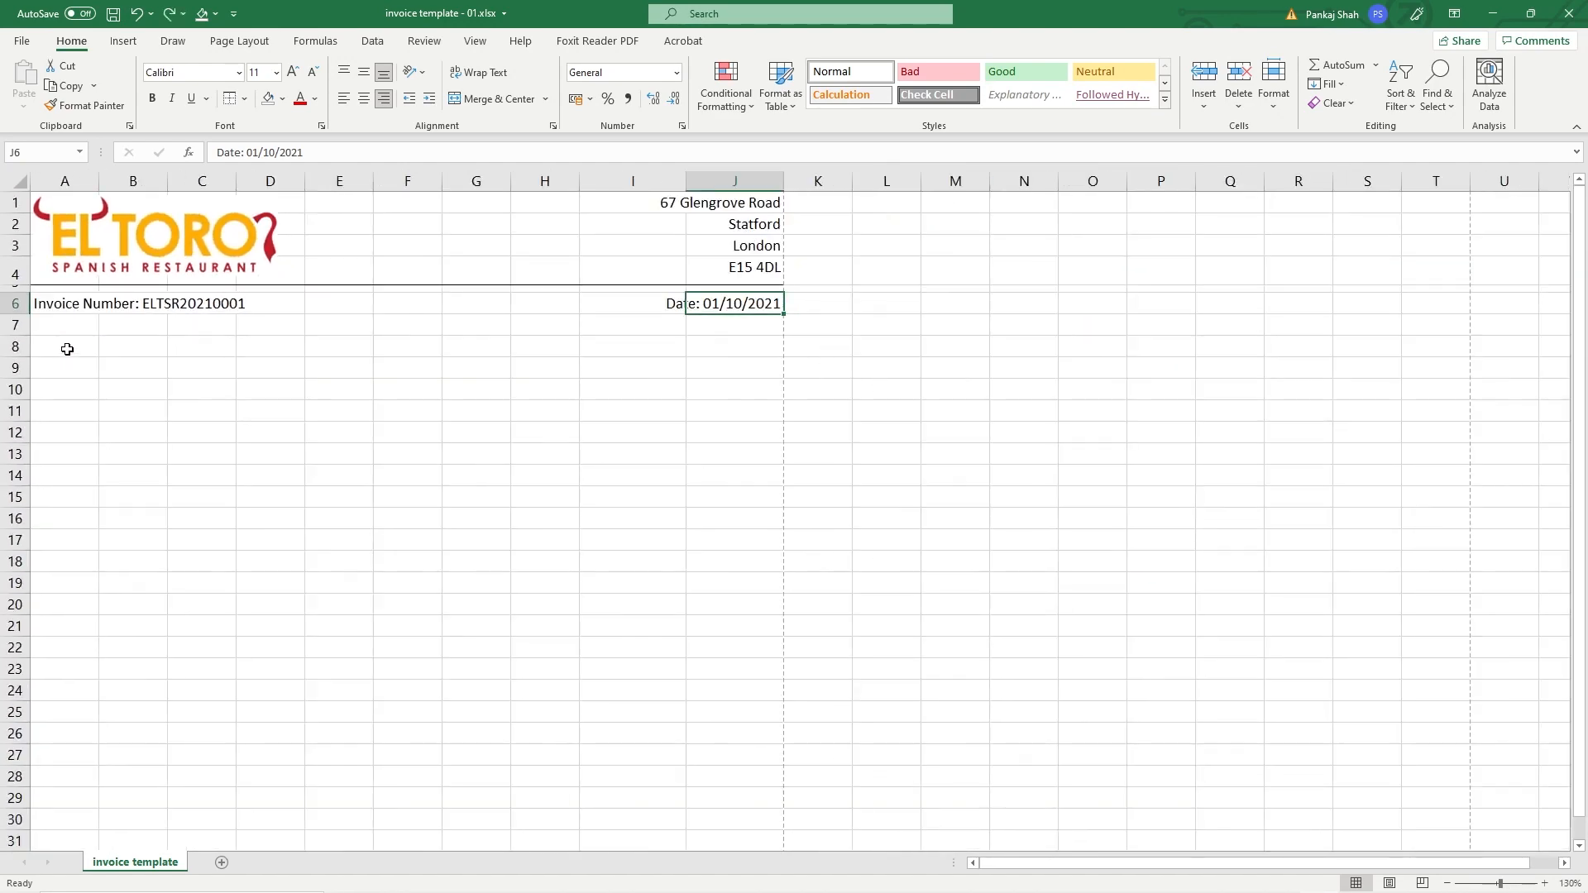
scroll(67, 349, "down", 1, "ctrl")
key("Delete")
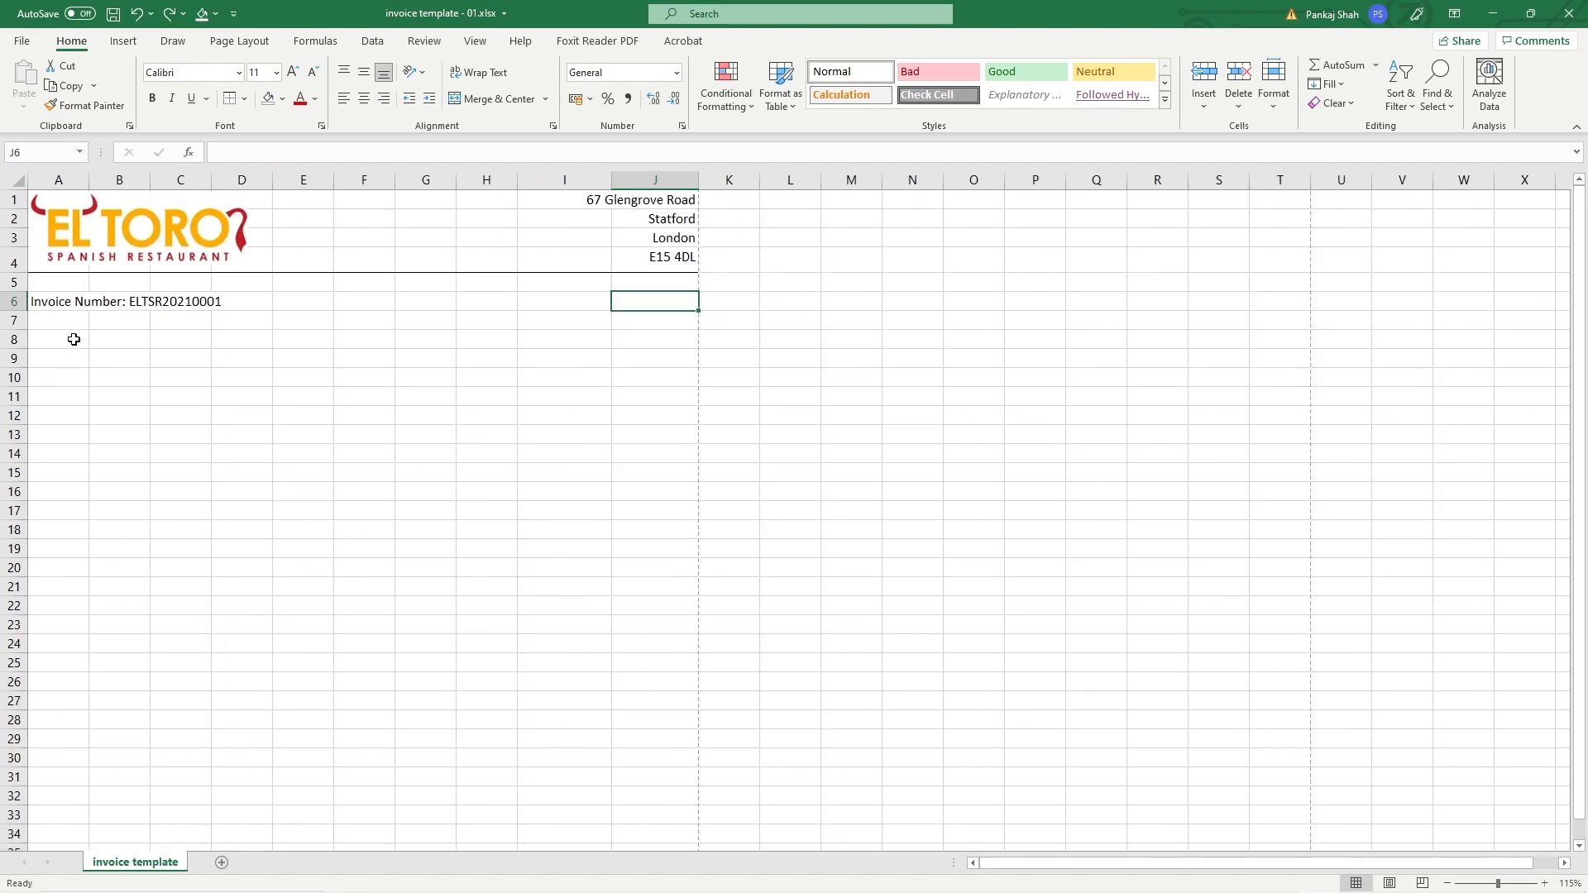
key("ctrl+z")
Step: Try out a height of about 3.75 for row 5 and restore its original height
scroll(79, 353, "up", 5, "ctrl")
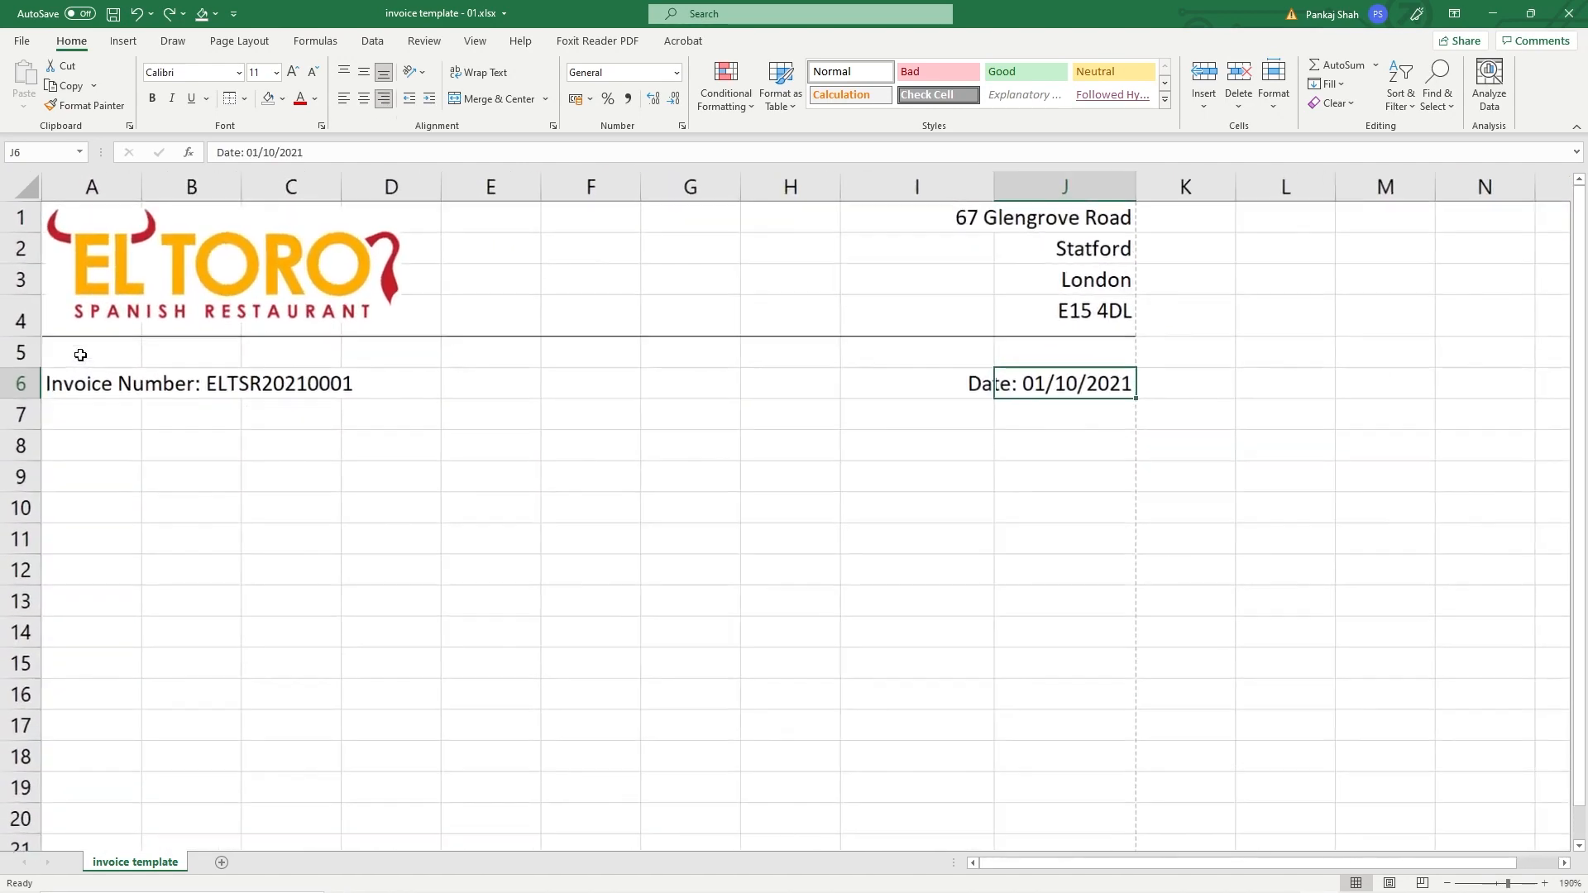
scroll(79, 349, "up", 3, "ctrl")
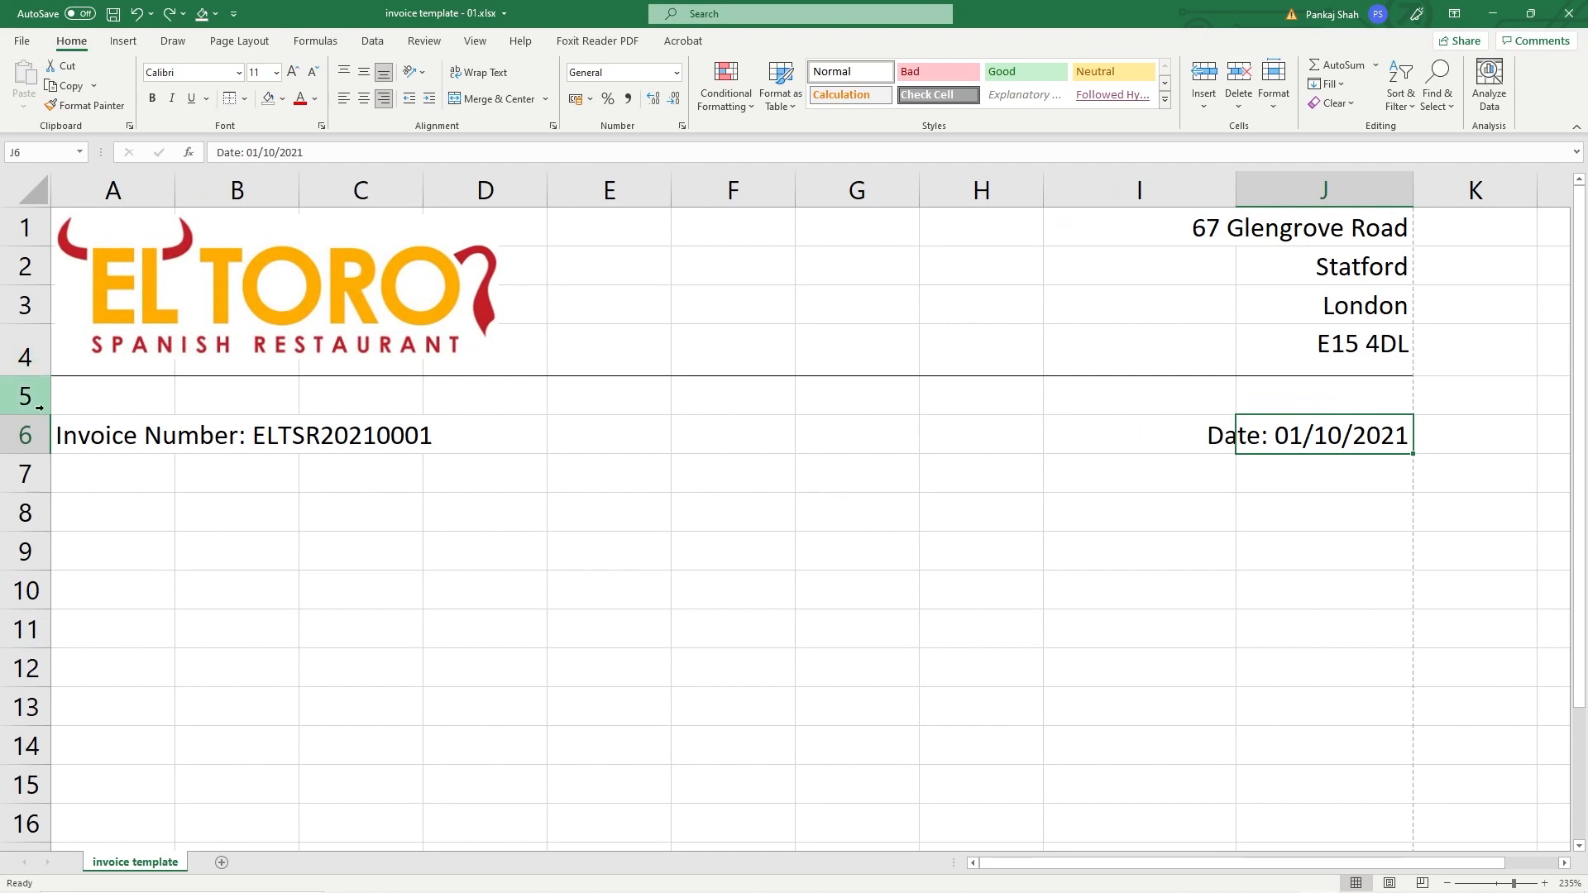
left_click_drag(26, 414, 17, 385)
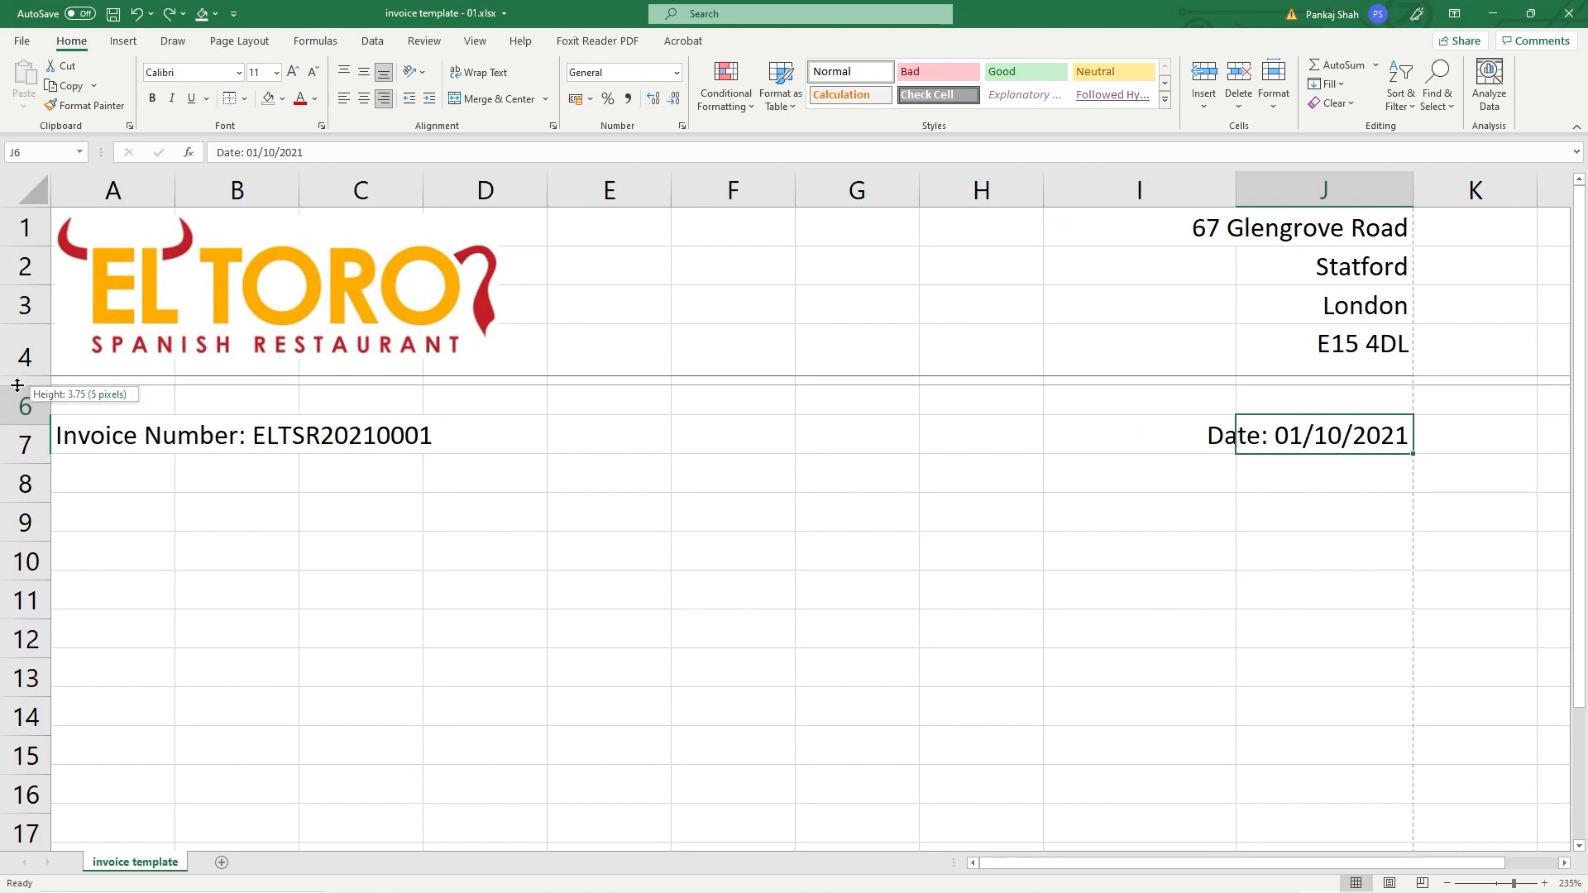
left_click_drag(17, 385, 27, 414)
Step: Set the height of row 5, between the dividing line and the invoice number, to exactly 3
left_click(25, 402)
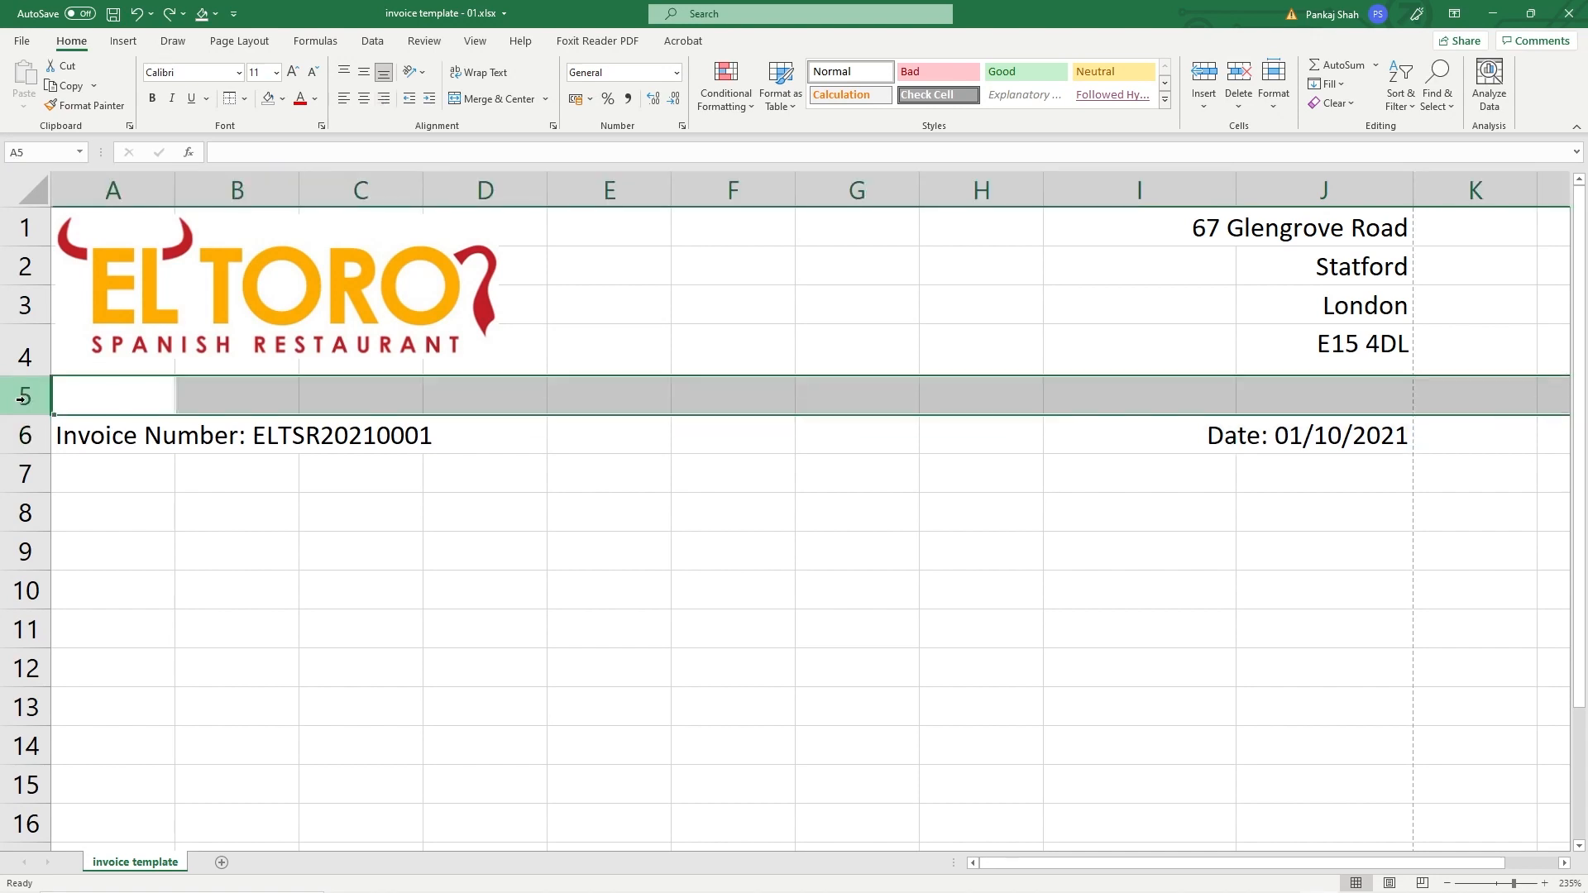
right_click(25, 404)
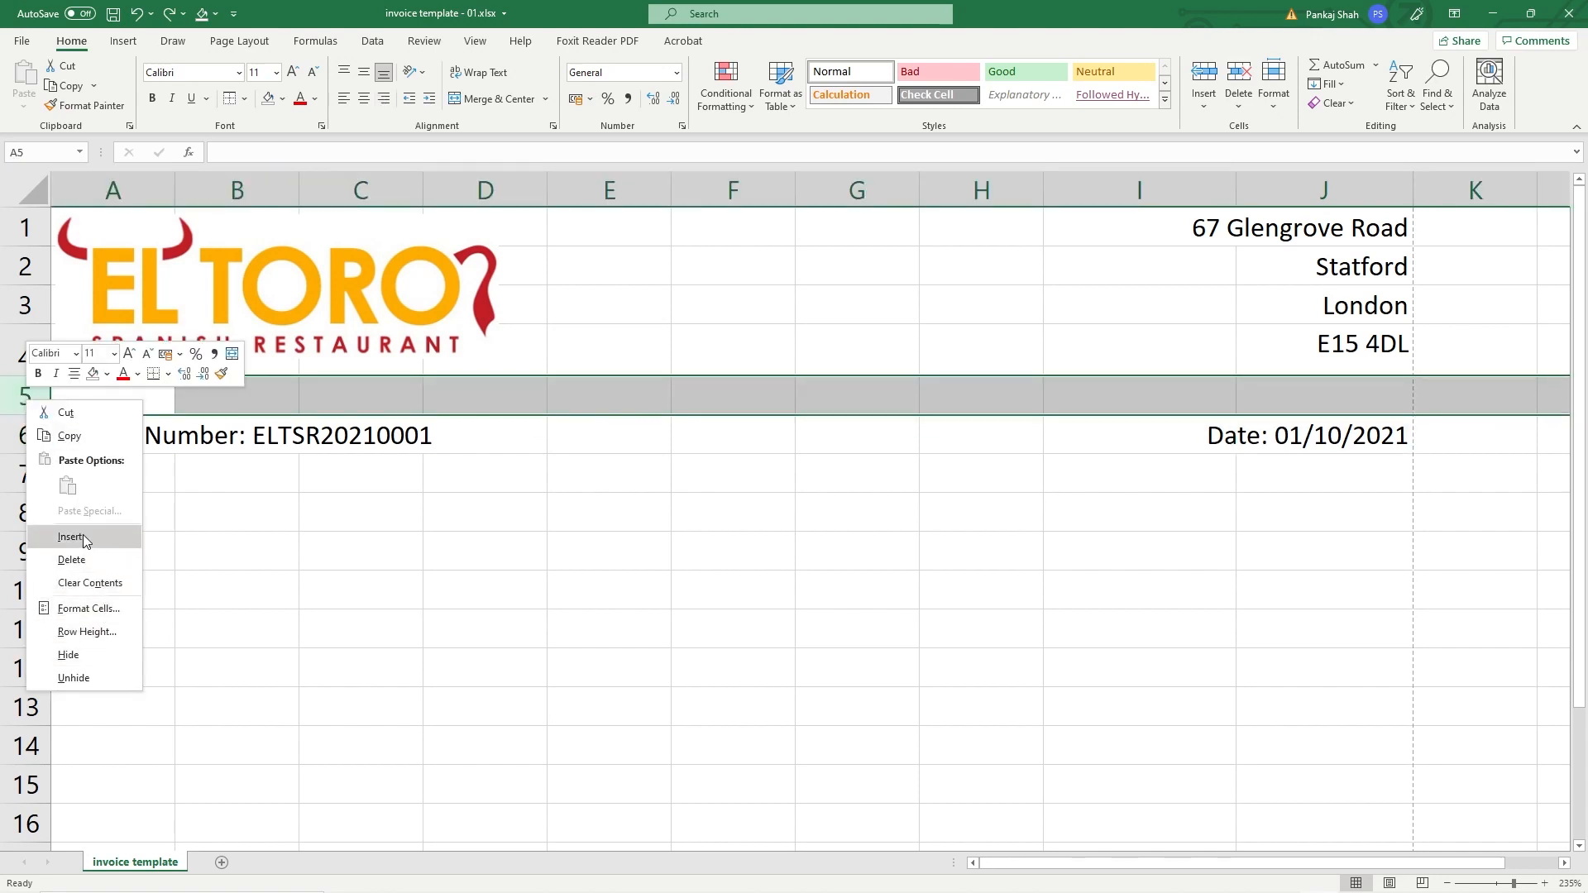
left_click(87, 632)
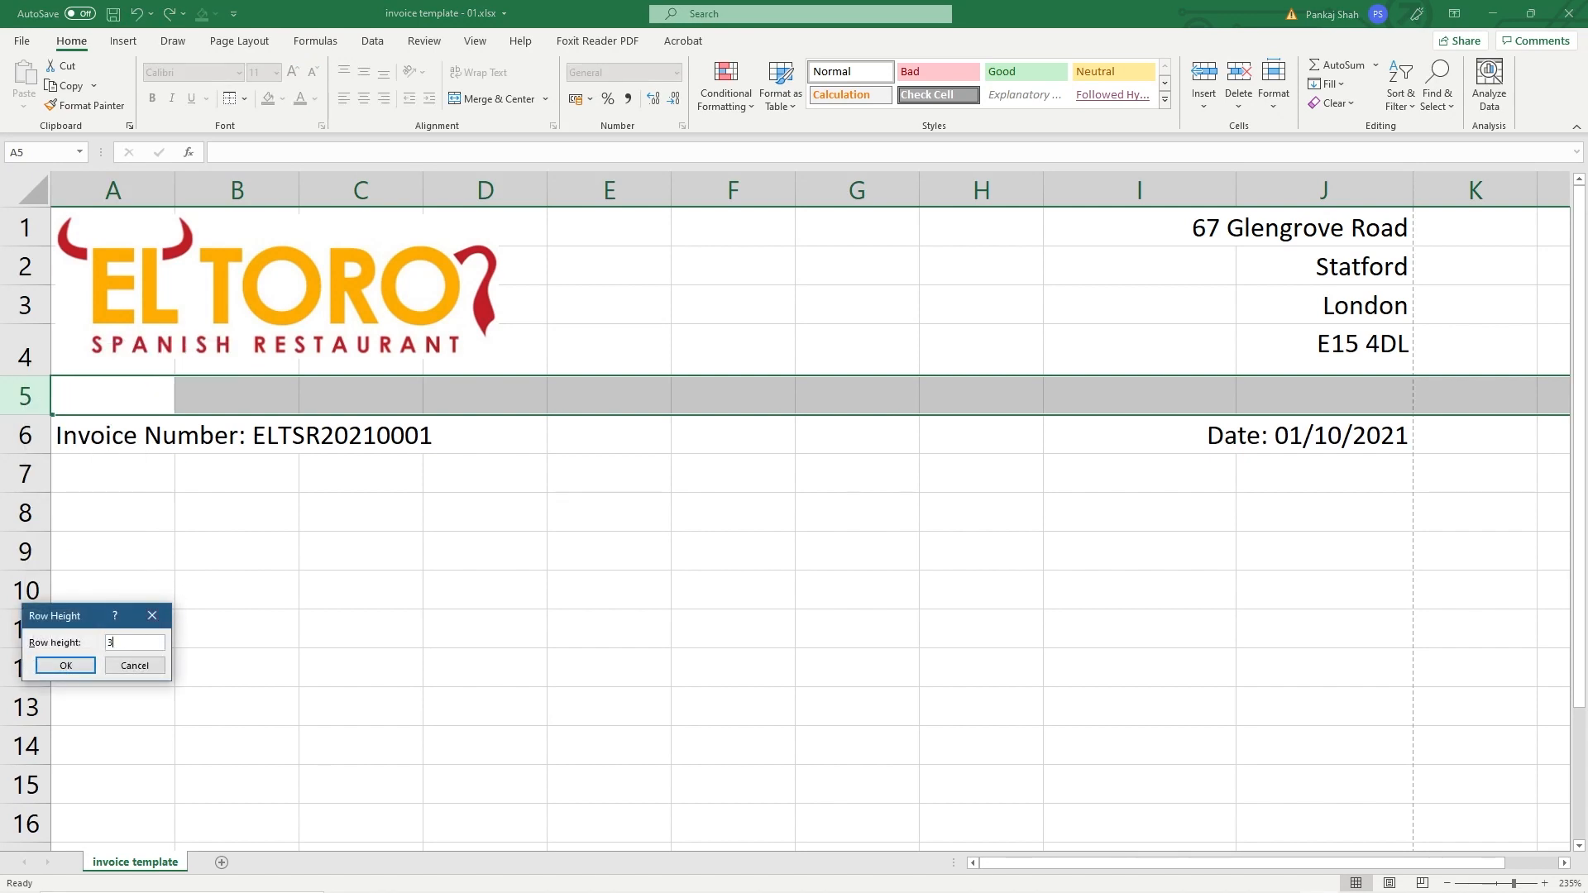
left_click(66, 667)
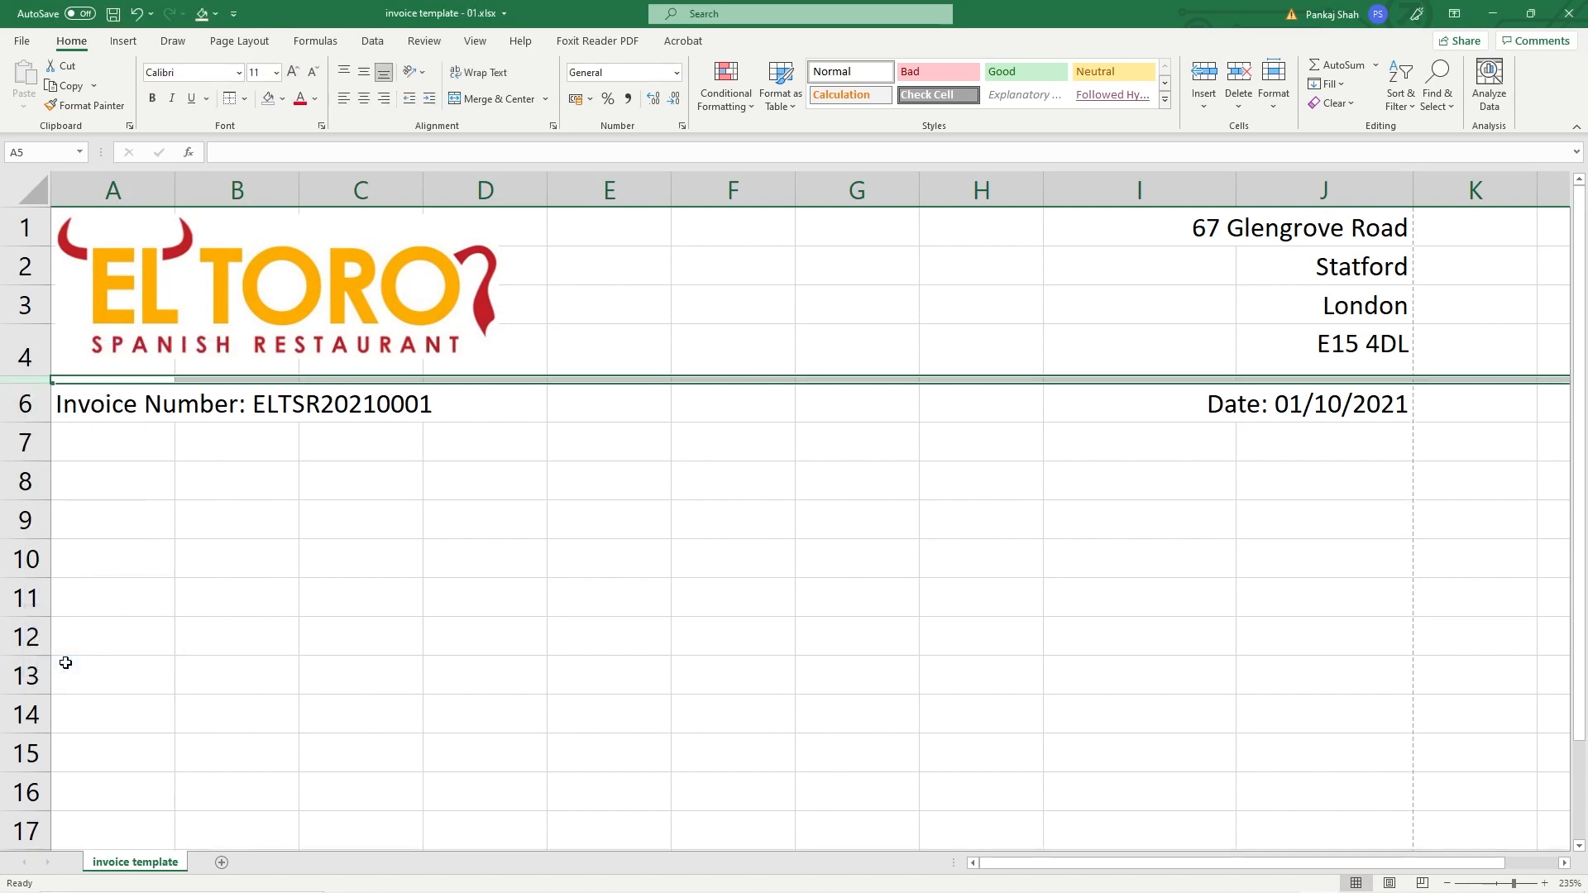
Step: Set the height of row 7, below the invoice number and date, to 3
left_click(27, 444)
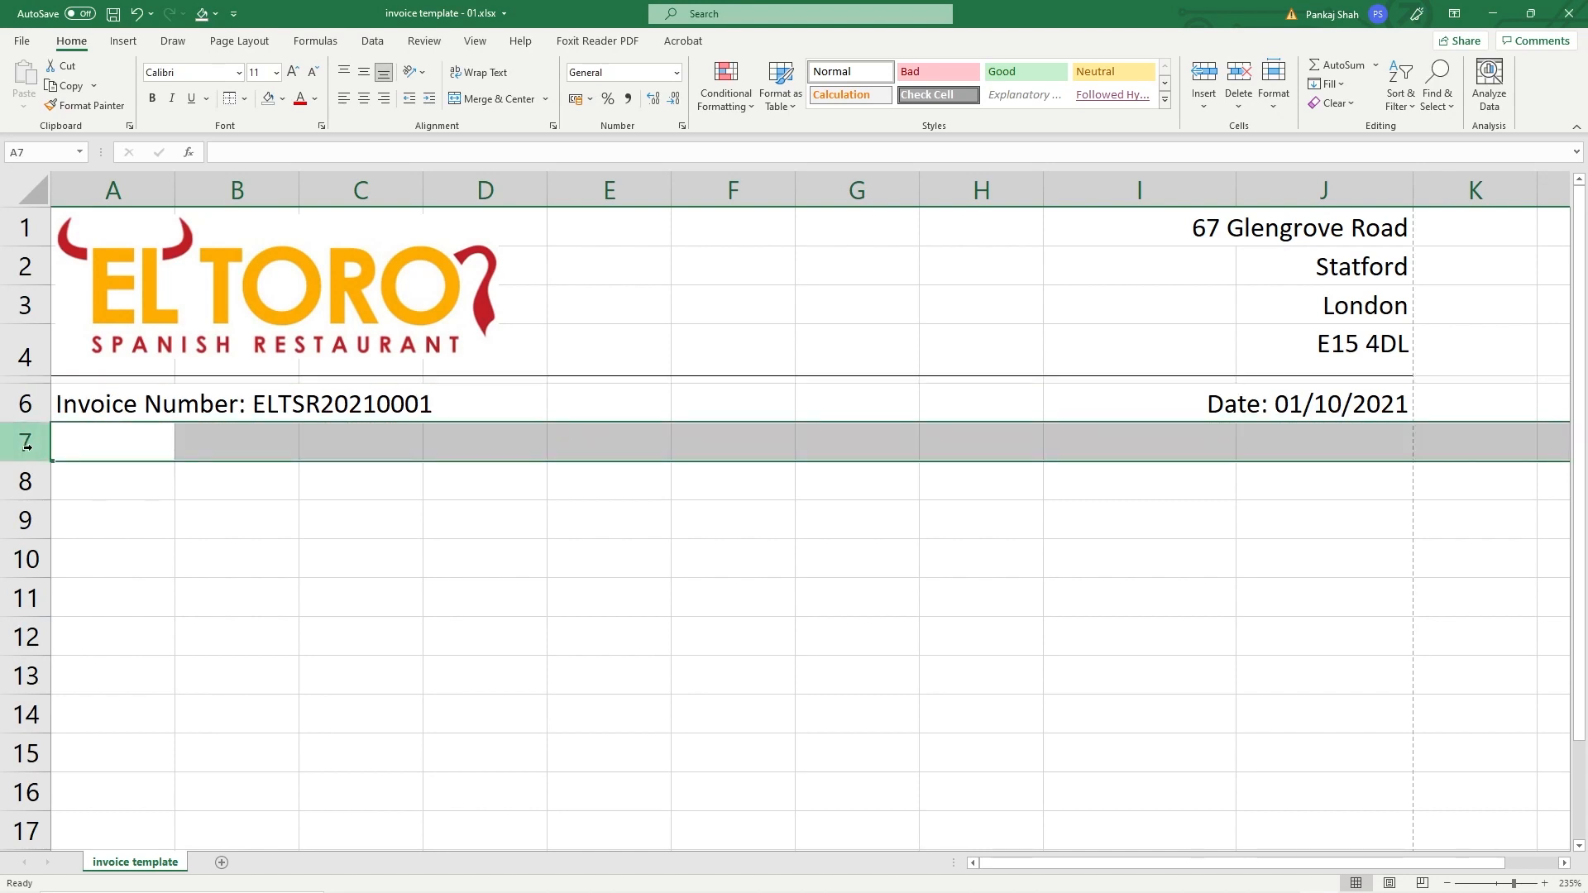
right_click(27, 446)
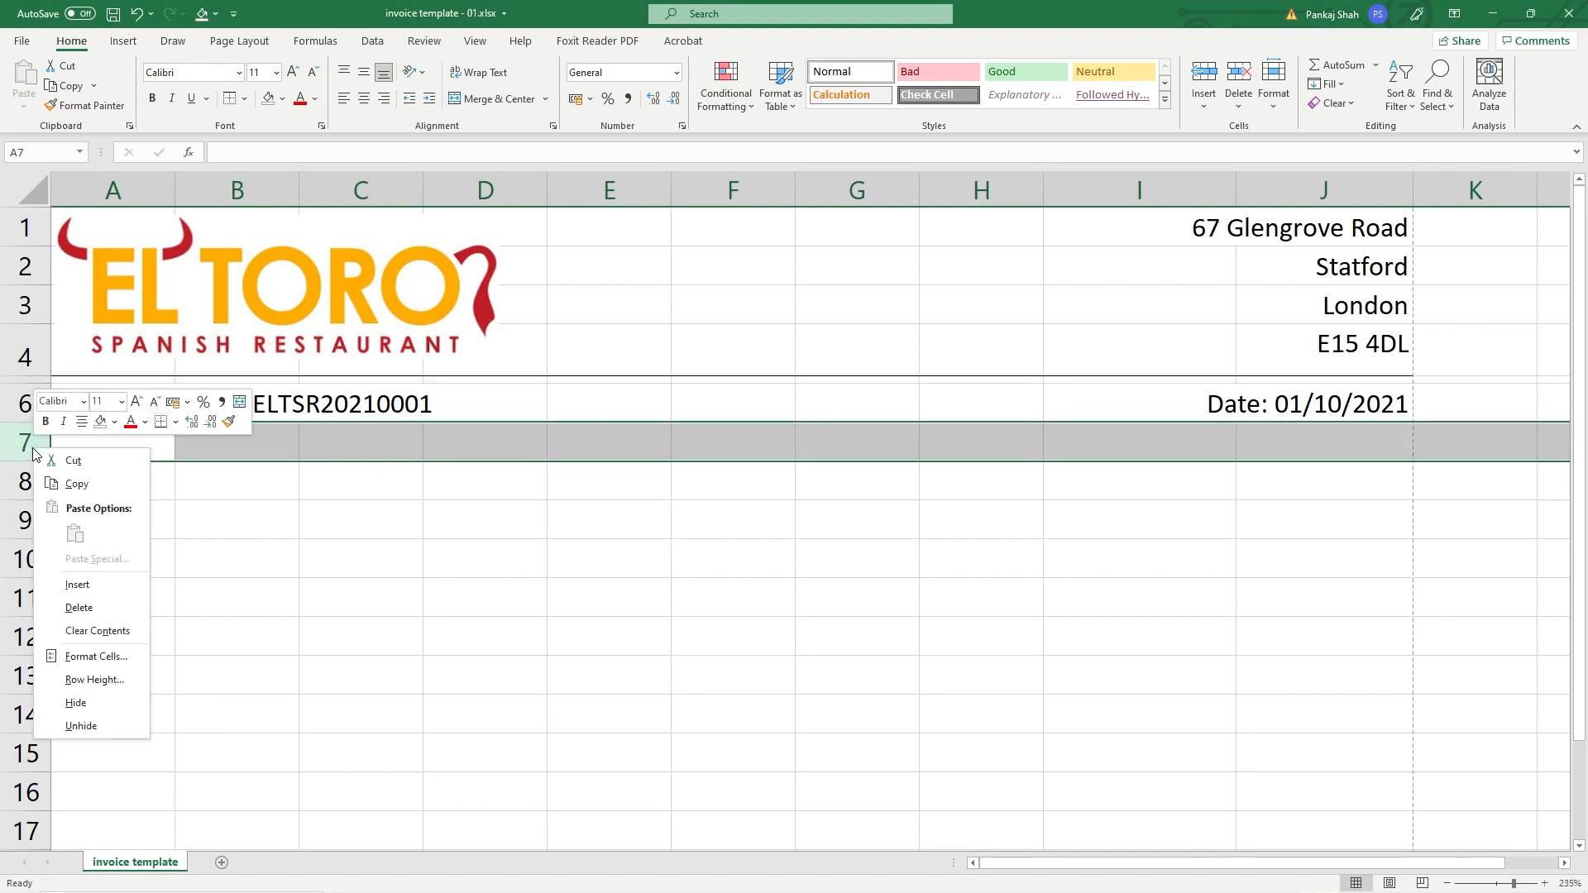
left_click(83, 675)
type("3")
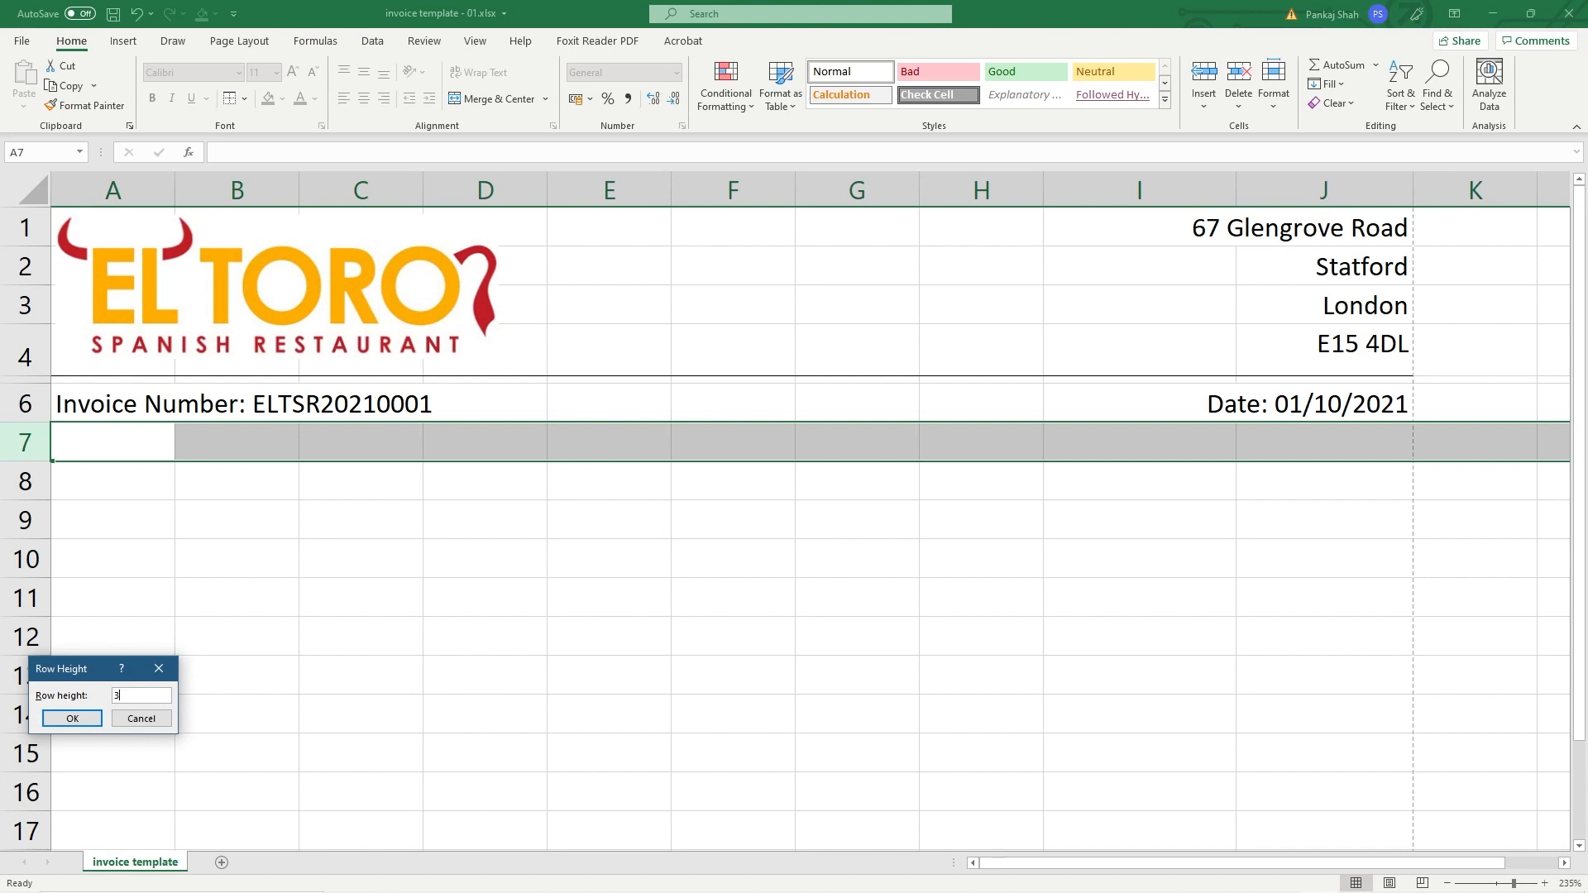
left_click(83, 718)
left_click(91, 456)
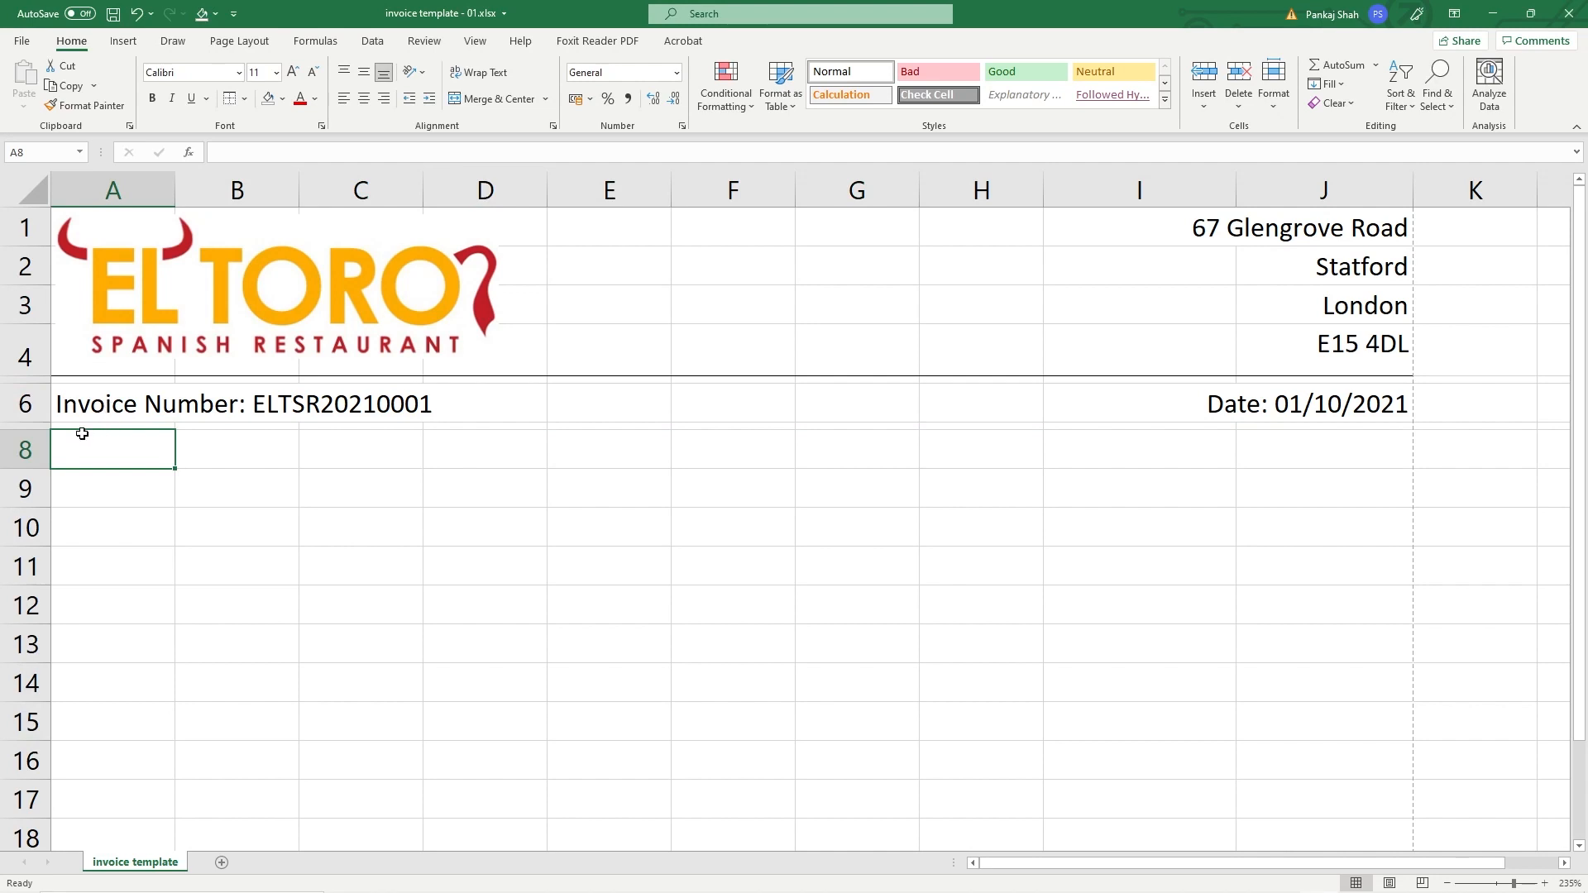
Step: Add a top border across cells A8 to J8 to draw a second line below the invoice details
left_click_drag(124, 450, 1276, 449)
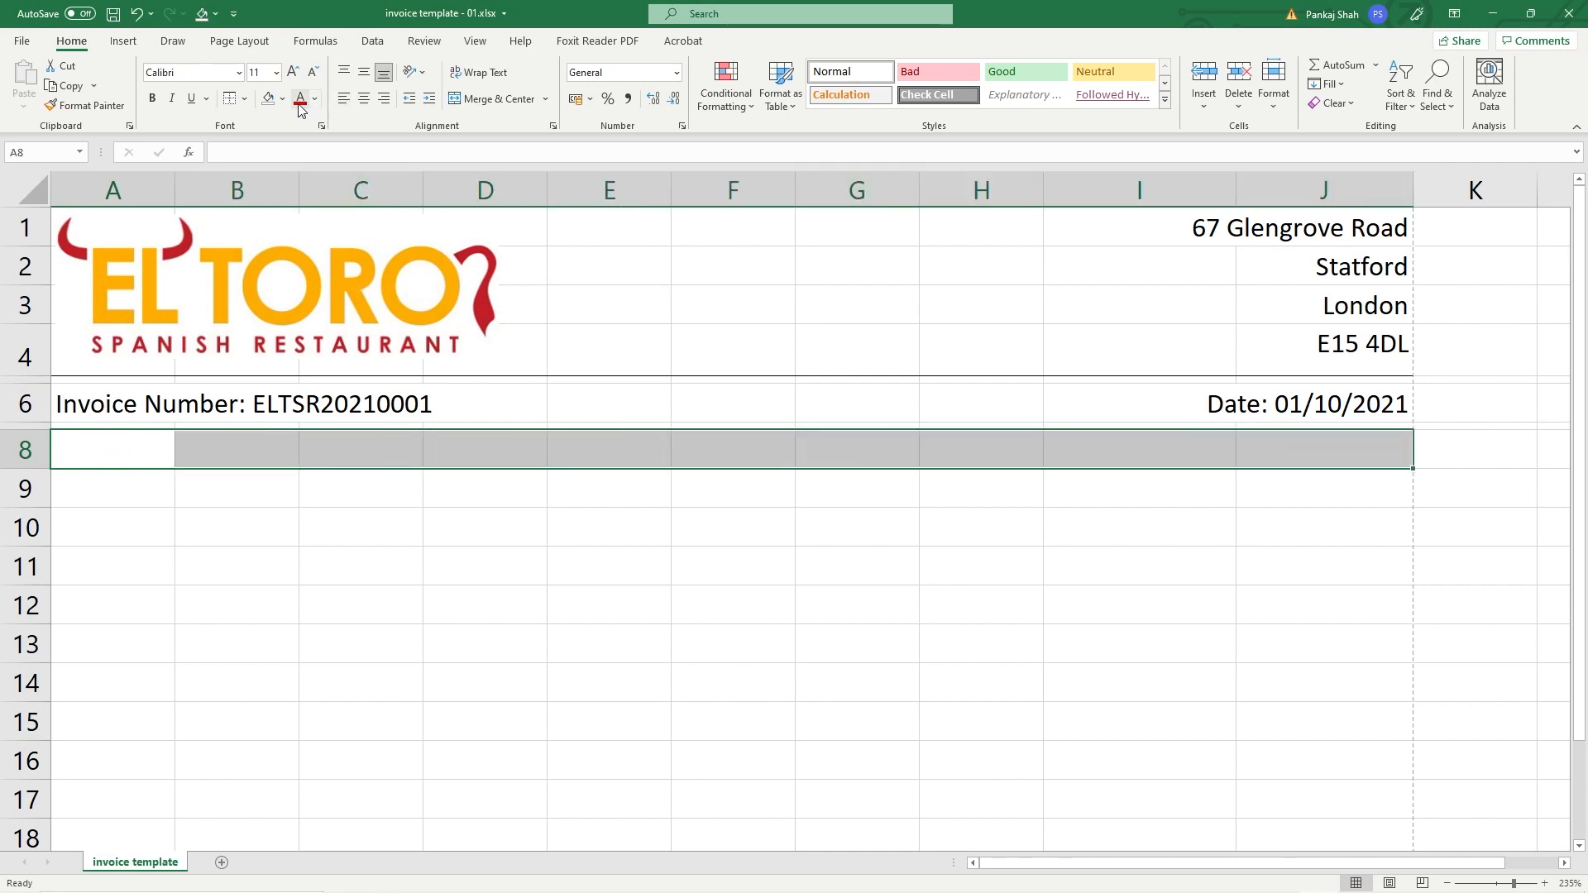
left_click(244, 99)
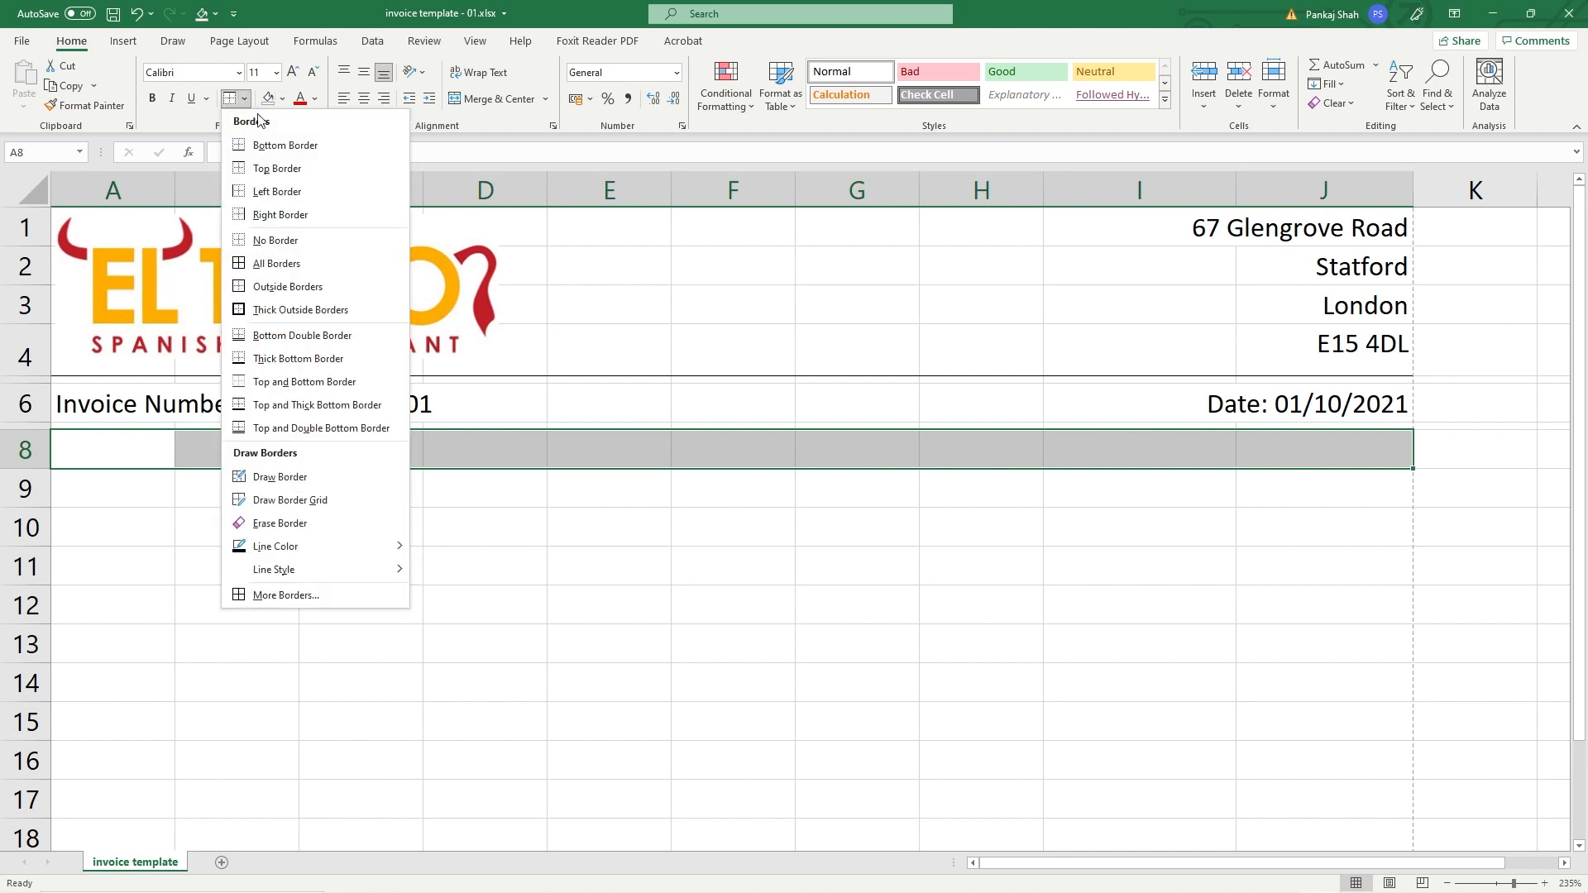
left_click(267, 168)
left_click(217, 484)
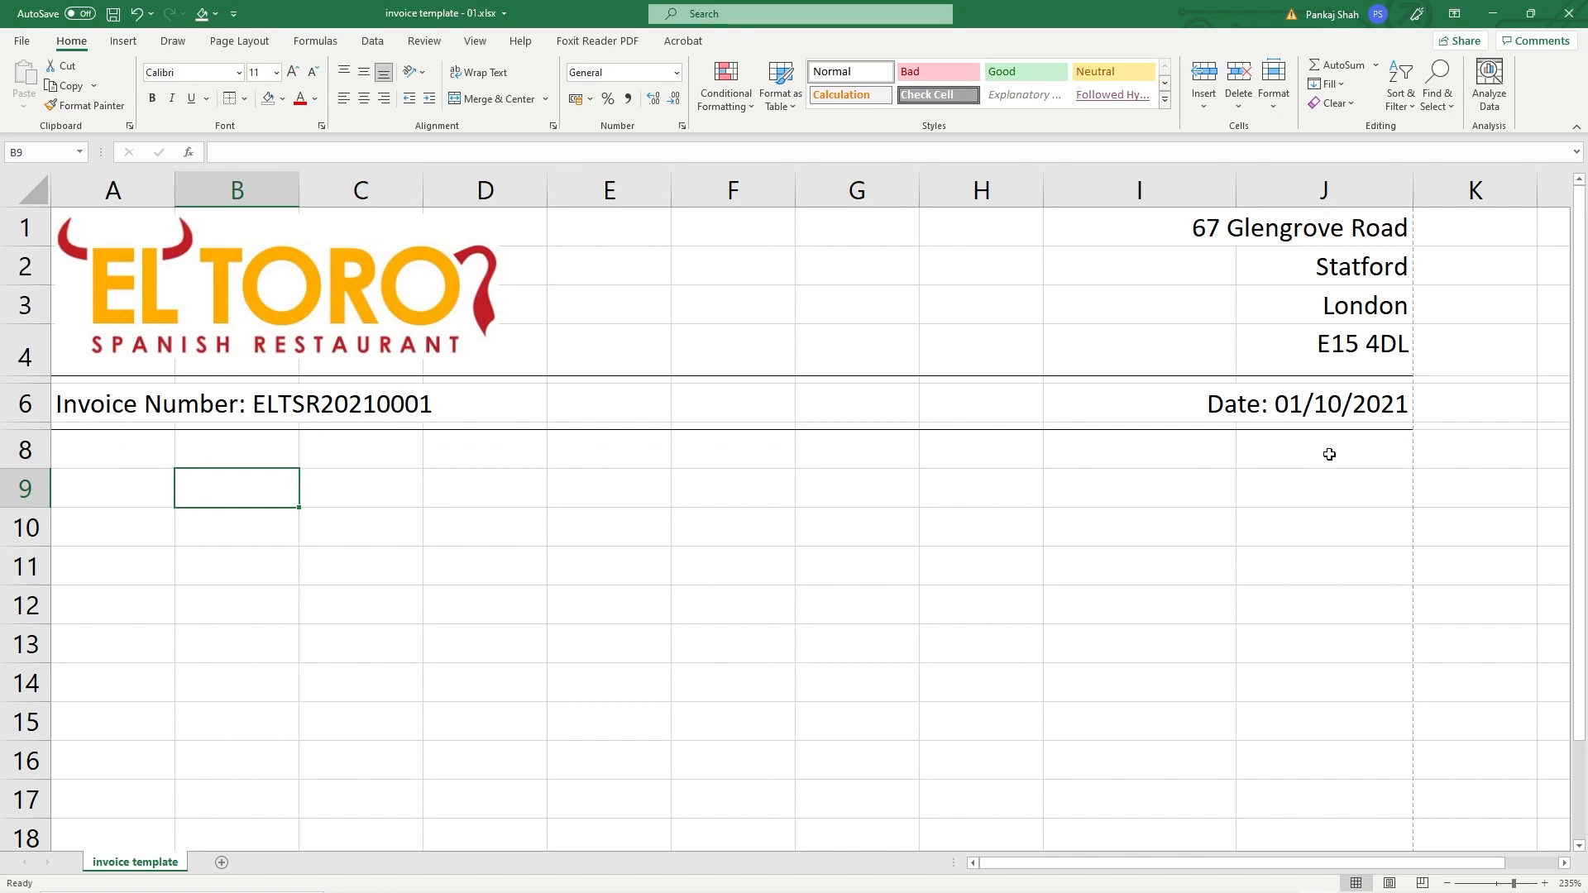
Step: Fill cells A6 to J6 with the light orange colour #FFCC66
left_click_drag(87, 406, 1259, 404)
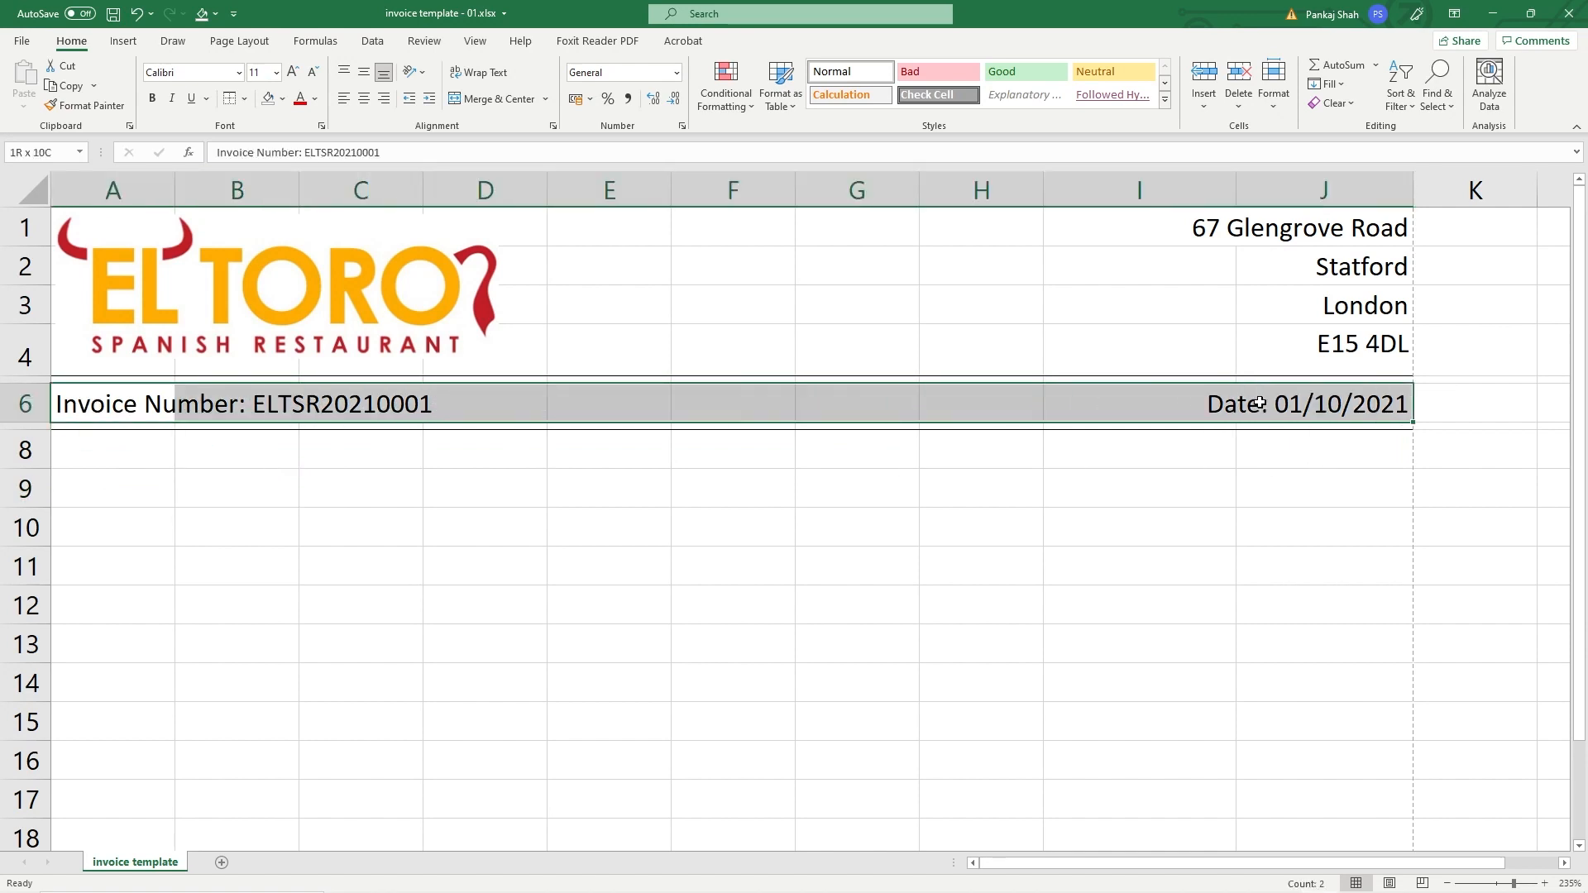
left_click(283, 100)
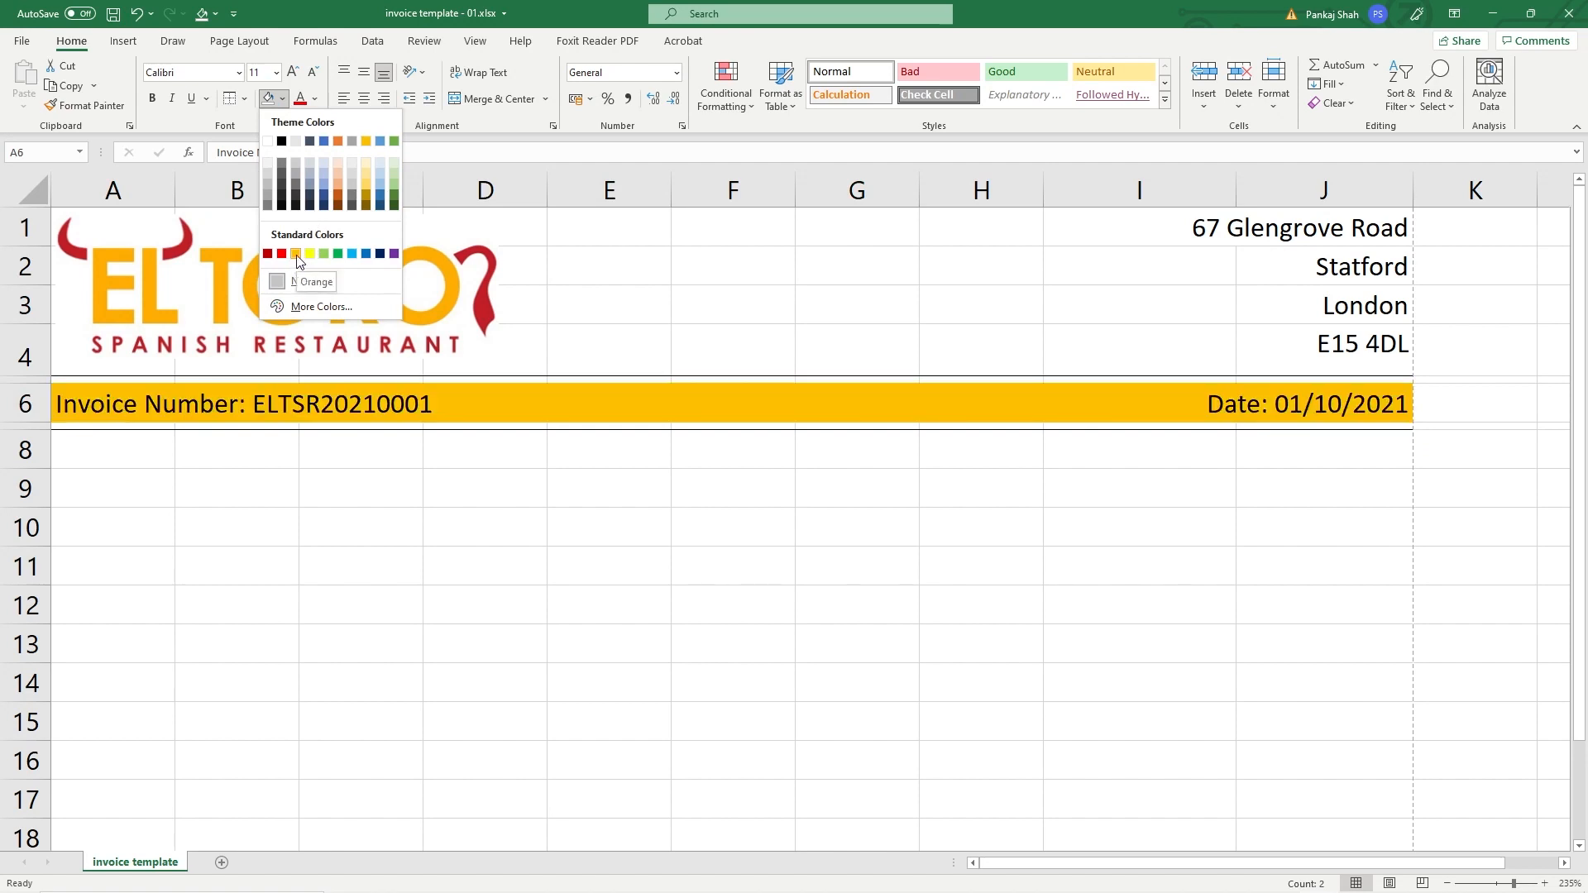
left_click(308, 307)
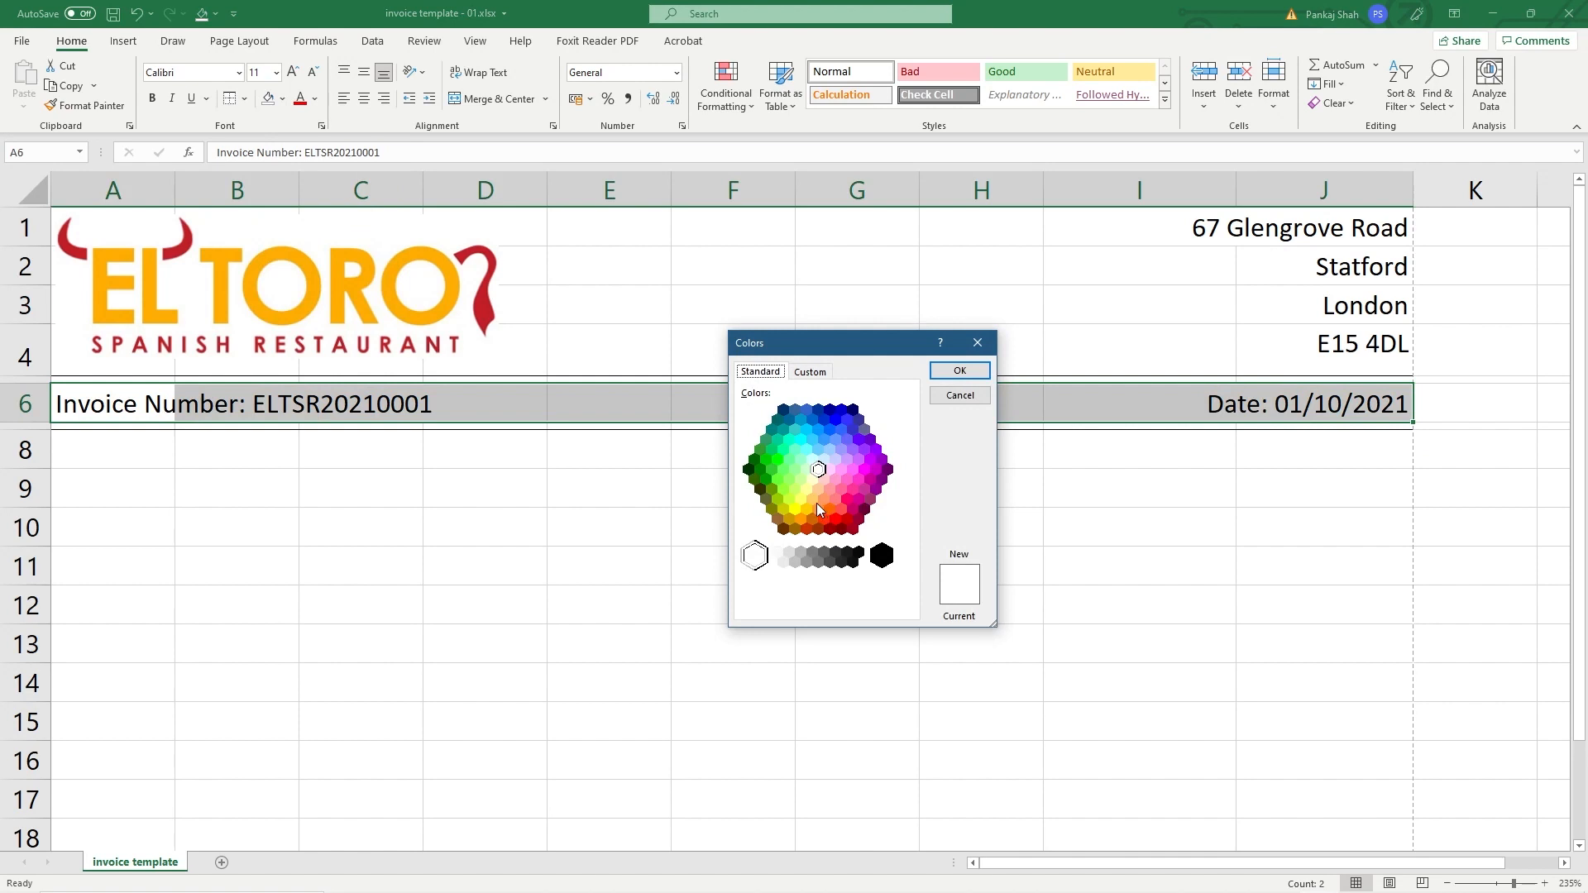
left_click(816, 506)
left_click(812, 500)
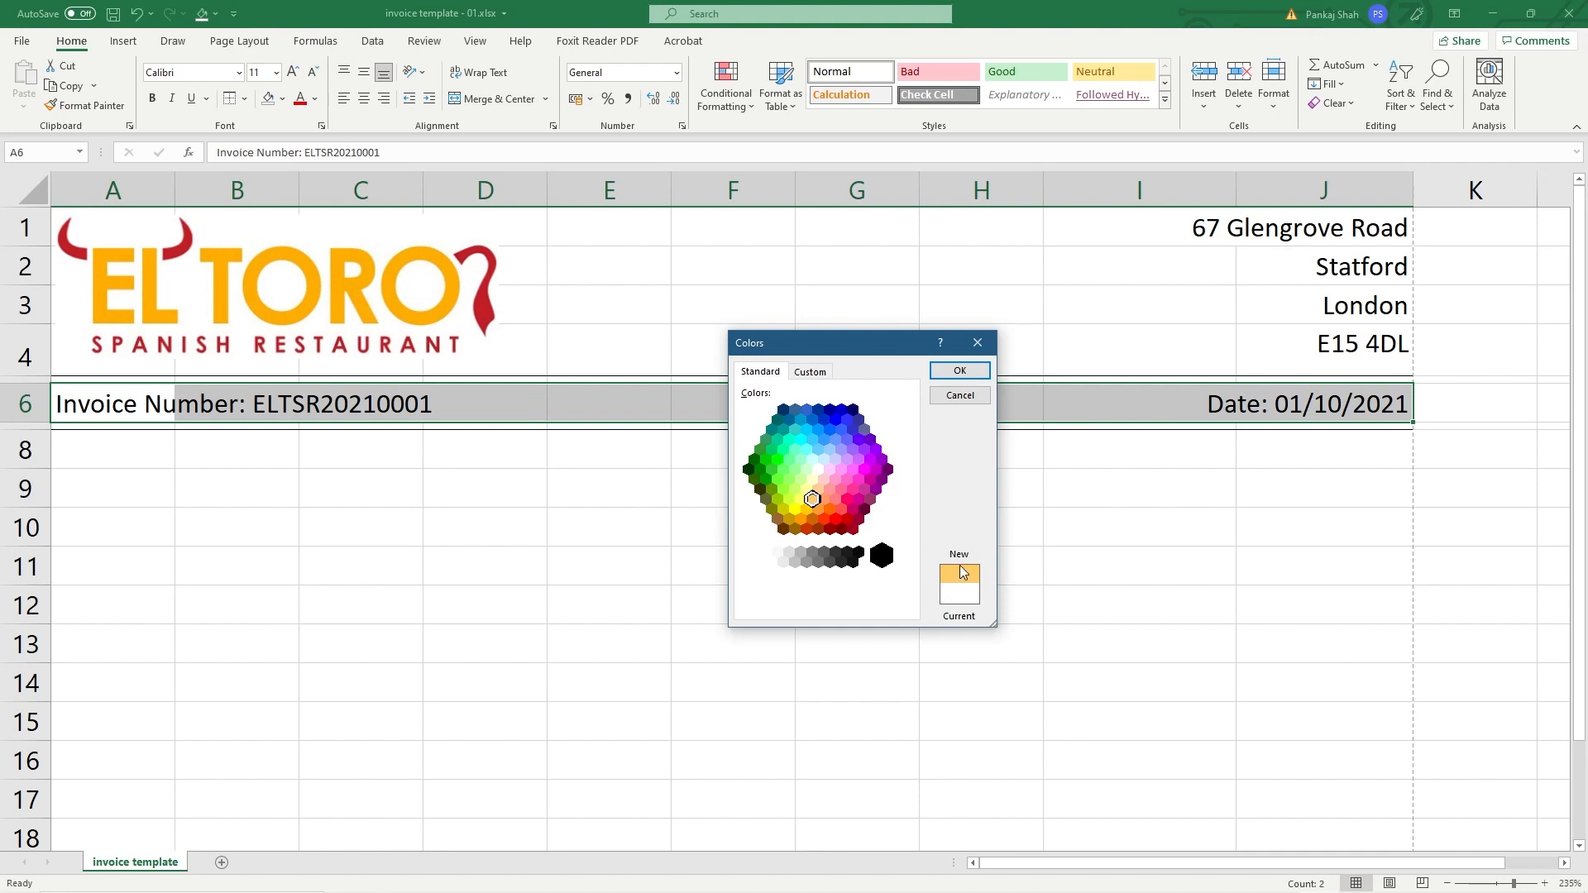
left_click(810, 373)
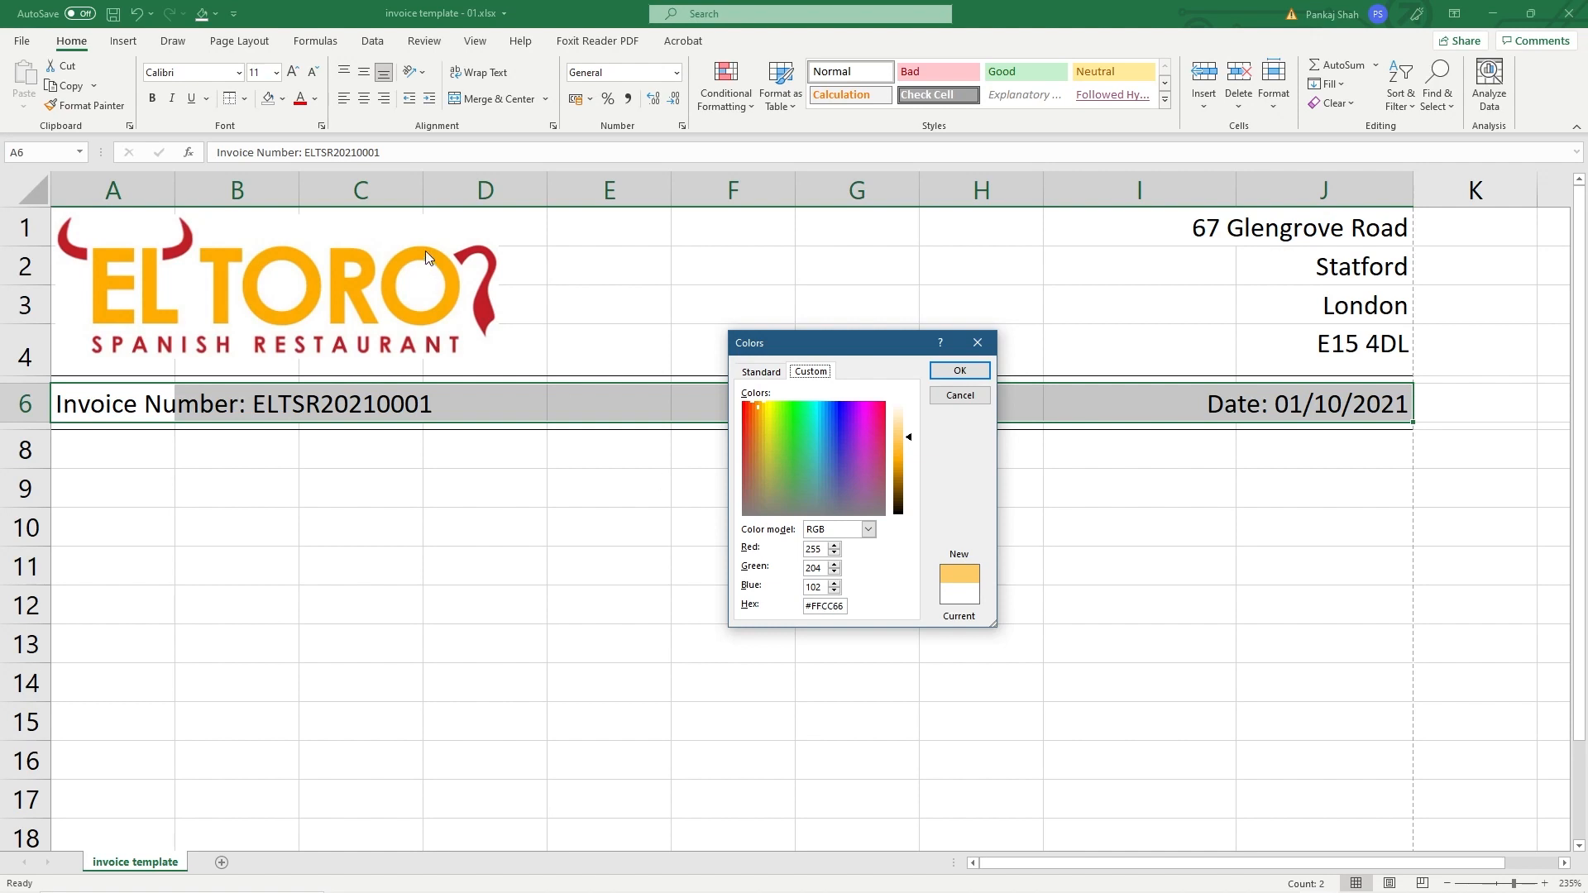
left_click(958, 369)
left_click(500, 445)
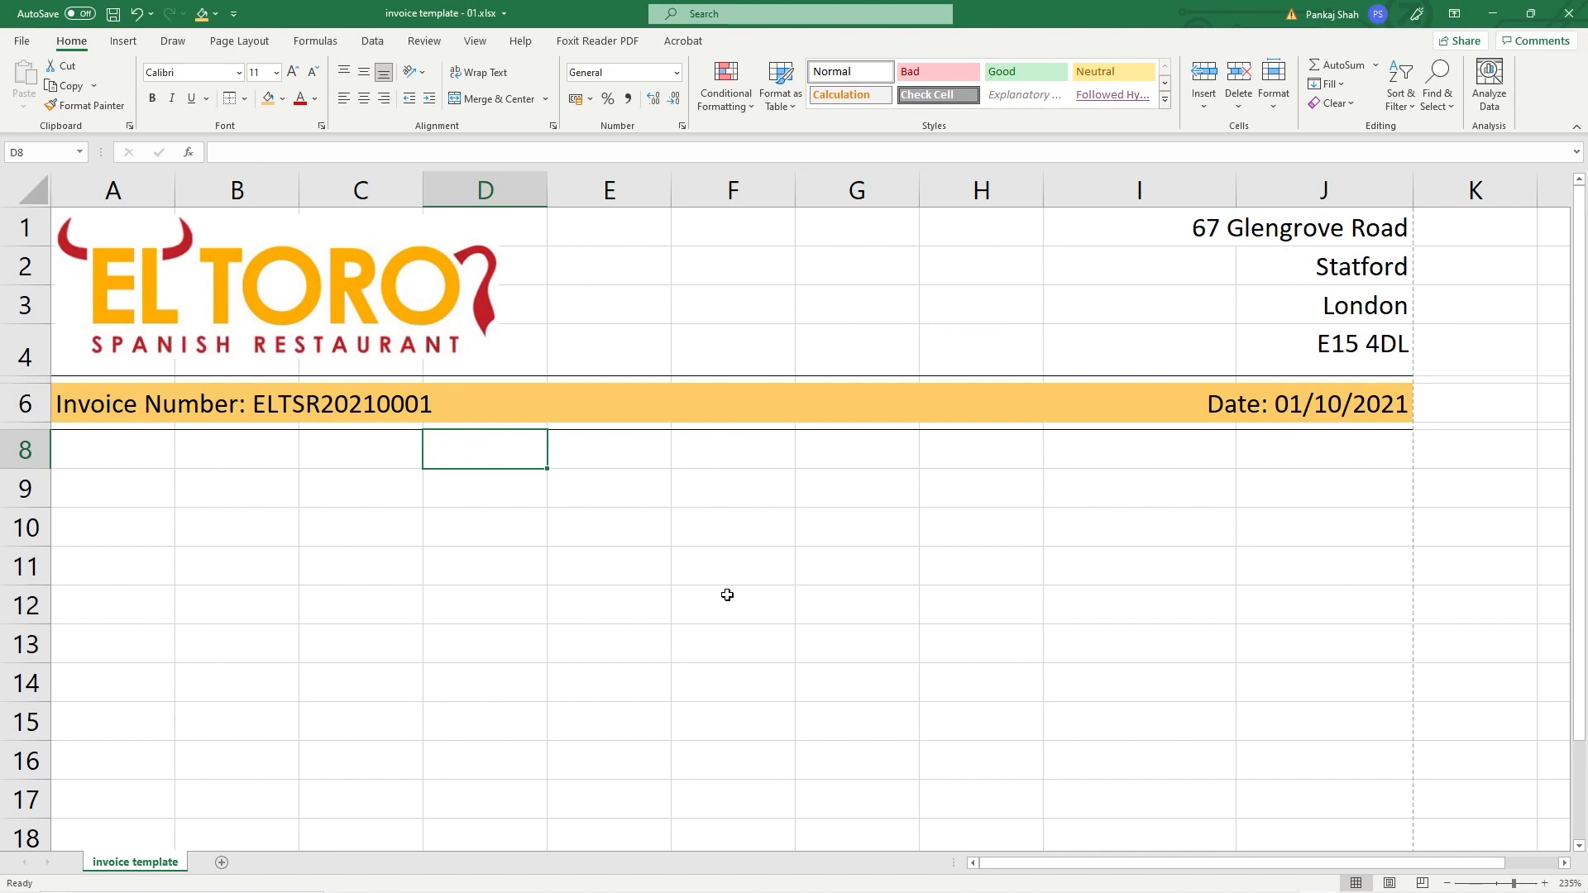
Step: Launch Photoshop, minimise the workbook, and open the Assests folder inside the invoice template folder
key("super")
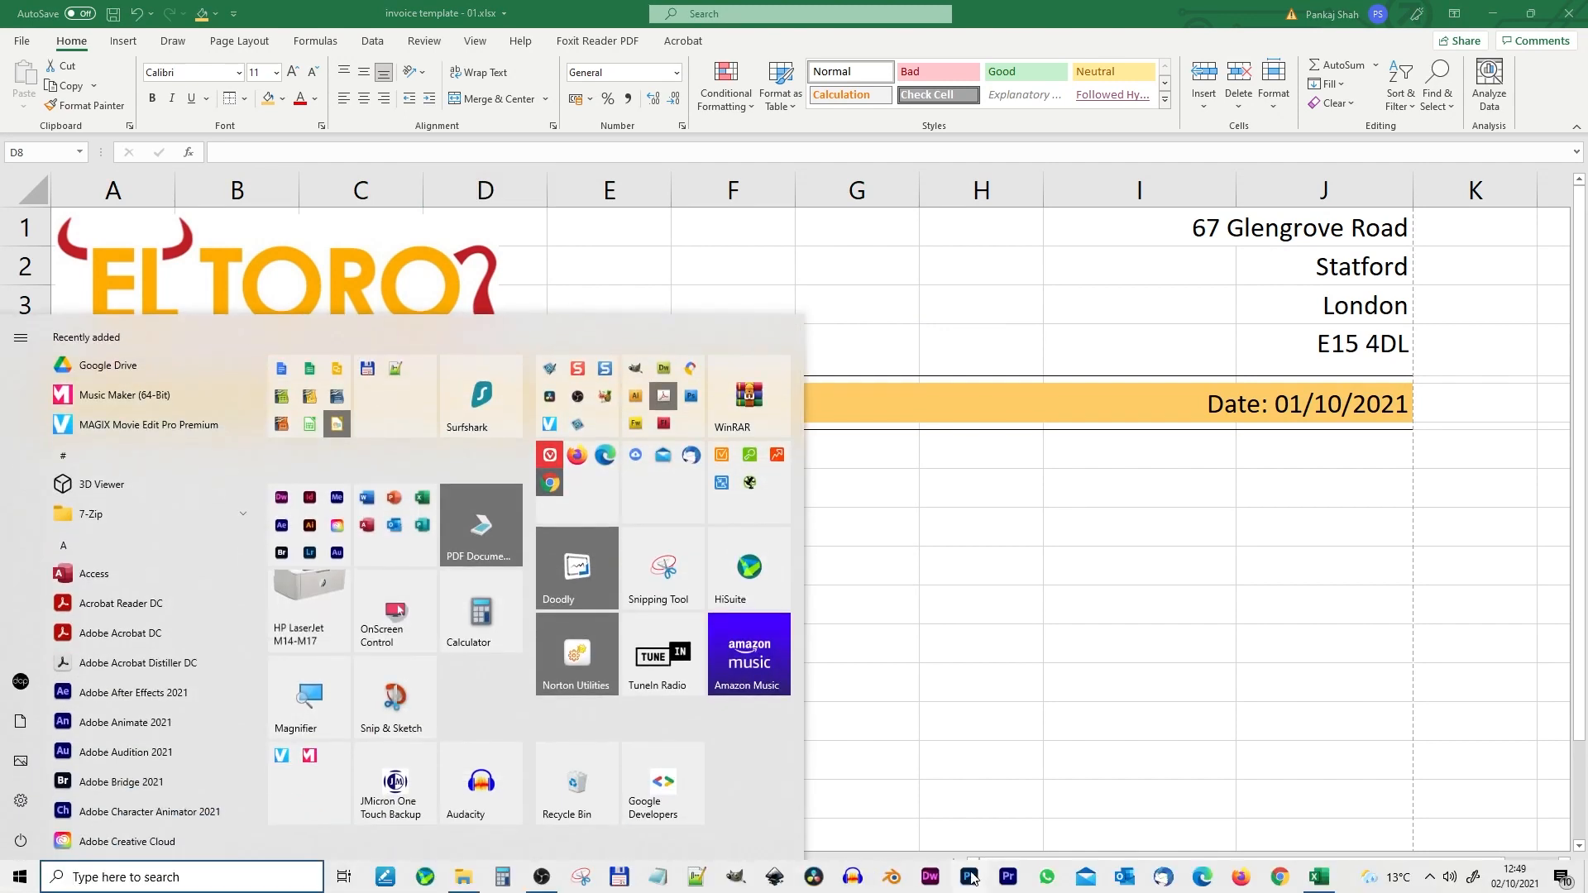
left_click(970, 877)
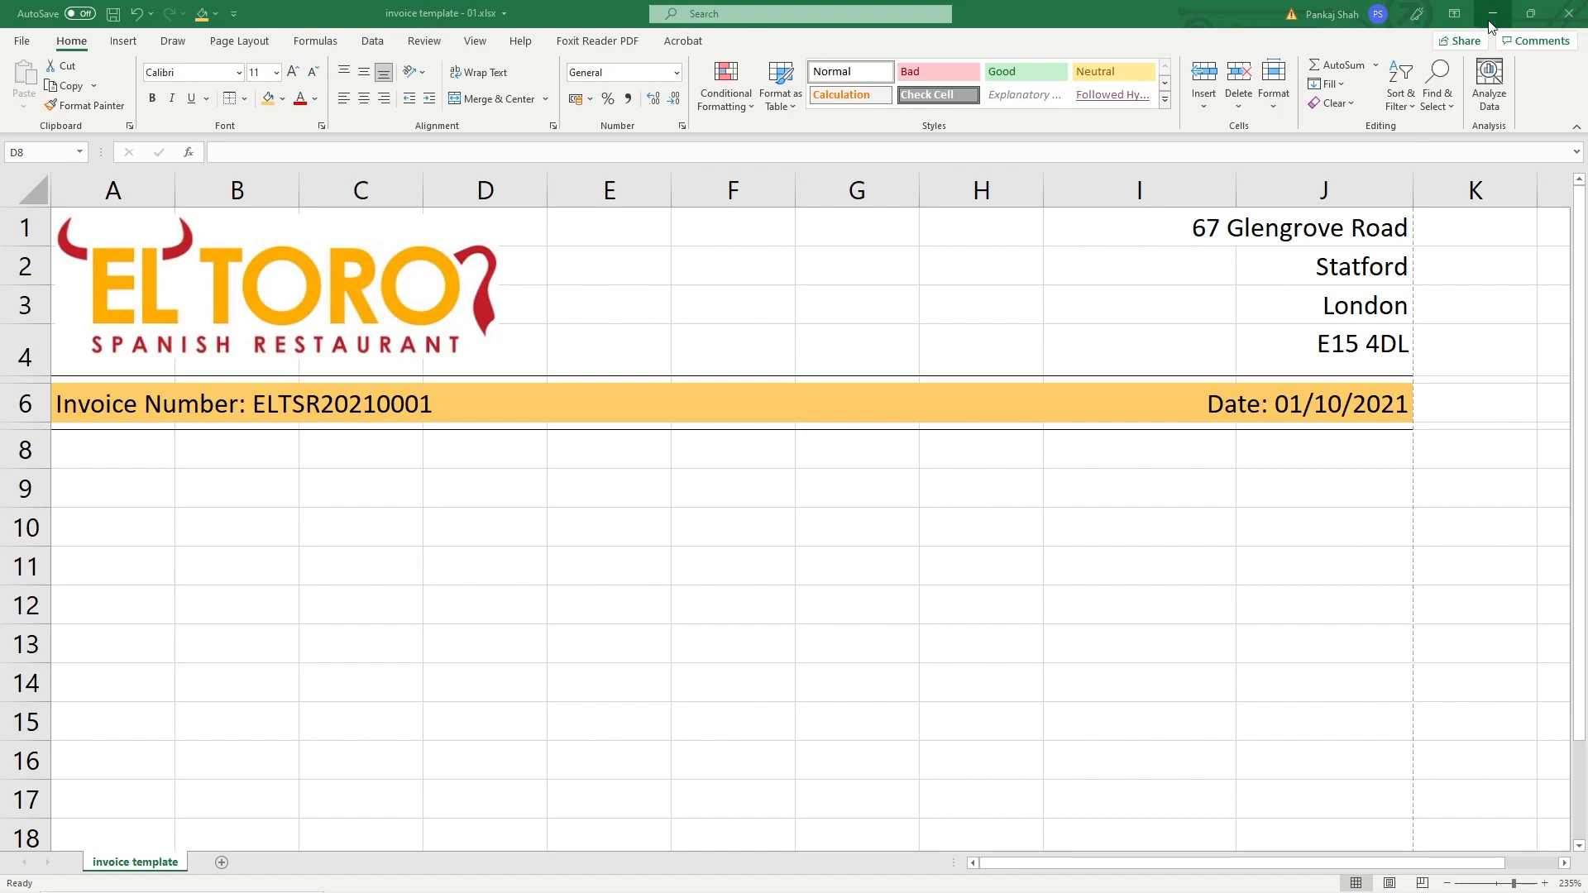
left_click(1489, 23)
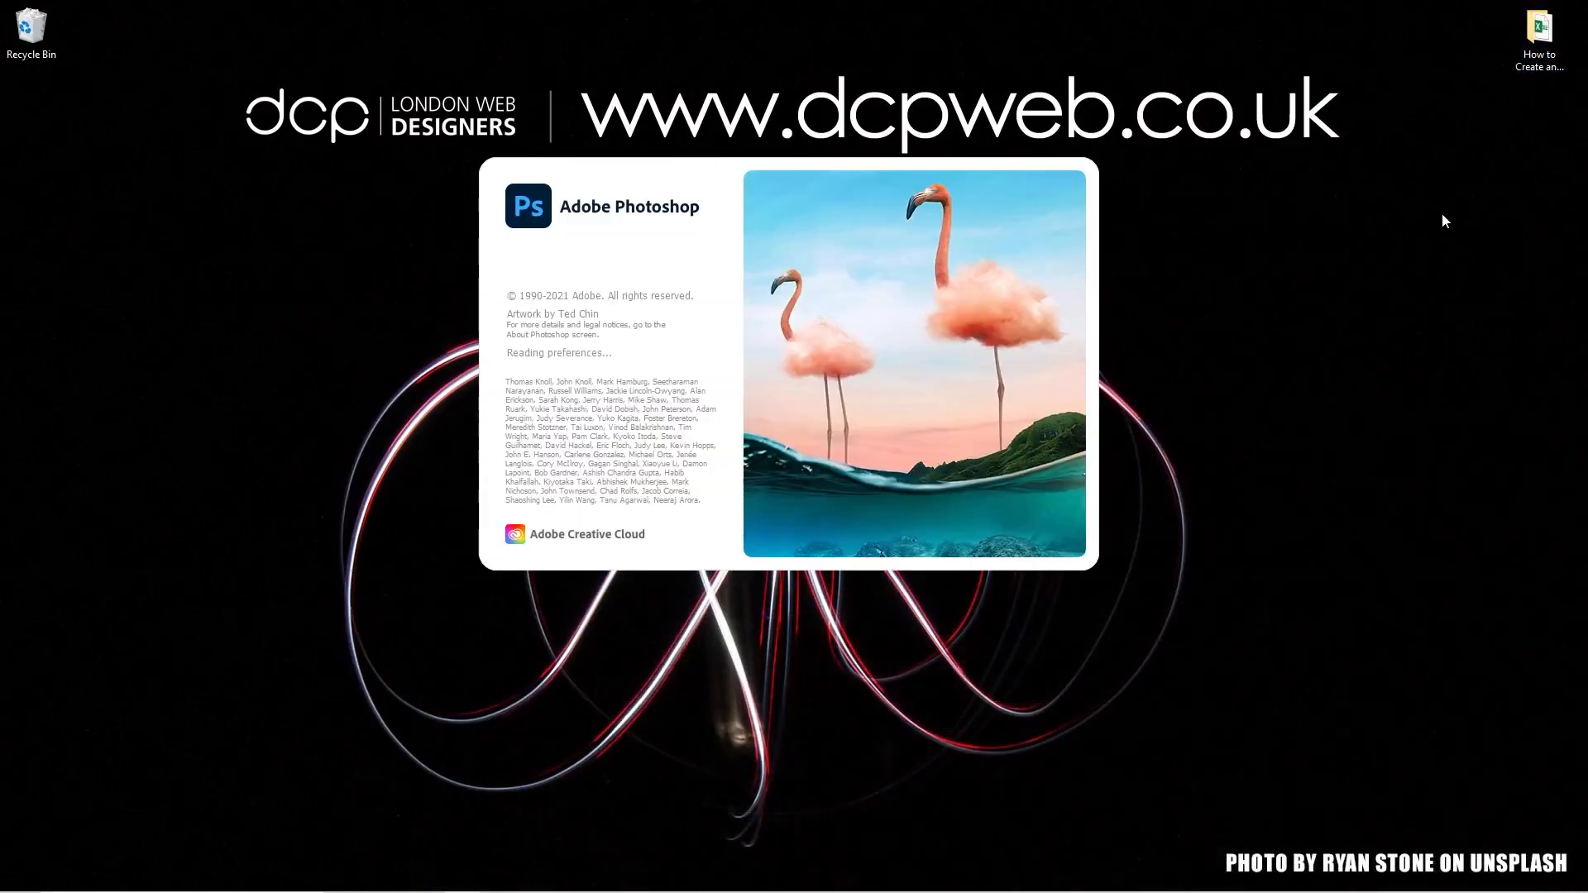
left_click_drag(1587, 166, 1587, 174)
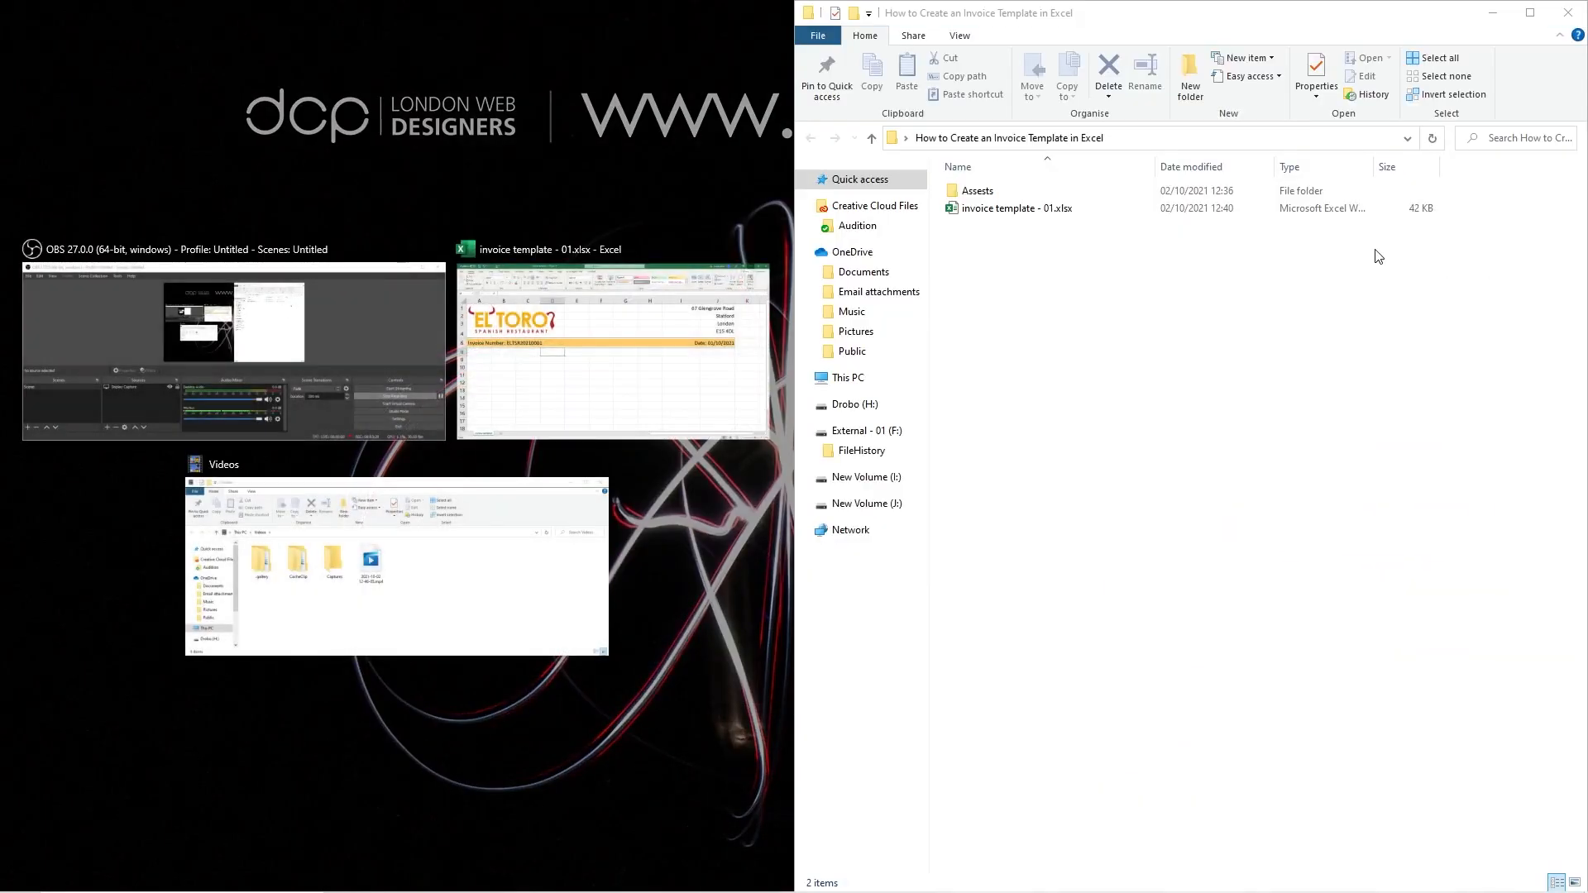
double_click(993, 192)
left_click(987, 217)
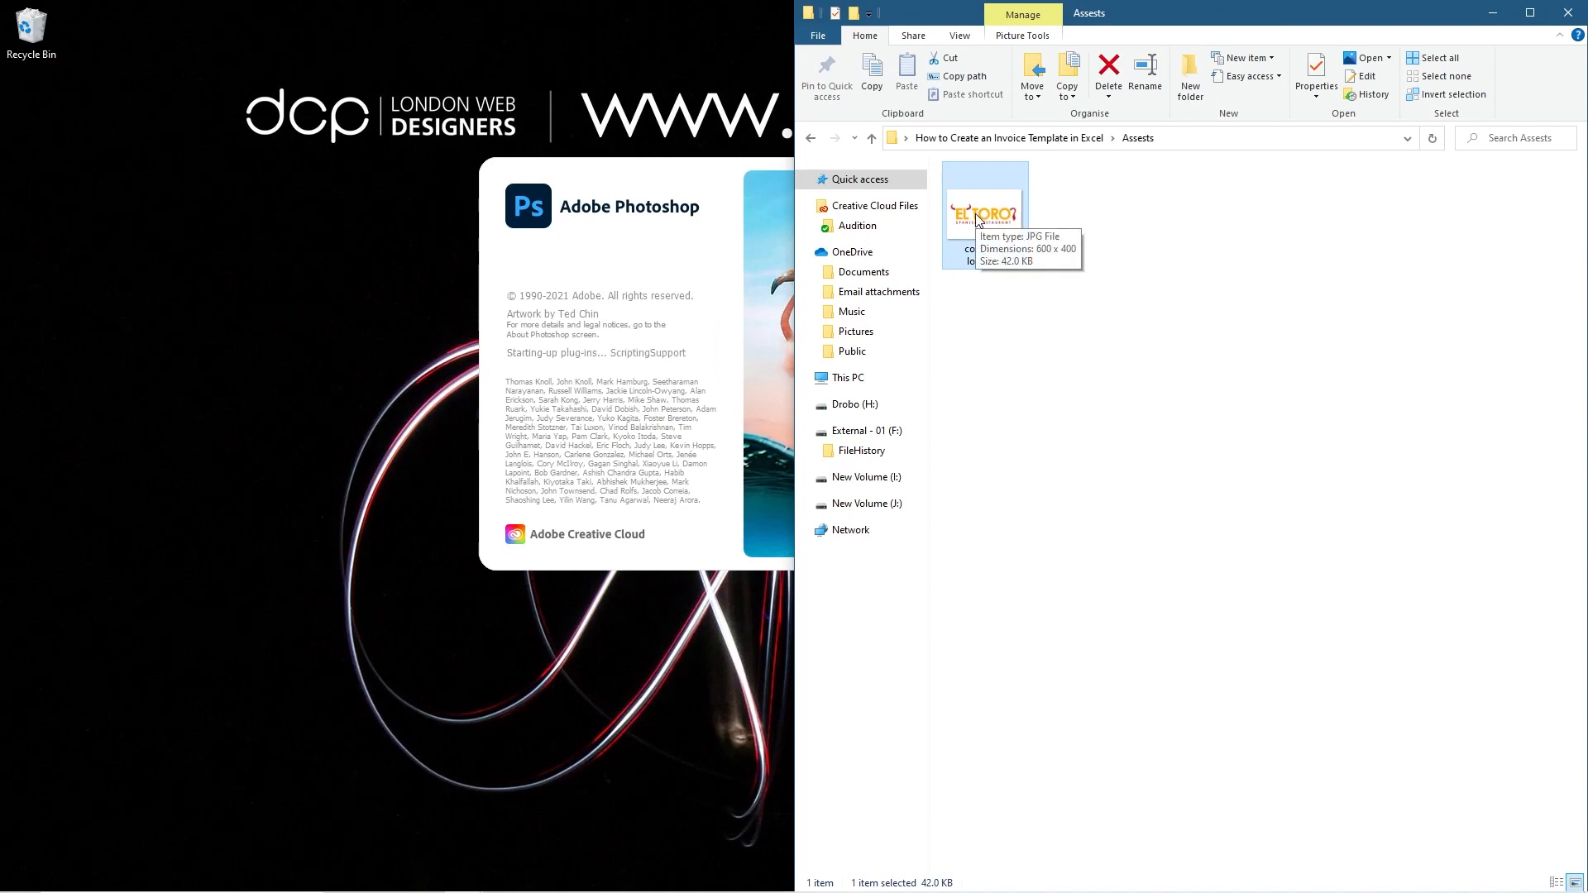
Step: Create a new text document named Colours.txt in the Assests folder
right_click(1087, 224)
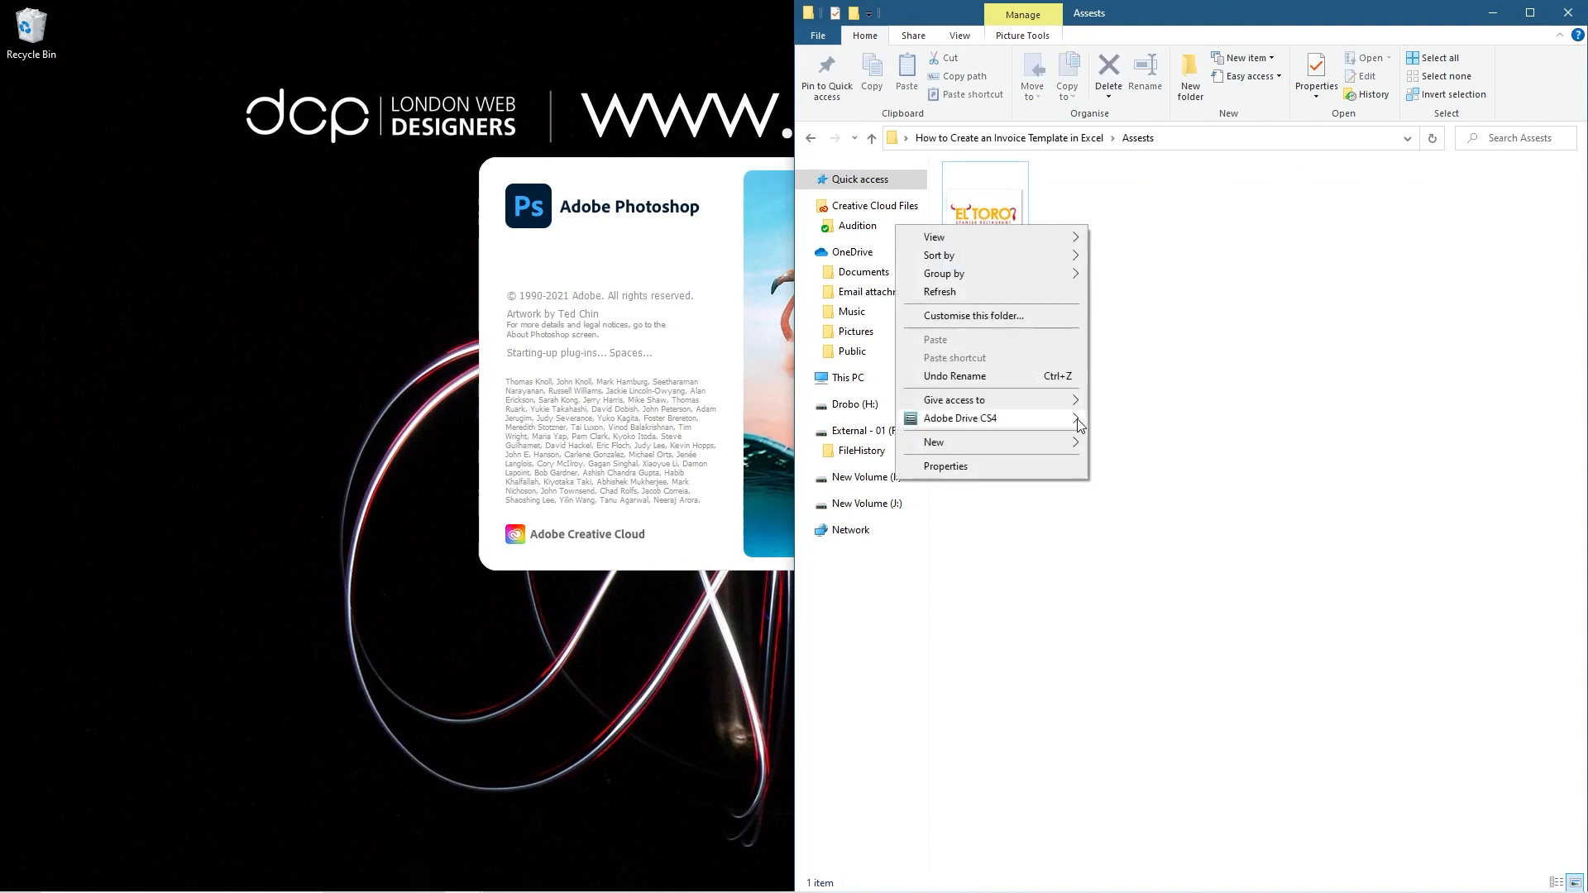
mouse_move(1067, 443)
left_click(1141, 724)
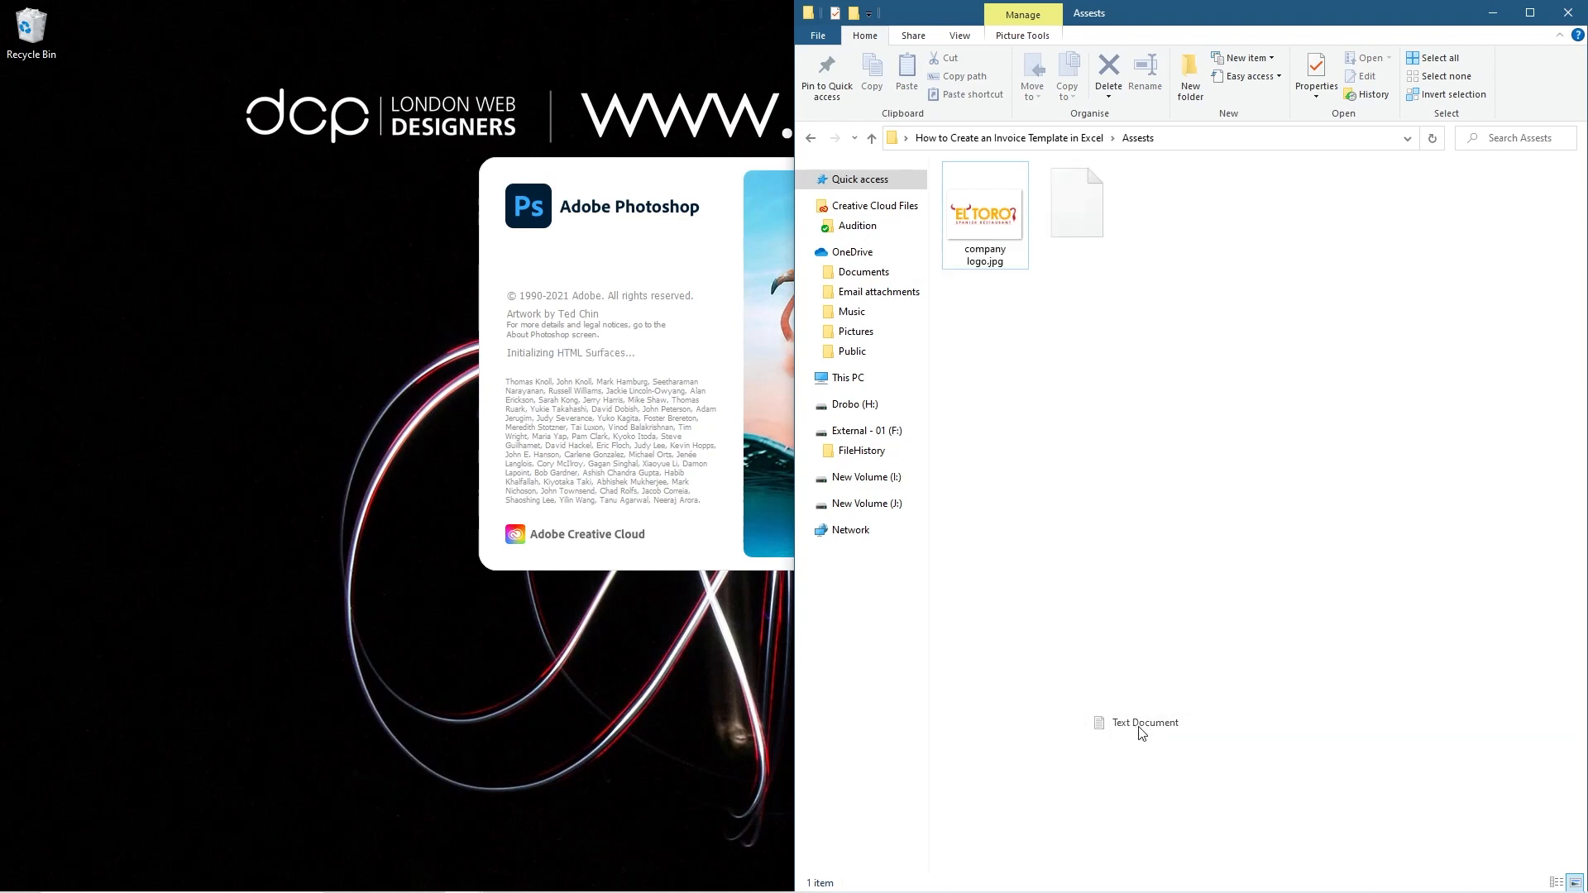
type("Colours")
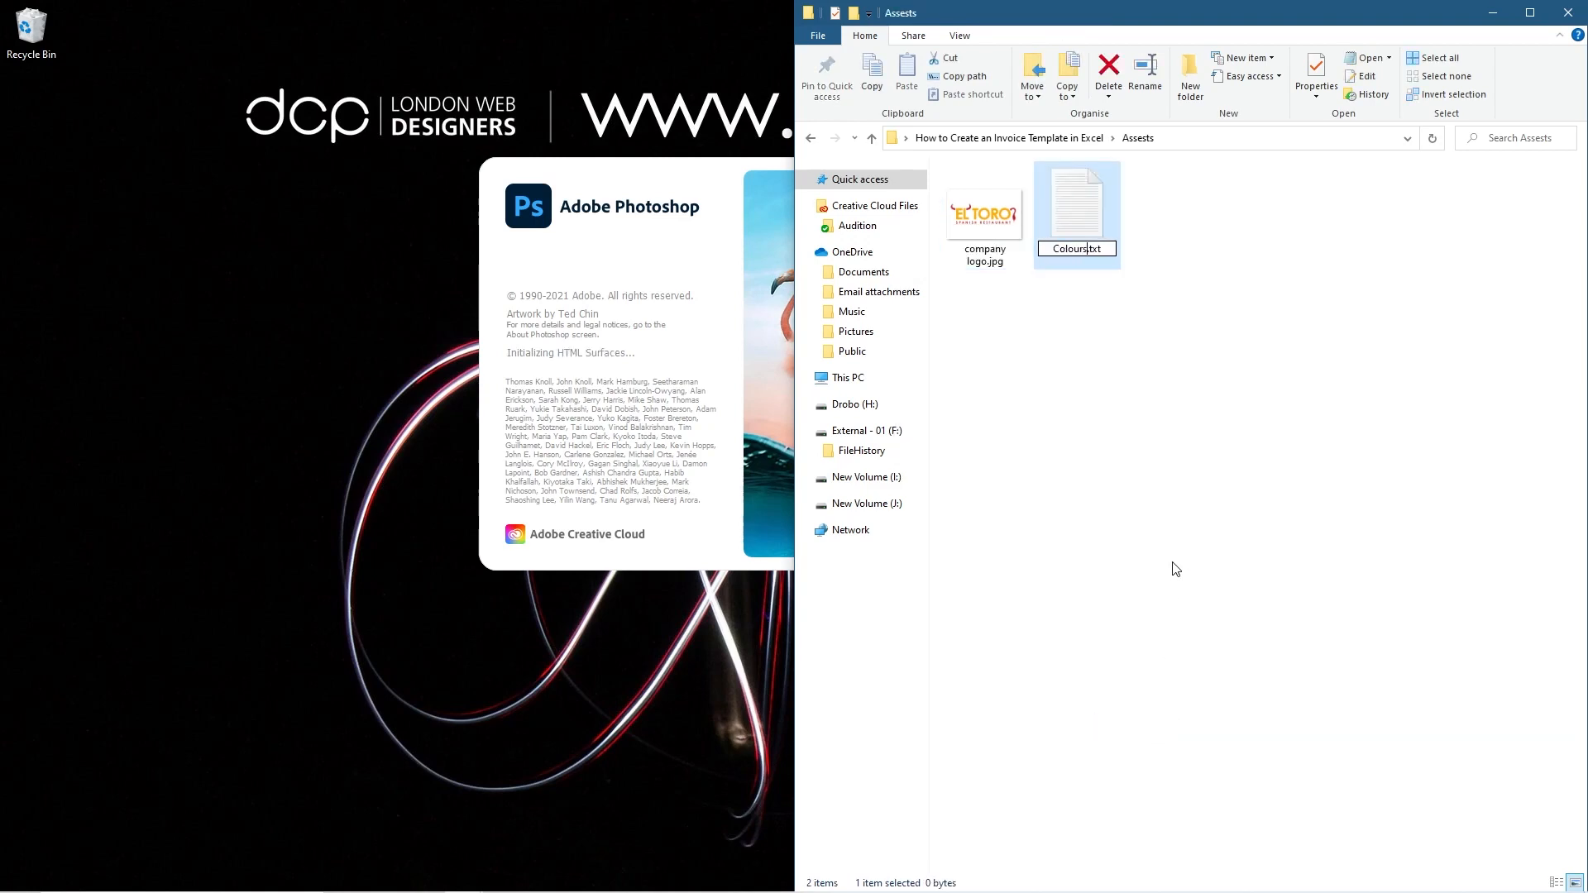
key("Return")
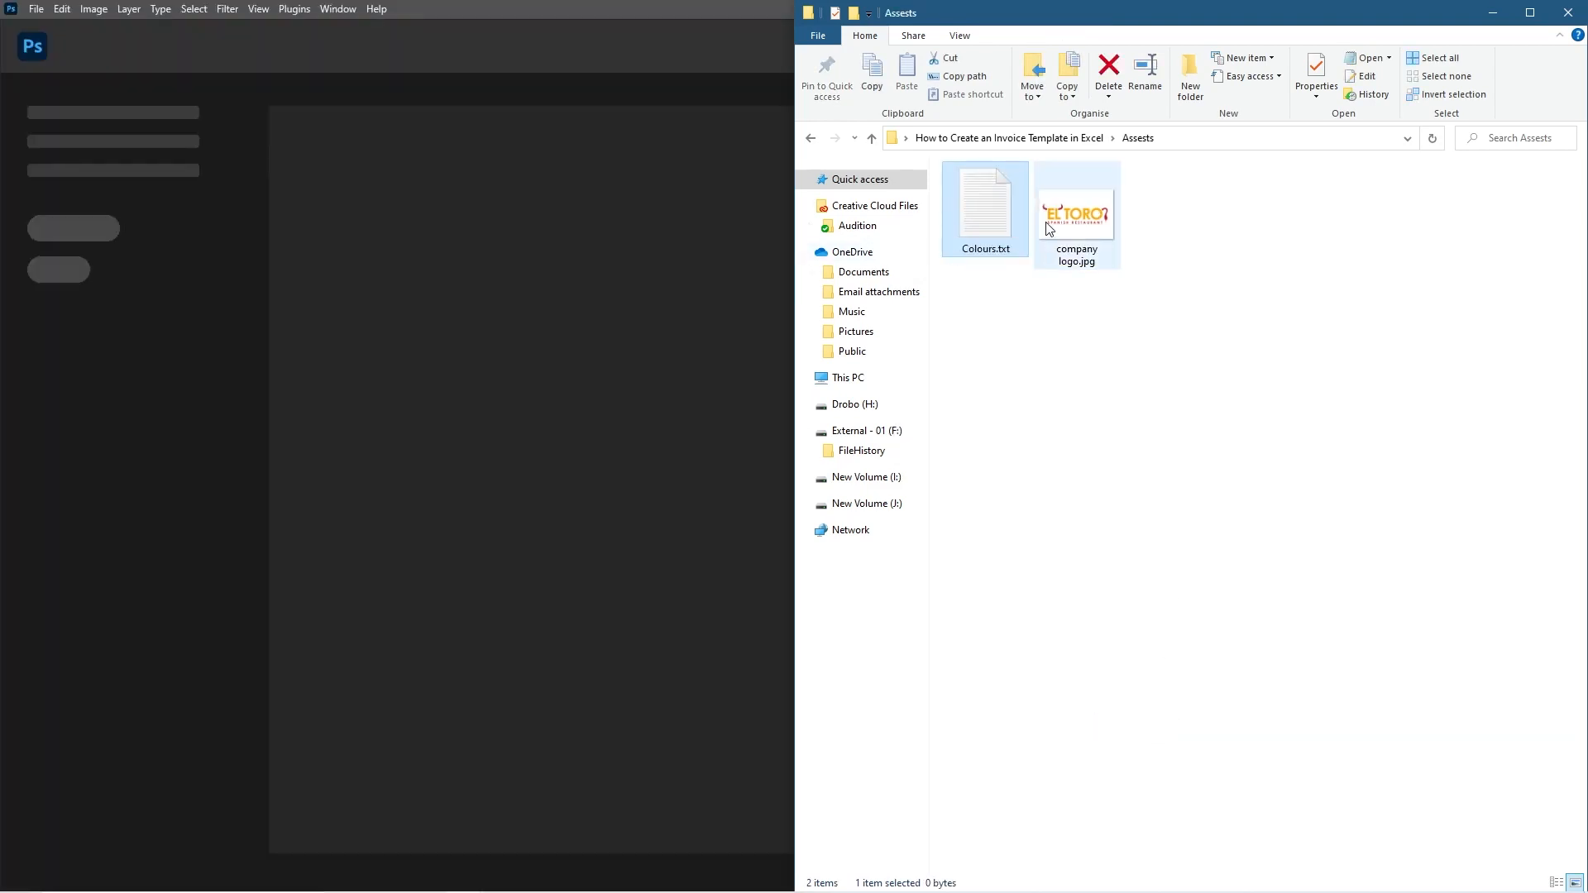
Step: Open company logo.jpg from the Assests folder in Photoshop and commit the copy placed as a layer
left_click(1087, 217)
left_click_drag(1087, 217, 673, 510)
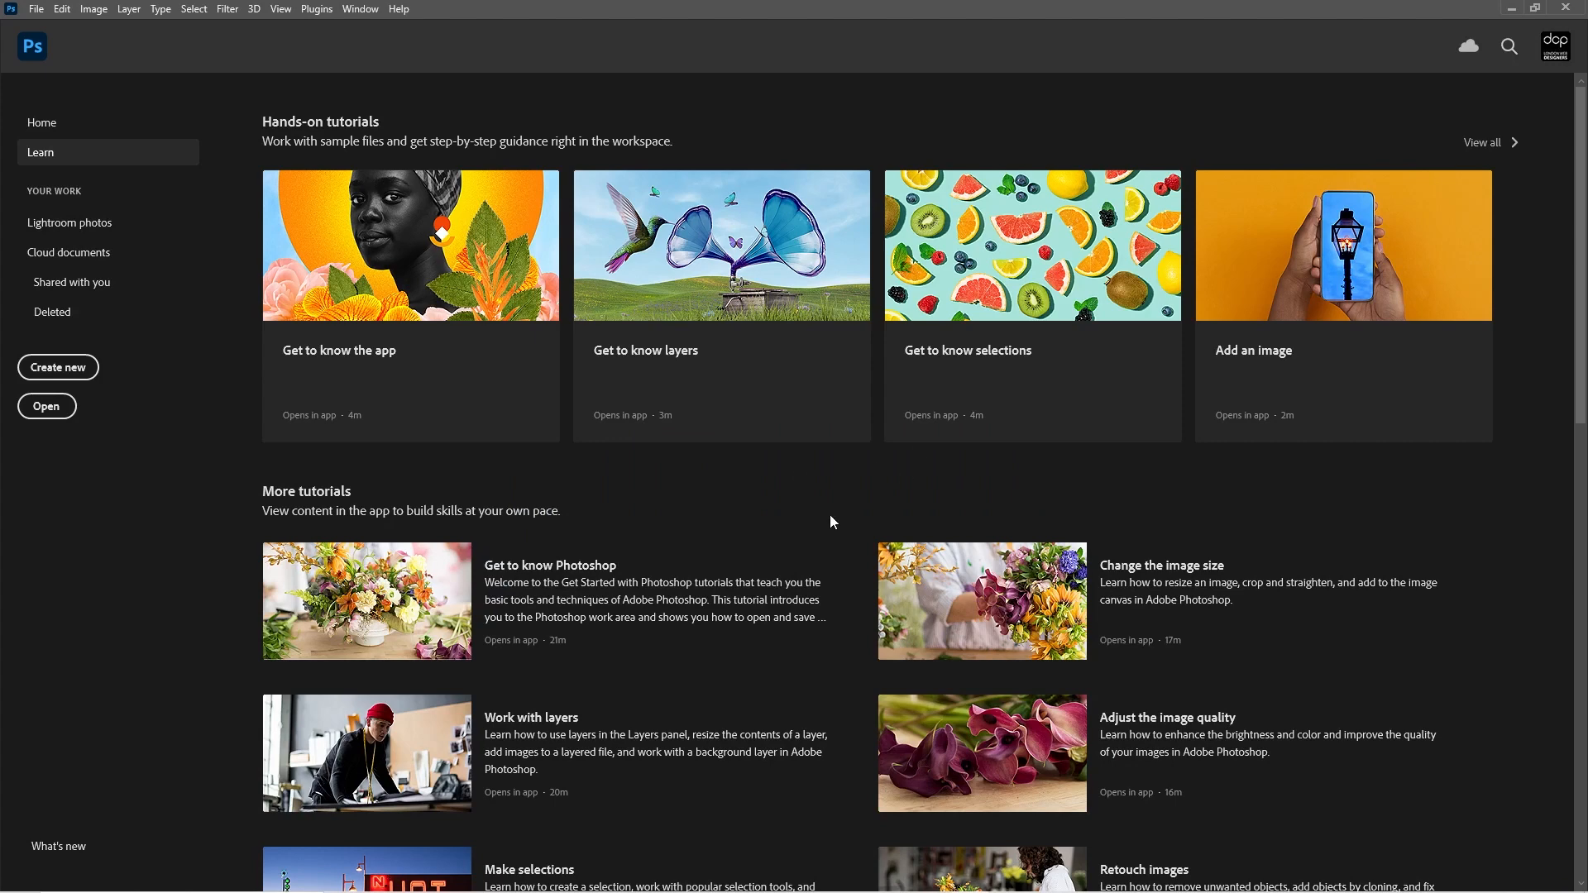
key("alt+Tab")
left_click_drag(1077, 224, 670, 494)
key("alt+Tab")
left_click_drag(1065, 192, 713, 102)
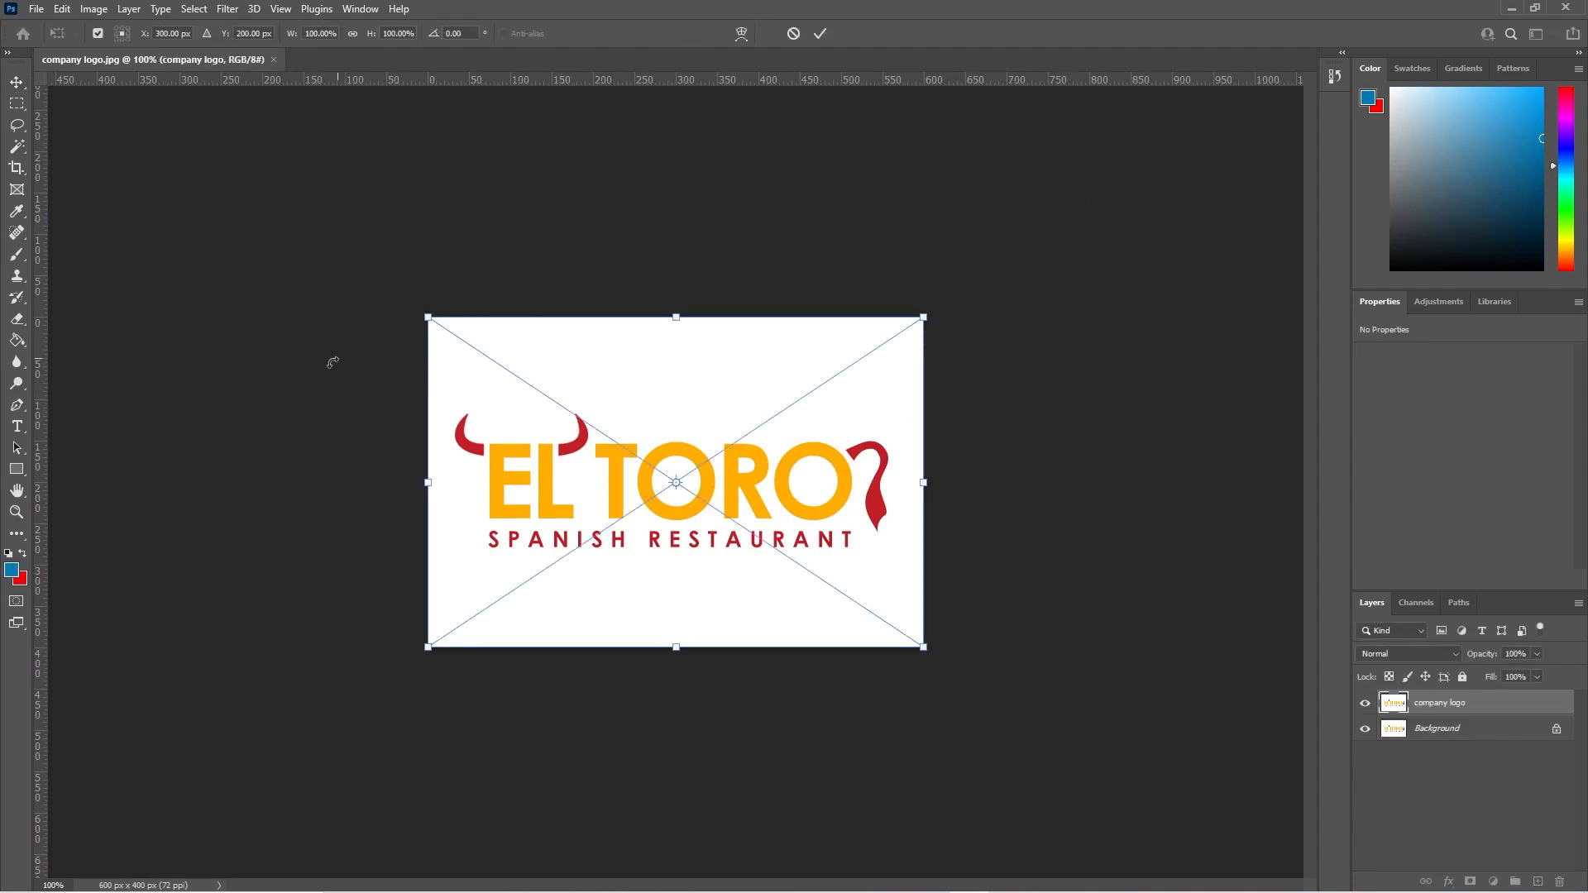
key("Return")
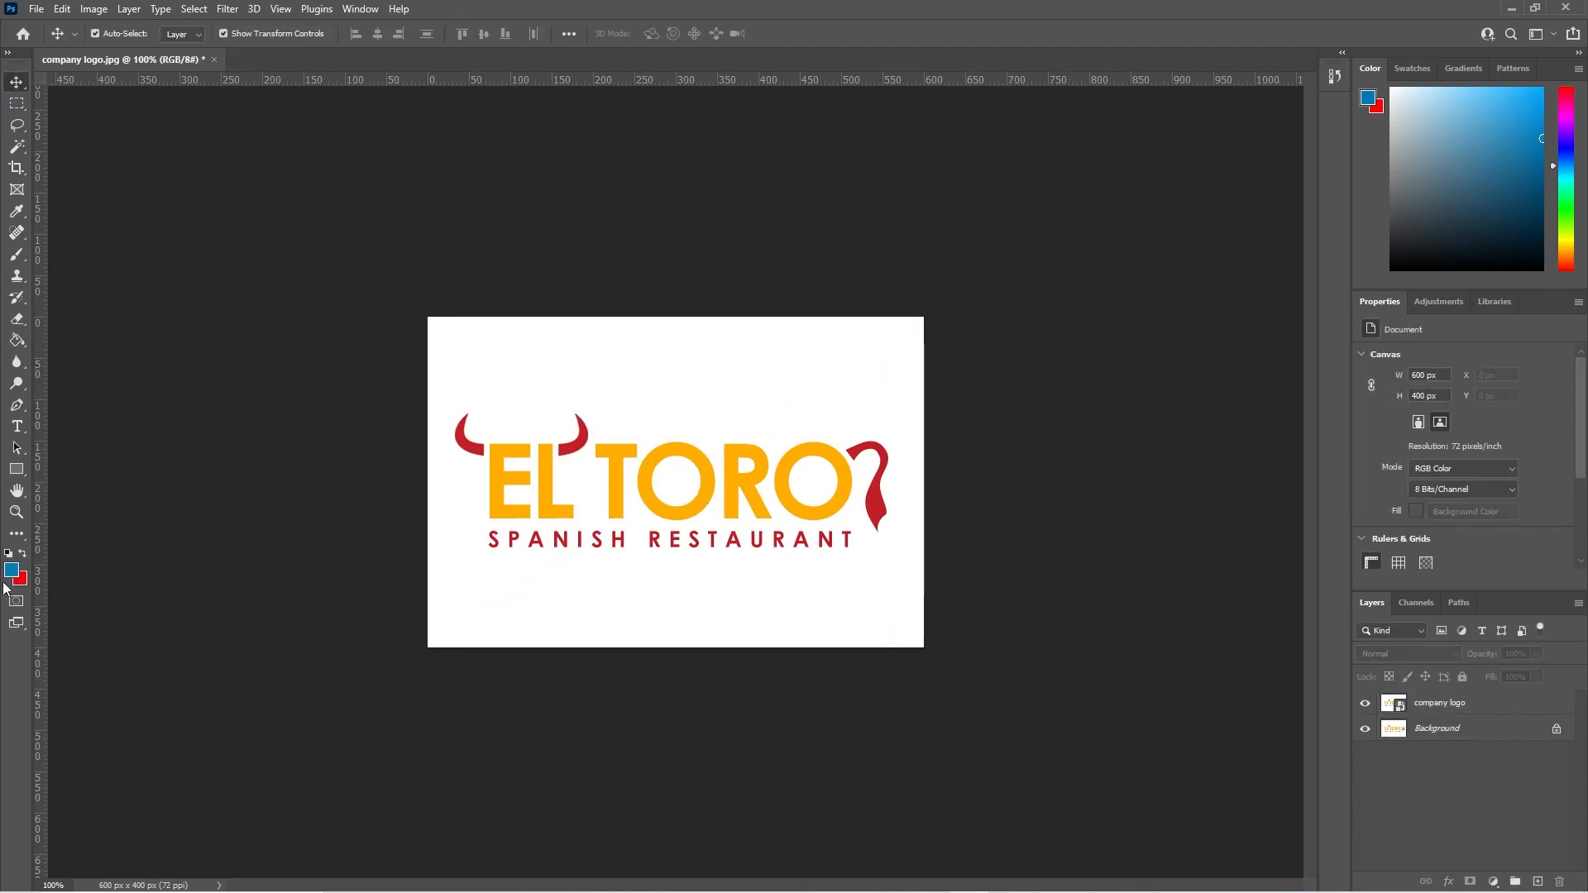
Step: Sample the orange of the logo lettering in the foreground Color Picker and copy its hex code ffad00
key("i")
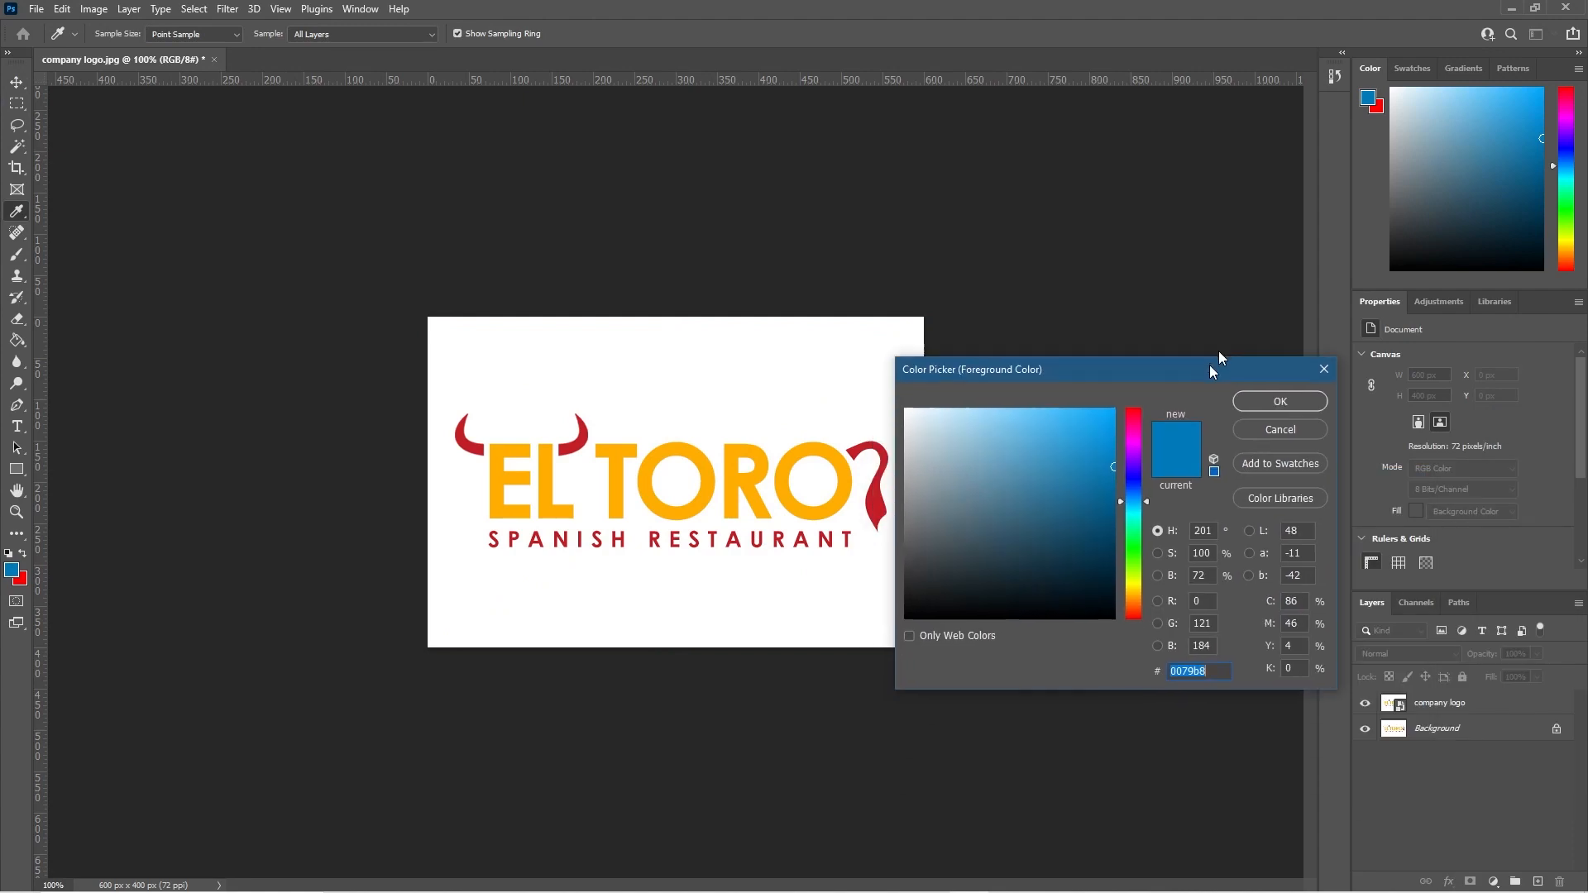
left_click_drag(1211, 364, 1288, 315)
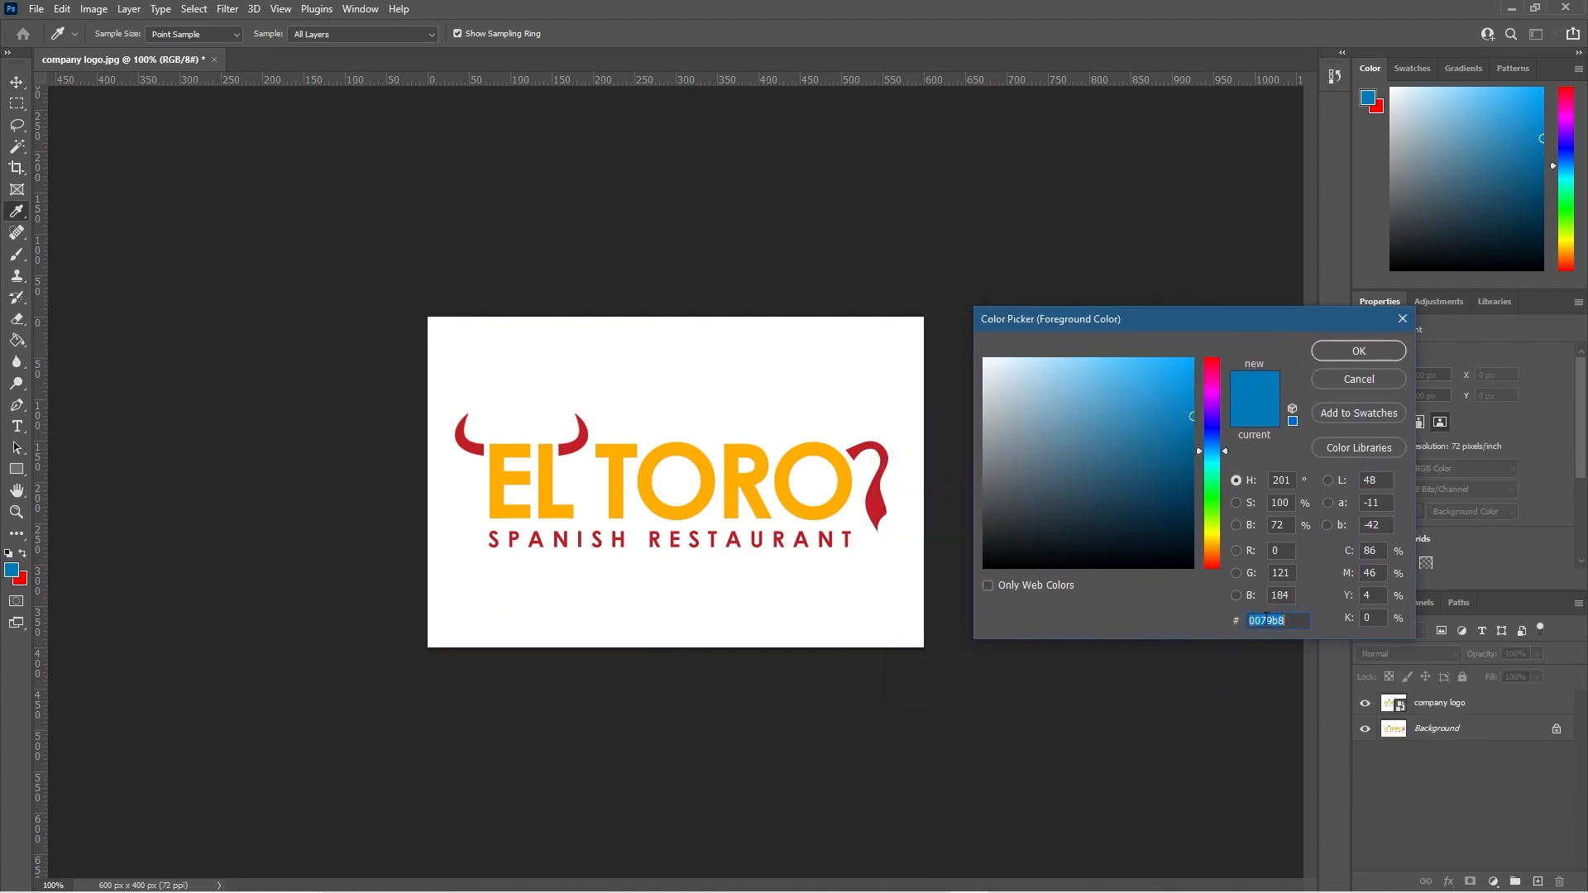
left_click(820, 451)
left_click_drag(1291, 620, 1243, 623)
key("ctrl+c")
Step: Open Colours.txt in Notepad, record the line "orange - ffad00" and save the file
key("alt+Tab")
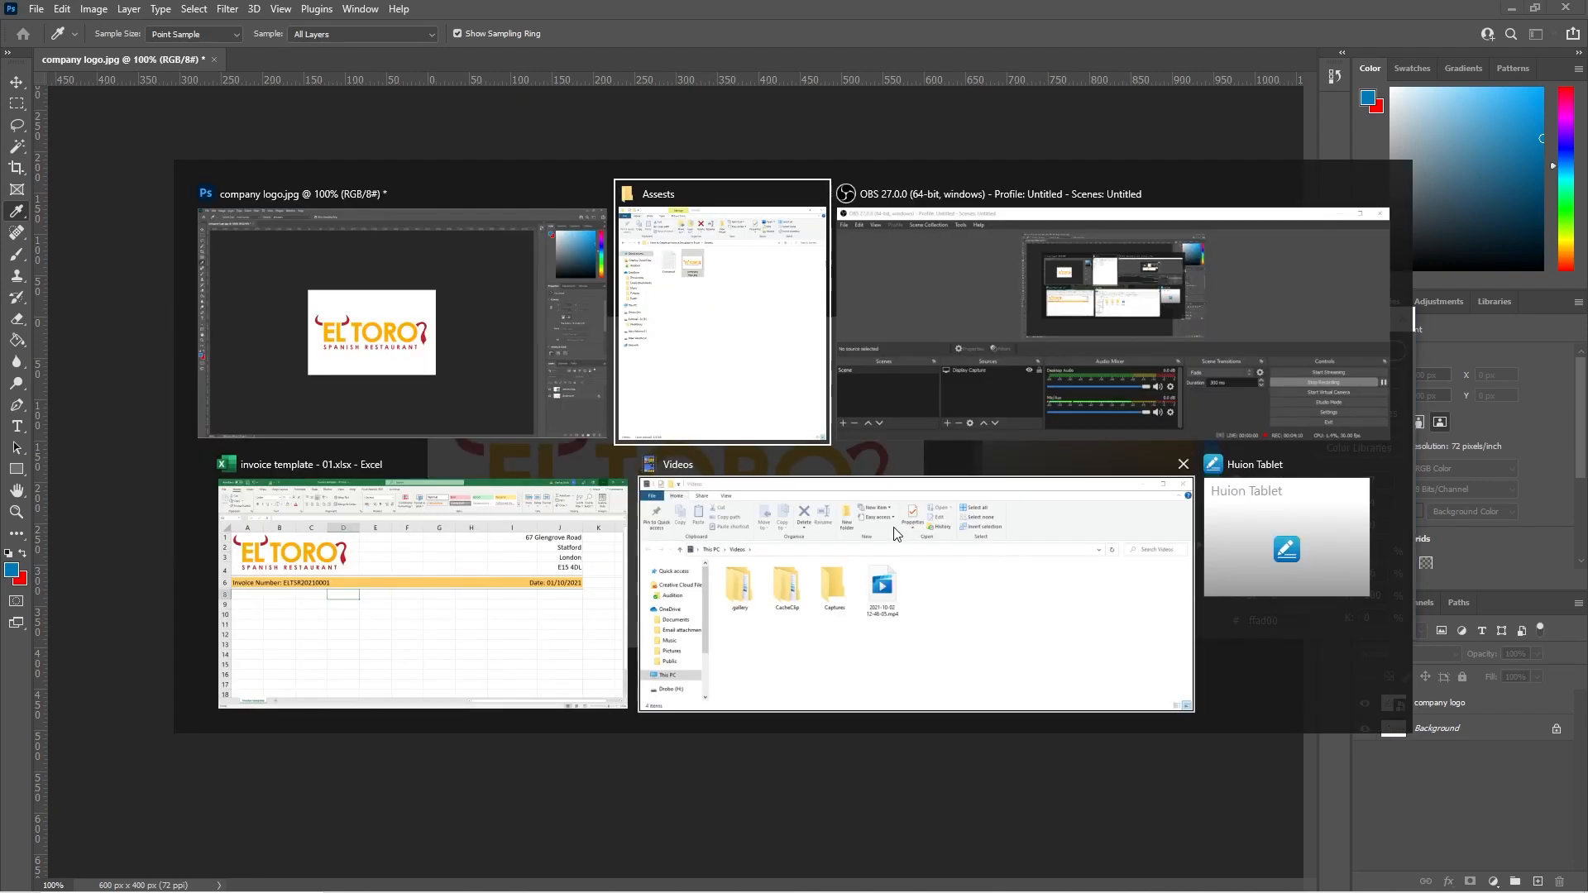
left_click(787, 422)
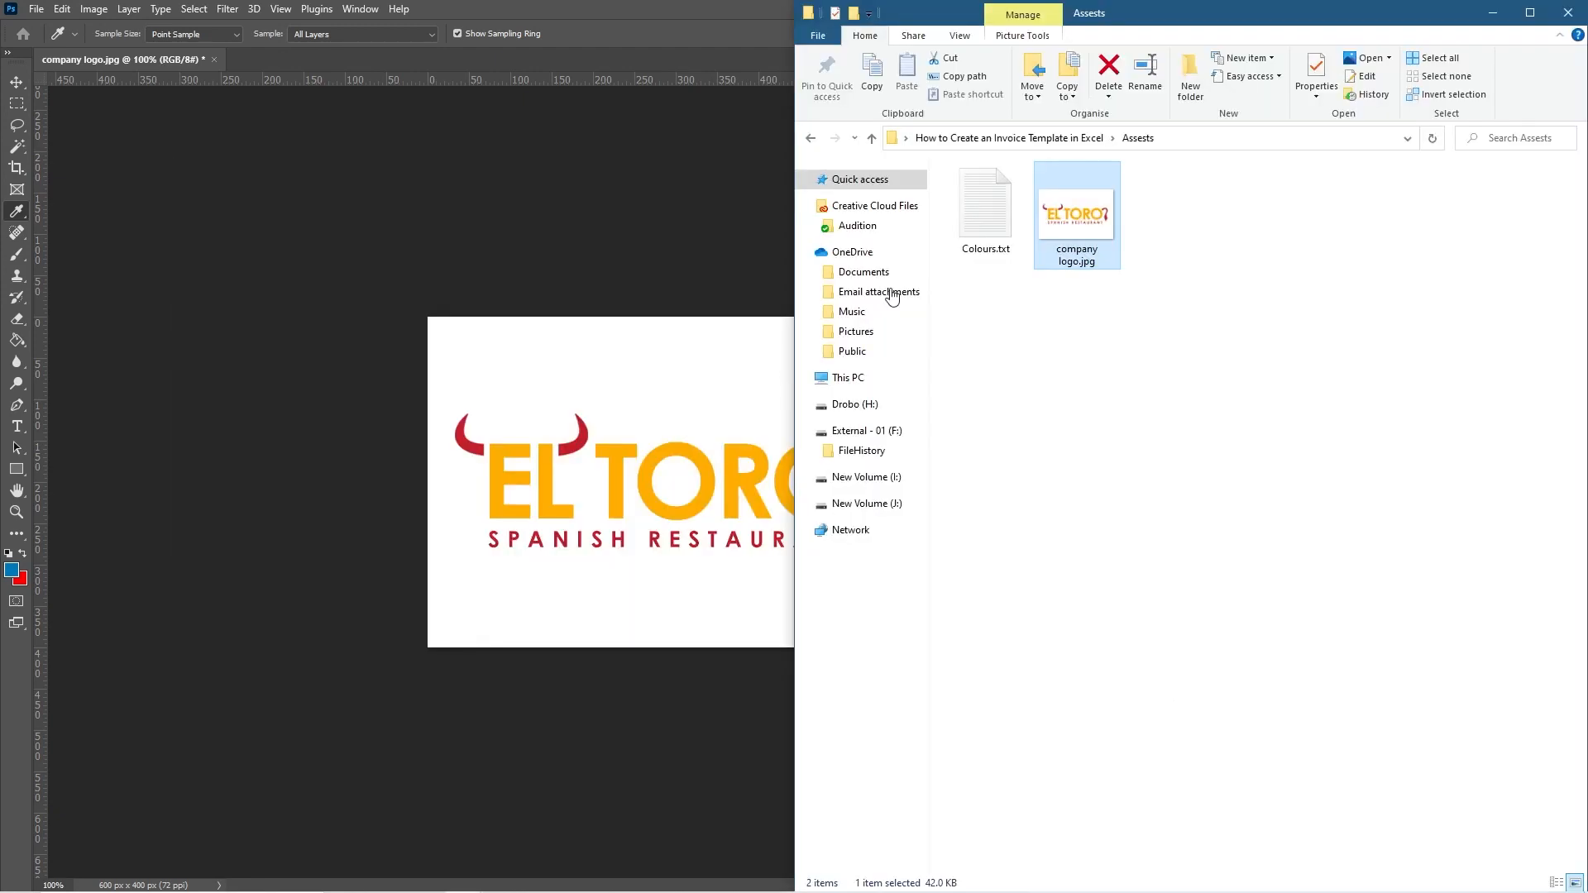
left_click(984, 229)
left_click_drag(1099, 202, 1058, 200)
type("orange")
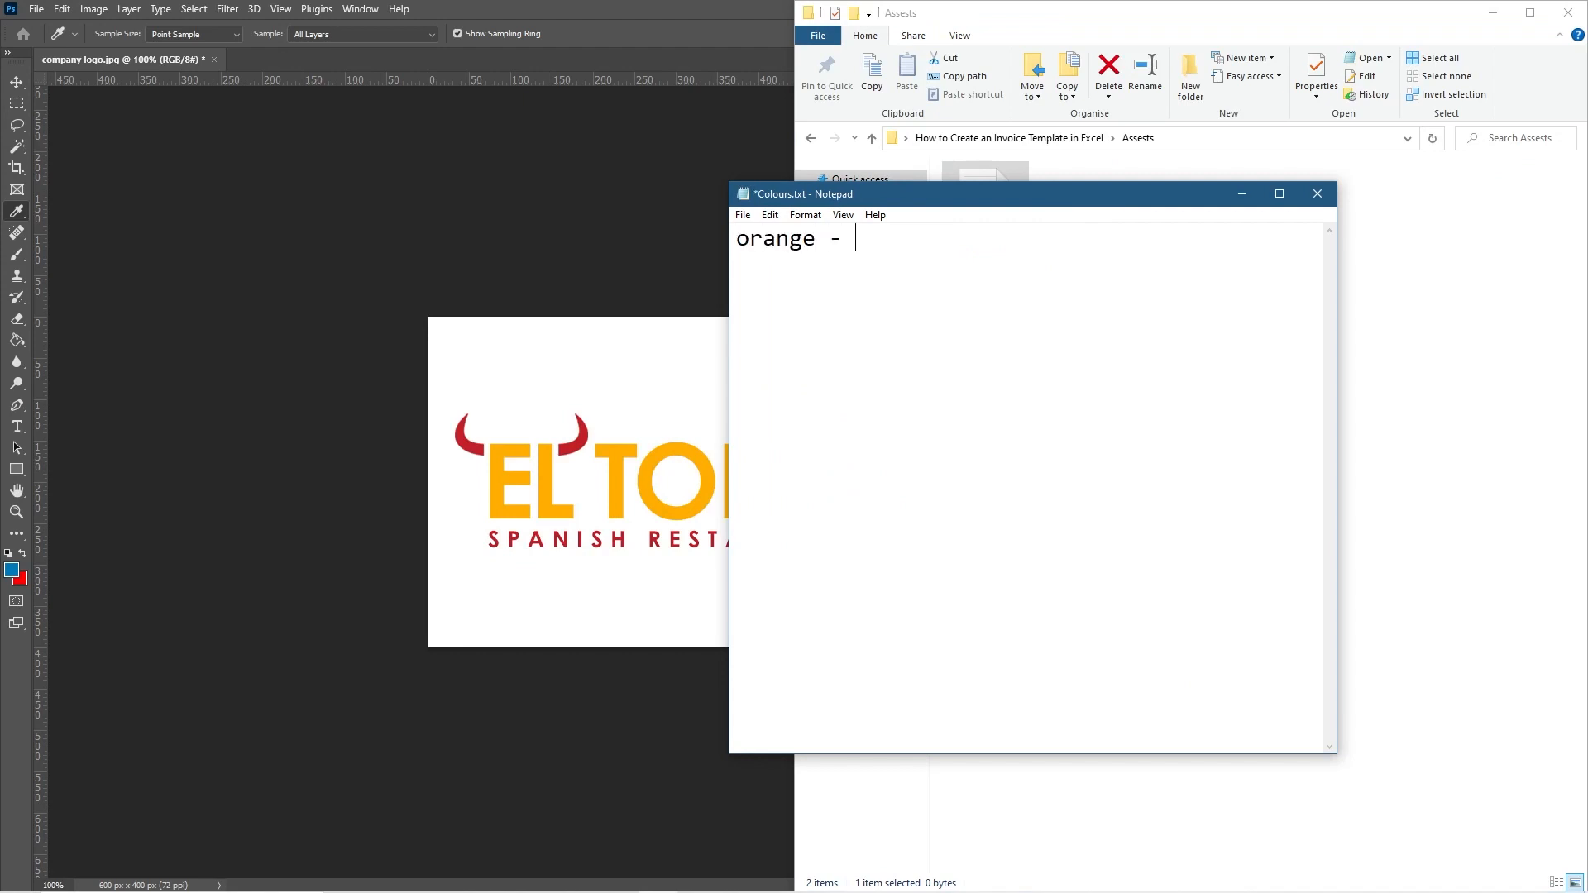
type(" -")
key("ctrl+v")
key("ctrl+s")
Step: Sample the red of the logo's tail in Photoshop, add the line "Red - c31f26" to Colours.txt and save it
key("Return")
type("Red")
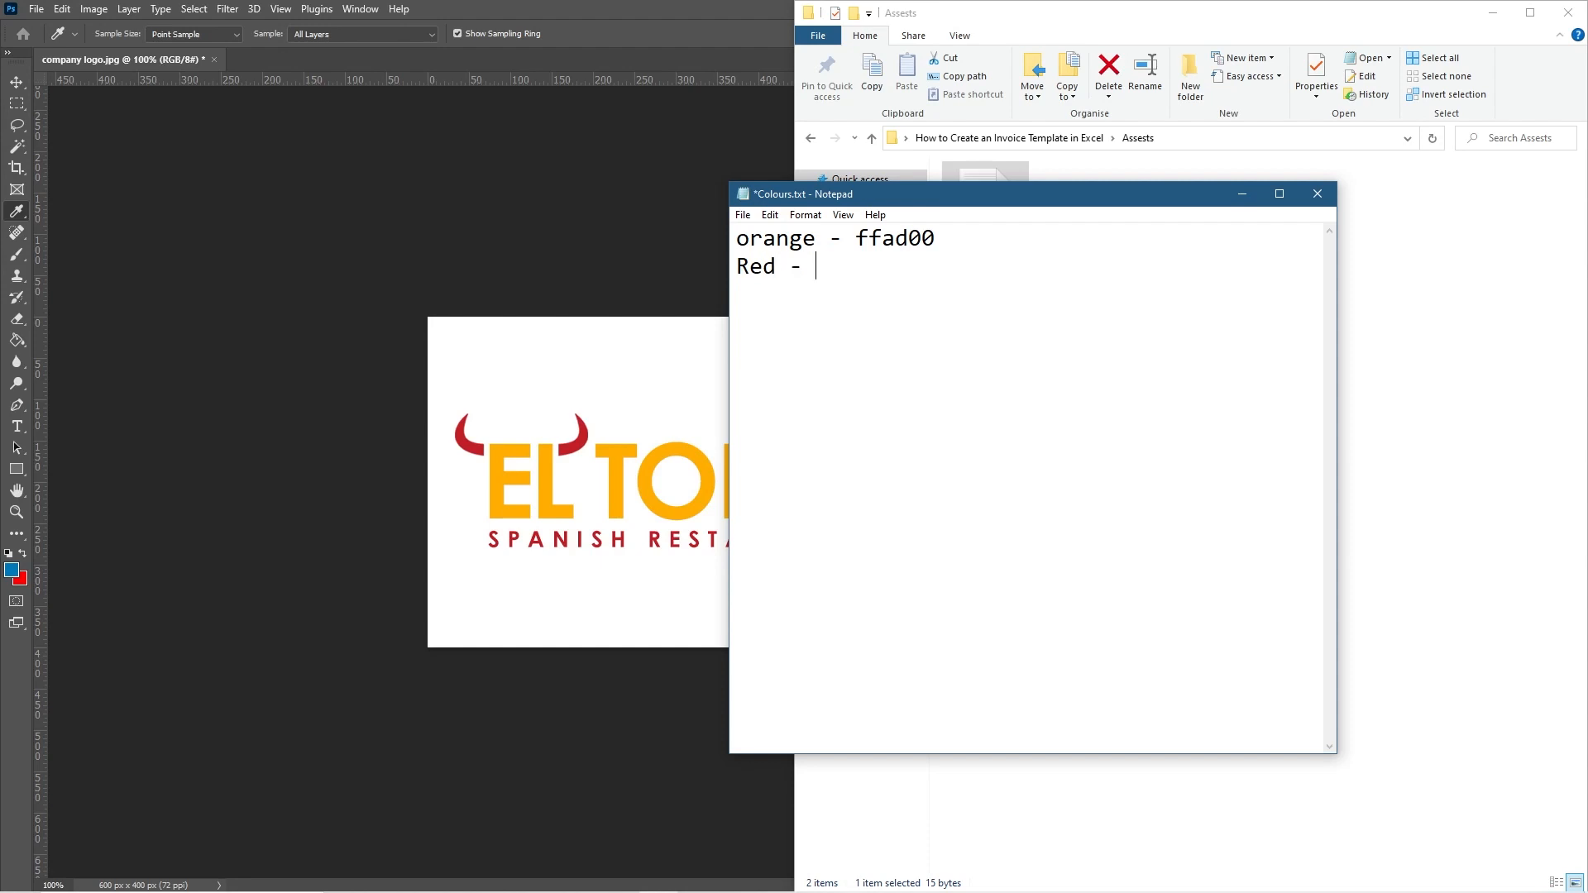
left_click(677, 8)
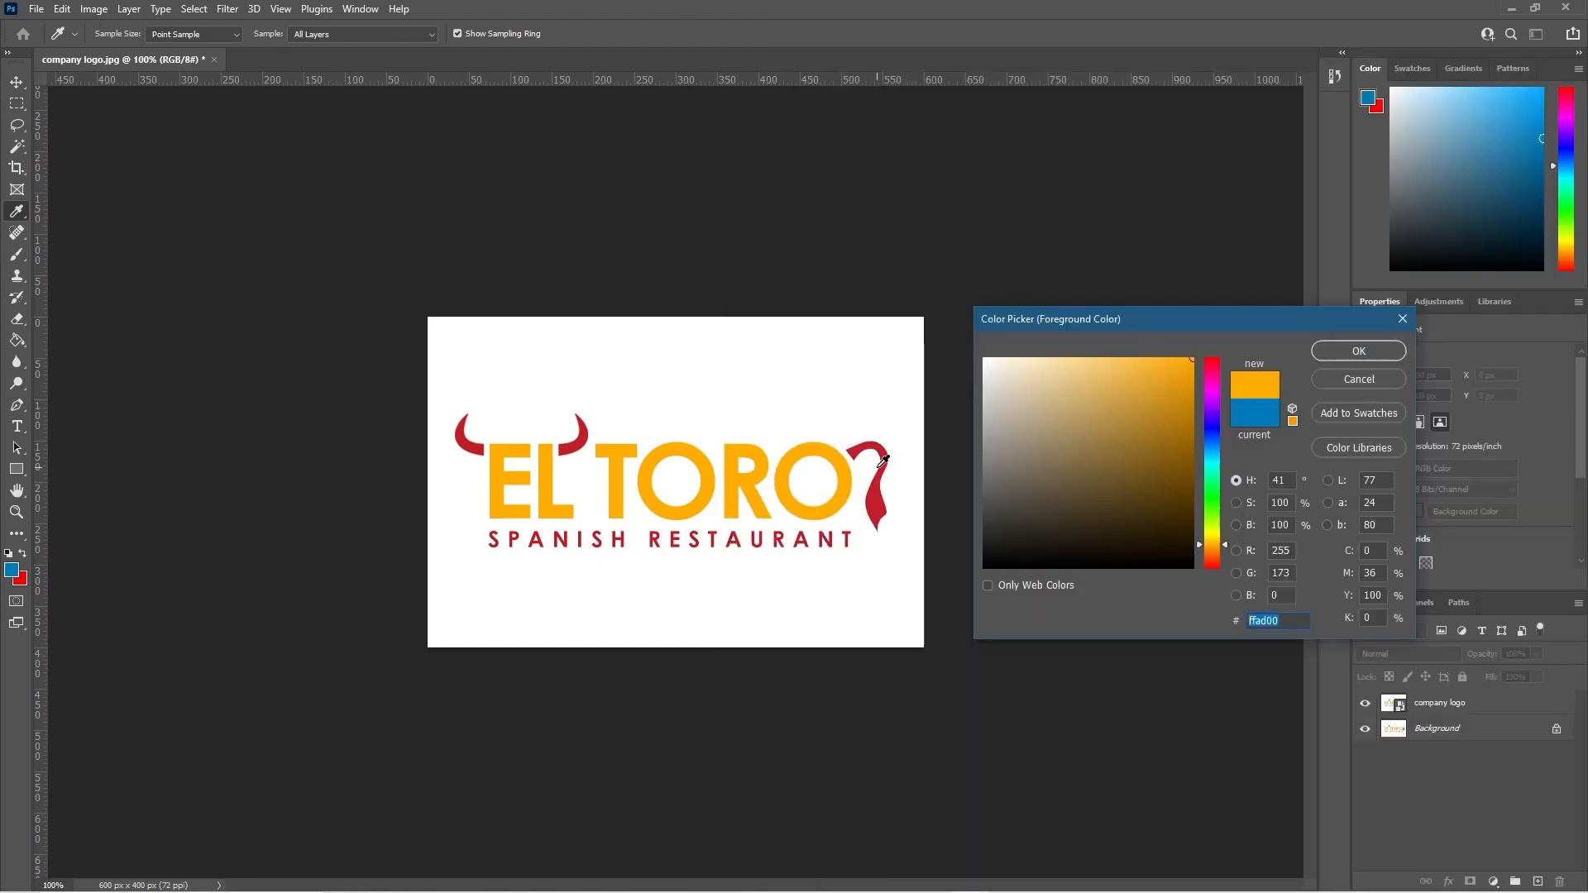
left_click(877, 497)
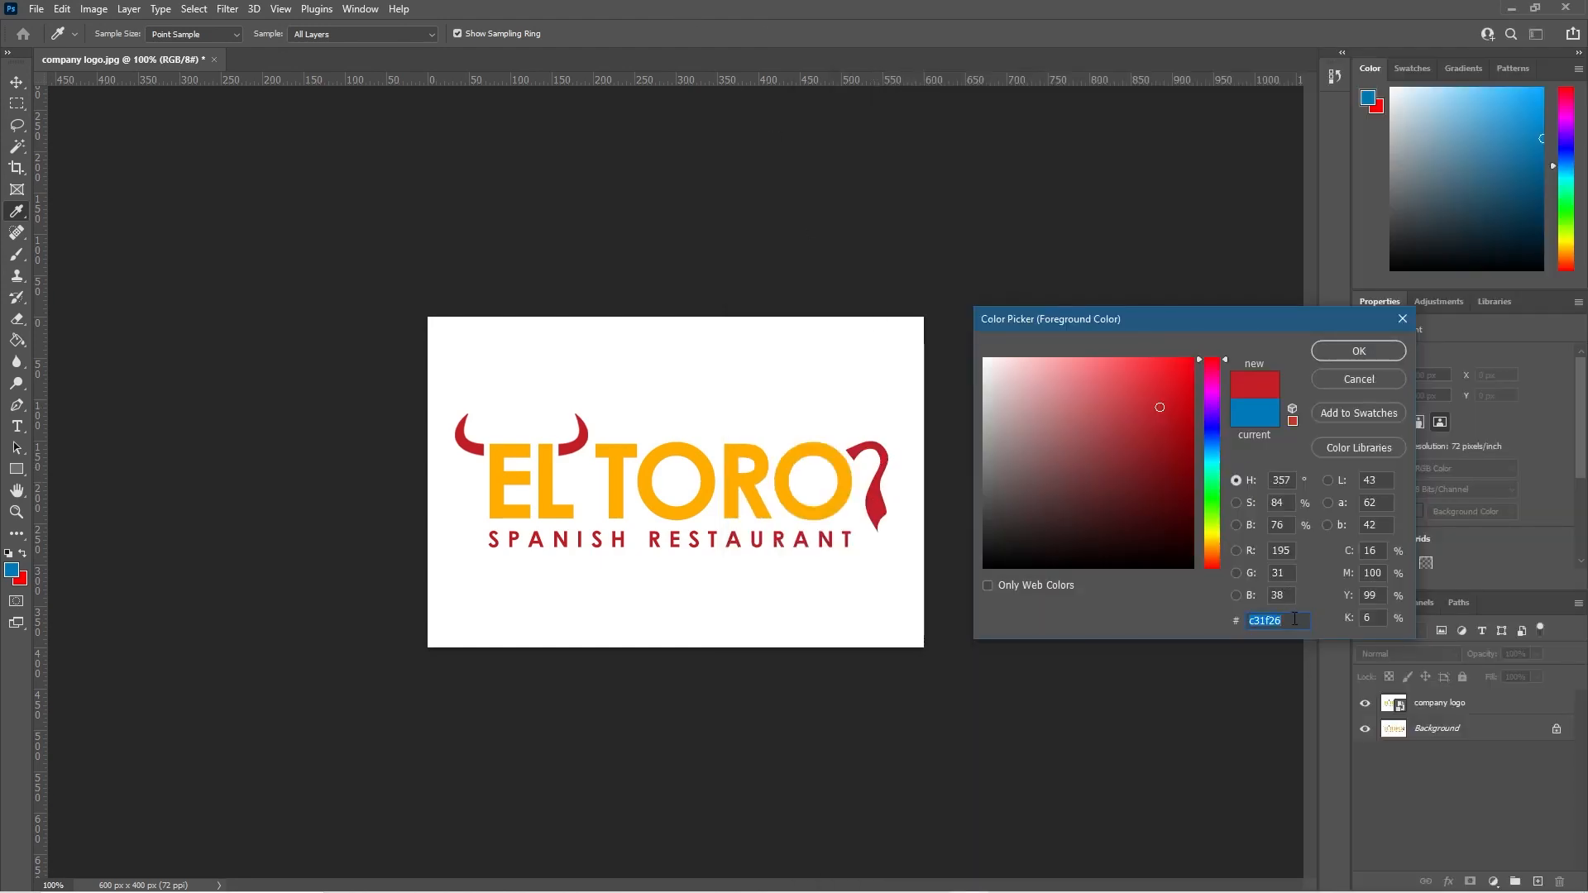
key("alt+Tab")
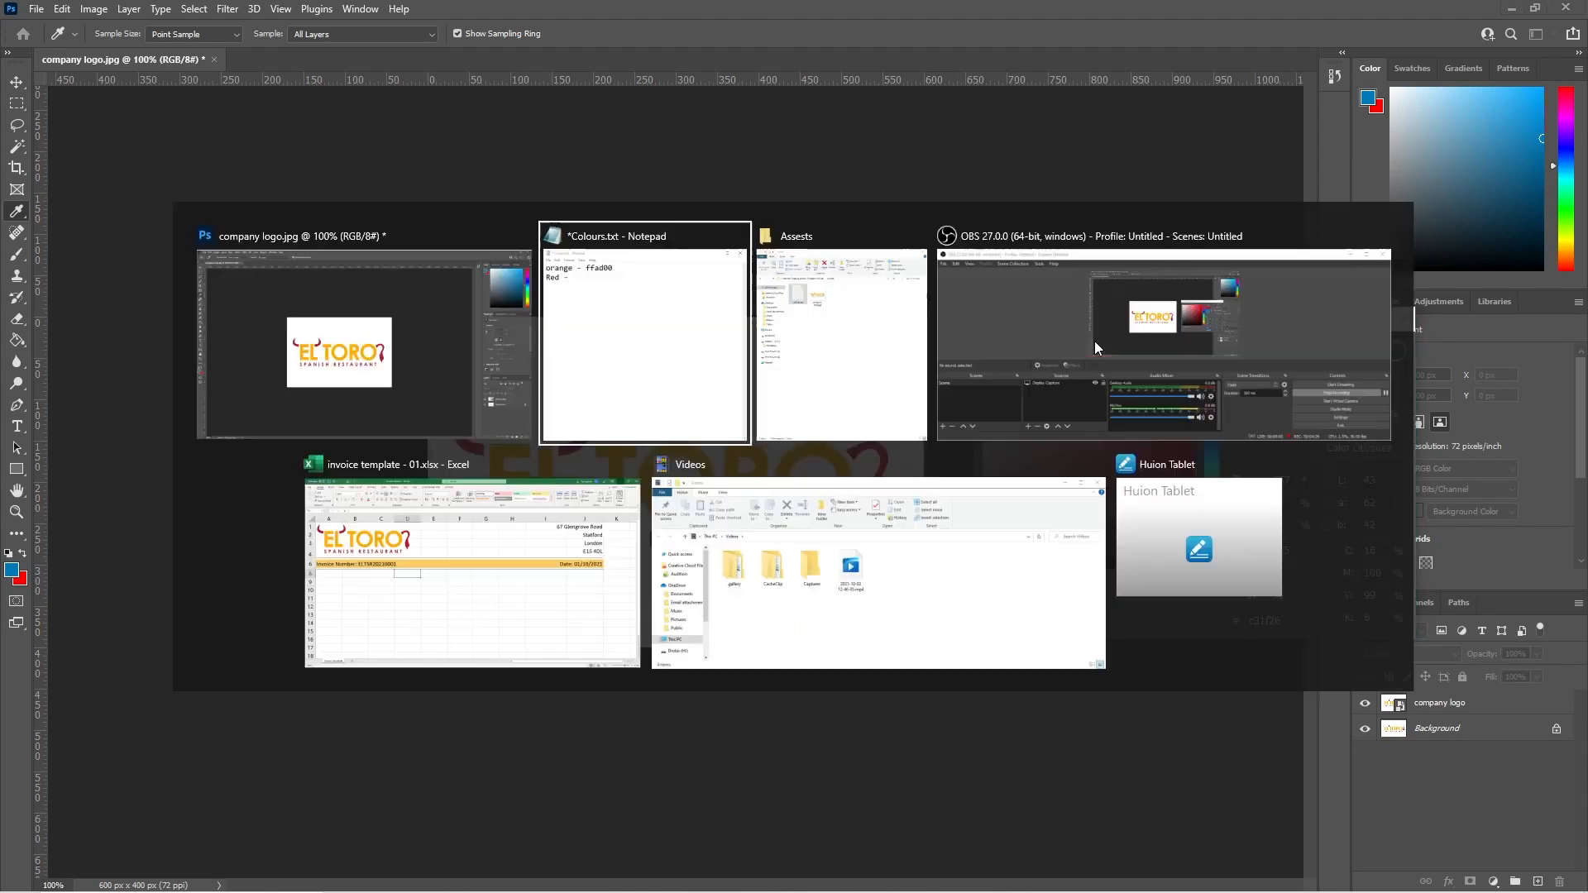
type("c31f26")
key("ctrl+s")
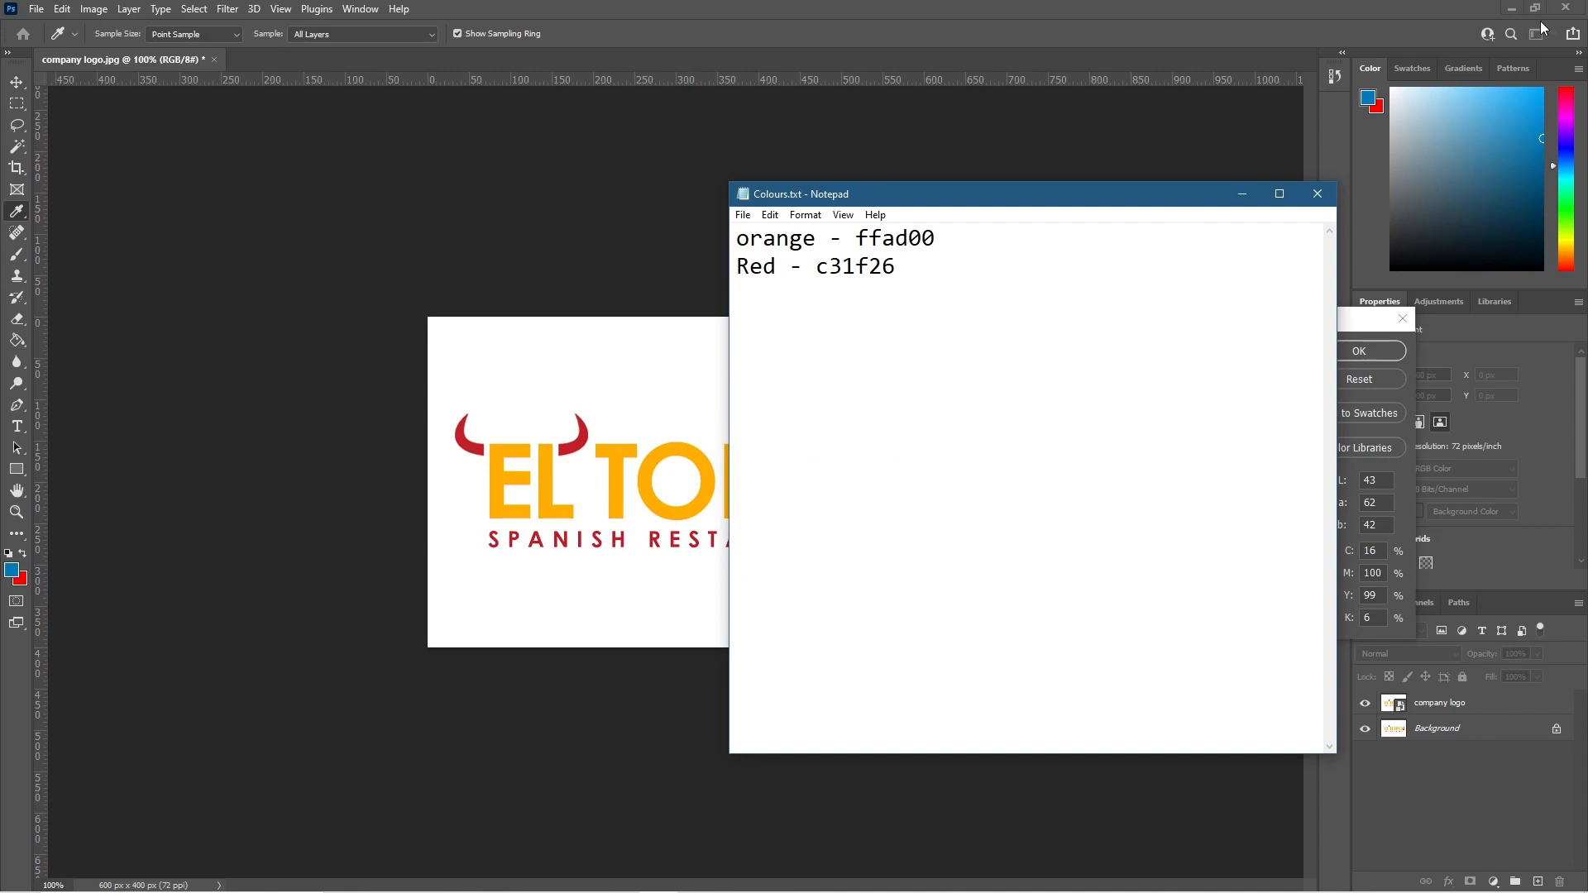
Step: Dismiss Photoshop's Color Picker and close Photoshop without saving the logo image
left_click(1299, 10)
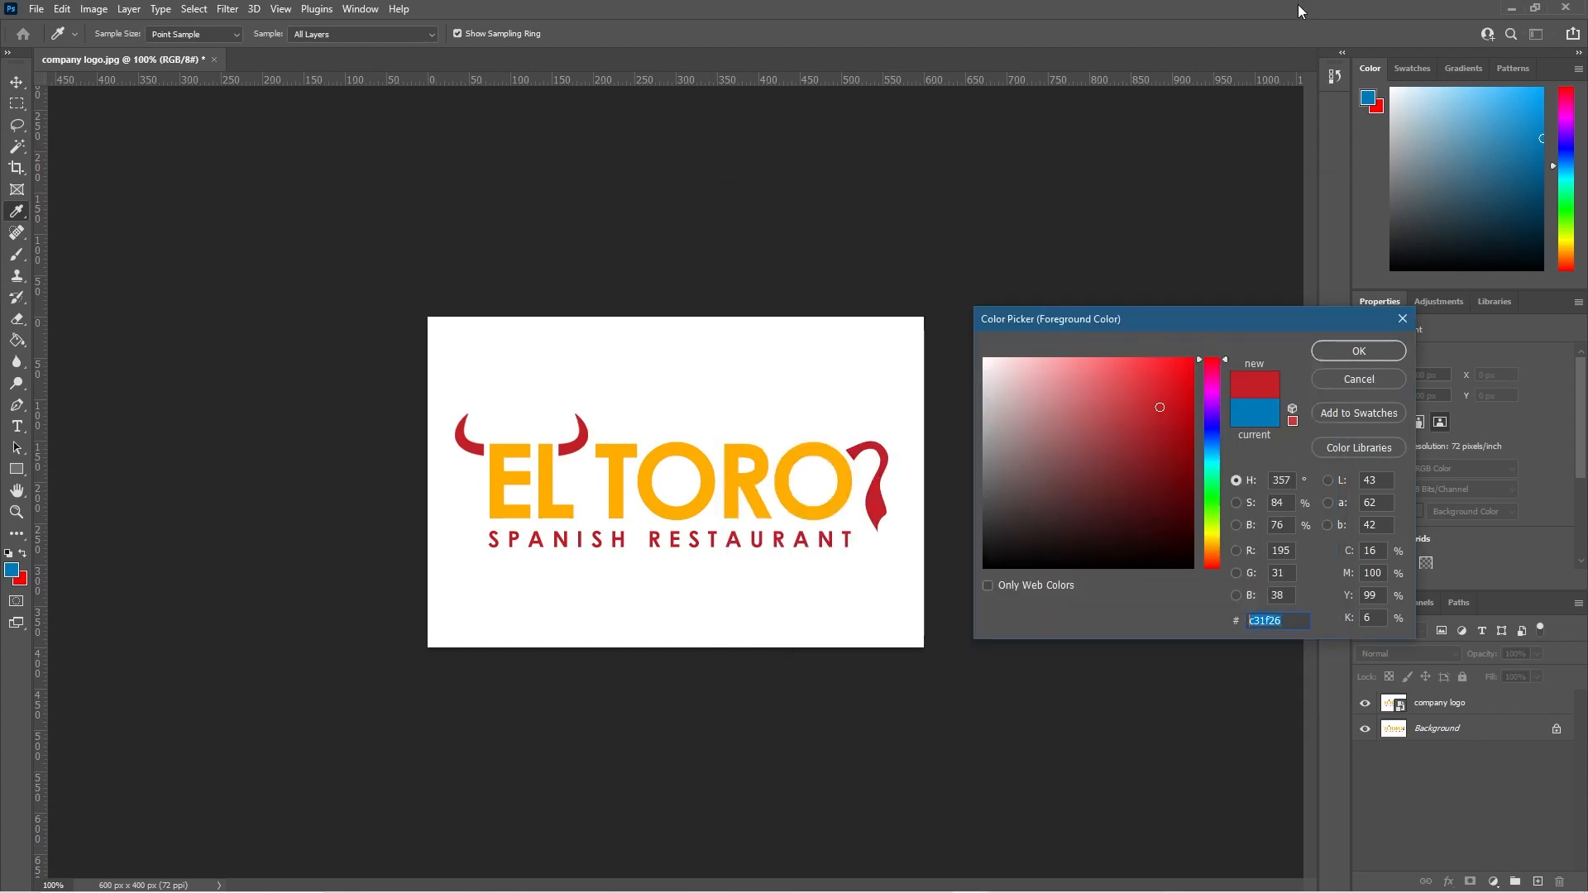
left_click(1402, 319)
left_click(1566, 7)
left_click(782, 335)
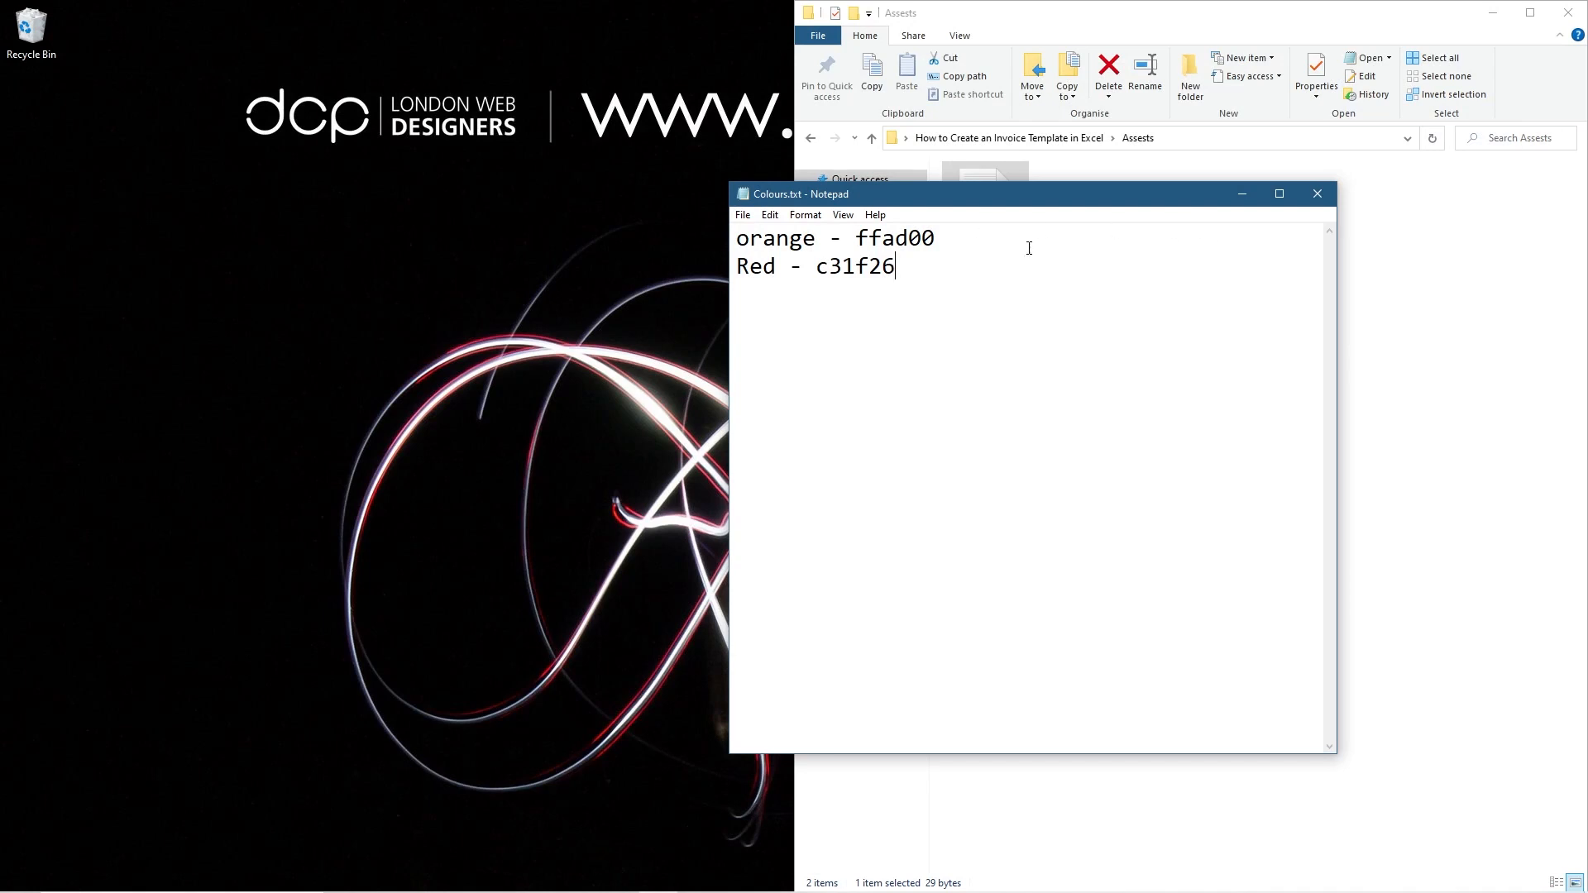
Step: Copy the orange hex code ffad00 from Colours.txt and return to the main invoice template folder
left_click_drag(946, 239, 860, 239)
right_click(875, 239)
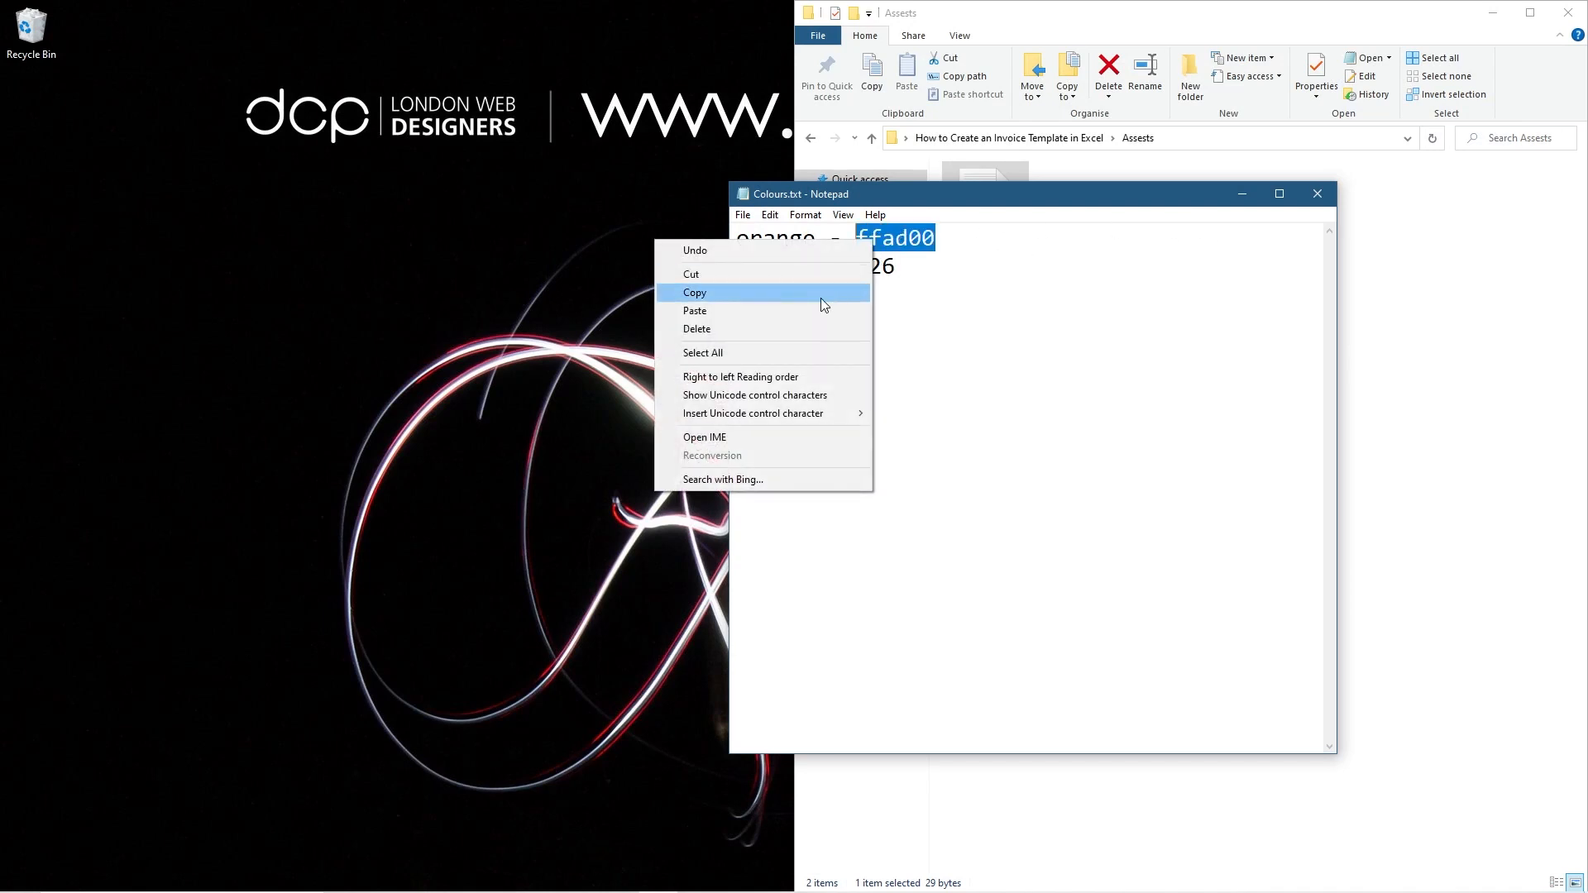
left_click(806, 299)
left_click(992, 266)
left_click_drag(1011, 199, 1587, 200)
left_click(1077, 267)
left_click(811, 138)
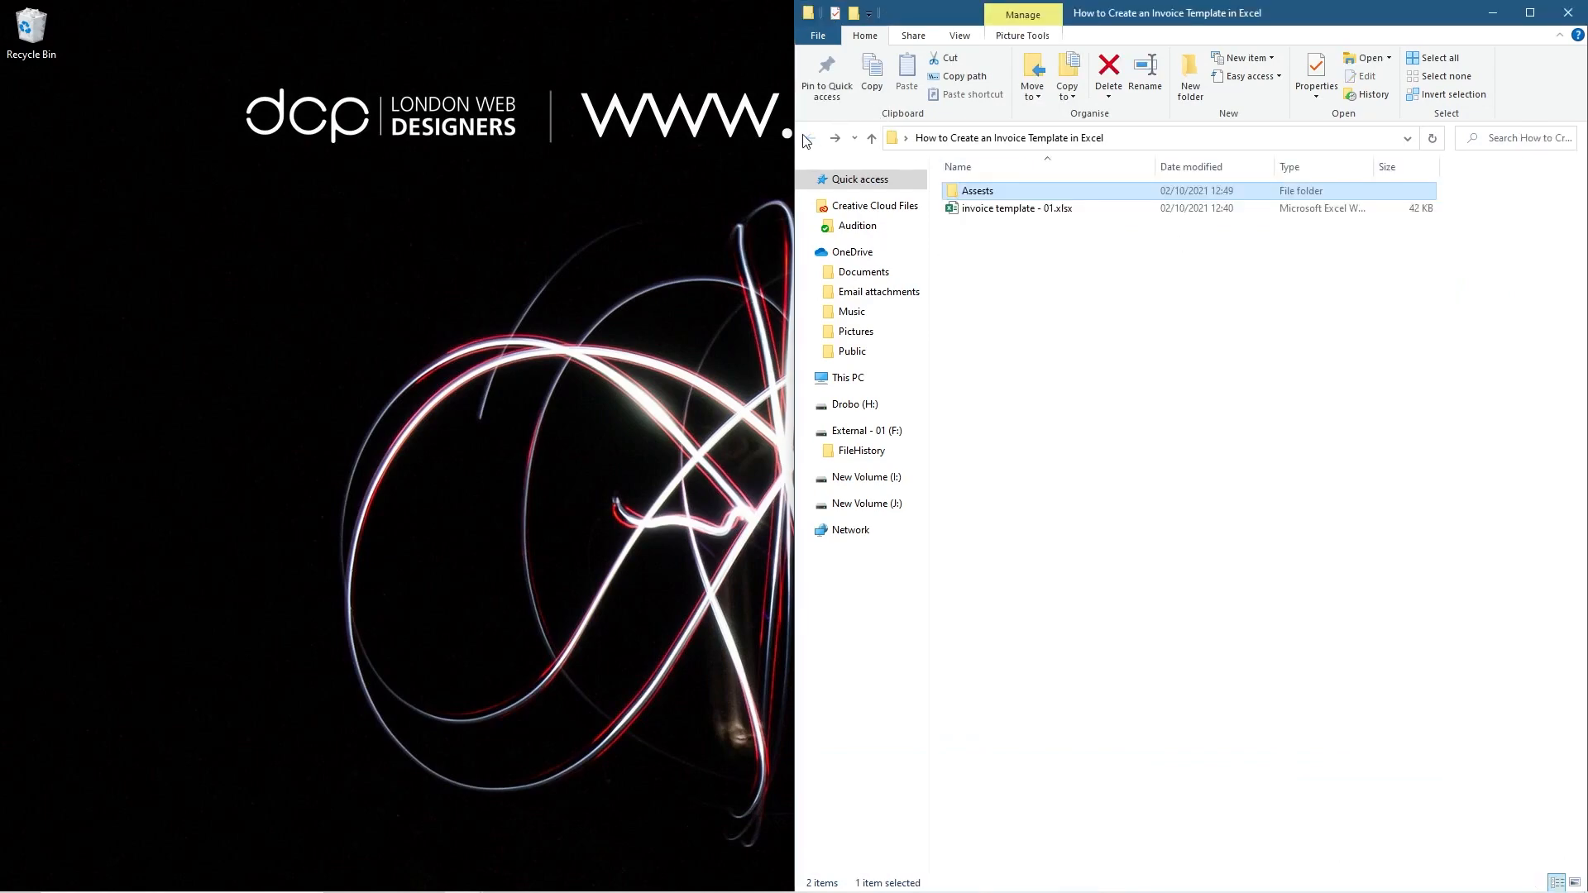
Step: Switch to Excel and fill cells A6 to J6 with the custom colour #ffad00
mouse_move(1282, 887)
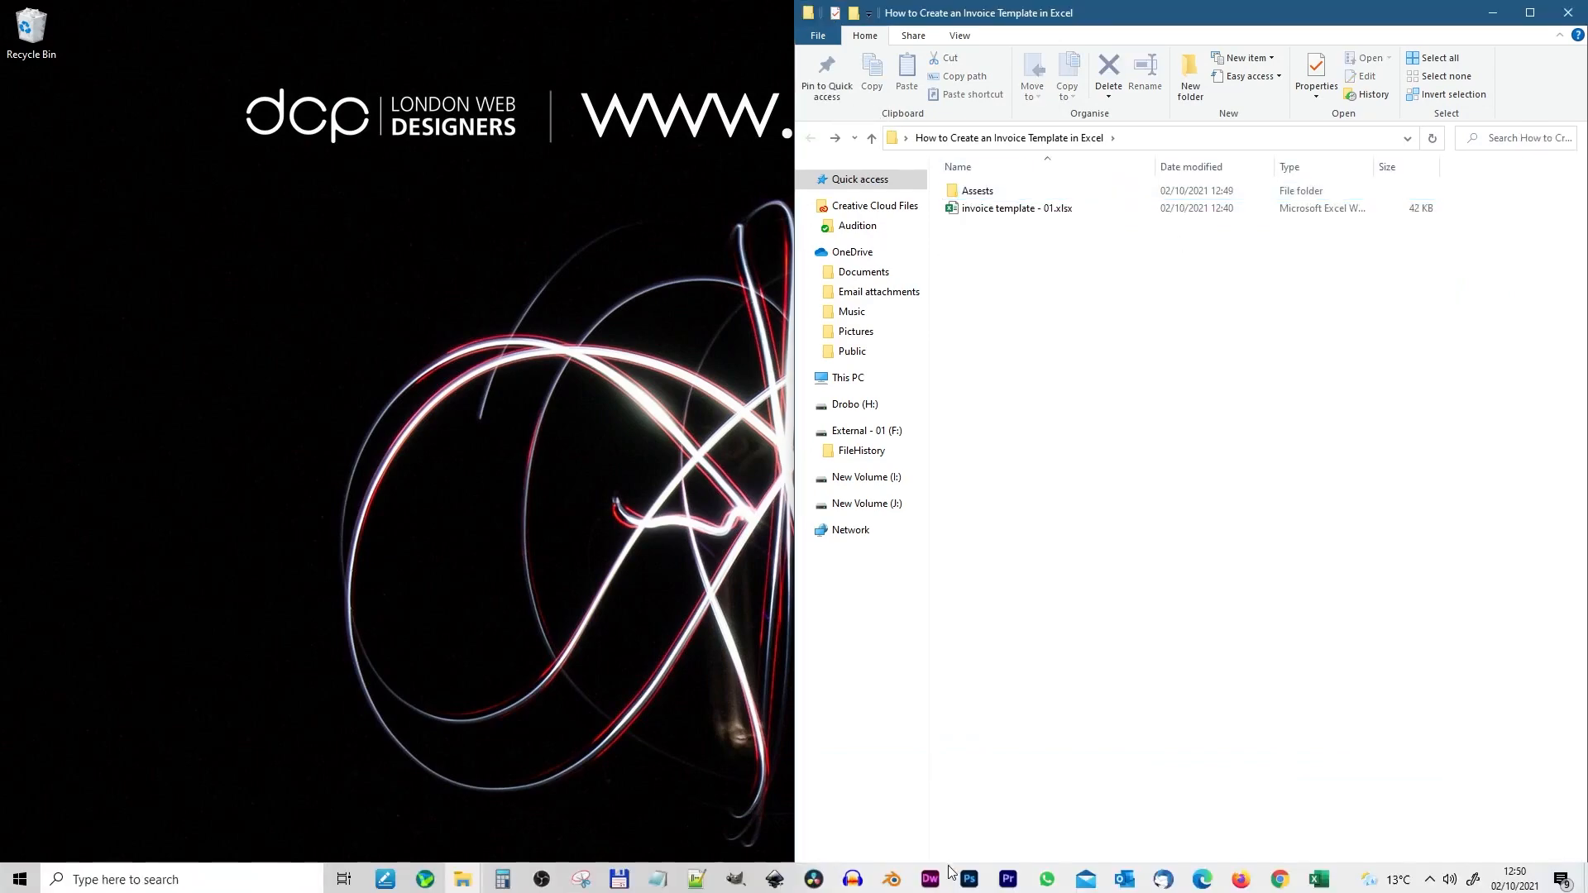
left_click(1323, 882)
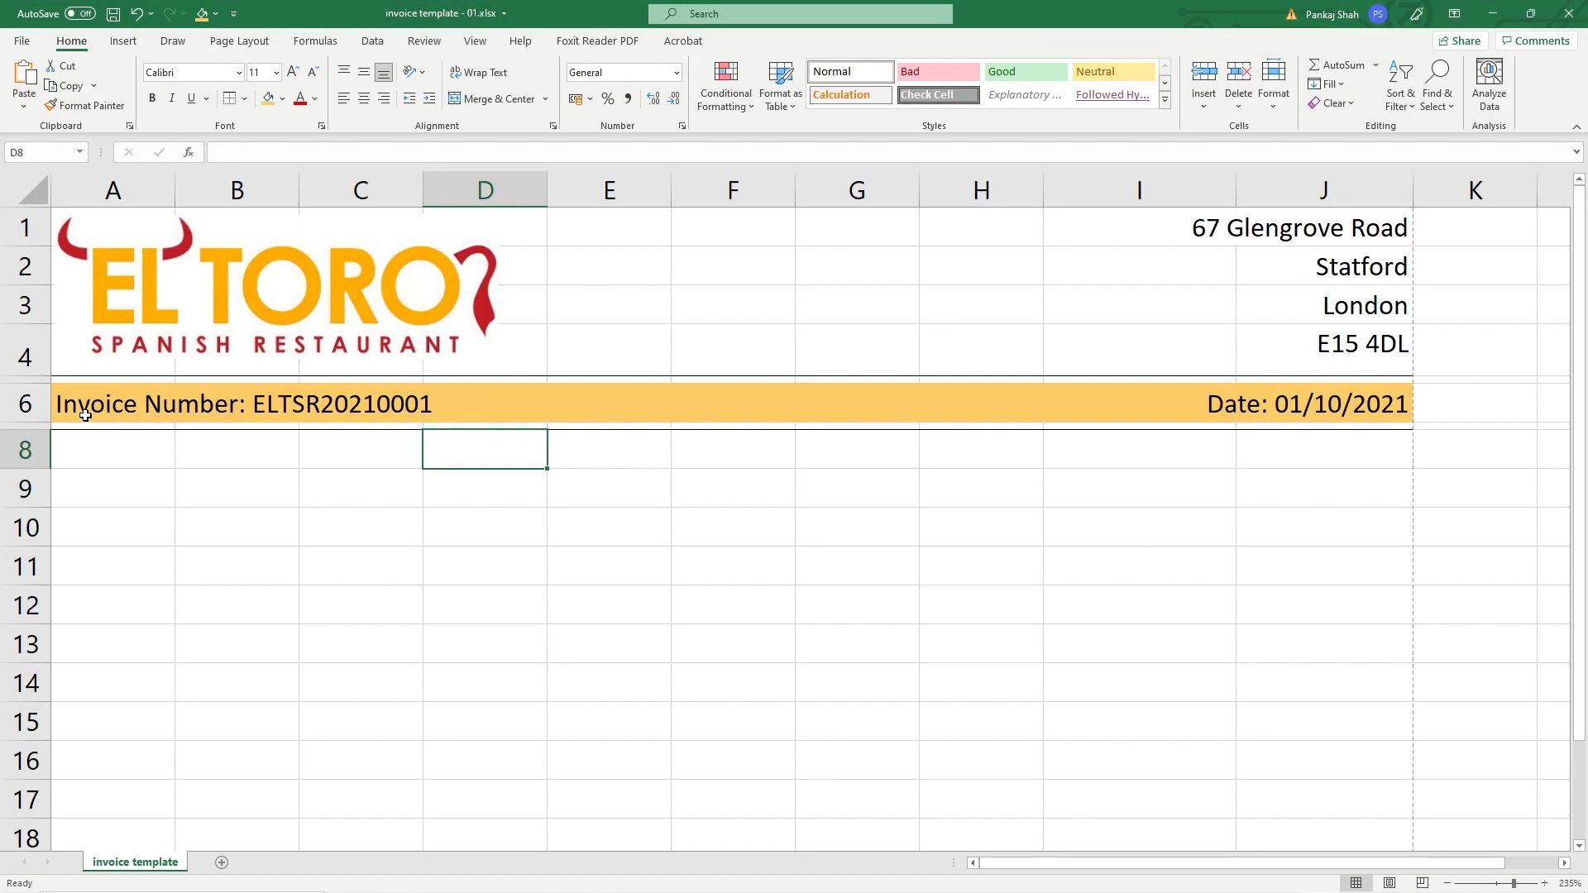
left_click_drag(85, 415, 1314, 417)
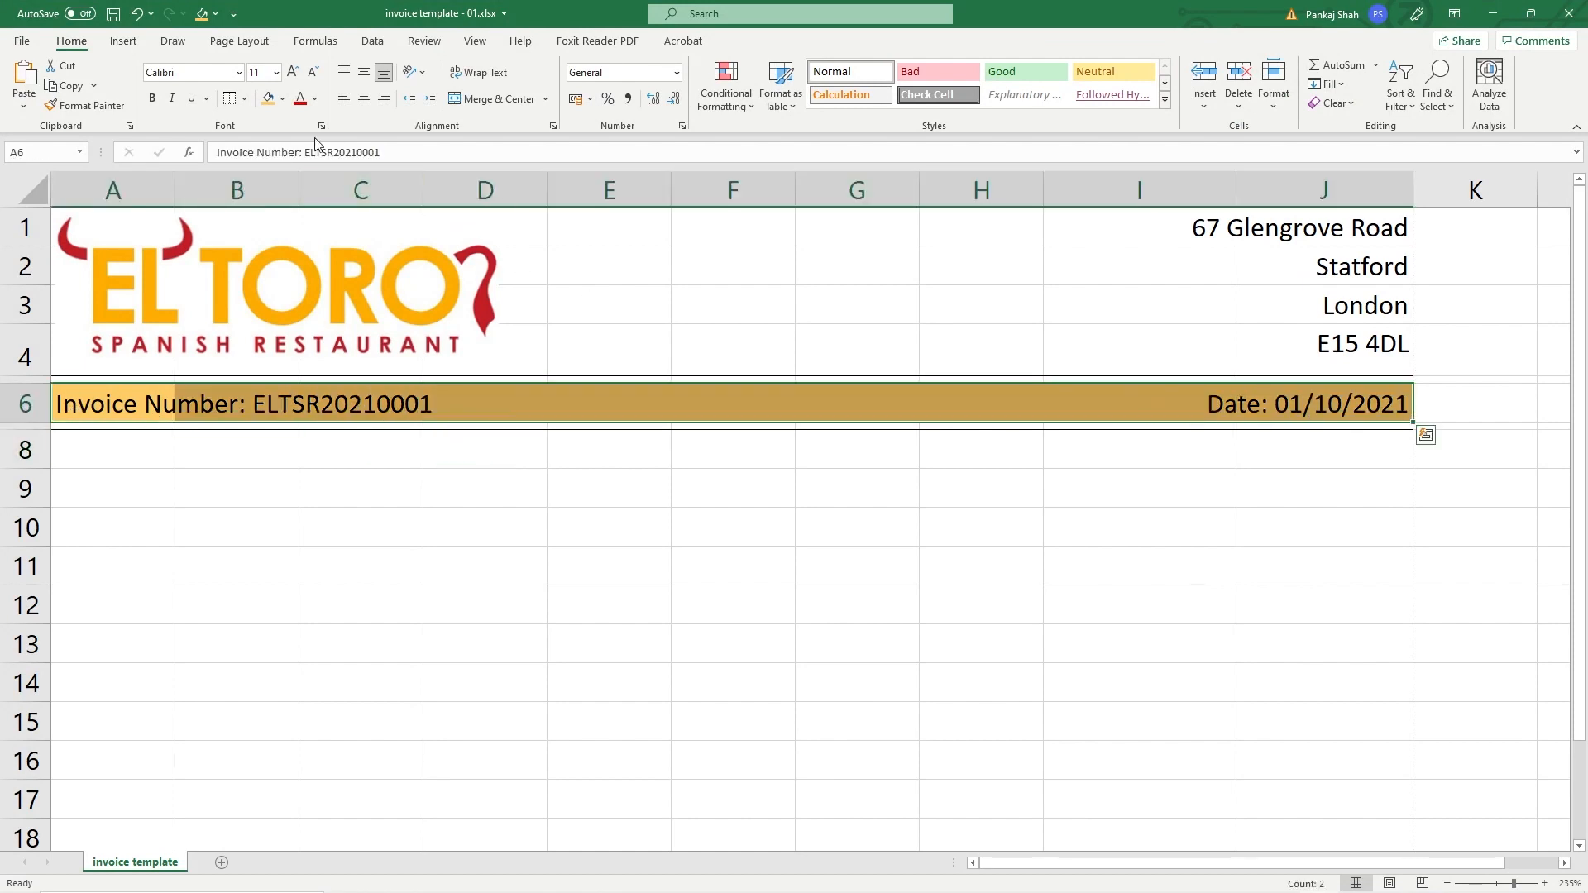
left_click(280, 99)
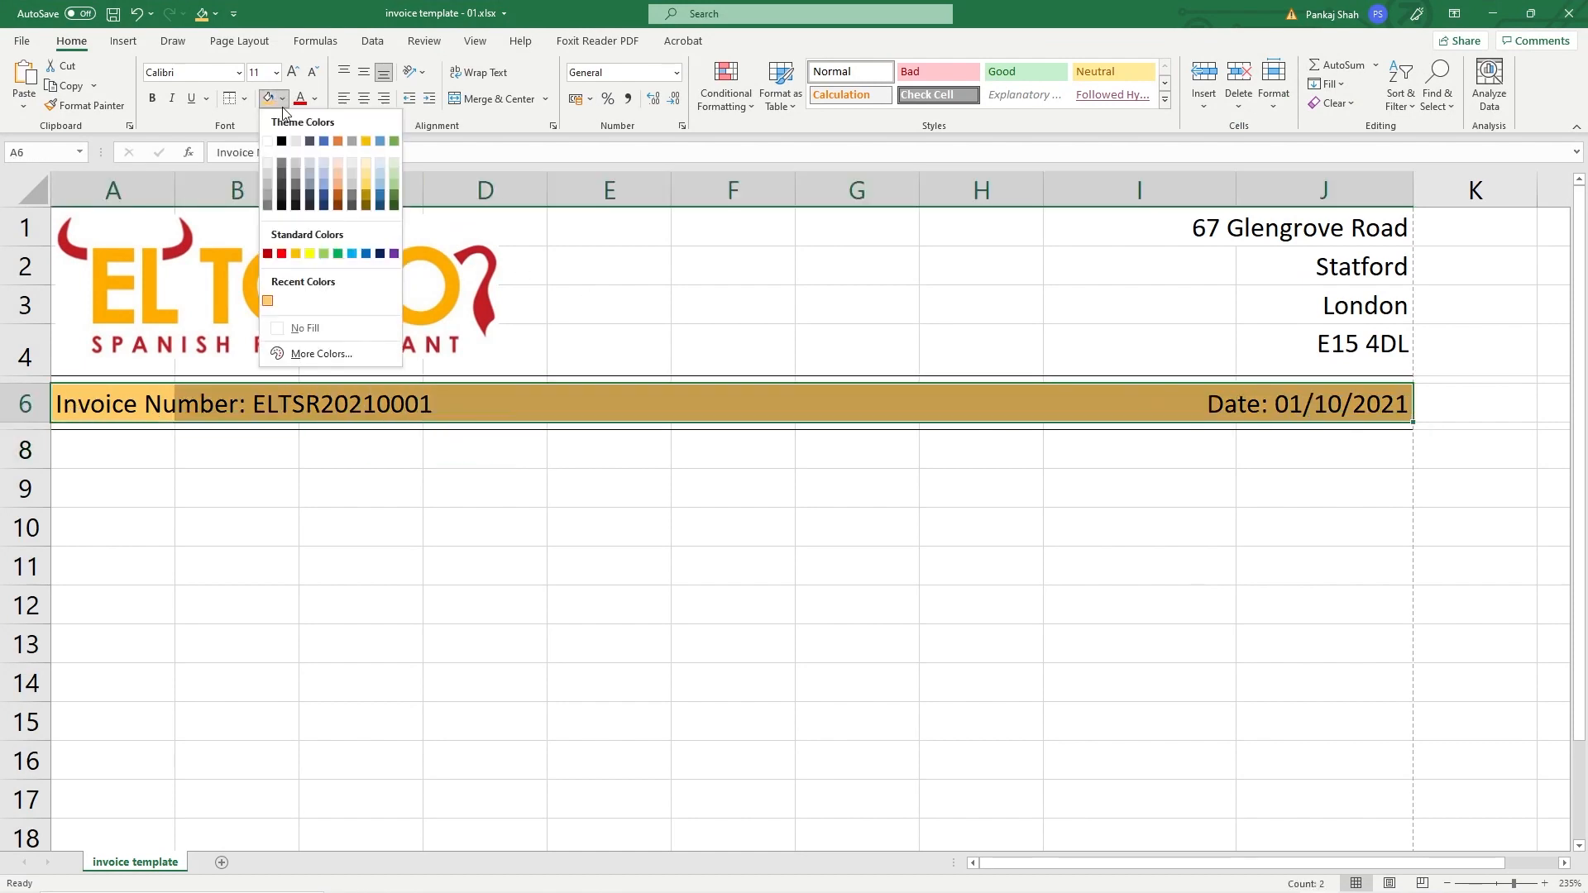
left_click(311, 356)
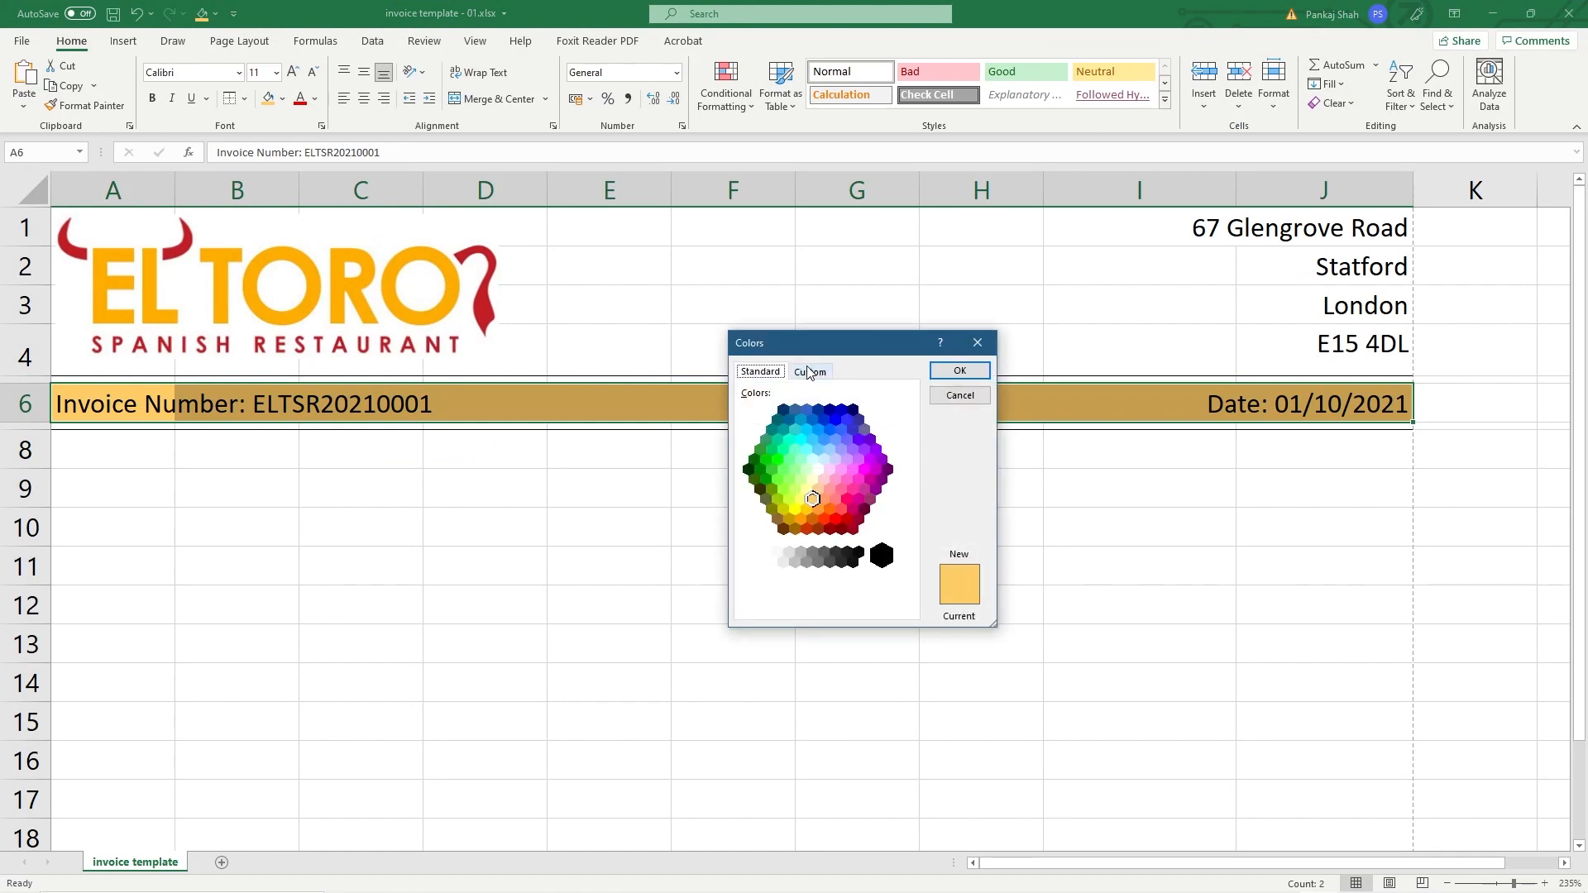
left_click(810, 371)
double_click(835, 608)
type("ffad00")
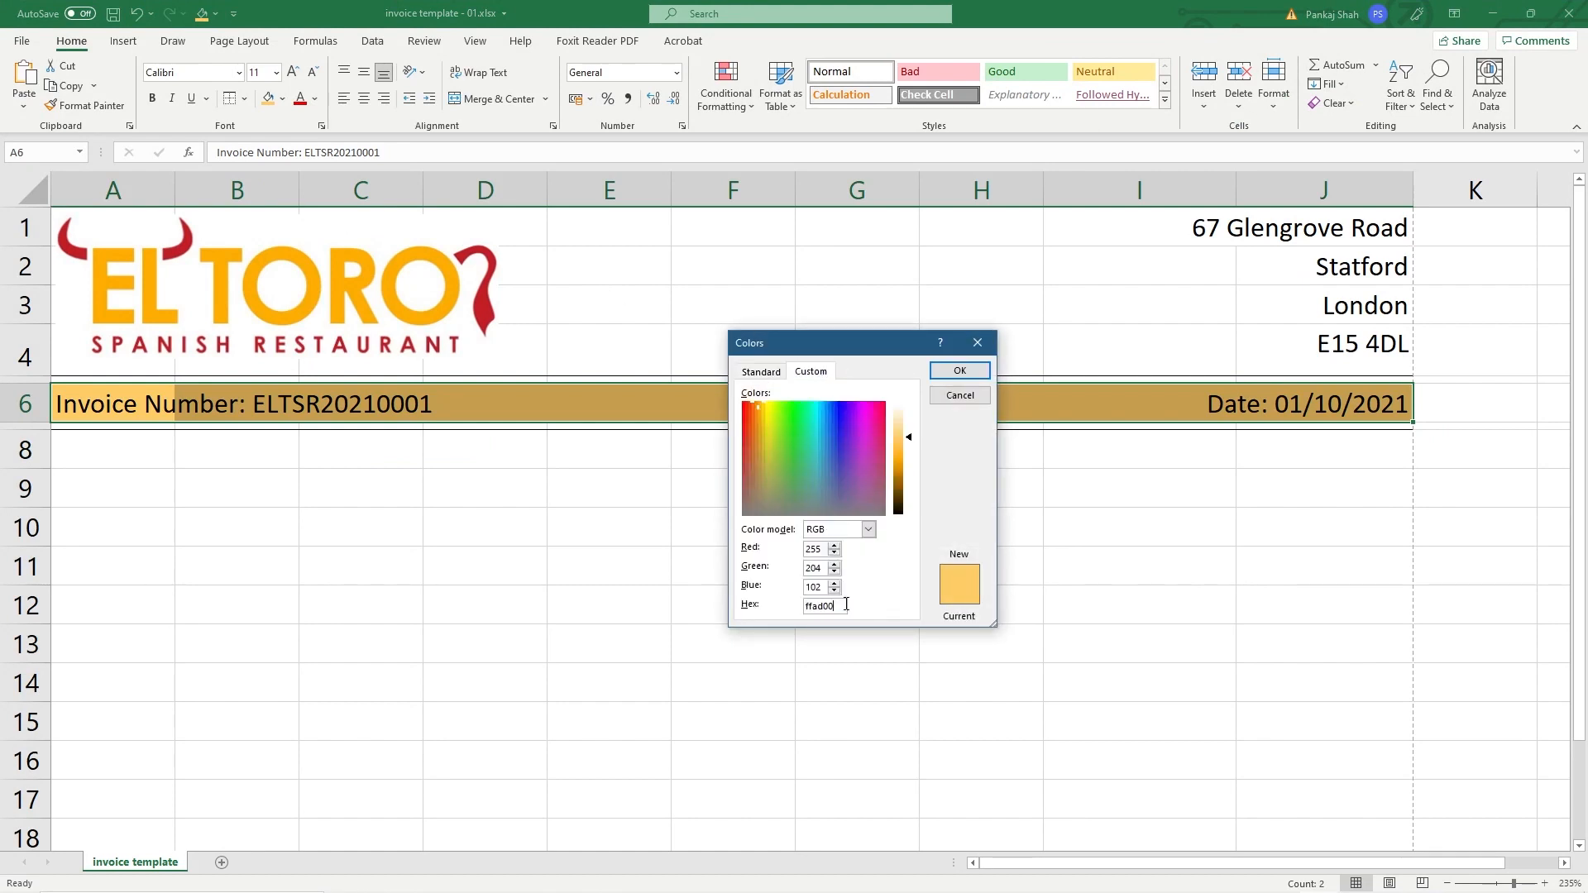
type("#")
left_click(956, 370)
left_click(574, 494)
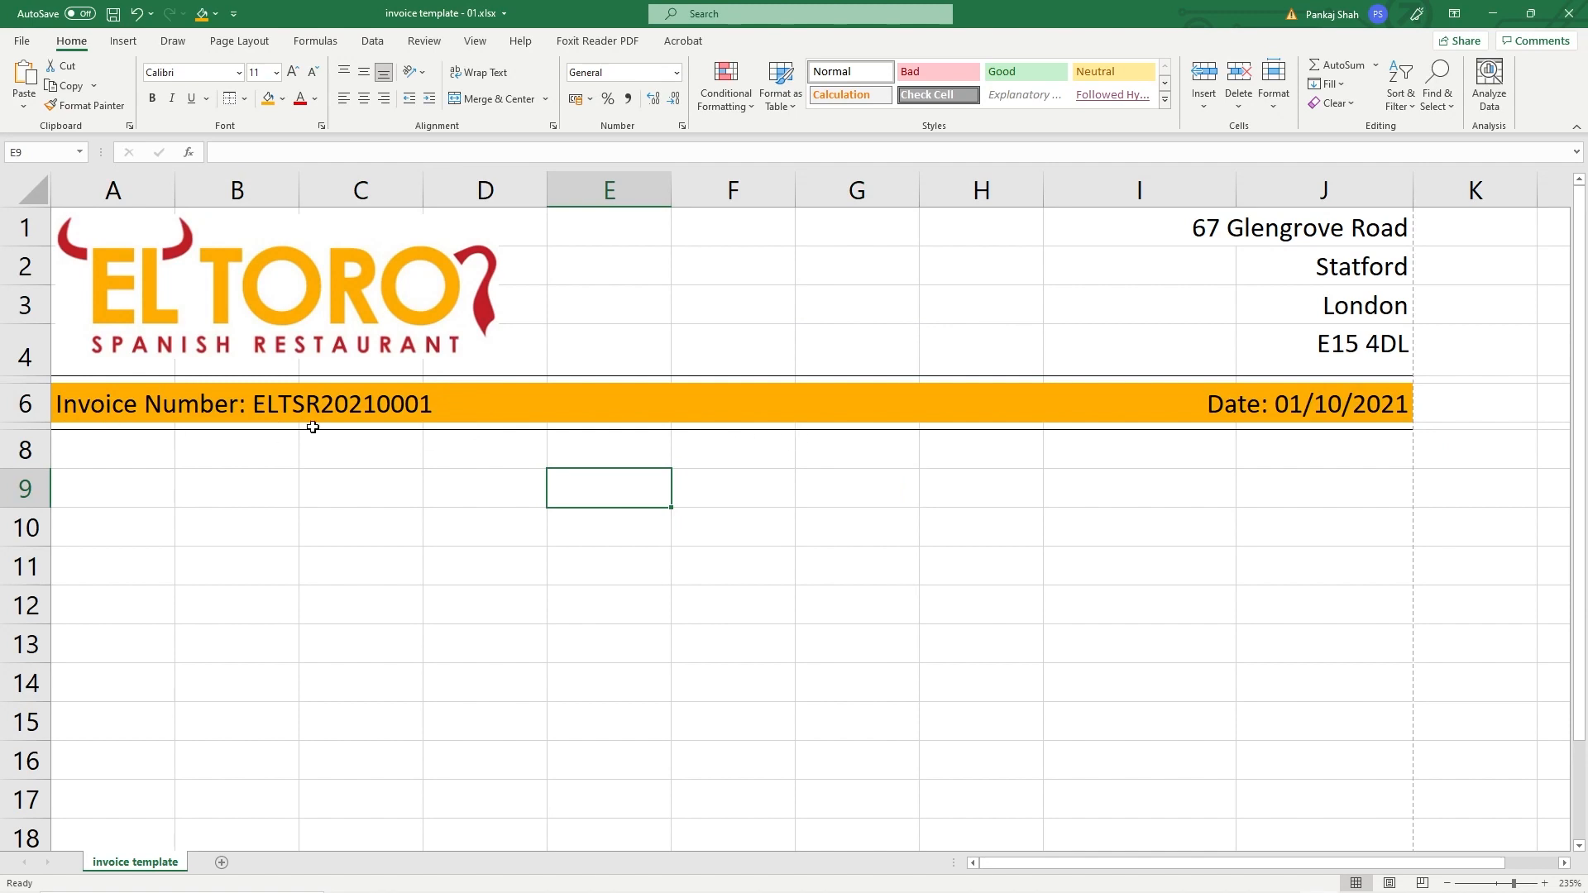
Step: Try a white font colour on the invoice bar text in cells A6 to J6, and undo it
left_click_drag(89, 404, 1226, 394)
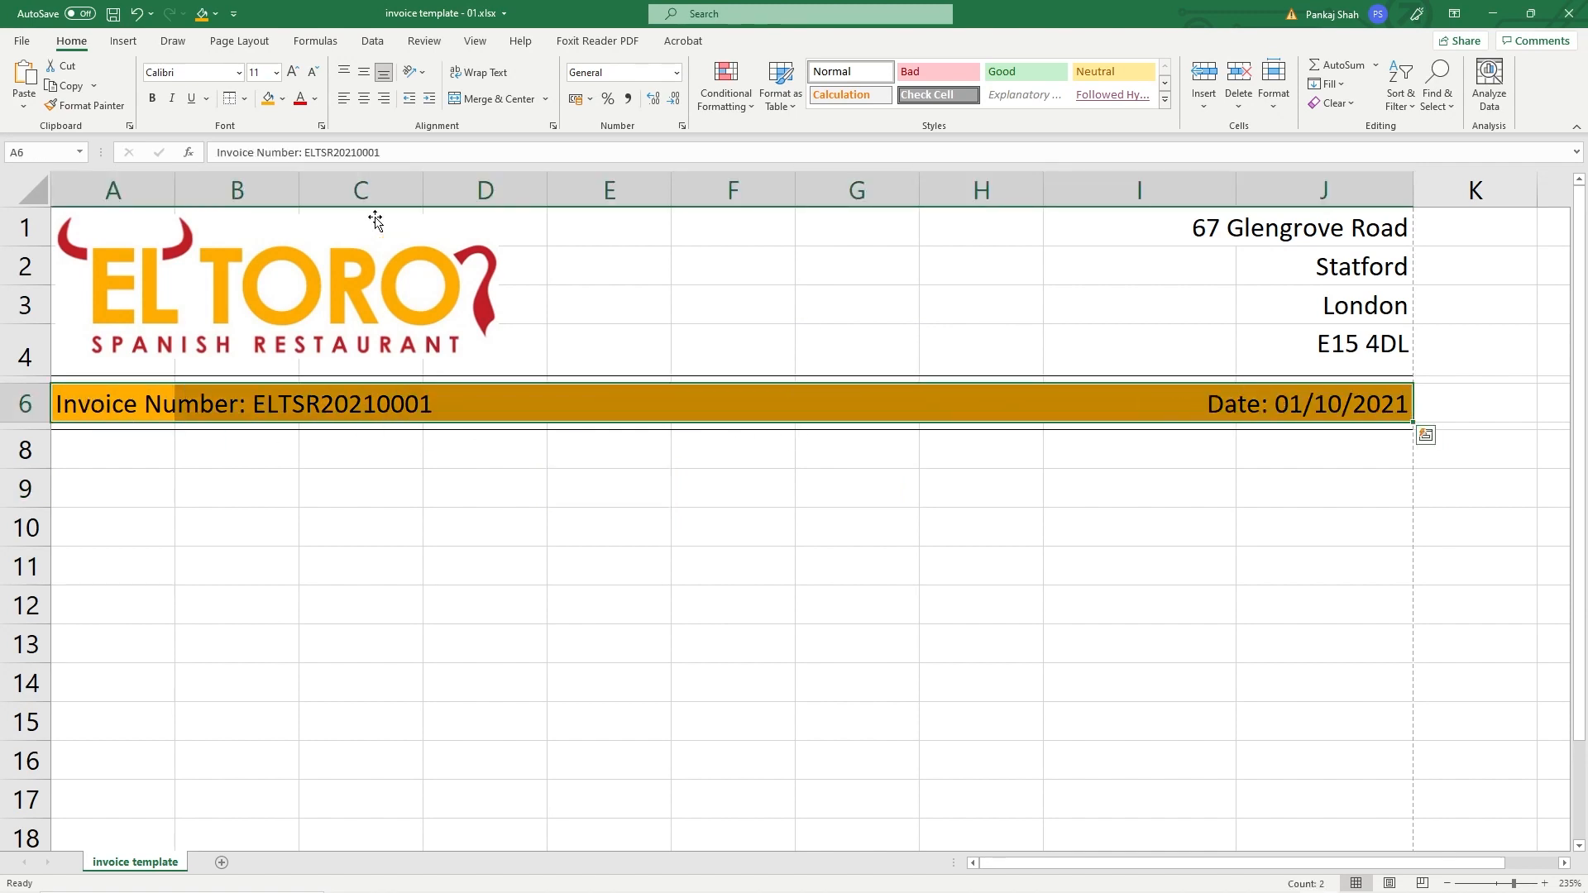
left_click(316, 98)
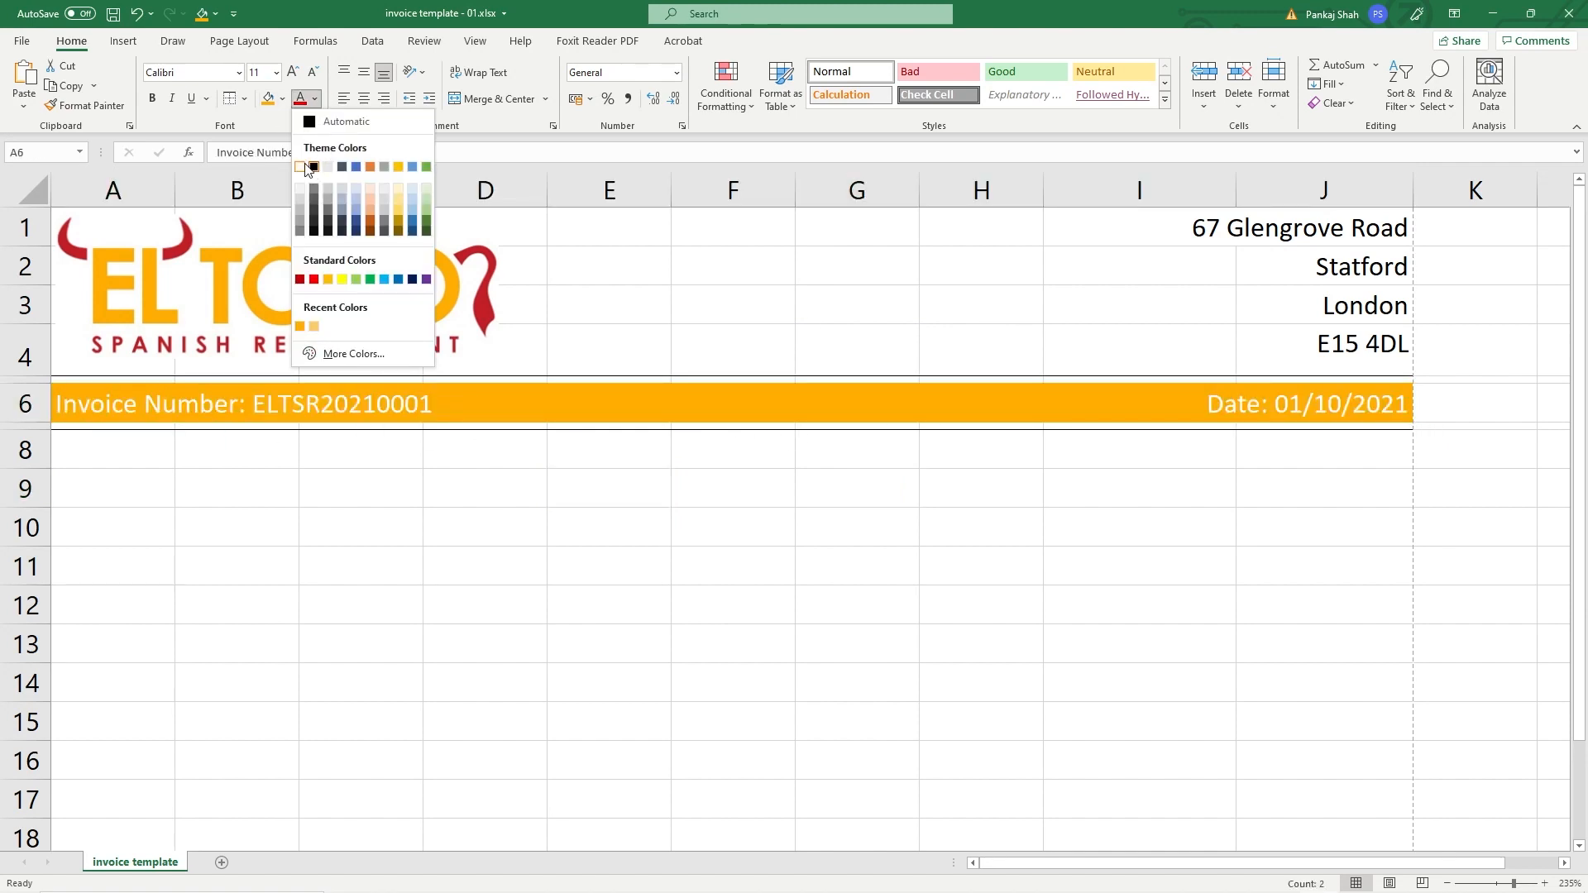
left_click(303, 155)
left_click(216, 473)
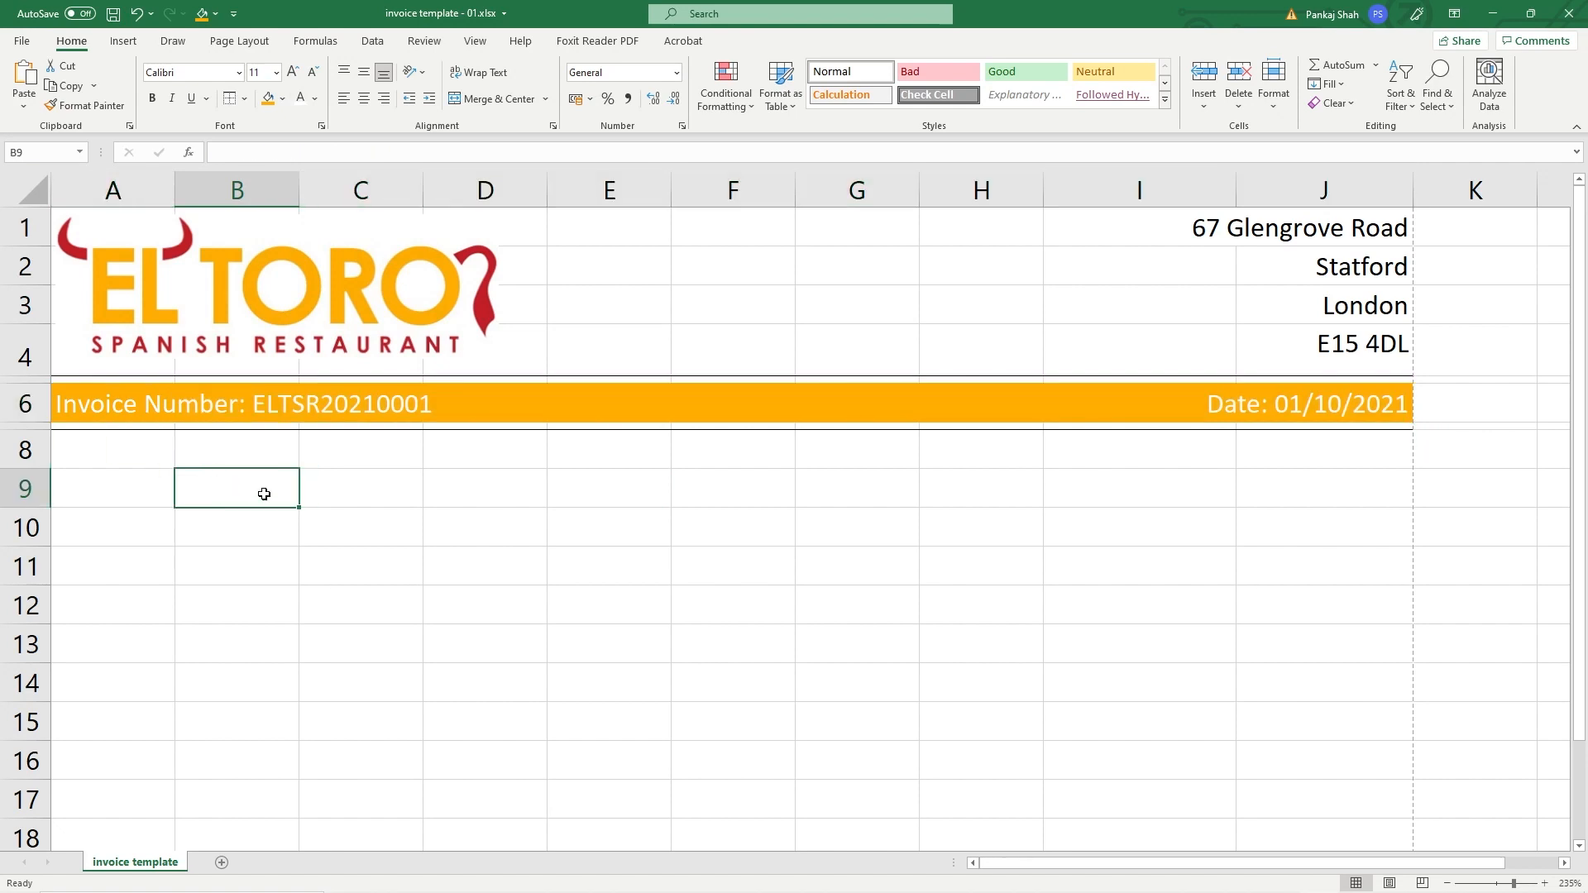
key("ctrl+z")
left_click(231, 461)
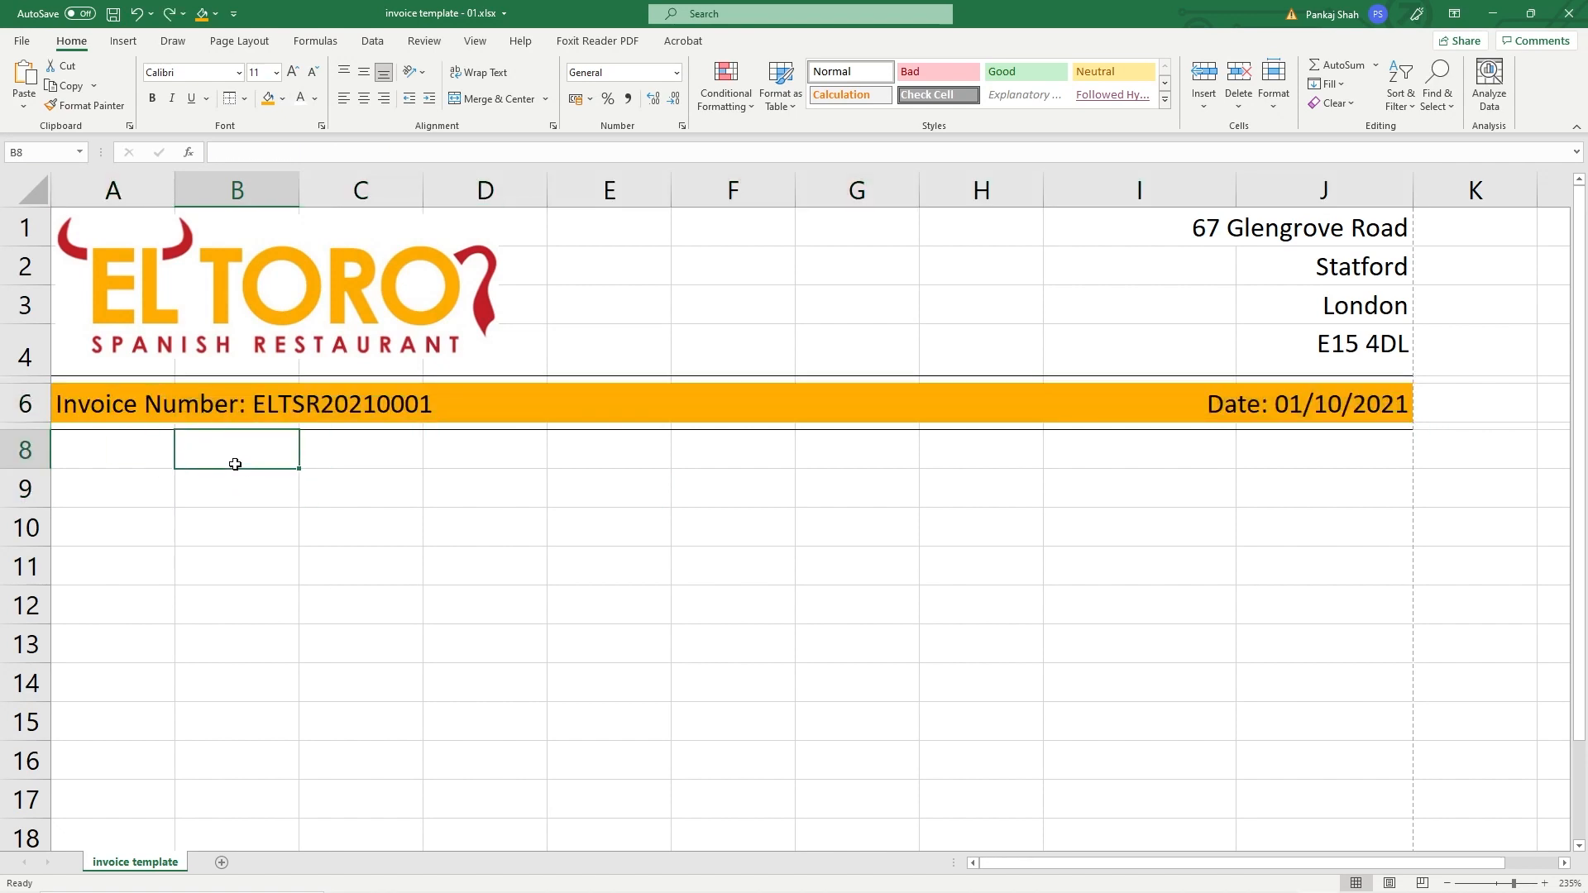
left_click(128, 468)
left_click_drag(99, 403, 1295, 405)
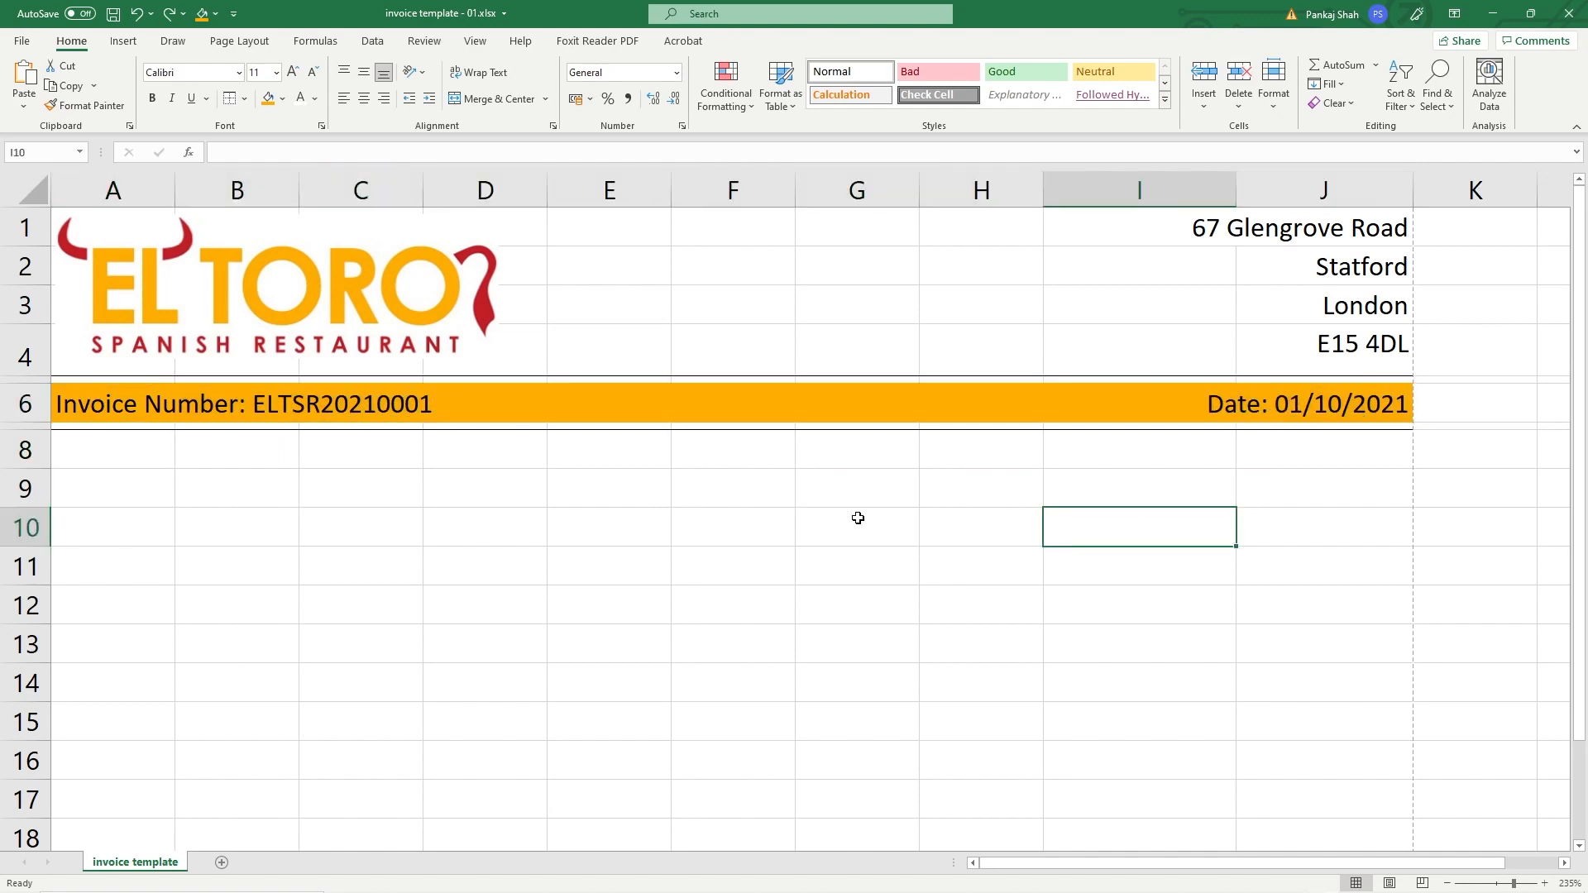
Step: Make only the label "Invoice Number:" bold within cell A6, leaving the number itself in regular weight
double_click(105, 407)
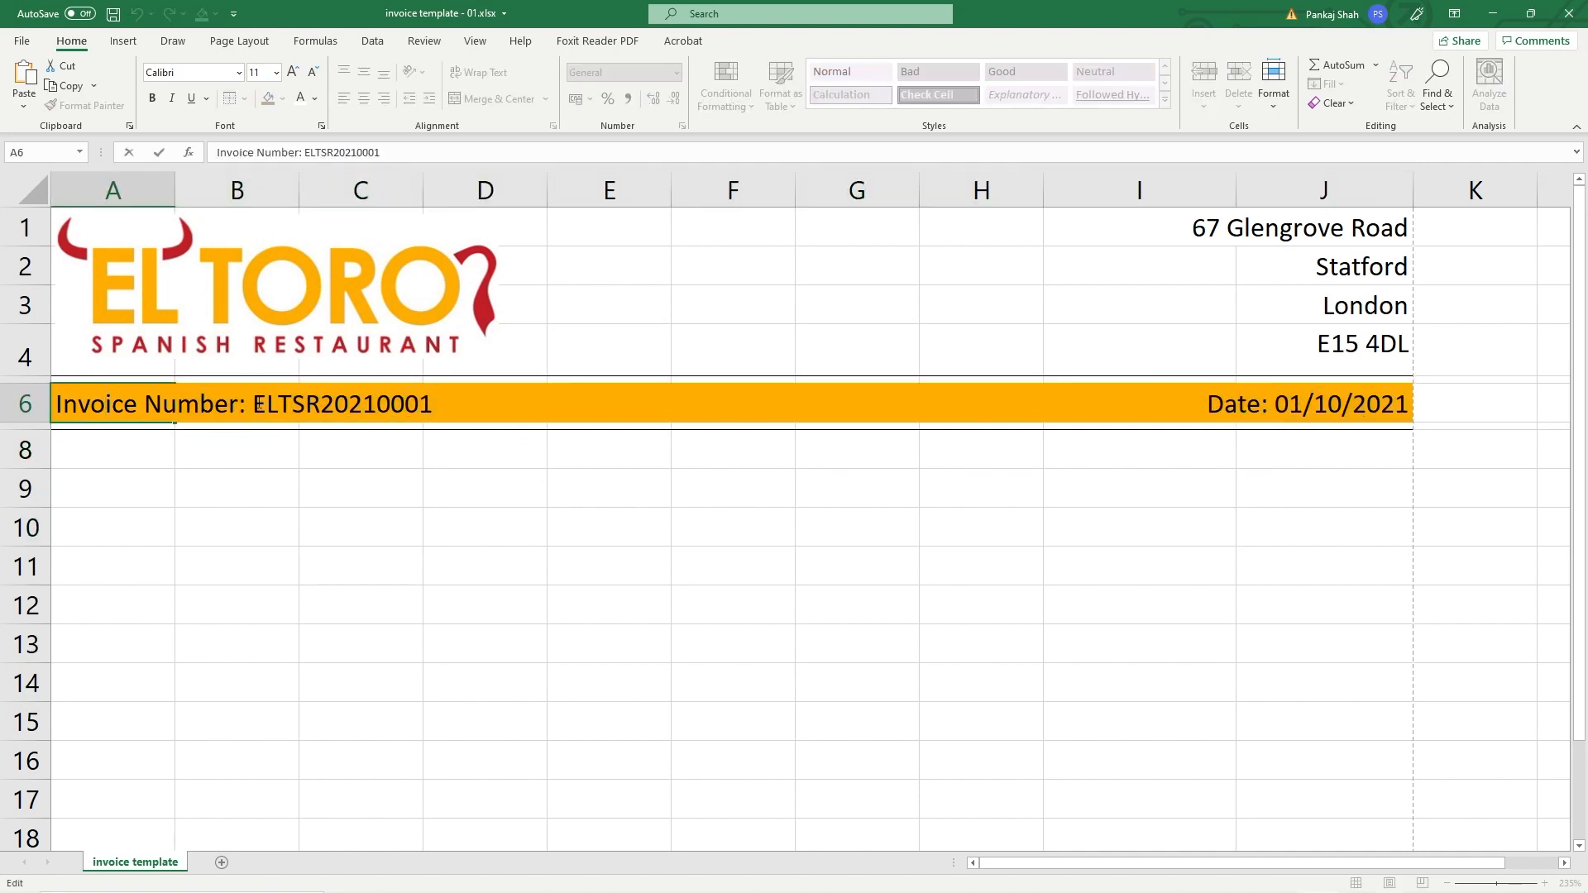
left_click(115, 488)
double_click(67, 402)
left_click_drag(248, 404, 56, 404)
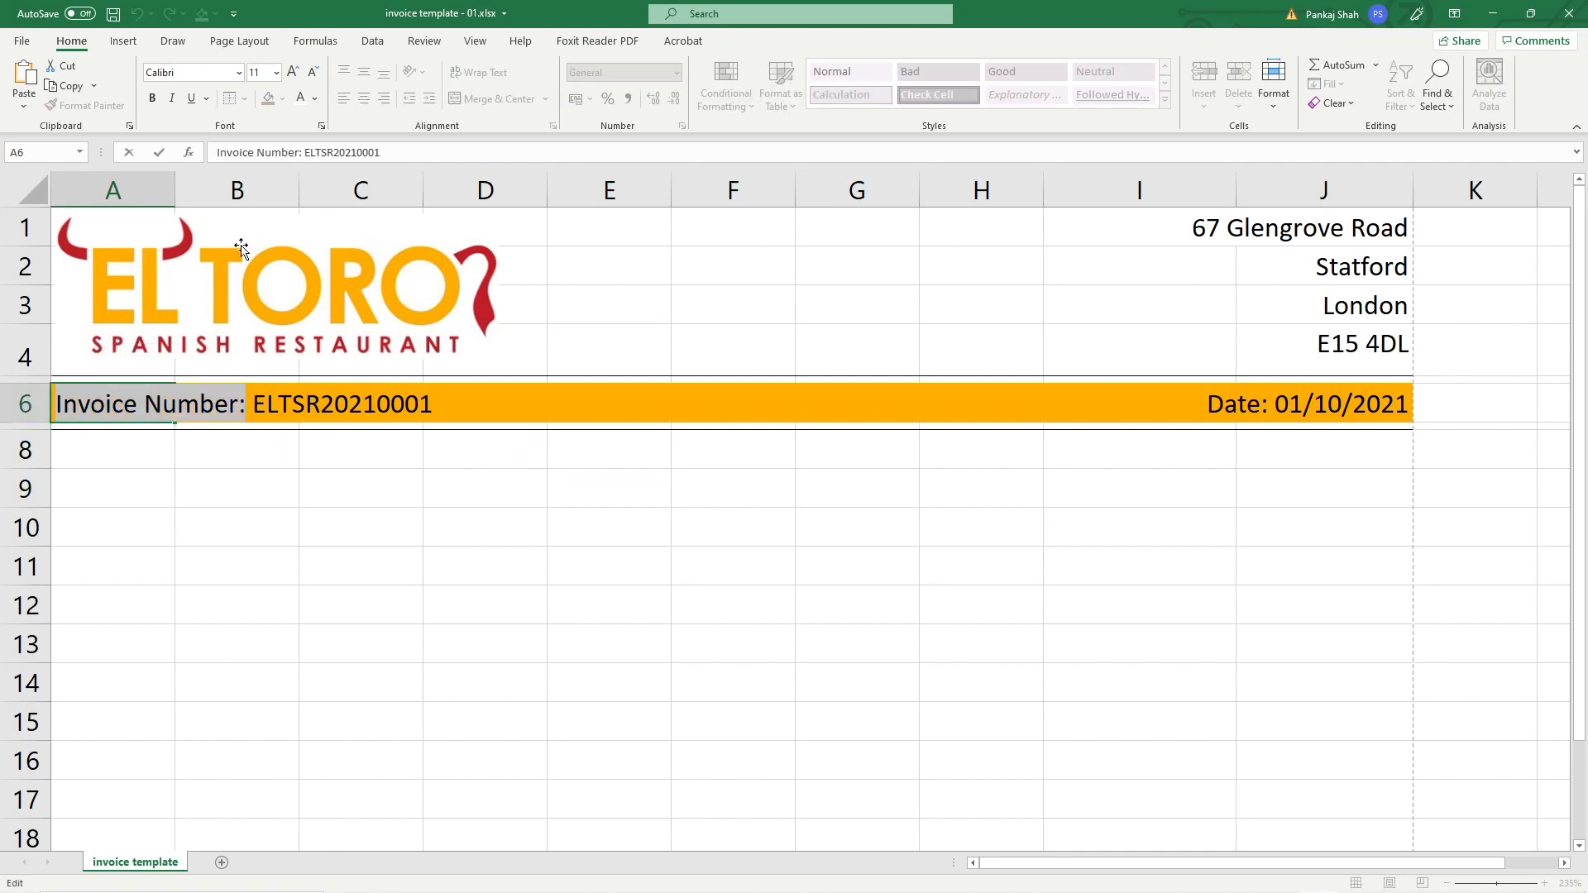
left_click(152, 98)
left_click(362, 491)
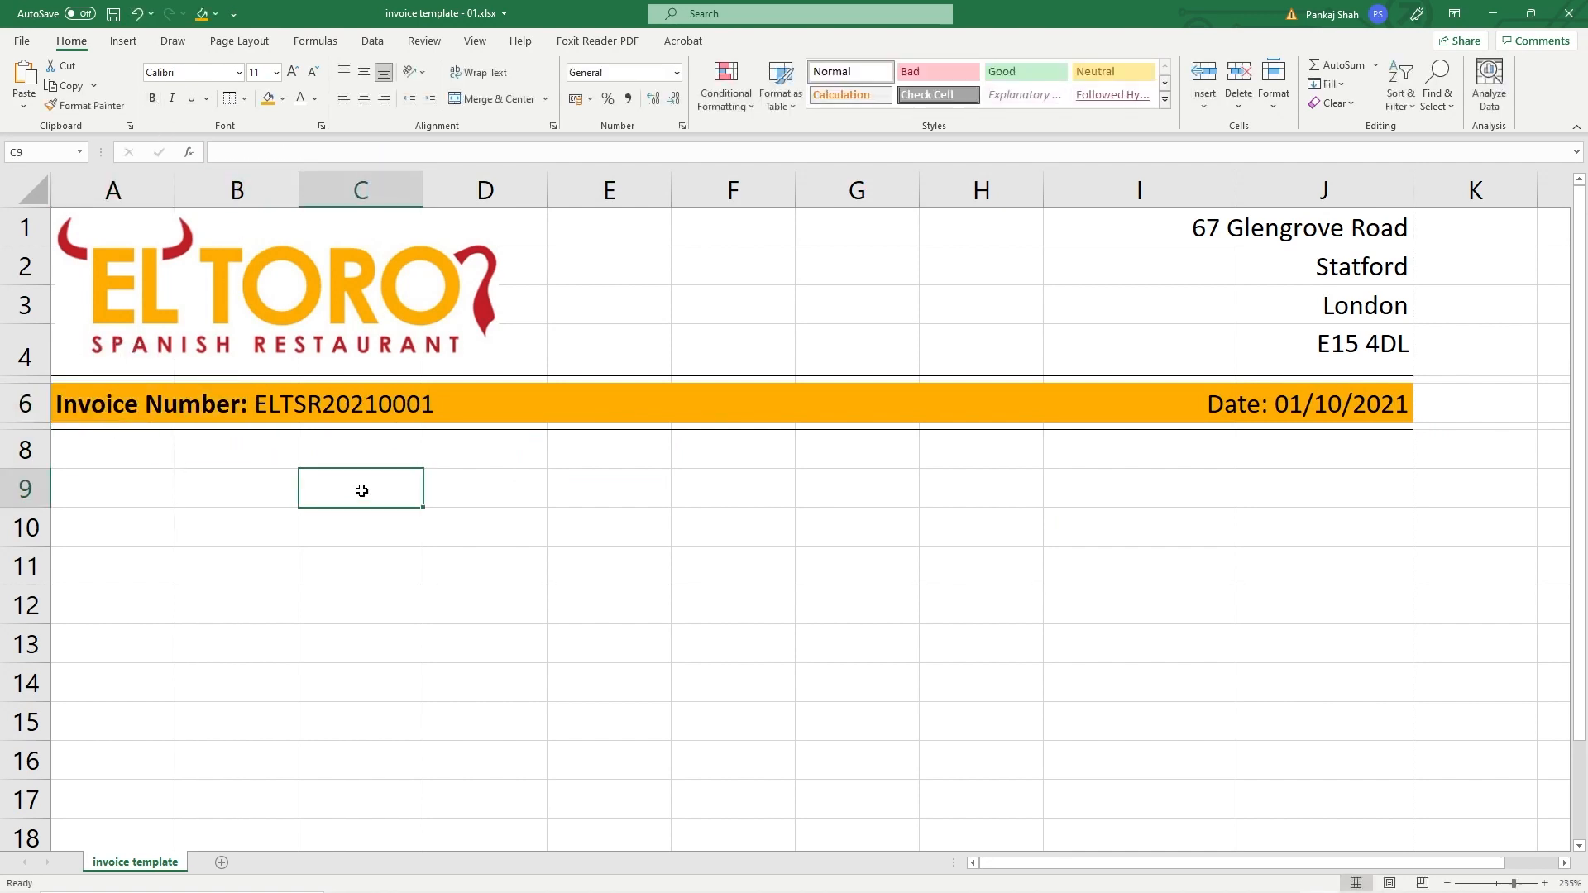
Step: Make only the label "Date:" bold within cell J6 of the invoice bar
double_click(1244, 412)
left_click_drag(1271, 406, 1207, 405)
left_click(153, 99)
left_click(231, 524)
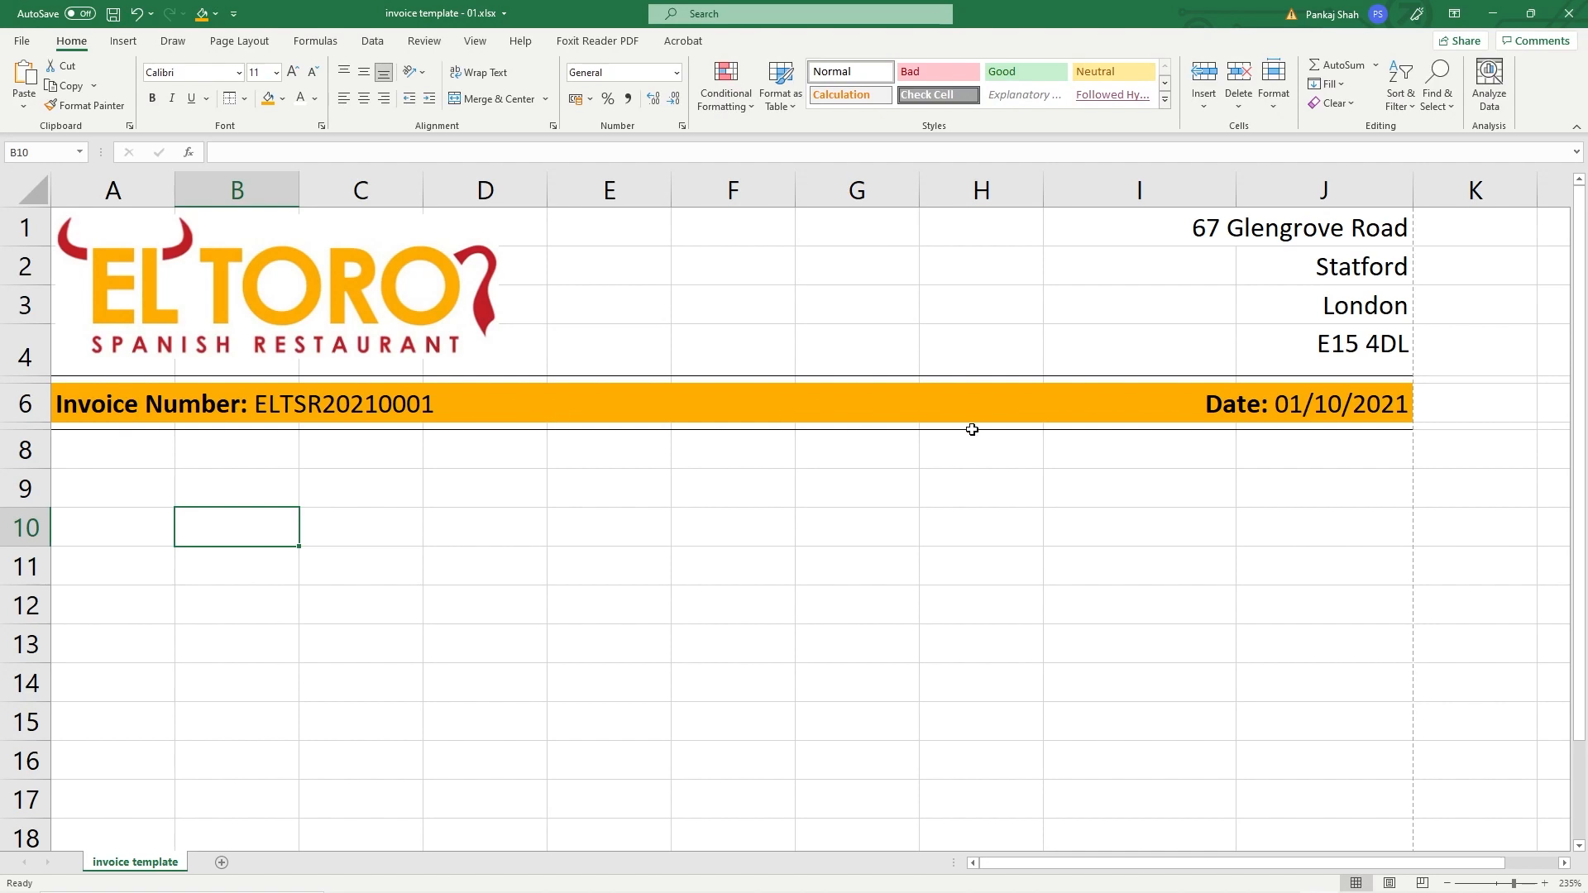
Step: Set the height of row 8, below the invoice bar's lower line, to 3
left_click(124, 459)
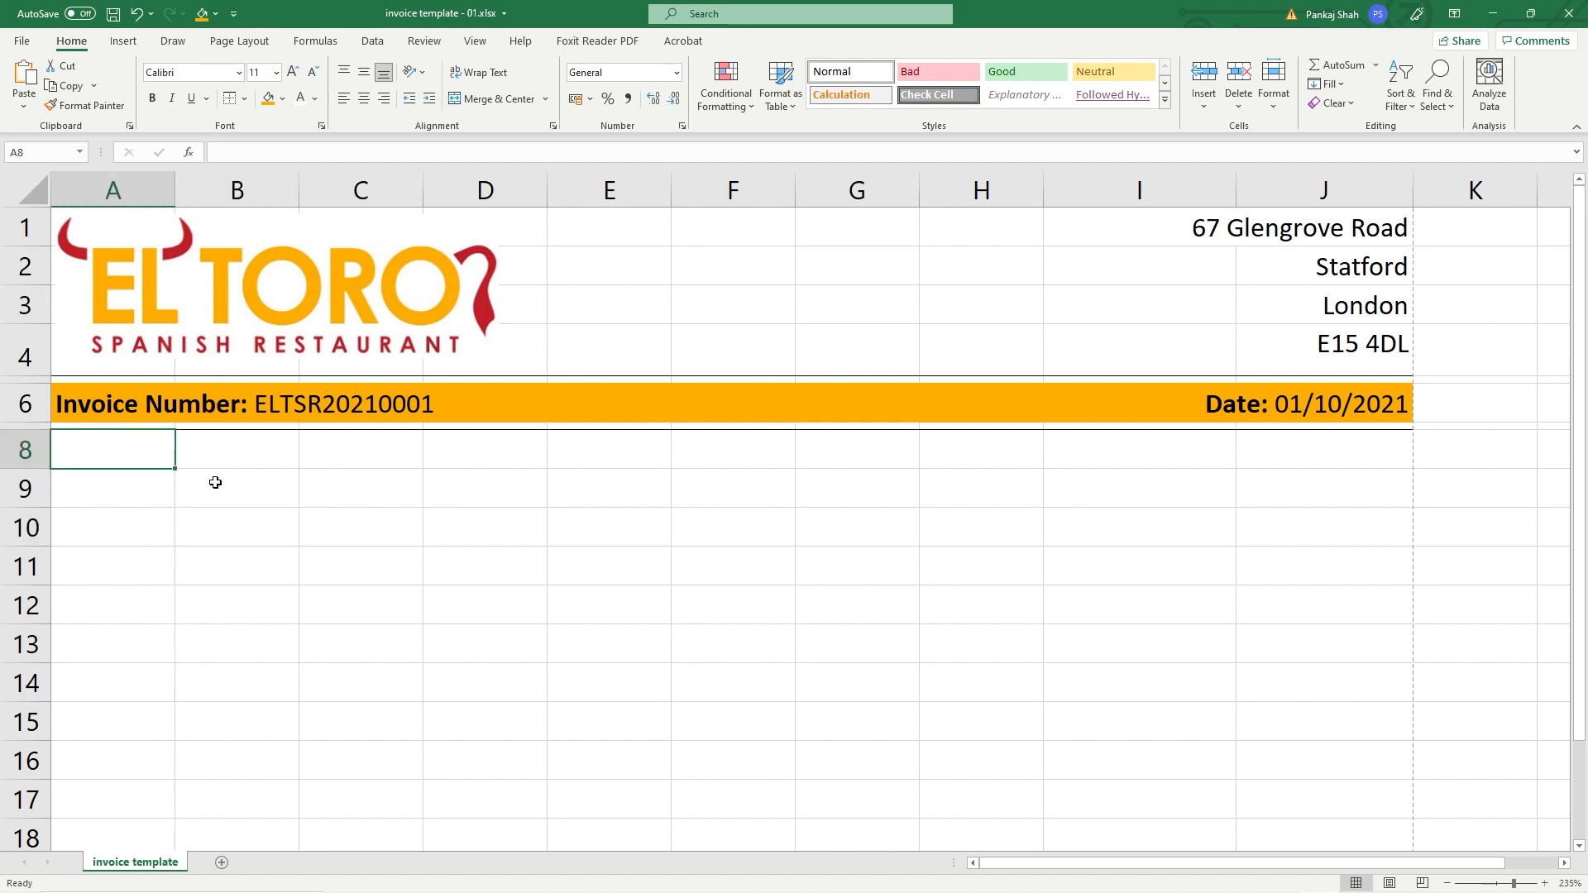
scroll(262, 616, "down", 5)
scroll(425, 586, "up", 5)
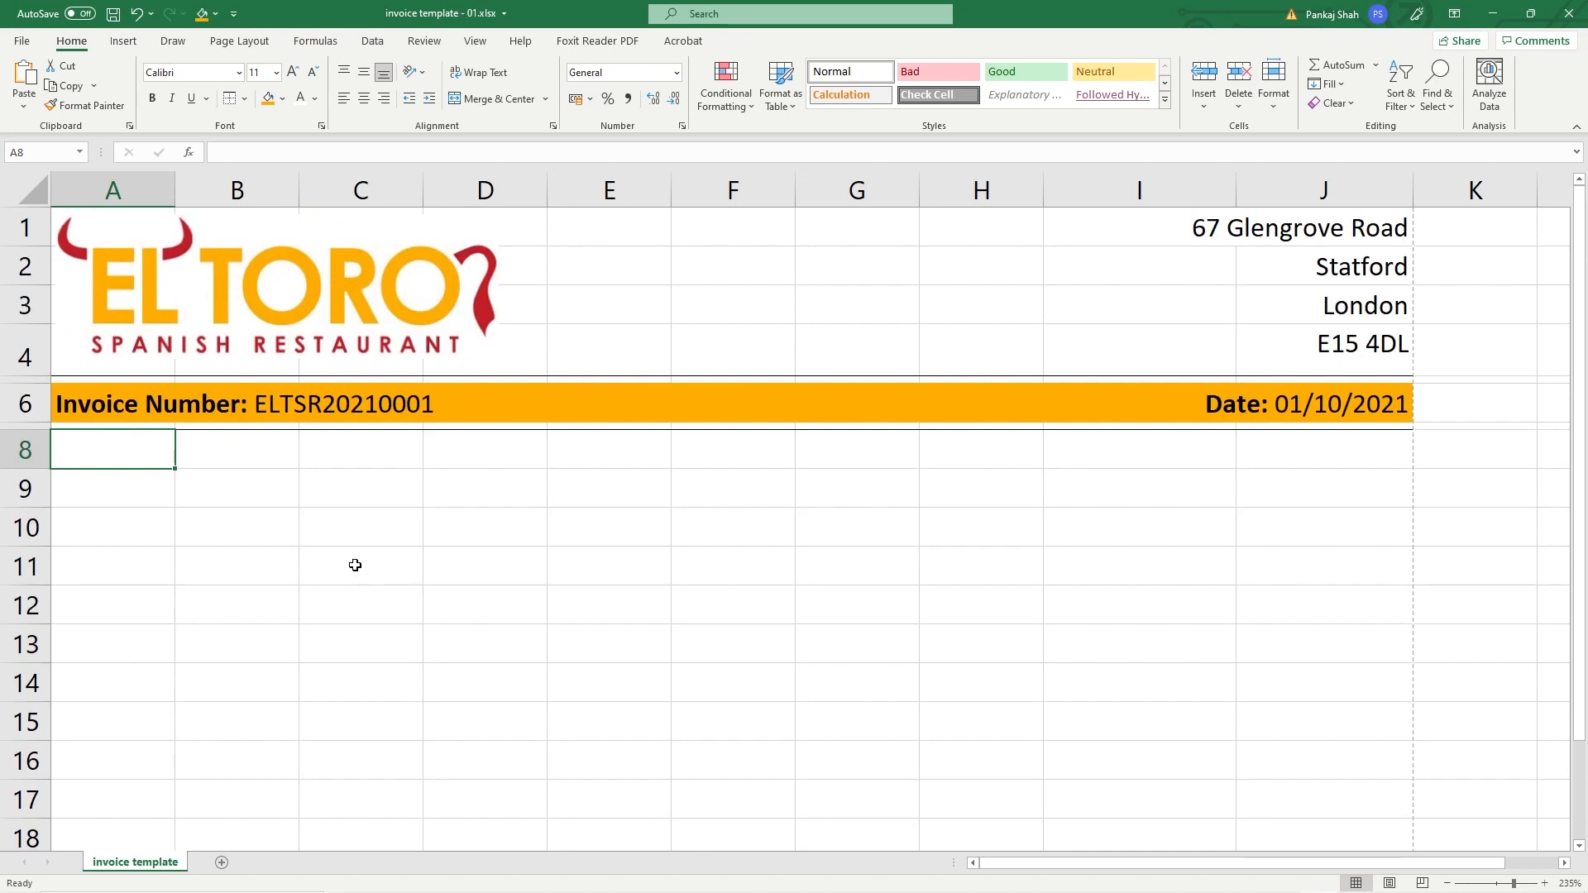
right_click(26, 452)
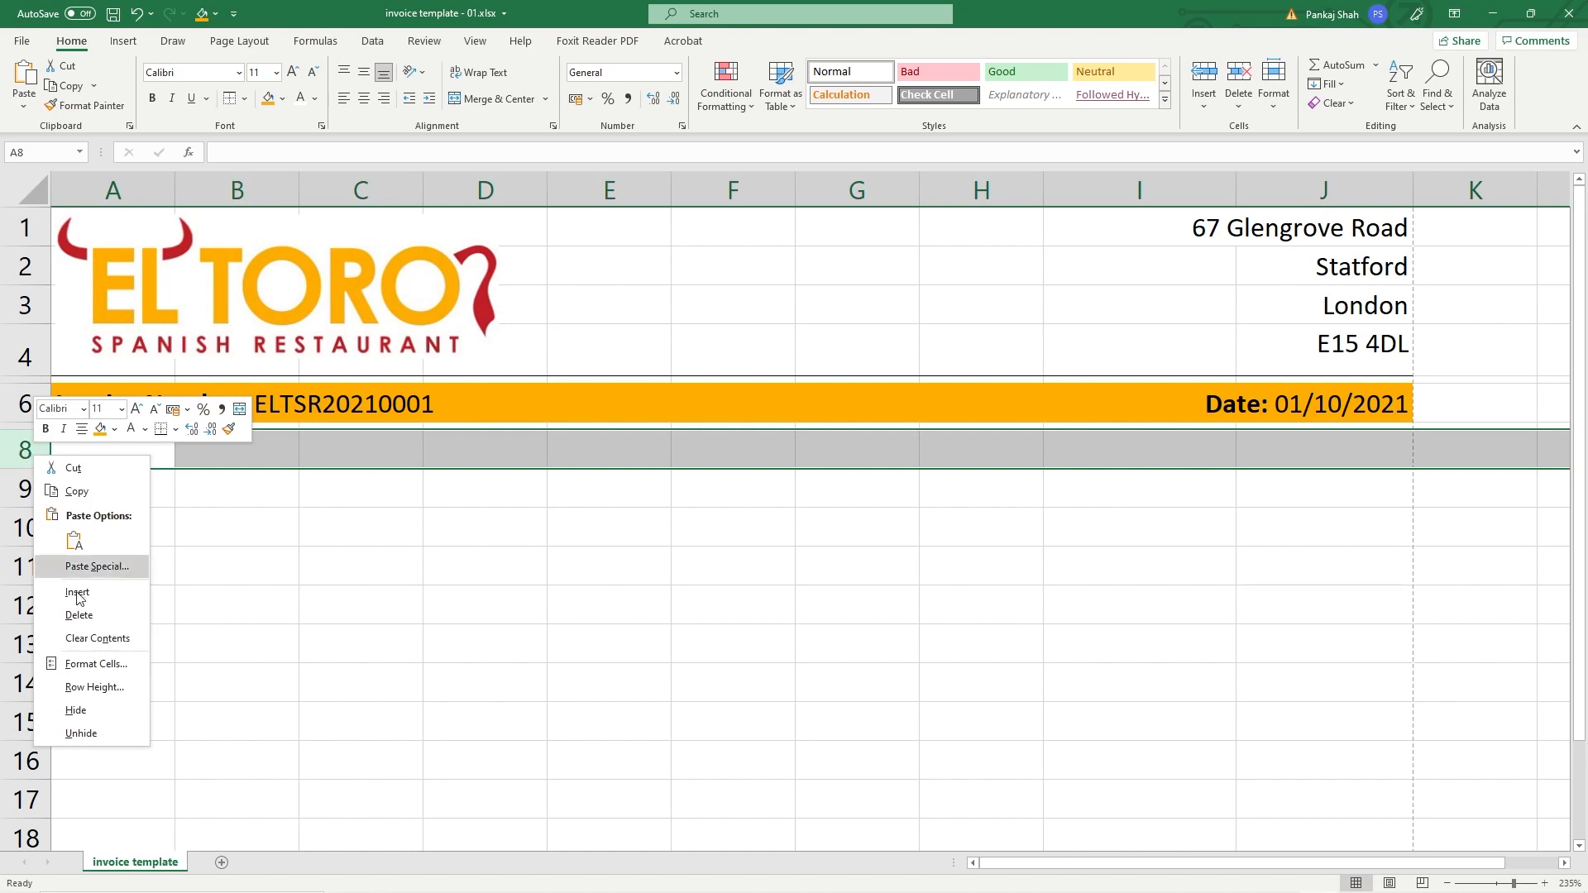
left_click(91, 689)
type("3")
key("Return")
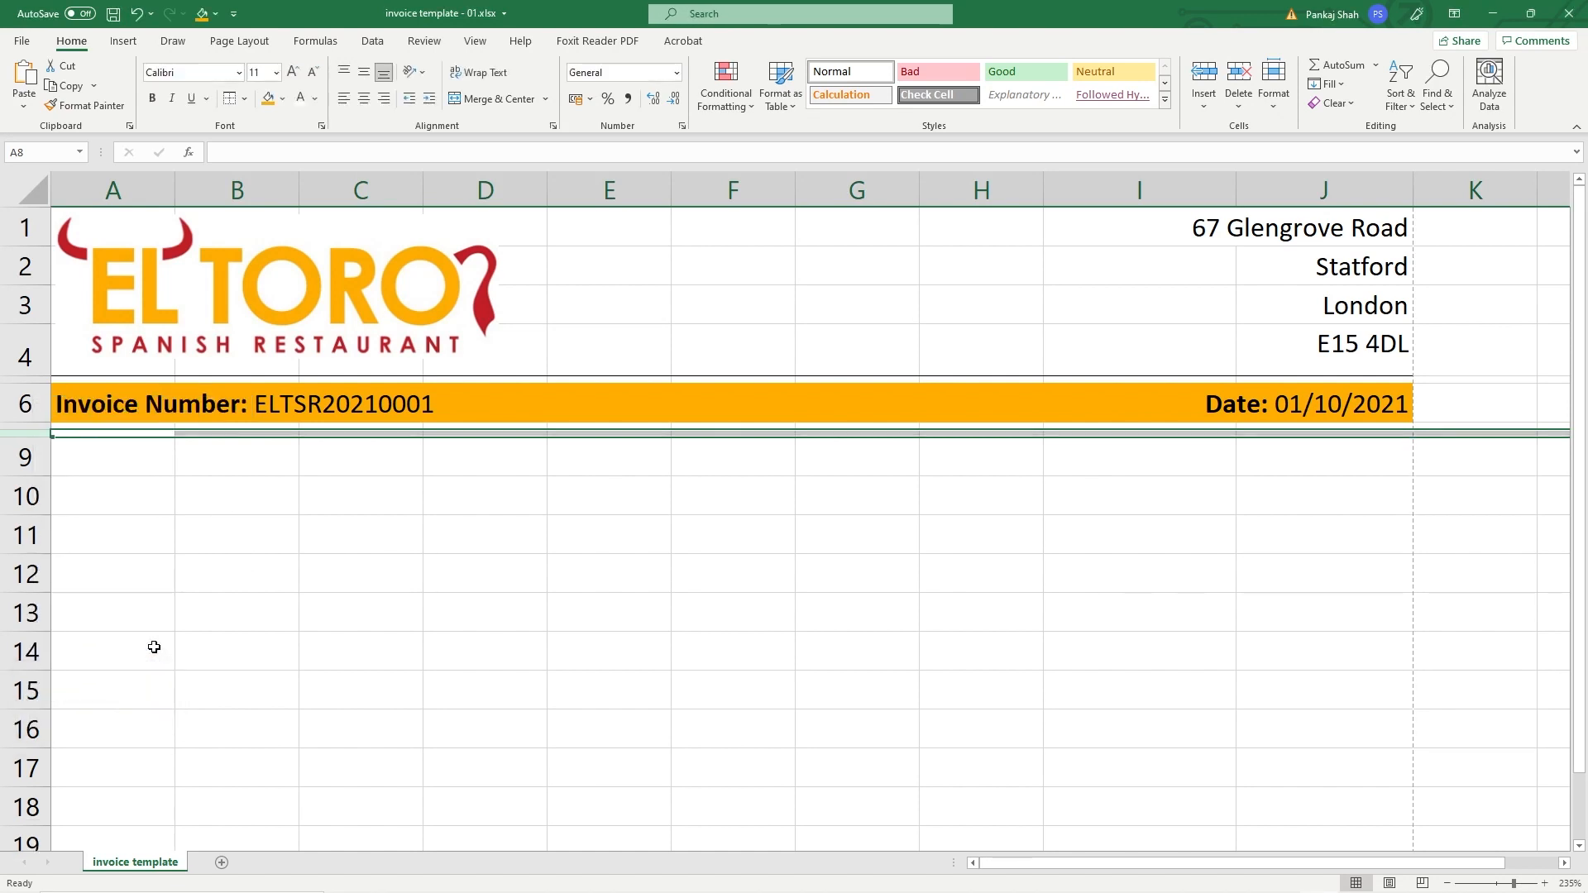
Step: Enter the heading "Billing Address" in cell A9 and make it bold
left_click(124, 487)
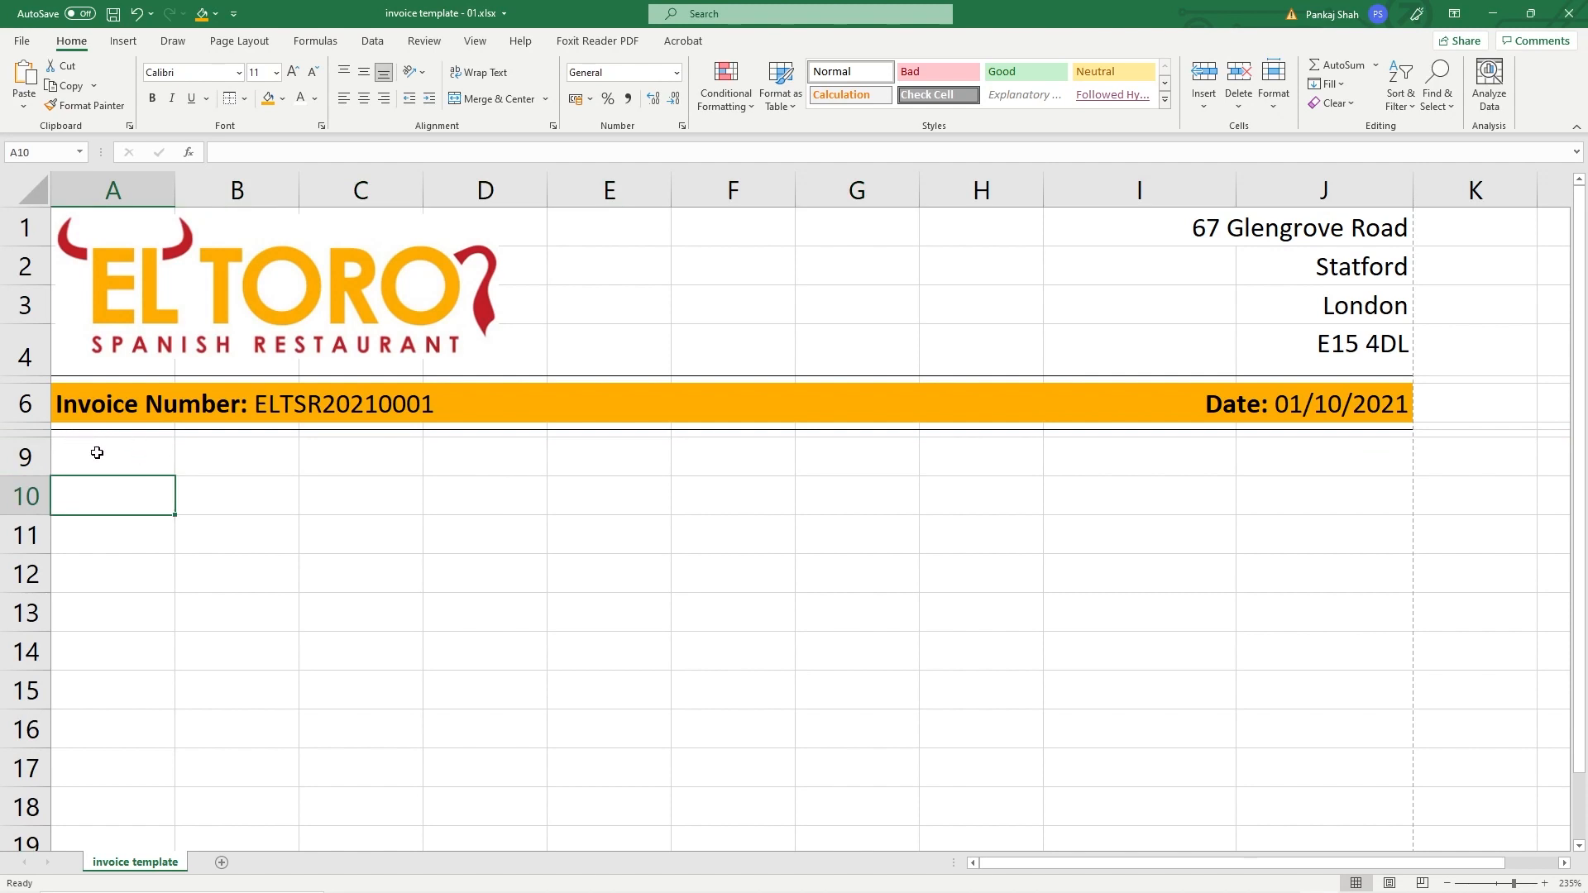
left_click(97, 453)
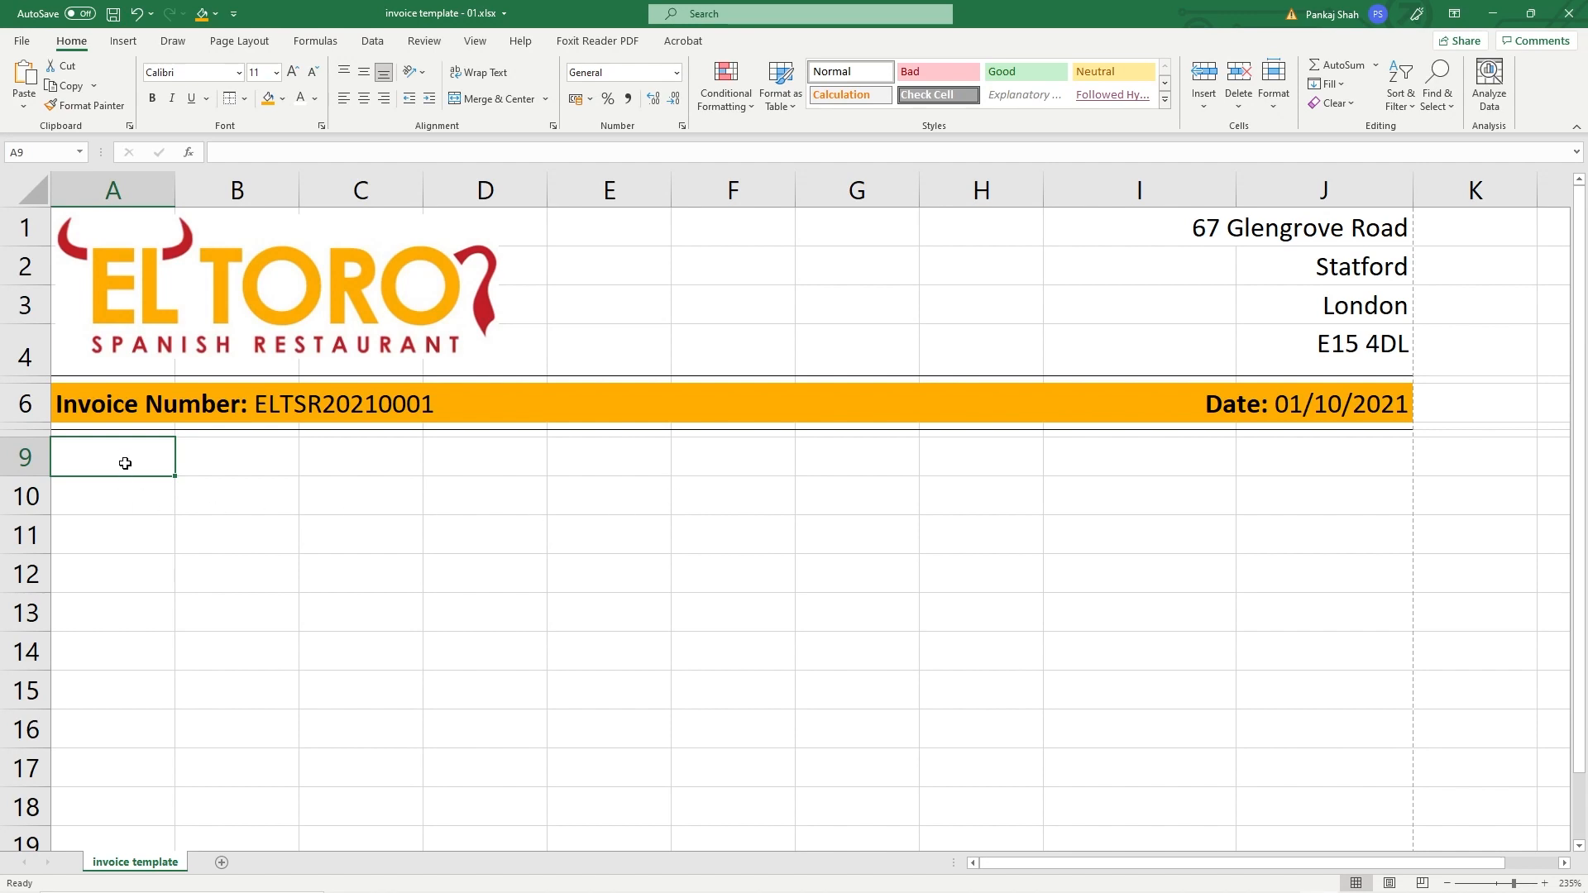
type("Billing S")
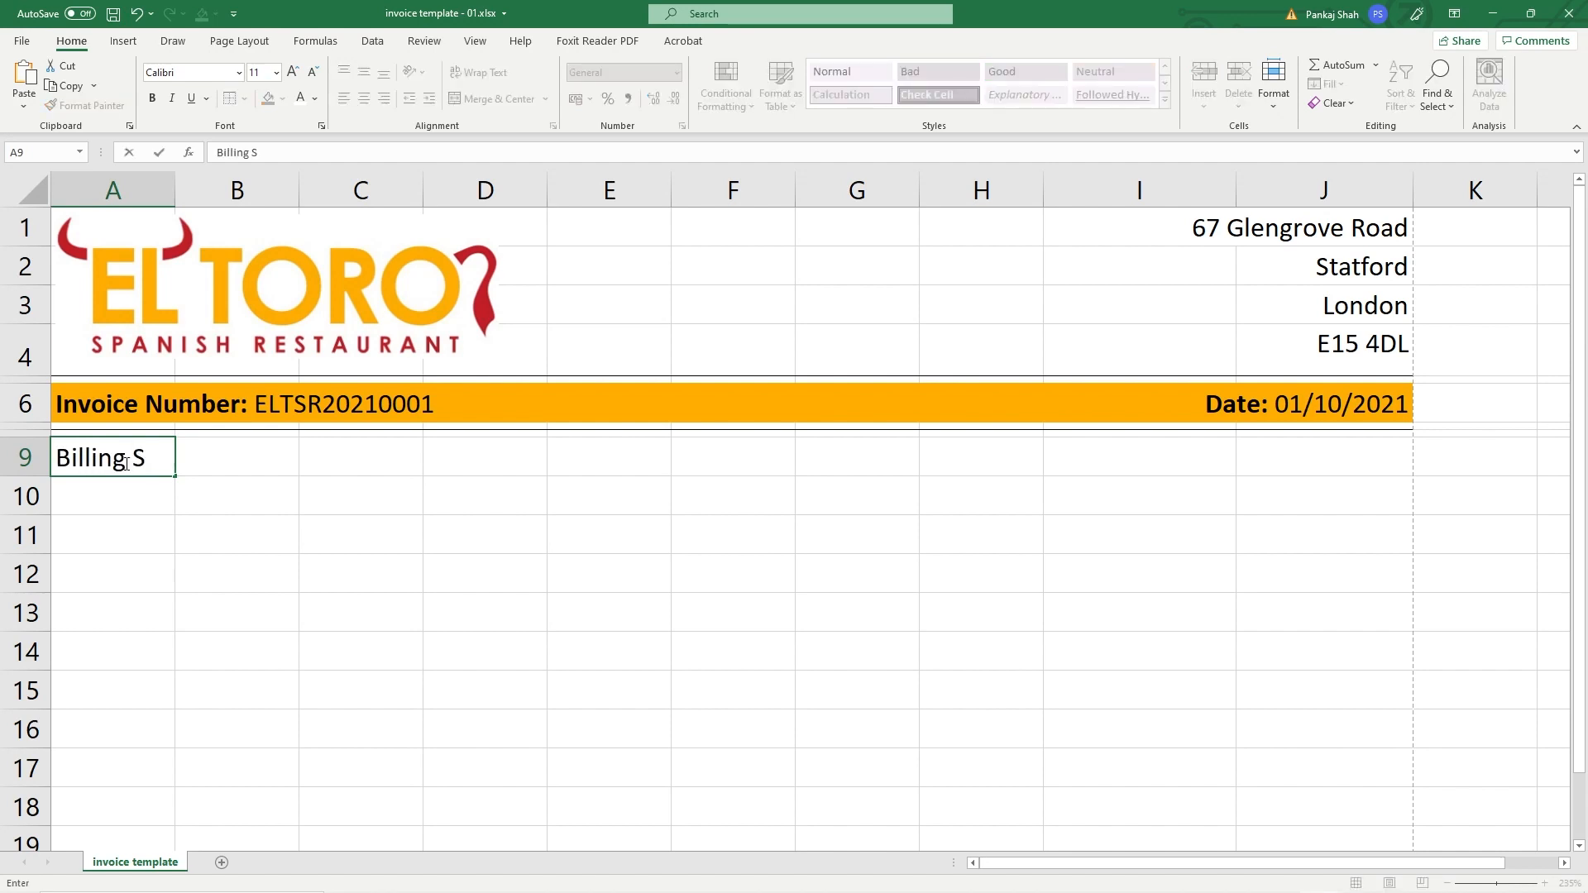
key("BackSpace")
type("Address")
key("Return")
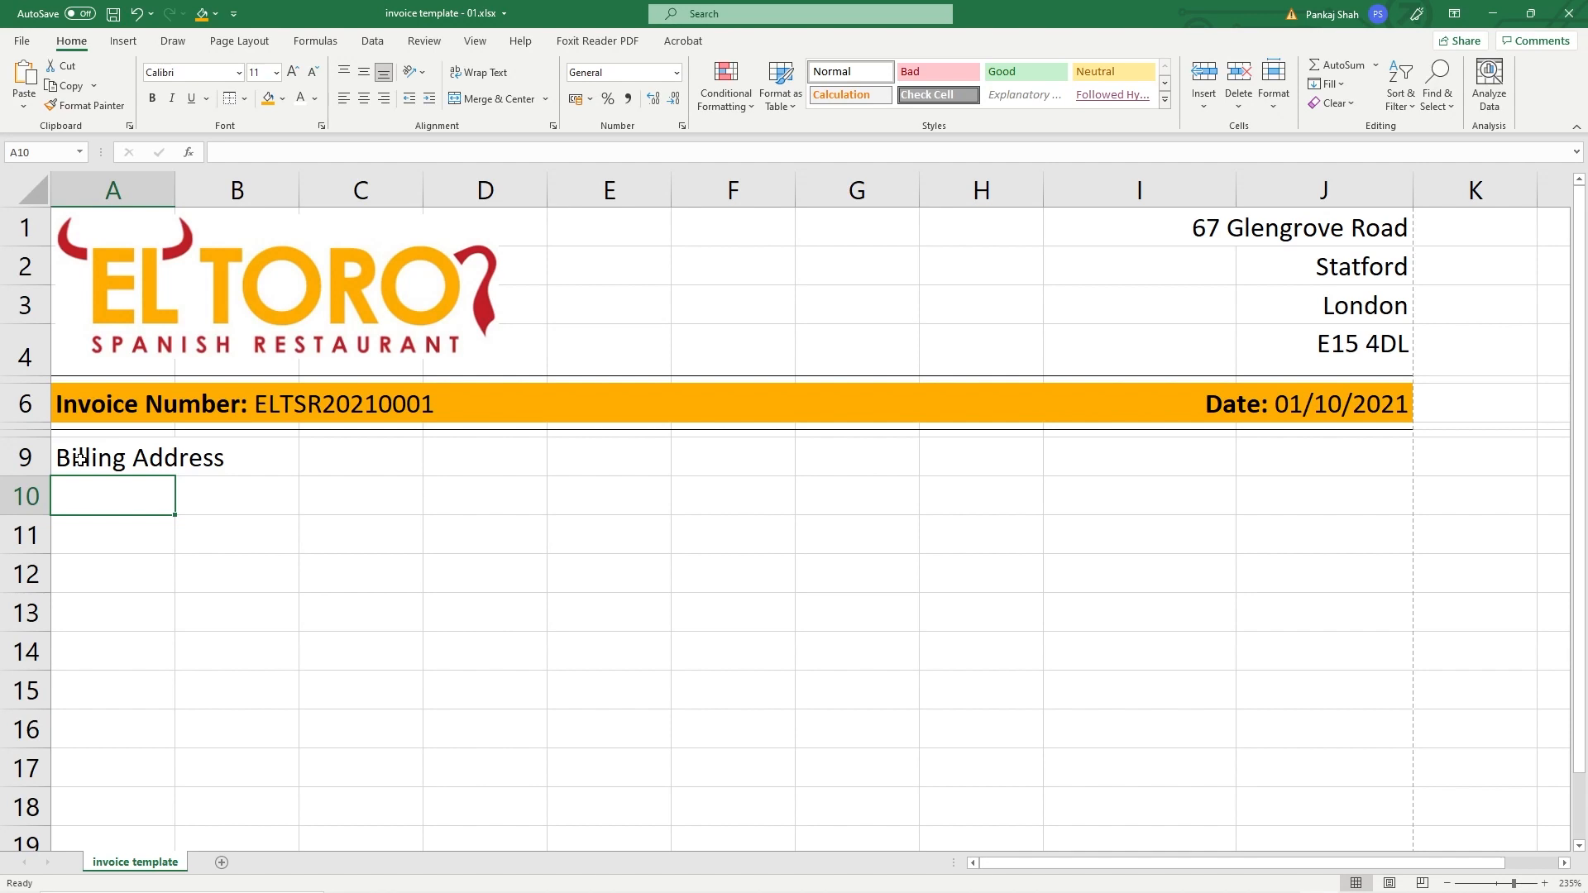
left_click_drag(80, 460, 323, 457)
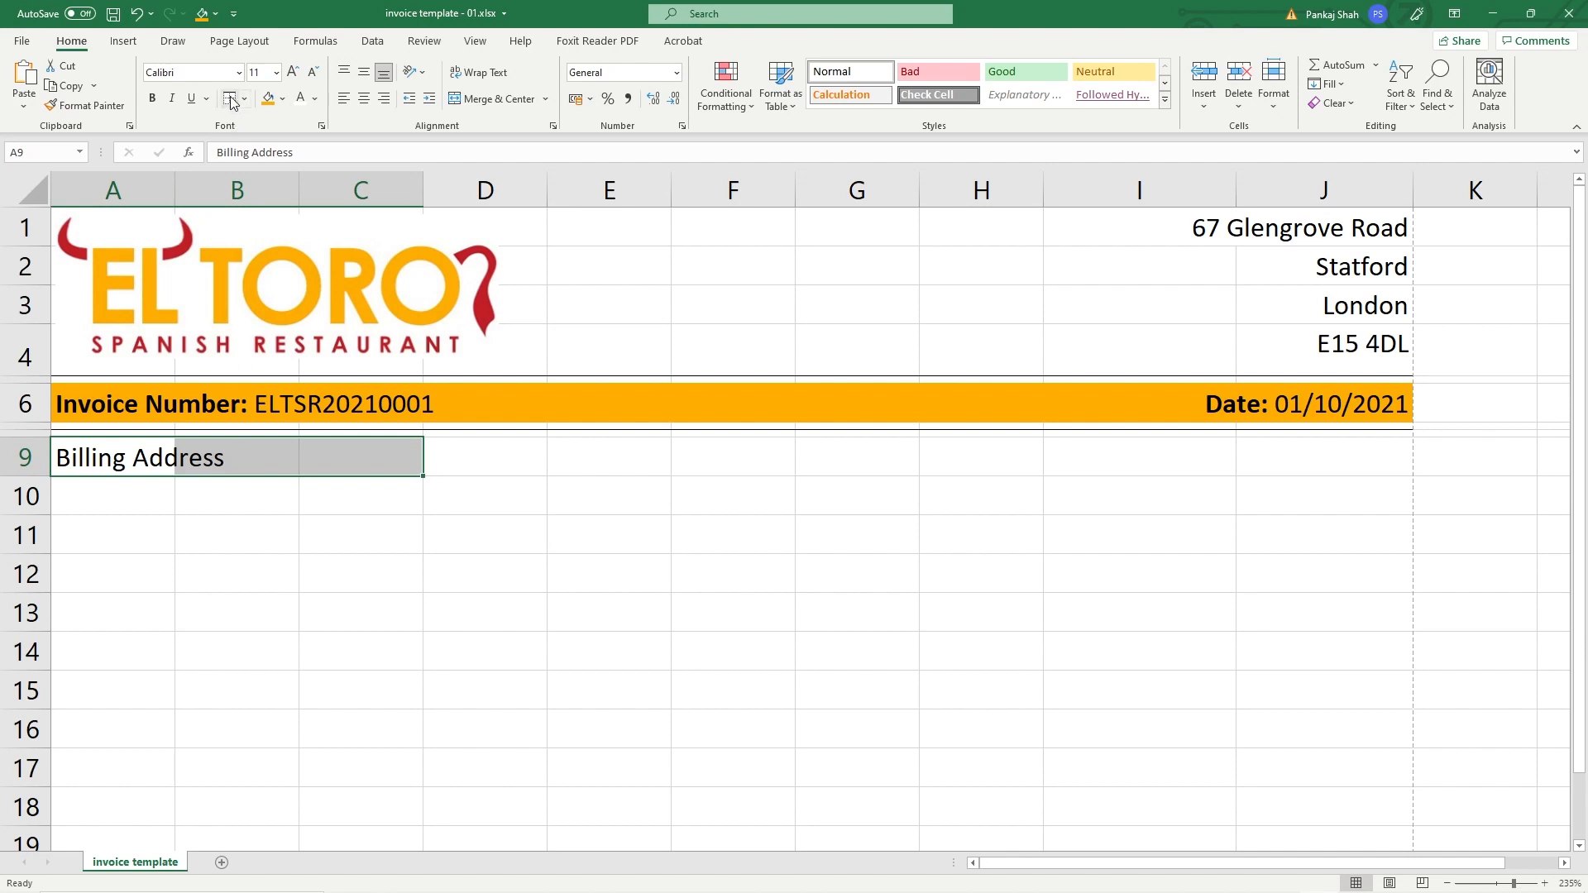
left_click(152, 445)
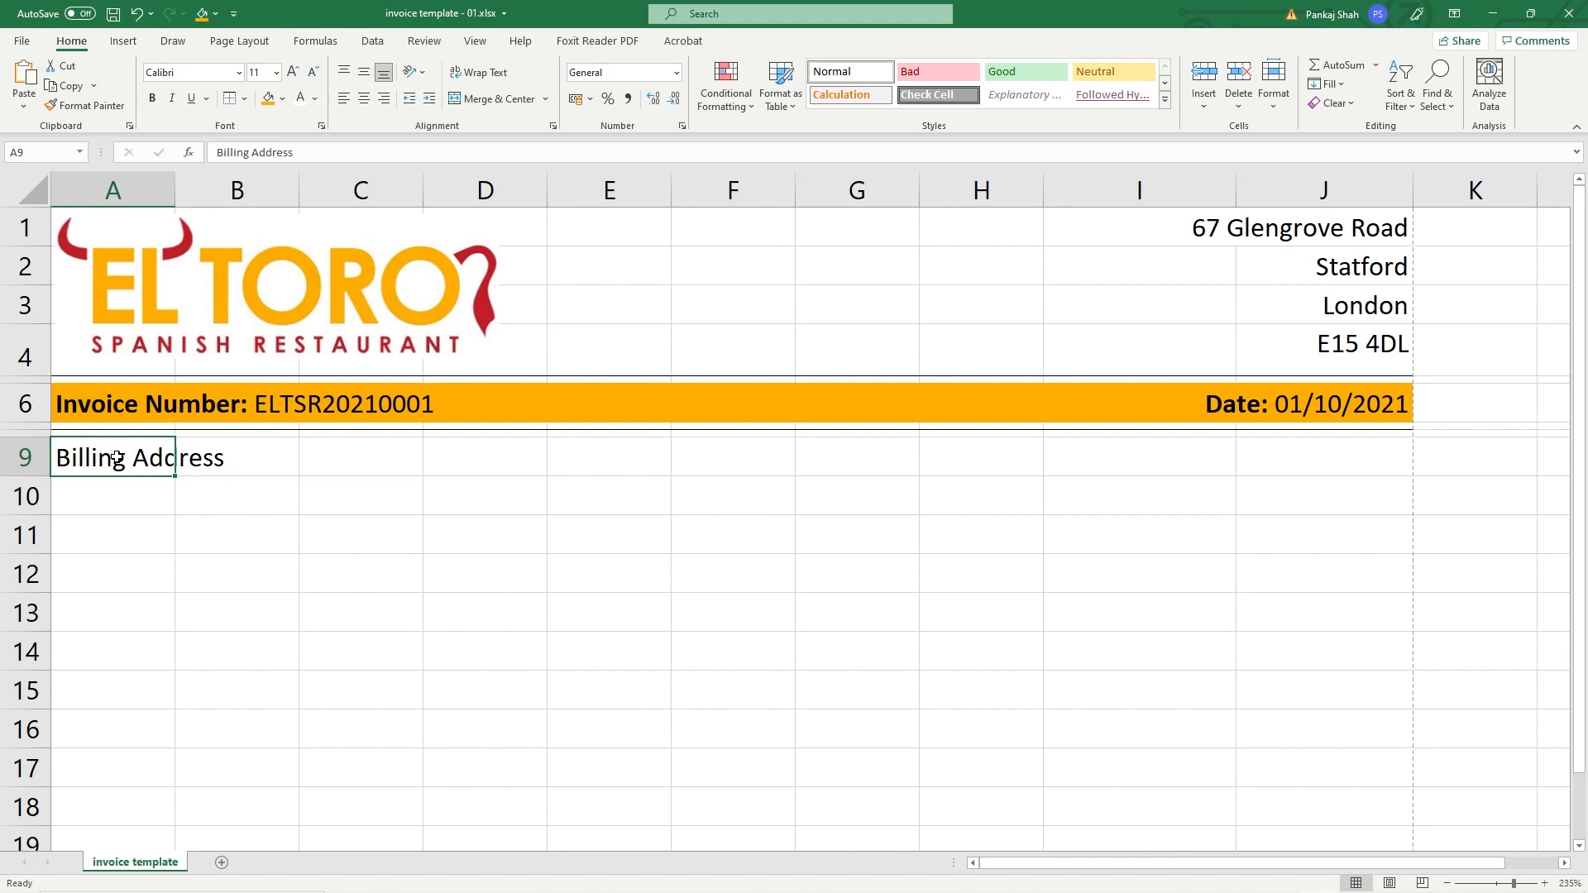
key("ctrl+b")
Step: Enter the sample billing address's street, town and county in cells A10 to A12, one per row
left_click(104, 495)
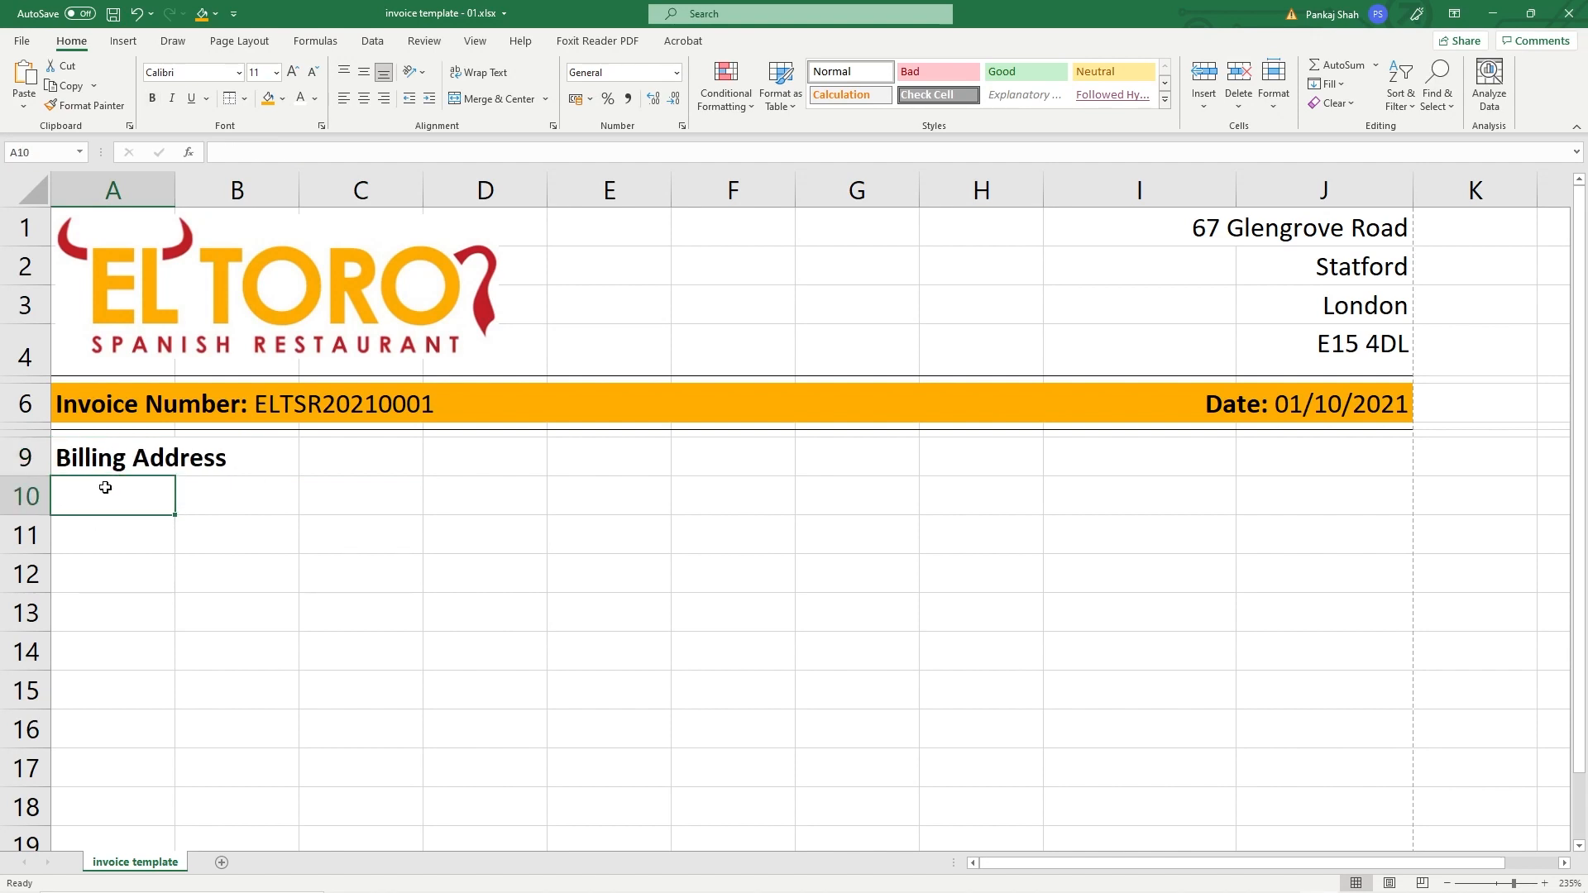
type("Tet")
key("BackSpace")
type("st Road")
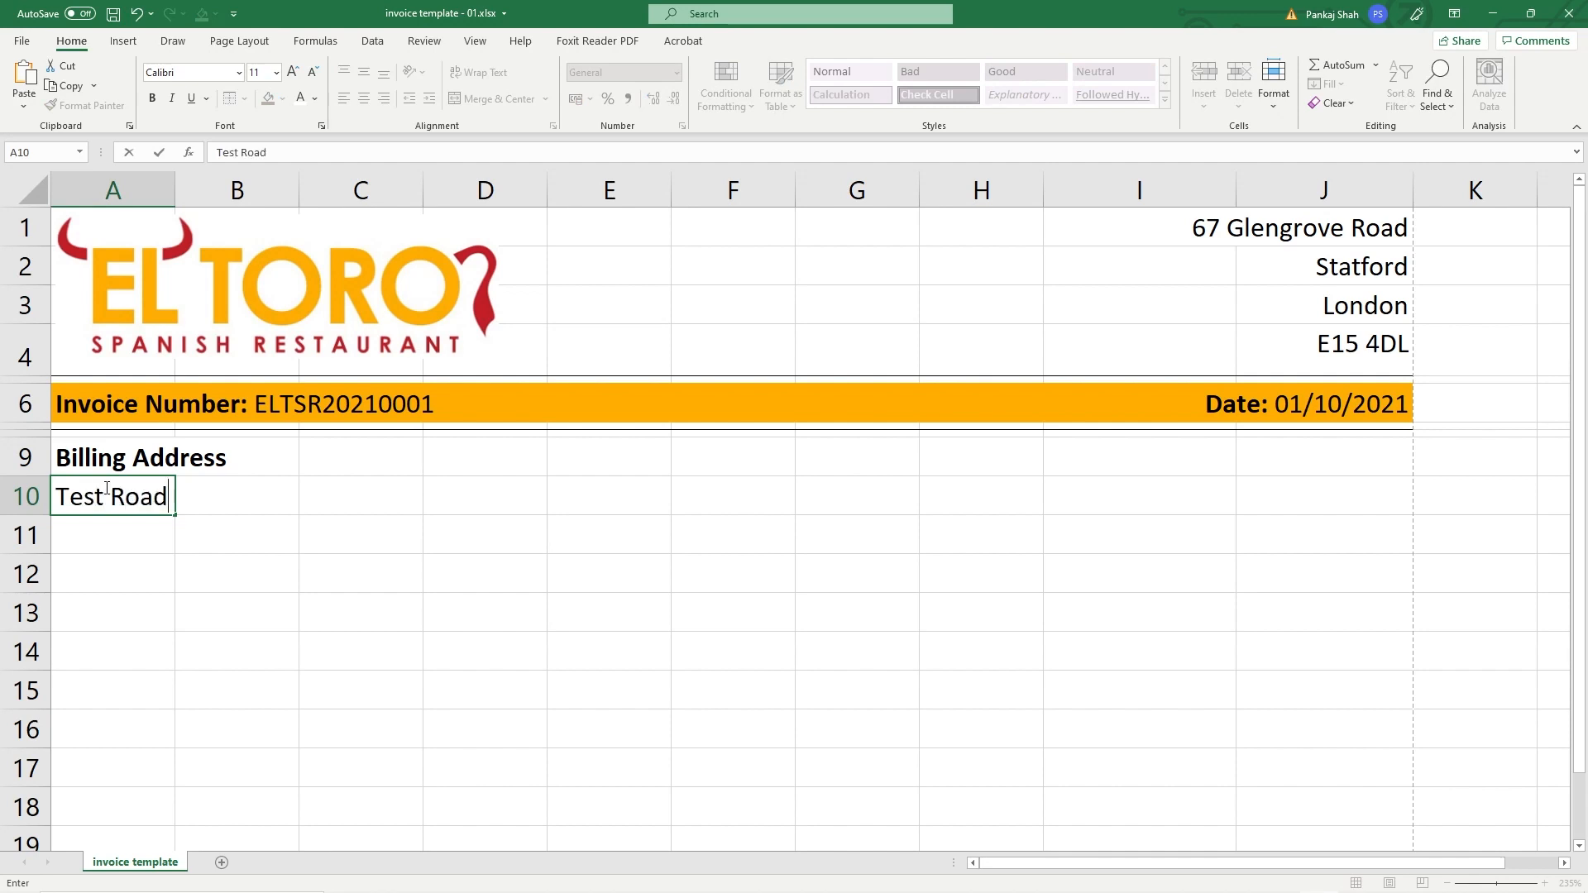
key("Return")
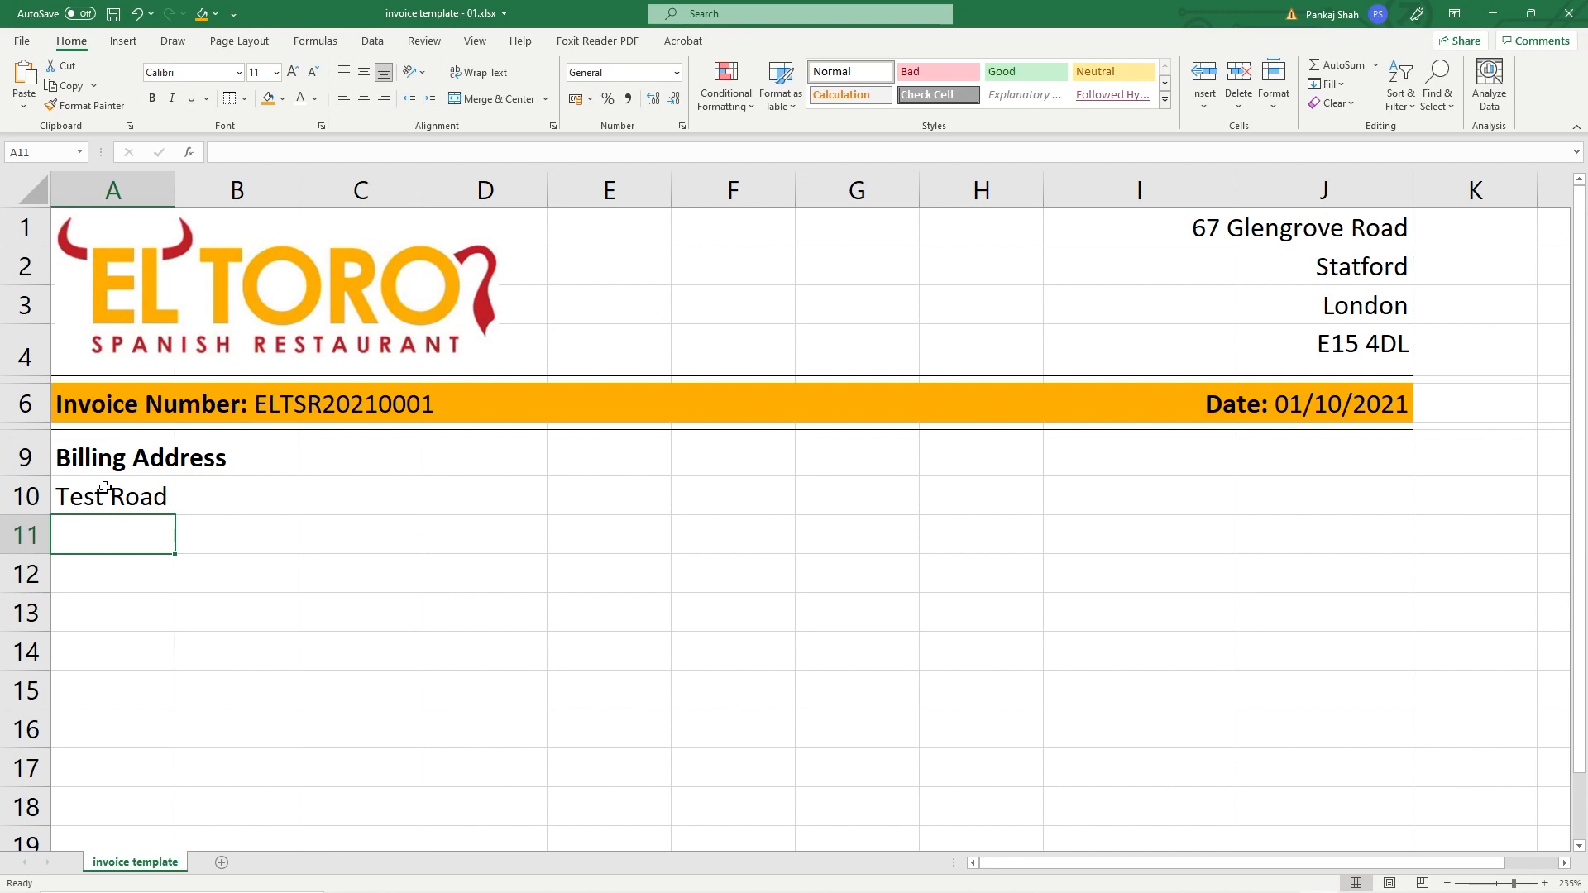
type("Ilford")
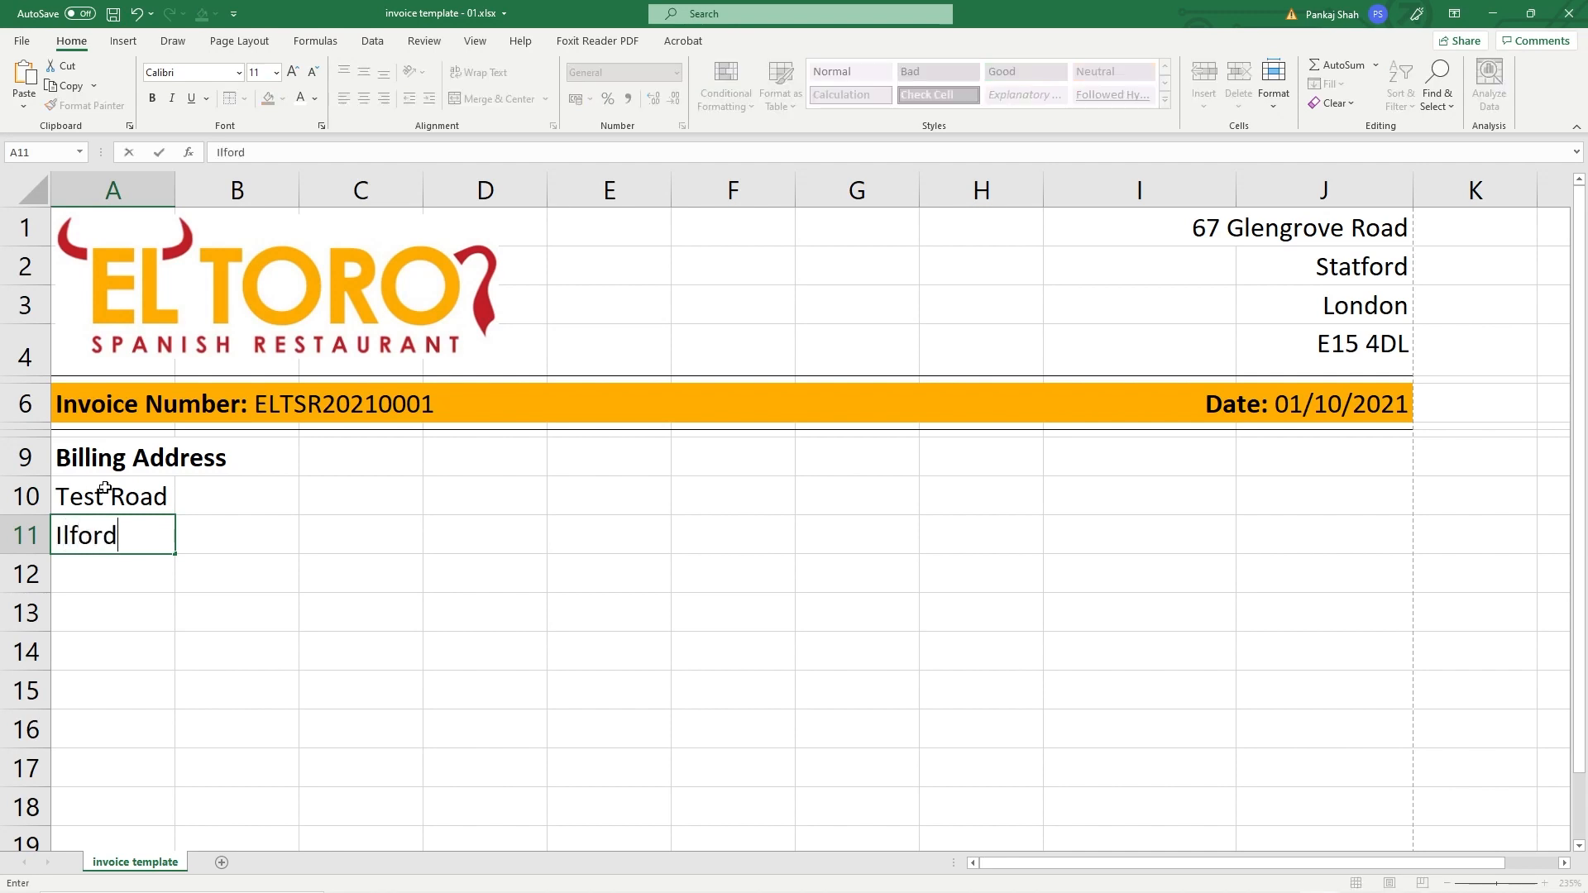
key("Return")
type("Esses")
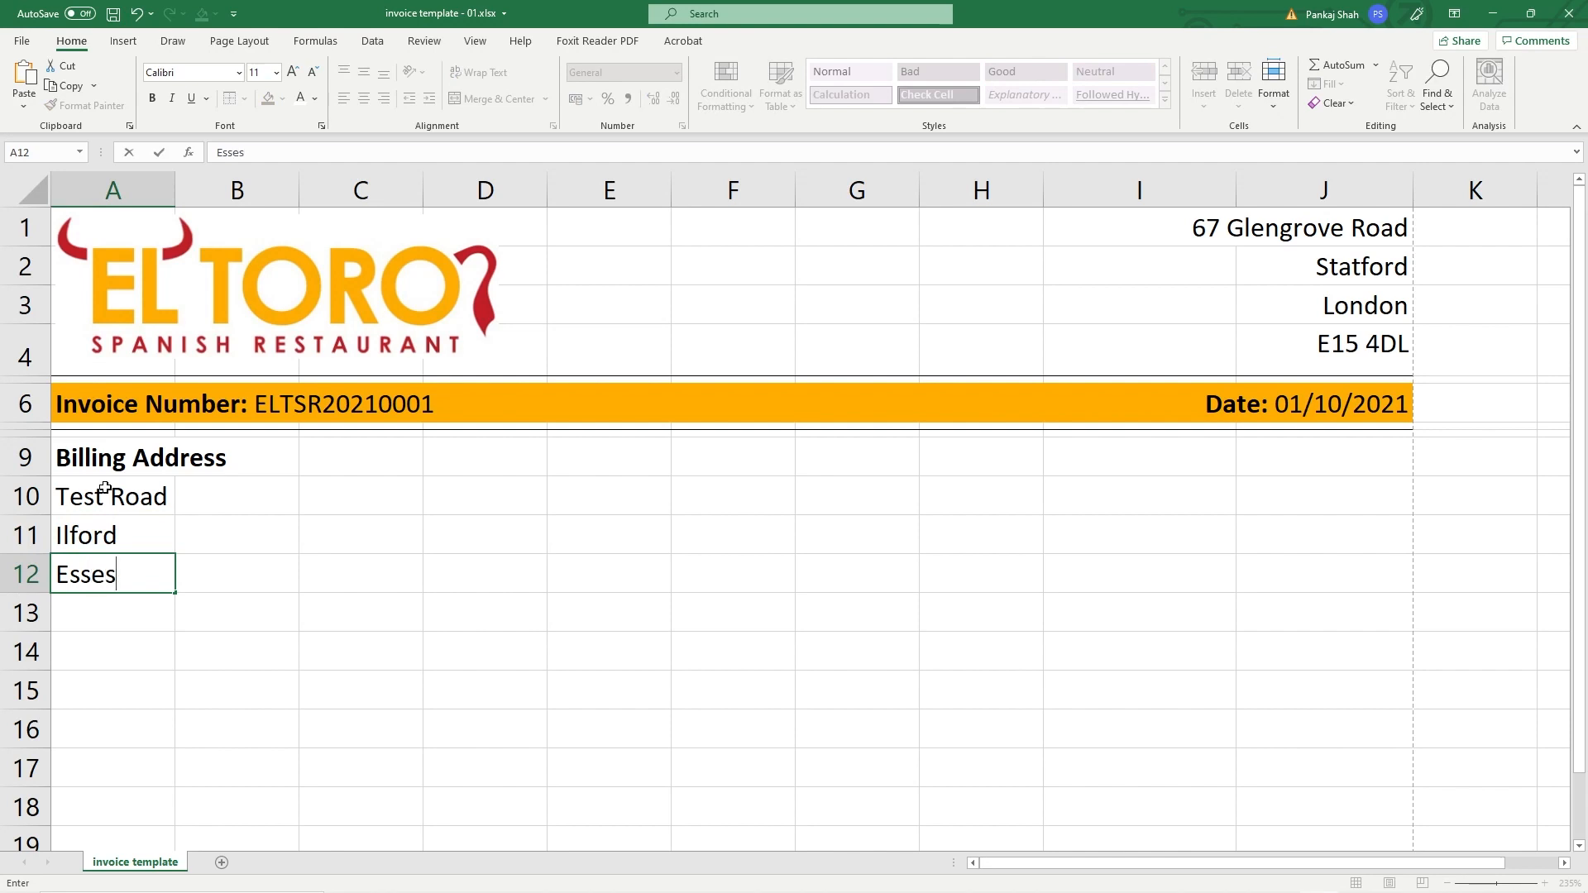
key("BackSpace")
type("x")
key("Return")
Step: Enter the sample billing address's postcode in cell A13
type("IG1")
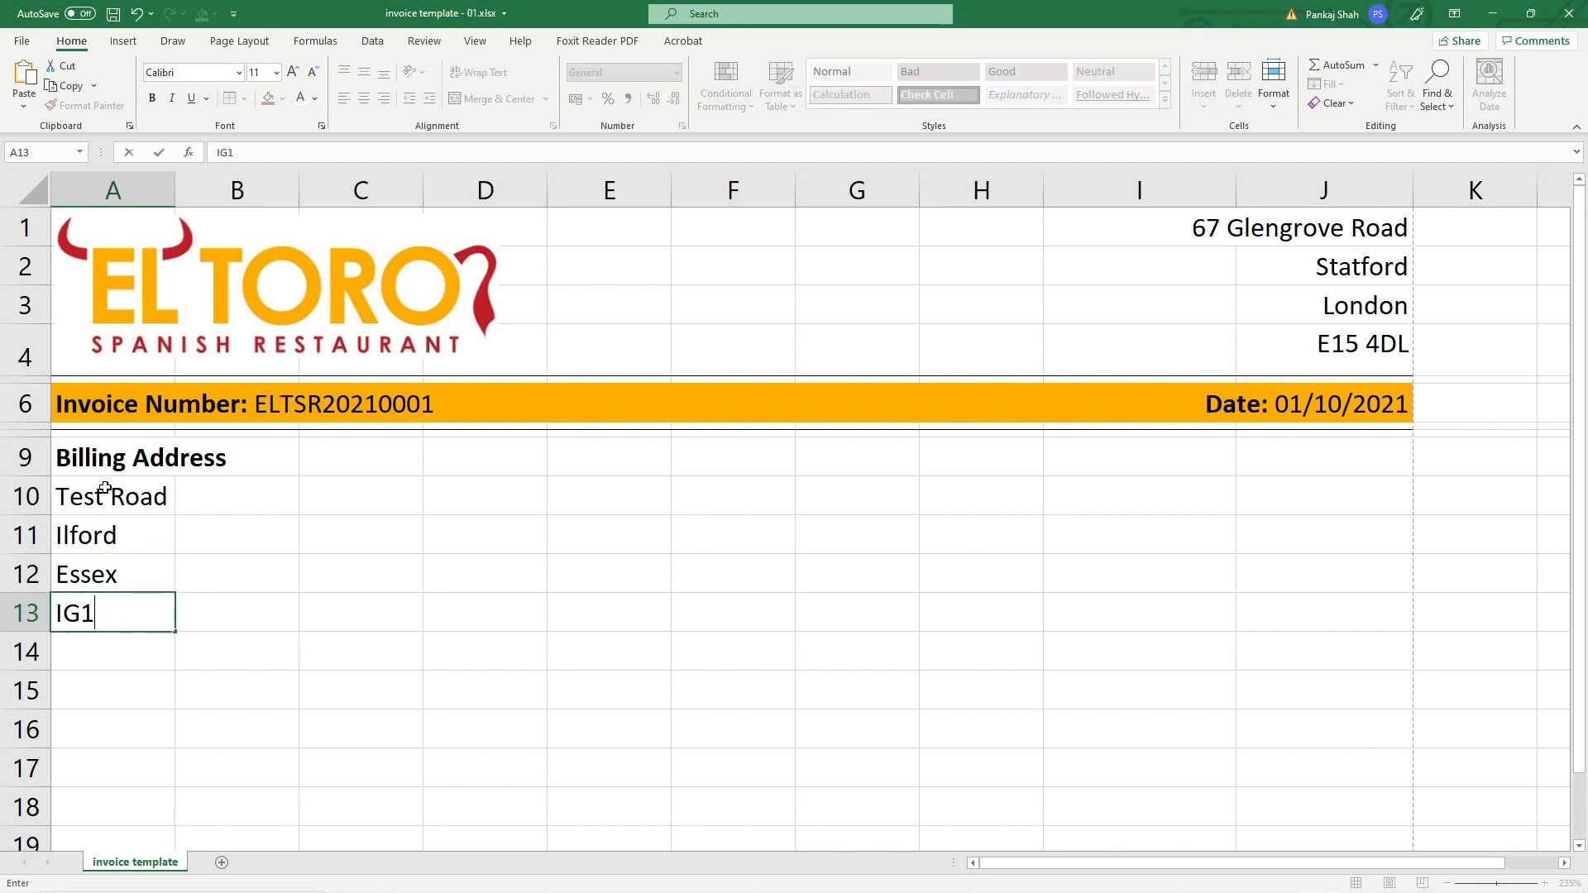
type(" \"NR")
key("BackSpace")
key("BackSpace")
key("BackSpace")
type("3NR")
key("Return")
Step: Check the invoice's page layout in the print preview and return to the worksheet
left_click_drag(129, 605, 124, 497)
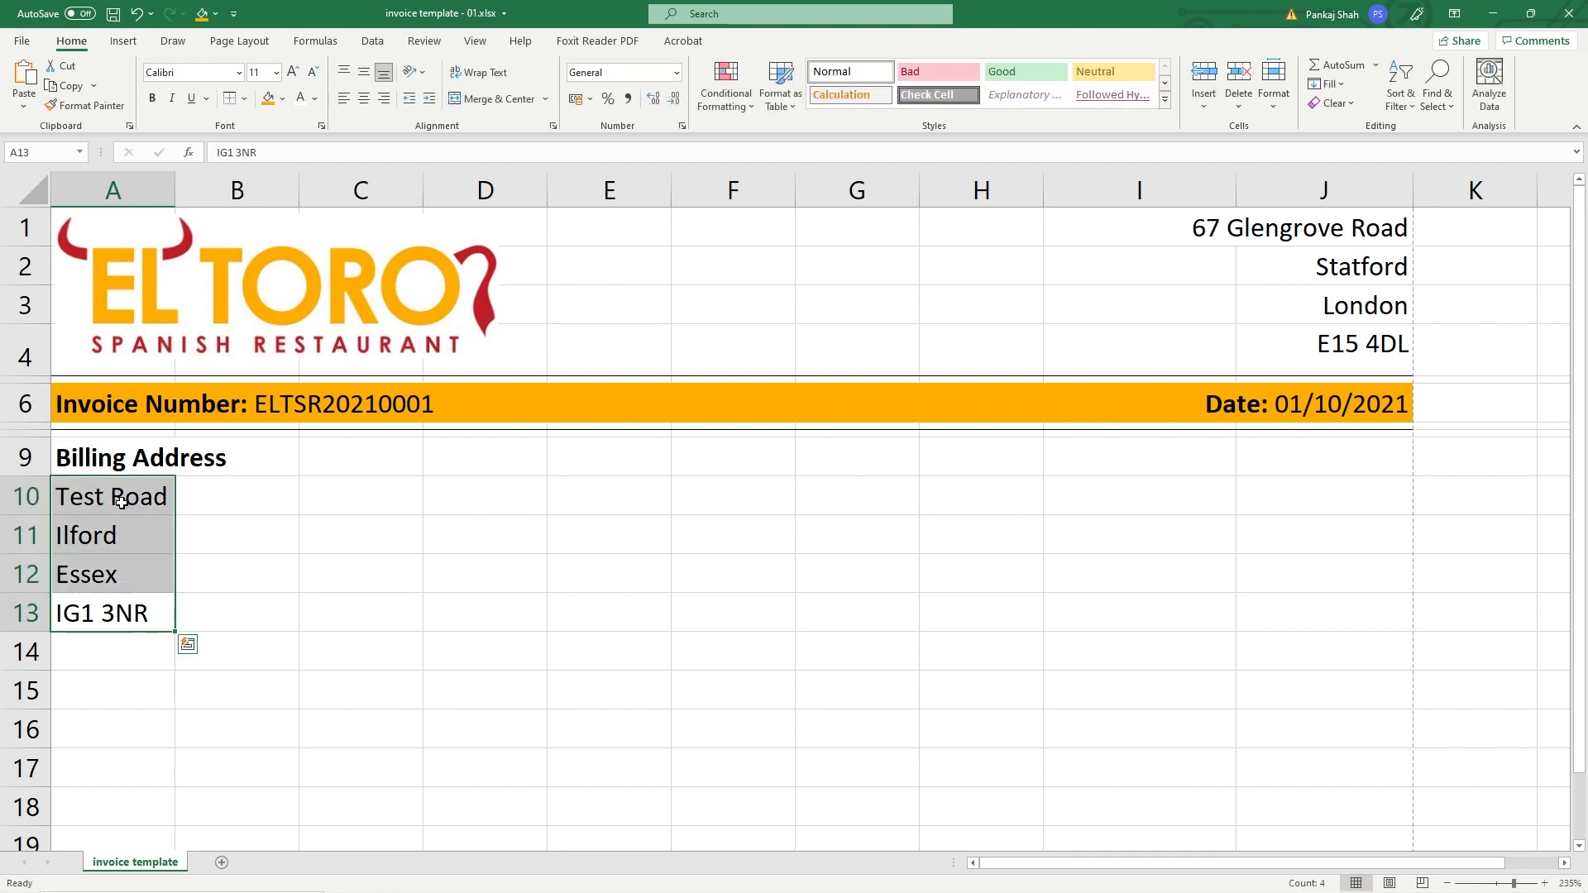
left_click(241, 520)
left_click(22, 41)
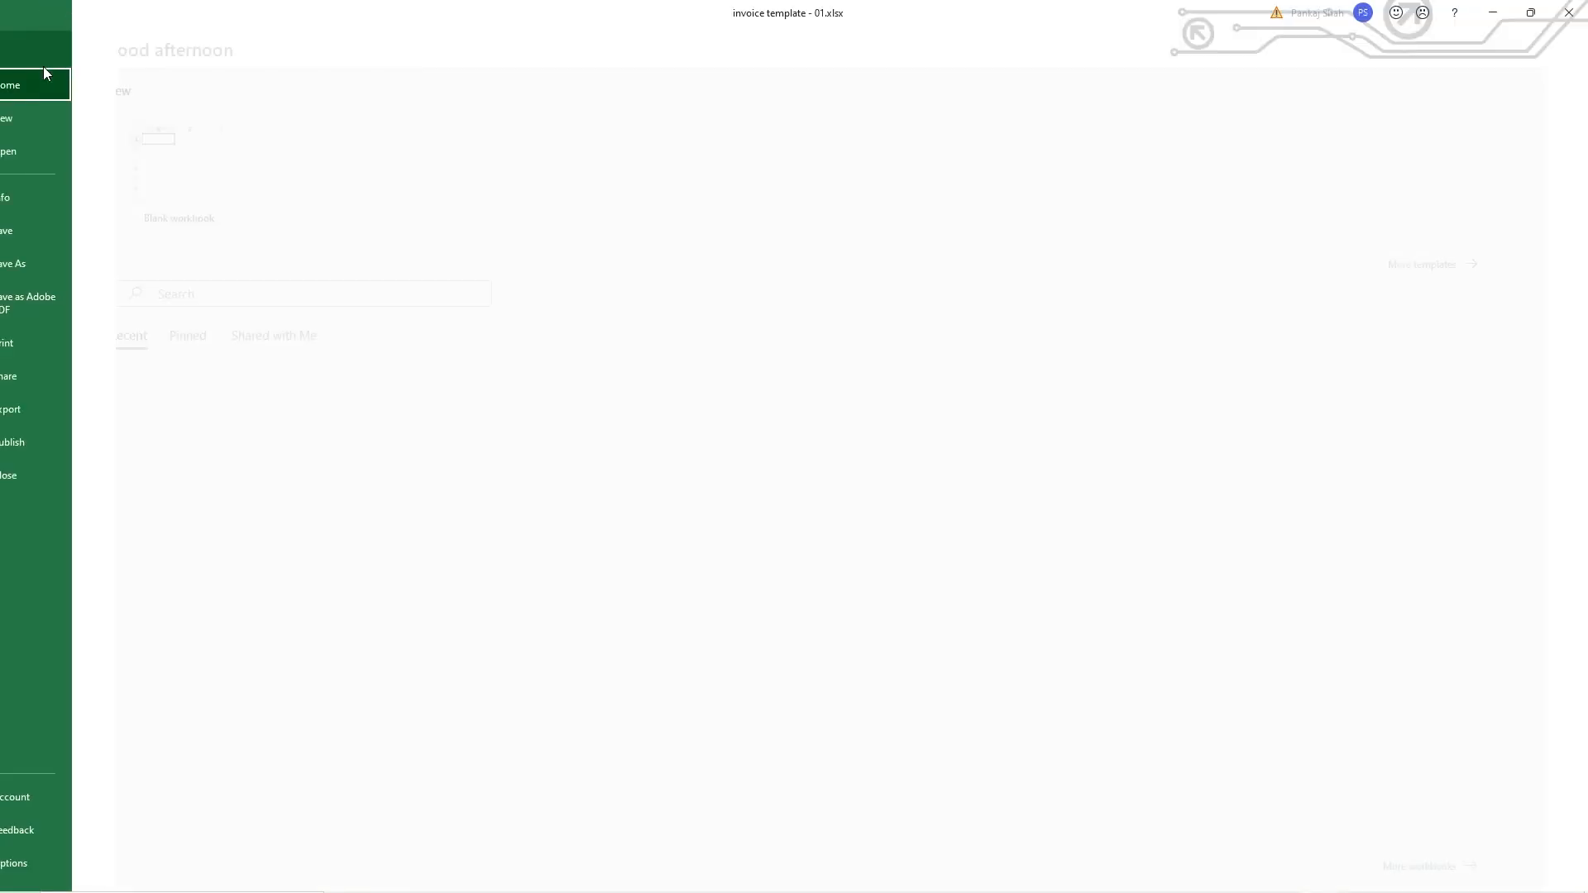
left_click(47, 339)
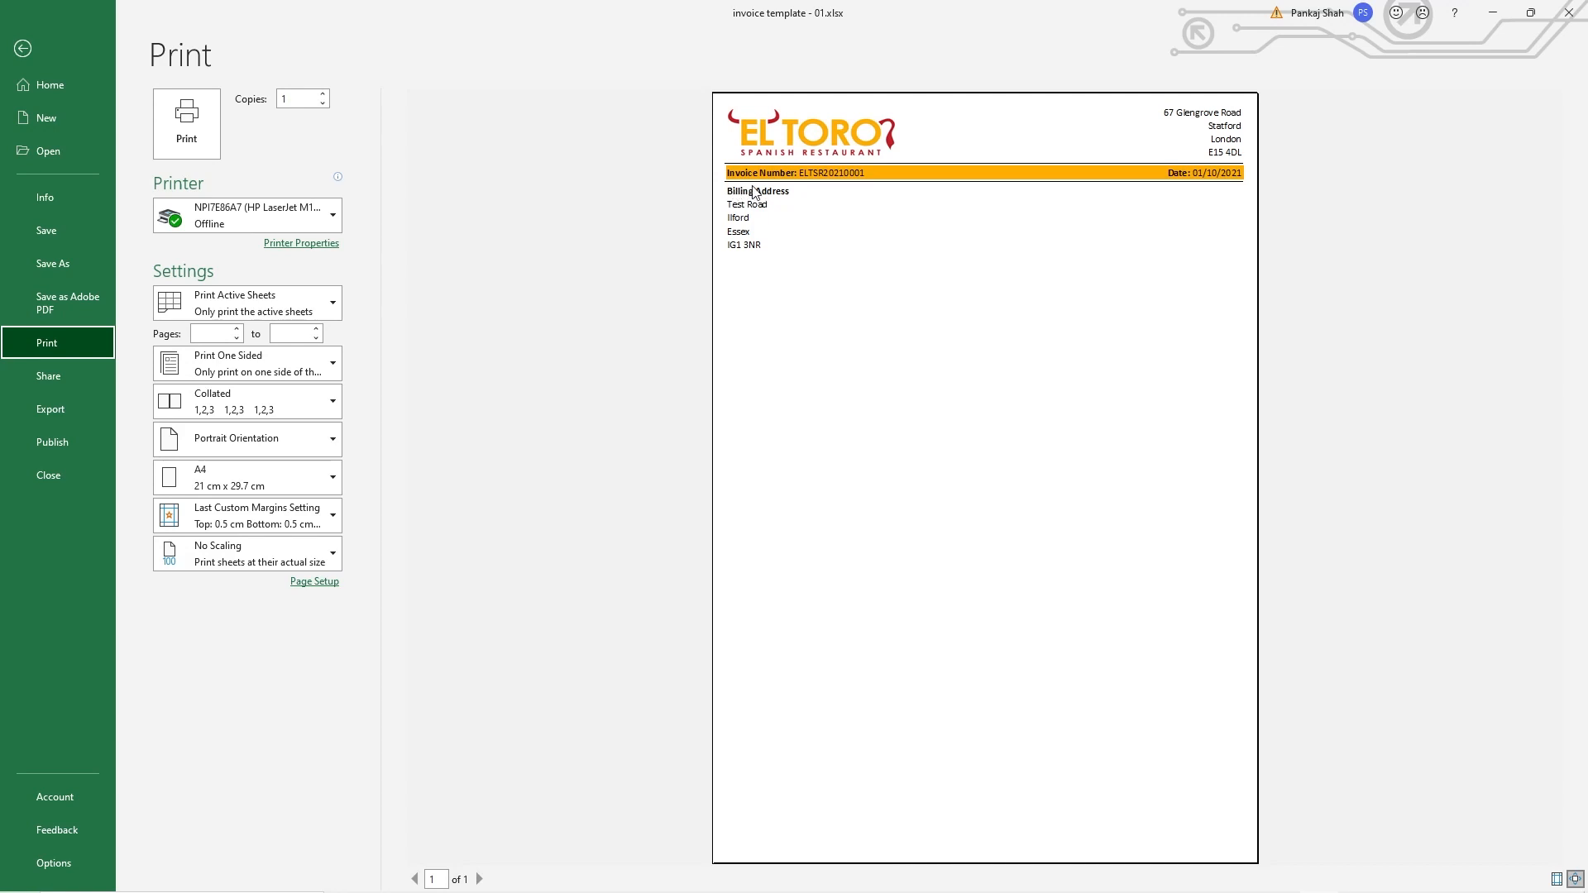
left_click(22, 48)
left_click(29, 431)
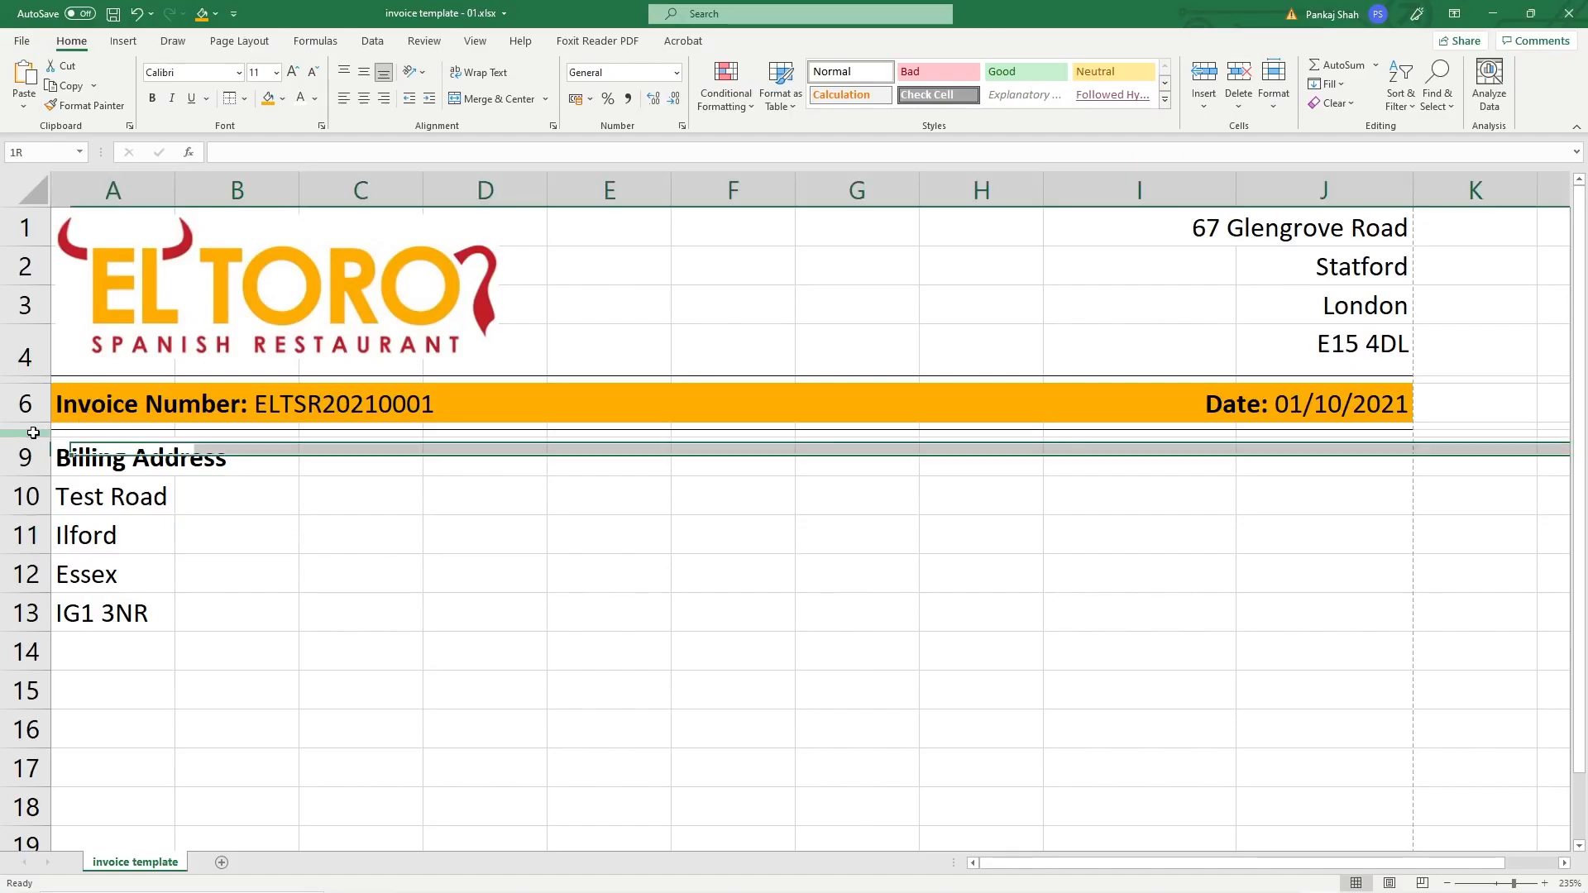
right_click(31, 431)
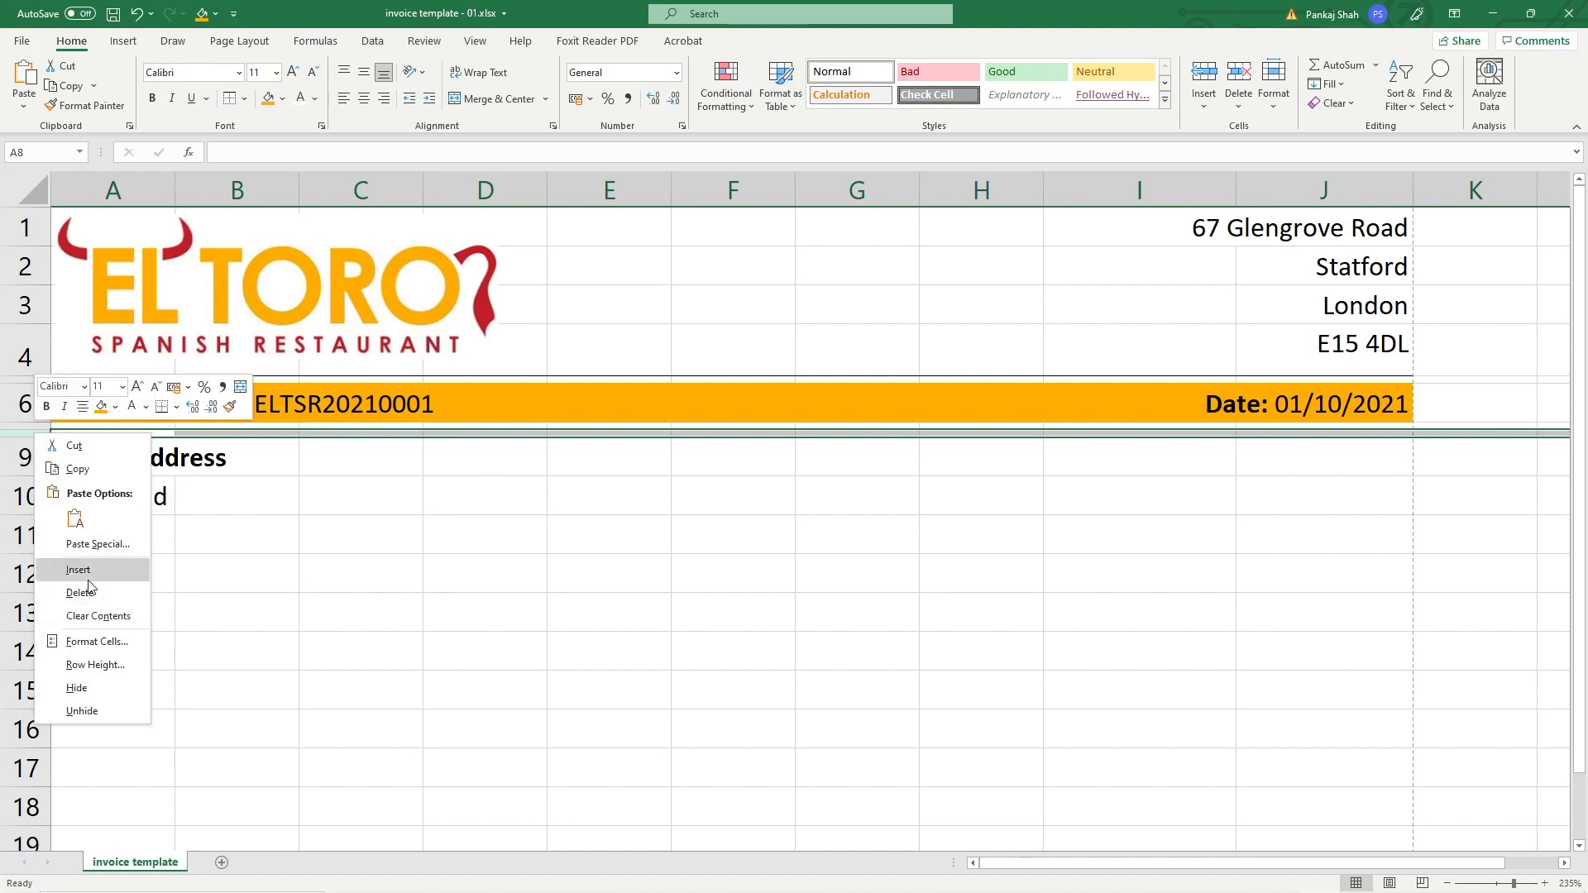
left_click(103, 647)
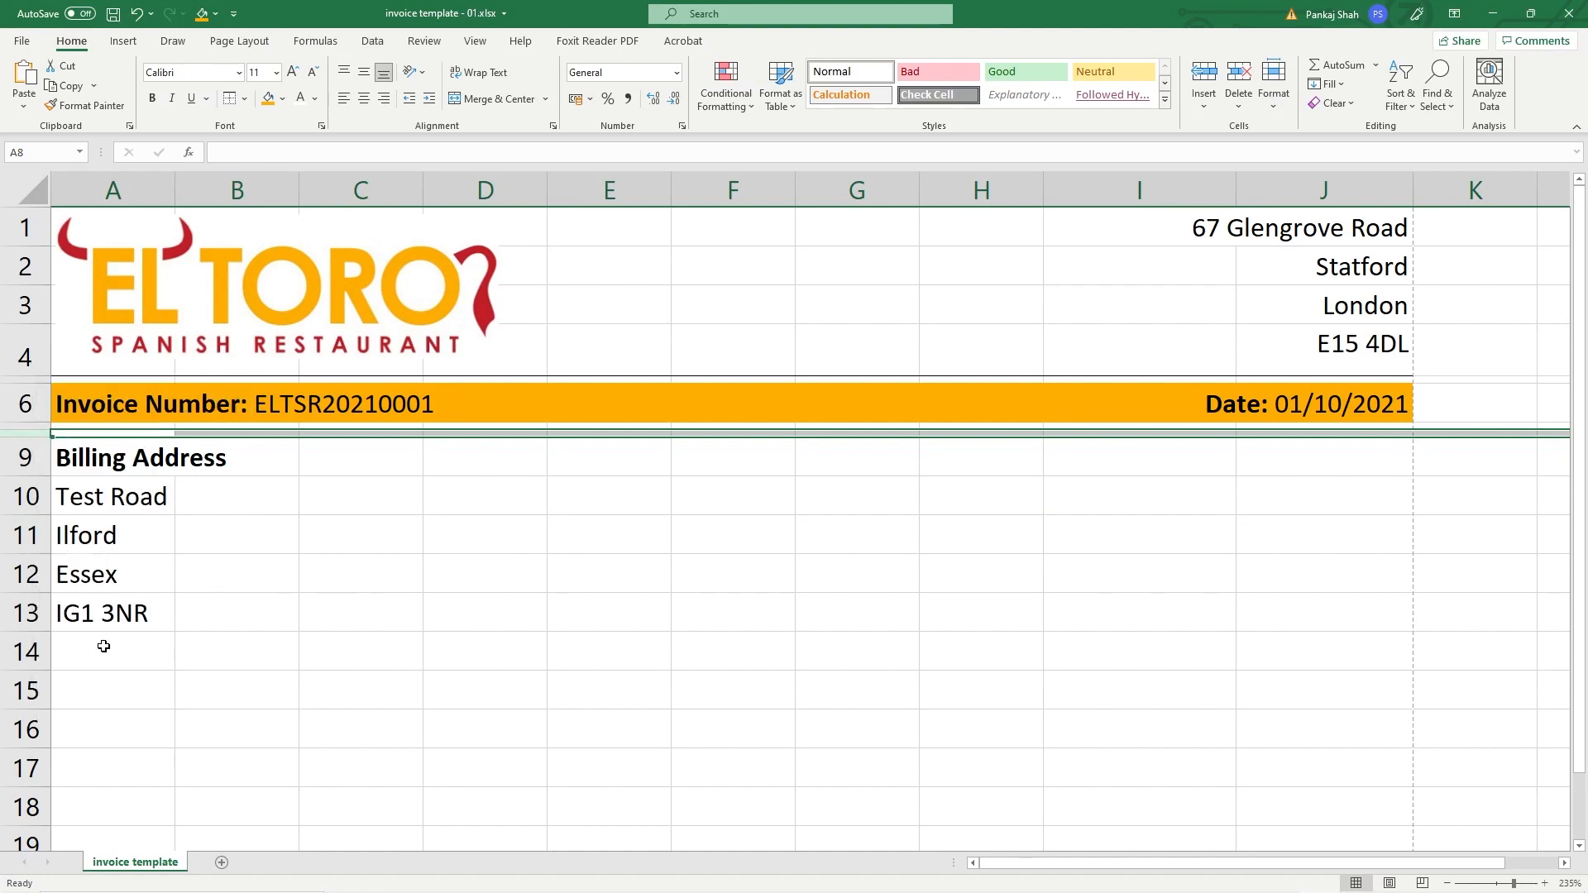
key("Escape")
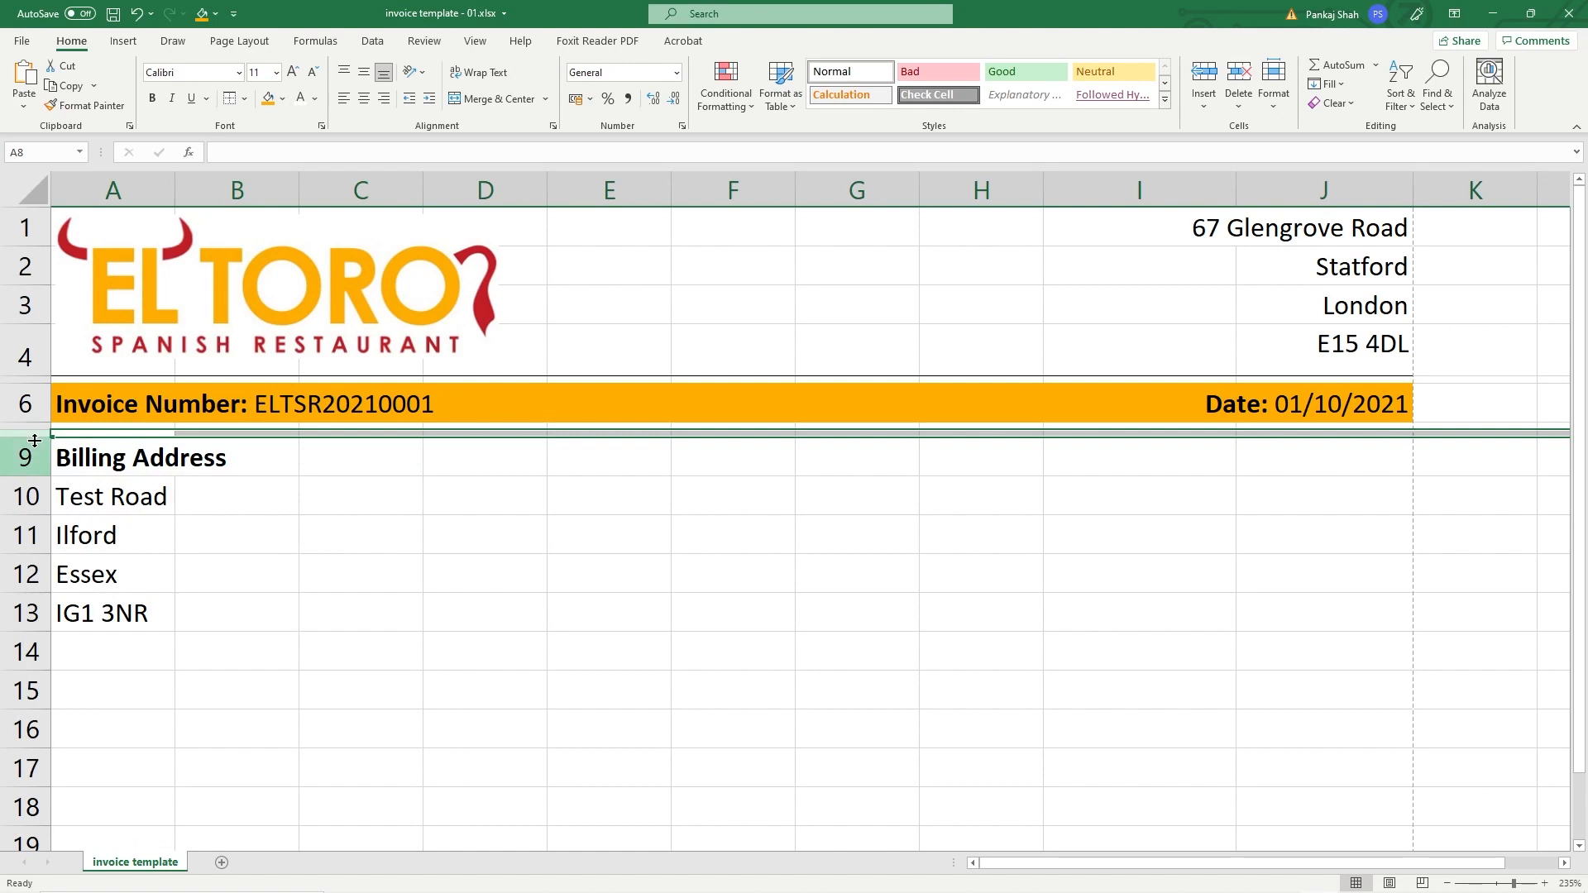
Step: Increase the height of the narrow spacer row 8 above the Billing Address heading to roughly double
right_click(20, 439)
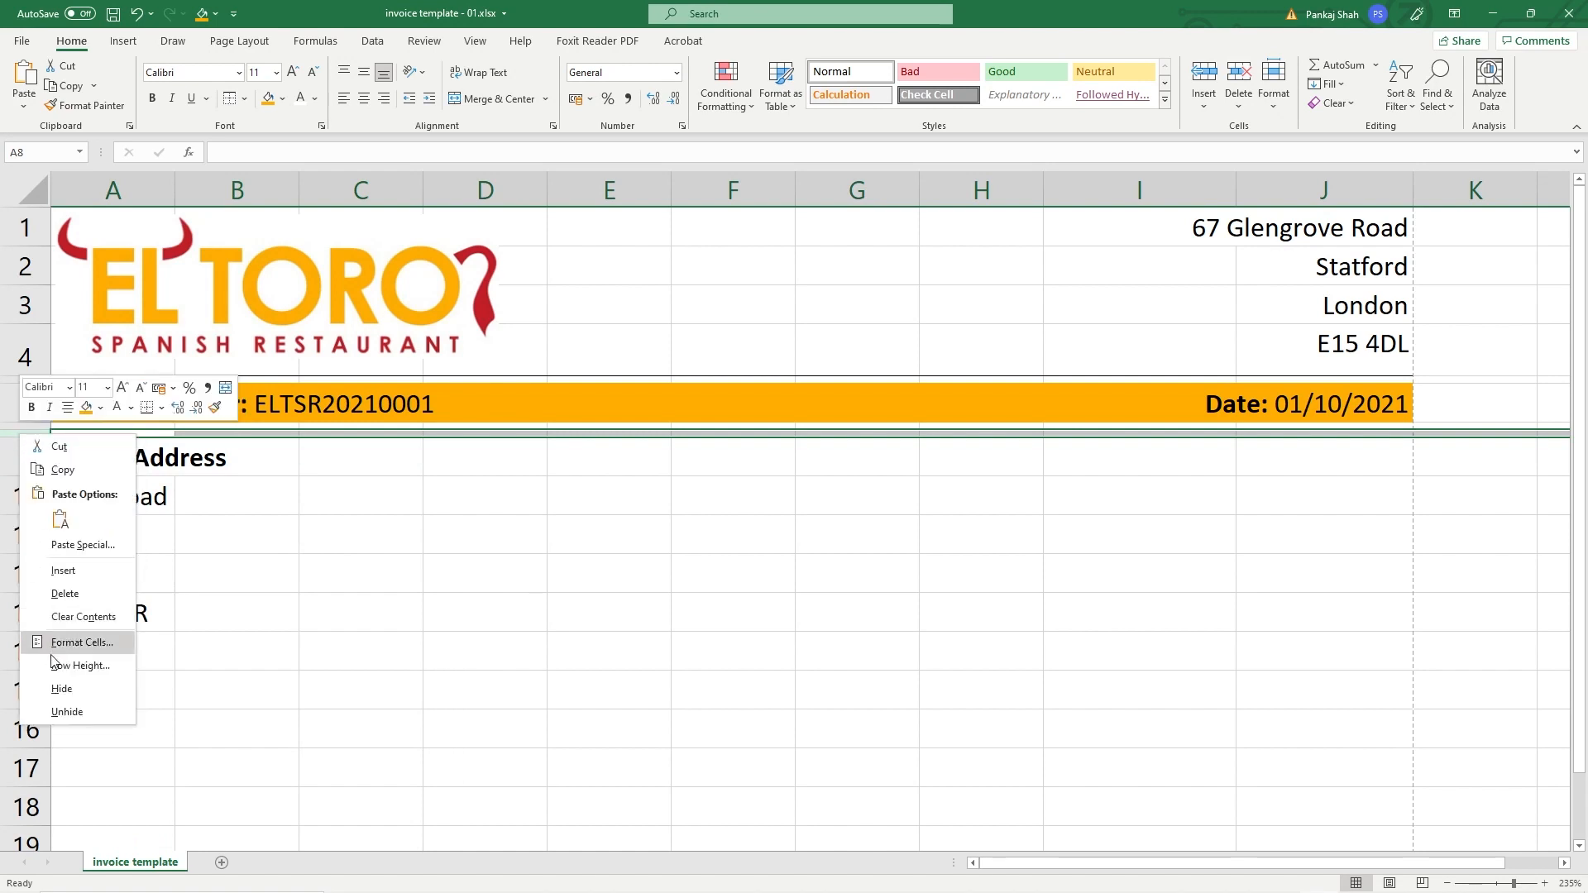
left_click(80, 666)
type("3")
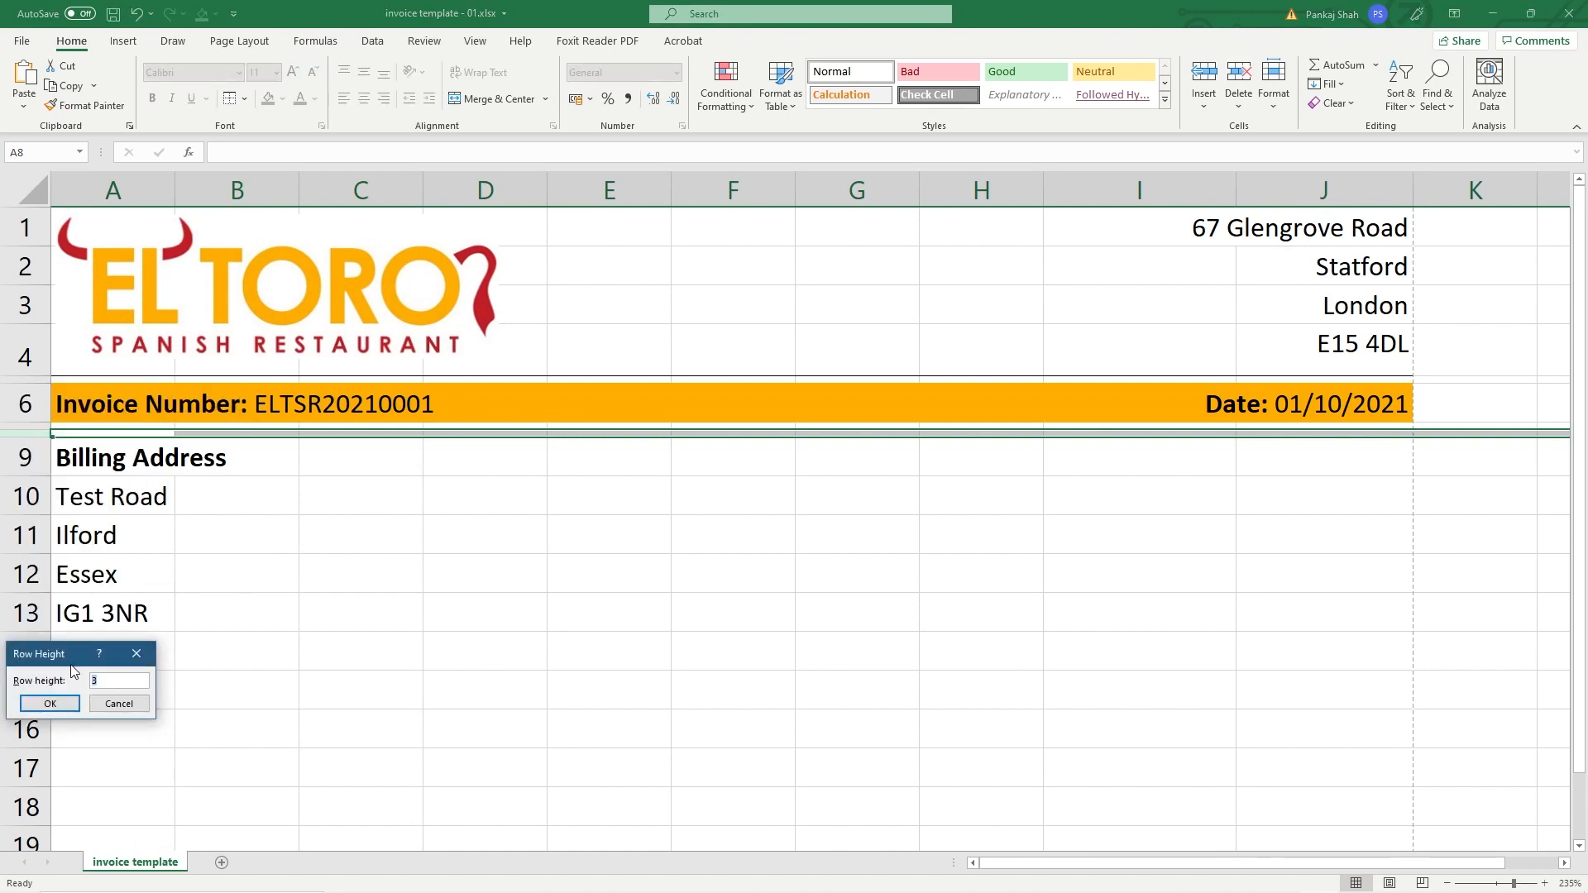
left_click(51, 704)
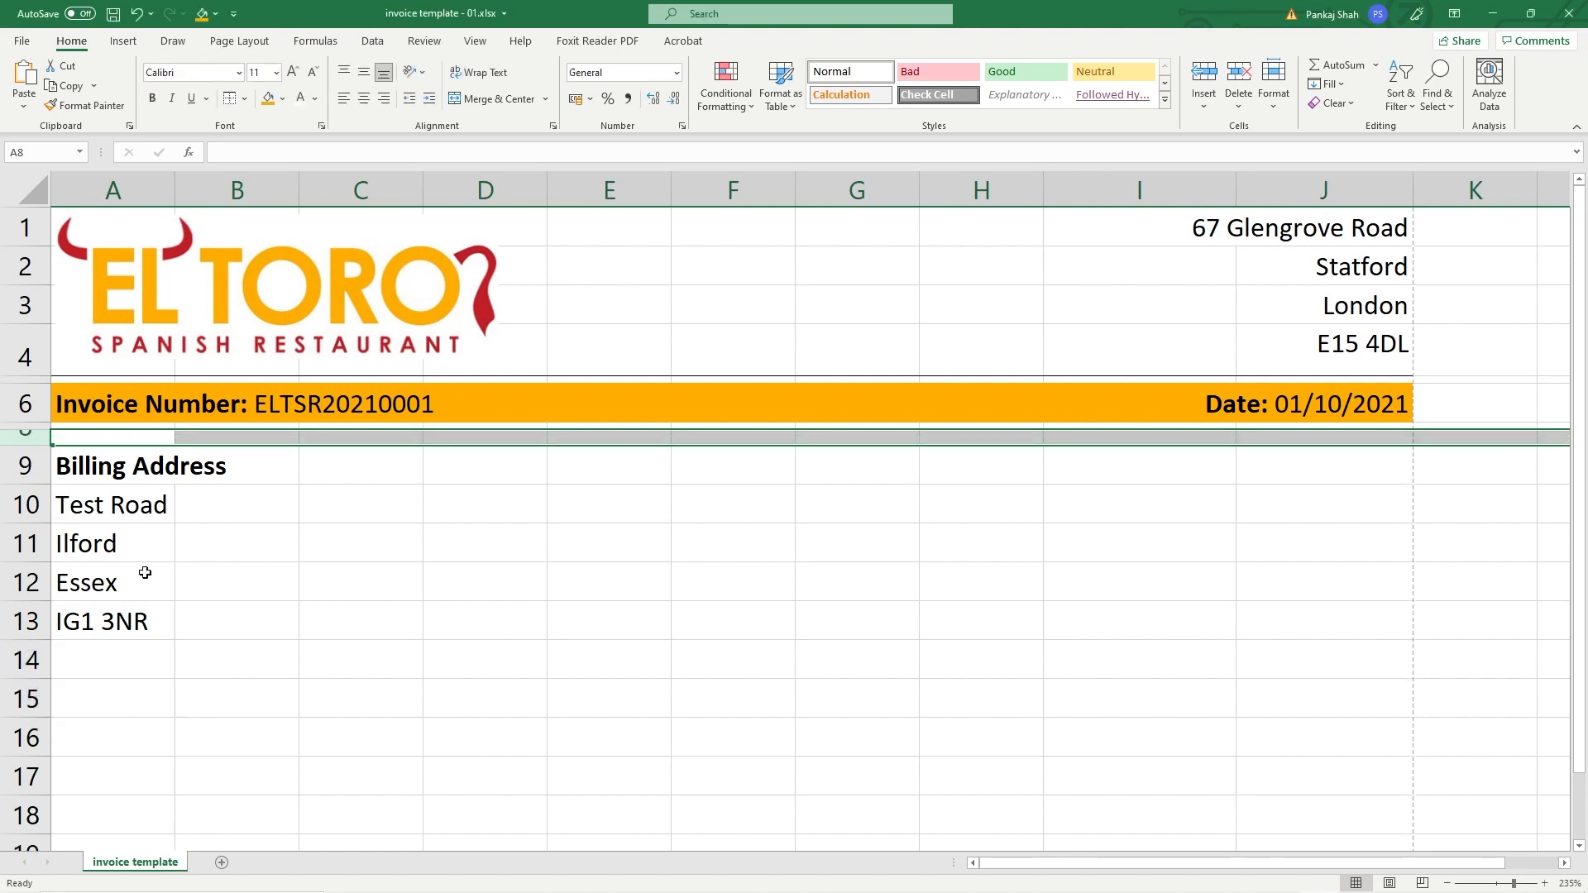
Step: Copy the Billing Address heading and its four address lines from A9:A13 into the block starting at I9
left_click(143, 490)
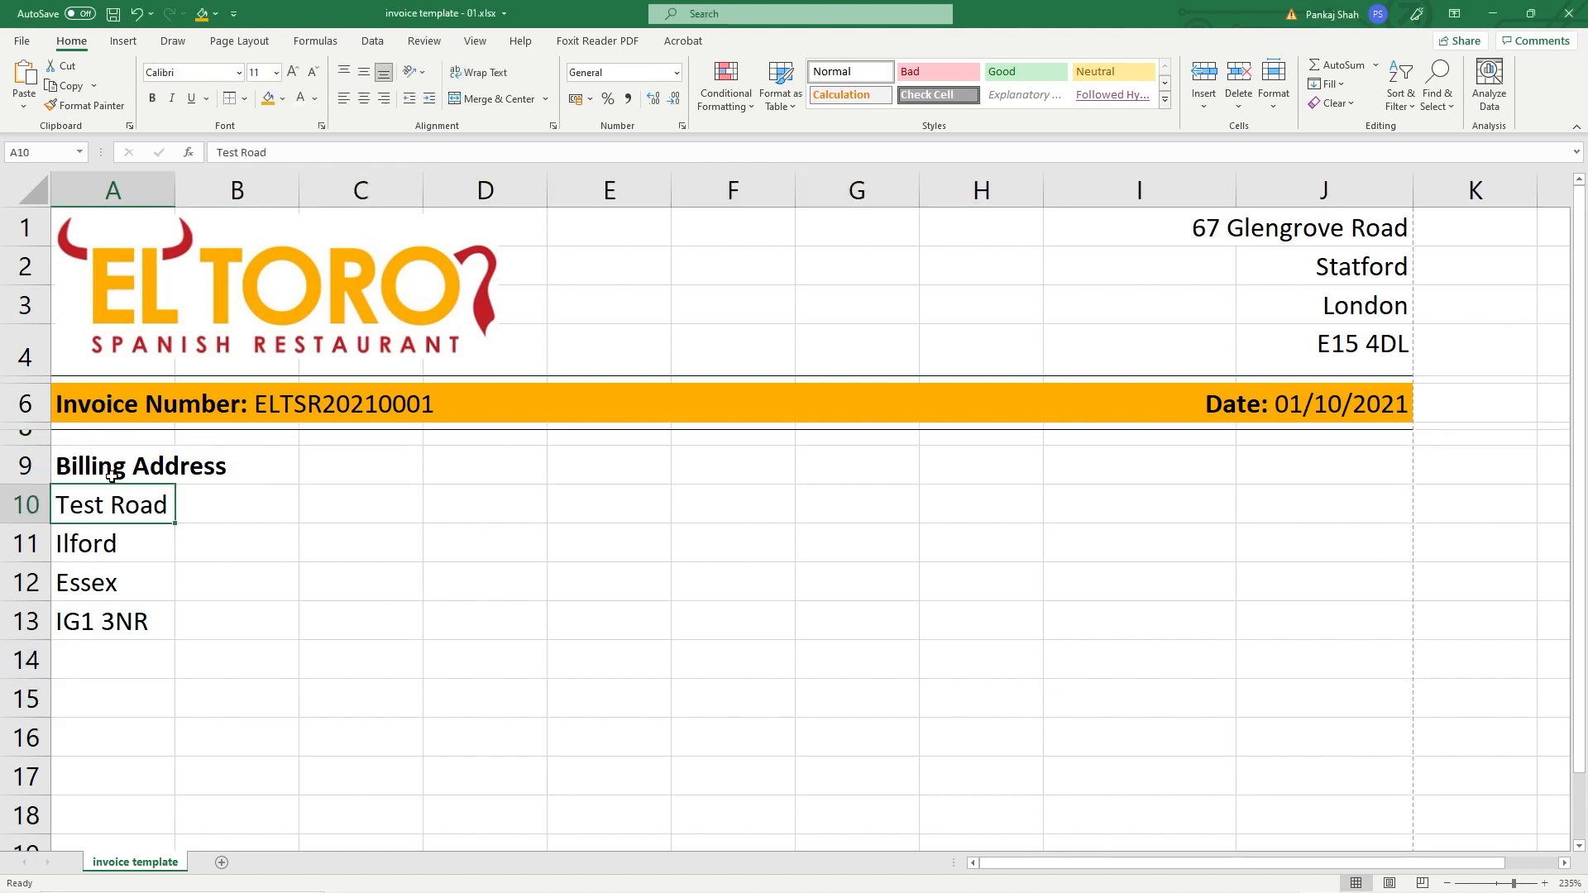
left_click_drag(108, 467, 116, 616)
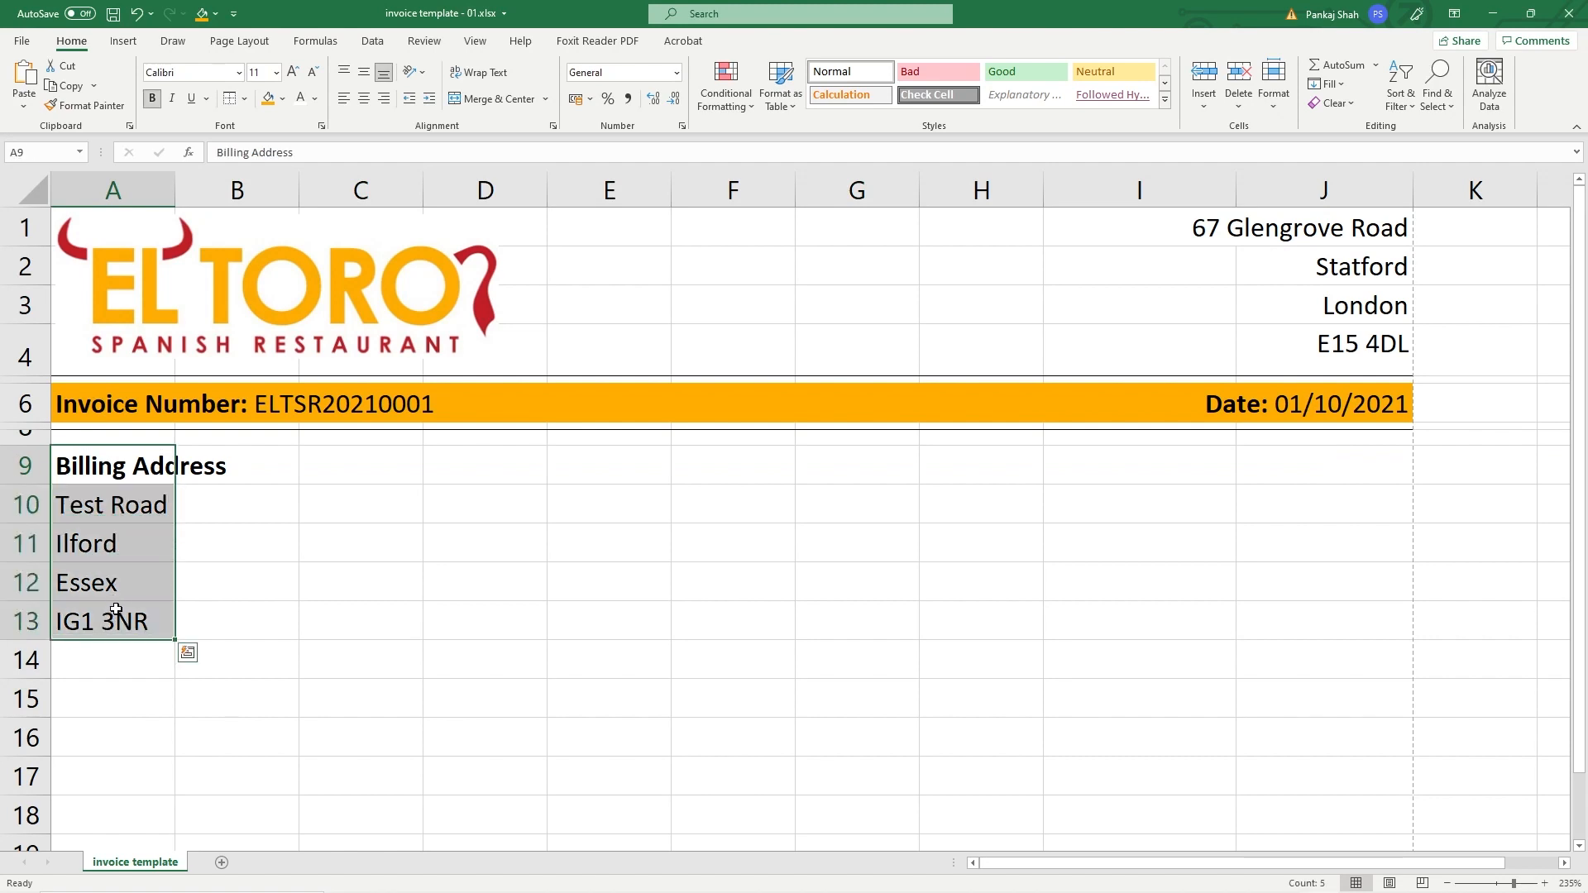
key("ctrl+c")
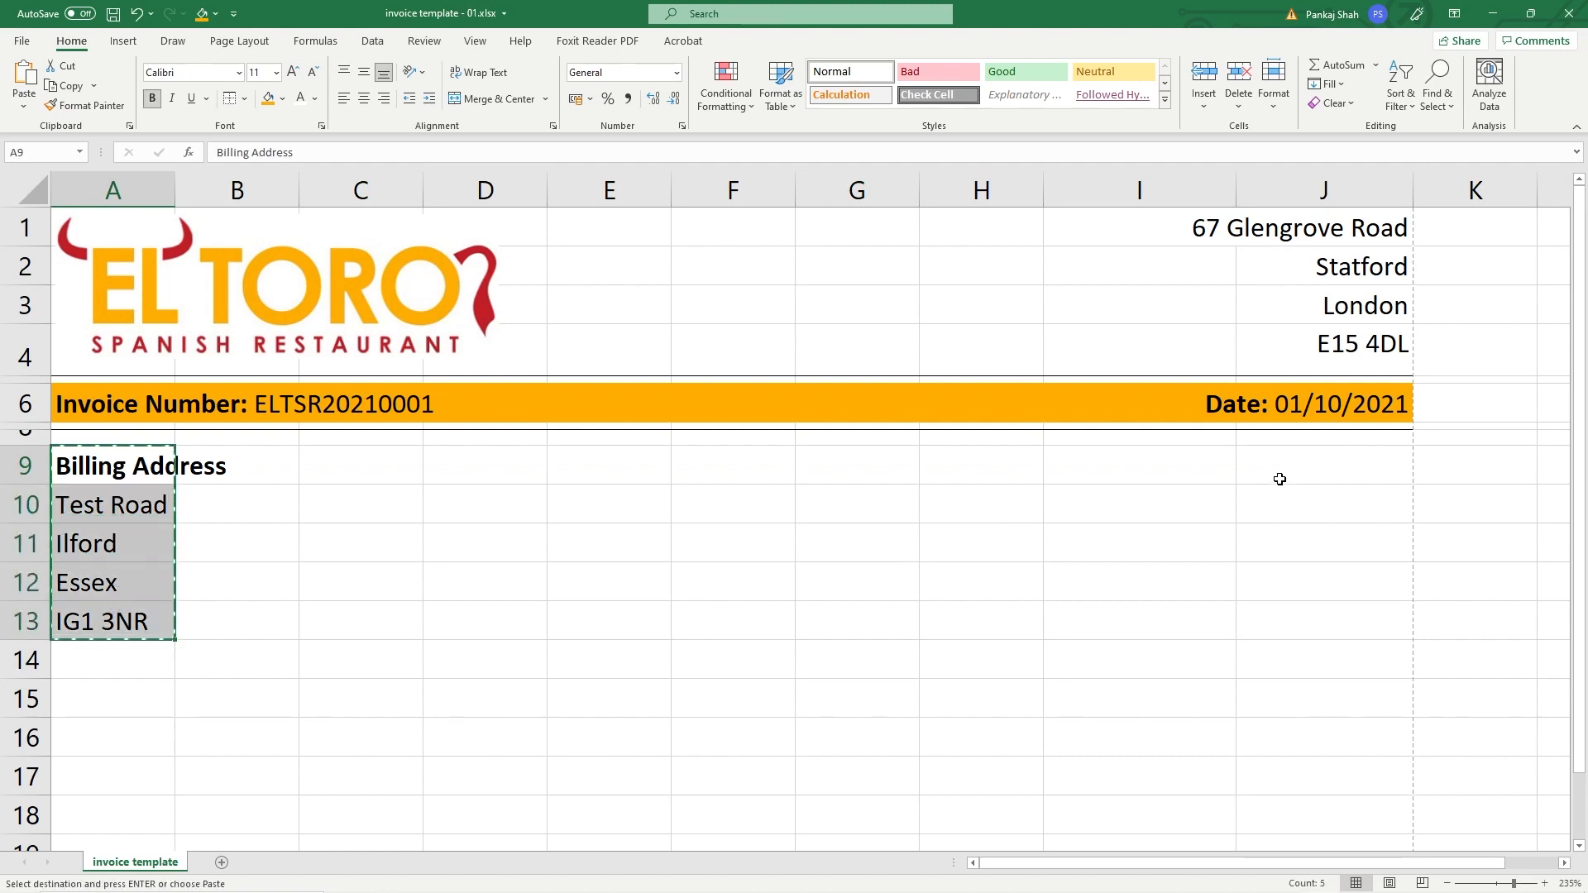
left_click(1114, 466)
key("ctrl+v")
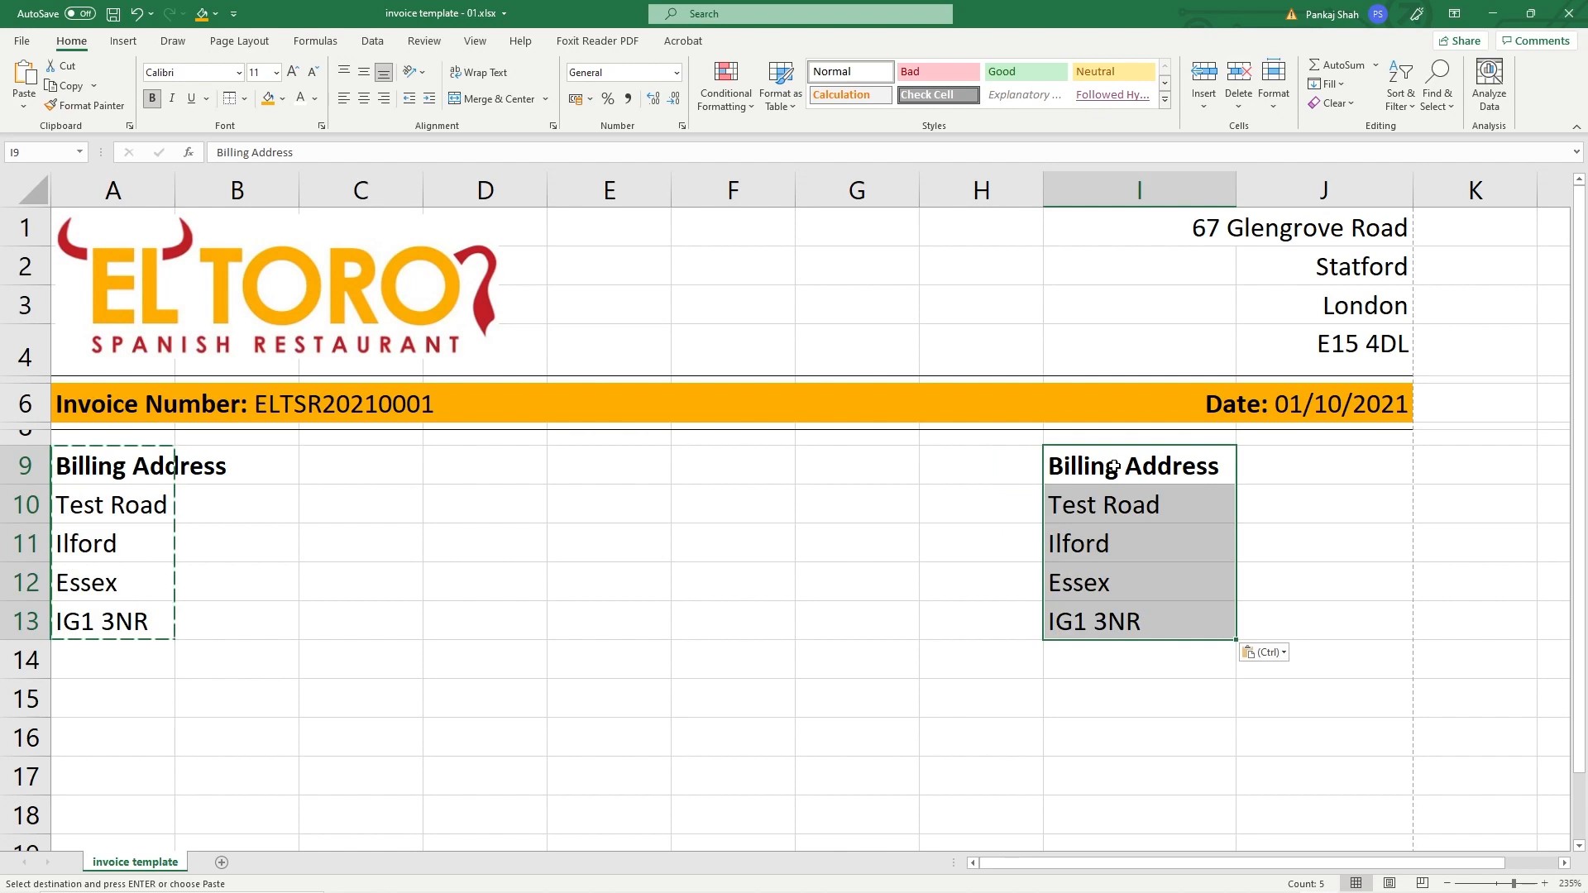
Step: Change the copied heading in cell I9 to Delivery Address
left_click(1134, 550)
left_click(1113, 490)
double_click(1111, 469)
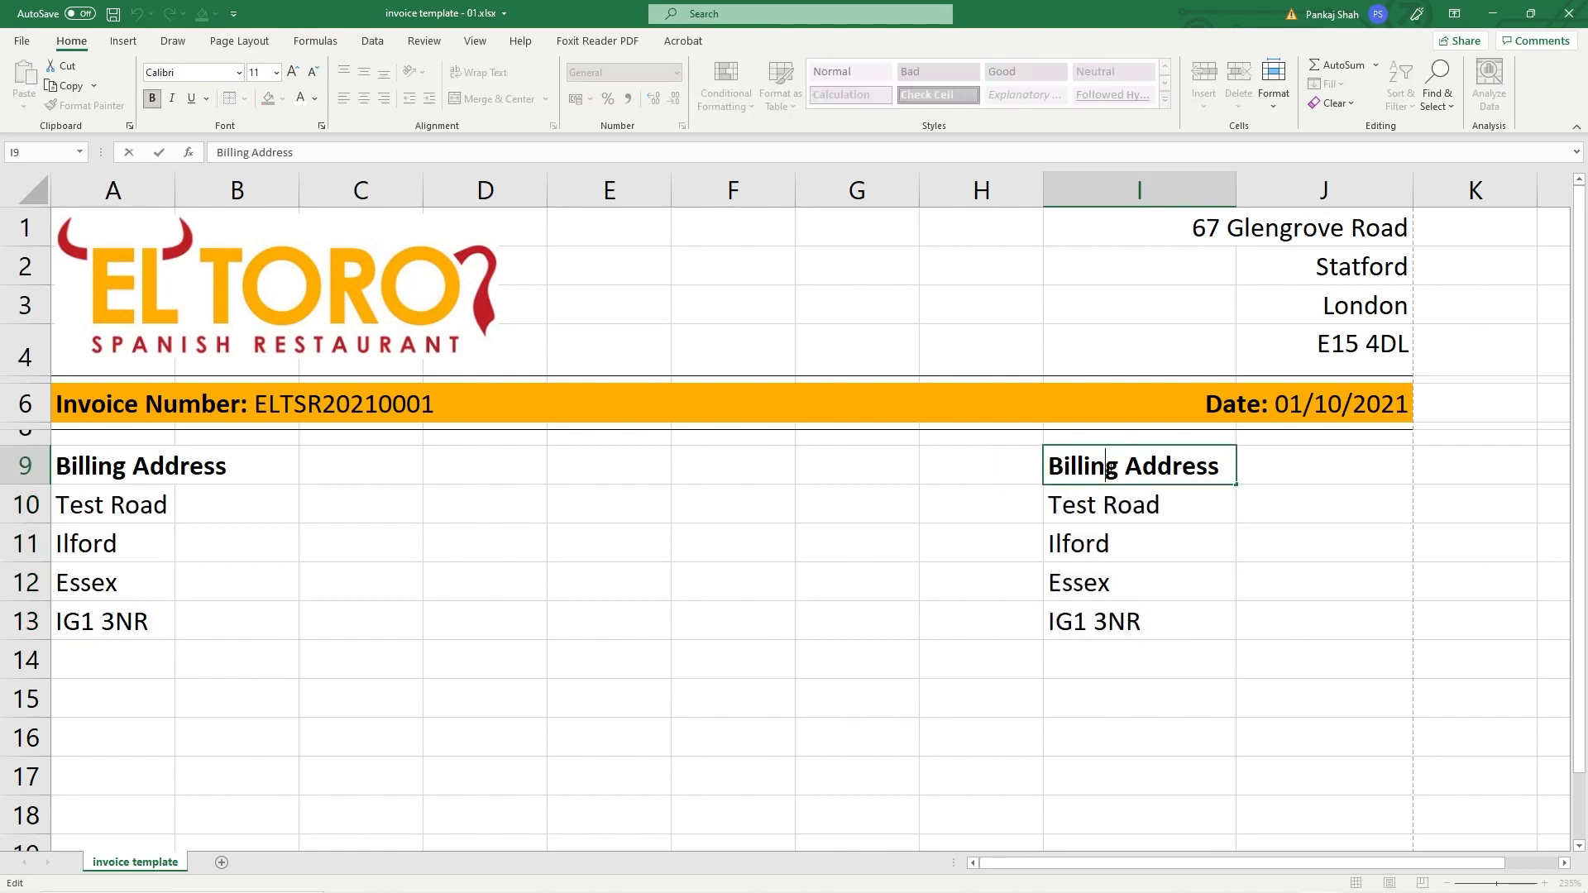
left_click_drag(1106, 467, 996, 461)
type("Deliv")
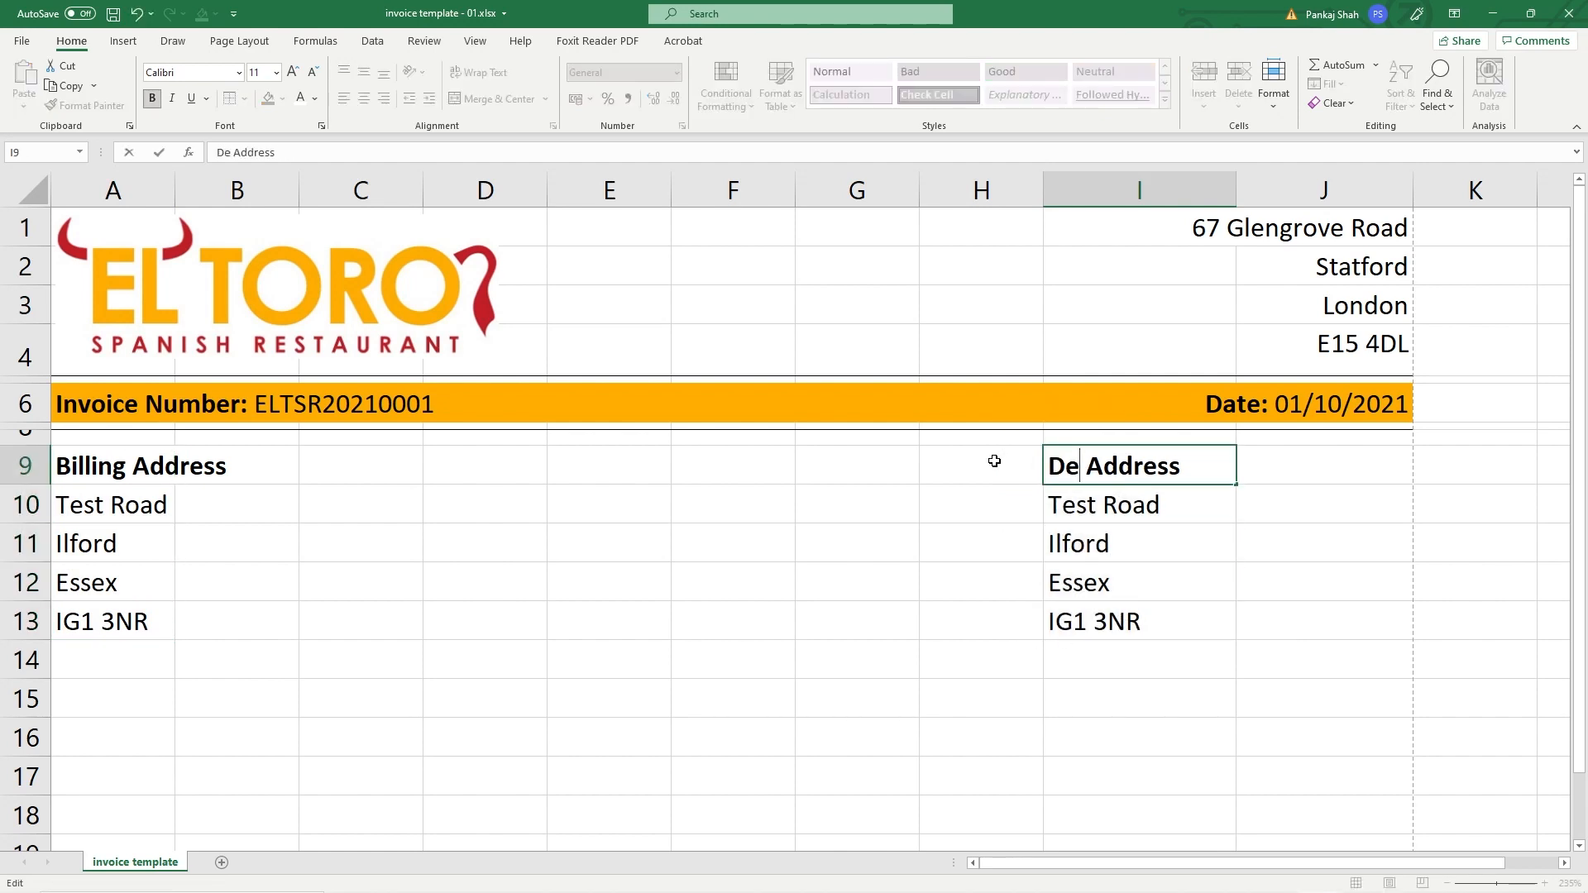
type("ery")
key("Return")
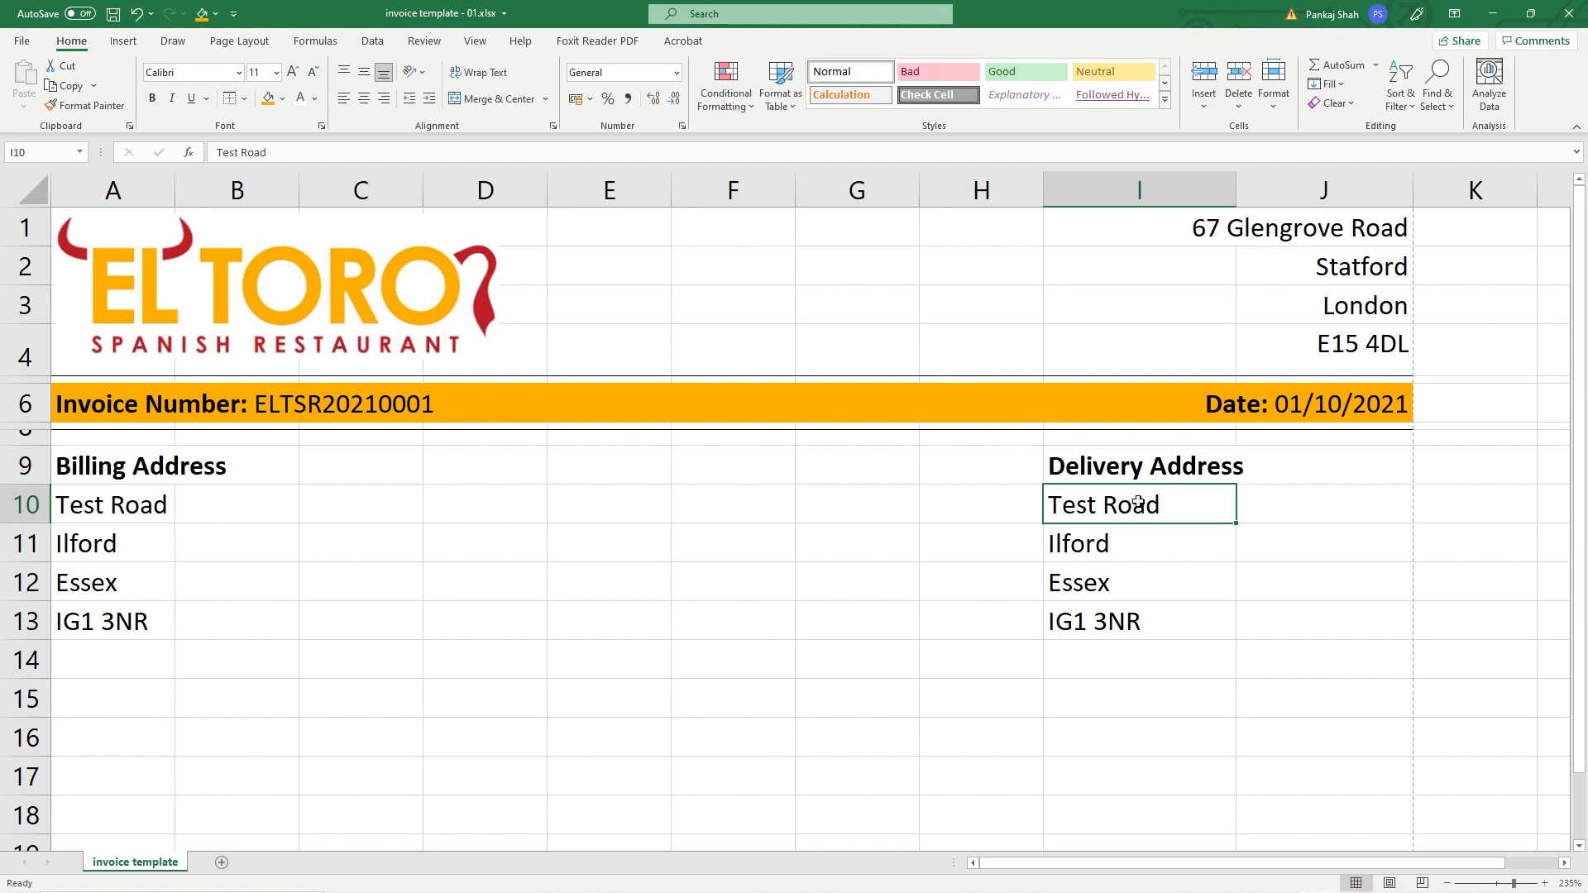
left_click(1081, 465)
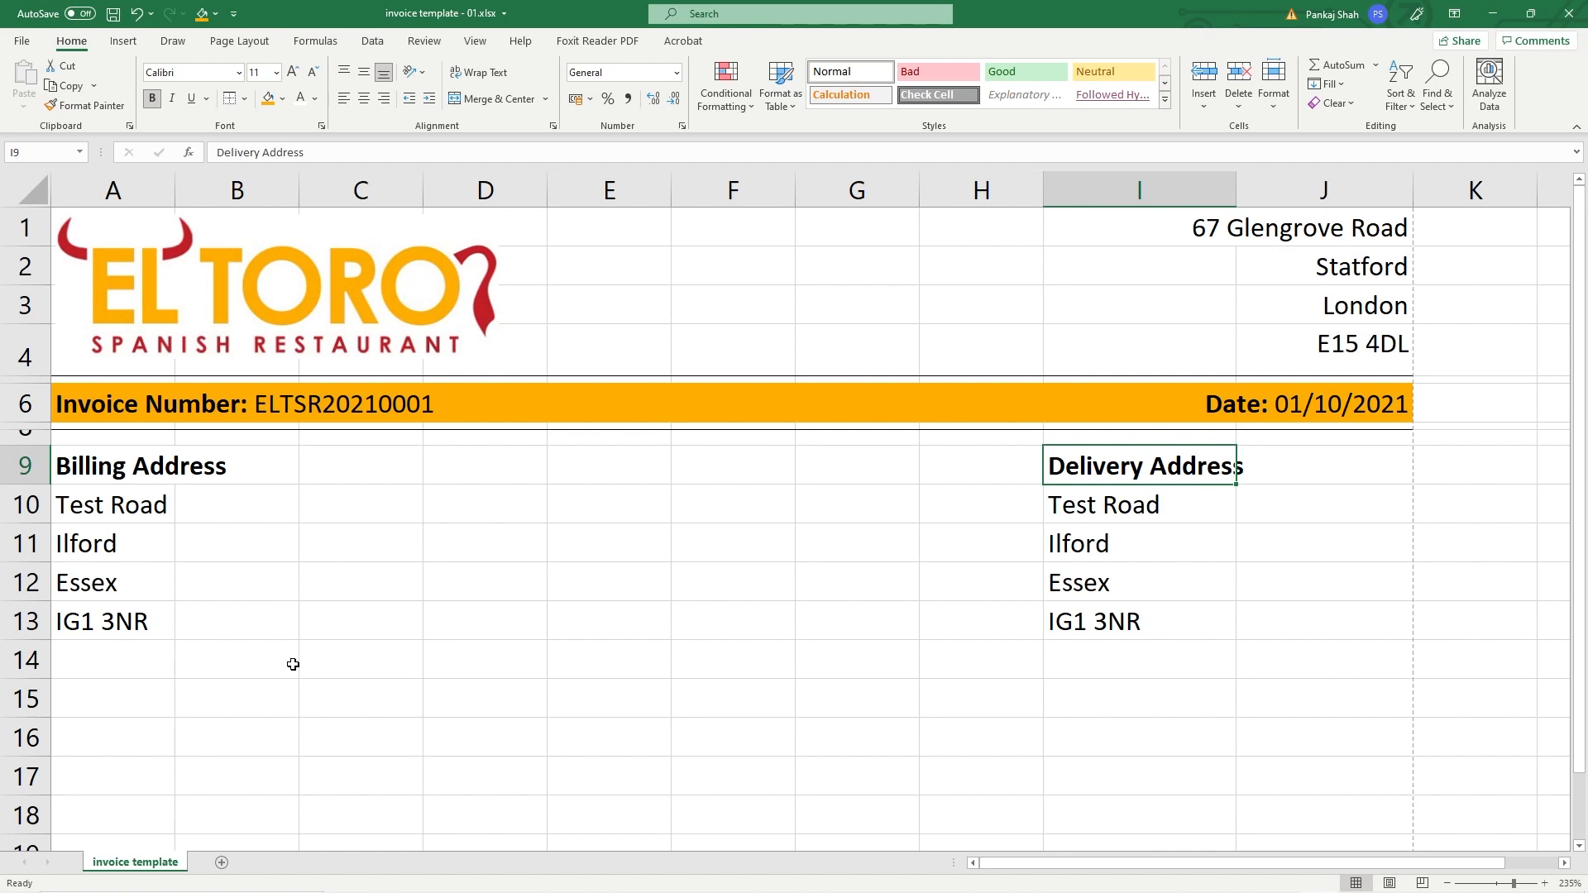
Step: Add top borders across A9:C9 and A14:C14 so lines run above and below the billing address
left_click_drag(88, 465, 320, 477)
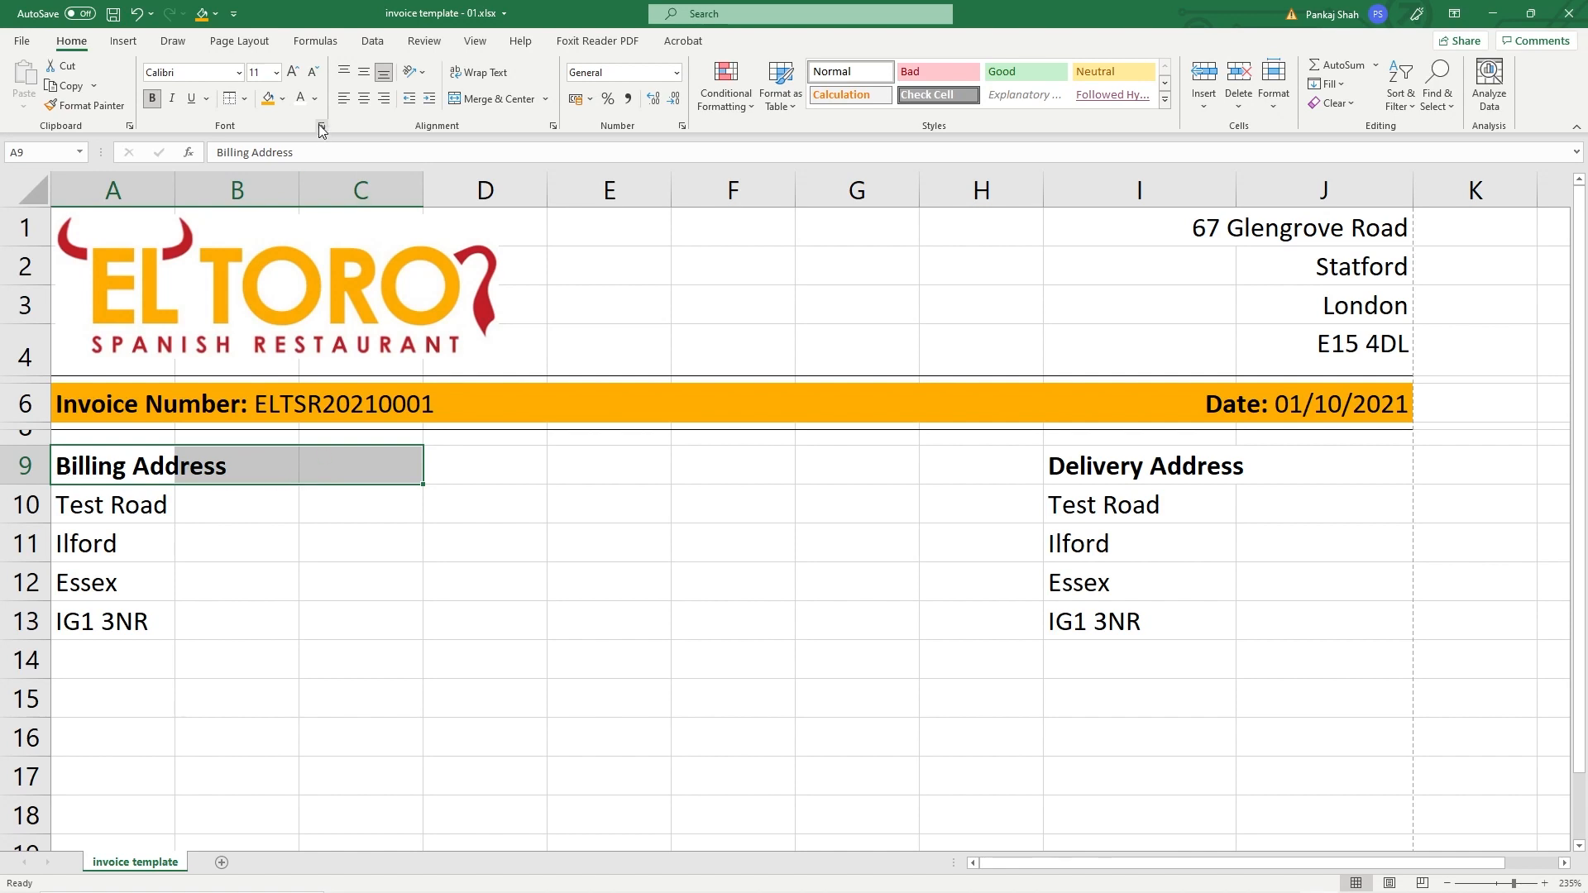
left_click(232, 100)
left_click_drag(104, 632, 319, 634)
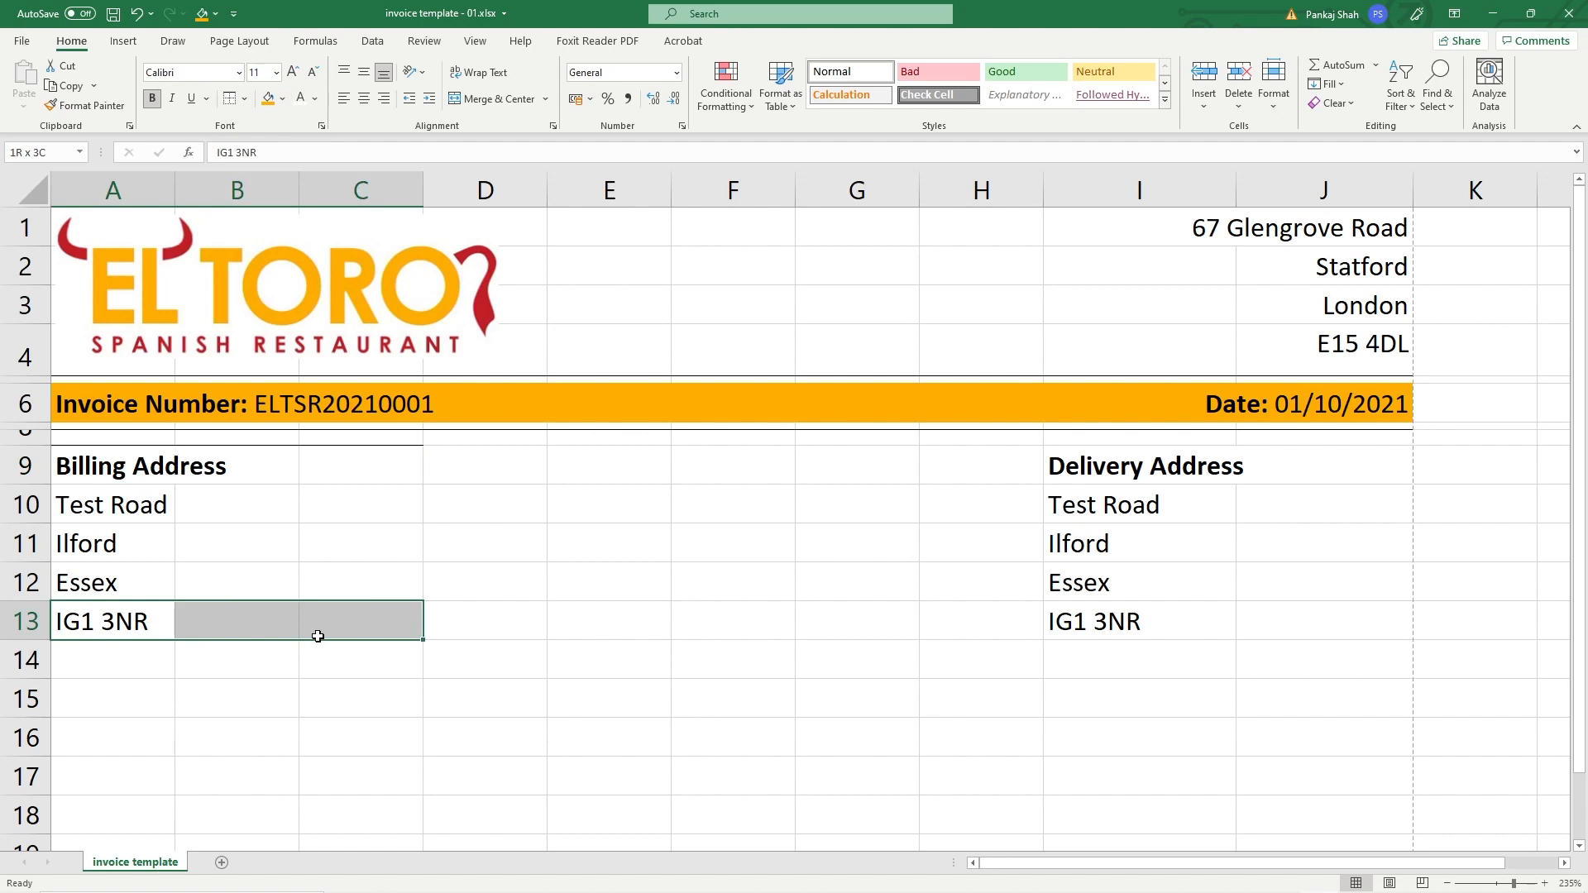
left_click(229, 100)
left_click(326, 538)
key("ctrl+z")
left_click_drag(104, 659, 339, 662)
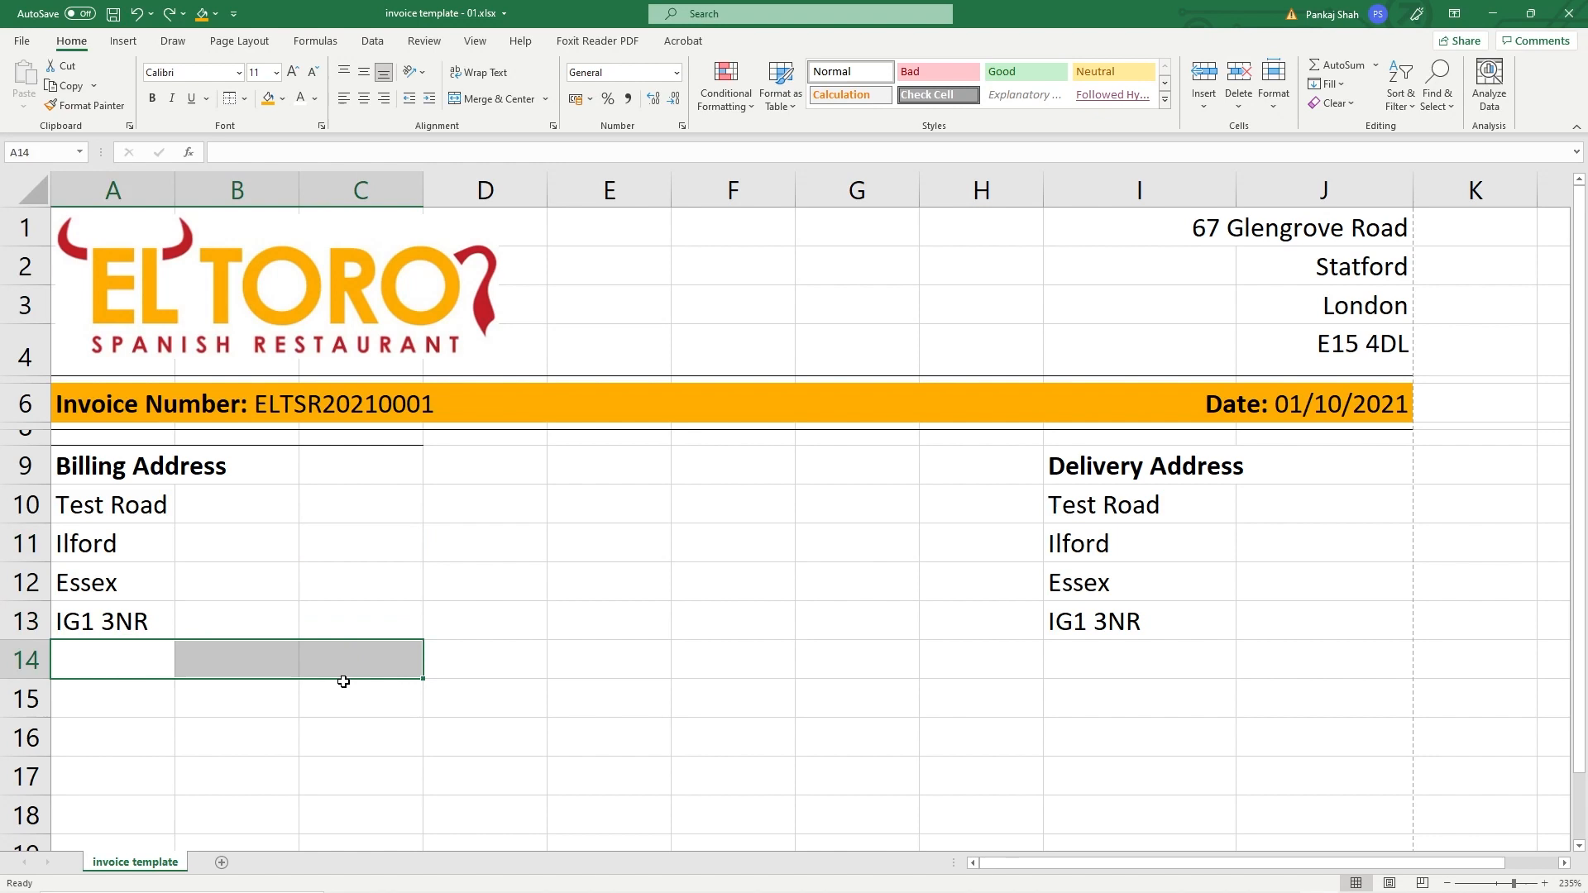
left_click(252, 617)
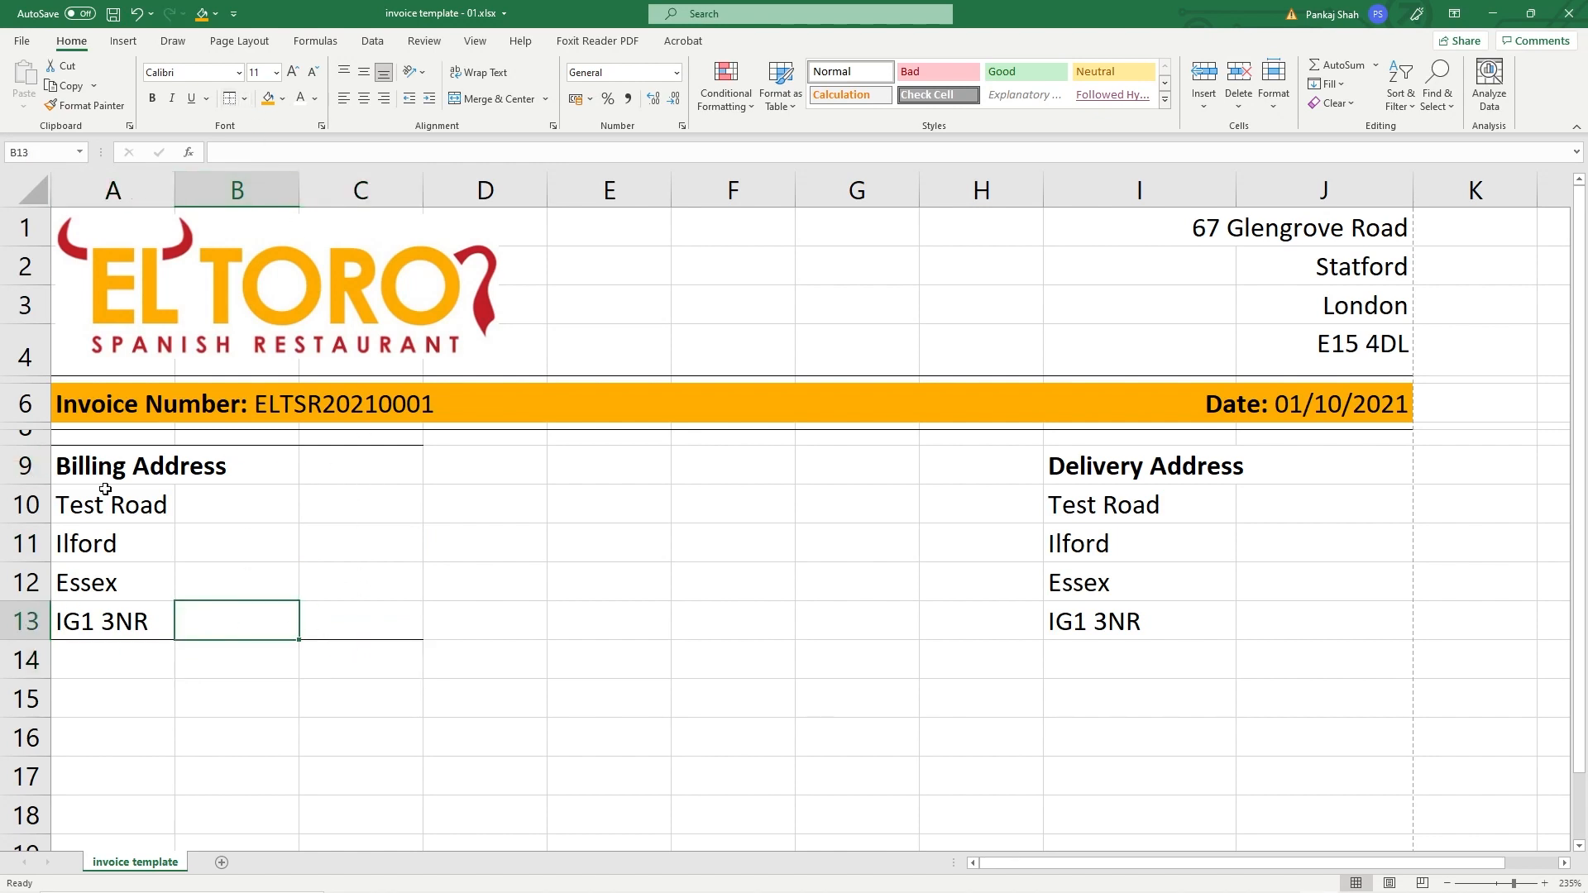
Step: Add matching top borders across I9:J9 and I14:J14 around the delivery address and save the workbook
left_click_drag(1094, 465, 1292, 468)
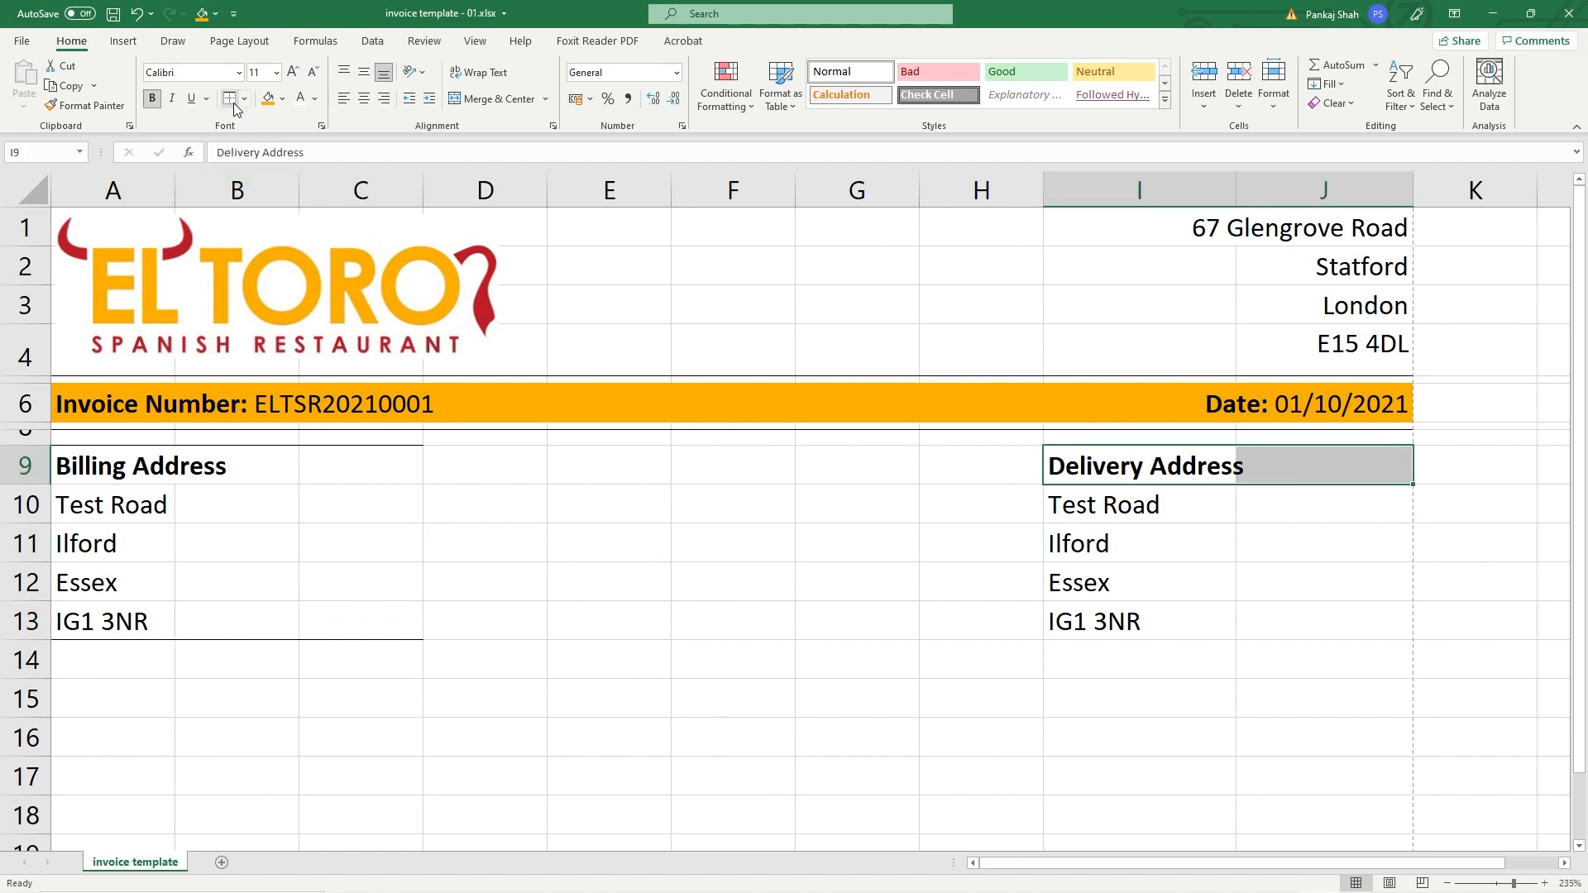
left_click_drag(1092, 661, 1295, 659)
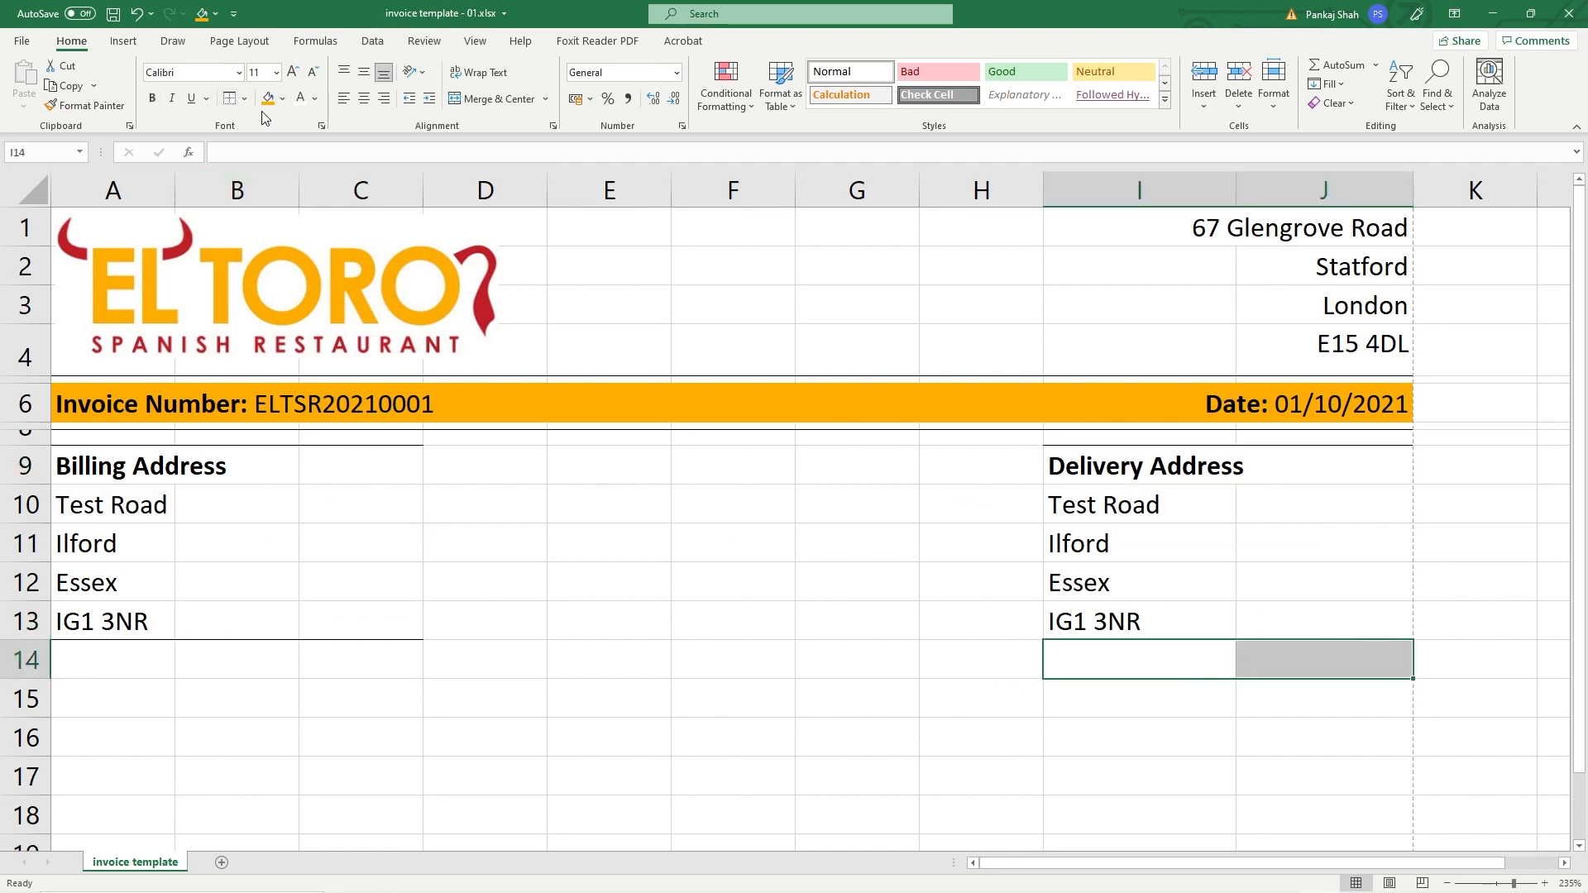
left_click(864, 737)
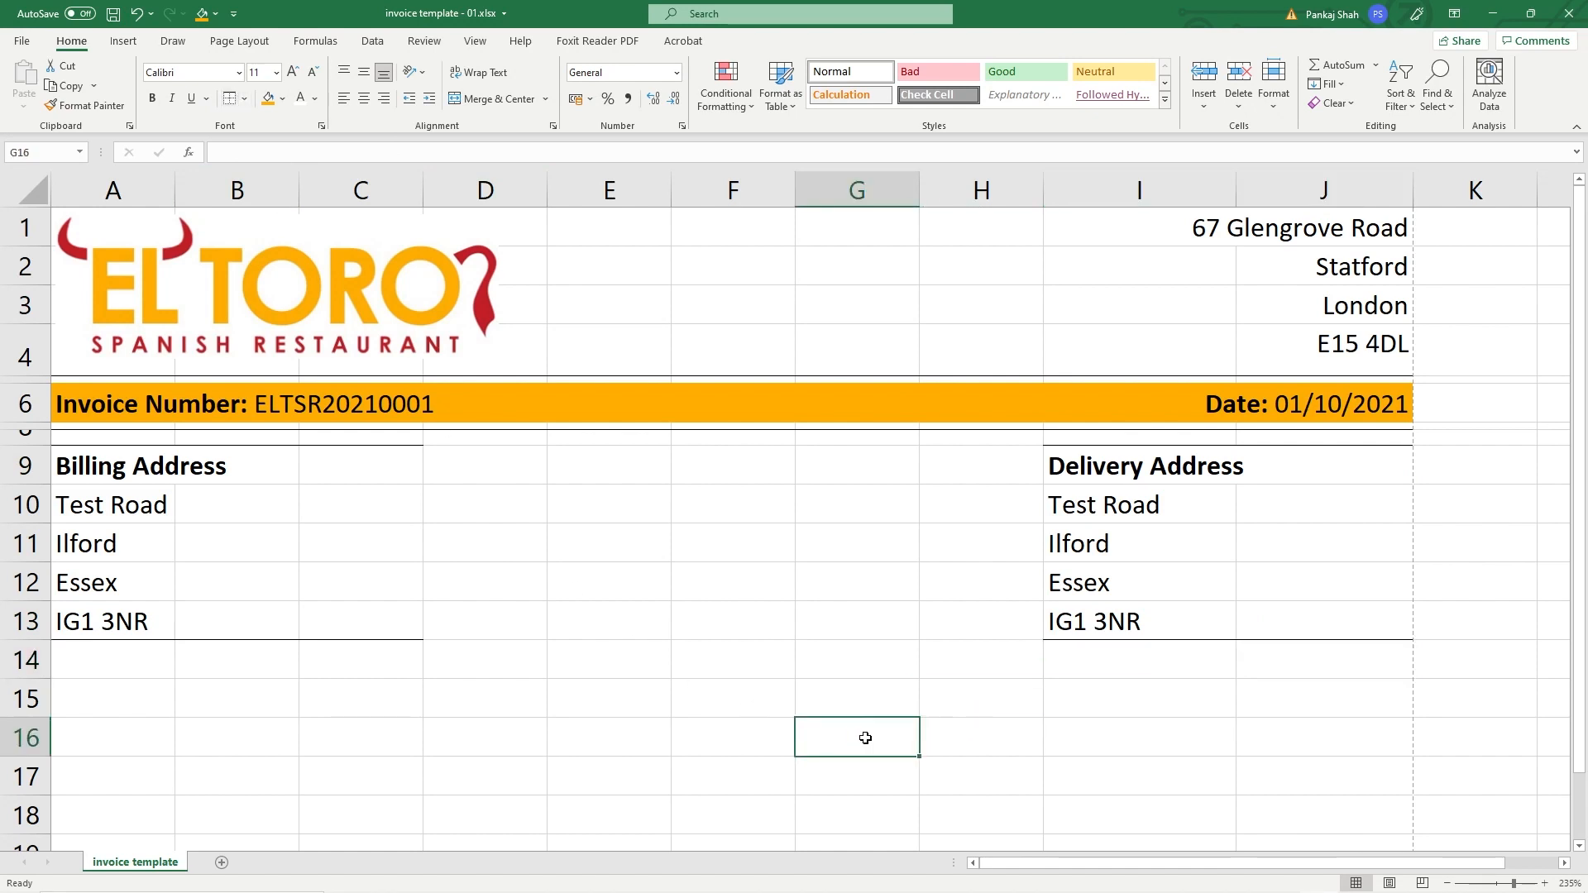
key("ctrl+s")
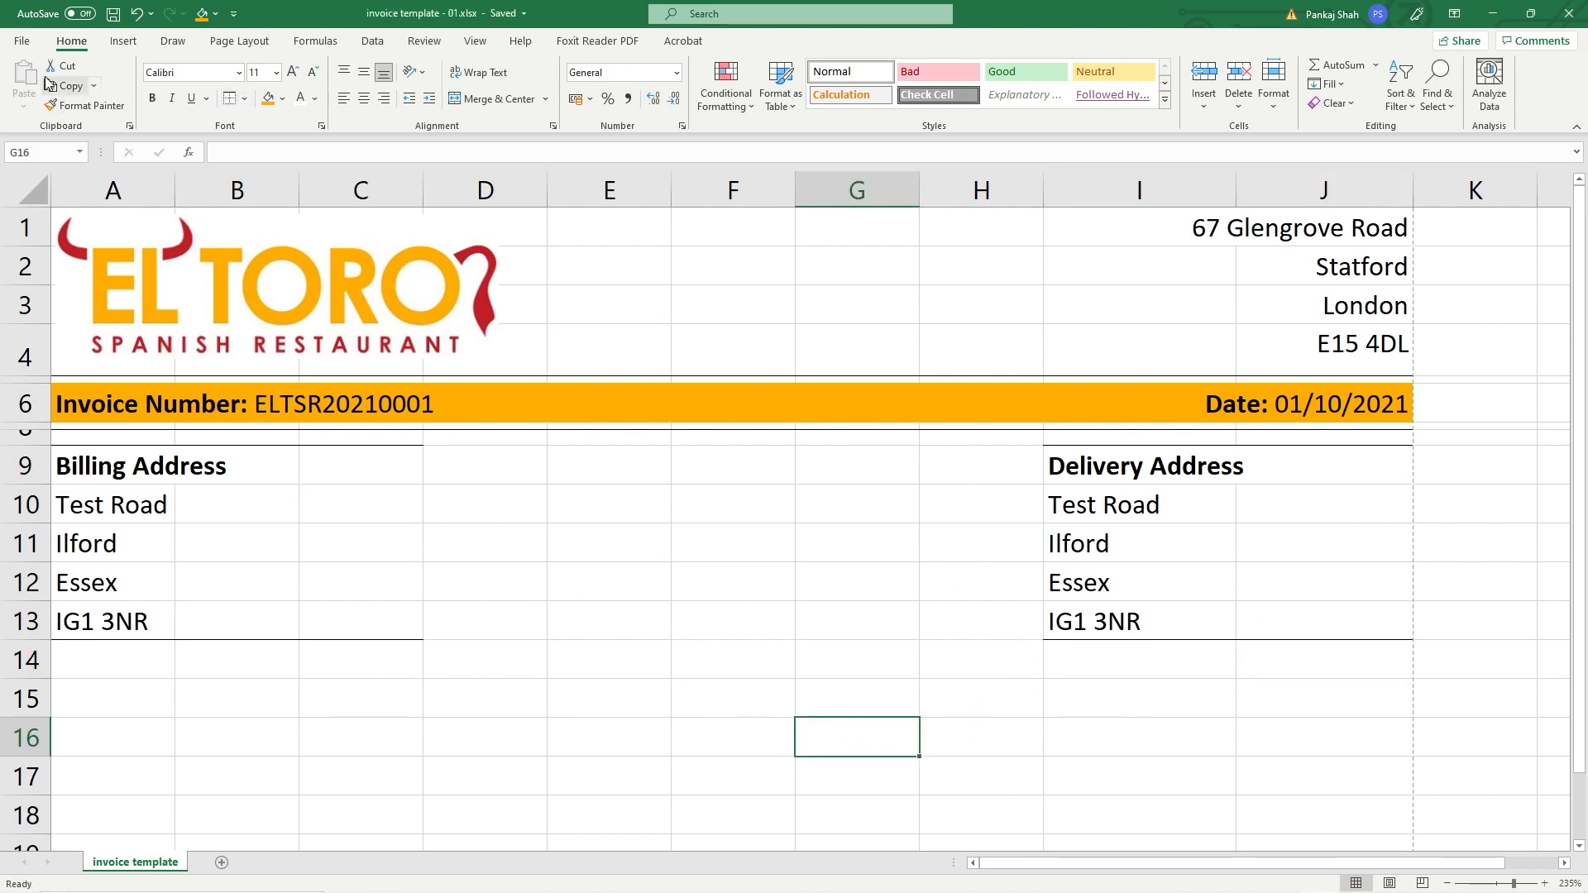
Step: Check both bordered address sections in the print preview and return to the worksheet
left_click(24, 42)
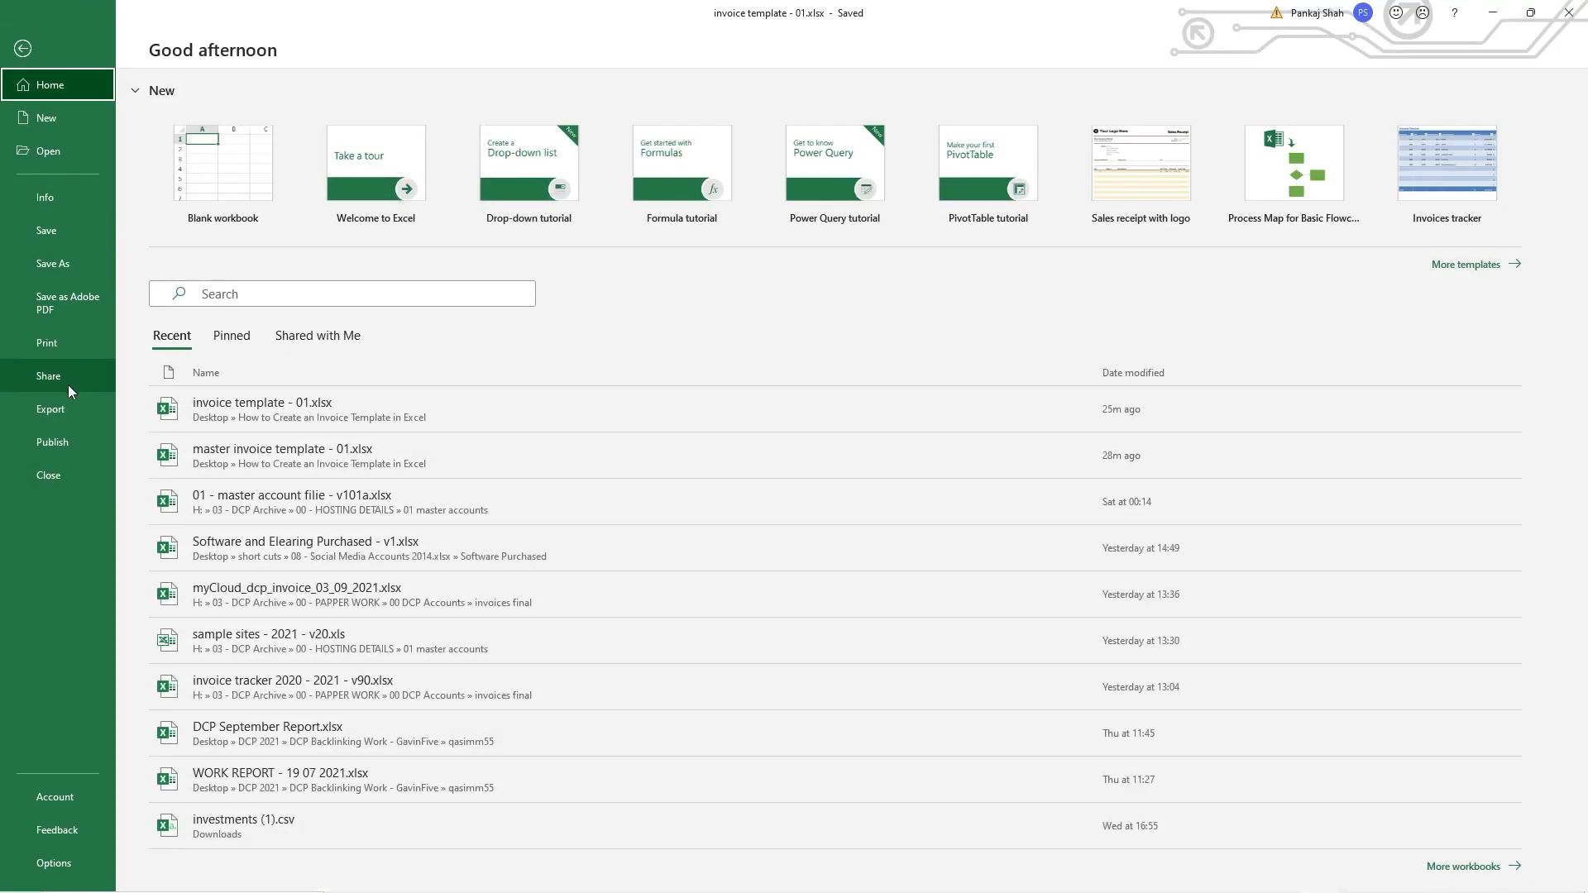
left_click(65, 343)
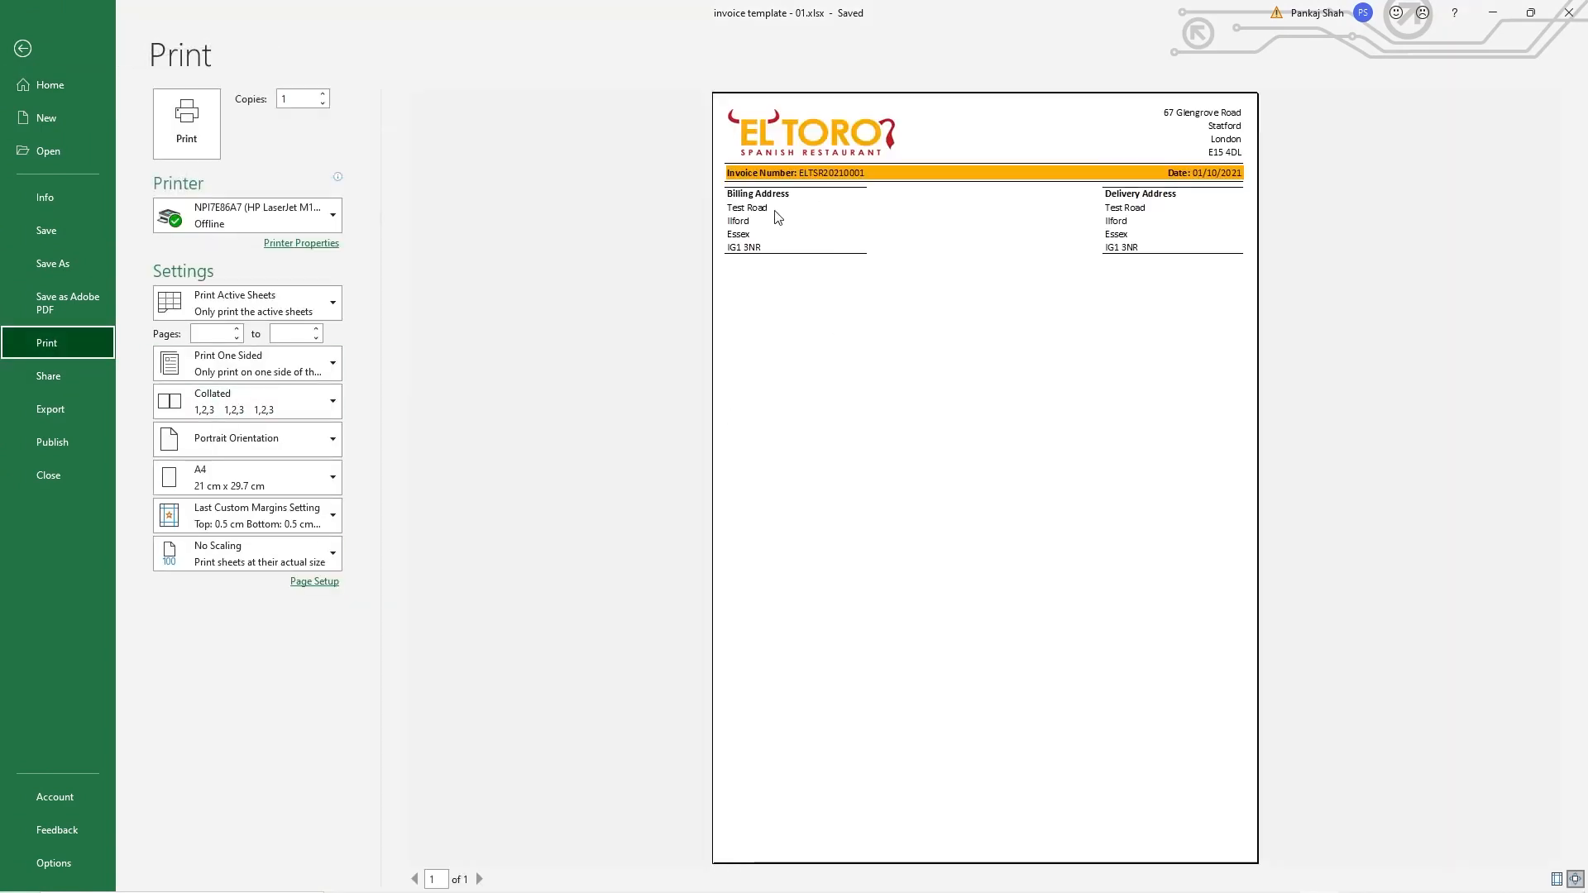
left_click(871, 244)
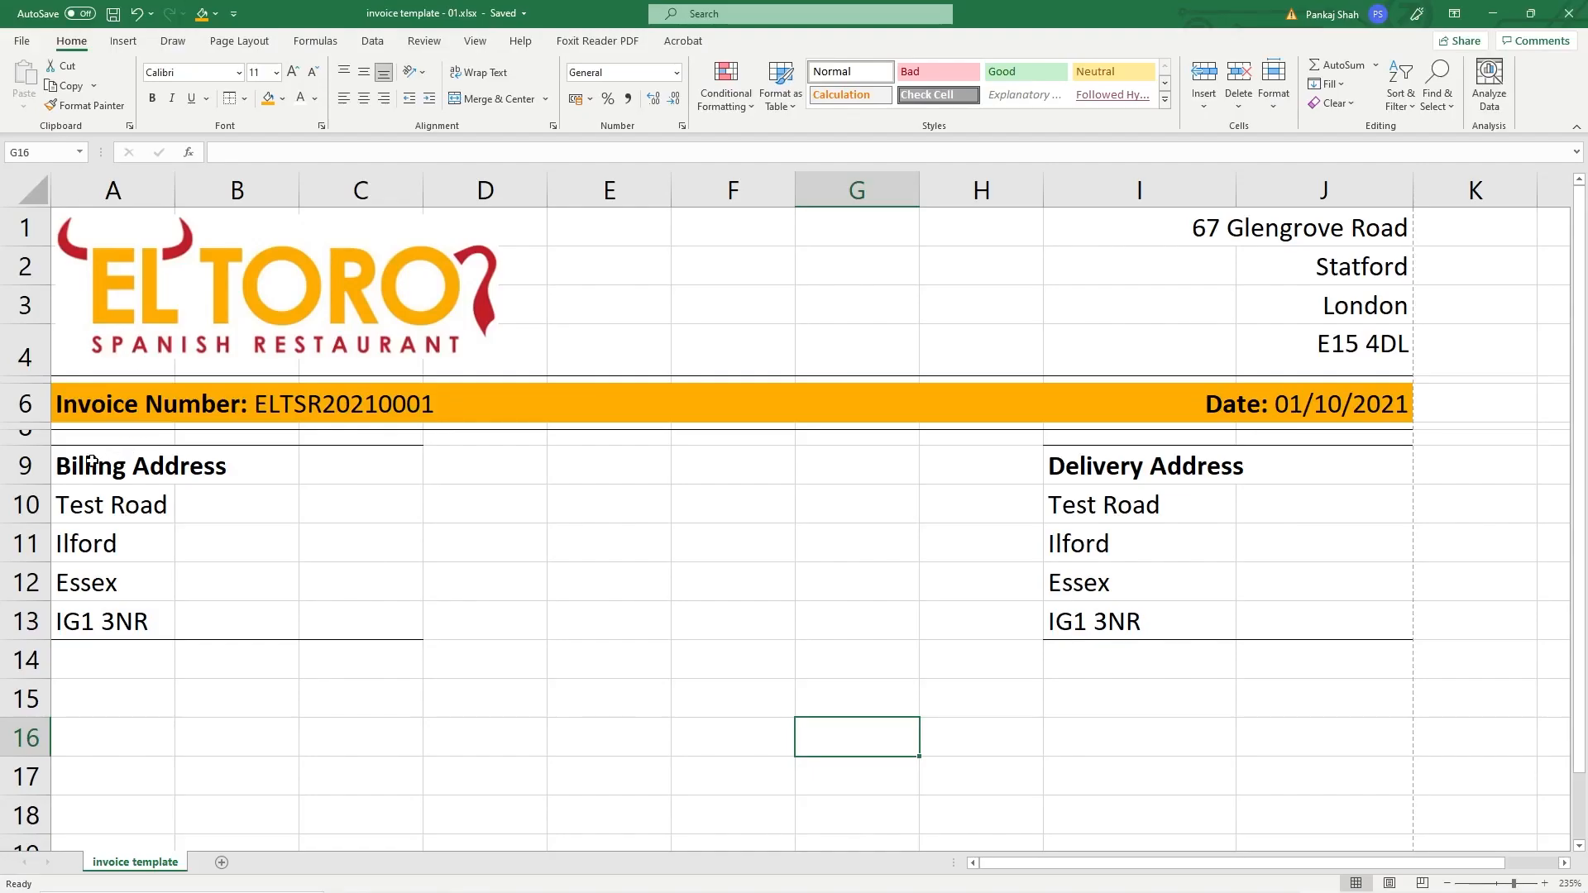
Step: Apply outside borders to the billing address block A9:C13
left_click_drag(92, 463, 371, 616)
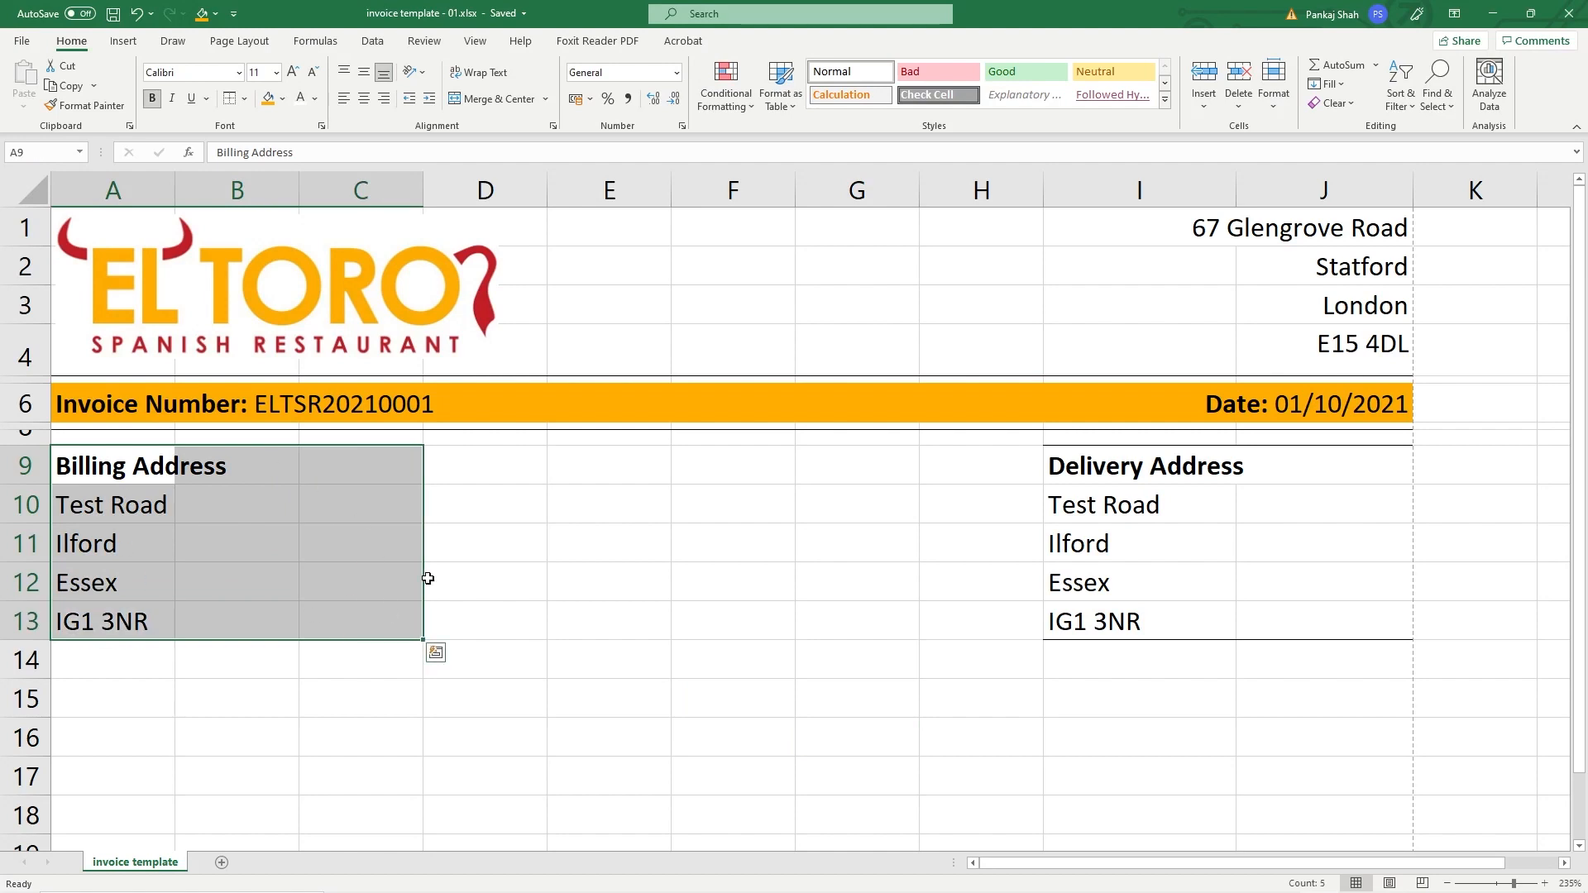
left_click(244, 99)
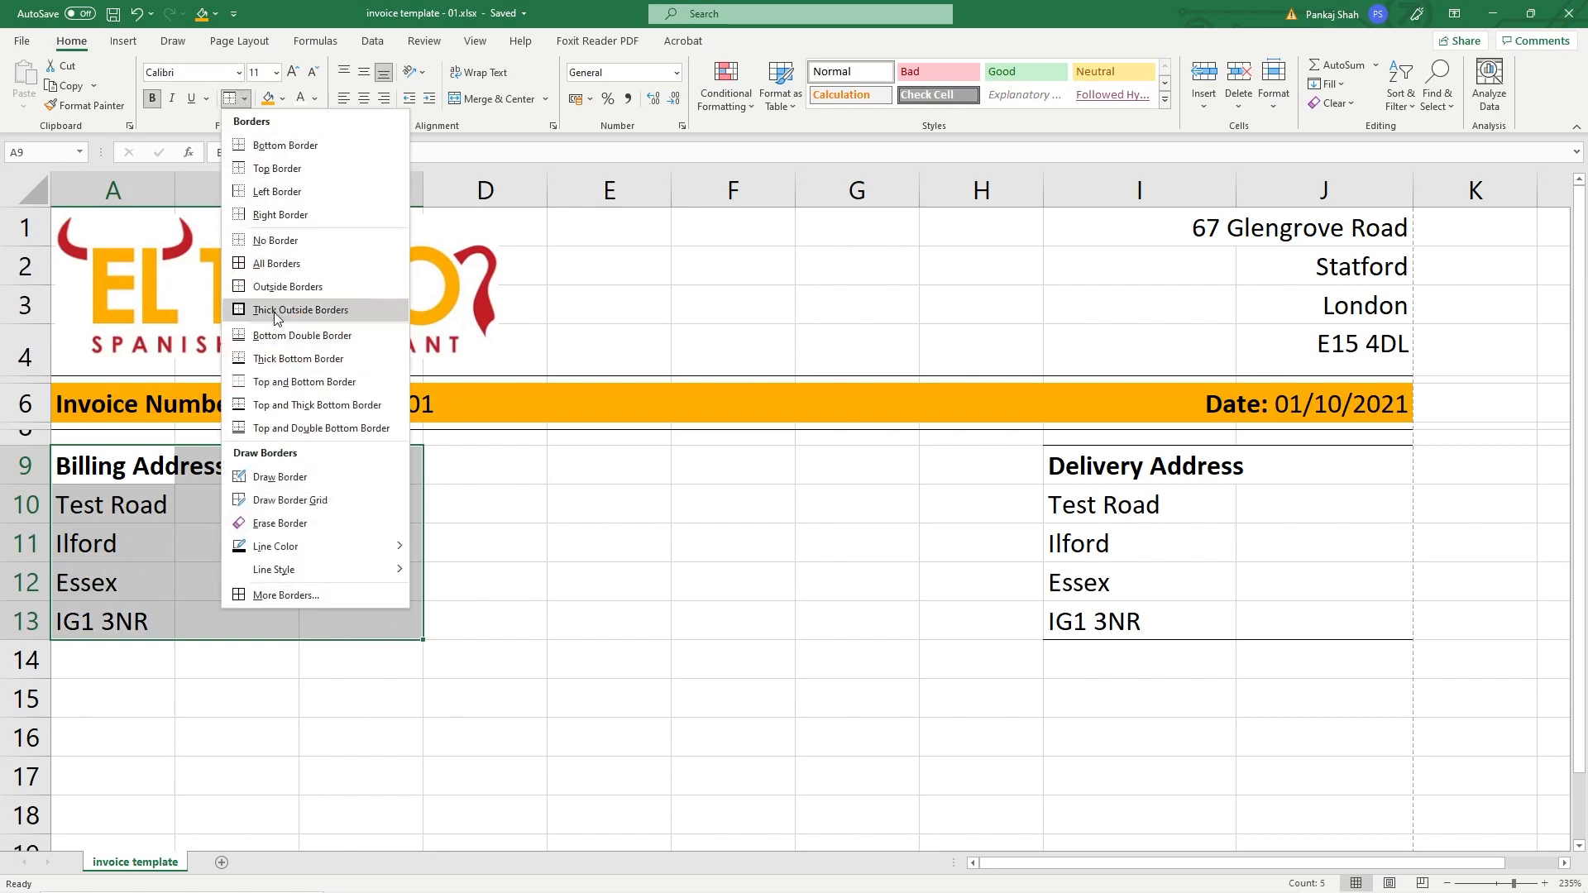
left_click(292, 290)
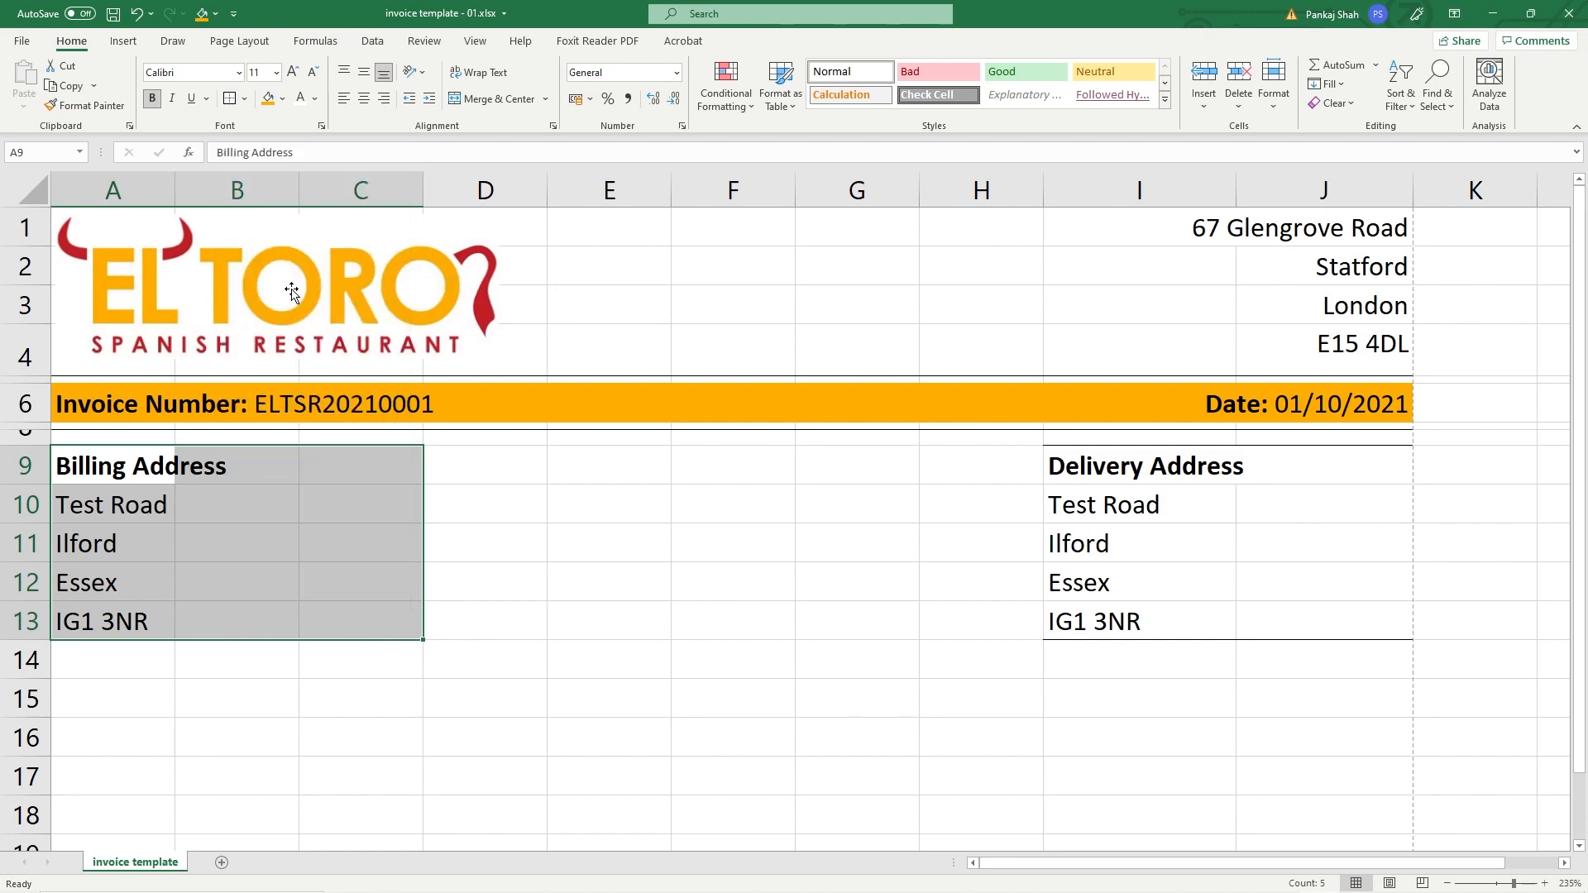
left_click(353, 529)
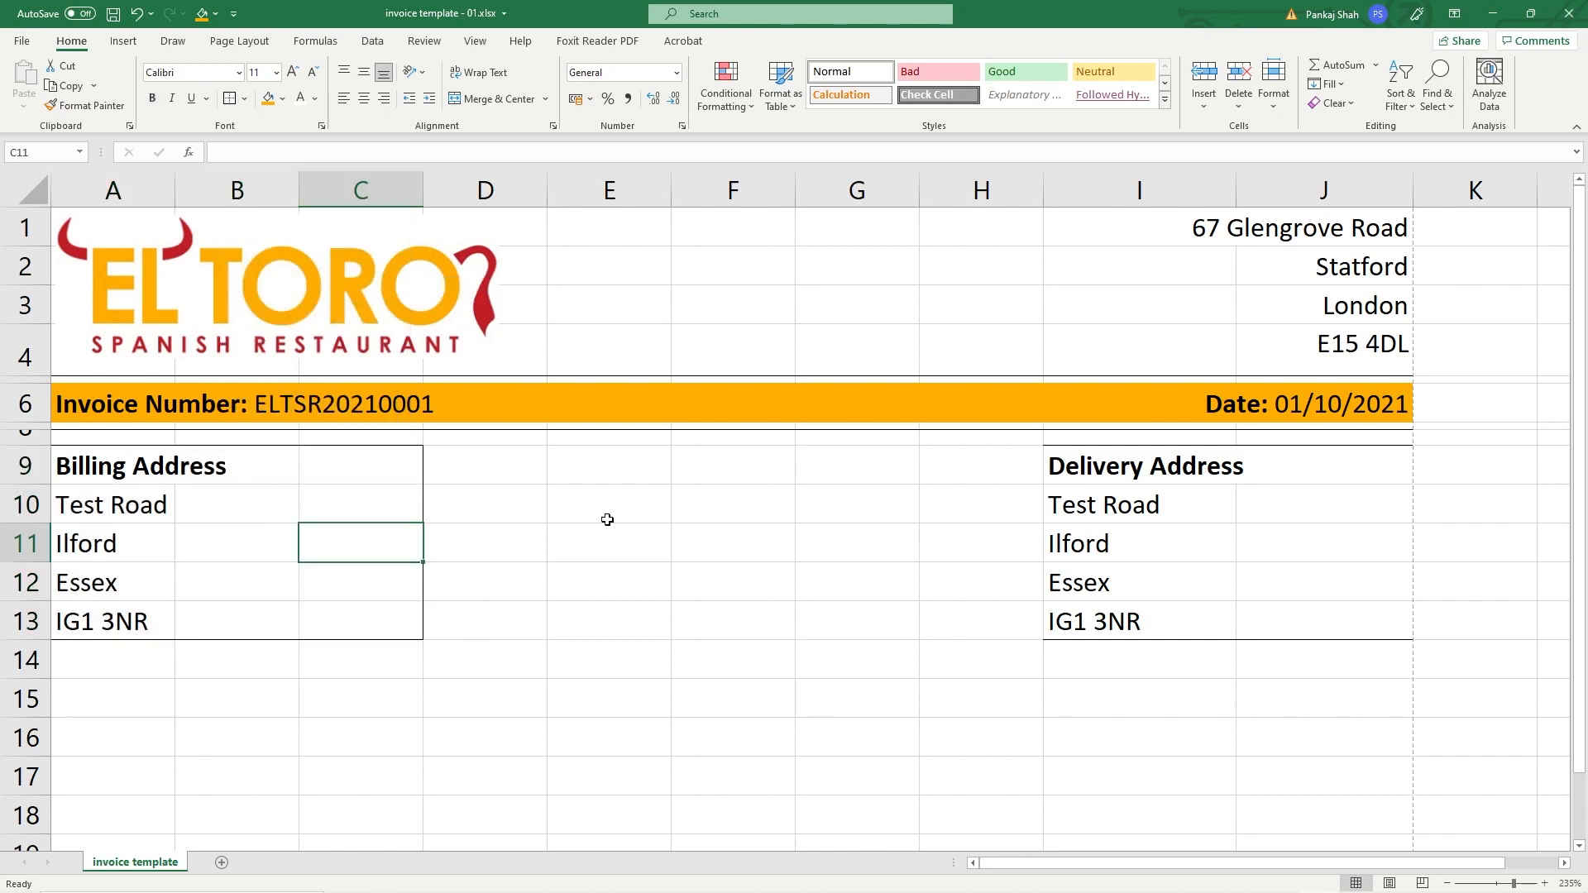
Step: Apply outside borders to the delivery address block I9:J13
left_click_drag(1092, 476, 1324, 622)
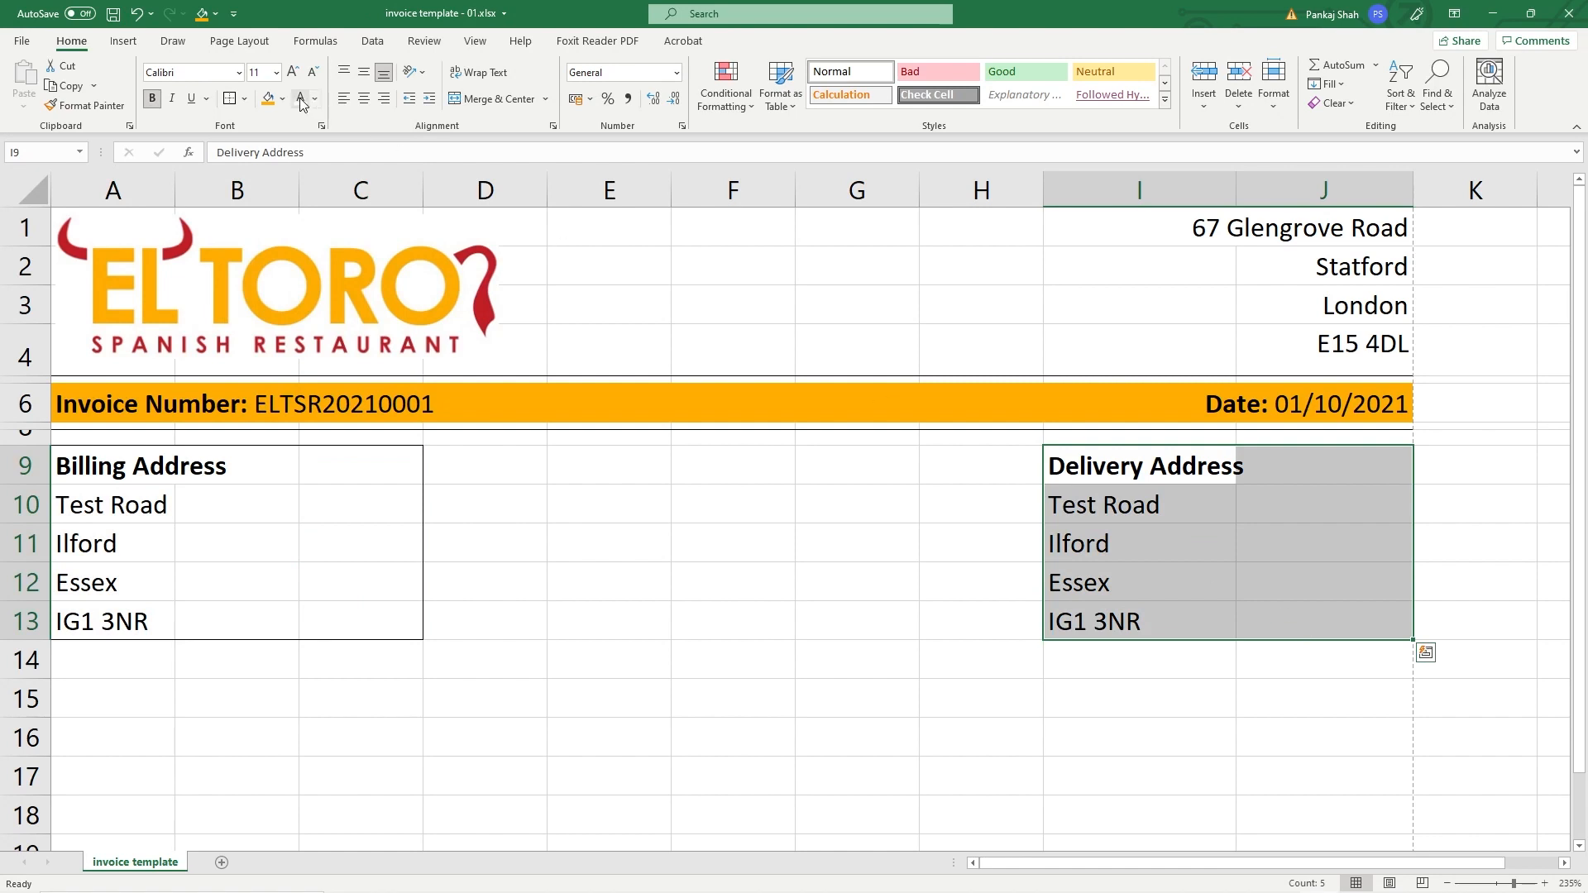
left_click(245, 99)
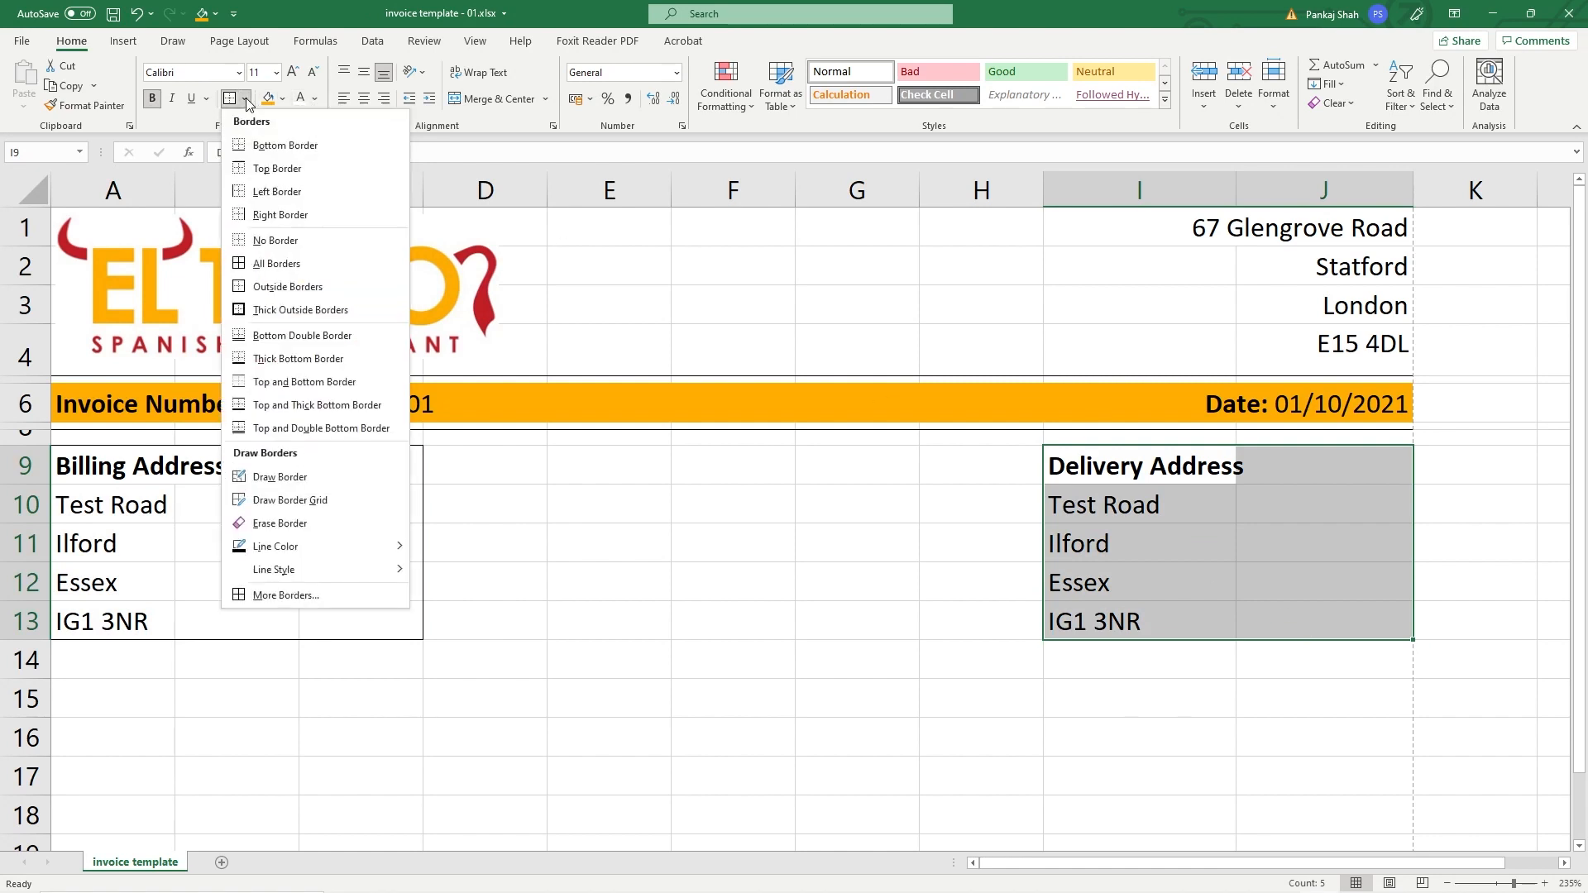
left_click(287, 286)
left_click(594, 580)
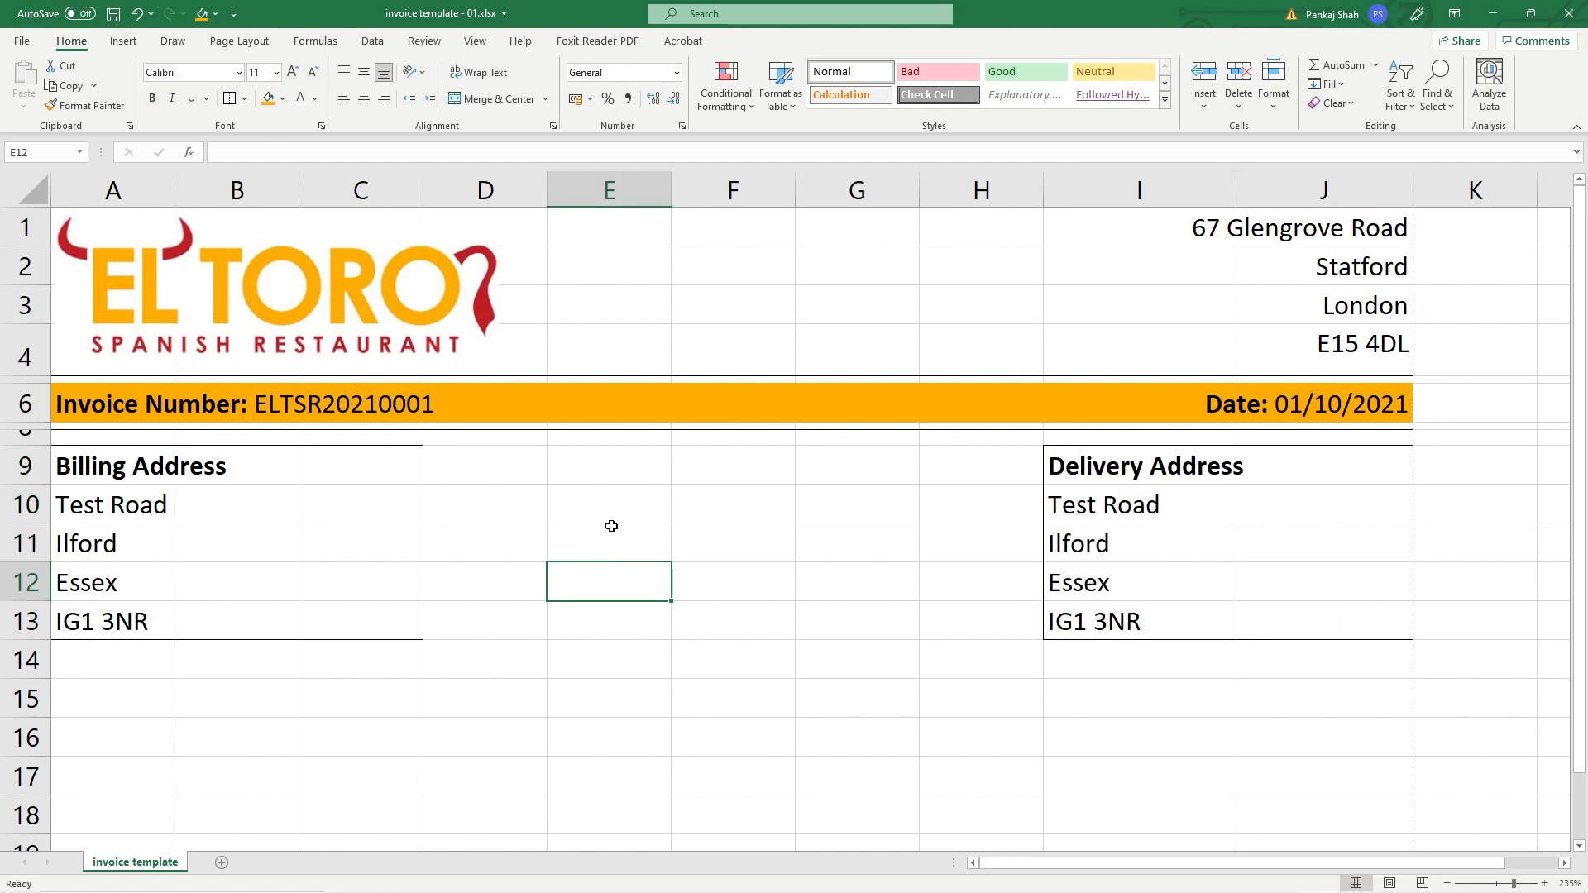
left_click_drag(114, 506, 326, 524)
left_click_drag(1129, 507, 1290, 506)
left_click(315, 576)
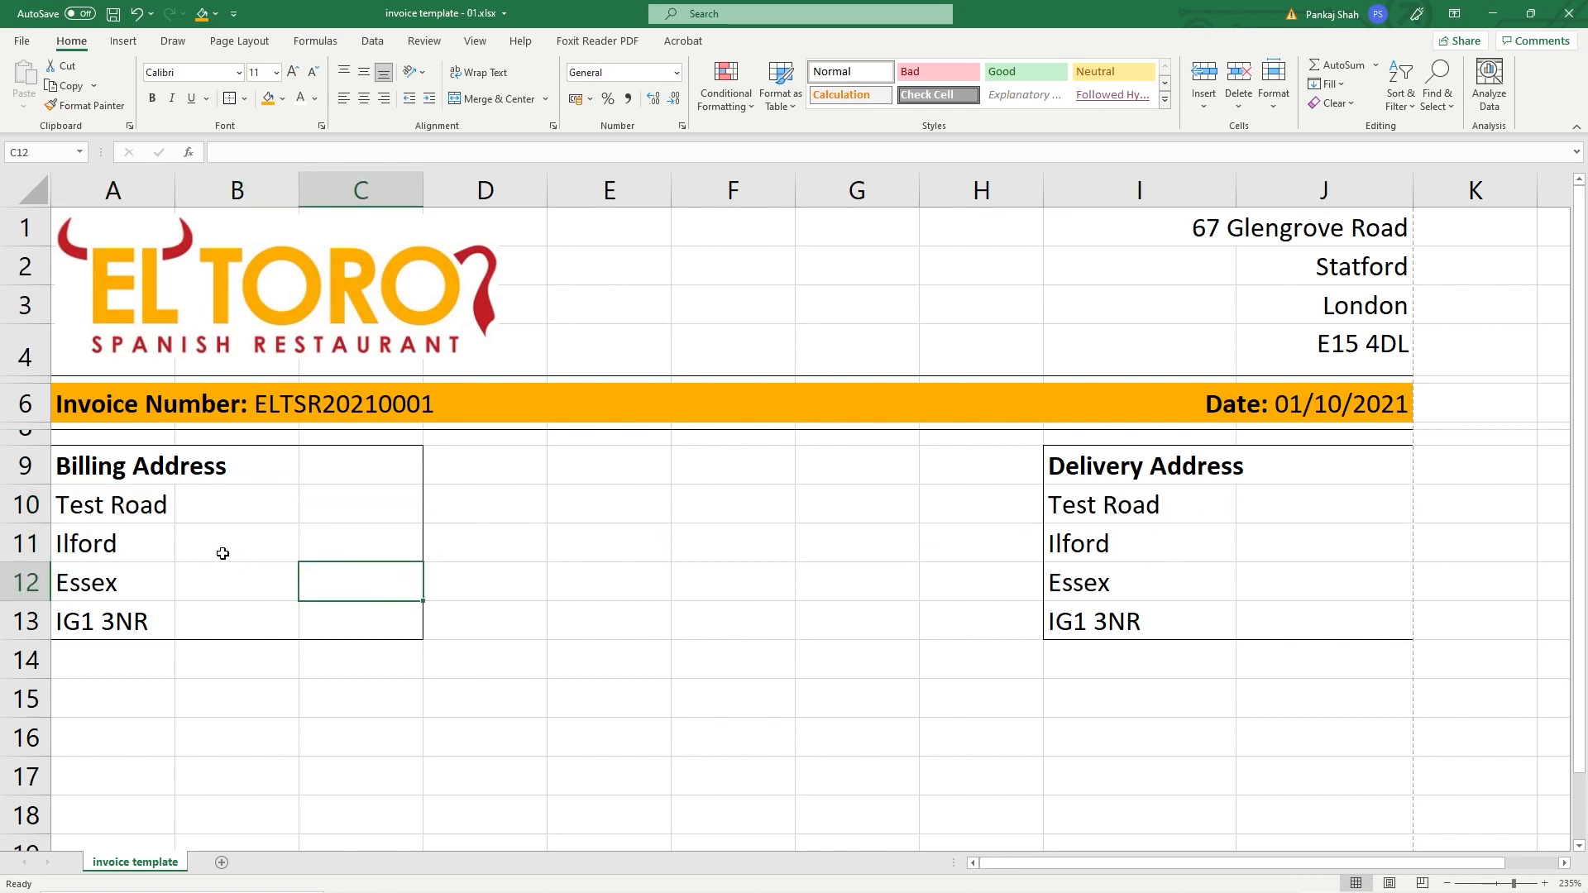
Step: Set the address lines under both the billing and delivery headings, A10:C13 and I10:I13, to font size 10
left_click_drag(110, 509, 337, 612)
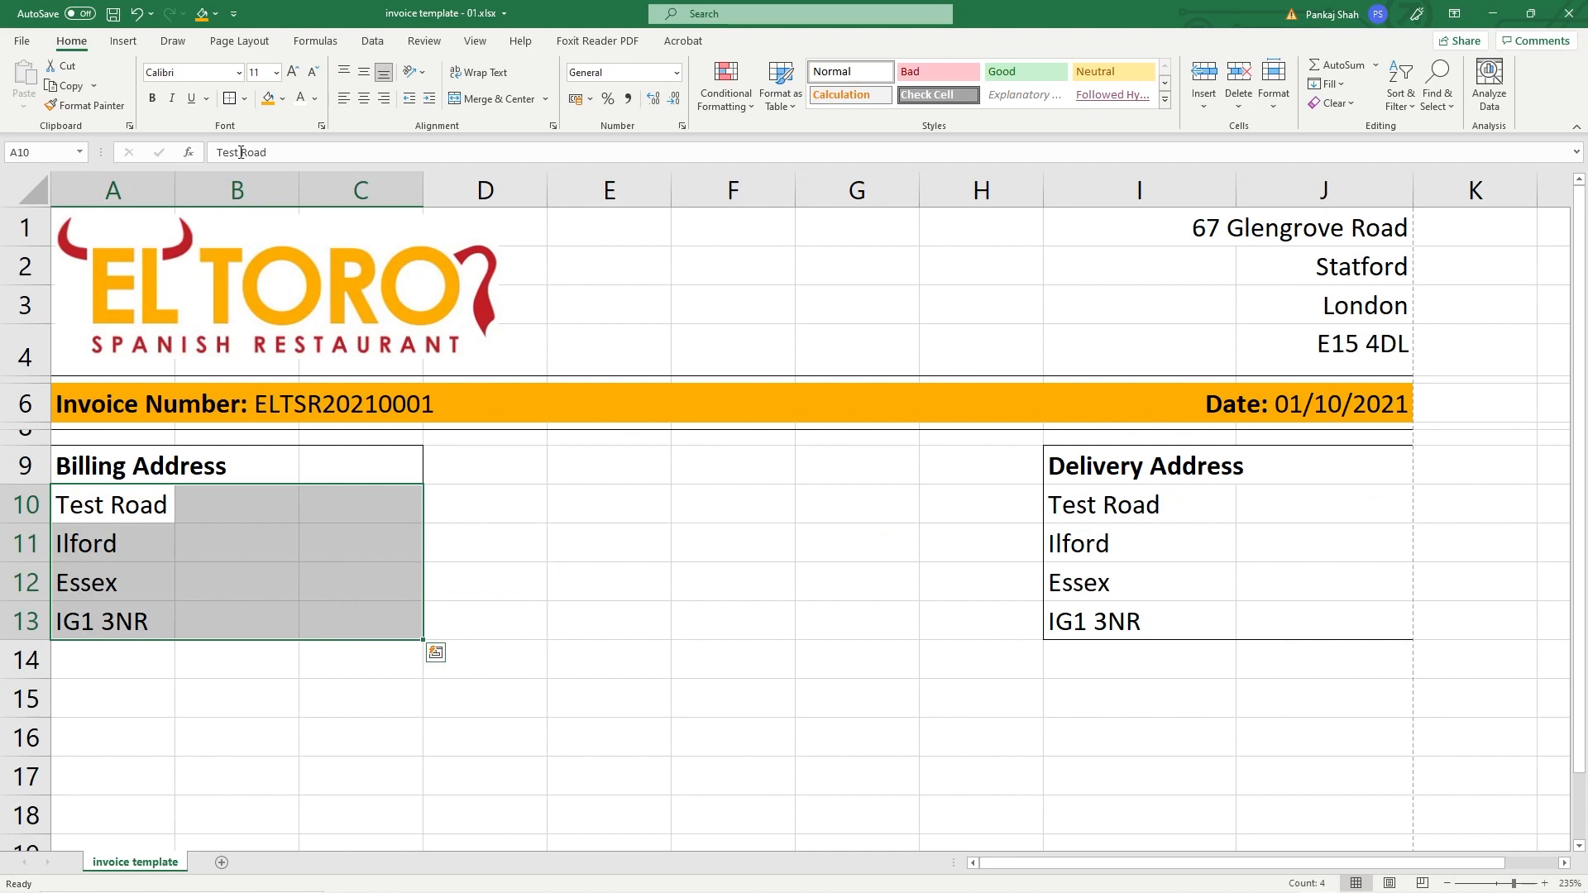
left_click(266, 72)
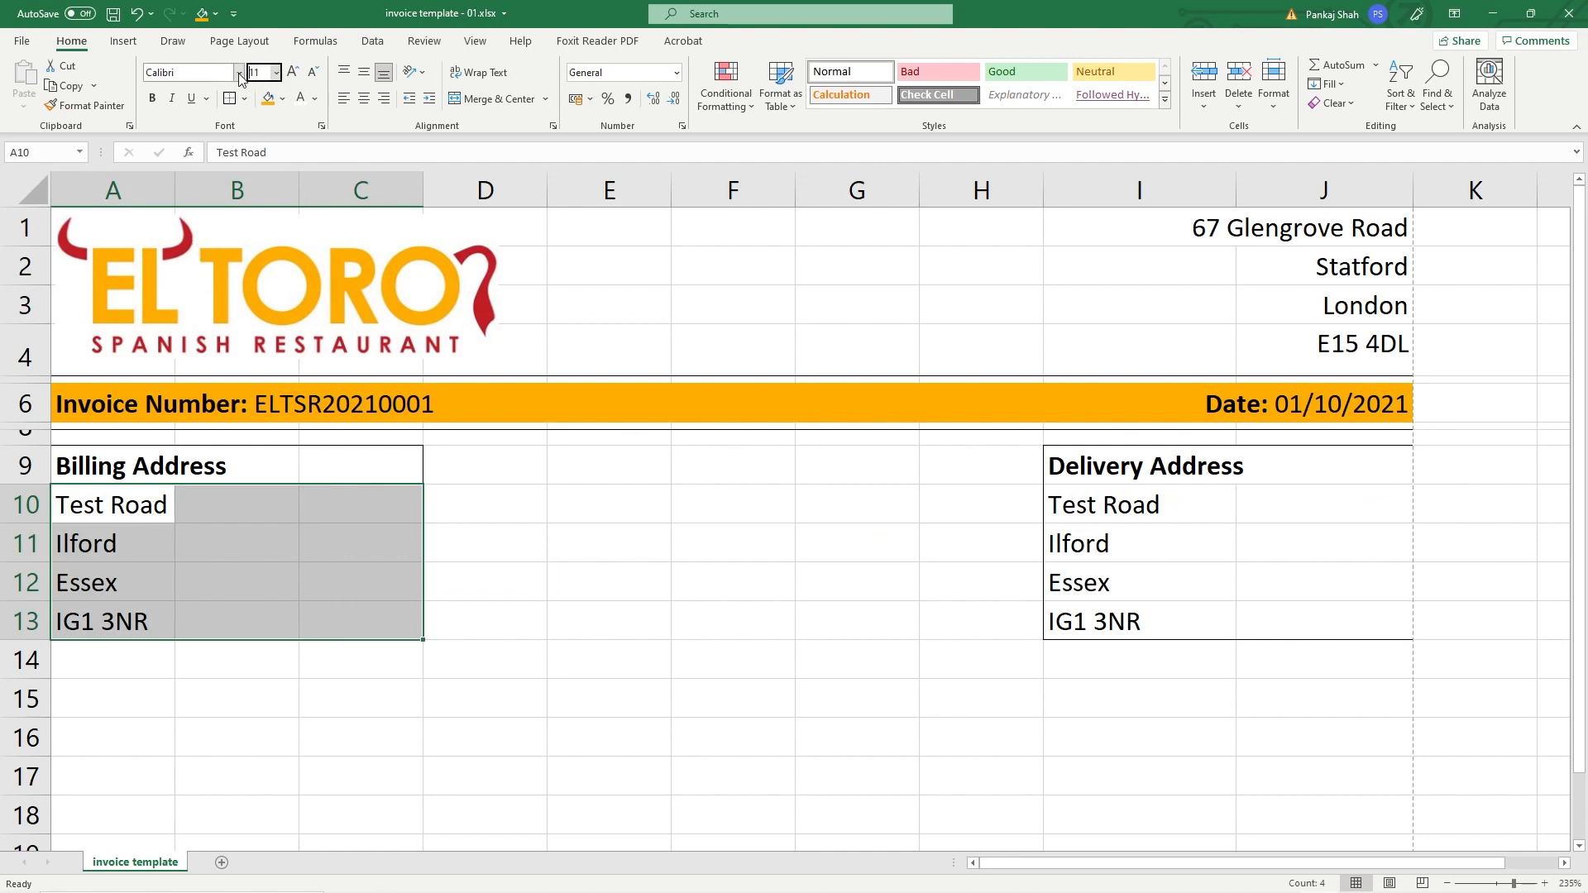
type("10")
key("Return")
left_click_drag(1052, 514, 1075, 622)
left_click(258, 72)
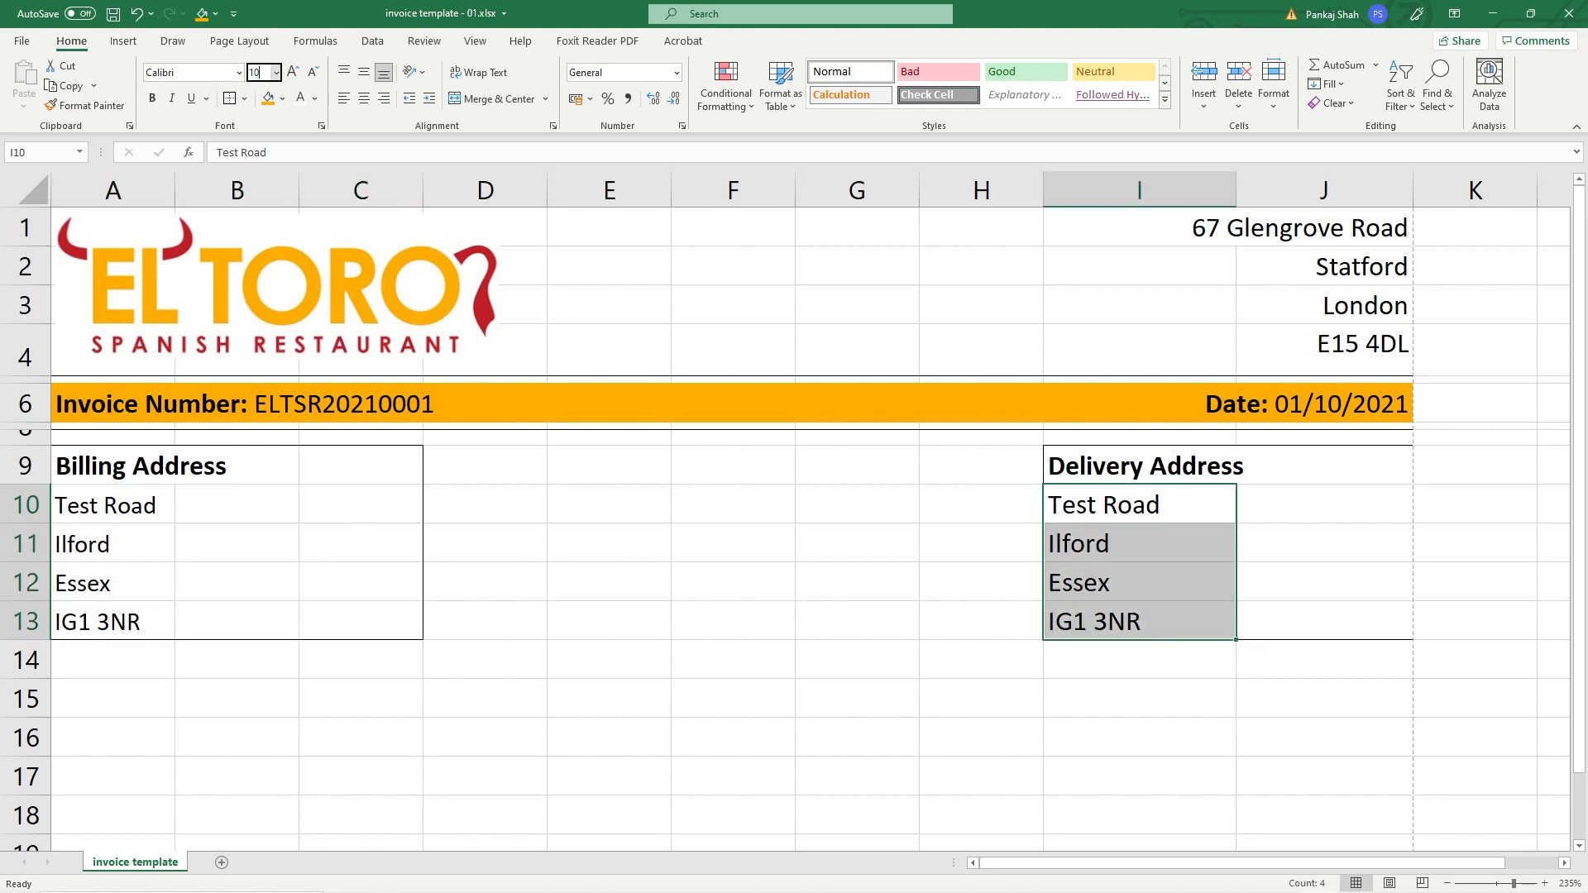
key("Return")
left_click(270, 536)
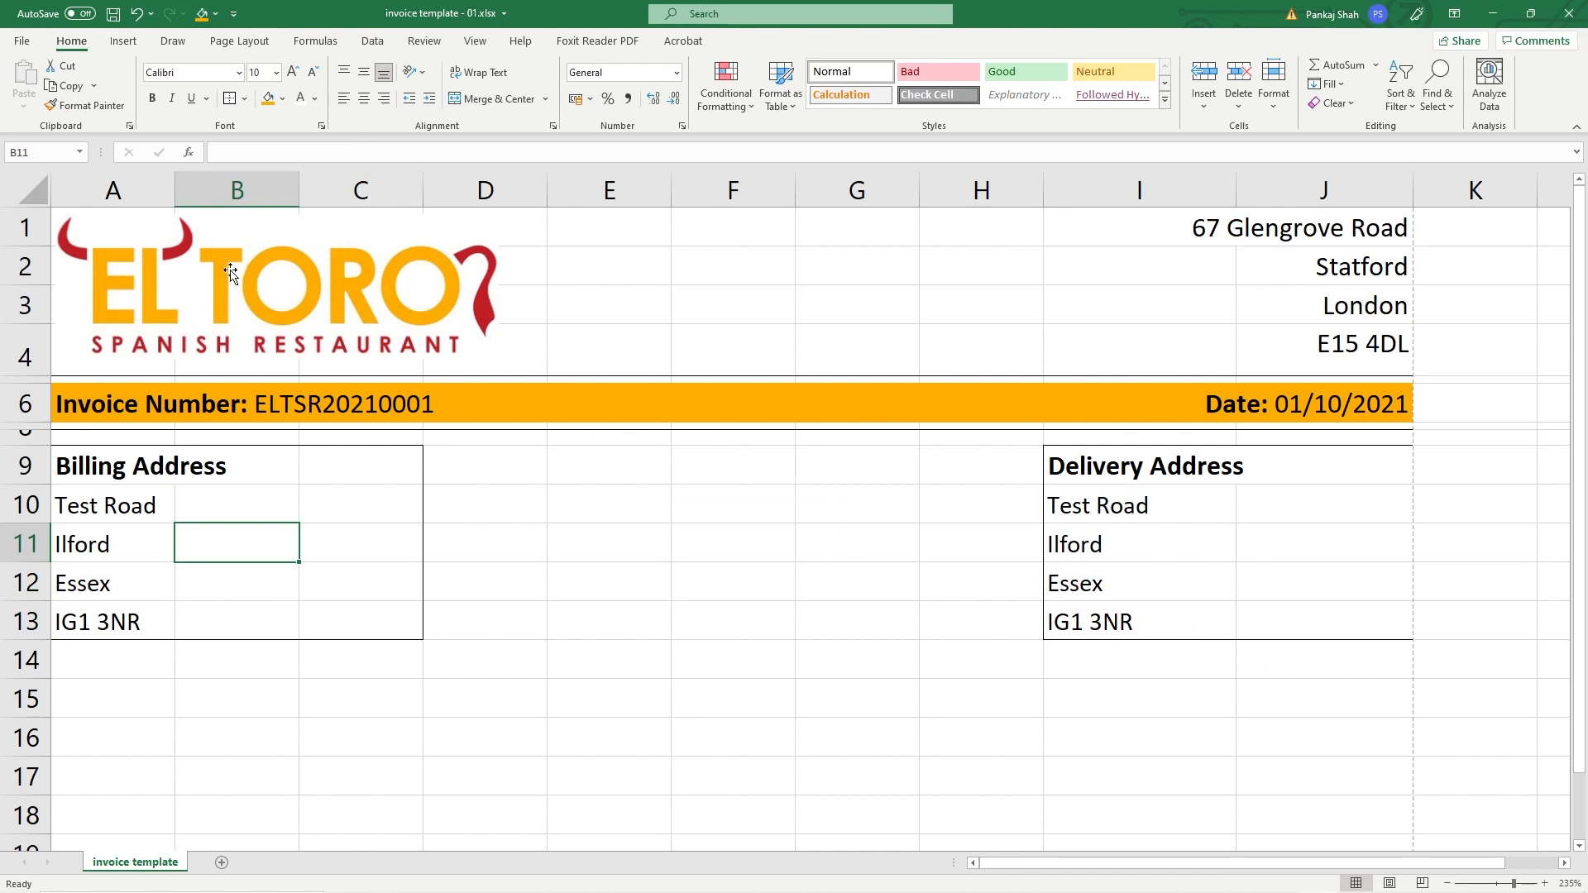
Step: Check the boxed address sections and their smaller text in the print preview, and return to the worksheet
left_click(21, 40)
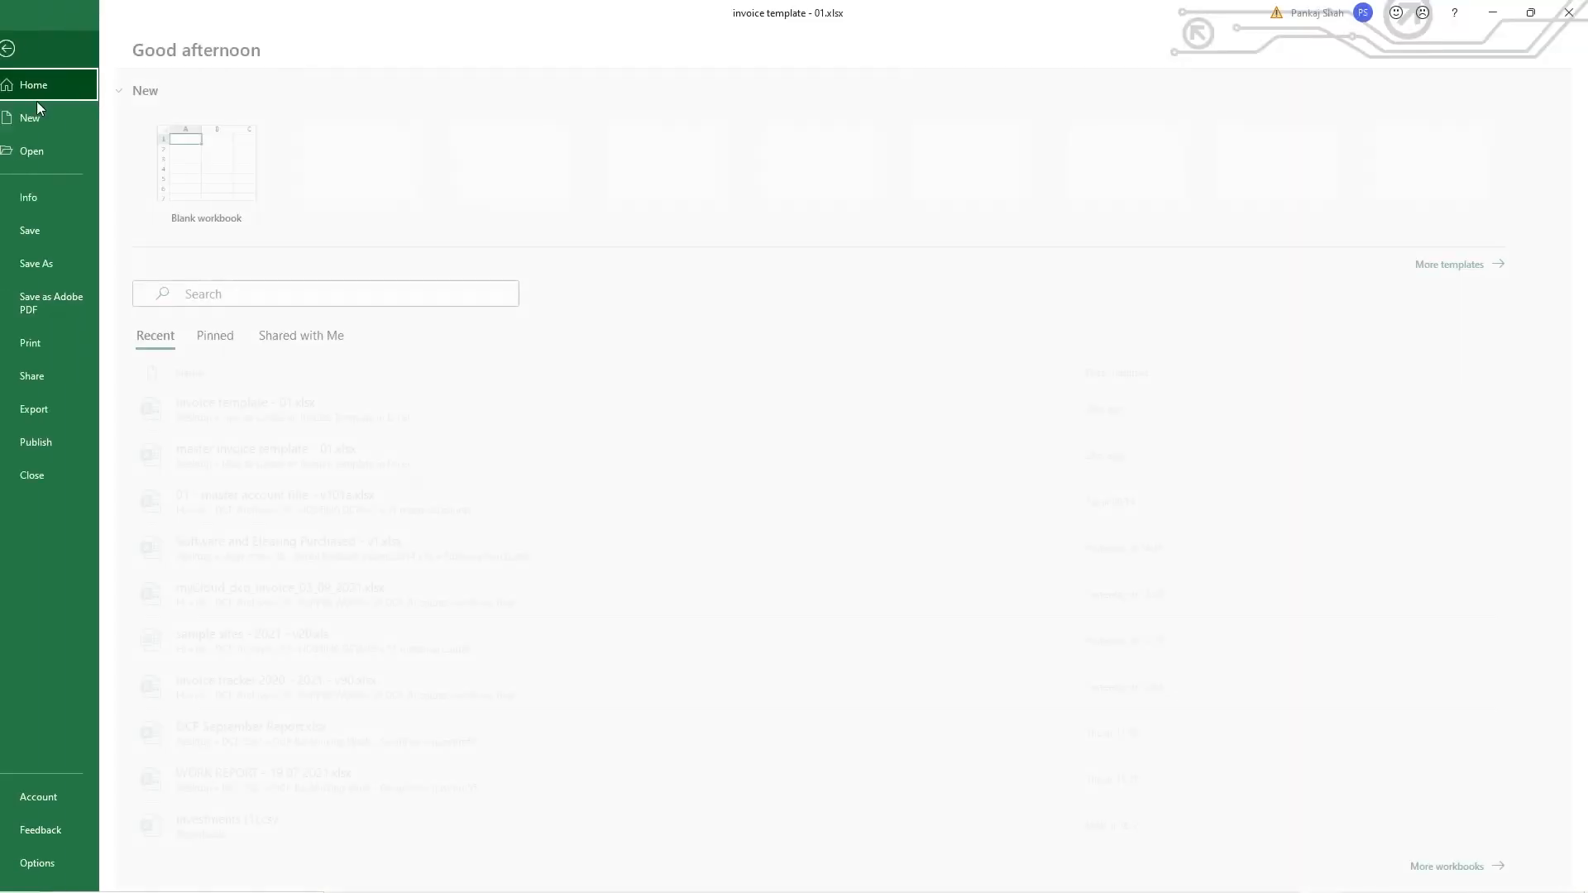
left_click(75, 351)
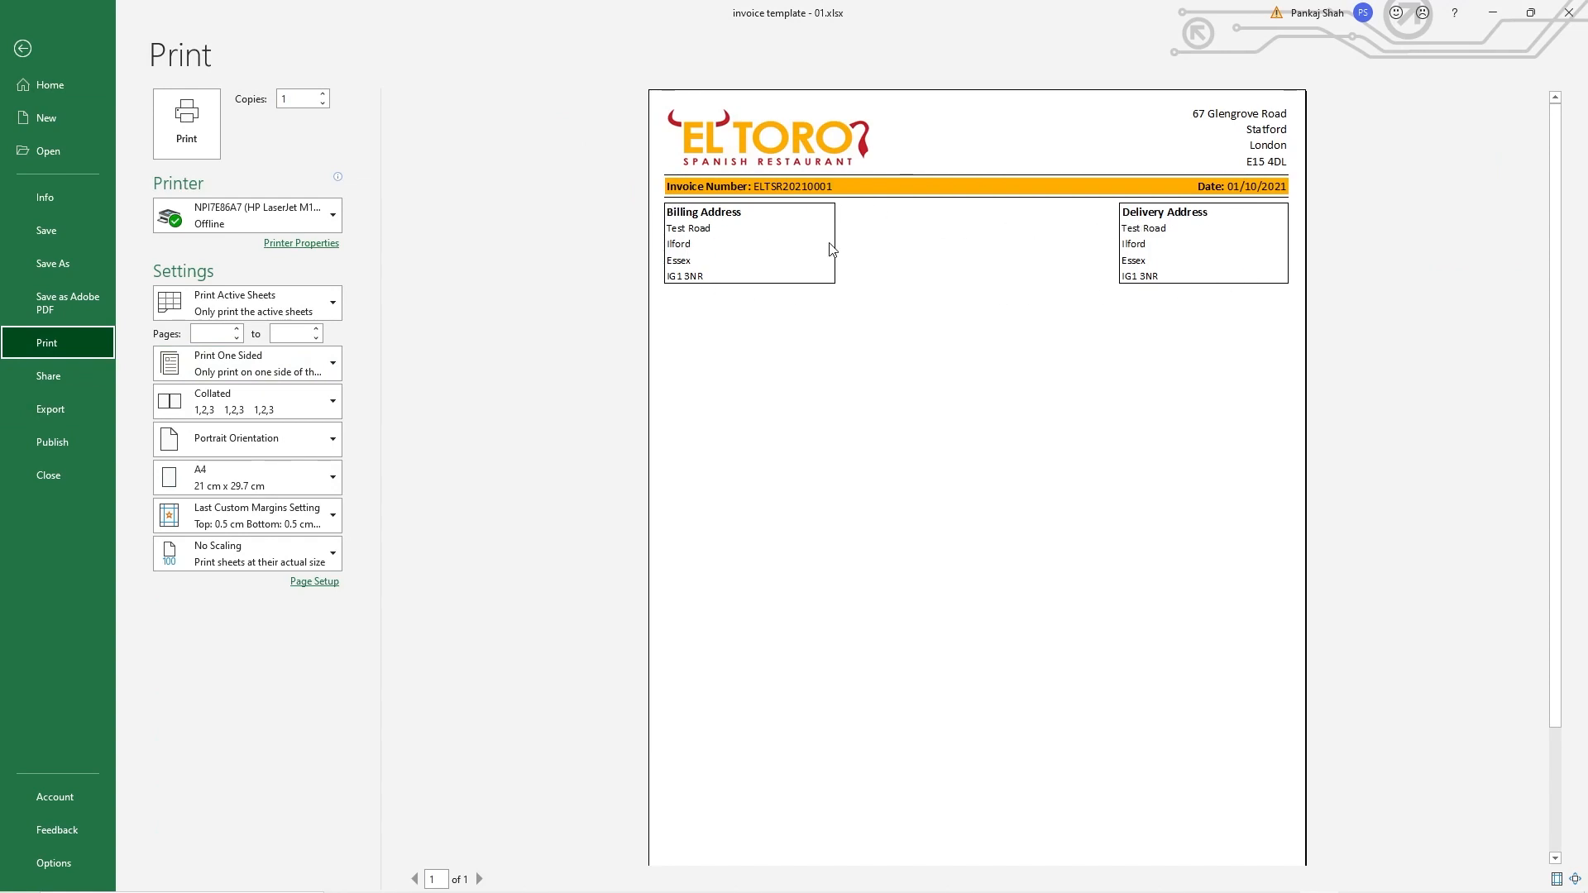
left_click(23, 52)
Step: Remove the existing borders from A9:J13 and apply one outside border around the whole address area
left_click_drag(95, 461, 1305, 628)
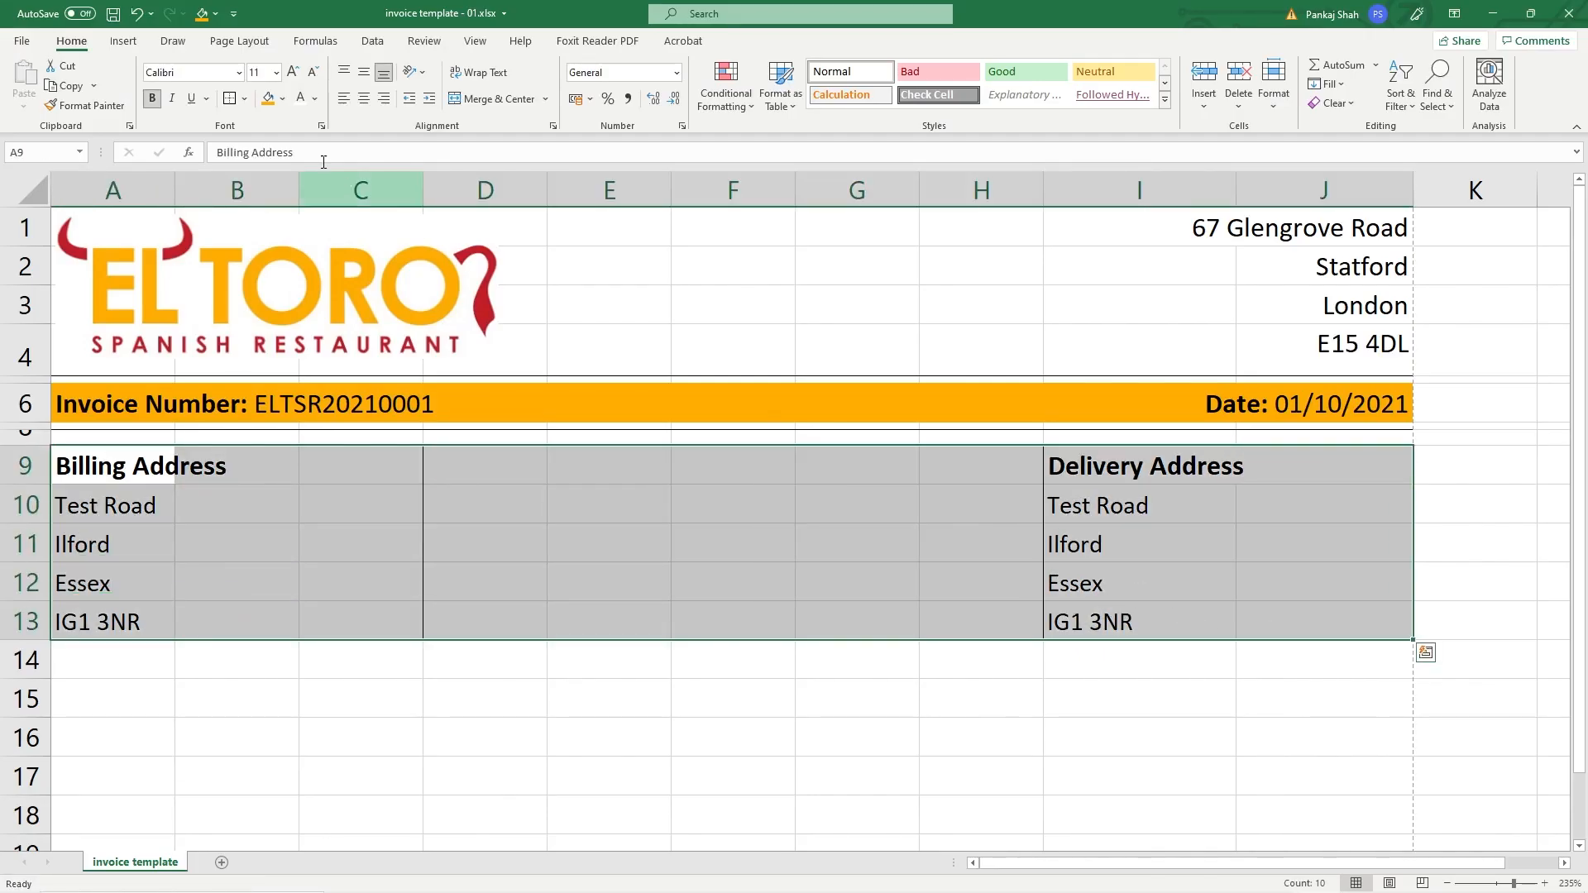
left_click(245, 98)
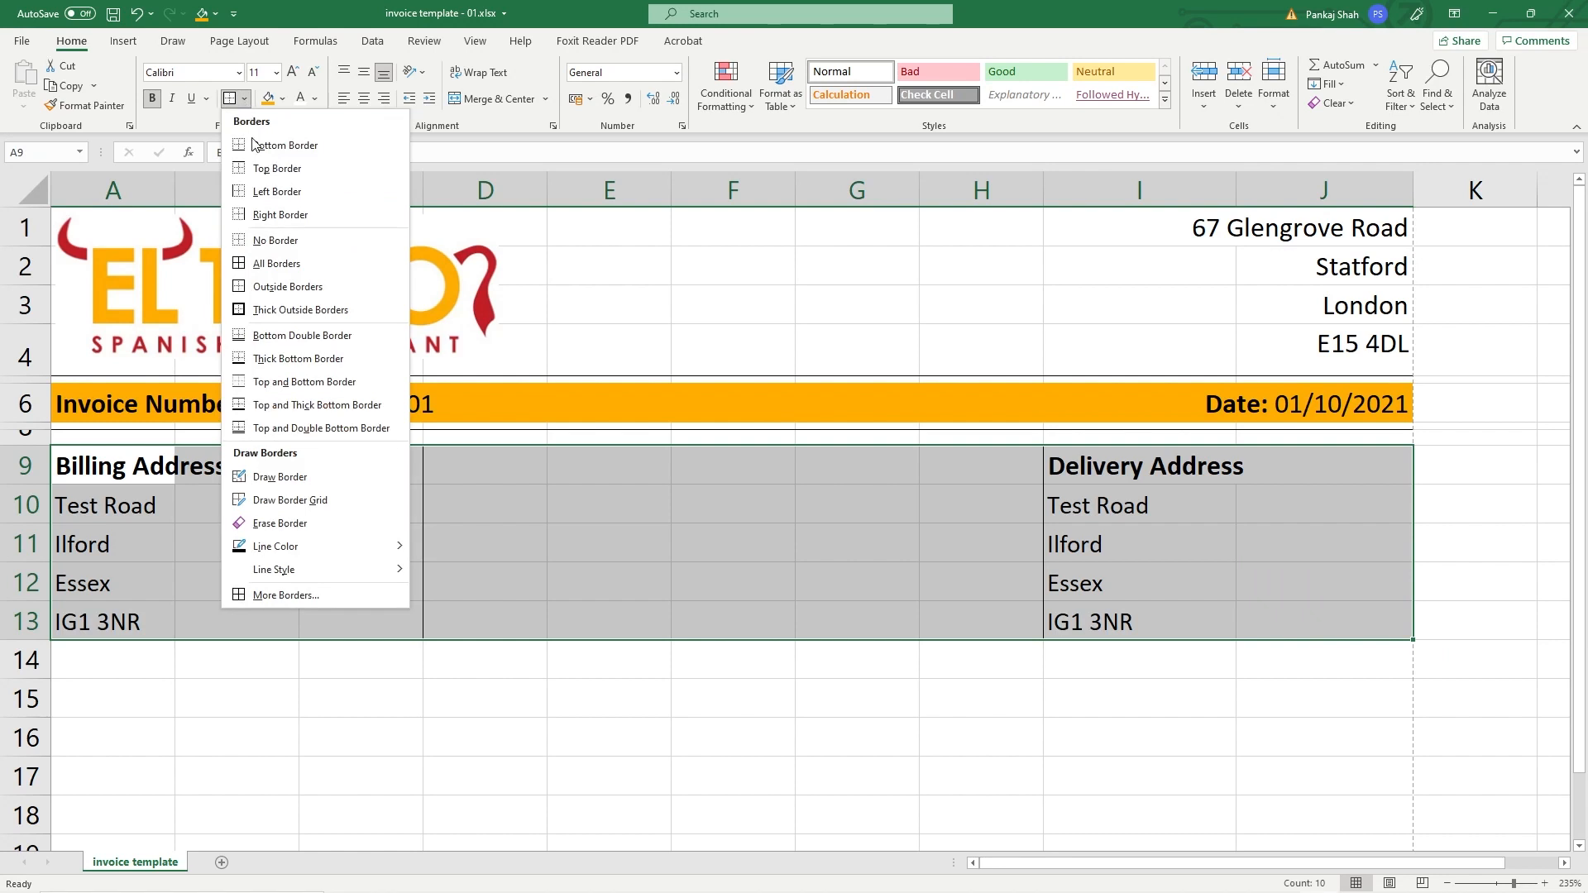
left_click(274, 246)
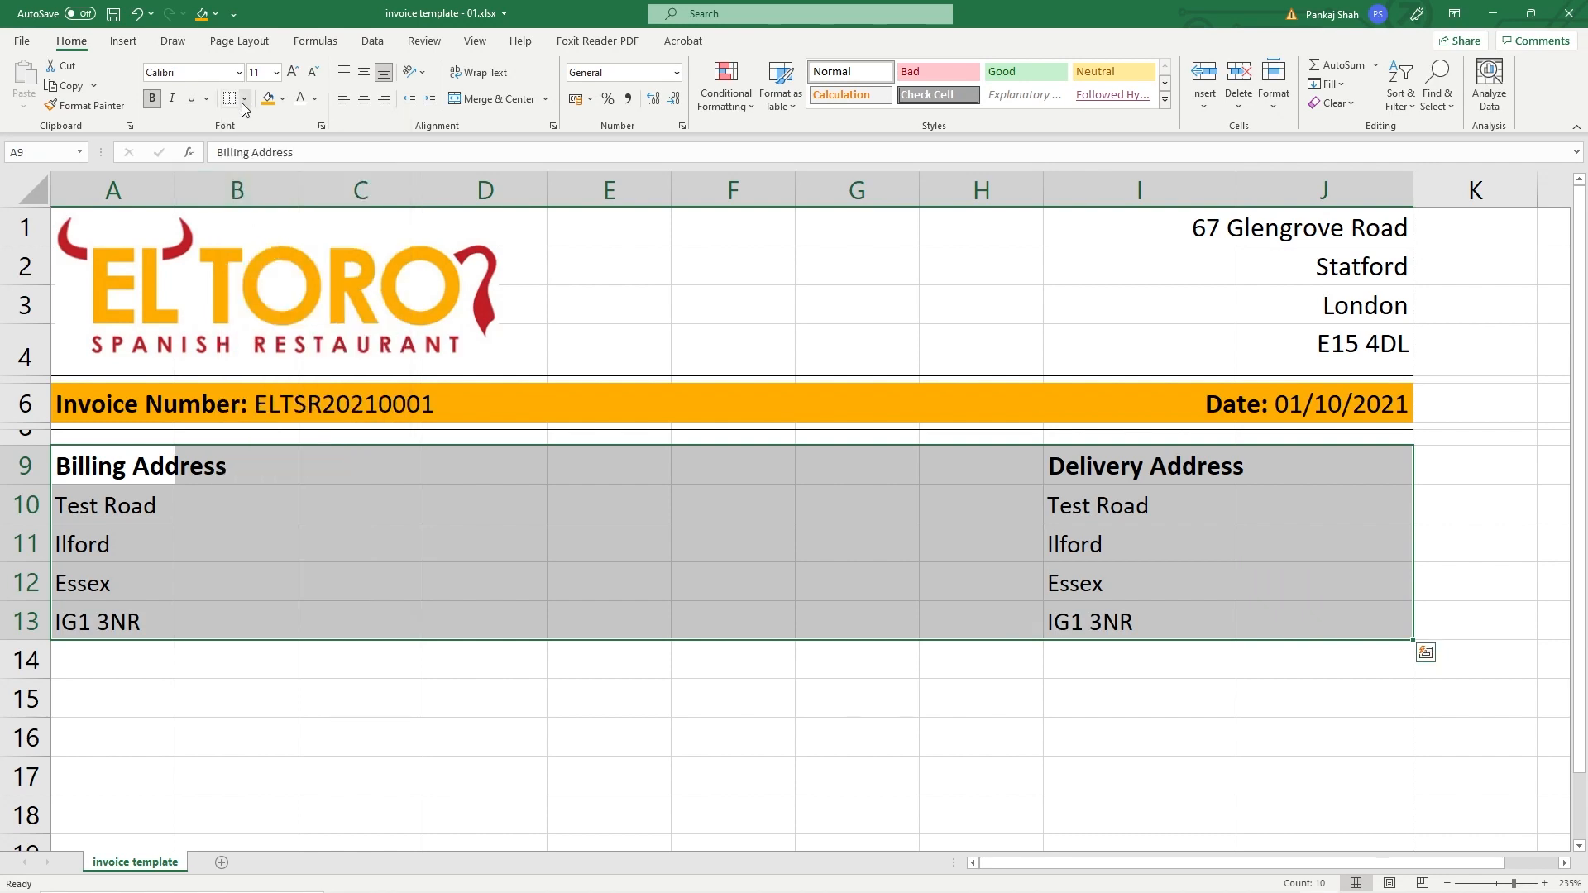
left_click(245, 99)
left_click(278, 287)
left_click(331, 546)
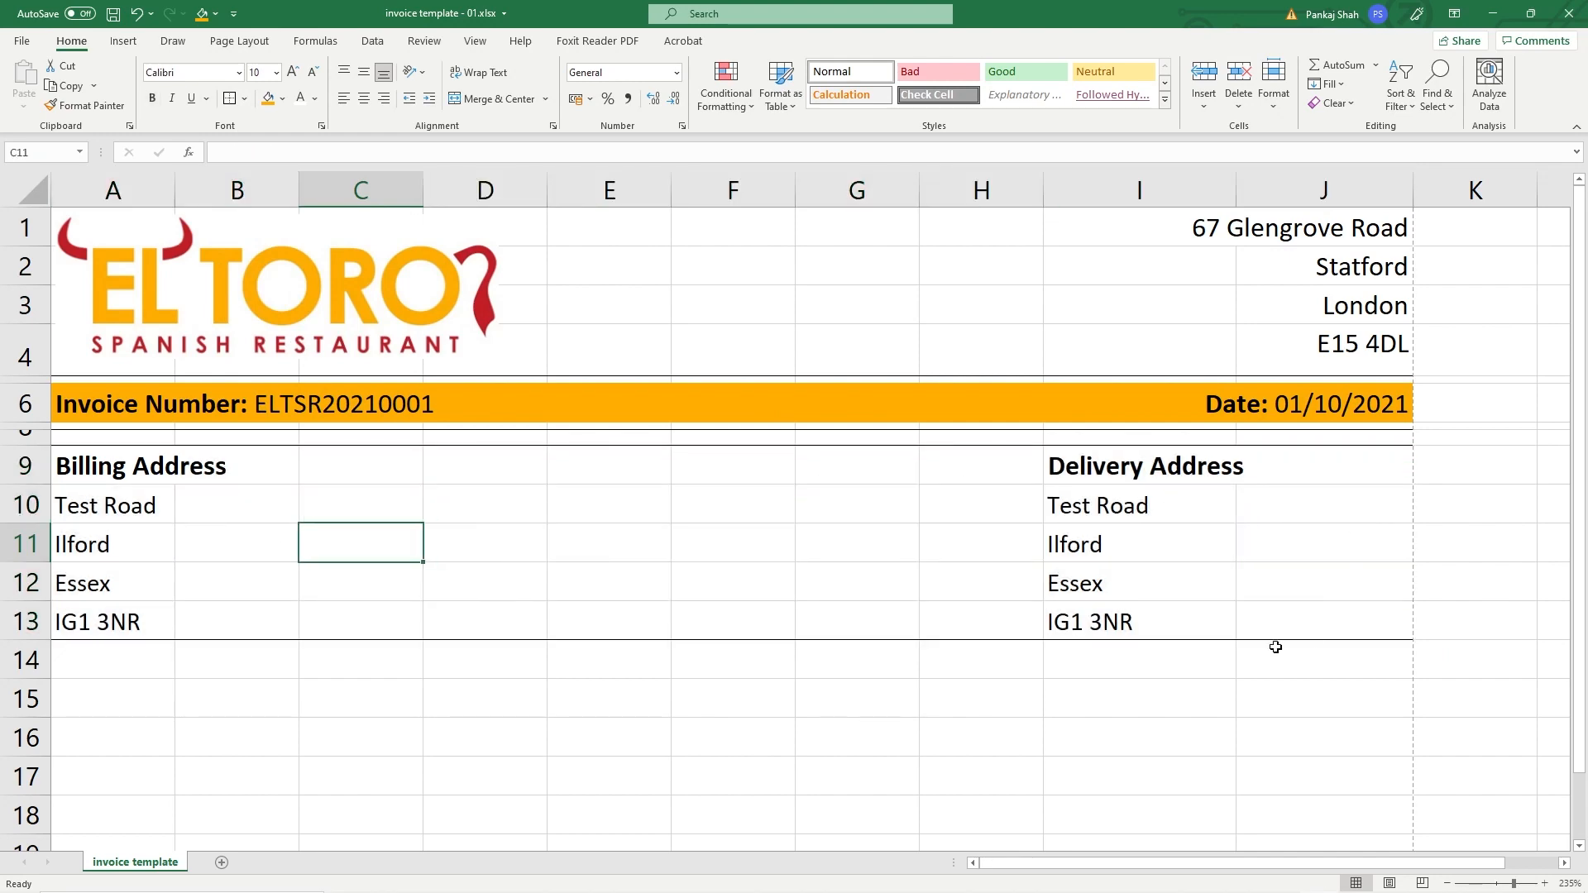
Step: Check the single address box in the print preview, return to the worksheet and save the workbook
left_click(20, 41)
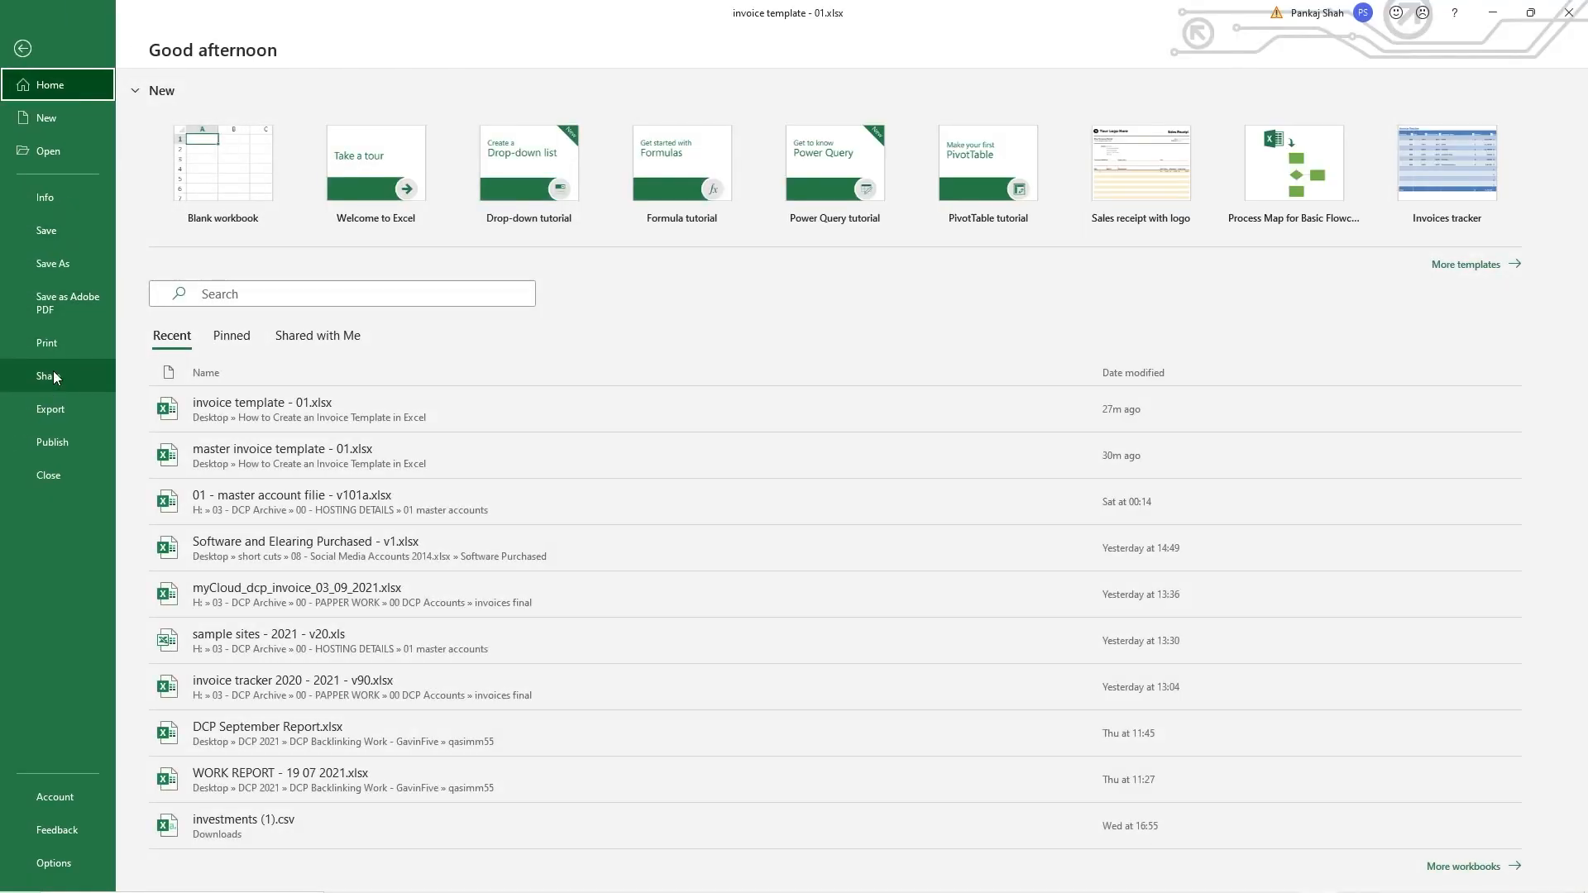
left_click(52, 340)
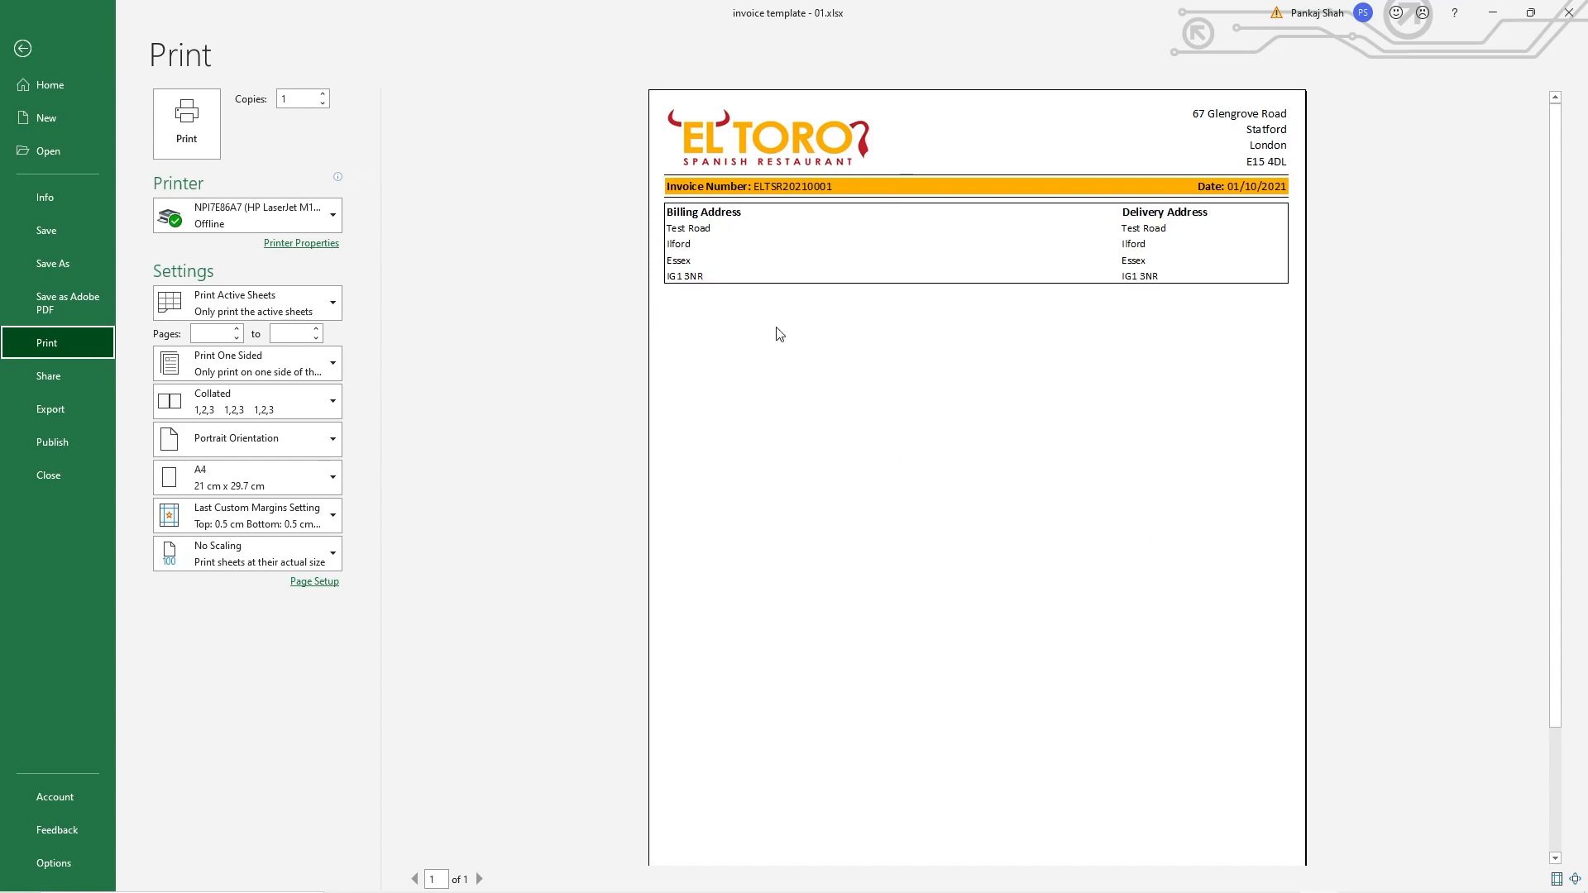
left_click(22, 48)
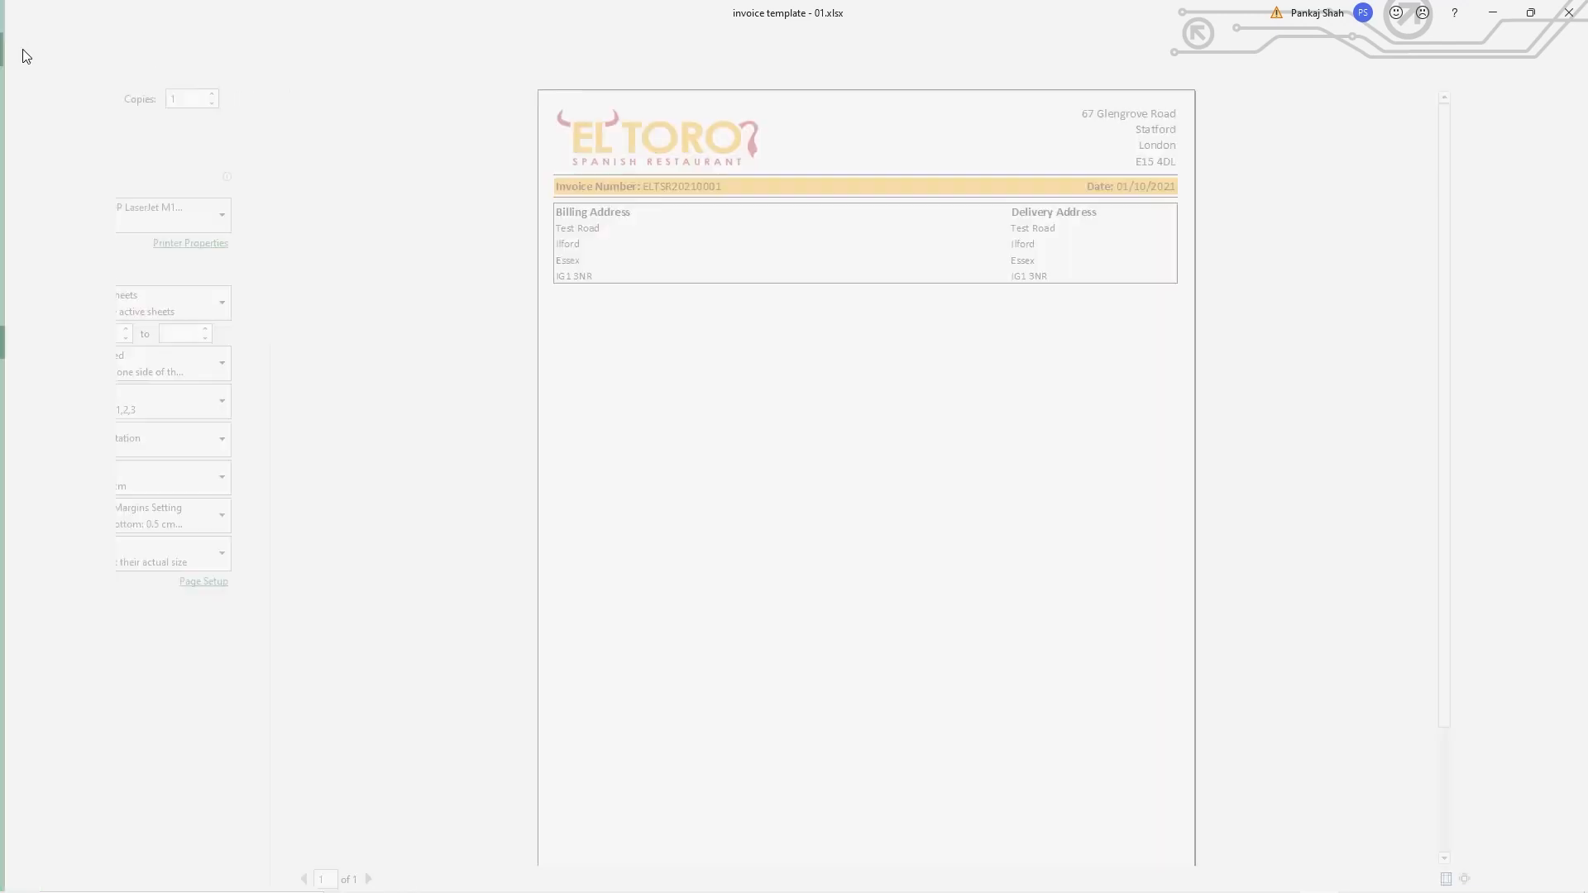
left_click(114, 14)
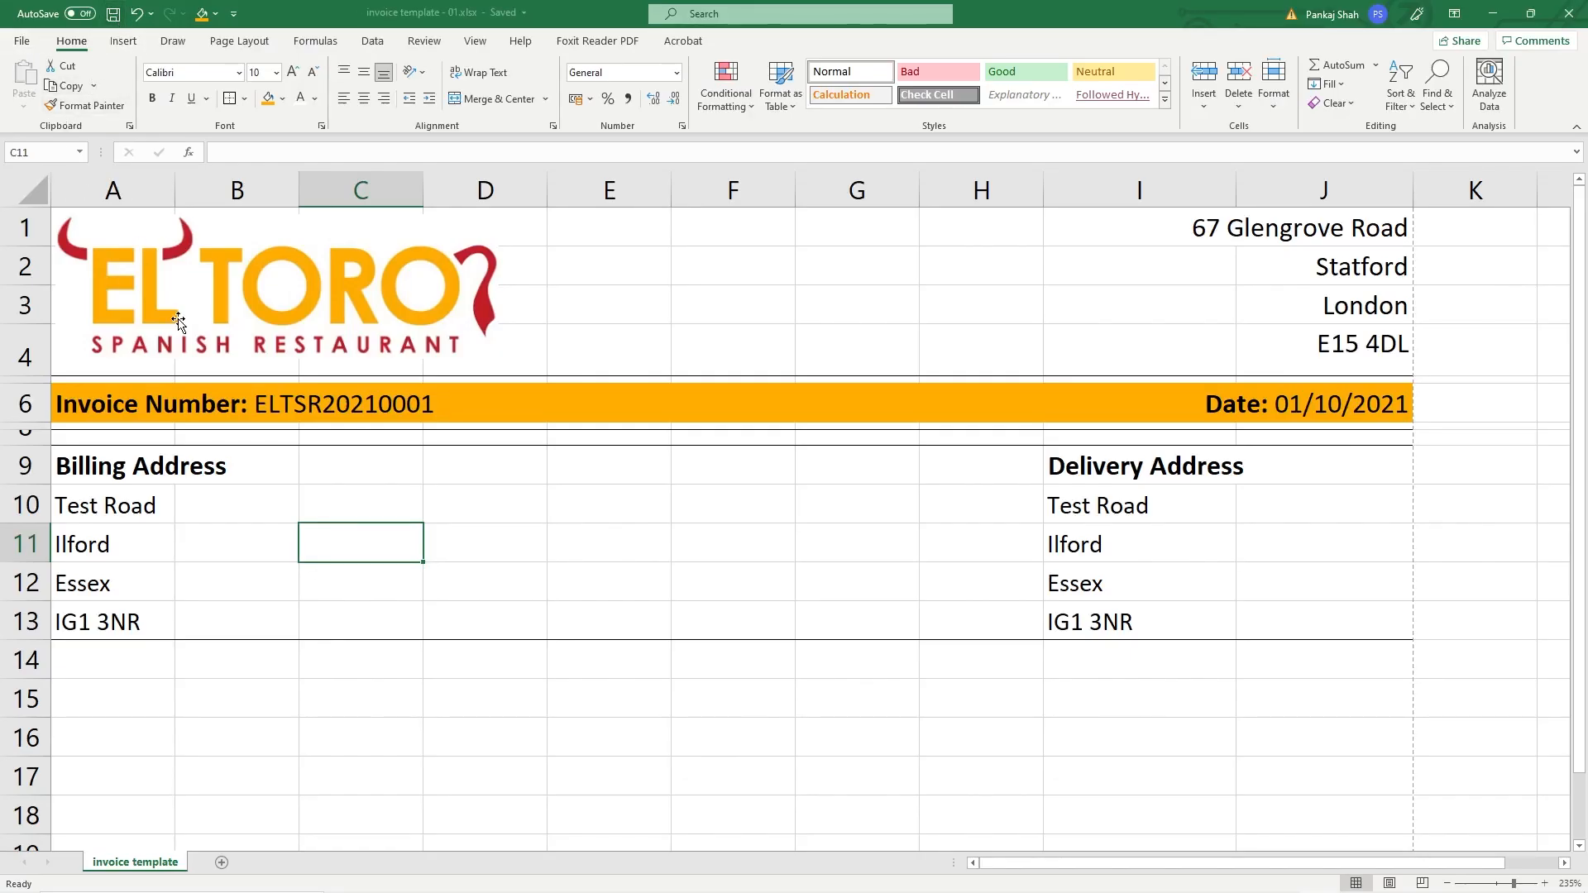
Step: Set the height of row 14, directly below the address box, to 6
scroll(541, 544, "down", 4)
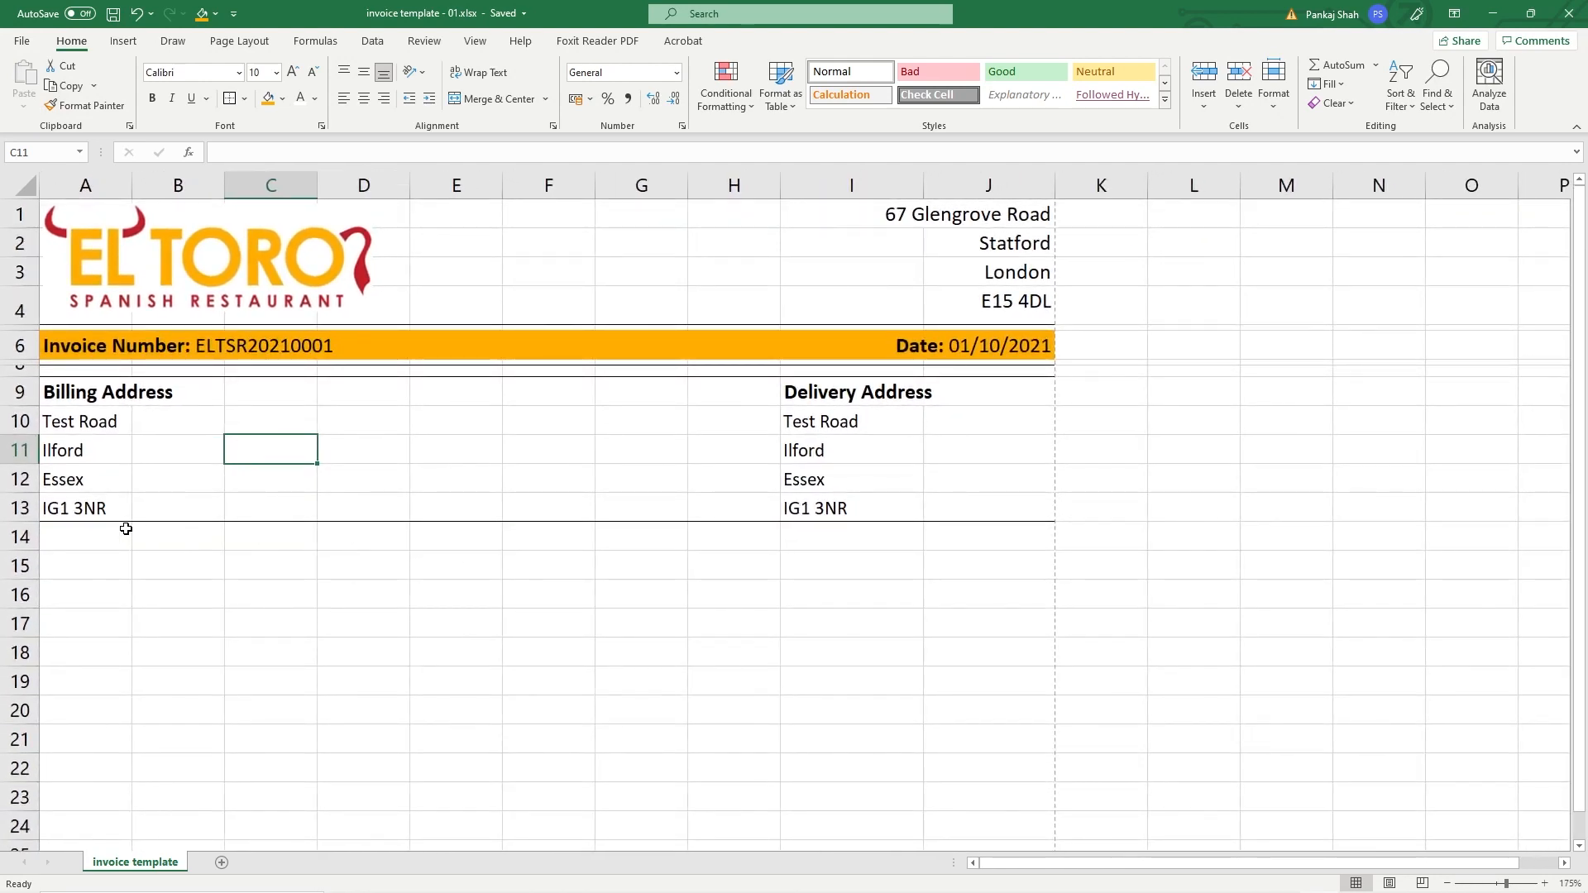
left_click(25, 539)
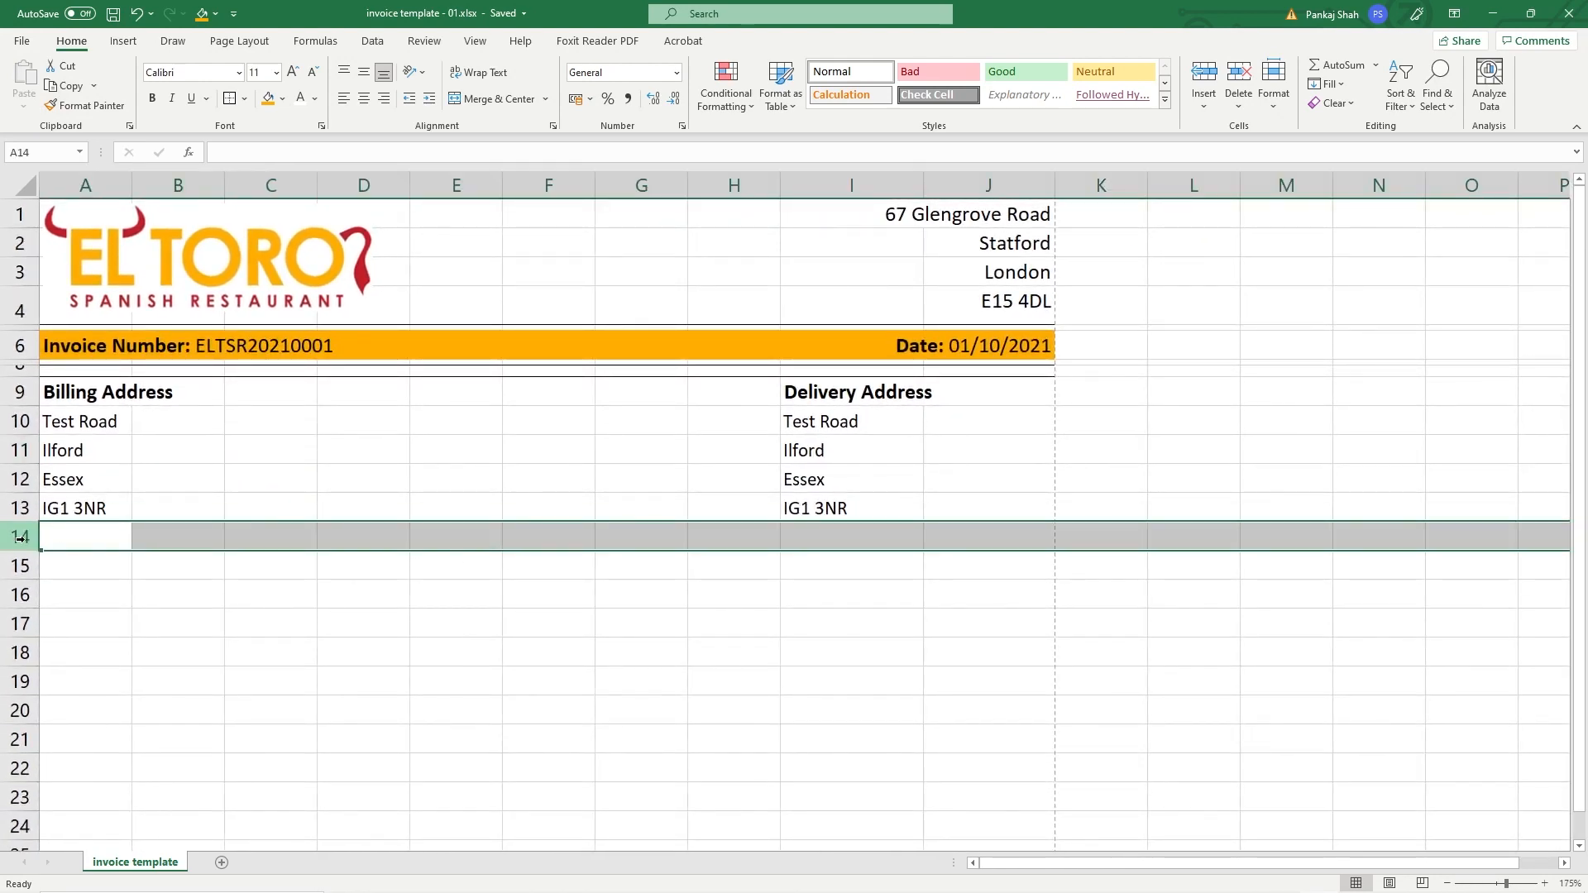
right_click(24, 538)
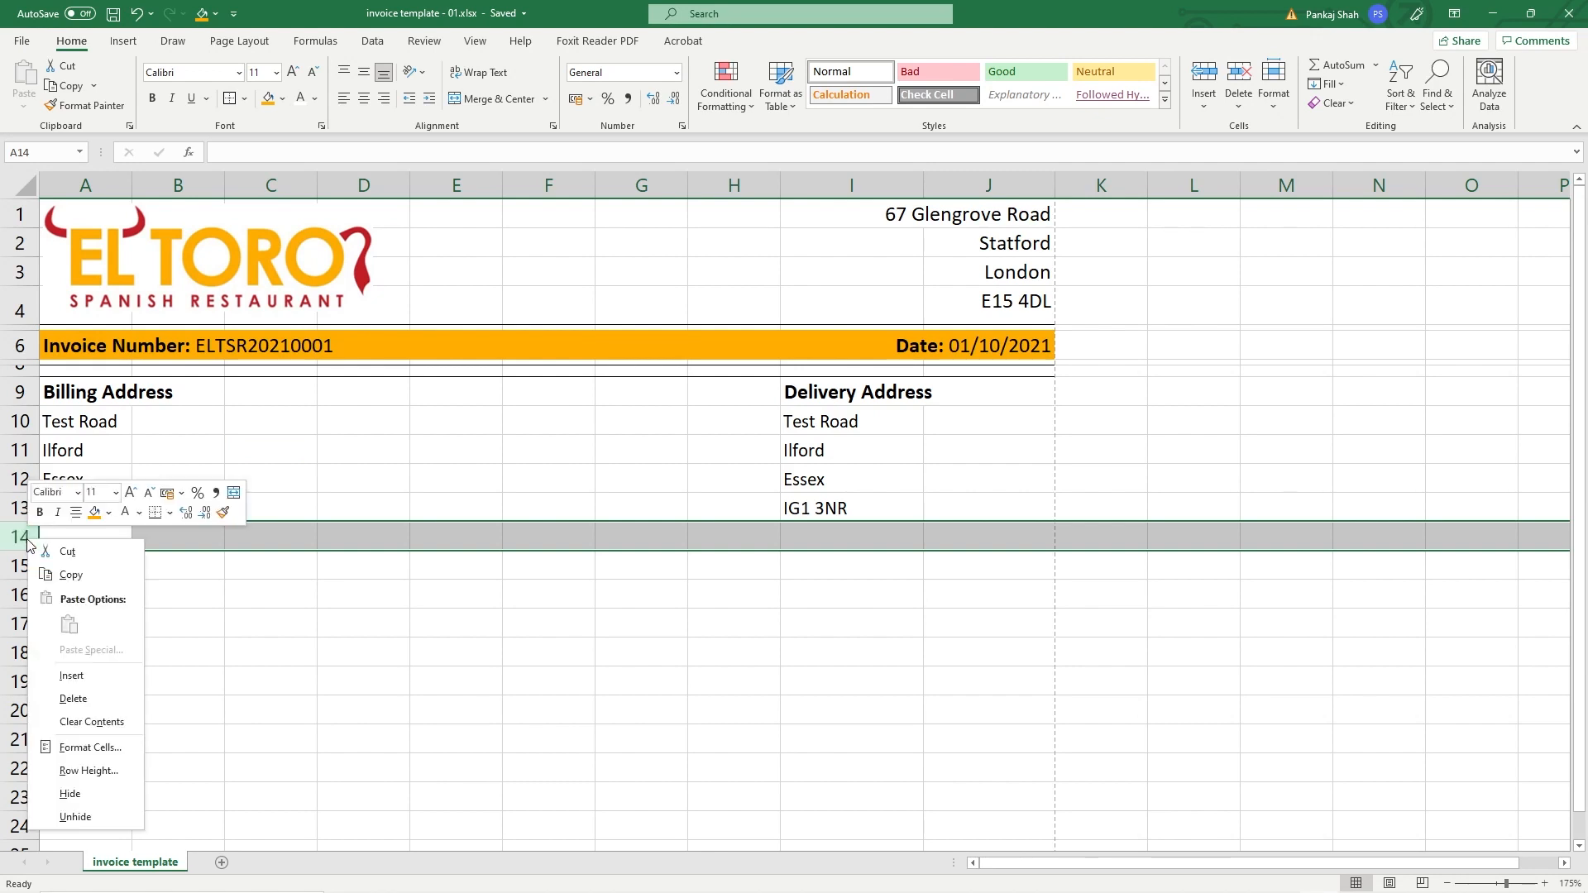
left_click(83, 771)
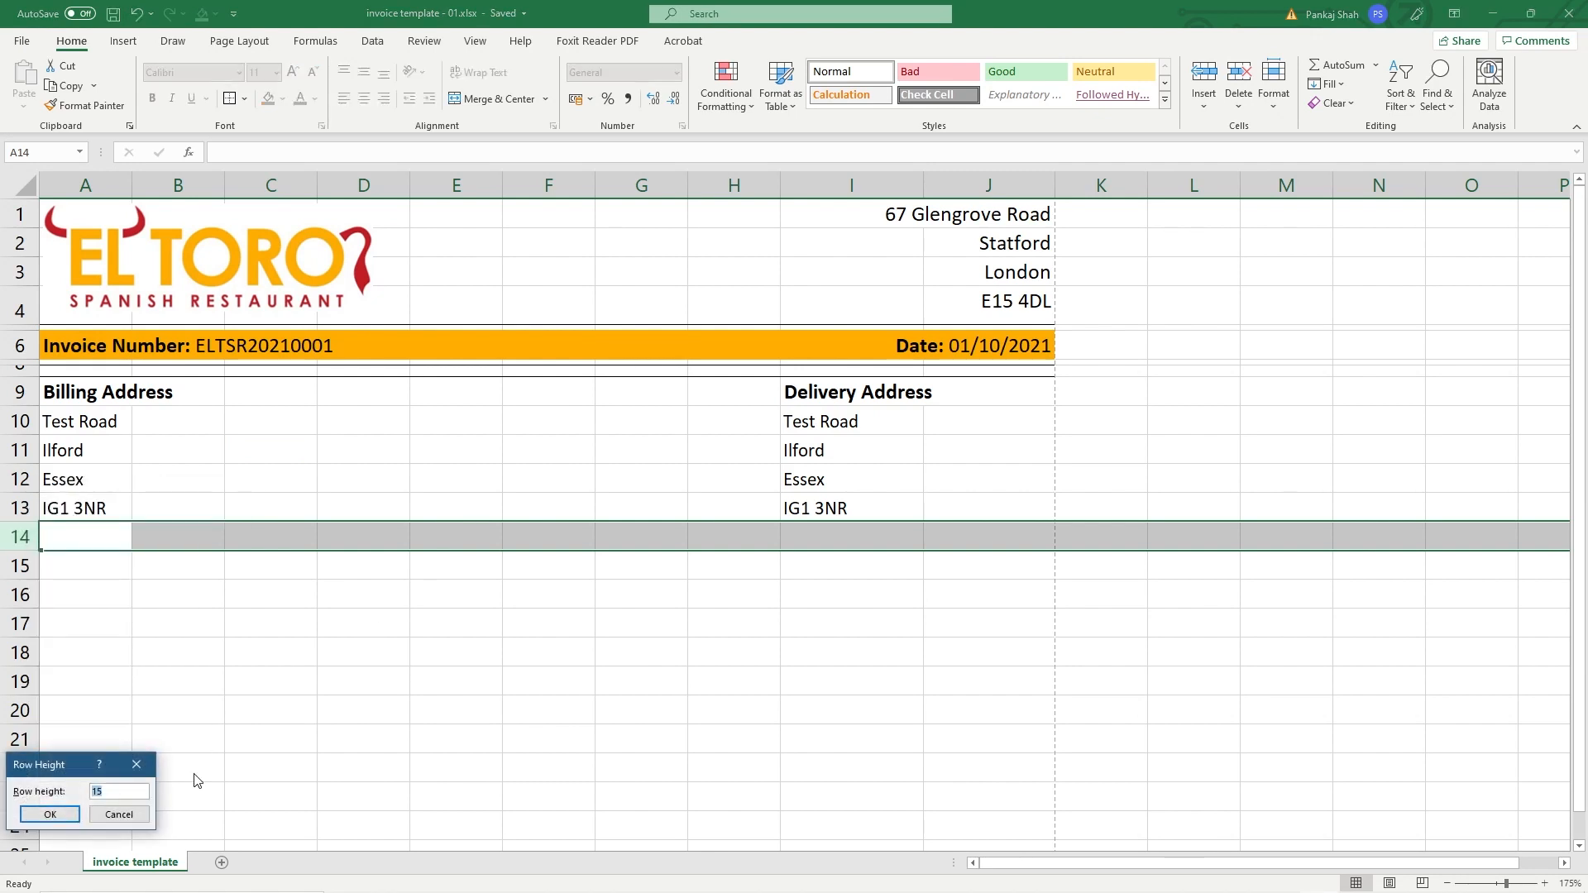
type("6")
key("Return")
left_click_drag(77, 524, 996, 552)
key("ctrl+s")
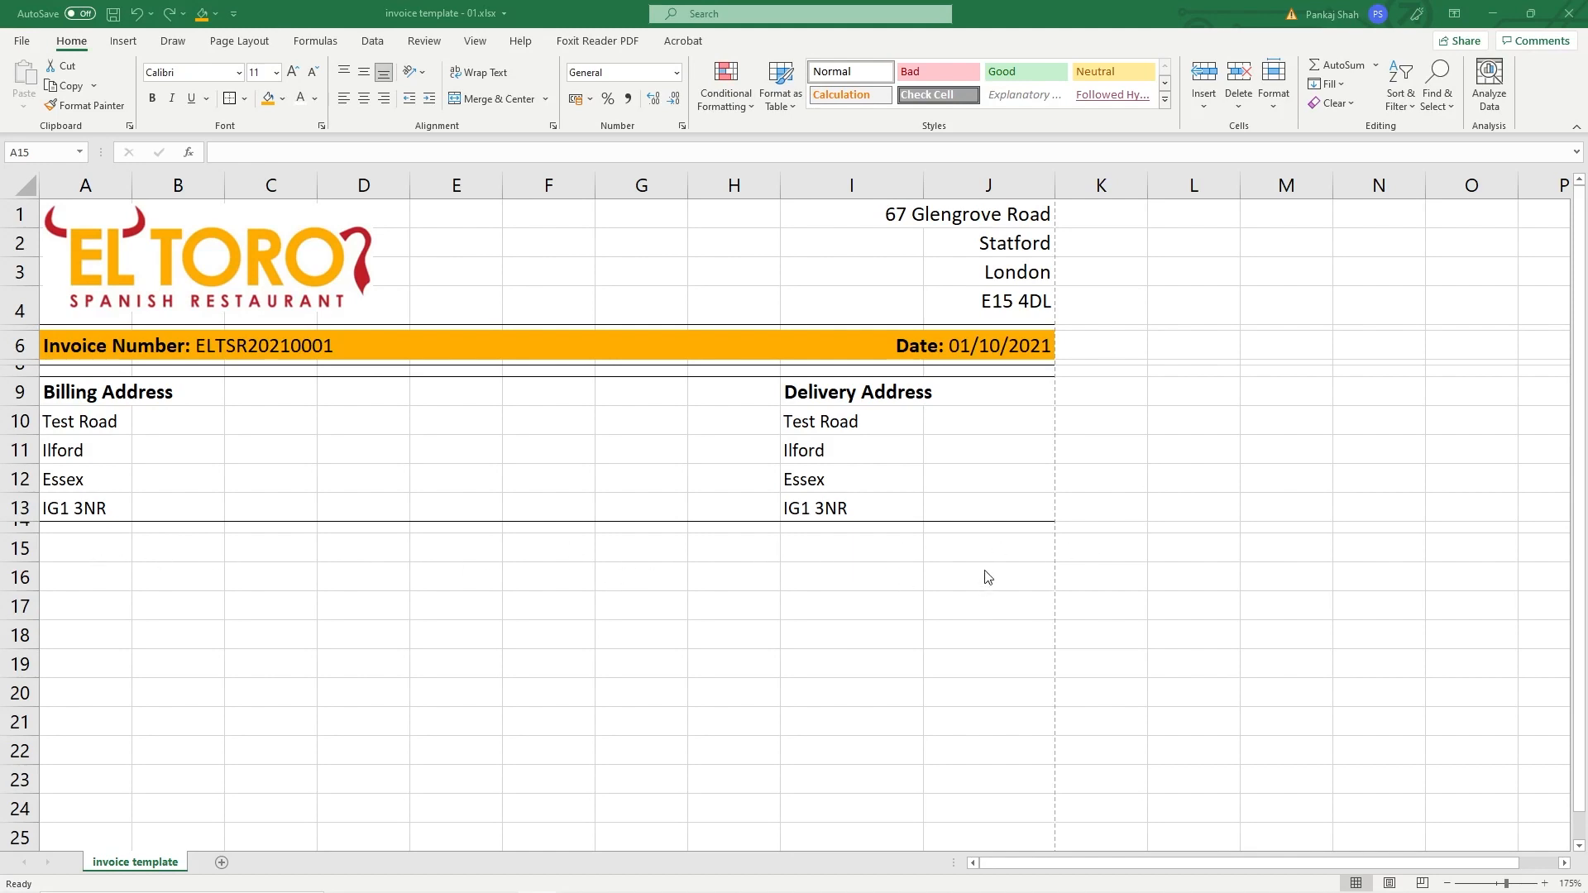
Step: Enter the column headings Net in J15 and Unit Price in I15
left_click(960, 546)
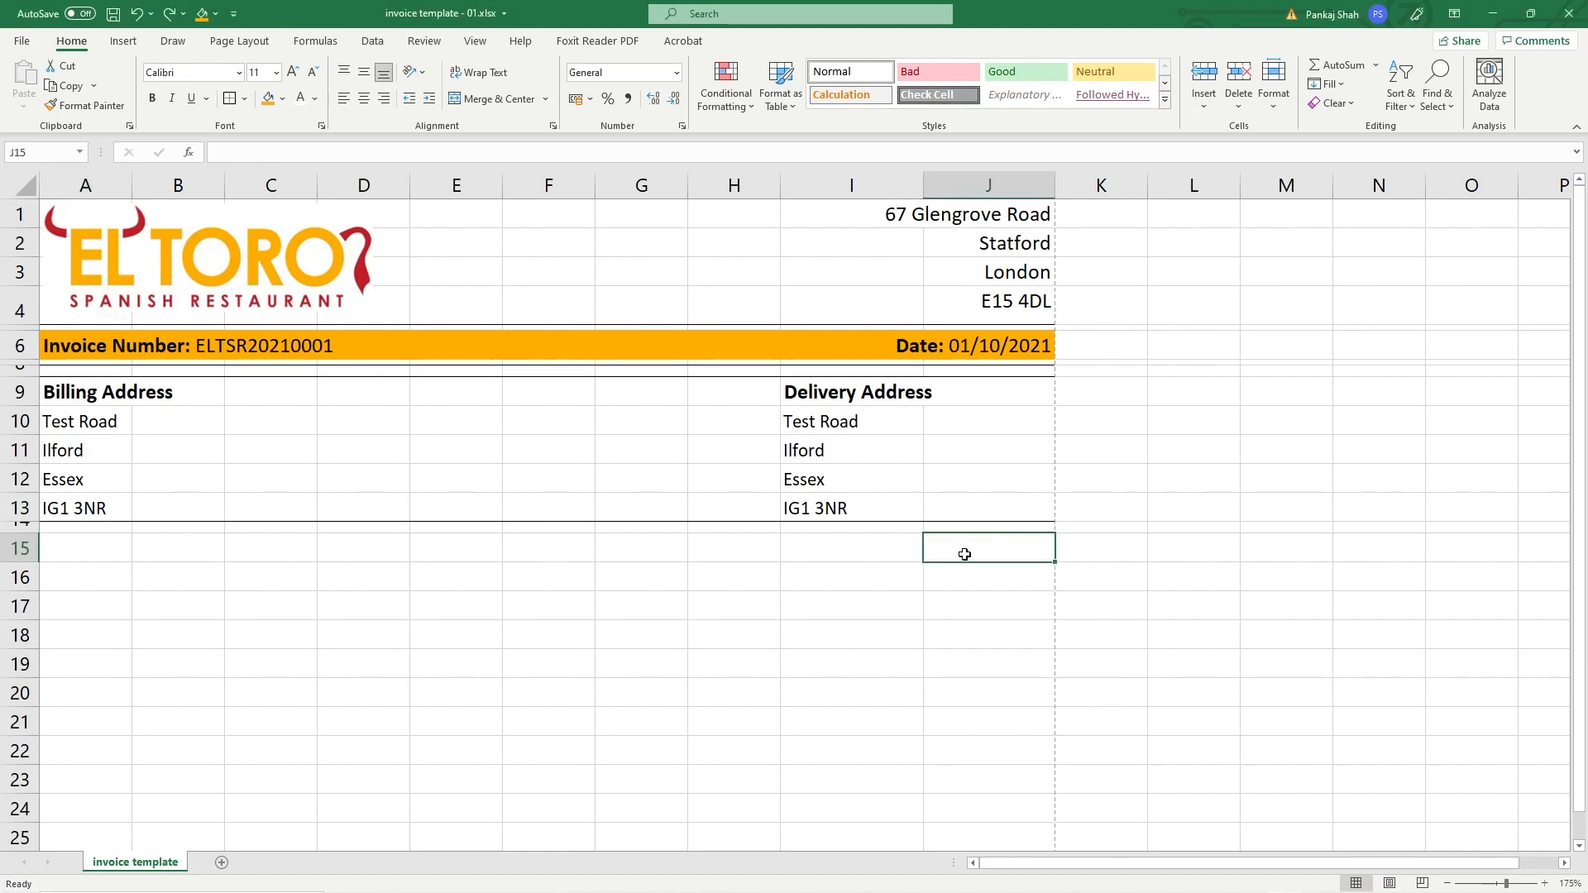
type("N")
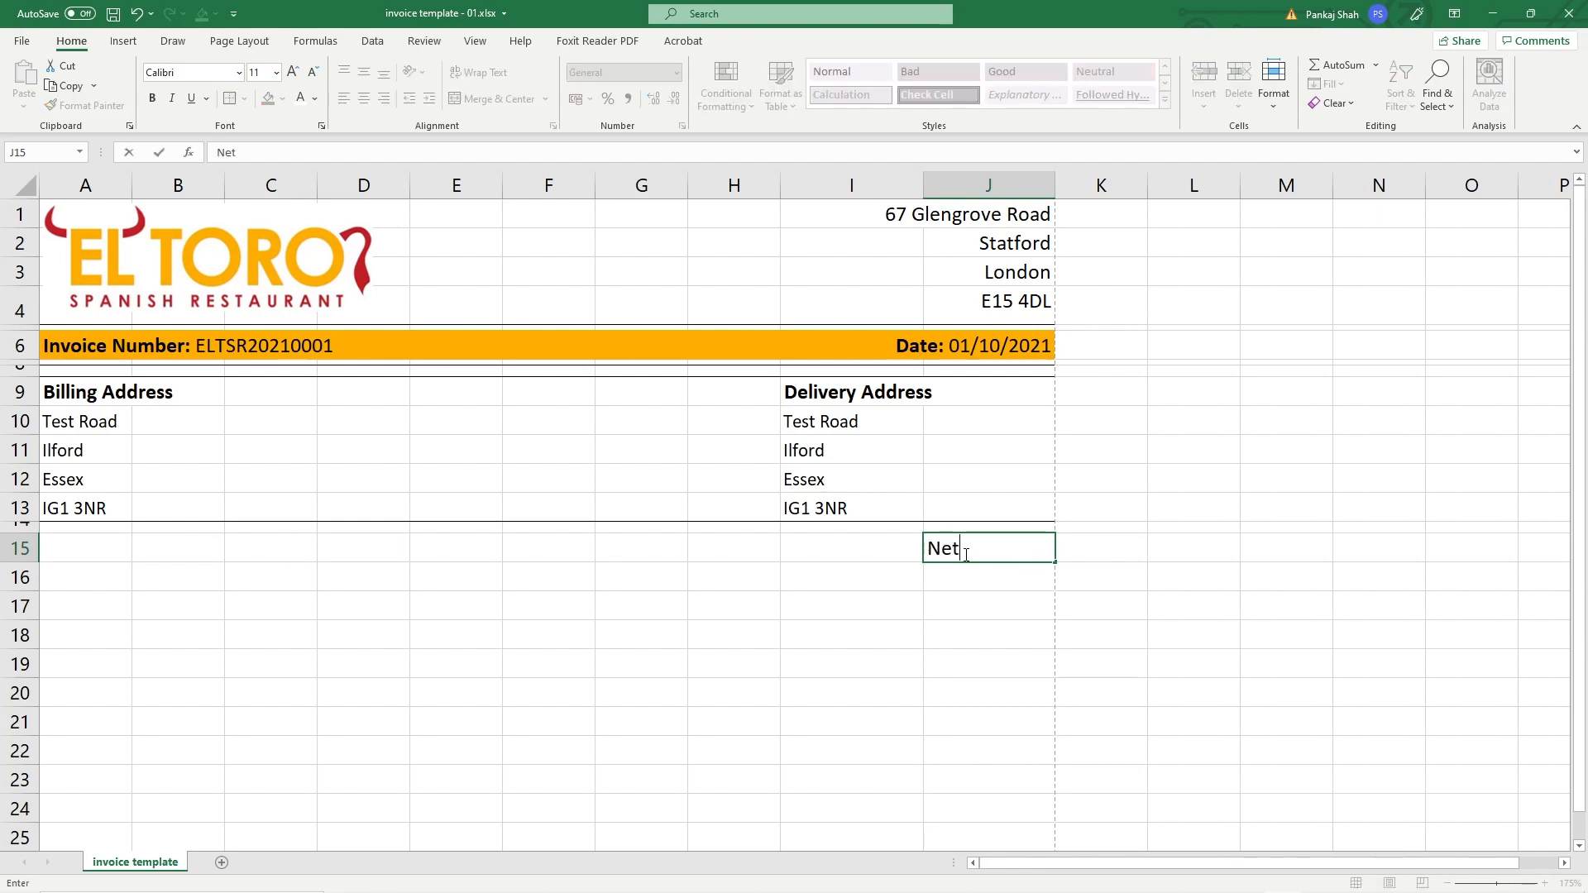
type("et")
key("Return")
key("Left")
key("Up")
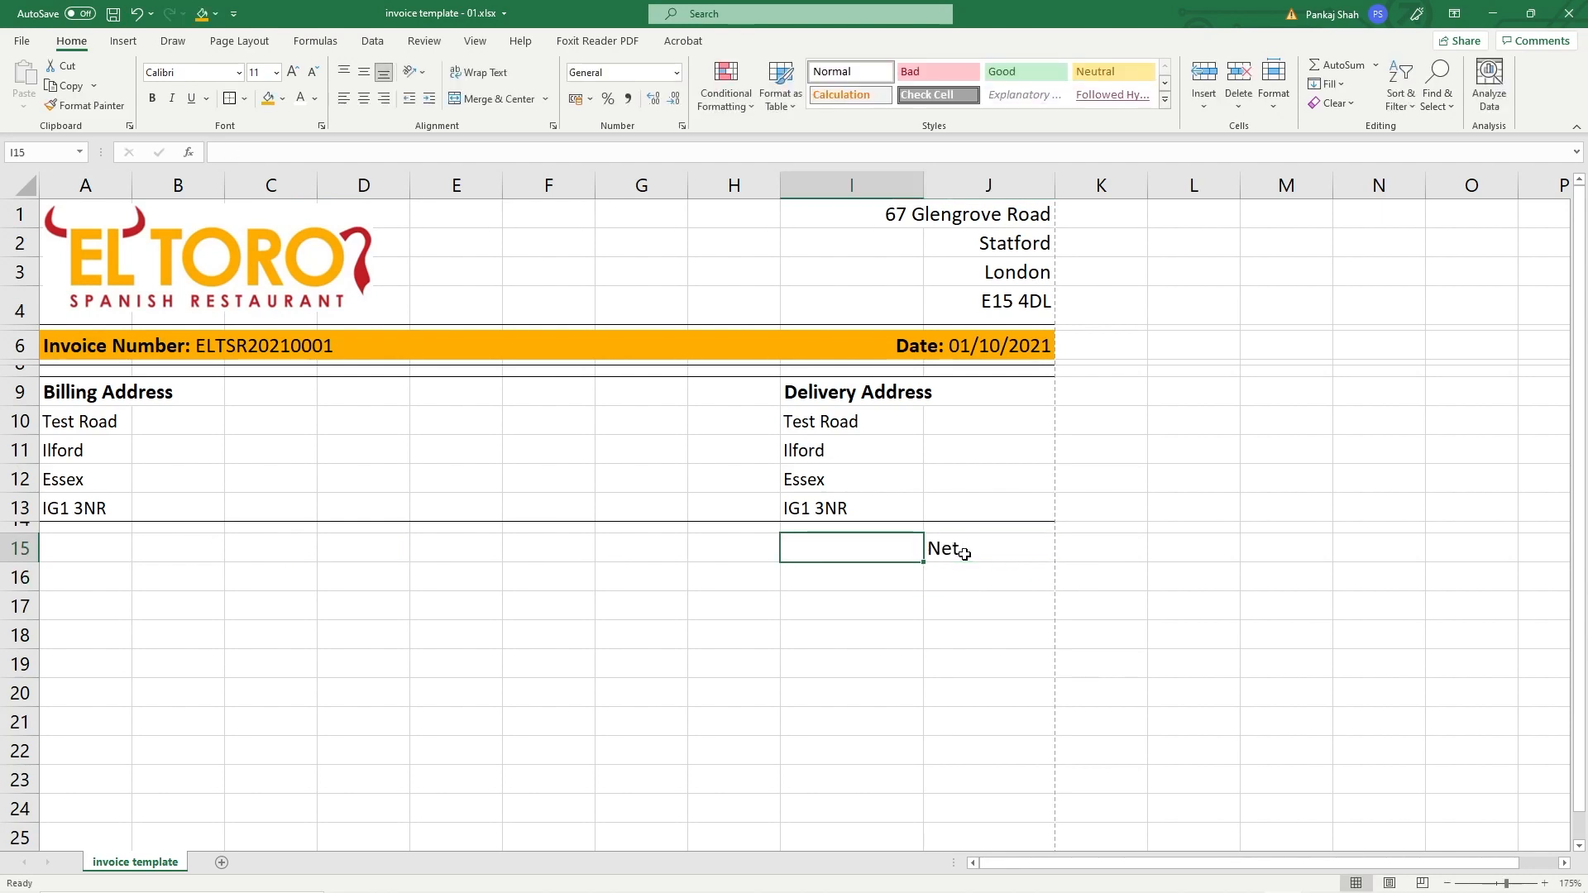
type("Unit P")
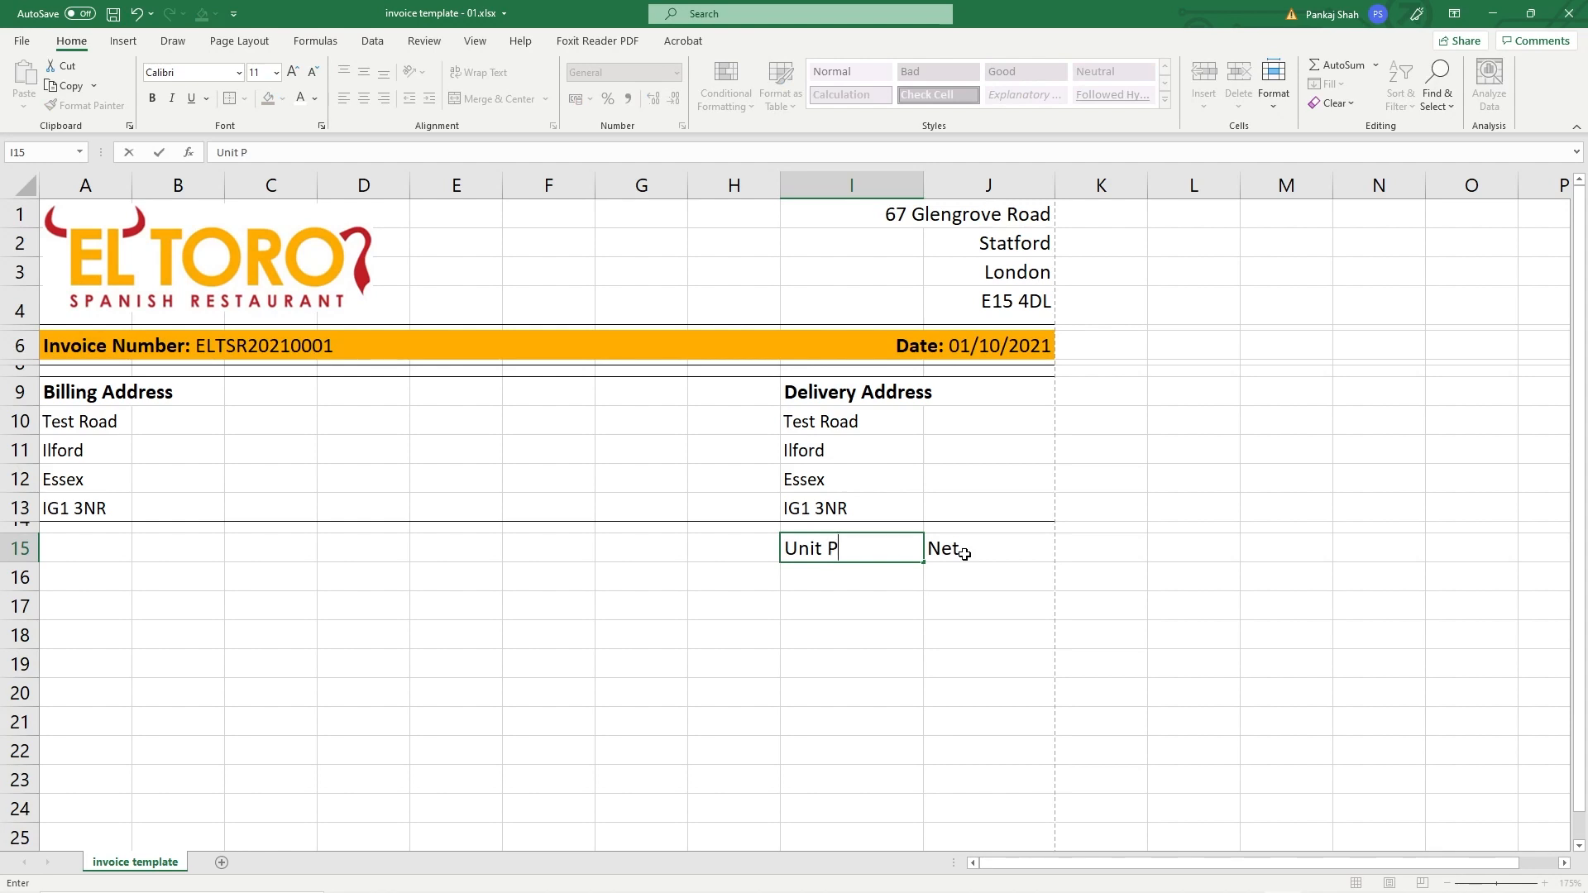
type("rice")
key("Return")
key("Left")
key("Up")
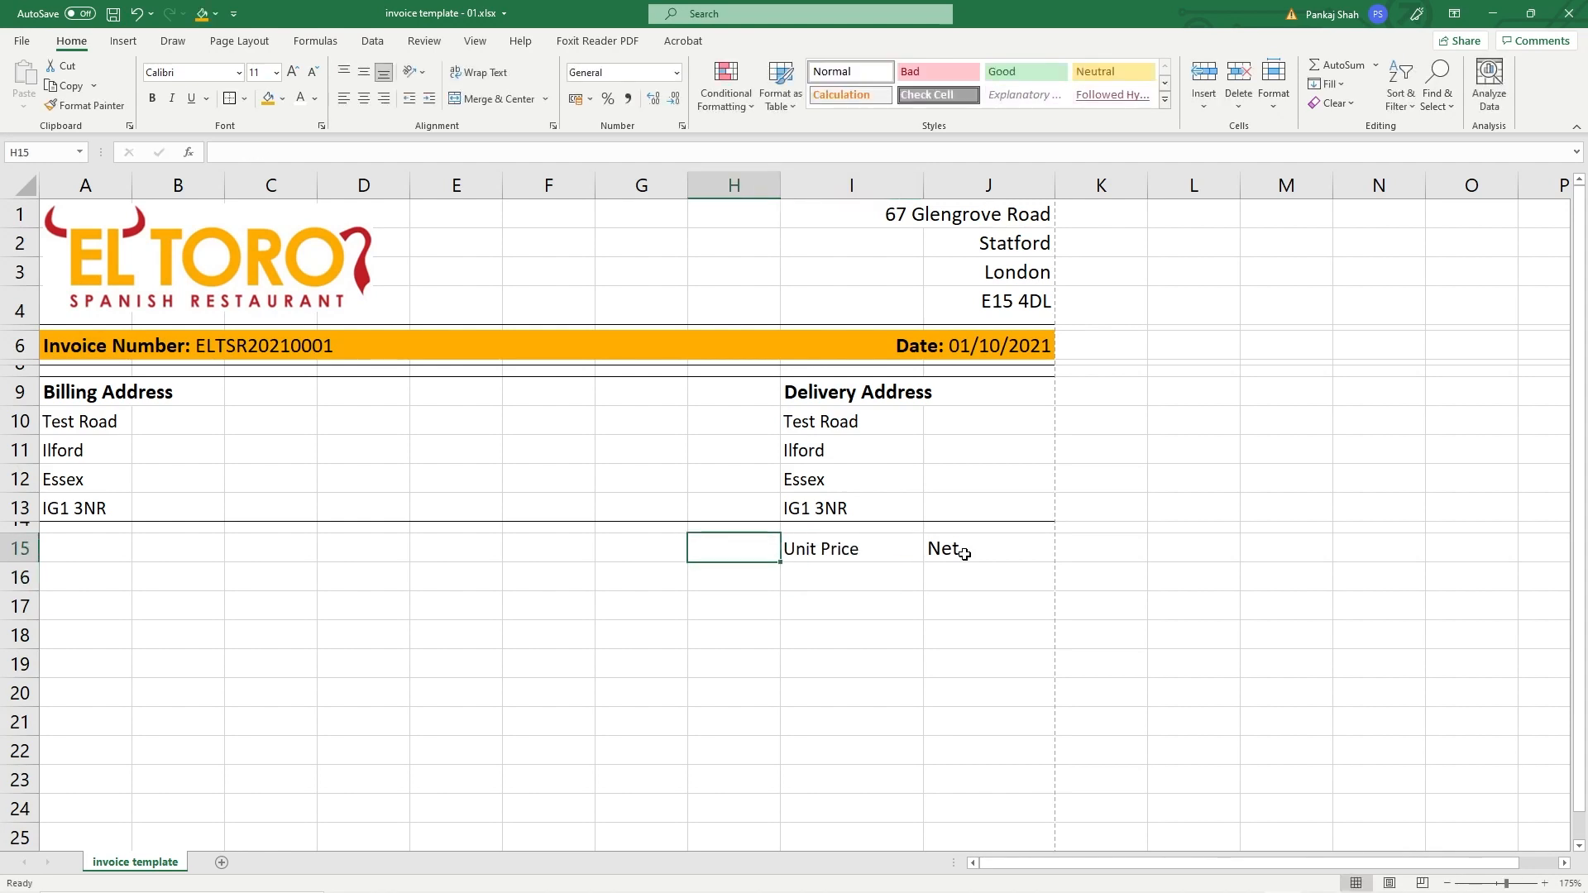
Step: Enter the column headings Quantity in H15 and Product Description in A15
type("Quan")
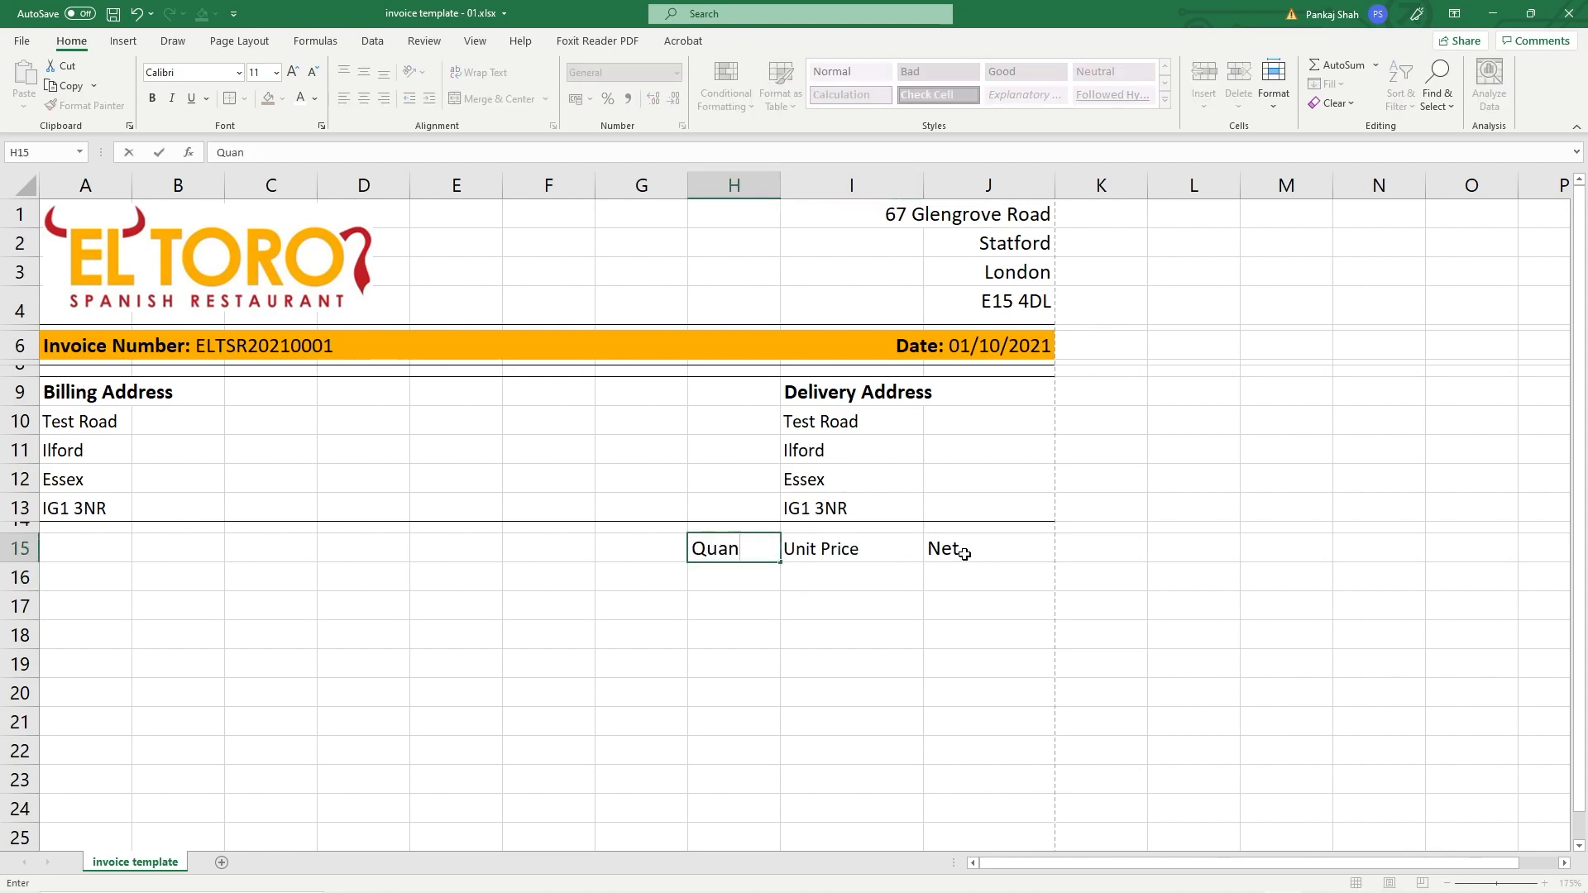
type("tity")
key("Return")
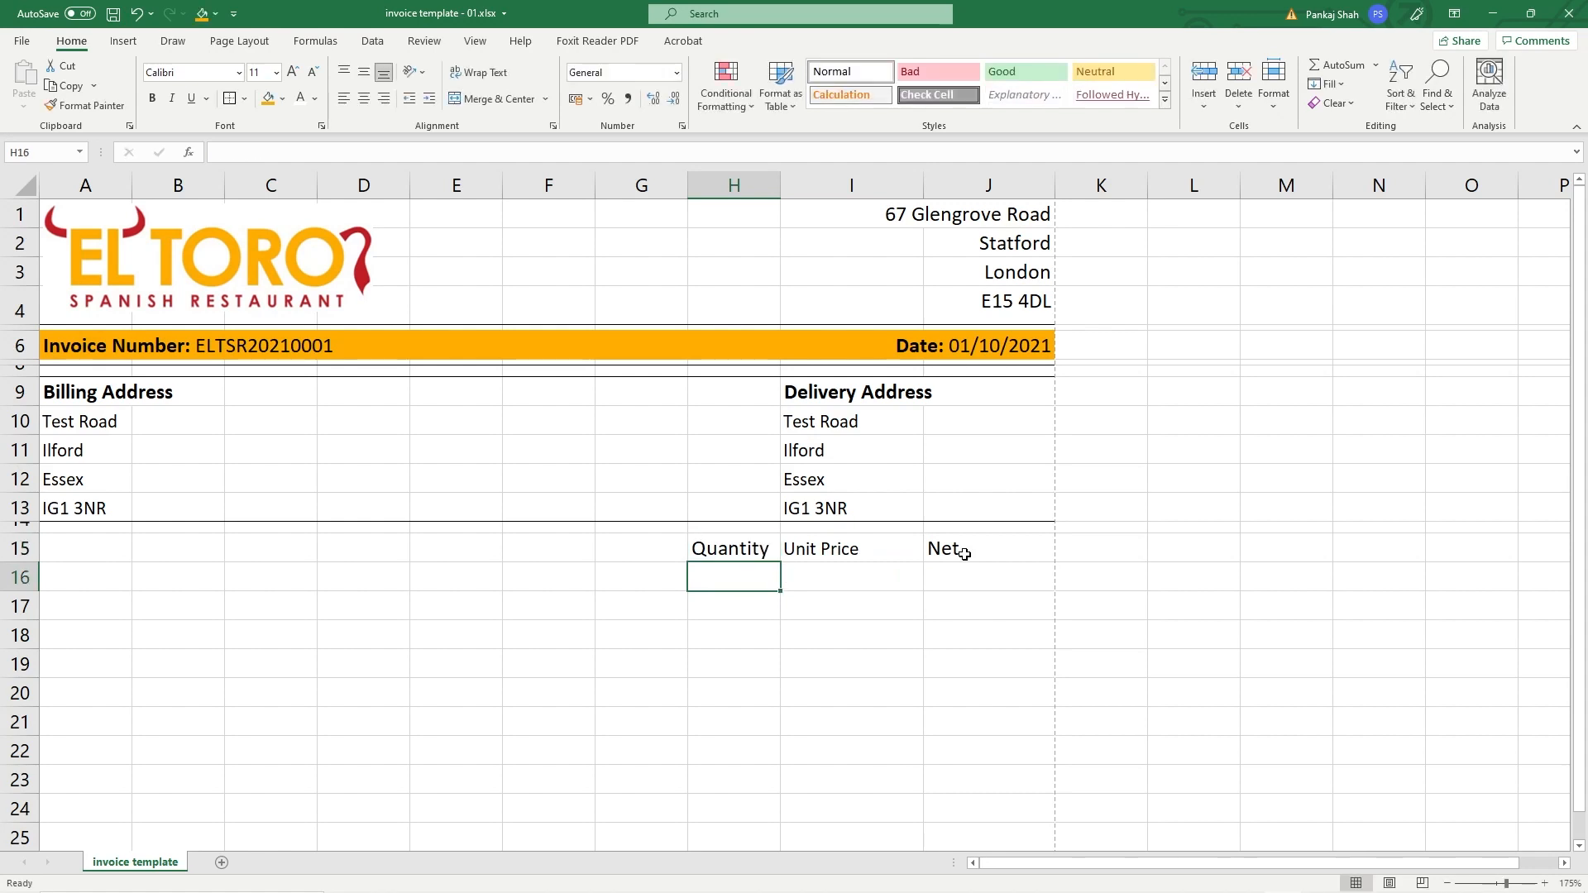
left_click(104, 551)
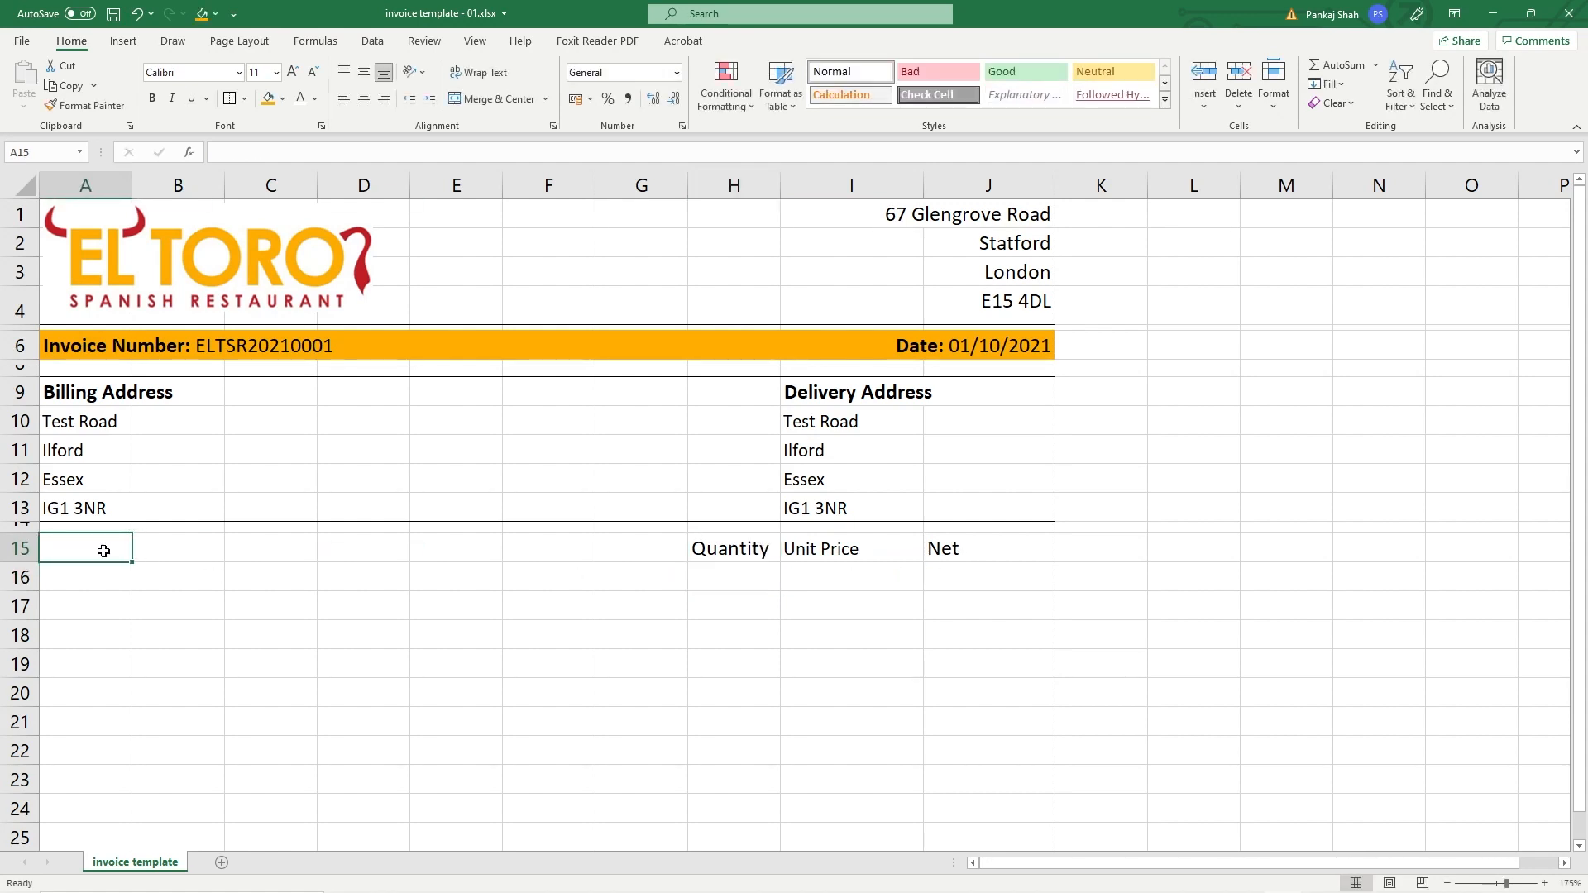
type("Product Description")
key("Return")
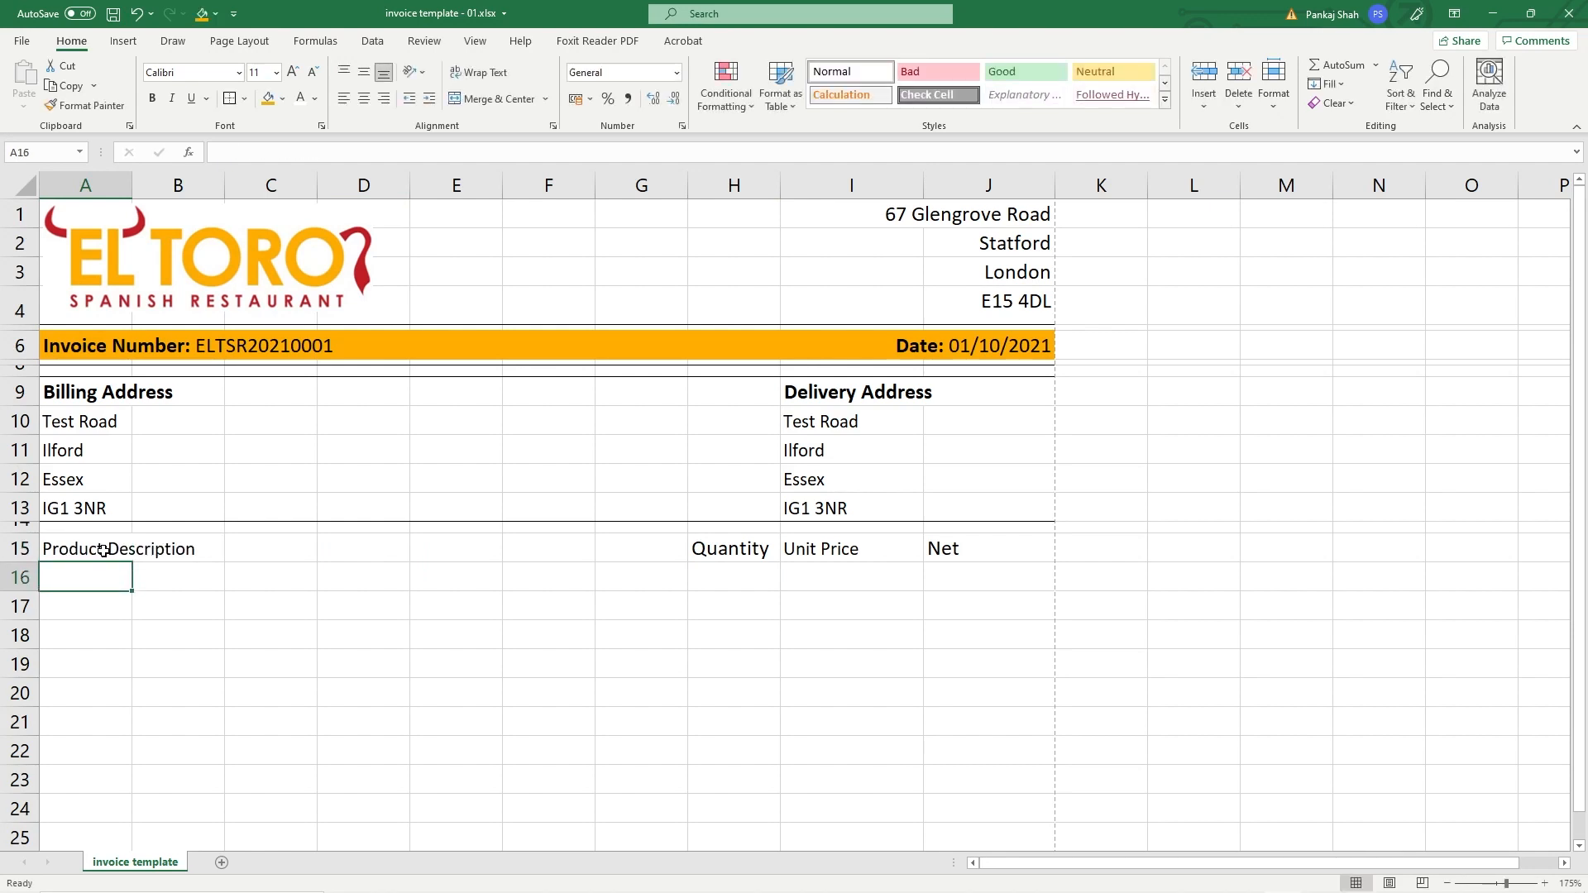
left_click(85, 551)
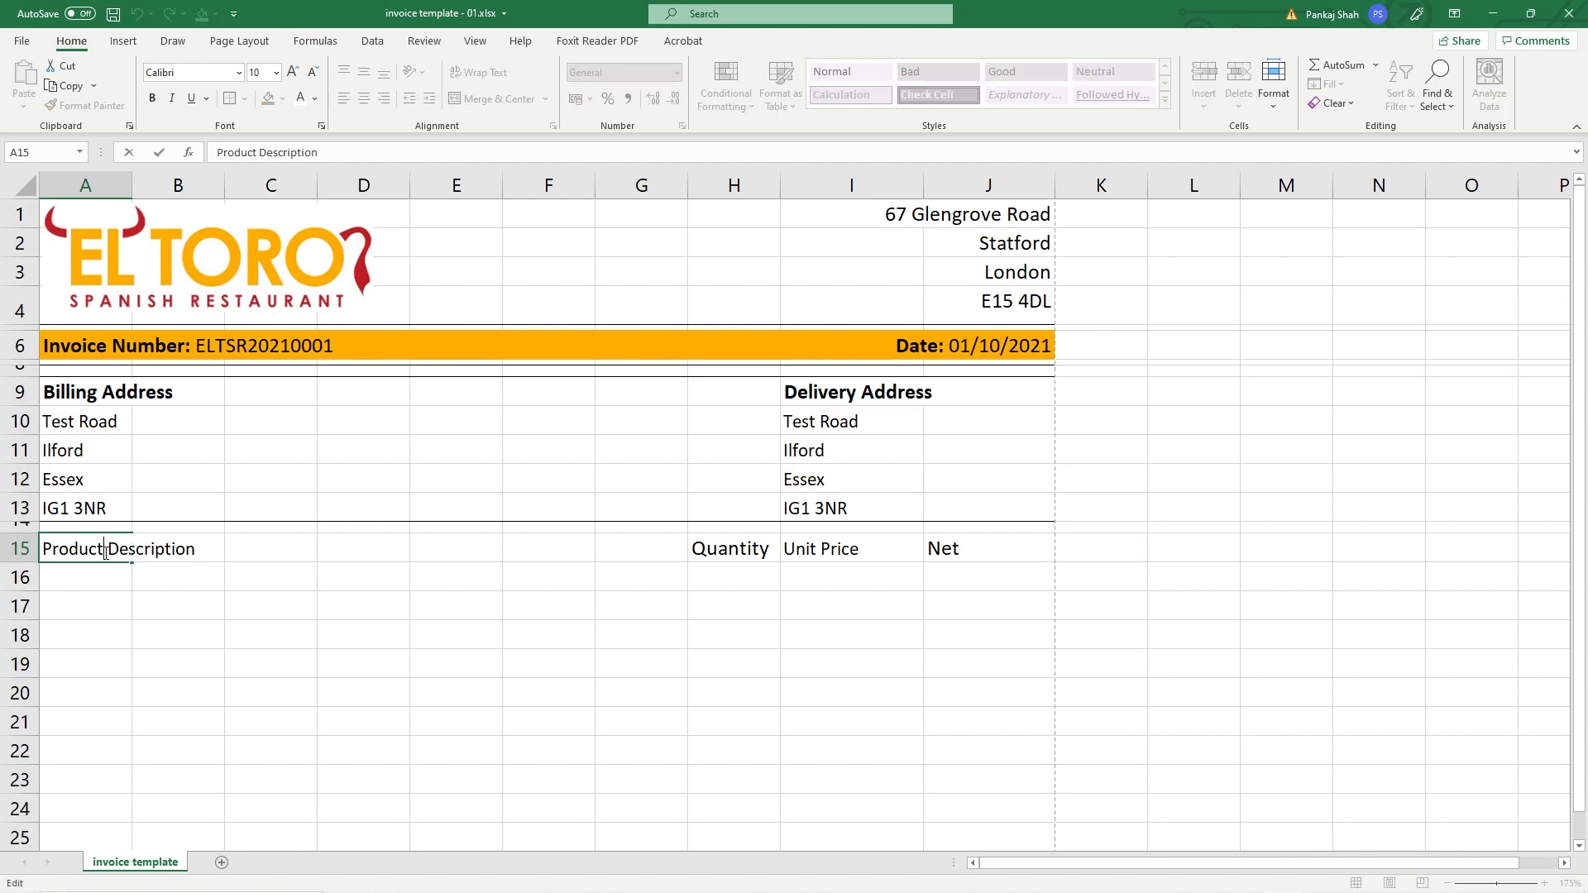
left_click(138, 608)
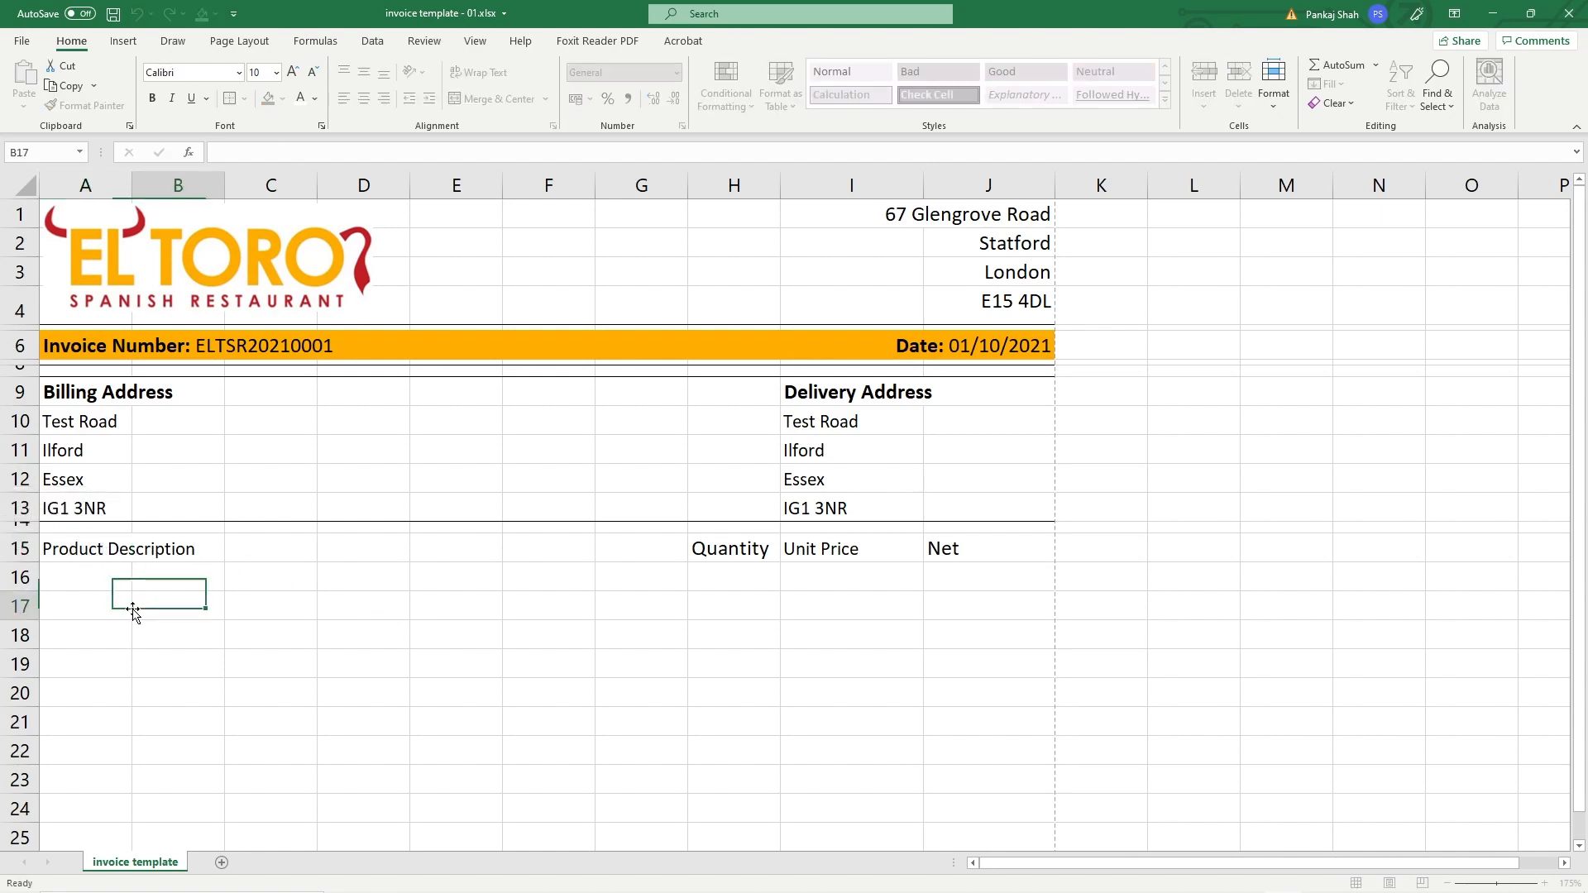
Step: Merge cells A15:G15 without centring the text, and make the headings across A15:J15 bold
left_click(88, 550)
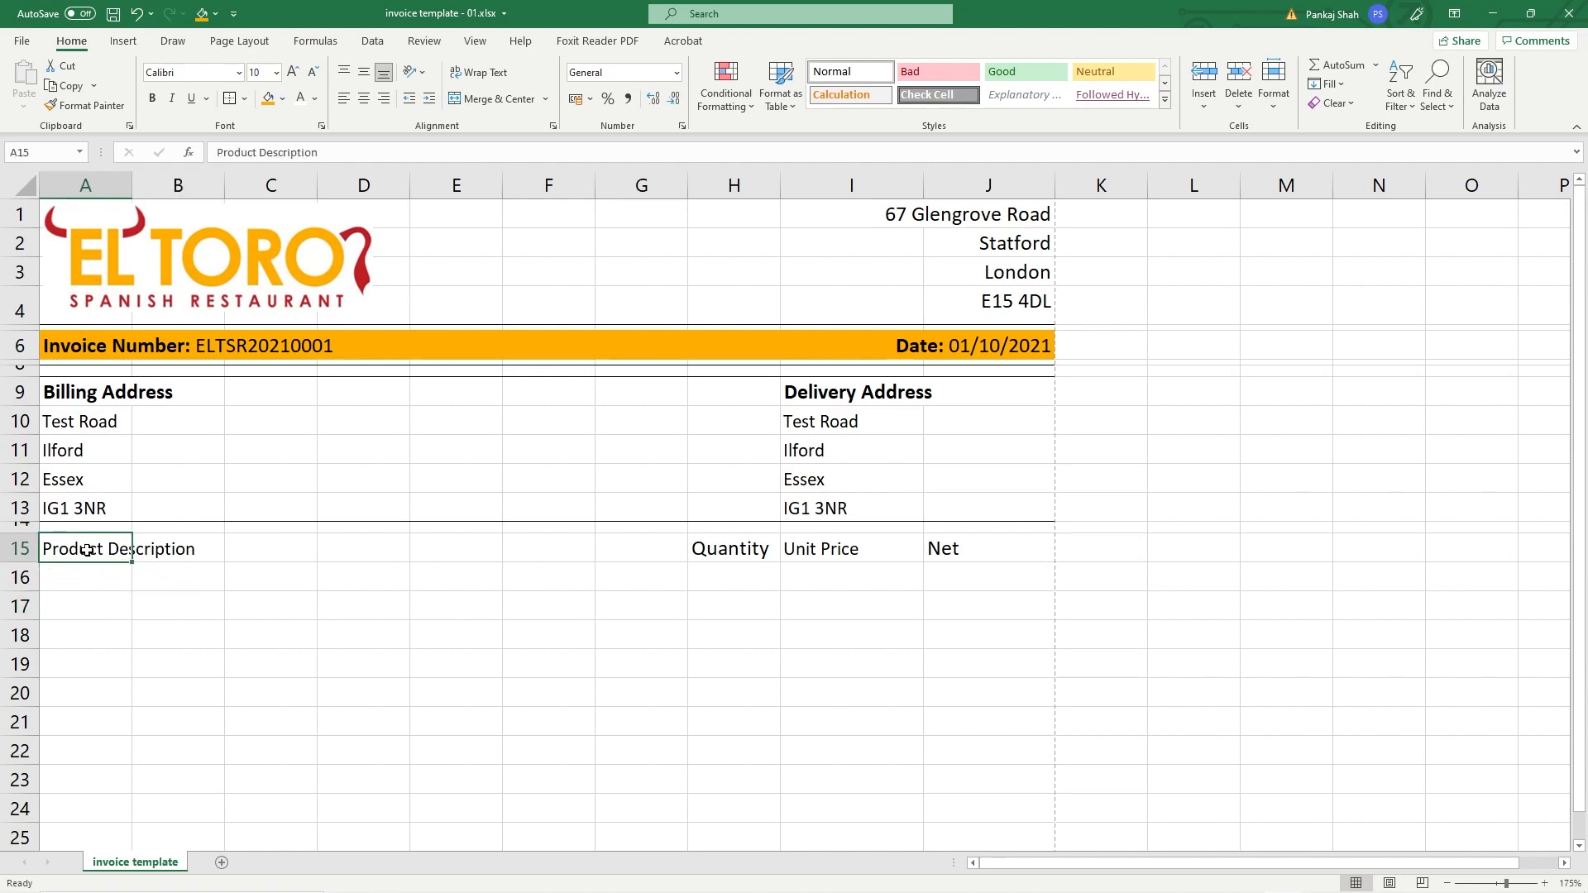
left_click_drag(88, 551, 616, 555)
key("ctrl+c")
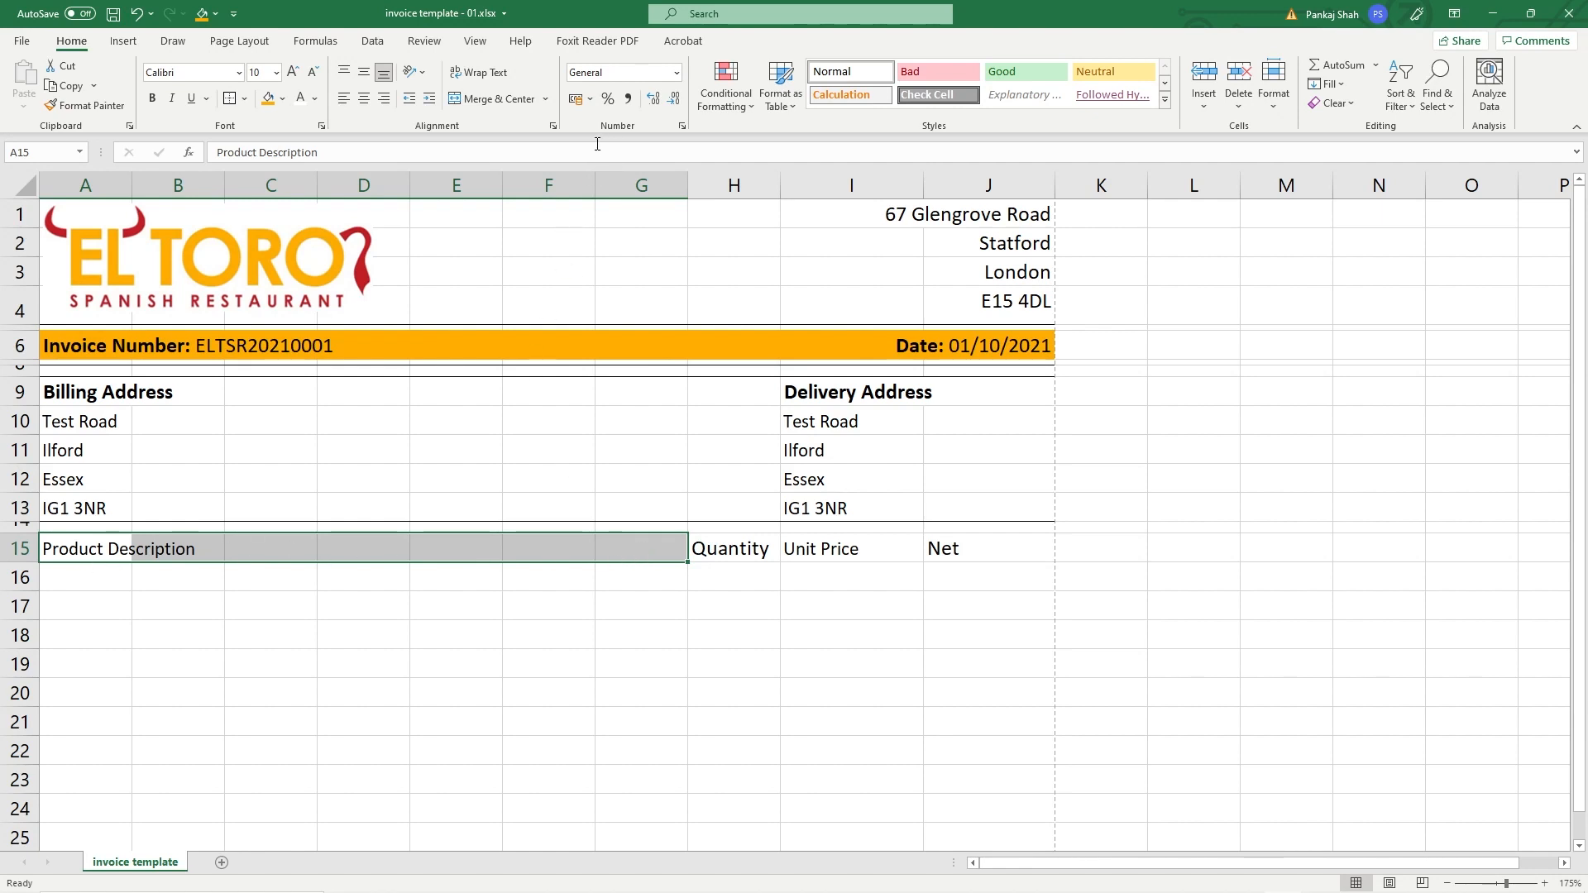
left_click(547, 100)
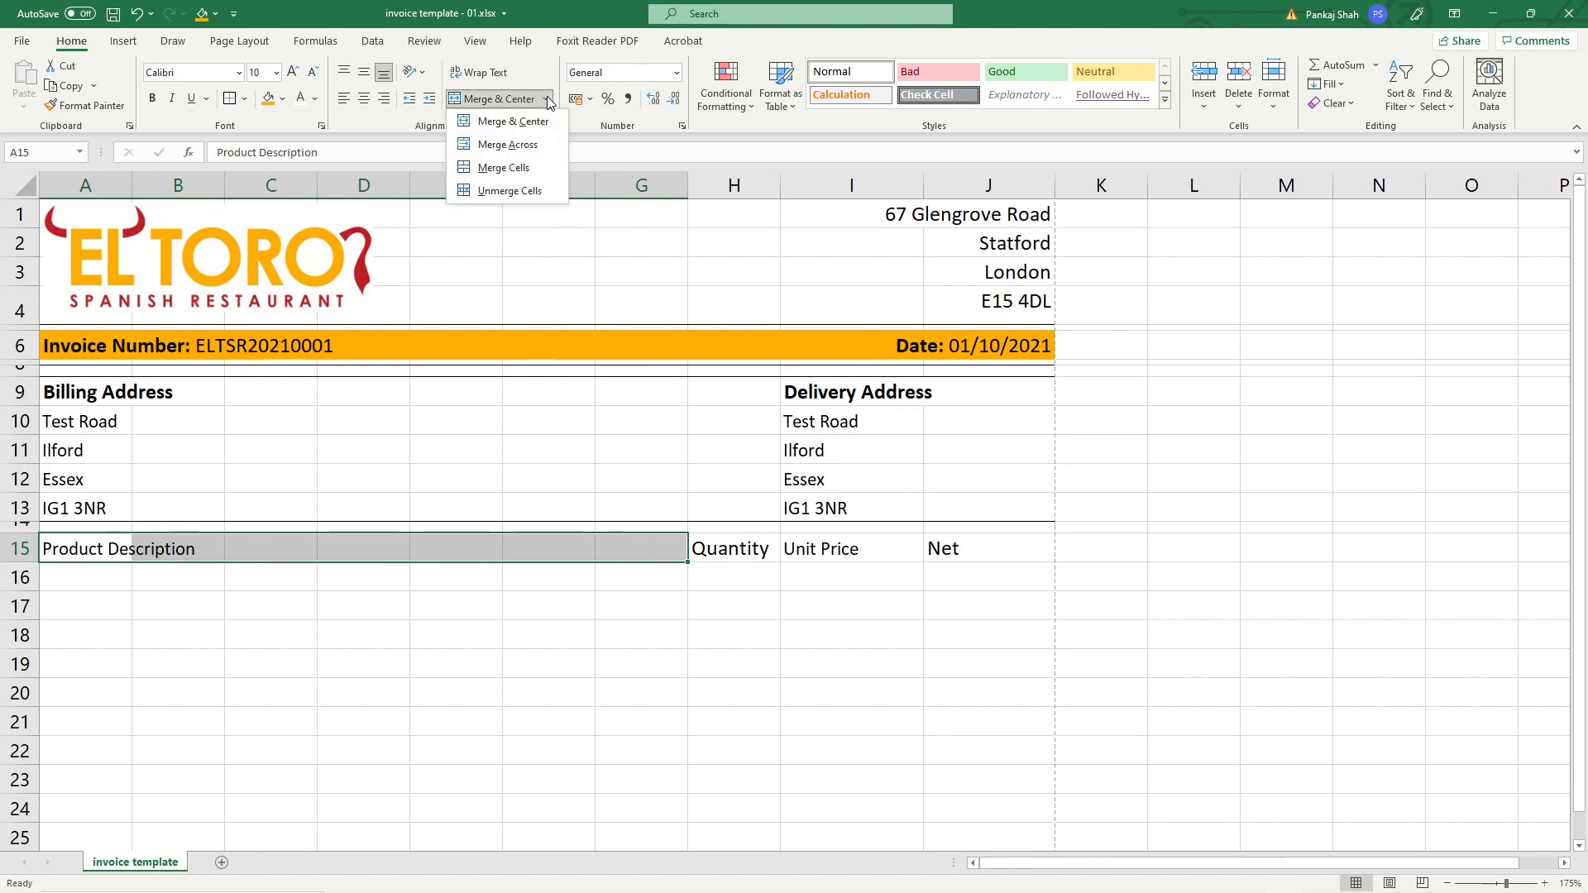
left_click(494, 168)
left_click(306, 588)
left_click(412, 550)
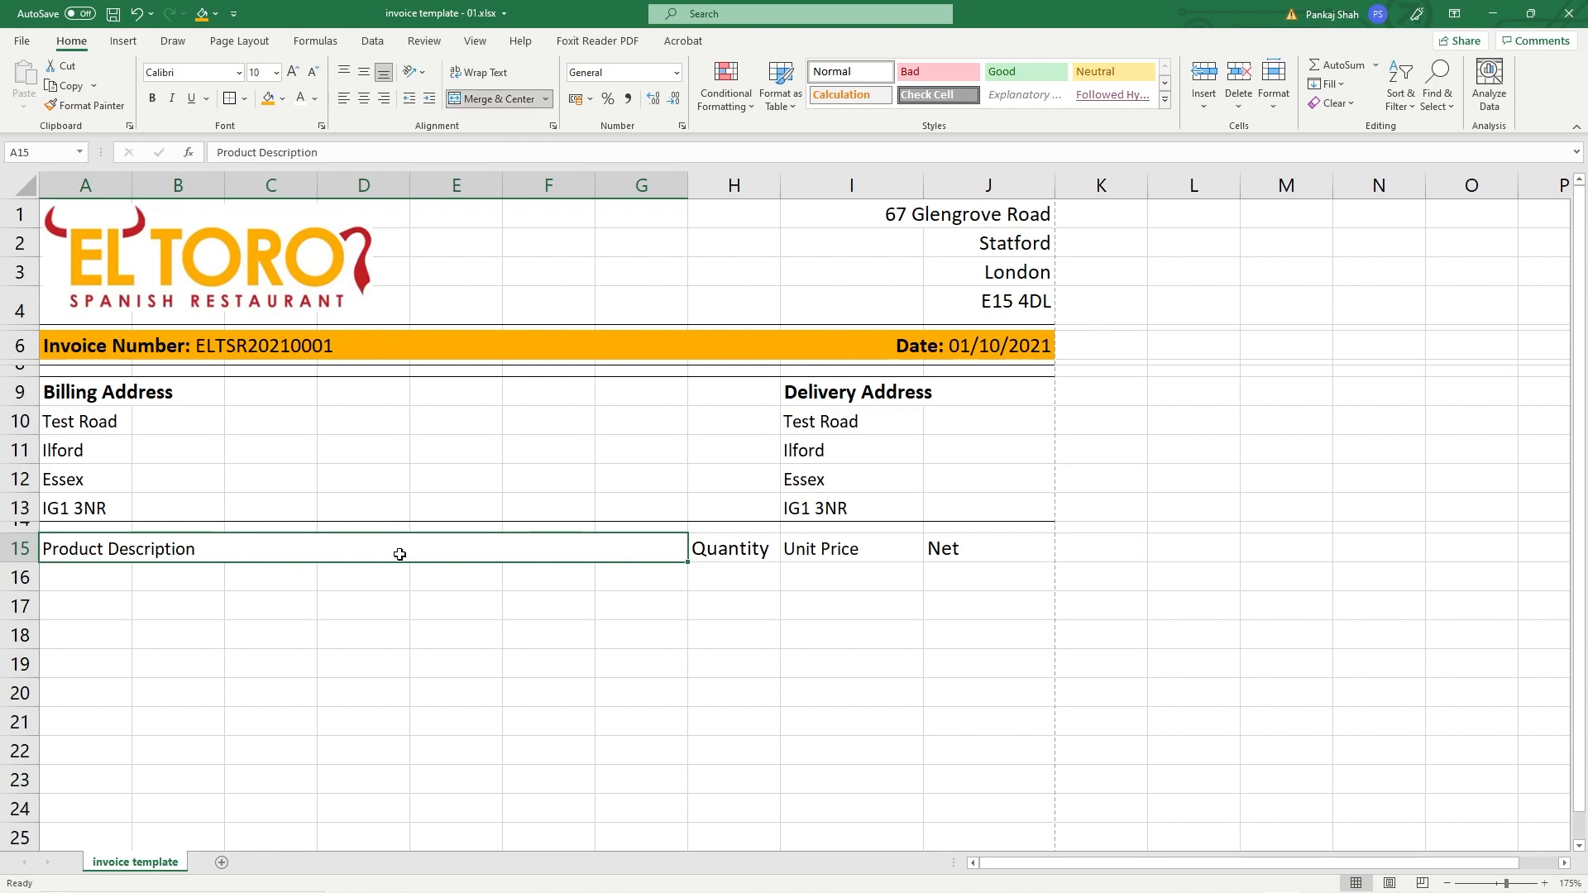
left_click_drag(415, 554, 952, 551)
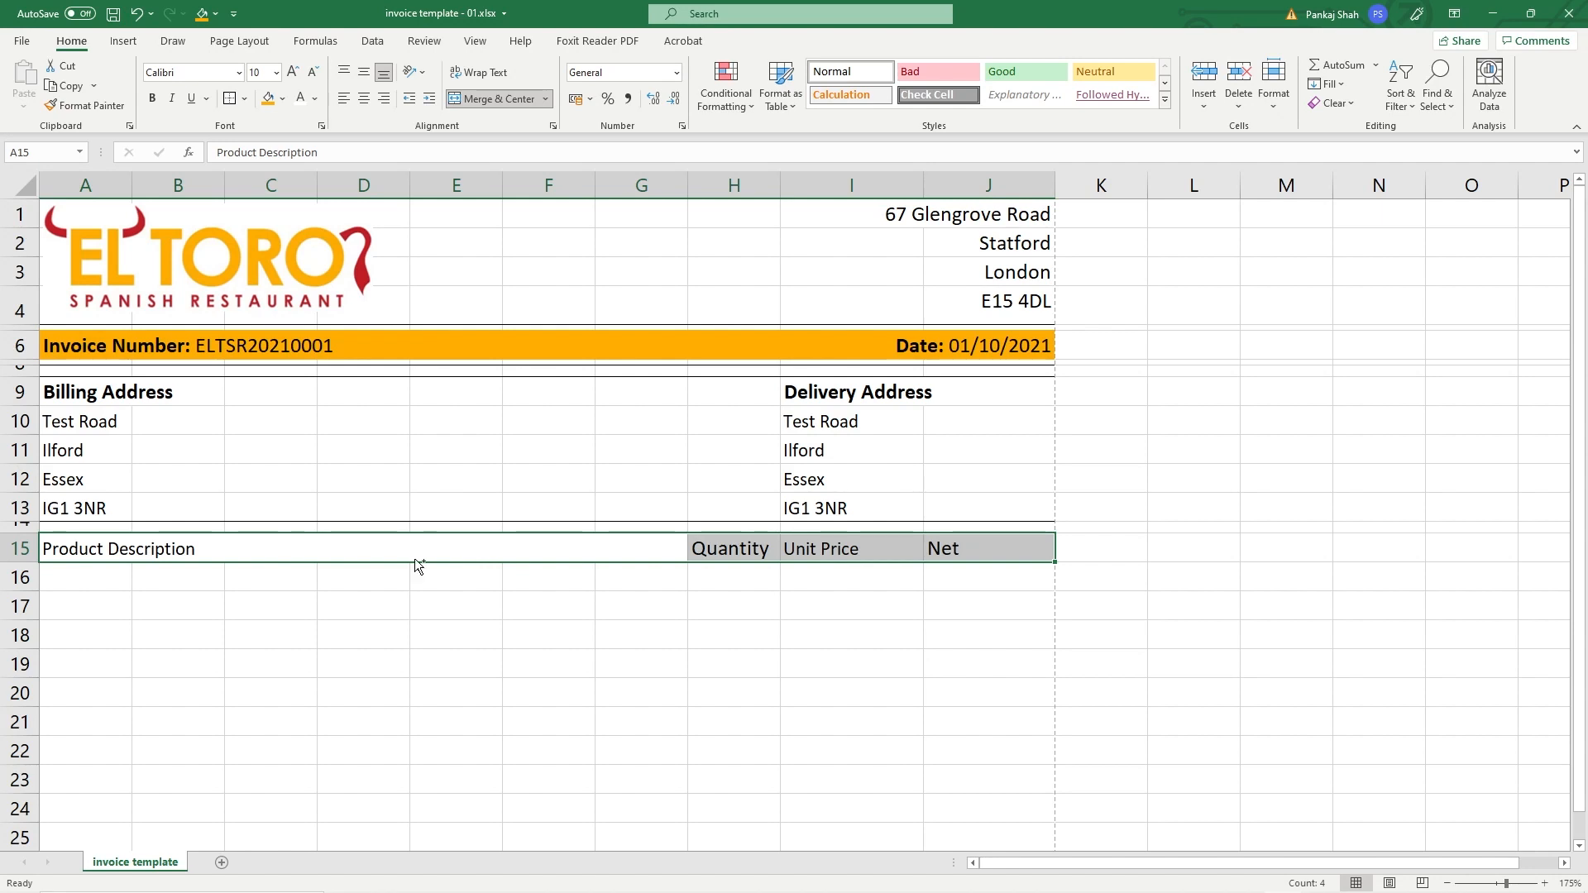
key("ctrl+b")
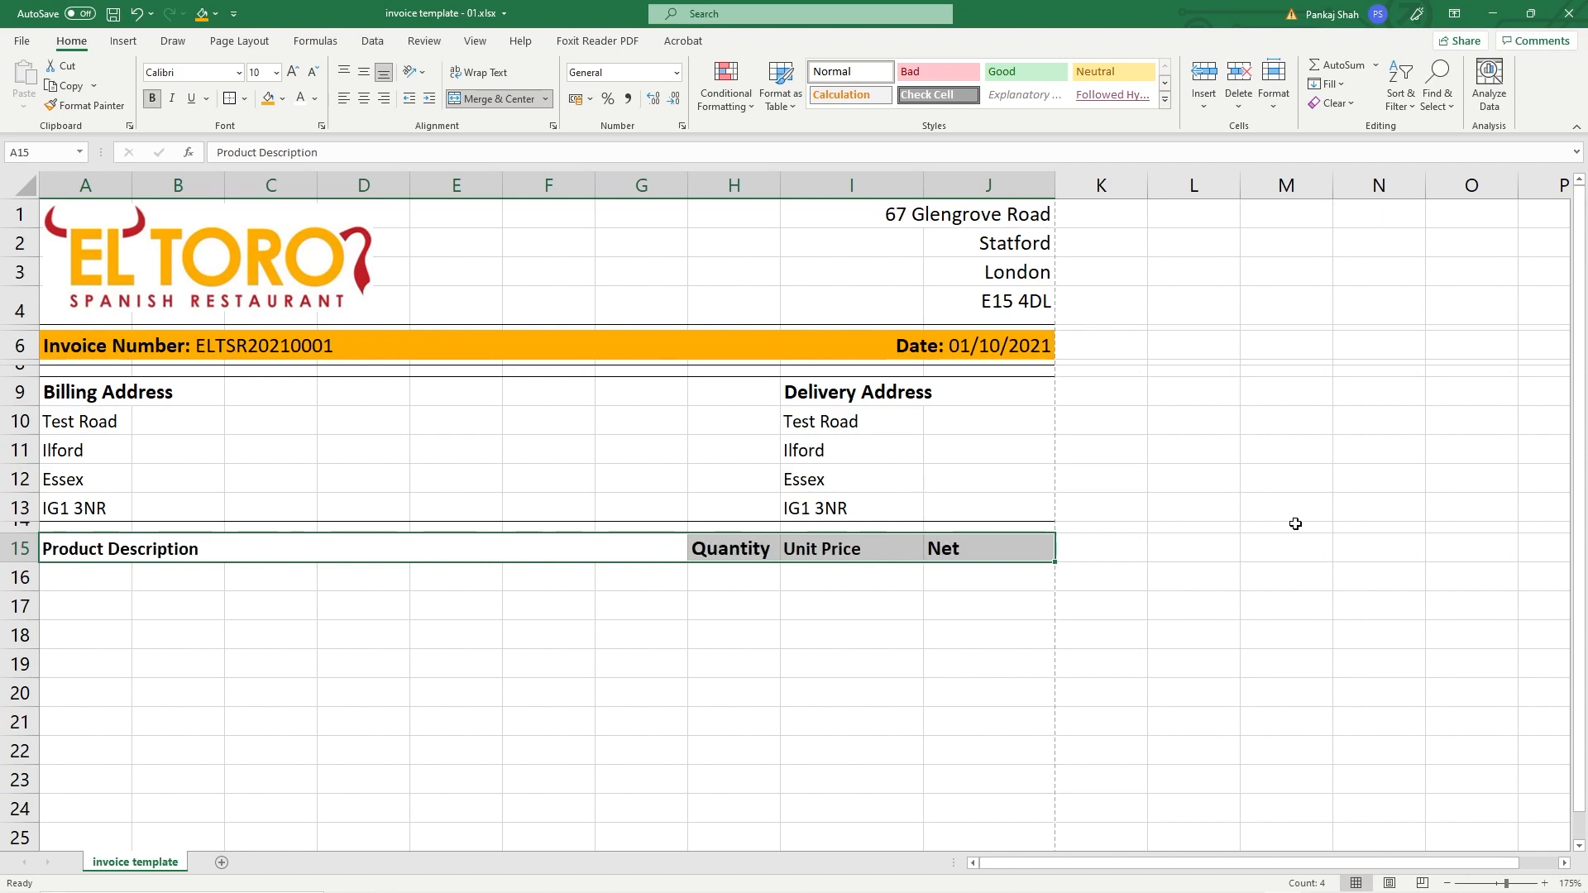
Step: Switch to Colours.txt in Notepad, copy the red code c31f26, and return to the Excel workbook
key("alt+Tab")
key("alt+Tab")
key("alt+Tab")
key("alt+Tab")
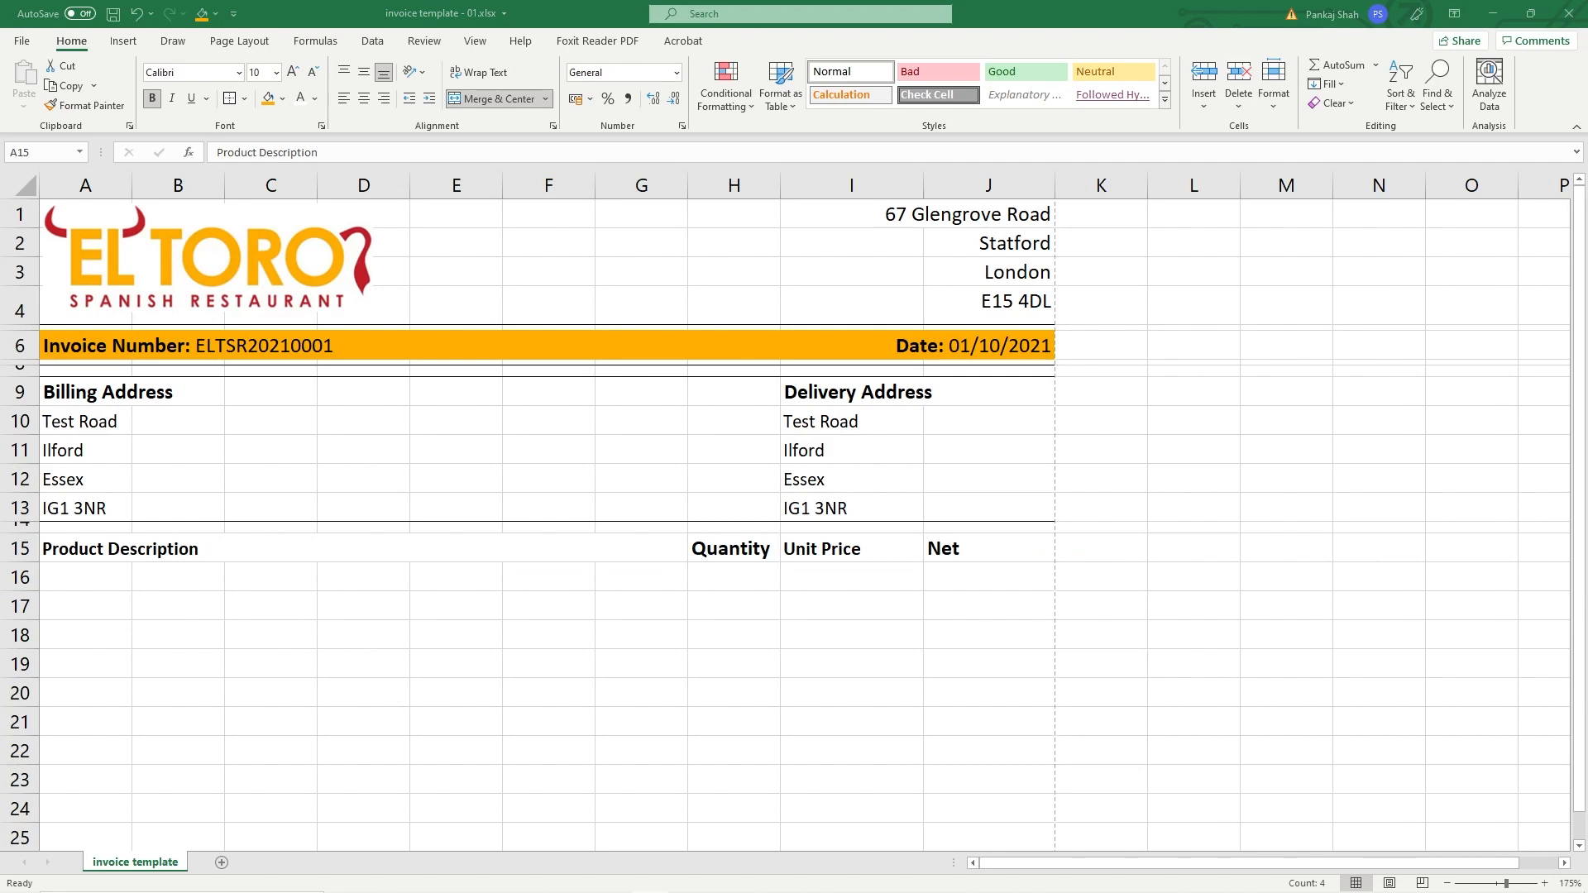
left_click_drag(807, 264, 803, 262)
right_click(850, 266)
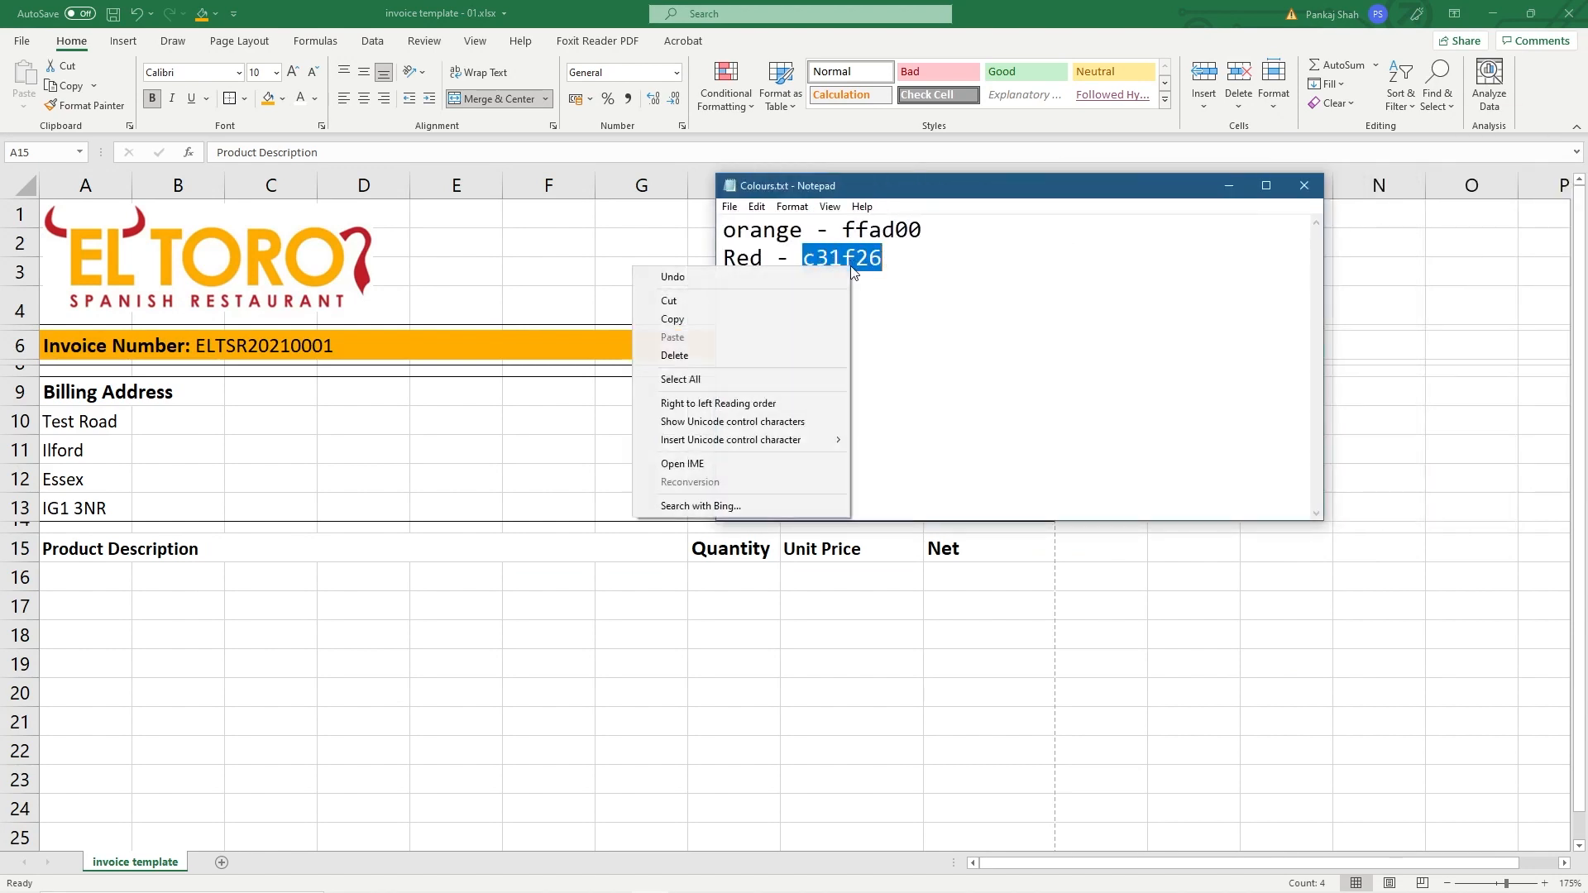
left_click(794, 321)
key("alt+Tab")
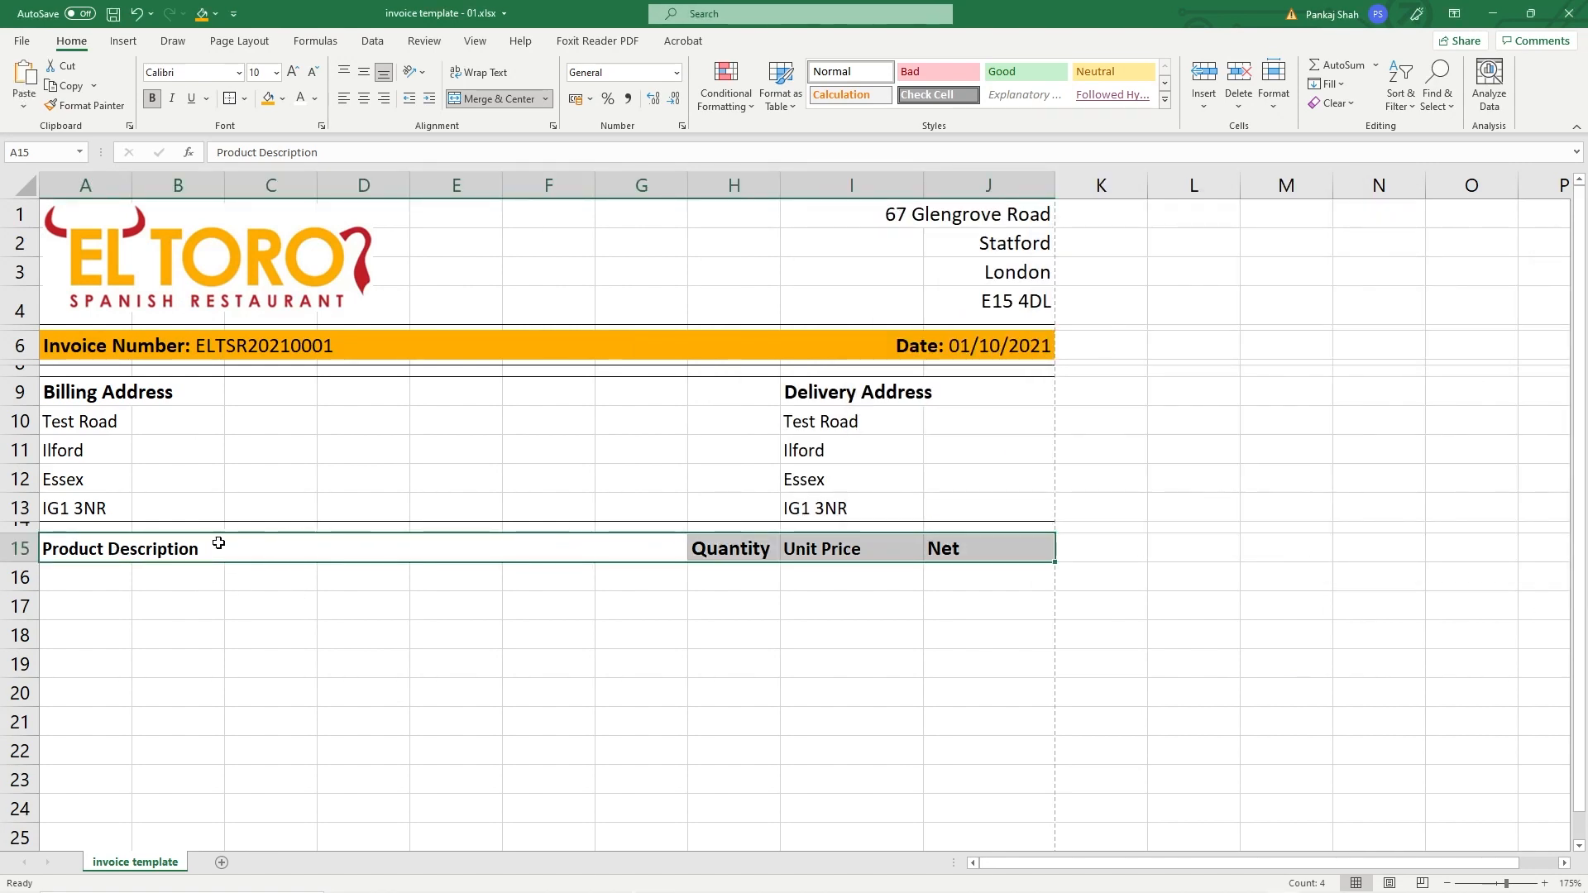
Step: Open the fill colour choices for the heading row A15:J15
left_click(282, 98)
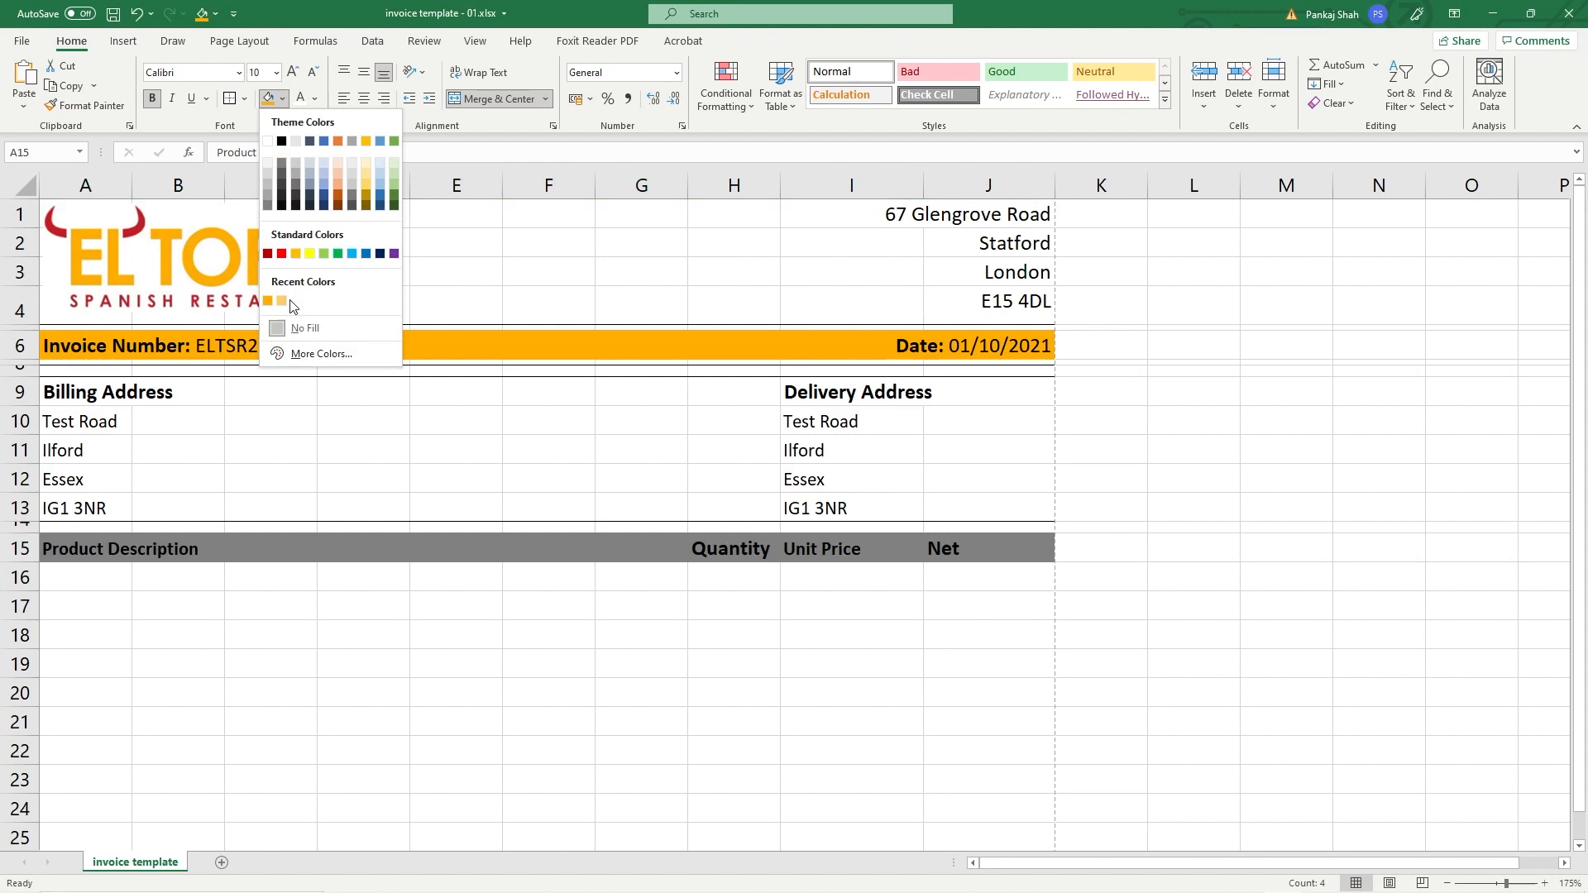
Step: Fill the product header row 15 with the custom hex colour c31f26
left_click(321, 354)
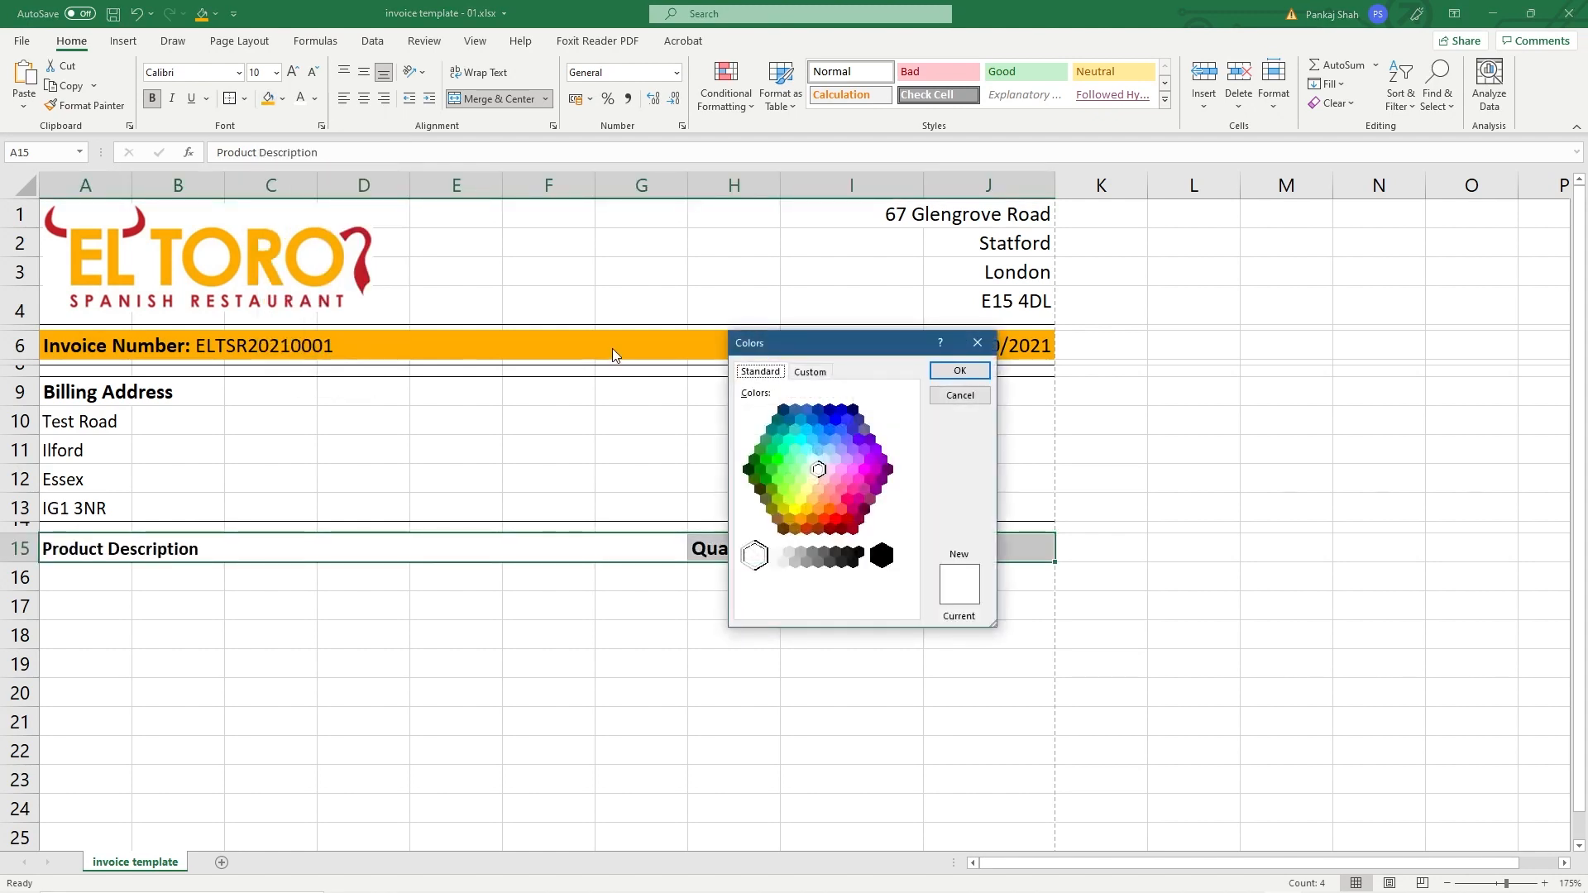
left_click(810, 372)
double_click(832, 606)
key("ctrl+v")
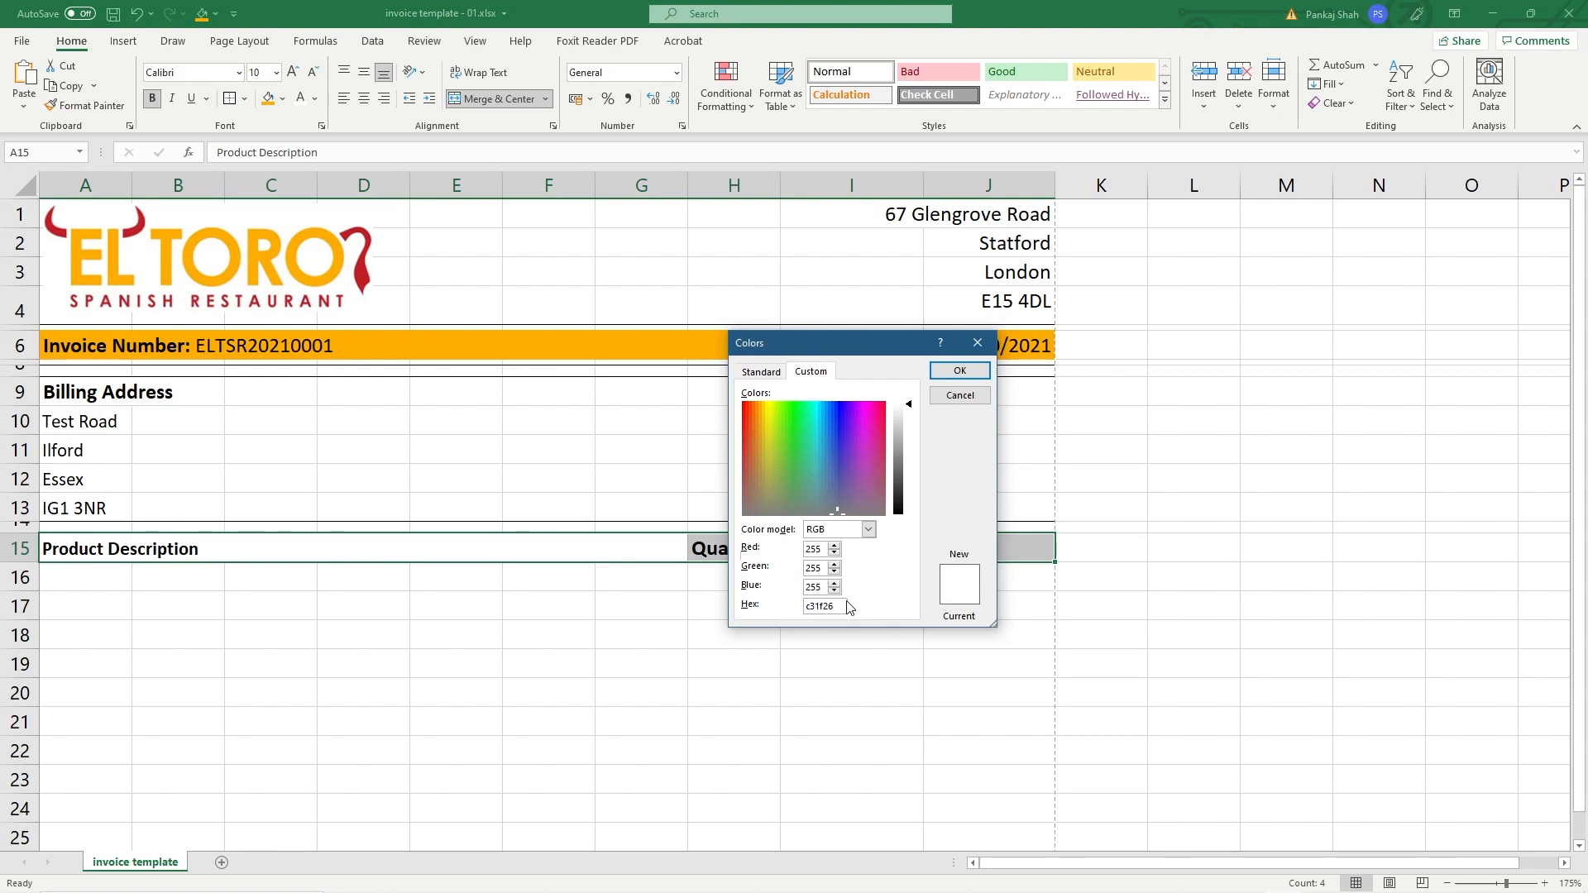
left_click(958, 371)
left_click(548, 635)
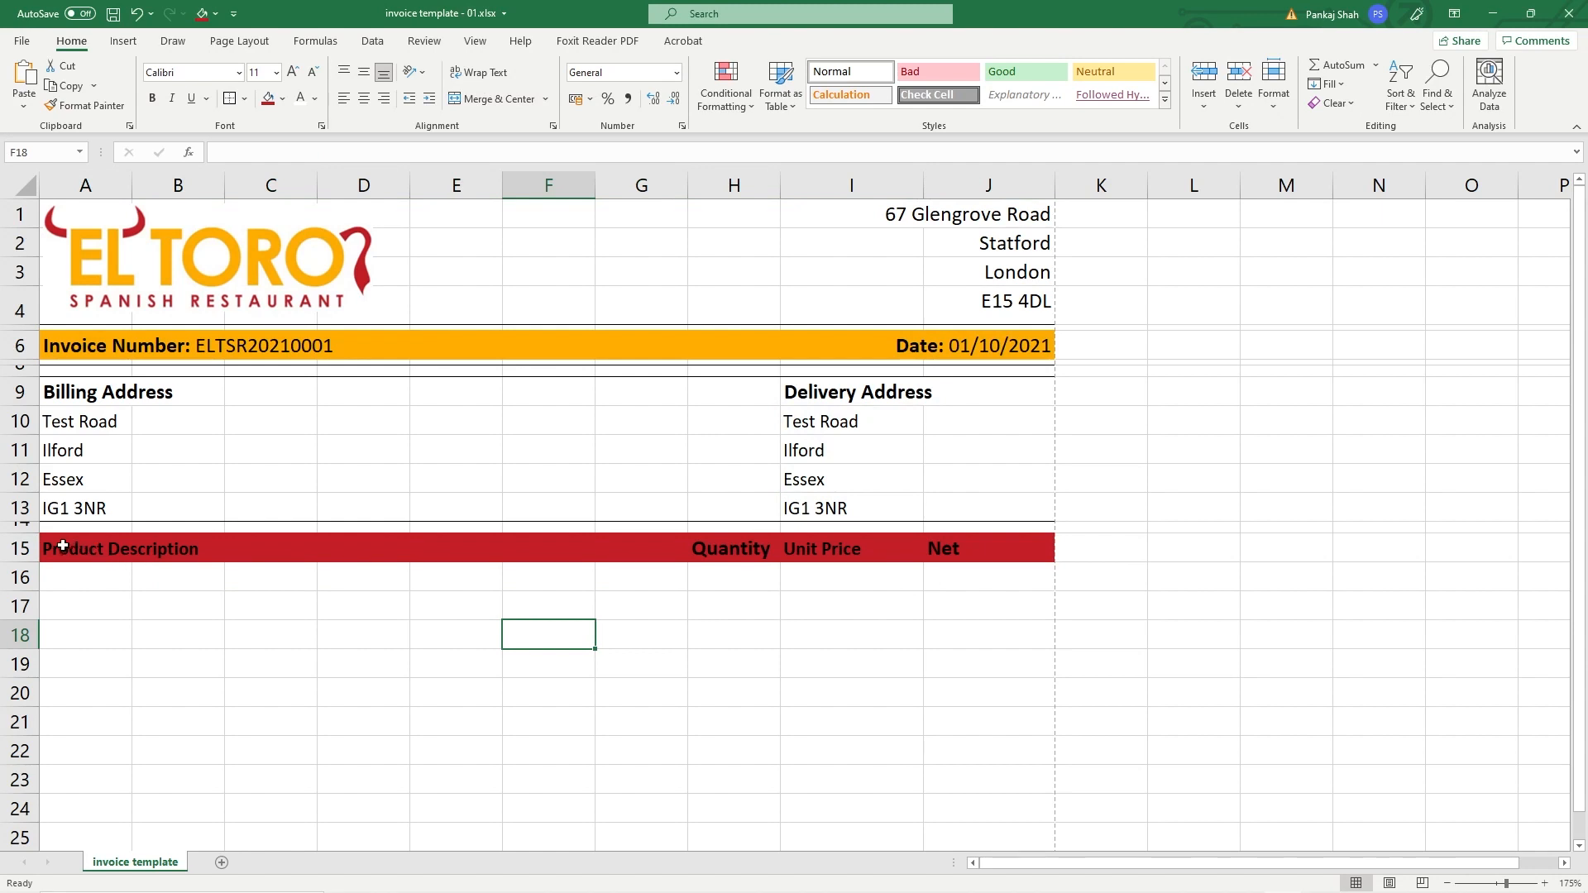
Step: Set the font colour of the header labels in A15:J15 to white
left_click_drag(71, 556, 951, 549)
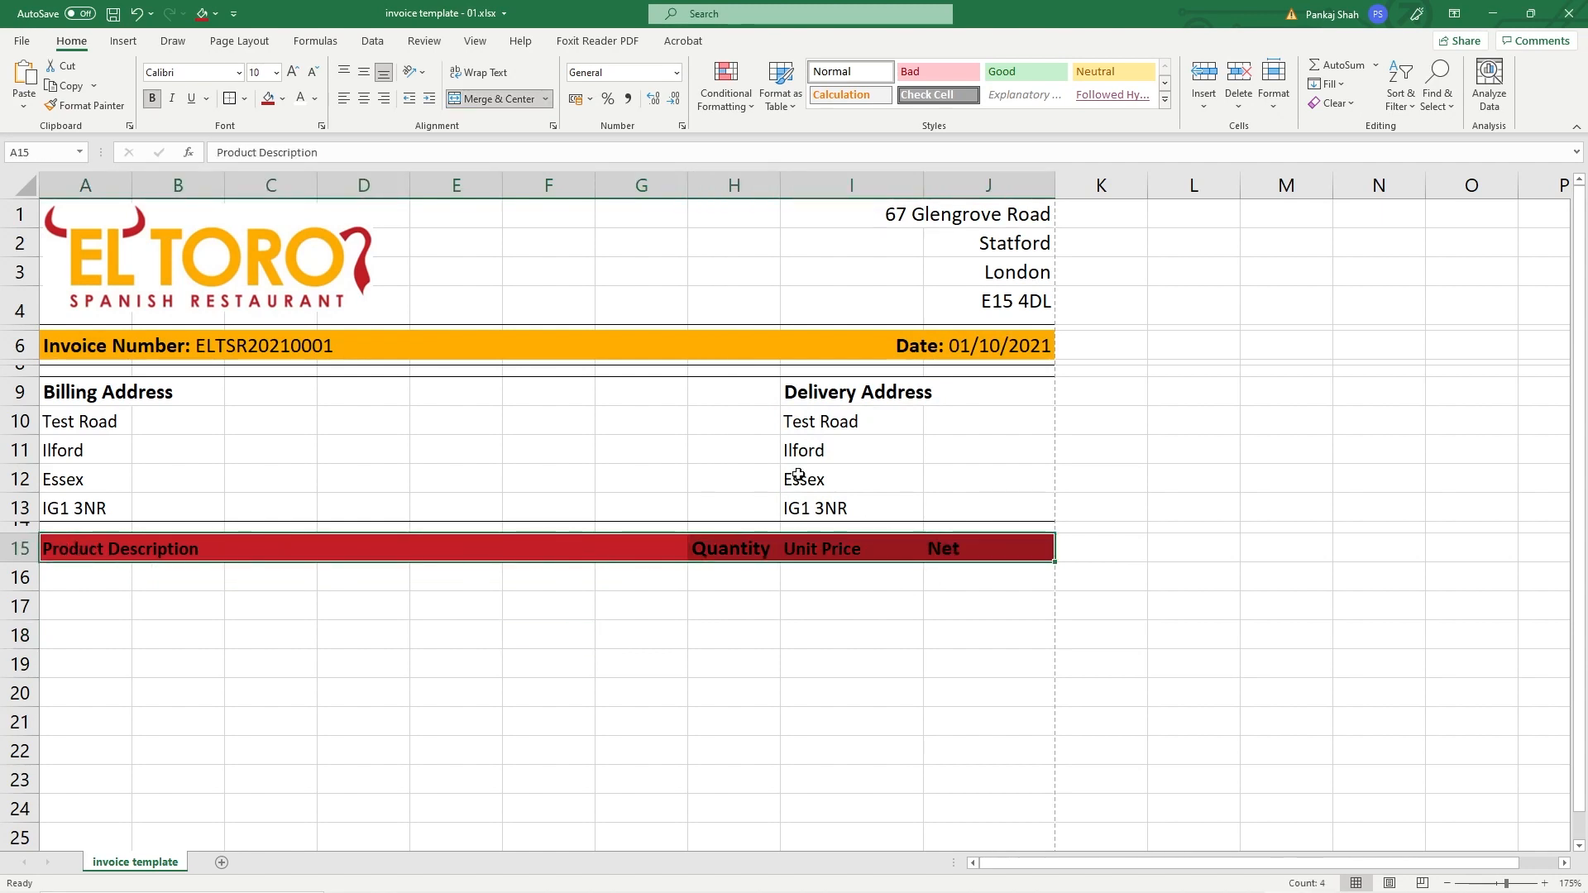
left_click(300, 98)
left_click(255, 581)
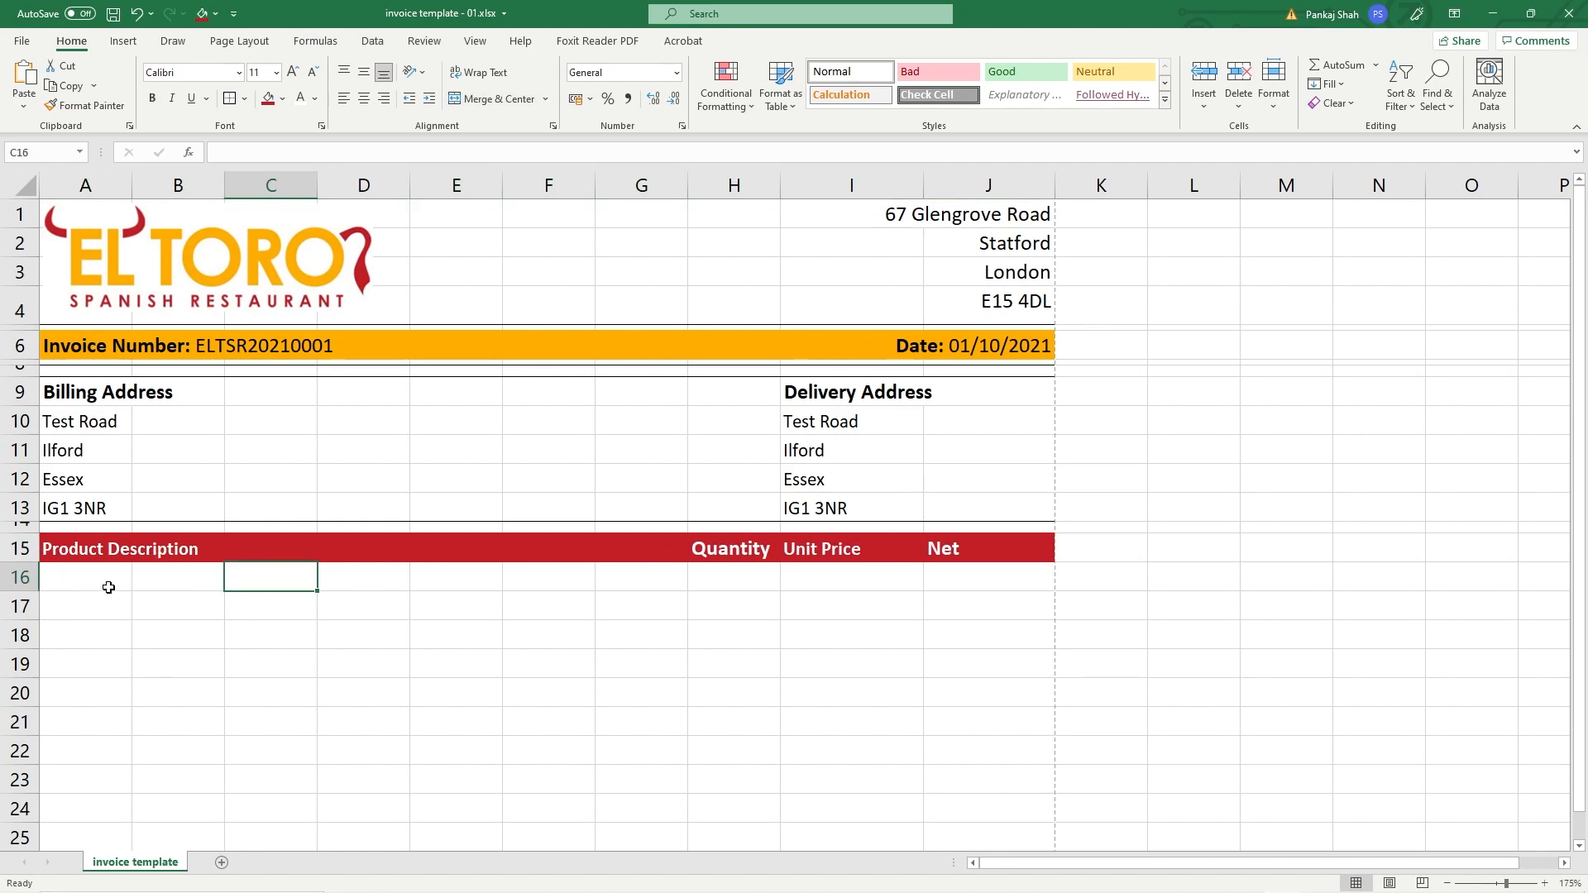
Step: Examine how far the printable page extends below the header row and gauge the product rows from 16 down to 40
scroll(306, 590, "down", 4)
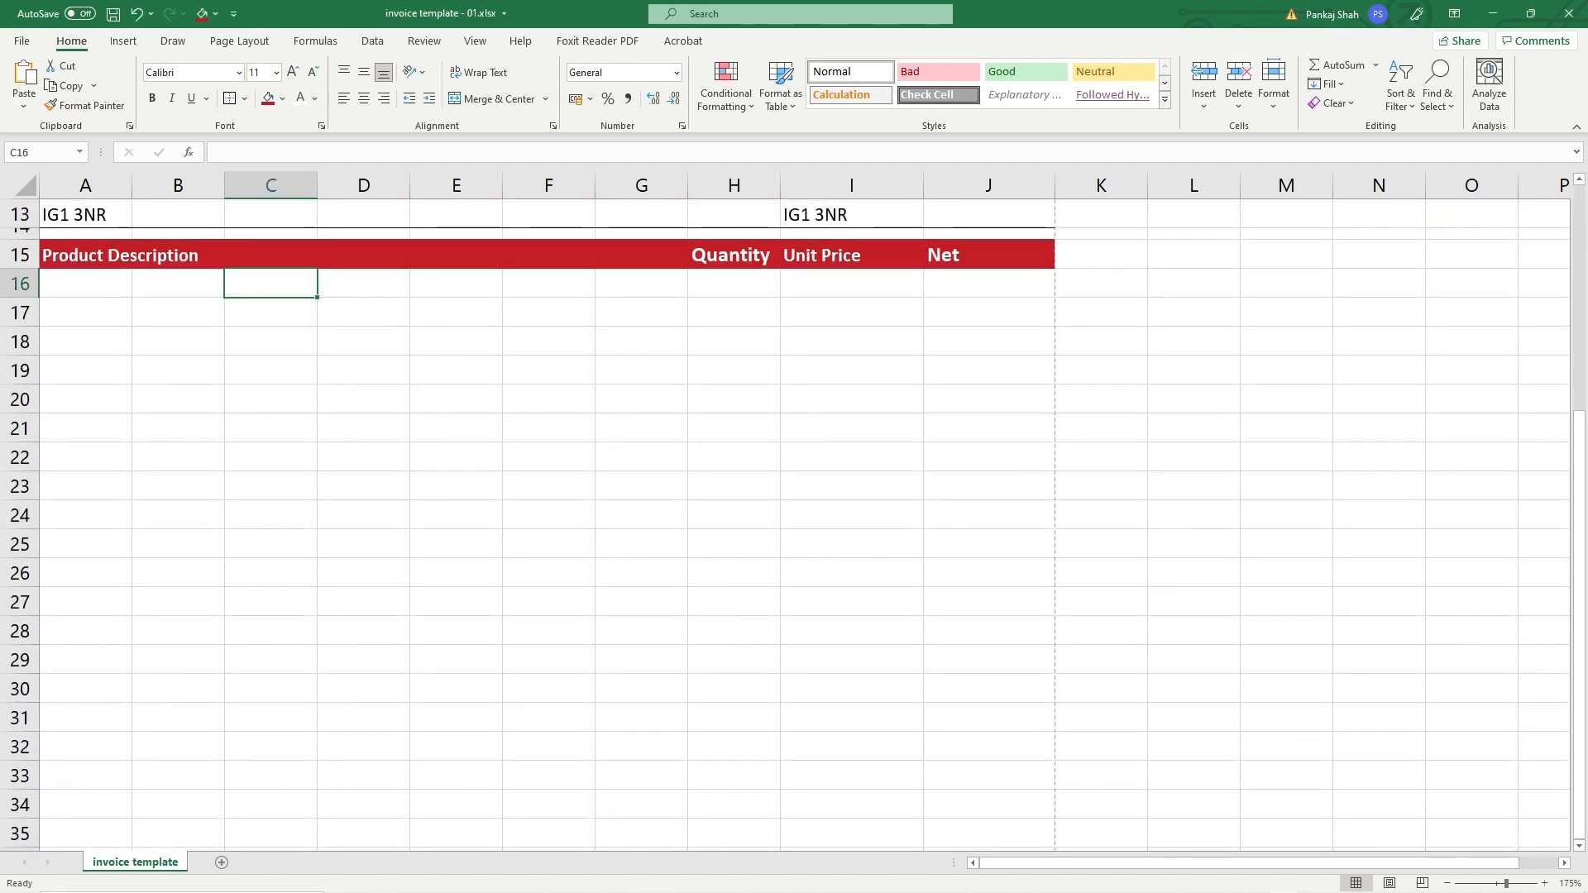
scroll(897, 526, "down", 11)
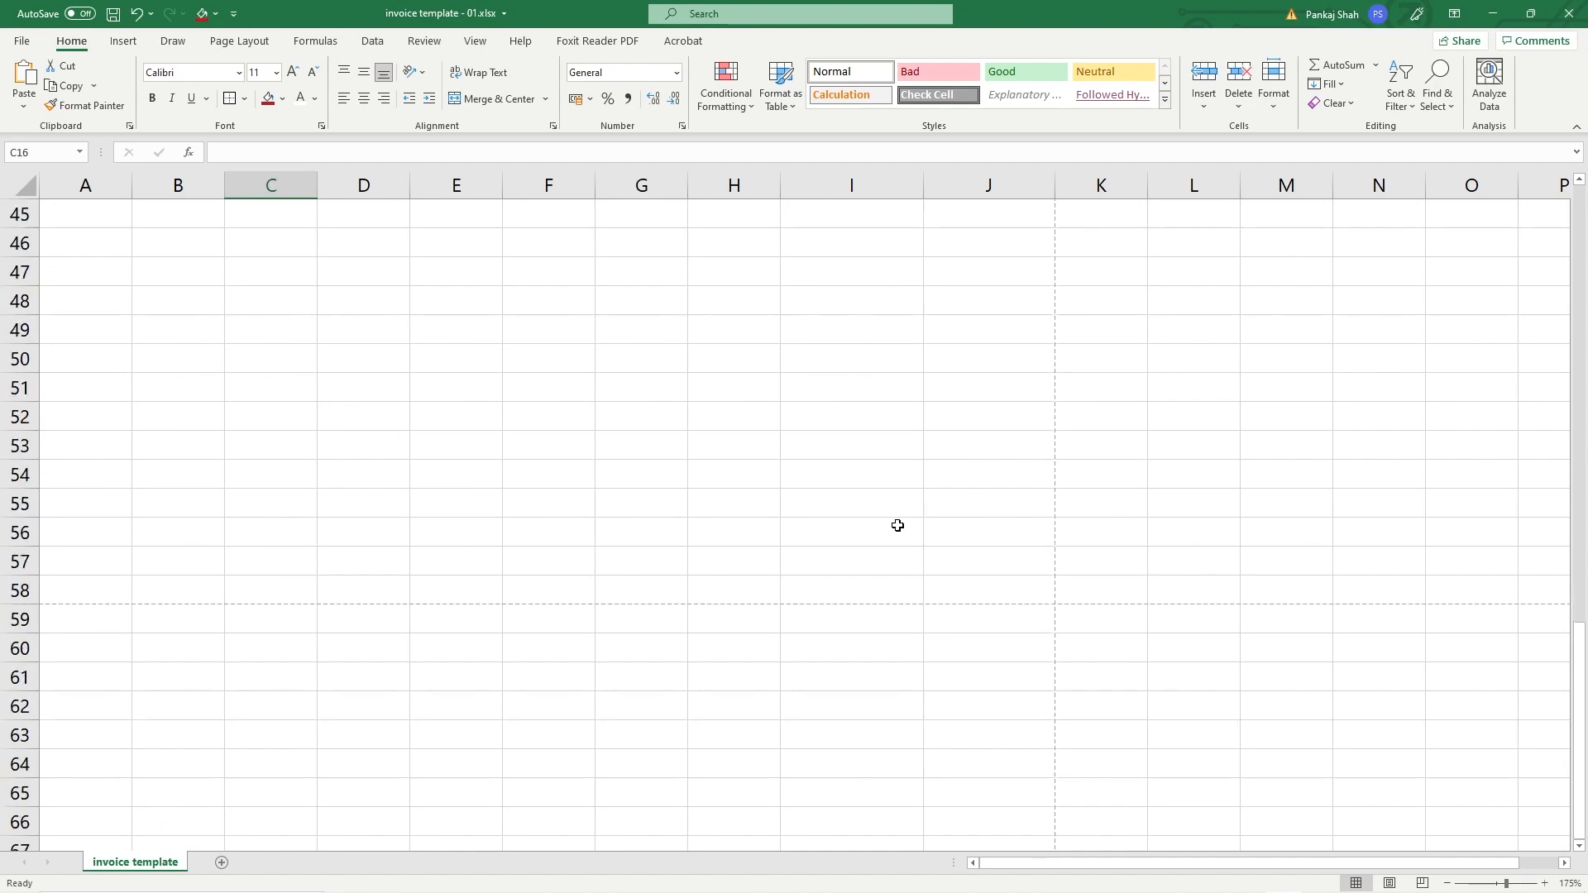
scroll(764, 491, "down", 4)
scroll(481, 493, "up", 10)
scroll(481, 493, "down", 3)
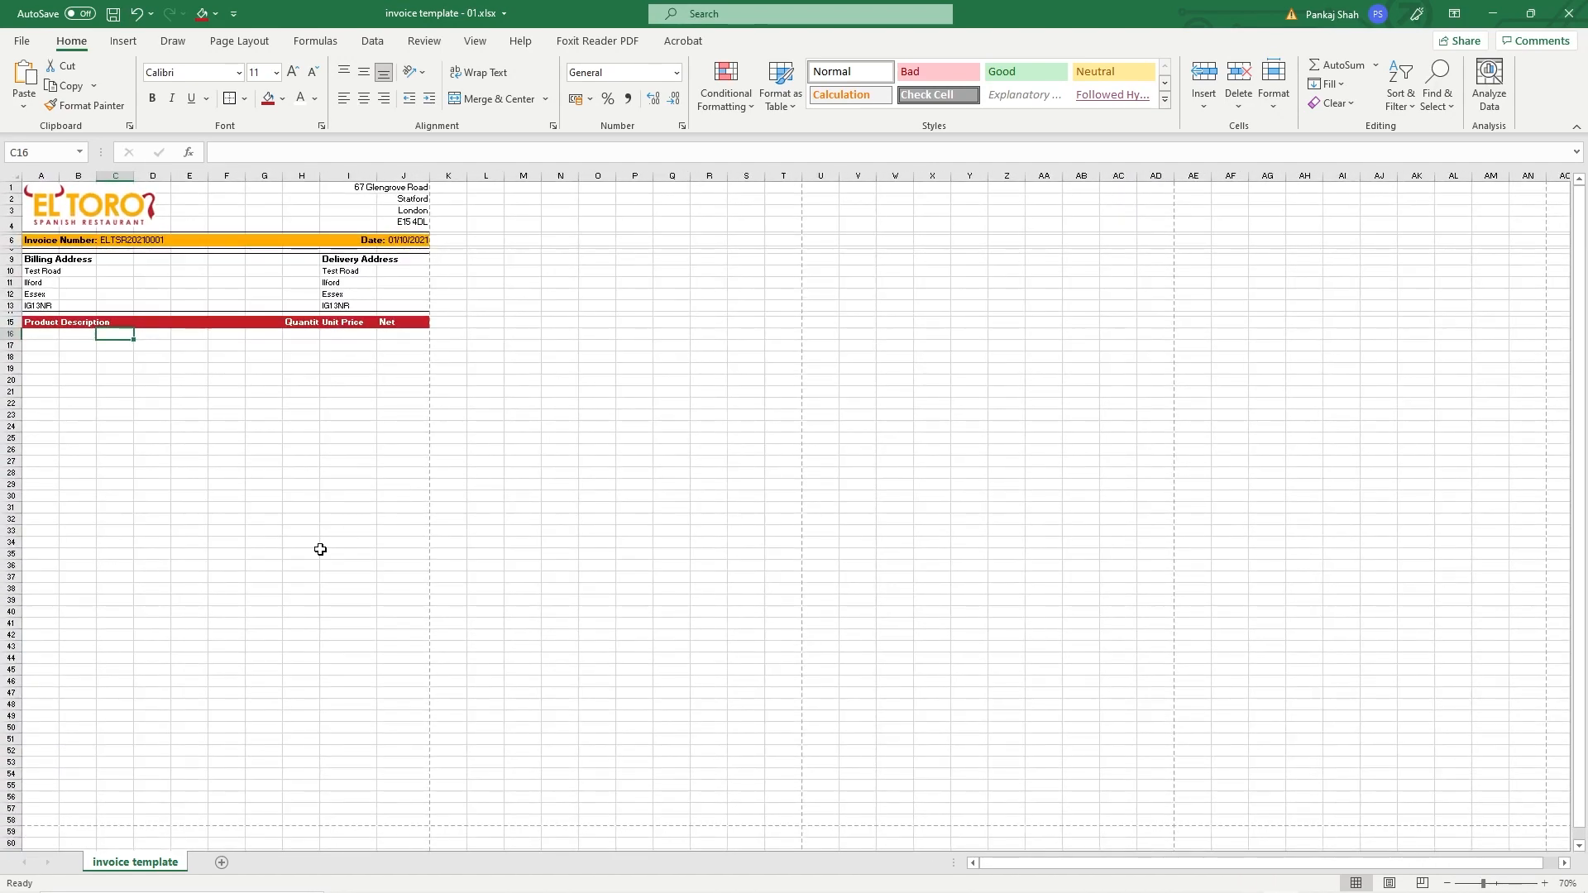
left_click_drag(407, 819, 15, 813)
left_click_drag(47, 337, 38, 725)
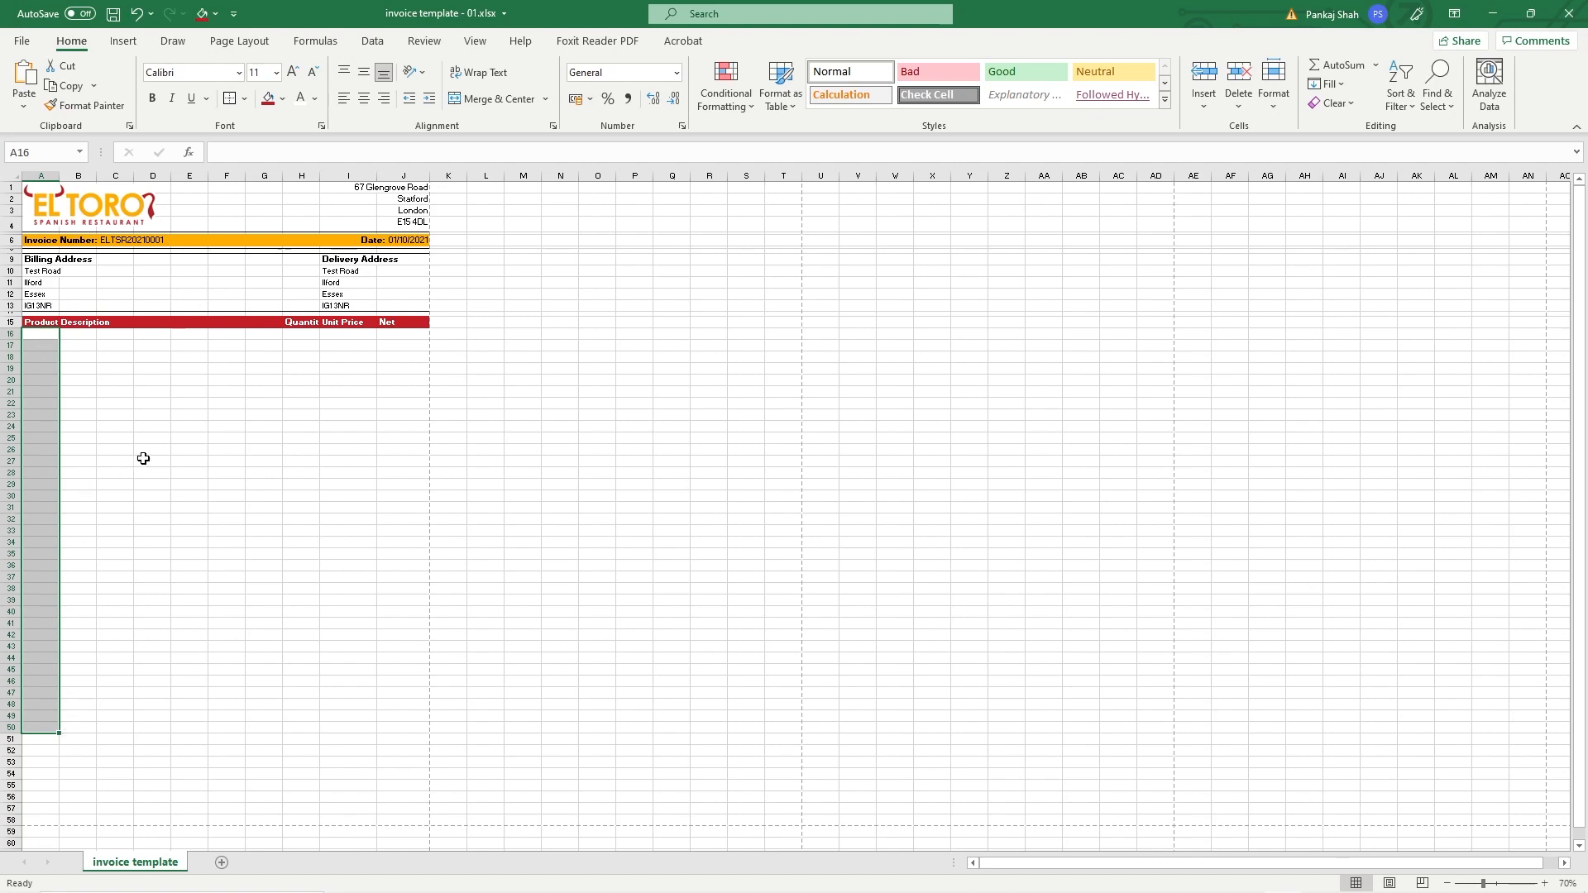
left_click(36, 668)
left_click_drag(36, 668, 43, 333)
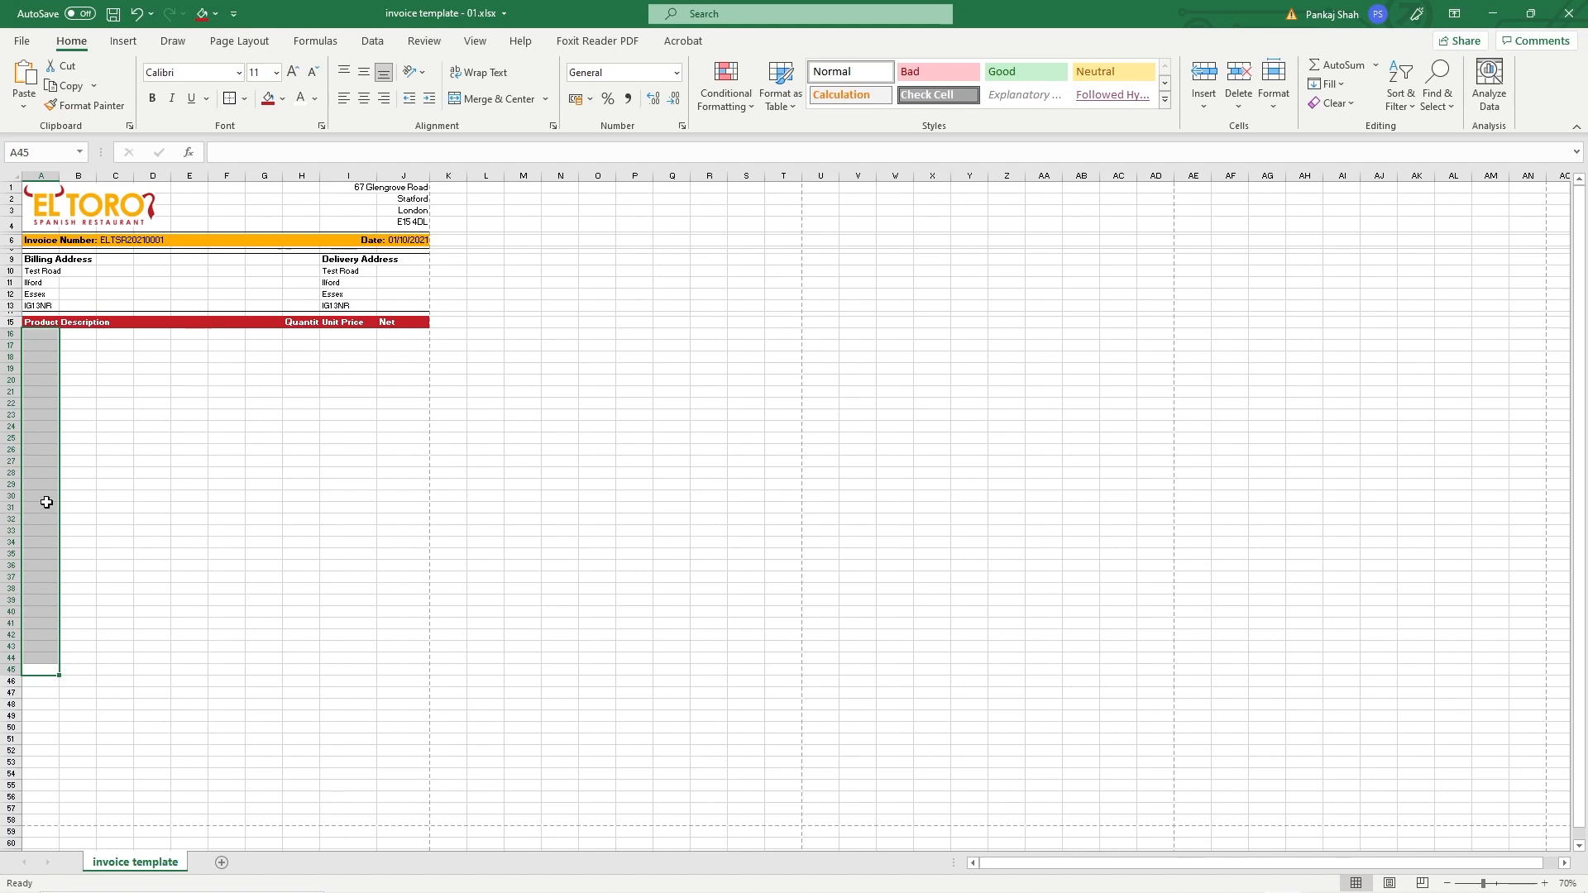
left_click_drag(46, 615, 24, 335)
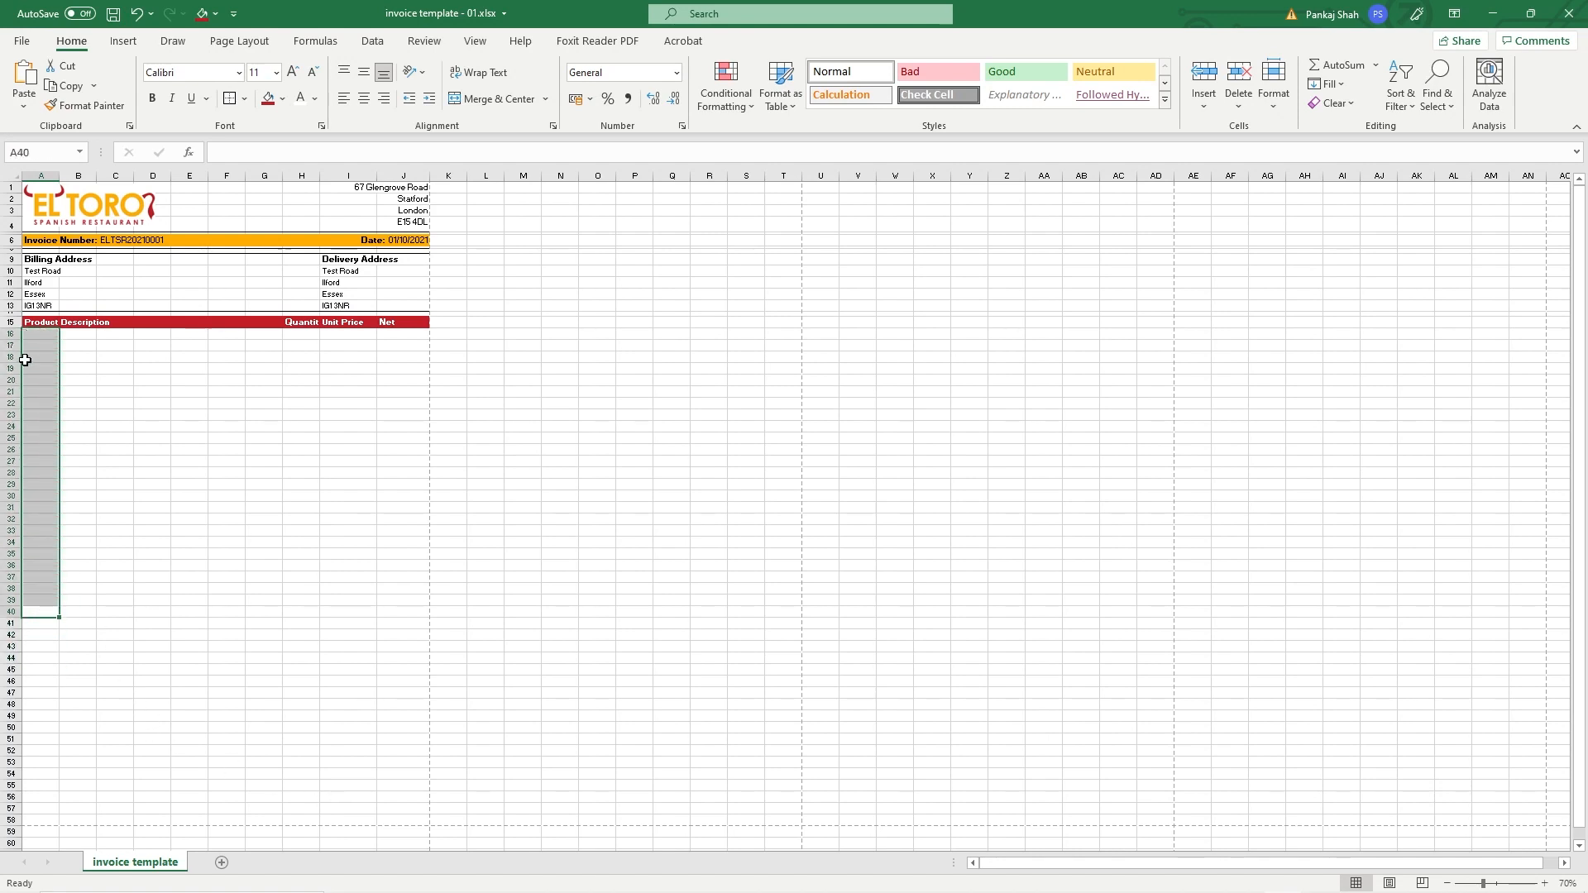
scroll(57, 369, "up", 6, "ctrl")
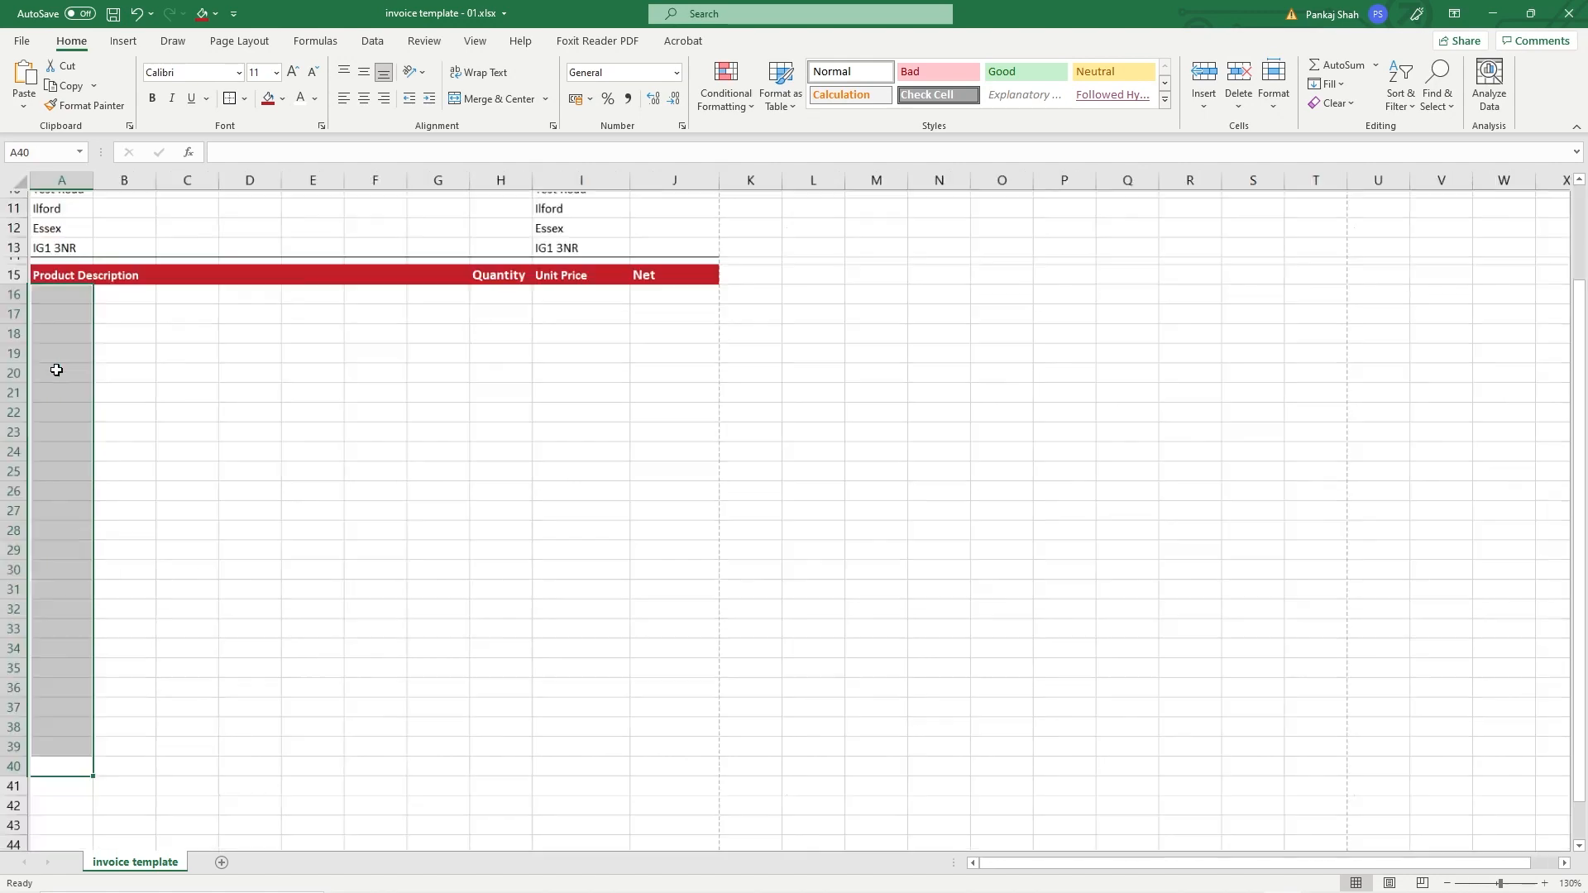
scroll(248, 374, "up", 4)
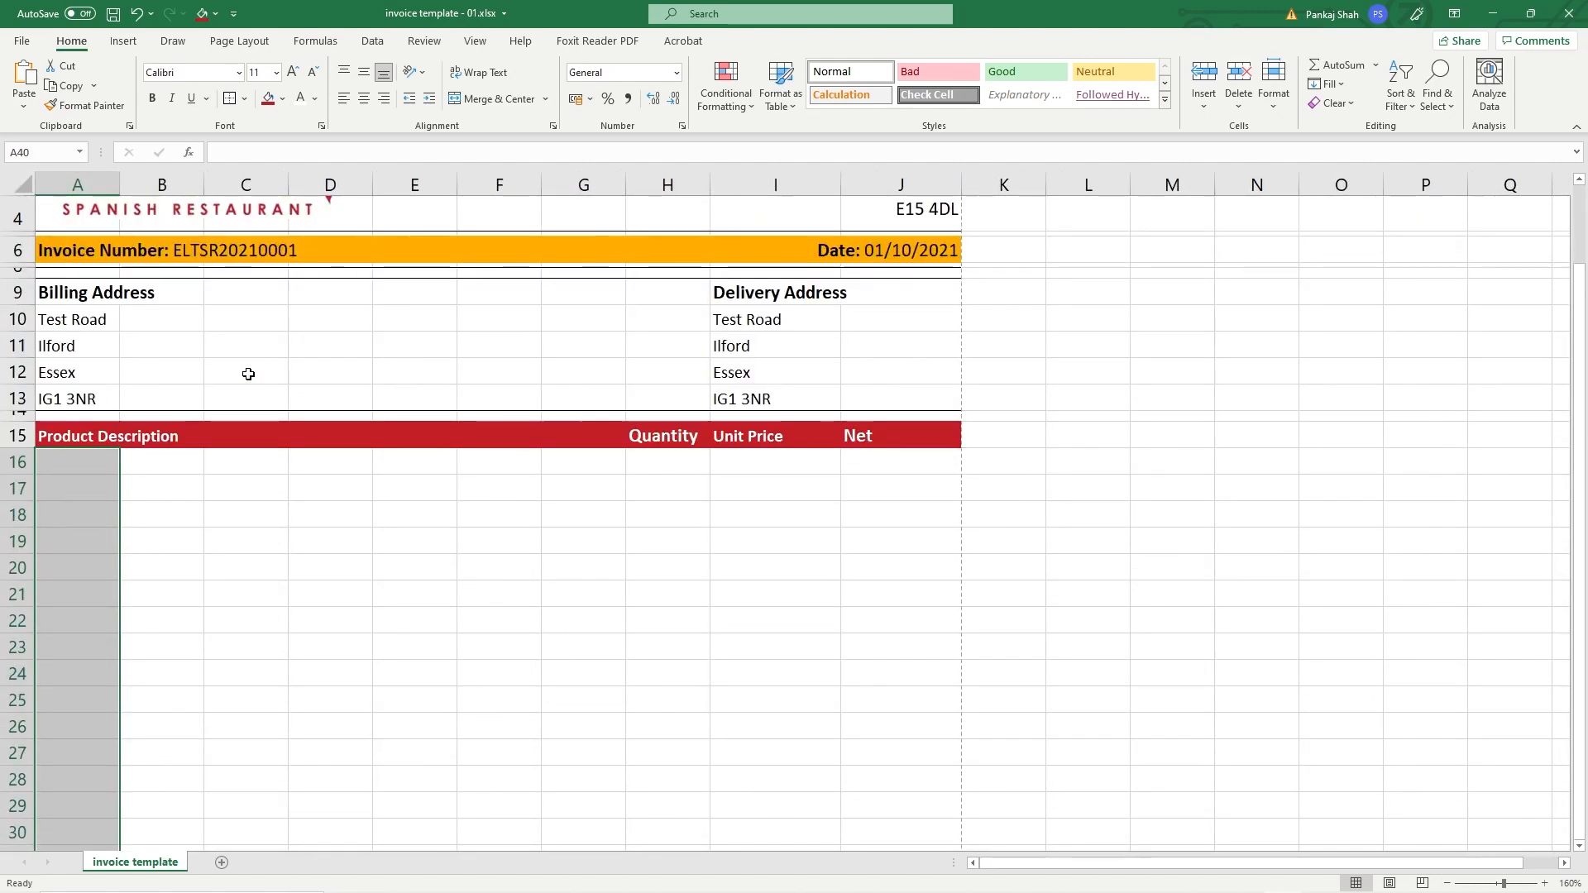
Step: Merge cells A16:H16 with Merge Cells to form the first product line below the header
left_click(90, 461)
left_click_drag(90, 461, 687, 463)
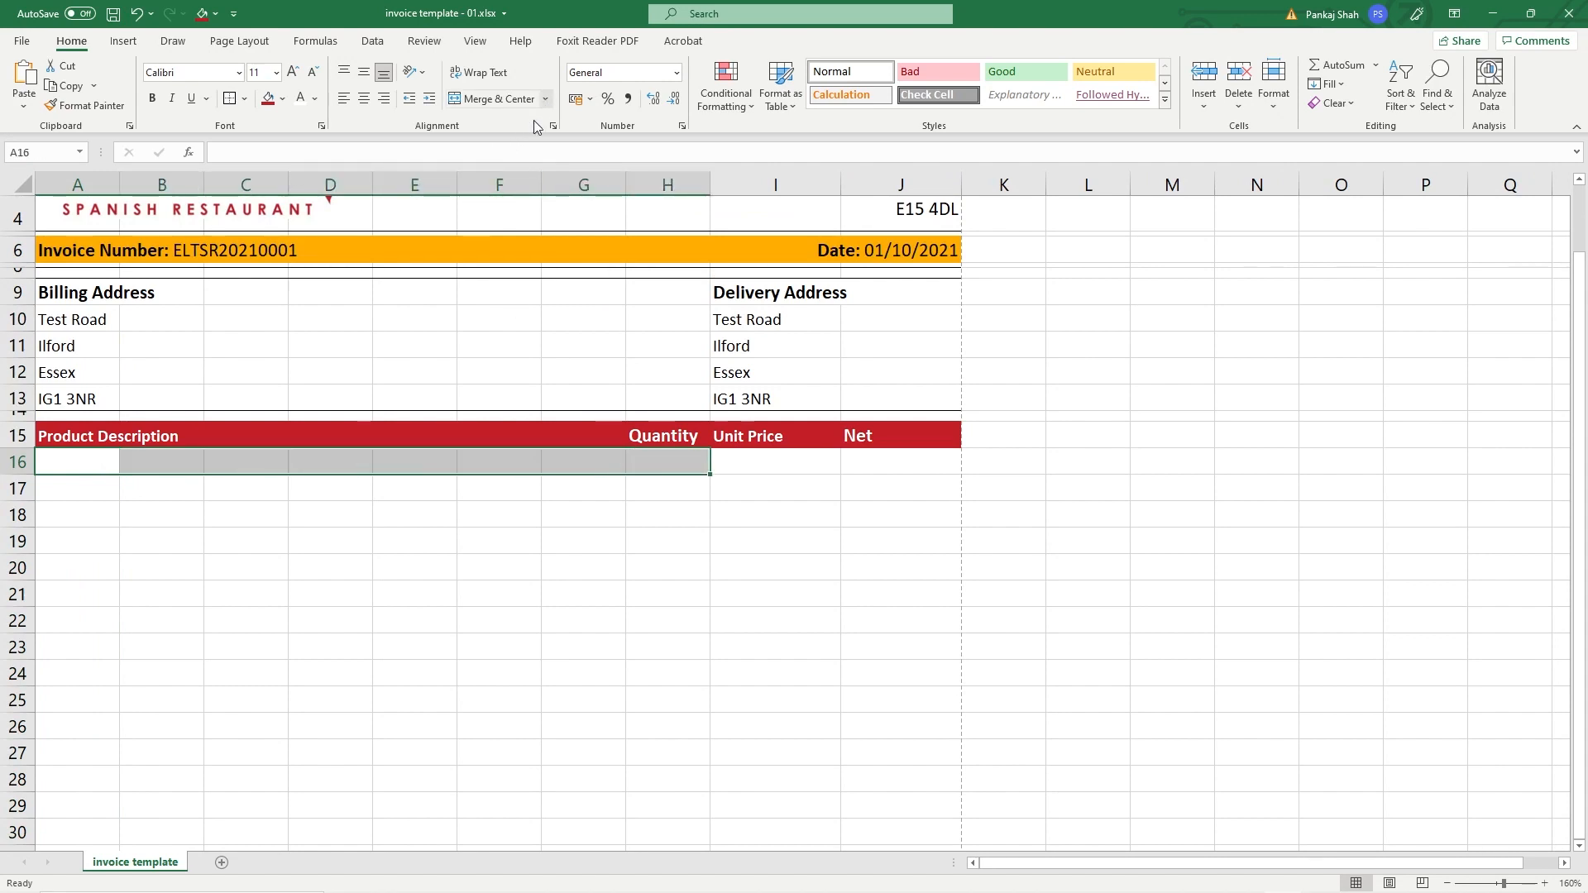
right_click(396, 460)
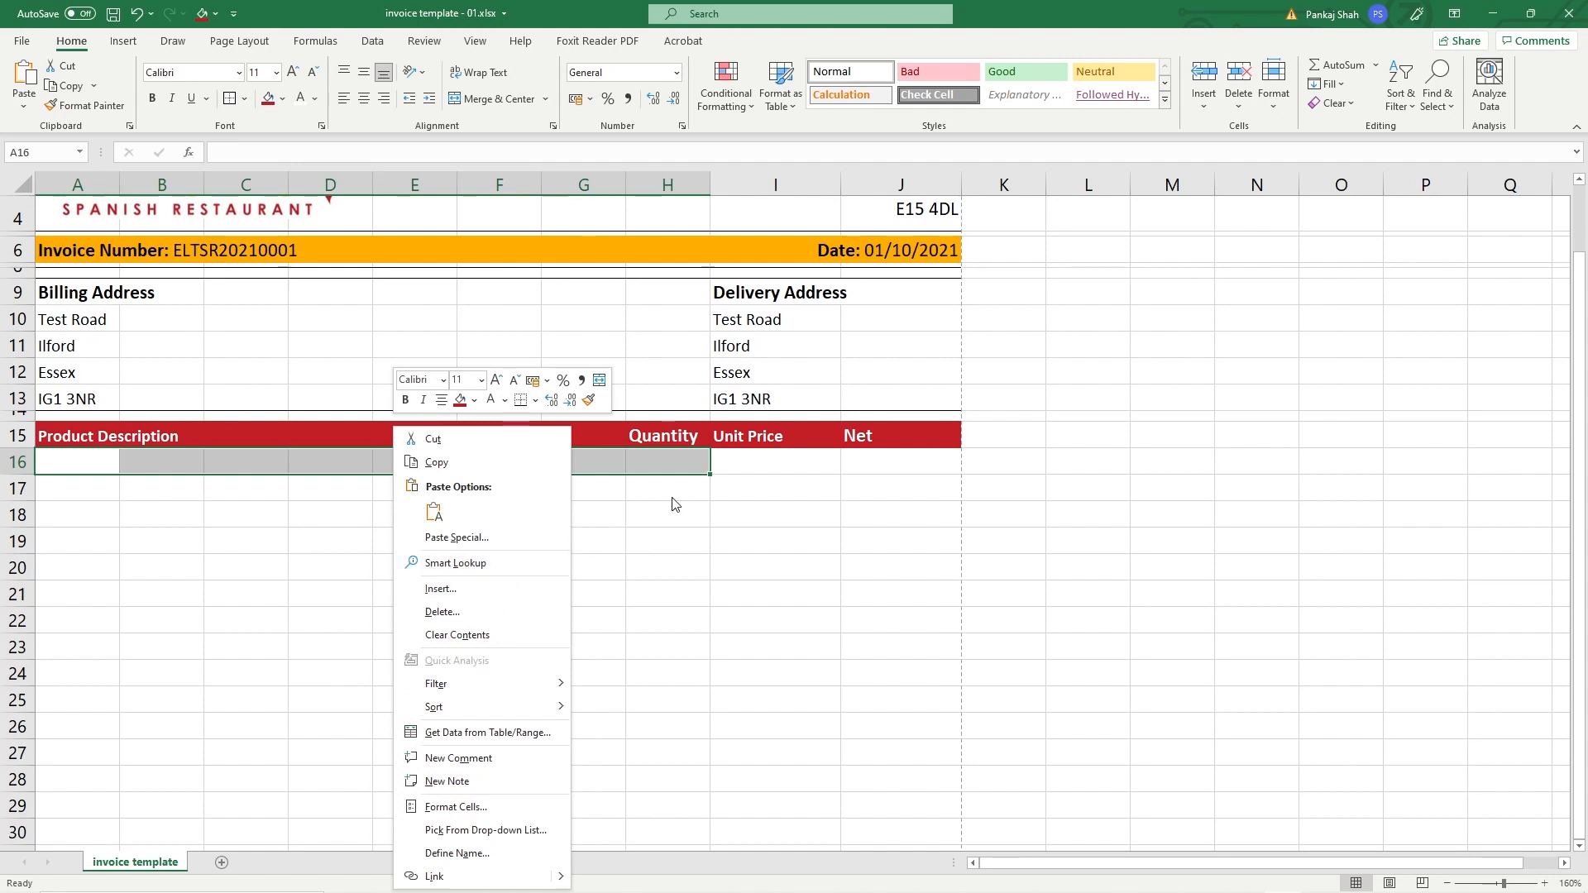
key("Escape")
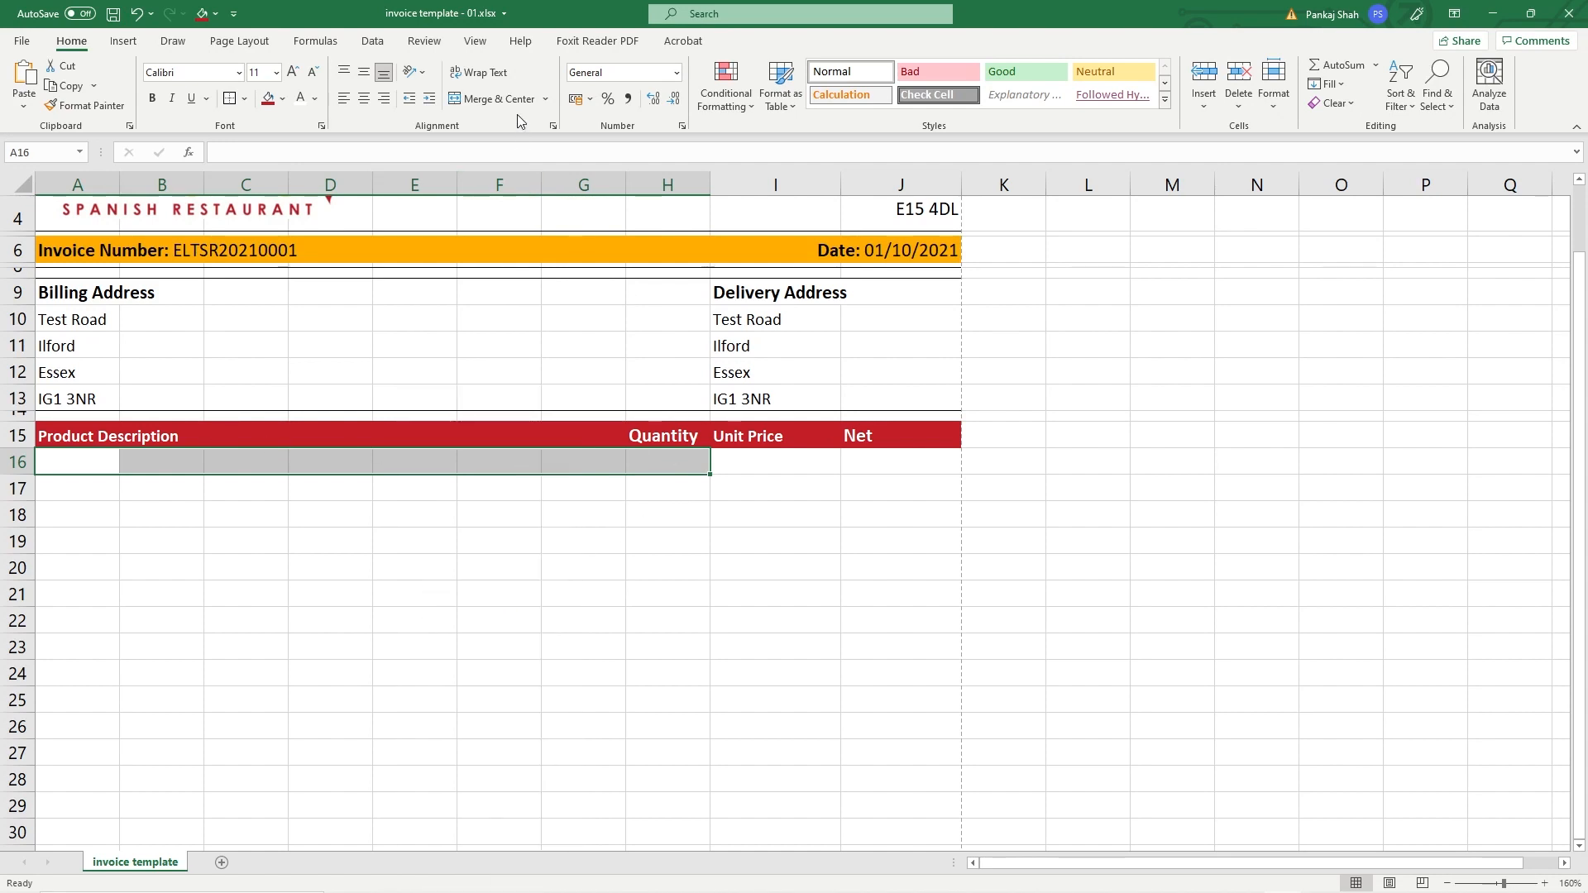
left_click(552, 100)
left_click(527, 168)
Step: Merge cells A17:H17 and copy the merged cell onto row 18
left_click_drag(145, 494, 661, 489)
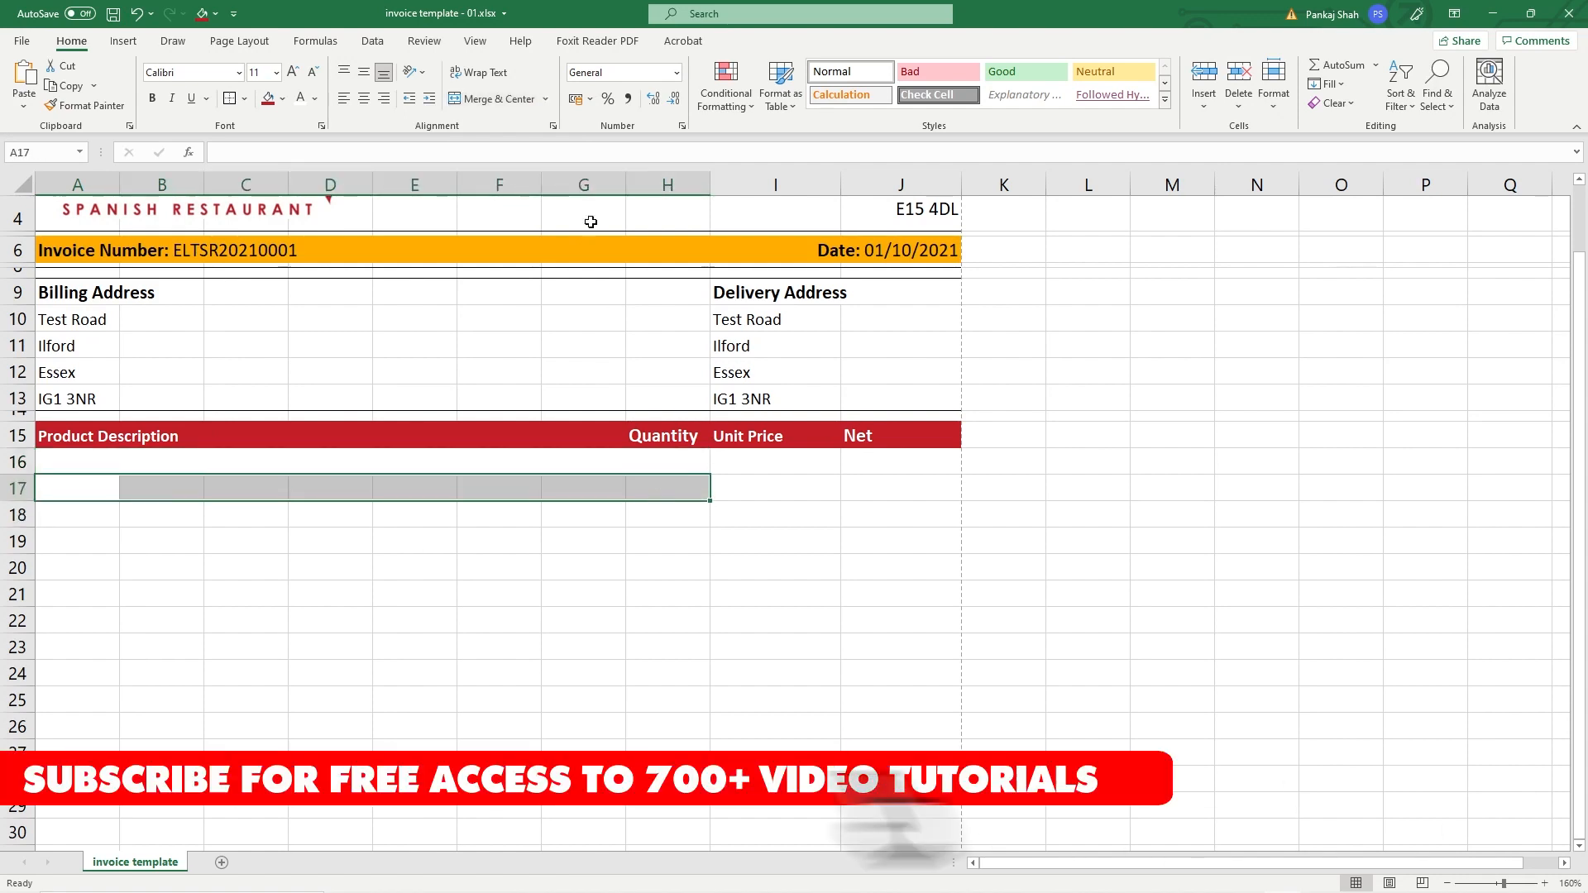
left_click(546, 99)
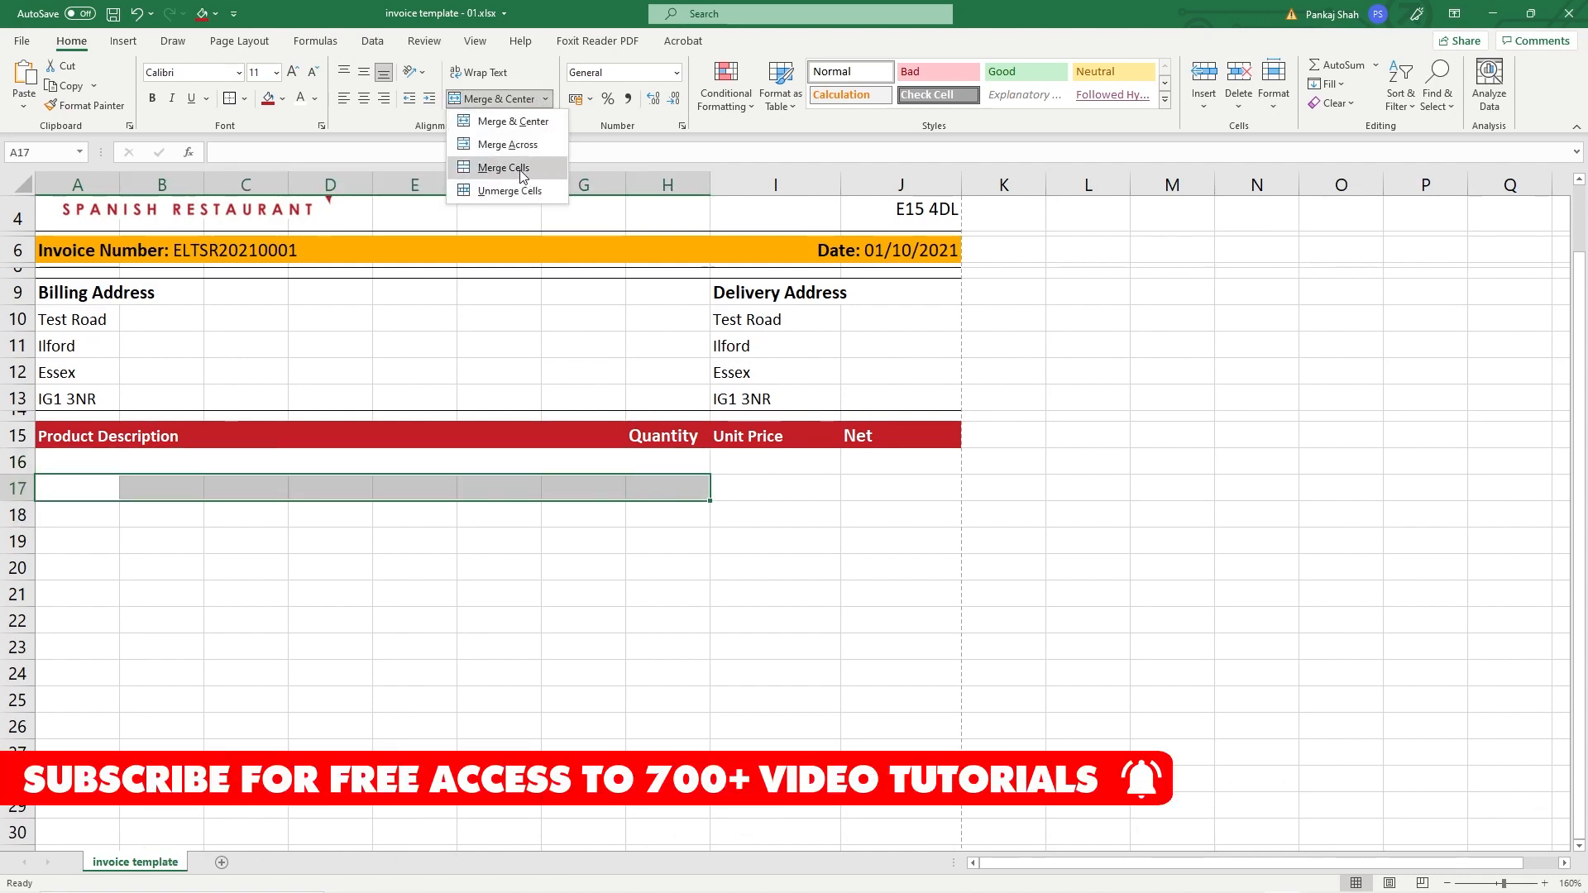
left_click(523, 170)
key("ctrl+c")
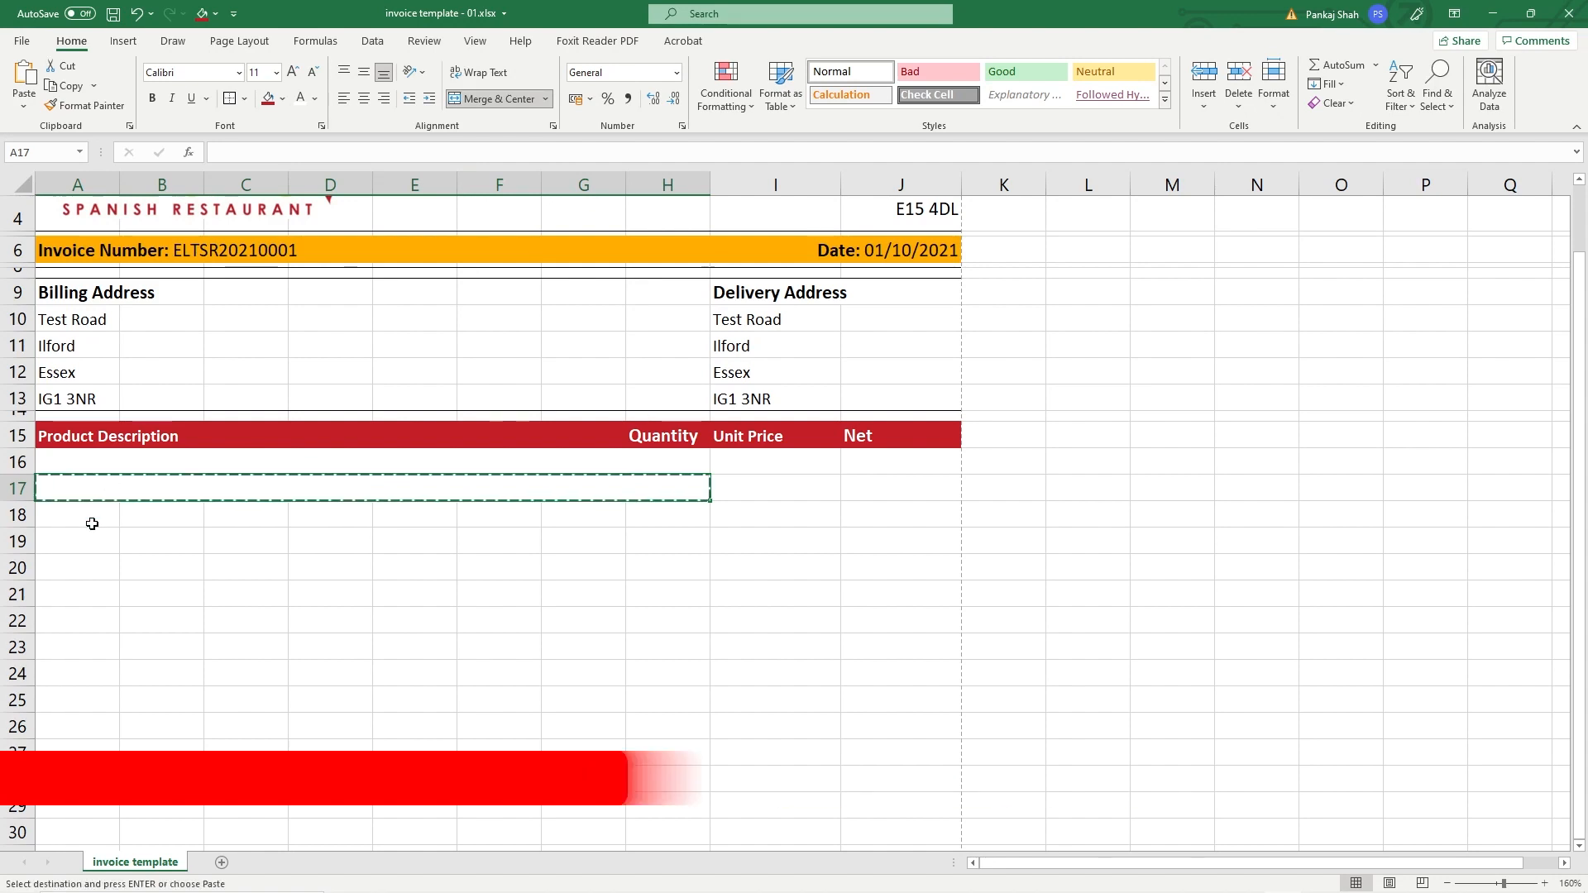
left_click(89, 510)
key("ctrl+v")
left_click(330, 568)
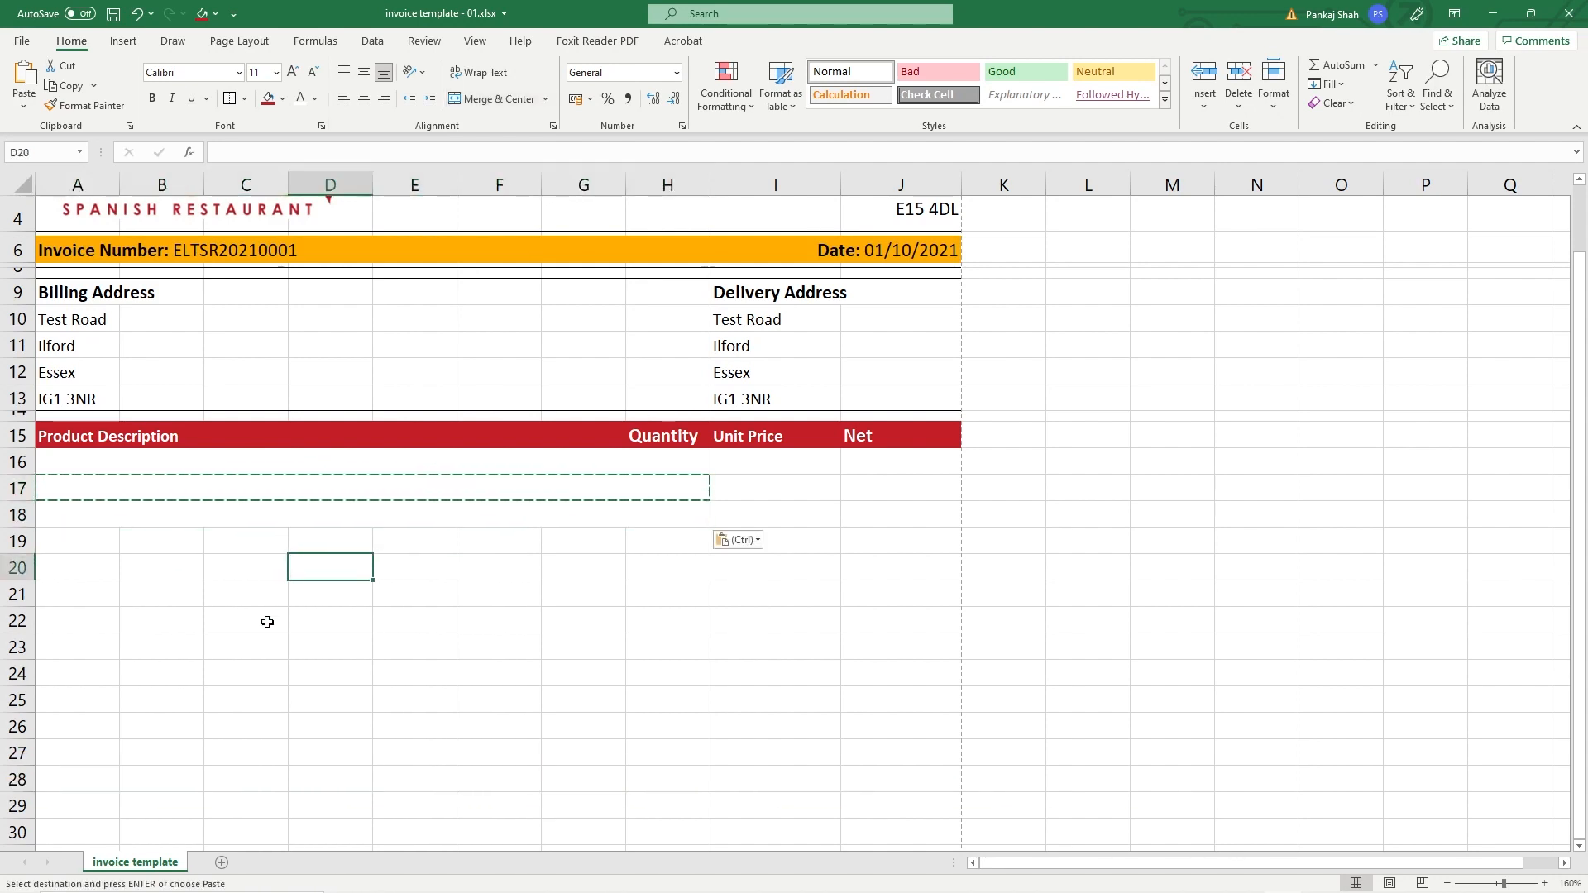
key("Escape")
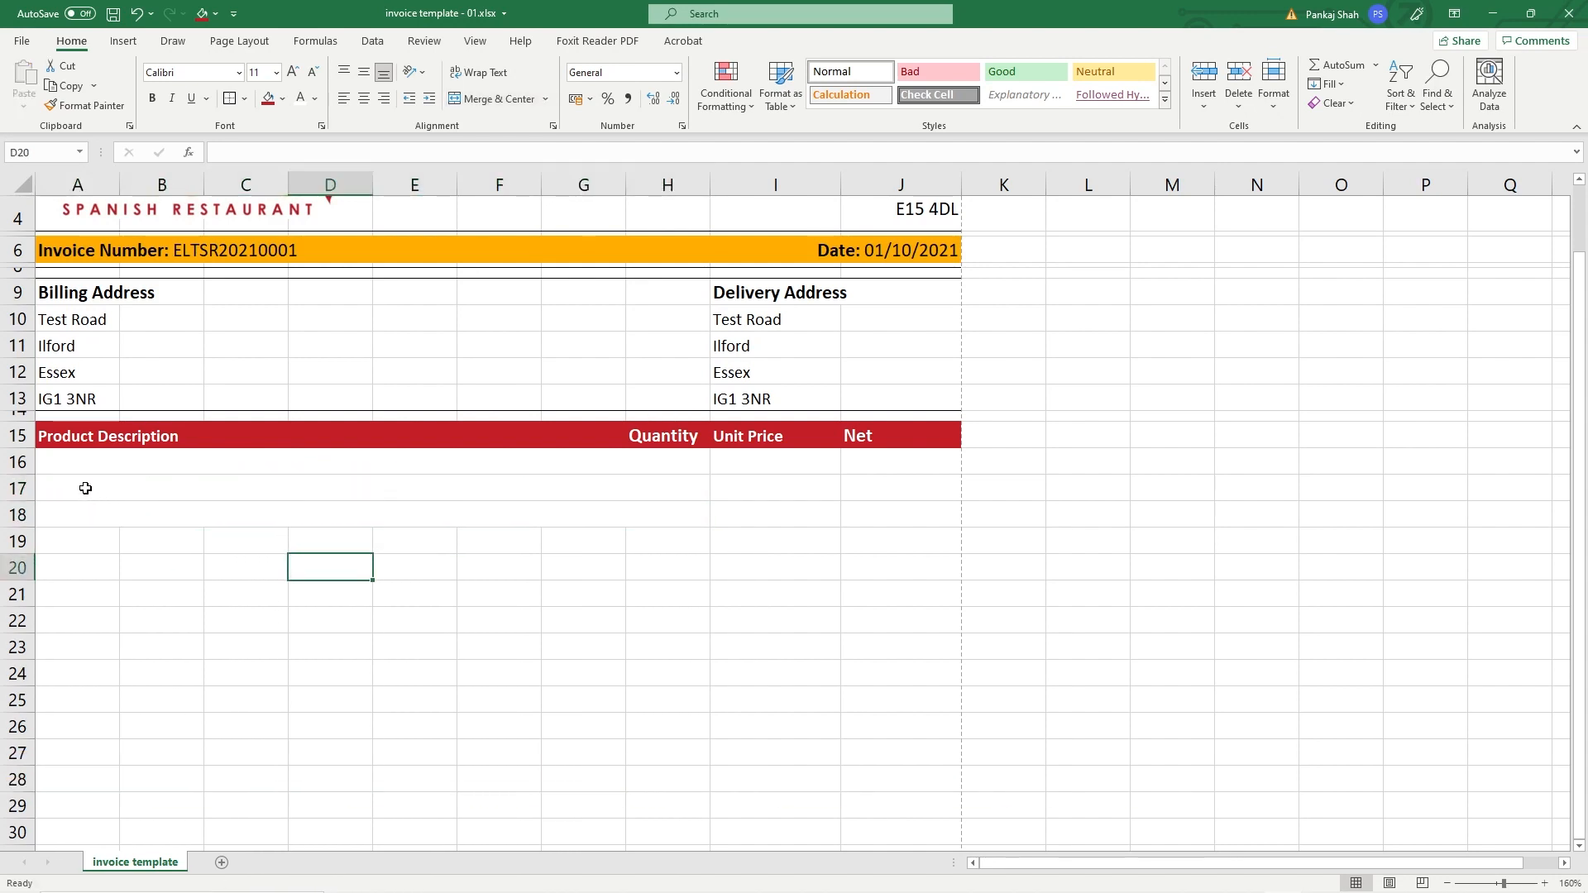
Step: Copy the merged cell in row 16 onto rows 17 and 18
left_click(61, 511)
left_click(71, 461)
key("ctrl+c")
left_click(62, 493)
key("ctrl+v")
left_click(62, 515)
key("ctrl+v")
left_click(89, 465)
key("Escape")
Step: Undo the pastes and merges in rows 17 and 18 and clear the copy selection
key("ctrl+z")
key("ctrl+z")
key("ctrl+z")
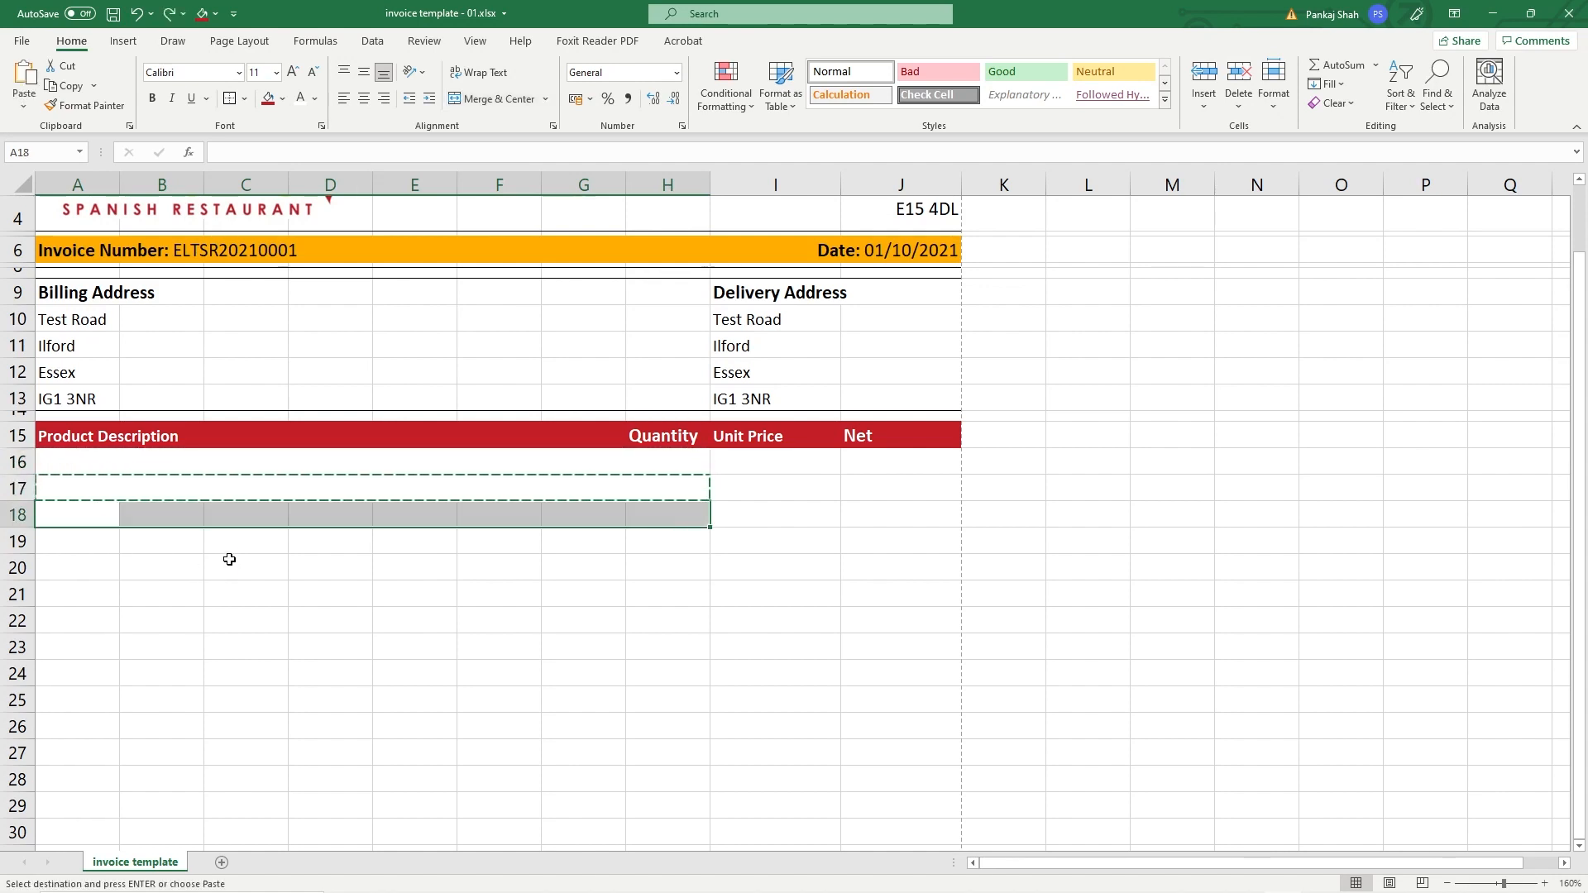
left_click(232, 542)
key("Escape")
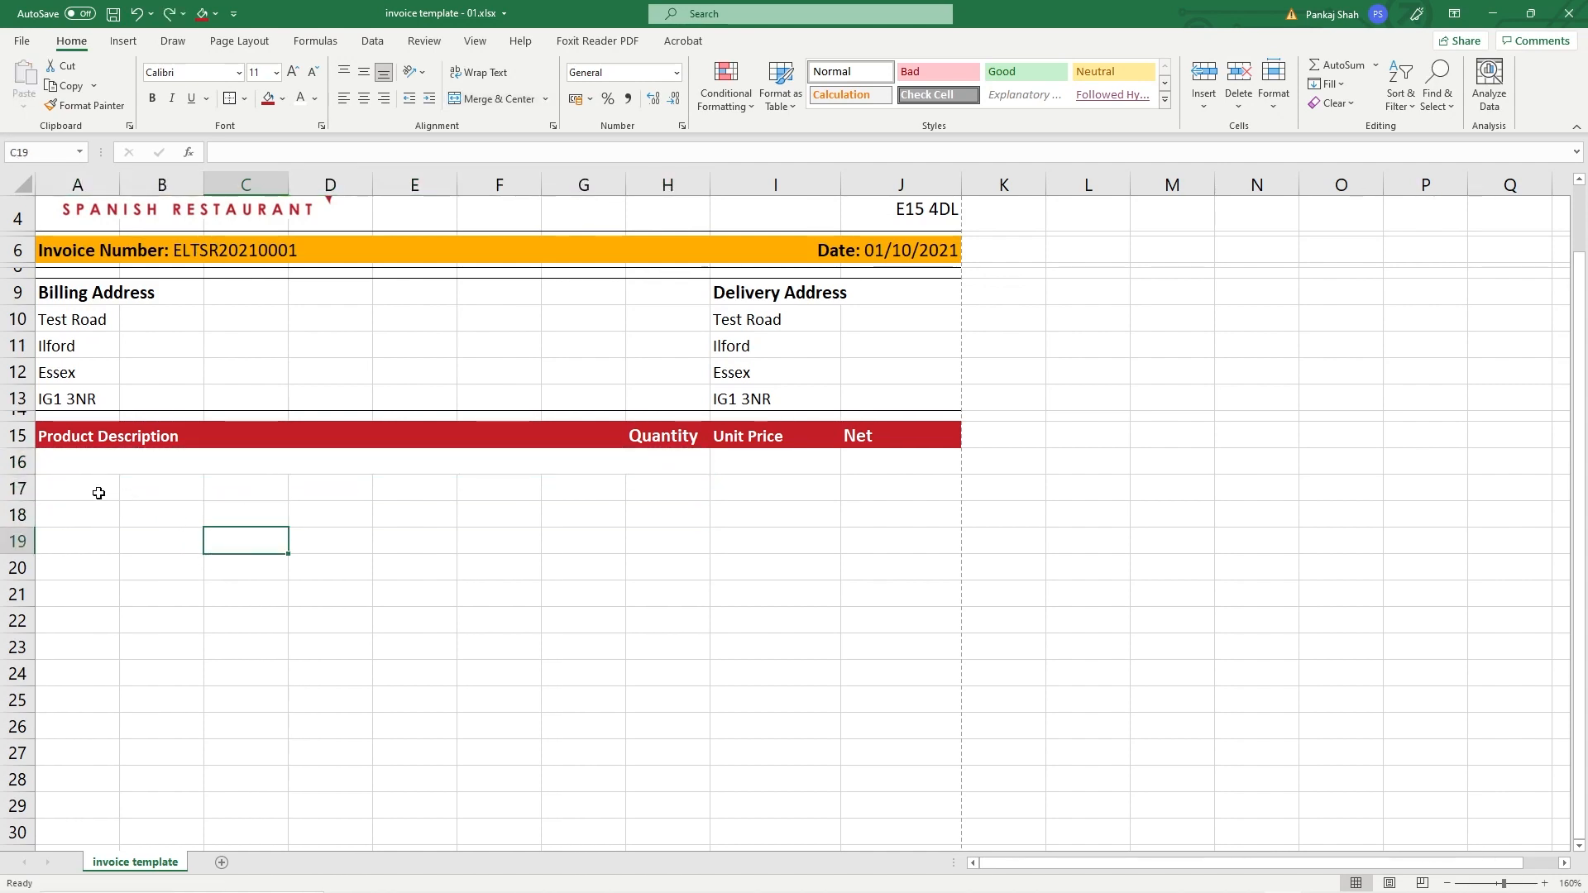
Step: Check the individual cells of row 17 beneath the merged row, going across from column A
left_click(98, 493)
left_click(169, 493)
left_click(255, 493)
left_click(327, 492)
left_click(417, 489)
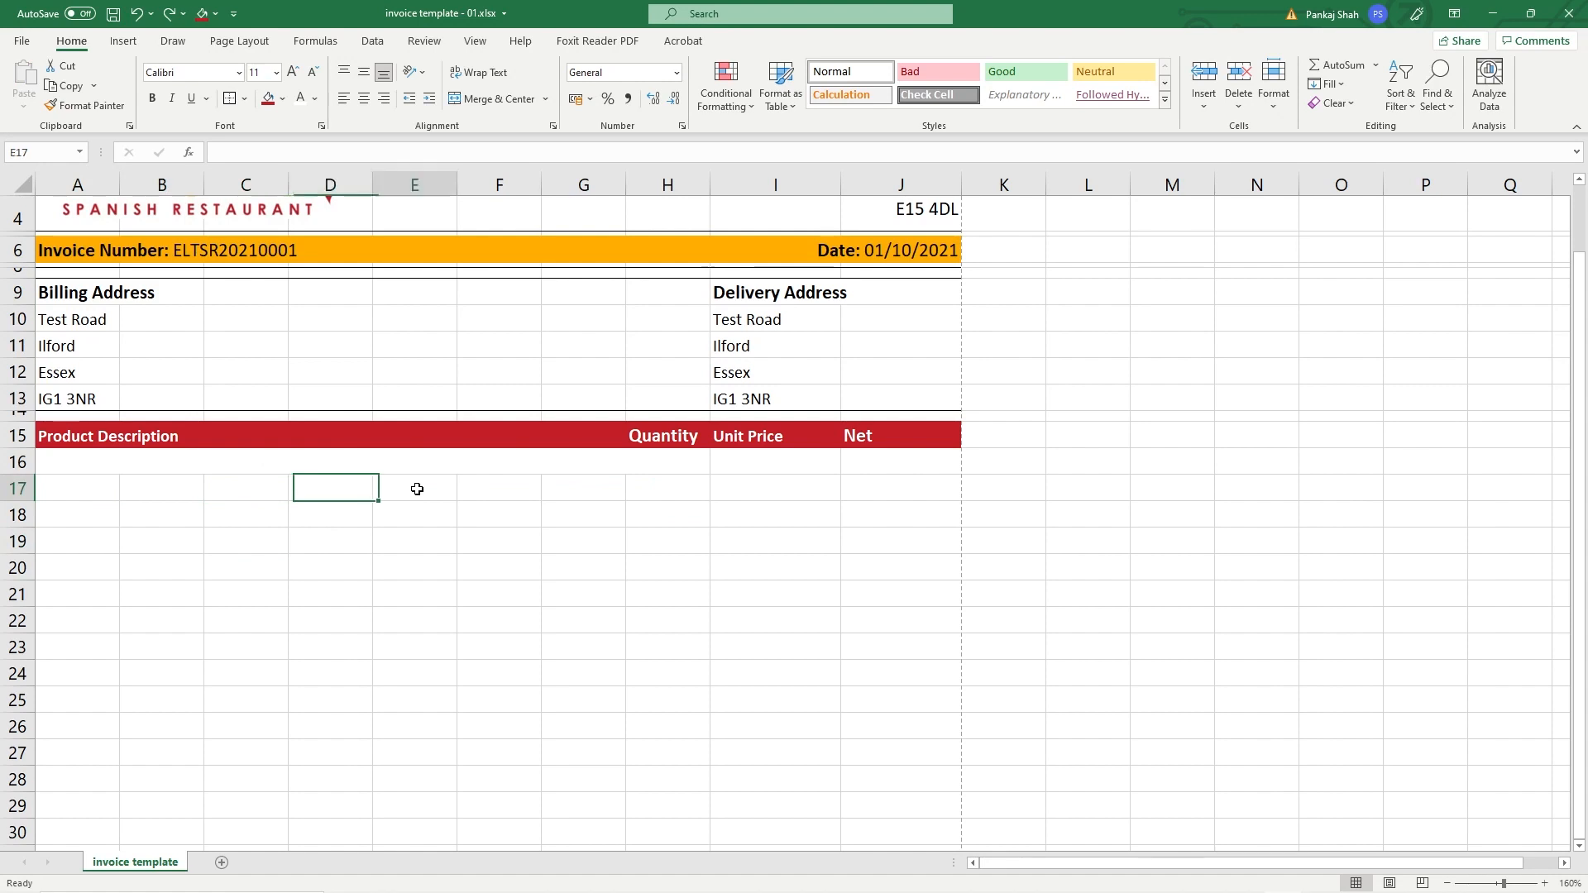
left_click(504, 489)
left_click(589, 495)
left_click(642, 478)
Step: Left-align the merged cell in row 16 and copy it
left_click(635, 464)
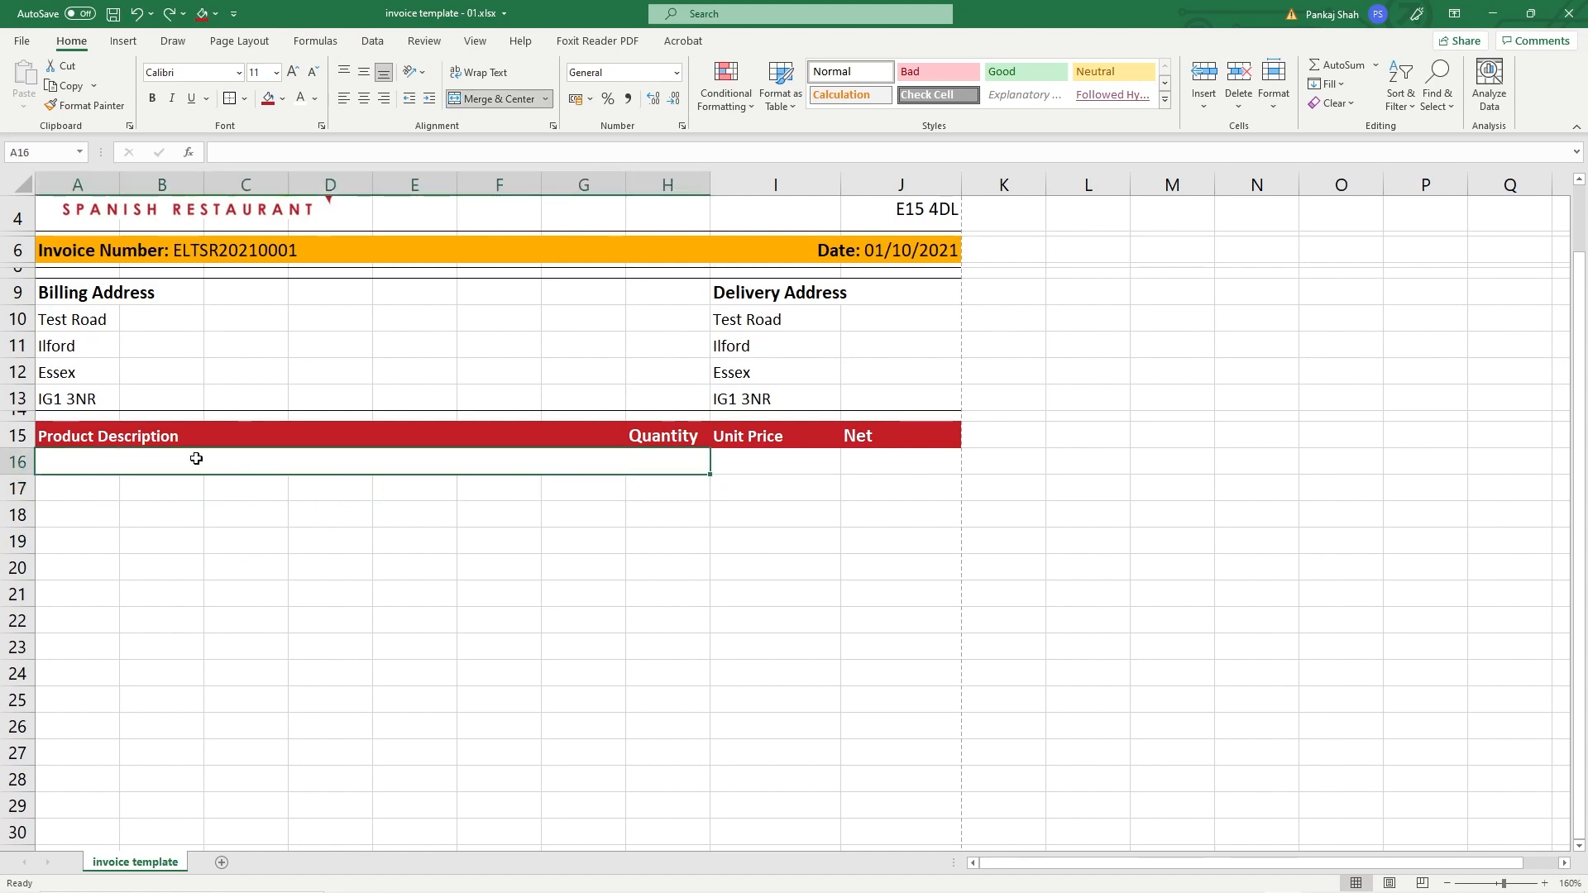
left_click(341, 100)
key("ctrl+c")
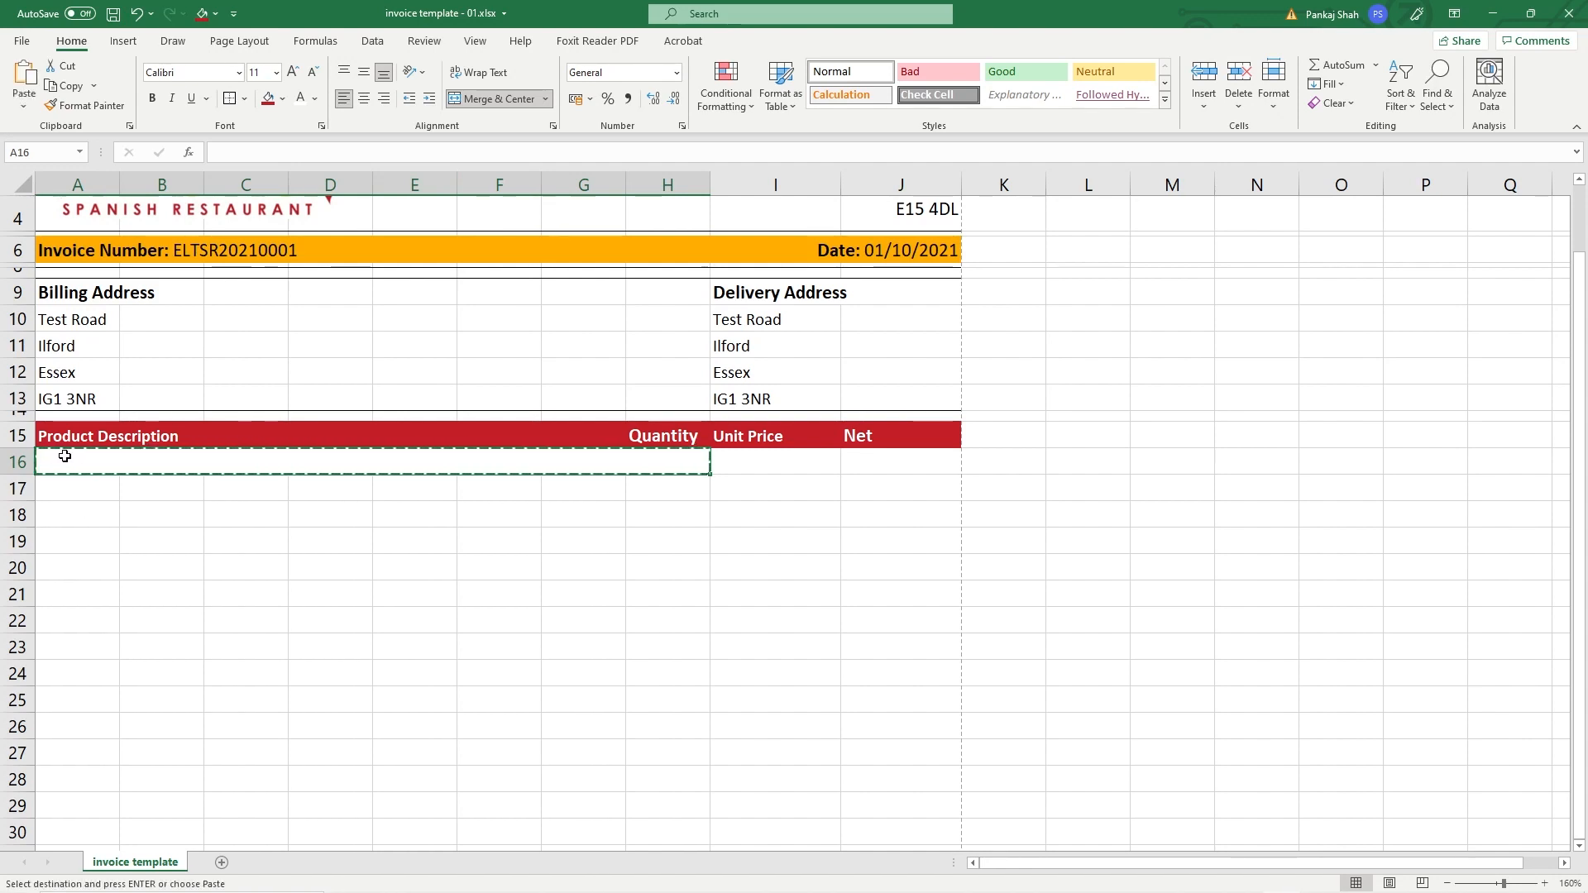
Step: Paste the copied merged cell into each row from 17 to 28, one row at a time
left_click(67, 484)
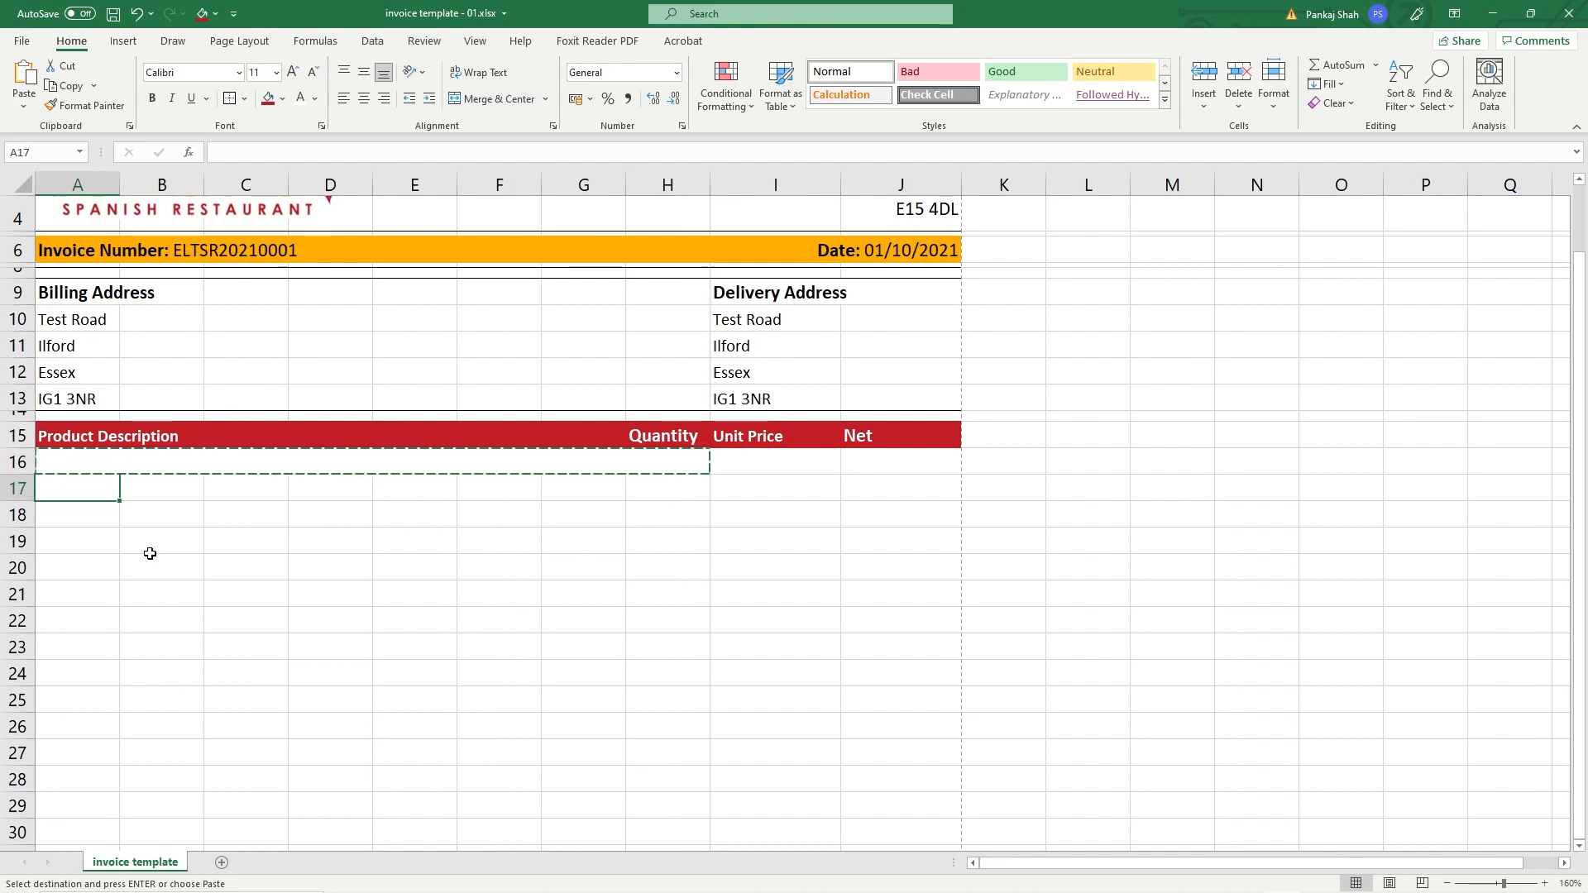
key("ctrl+v")
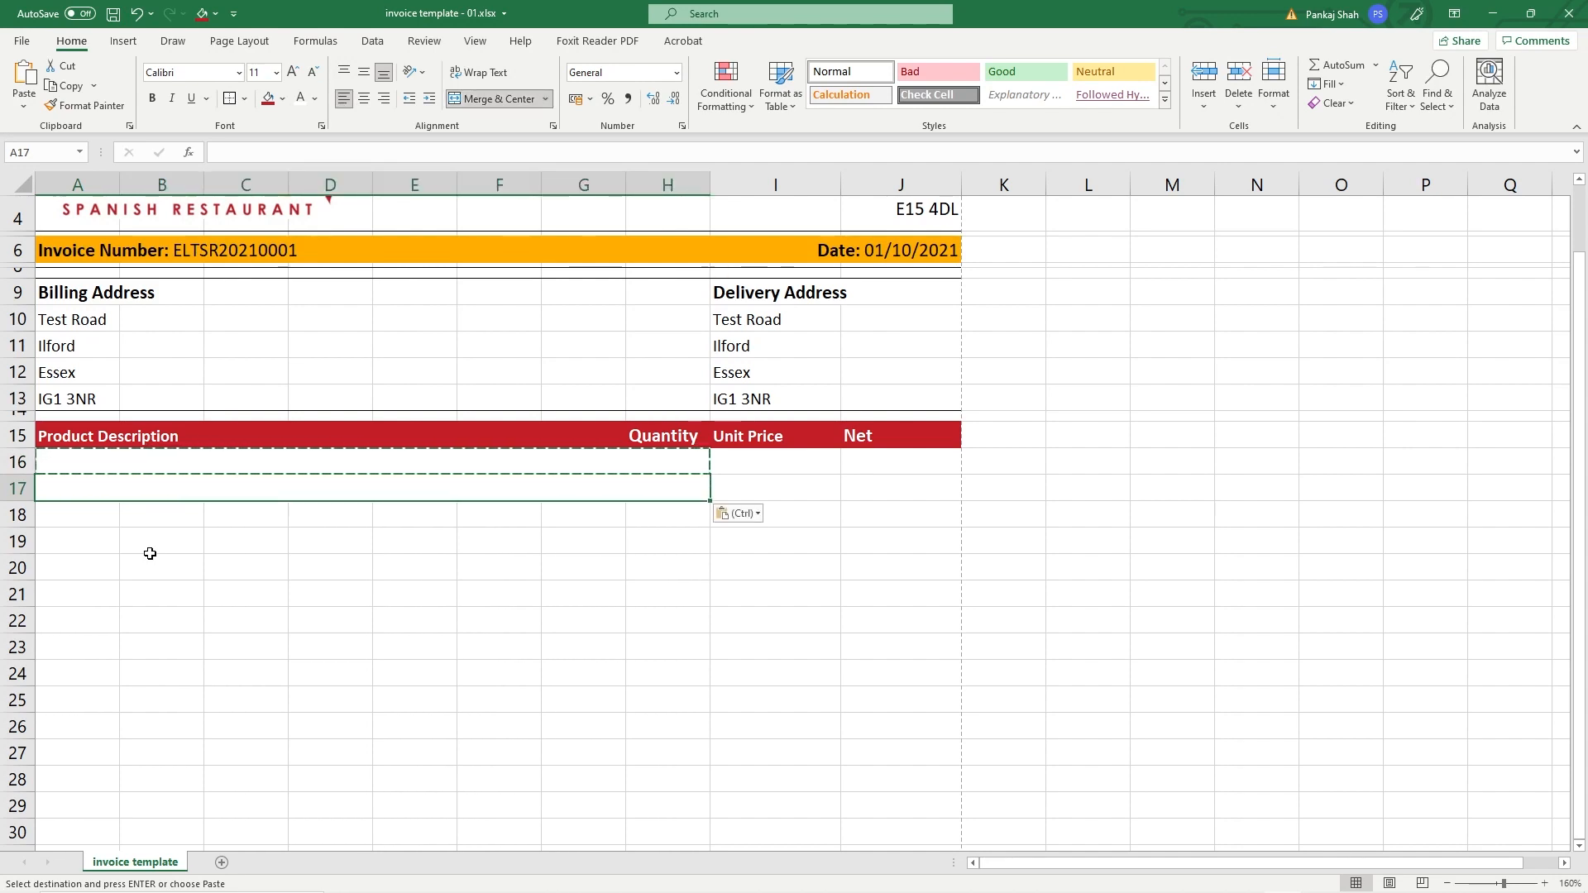
key("Down")
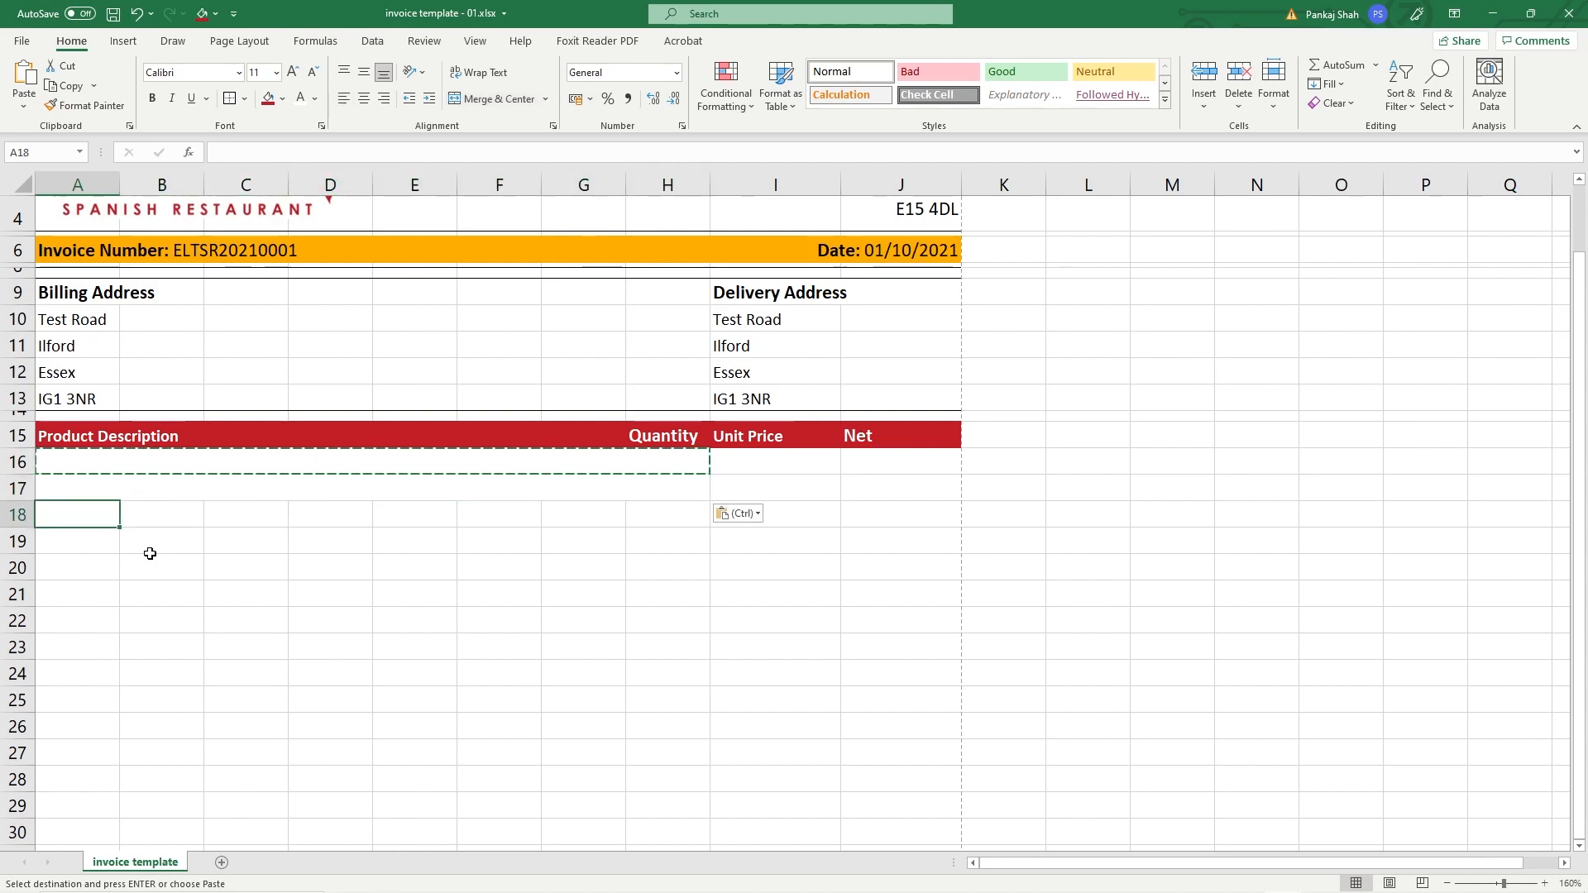
key("ctrl+v")
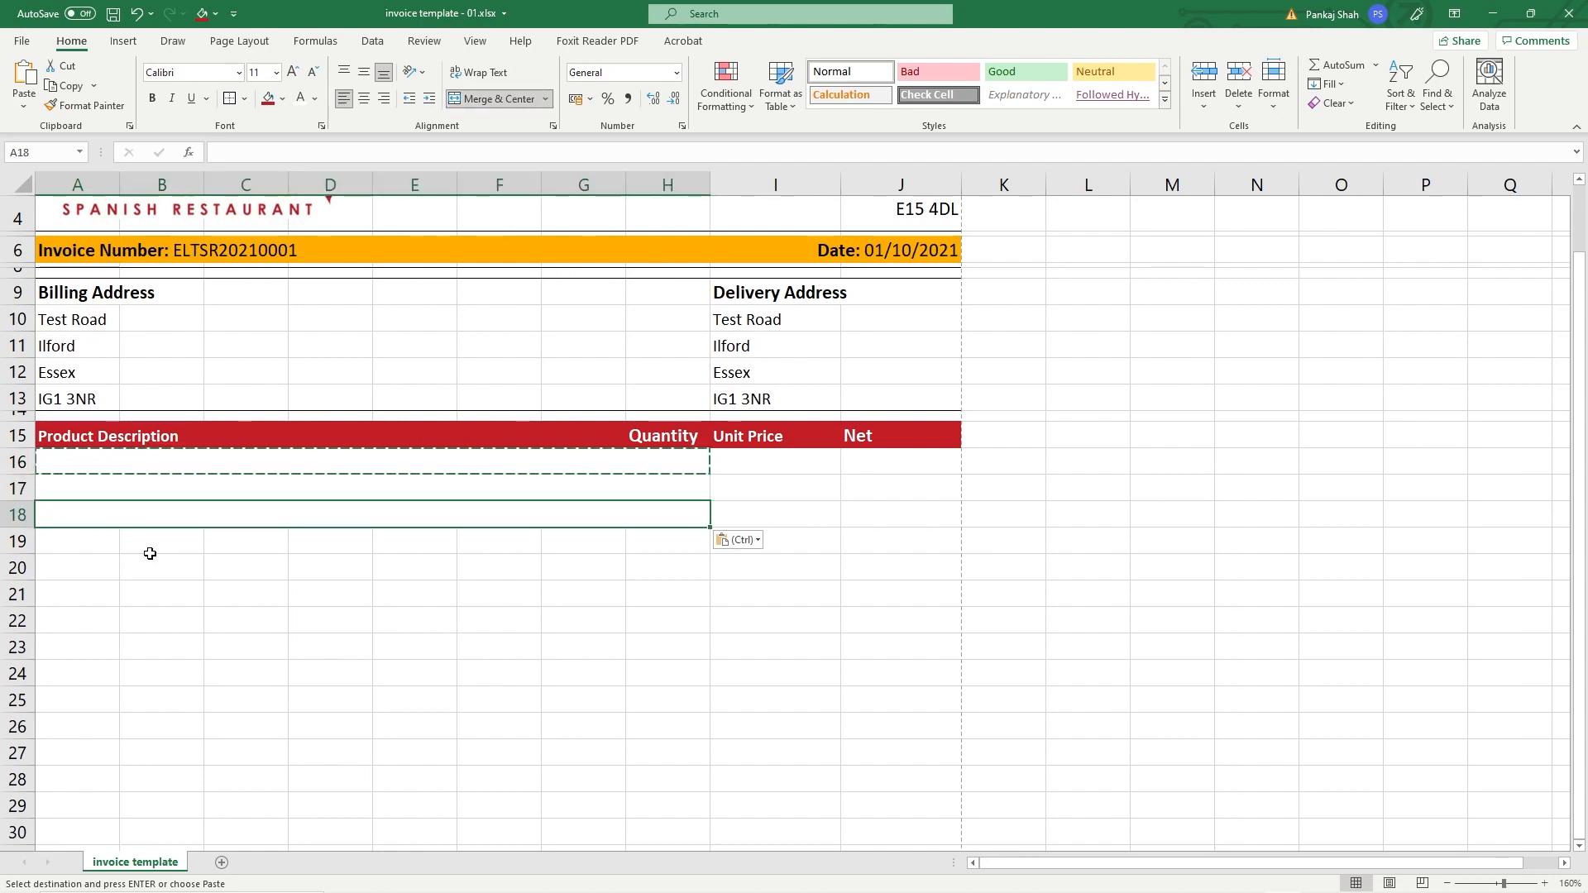
key("Down")
key("ctrl+v")
key("Down")
key("ctrl+v")
key("Down")
key("ctrl+v")
key("Down")
key("ctrl+v")
key("Down")
key("ctrl+v")
key("Down")
key("ctrl+v")
key("Down")
key("ctrl+v")
key("Down")
key("ctrl+v")
key("Down")
key("ctrl+v")
key("Down")
key("ctrl+v")
Step: Paste the copied merged cell into rows 29 to 35 and rows 36 to 40
scroll(132, 537, "down", 5)
left_click_drag(69, 451, 61, 602)
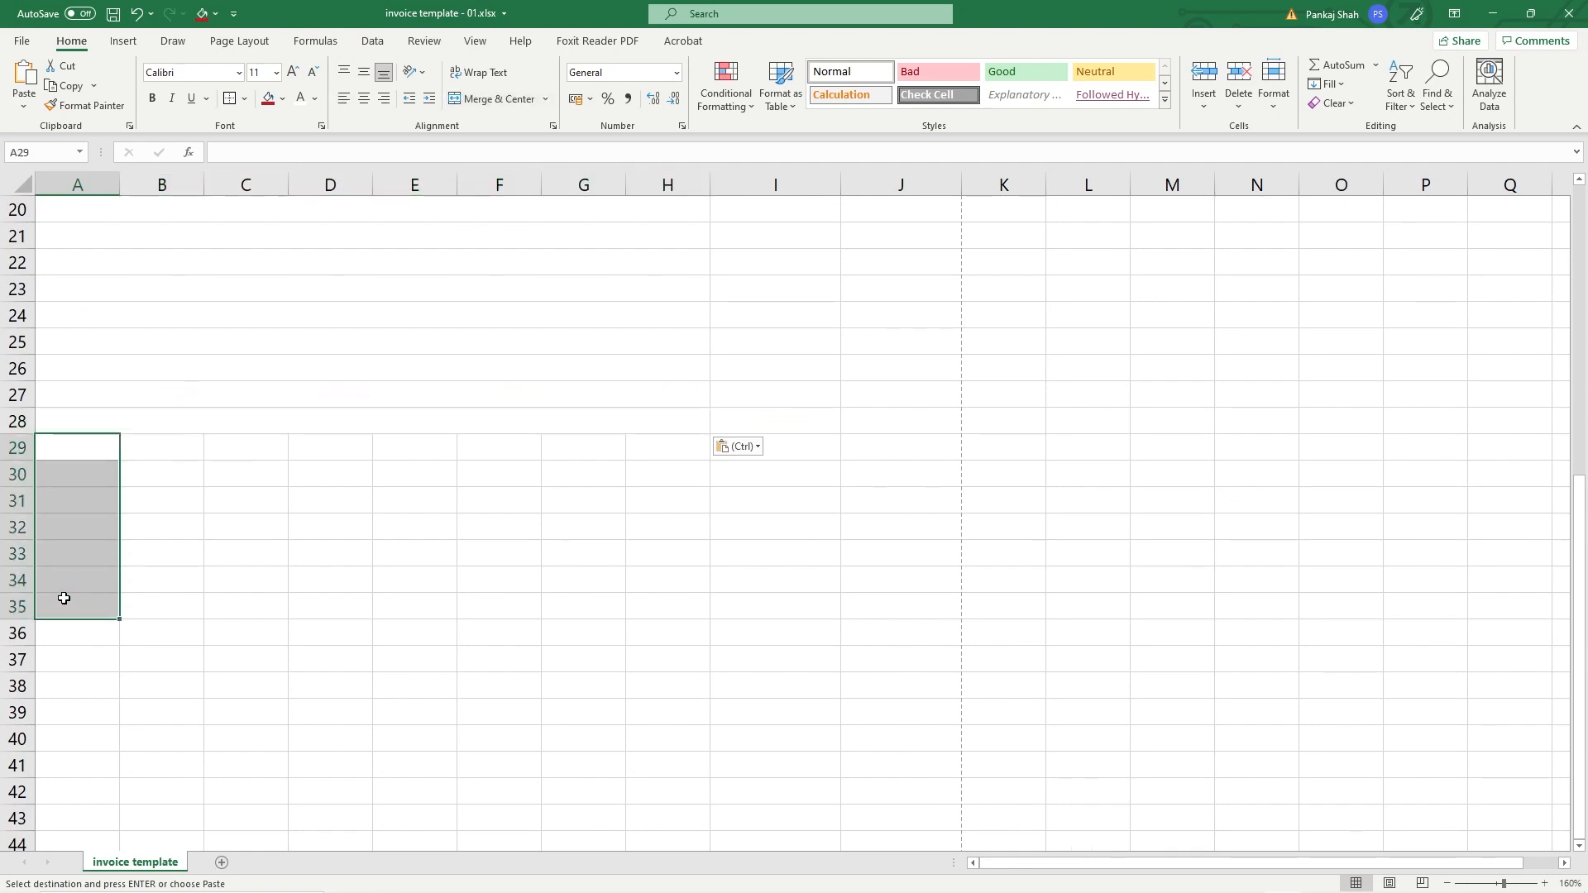
key("ctrl+v")
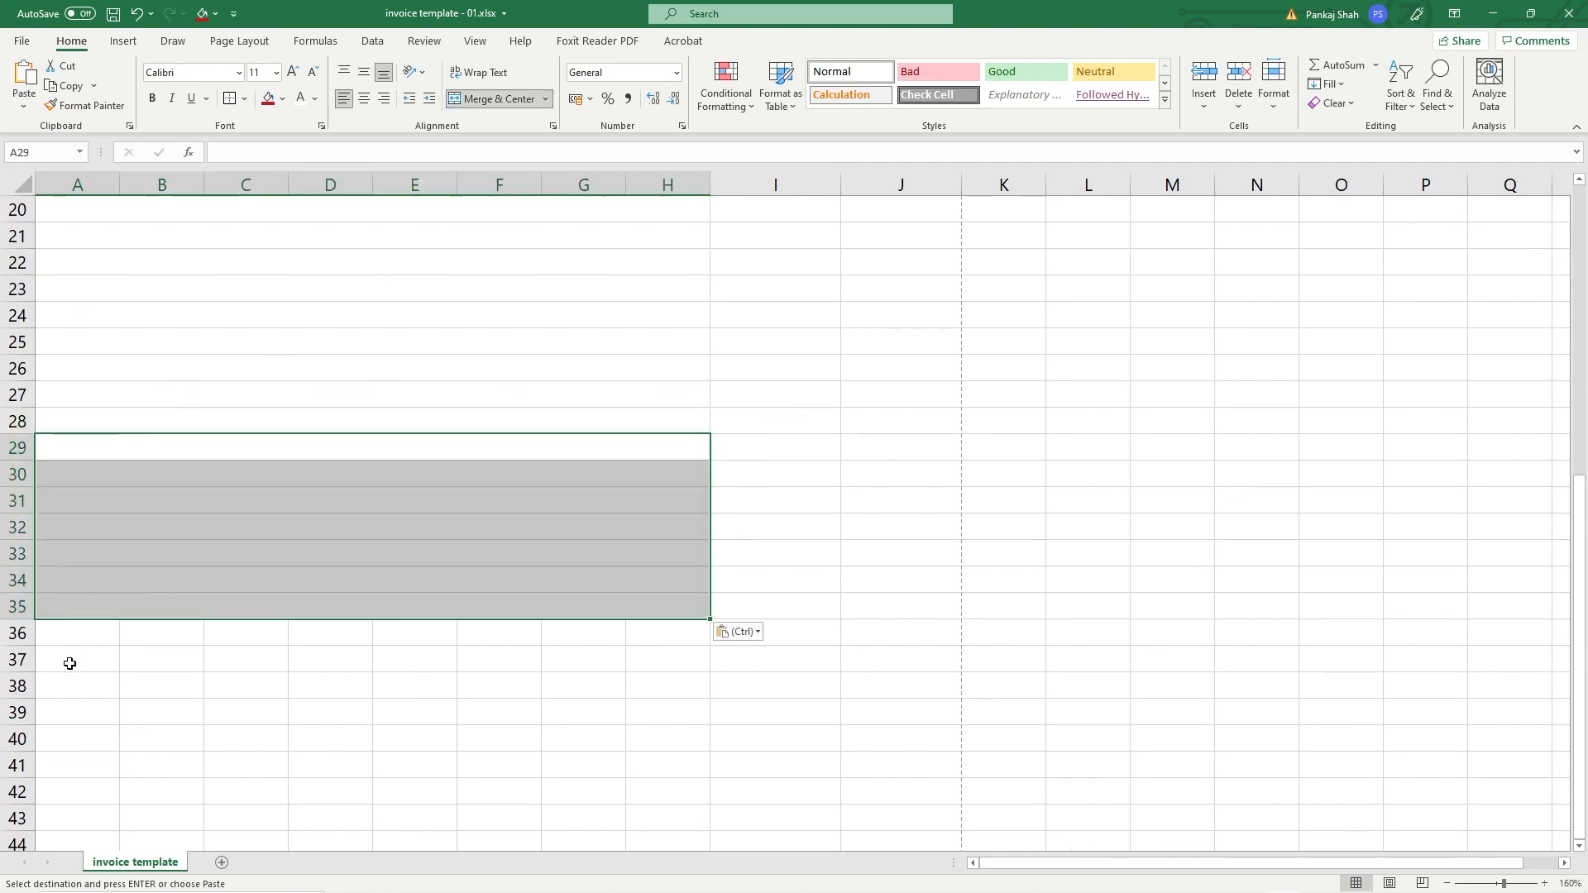
left_click_drag(66, 633, 58, 737)
scroll(92, 741, "down", 2)
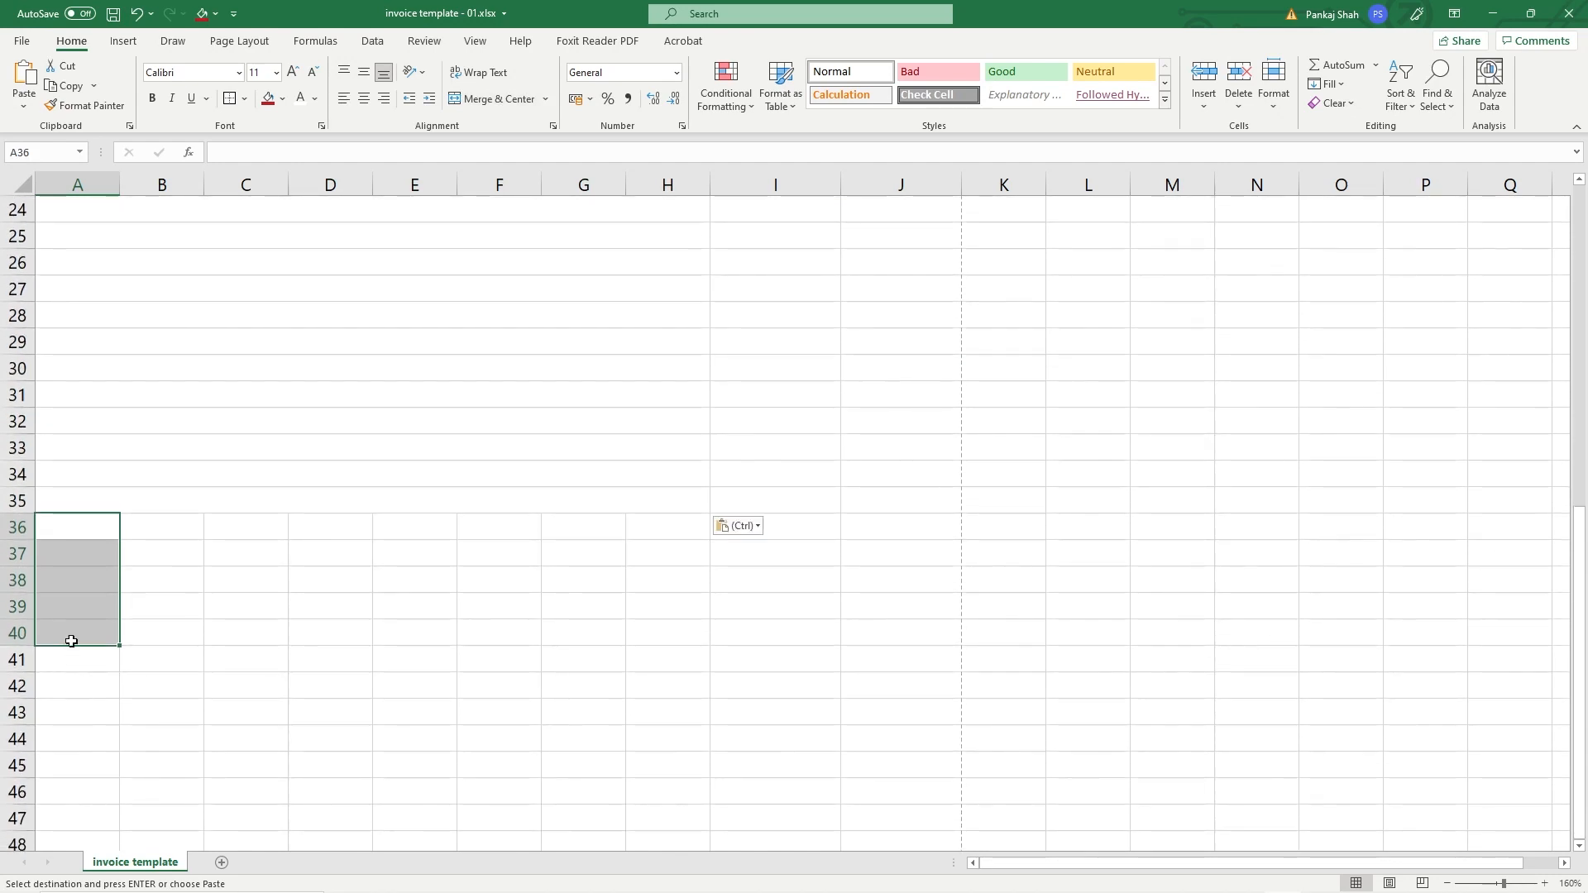
key("ctrl+v")
Step: Check row by row, from row 40 upward, that the cells span columns A to H
left_click(124, 630)
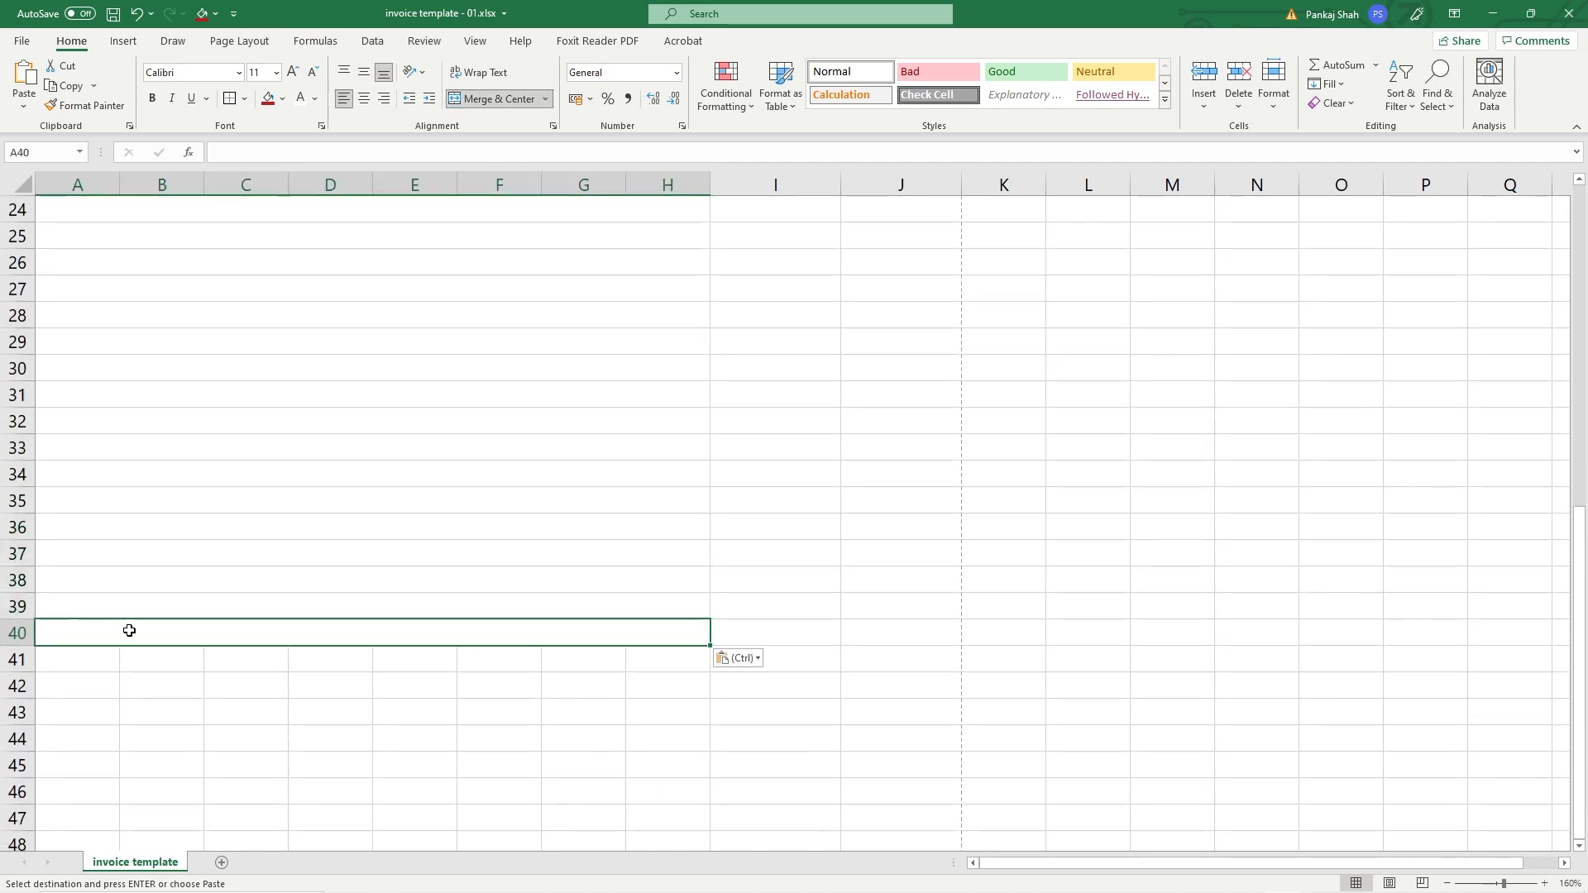
key("Up")
key("Up")
key("Up")
key("Up")
key("Up")
key("Up")
key("Up")
key("Up")
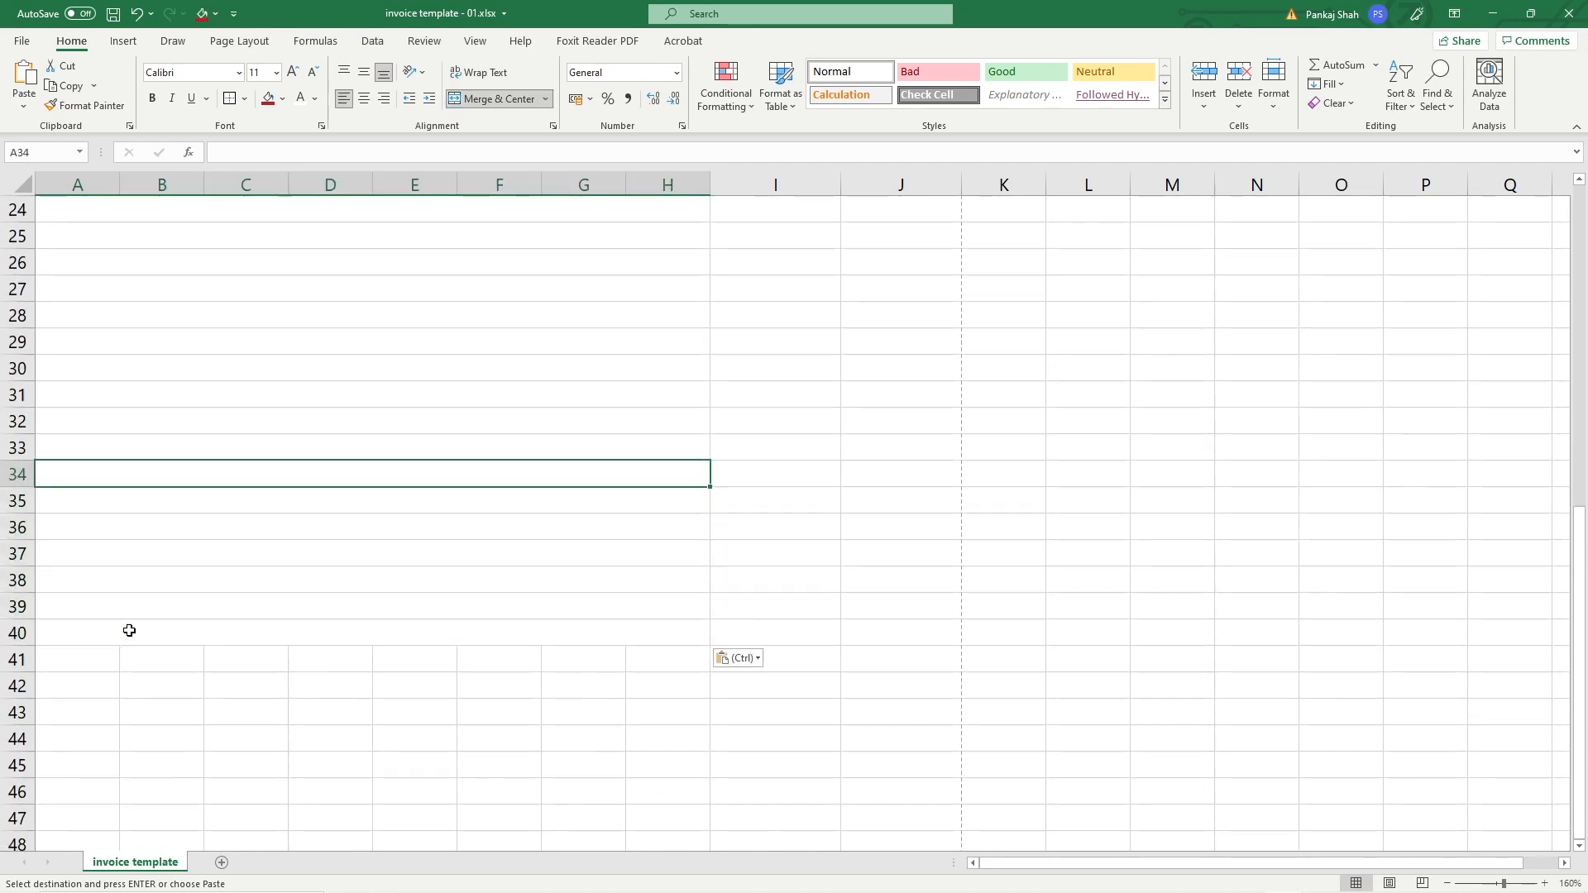
Step: Check the remaining merged product description cells row by row, from row 34 up to row 16
key("Up")
key("Up")
scroll(124, 631, "up", 5)
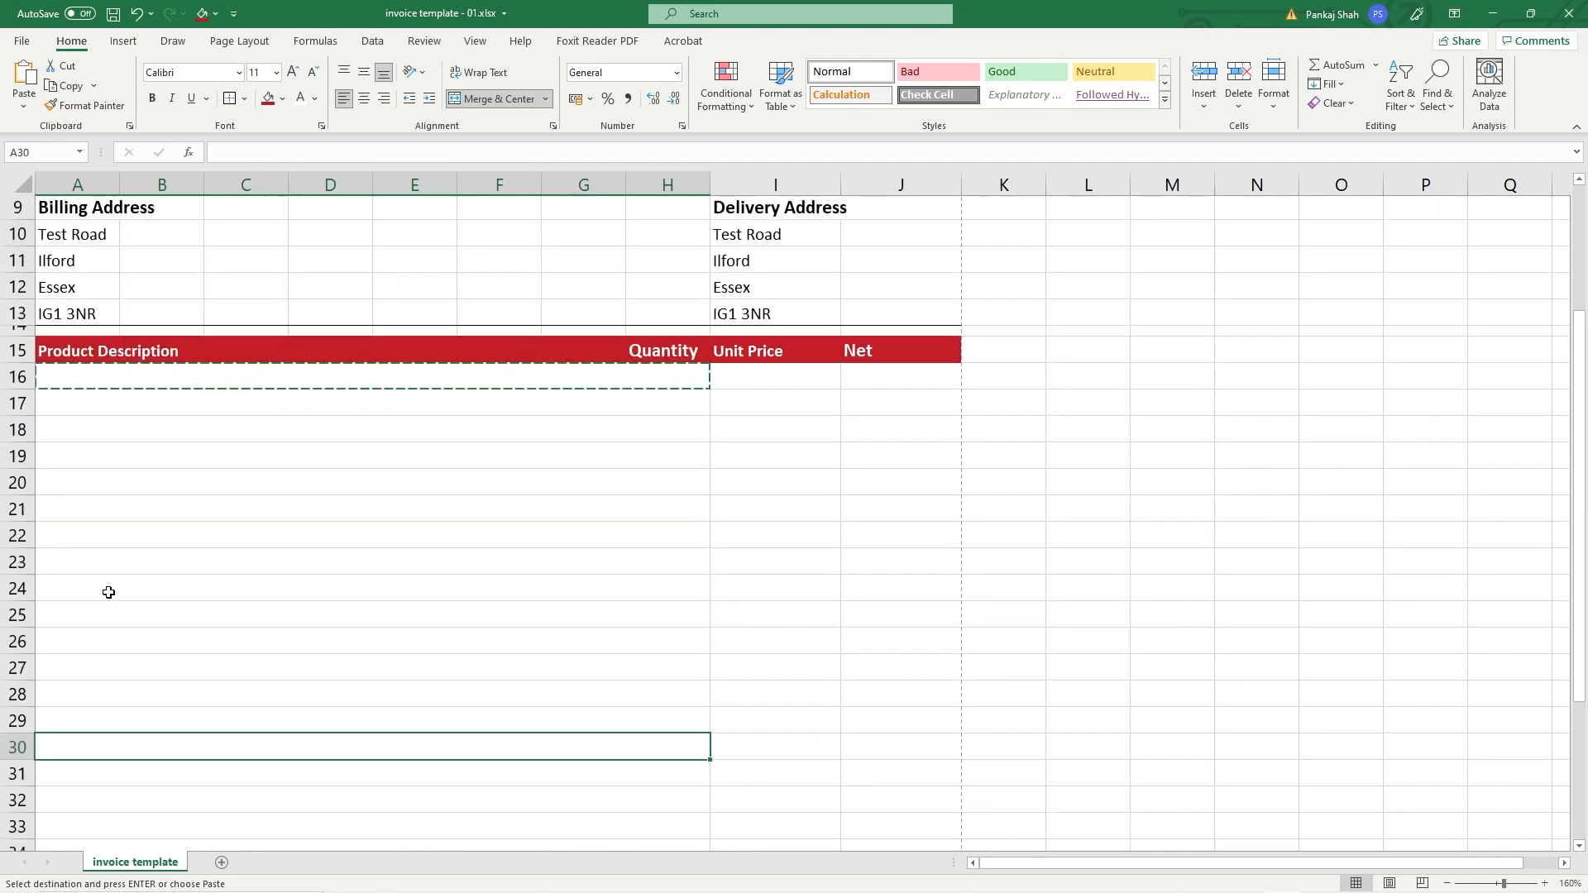
key("Up")
key("Up")
key("Up")
key("Up")
key("Up")
key("Up")
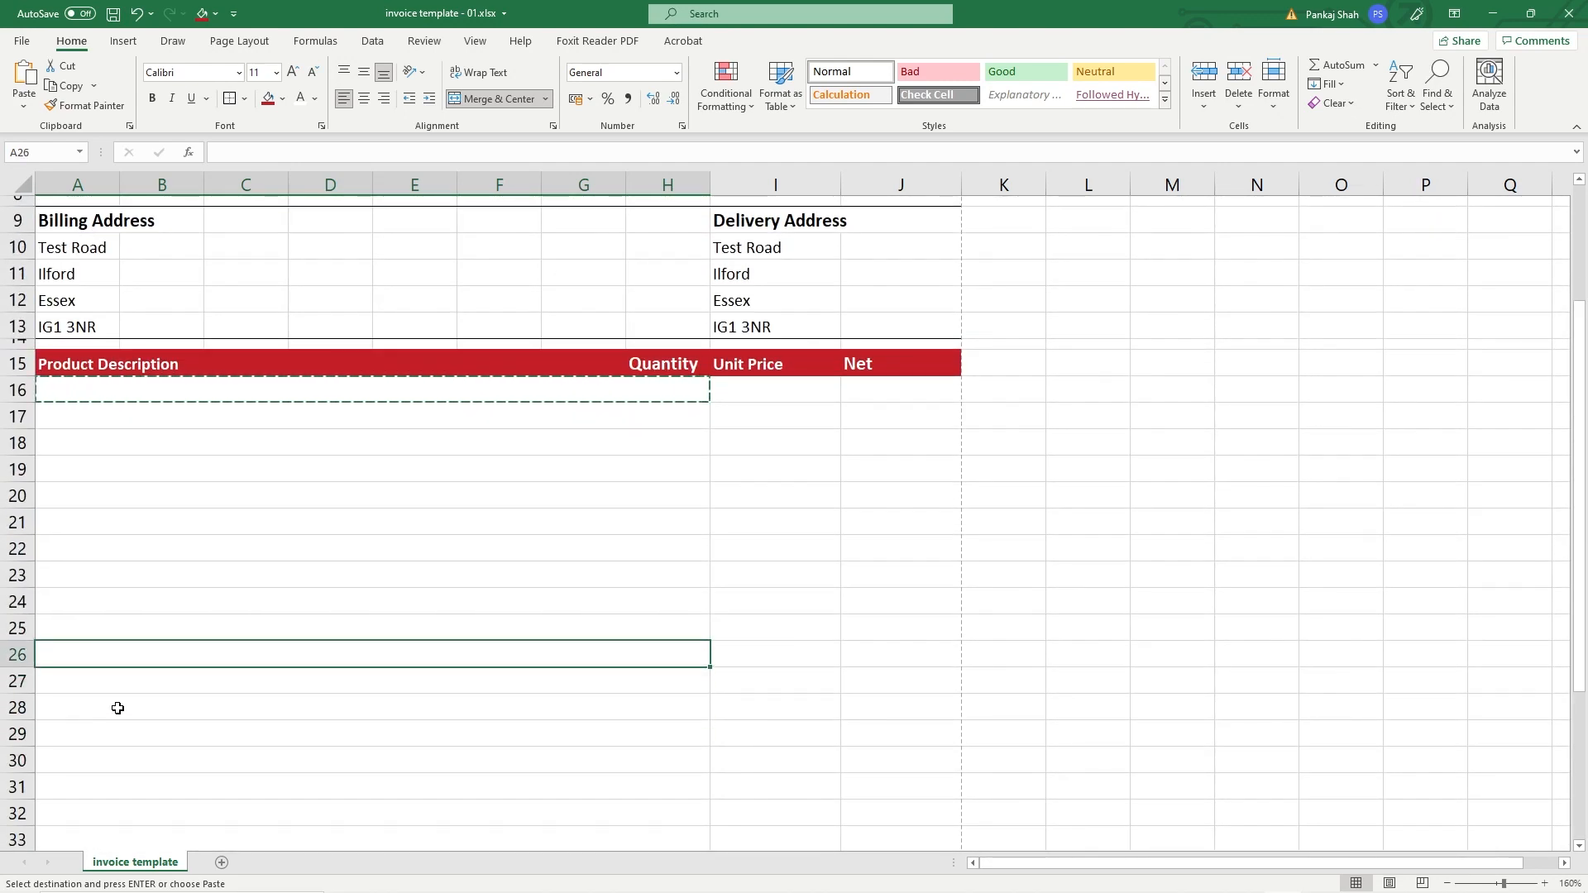
key("Up")
key("Up")
key("Up")
key("Up")
key("Up")
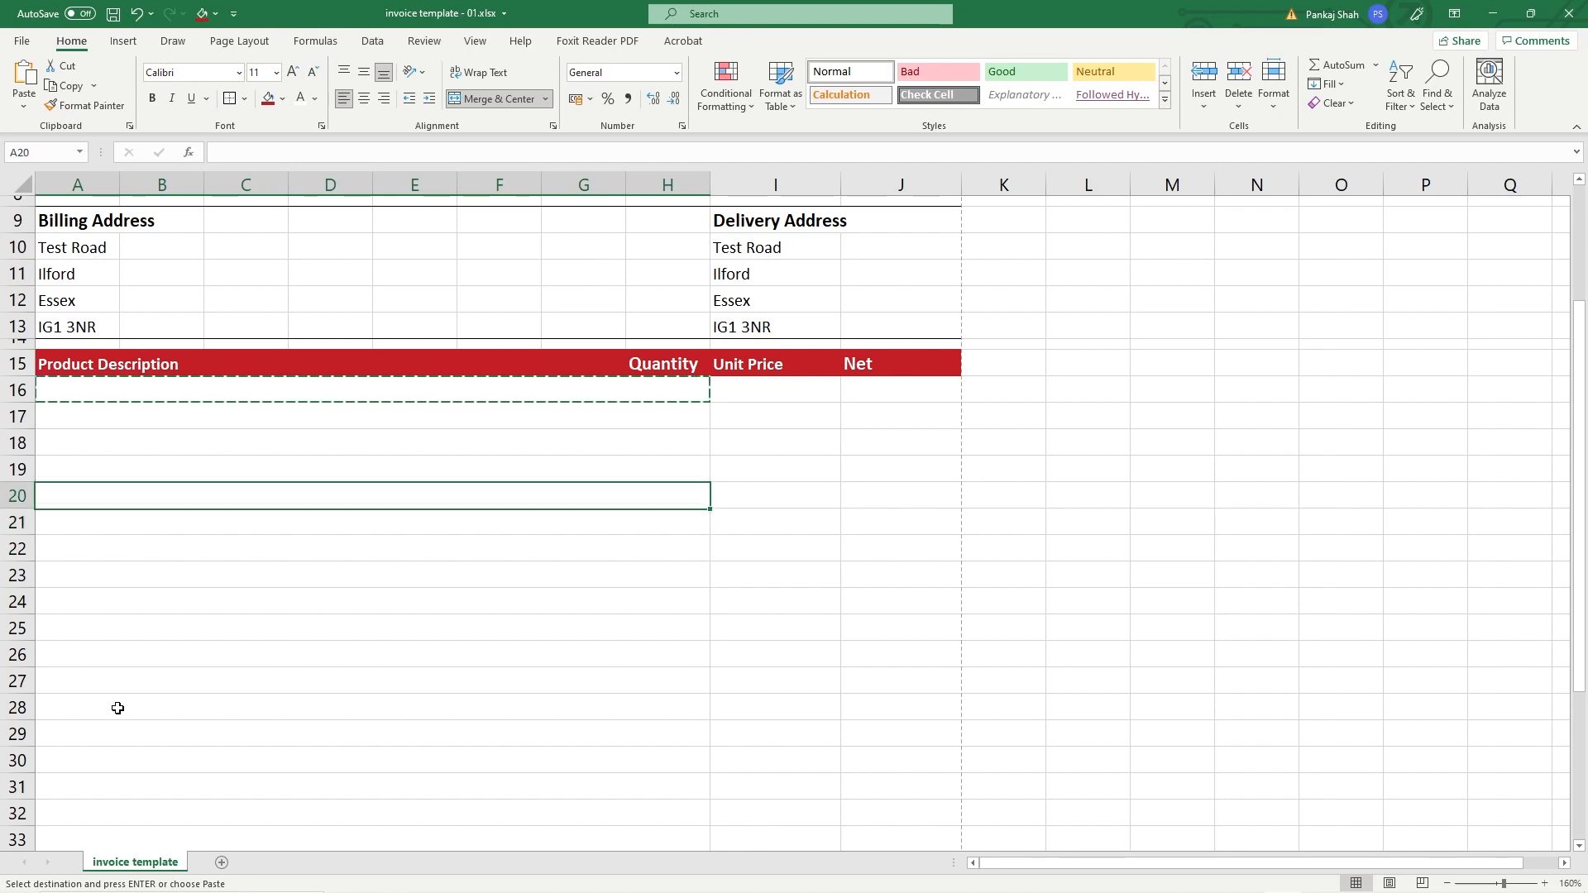
key("Up")
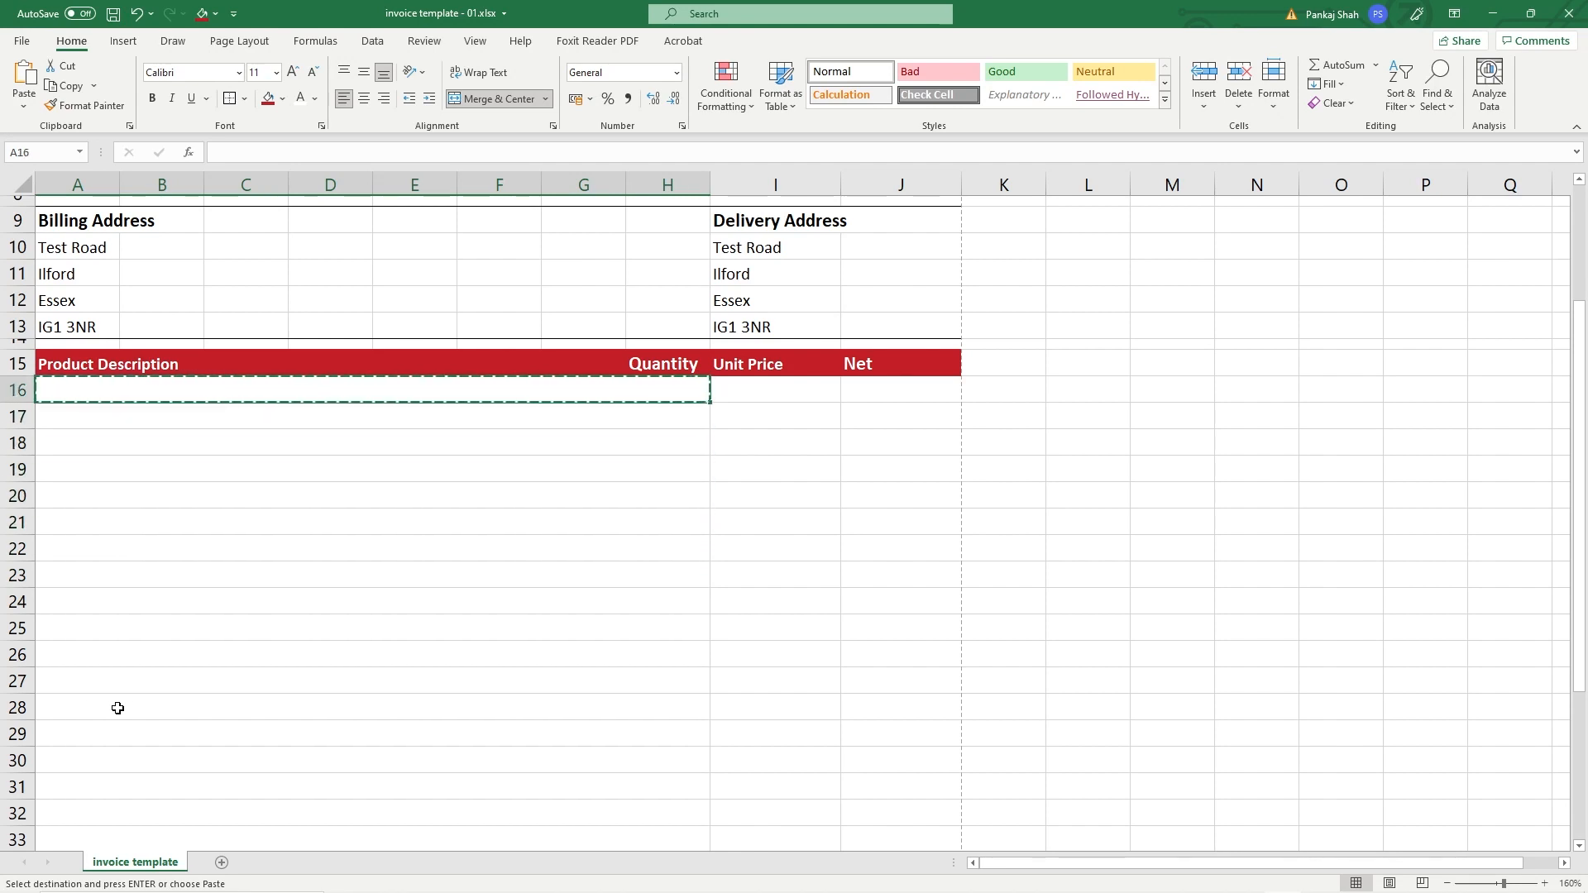
Step: Clear the copy marker and compare the merged block in rows 16 to 40 with the header's column positions
scroll(132, 691, "down", 12)
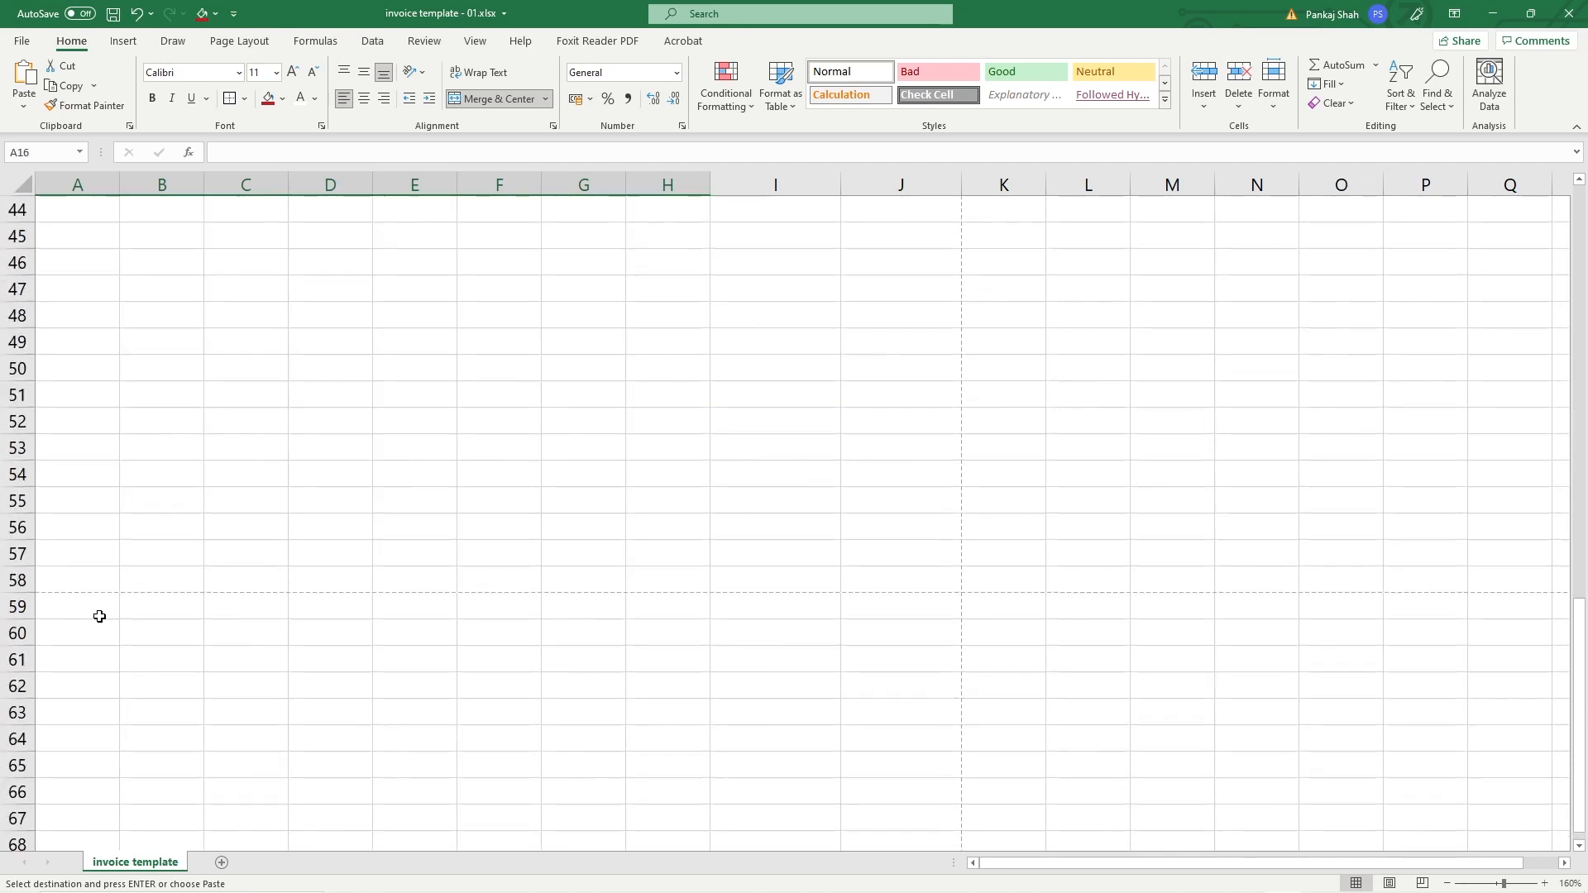
scroll(105, 617, "up", 8)
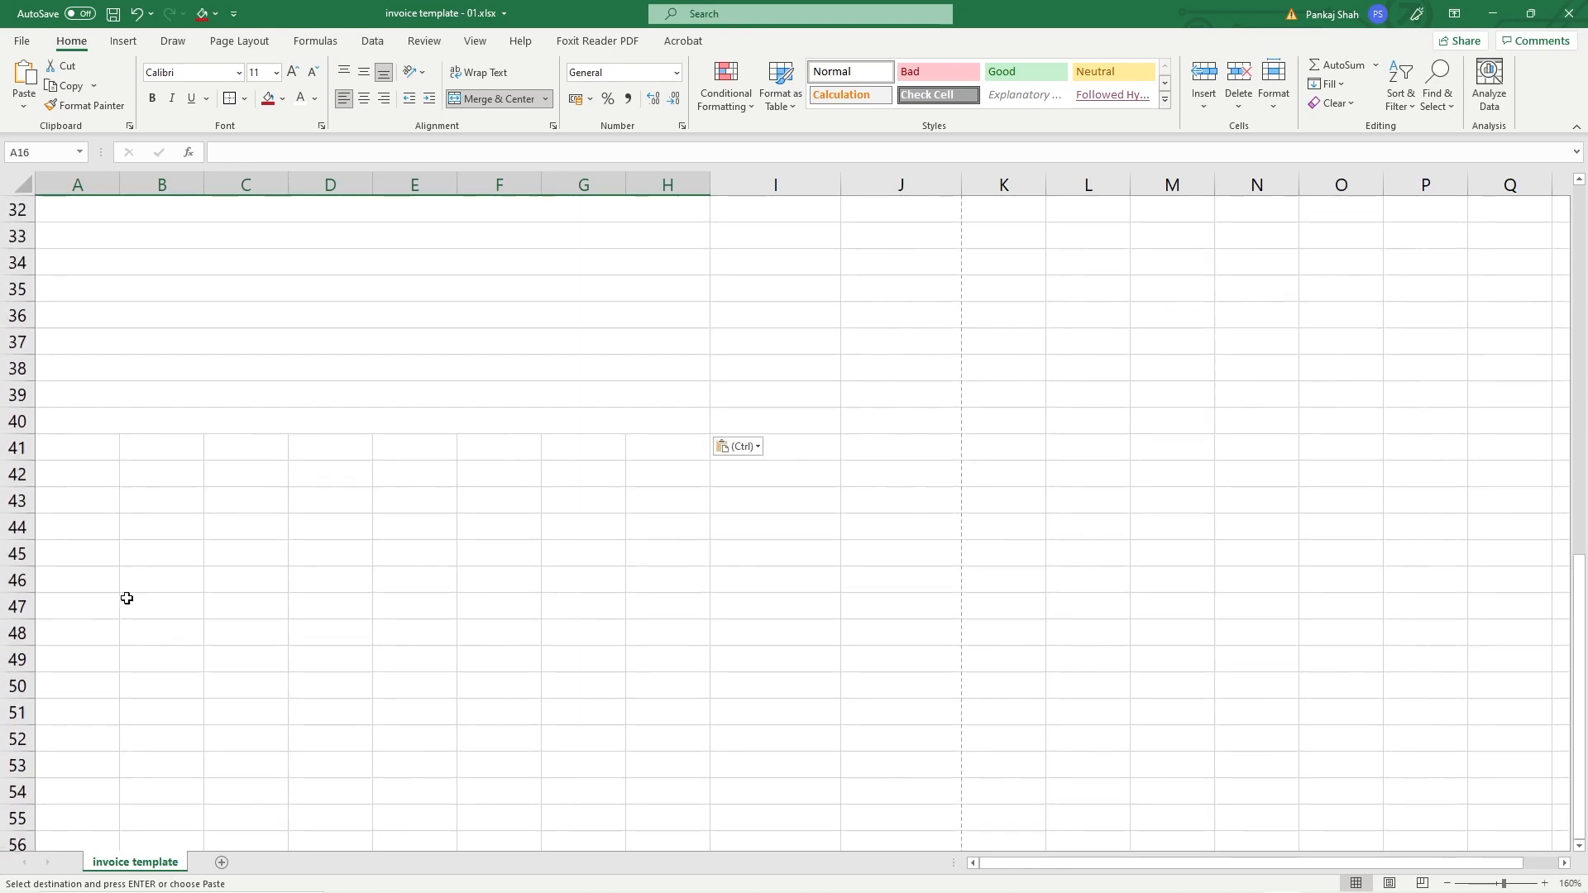
scroll(246, 560, "up", 4)
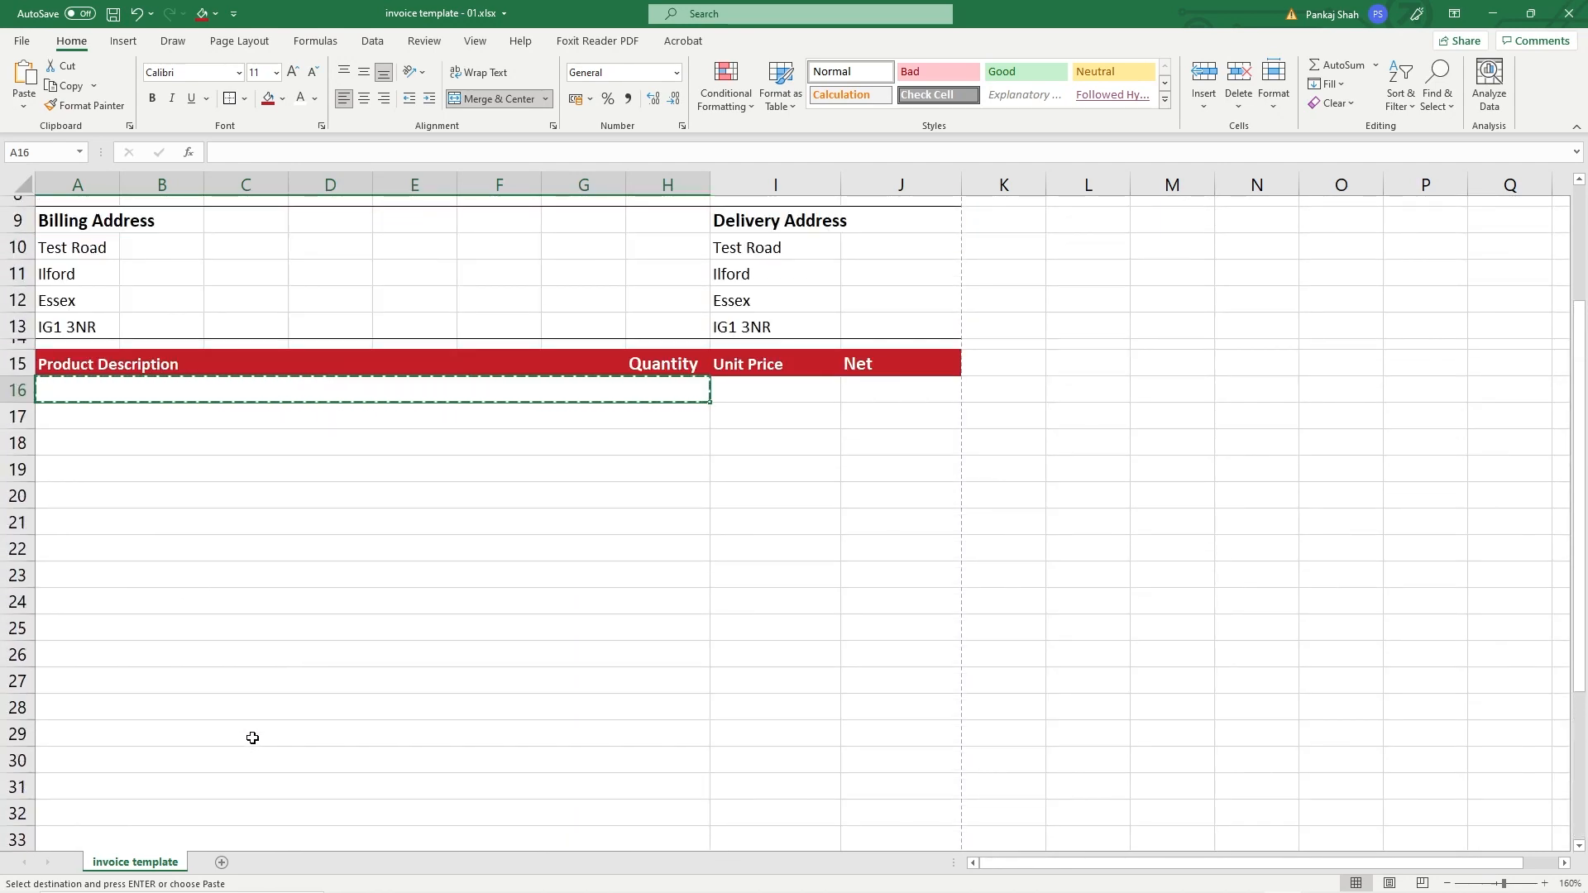
key("Escape")
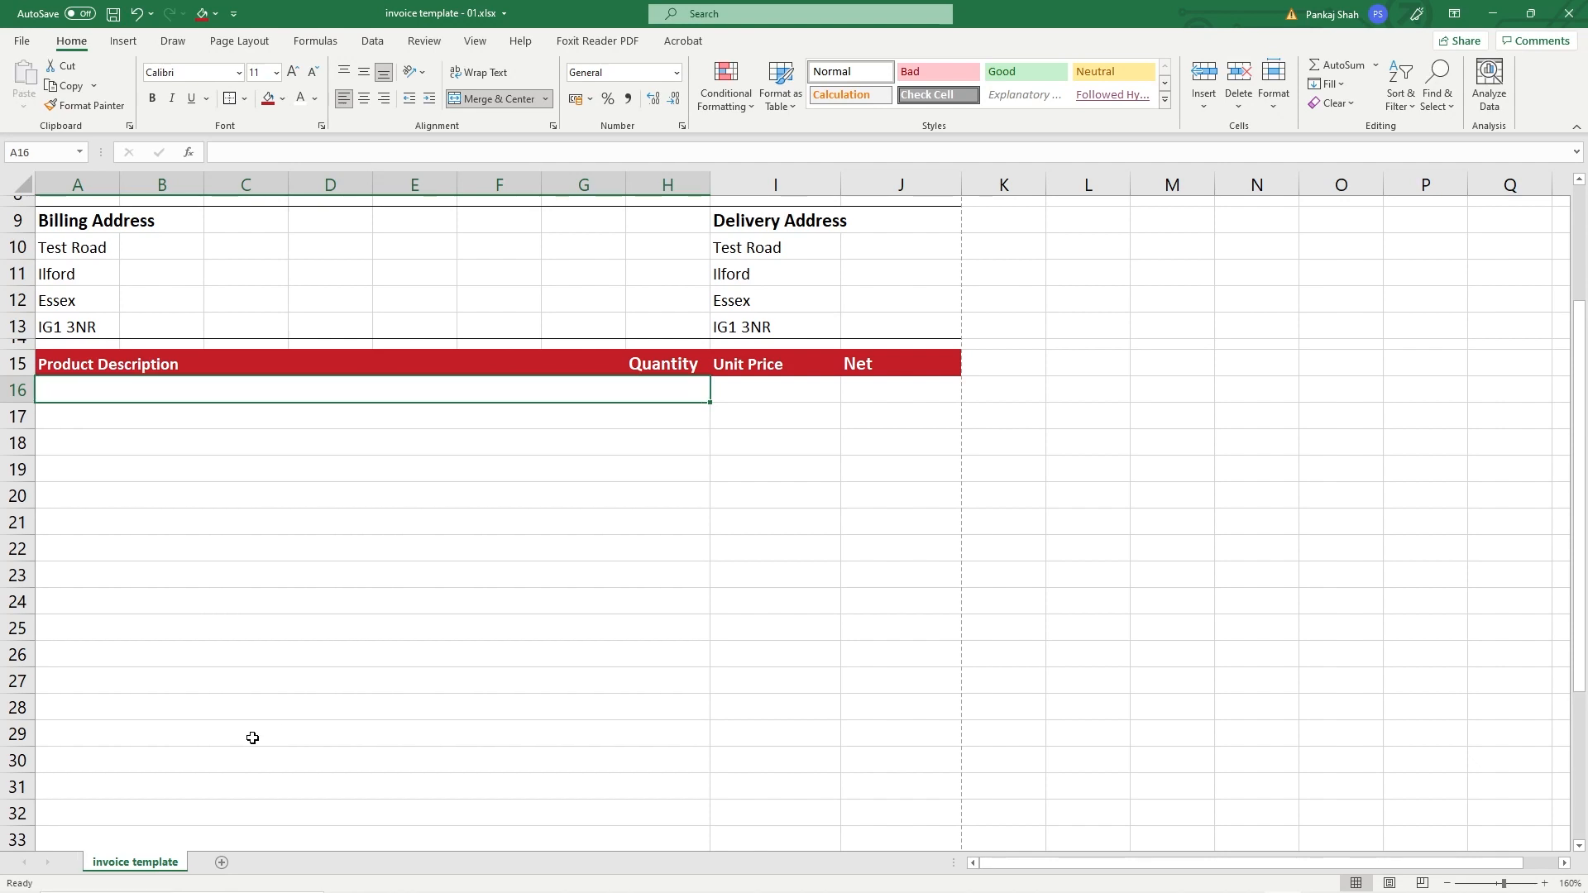
scroll(265, 728, "down", 4)
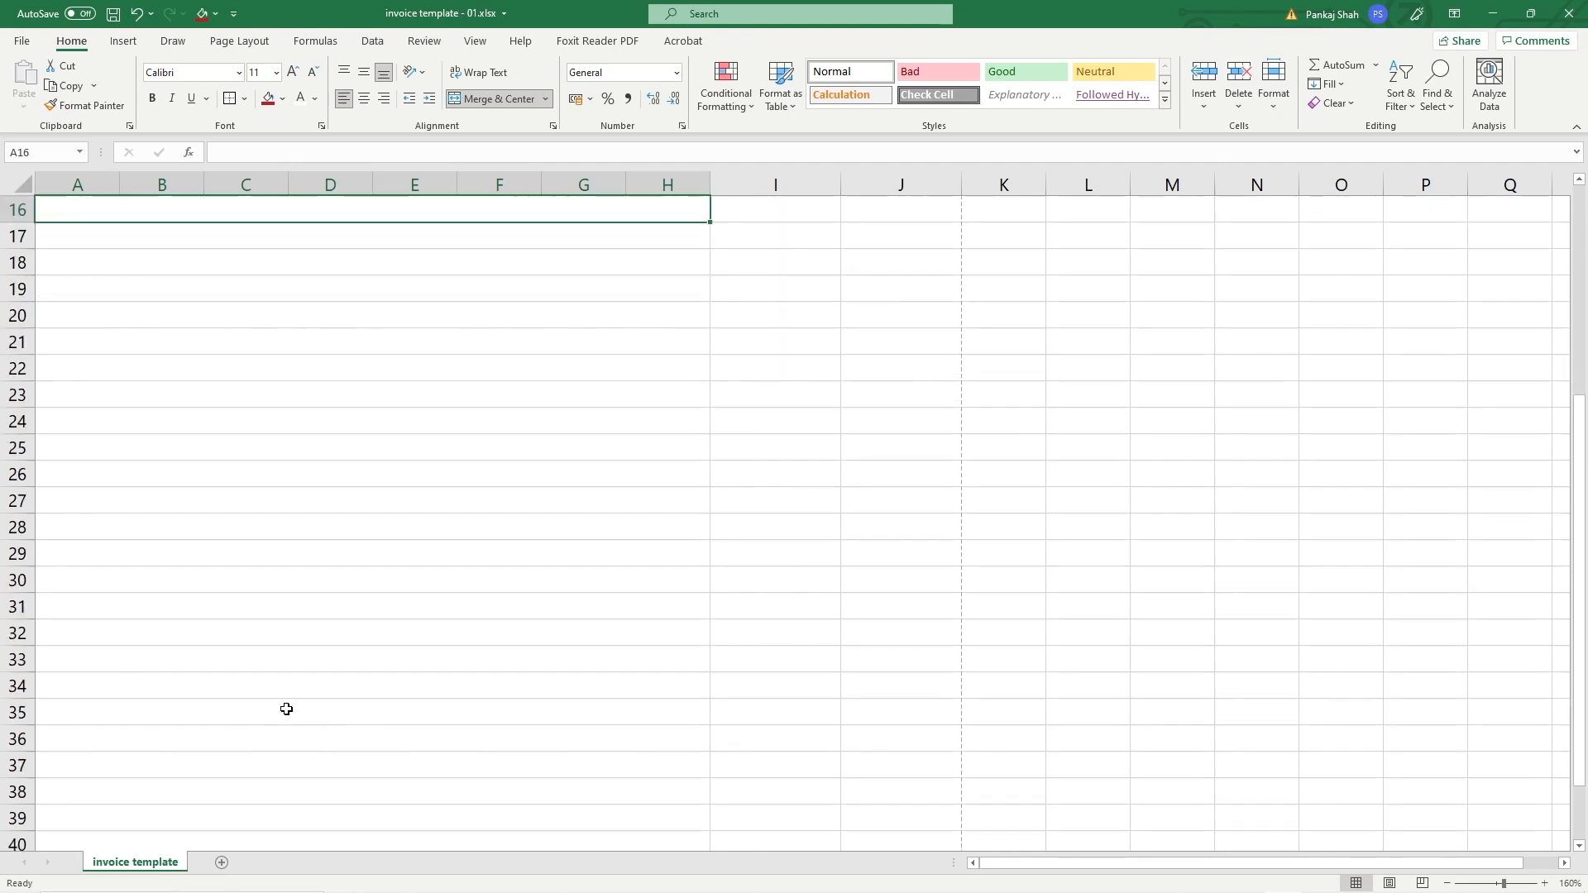
scroll(360, 645, "down", 2)
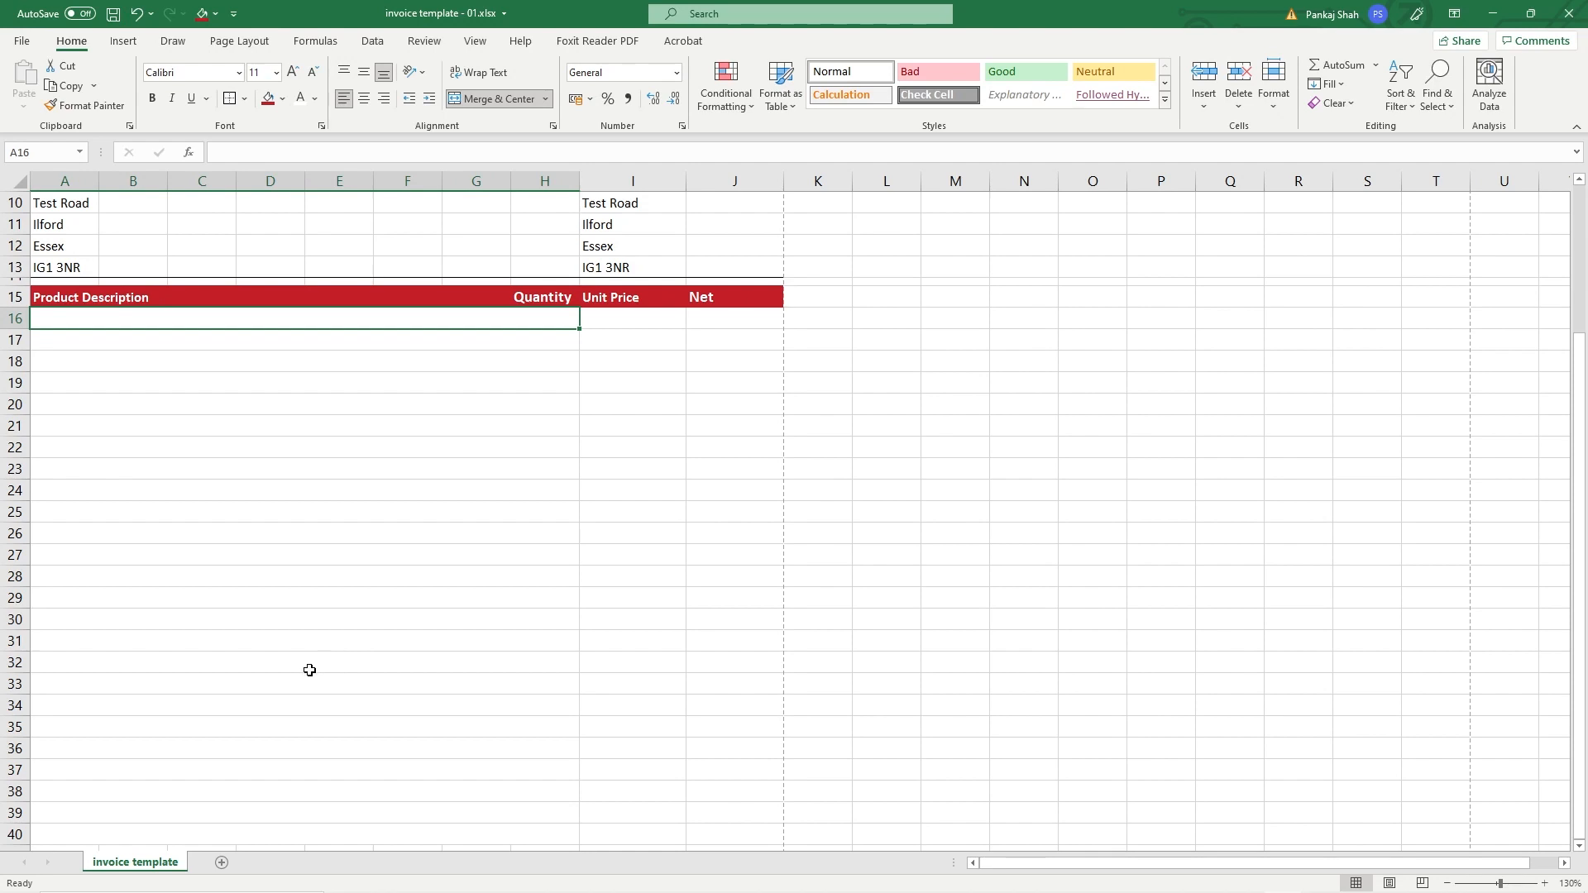
scroll(308, 666, "down", 3)
left_click_drag(66, 406, 62, 797)
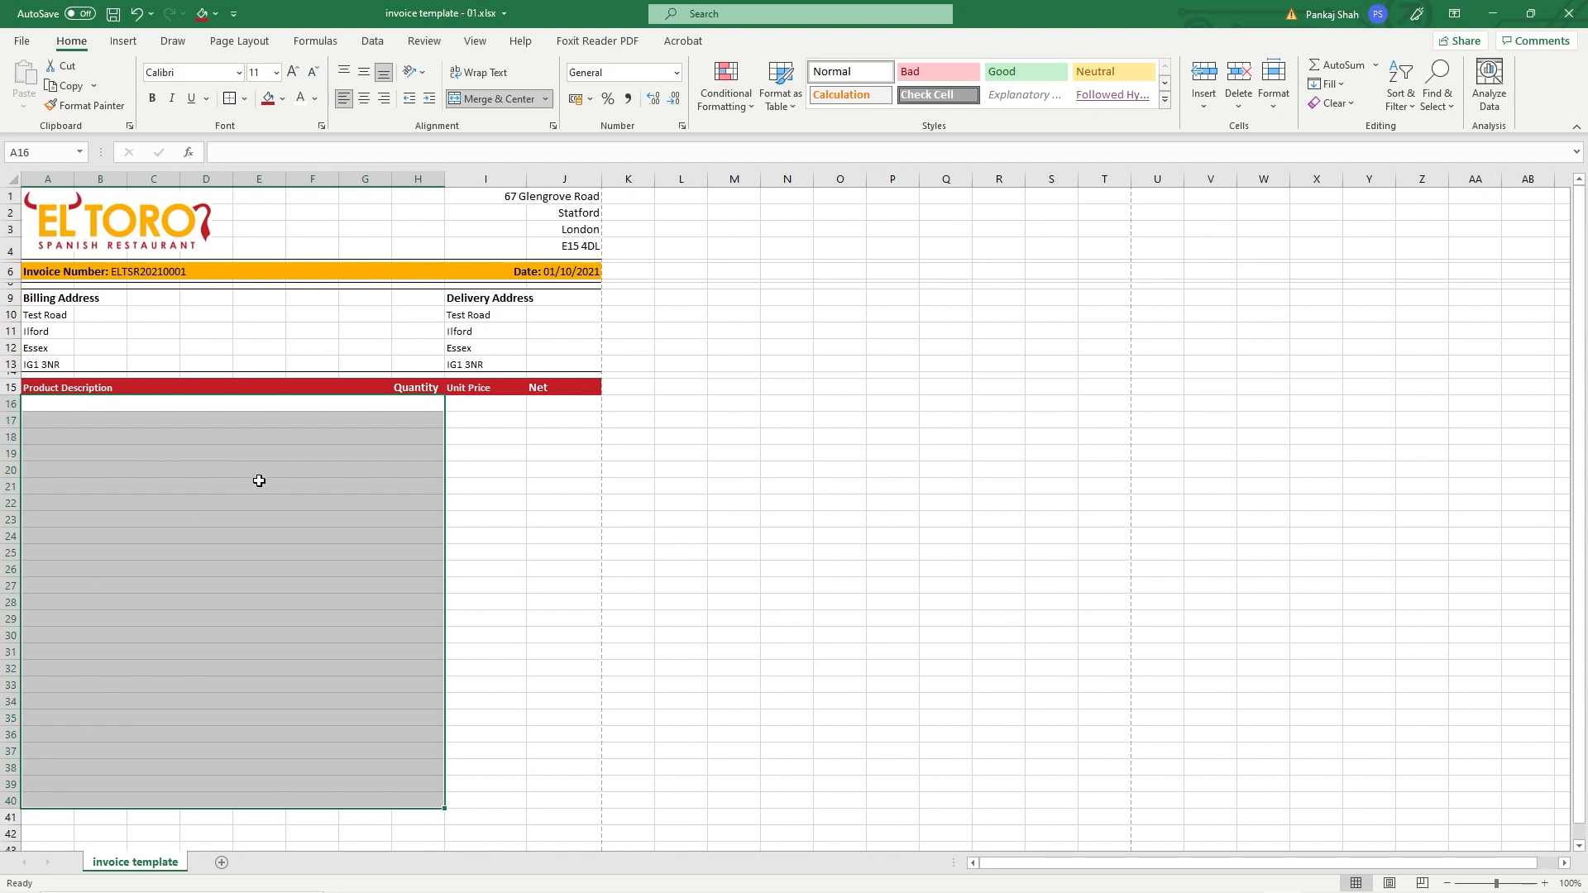
left_click(268, 452)
left_click(438, 404)
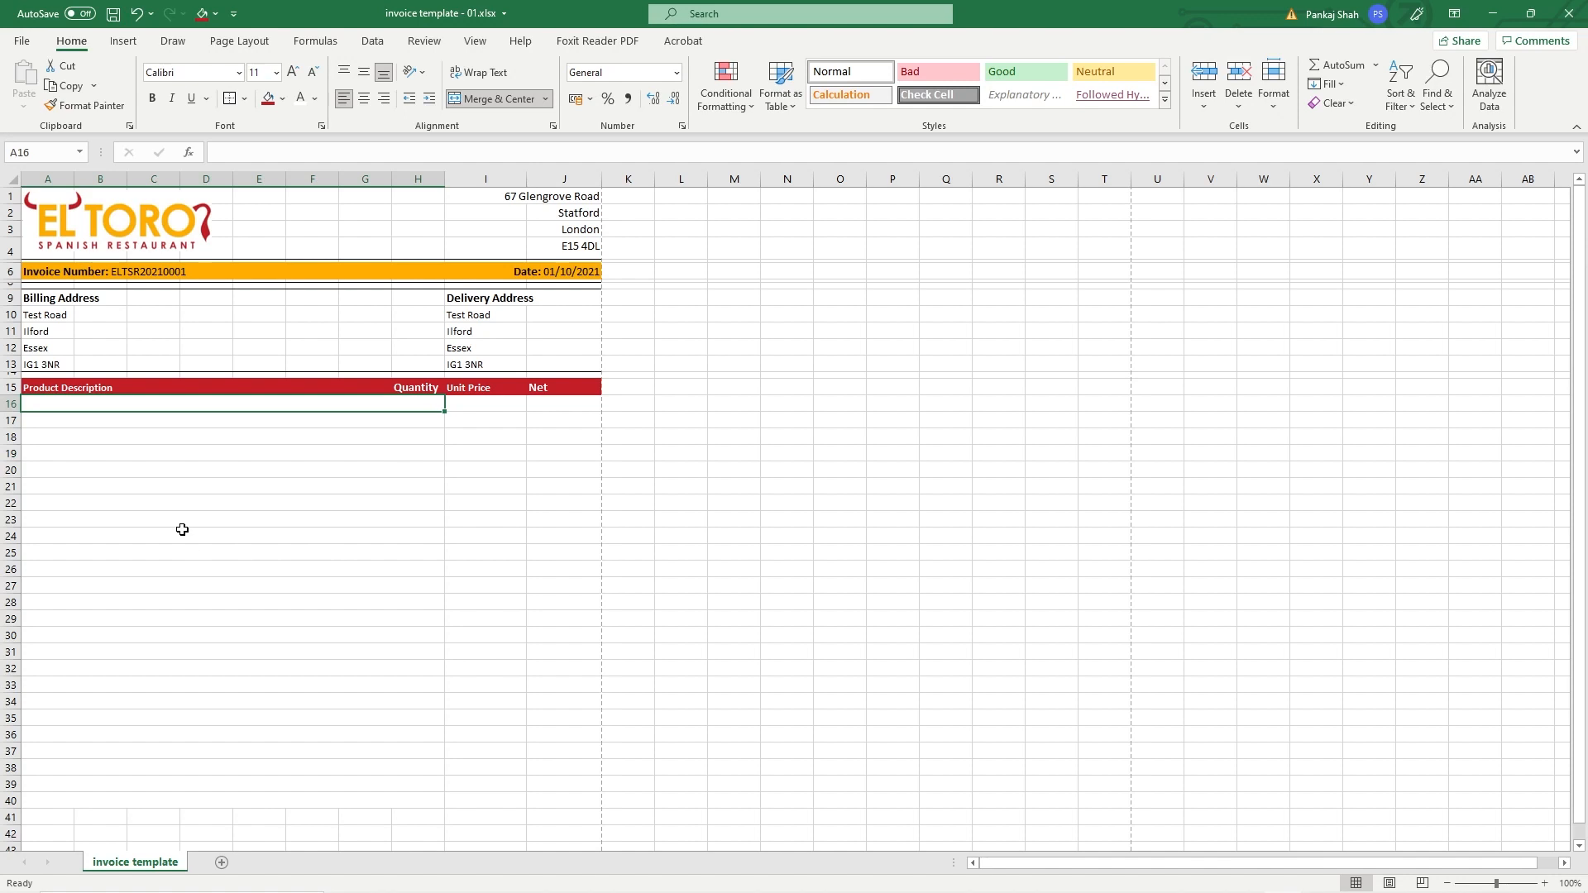
scroll(182, 529, "up", 2)
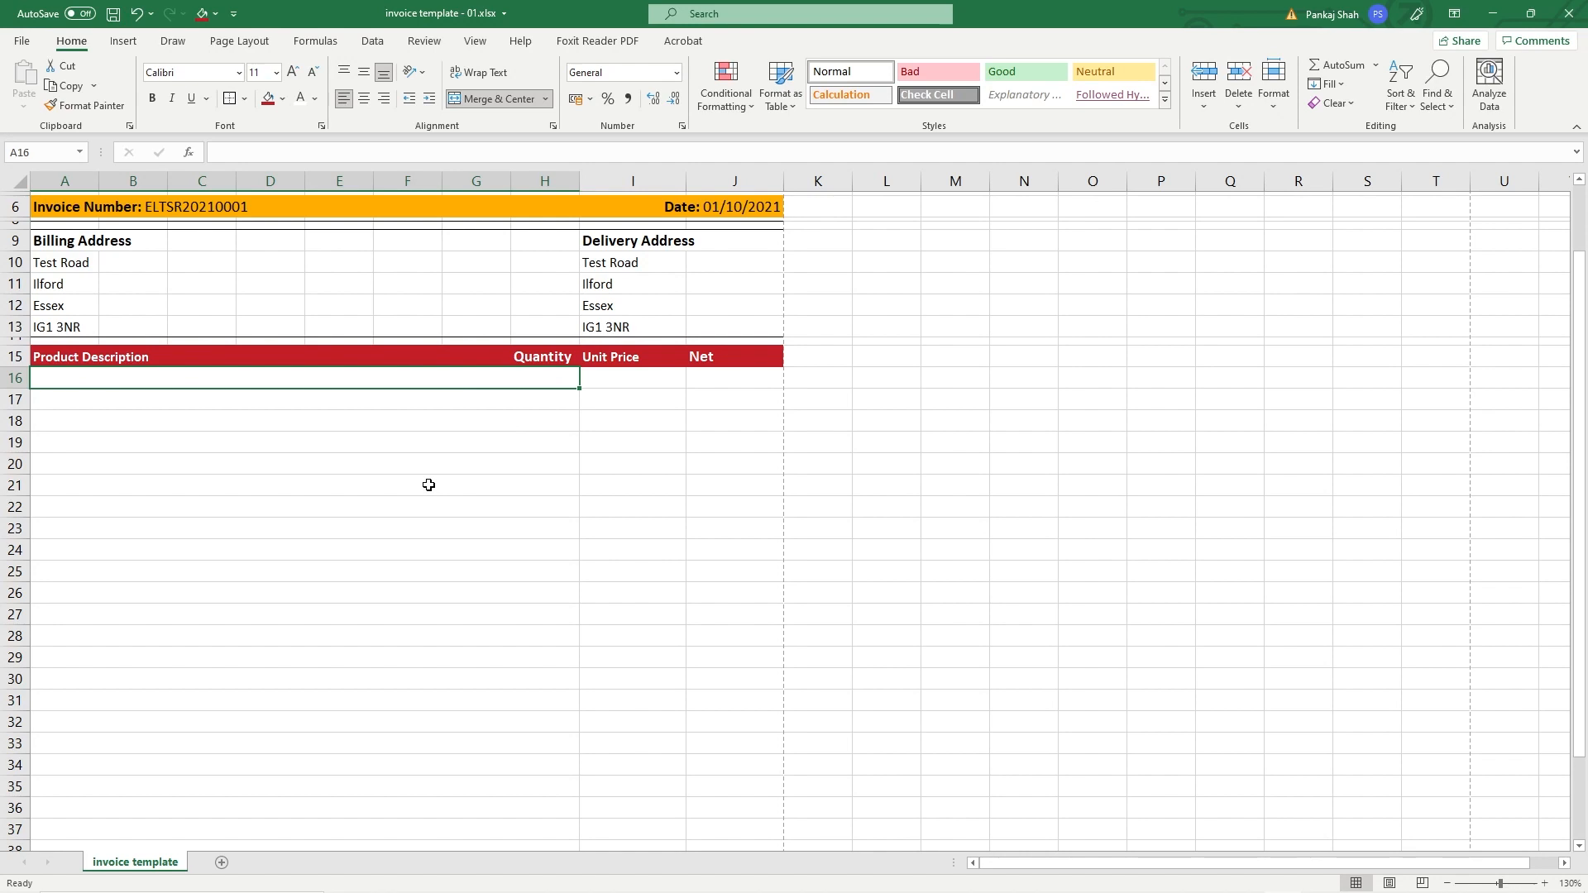
Step: Undo the merged-cell pastes in rows 17 to 40 and cancel the pending copy
key("ctrl+z")
key("ctrl+z")
key("ctrl+z")
key("ctrl+z")
key("ctrl+z")
key("ctrl+z")
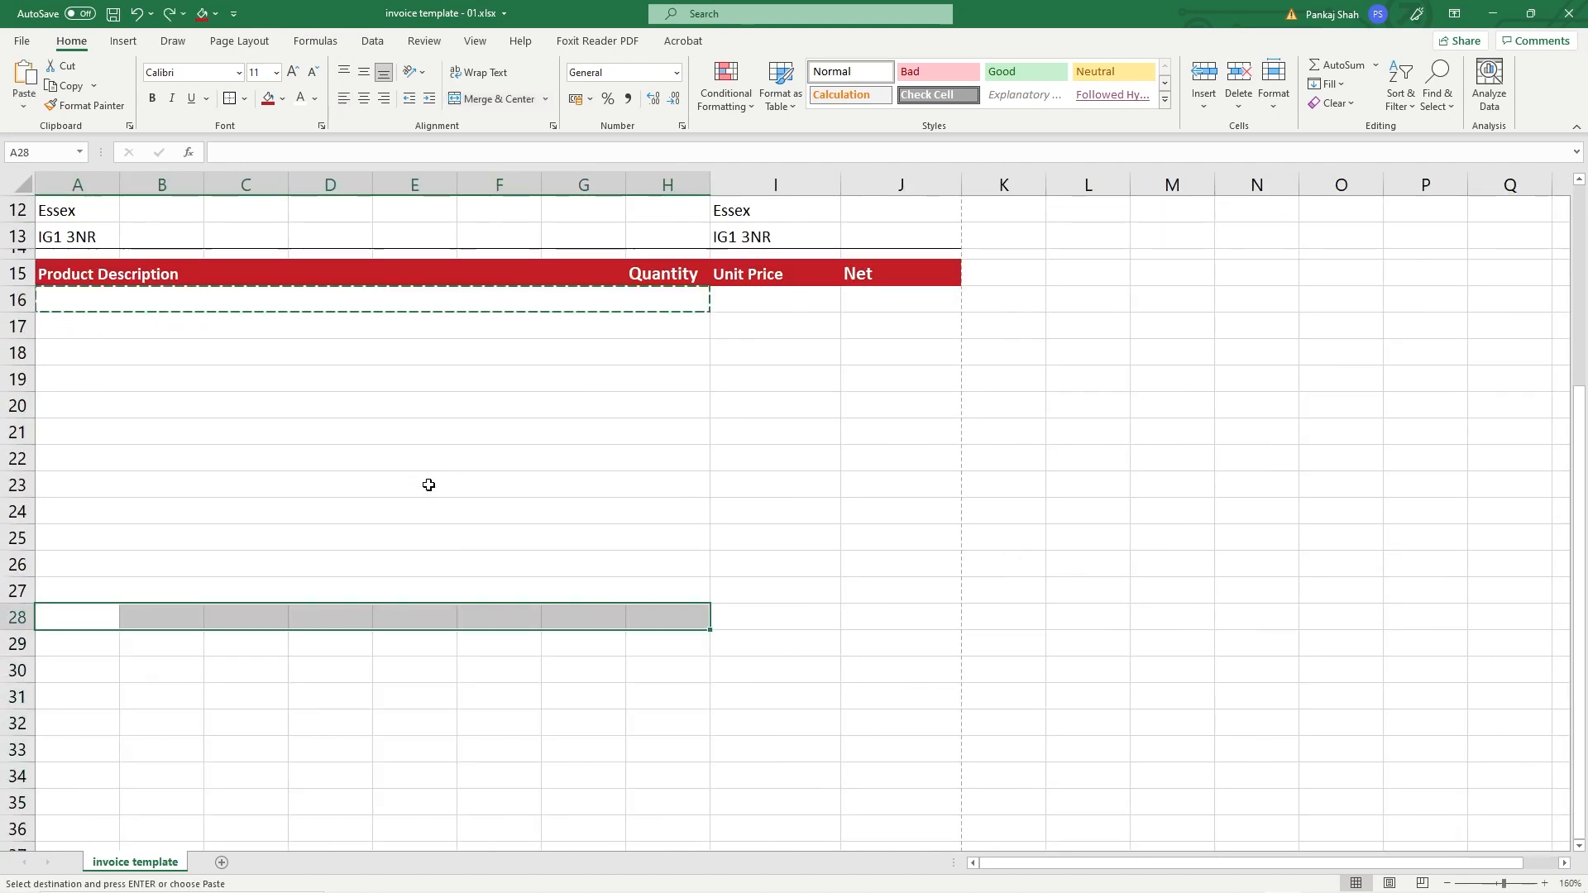
key("ctrl+z")
key("ctrl+z")
key("ctrl+z")
key("ctrl+z")
key("ctrl+z")
key("ctrl+z")
key("ctrl+z")
key("ctrl+z")
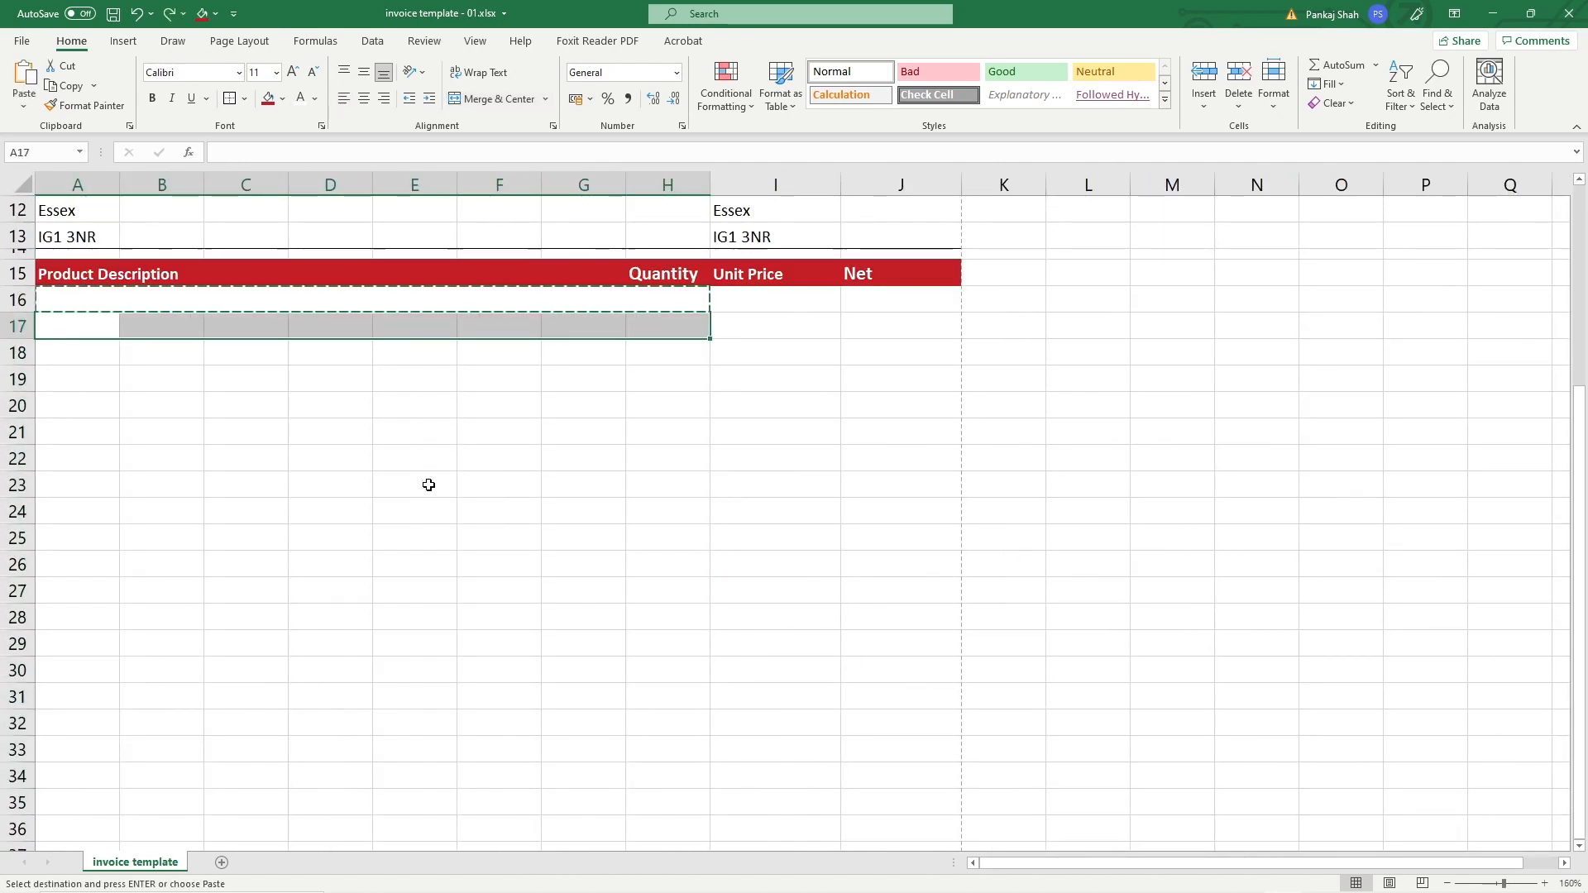
key("Escape")
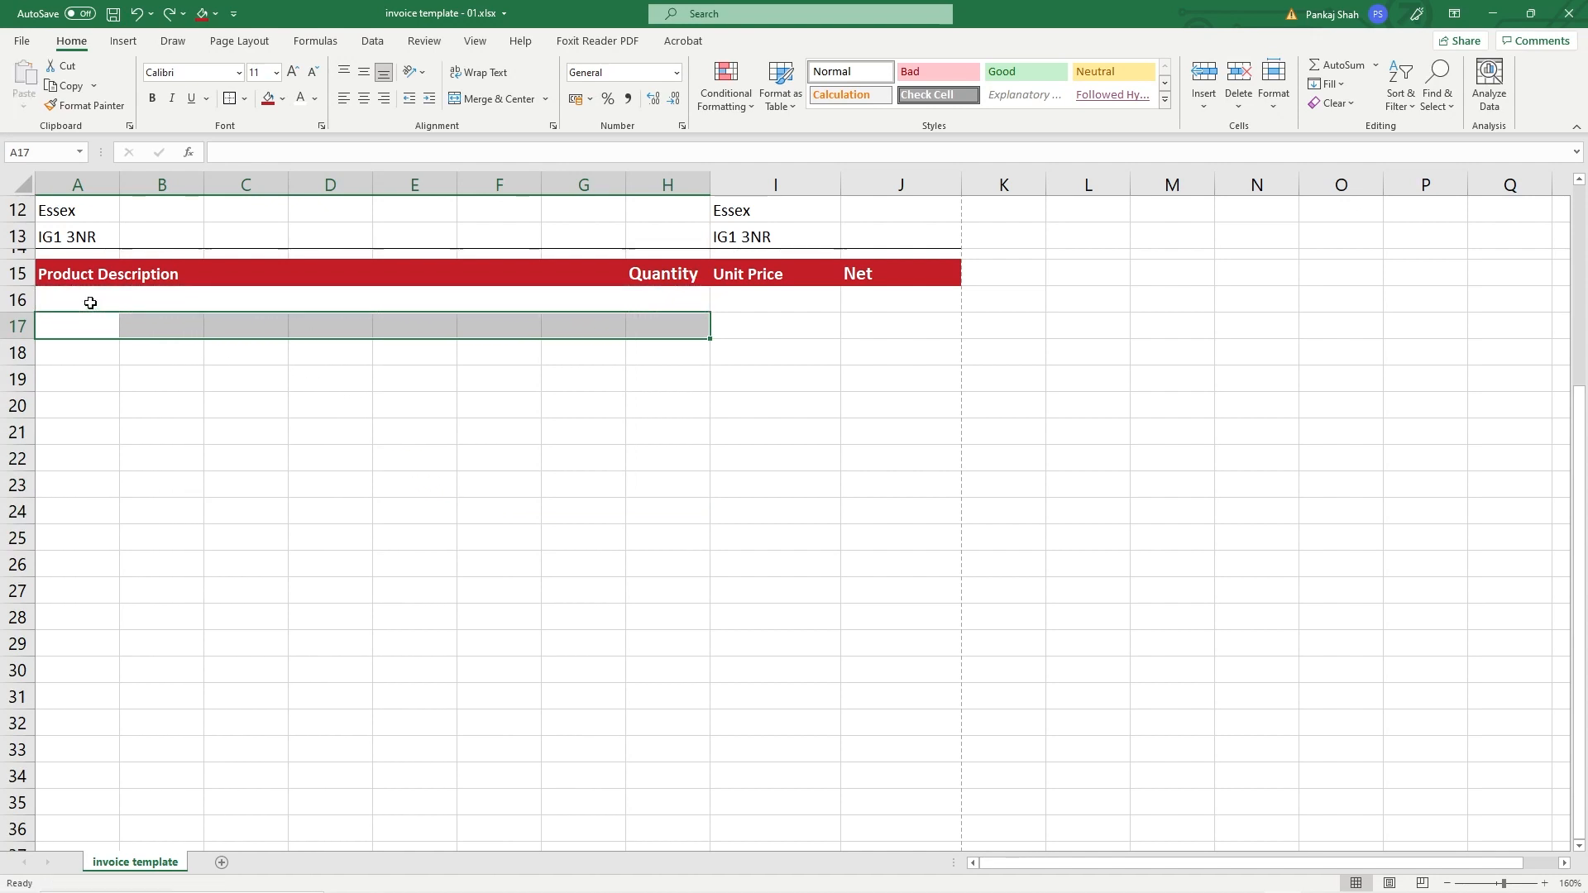
Step: Unmerge the product description cell in row 16 that spans columns A to H
left_click(137, 301)
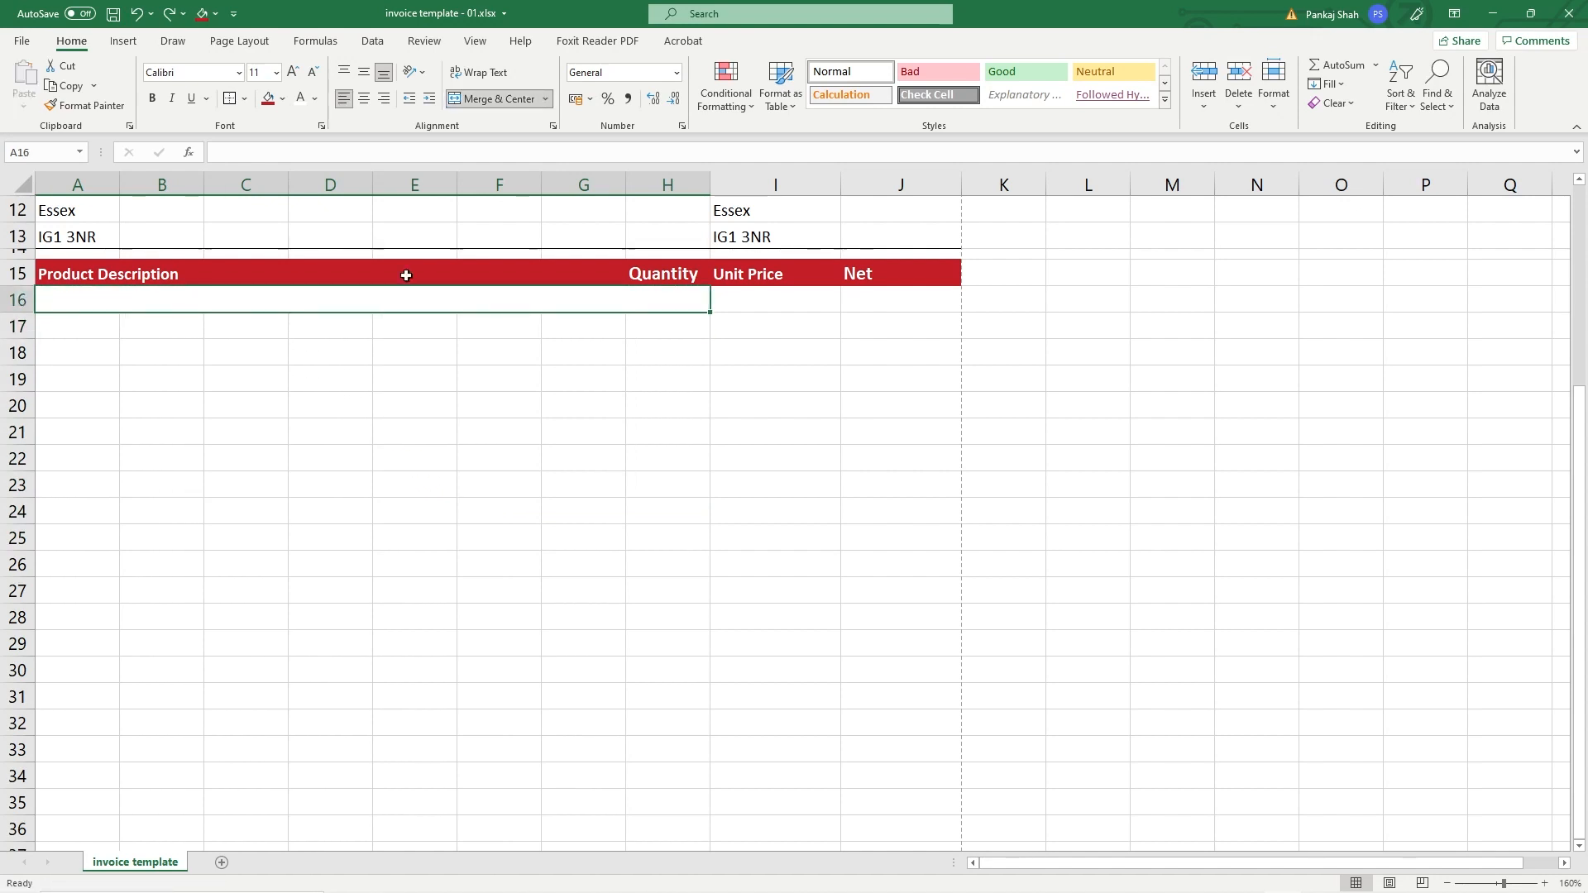
left_click(545, 101)
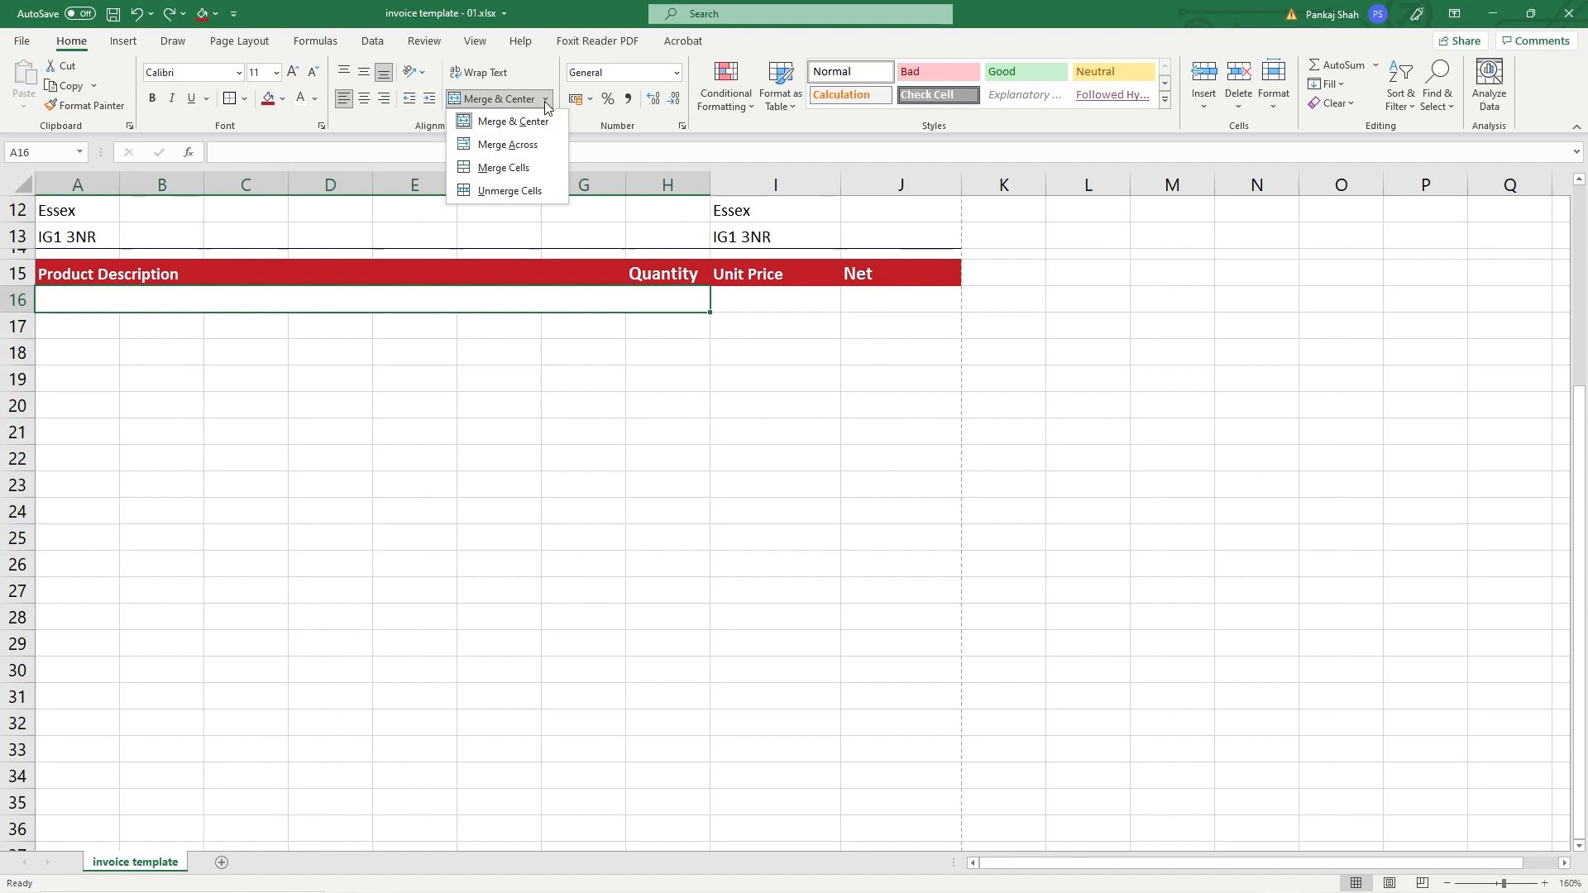
left_click(494, 191)
left_click(415, 458)
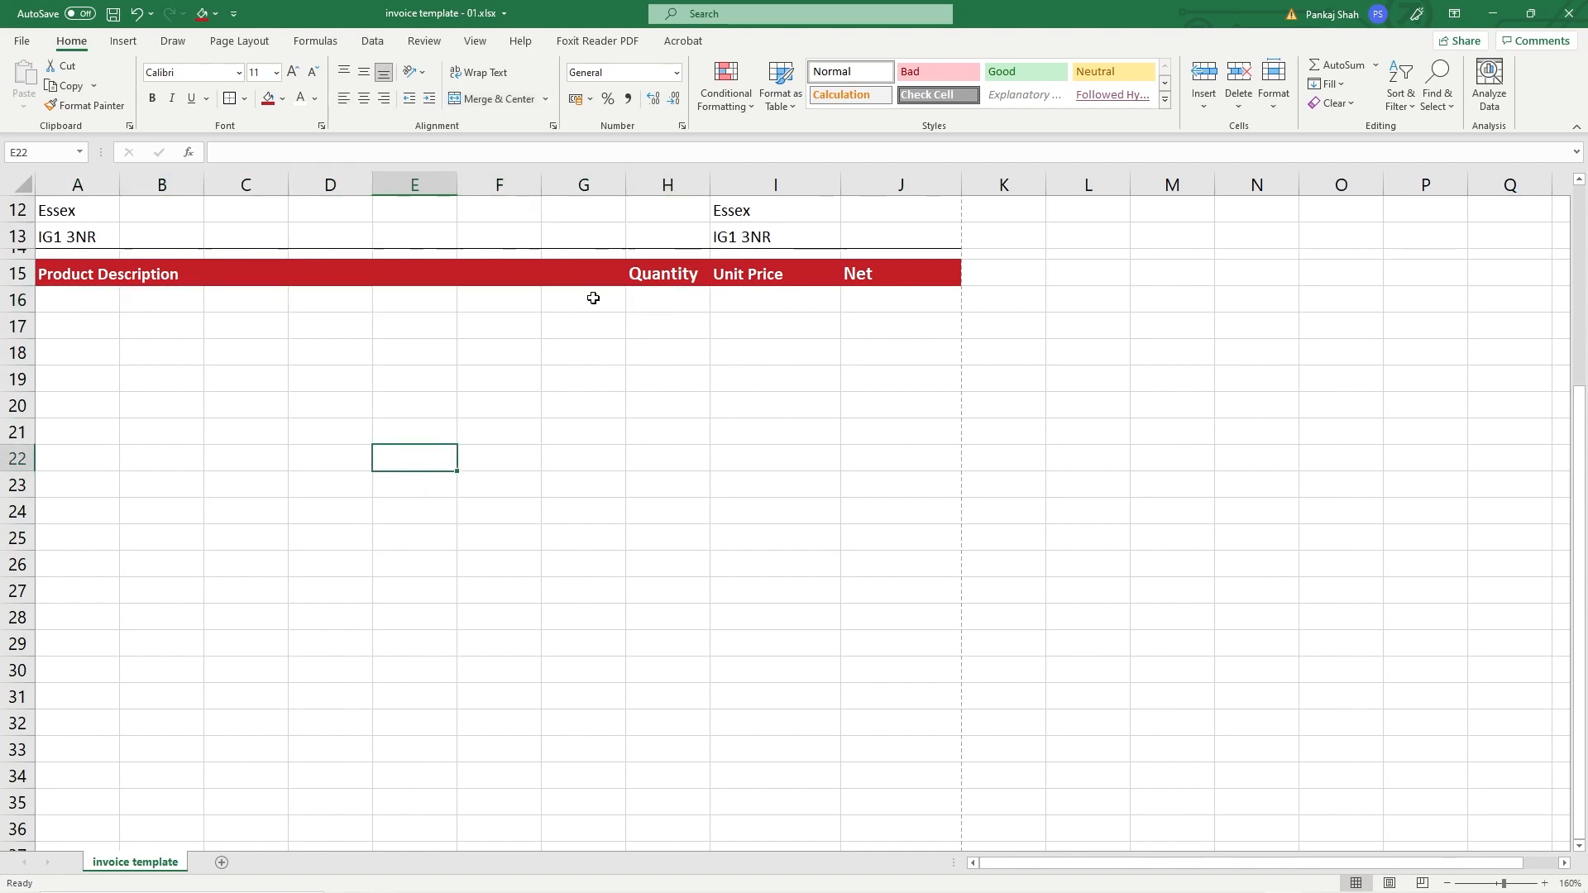
Step: Merge cells A16 to G16 with Merge Cells, leaving the Quantity column separate
left_click_drag(592, 299, 52, 300)
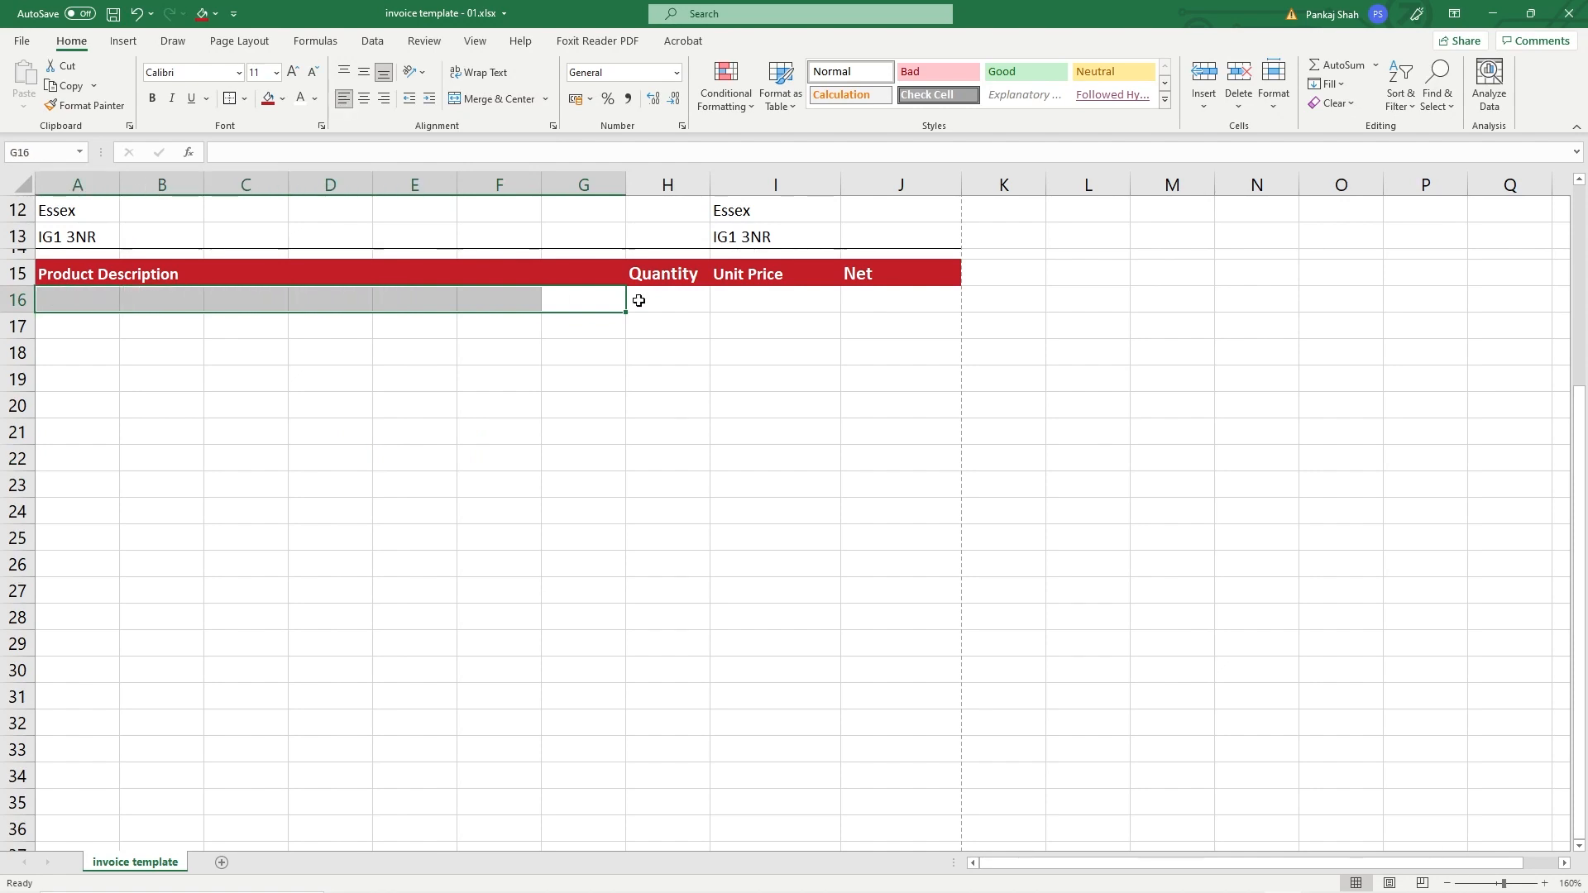
left_click(545, 98)
left_click(504, 167)
left_click(463, 384)
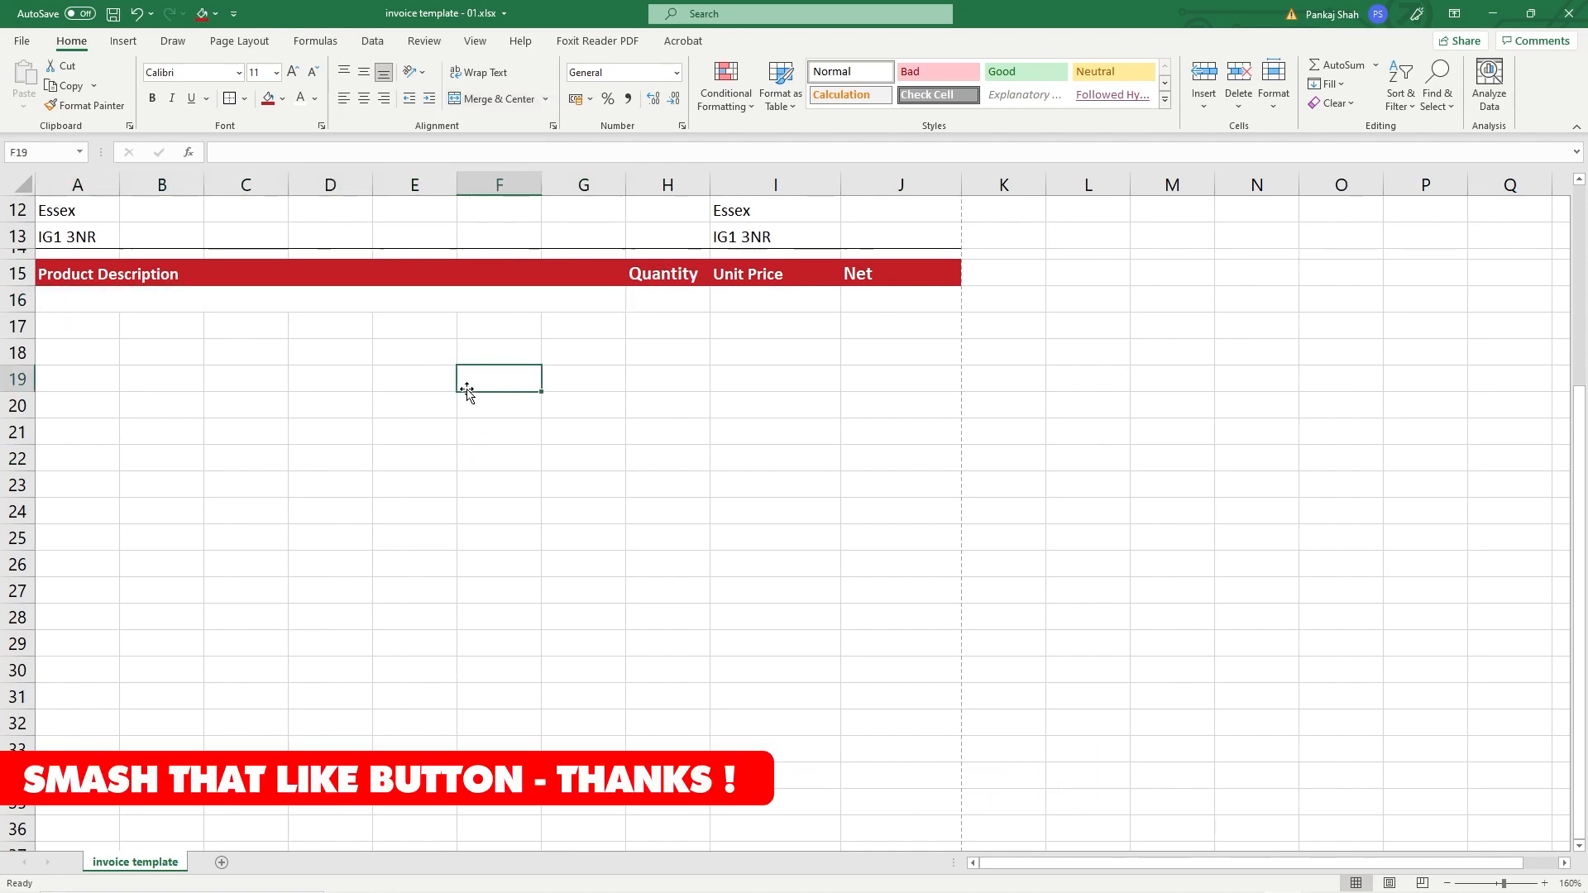
Step: Copy the merged cell in row 16 and paste it into A17 to G28
left_click(75, 299)
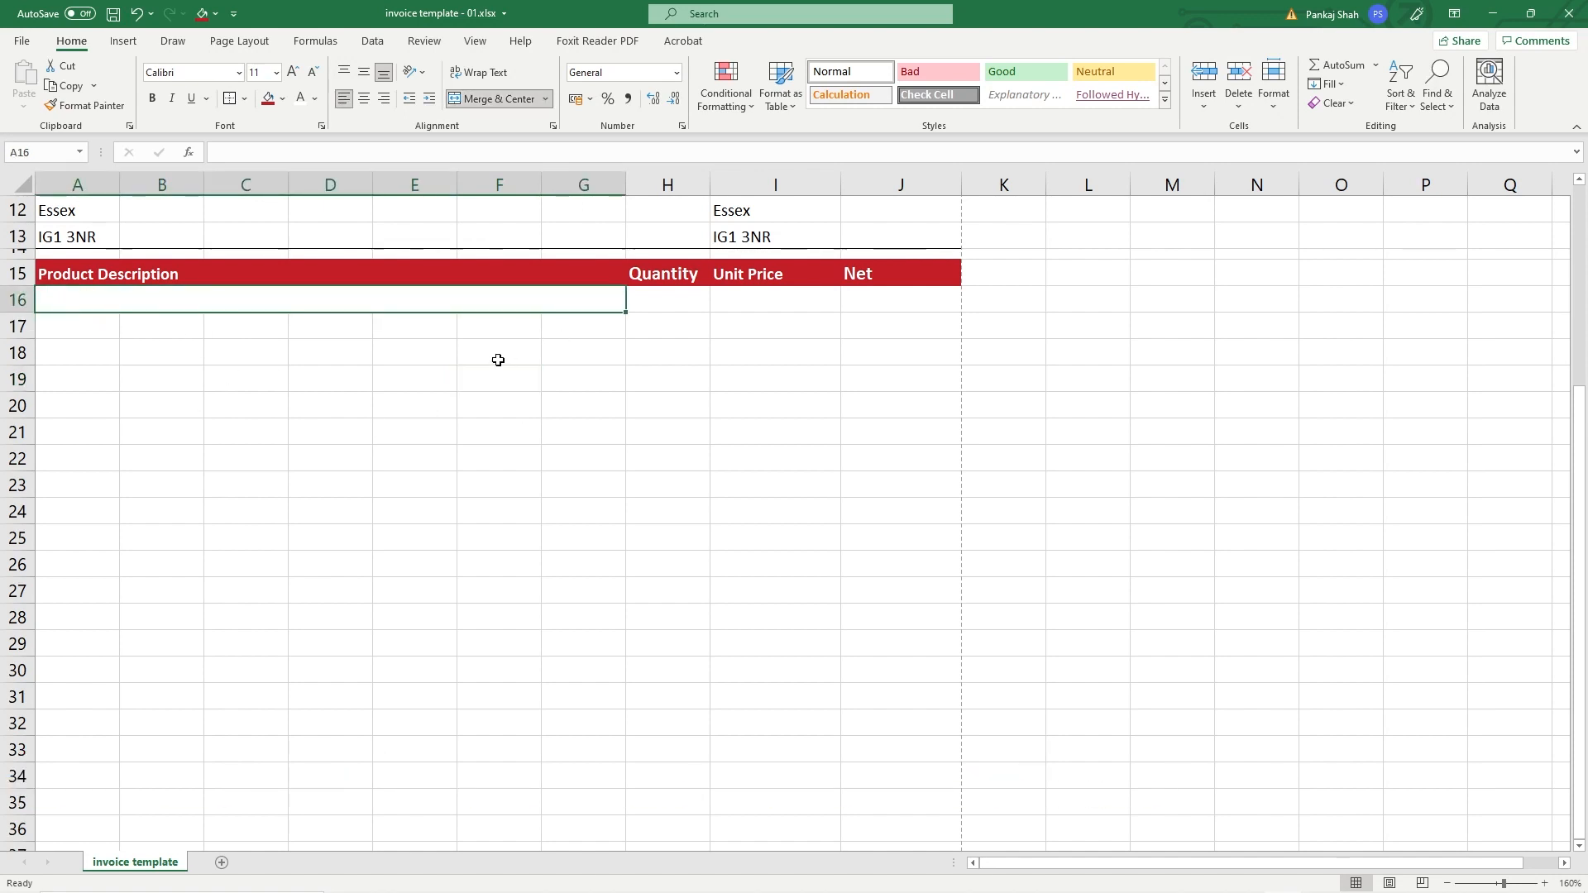
key("ctrl+c")
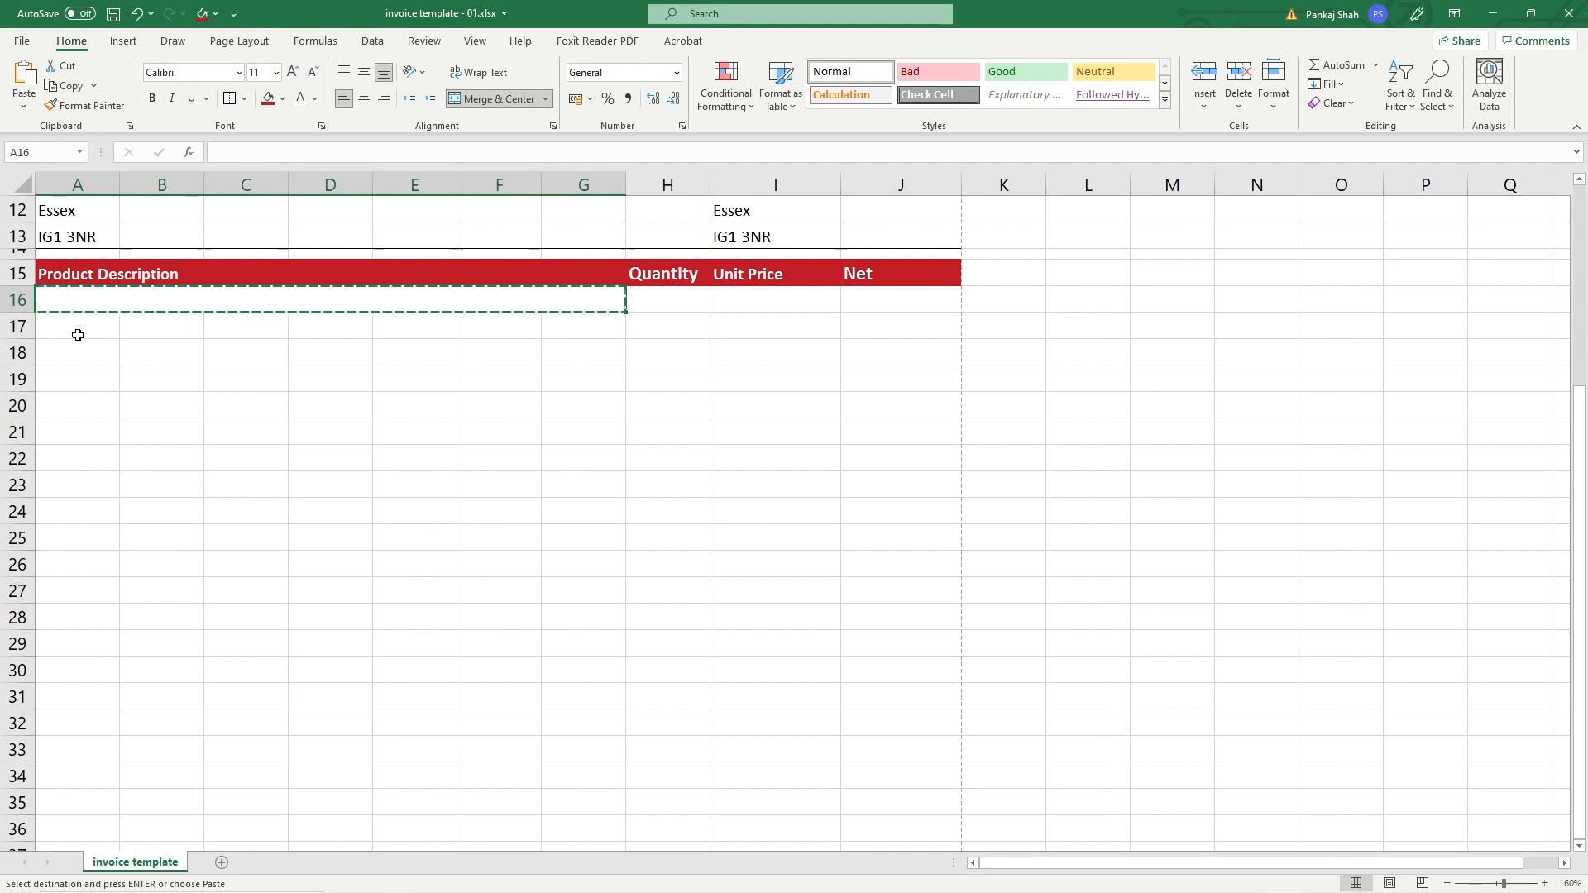
left_click_drag(78, 331, 593, 619)
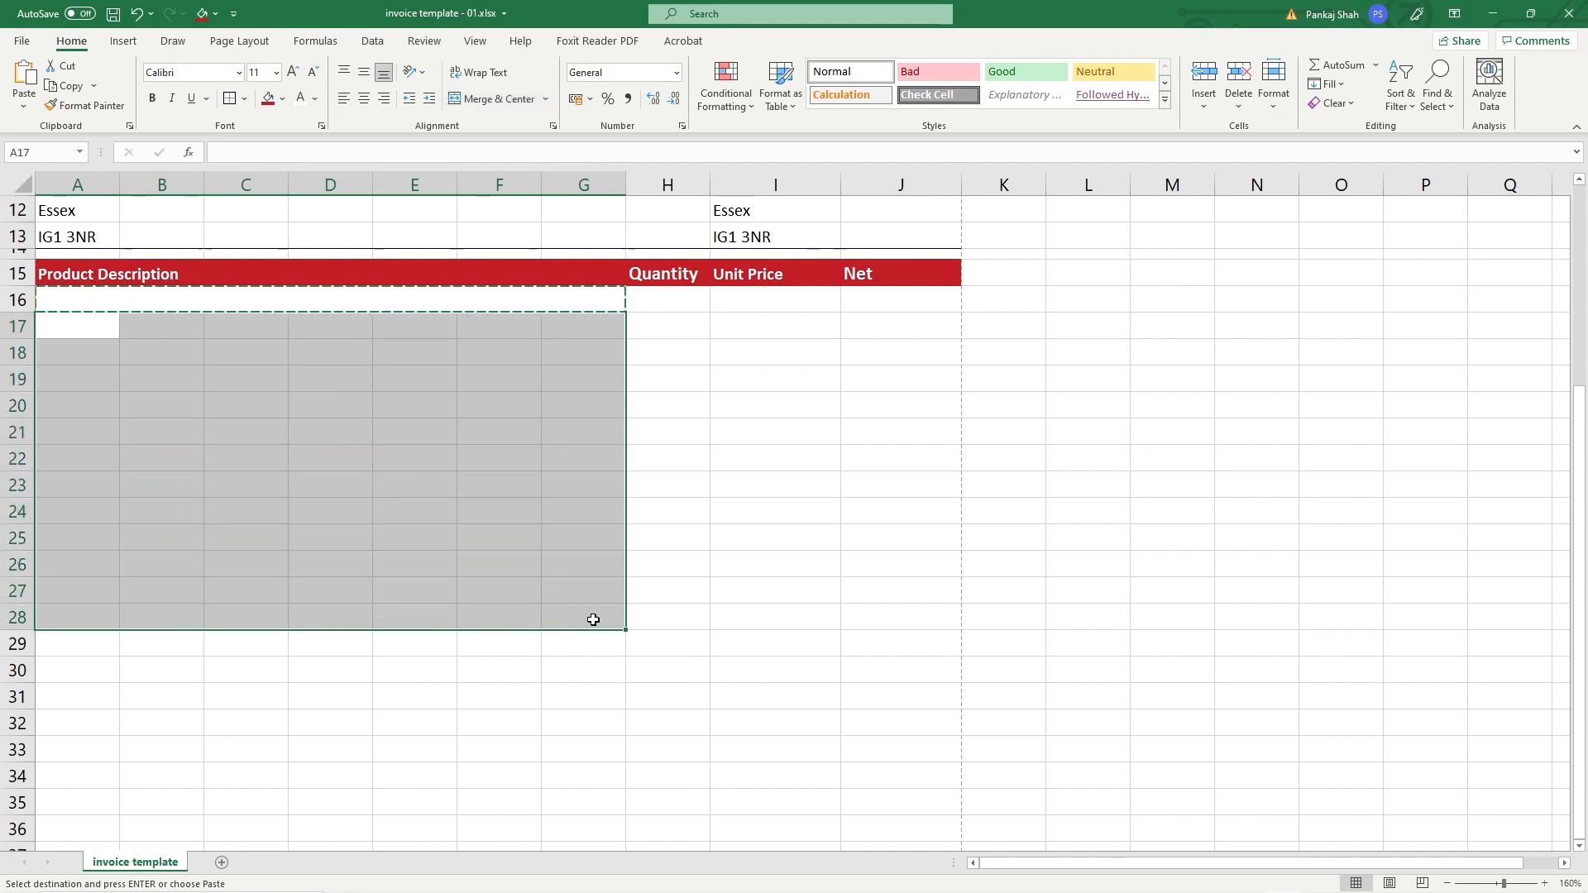
key("ctrl+v")
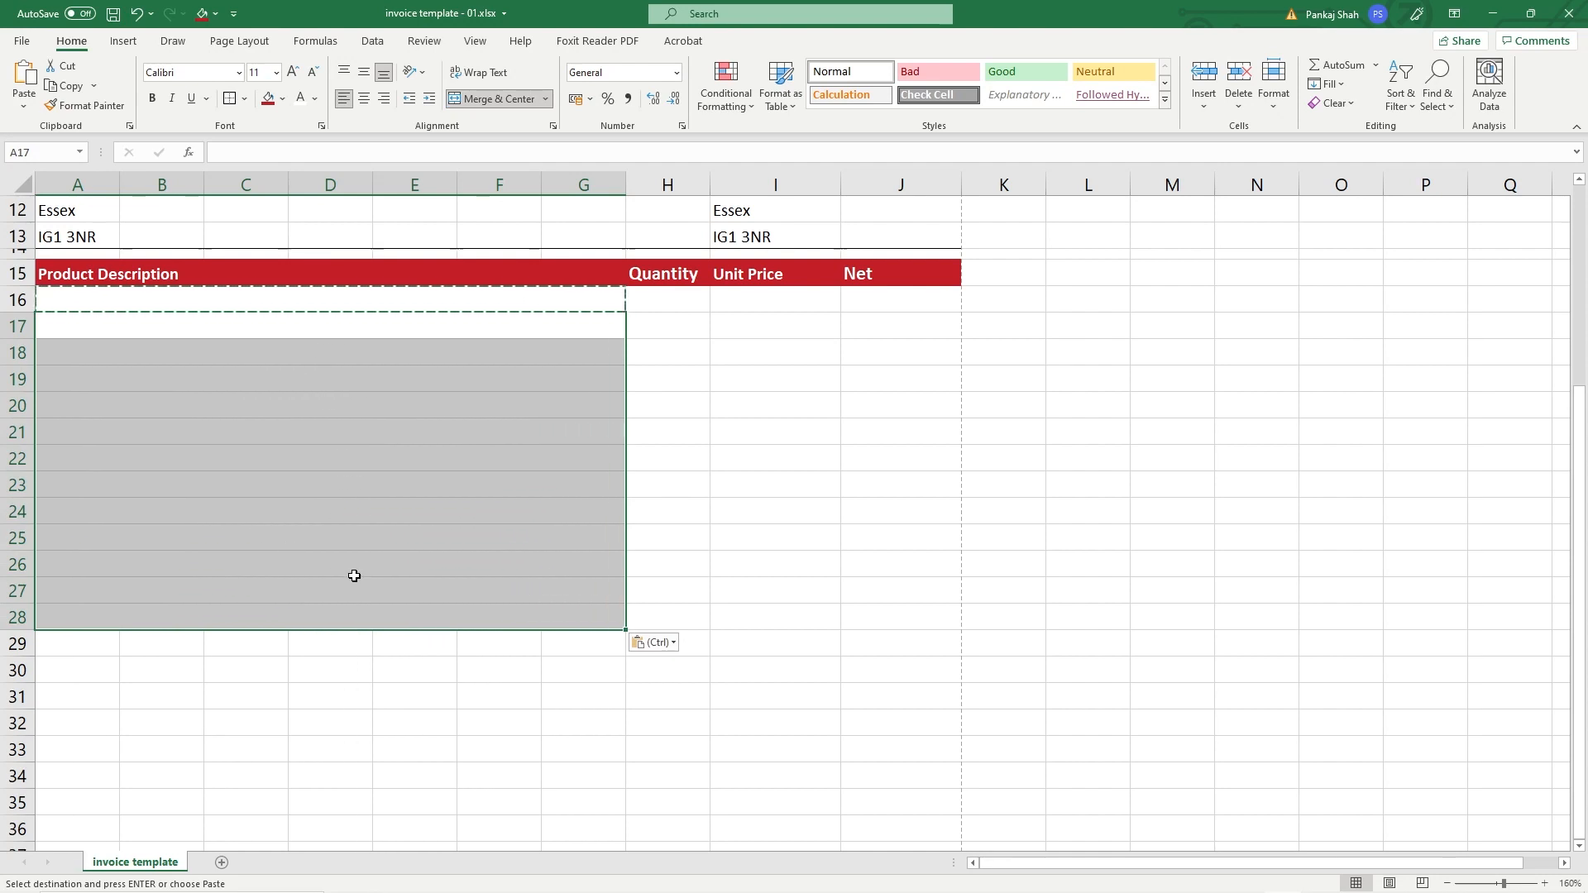
Step: Extend the selection down to row 40, paste the merged cell over A17 to G40, and spot-check rows 35 and 40
scroll(235, 595, "down", 5)
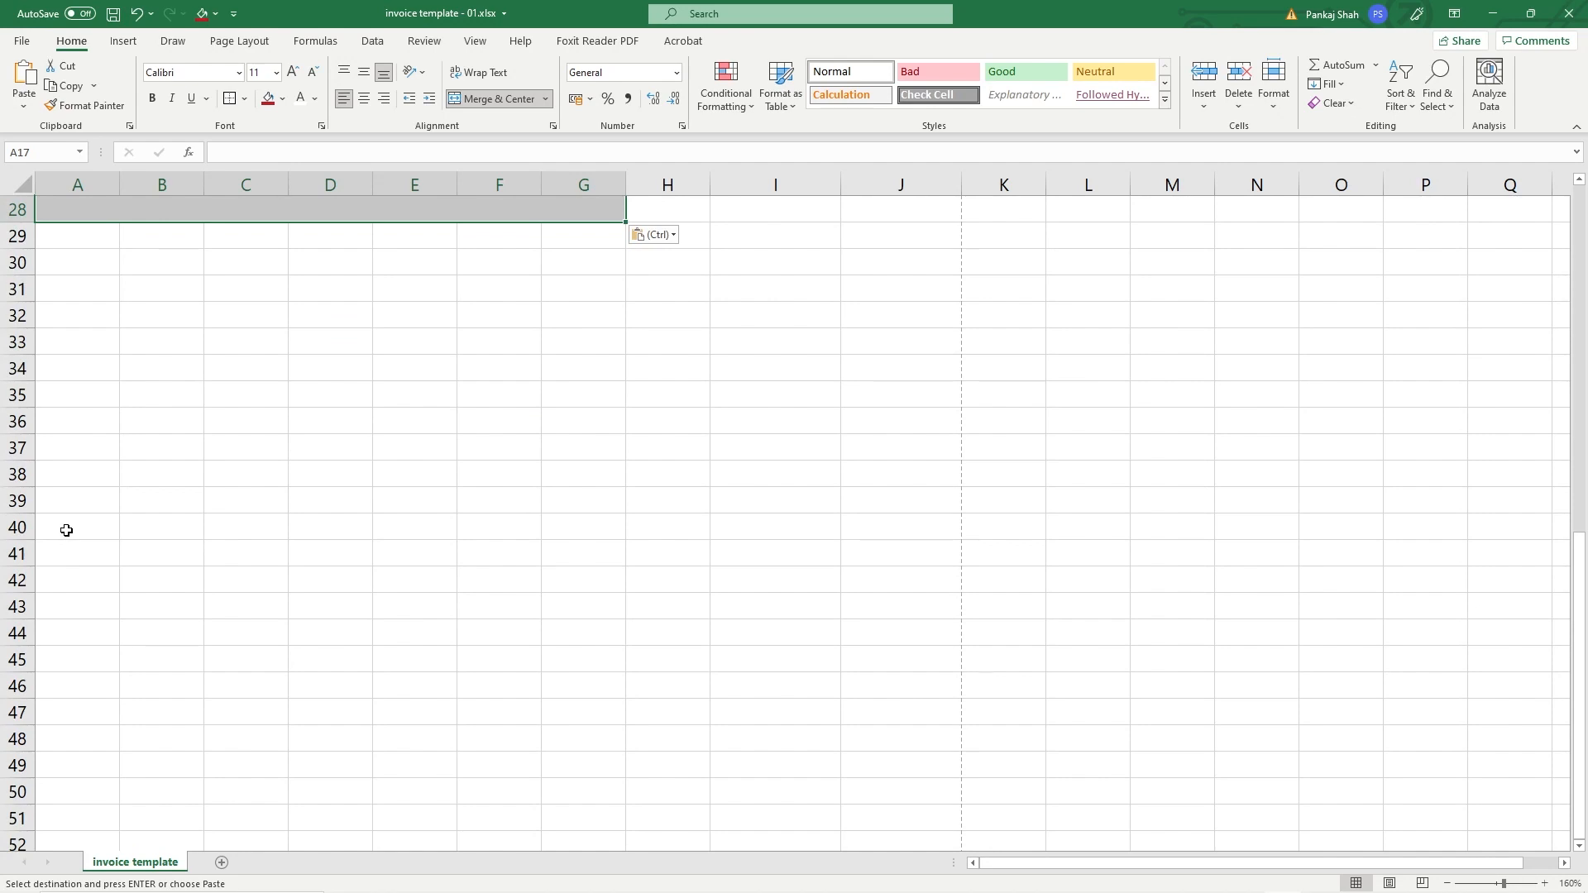
left_click(66, 530, "shift")
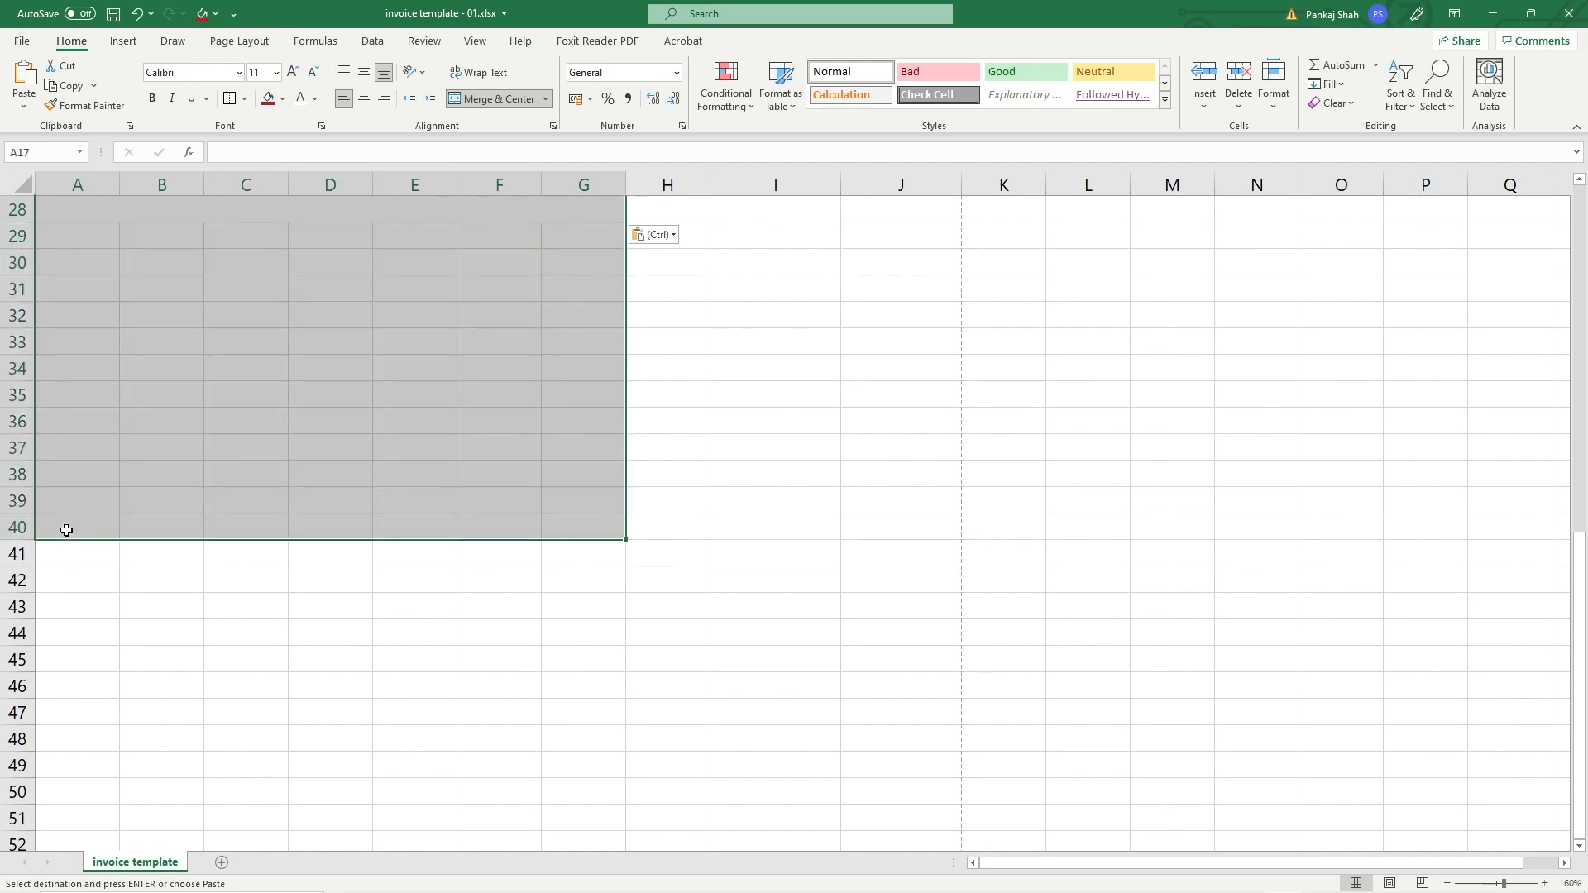
scroll(65, 532, "up", 8)
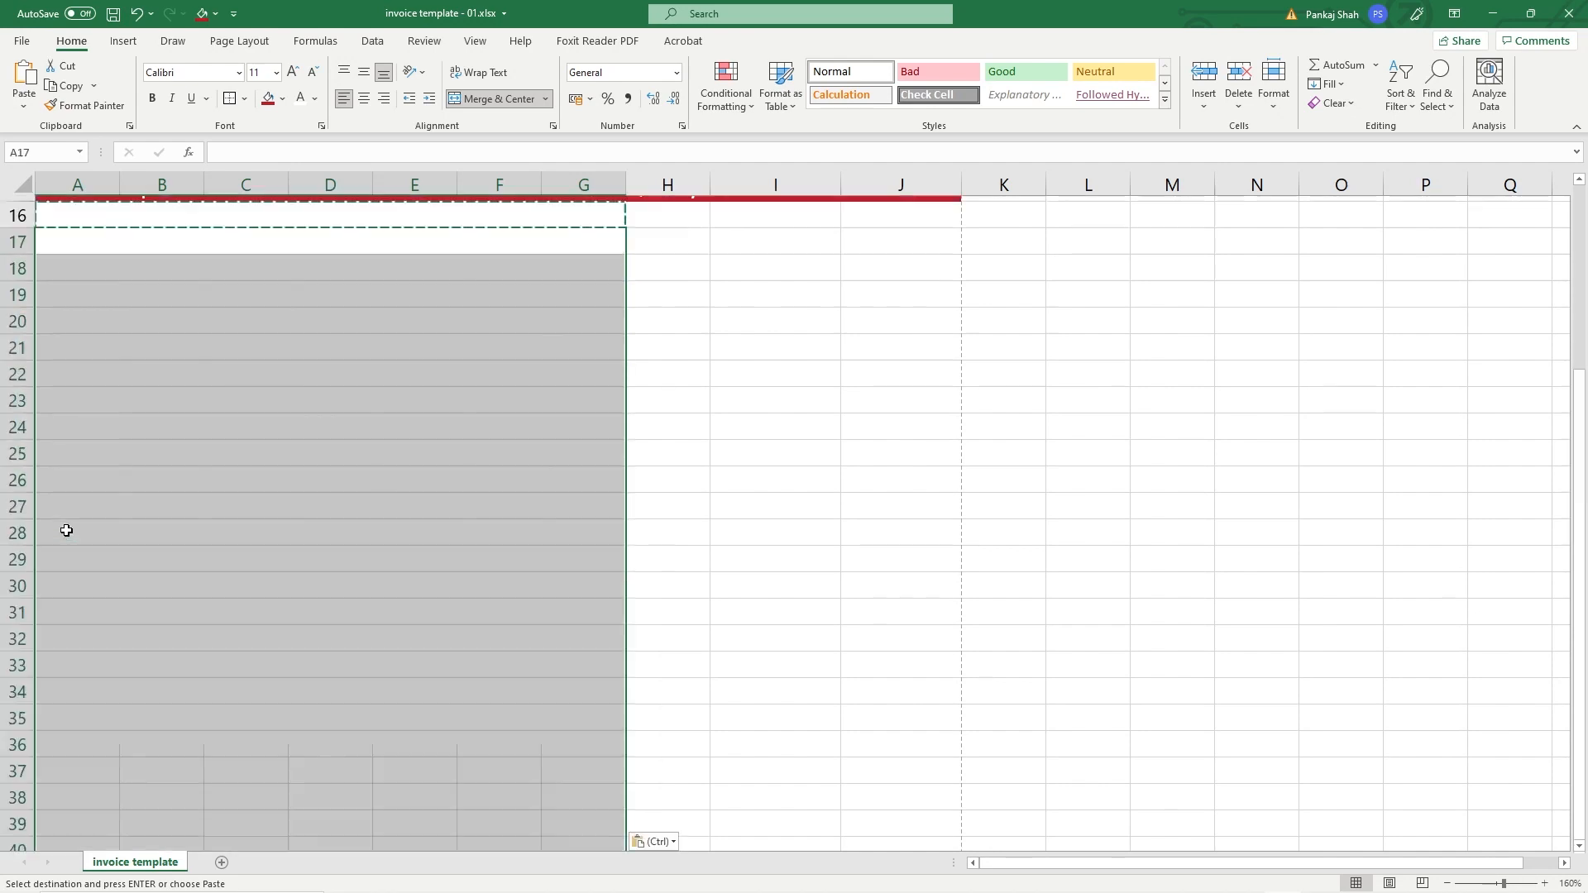
scroll(116, 533, "down", 5)
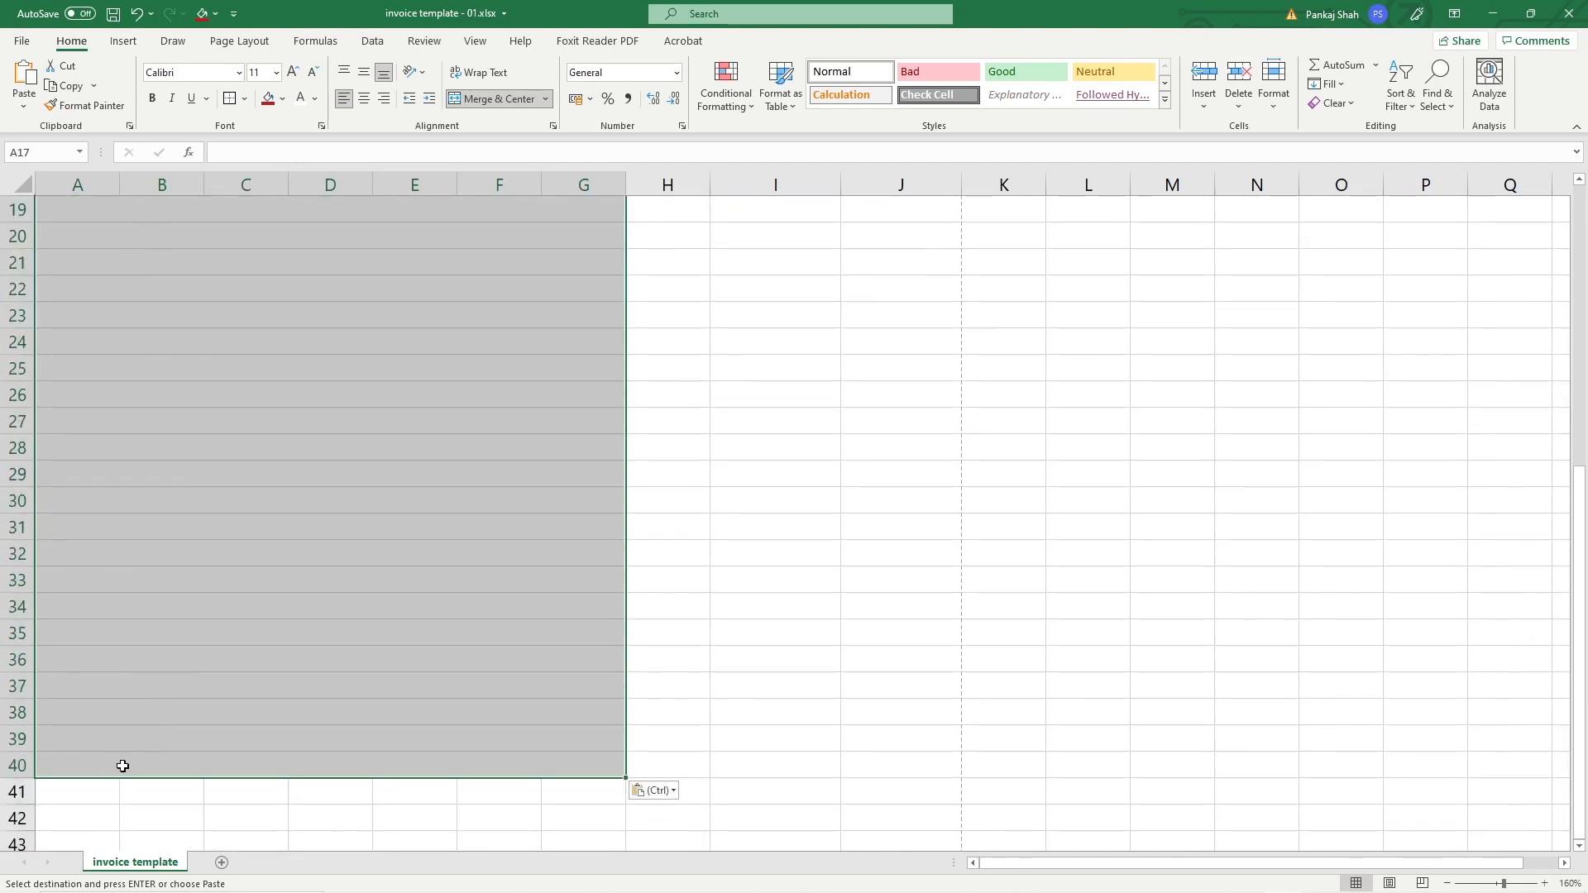
left_click(149, 761)
left_click(158, 631)
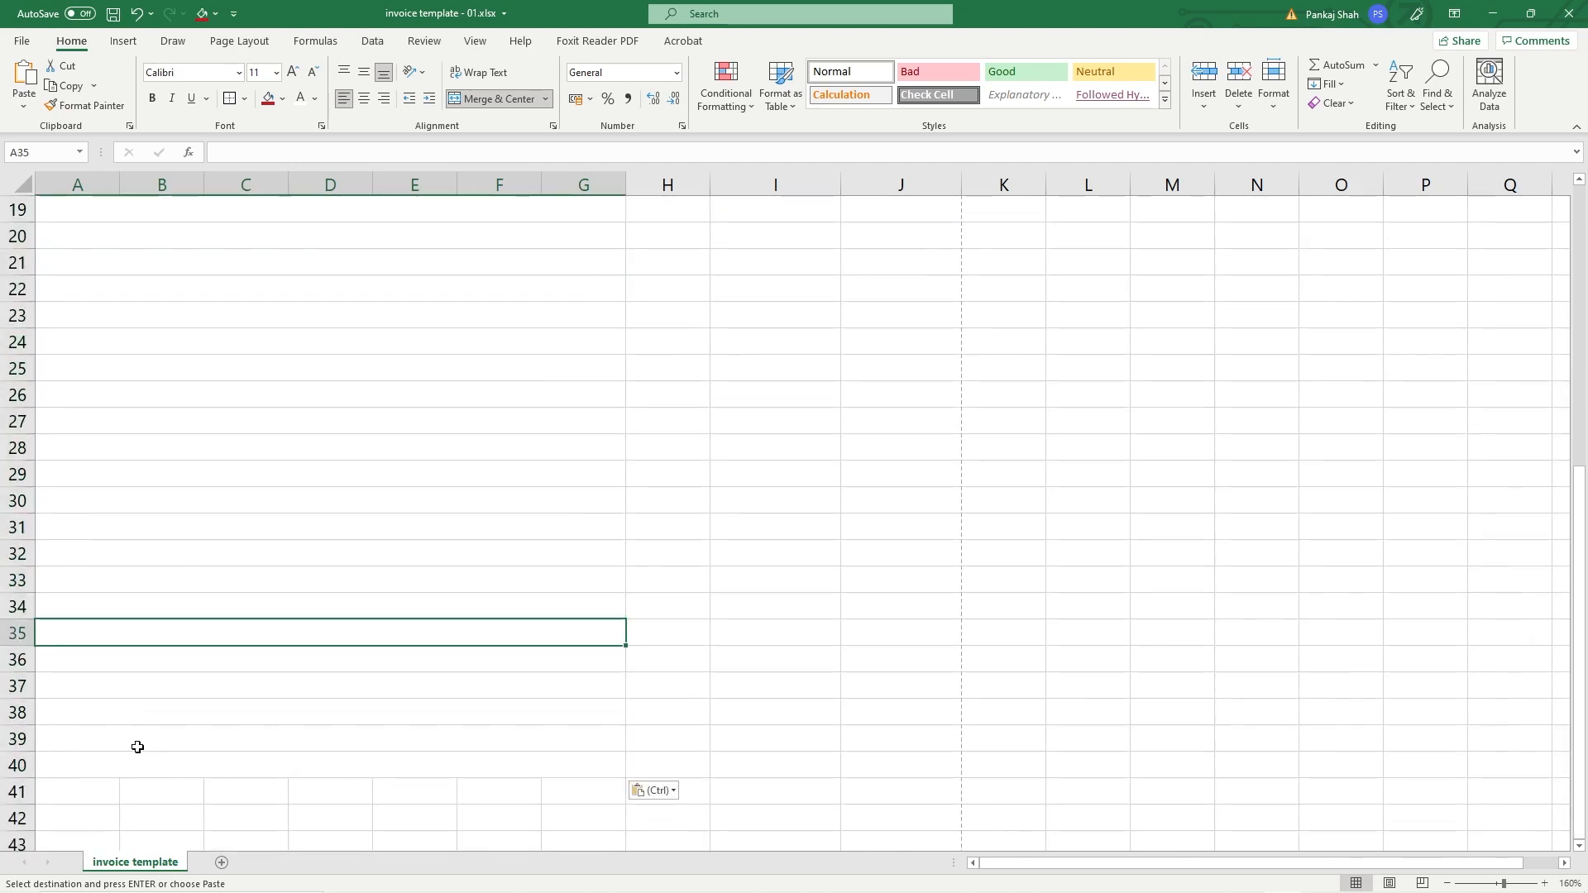
left_click(107, 753)
scroll(598, 469, "up", 5)
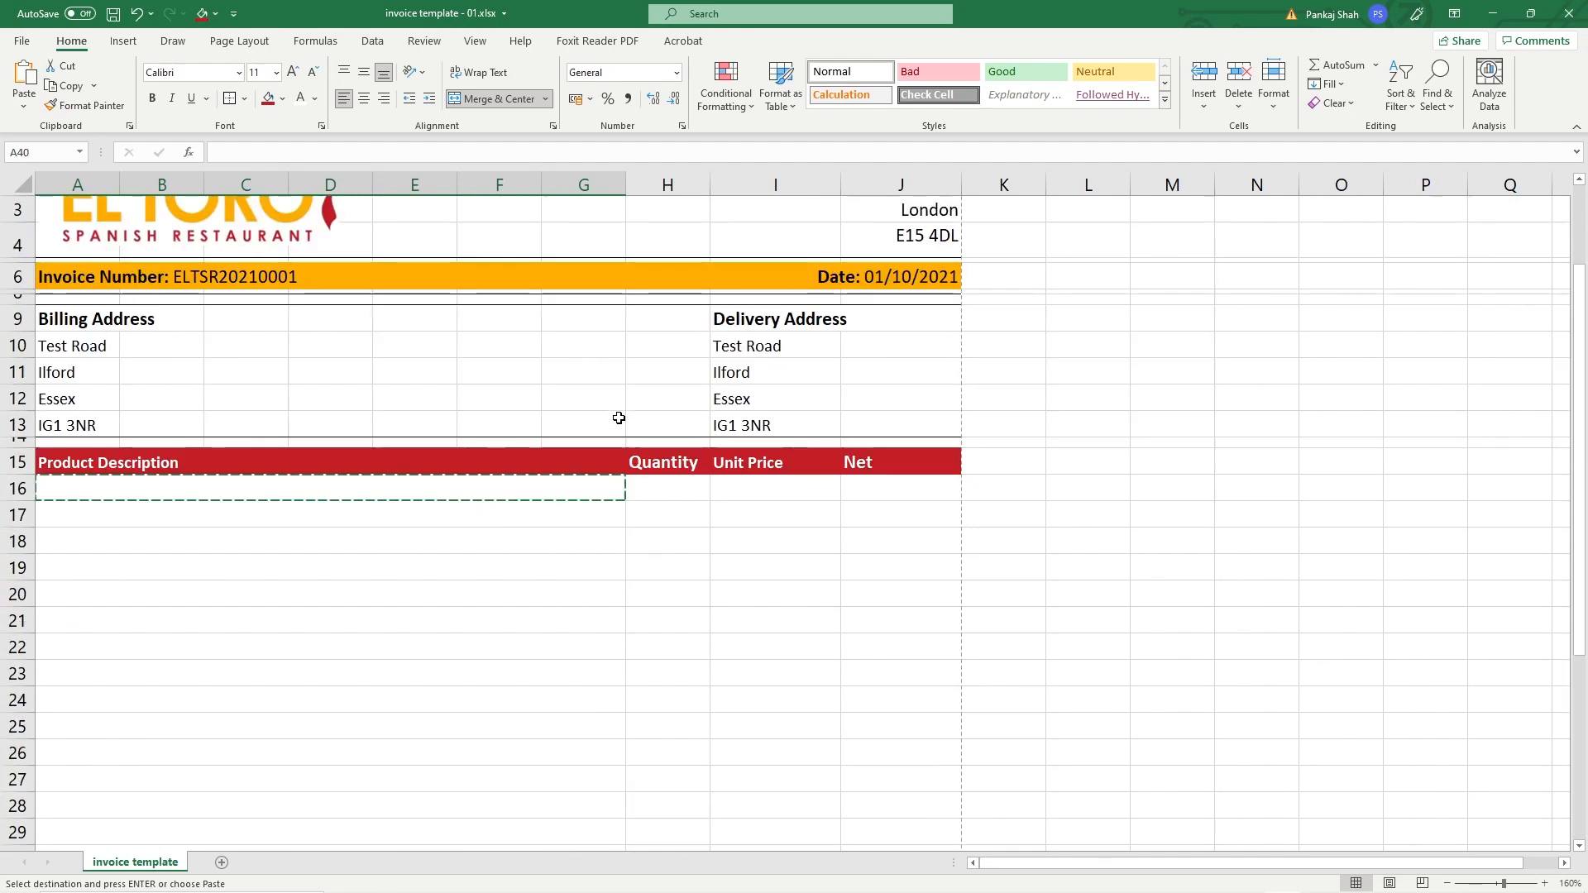
left_click_drag(341, 492, 886, 673)
scroll(883, 673, "down", 6)
scroll(376, 685, "up", 7)
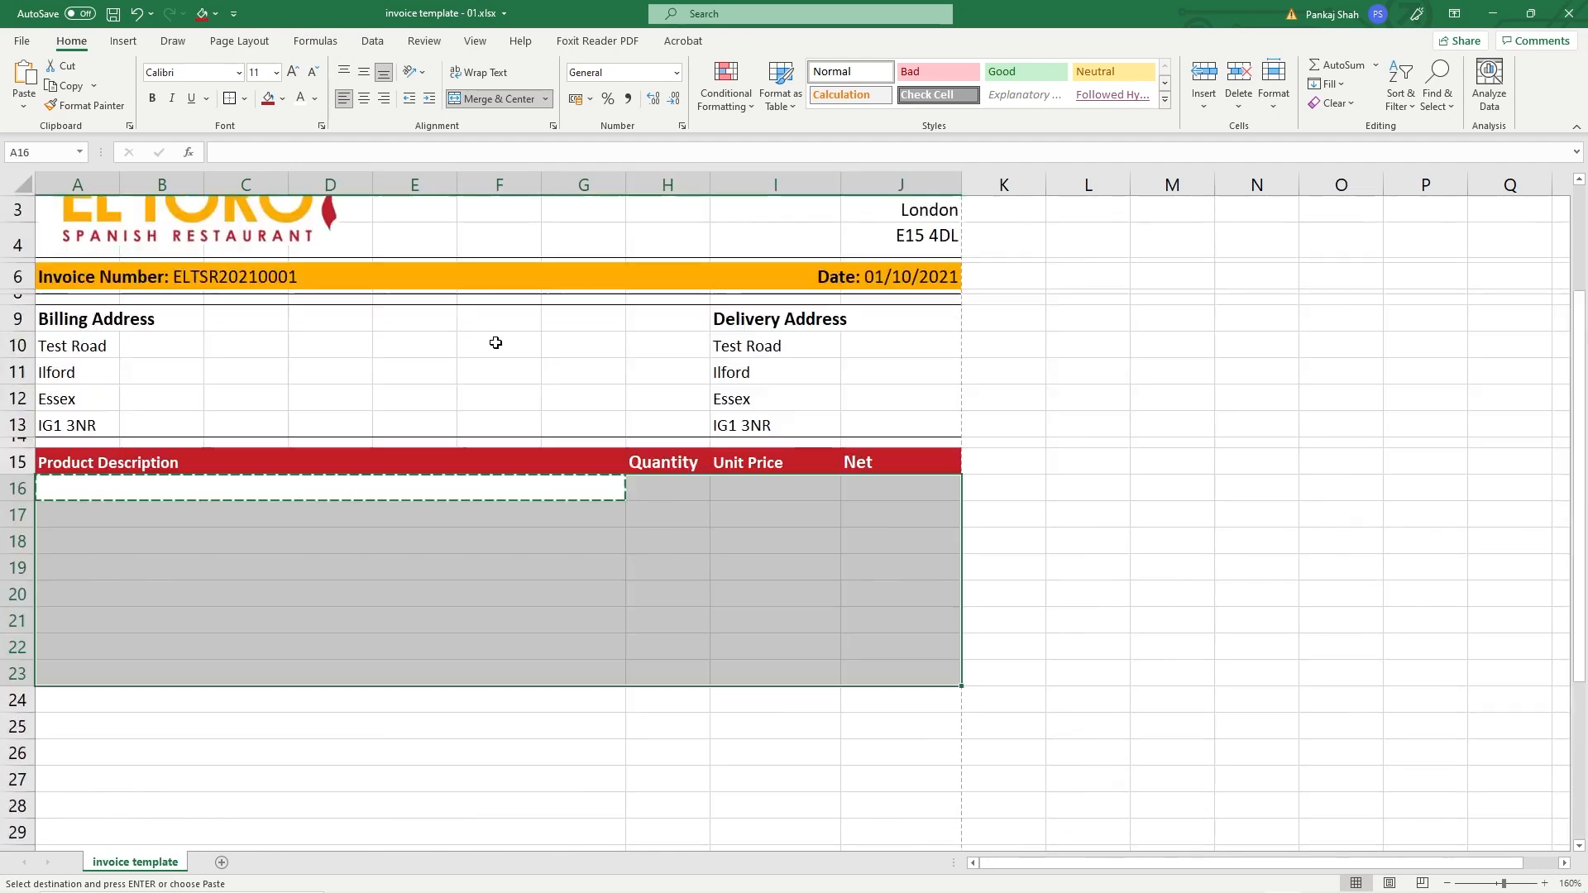
Step: Apply All Borders to the item rows in cells A16 to J40
scroll(367, 490, "down", 6)
scroll(368, 490, "down", 1)
left_click(240, 438)
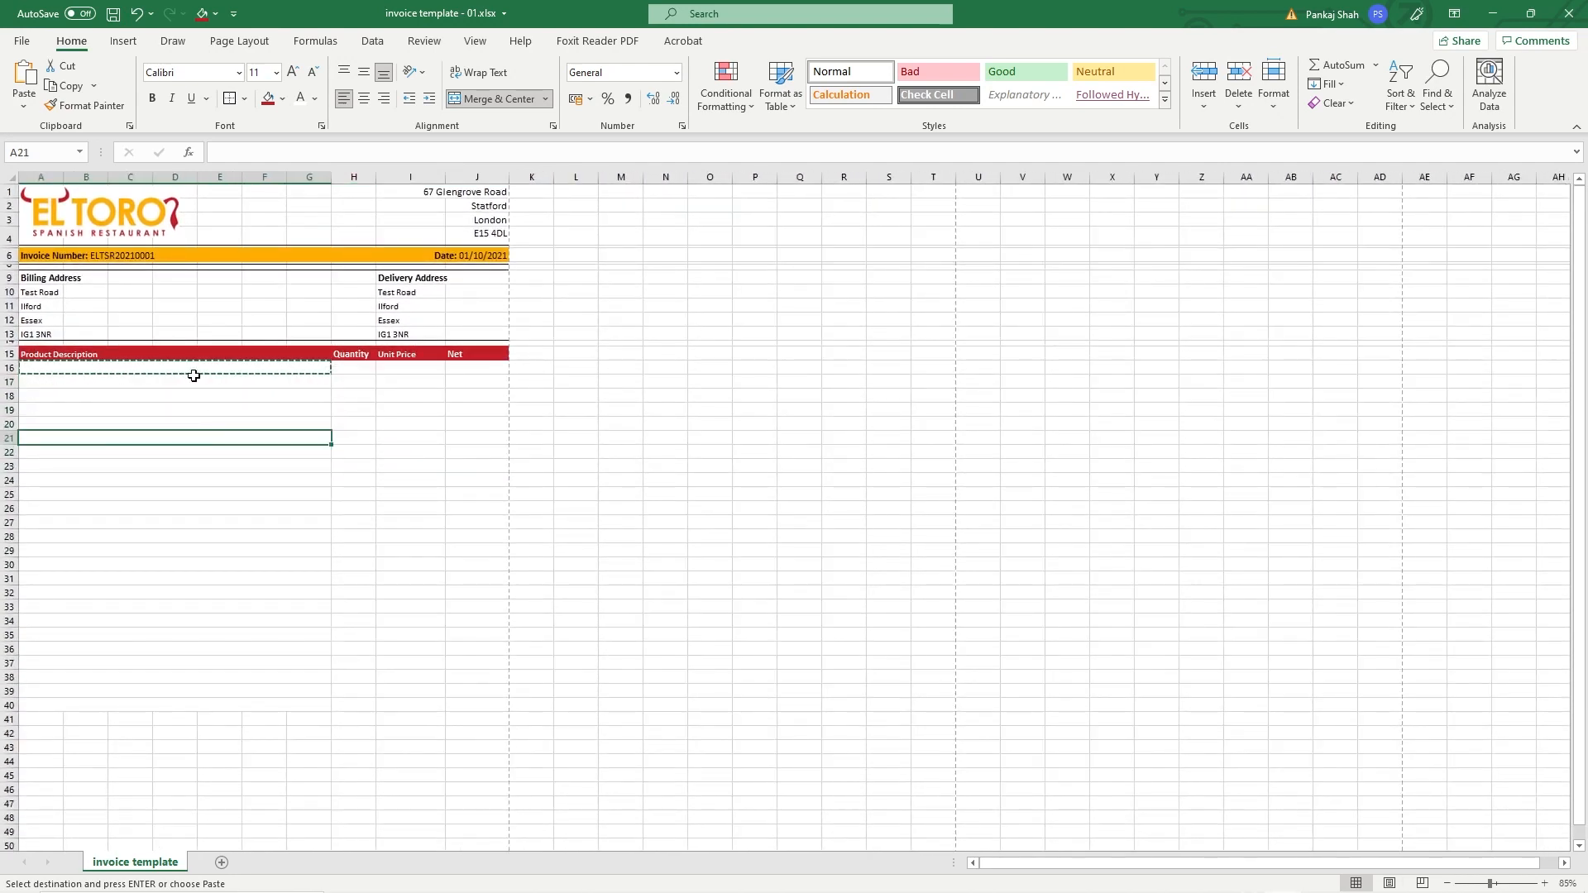
left_click(183, 371)
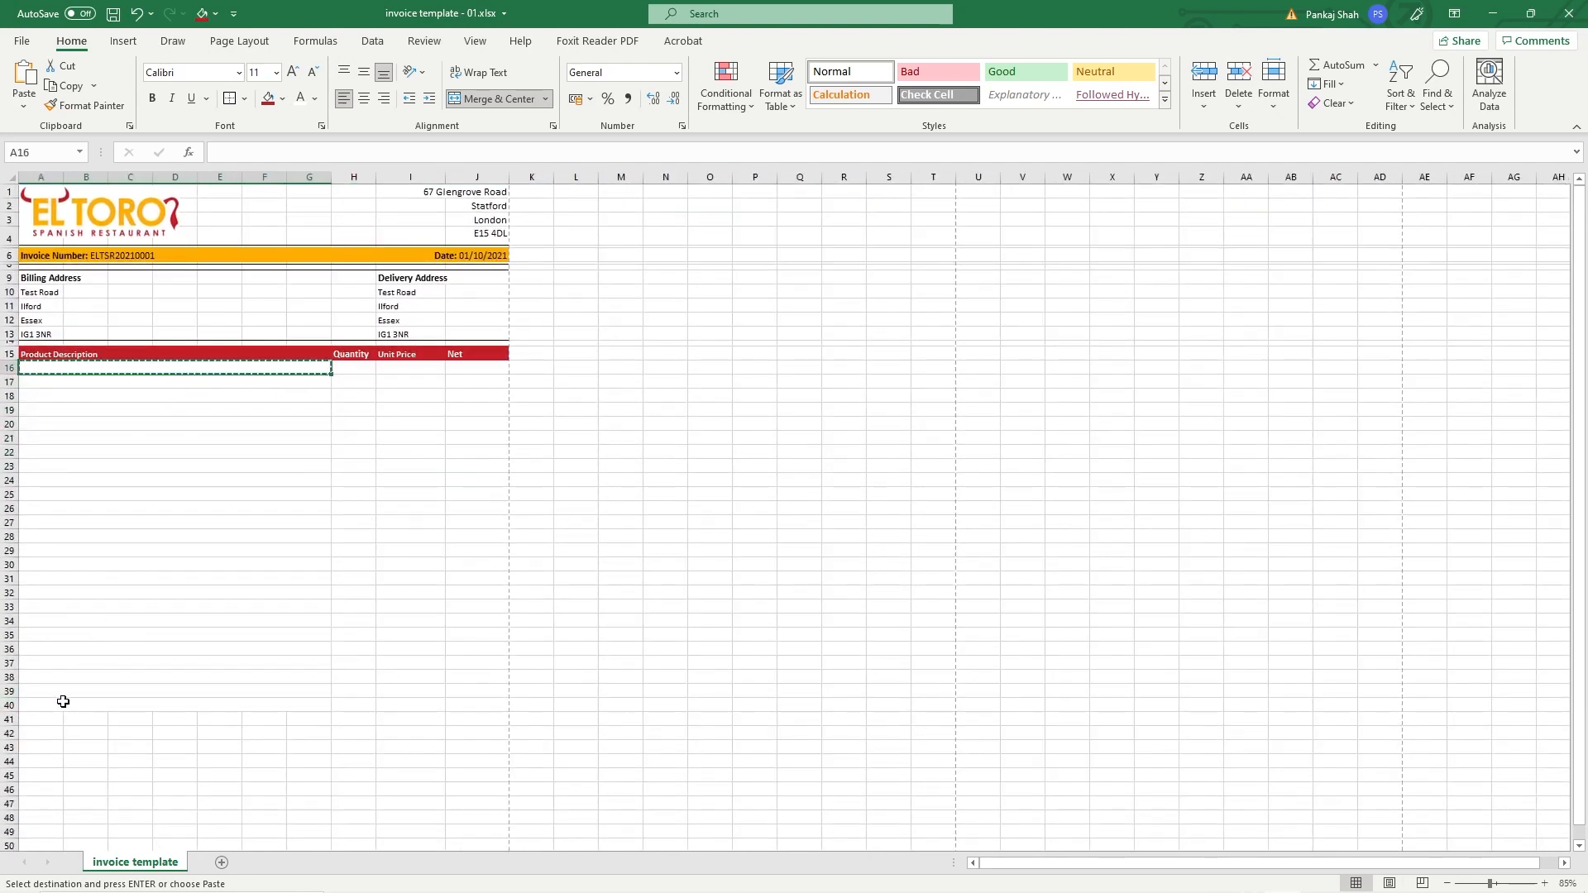
left_click(475, 705, "shift")
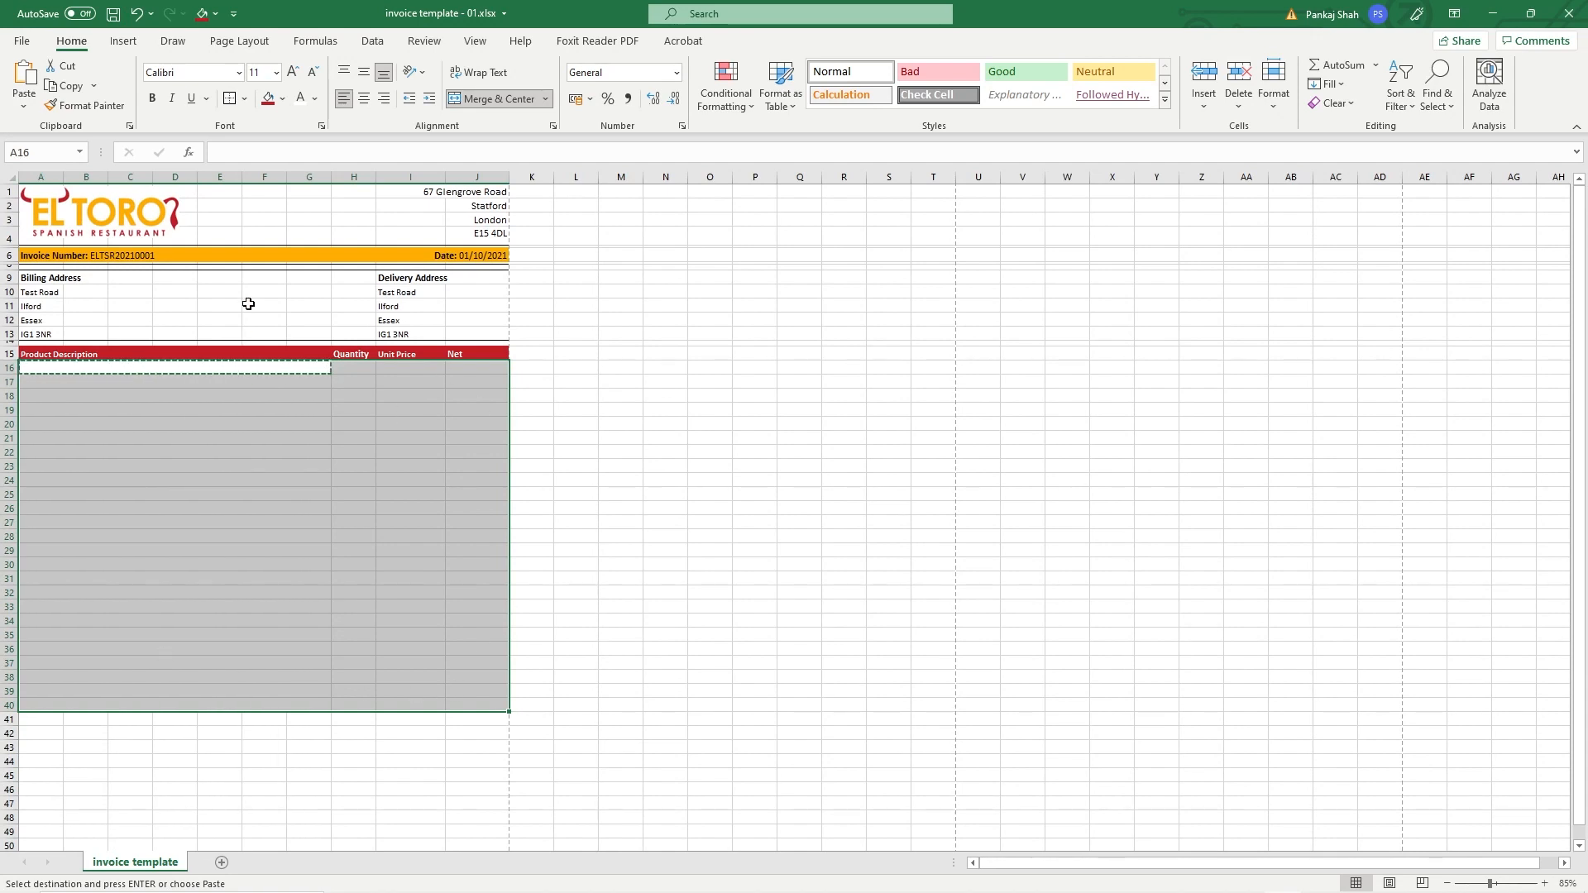
left_click(246, 100)
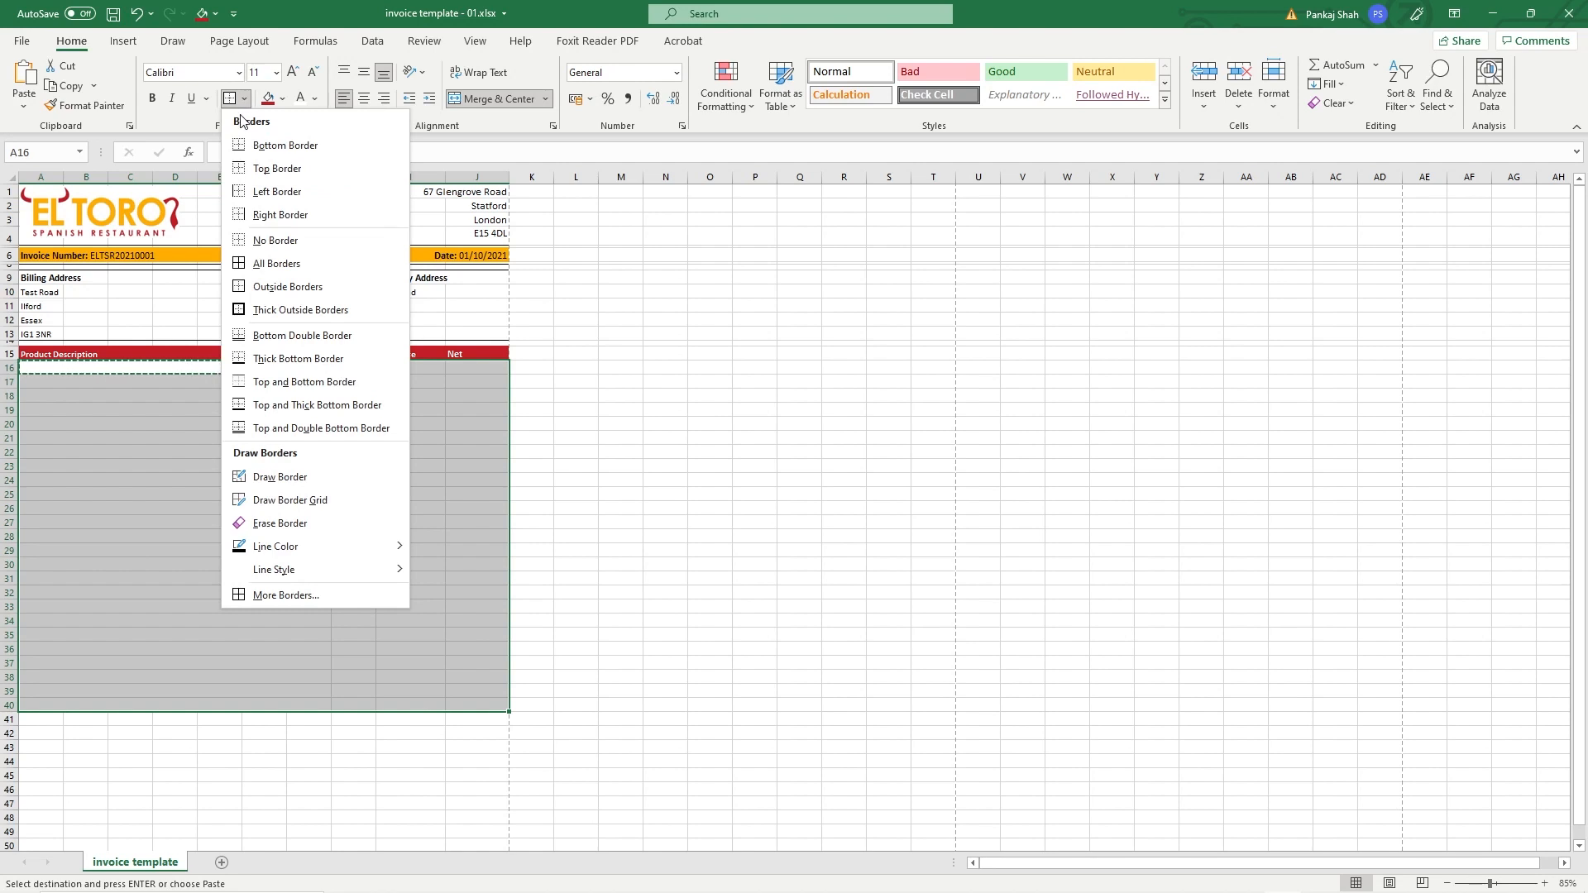
left_click(259, 263)
left_click(170, 464)
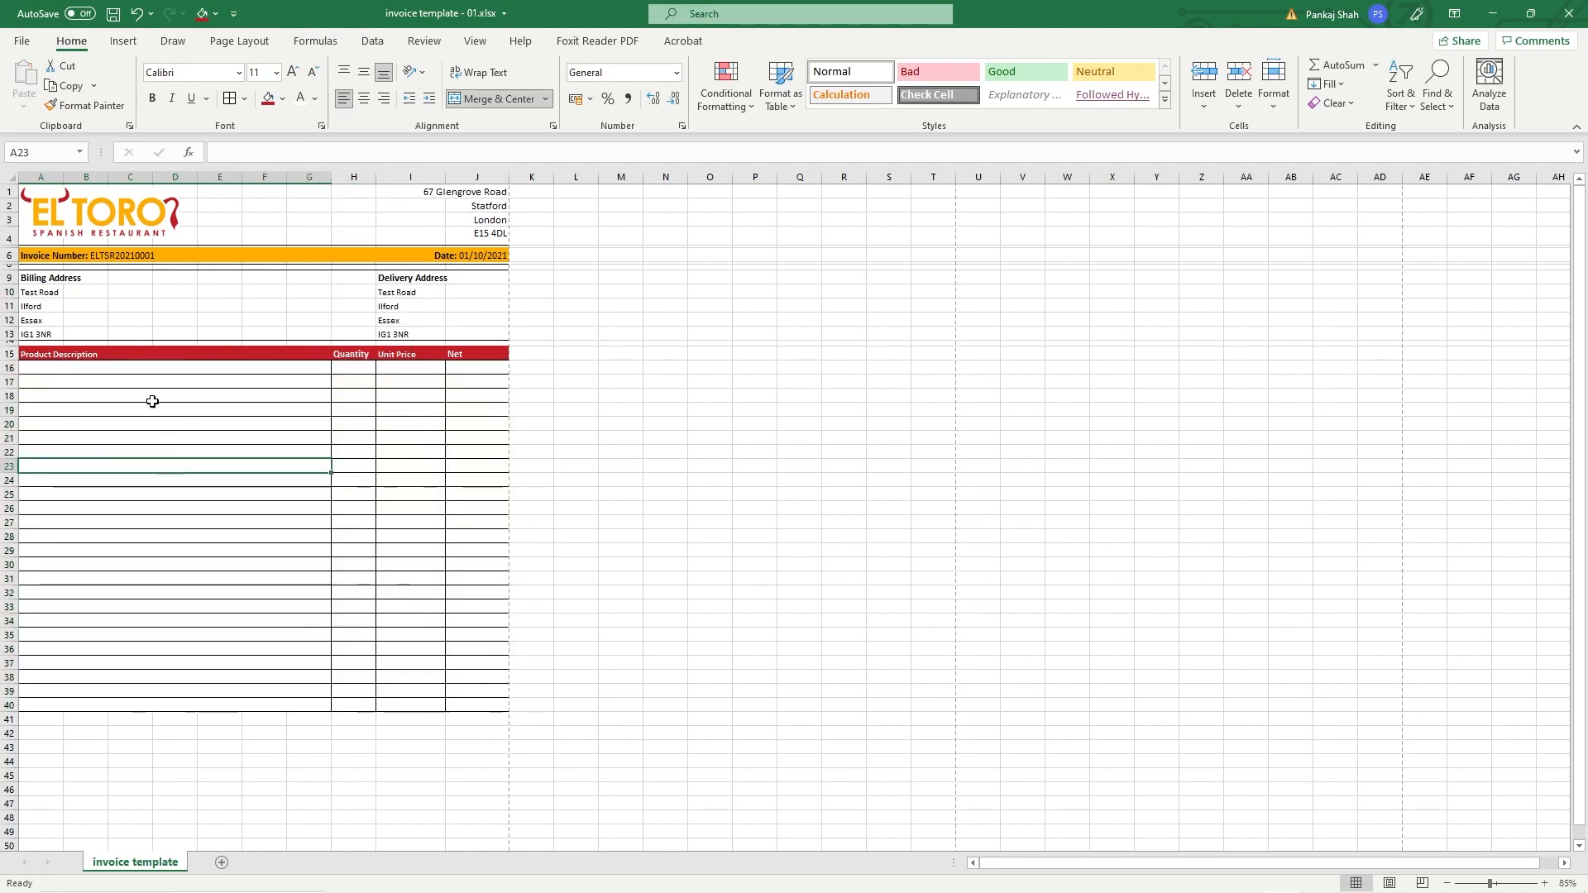
Step: Remove all borders from the first item row, cells A16 to J16, with No Border
left_click_drag(113, 368, 480, 374)
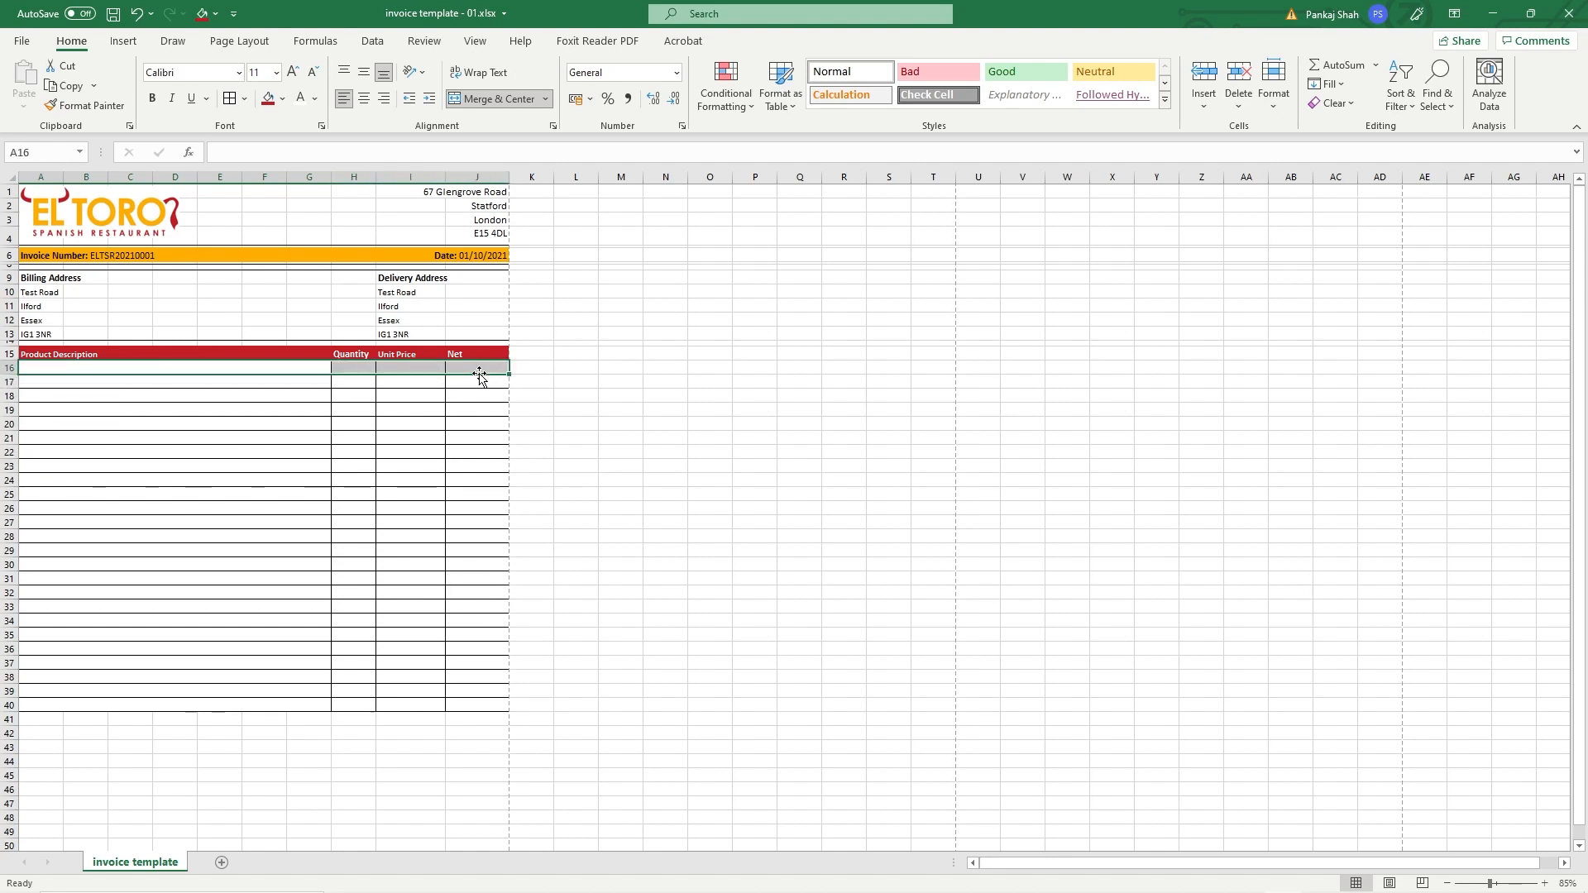
left_click(246, 99)
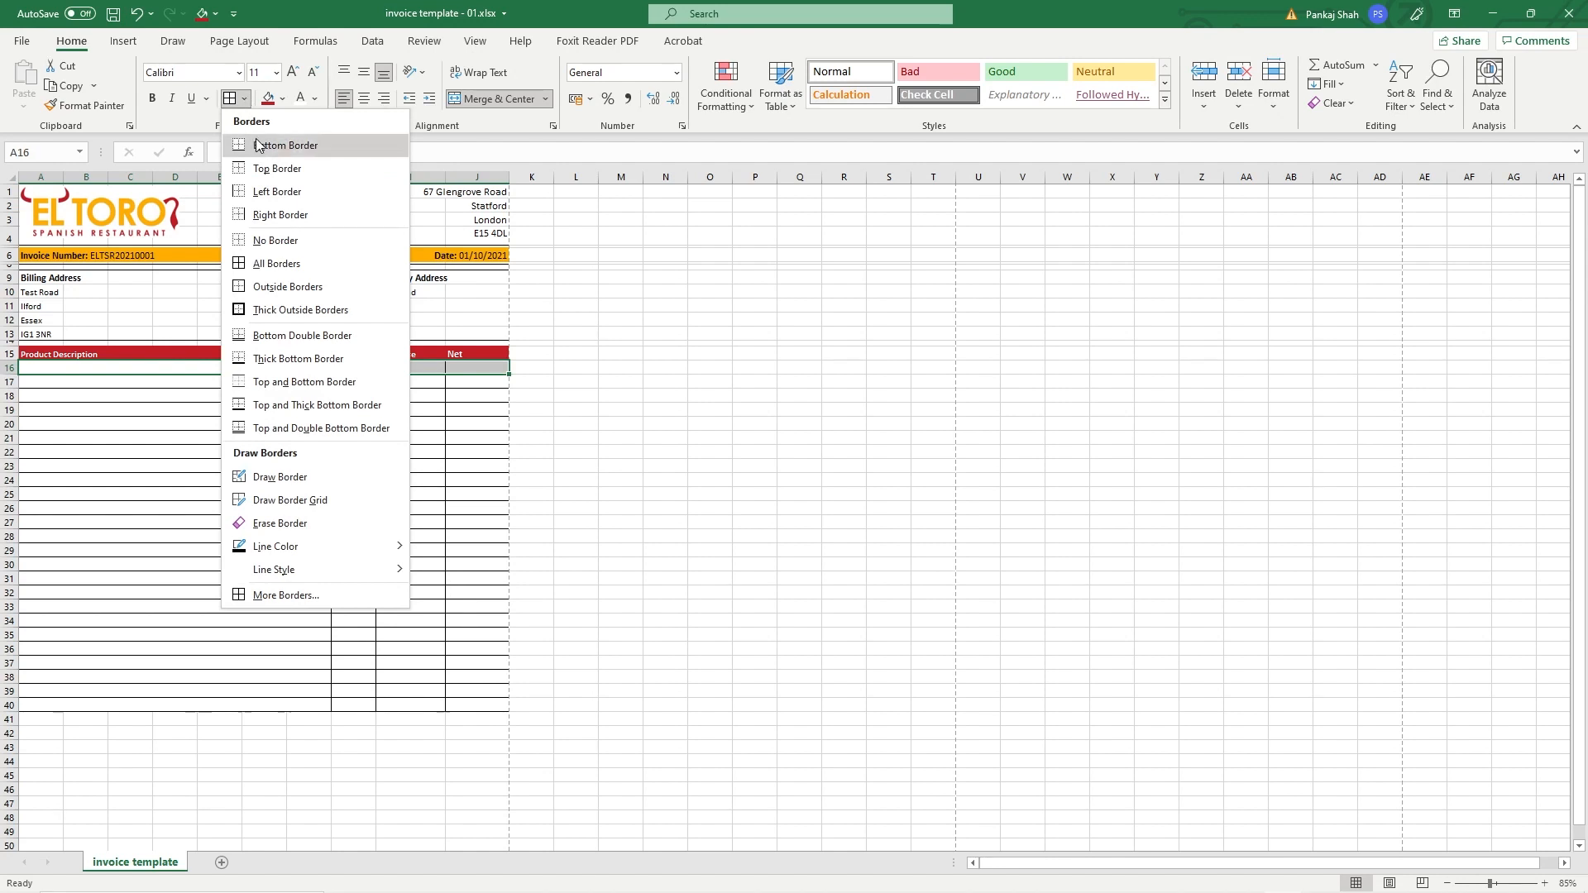
left_click(289, 246)
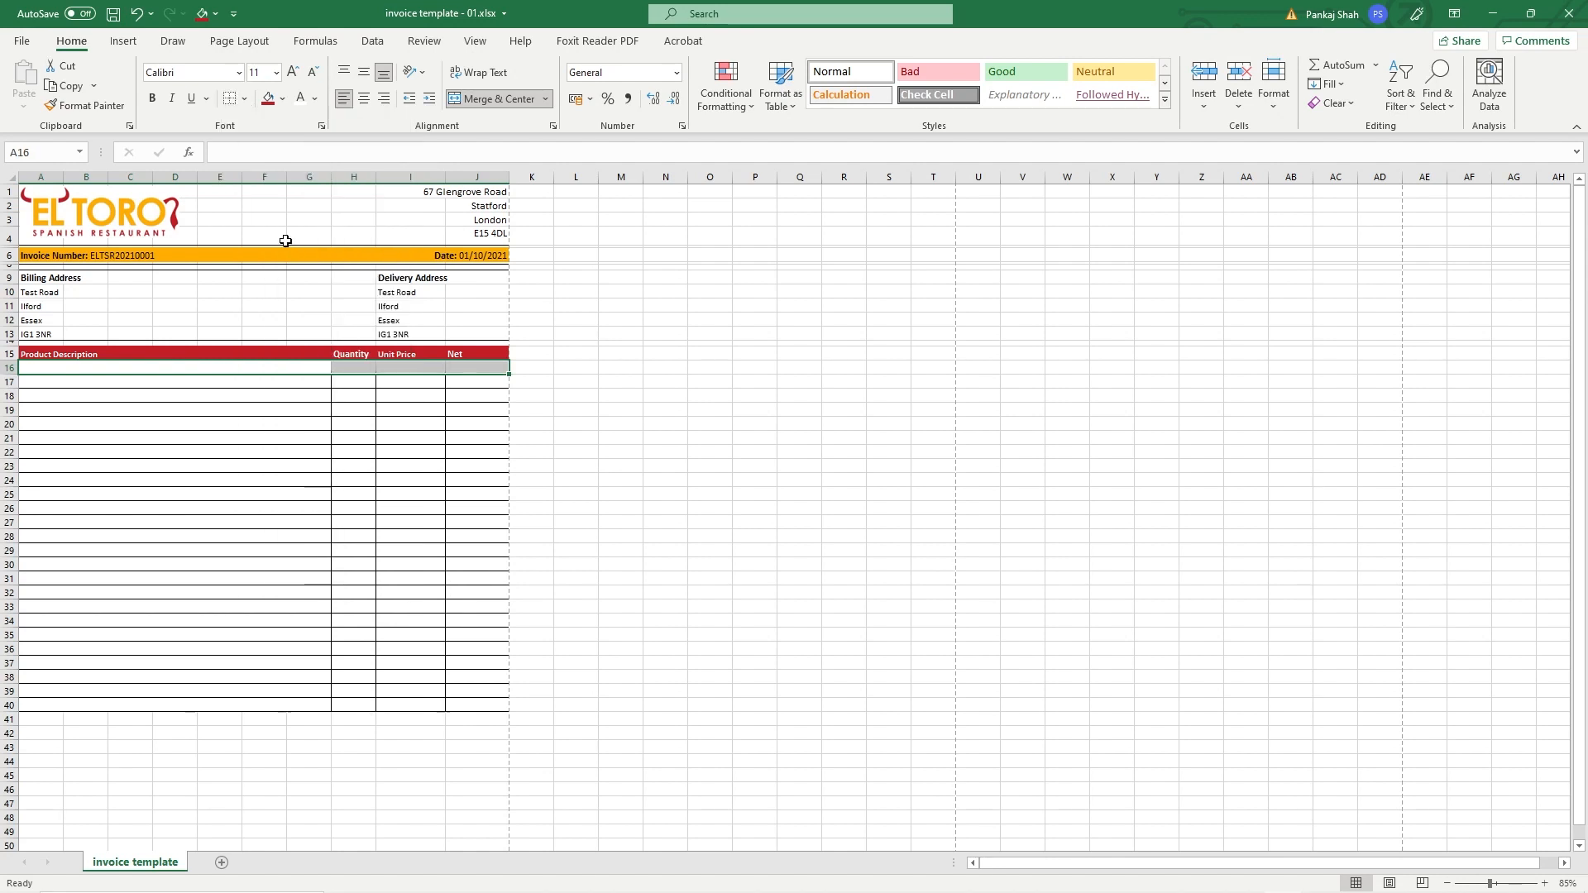
left_click(196, 398)
left_click_drag(95, 368, 471, 369)
left_click(248, 99)
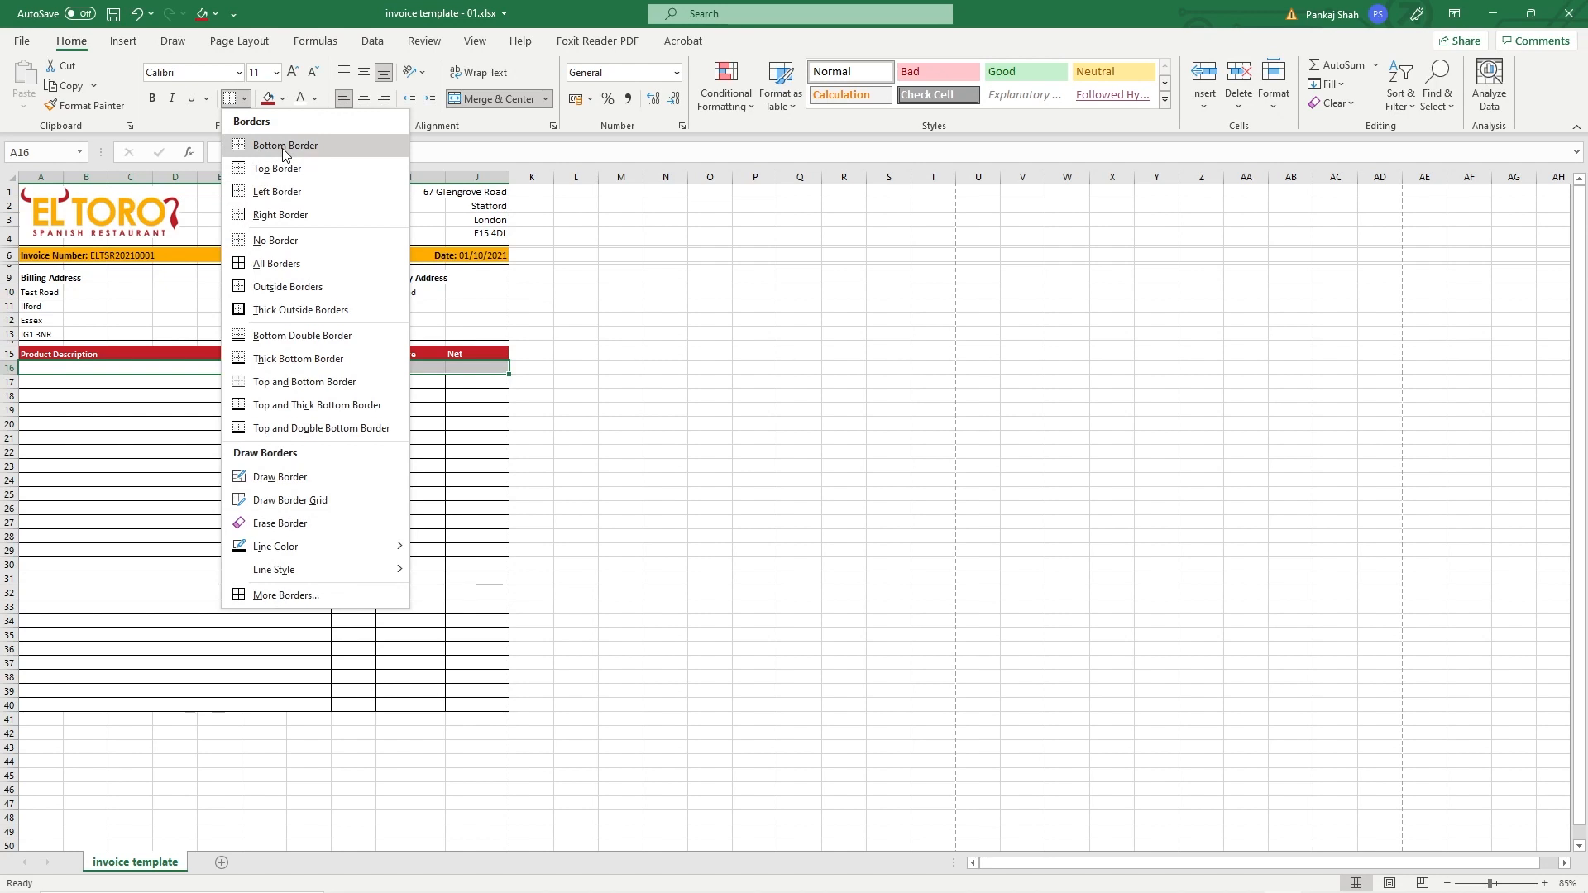
left_click(159, 385)
left_click(144, 387)
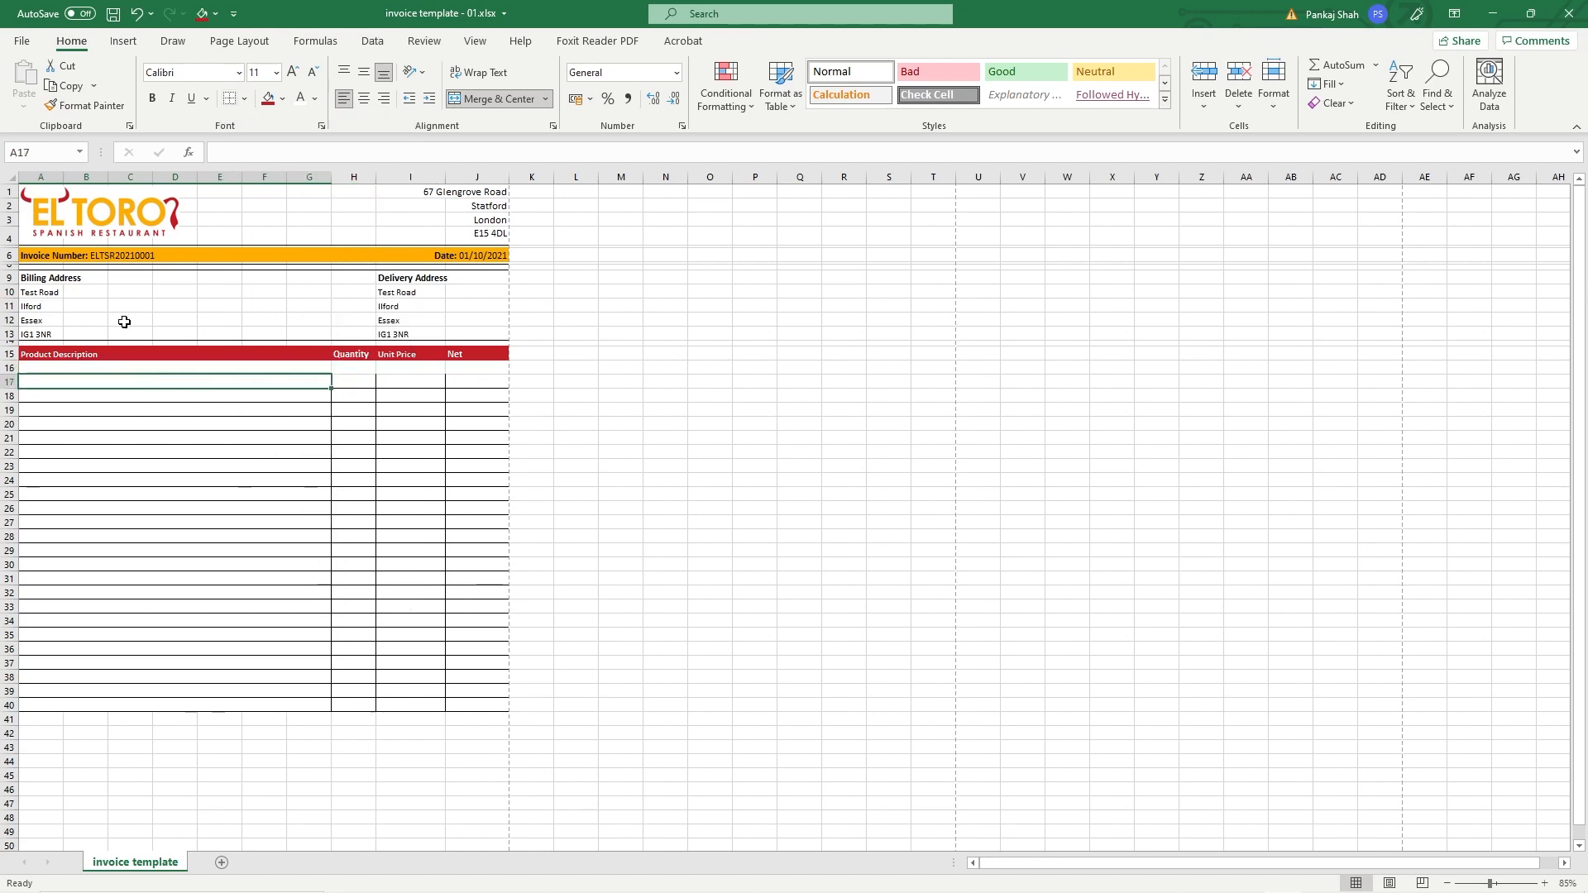
Step: Check the borders of the item table in the print preview and return to the sheet
left_click(22, 41)
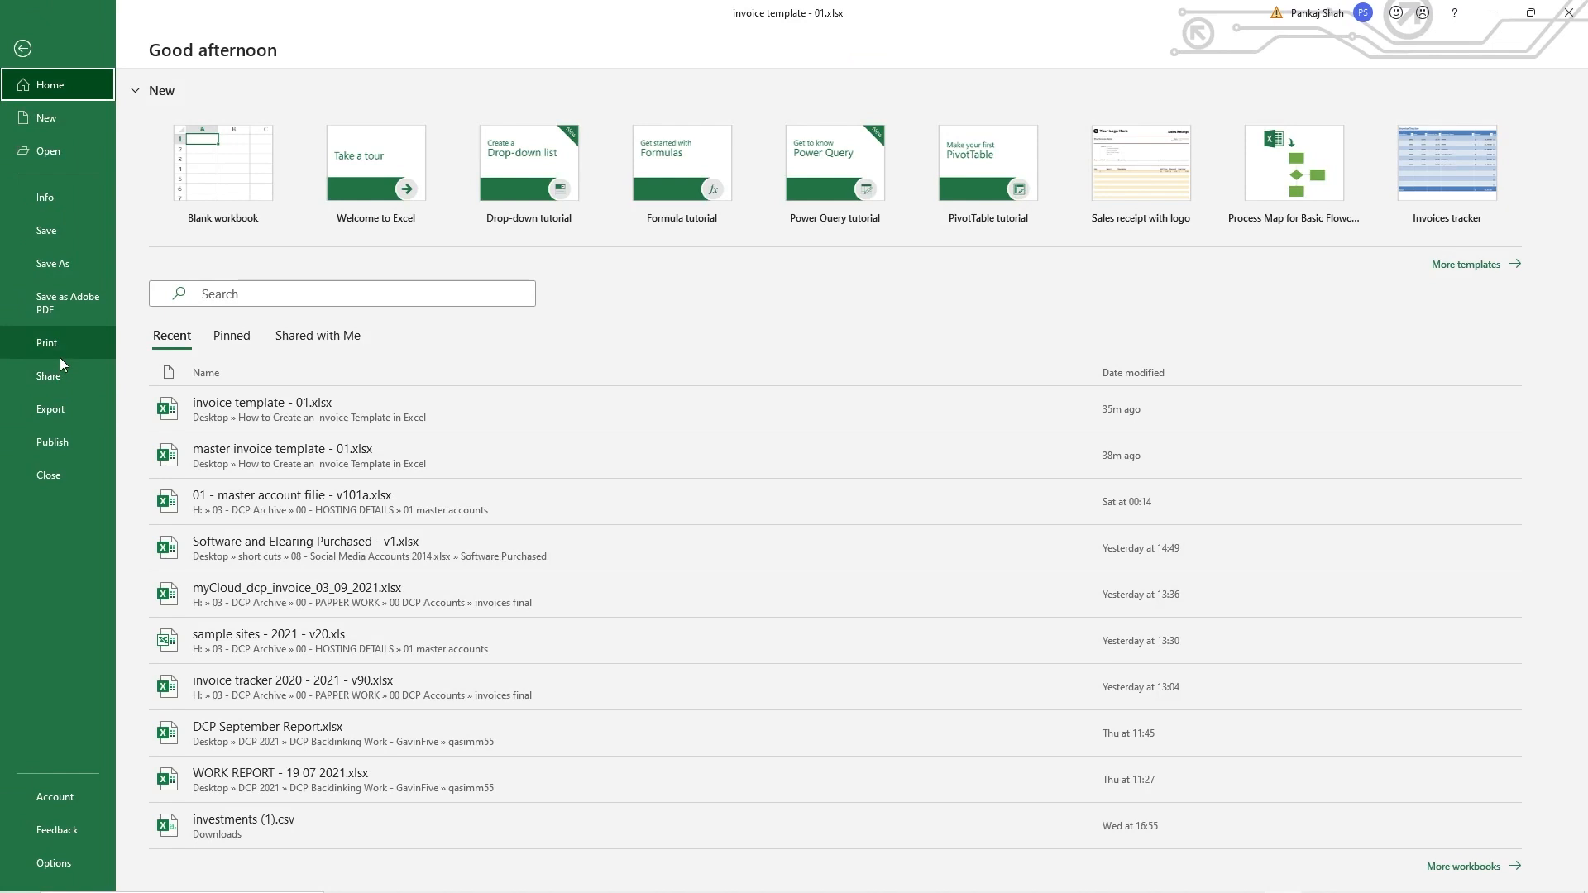
left_click(50, 342)
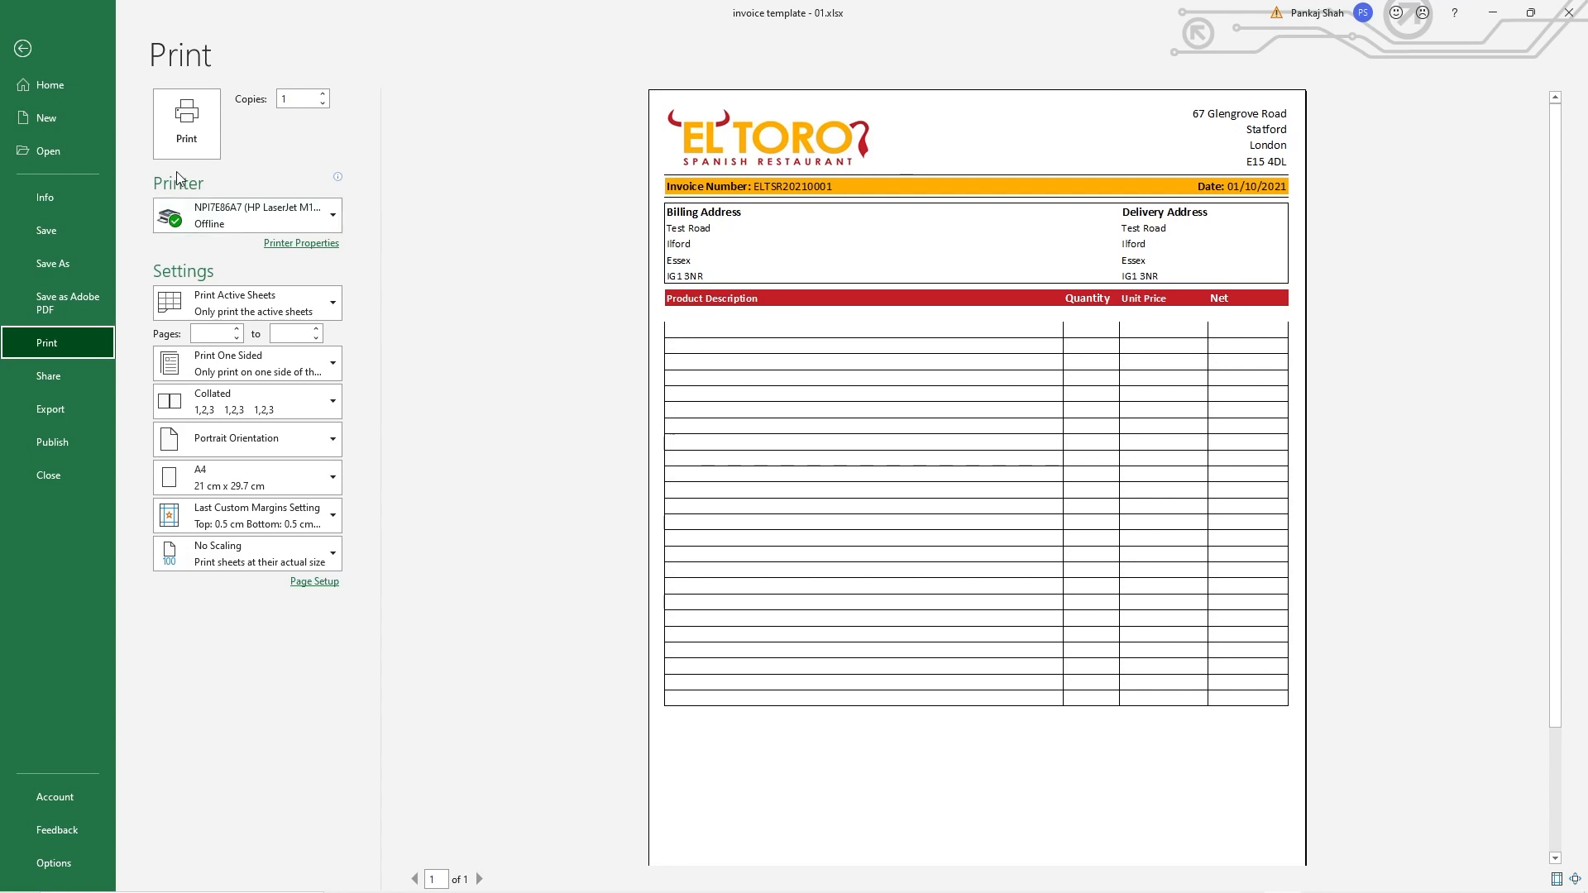
left_click(23, 48)
Step: Apply All Borders to the second item row, cells A17 to J17
left_click_drag(265, 383, 467, 382)
scroll(267, 416, "up", 4)
scroll(267, 416, "up", 1)
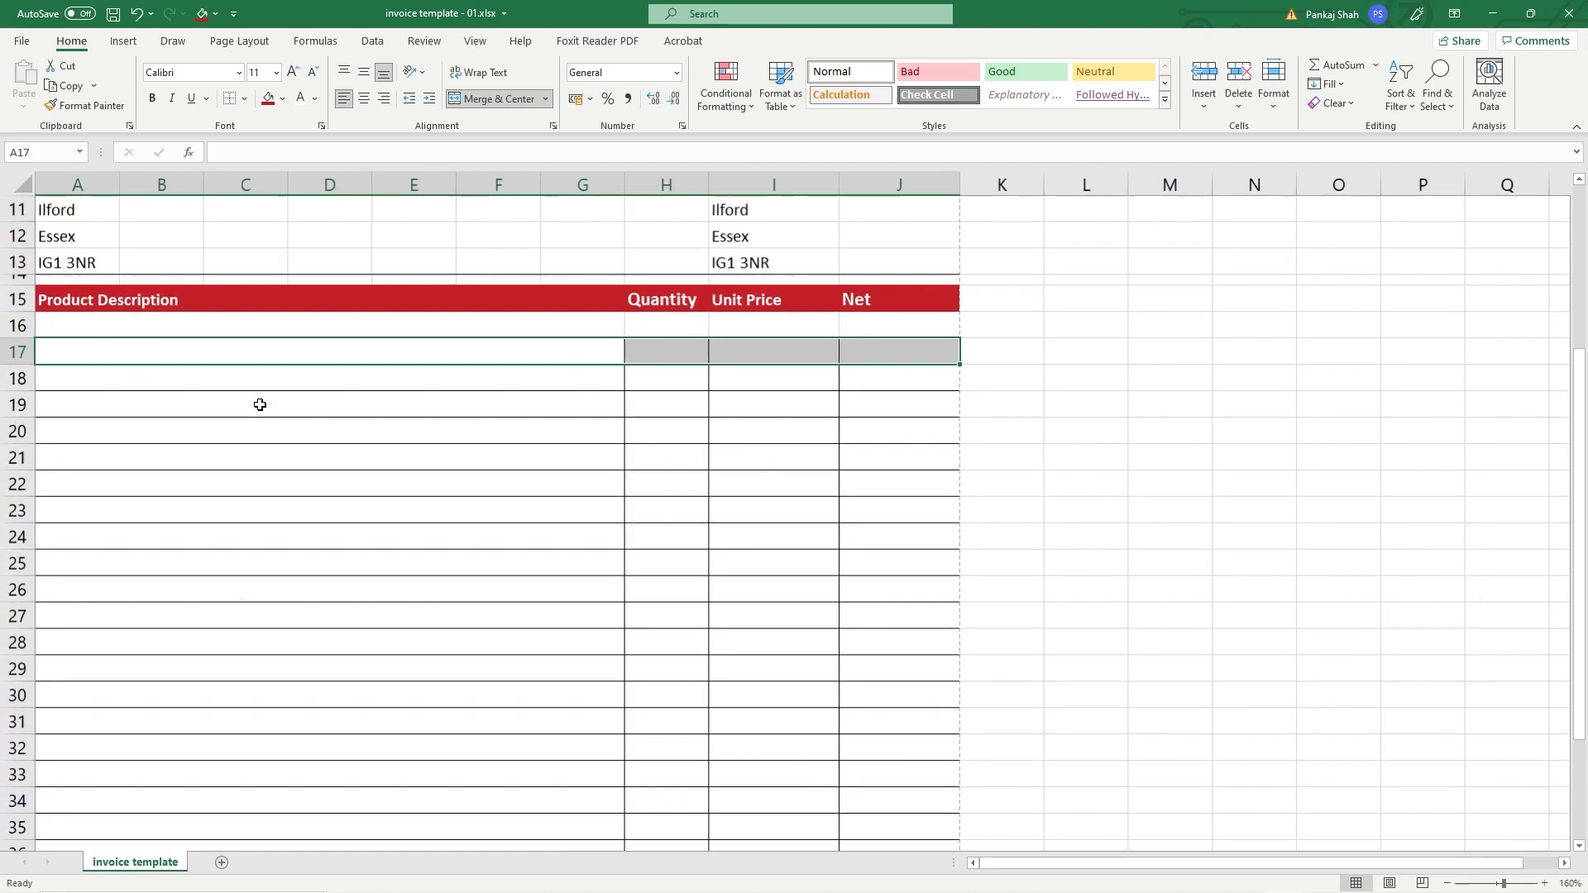
left_click(245, 98)
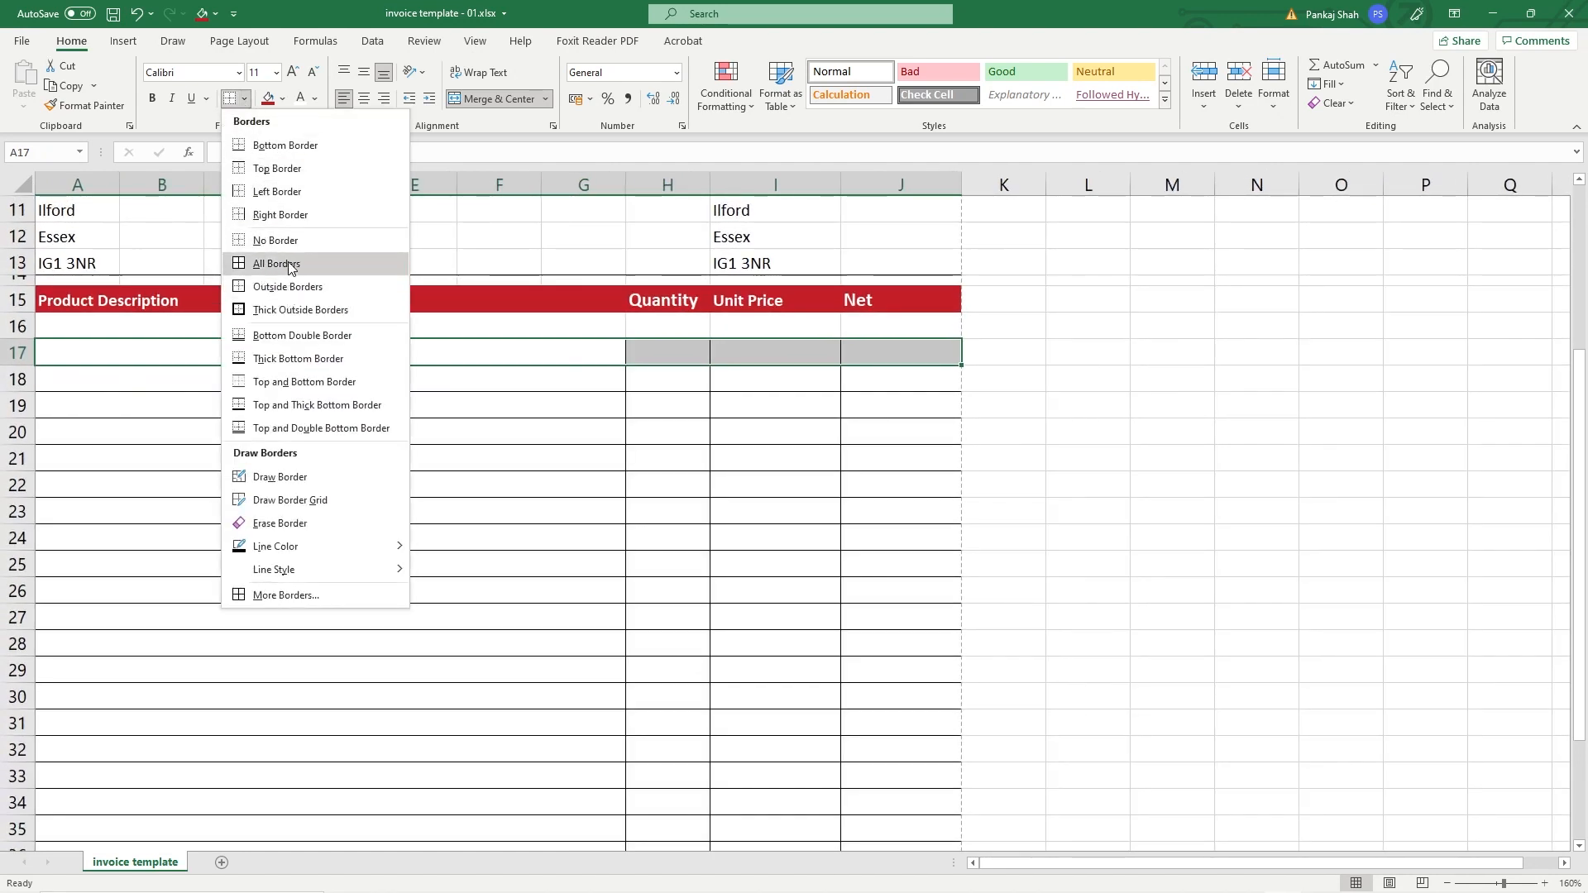
left_click(276, 263)
left_click(220, 356)
left_click_drag(221, 357, 773, 383)
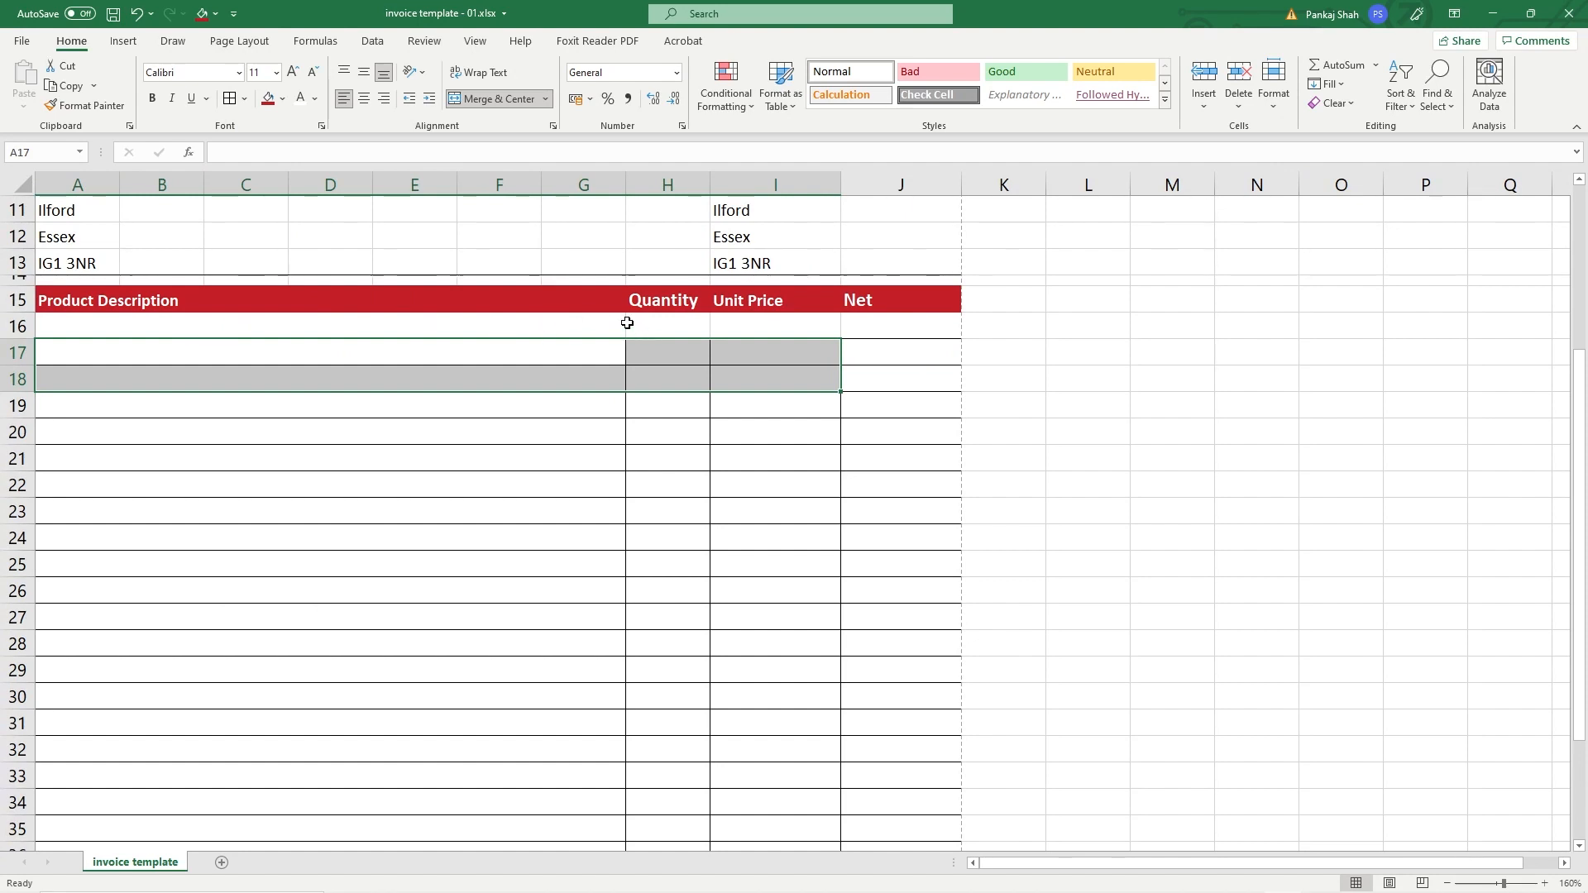
Step: Add a left border and a right border around the first item row, cells A16 to J16
left_click_drag(417, 327, 878, 328)
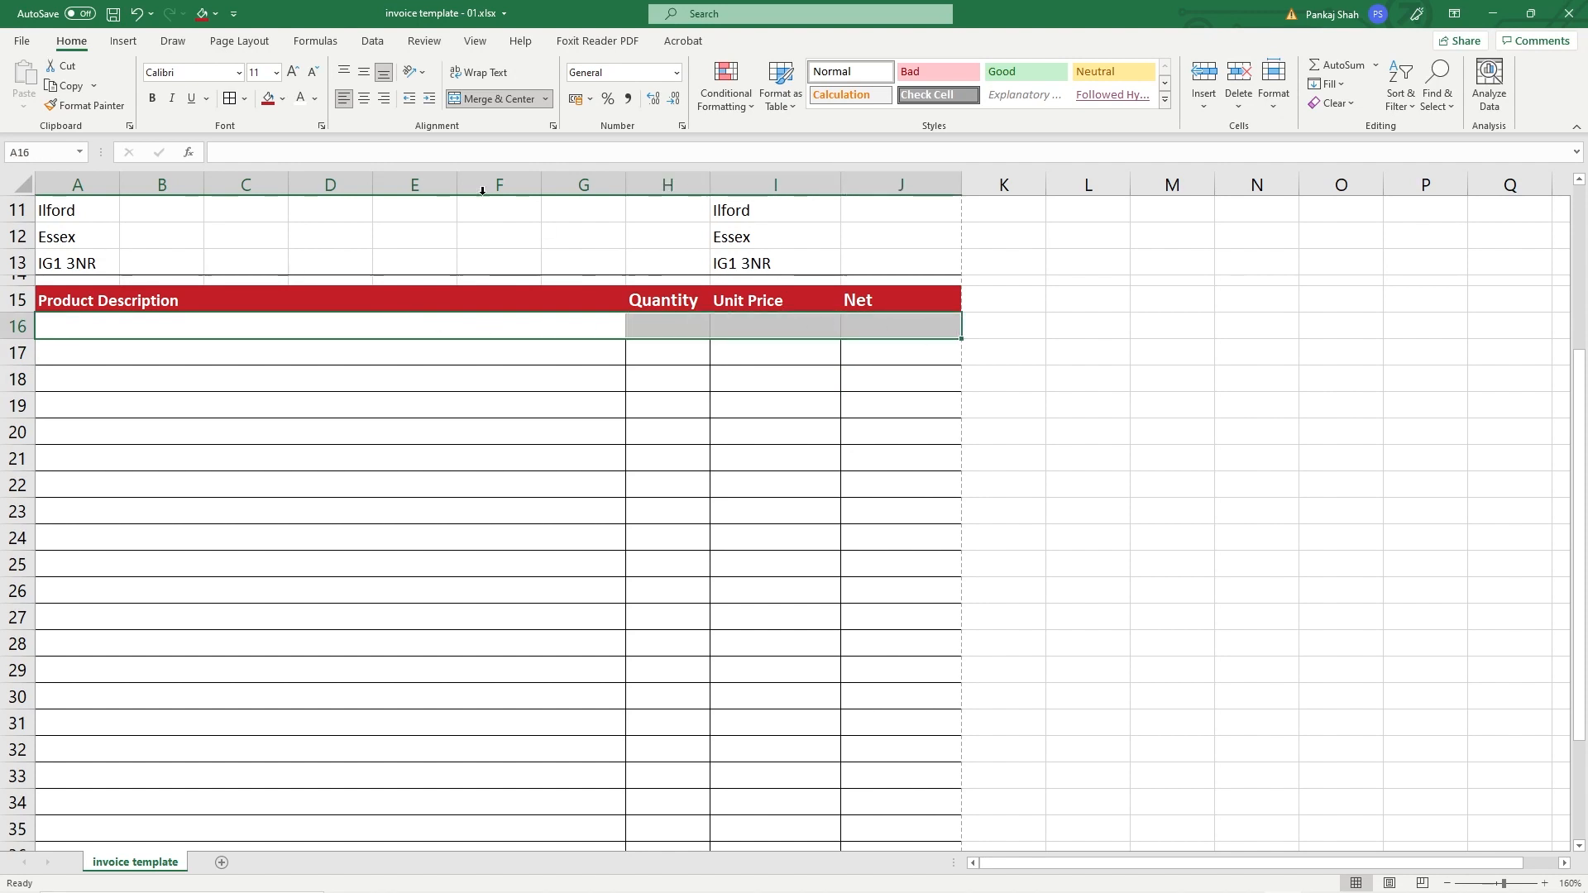
left_click(245, 99)
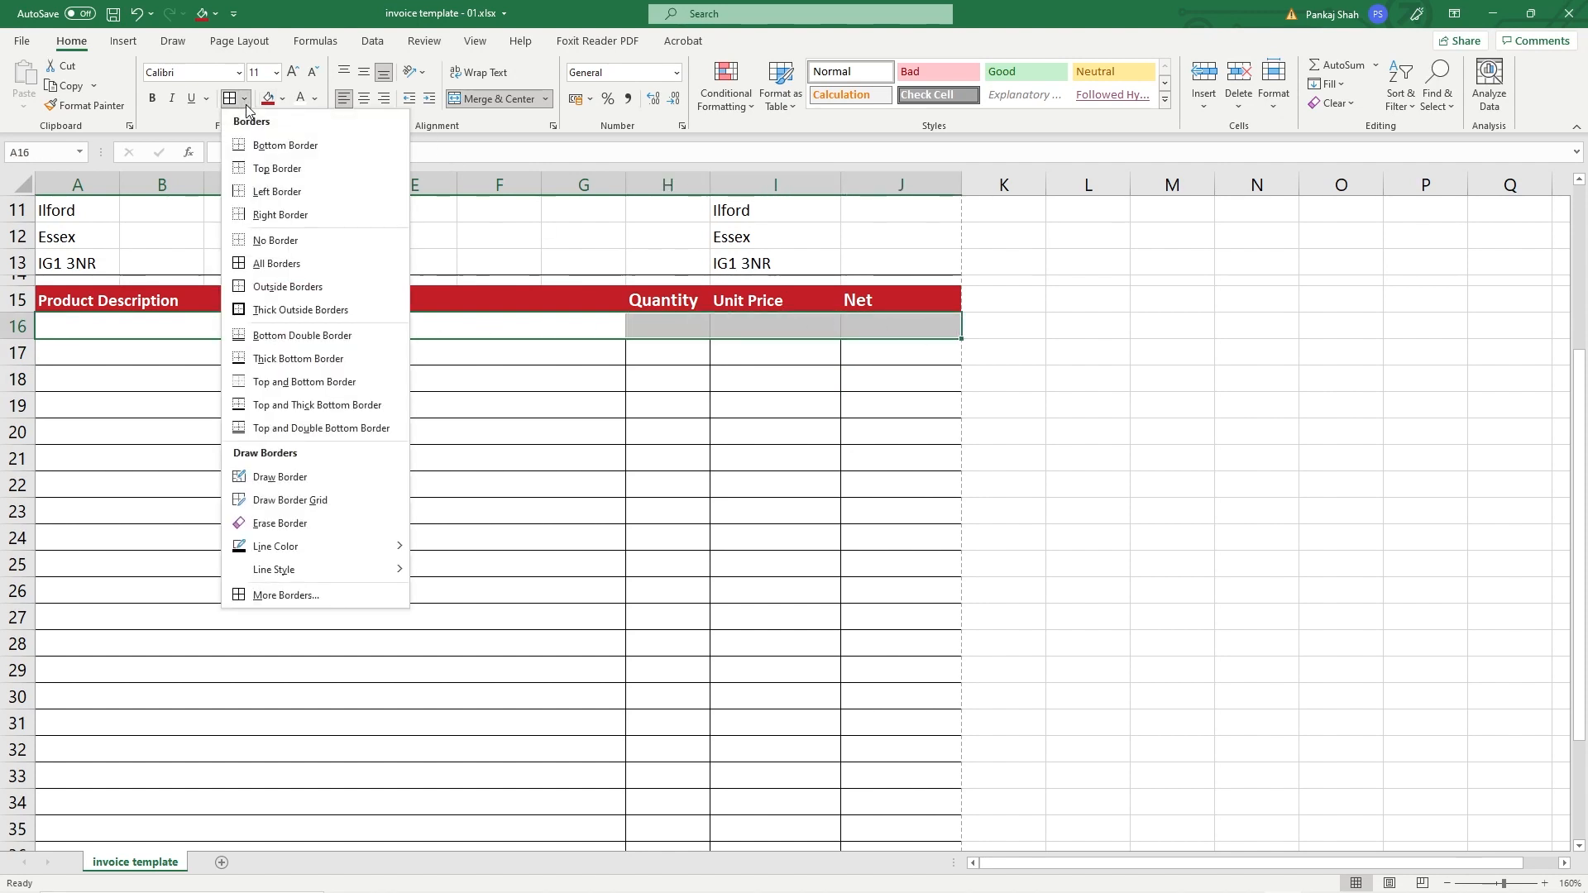
left_click(277, 192)
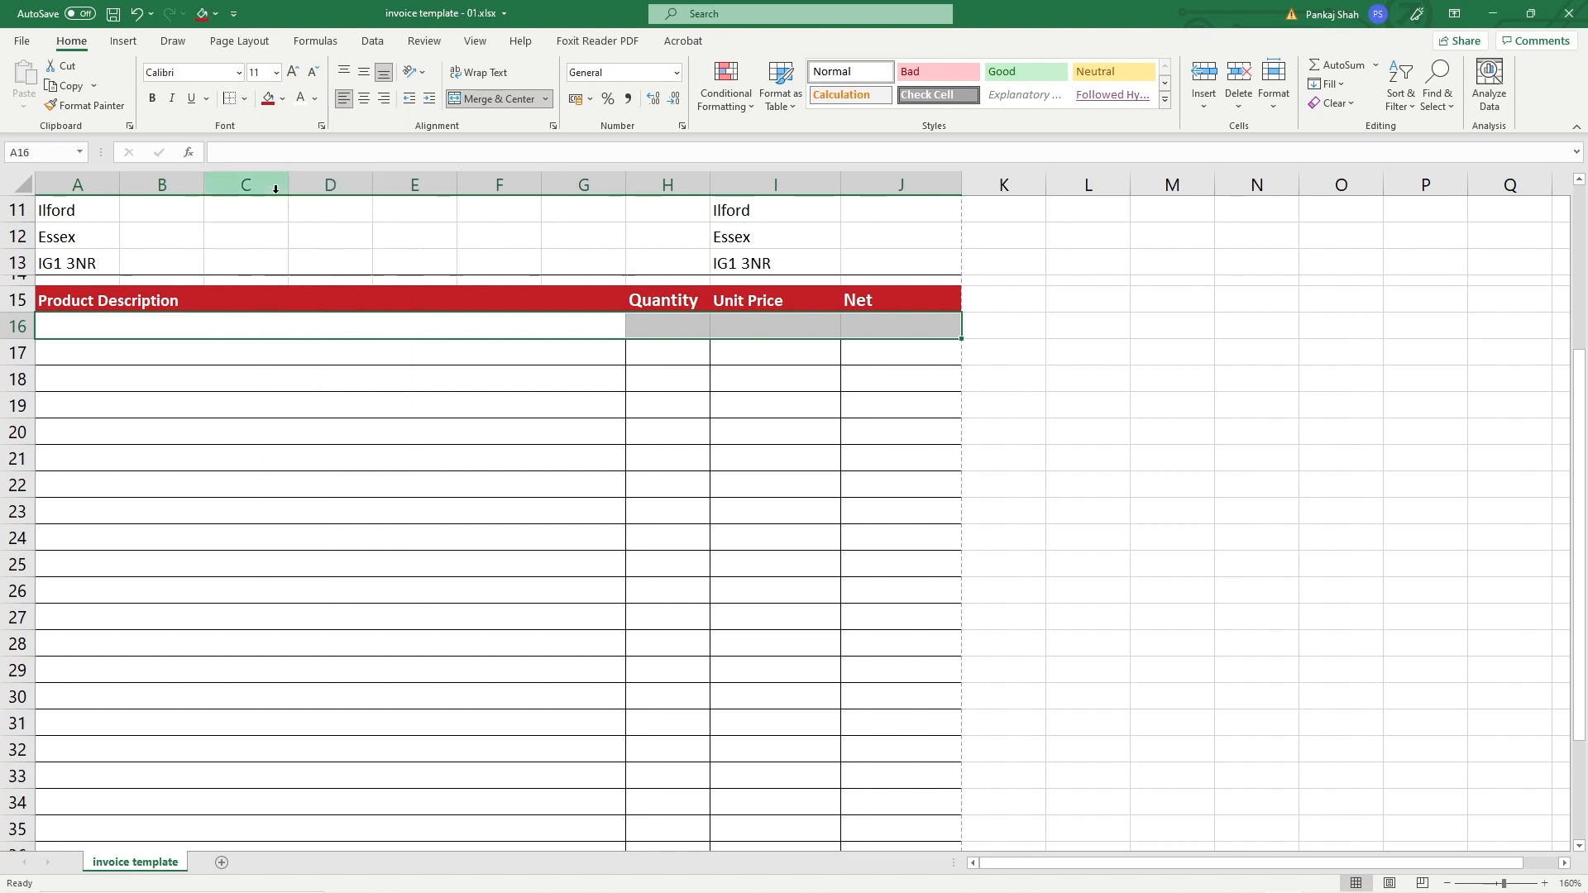
left_click(245, 100)
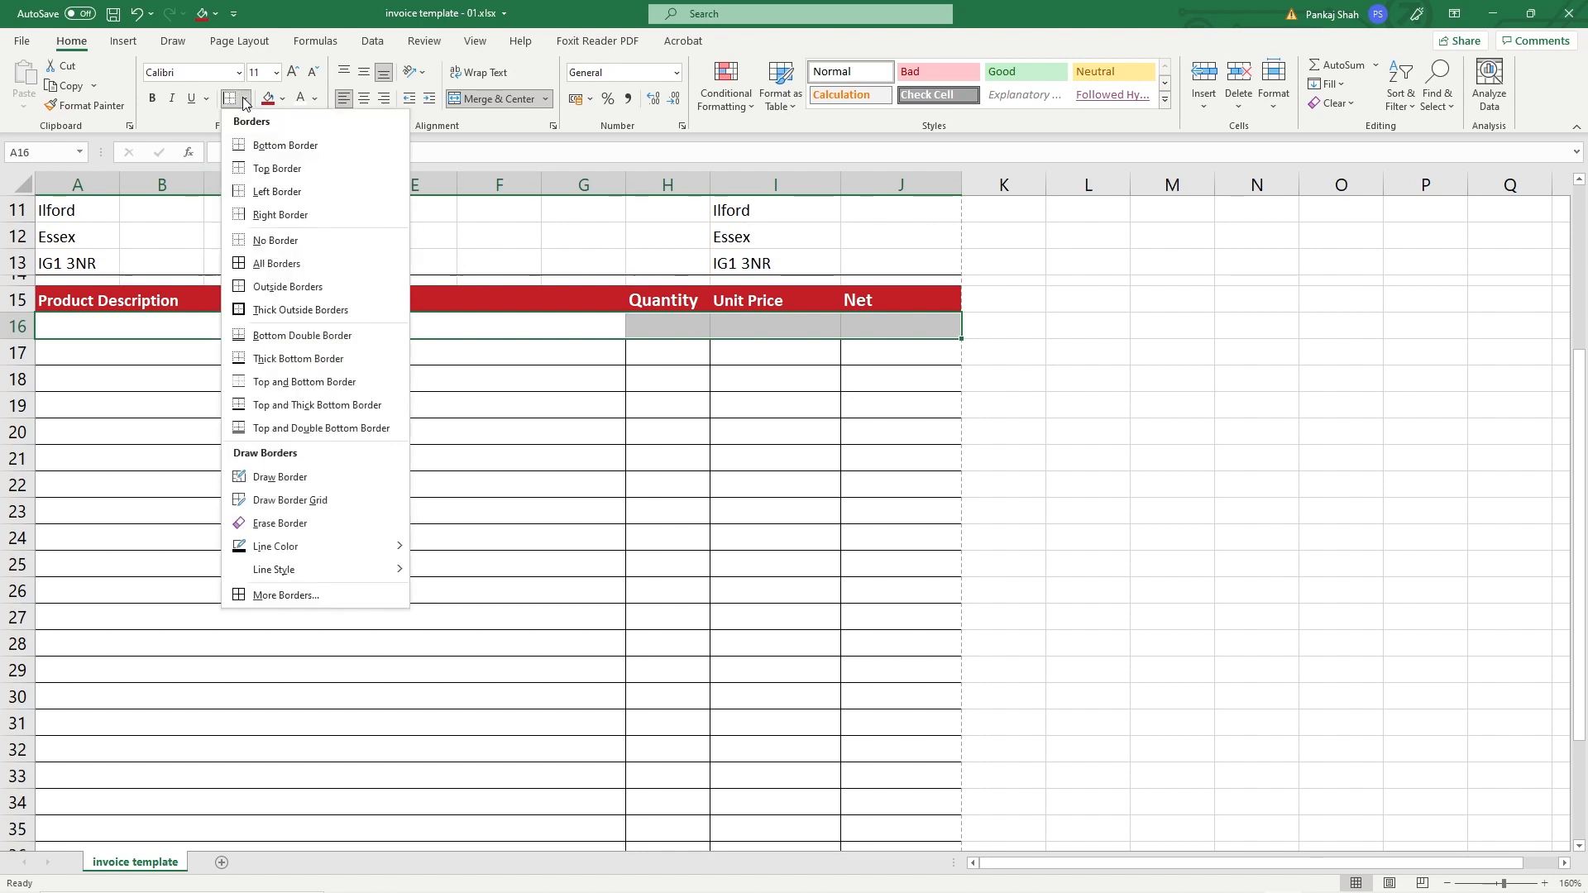
left_click(281, 215)
left_click(478, 347)
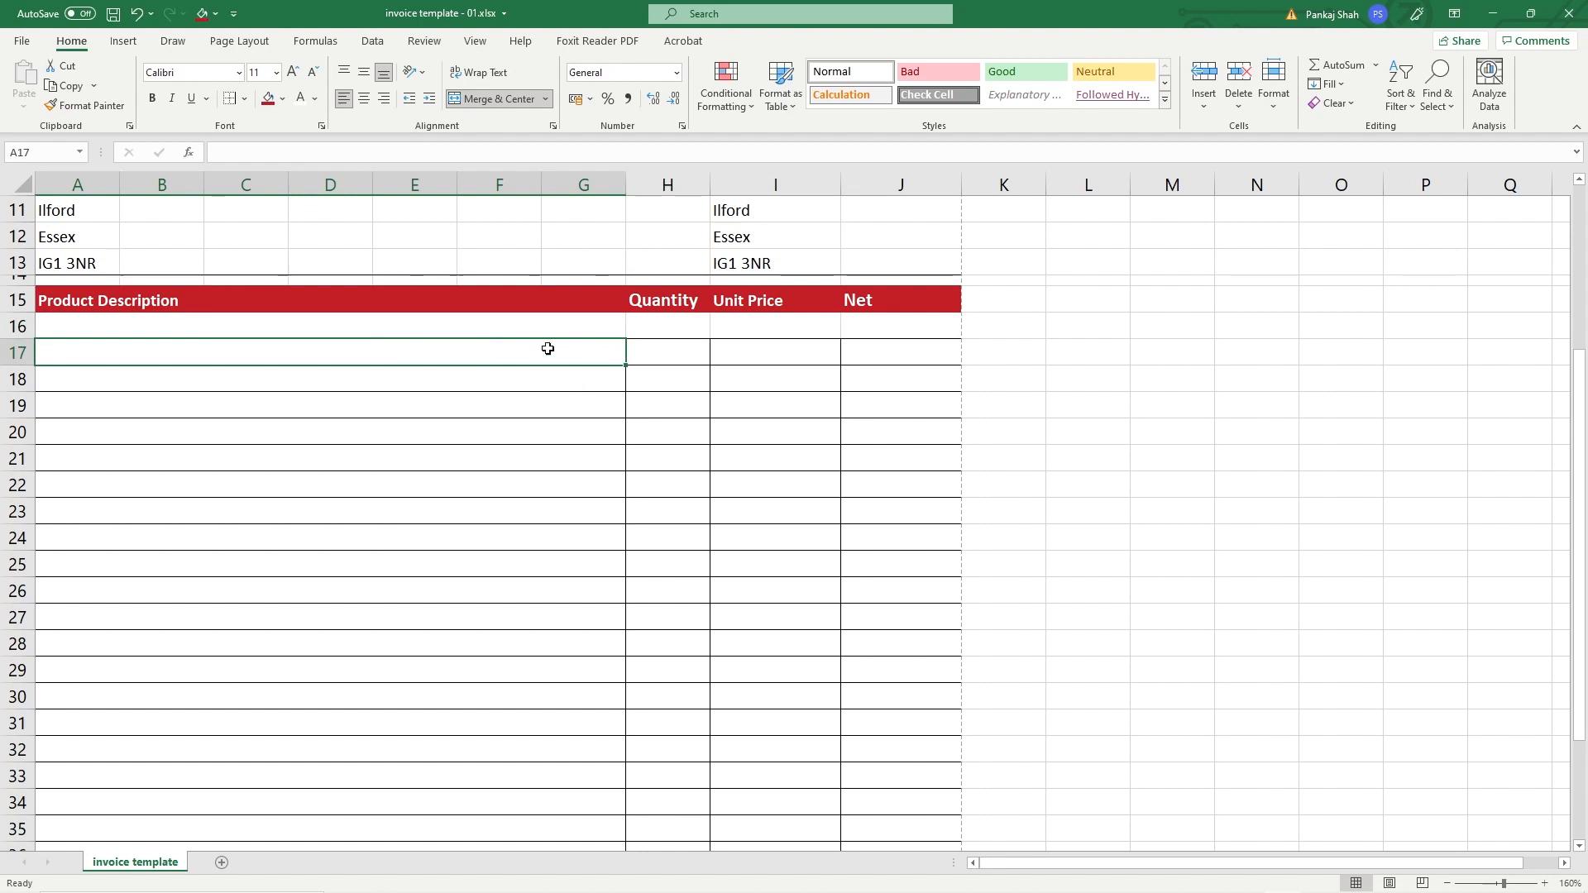
left_click(44, 324)
left_click(862, 332)
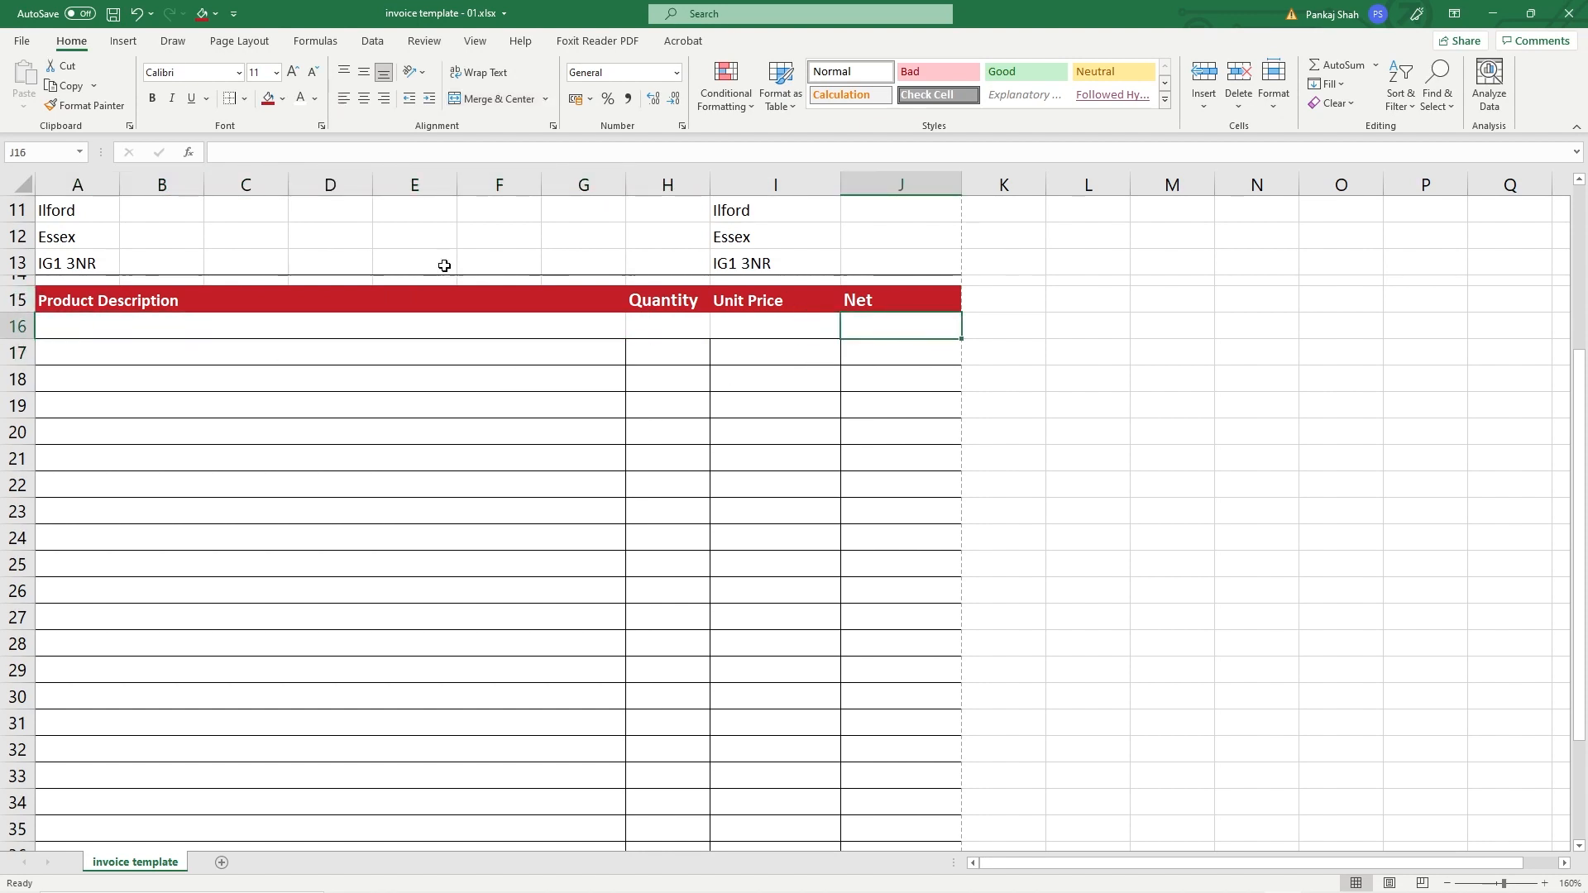
Step: Inspect the outer edges of the first item row in the print preview and return to the sheet
left_click(23, 41)
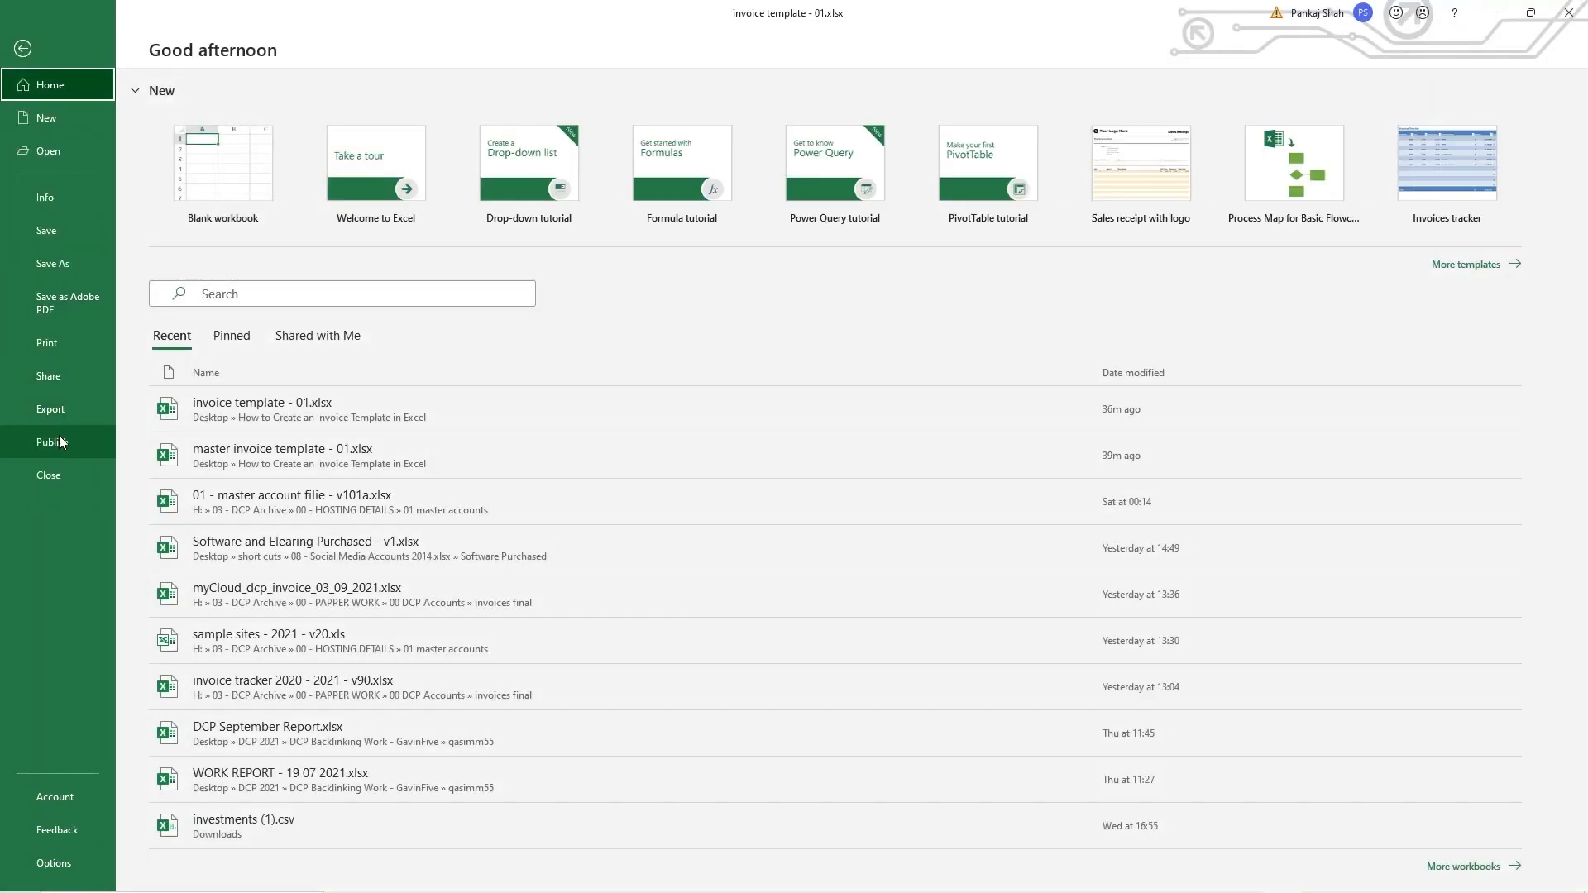
left_click(66, 346)
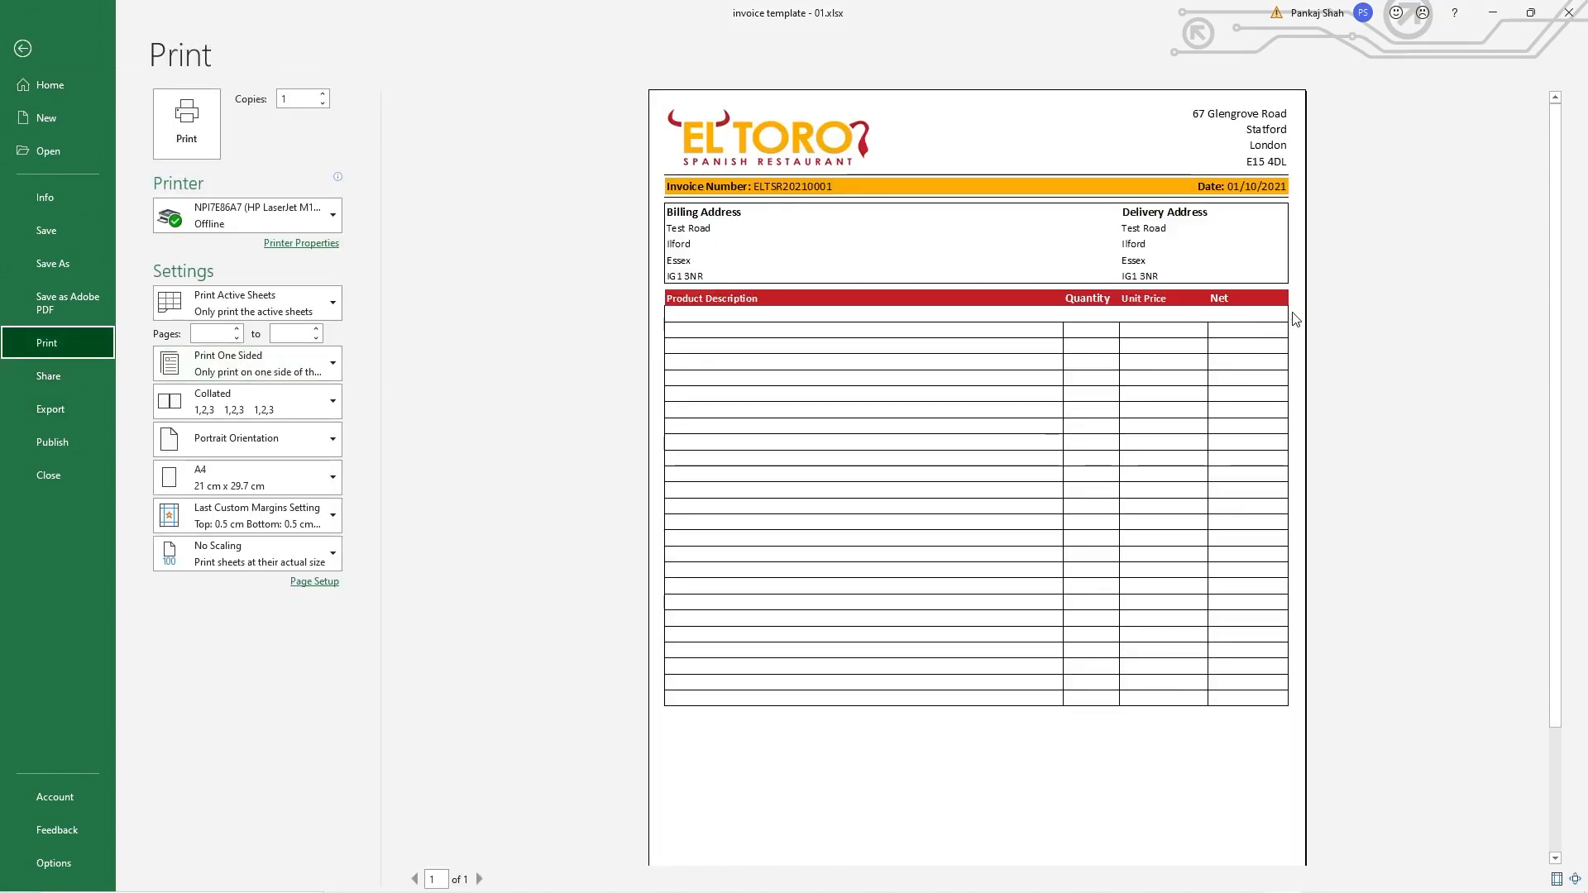
left_click(1178, 322)
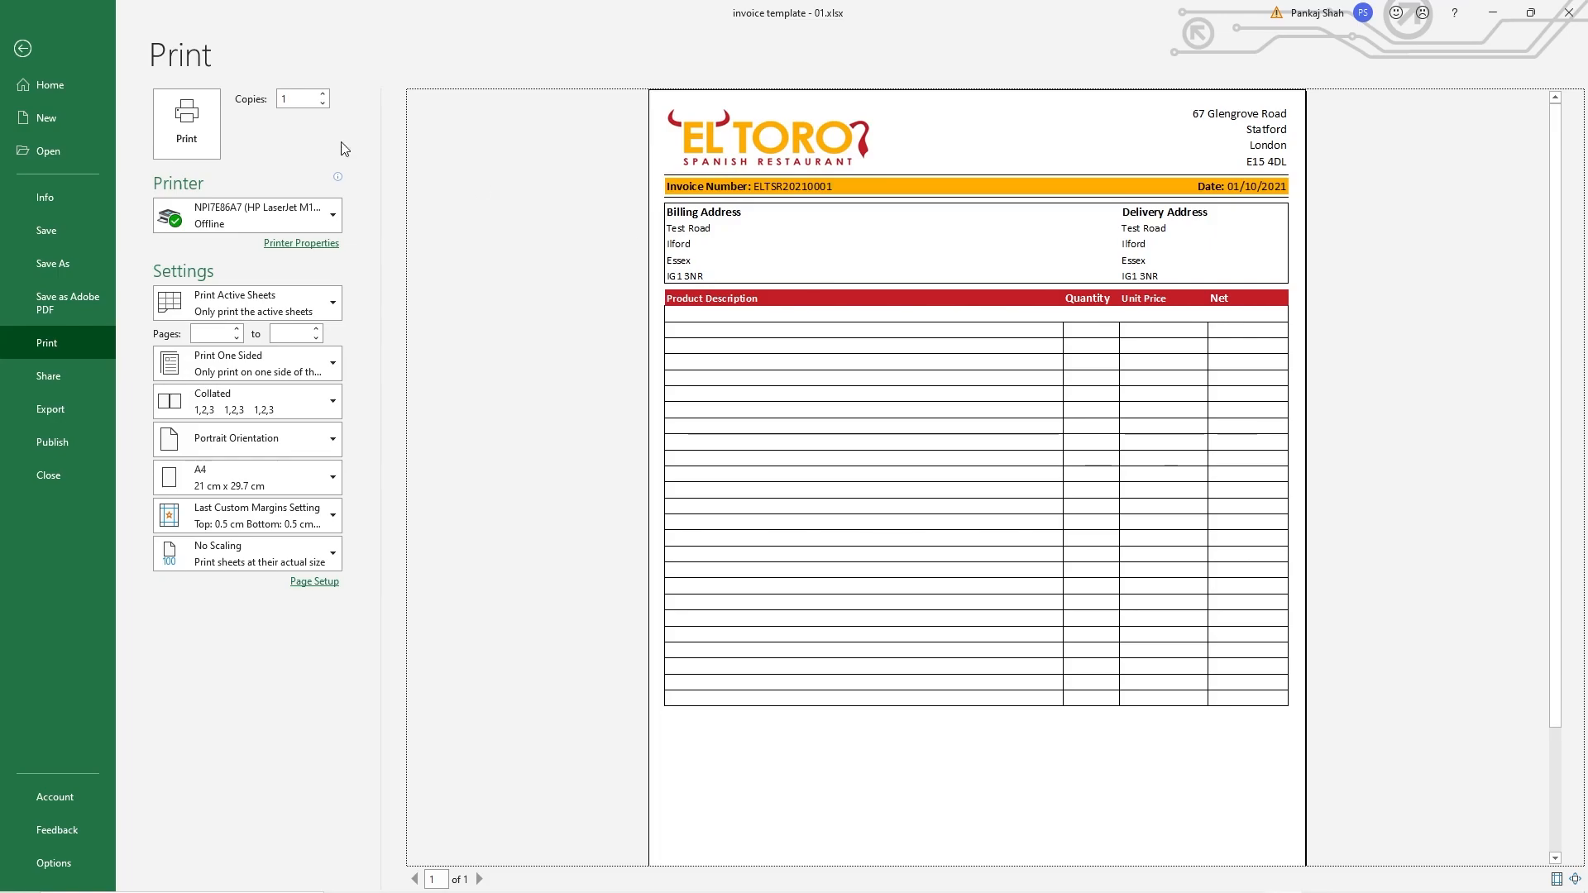
left_click(25, 49)
Step: Add left and right borders to Quantity cell H16 and a right border to Unit Price cell I16
left_click(658, 321)
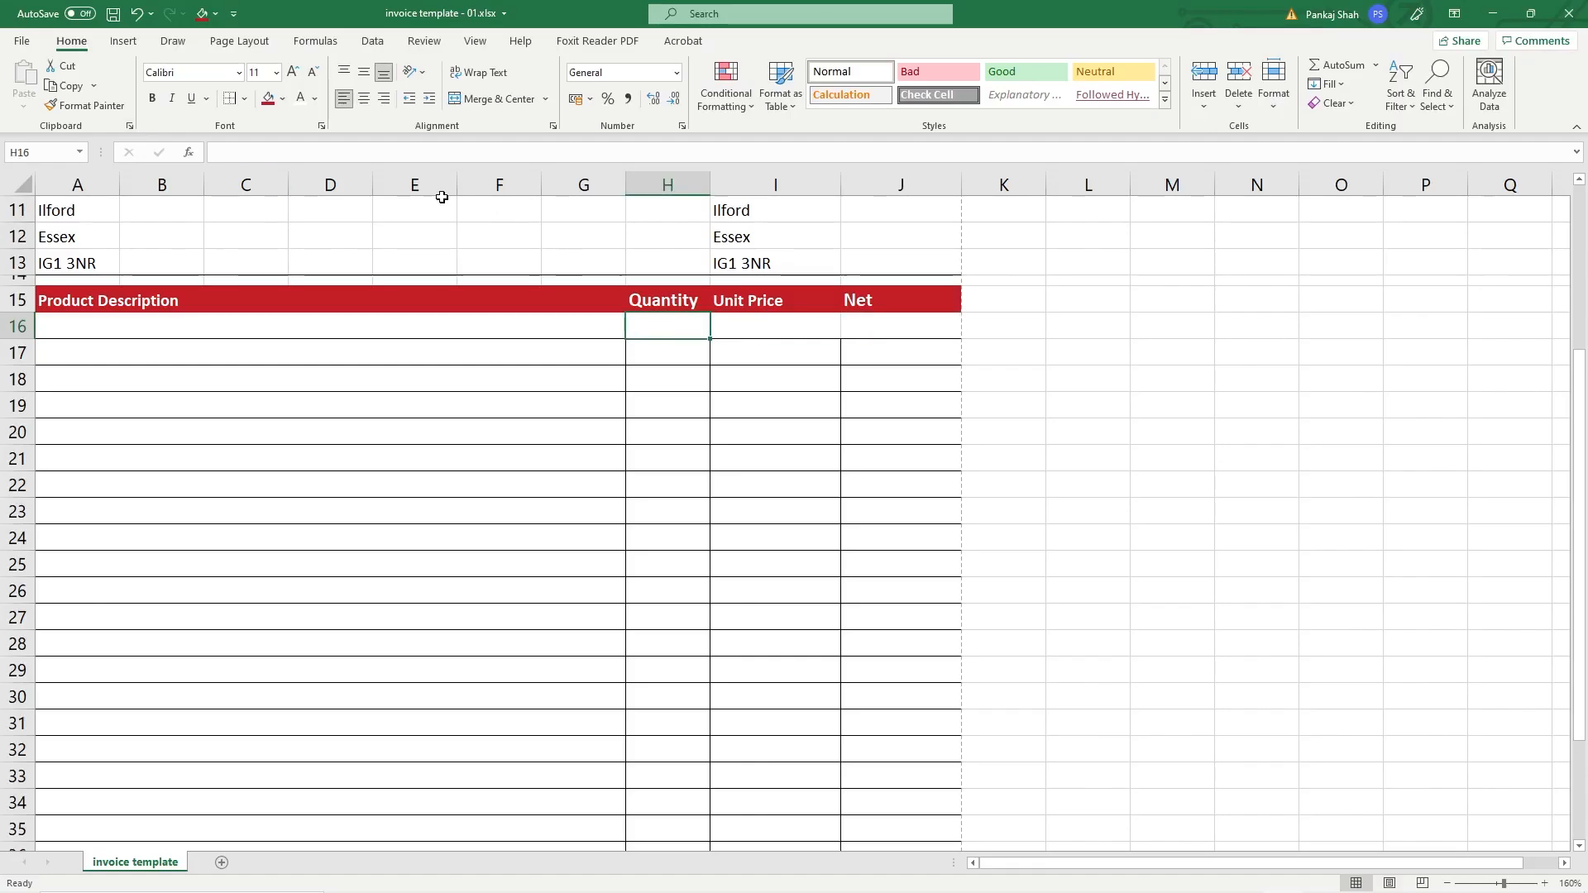
left_click(245, 98)
left_click(261, 194)
left_click(245, 99)
left_click(289, 215)
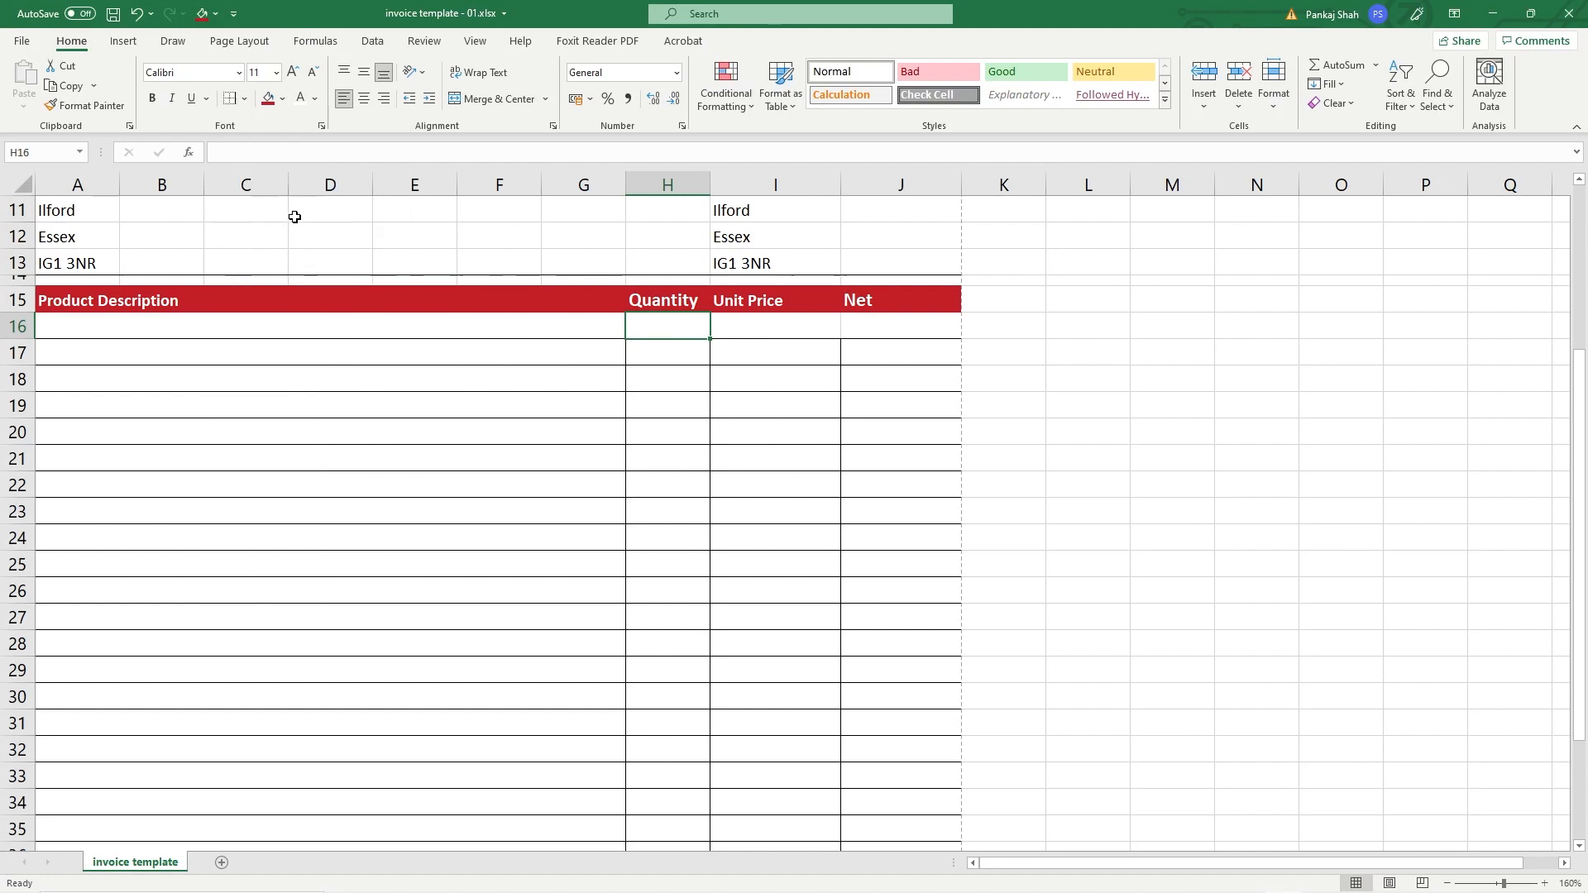
left_click(818, 329)
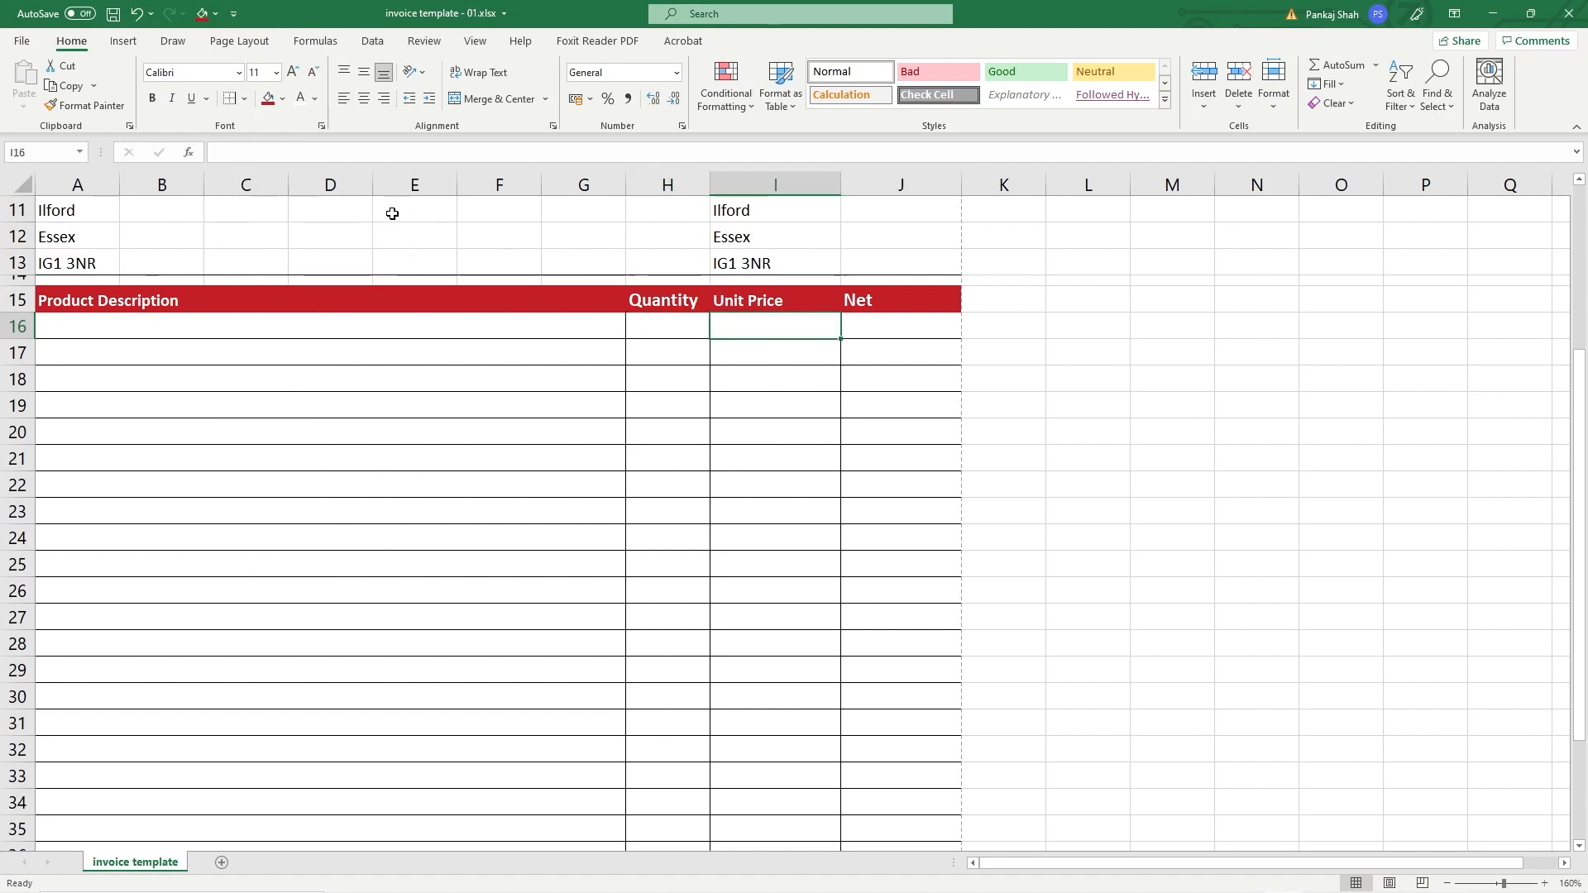
left_click(244, 98)
left_click(263, 217)
left_click(741, 429)
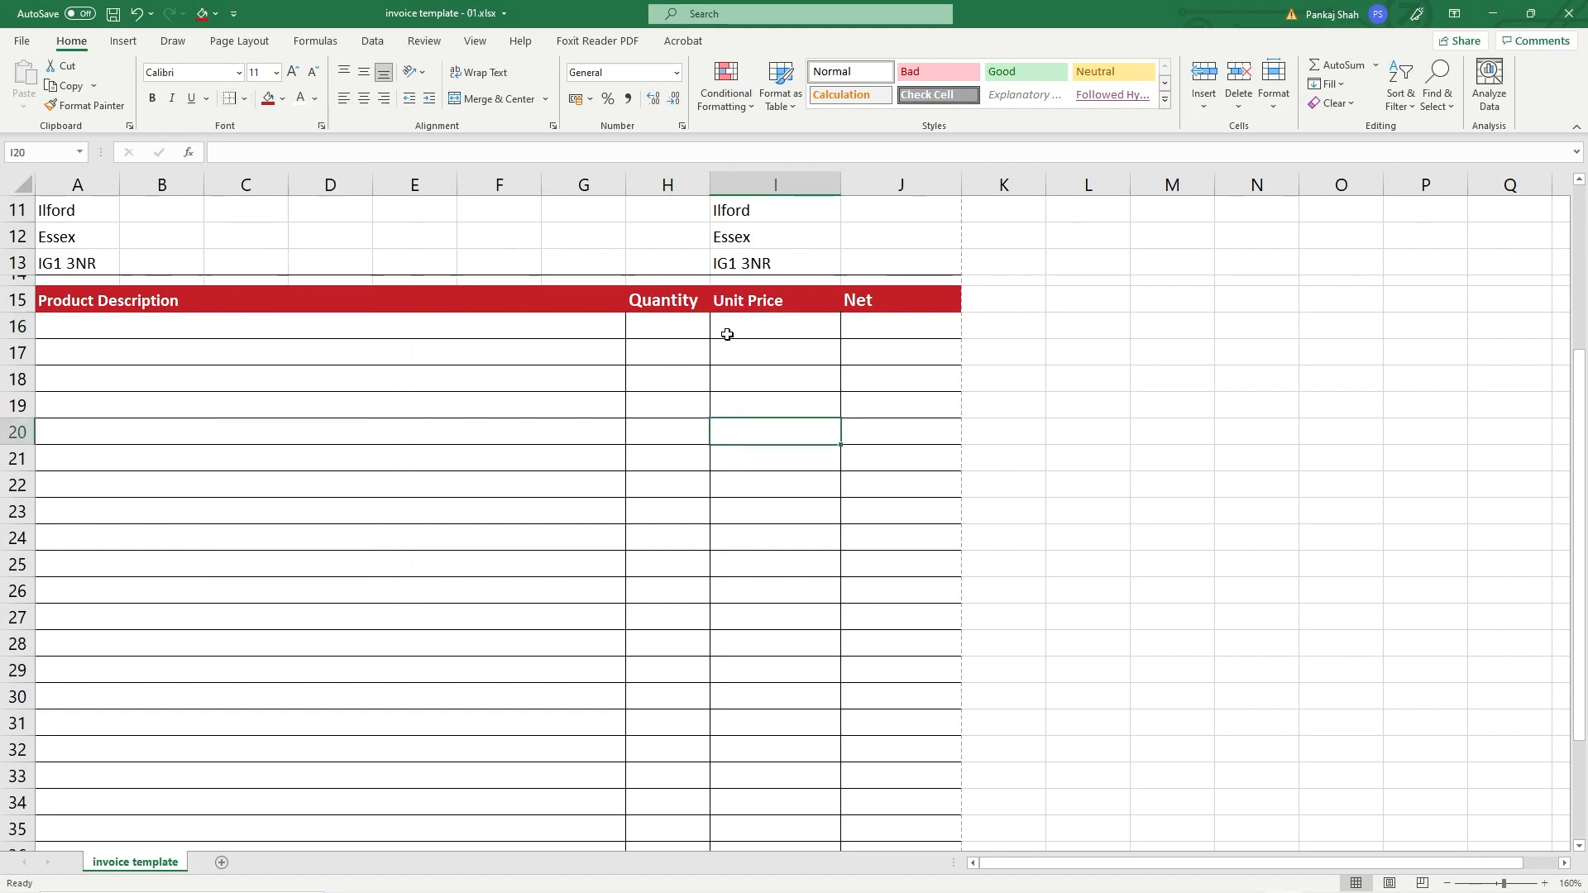
Step: Review the column dividers of the first item row in the print preview and return to the sheet
left_click(20, 42)
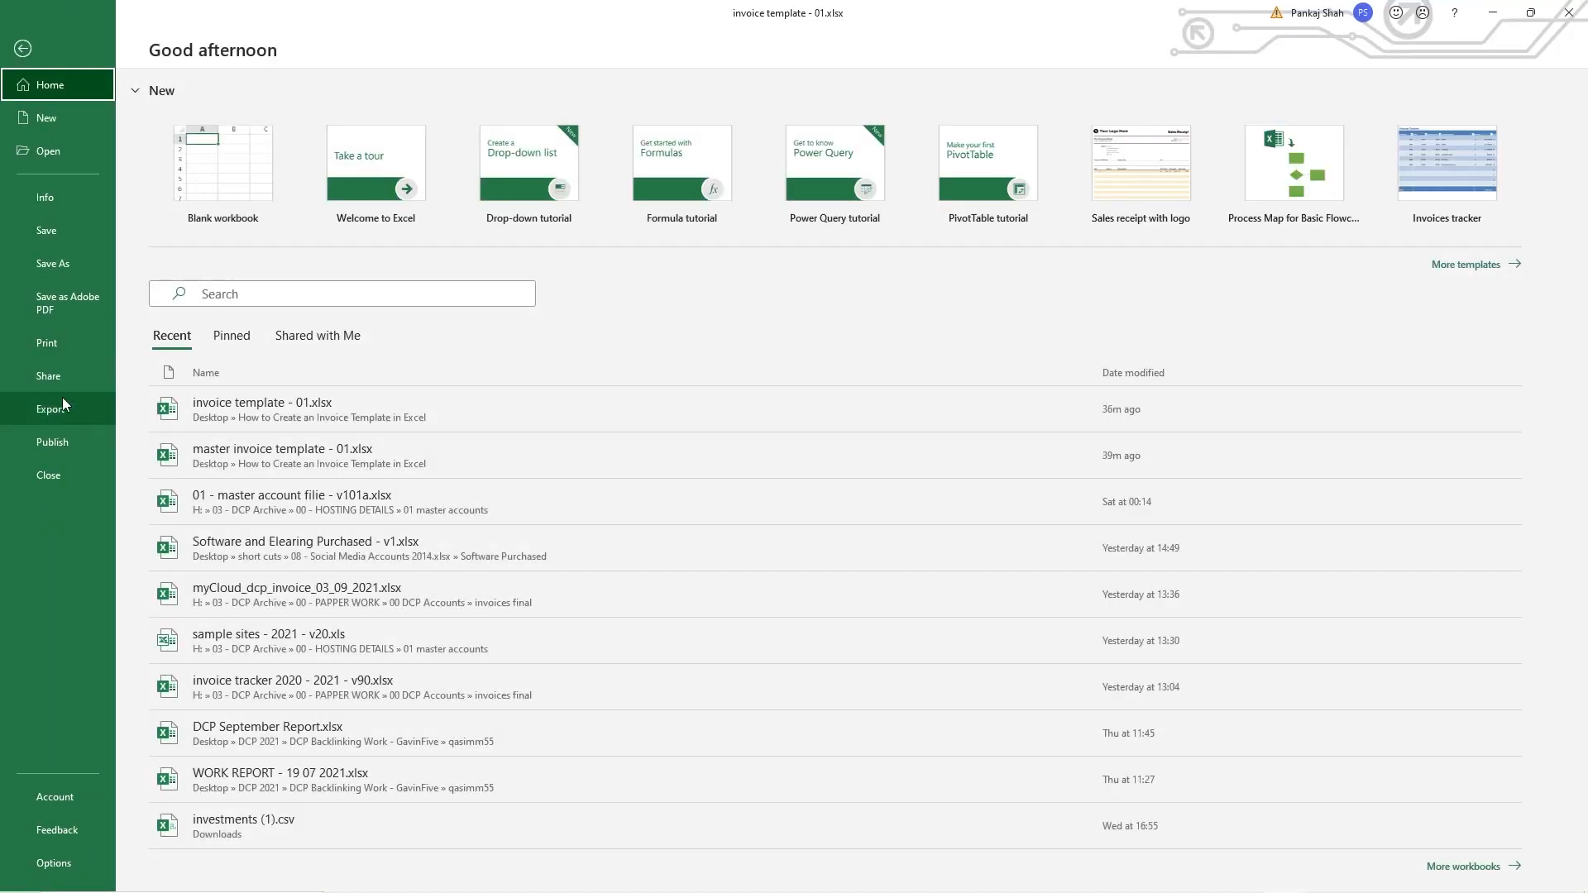
left_click(46, 346)
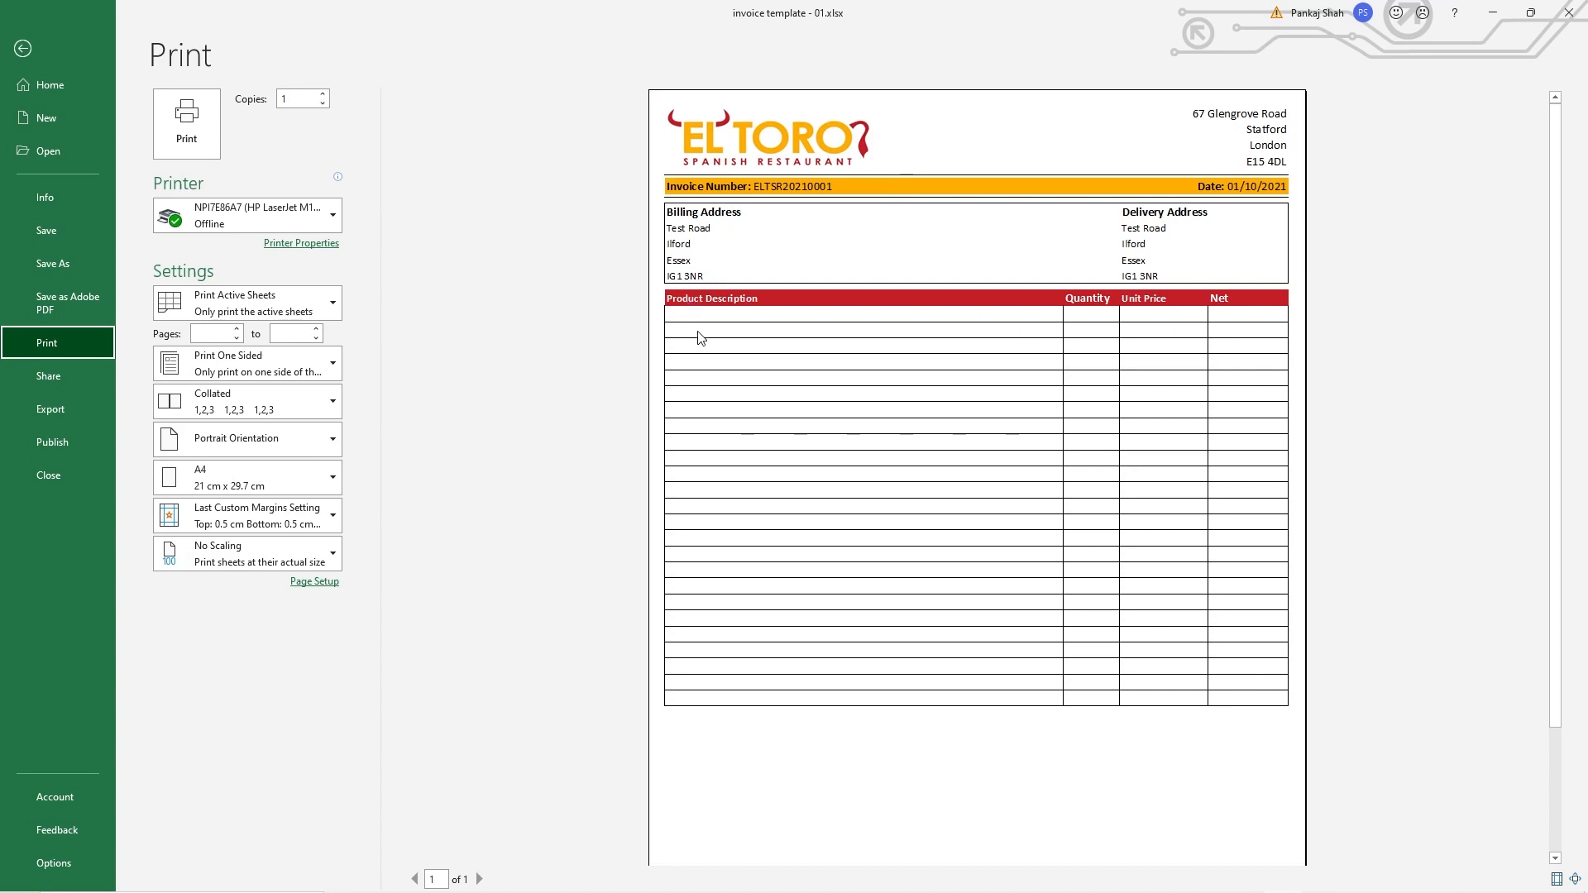
key("Escape")
Step: Apply All Borders to the red header row, cells A15 to J15, and check it in the print preview
left_click_drag(166, 294, 863, 297)
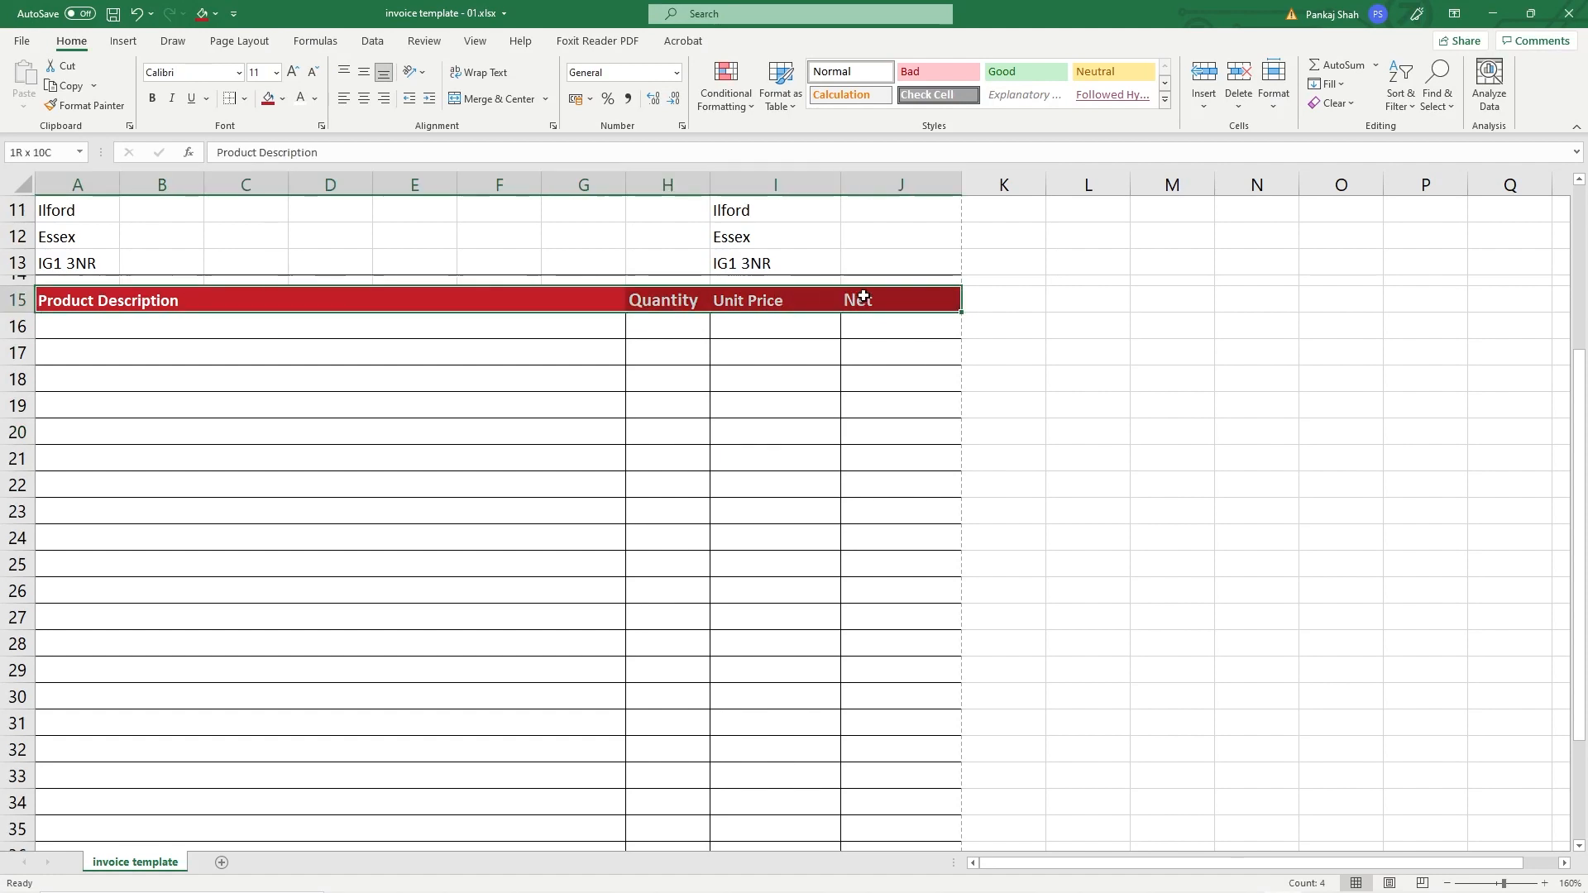
left_click(244, 98)
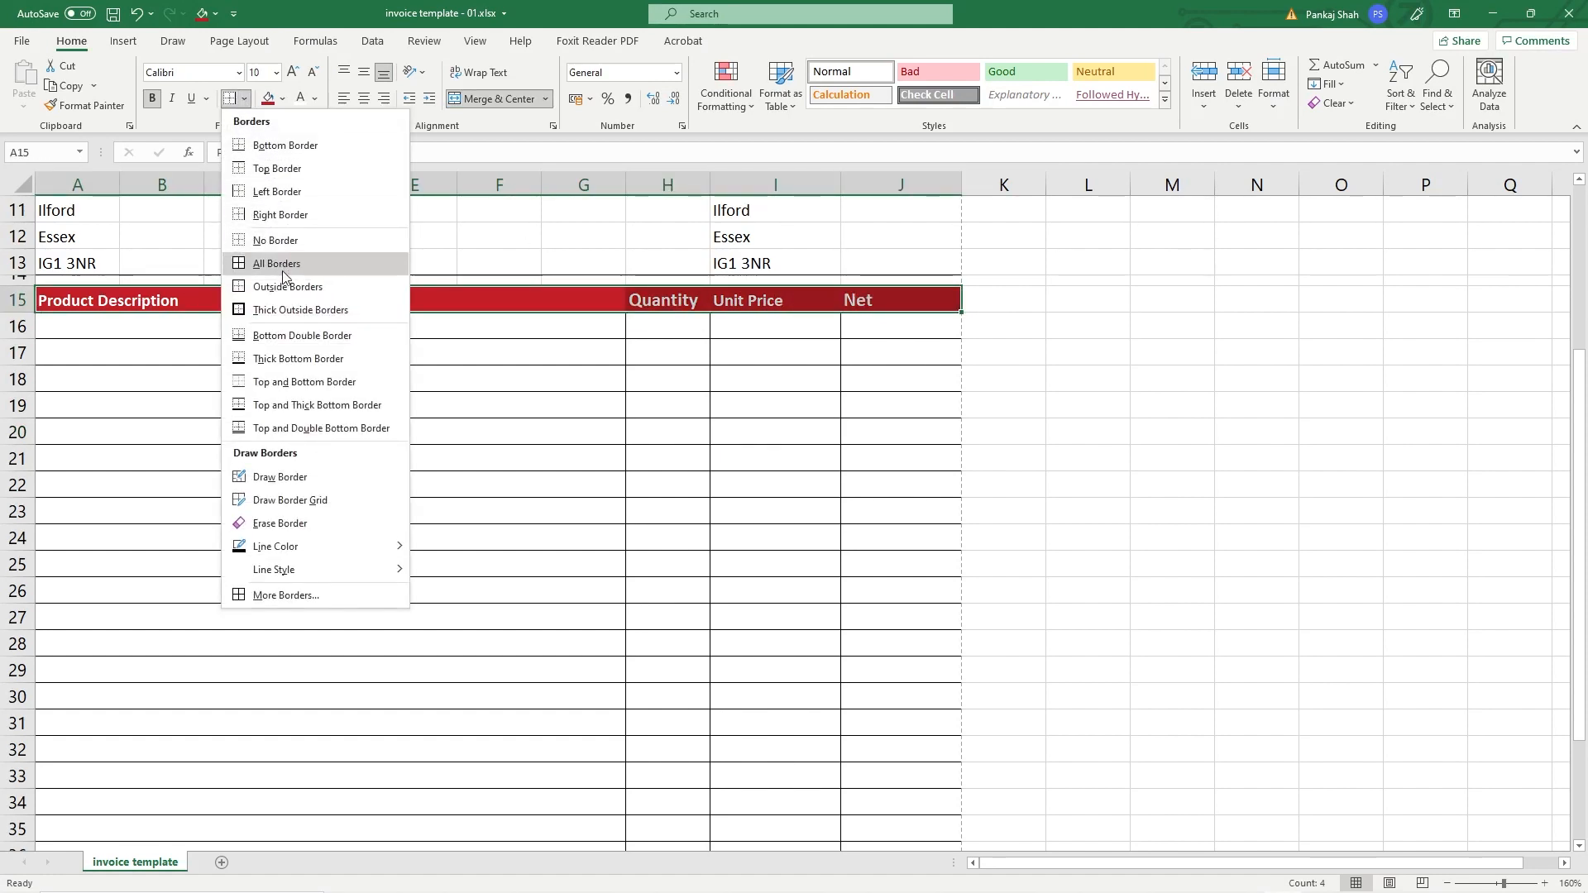
left_click(281, 263)
left_click(364, 413)
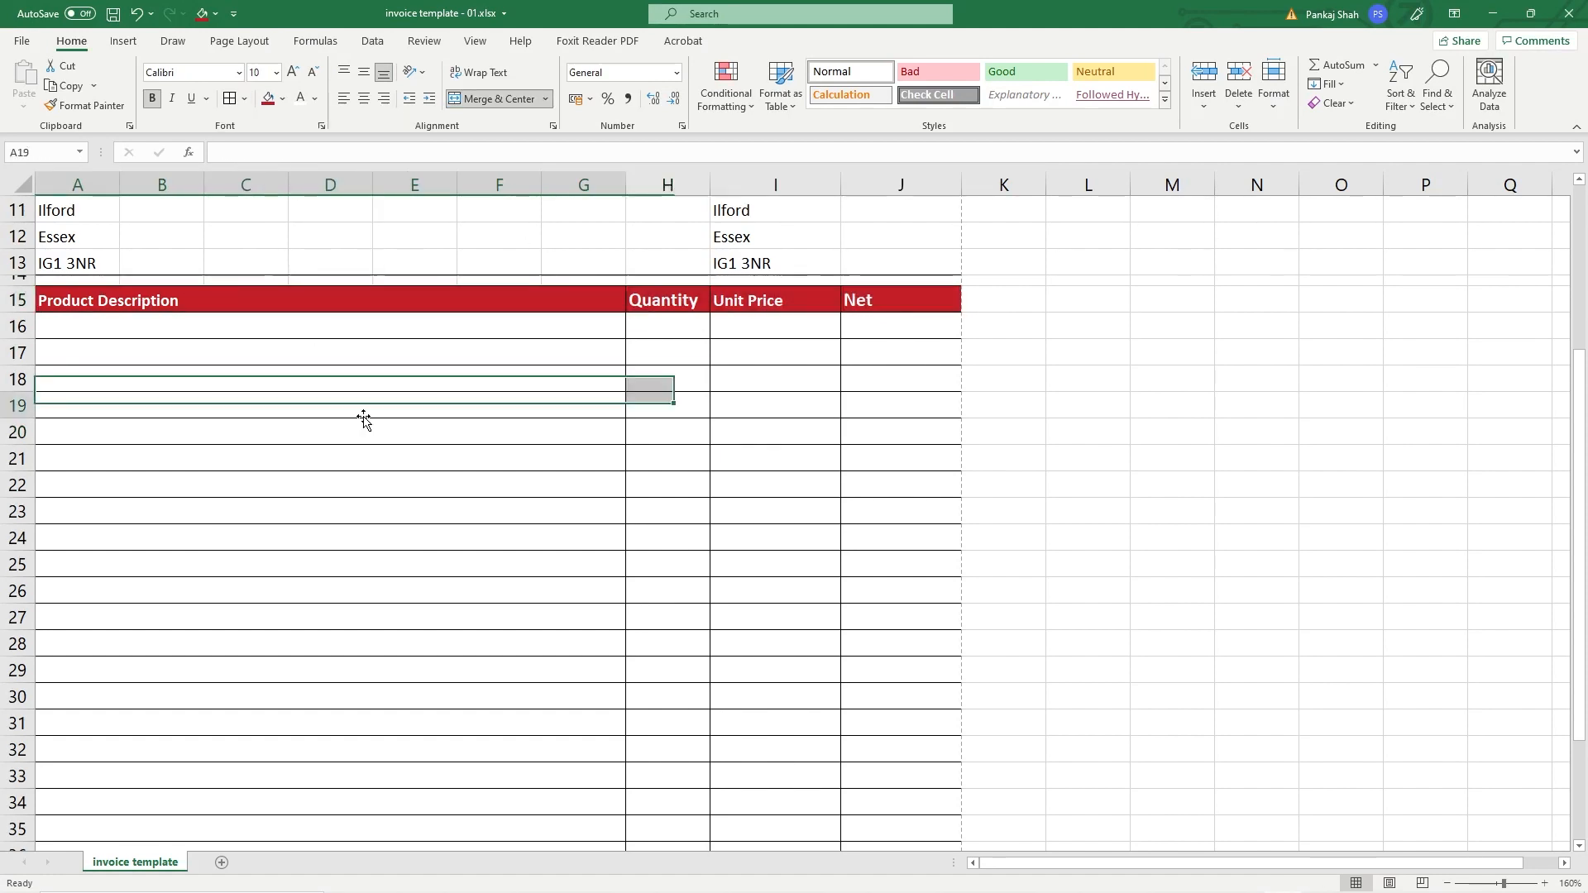
left_click(22, 40)
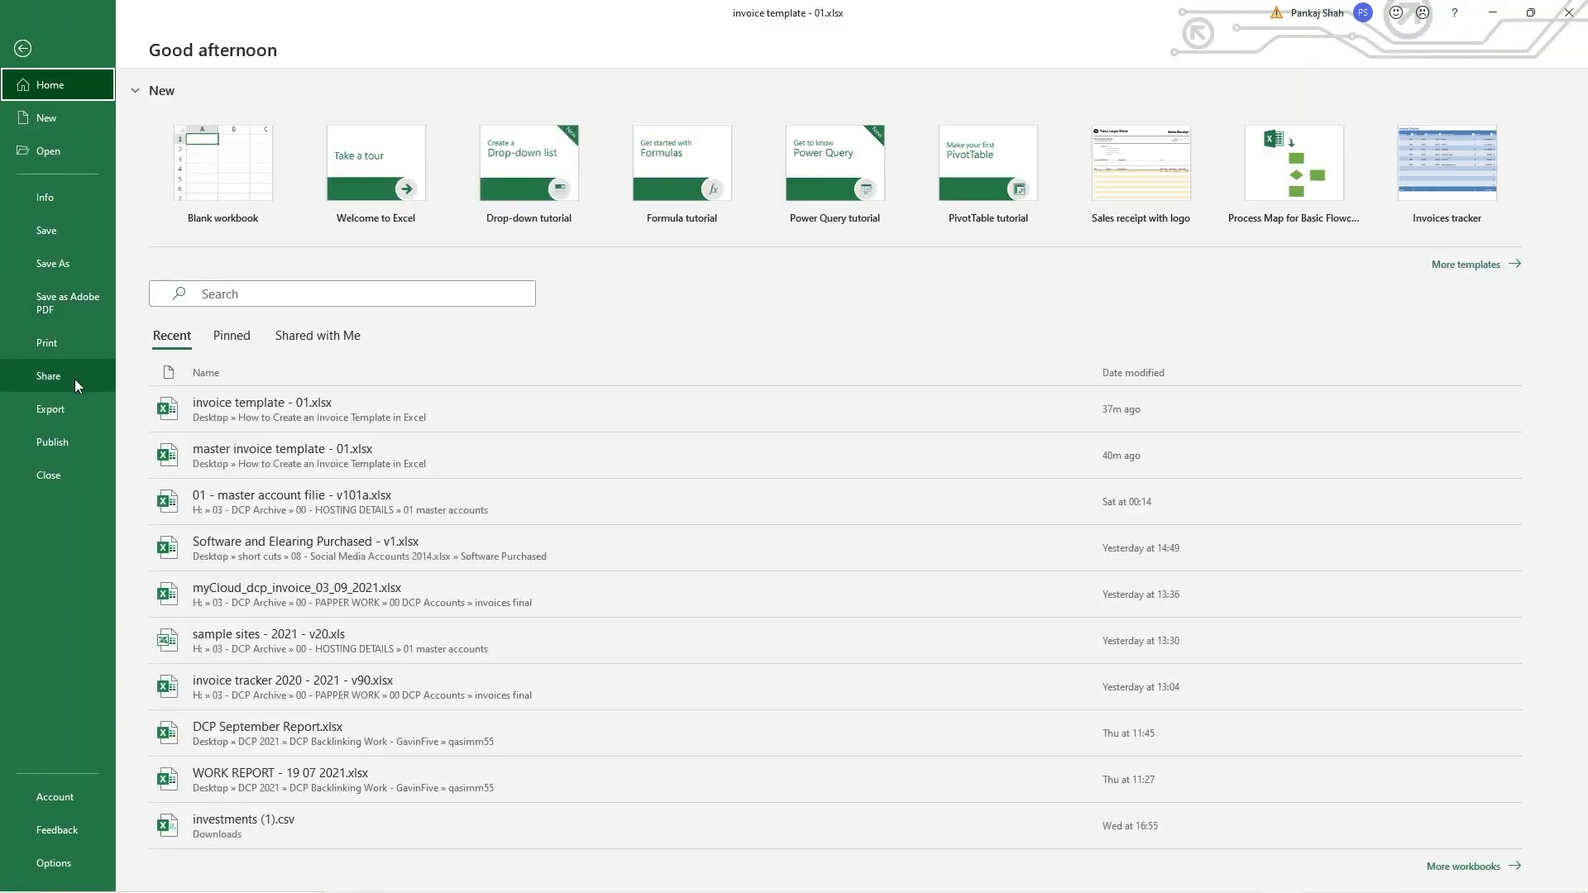
left_click(71, 344)
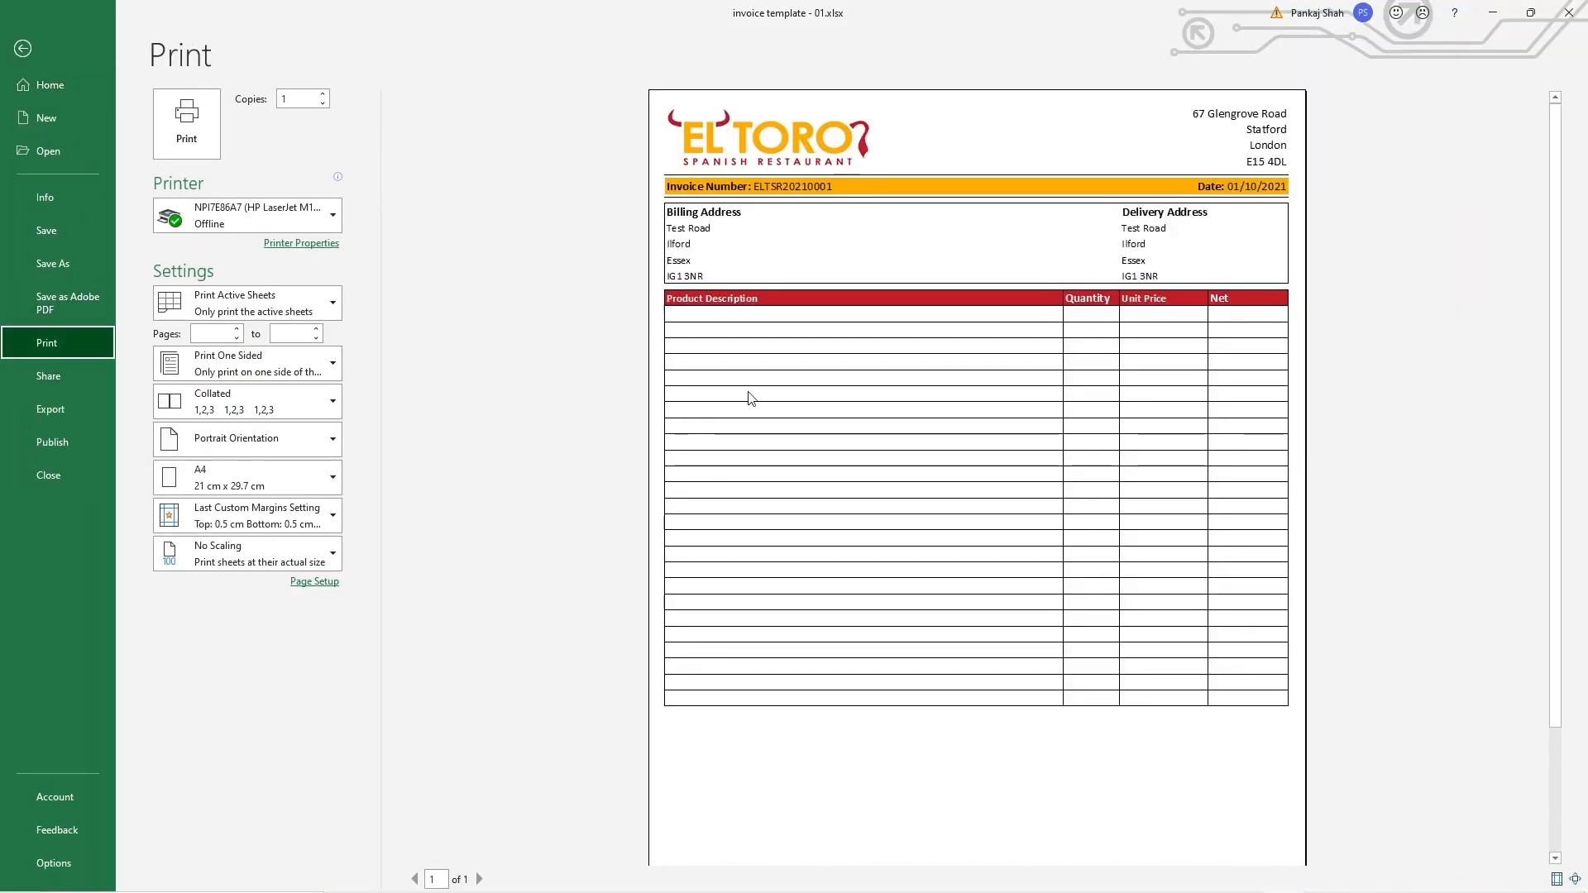
Step: Leave the print preview and enter the labels Total Cost, Total VAT and Totoal Charge in cells I41 to I43
left_click(736, 316)
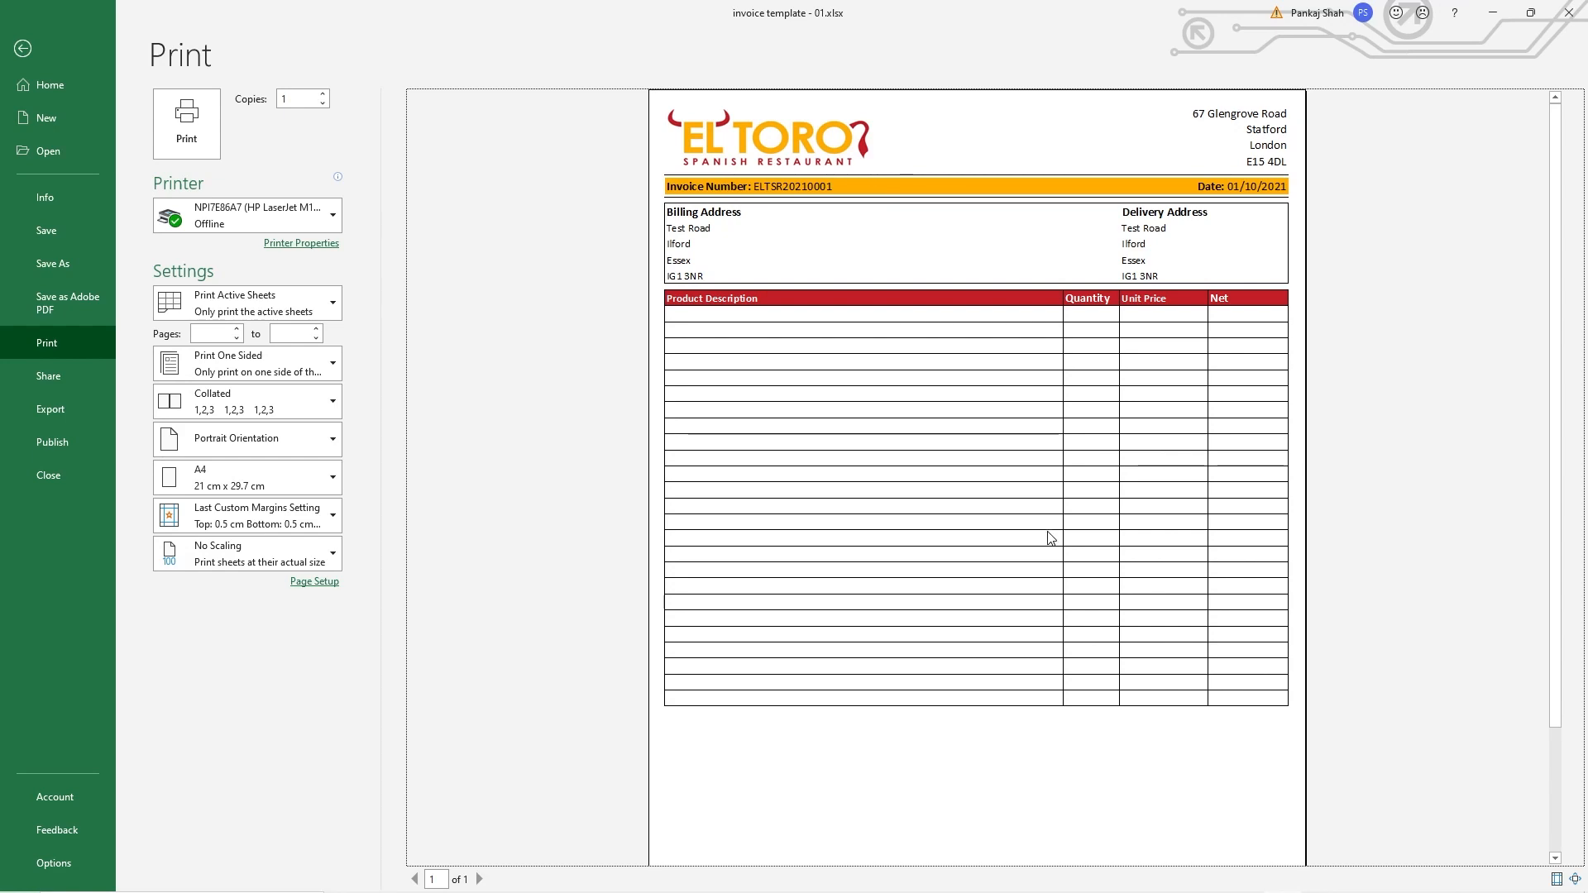
key("Escape")
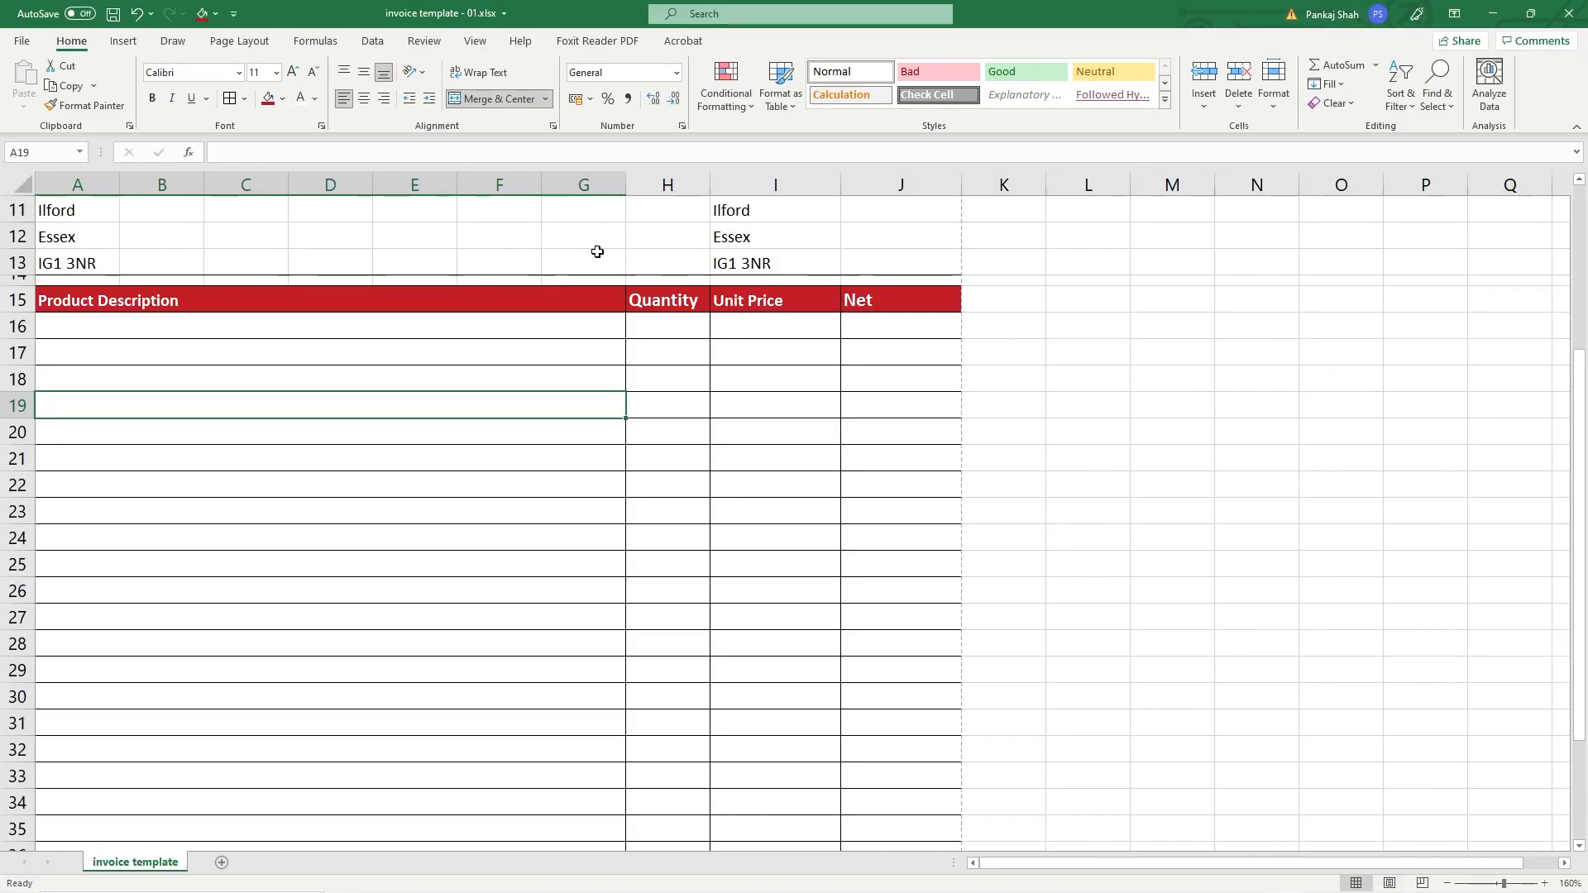
scroll(770, 518, "down", 7)
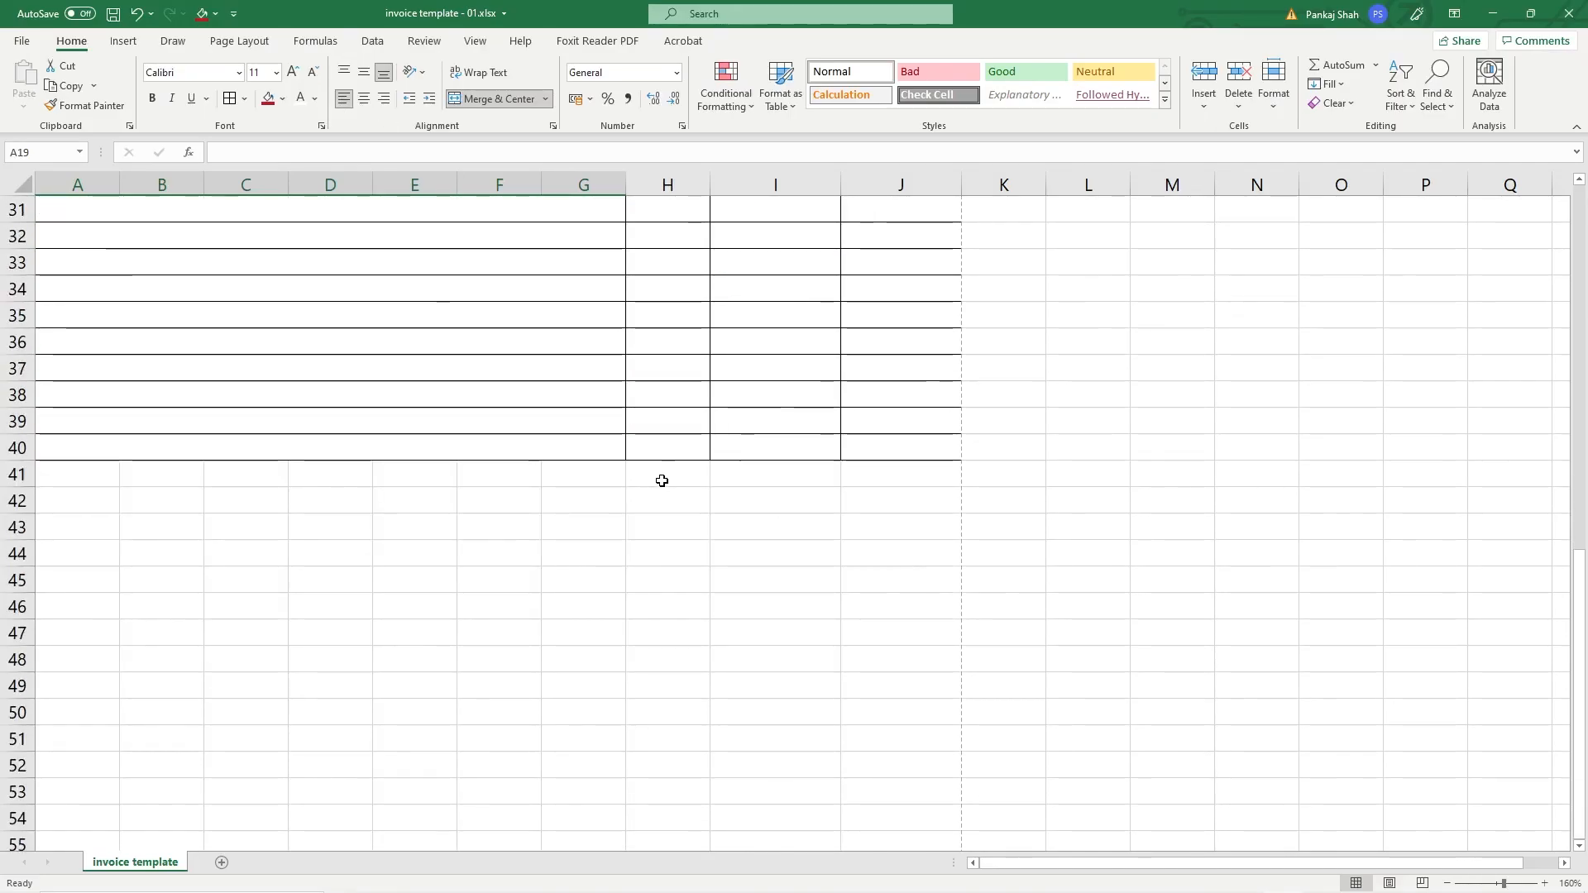
left_click(763, 471)
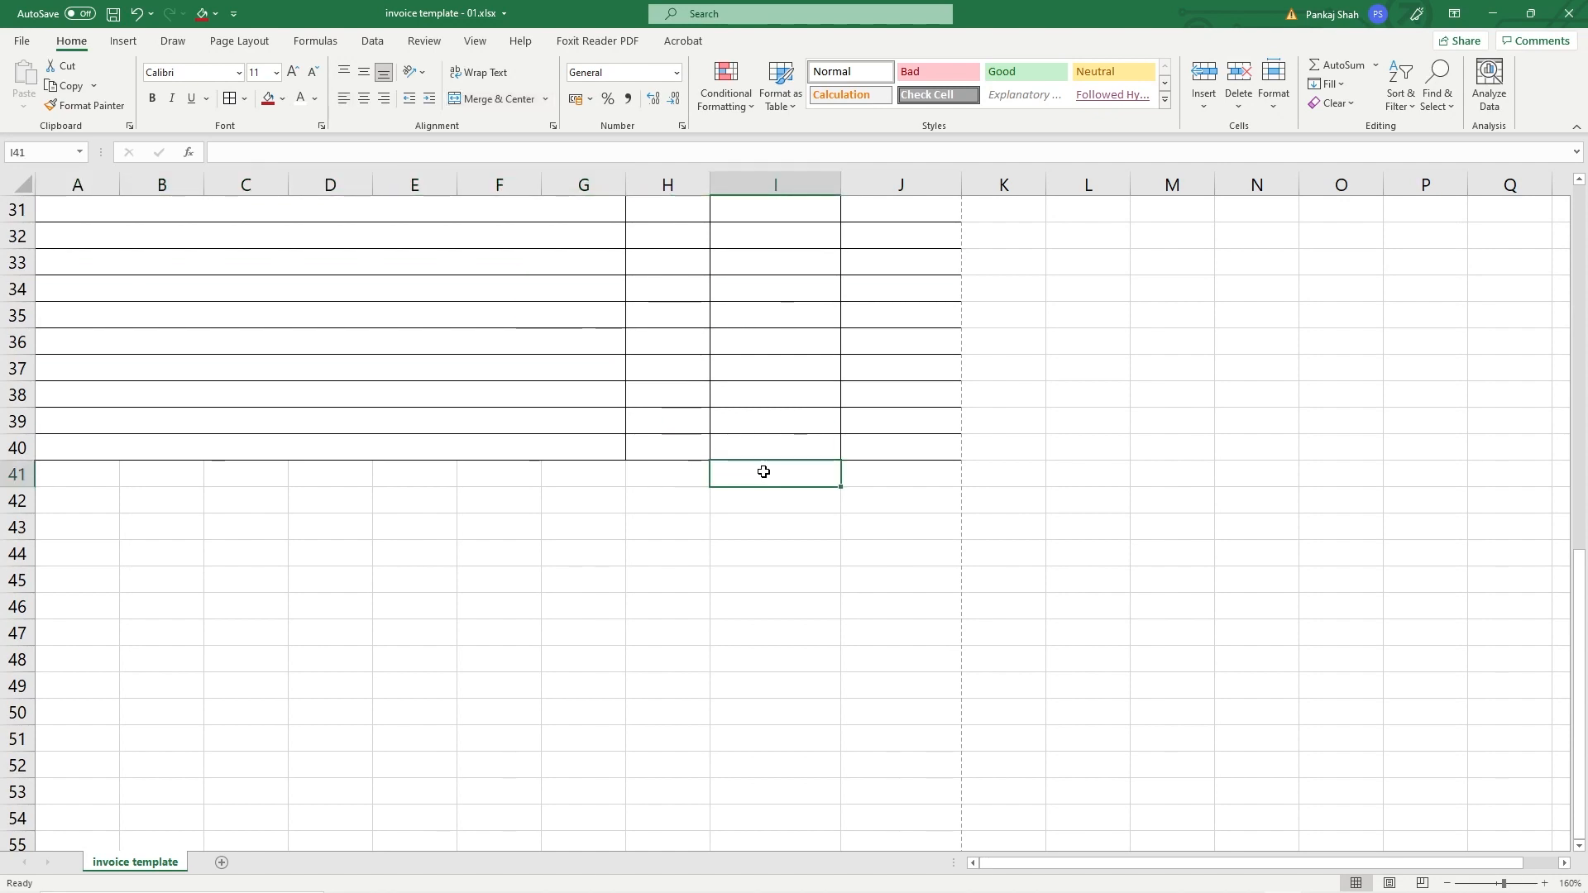
type("Total Cost")
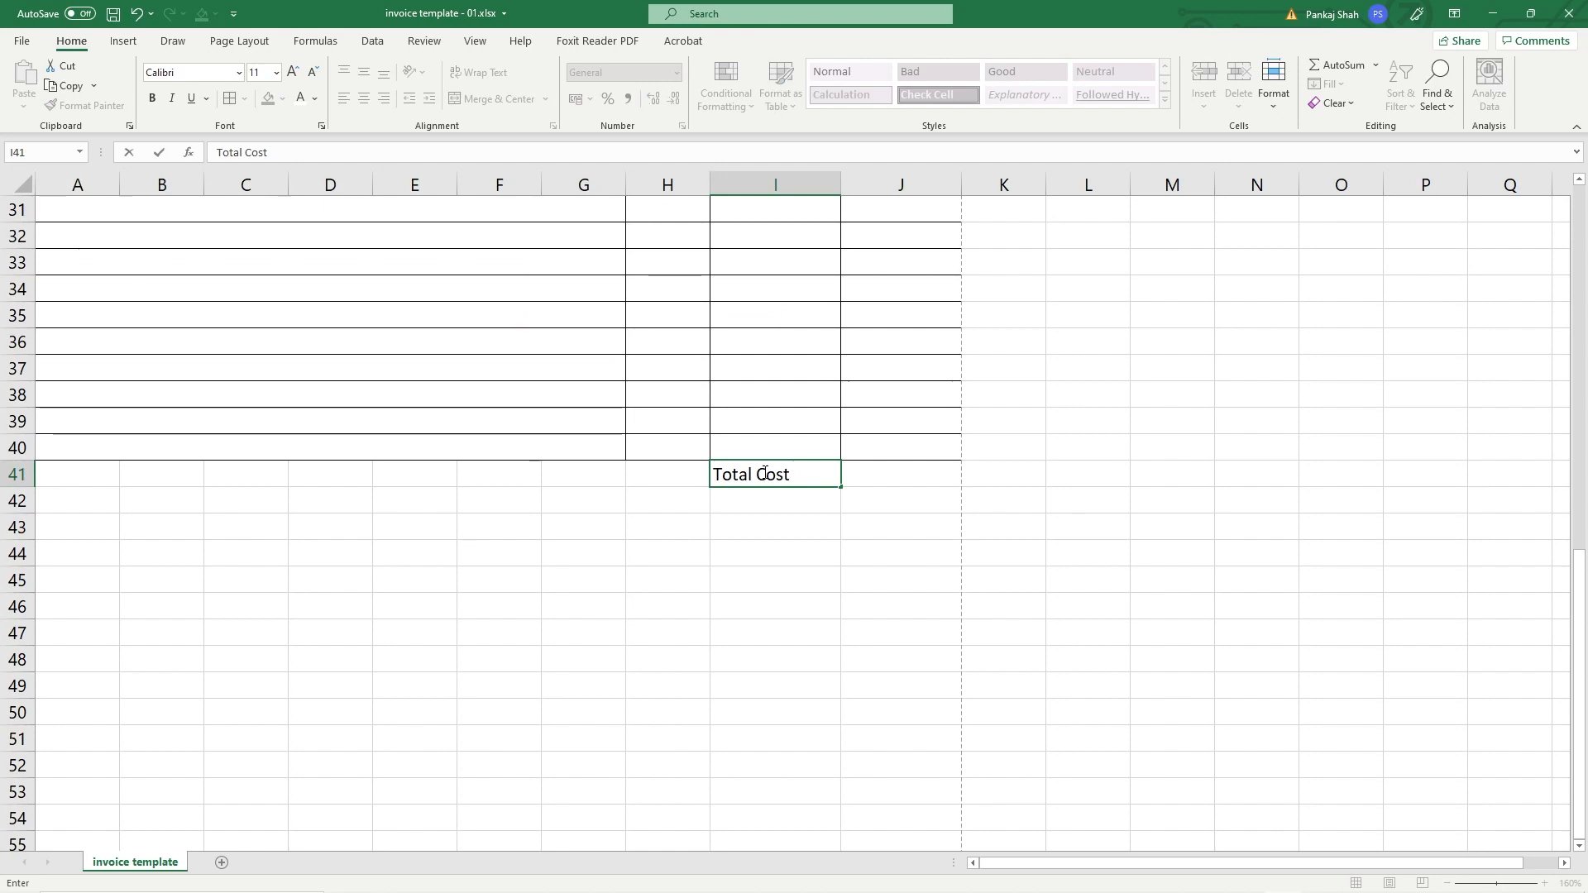
key("Return")
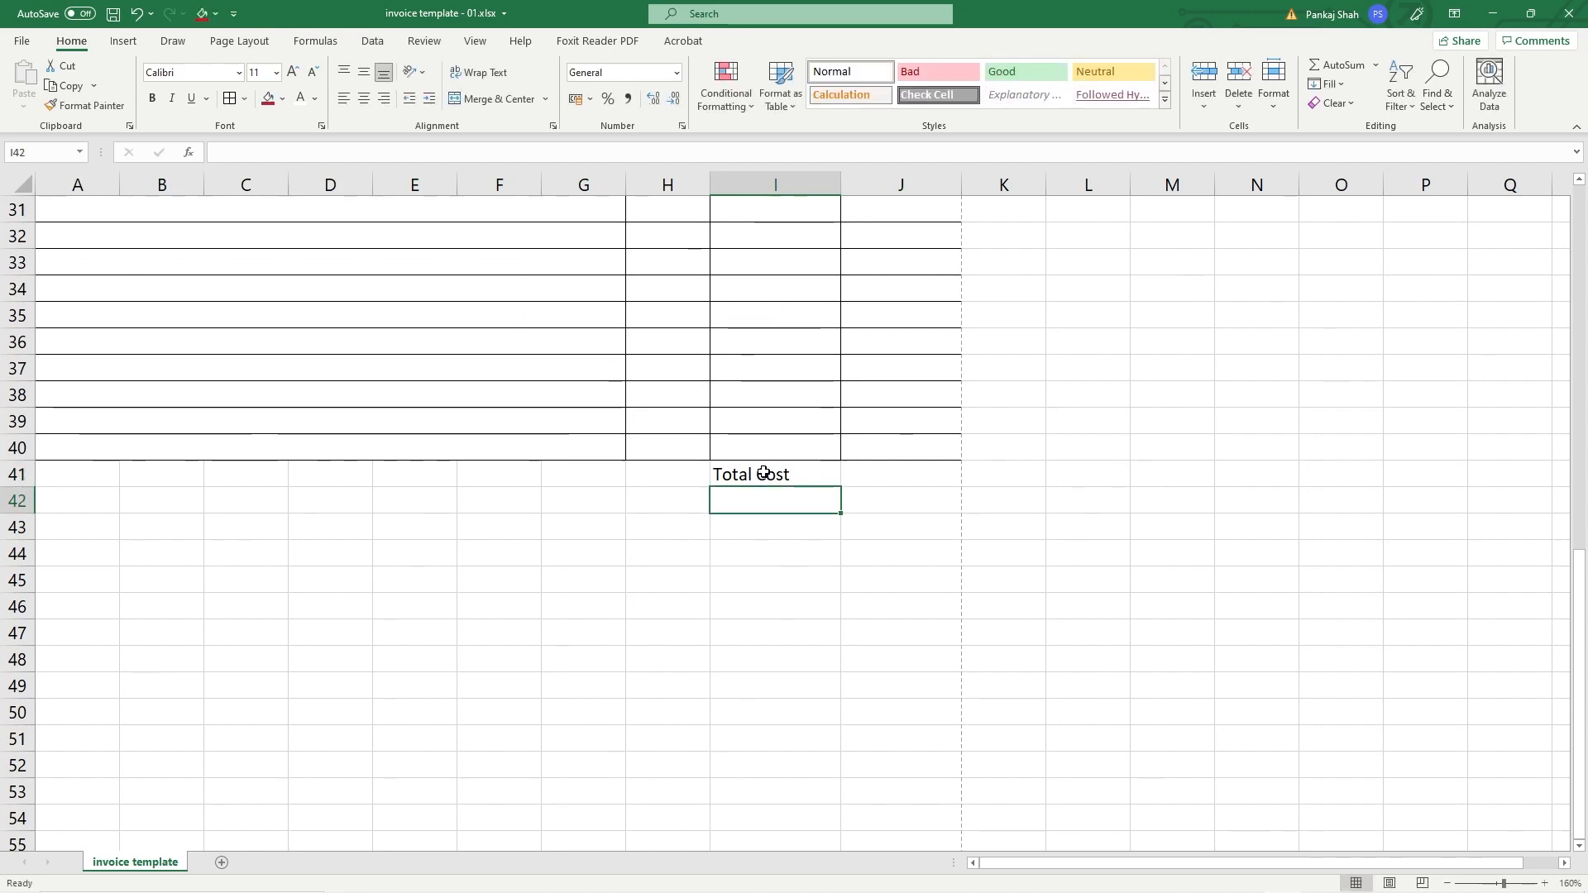
type("Total VAT")
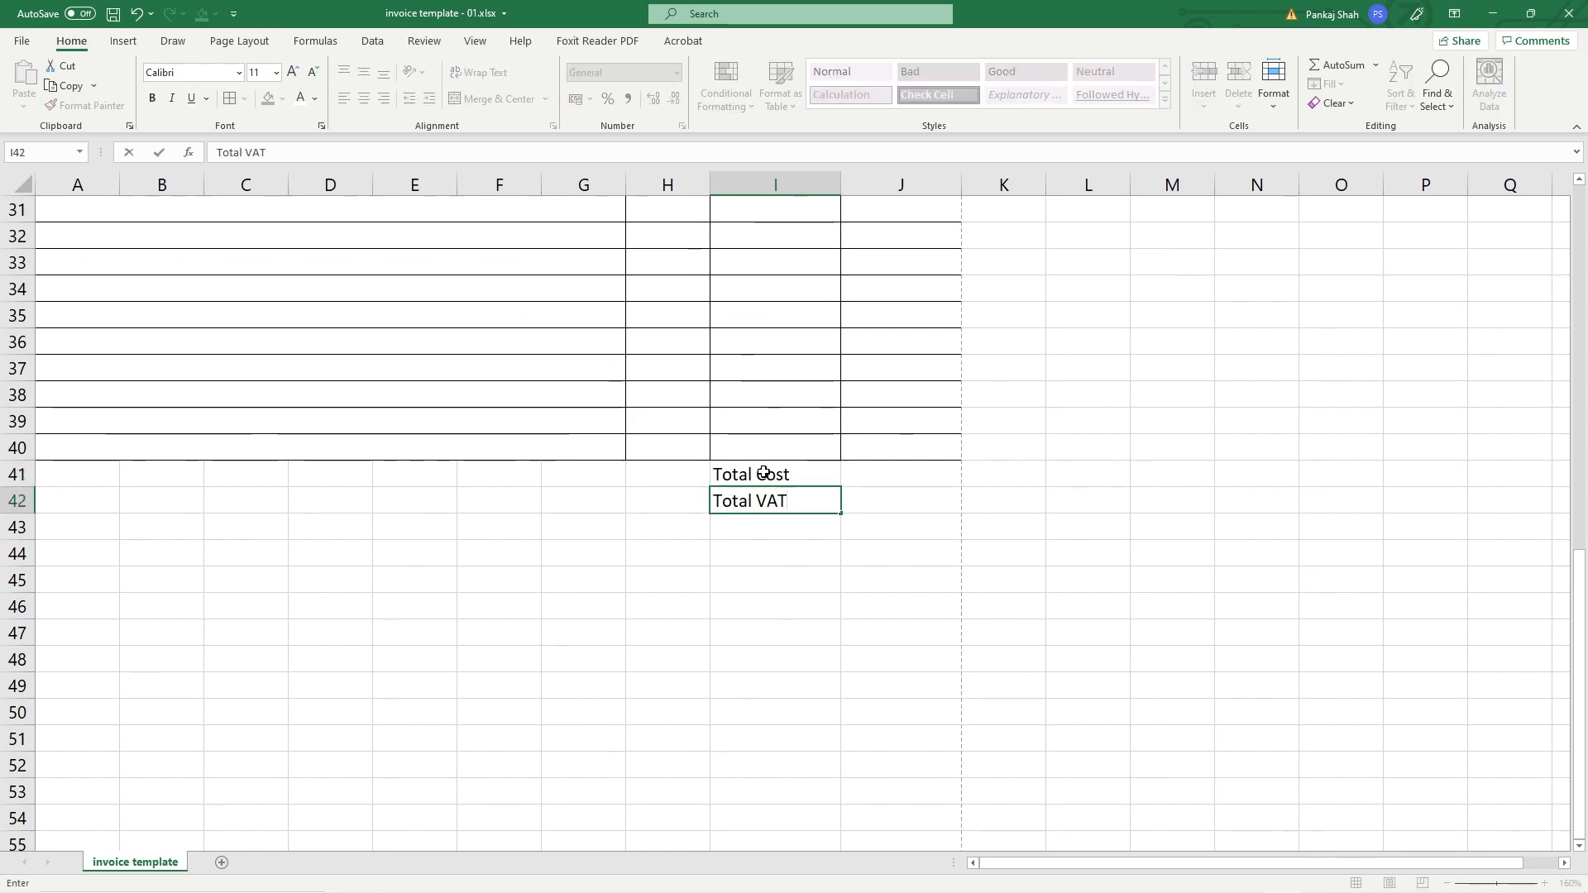
key("Return")
type("Tot")
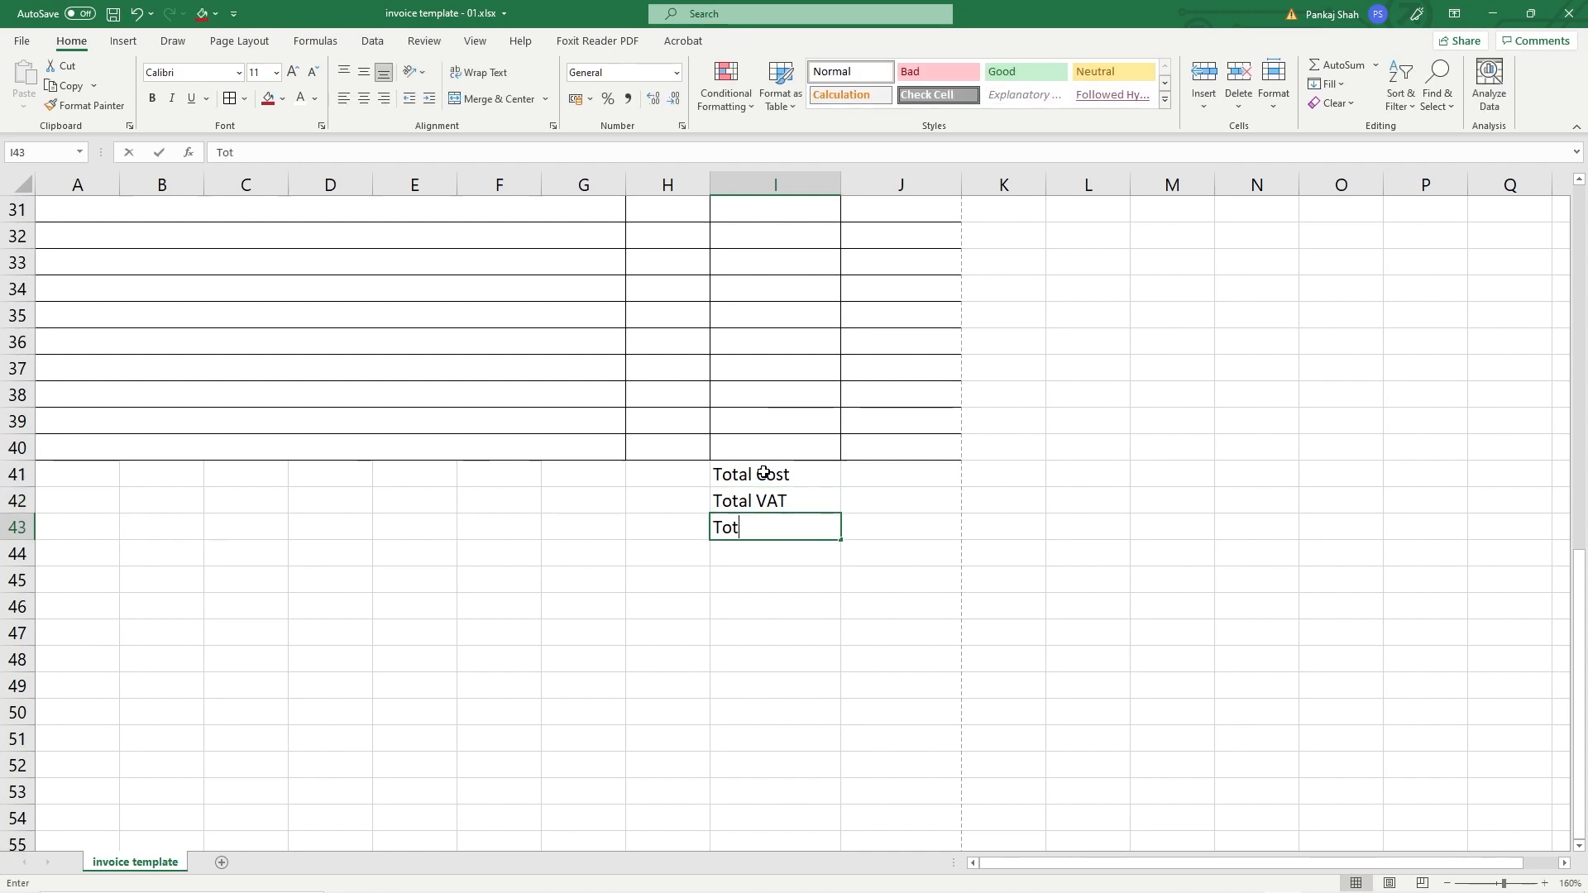
type("oal Charge")
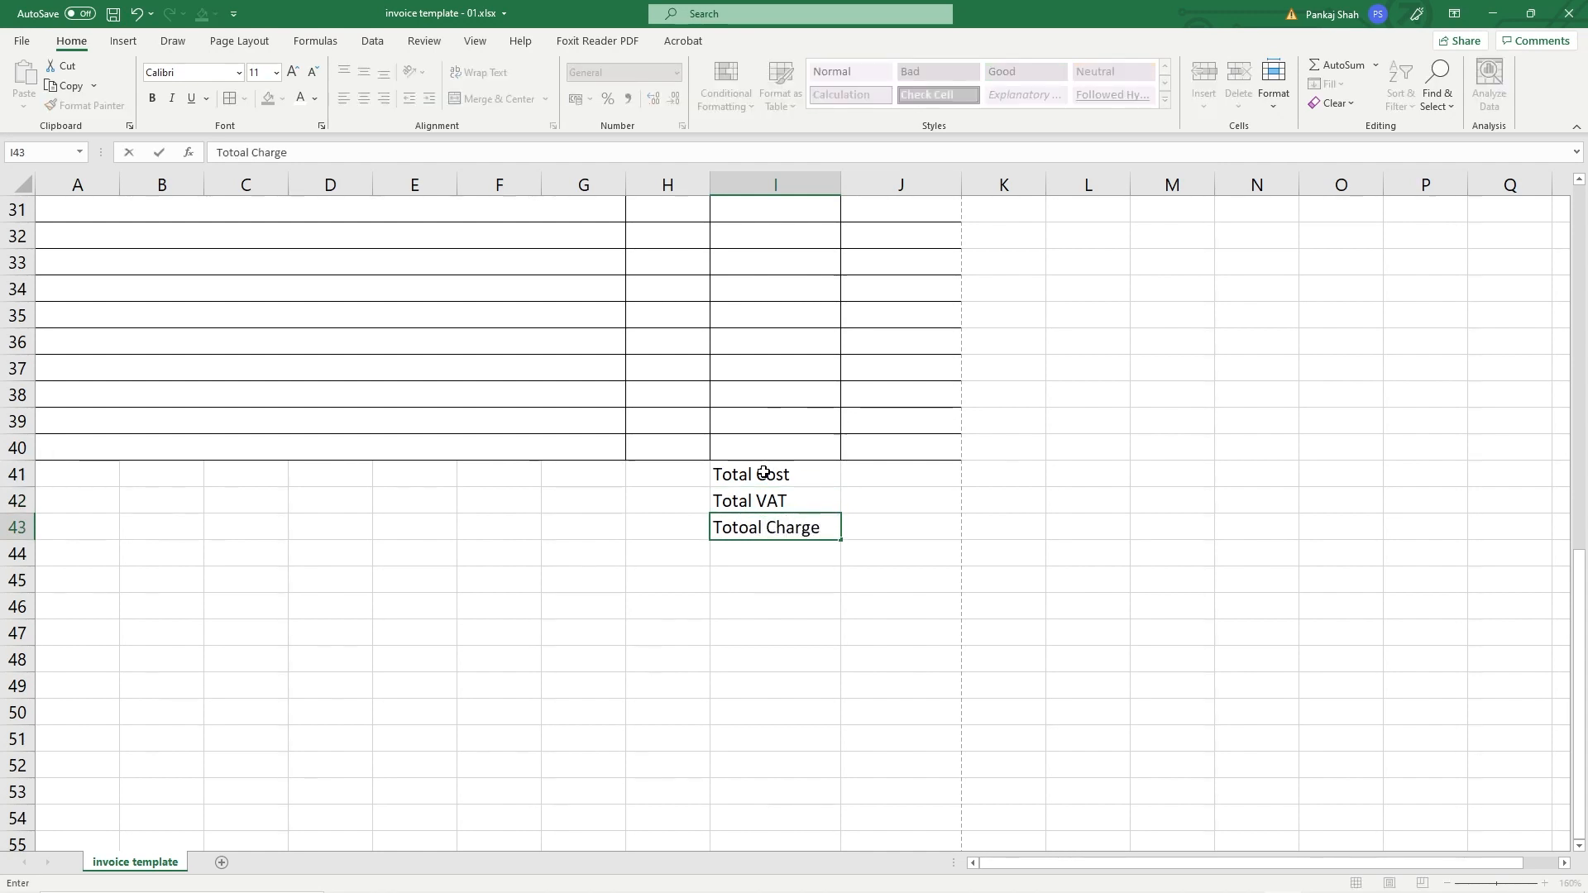
key("Return")
Step: Apply All Borders to the three value cells beside the total labels, J41 to J43
left_click_drag(904, 476, 887, 547)
left_click_drag(885, 544, 884, 534)
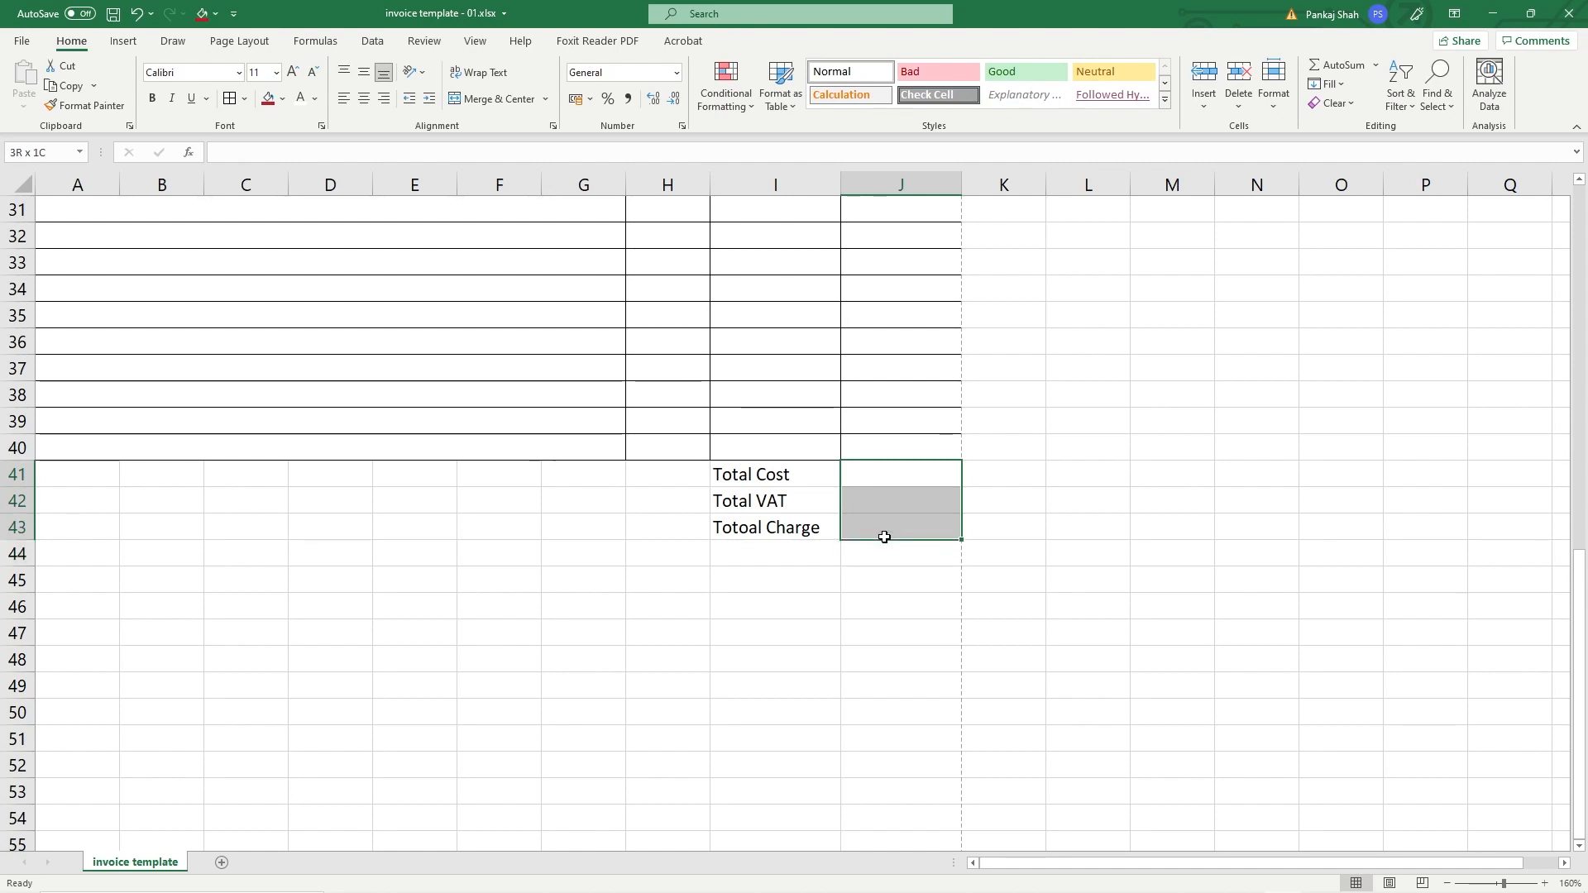
left_click(245, 99)
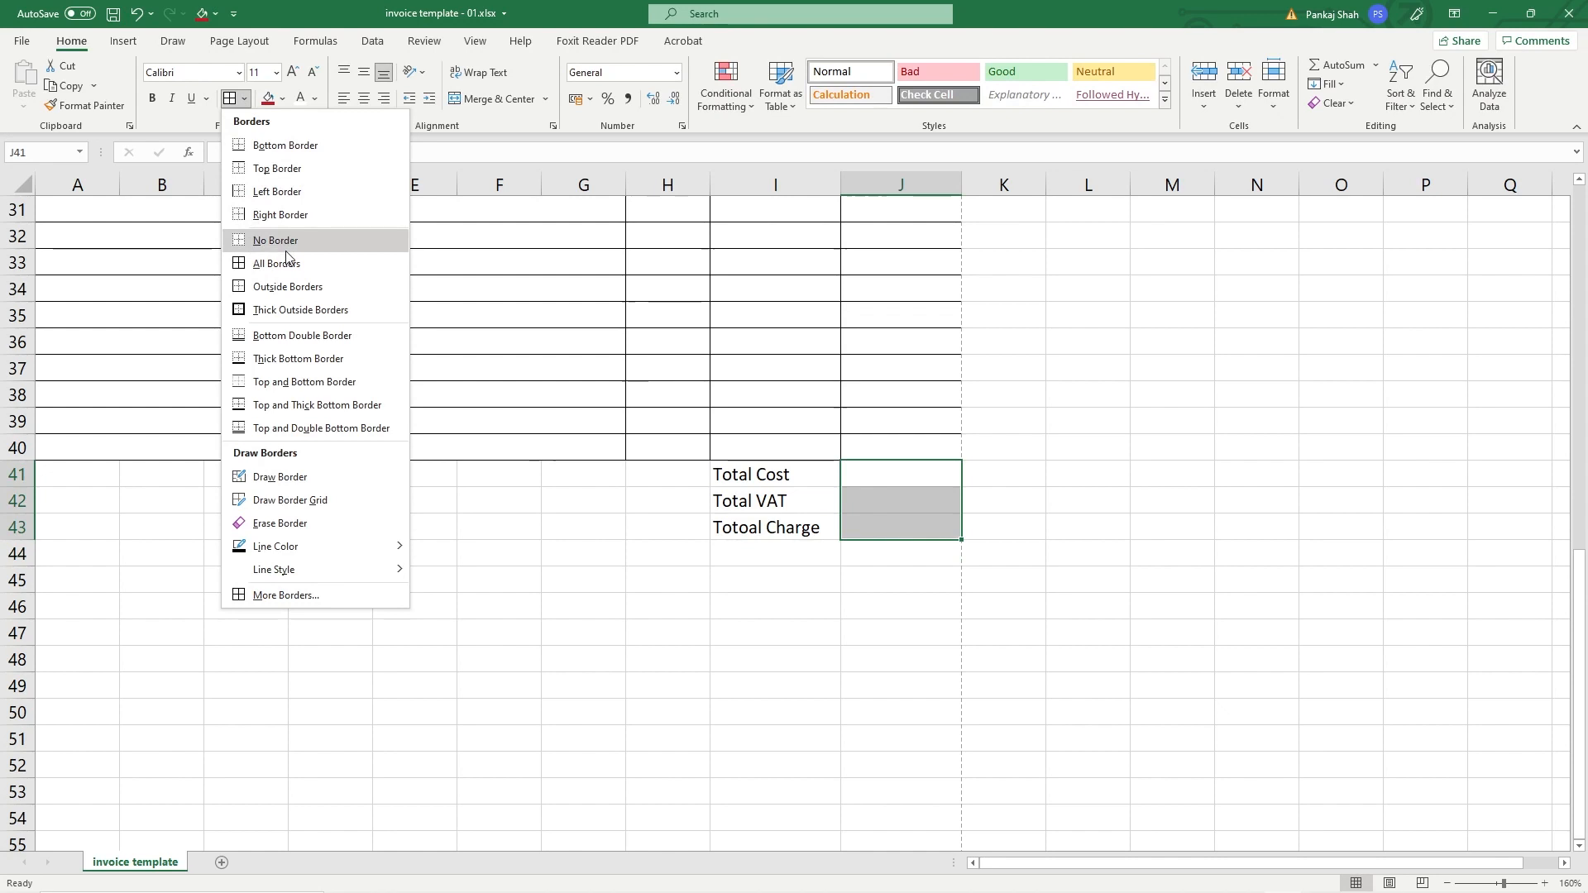
left_click(298, 273)
left_click(770, 574)
left_click_drag(905, 471, 904, 506)
left_click(900, 547)
left_click(876, 479)
left_click(882, 500)
left_click(890, 525)
left_click_drag(882, 484, 883, 523)
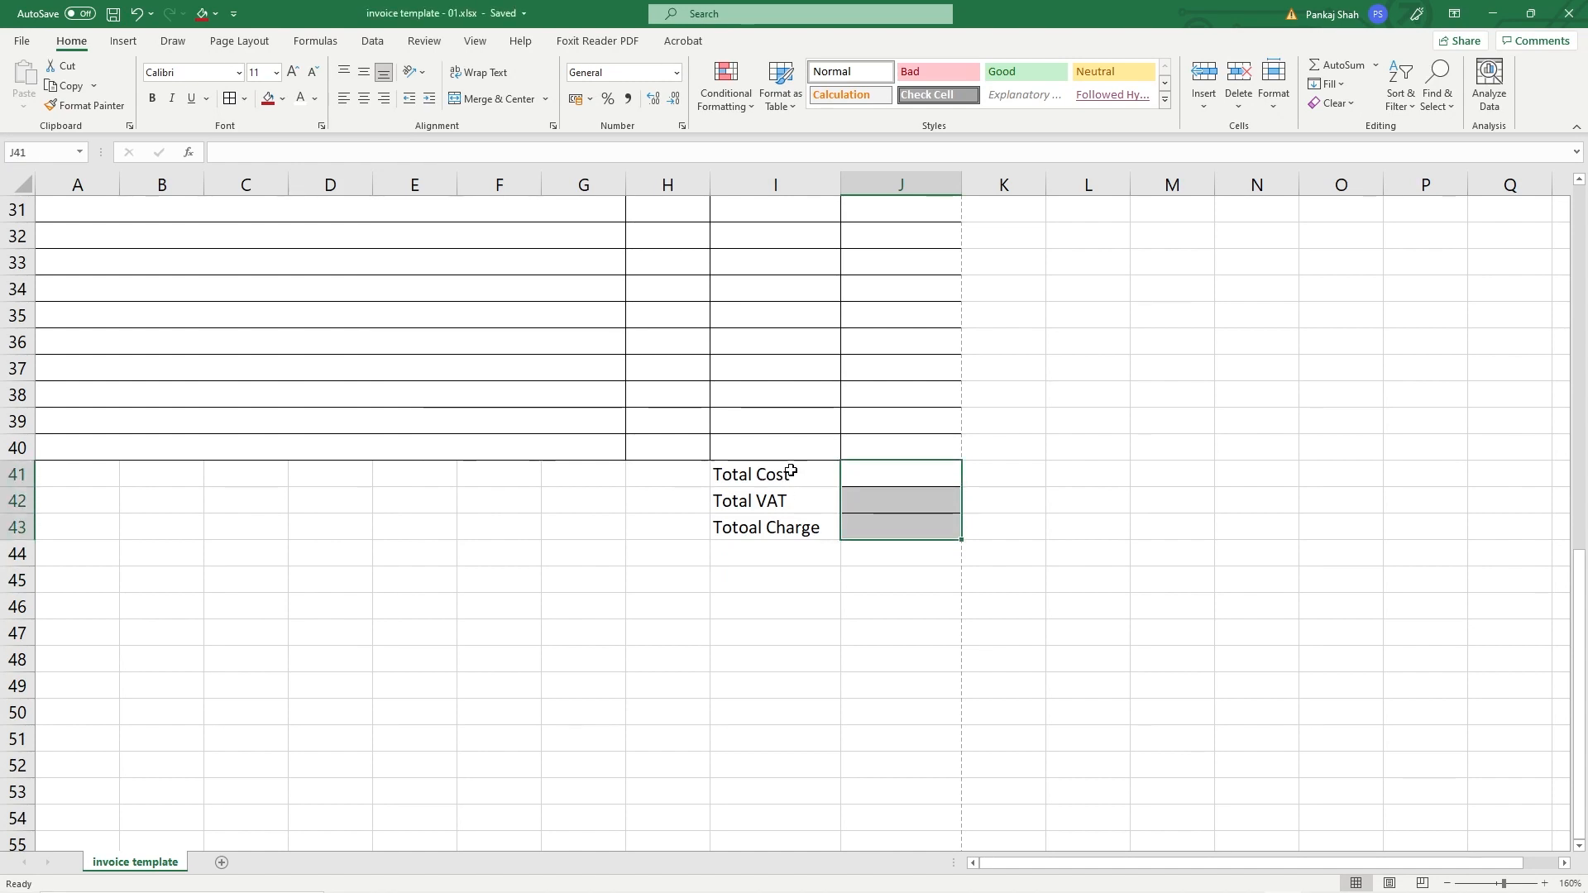
Step: Check the row height of the orange invoice number row 6 and close the dialog with the value kept
scroll(376, 383, "up", 1)
scroll(376, 383, "down", 3, "ctrl")
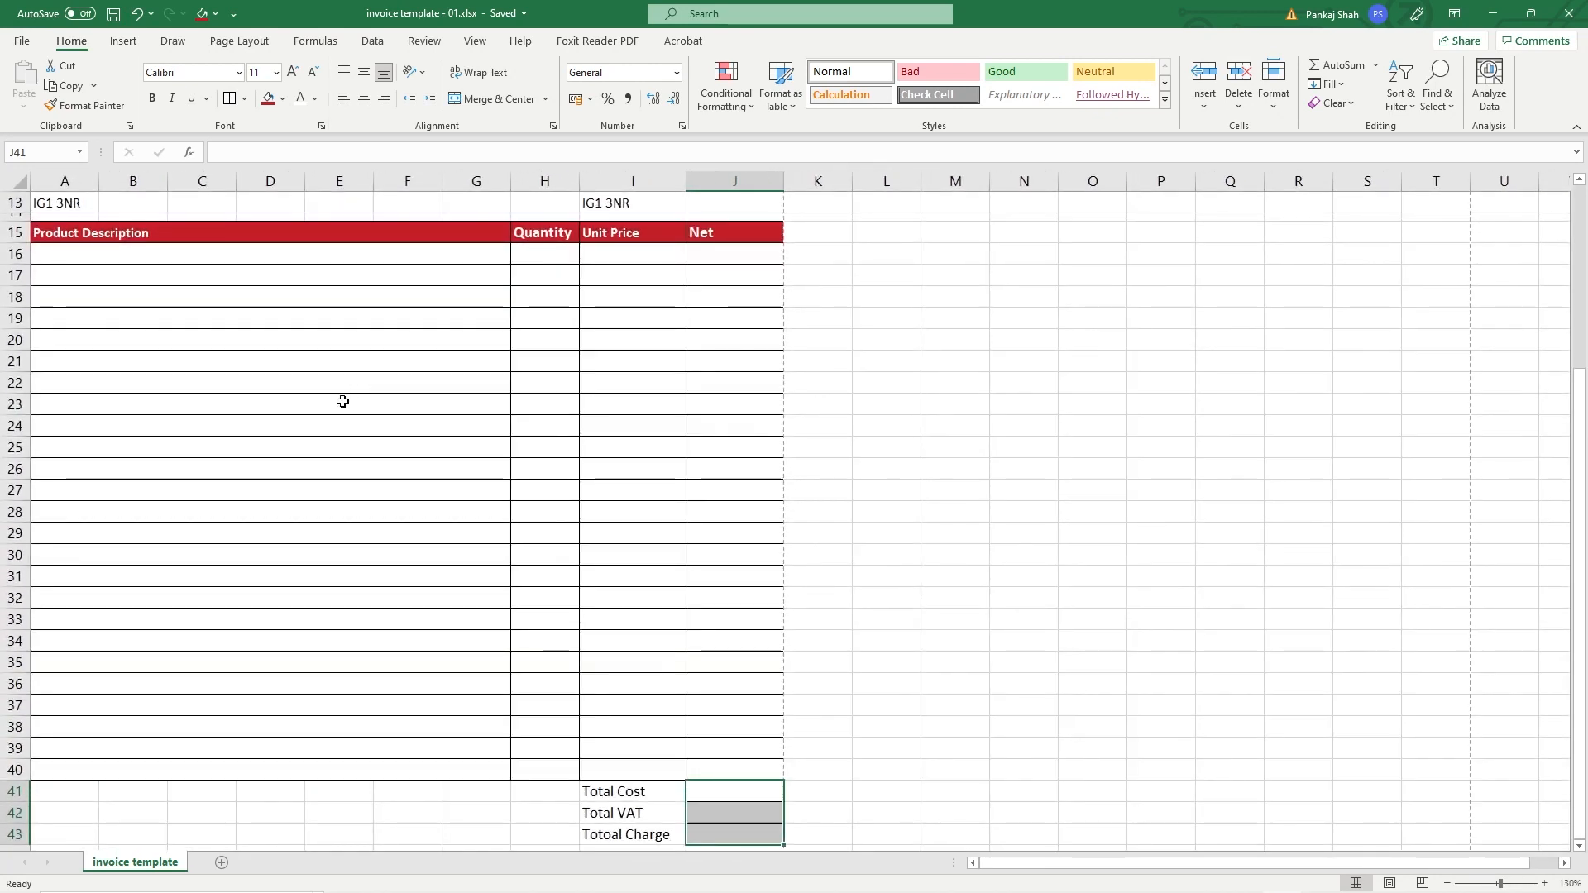
scroll(158, 343, "up", 2)
left_click(128, 383)
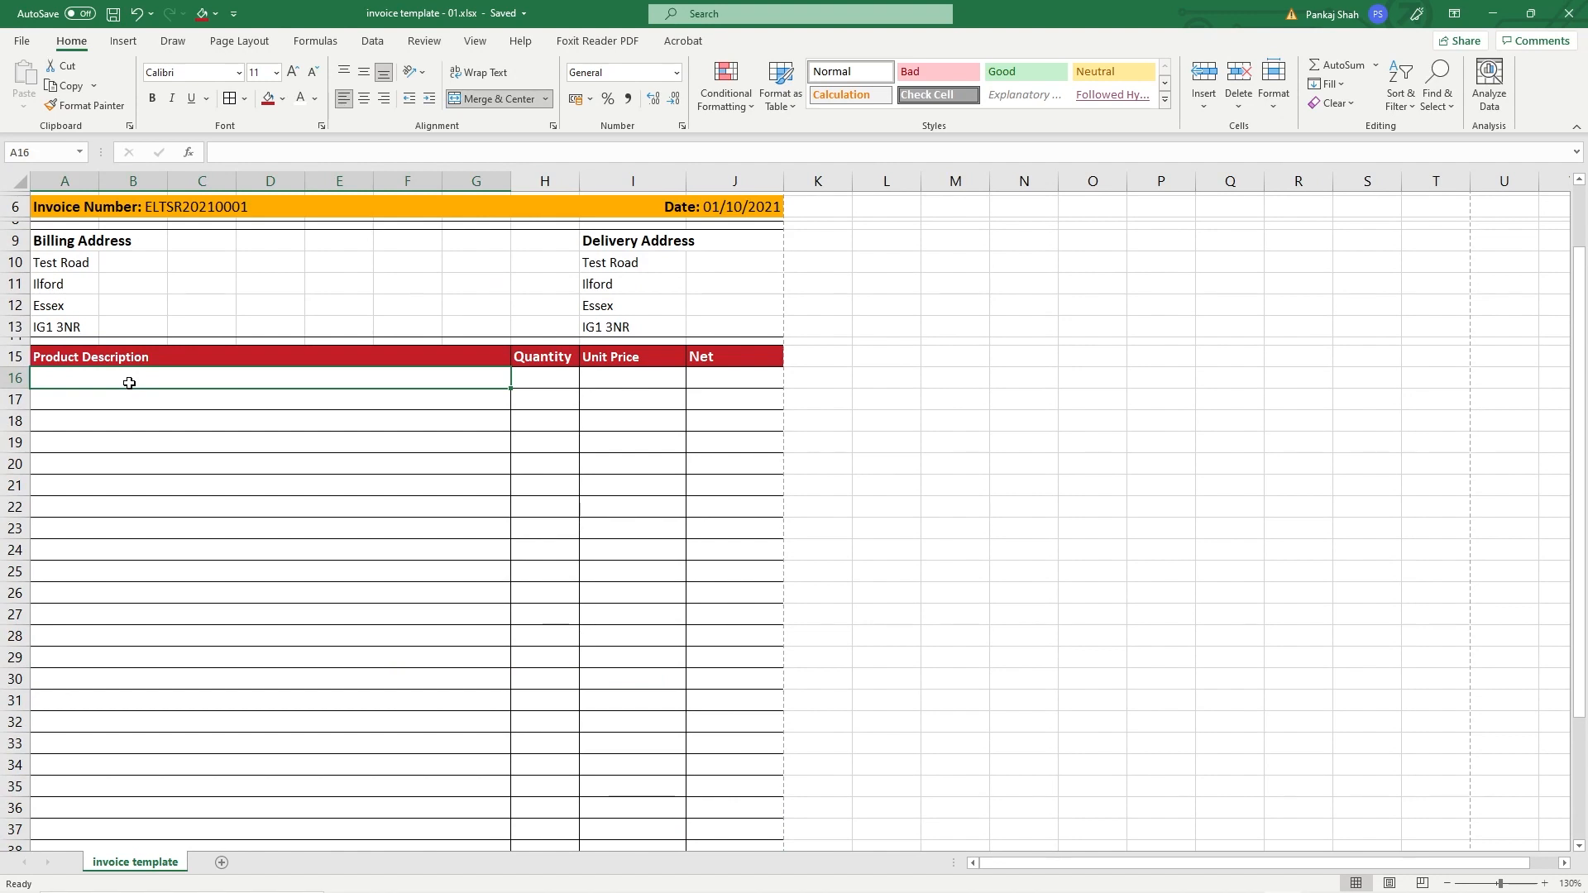
scroll(224, 330, "up", 2)
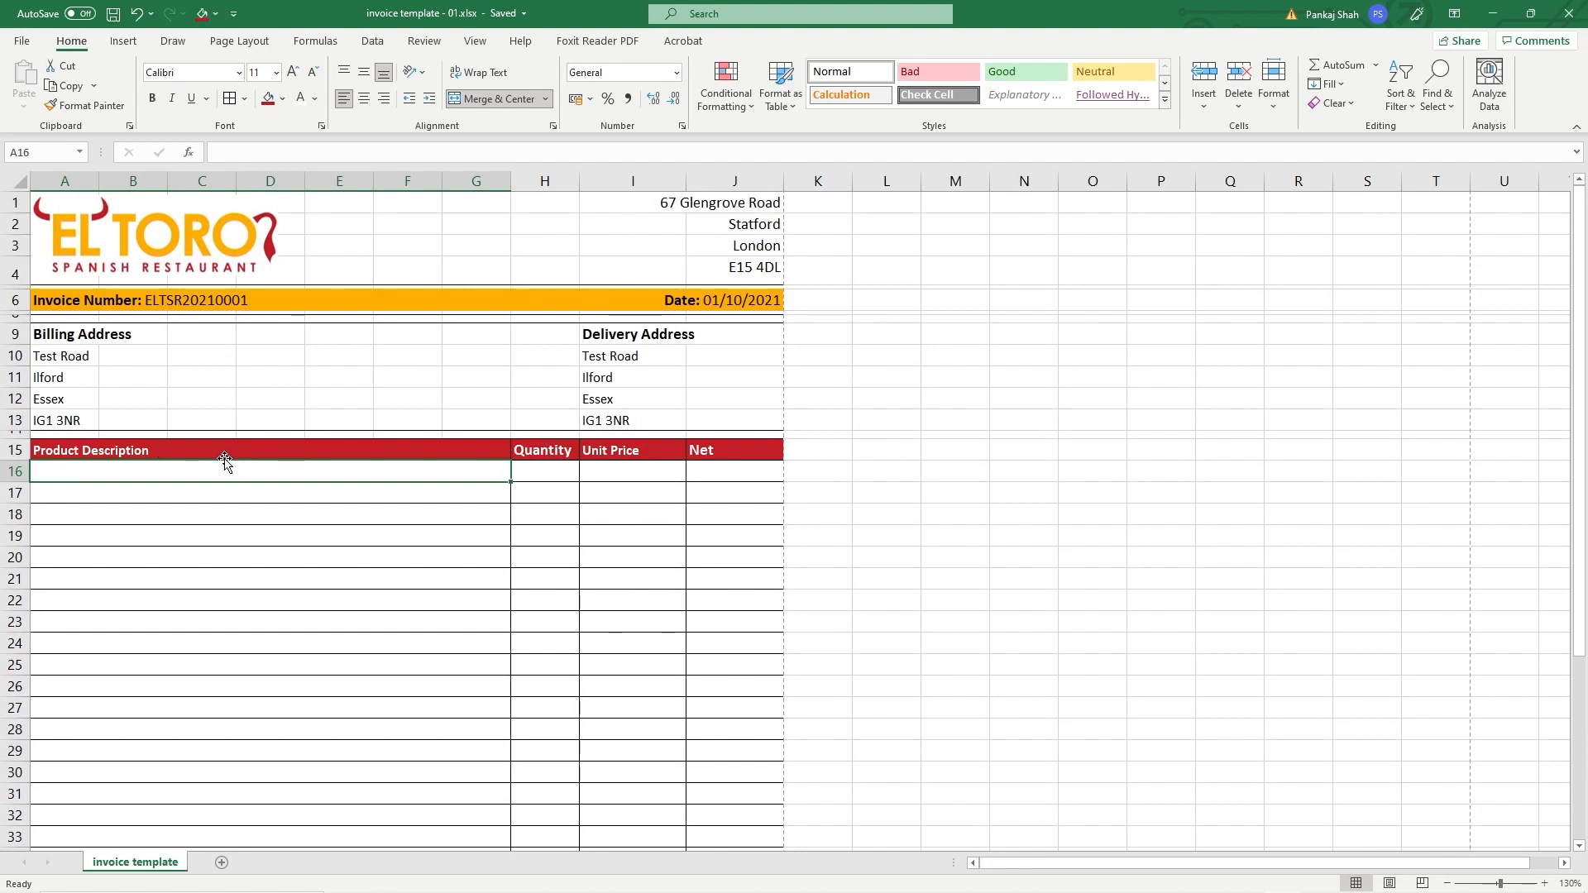
left_click(14, 299)
right_click(14, 300)
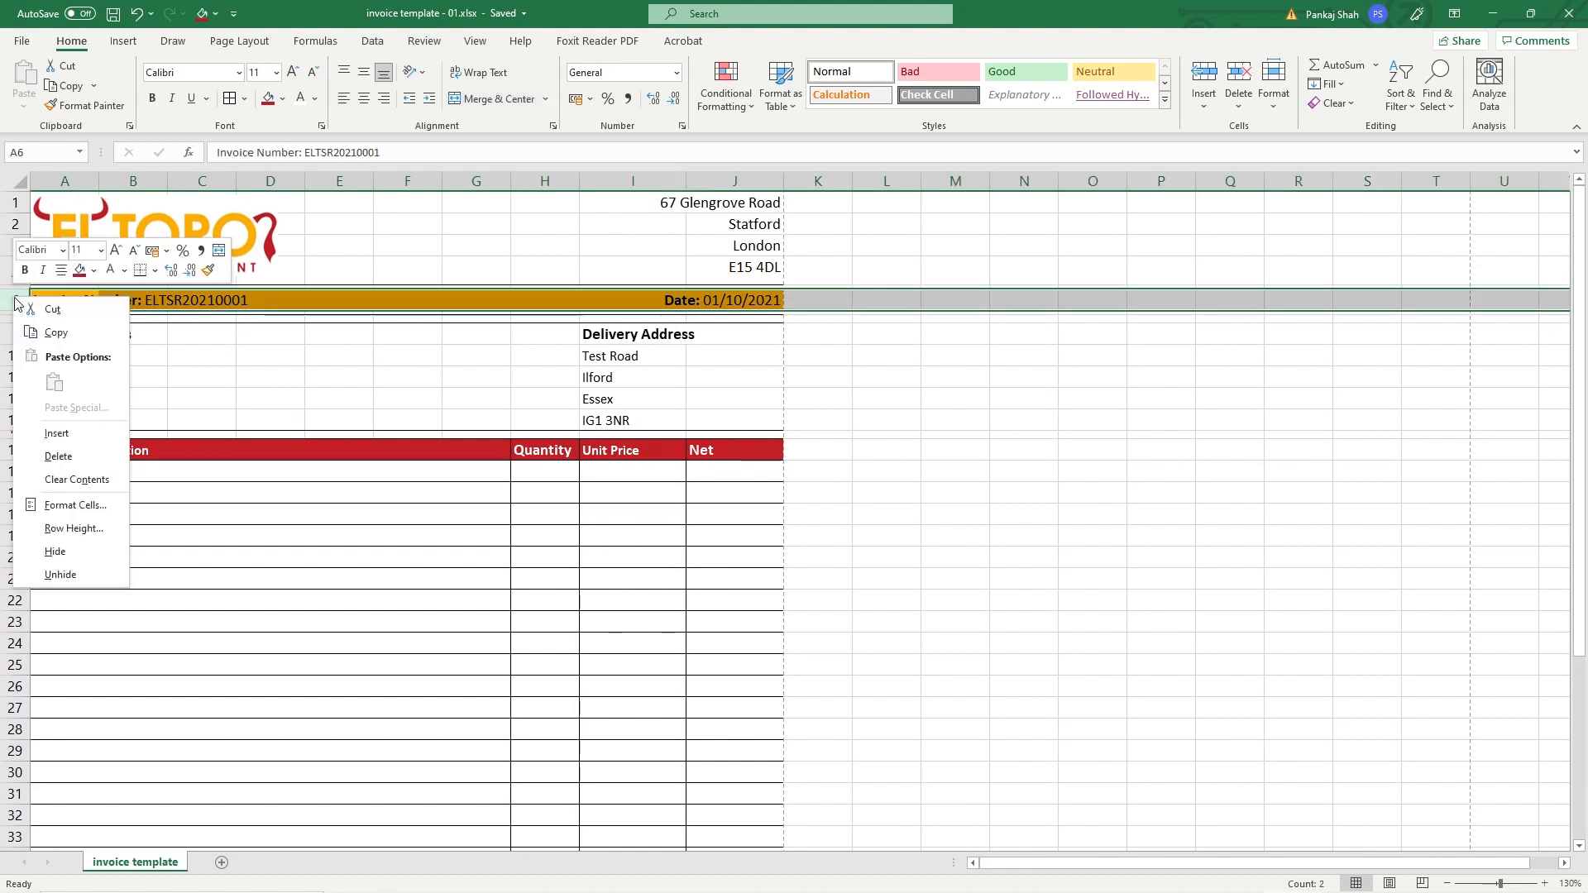
left_click(75, 529)
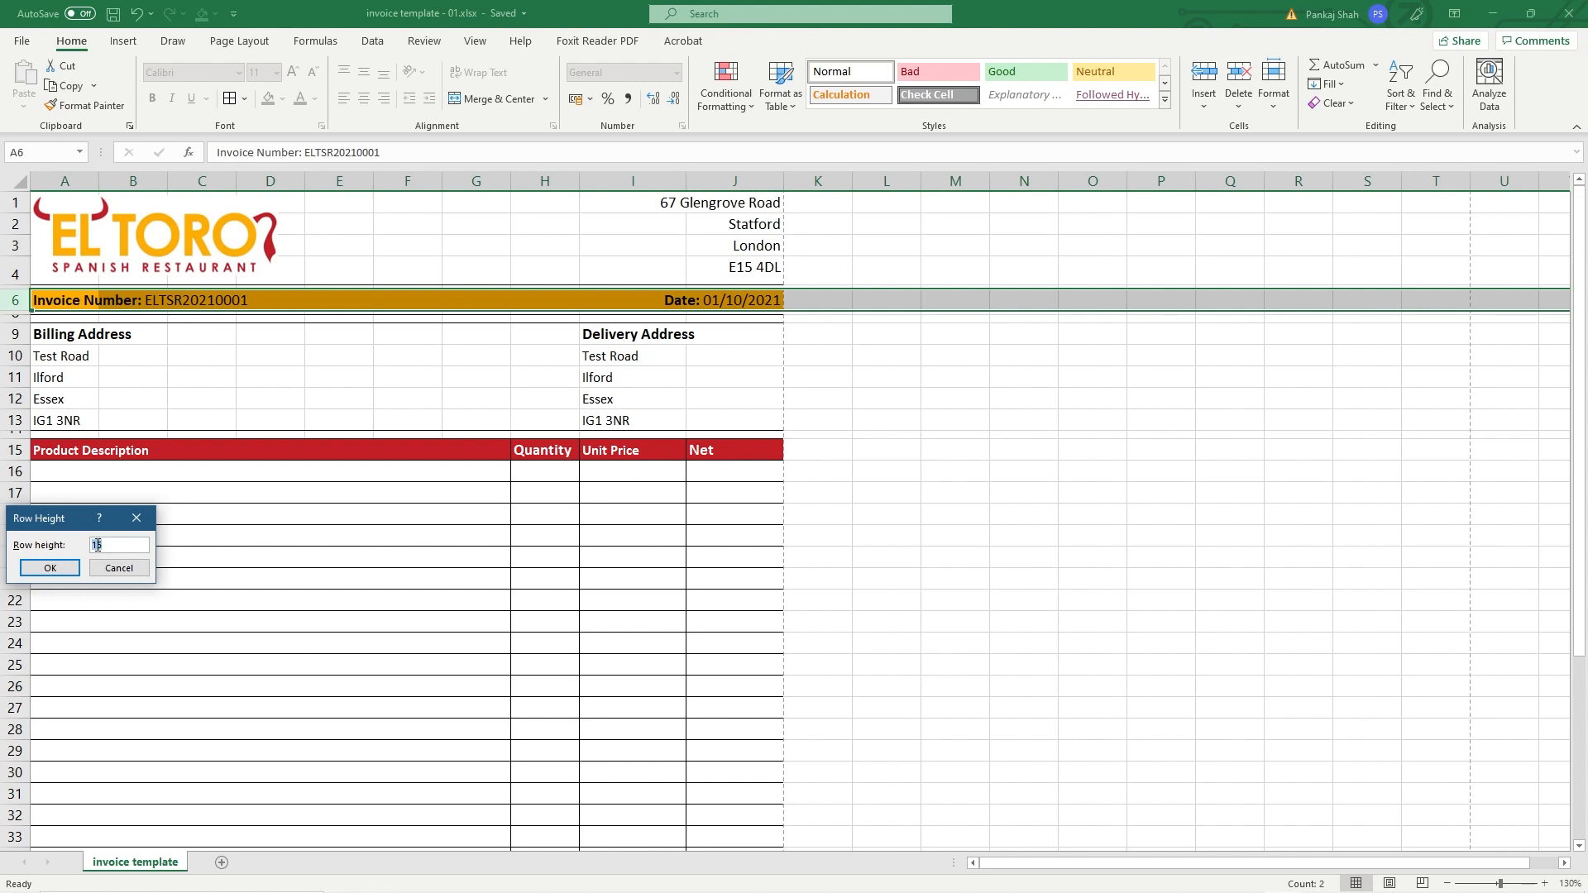
left_click(51, 568)
left_click(161, 535)
Step: Check the row height of the red product header row 15 for comparison with the invoice number row
left_click(15, 451)
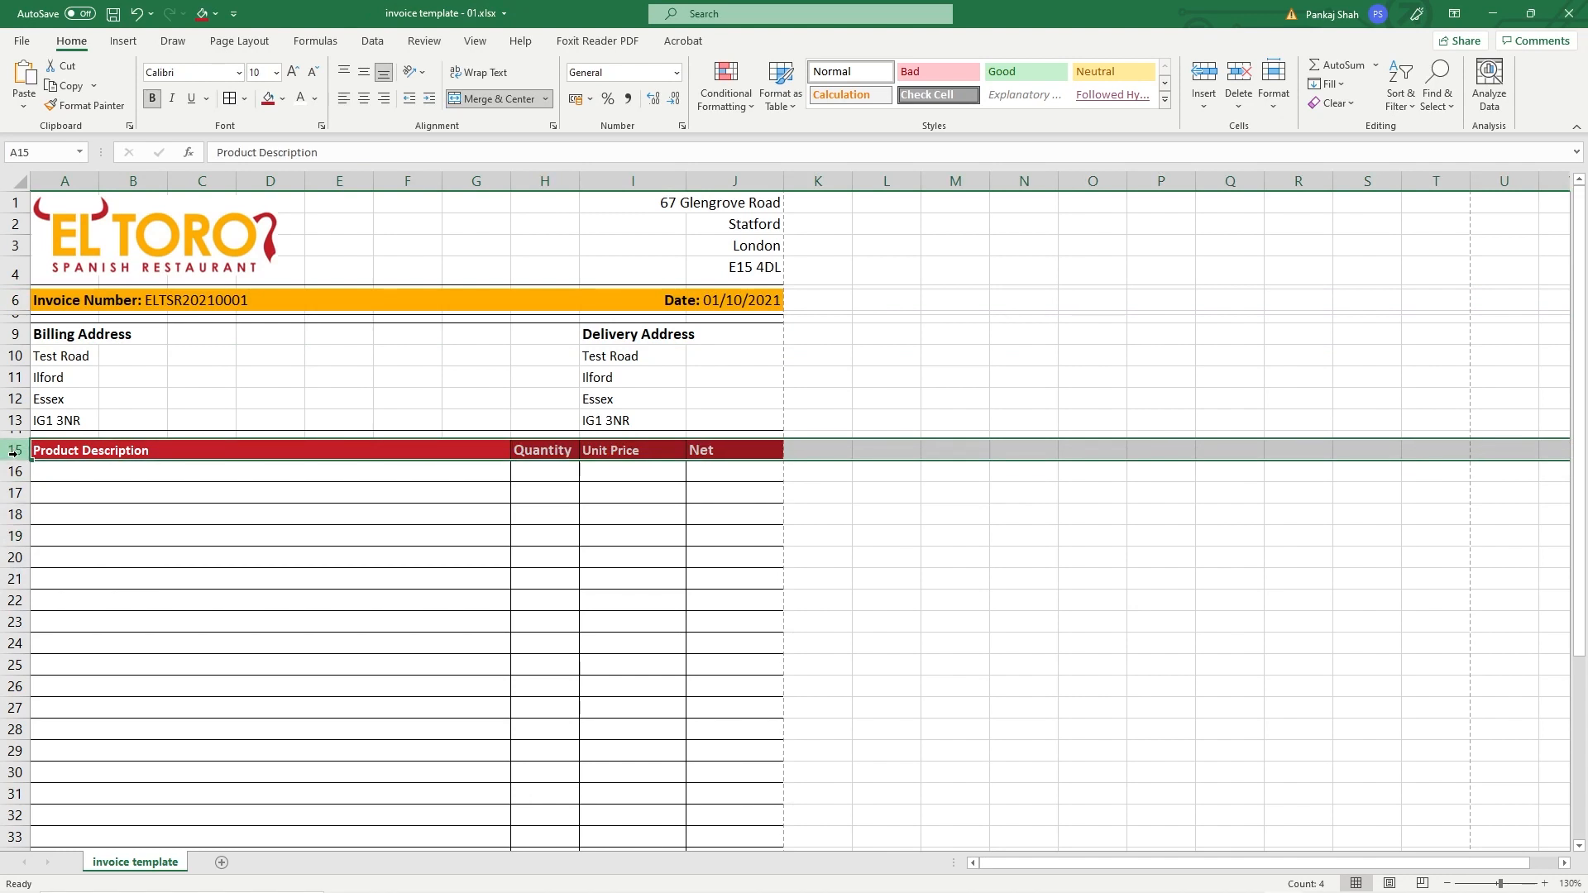
right_click(12, 451)
left_click(106, 686)
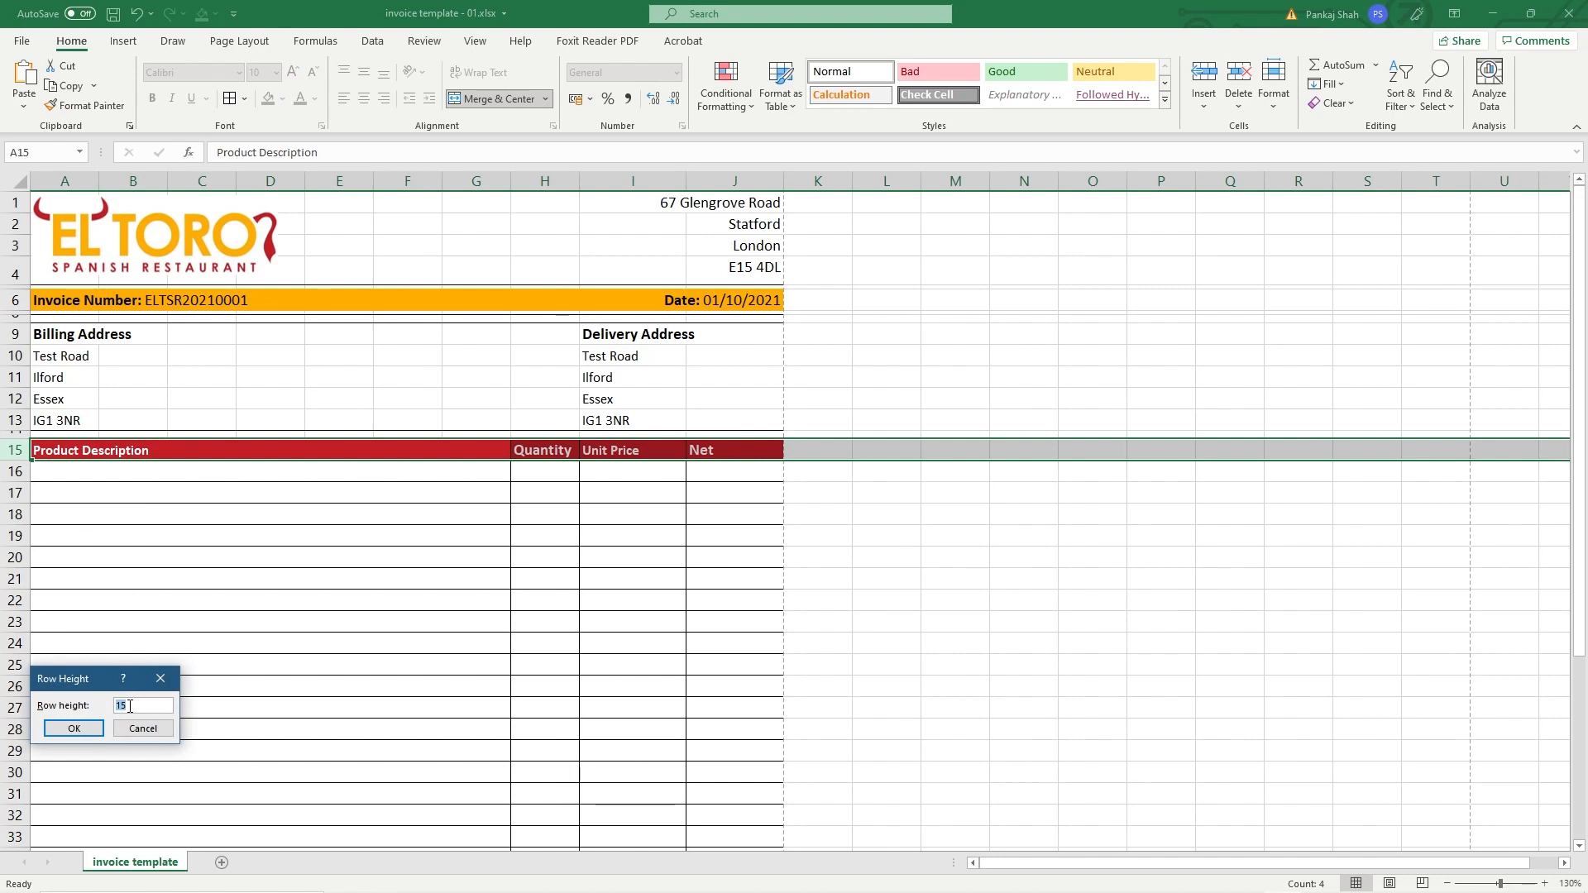
left_click(74, 728)
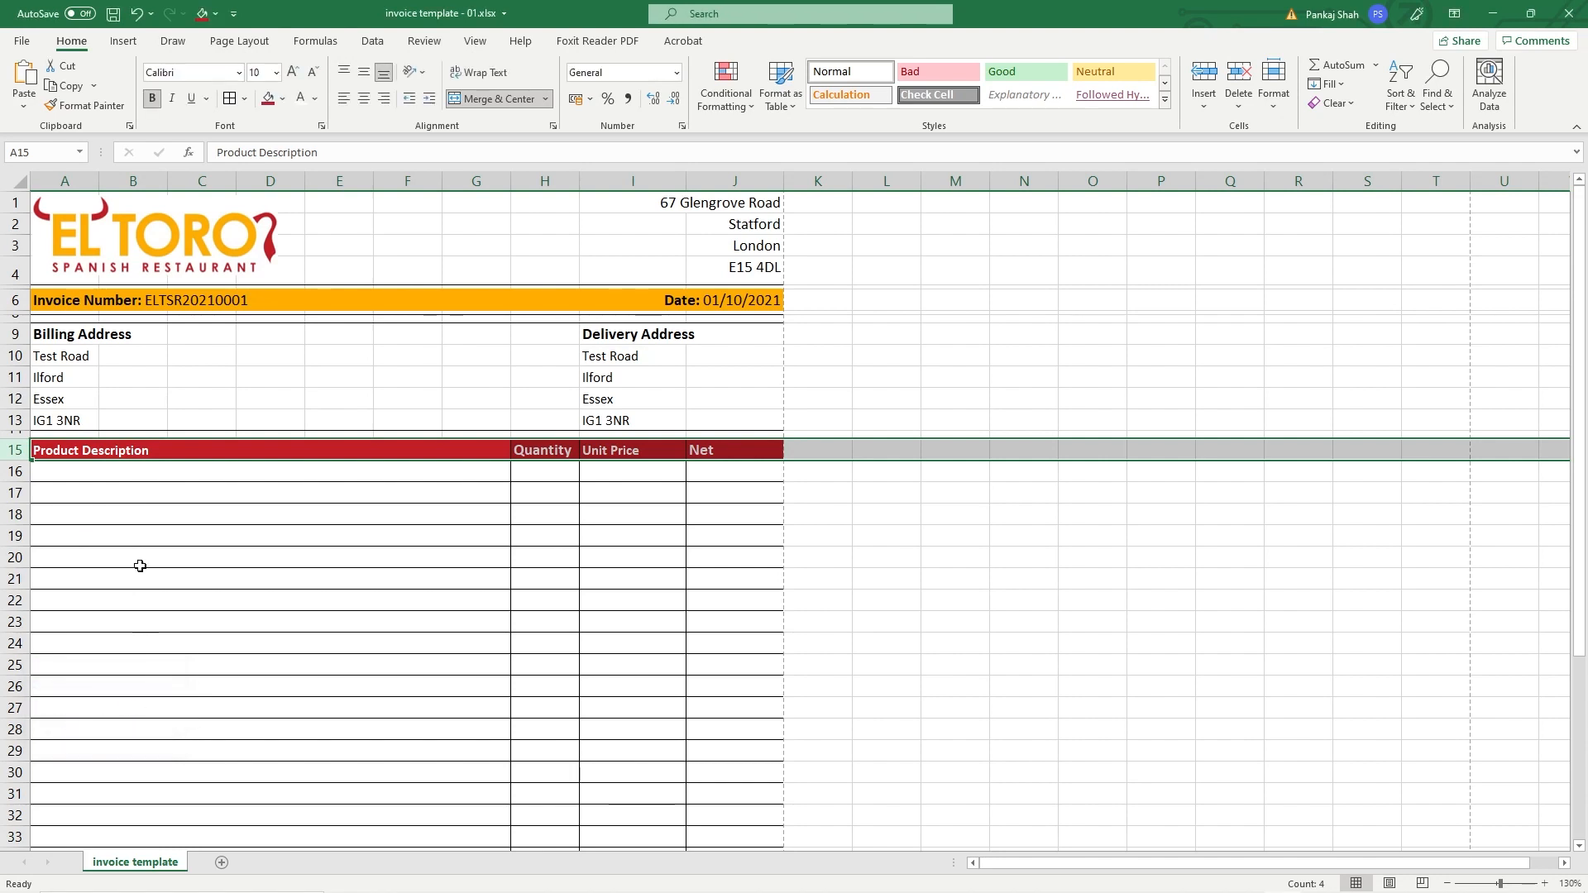
left_click(47, 298)
left_click(12, 300)
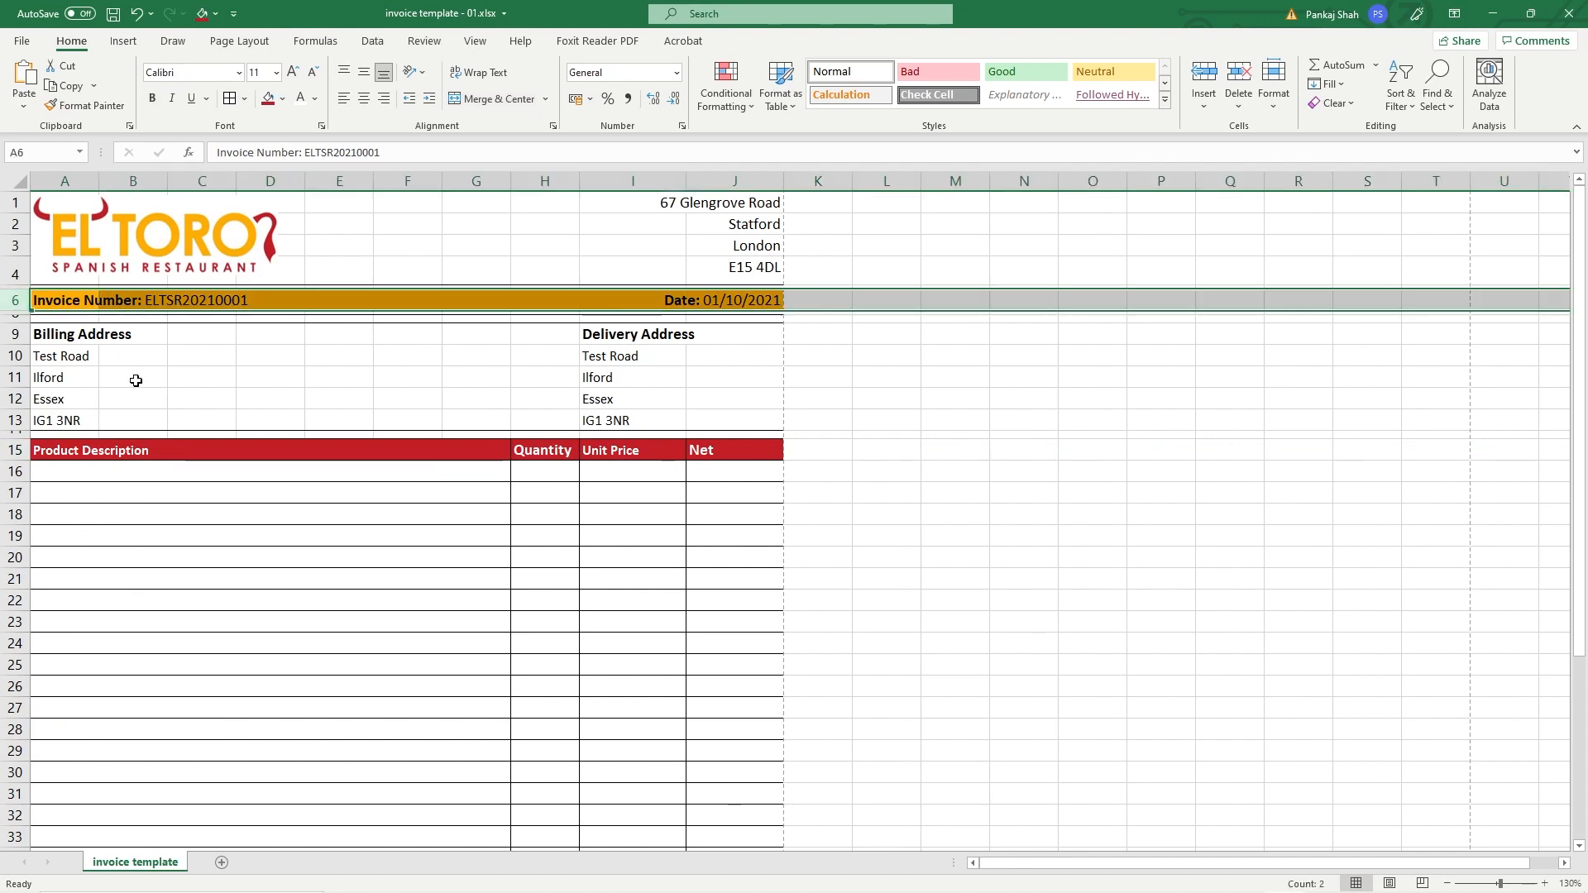
left_click(184, 356)
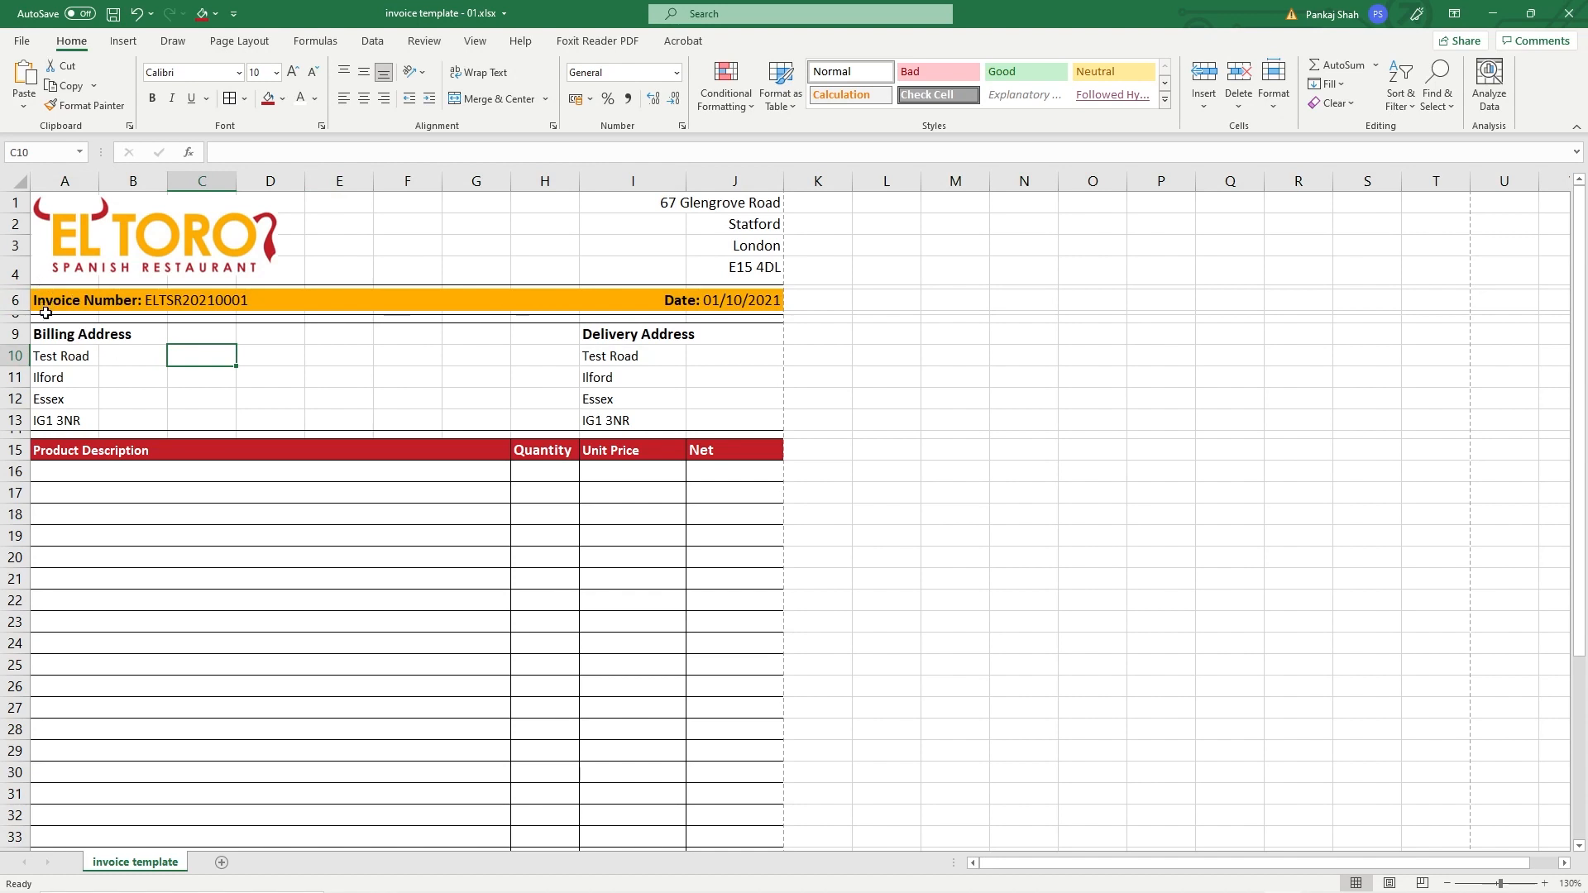
Step: Middle-align the contents of the red product header row 15 vertically and set its row height to 18
left_click(15, 450)
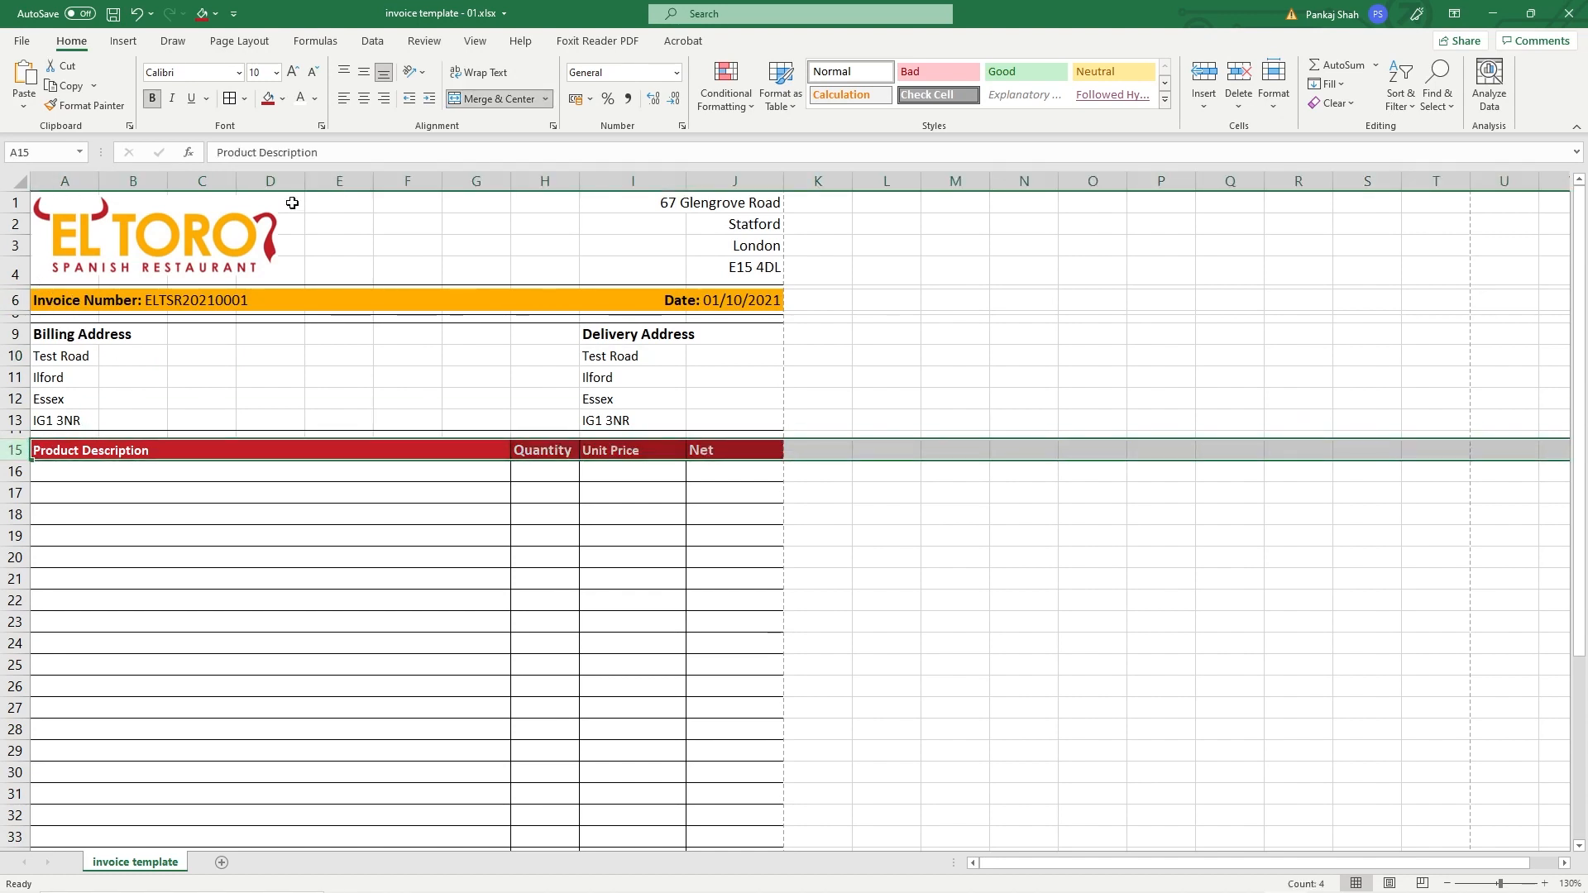
left_click(364, 76)
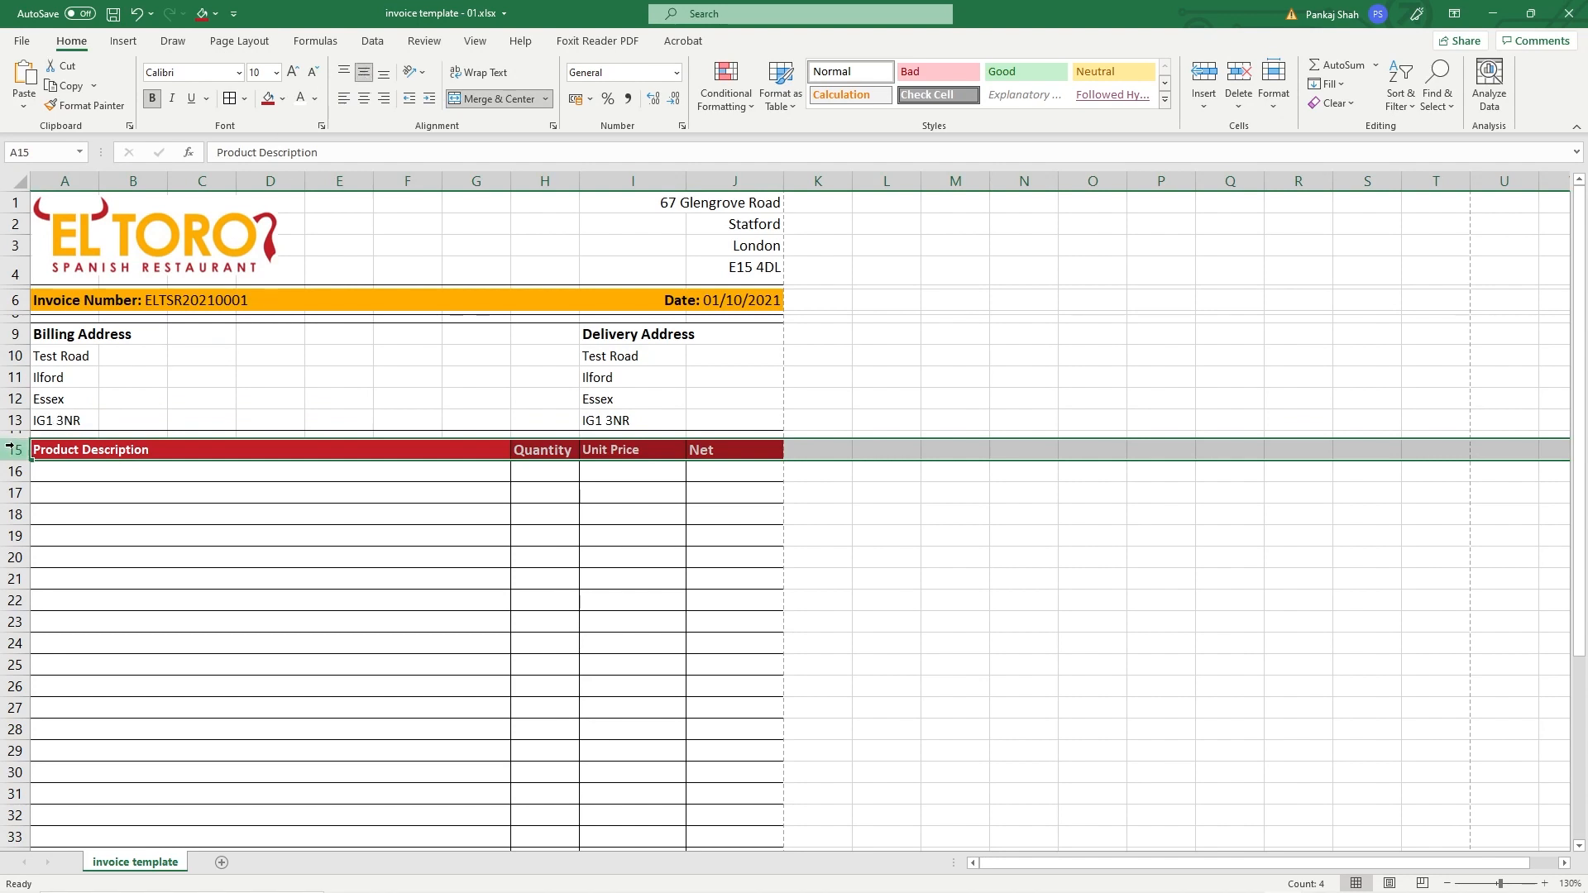
left_click_drag(16, 461, 16, 466)
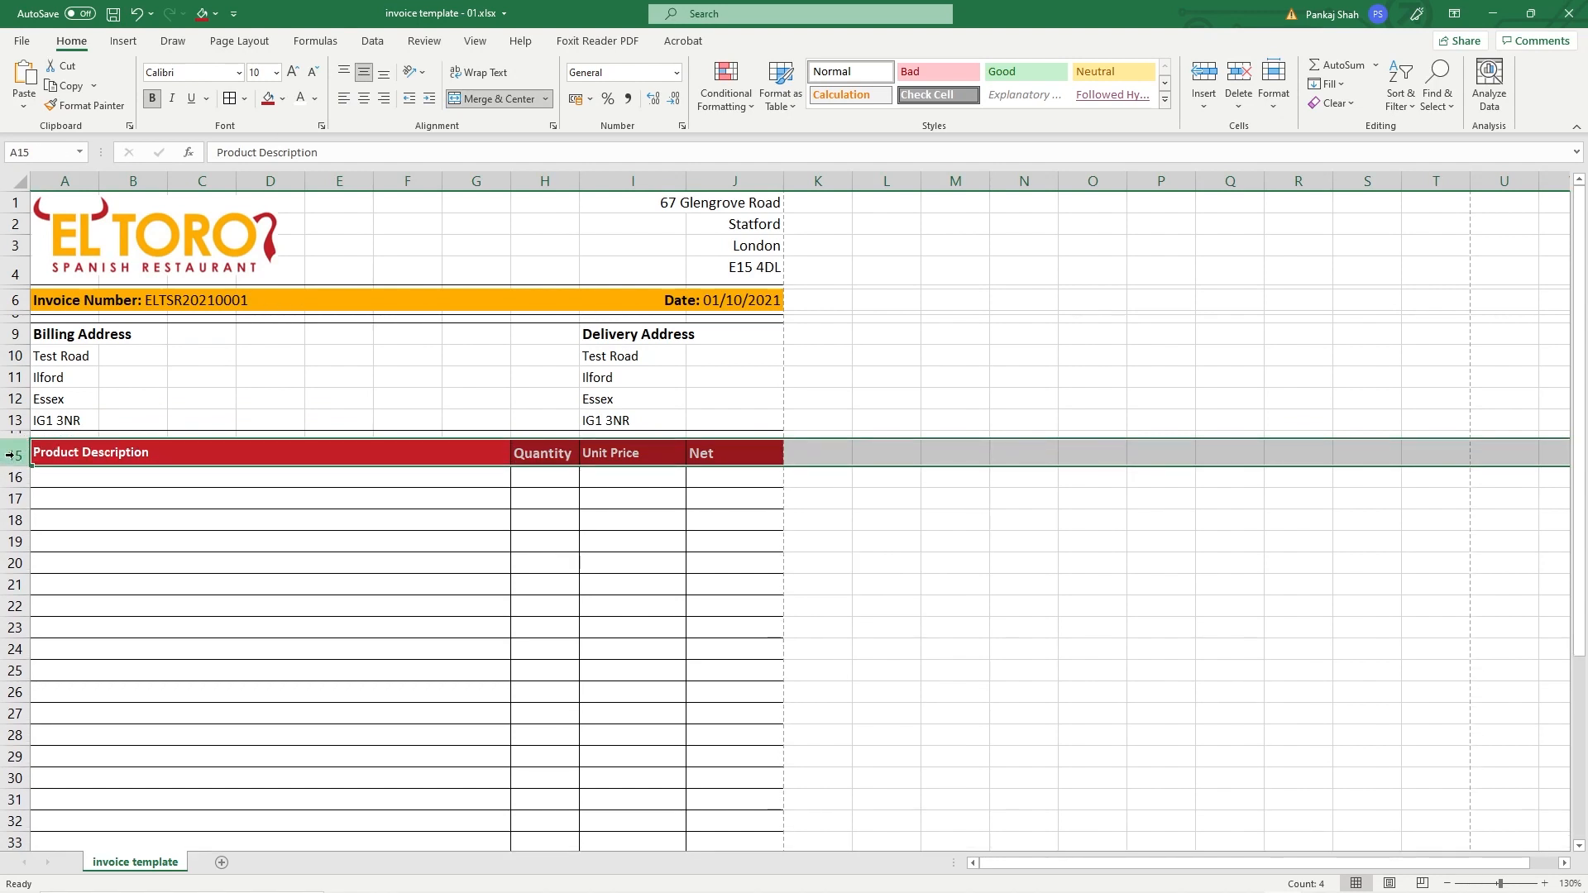
right_click(17, 458)
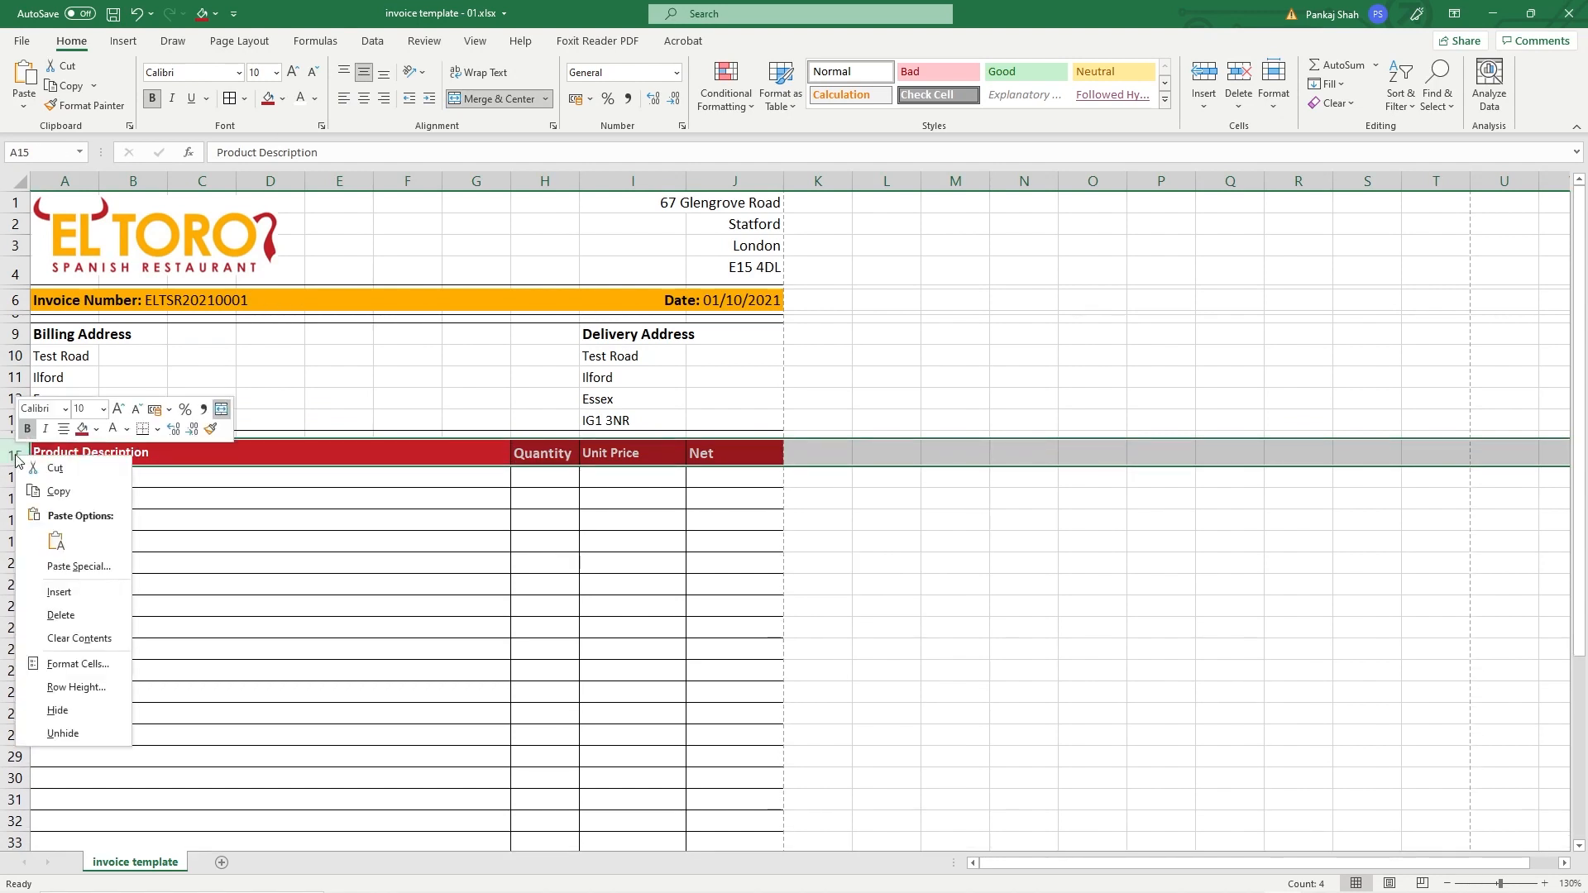
left_click(50, 672)
key("Escape")
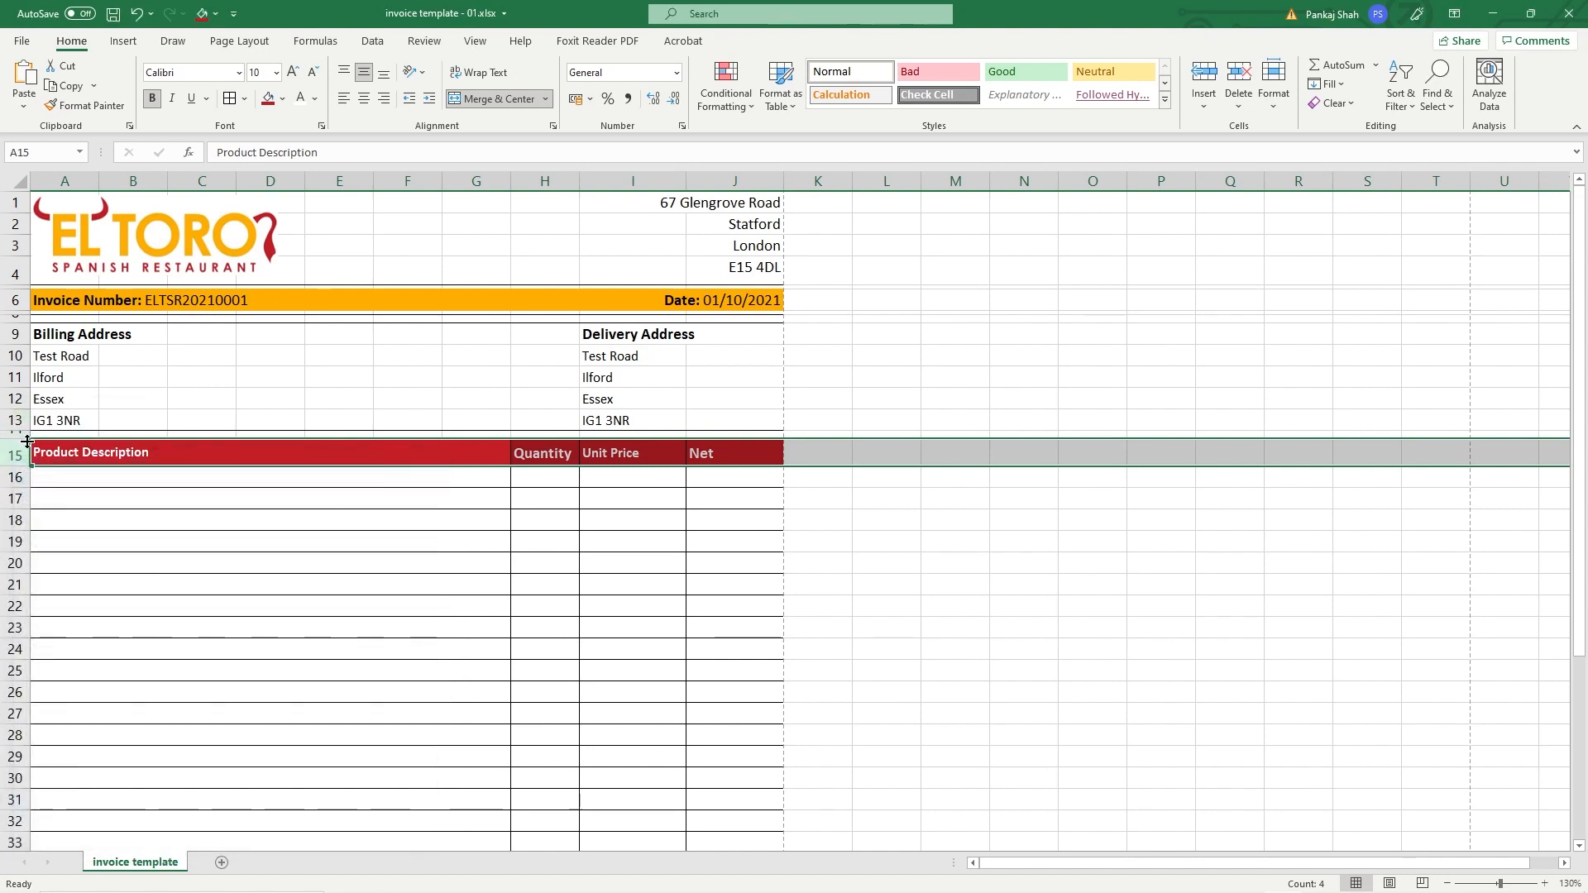
right_click(18, 455)
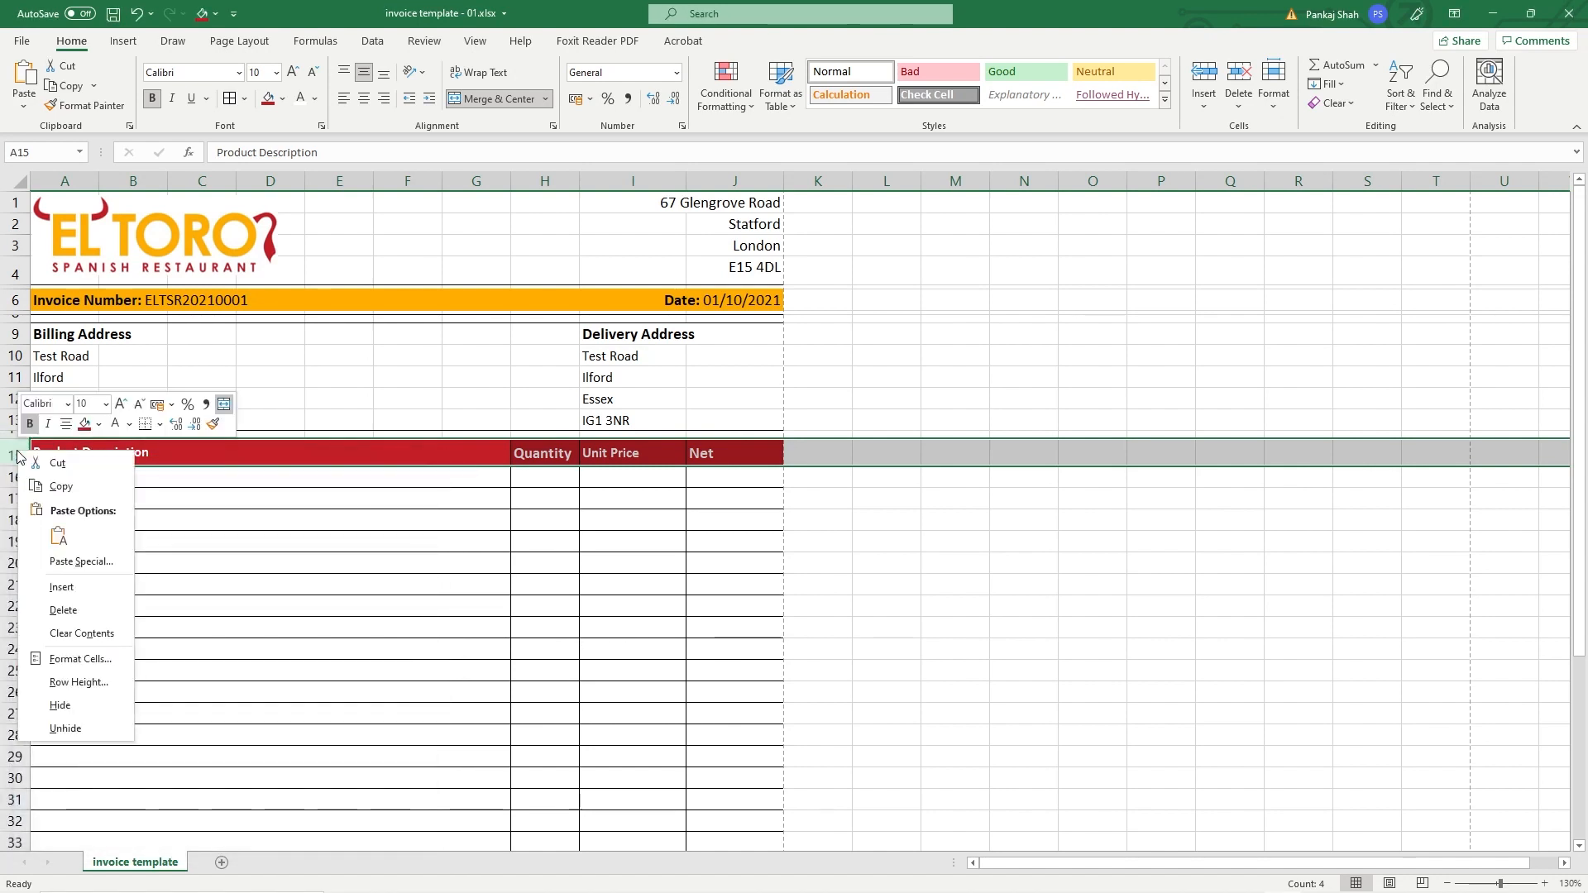
left_click(76, 683)
type("18")
key("Return")
left_click(111, 499)
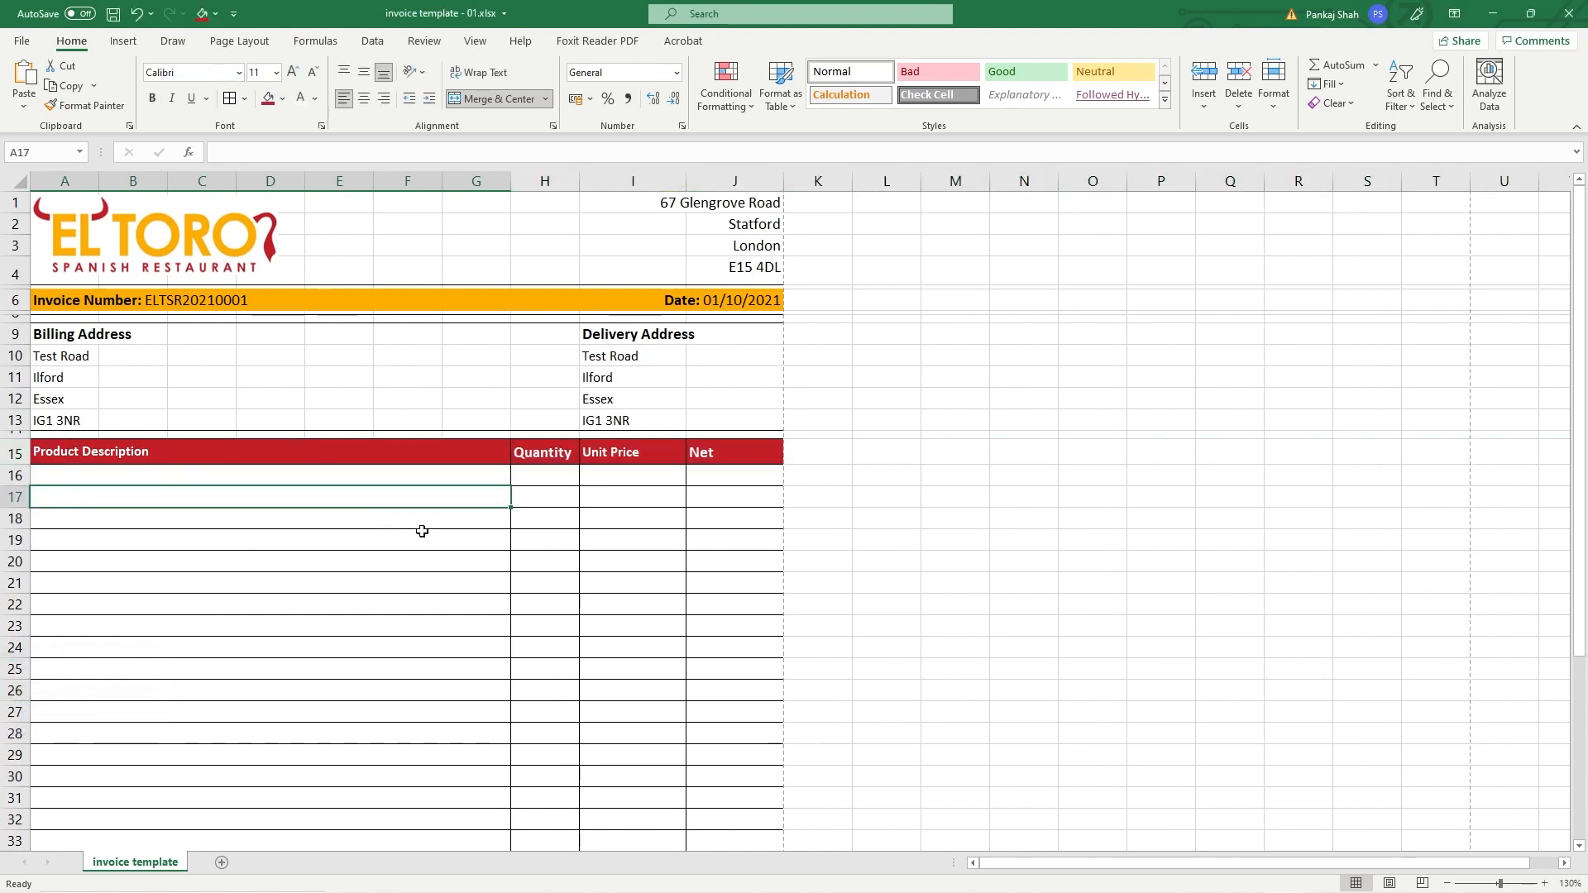
Step: Select header cells A15 to J15 and switch to the File Explorer window showing the How to Create an Invoice Template in Excel folder
left_click_drag(71, 450, 718, 453)
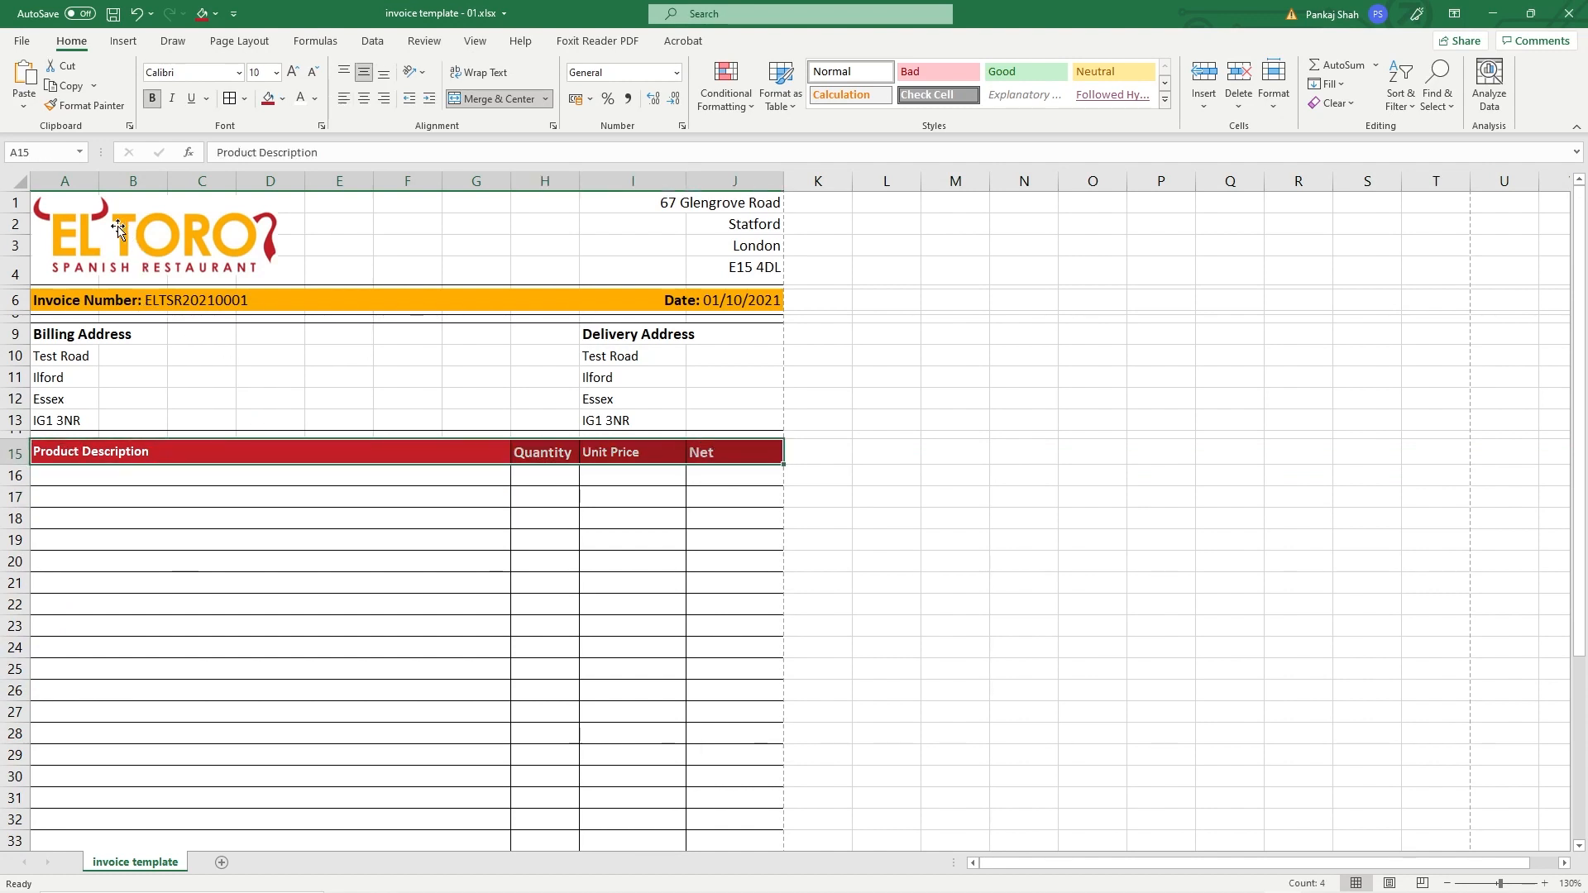
key("alt+Tab")
key("alt+Tab")
key("alt+Tab")
key("Escape")
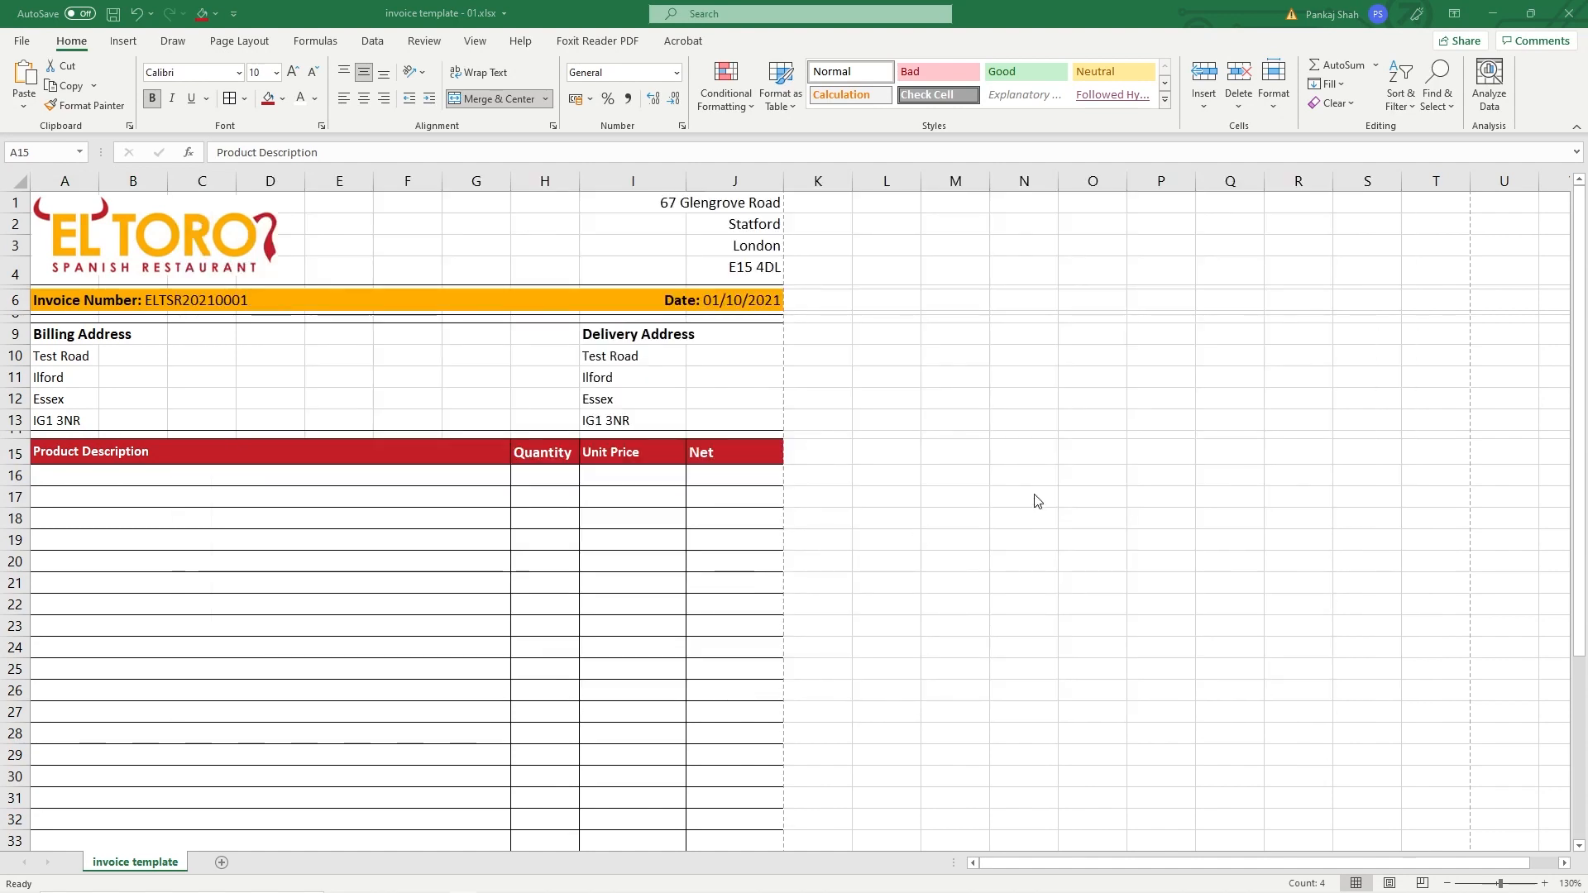
key("alt+Tab")
left_click(1063, 603)
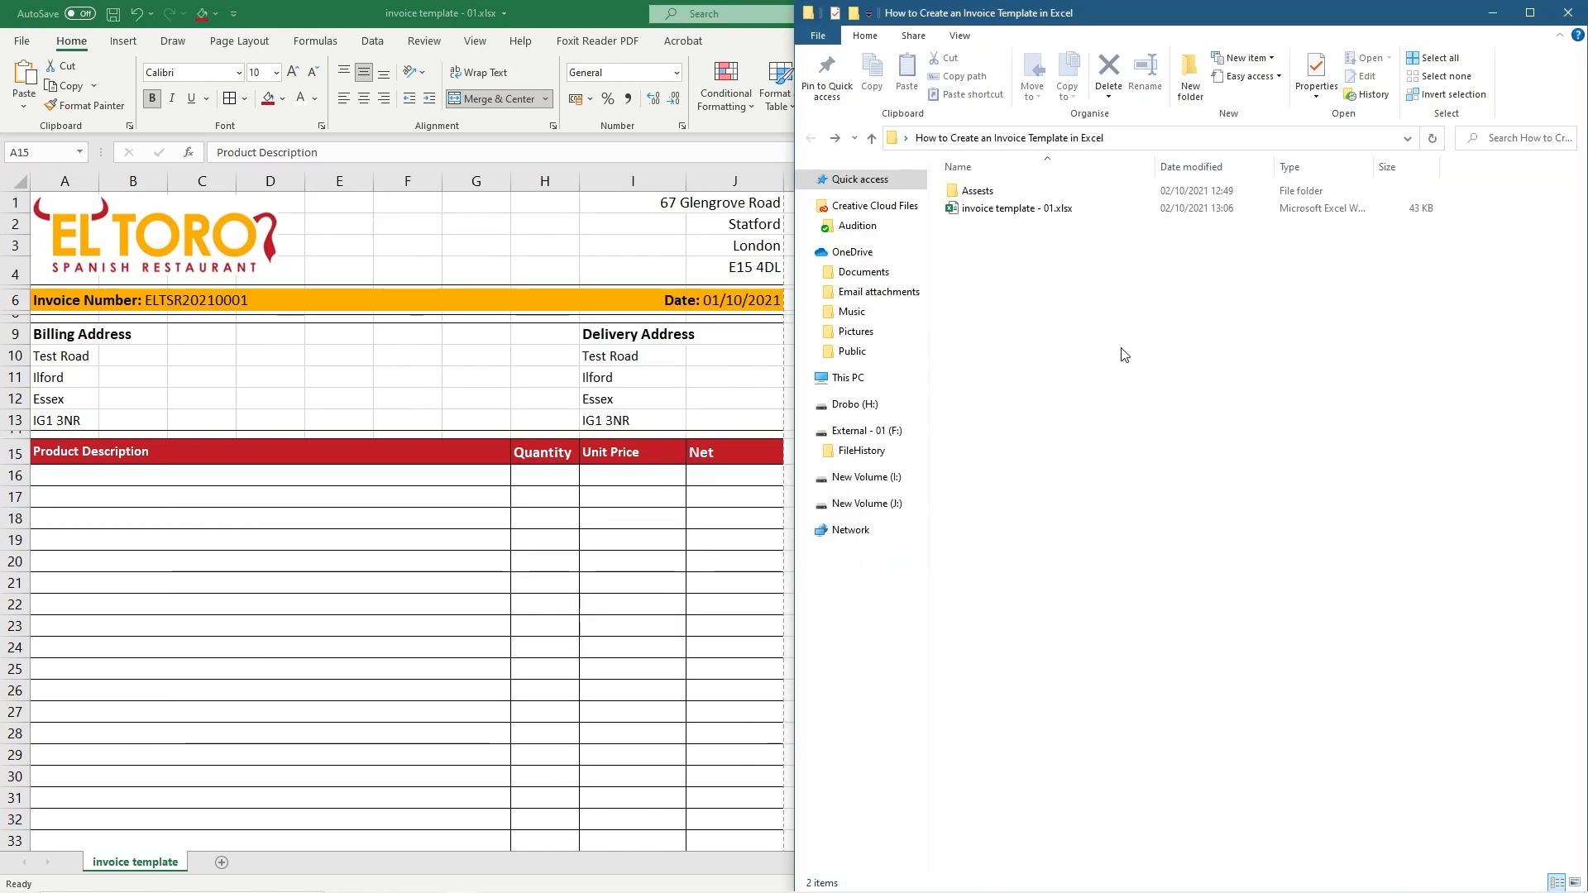
Step: Copy the orange hex code ffad00 from Colours.txt in the Assests folder and close the file
left_click(984, 192)
key("alt+Tab")
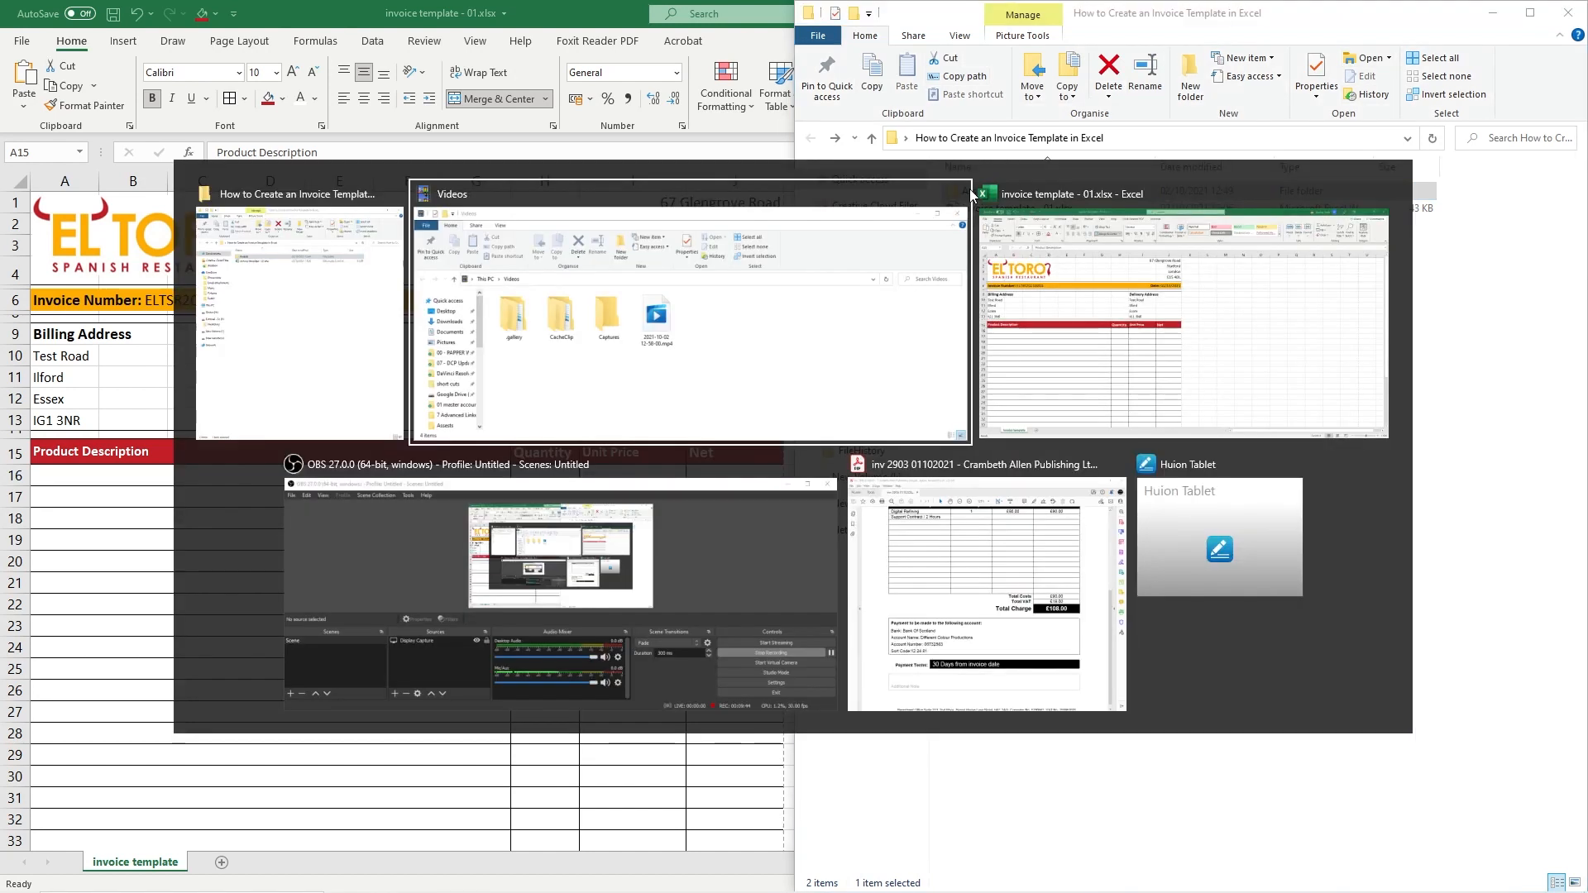
key("Escape")
double_click(969, 189)
left_click(980, 215)
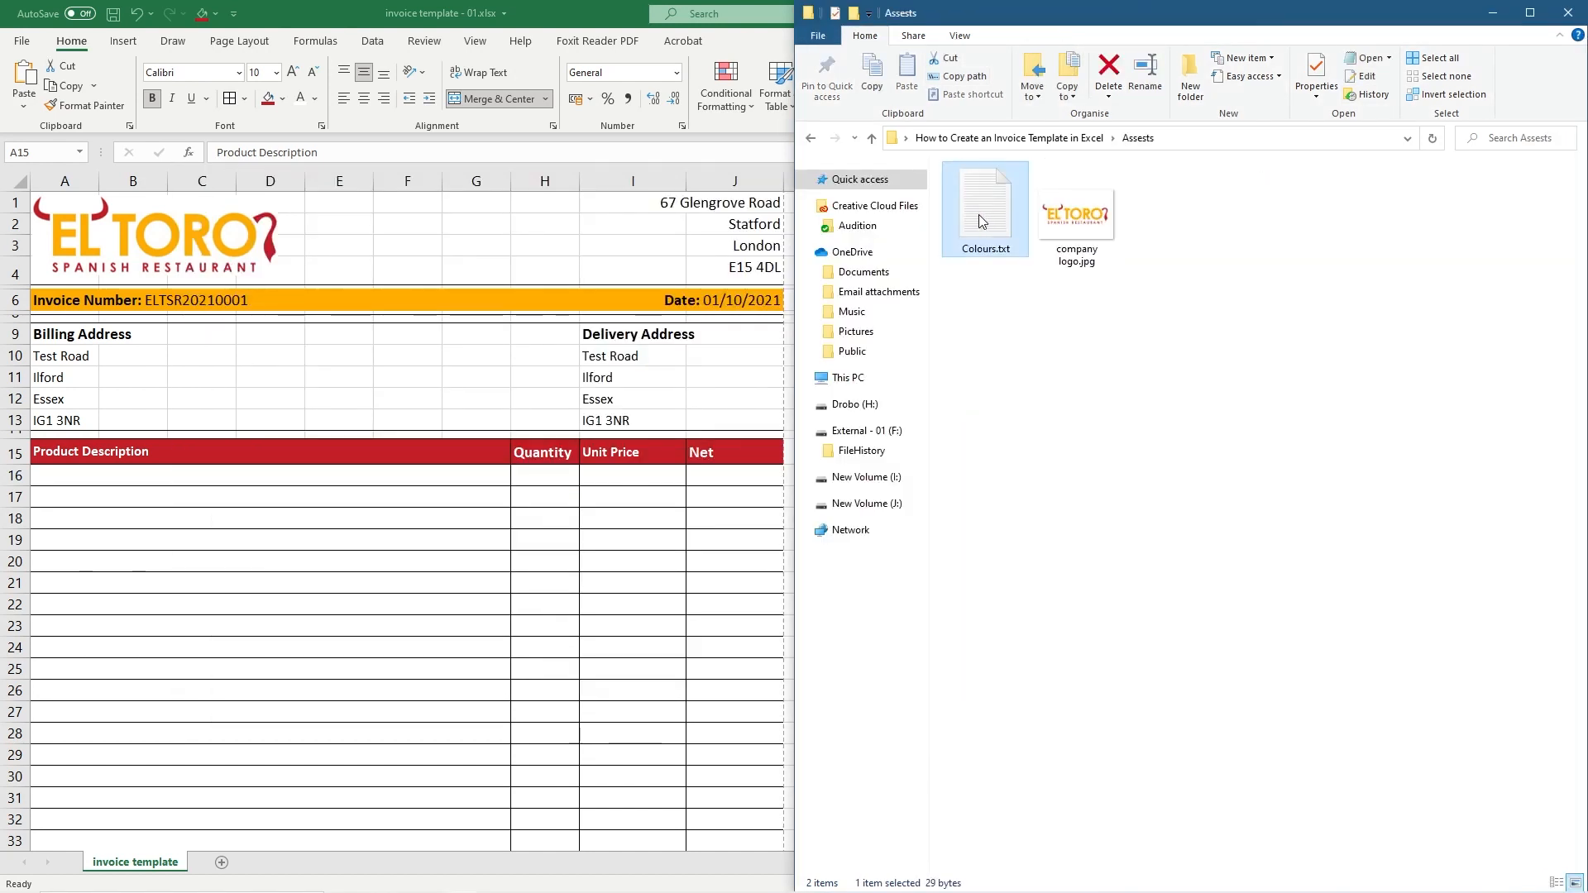
double_click(980, 215)
double_click(1056, 362)
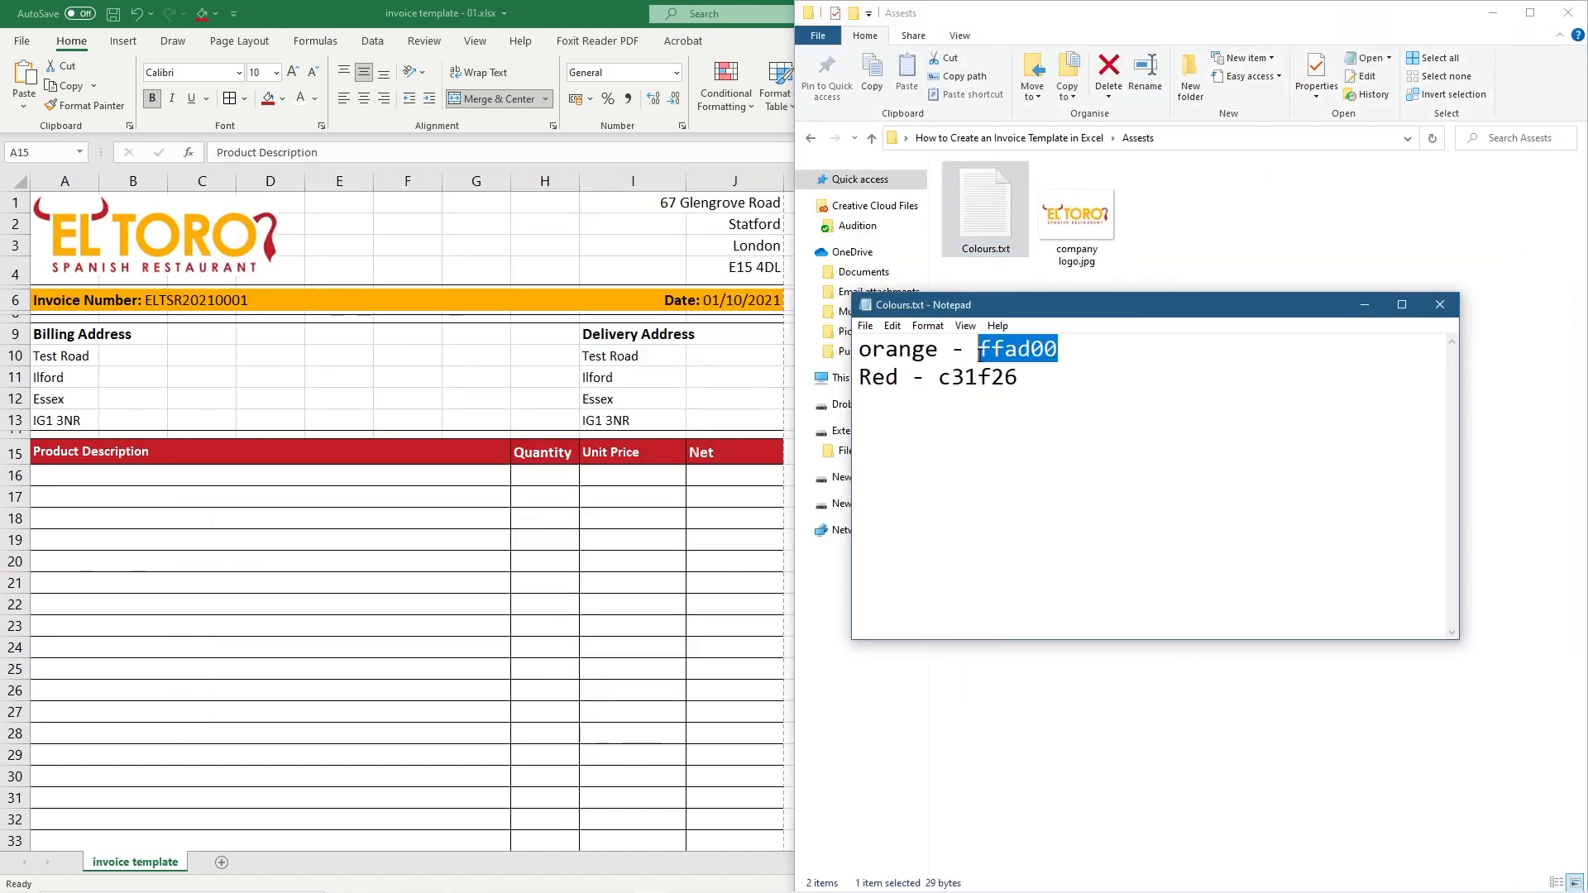
left_click(1441, 306)
Step: Fill header cells A15 to J15 with the custom orange colour #ffad00
left_click(177, 450)
left_click_drag(177, 450, 735, 454)
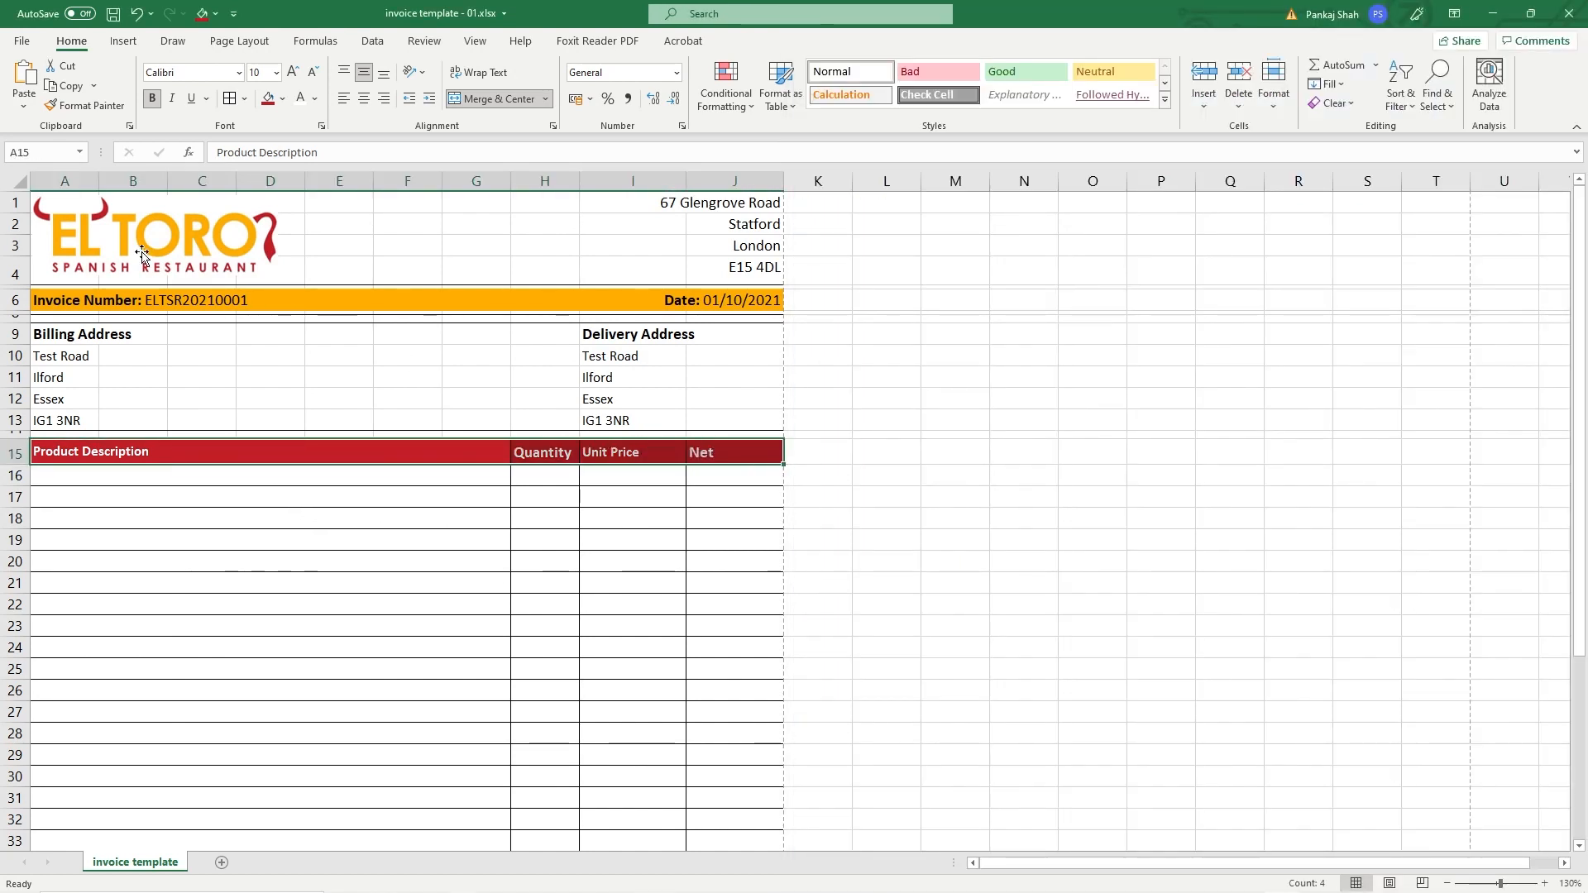
left_click(282, 100)
left_click(323, 352)
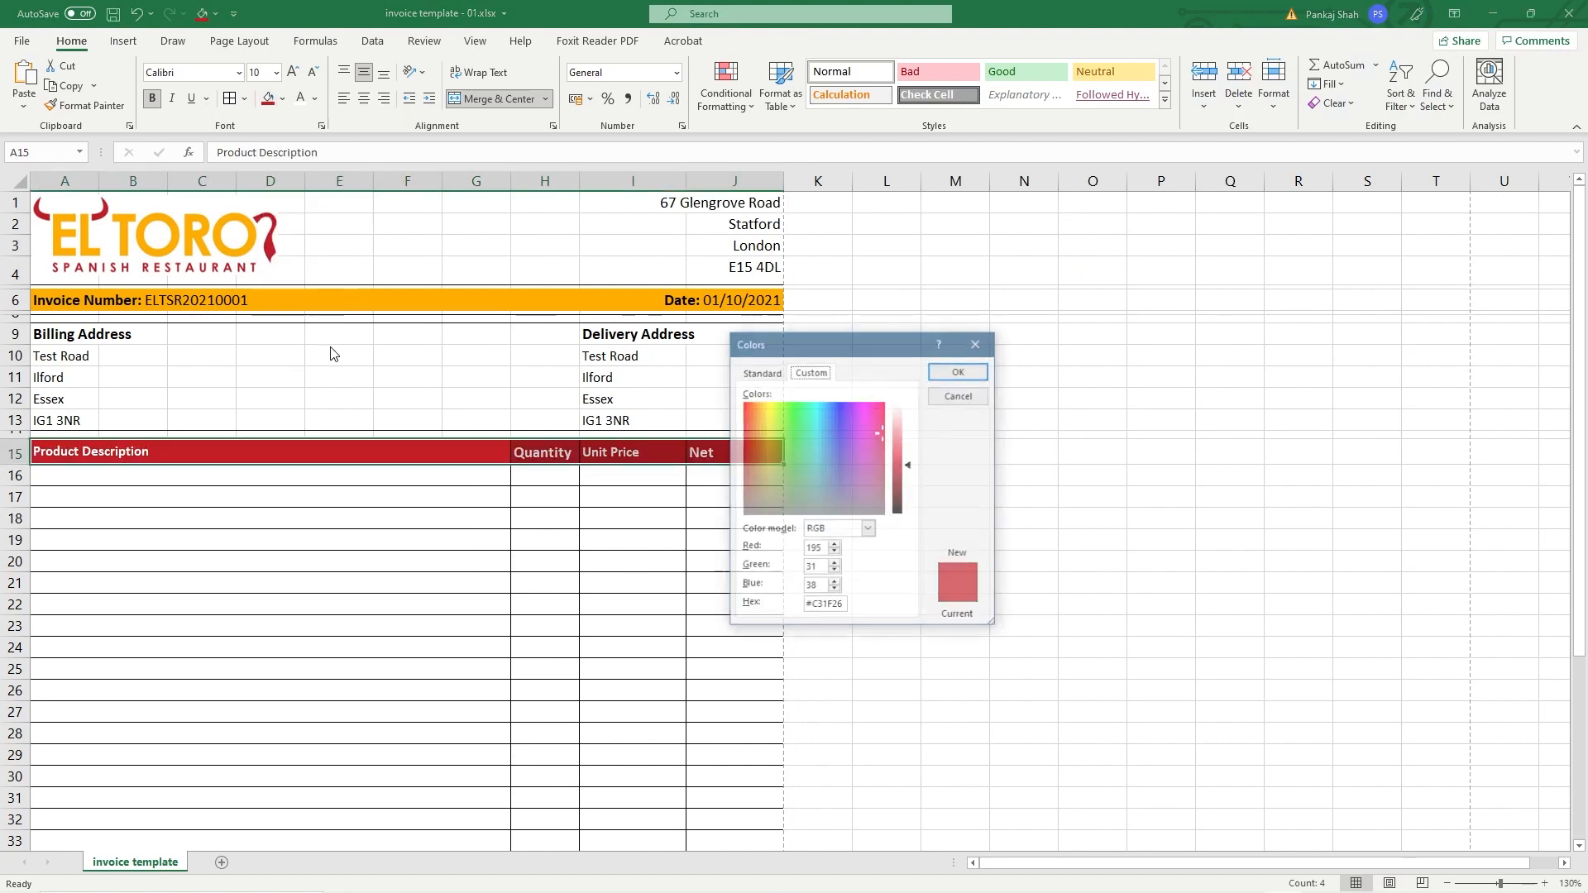
double_click(814, 607)
type("#ffad00")
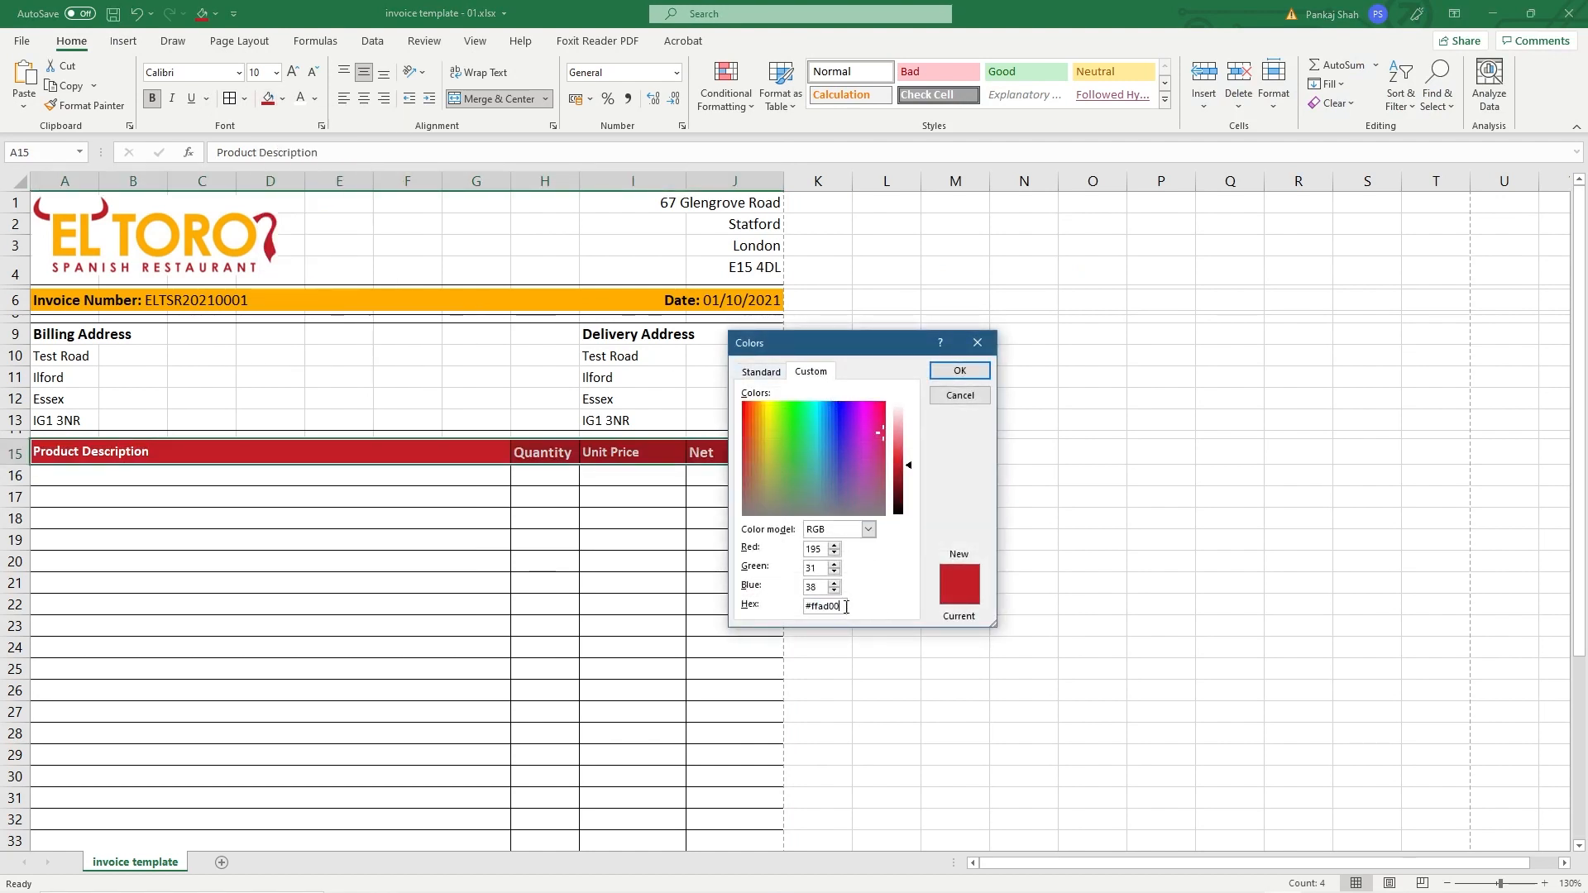
left_click(959, 373)
key("Down")
key("Down")
key("Down")
key("Down")
Step: Set the font colour of header cells A15 to J15 to Automatic (black)
left_click_drag(67, 449, 731, 461)
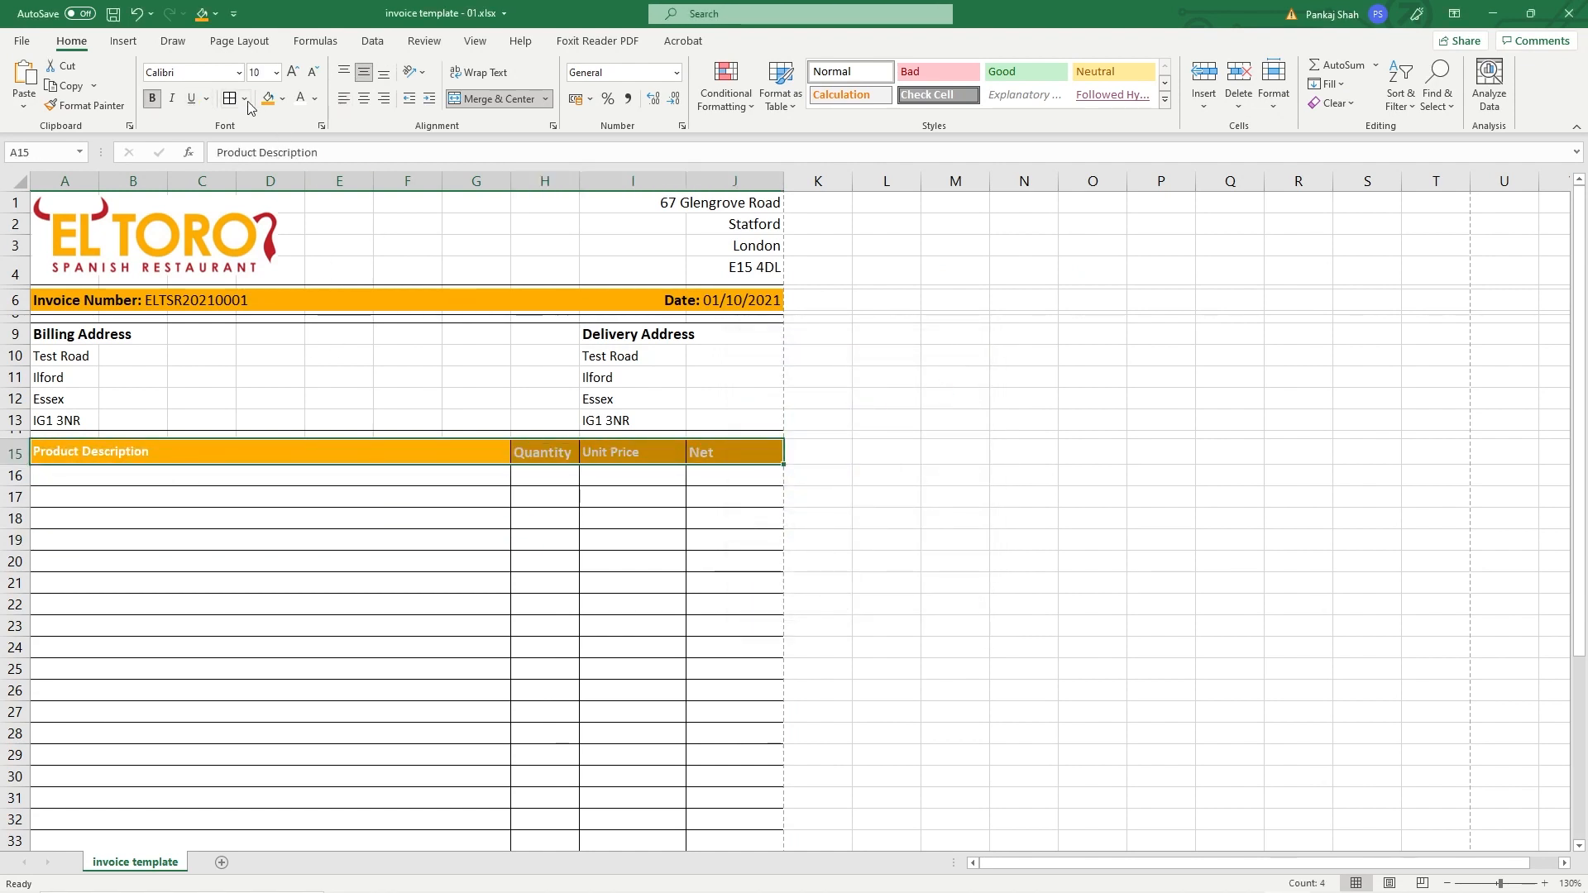
left_click(315, 98)
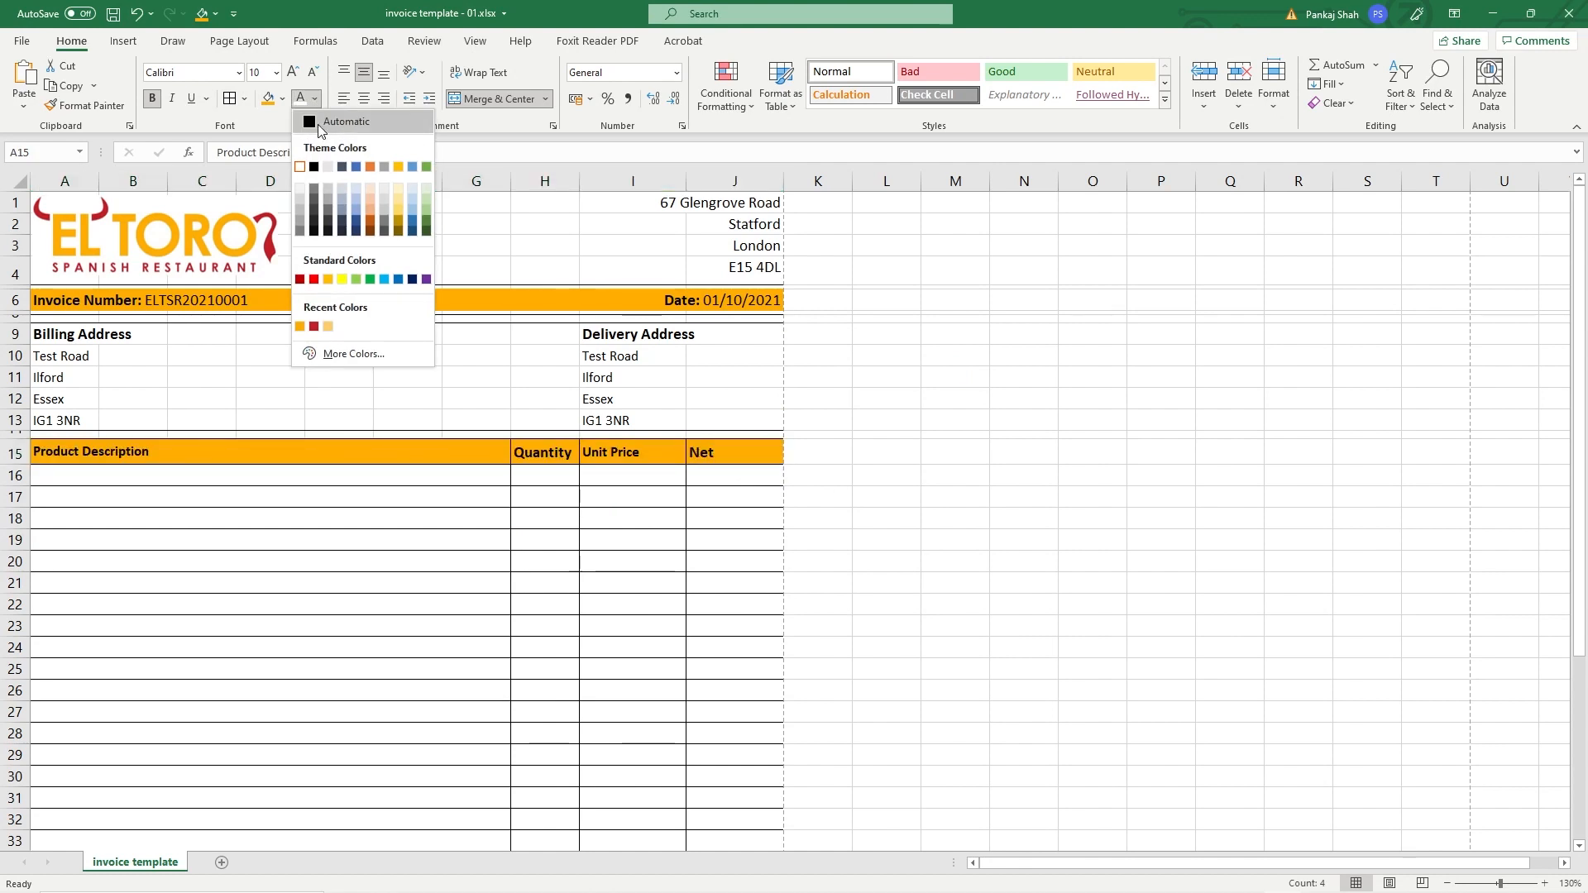
left_click(318, 122)
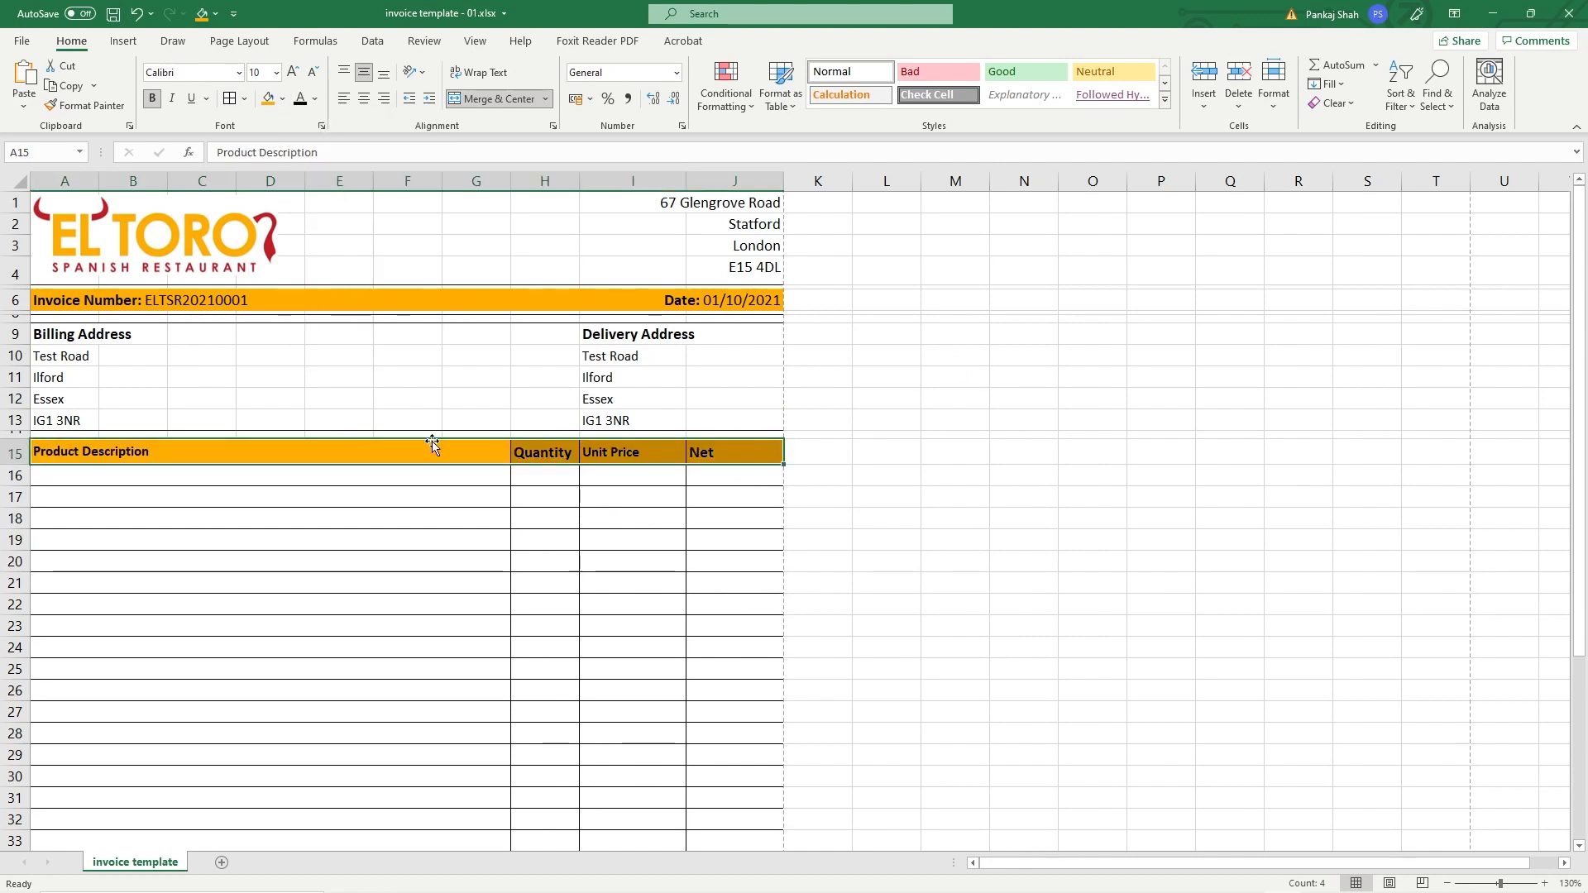
left_click(331, 518)
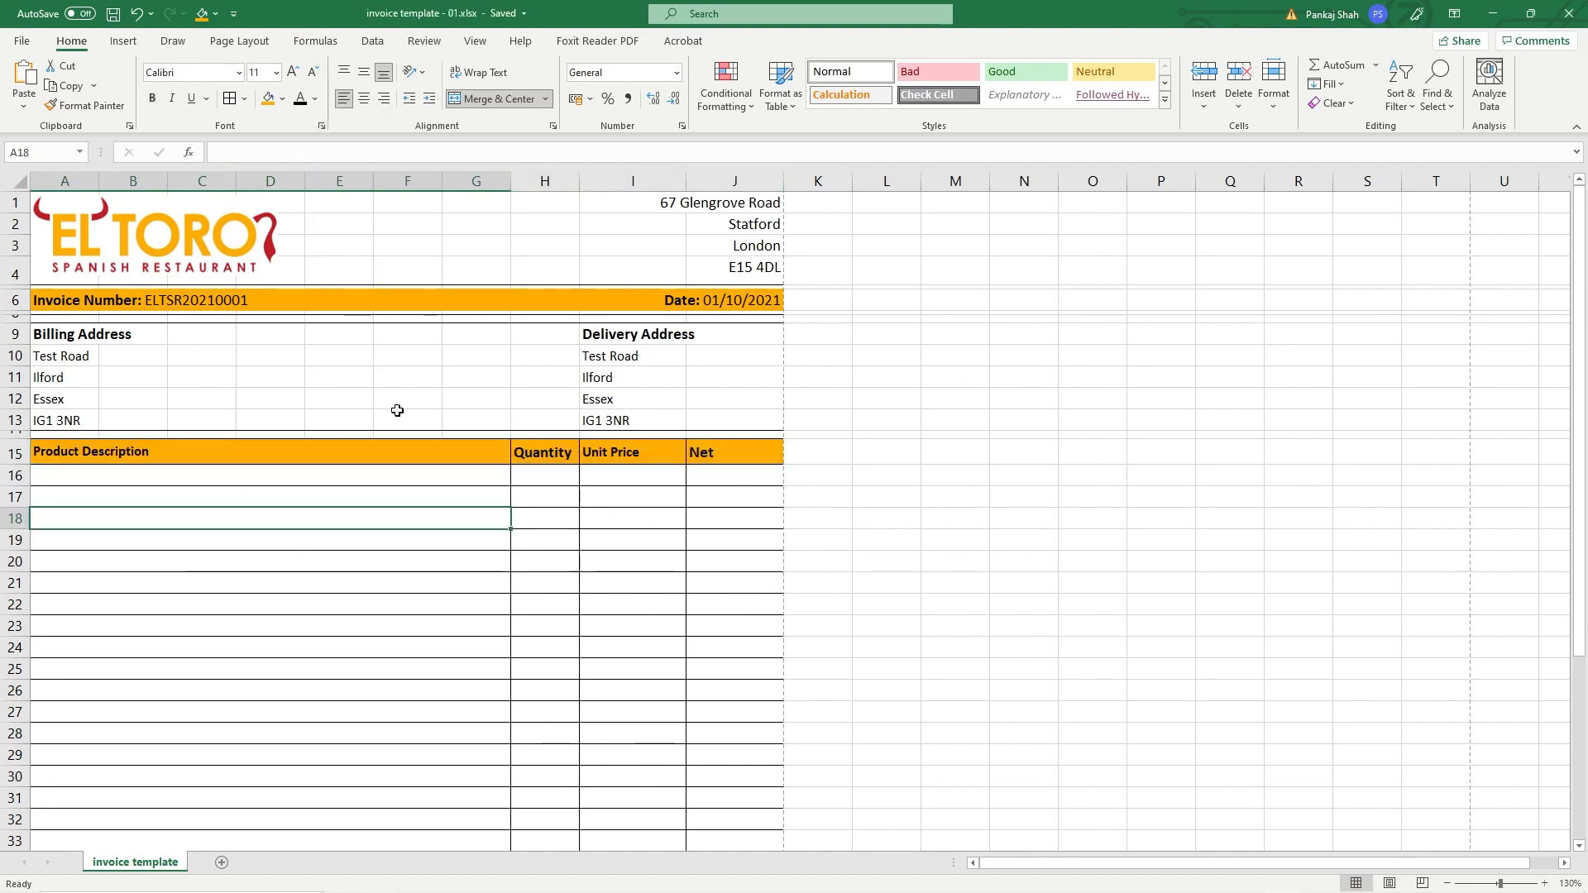
Step: Enter "Website Design" as the first product description in cell A16
left_click(120, 477)
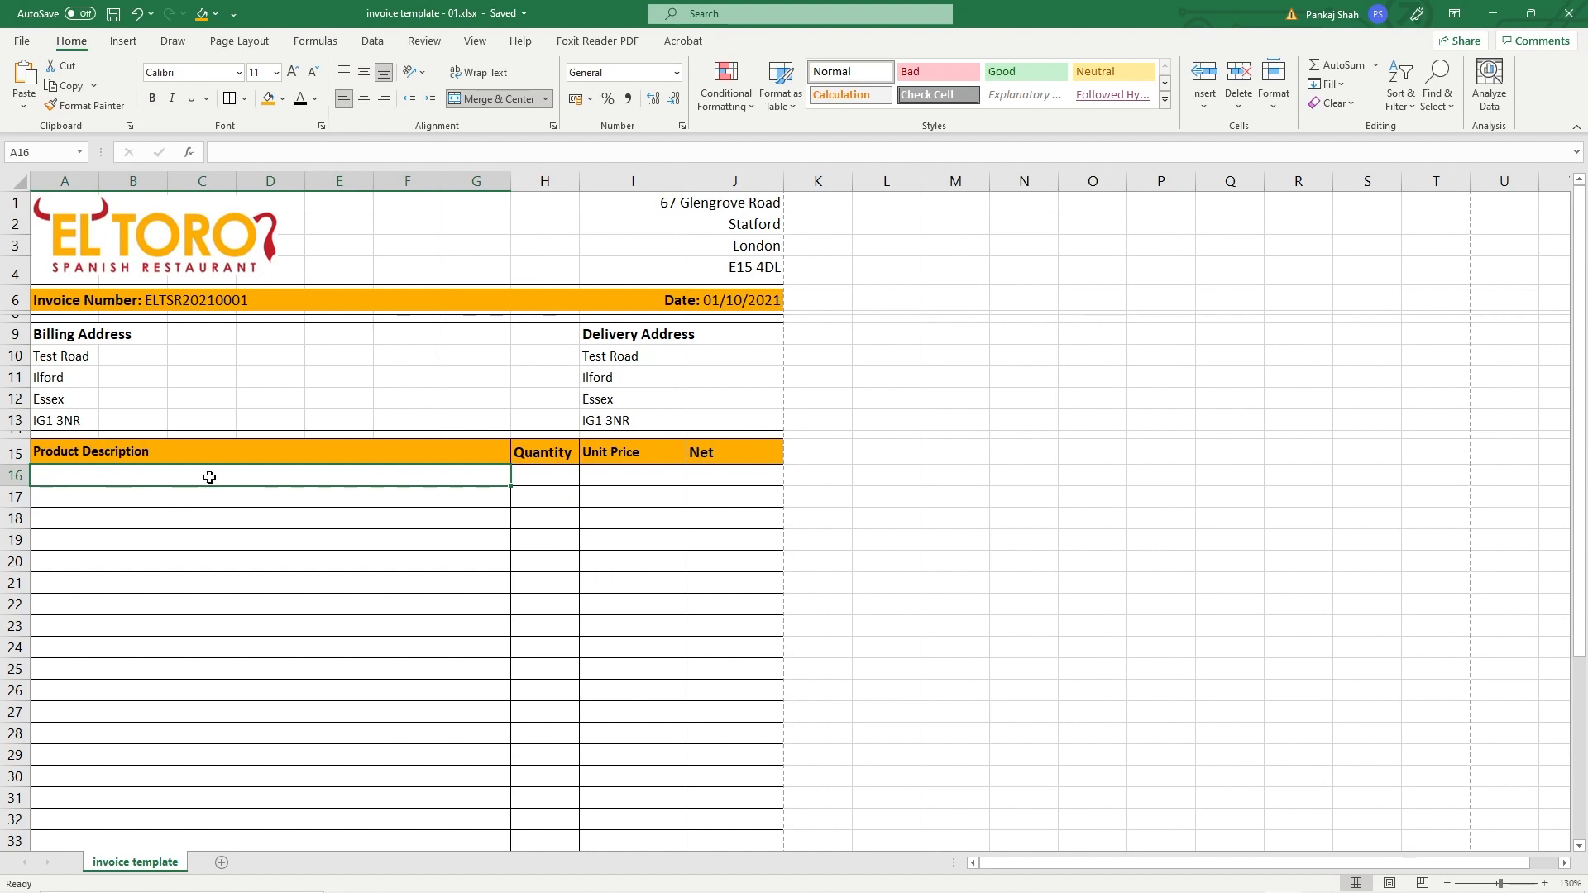
type("W")
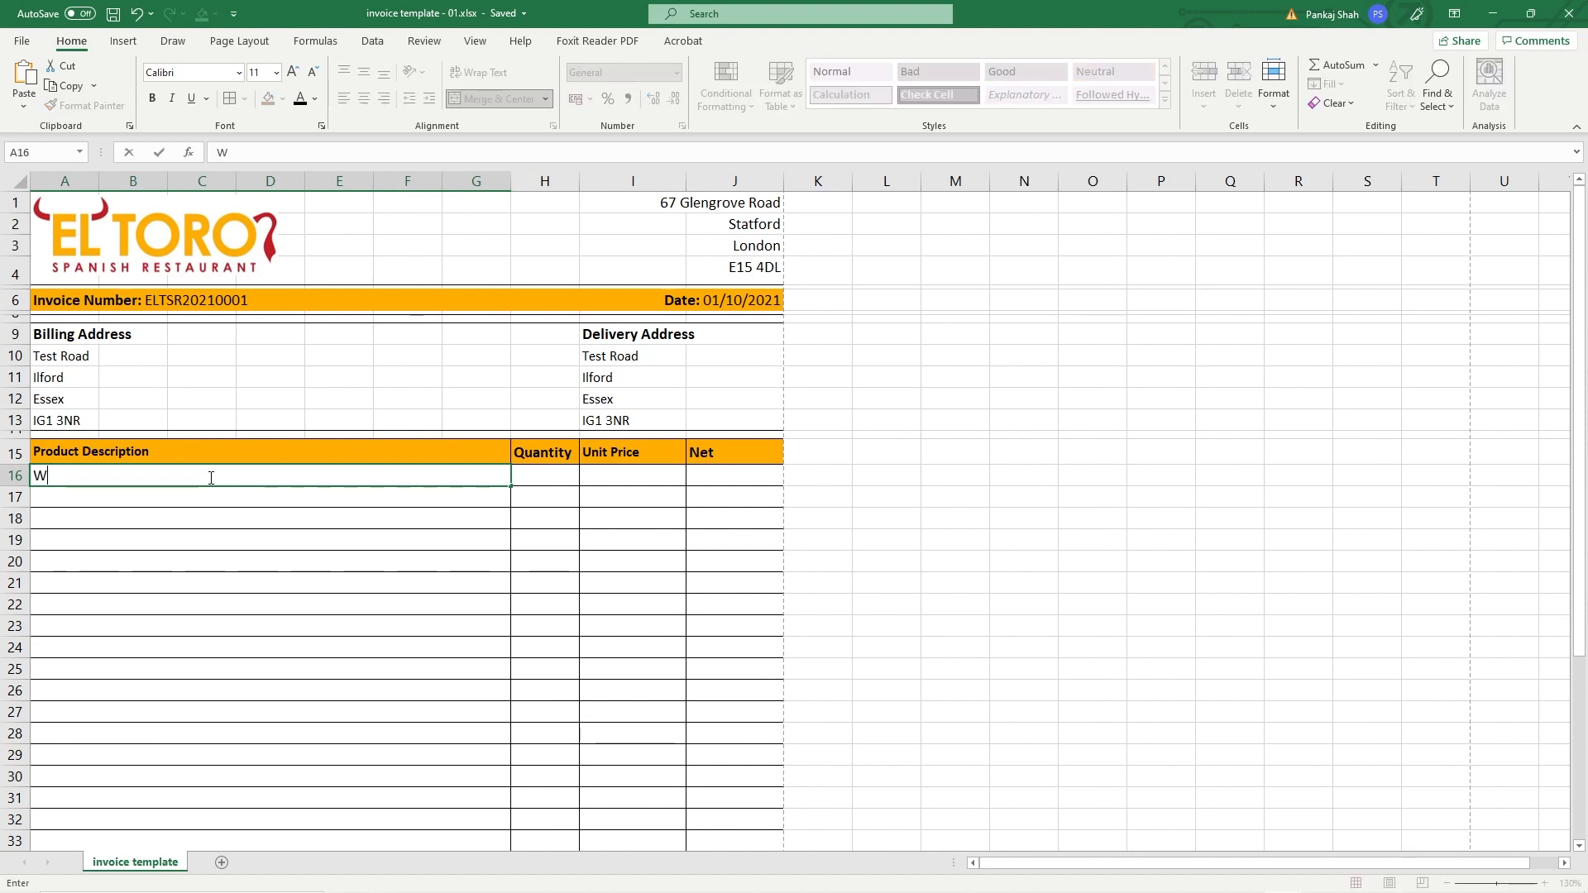
type("ebsite Design")
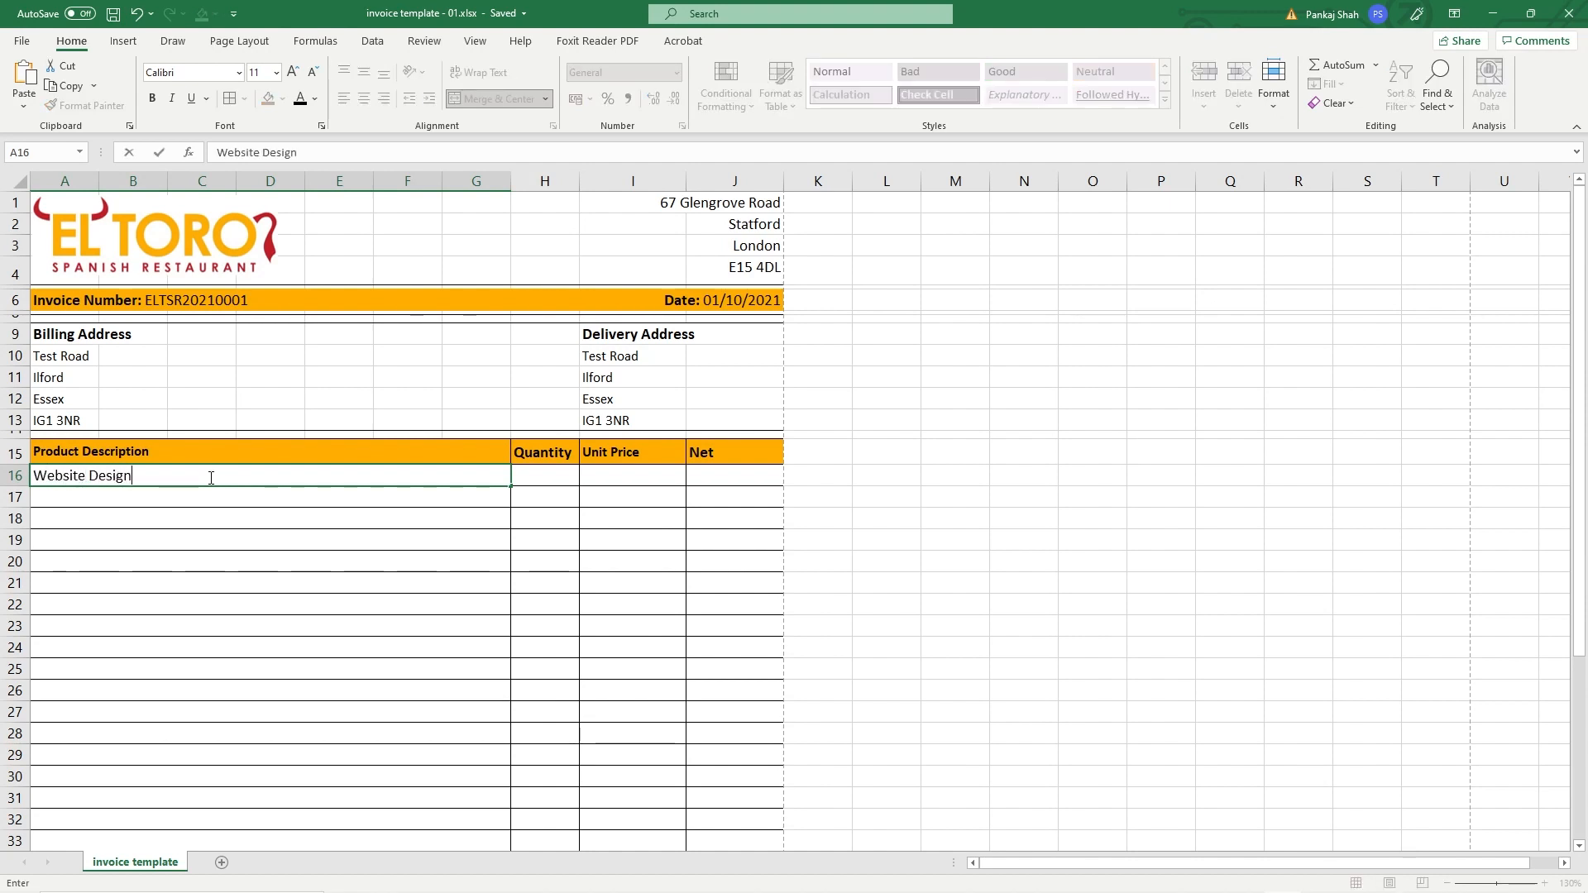
key("Return")
mouse_move(155, 477)
left_mouse_down()
mouse_move(436, 539)
mouse_move(646, 639)
left_mouse_up()
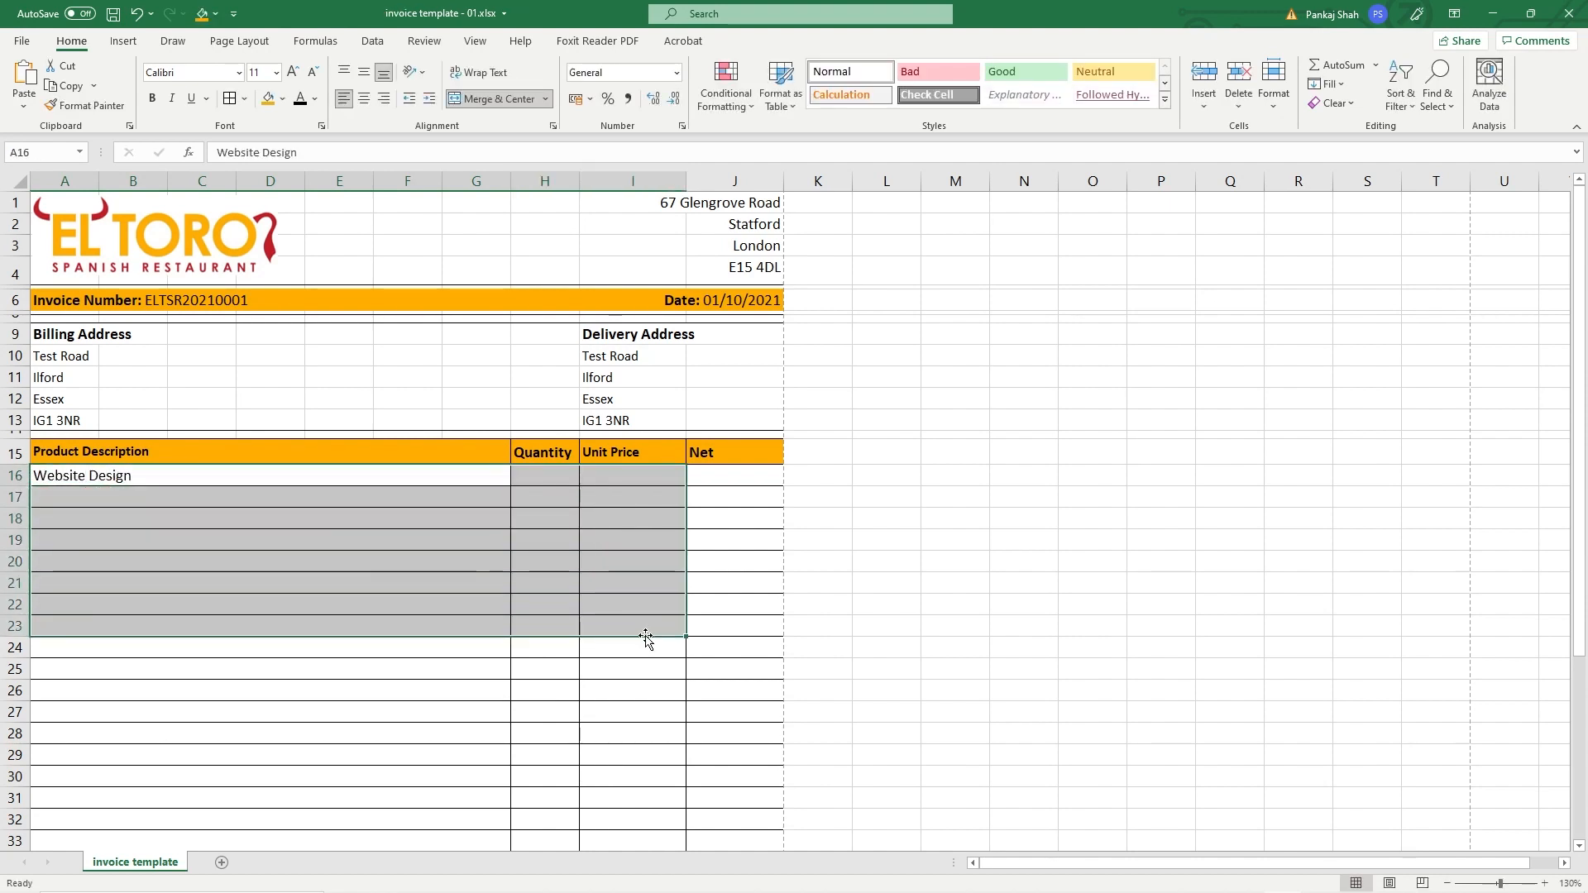
scroll(645, 639, "down", 5)
left_click(731, 695, "shift")
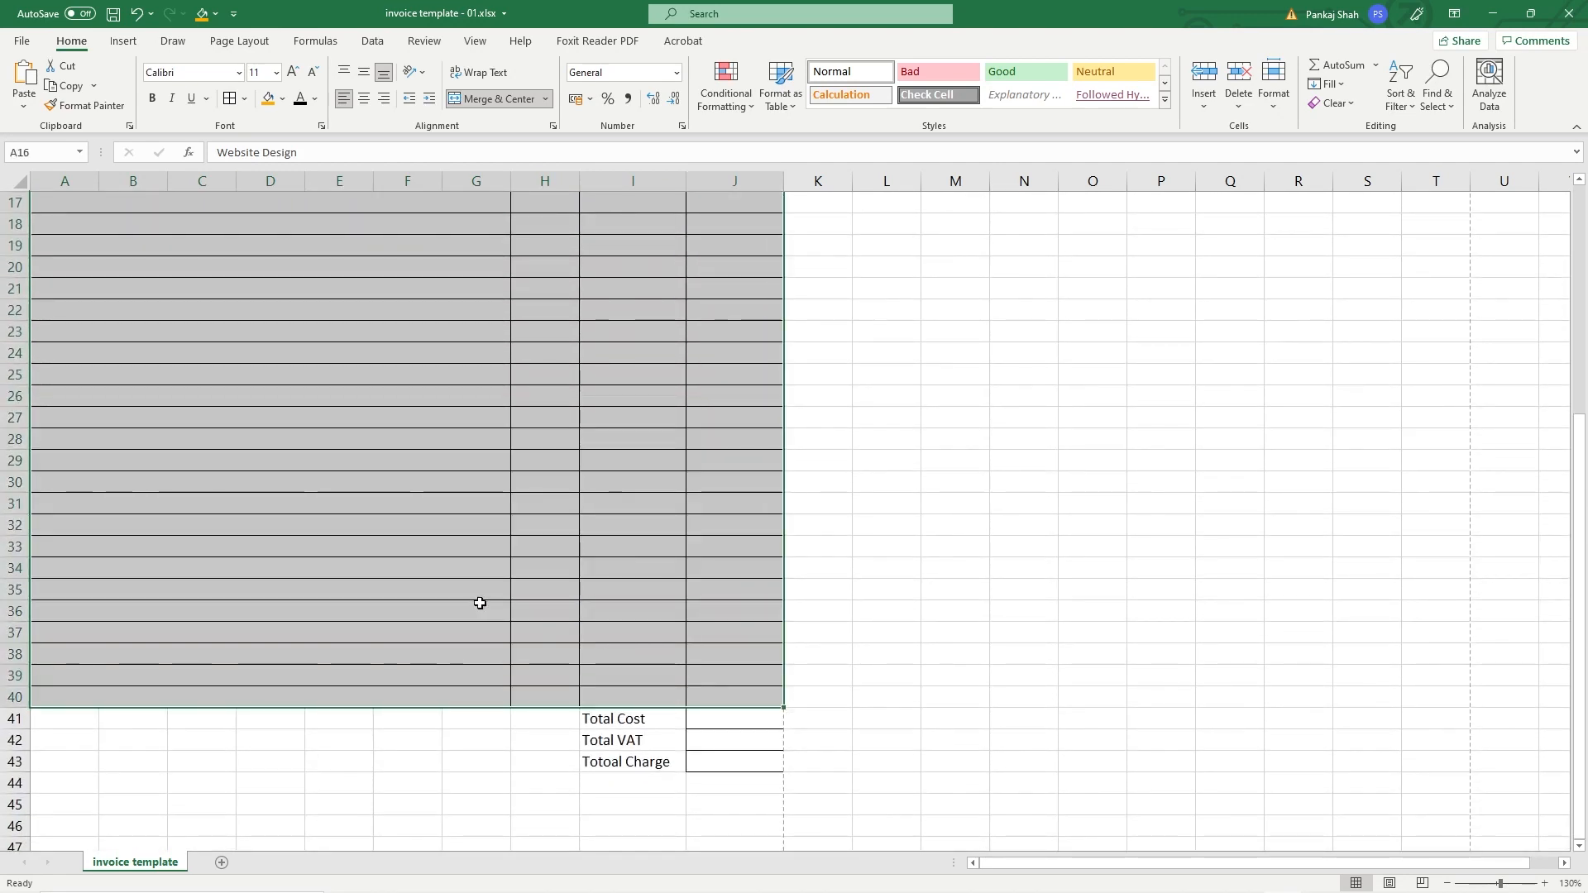
scroll(468, 591, "up", 5)
Step: Set the font size of the item table cells A16 to J40 to 10
left_click(311, 498)
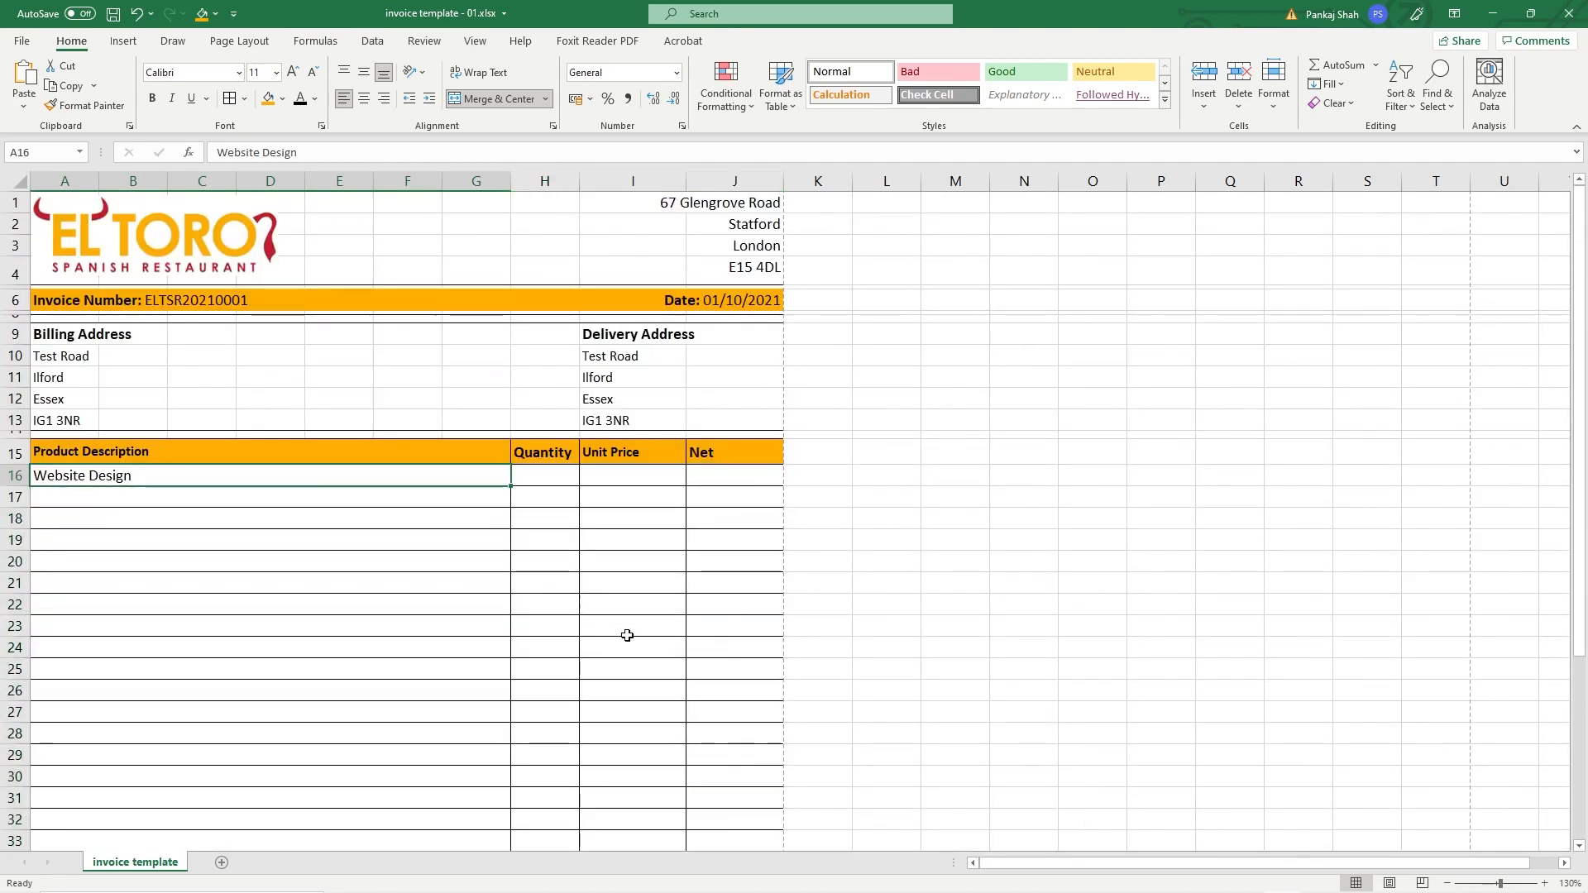
scroll(625, 633, "down", 3)
scroll(634, 635, "down", 3)
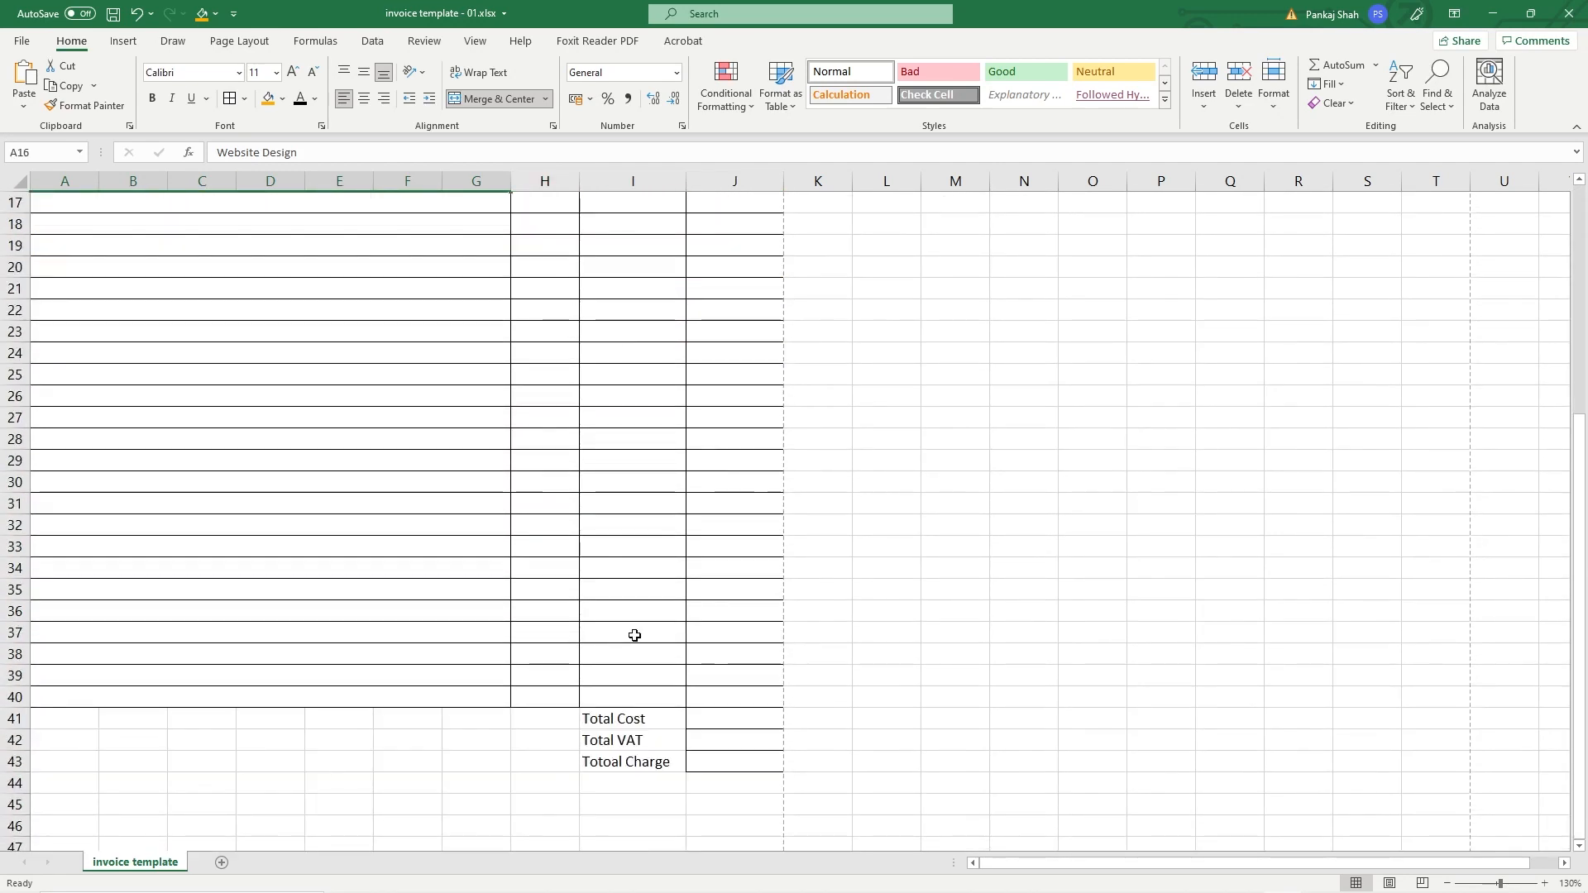
left_click(722, 698, "shift")
left_click(256, 72)
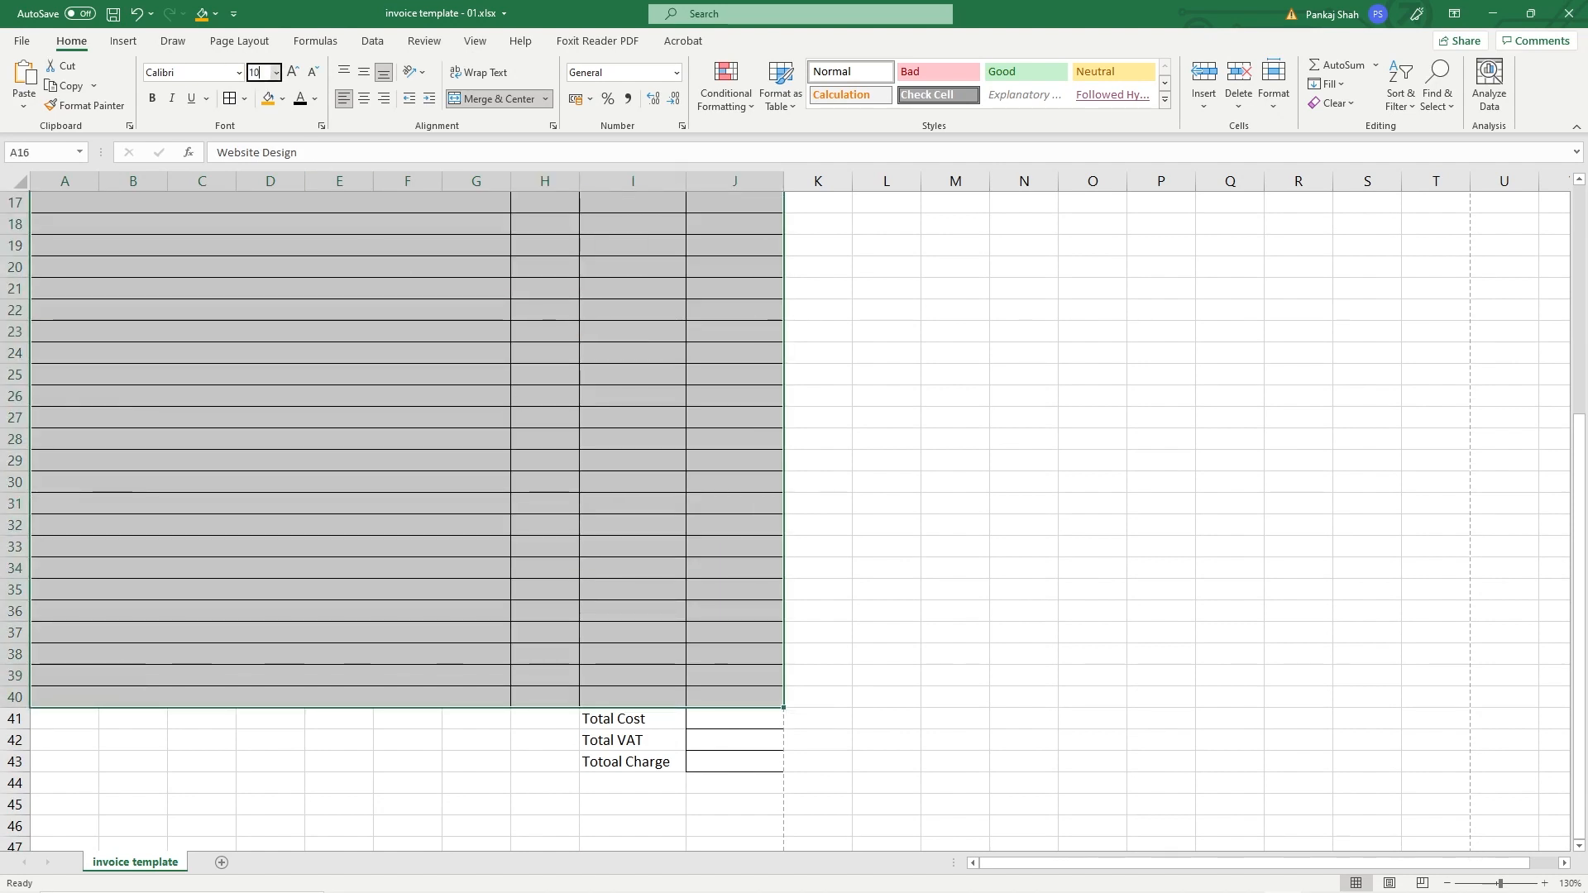
type("10")
scroll(414, 497, "up", 5)
key("Return")
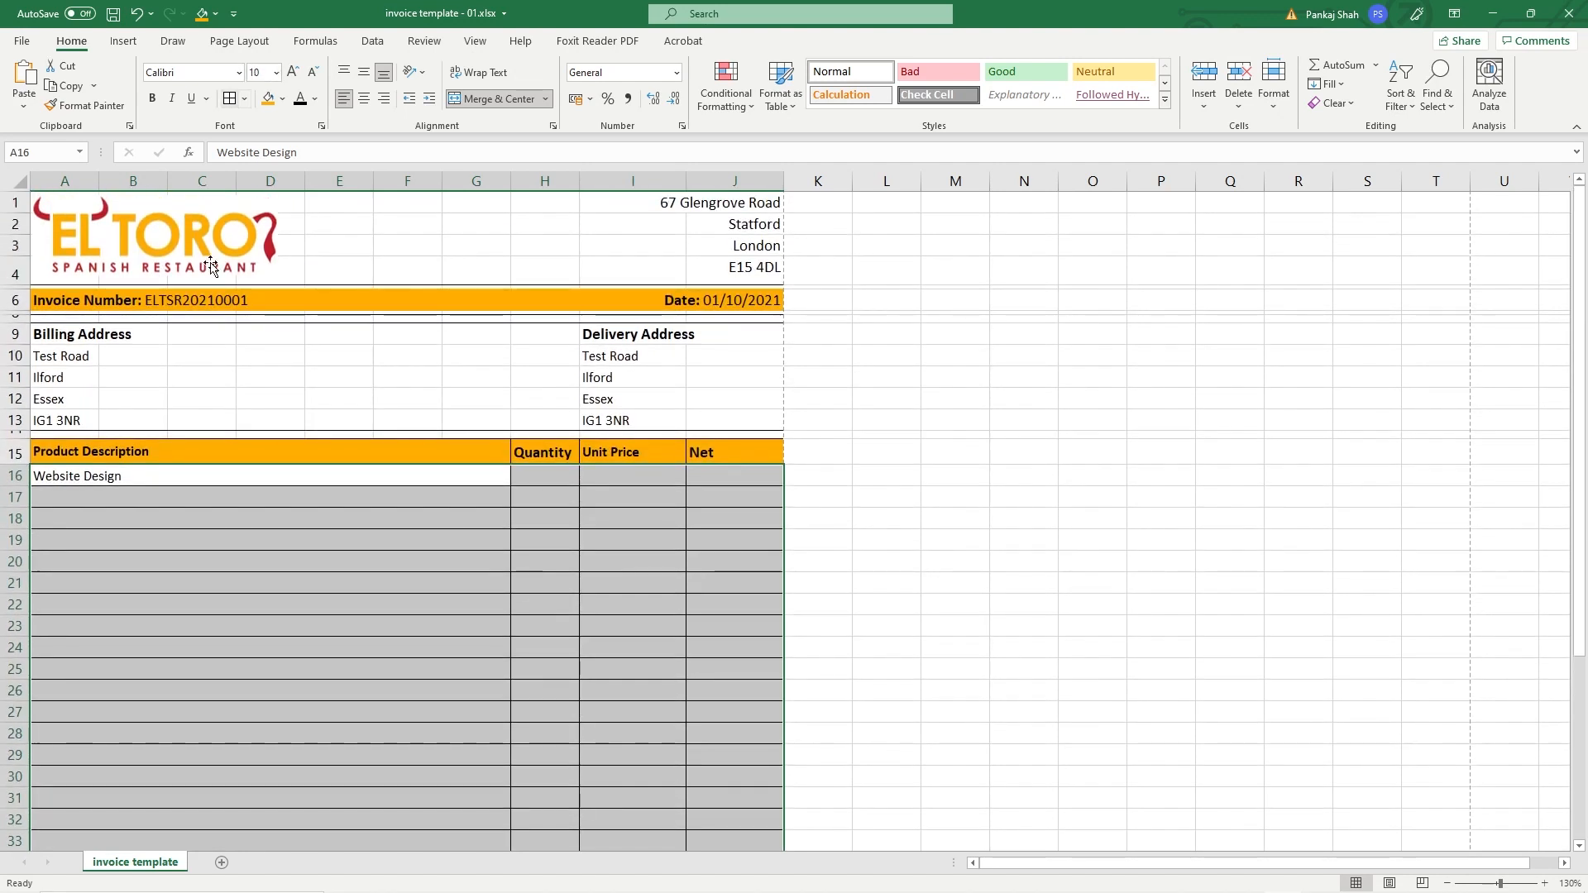
Step: Compare the font sizes of the item, header and invoice number rows, and set header cells A15 to J15 to size 11
left_click(115, 481)
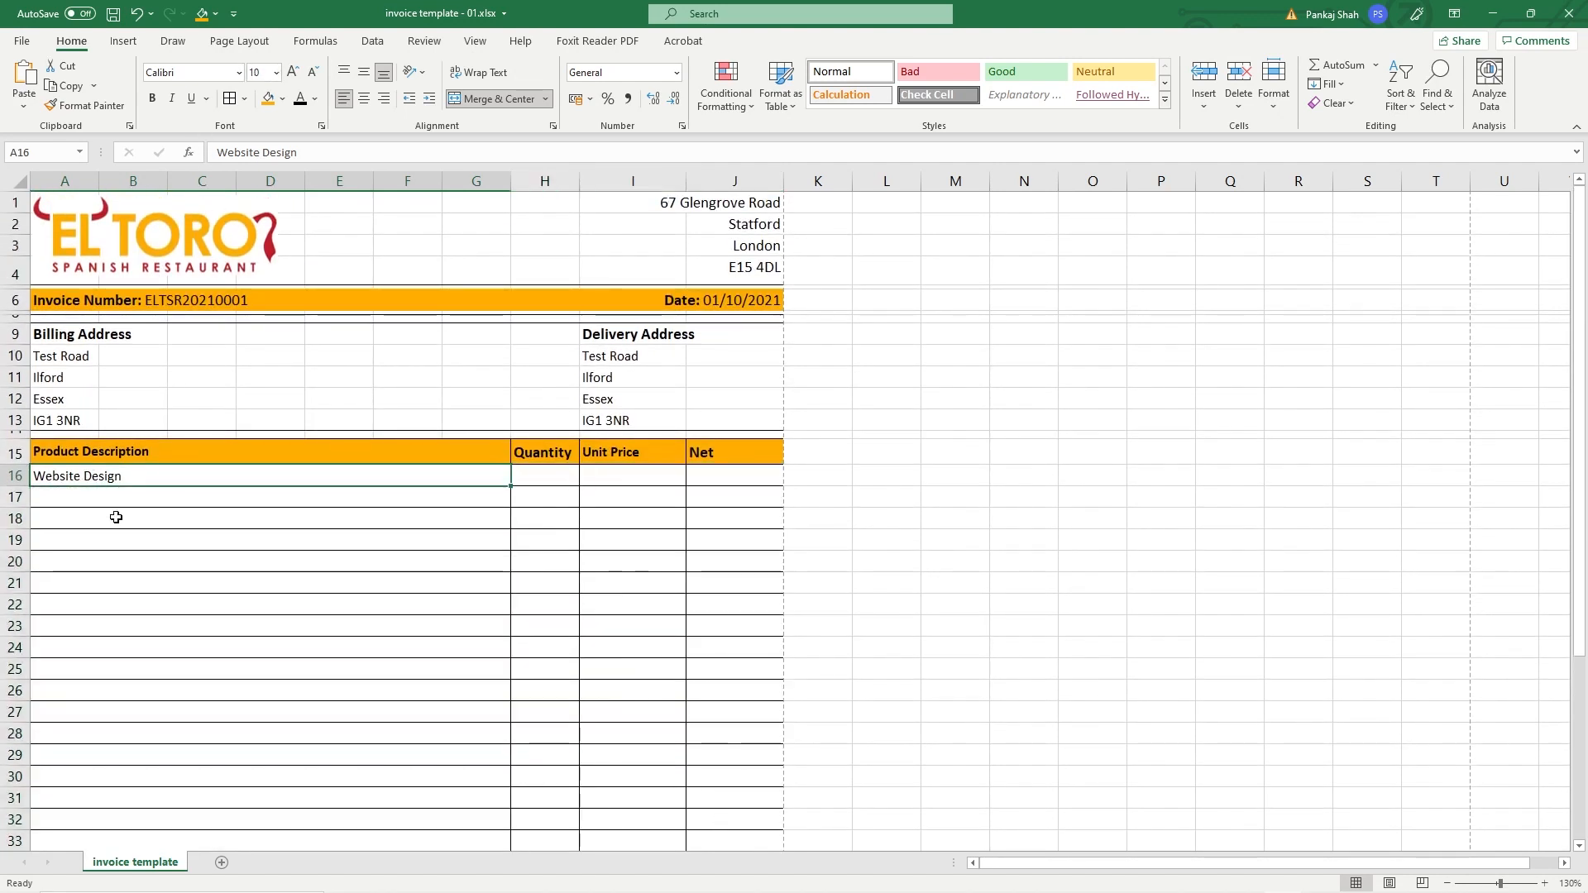
left_click(101, 458)
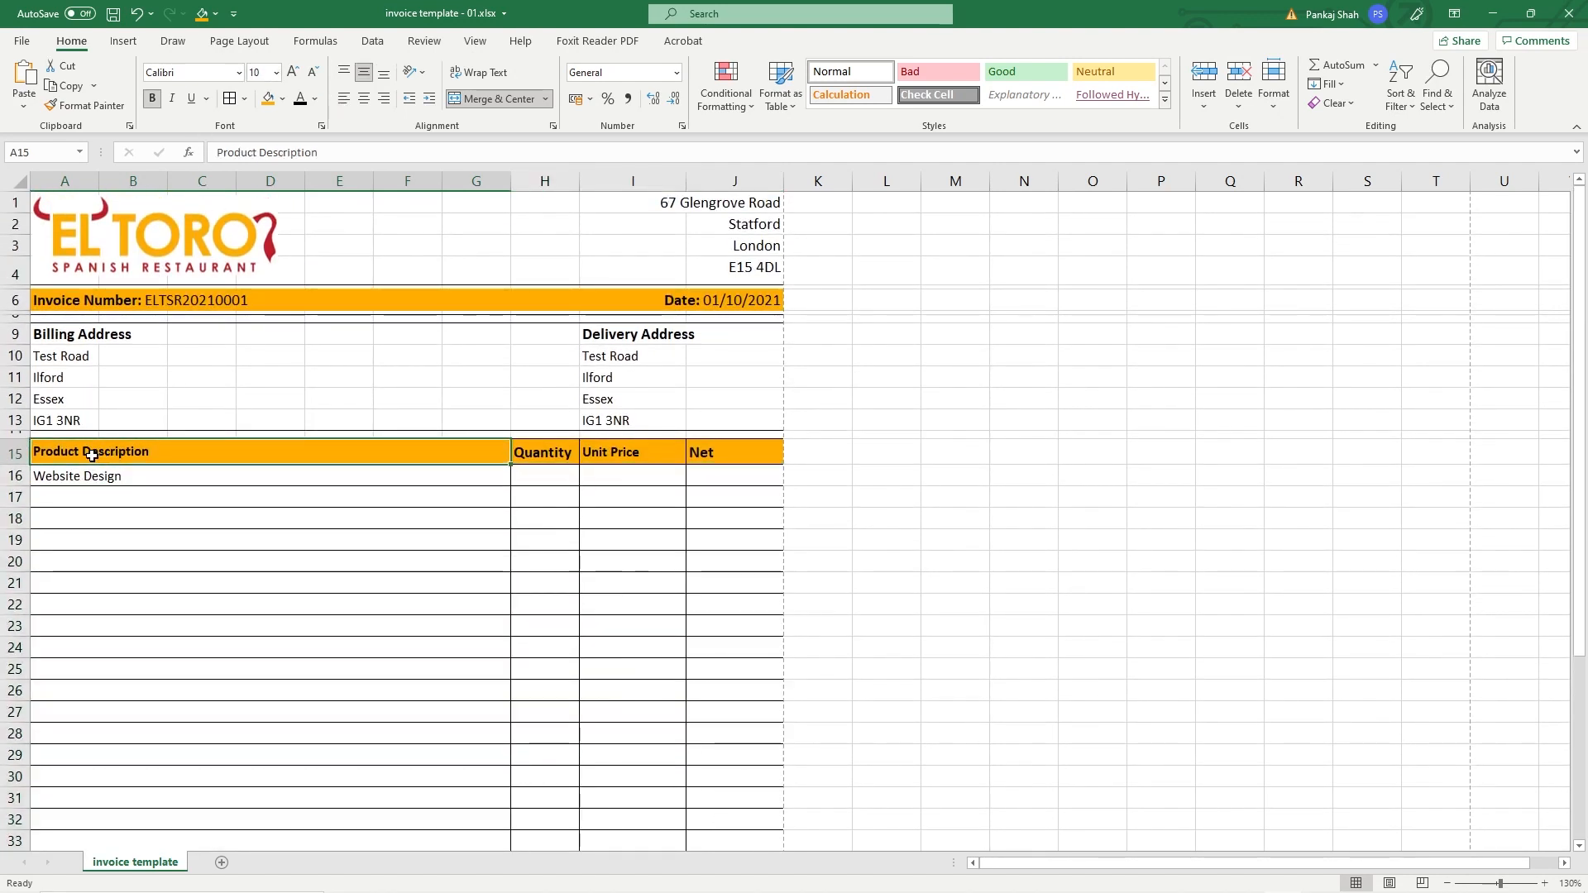
left_click(98, 297)
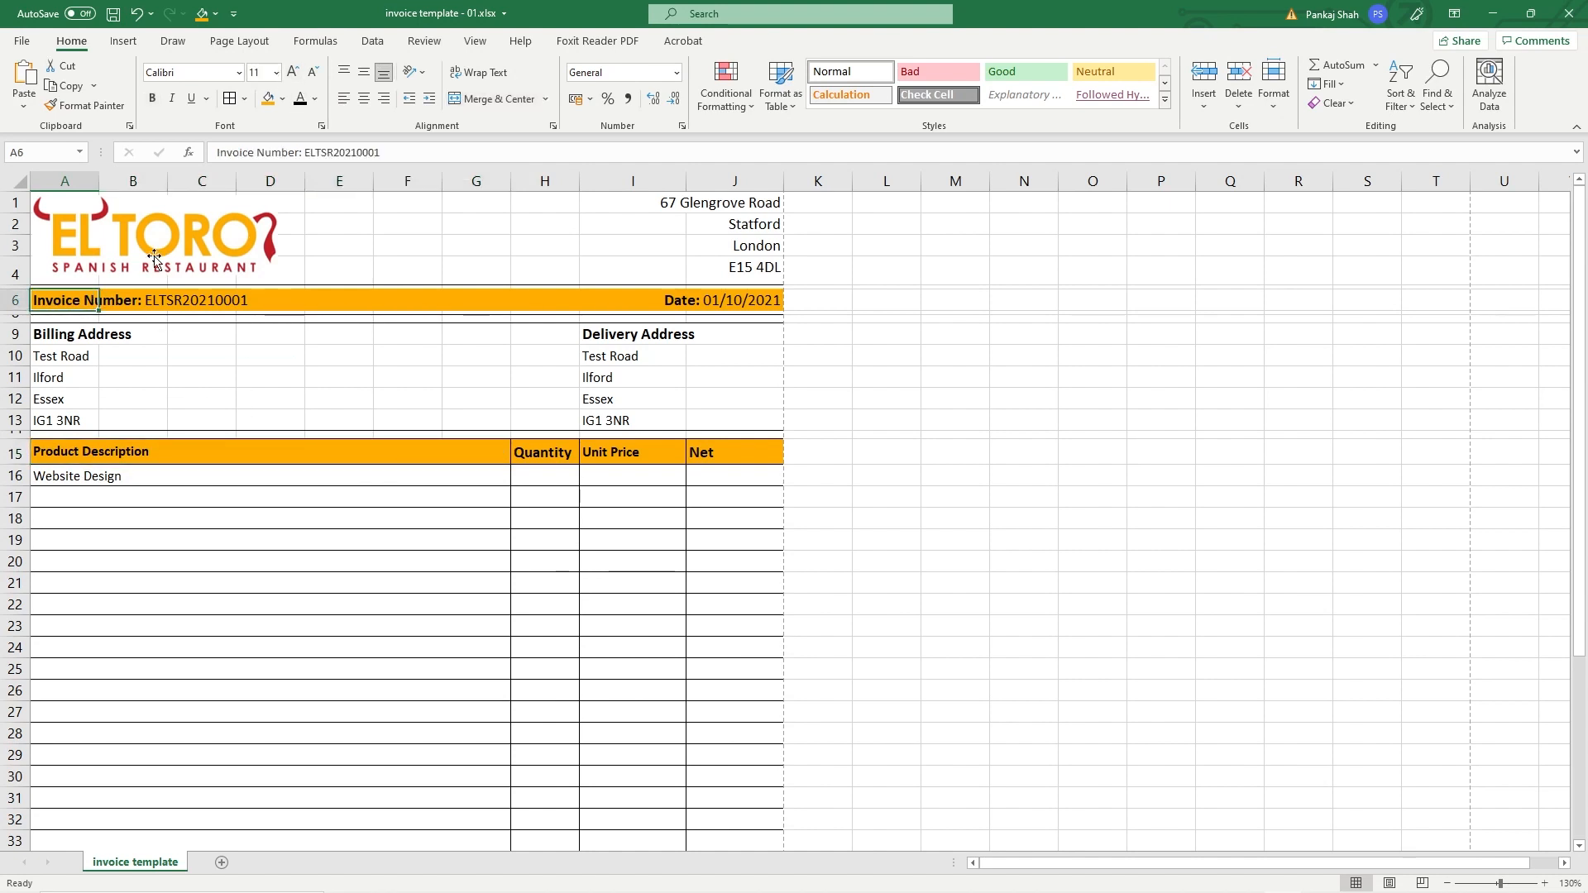
left_click(110, 451)
left_click_drag(110, 452, 732, 453)
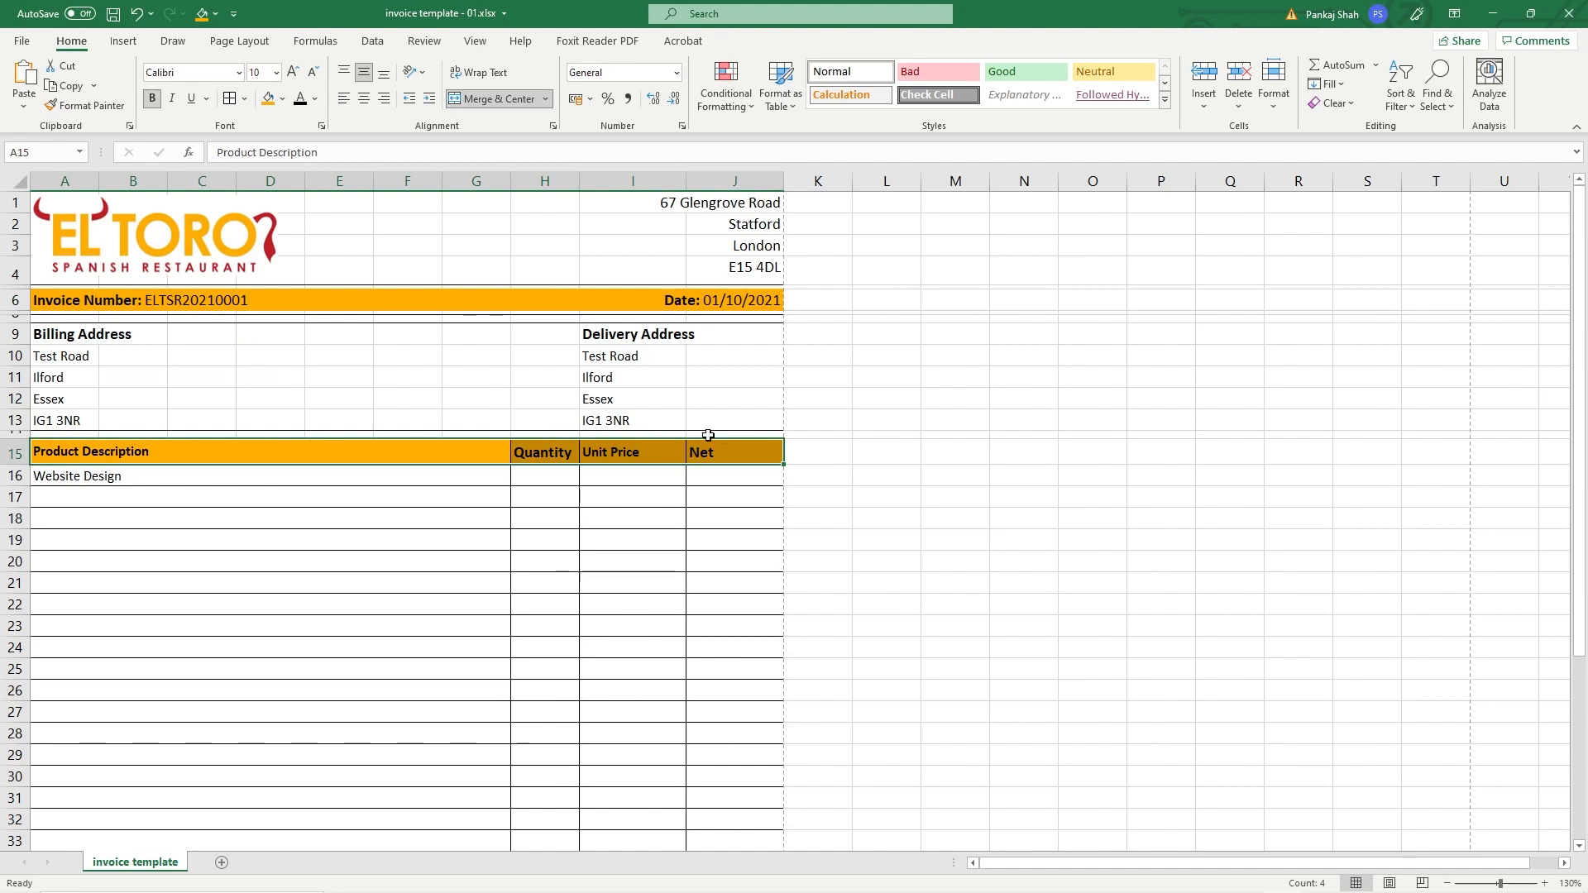
left_click(262, 72)
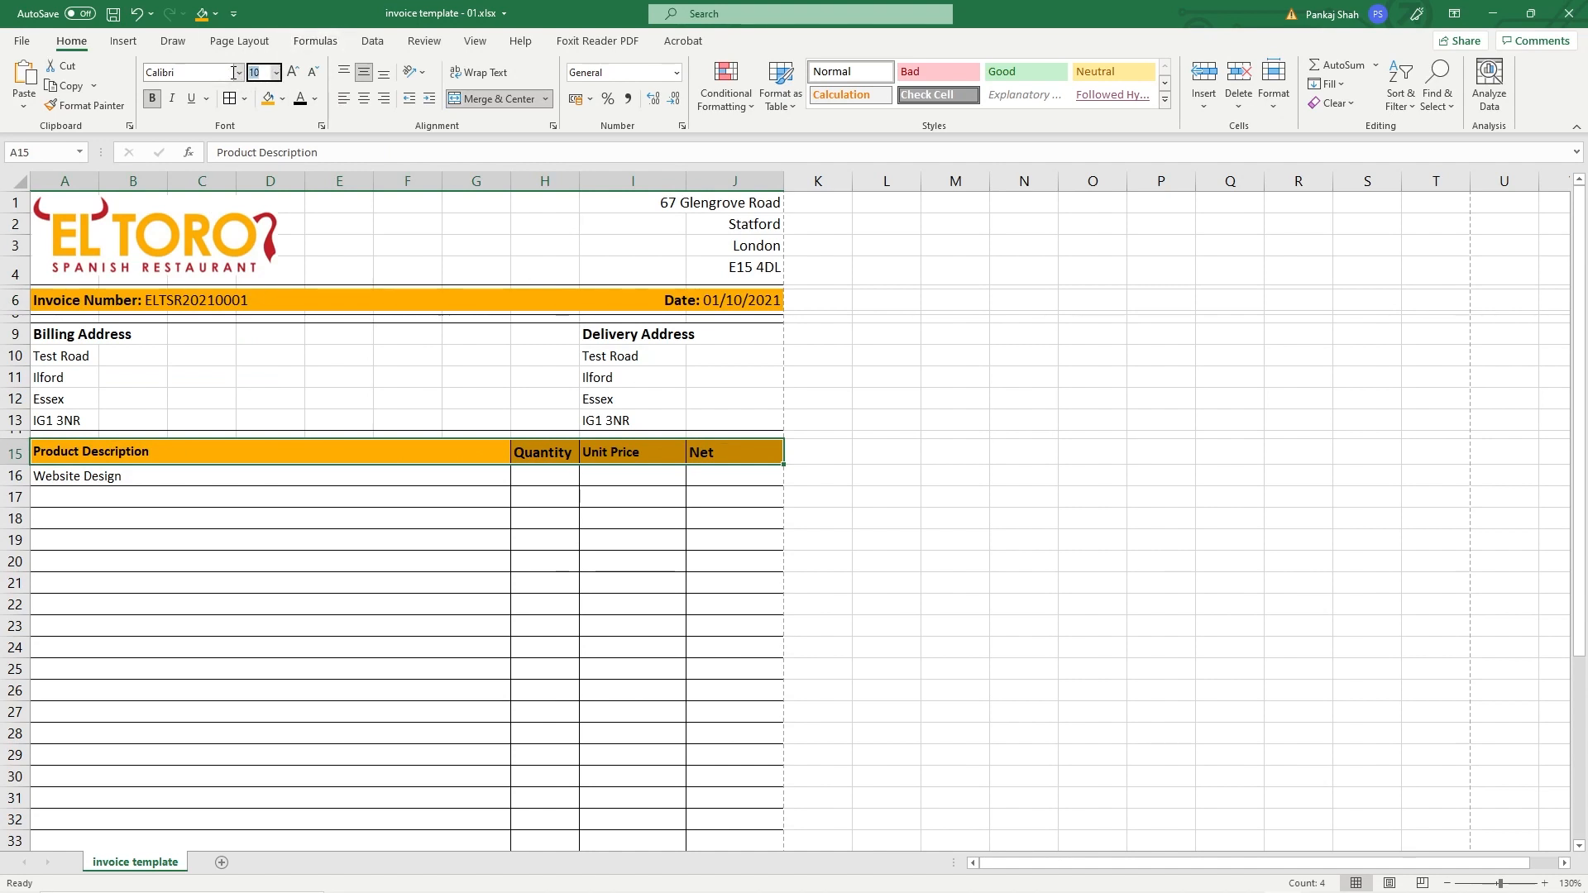
key("Return")
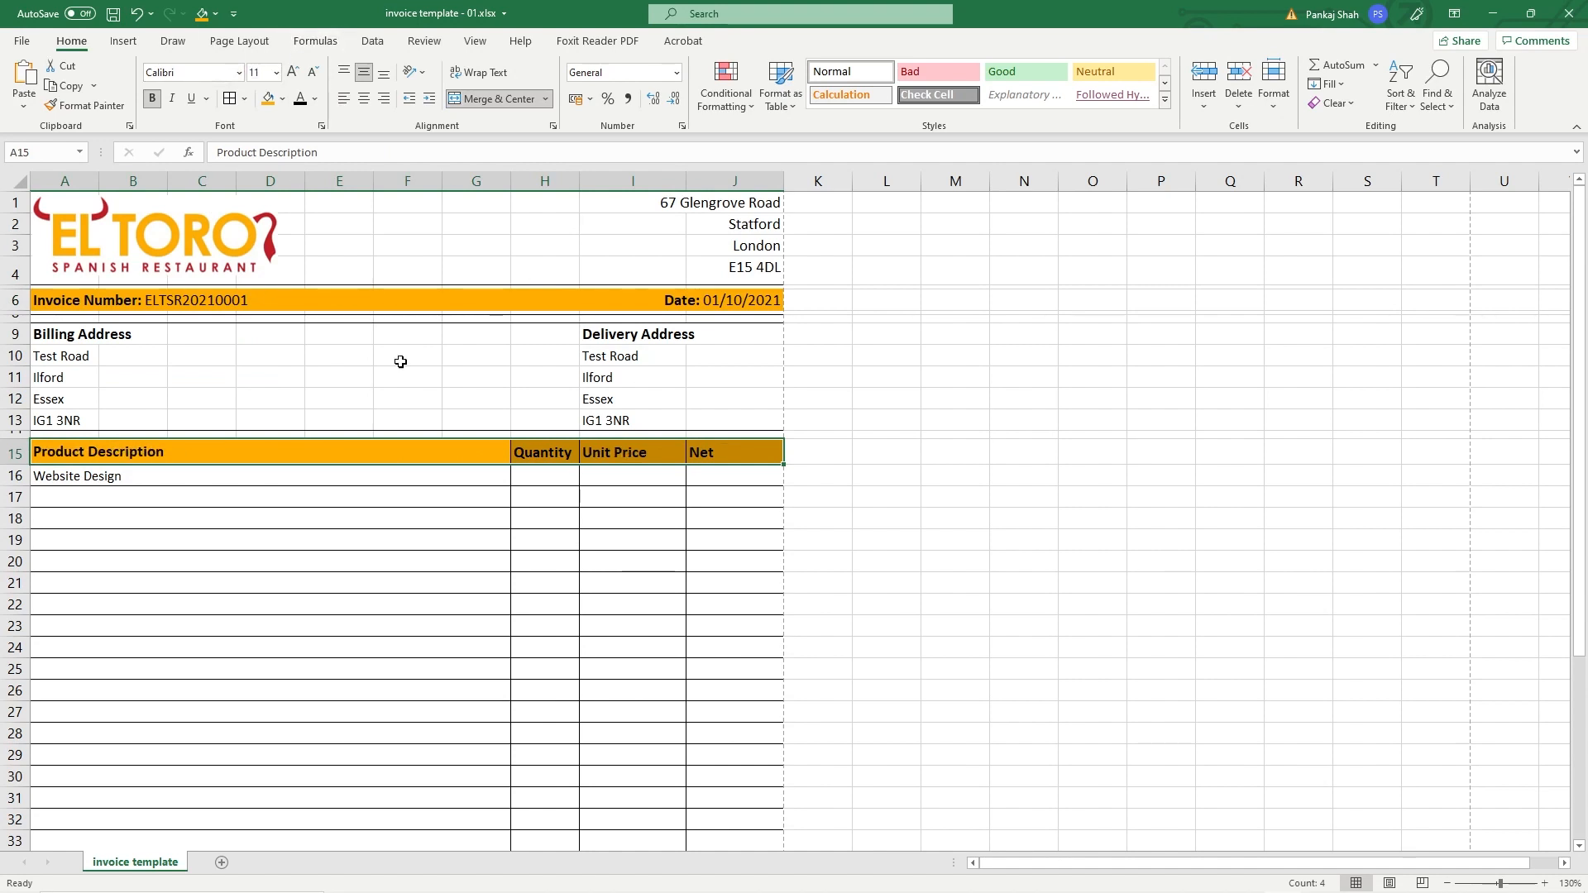
Step: Enter the product descriptions "Logo Design" in A17 and "Social Media Setup" in A18
left_click(133, 476)
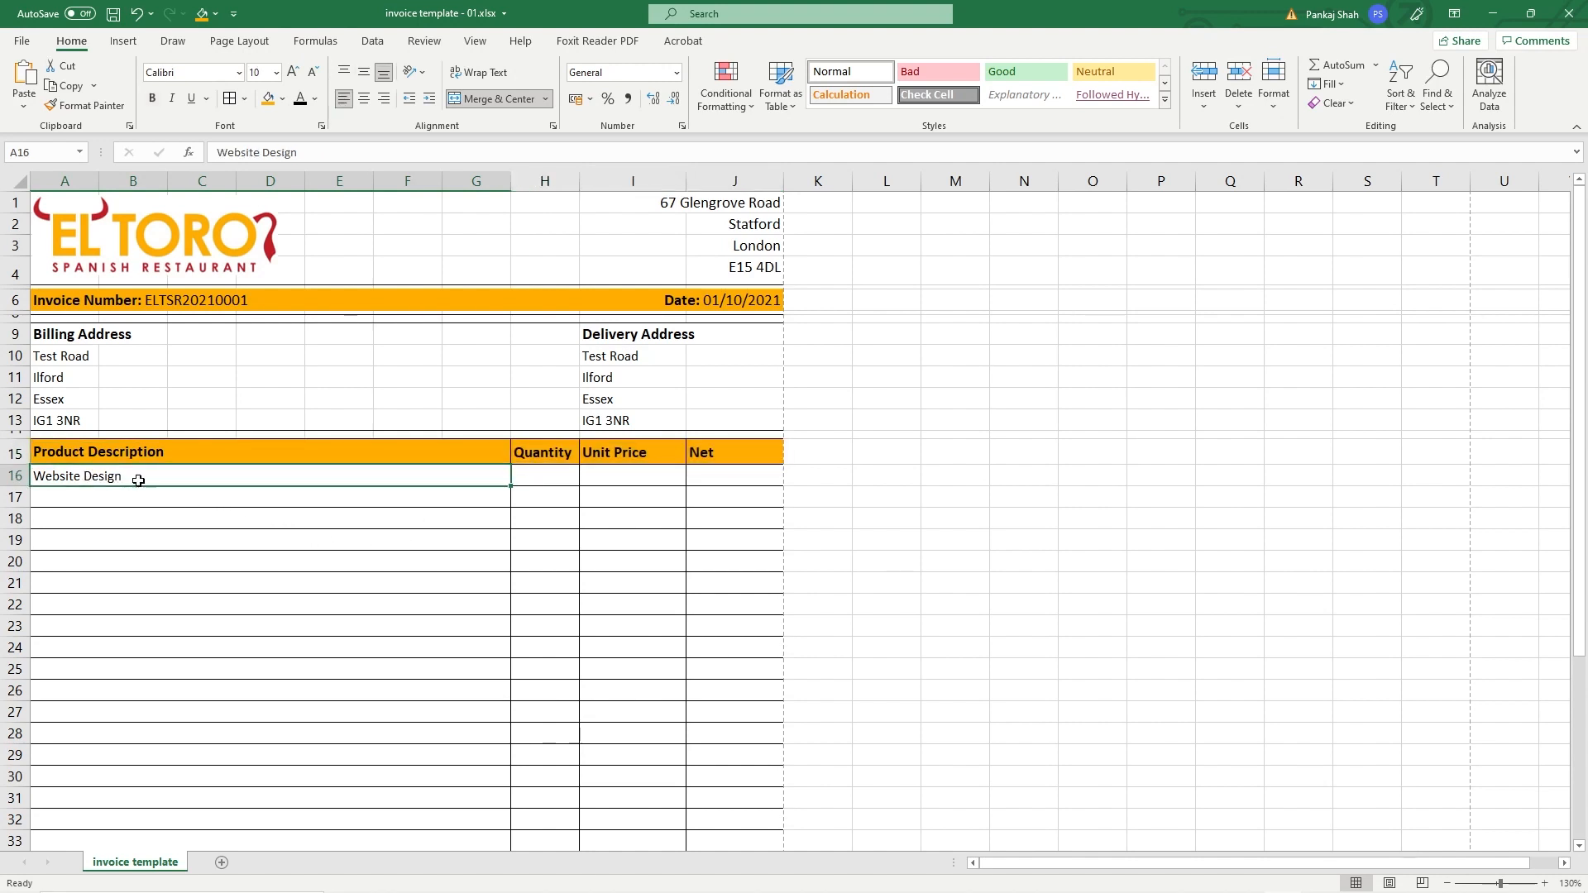
left_click(112, 496)
type("Logo Design")
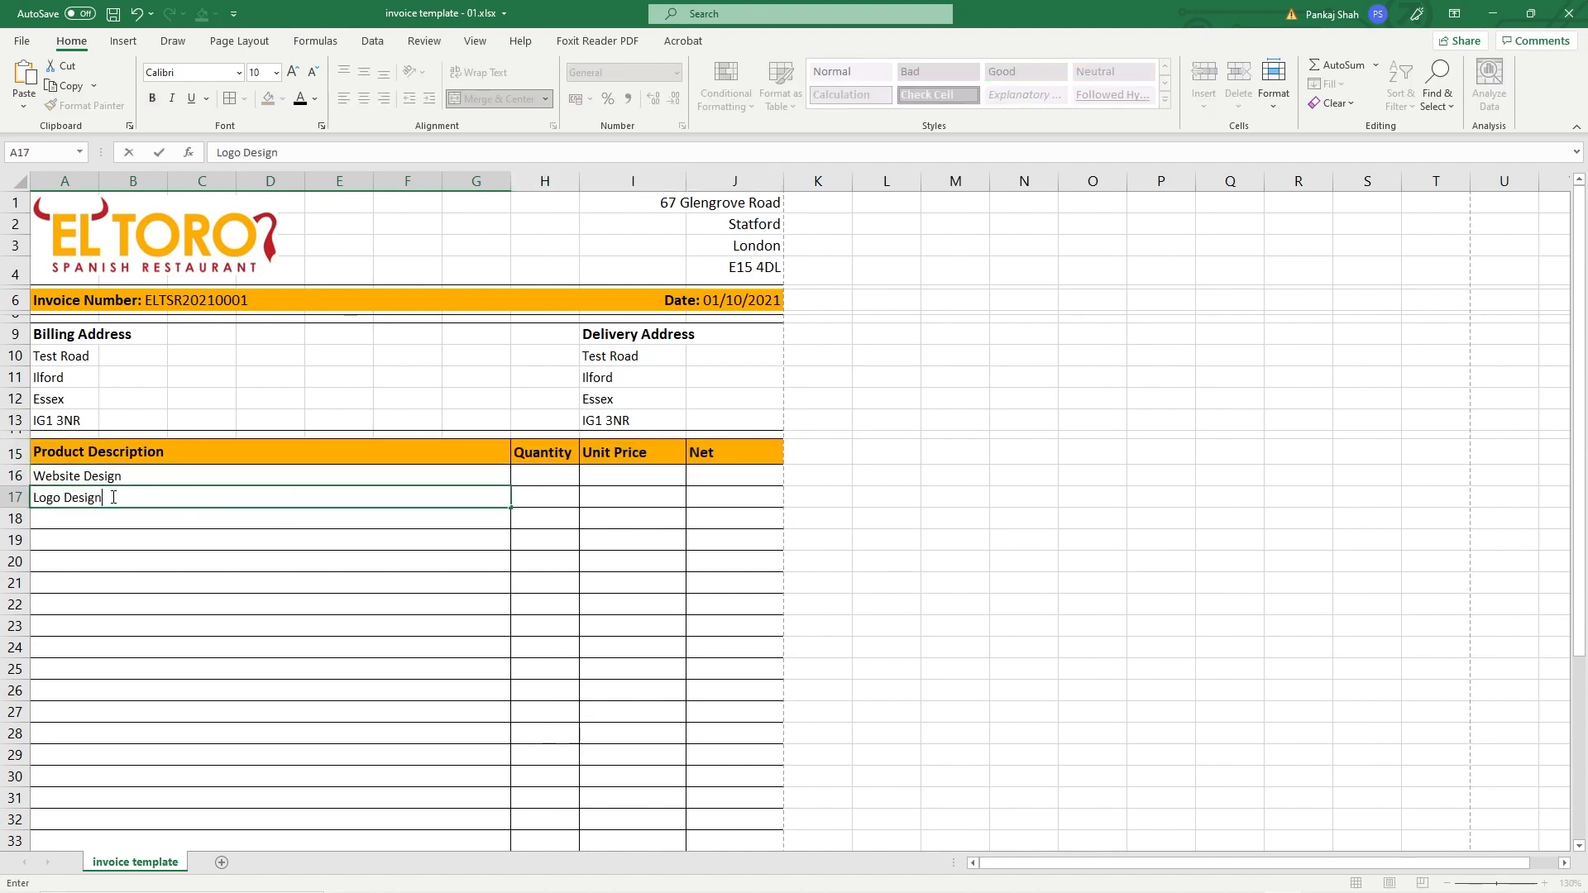
key("Return")
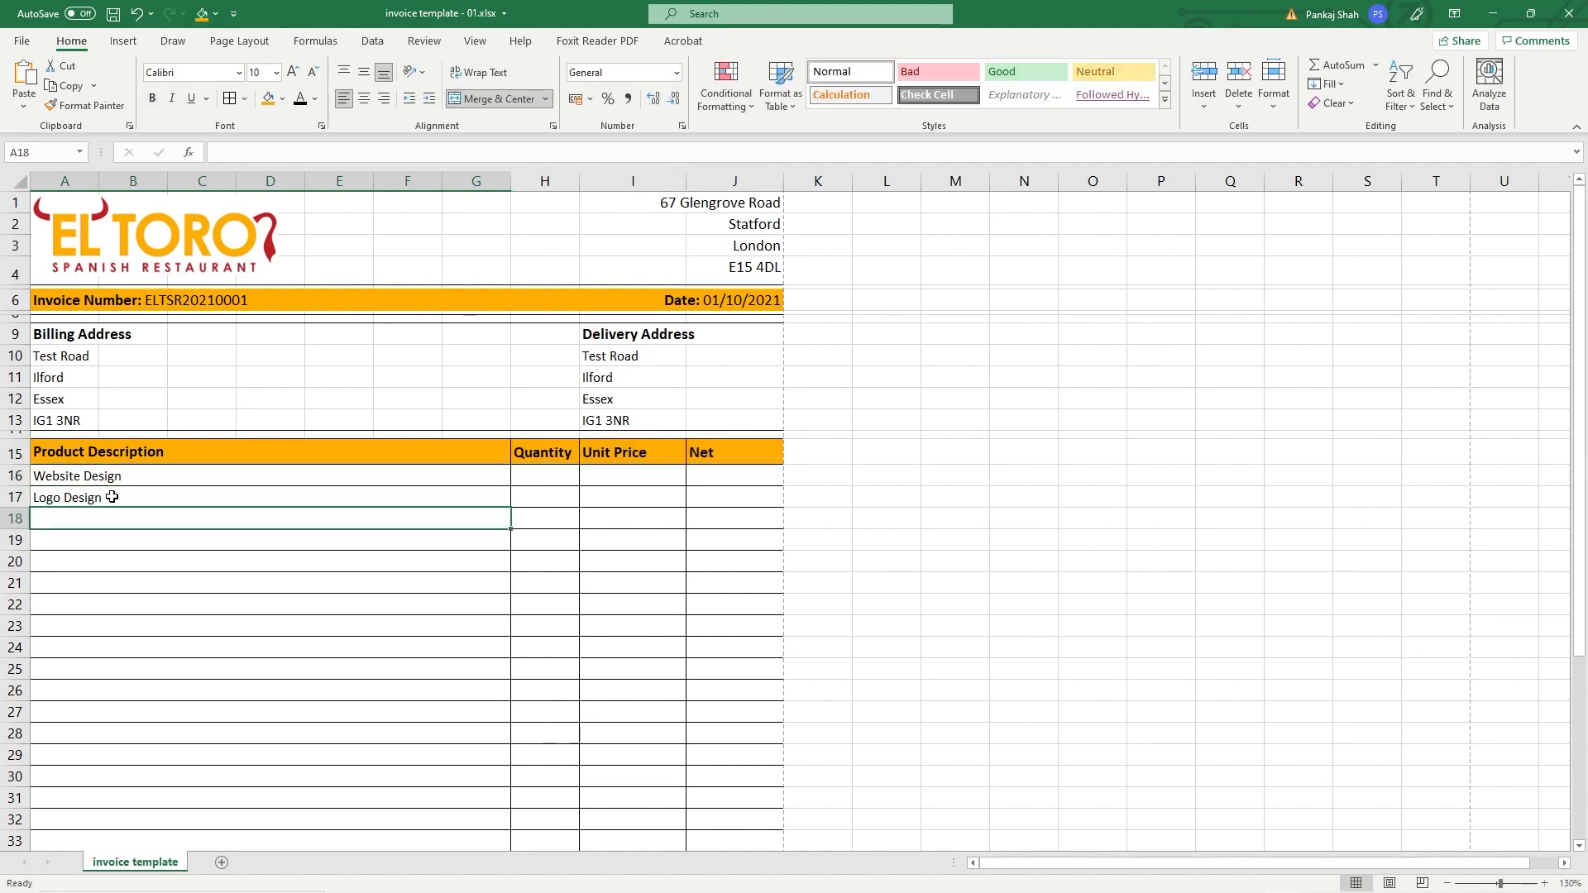
type("Social Media Setup")
key("Return")
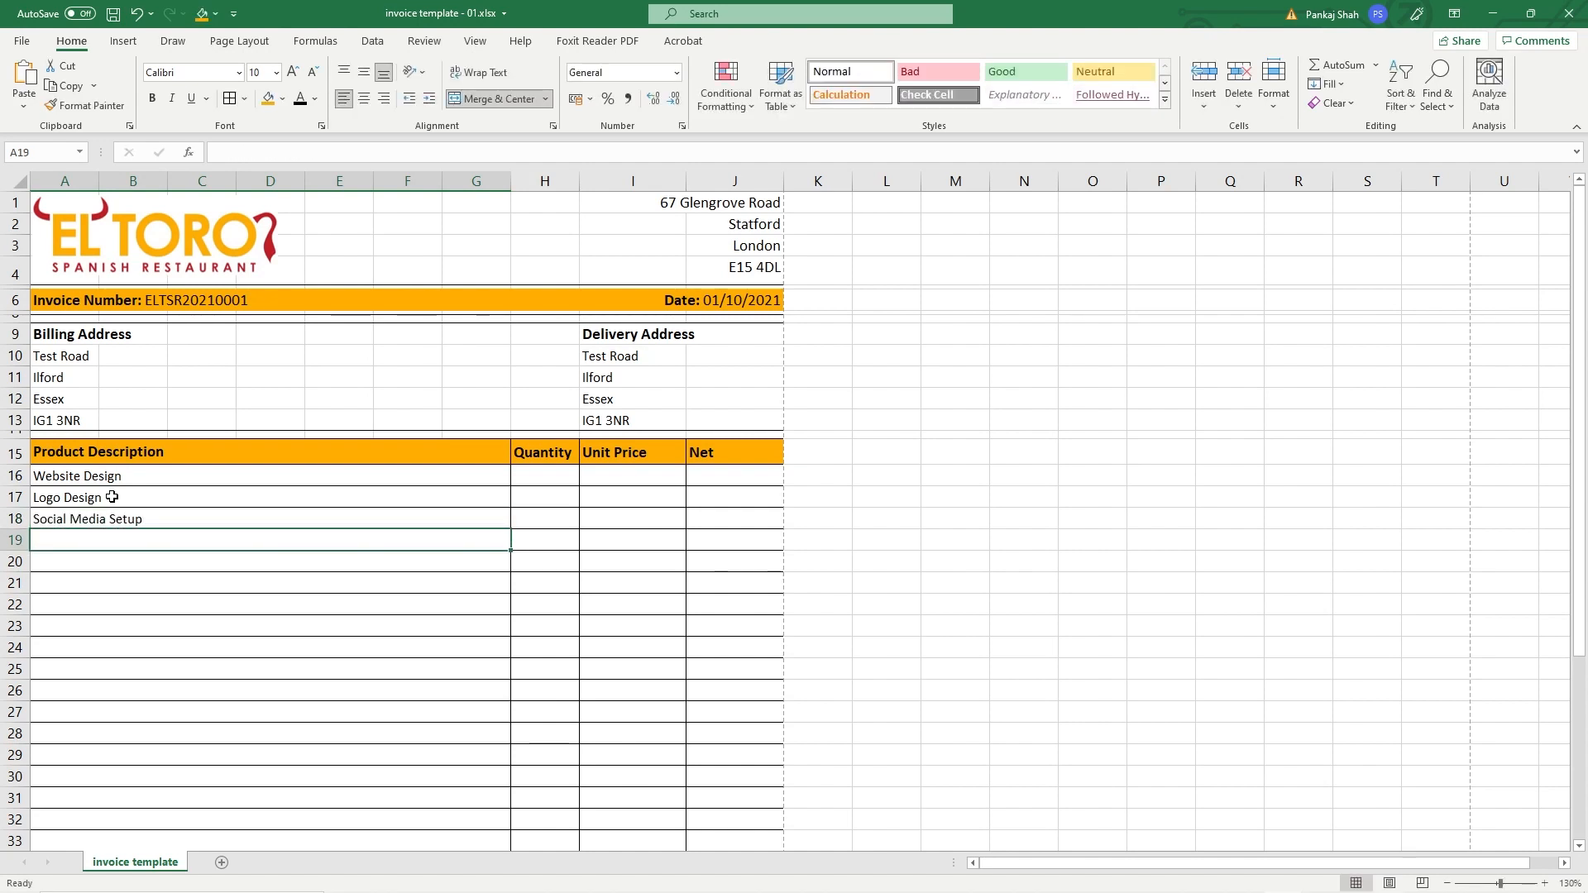
Step: Enter the product descriptions "Website Hosting" in A19 and "Domain Registration" in A20
type("Web")
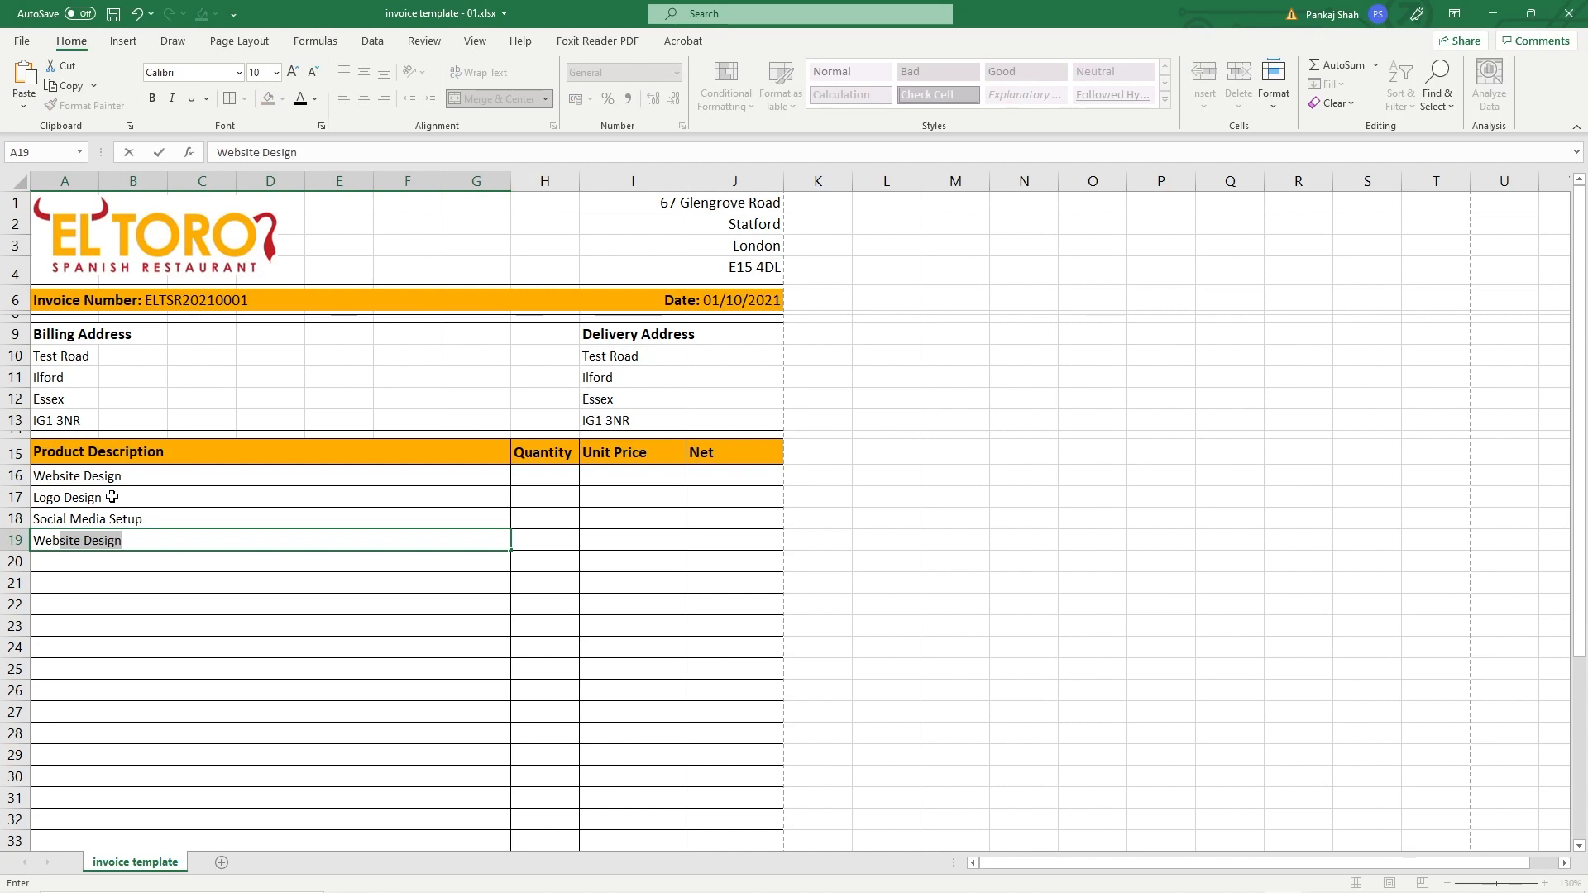
type("site Ho")
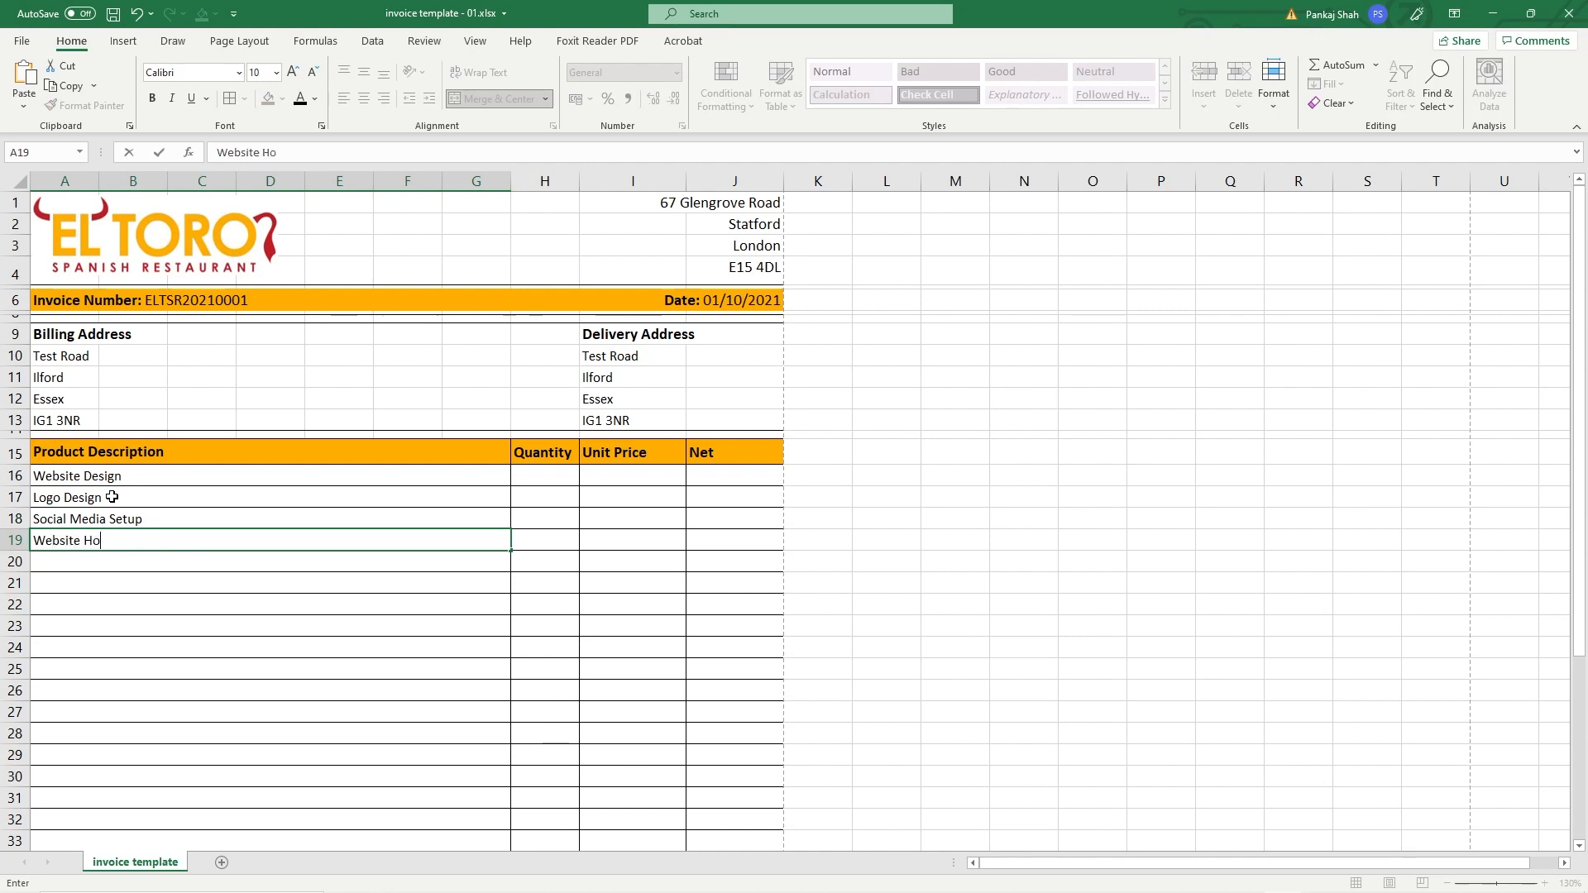
type("sting")
key("Return")
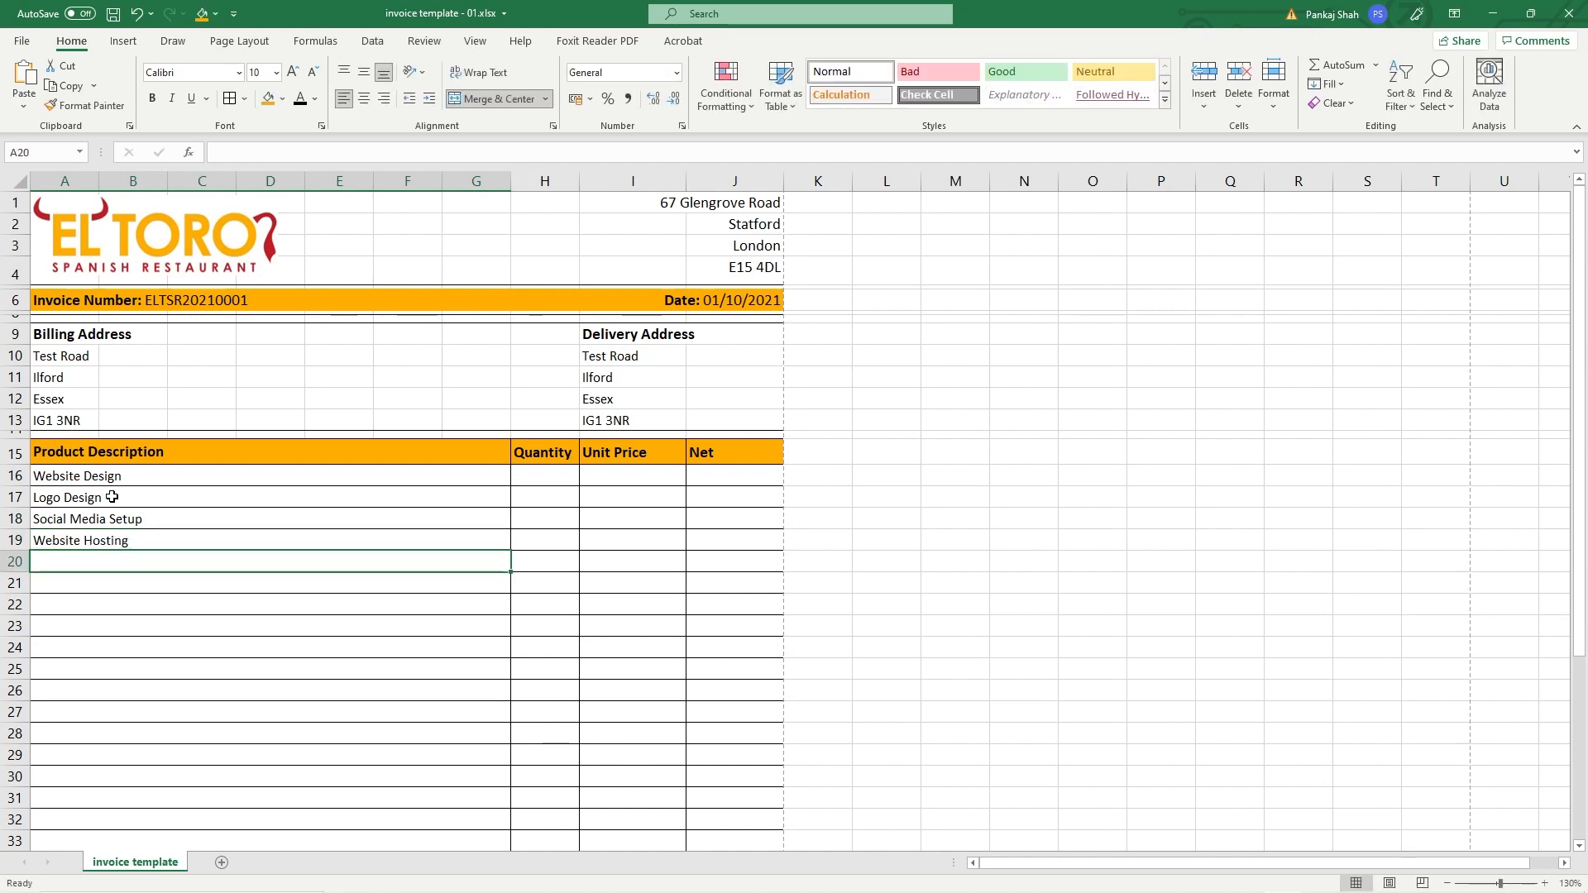
type("Domain R")
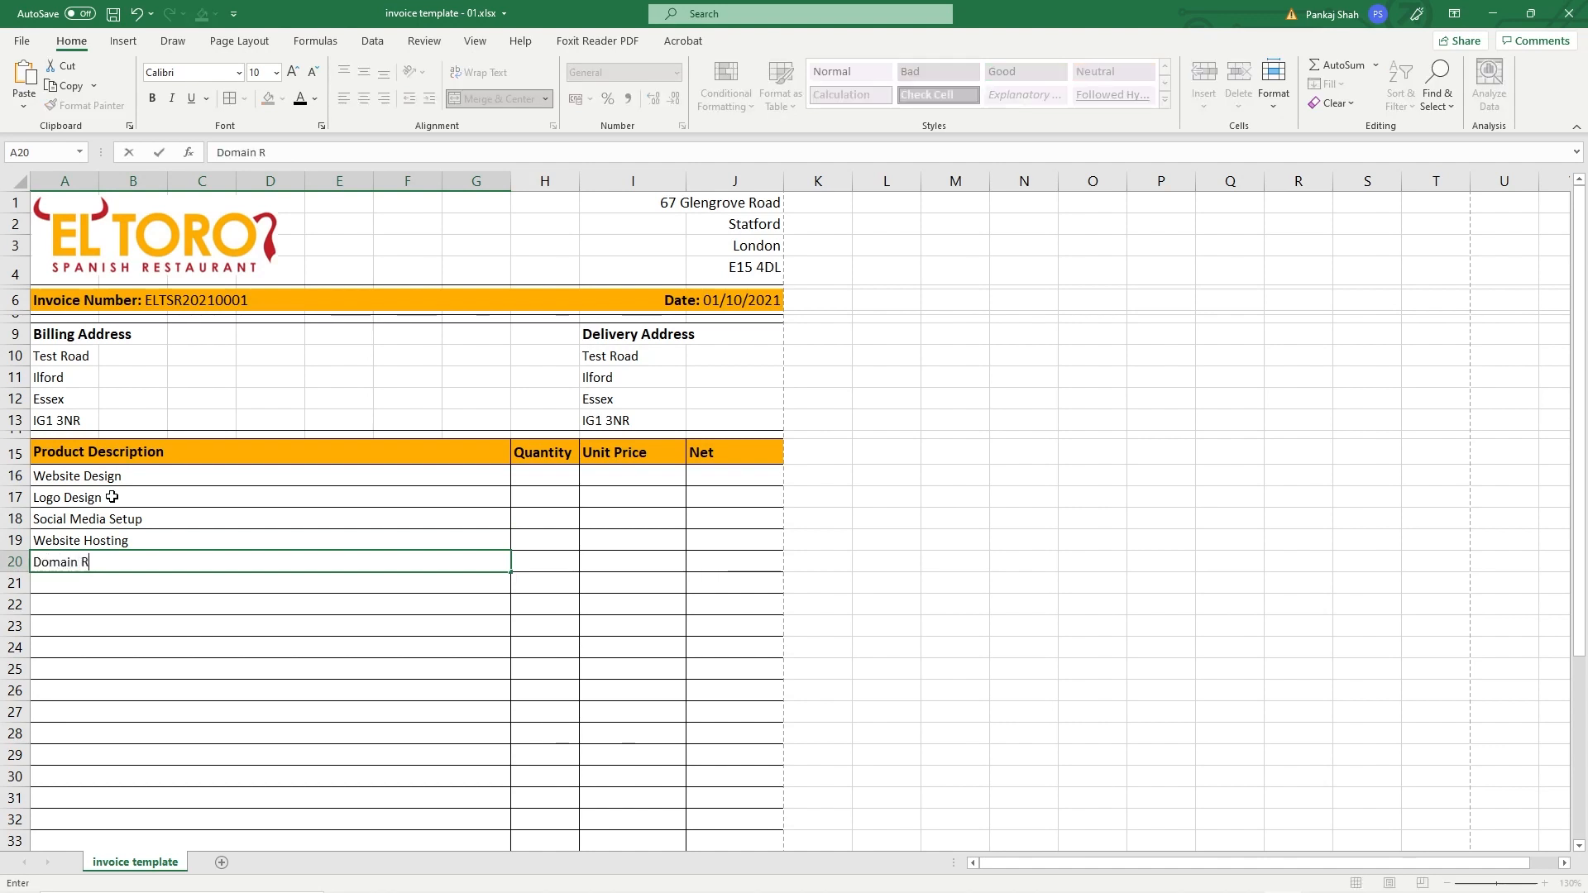
type("eg")
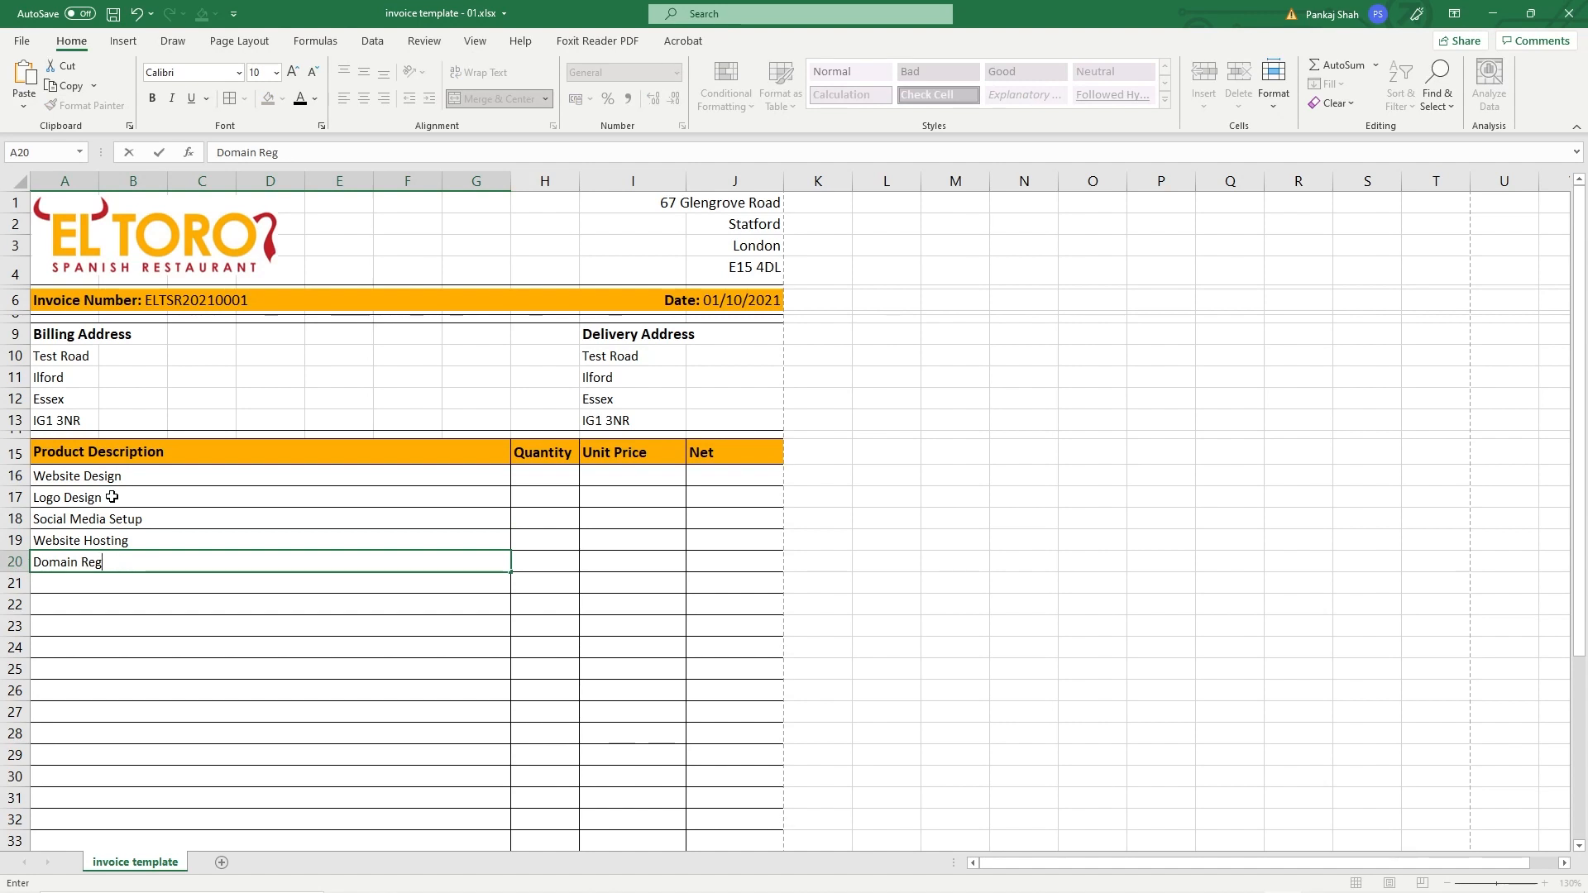
type("tration")
key("Return")
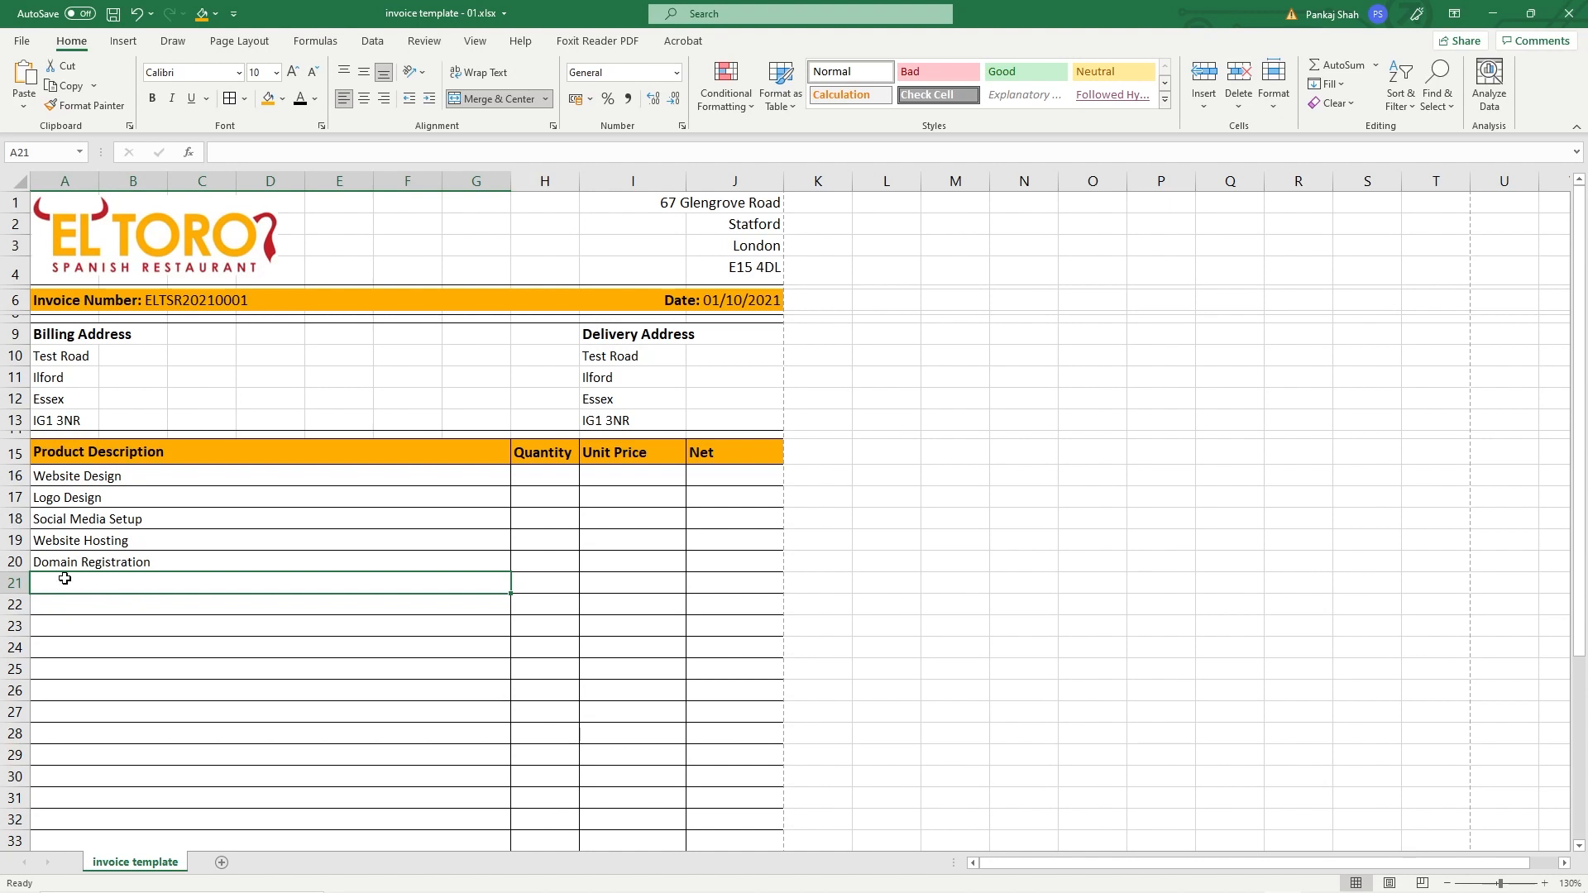
Step: Enter the product descriptions "Newsletter Design" in A21 and "Leaflet Design" in A22
type("New")
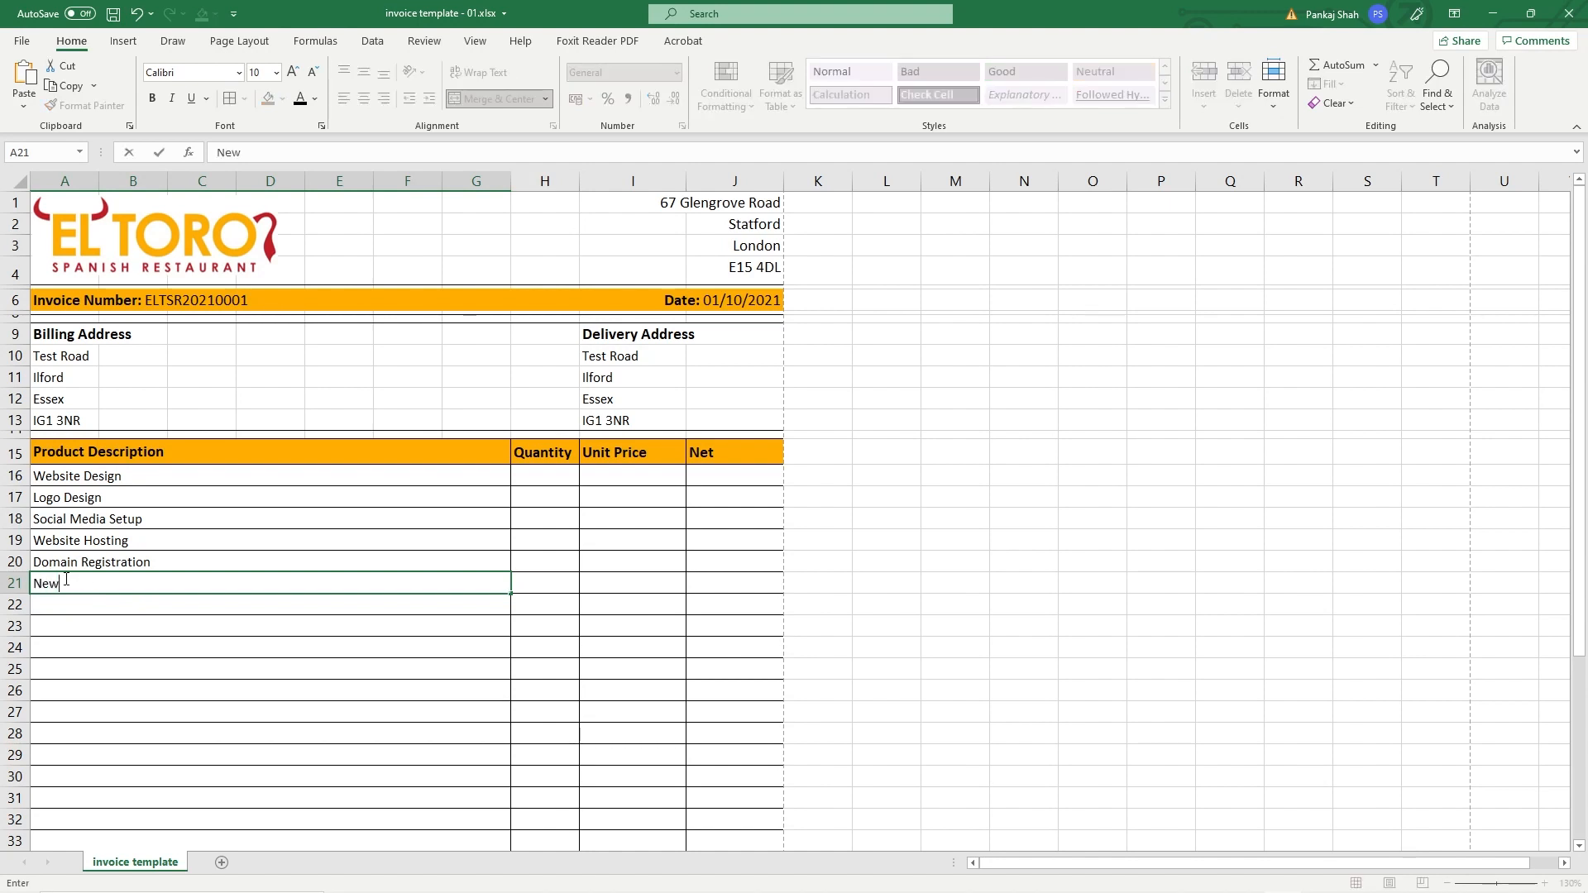
type("sletter Design")
key("Return")
key("Up")
key("Up")
key("Up")
key("Up")
left_click_drag(137, 478, 149, 595)
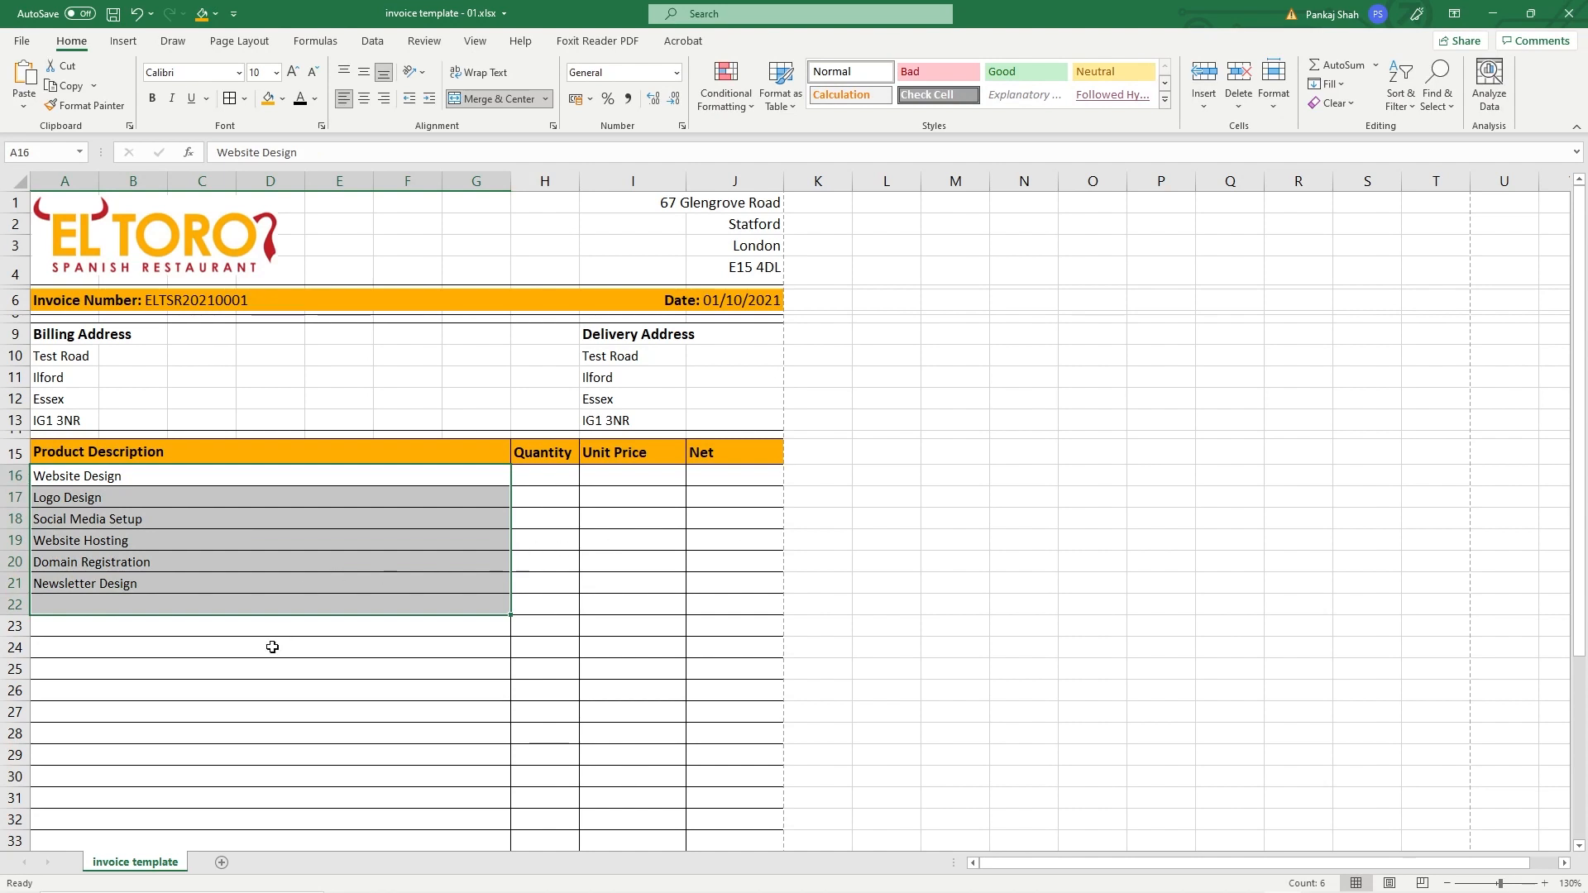
left_click(71, 607)
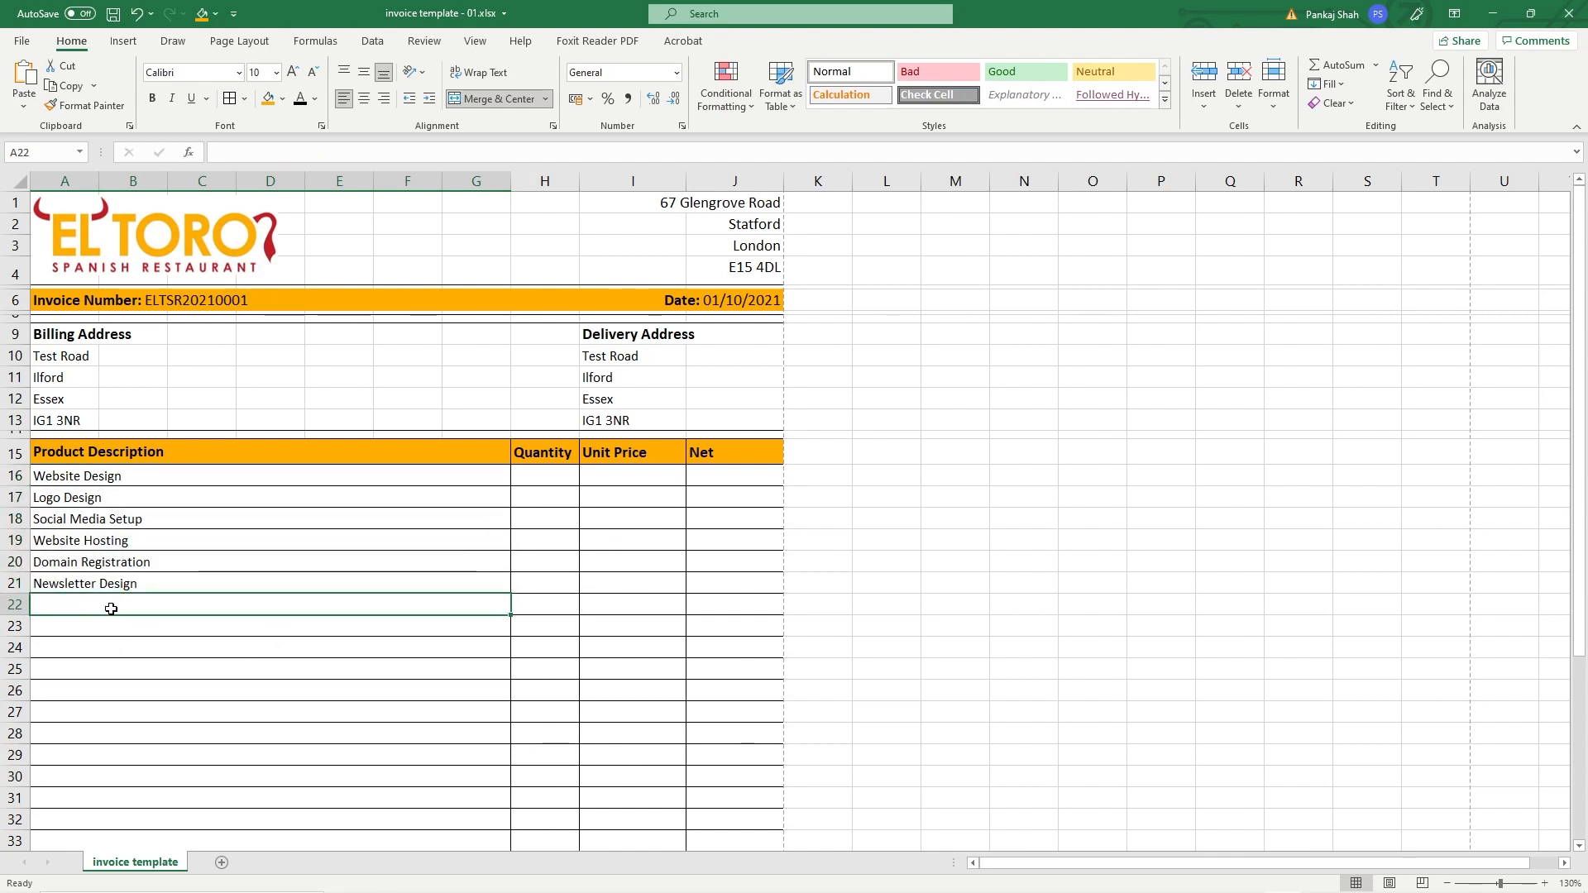
type("Leaflet Design")
key("Return")
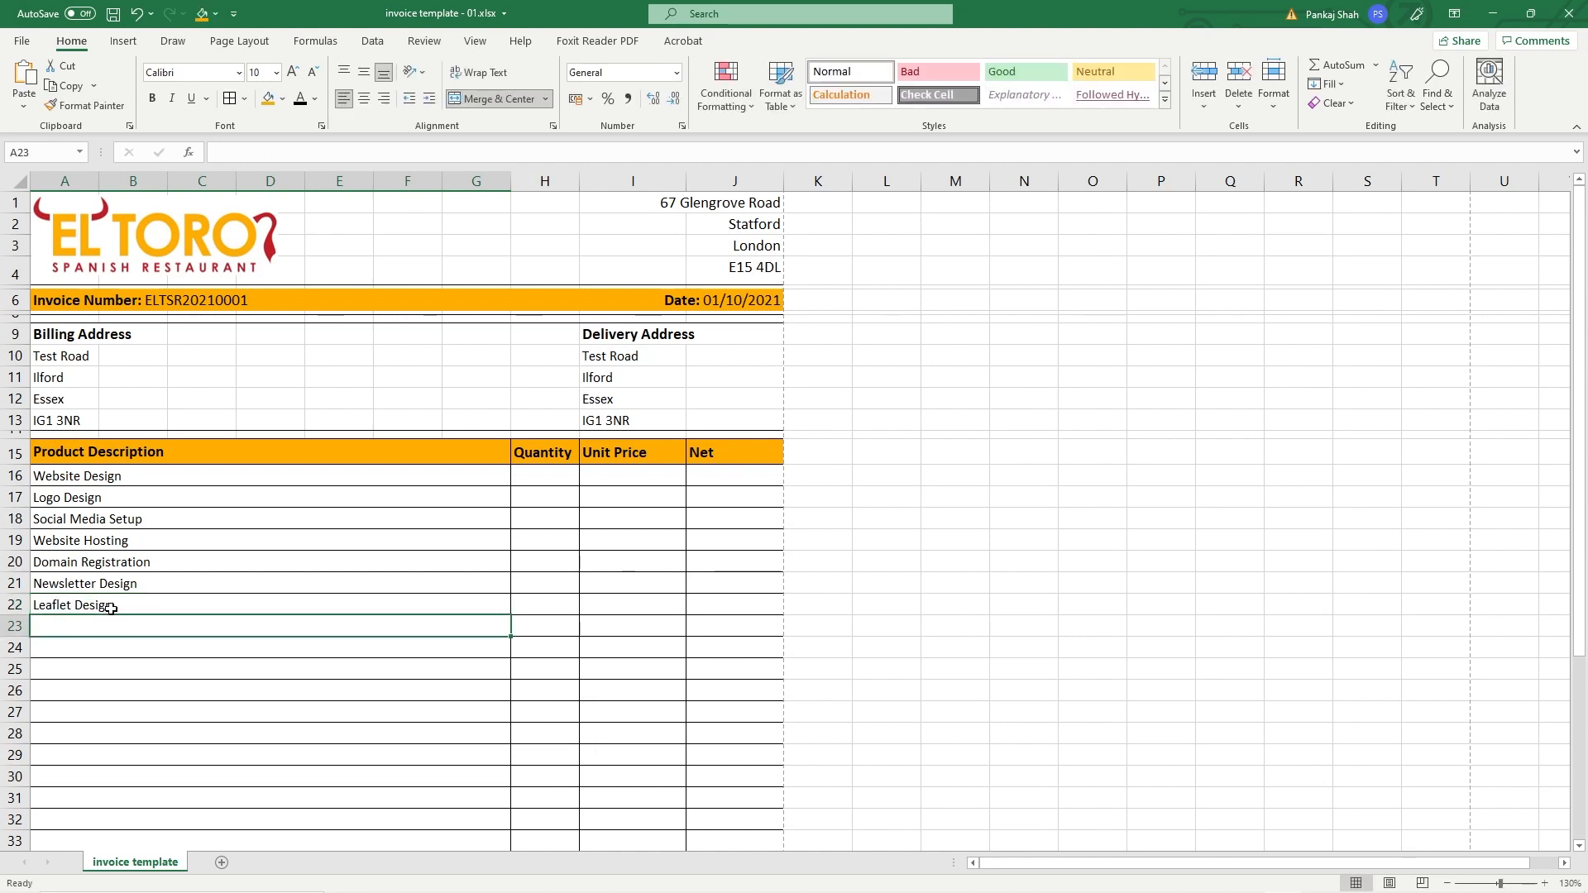
Step: Enter the product descriptions "Letterheads" in A23 and "Social Media Artwork" in A24
type("Le")
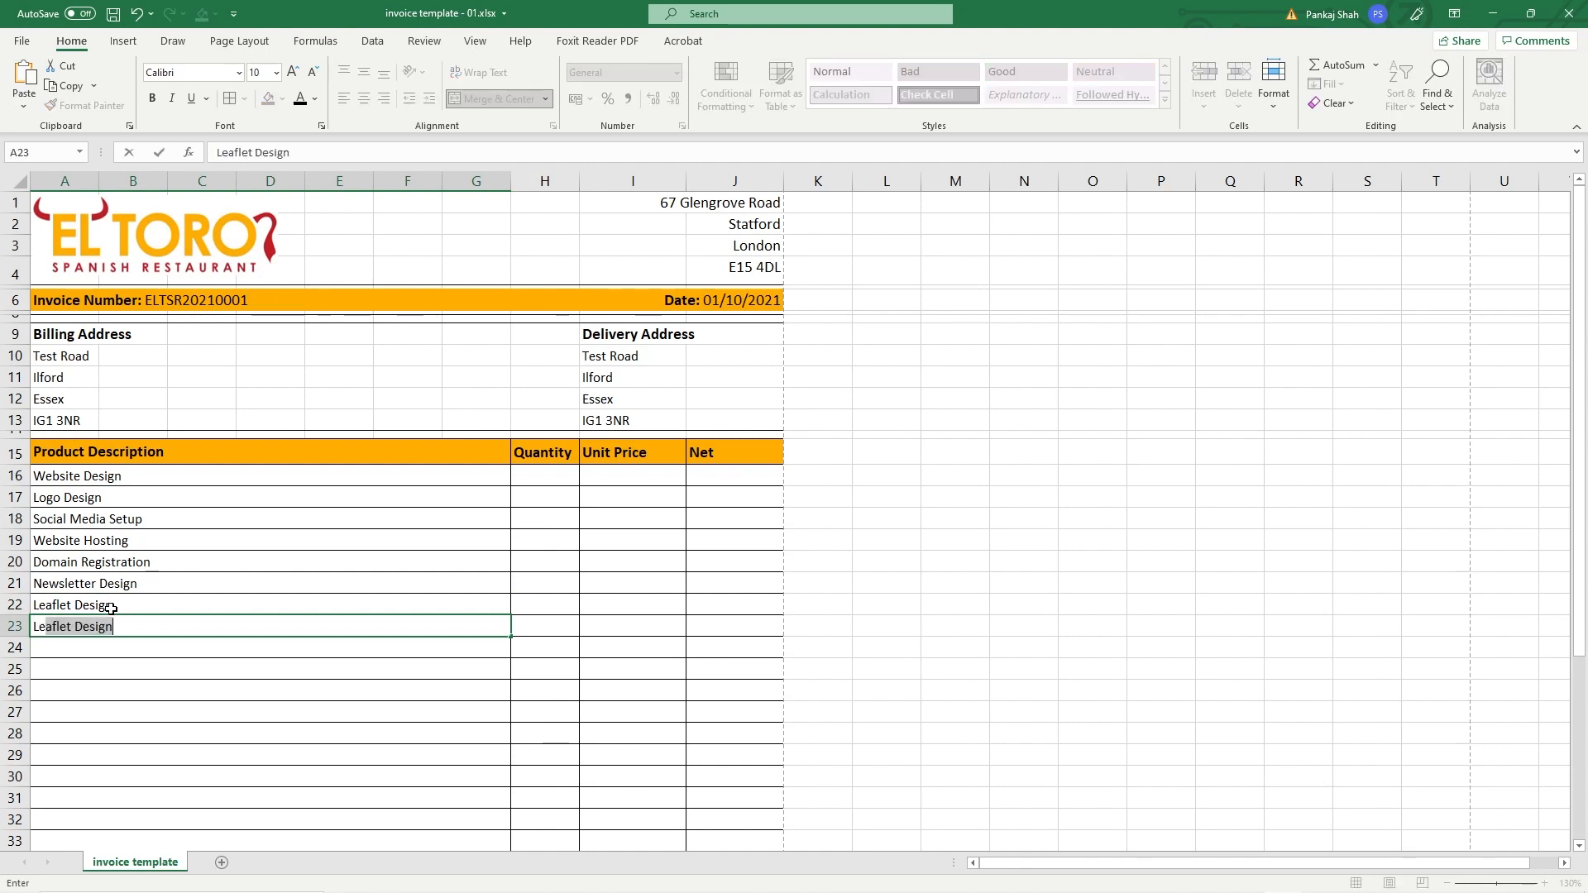
type("tterhead")
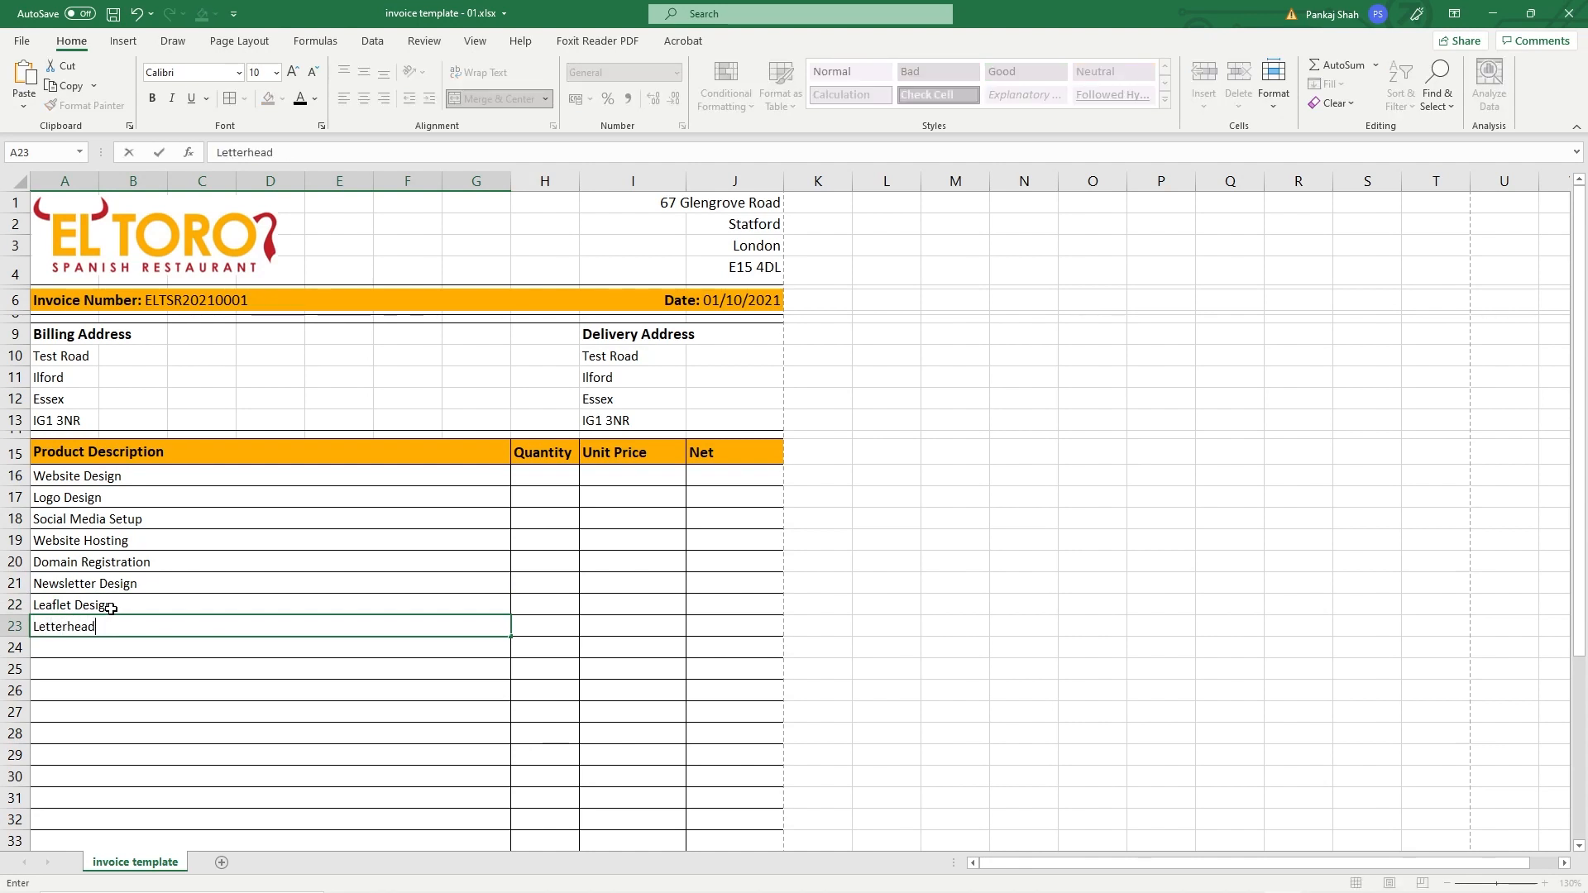
type("s")
key("Return")
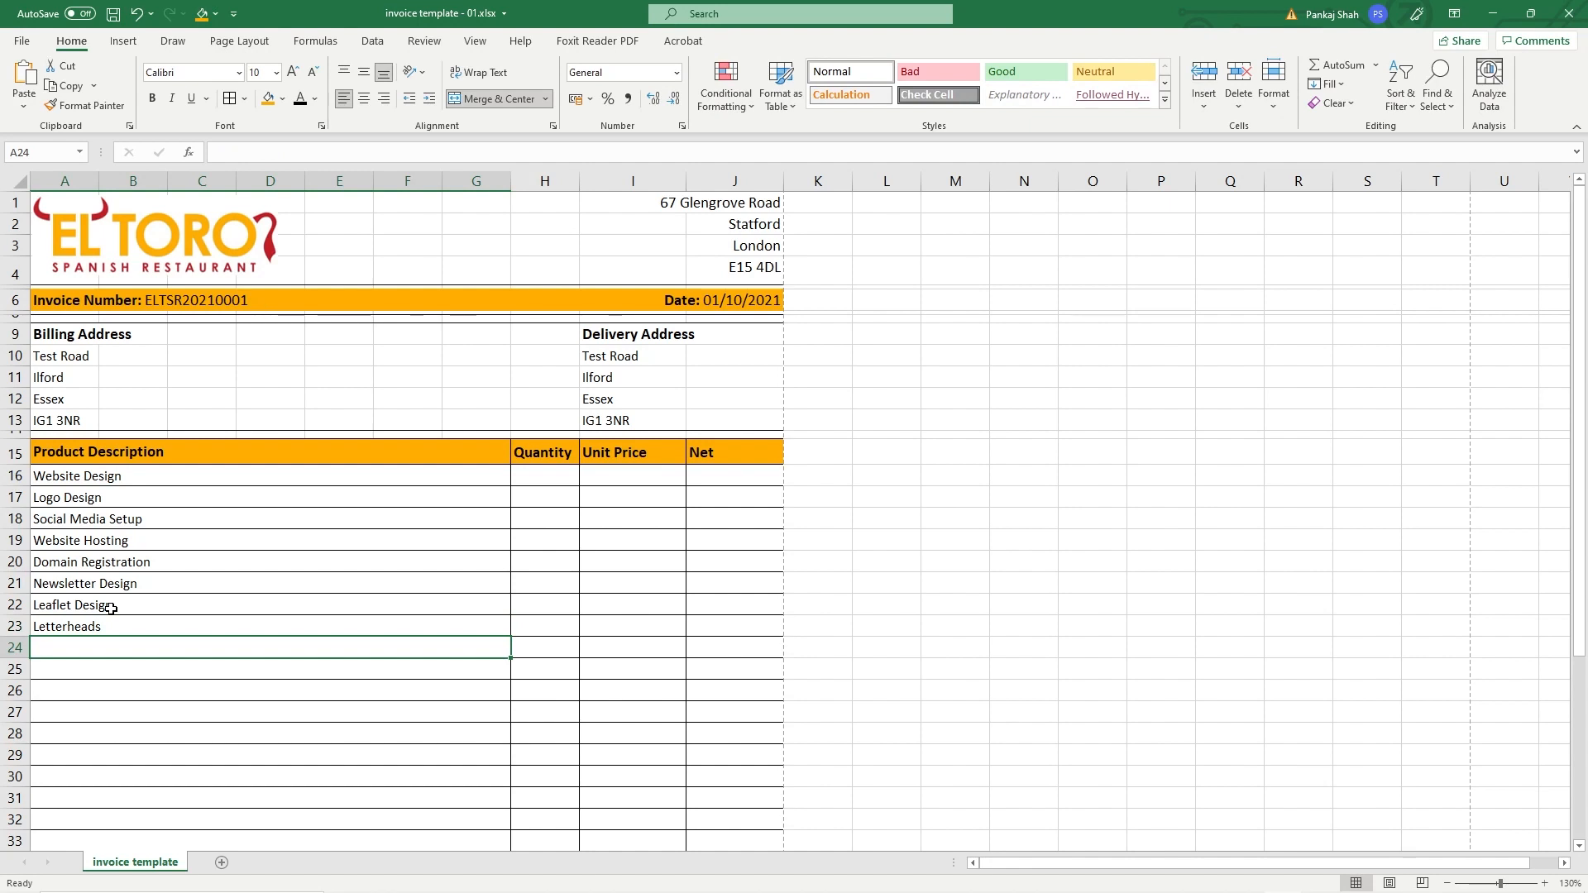
type("Soc")
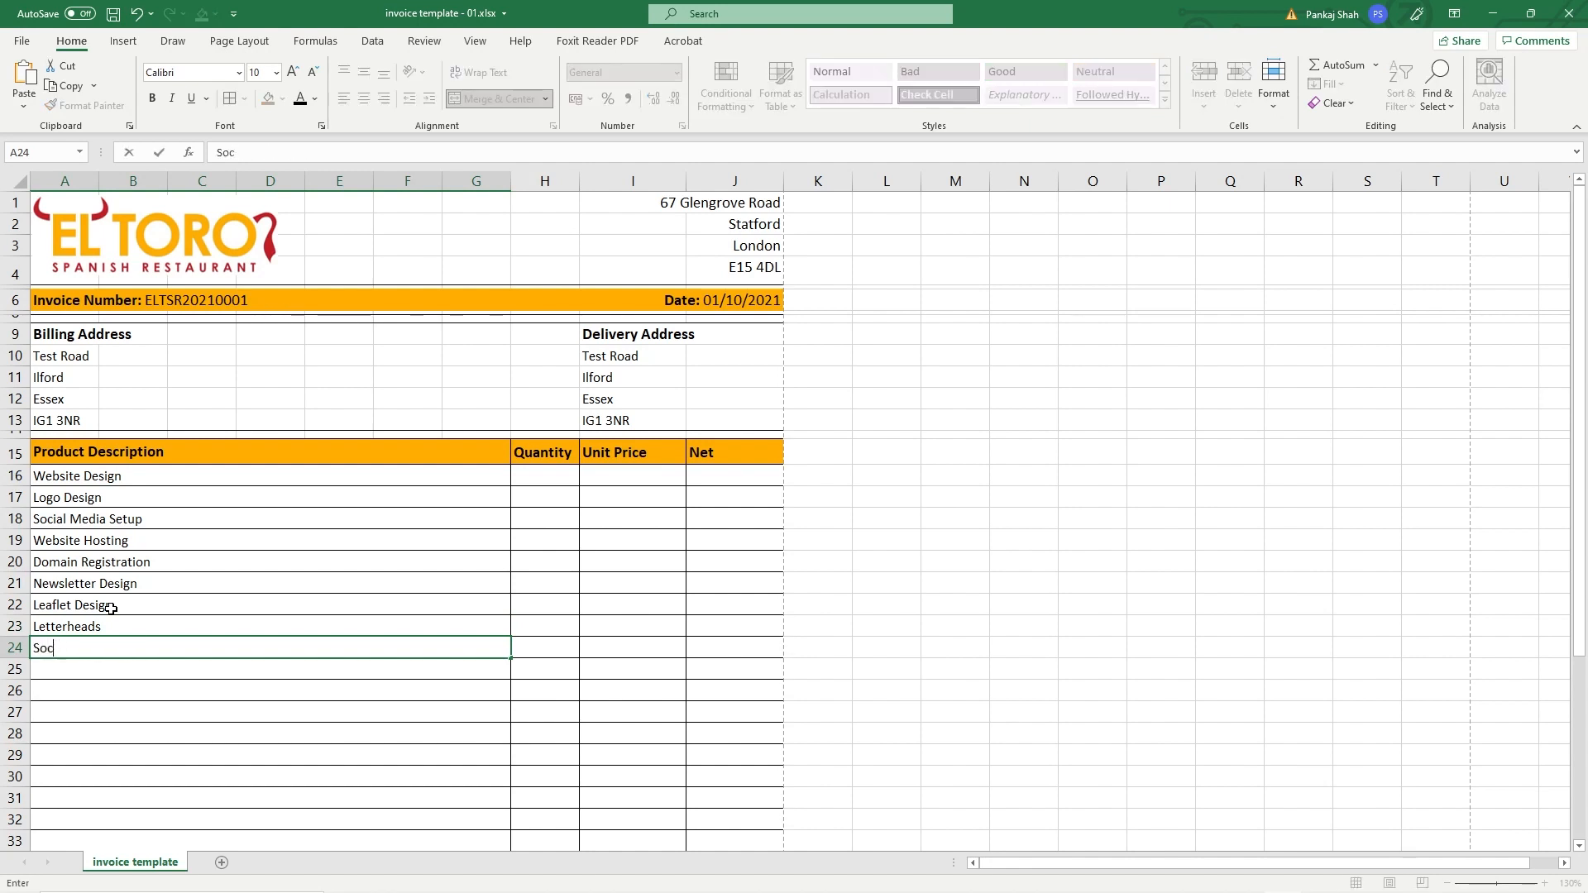
type("aiial Media Artwork")
key("Return")
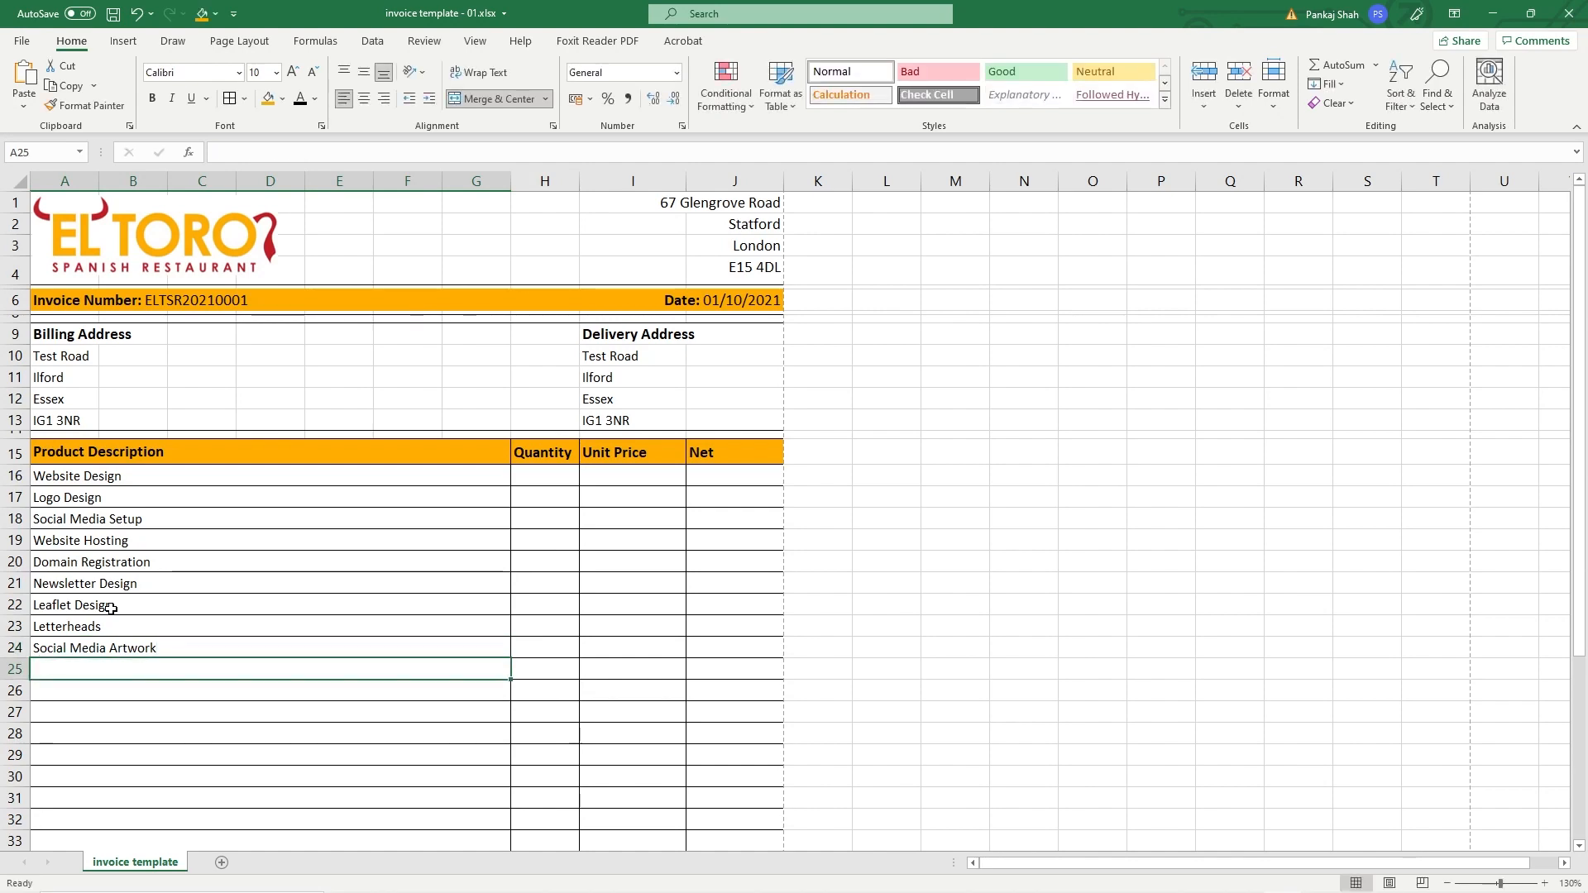
scroll(149, 617, "down", 5)
left_click_drag(80, 378, 111, 671)
left_click(164, 584)
scroll(161, 501, "up", 4)
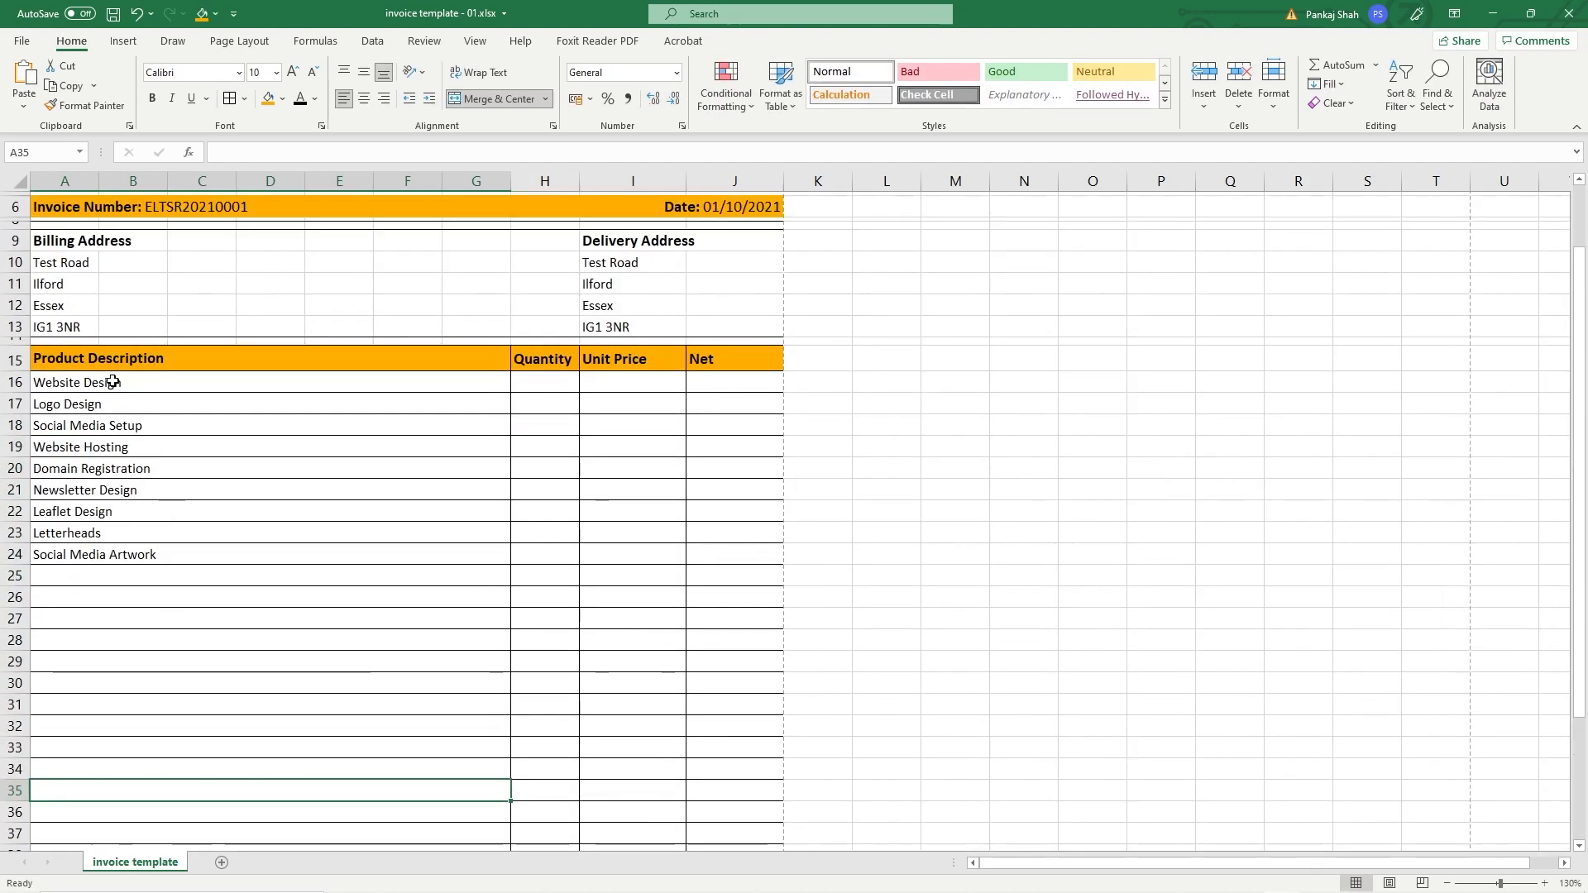
left_click(77, 387)
left_click_drag(77, 387, 115, 551)
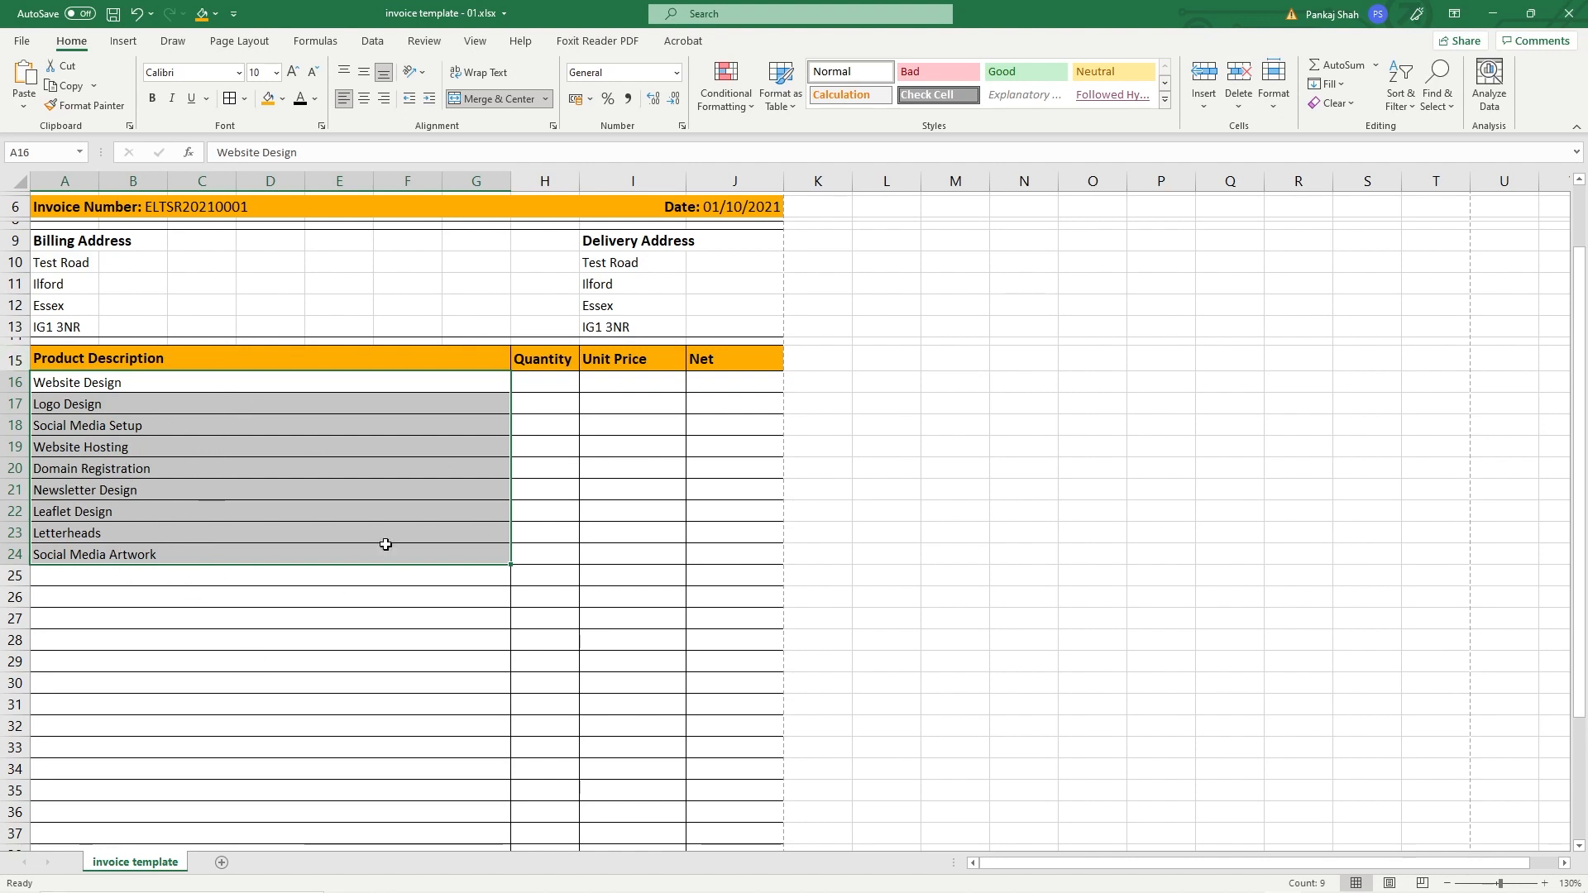
Step: Enter the quantities 1 in H16, 3 in H17 and 3 in H18
left_click(550, 388)
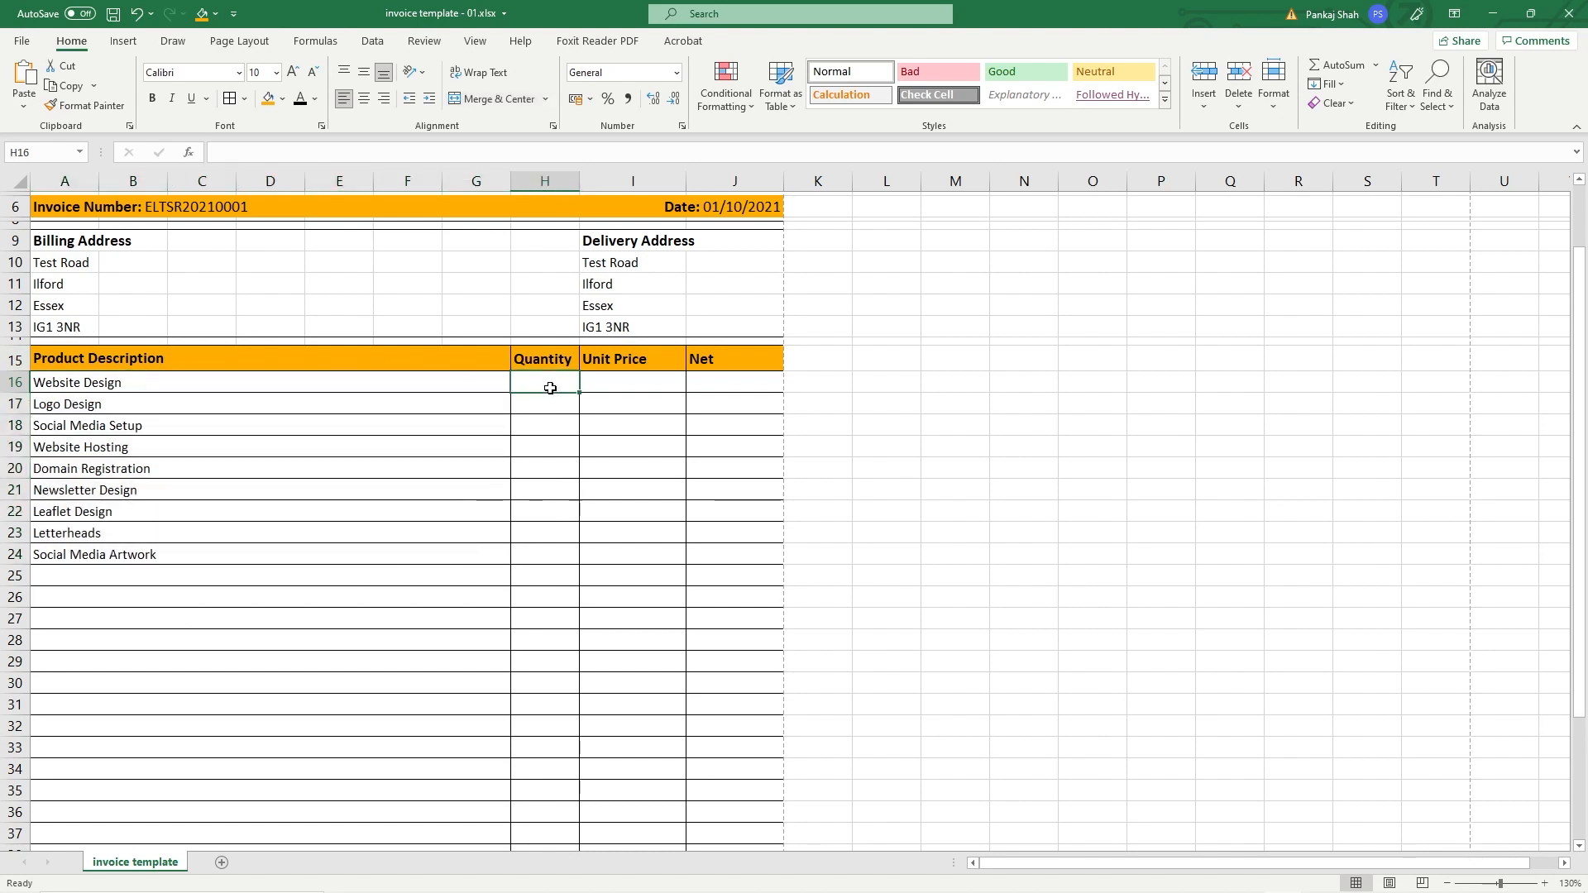
type("1")
key("Return")
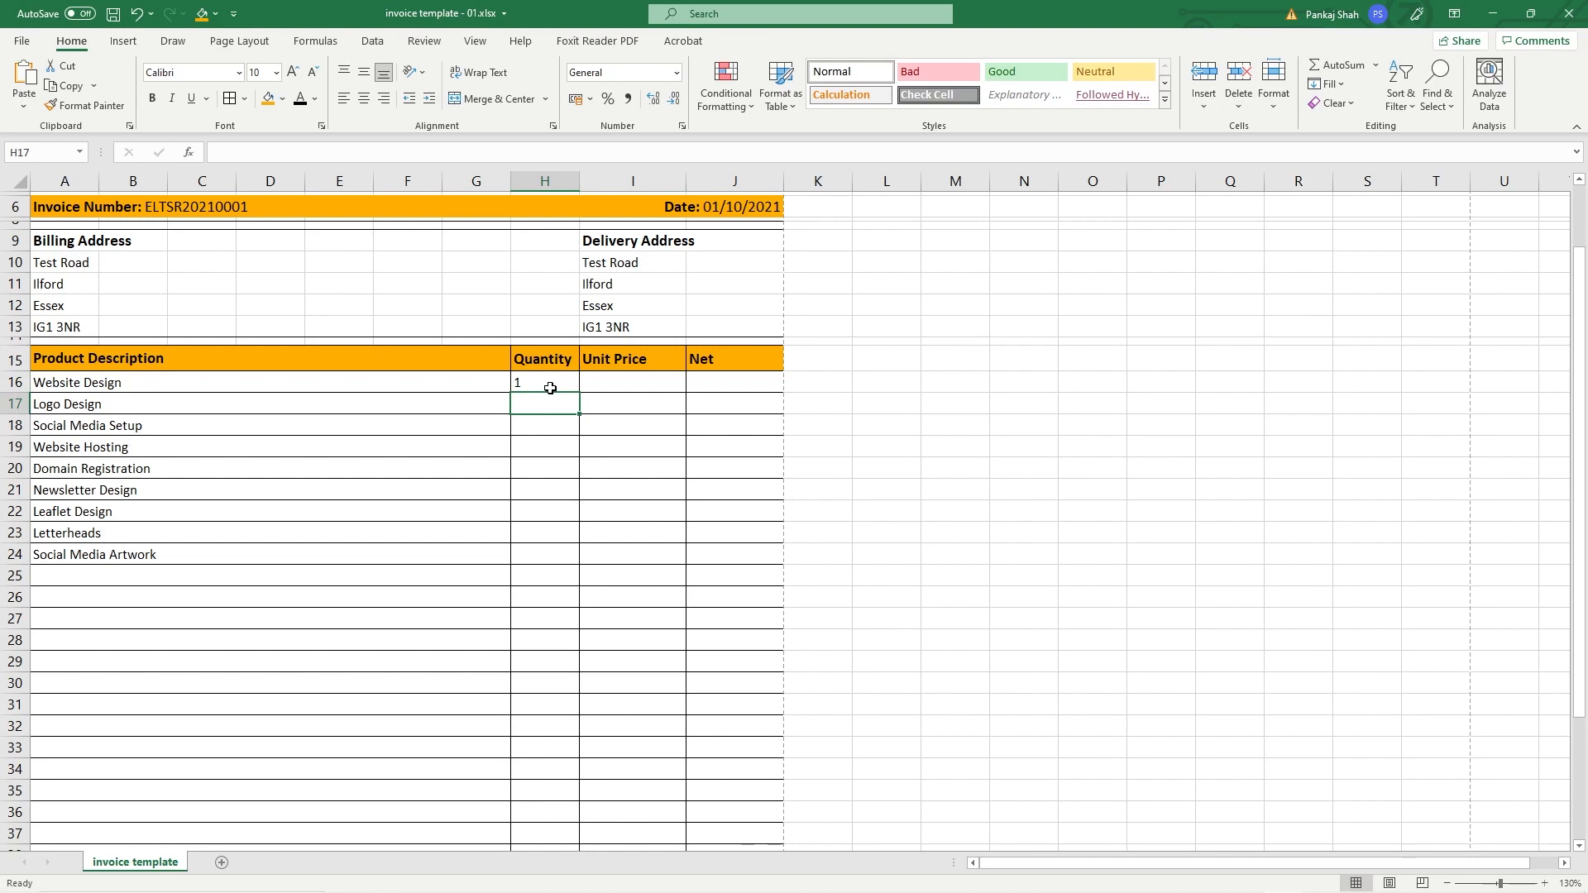
type("3")
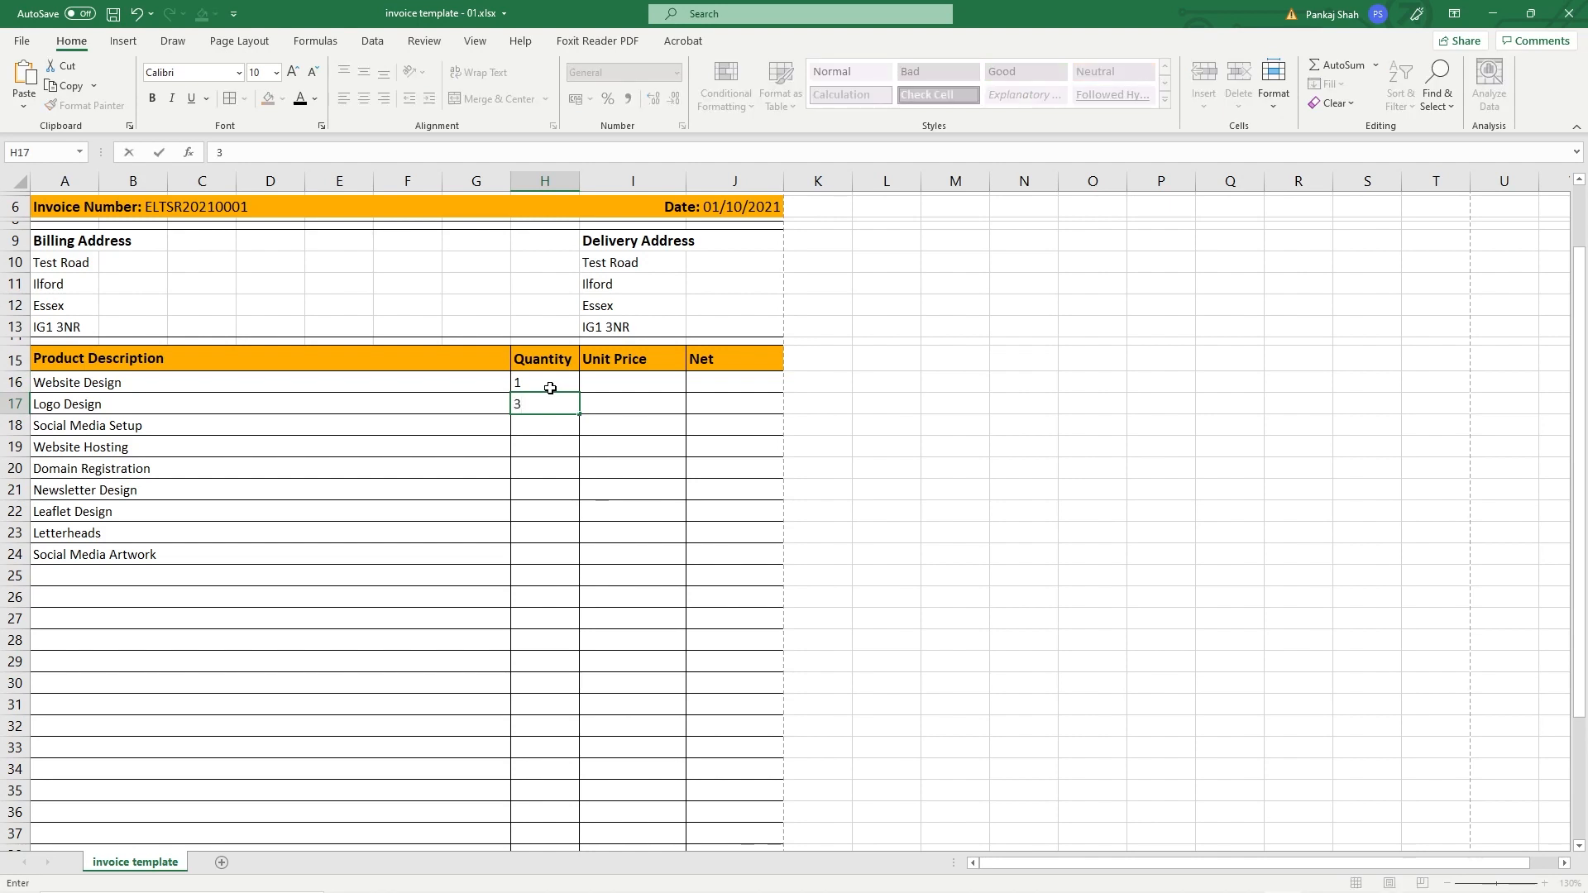
key("Return")
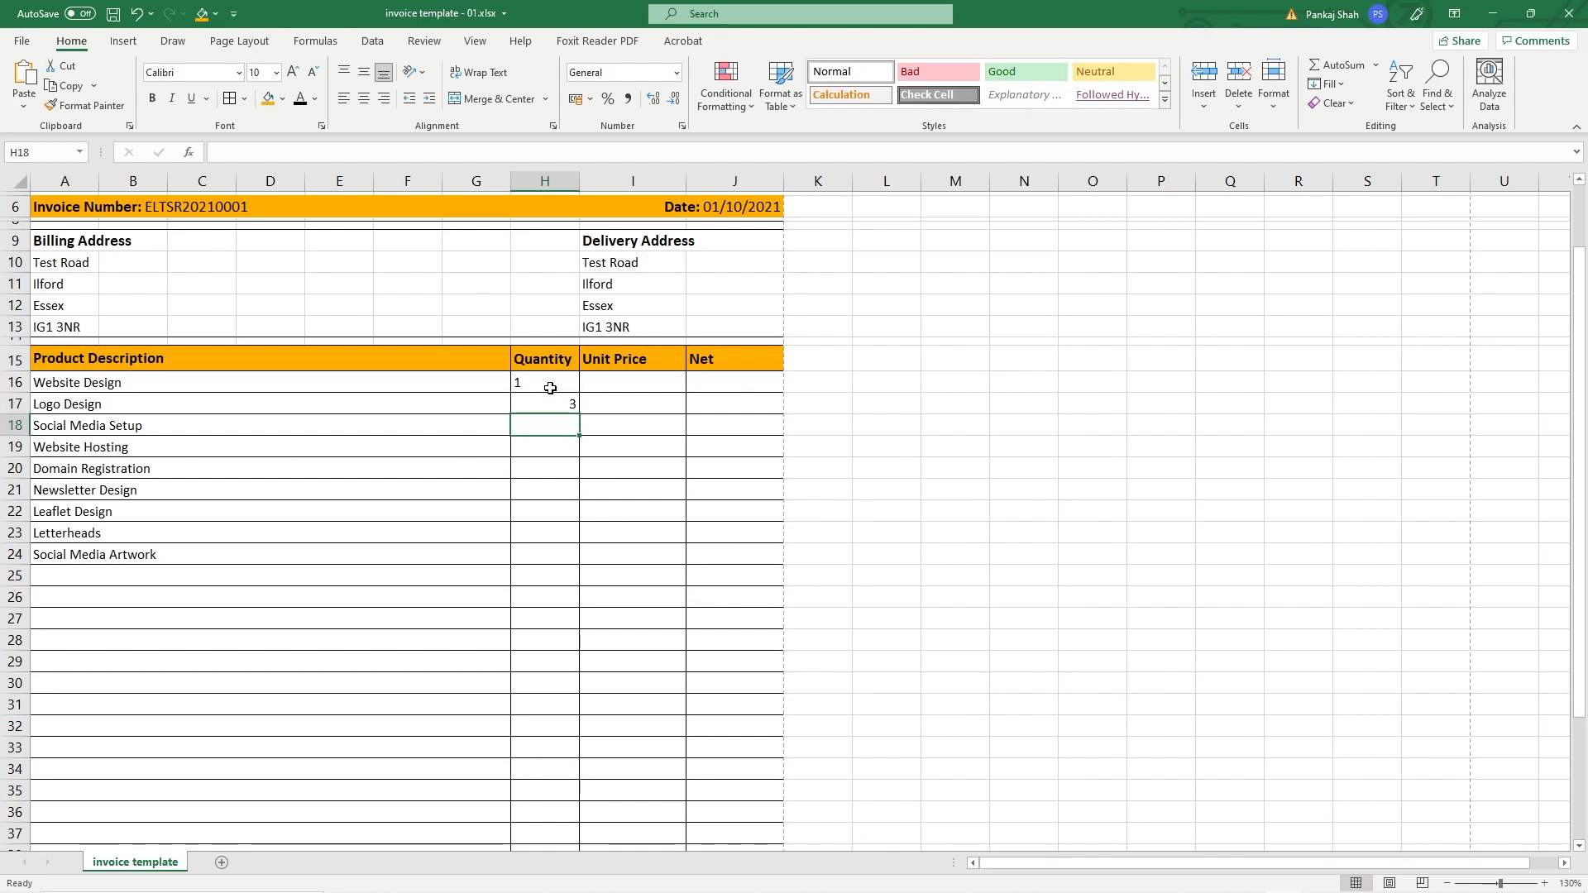
type("3")
key("Return")
Step: Extend the description in A18 to "Social Media Setup / Facebook / Twitter / Istagram"
left_click(149, 429)
double_click(148, 429)
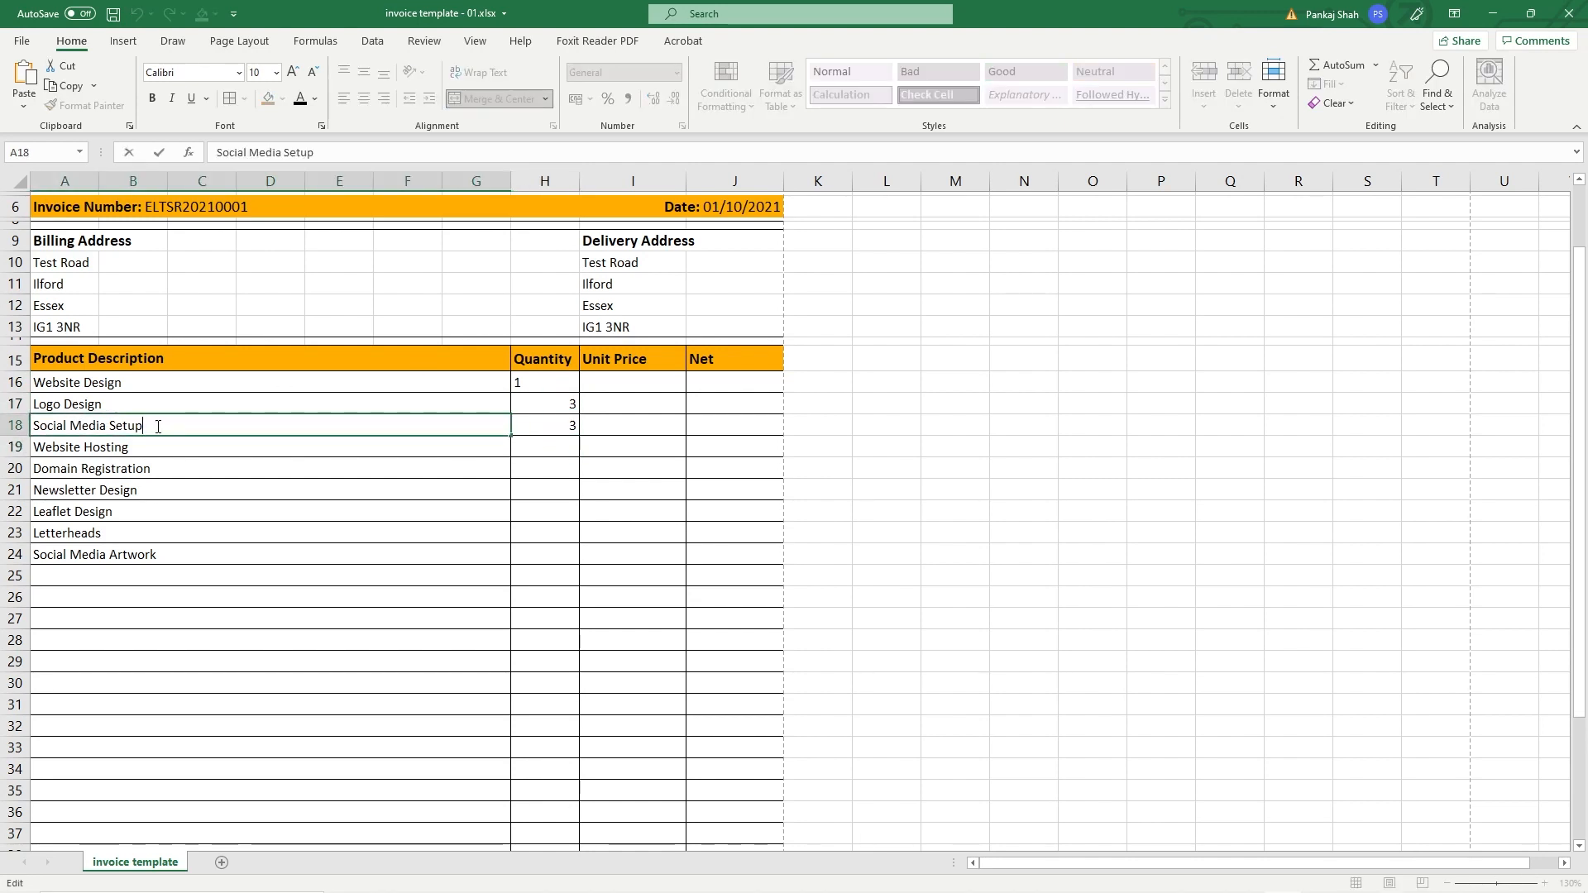
type("/ Facebo")
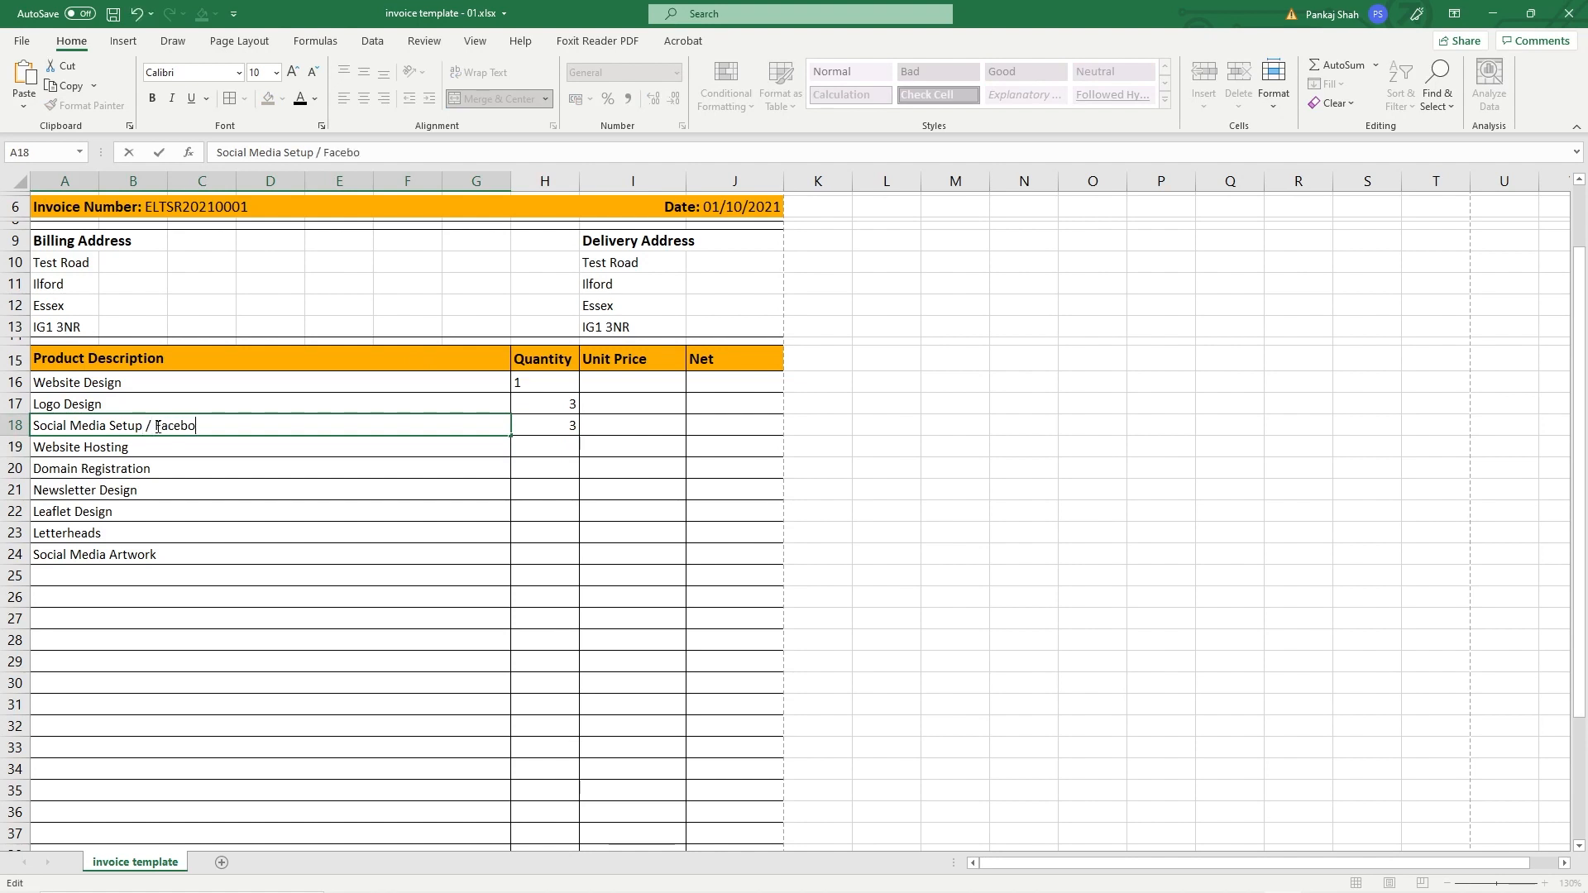
type("ok / Twitter")
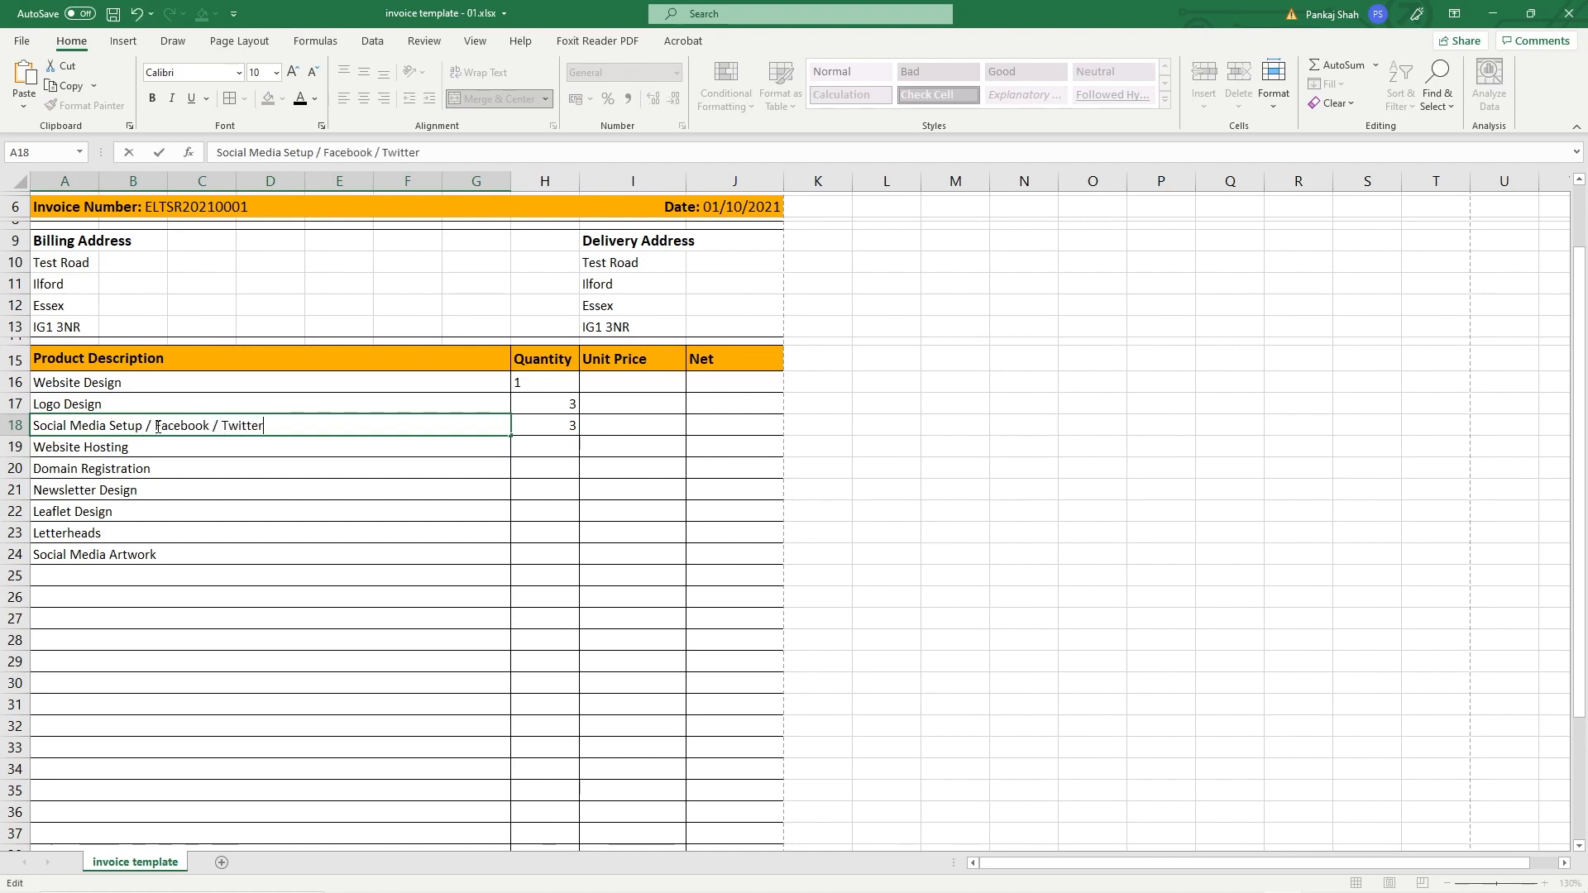
type(" / Istagram")
key("Return")
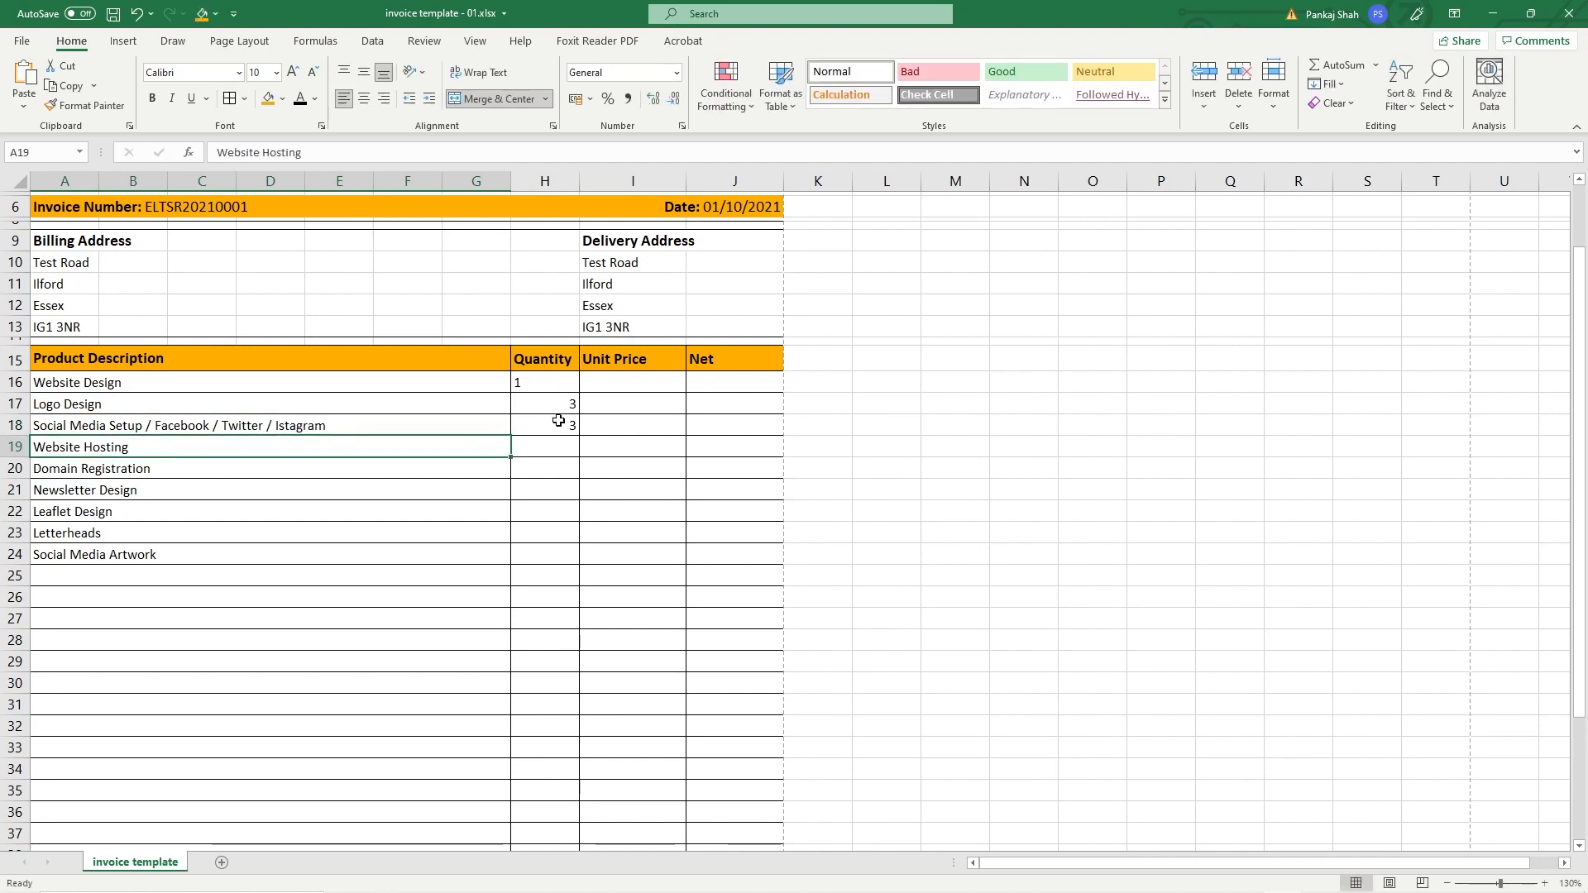
Step: Left-align the quantity, unit price and net cells H16 to J40, trying centre alignment for comparison
left_click_drag(561, 406, 556, 448)
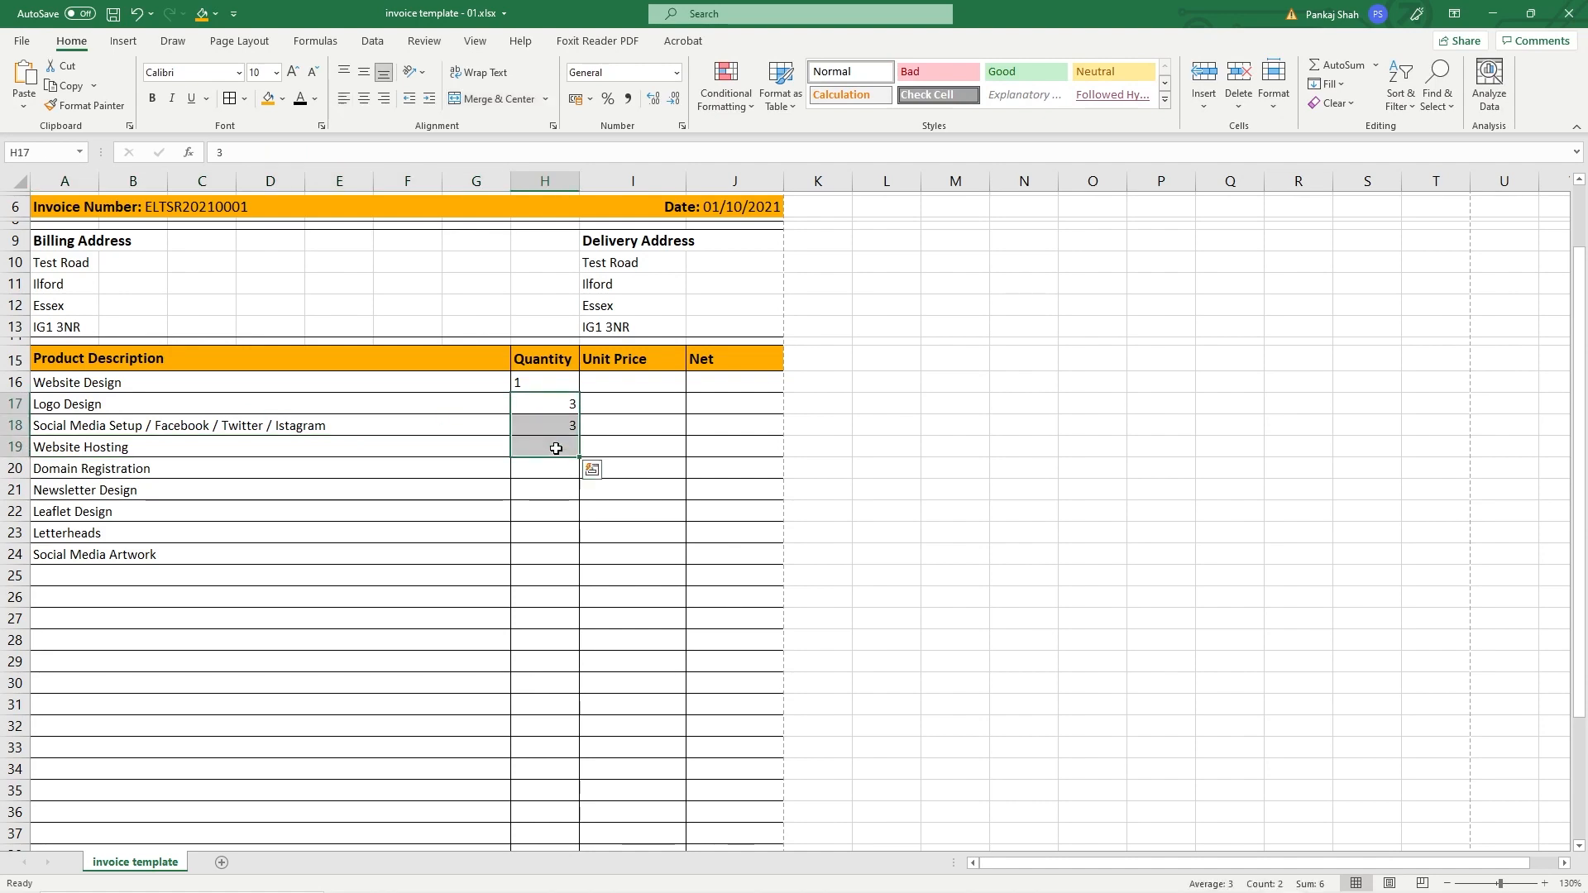
left_click(538, 383)
left_click_drag(560, 383, 772, 592)
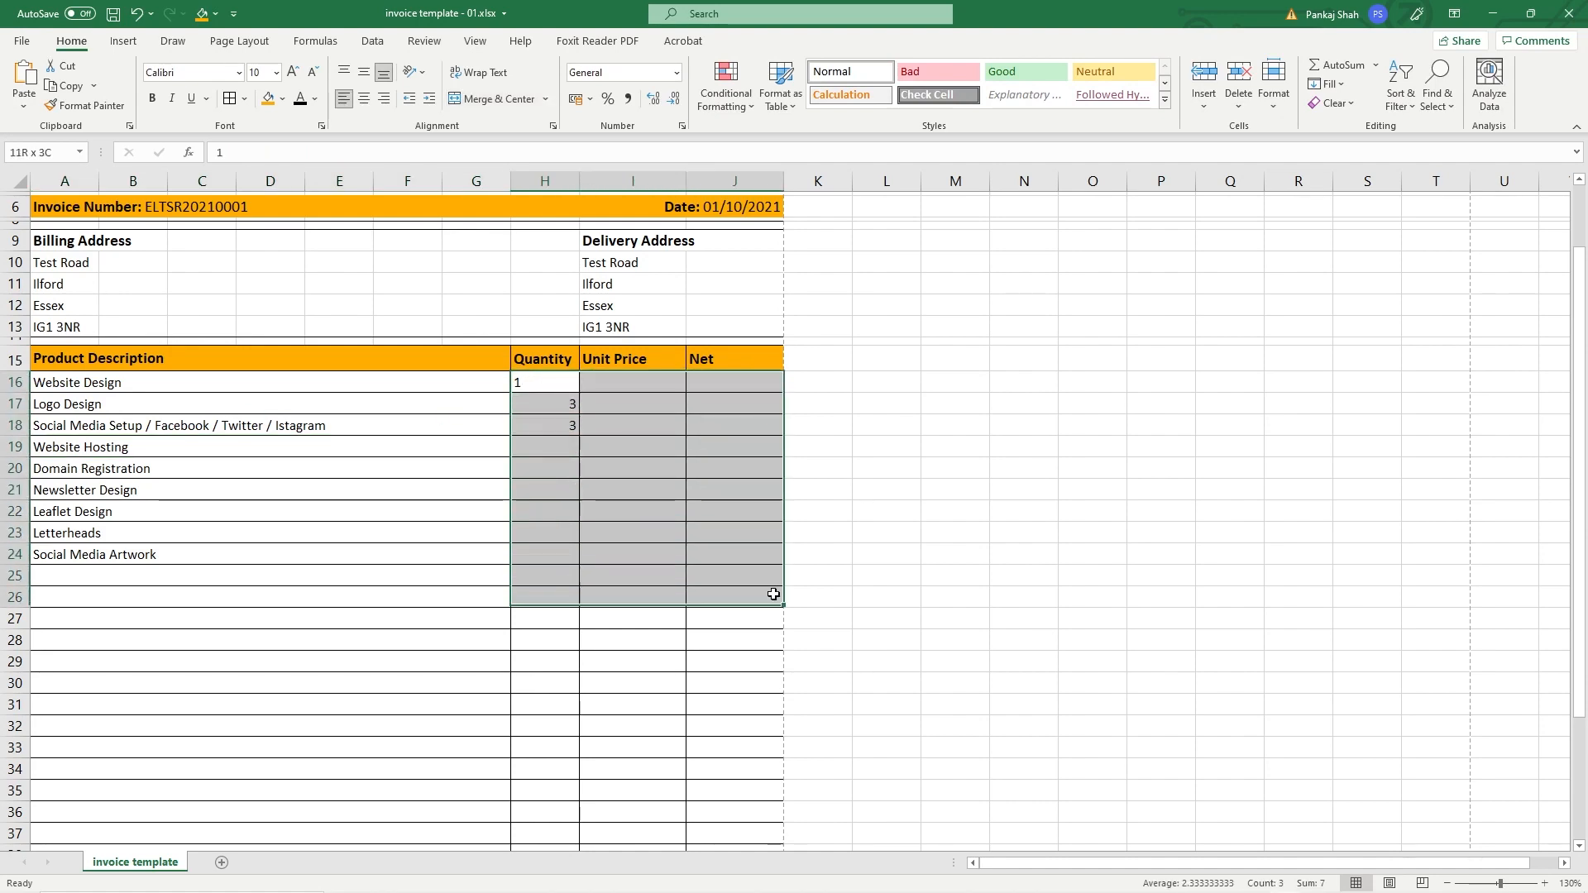
scroll(773, 609, "down", 3)
scroll(734, 610, "up", 3)
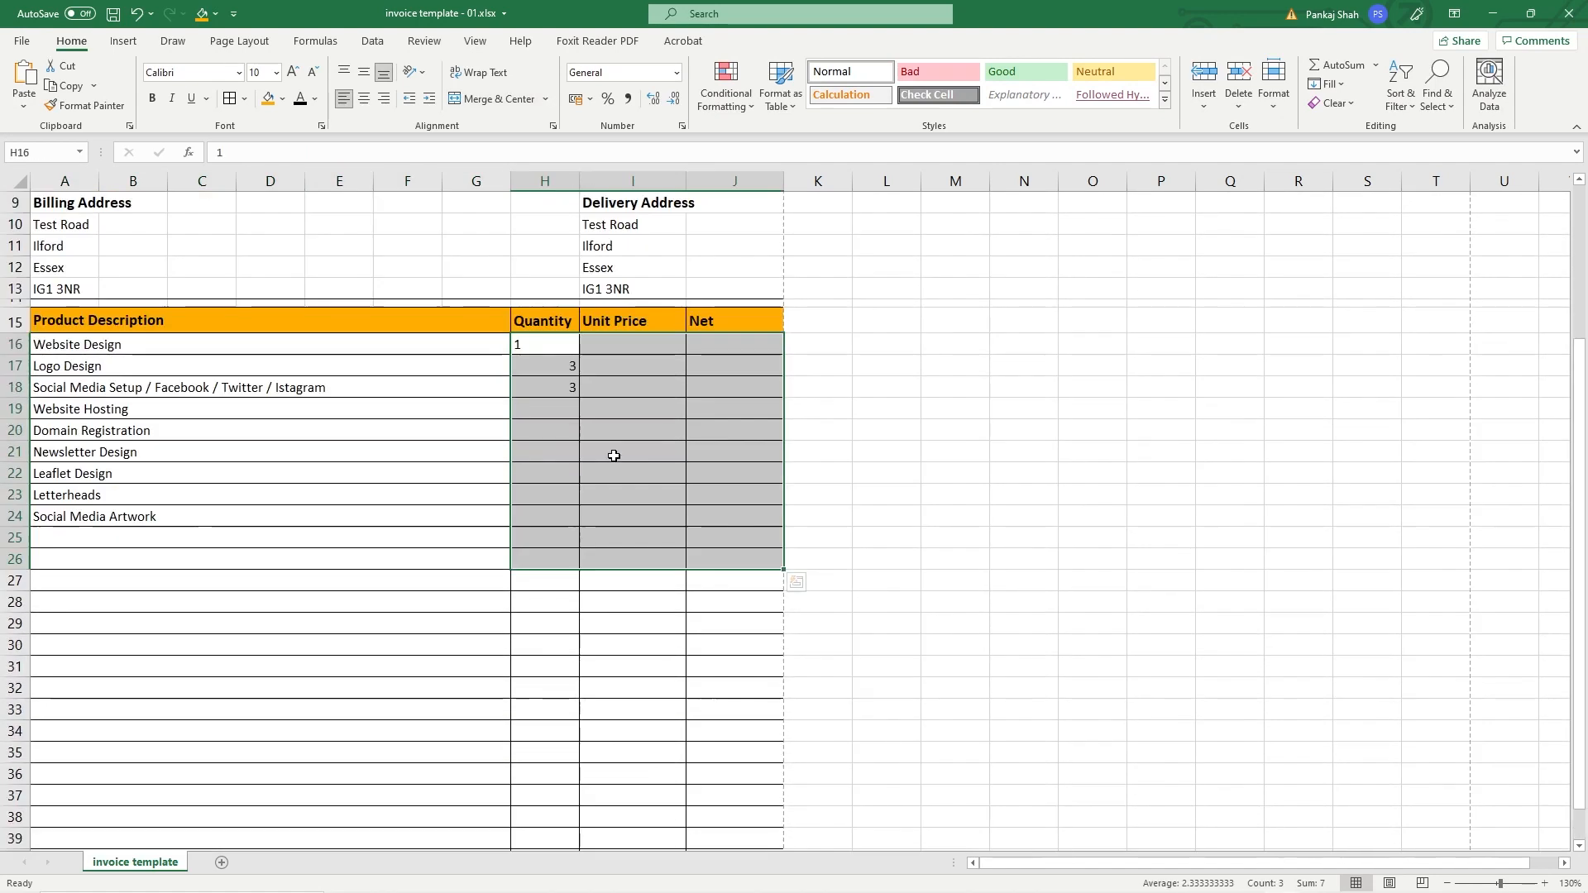
left_click(536, 348)
scroll(674, 621, "down", 3)
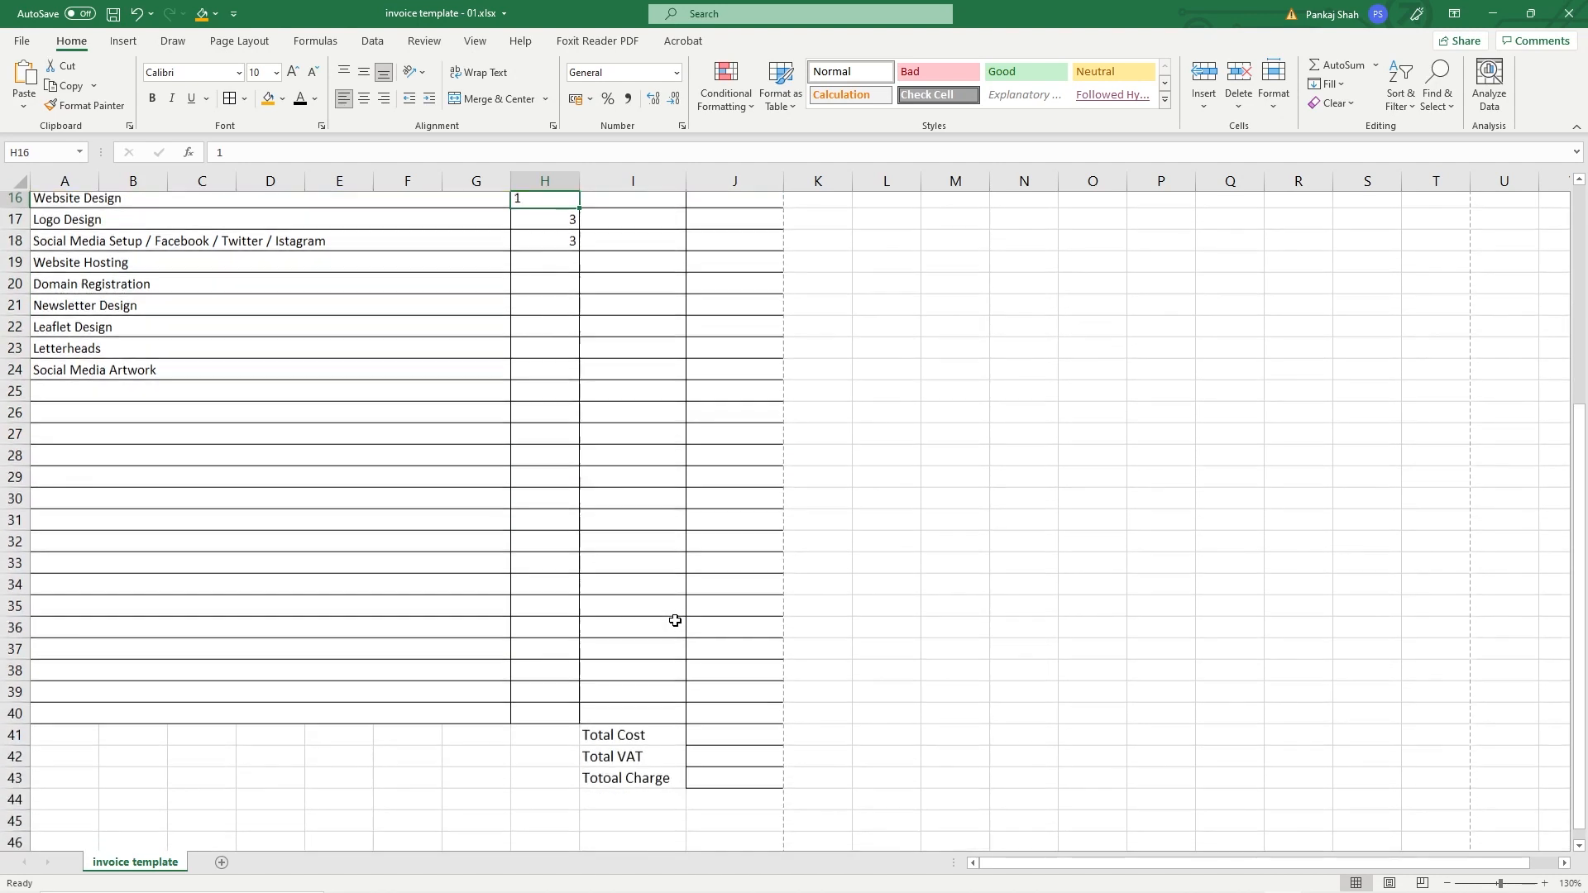
left_click(738, 696, "shift")
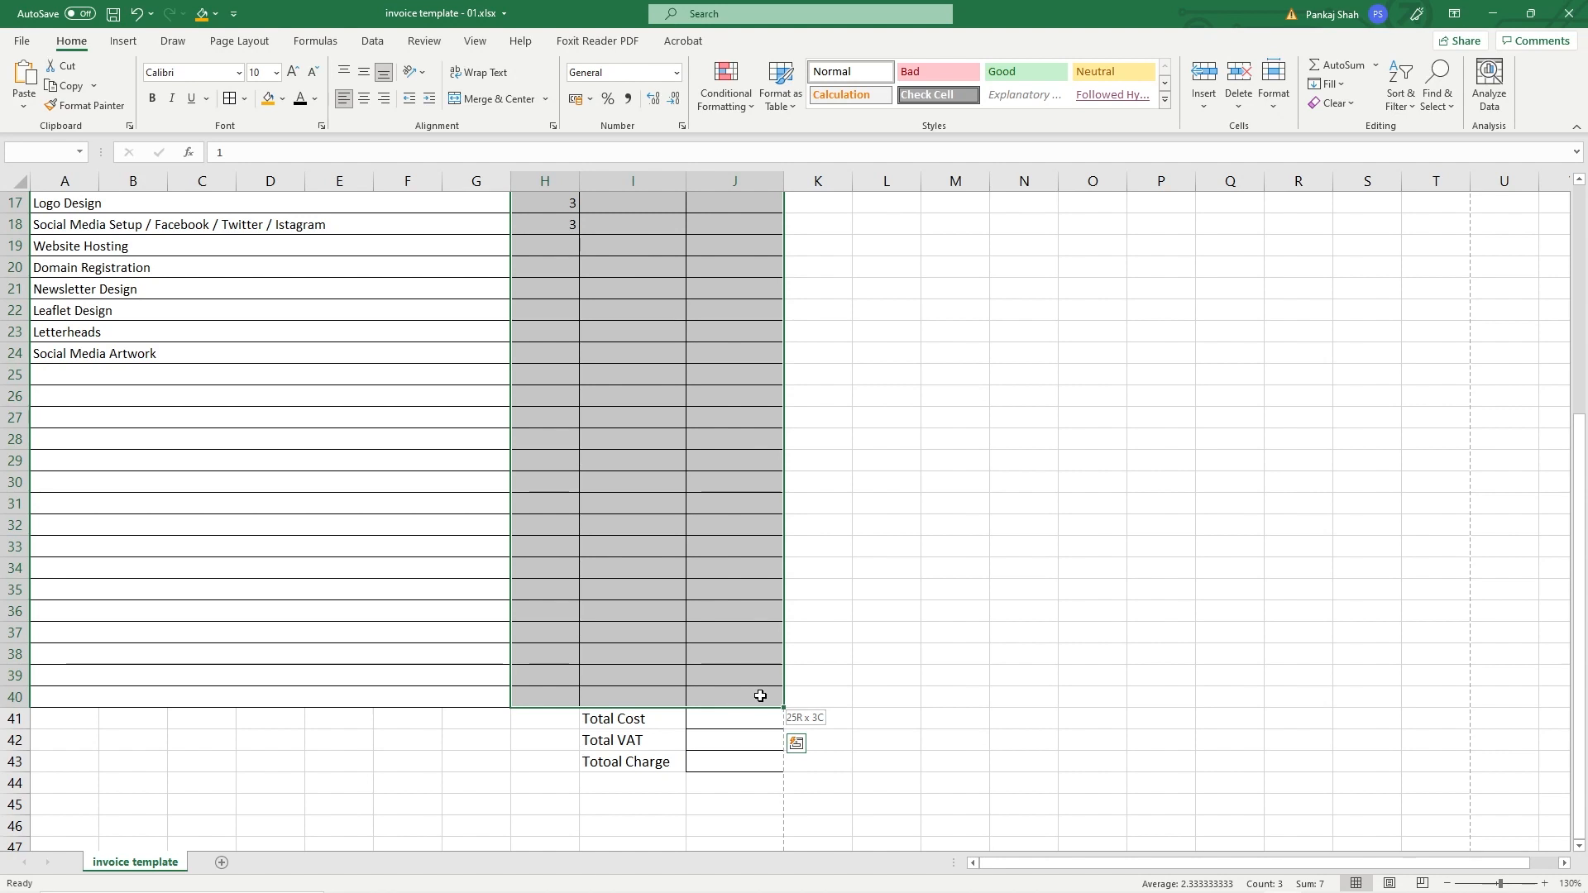
scroll(344, 103, "up", 5)
left_click(344, 99)
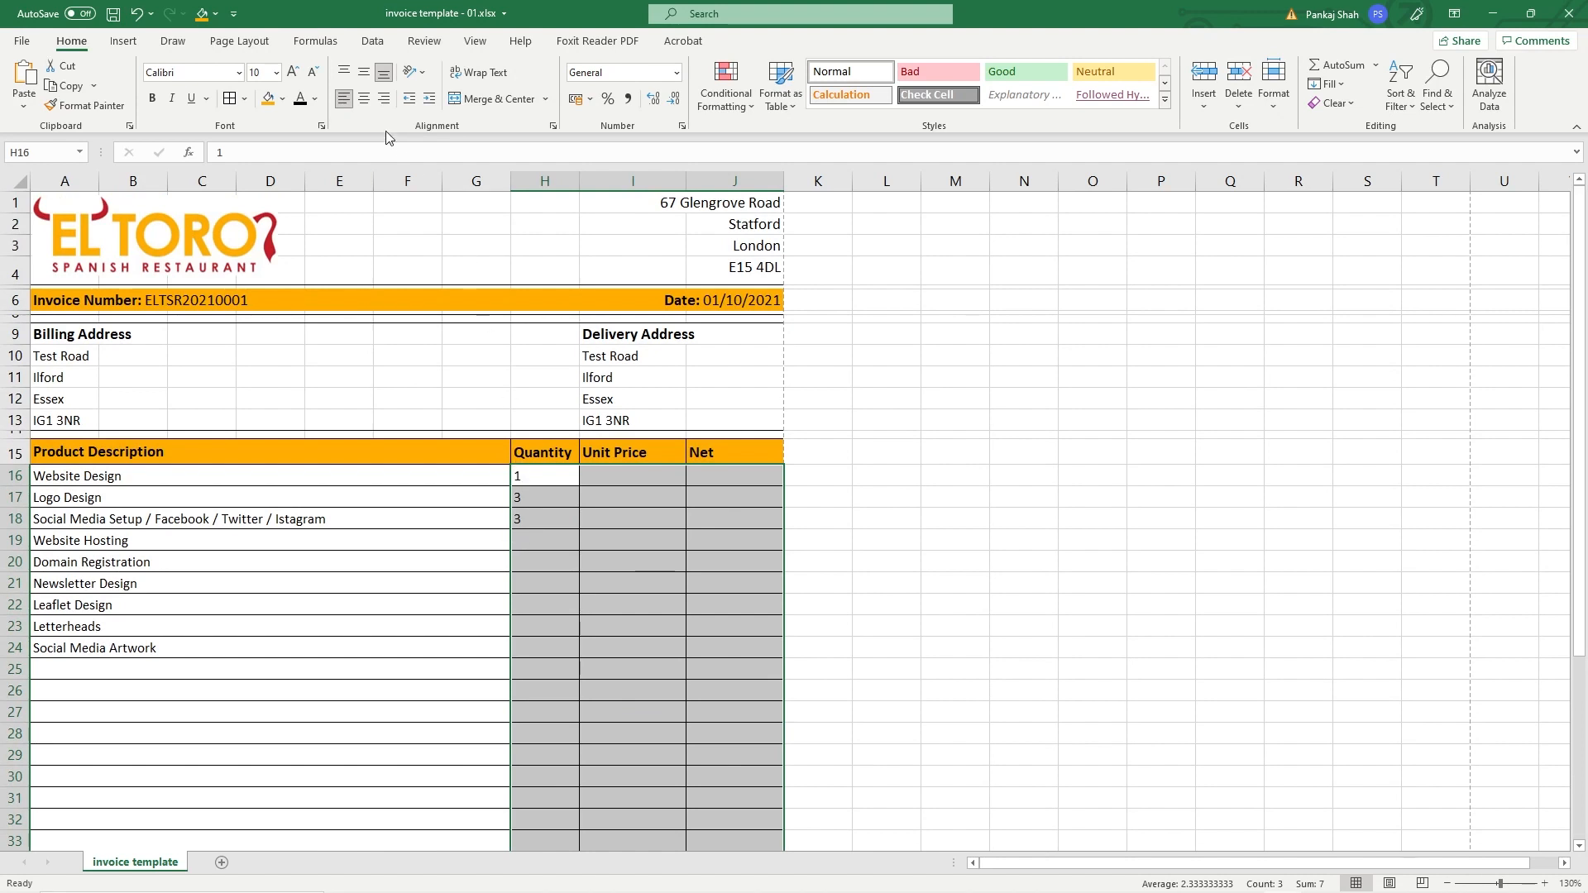
left_click(364, 100)
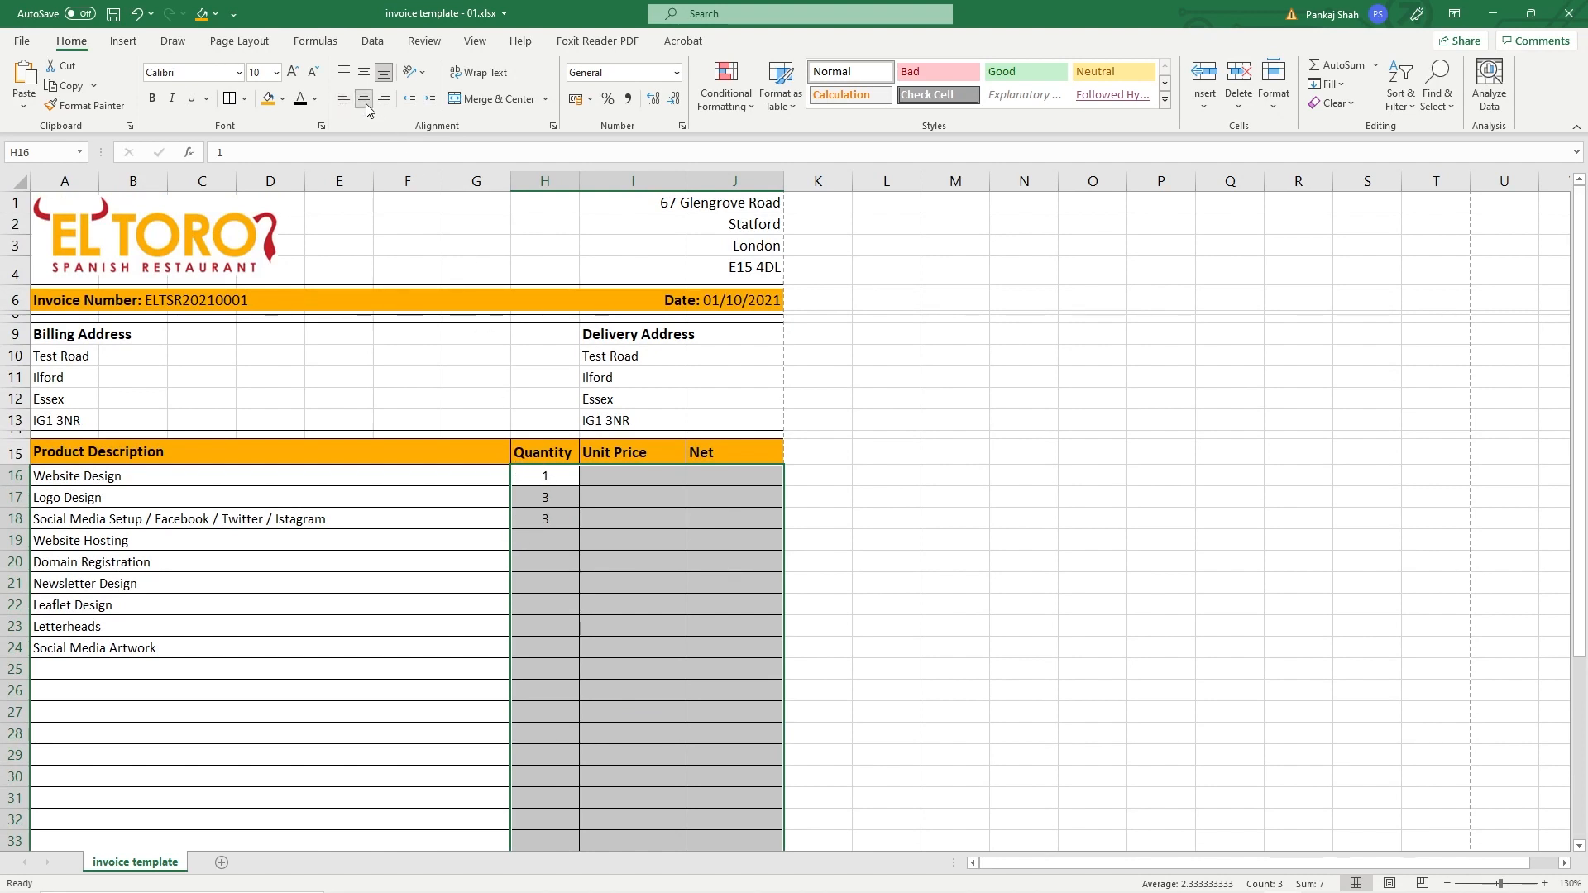
left_click(344, 99)
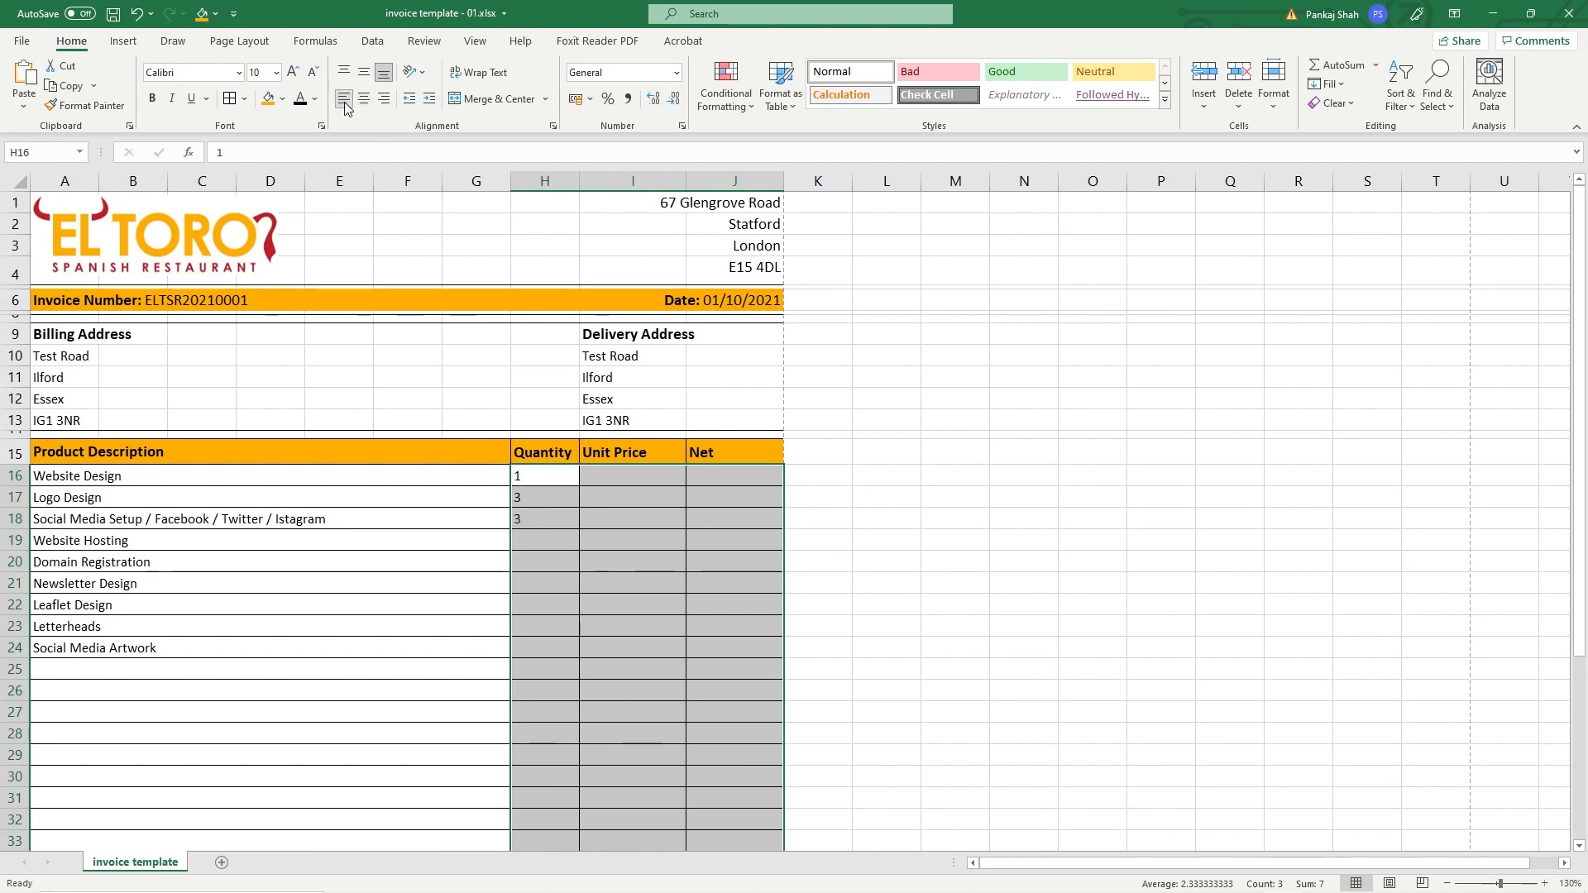
Step: Enter quantity 1 in H19 and extend the description in A19 to "Website Hosting / 1 Year"
left_click(562, 543)
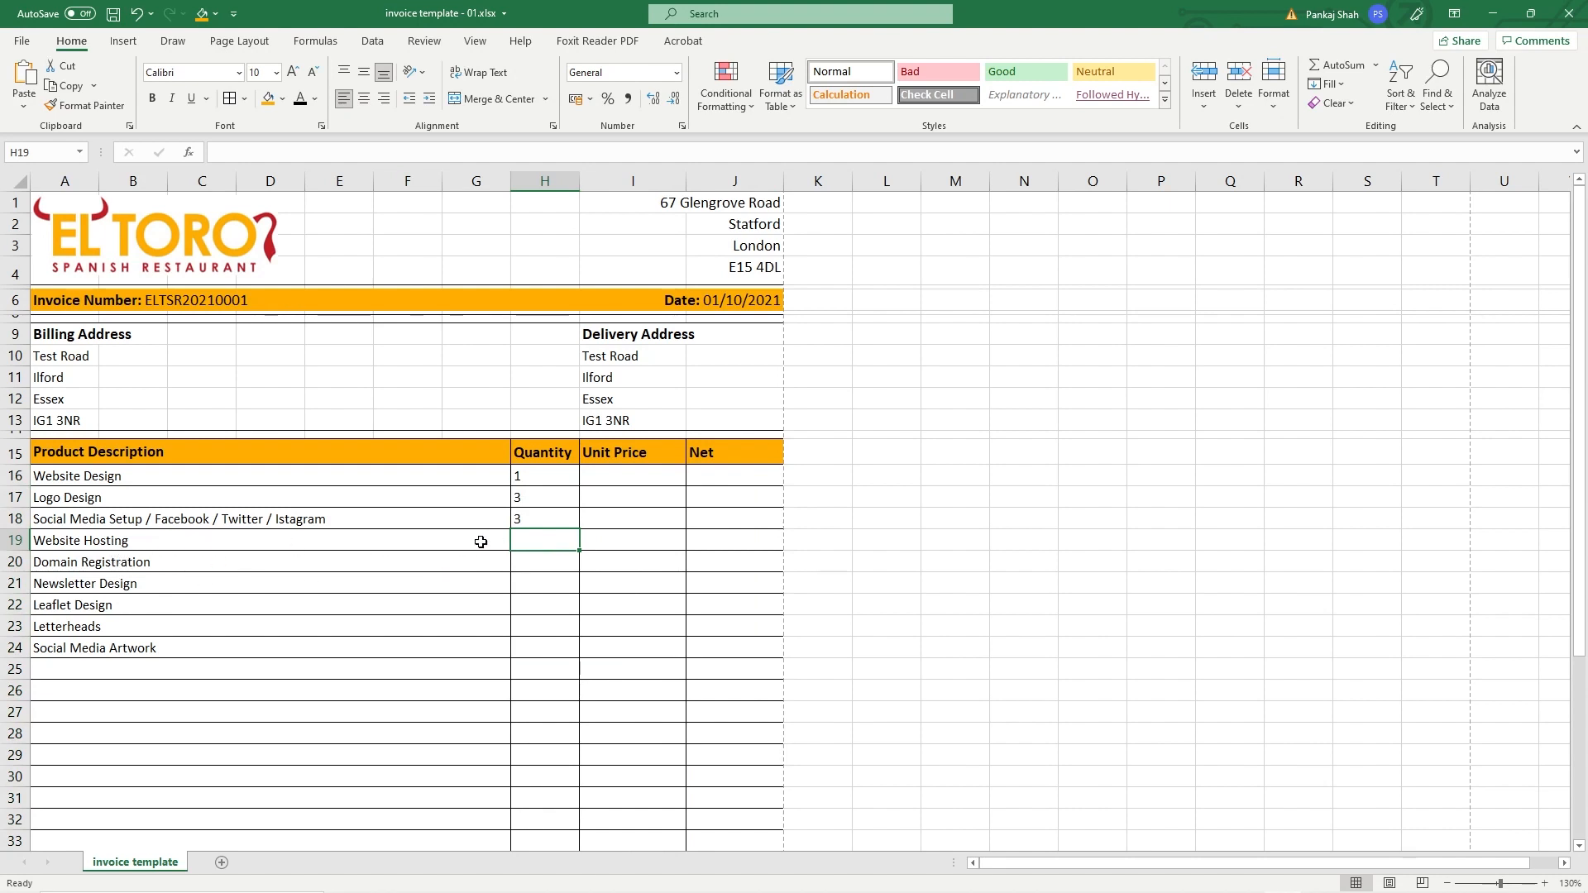
type("1")
left_click(170, 540)
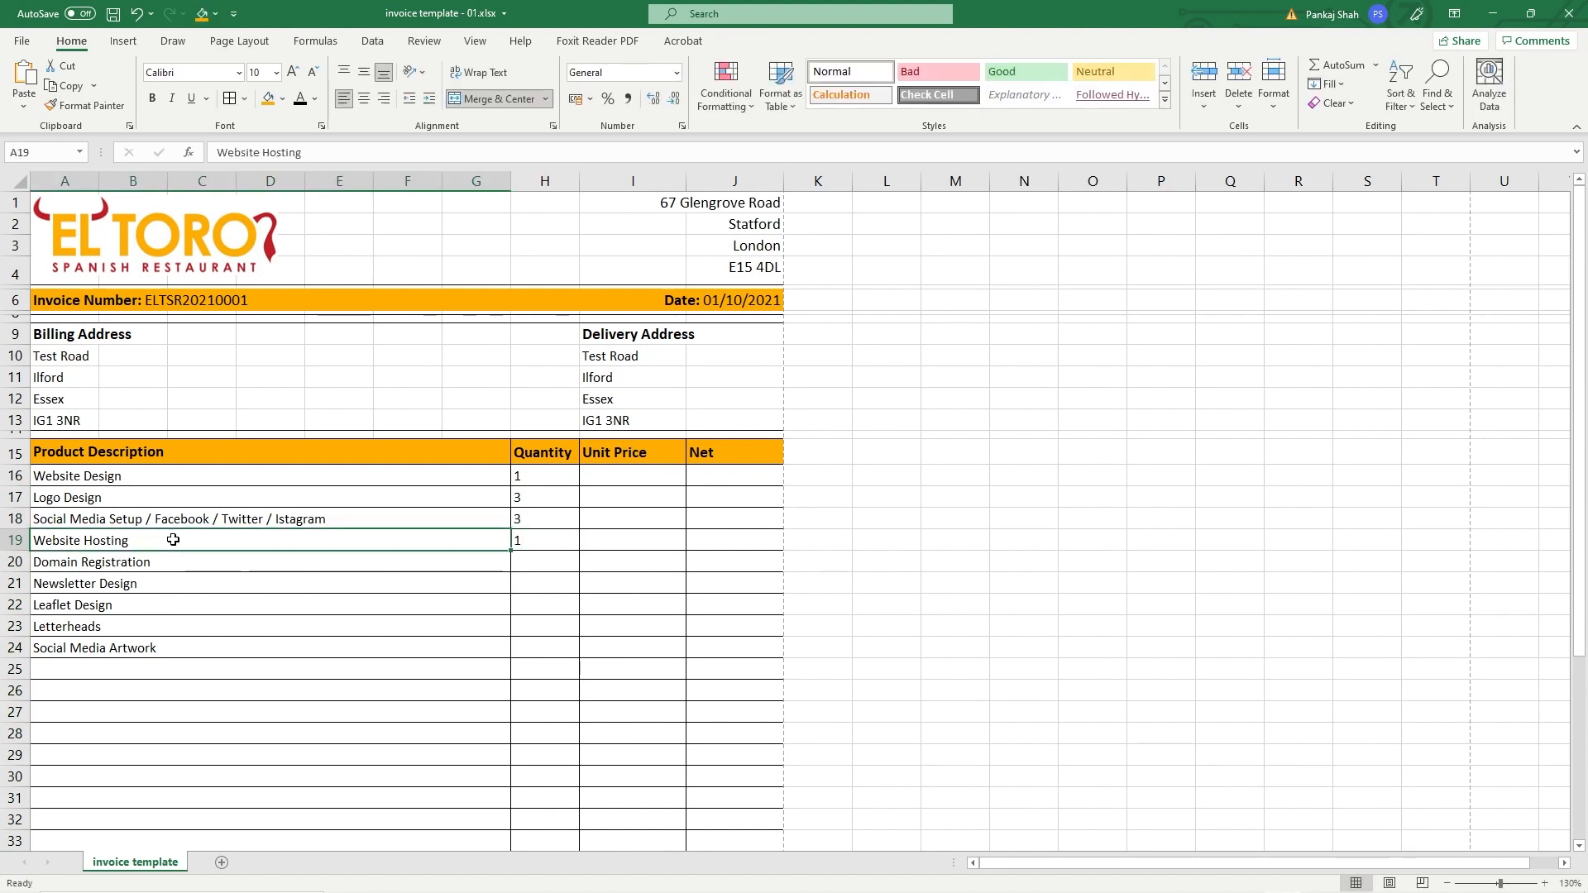
double_click(174, 540)
type("/ 1 tear")
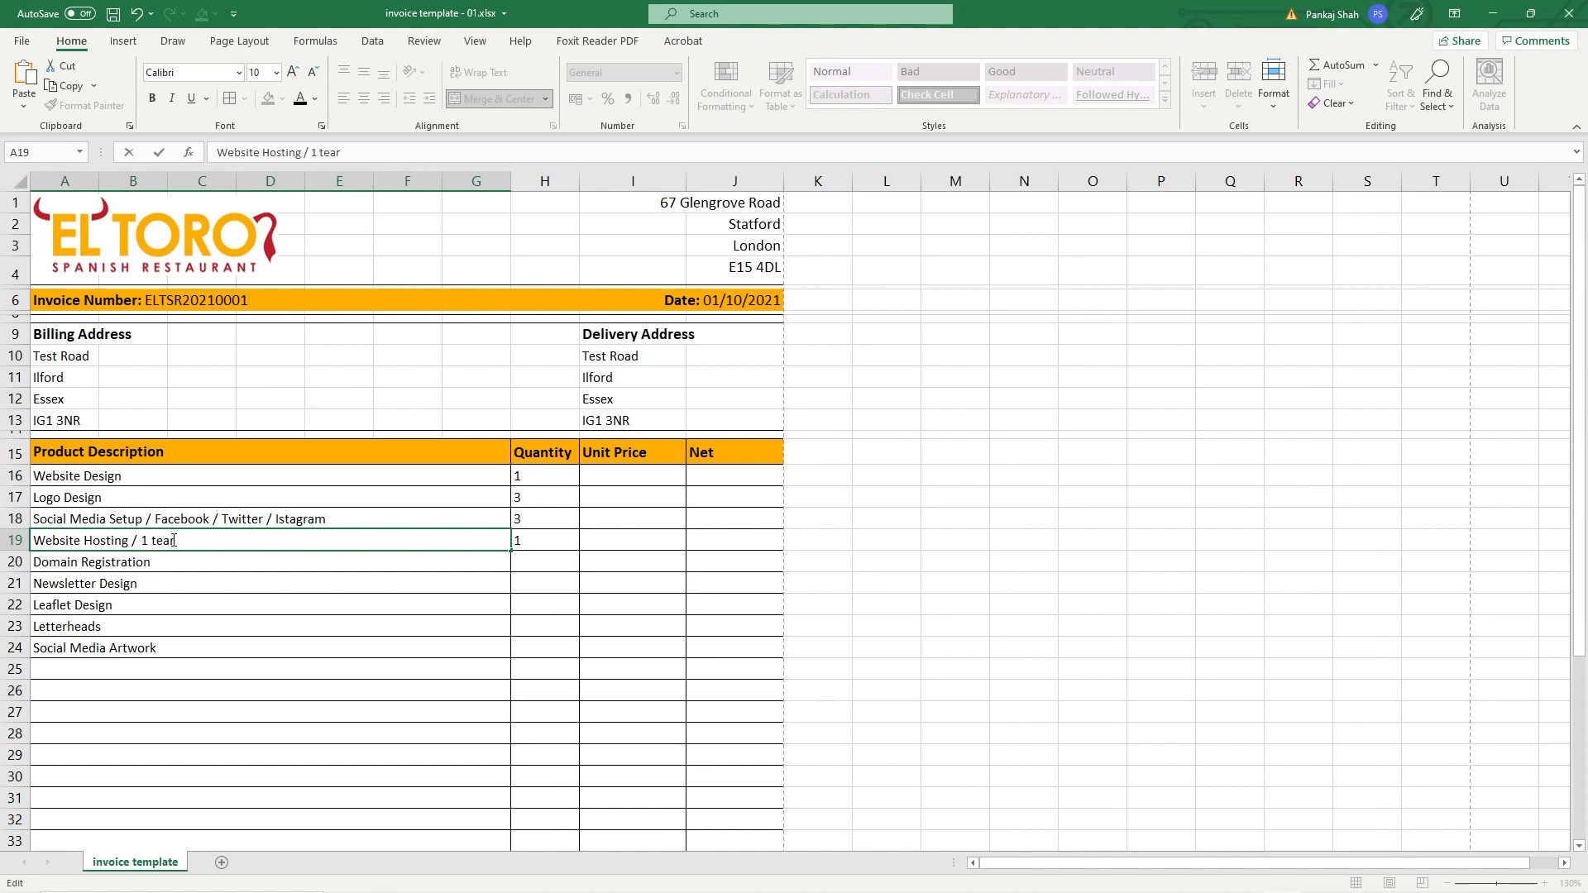
key("BackSpace")
key("BackSpace")
key("BackSpace")
type("Year")
key("Return")
Step: Copy the "/ 1 Year" text from A19 onto the end of the "Domain Registration" description in A20
double_click(163, 541)
left_click_drag(129, 541, 177, 541)
key("ctrl+c")
double_click(204, 562)
key("ctrl+v")
key("Return")
left_click(224, 559)
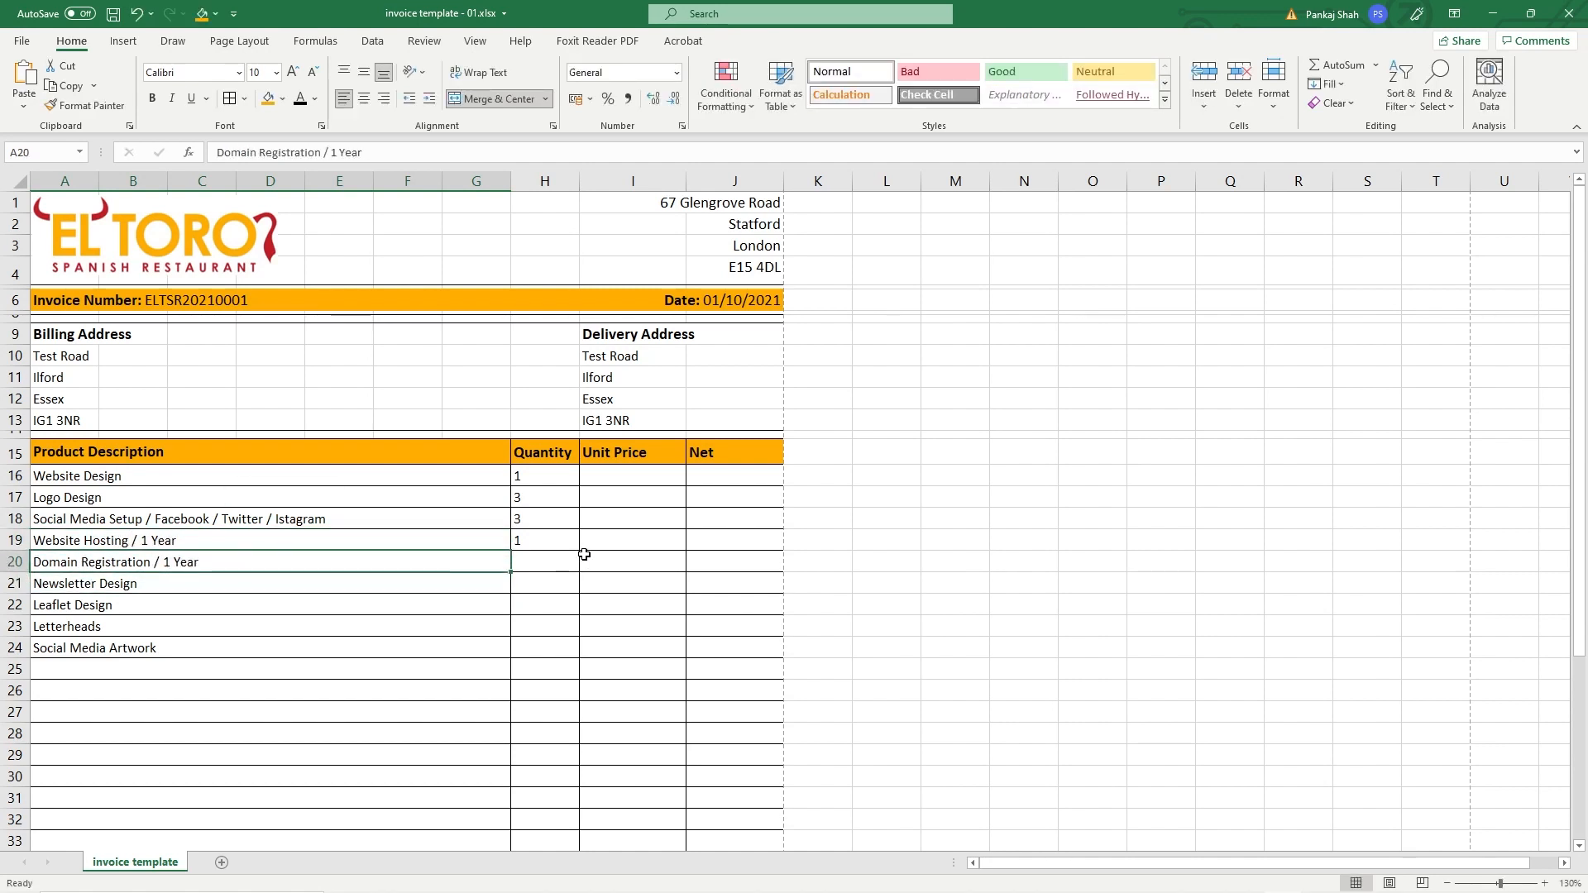
Step: Enter quantity 2 in H20 and extend the description in A20 to "Domain Registration / 1 Year / co.uk / .com"
left_click(542, 555)
type("2")
left_click(276, 560)
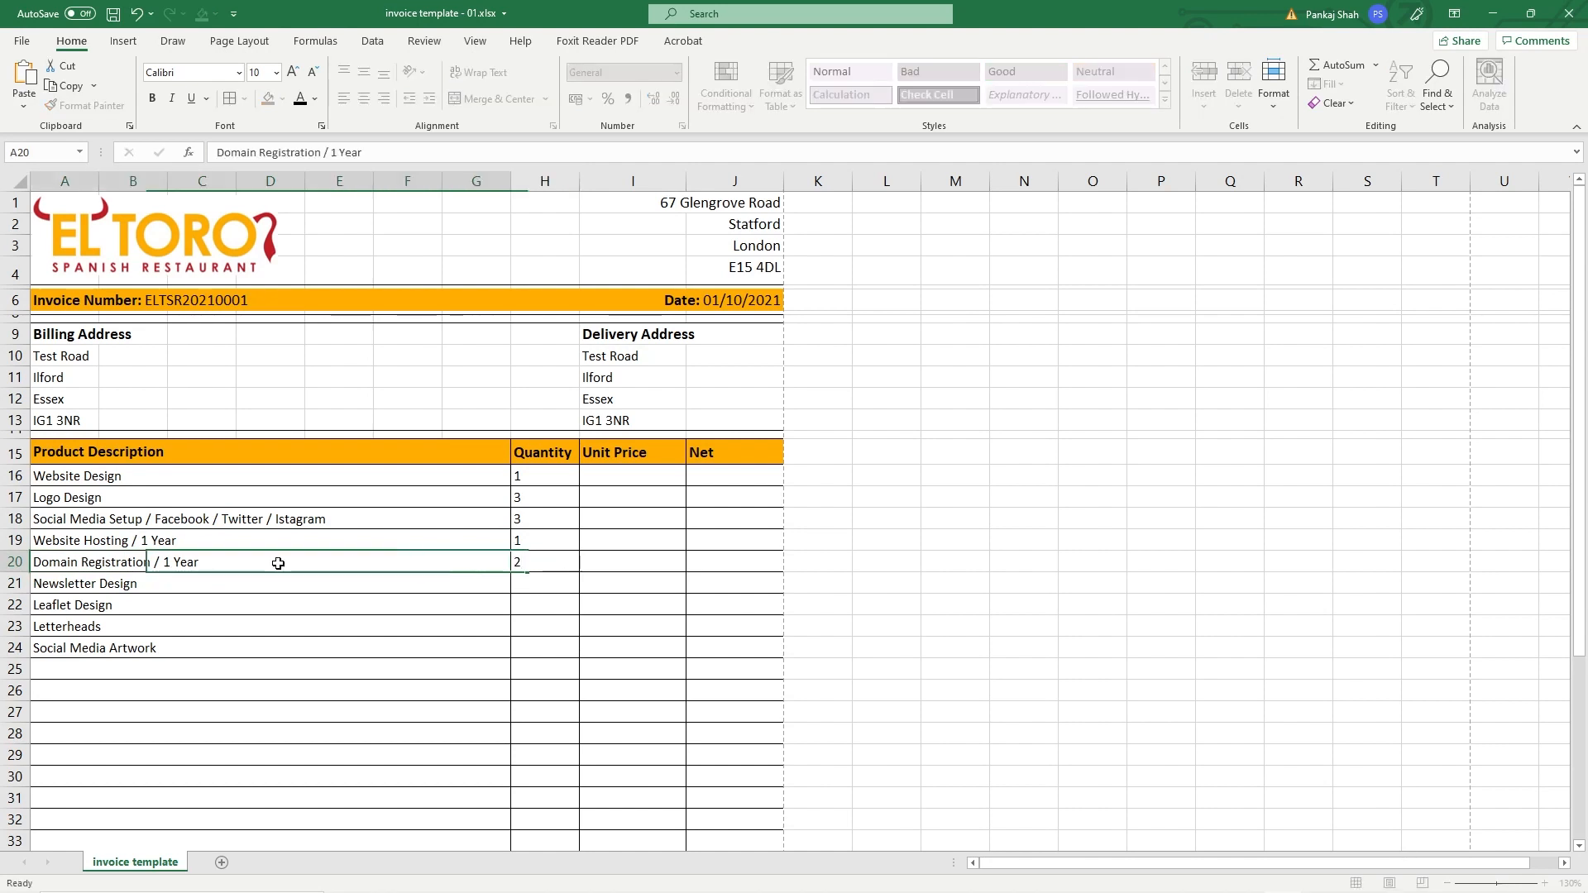
double_click(289, 564)
type("/ coc")
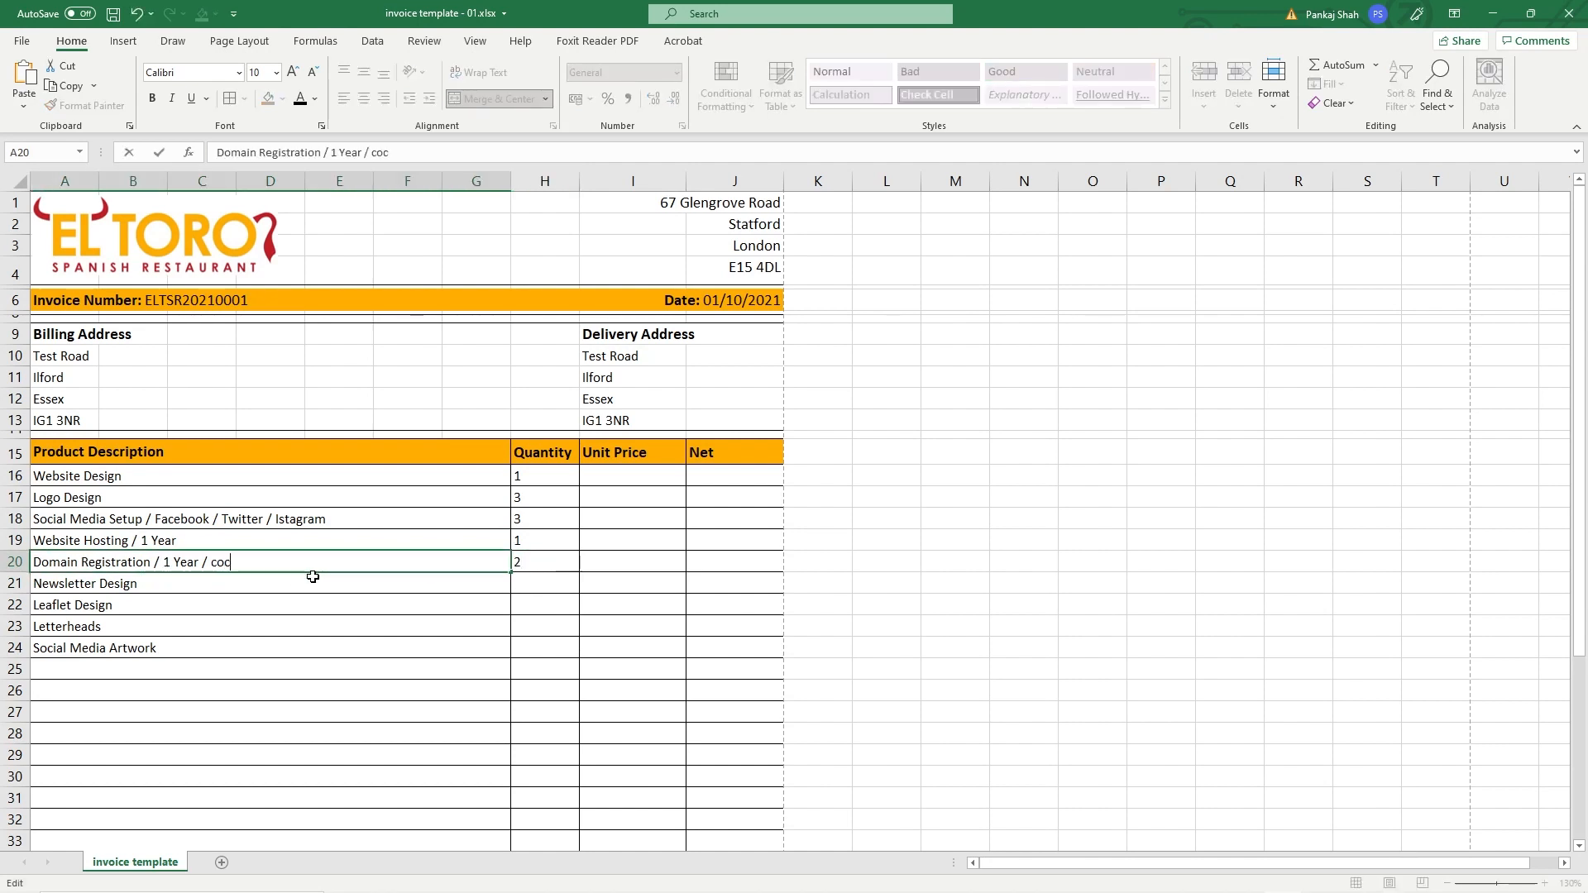
key("BackSpace")
key("BackSpace")
key("BackSpace")
type("o.uk / .com")
key("Return")
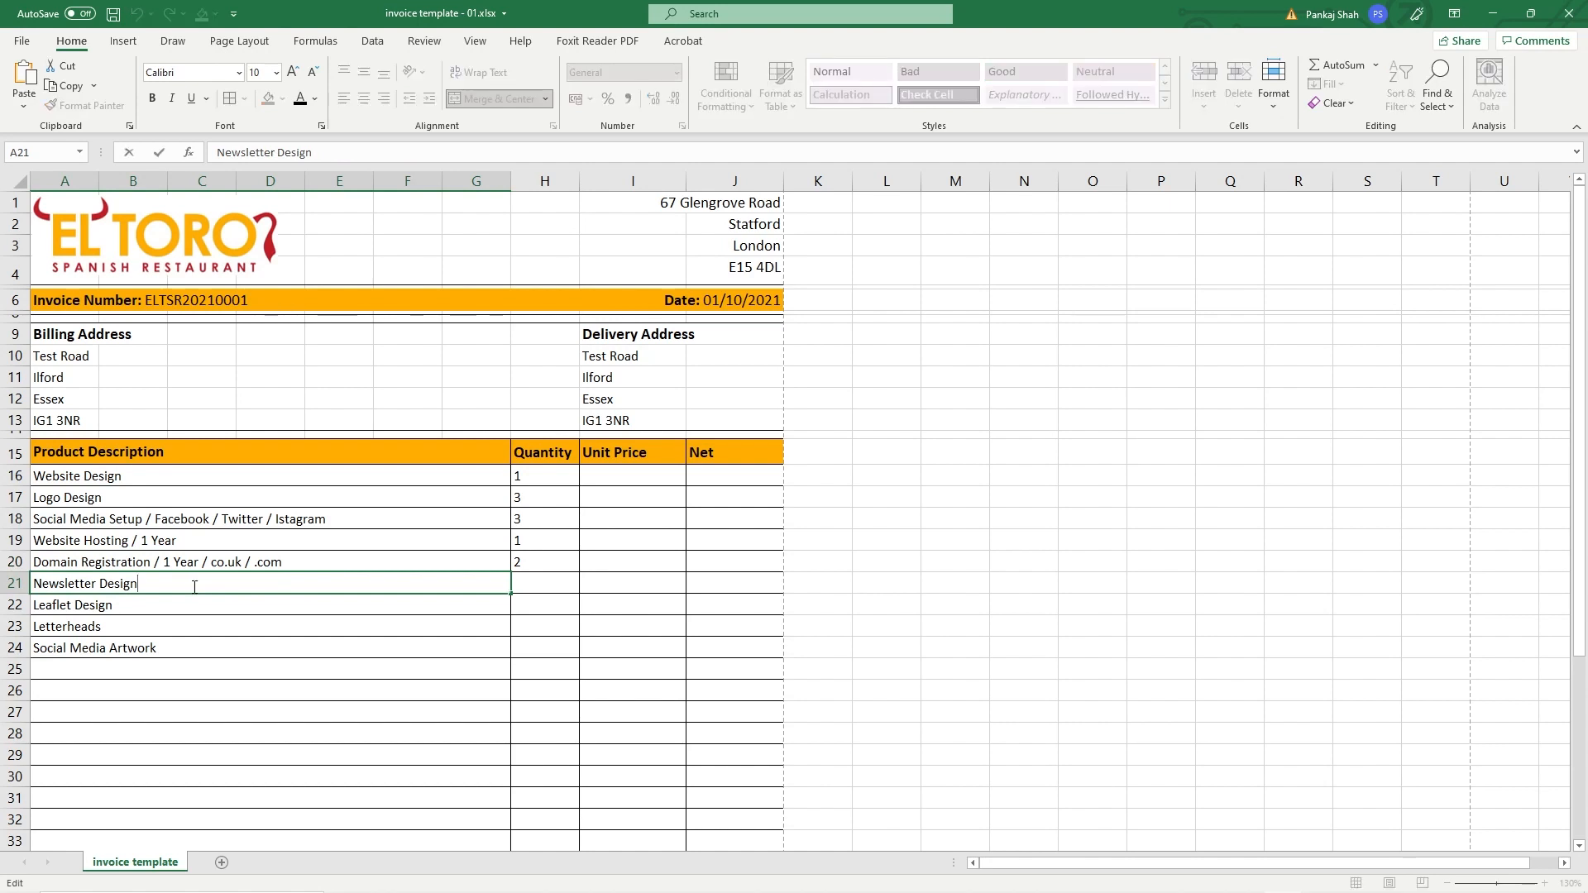
Step: Enter quantities 3, 1, 1 and 9 in H21 to H24 for the newsletter, leaflet, letterheads and social media artwork rows
left_click(547, 583)
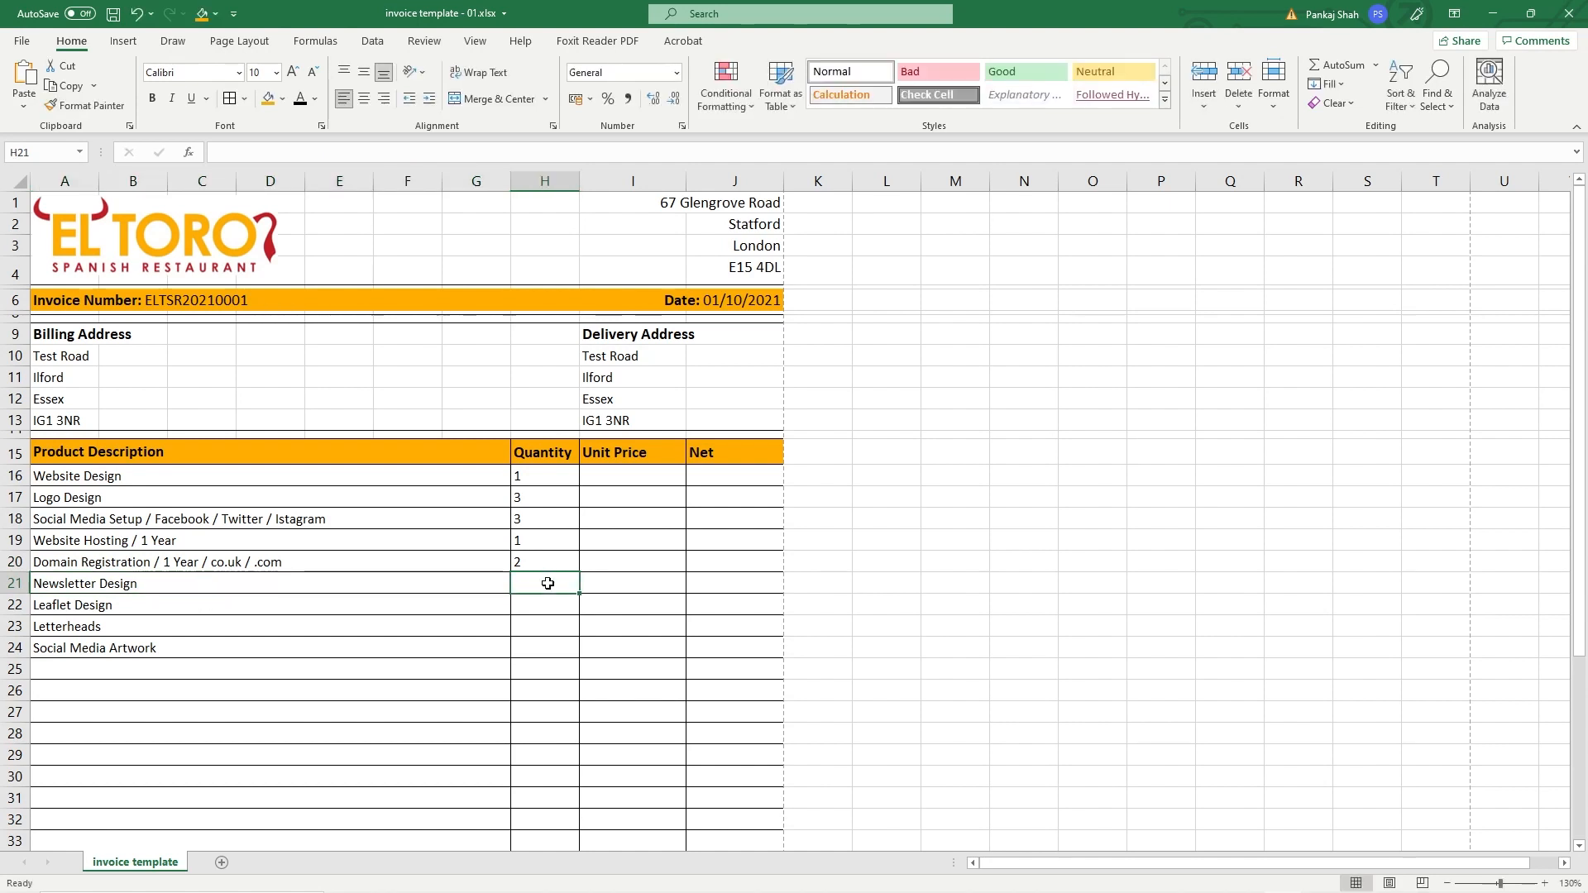
type("3")
left_click(538, 601)
type("1")
left_click(539, 626)
type("1")
left_click(540, 651)
type("10")
left_click(540, 649)
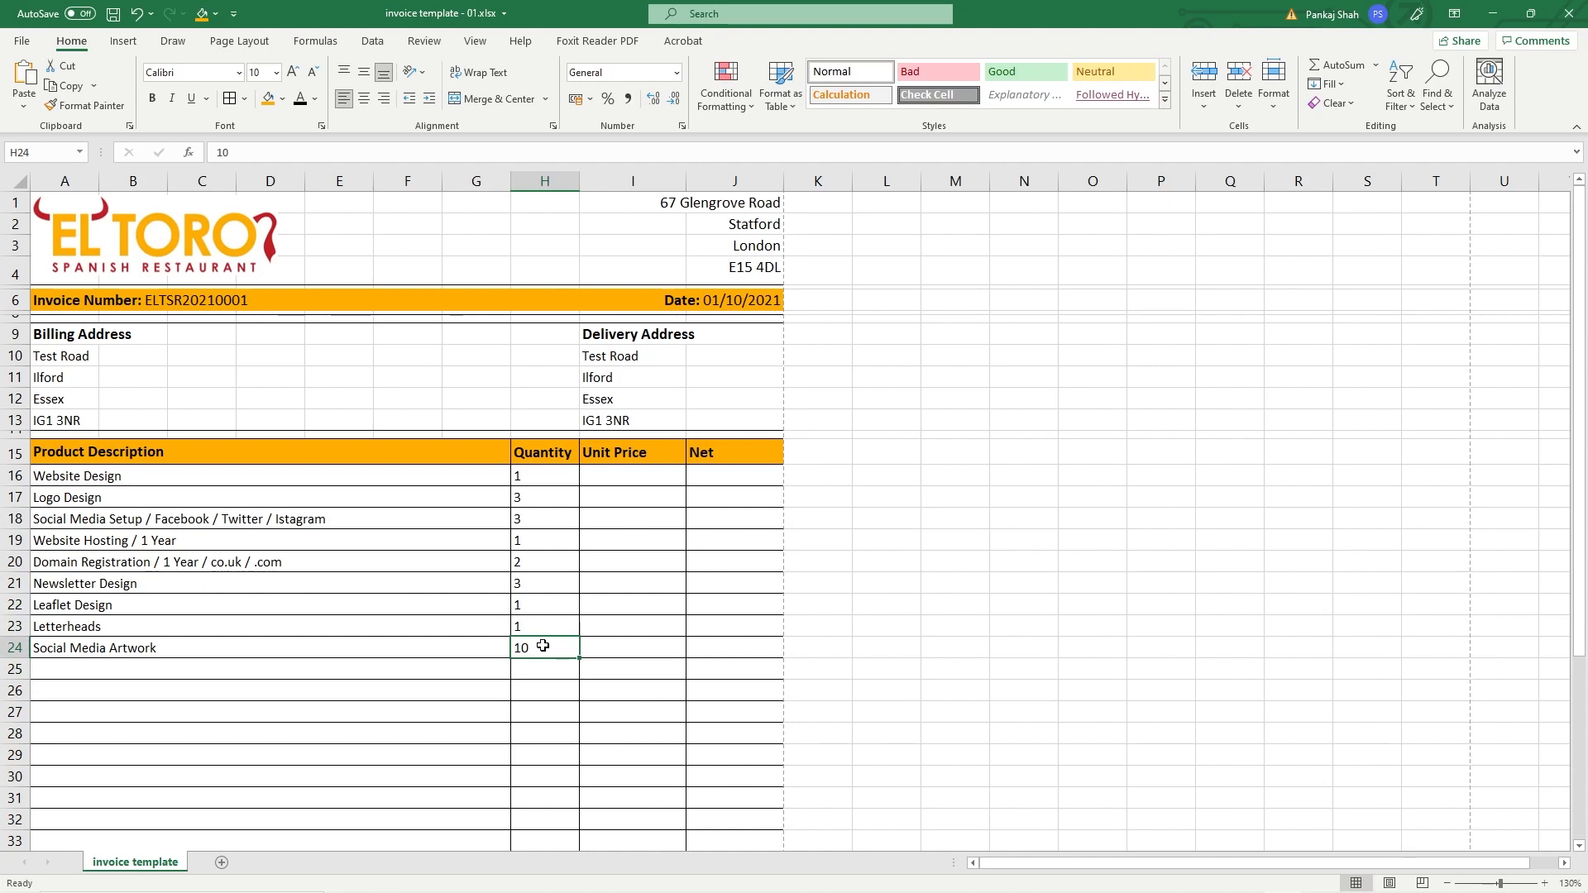
type("9")
left_click(528, 687)
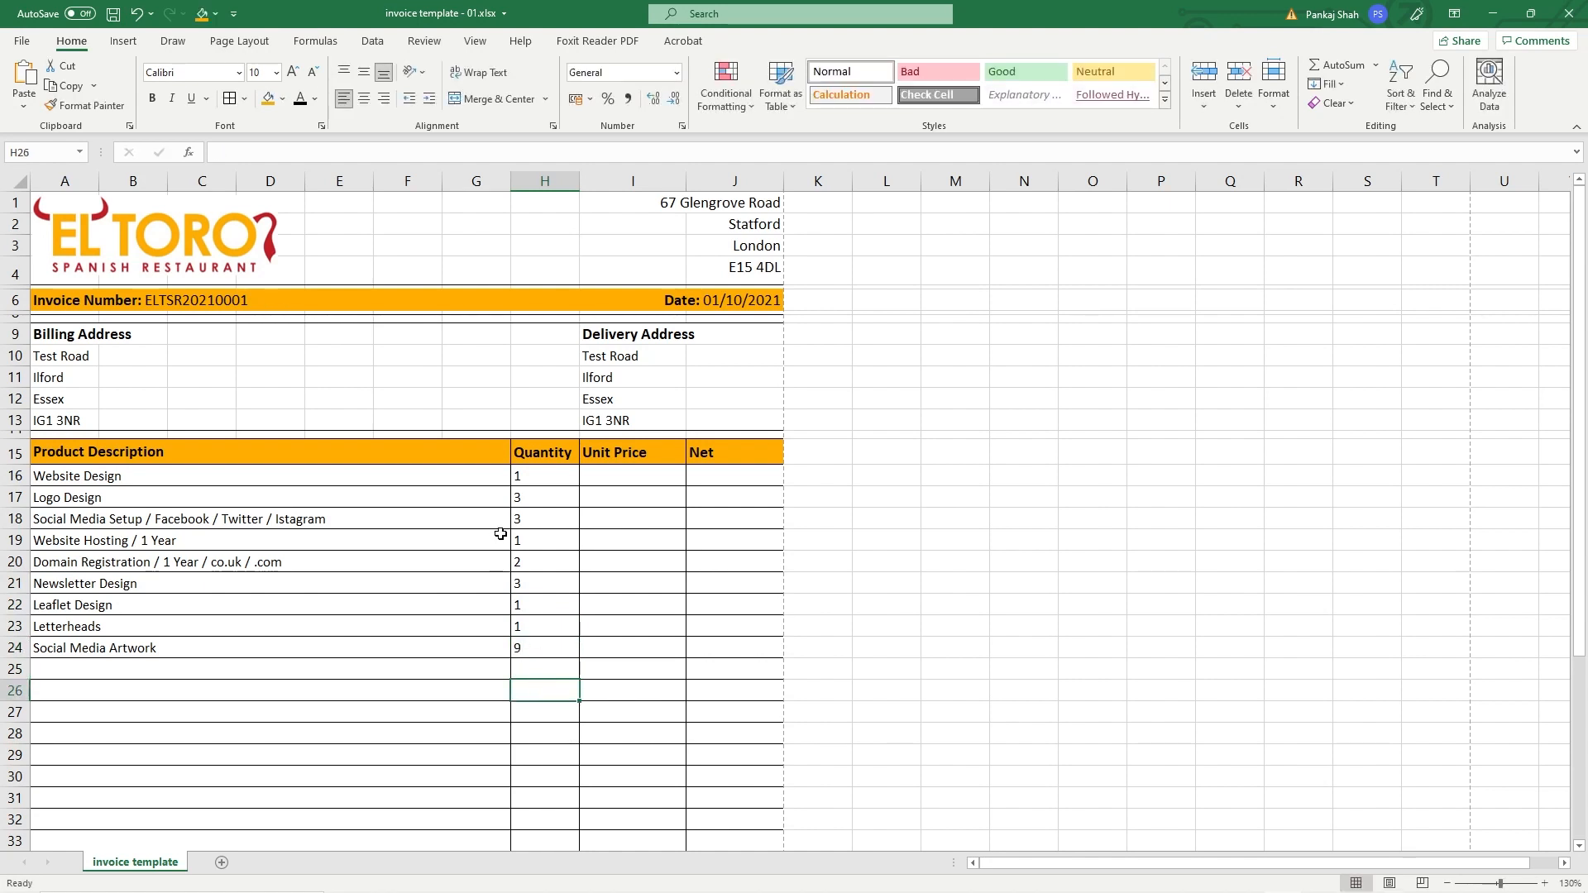
Step: Save the workbook with the completed product quantities
left_click_drag(281, 523, 521, 520)
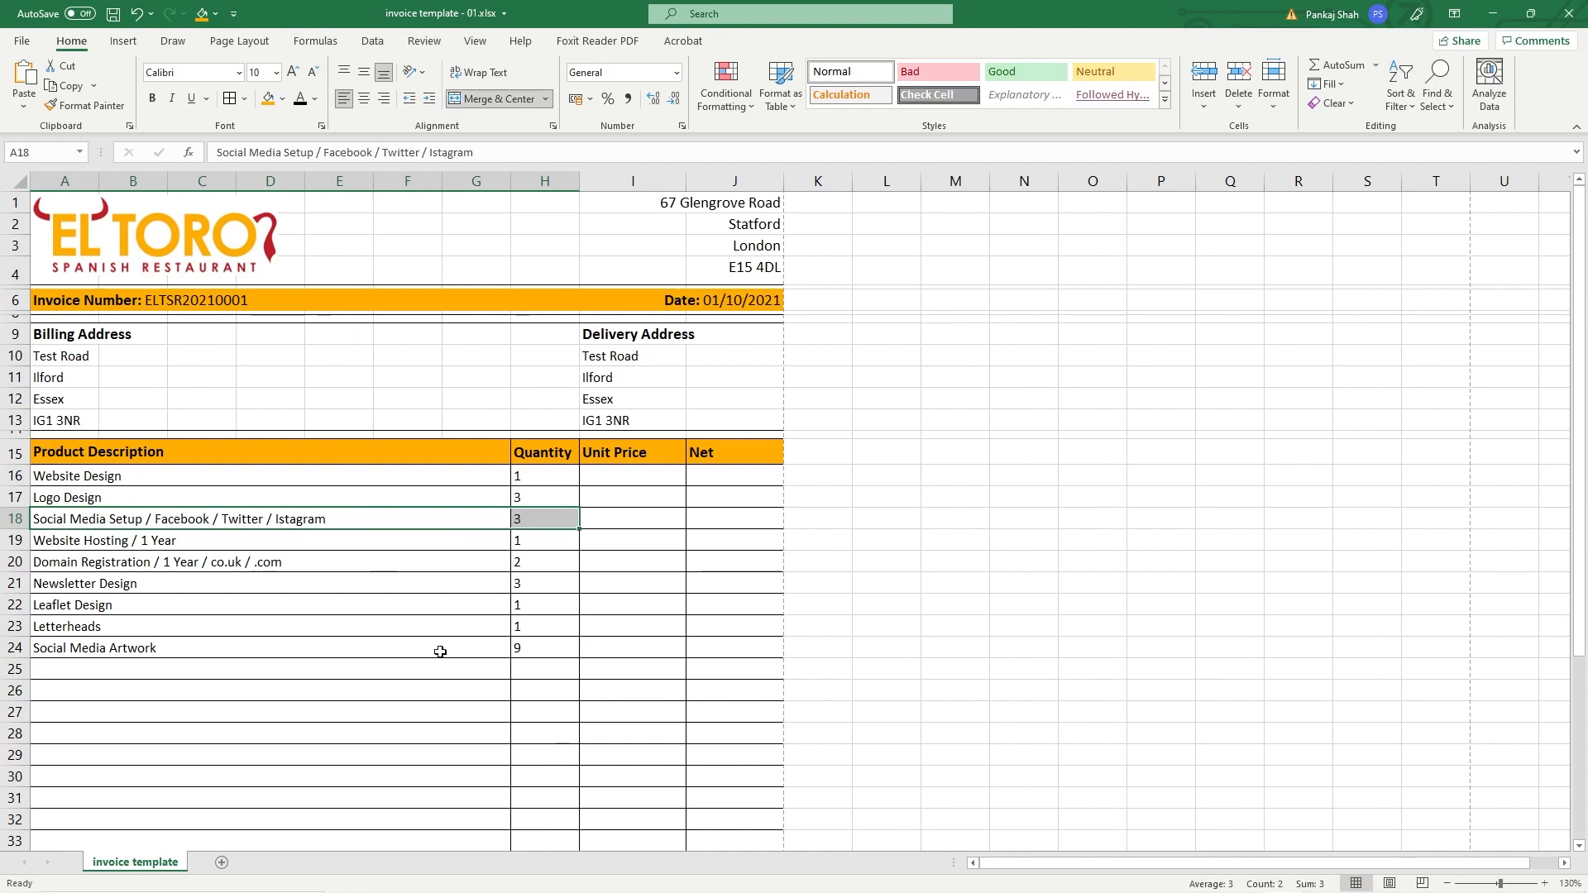
left_click(537, 652)
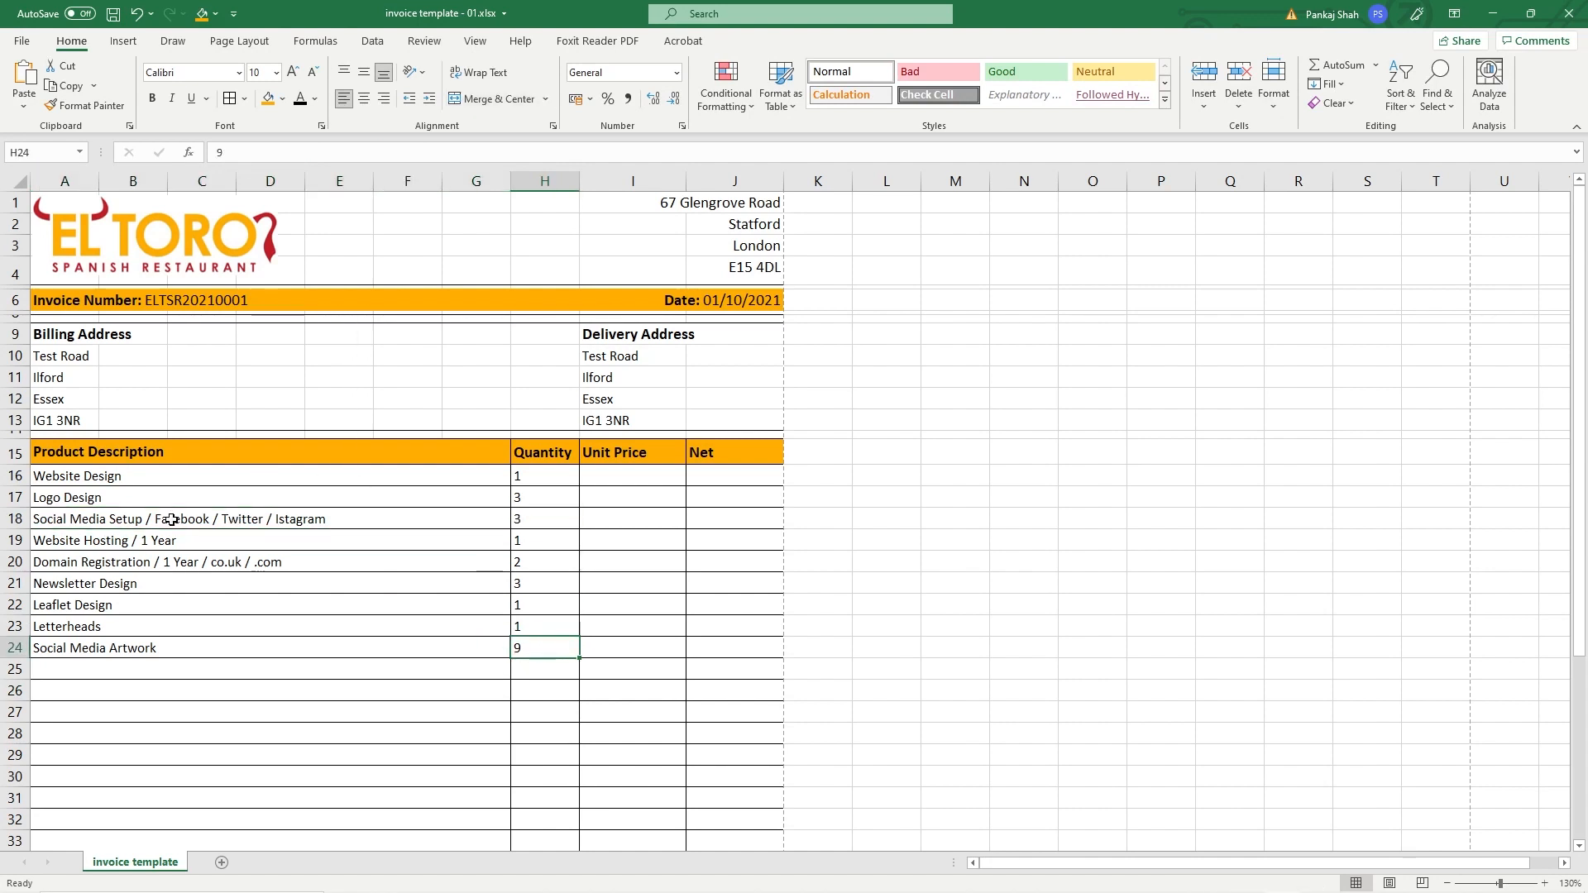
key("ctrl+s")
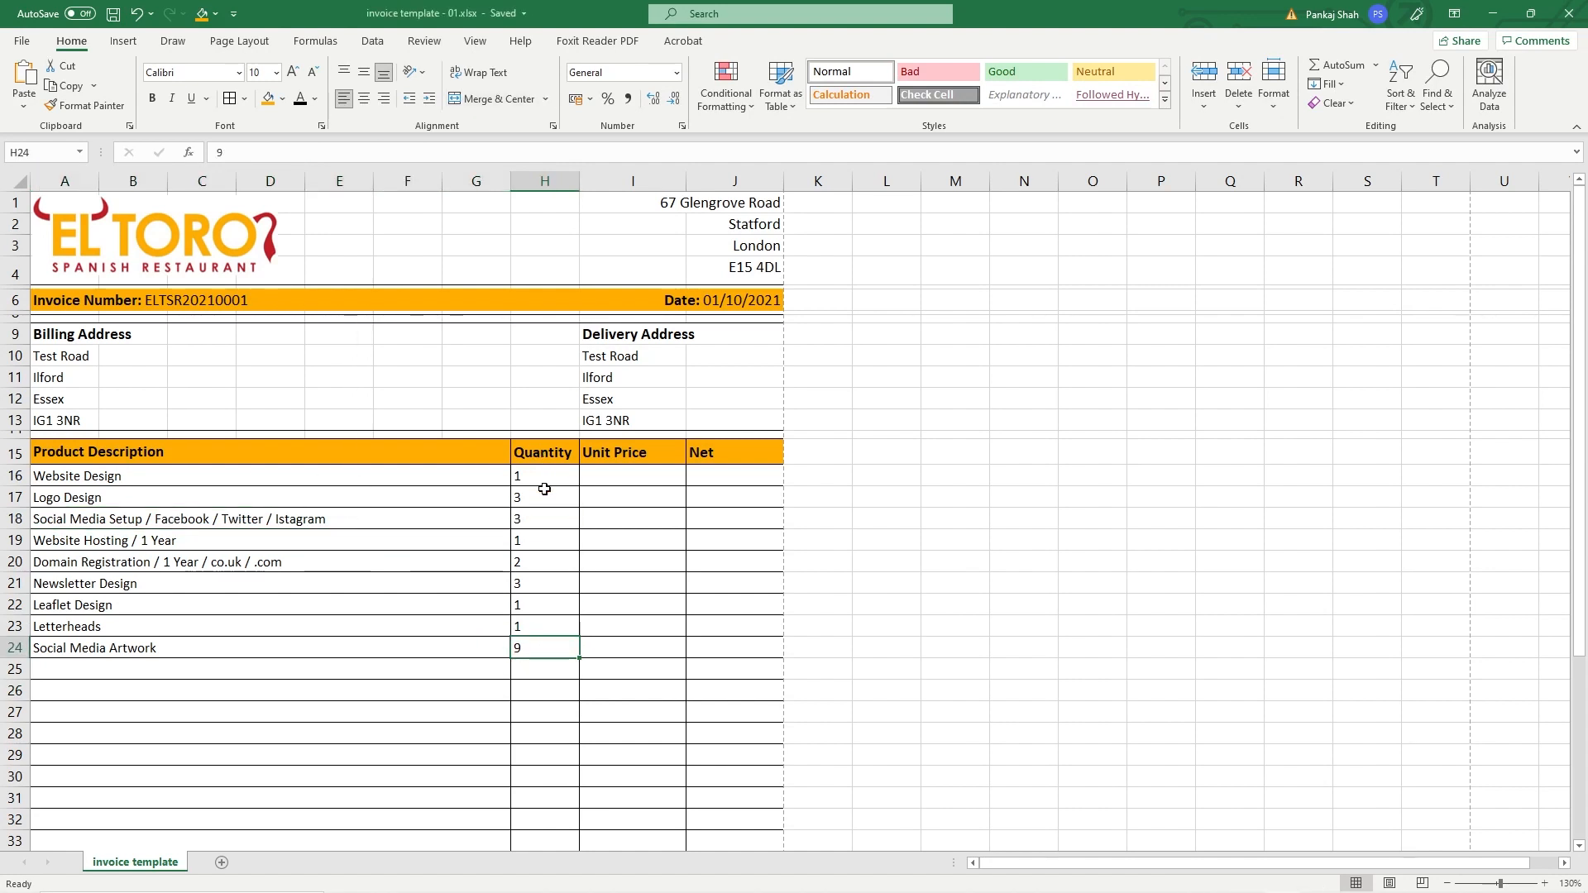
left_click(79, 479)
left_click_drag(75, 498, 110, 644)
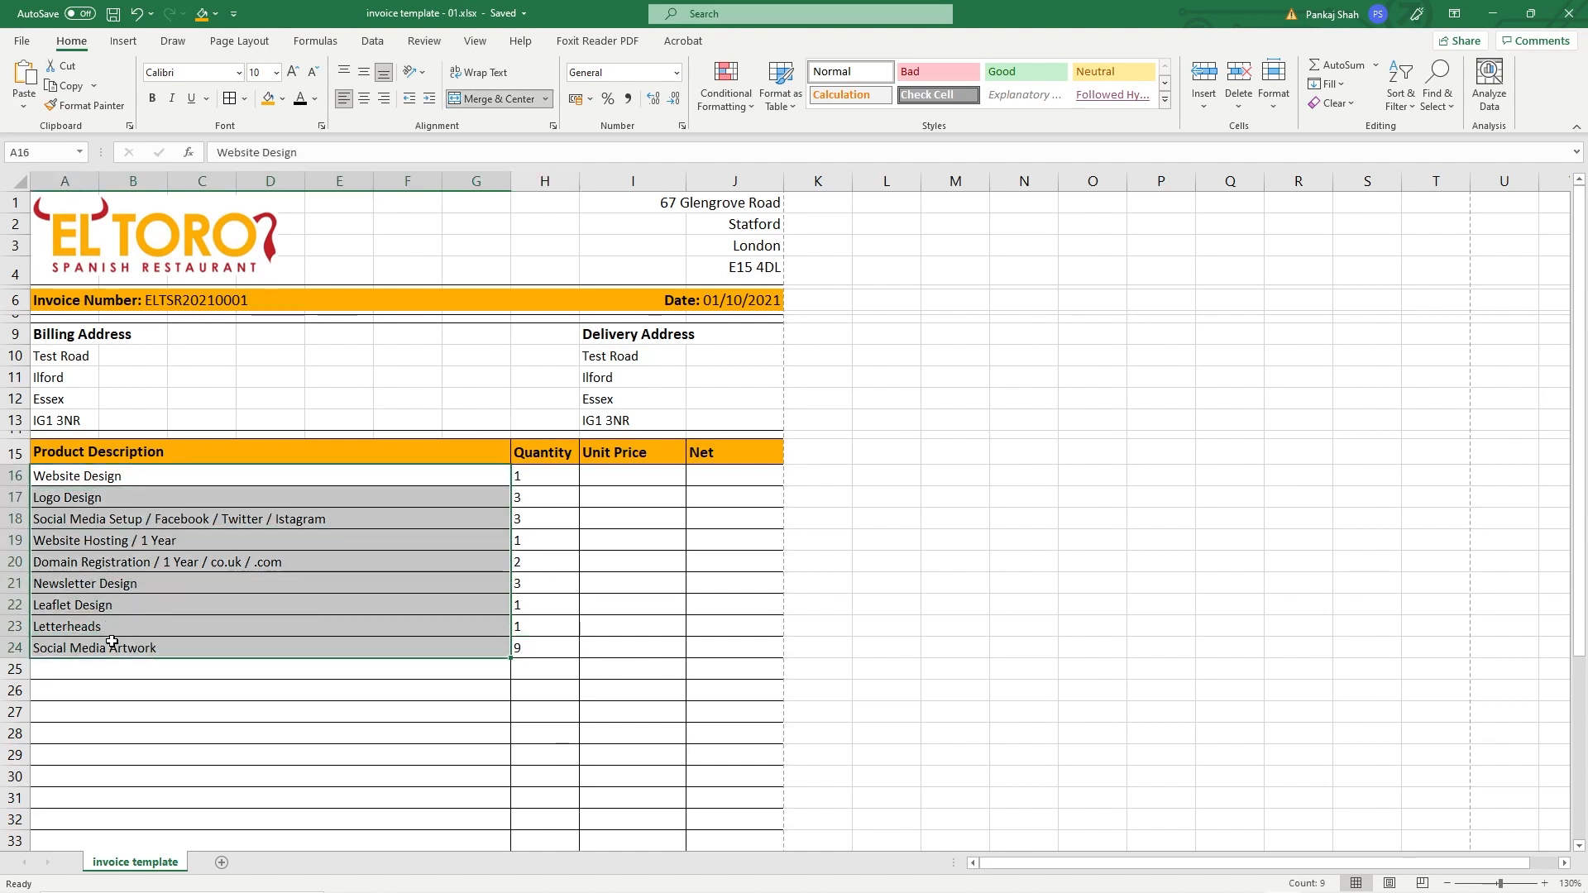
Step: Format the unit price and net cells I16 to J40 as Currency with two decimal places and the £ symbol
left_click(619, 489)
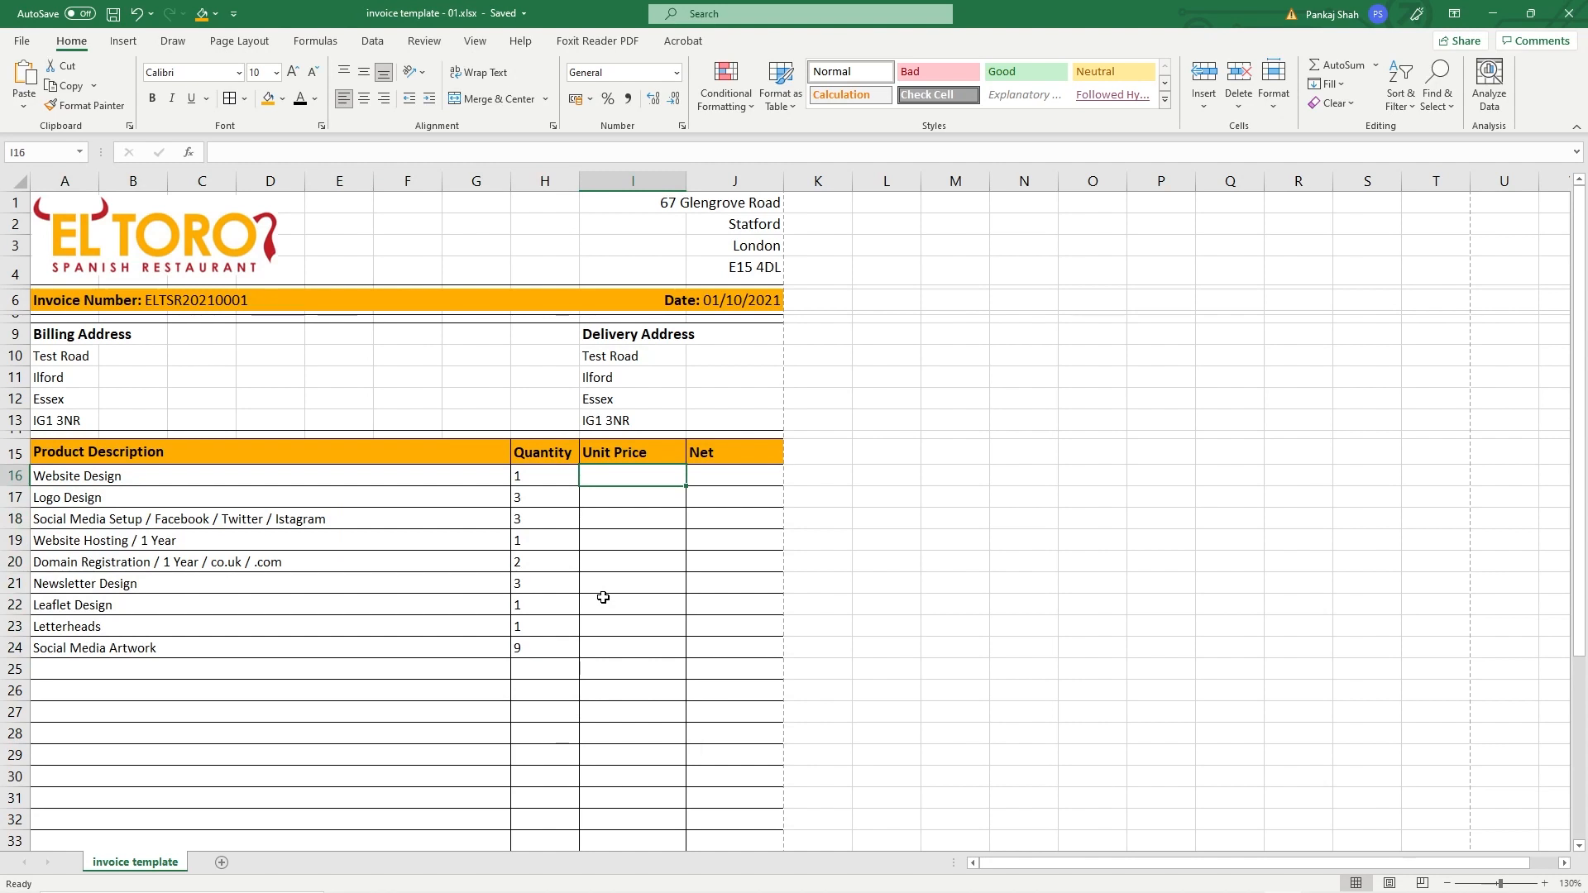
mouse_move(693, 490)
left_mouse_down()
mouse_move(725, 496)
mouse_move(709, 482)
left_mouse_up()
left_click(651, 475)
scroll(734, 631, "down", 5)
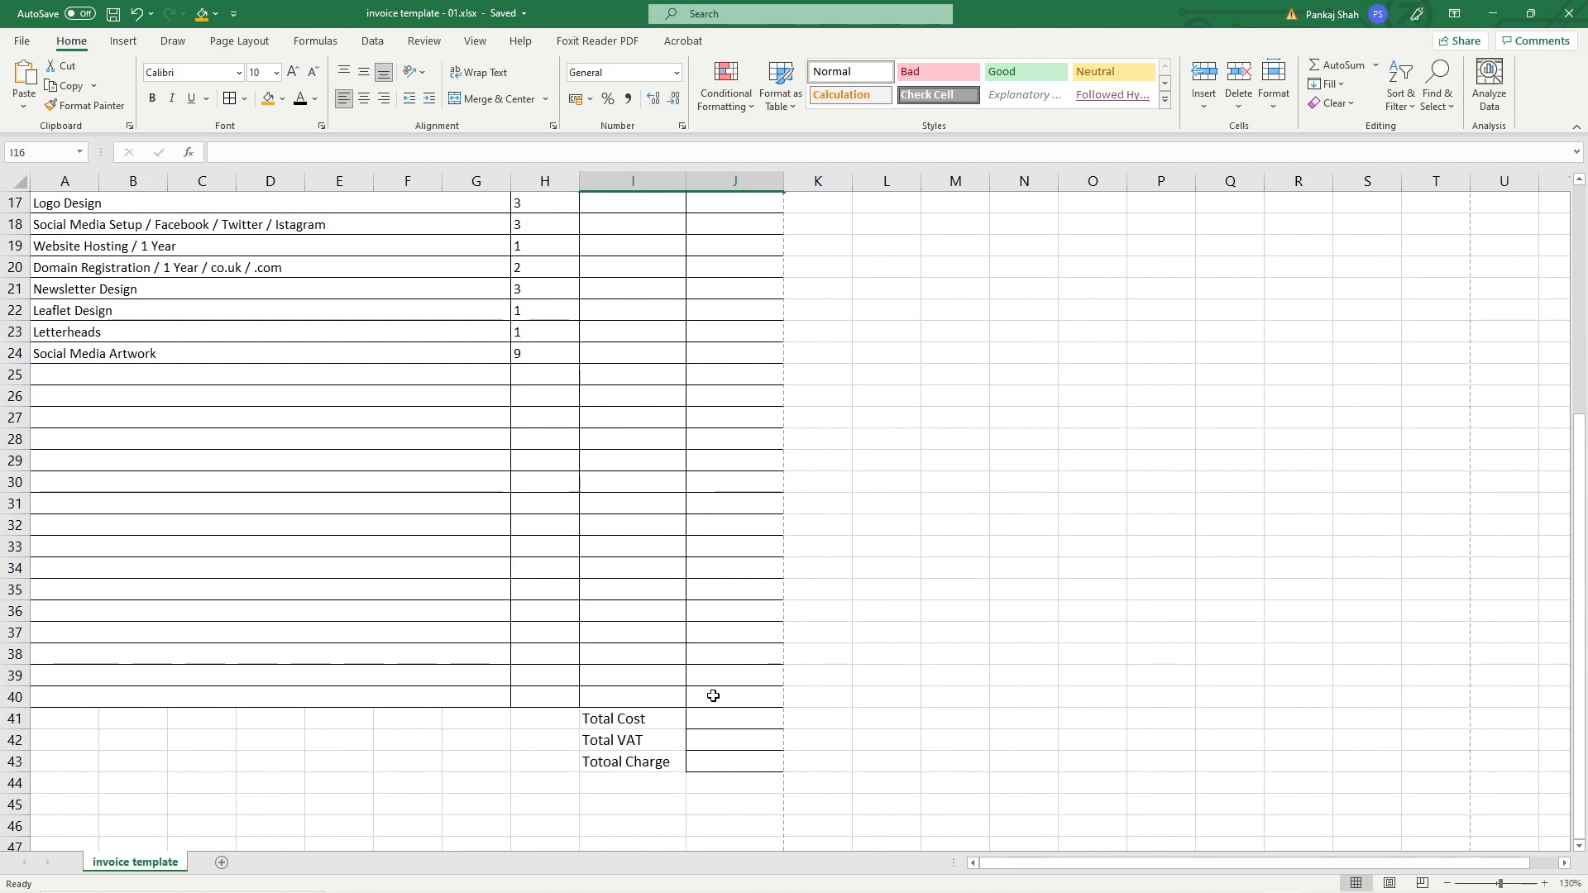
left_click(714, 695, "shift")
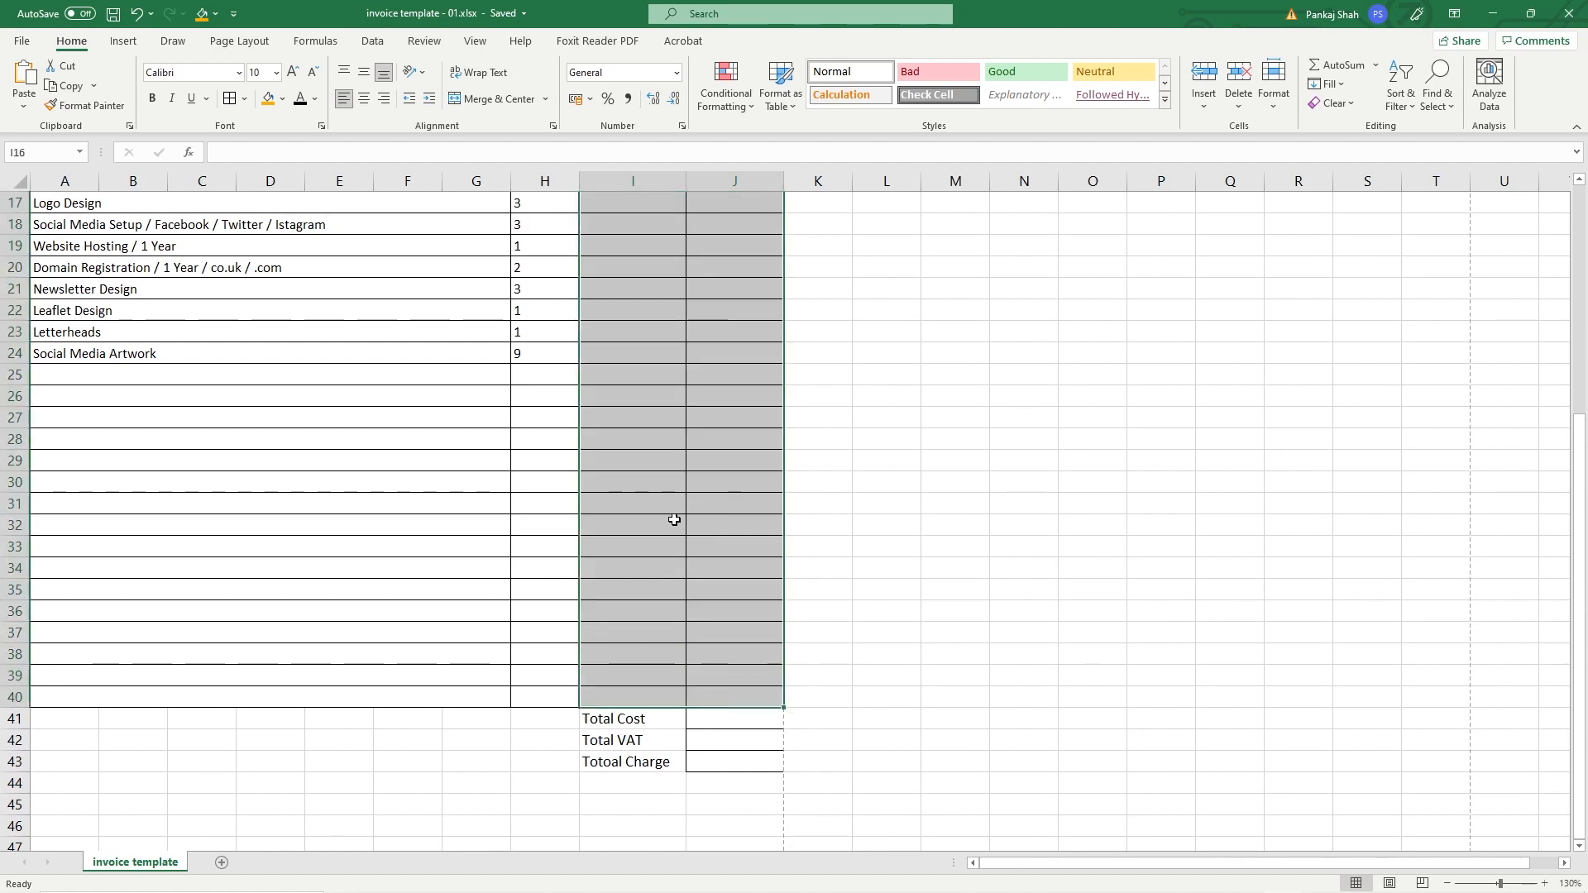
right_click(636, 381)
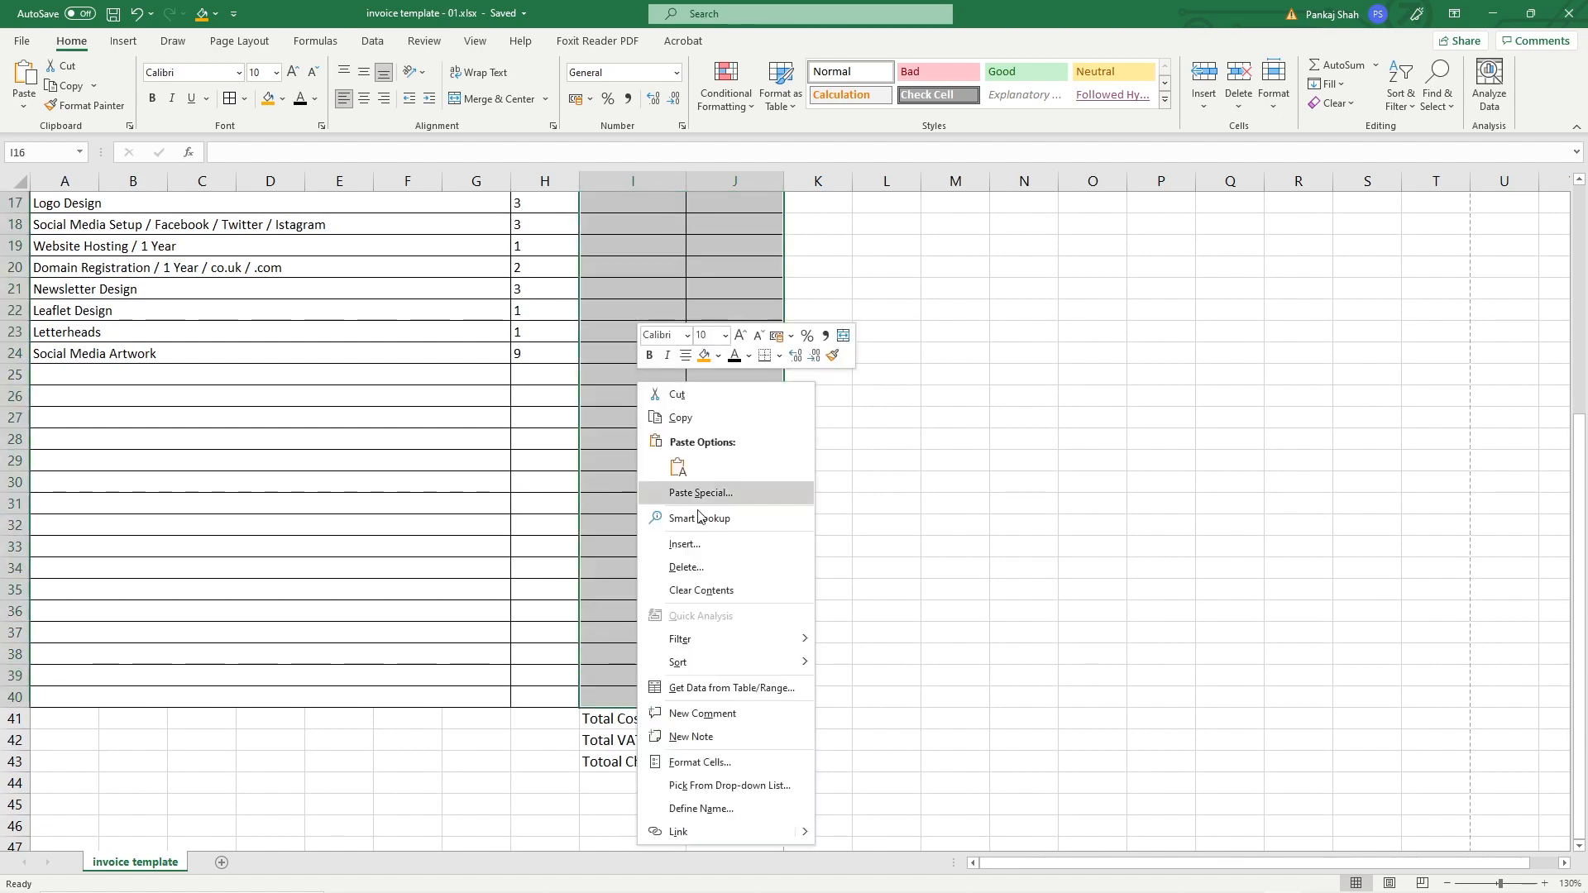
left_click(681, 762)
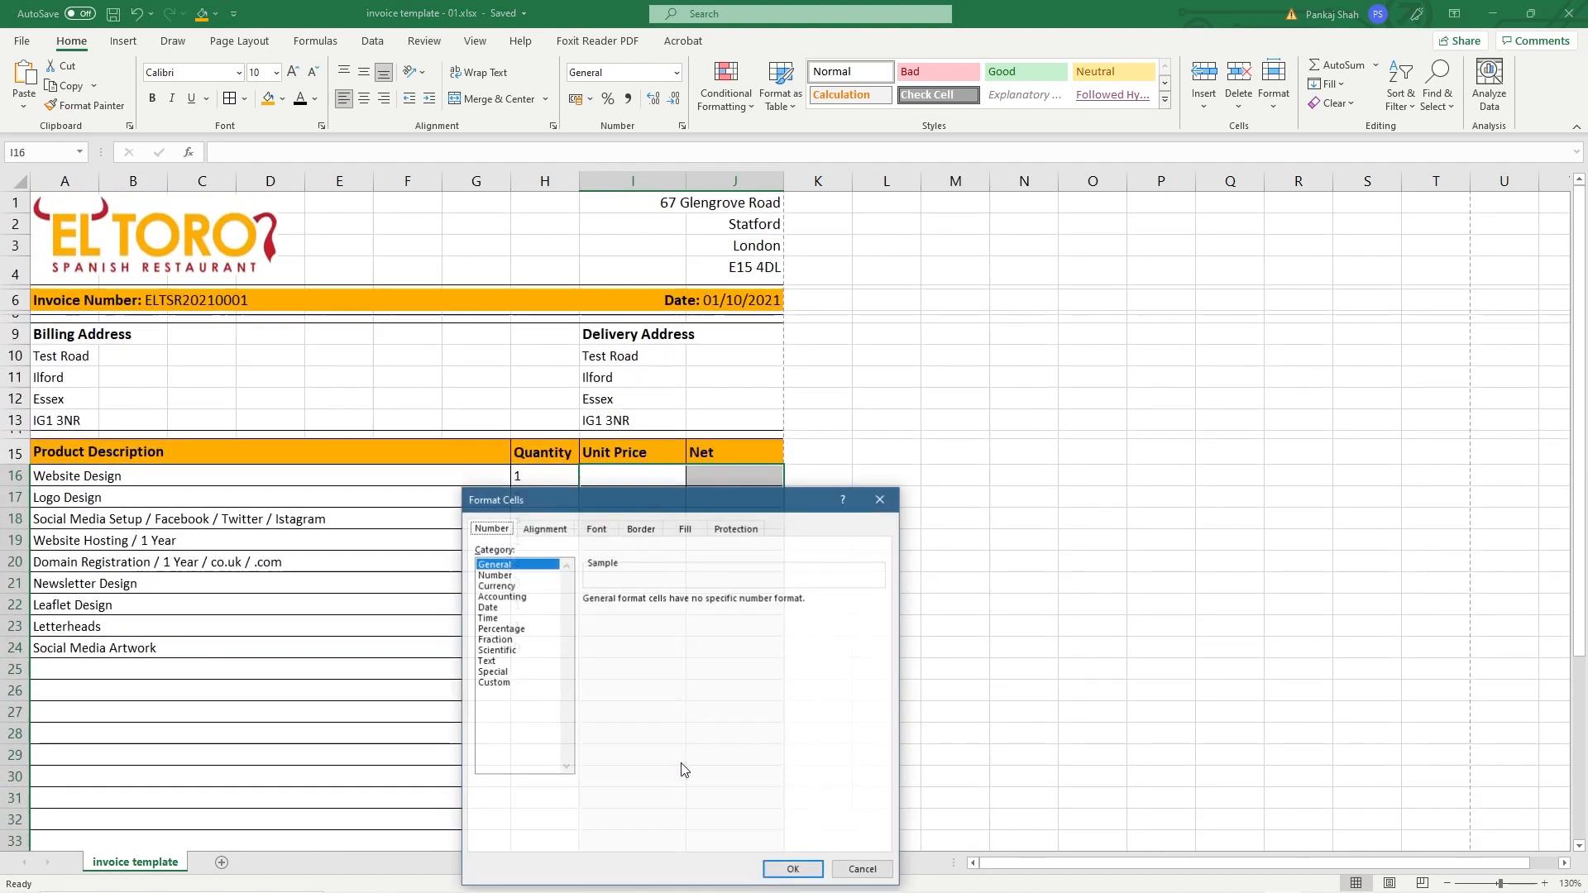
left_click(495, 587)
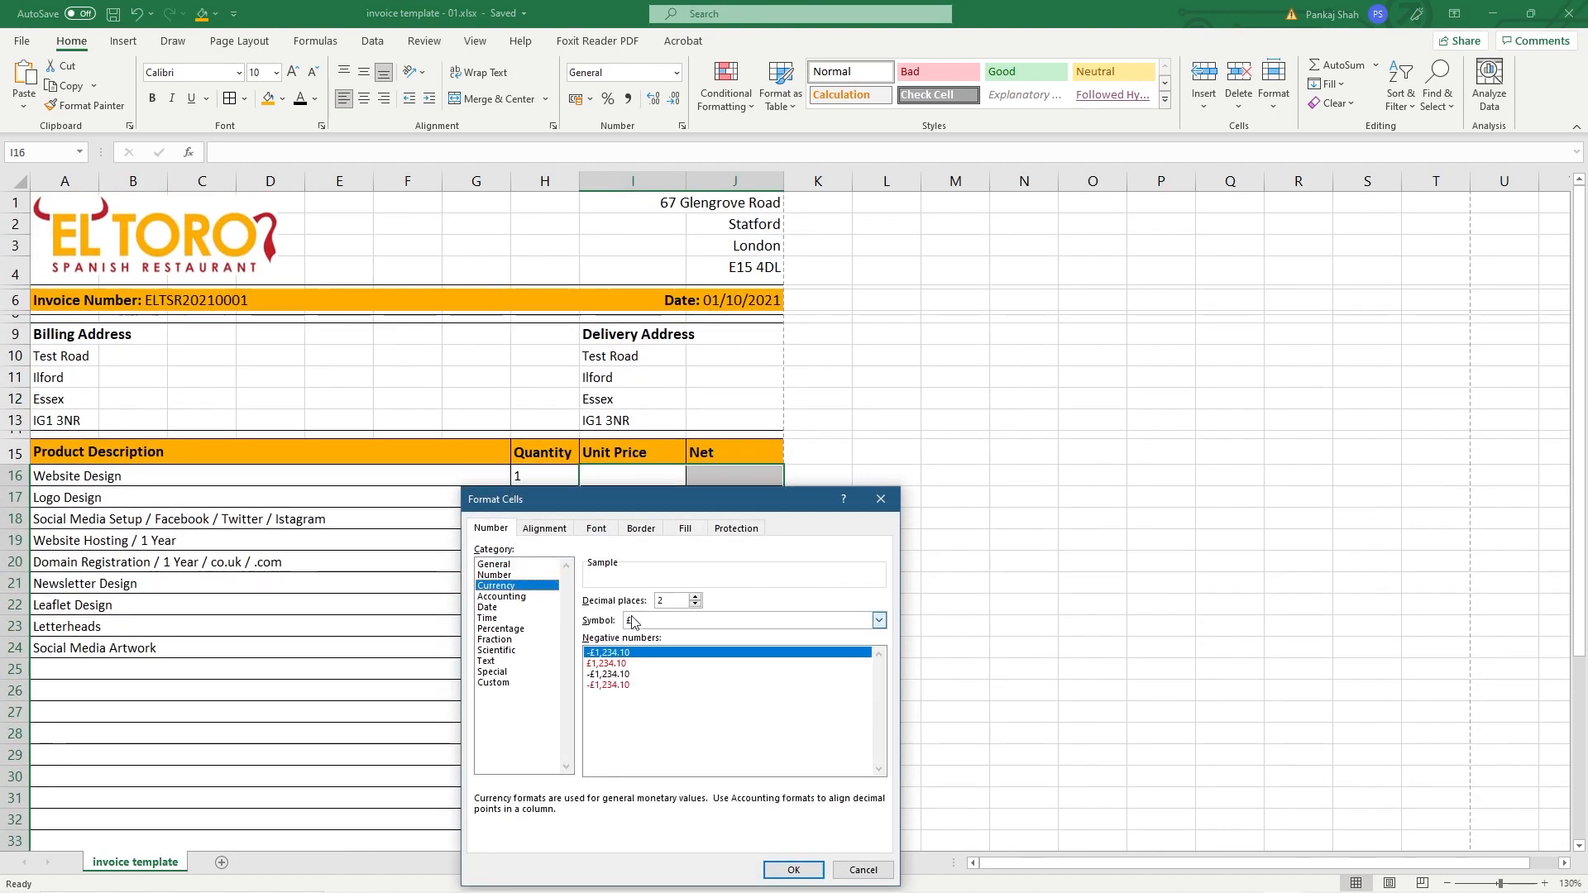
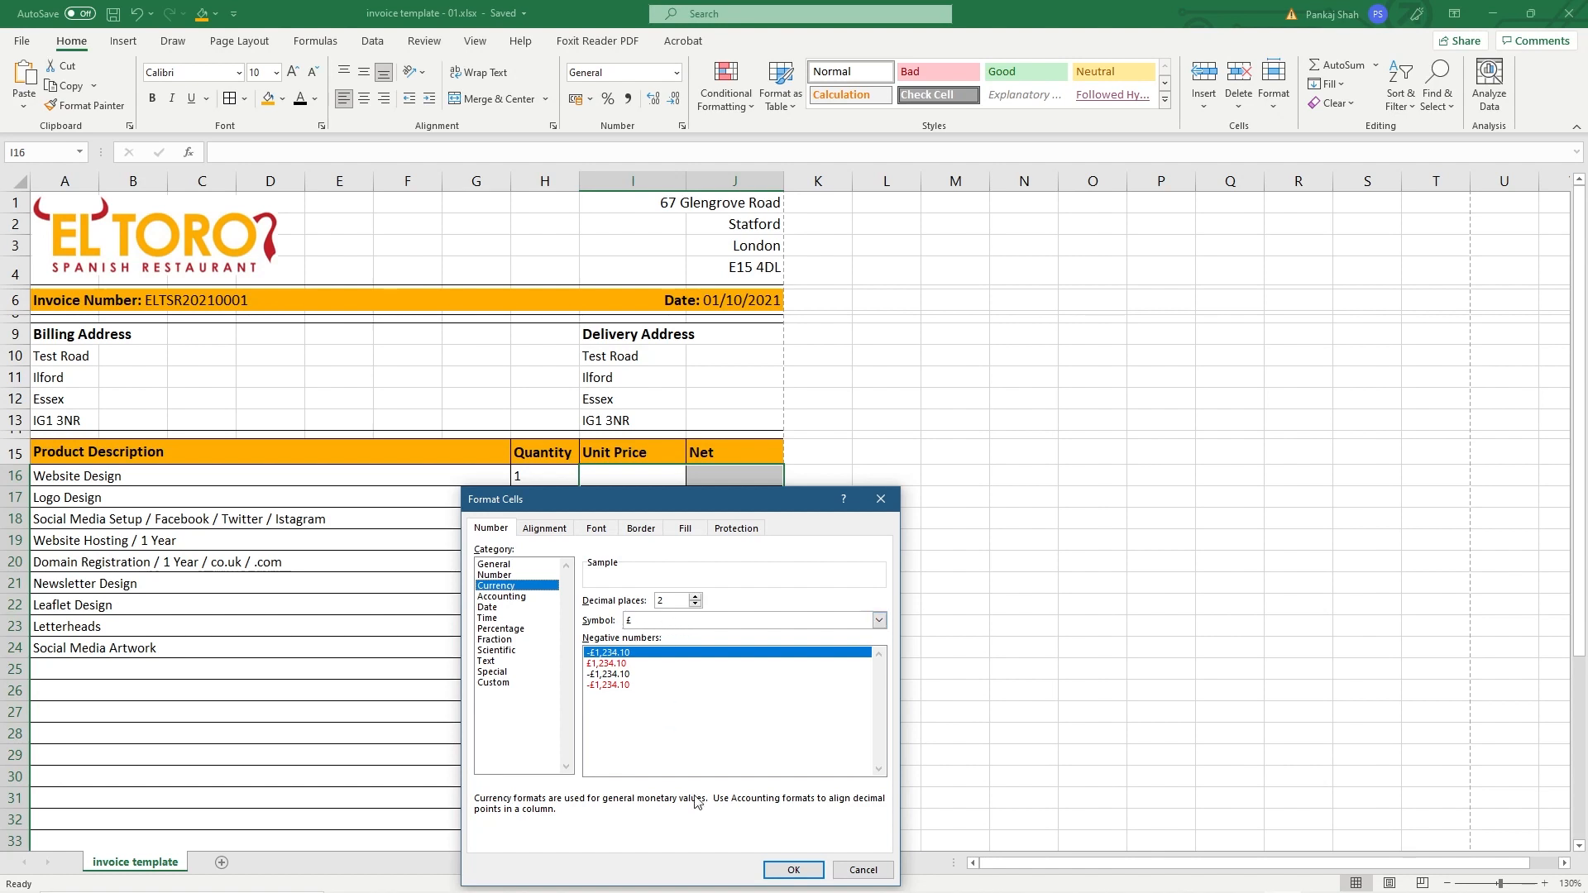
left_click(796, 869)
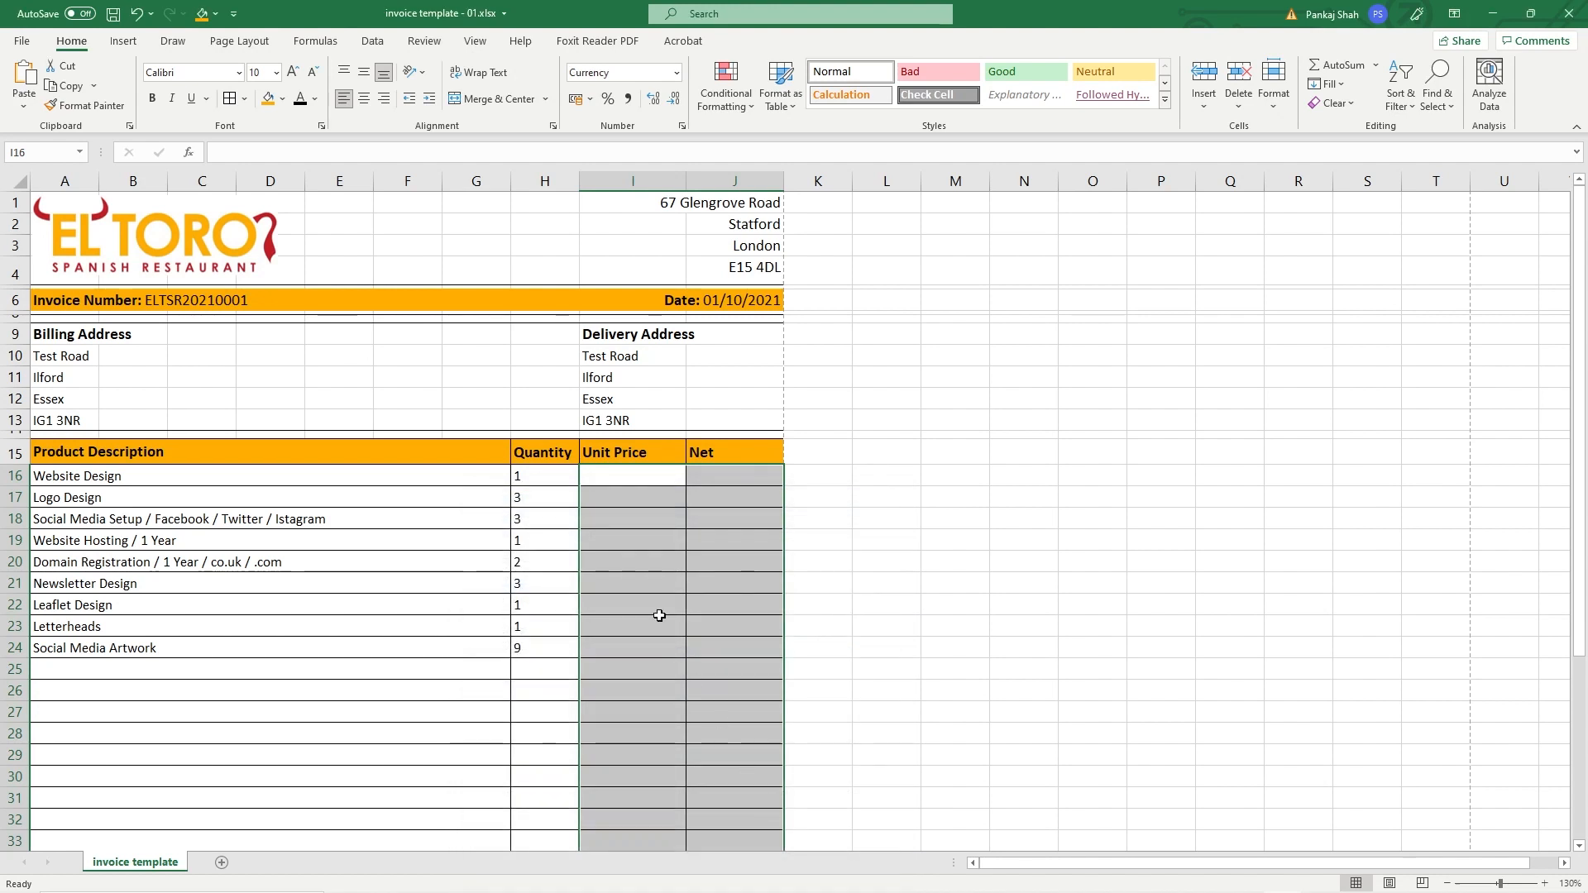
Step: Enter the unit price 895 for Website Design in I16
left_click(603, 476)
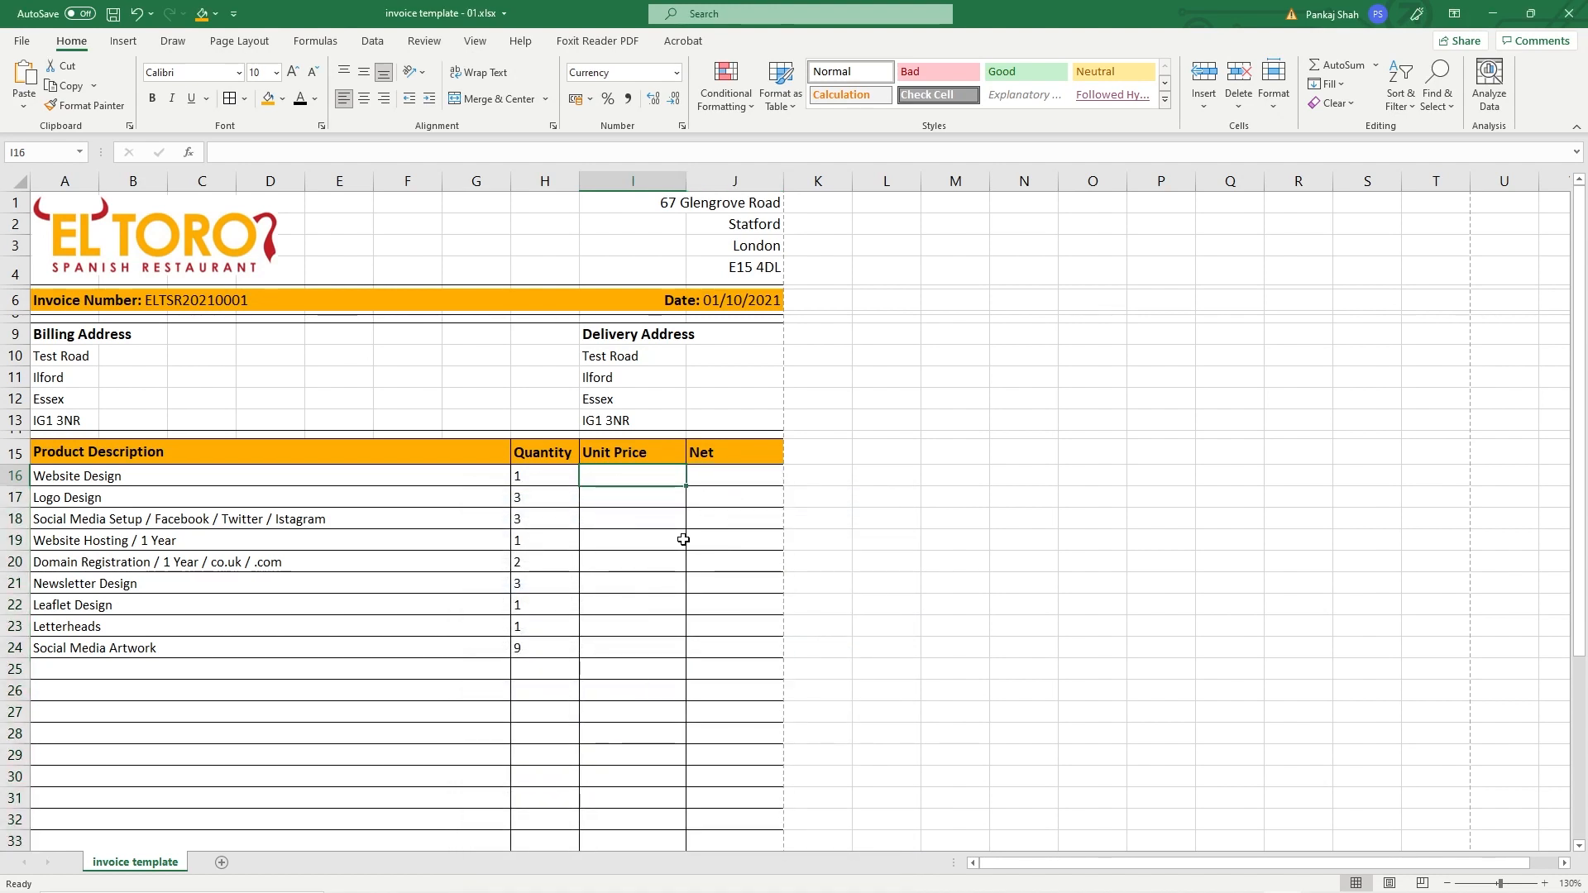
type("895")
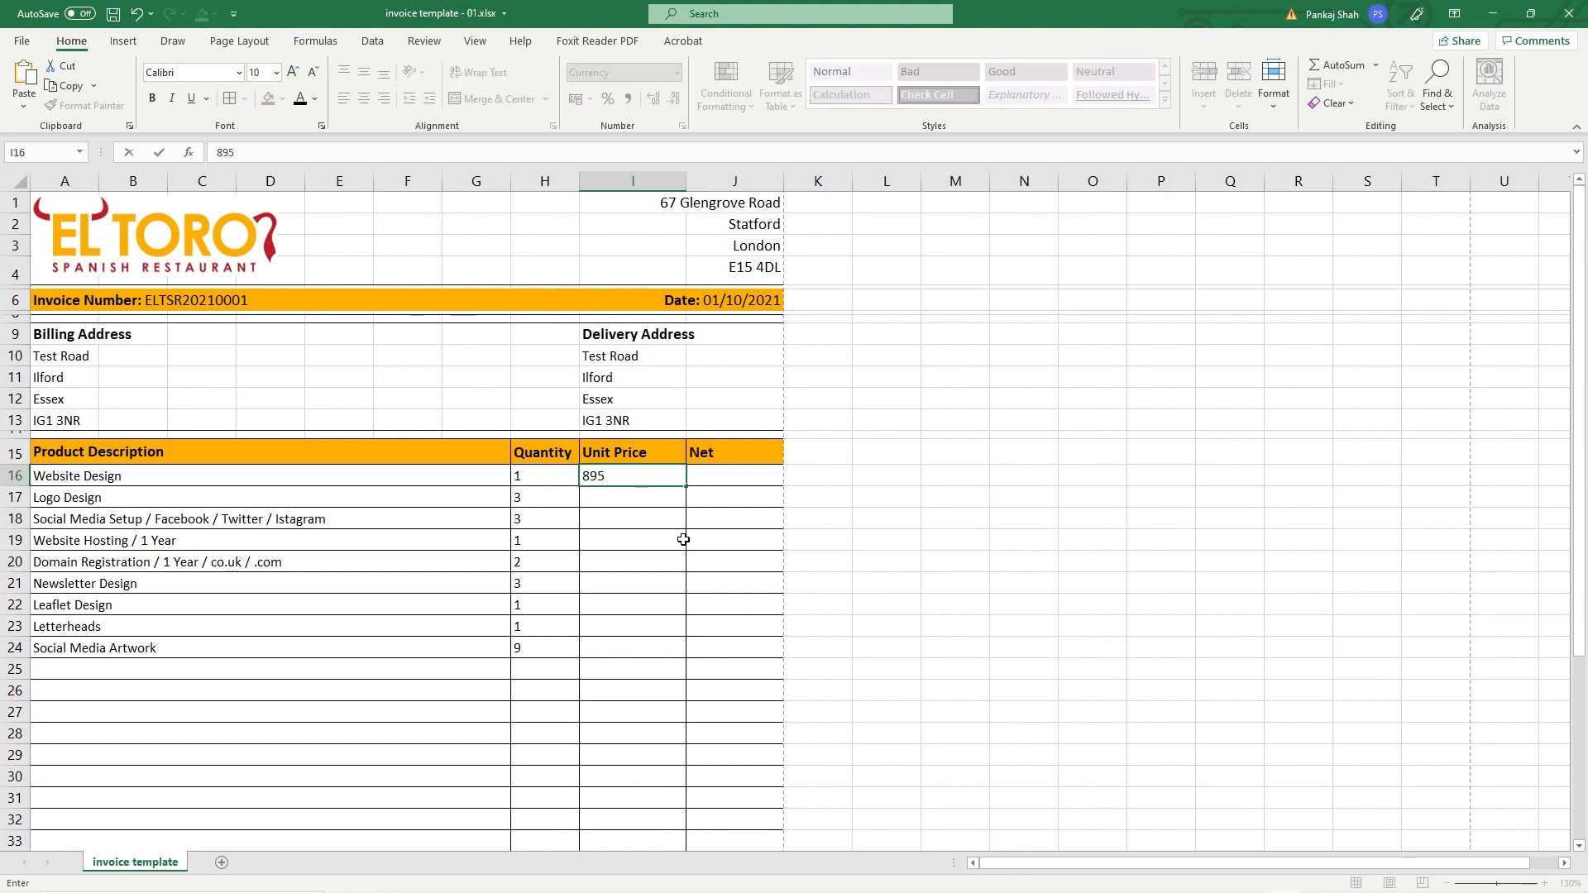
key("Tab")
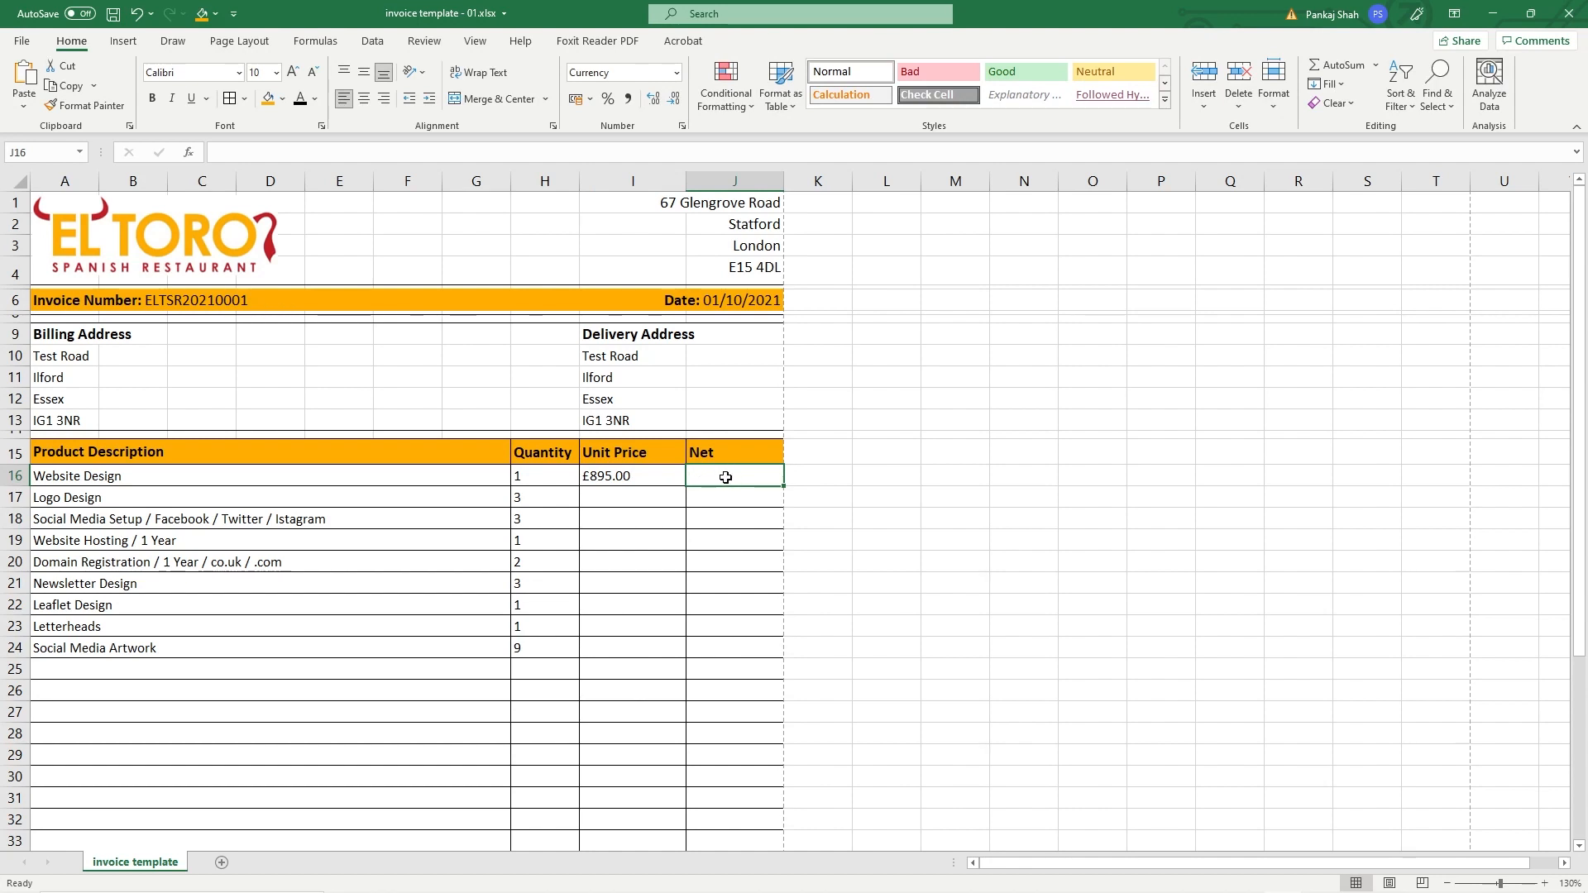
Step: Enter the formula =H16*I16 in J16 to calculate the net amount from quantity and unit price
type("=")
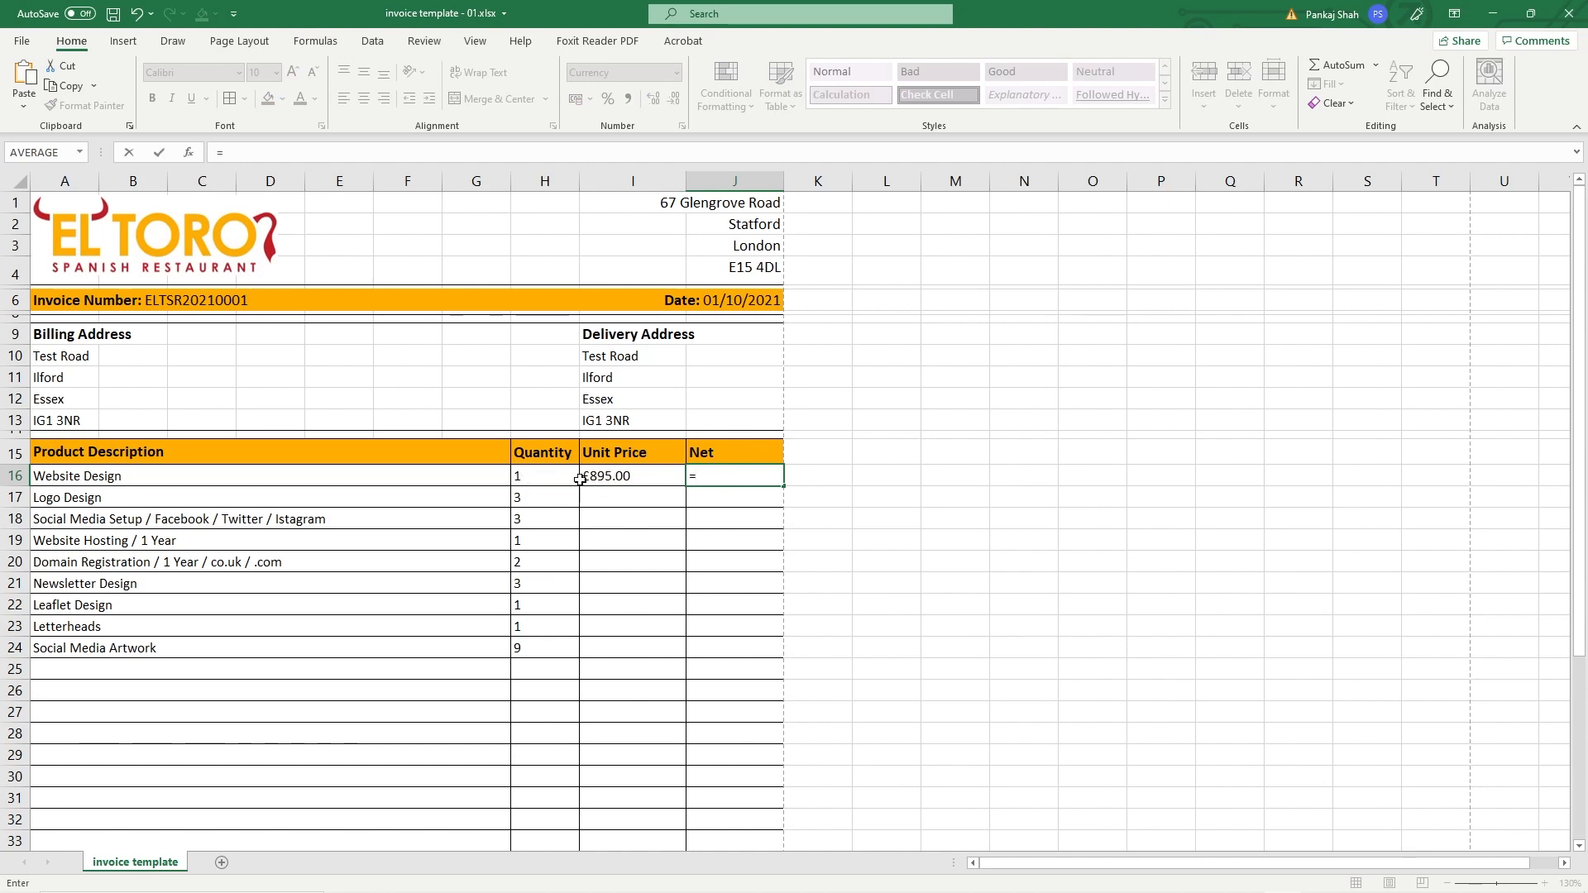
left_click(531, 477)
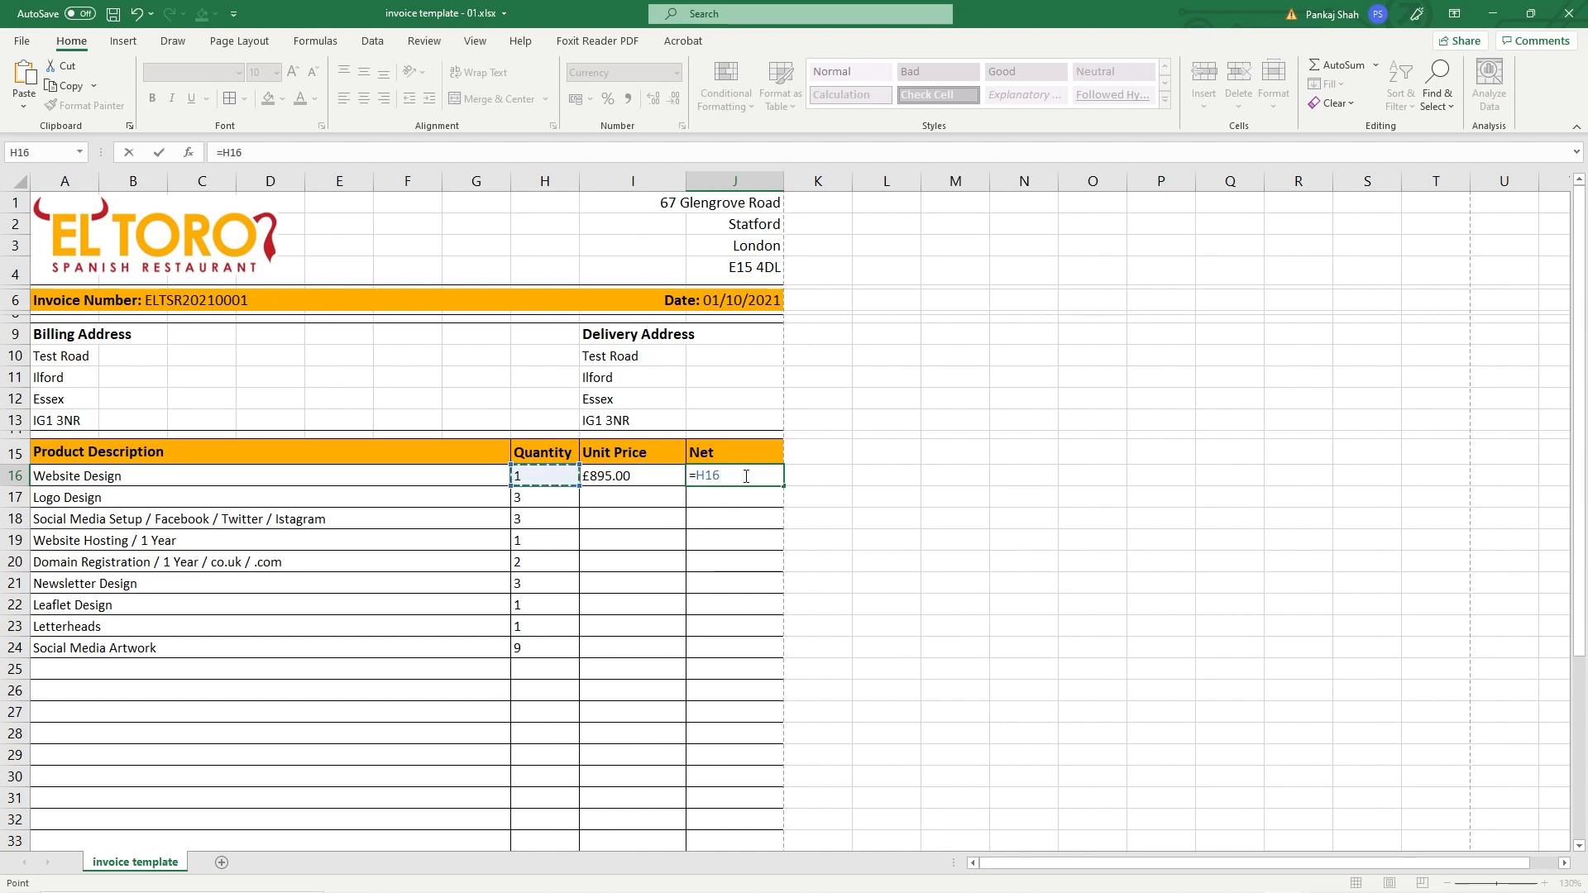
type("*")
left_click(641, 475)
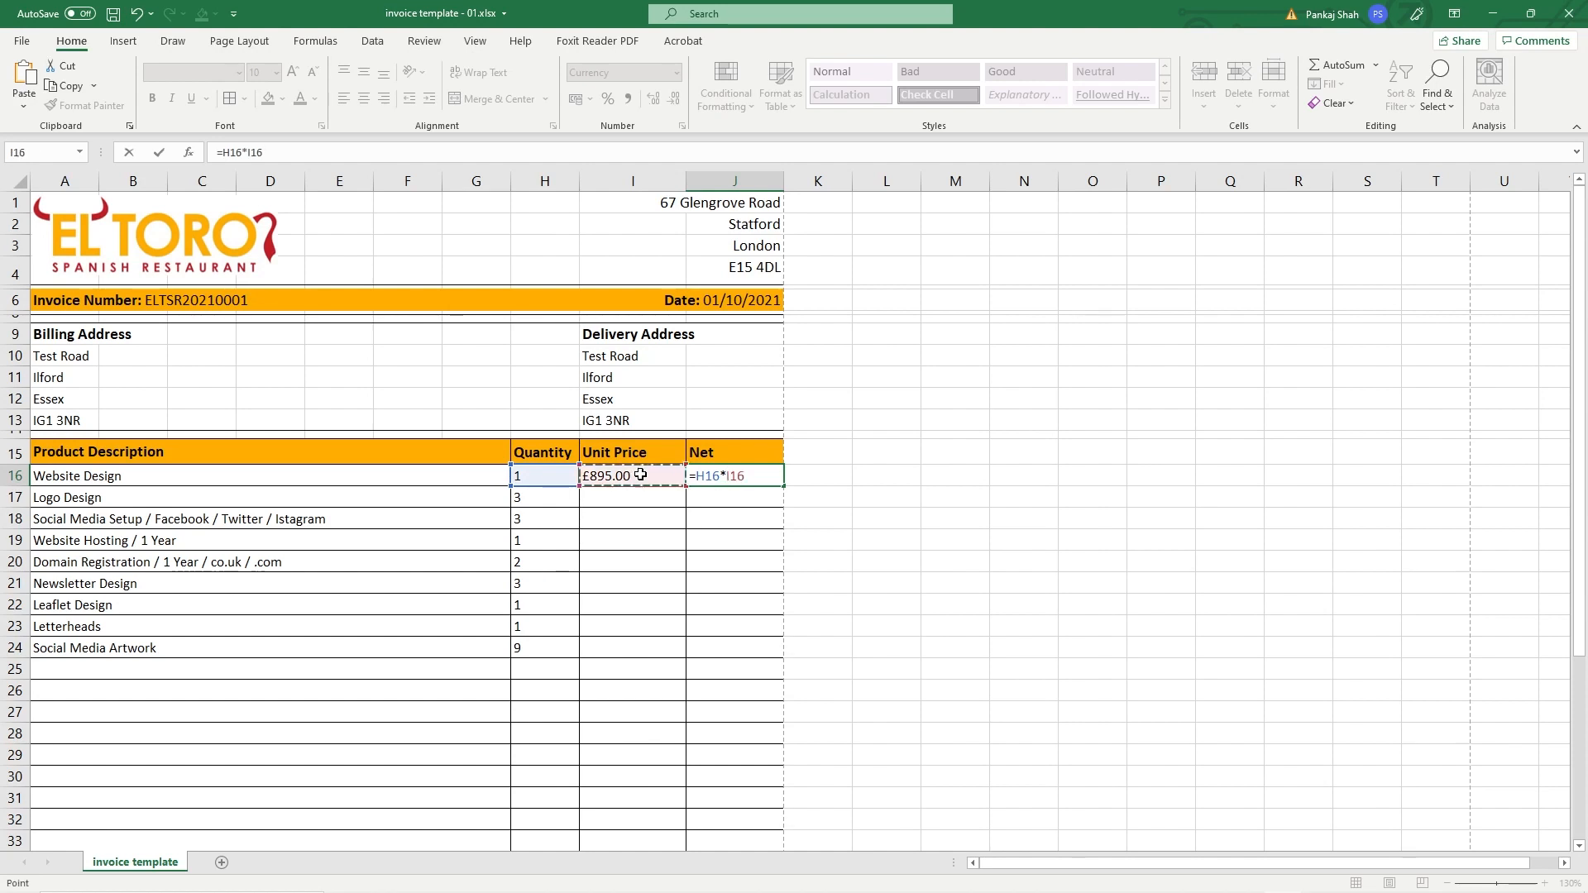
key("Return")
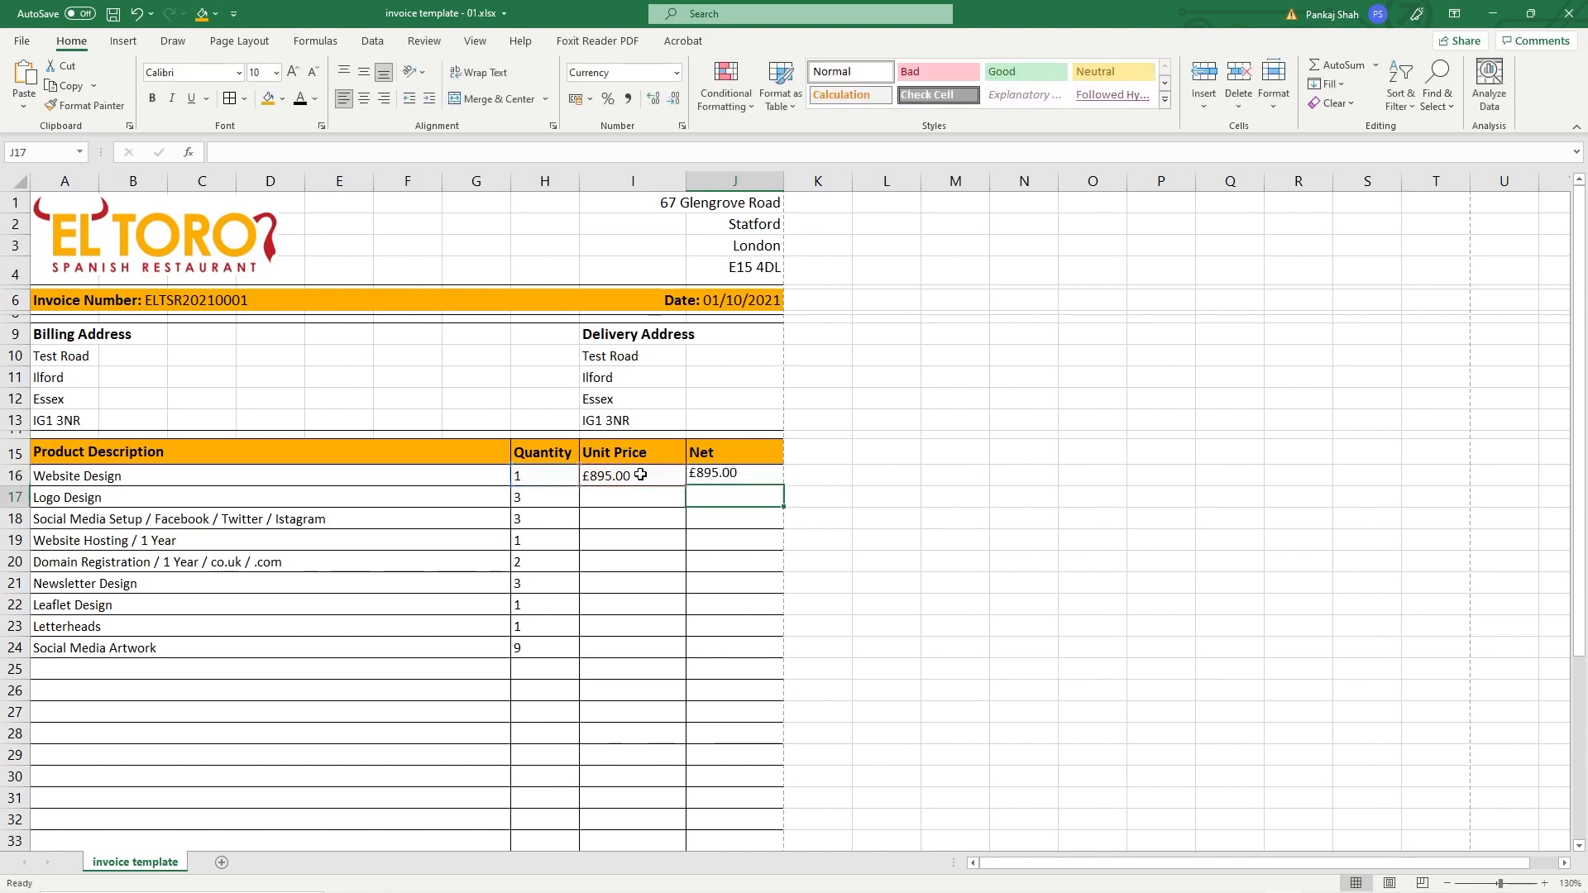
left_click(547, 468)
left_click(608, 476)
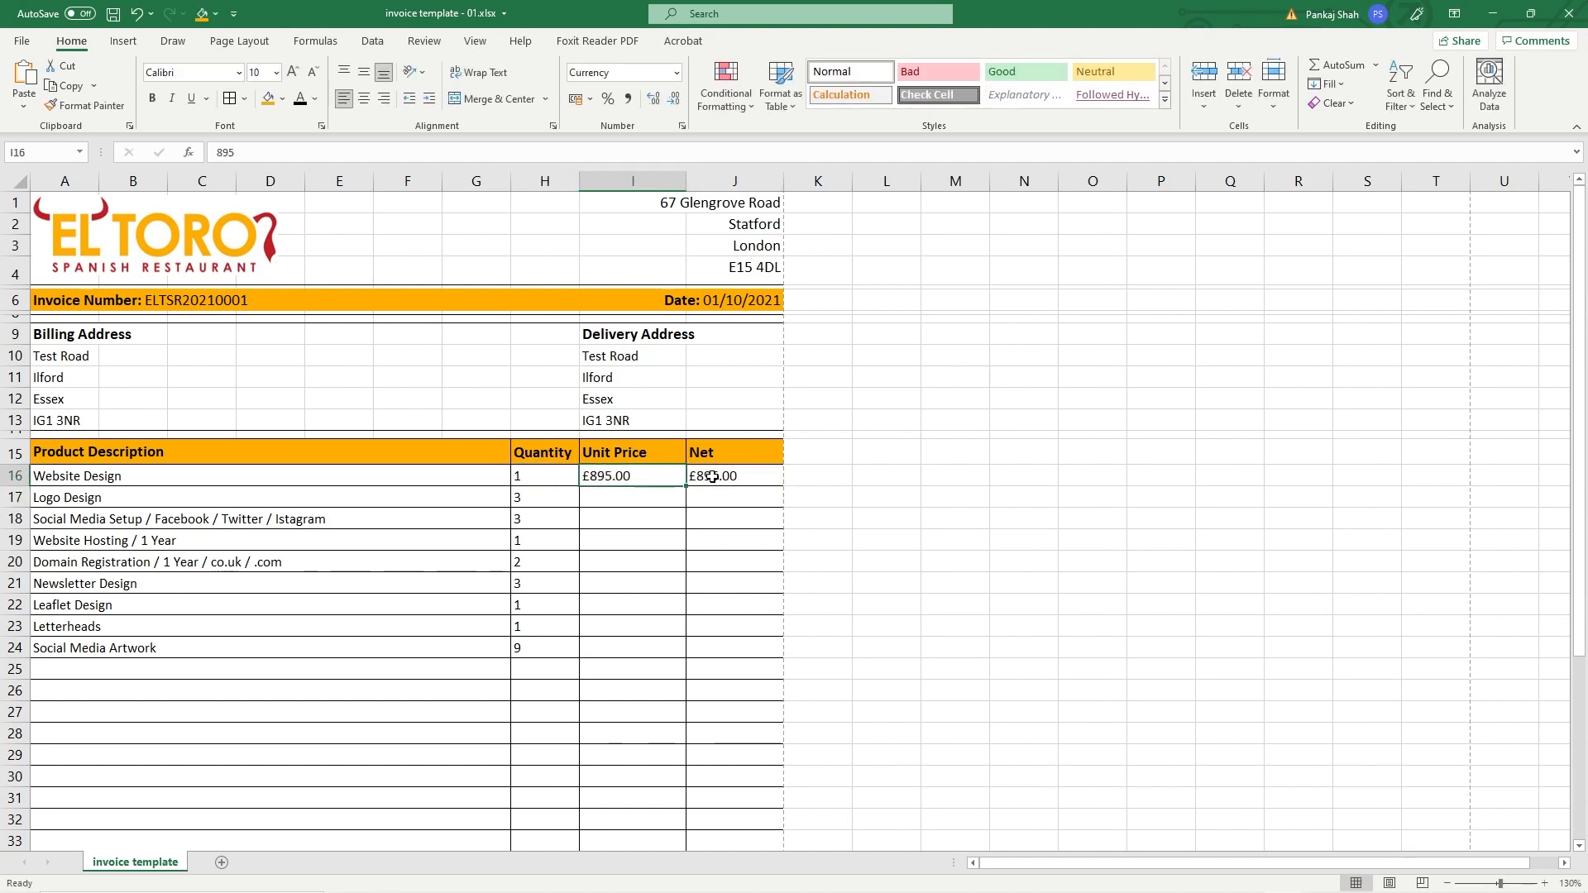
left_click(707, 476)
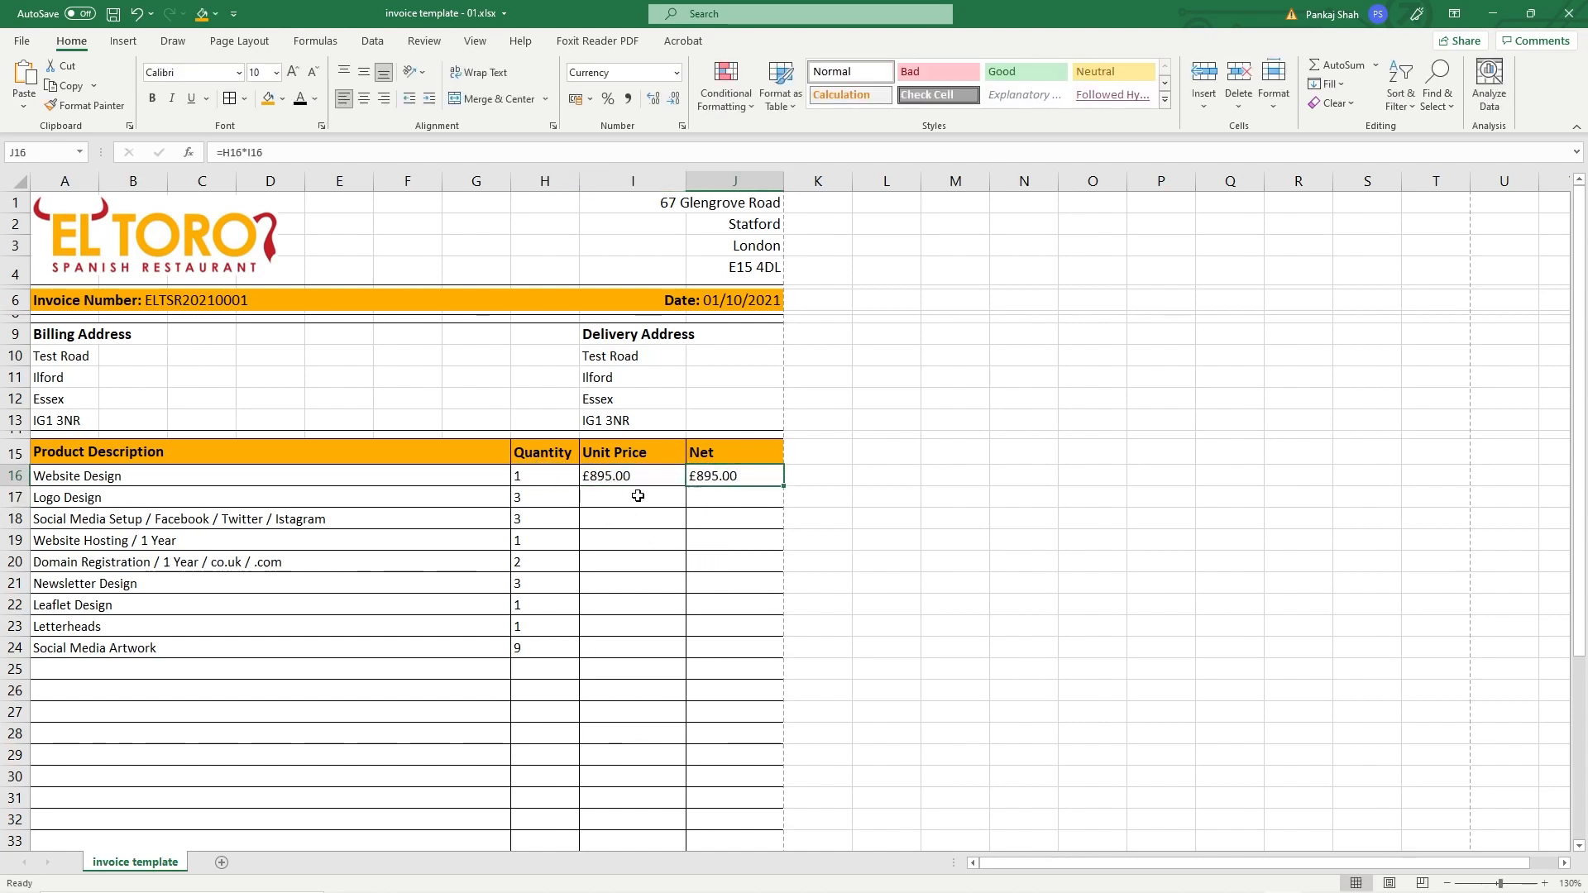
Step: Enter the unit price 45 for Logo Design in I17
left_click(610, 500)
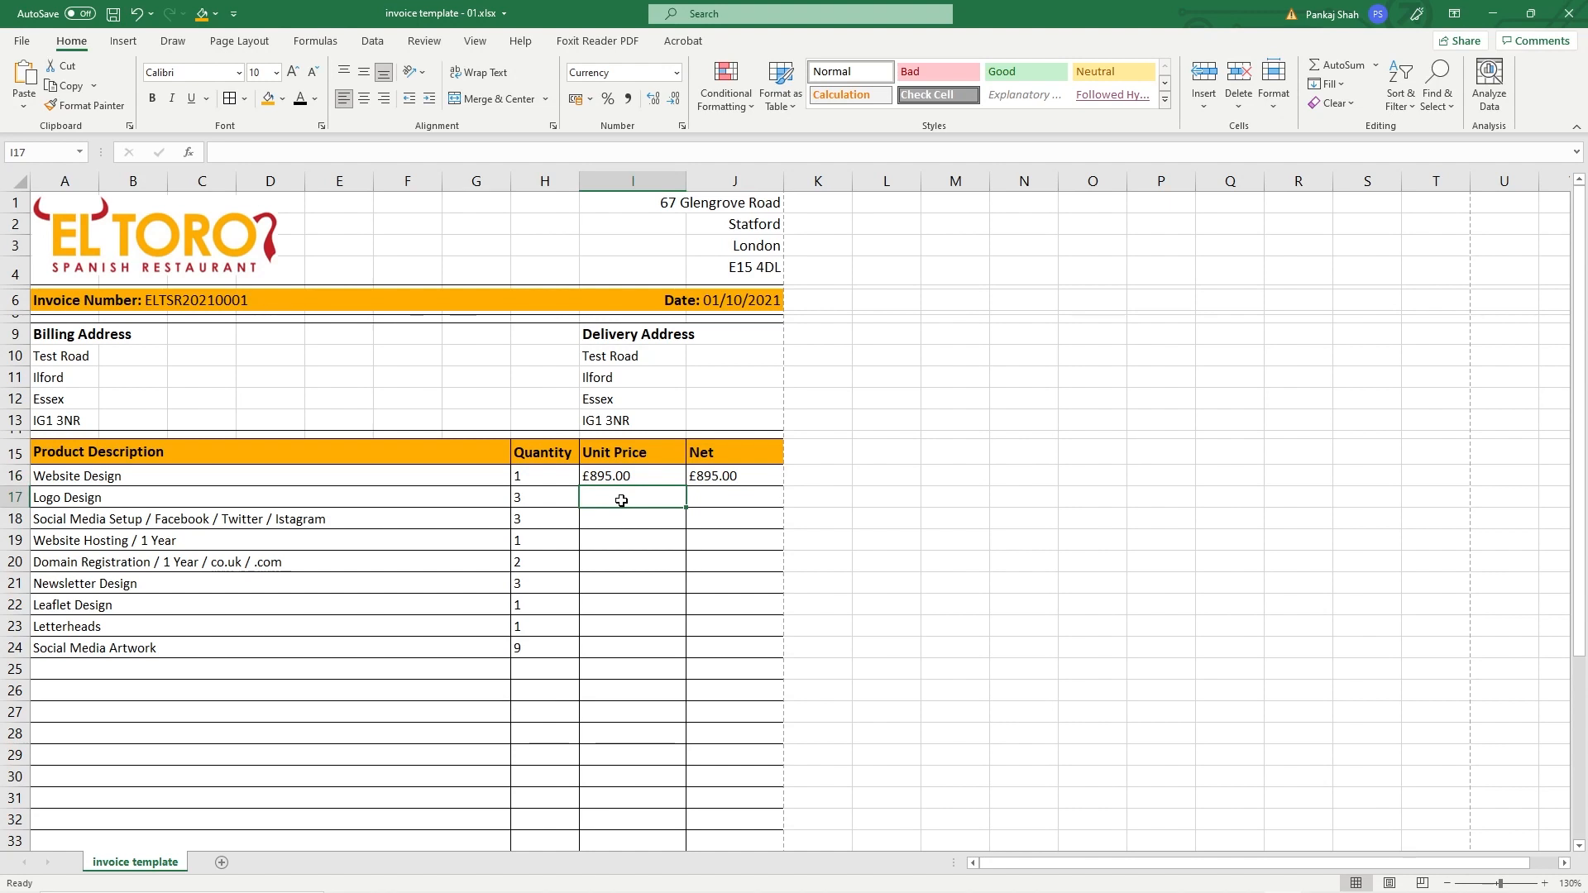
type("45")
left_click(636, 520)
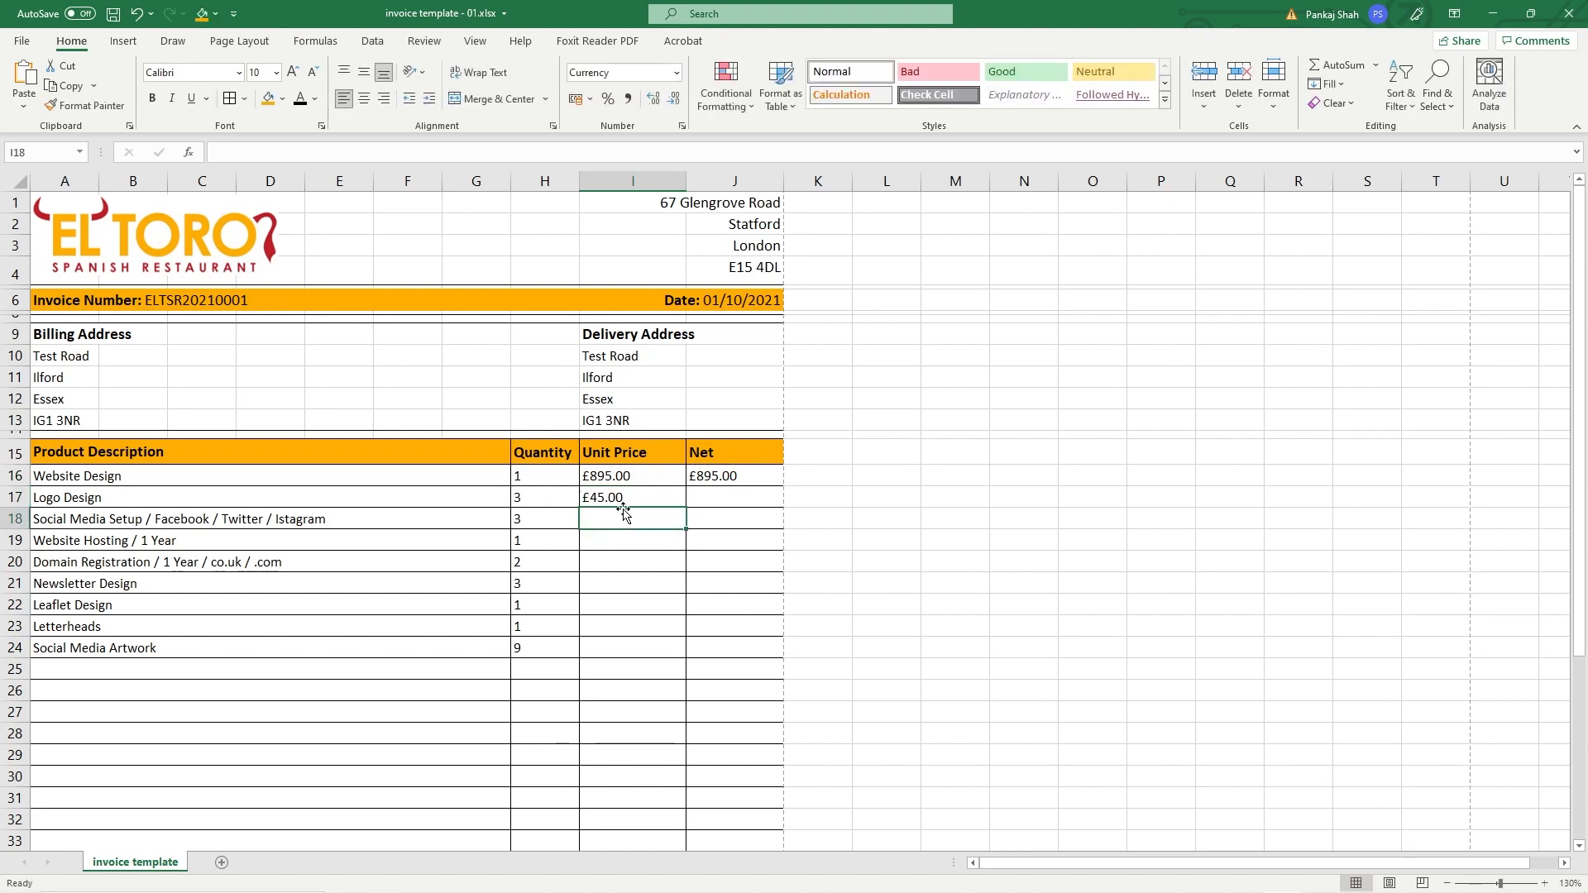
left_click(600, 459)
left_click(617, 494)
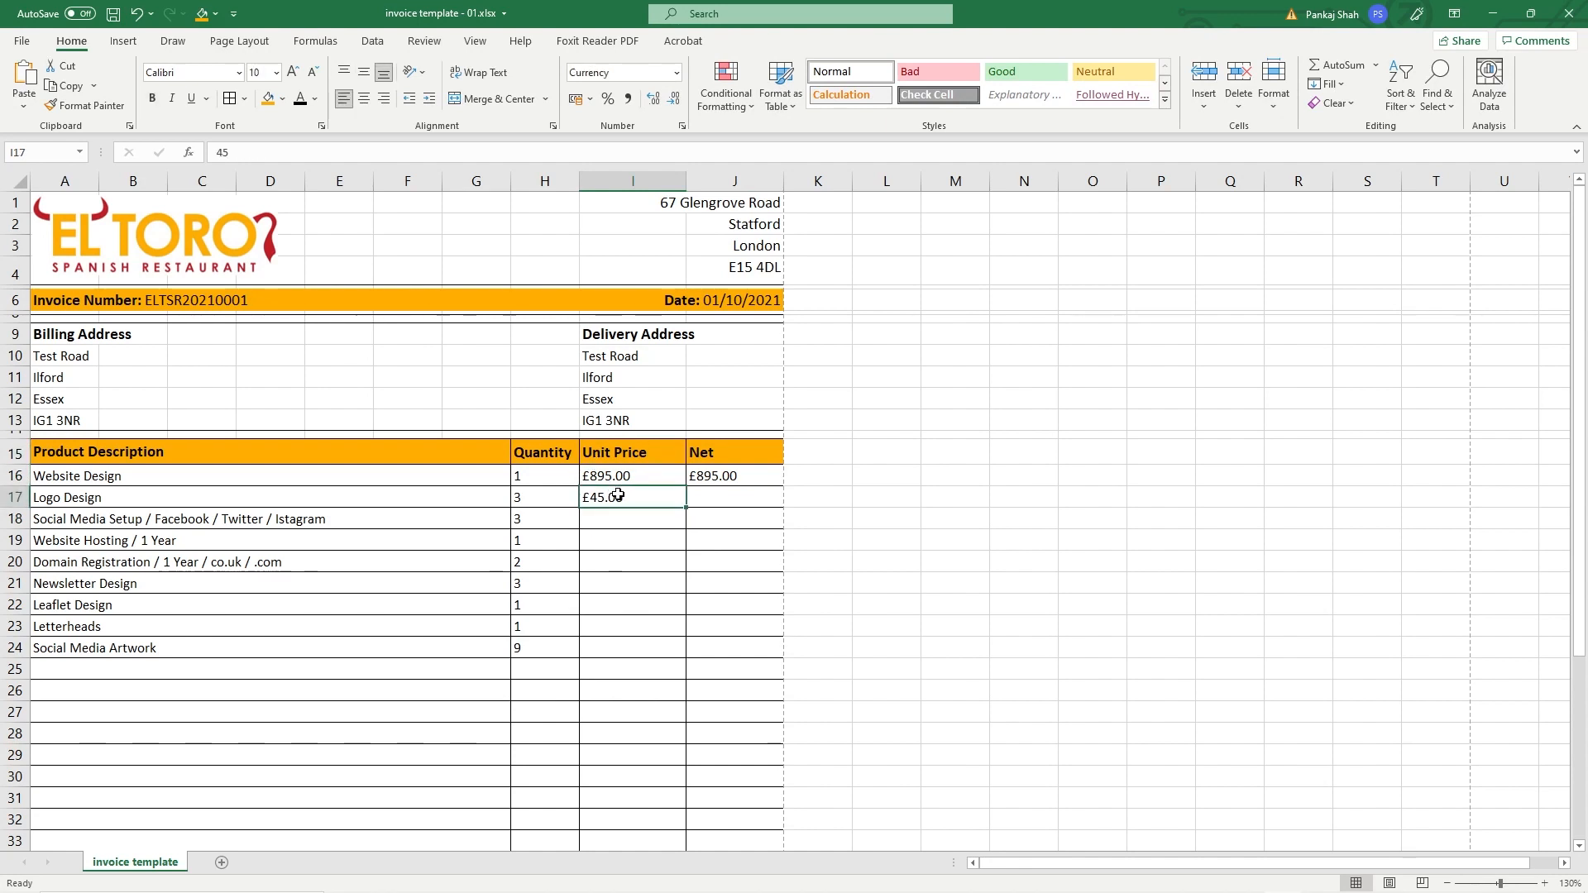
Step: Copy the net formula from J16 into J17 for the Logo Design row
left_click(742, 479)
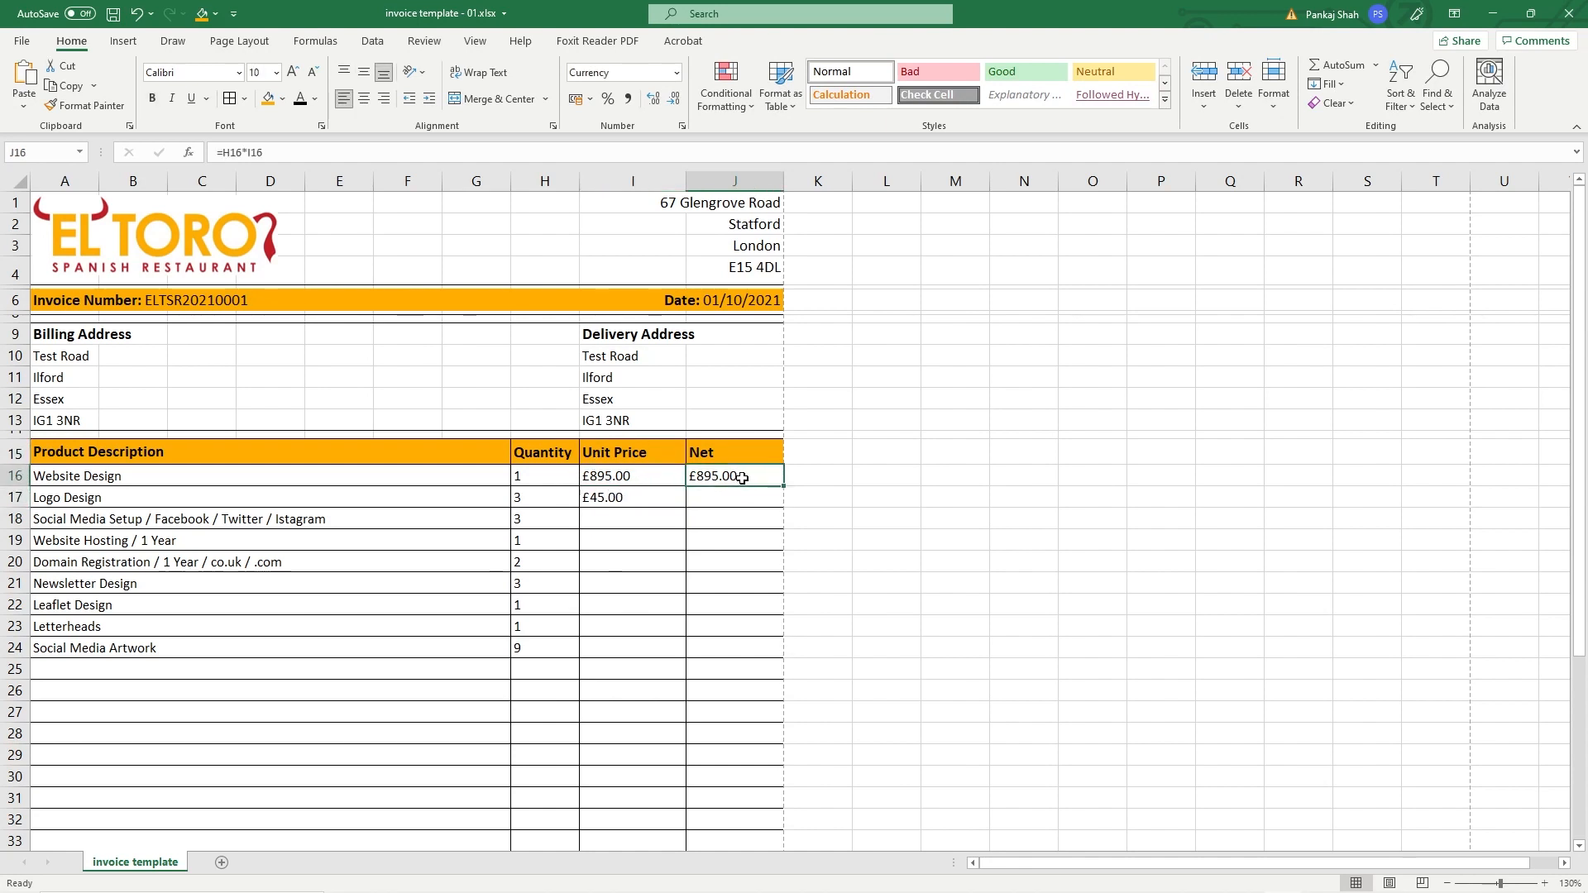
key("ctrl+c")
left_click(744, 500)
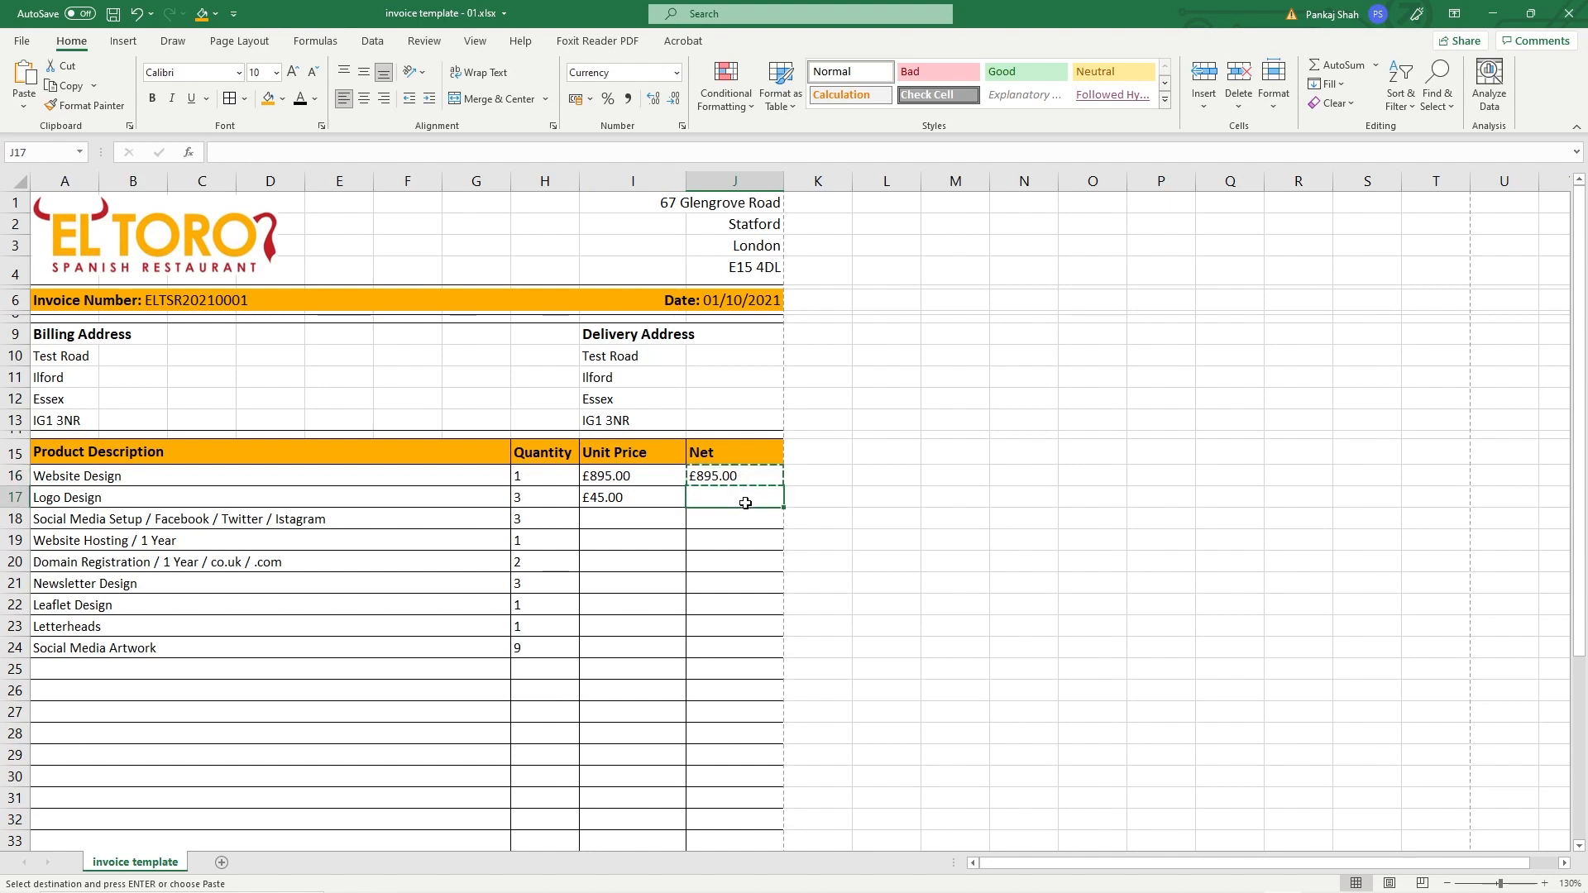
key("ctrl+v")
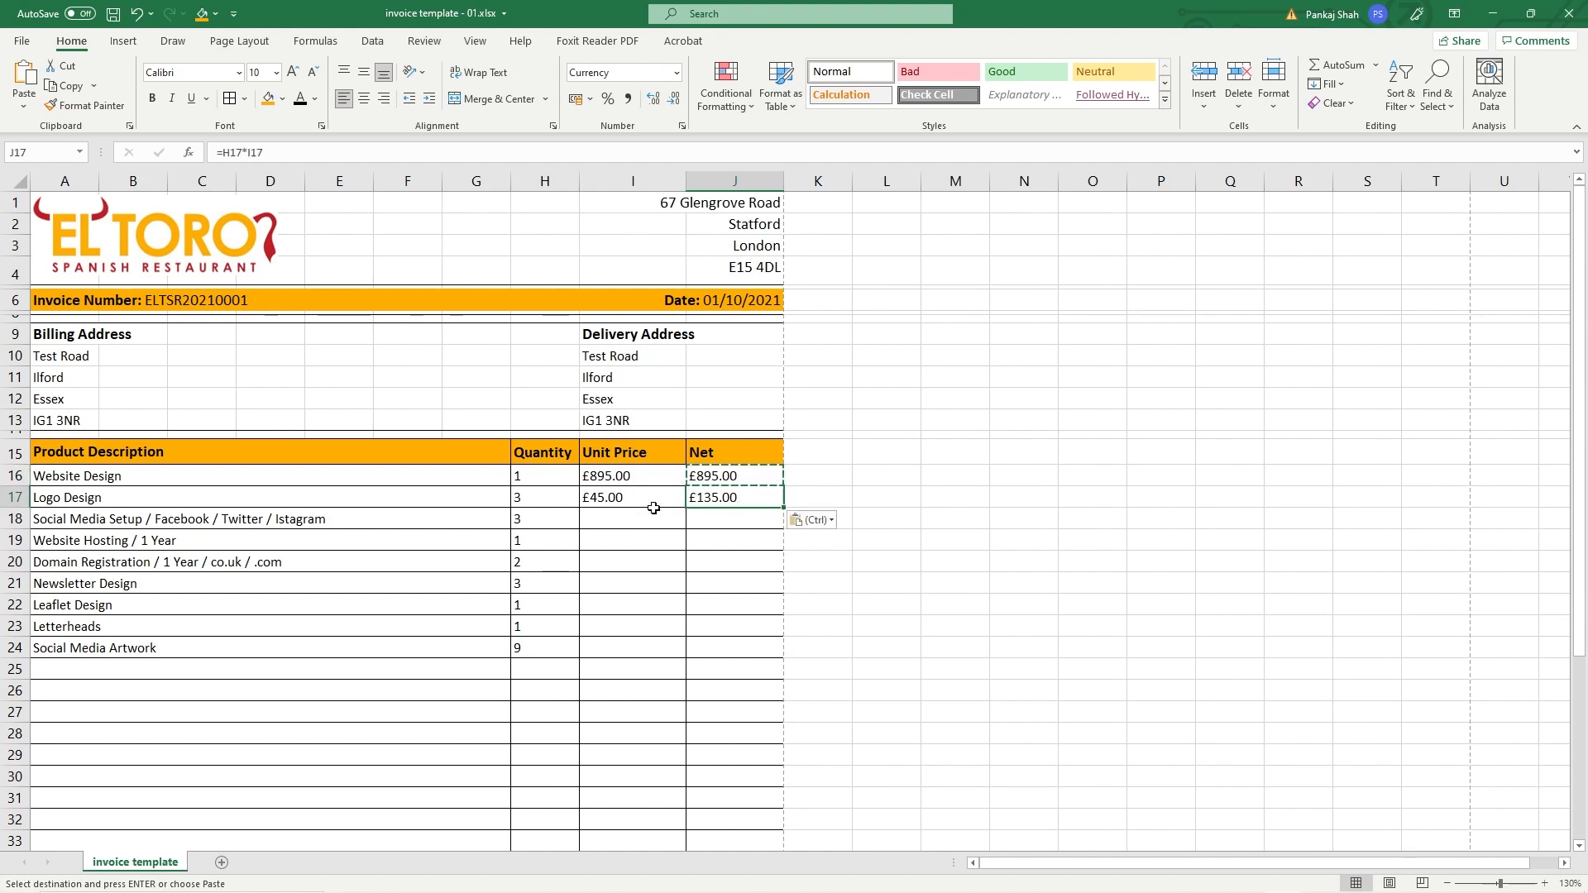
left_click(604, 499)
left_click(711, 497)
key("Escape")
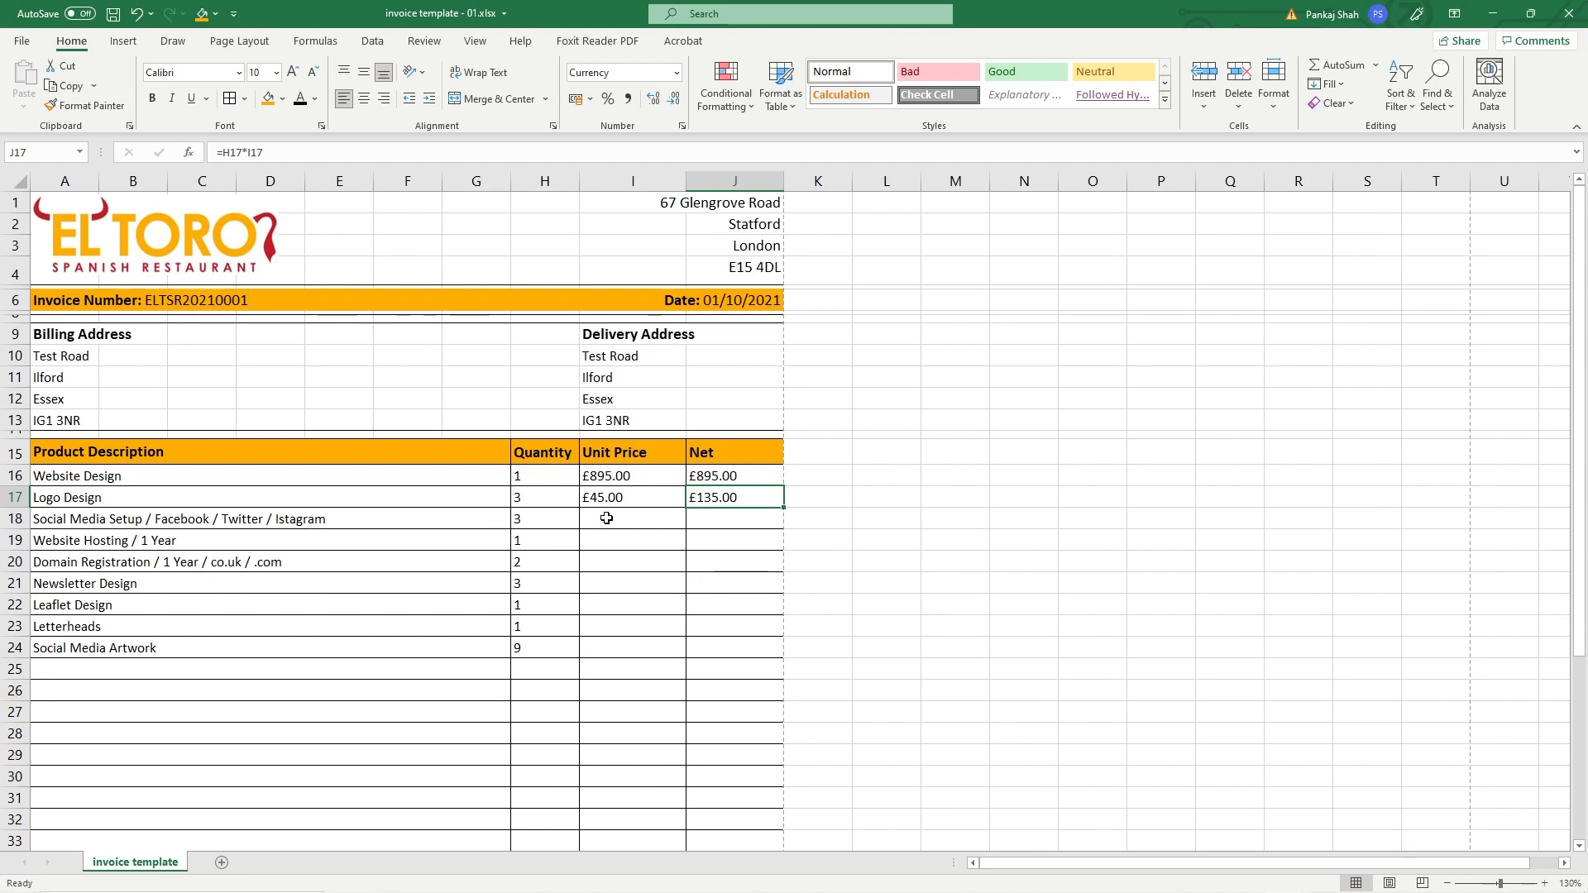
Step: Enter the unit price 45 for Social Media Setup in I18 and copy the net formula from J17 into J18
left_click(619, 517)
type("45")
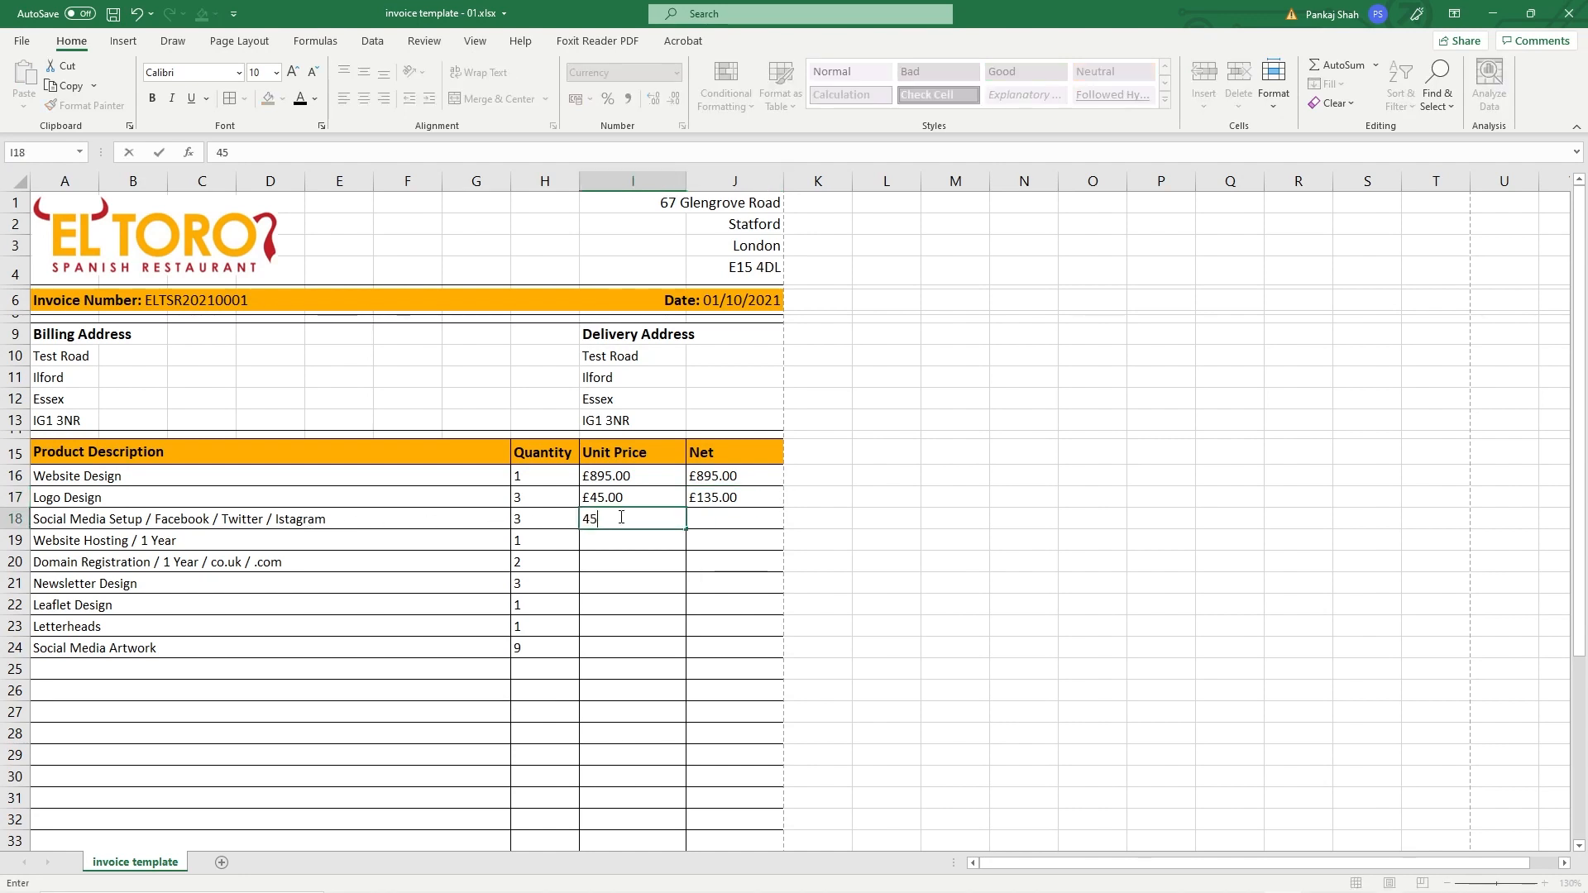
key("Return")
key("Up")
key("Right")
key("Up")
key("ctrl+c")
key("Down")
key("ctrl+v")
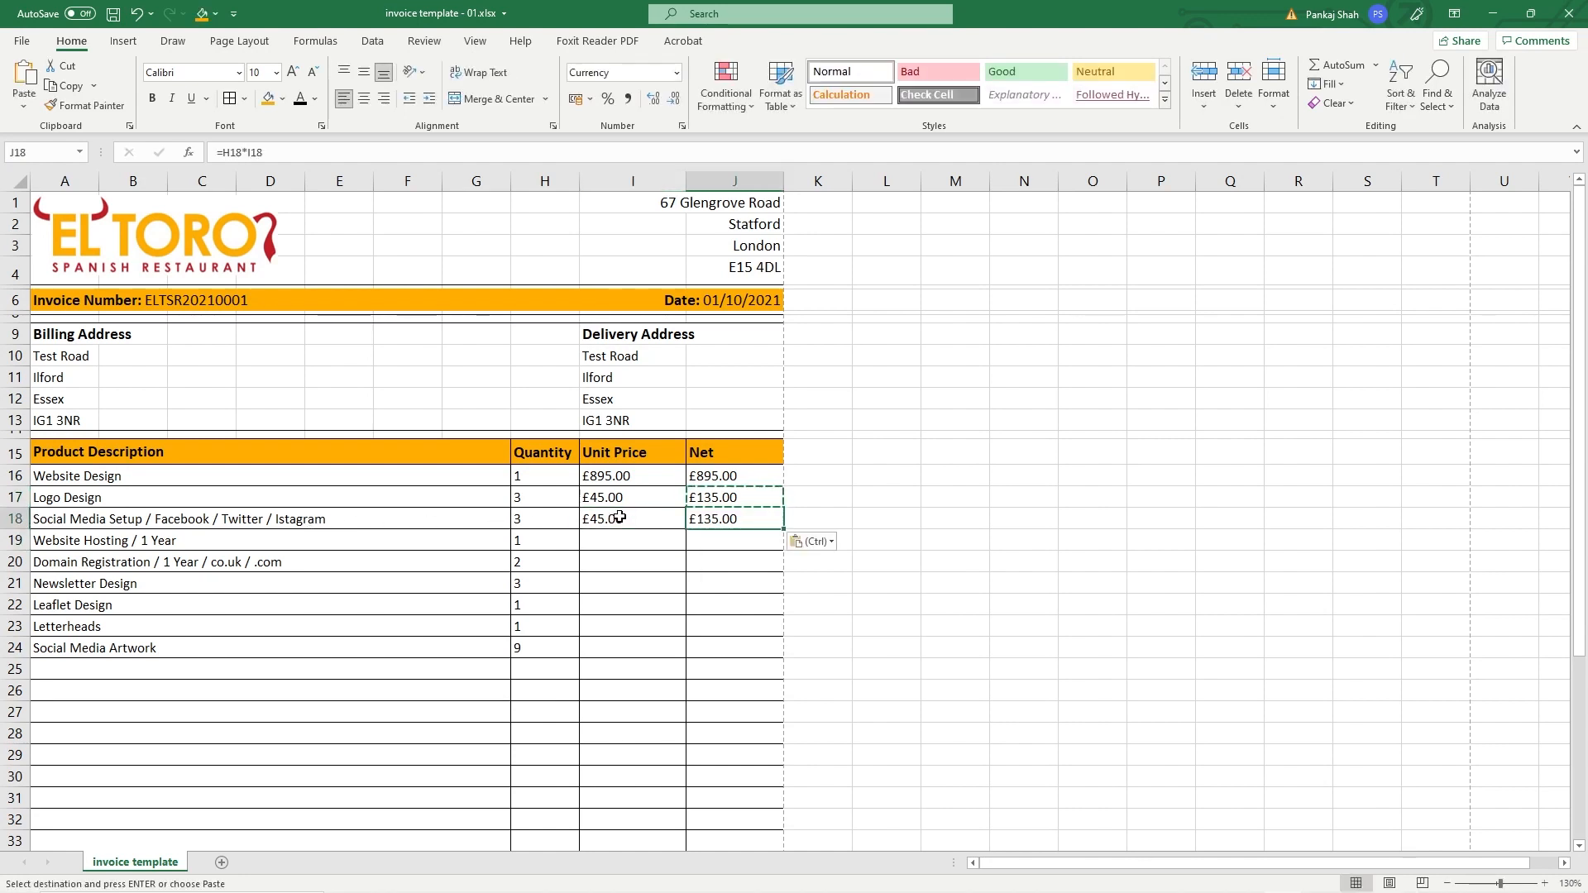
key("Escape")
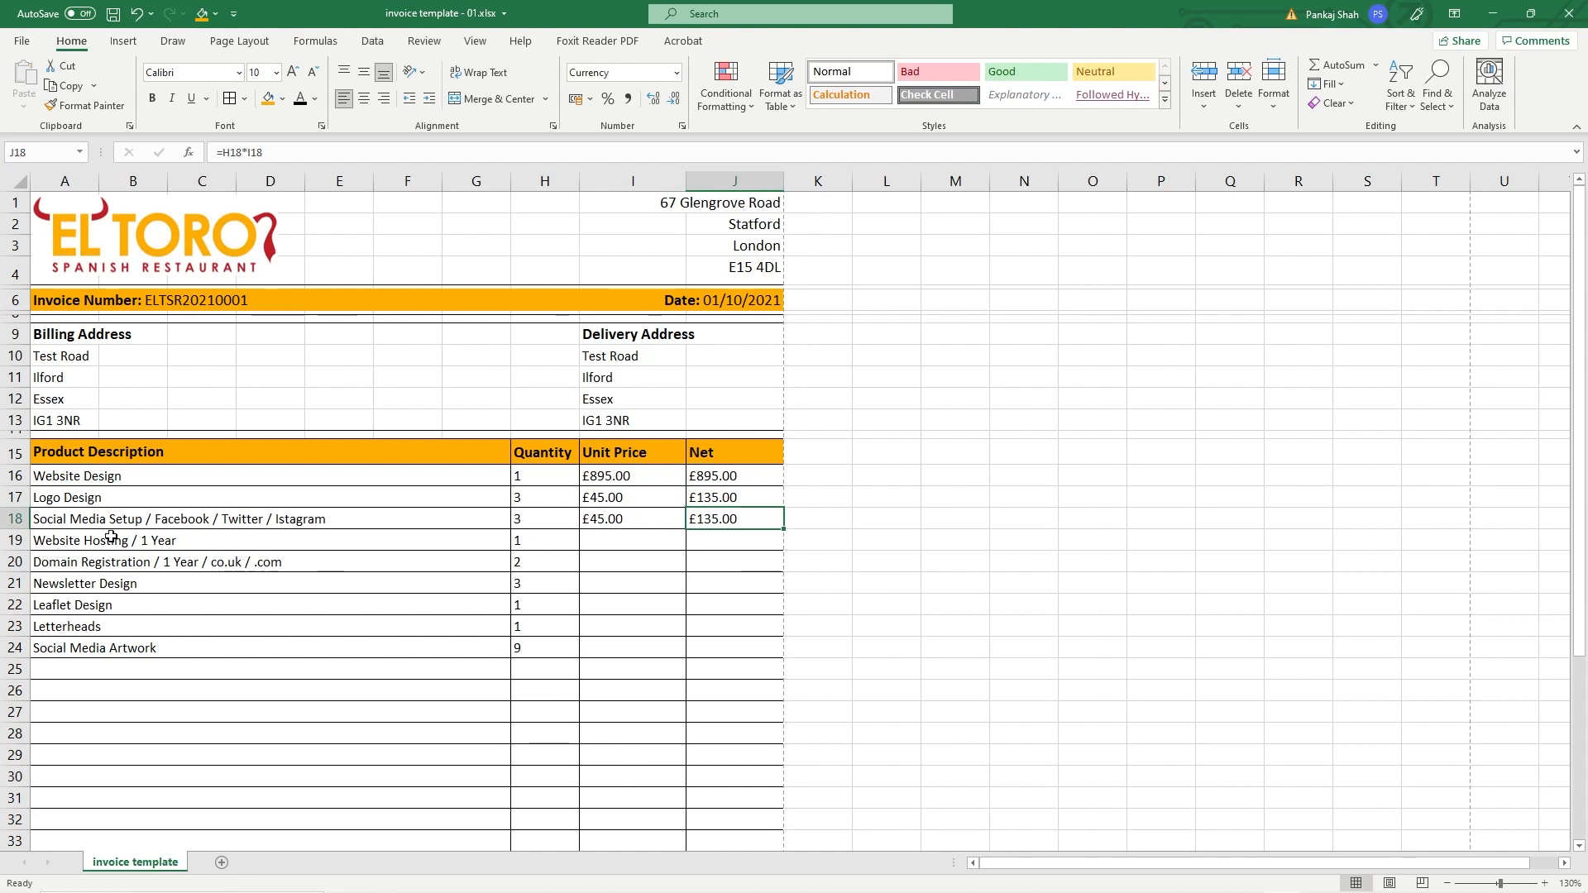
Step: Enter the unit price 195 for Website Hosting in I19
left_click(608, 541)
type("199")
key("Tab")
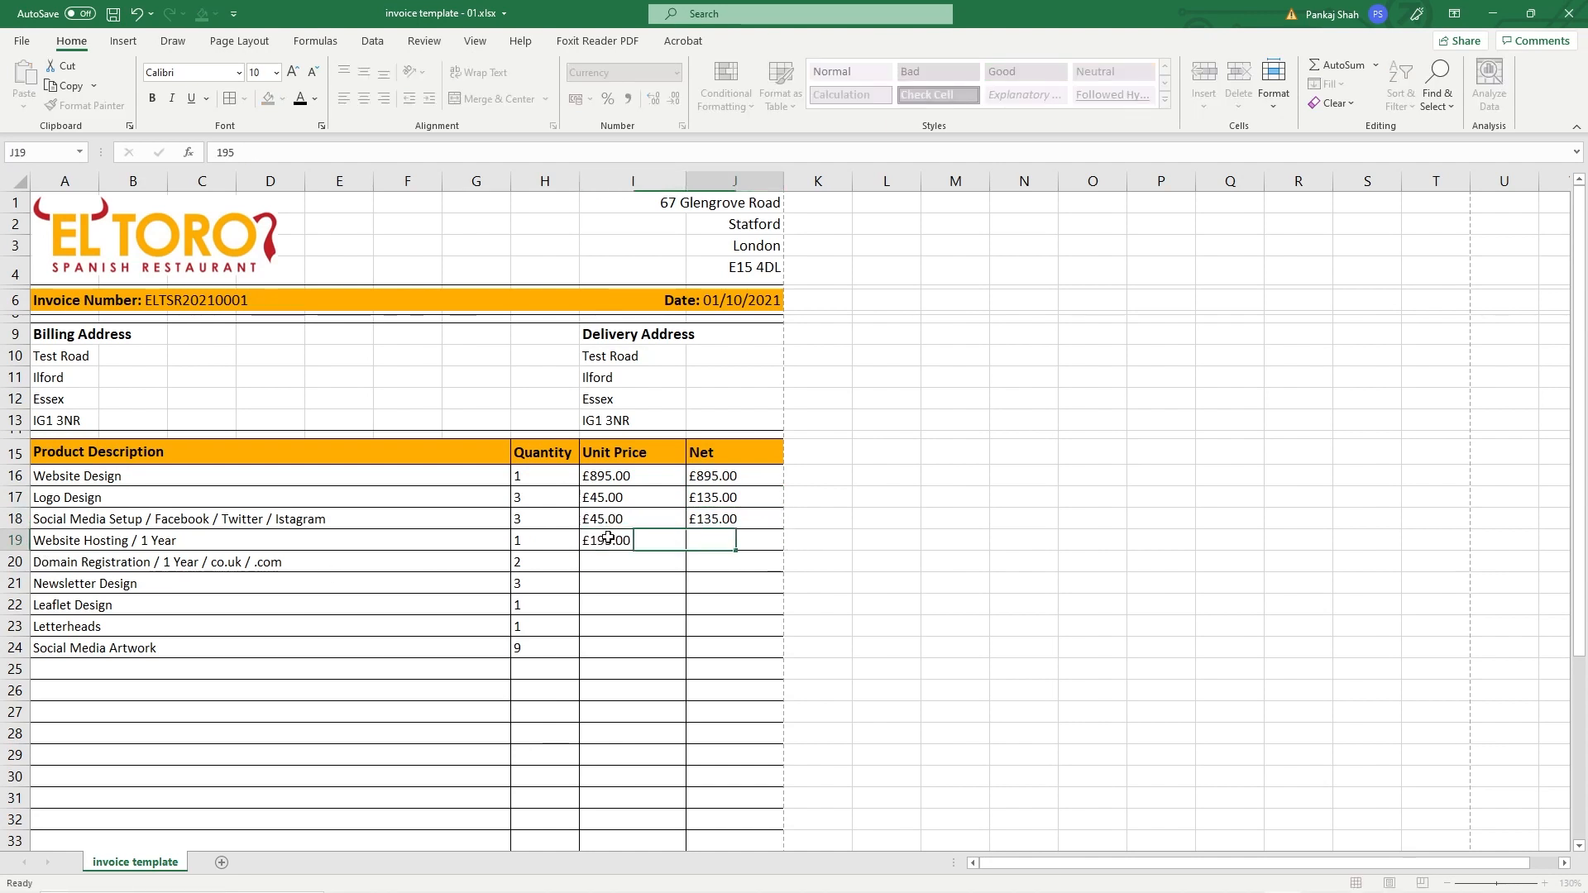
Step: Change the hosting description in A19 to "Website Hosting / SSL Certificate / 1 Year"
key("Left")
key("Left")
key("F2")
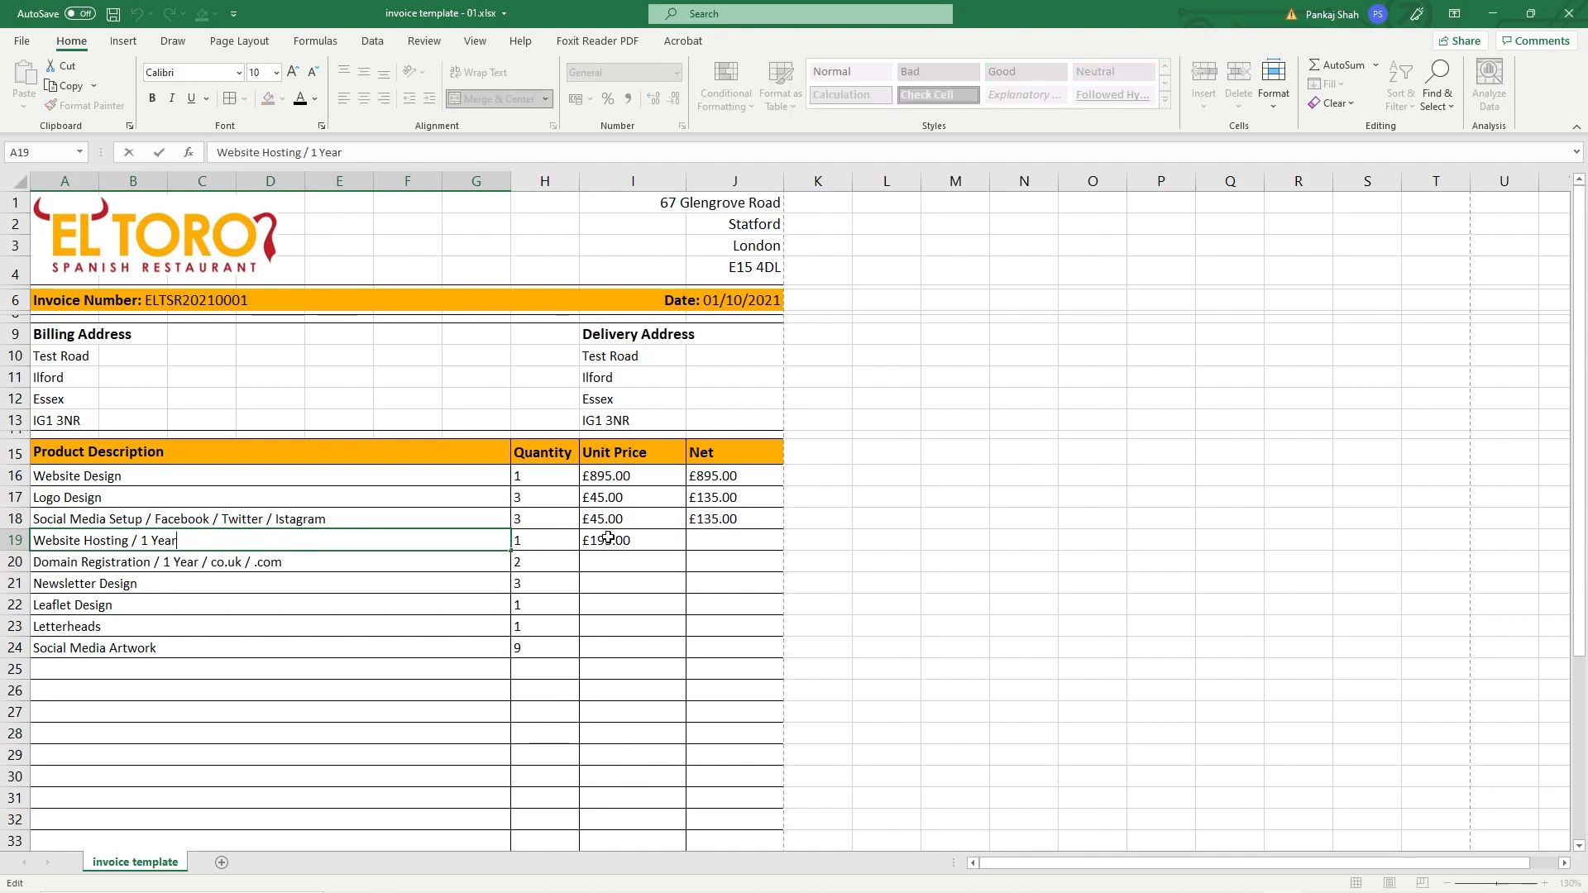
type("SSL Certificate /")
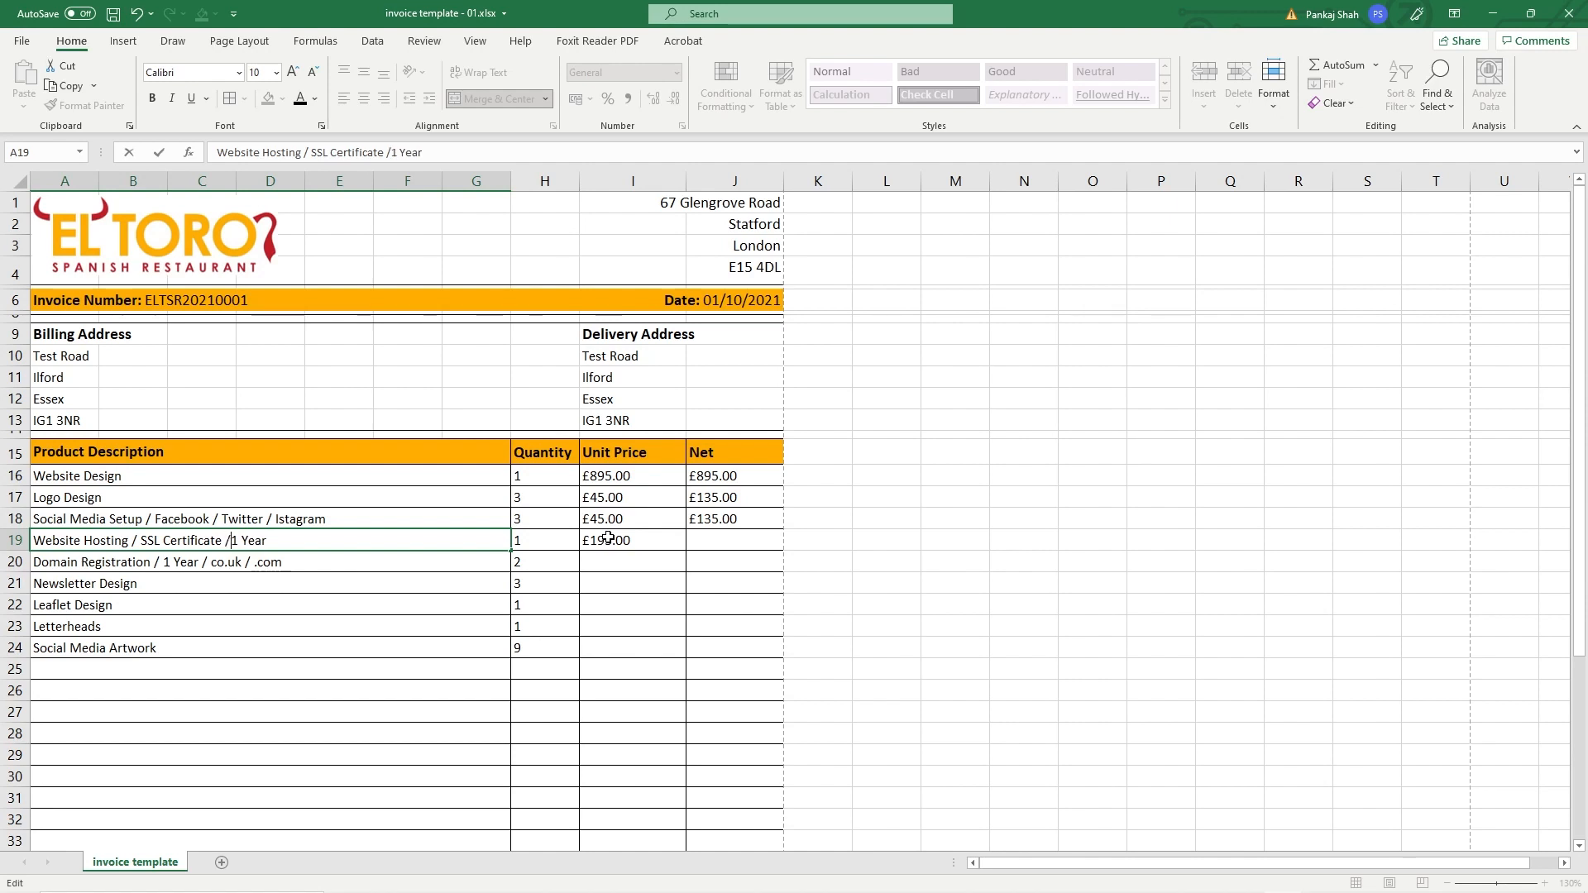
key("Return")
key("Up")
key("F2")
Step: Copy the net formula from J18 into J19 for the Website Hosting row
left_click(710, 545)
left_click(720, 521)
key("ctrl+c")
left_click(724, 539)
key("ctrl+v")
key("Escape")
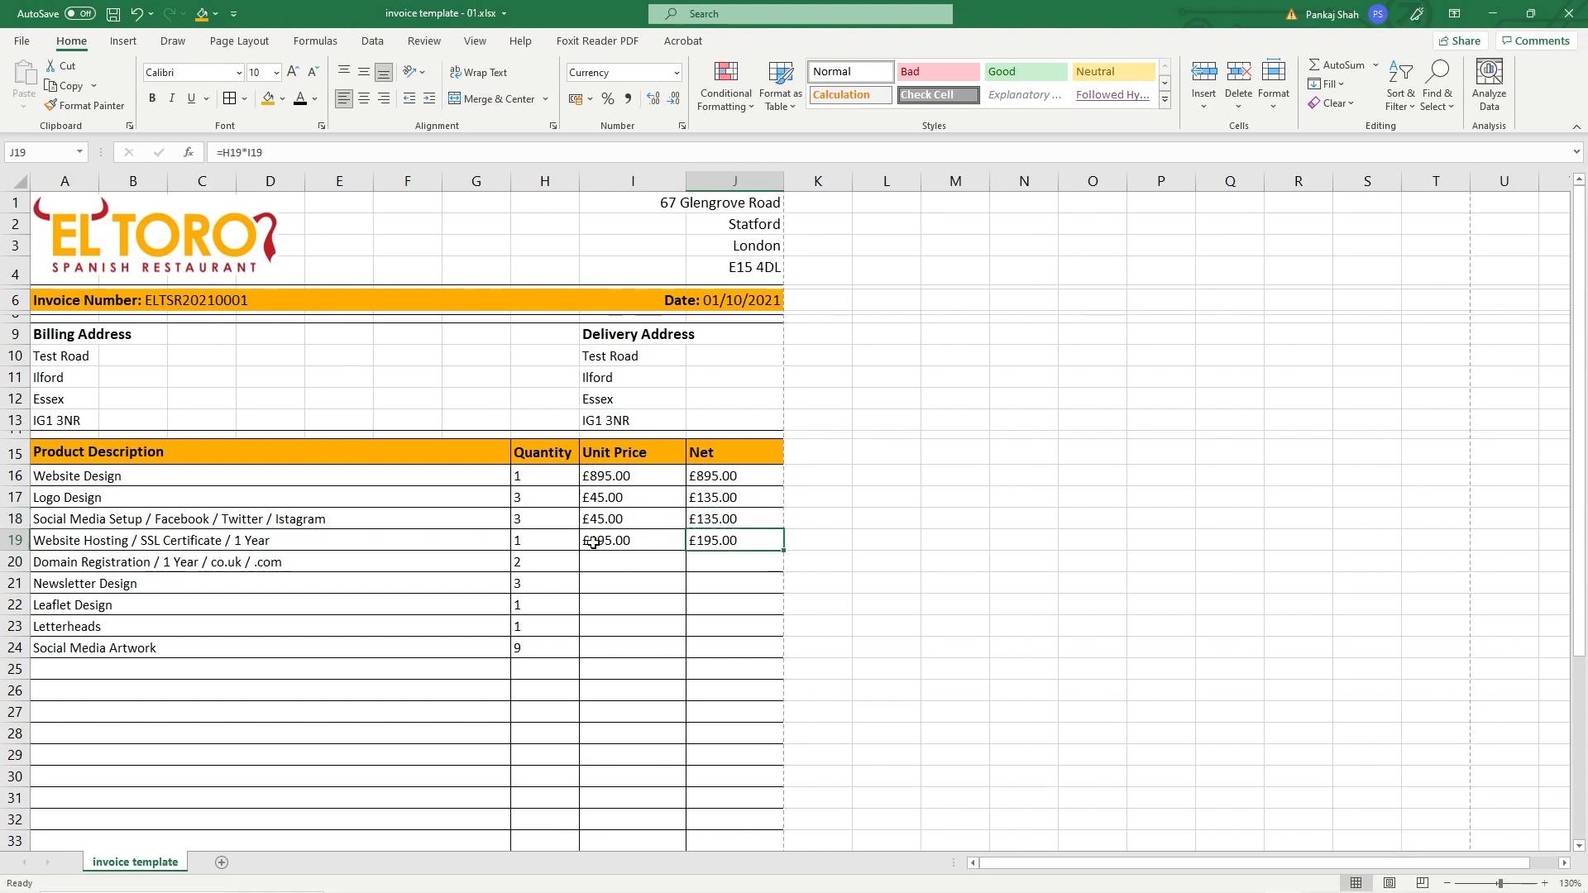
Step: Enter the unit price 15 for Domain Registration in I20 and save the workbook
left_click(227, 566)
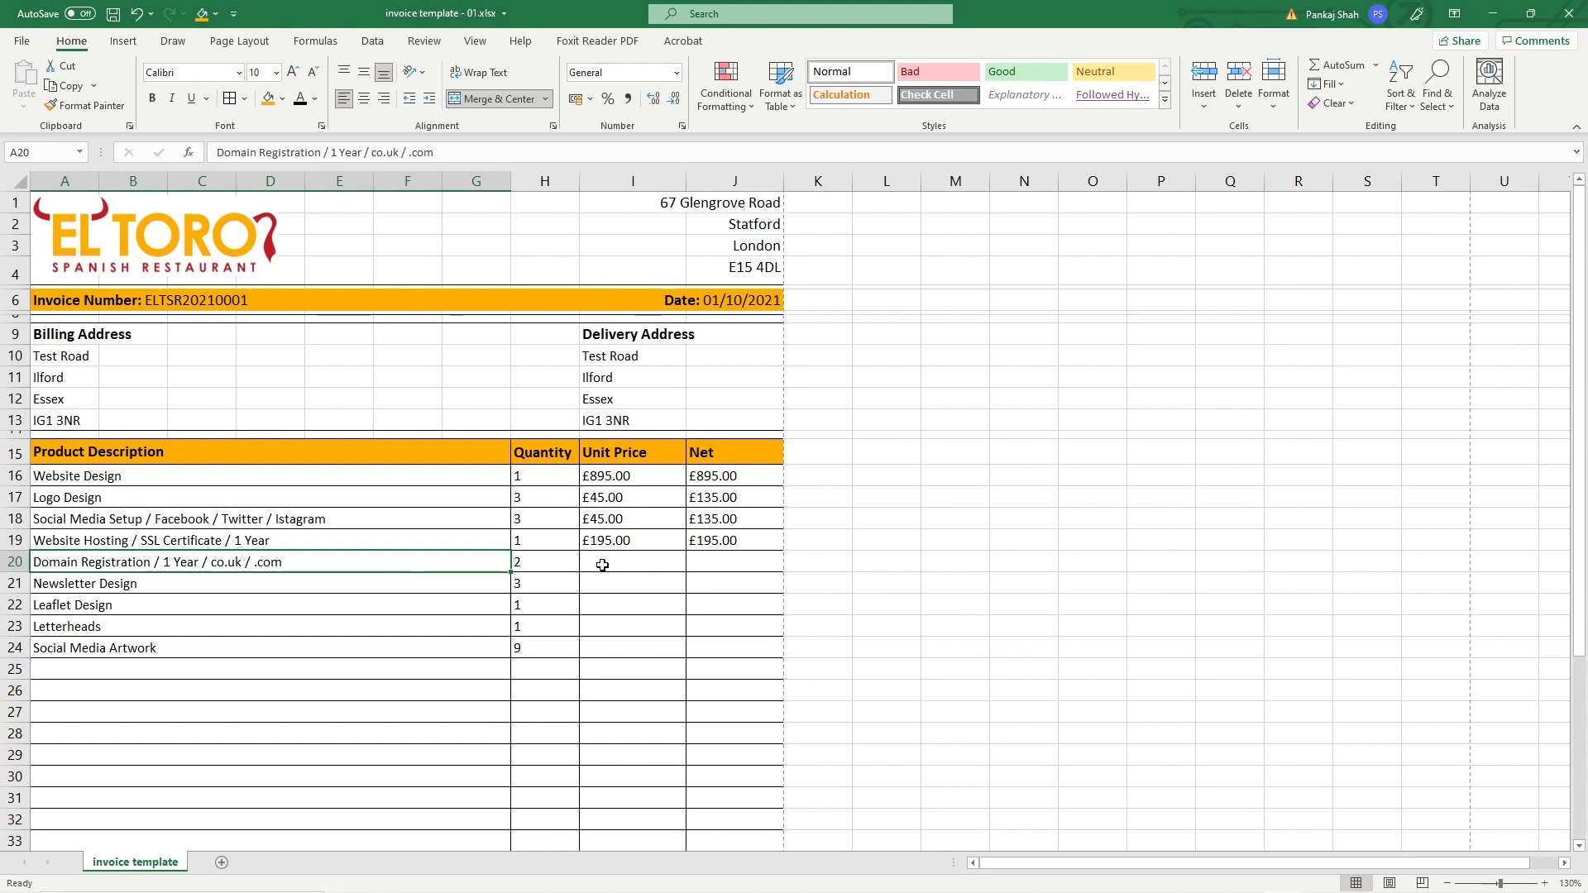
left_click(603, 562)
type("15")
key("Tab")
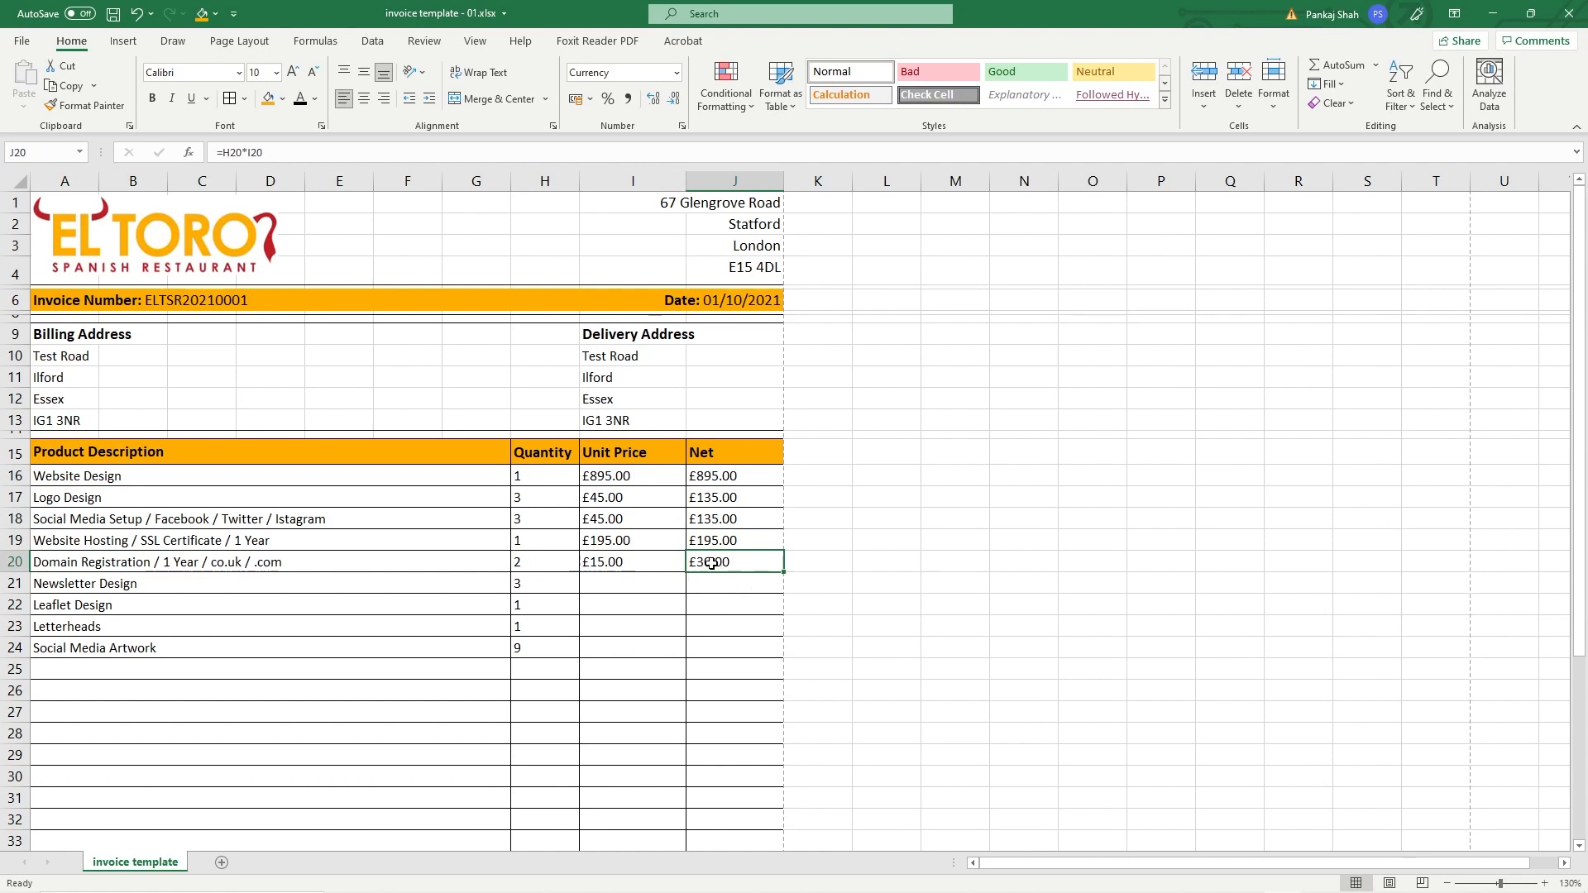
key("ctrl+s")
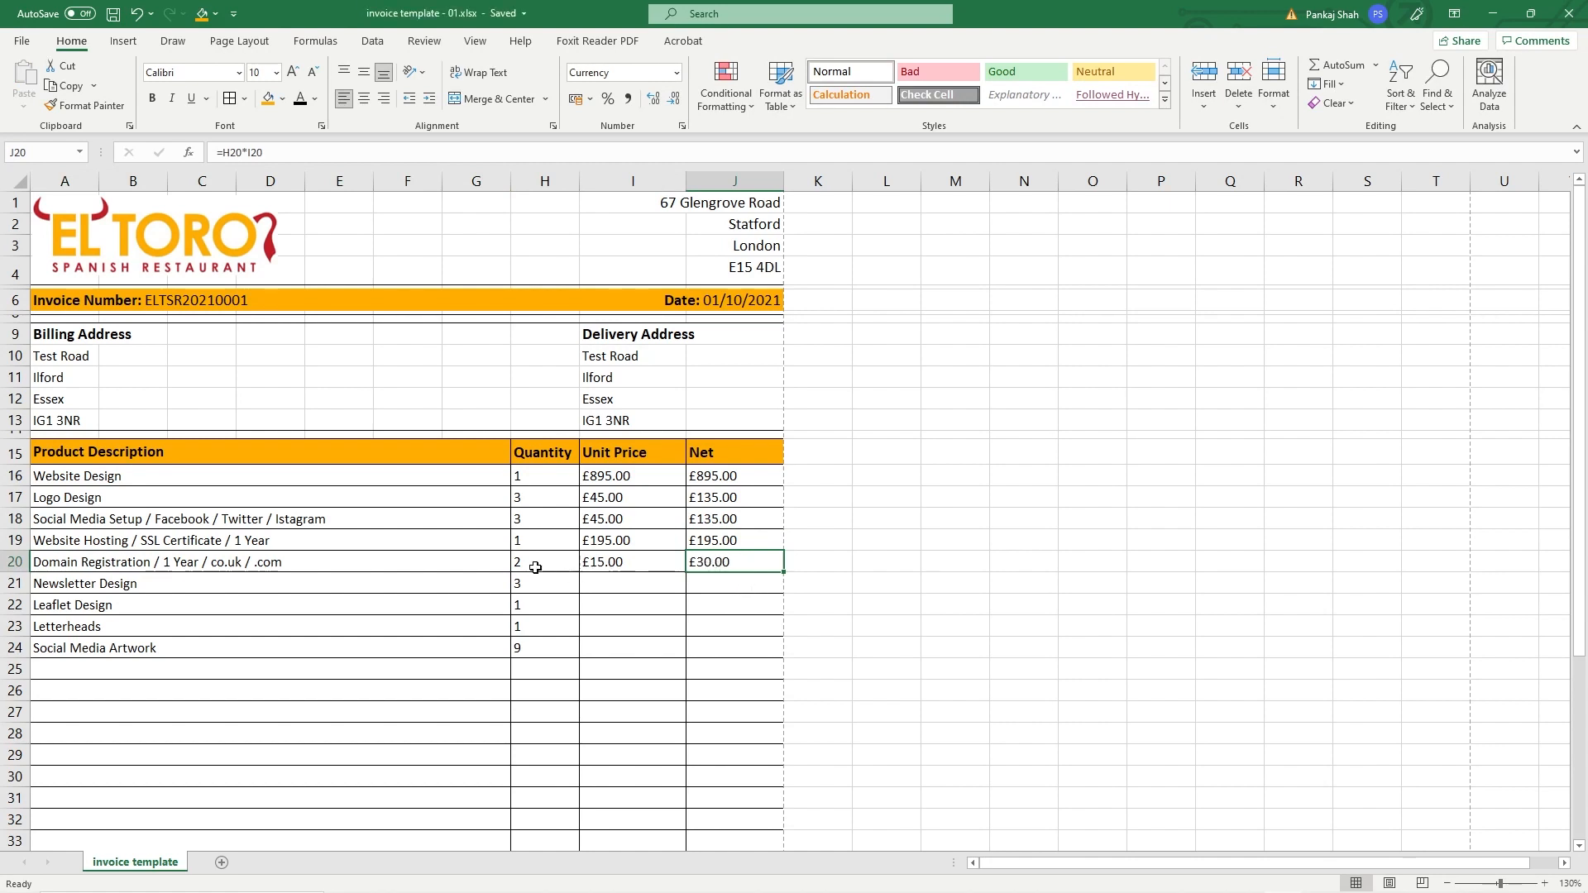
Step: Enter the unit price 125 for Newsletter Design in I21
left_click(162, 586)
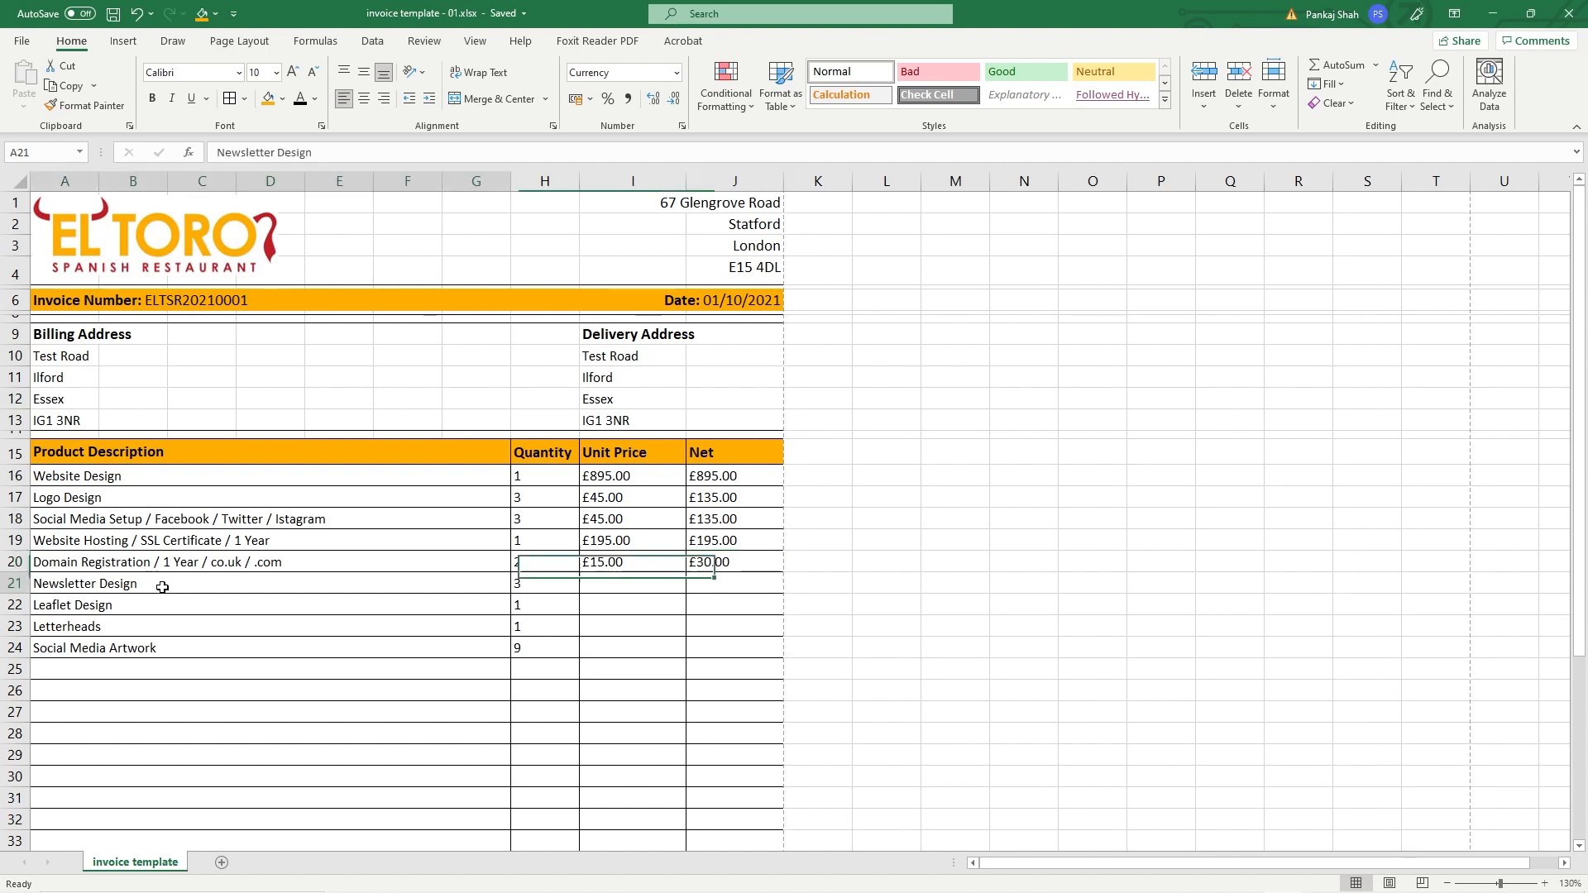
left_click(601, 584)
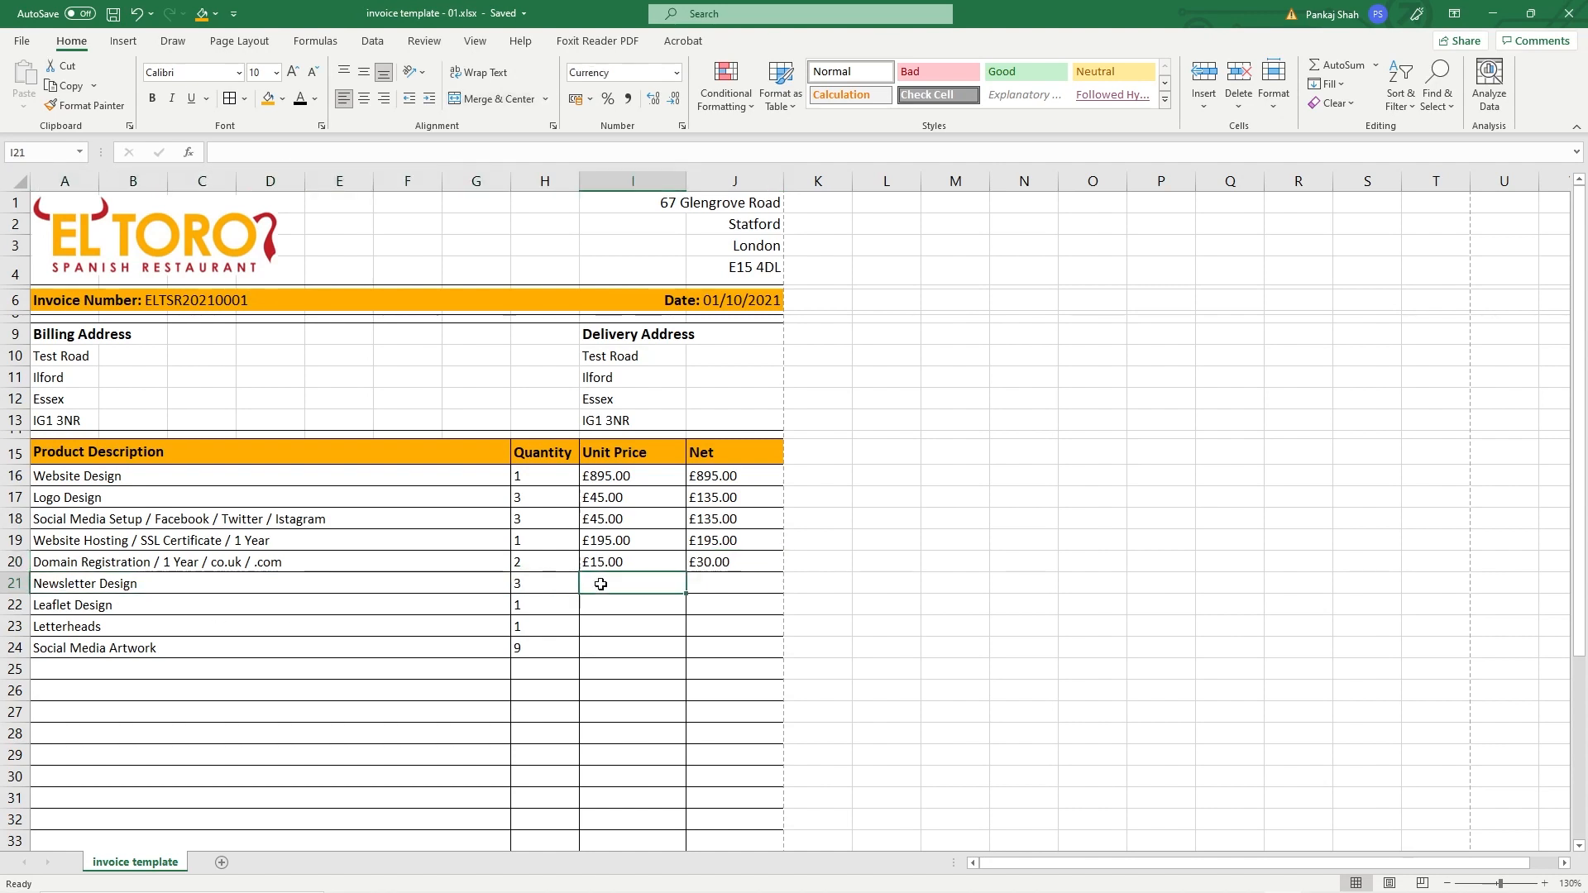
type("125")
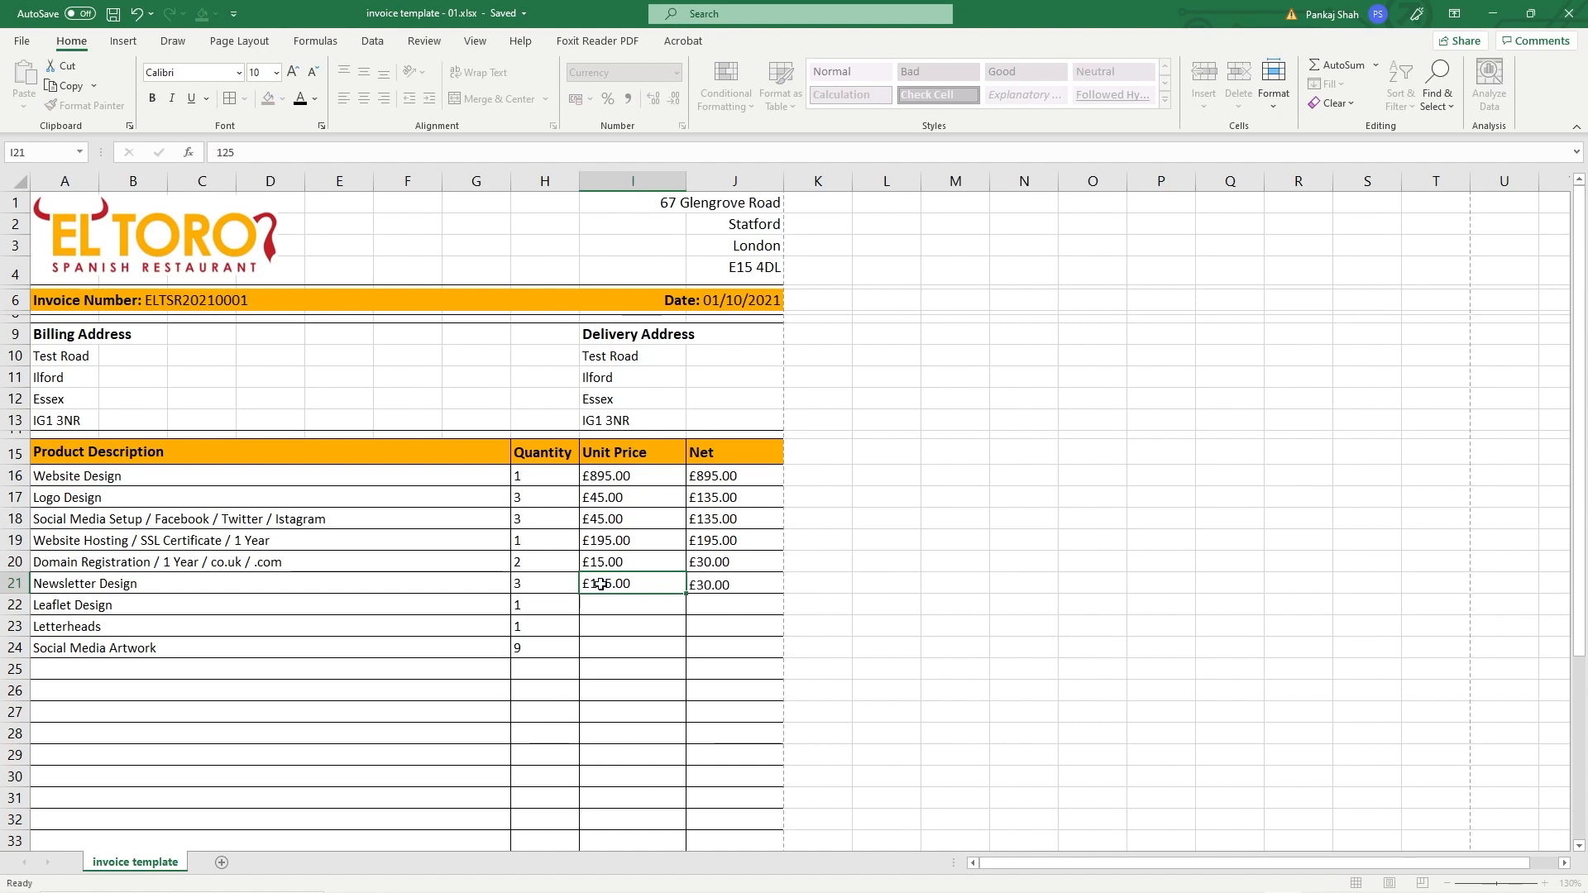
key("Tab")
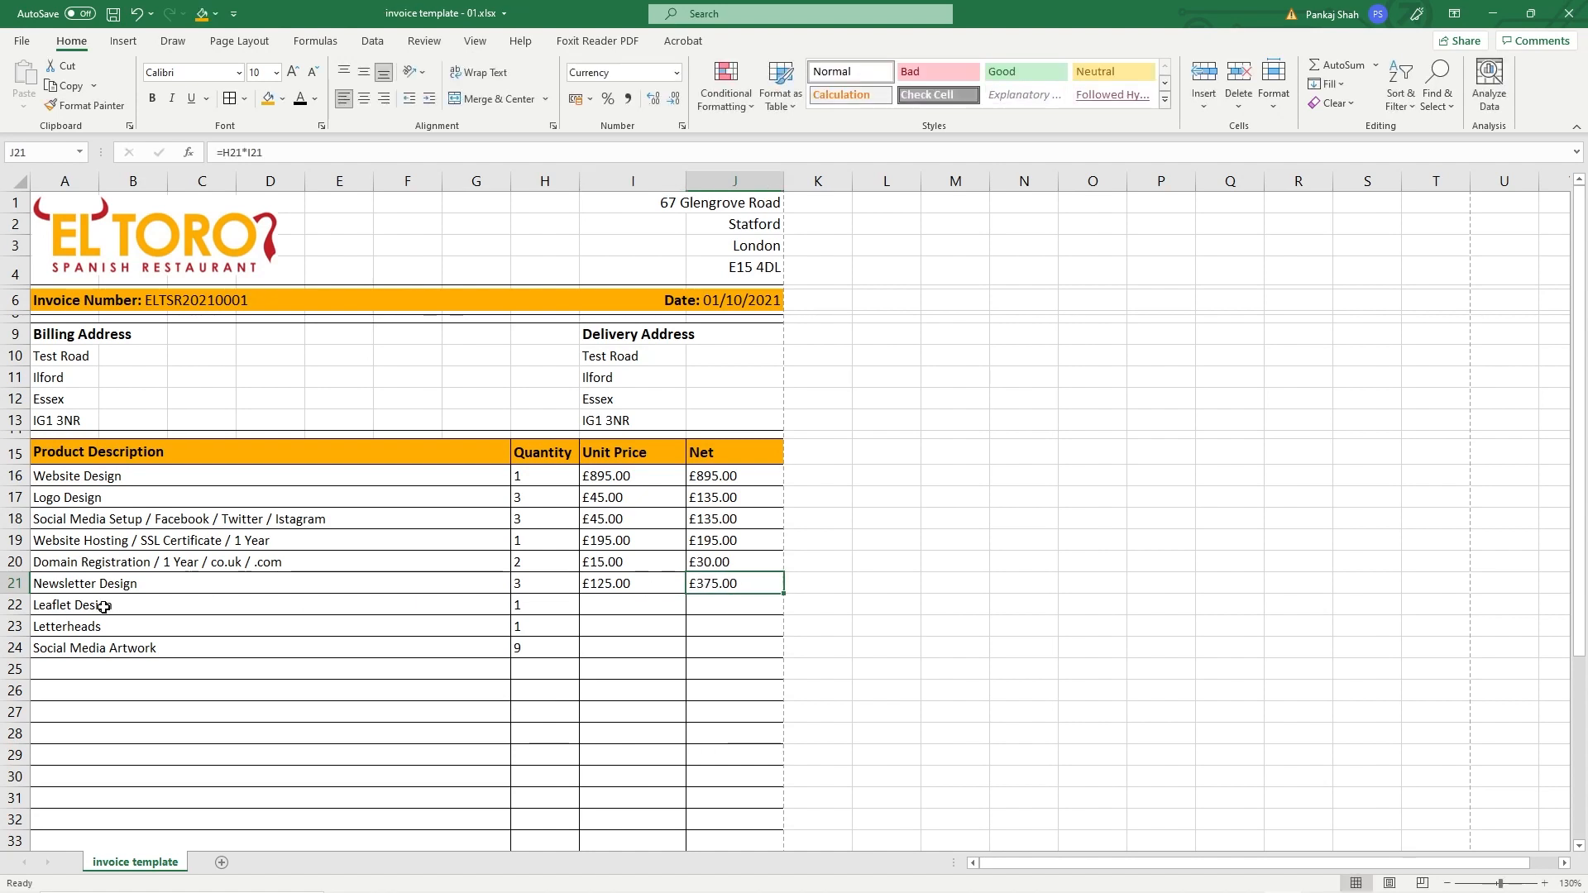
Step: Enter the unit prices 60 for Leaflet Design in I22 and 75 for Letterheads in I23
left_click(610, 602)
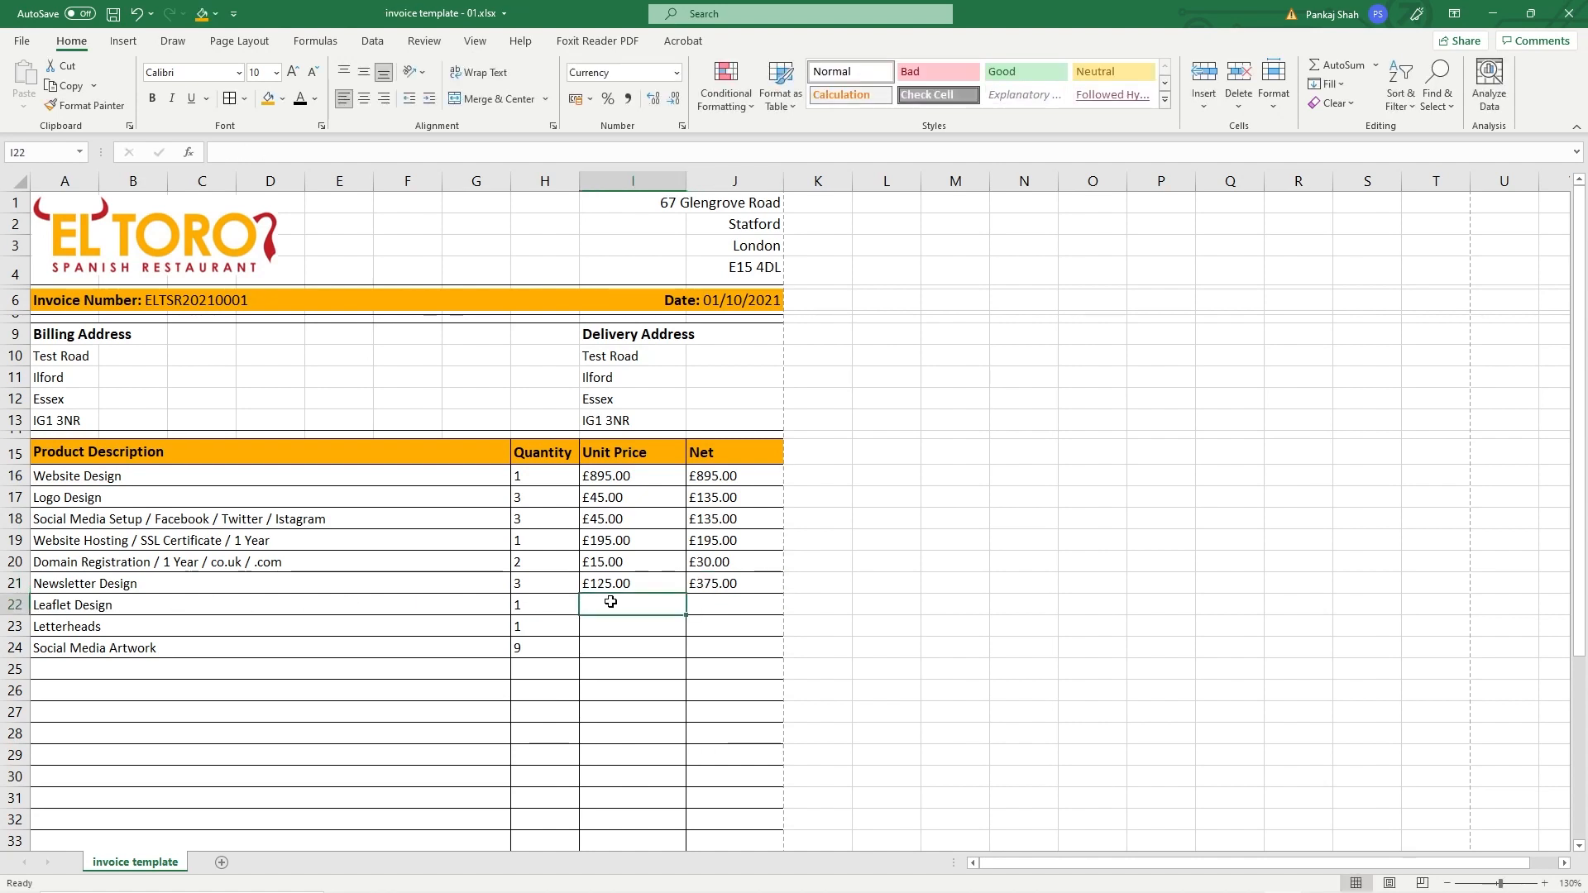
type("60")
key("Tab")
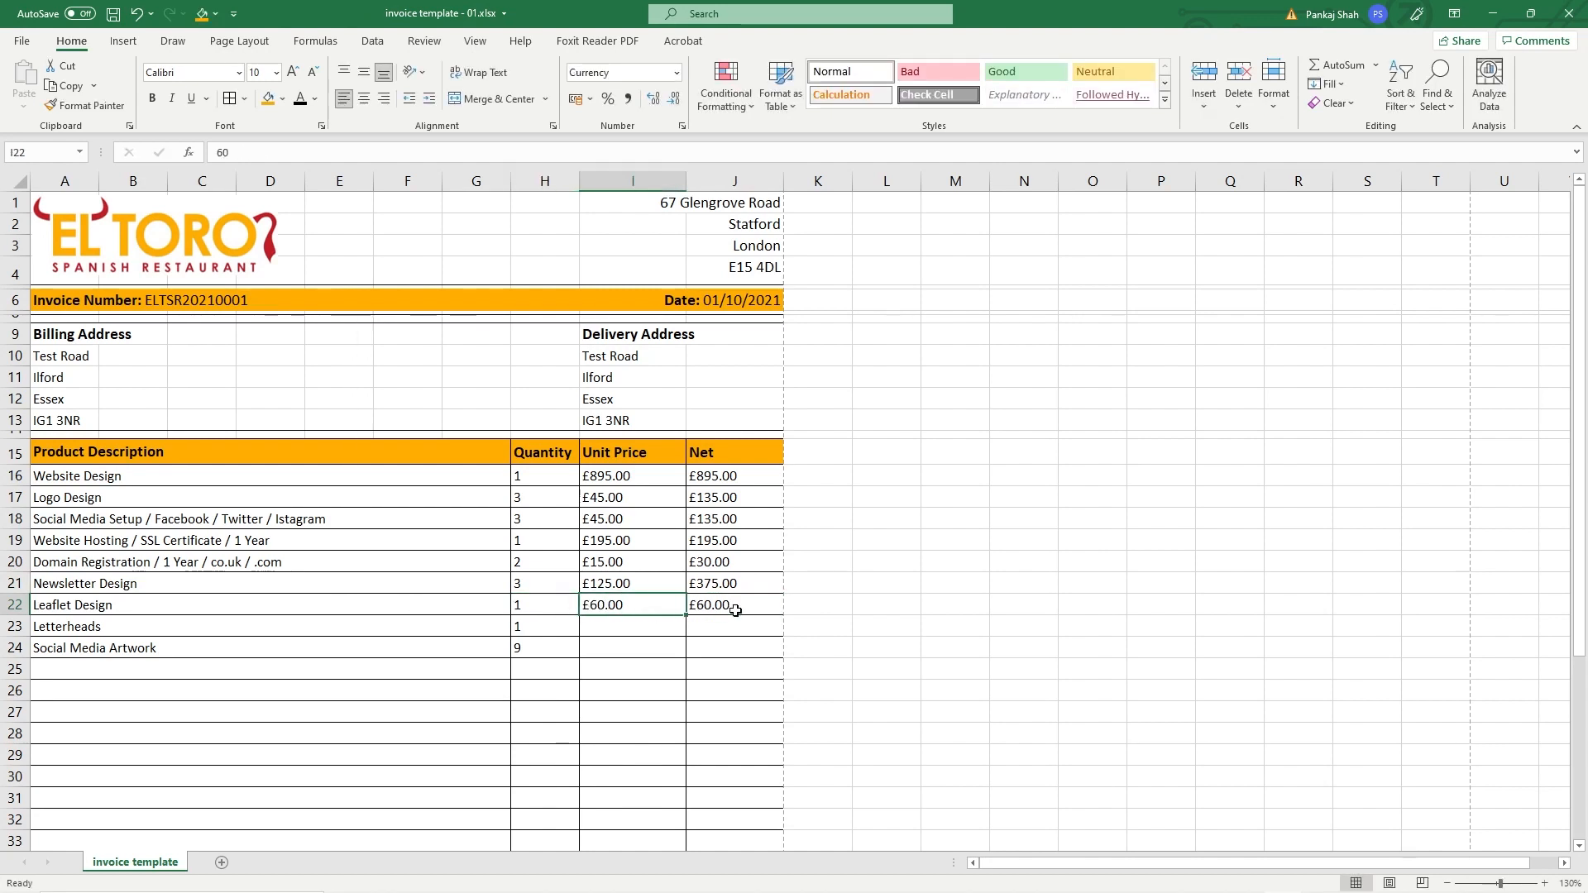
left_click(646, 632)
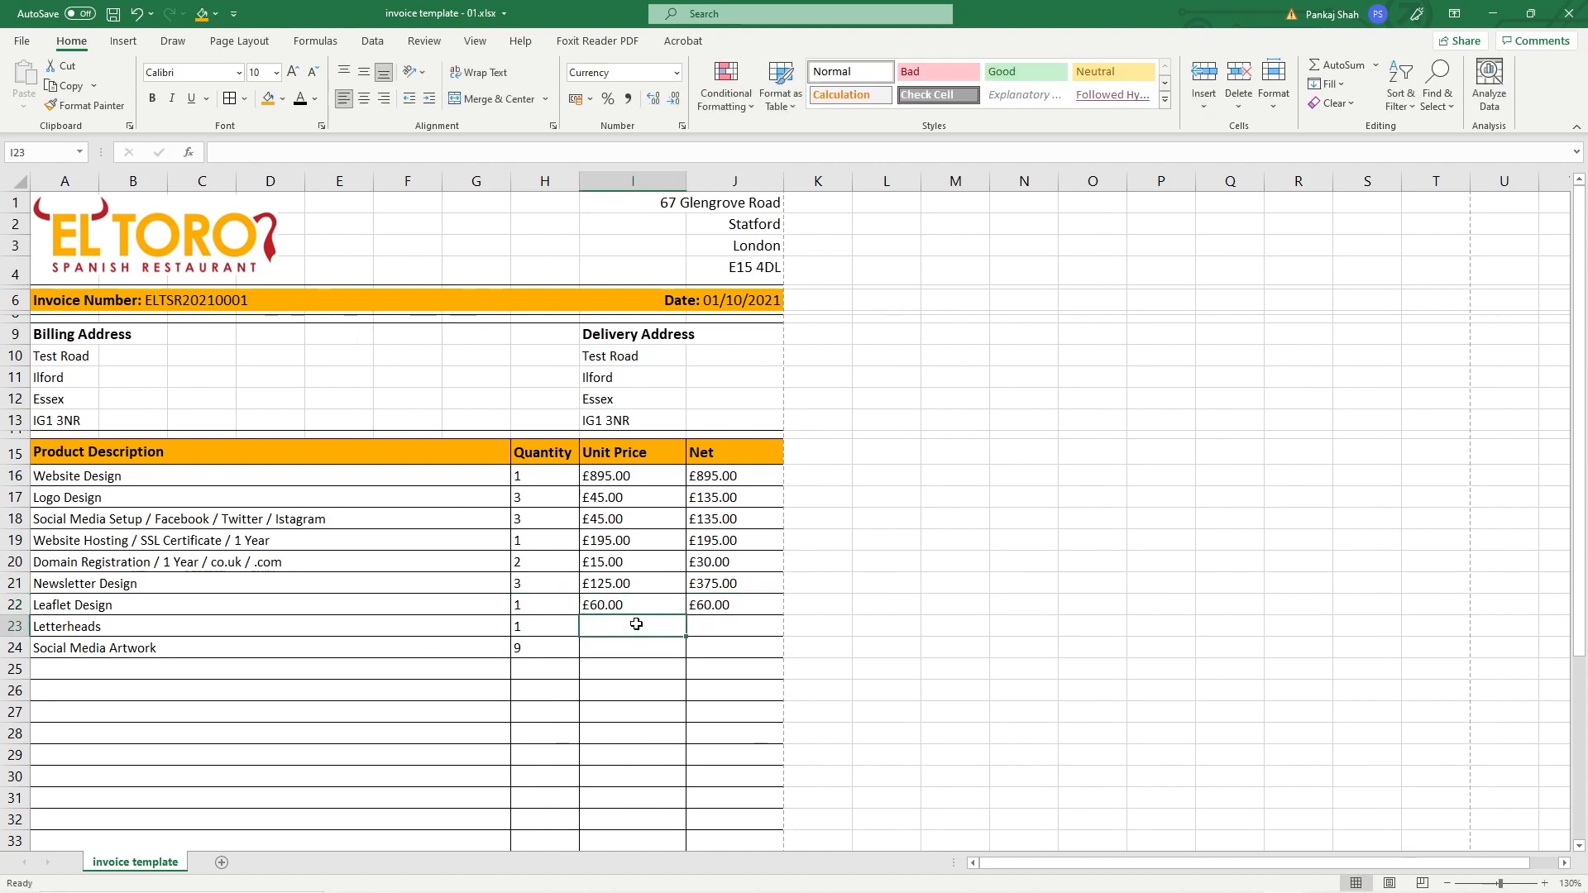
type("75")
key("Tab")
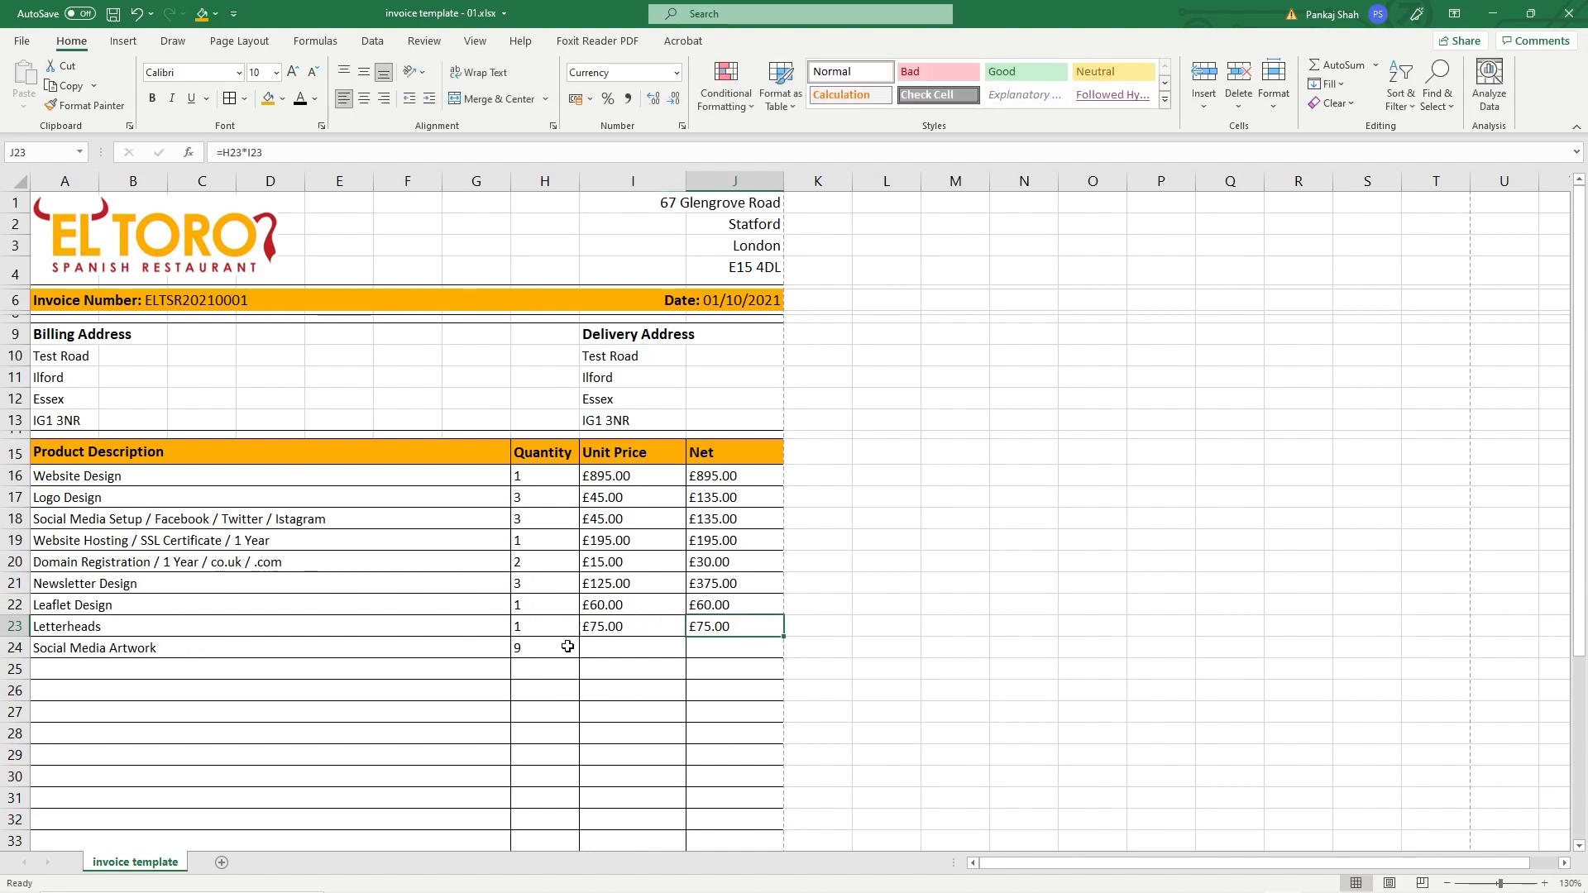
Step: Enter the unit price 15 for Social Media Artwork in I24 and save the workbook
left_click(598, 647)
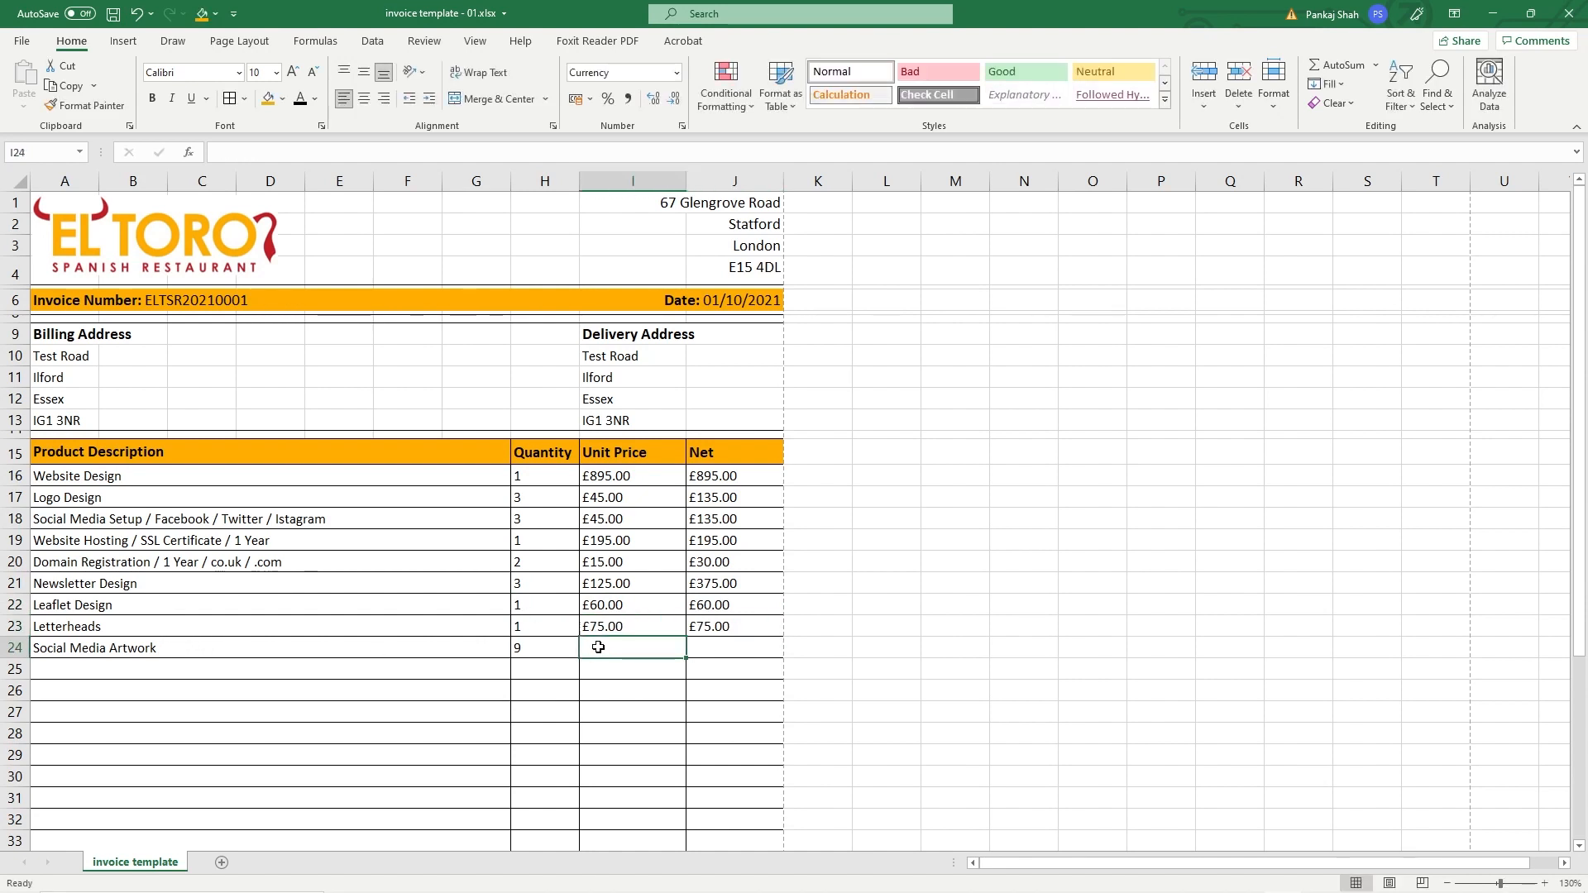
type("15")
key("Tab")
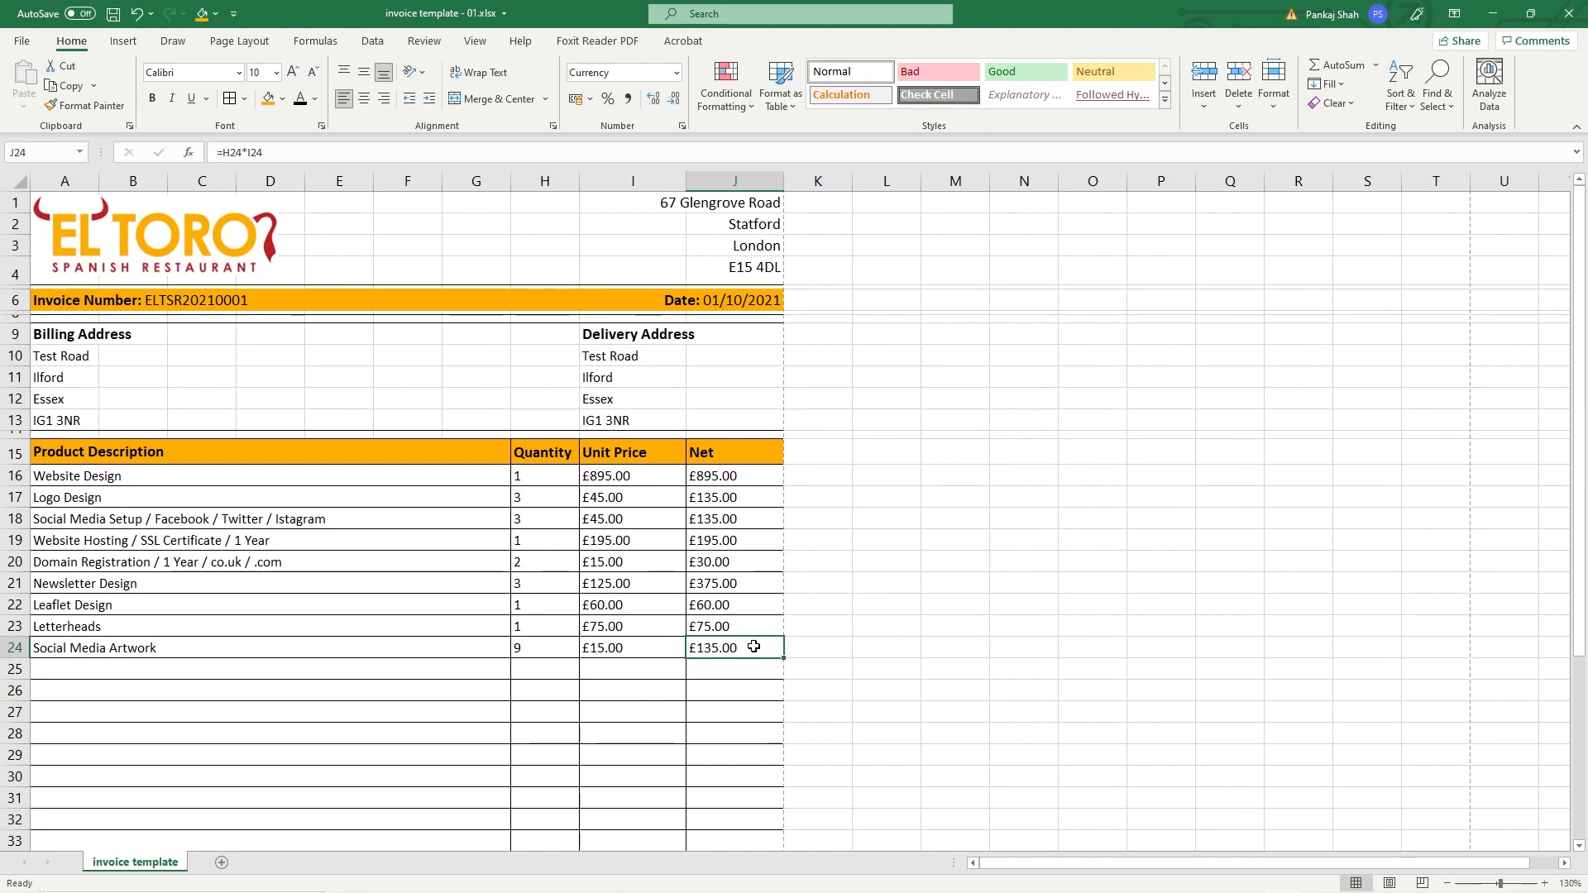
scroll(703, 712, "down", 2)
left_click_drag(711, 382, 732, 554)
key("ctrl+s")
Step: Examine the item quantities and unit prices, and how the Logo Design net in J17 is derived from H17 and I17
left_click_drag(542, 382, 542, 554)
left_click_drag(604, 382, 604, 552)
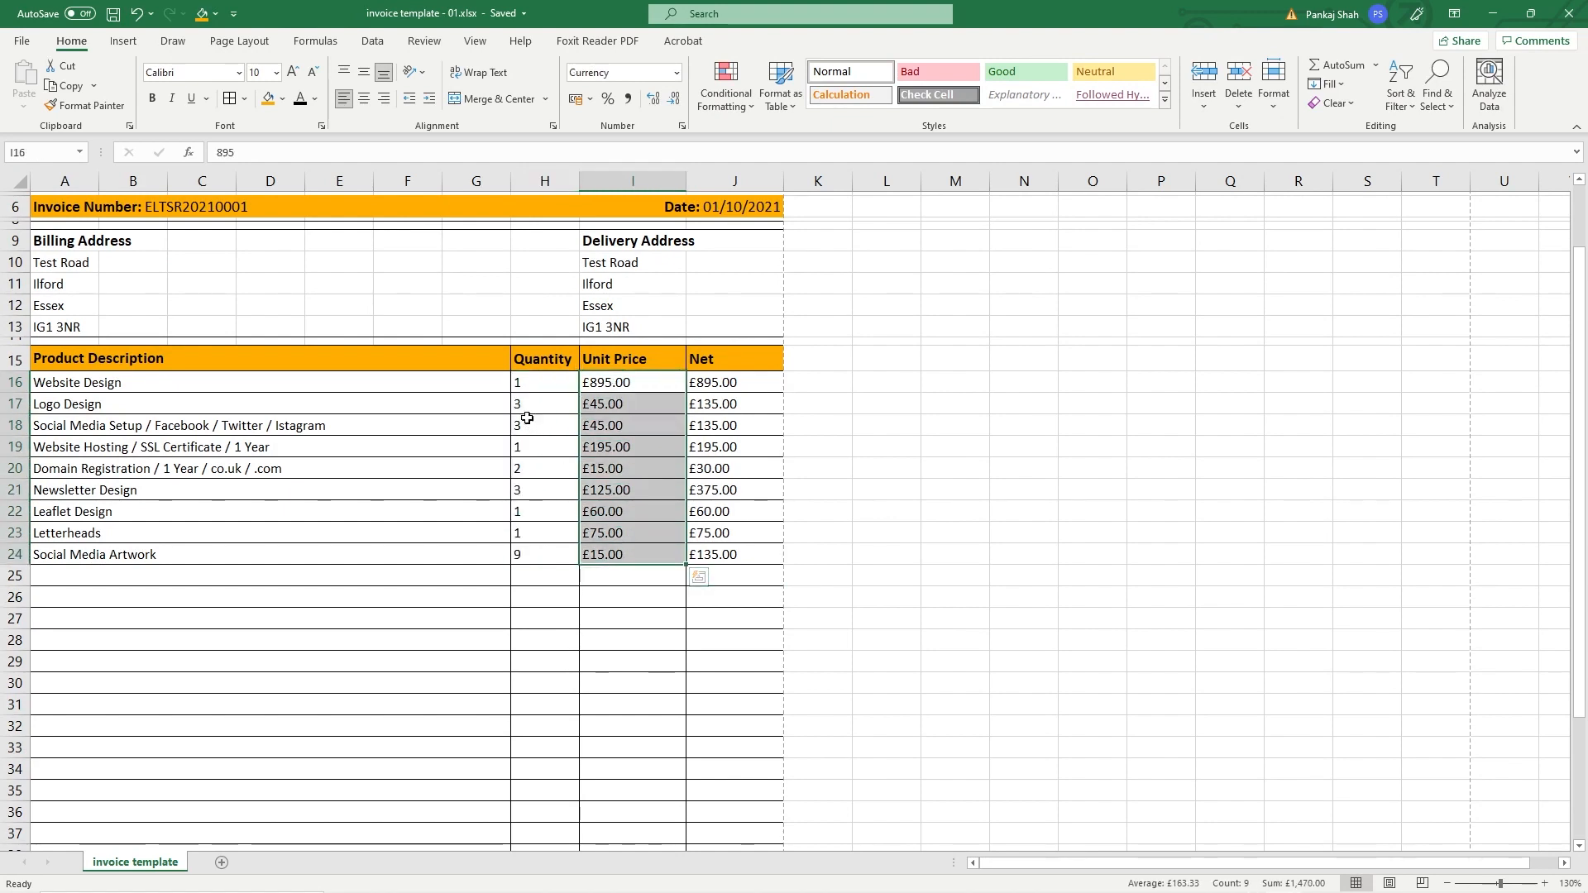
left_click(522, 402)
left_click(594, 403)
left_click(530, 407)
left_click(592, 405)
left_click(704, 404)
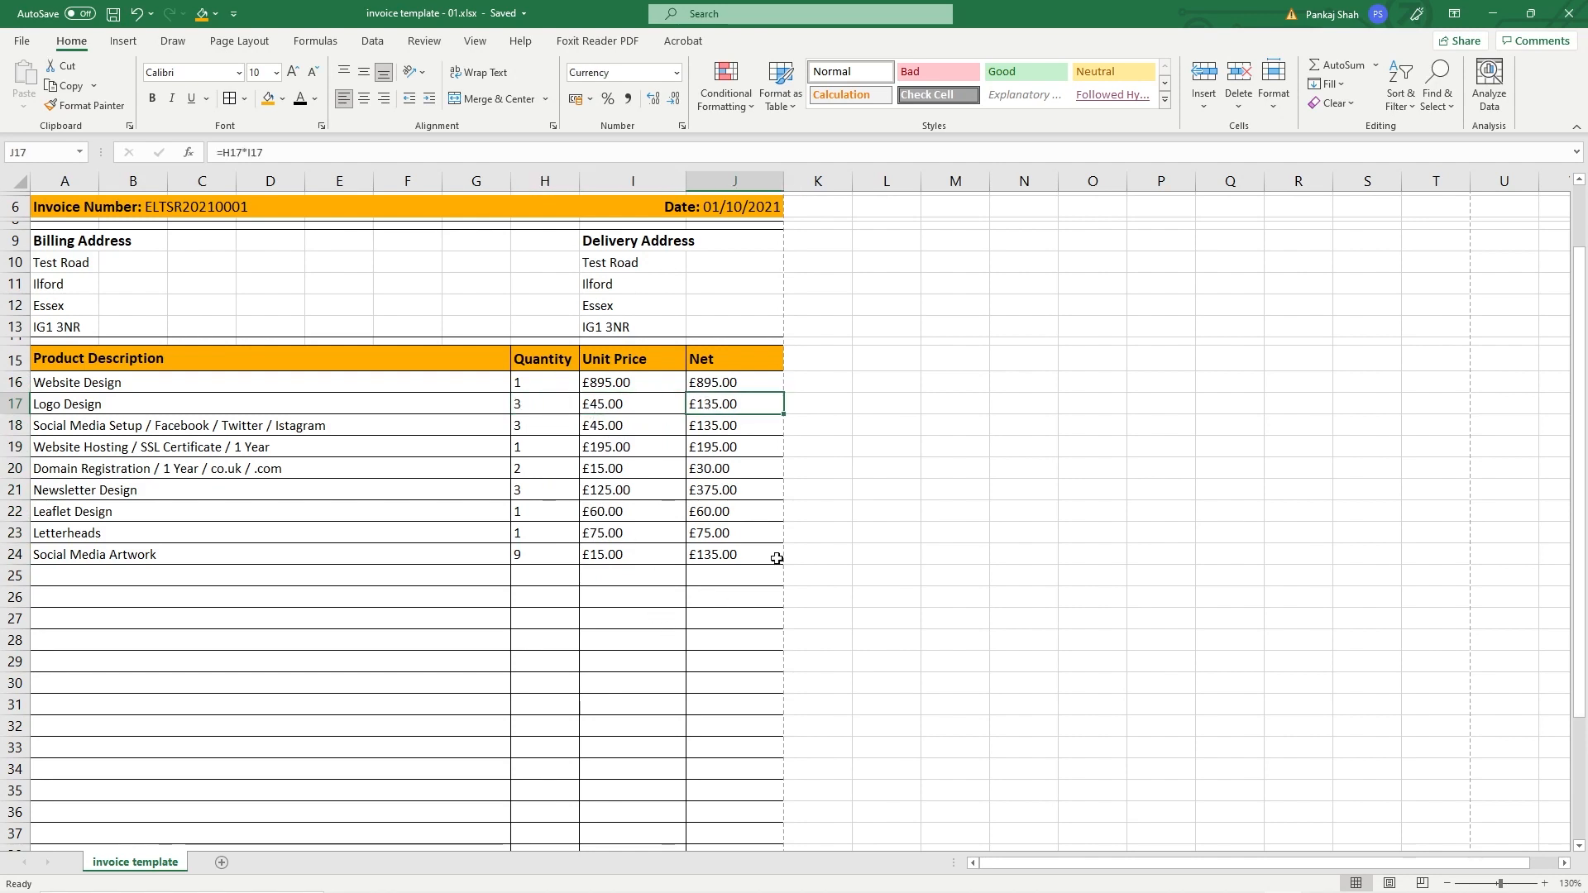
Step: Use AutoSum to total the net amounts J16:J40 in the Total Cost cell J41 and save the workbook
scroll(676, 524, "down", 5)
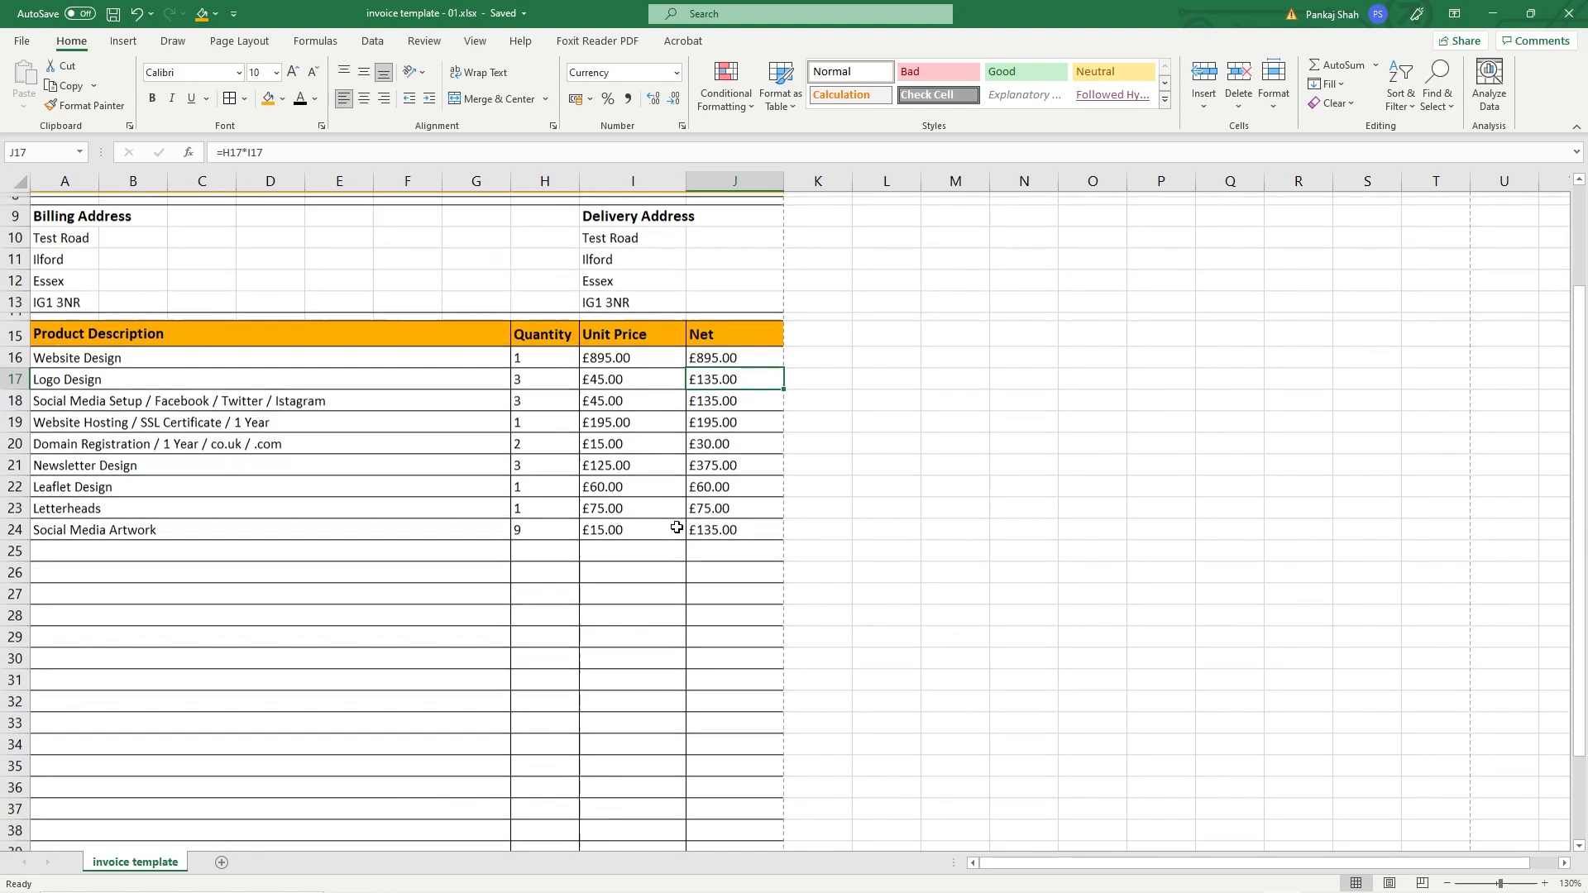
left_click(707, 630)
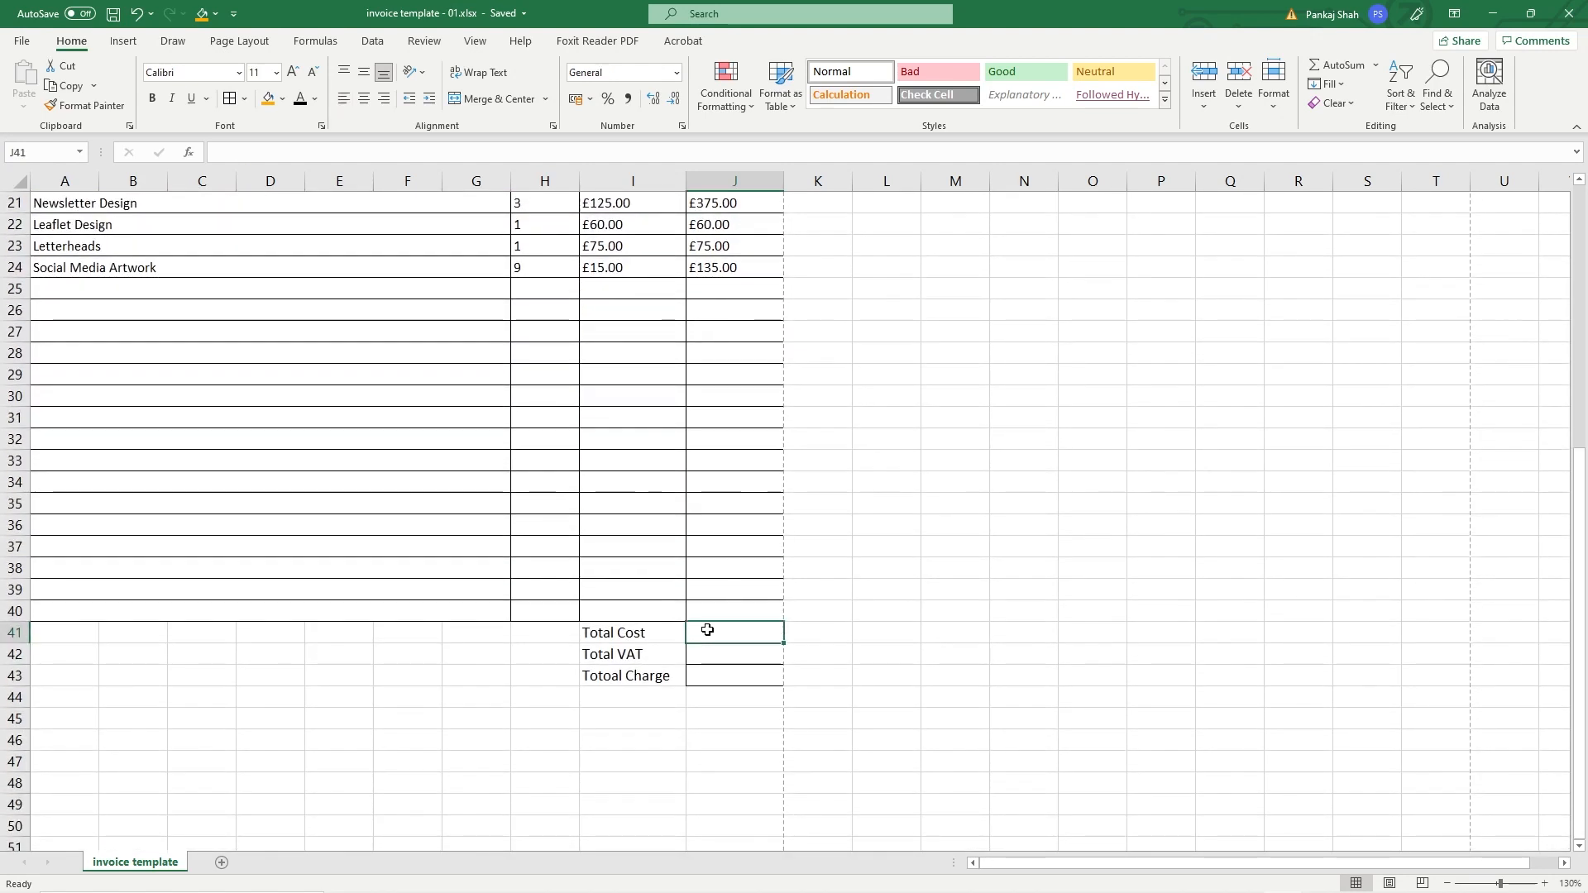
left_click_drag(738, 625, 705, 283)
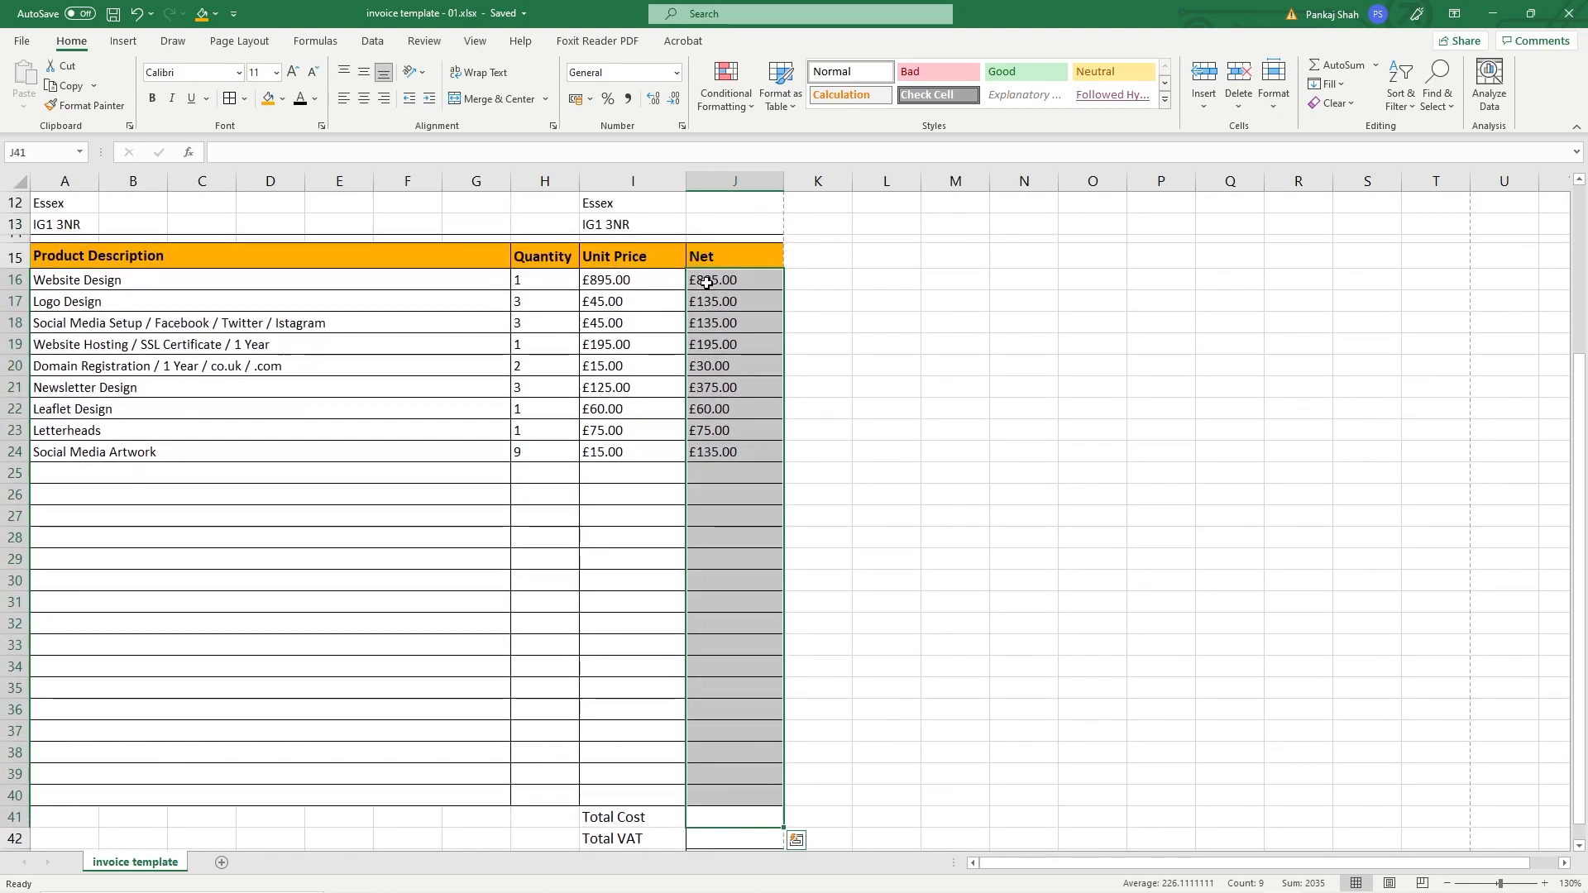
left_click(1337, 64)
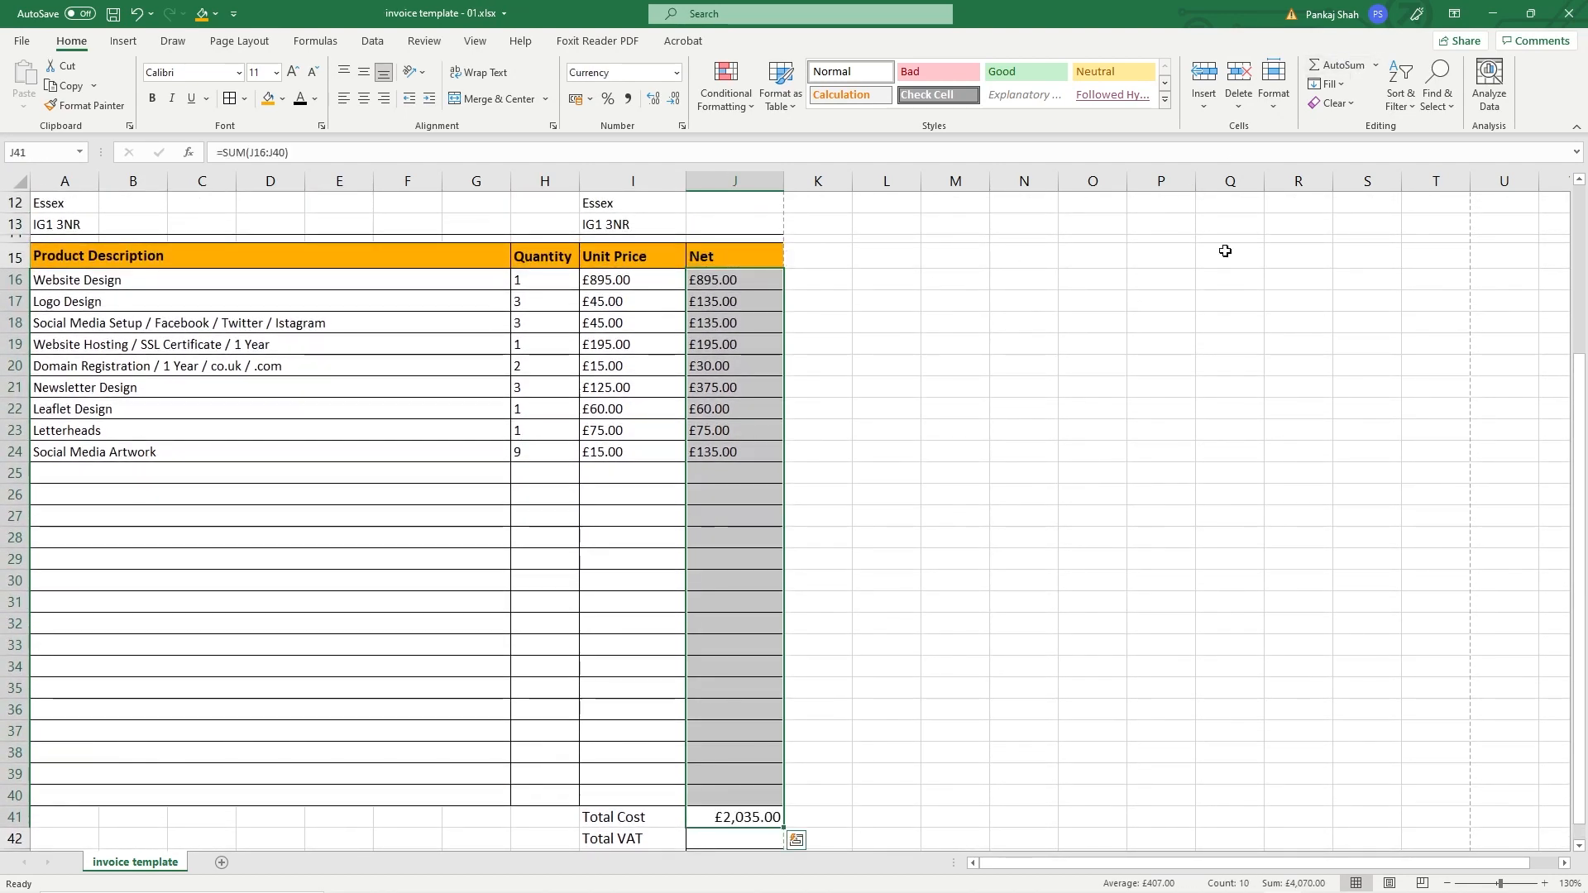
left_click(745, 817)
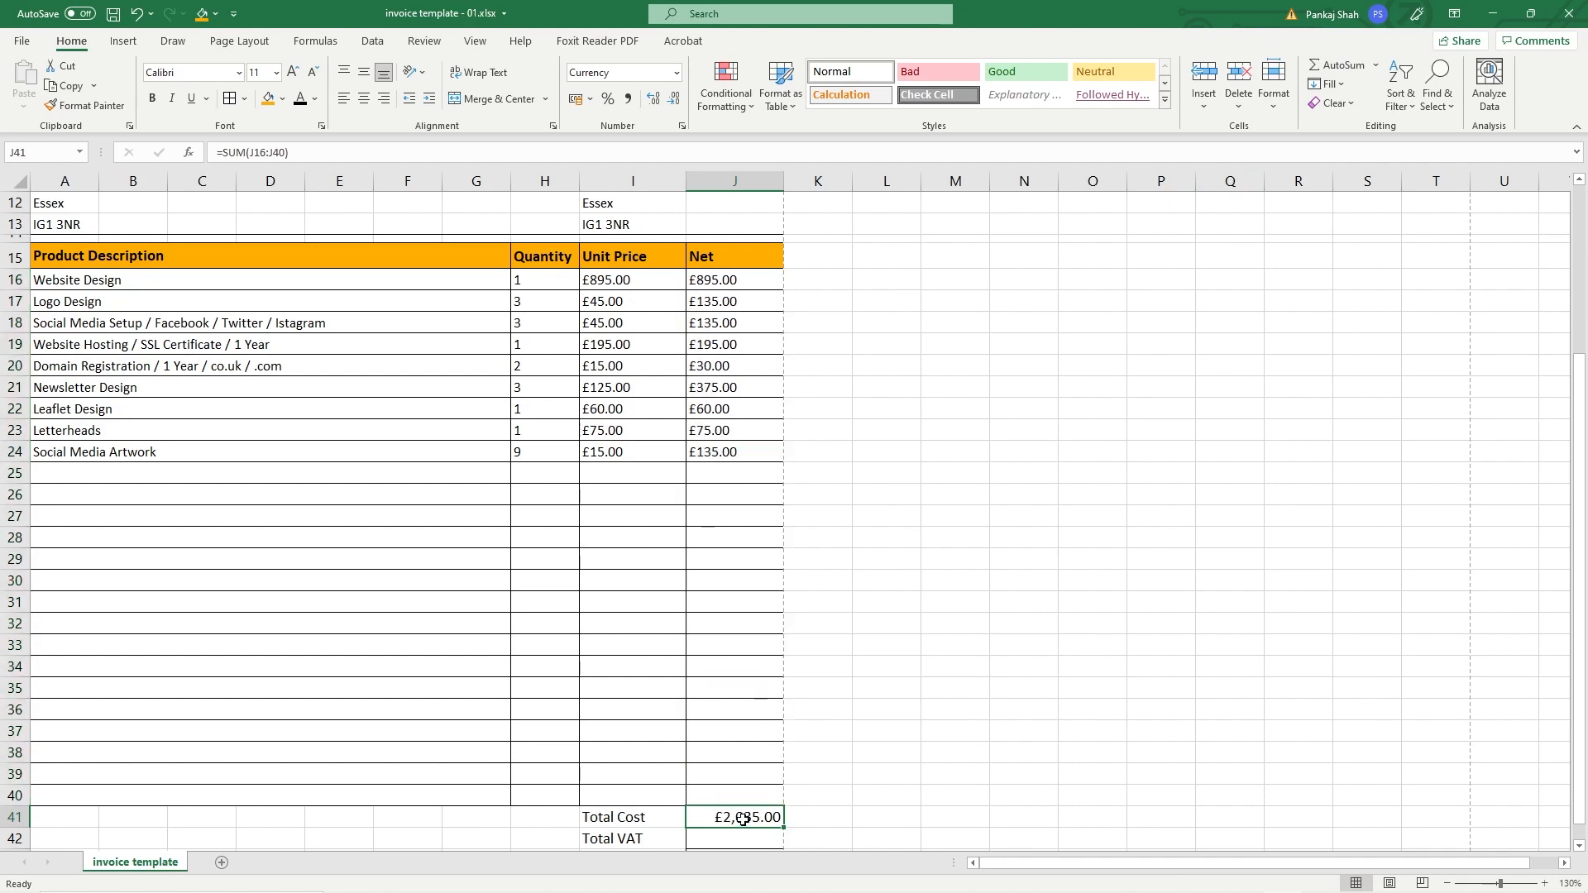
key("ctrl+s")
Step: Open Calculator and place it side by side with the invoice workbook
key("super")
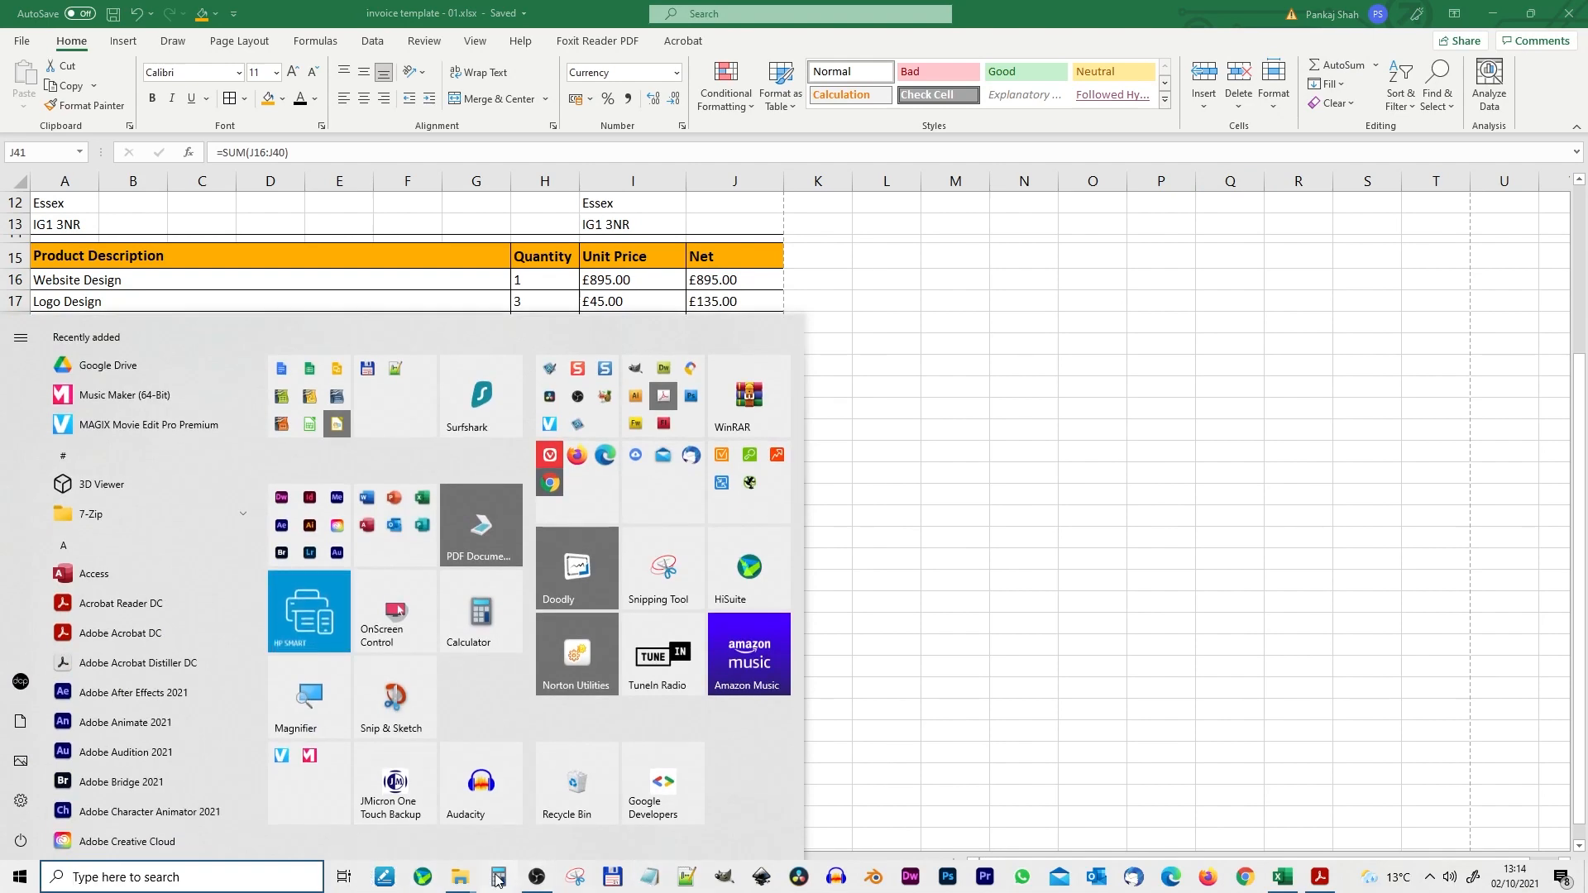
left_click(963, 486)
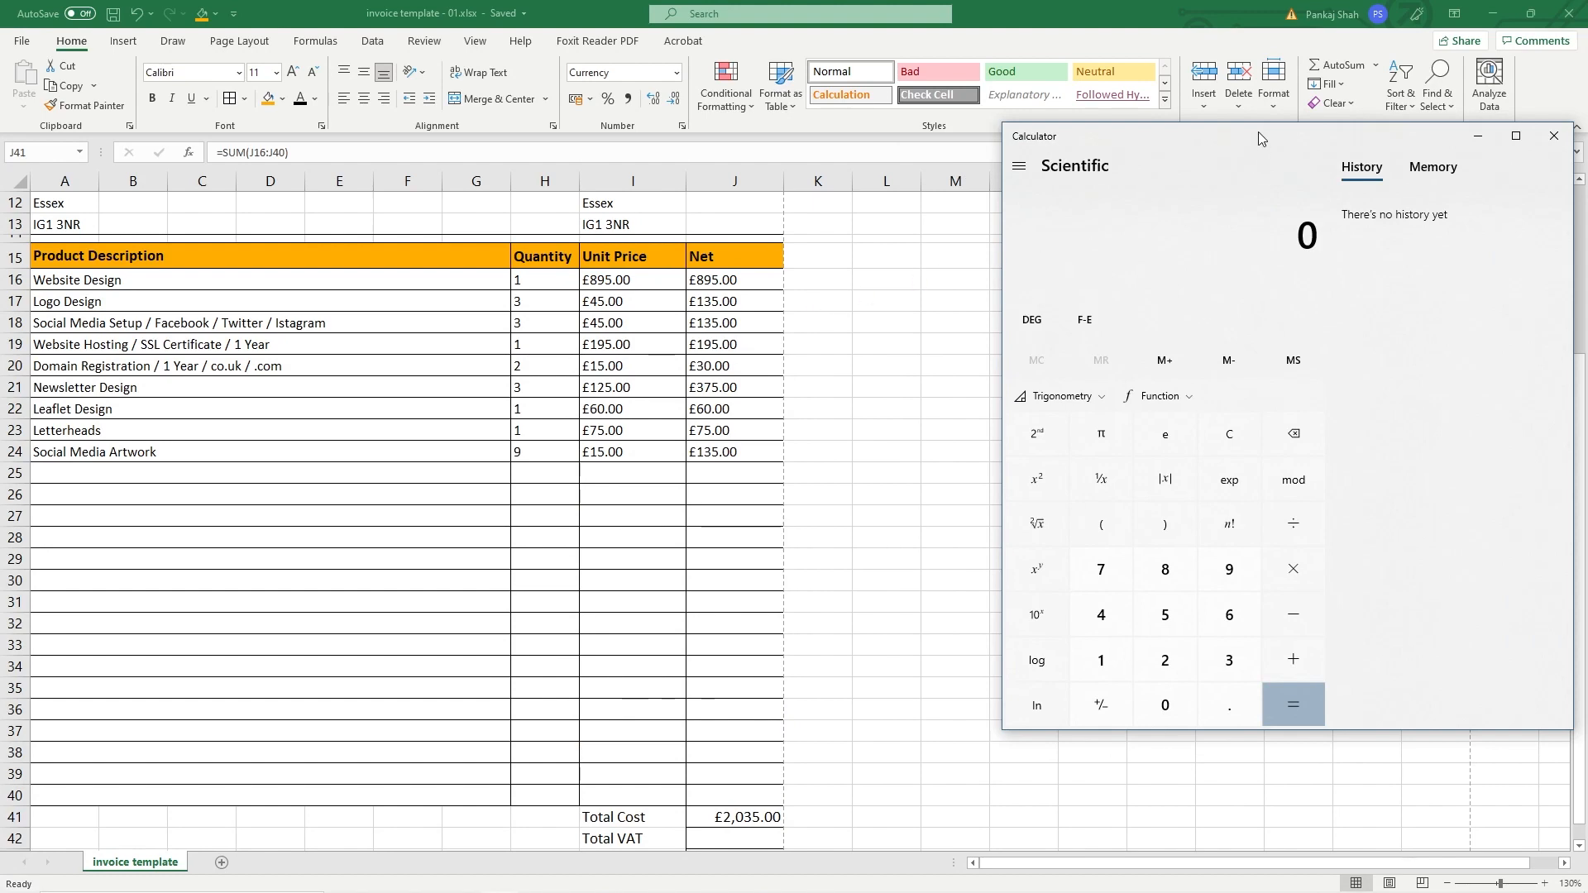
left_click_drag(1258, 132, 1299, 145)
left_click_drag(1015, 8, 0, 140)
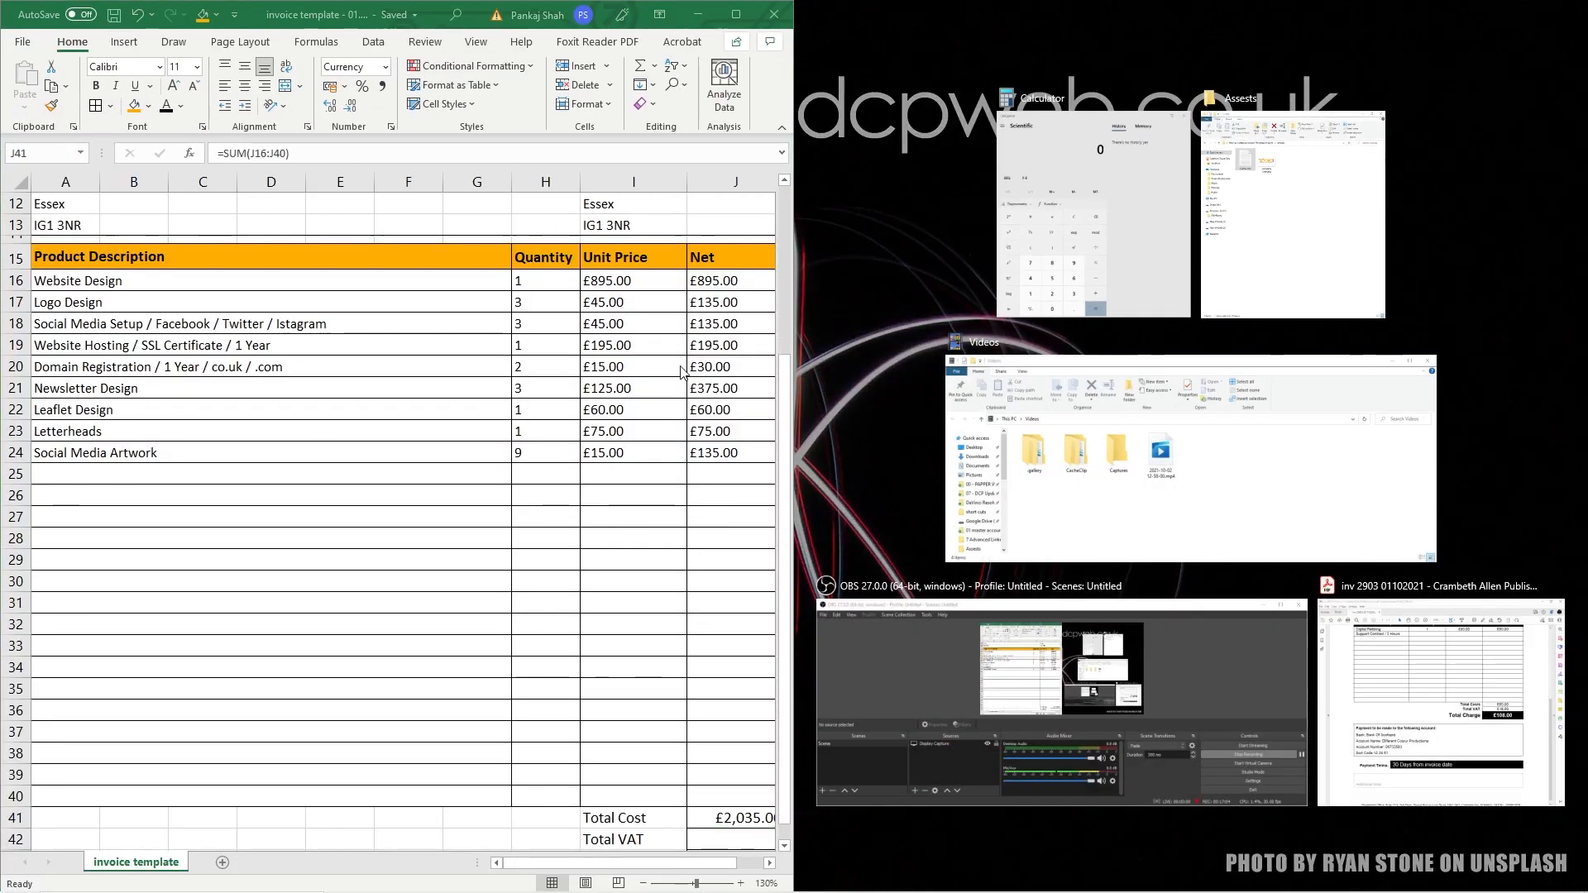
left_click(1033, 308)
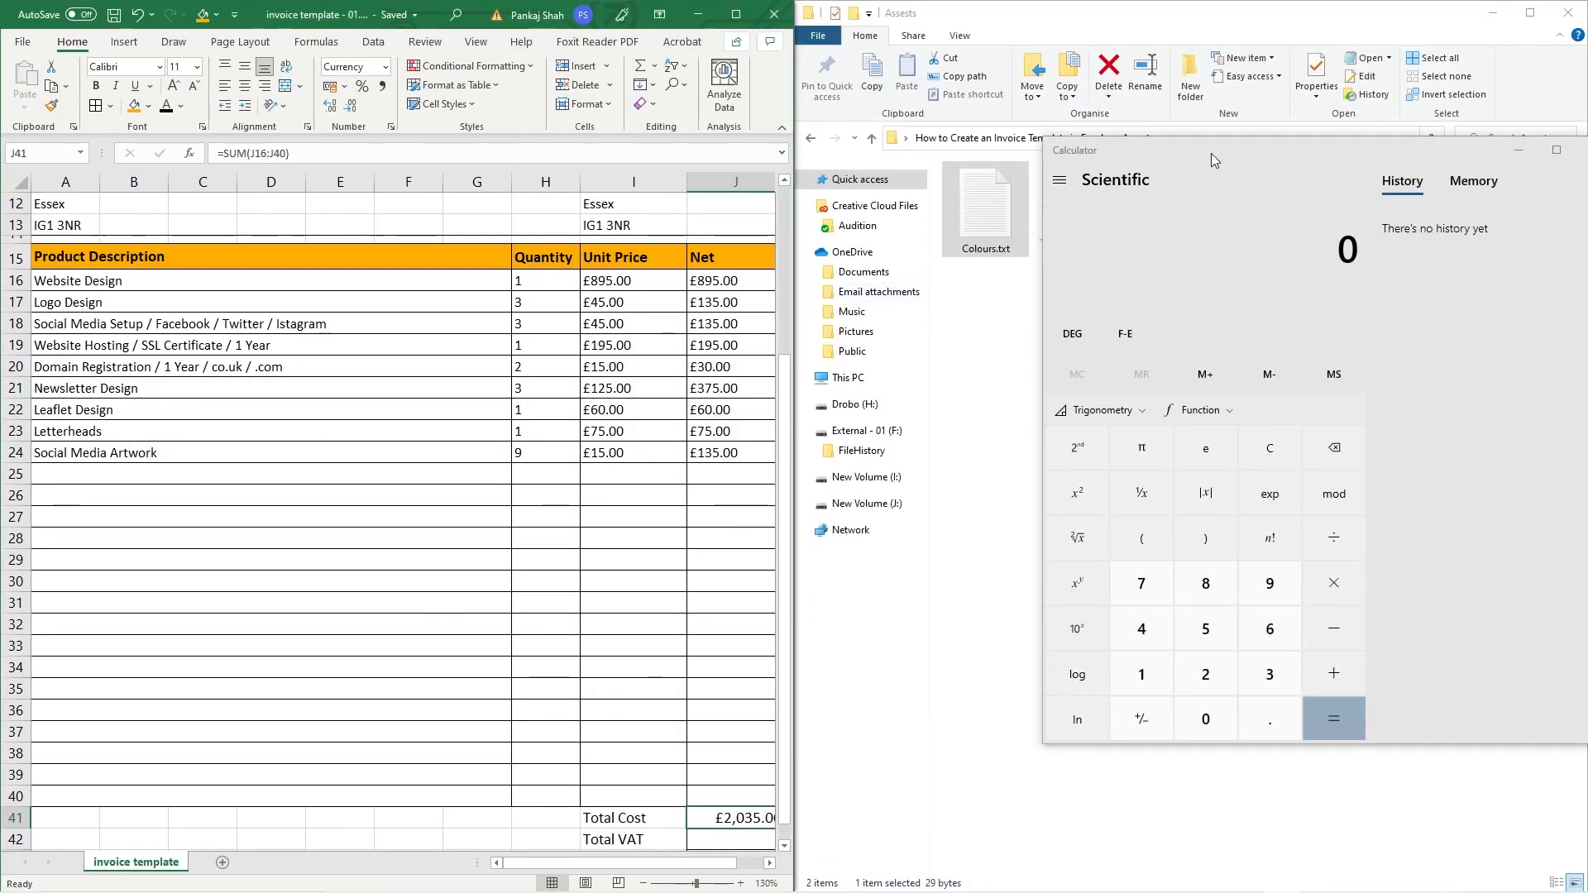
key("super+Right")
key("super+Left")
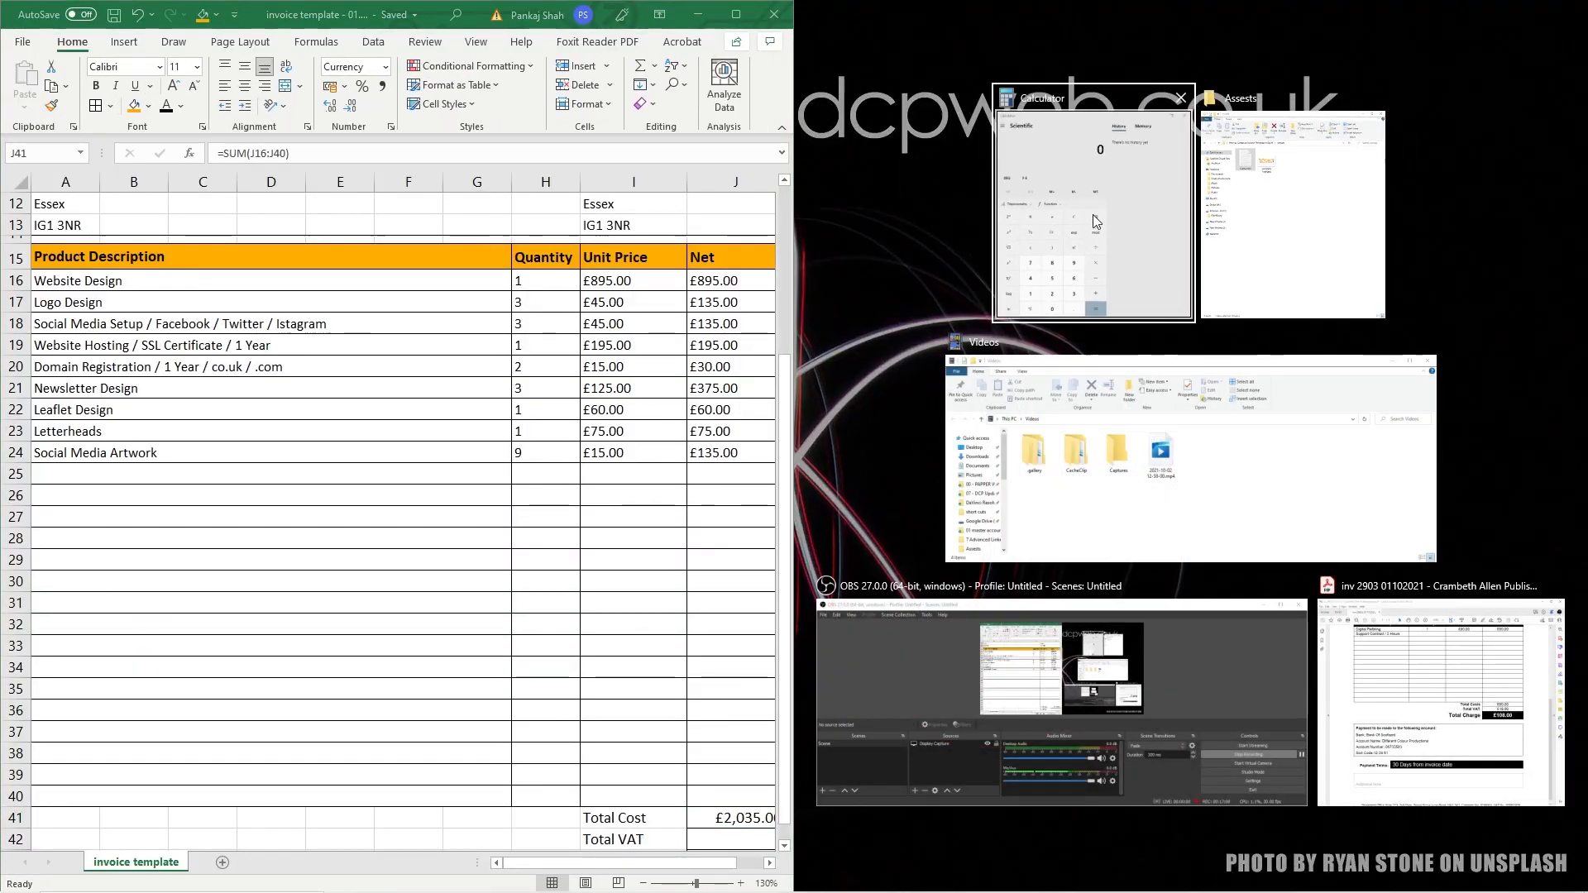
left_click(1094, 216)
Step: Start a check sum in Calculator with the Website Design net value copied from J16
left_click(726, 281)
key("ctrl+c")
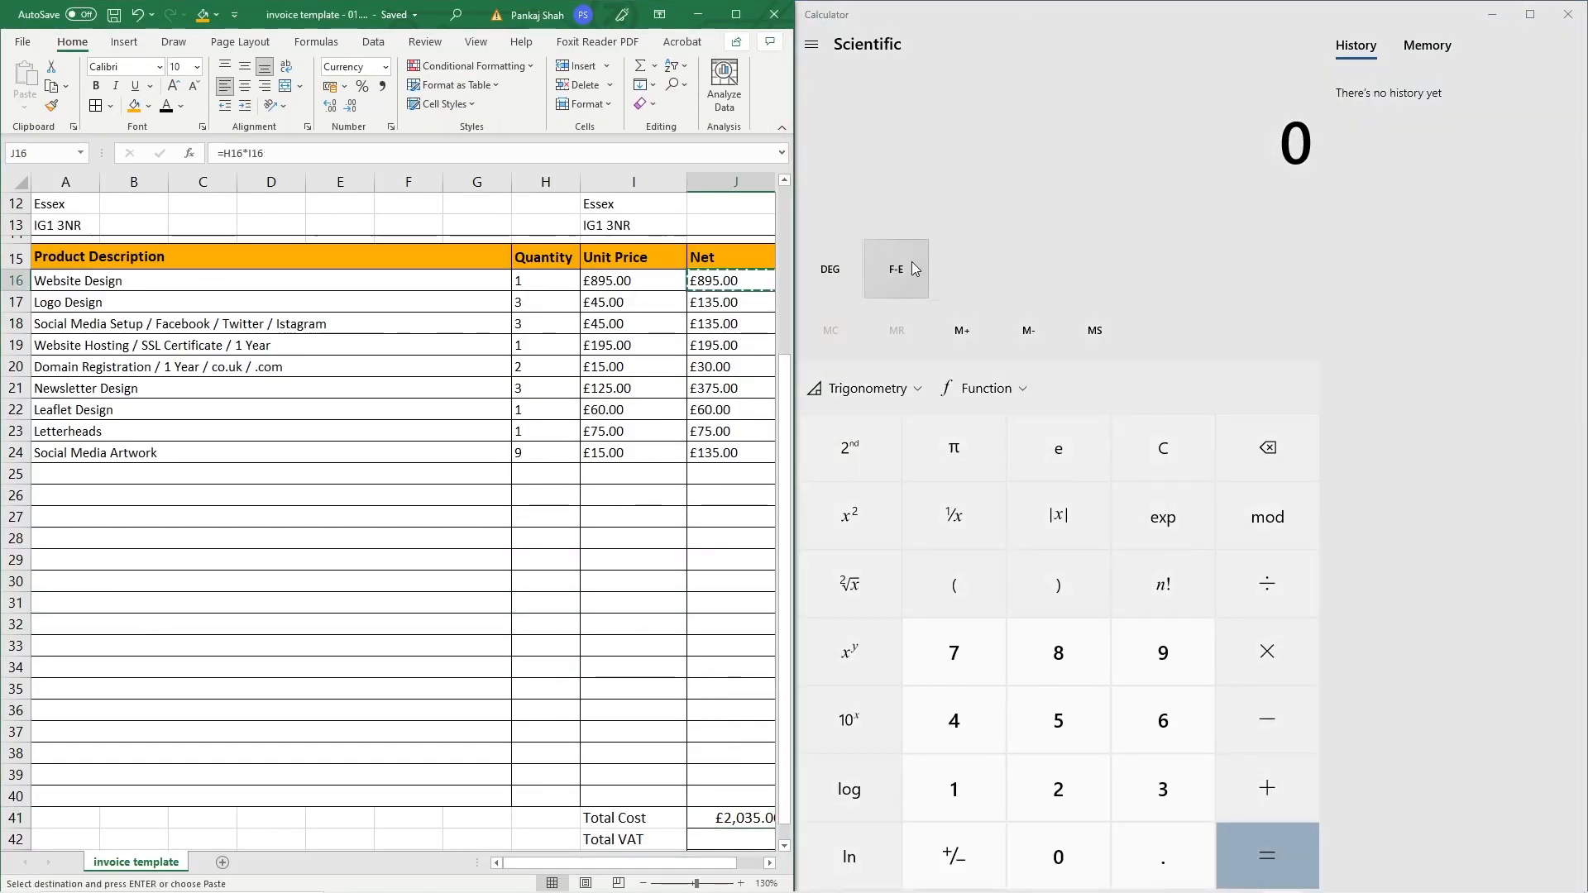
left_click(875, 279)
key("ctrl+v")
left_click(1267, 788)
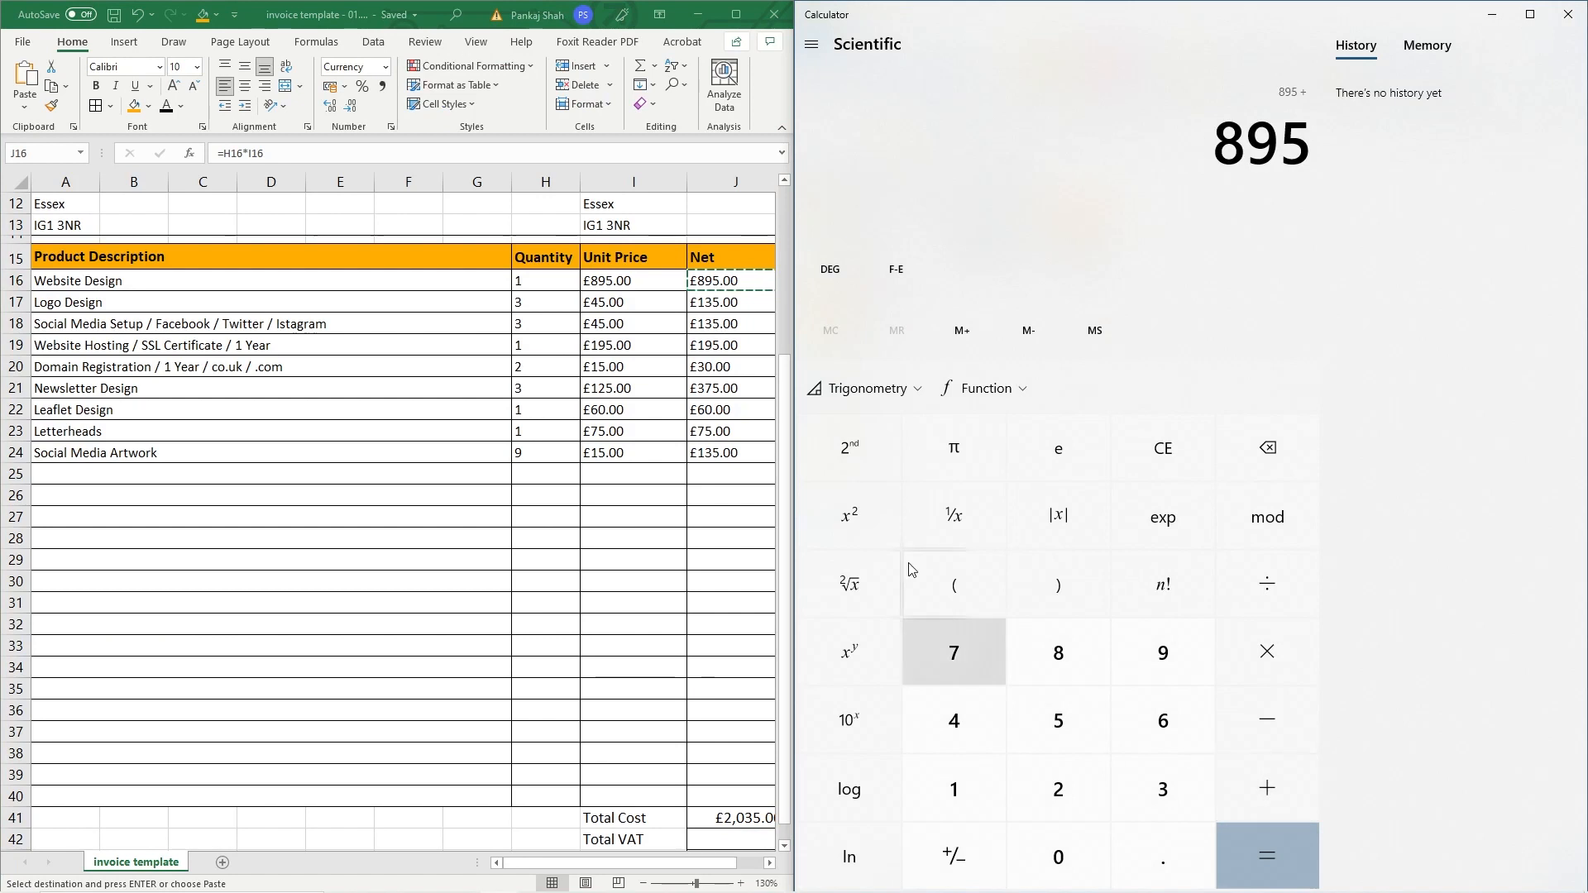
Step: Add the net value from J17 to the Calculator sum twice, for Logo Design and Social Media Setup
left_click(728, 303)
key("ctrl+c")
left_click(1101, 264)
key("ctrl+v")
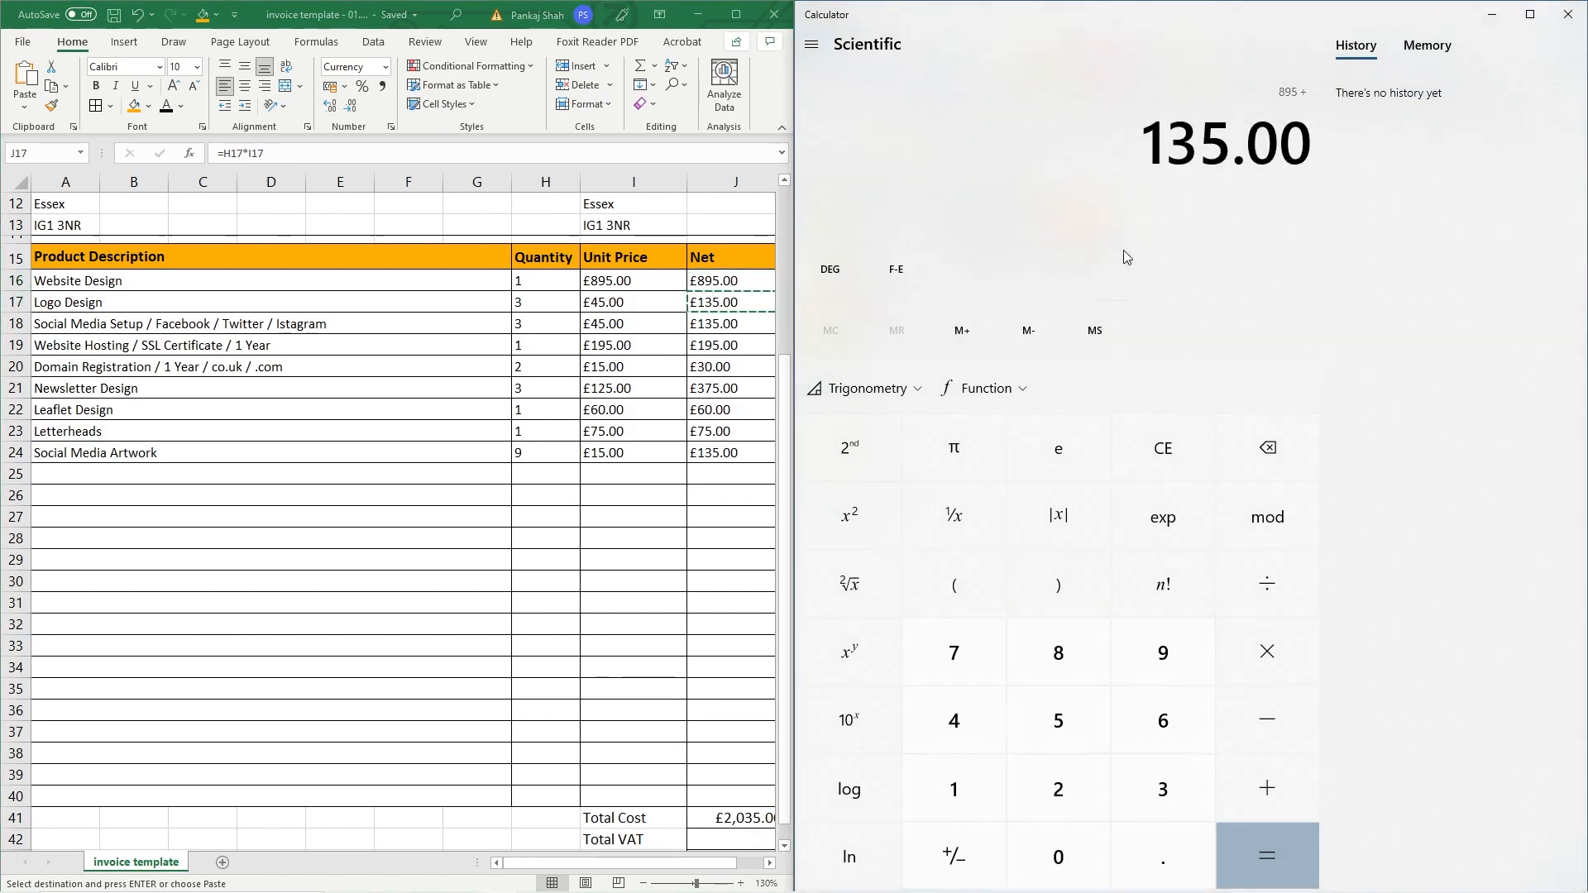
left_click(1304, 784)
key("ctrl+v")
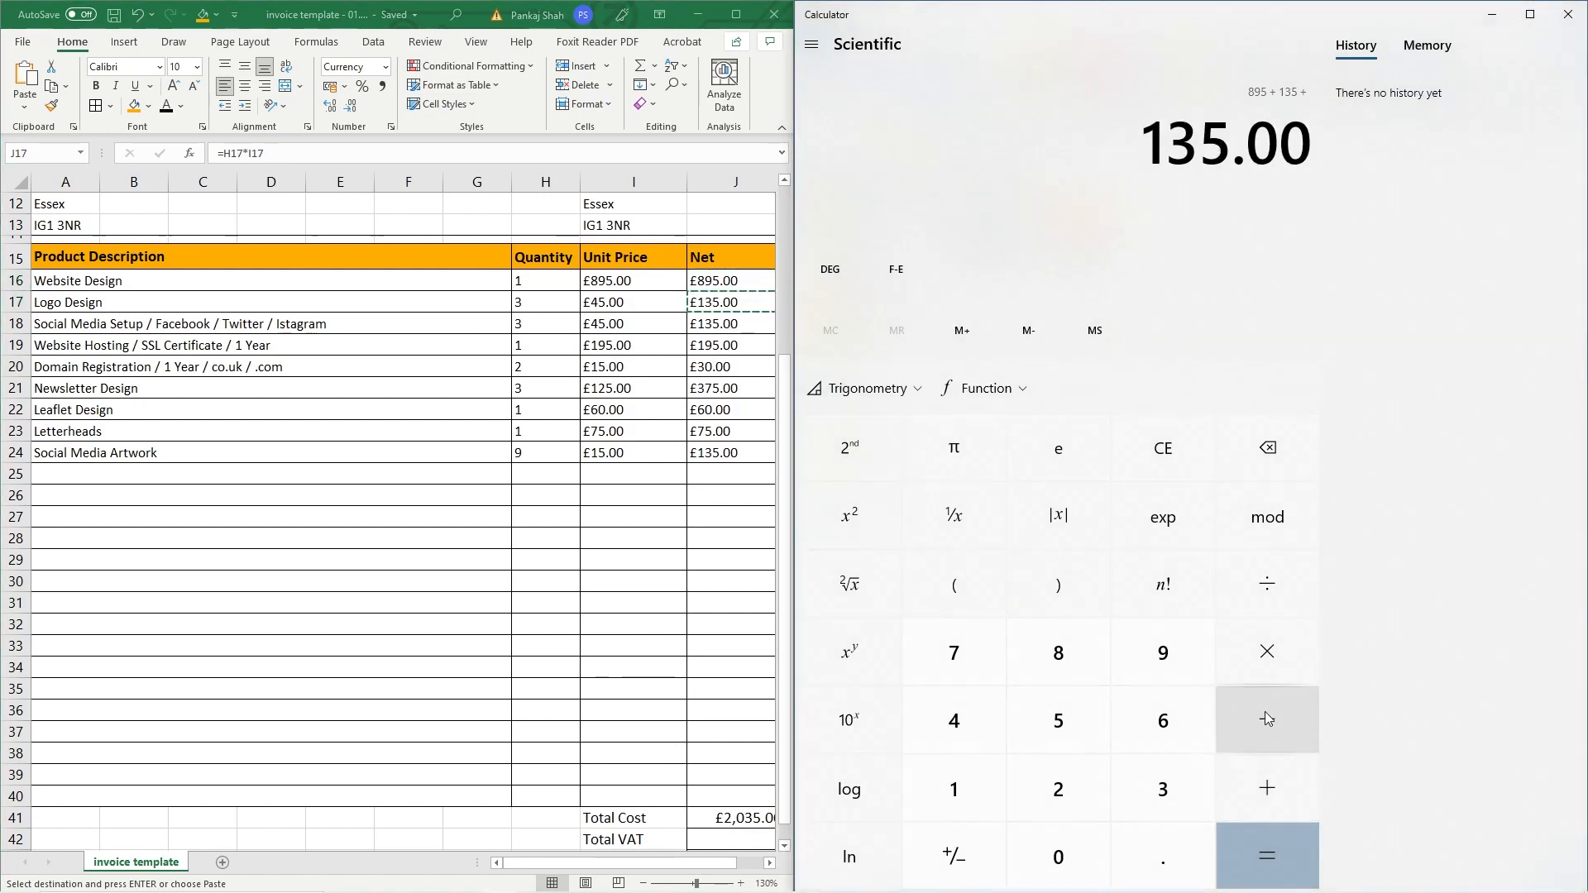
left_click(1267, 787)
Step: Add the Website Hosting and Domain Registration net values from J19 and J20 to the Calculator sum
left_click(728, 345)
key("ctrl+c")
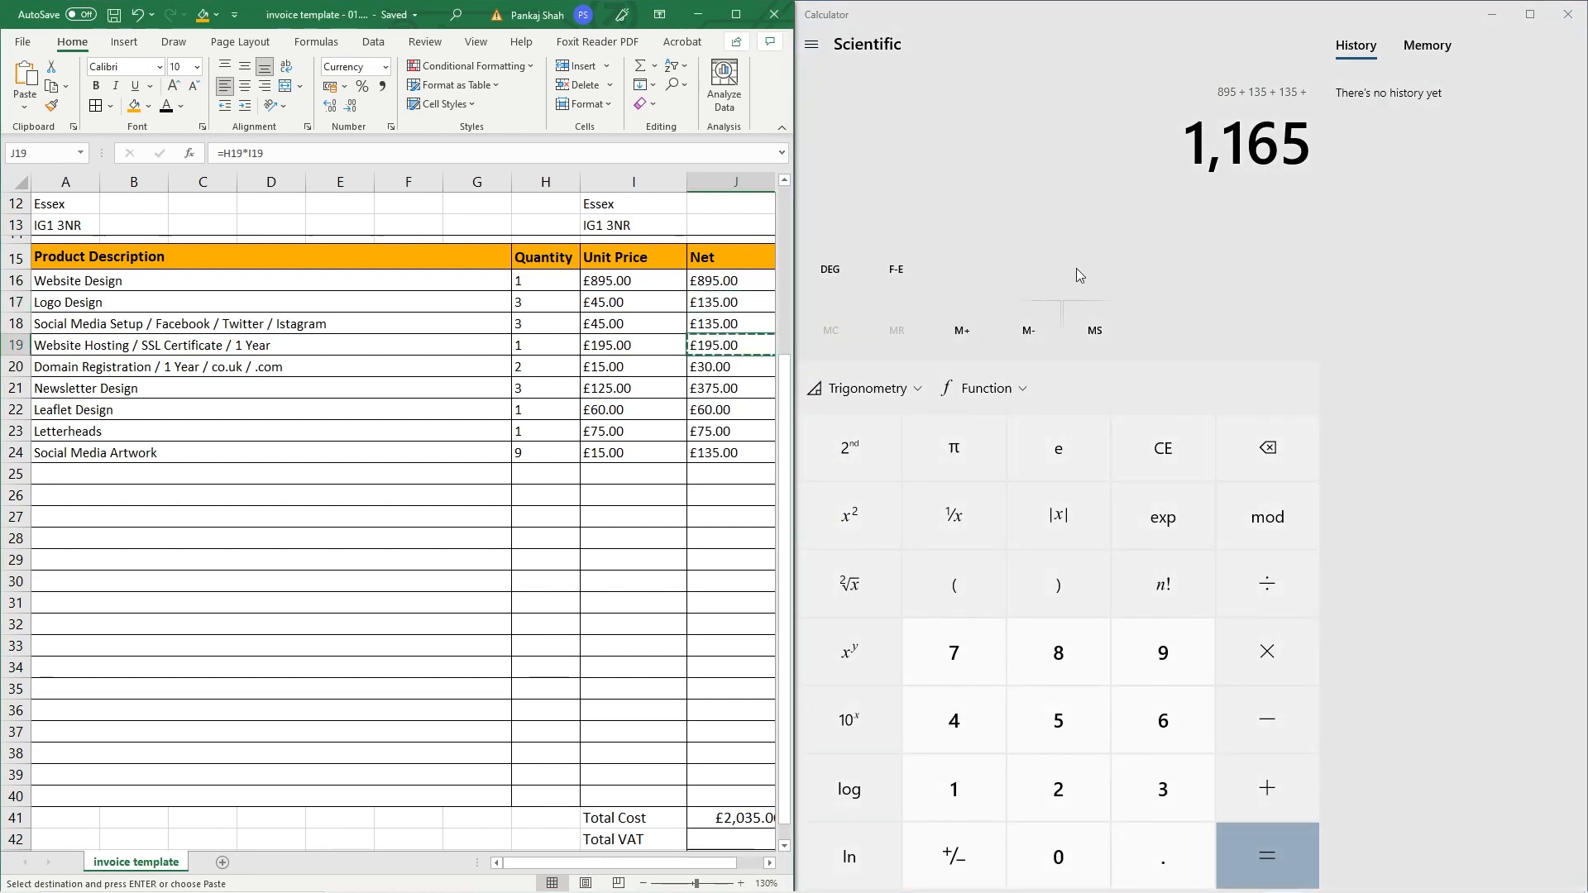
left_click(1022, 301)
key("ctrl+v")
left_click(1267, 787)
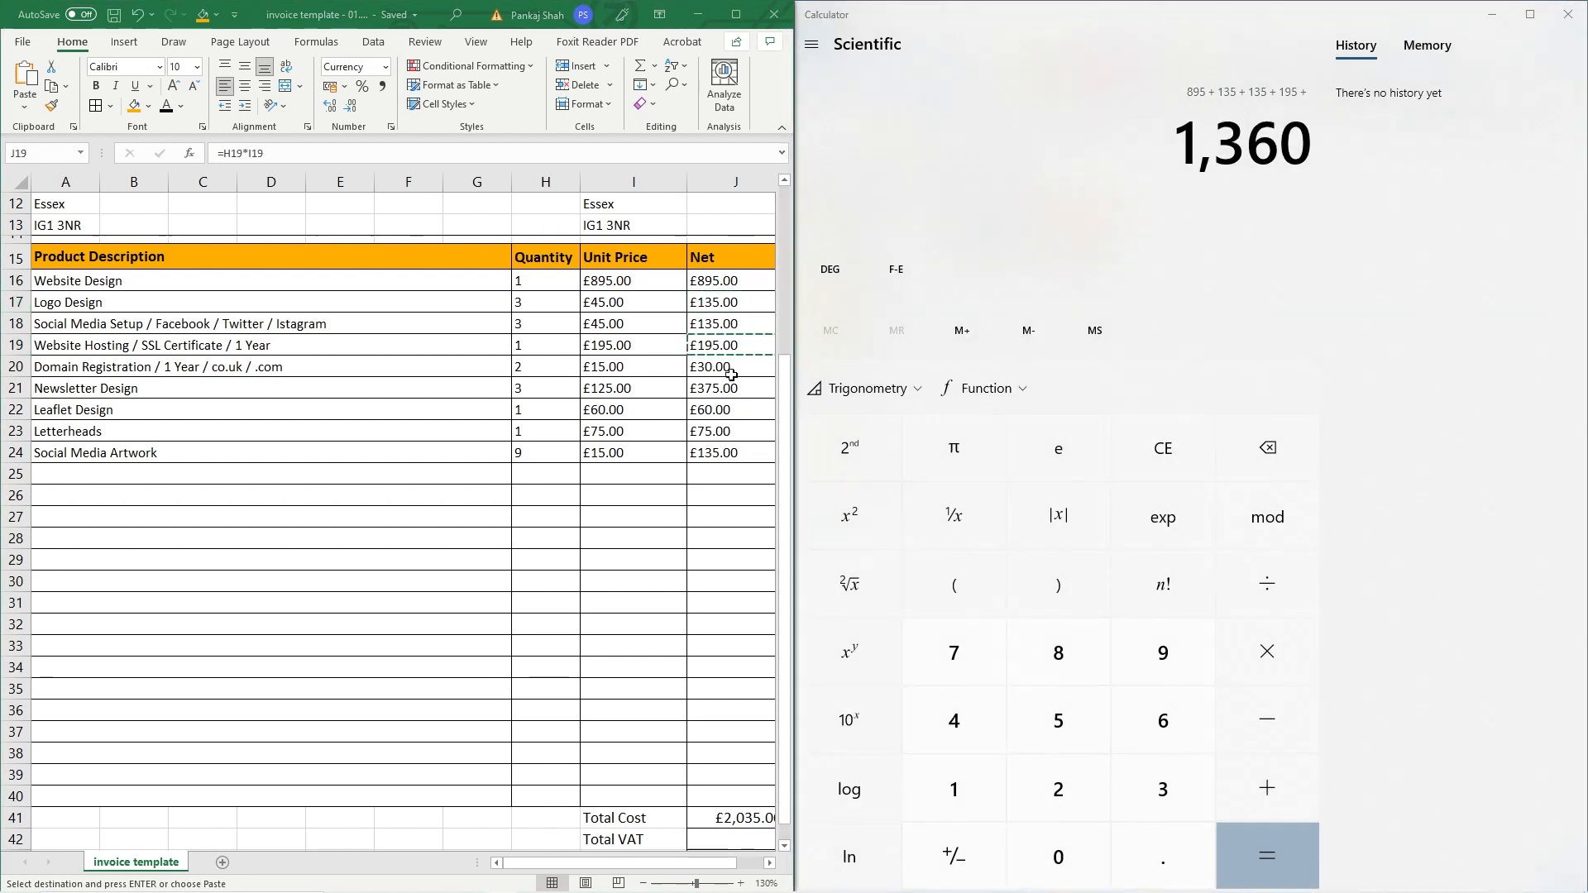
left_click(719, 367)
key("ctrl+c")
left_click(1128, 231)
key("ctrl+v")
left_click(1263, 784)
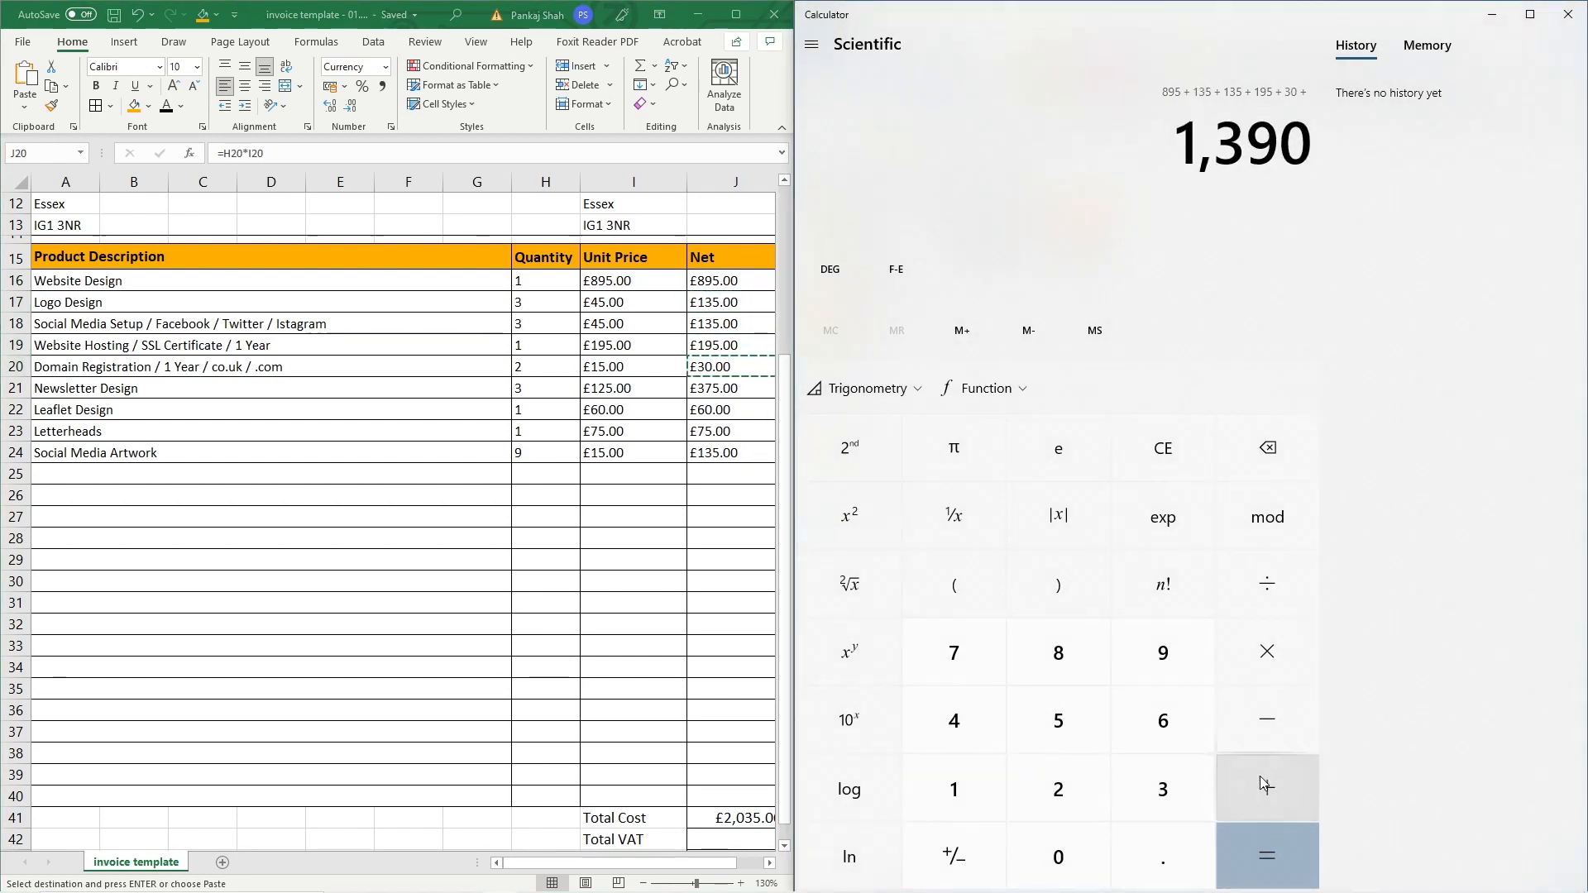
Step: Add the Newsletter Design and Leaflet Design net values from J21 and J22 to the Calculator sum
left_click(763, 378)
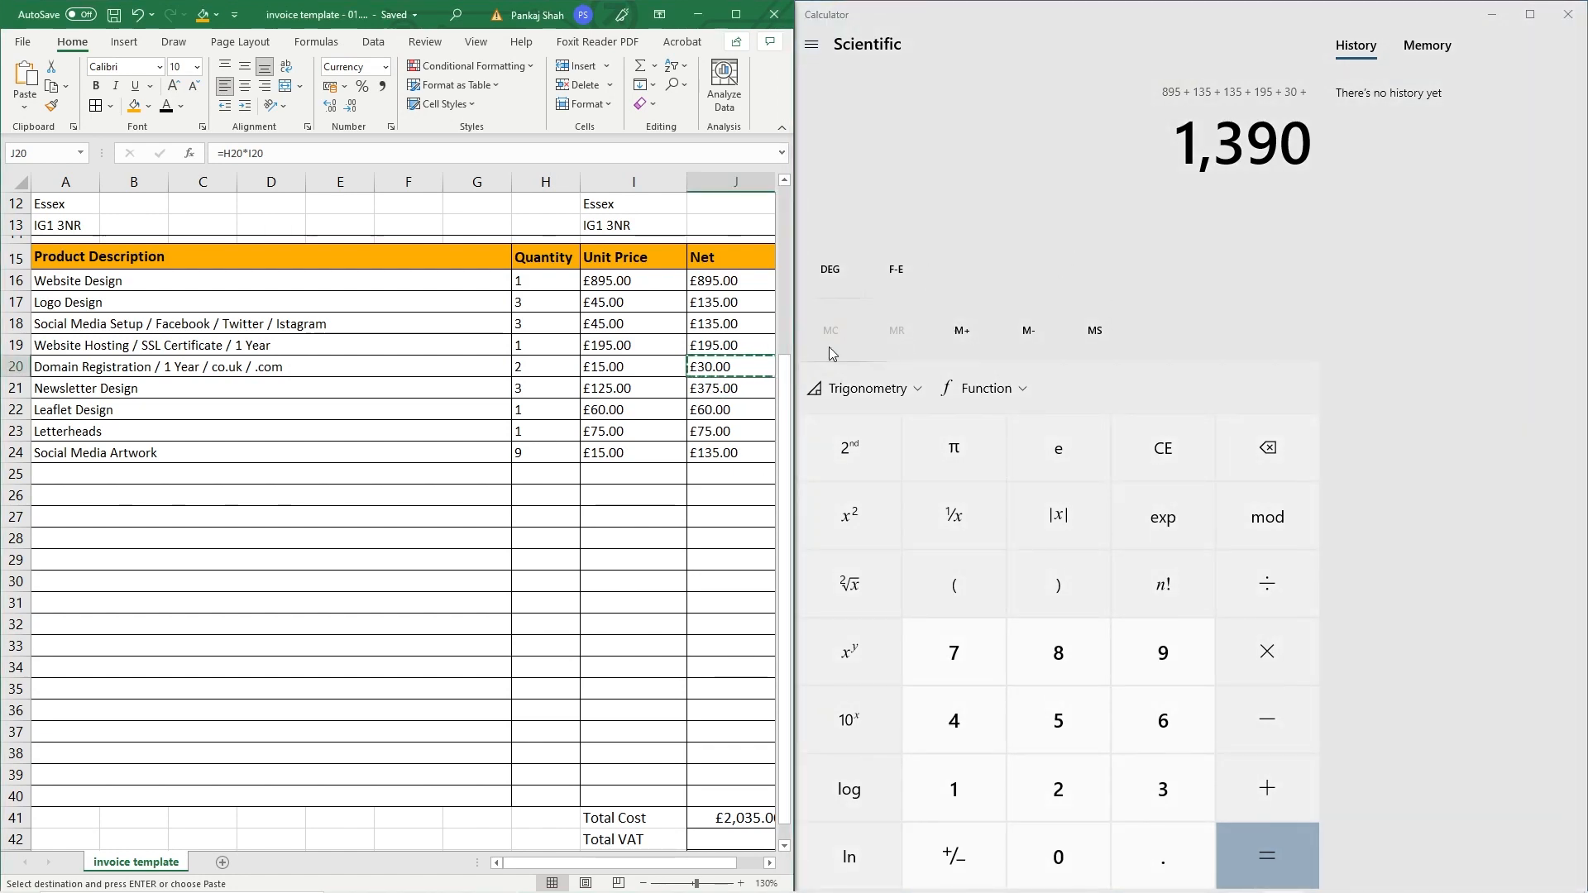
left_click(728, 387)
key("ctrl+c")
left_click(1117, 263)
key("ctrl+v")
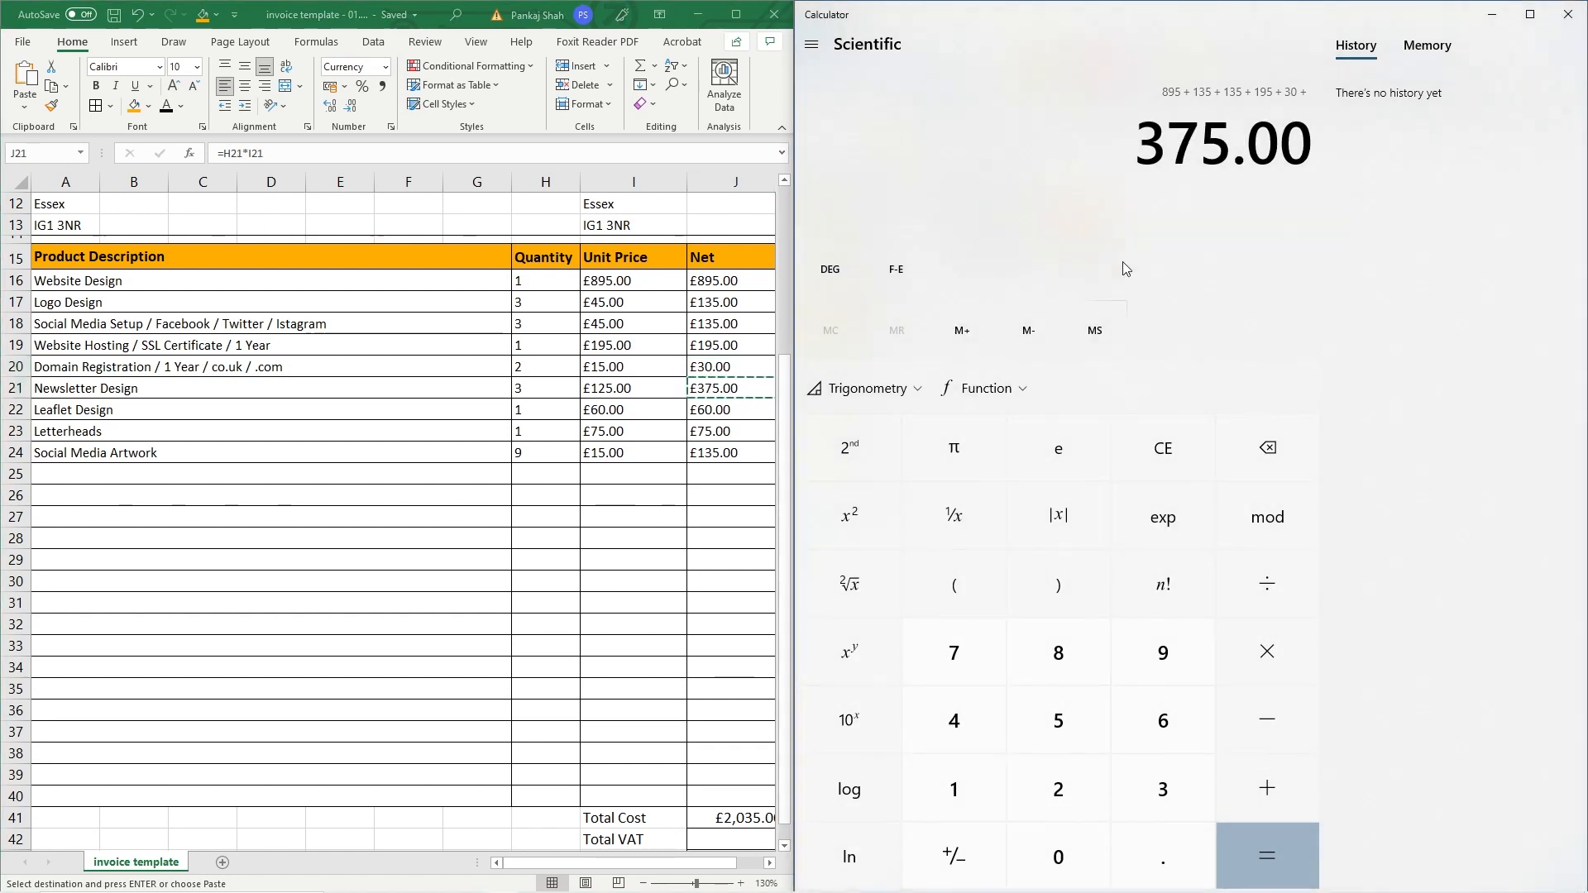
left_click(1268, 788)
left_click(731, 419)
left_click(730, 418)
key("ctrl+c")
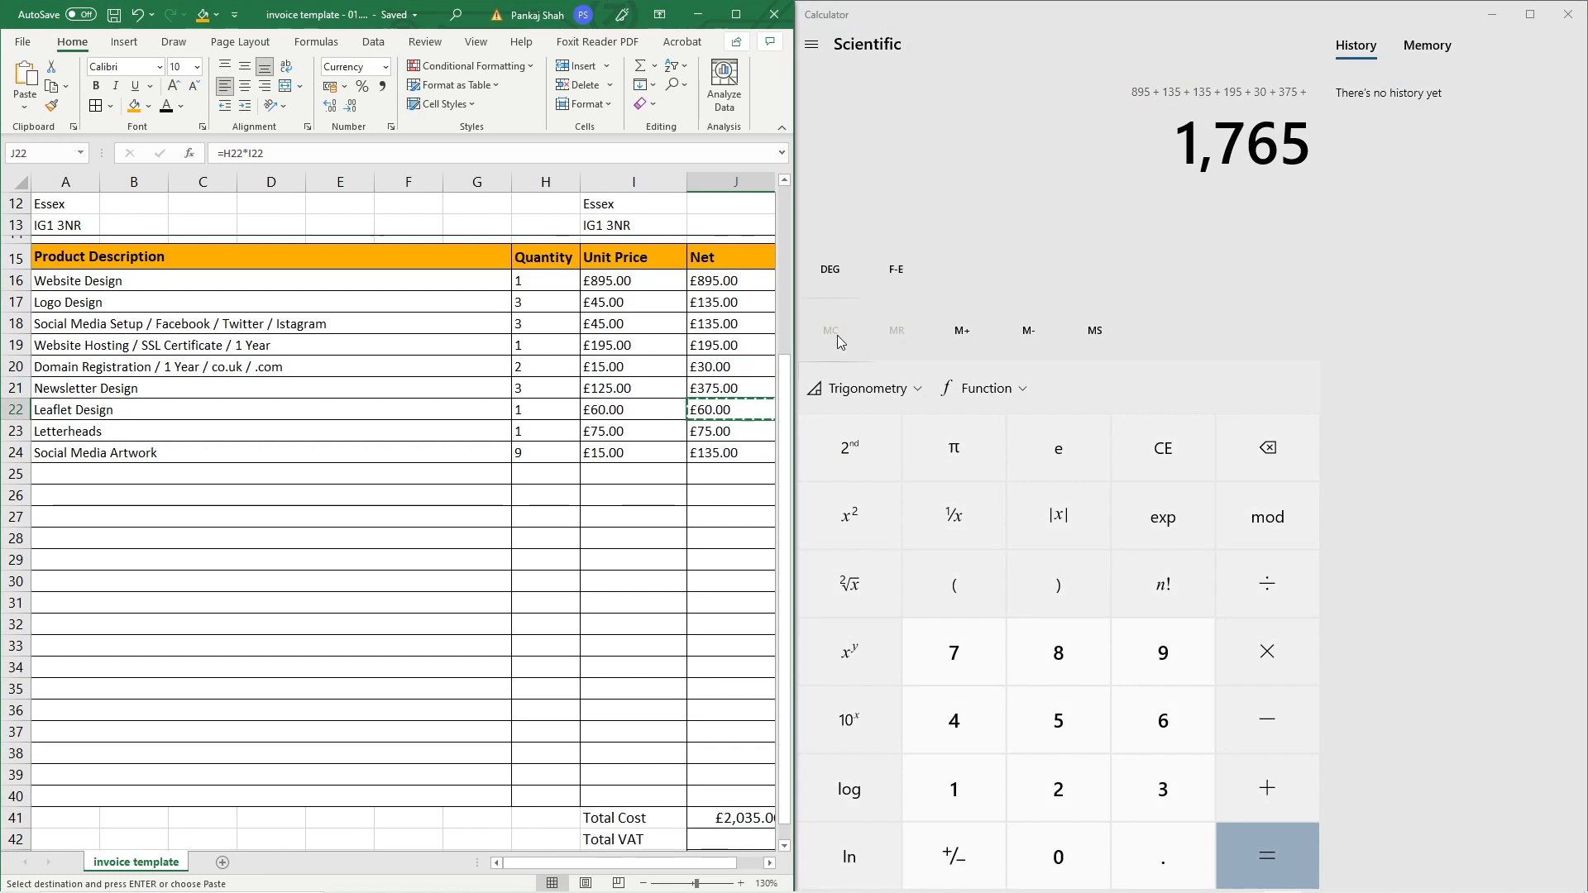
left_click(1092, 202)
key("ctrl+v")
left_click(1278, 793)
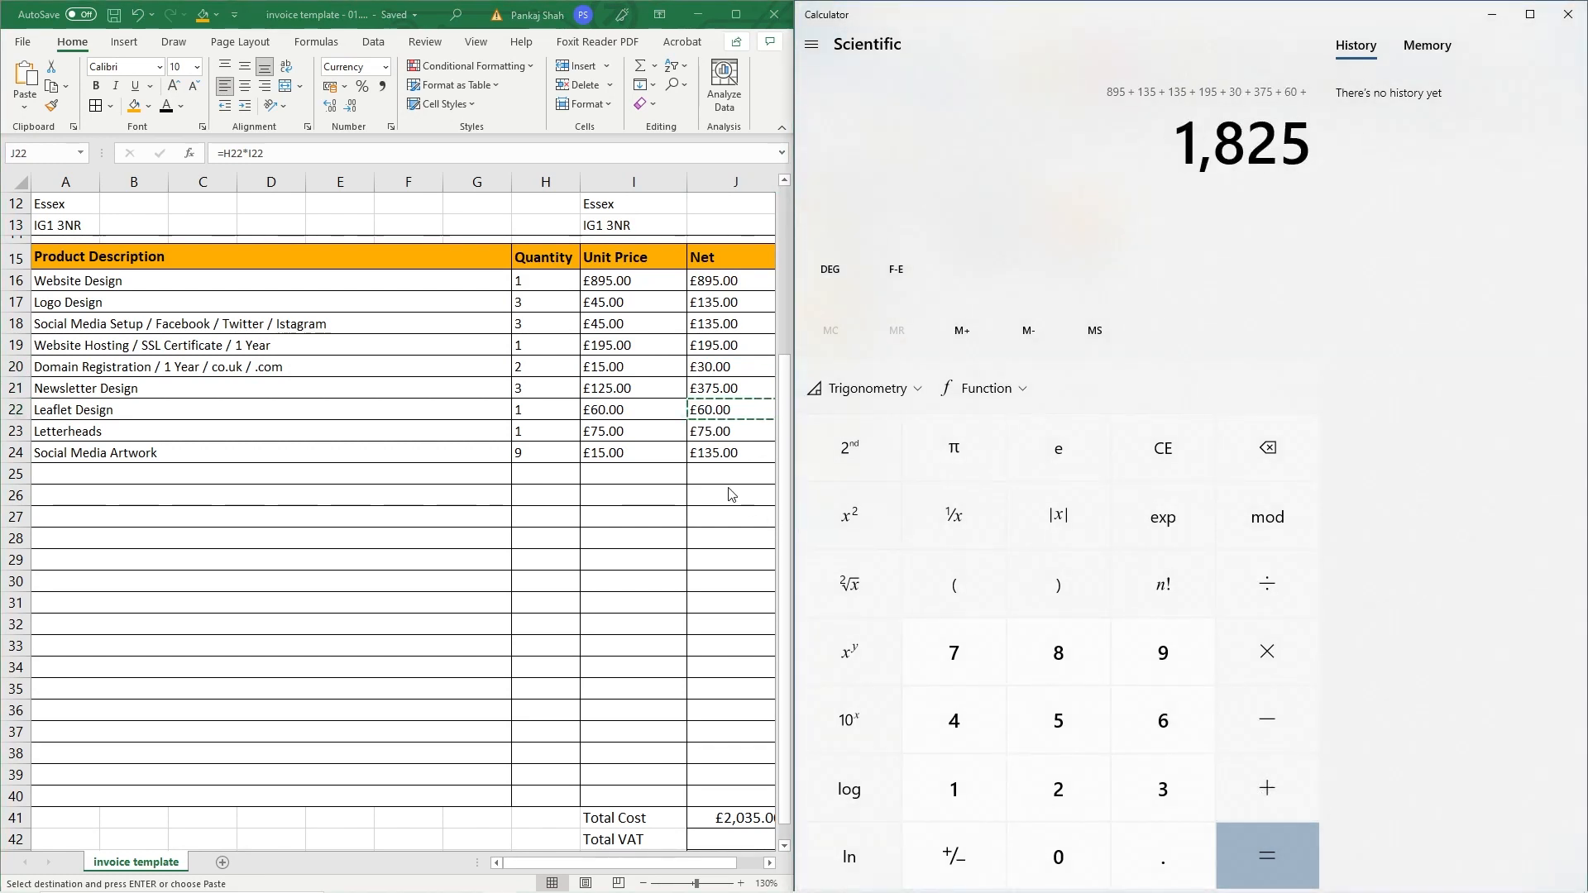
Step: Add the Letterheads and Social Media Artwork net values from J23 and J24, calculate the sum, and compare it with Total Cost in J41
left_click(728, 431)
key("ctrl+c")
left_click(1088, 221)
key("ctrl+v")
left_click(1268, 788)
left_click(716, 450)
key("ctrl+c")
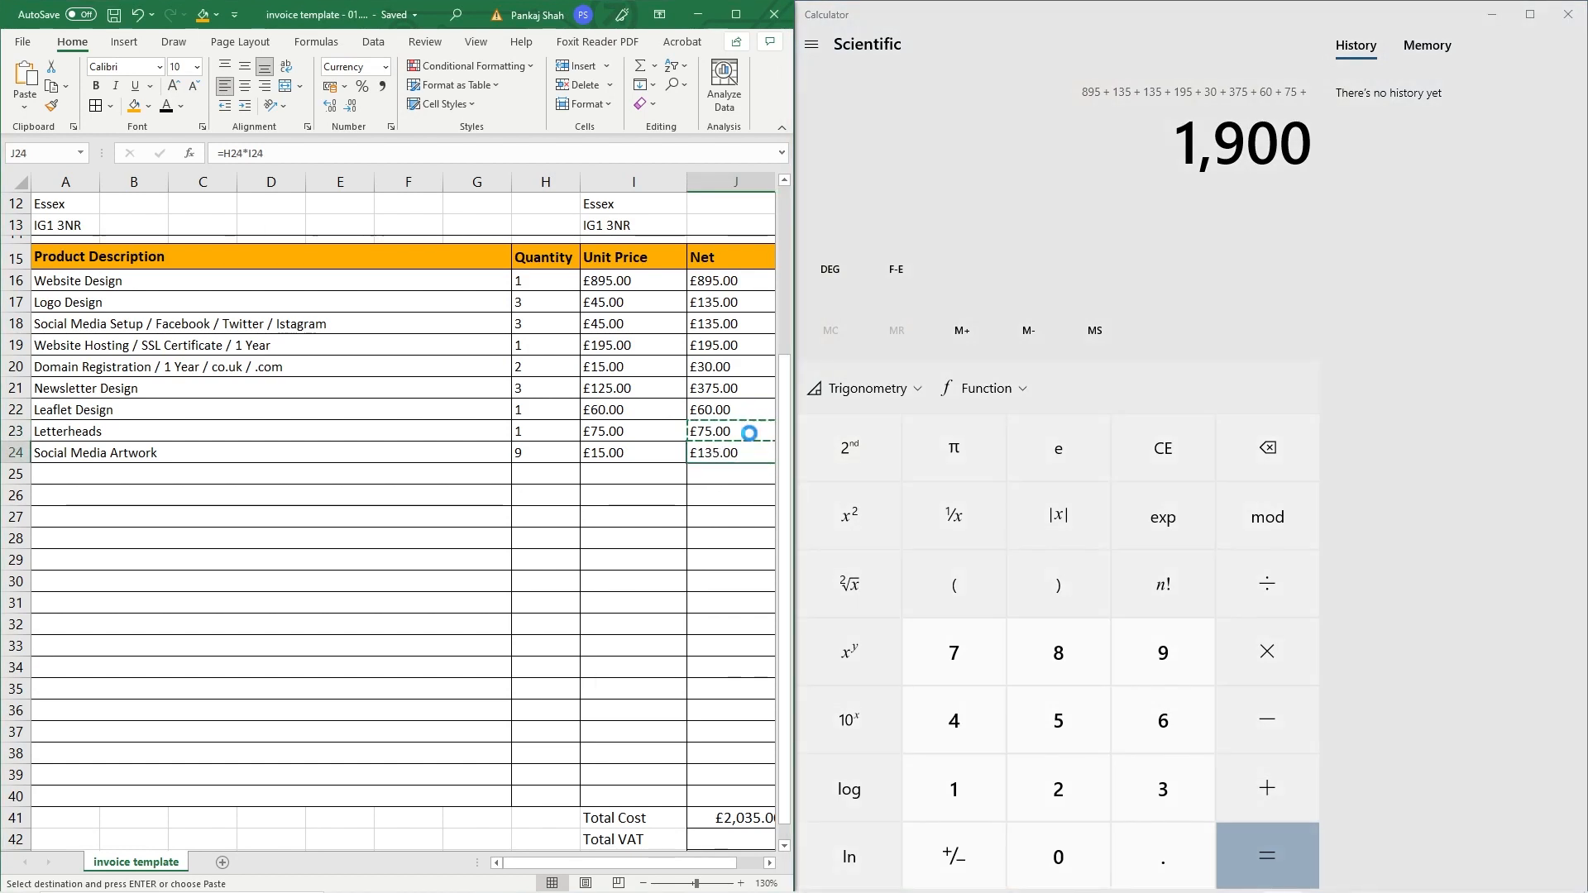
left_click(1120, 176)
key("ctrl+v")
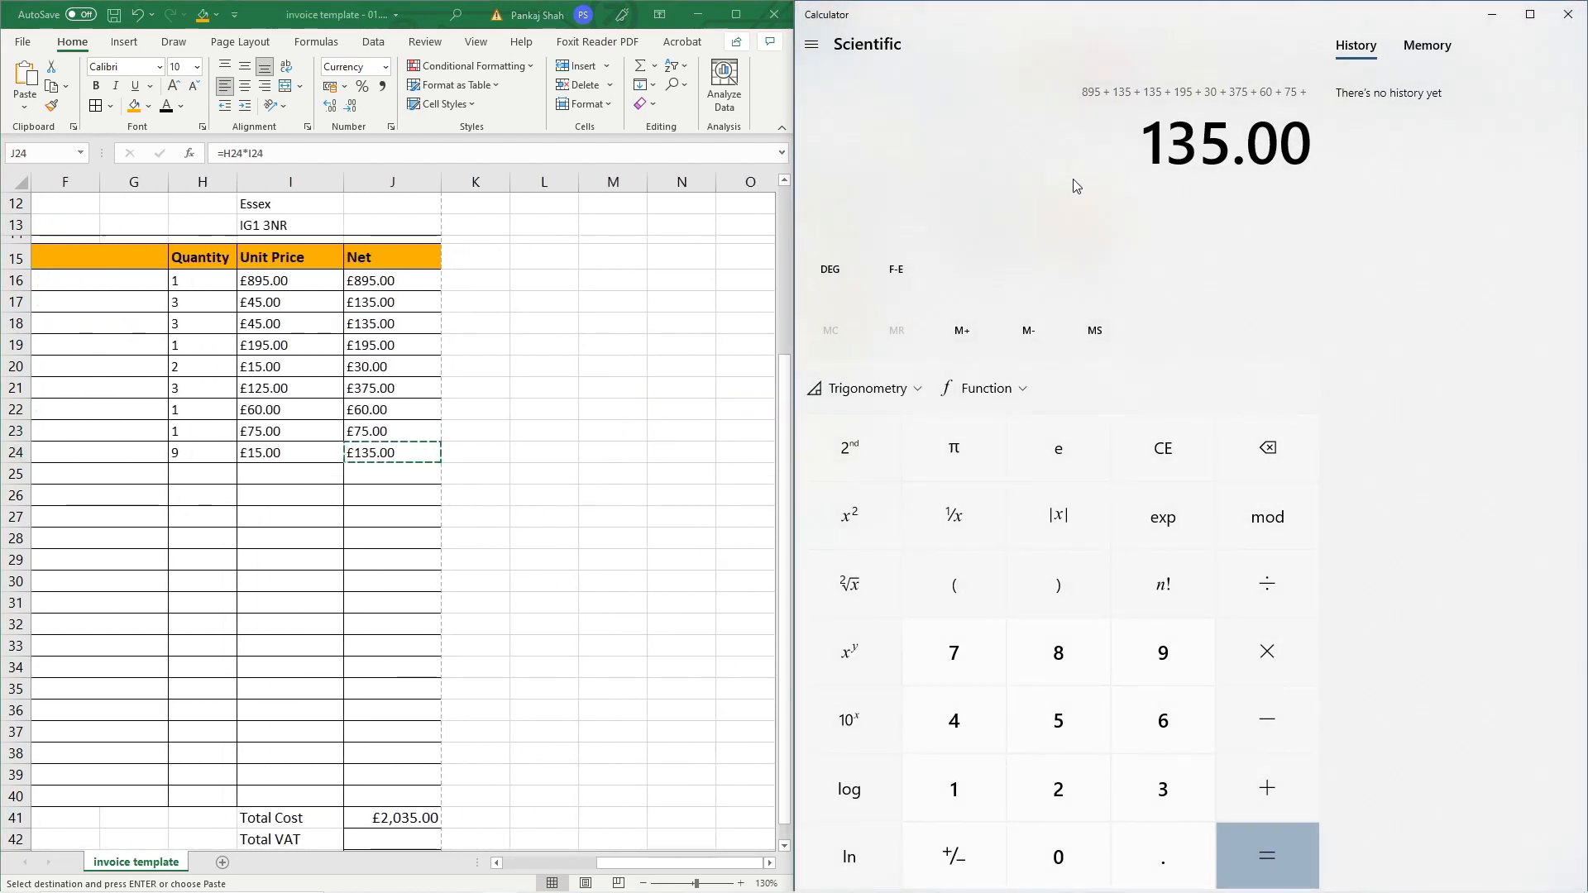
left_click(1267, 854)
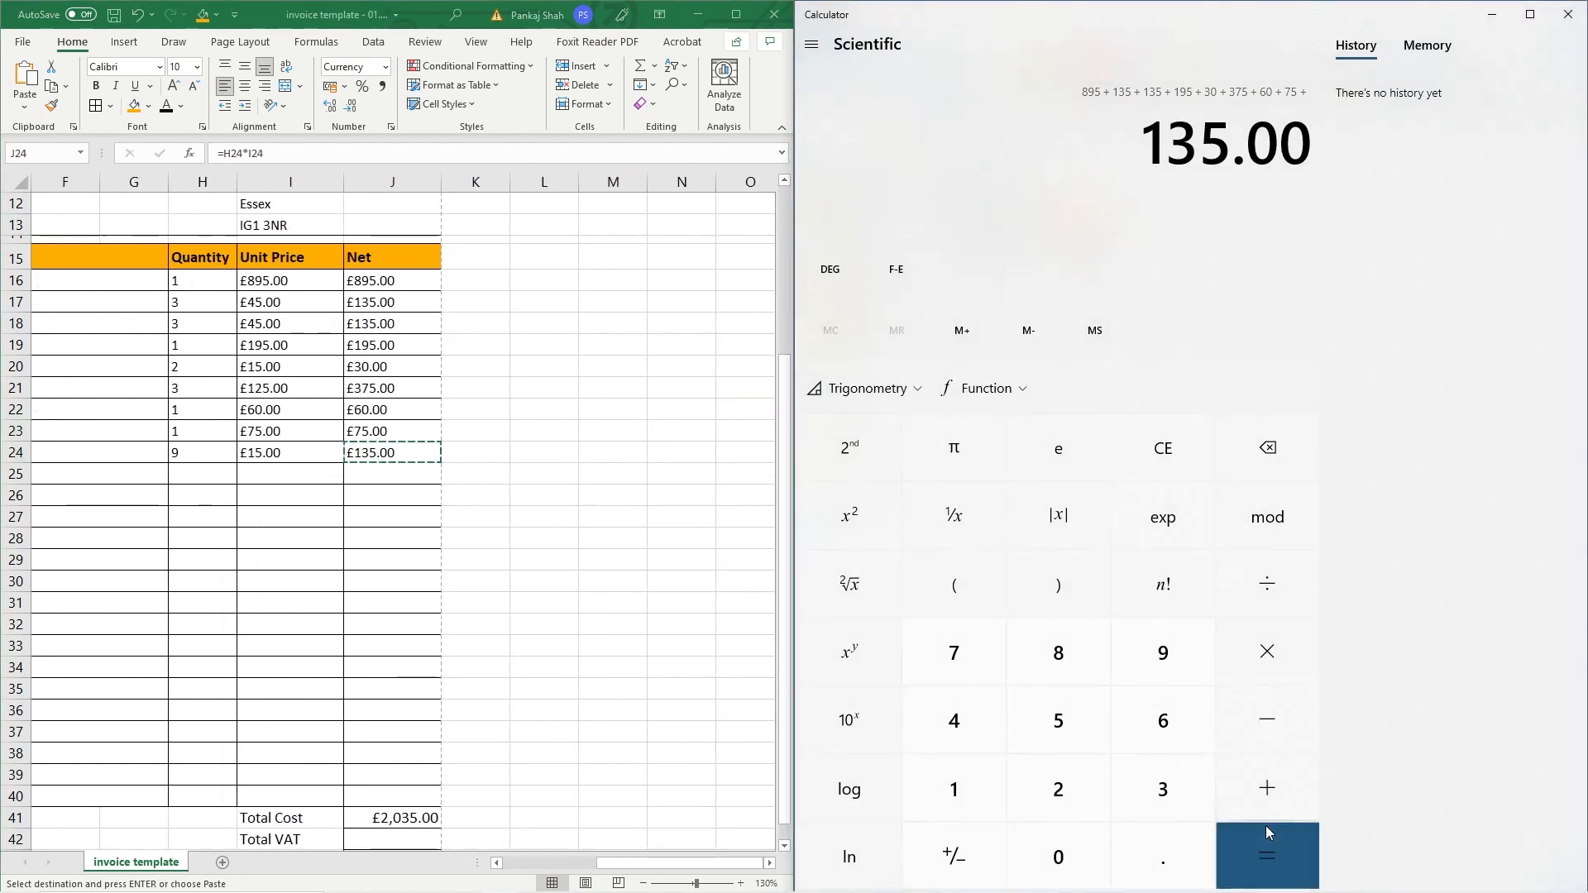
left_click(402, 817)
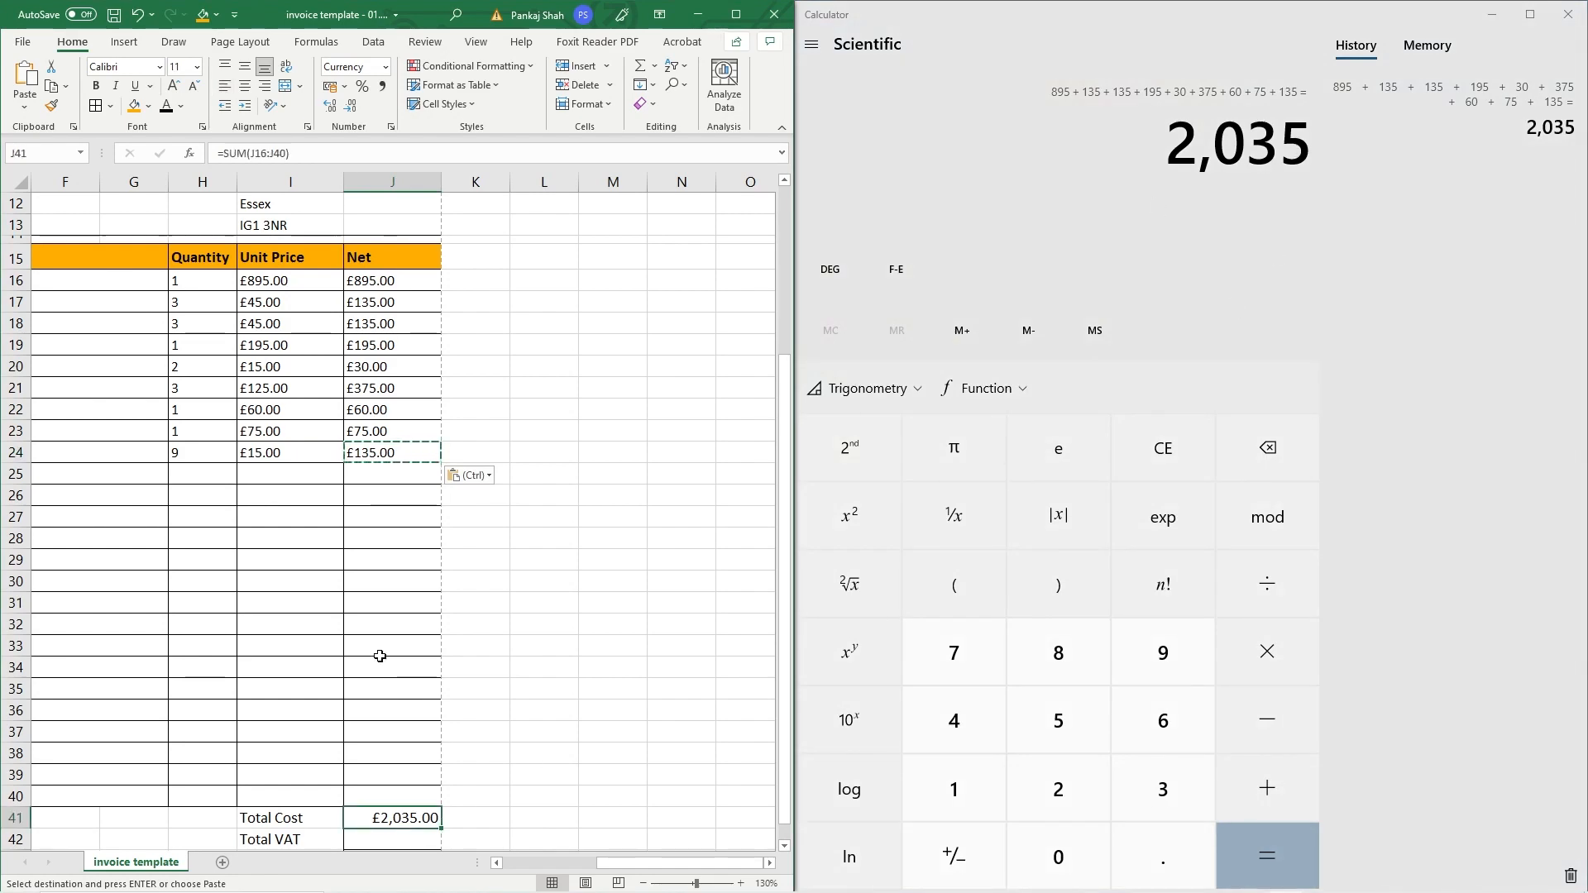
Step: Close Calculator, maximize the invoice workbook and clear the copy selection
left_click(1568, 18)
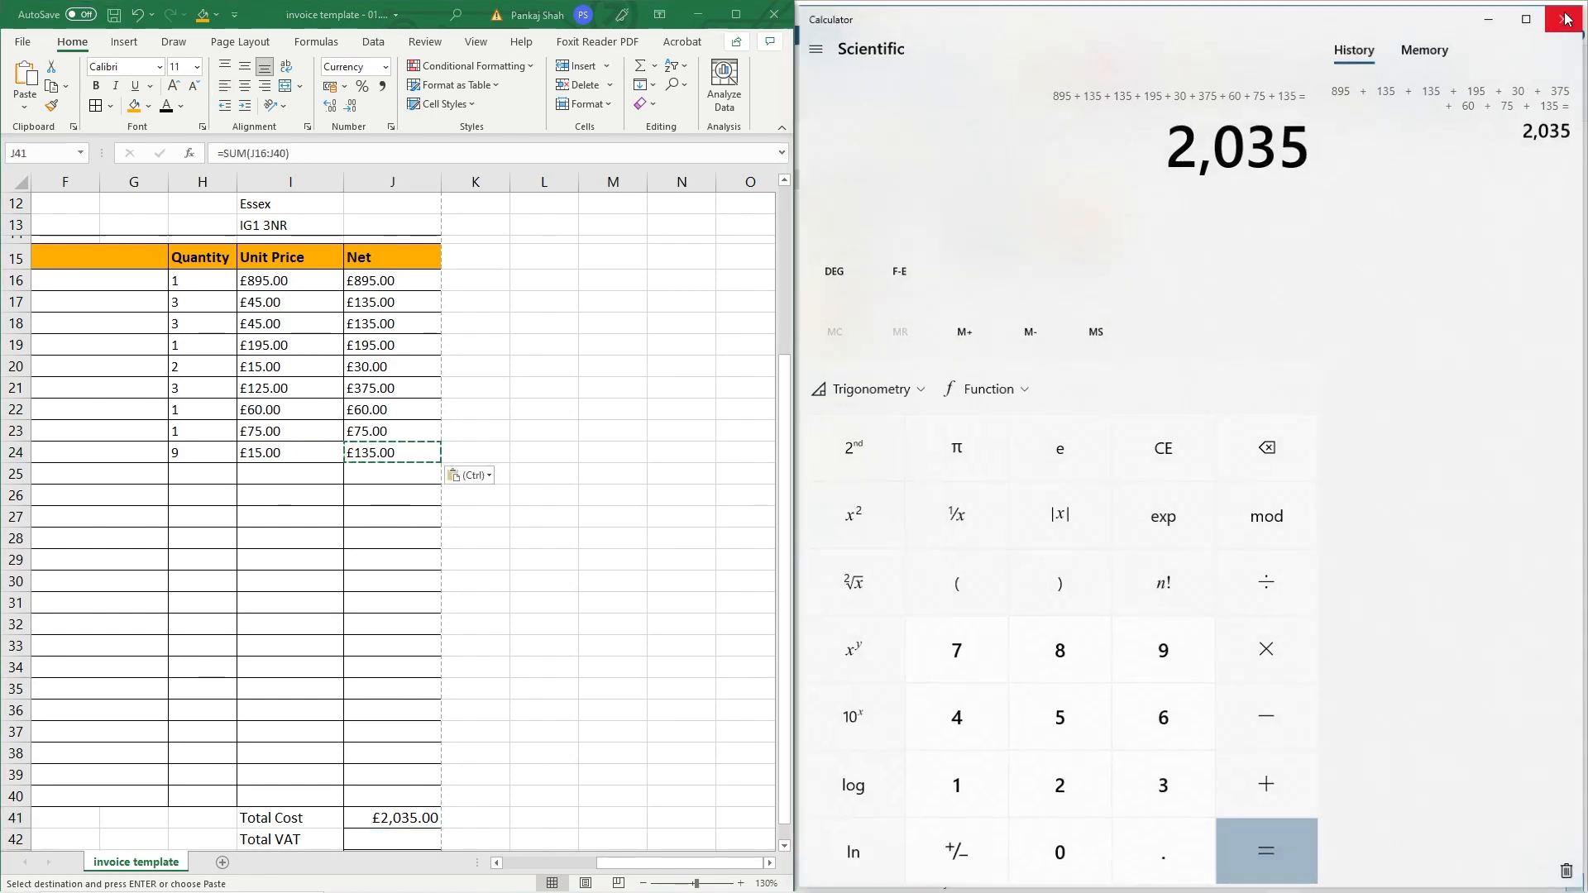
left_click(736, 14)
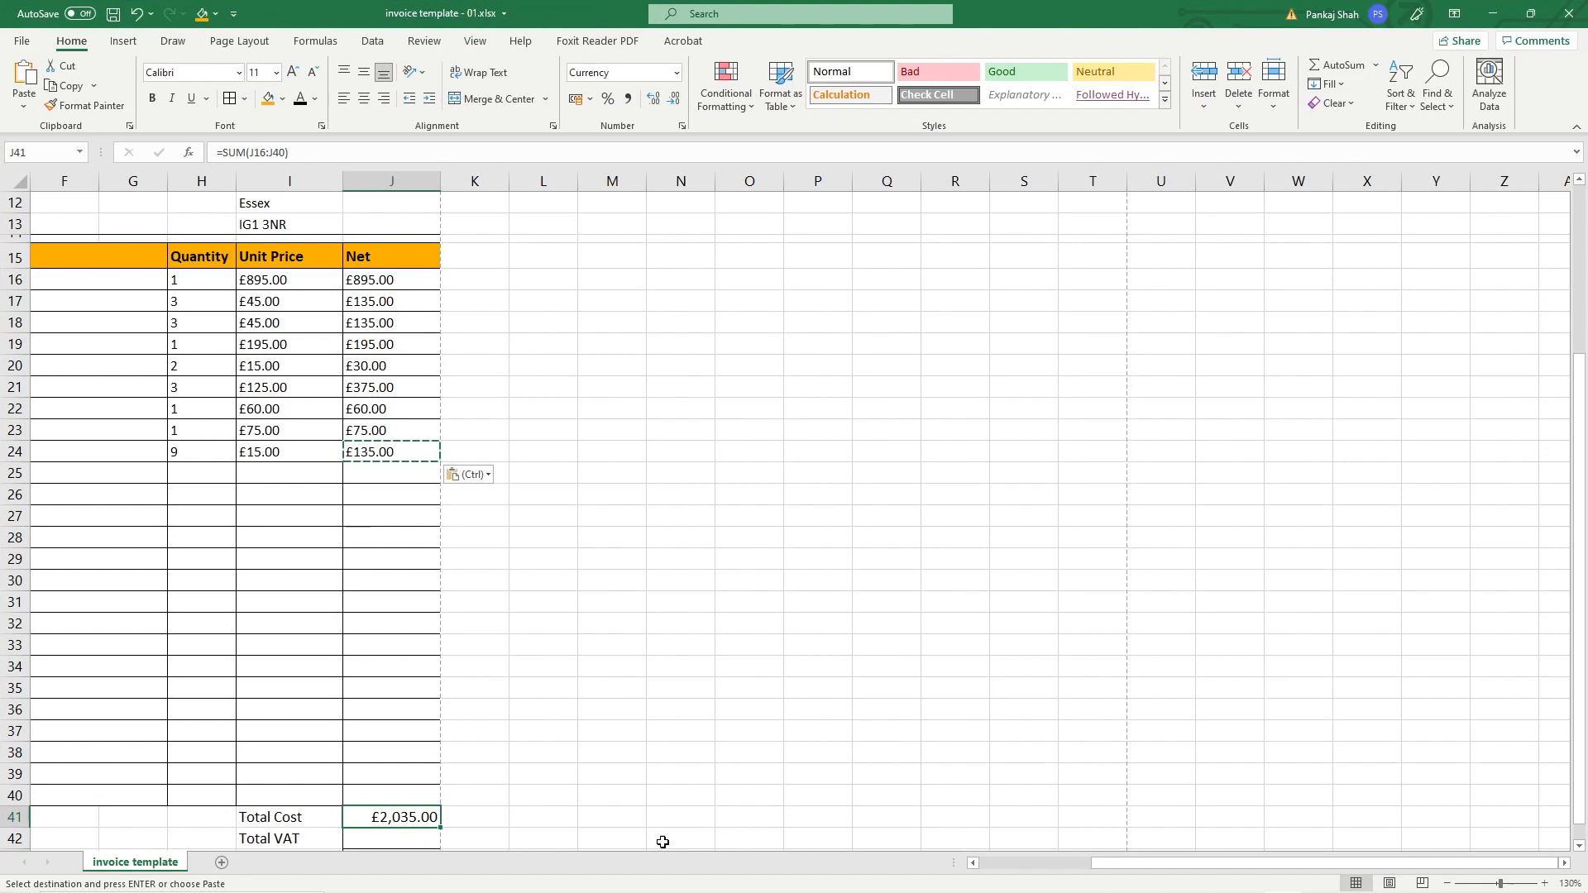
scroll(656, 836, "left", 3)
key("Escape")
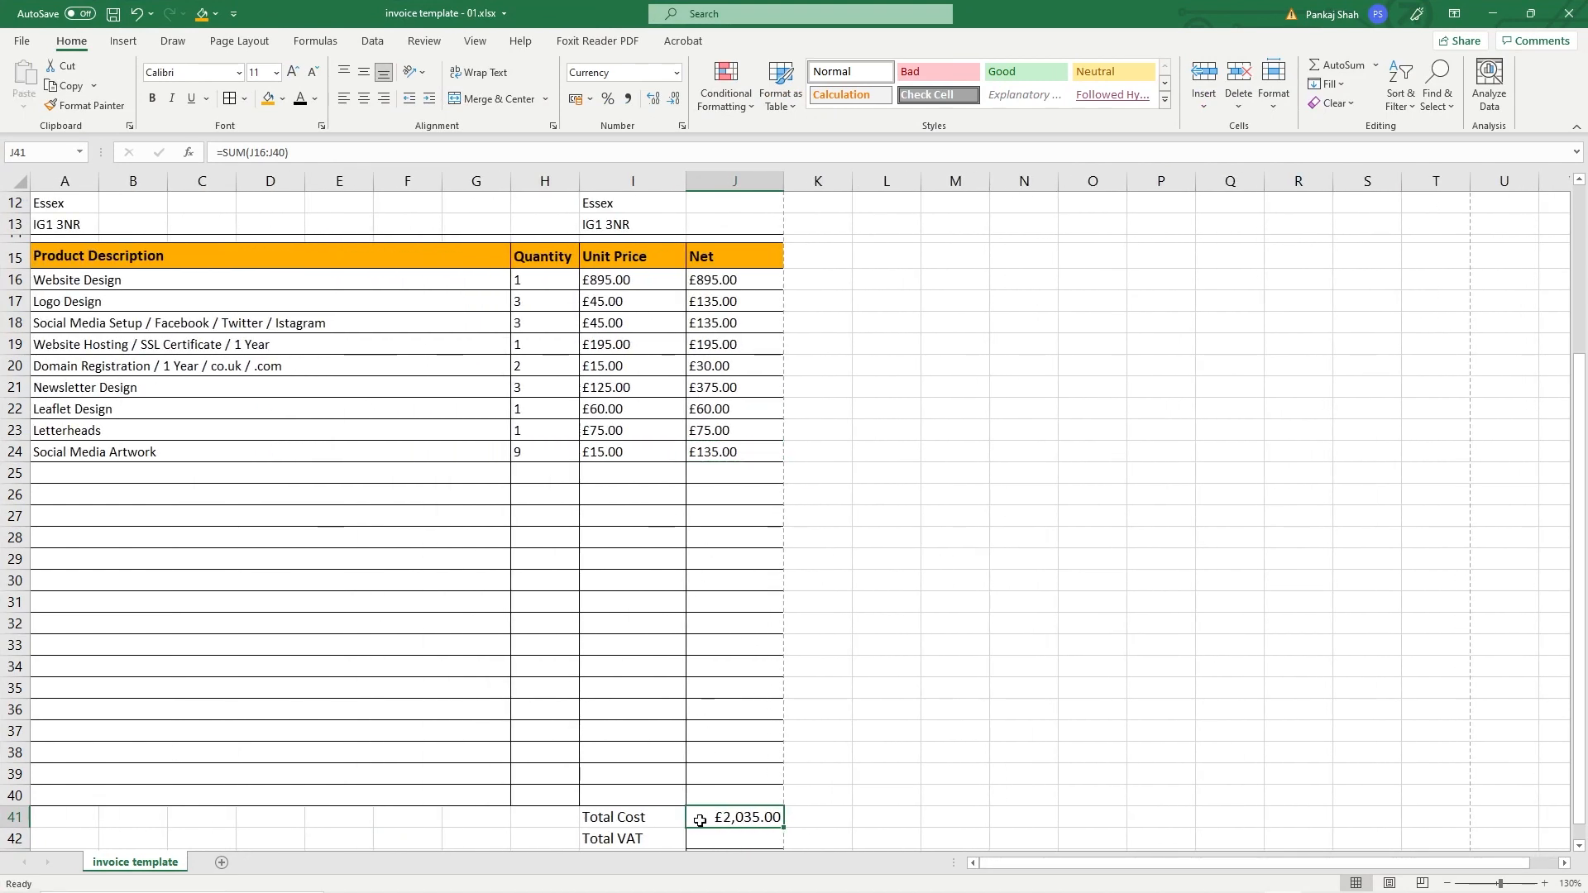
Step: Left-align the Total Cost value in J41 and make it bold
left_click(345, 101)
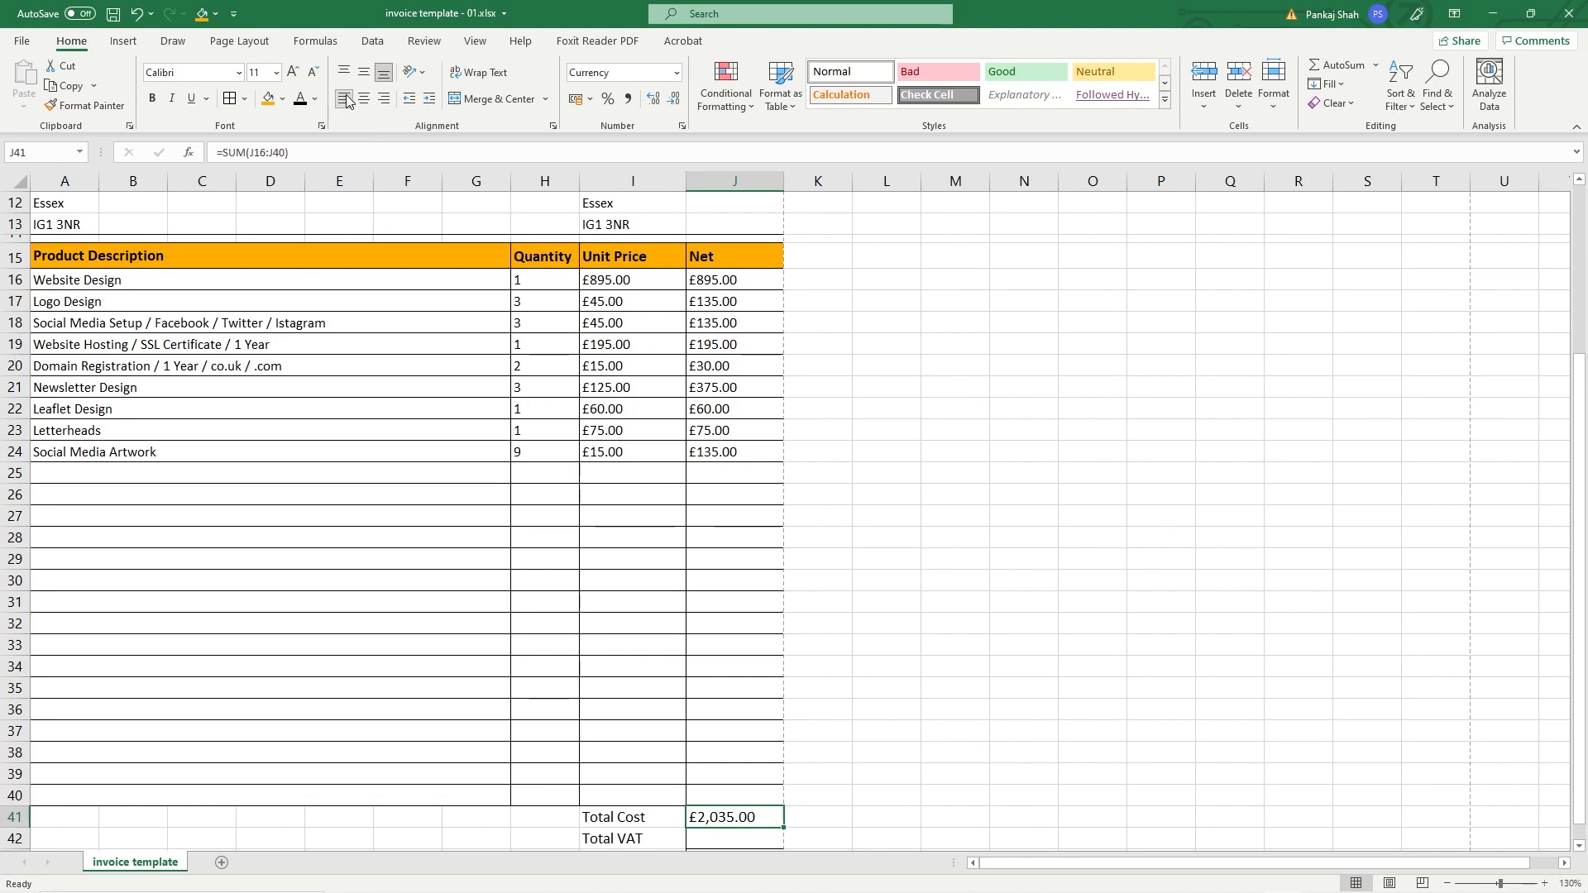
scroll(637, 667, "down", 3)
key("ctrl+b")
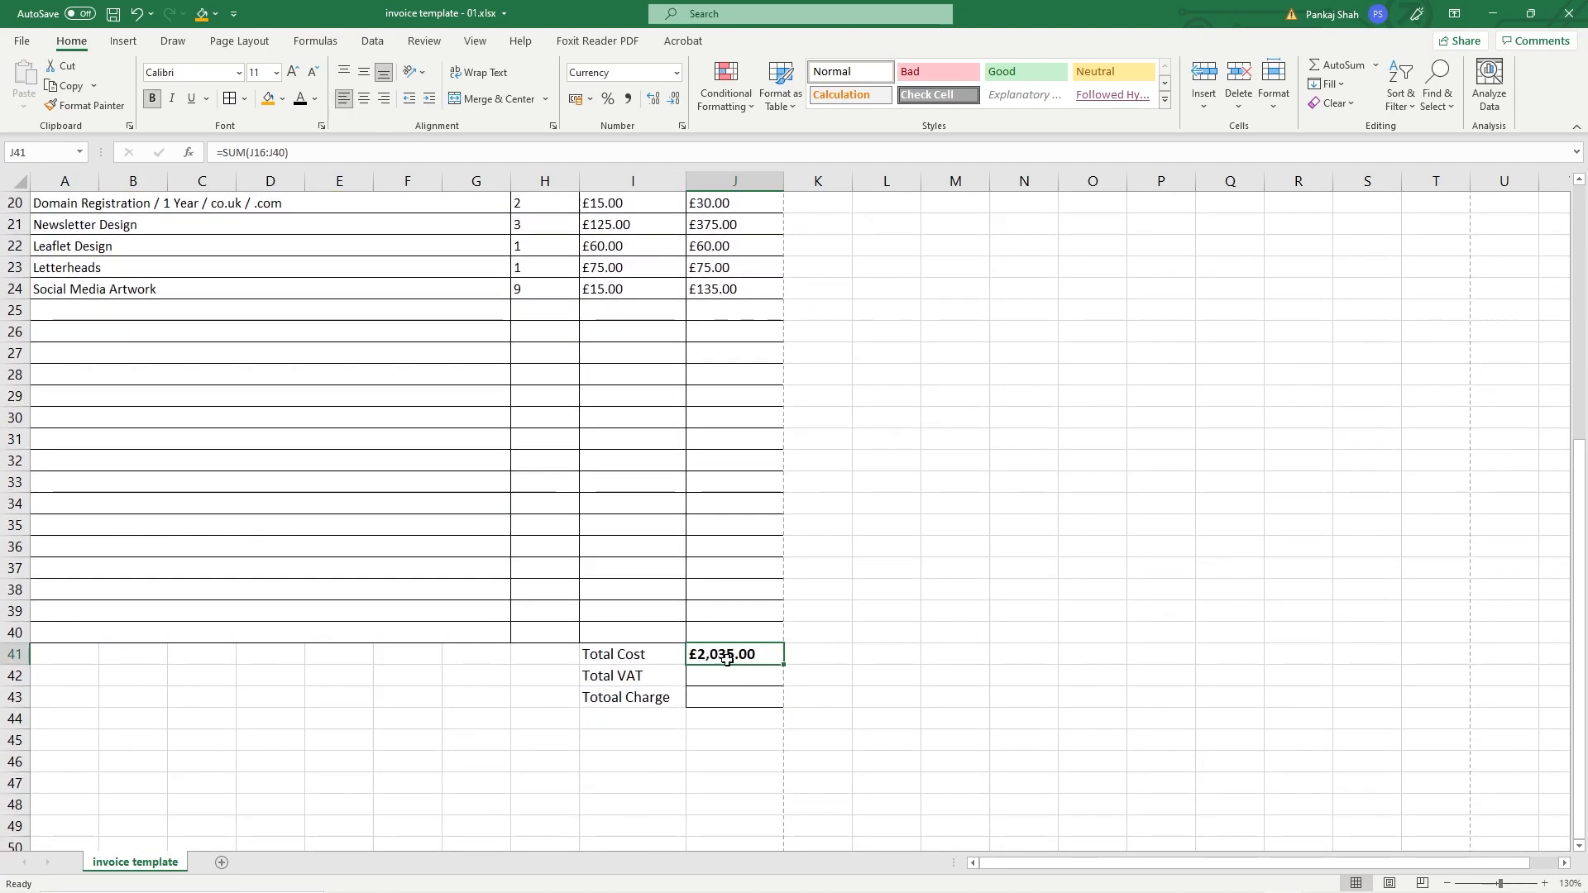
Step: Enter the formula =J41*0.2 in J42 to calculate the Total VAT
left_click(644, 680)
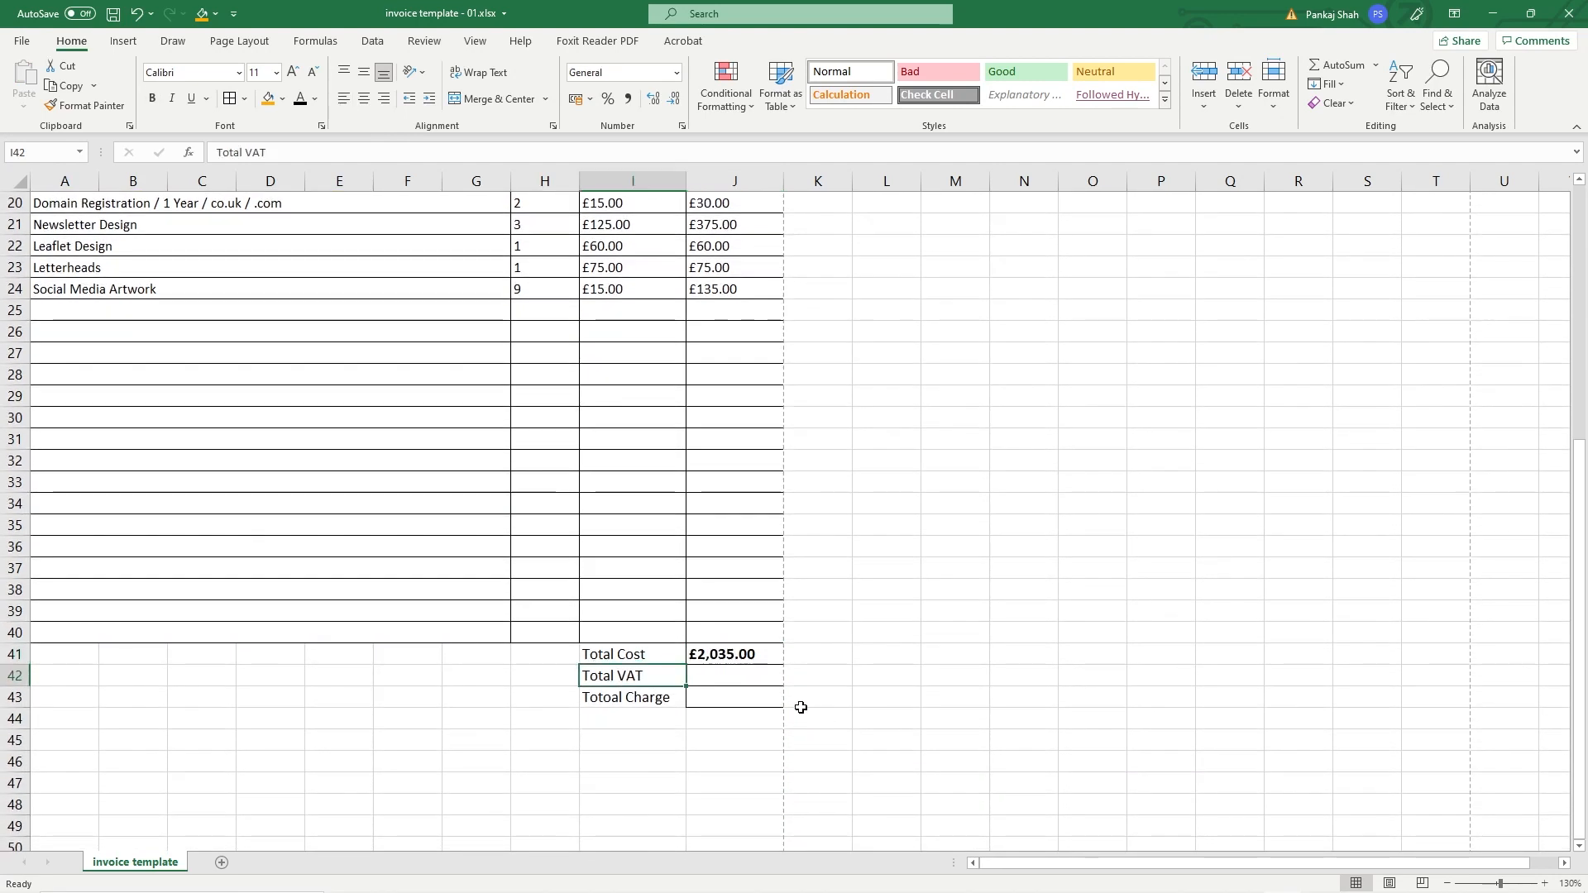
left_click(740, 660)
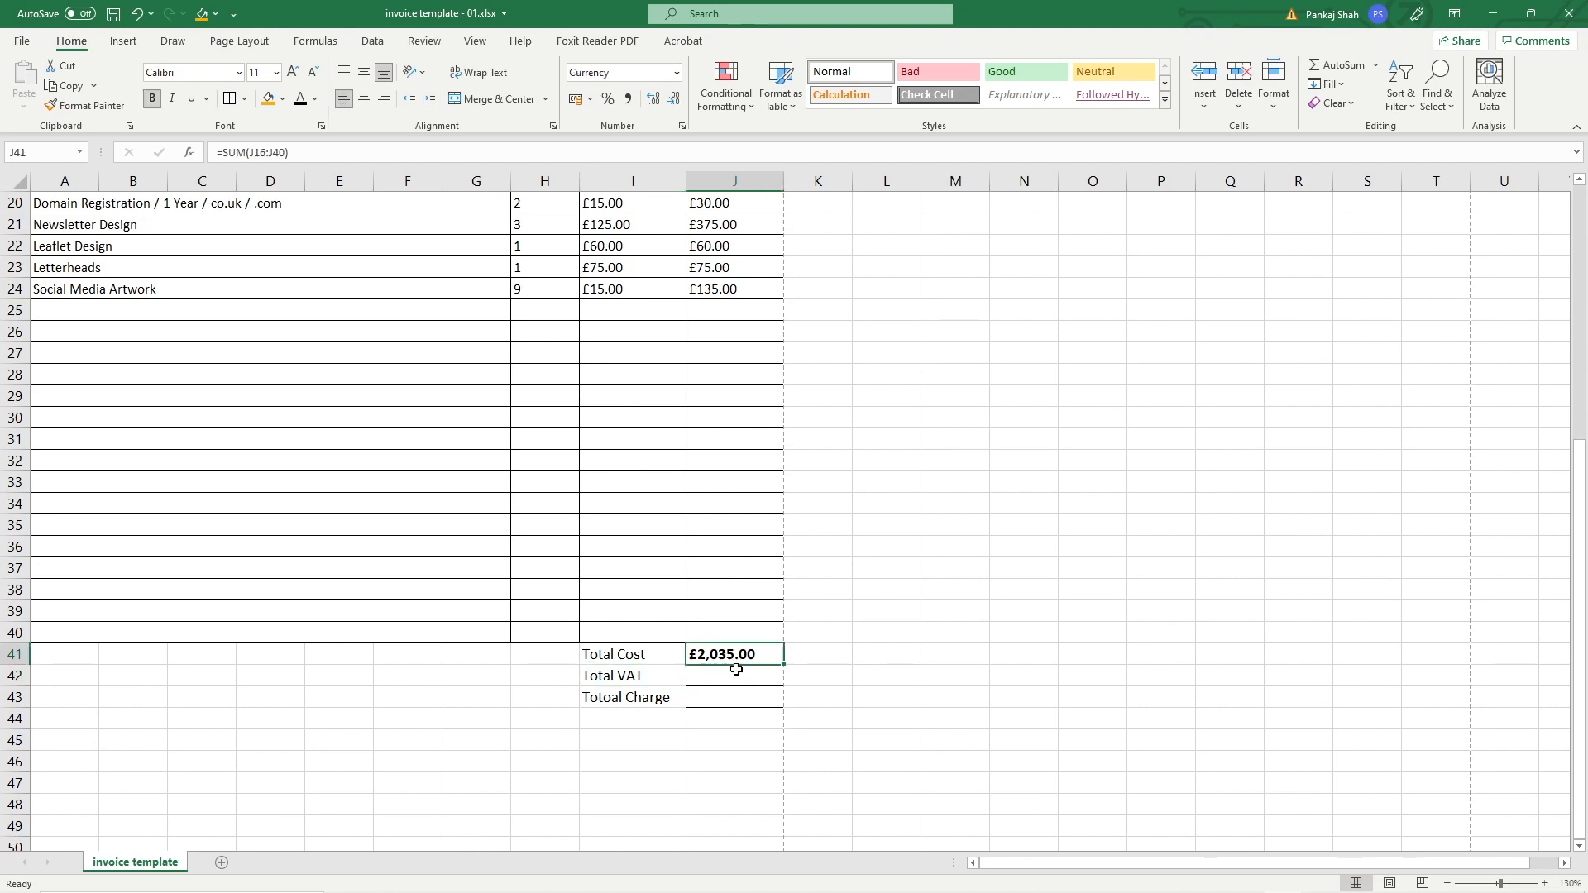
left_click(677, 683)
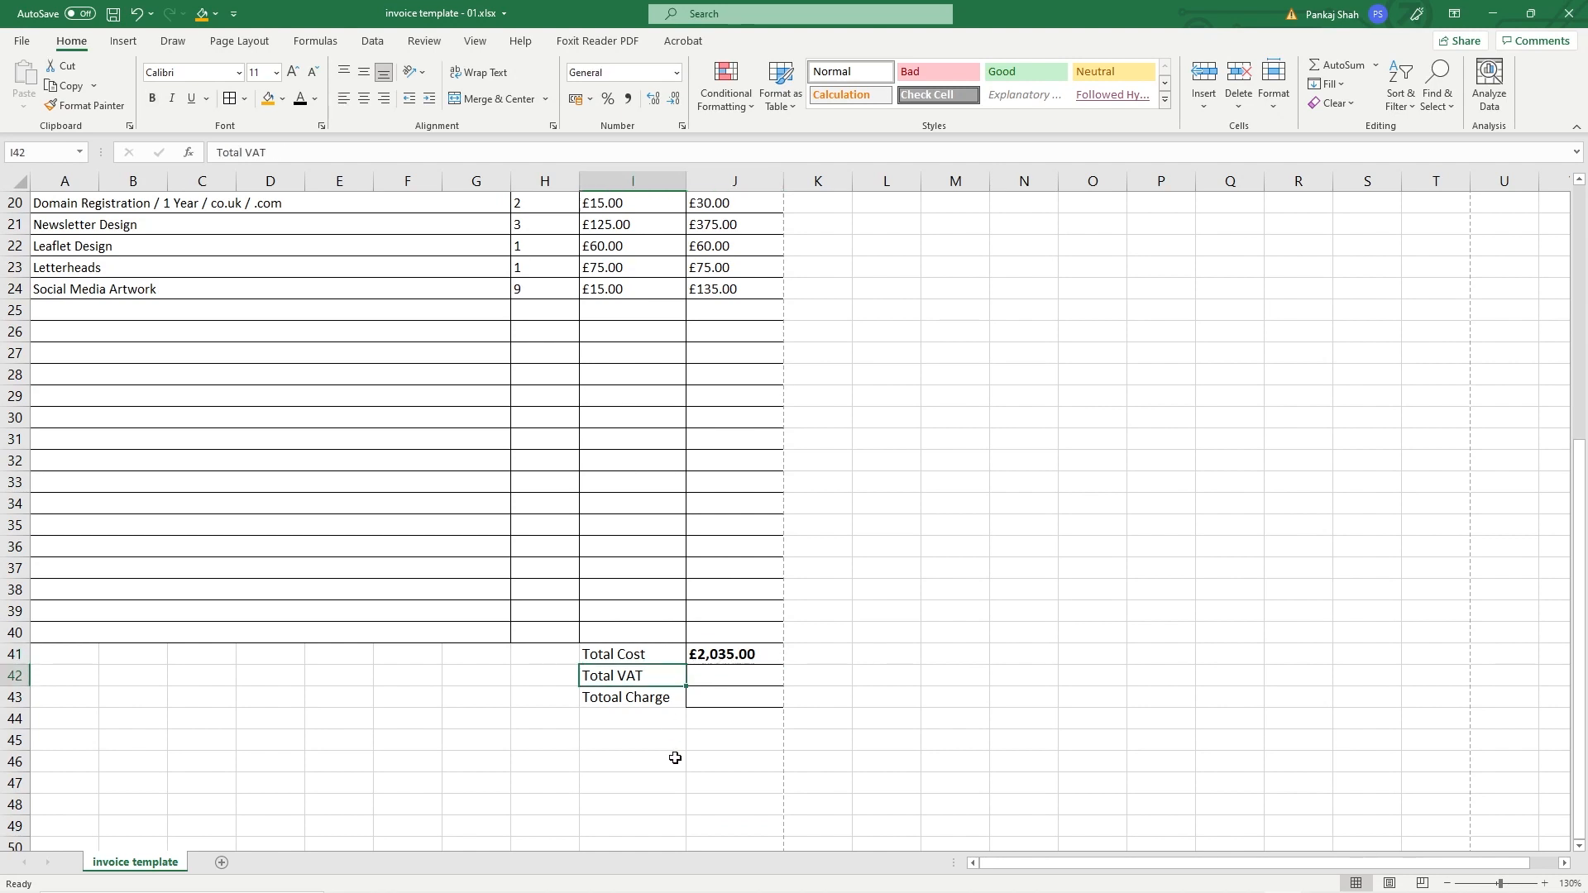
left_click(725, 679)
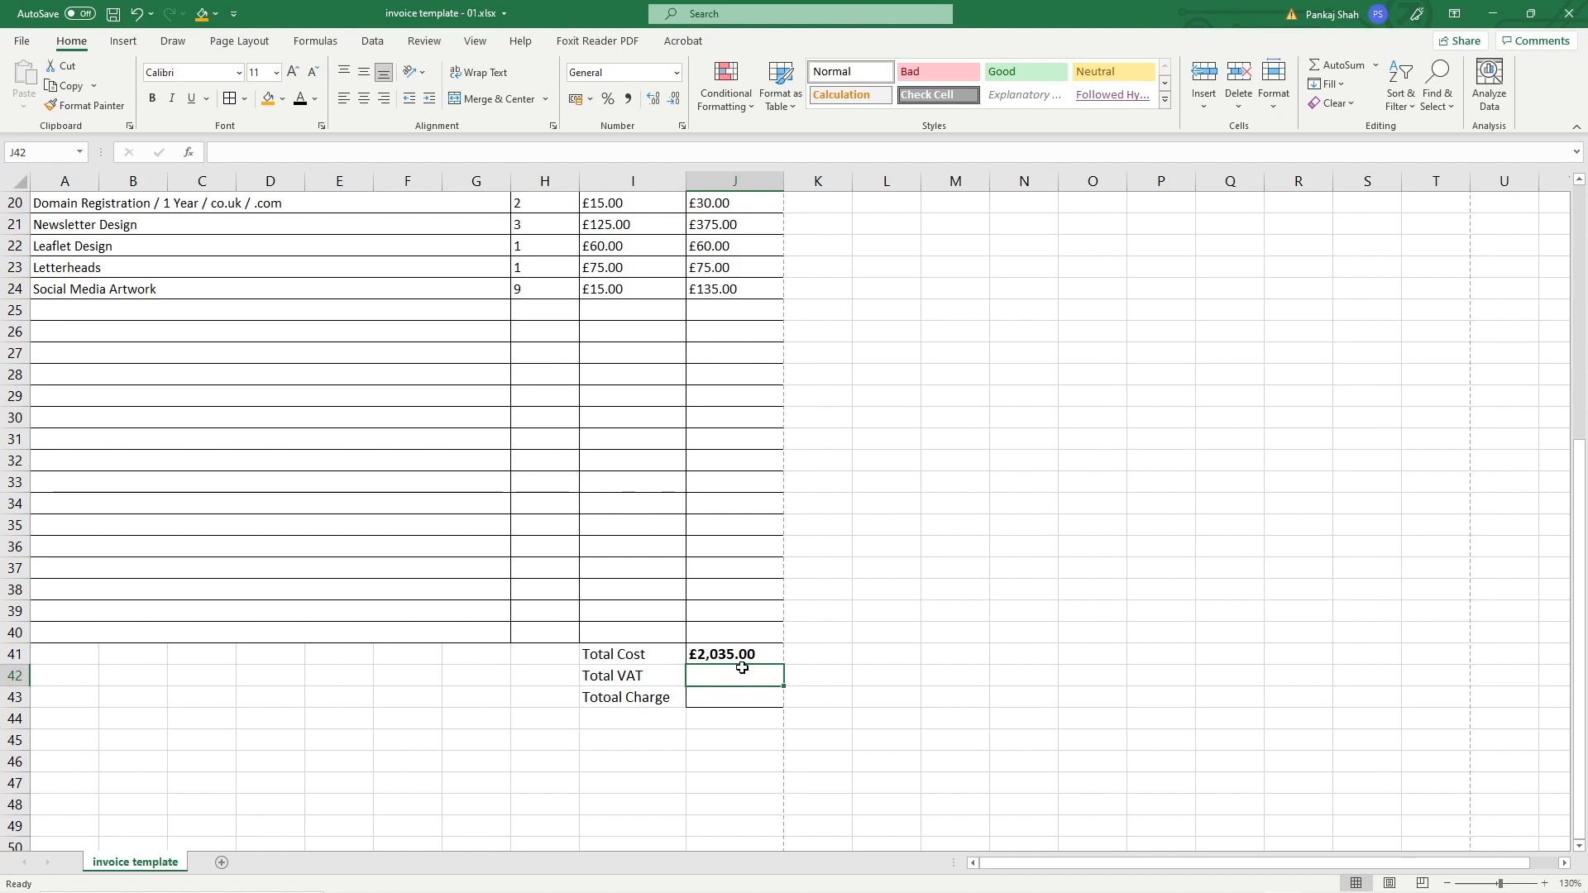
type("=")
left_click(722, 655)
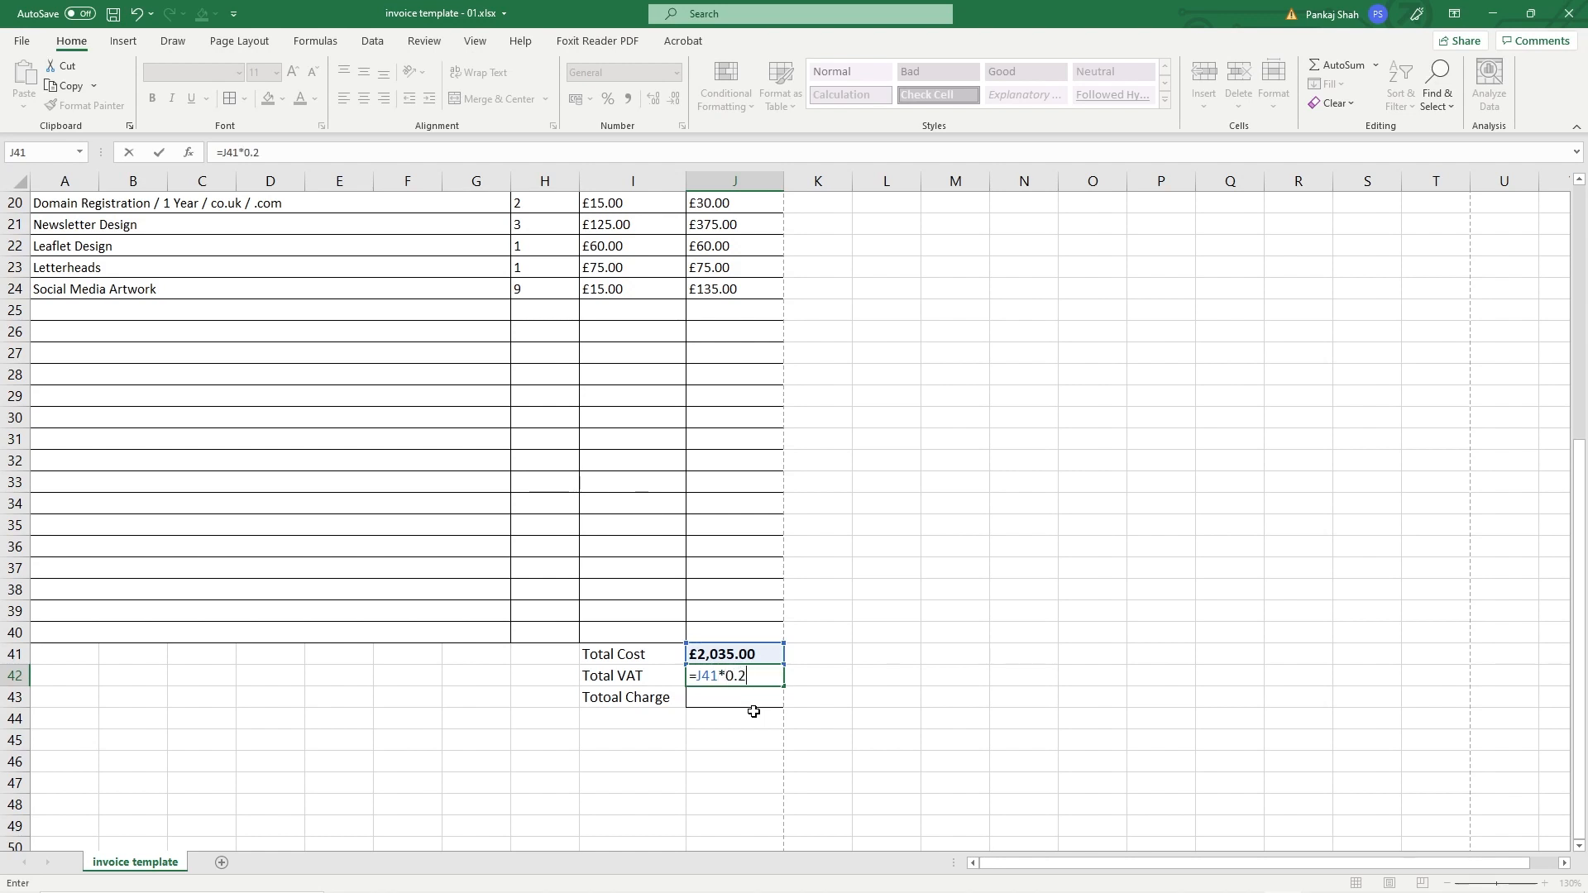
key("Return")
Step: Left-align the Total VAT value in J42 and make it bold
left_click(727, 677)
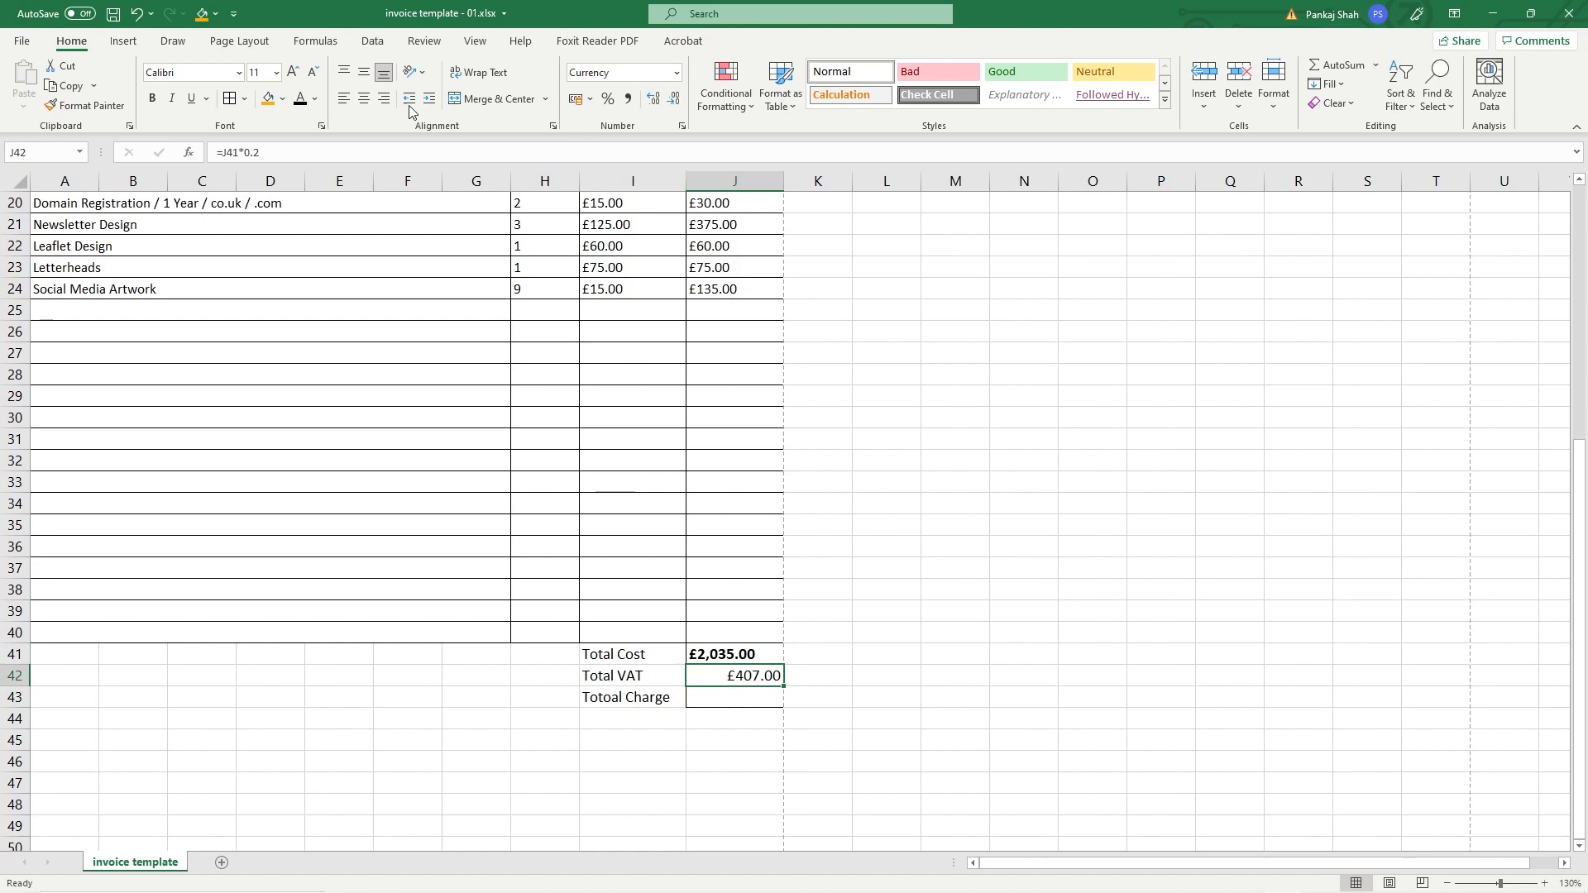
left_click(344, 99)
key("ctrl+b")
Step: Check the VAT in Calculator by multiplying the Total Cost copied from J41 by 0.2
left_click(720, 655)
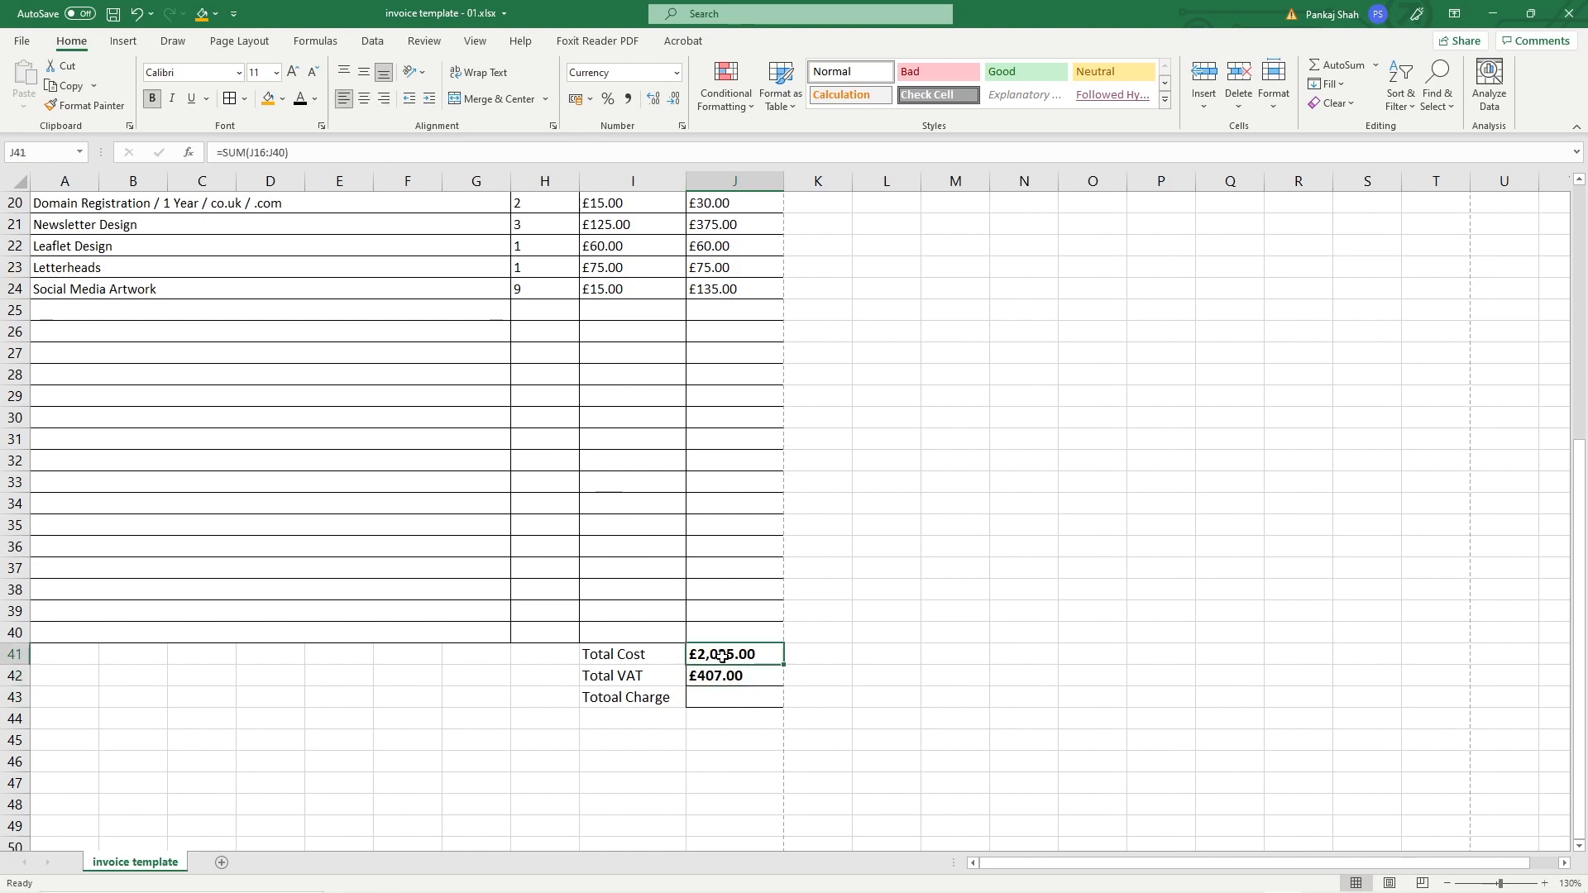
key("ctrl+c")
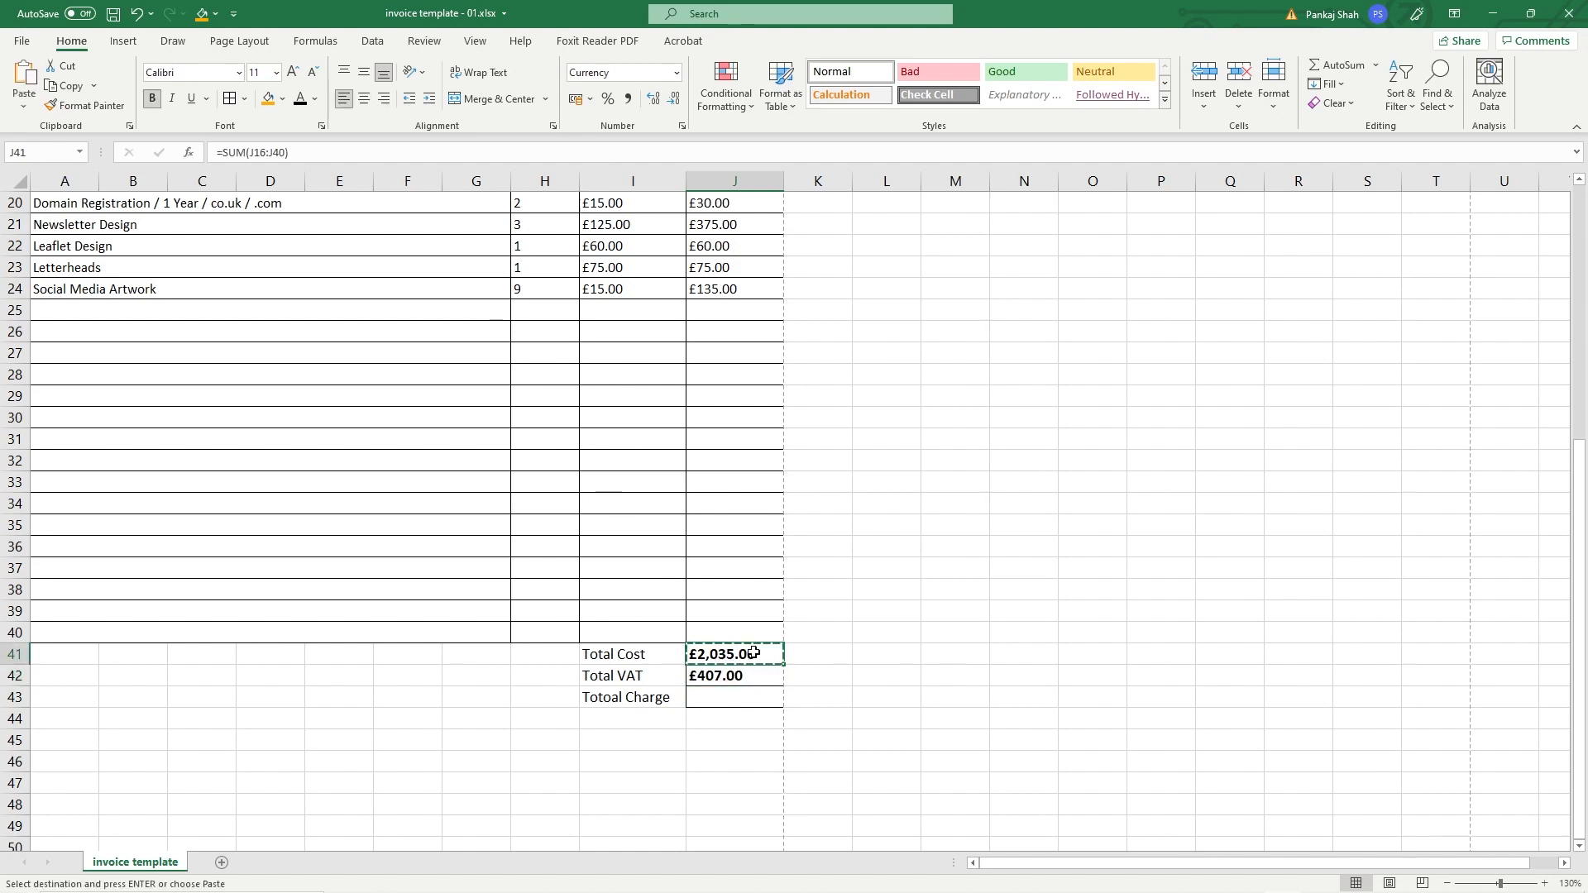
key("super")
left_click(507, 876)
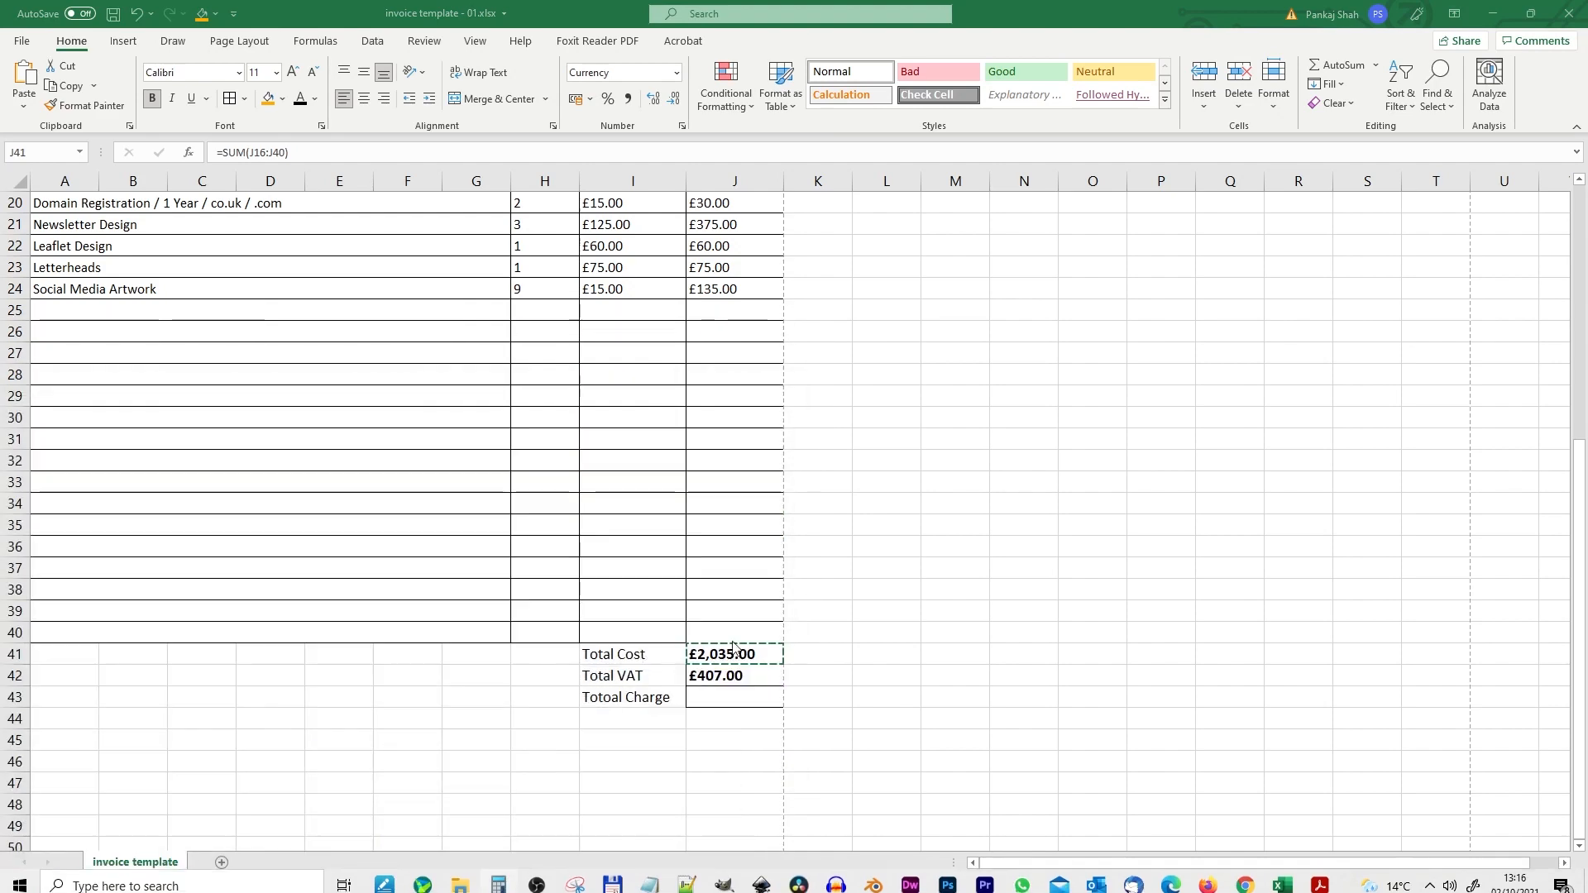
key("ctrl+v")
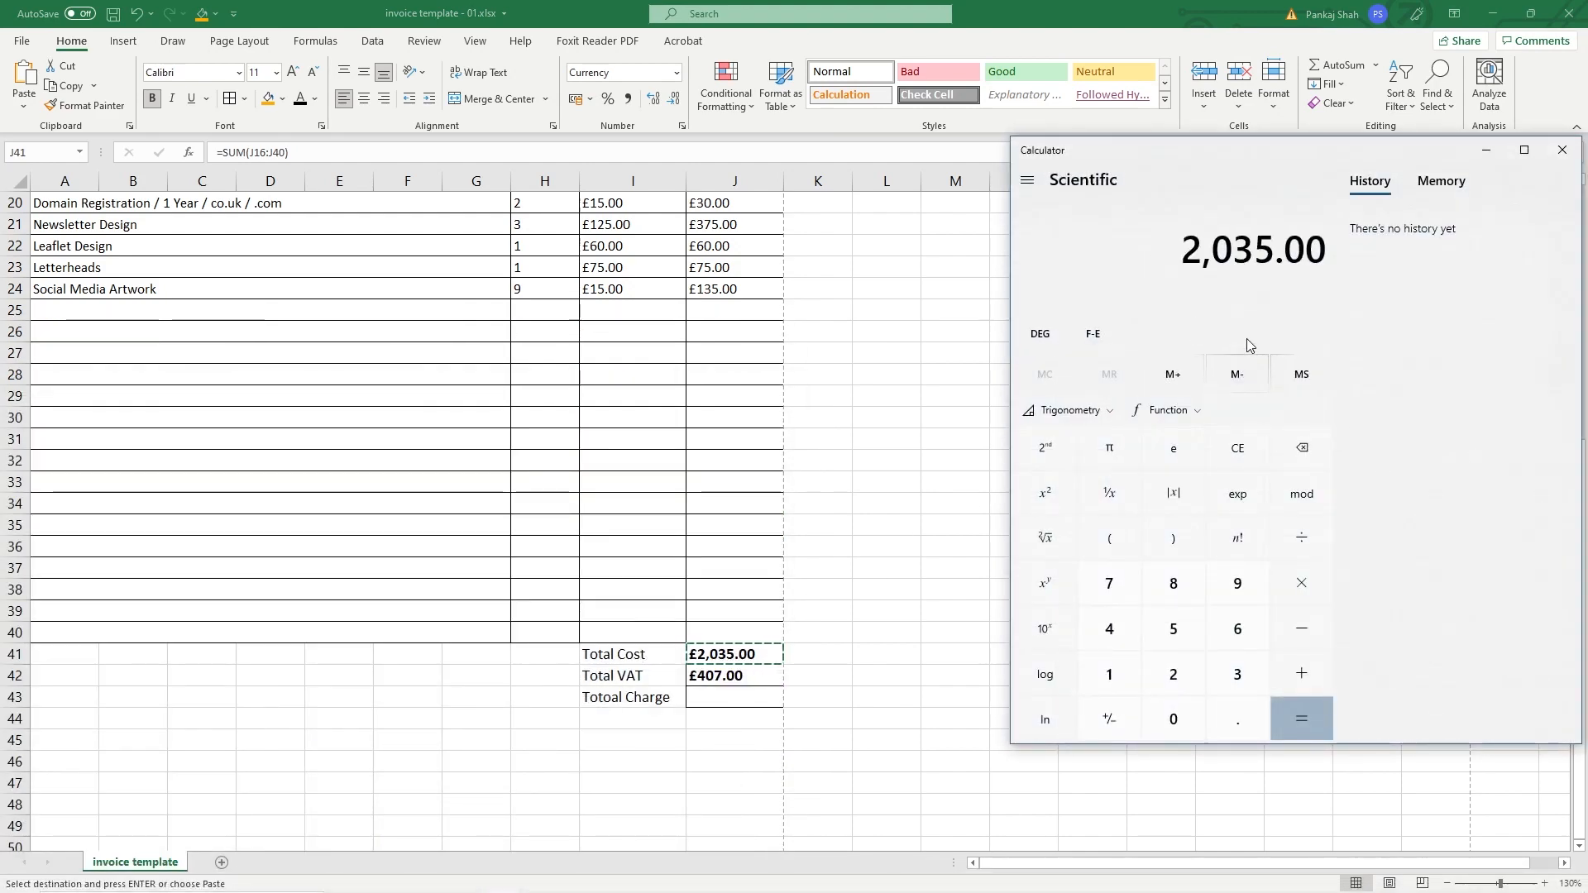
key("asterisk")
key("period")
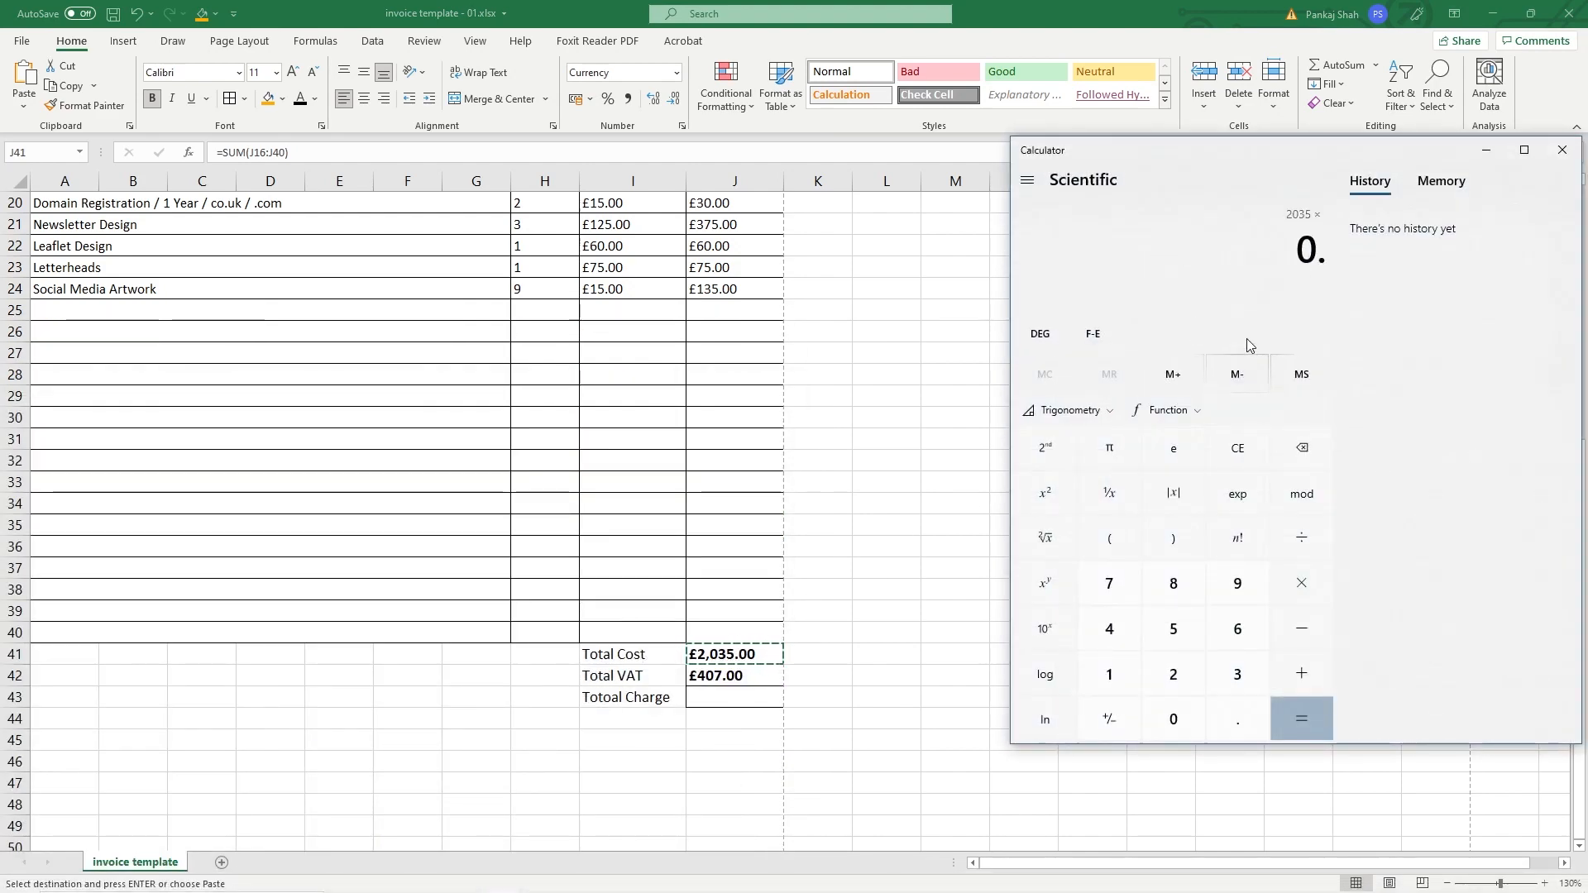
type("2")
key("Return")
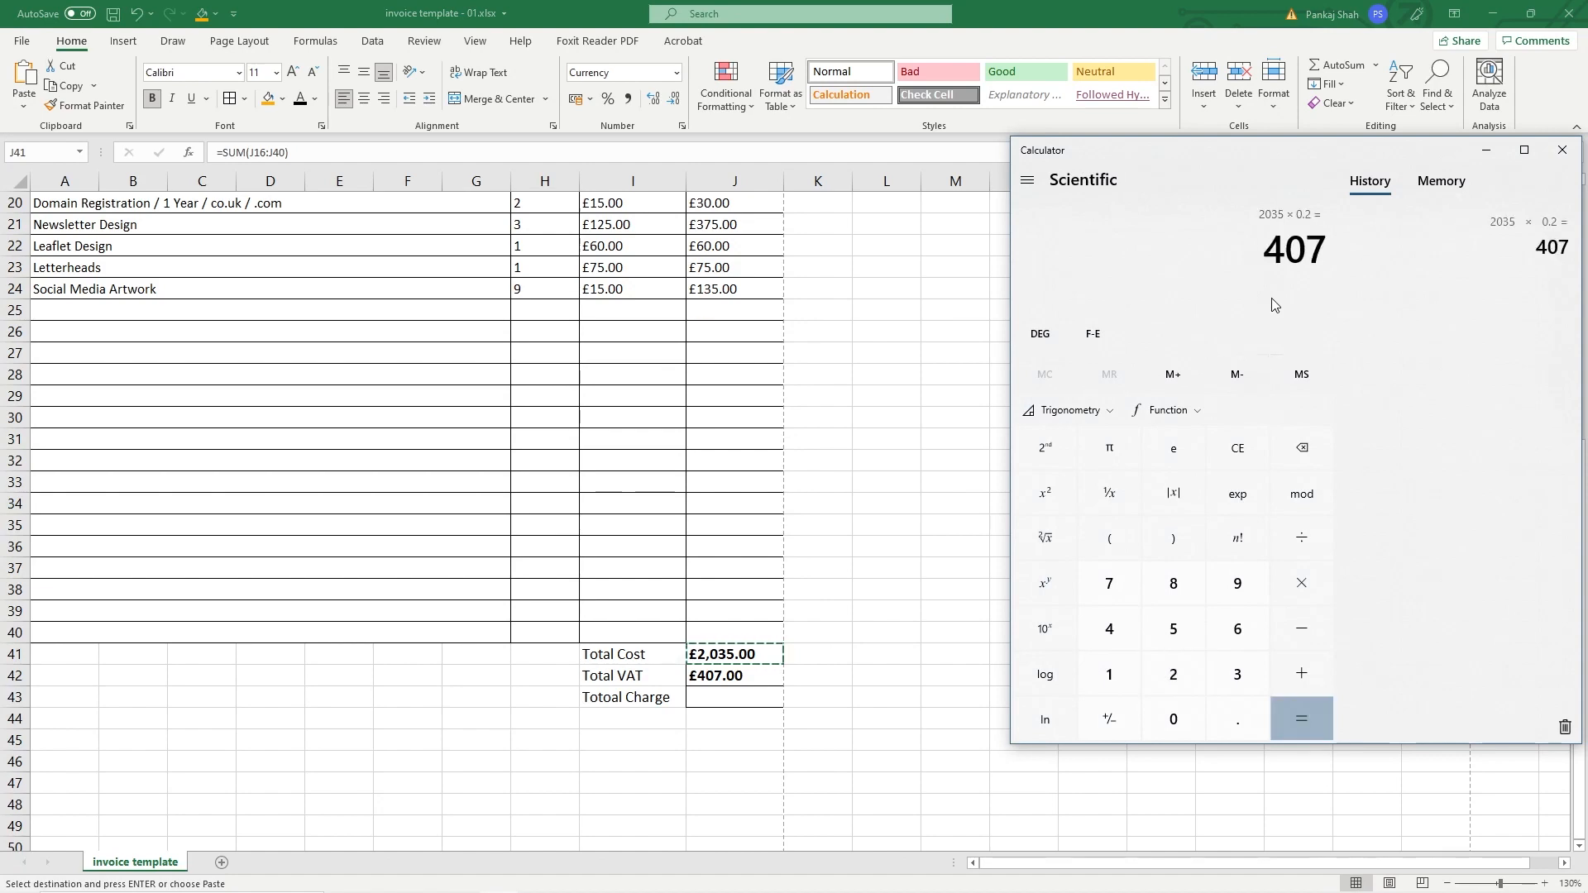
Step: Switch to Chrome in a maximized window and open the dcpweb.co.uk website
key("super")
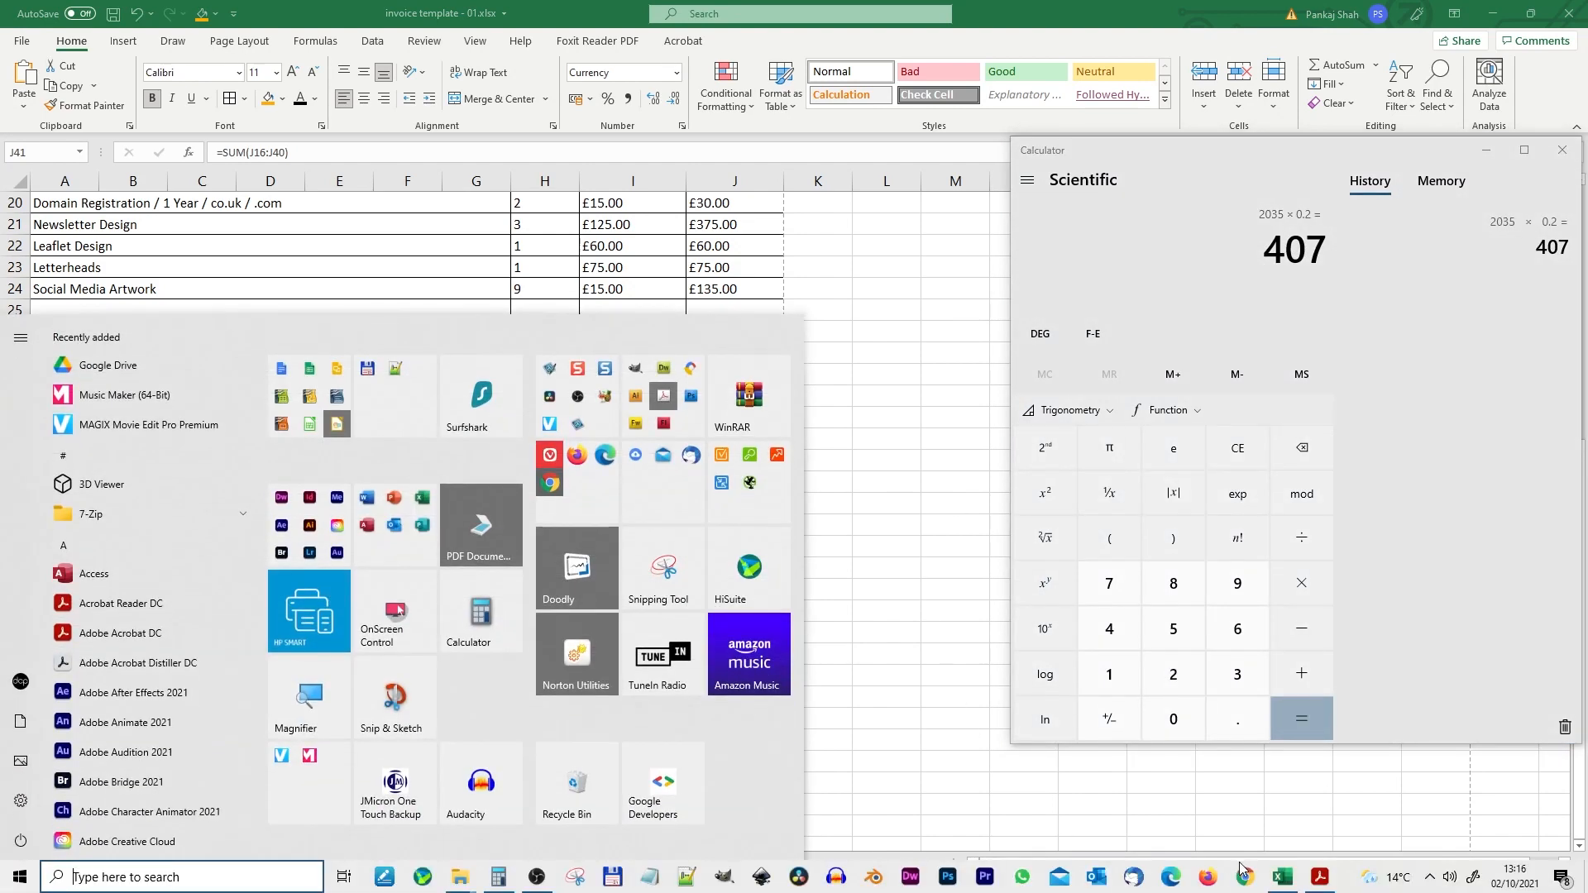
left_click(1245, 876)
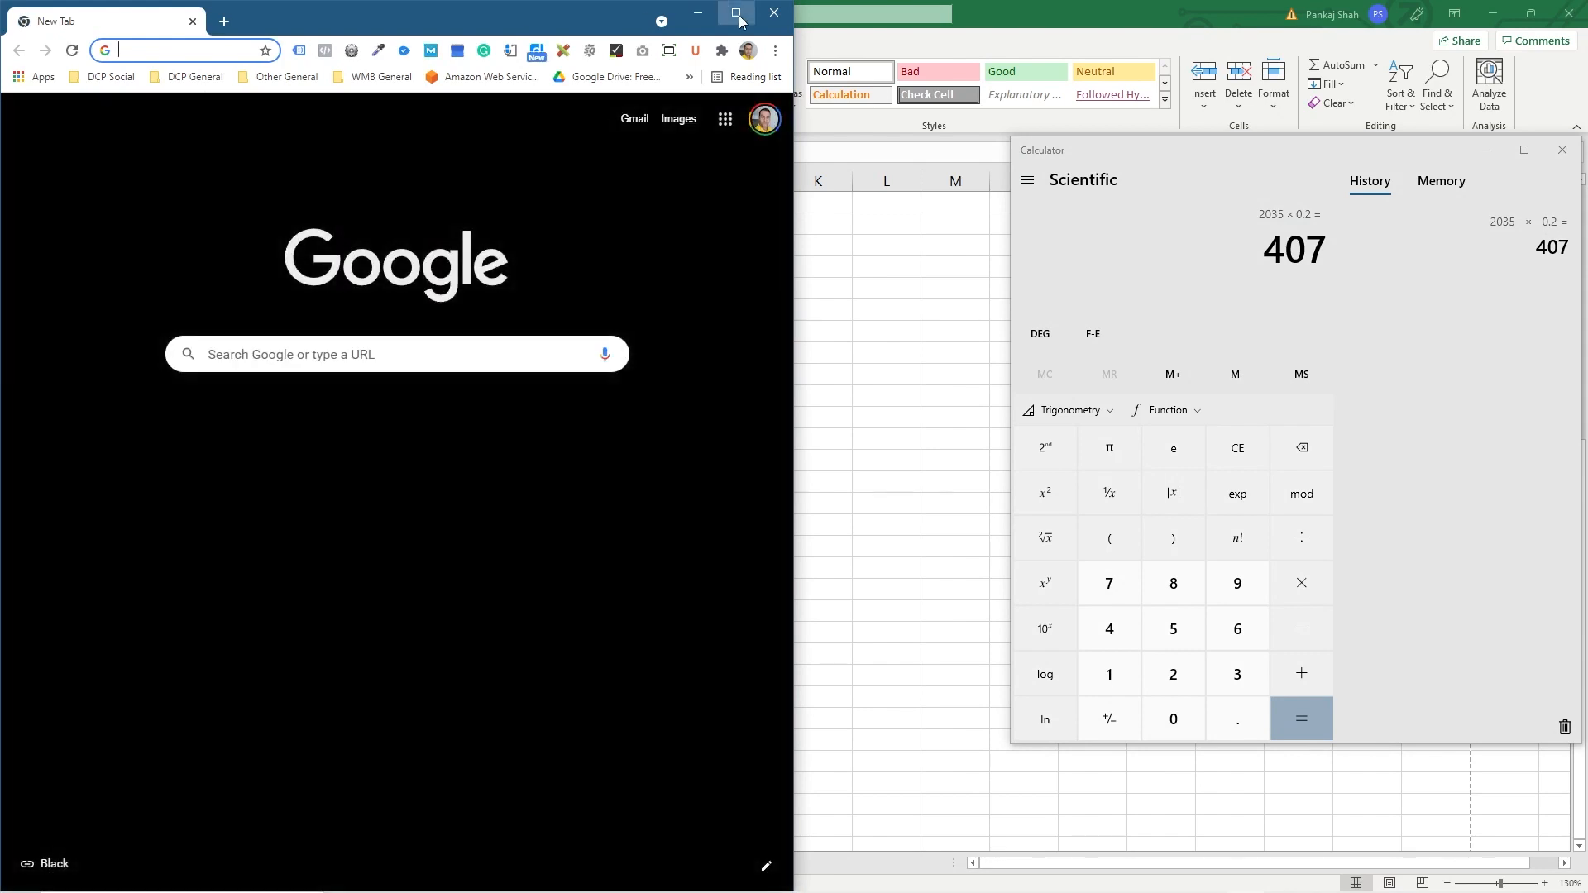
left_click(737, 12)
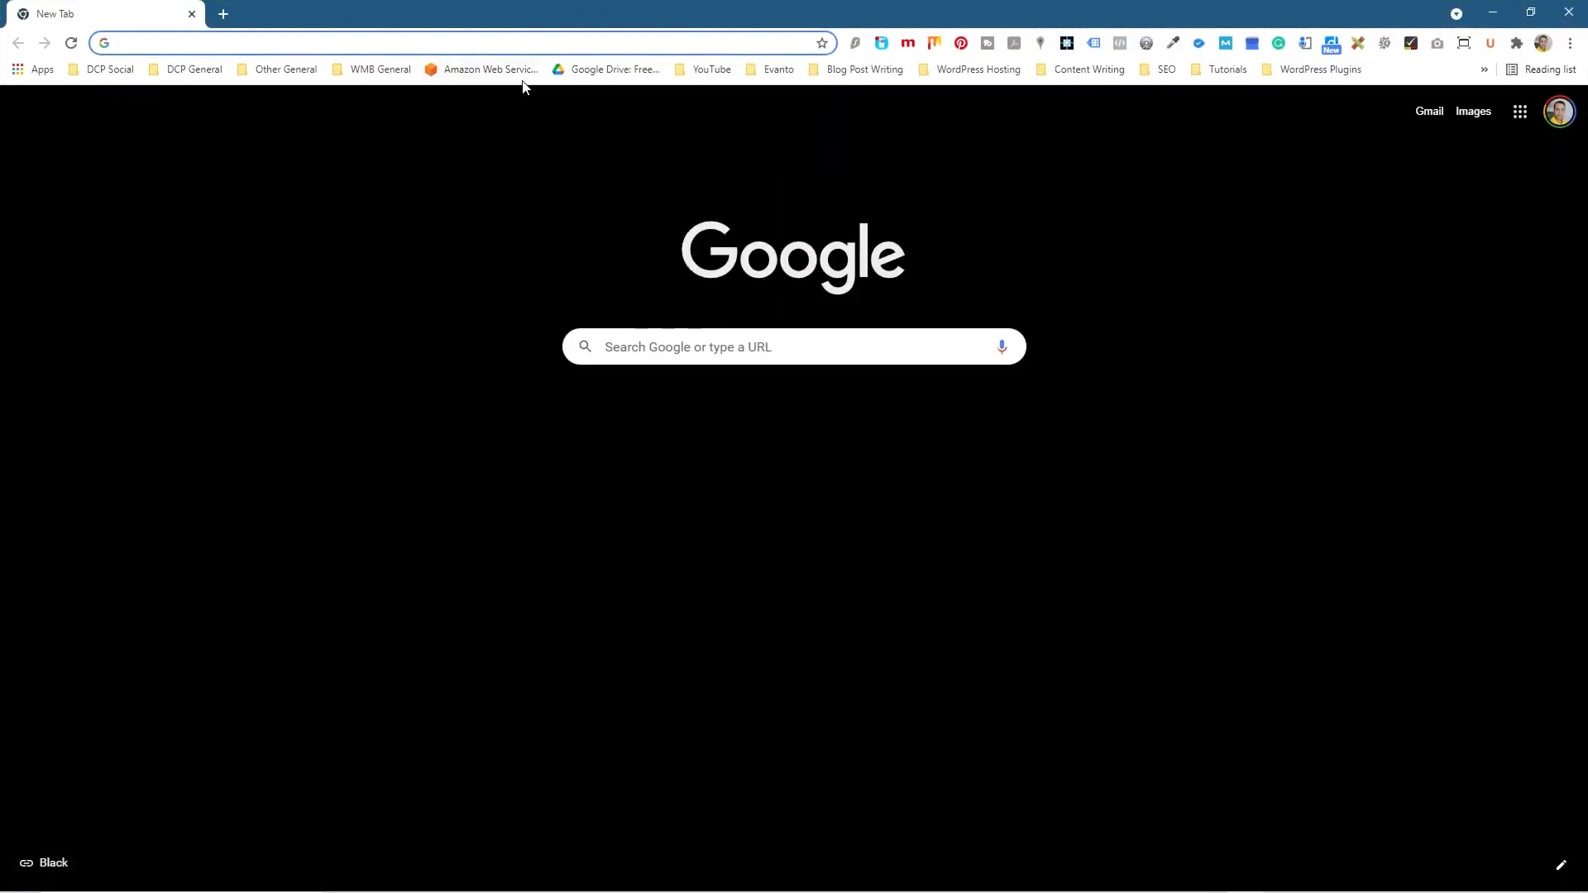
type("d")
key("Return")
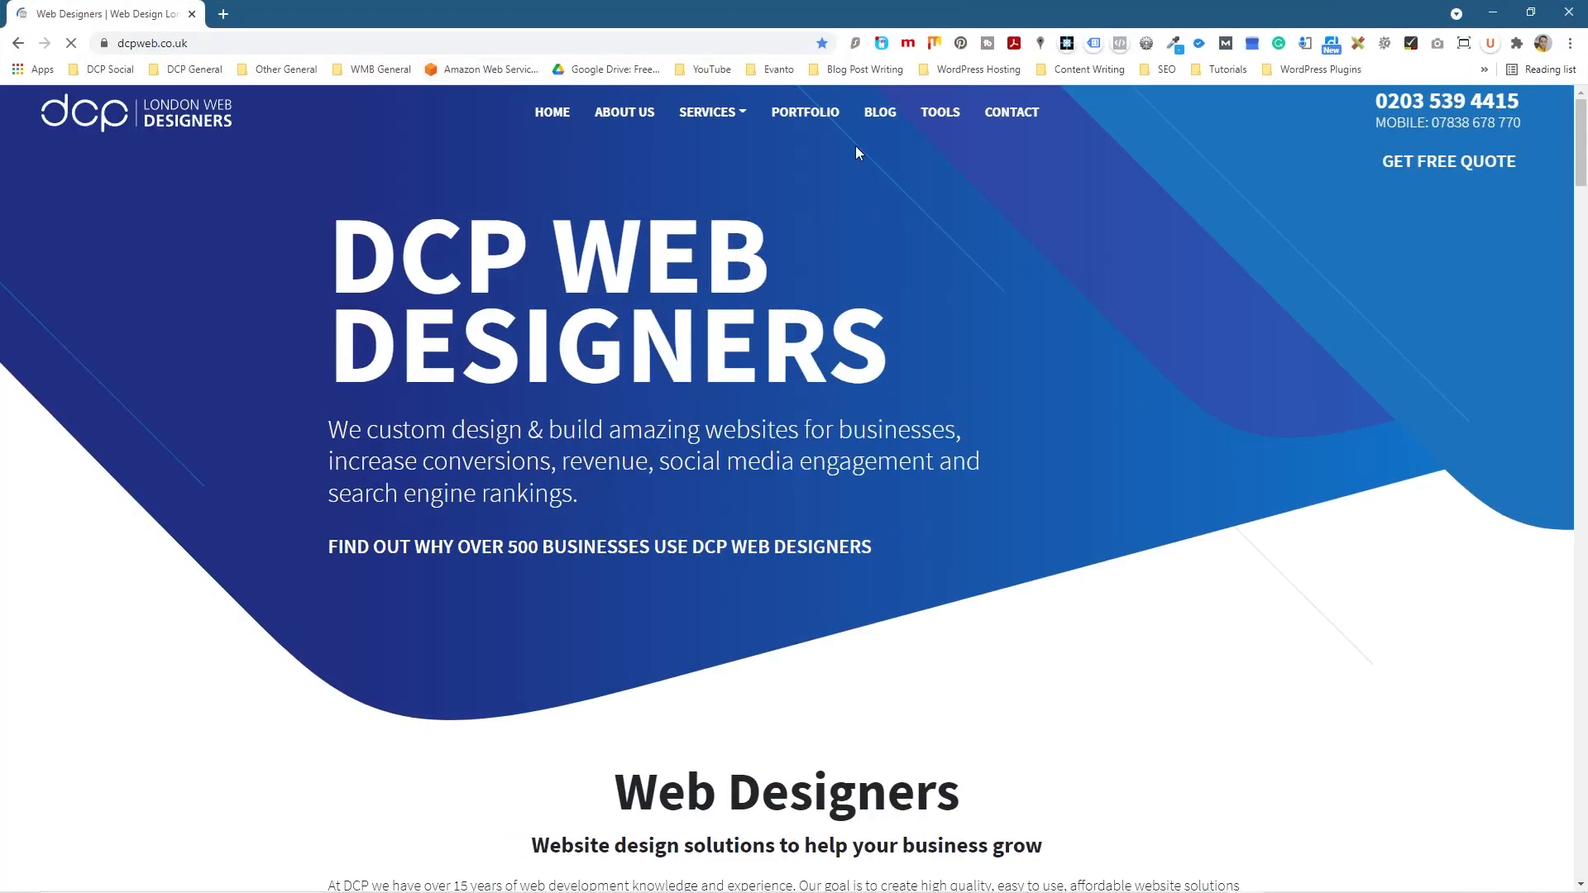
Step: Open the Online VAT Calculator from the website's free tools page
left_click(927, 120)
scroll(993, 411, "down", 8)
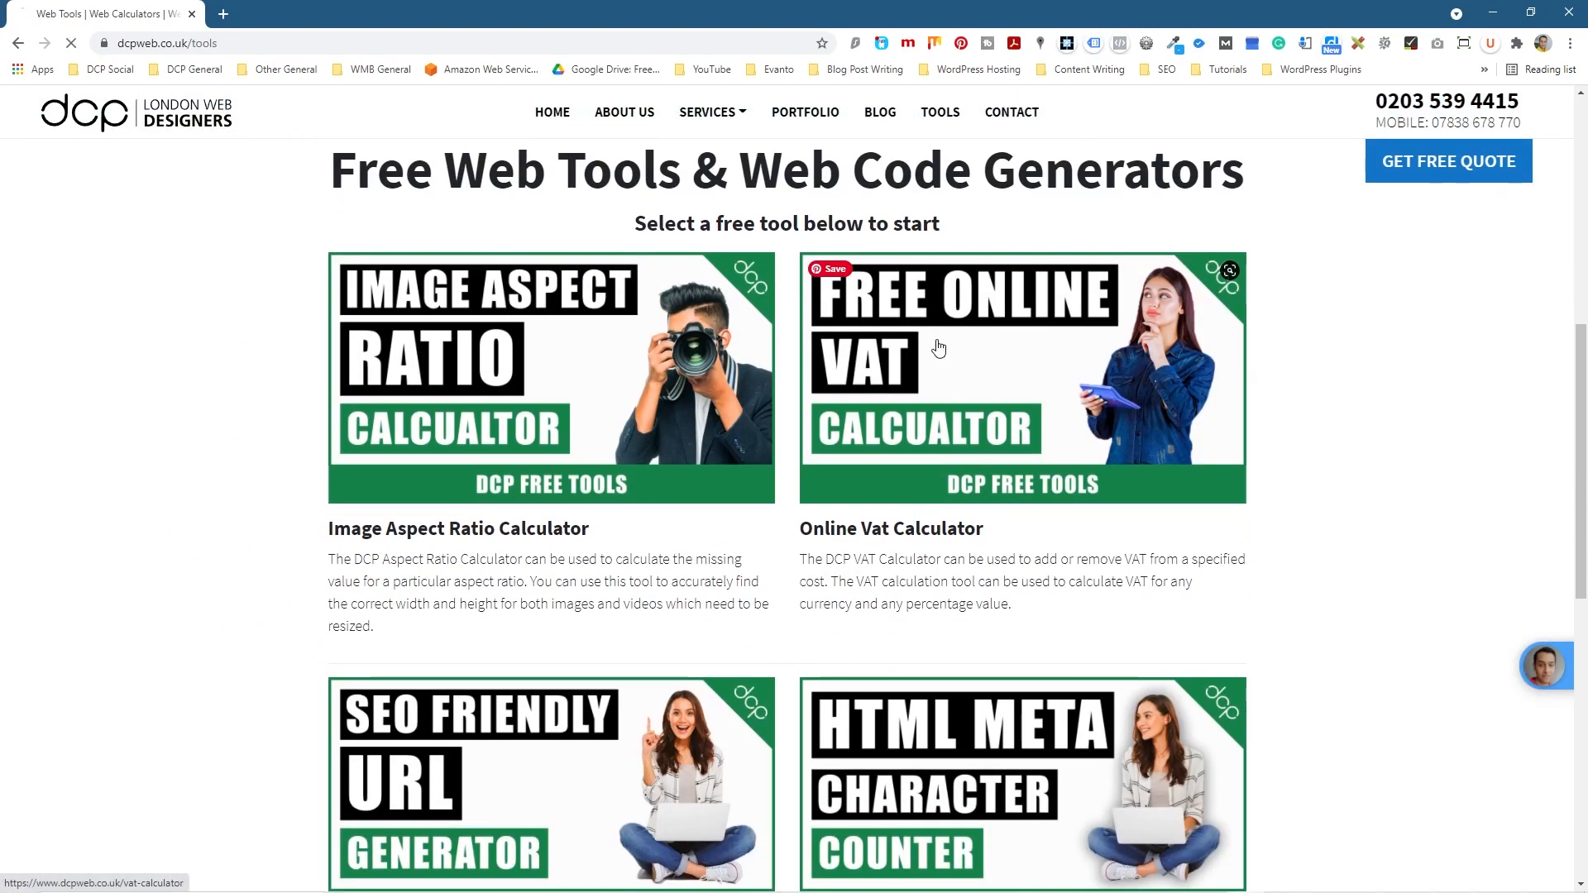
left_click(940, 347)
scroll(654, 458, "down", 7)
Step: Try to calculate 20% VAT with the copied Total Cost £2,035.00 as the cost excluding VAT
left_click_drag(375, 426, 298, 432)
key("ctrl+v")
left_click(252, 529)
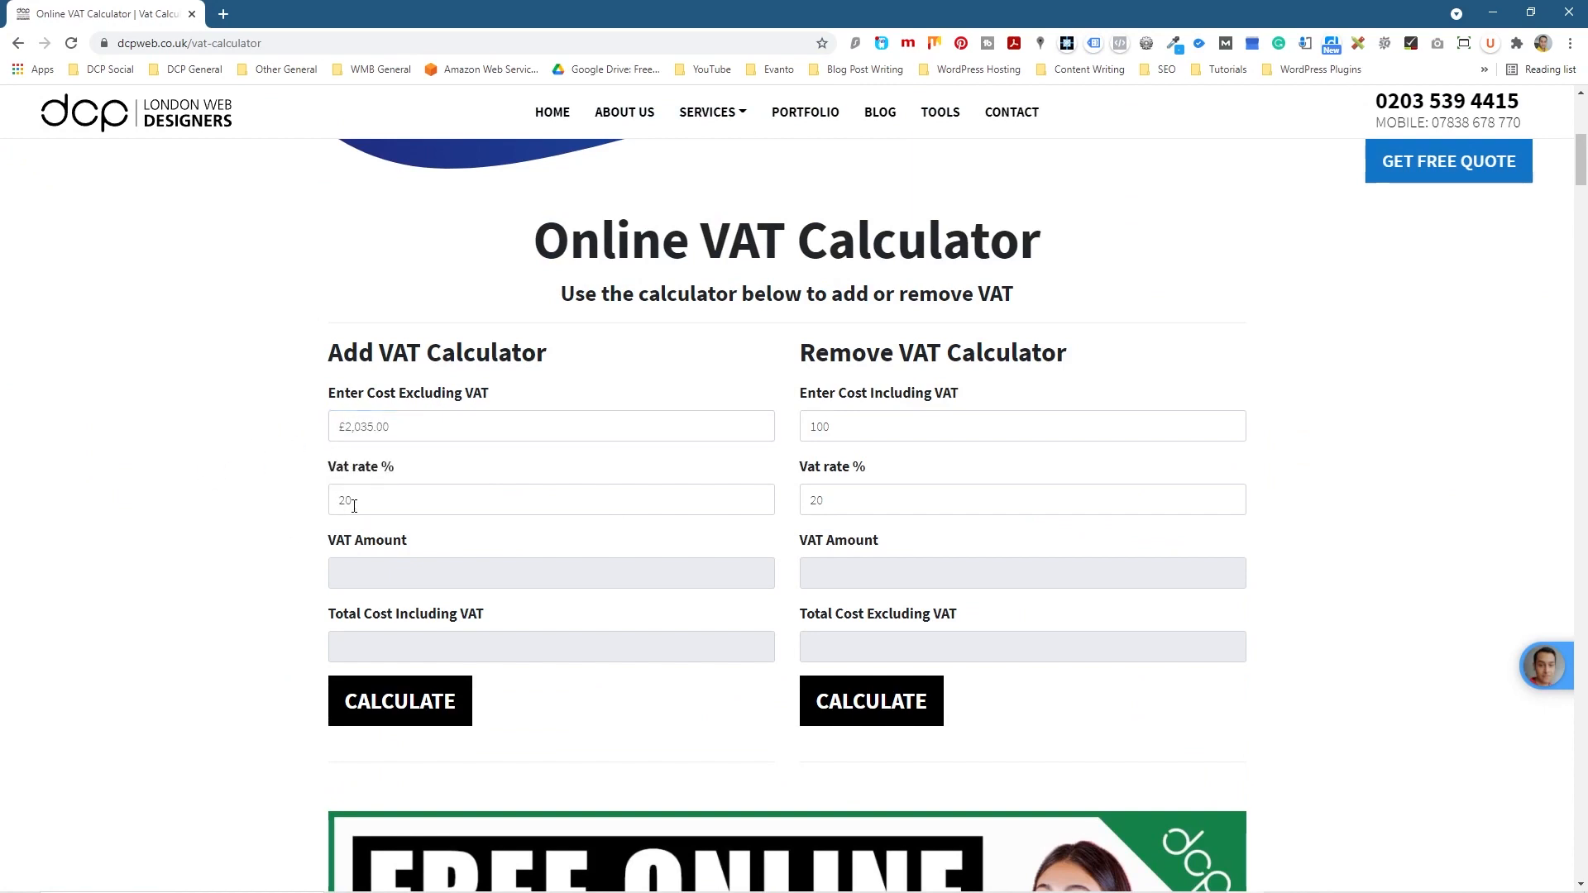
left_click(415, 717)
Step: Set the cost excluding VAT to 2035, calculate with the 20% rate and select the resulting VAT amount
left_click_drag(345, 427, 283, 425)
key("BackSpace")
key("BackSpace")
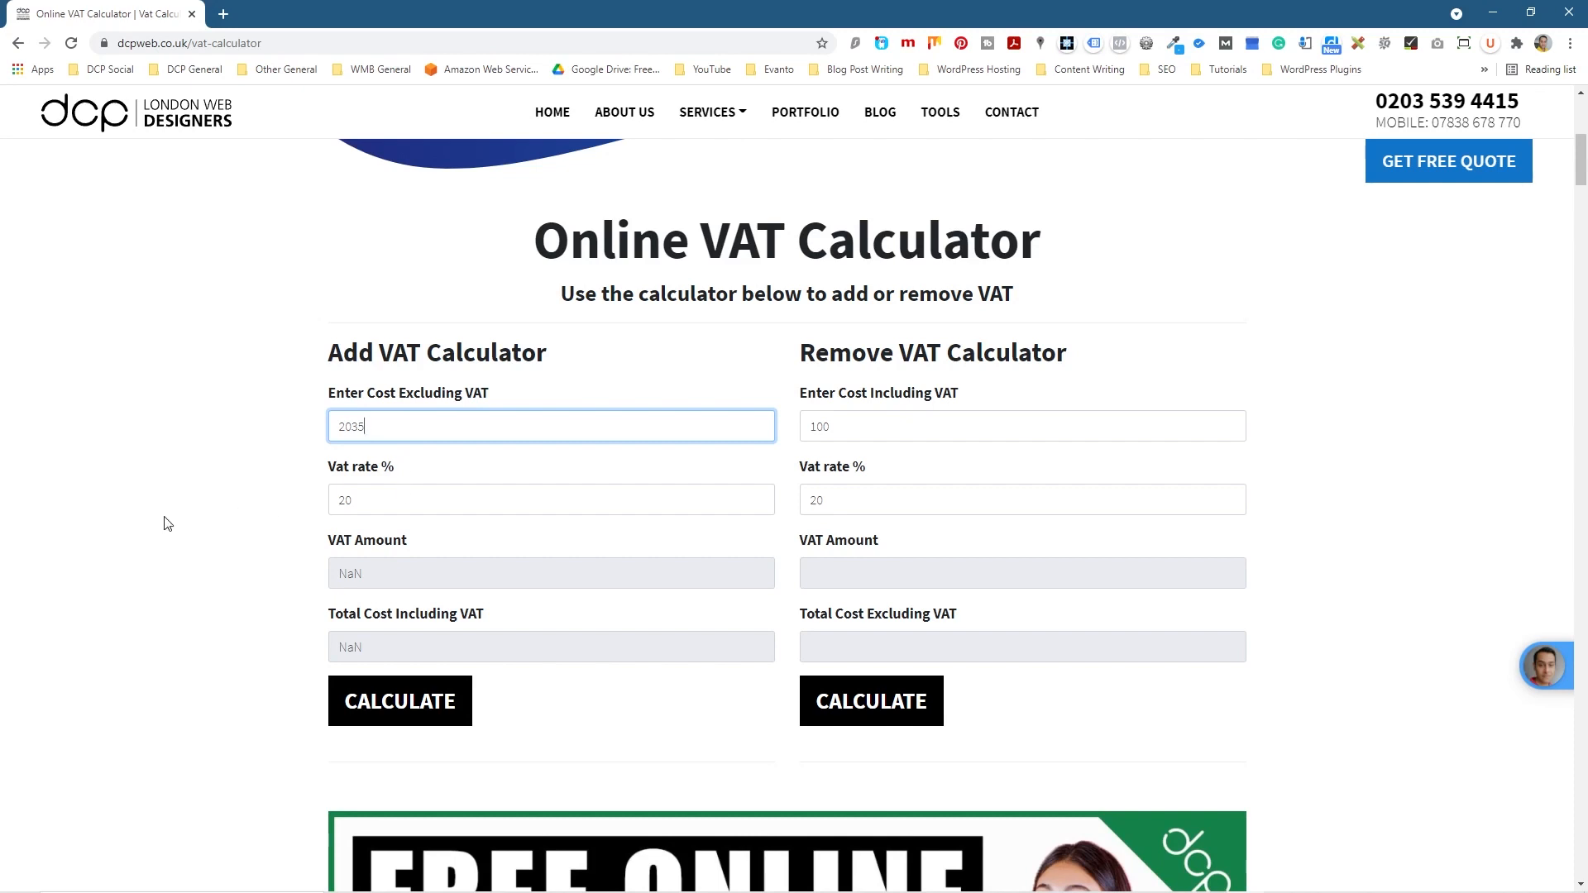
left_click(398, 702)
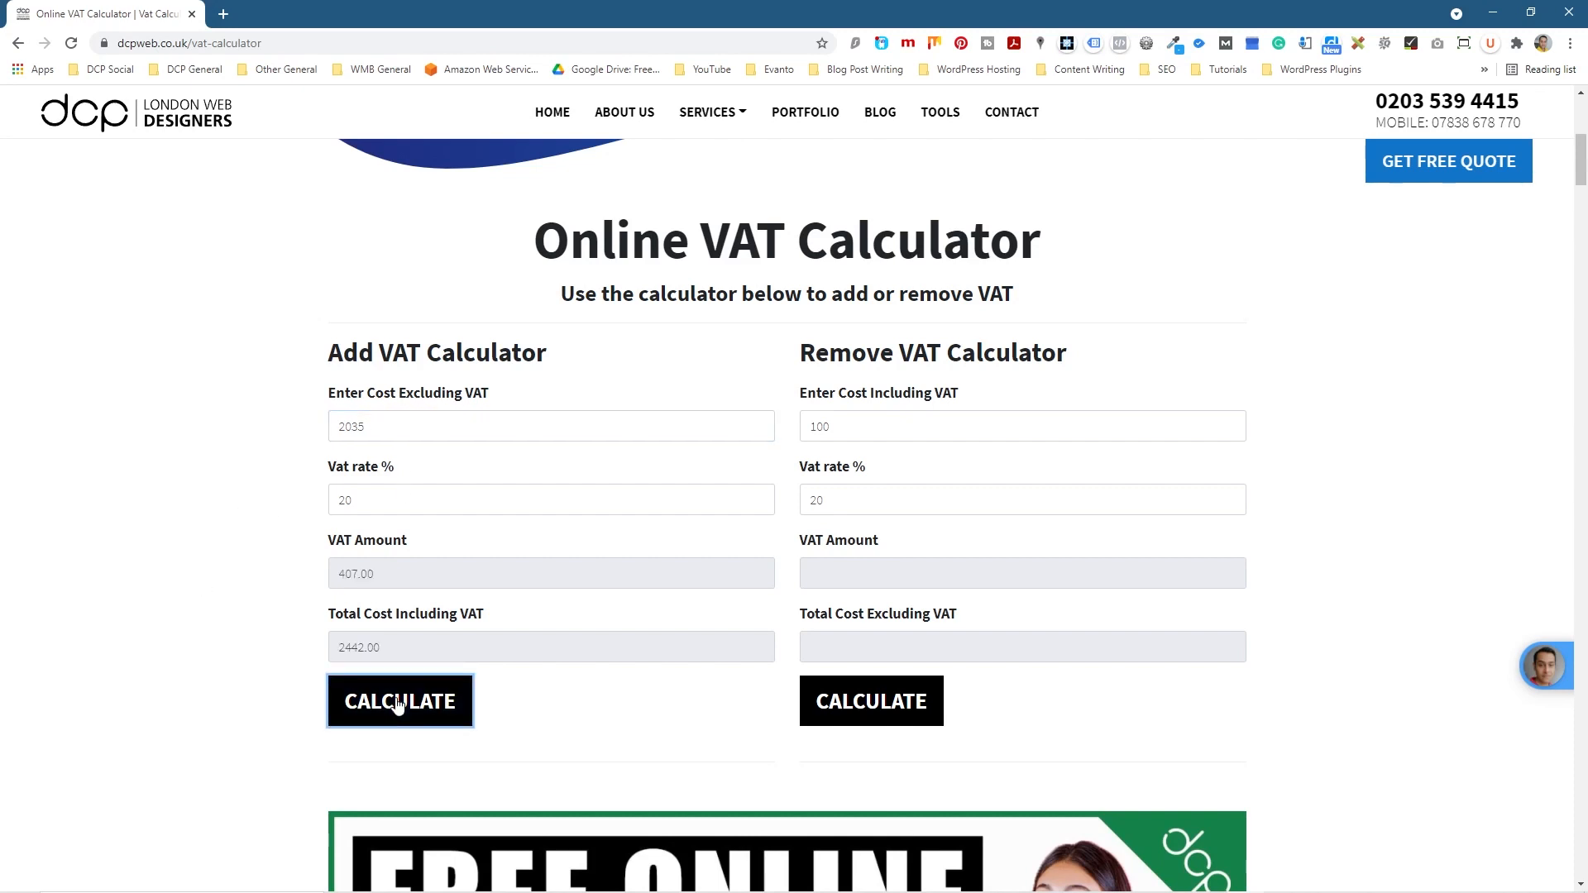
double_click(374, 573)
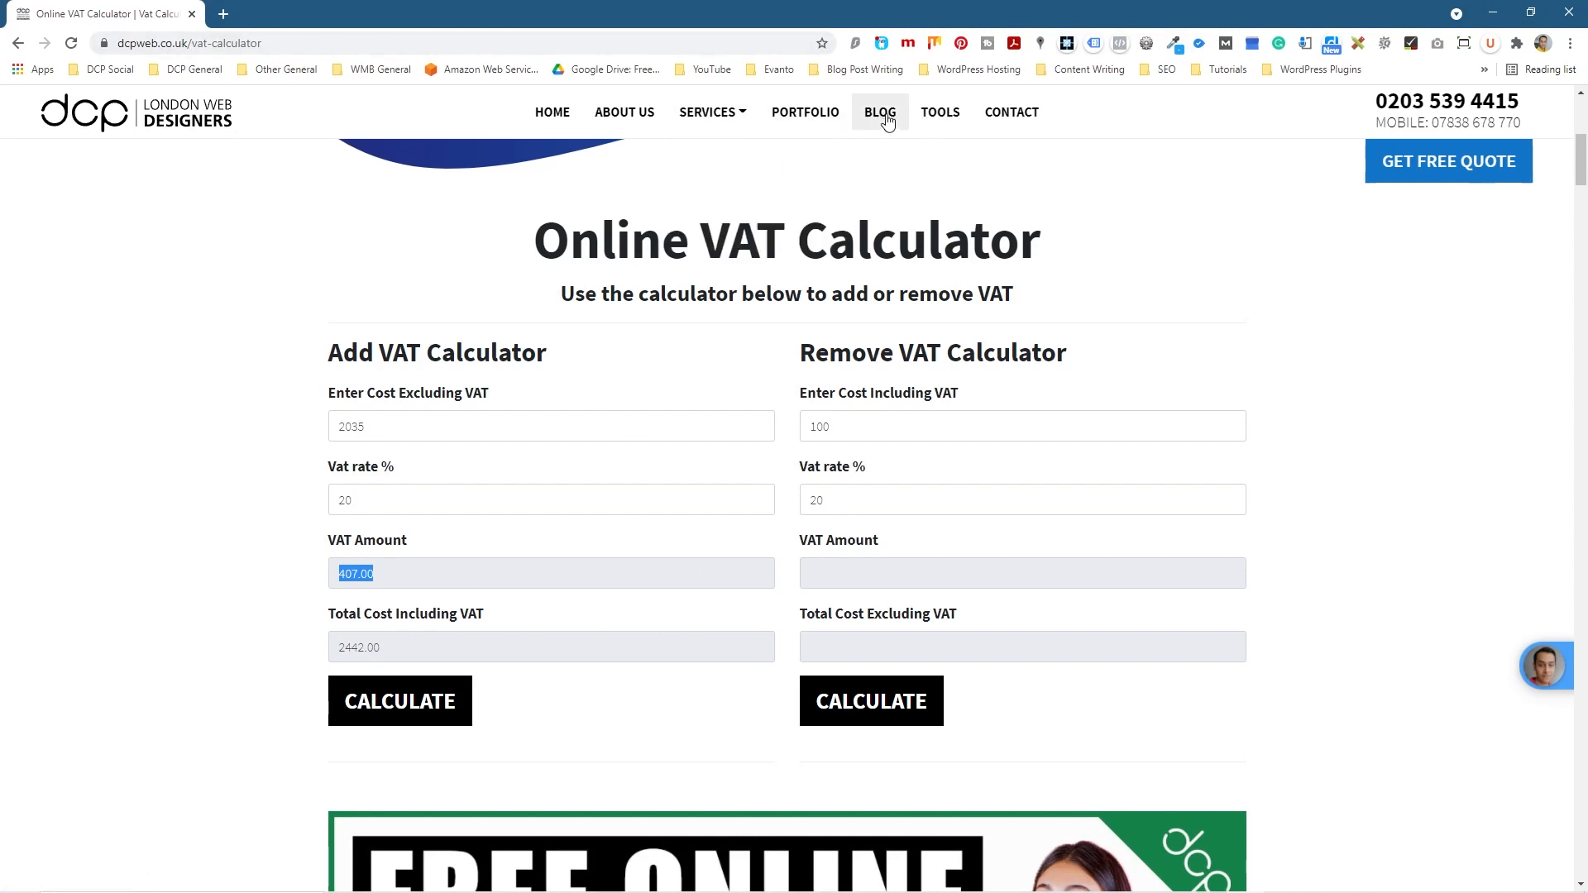
Step: Revisit the free tools page, return to the Online VAT Calculator and recalculate 20% VAT on 2035
left_click(935, 119)
scroll(1042, 560, "down", 6)
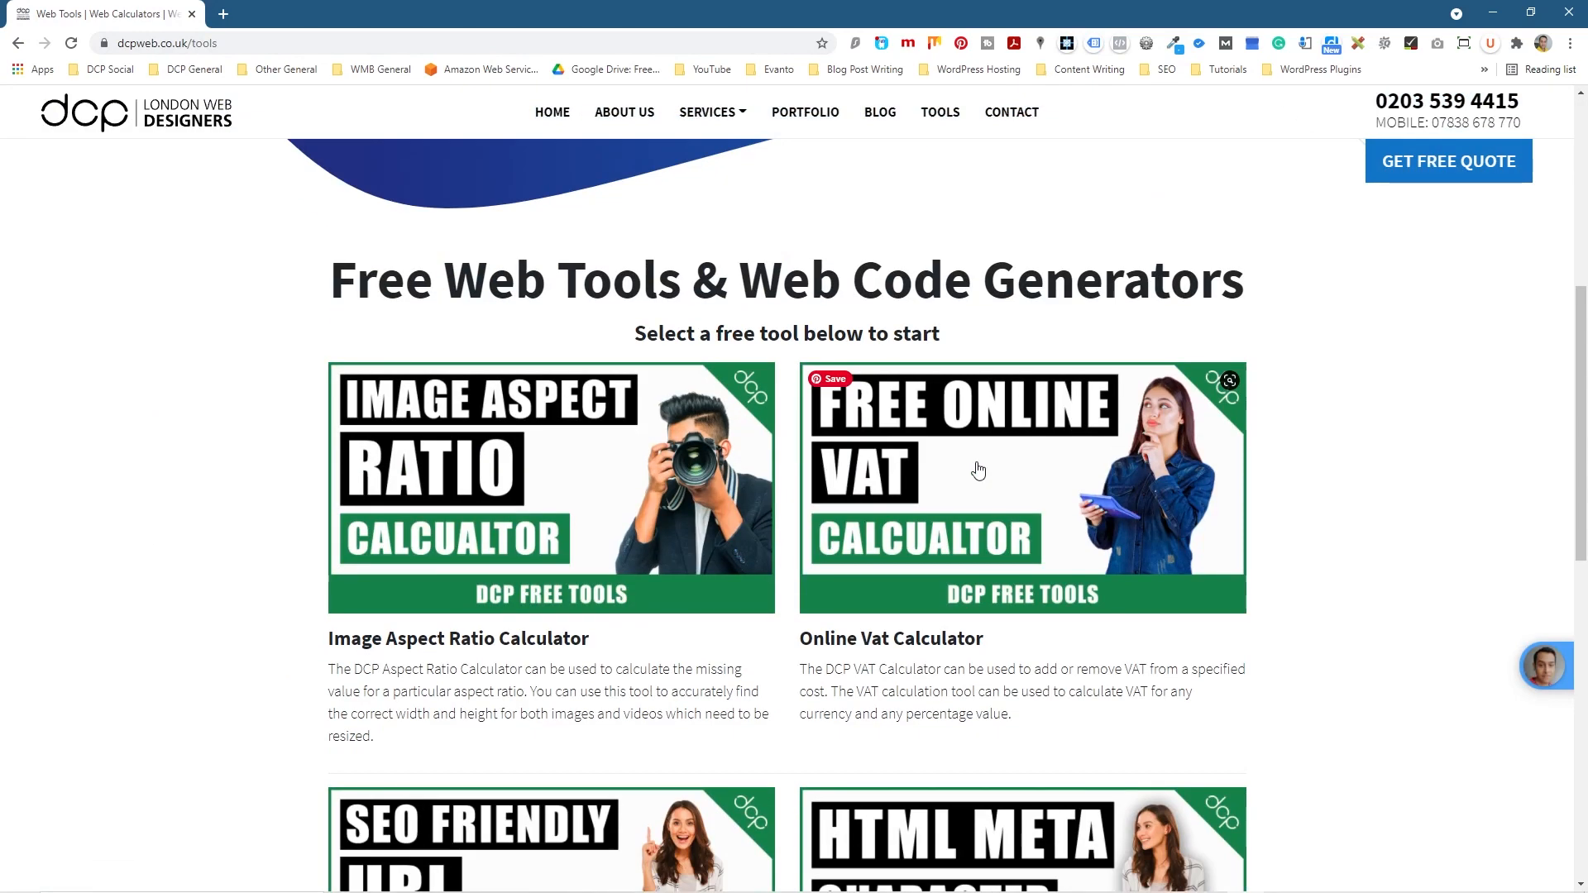
left_click(18, 43)
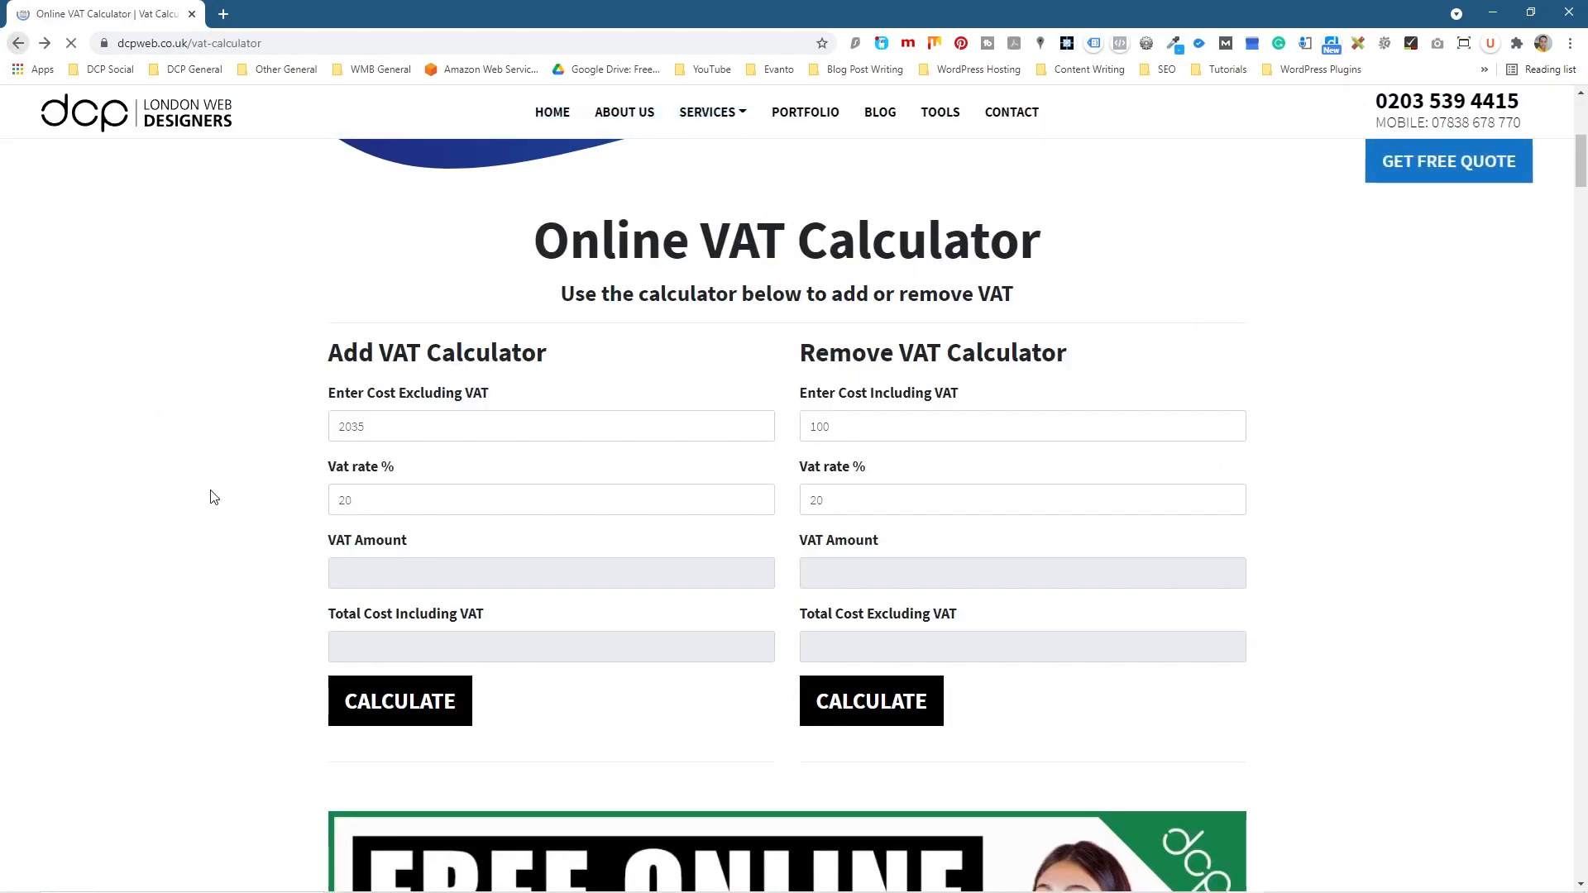
left_click(395, 699)
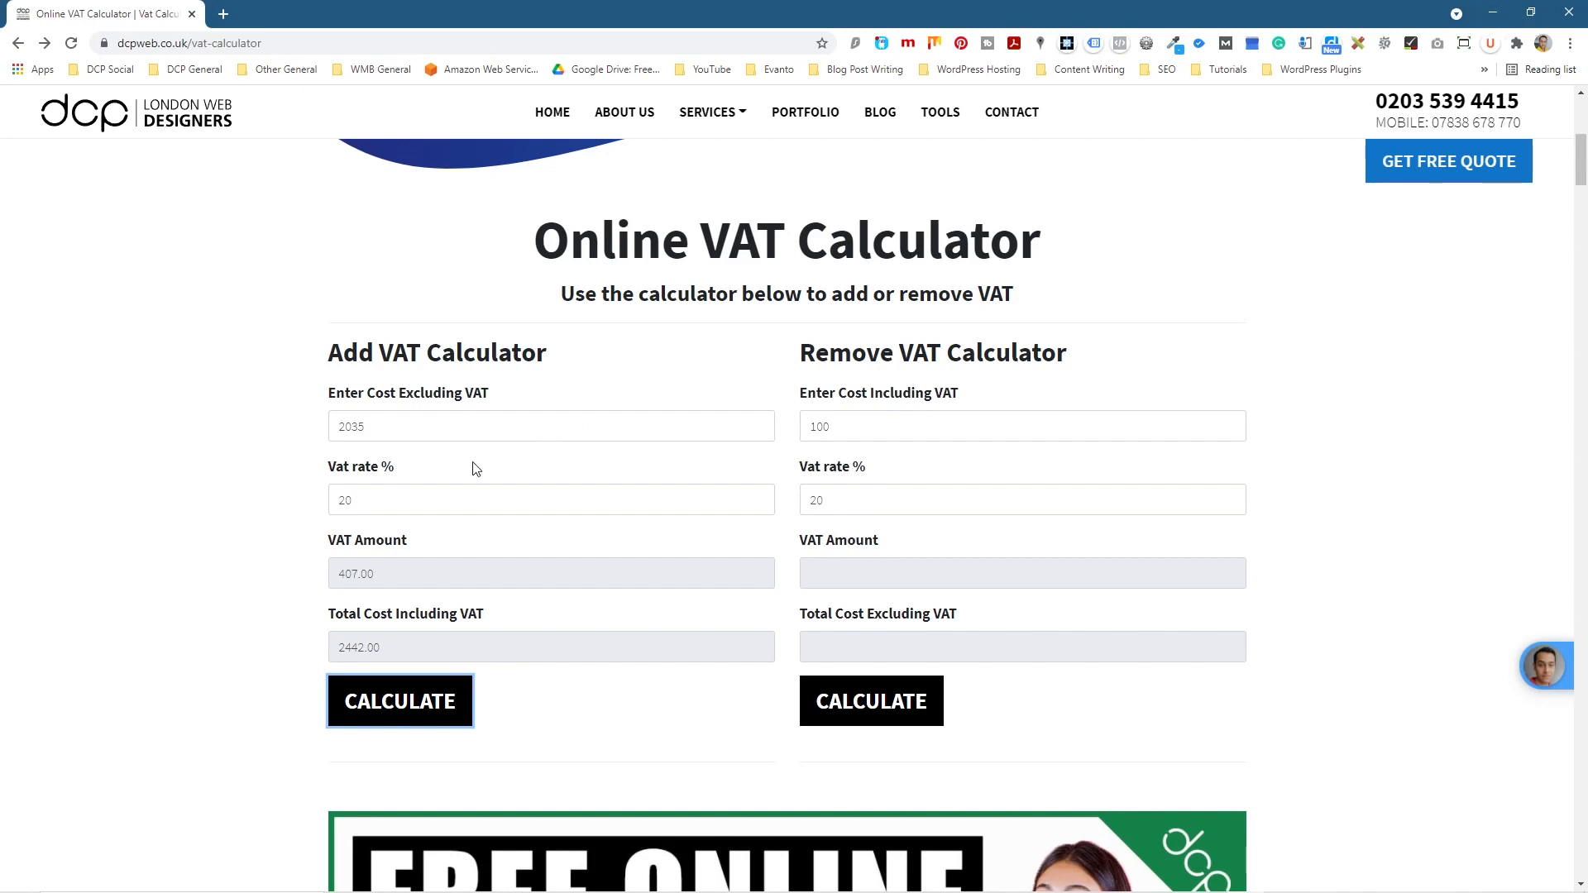
Step: Switch to the Excel invoice, close the Calculator app, and change the Total VAT formula in J42 to =J41*0.22
left_click(1493, 13)
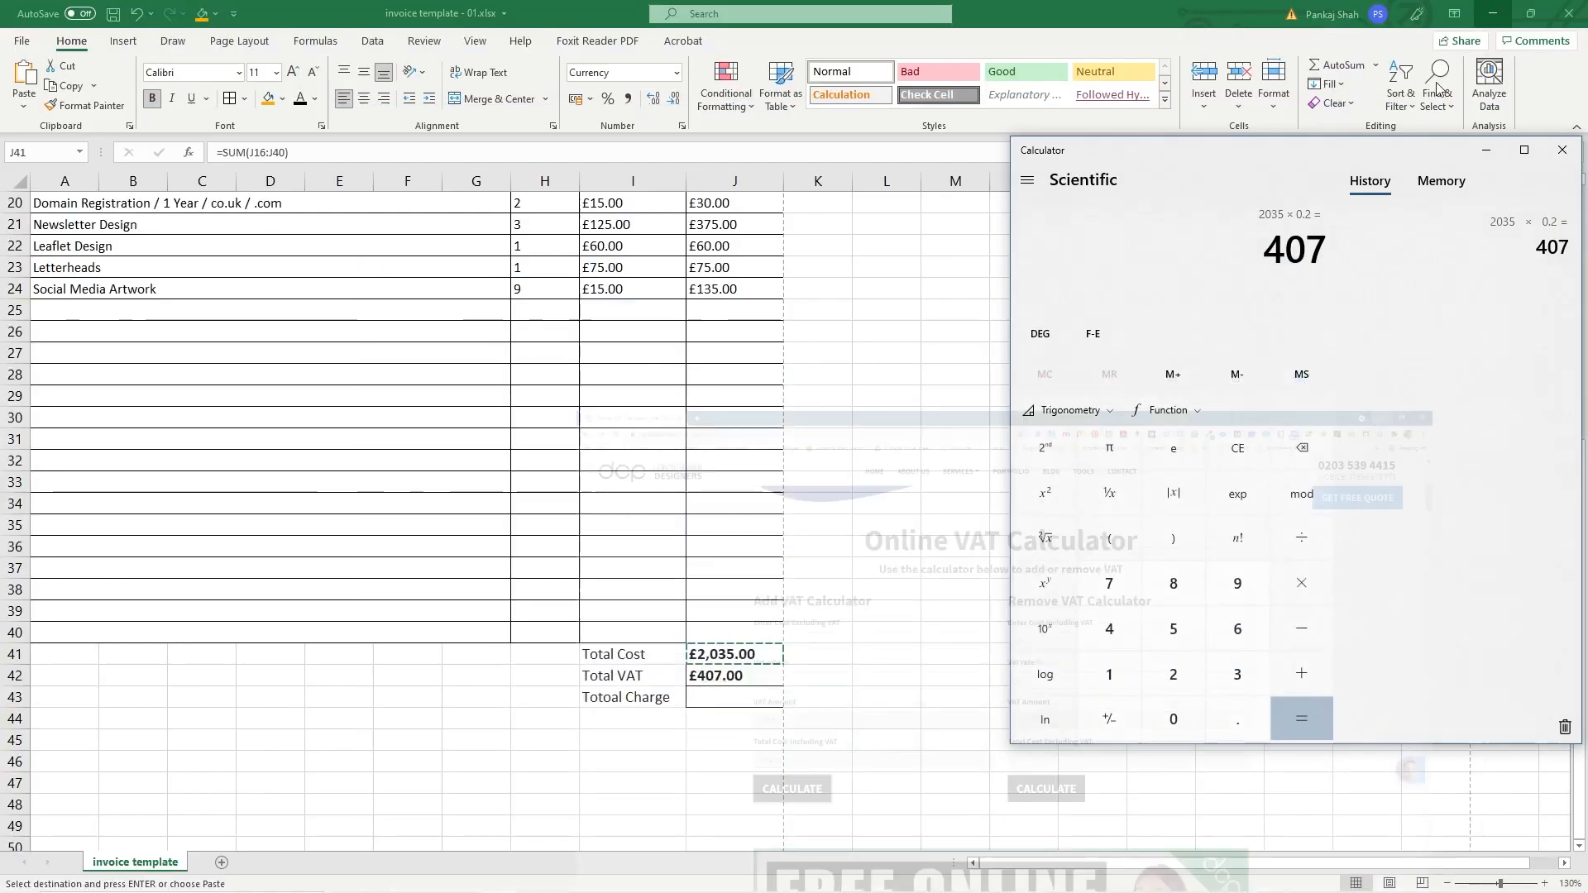
left_click(1562, 150)
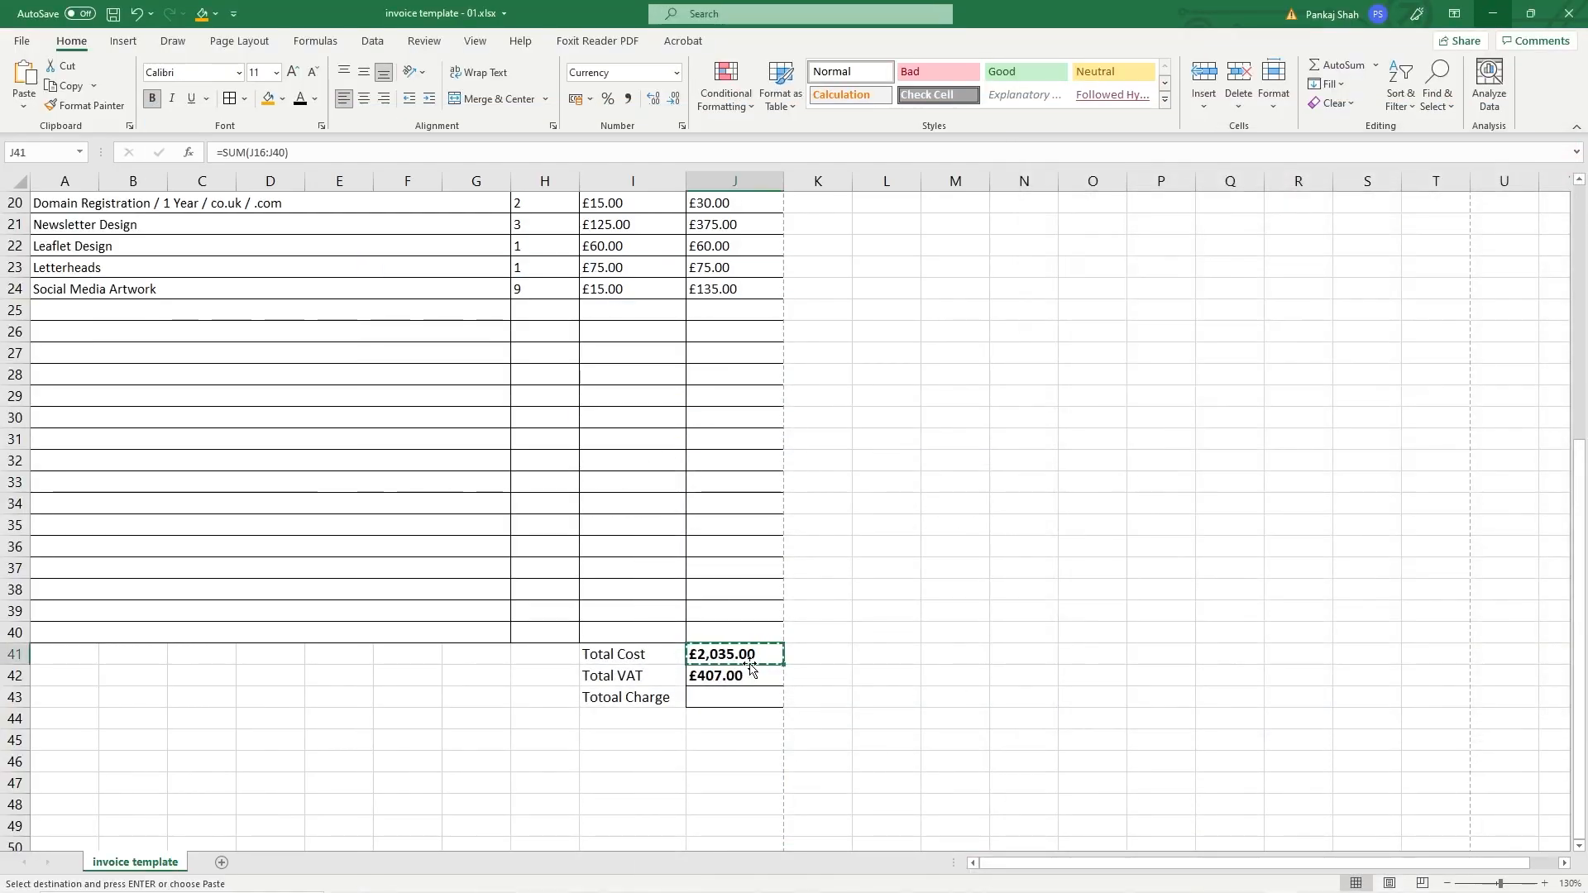
double_click(735, 676)
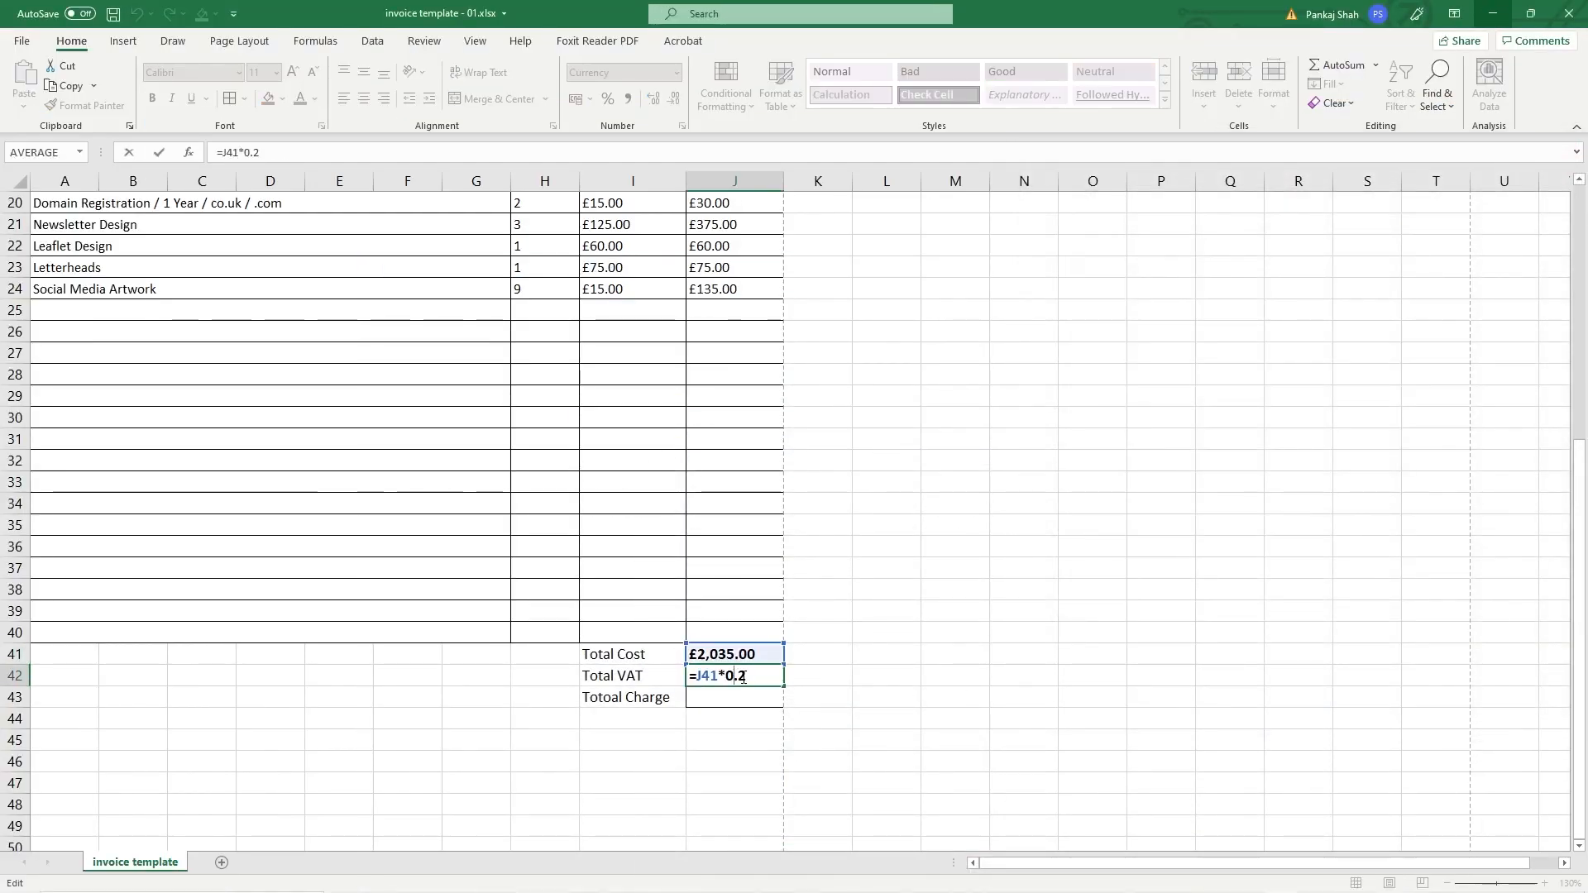
type("2")
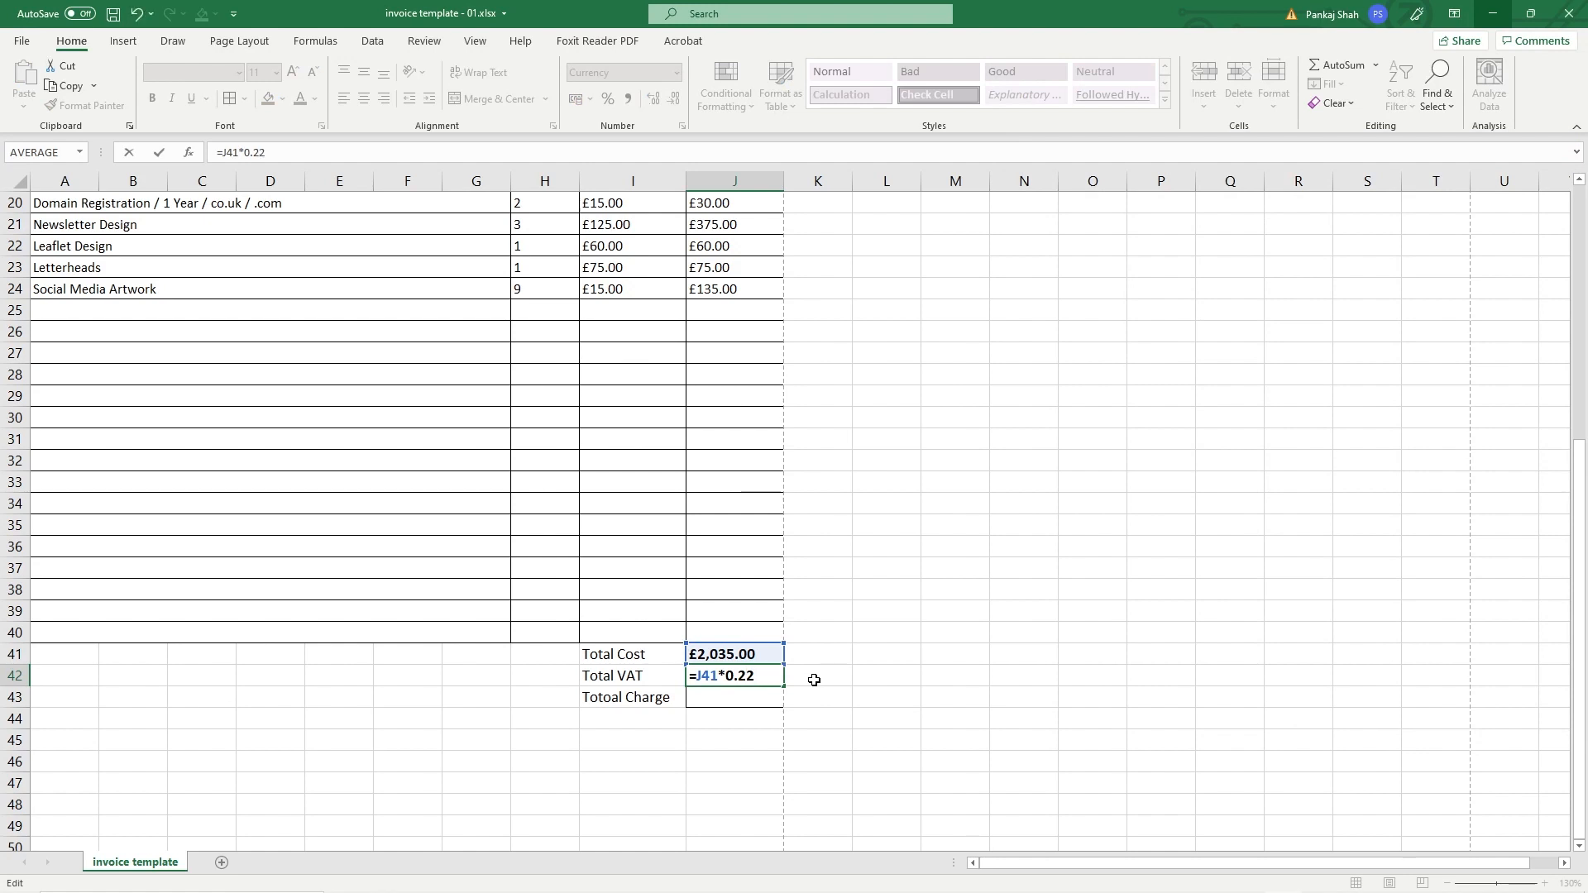
key("Return")
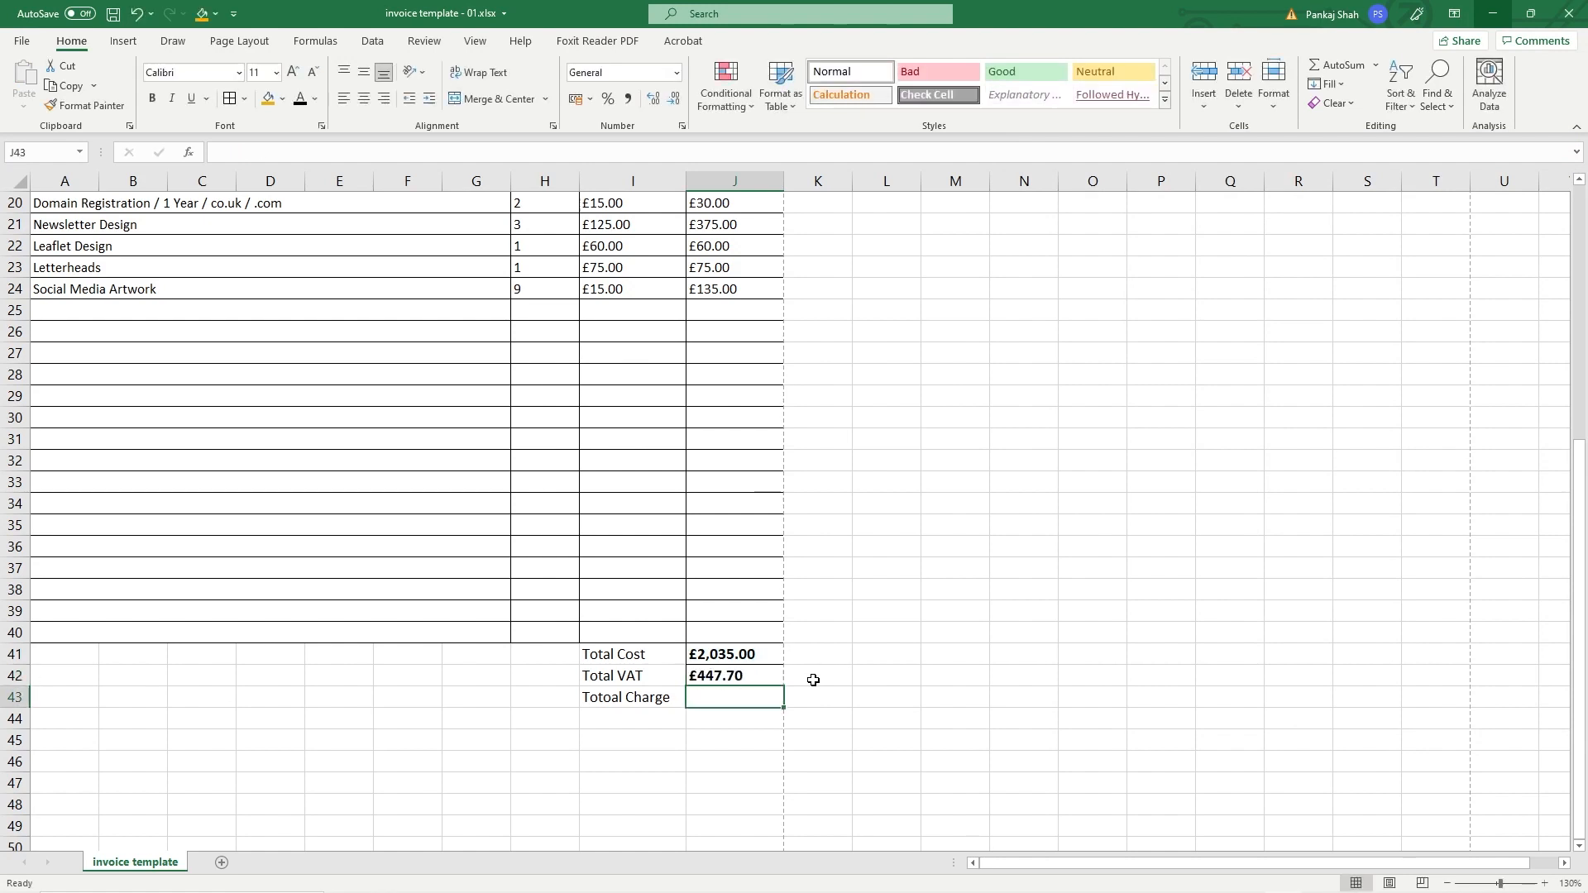
Step: Switch to the online VAT calculator in the browser and calculate the VAT on 2035 at a rate of 22%
left_click(747, 675)
key("alt+Tab")
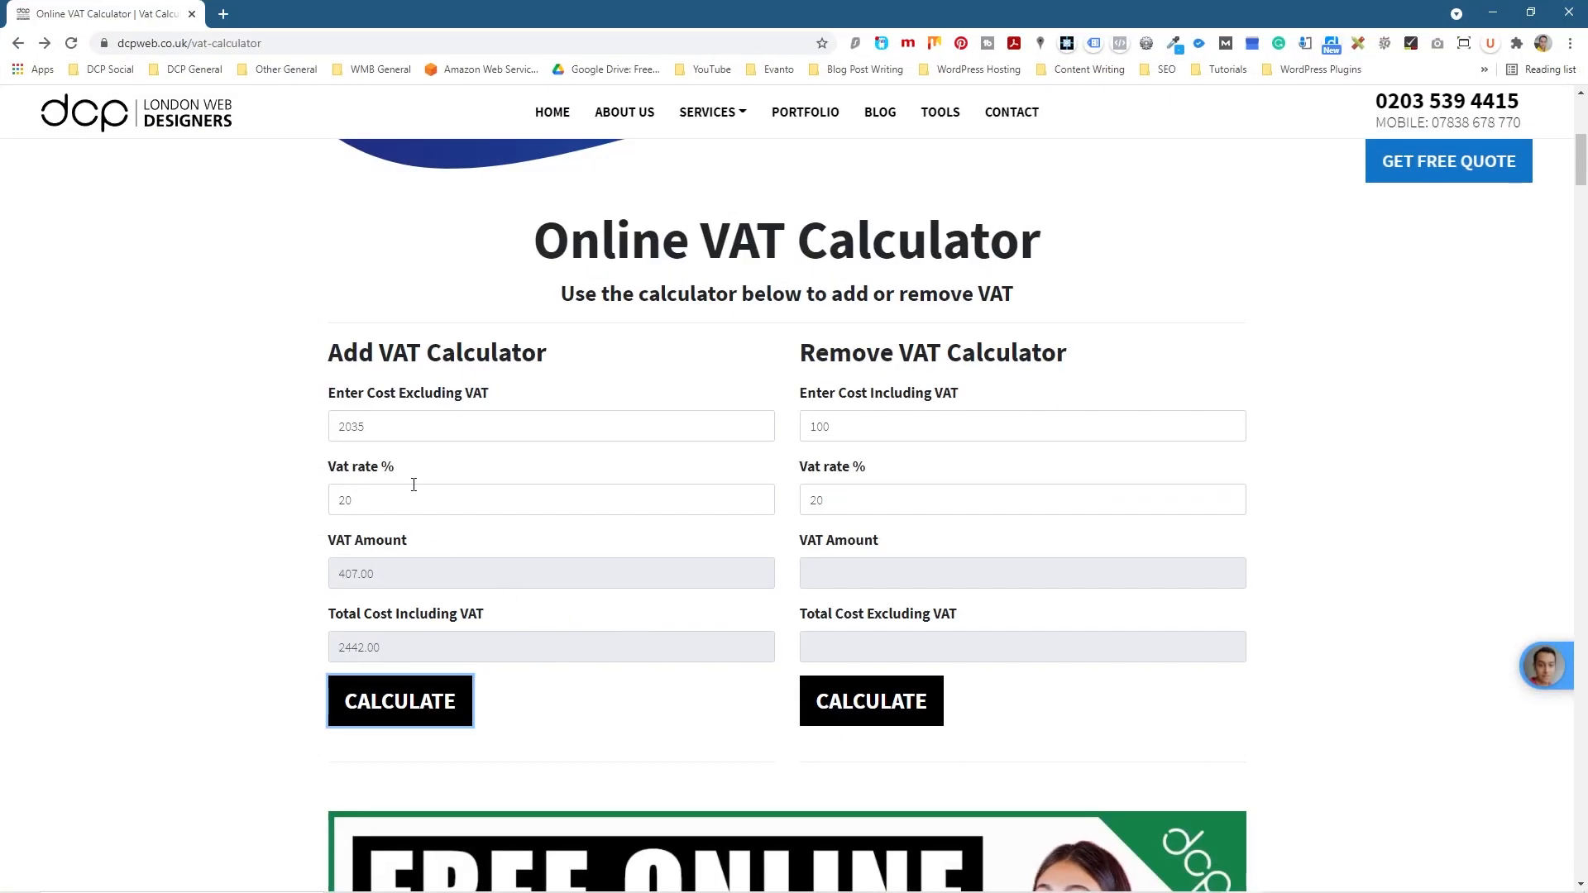
double_click(331, 501)
type("22")
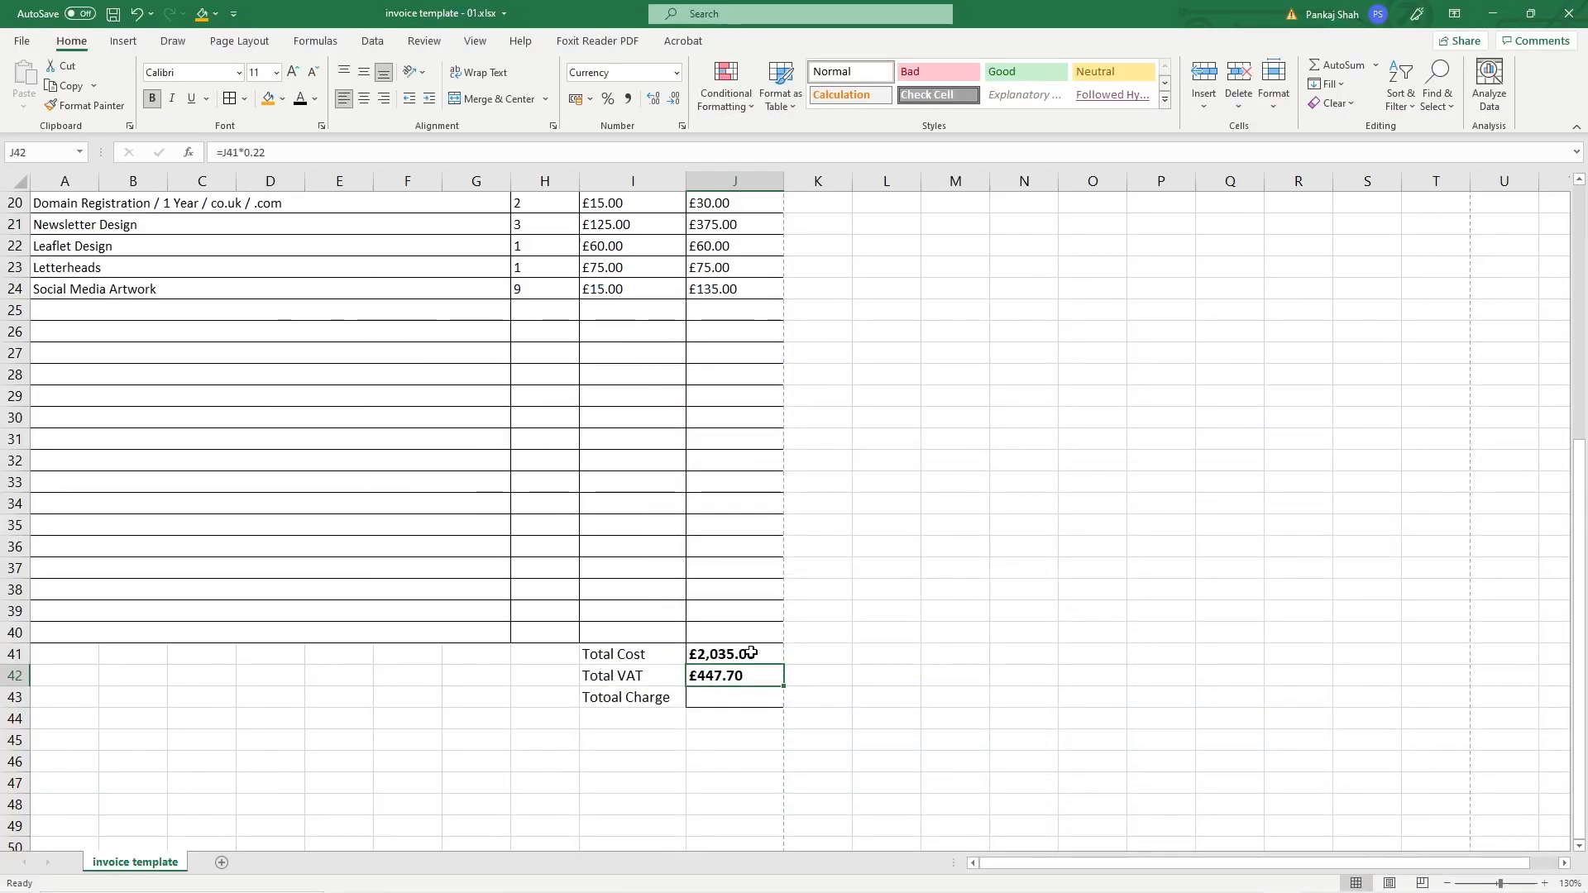
Step: In the Excel invoice, change the Total VAT formula in J42 to =J41*0.175
double_click(744, 677)
left_click_drag(740, 678, 787, 676)
type("175")
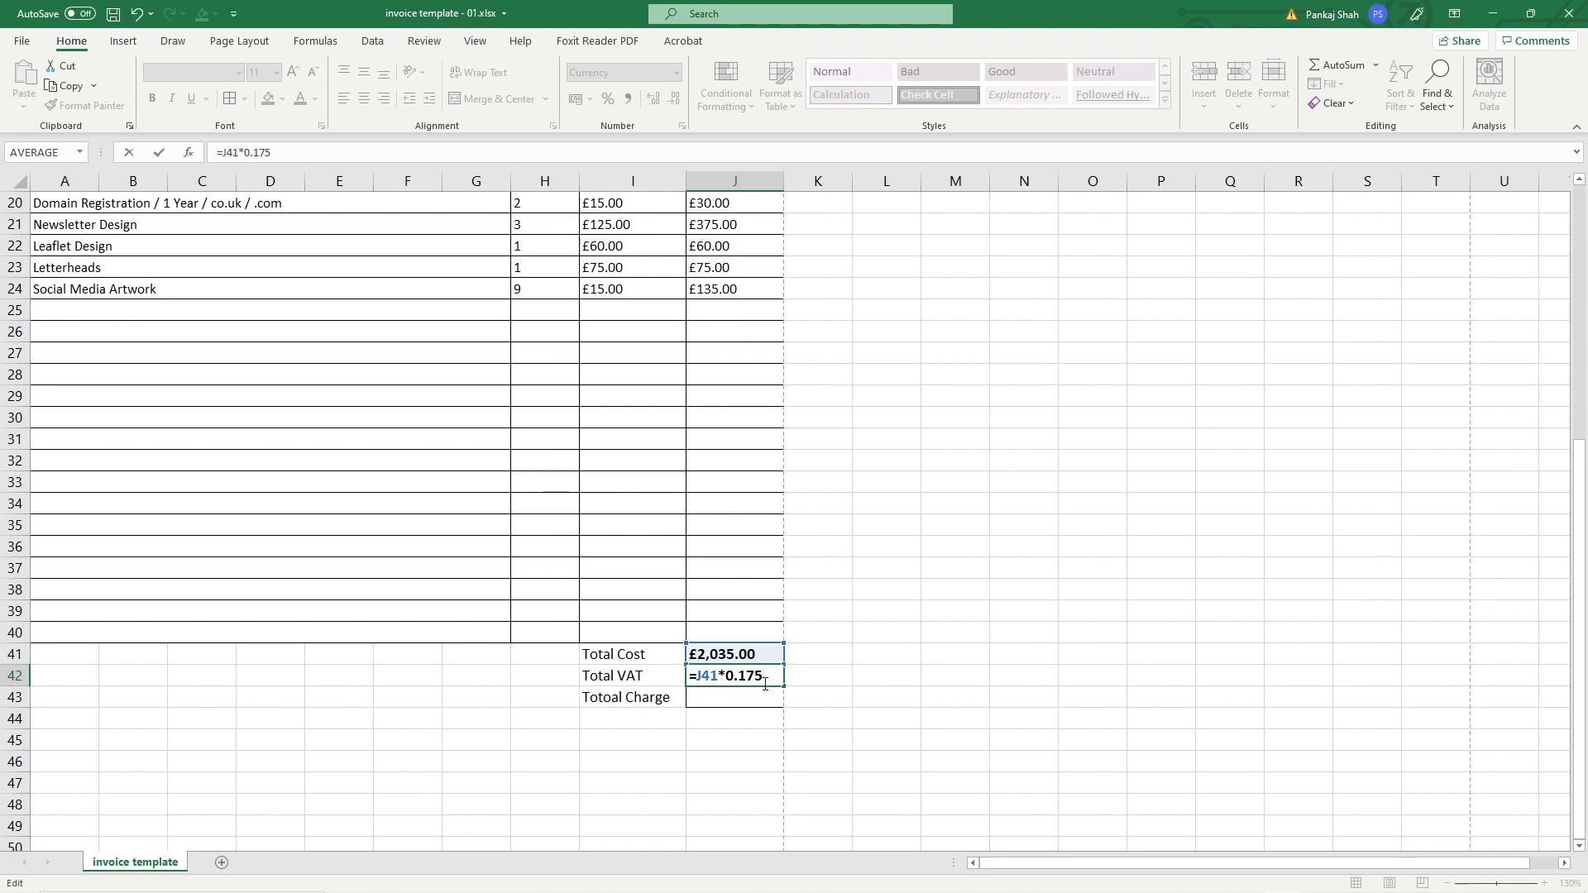
key("Return")
left_click(742, 675)
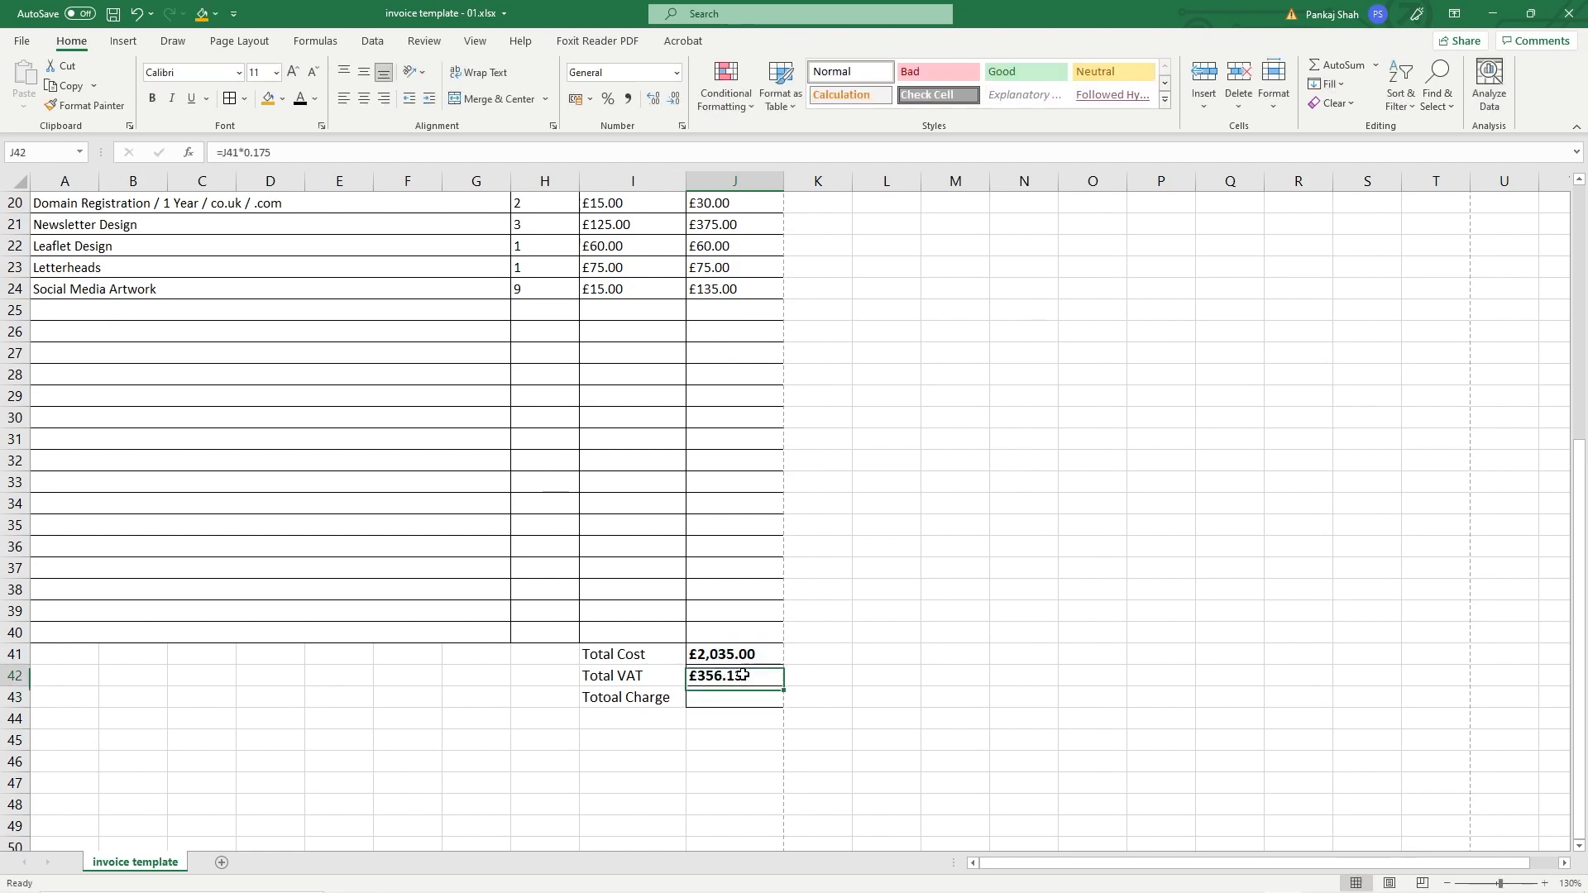
Step: Switch to the online VAT calculator in the browser and calculate the VAT on 2035 at 17.5%
key("alt+Tab")
left_click_drag(362, 501, 309, 506)
type("17.5")
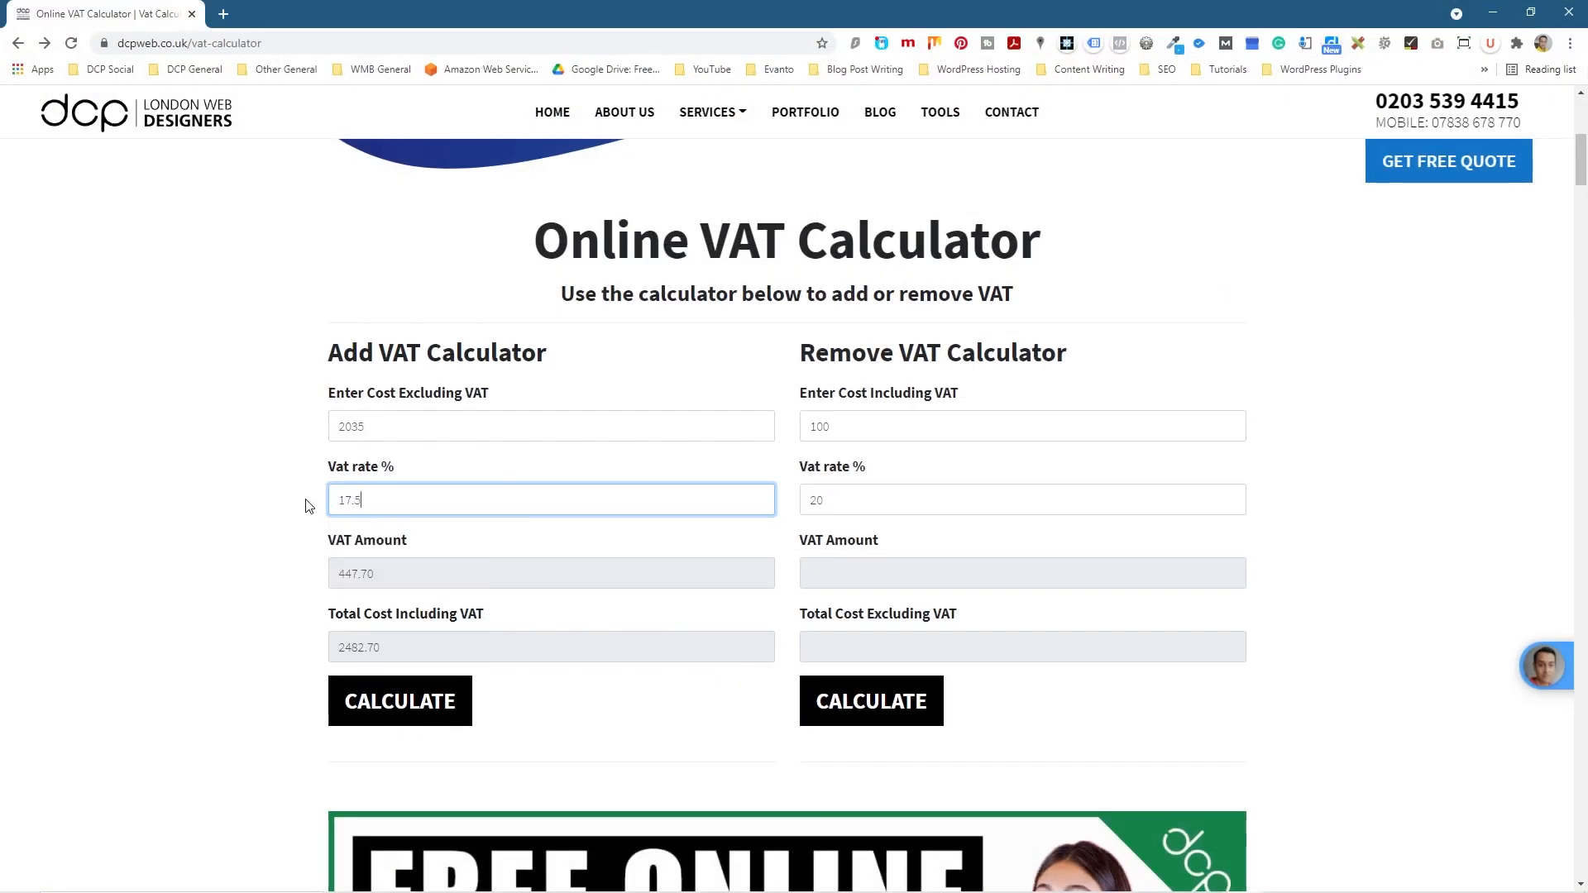
left_click(386, 703)
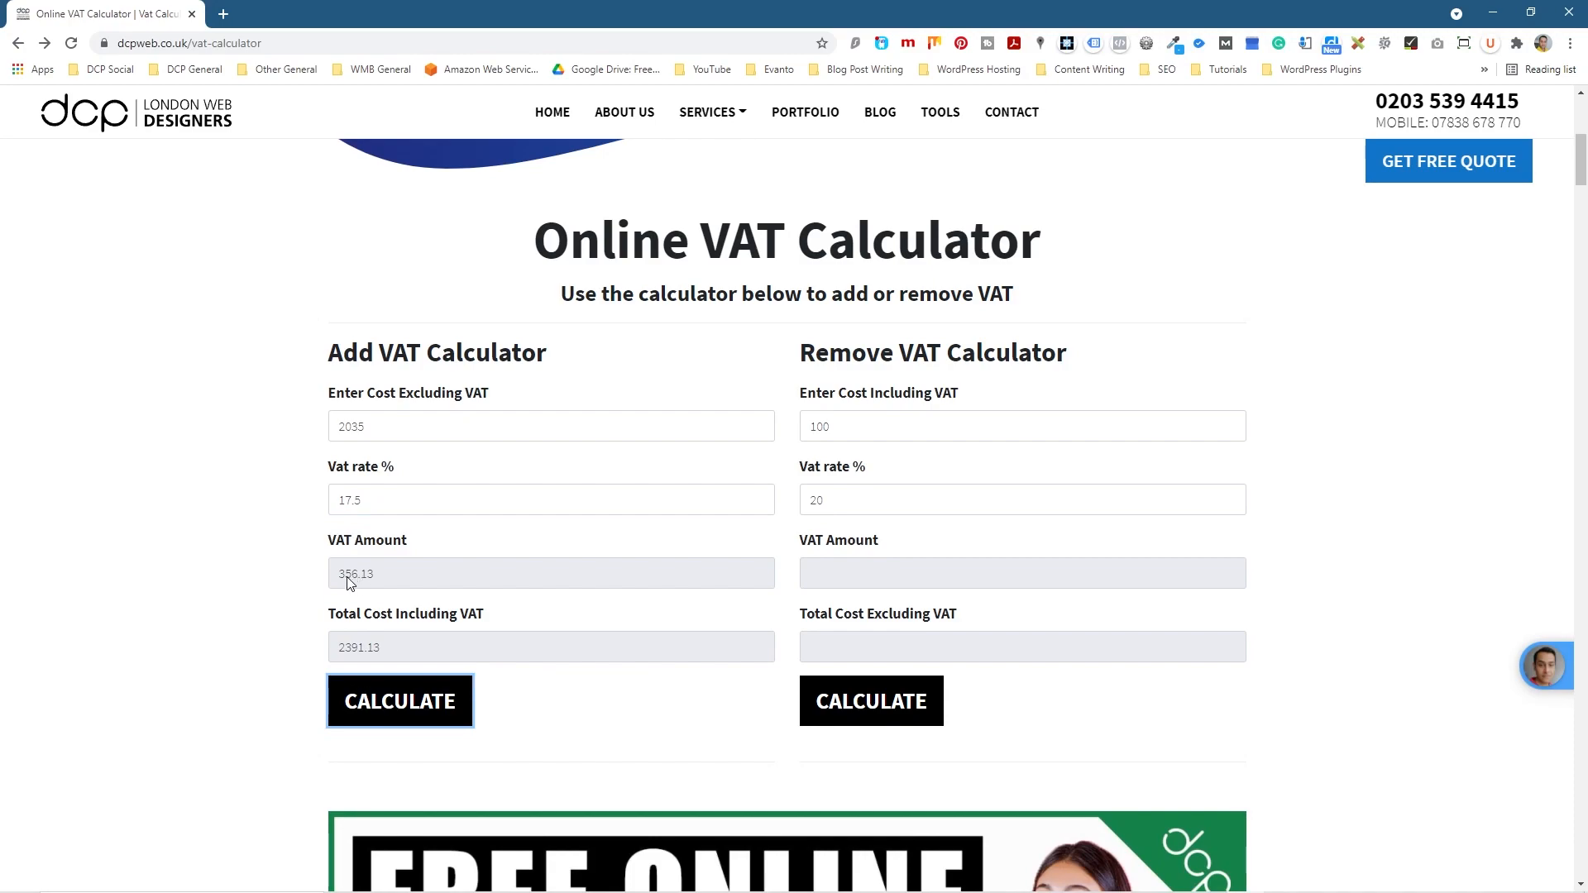
Step: Return to the Excel invoice and set the Total VAT formula in J42 to =J41*0.2
key("alt+Tab")
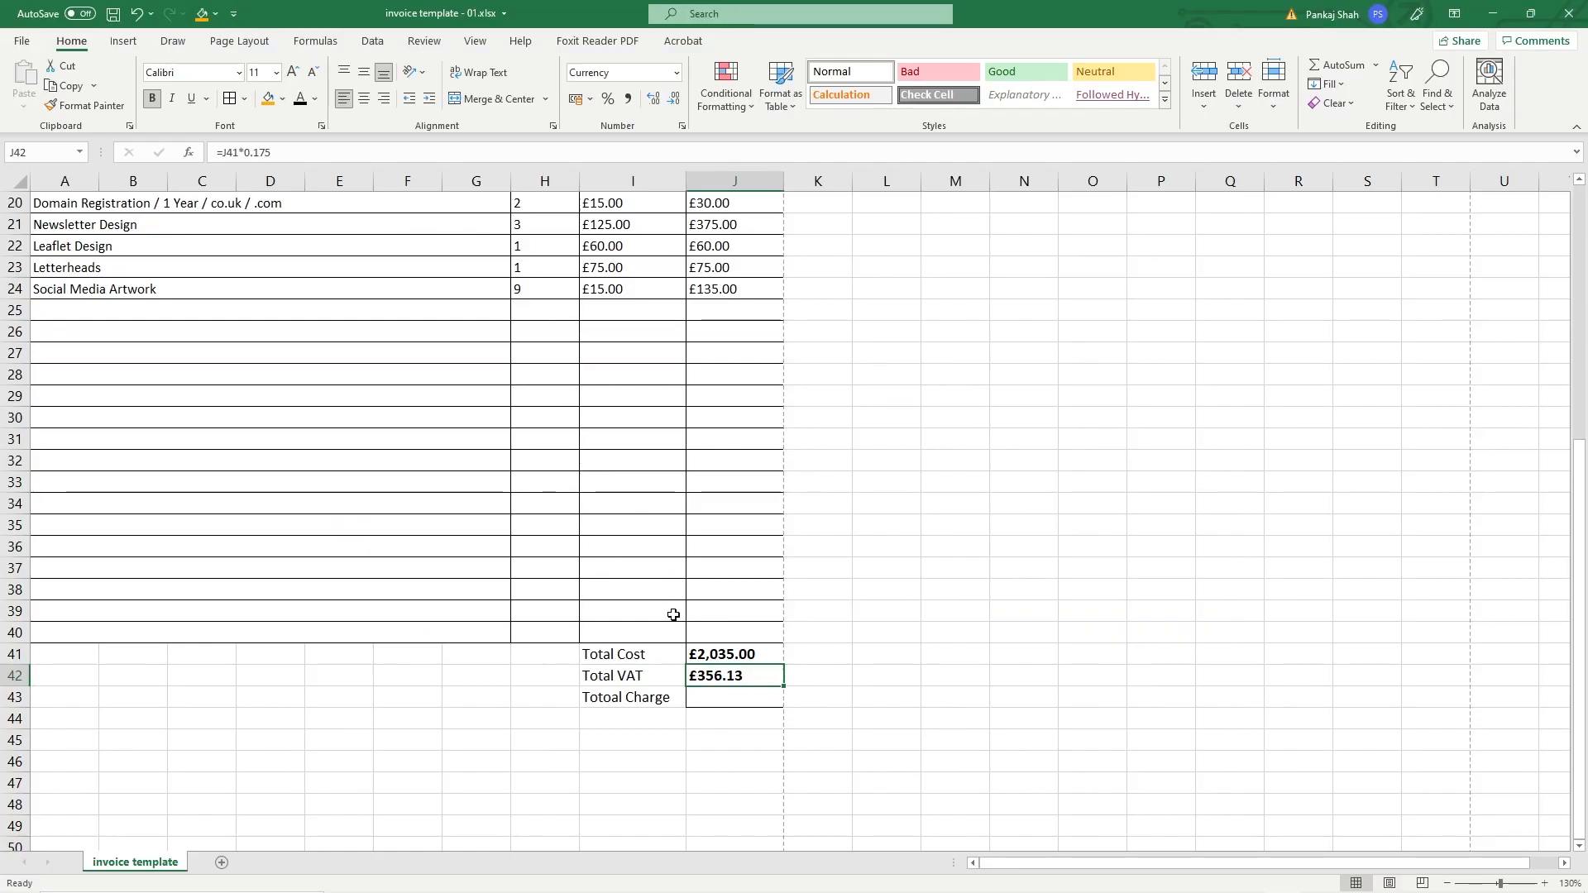
double_click(726, 678)
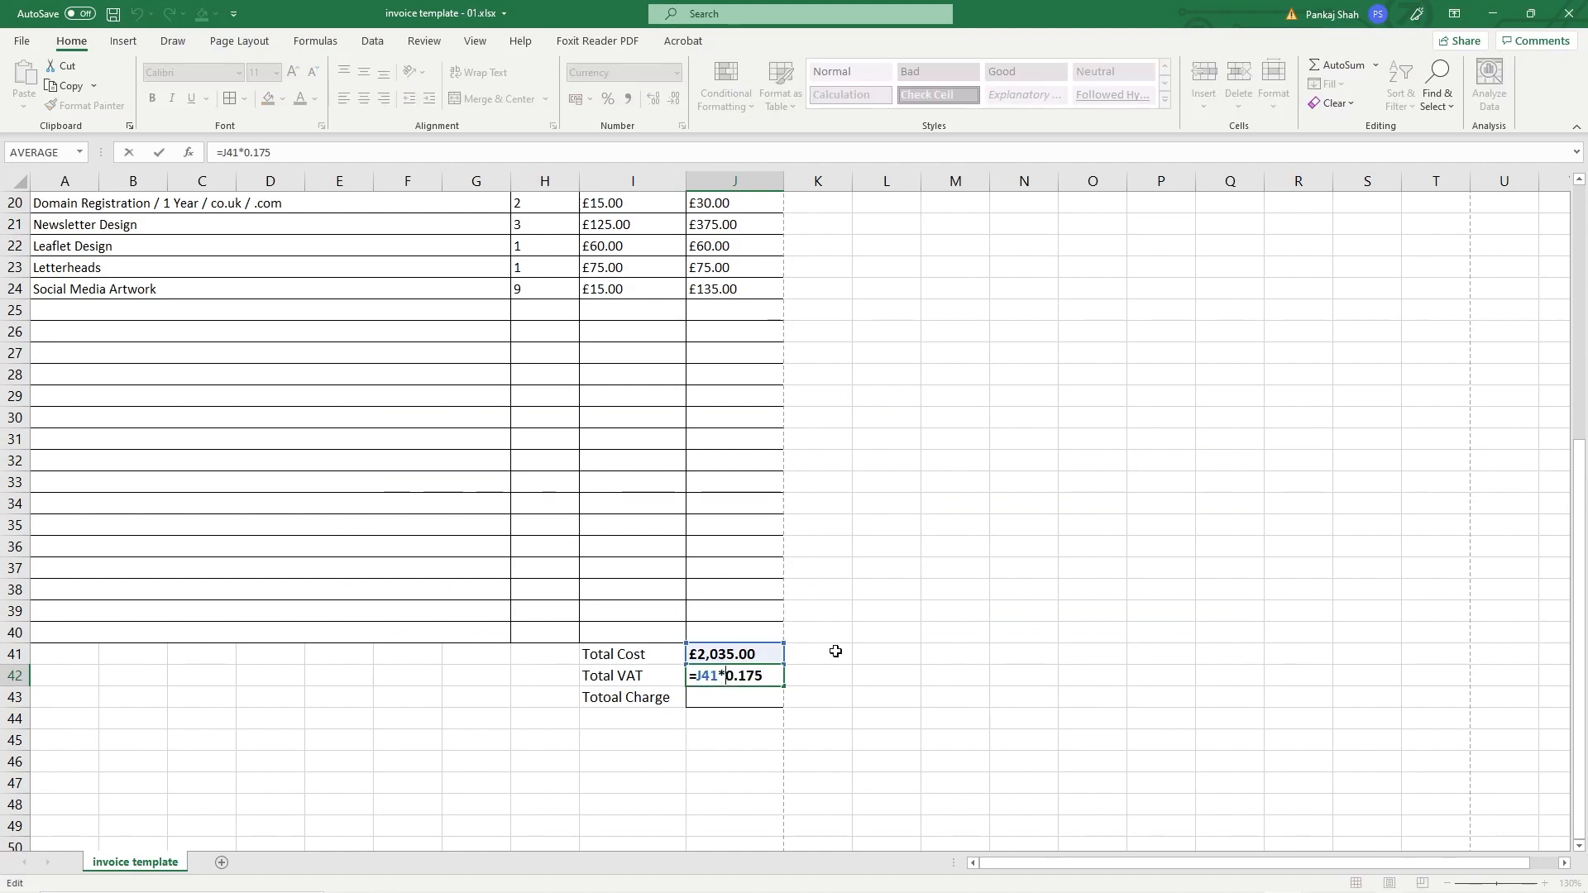
left_click_drag(738, 677, 809, 677)
type("2")
key("Return")
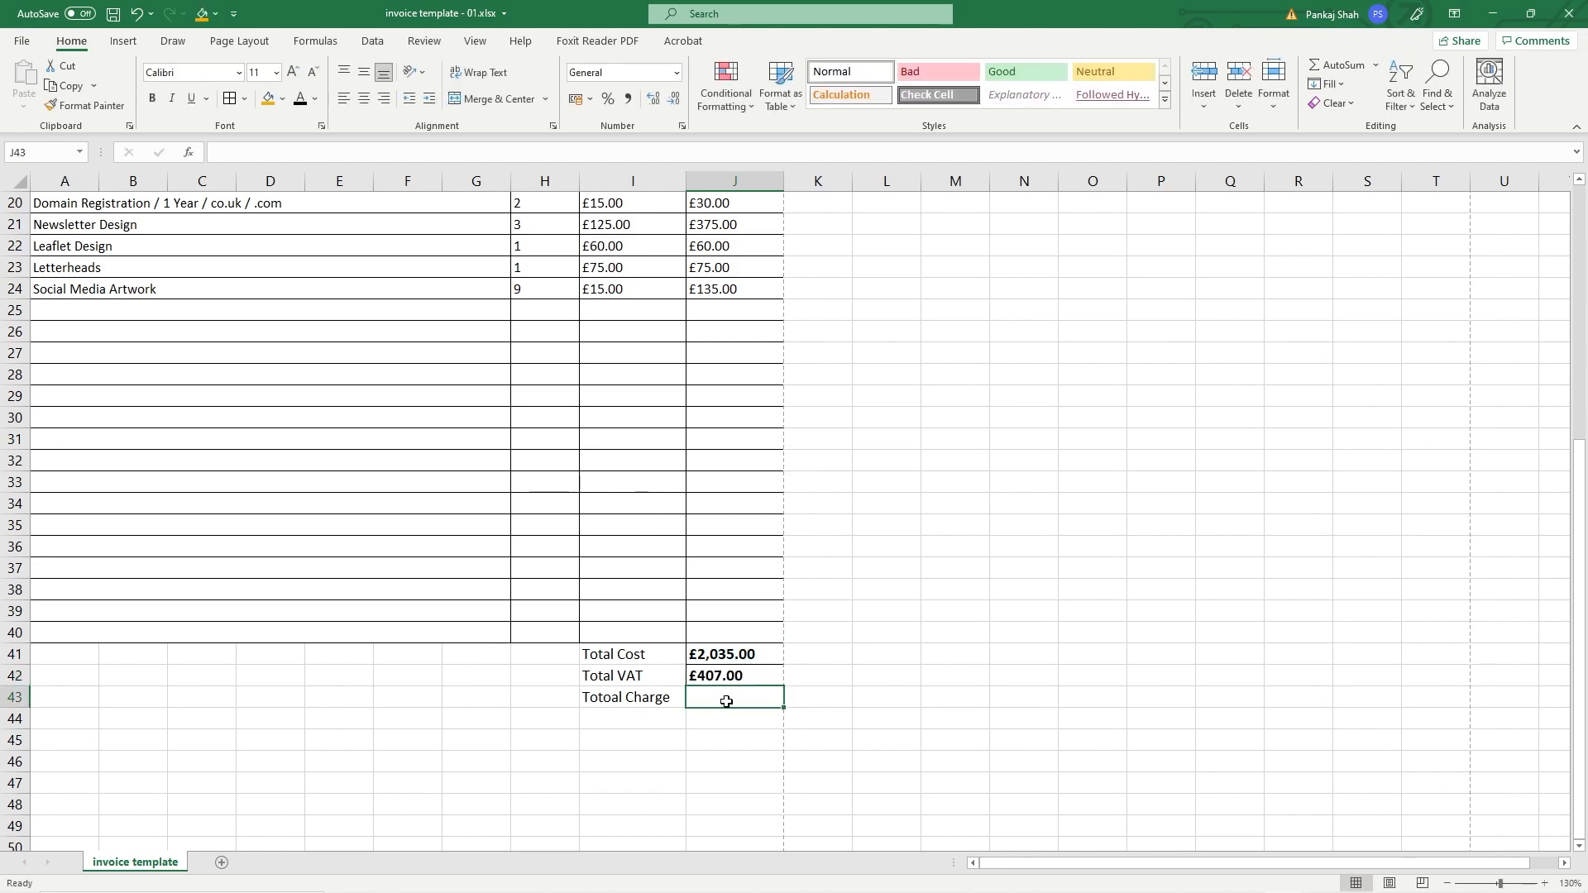
Step: Enter the formula =J41+J42 in J43 to add the total cost and the VAT
type("=")
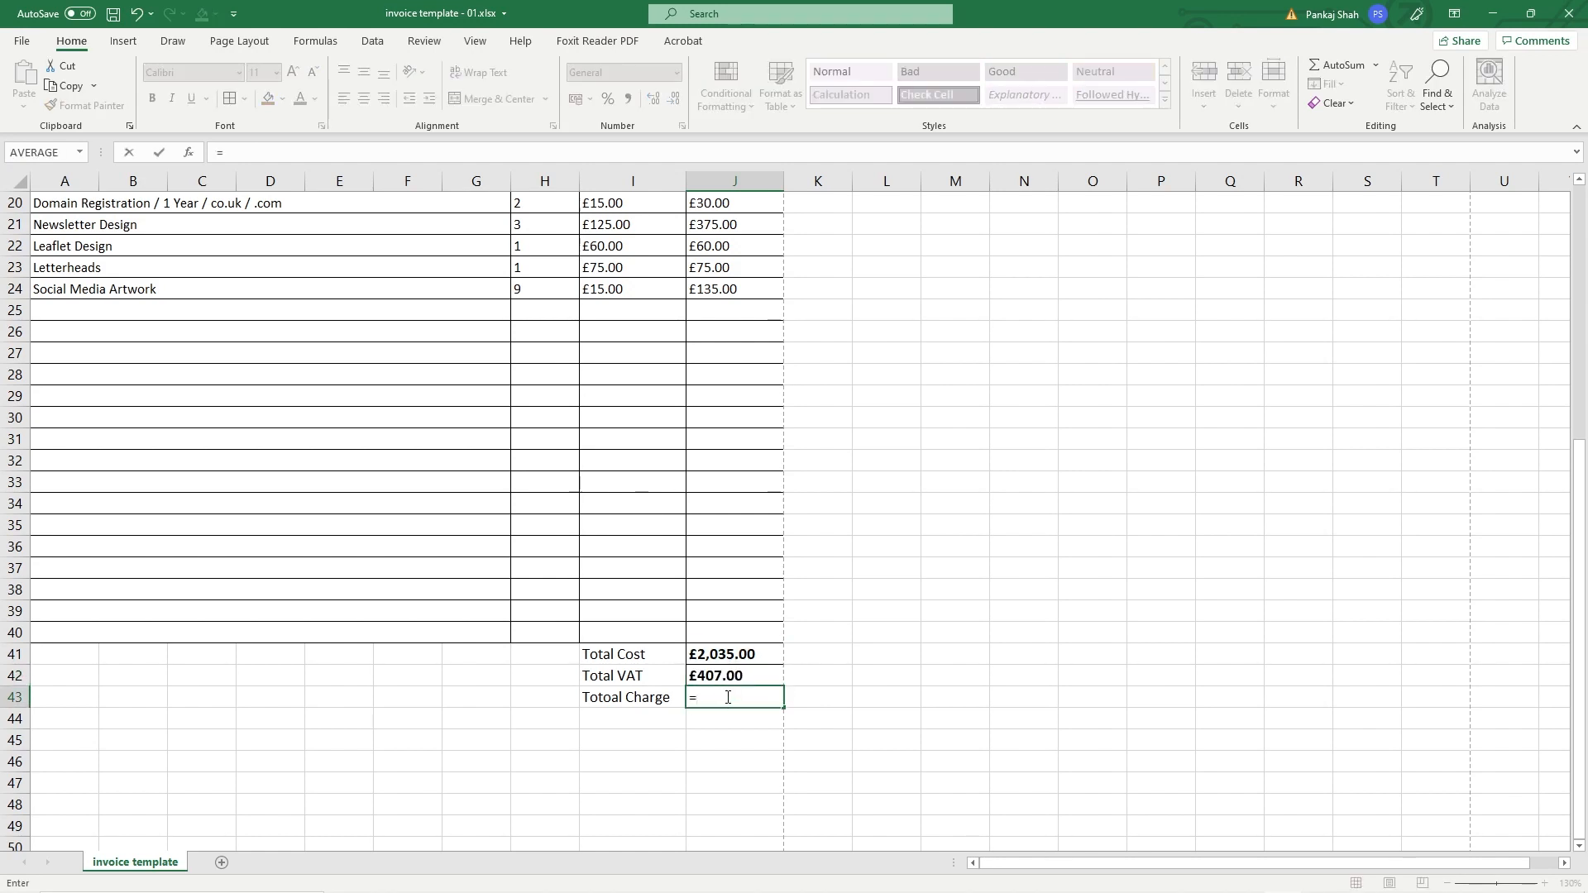
left_click(756, 652)
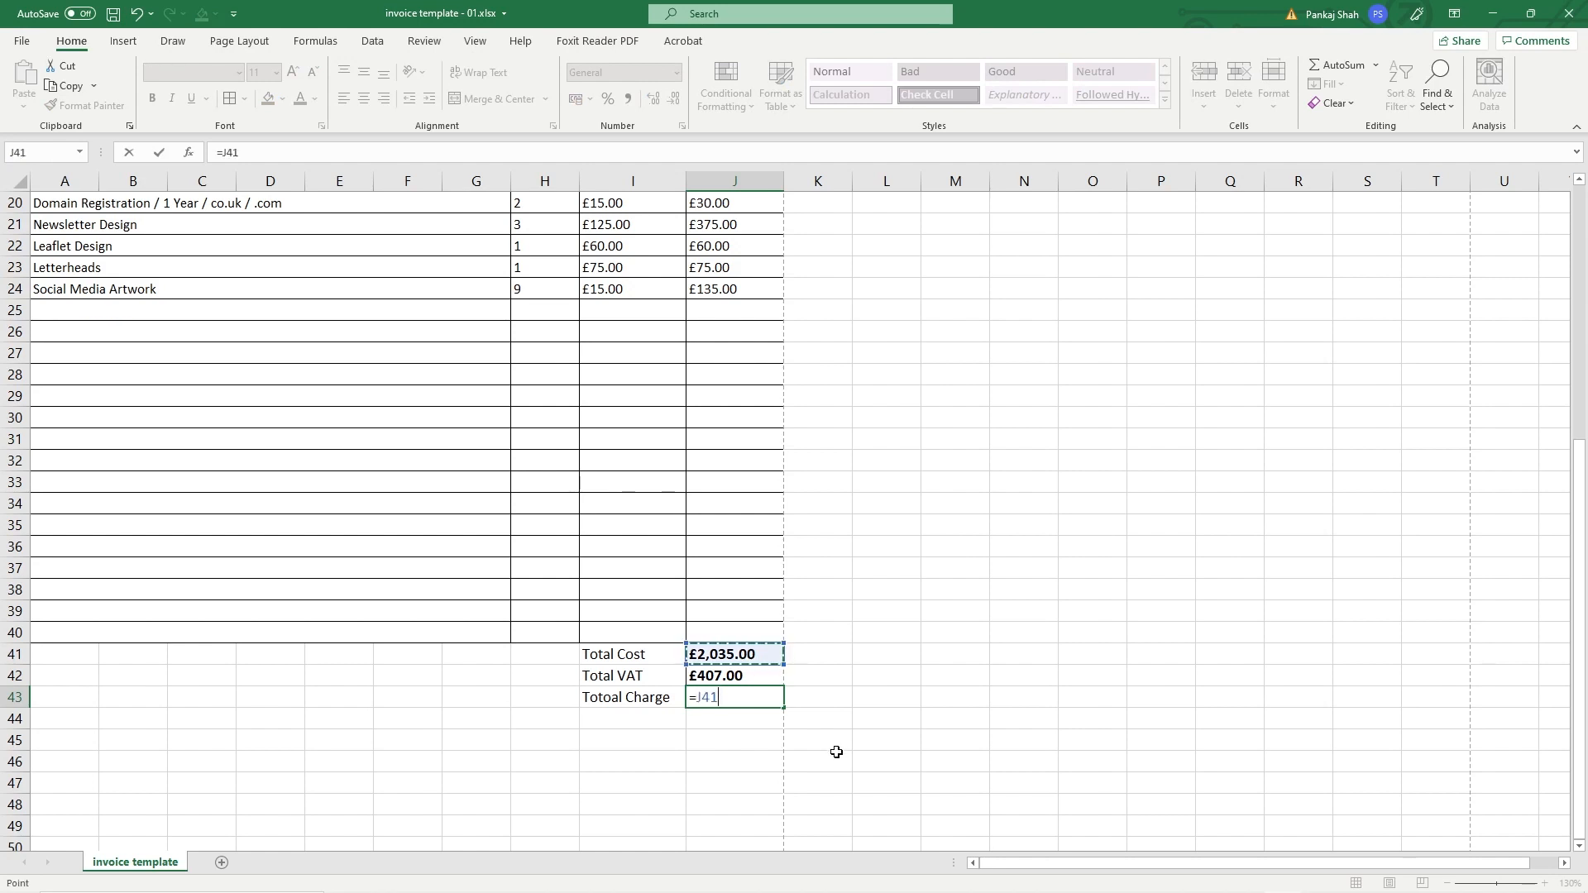
type("+")
left_click(731, 676)
key("Return")
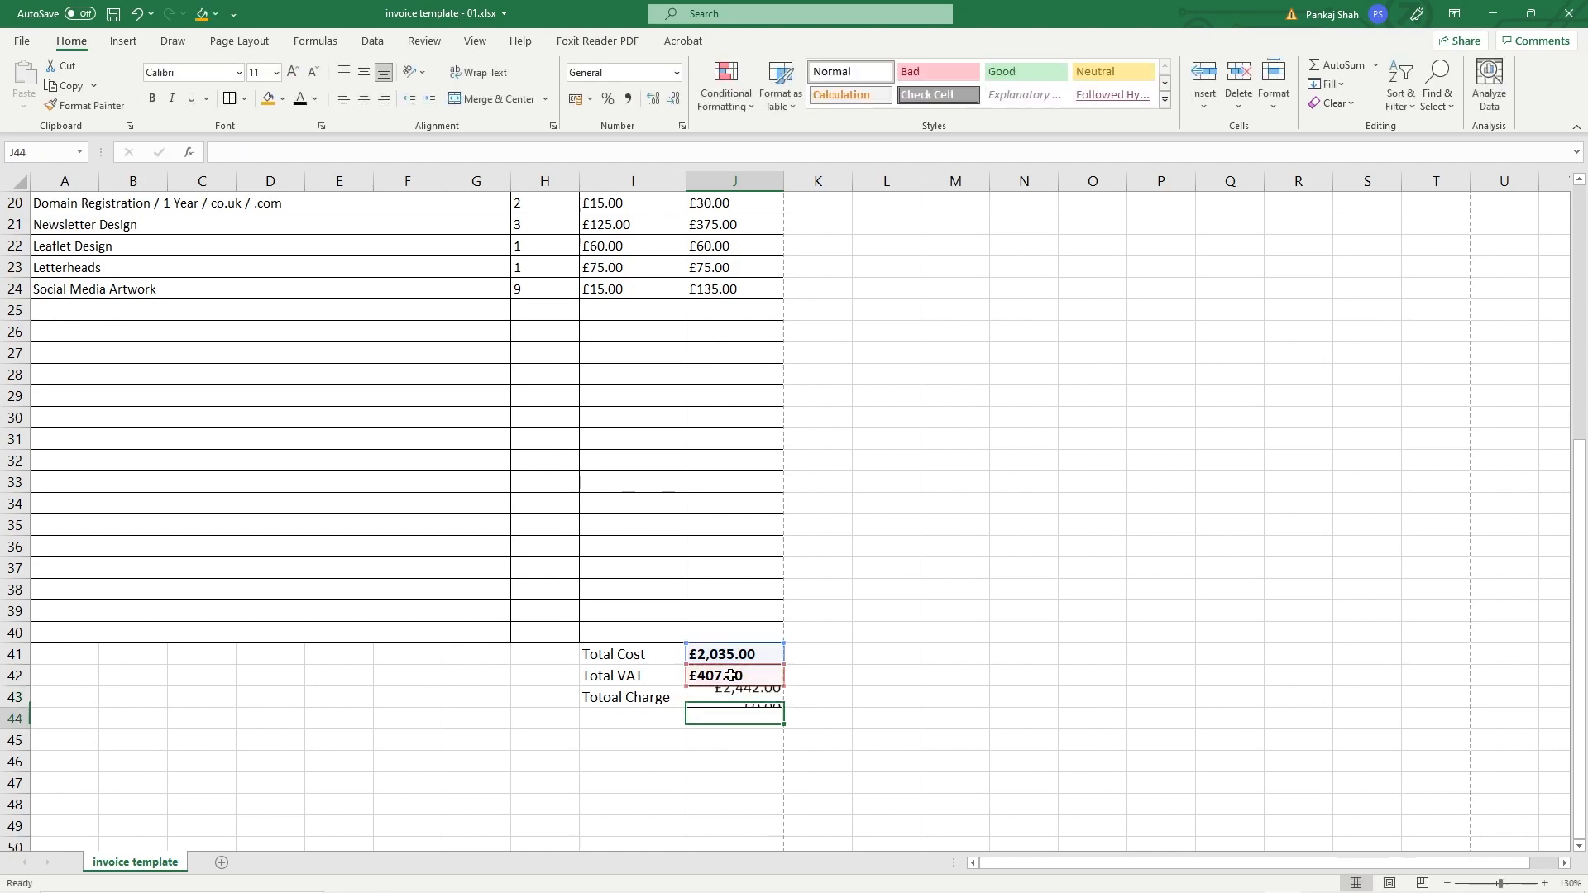
Step: Left-align and bold the total charge amount in J43, and save the workbook
left_click(734, 697)
left_click(343, 98)
key("ctrl+b")
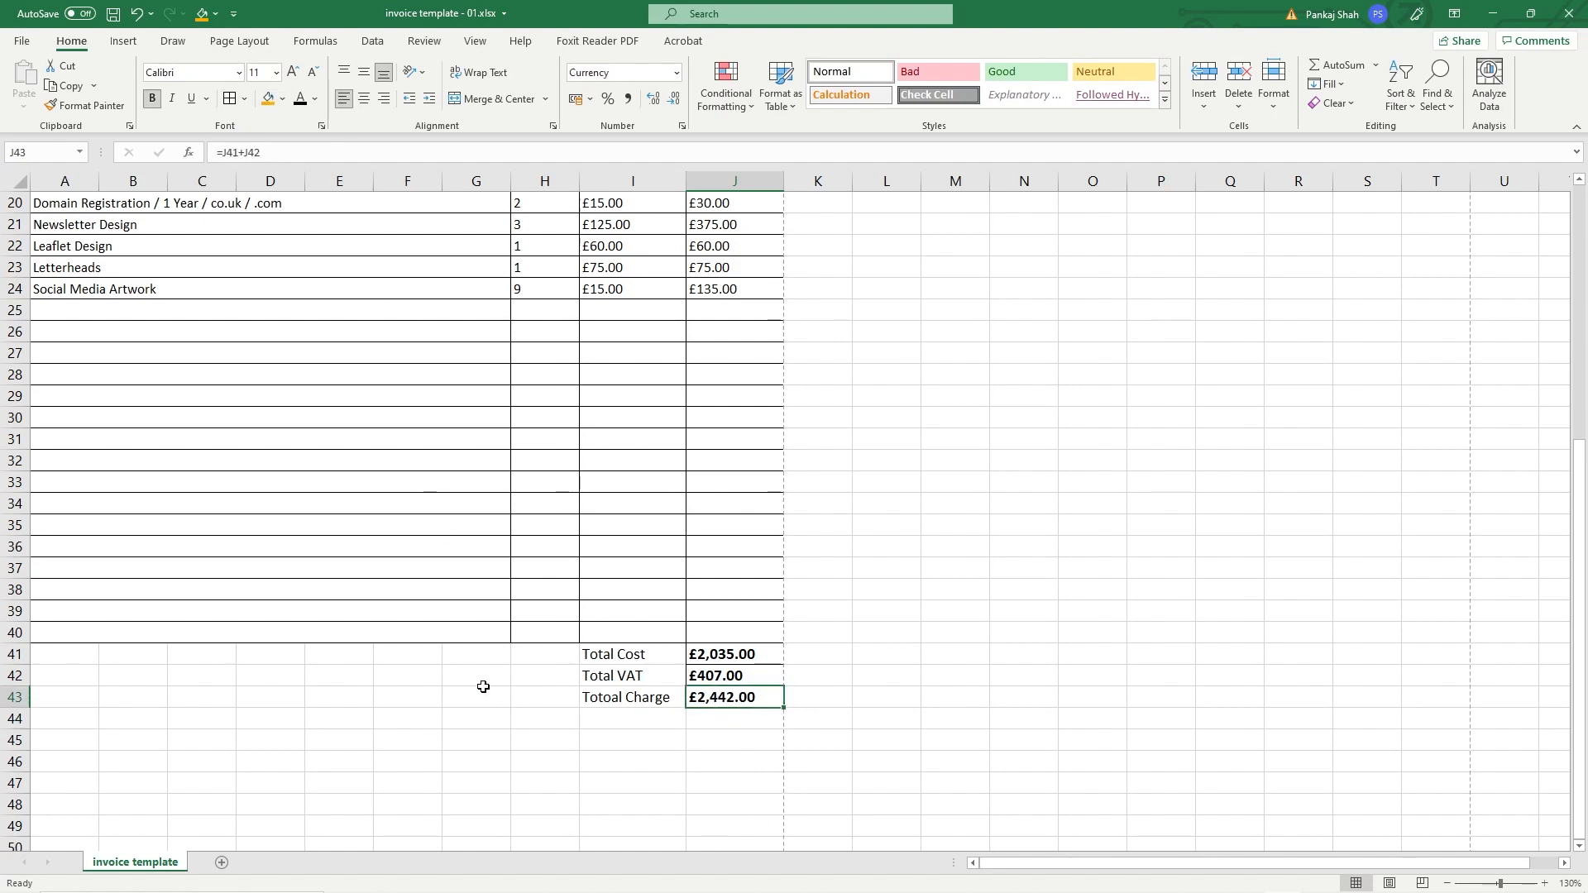
left_click(486, 695)
key("ctrl+s")
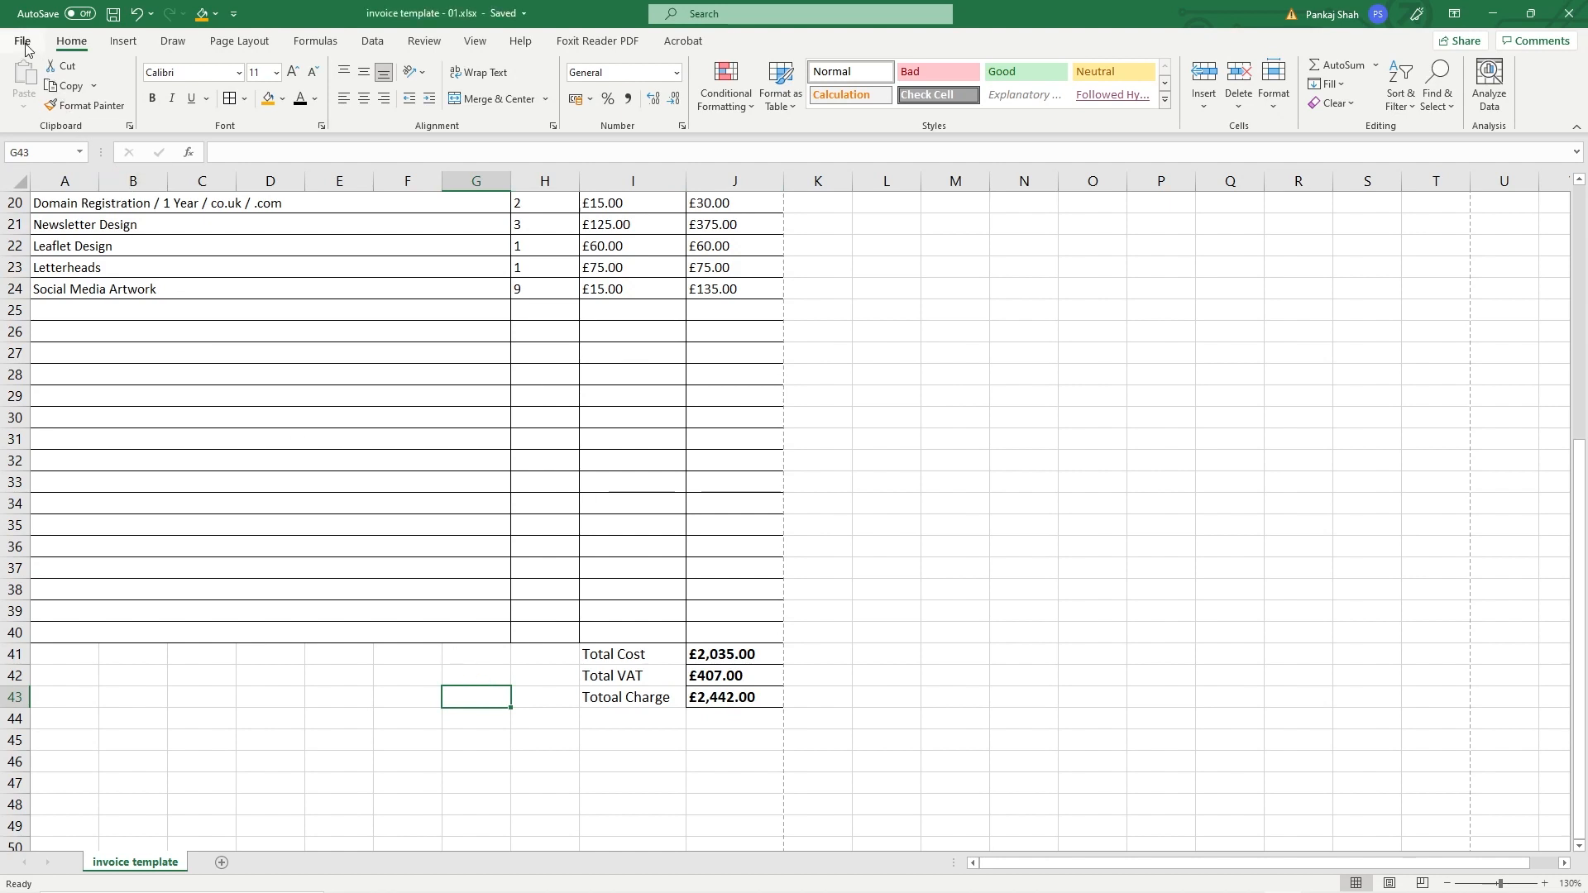
Step: Examine the invoice's layout and totals in the print preview, and return to the worksheet
left_click(23, 41)
left_click(49, 348)
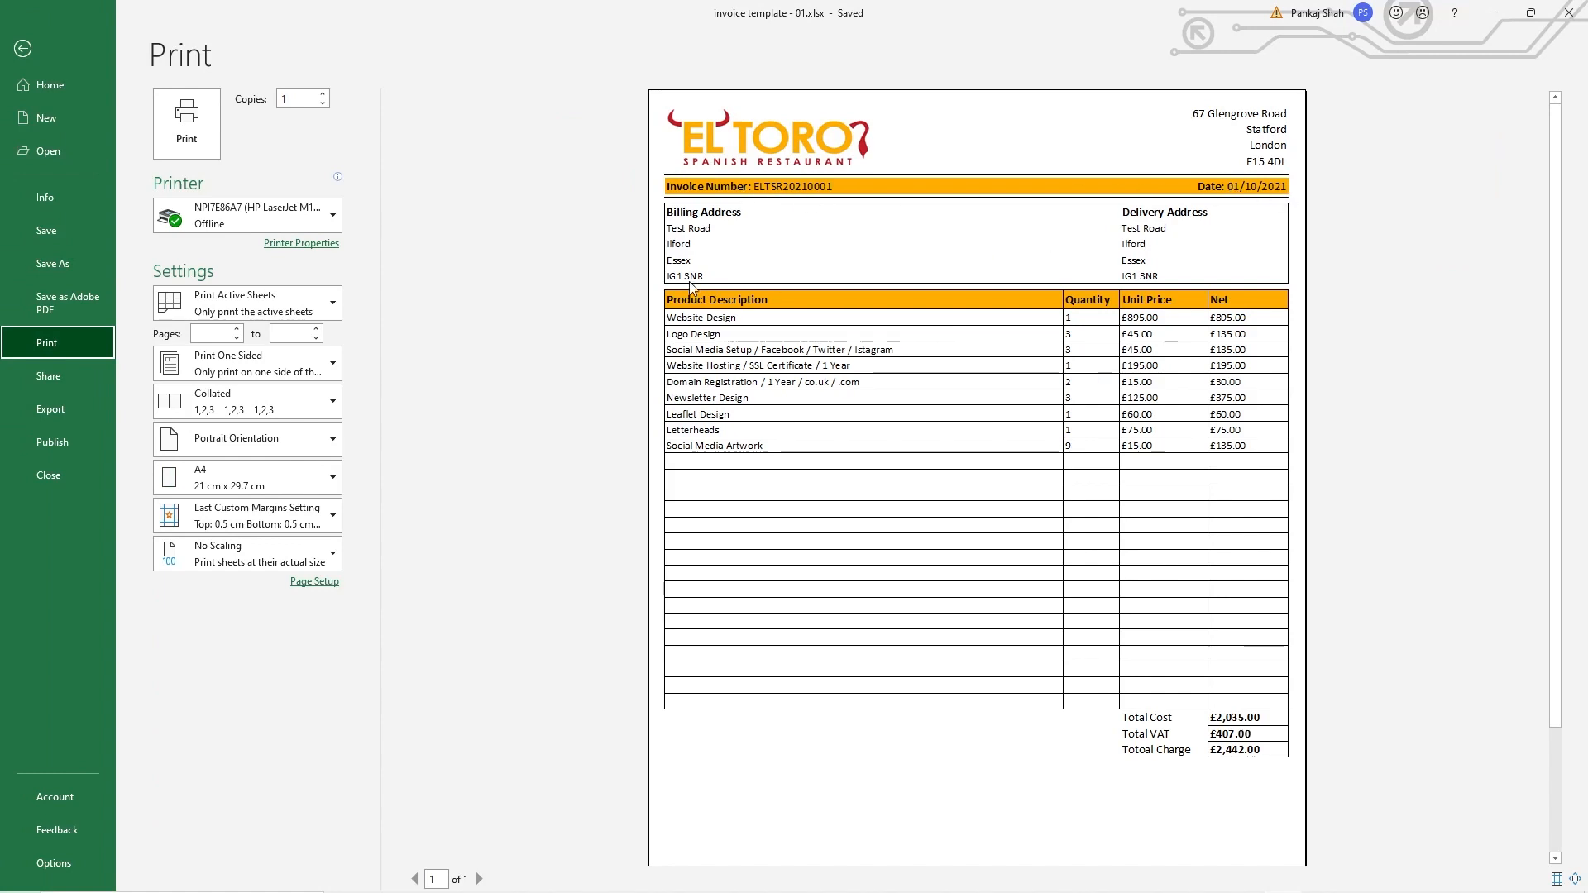
left_click(745, 329)
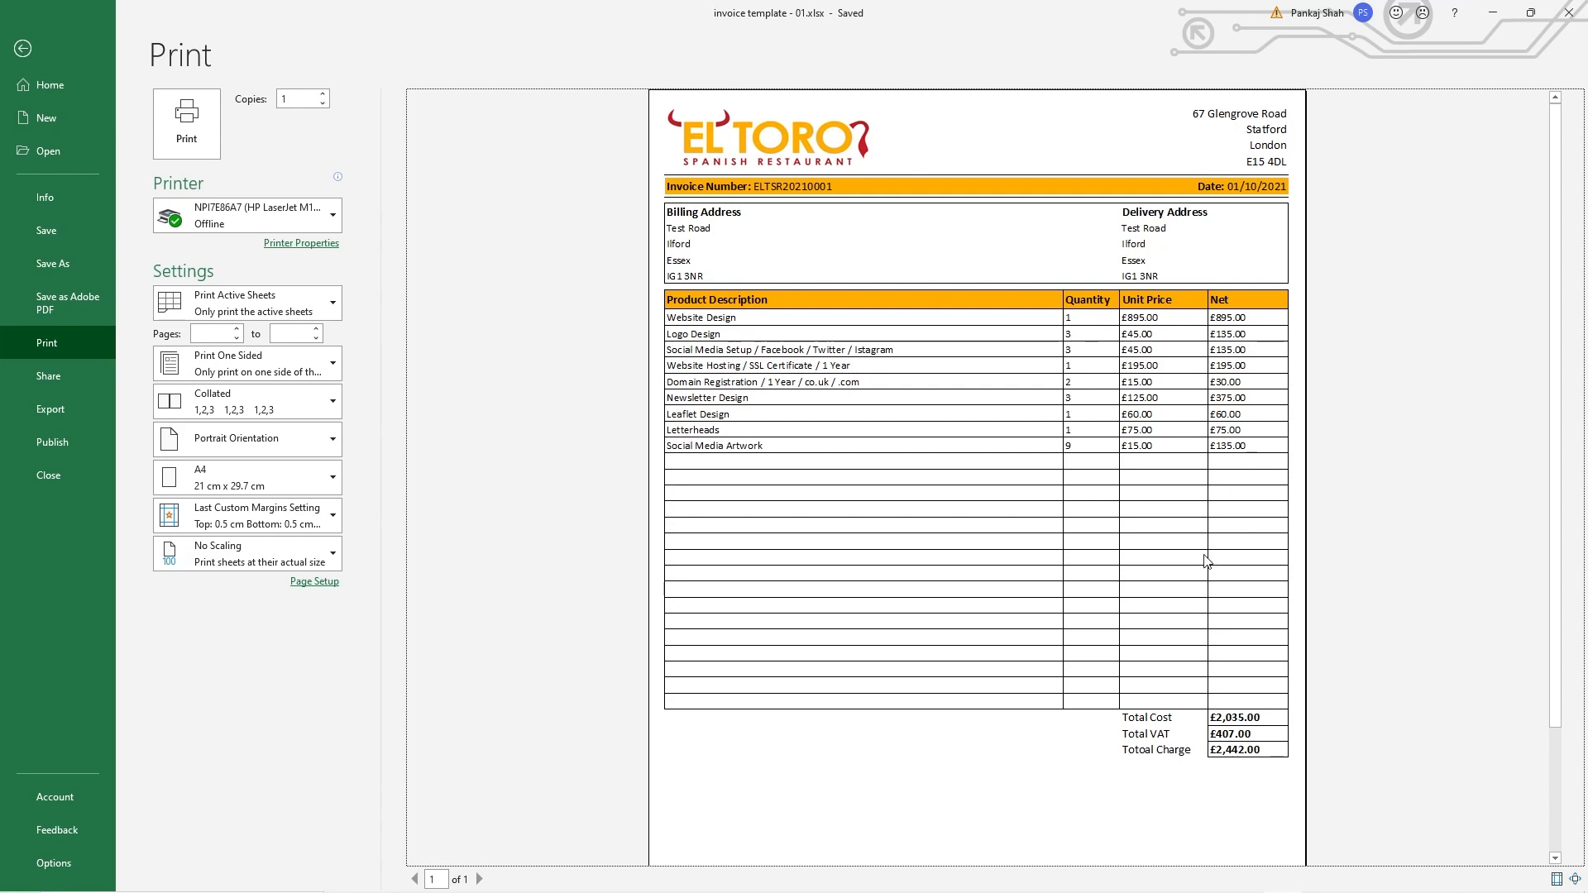
scroll(1154, 765, "down", 3)
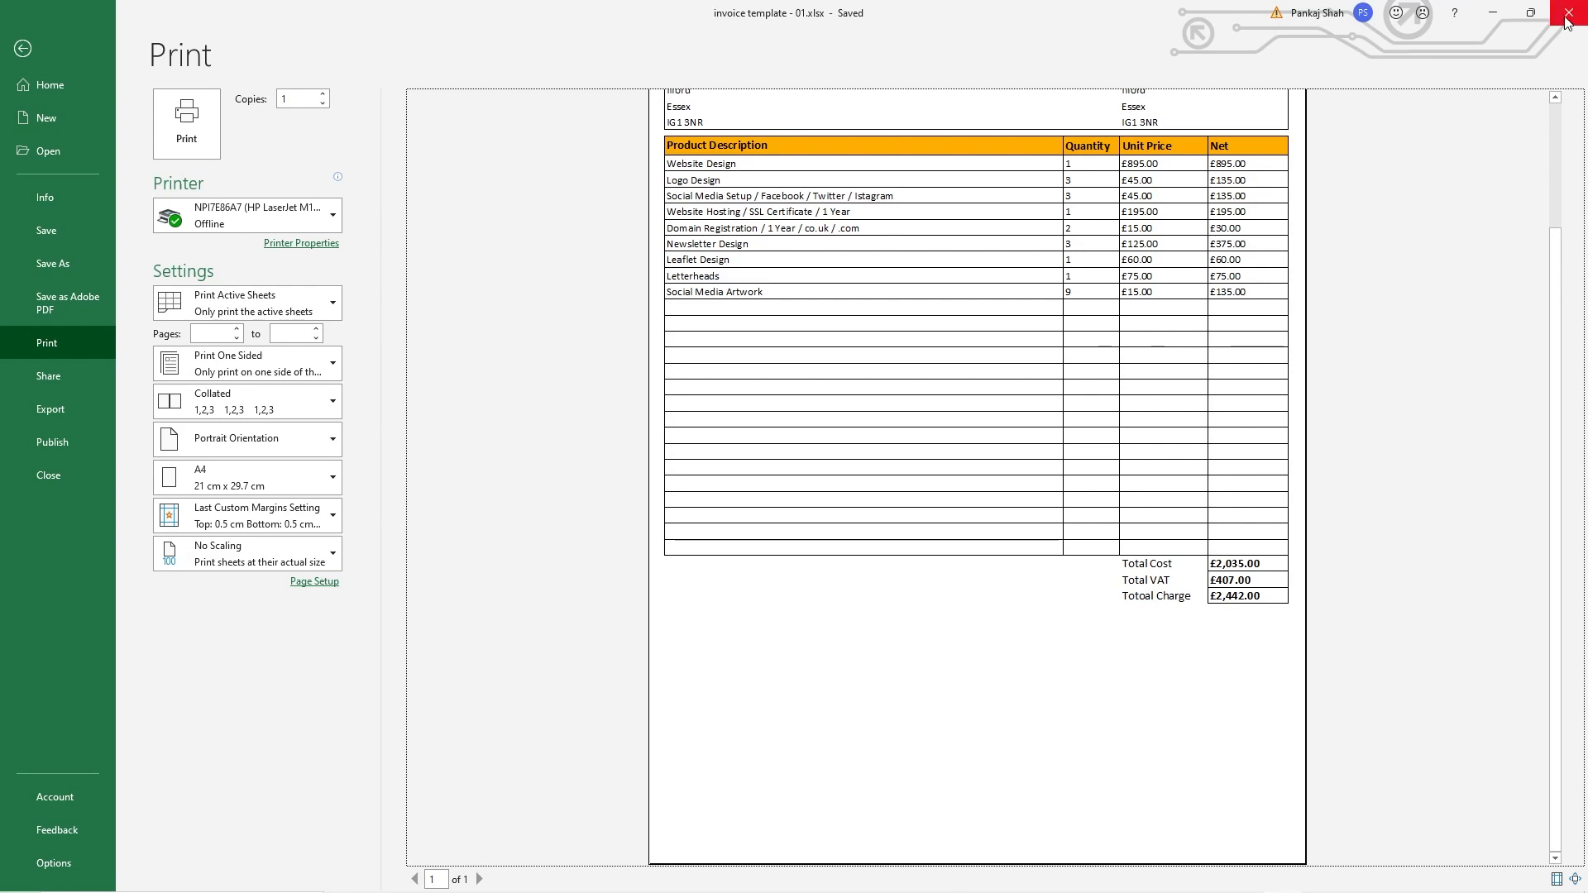
left_click(24, 52)
Step: Set the height of row 44, just below the totals, to 6
scroll(497, 737, "down", 2)
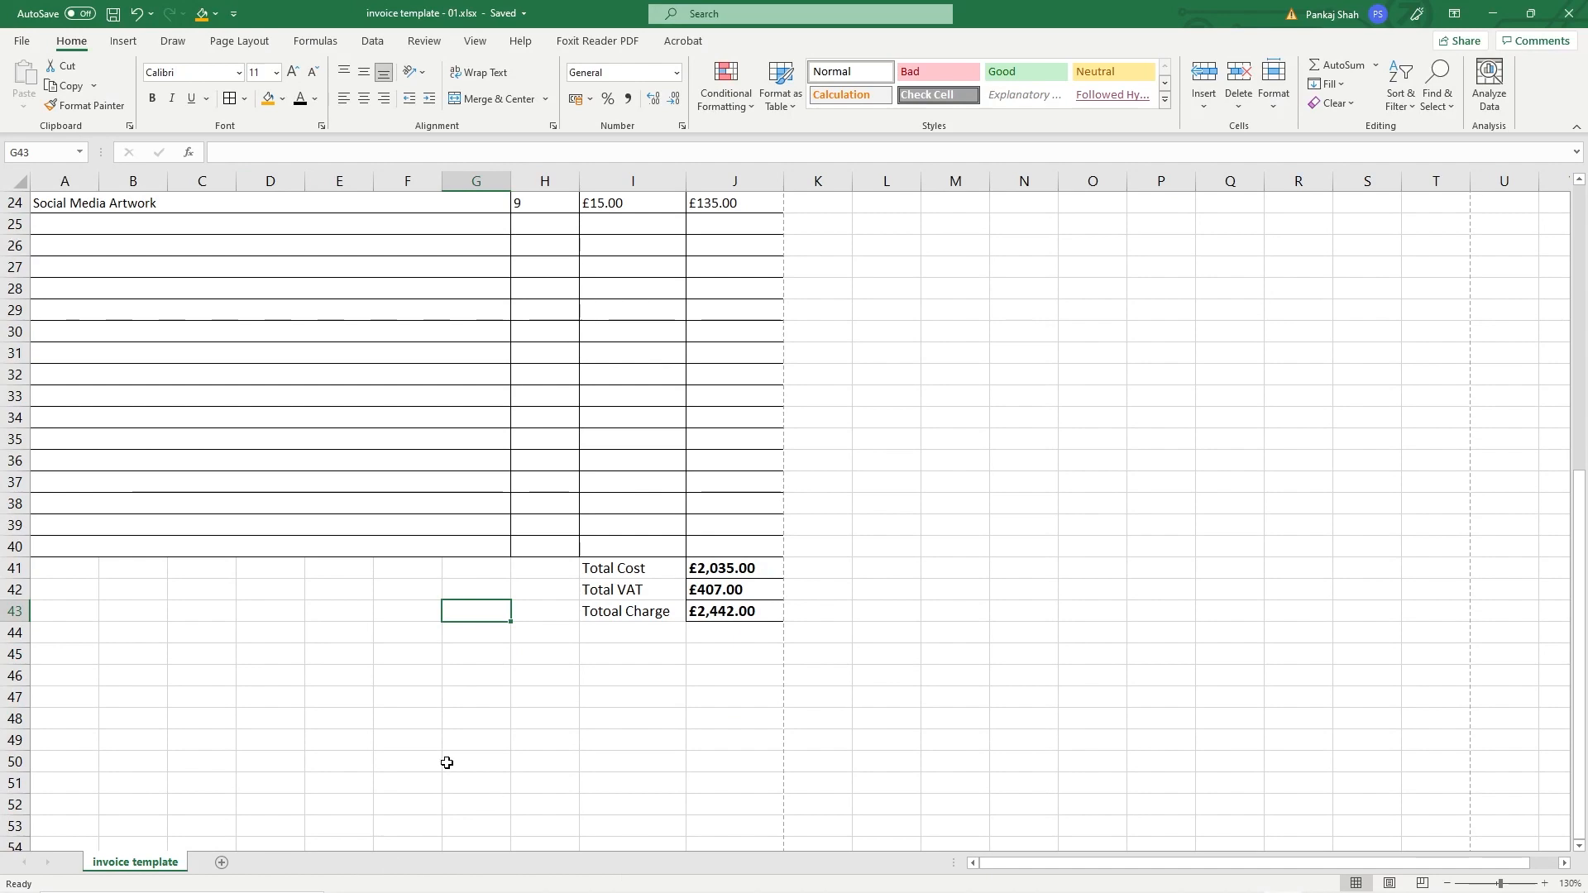
scroll(384, 721, "down", 3, "ctrl")
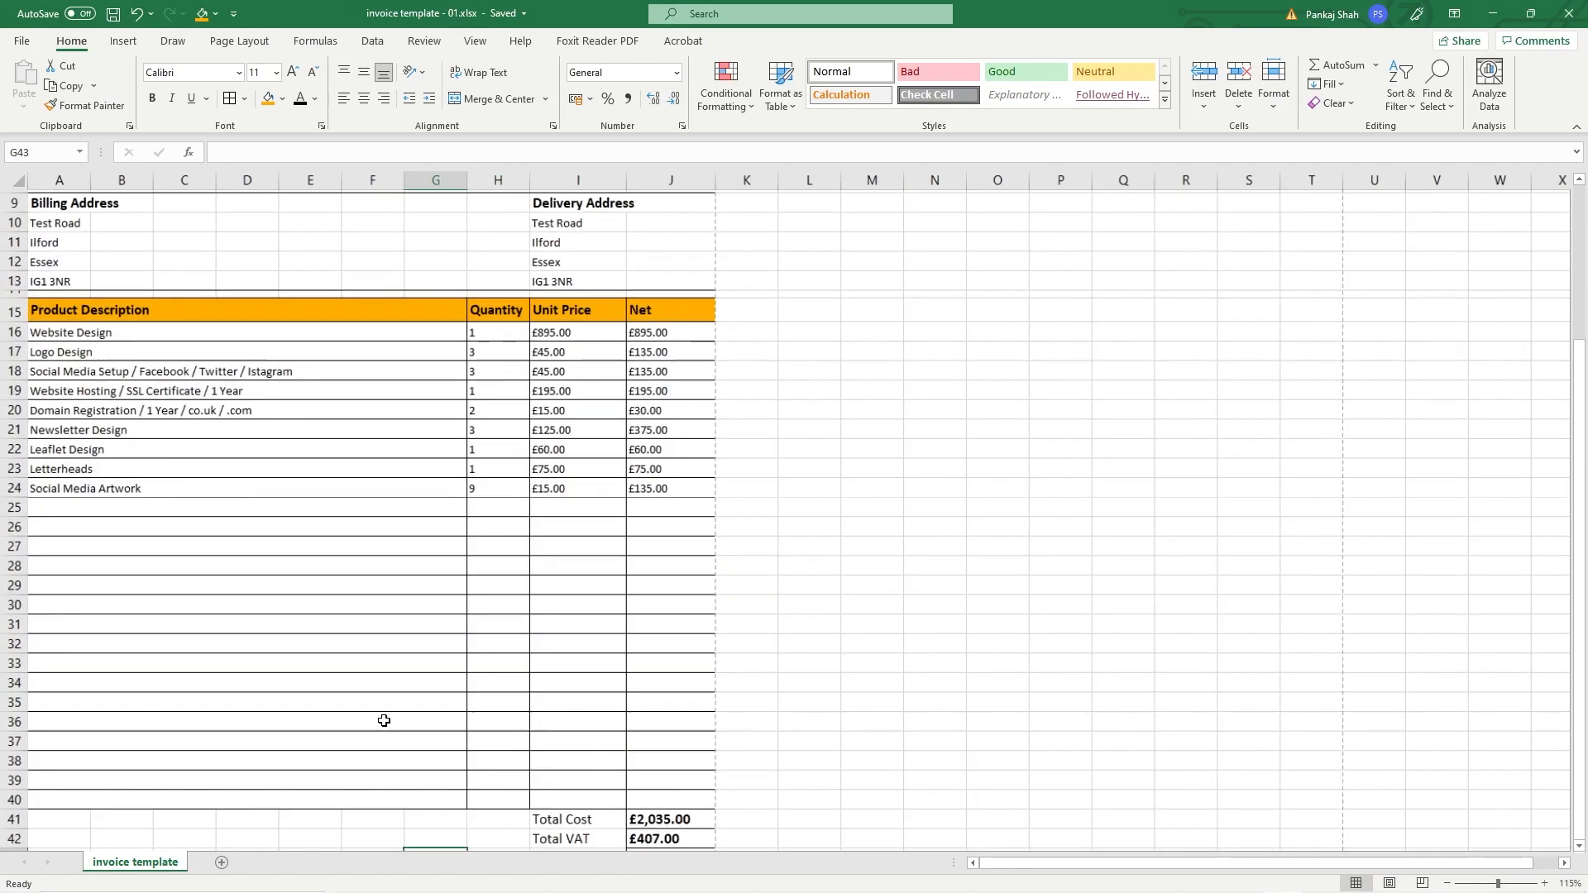
scroll(268, 758, "down", 7)
scroll(268, 758, "down", 3)
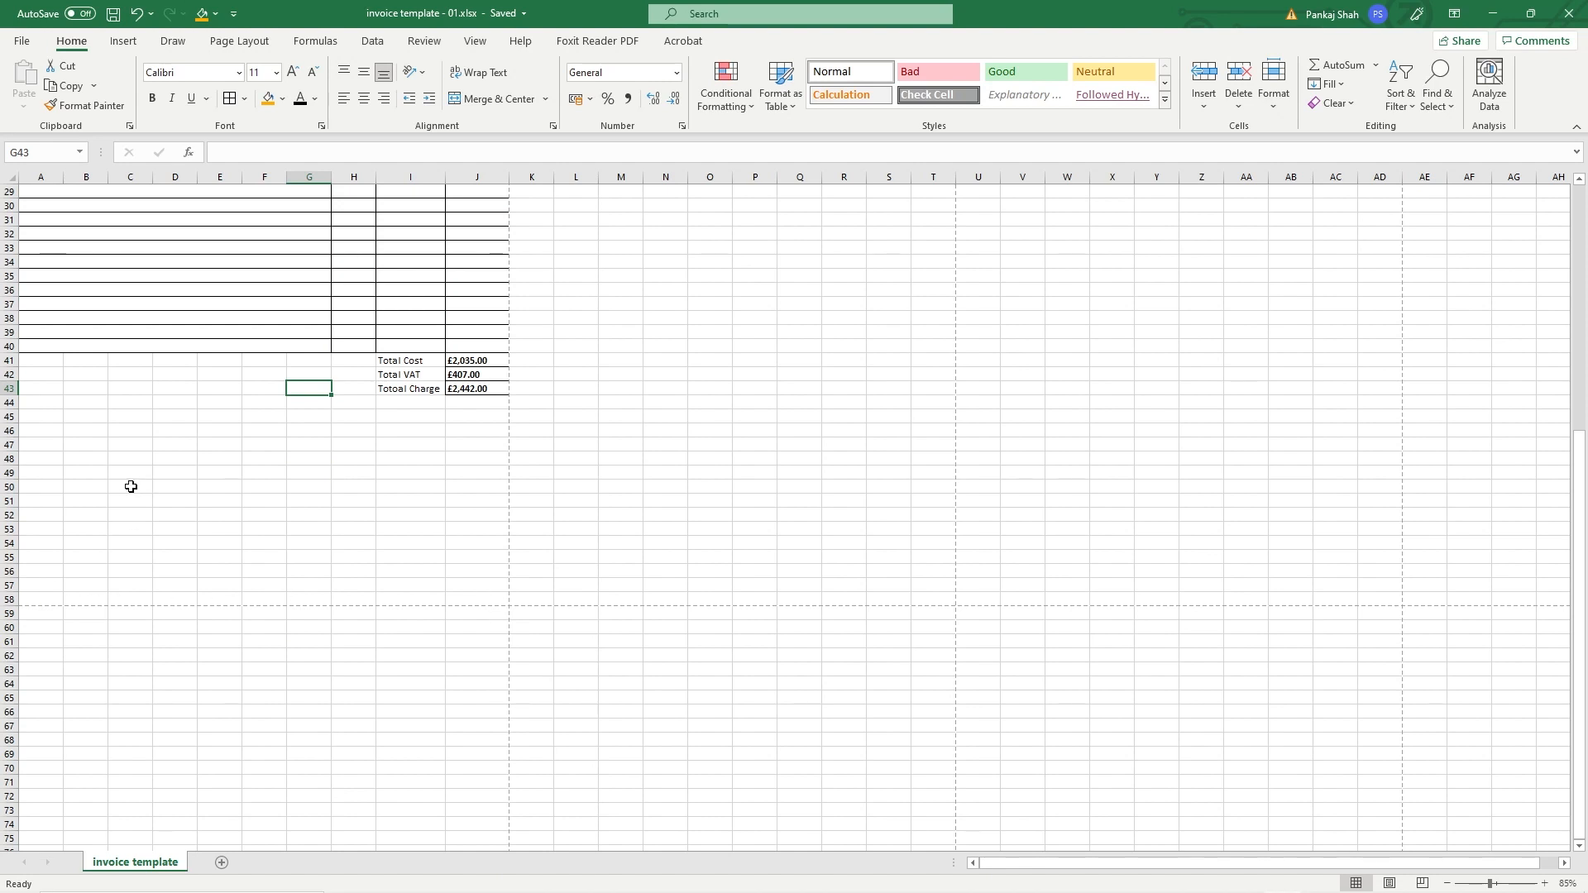
left_click(43, 409)
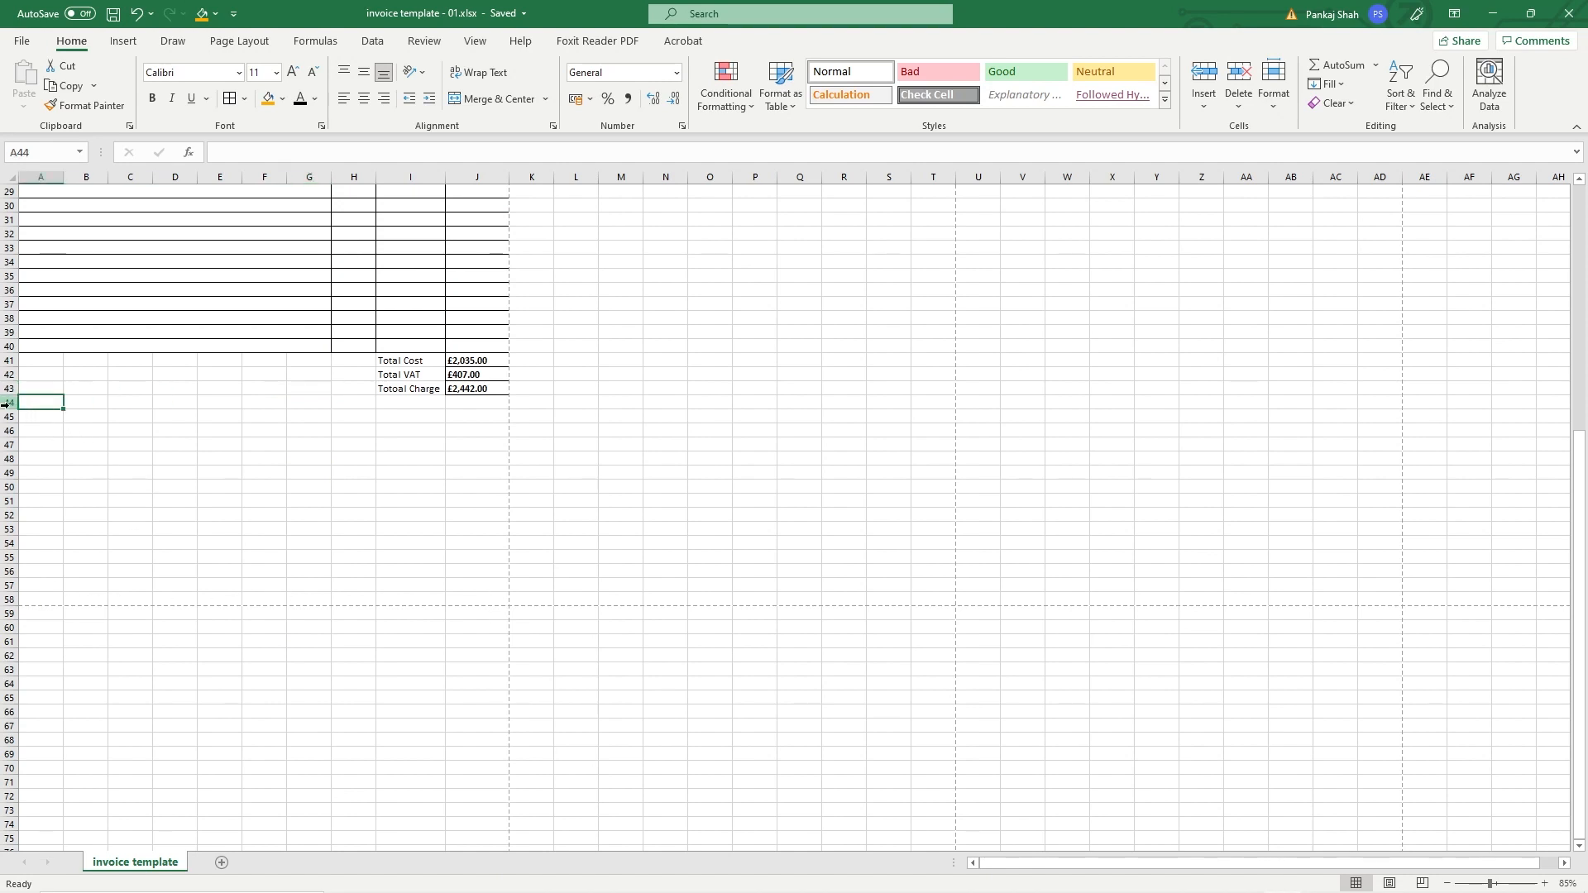
left_click(5, 404)
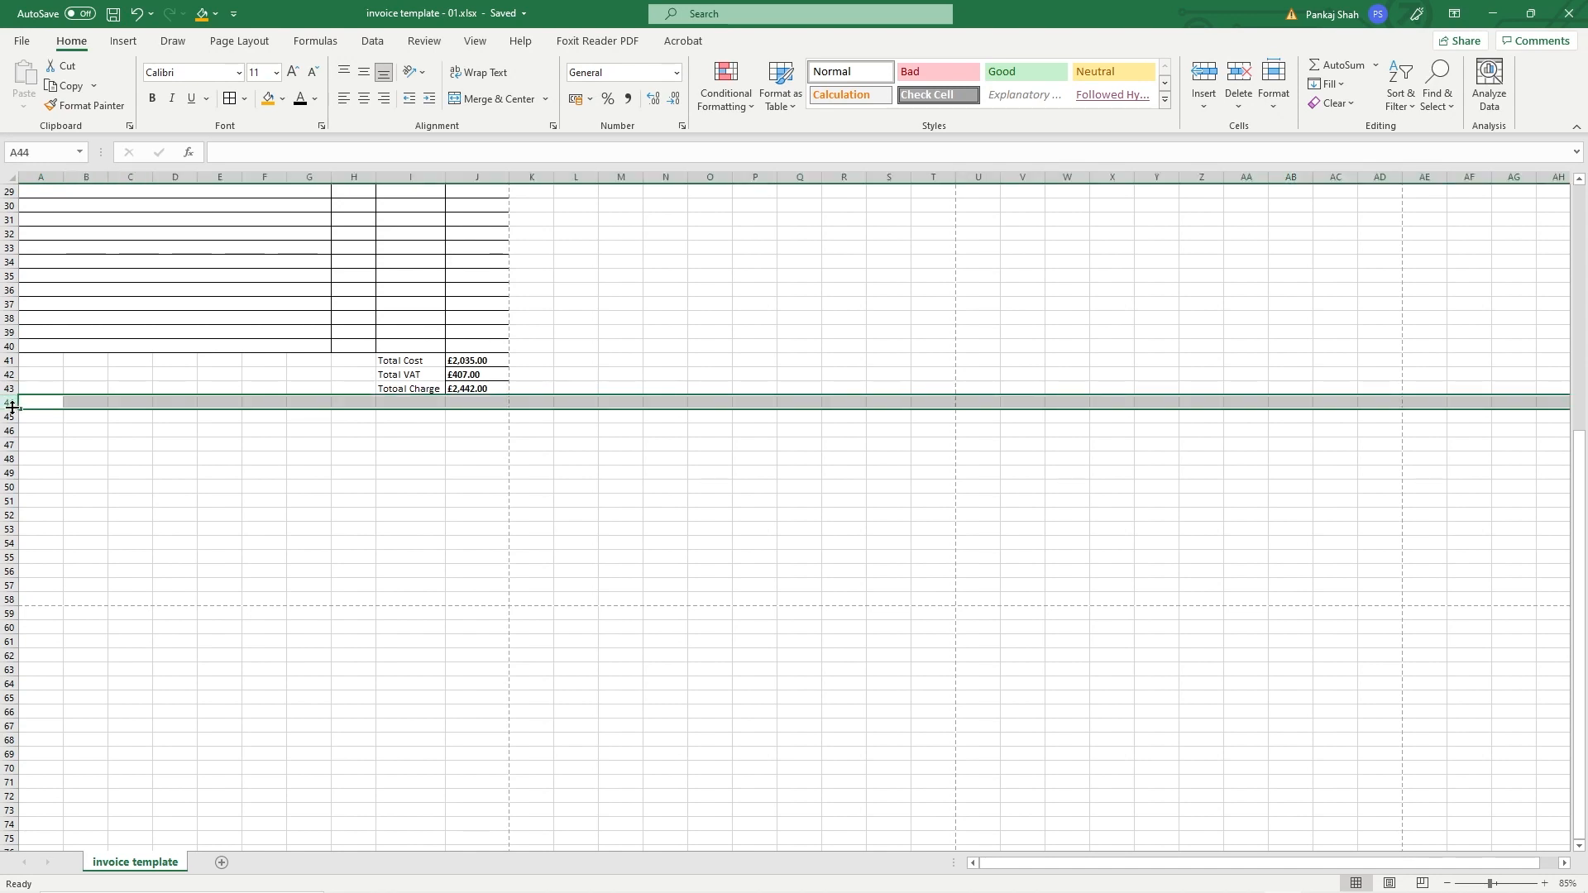
right_click(10, 403)
left_click(71, 639)
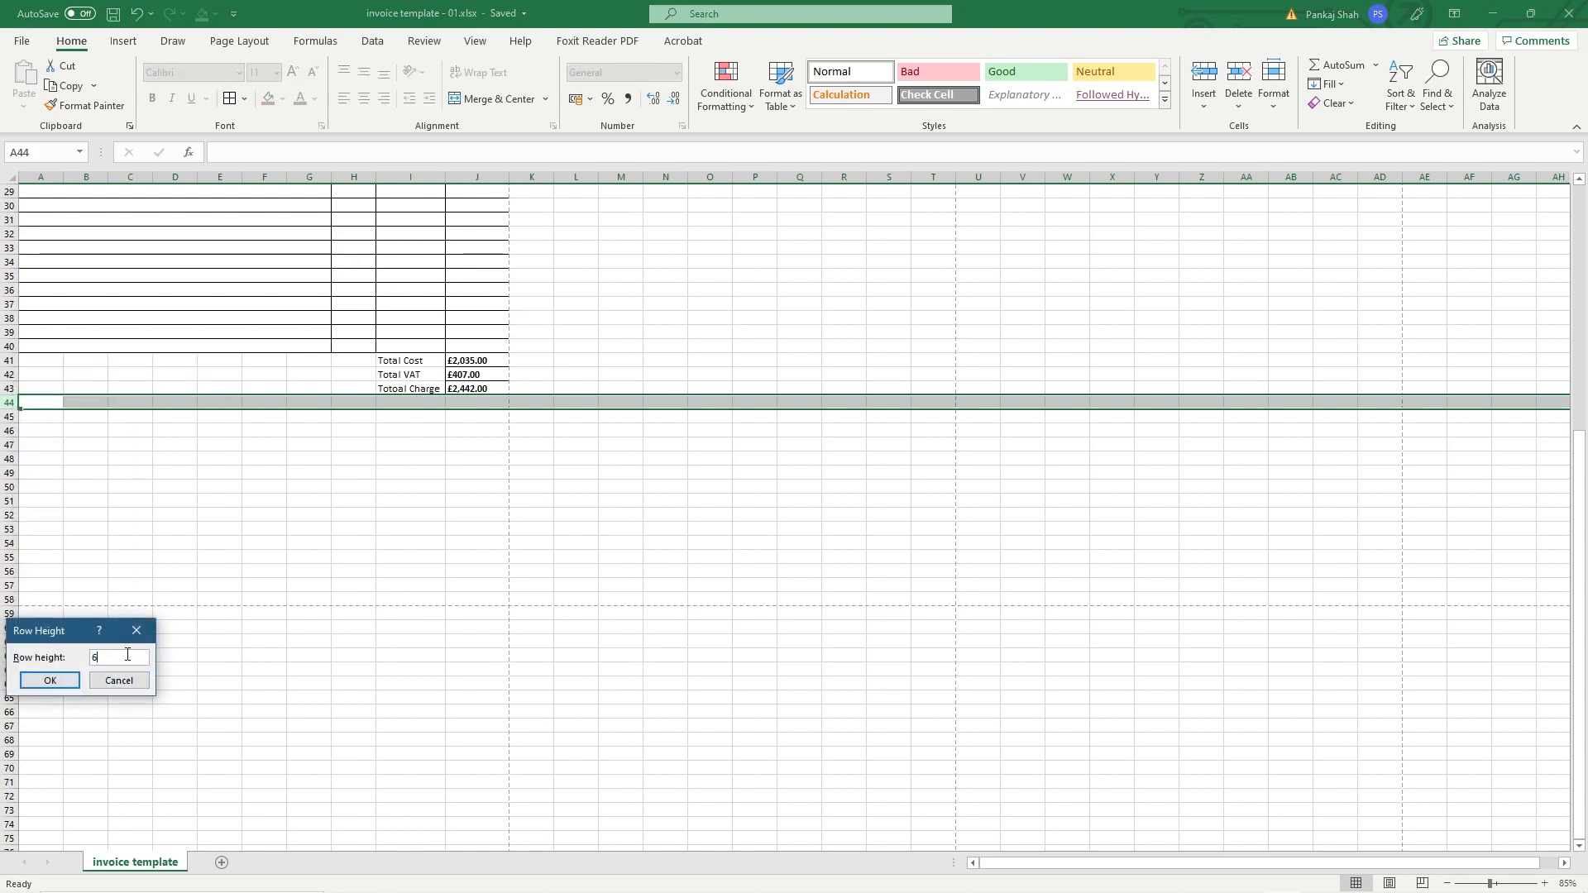
left_click(48, 683)
Step: Merge the cells A45:J49 below the totals into one block without centring
left_click(37, 410)
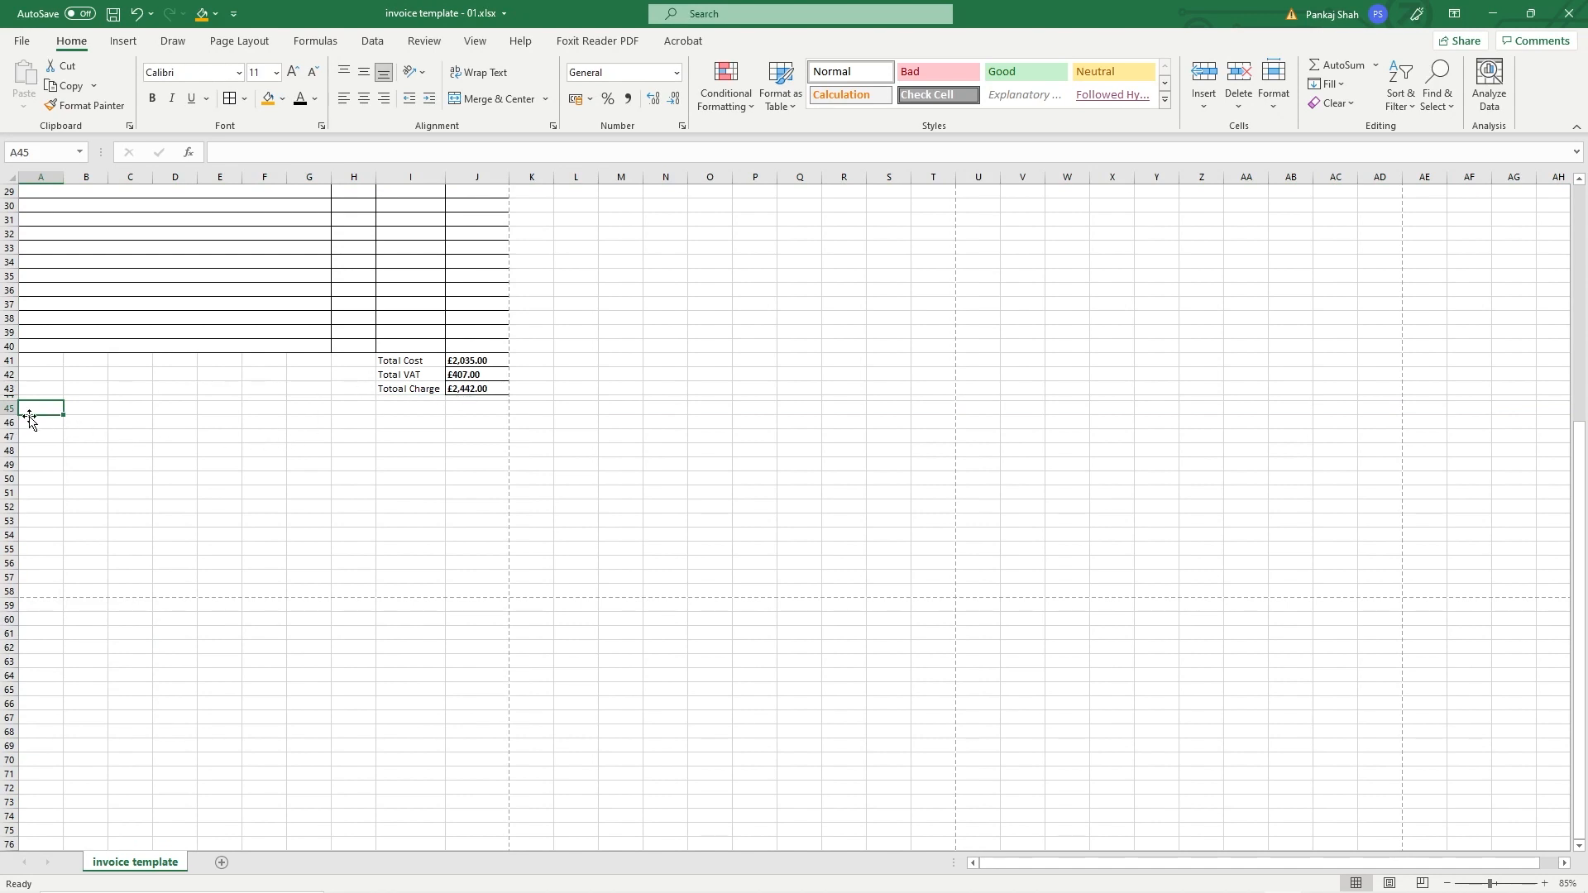
left_click_drag(34, 410, 474, 469)
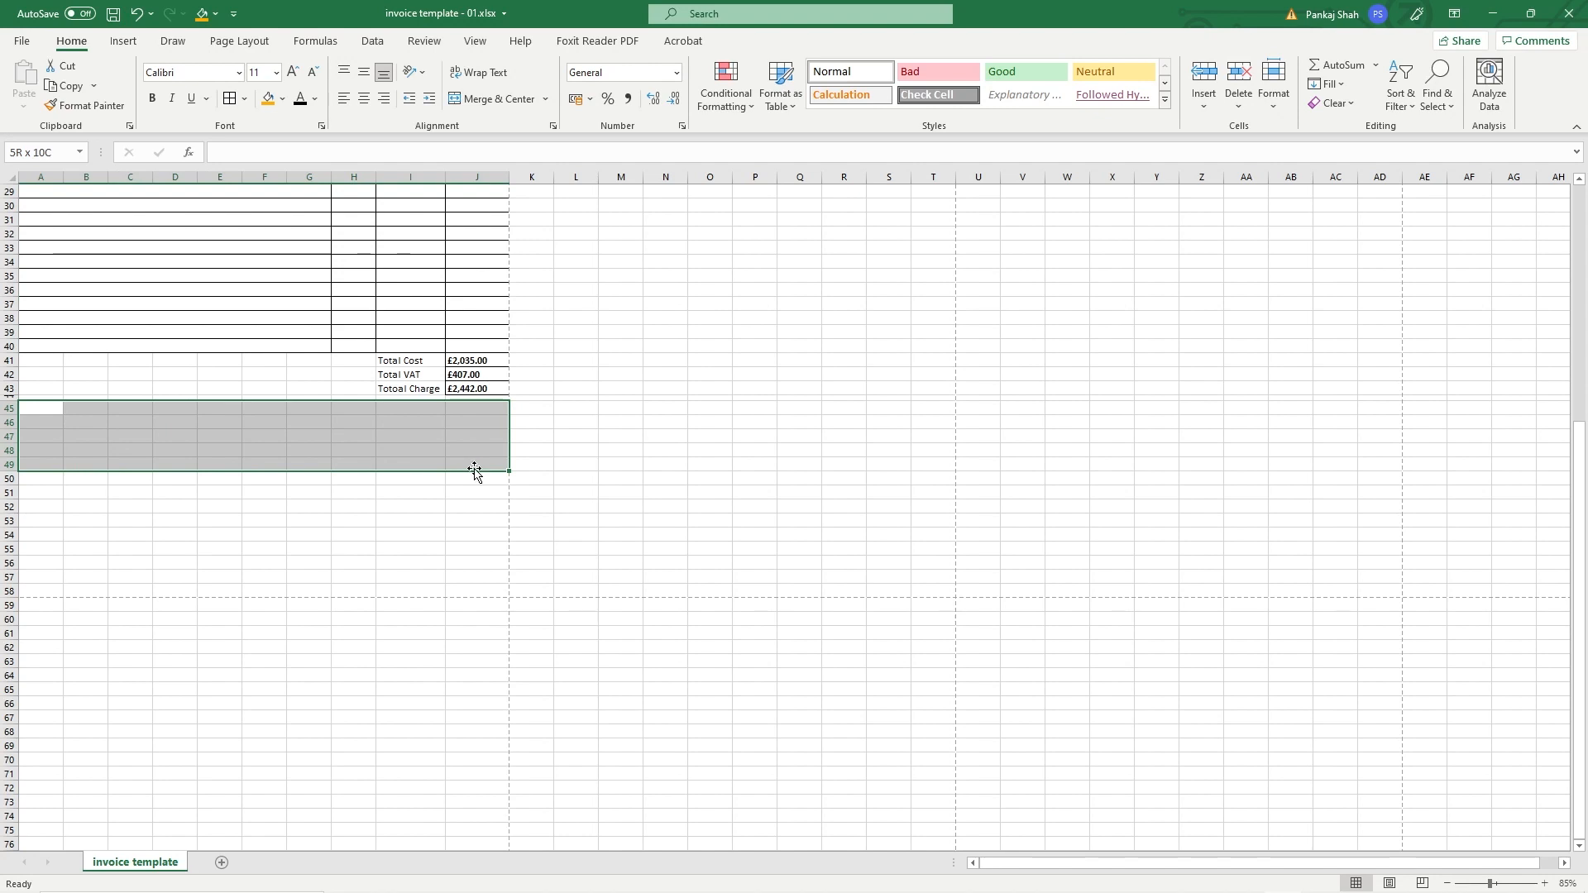
left_click(545, 100)
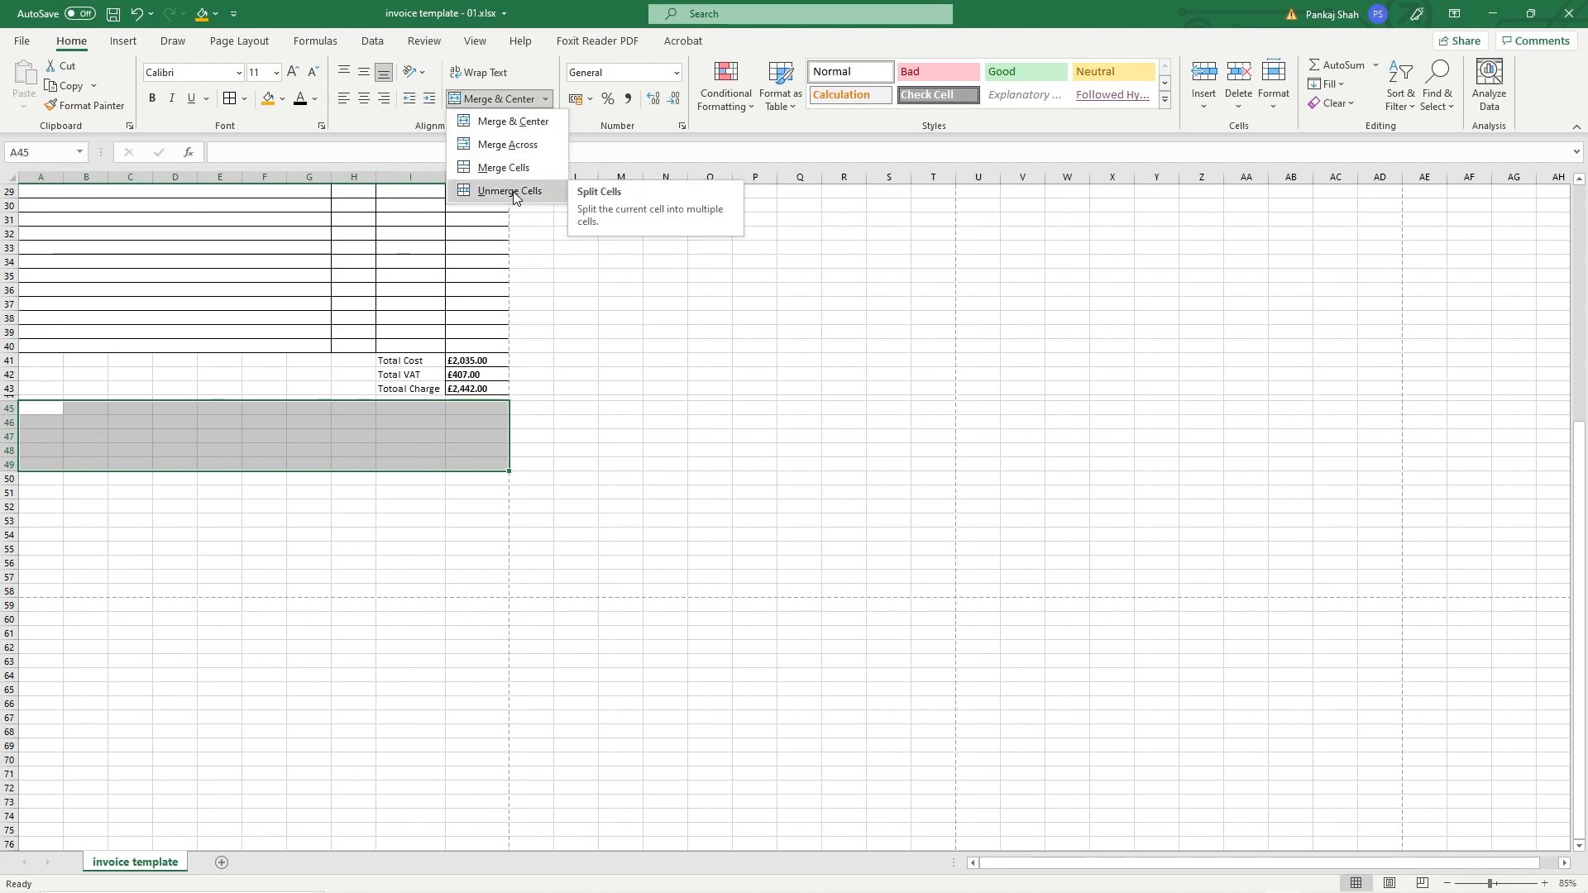
left_click(513, 192)
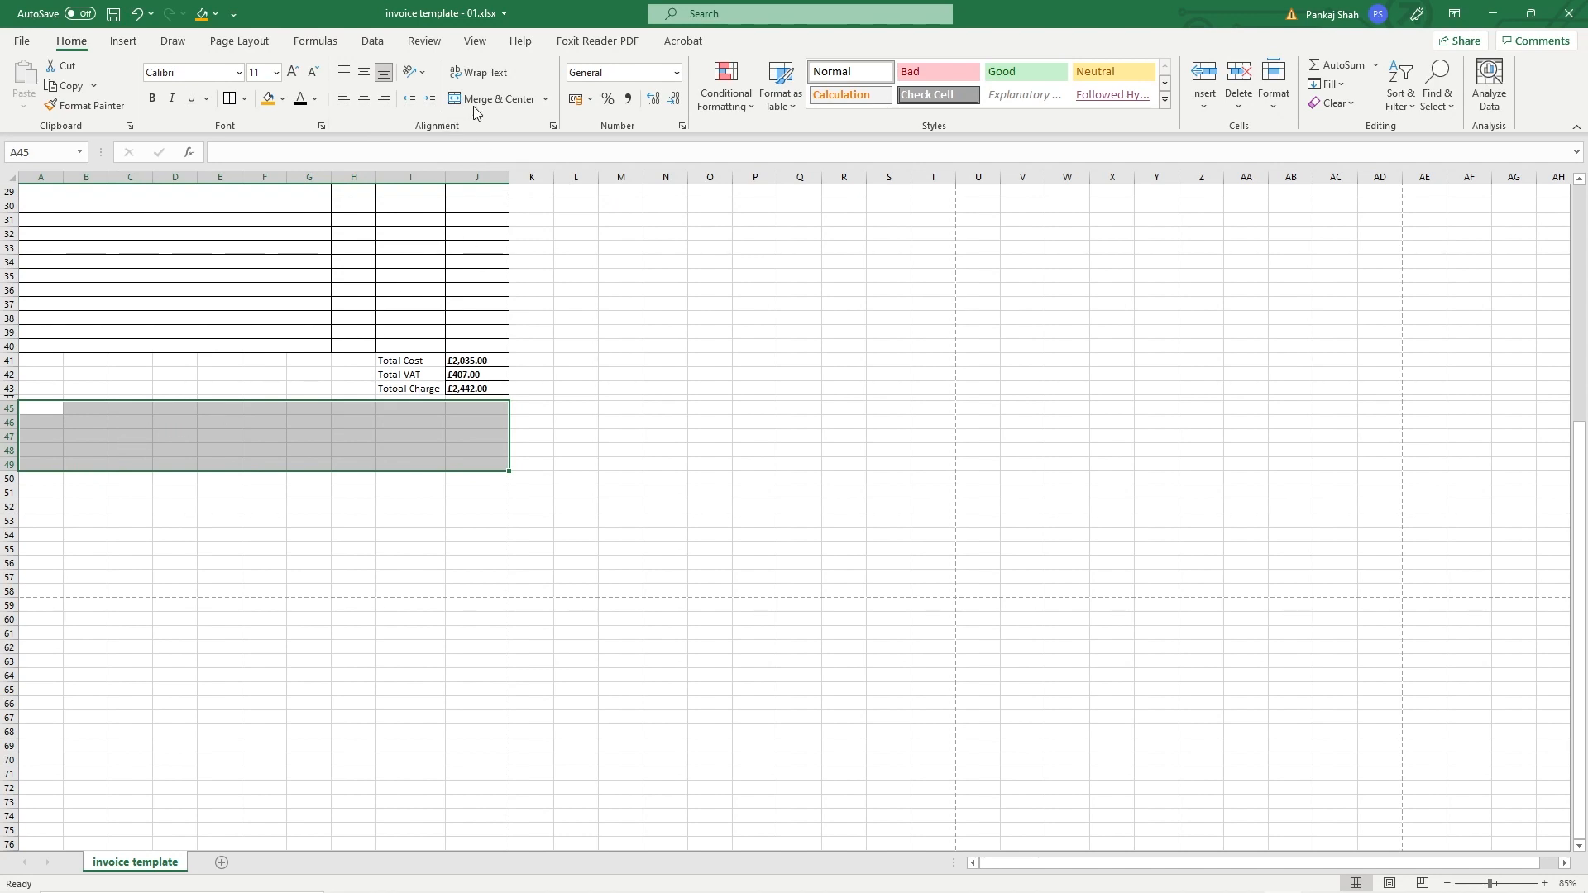
left_click(545, 99)
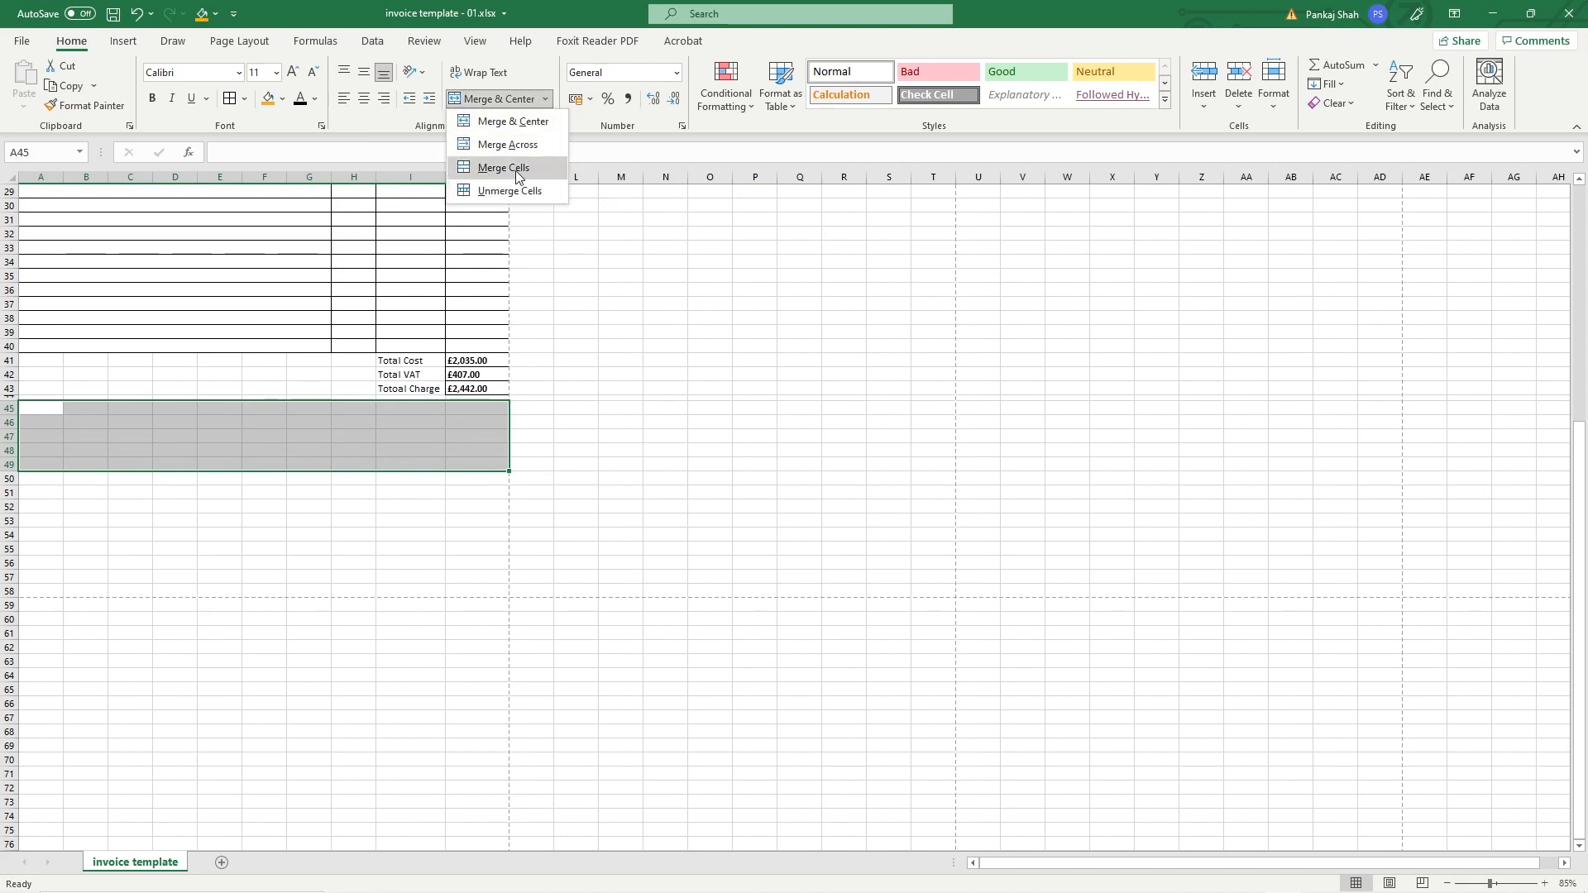
left_click(517, 170)
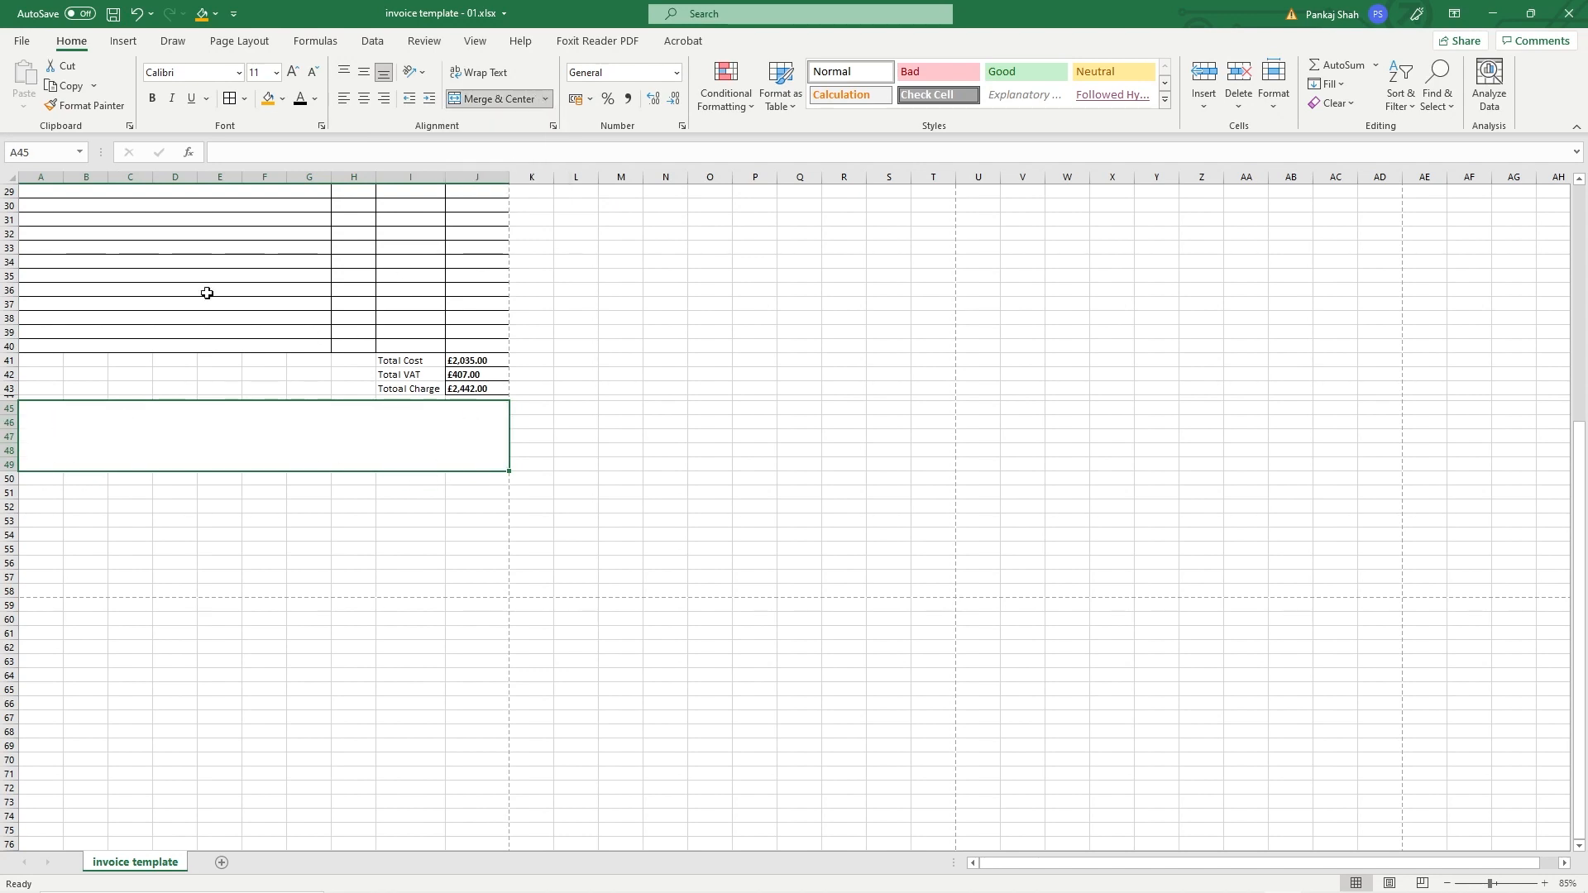
Step: Apply outside borders to the merged block A45:J49 below the totals
left_click(245, 98)
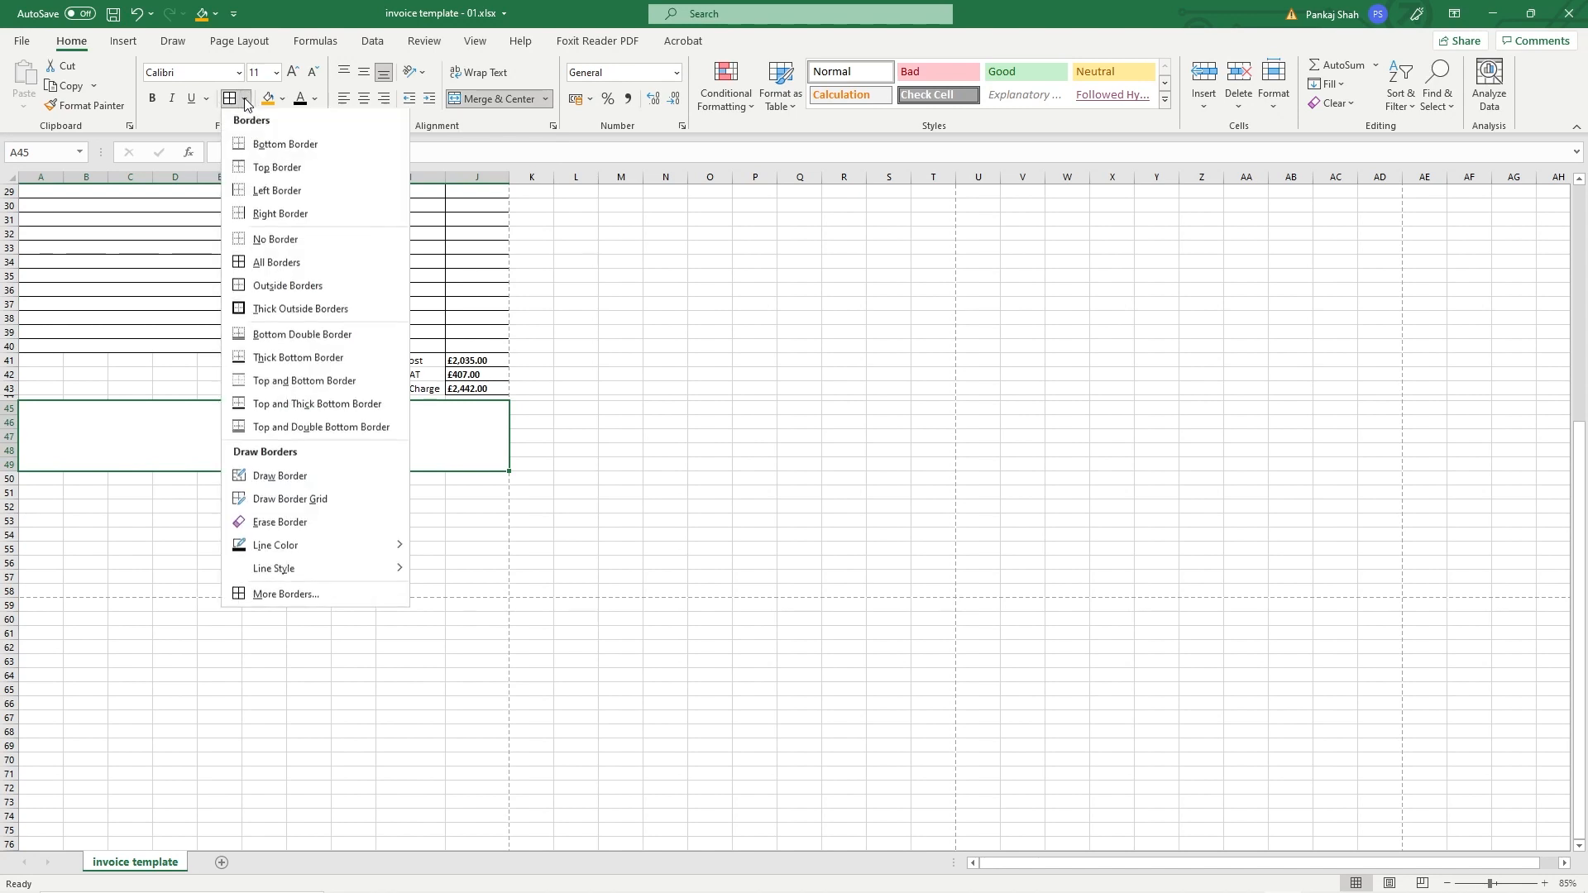
left_click(269, 290)
left_click(207, 536)
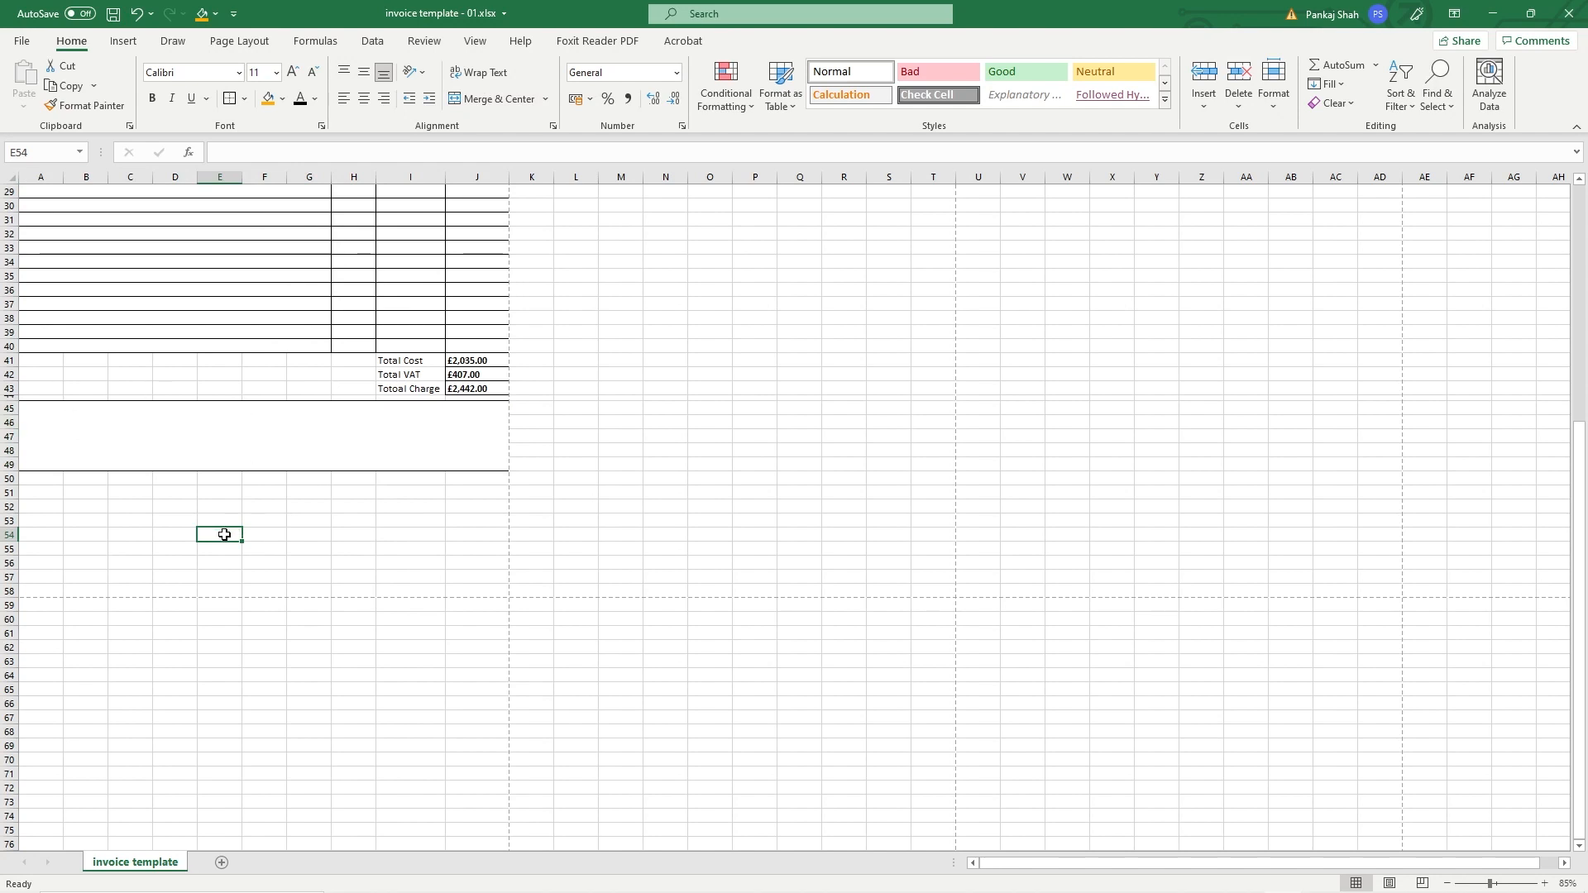
scroll(224, 536, "up", 2)
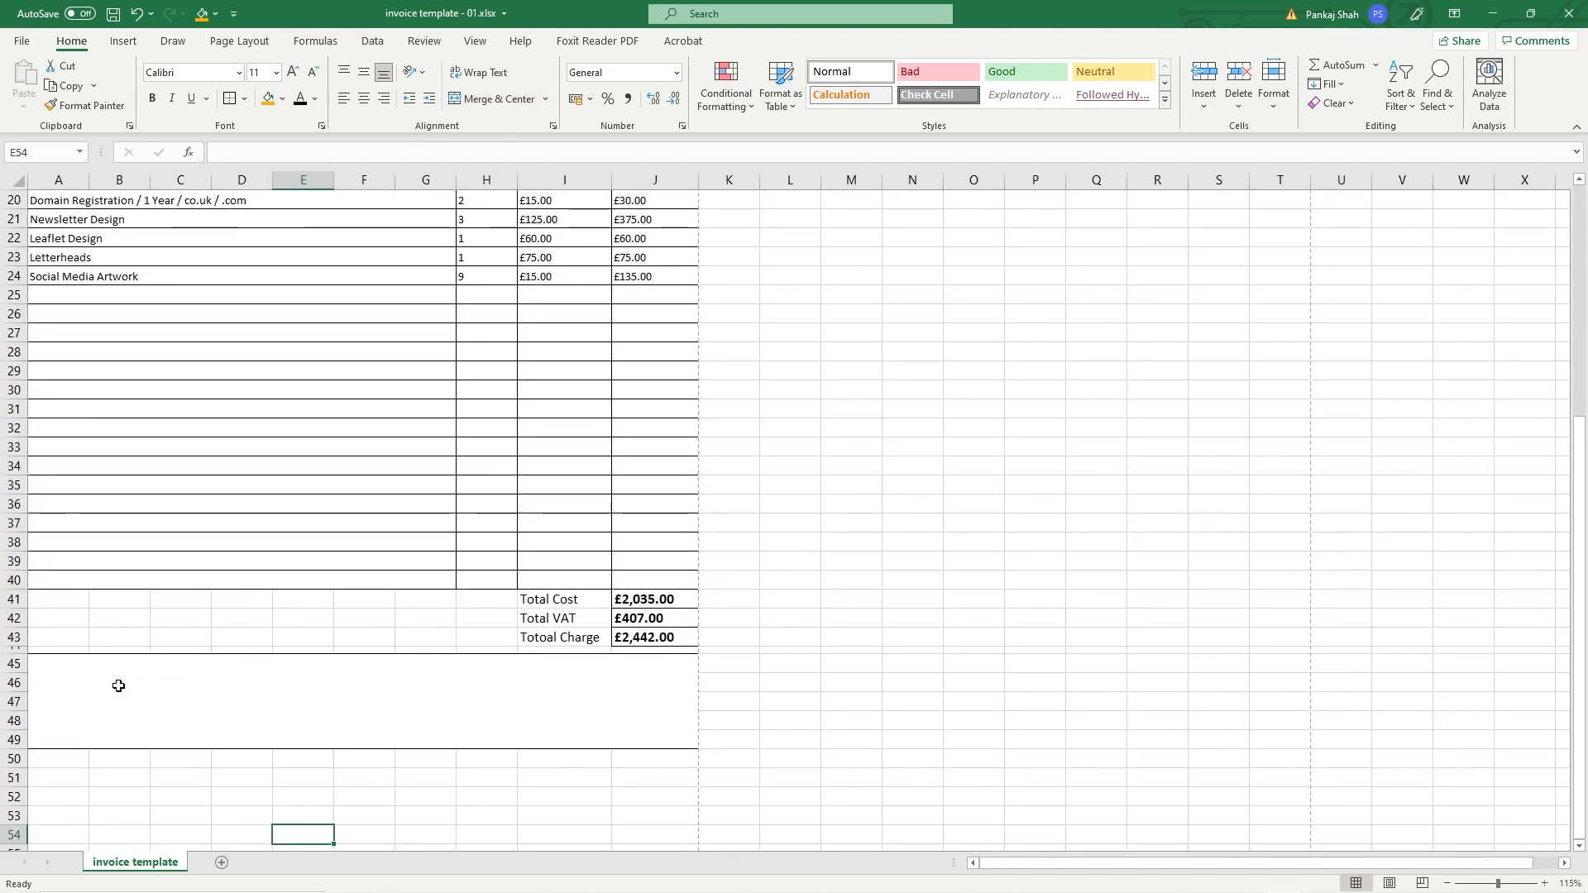
Step: Align the text of the merged block A45:J49 to the top of the cell
double_click(62, 670)
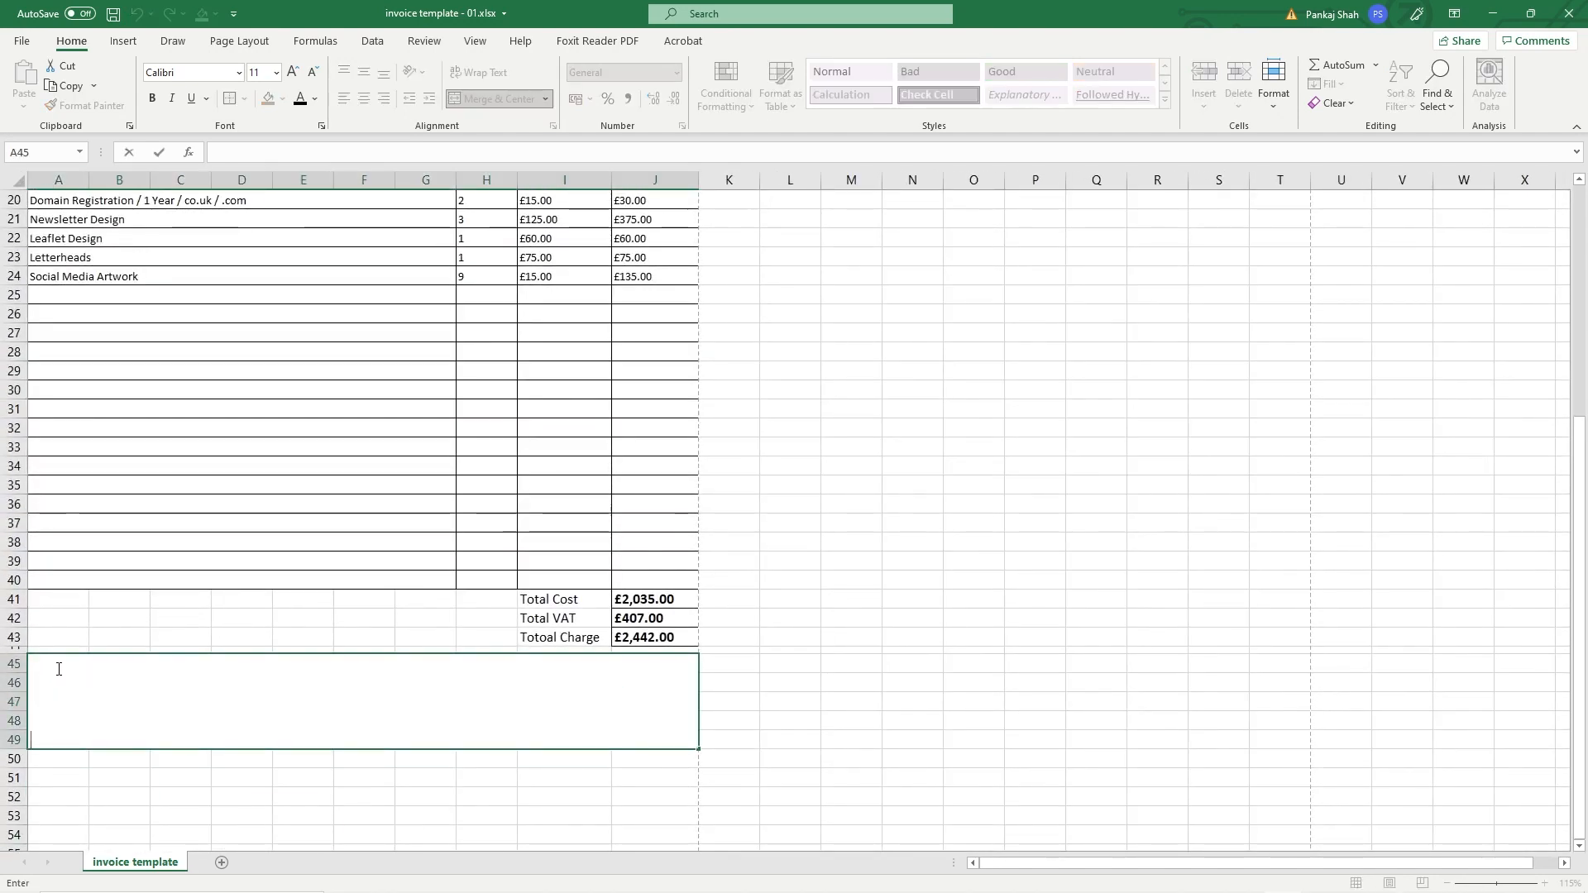
left_click(104, 804)
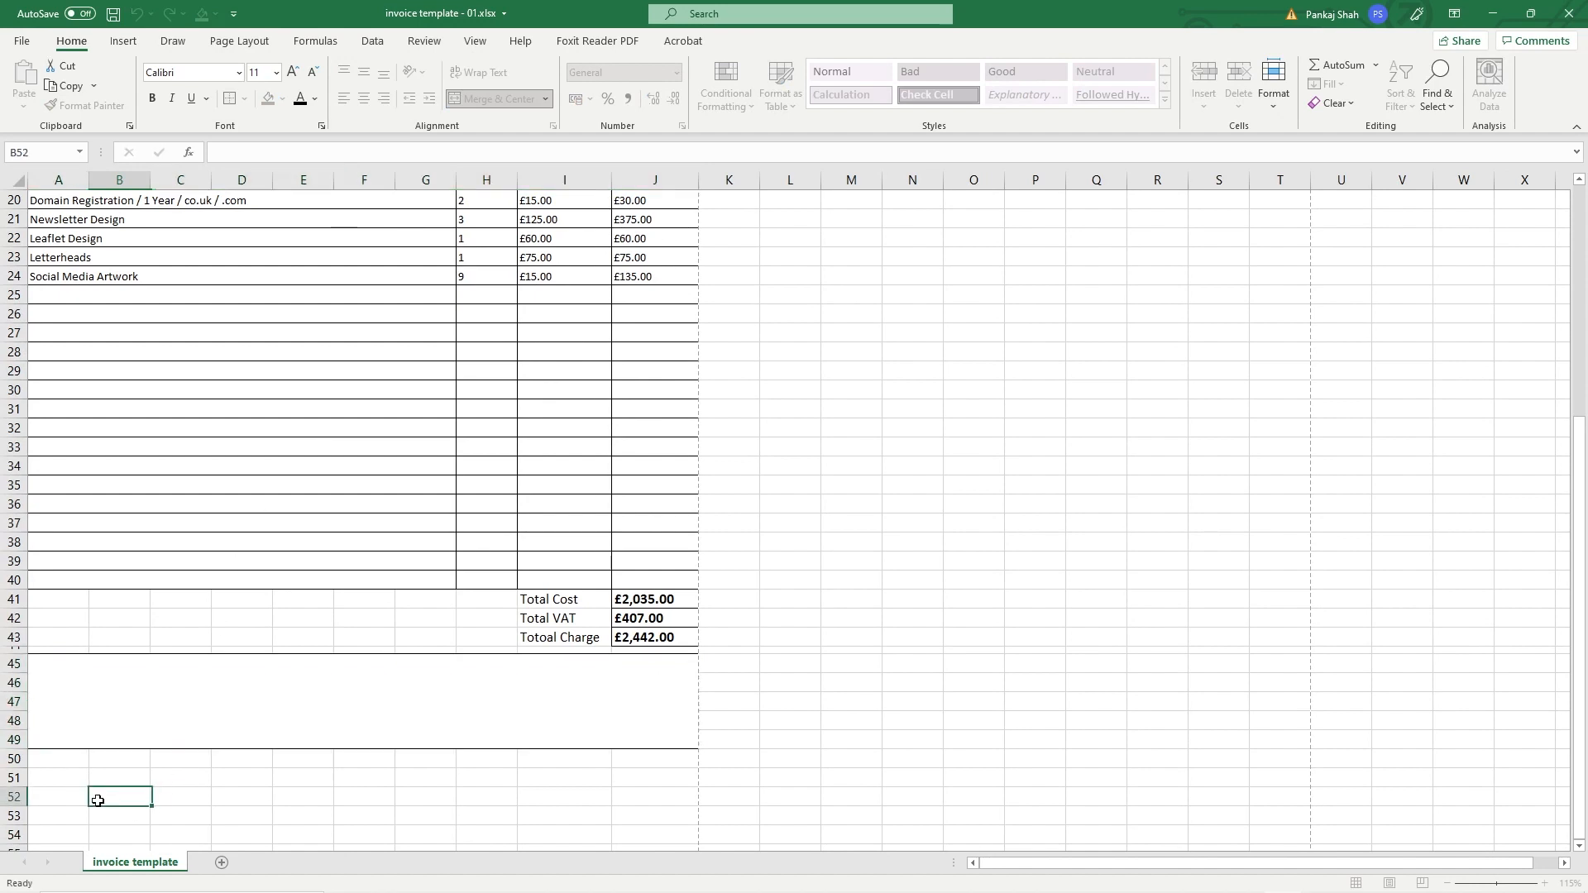
left_click(48, 719)
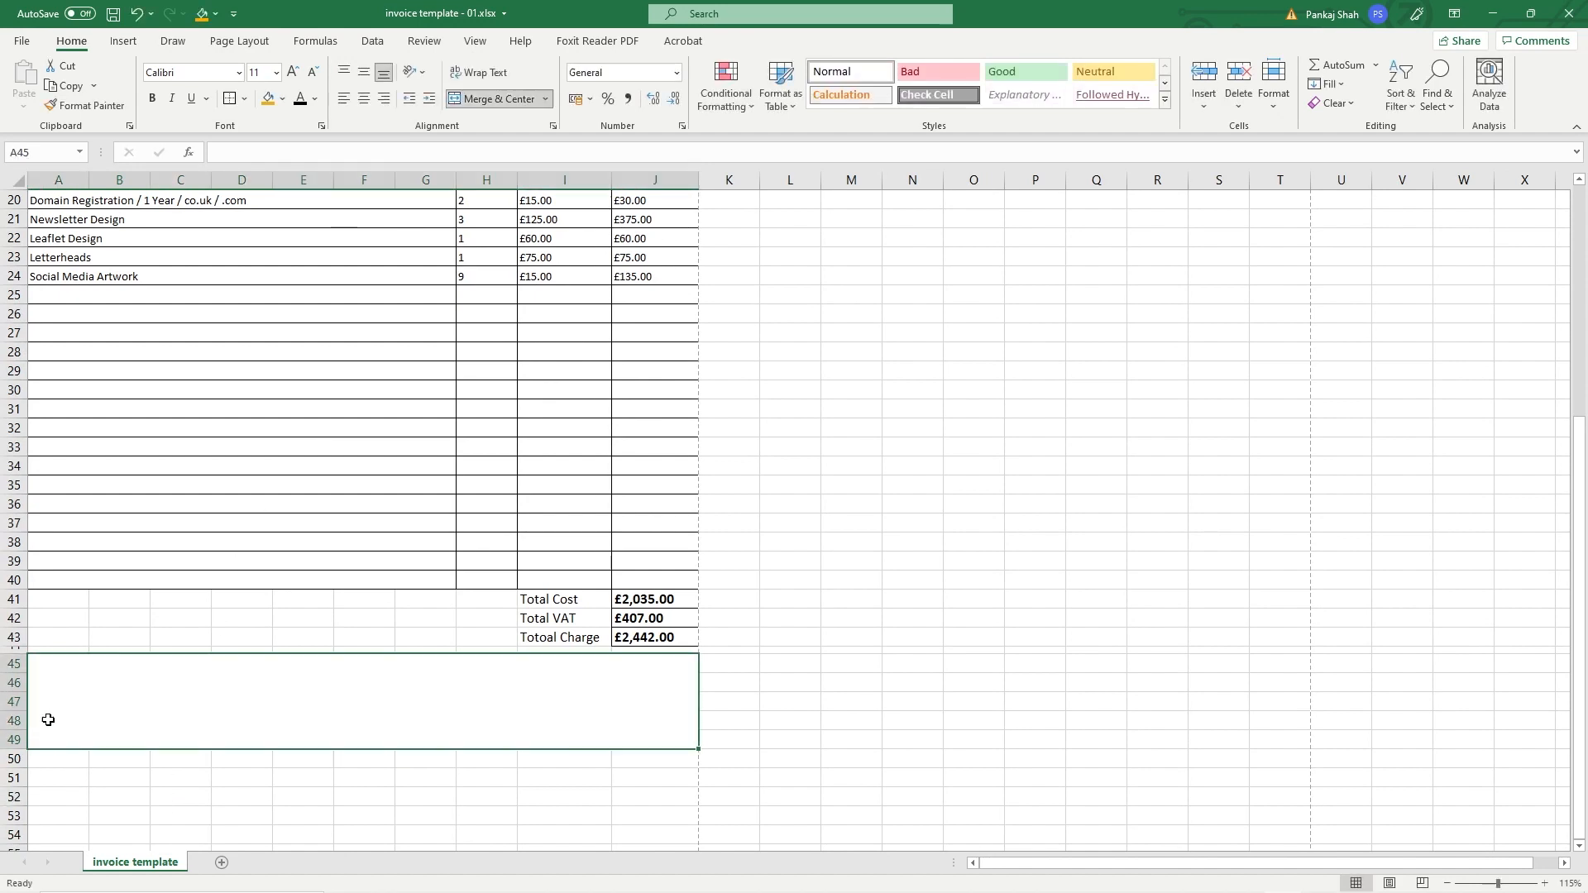
left_click(345, 76)
Step: Enter "Payment to be made to the following bank account:" in the merged block below the totals
double_click(49, 667)
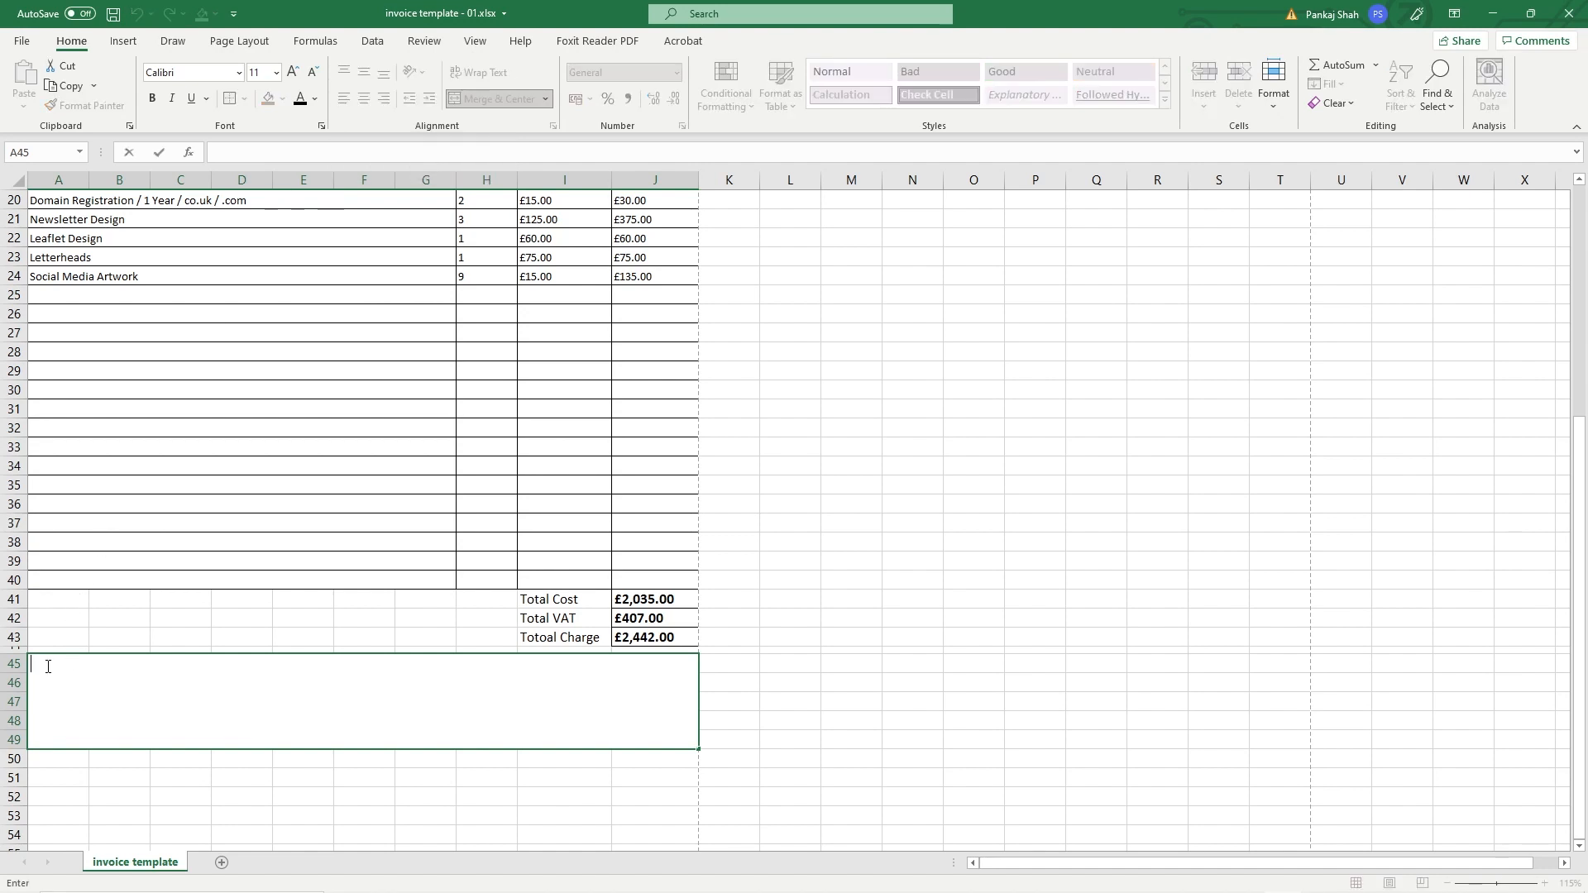
type("Payemn")
key("BackSpace")
key("BackSpace")
type("ent to nbe")
key("BackSpace")
key("BackSpace")
key("BackSpace")
type("be made to the followin")
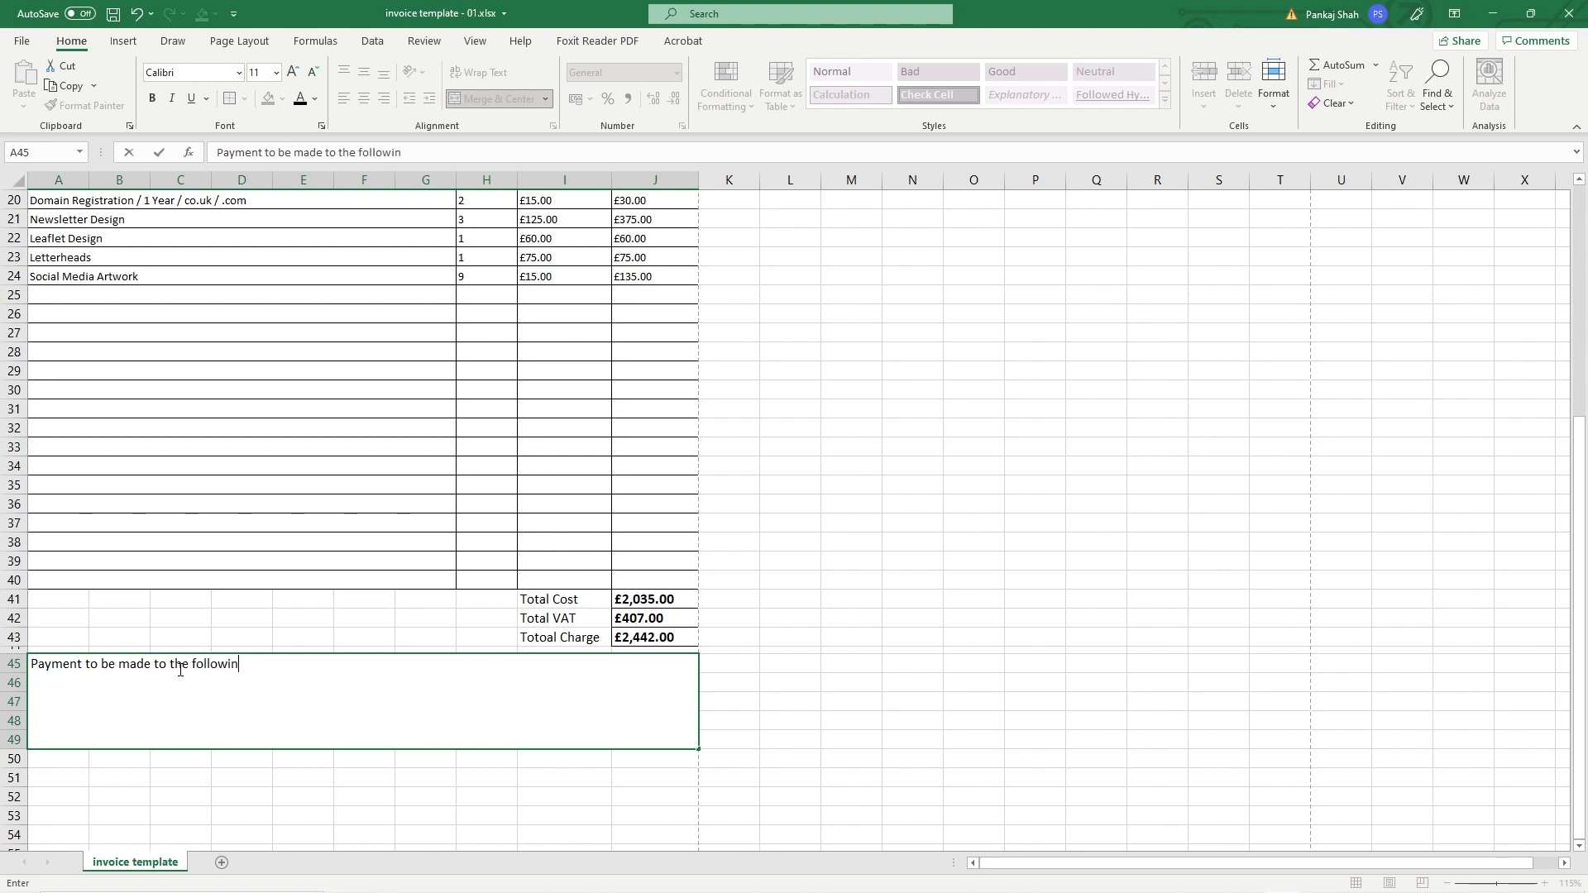
type("g bank account:")
key("Return")
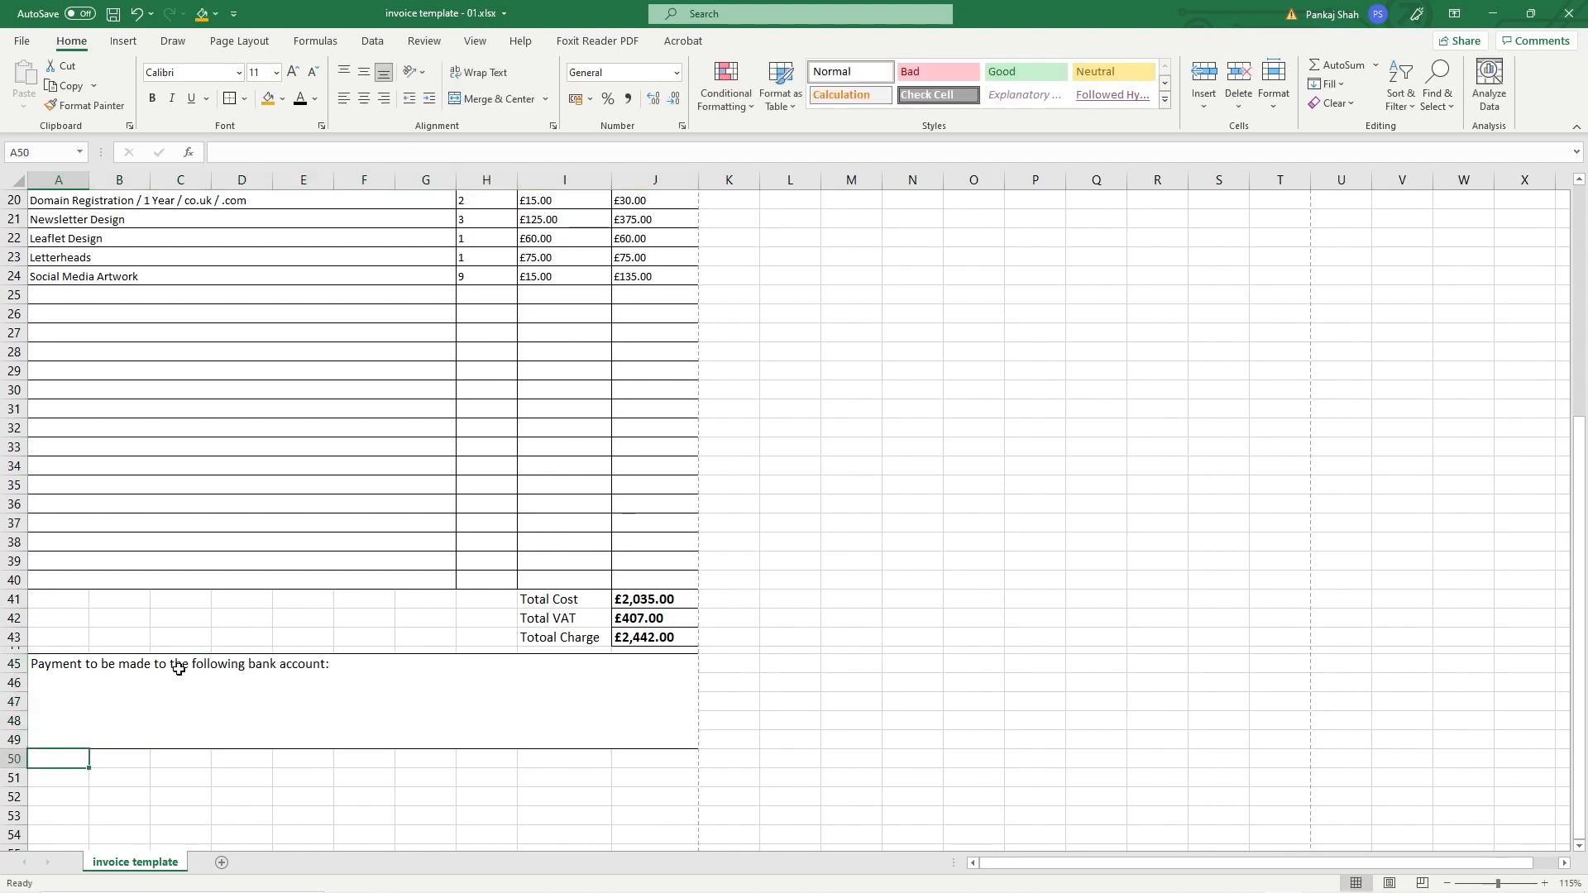
Step: Try to continue the payment text on a second line of the merged block, and undo the text entry and top alignment
left_click(178, 669)
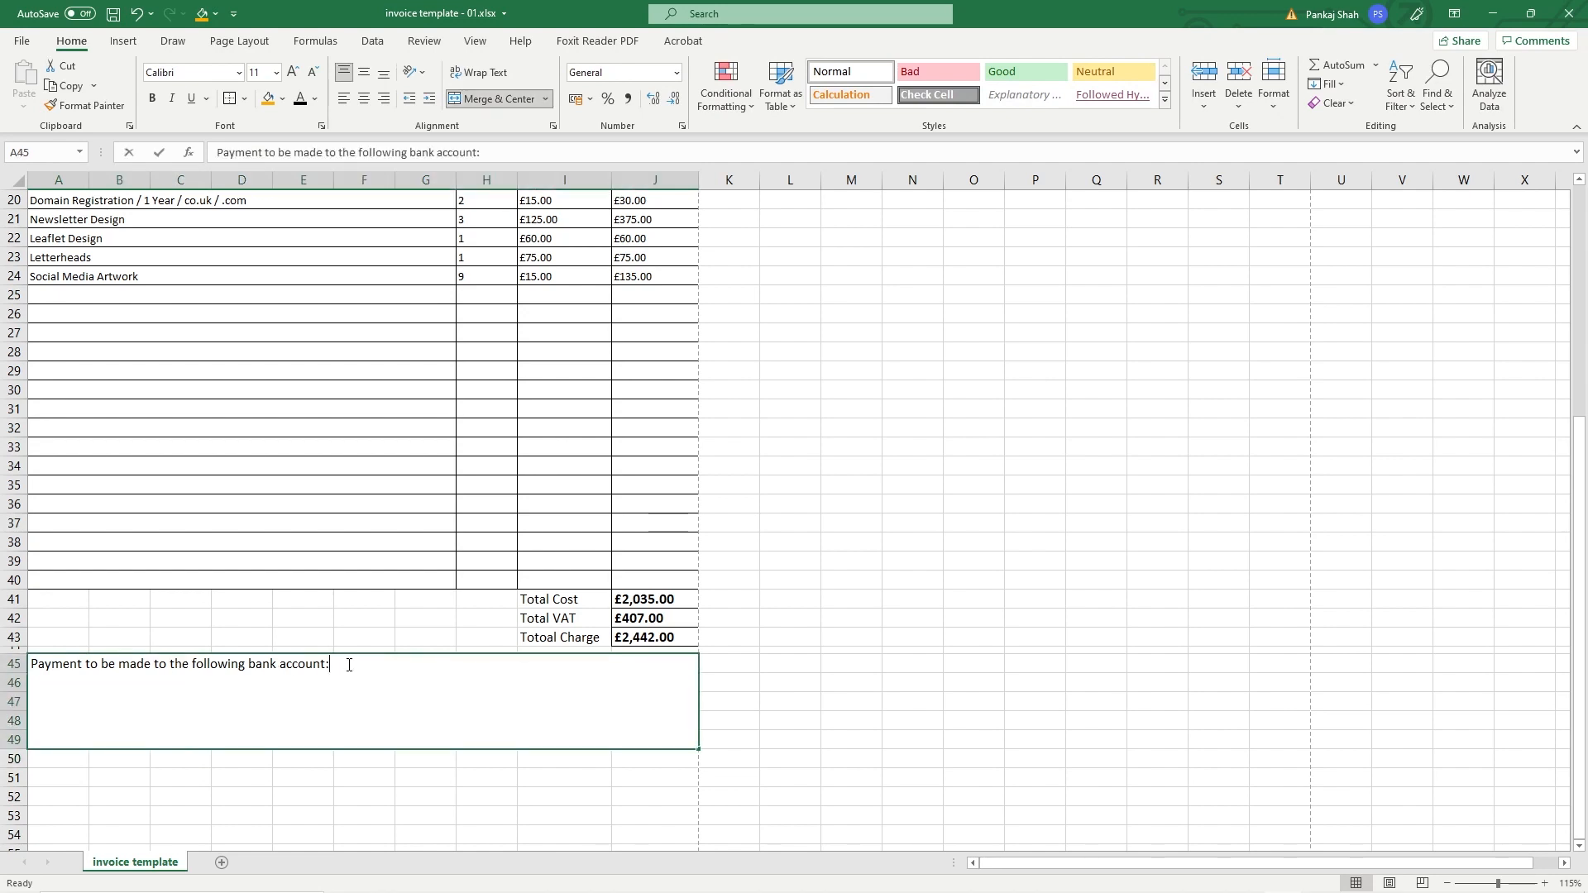
key("Up")
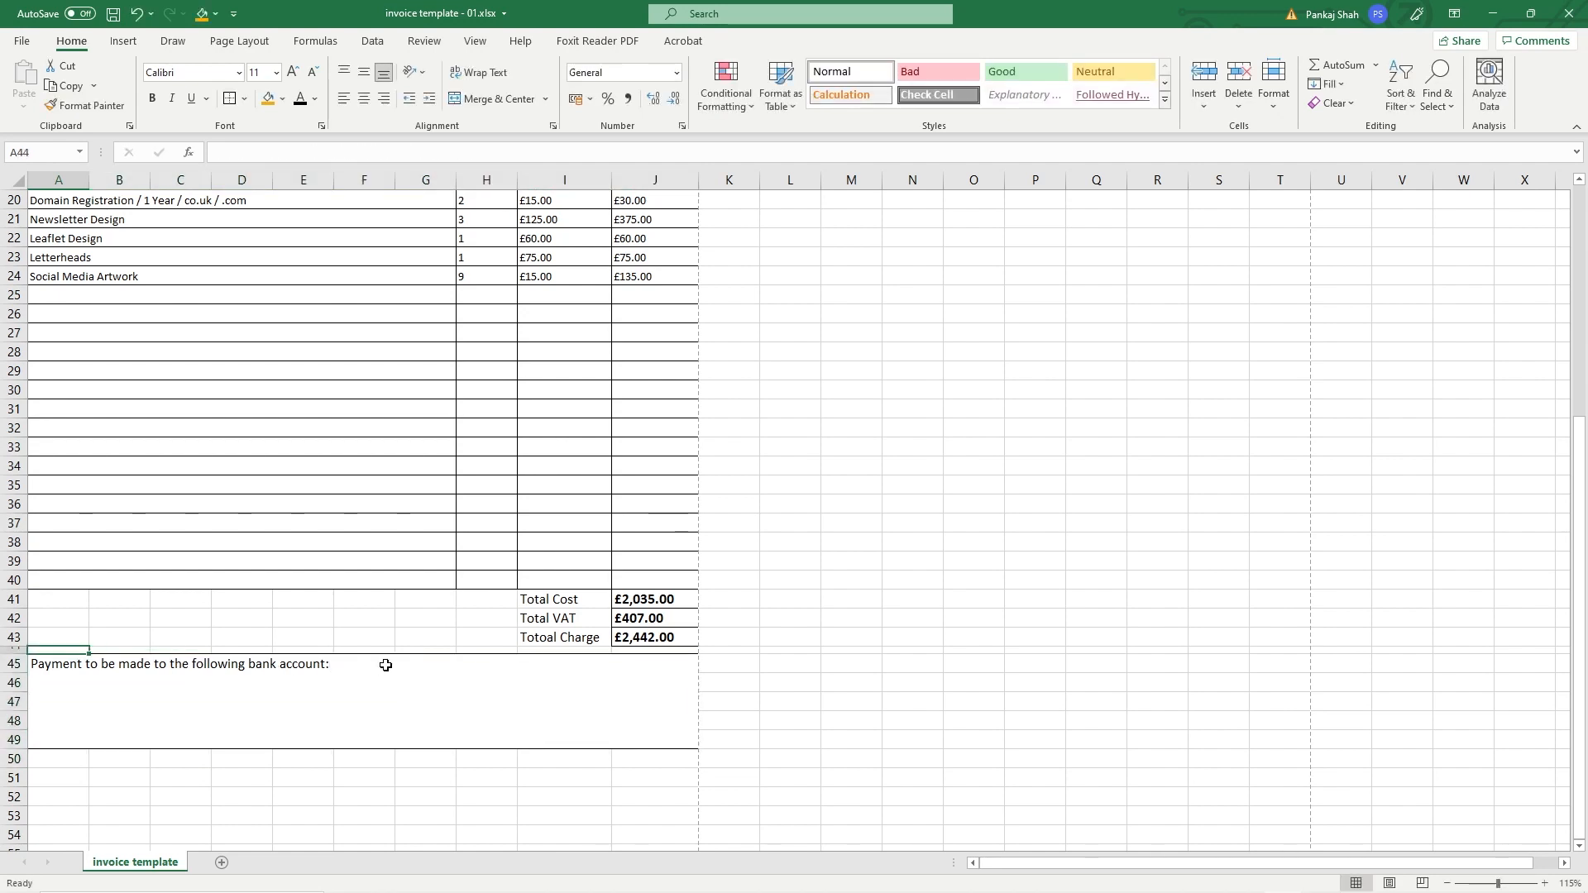
key("Down")
key("Down")
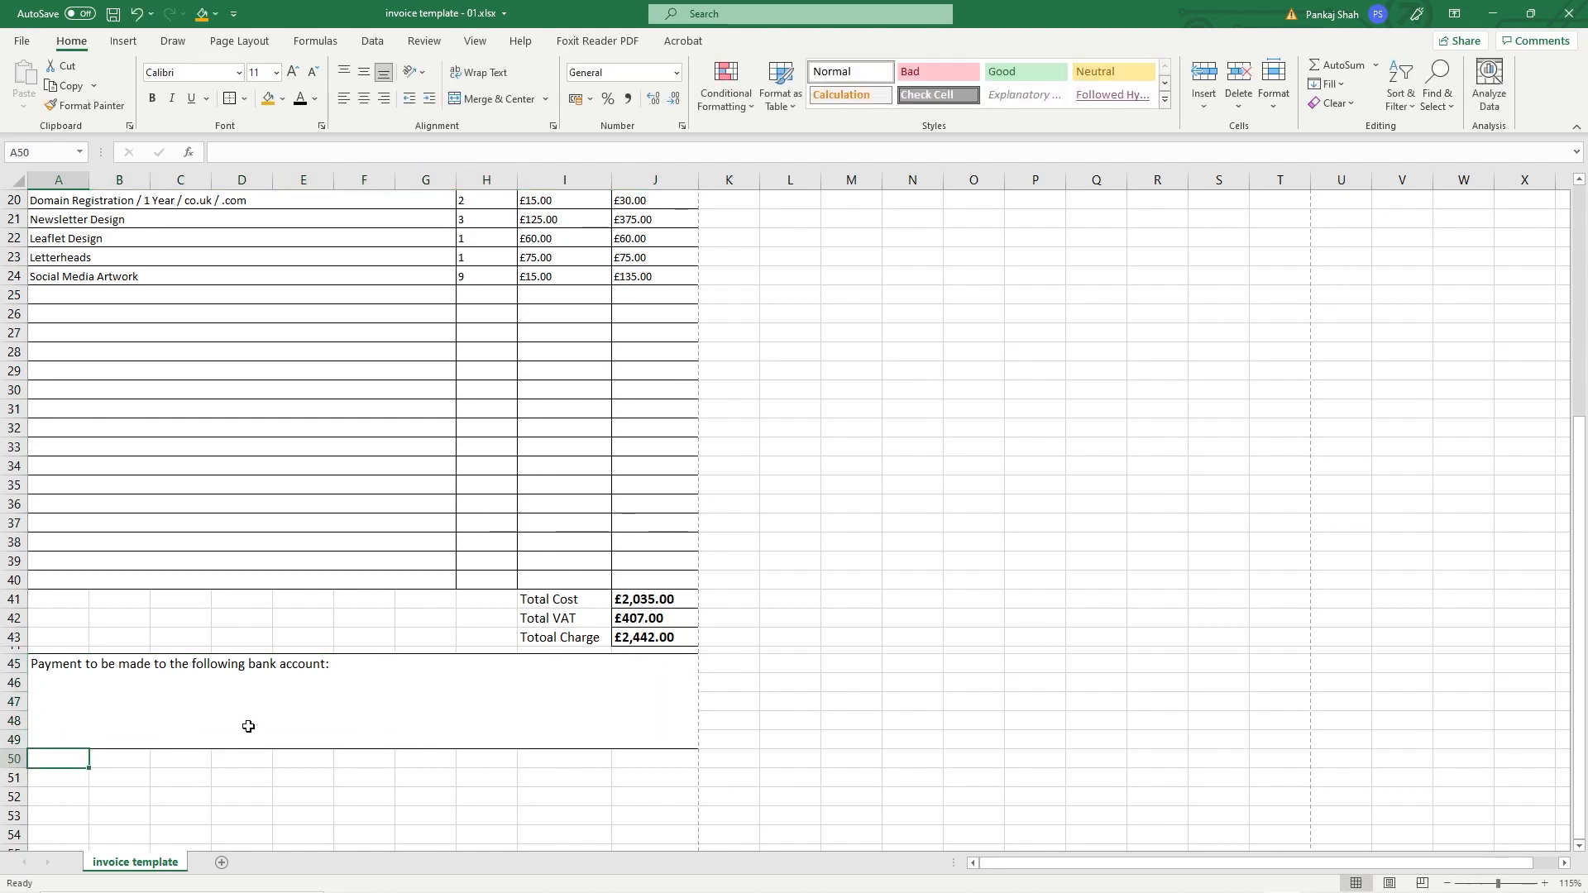
left_click(80, 677)
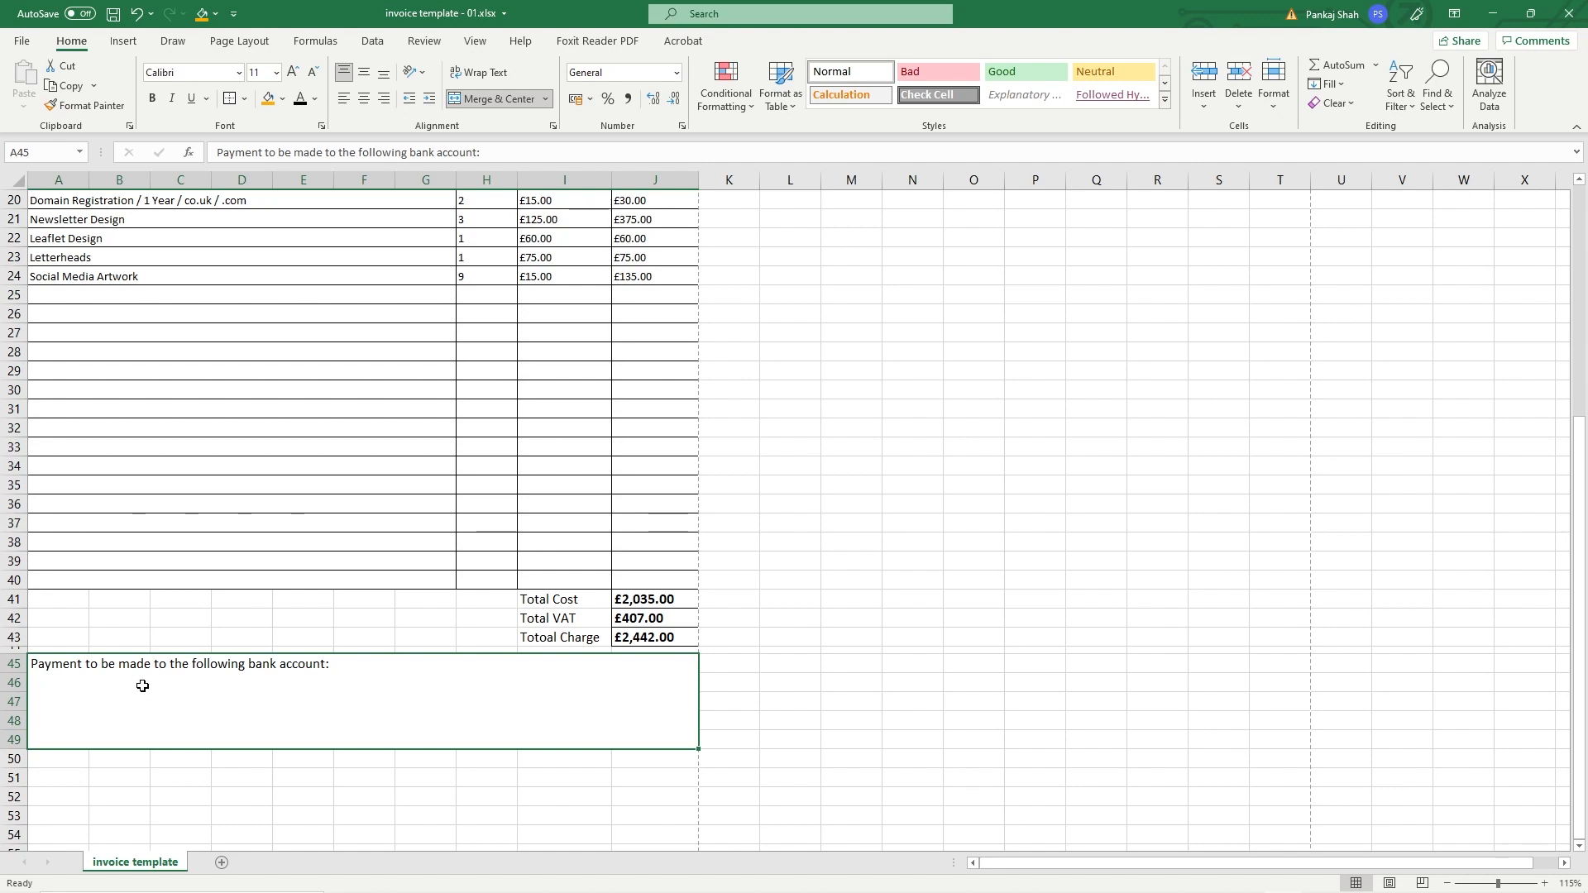
key("ctrl+z")
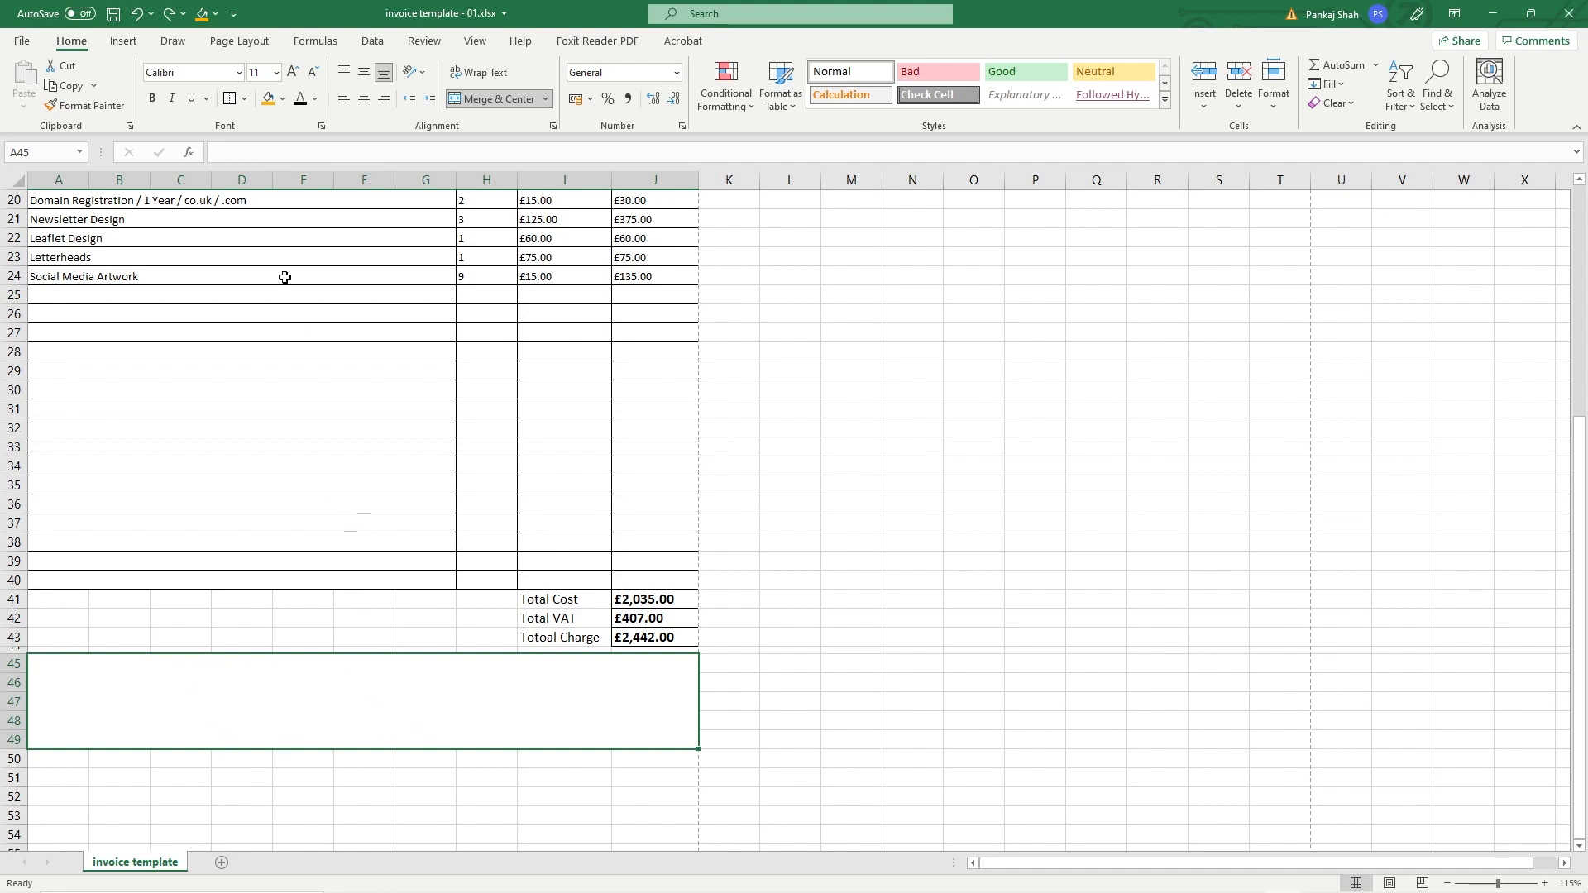
Step: Unmerge the block A45:J49 below the totals into separate cells
left_click(544, 99)
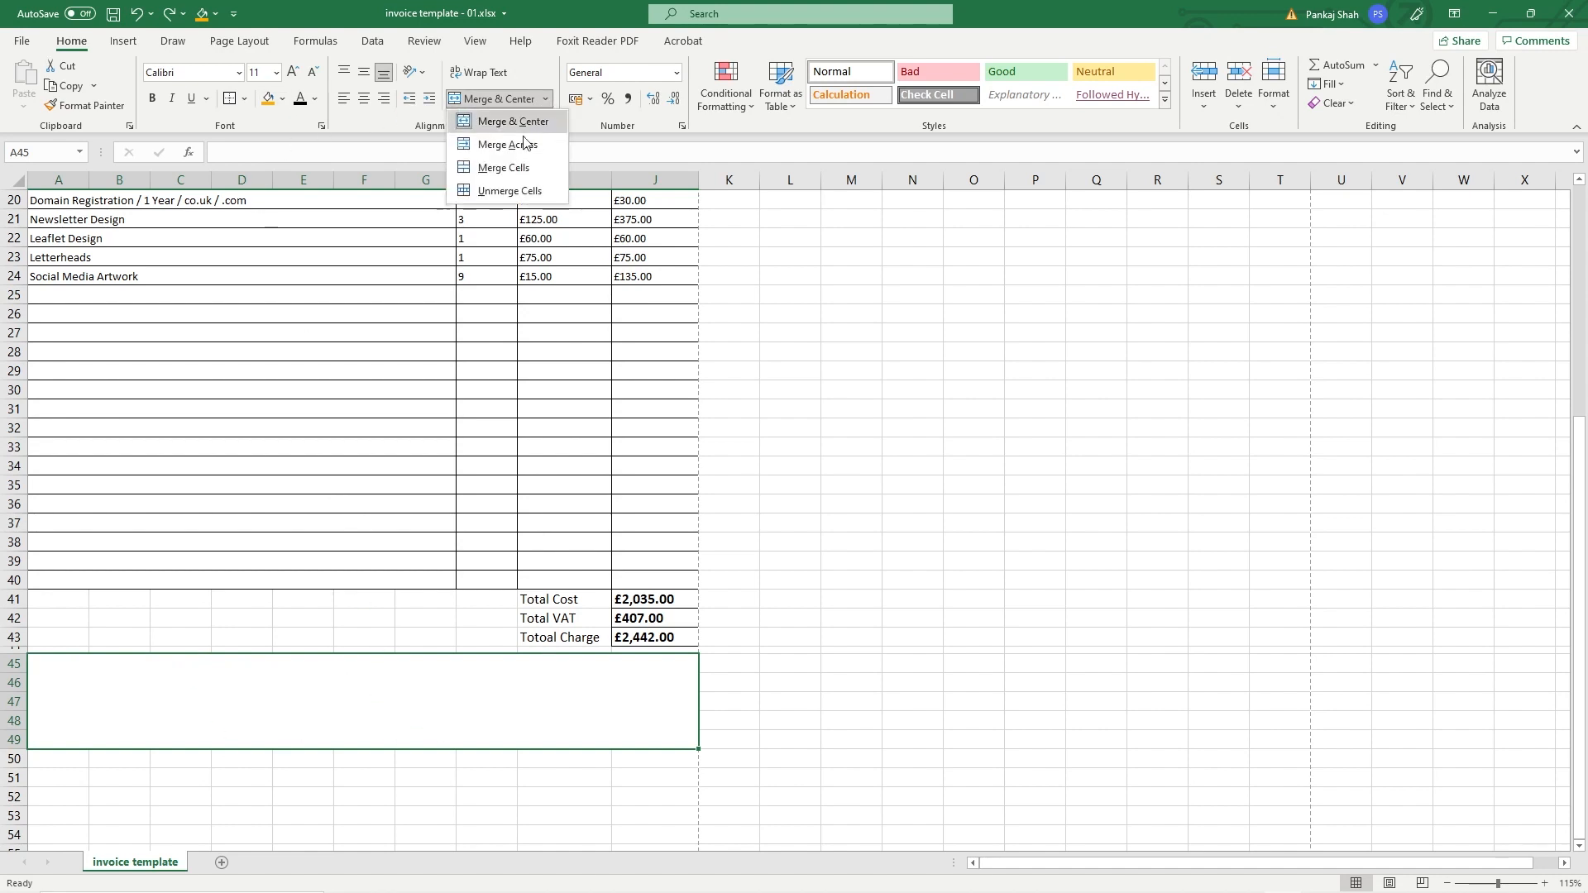
left_click(513, 191)
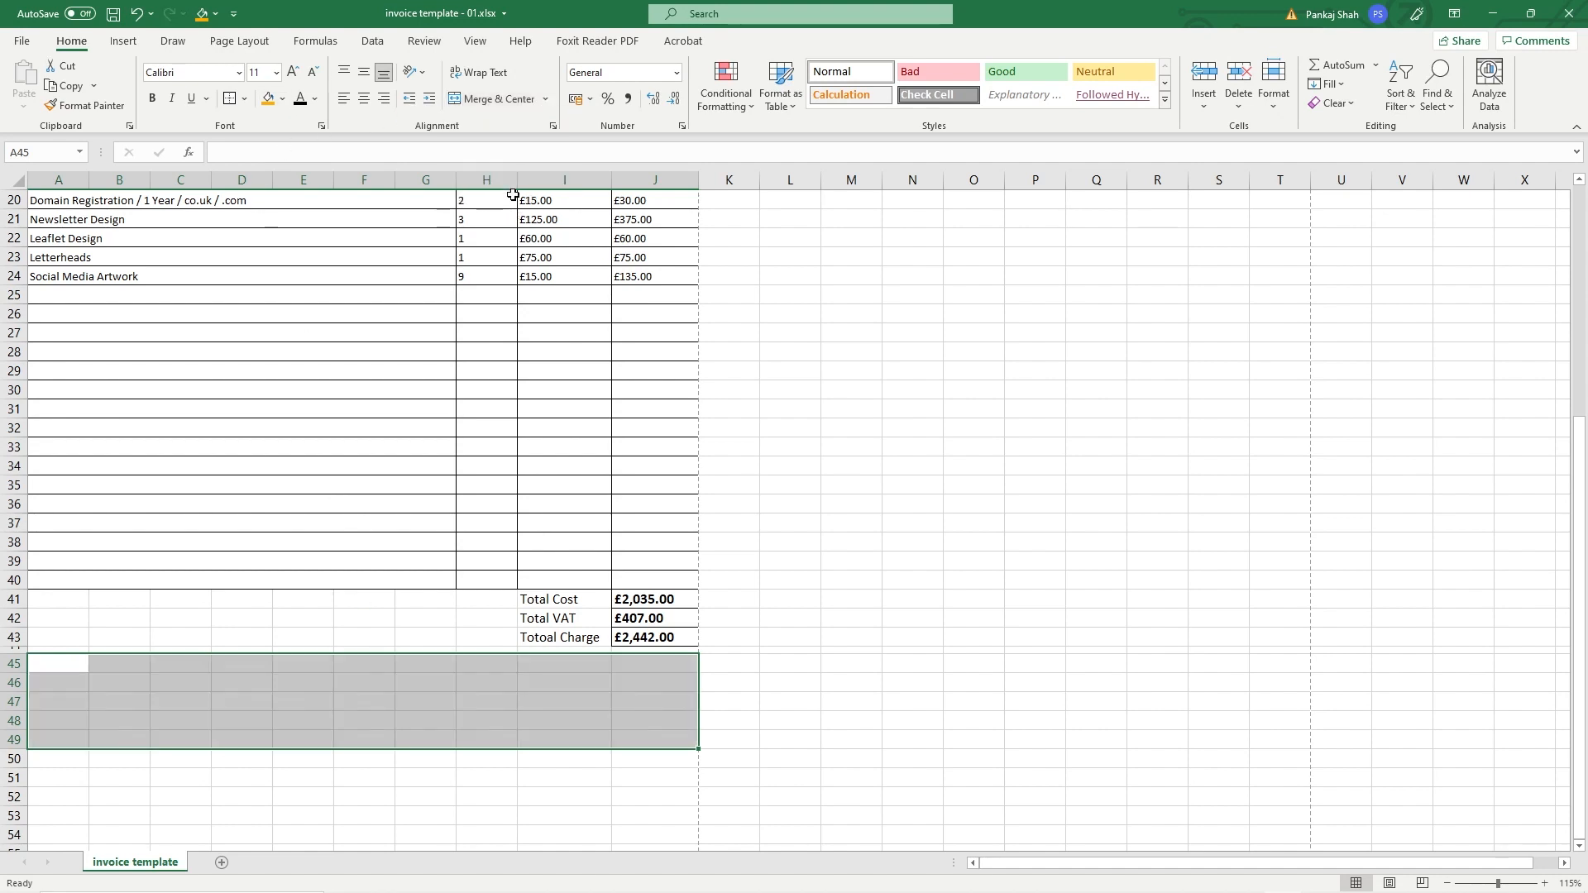
left_click(331, 705)
Step: Apply outside borders around the unmerged cell range A45:J49
left_click_drag(53, 670, 660, 744)
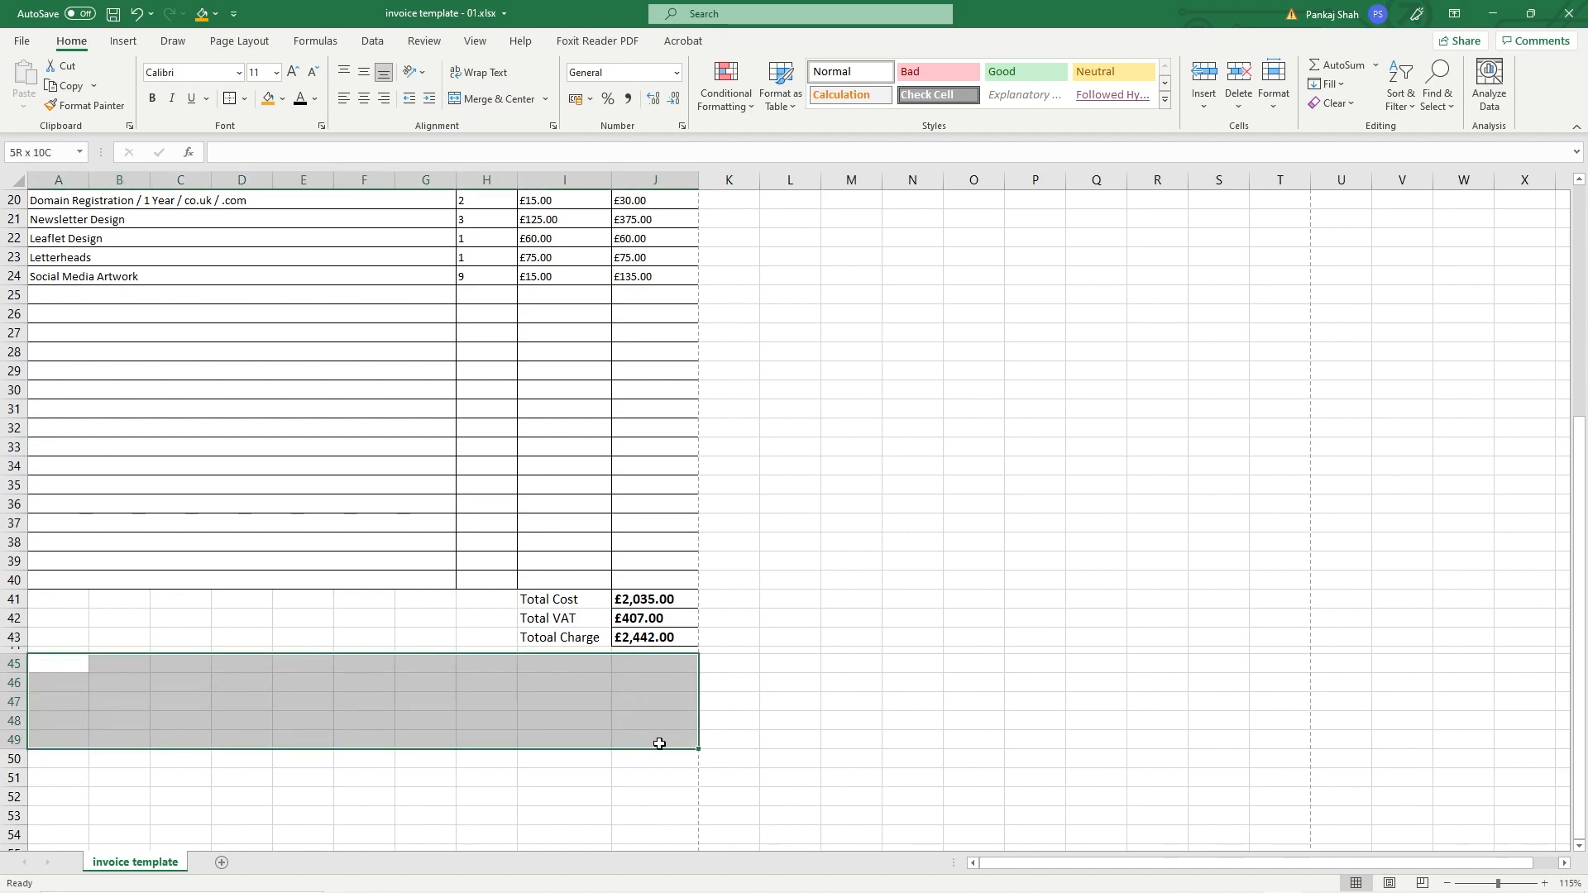
left_click(245, 99)
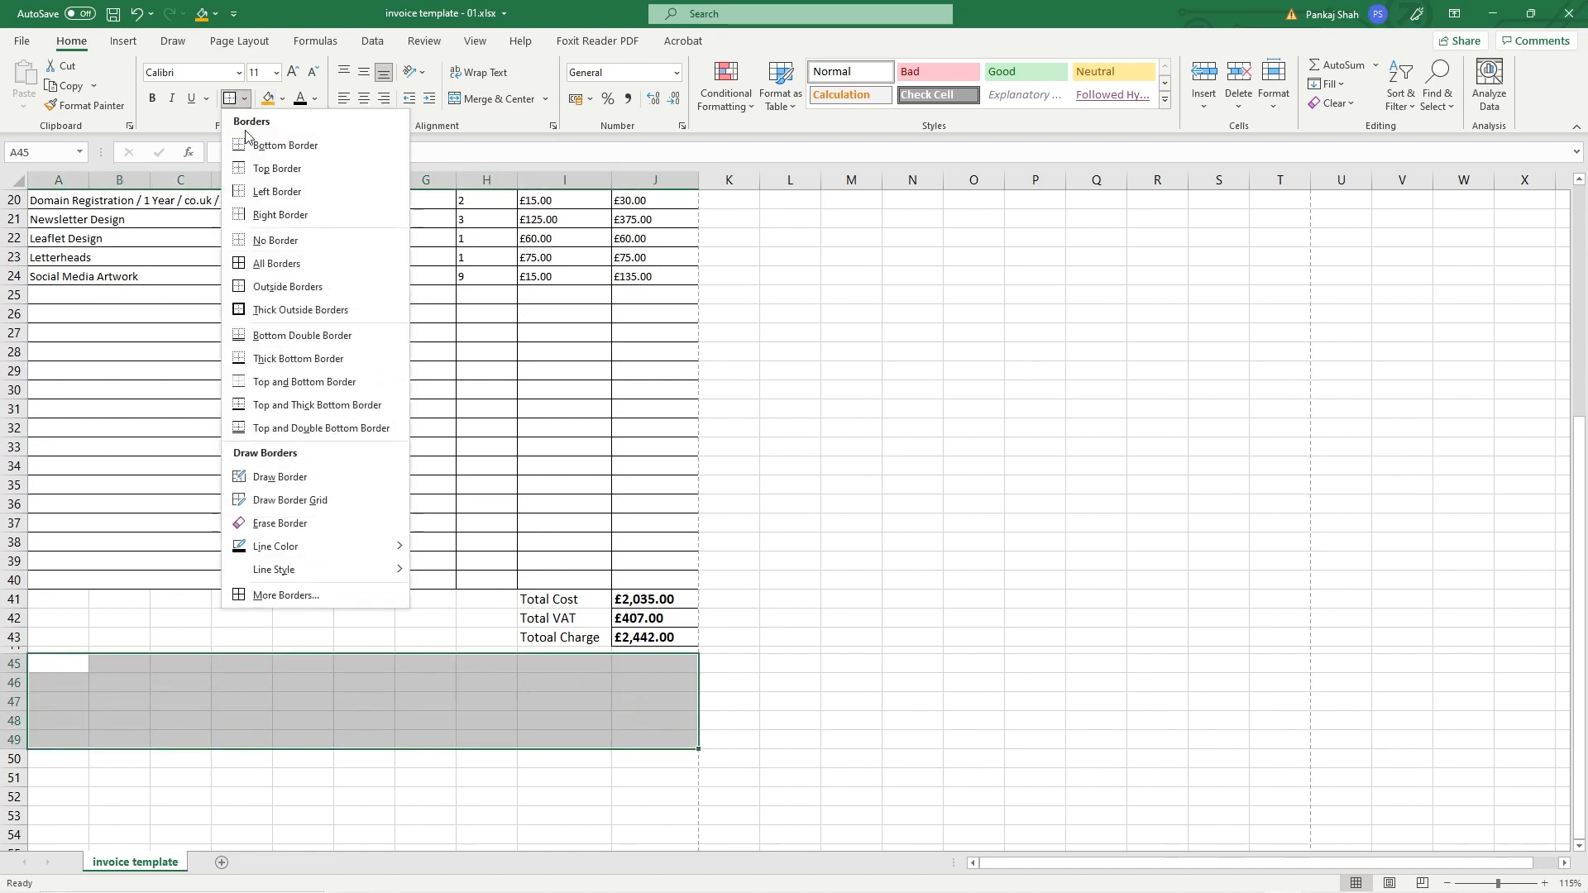
left_click(274, 288)
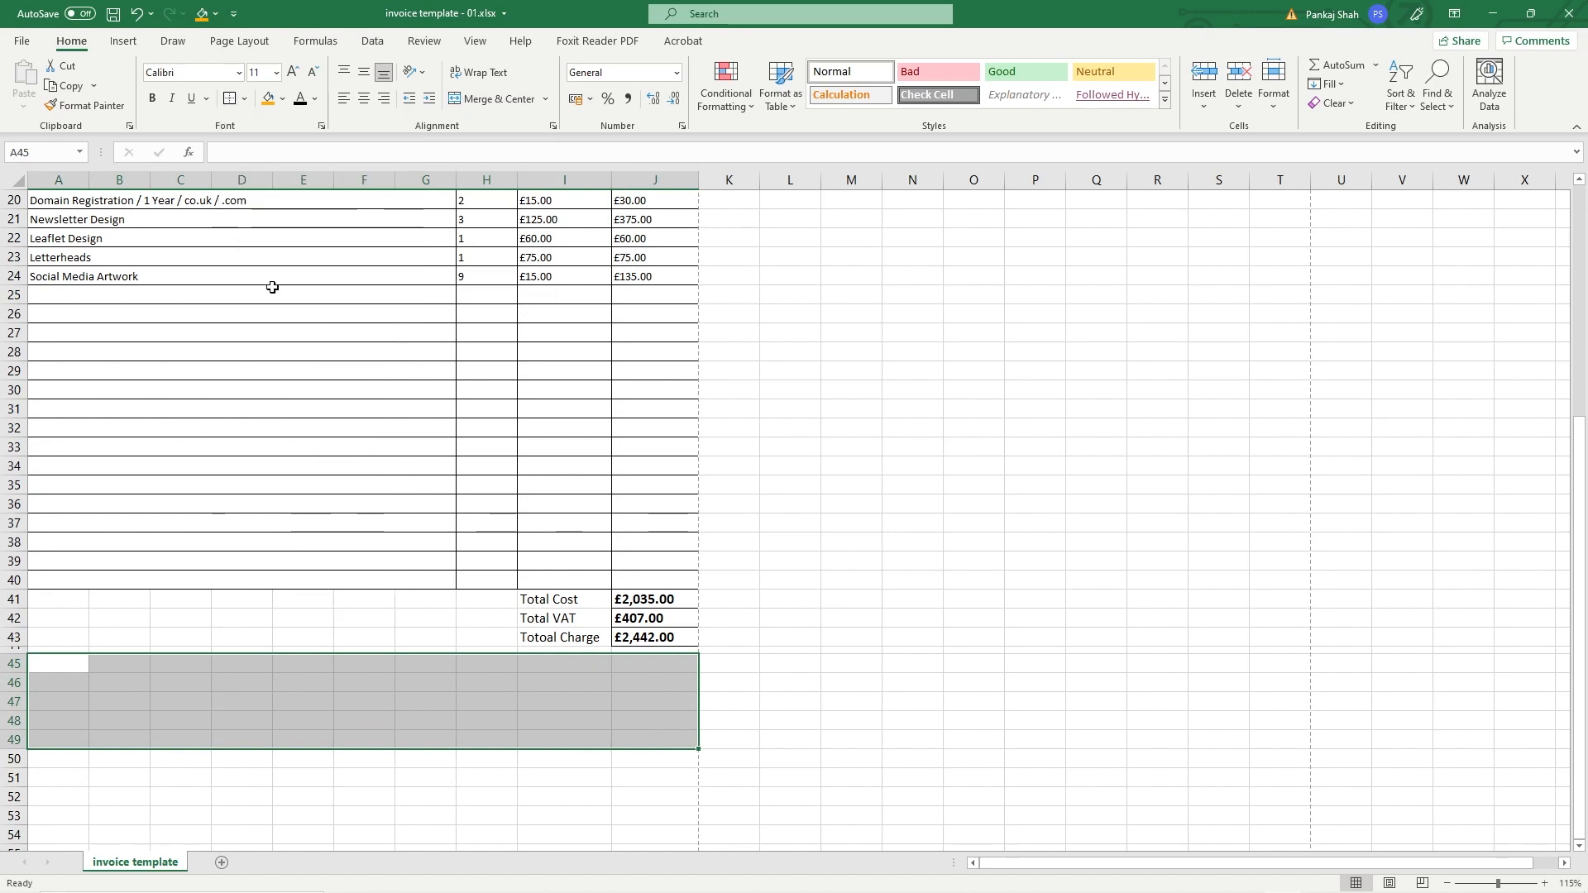
left_click(112, 702)
left_click_drag(50, 681, 62, 739)
Step: Examine the bordered block below the totals in the print preview, and return to the worksheet
left_click(24, 42)
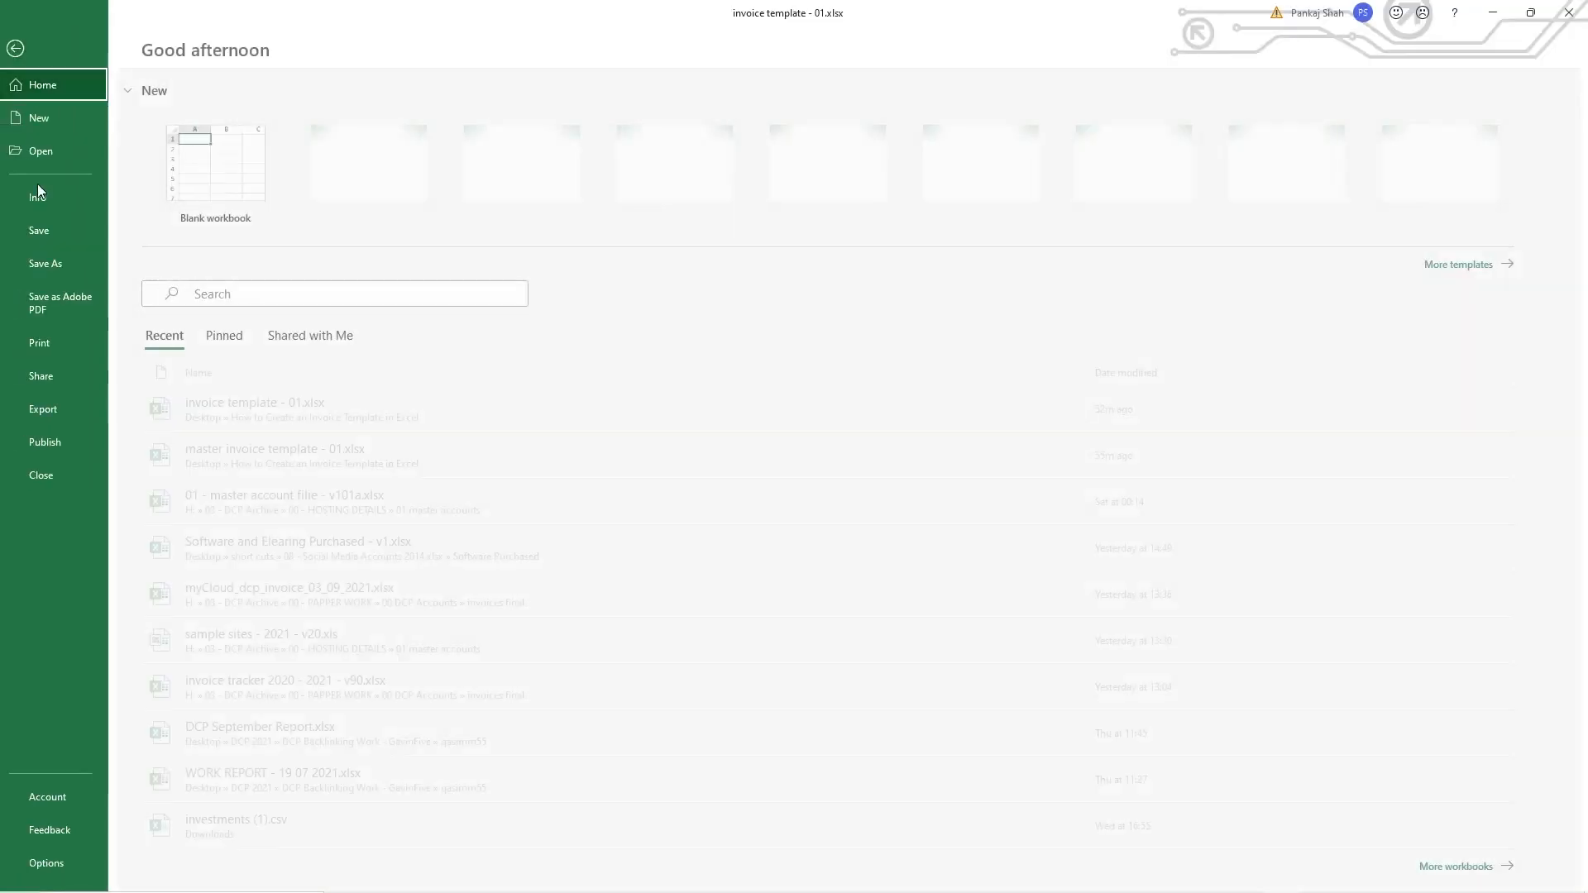
left_click(48, 346)
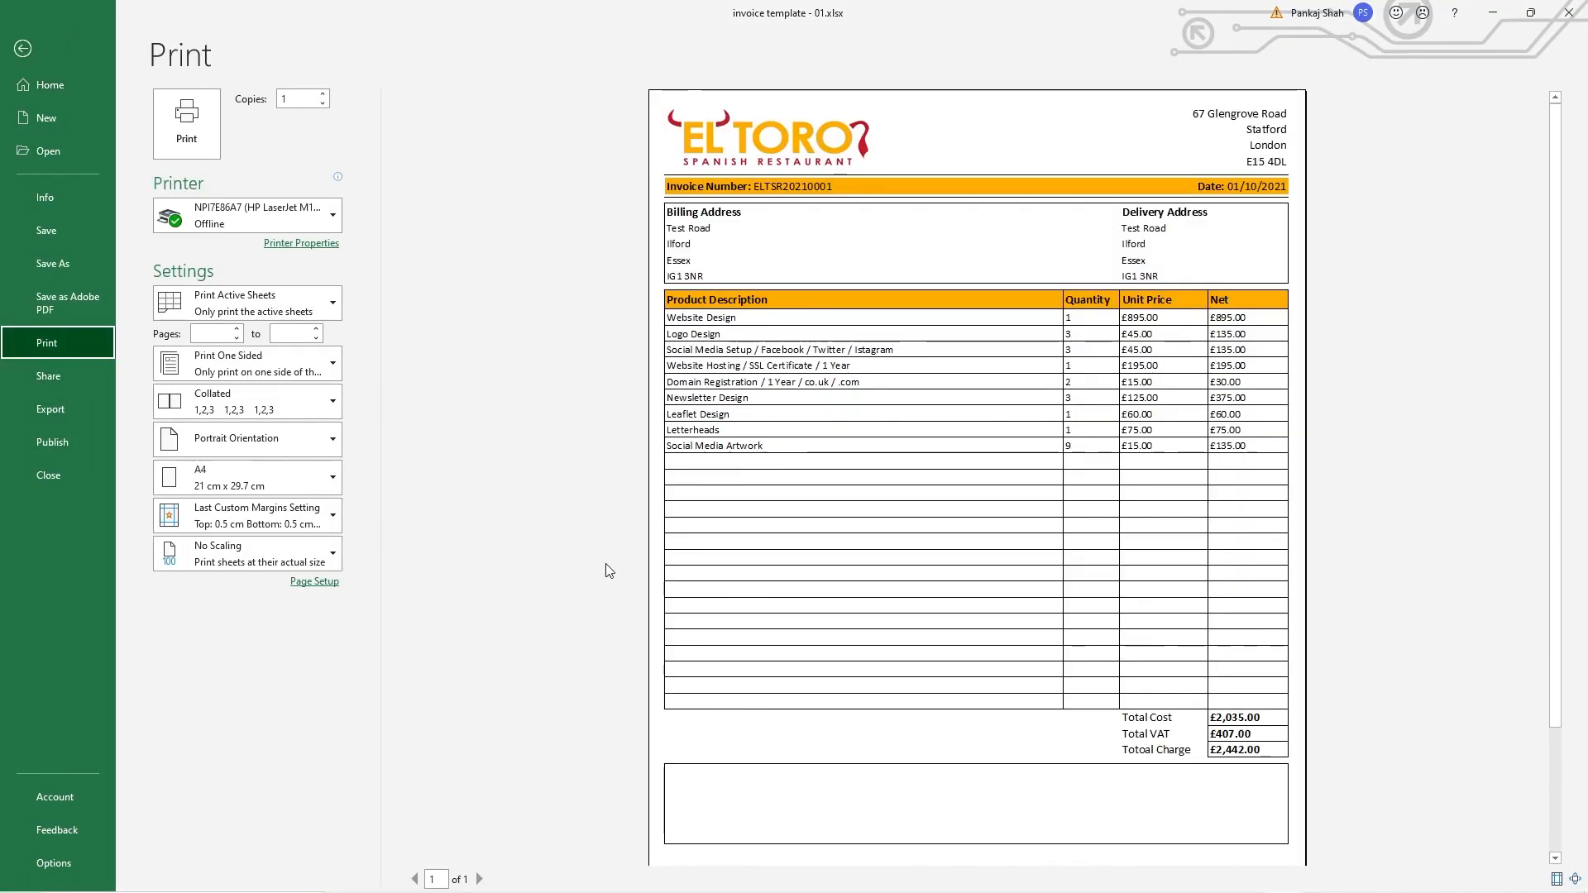
scroll(790, 800, "down", 1)
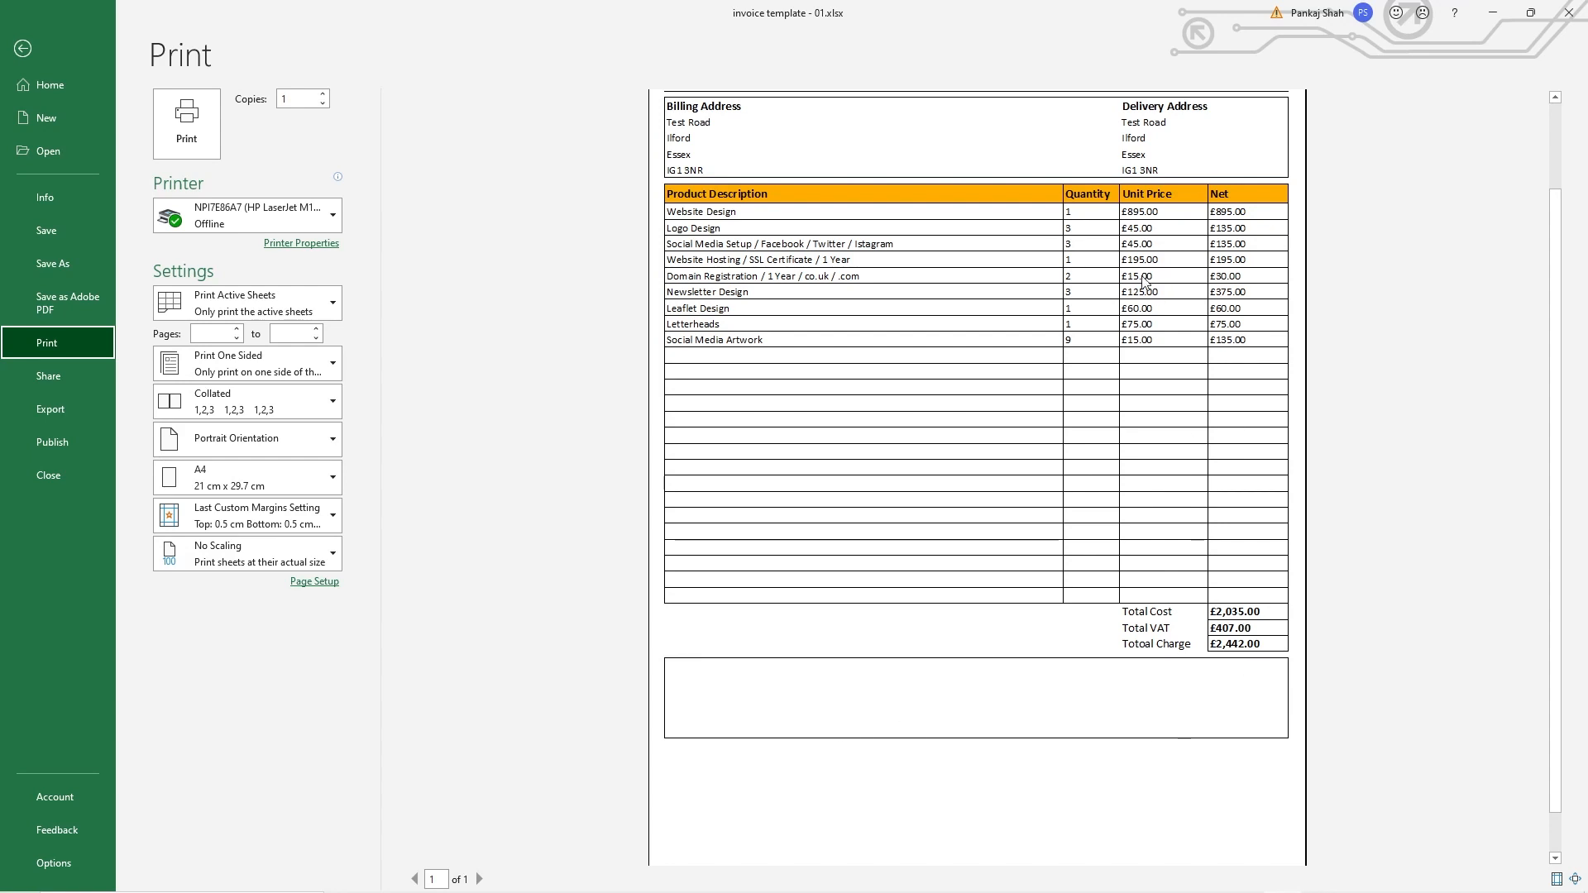
left_click(20, 49)
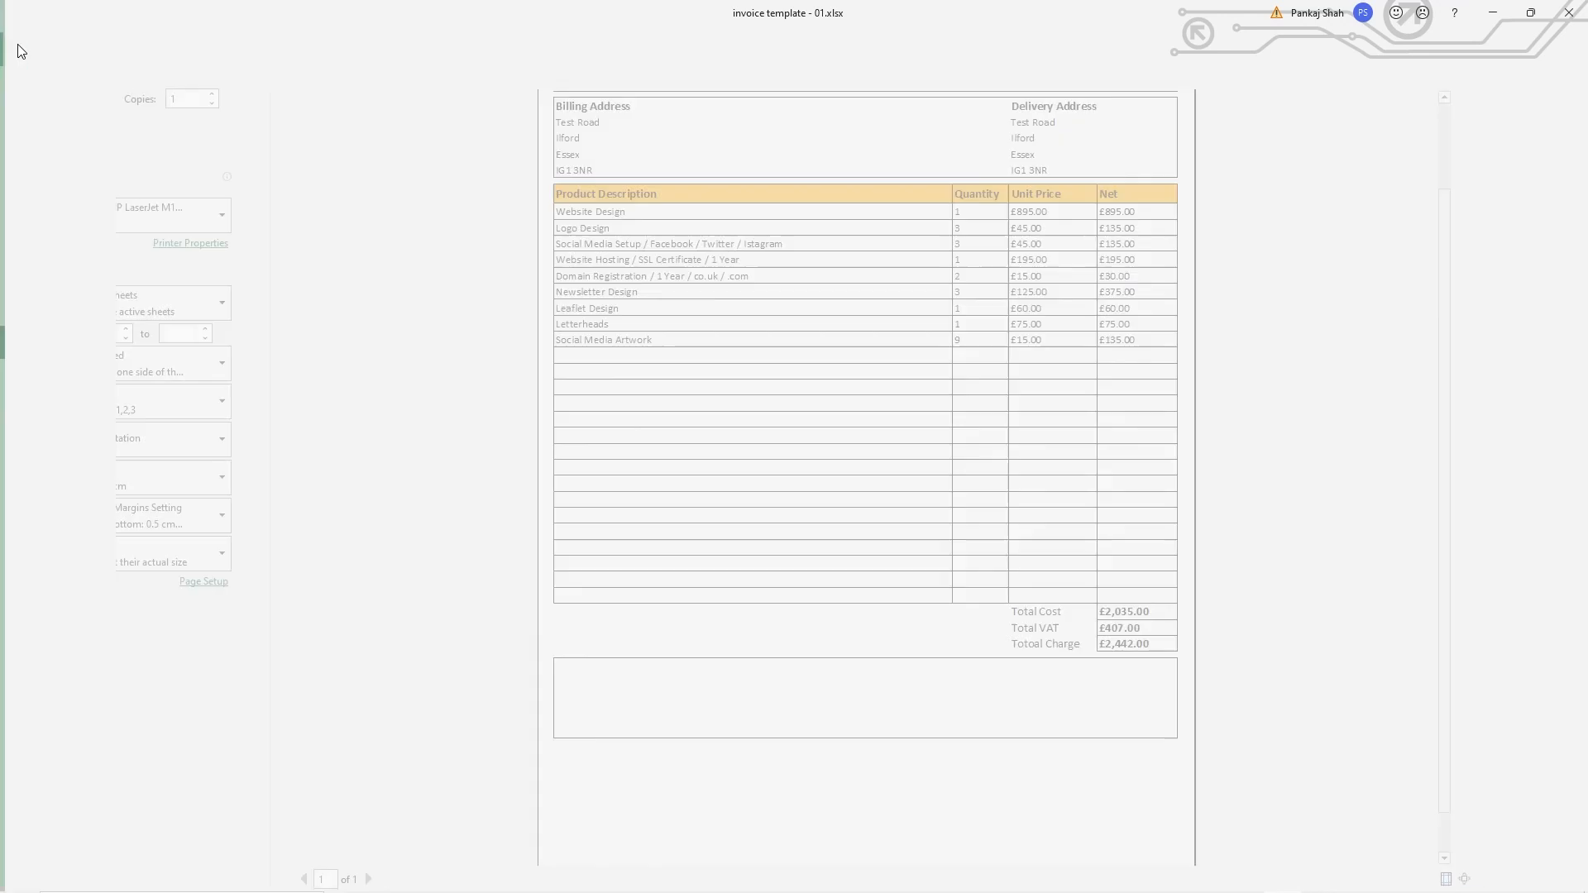
Step: Enter "Payment to be made to the following bank account:" in cell A45
left_click(71, 659)
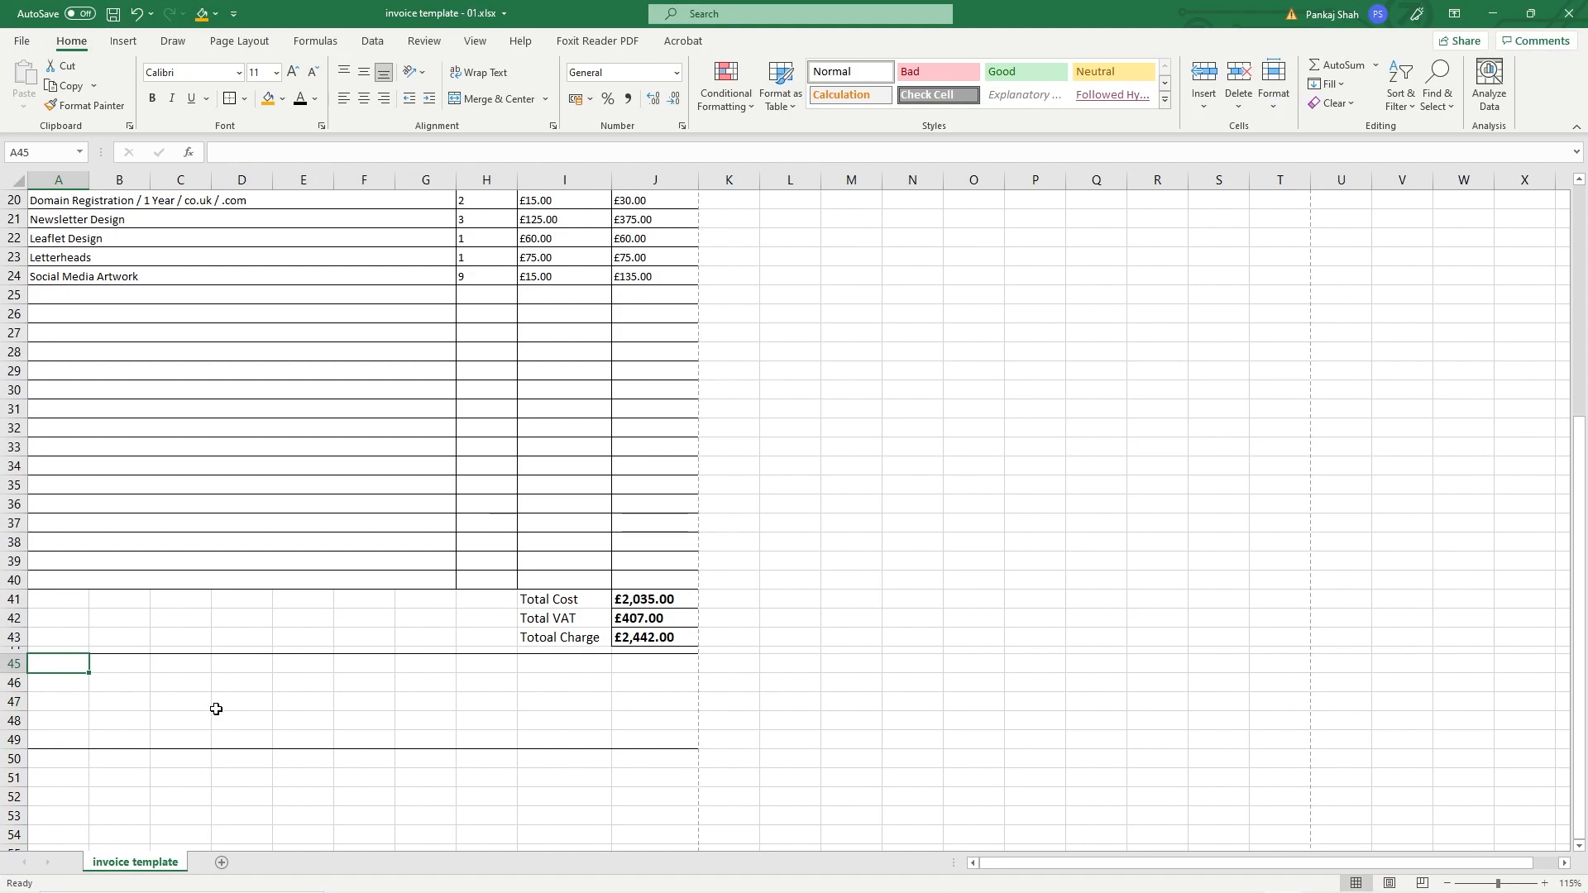
type("Payment to be ma")
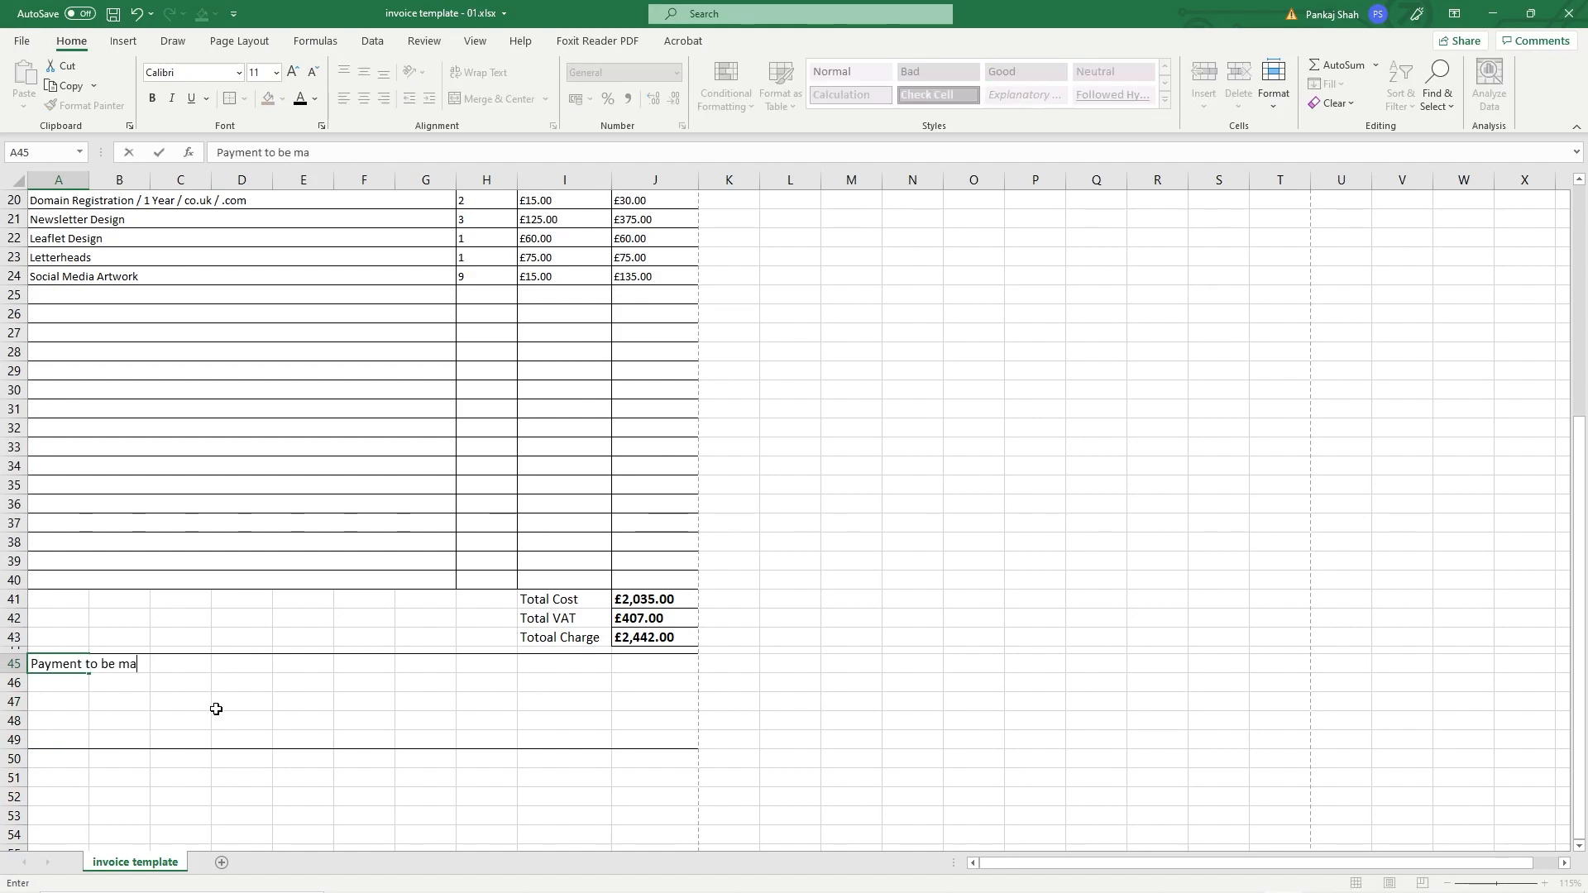
type("de to the following bank a")
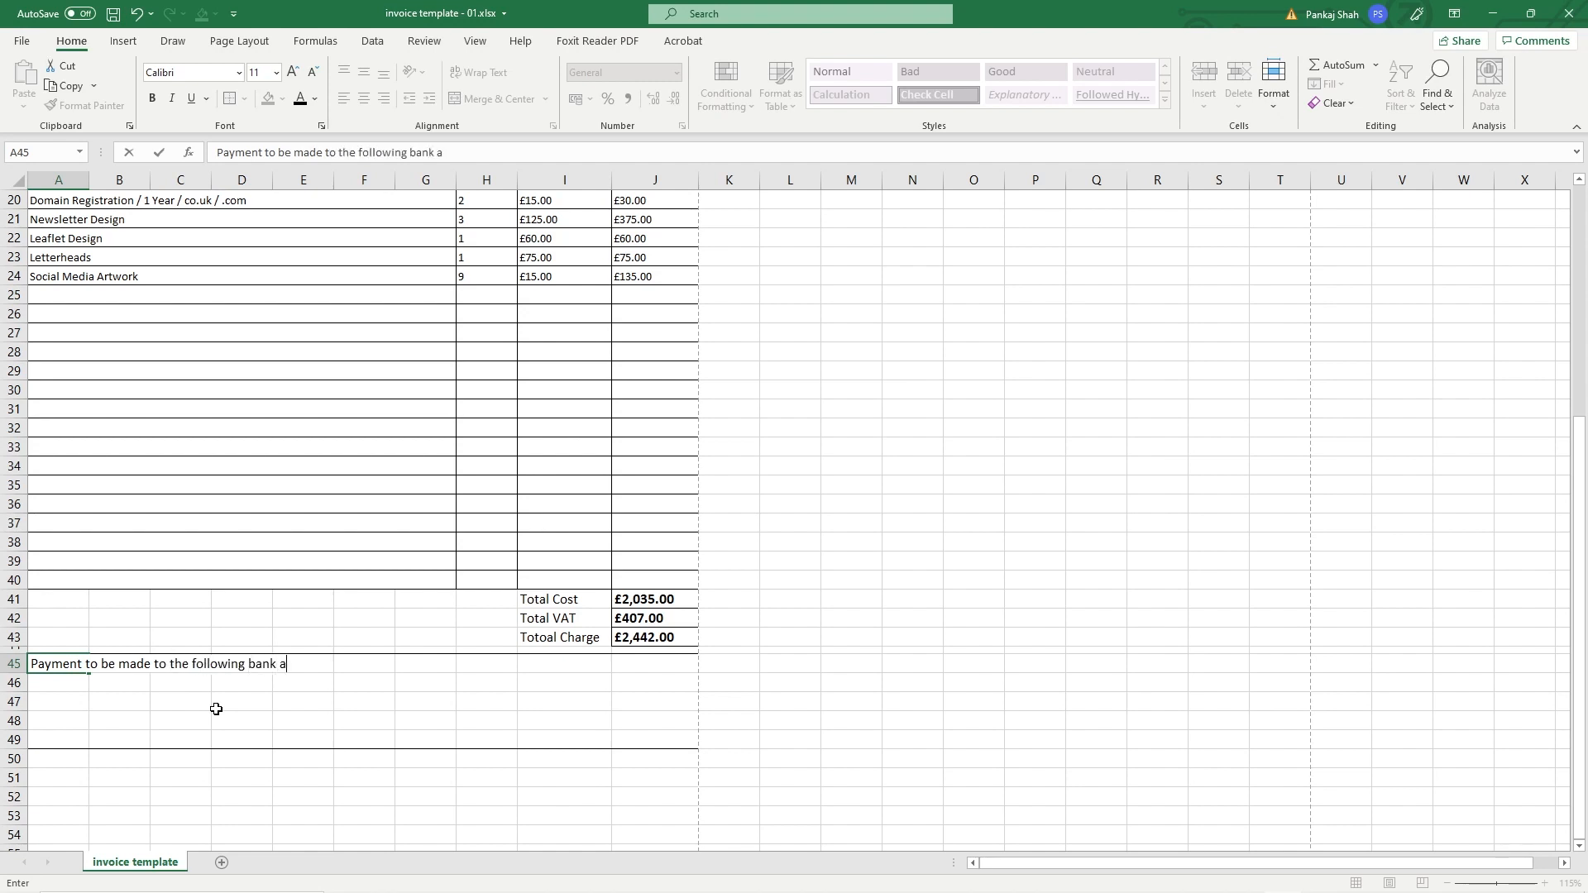
type("ccount:")
key("Return")
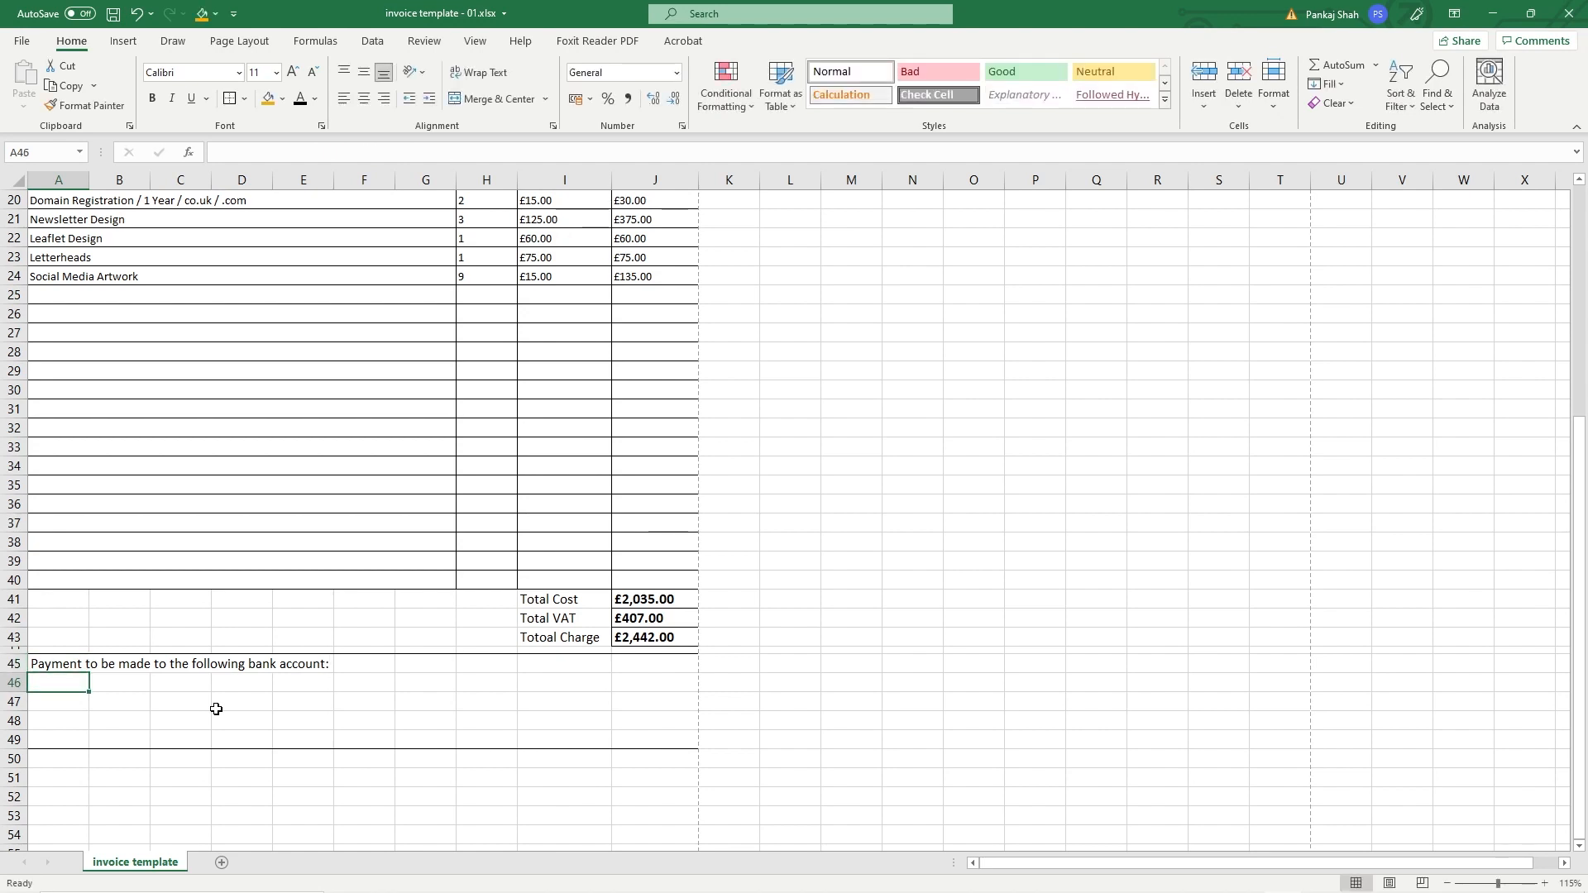
Step: Enter "Bank: Bojo Bank" in cell A46, under the payment heading
type("Bank")
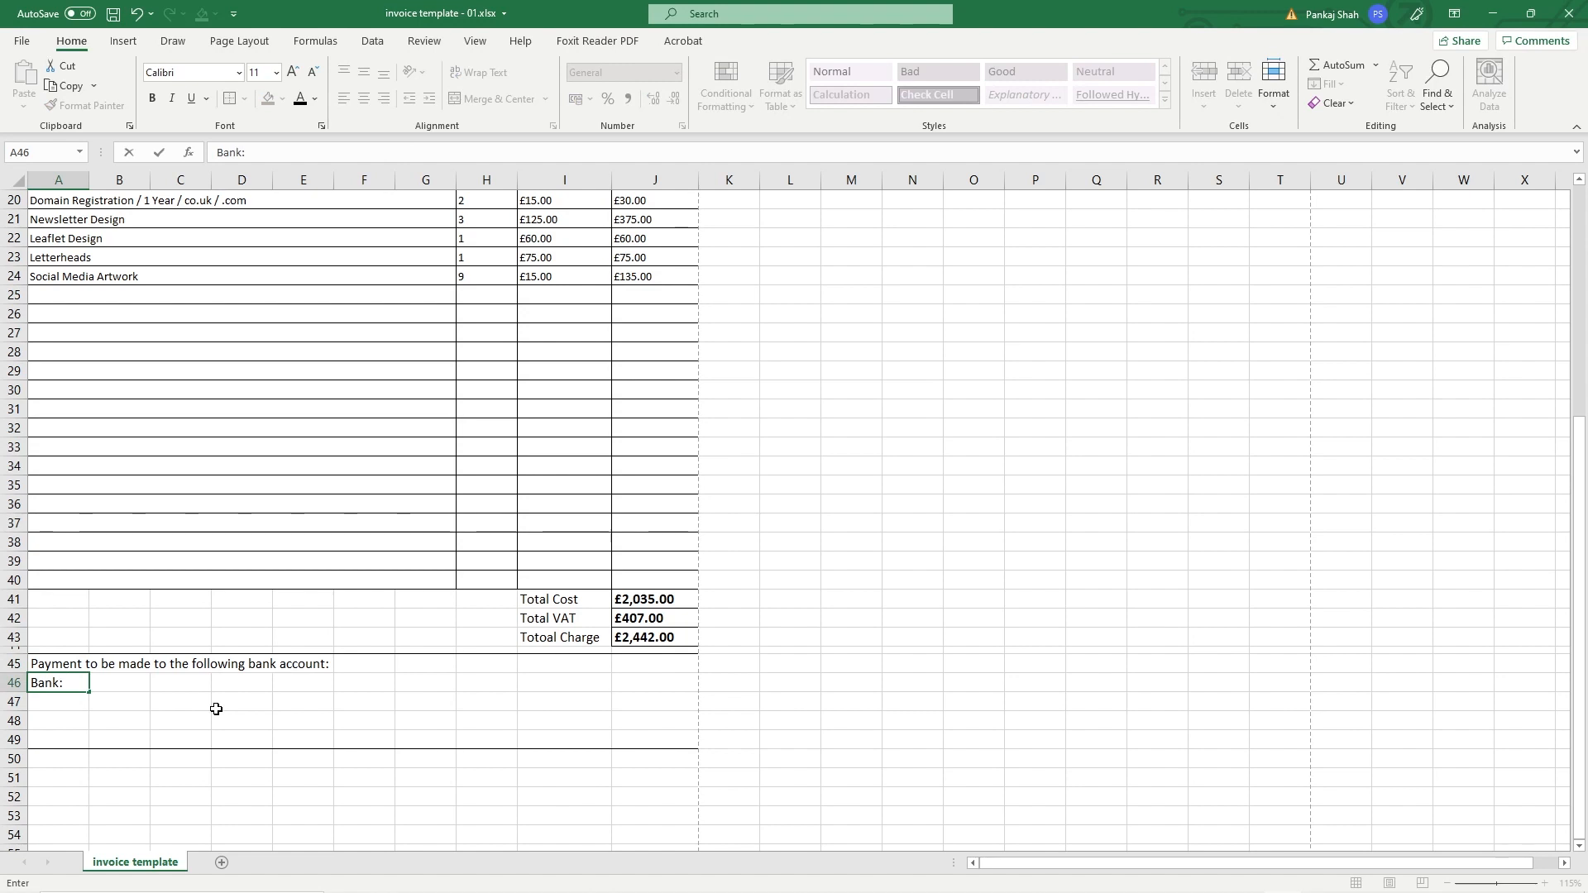
type(": Bojo Bank")
key("Return")
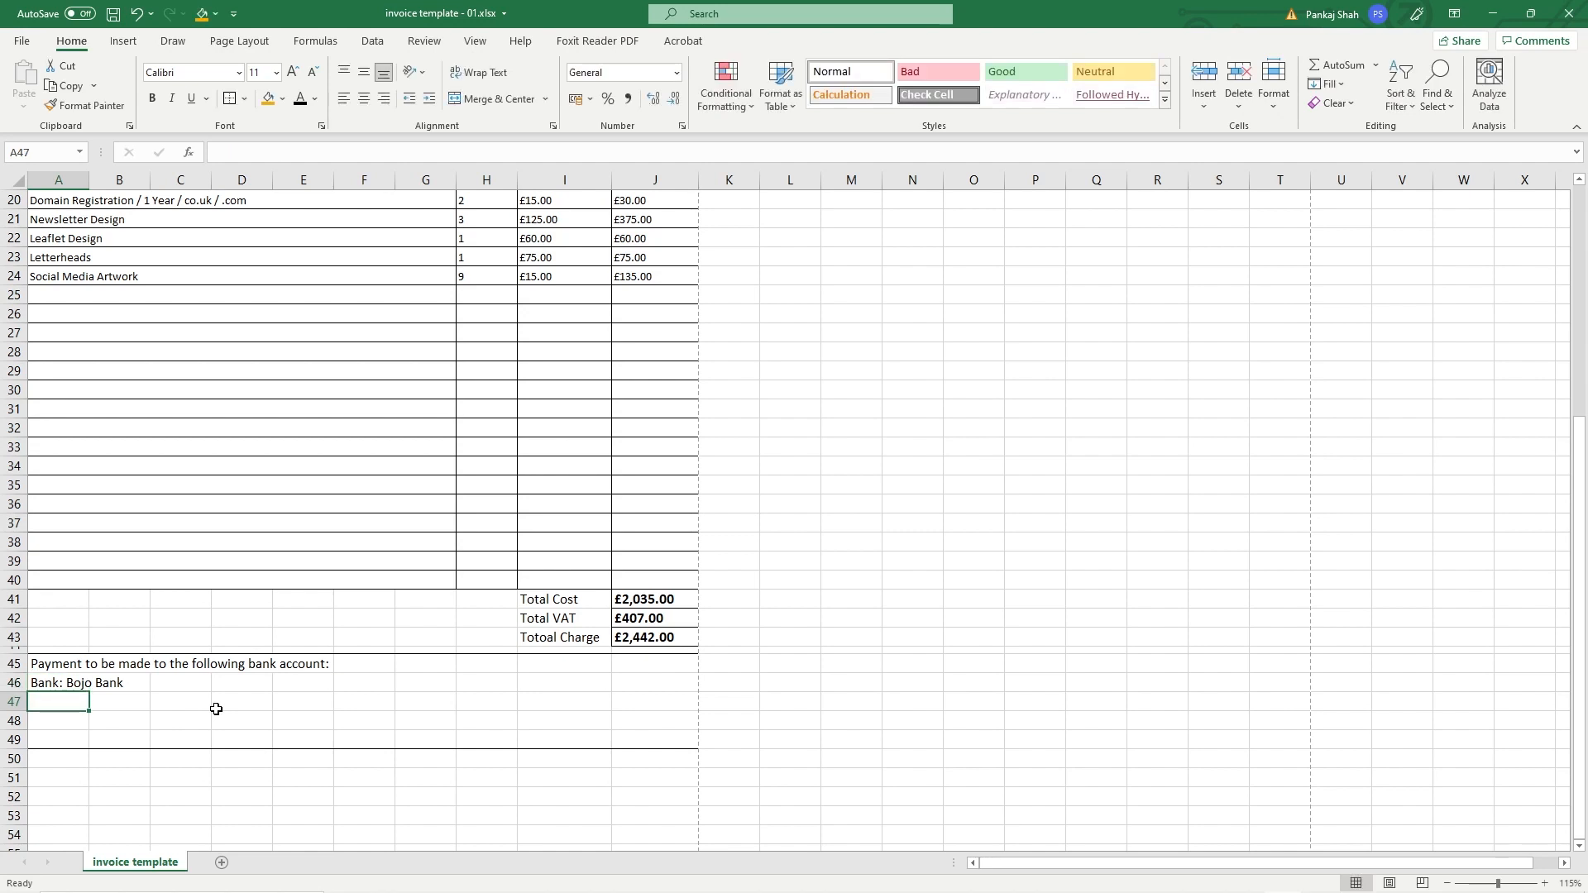
Step: Enter "Account Name: El Toro Ltd" in cell A47, under the bank line
type("Account Name:")
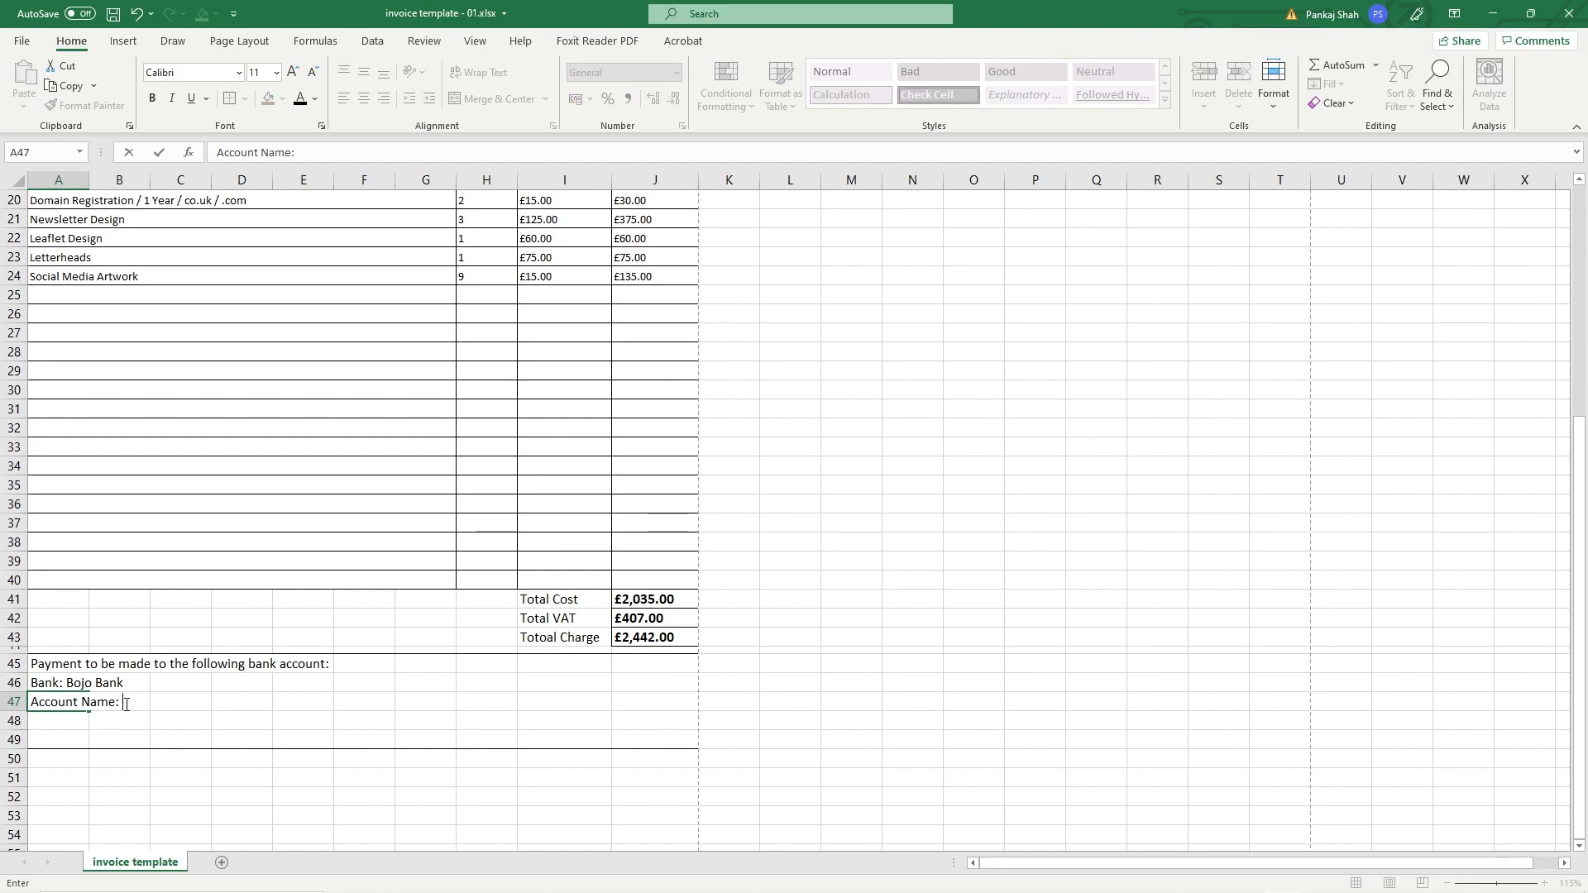
scroll(203, 542, "up", 7)
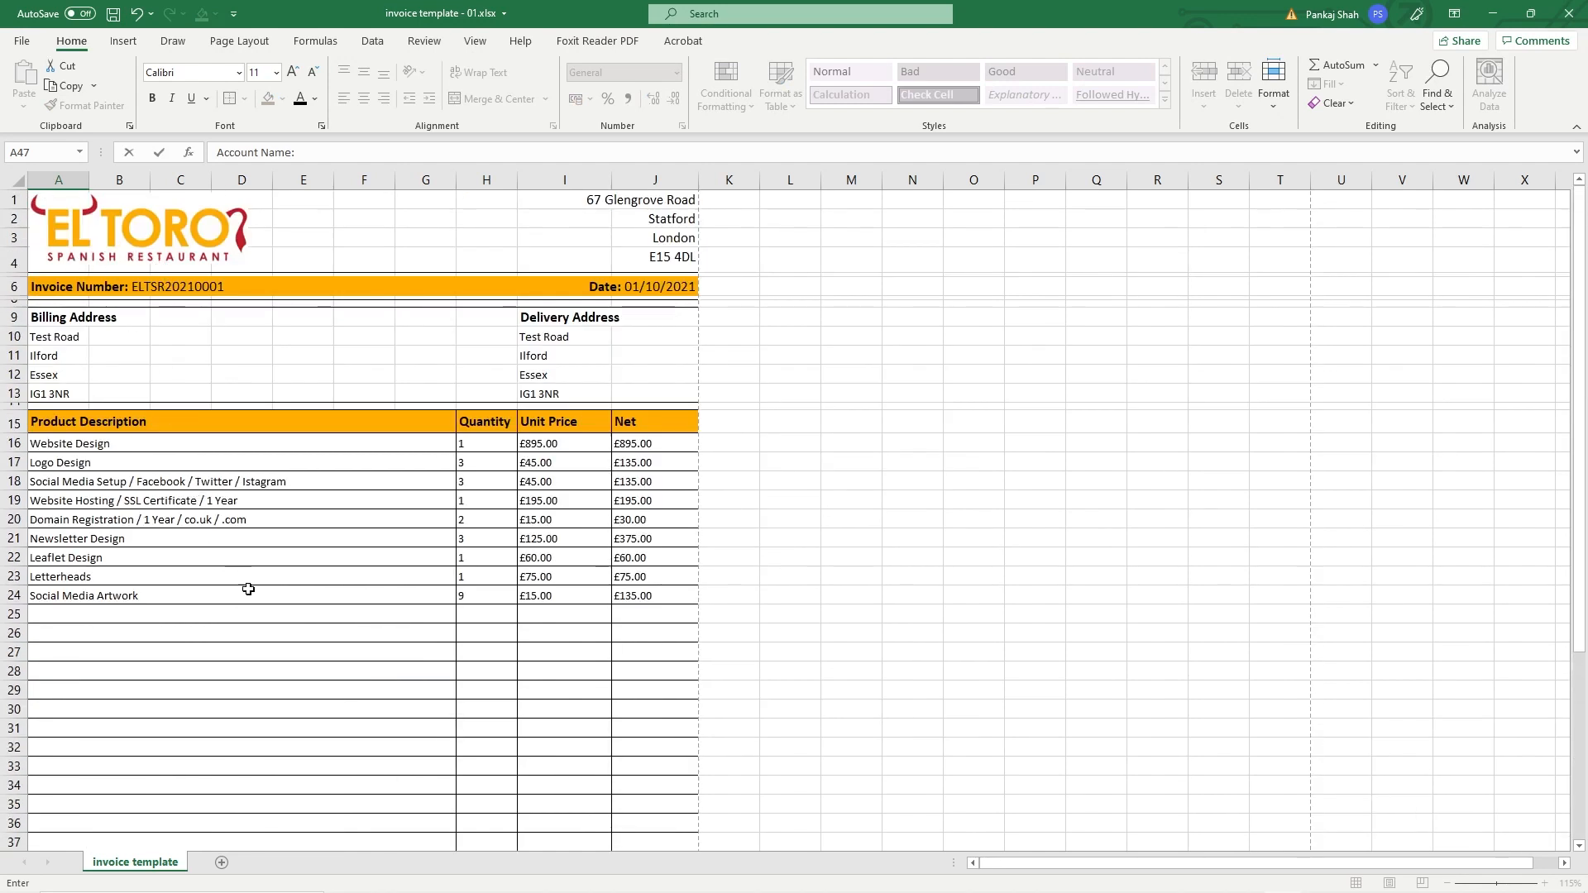
scroll(204, 559, "down", 5)
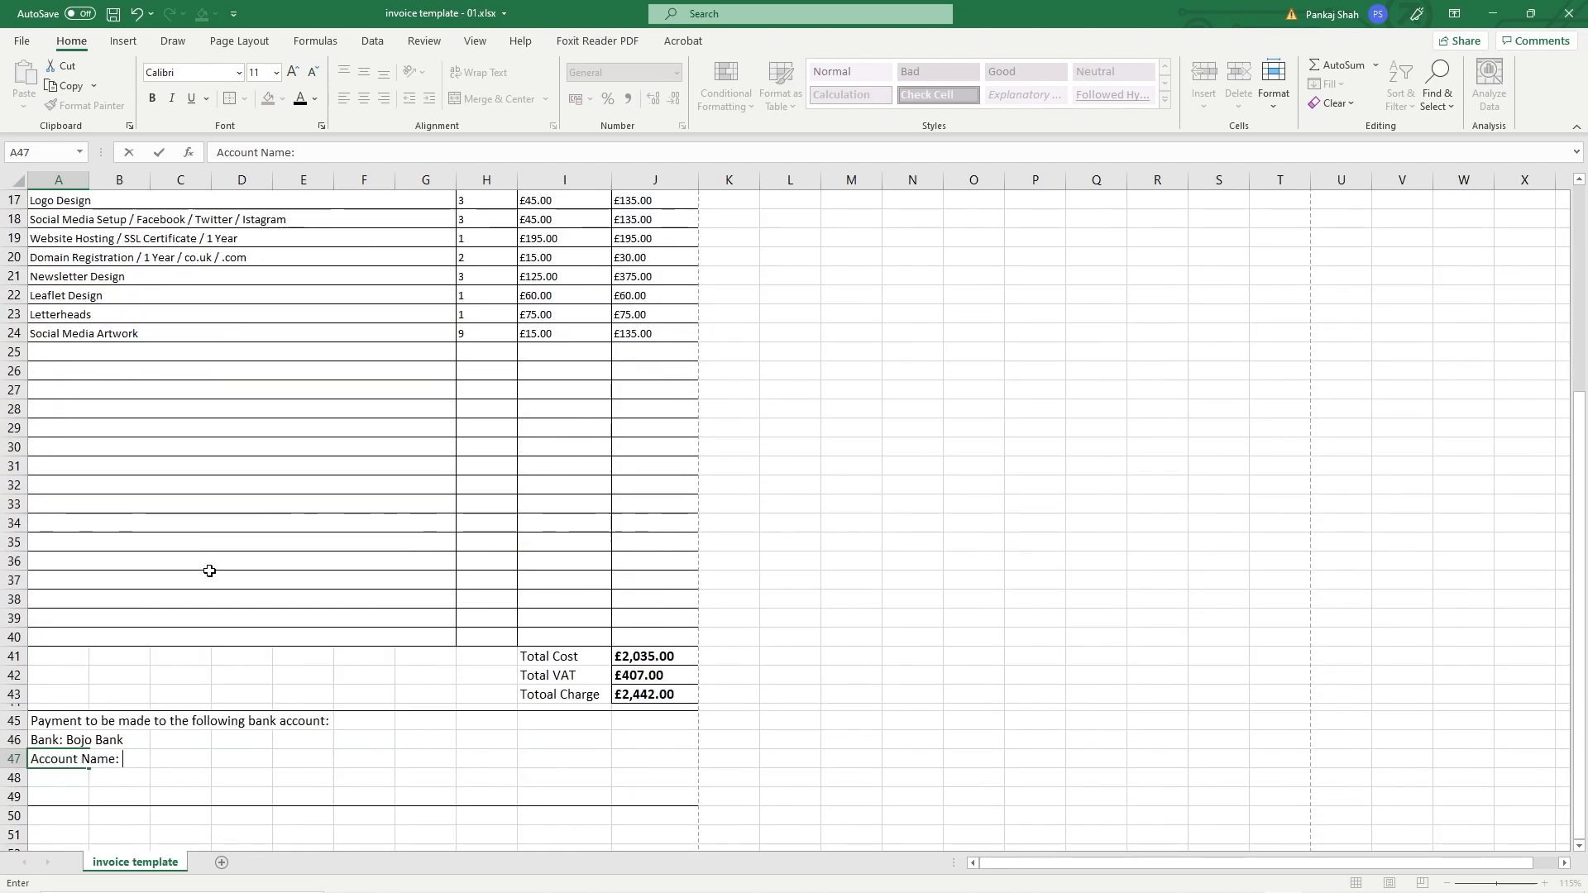
type("El Toro Ltd")
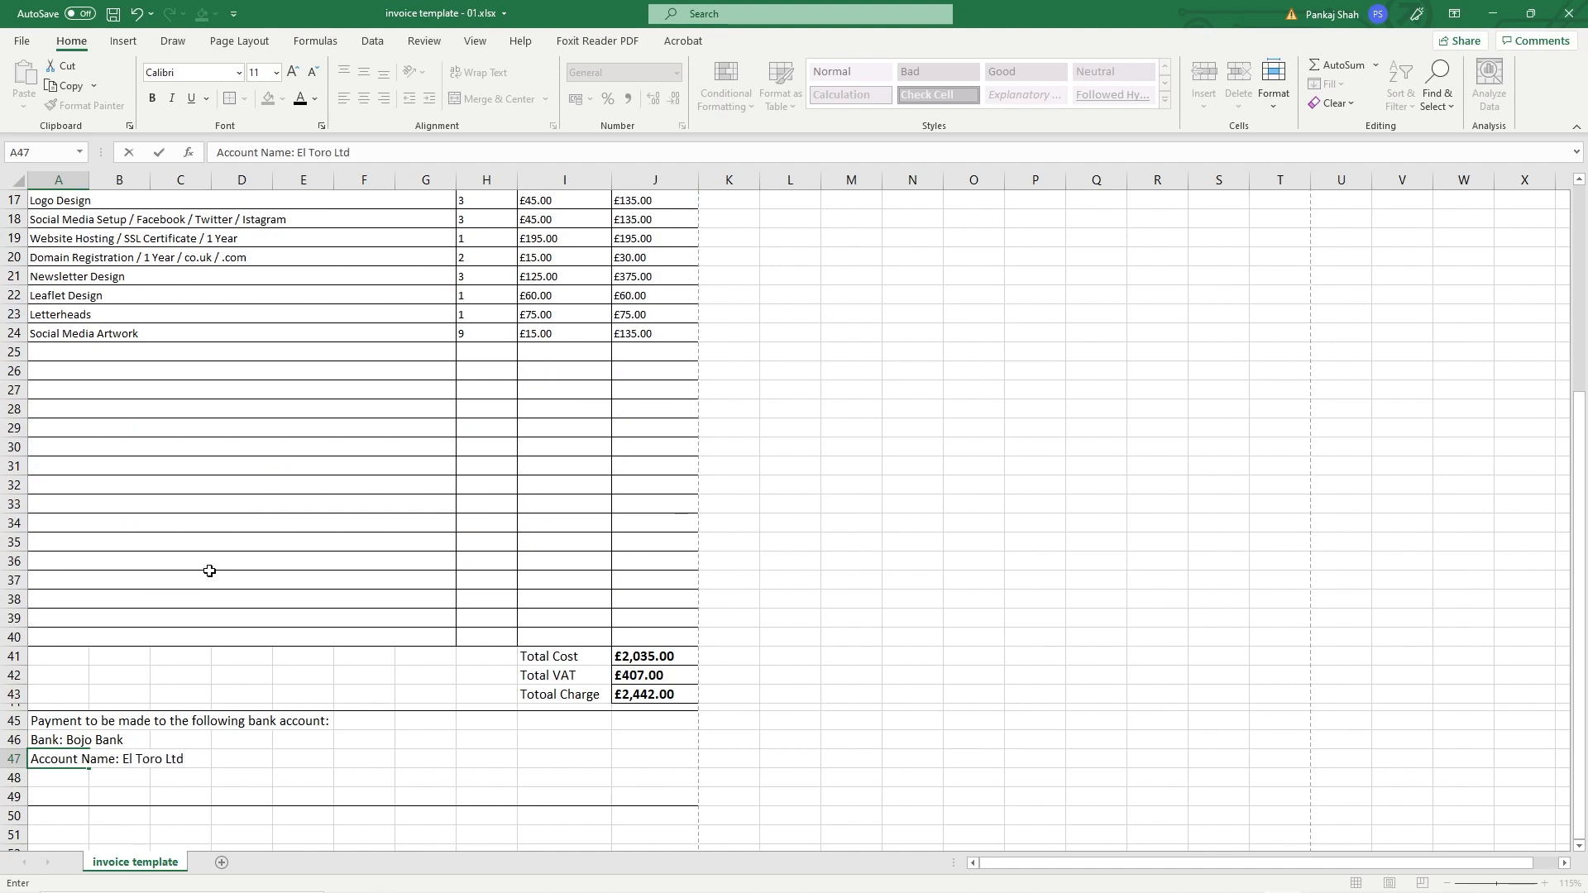
key("Return")
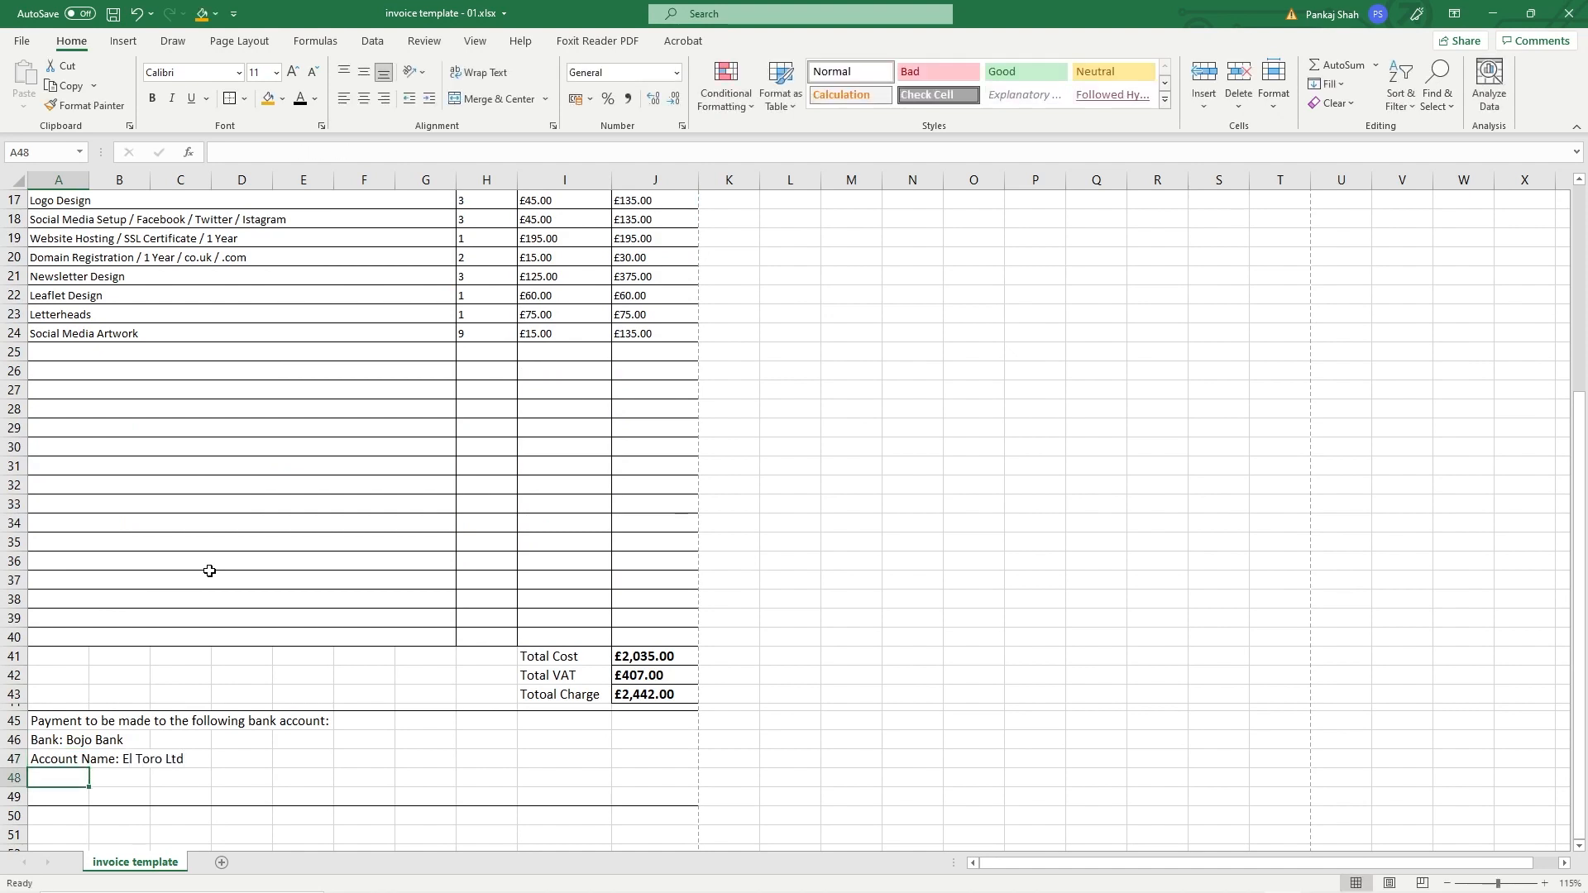
Step: Enter the account number line in cell A48 and the sort code line in cell A49
type("Account Number")
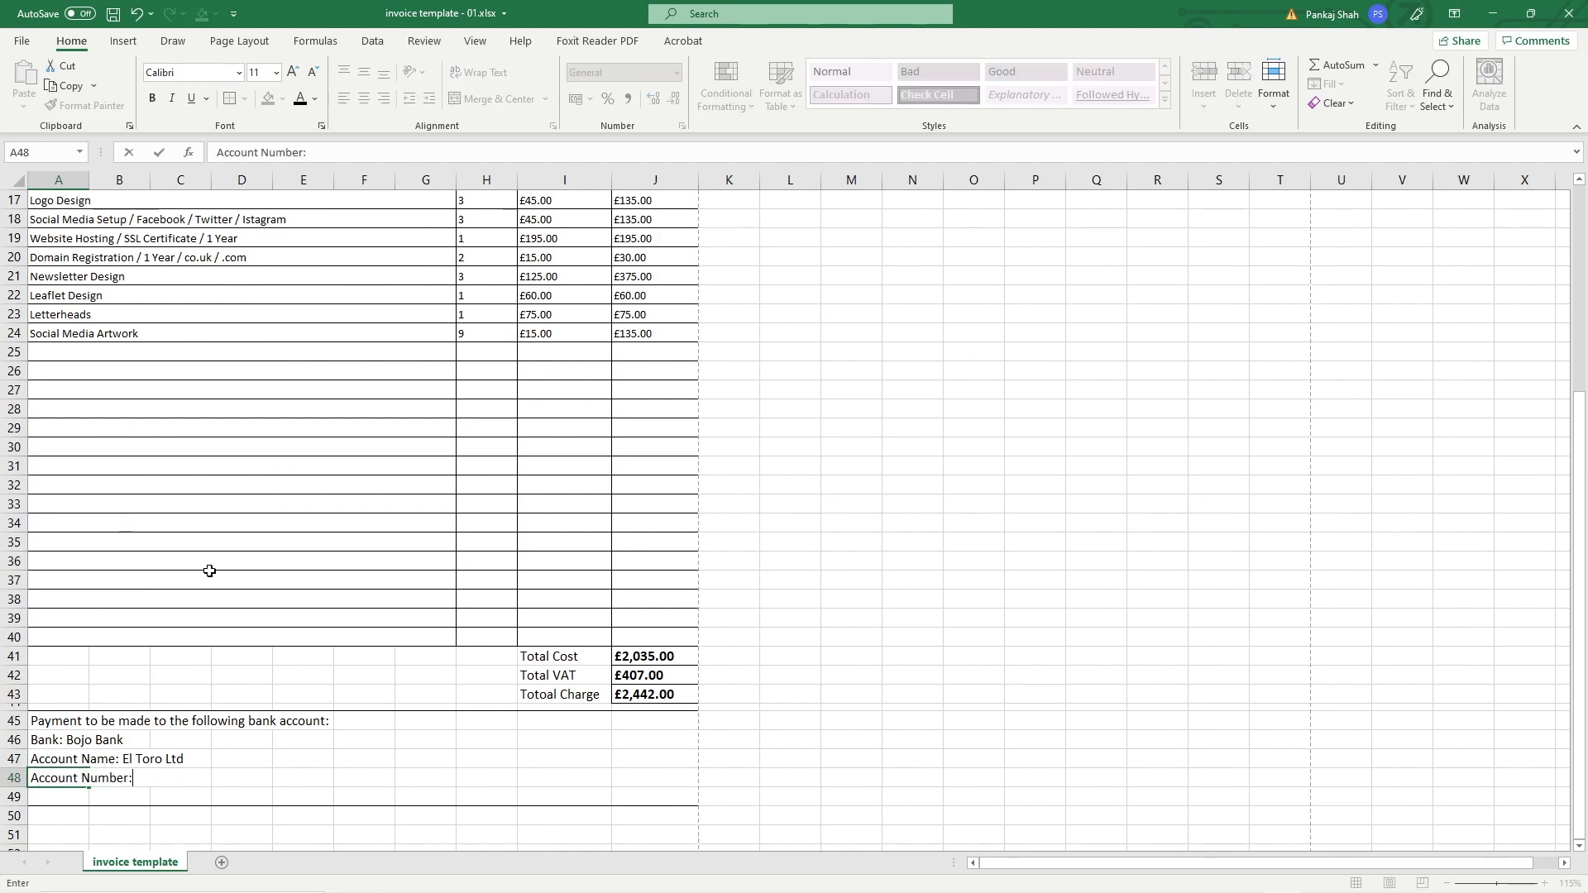
type(": 05647895")
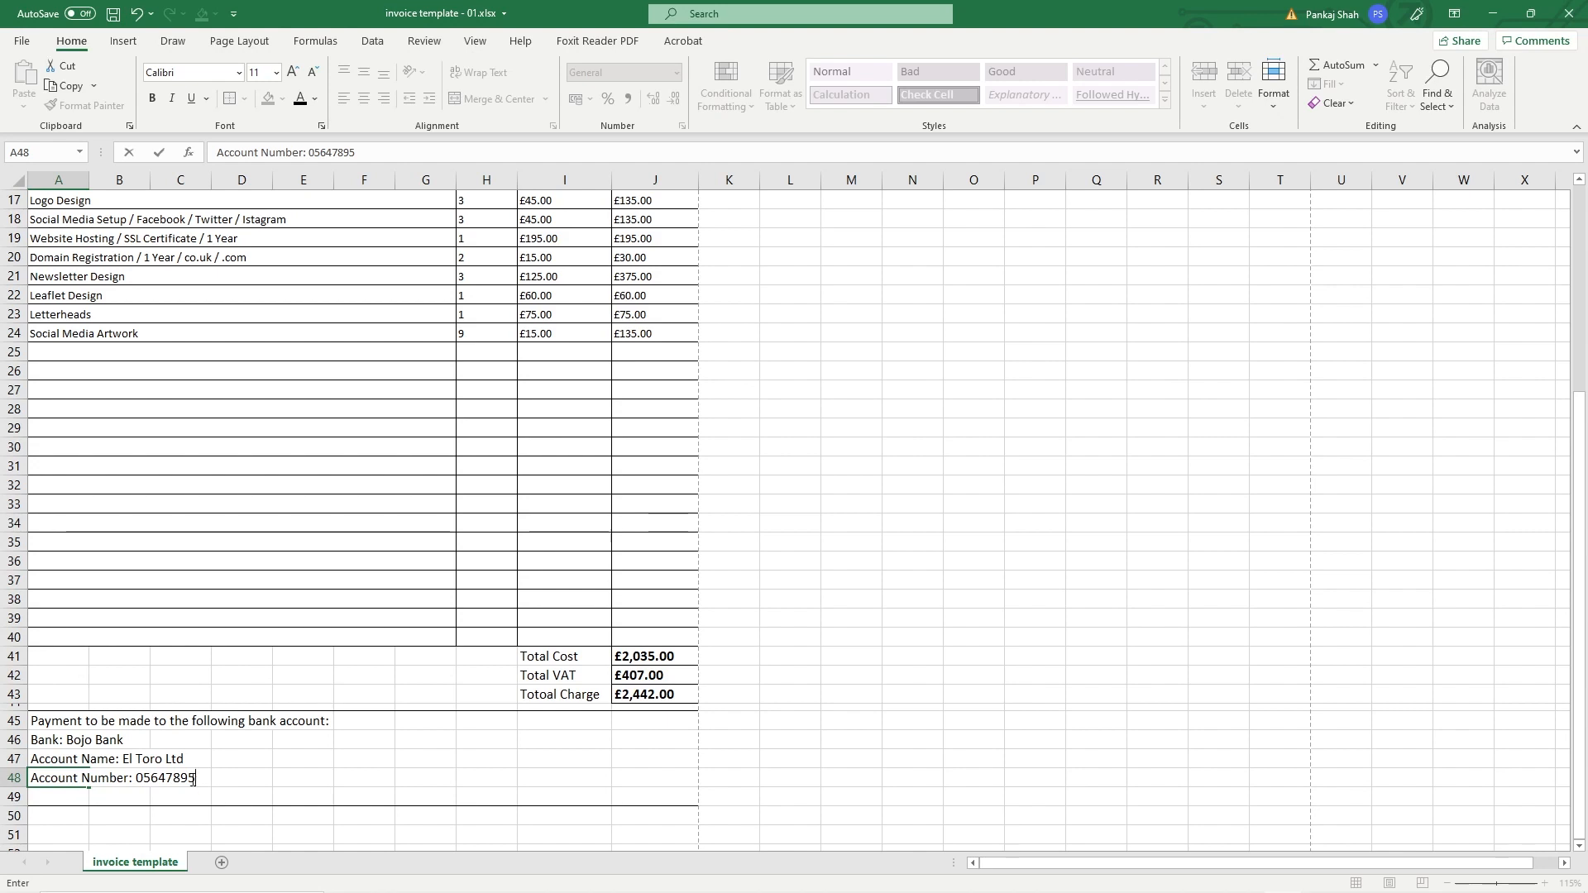
left_click(69, 799)
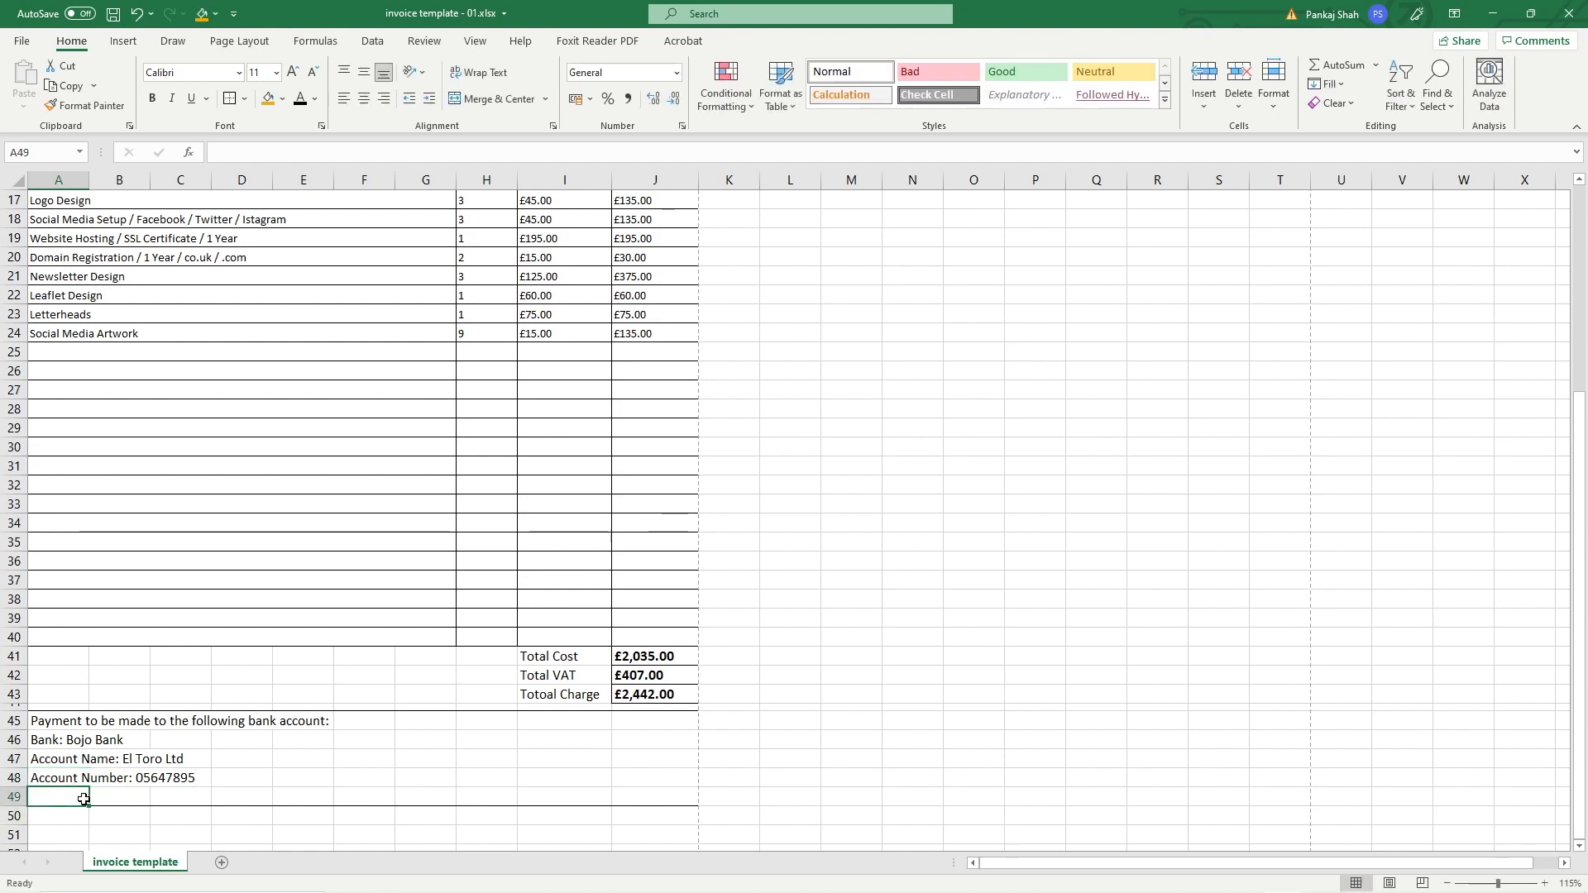
type("Sort Code:")
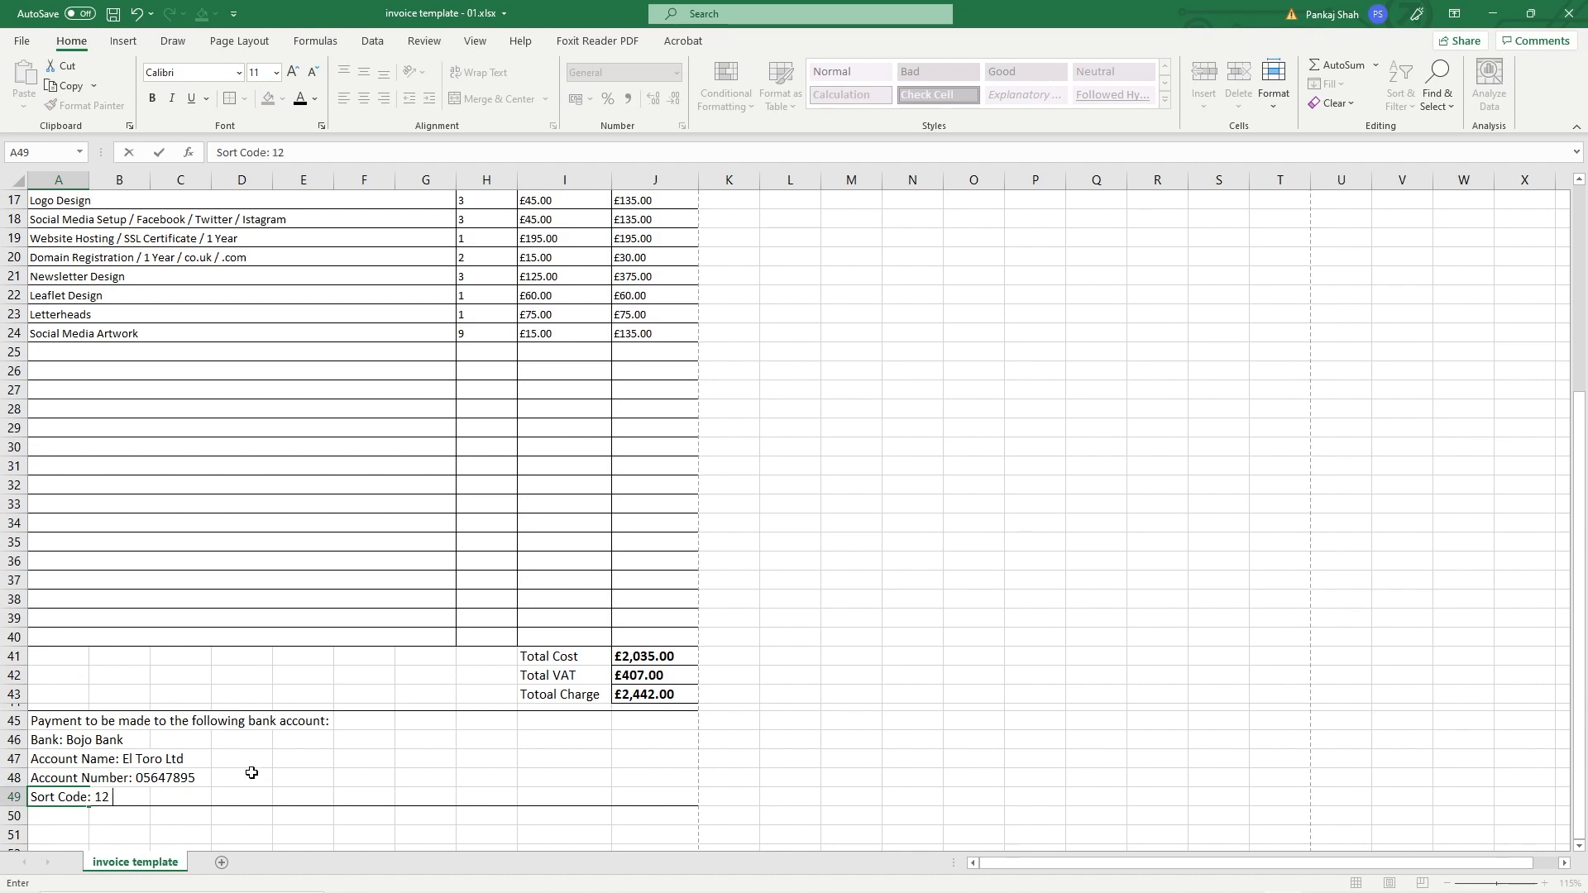
type(" 12 24 45")
key("Return")
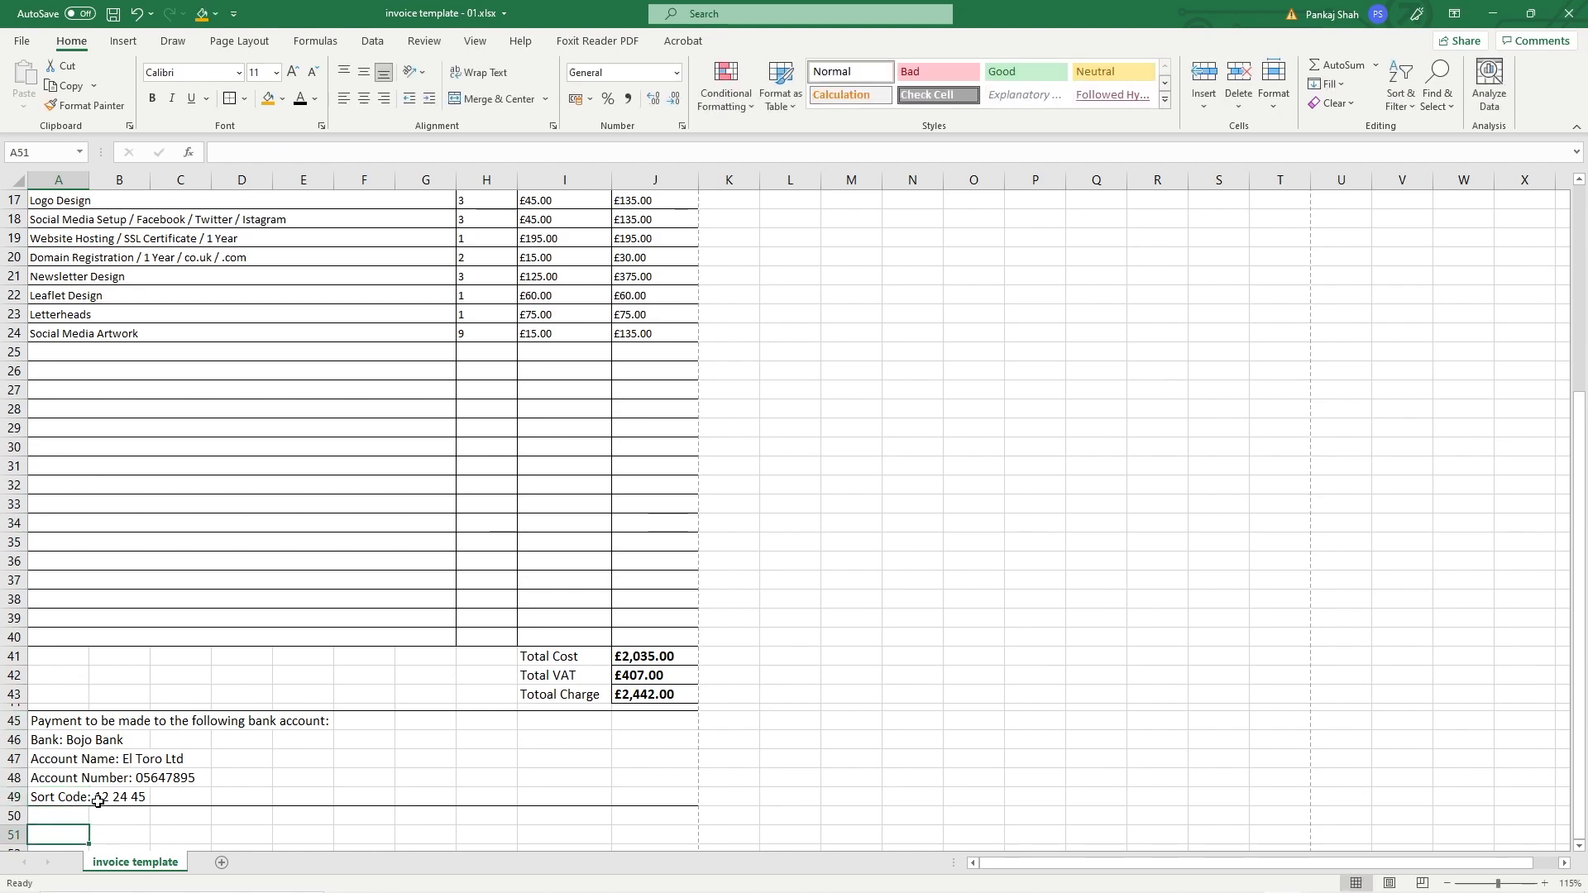
Step: Make the payment heading in cell A45 bold, and save the workbook
scroll(99, 794, "down", 3)
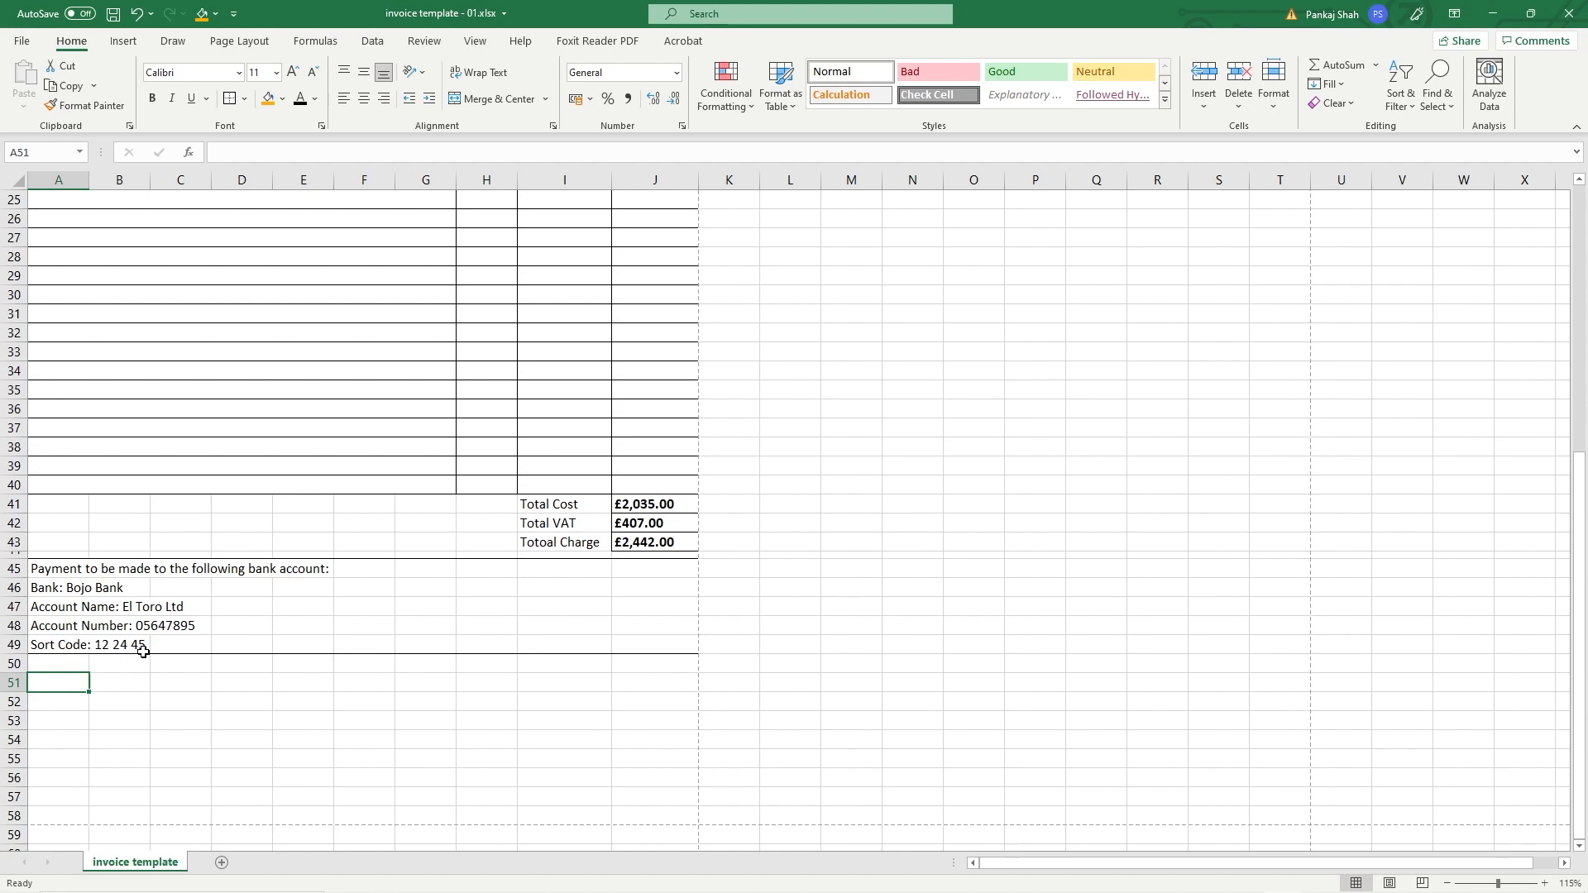
left_click(60, 568)
key("ctrl+b")
left_click(358, 616)
key("ctrl+s")
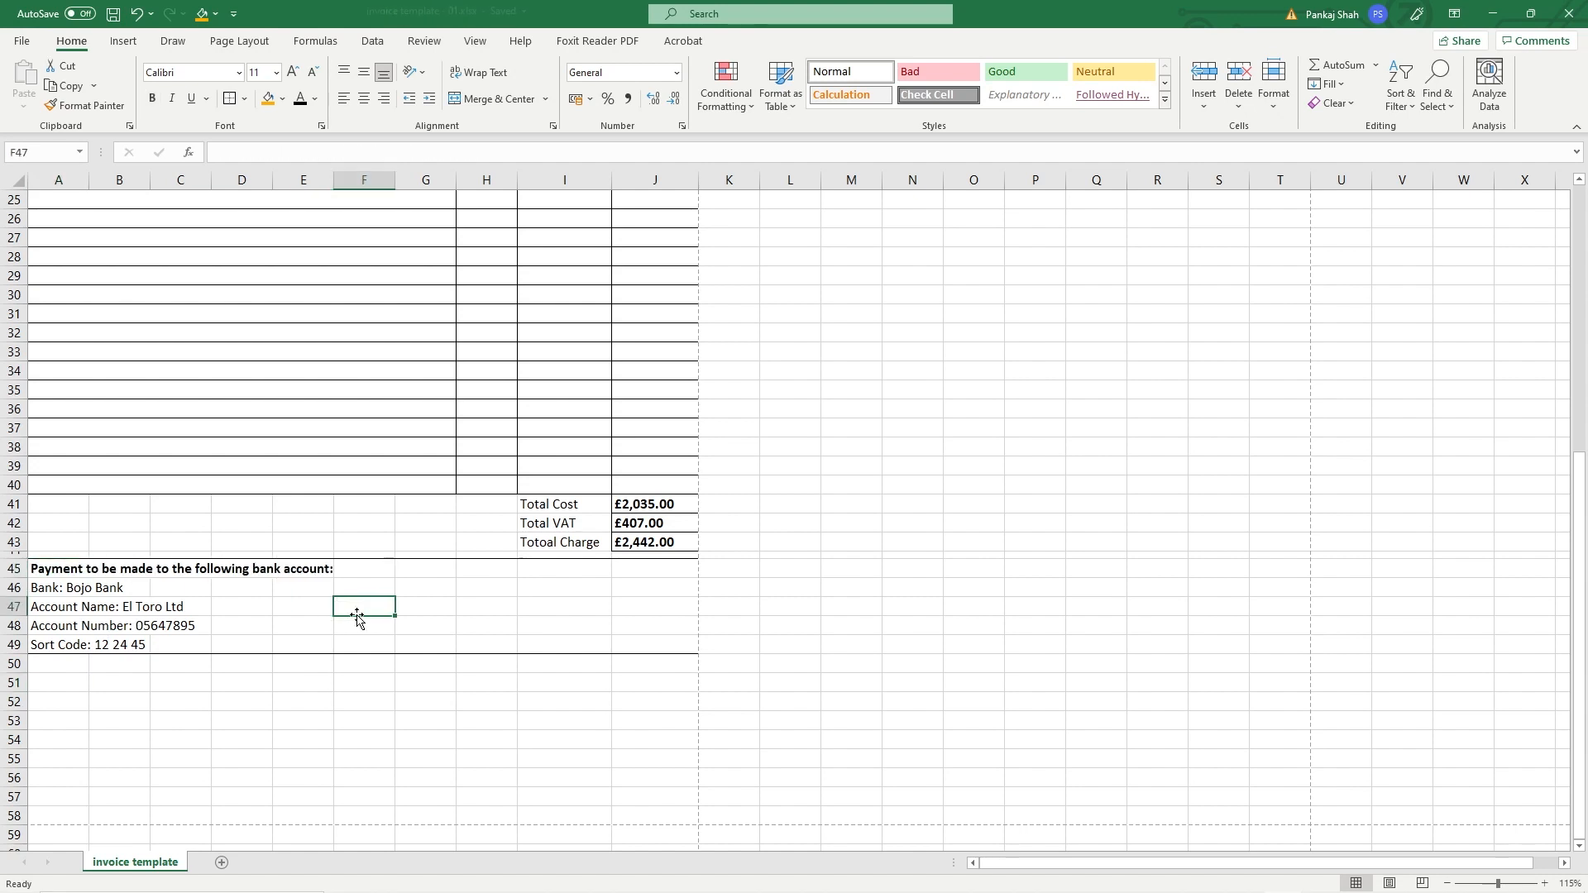
Step: Enter "Payment Terms:" in cell A51 below the bank details, and make it bold
left_click_drag(42, 591, 54, 641)
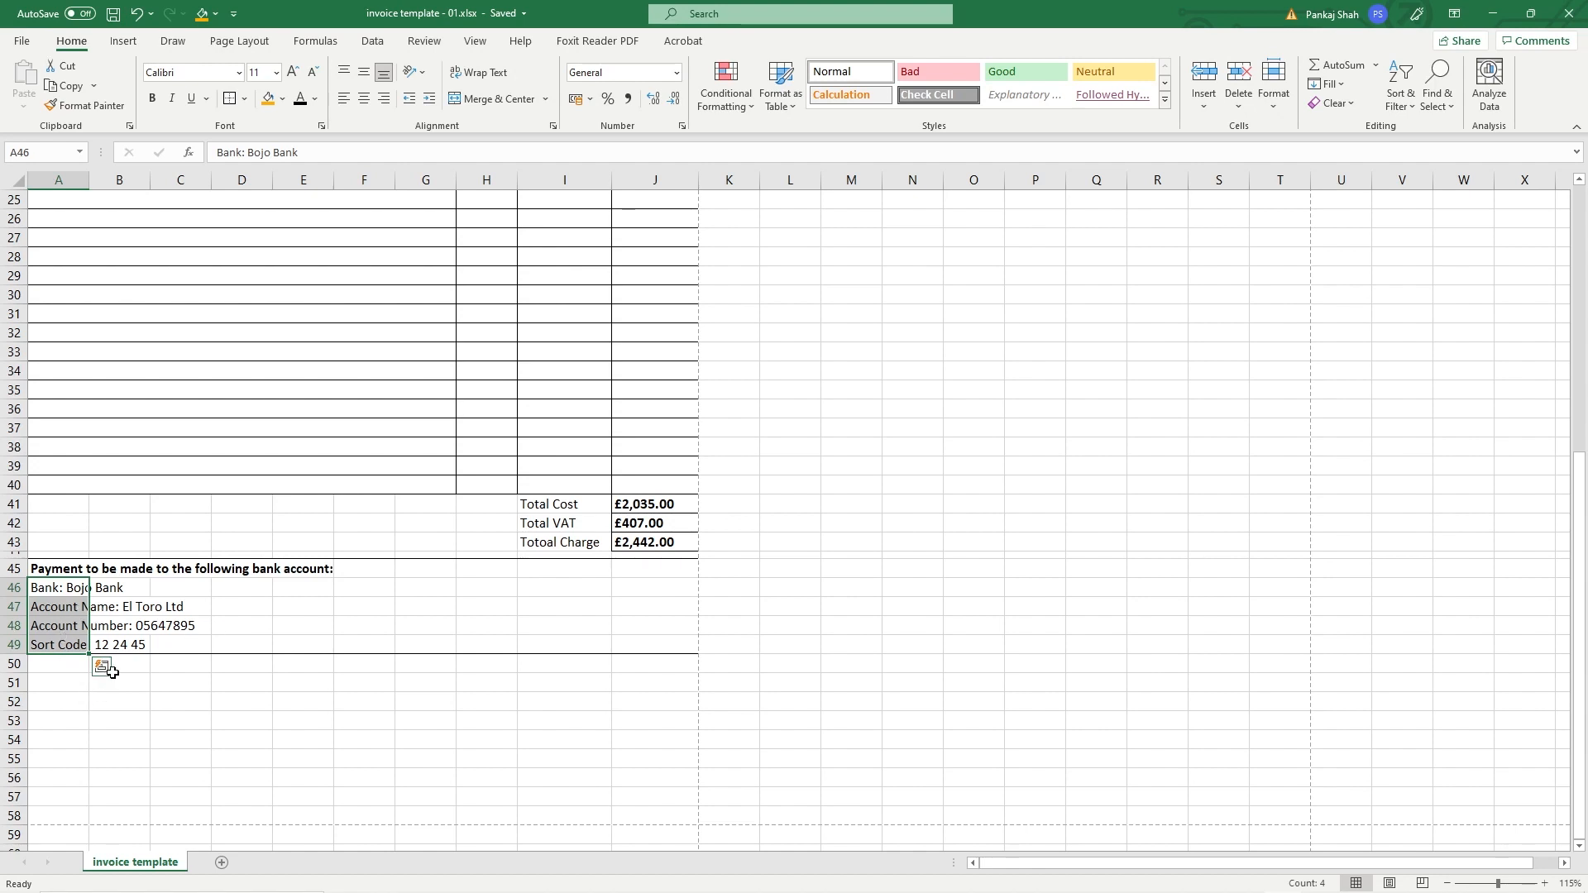
left_click(78, 685)
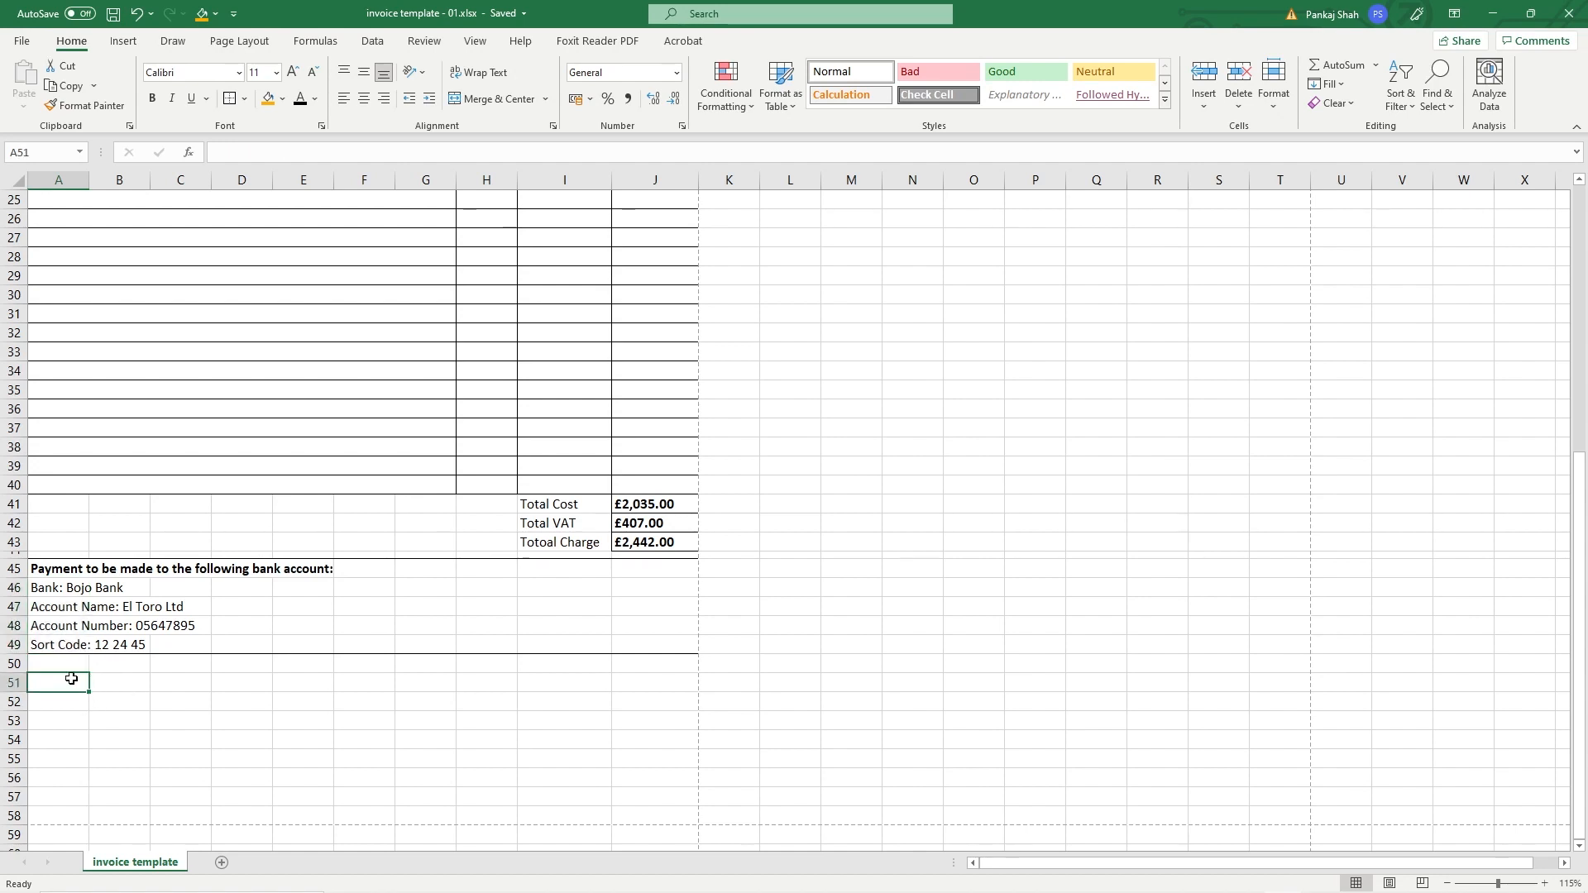
type("Per")
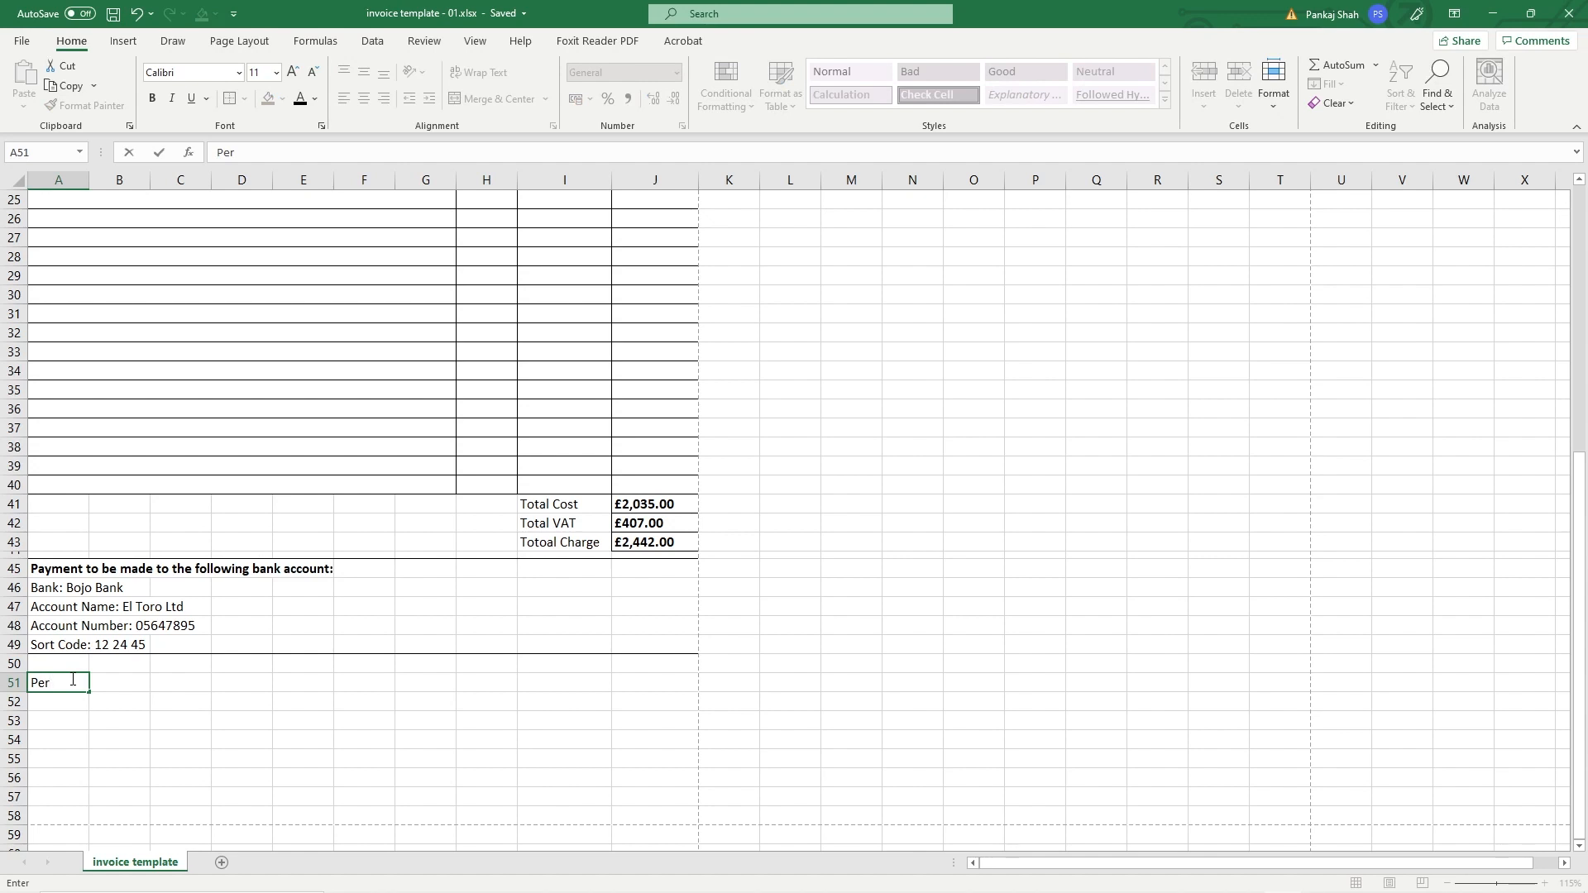
type("ayment")
key("BackSpace")
key("BackSpace")
key("BackSpace")
key("BackSpace")
key("BackSpace")
type("t Terms:")
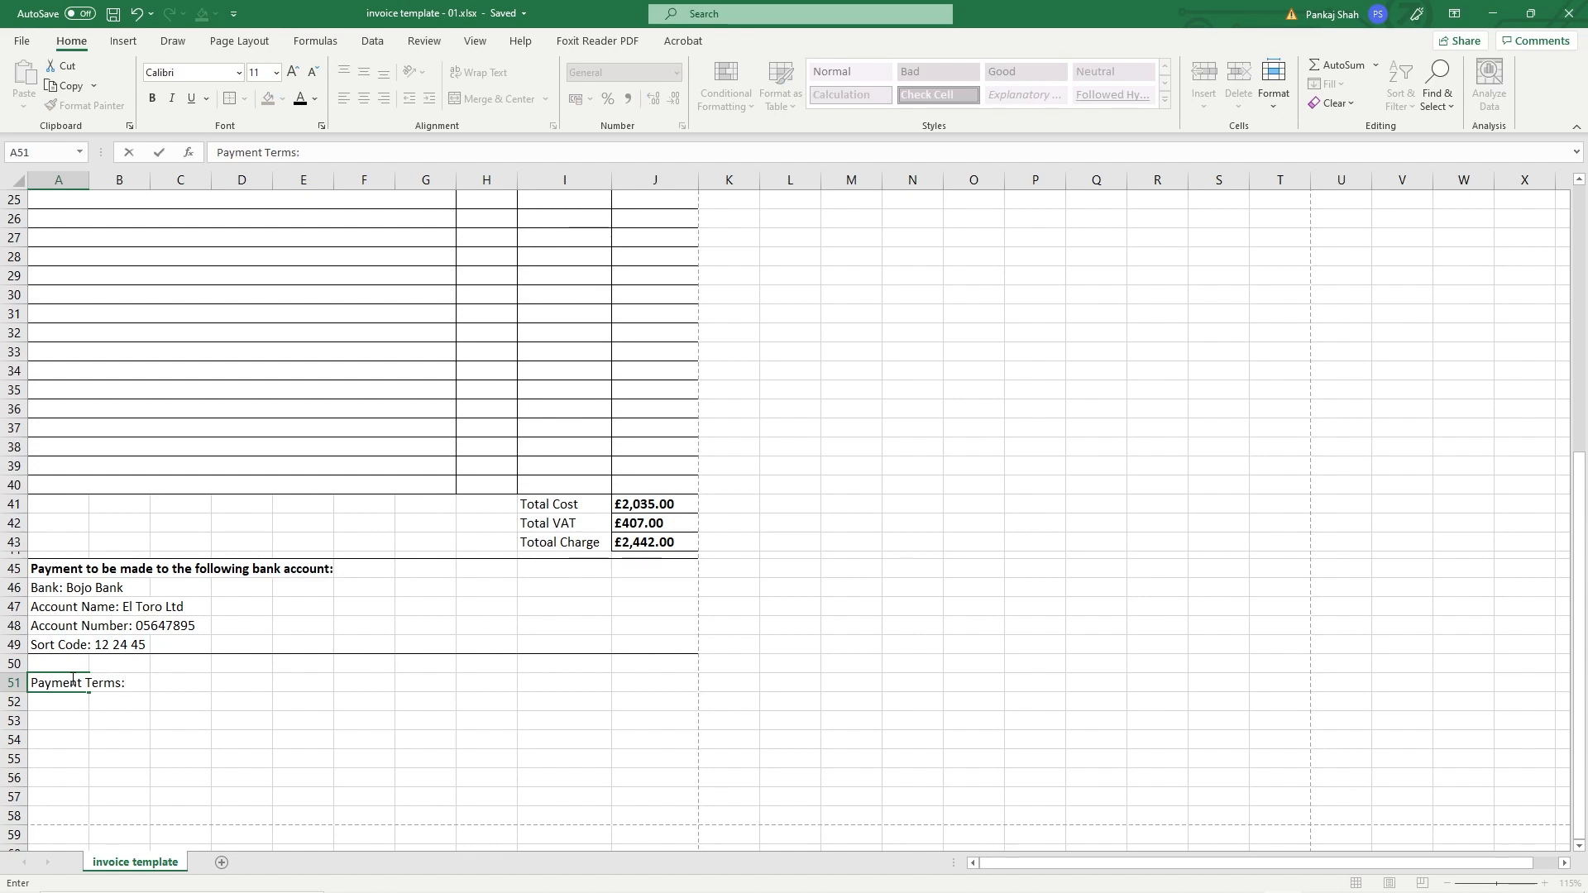
left_click(94, 721)
left_click(62, 685)
key("ctrl+b")
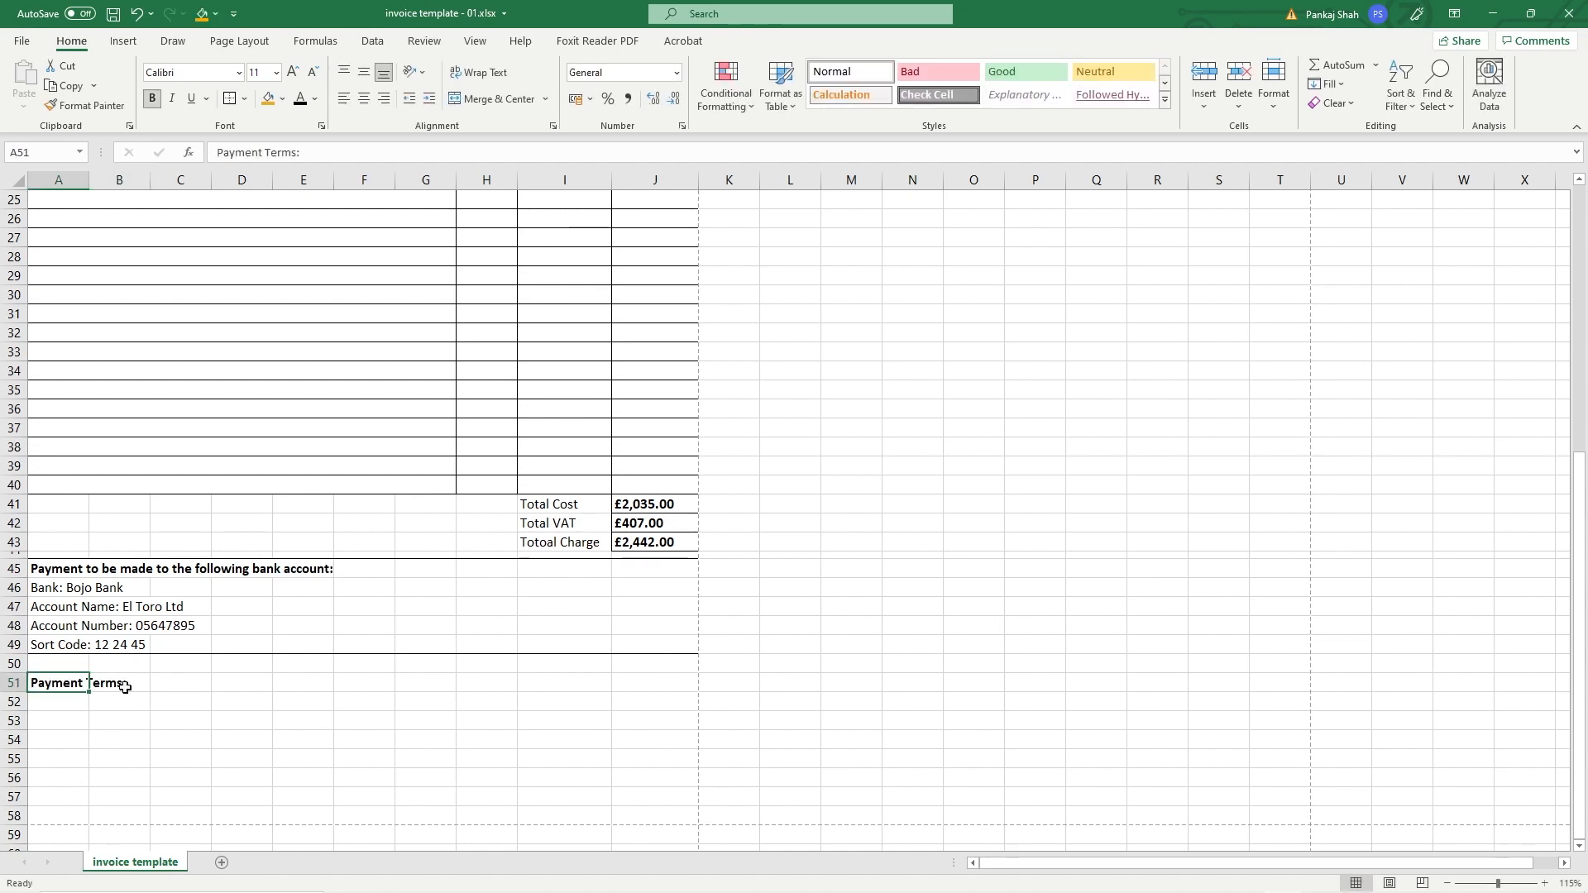
left_click(176, 684)
left_click(7, 683)
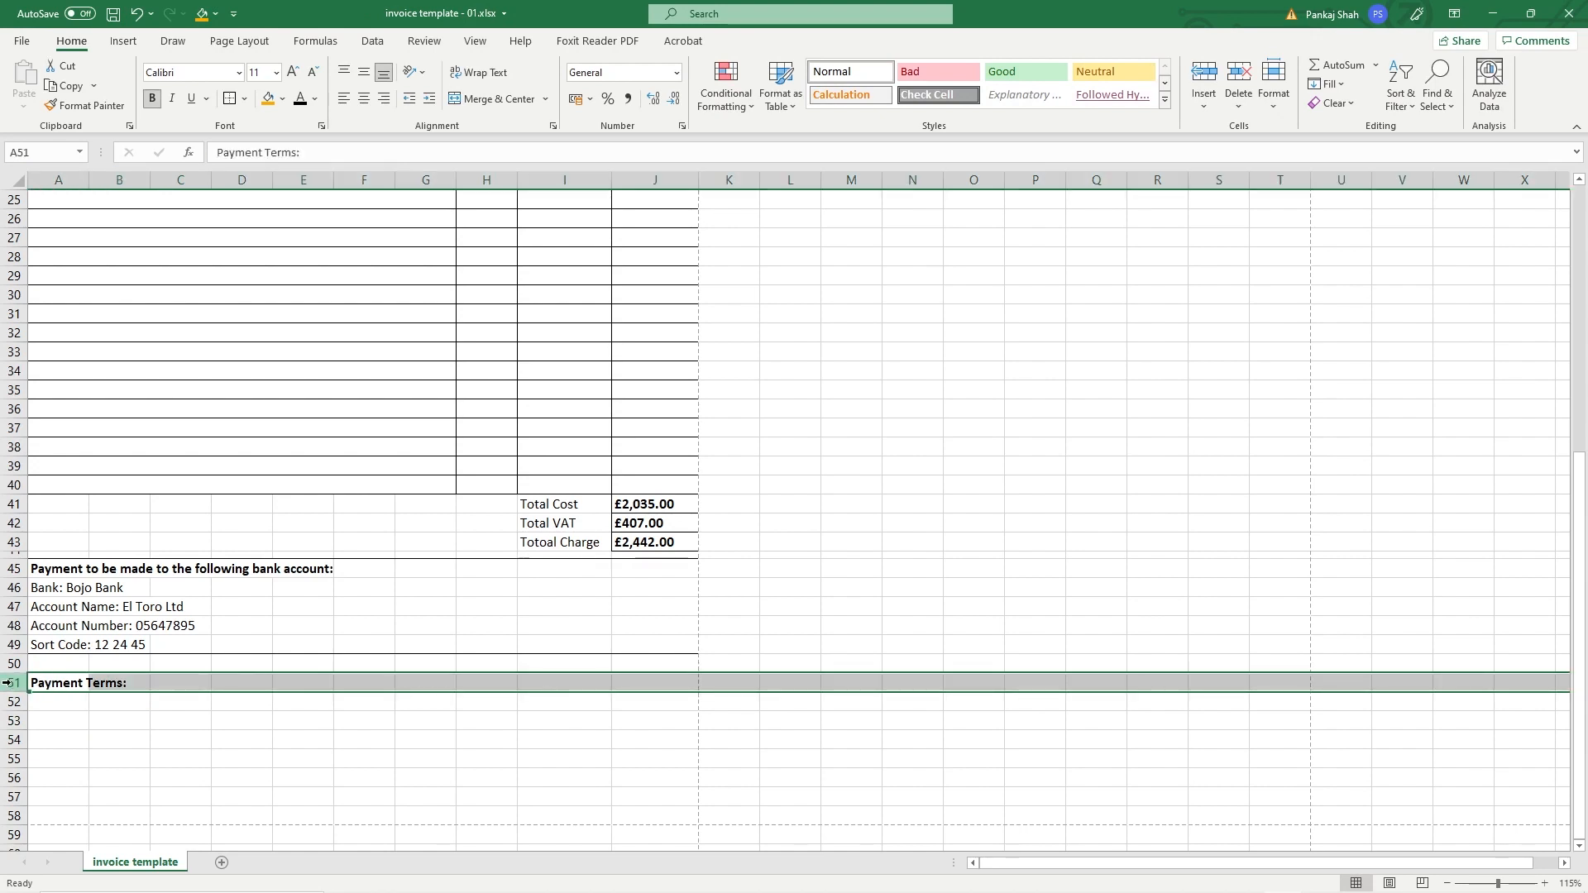
right_click(7, 683)
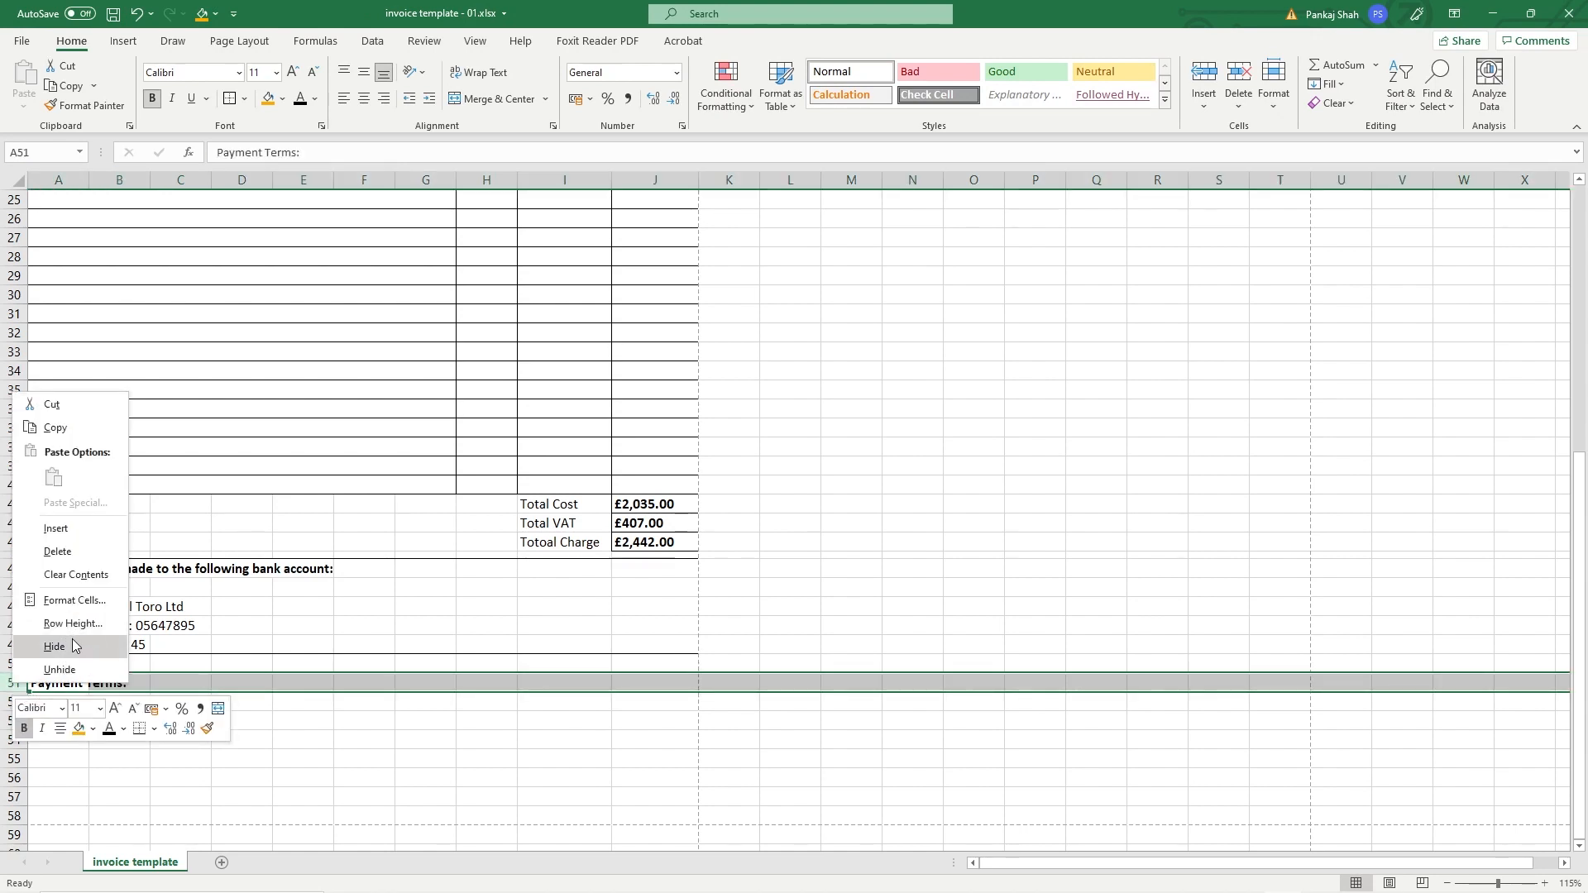
left_click(115, 642)
key("ctrl+z")
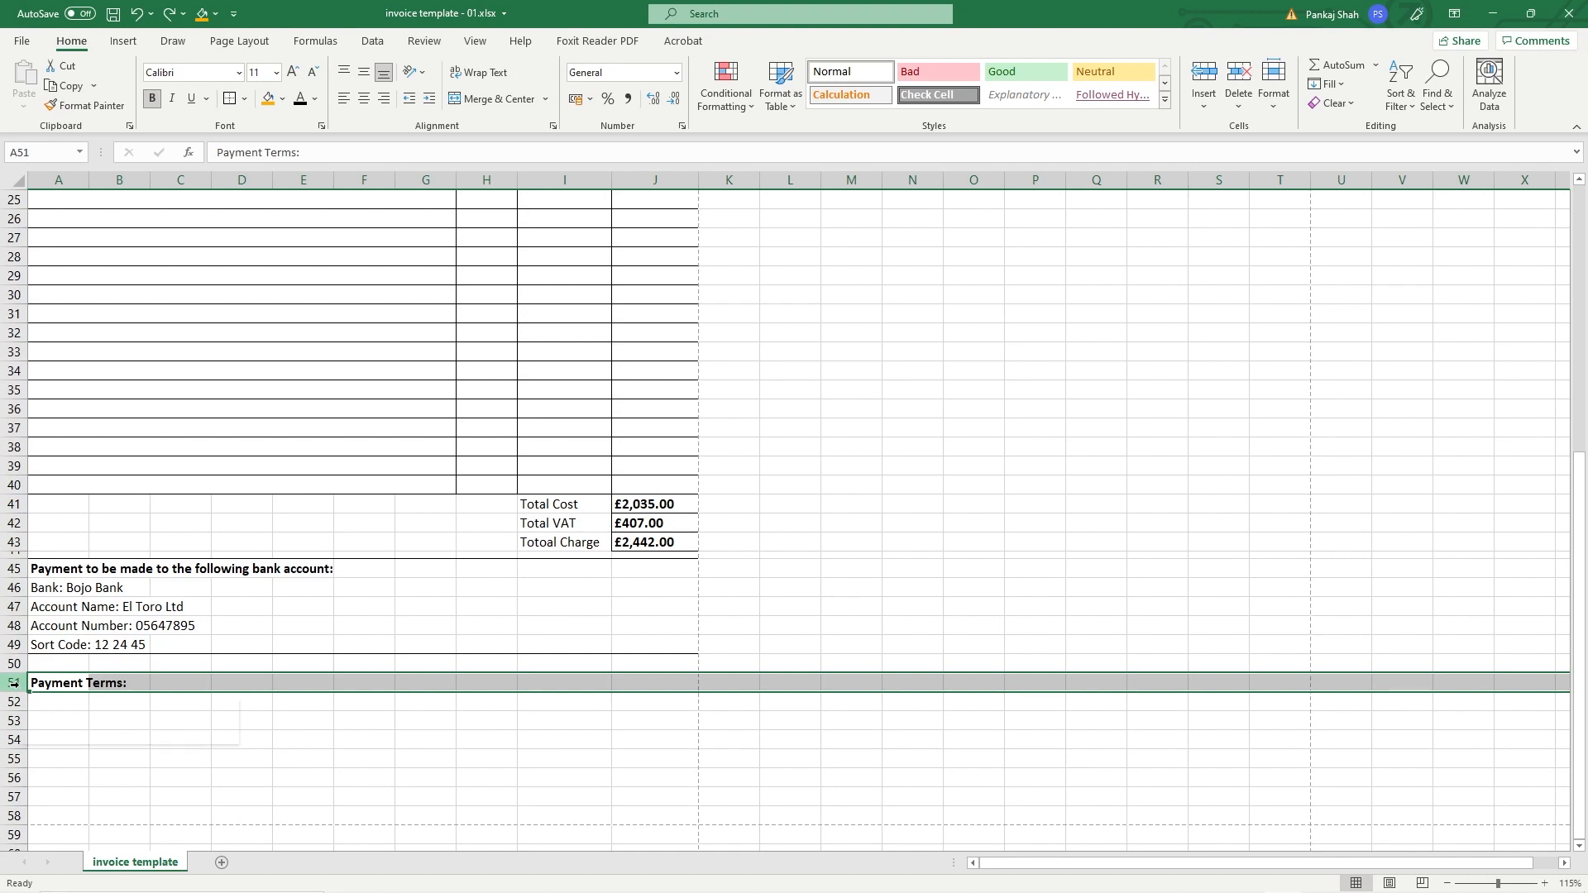
Step: Set the height of row 51 to 18 and align its contents vertically to the middle
right_click(14, 684)
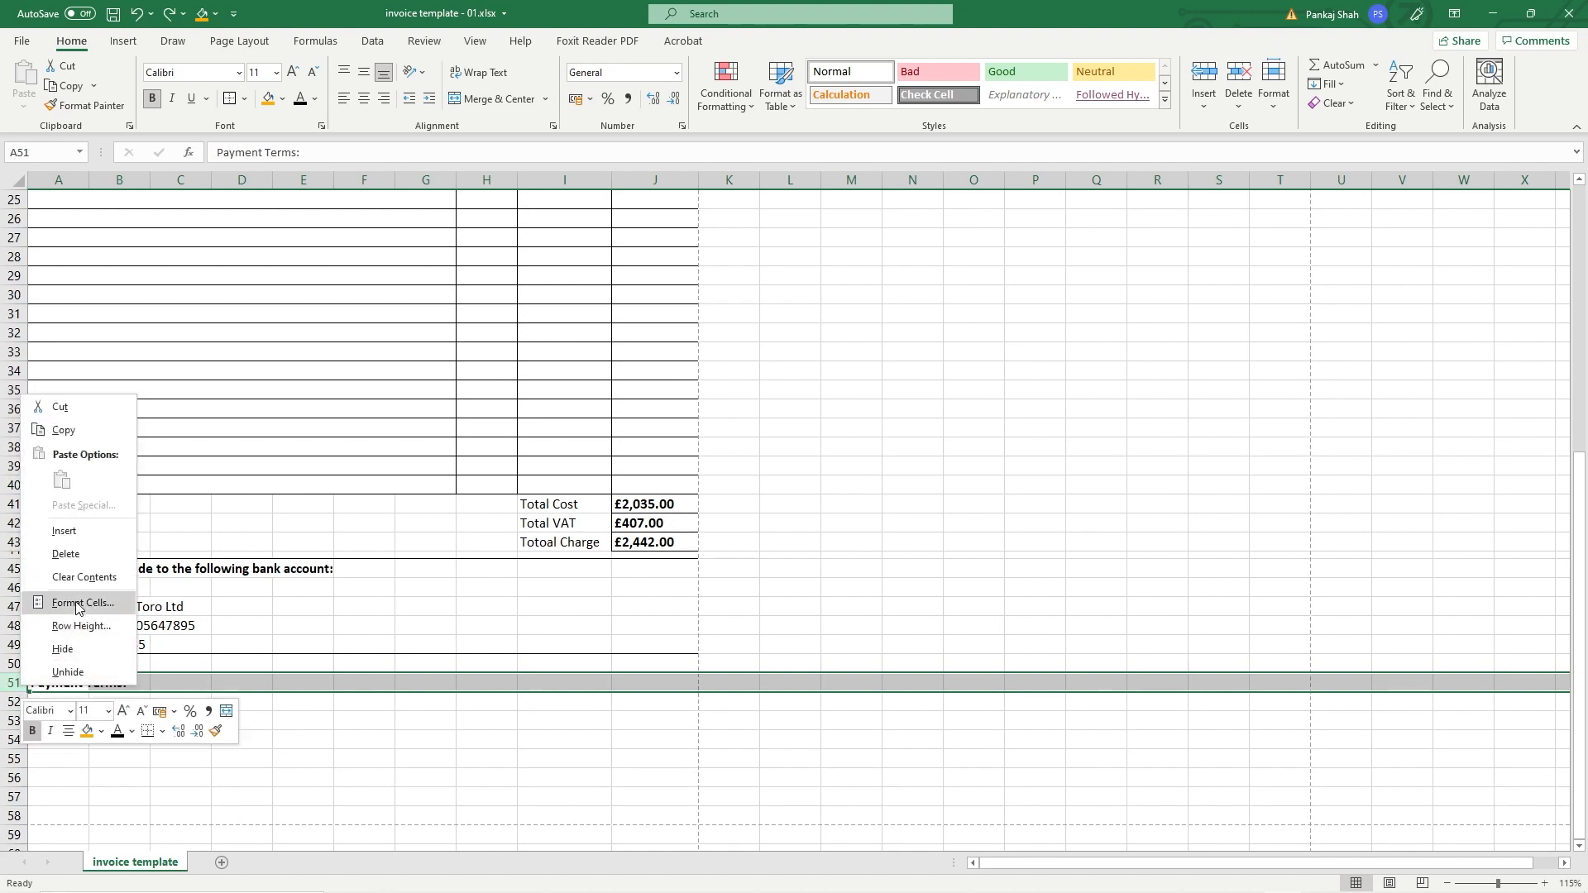
left_click(80, 626)
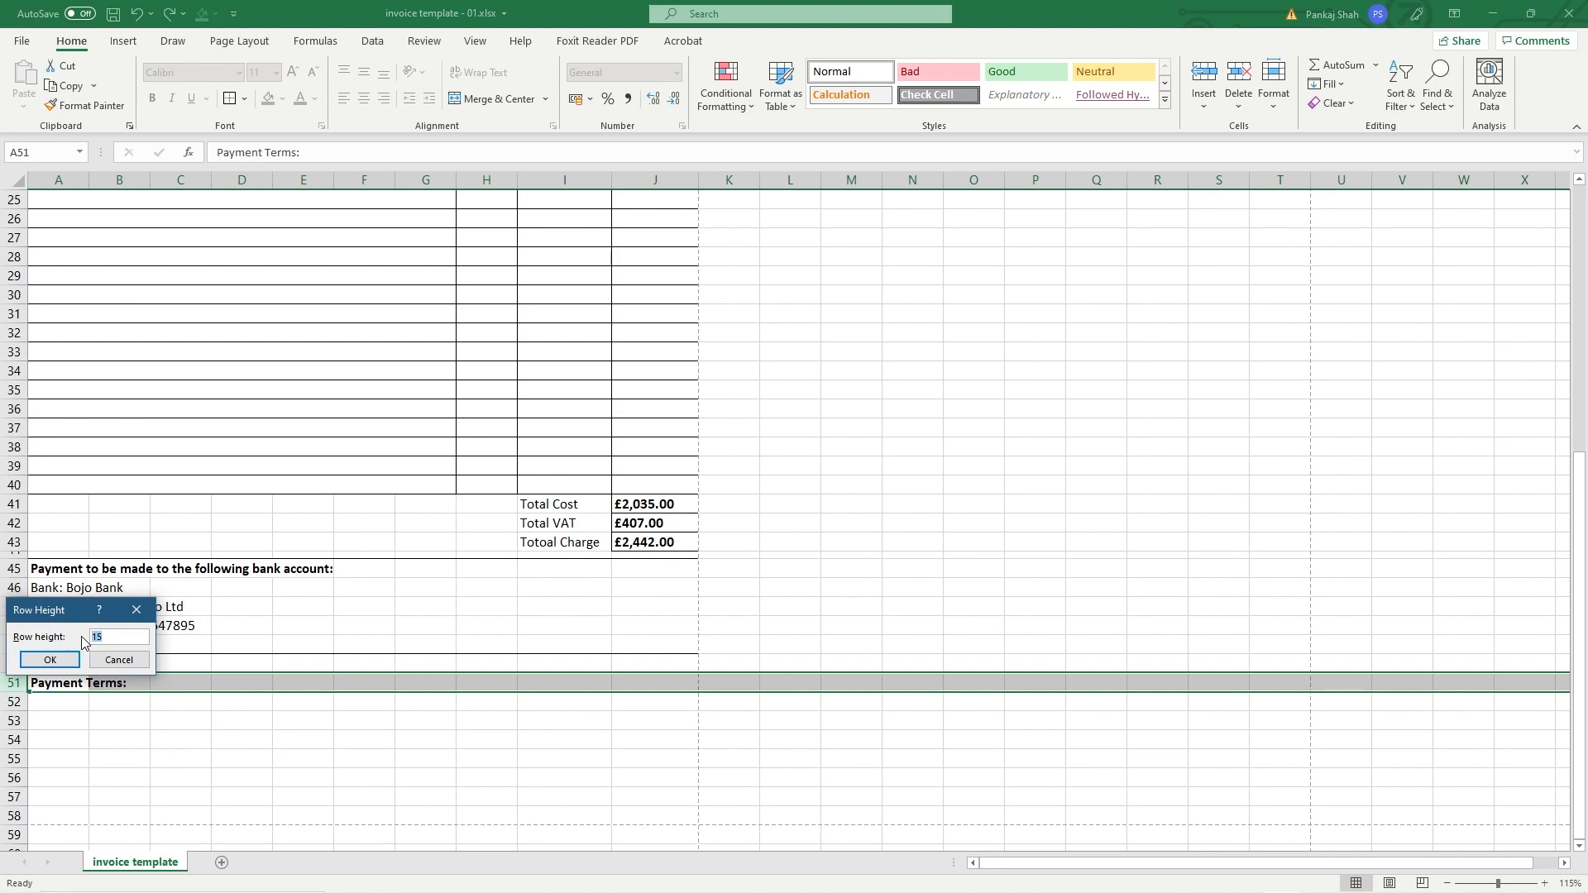
type("18")
left_click(49, 659)
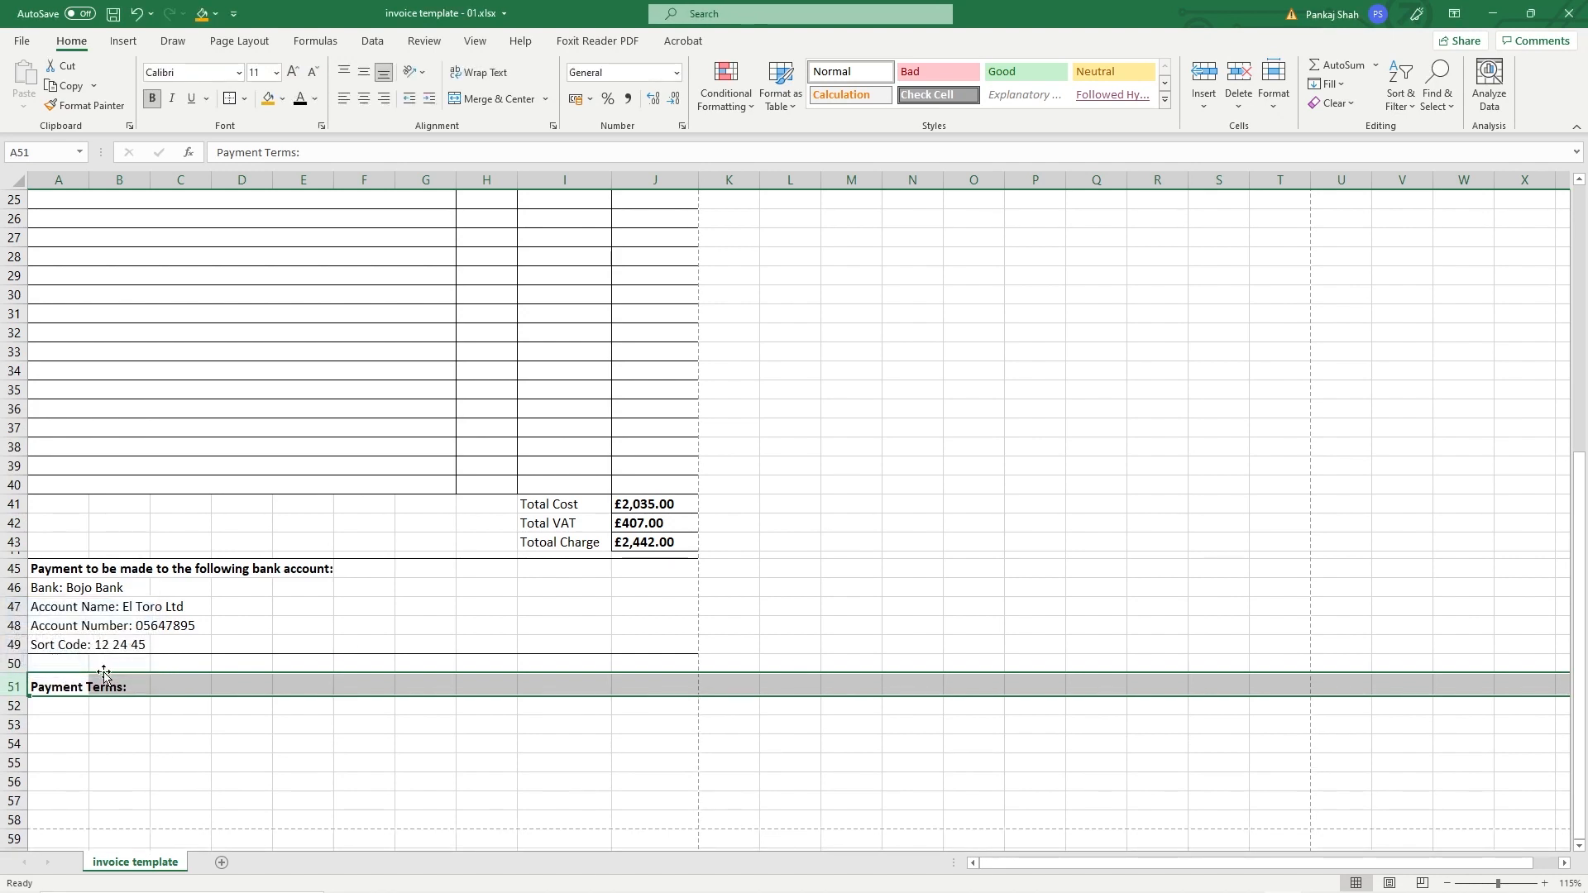
left_click(362, 79)
scroll(231, 364, "up", 7)
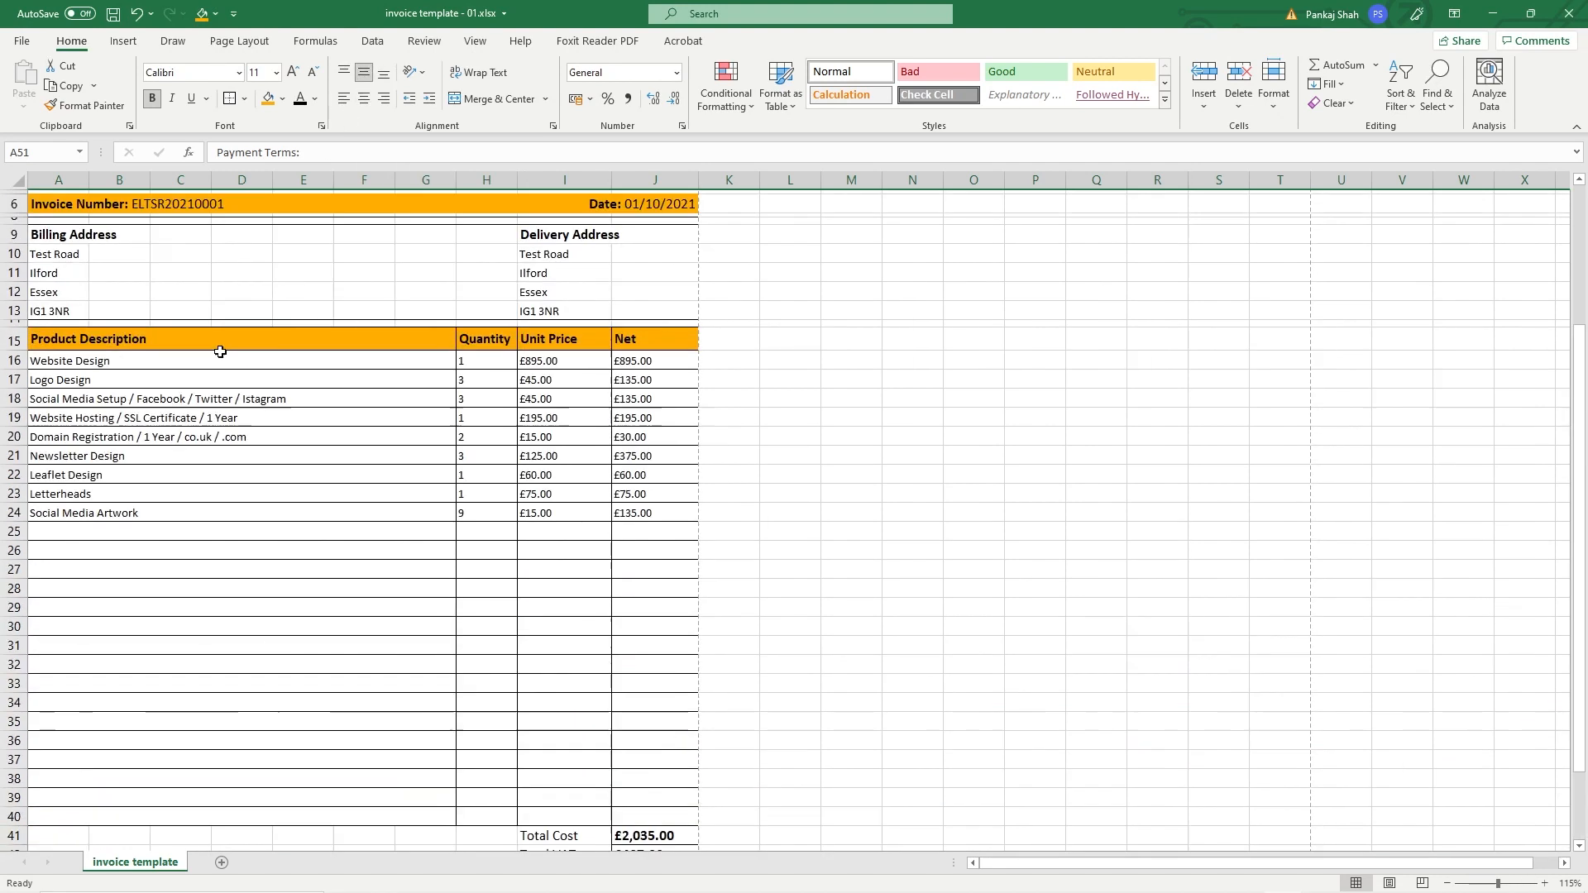
left_click(39, 337)
scroll(117, 496, "down", 5)
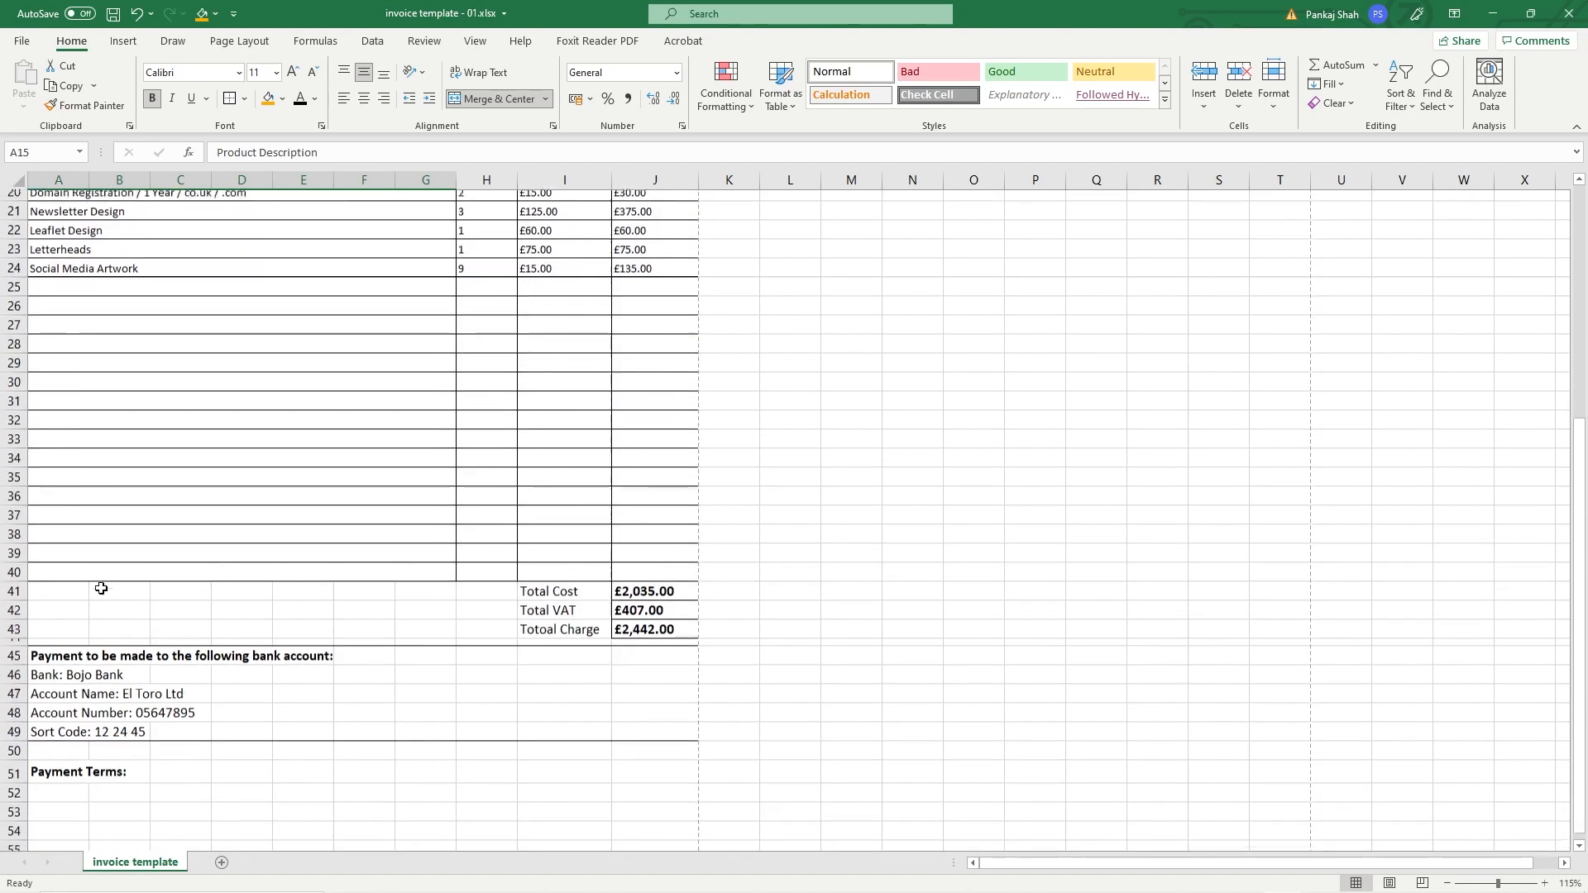
Step: Enter "30 Days from invoice date" in cell C51 beside the payment terms label, and make it bold
left_click(182, 762)
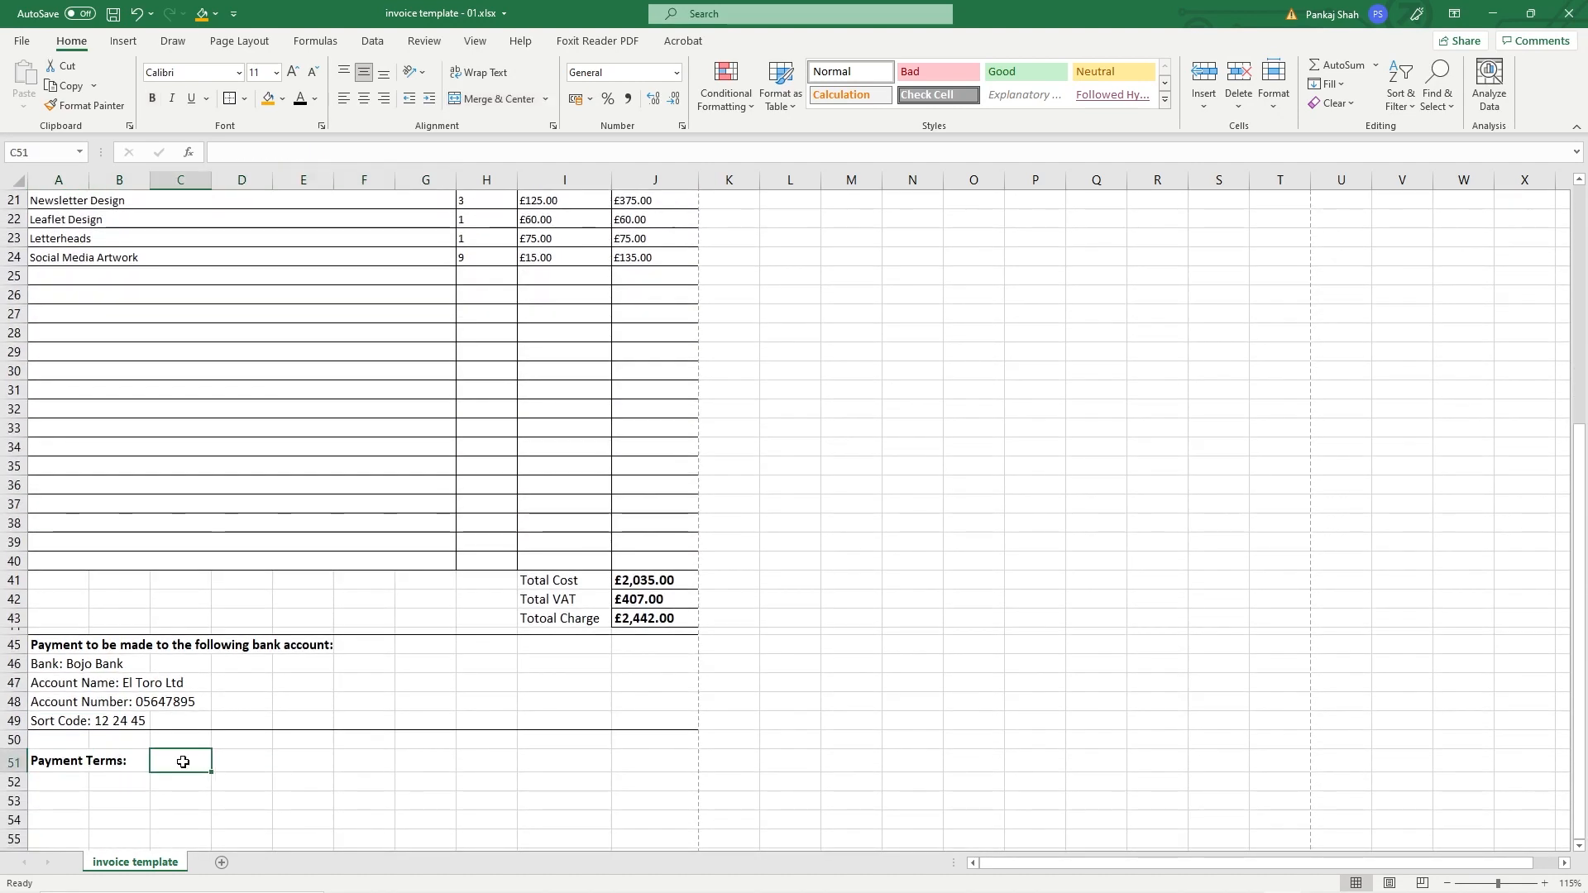
type("30 F")
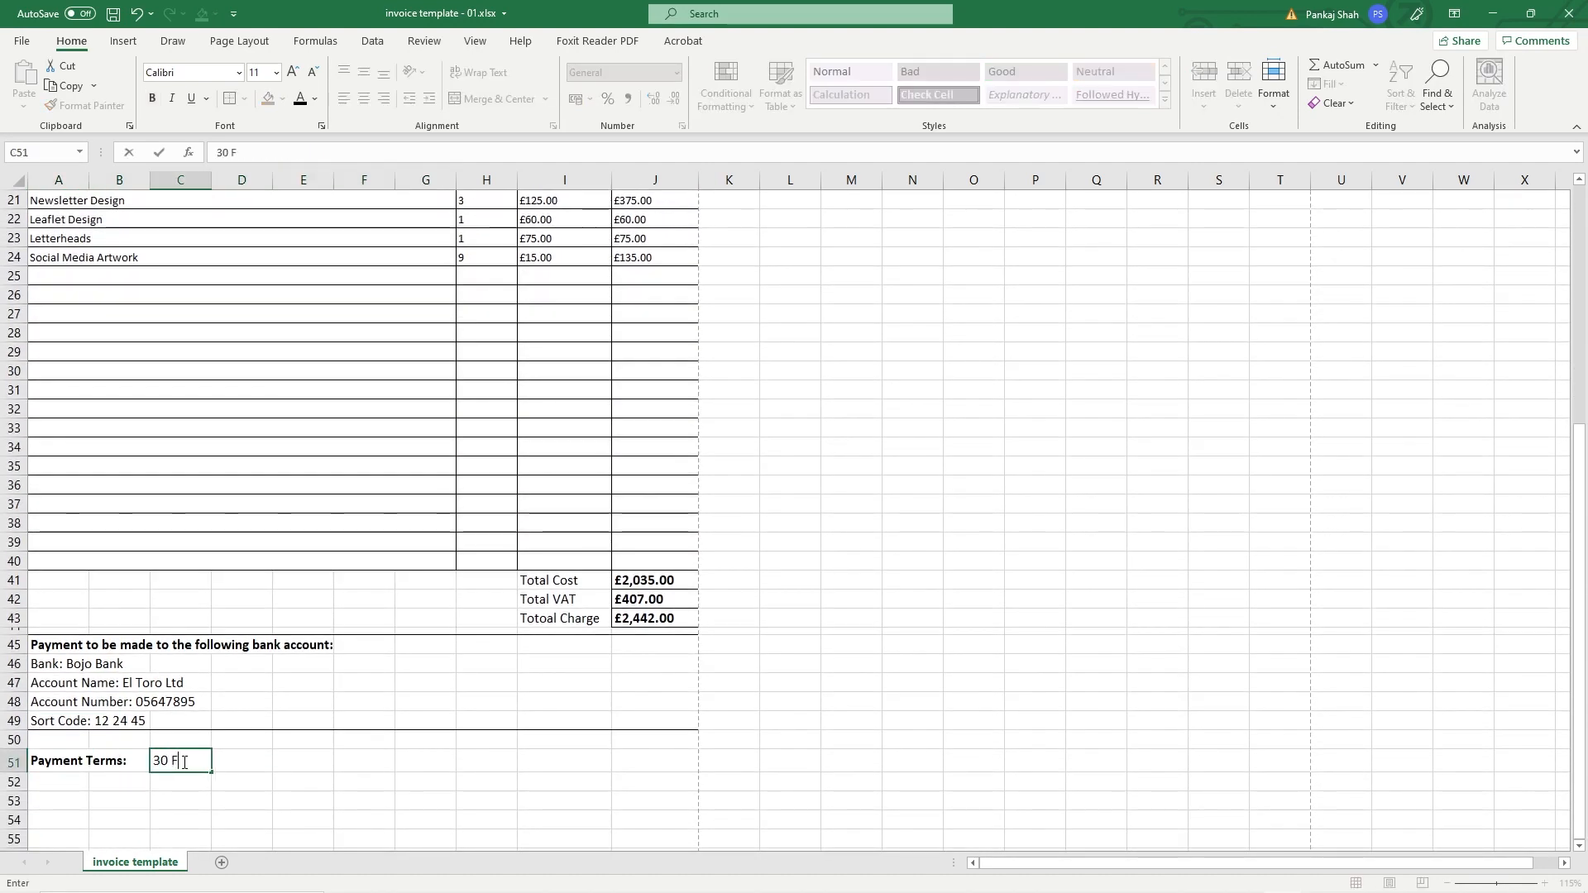
type("ays from invoice date")
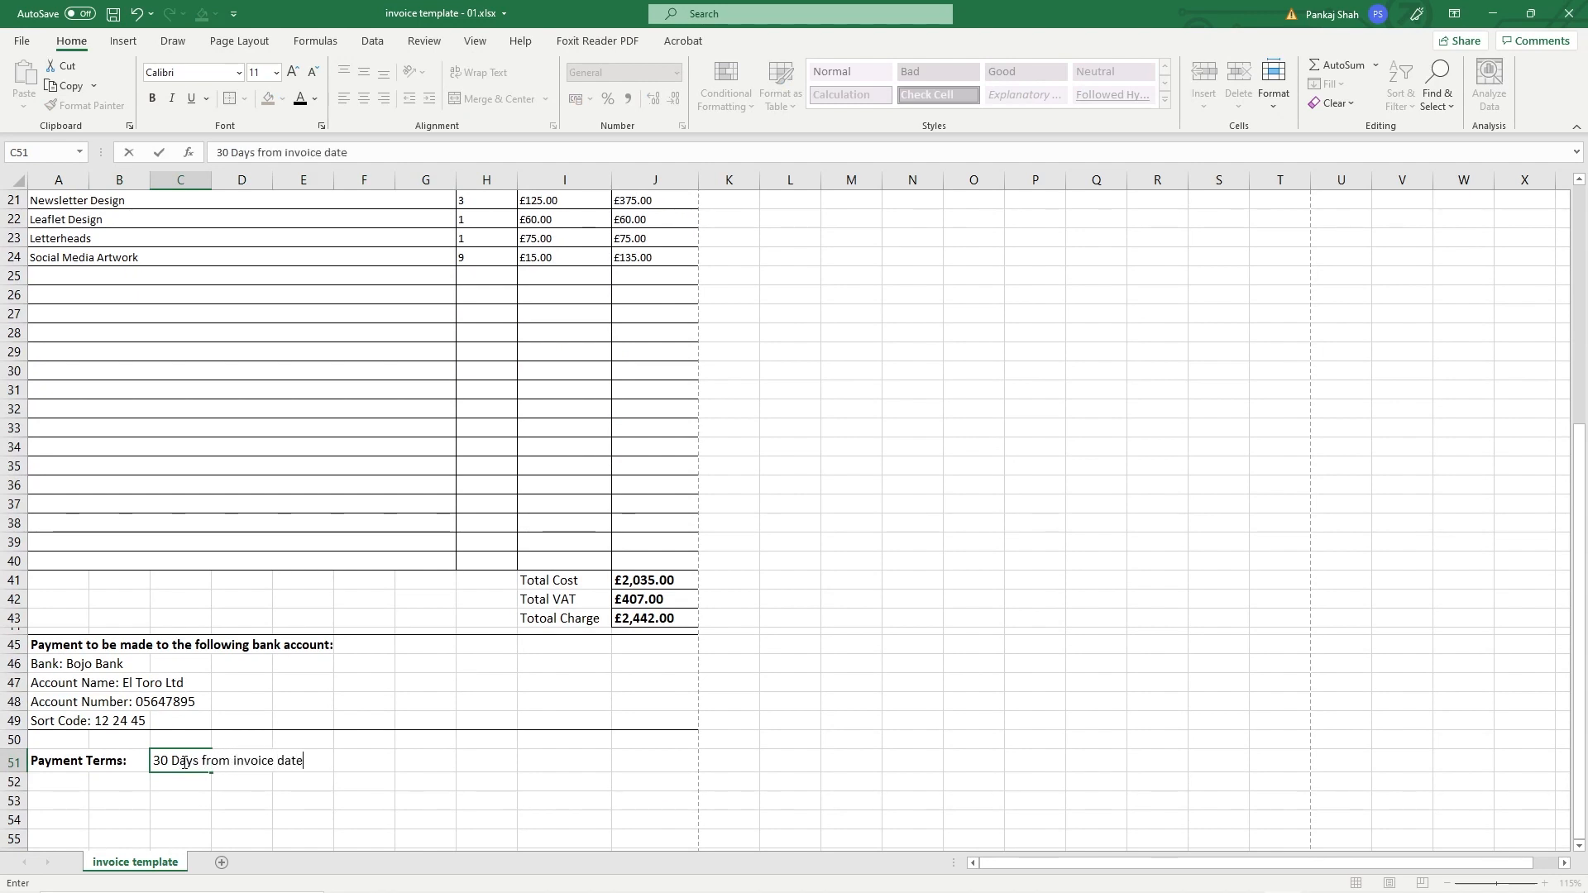
key("Return")
left_click(183, 762)
key("ctrl+b")
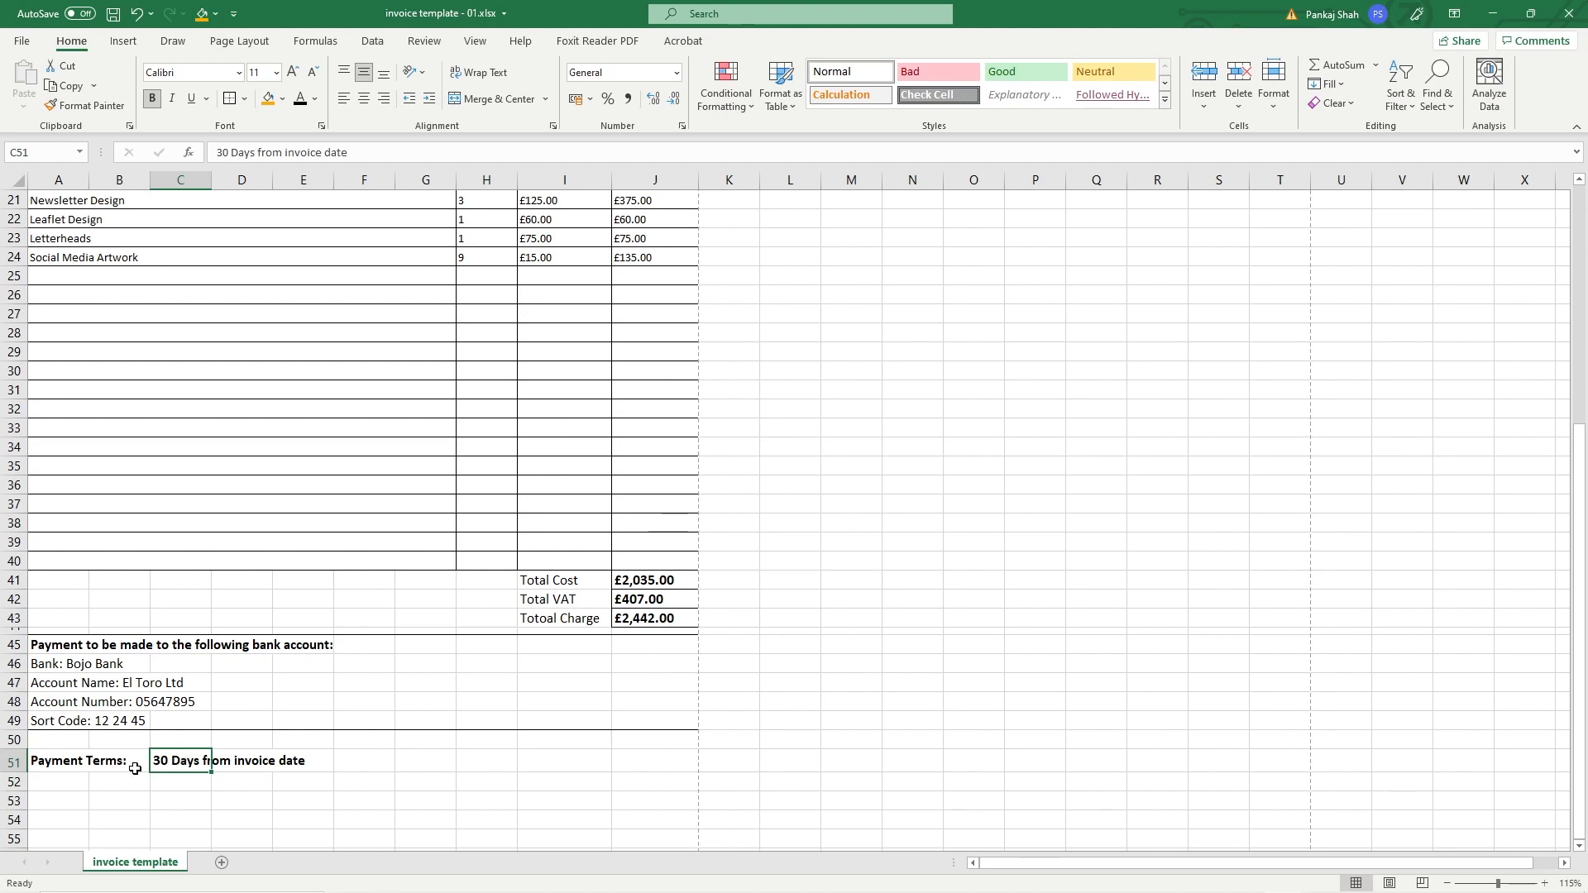
Step: Copy the orange code ffad00 from Colours.txt, and fill cells A51:J51 with the recently used orange
left_click_drag(45, 760, 656, 763)
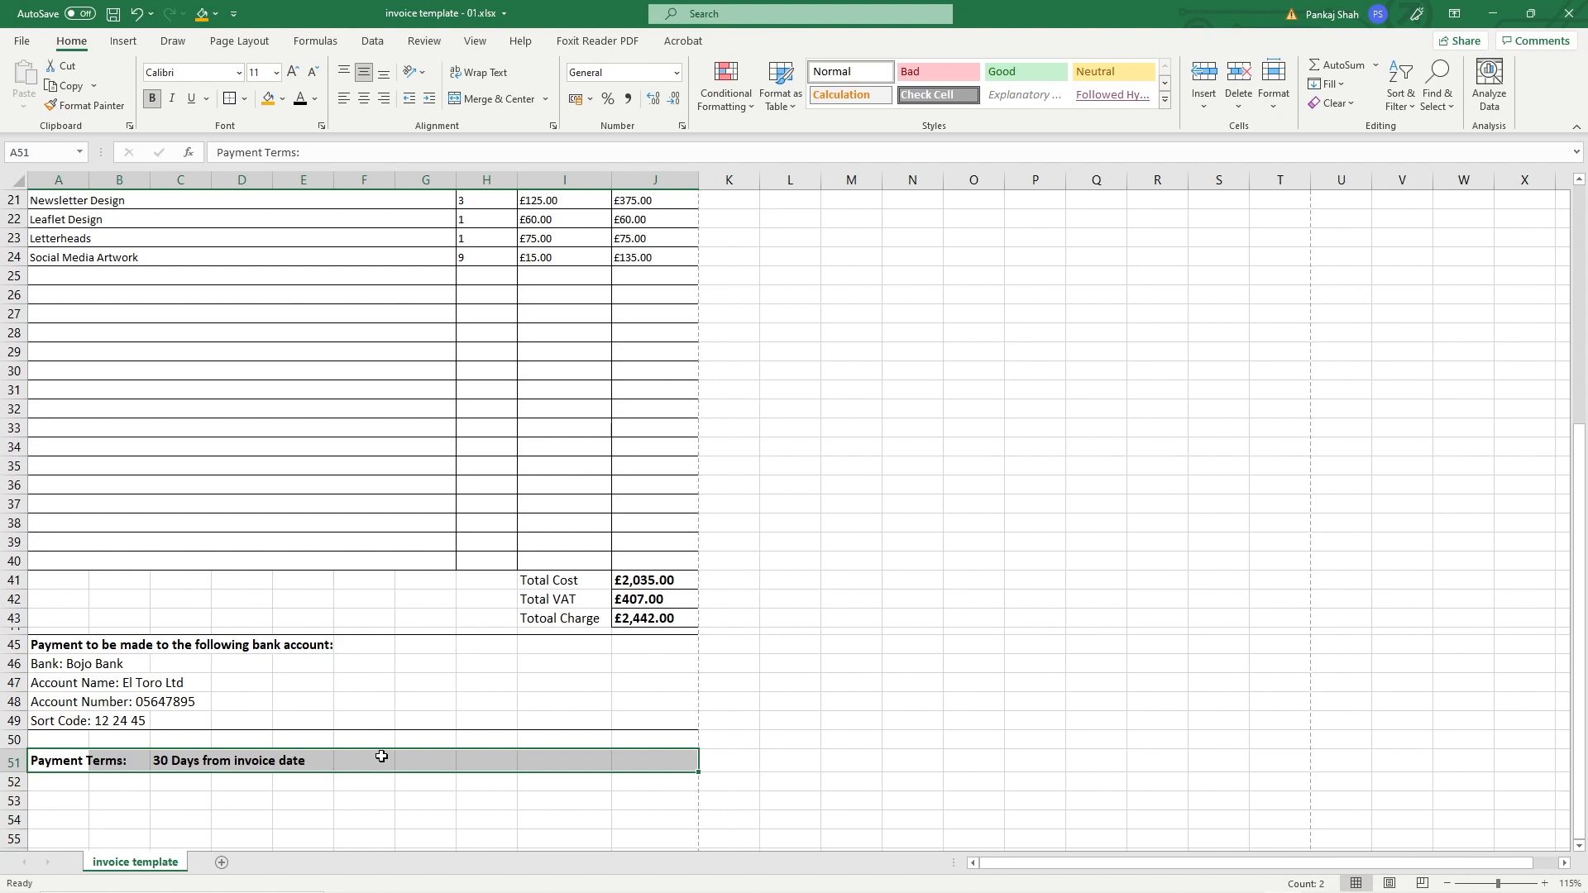
key("alt+Tab")
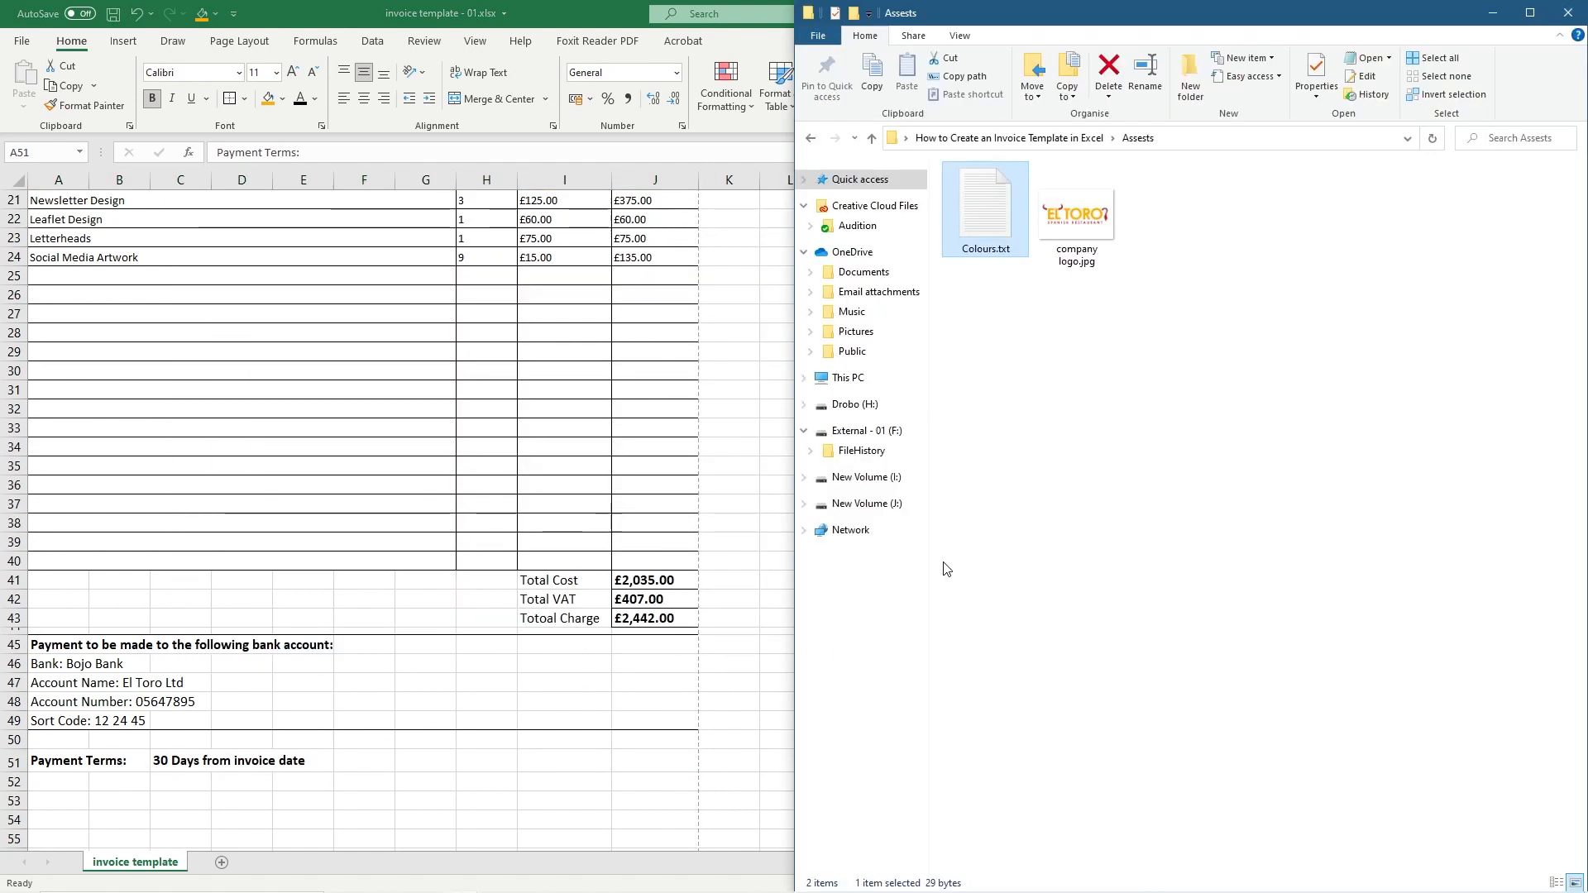
double_click(985, 205)
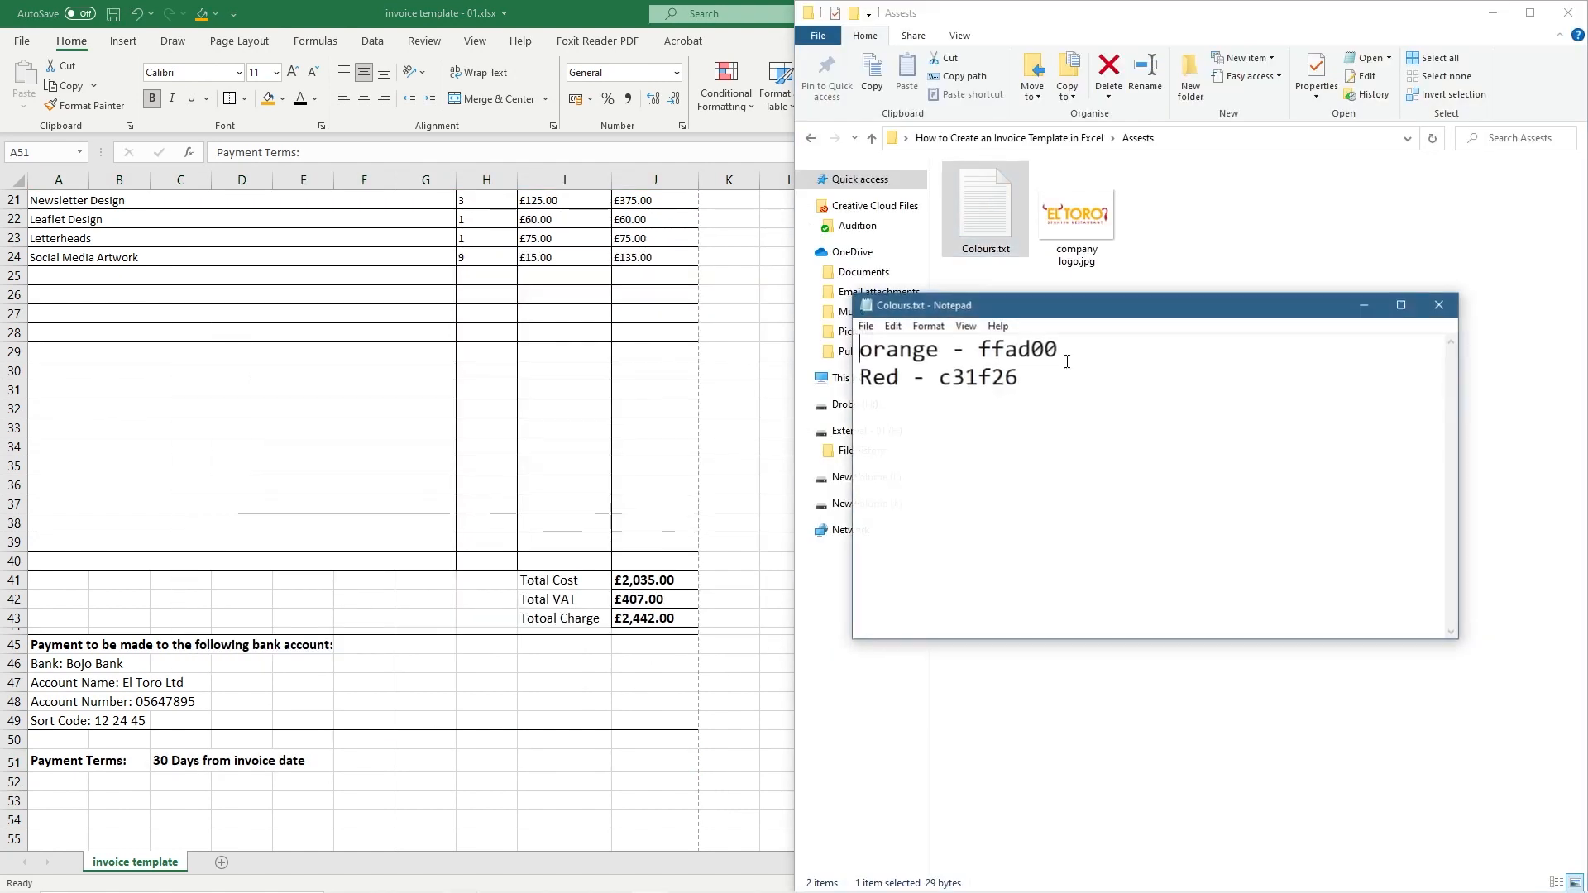
double_click(982, 348)
key("alt+Tab")
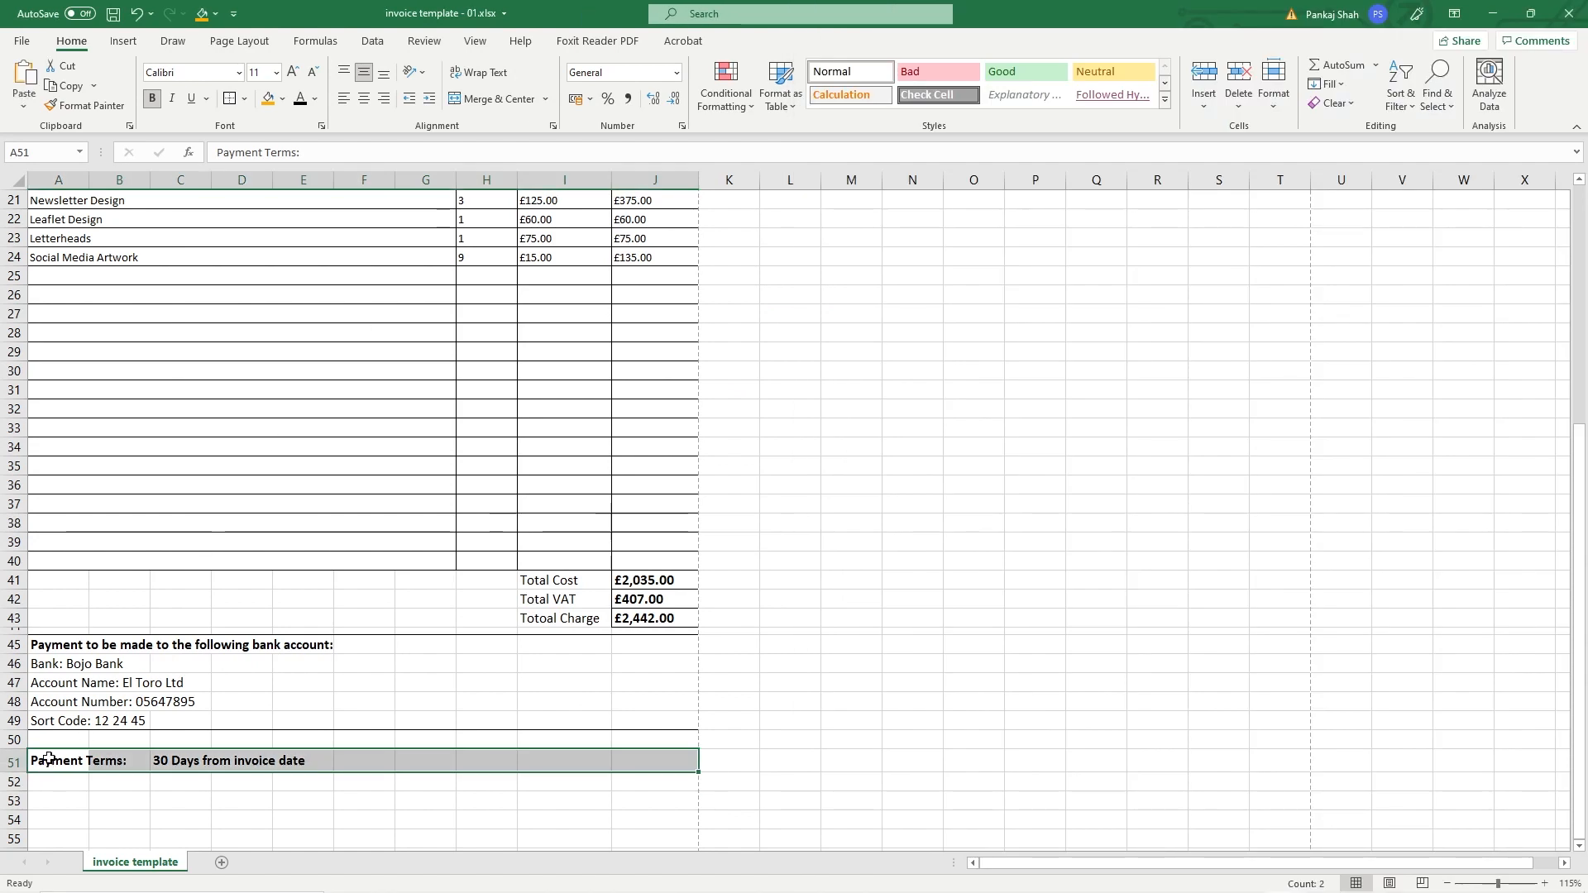
left_click(282, 98)
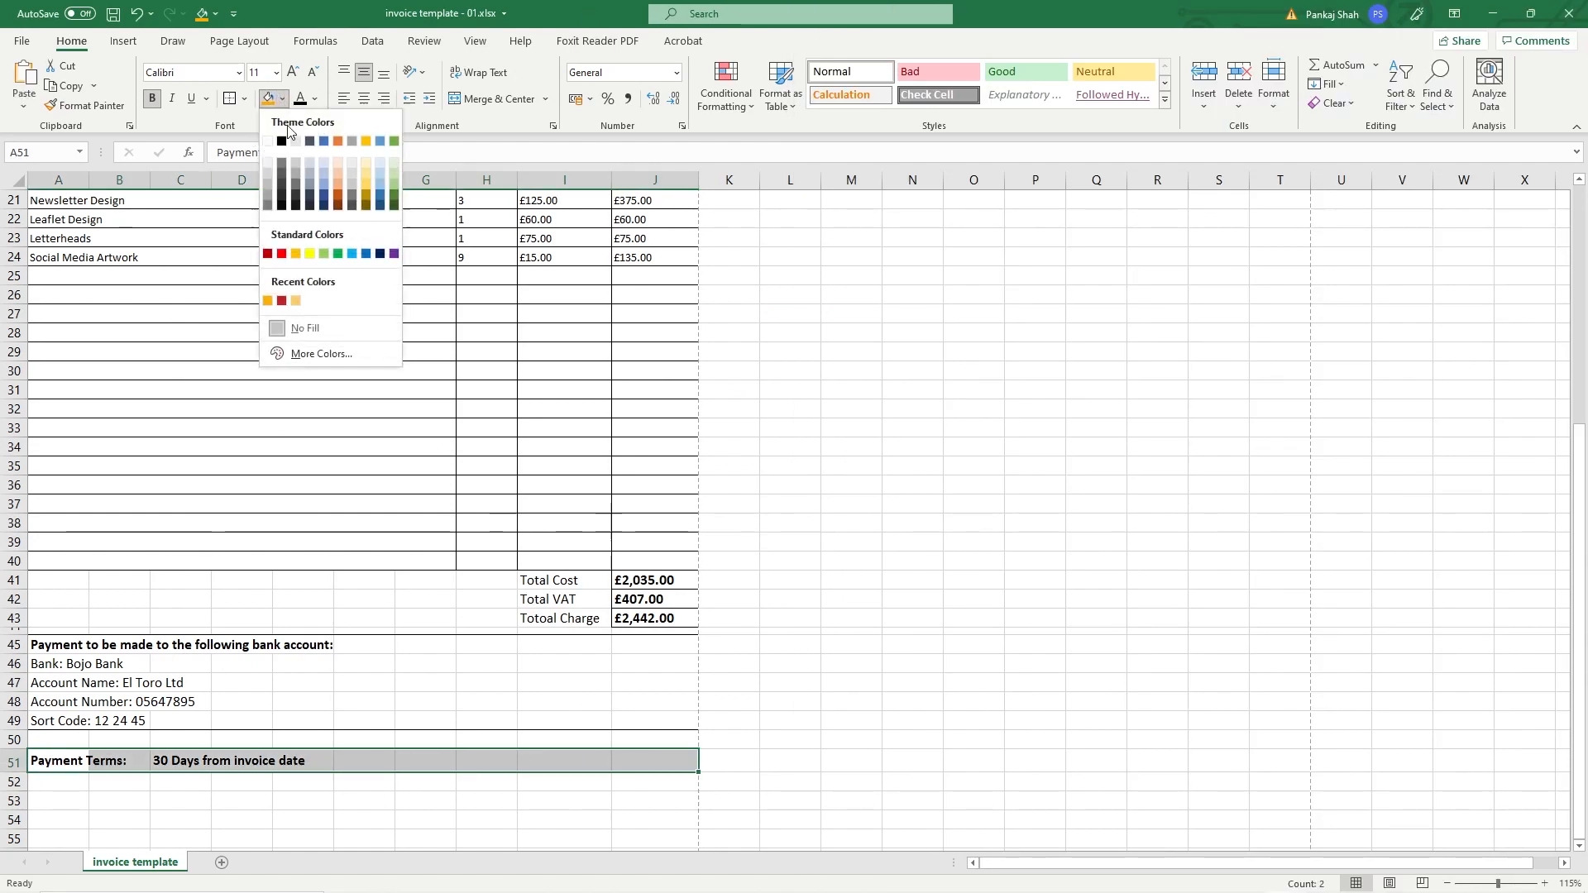
left_click(267, 299)
scroll(266, 298, "up", 3)
scroll(301, 283, "down", 3)
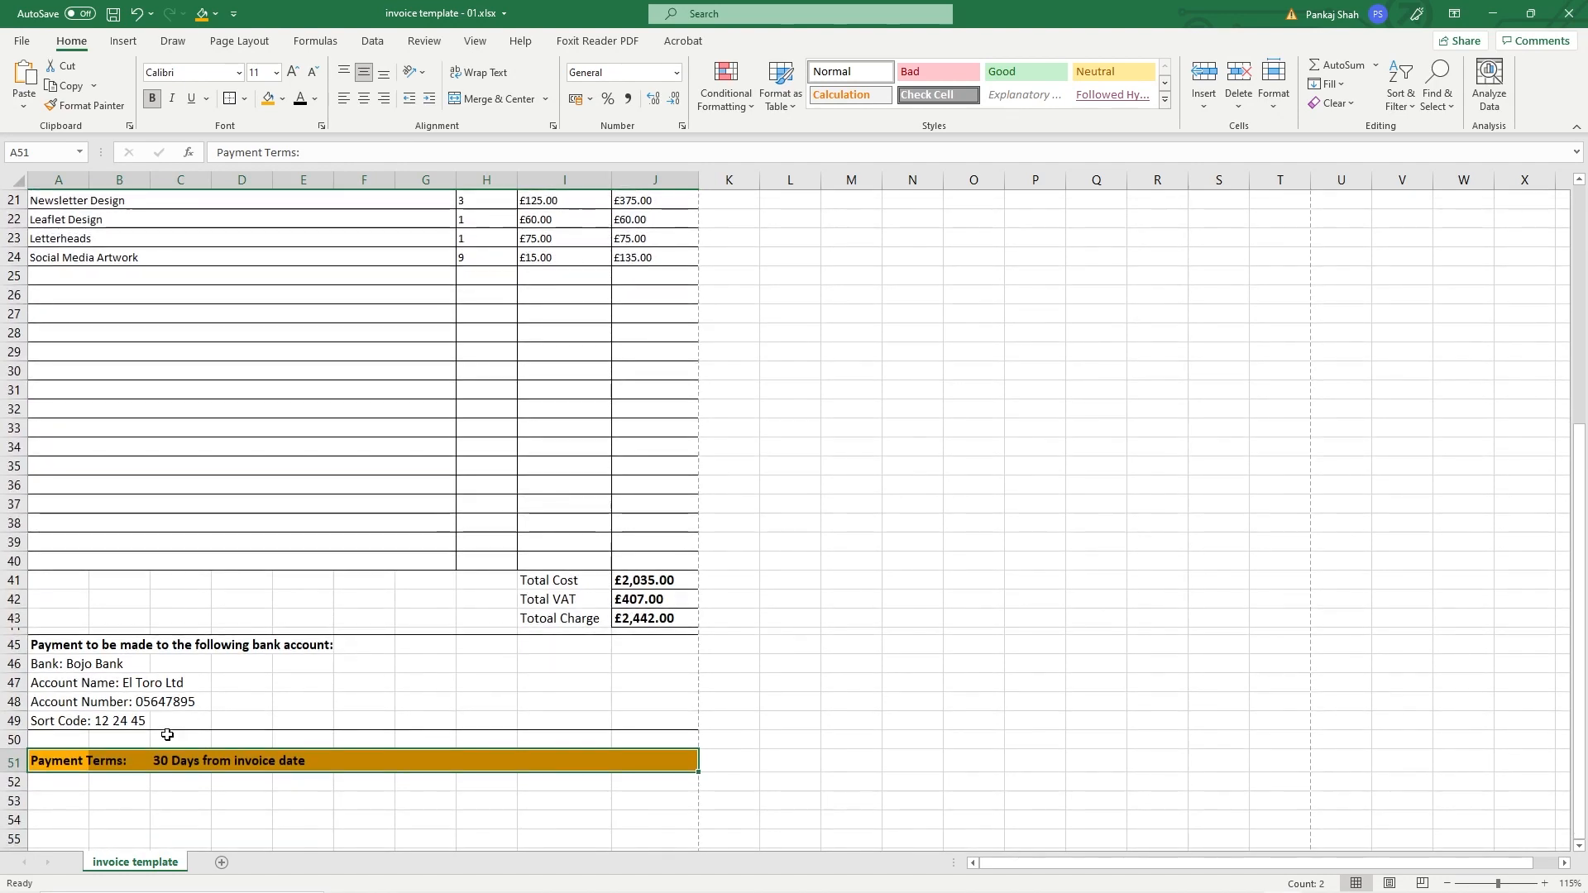
scroll(301, 283, "up", 2)
scroll(312, 617, "down", 2)
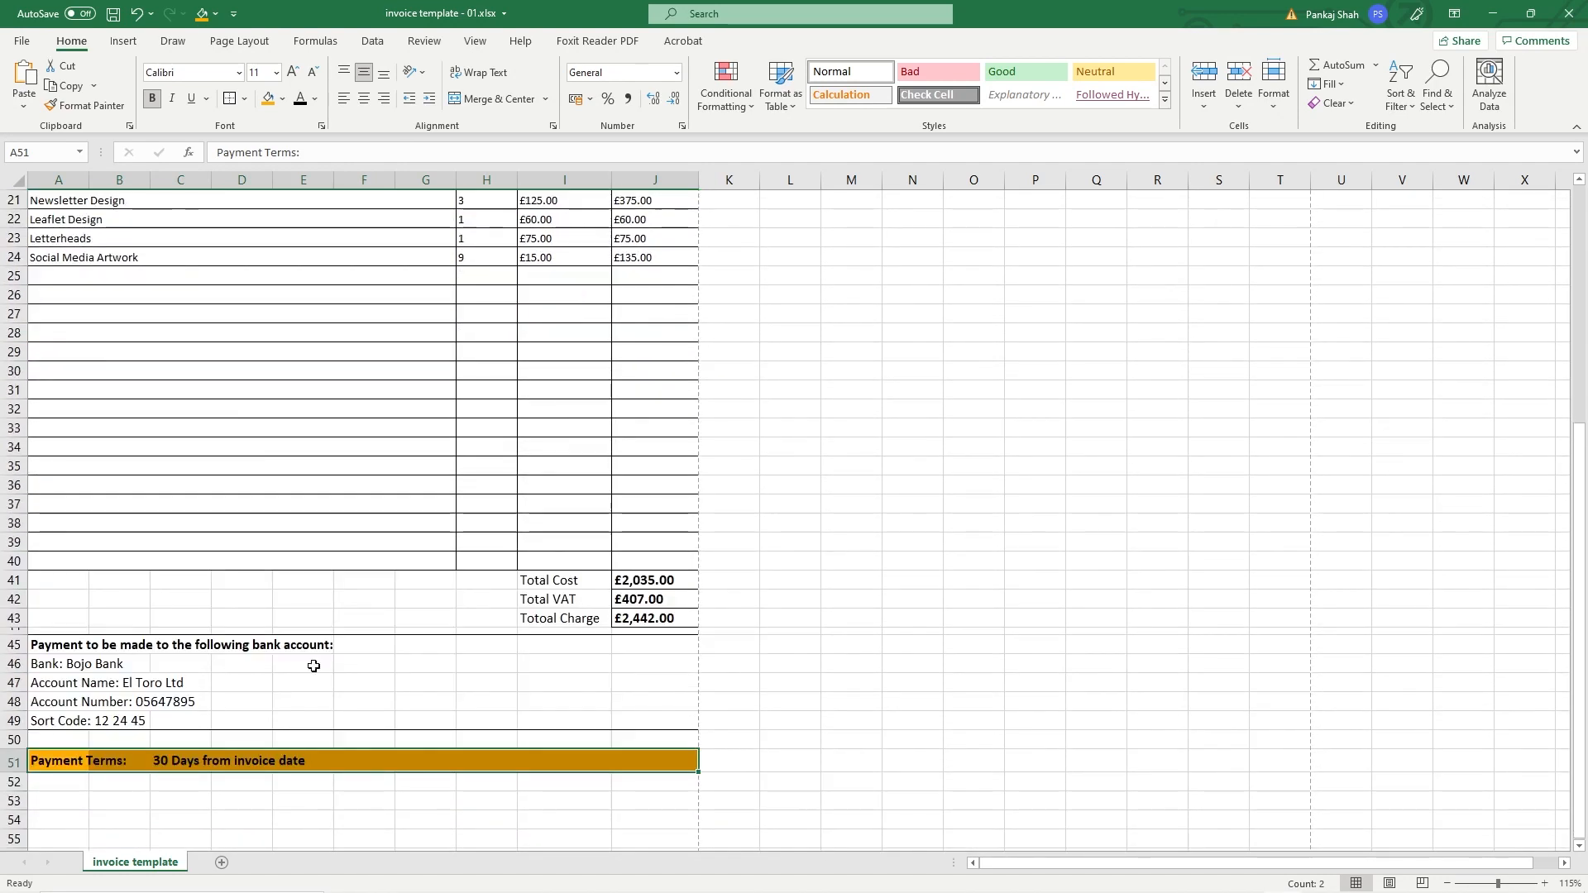
Step: Add outside borders around the payment terms row A51:J51, and save the workbook
left_click(245, 100)
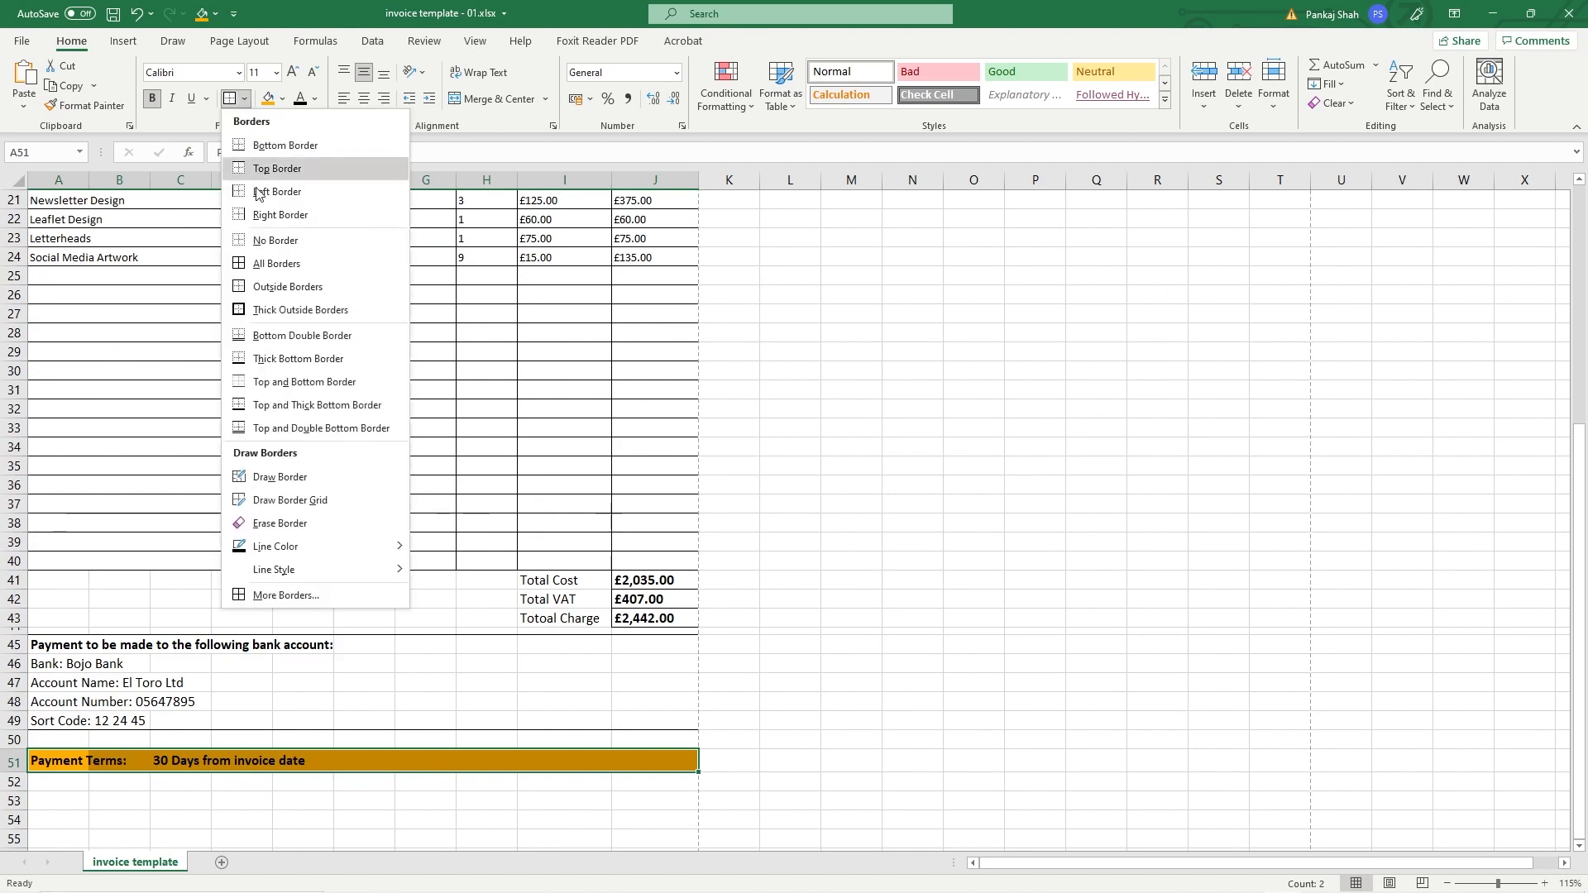
left_click(275, 278)
left_click(240, 700)
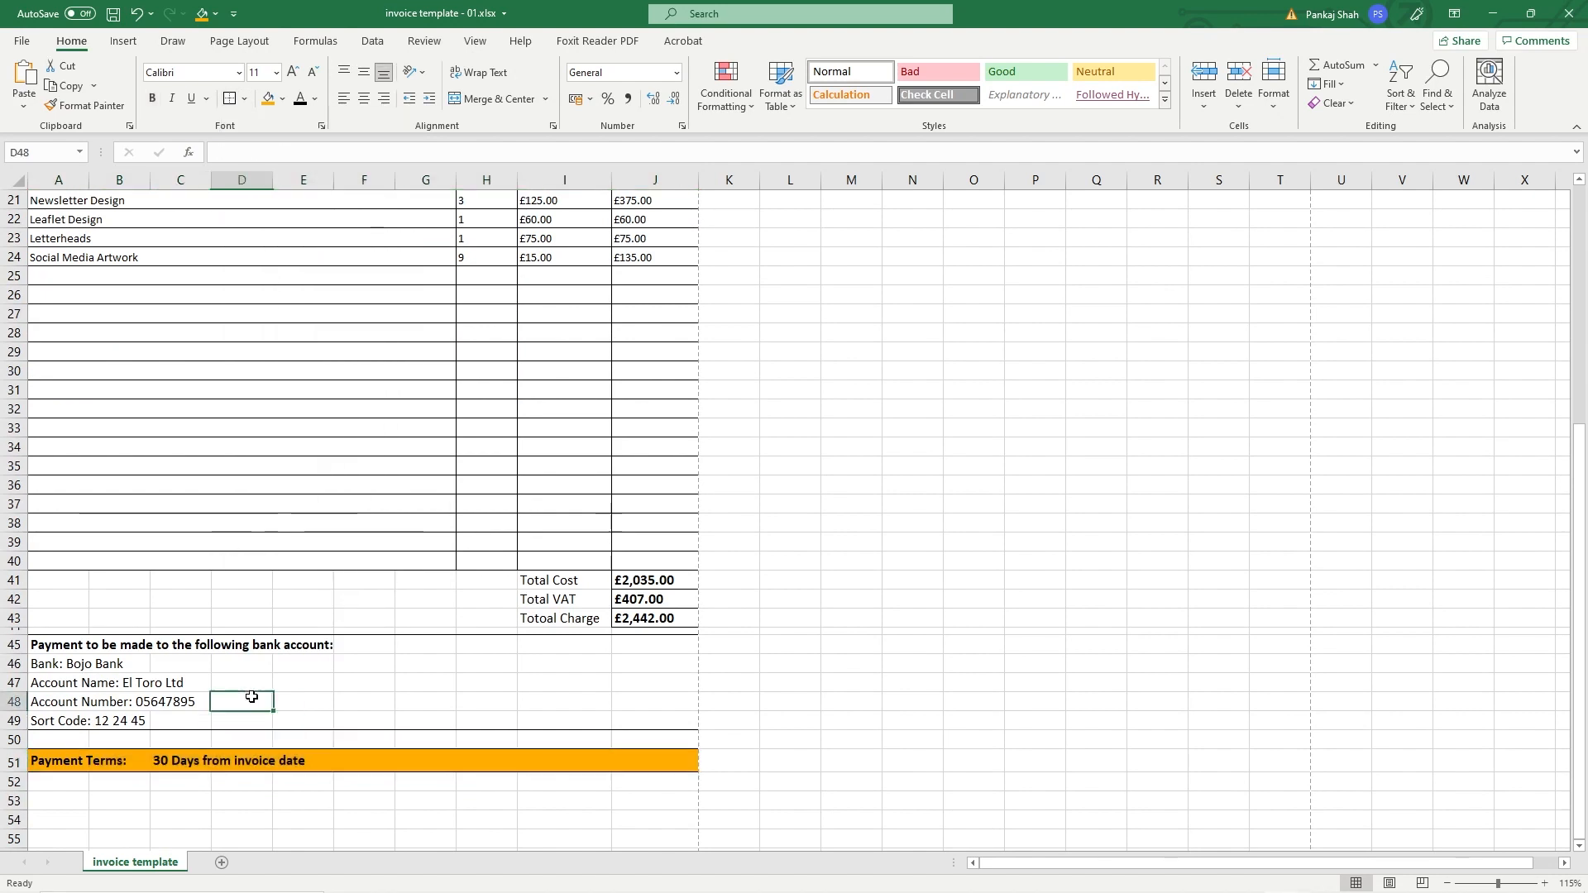
key("ctrl+s")
Step: Check the layout of the whole invoice page in the print preview and return to the worksheet
scroll(53, 662, "down", 3)
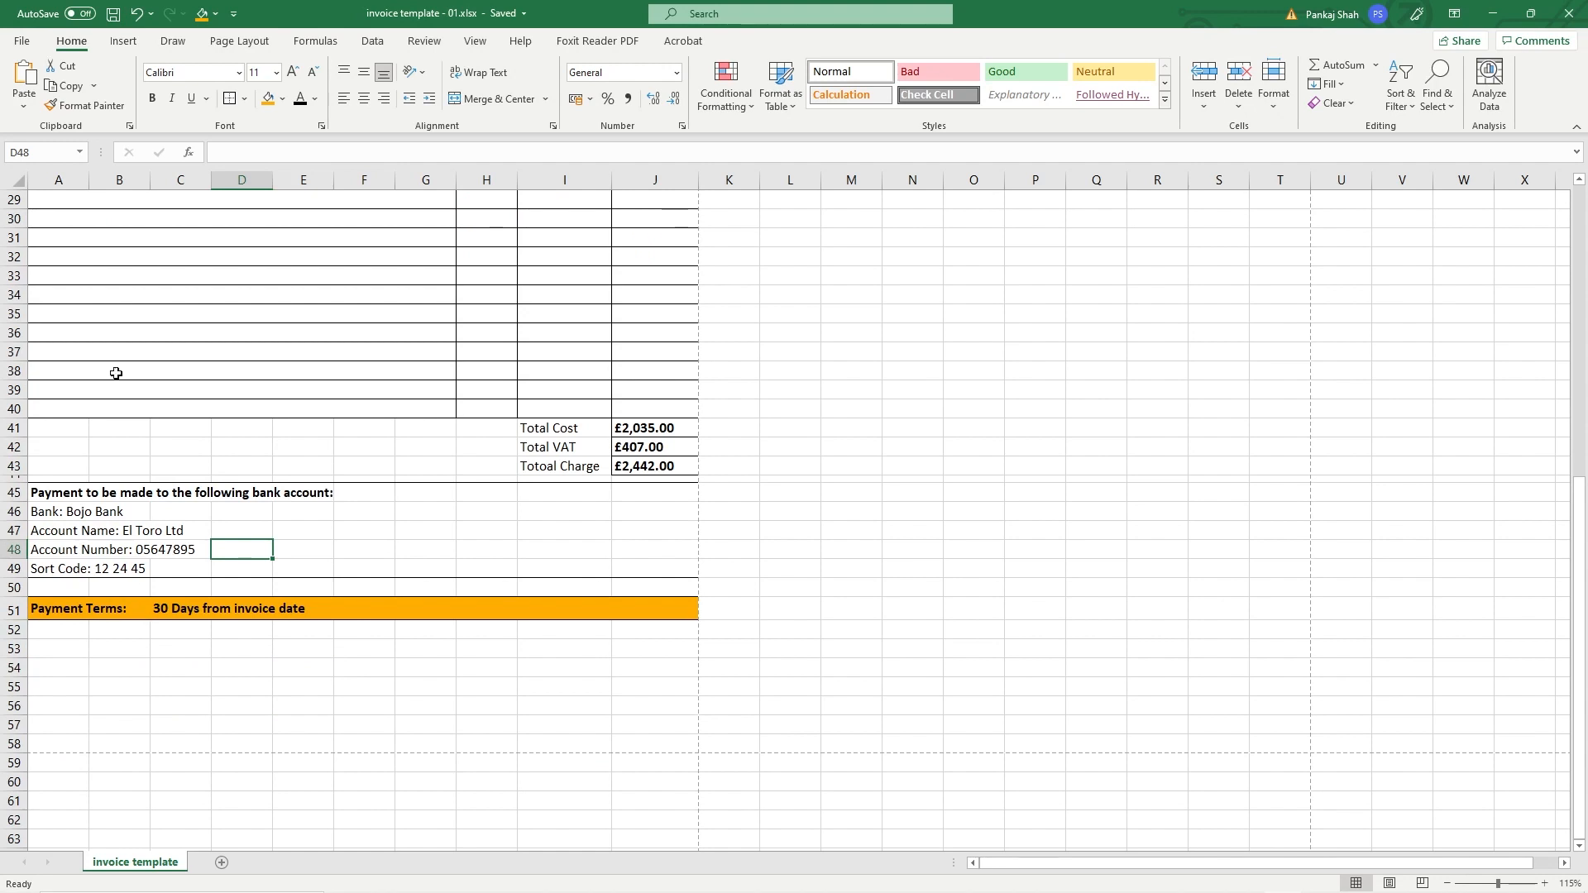
left_click(25, 41)
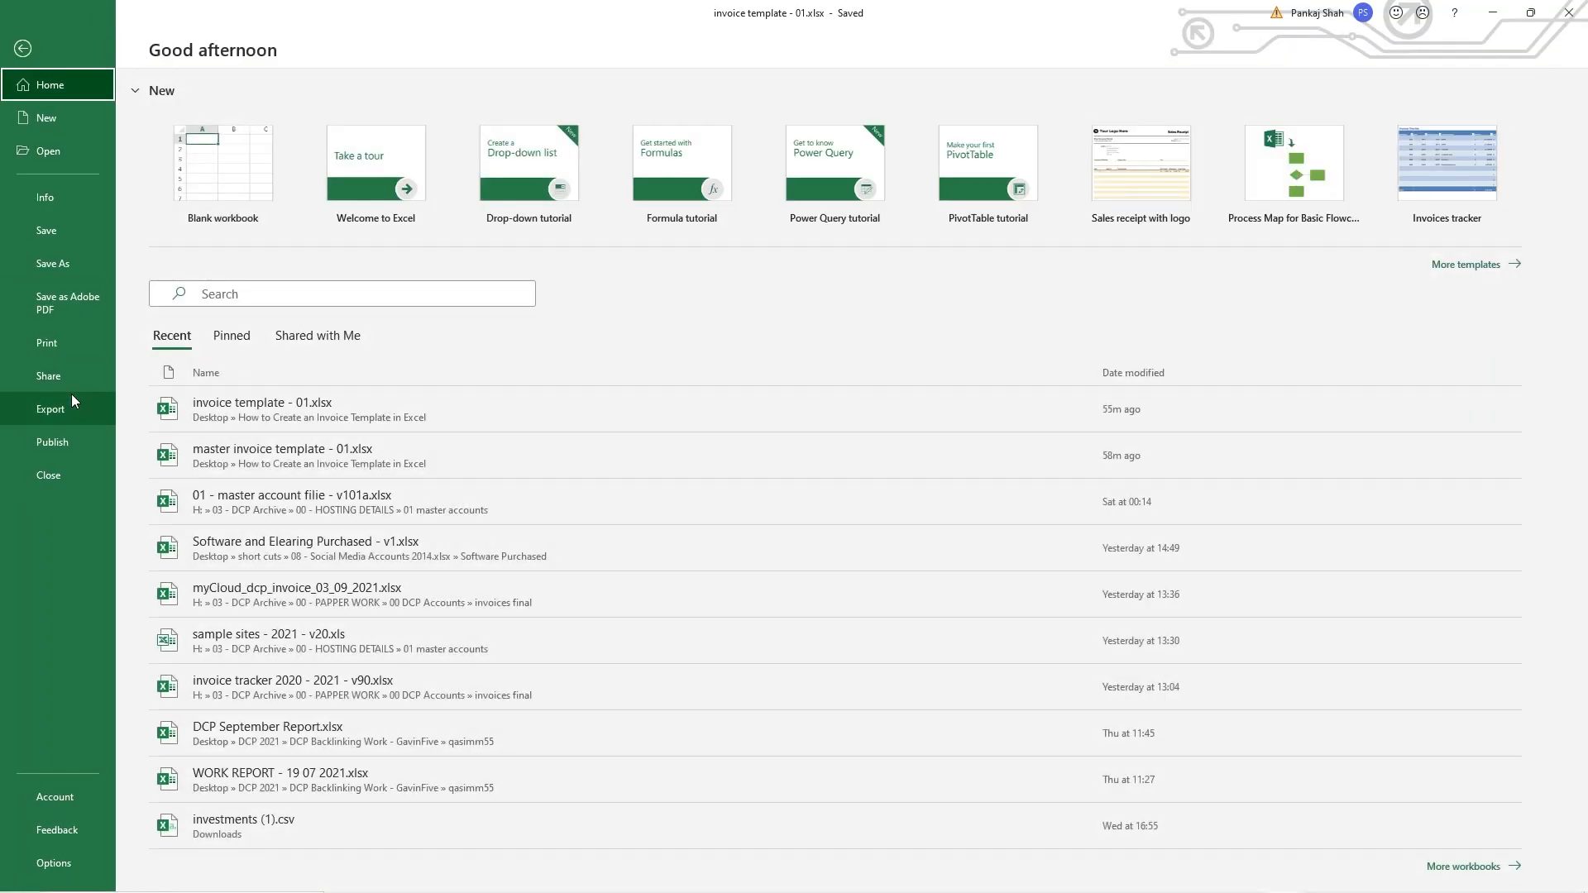
left_click(59, 346)
scroll(783, 680, "down", 3)
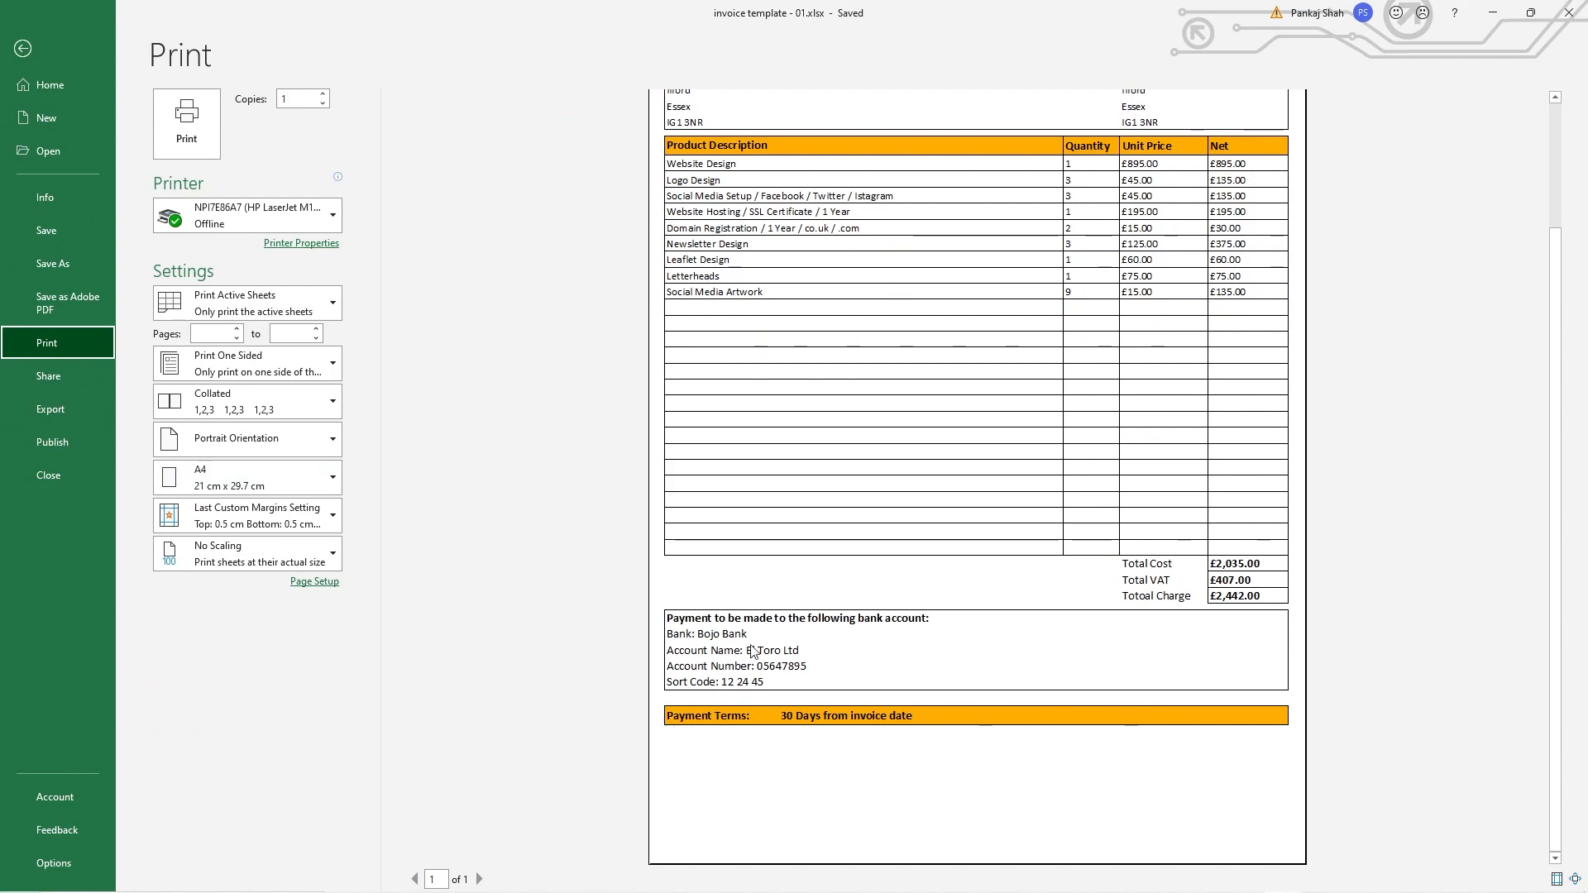
scroll(770, 546, "up", 3)
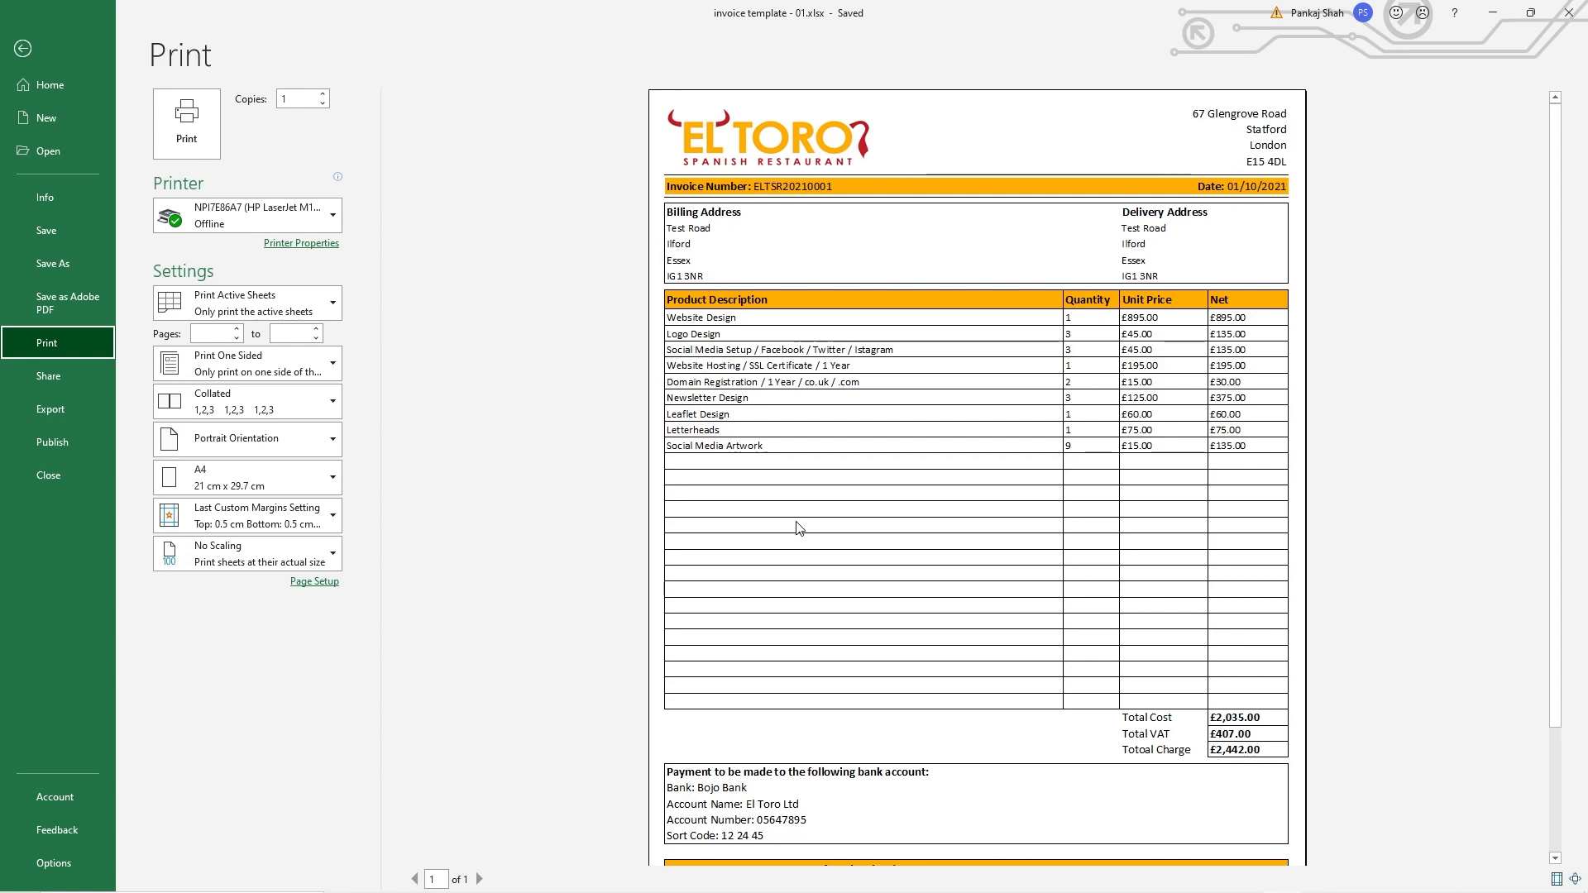
left_click(727, 315)
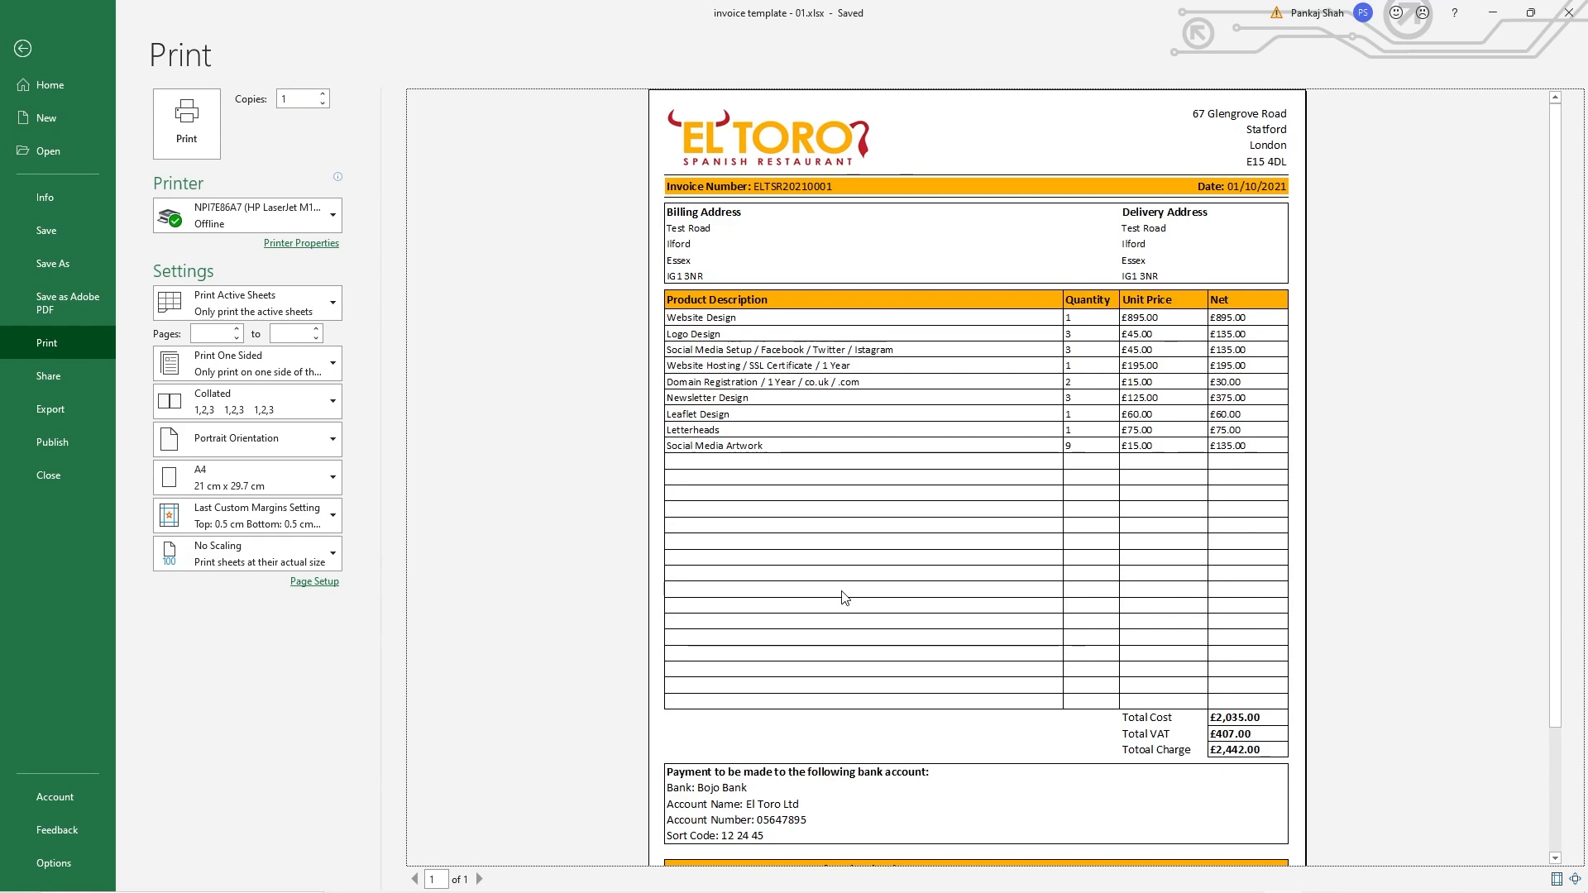
key("Escape")
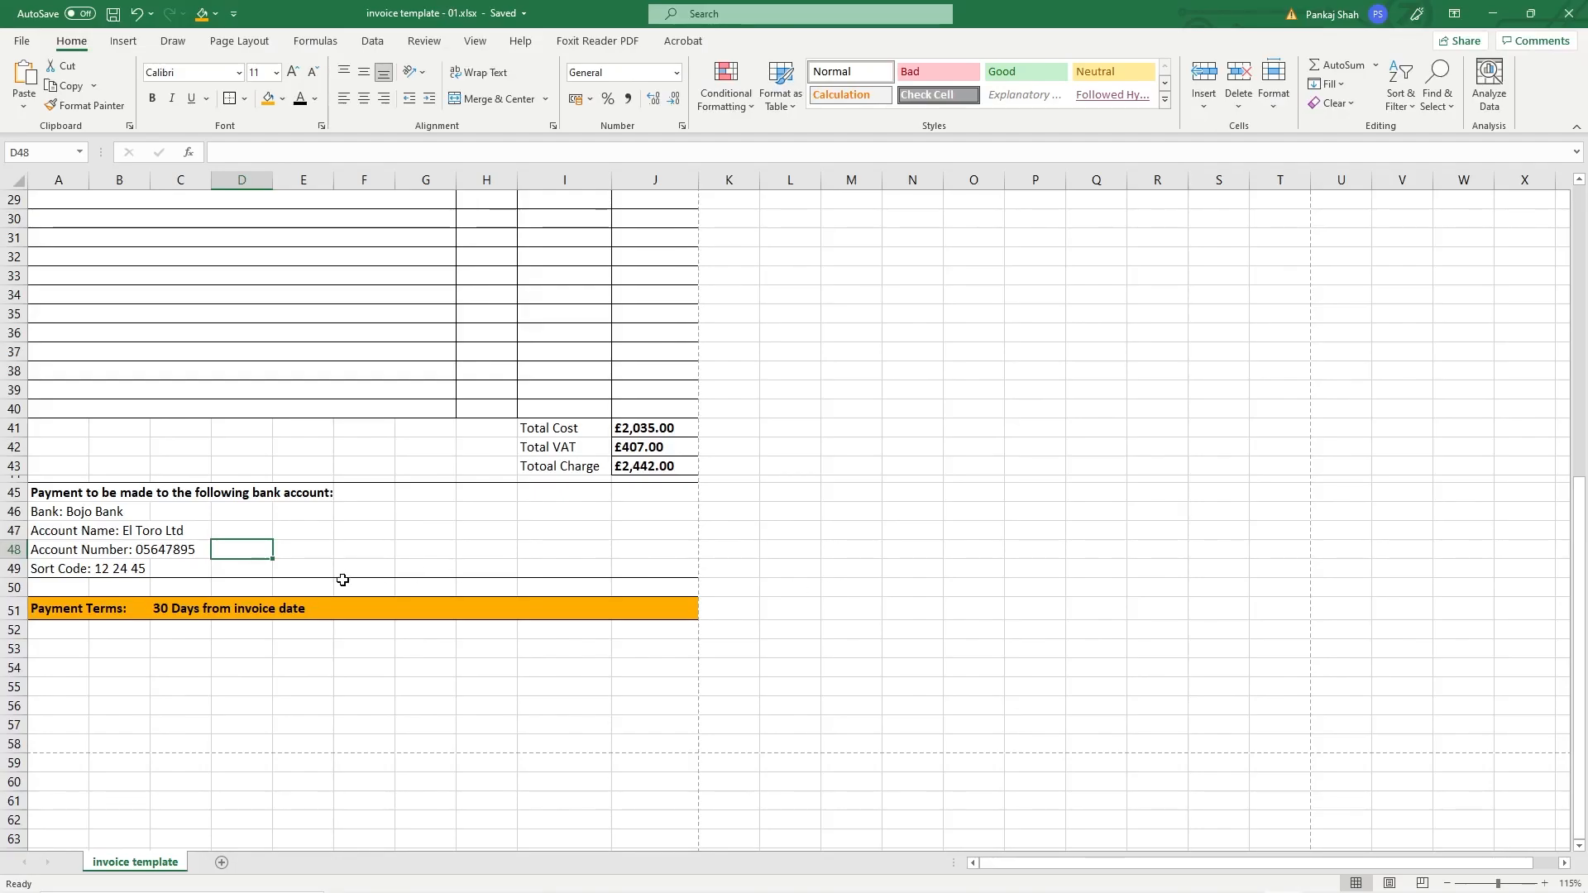
Step: Reduce the height of row 52 to make a narrow spacer below the payment terms row
scroll(343, 580, "down", 2)
left_click(47, 570)
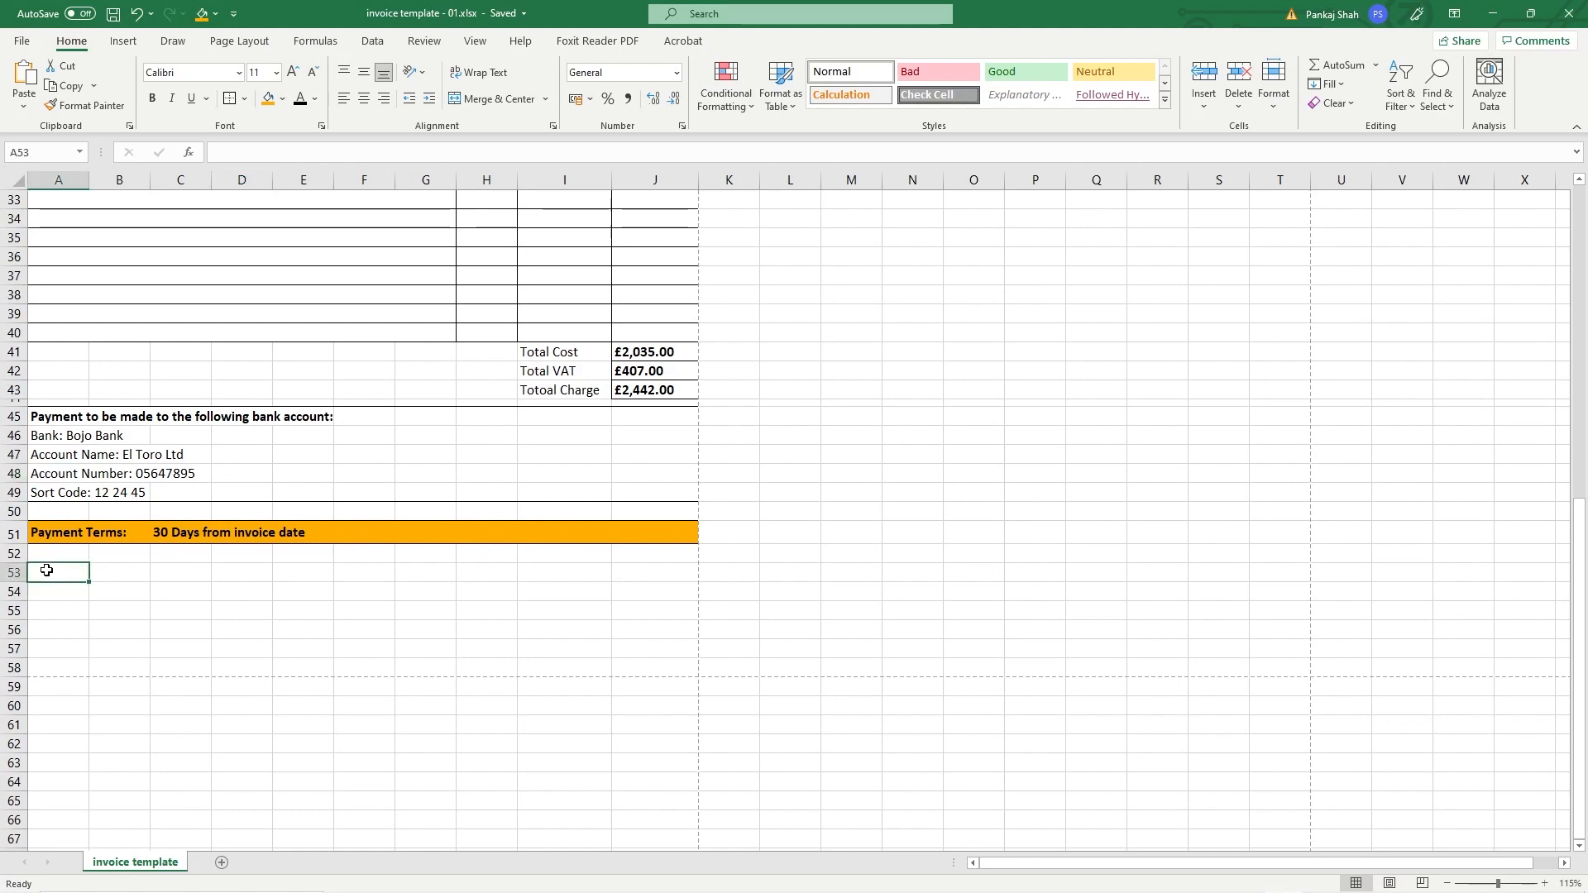
left_click(17, 554)
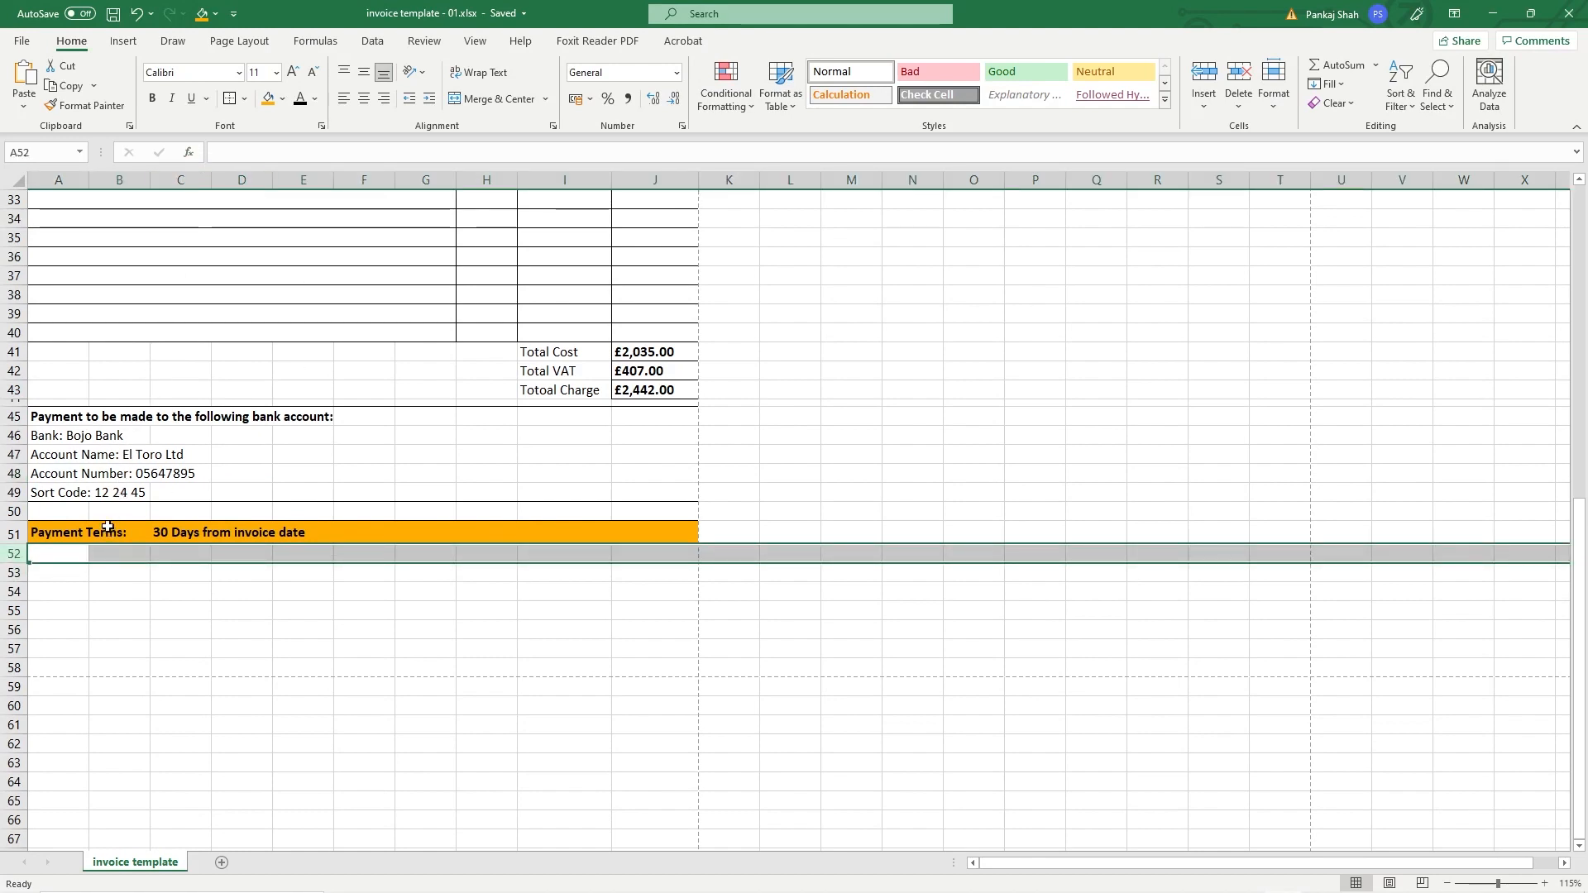
right_click(16, 553)
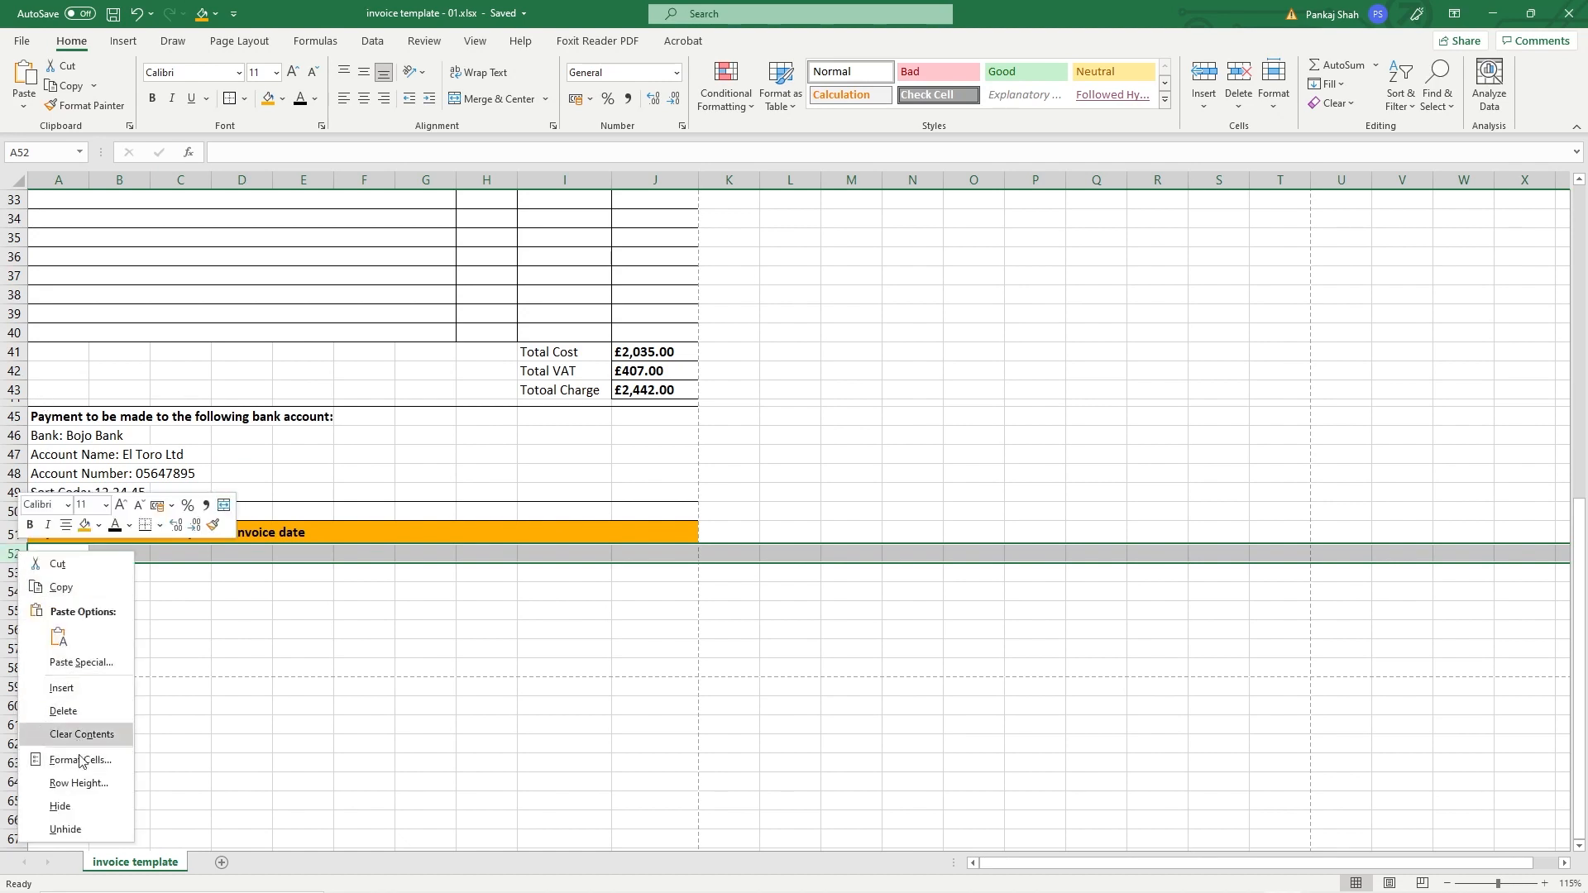
left_click(79, 783)
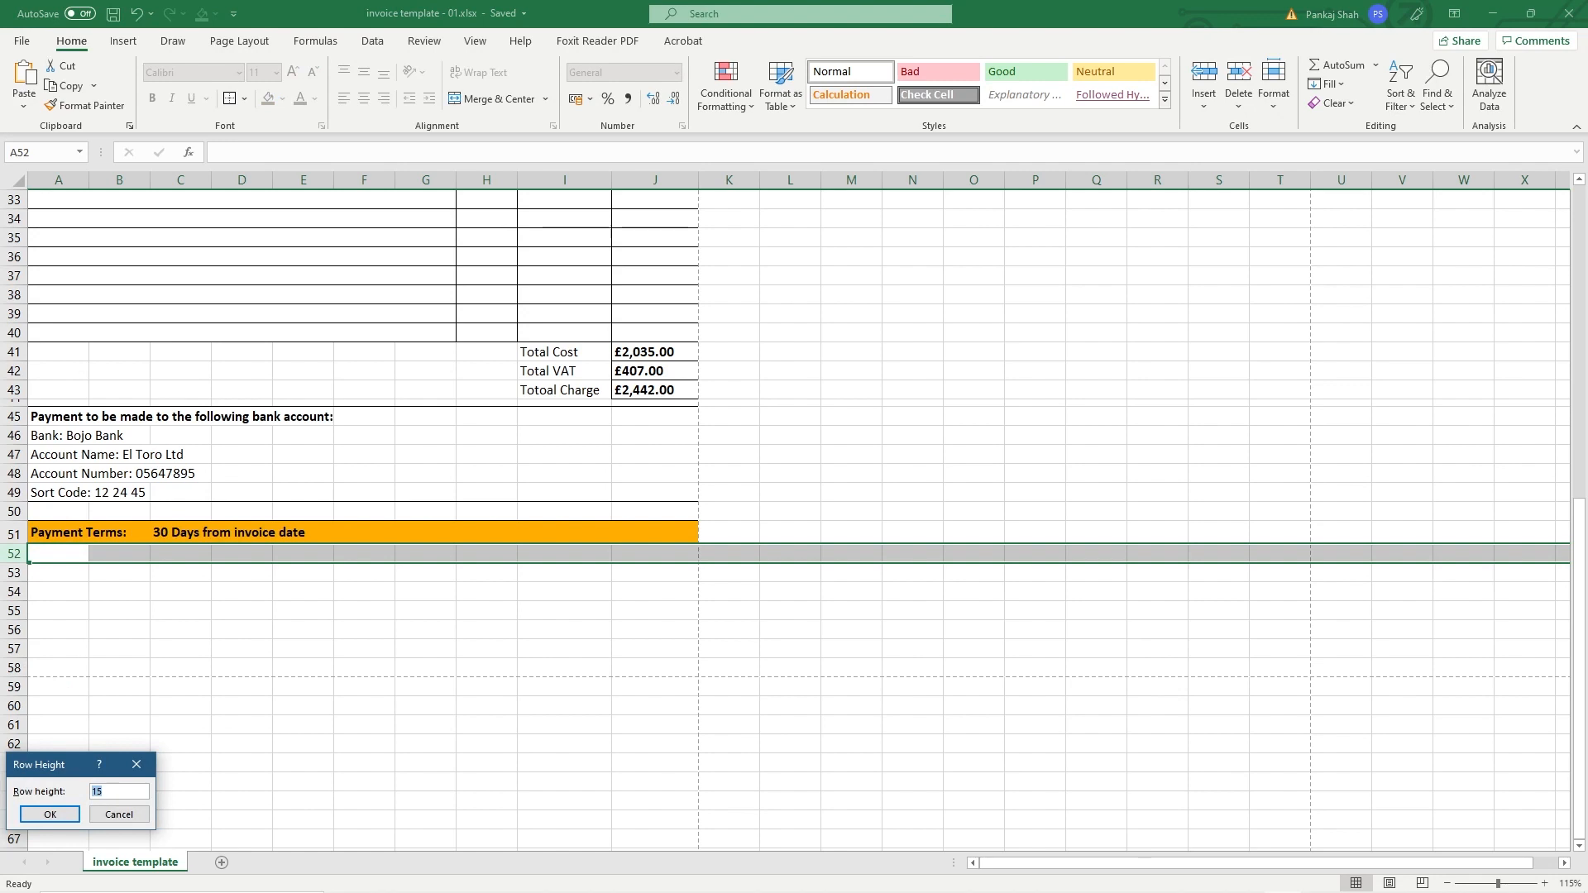
left_click(49, 814)
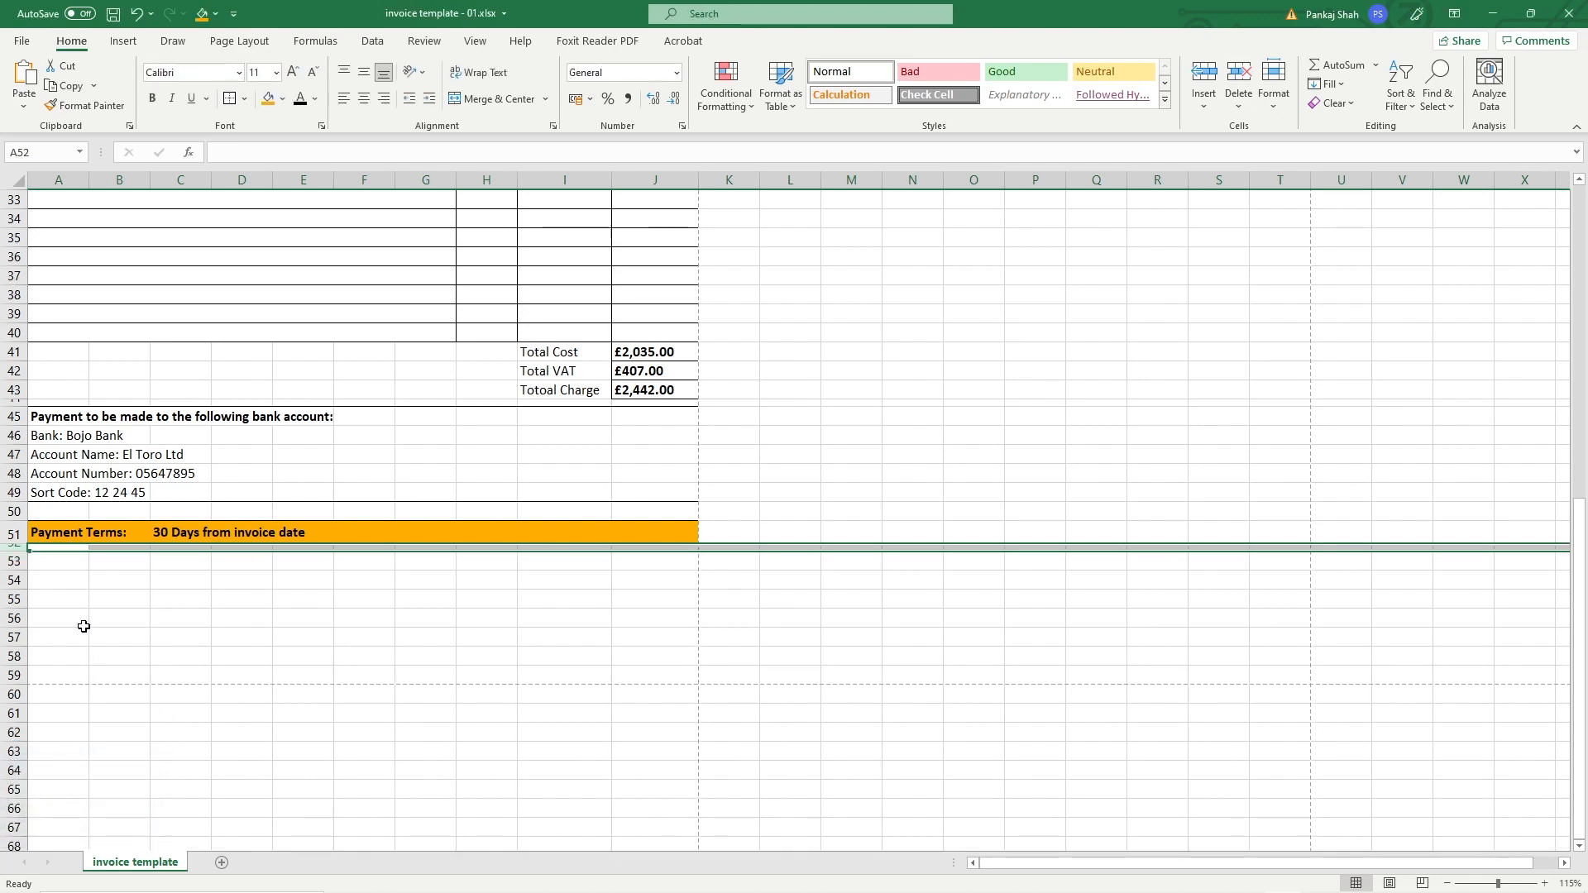
Step: Add outside borders around A53:J55 to frame a notes area below the spacer row
left_click_drag(53, 566, 659, 603)
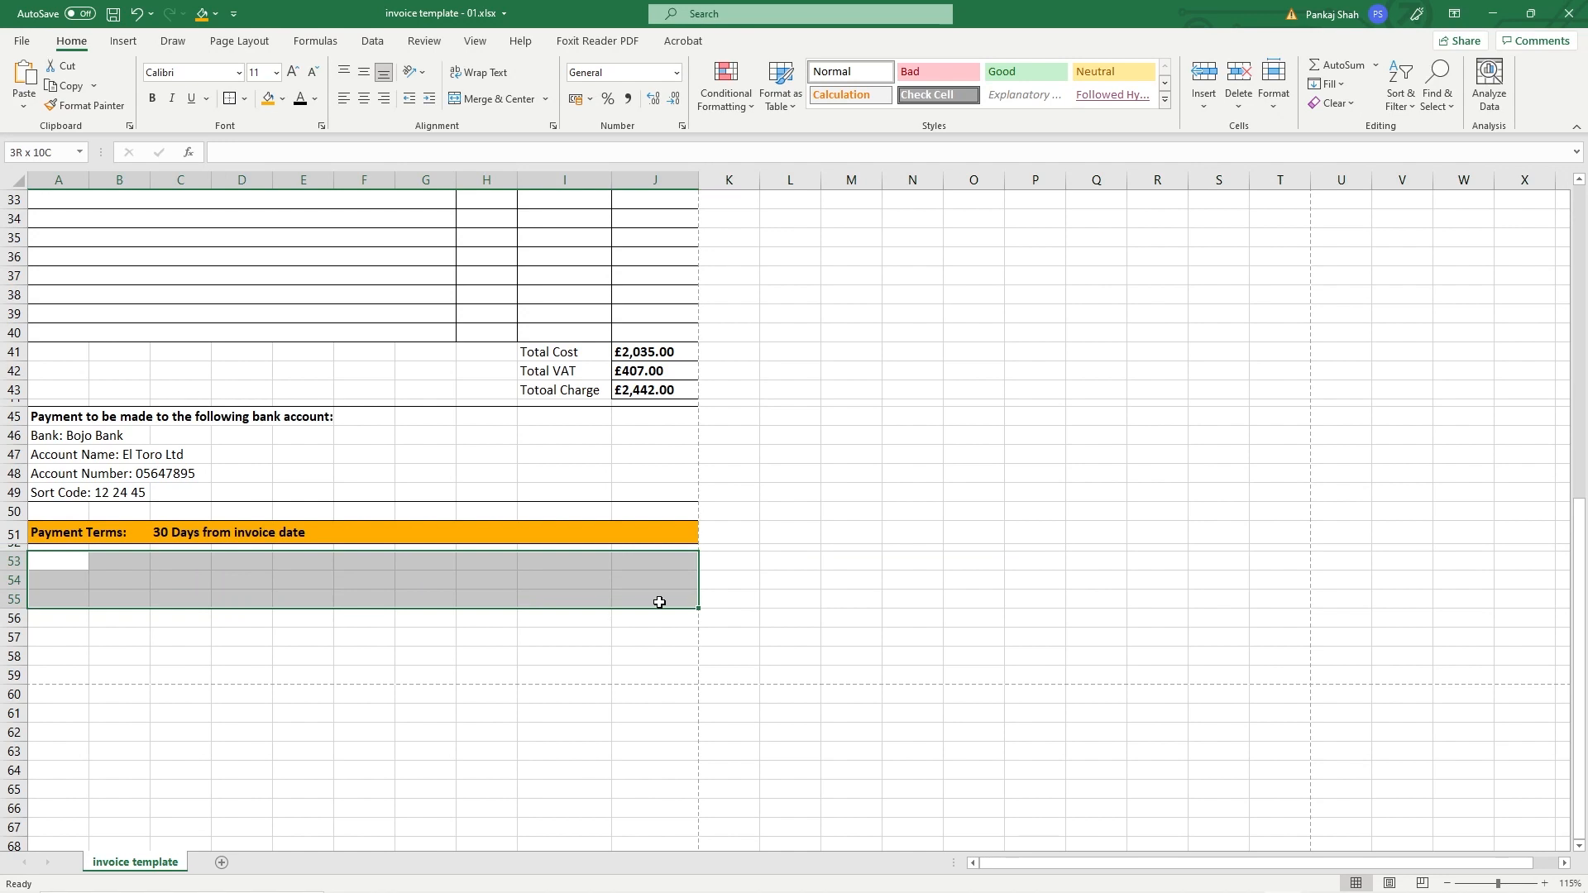
left_click(246, 101)
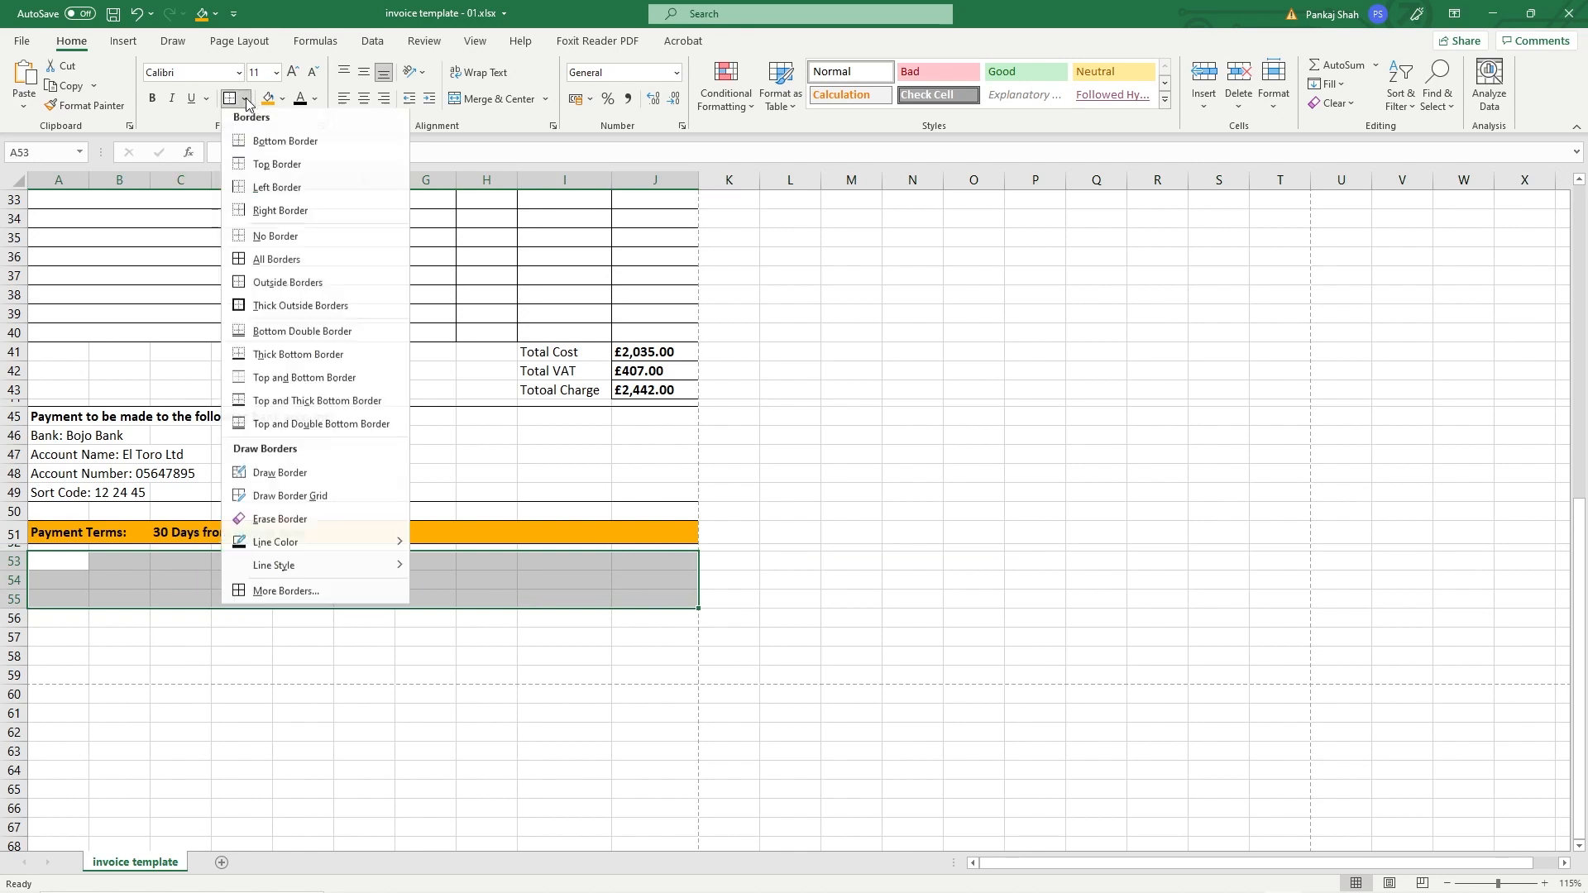
left_click(277, 292)
left_click(99, 594)
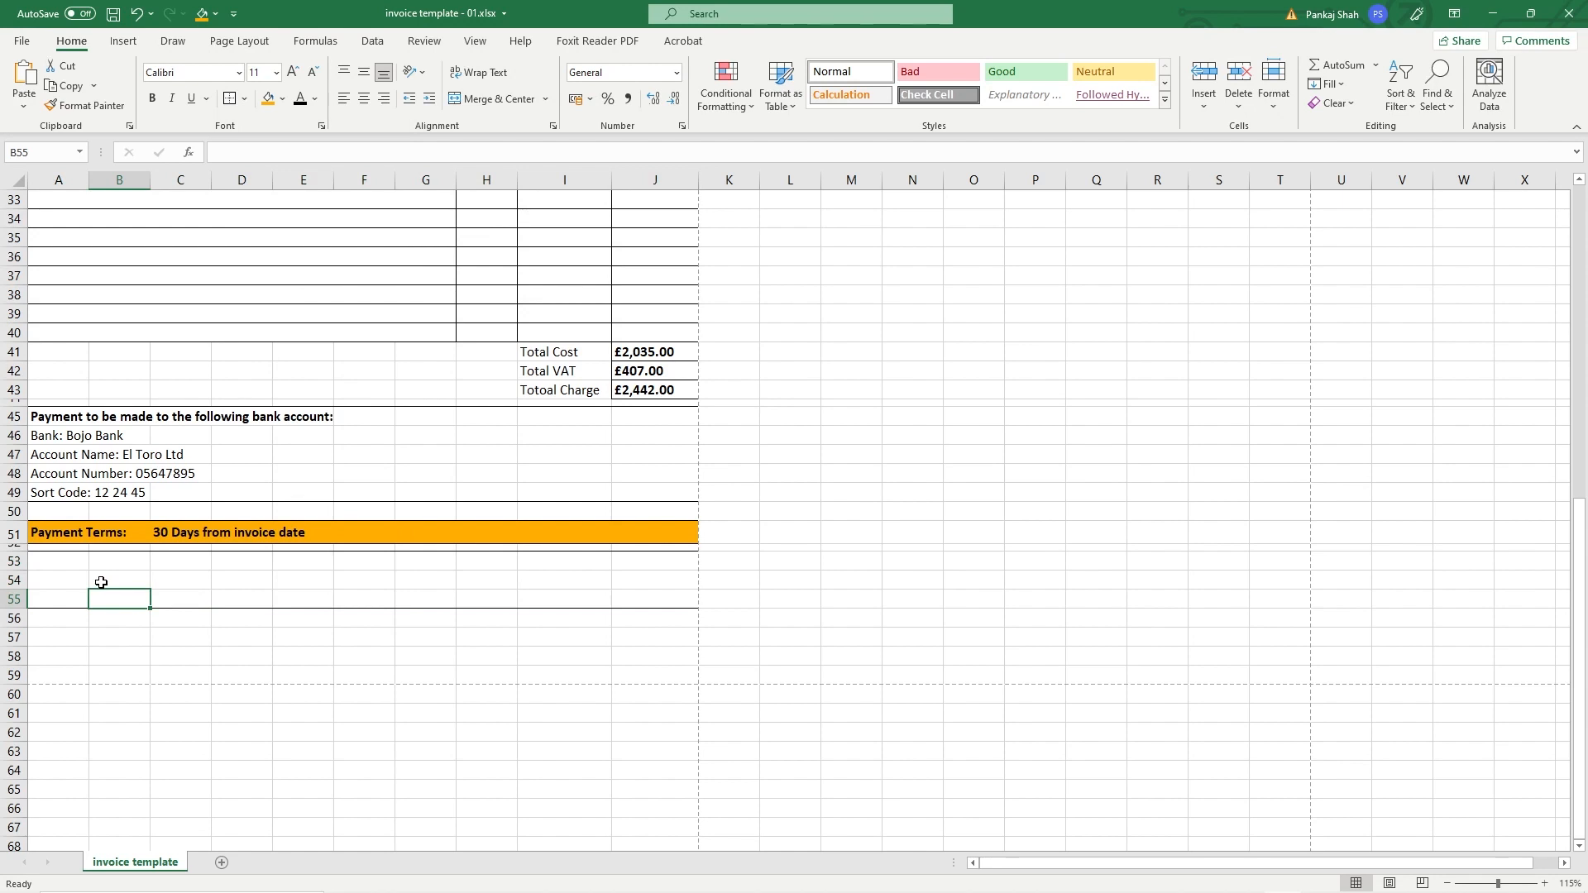
Step: Enter the label "Additional Notes" in cell A53 of the bordered area
left_click(47, 594)
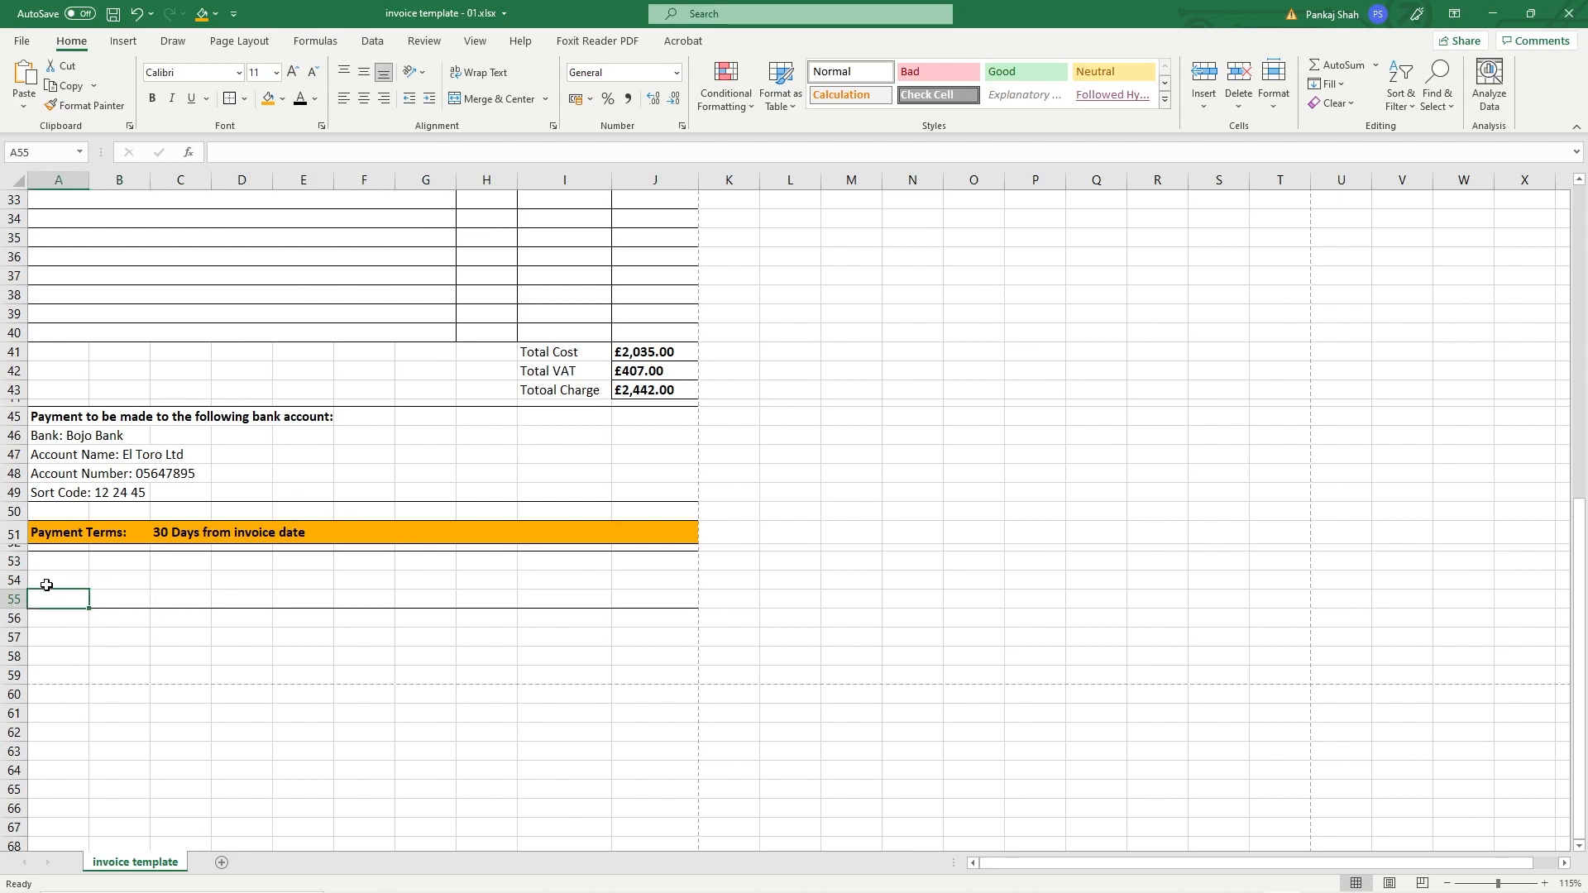
left_click(53, 578)
left_click(53, 564)
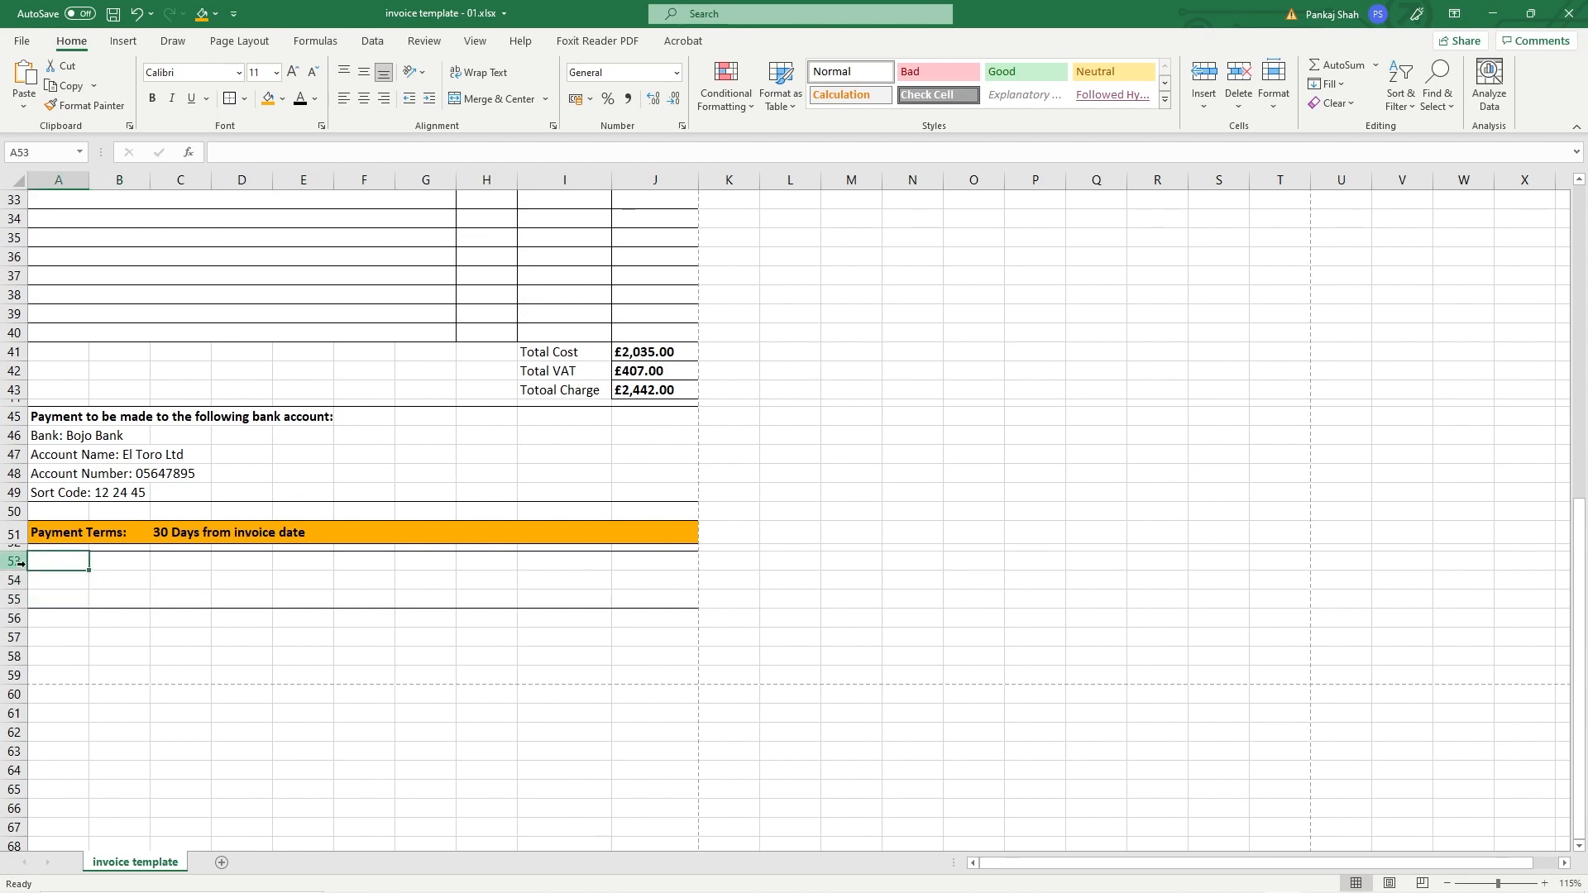
type("Additional Notes")
key("Return")
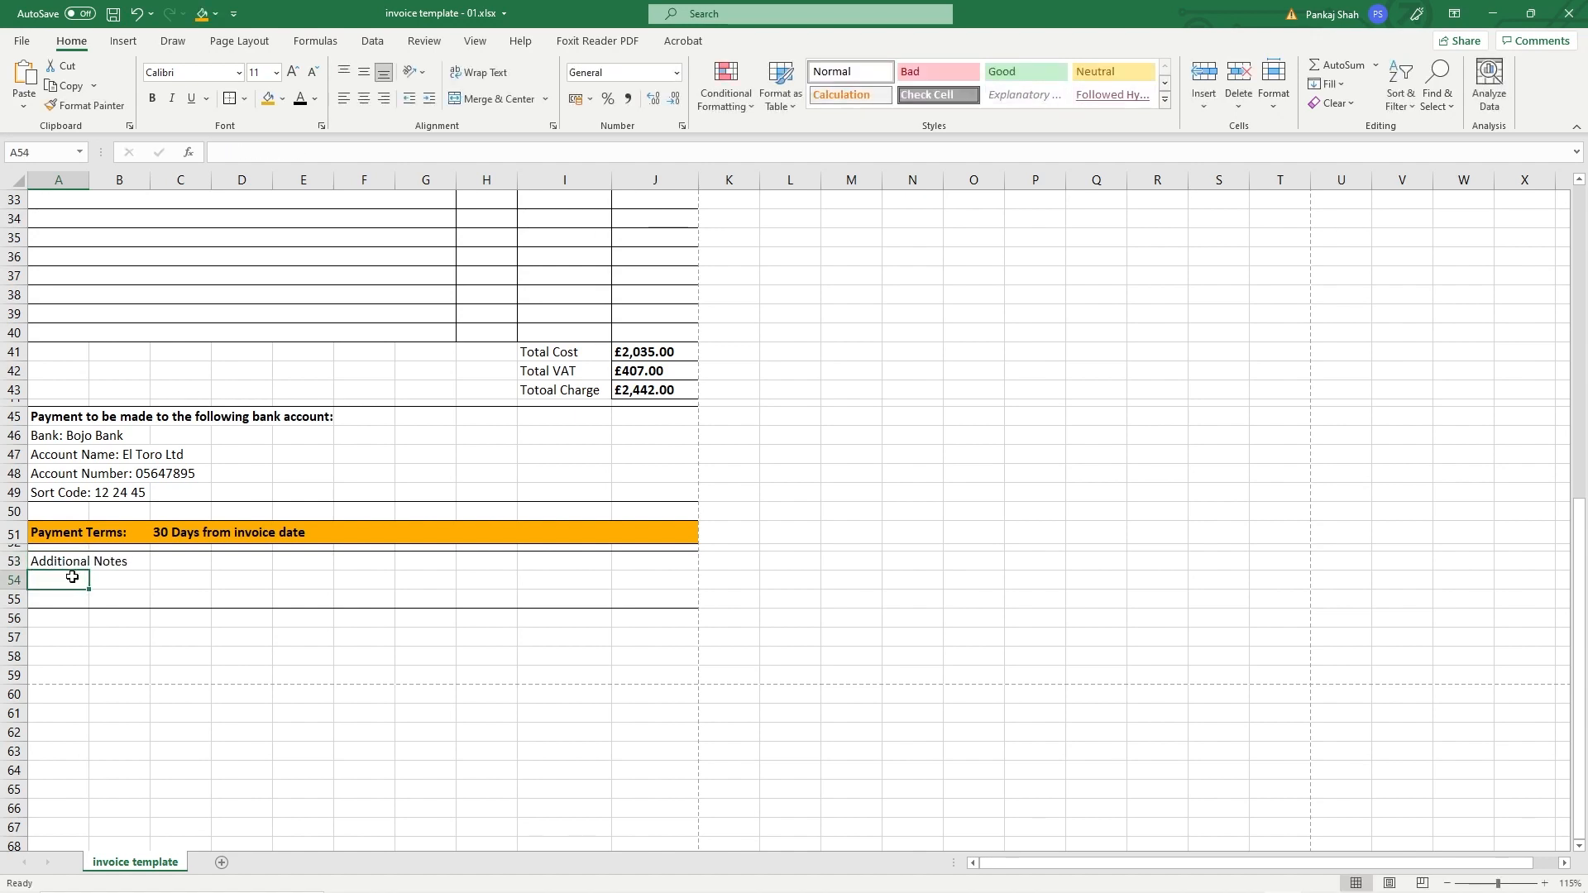
Step: Merge cells A54:J55 into a single cell without centring, as the space for the notes text
left_click_drag(71, 581, 648, 593)
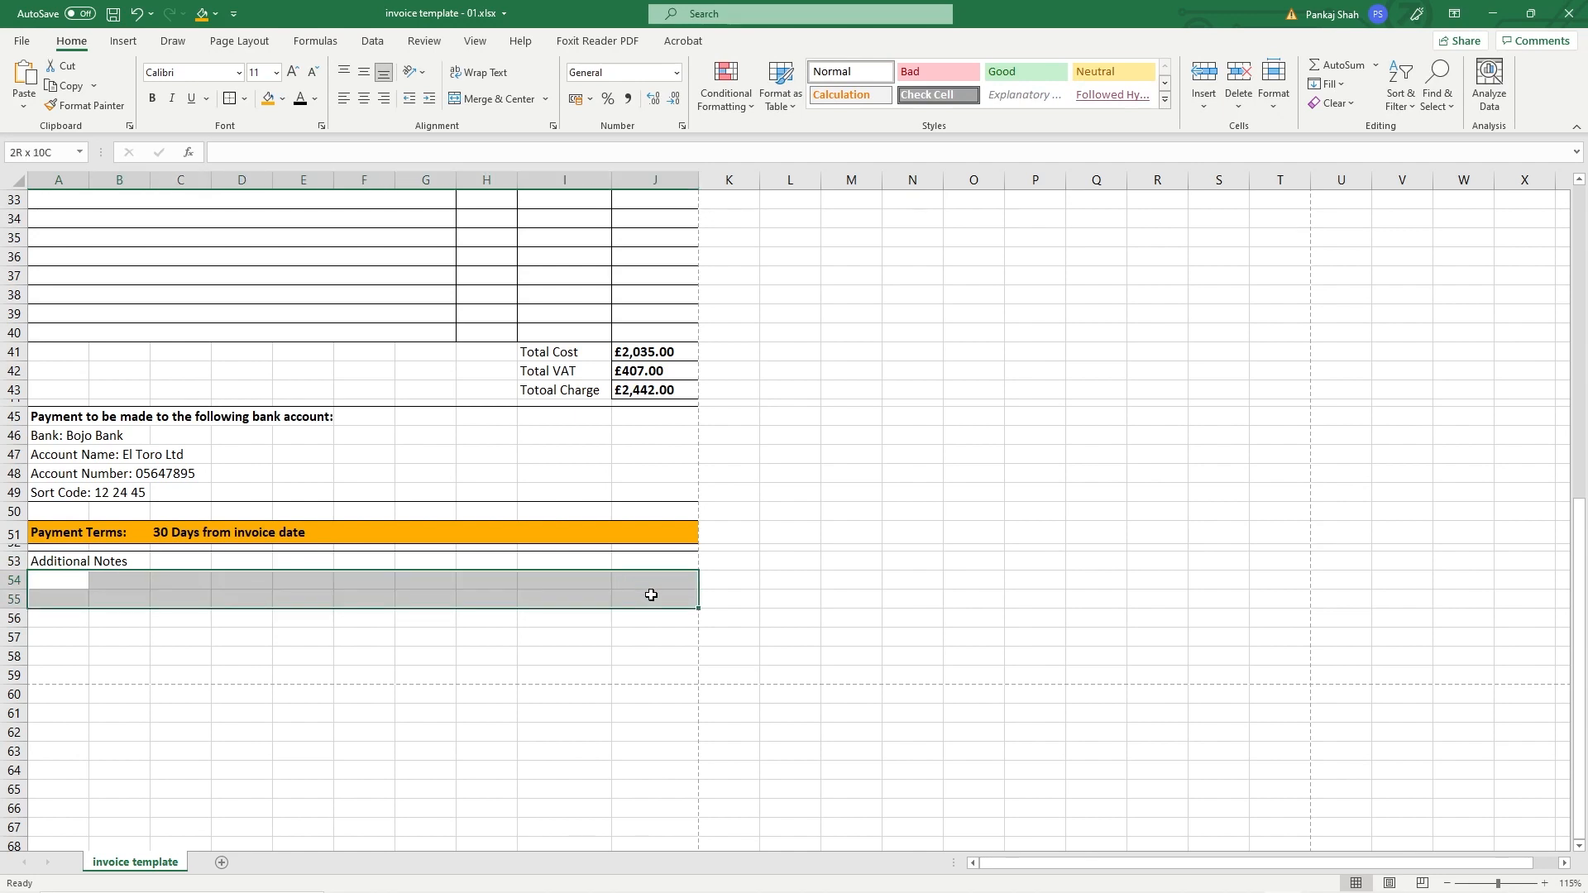
left_click(541, 100)
left_click(540, 100)
left_click(546, 101)
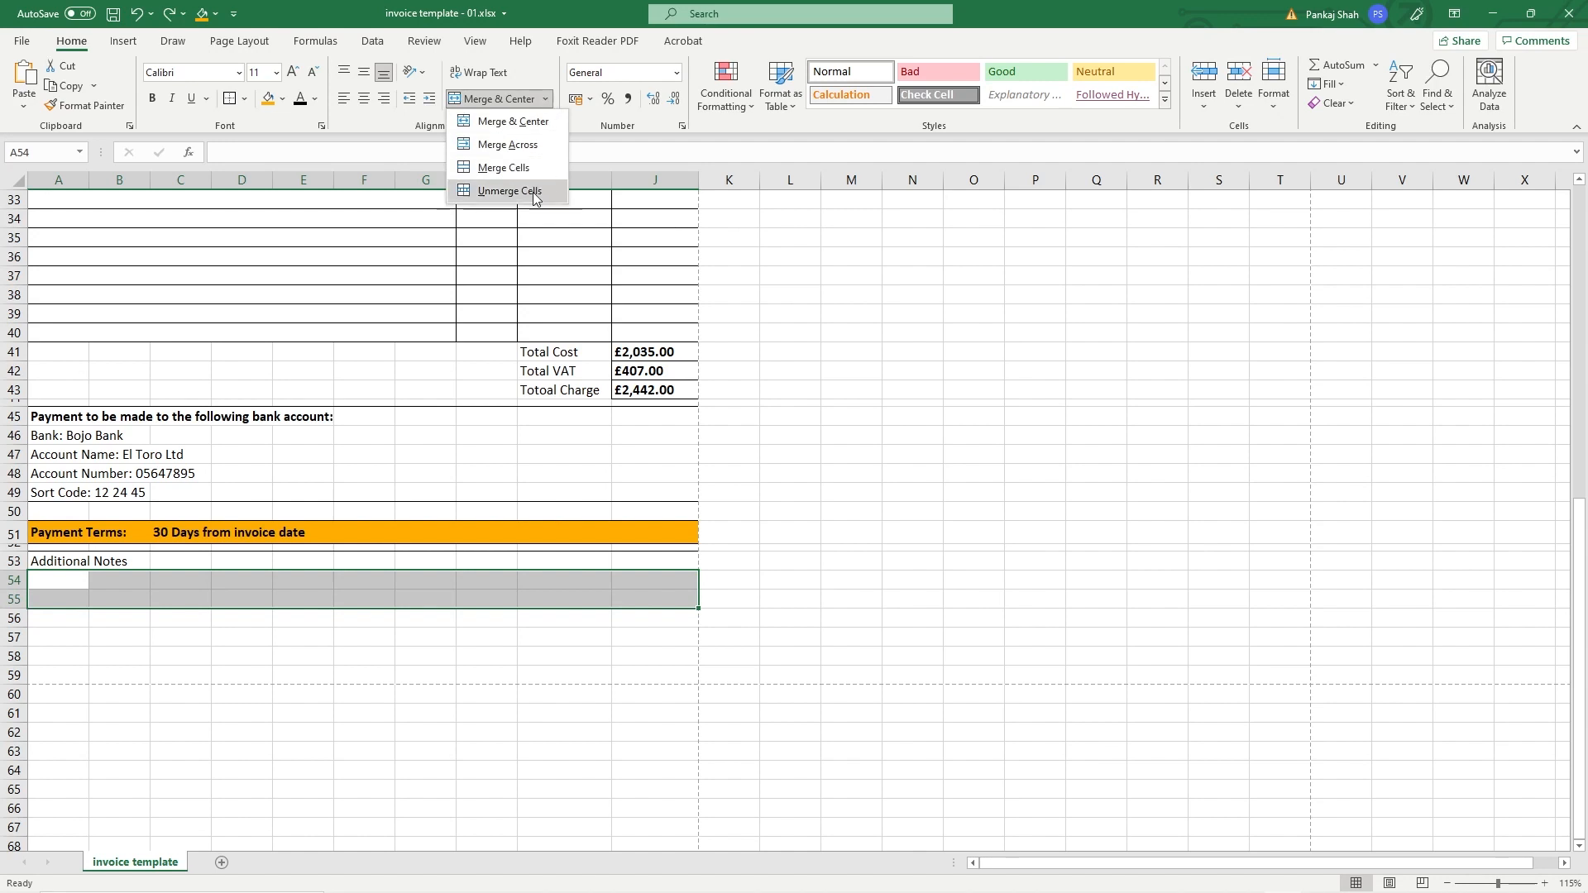
left_click(509, 165)
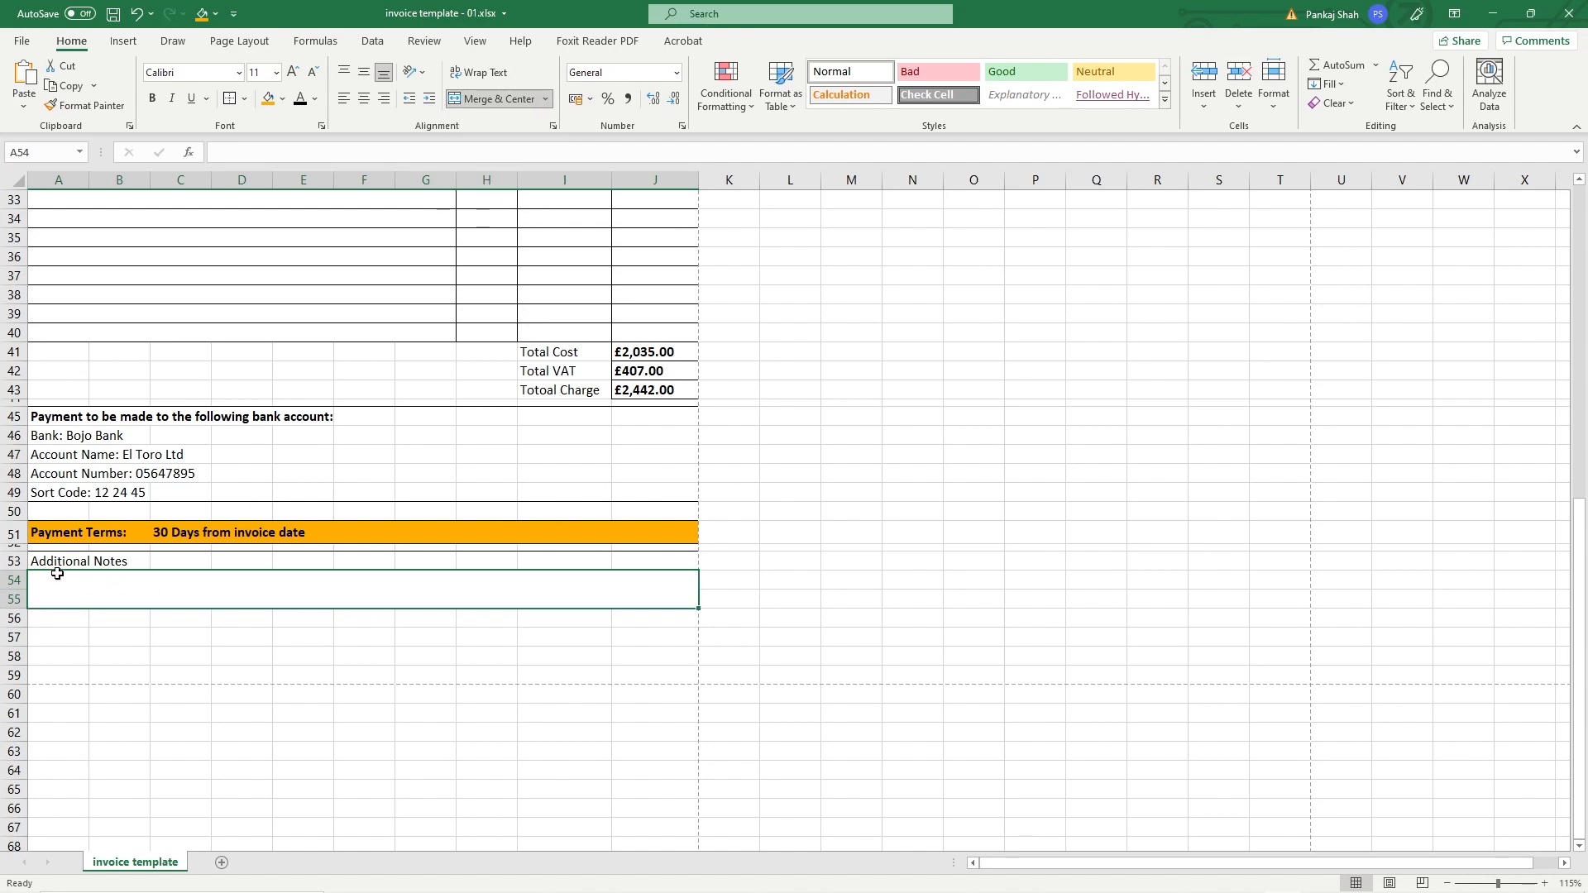
left_click(167, 667)
Step: Make the "Additional Notes" label in cell A53 bold
left_click(82, 590)
left_click(76, 560)
key("ctrl+b")
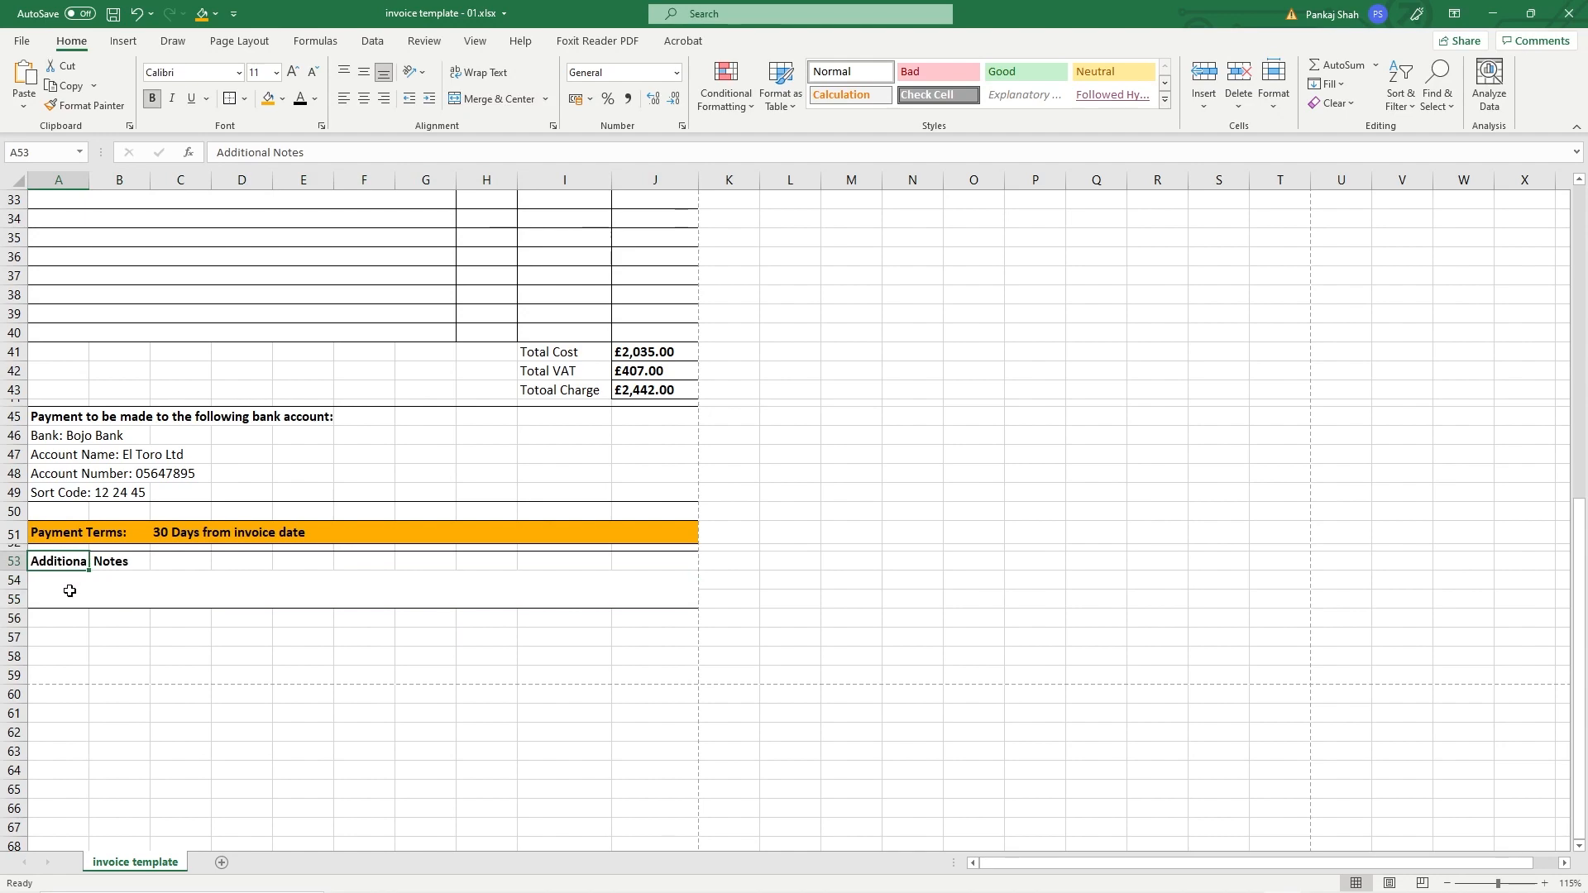
Step: Check the payment terms row and the additional notes box in the print preview
left_click(61, 587)
left_click(22, 41)
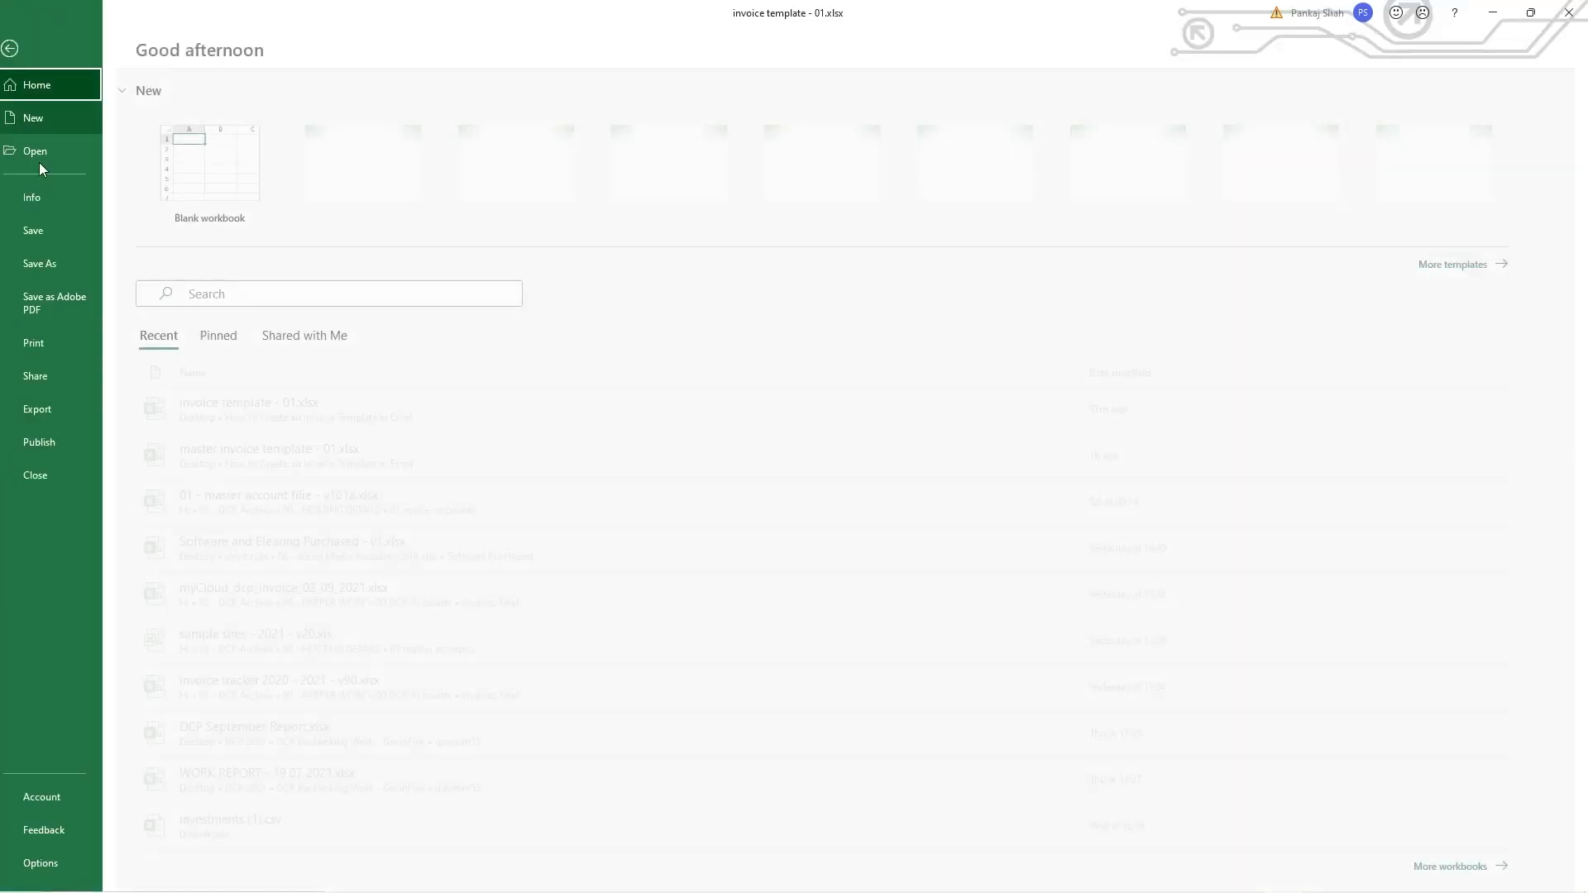
left_click(66, 344)
scroll(827, 786, "down", 3)
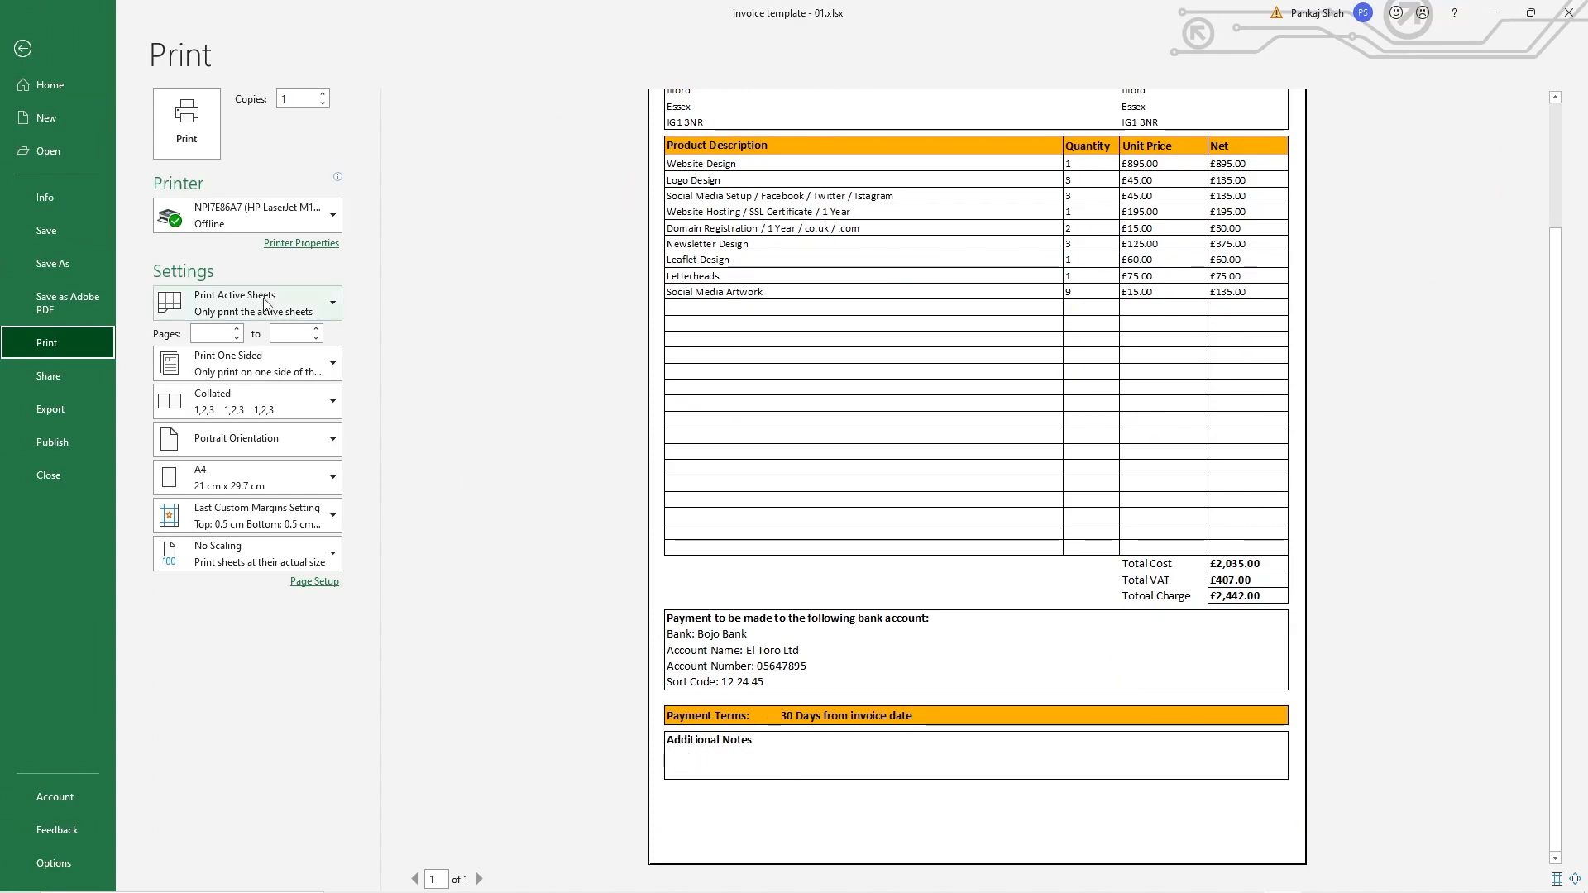
key("Escape")
Step: Align the contents of the merged notes cell A54:J55 vertically to the top
double_click(69, 585)
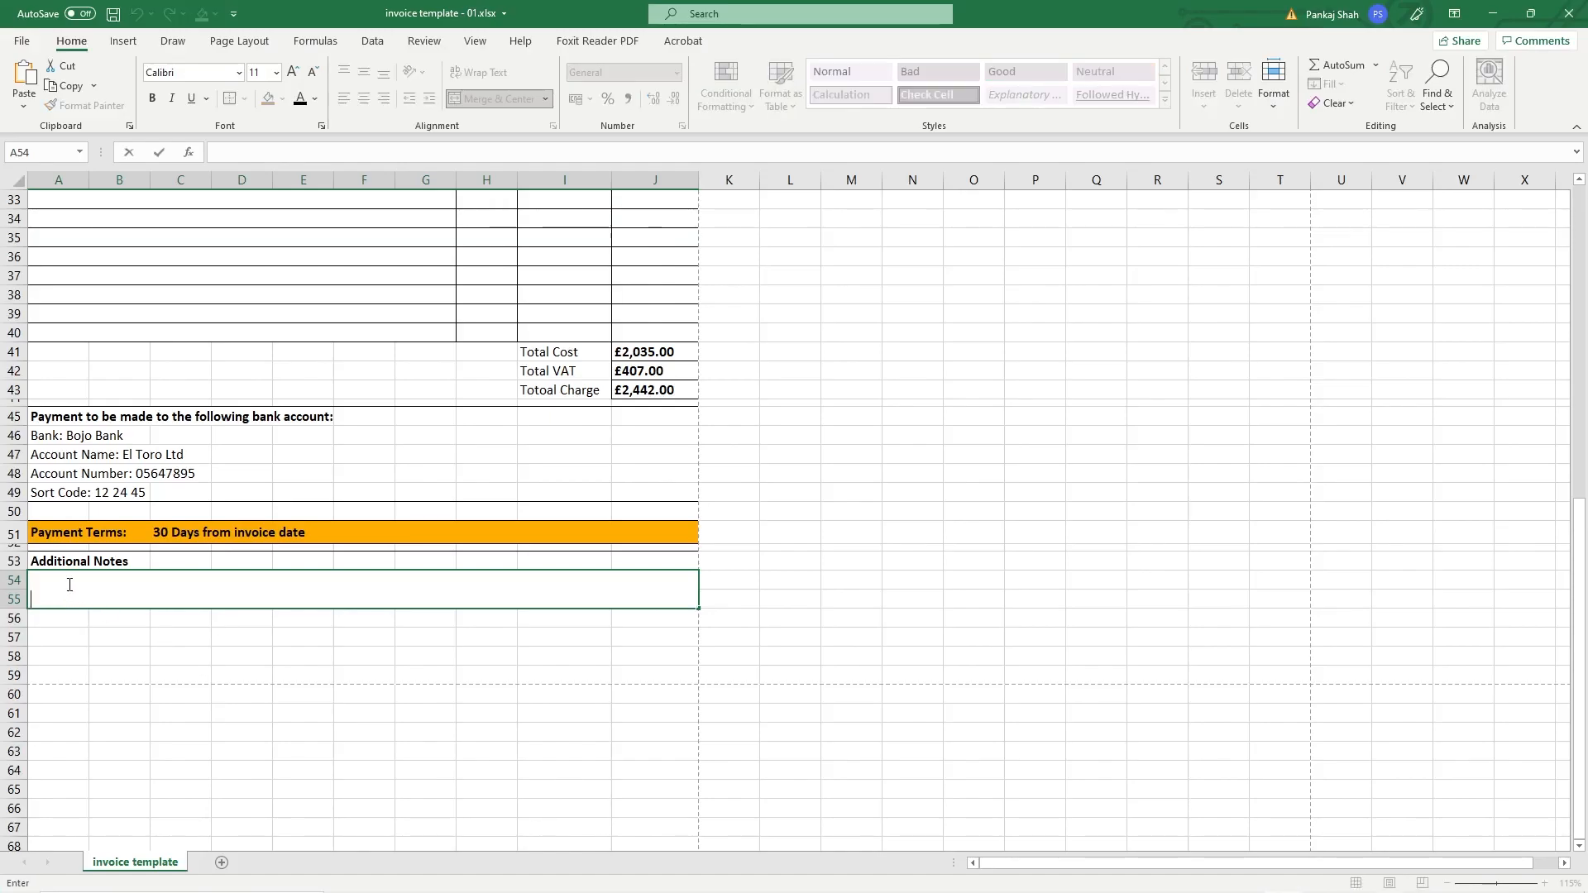
key("Escape")
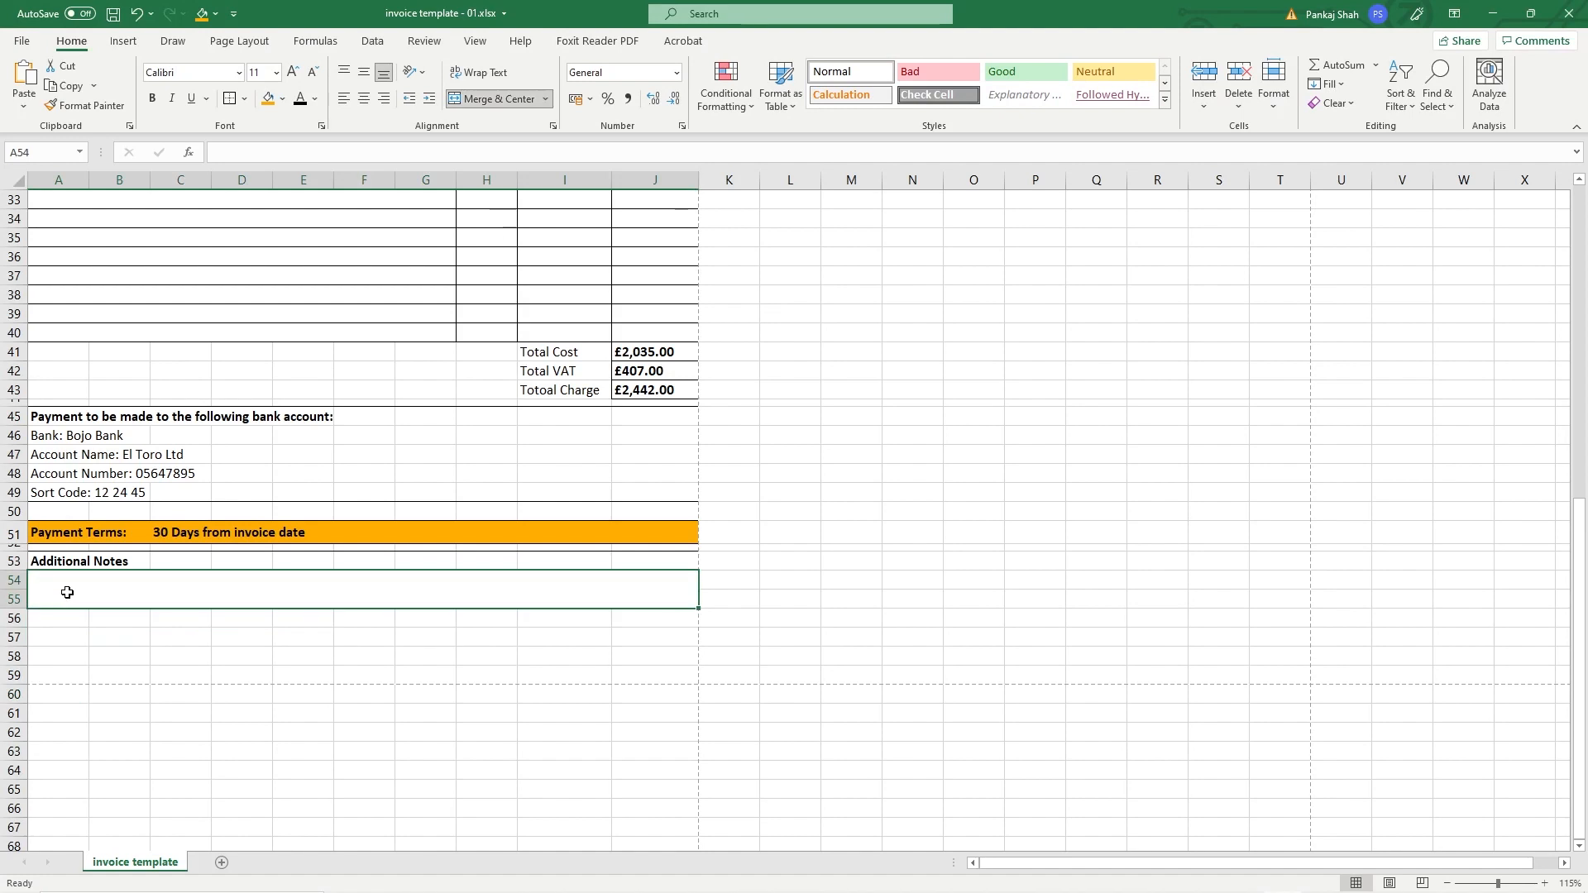
left_click(346, 73)
Step: Enter the sample note "This is your final payment complete work." in the merged notes cell, and save the workbook
double_click(59, 584)
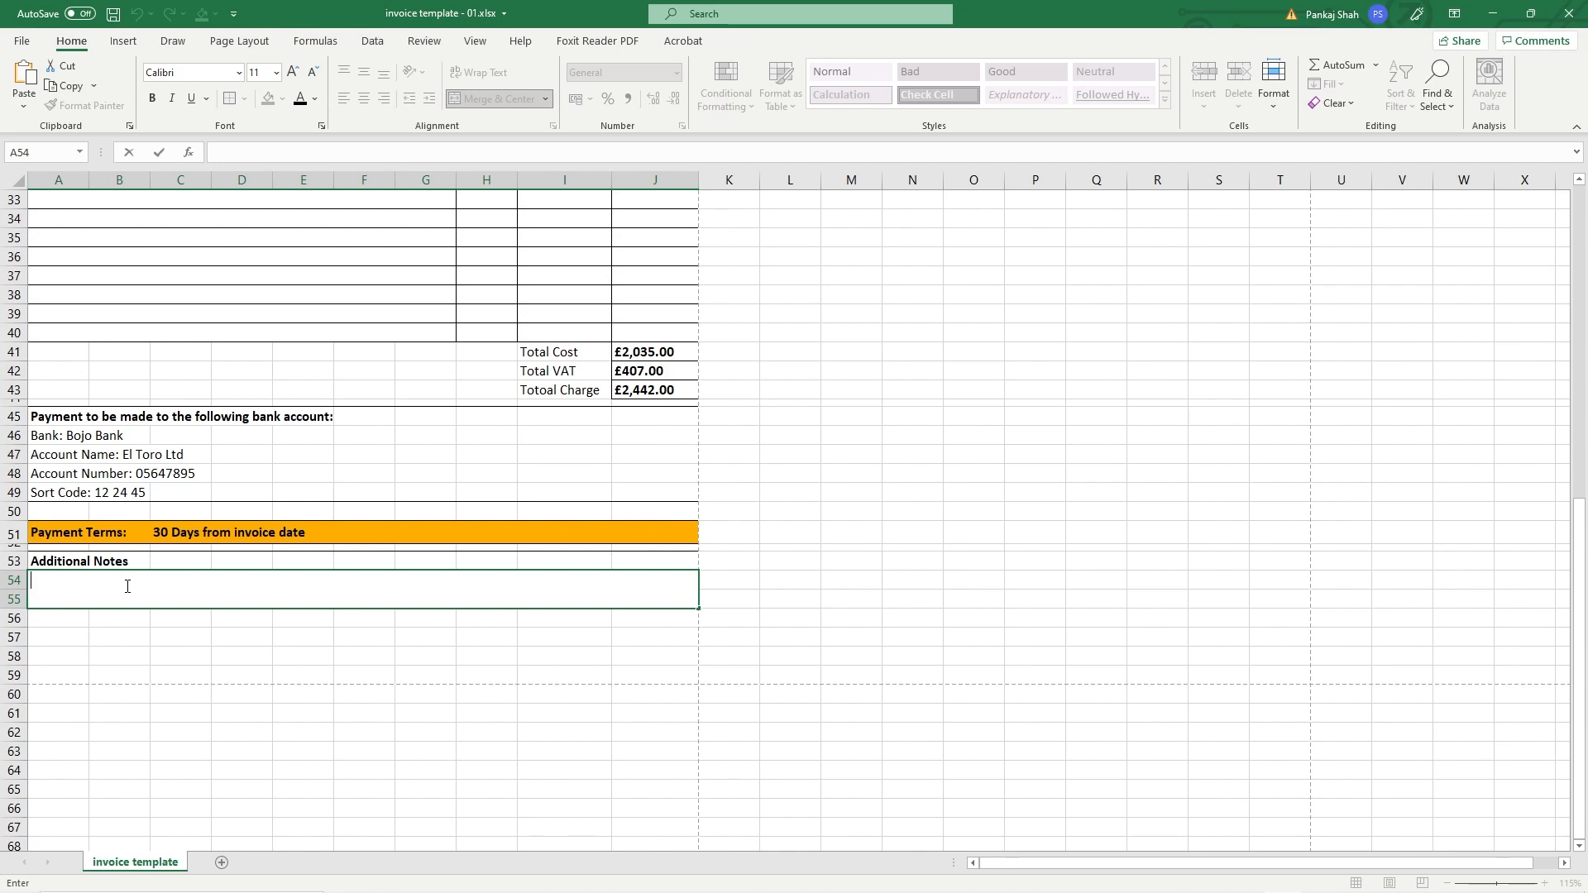
type("This is you")
type("paymne")
key("BackSpace")
key("BackSpace")
key("BackSpace")
type("menr for")
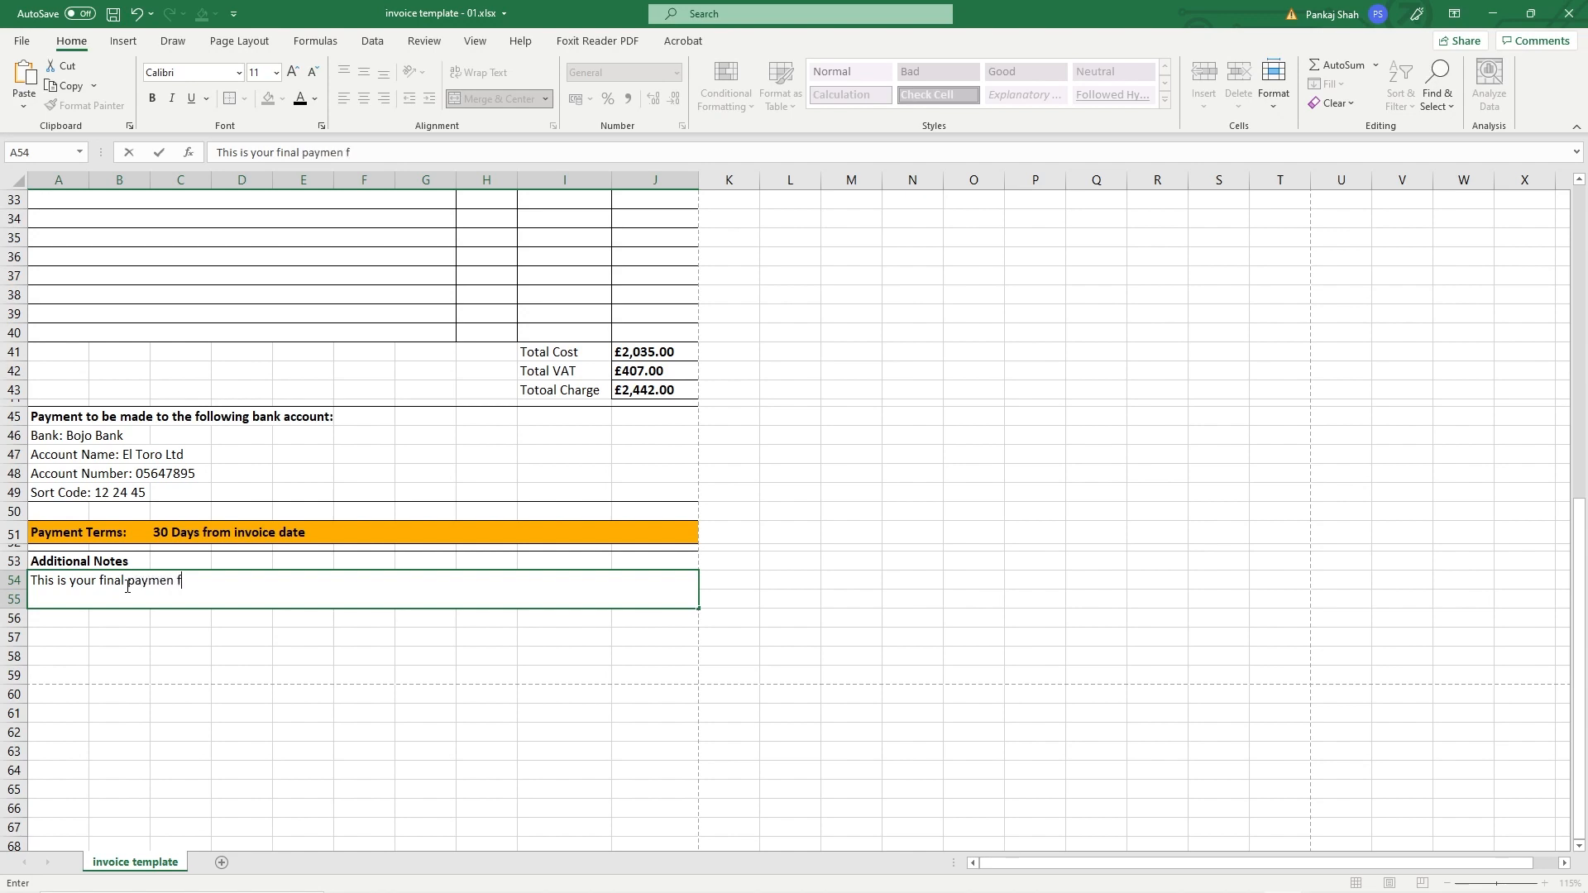
key("BackSpace")
key("BackSpace")
key("BackSpace")
key("BackSpace")
key("BackSpace")
key("BackSpace")
type("t complete work.")
key("Return")
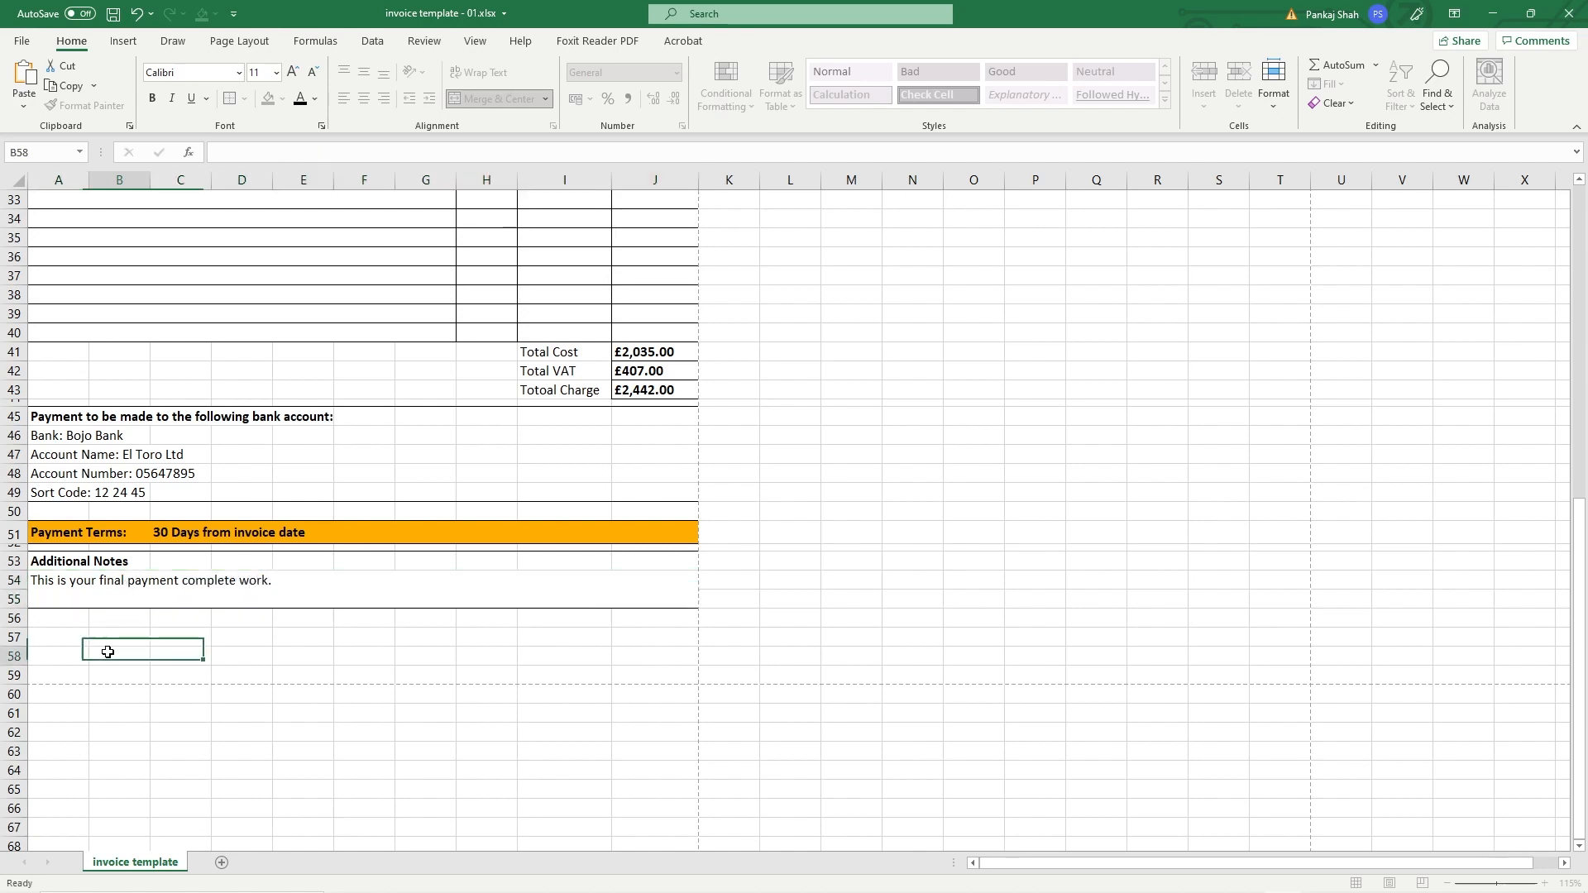
left_click(122, 582)
key("ctrl+s")
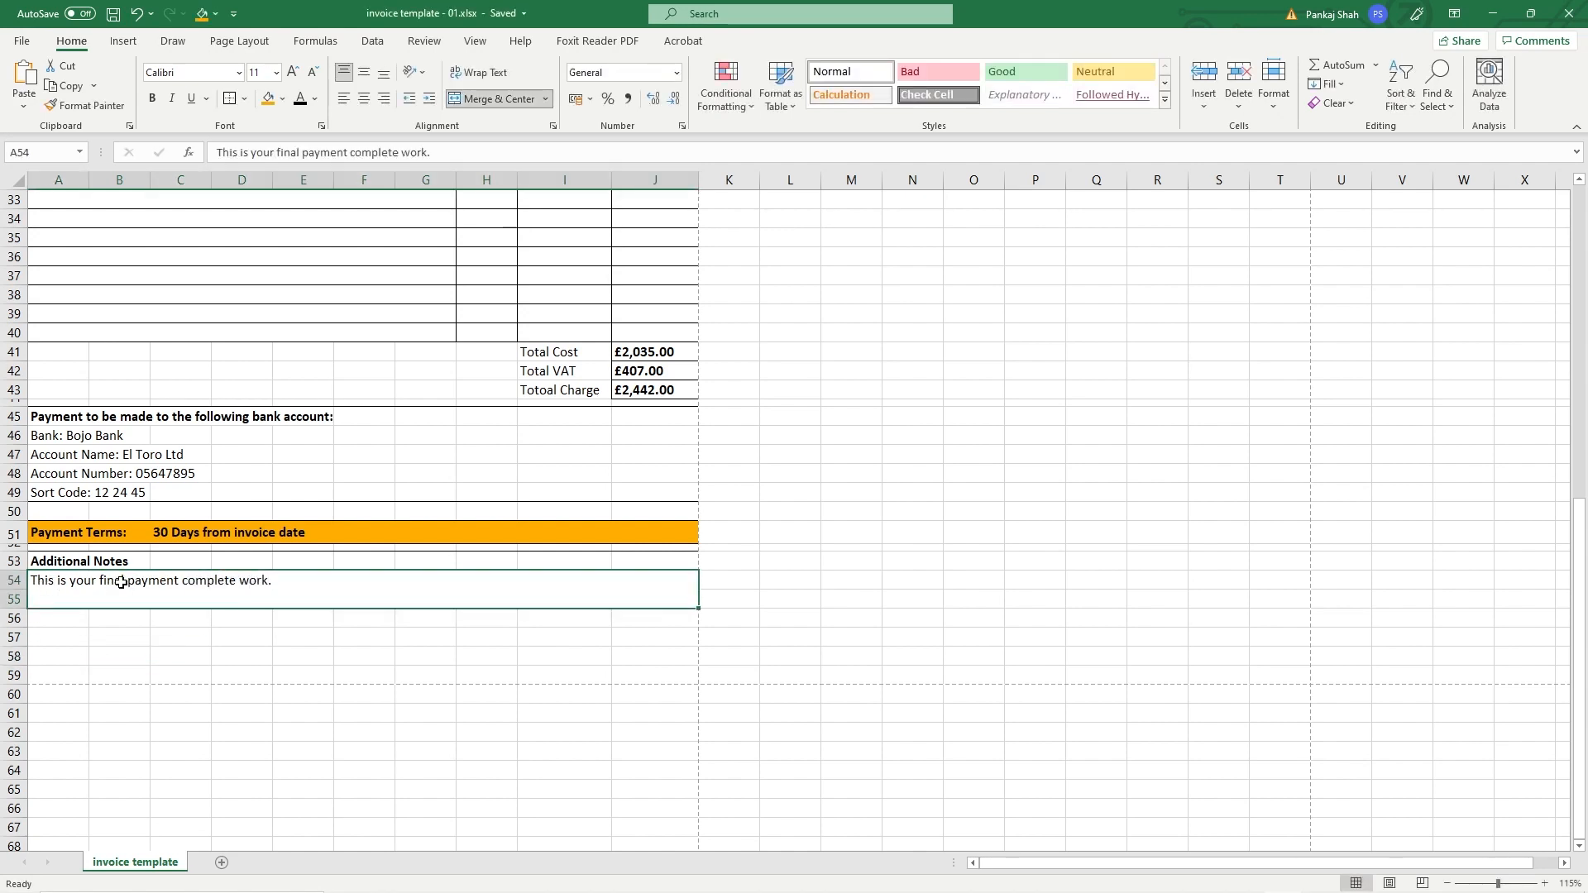
double_click(74, 583)
left_click(74, 634)
left_click(35, 587)
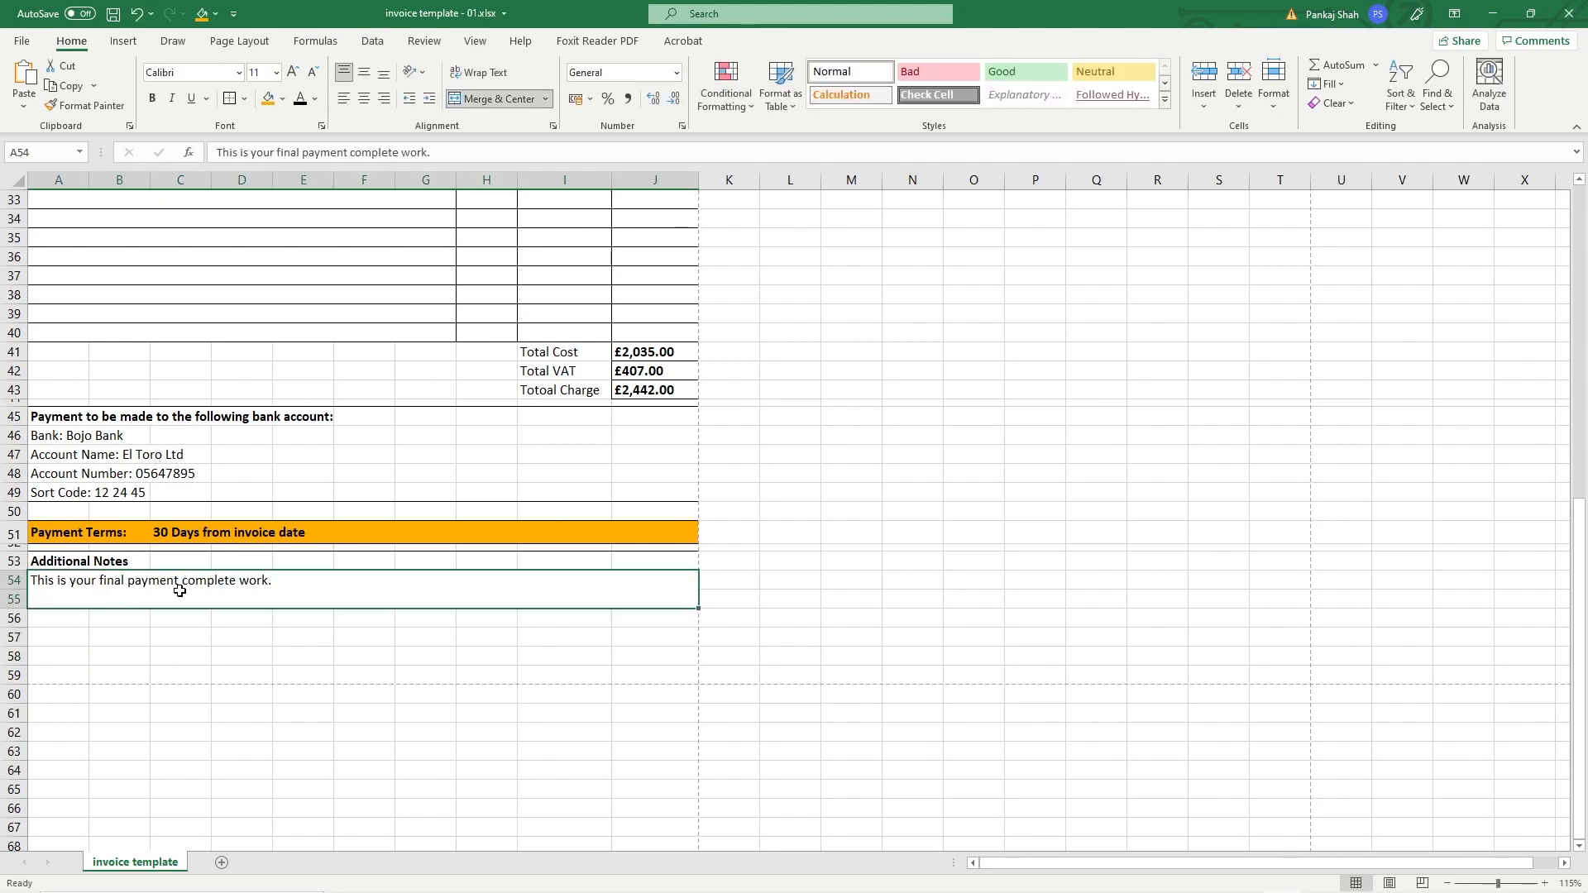
scroll(178, 591, "up", 8)
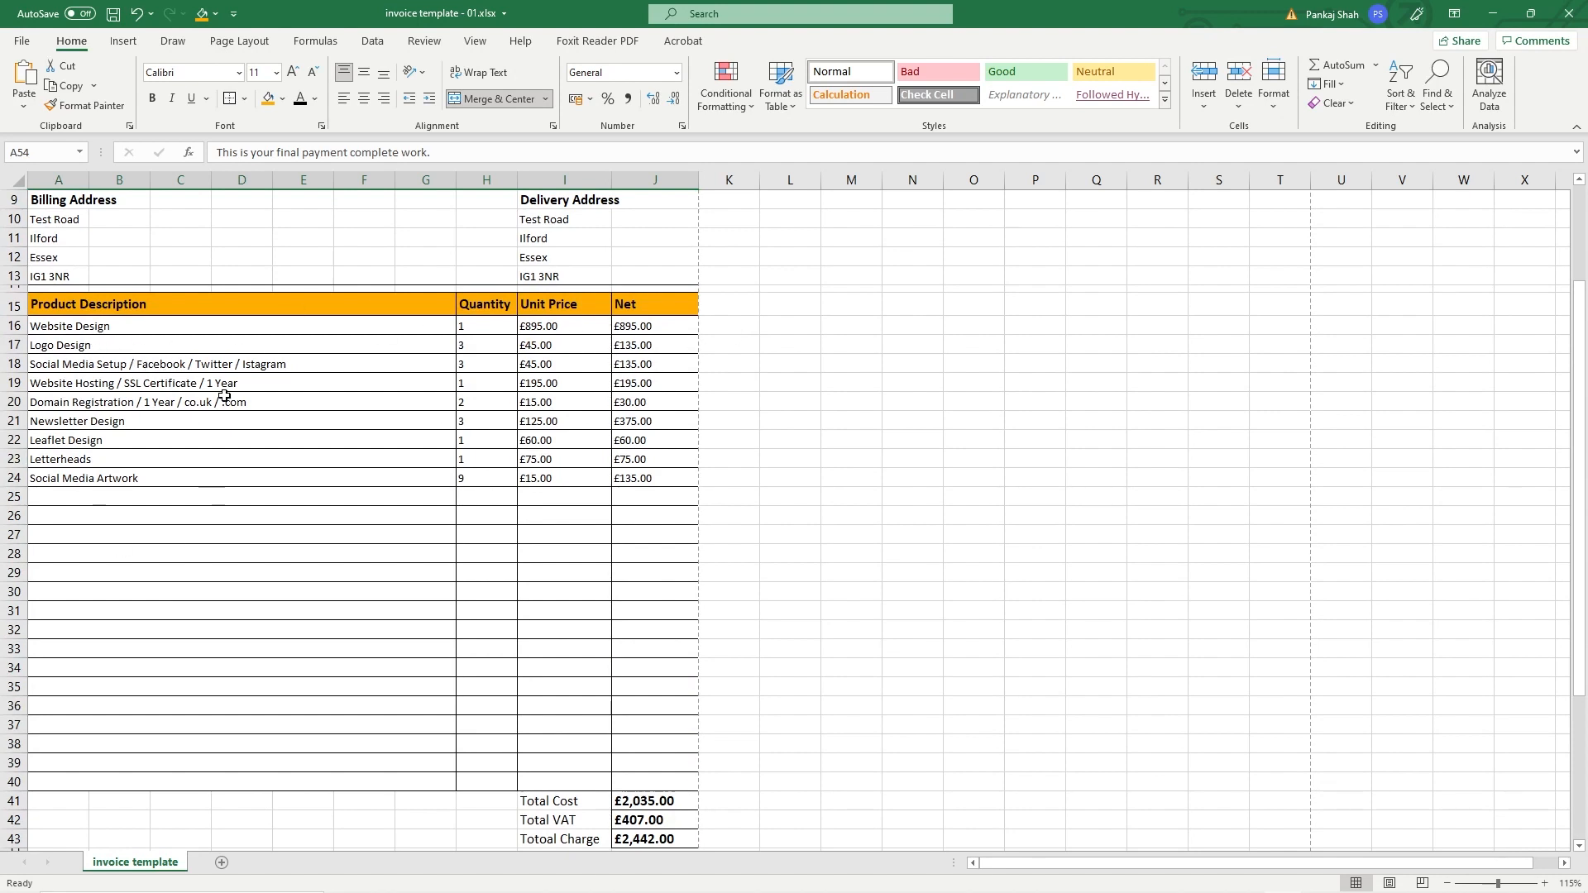
scroll(585, 273, "up", 1)
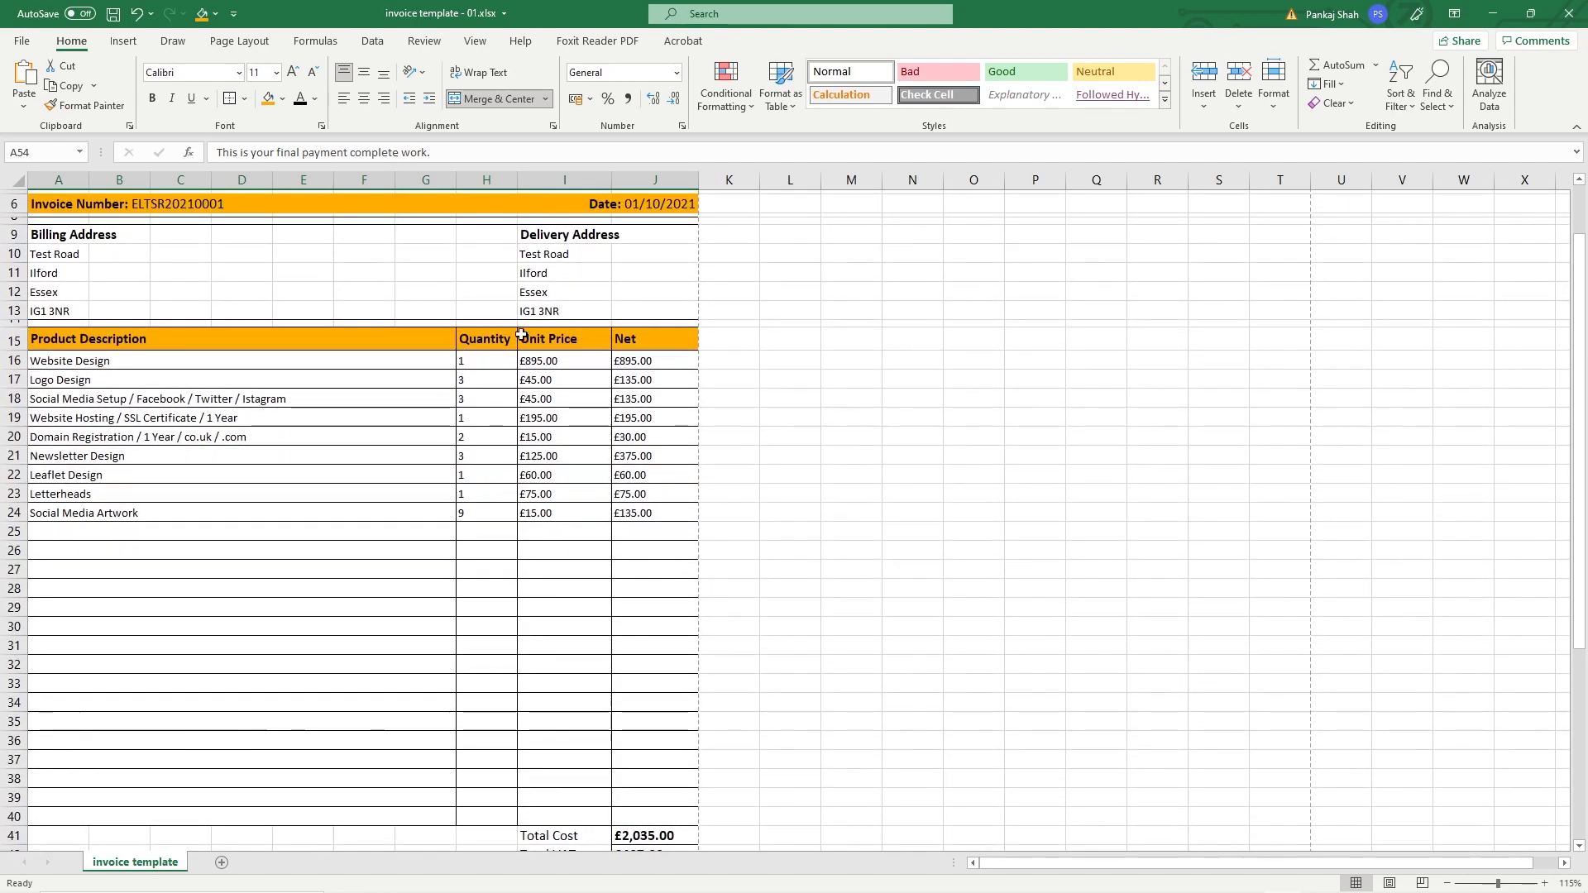
scroll(353, 539, "down", 7)
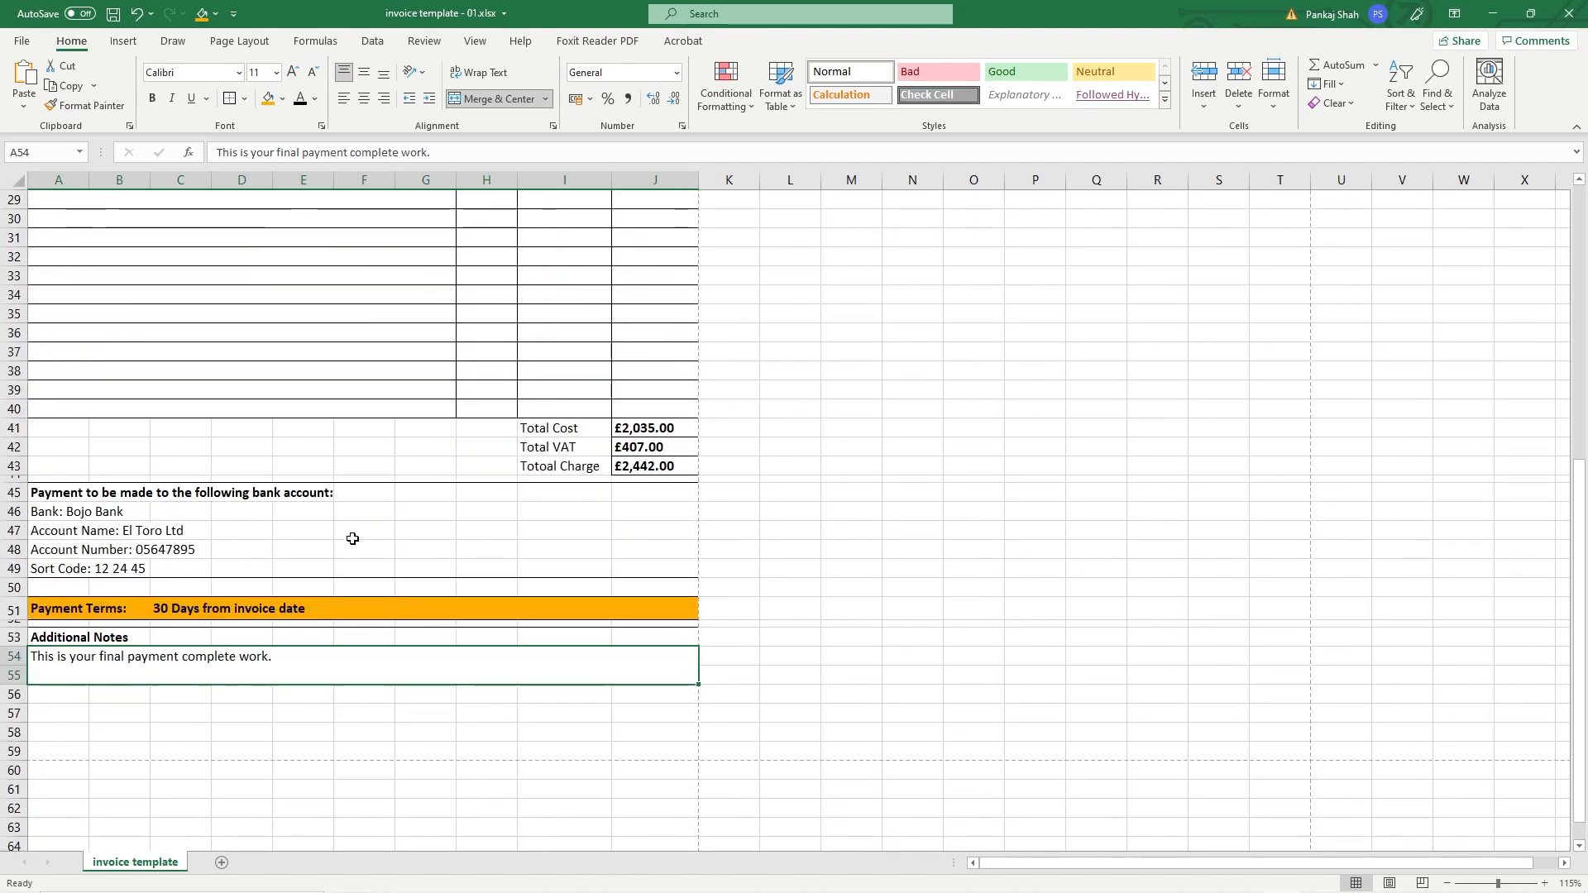
Step: Delete the sample note from the merged additional notes cell, leaving the box empty
double_click(155, 658)
left_click_drag(272, 656, 8, 656)
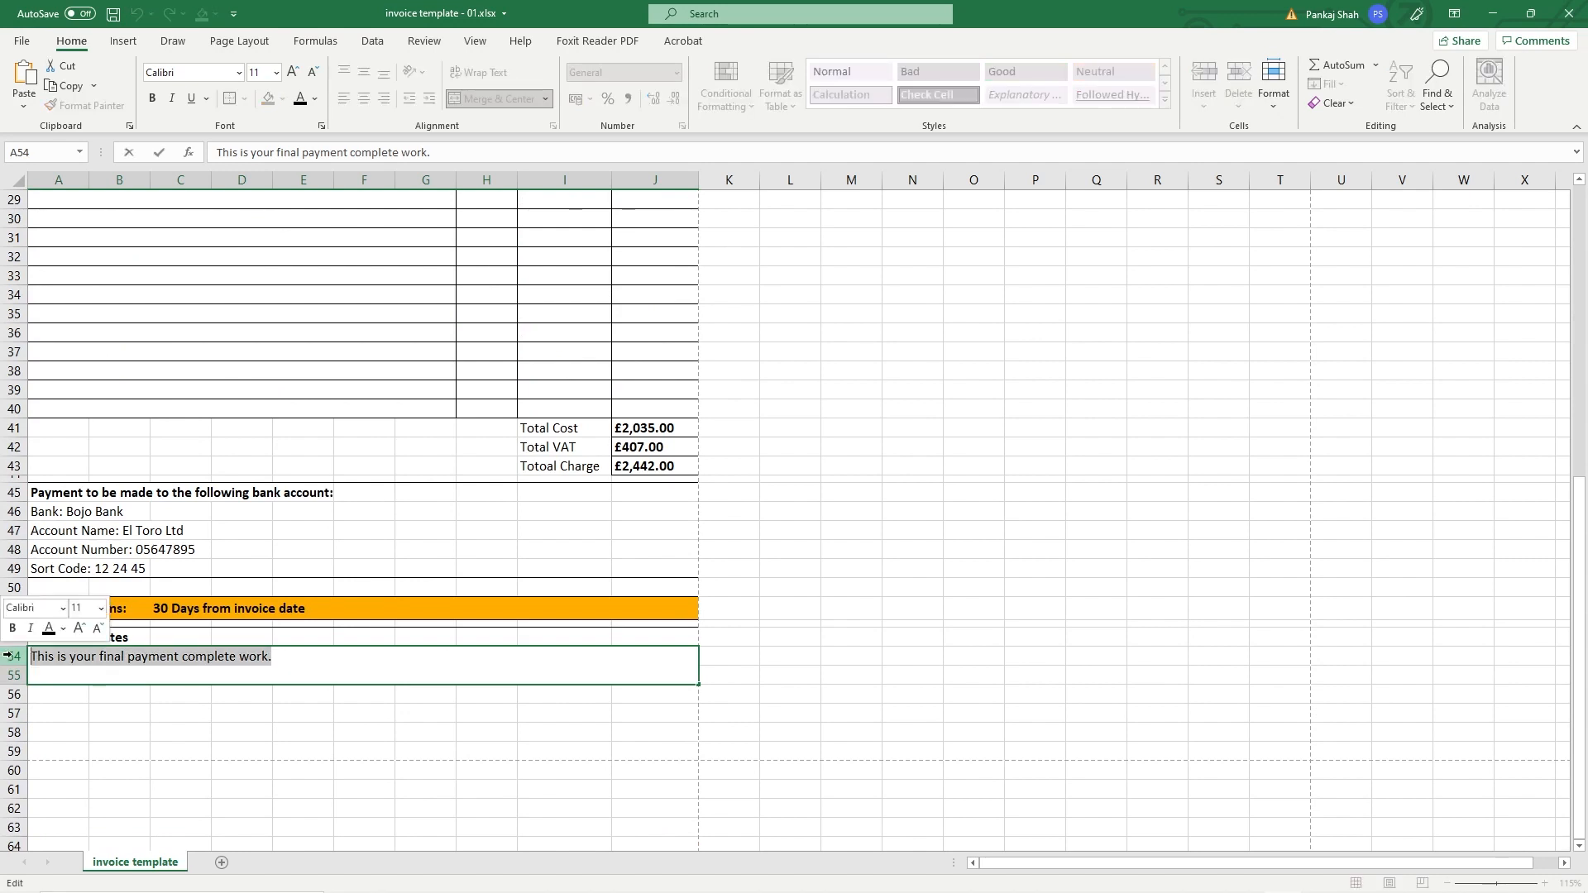
key("Delete")
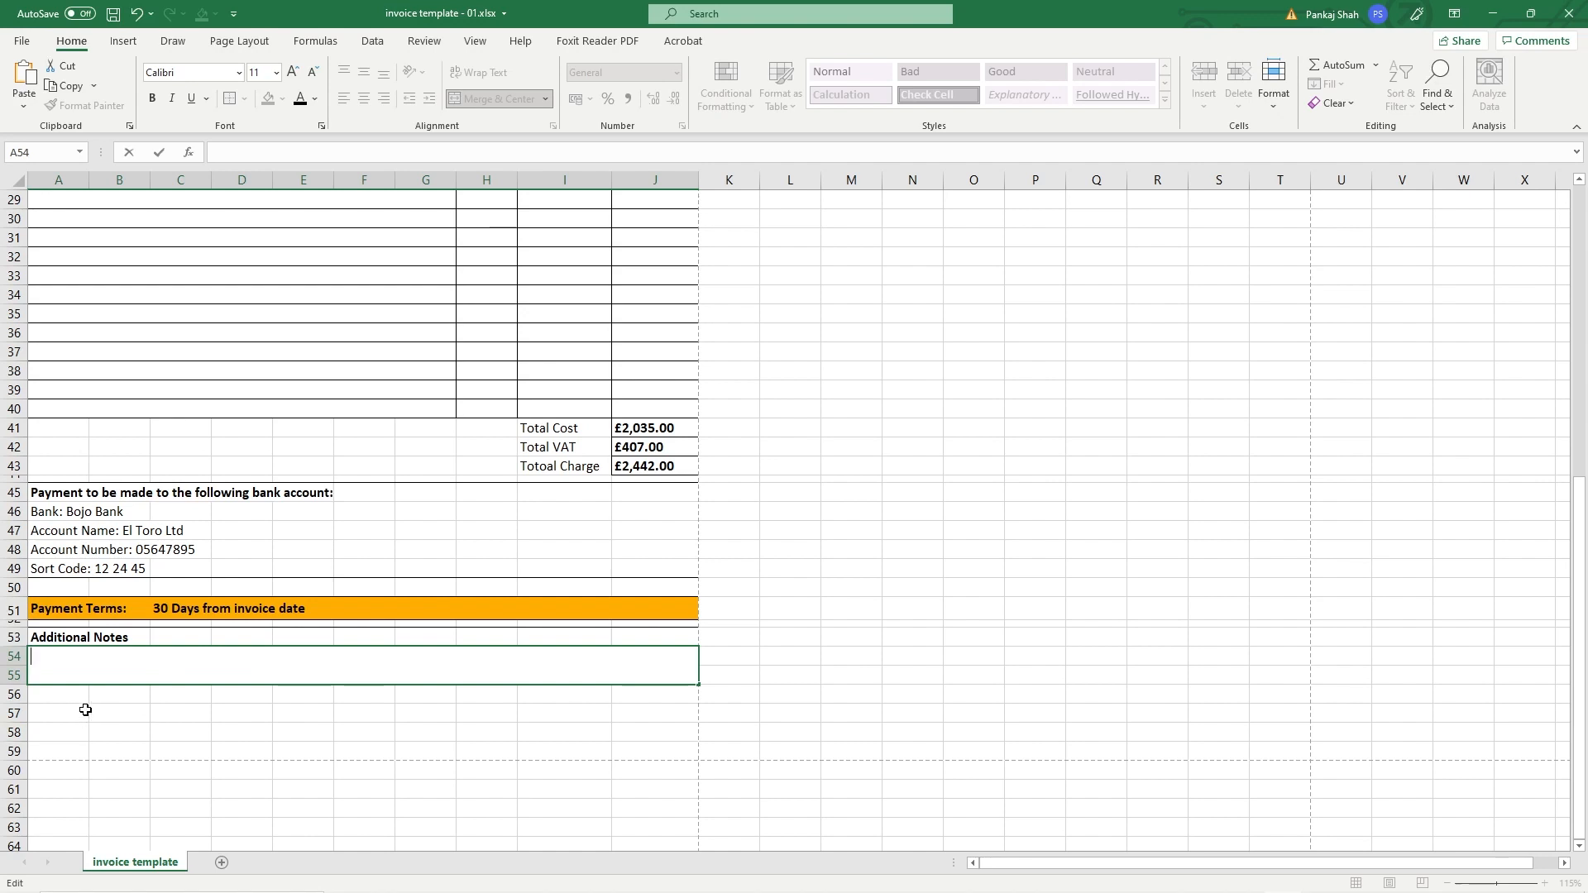
left_click(55, 719)
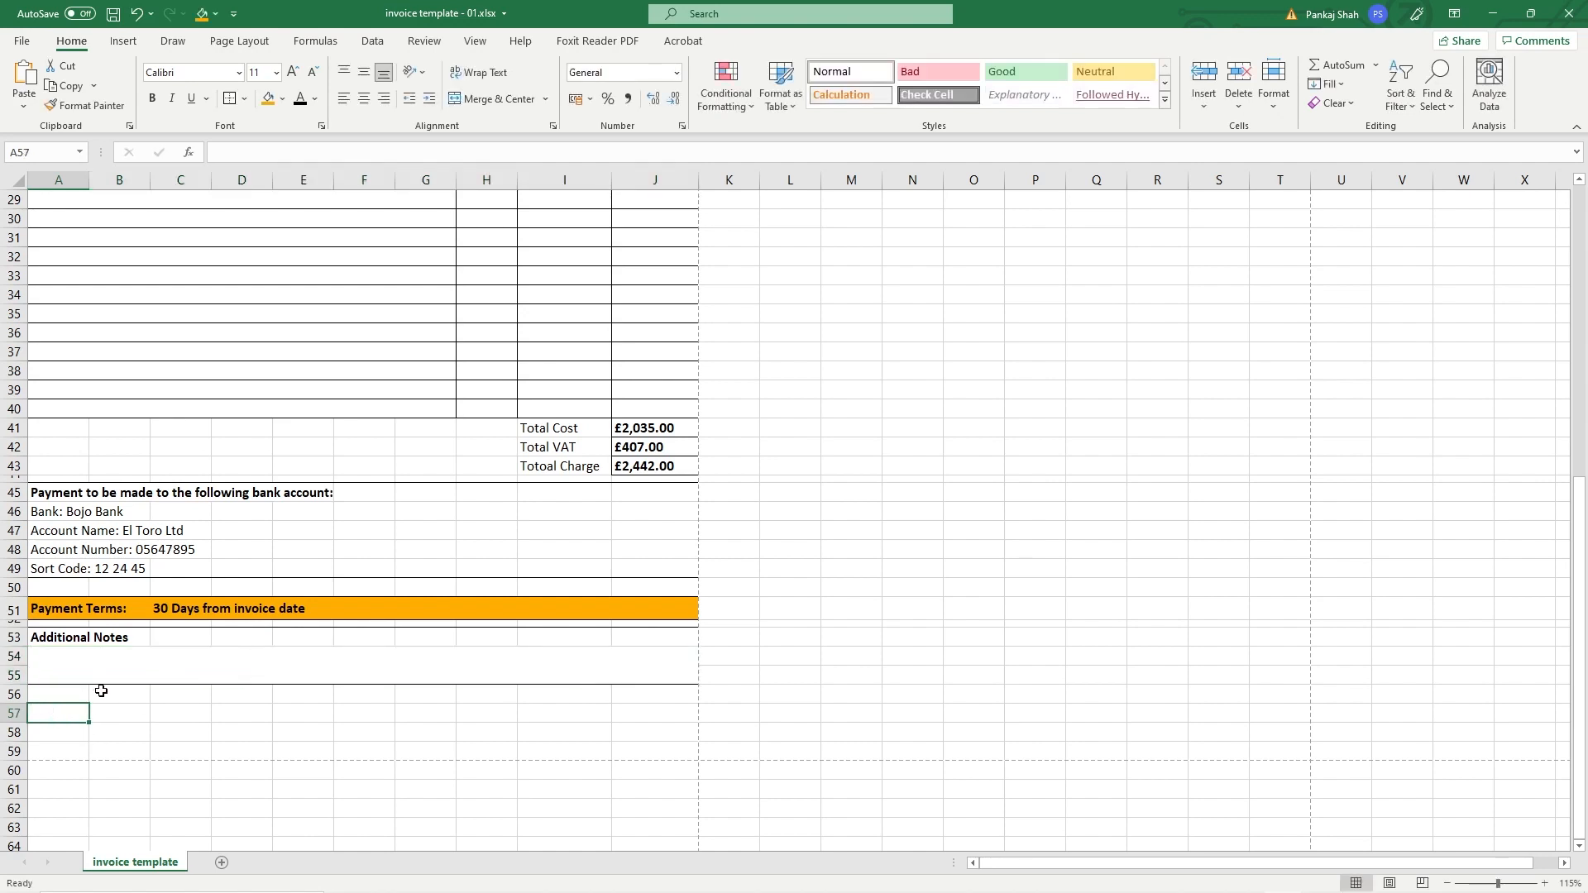
left_click_drag(62, 747, 637, 747)
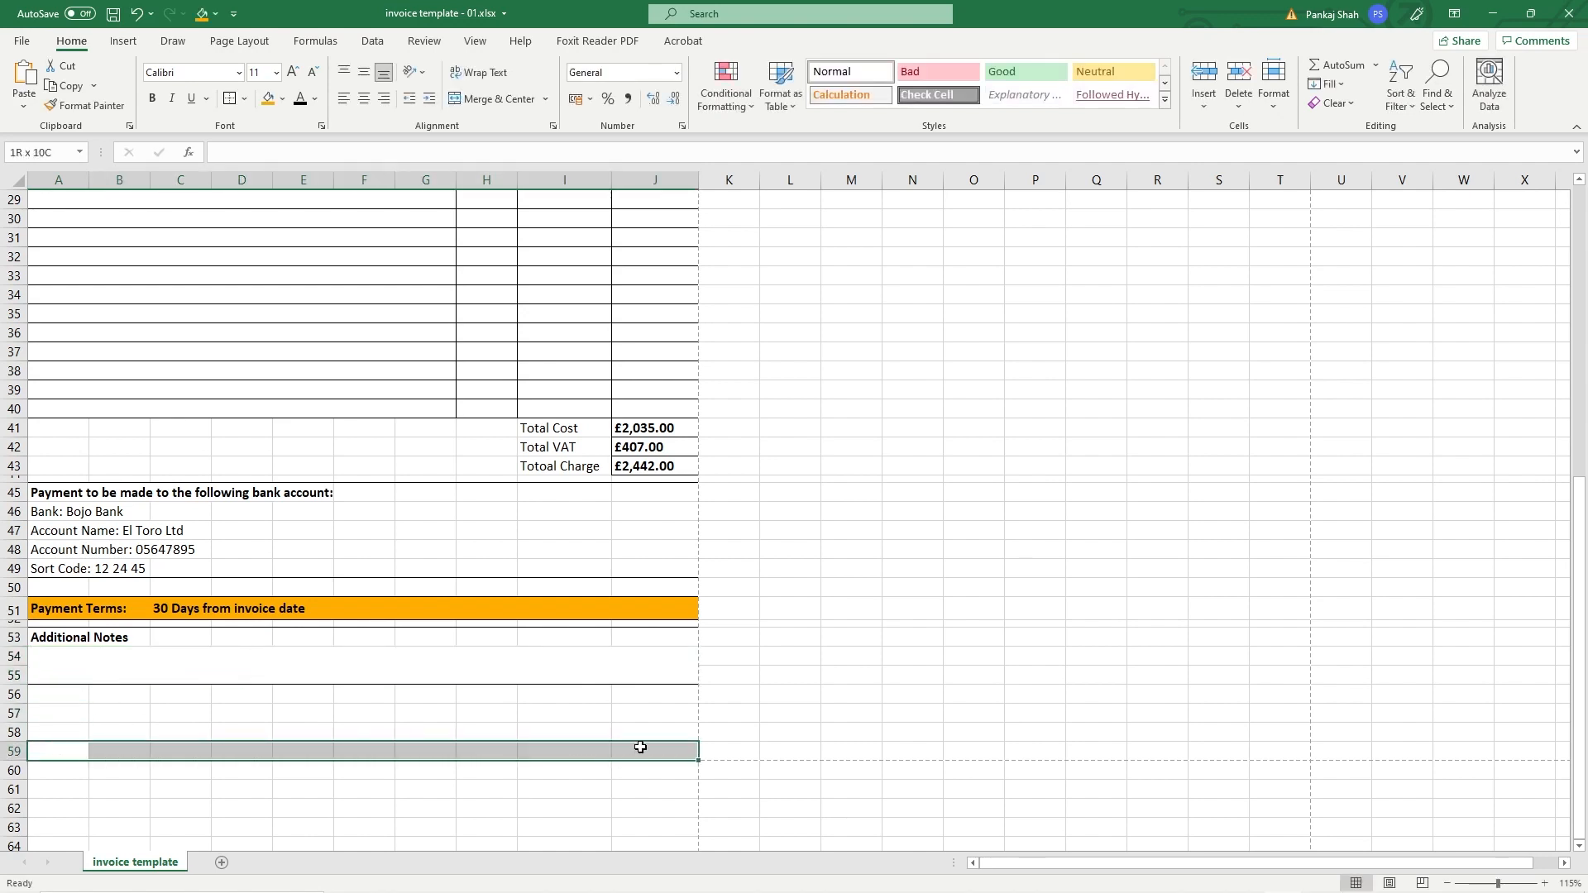
left_click(42, 734)
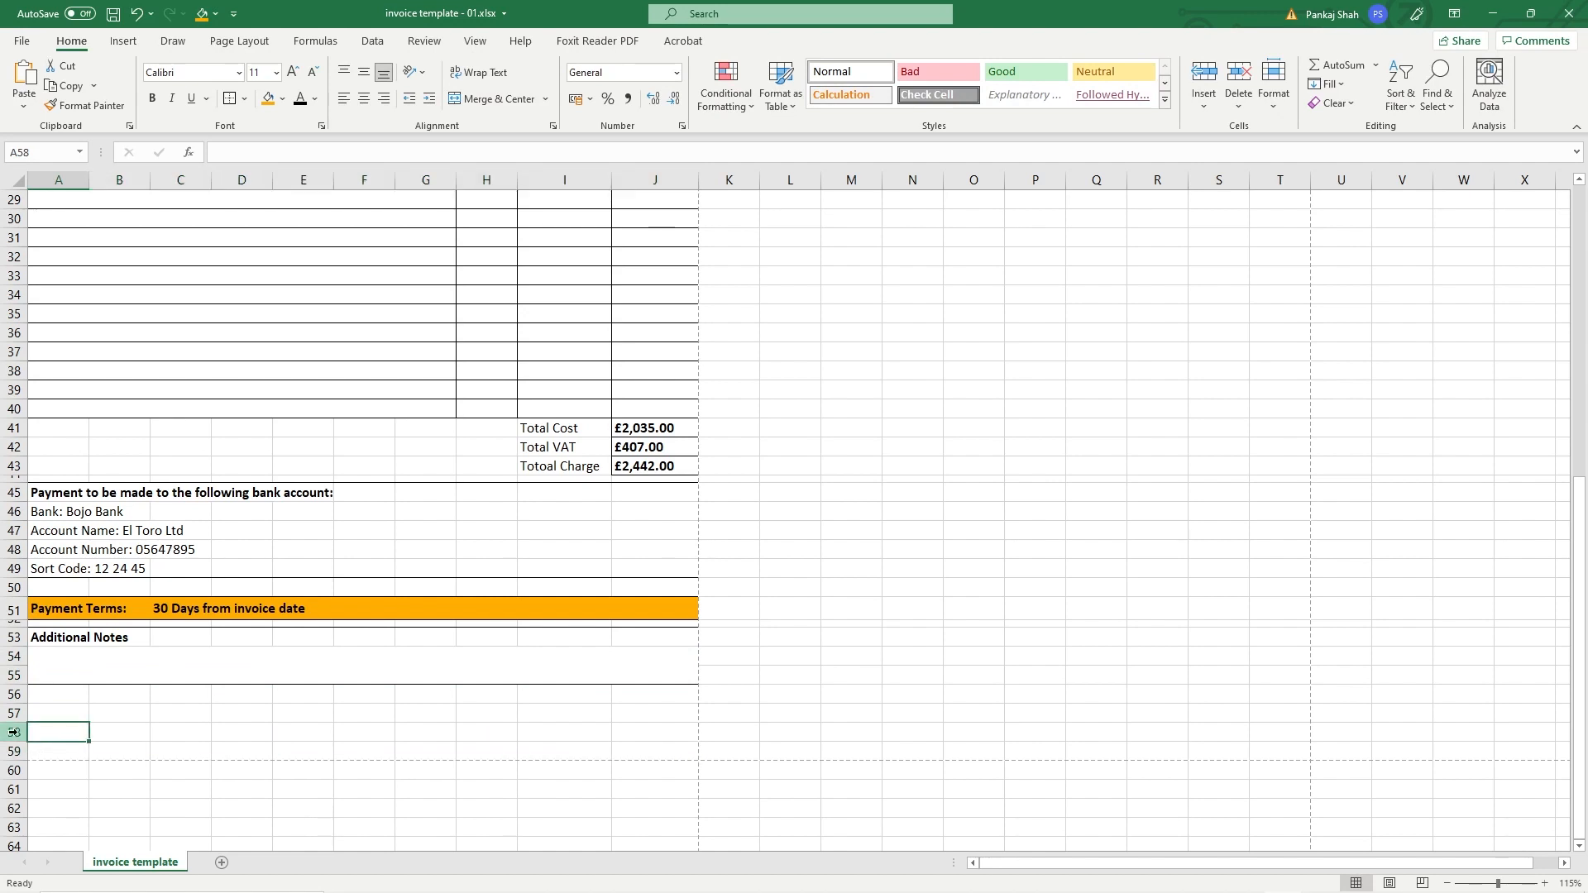
left_click(8, 733)
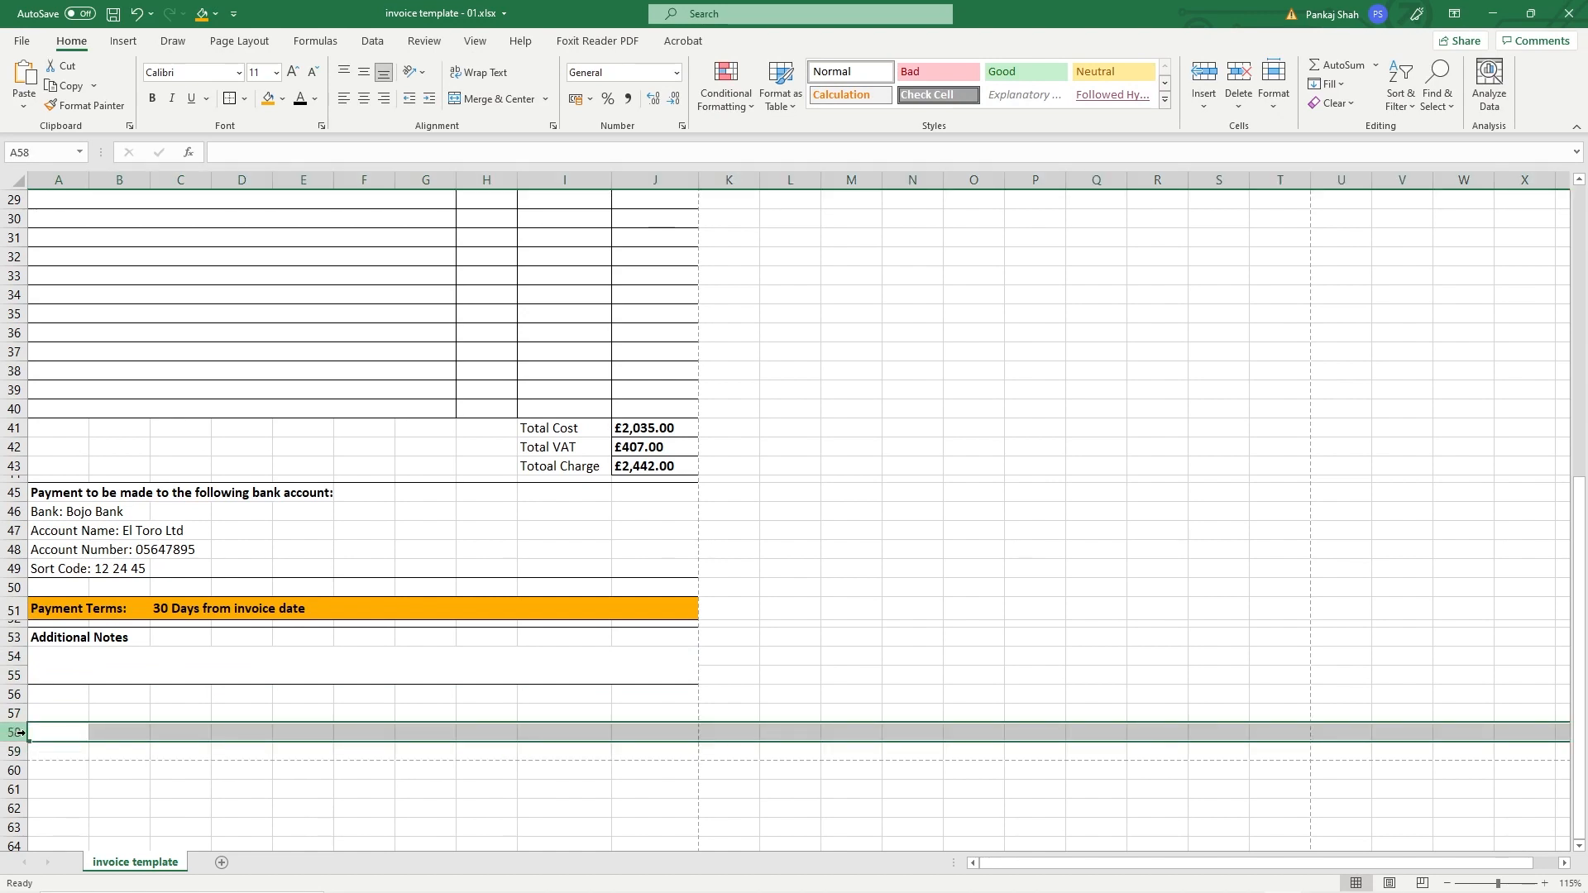
left_click(17, 713)
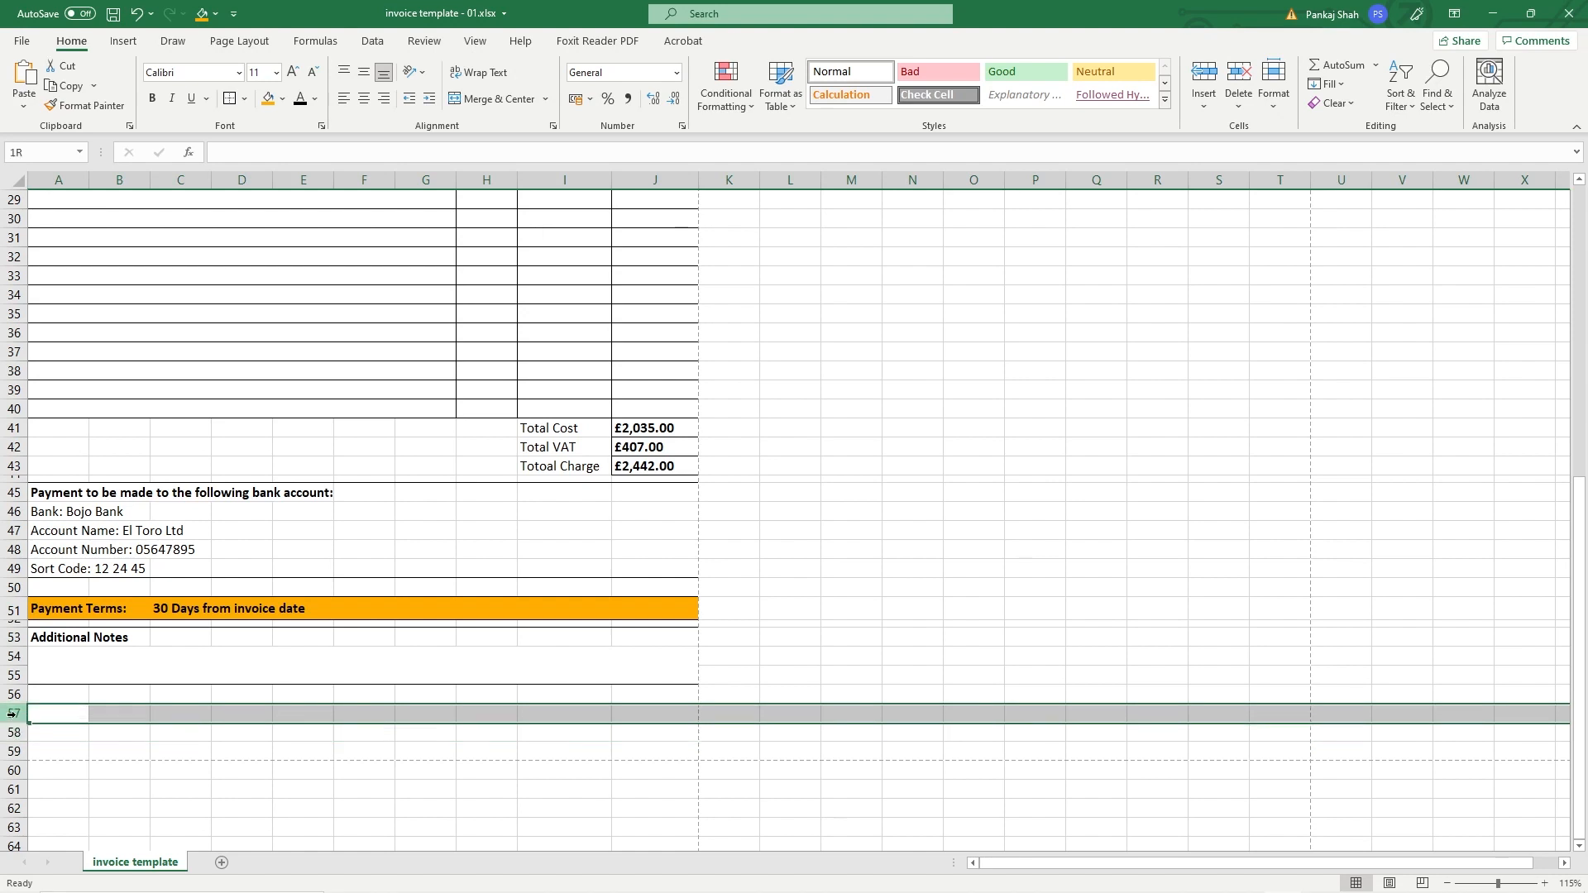
Step: Enter a footer line in cell A59 reading "Registered Office:" followed by the company's full postal address
left_click(62, 752)
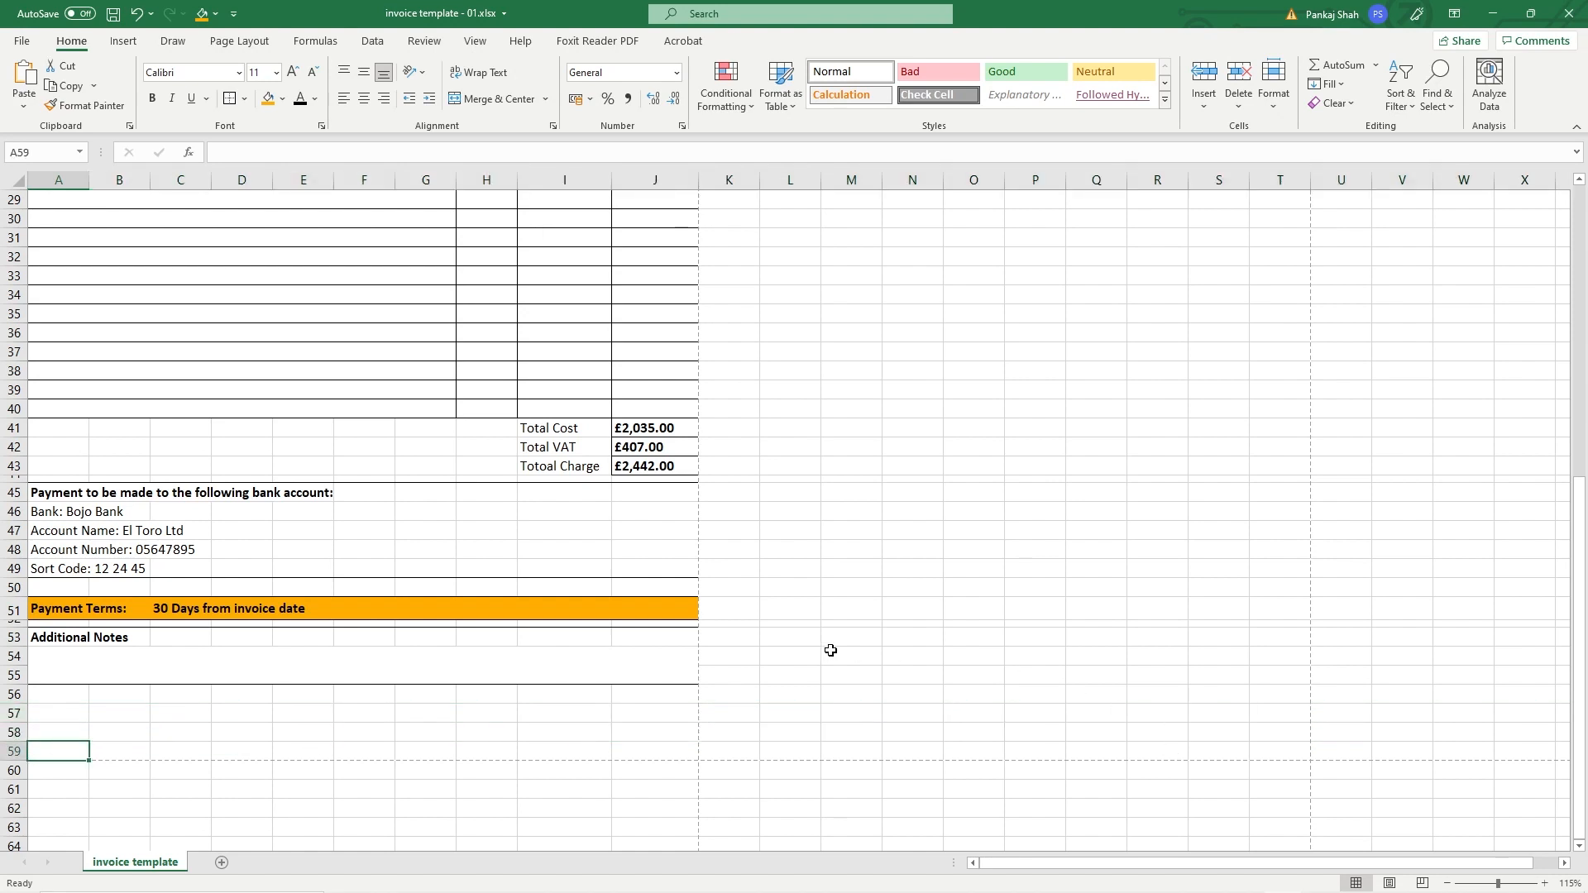
type("Regist")
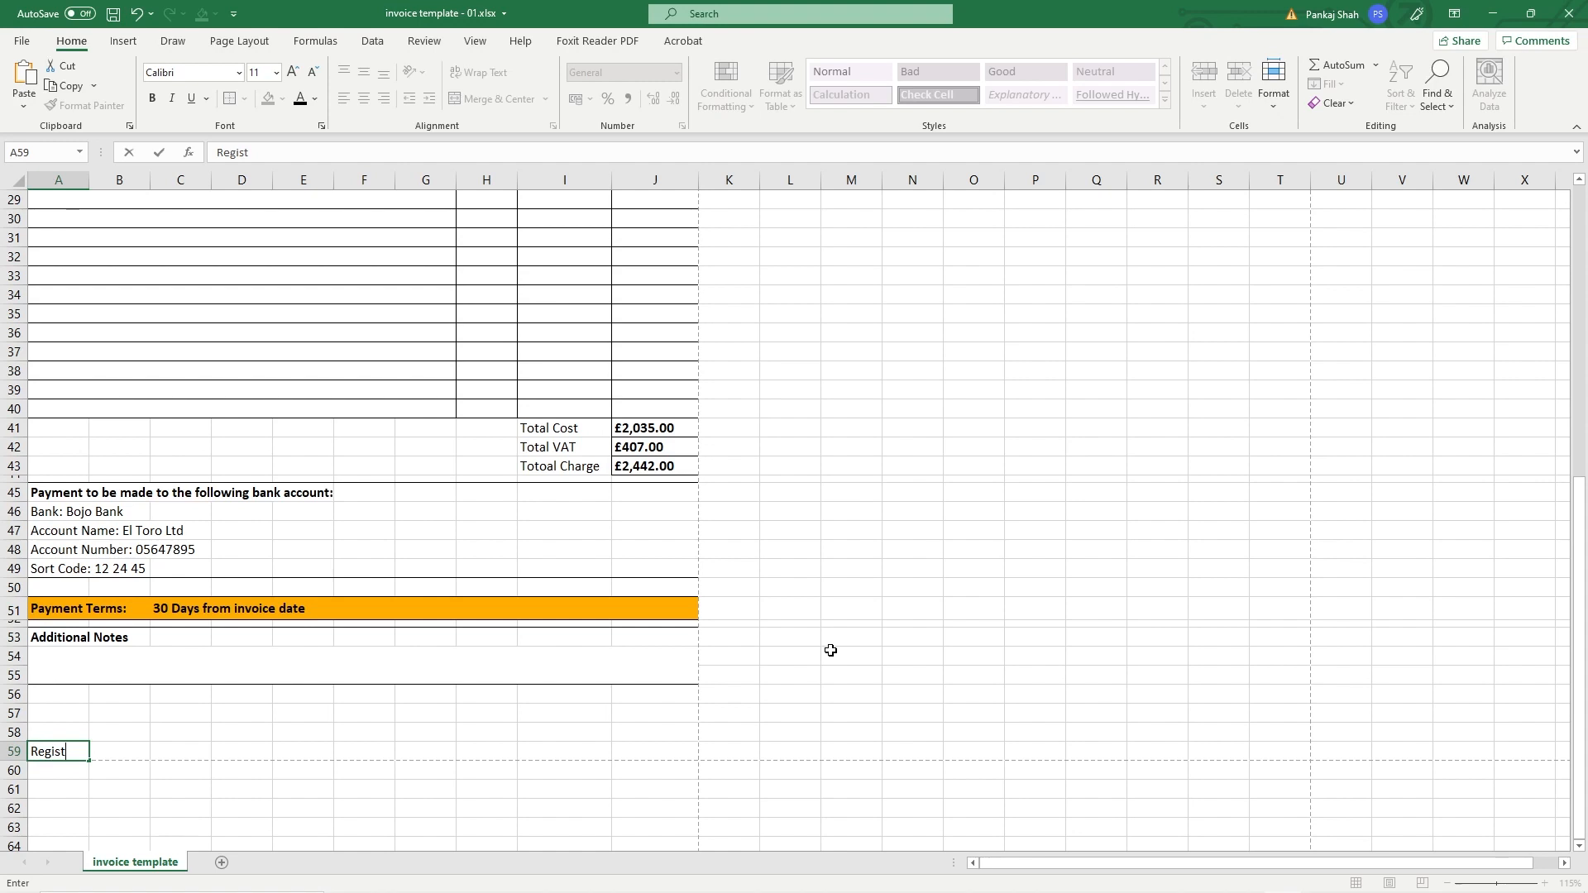
type("ered Office:")
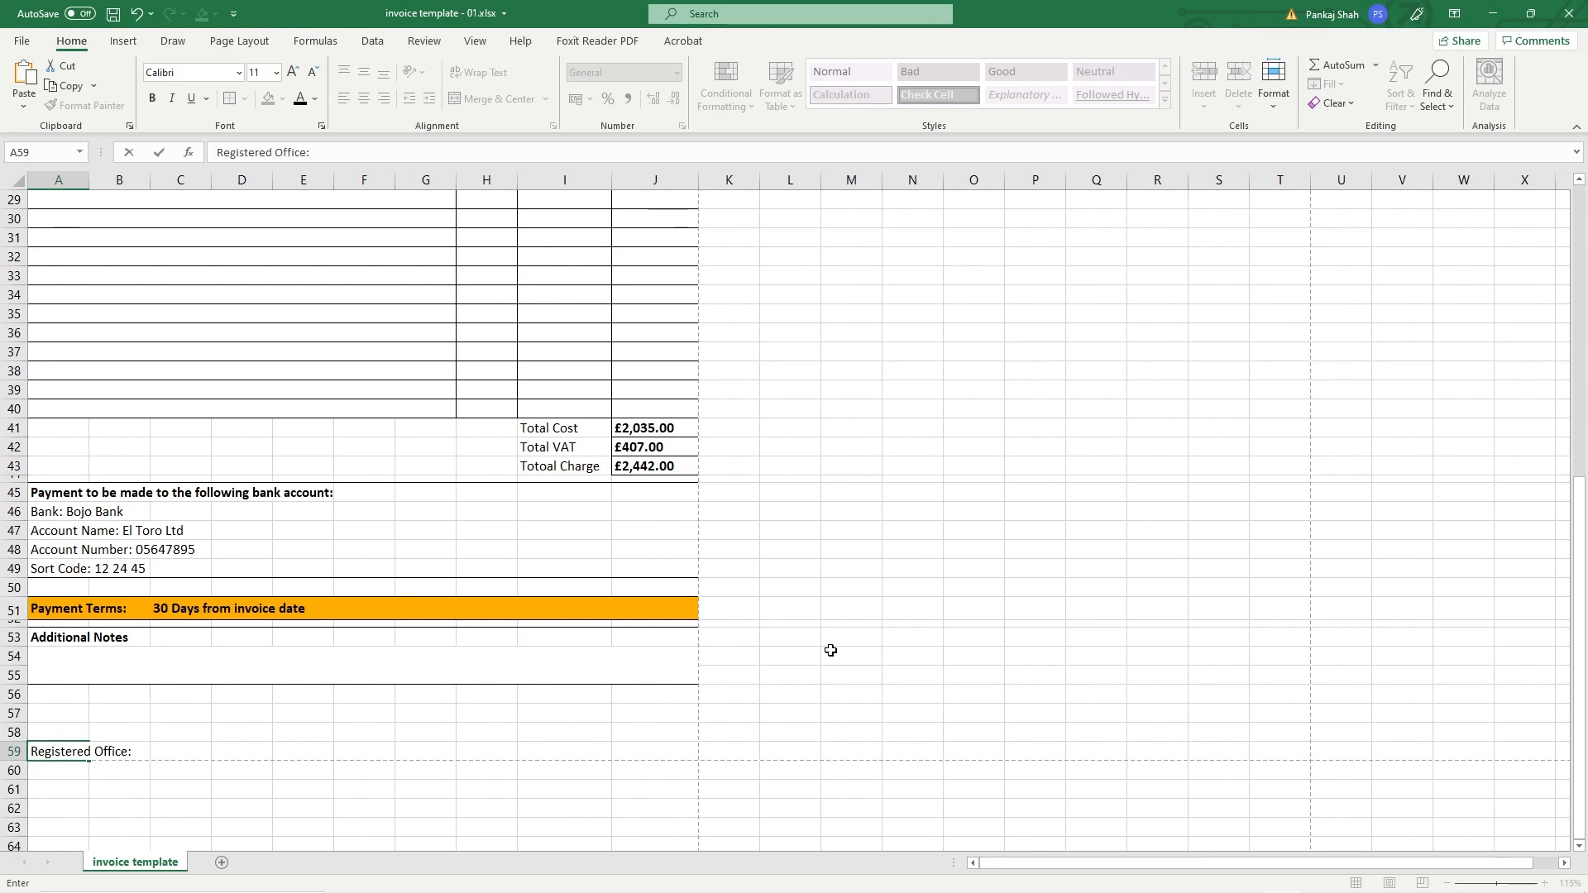
type("321 Glensove Road")
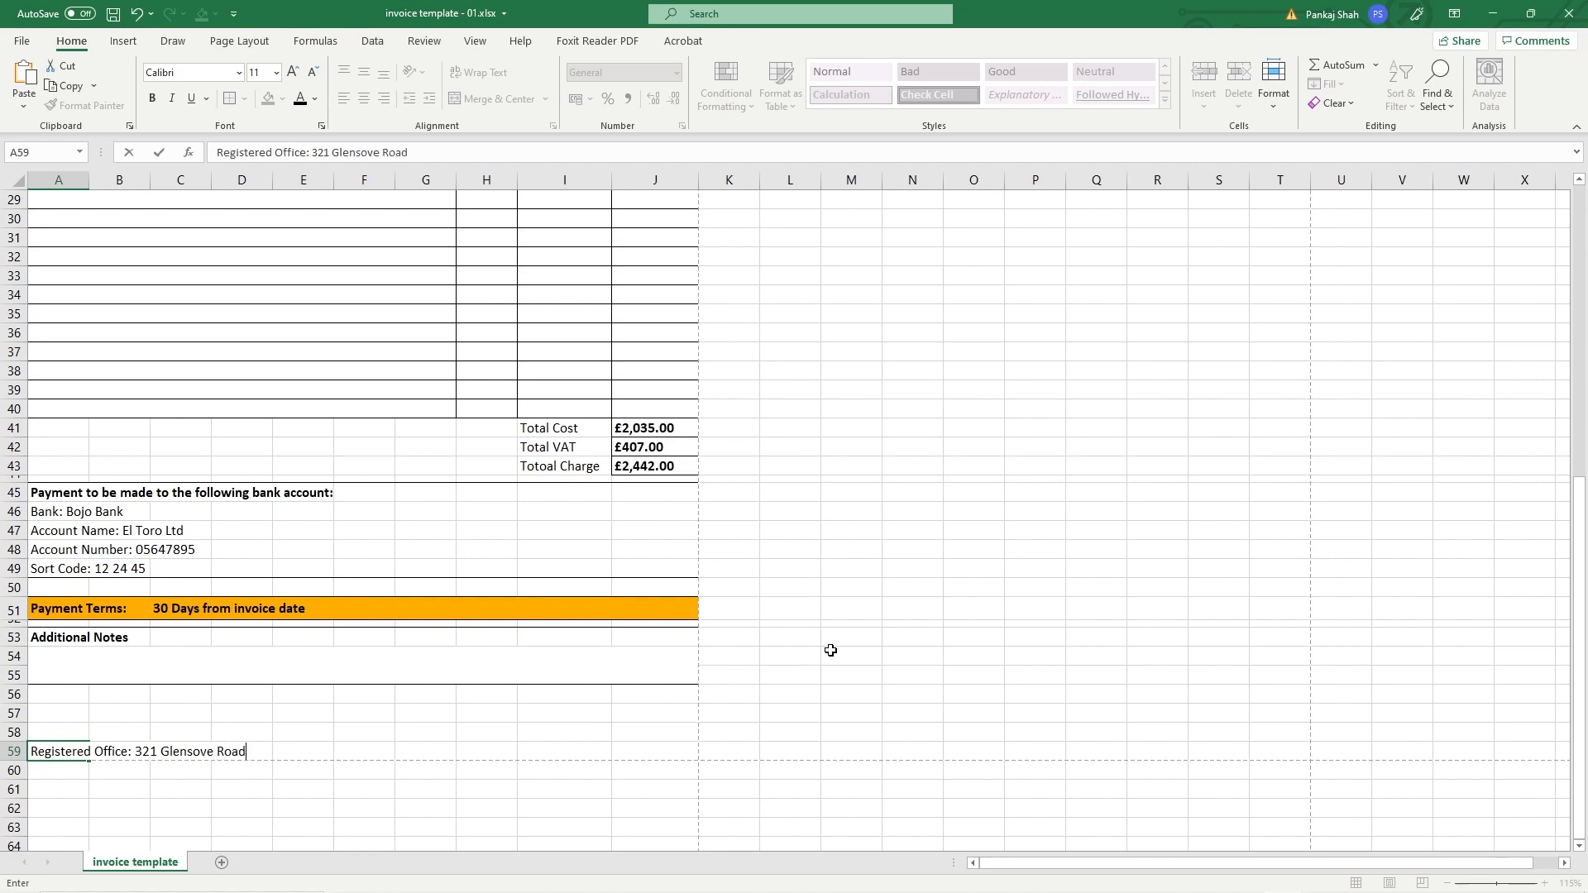
type(", Forestgate")
type(", E14")
key("BackSpace")
key("BackSpace")
type("London, E144")
key("BackSpace")
type("4DL")
key("Return")
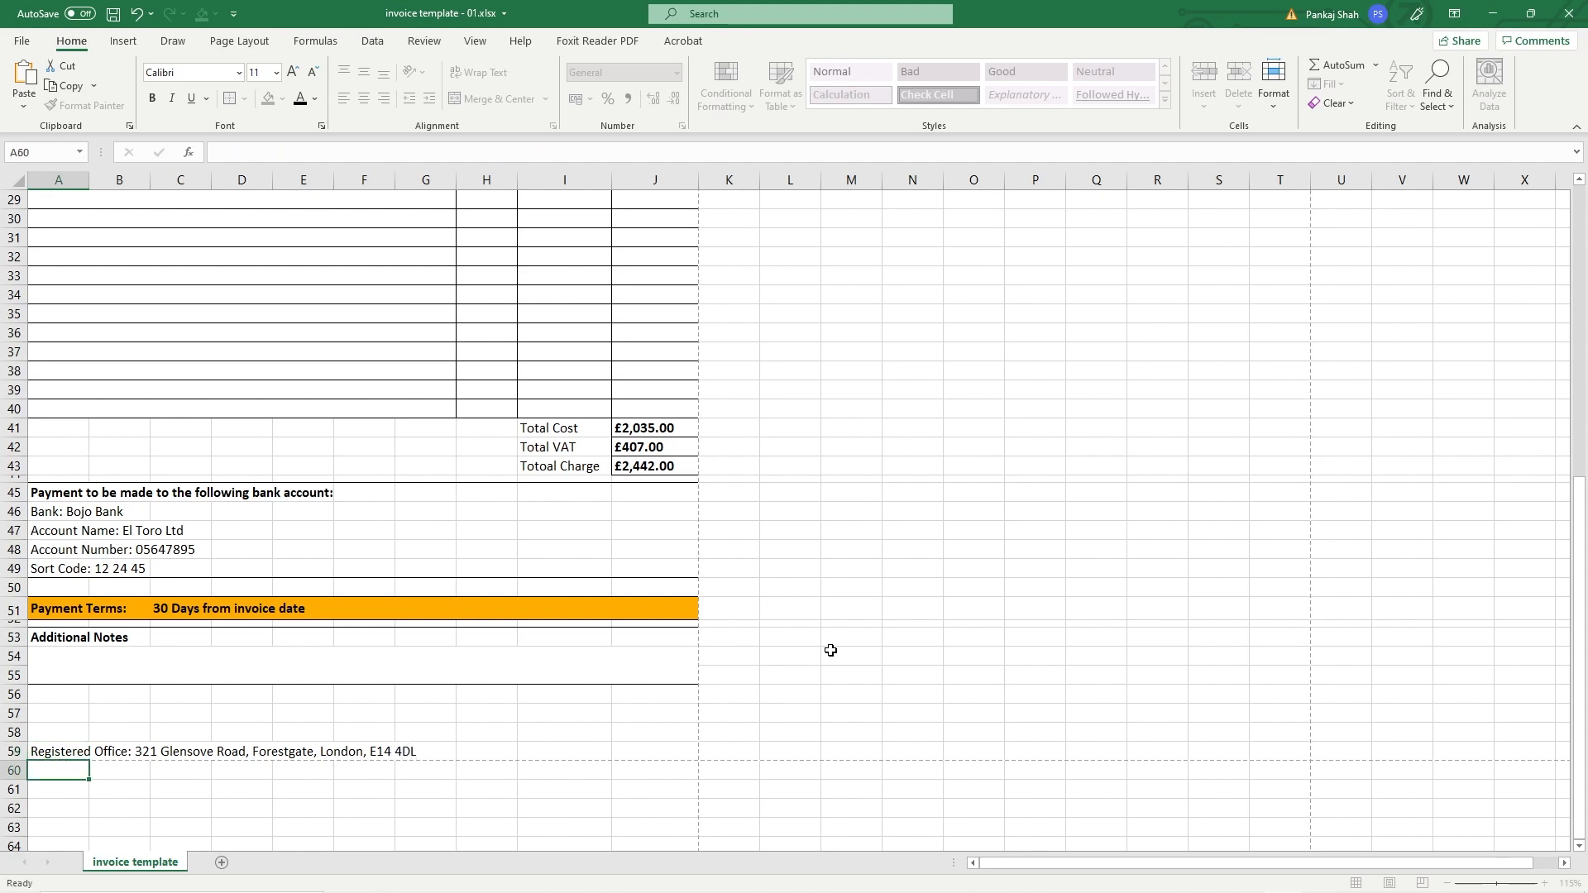
Step: Set the font size of the registered office line in cell A59 to 9
left_click(61, 752)
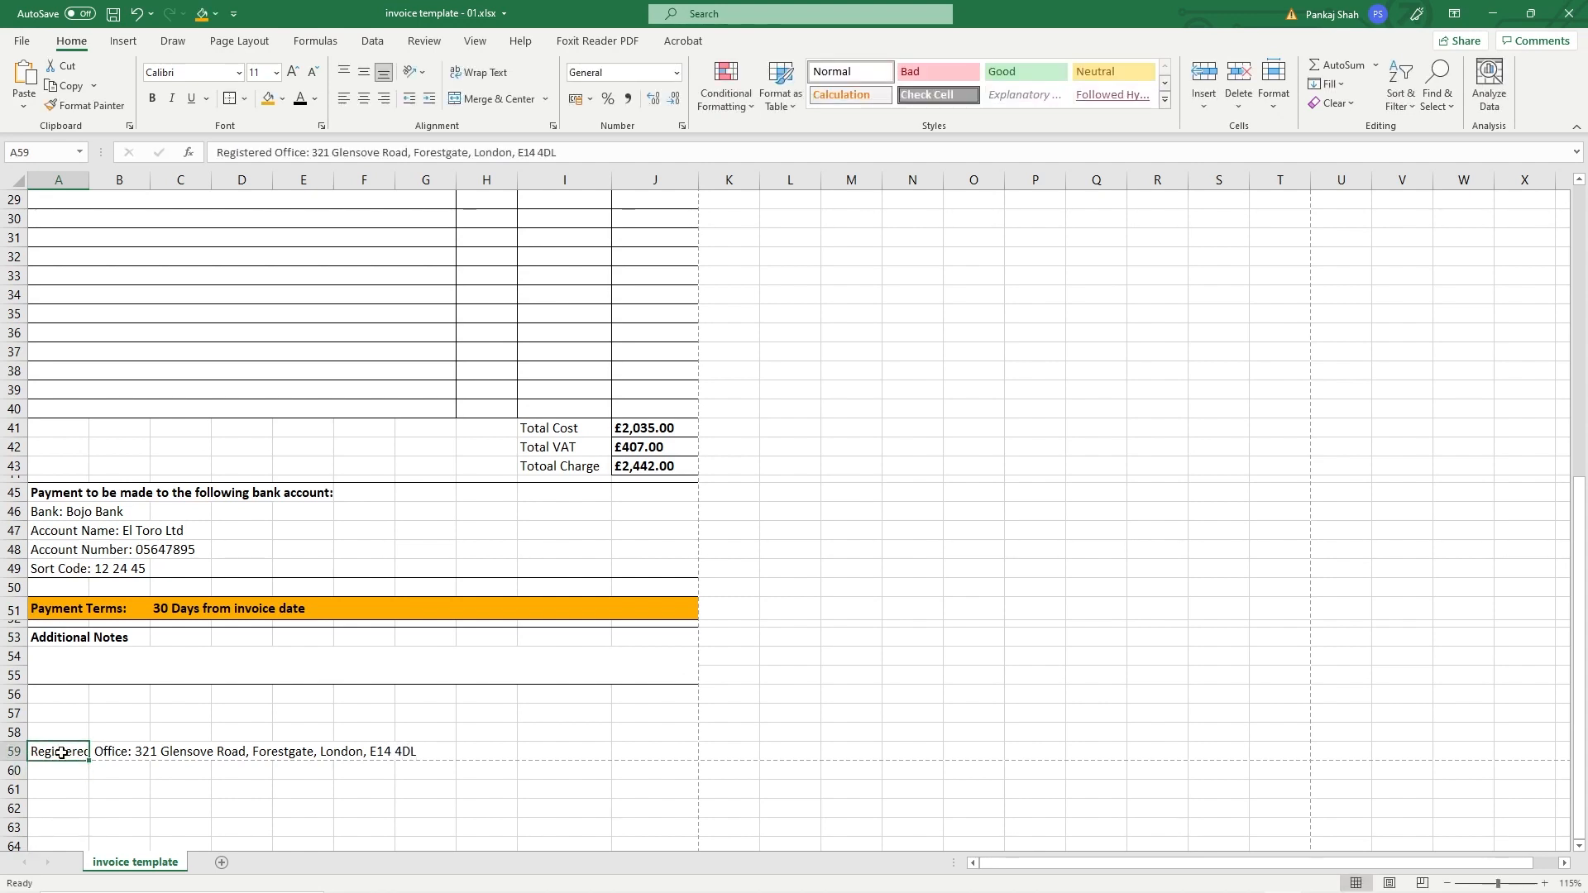
left_click(276, 73)
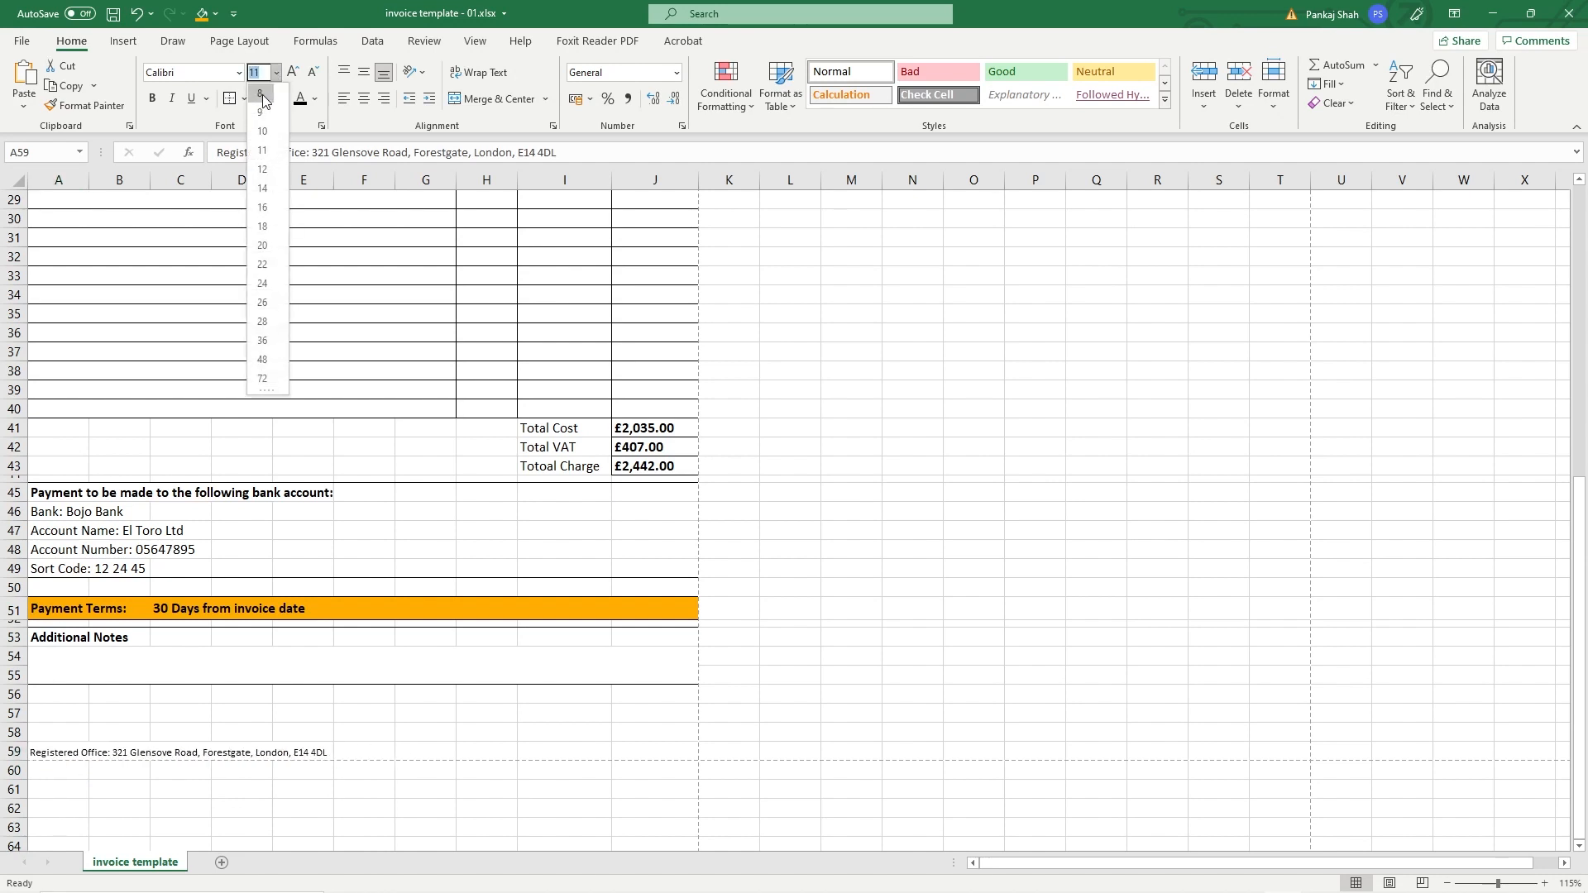
left_click(264, 111)
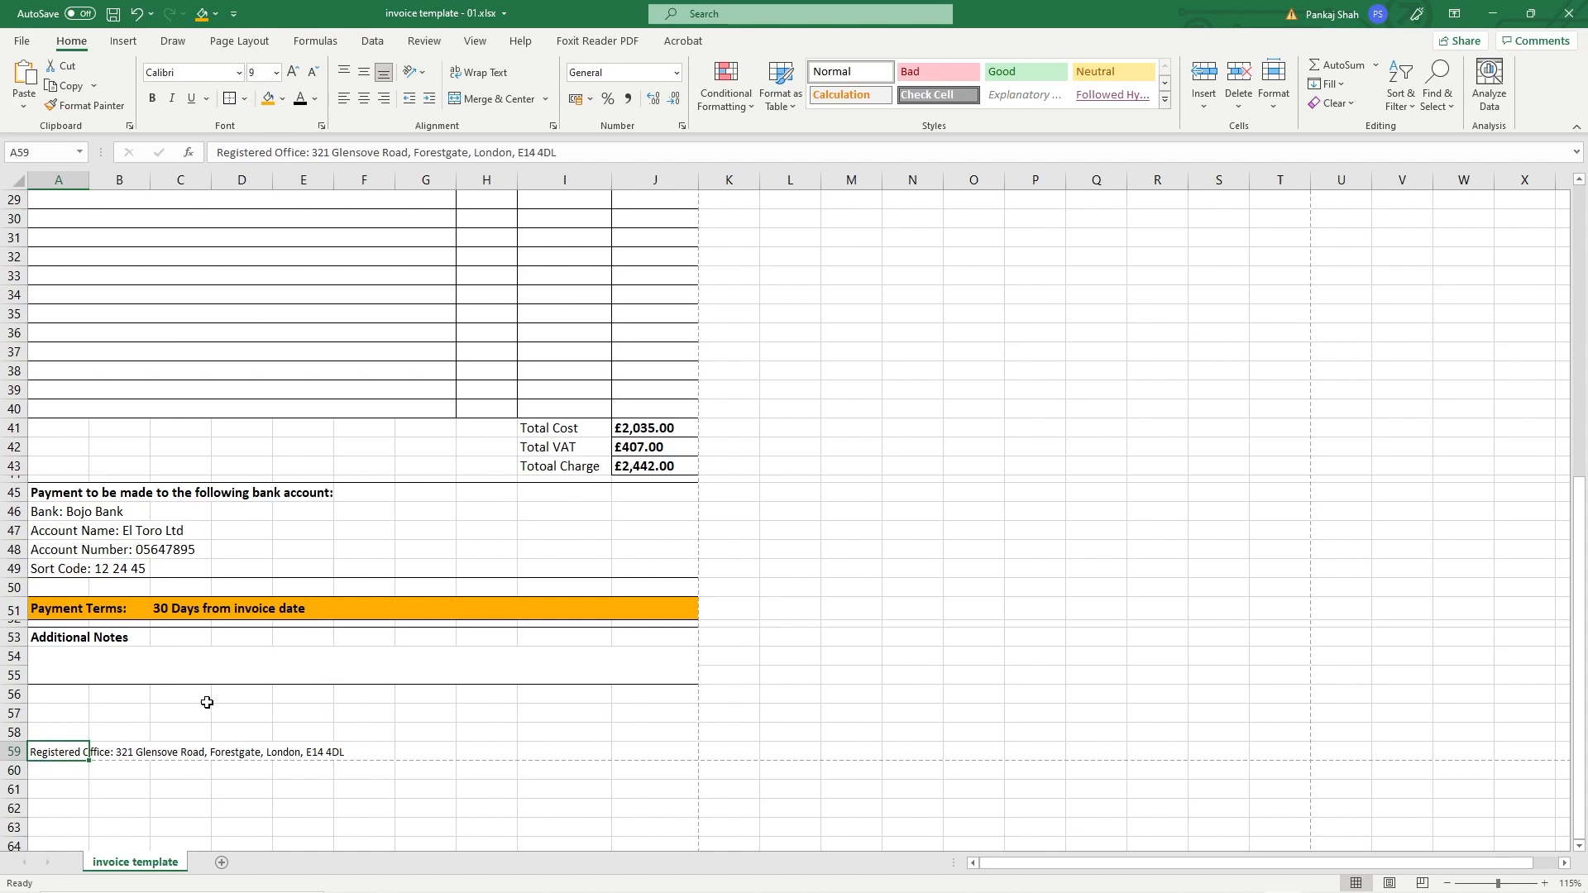
Step: Append "- Company No." and "- VAT No." with their registration numbers to the registered office text in cell A59
double_click(55, 752)
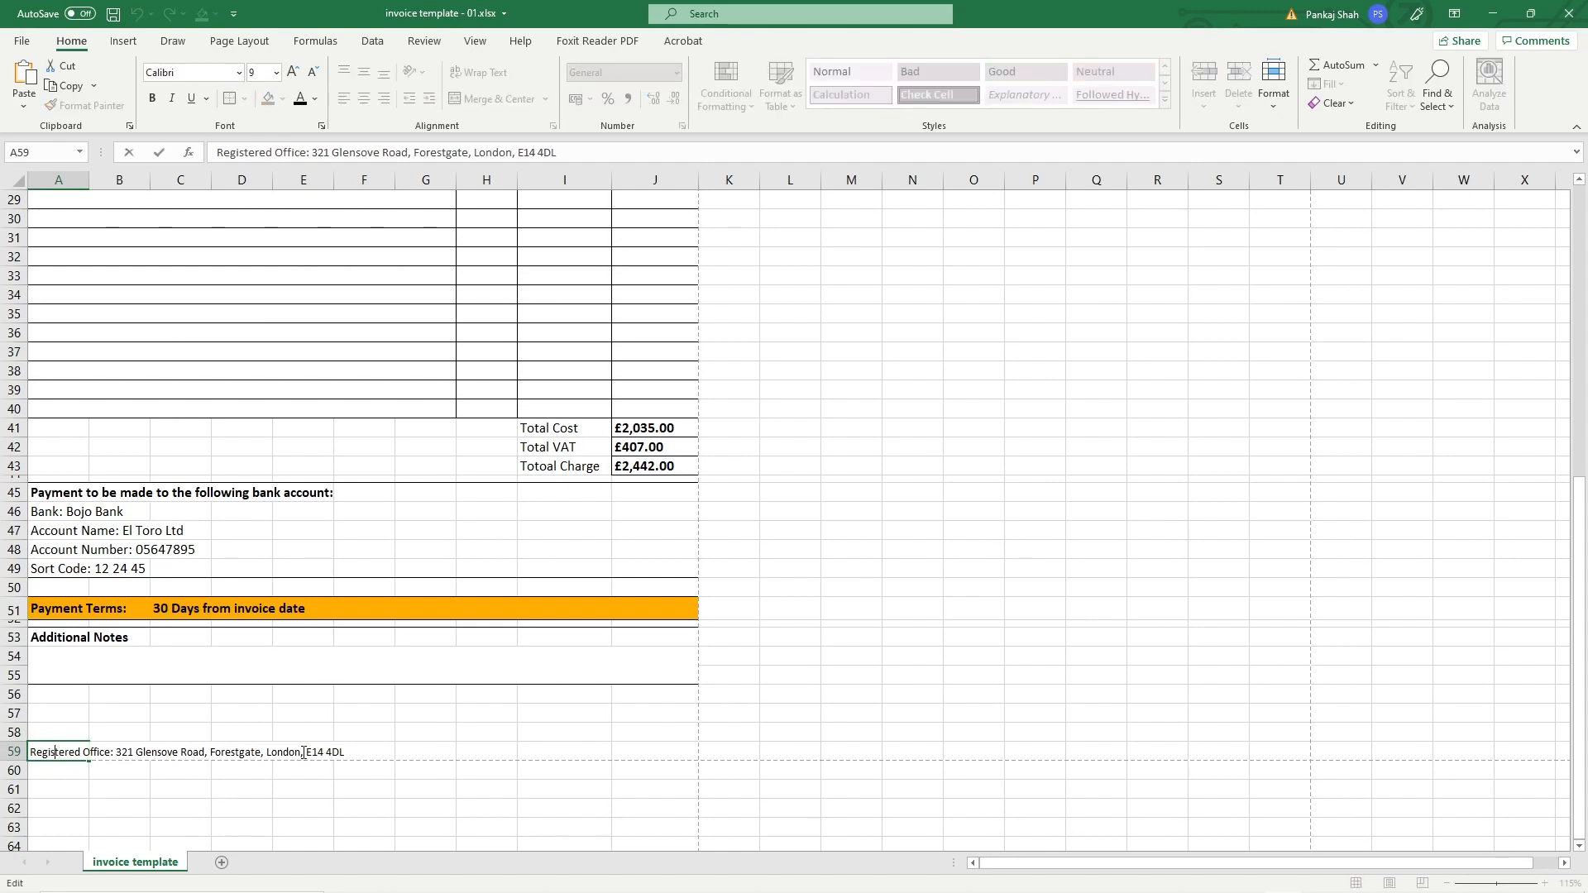
left_click(377, 752)
type("- Company No.")
type("5197845")
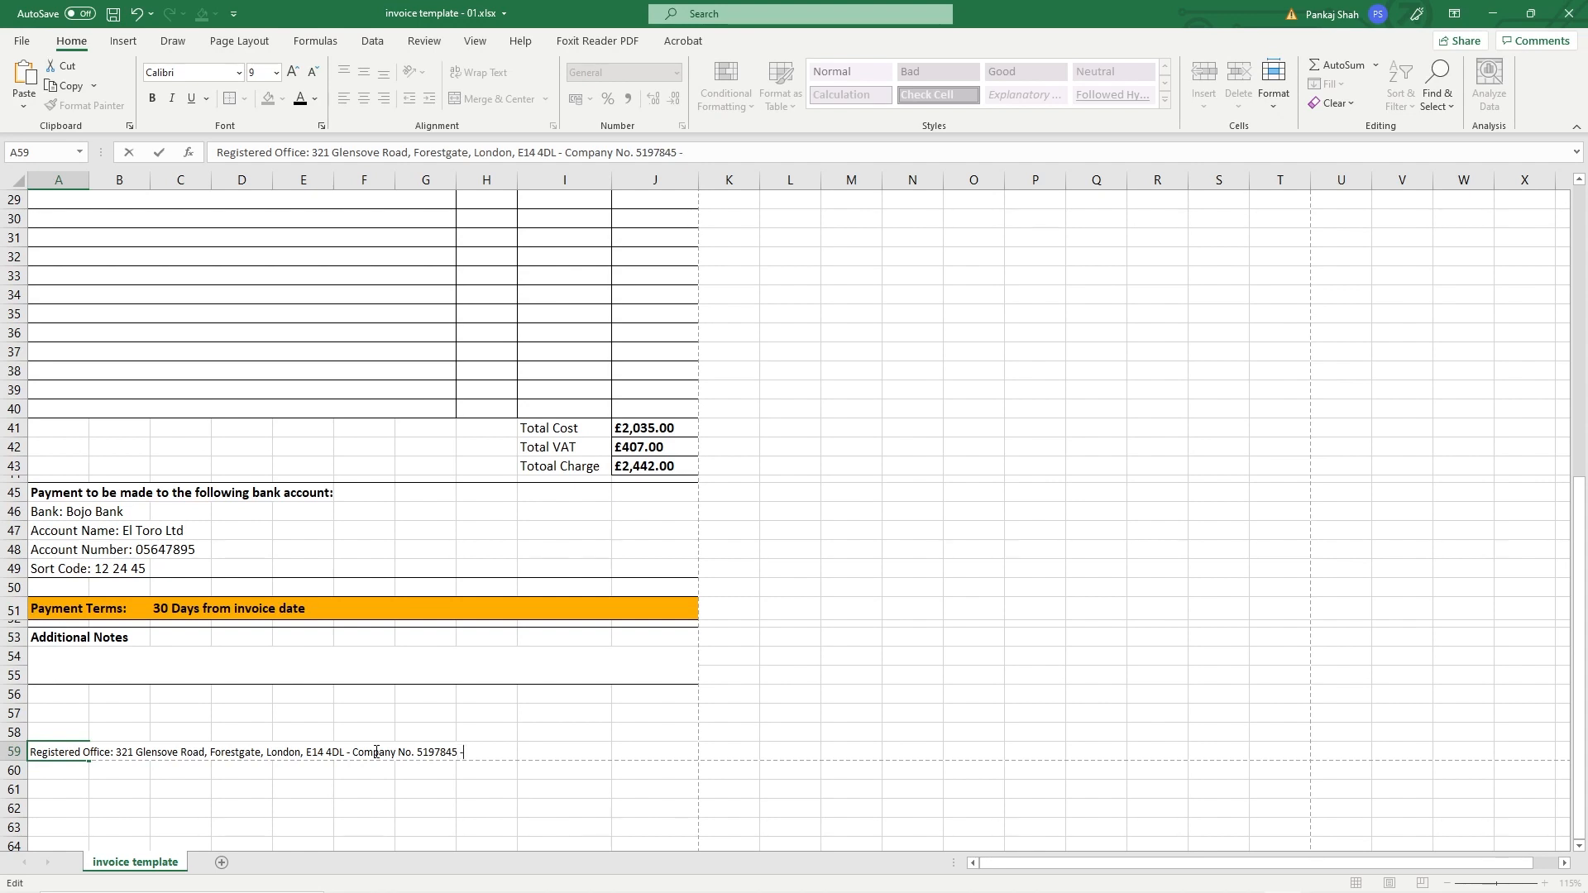
type("- VAT no.")
key("BackSpace")
key("BackSpace")
type("No. 125789451")
left_click(367, 811)
Step: Set the font size of the footer text in cell A59 to 10
left_click(56, 752)
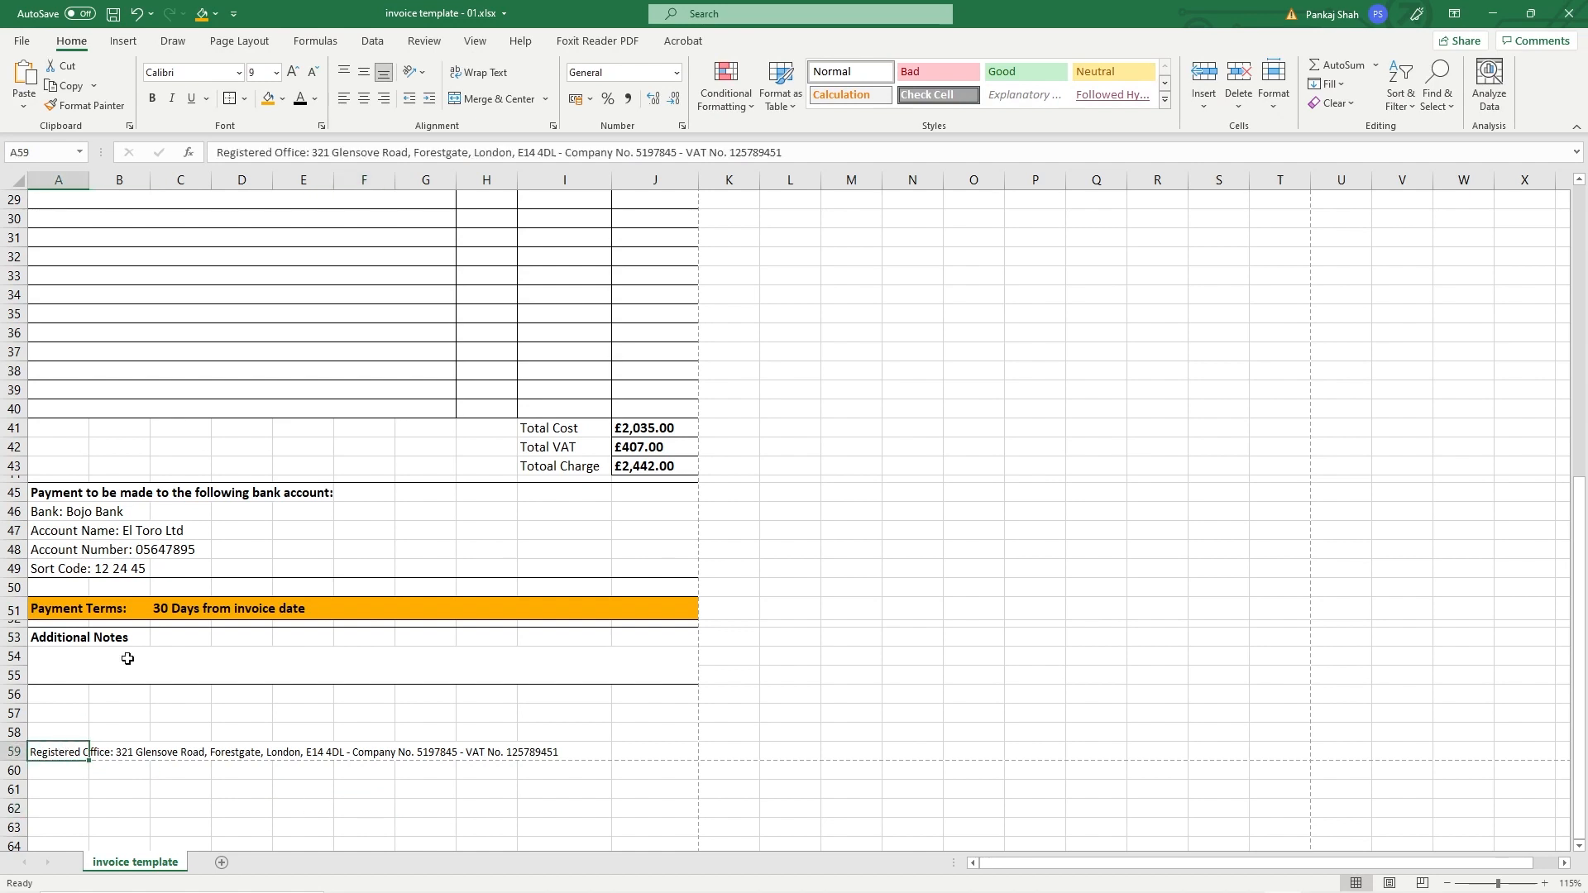
type("10")
key("Return")
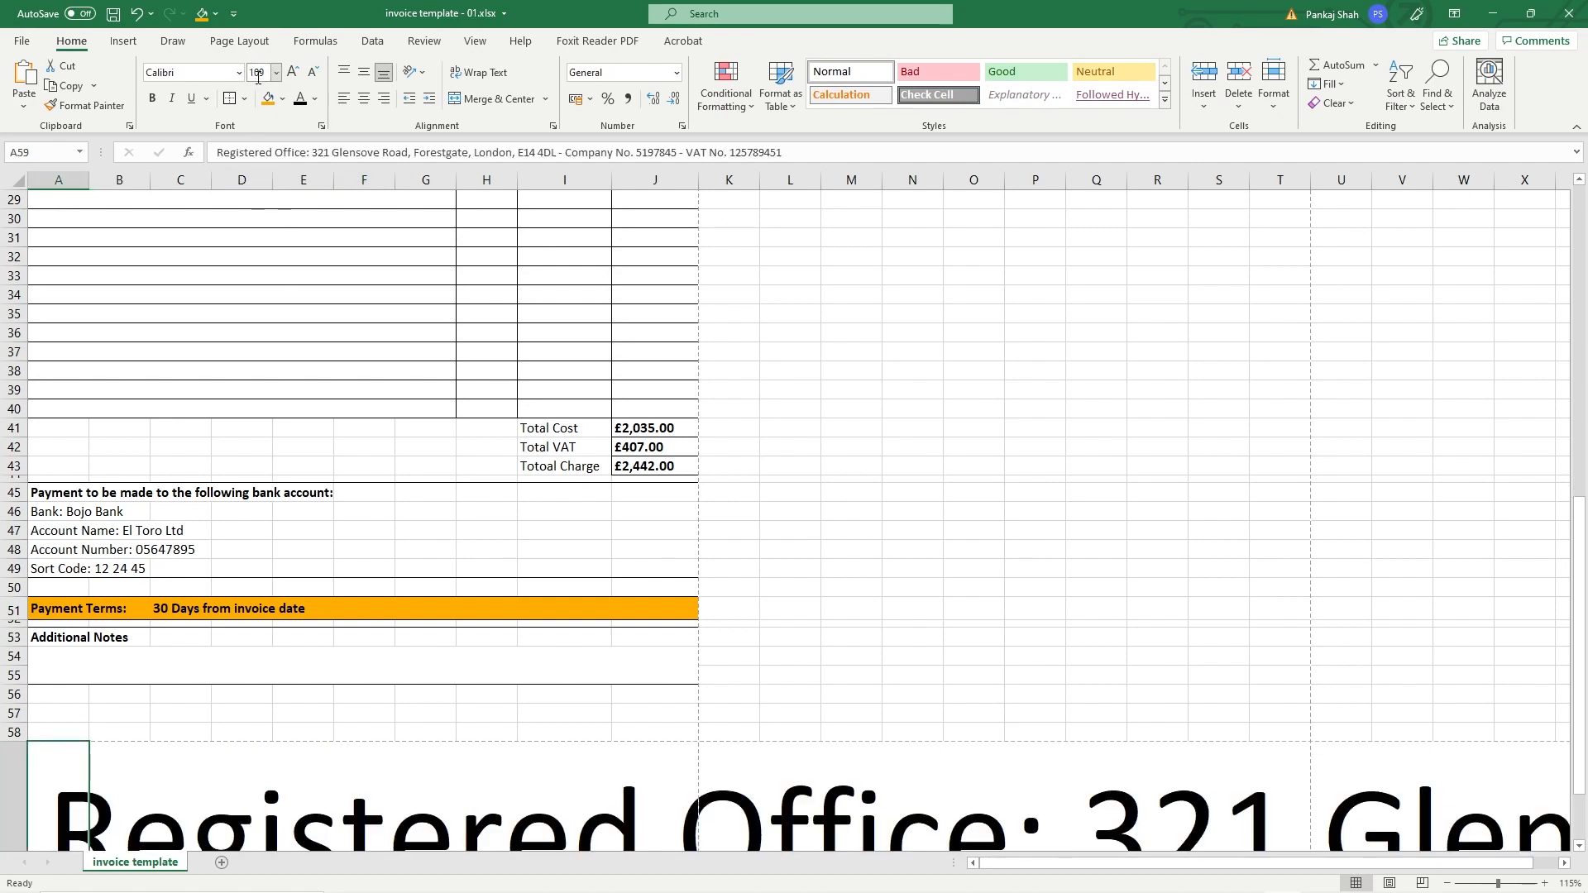
left_click(260, 76)
type("10")
key("Return")
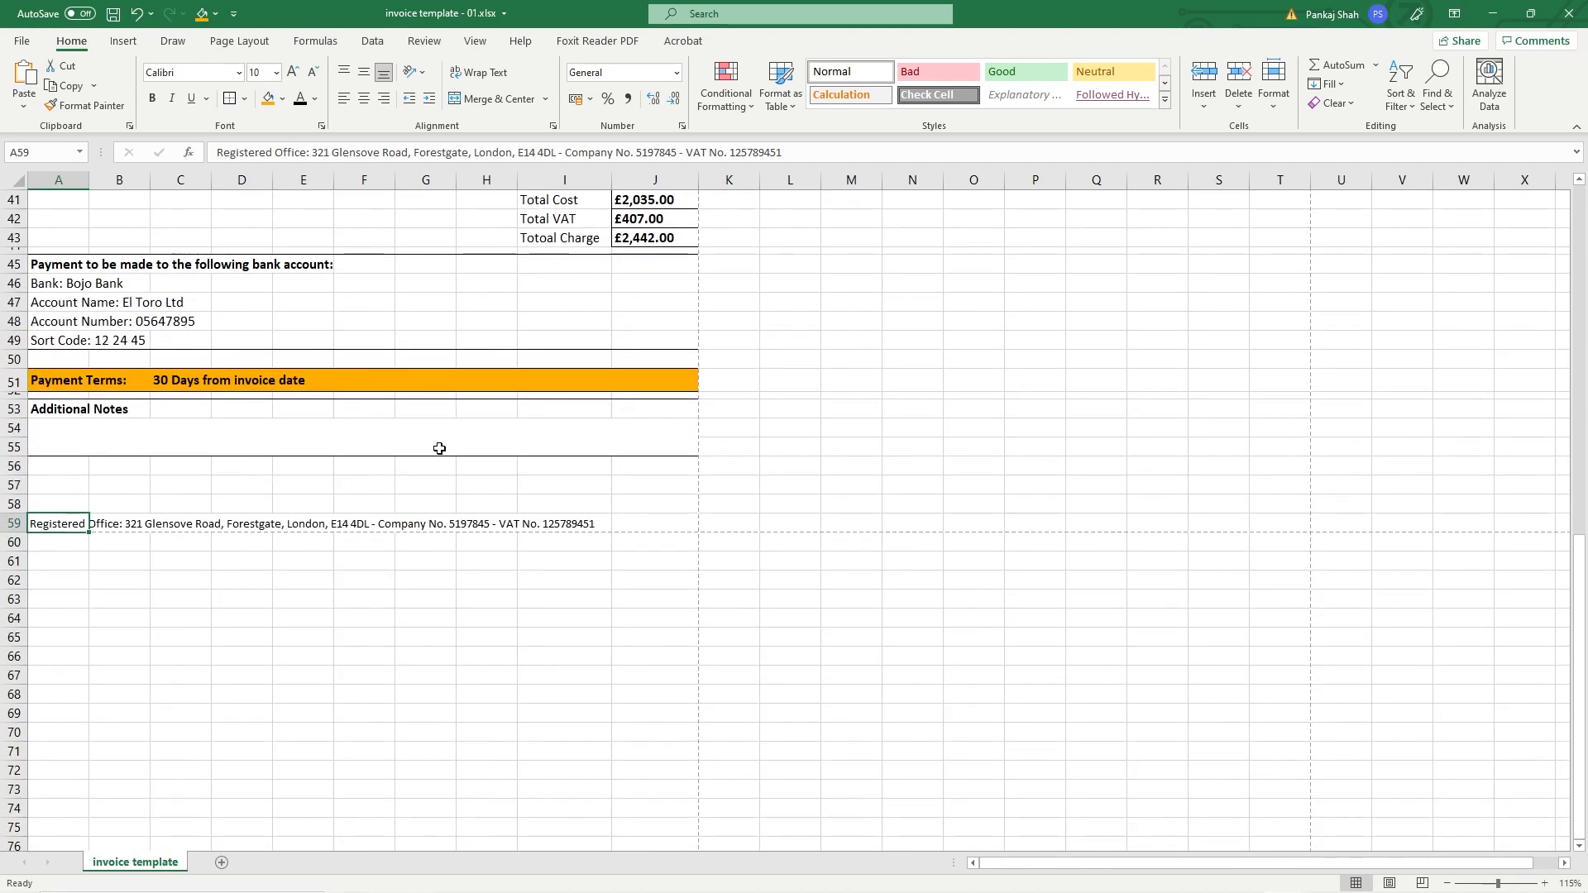
Step: Merge and center the footer line across A59:J59, and save the workbook
left_click_drag(81, 526, 658, 526)
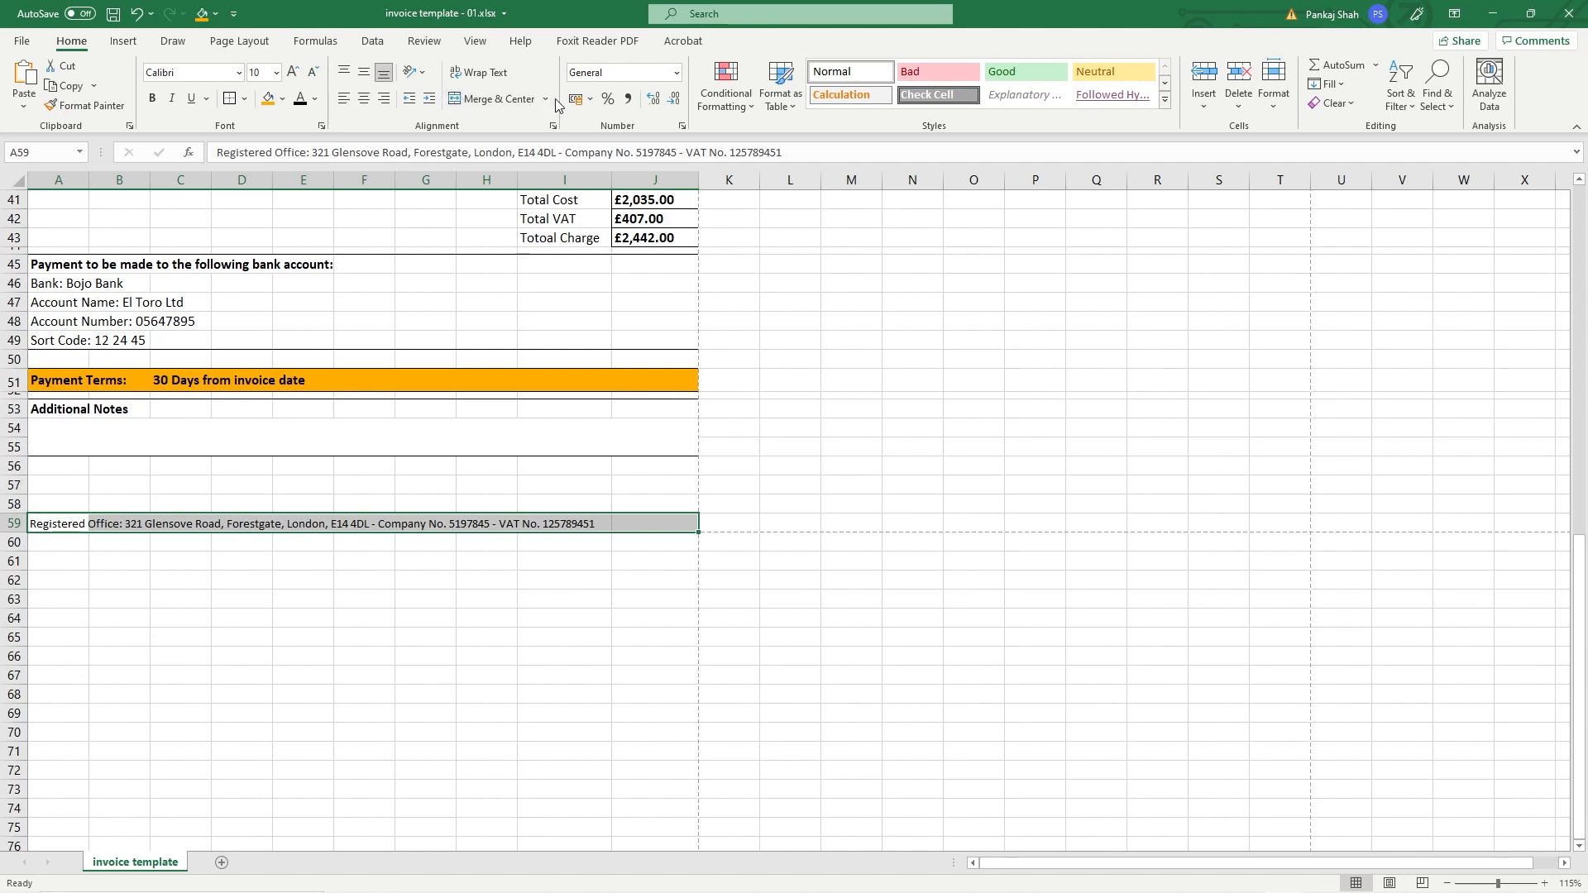
left_click(491, 103)
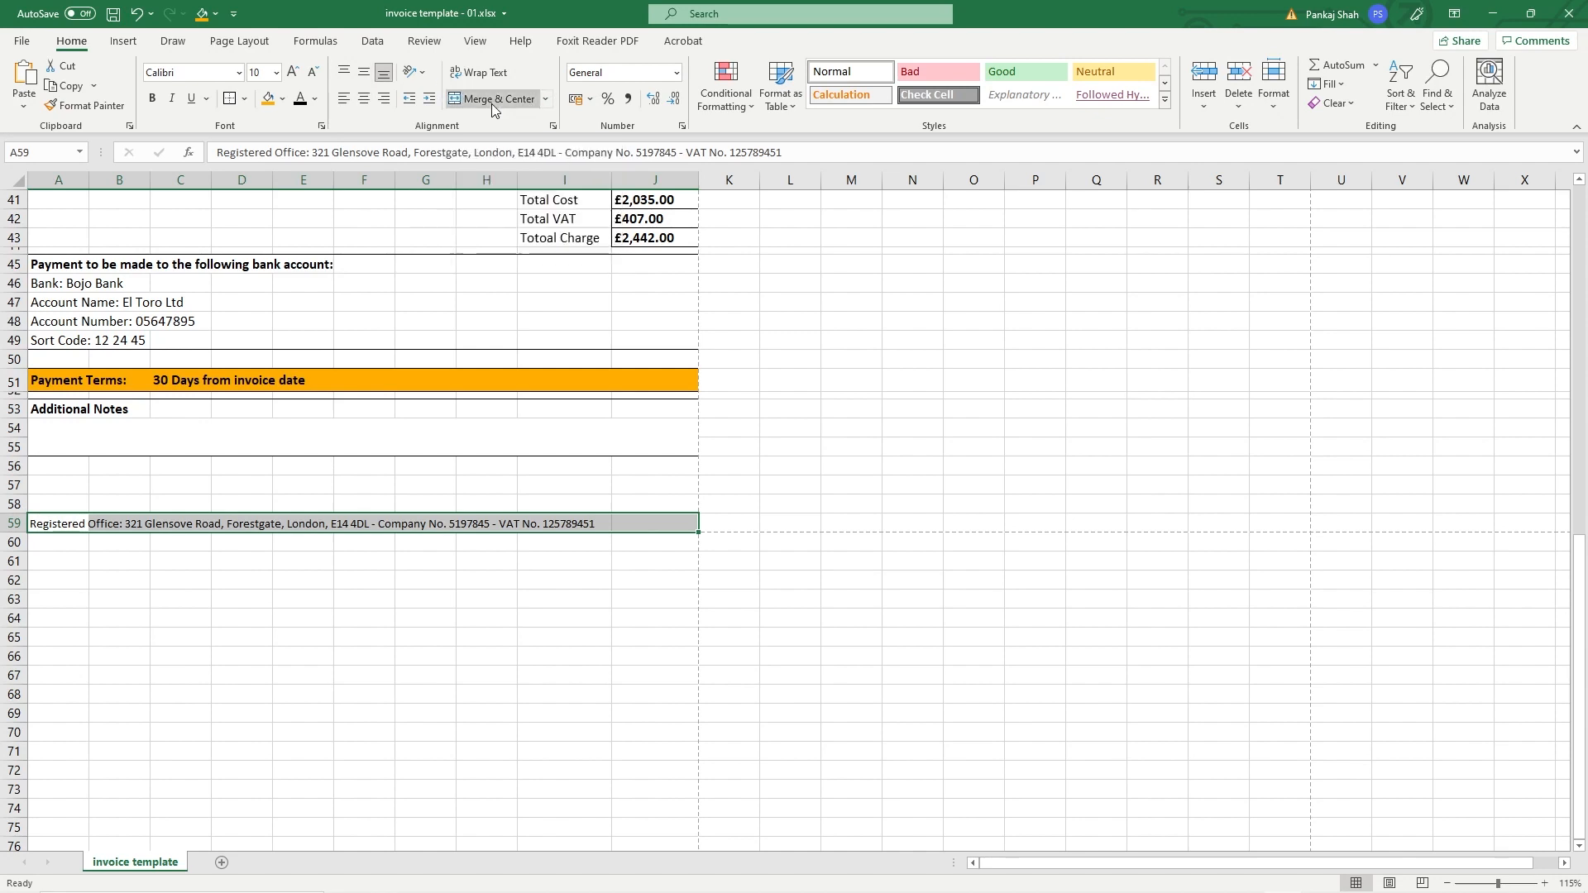
left_click(314, 581)
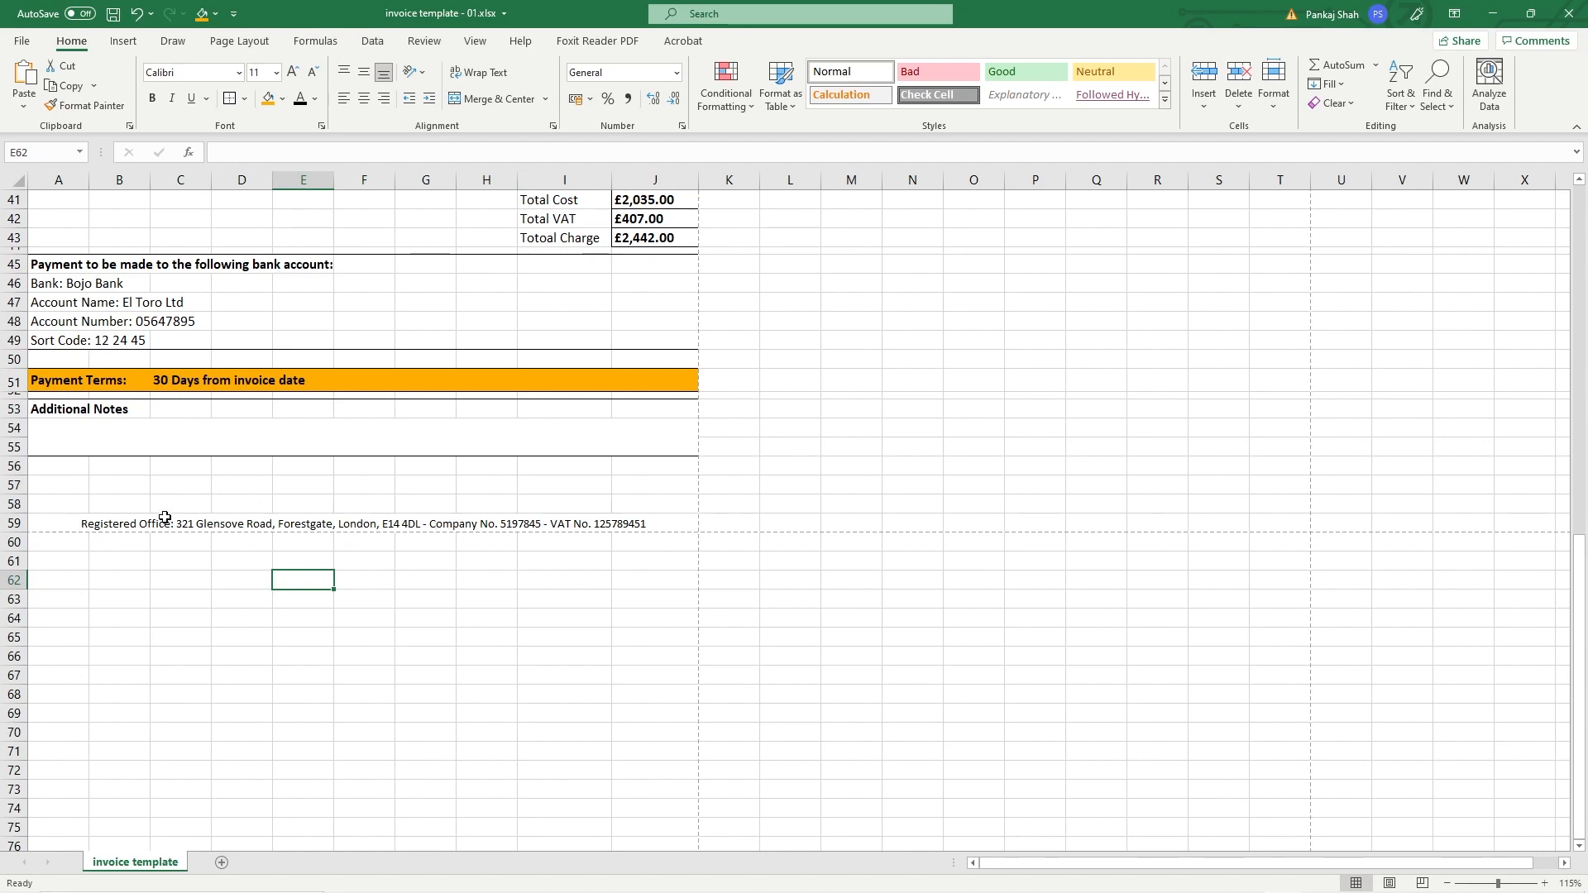
left_click(73, 522)
key("ctrl+s")
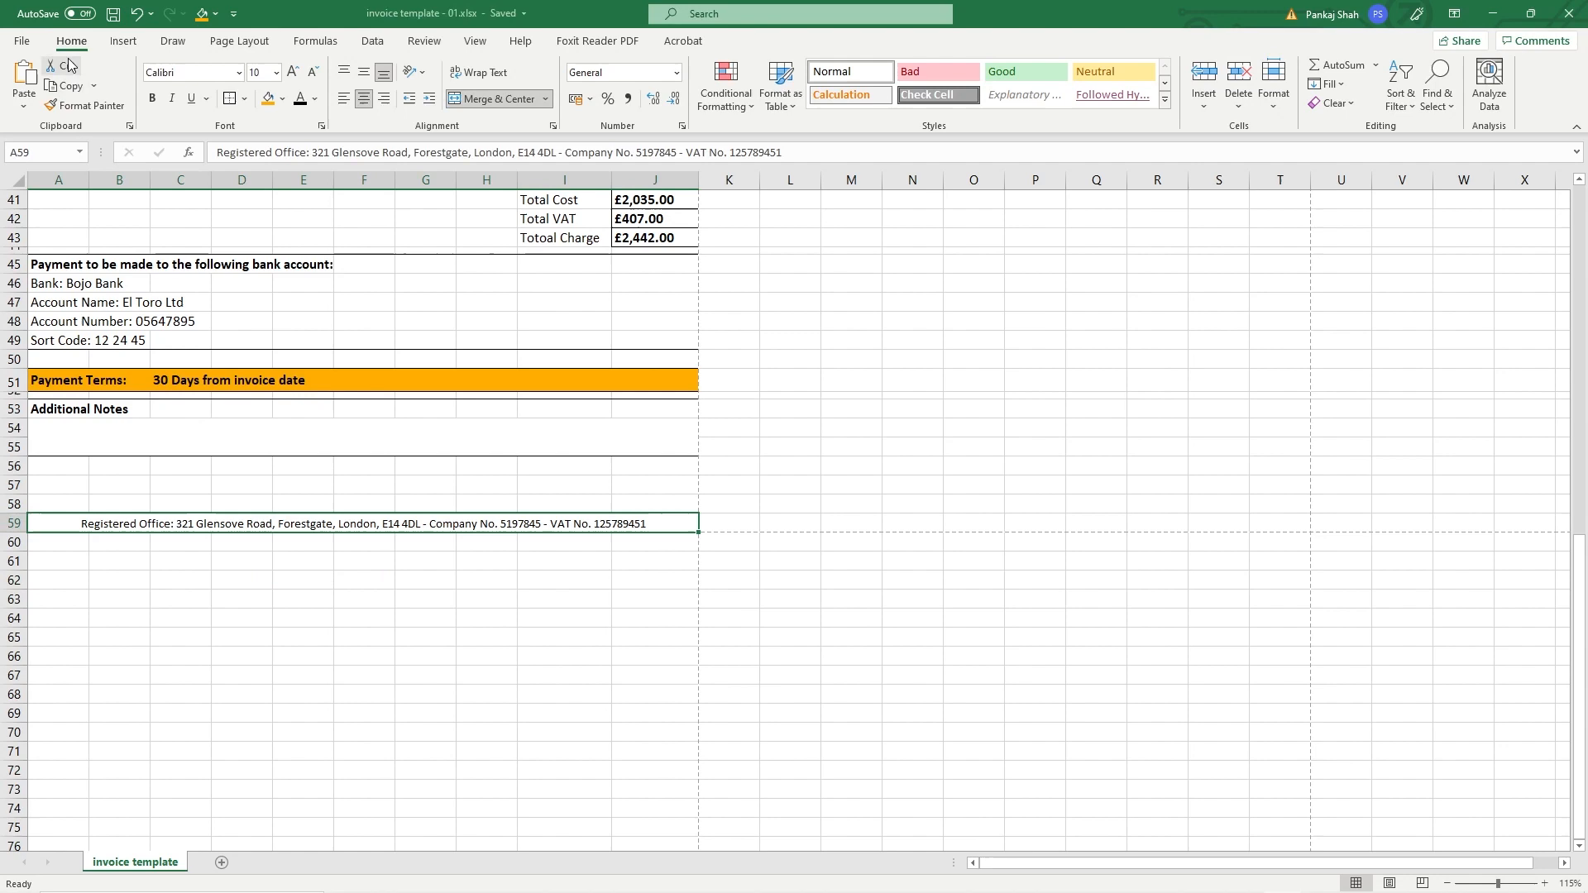
Step: Check the whole invoice page in the print preview, from the logo header to the registered office footer, and return to the sheet
left_click(22, 40)
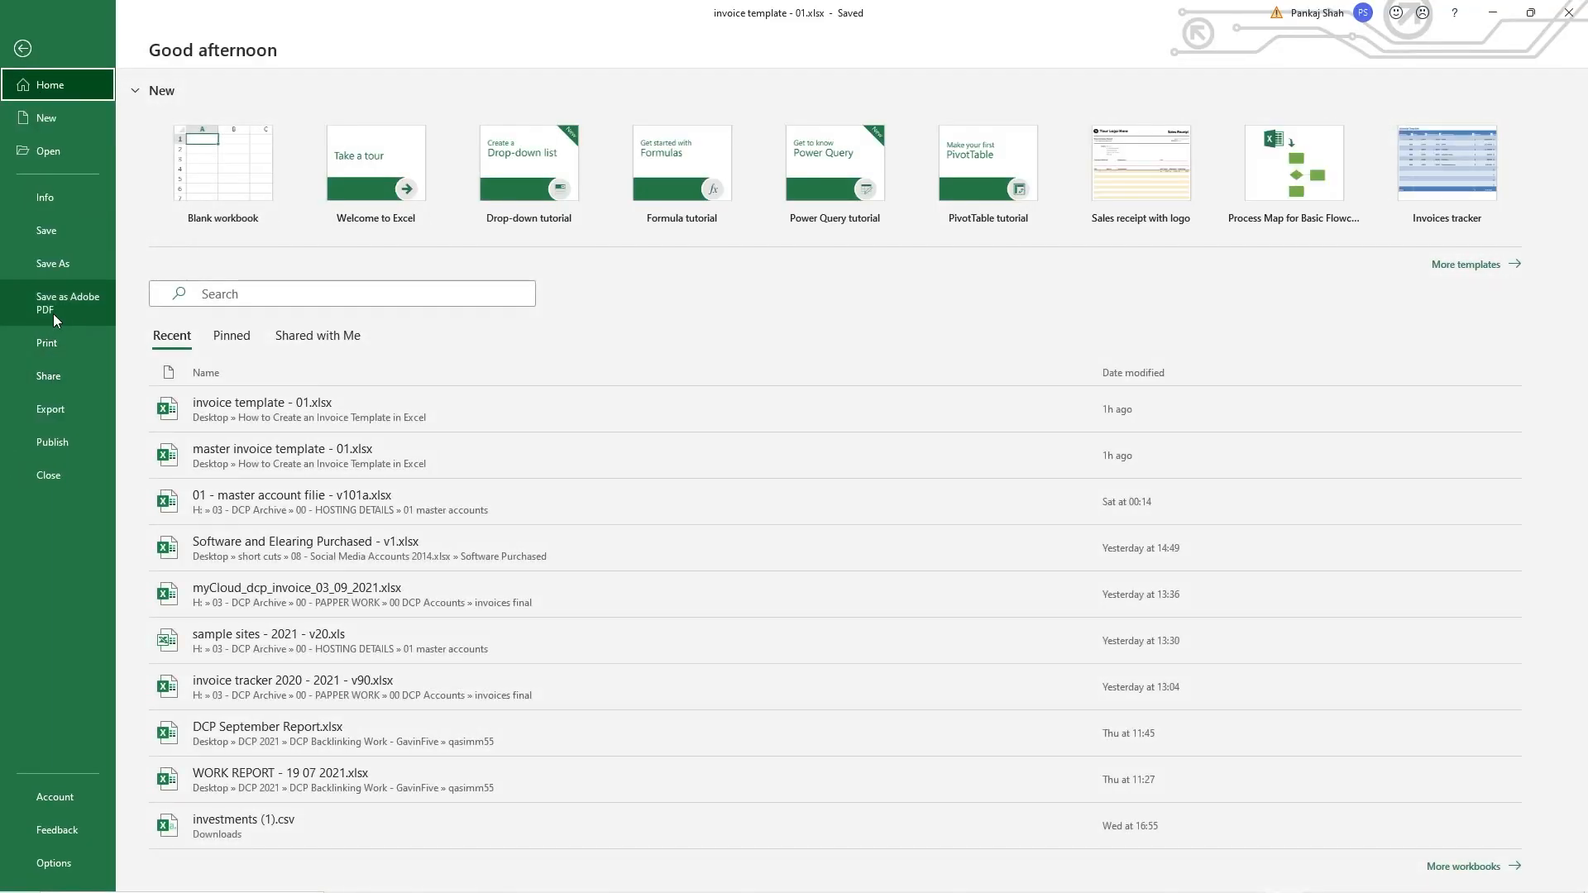
left_click(55, 348)
scroll(796, 515, "down", 3)
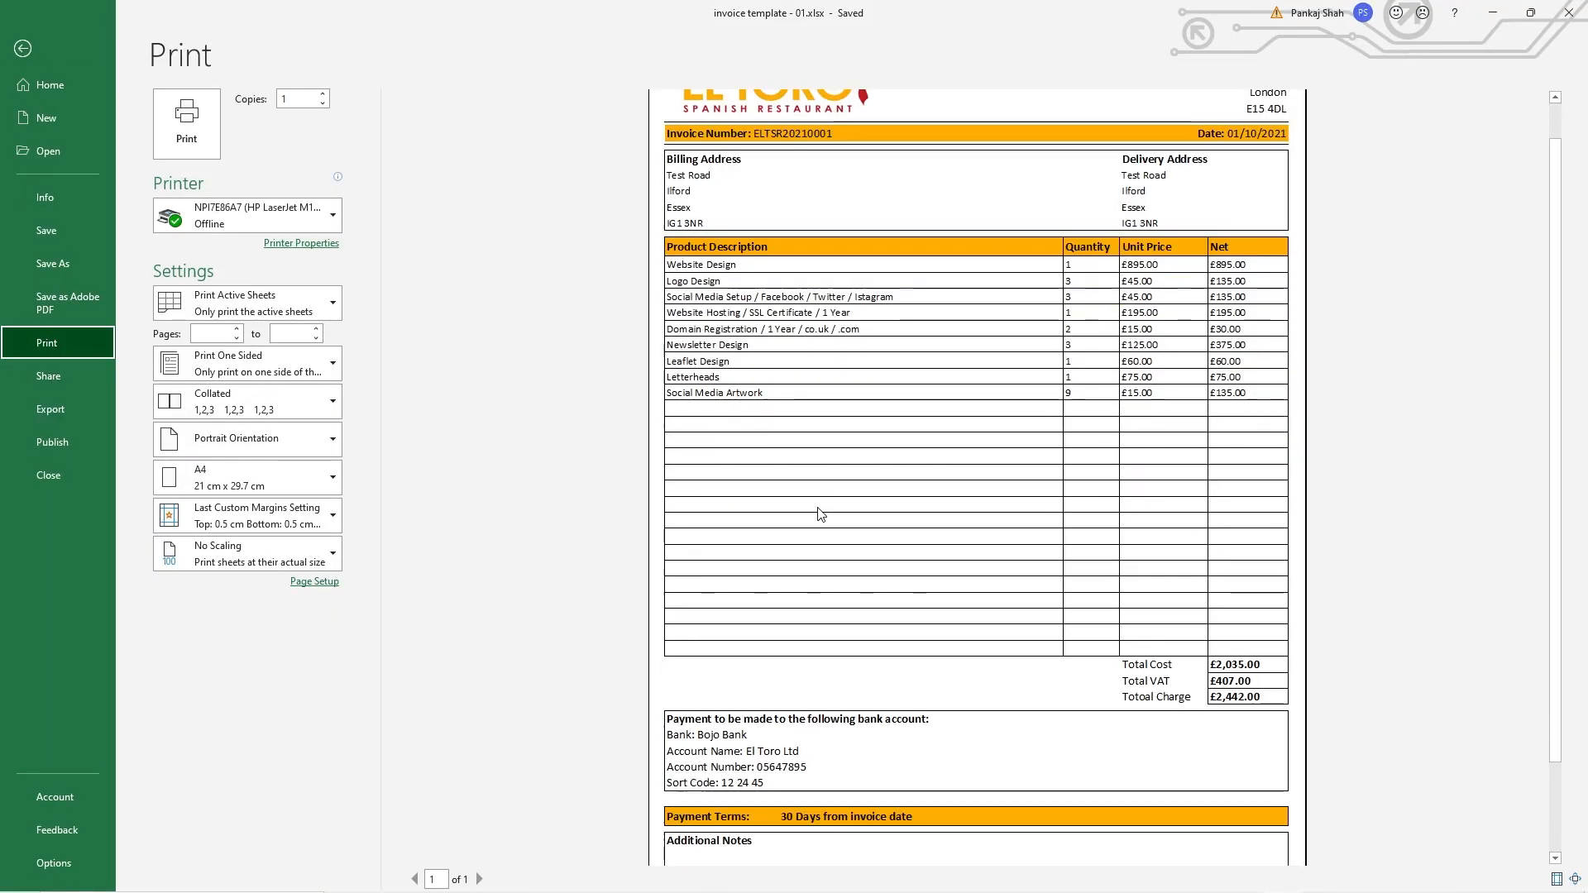
scroll(819, 514, "up", 3)
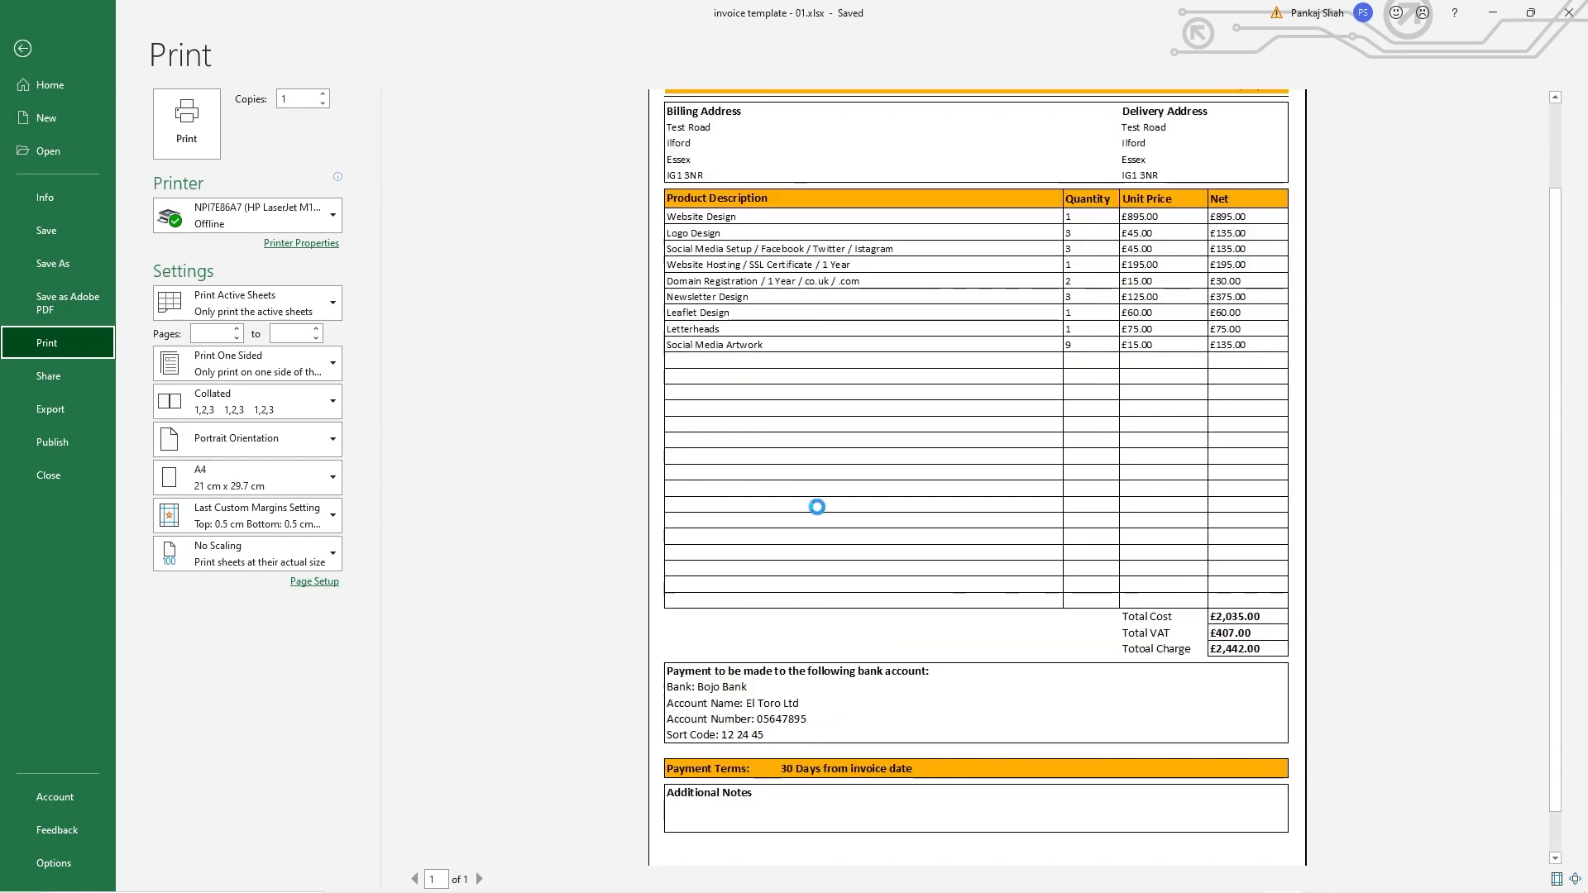
scroll(819, 514, "down", 3)
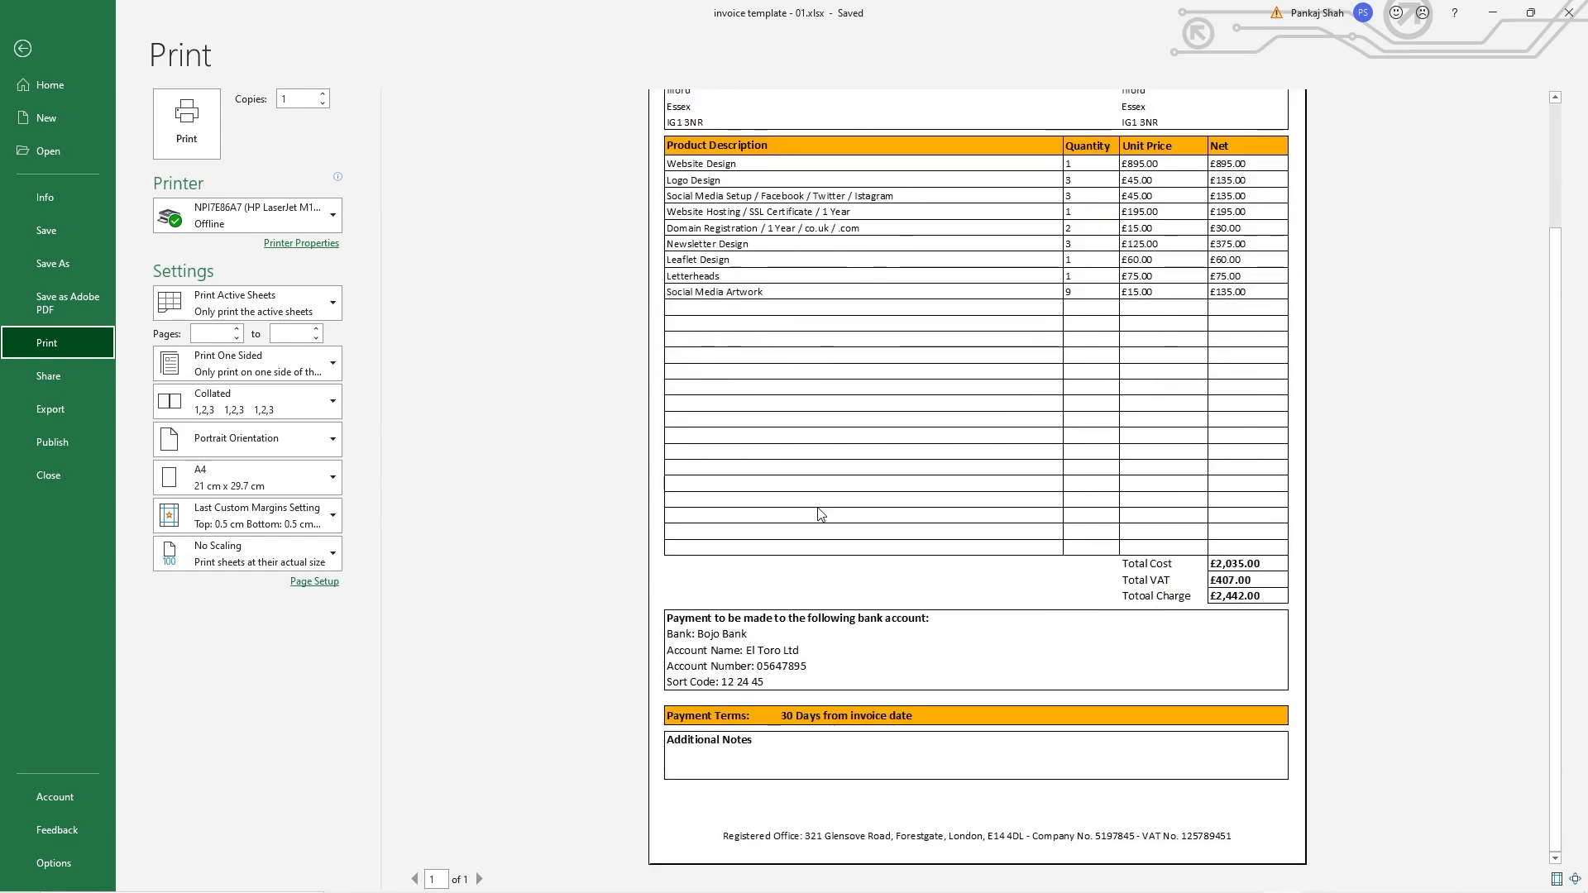
scroll(819, 514, "up", 3)
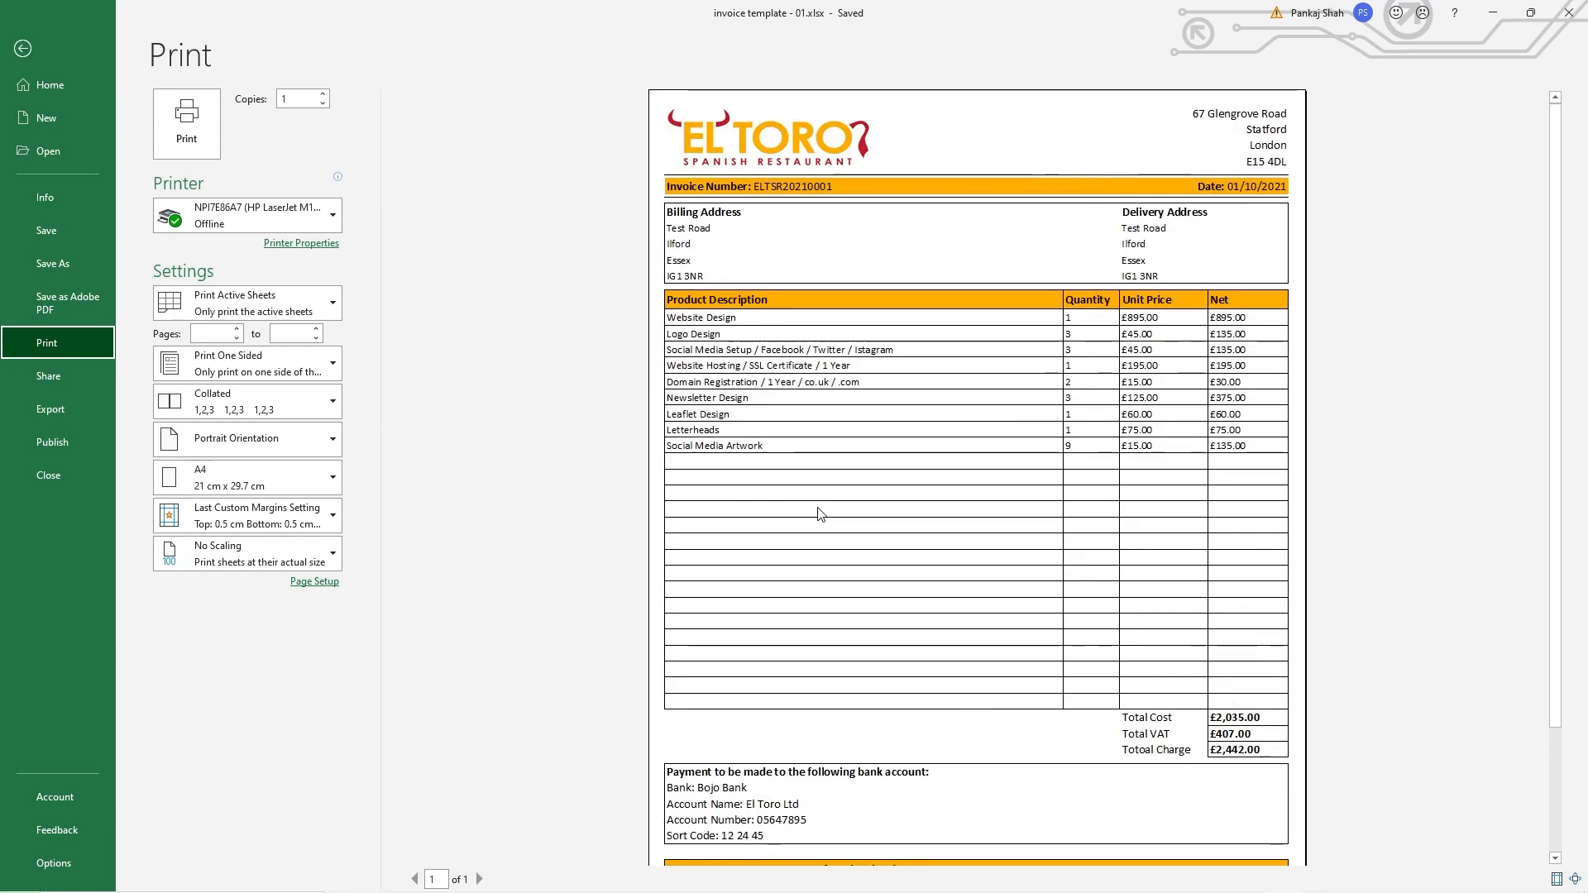
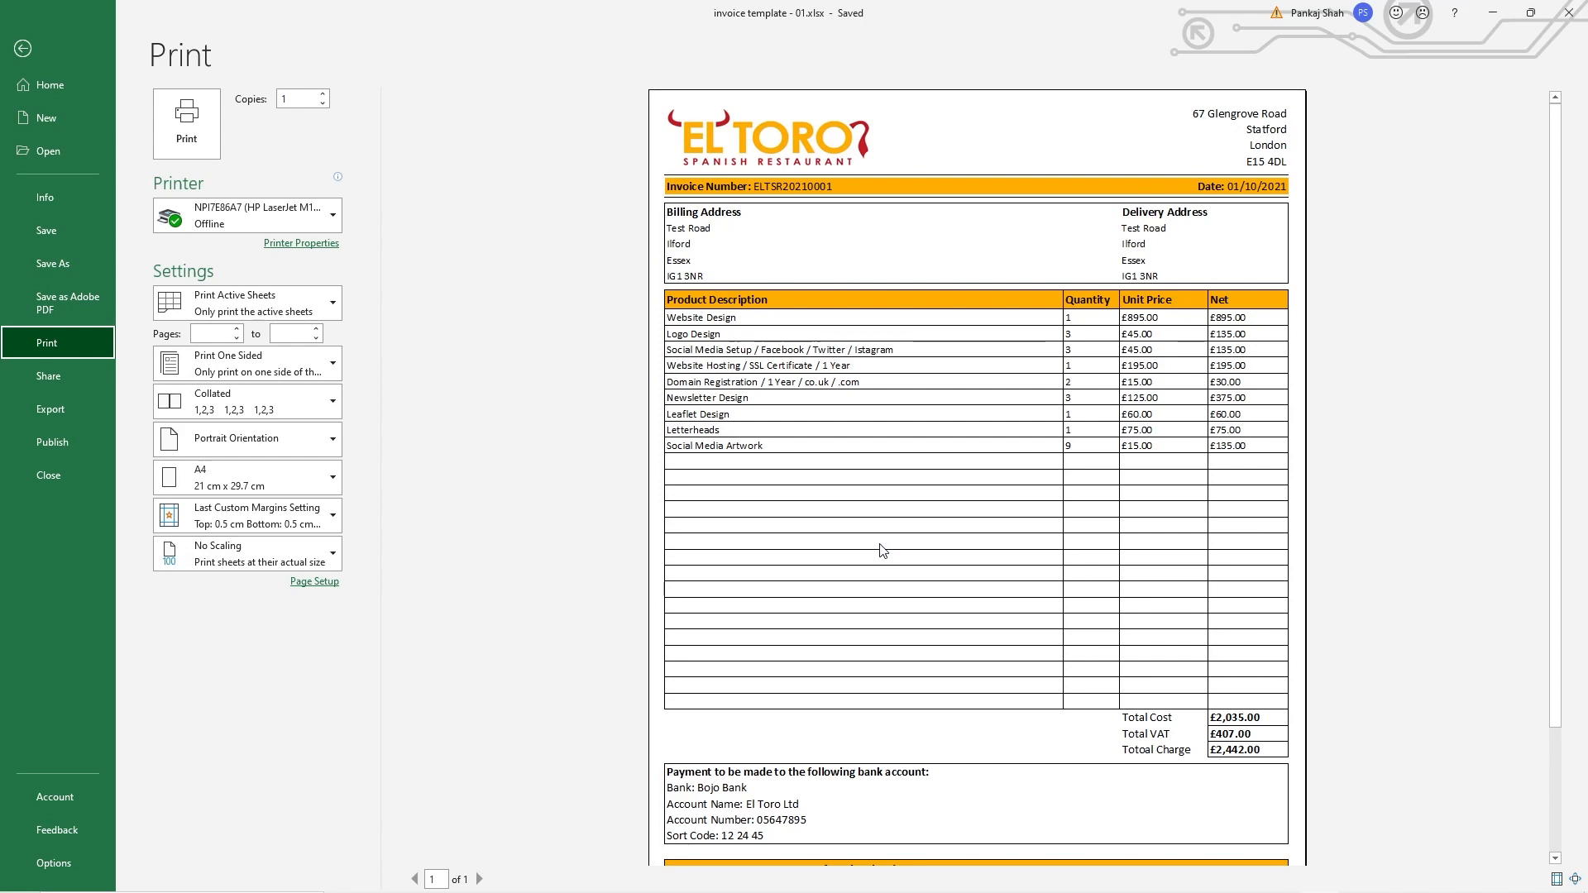
scroll(881, 554, "down", 3)
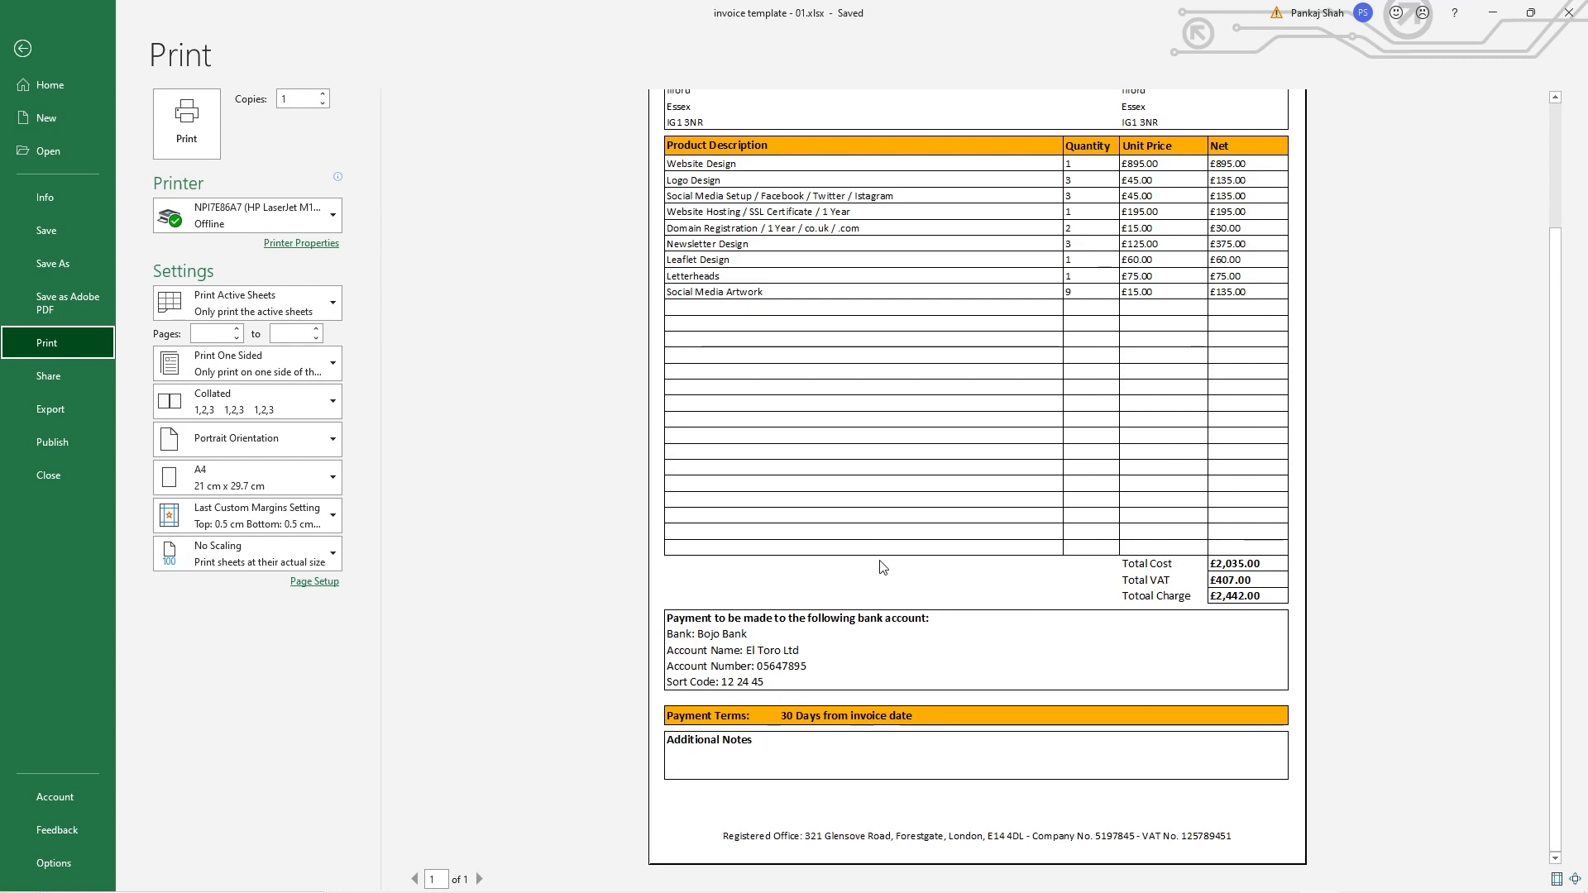
scroll(881, 560, "up", 3)
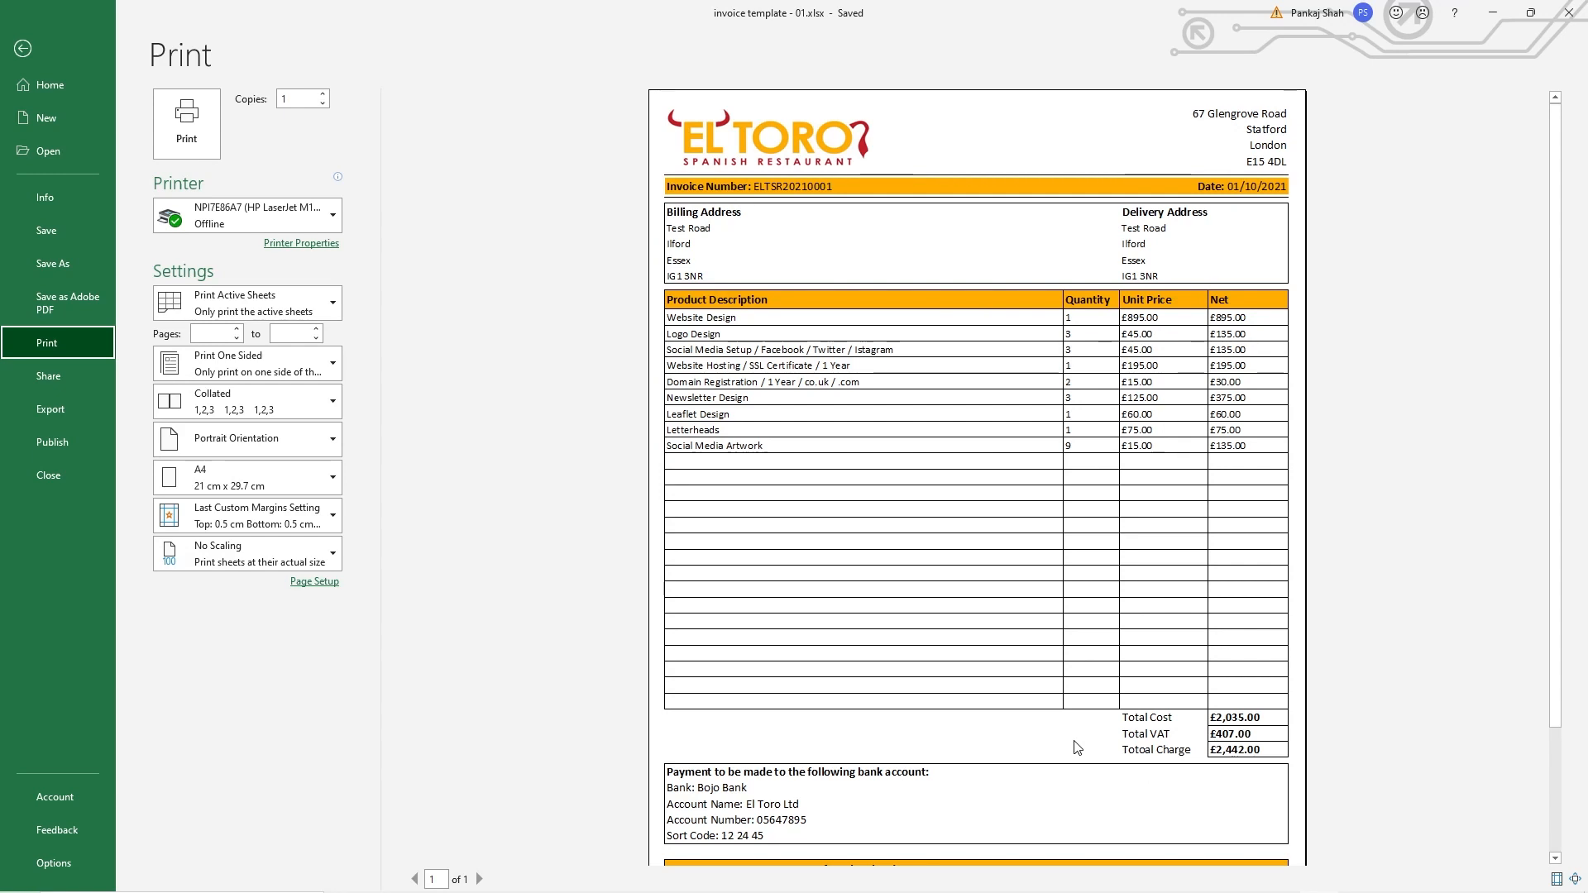
scroll(868, 740, "down", 2)
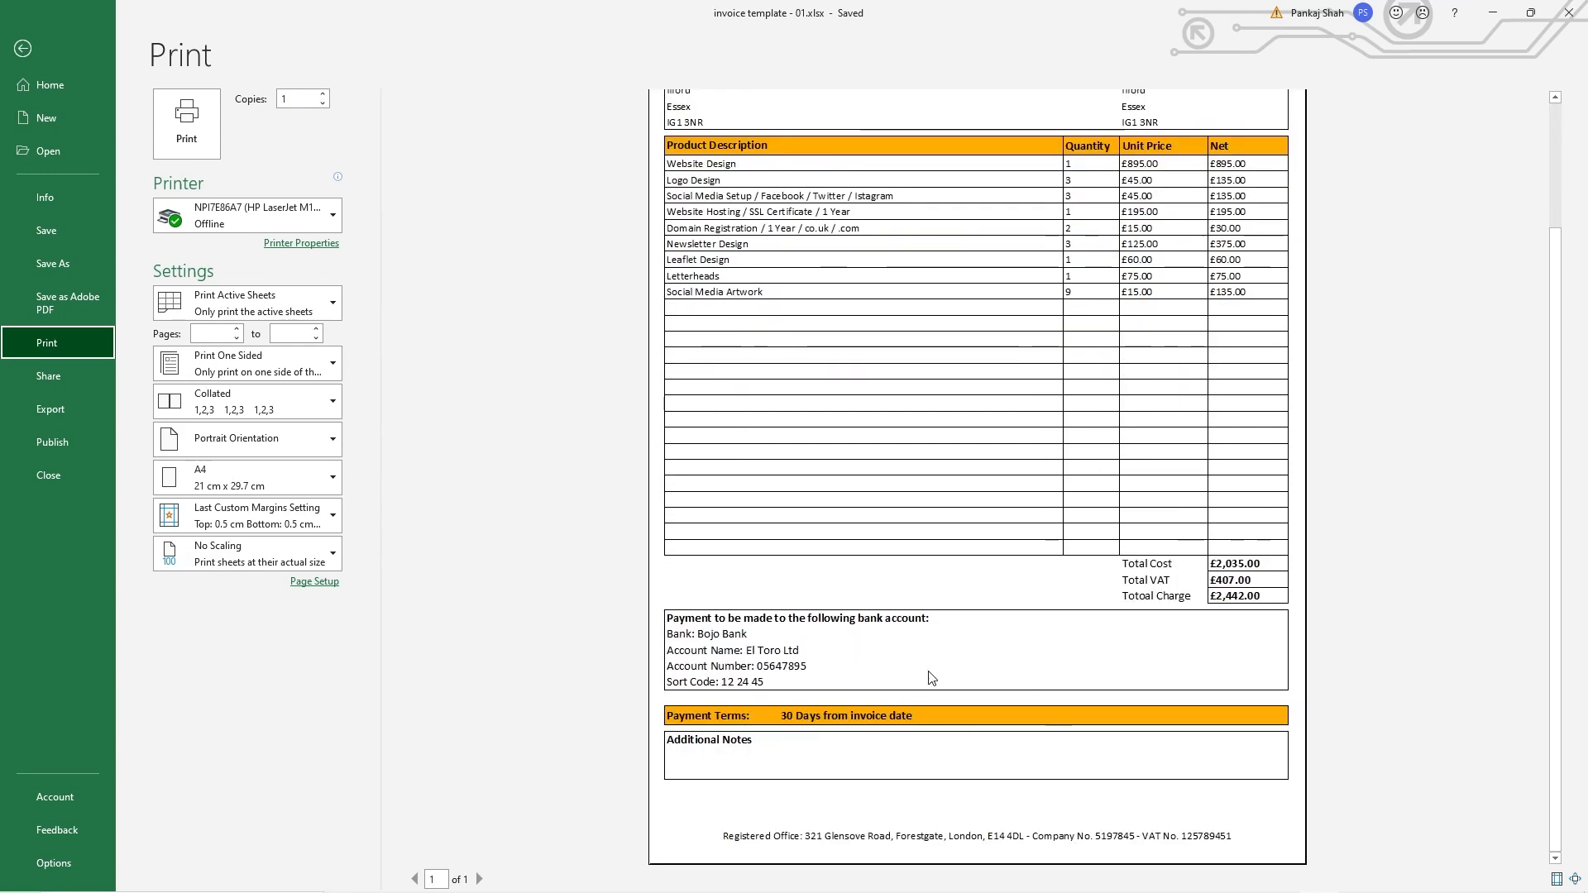
scroll(933, 678, "up", 2)
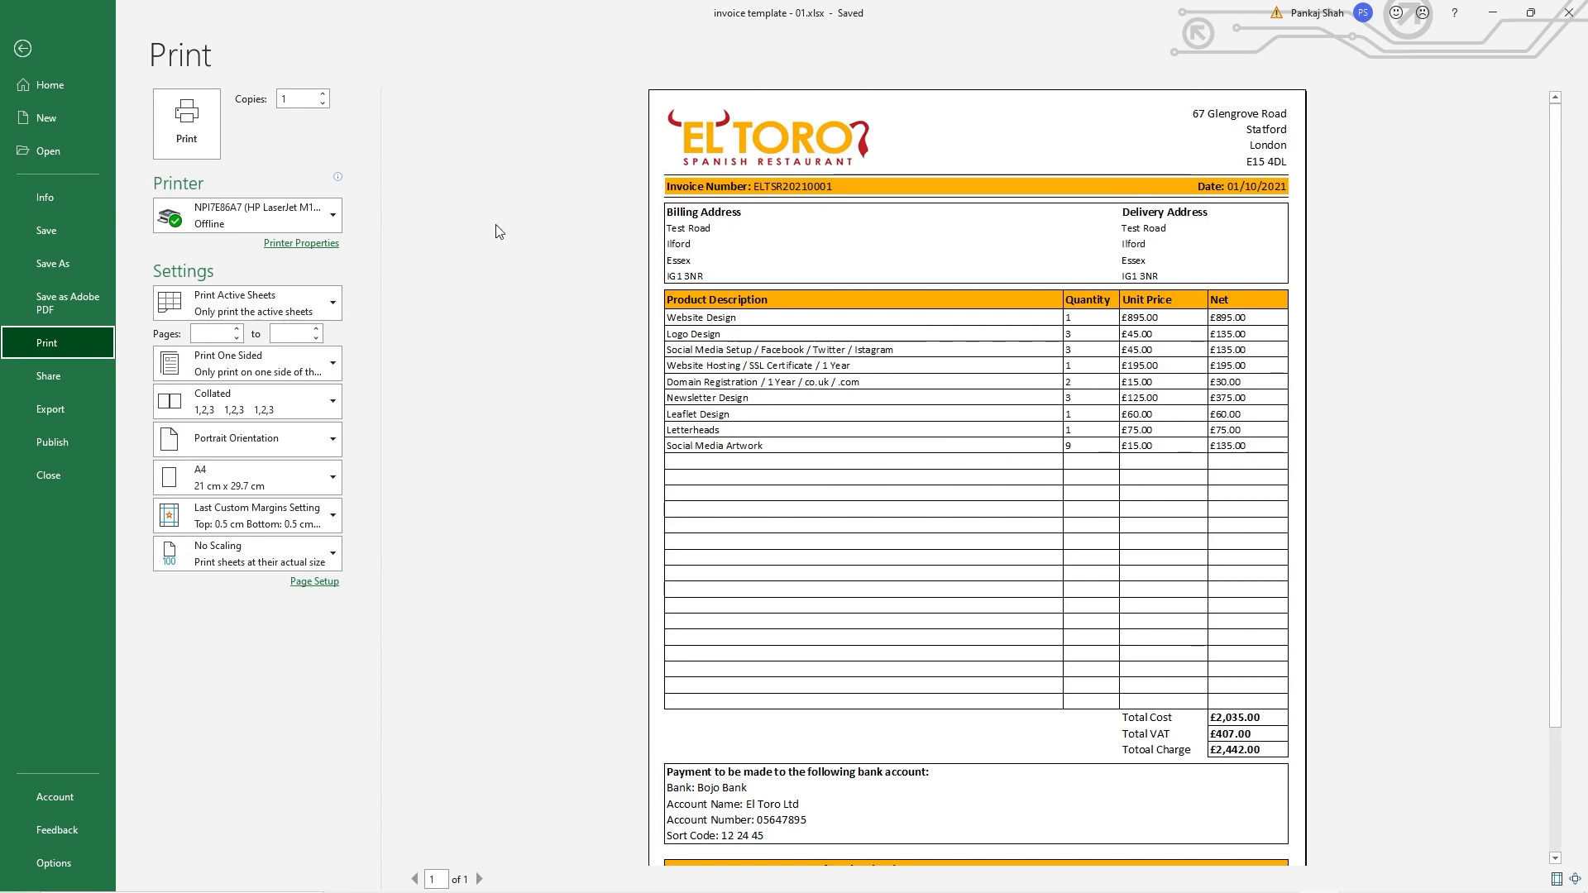
left_click(22, 50)
left_click(119, 21)
left_click(1093, 428)
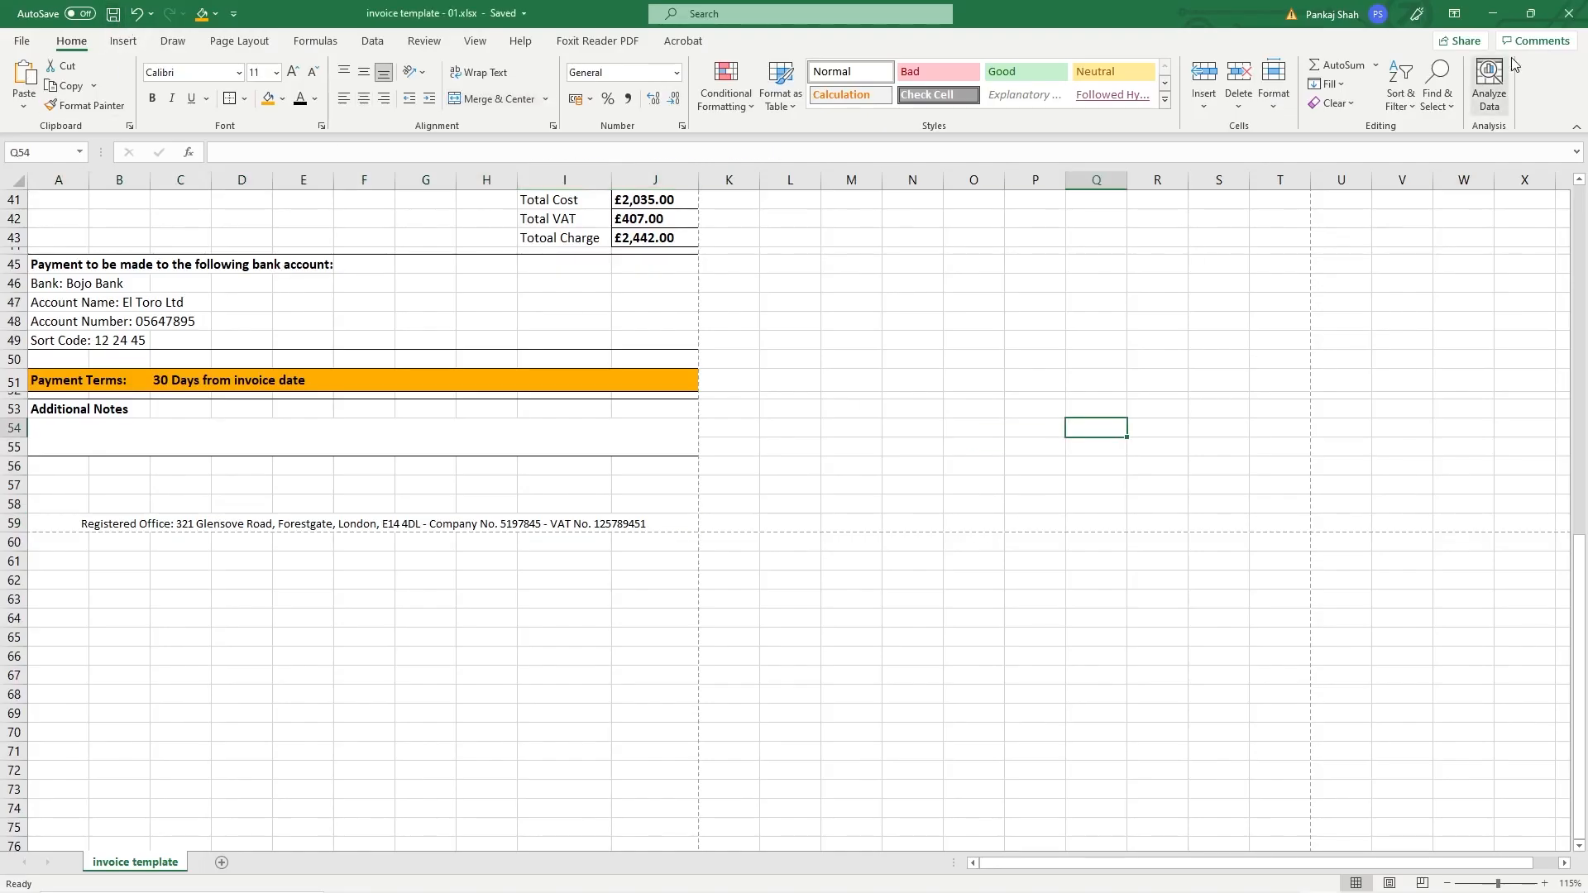
Step: Close the workbook, the colour notes and the VAT calculator page, and go back to the "How to Create an Invoice Template in Excel" folder
left_click(1564, 13)
left_click(1433, 319)
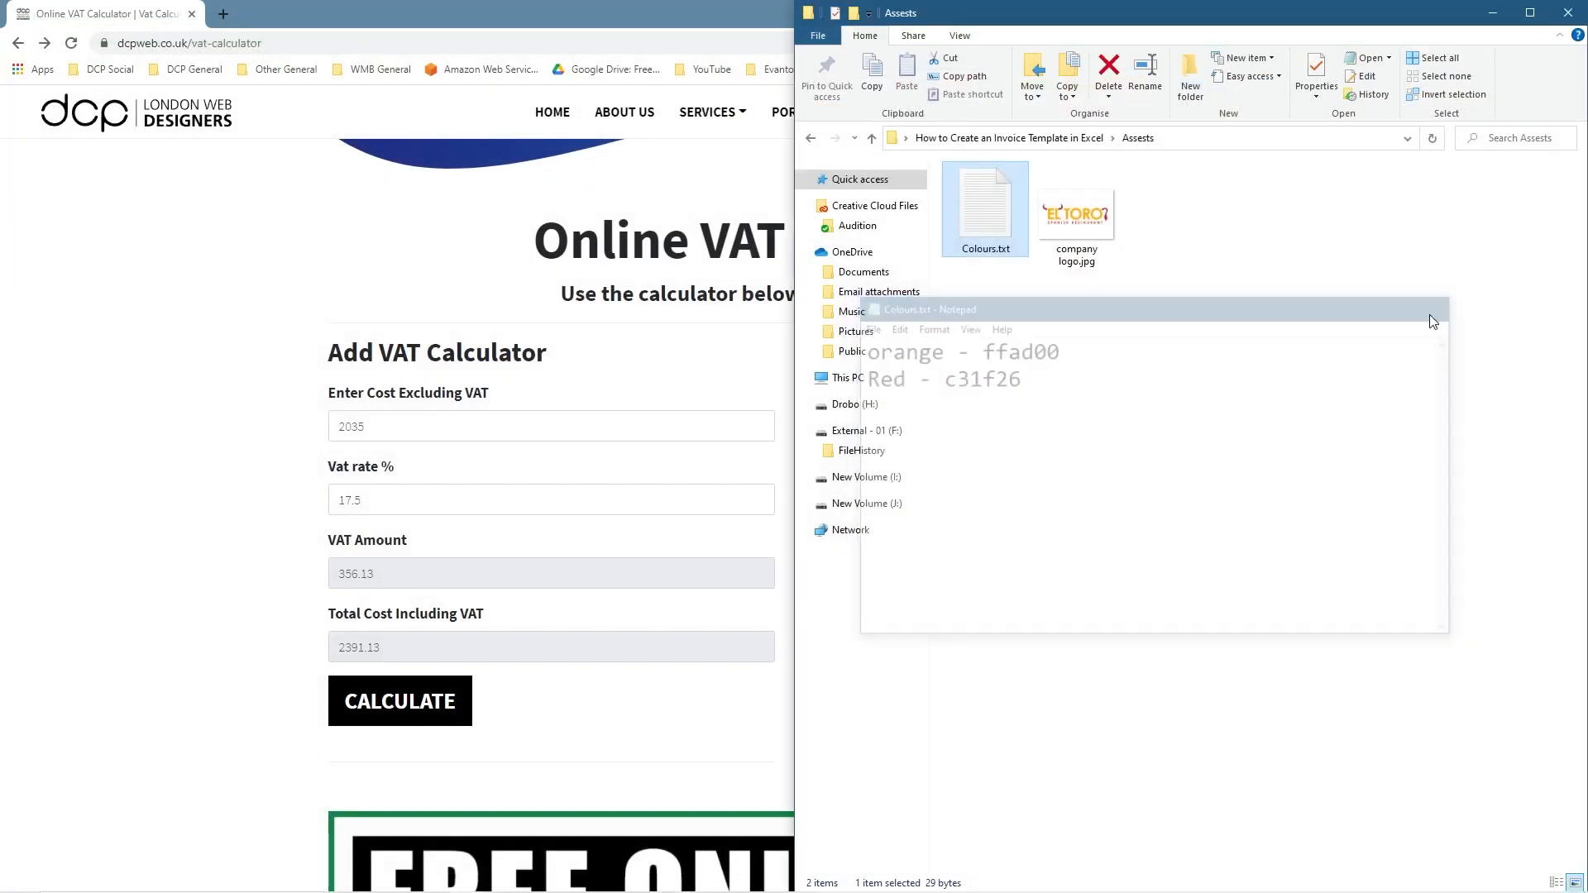
left_click(1568, 13)
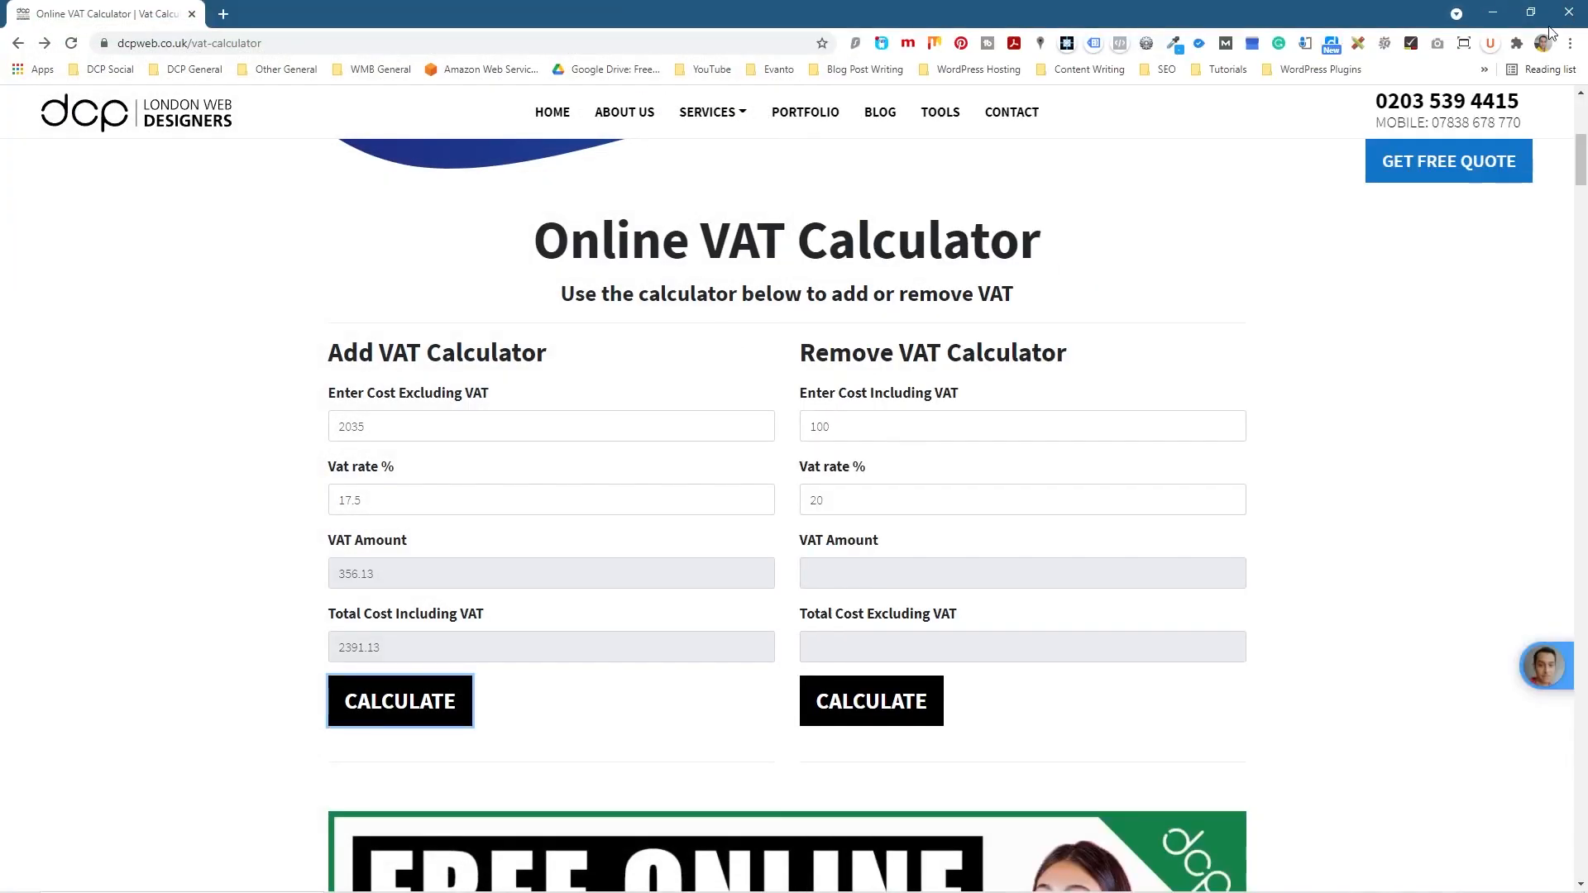
left_click(1568, 12)
left_click(813, 139)
left_click(1044, 295)
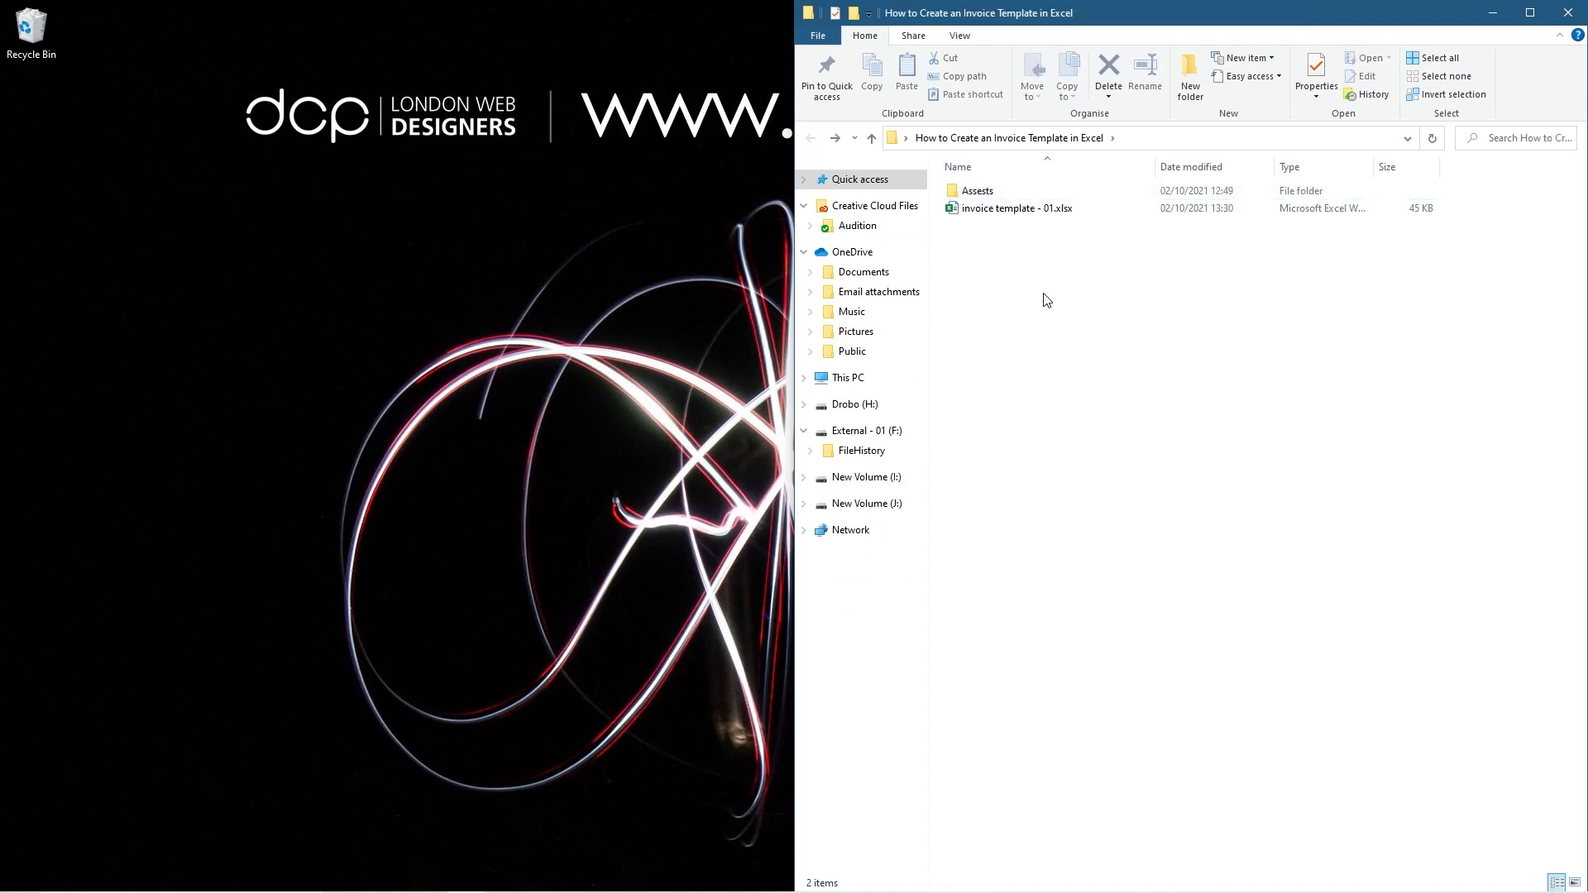
Step: Duplicate the file "invoice template - 01.xlsx" in the same folder
left_click(992, 217)
left_click_drag(992, 217, 1006, 316)
left_click(1044, 393)
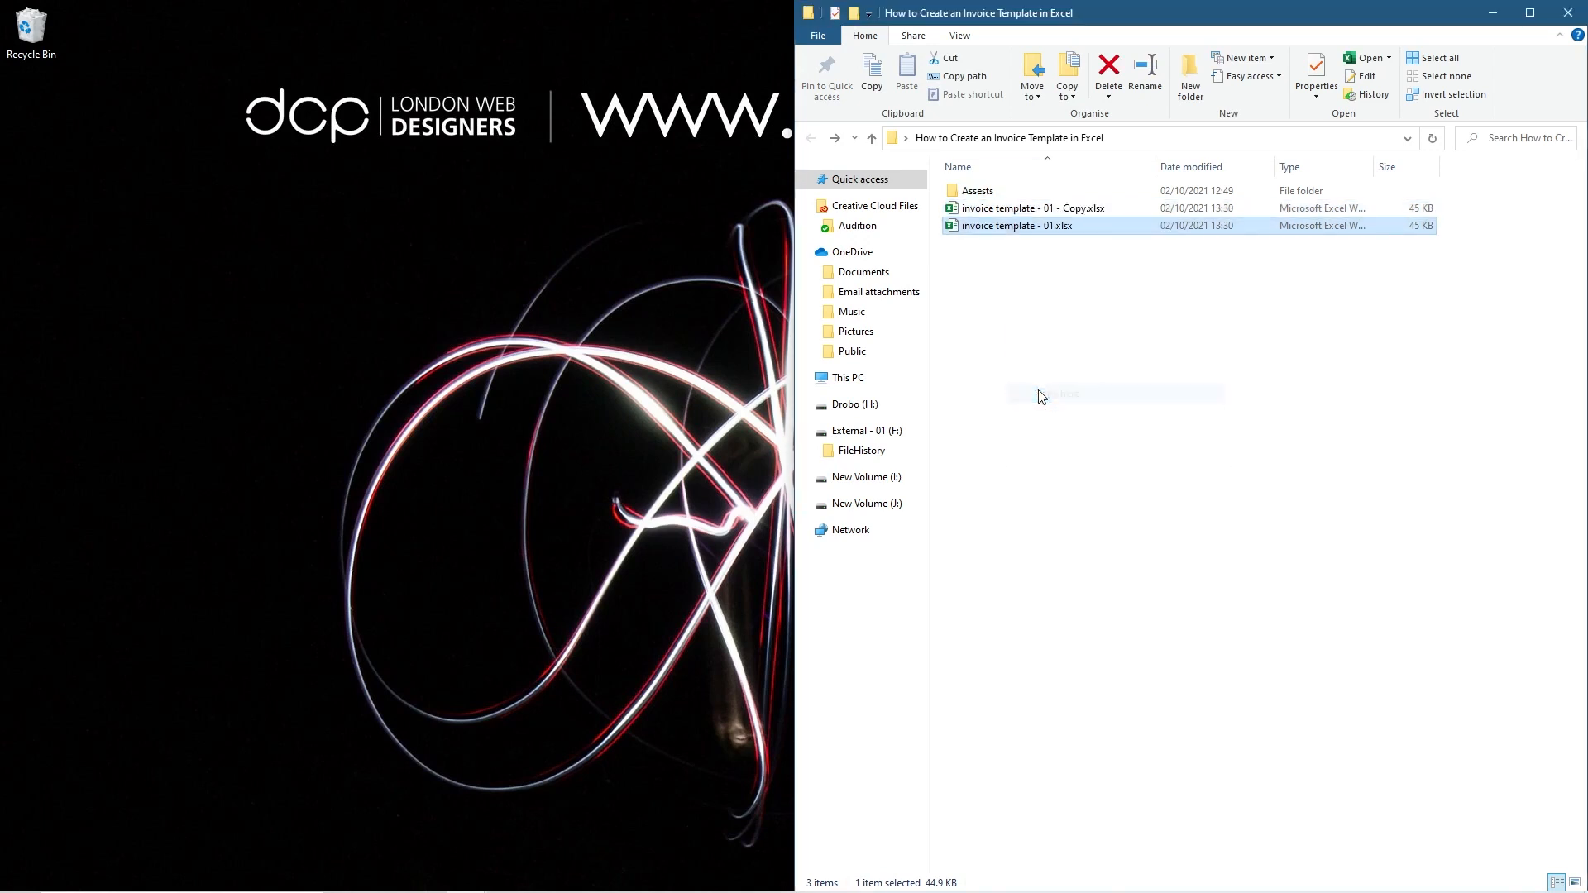
double_click(1010, 217)
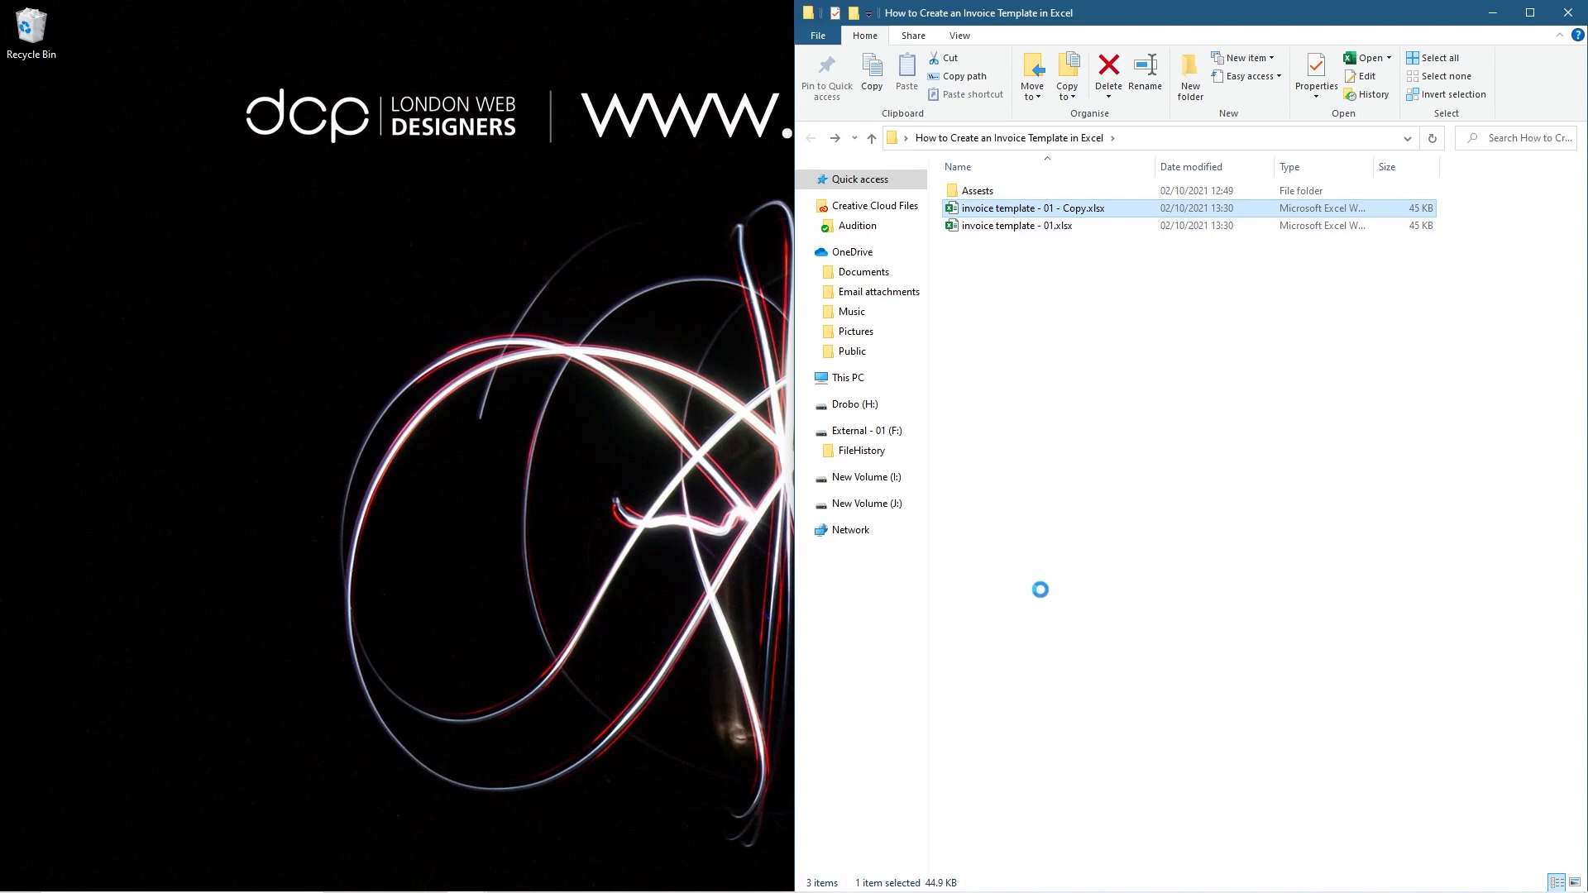
left_click_drag(1126, 16, 1110, 18)
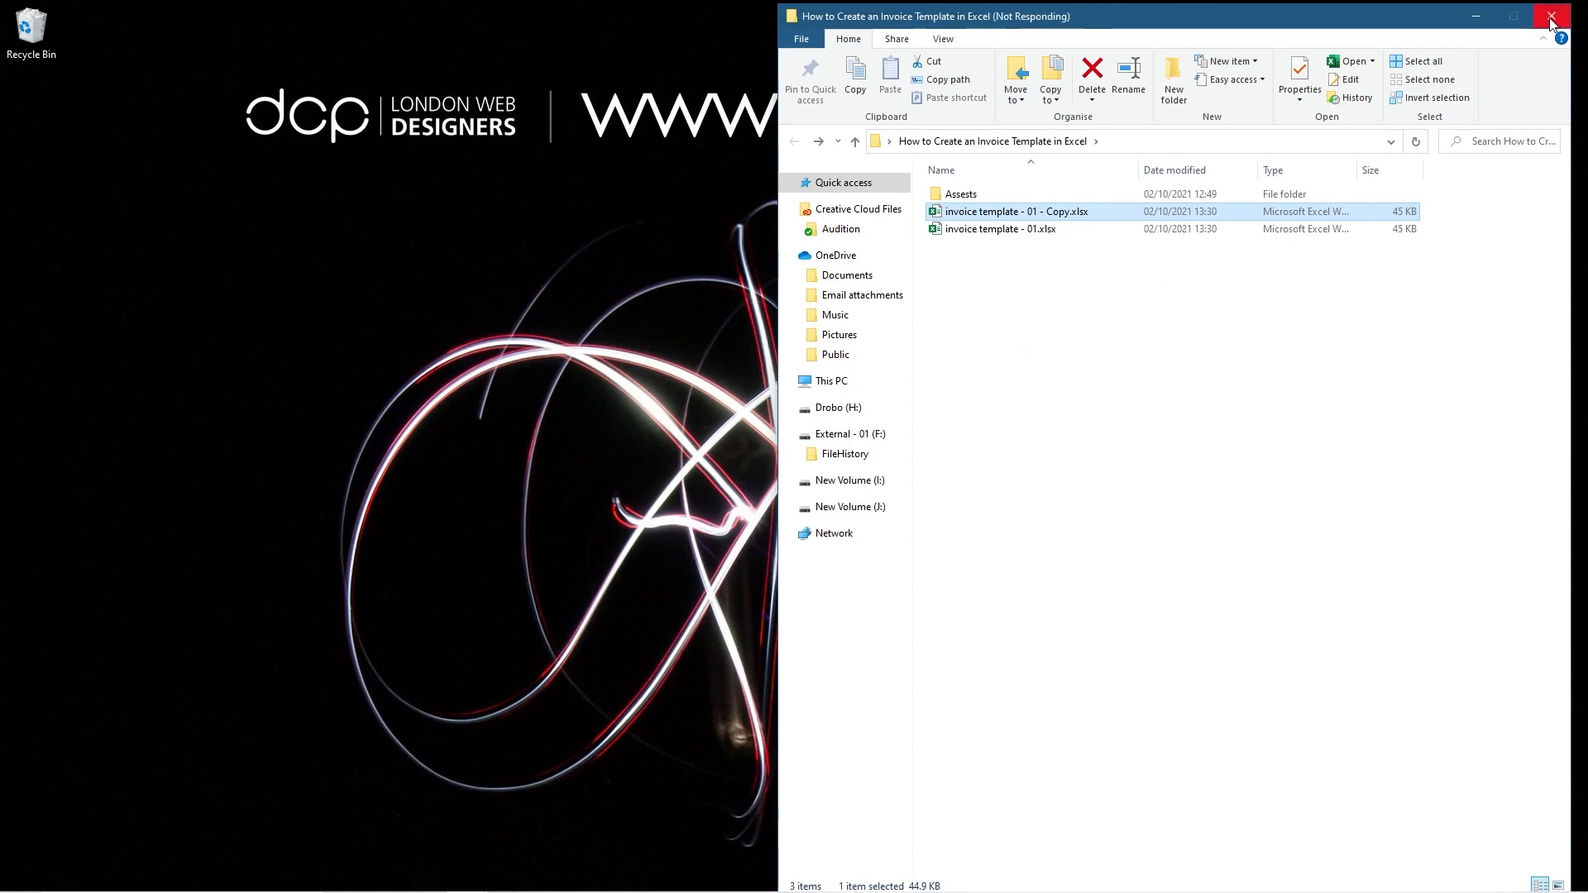
key("super")
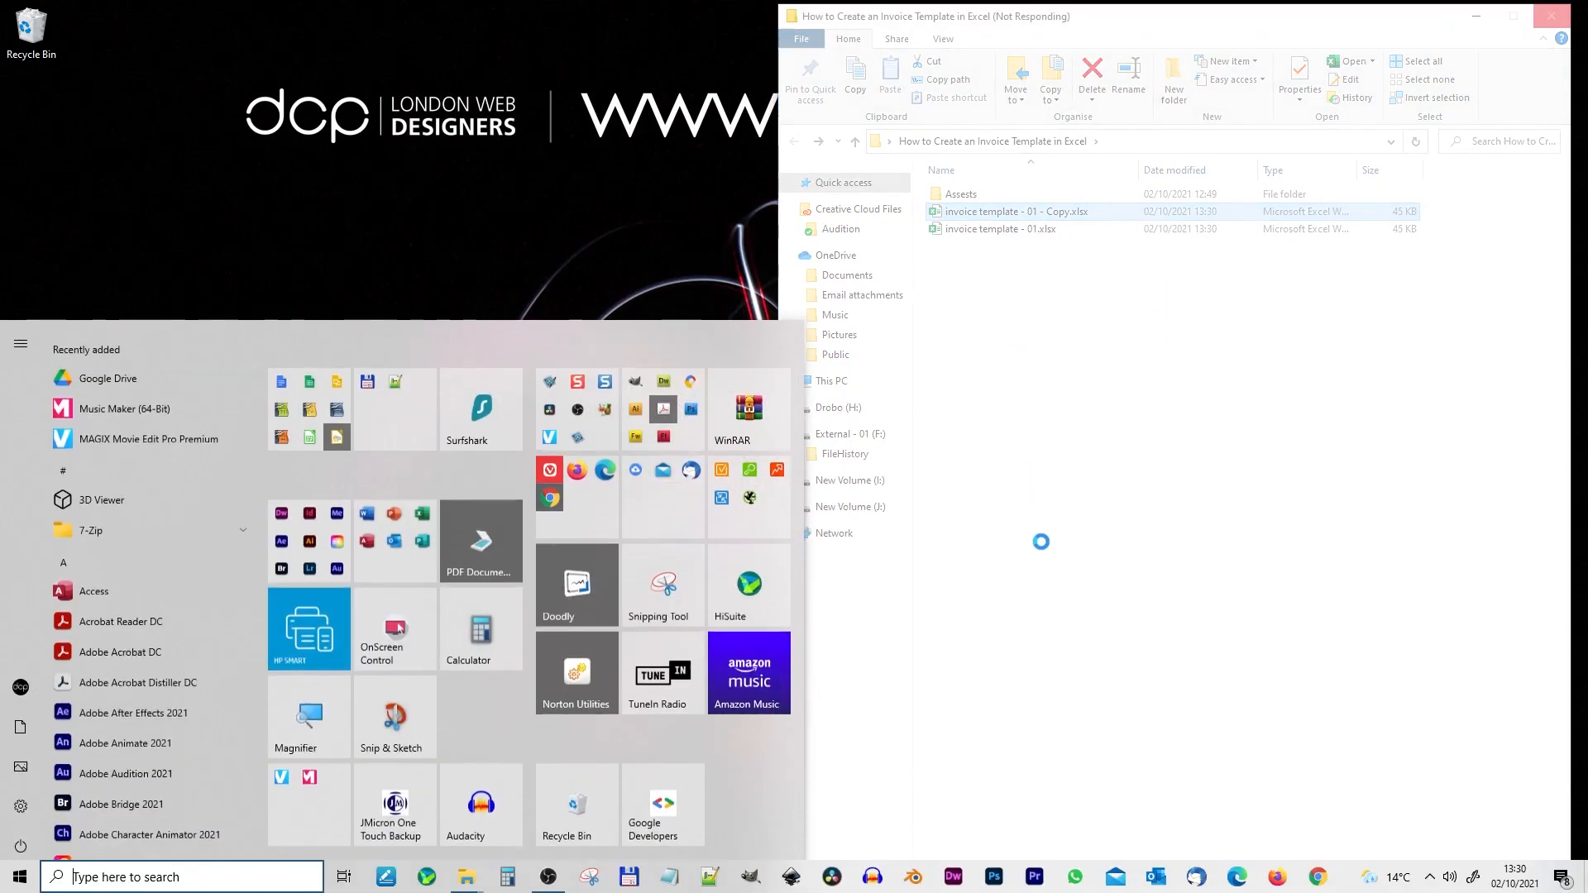
left_click(1159, 675)
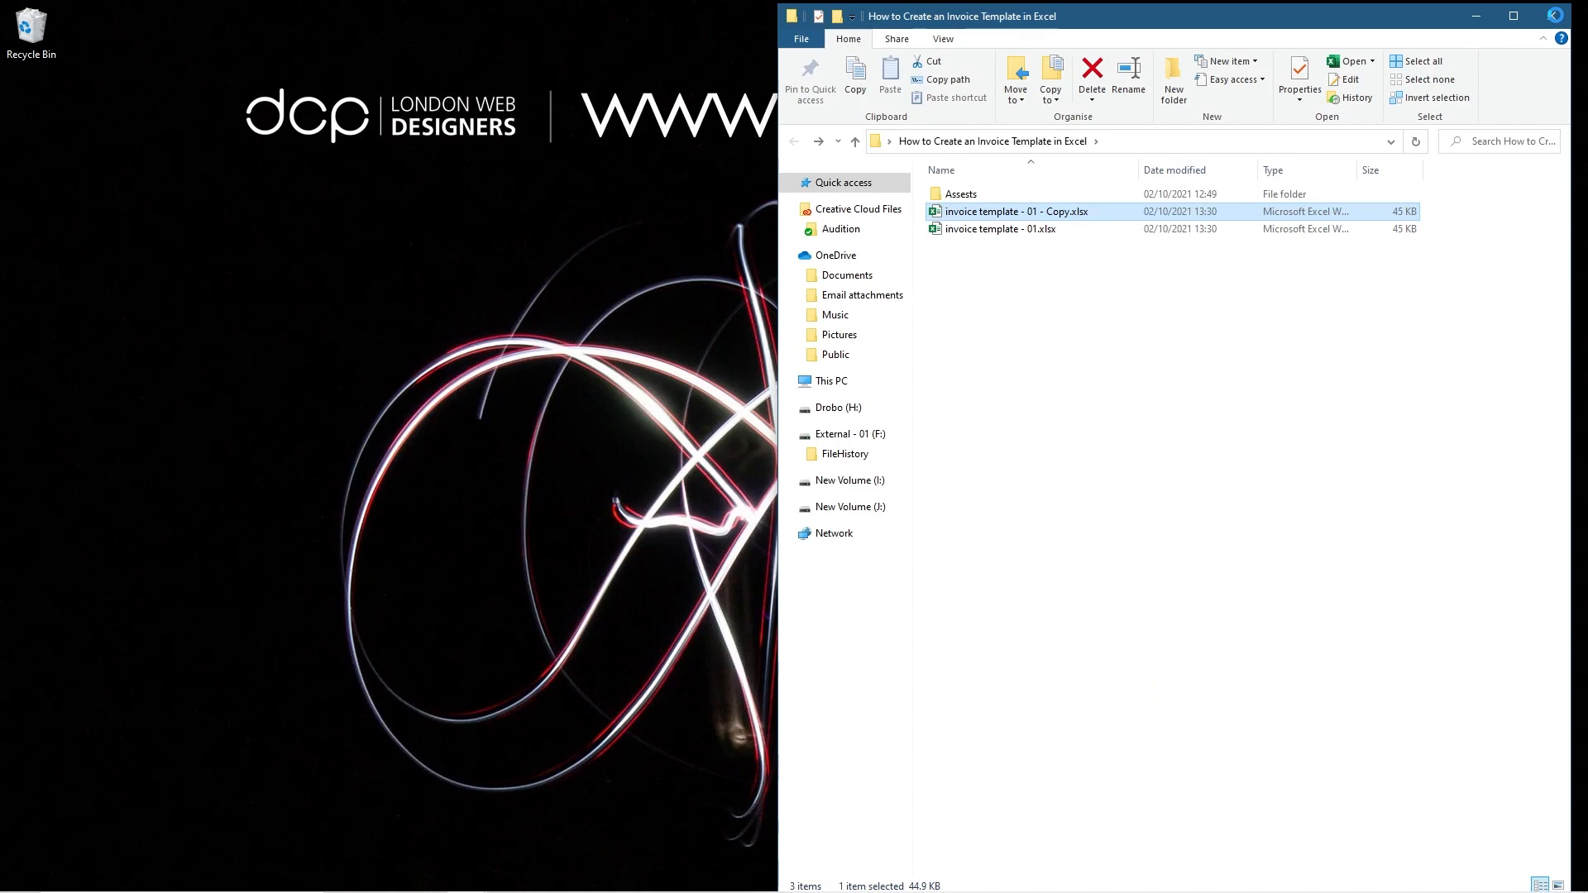
left_click(1552, 15)
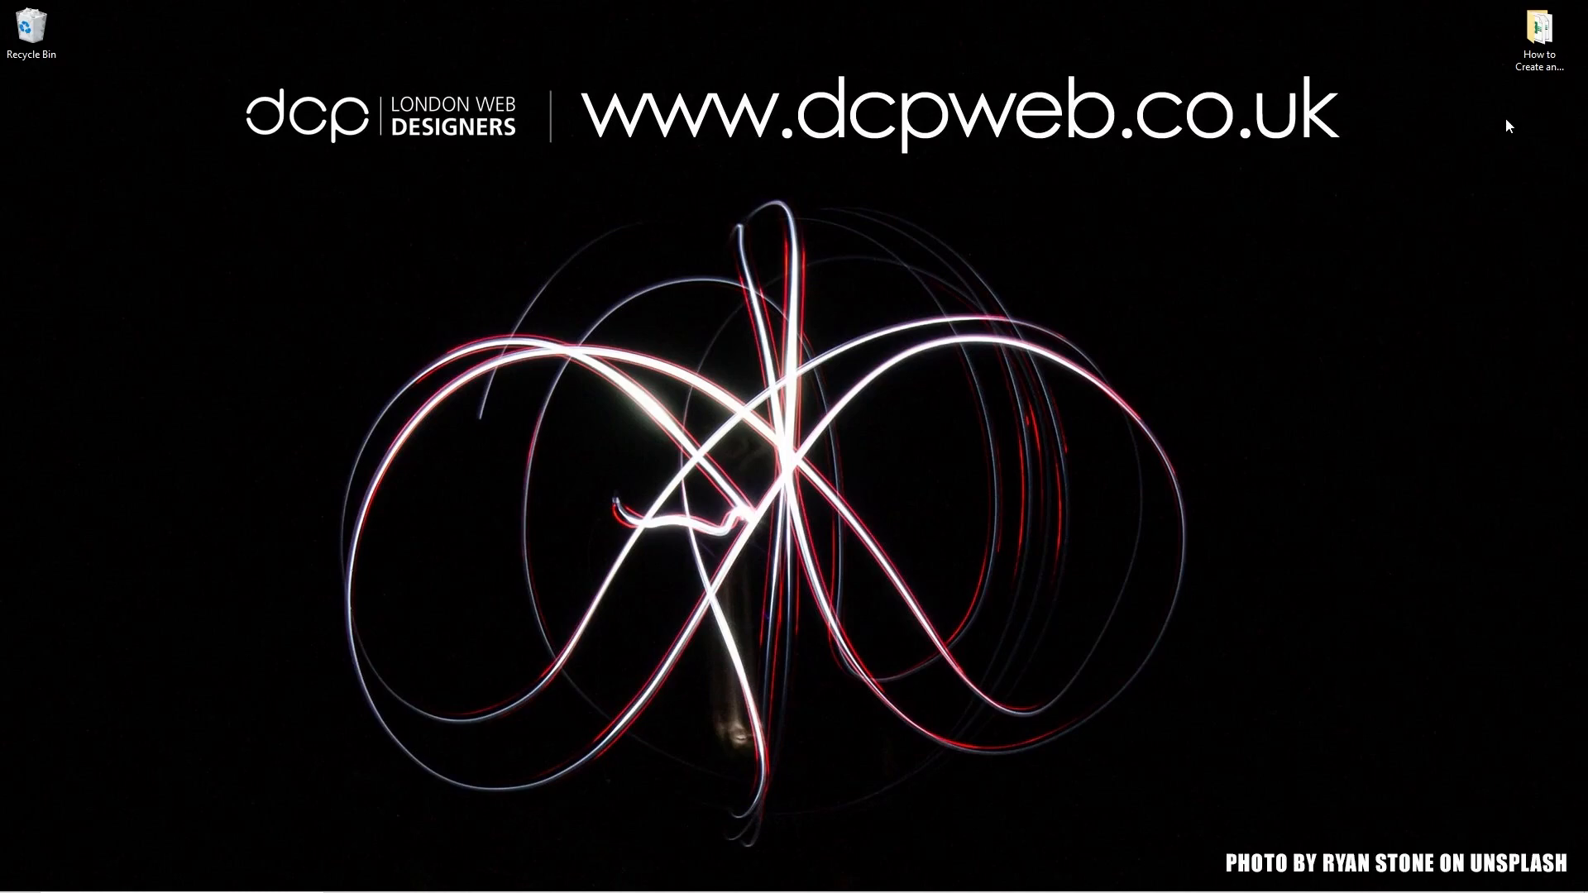
double_click(1539, 33)
key("super+Right")
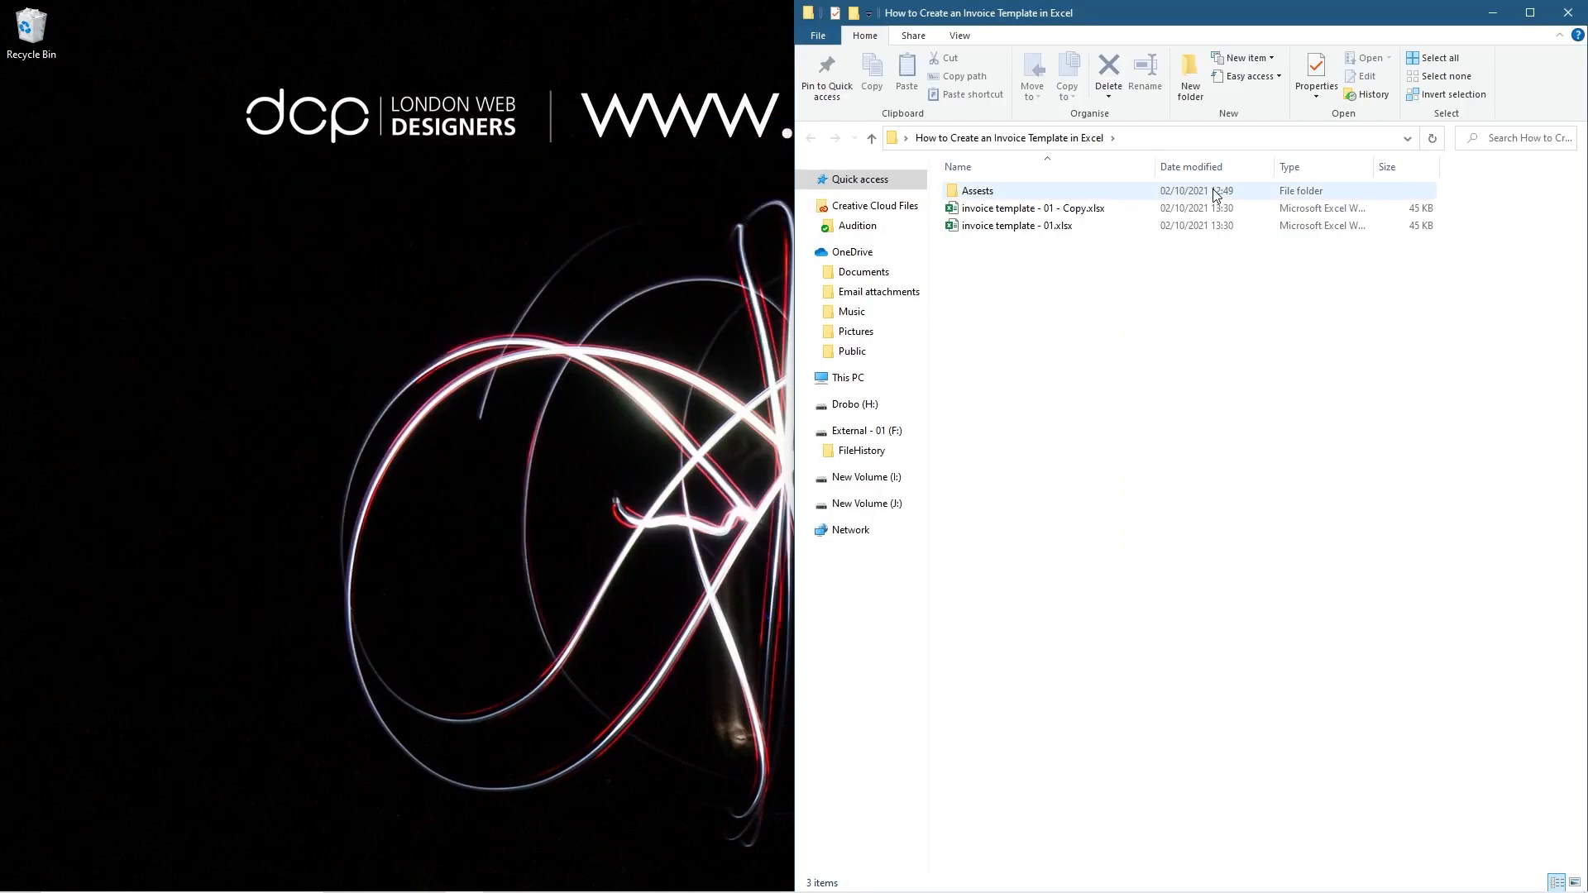
left_click(1040, 212)
left_click(1039, 211)
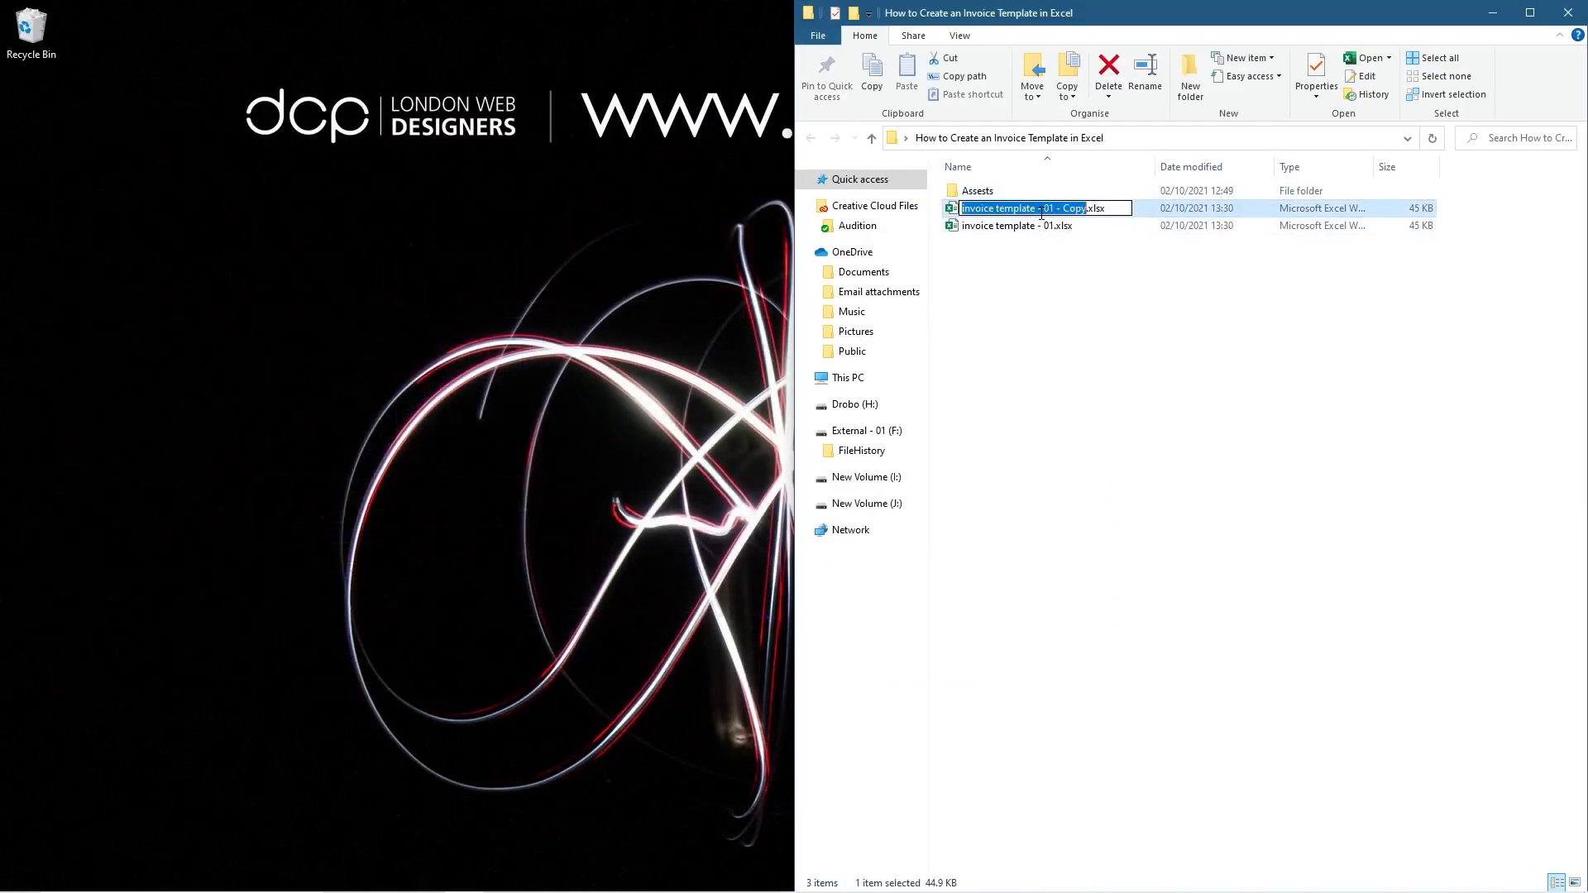
left_click(1052, 258)
double_click(1006, 213)
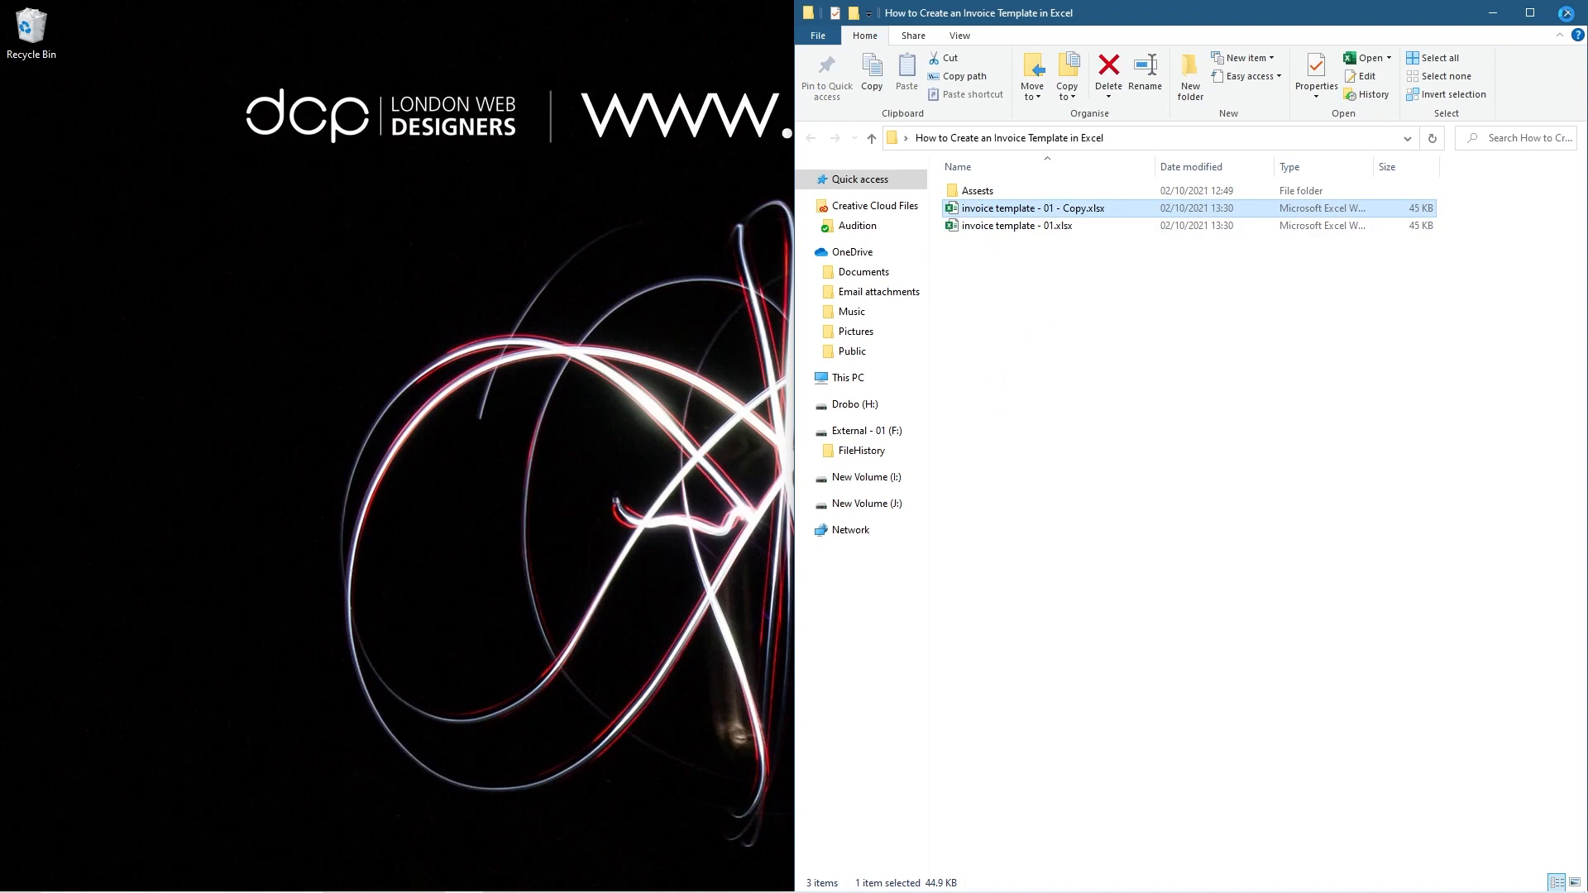
left_click(1569, 14)
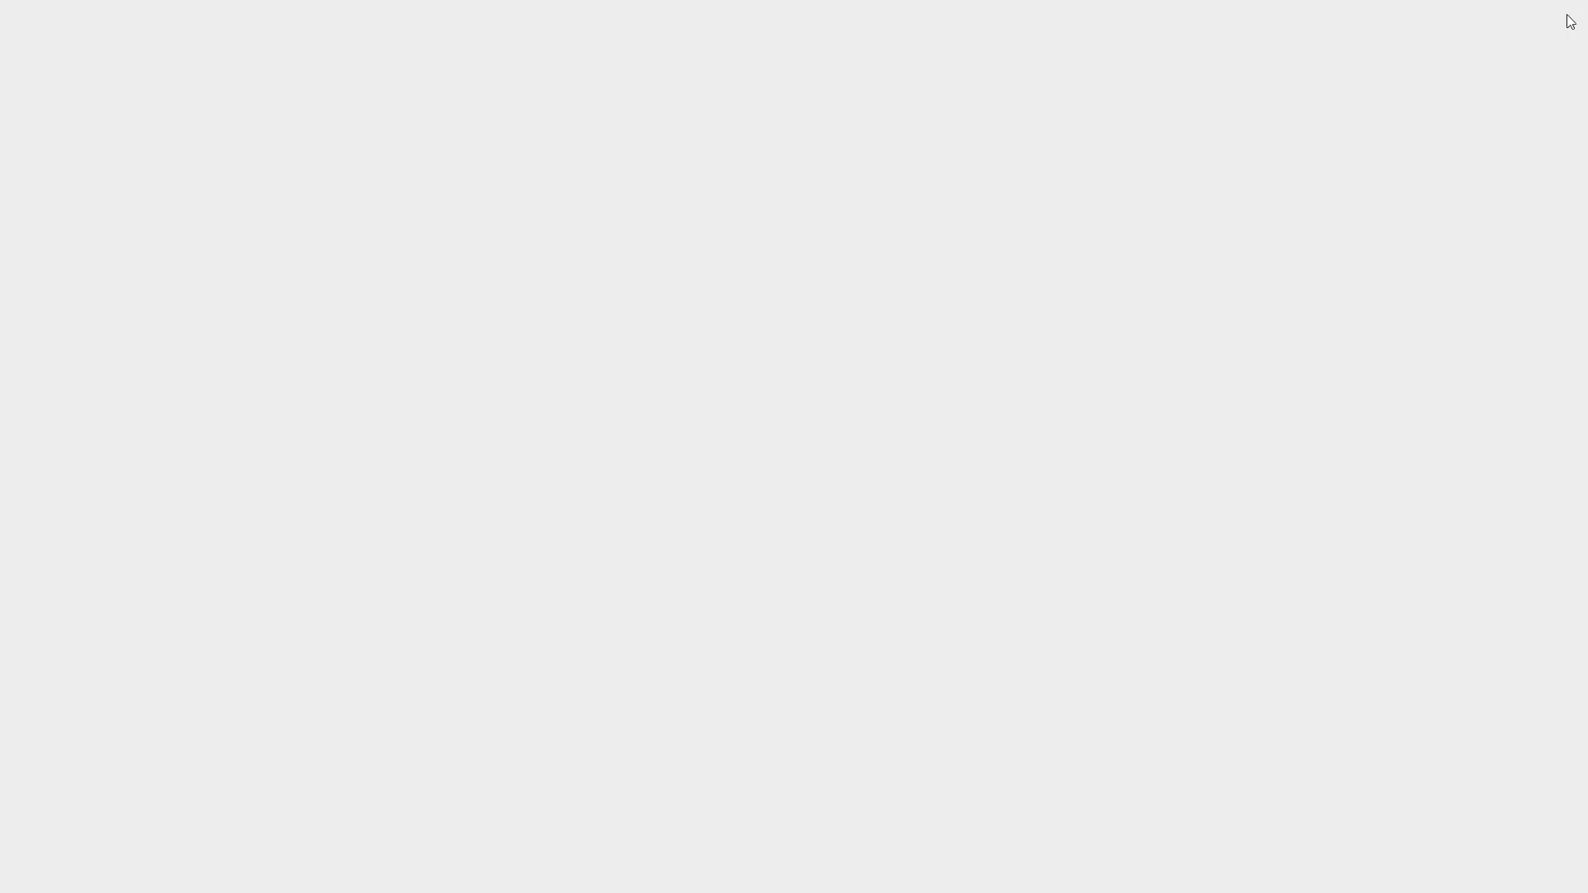
double_click(1538, 48)
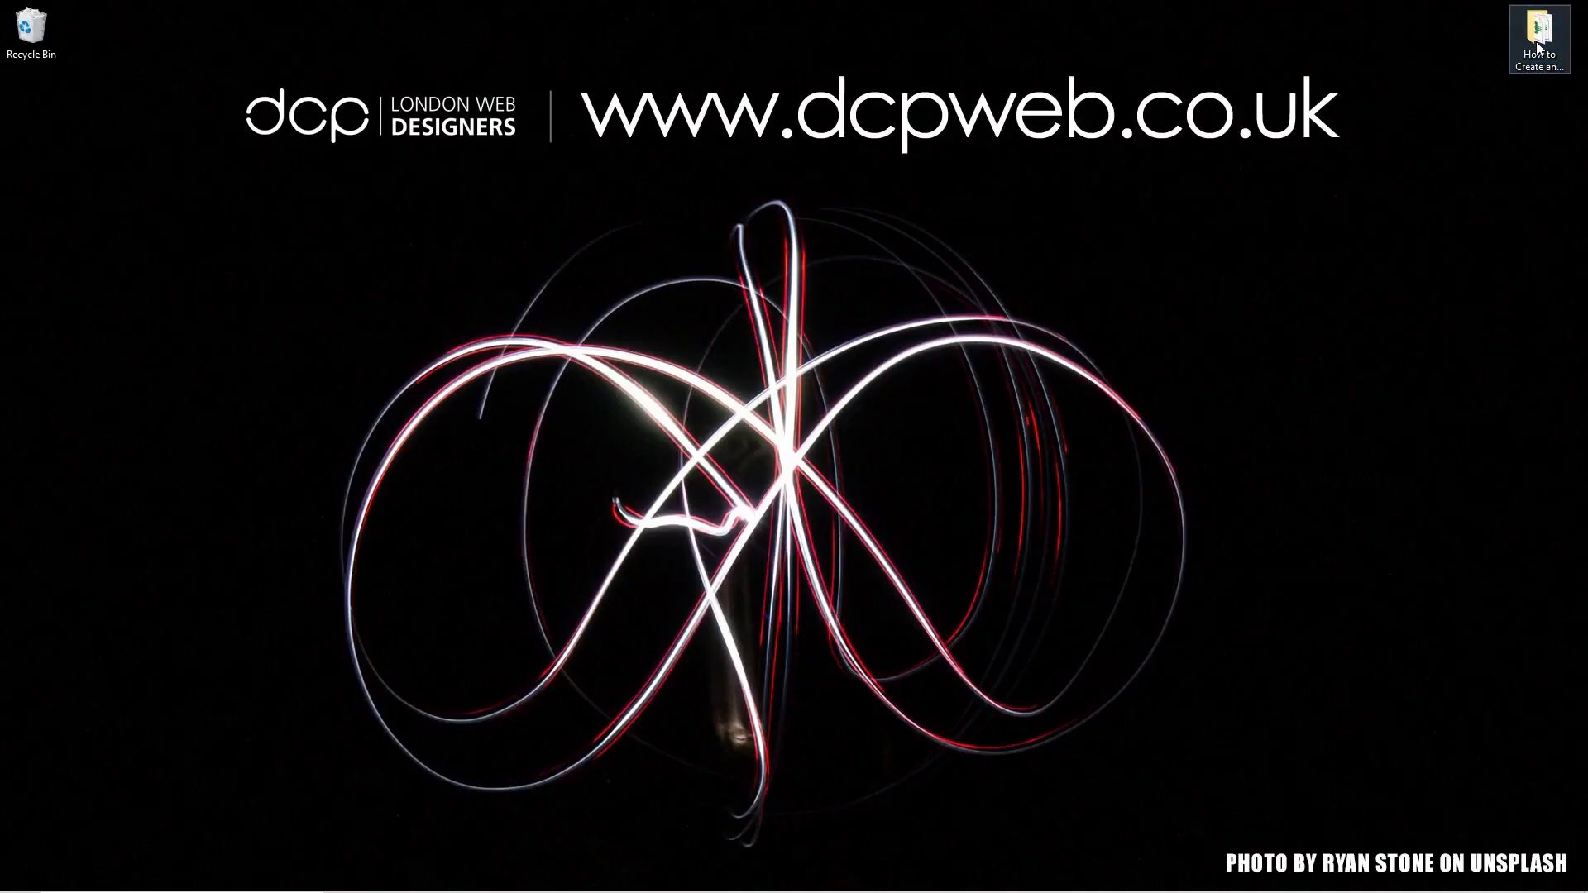
key("super+Right")
Step: Rename the copied workbook as "0001 - 02102021 - Test Company.xlsx"
left_click(1049, 213)
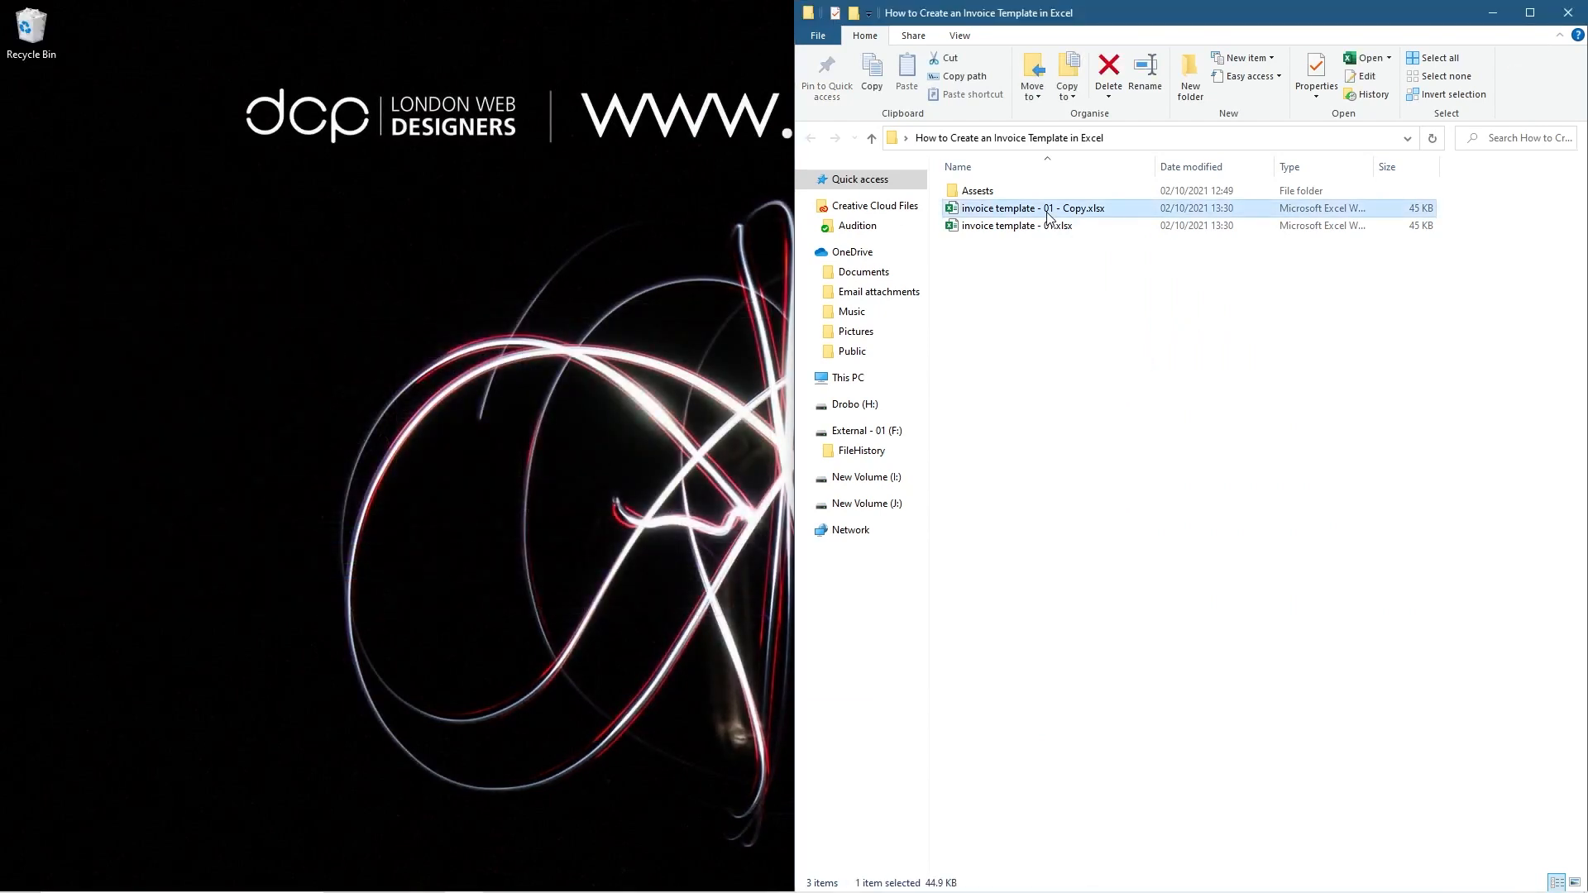
key("F2")
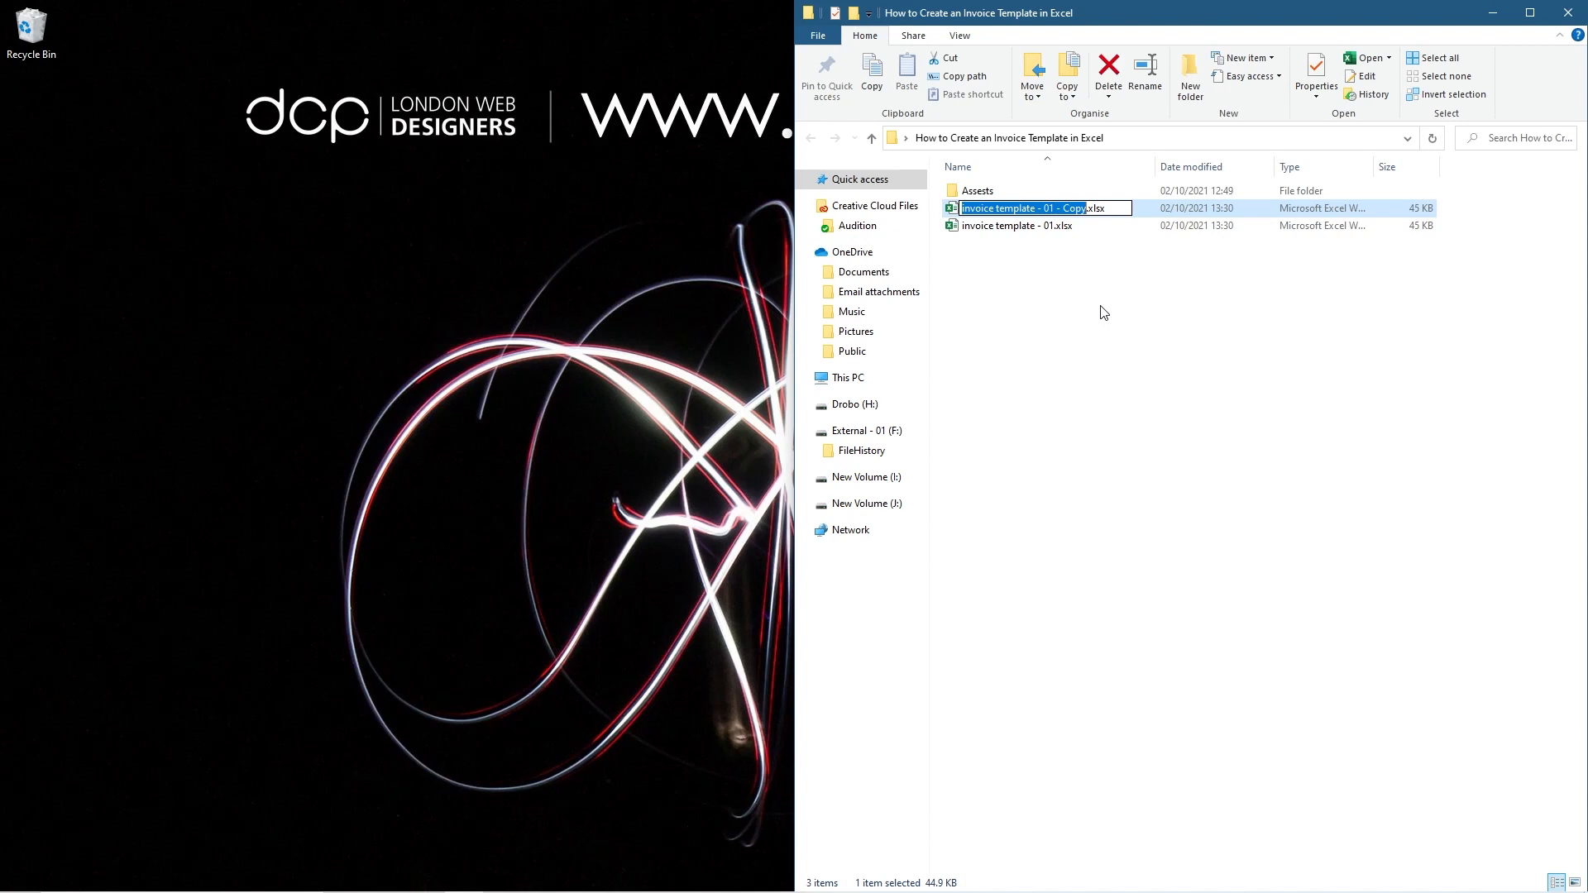
type("0001")
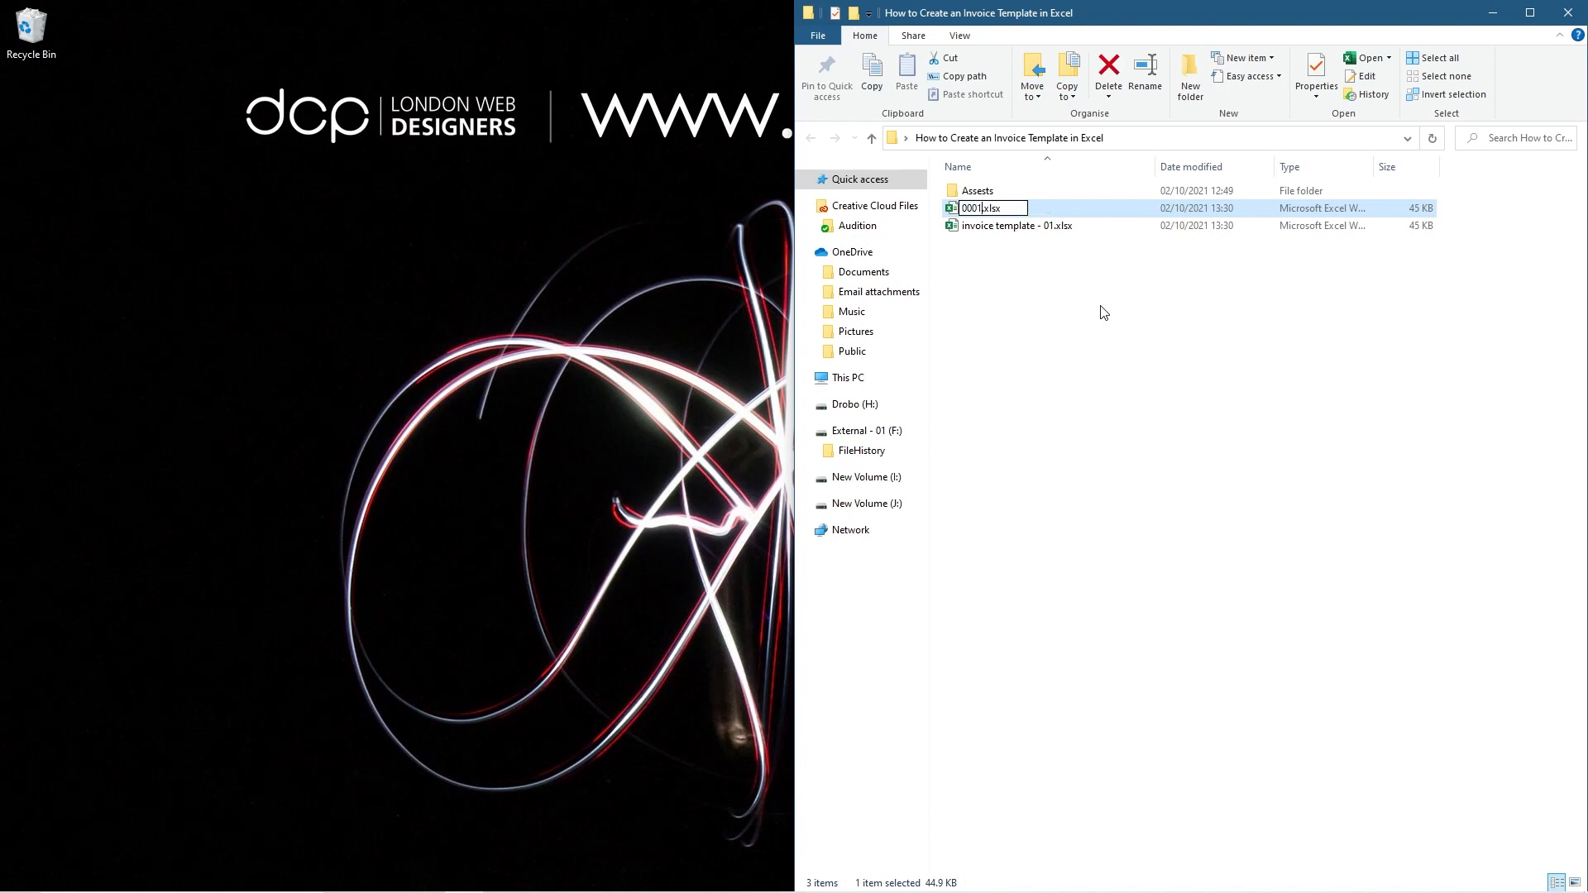
type(" -")
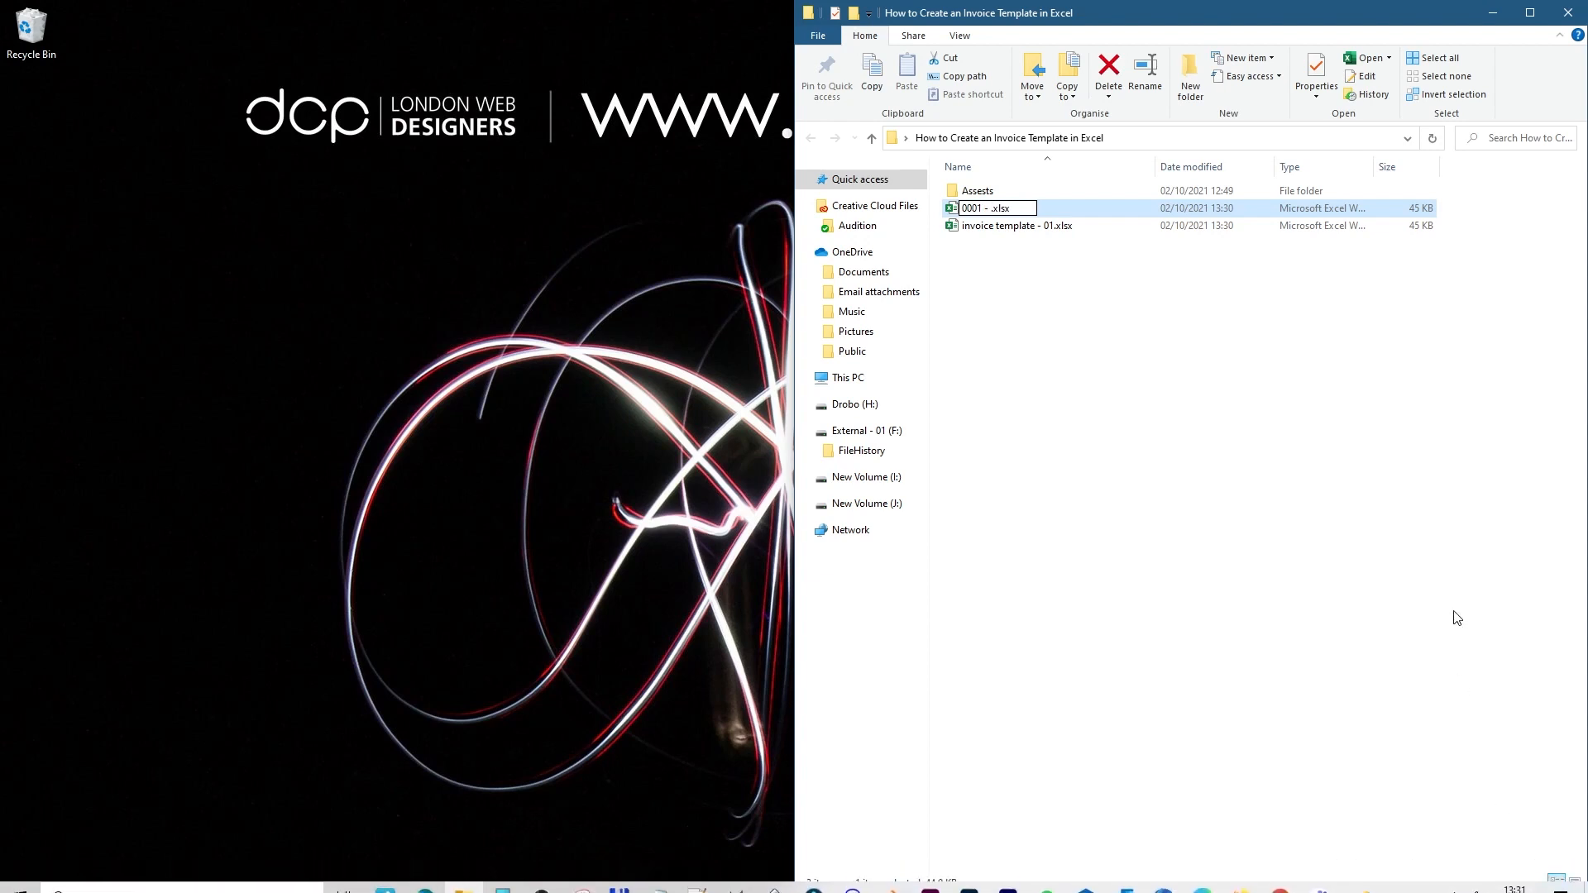
type("02")
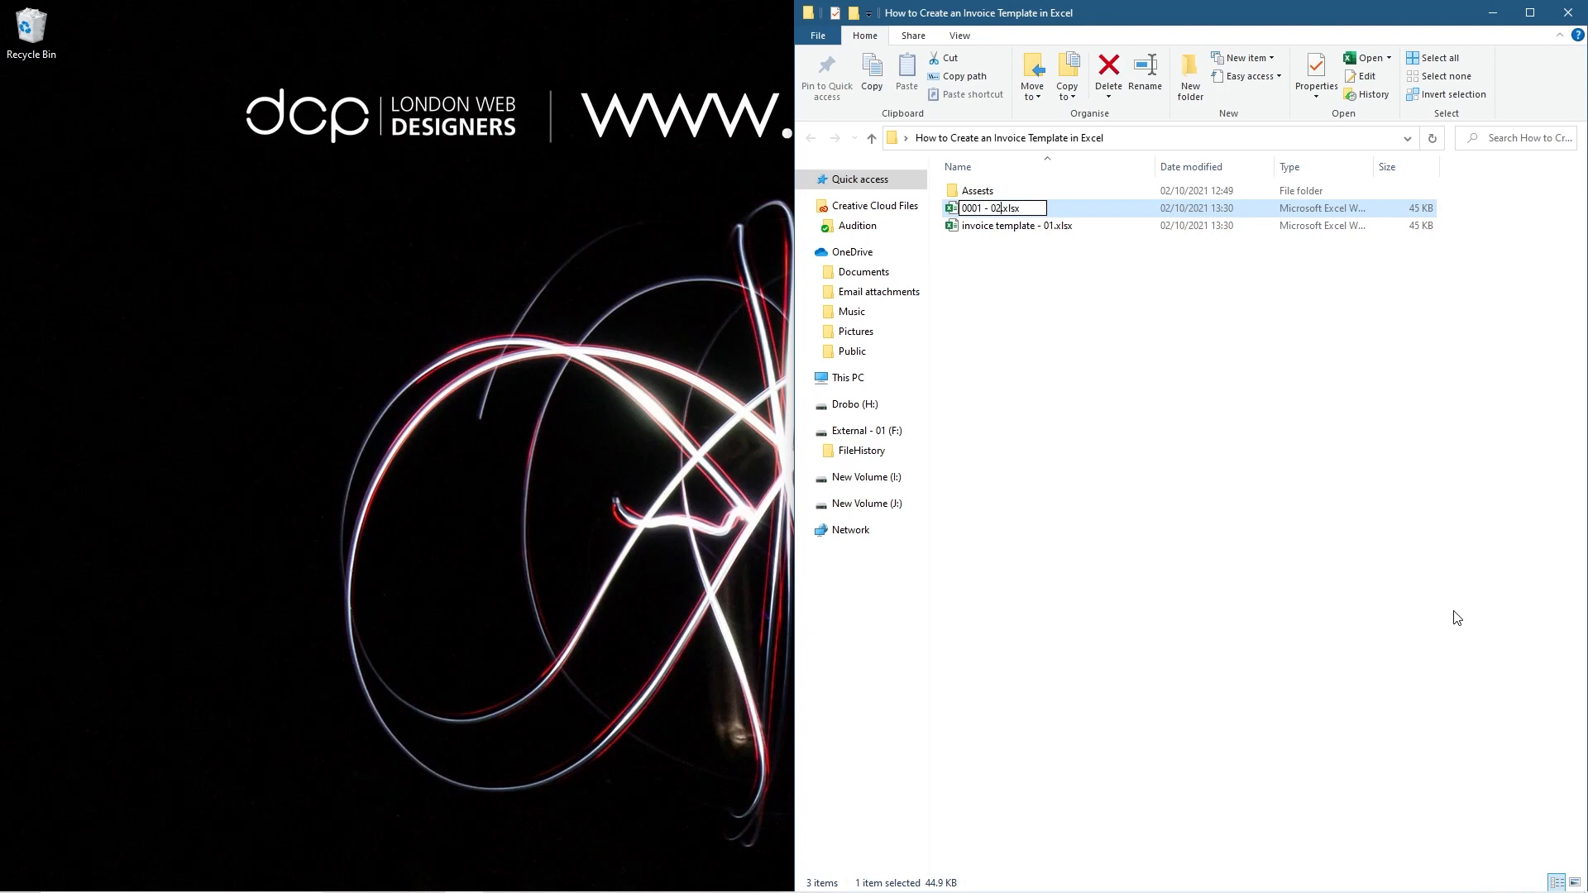
type("12")
key("BackSpace")
type("02021 - Test Company")
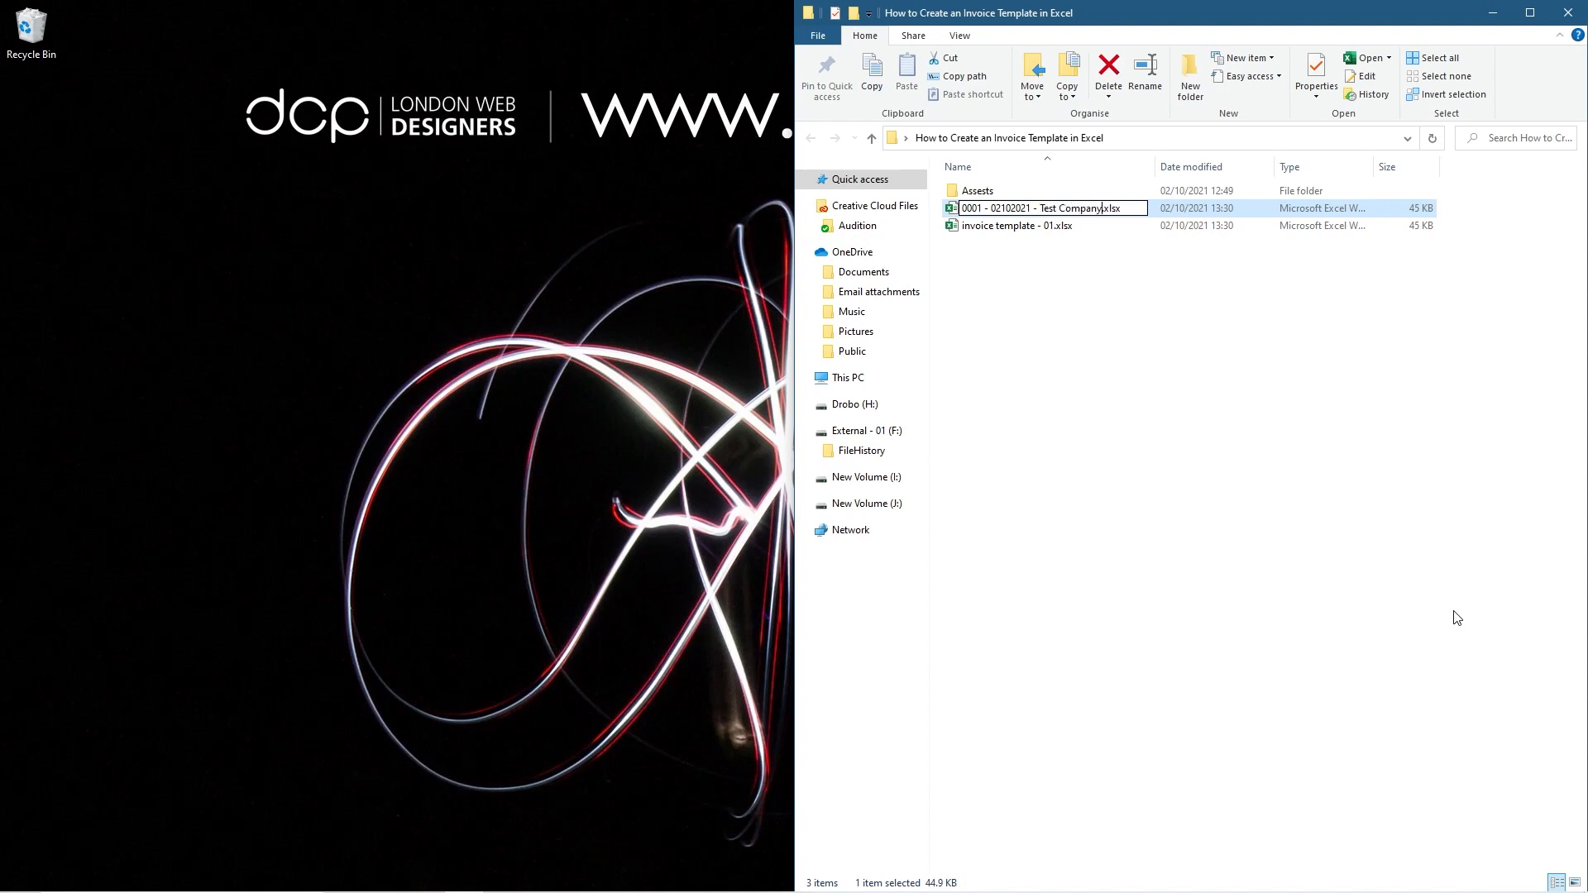
key("Return")
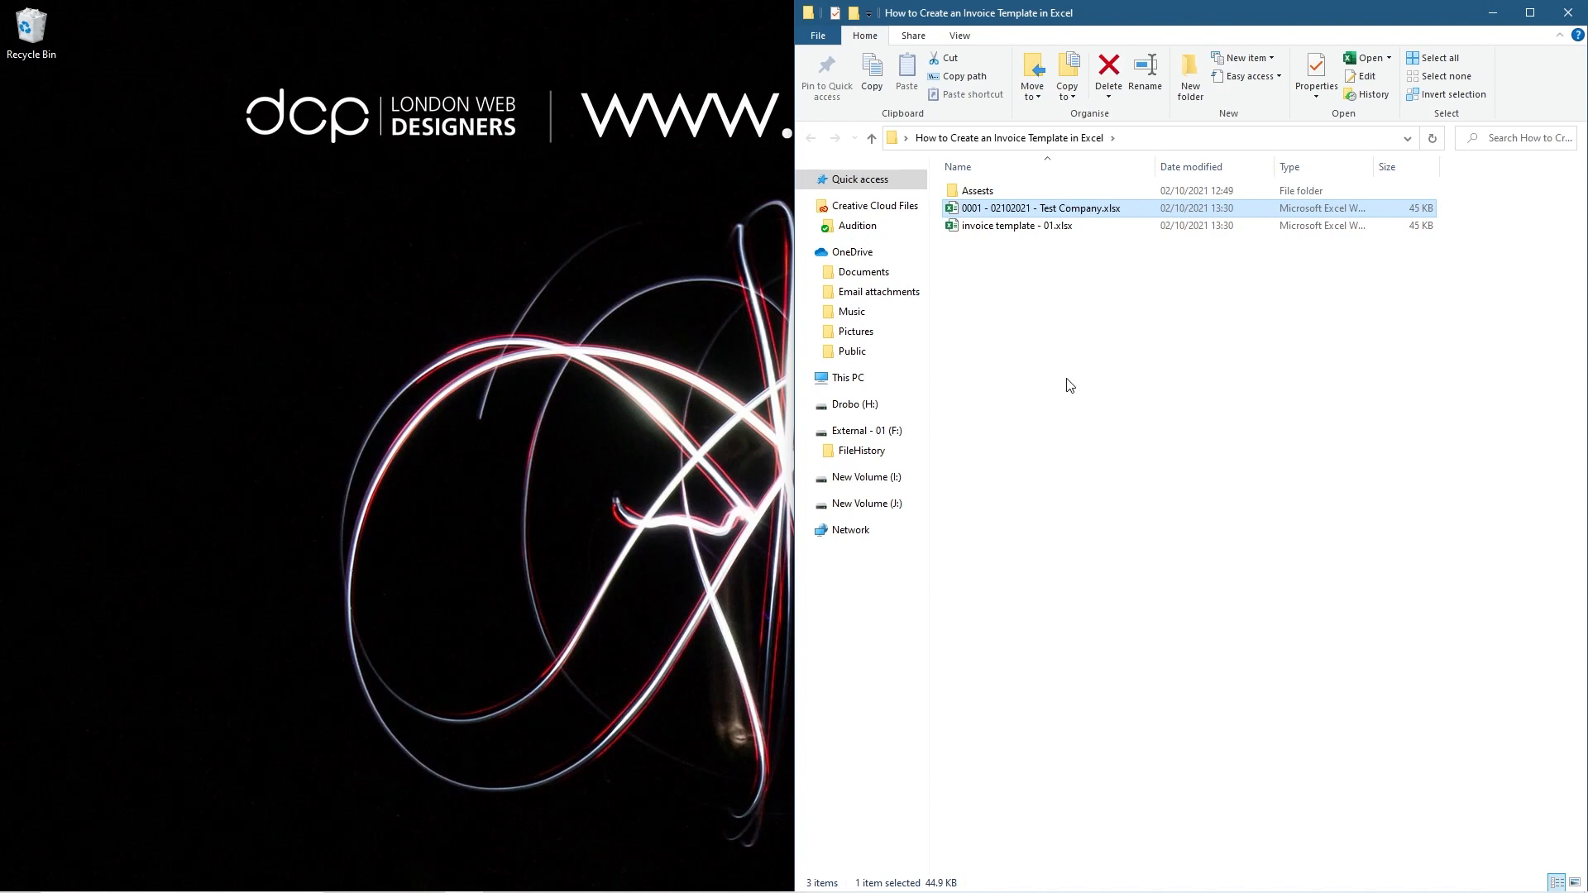
Step: Open the "0001 - 02102021 - Test Company.xlsx" workbook and select the last four digits of the invoice number in cell A6
left_click(1050, 163)
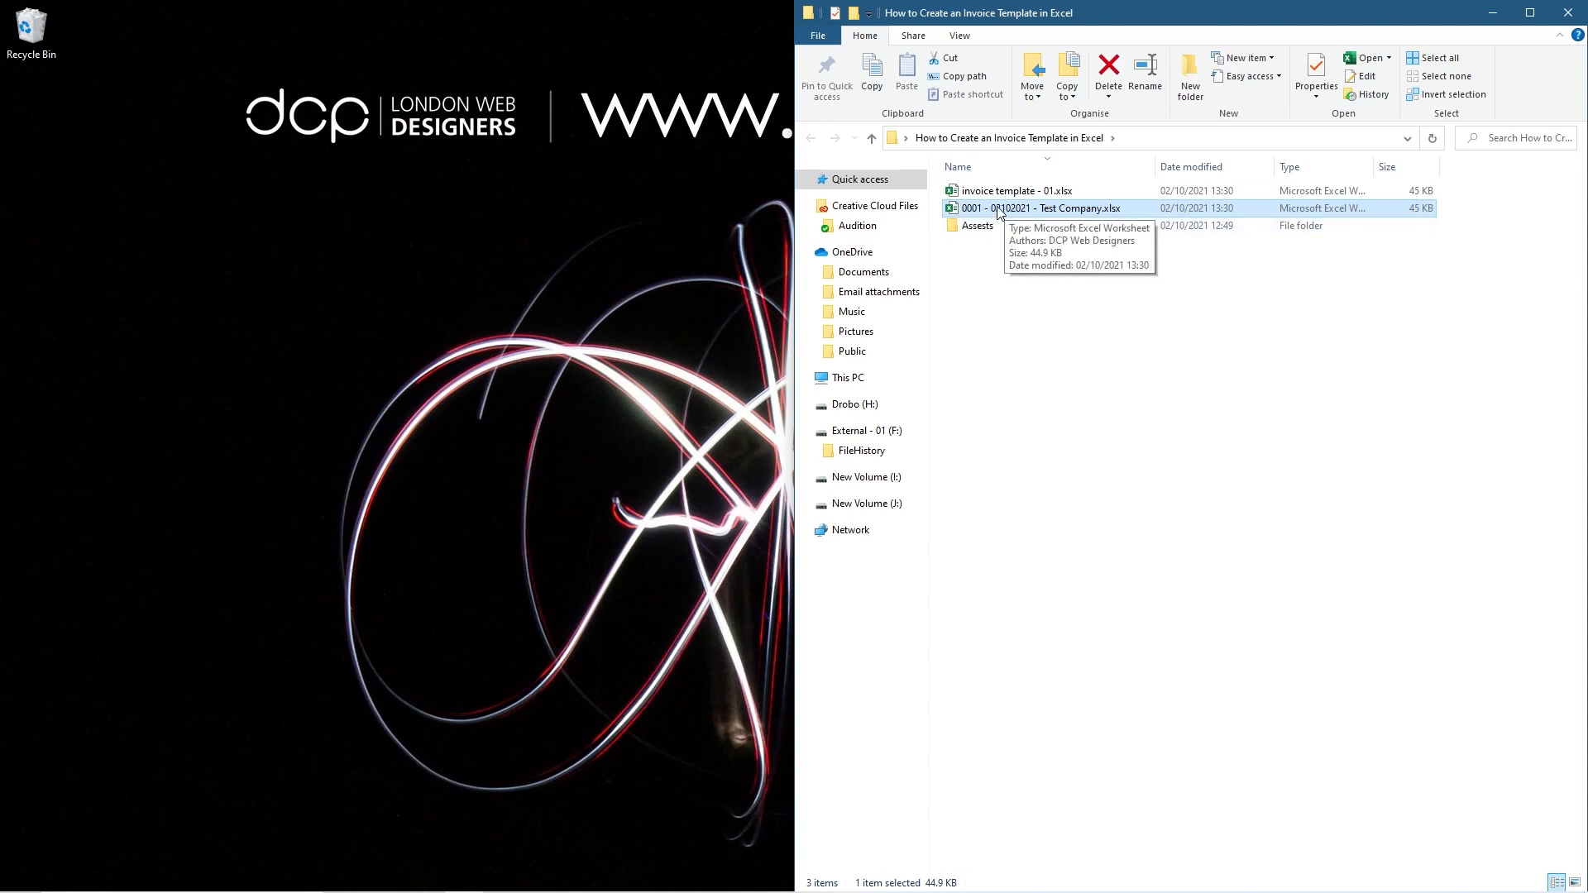
double_click(1028, 210)
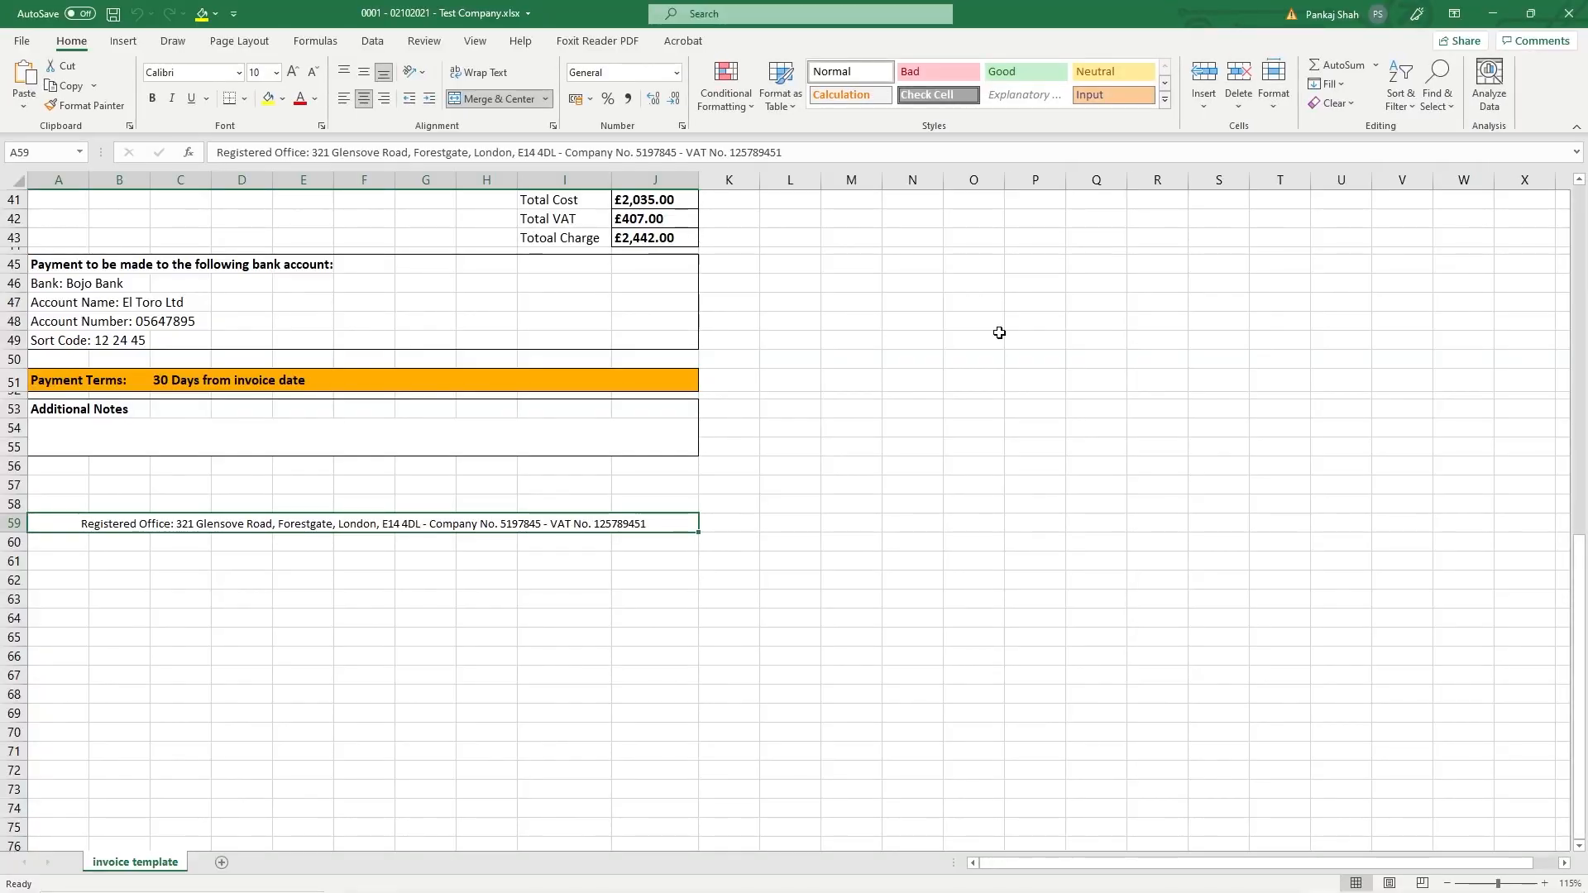
scroll(999, 332, "up", 13)
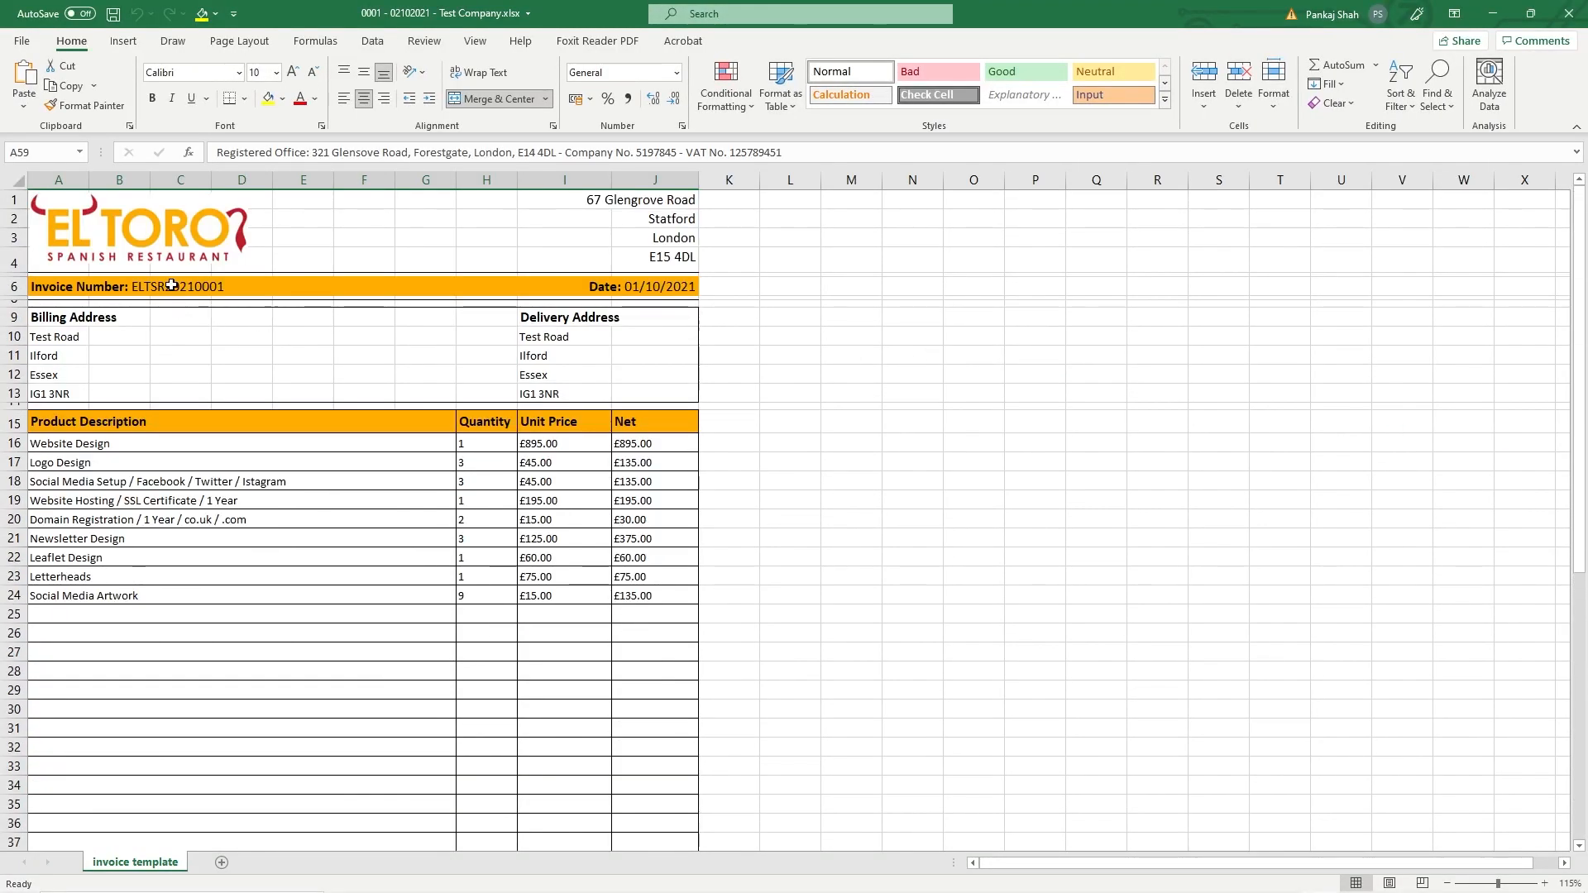
left_click(171, 286)
double_click(223, 288)
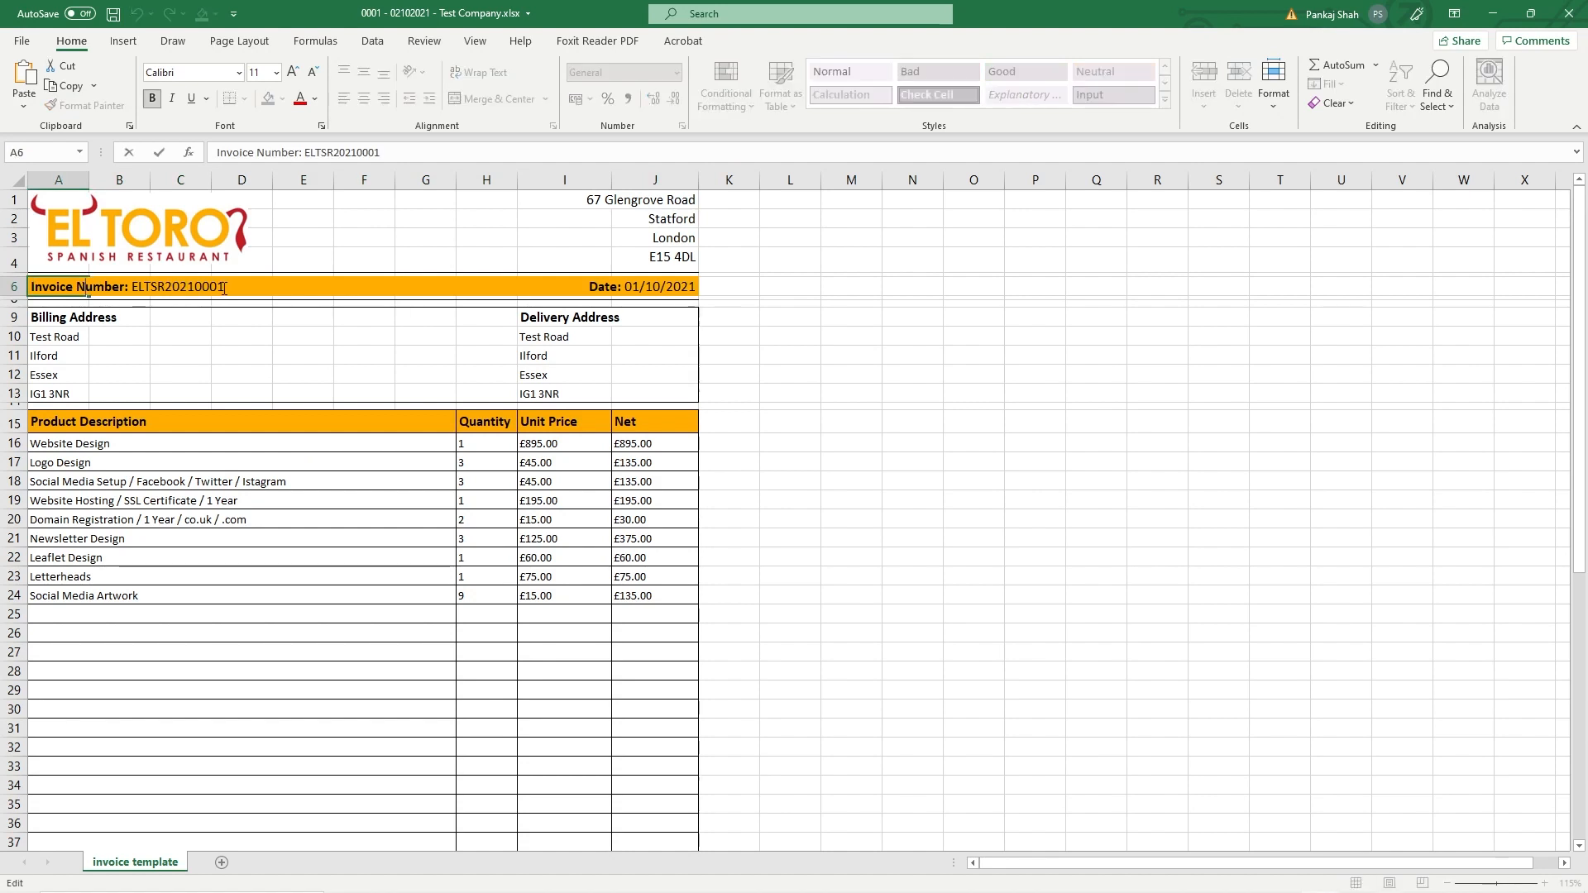
left_click_drag(200, 286, 226, 286)
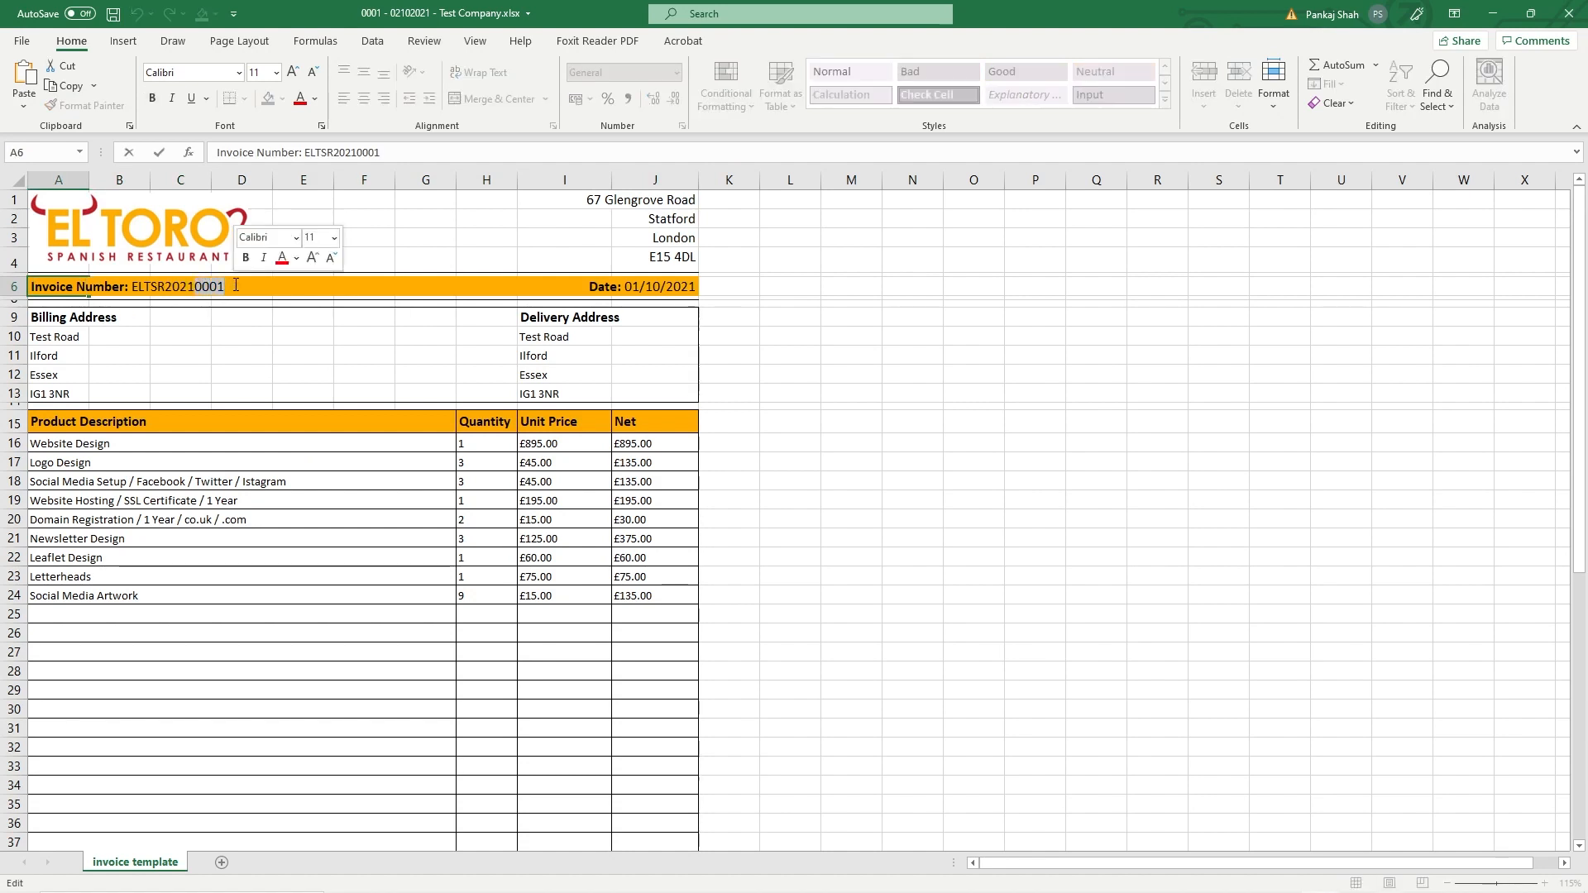
Step: Set the invoice date in cell J6 to 02/10/2021 and select the first billing address line in A10
left_click(648, 289)
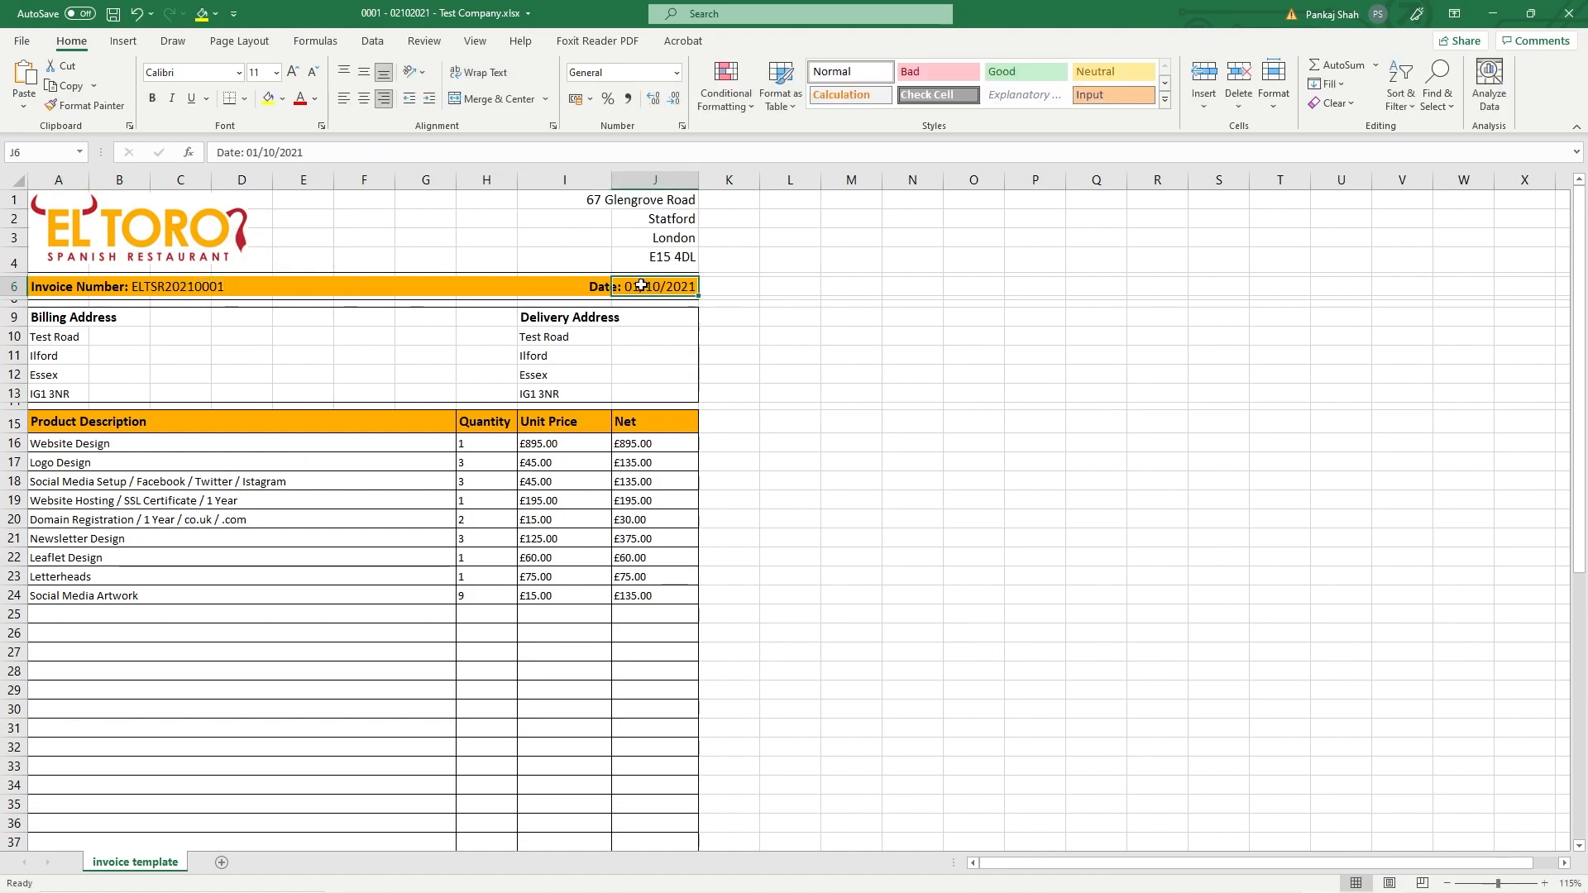
double_click(638, 287)
key("BackSpace")
type("2")
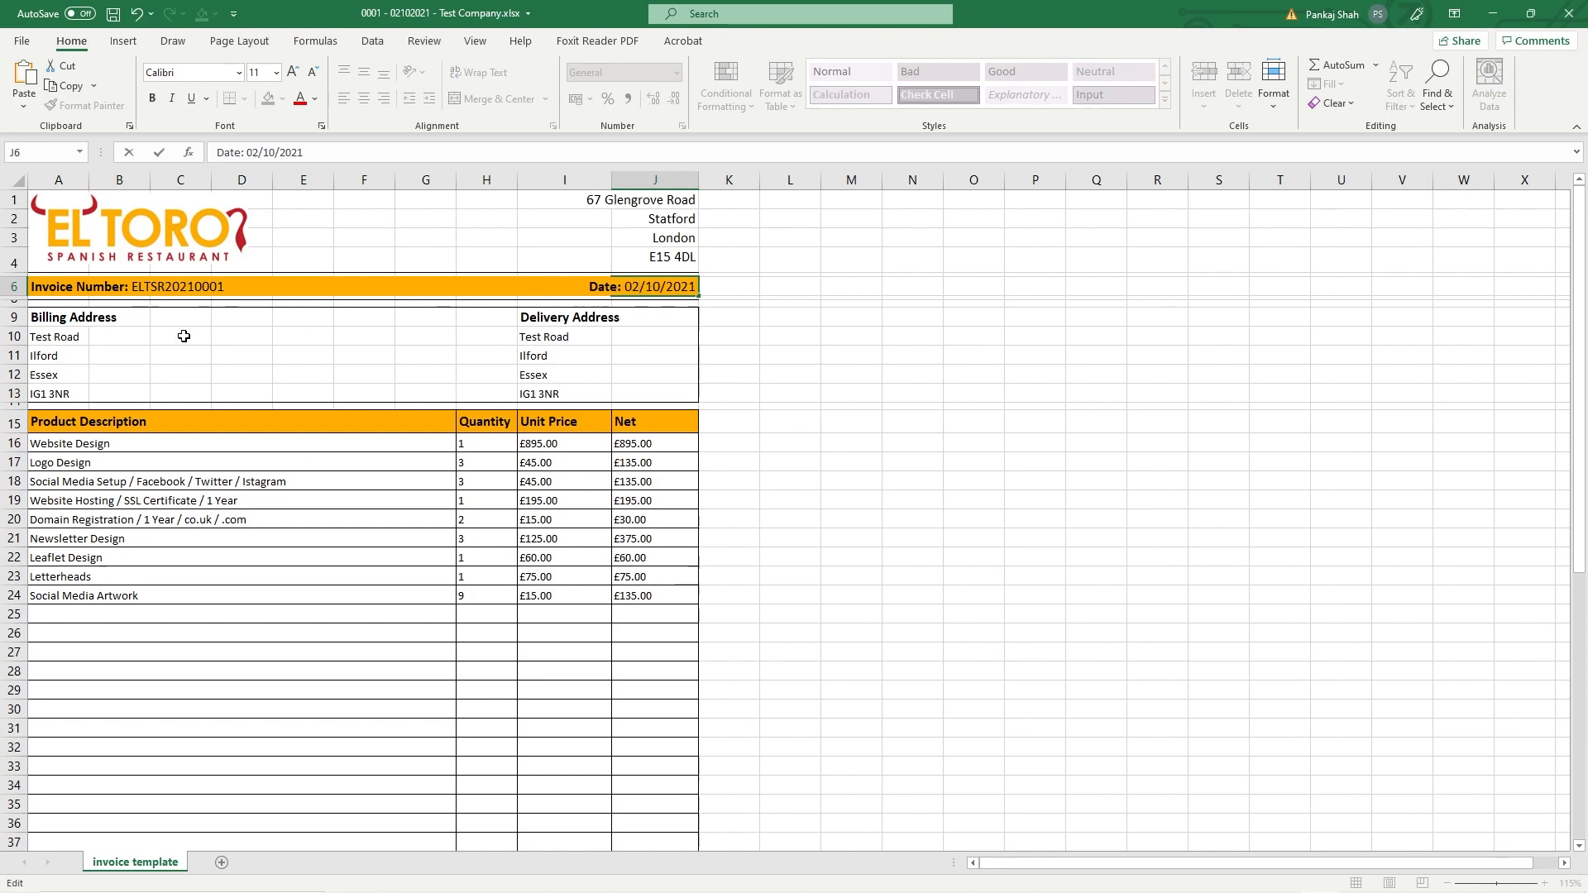
left_click(153, 336)
left_click(59, 338)
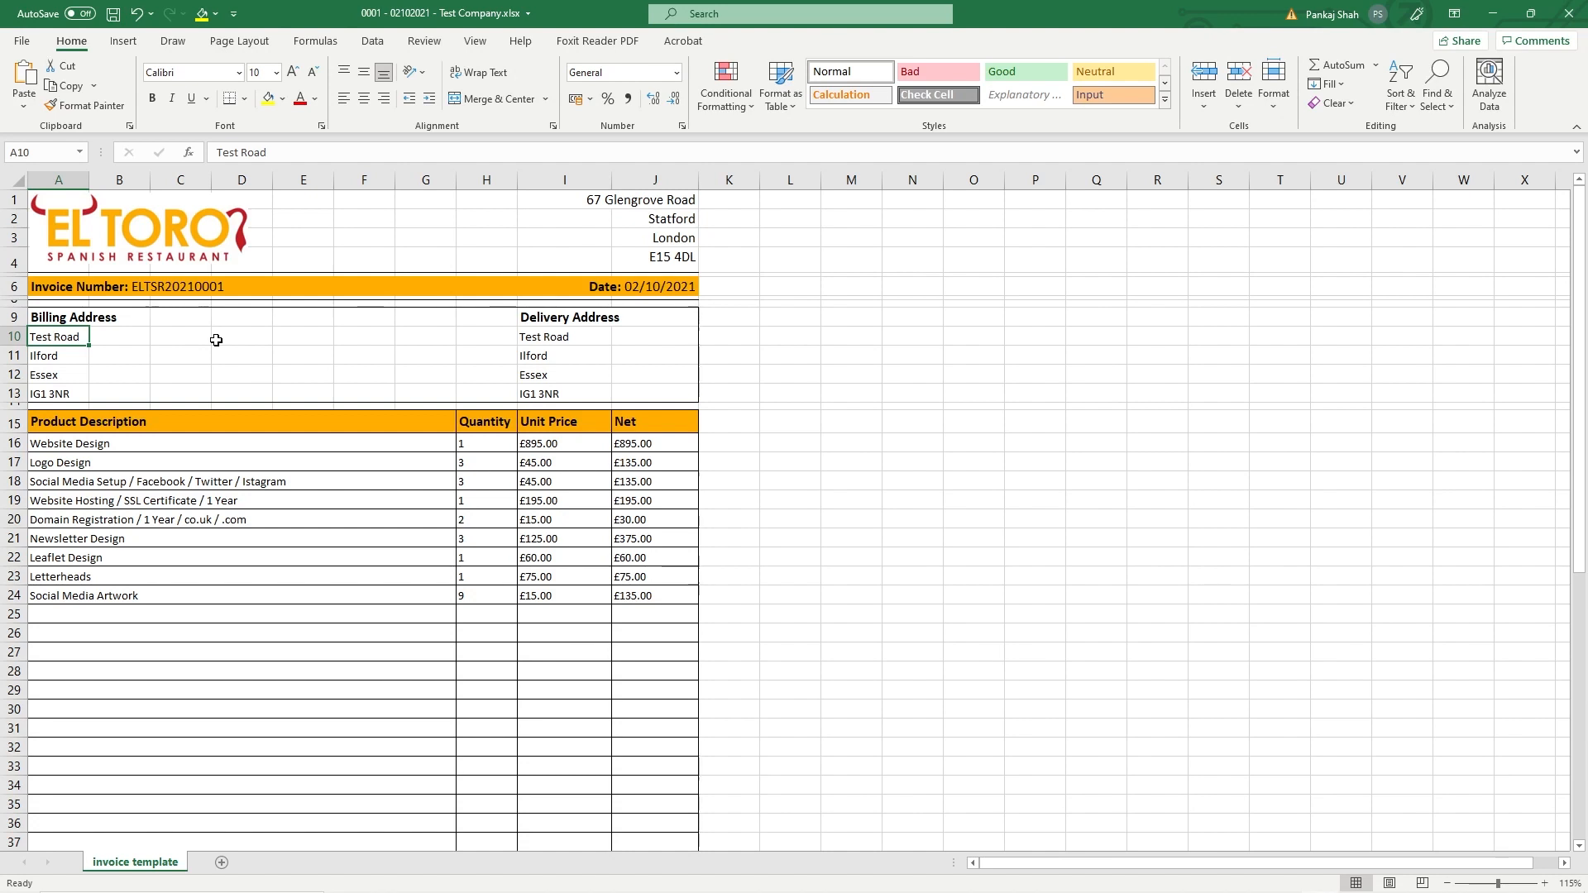
Step: Close the Test Company workbook without saving and delete its file from the folder
left_click(1572, 14)
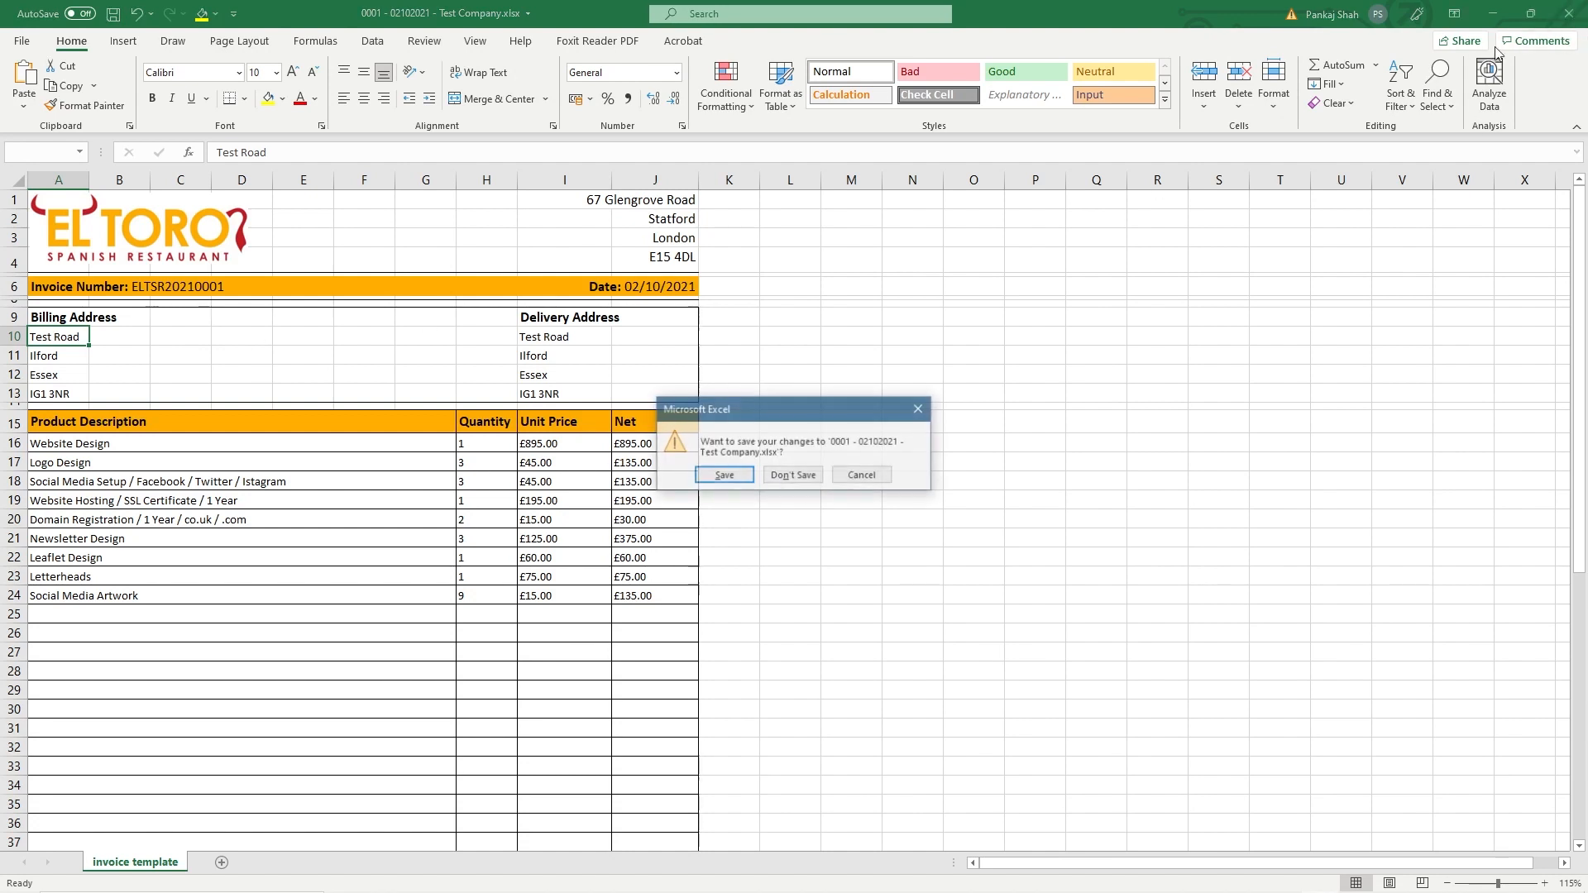
left_click(789, 476)
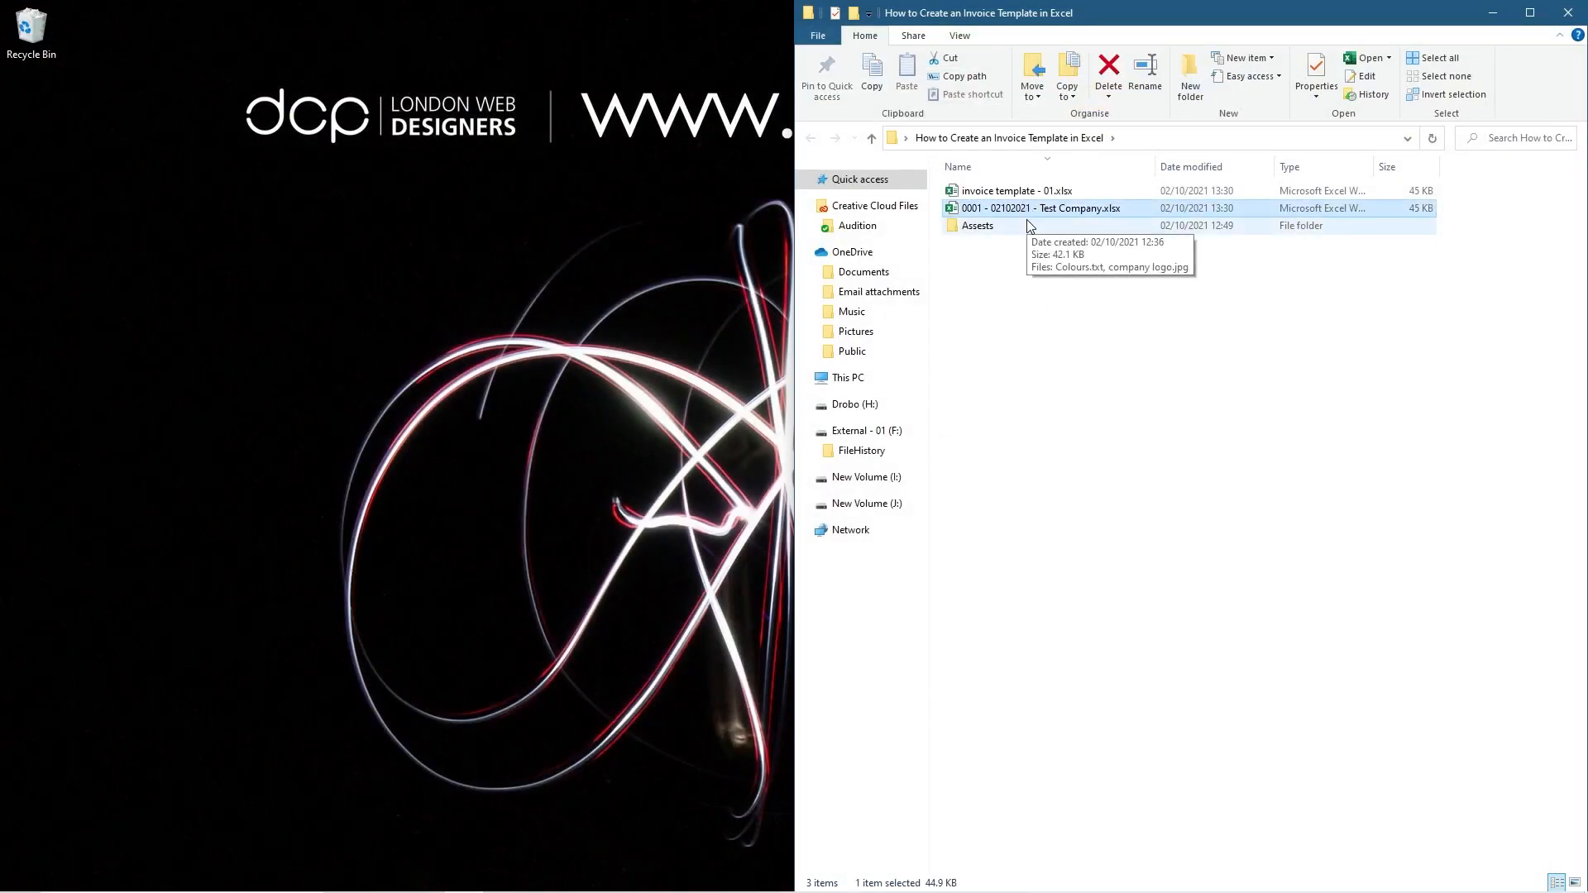
key("Delete")
Step: Reopen "invoice template - 01.xlsx" and look over the invoice from the logo header down to the totals
left_click(982, 194)
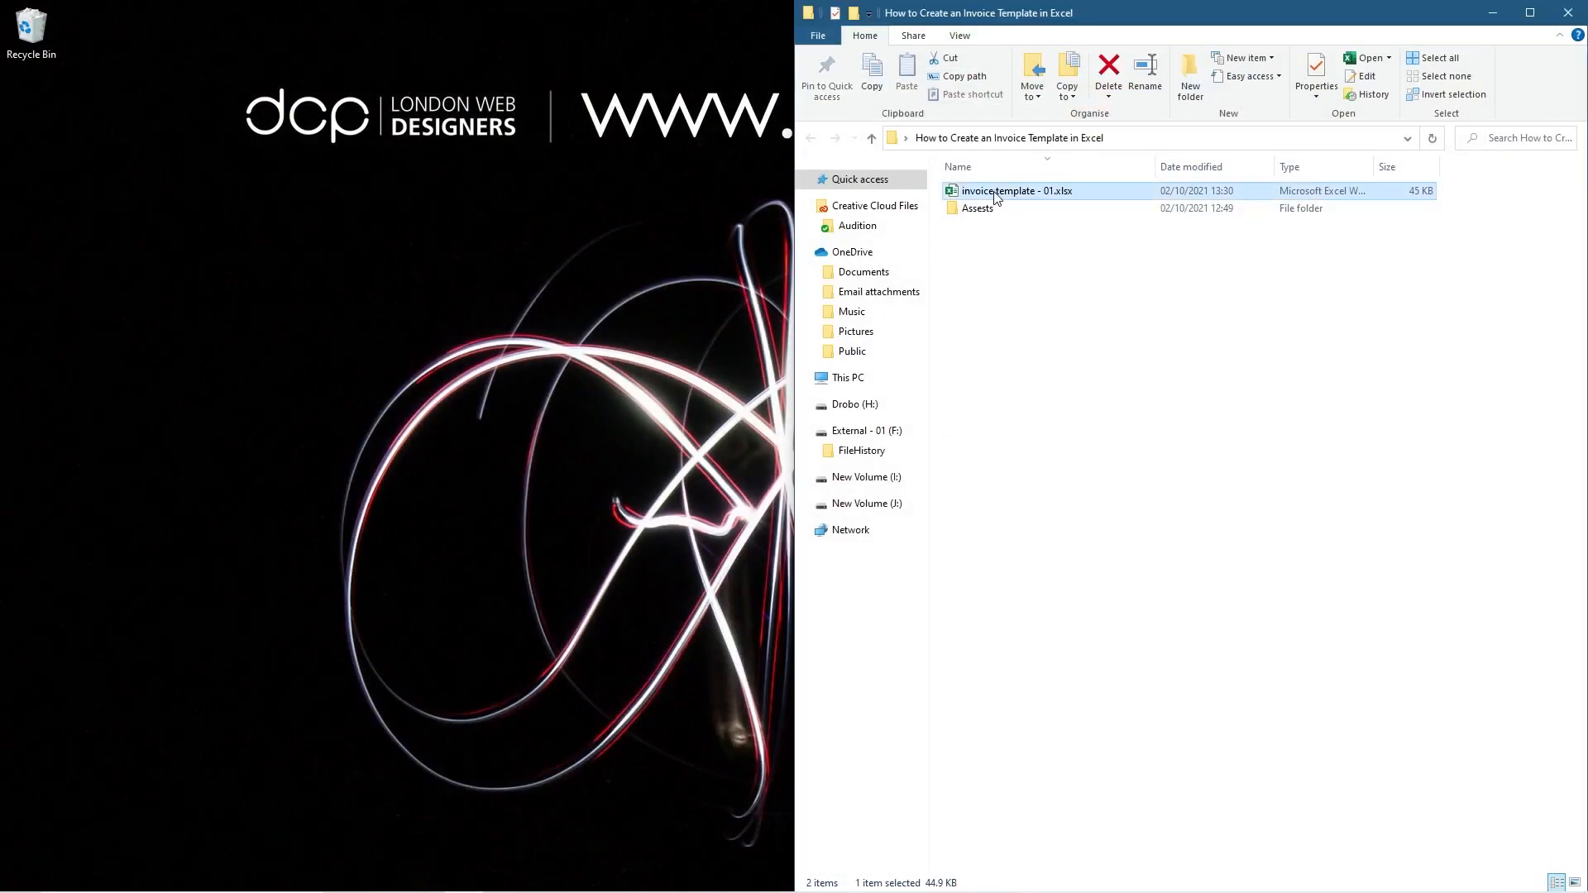
double_click(1001, 197)
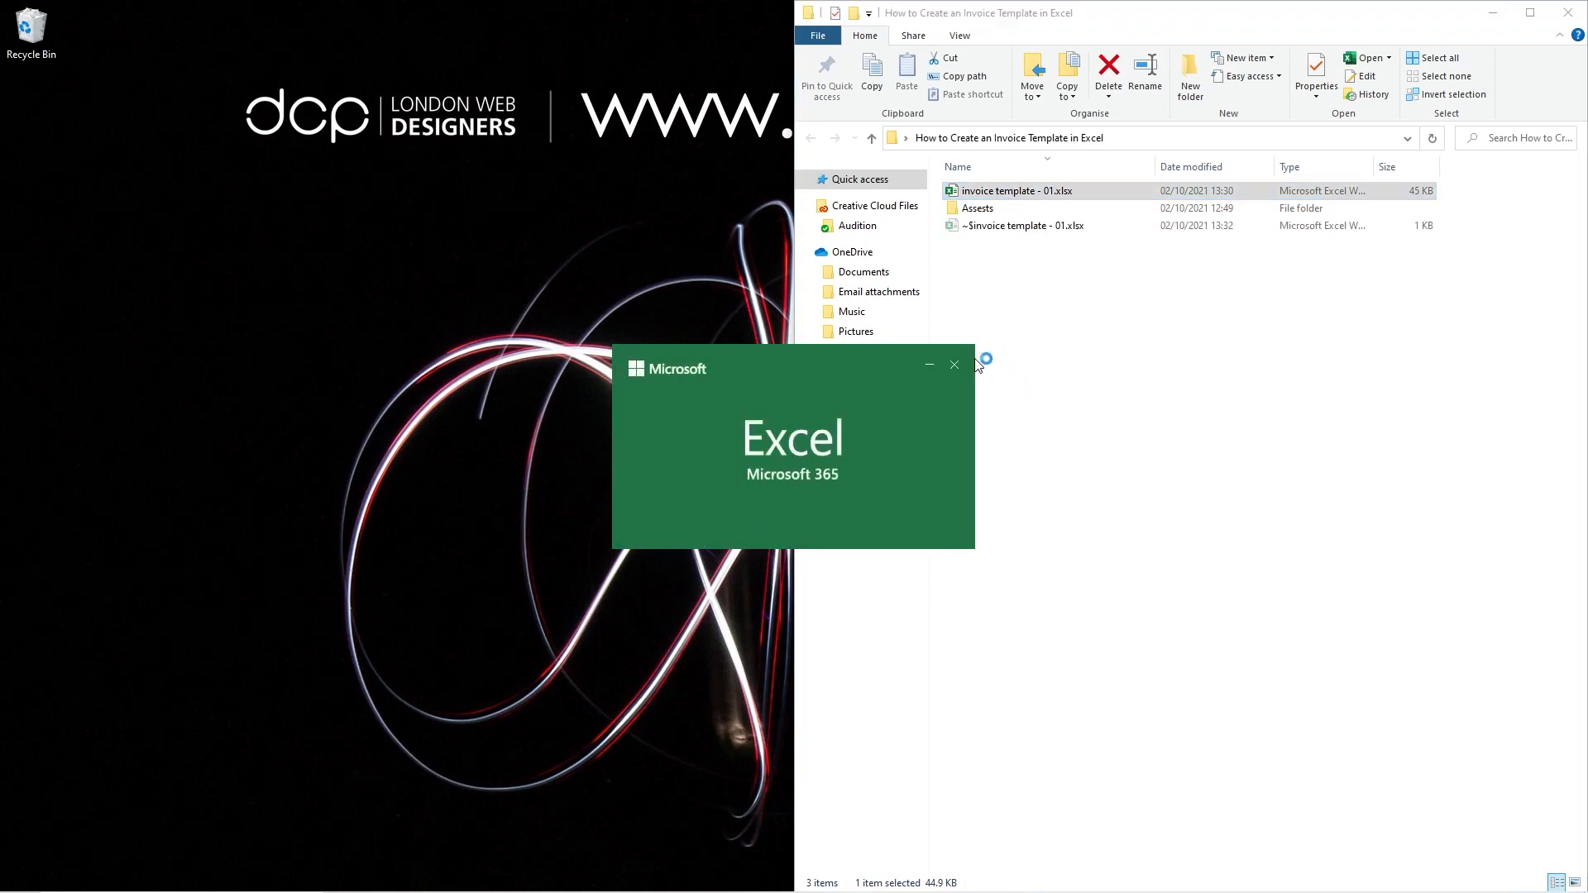
scroll(497, 461, "up", 13)
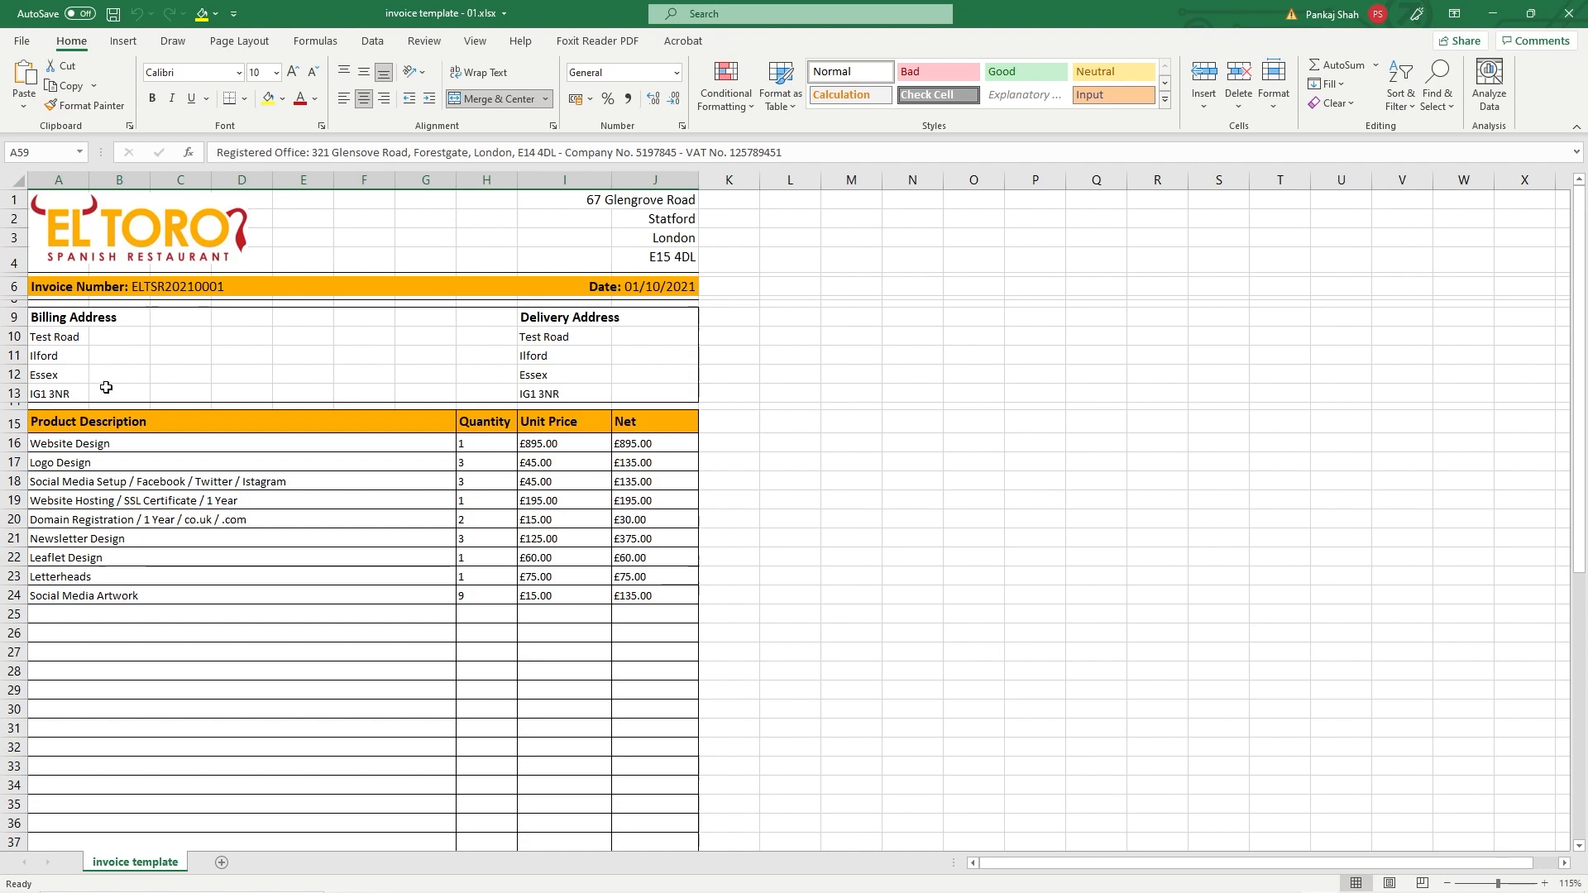
scroll(242, 468, "down", 4)
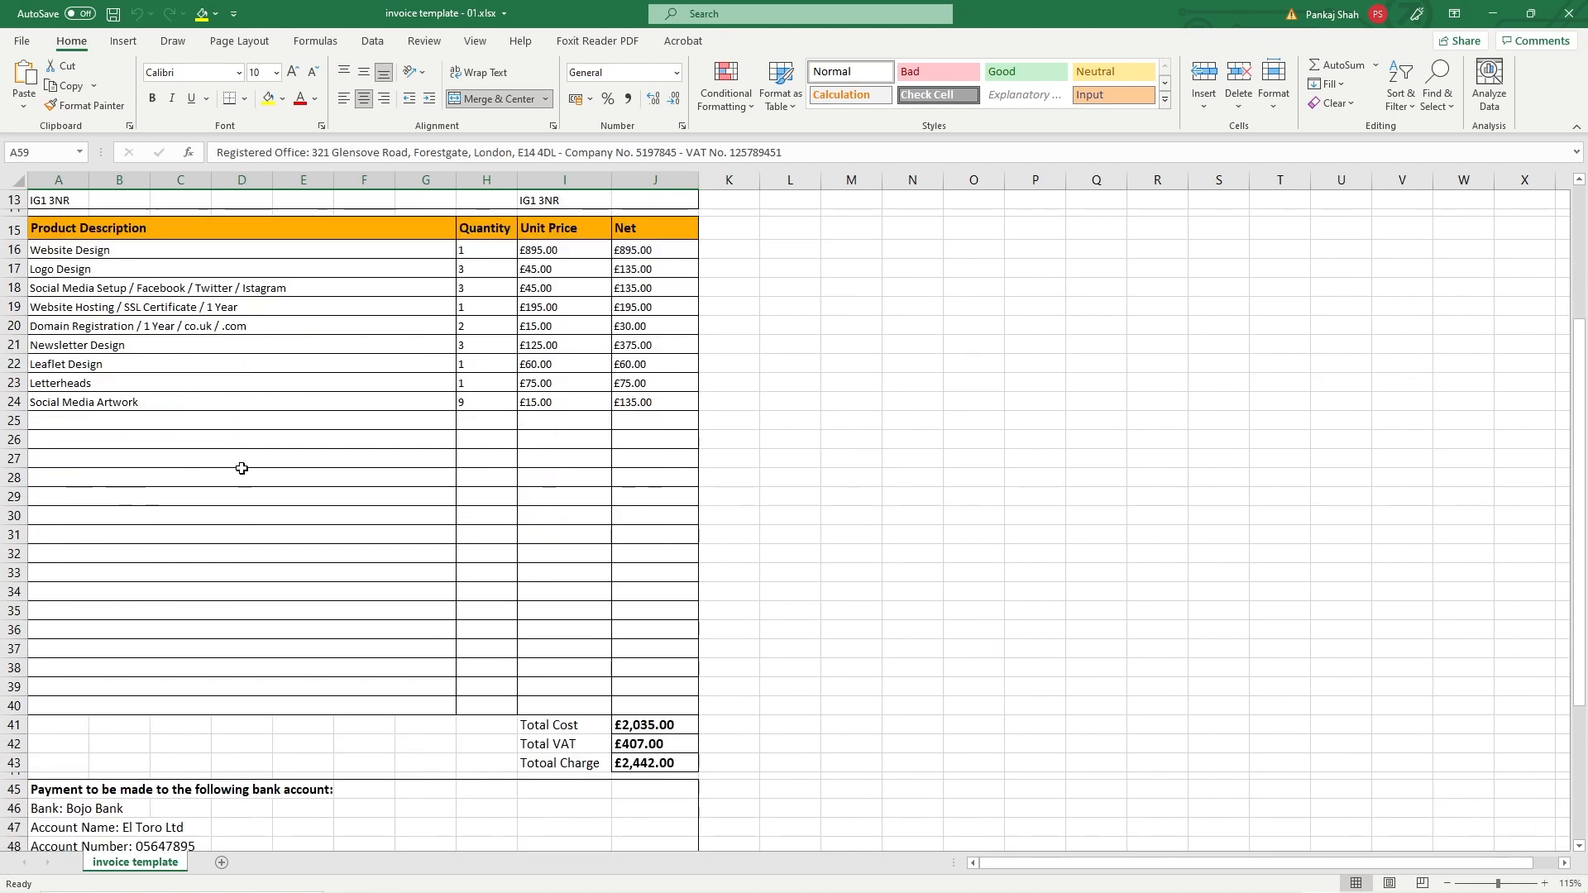
Step: Insert a blank row above Test Road at row 10 in the billing and delivery address block
scroll(241, 468, "down", 4)
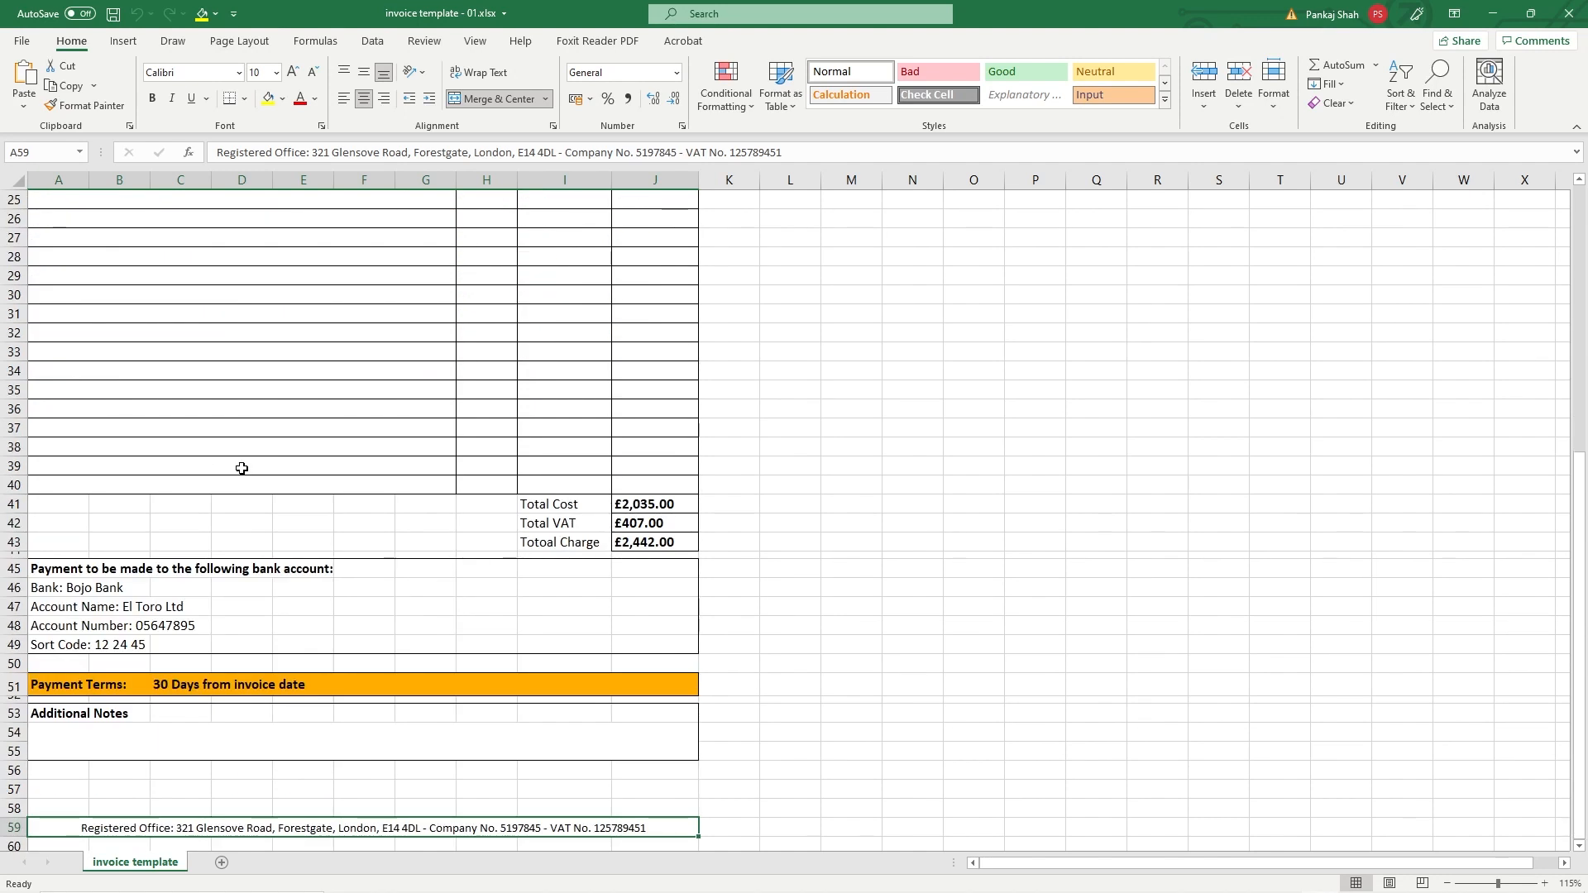
scroll(183, 572, "up", 4)
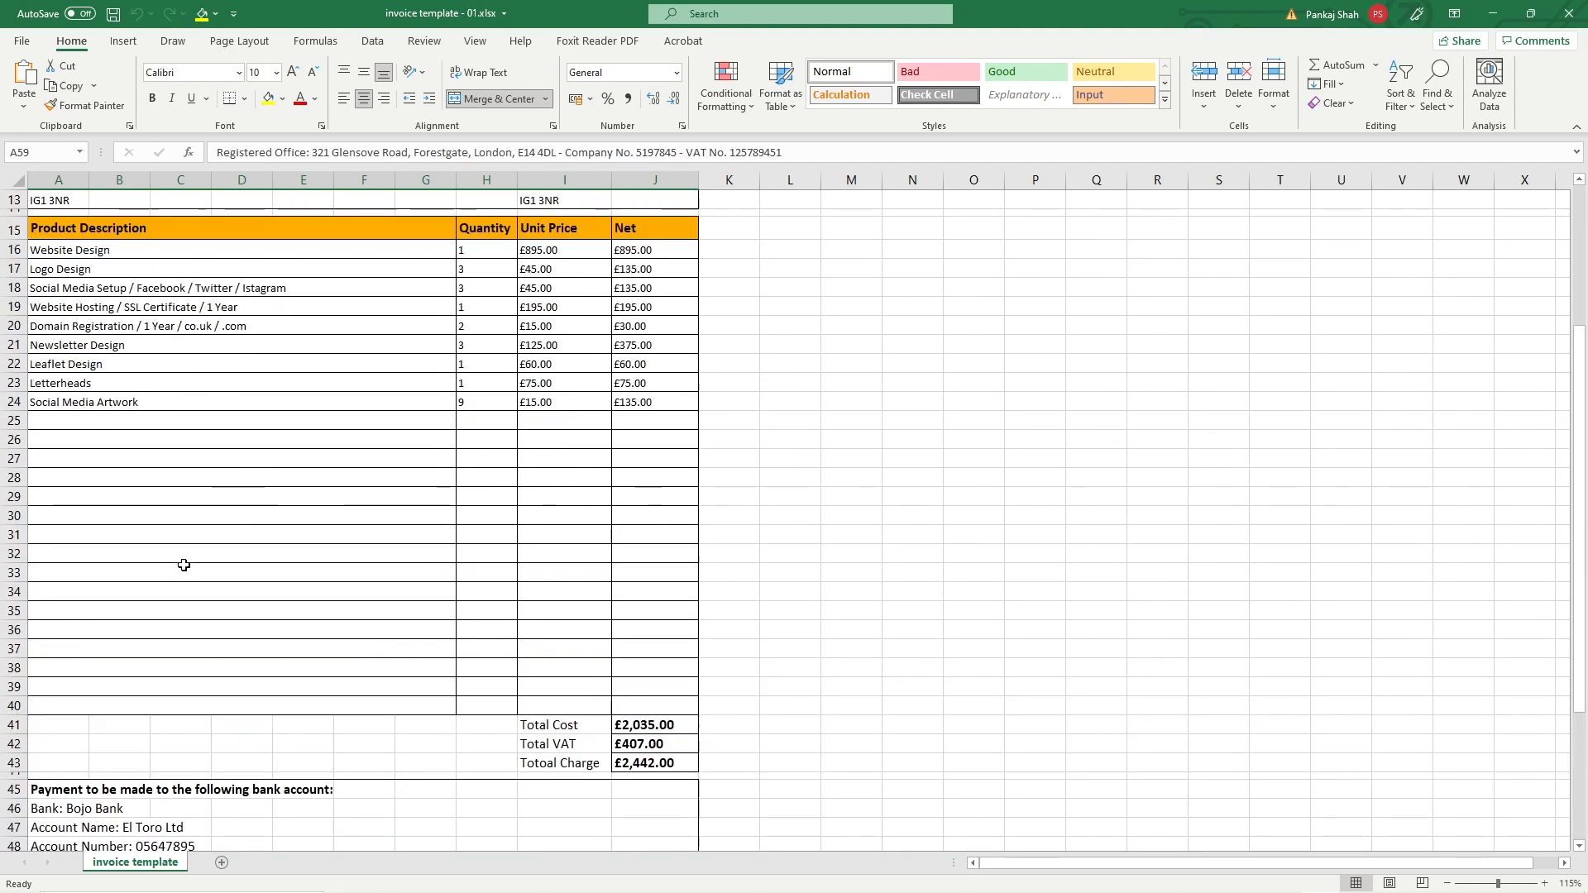
left_click(6, 706)
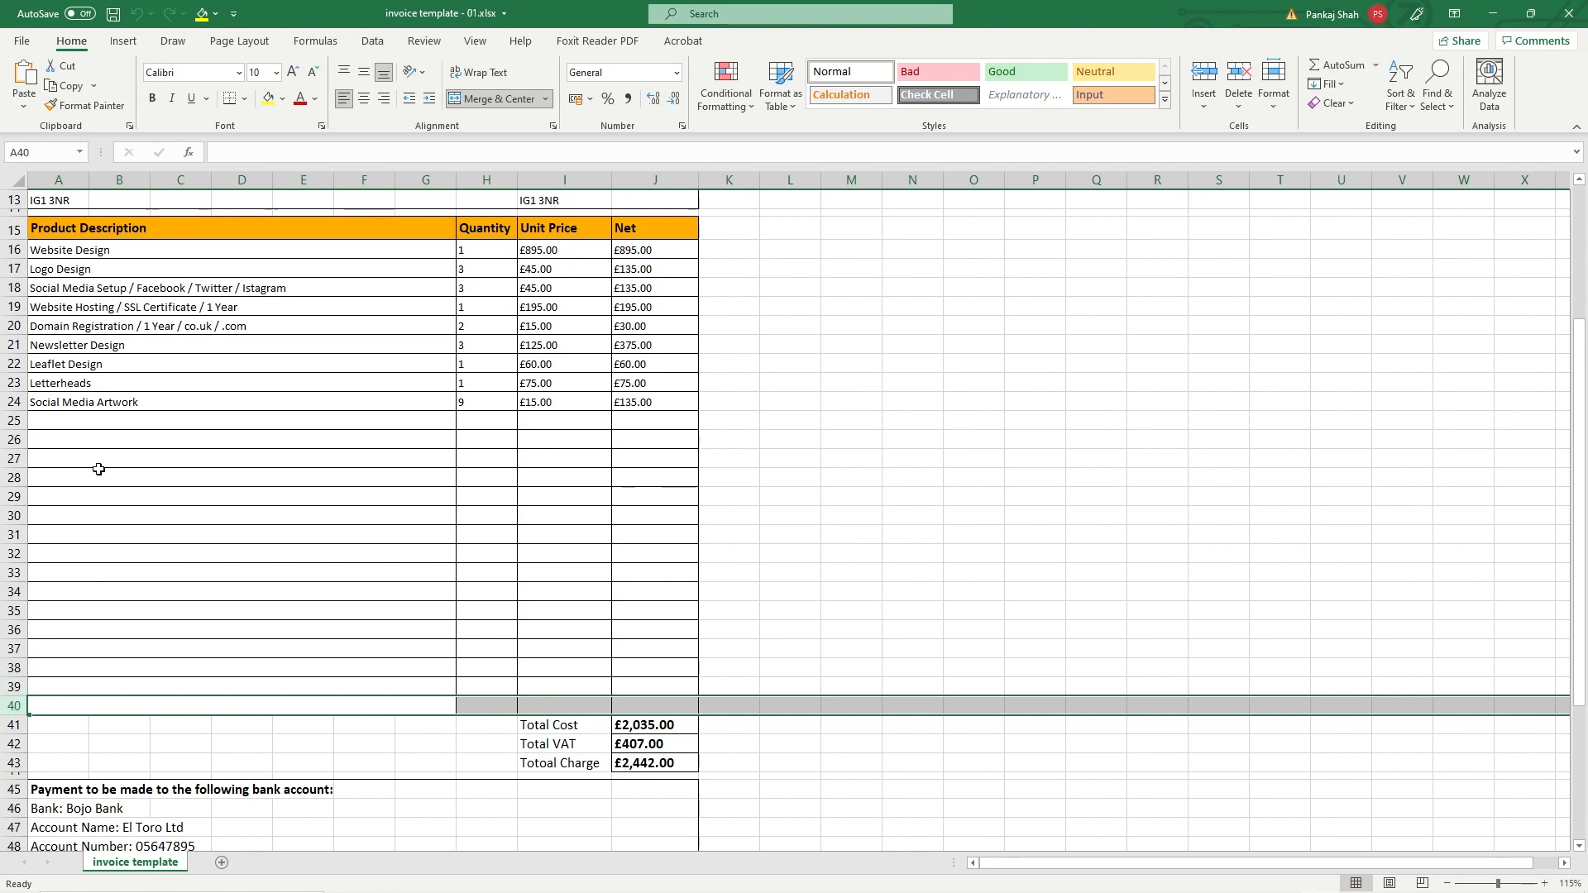
scroll(102, 370, "up", 2)
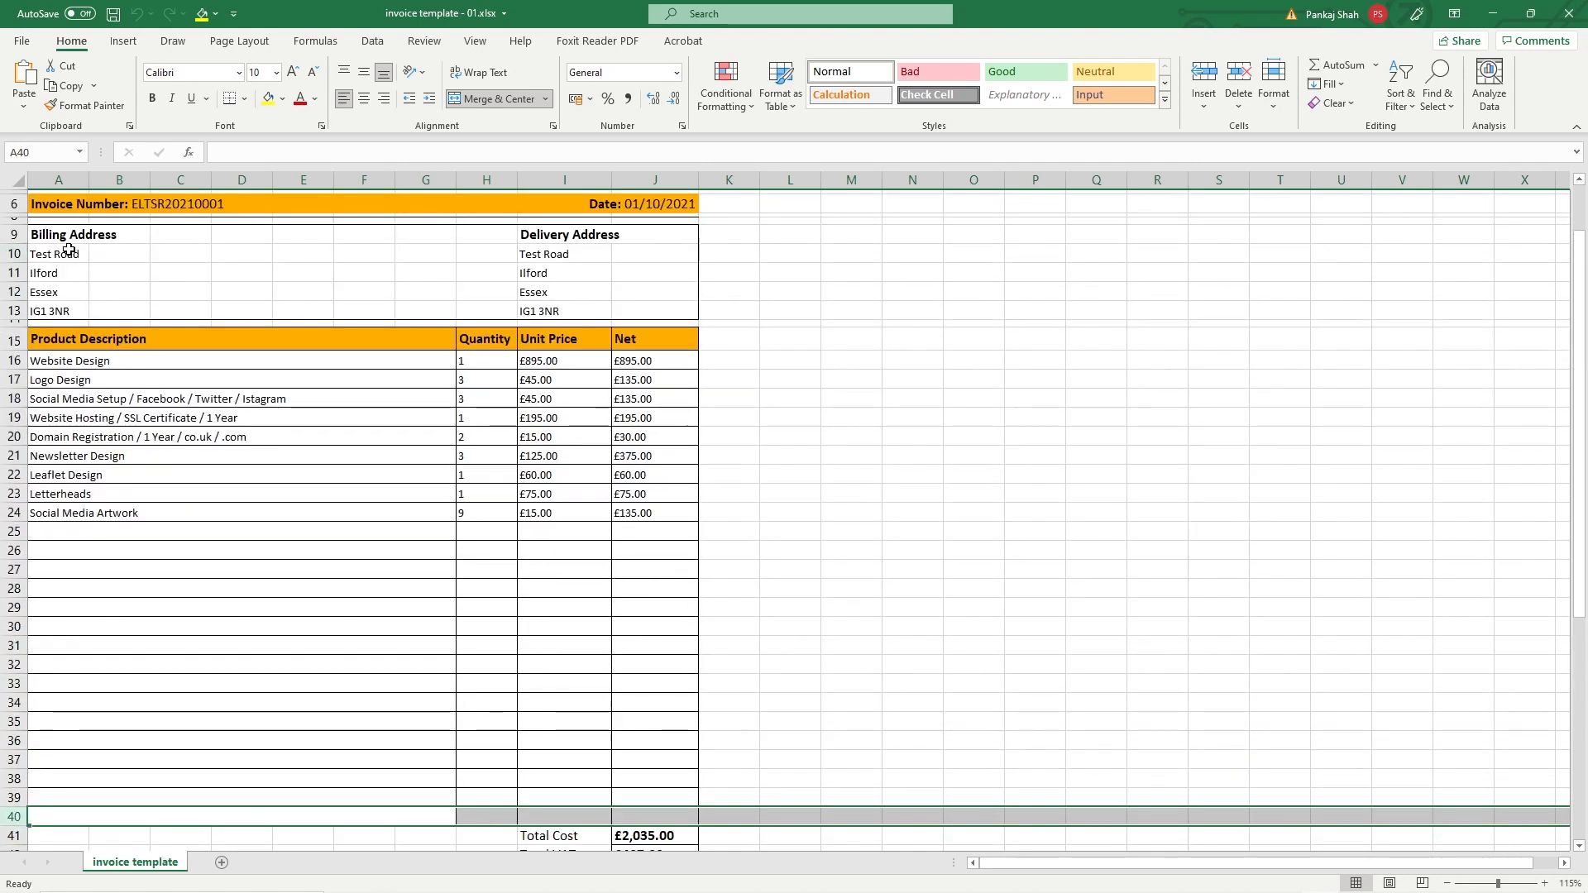
left_click(10, 254)
right_click(10, 254)
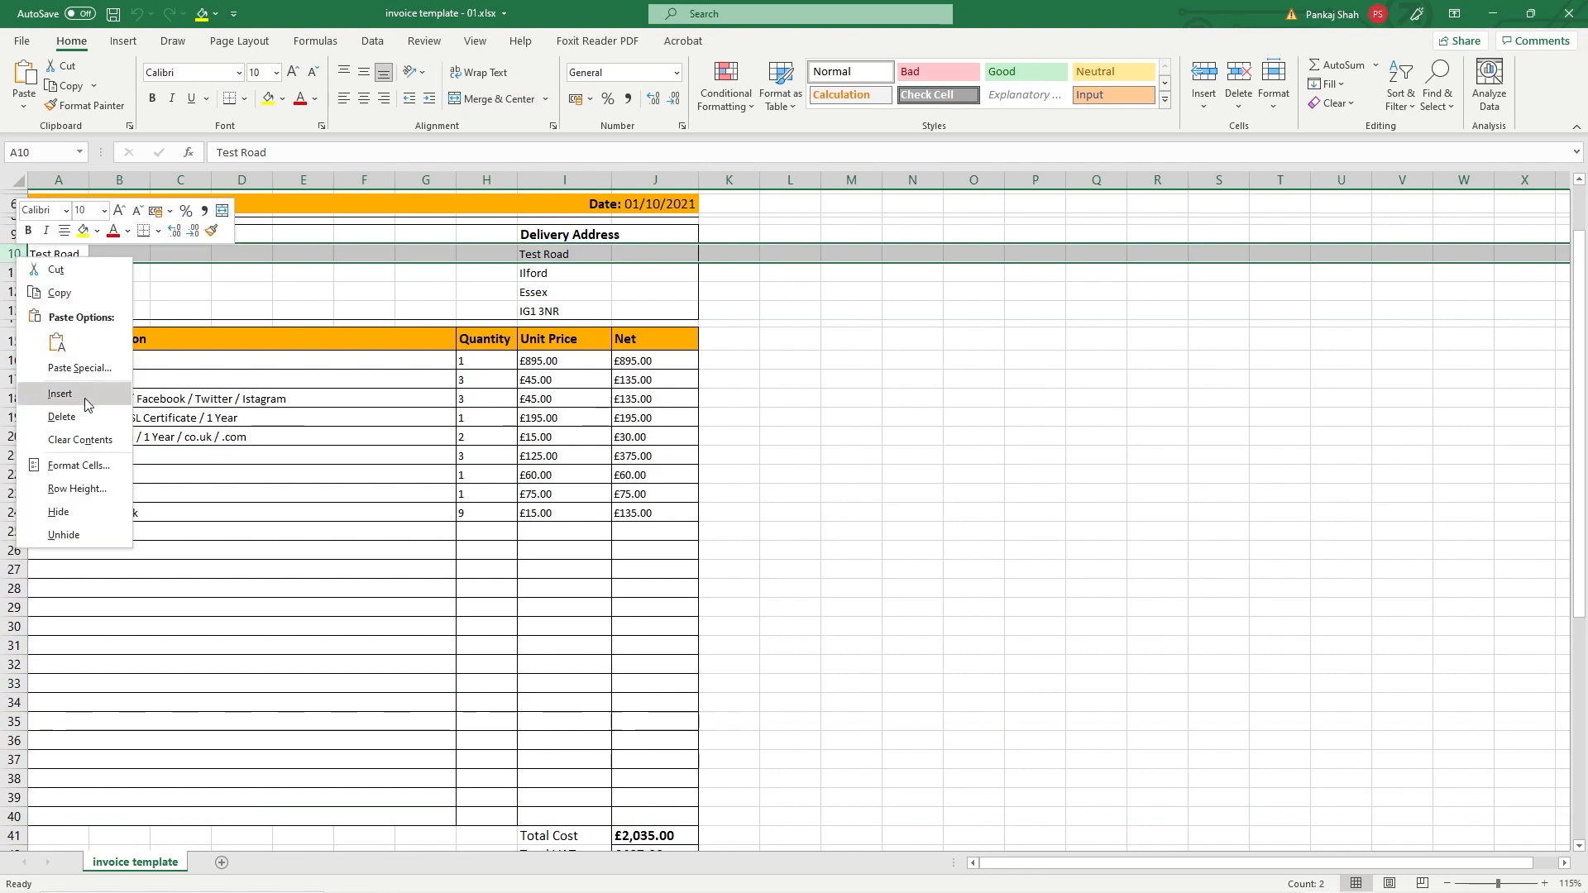
left_click(82, 397)
left_click(68, 255)
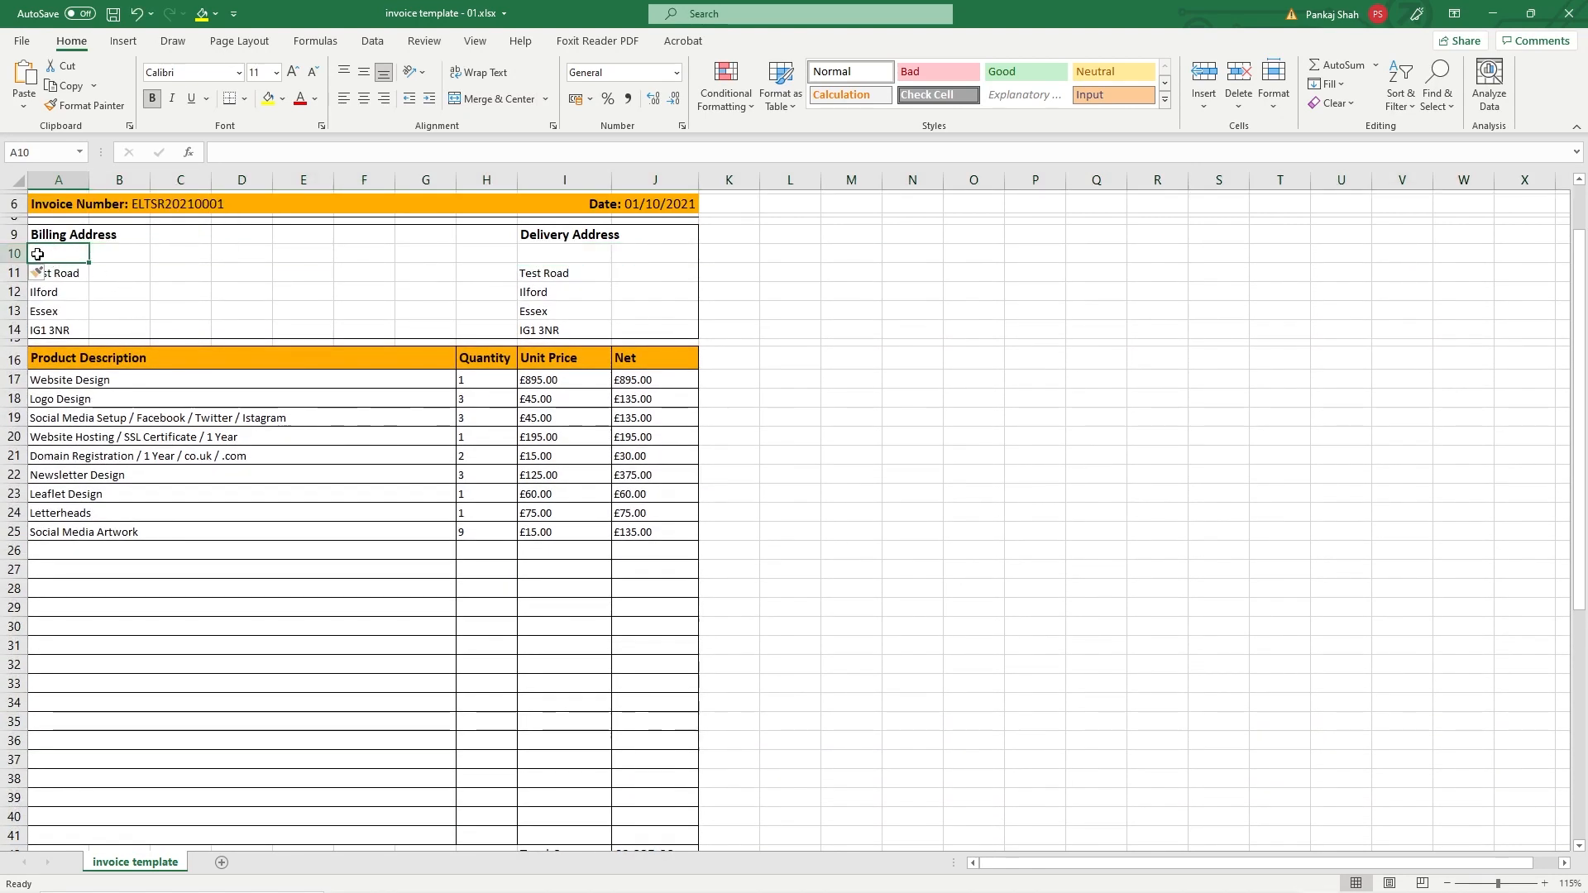
left_click(546, 255)
left_click(71, 255)
left_click(555, 255)
Step: Delete empty product row 40 above the totals
scroll(326, 568, "down", 8)
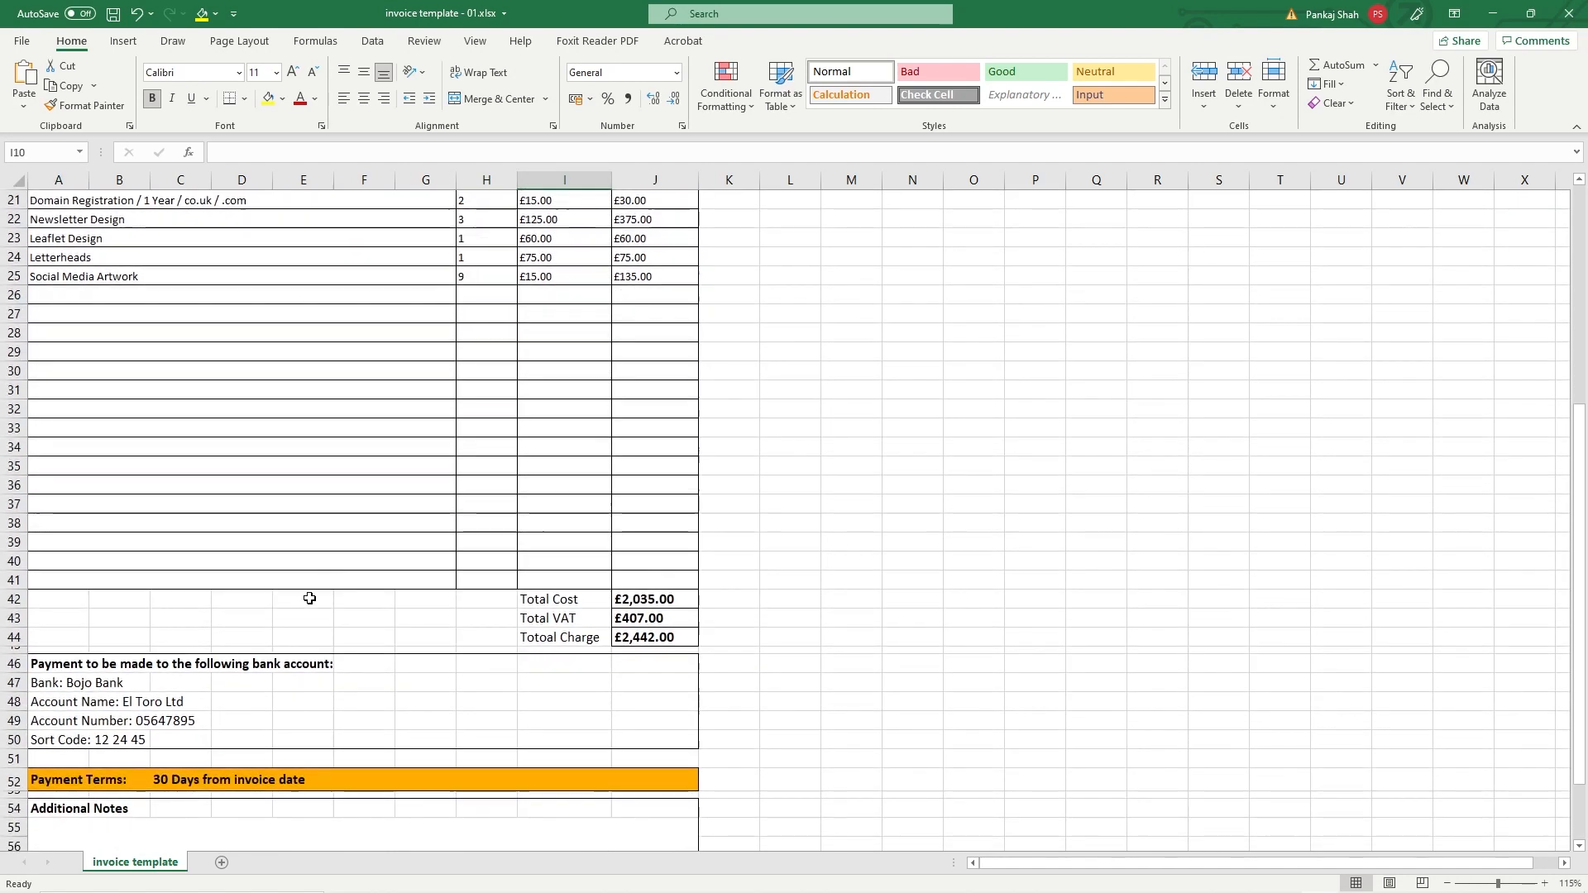
scroll(264, 704, "down", 2)
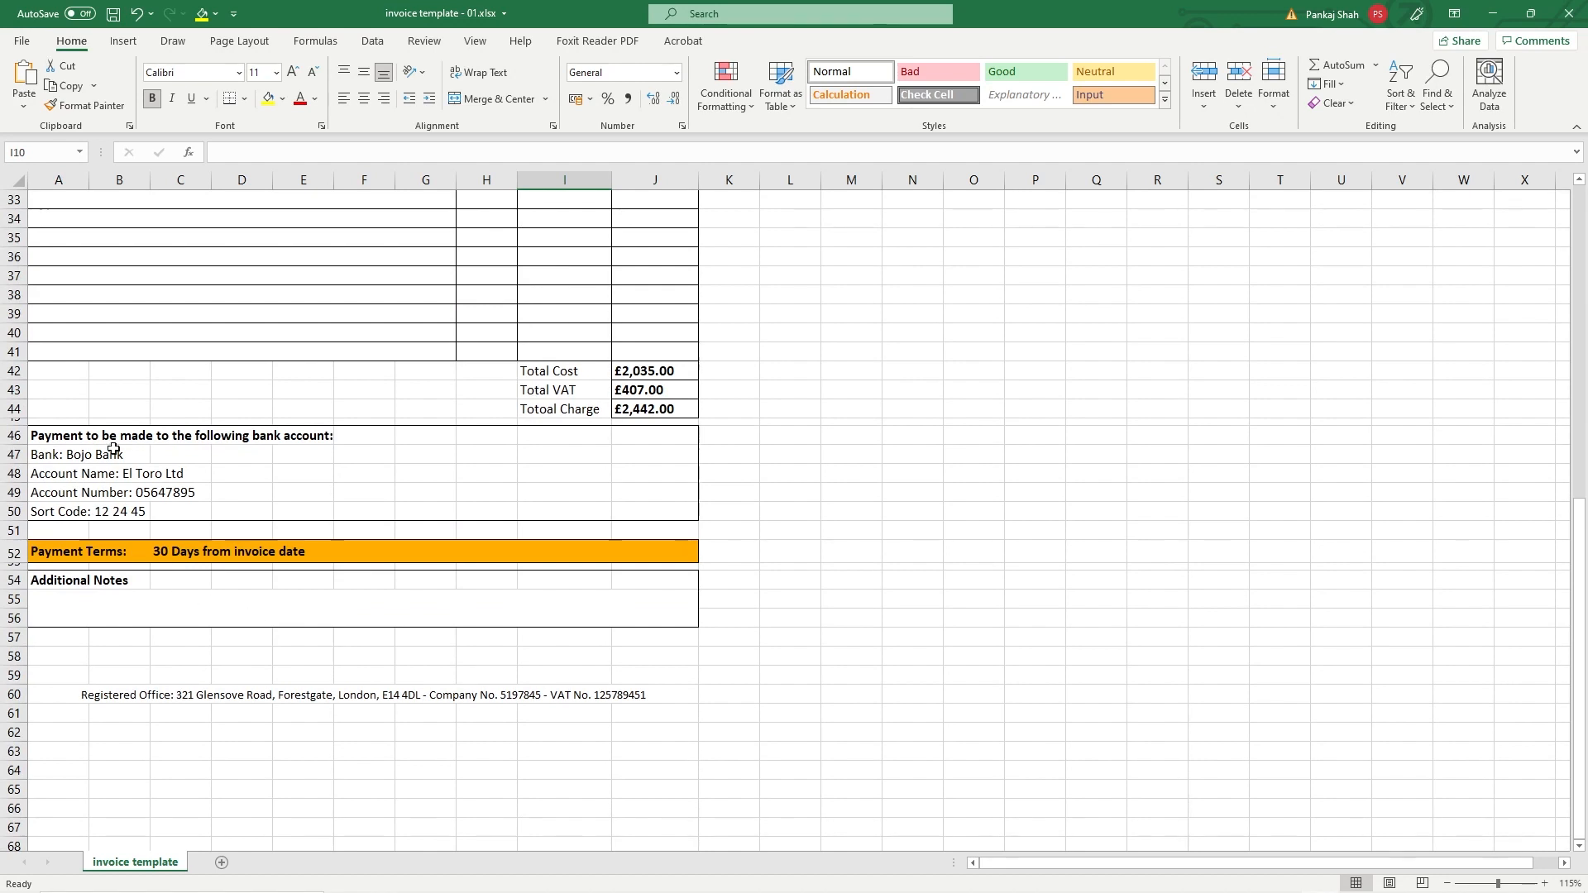
scroll(79, 419, "up", 2)
left_click(8, 408)
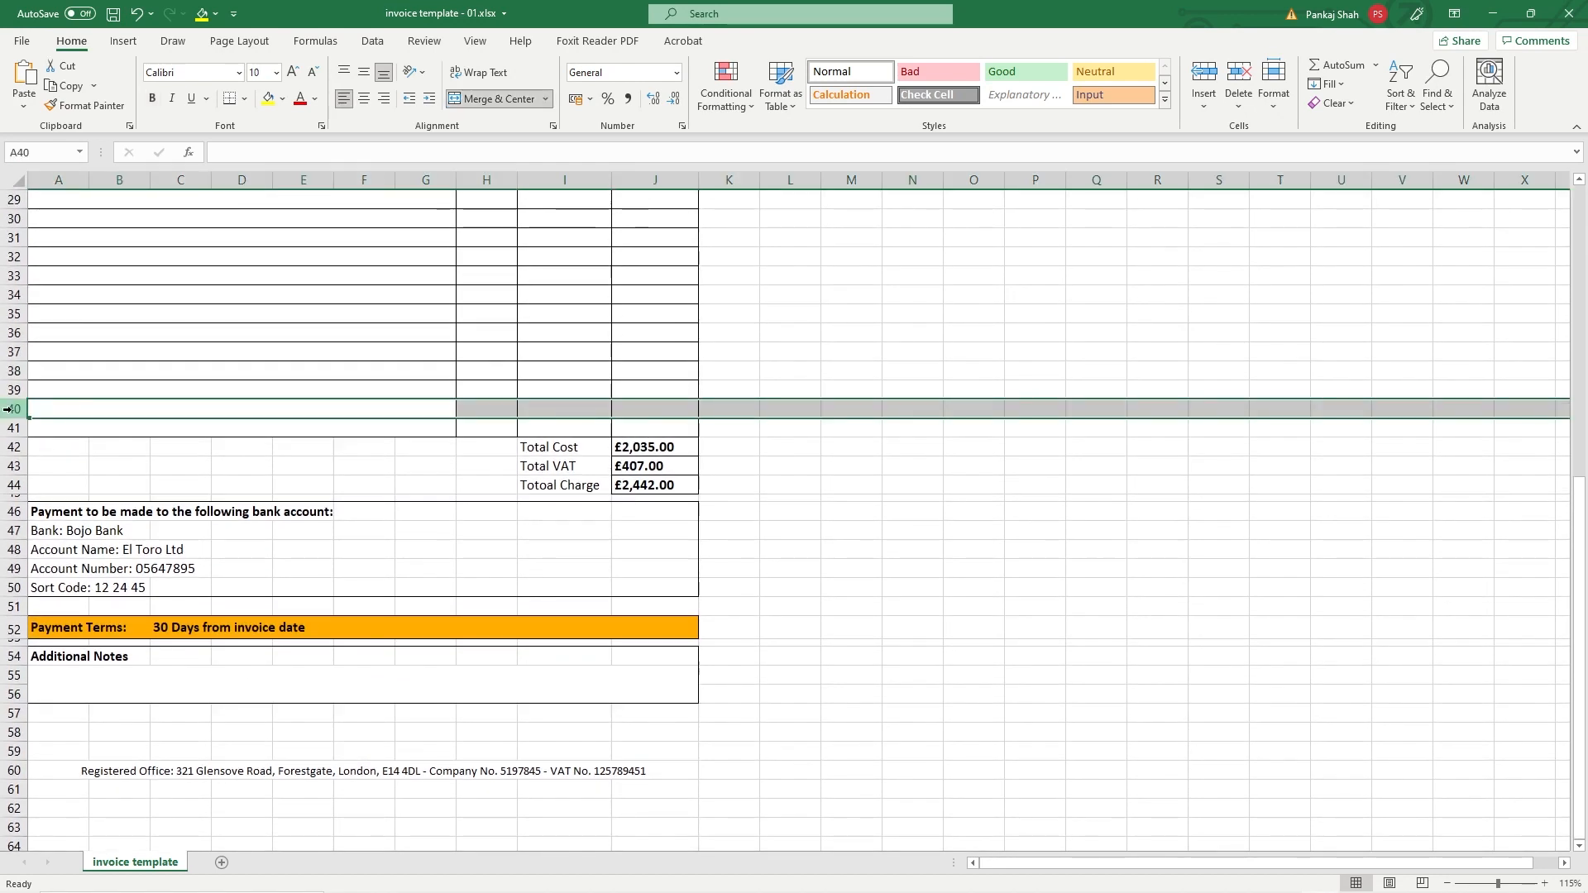
right_click(8, 408)
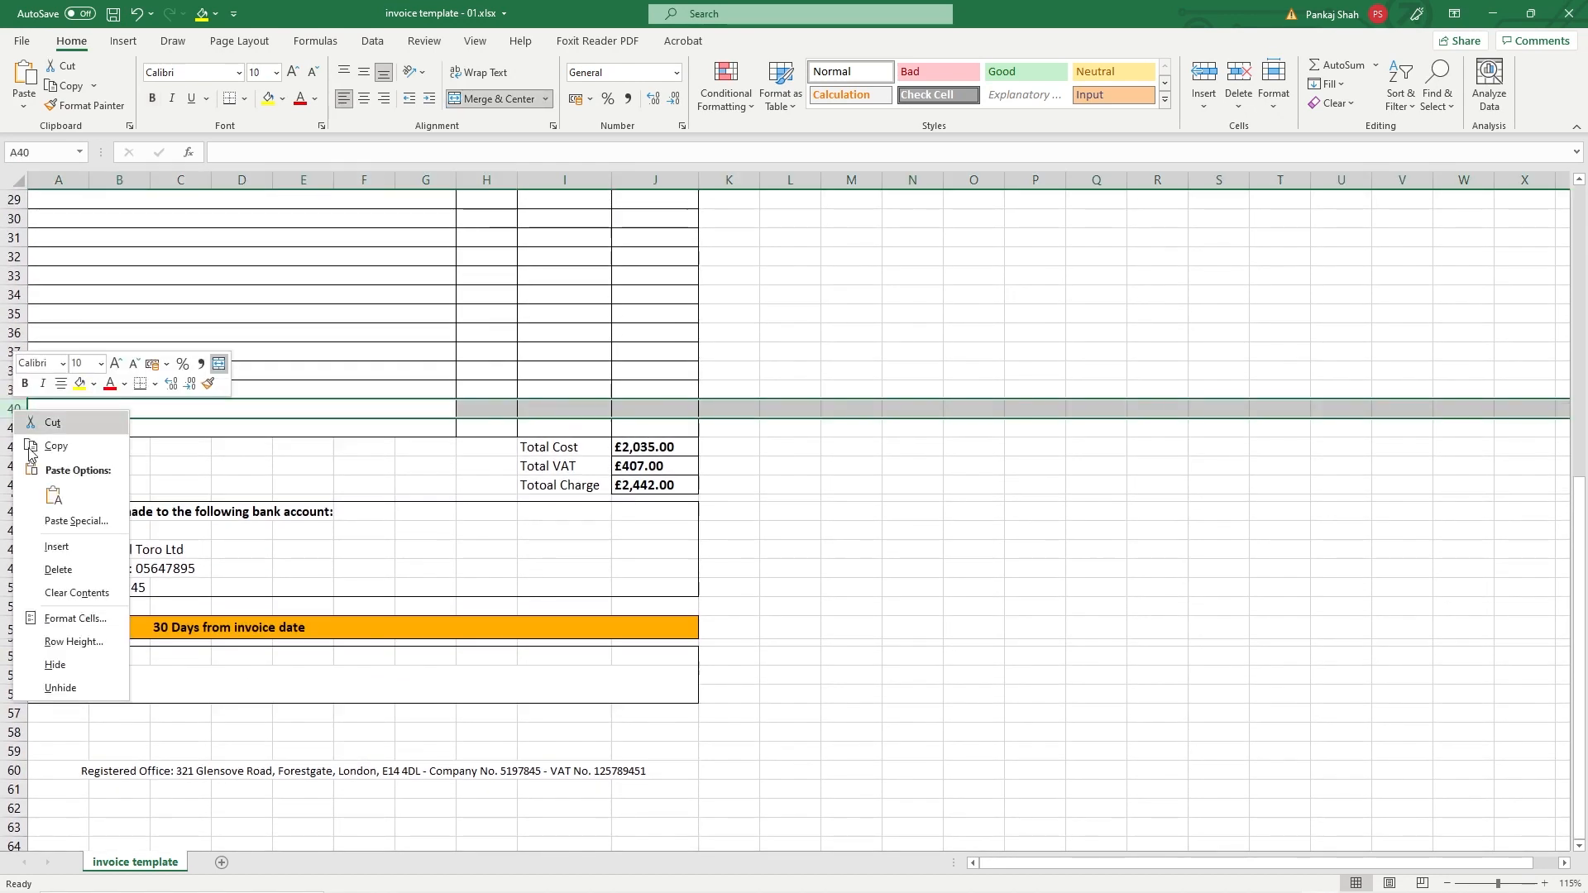
left_click(71, 569)
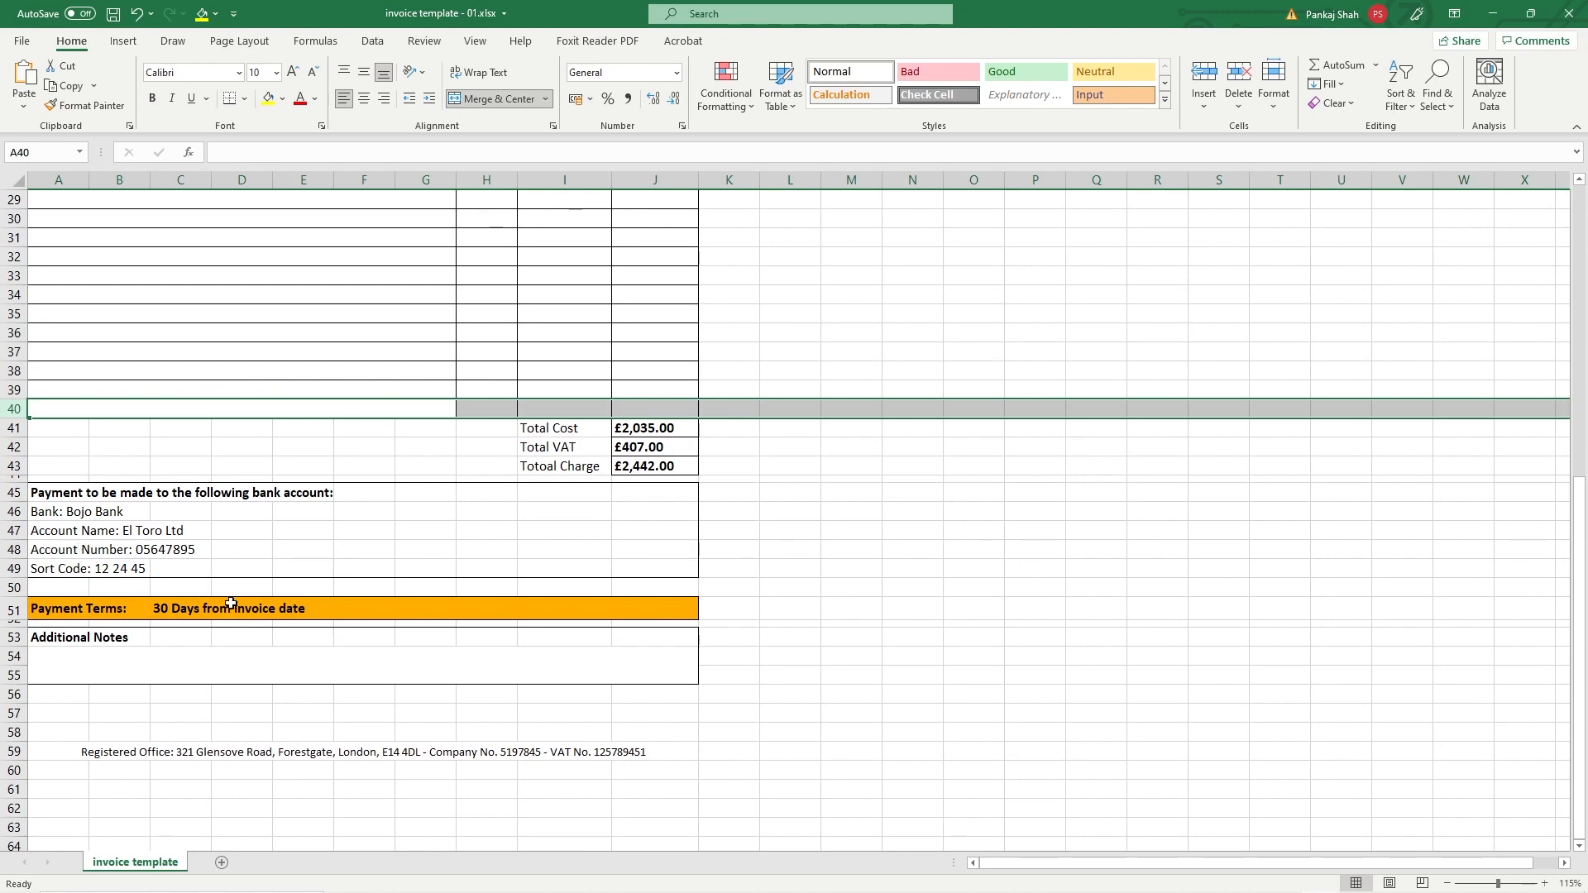
Step: Check the page fit of the invoice in the print preview and return to the worksheet
left_click(22, 43)
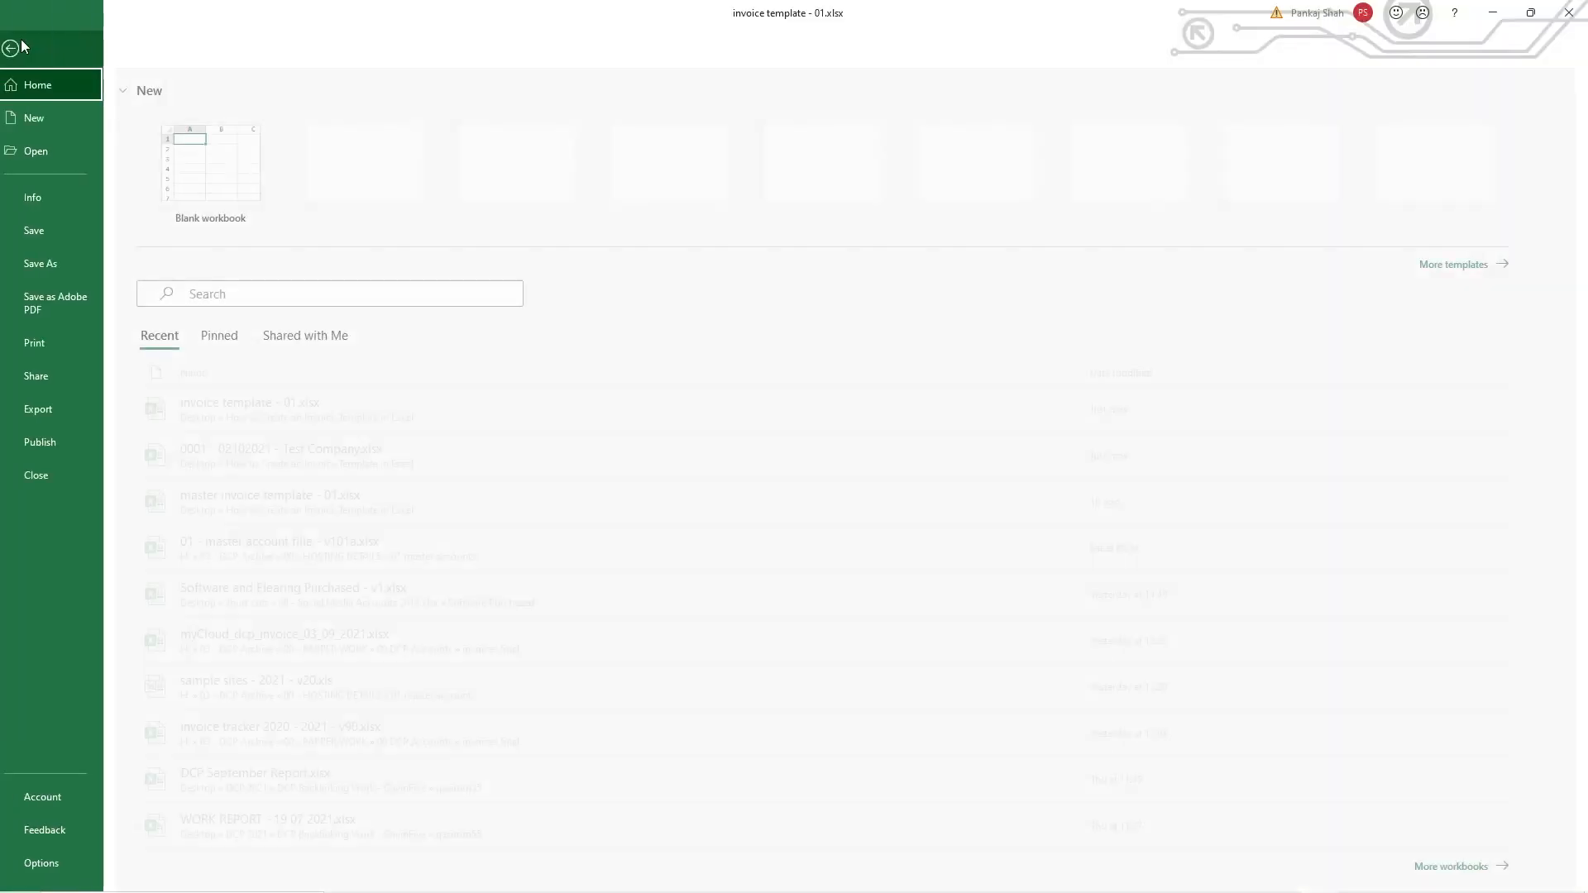
left_click(58, 344)
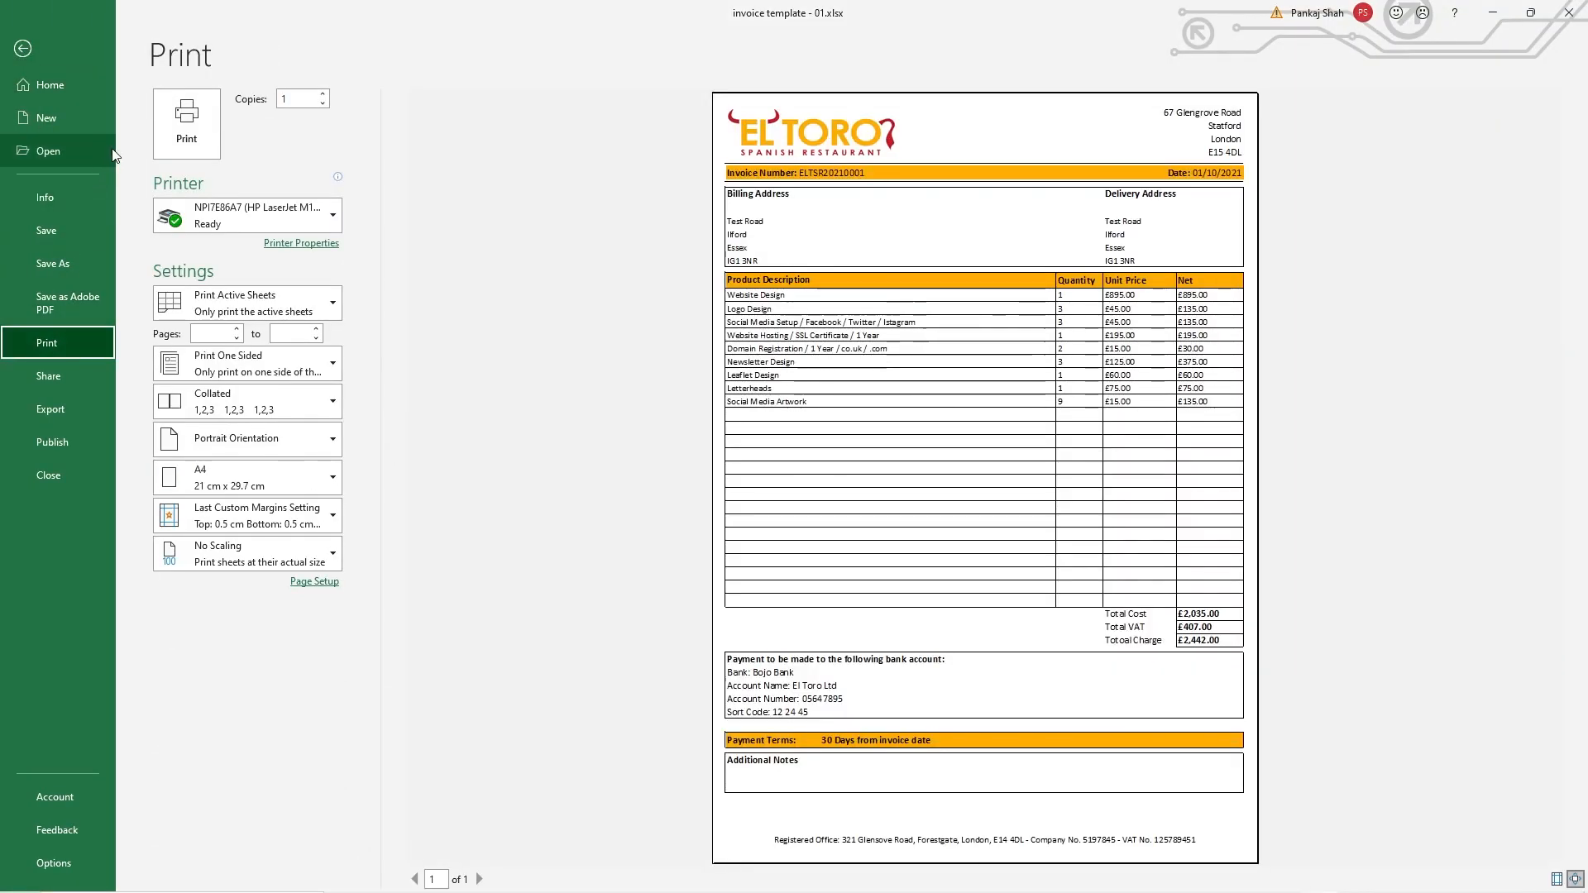
left_click(21, 49)
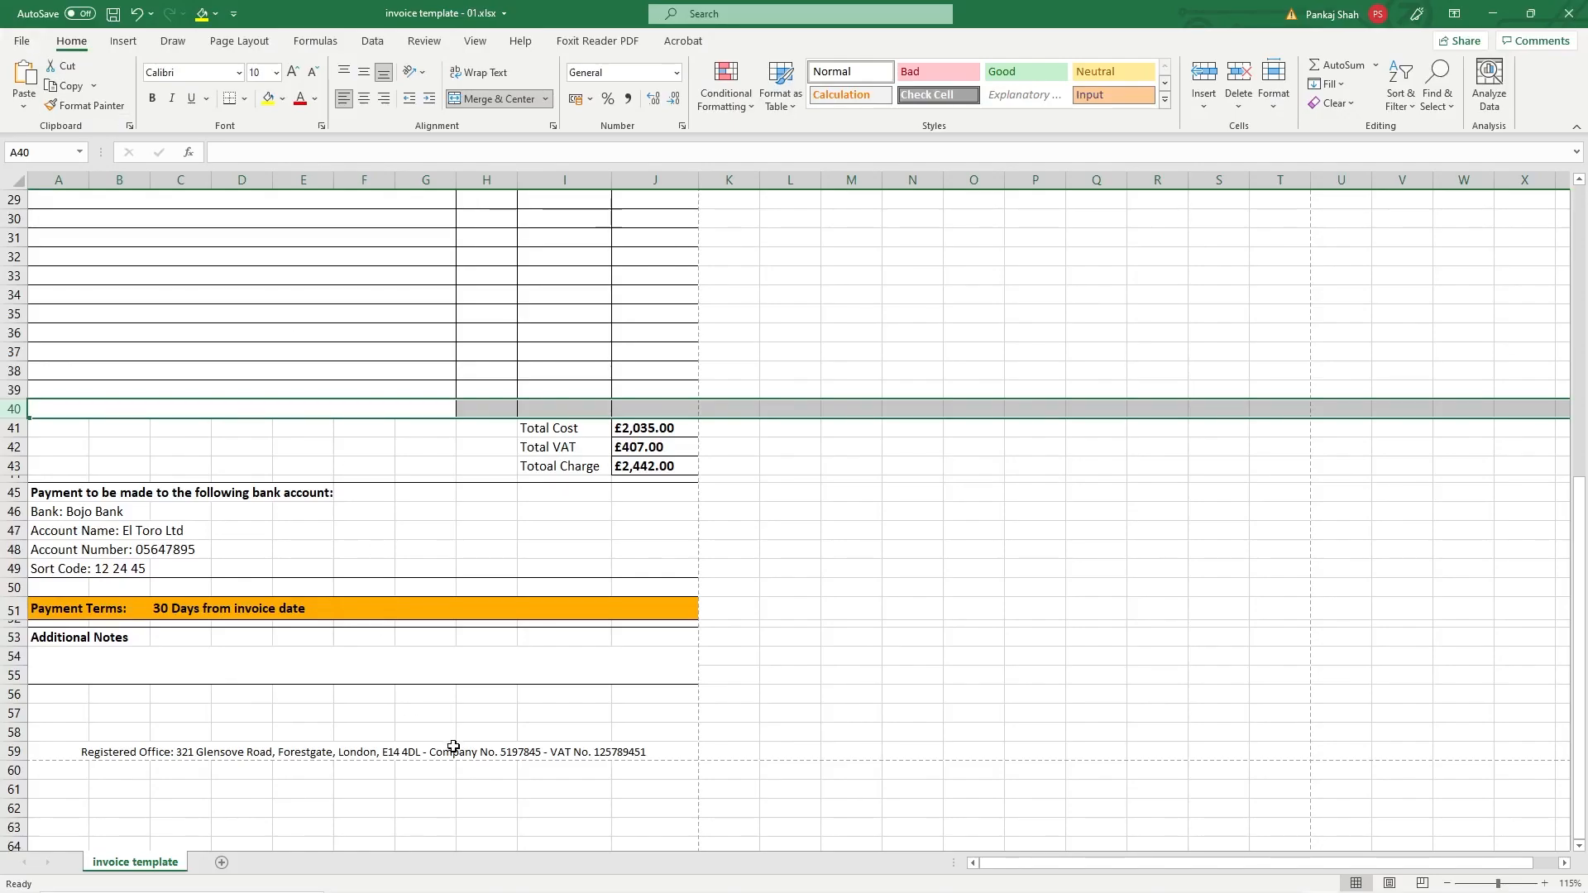
left_click(679, 746)
scroll(419, 418, "up", 1)
scroll(419, 417, "up", 6)
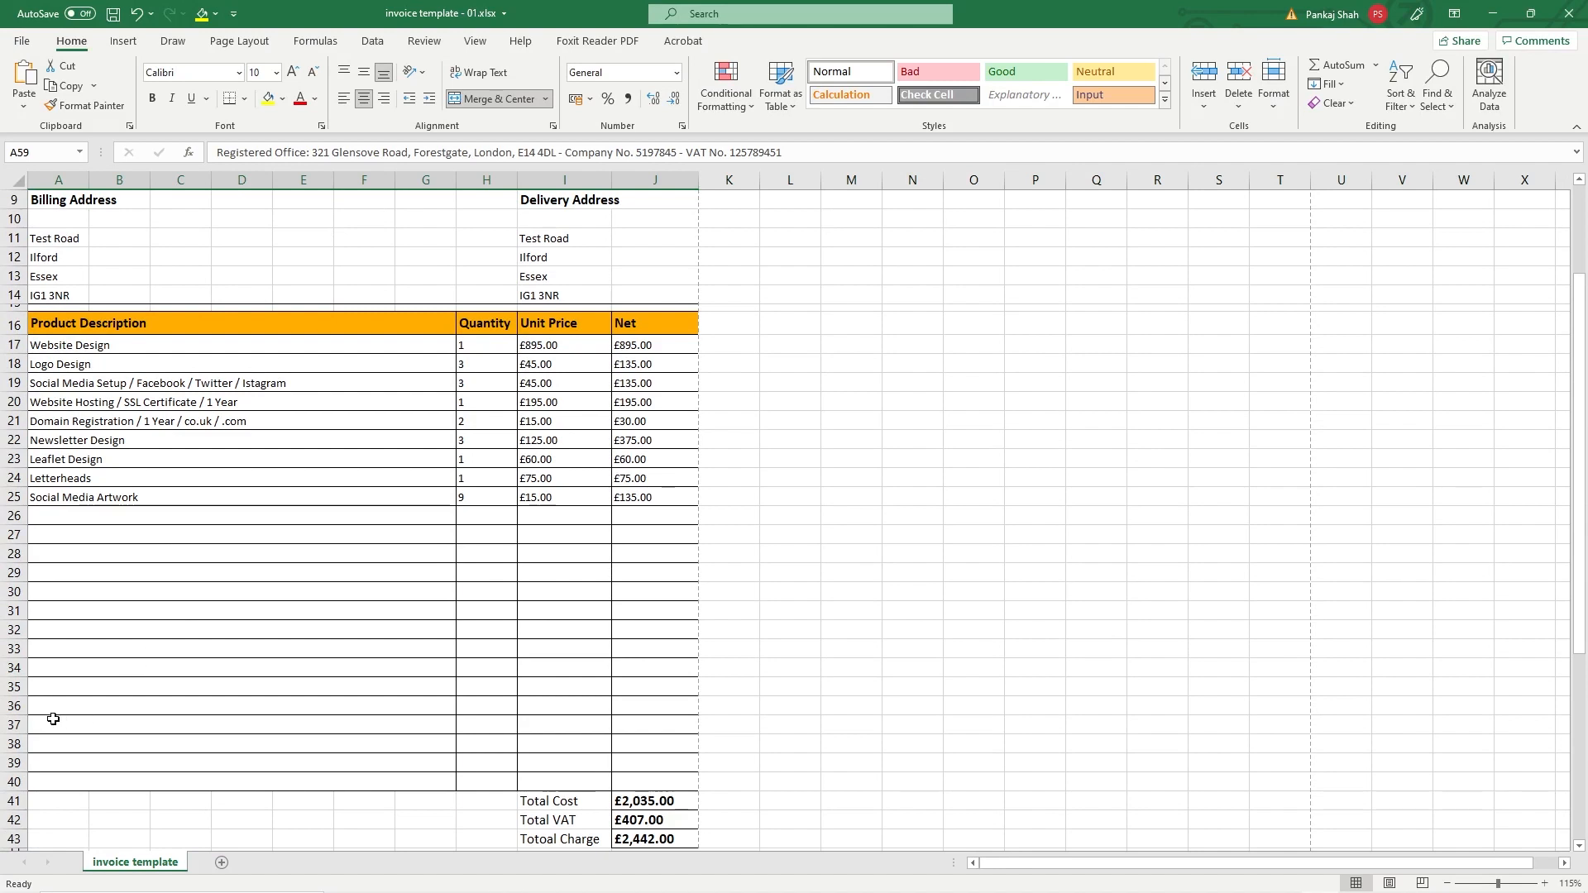
Step: Enter "Example Company Ltd" in cell A10 as the first line of the billing address
left_click(16, 722)
scroll(124, 419, "up", 3)
left_click(78, 339)
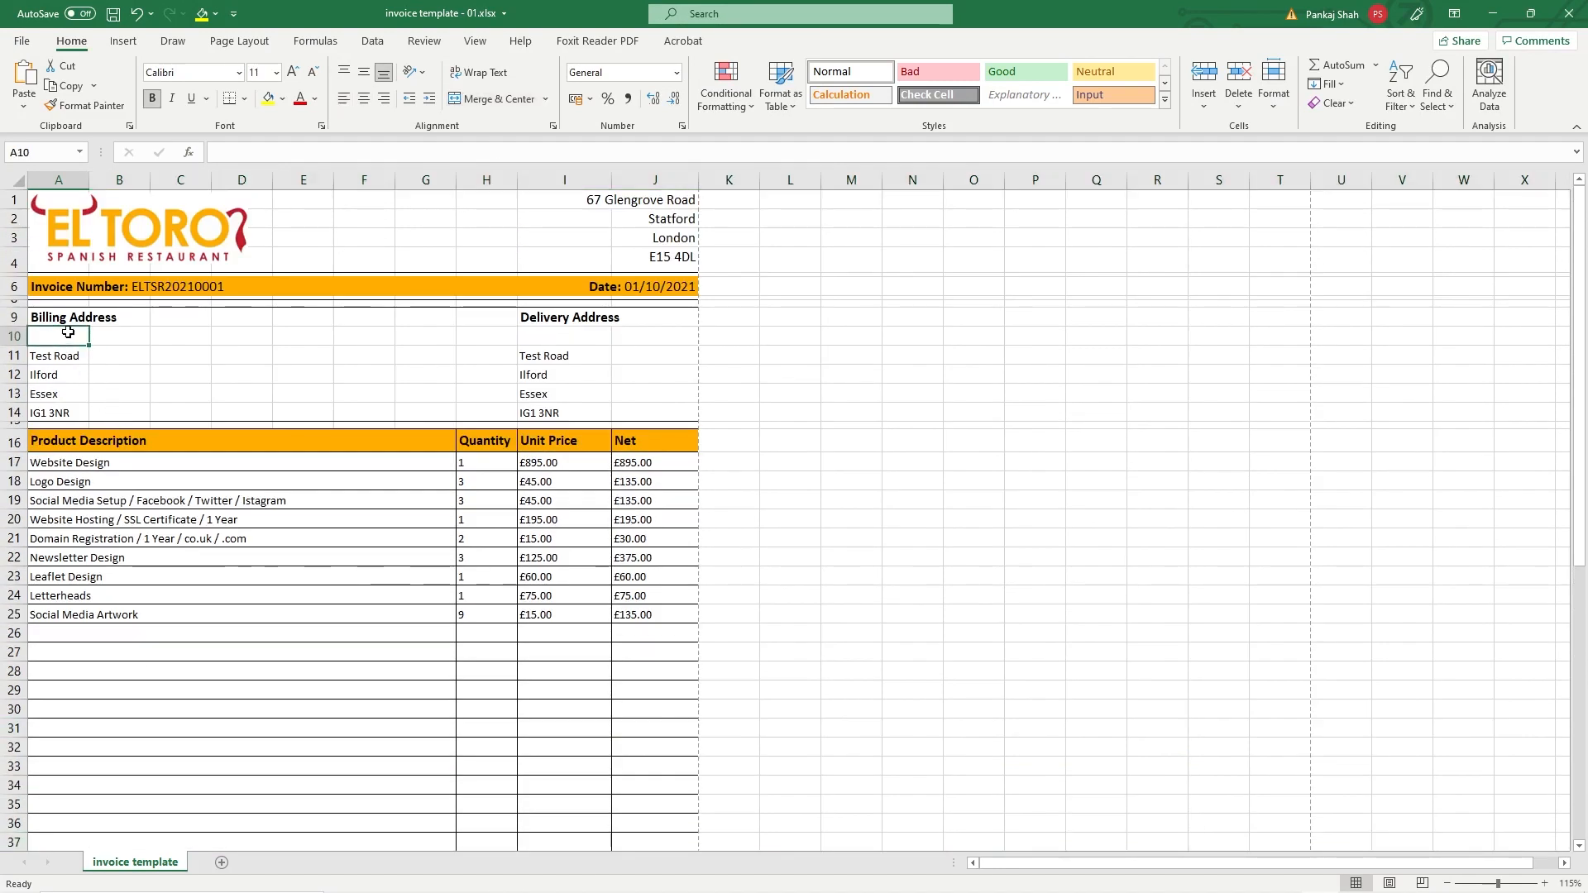
type("Examp")
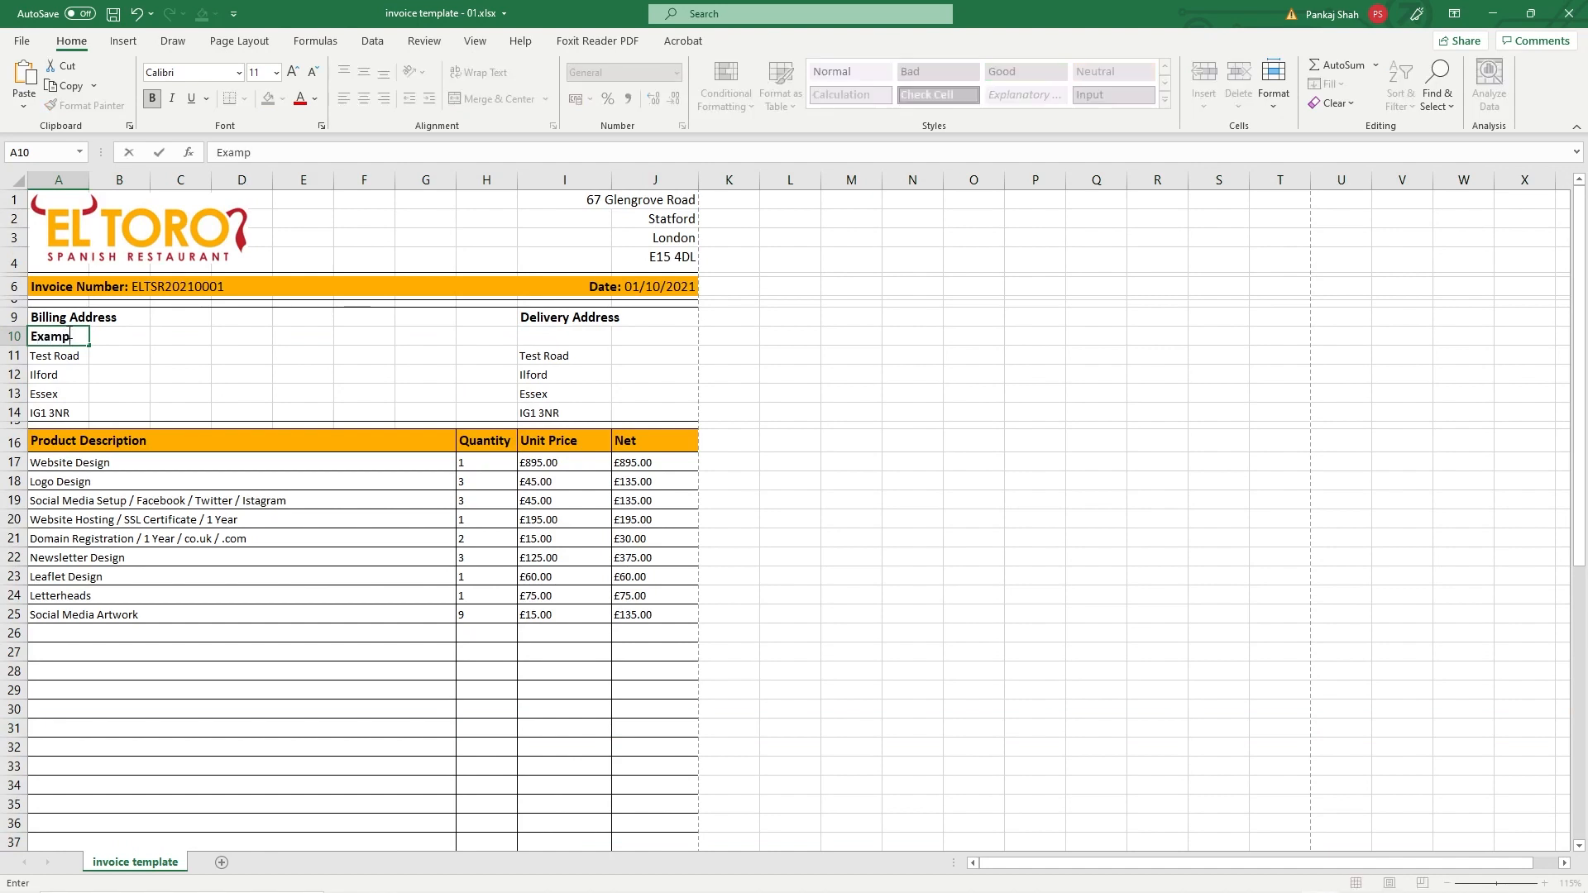
type("le Company Ltd")
left_click(77, 388)
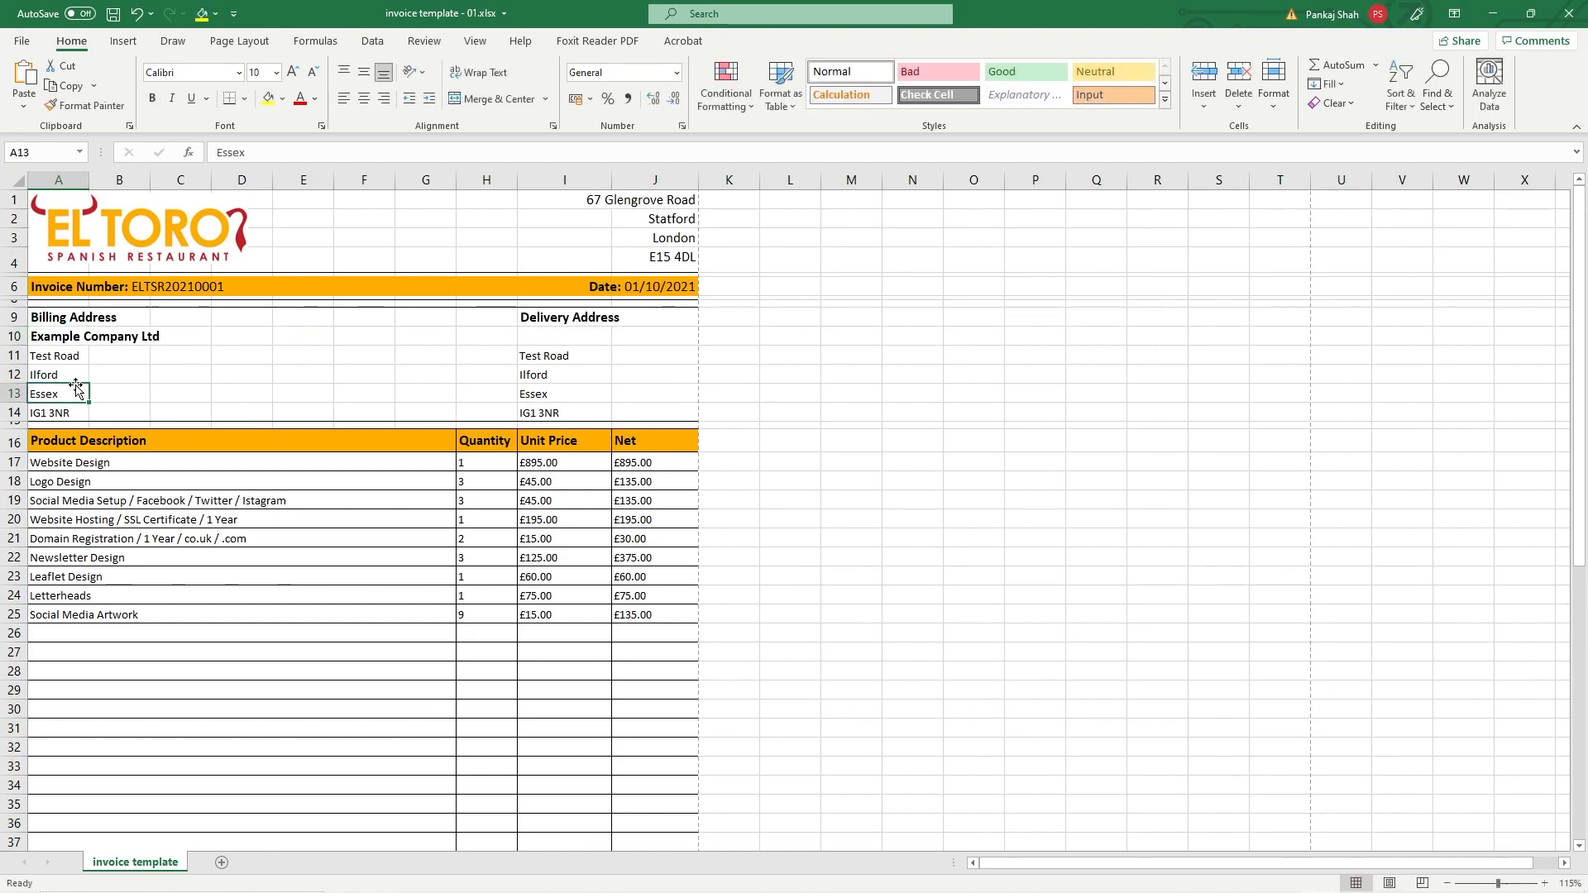
Step: Remove the bold formatting from the company name in A10 and copy it to I10 under Delivery Address
left_click(47, 337)
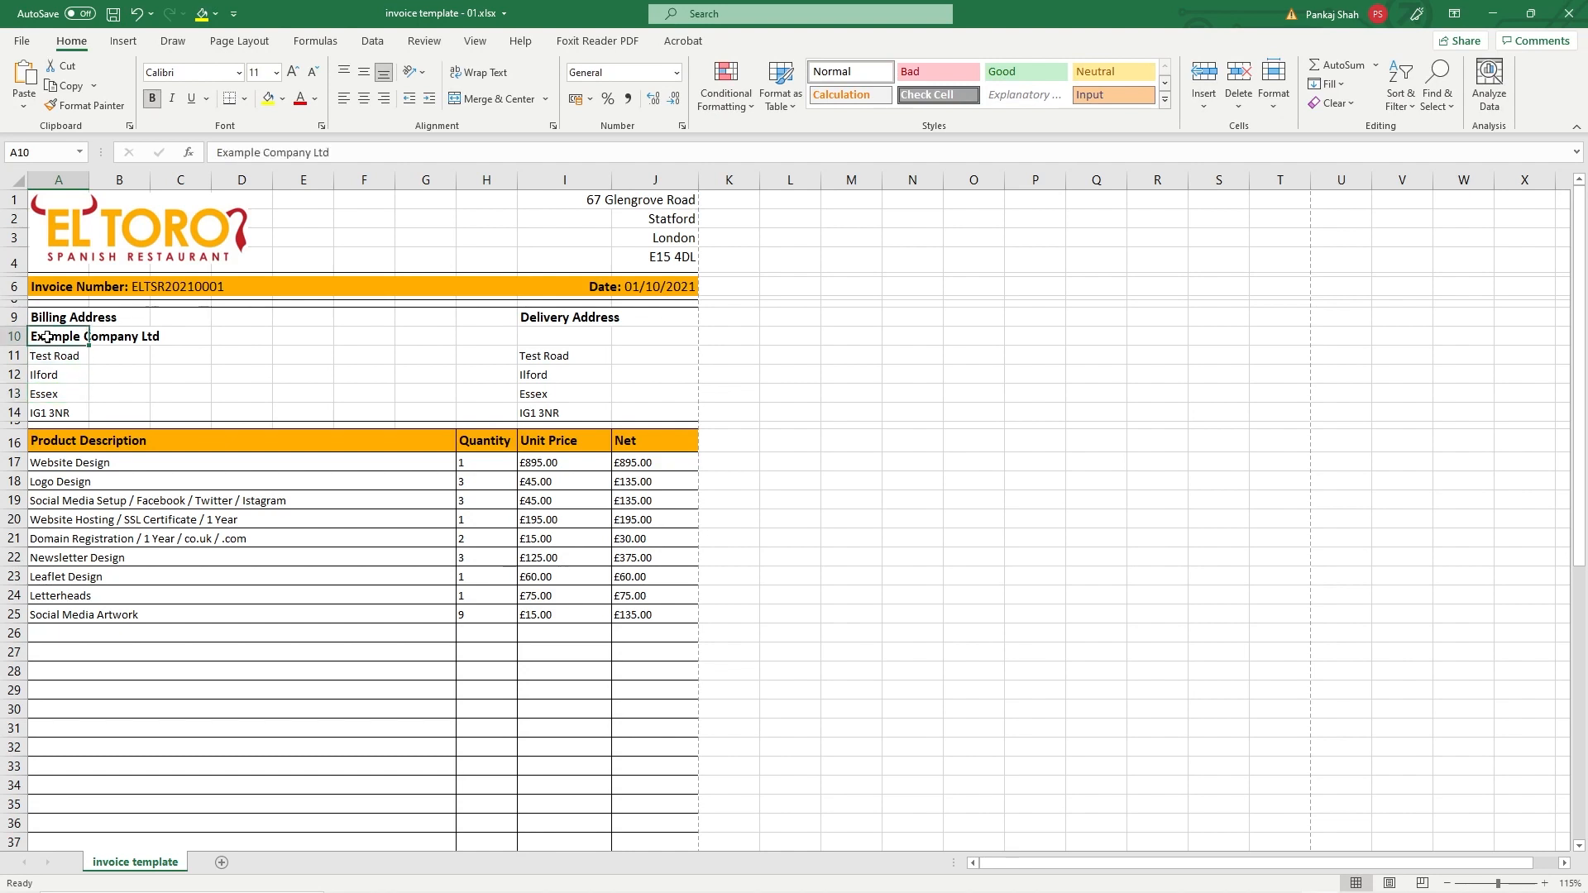
left_click(152, 98)
key("ctrl+c")
left_click(541, 339)
key("ctrl+v")
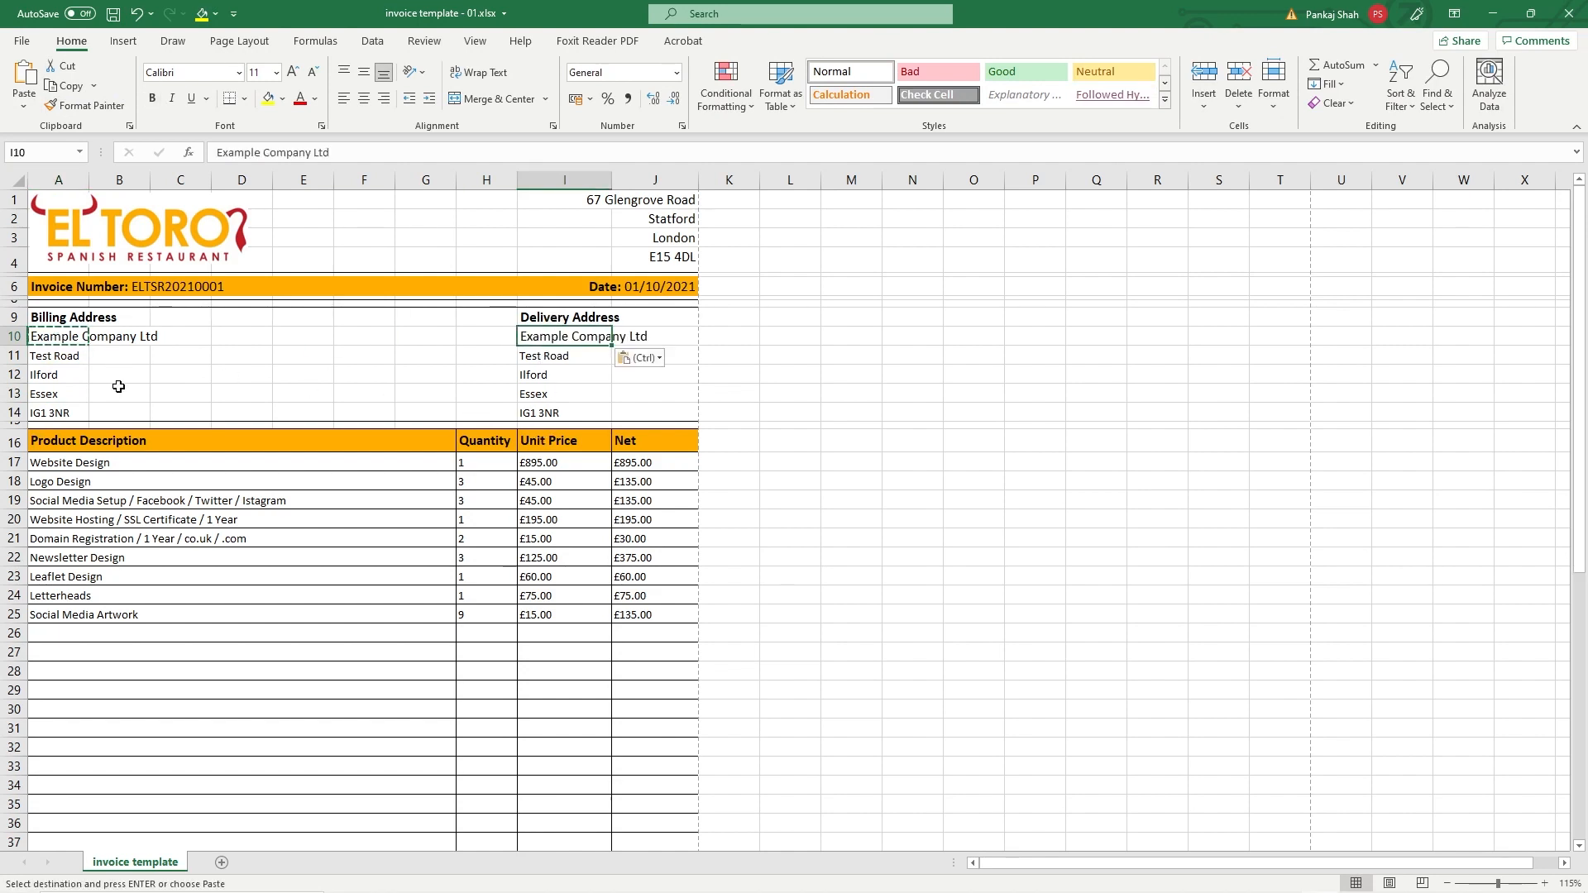
left_click(83, 336)
key("Escape")
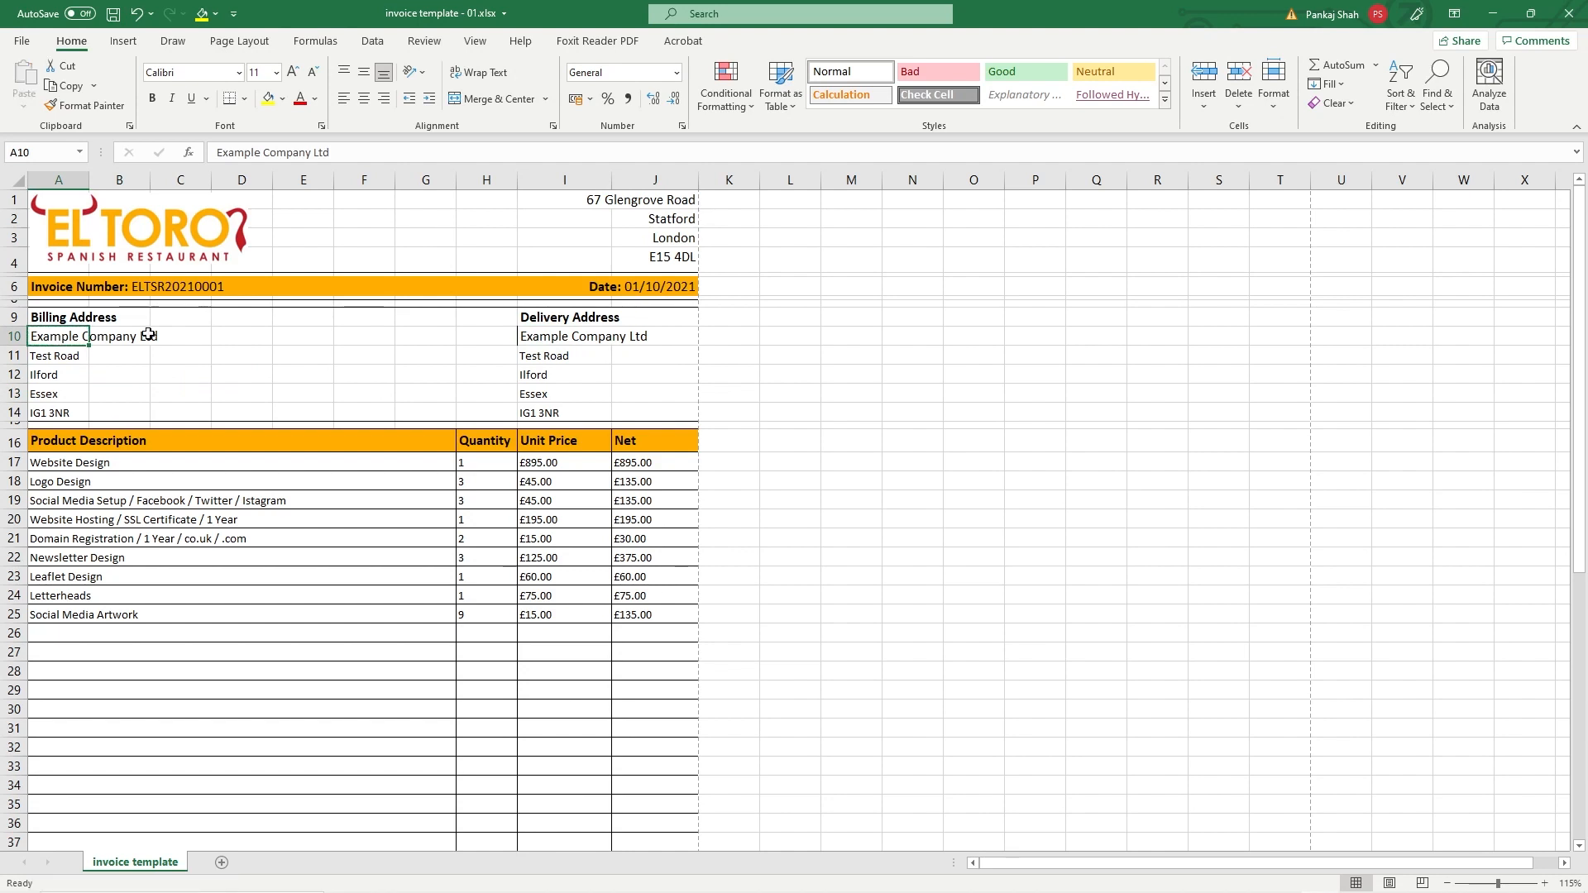
Step: Save and close the template workbook and make a copy of "invoice template - 01.xlsx" in the same folder
left_click(111, 15)
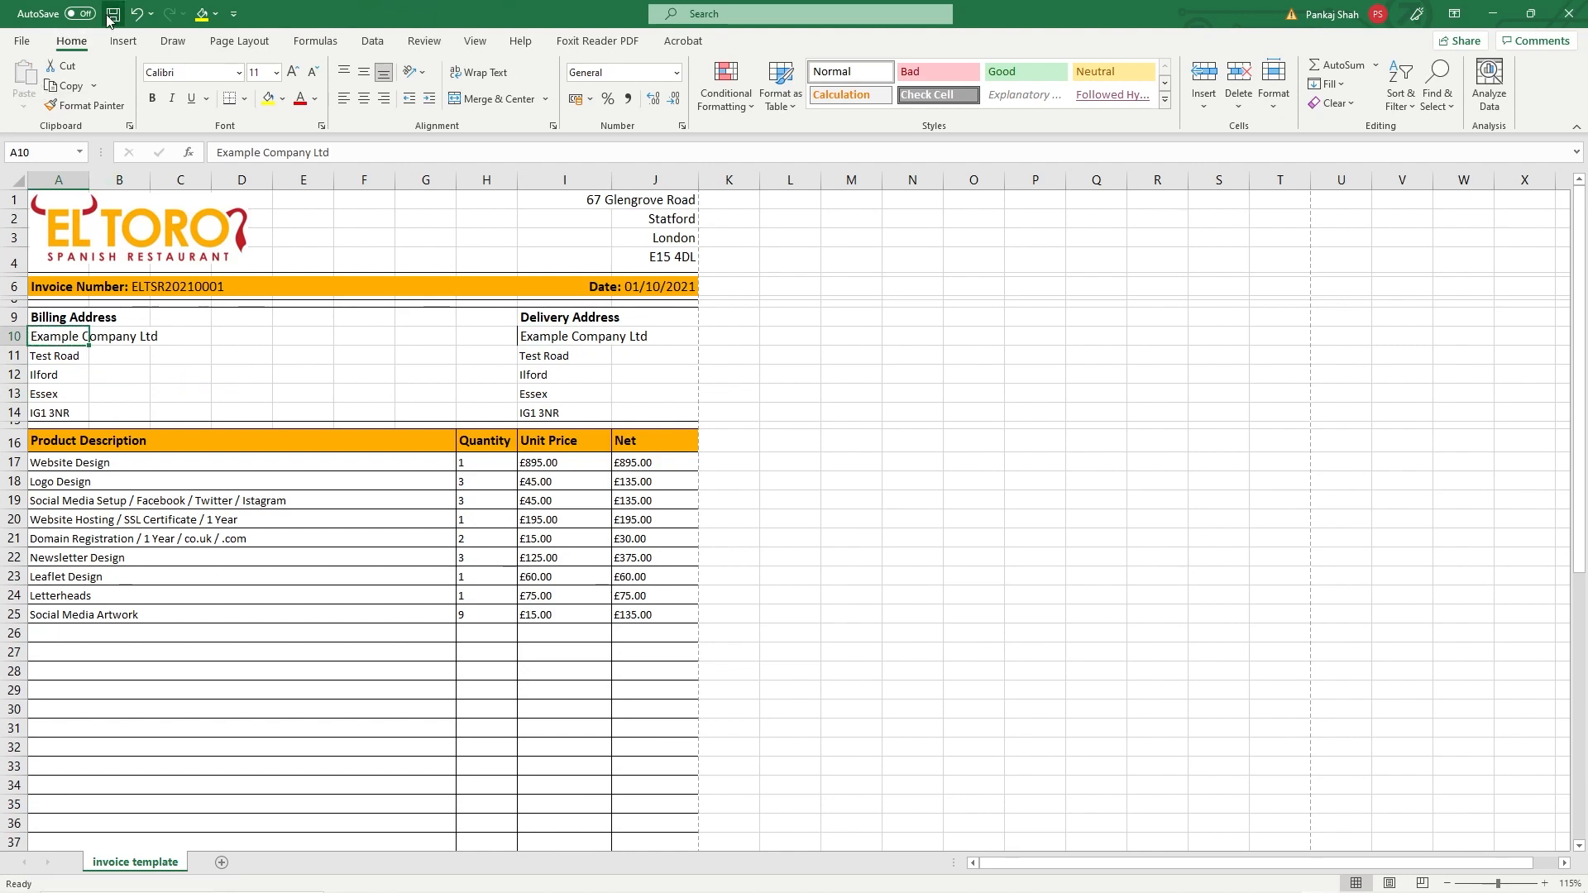
left_click(1566, 15)
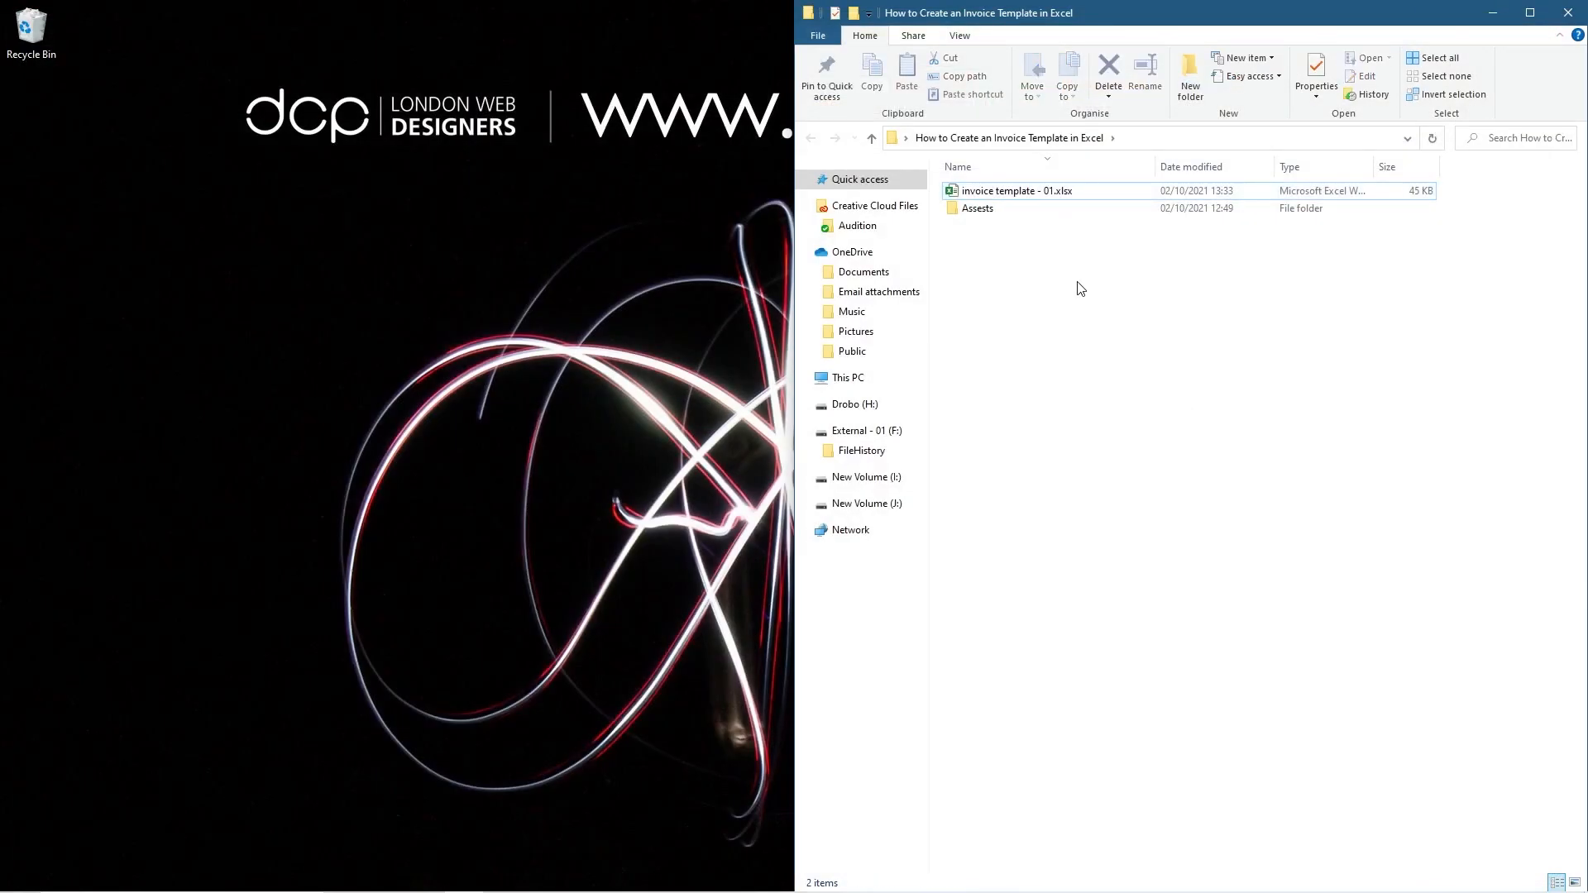
left_click(994, 197)
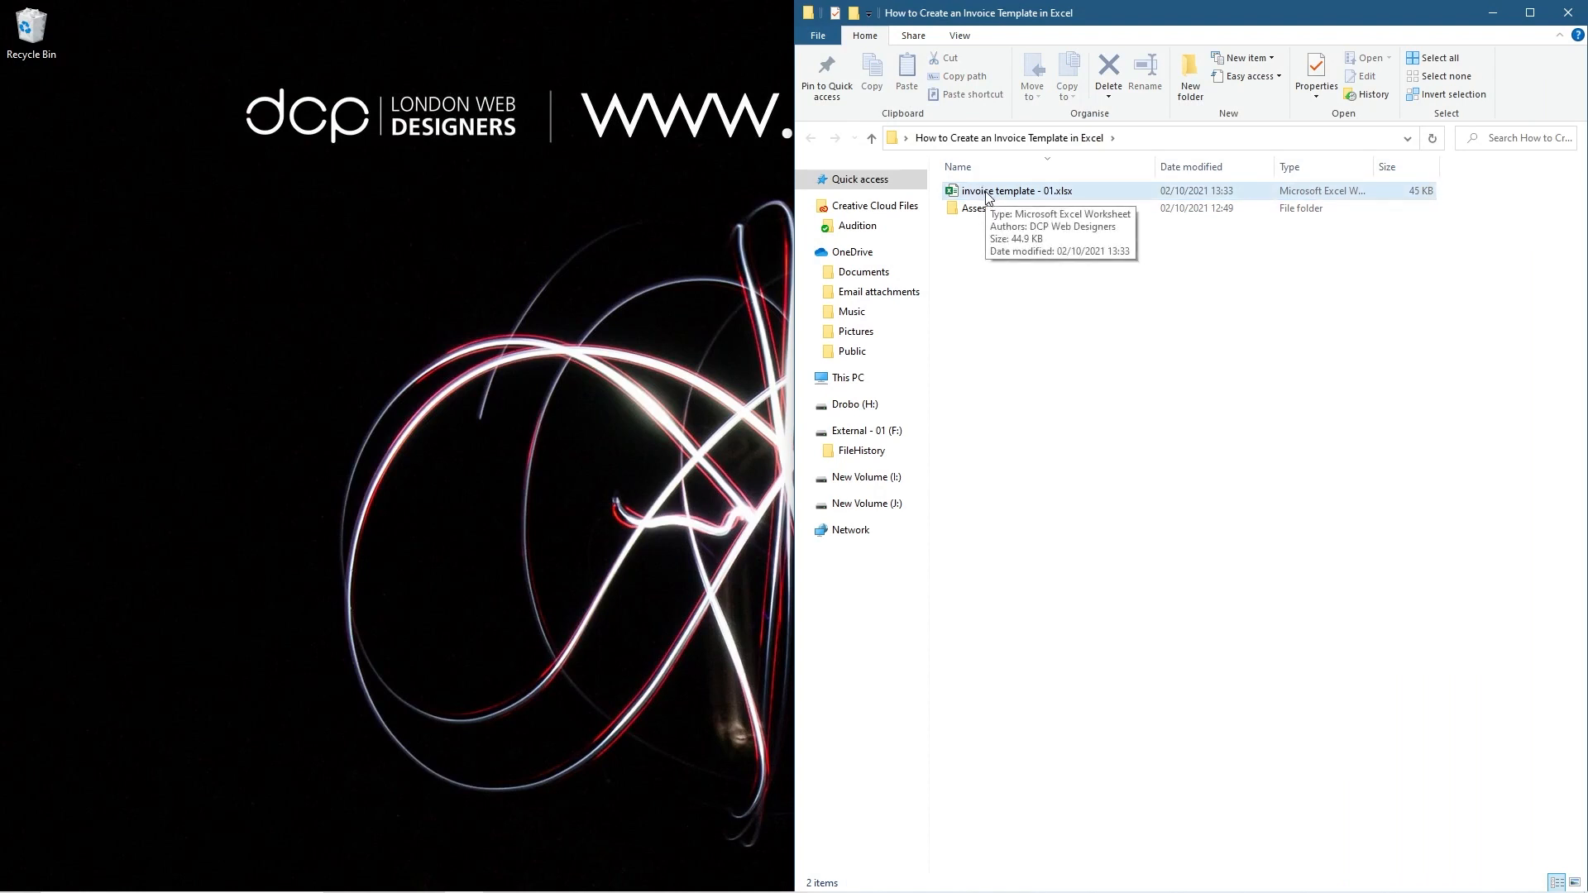
left_click(987, 195)
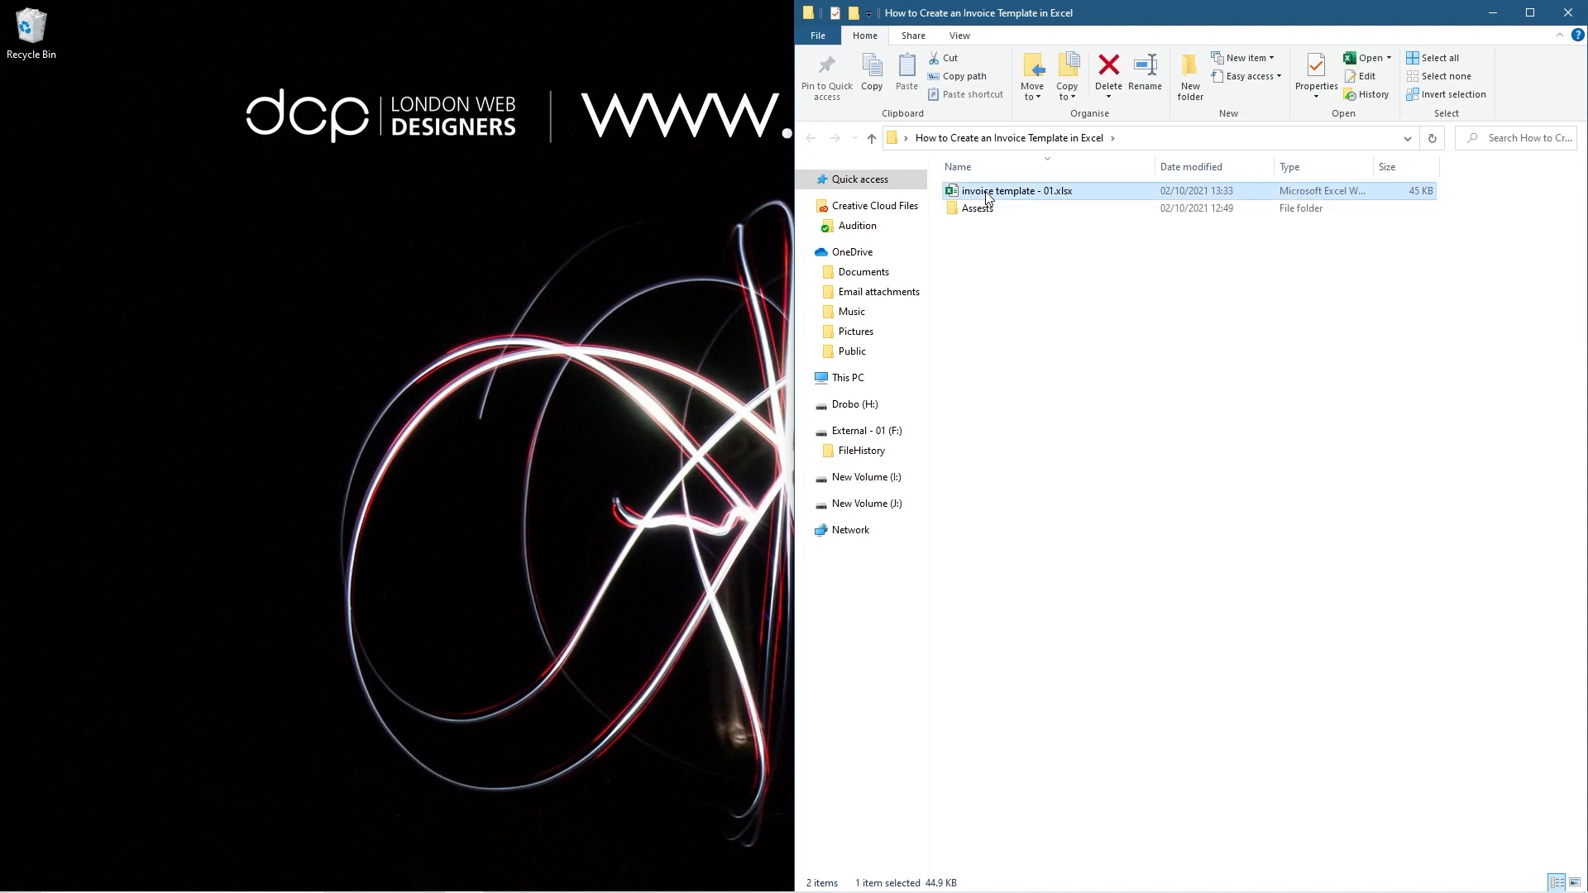
left_click_drag(985, 191, 1048, 340)
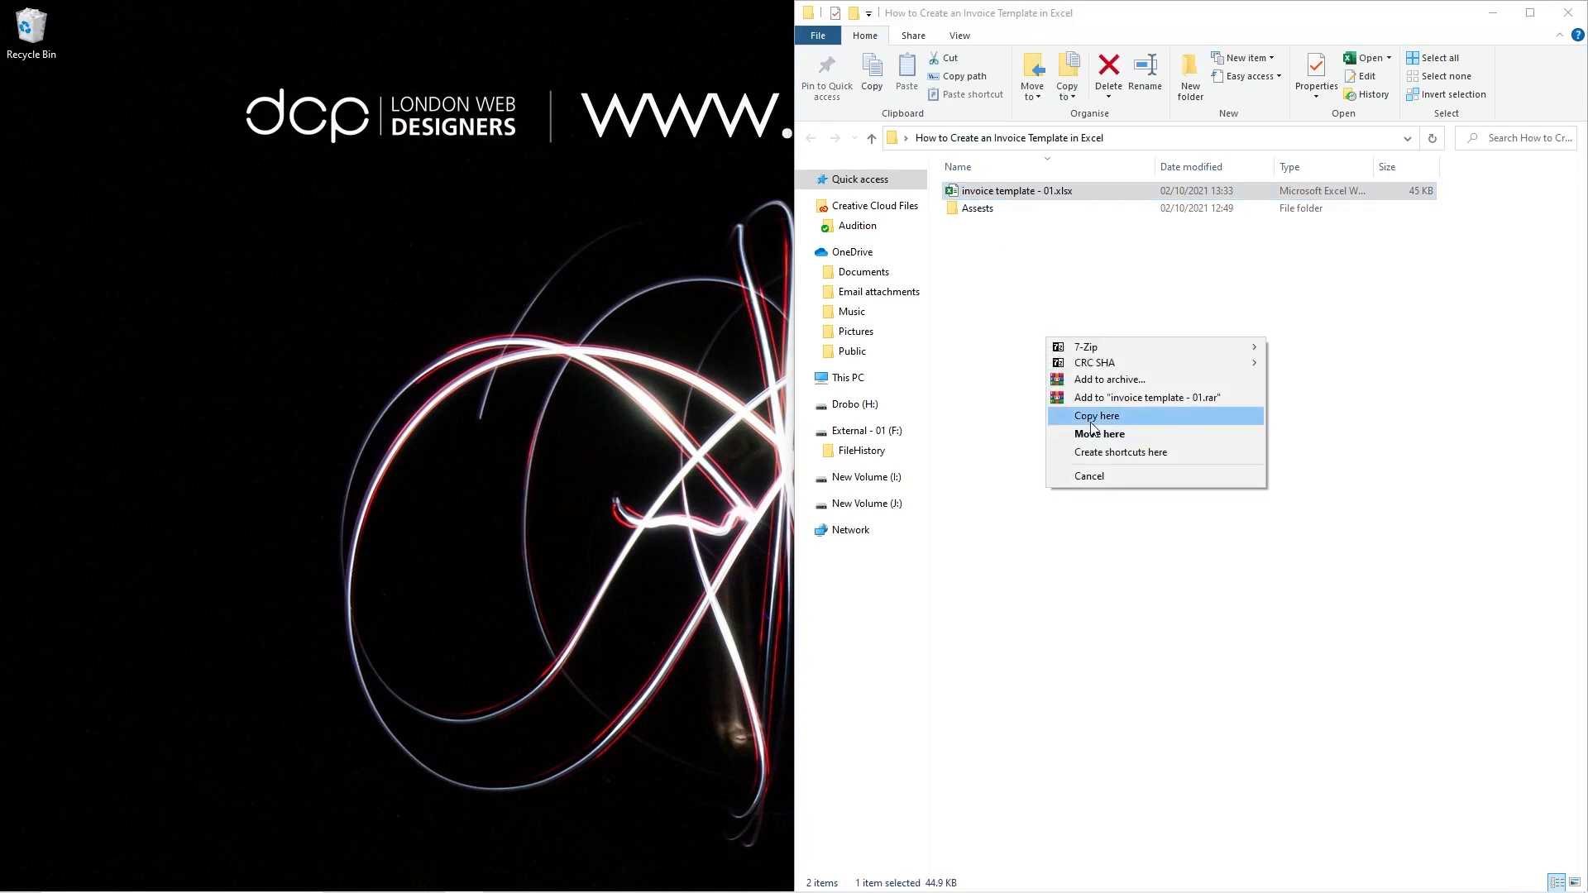
left_click(1097, 418)
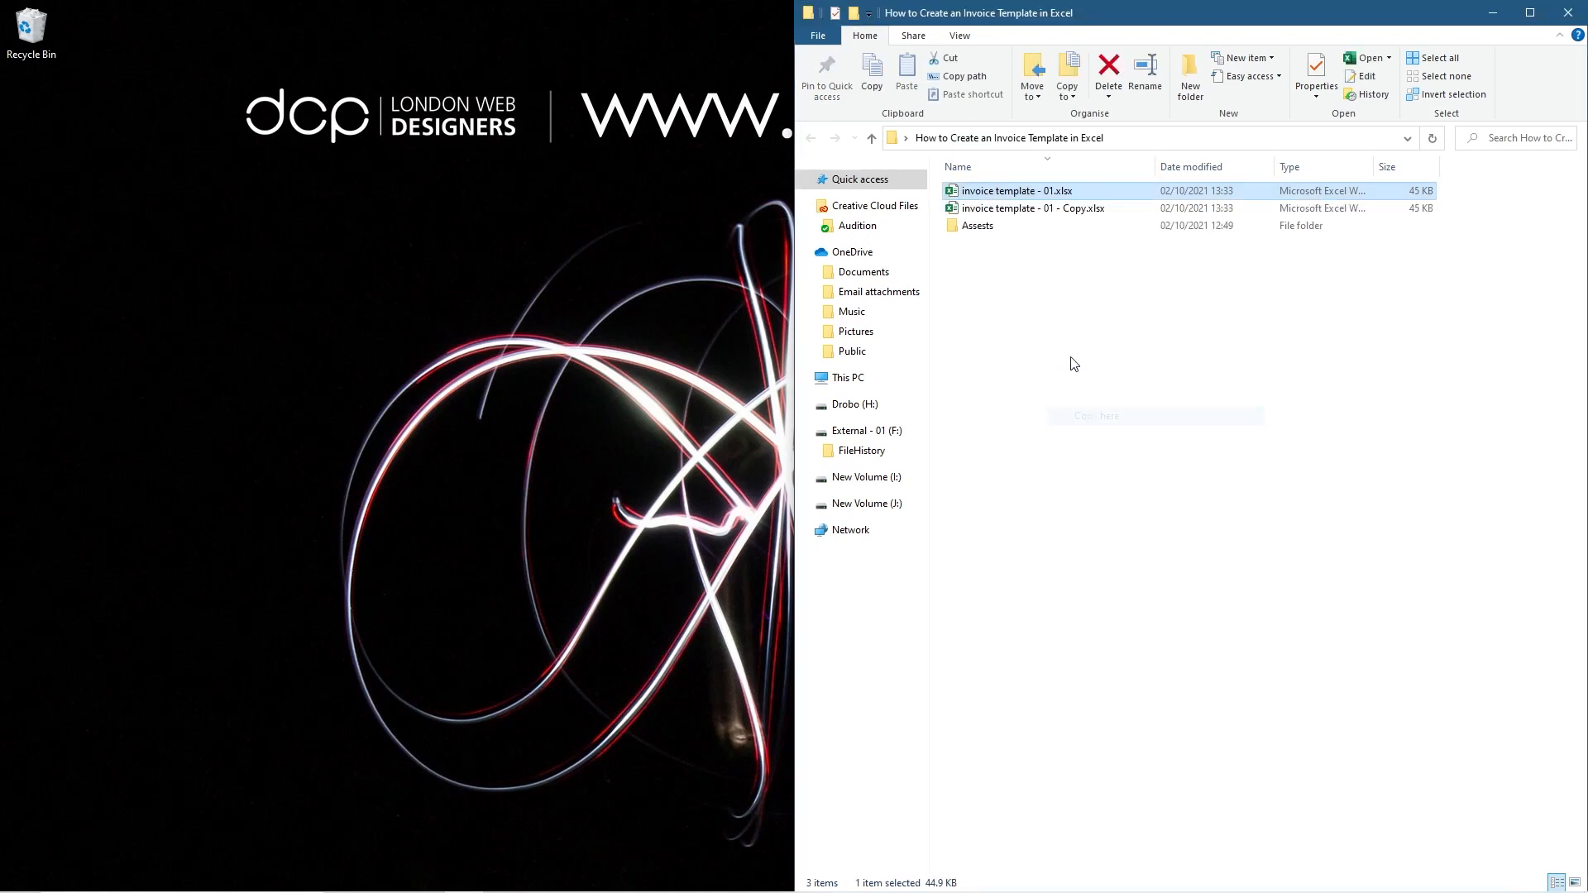
Step: Rename the copied template file "0001 - 02102021 - Example Company.xlsx" and open it in Excel
left_click(1022, 209)
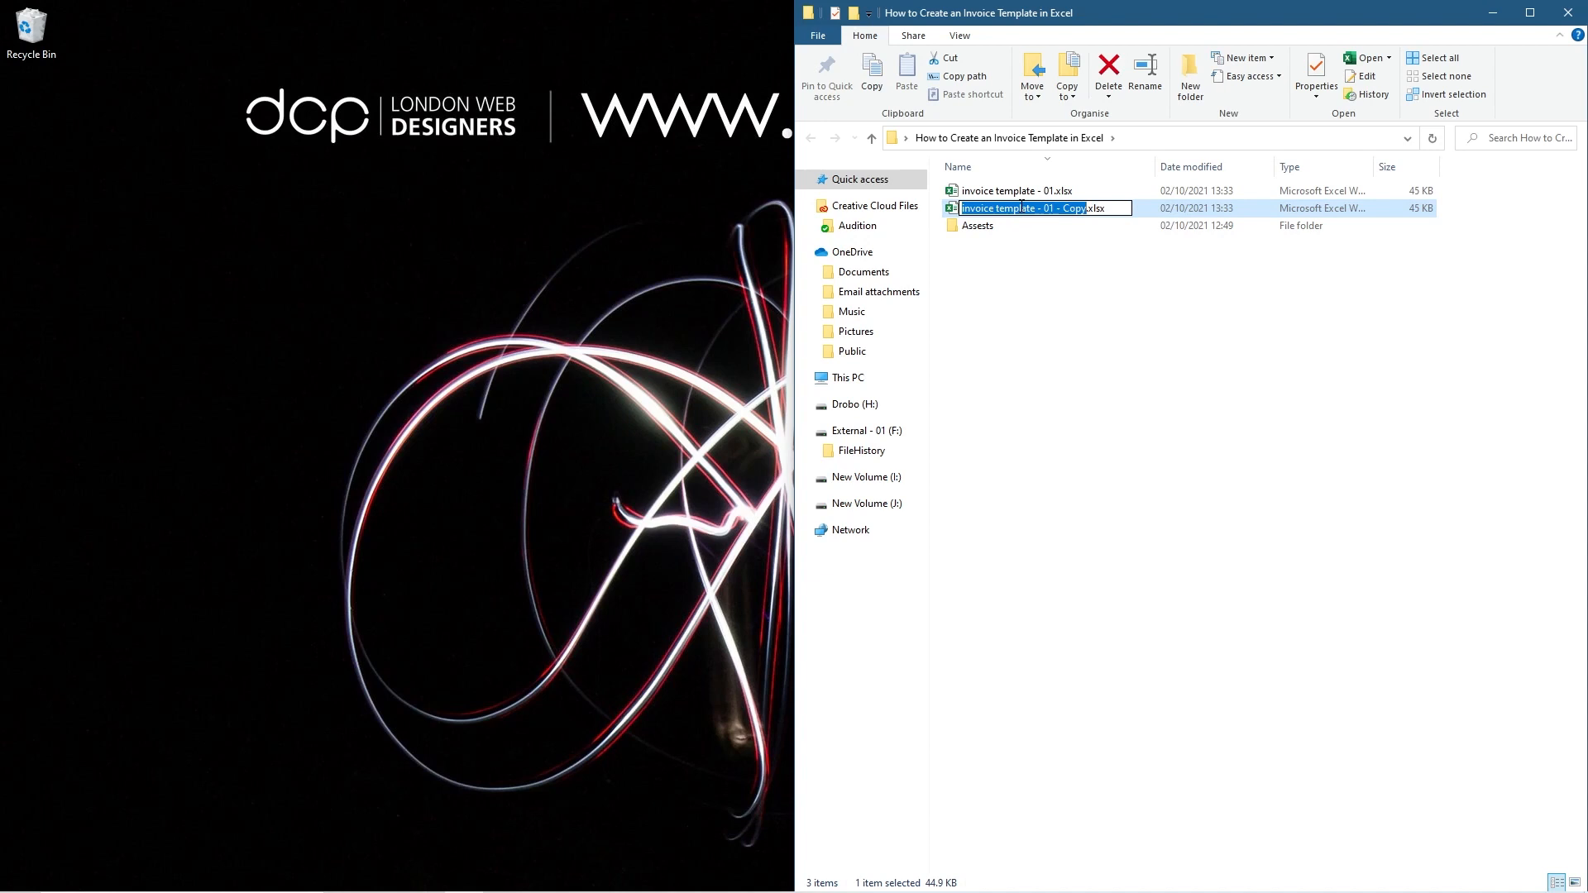
type("0001")
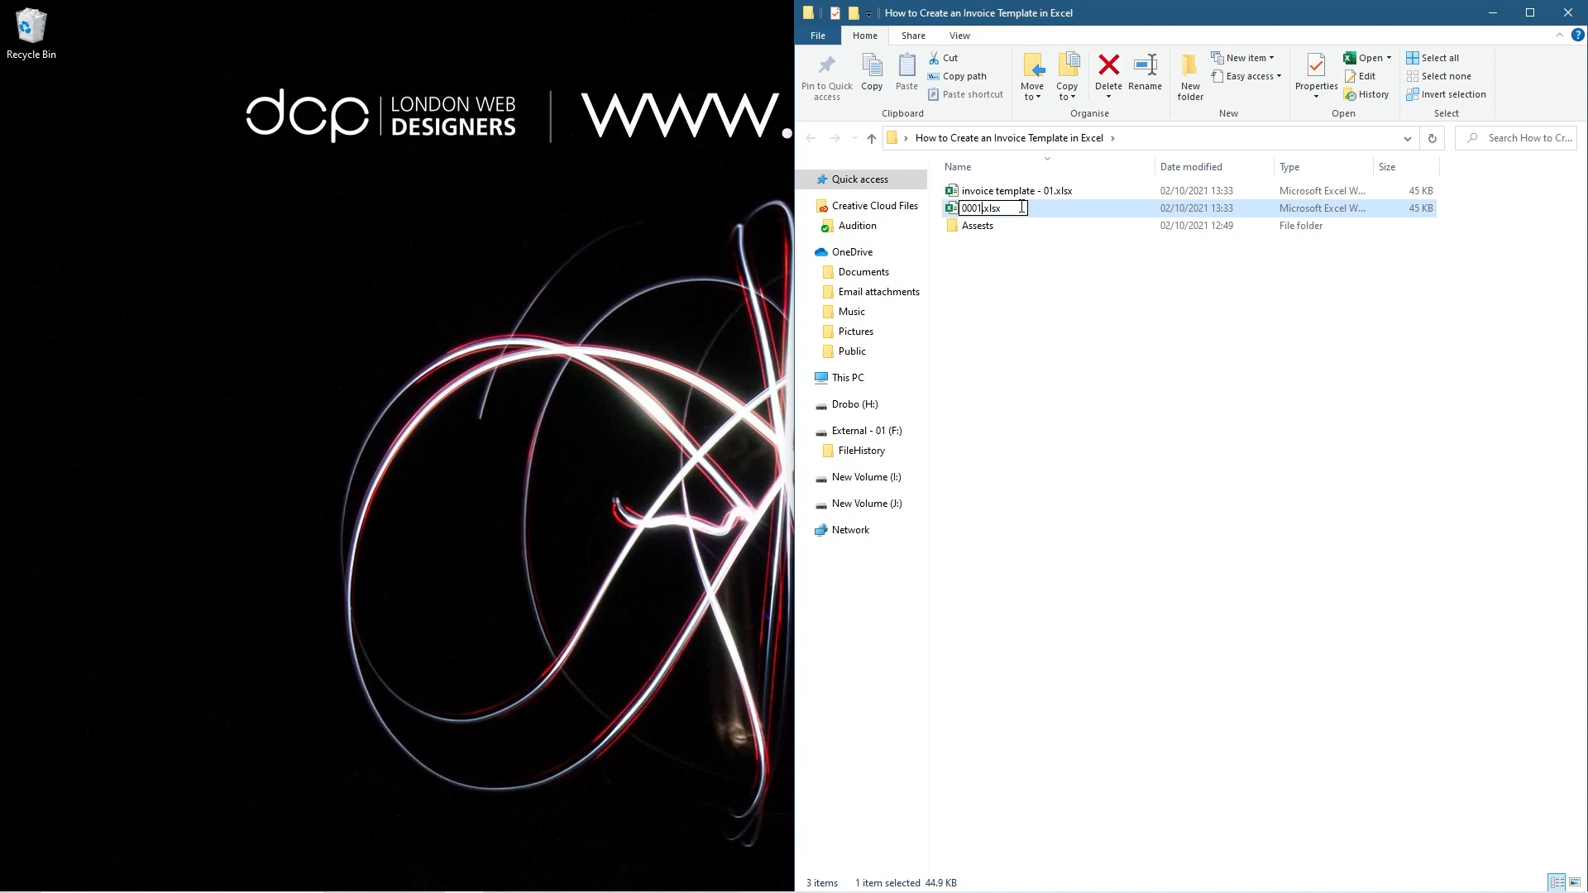
type("-")
key("Return")
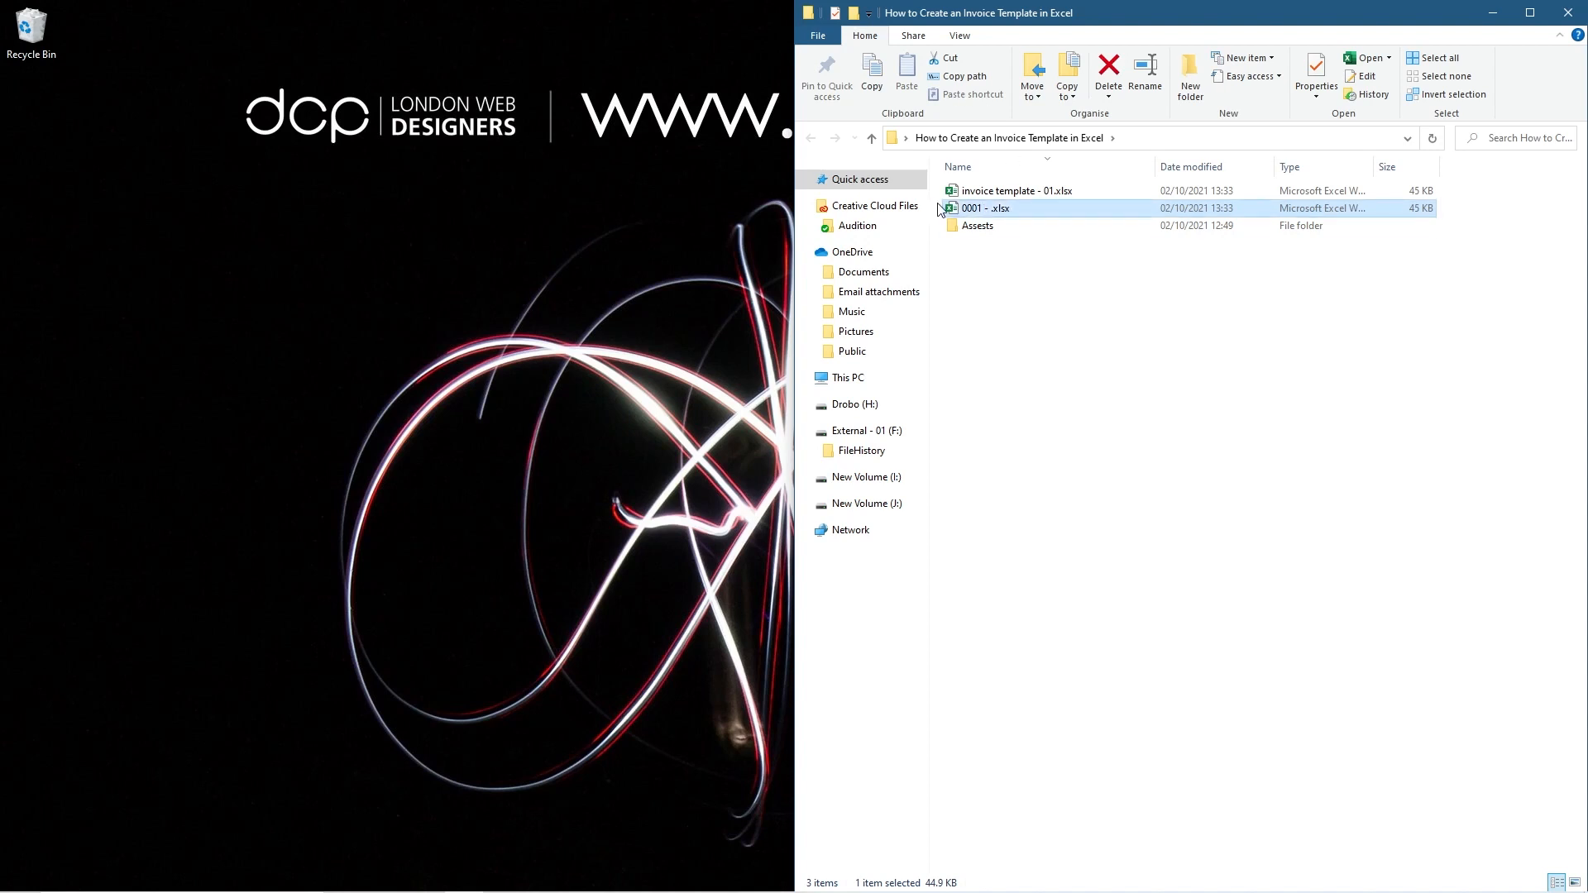
left_click(981, 210)
key("Right")
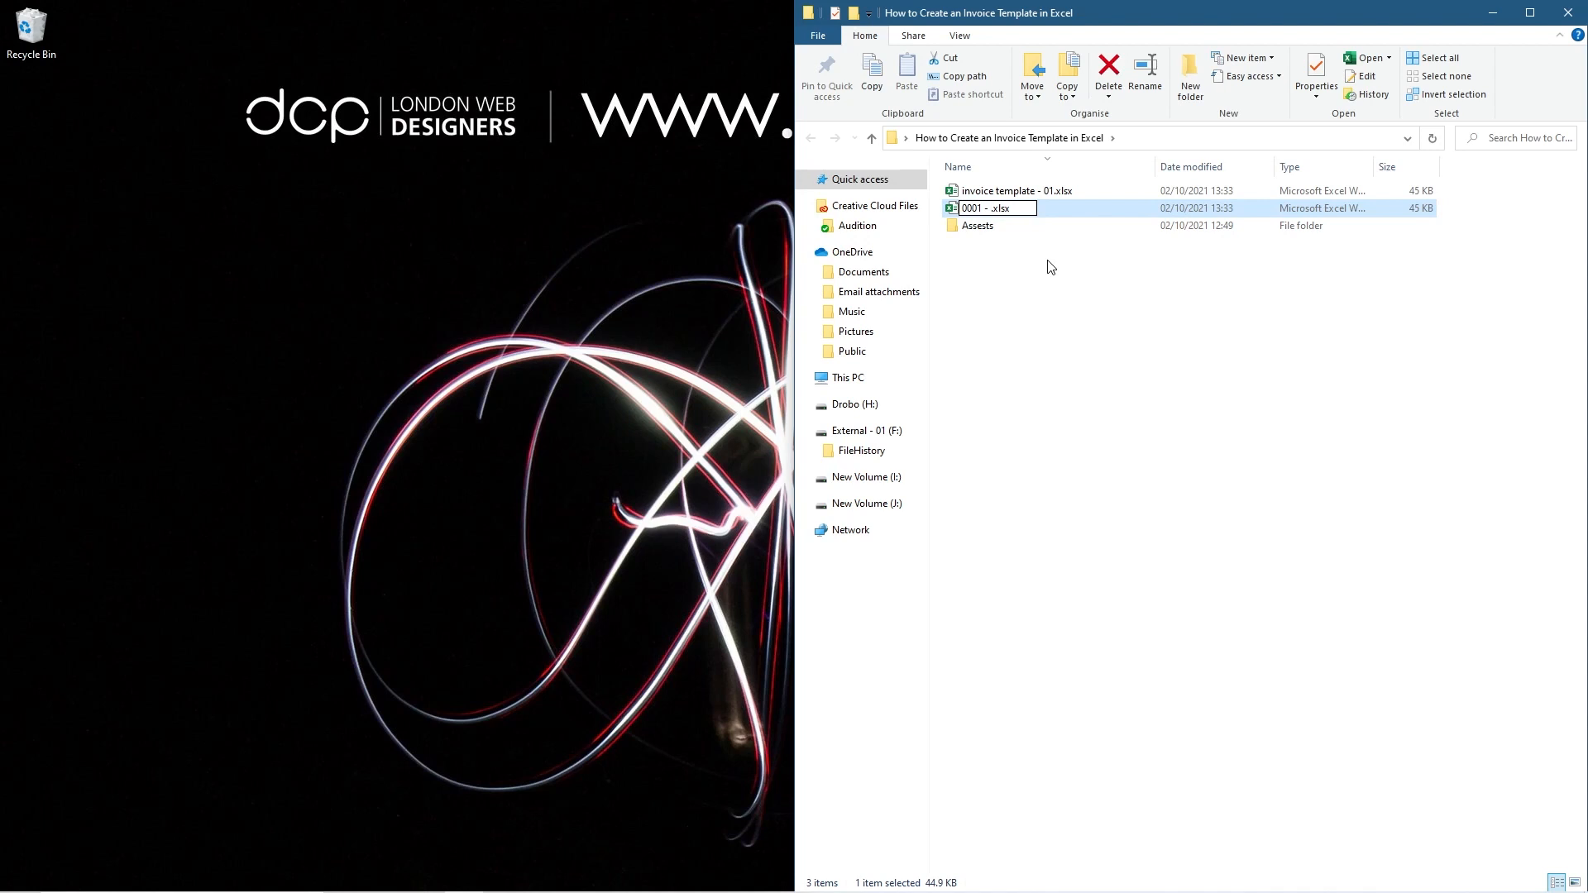
type("02102021 - Example")
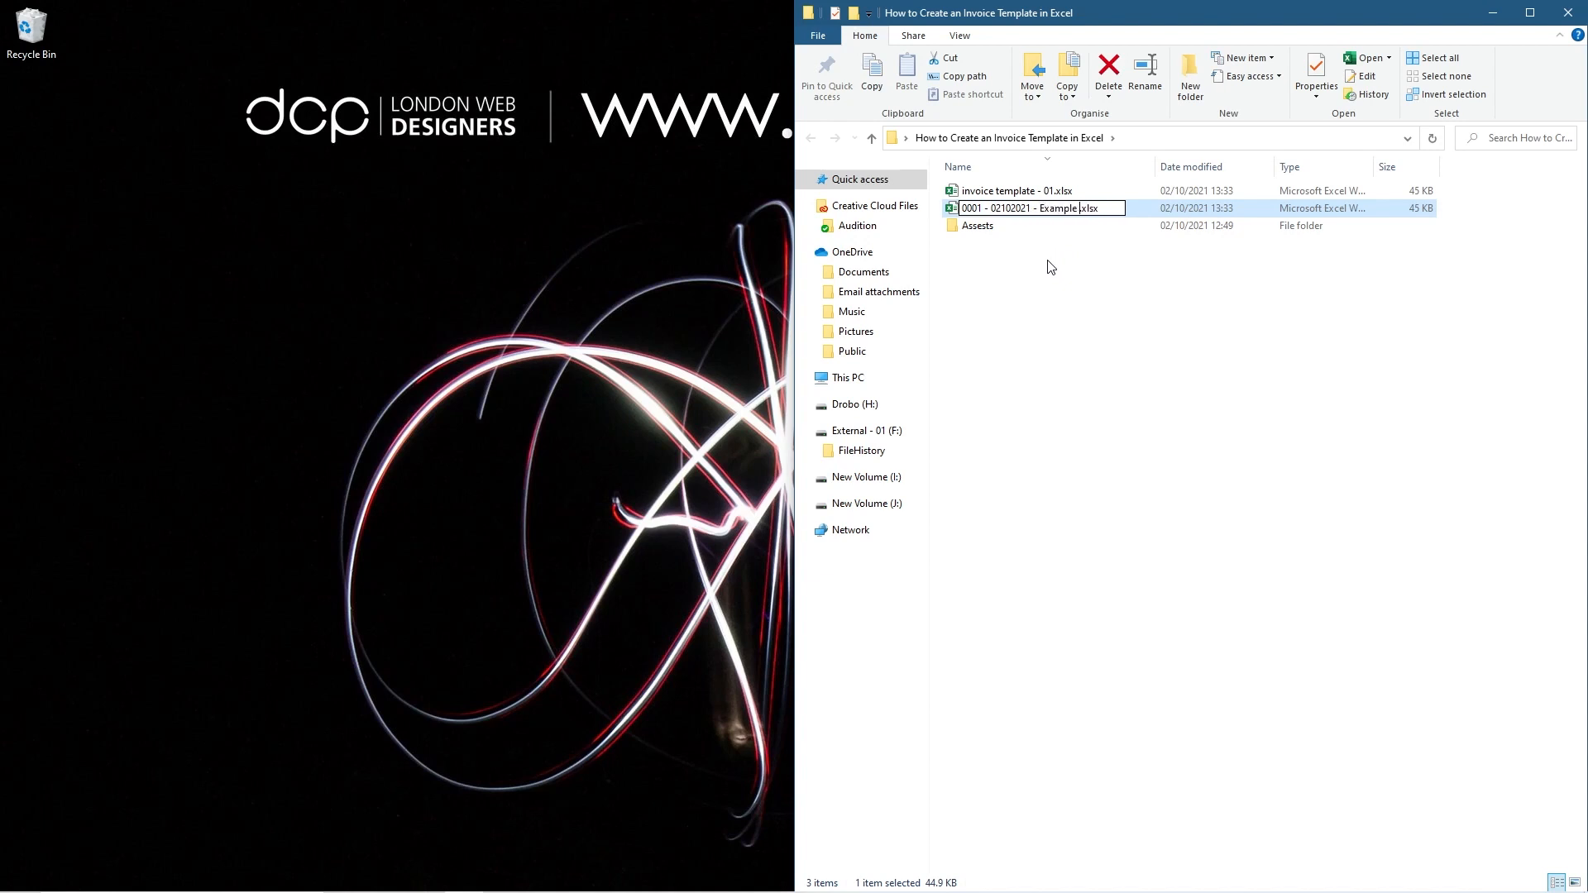
type(" Company")
key("Return")
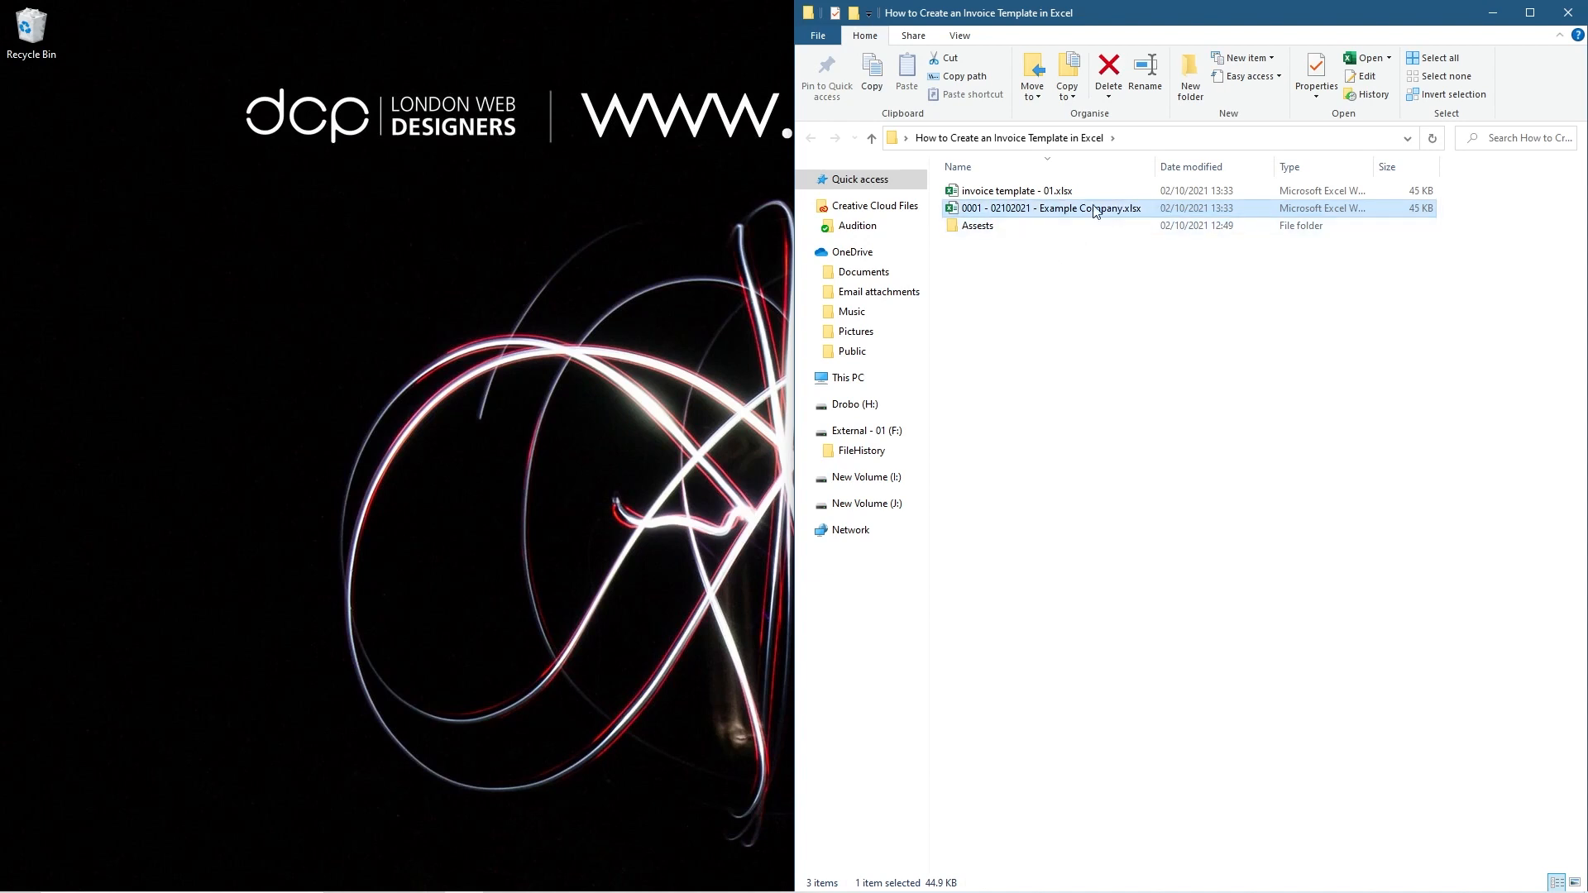
left_click(997, 193)
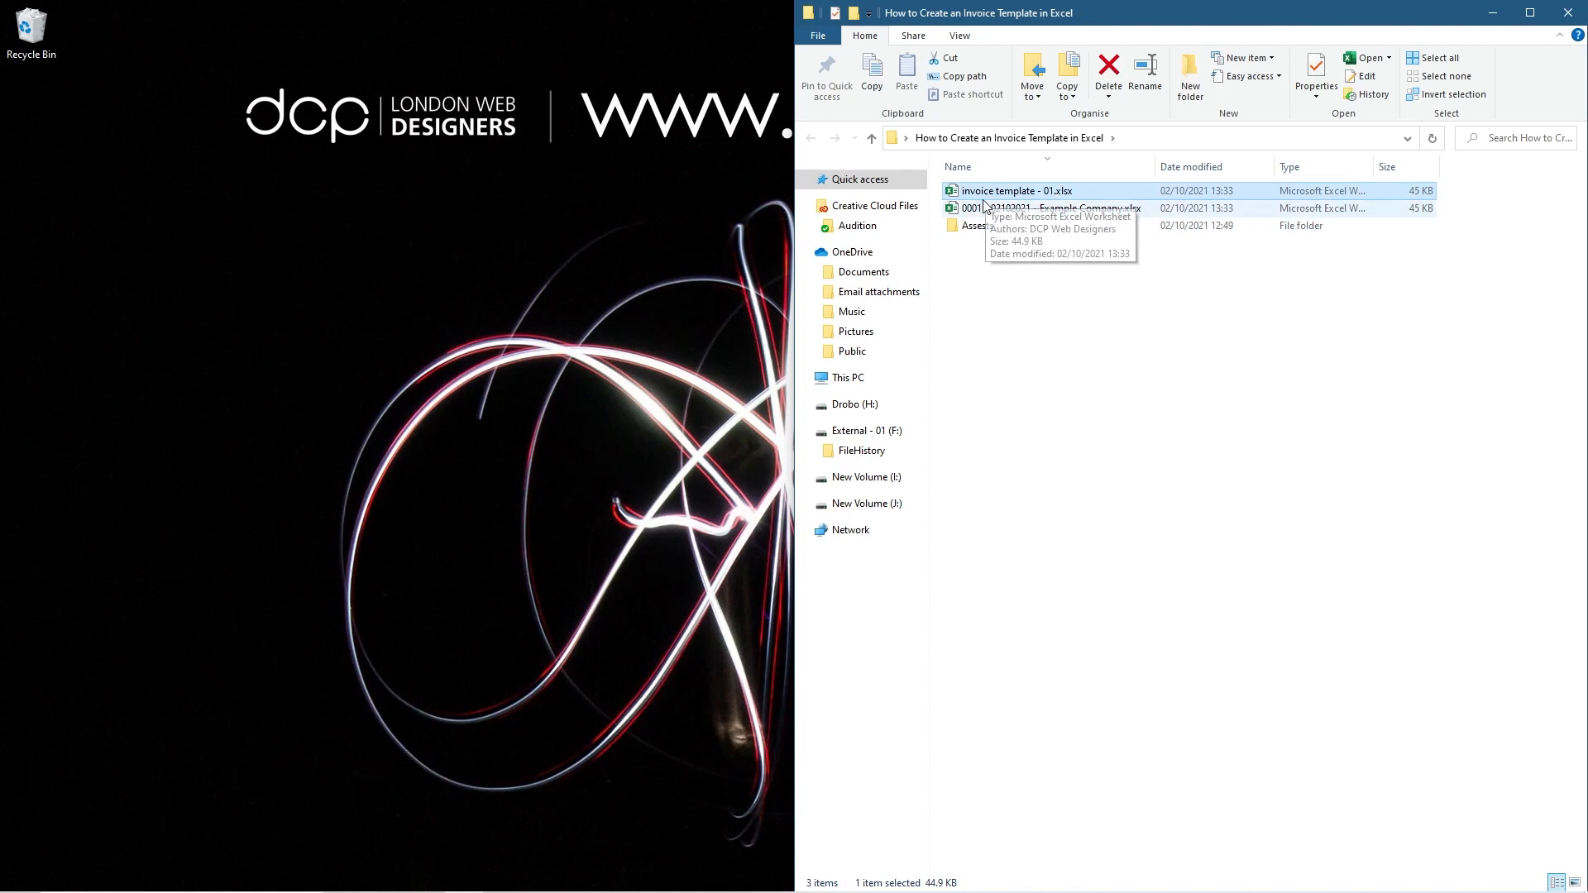
double_click(1029, 210)
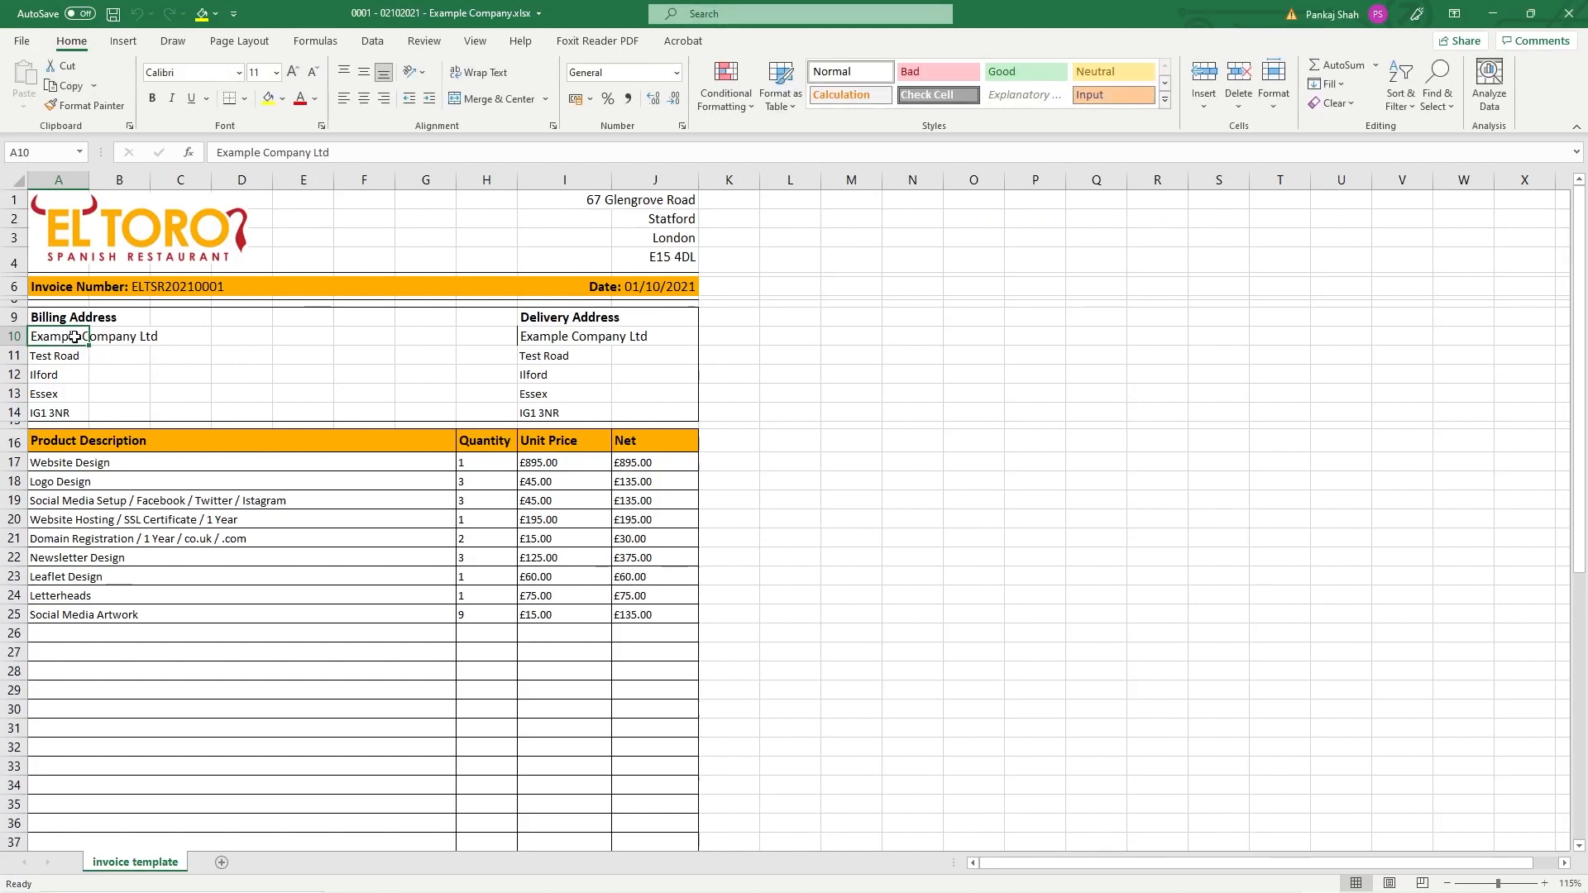
left_click(79, 290)
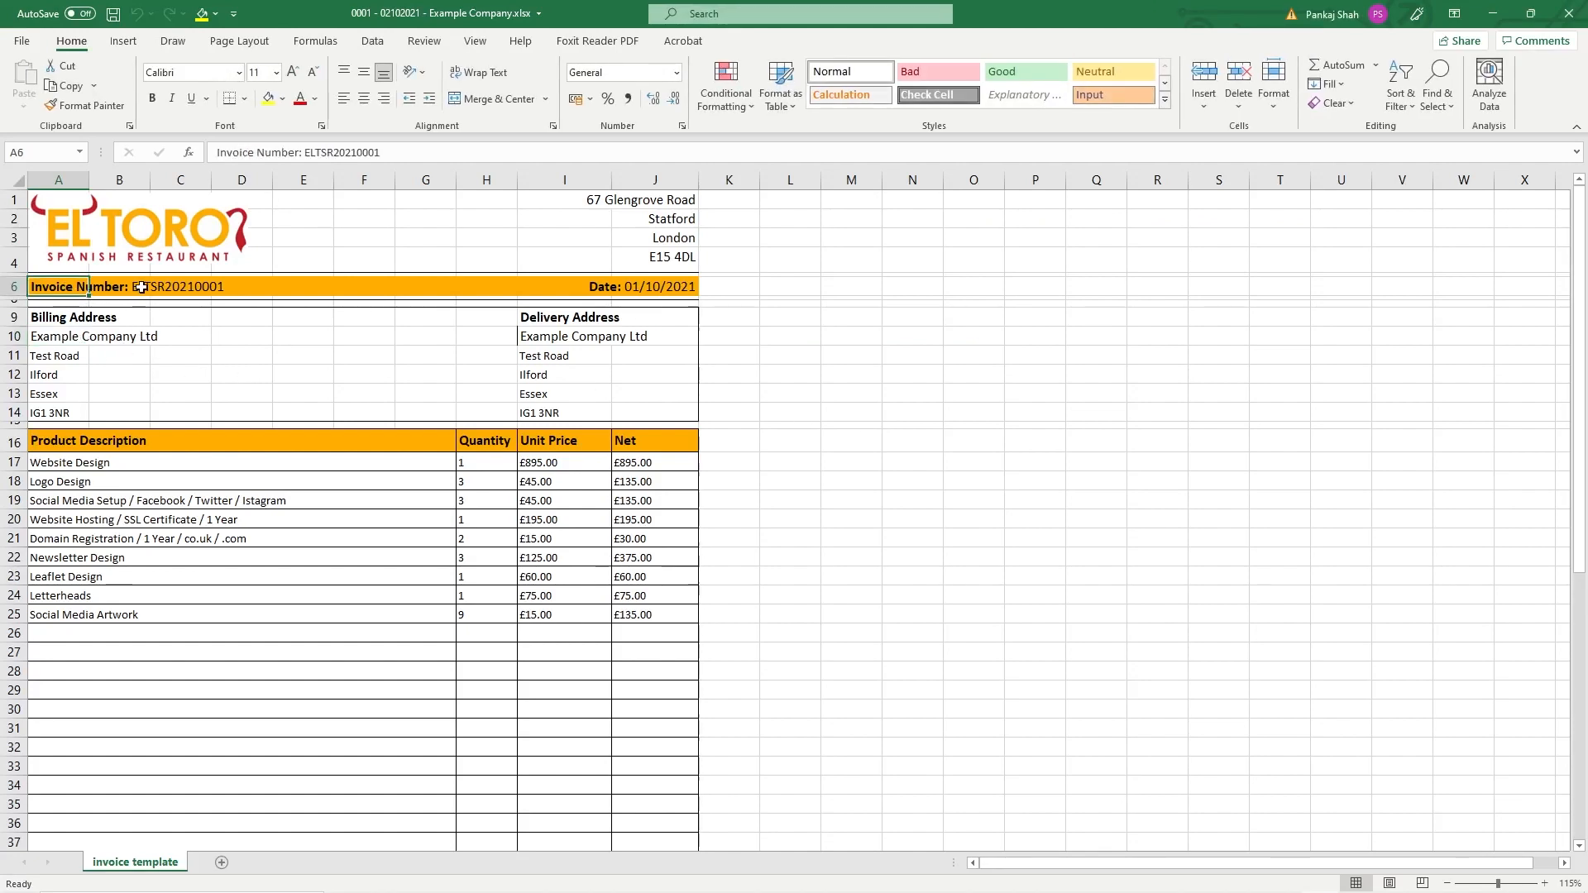
double_click(44, 288)
left_click_drag(217, 288, 245, 293)
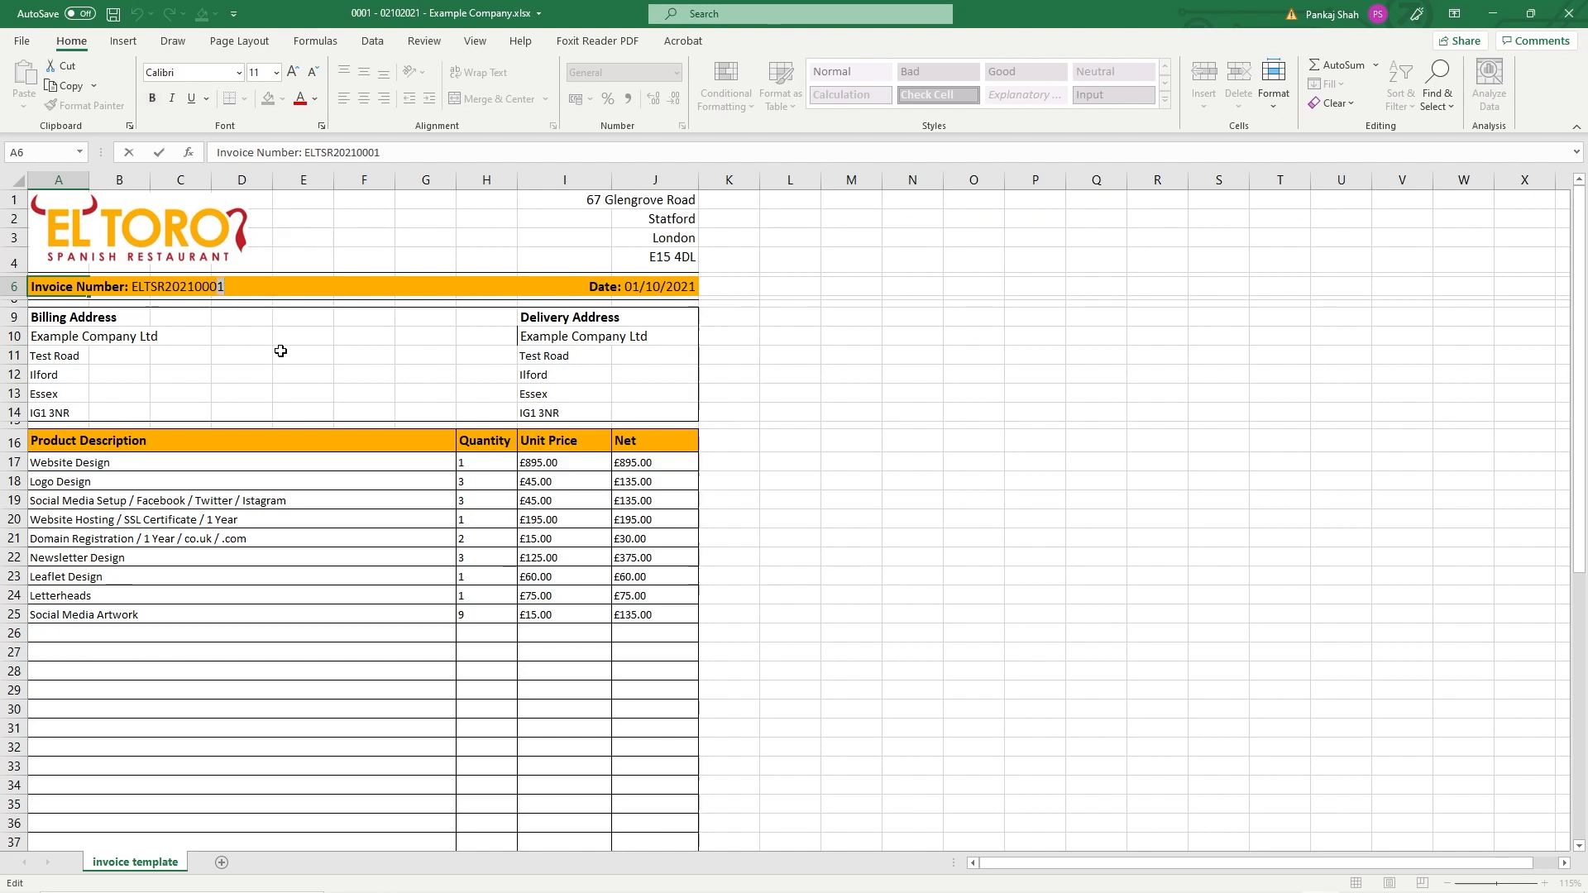
type("2")
left_click(591, 368)
Step: Change the invoice date in J6 to 02/10/2021
left_click(612, 287)
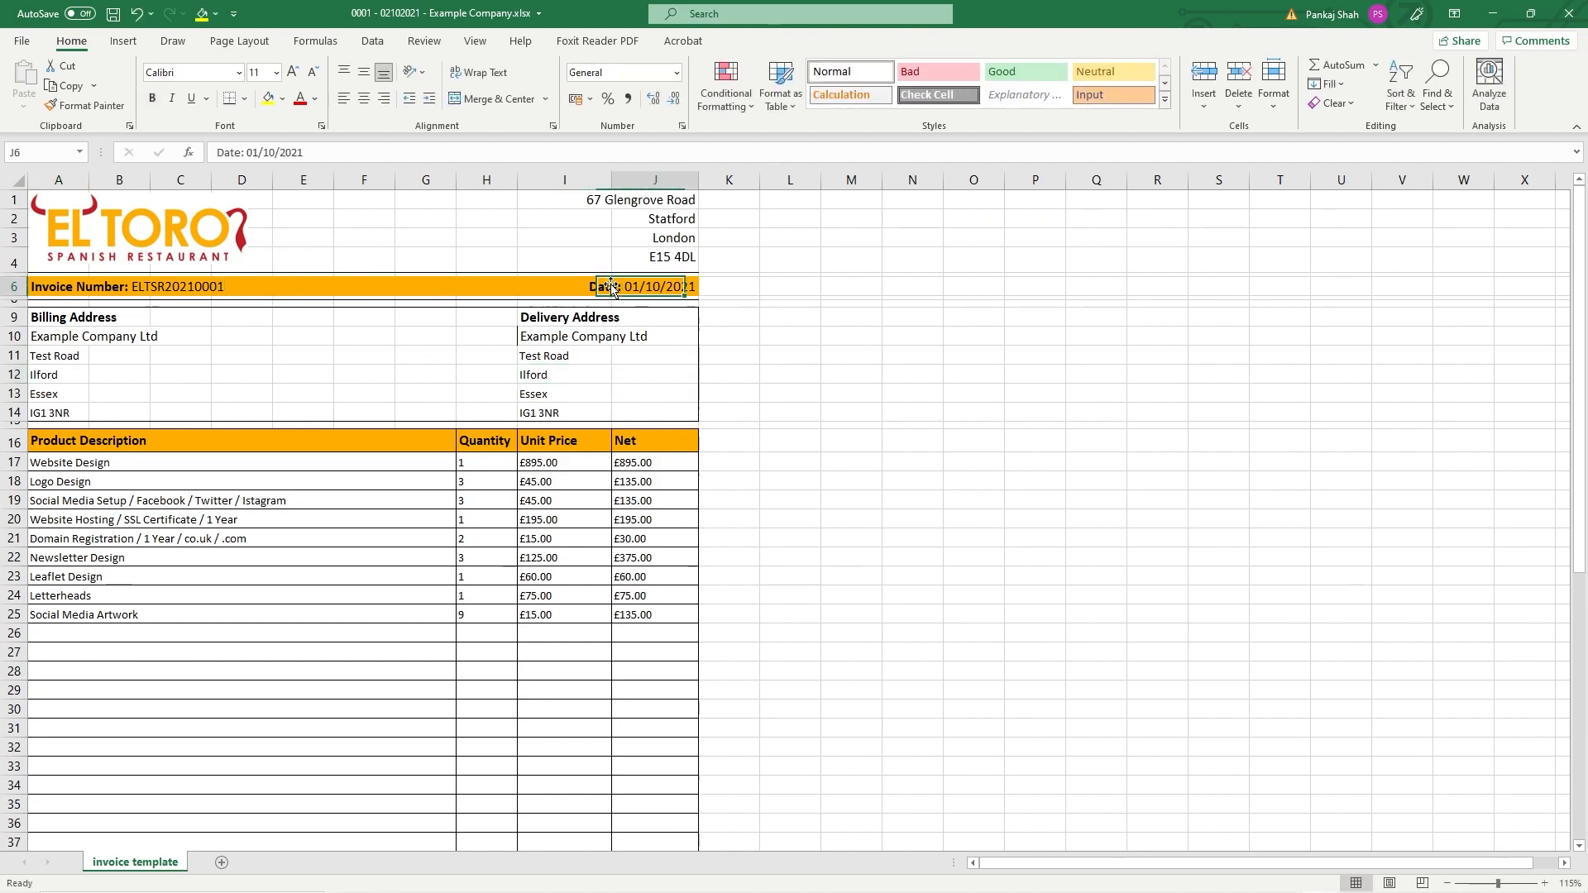
double_click(641, 283)
key("BackSpace")
type("2")
left_click(583, 571)
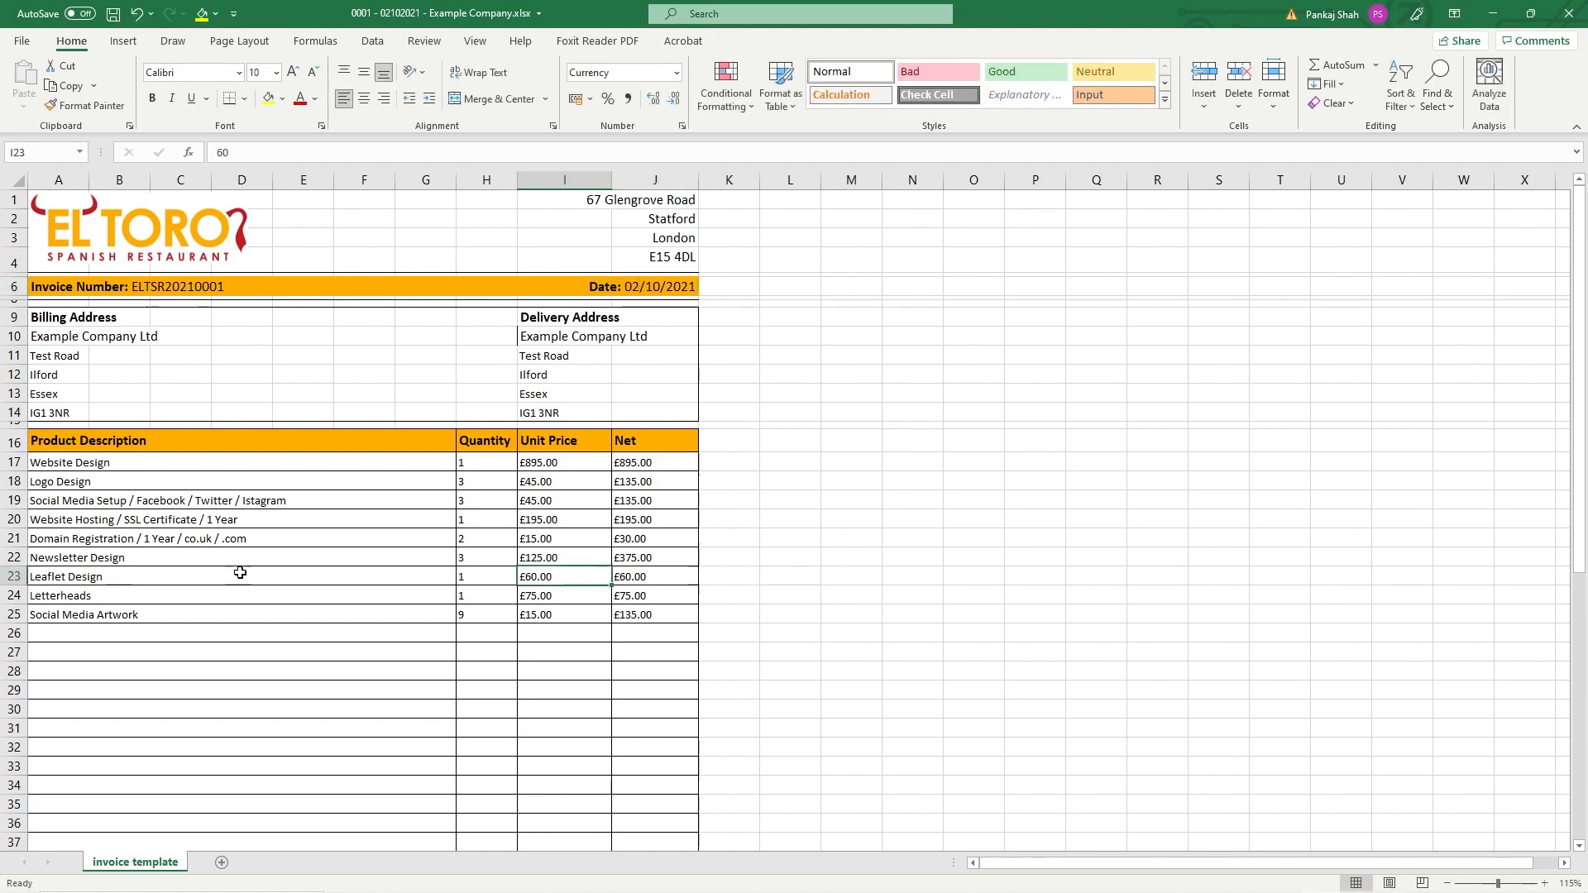
Step: Clear the four line items from Newsletter Design to Social Media Artwork in rows 22 to 25, including quantities, prices and net amounts
left_click_drag(83, 463, 628, 624)
left_click(512, 555)
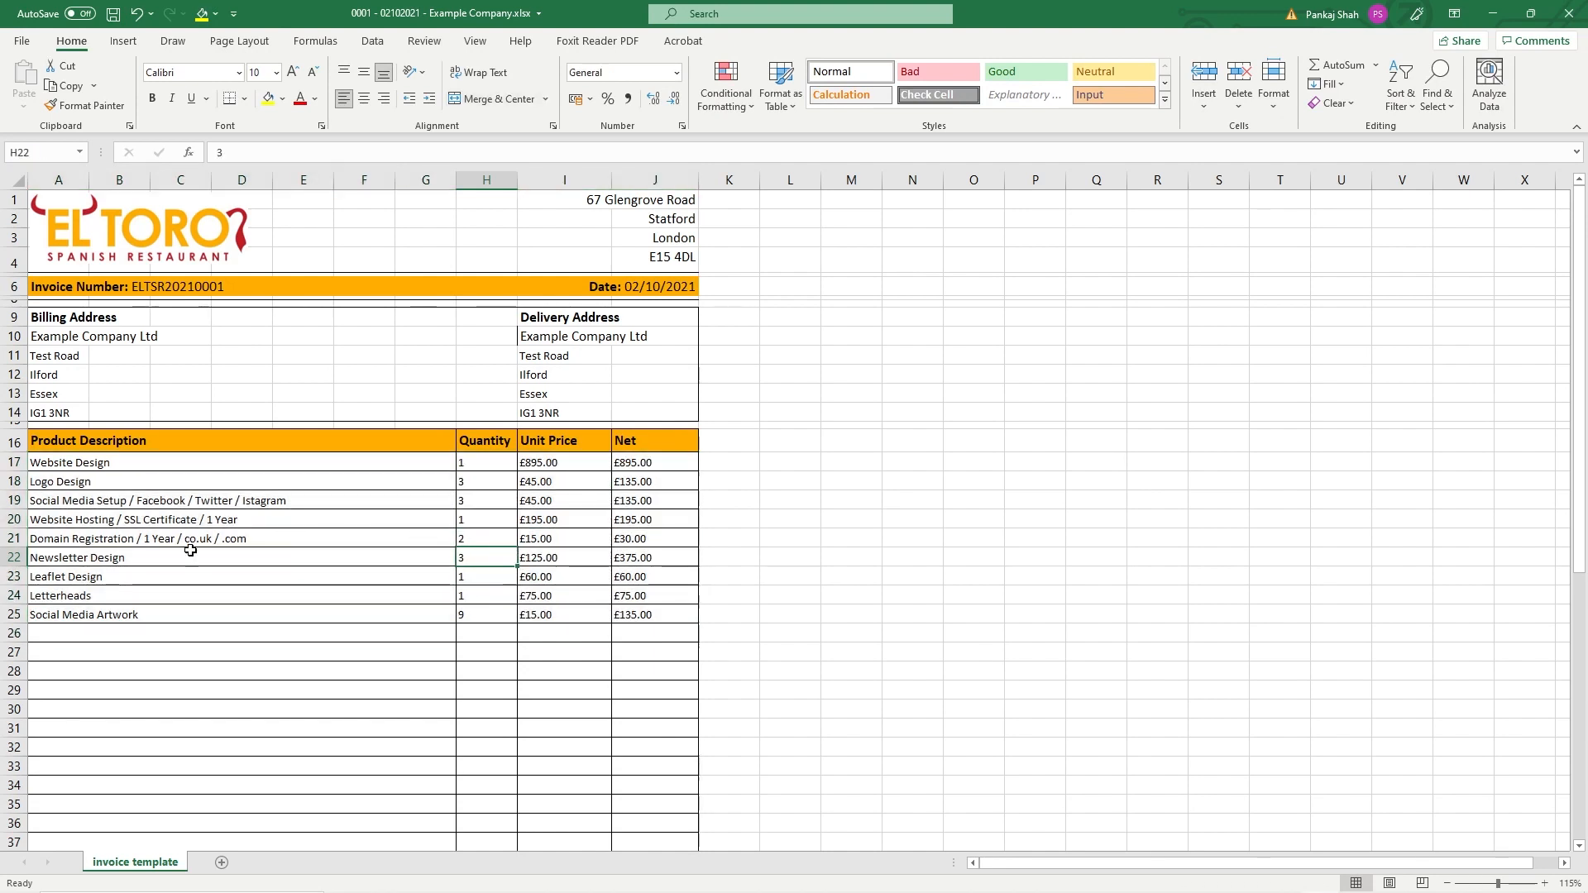
left_click_drag(78, 562, 638, 615)
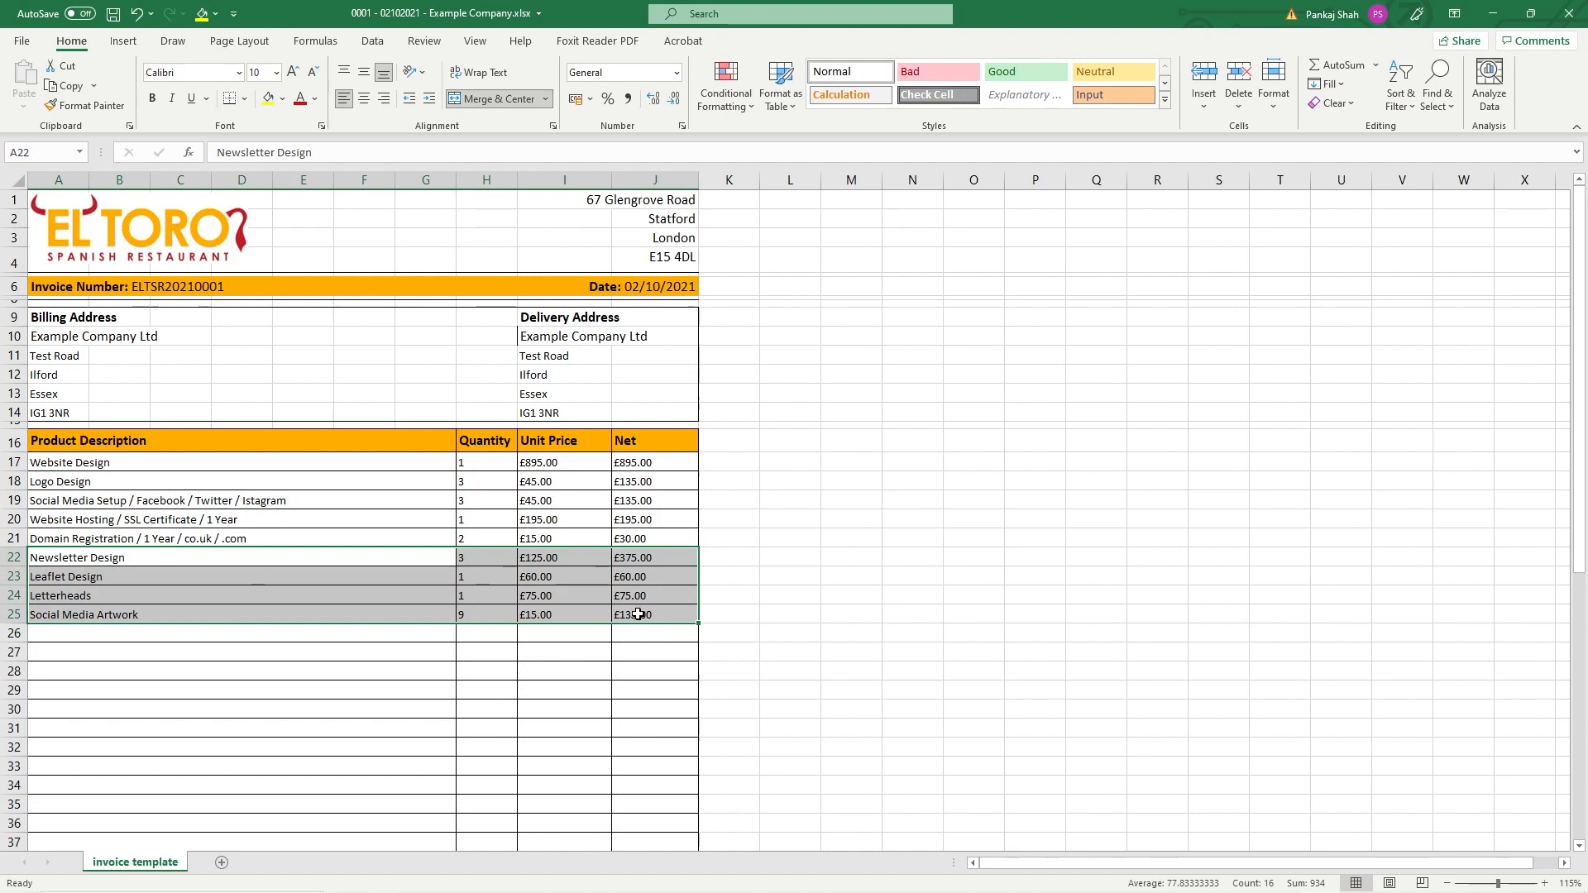
key("Delete")
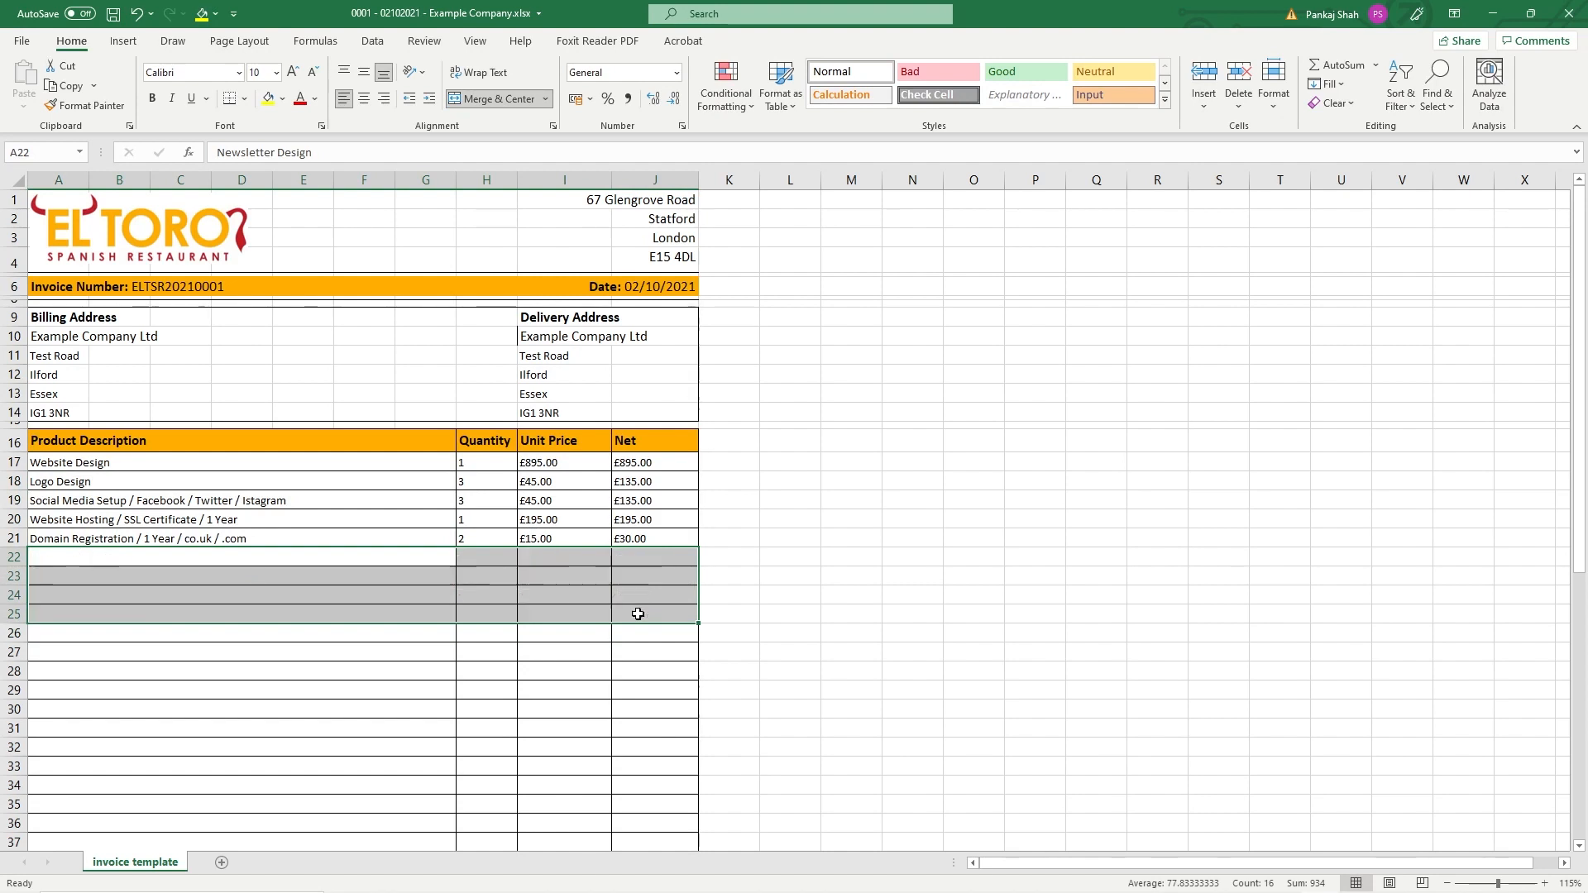
Step: Set the Social Media Setup quantity in H19 to 2 and remove Twitter from its description, then check the invoice totals
left_click(478, 502)
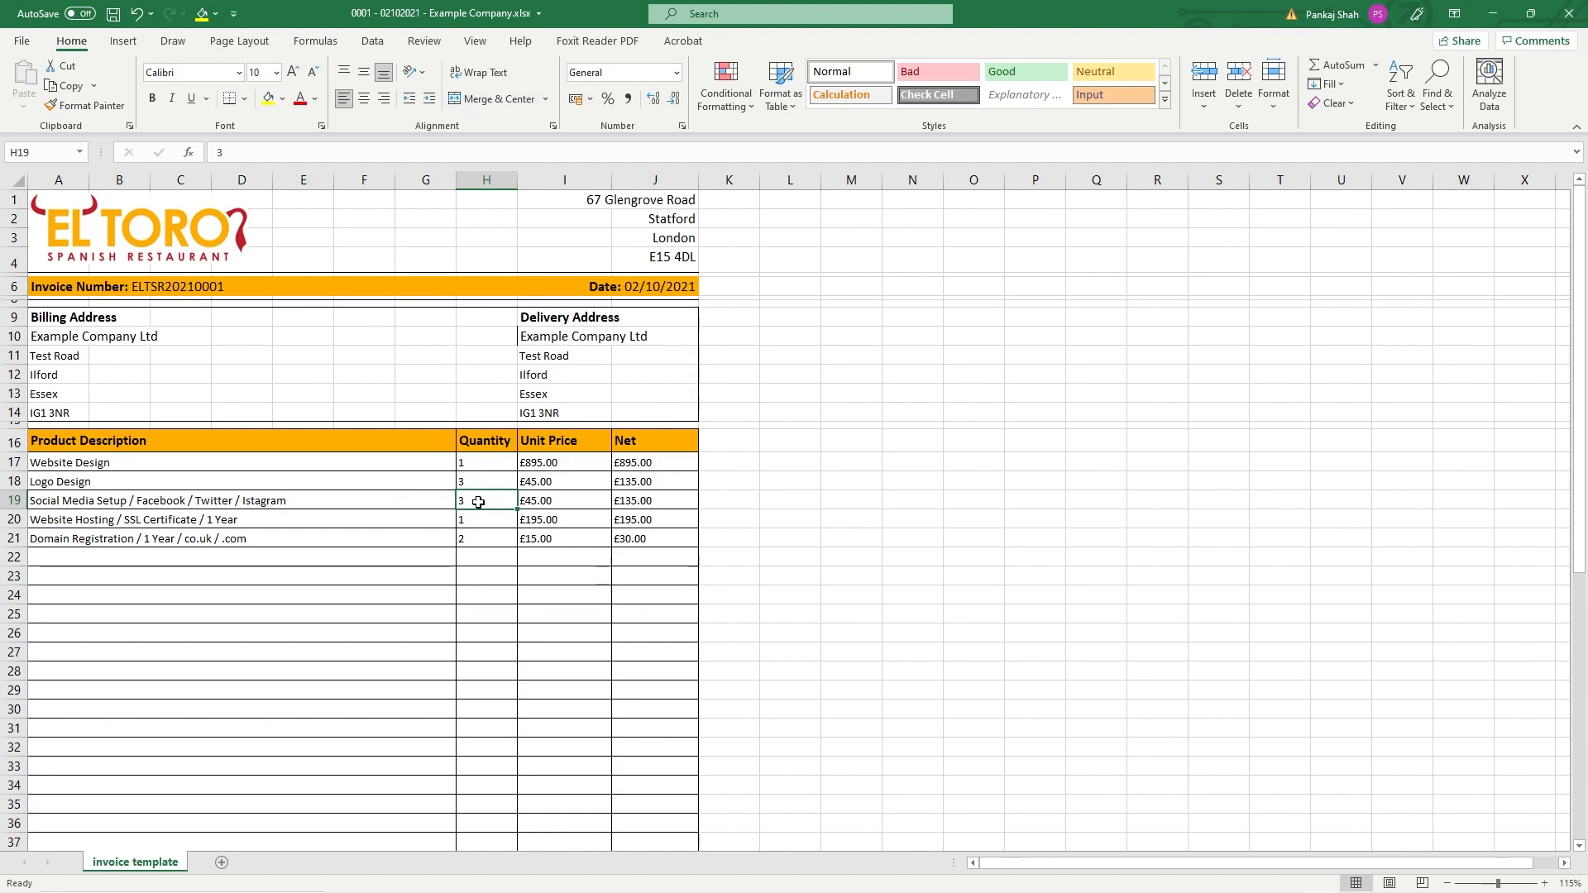
type("2")
left_click(272, 502)
double_click(272, 502)
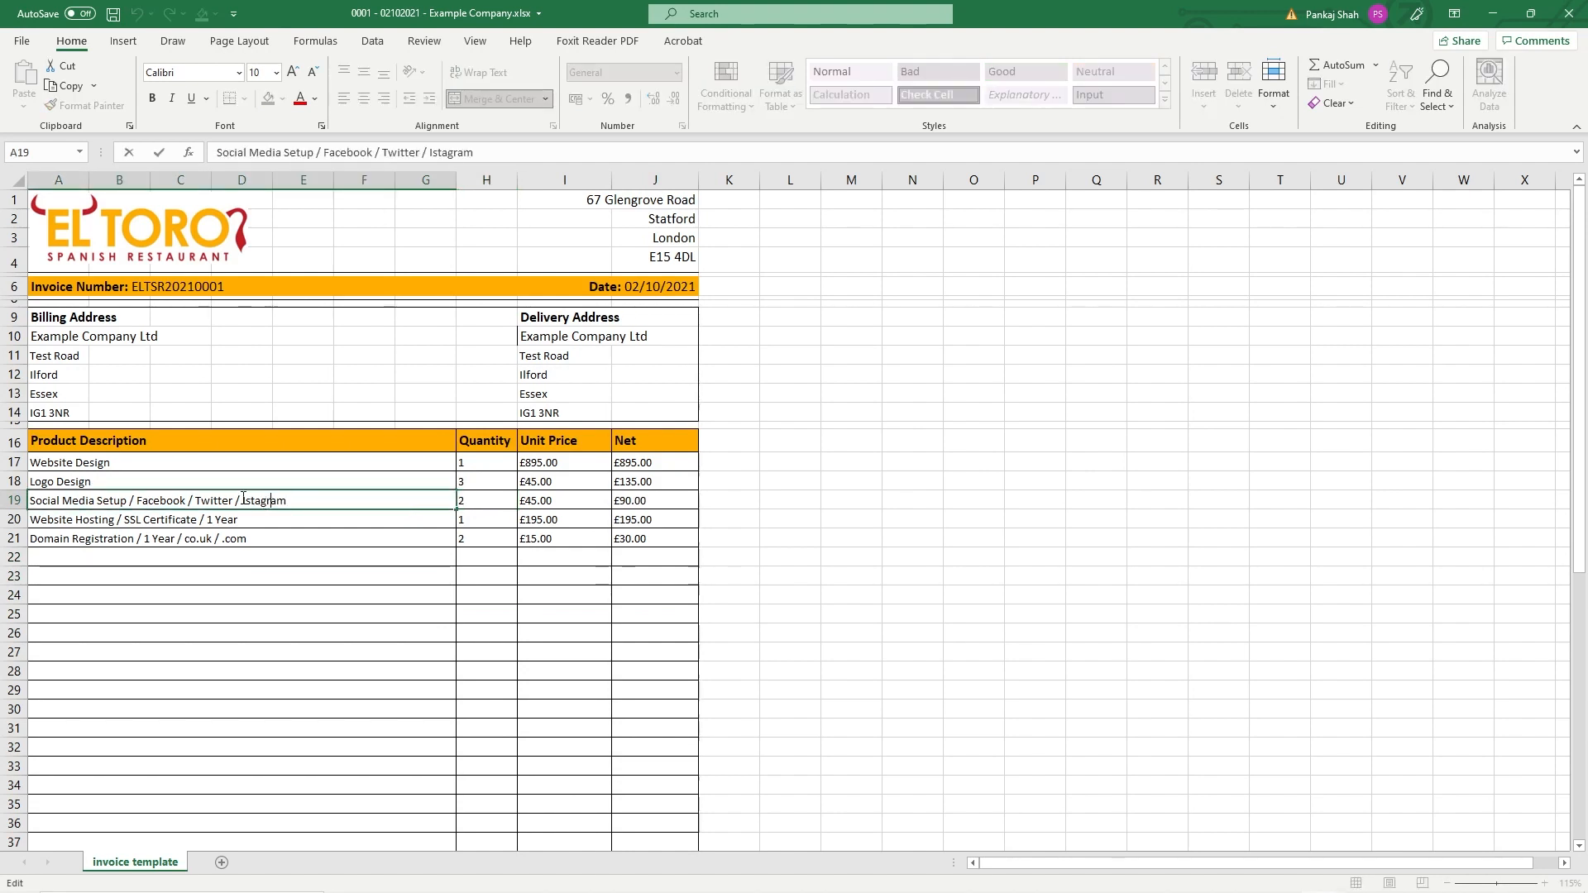
key("Left")
key("Left")
key("Left")
key("ctrl+shift+Left")
key("BackSpace")
key("Return")
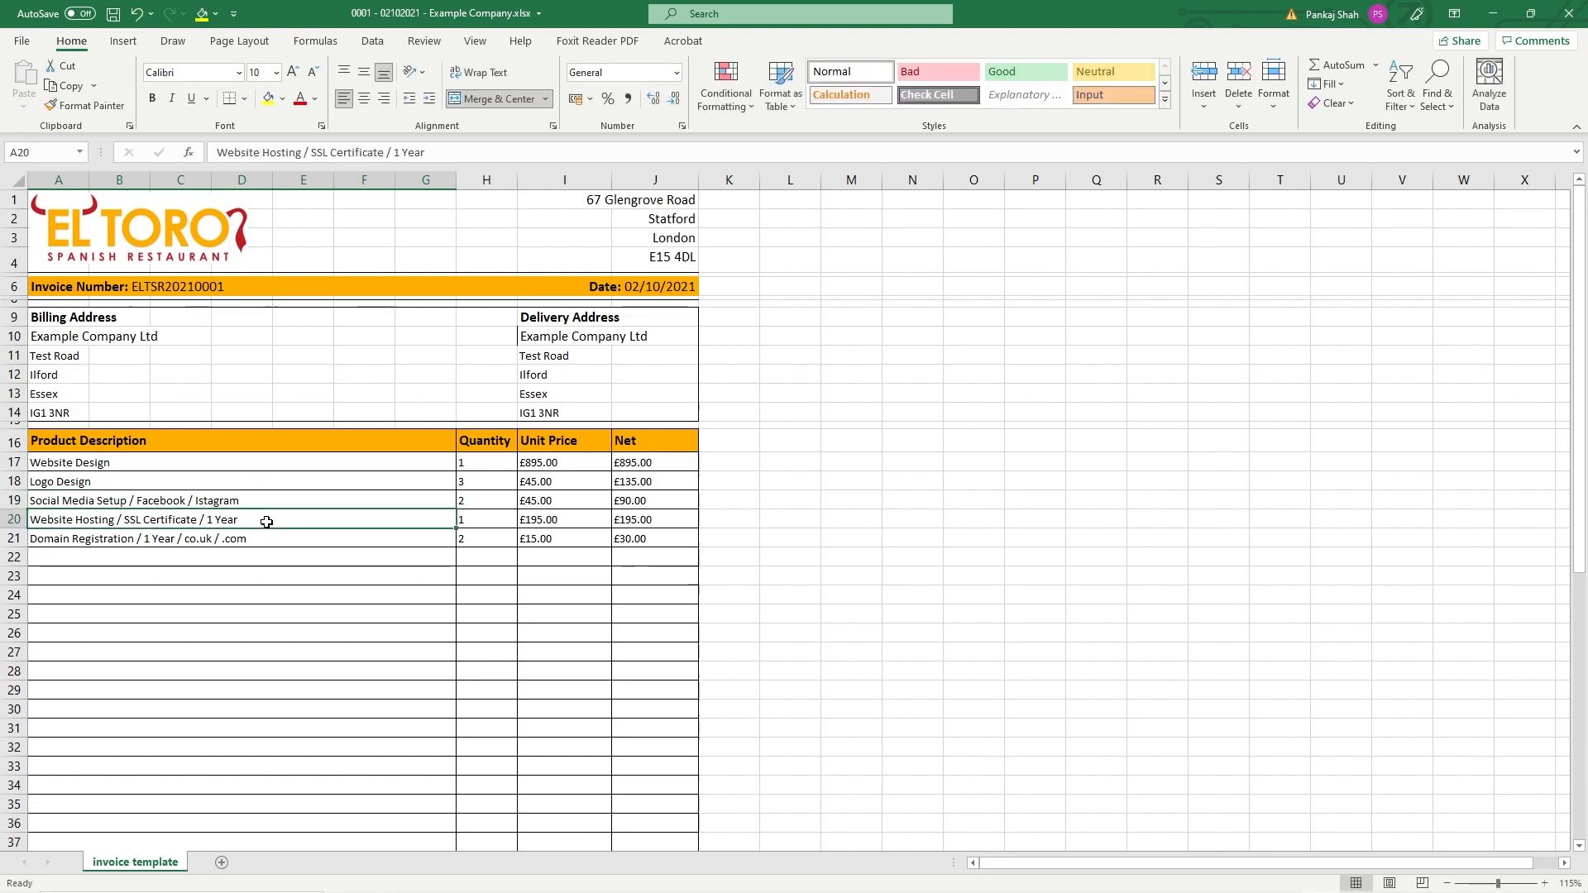
left_click_drag(480, 505, 653, 502)
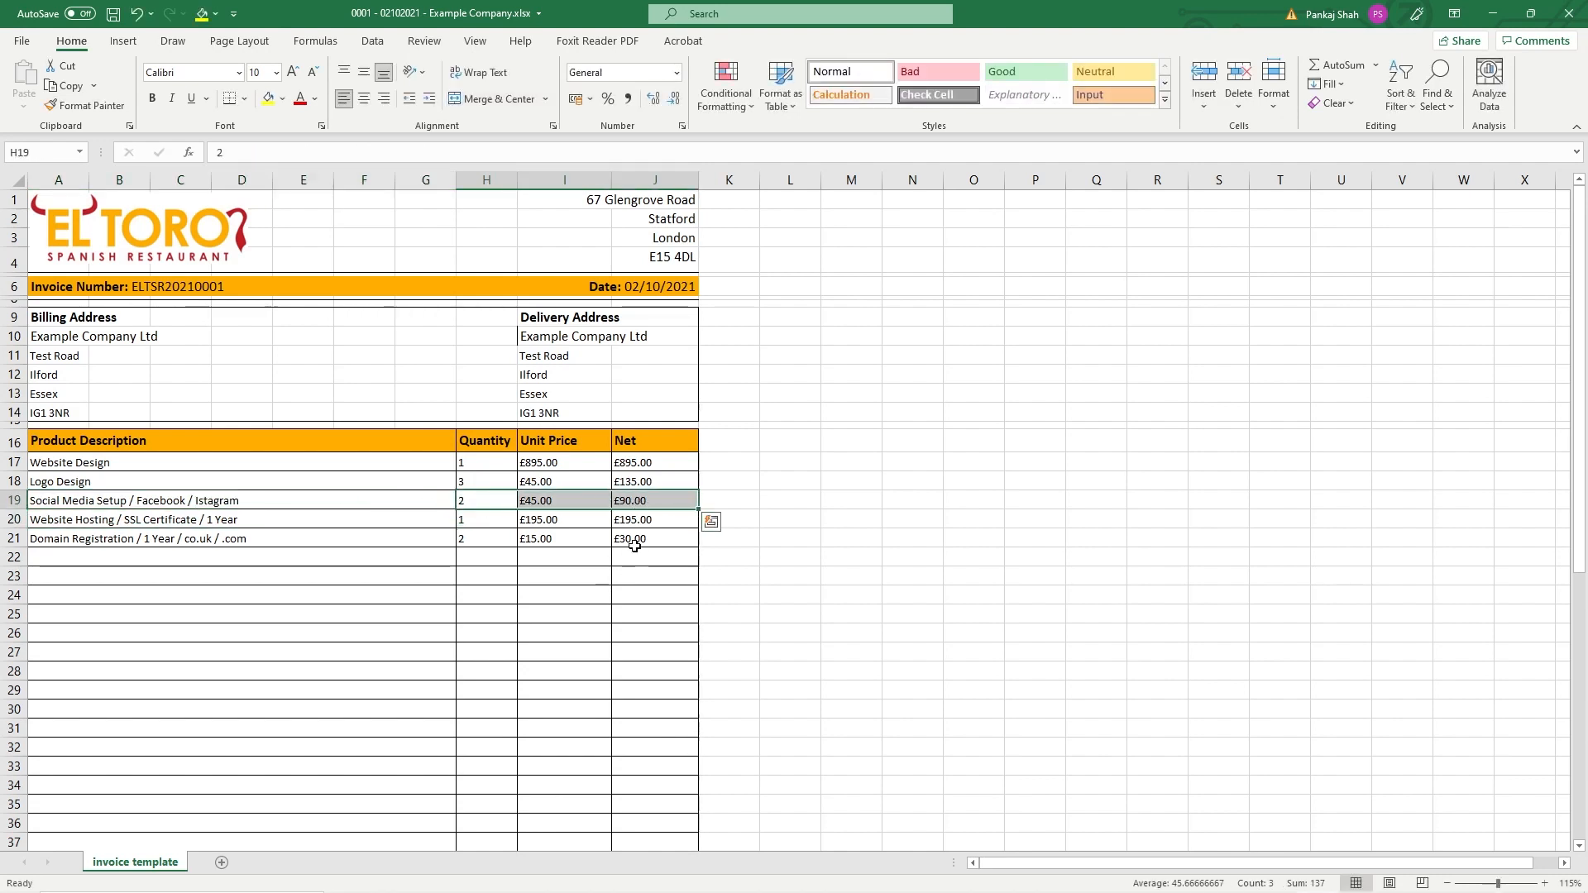
scroll(620, 579, "down", 7)
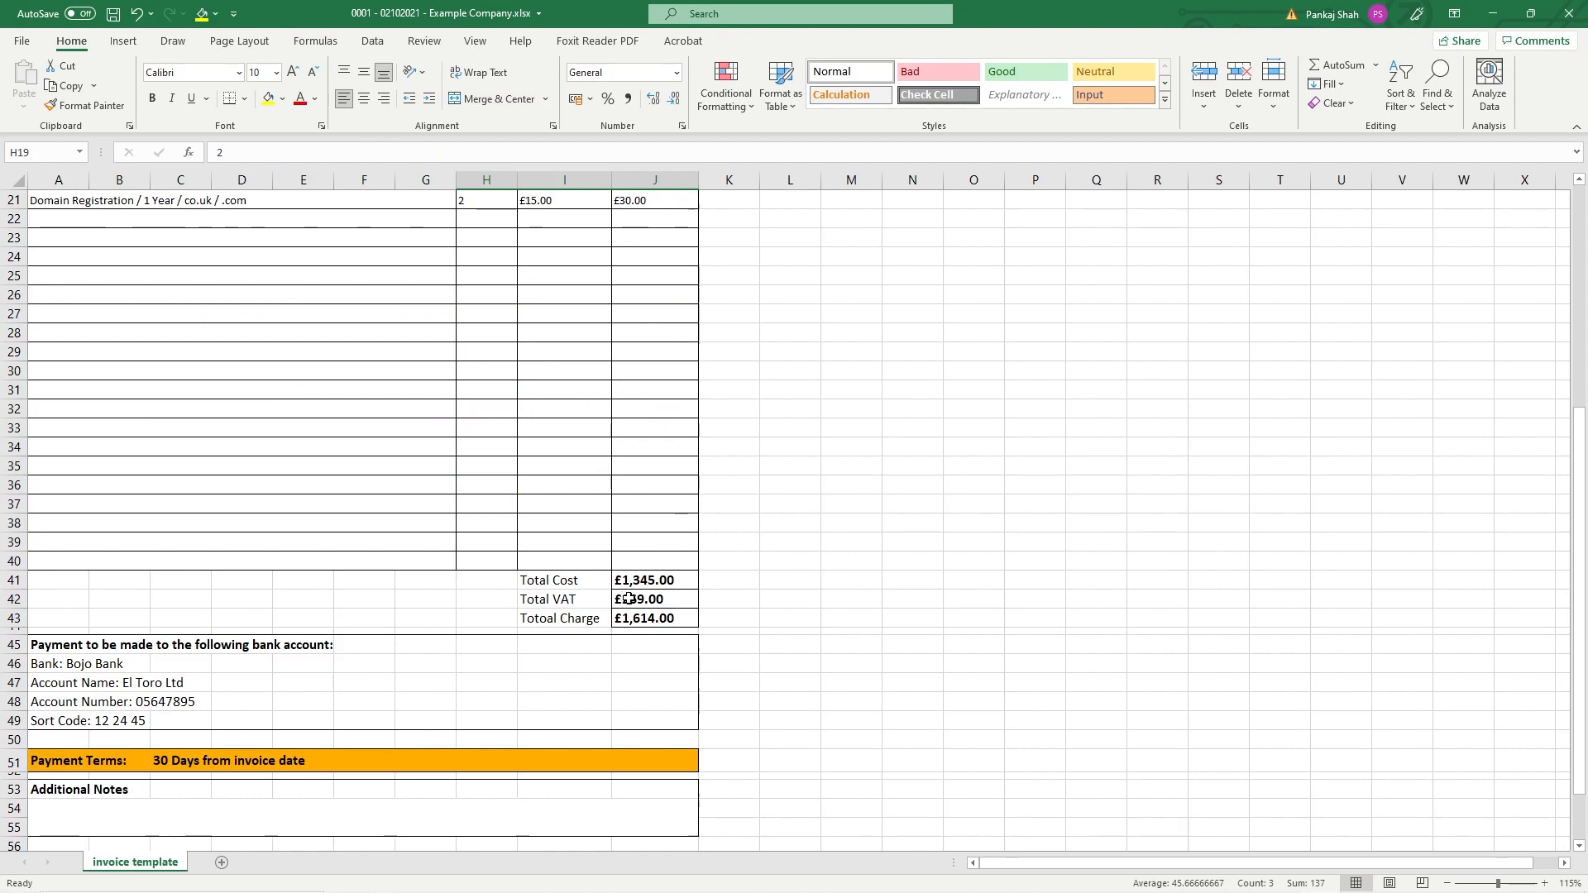
scroll(628, 599, "up", 7)
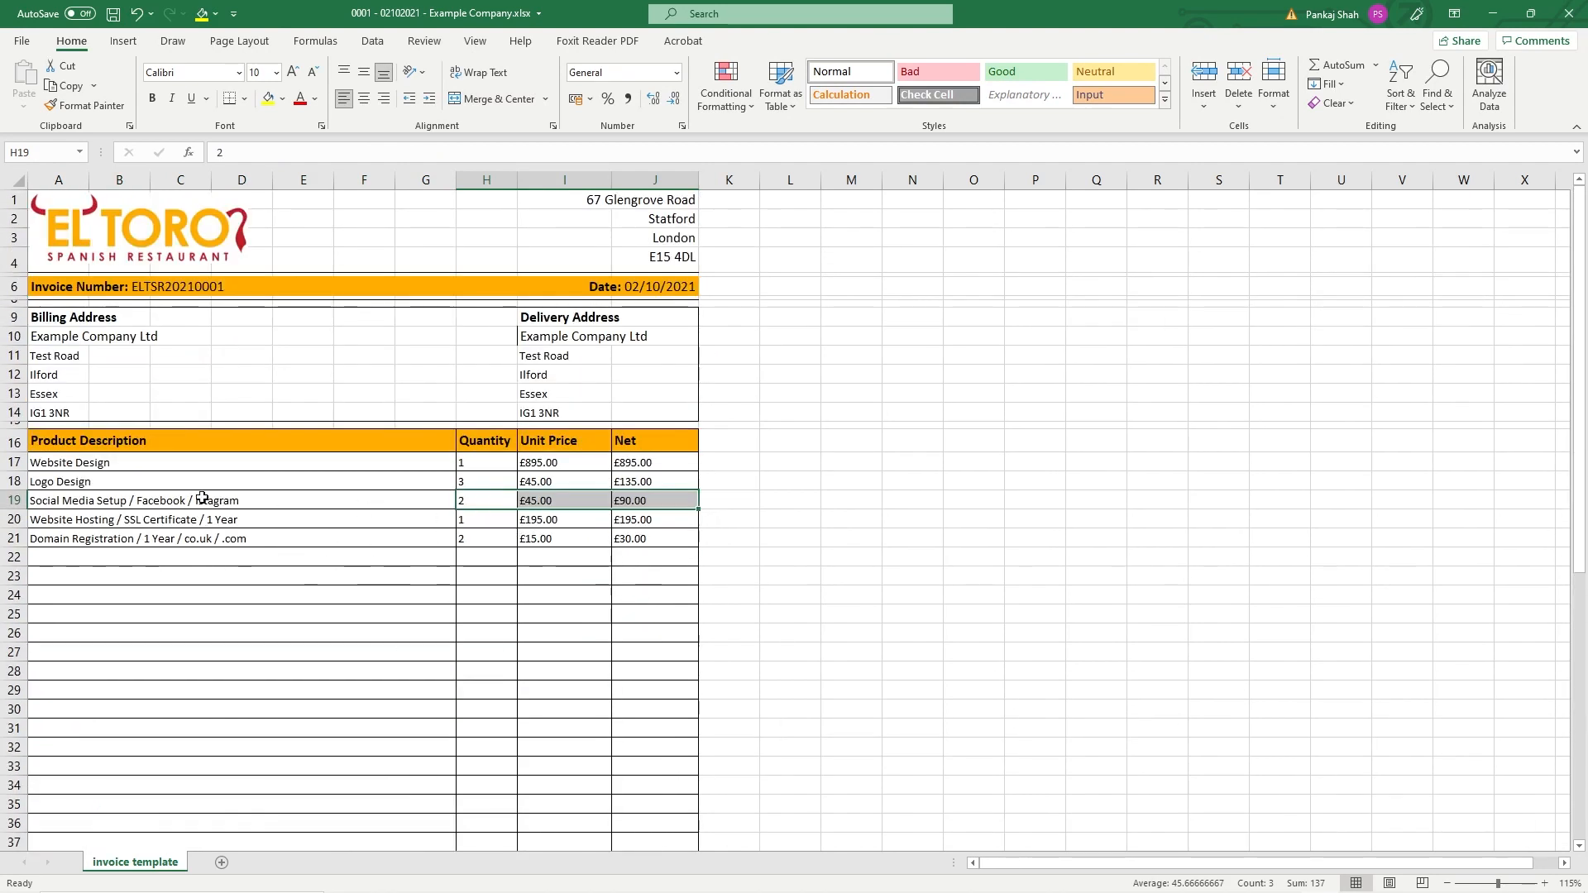
Step: Set the Logo Design quantity in H18 to 1 and save the workbook
left_click(126, 478)
left_click(481, 484)
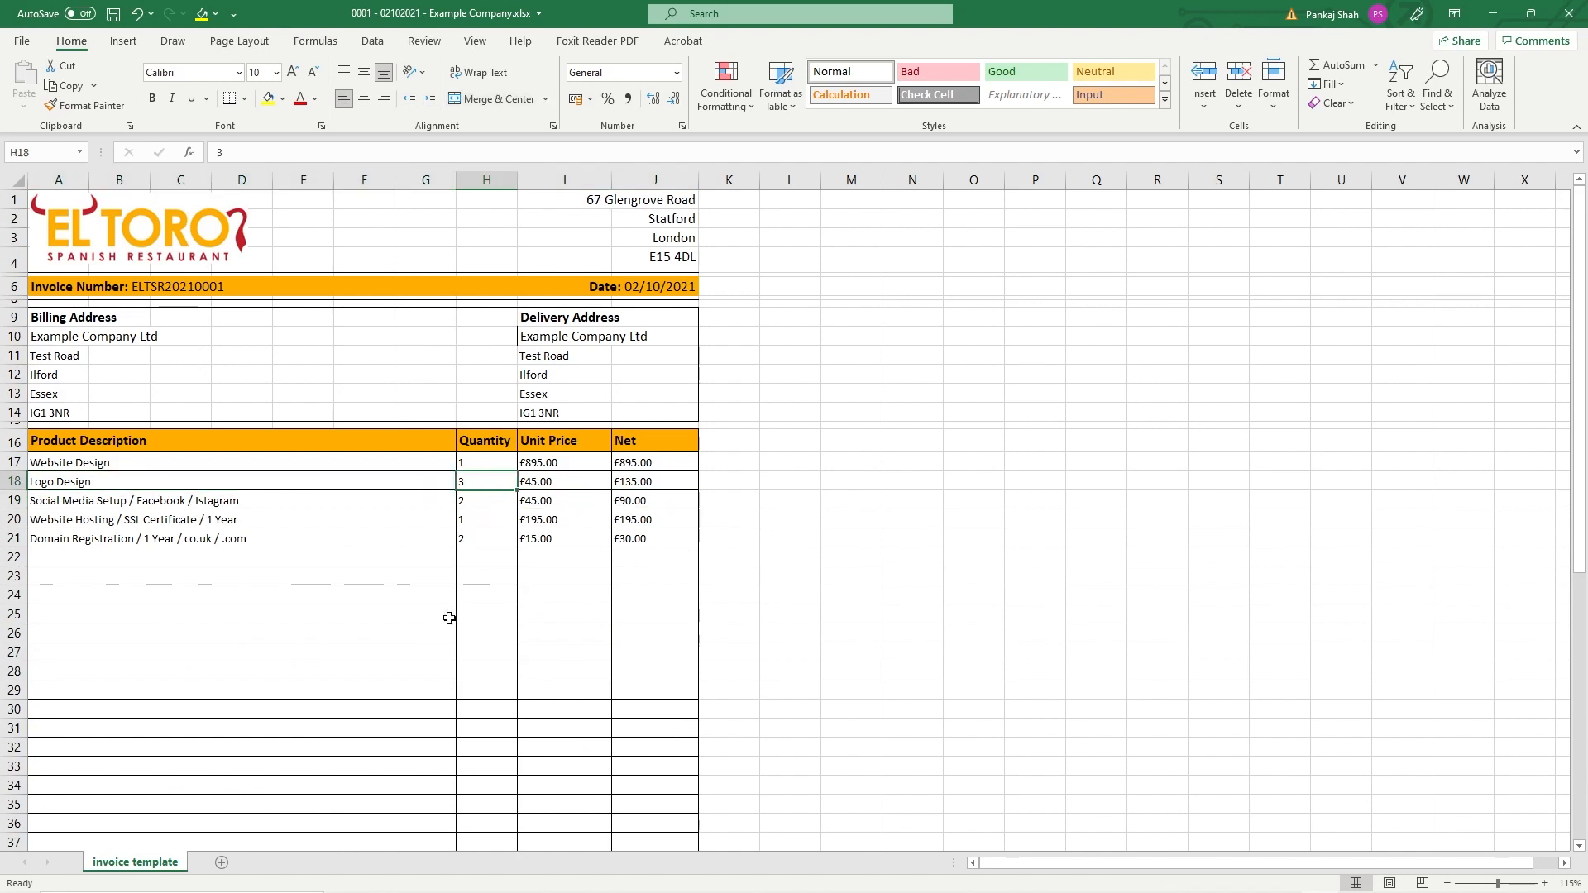
type("1")
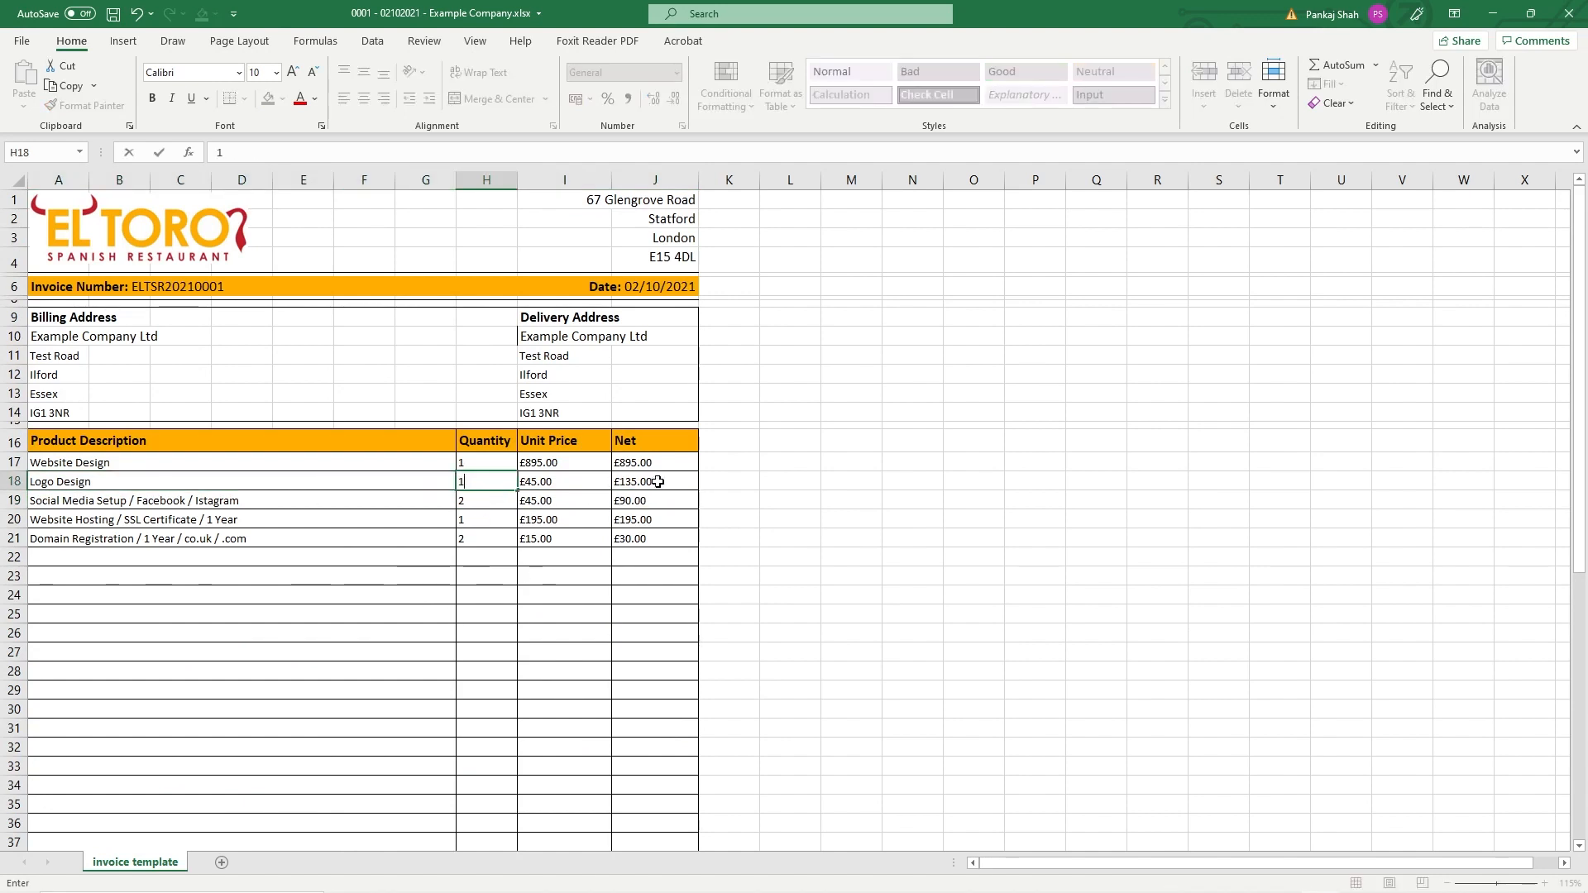
left_click(649, 519)
left_click(653, 481)
key("ctrl+s")
Step: Shorten the description in A21 to "Domain Registration / 1 Year / co.uk" and set its quantity to 1
left_click(283, 536)
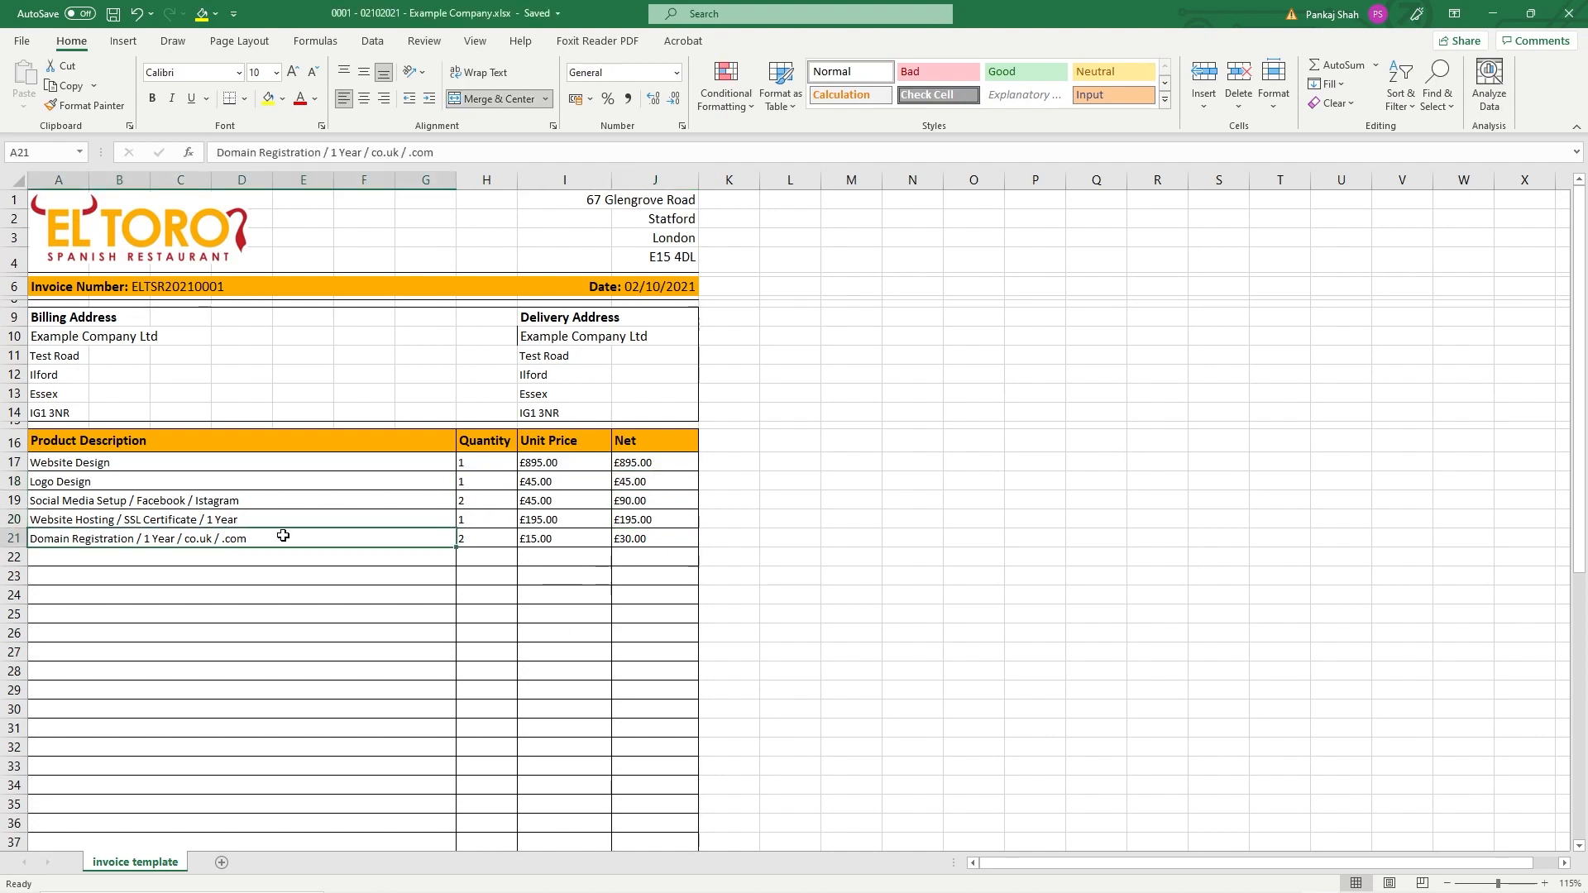
double_click(226, 539)
left_click_drag(215, 538, 248, 539)
key("Delete")
key("Tab")
type("1")
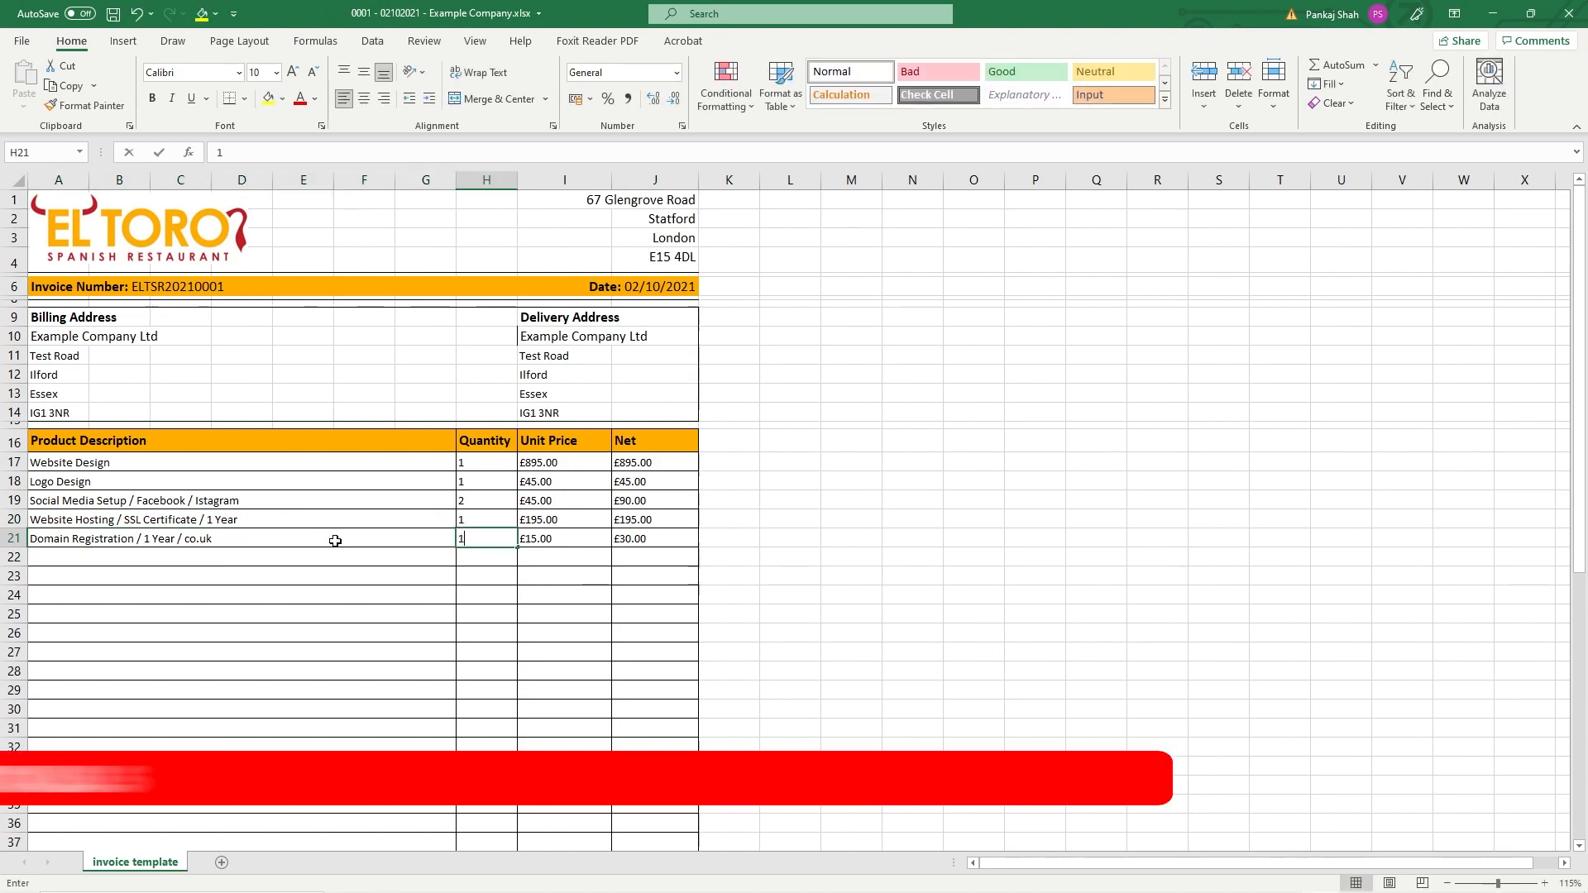
key("Return")
left_click(642, 542)
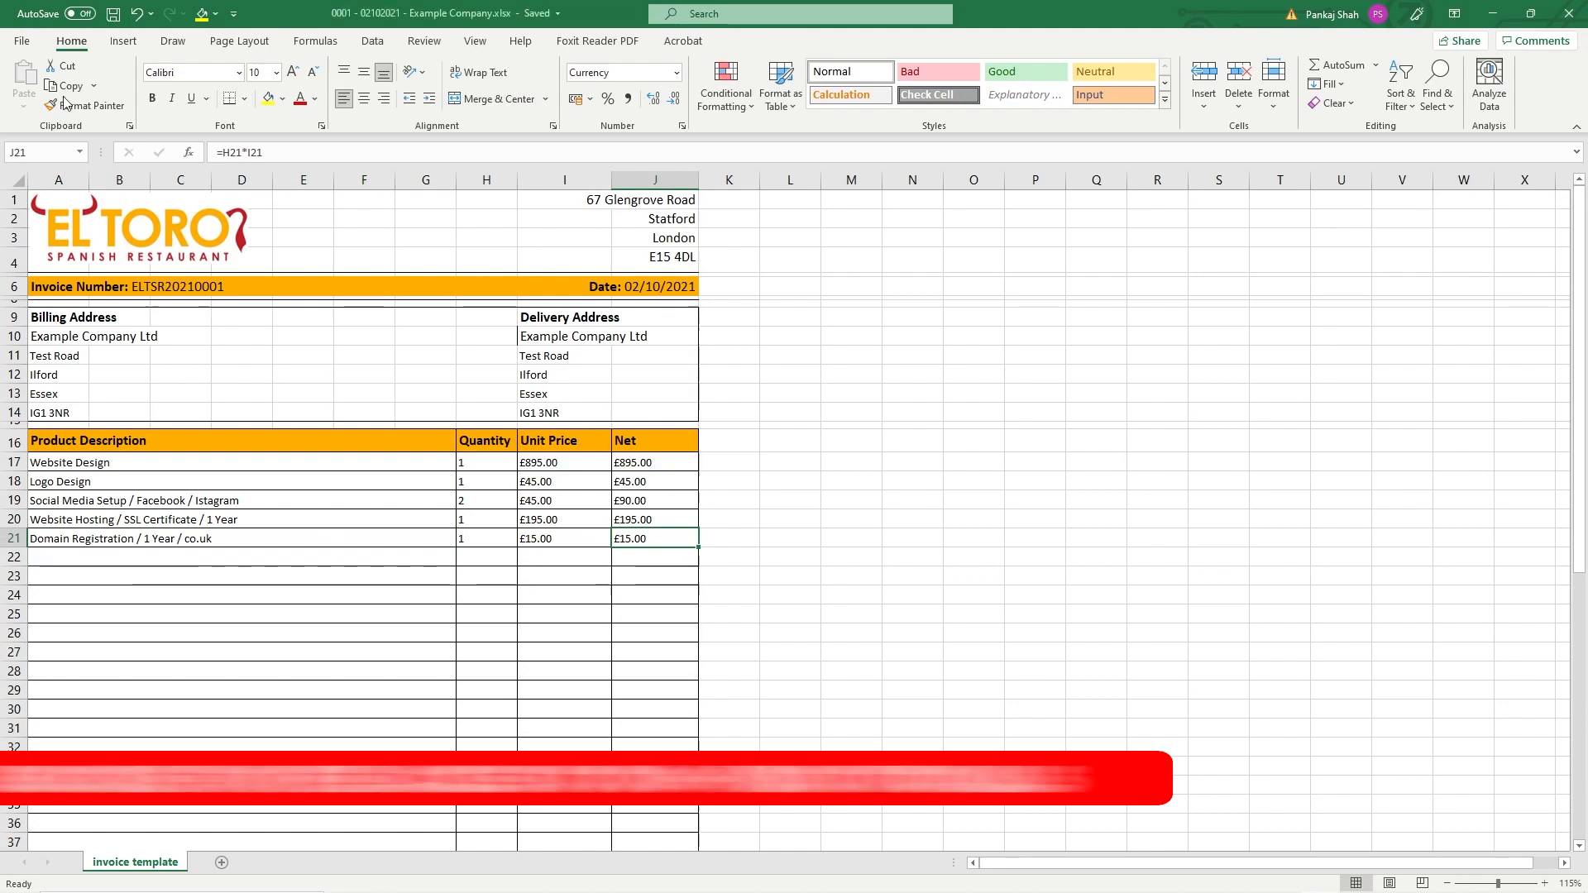
Step: Save the invoice template sheet at actual size as the Adobe PDF "0001 - 02102021 - Example Company.pdf" in the same folder and close the workbook
left_click(22, 40)
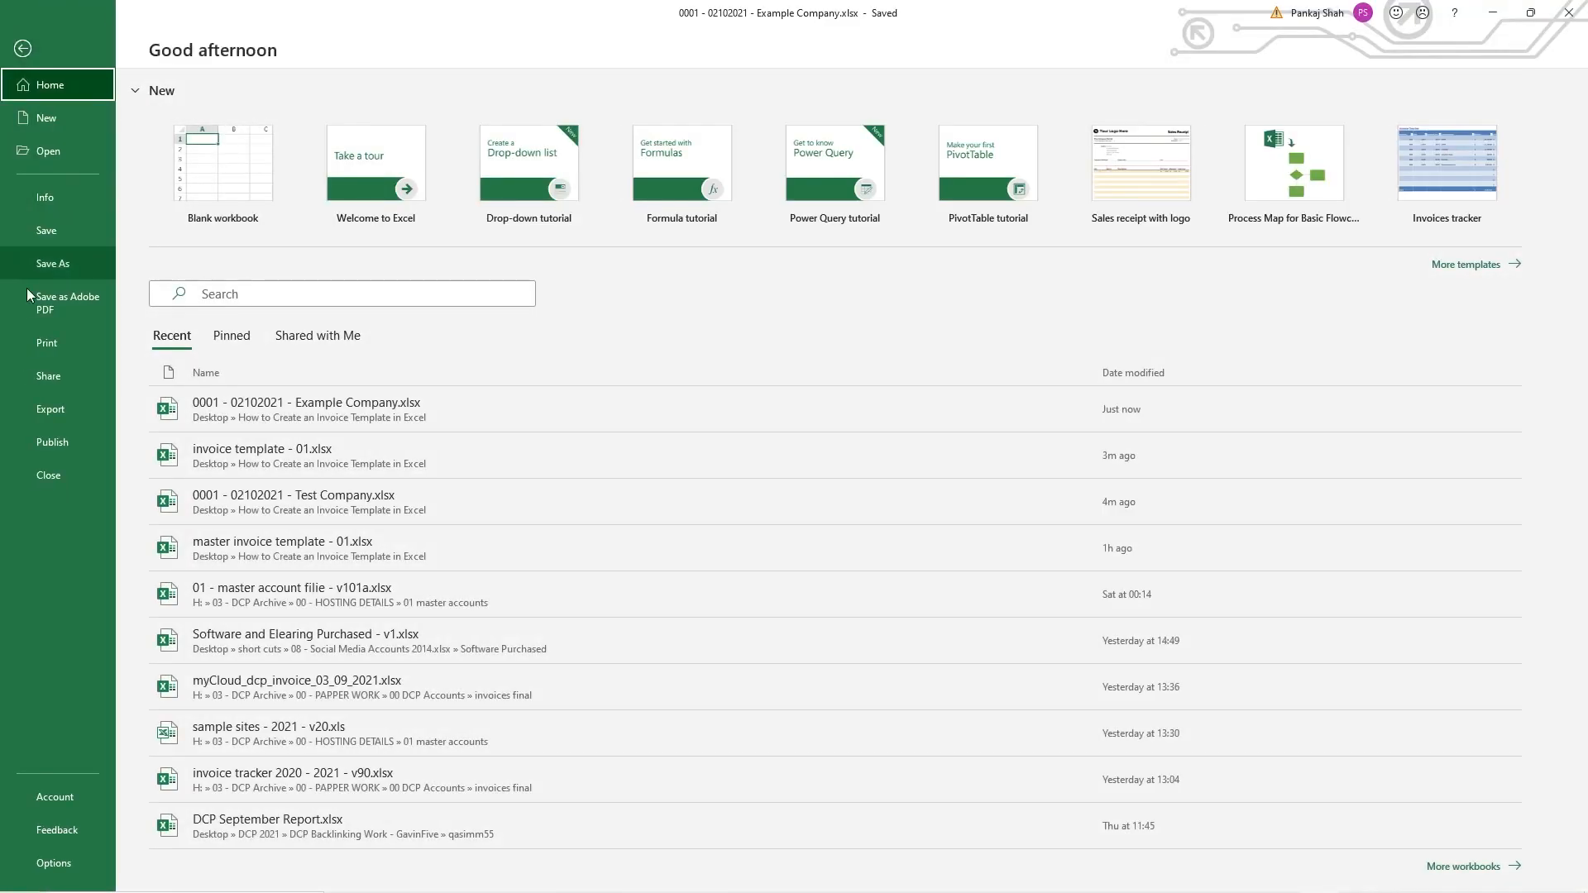
left_click(37, 335)
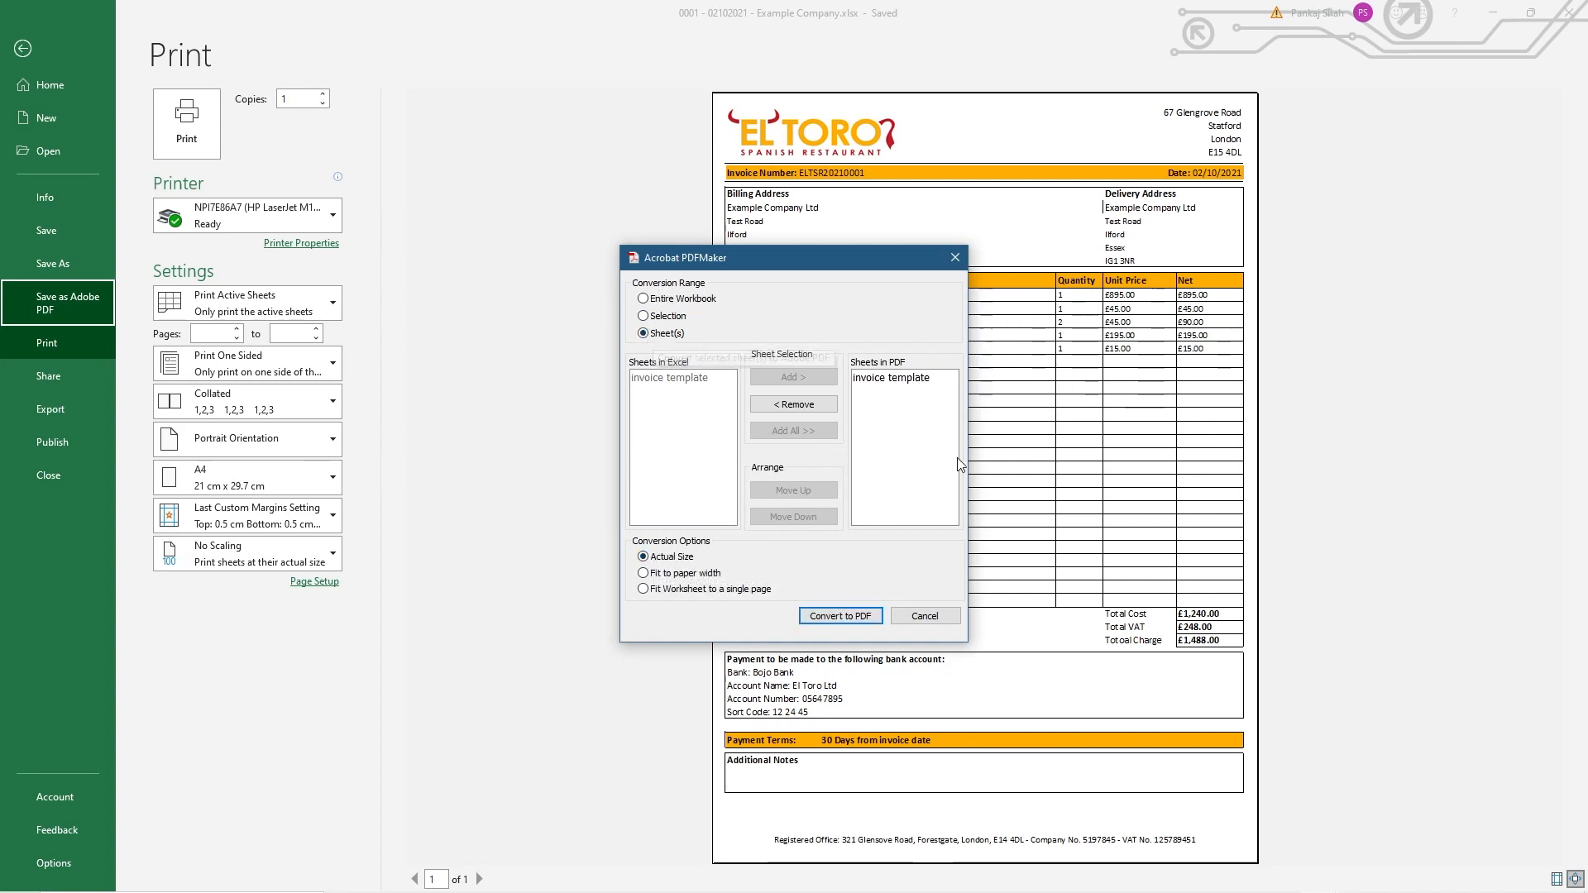
left_click(838, 617)
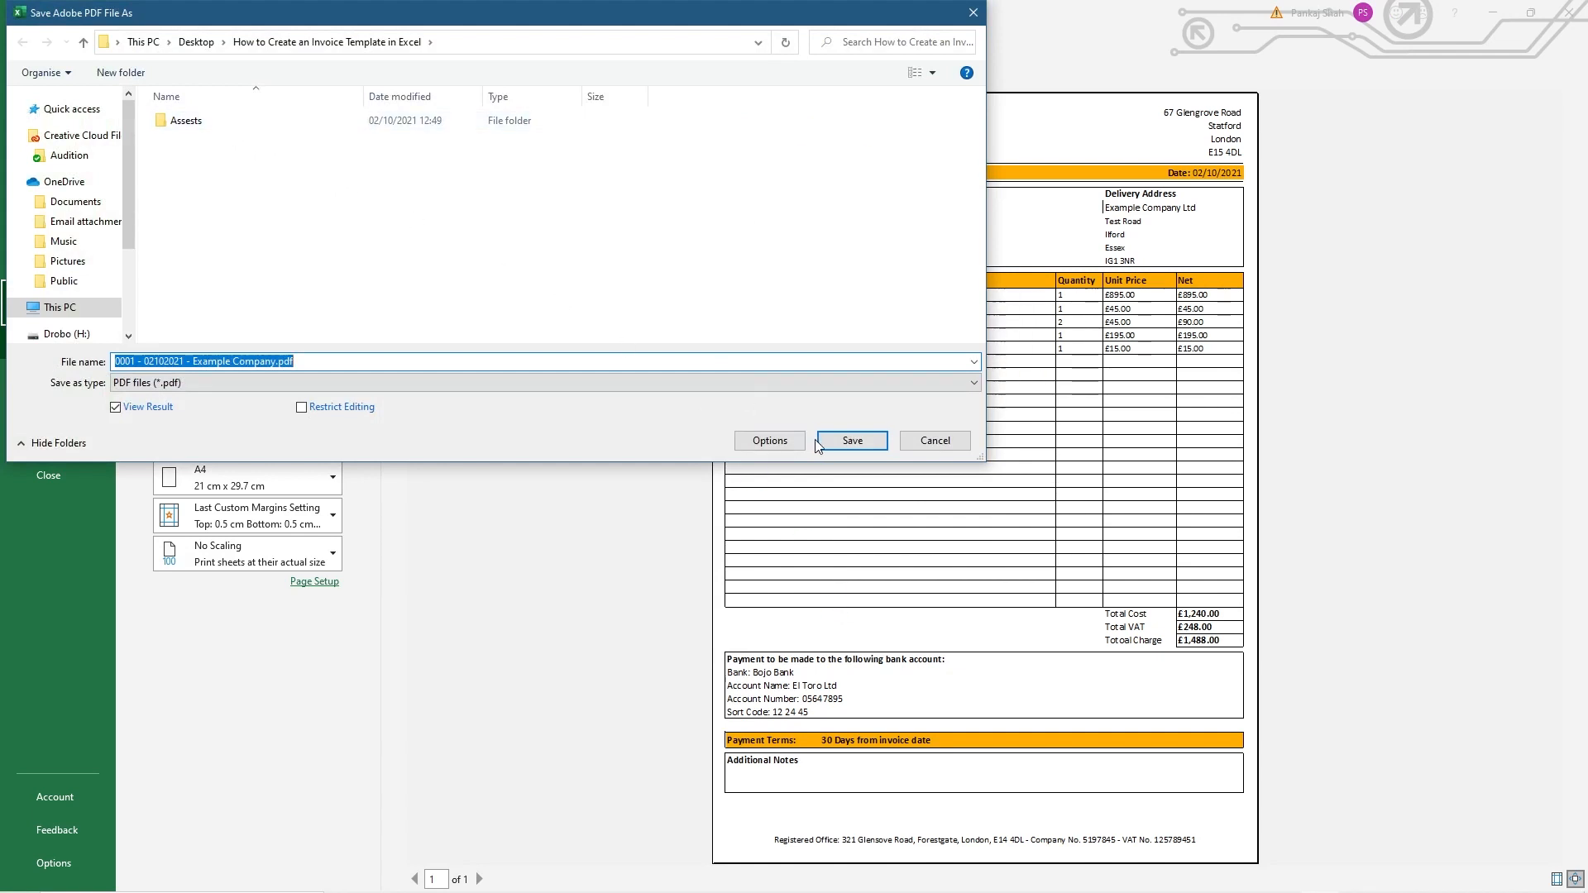
left_click(823, 443)
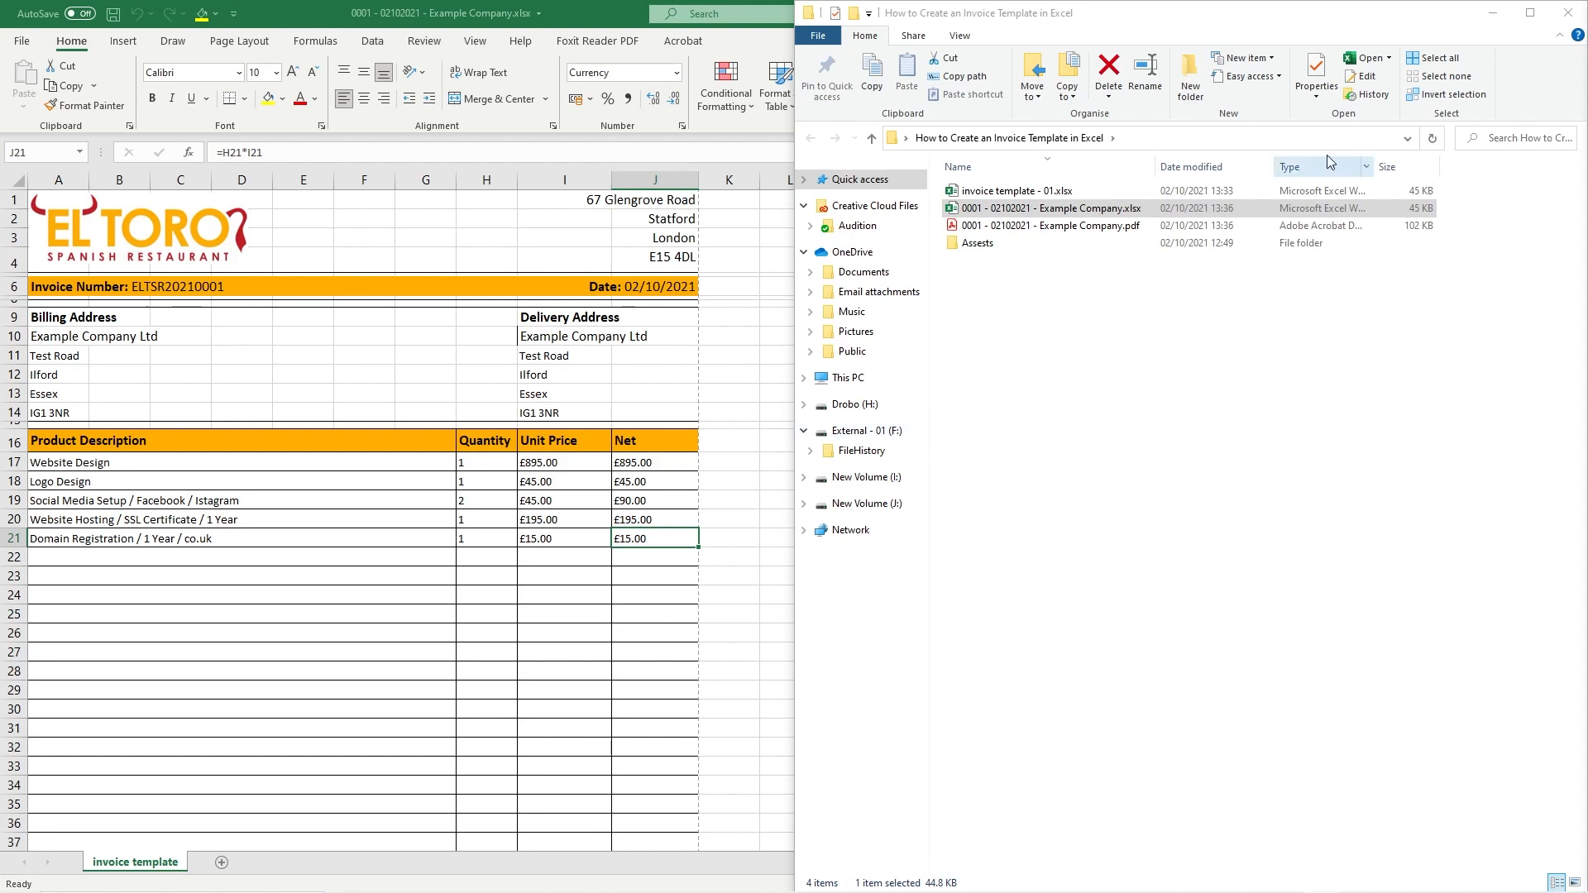
double_click(583, 17)
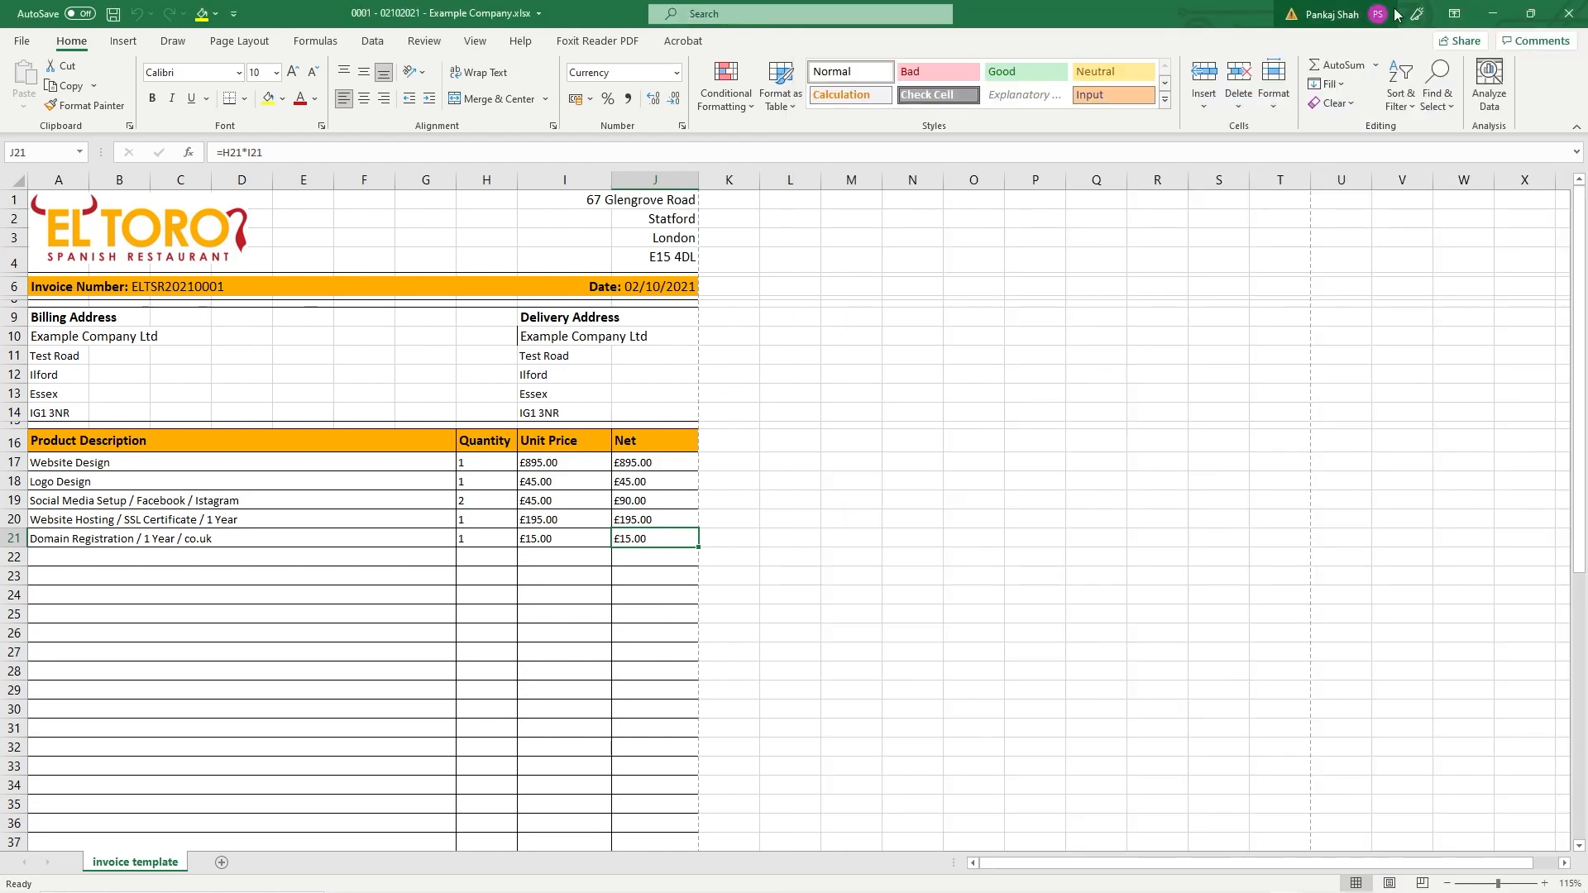
left_click(1572, 10)
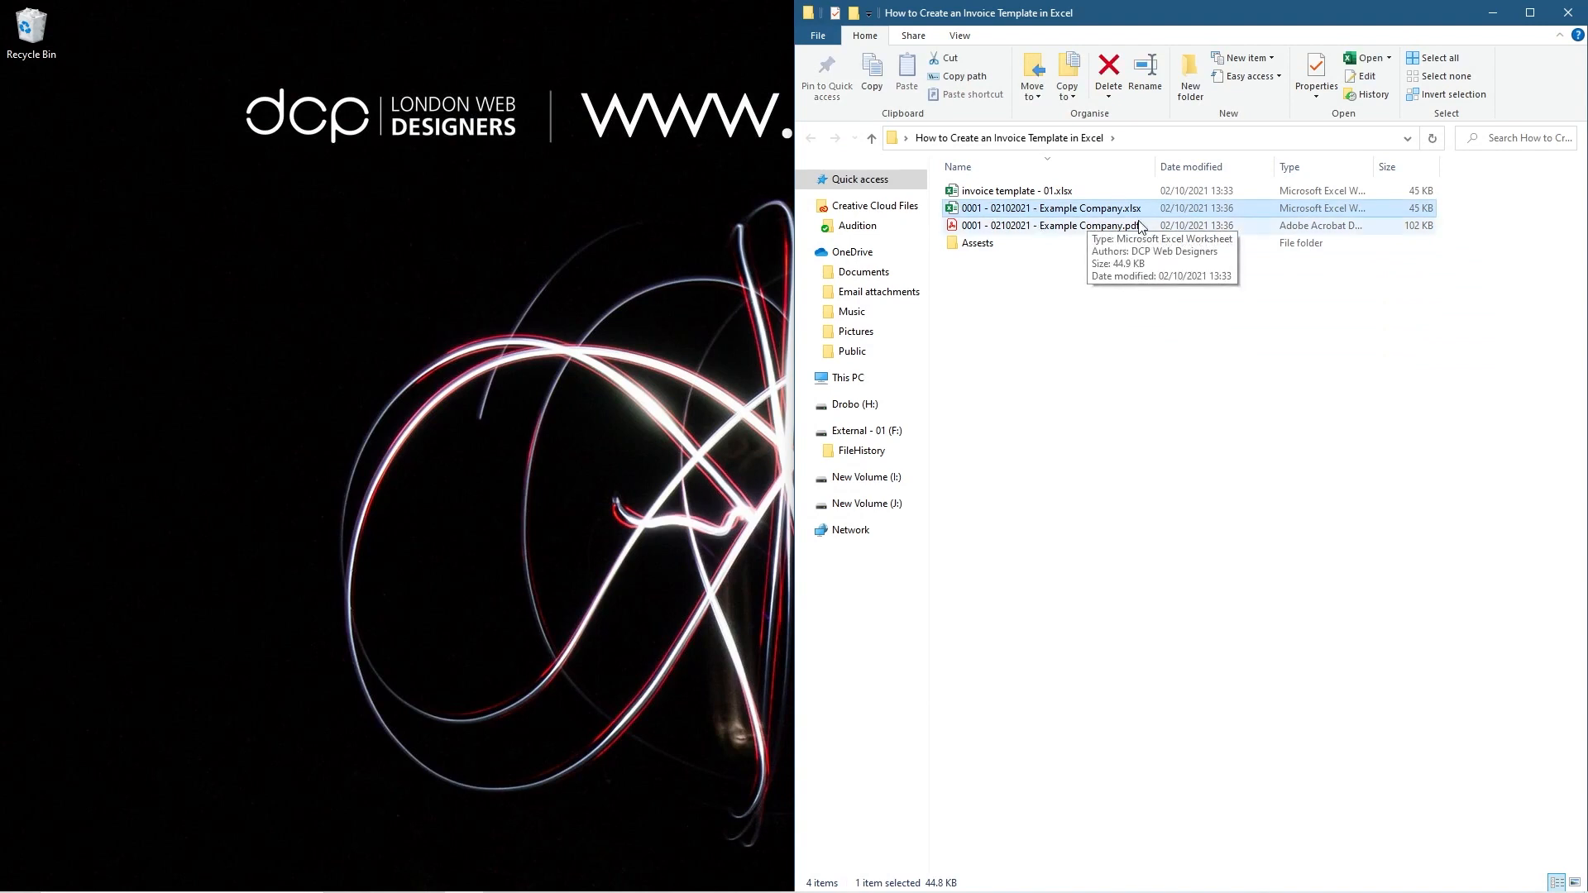
Step: Open "0001 - 02102021 - Example Company.pdf" in Adobe Acrobat and maximise its window for viewing
left_click(1080, 229)
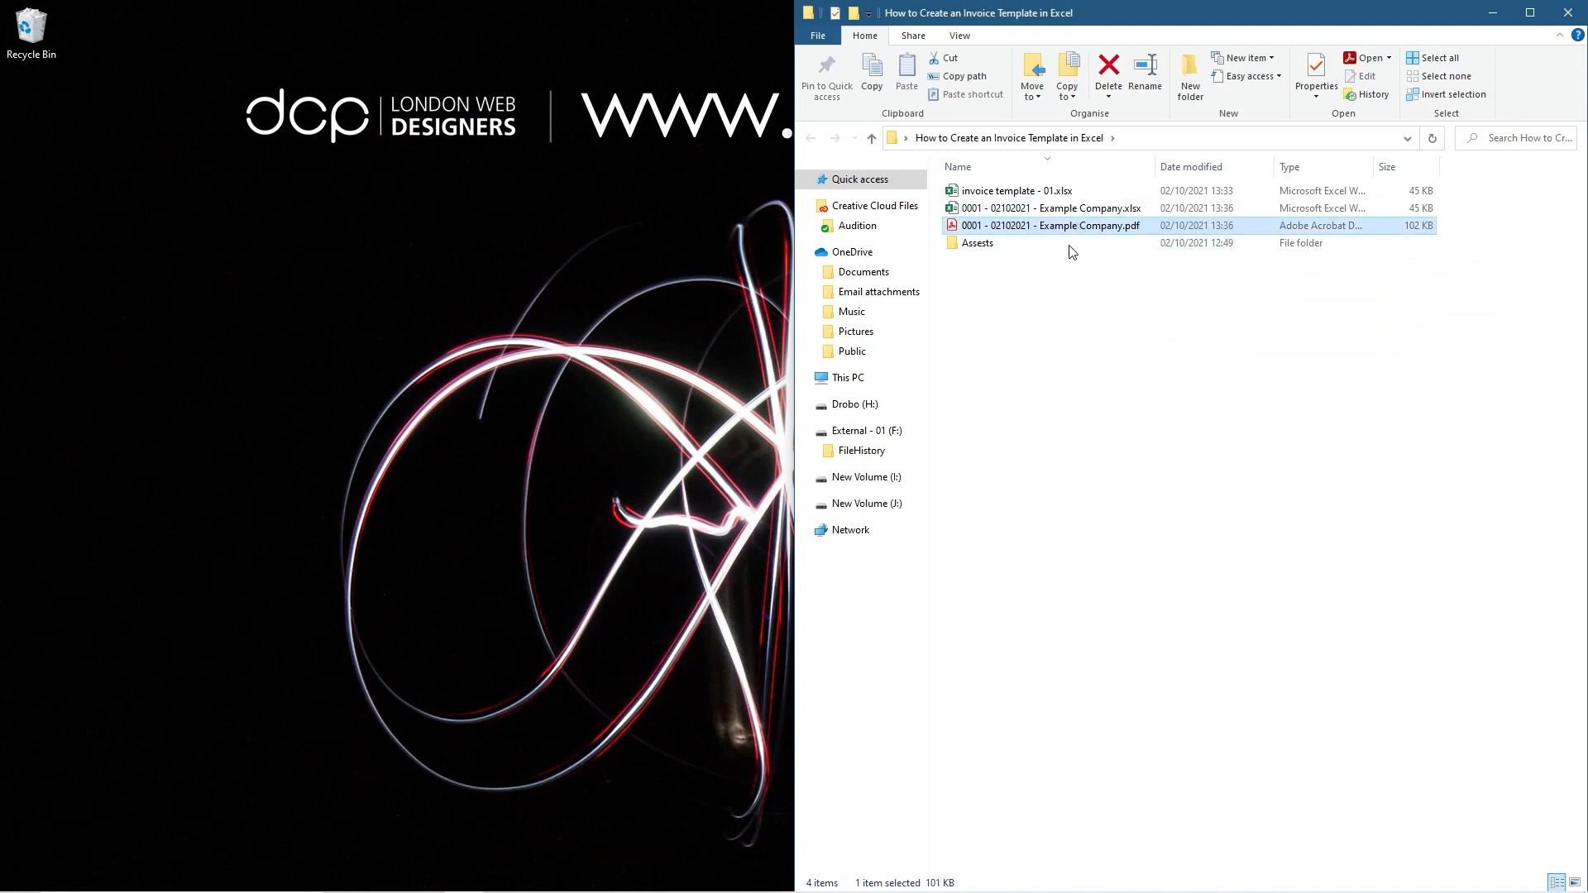
left_click(632, 396)
left_click_drag(1587, 62, 0, 197)
scroll(503, 364, "up", 3)
scroll(502, 364, "down", 1)
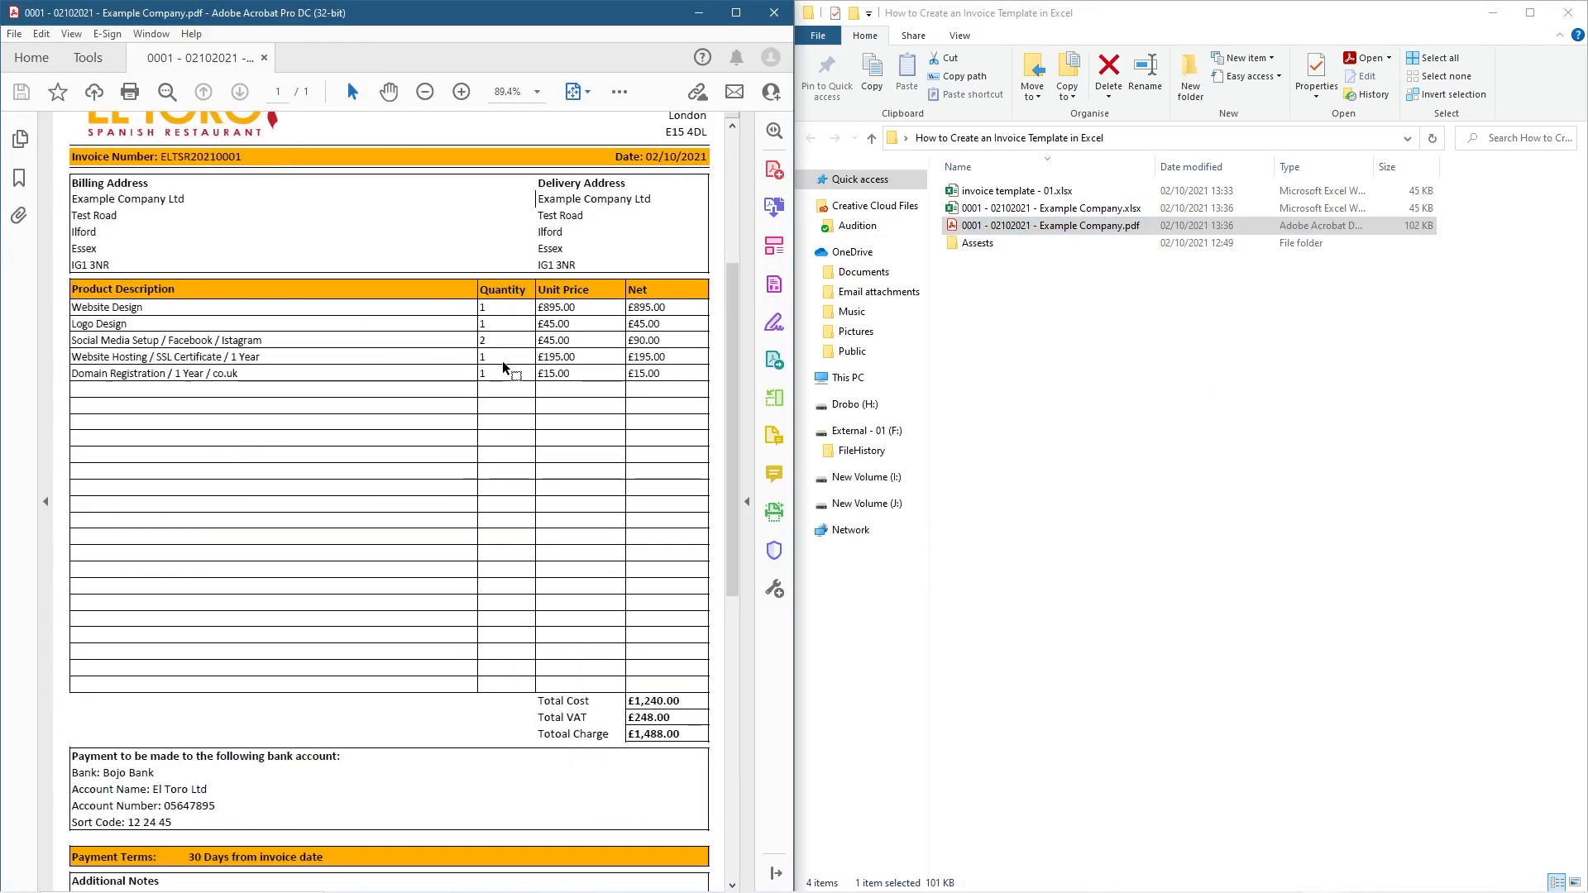
scroll(542, 347, "down", 1)
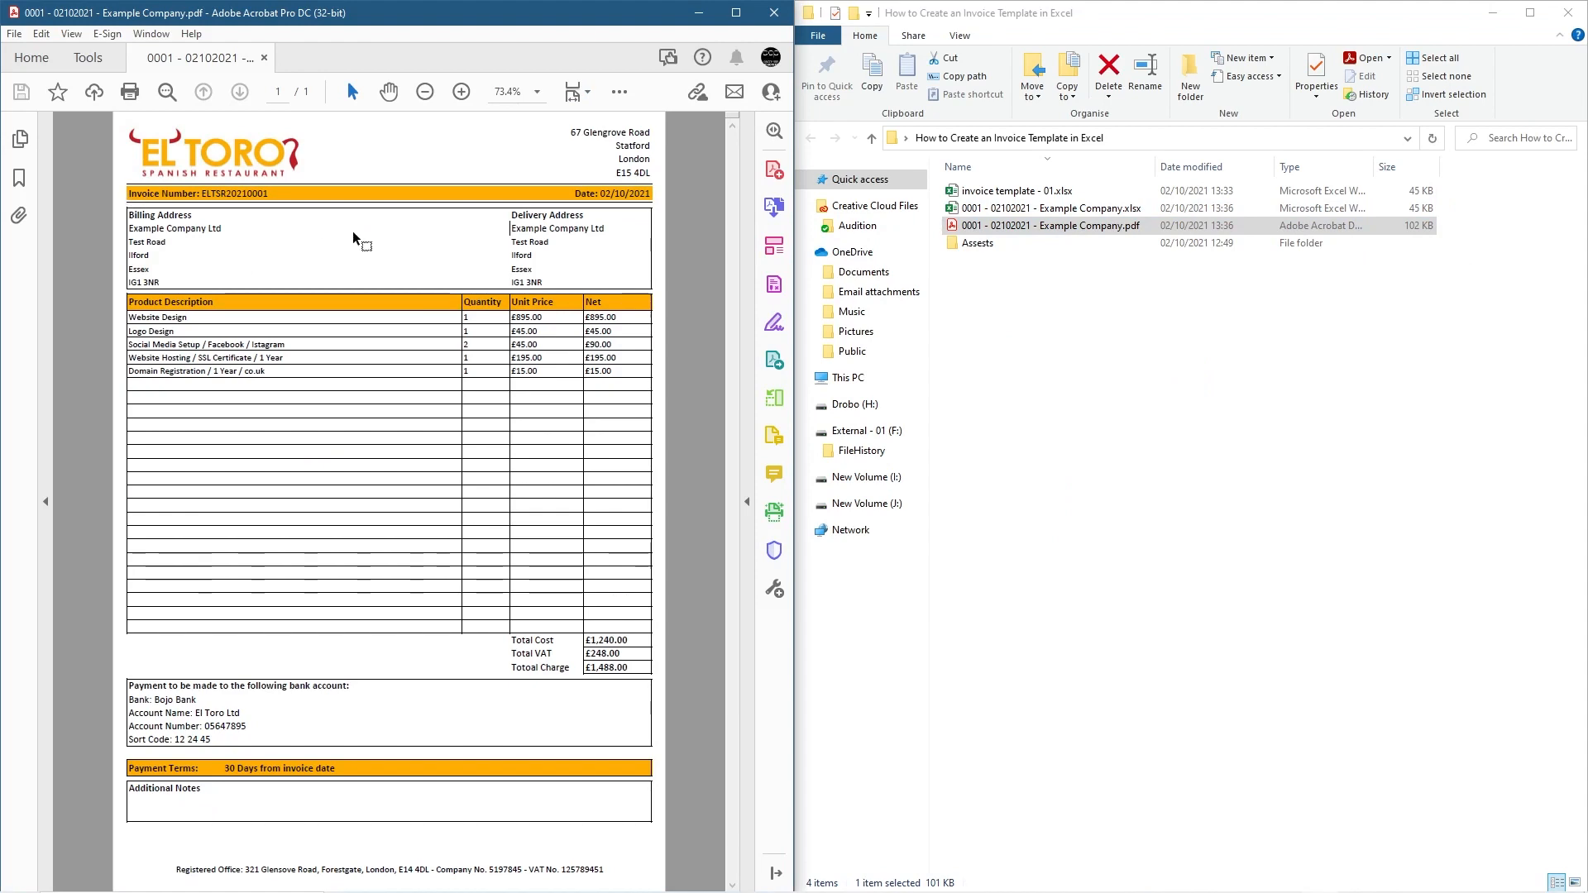
scroll(325, 331, "up", 5)
left_click(736, 12)
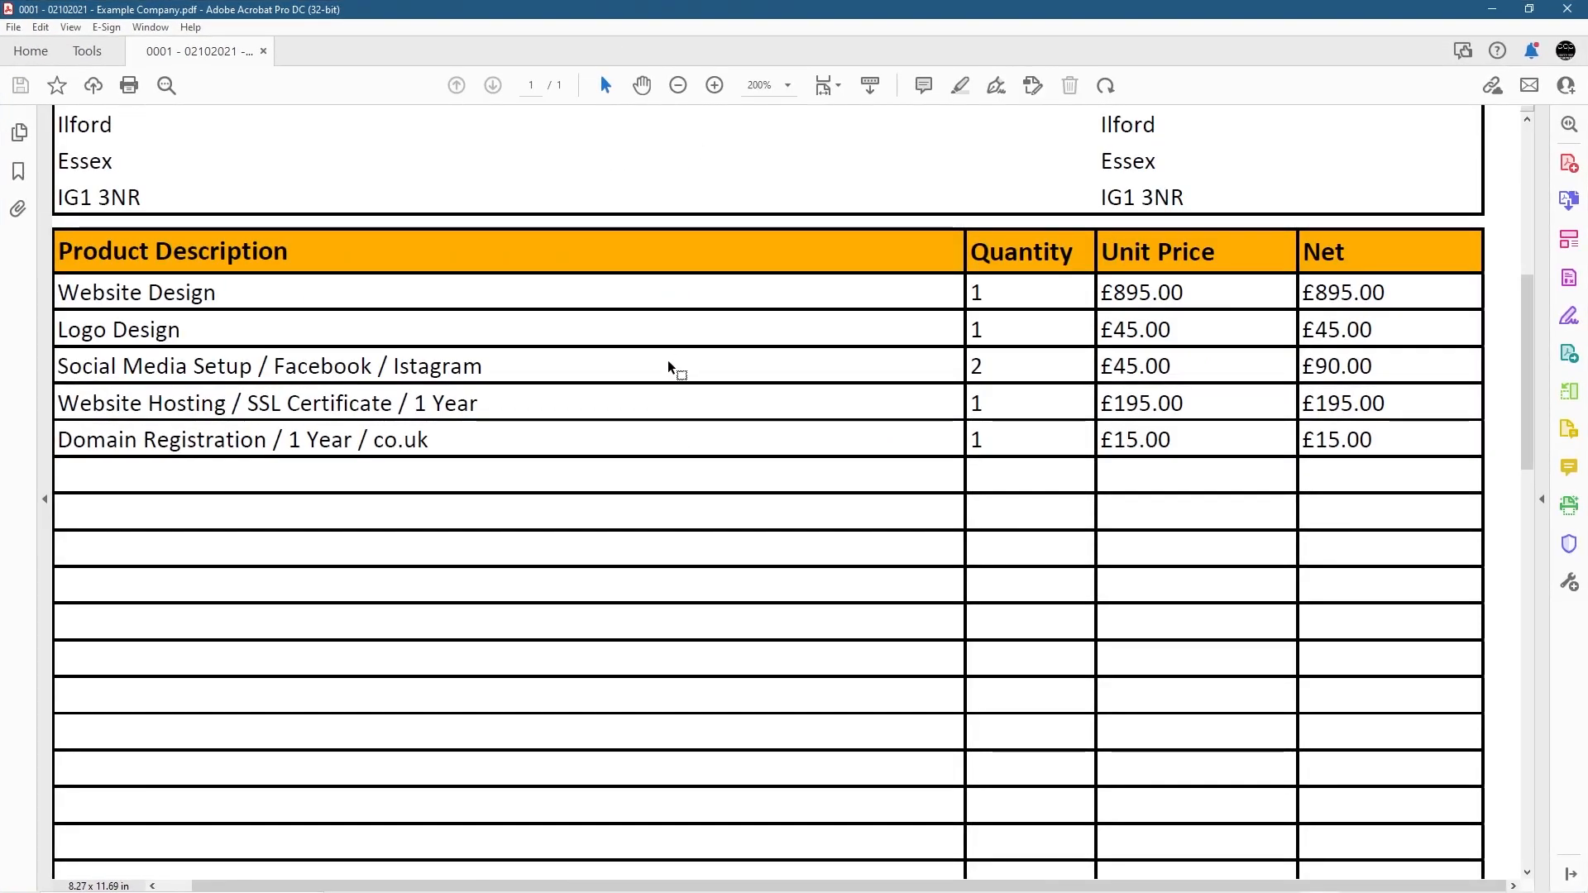
Step: Examine the exported PDF's invoice number, addresses, line items, totals, payment details and footer
scroll(670, 368, "down", 2)
scroll(755, 326, "up", 2)
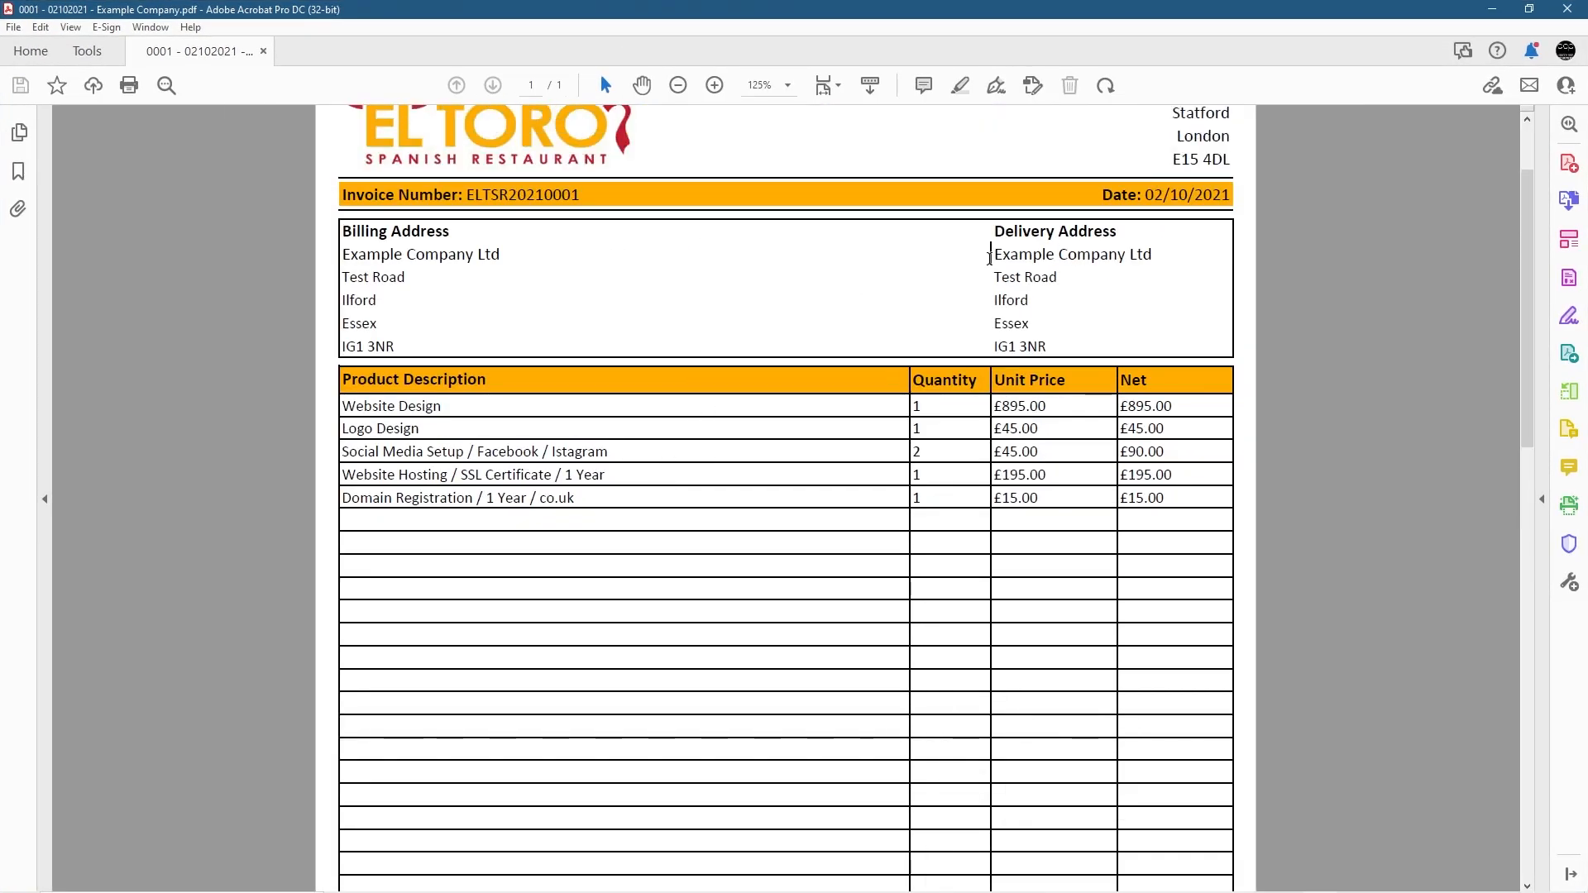
left_click_drag(933, 380, 943, 380)
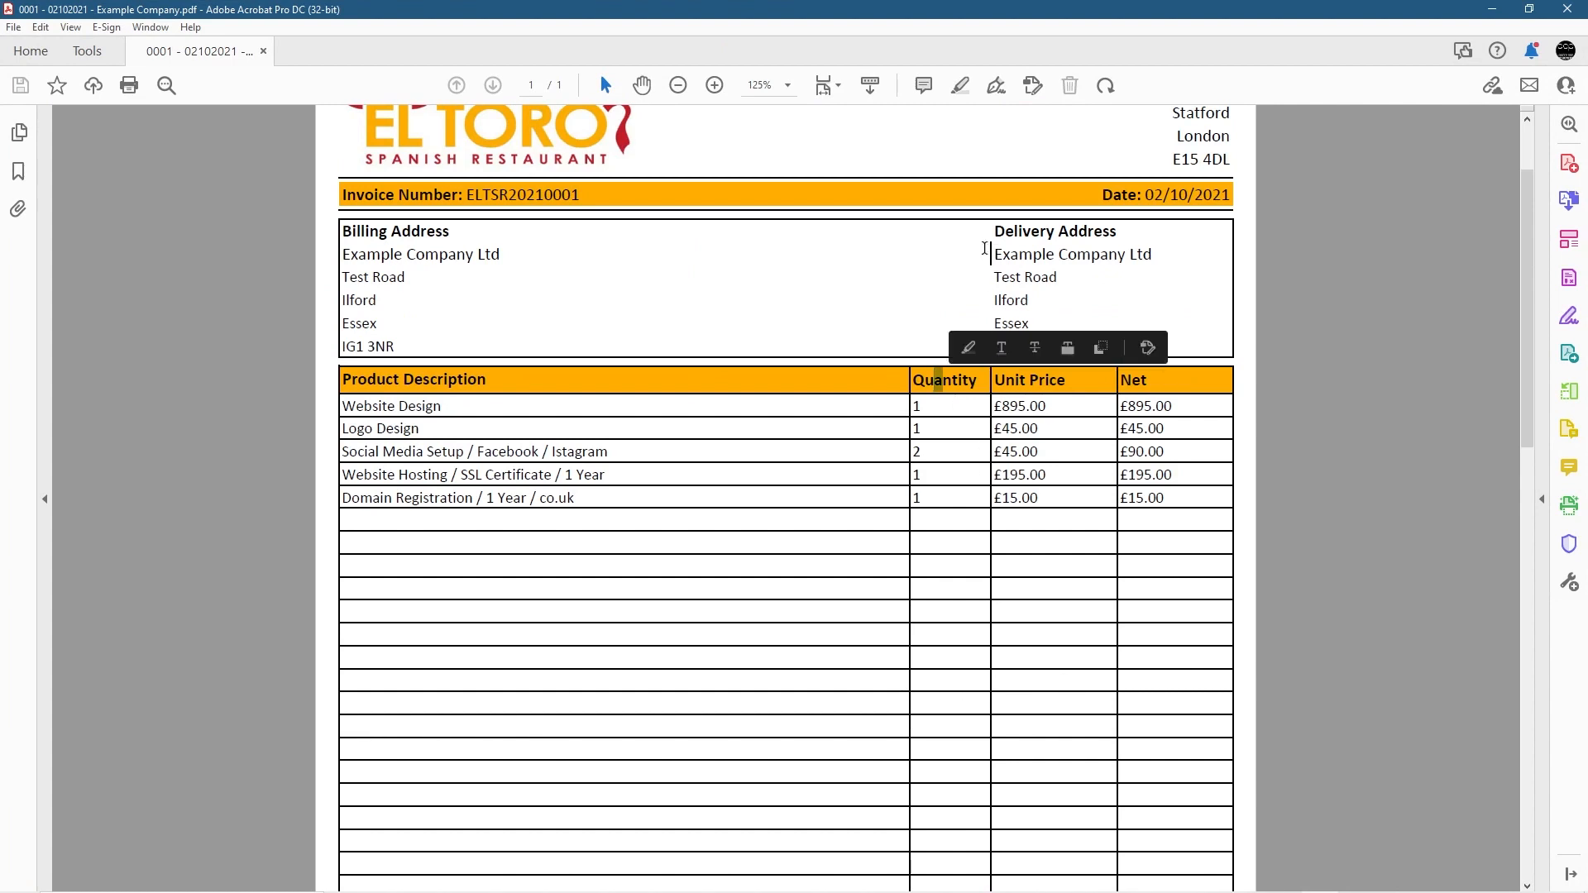
left_click_drag(985, 251, 1008, 251)
left_click(1003, 256)
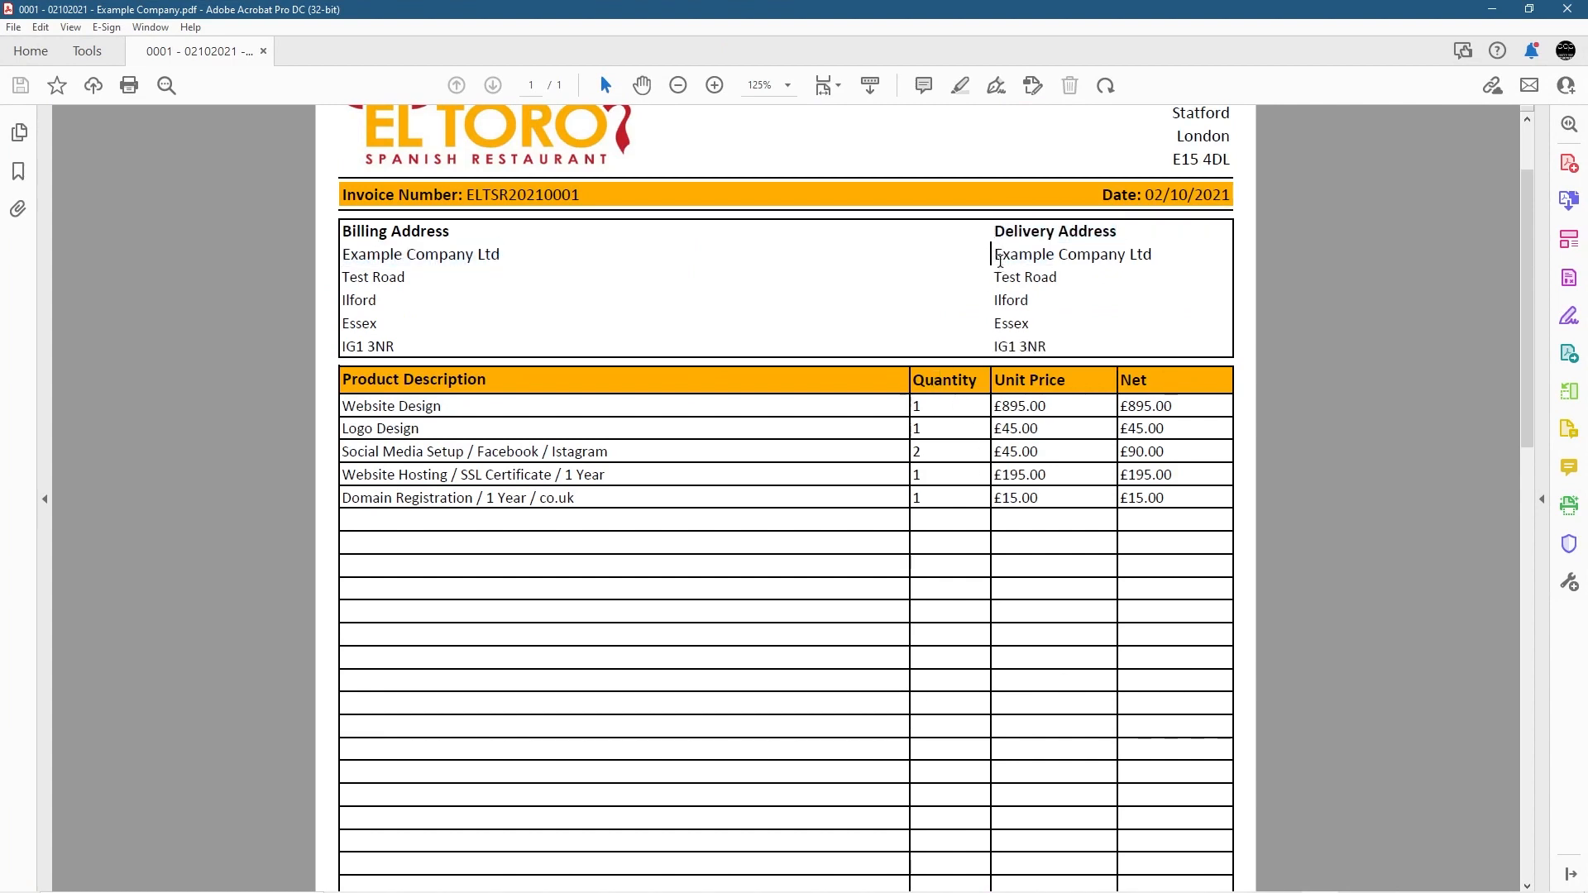
scroll(854, 510, "down", 5)
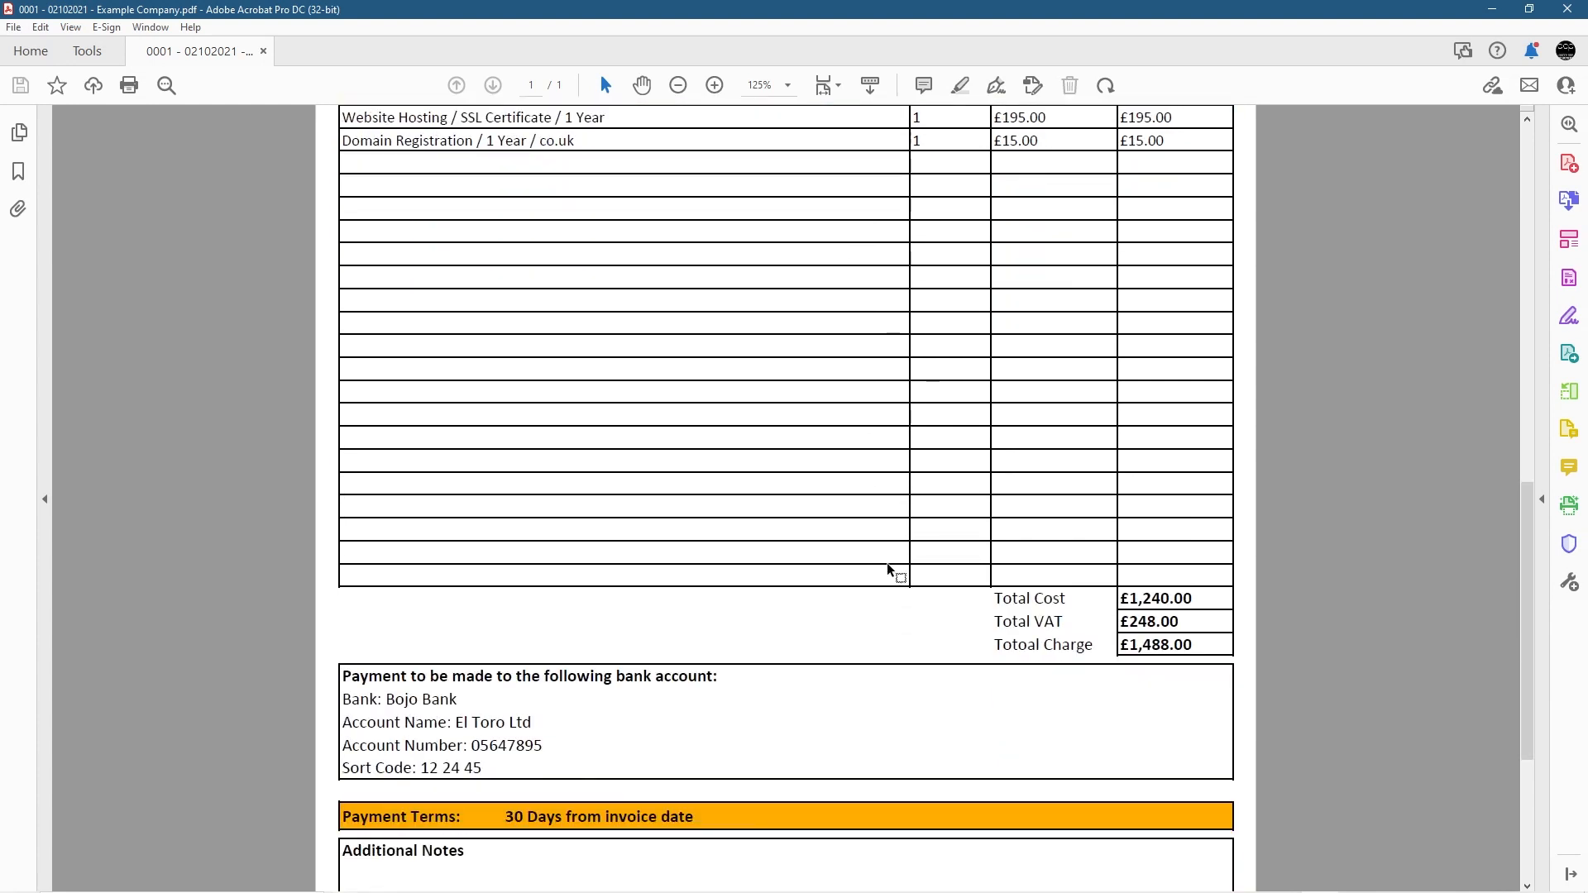
scroll(890, 571, "down", 2)
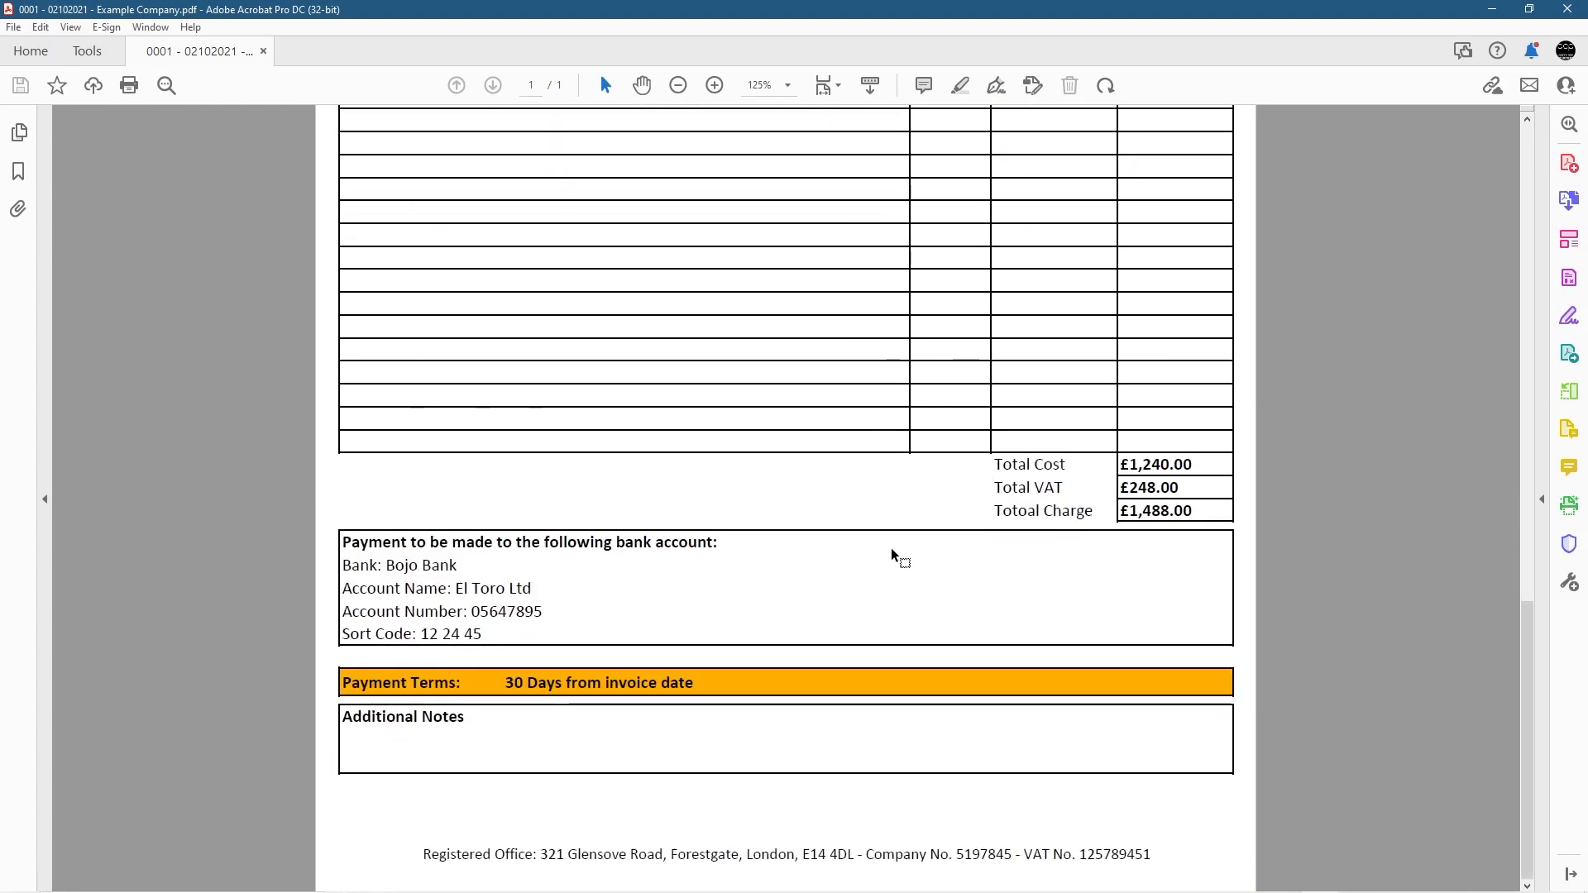
scroll(894, 556, "up", 8)
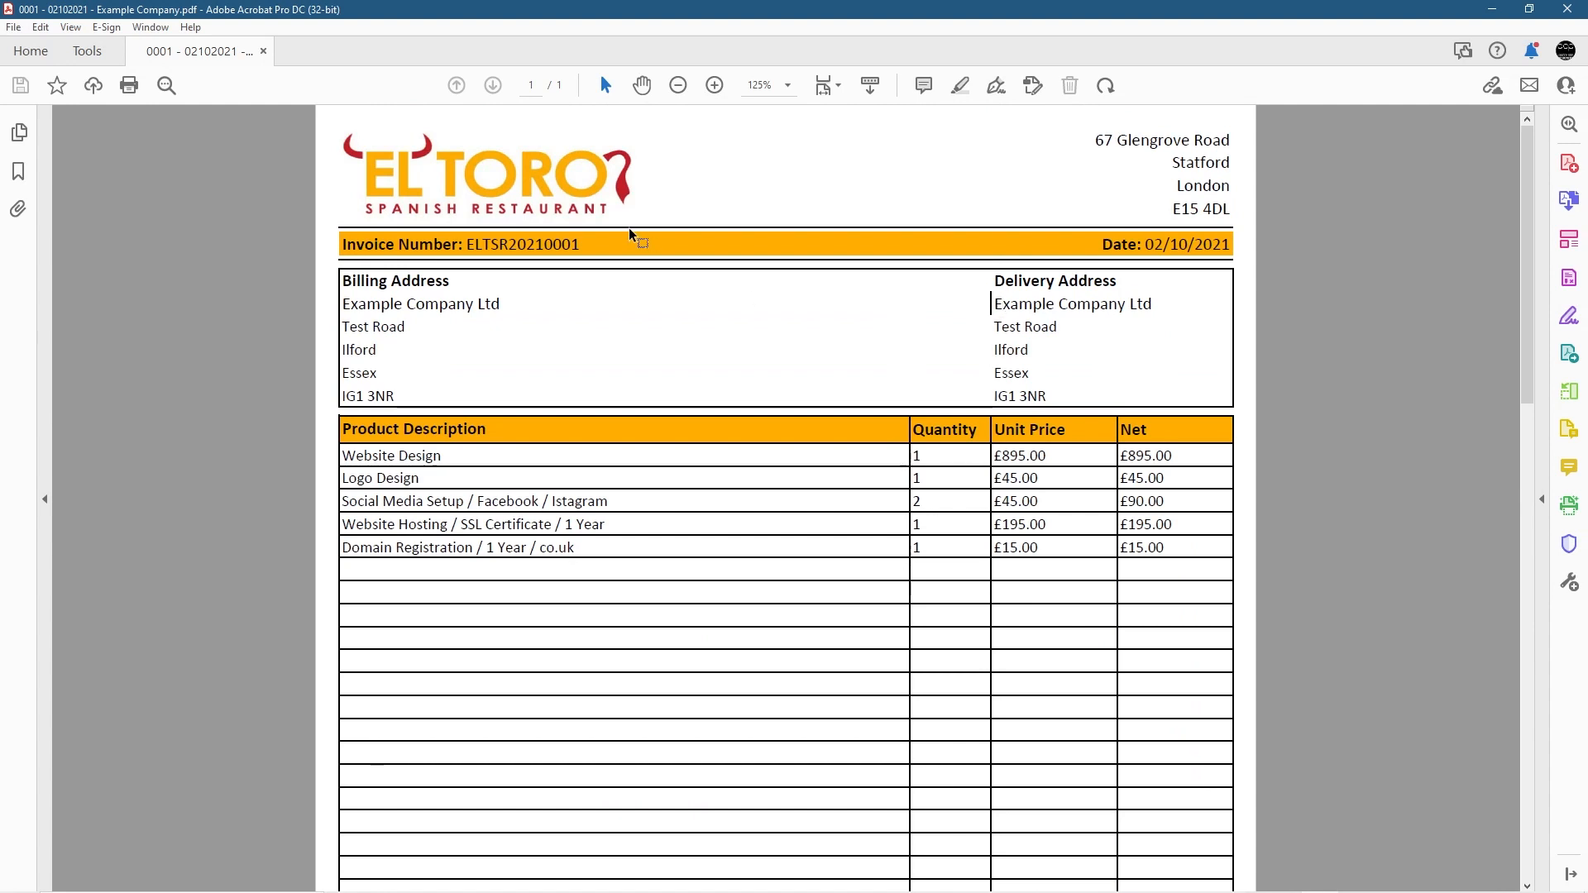
left_click_drag(570, 245, 582, 245)
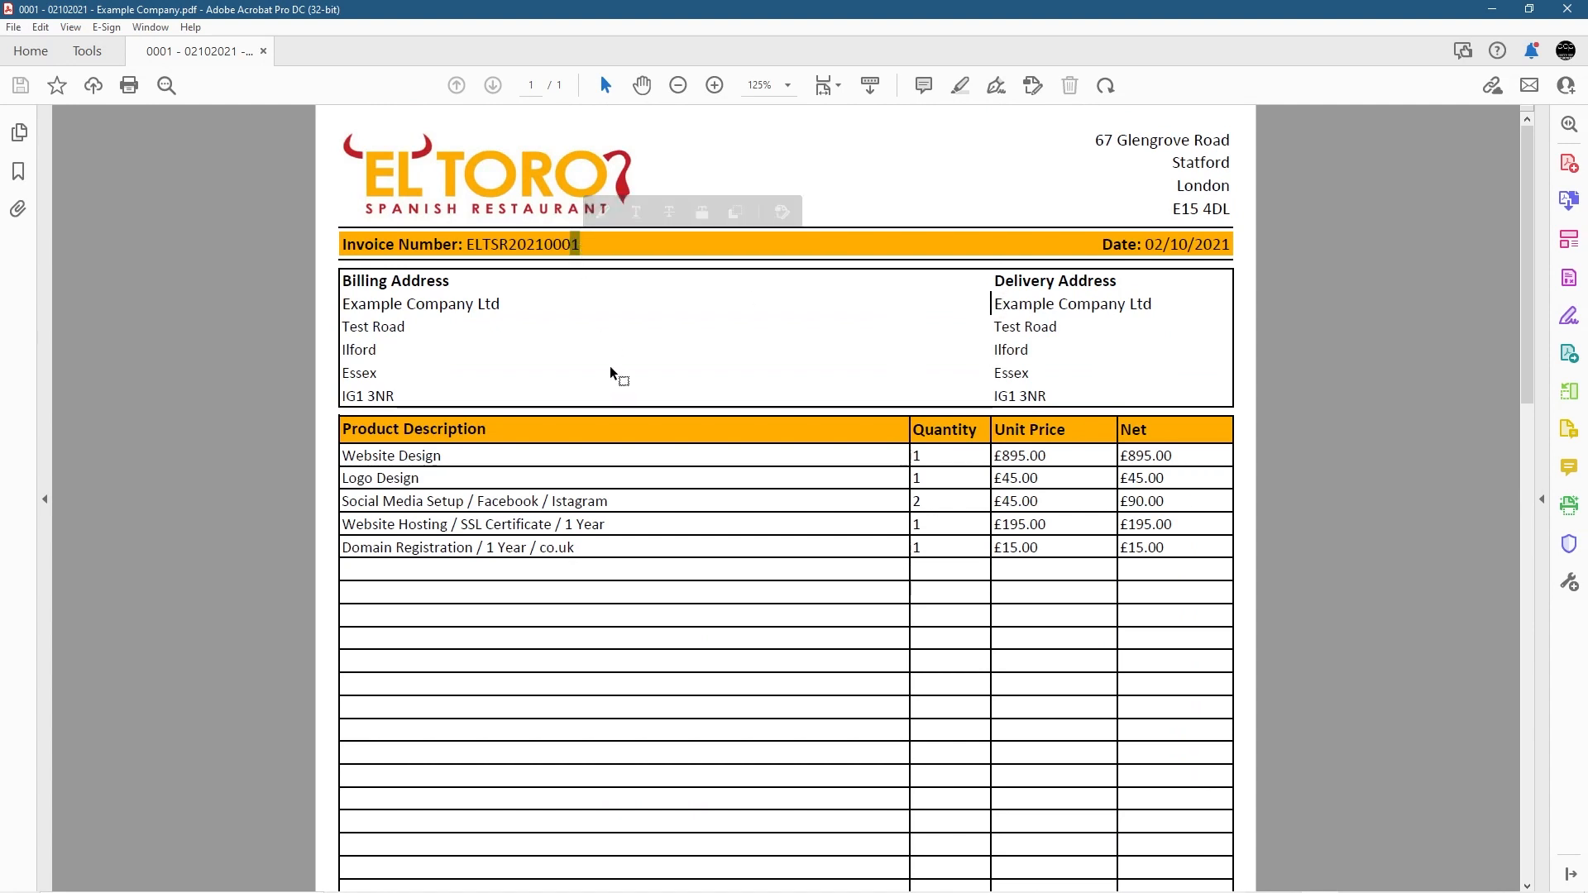
Step: Check the exported invoice PDF's date, billing and delivery addresses, and product lines
left_click_drag(1147, 252, 1223, 259)
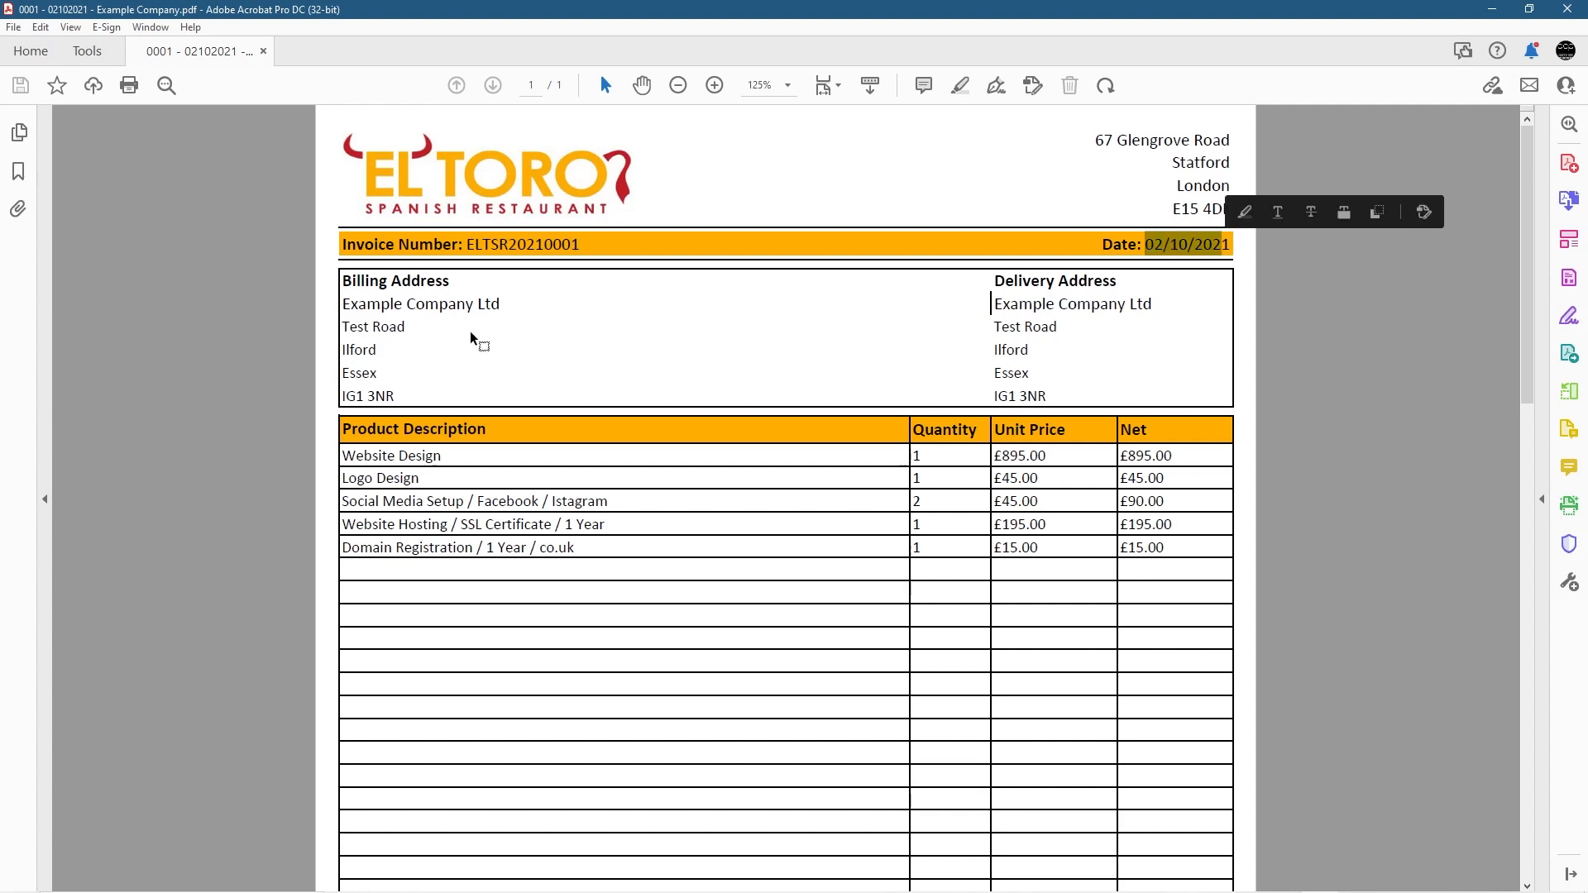
left_click_drag(342, 303, 666, 380)
left_click(1106, 319)
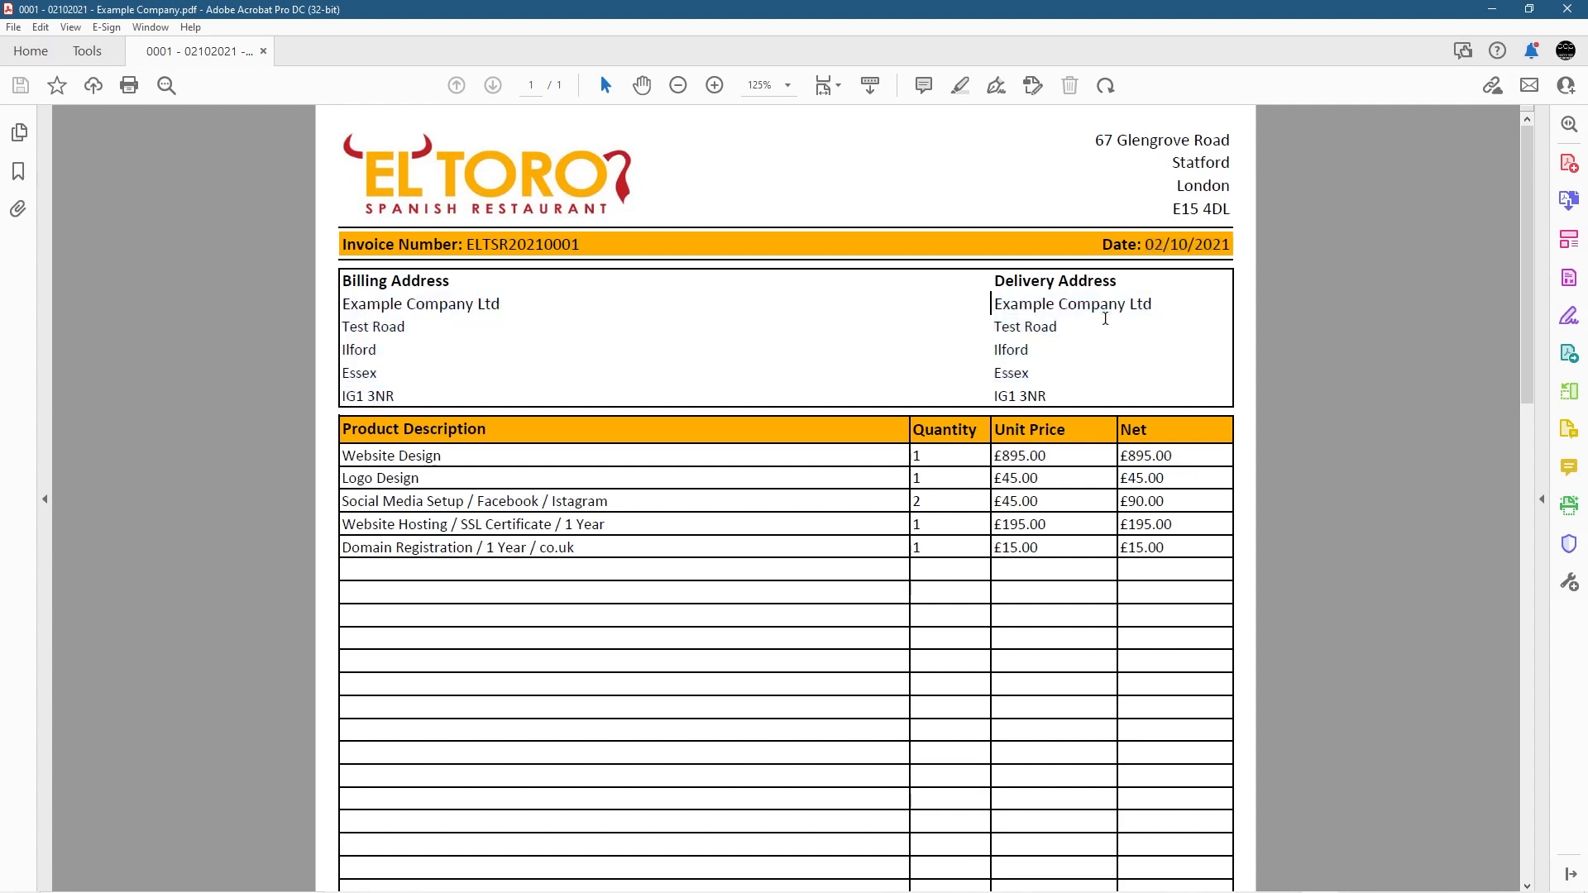
left_click_drag(995, 305, 1049, 397)
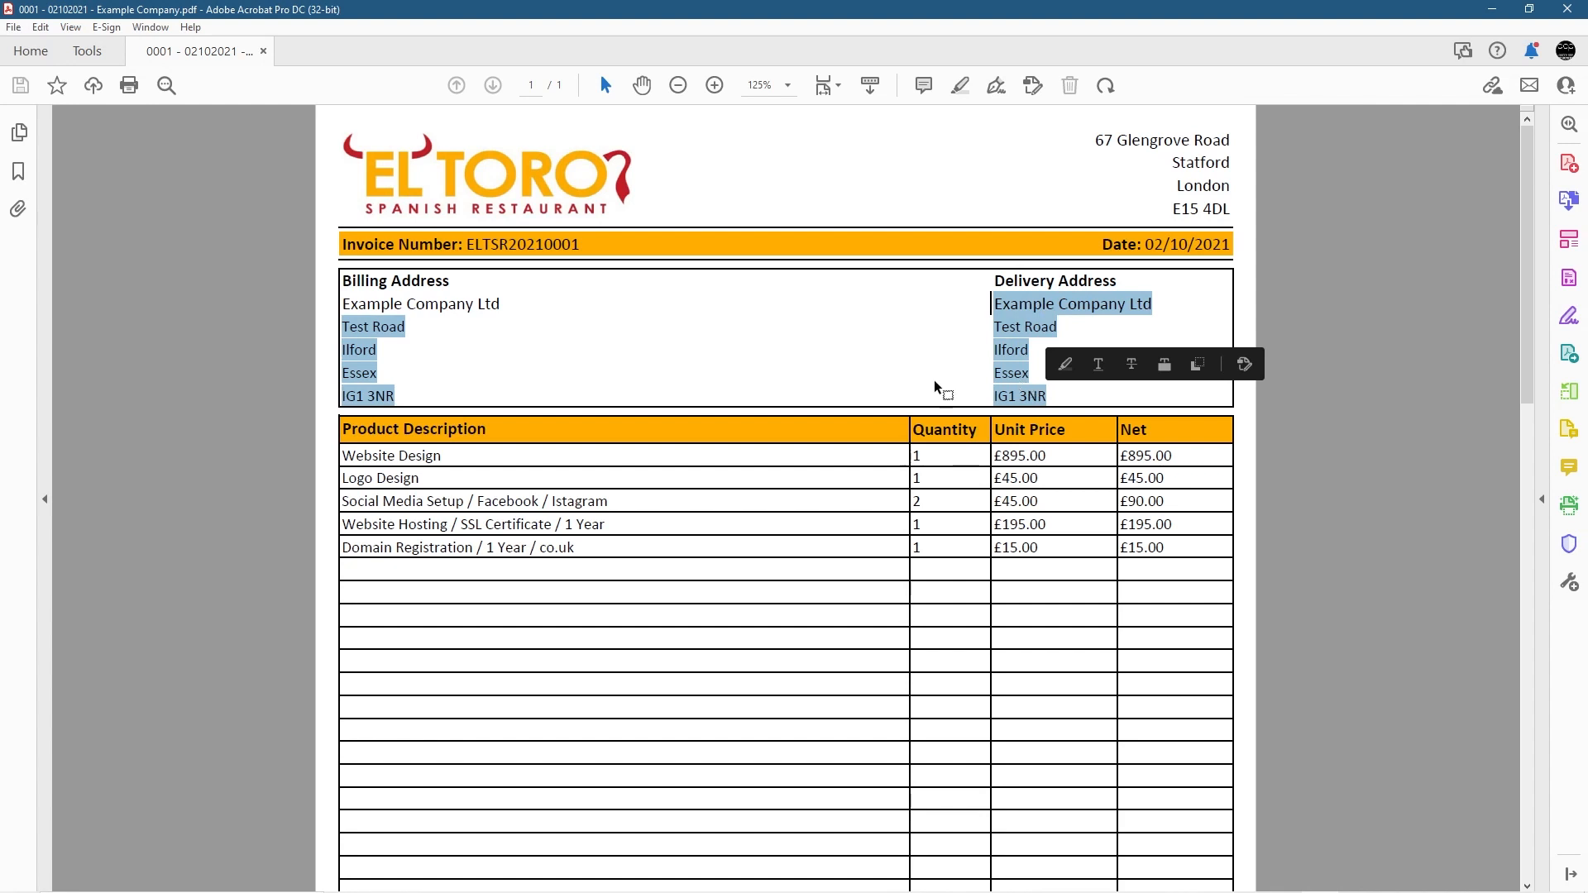
left_click(356, 304)
left_click_drag(394, 458, 1067, 514)
left_click(792, 507)
Step: Examine the PDF's totals, bank payment details, payment terms, and registered office footer
scroll(879, 604, "down", 2)
scroll(881, 608, "down", 2)
scroll(974, 631, "down", 1)
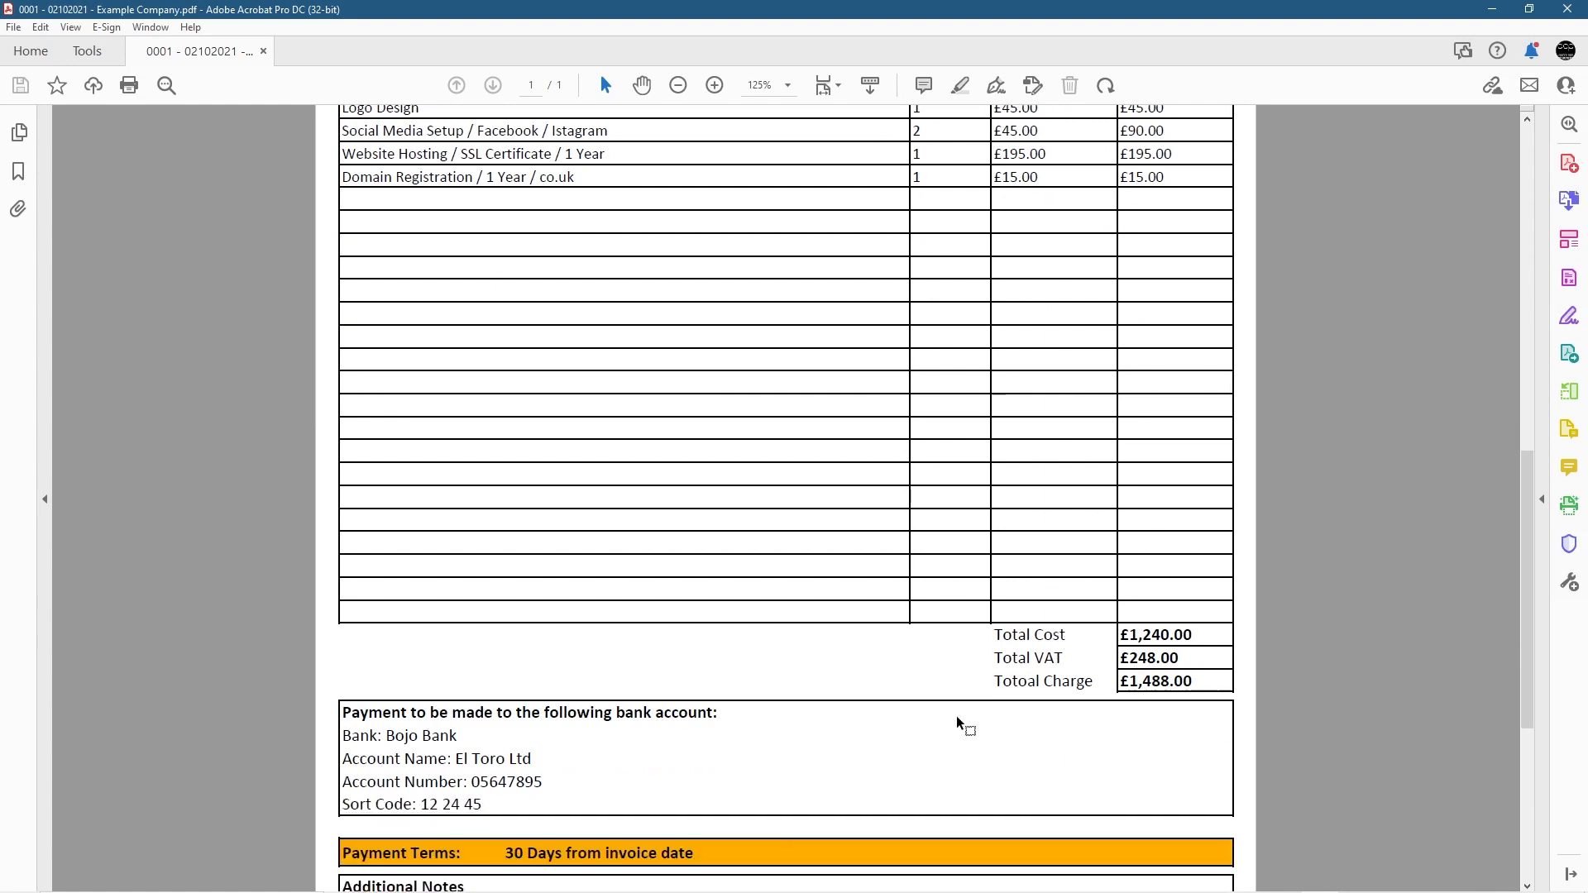
scroll(372, 788, "down", 1)
left_click_drag(341, 747, 644, 761)
left_click(497, 747)
left_click_drag(529, 747, 505, 749)
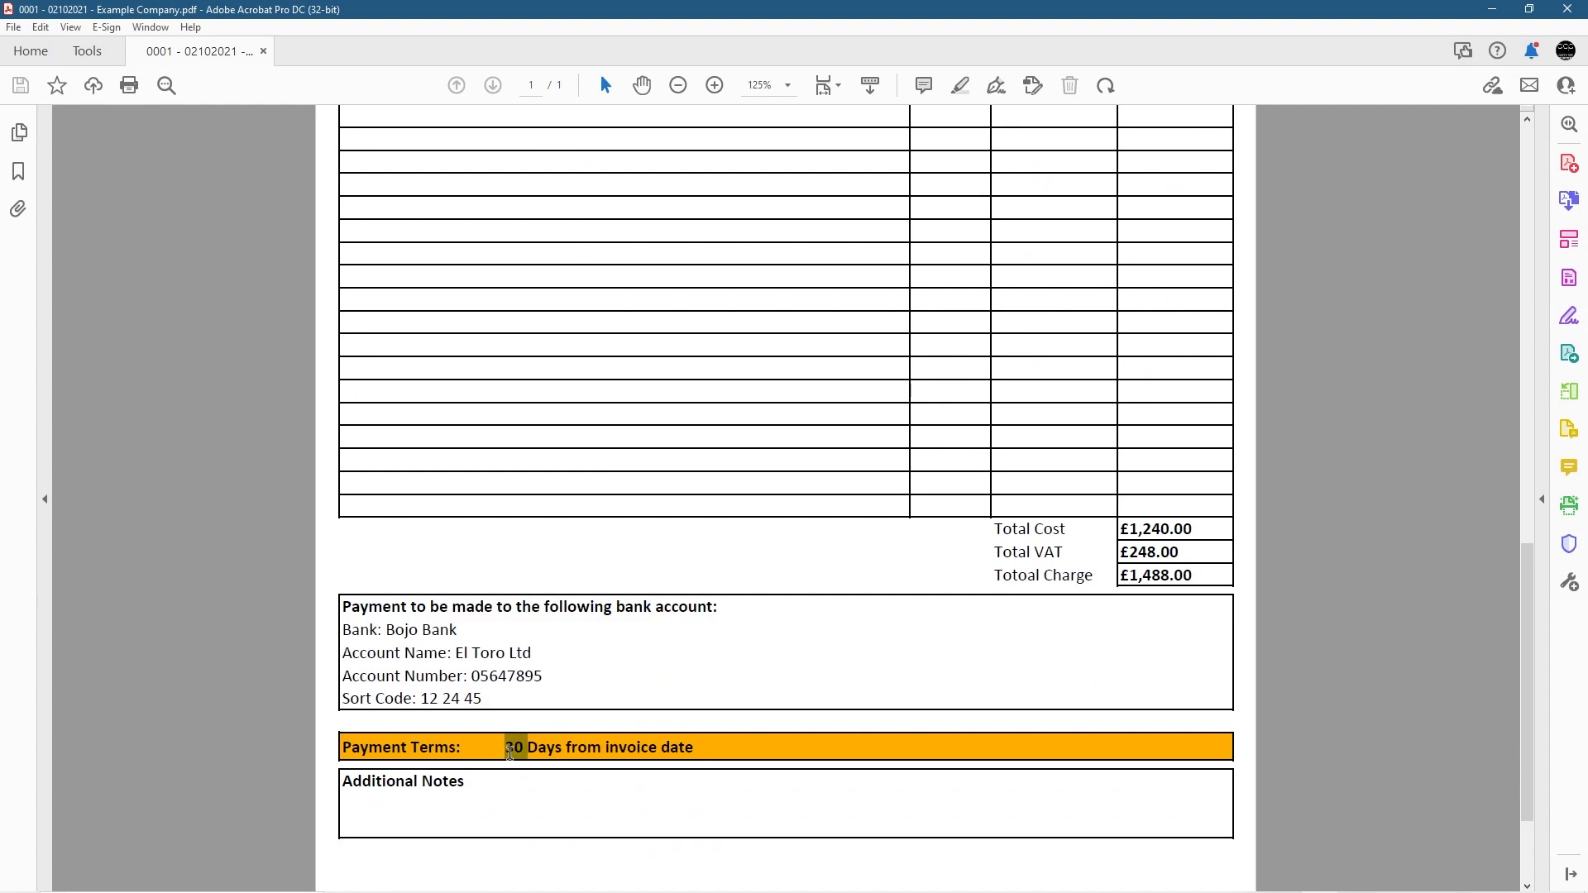
left_click(522, 749)
left_click_drag(511, 748, 505, 749)
scroll(549, 809, "down", 1)
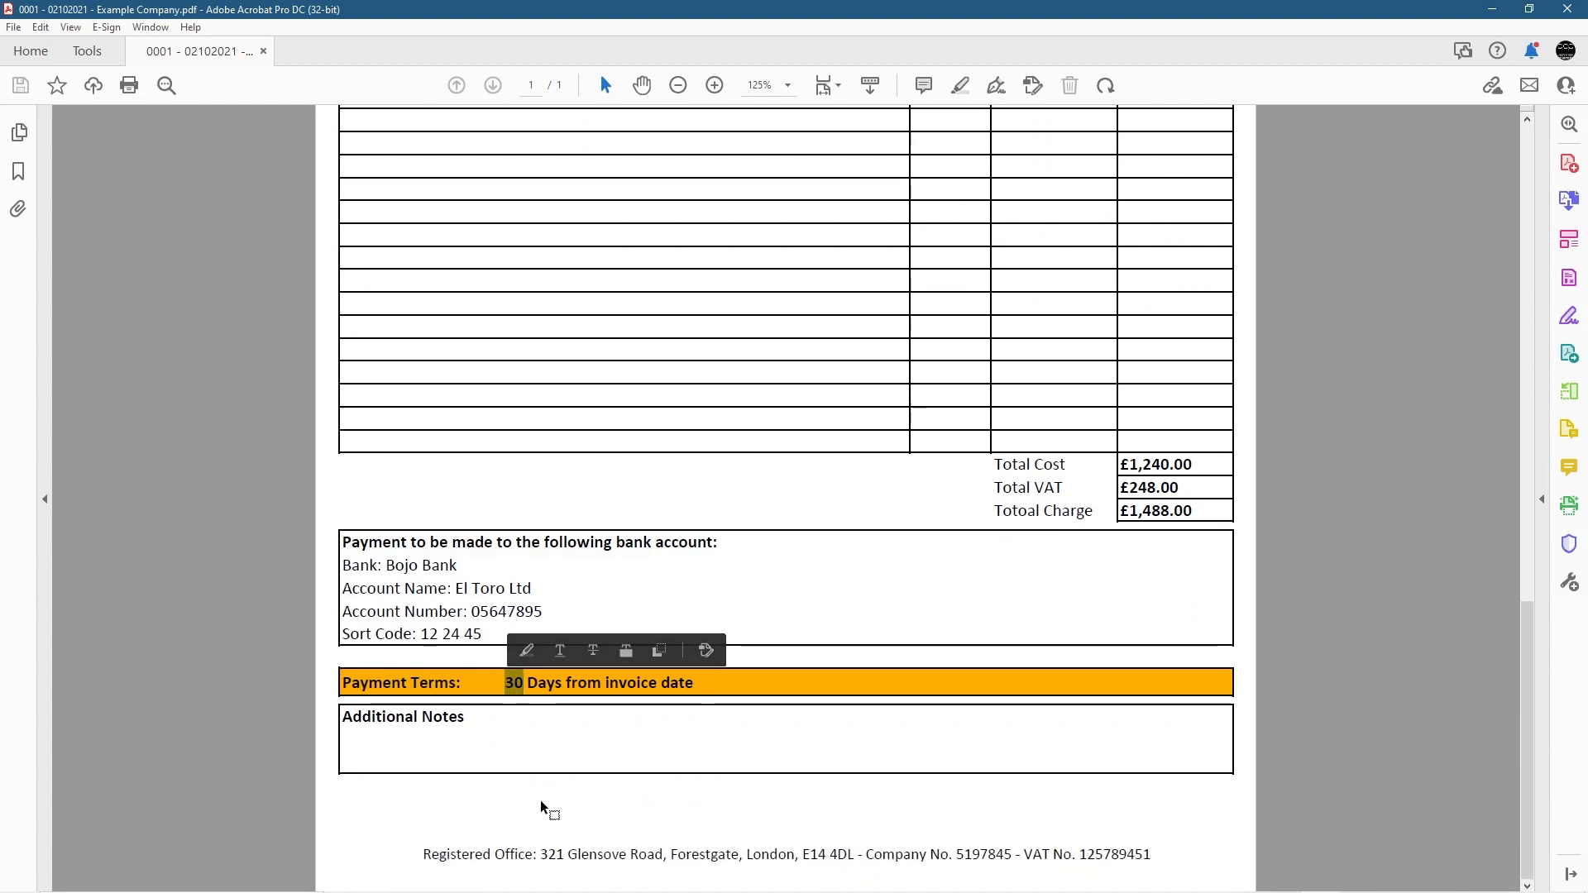
left_click_drag(423, 855, 1151, 855)
scroll(836, 703, "up", 2)
scroll(838, 650, "down", 2)
left_click(897, 854)
Step: Review the PDF page from header to footer, checking the border beside the delivery address, and close the PDF
scroll(804, 376, "up", 1)
scroll(804, 377, "up", 8)
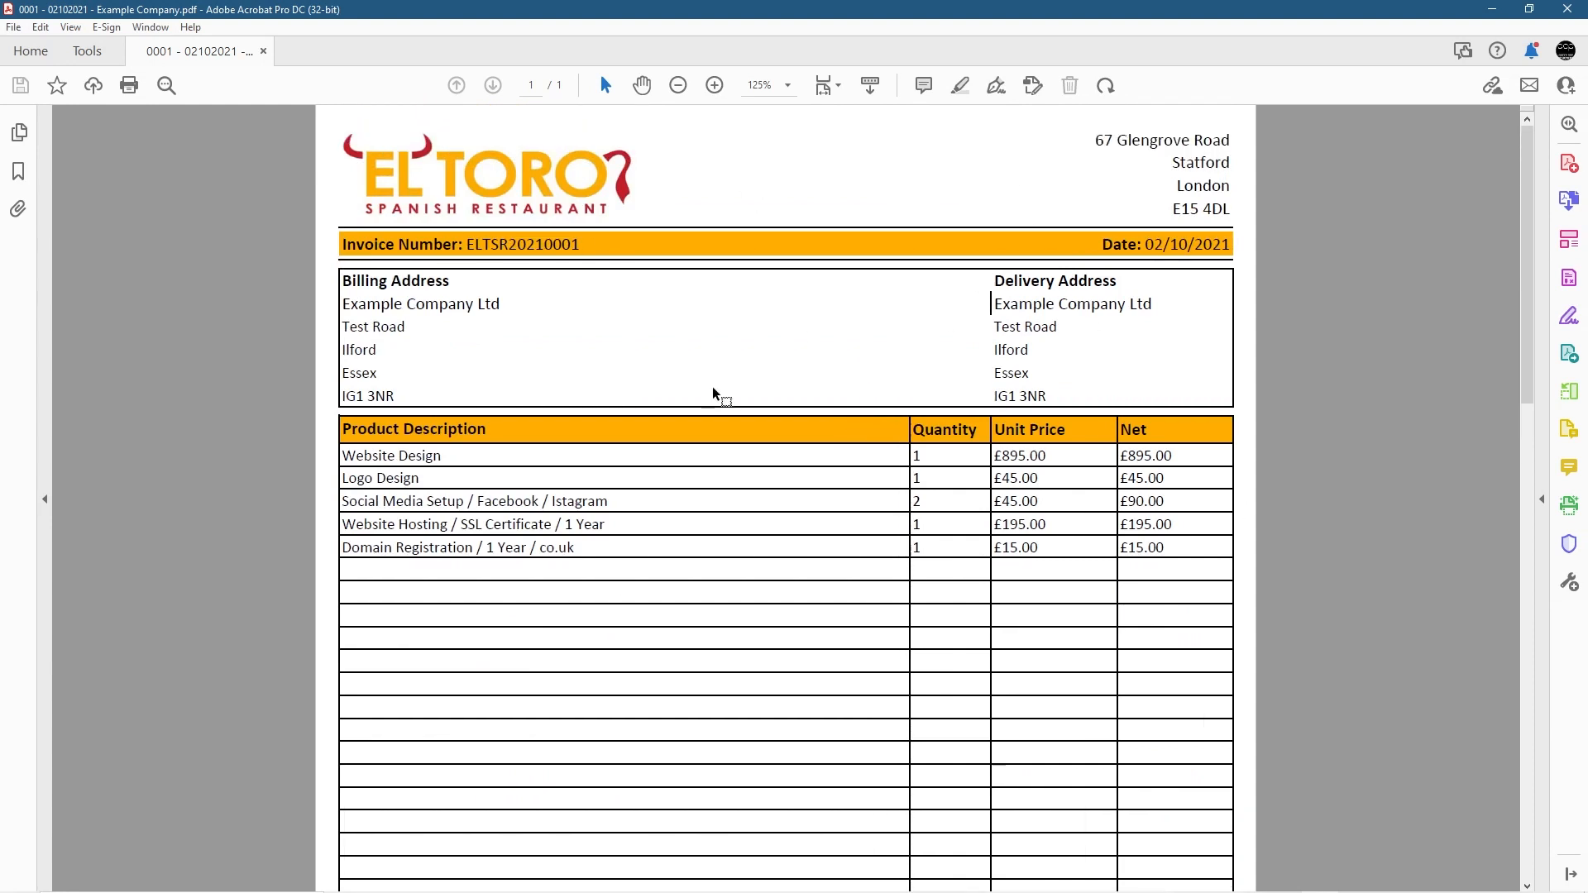
scroll(713, 394, "down", 5)
scroll(817, 539, "down", 3)
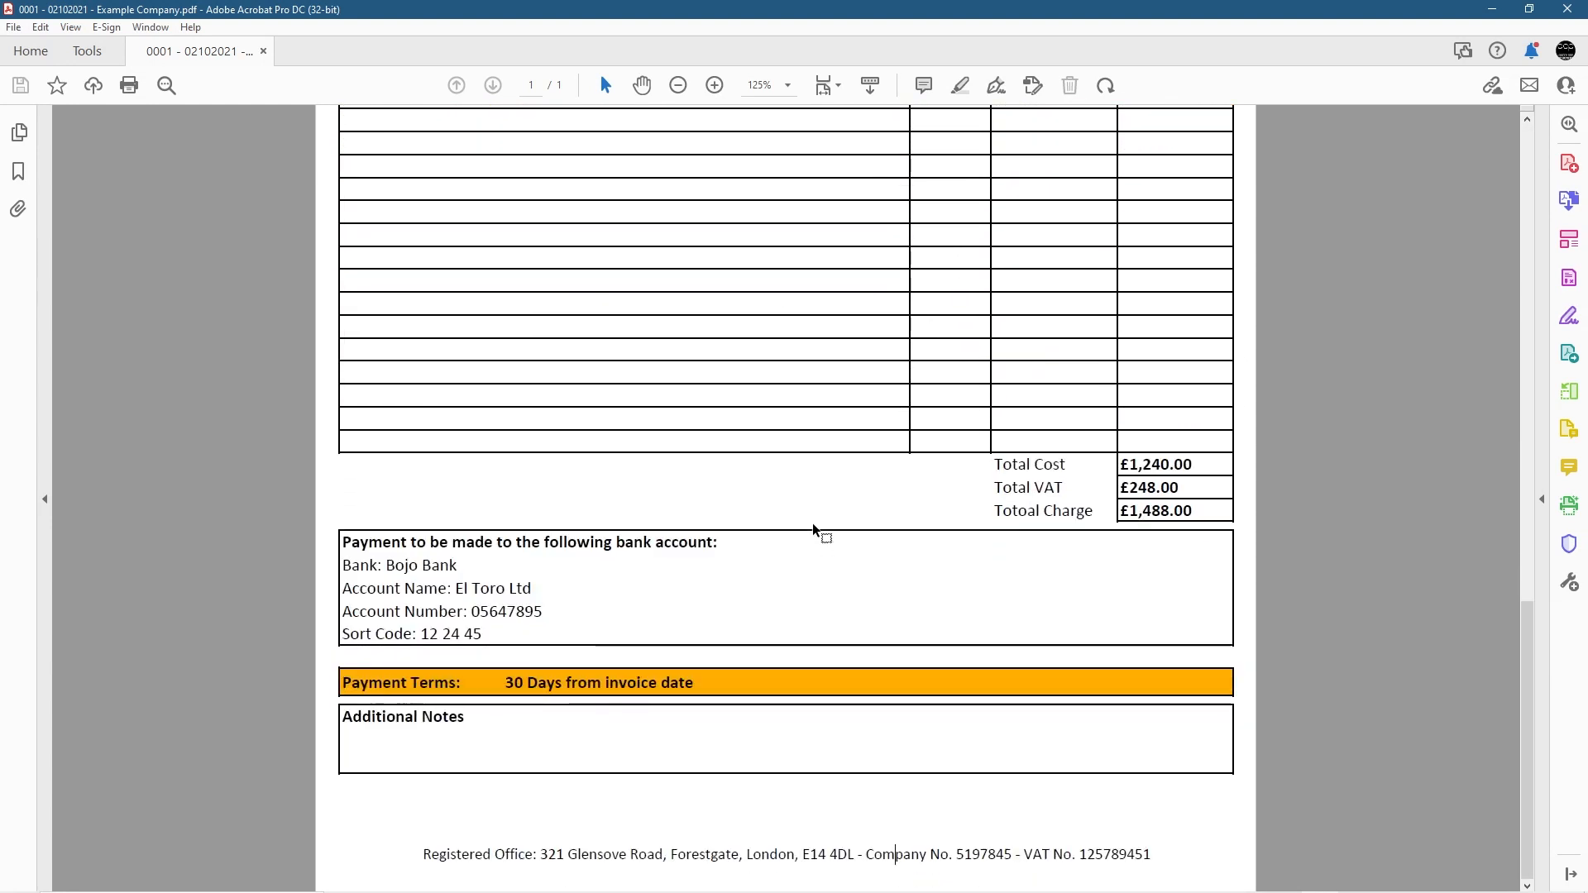
scroll(814, 530, "up", 8)
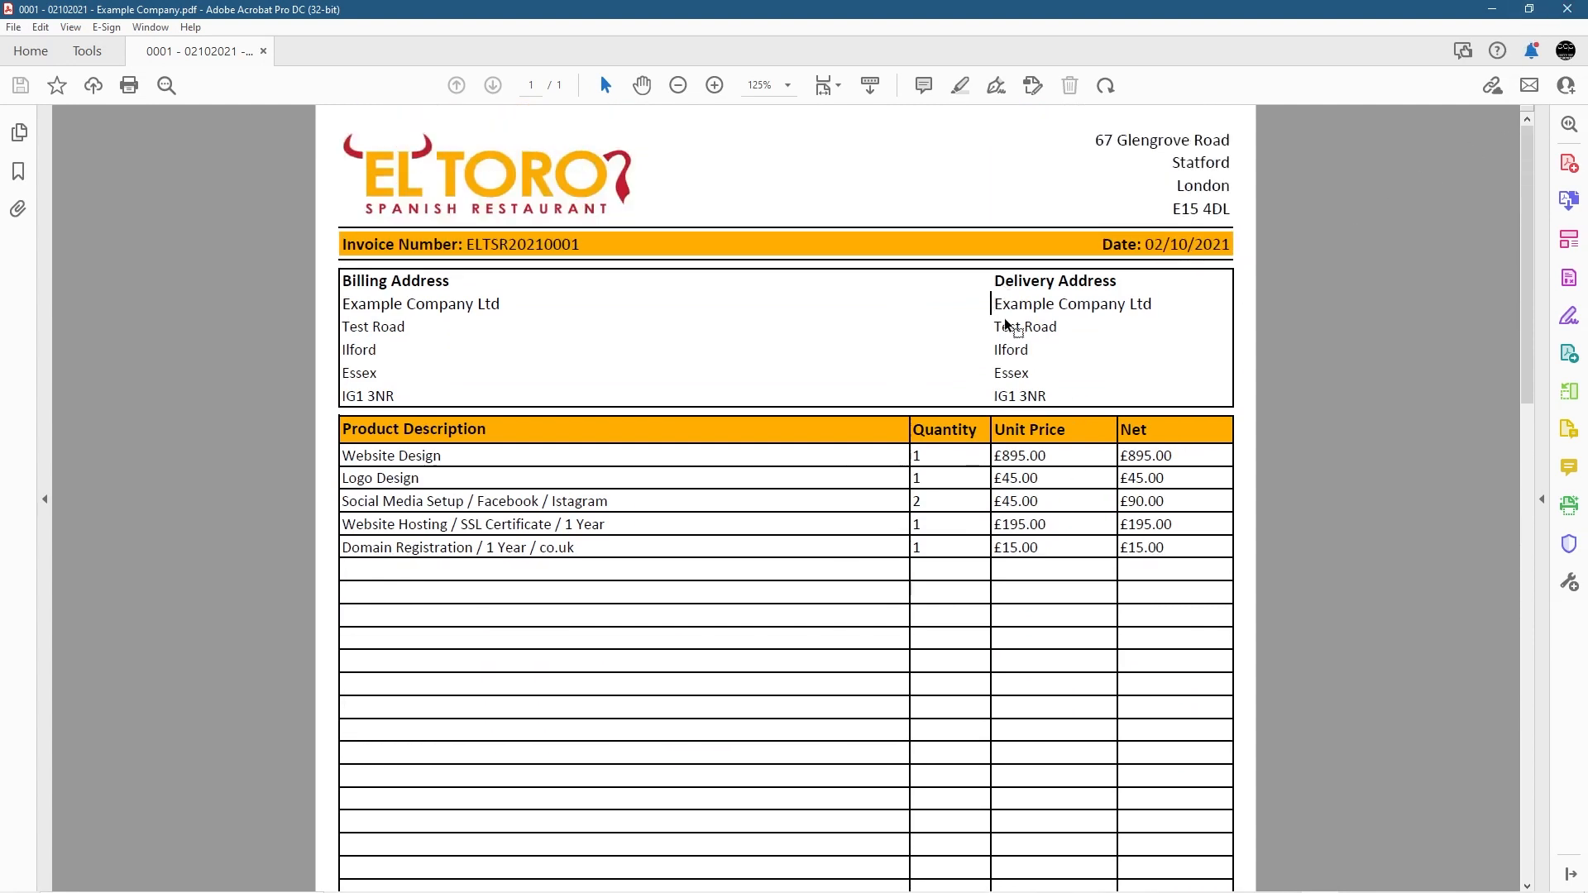
scroll(989, 319, "up", 5)
scroll(1293, 295, "down", 6)
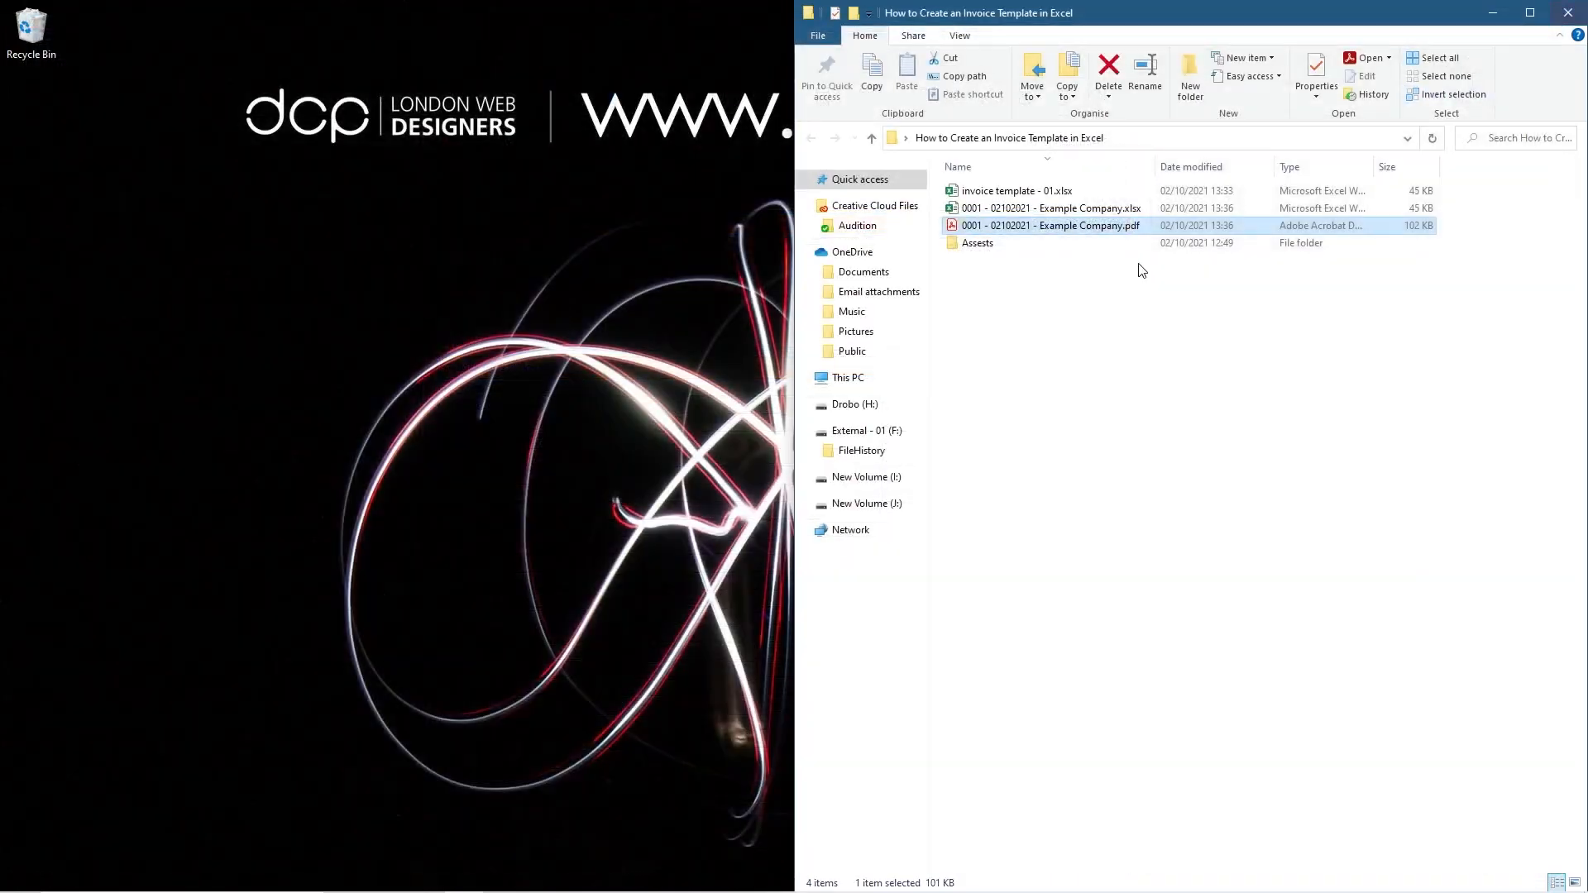
Step: Open "invoice template - 01.xlsx" and remove the stray border from cell H10 beside the delivery address
left_click(1028, 415)
double_click(1016, 192)
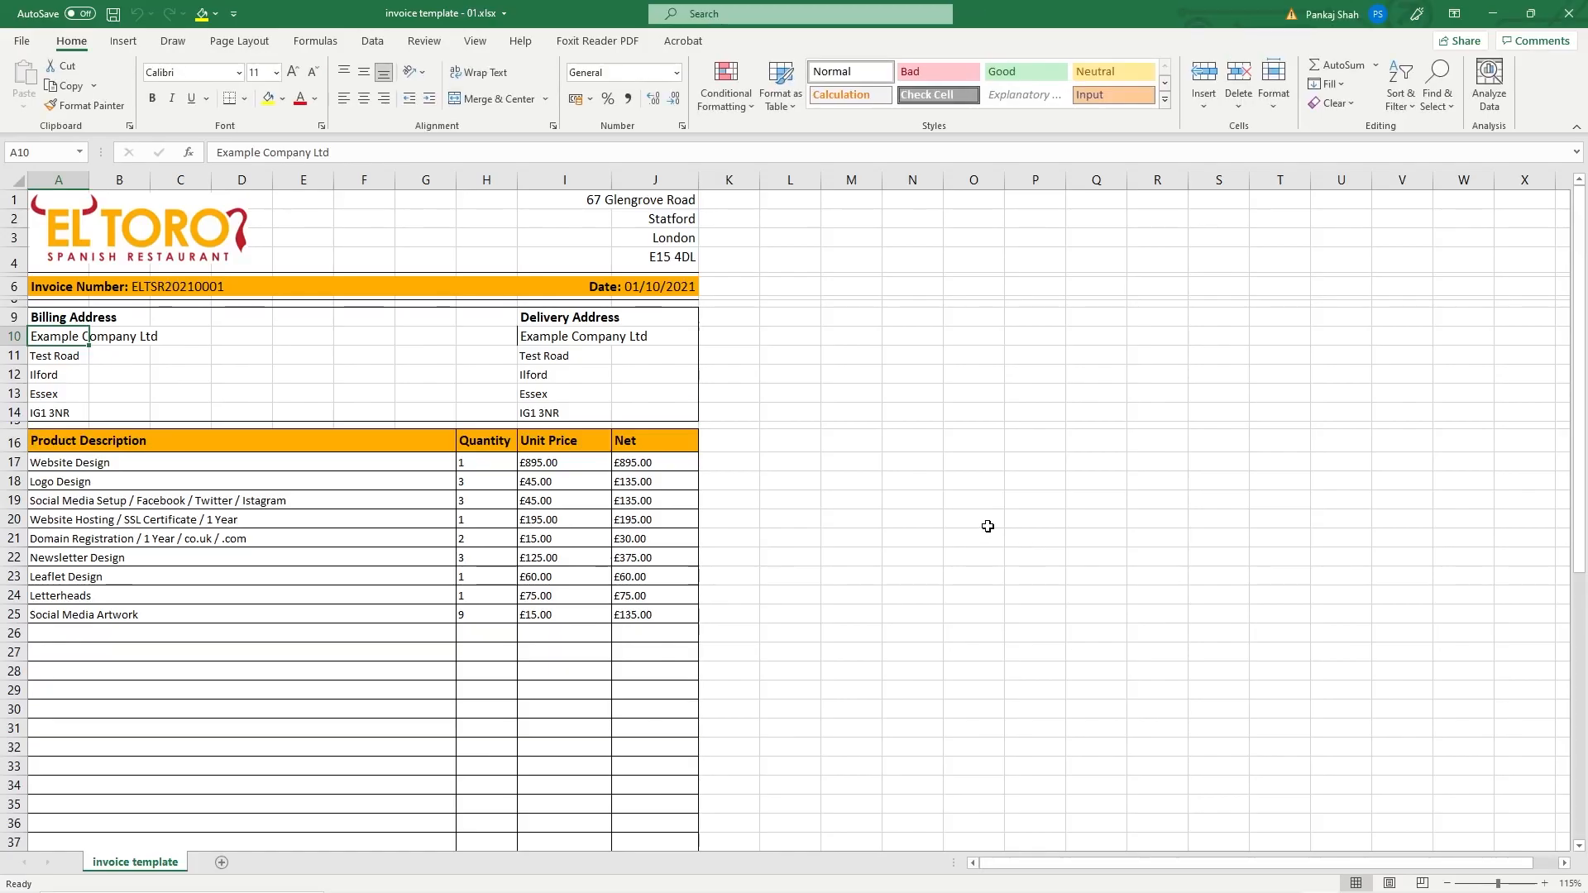
scroll(540, 371, "down", 1)
scroll(540, 372, "up", 11)
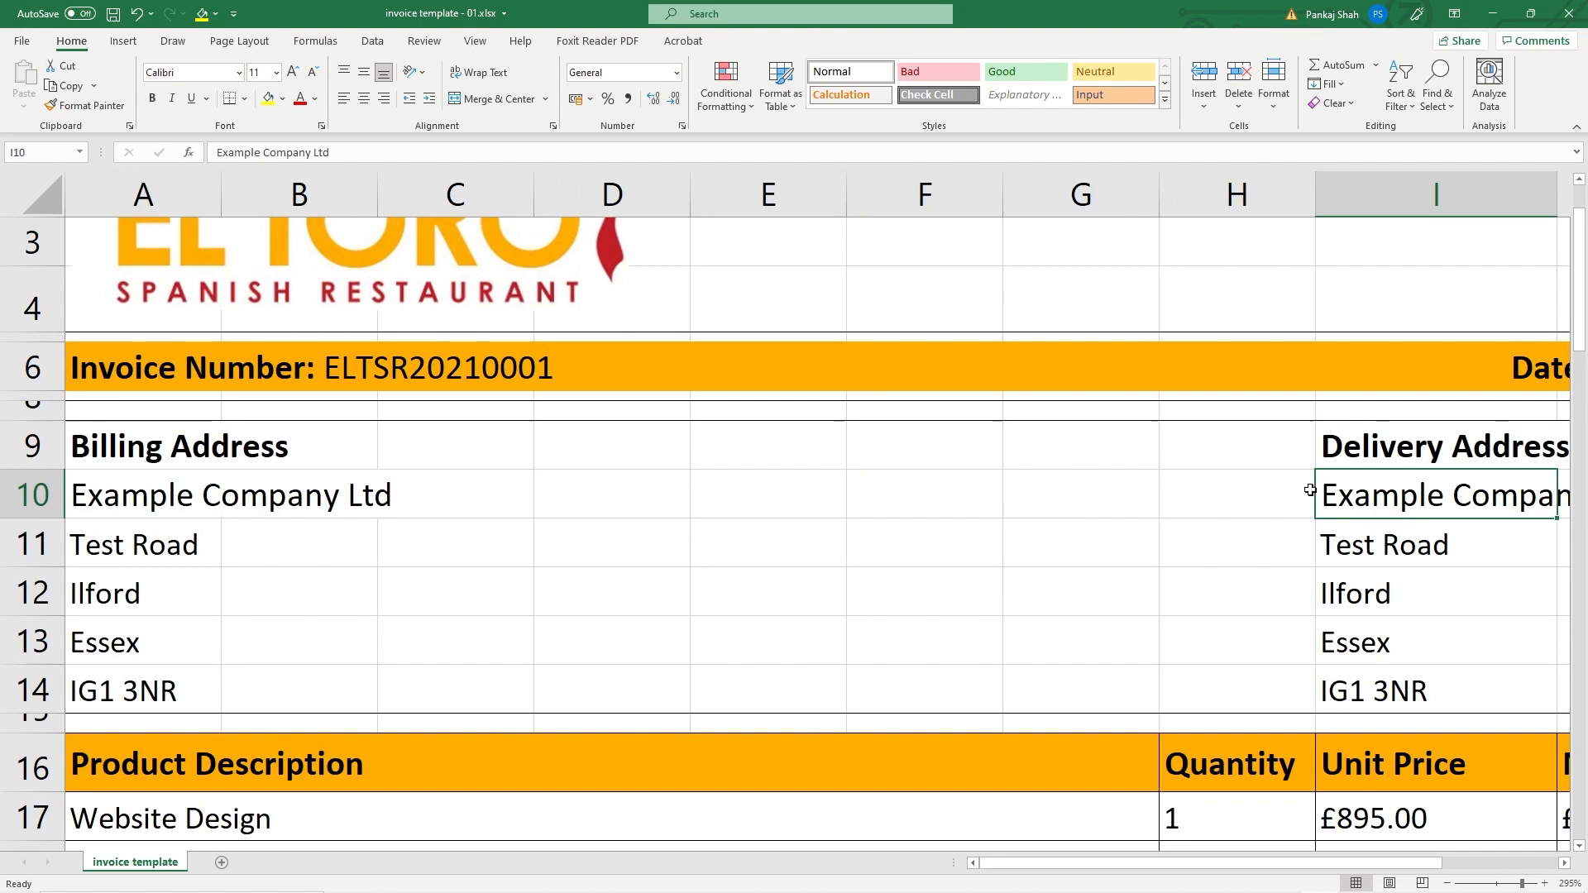
left_click(1353, 494)
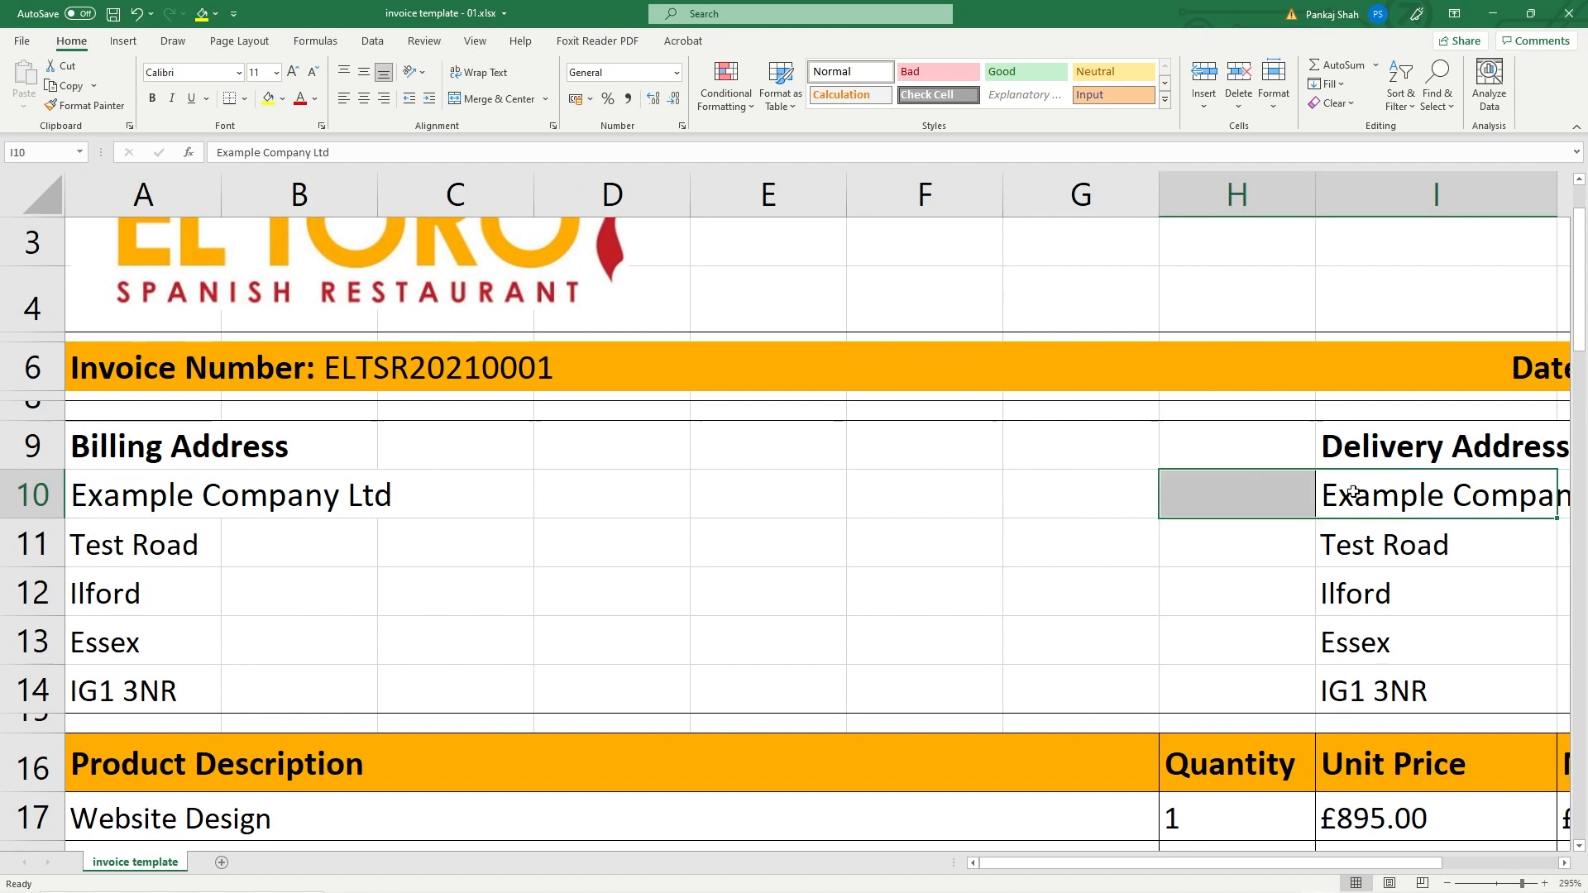
left_click(1309, 497)
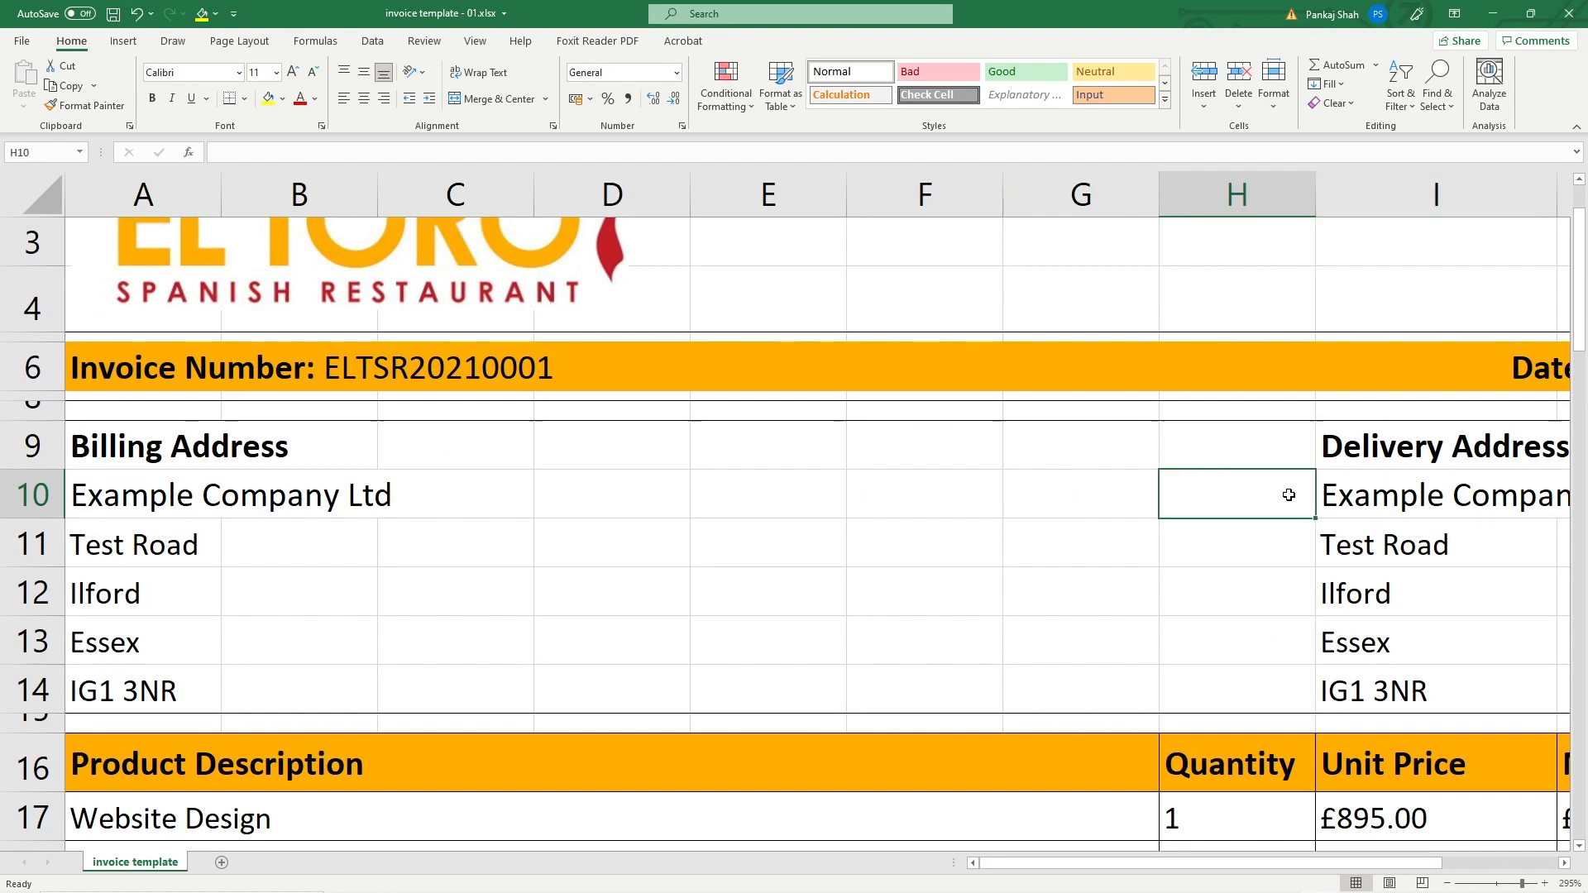
left_click(248, 98)
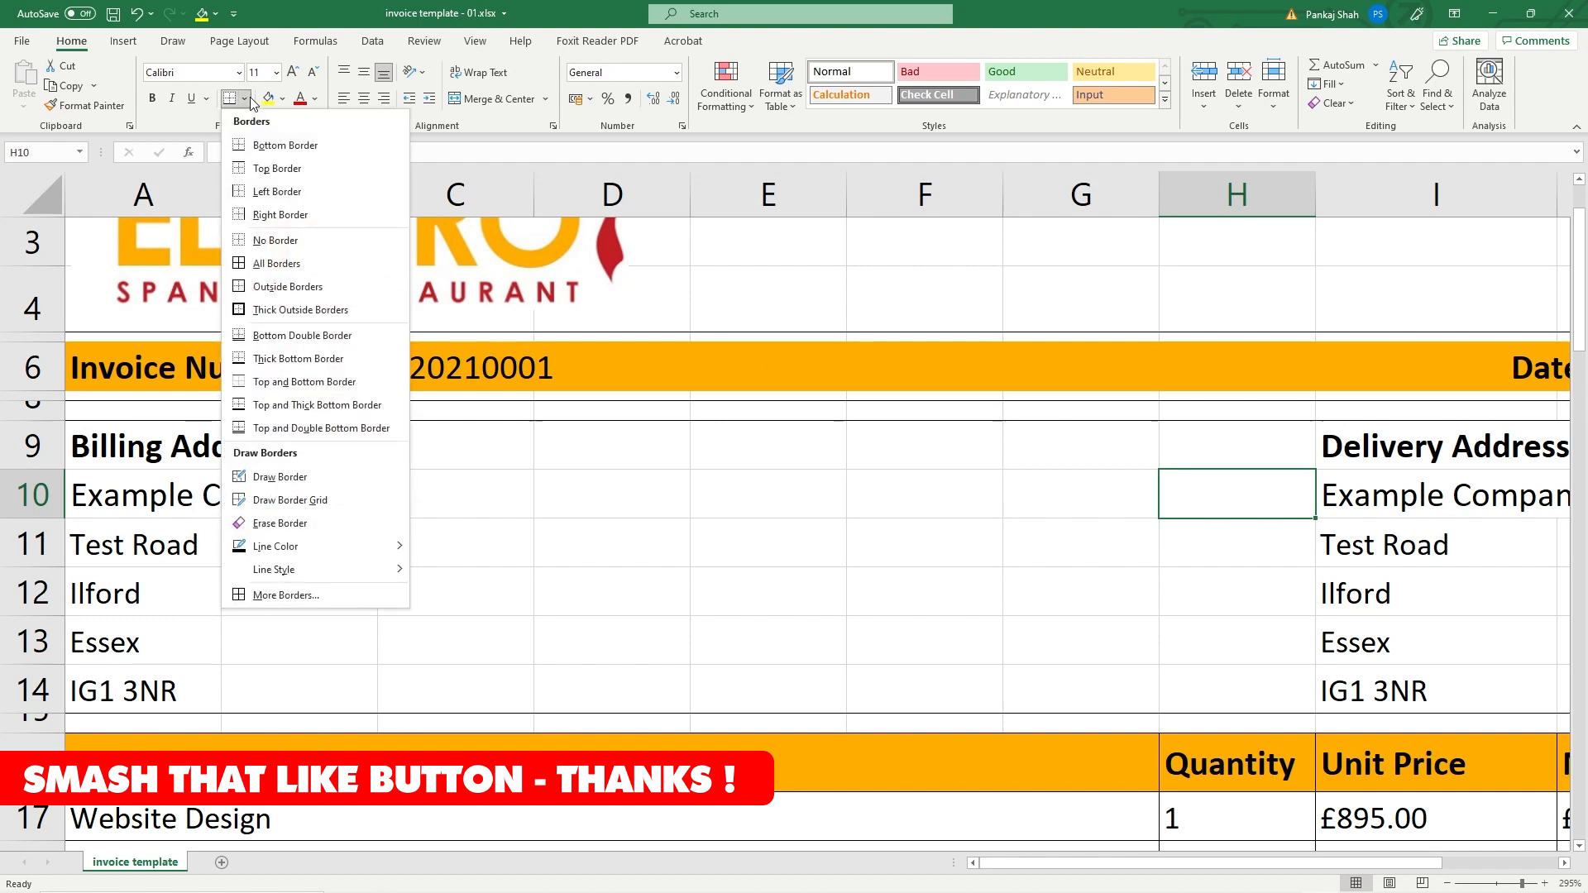
left_click(296, 242)
left_click(1340, 508)
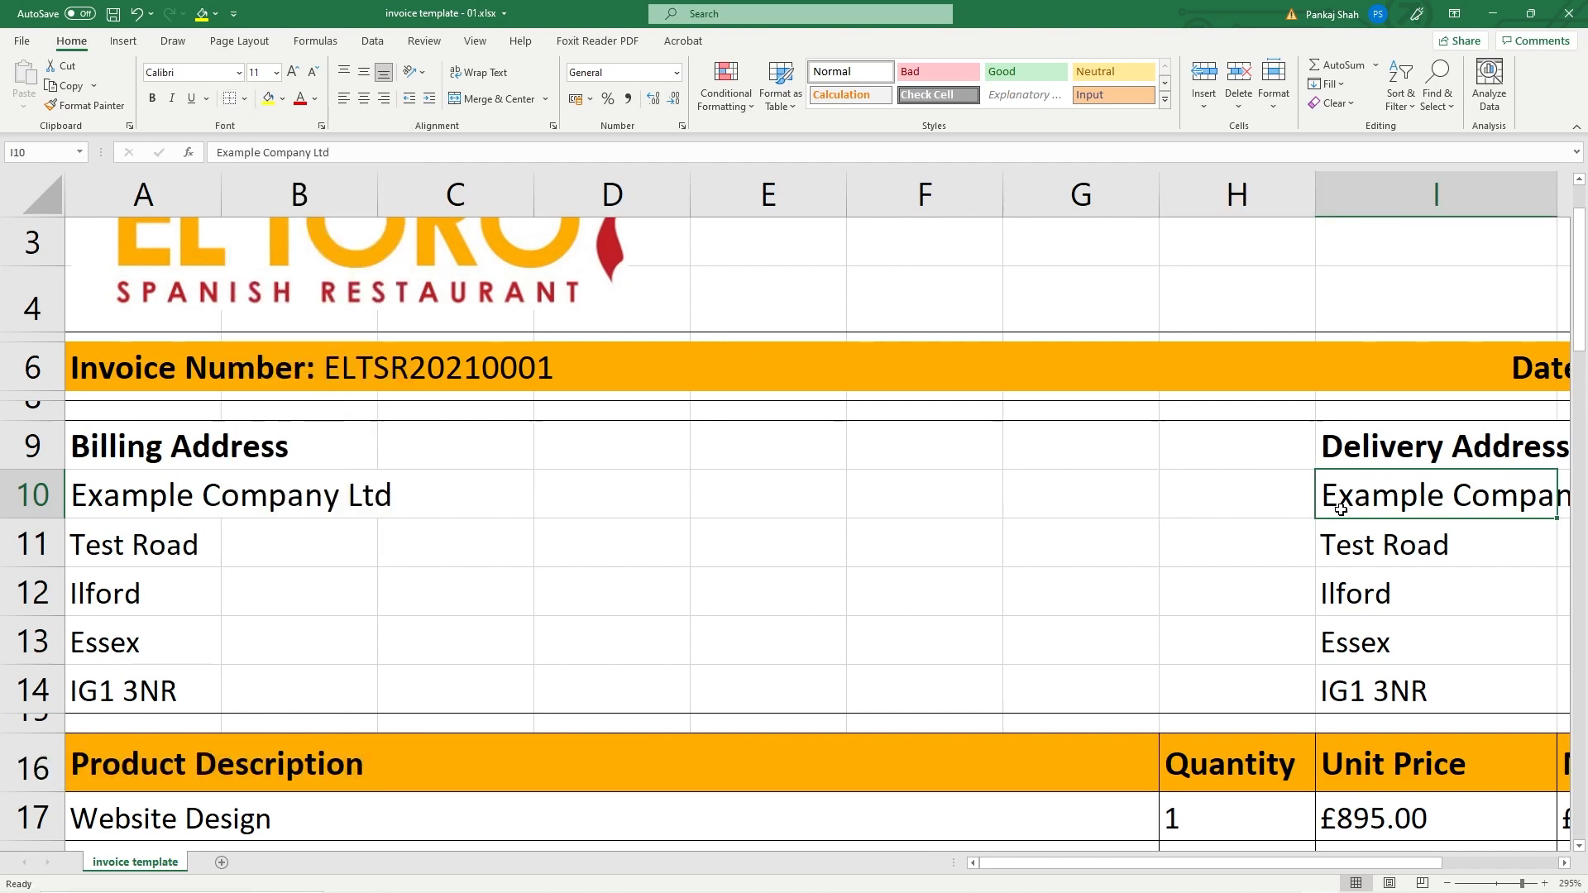
Step: Check row 10 beside the delivery address for the stray border, and save and close the template workbook
key("Left")
key("Left")
key("Left")
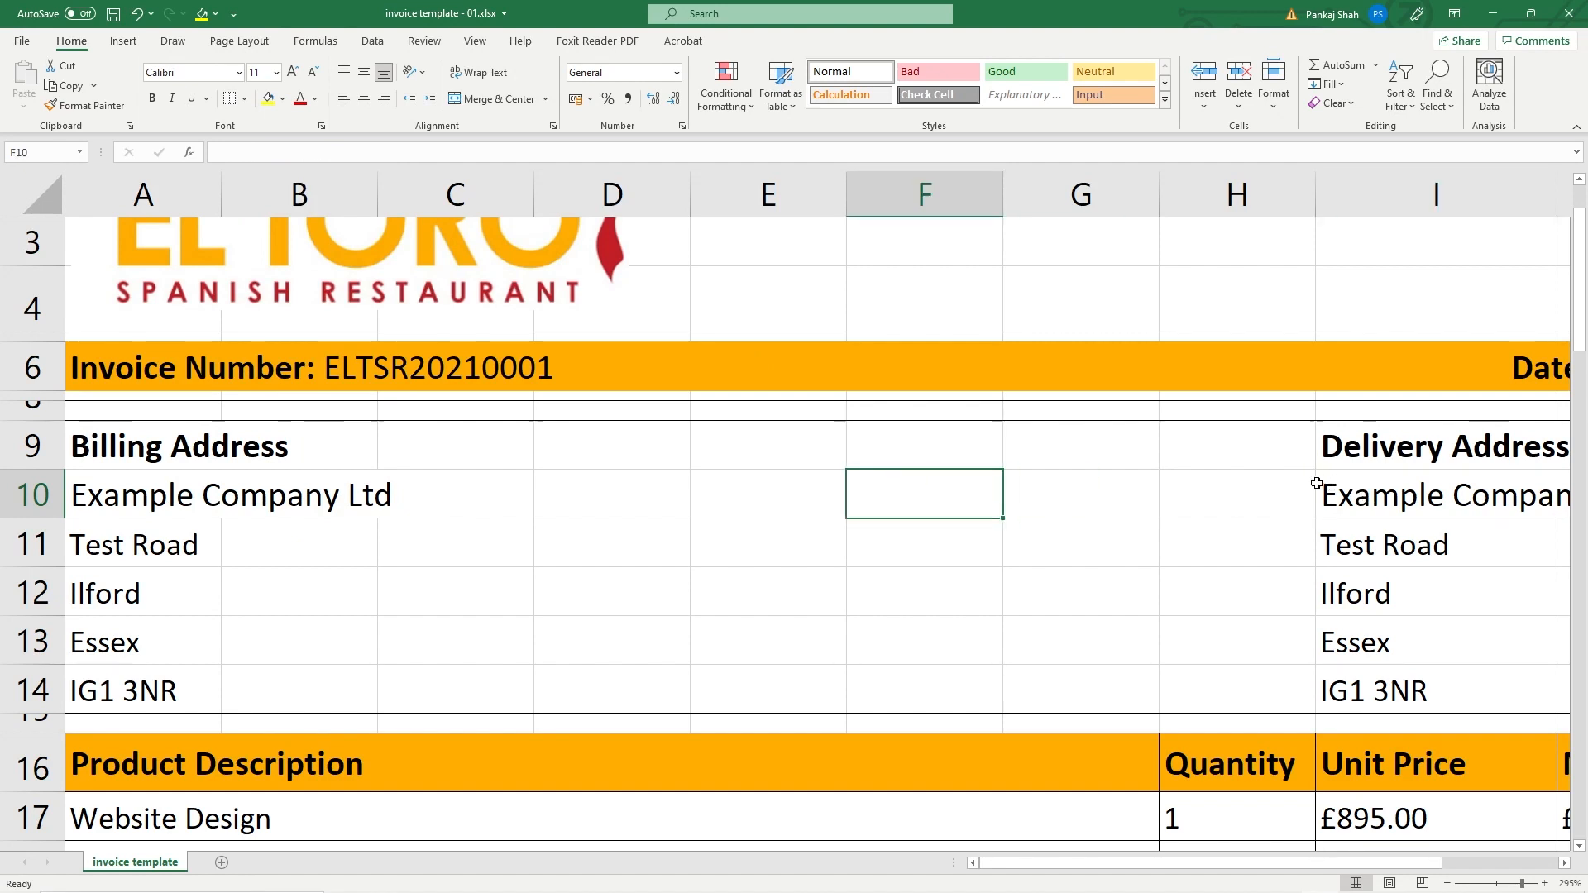
key("ctrl+s")
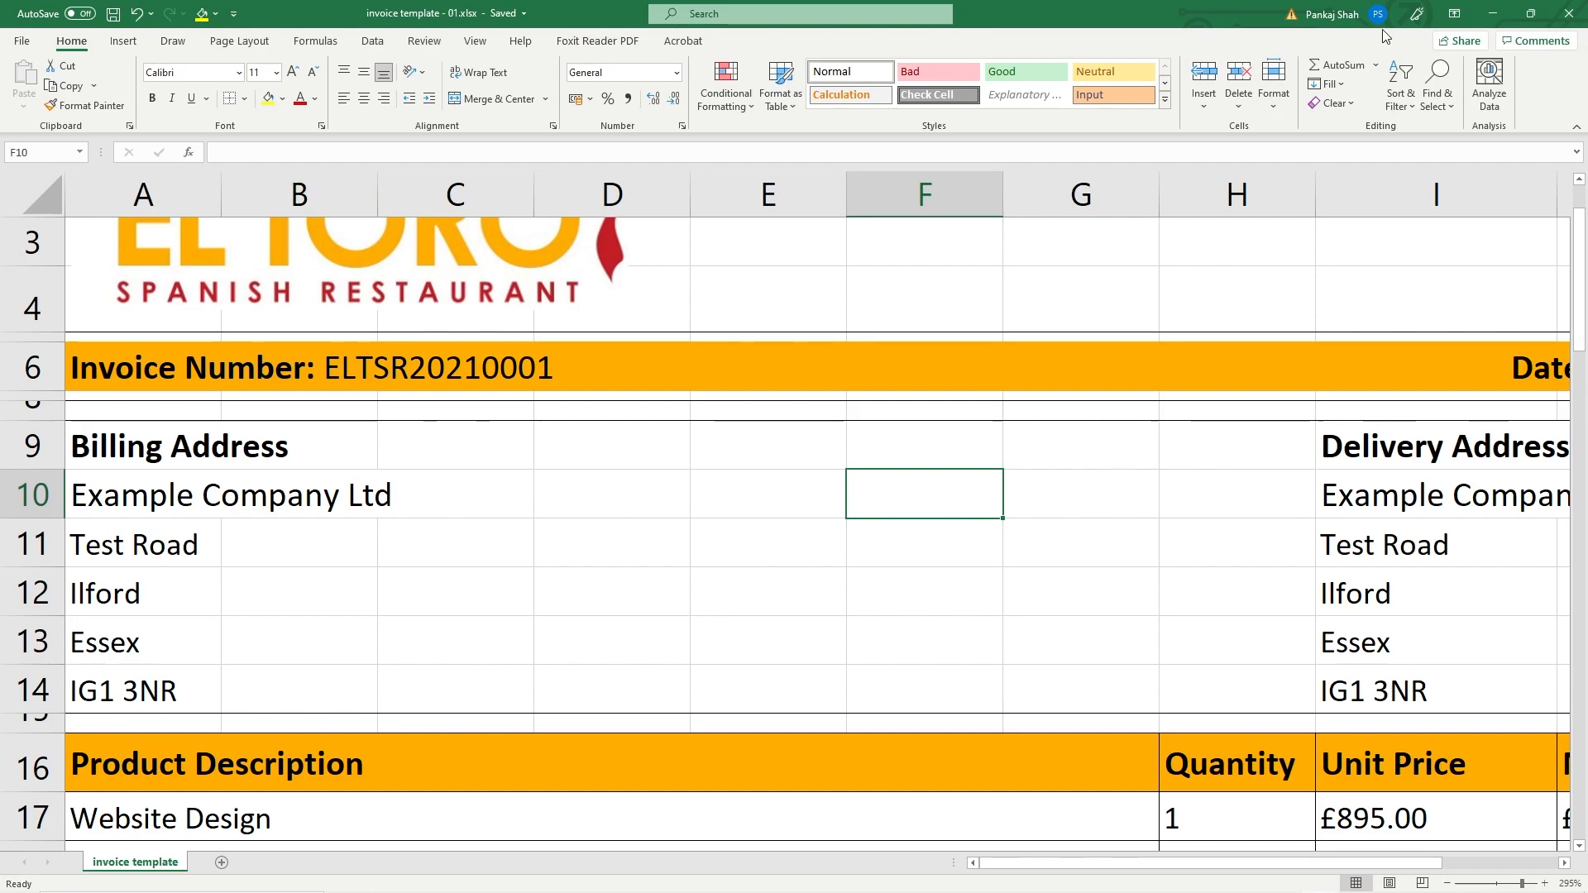
left_click(1569, 13)
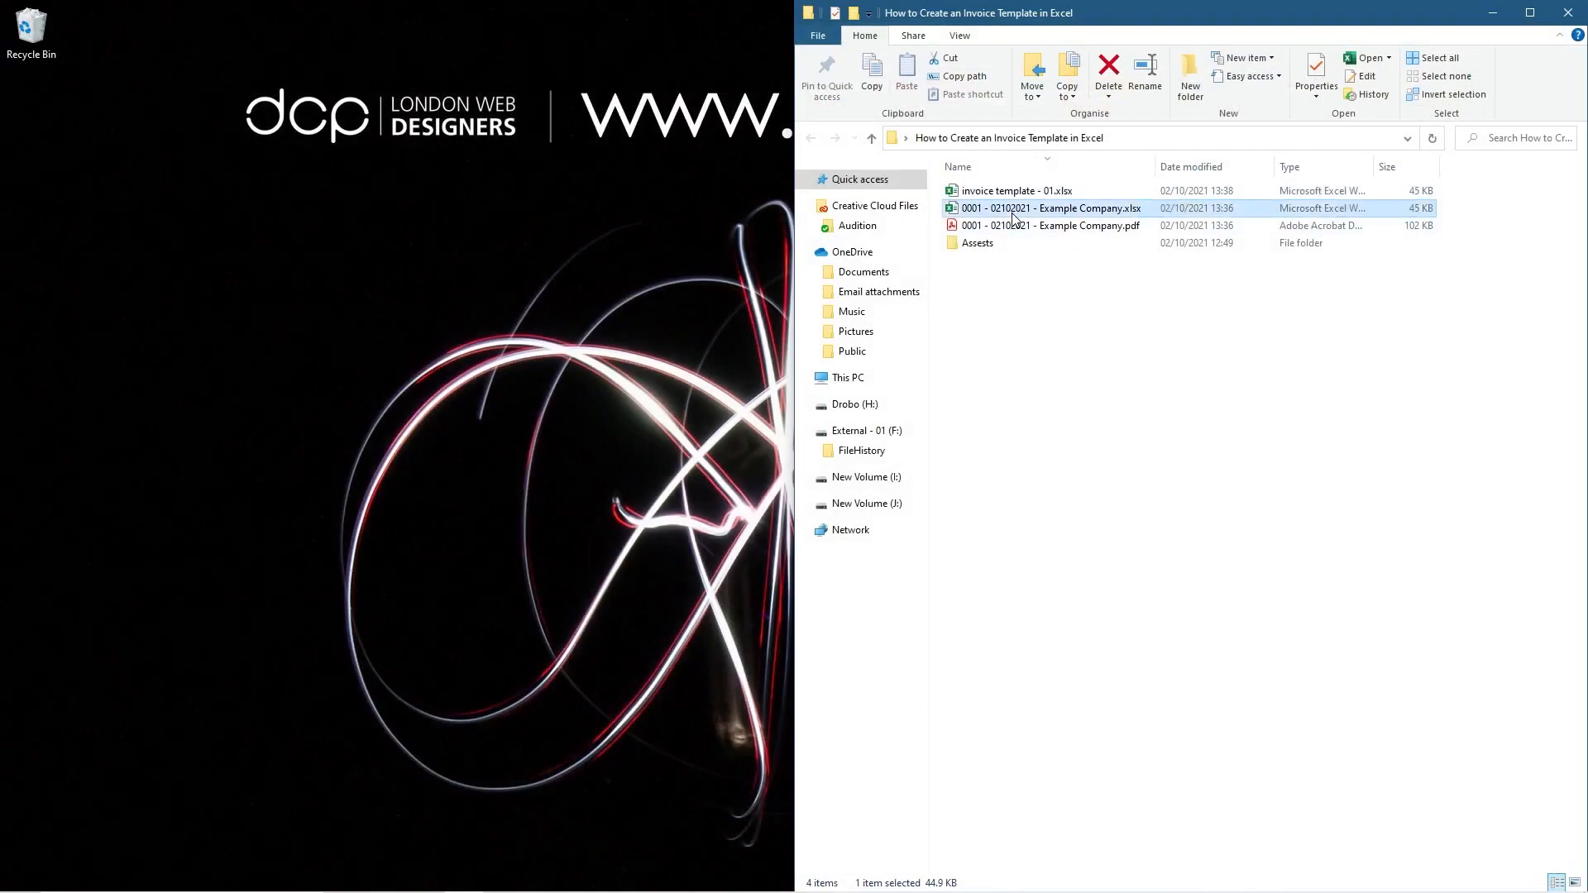
Step: Open "0001 - 02102021 - Example Company.xlsx" and remove the border from cell H10 beside the delivery address
double_click(1014, 217)
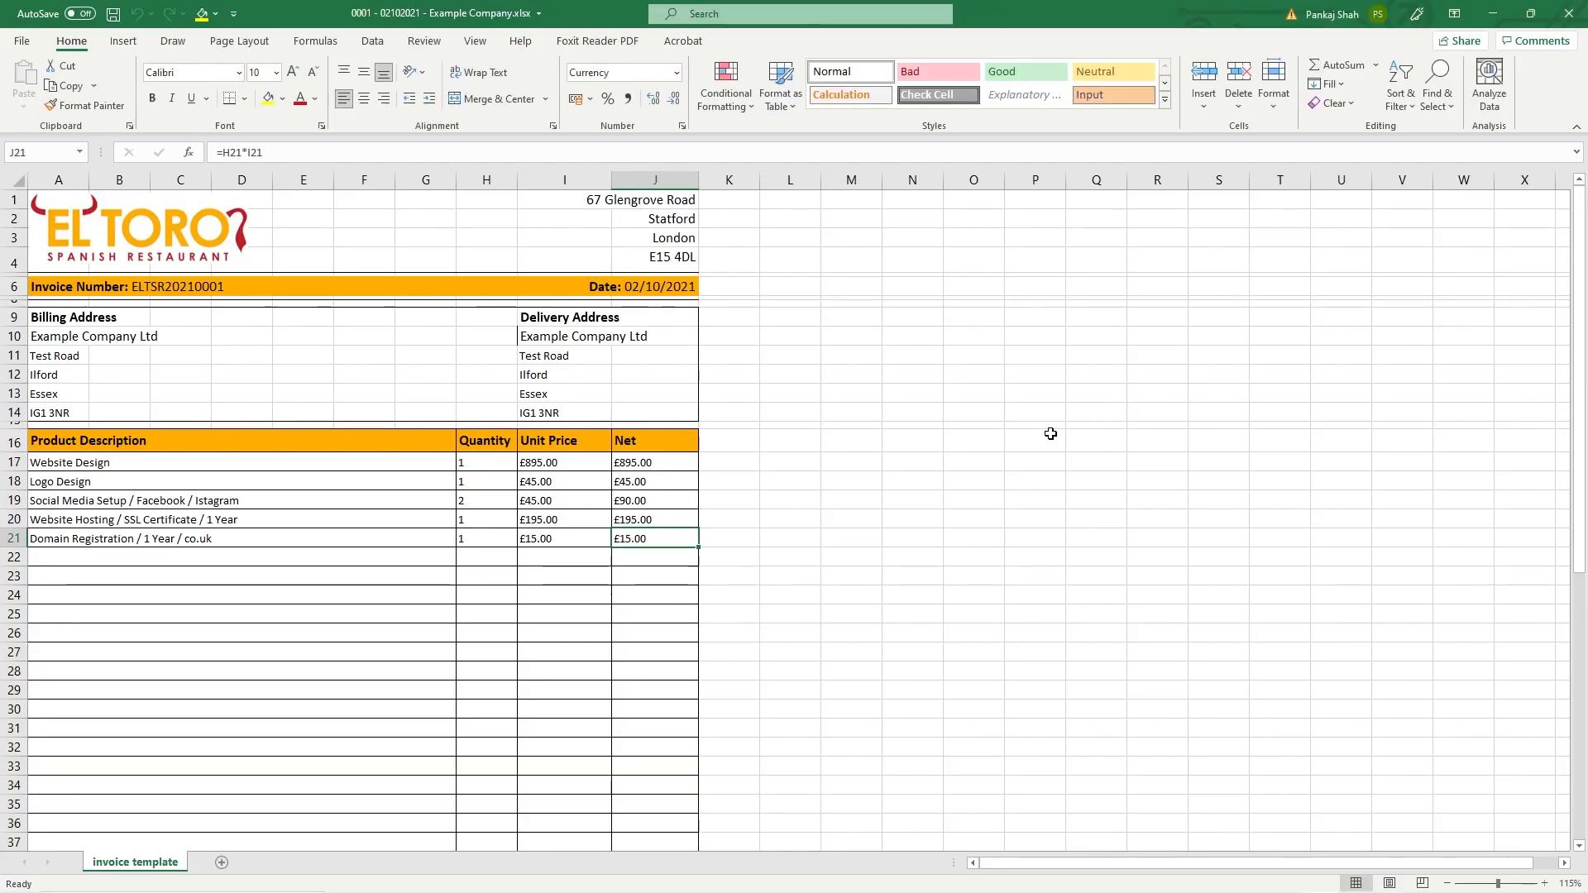
scroll(510, 368, "up", 6, "ctrl")
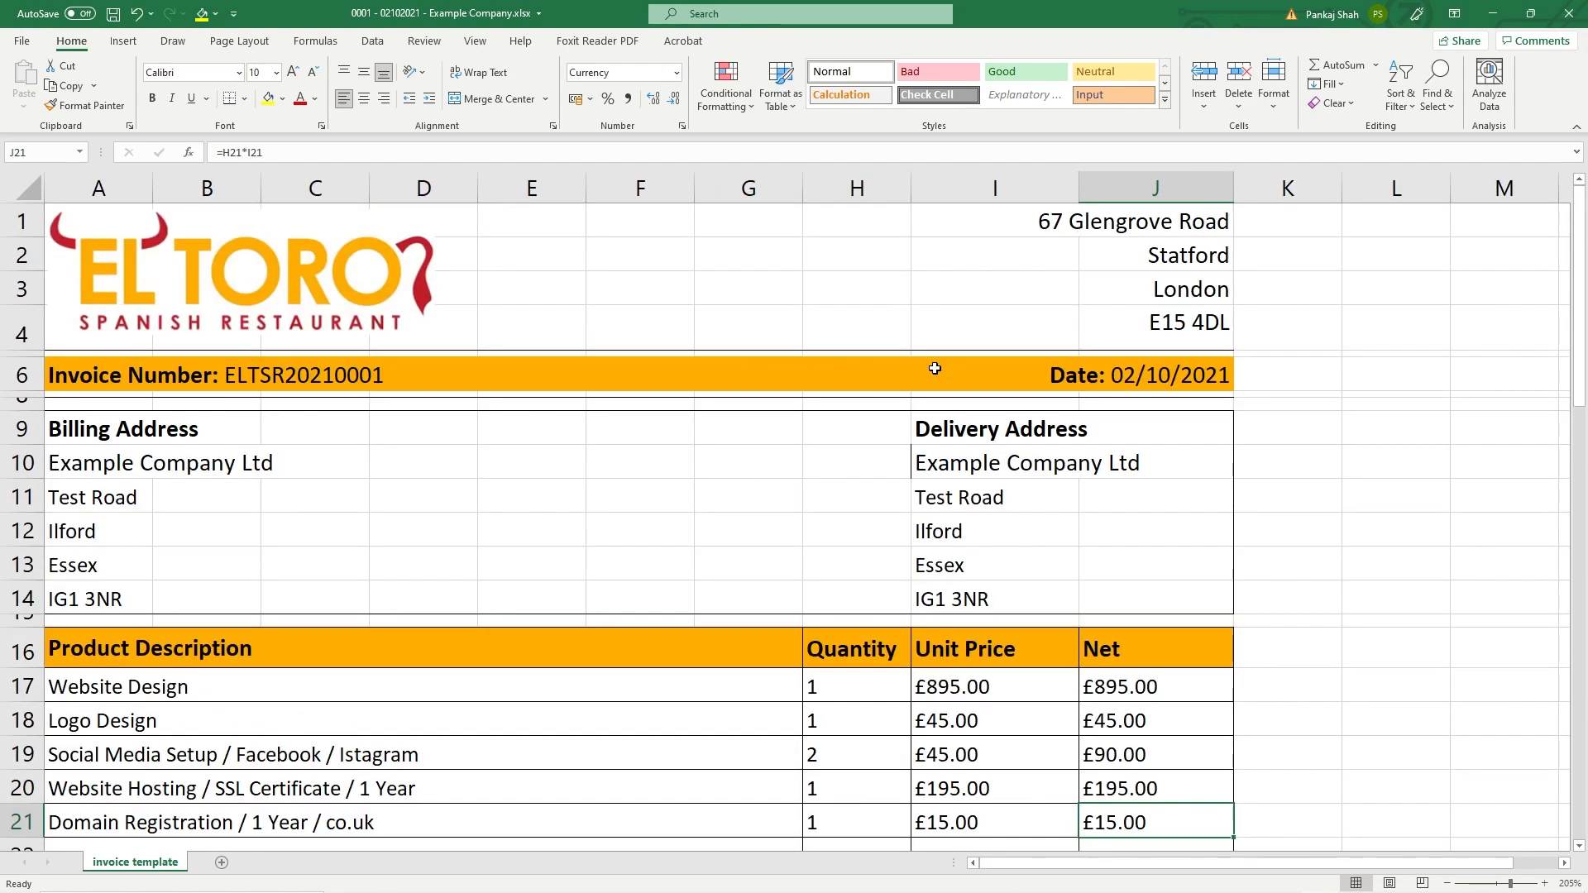
scroll(886, 496, "down", 1)
scroll(1064, 365, "up", 3, "ctrl")
left_click(1089, 344)
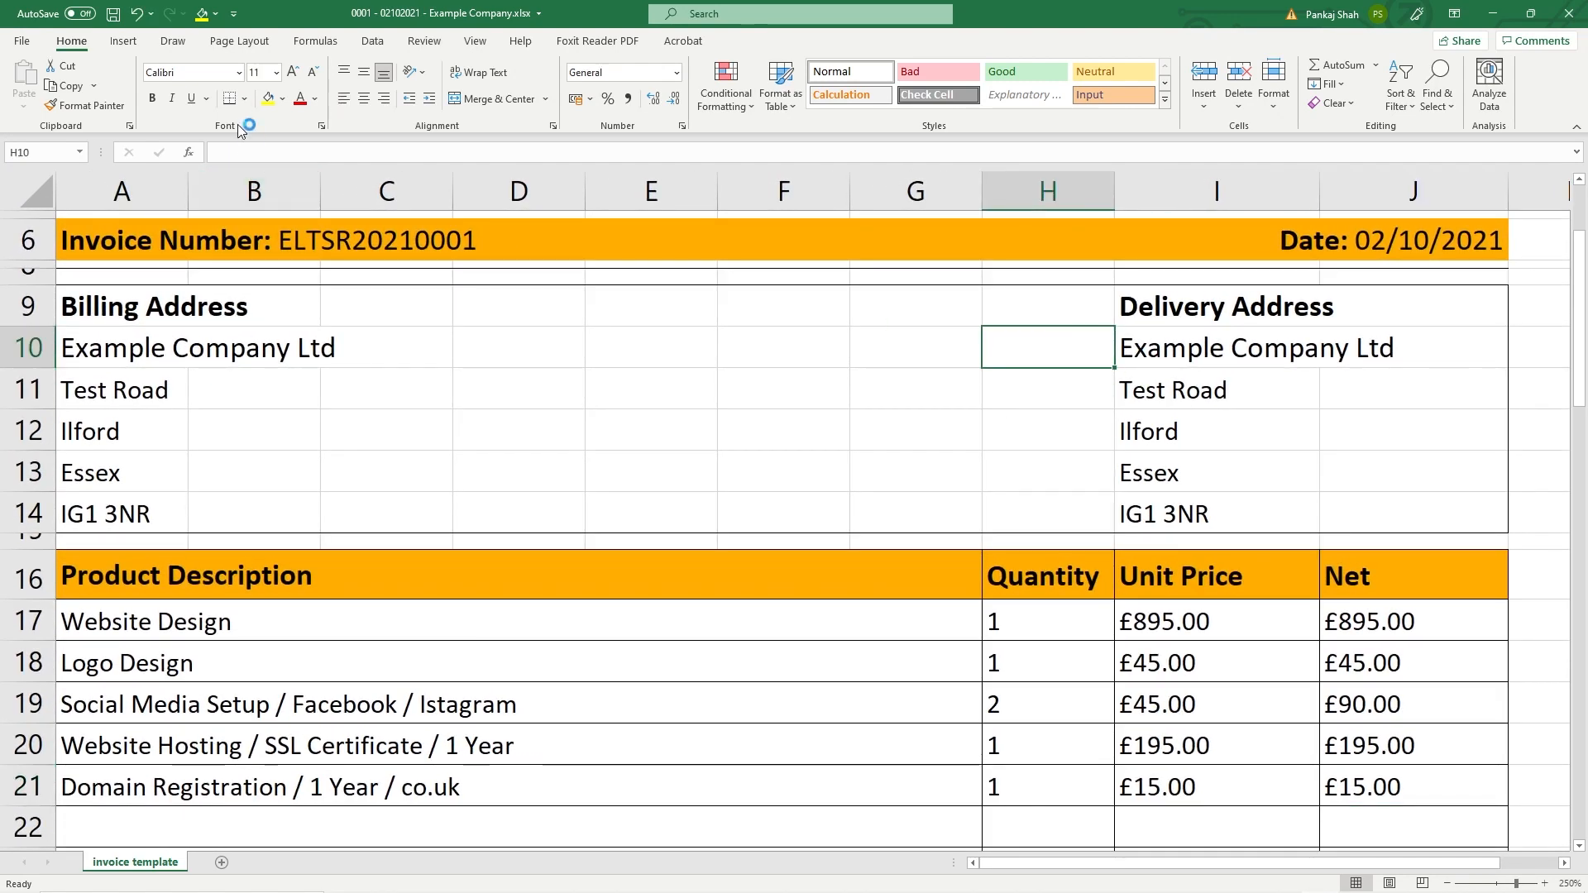
left_click(245, 99)
left_click(260, 242)
left_click(843, 399)
Step: Save the workbook, export it at actual size over the existing "0001 - 02102021 - Example Company.pdf", and close the workbook
key("ctrl+s")
left_click(22, 41)
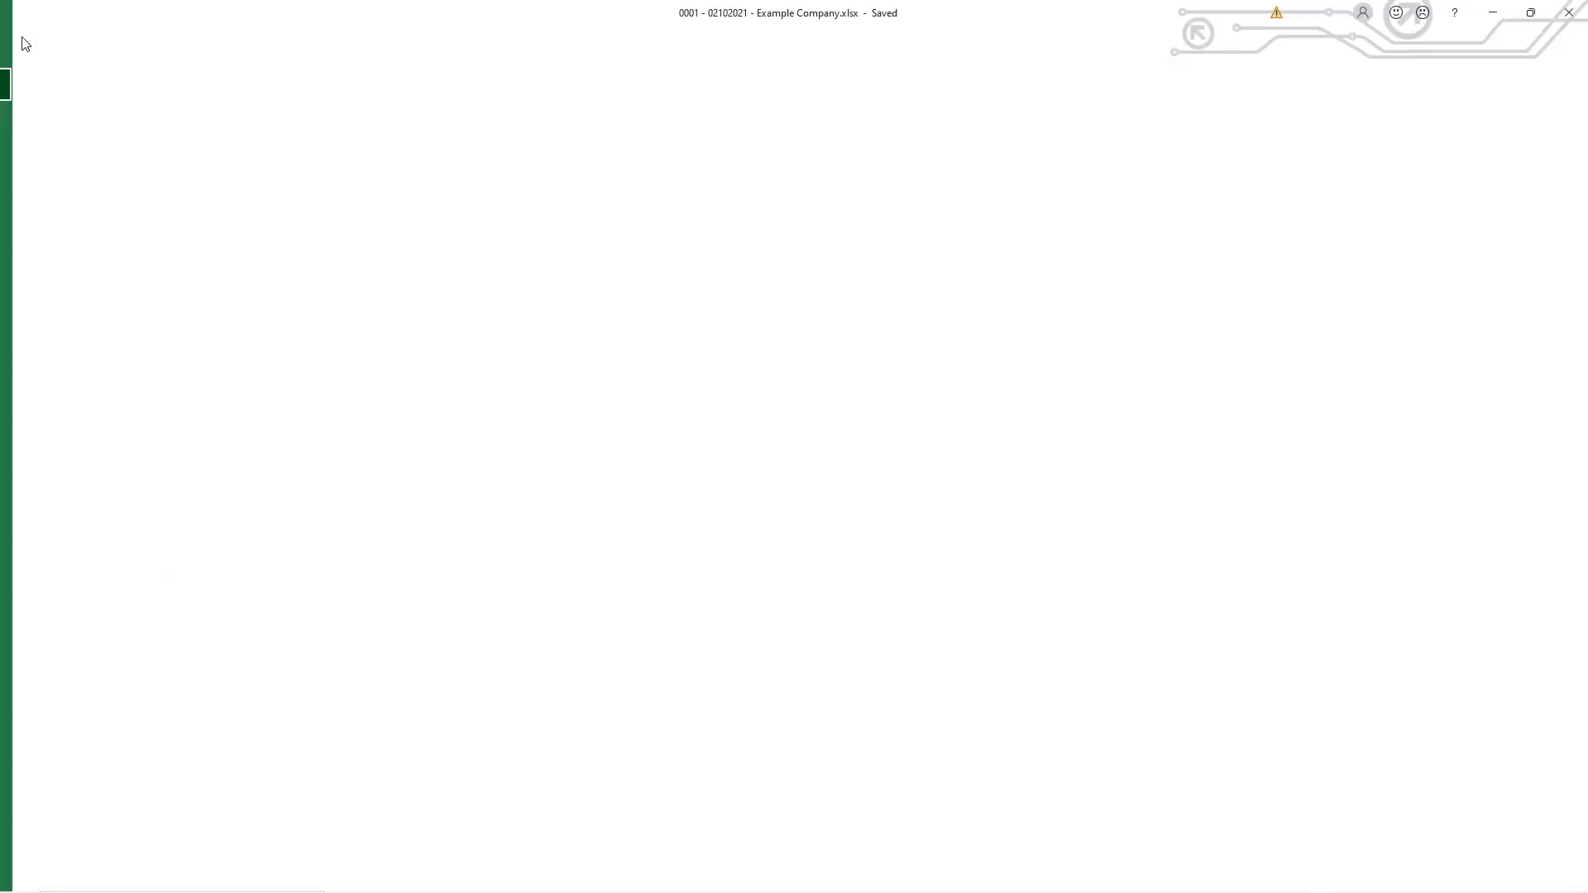
left_click(66, 303)
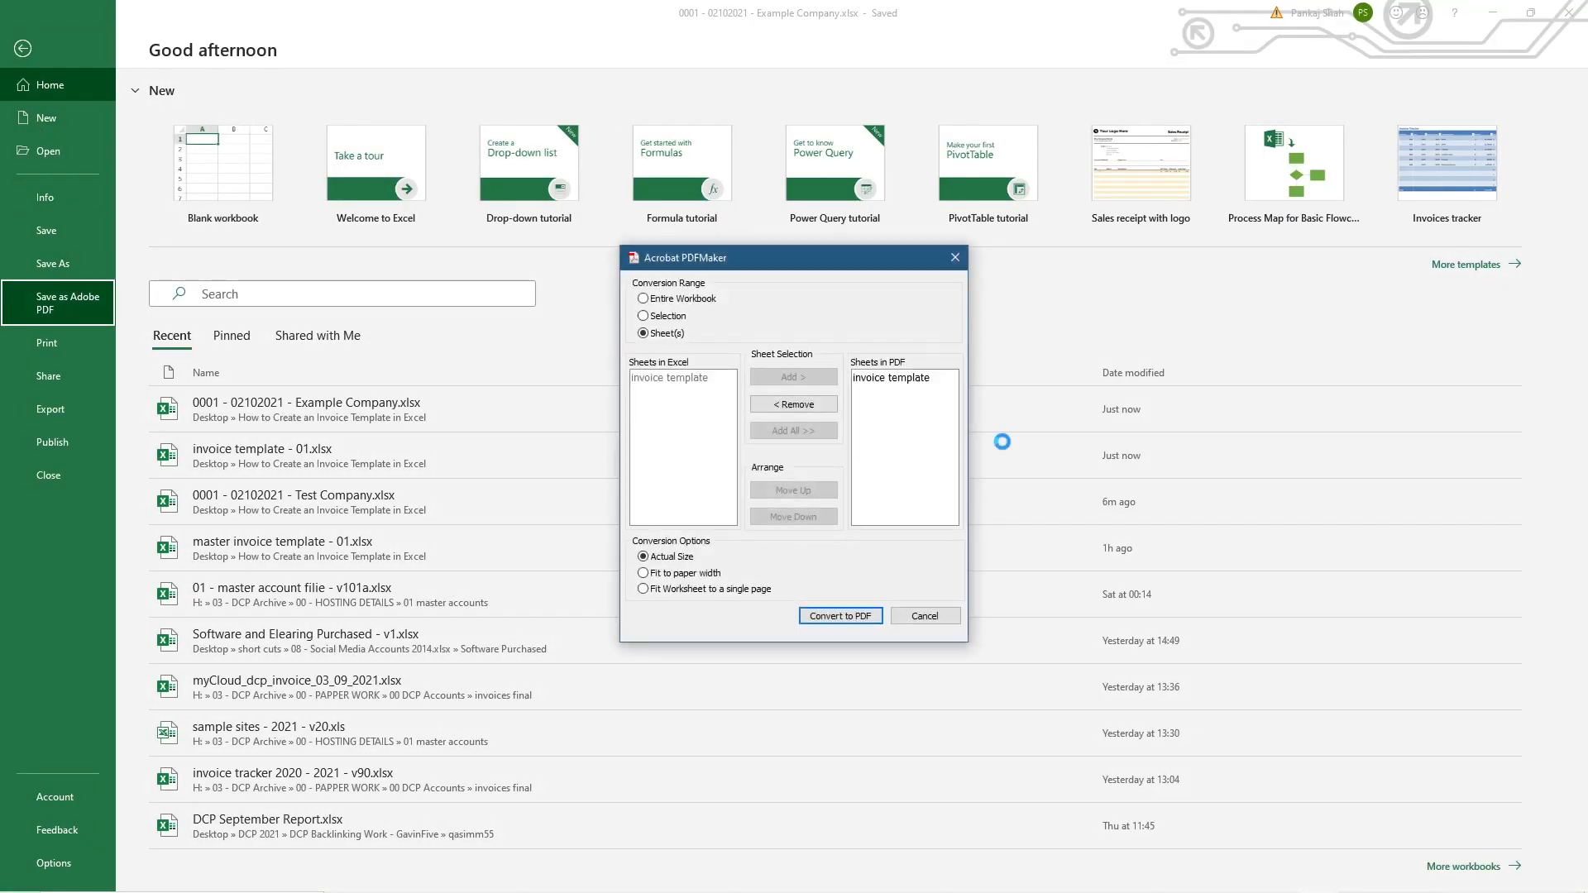
left_click(844, 616)
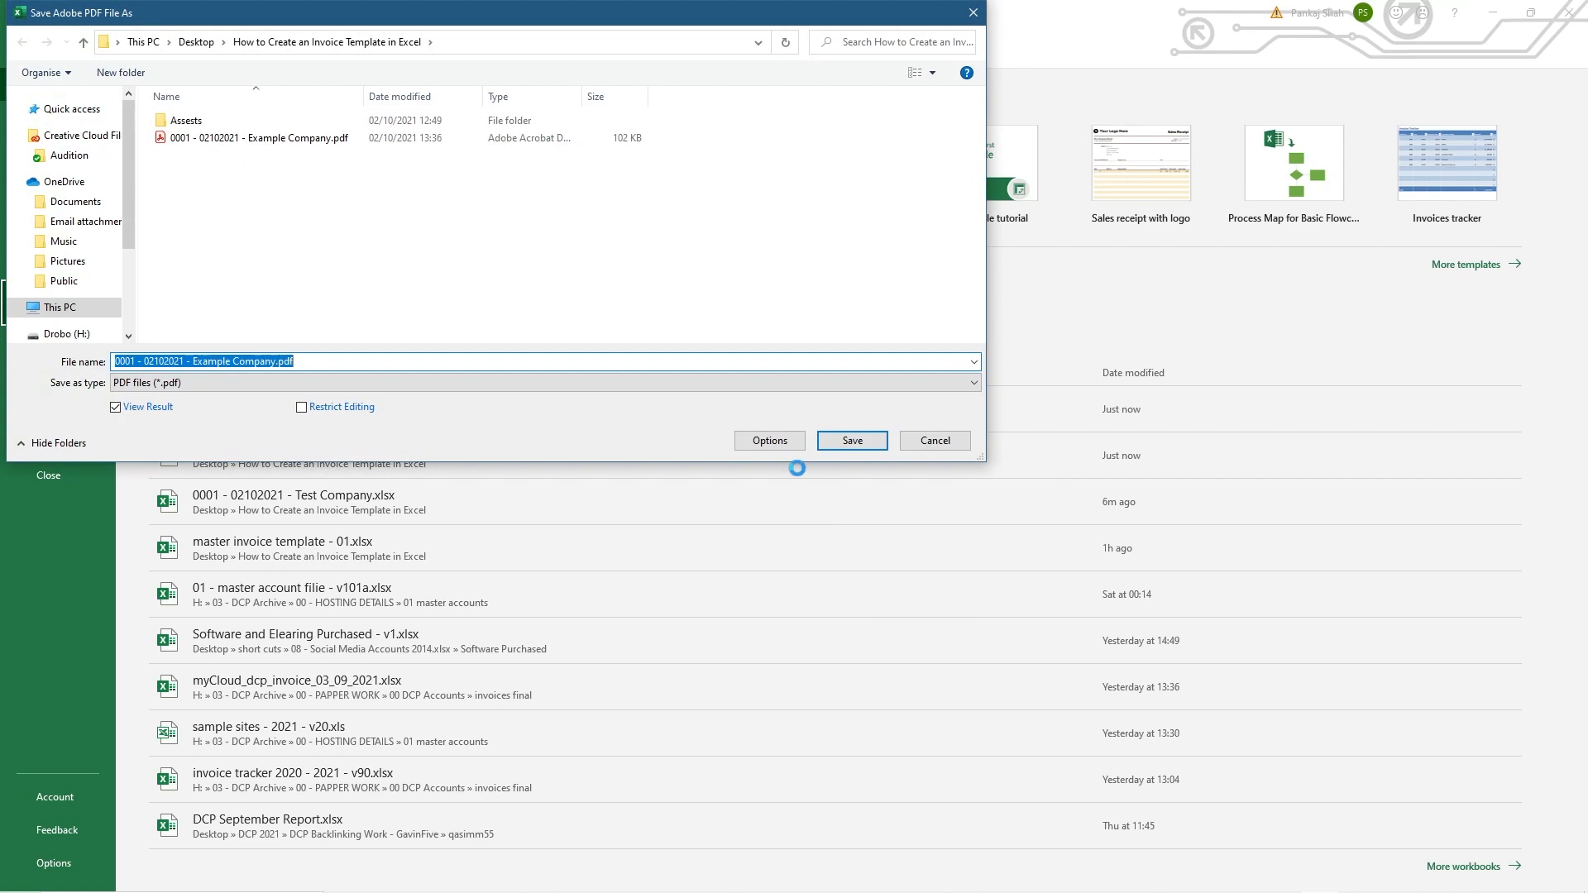
left_click(833, 443)
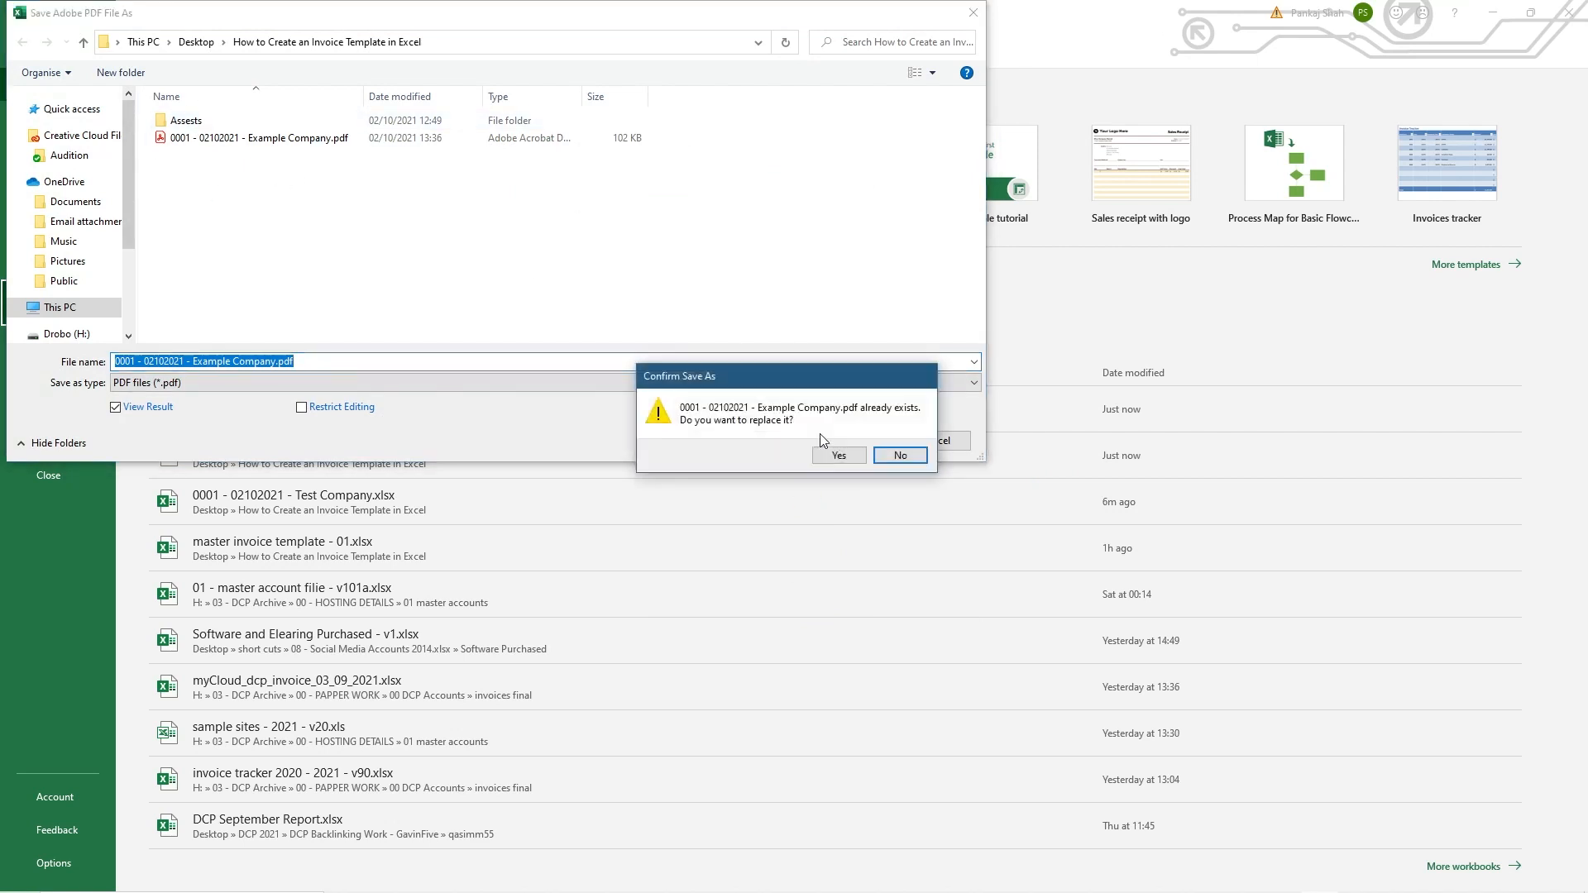
left_click(837, 456)
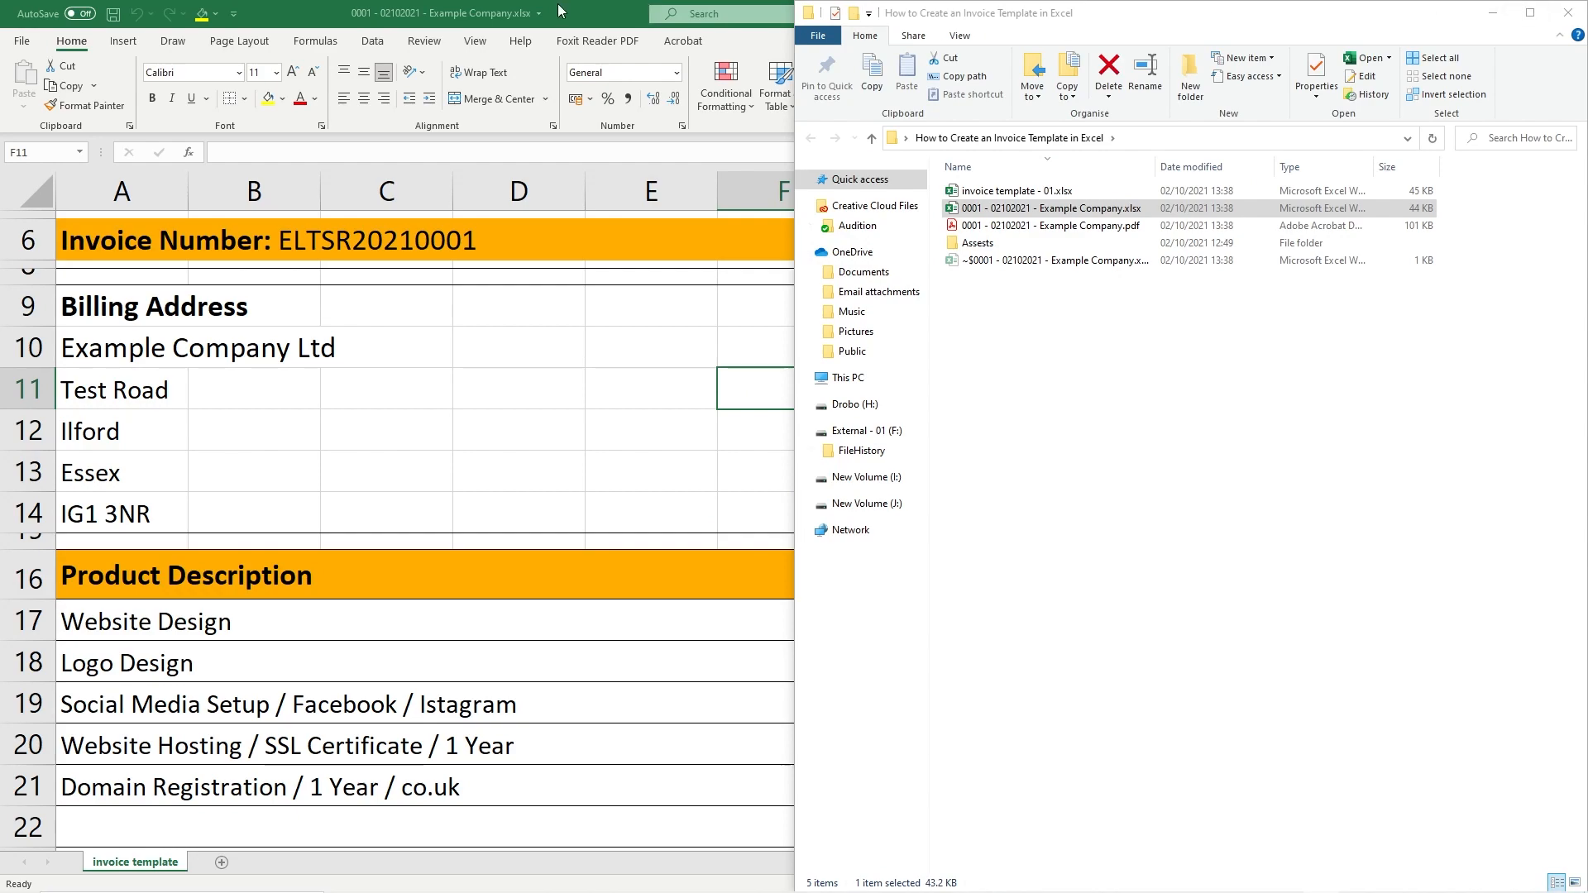
double_click(560, 11)
left_click(1567, 11)
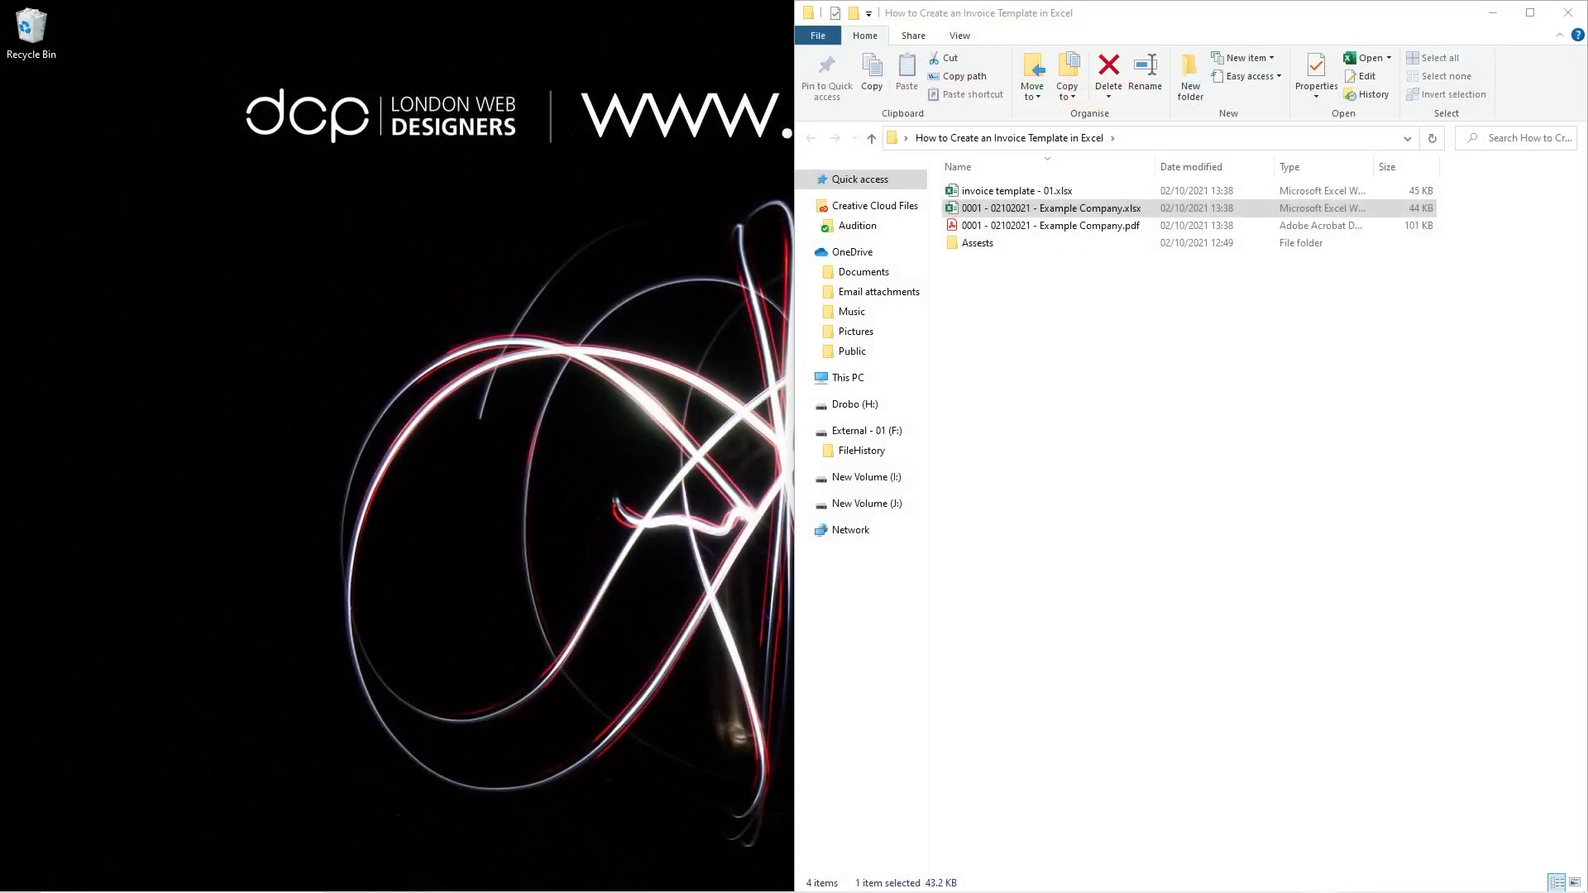
Step: Examine the re-exported invoice PDF in a maximised Adobe Acrobat window, and close it along with the folder window
left_click(1080, 225)
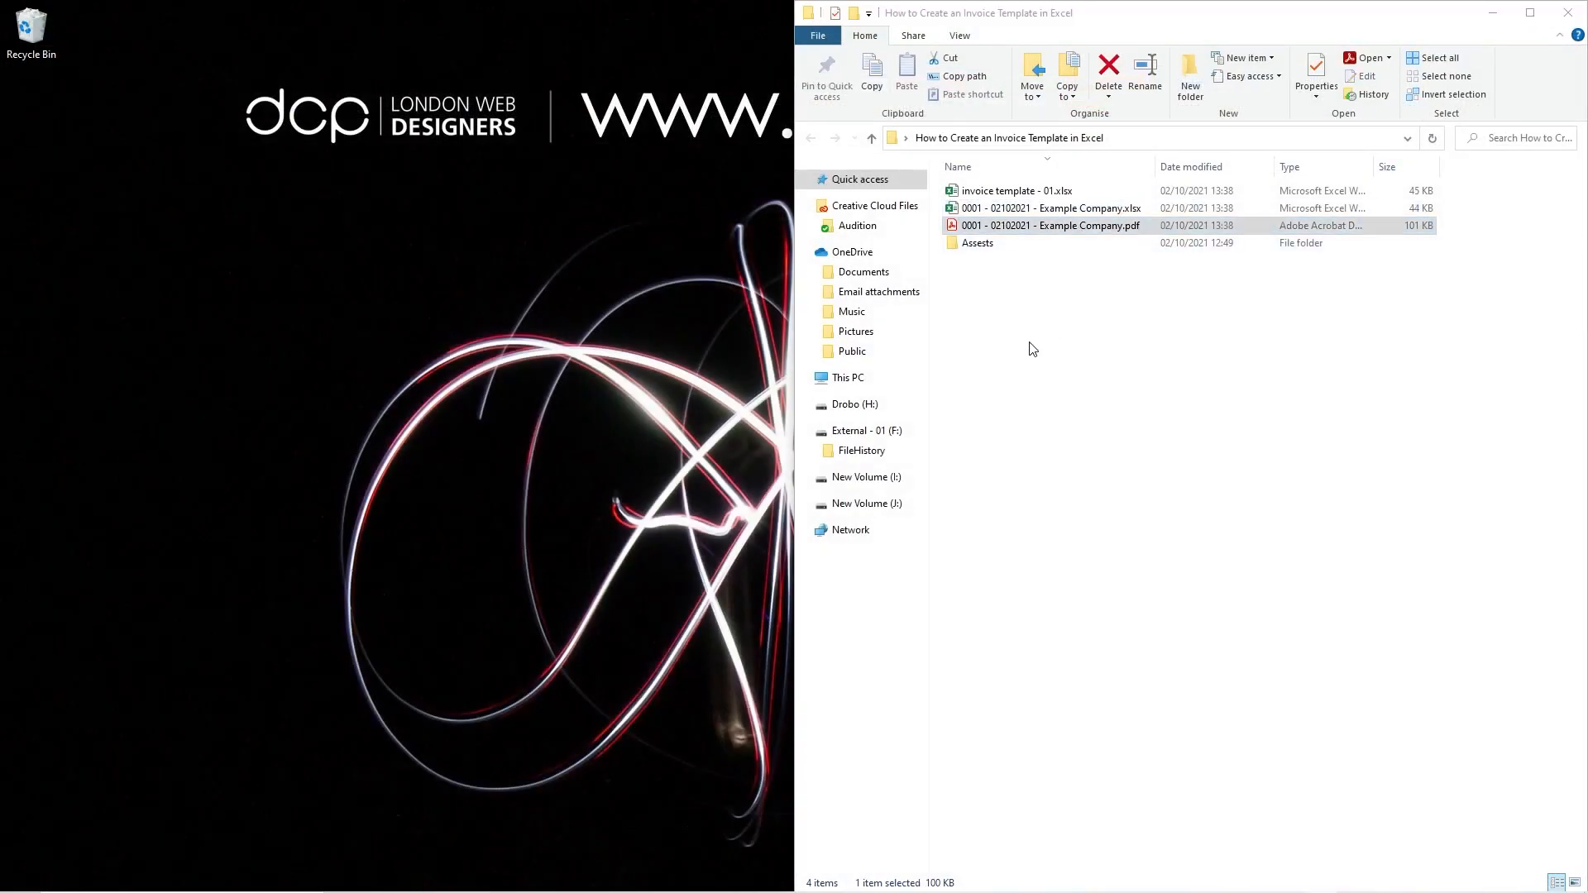
double_click(612, 11)
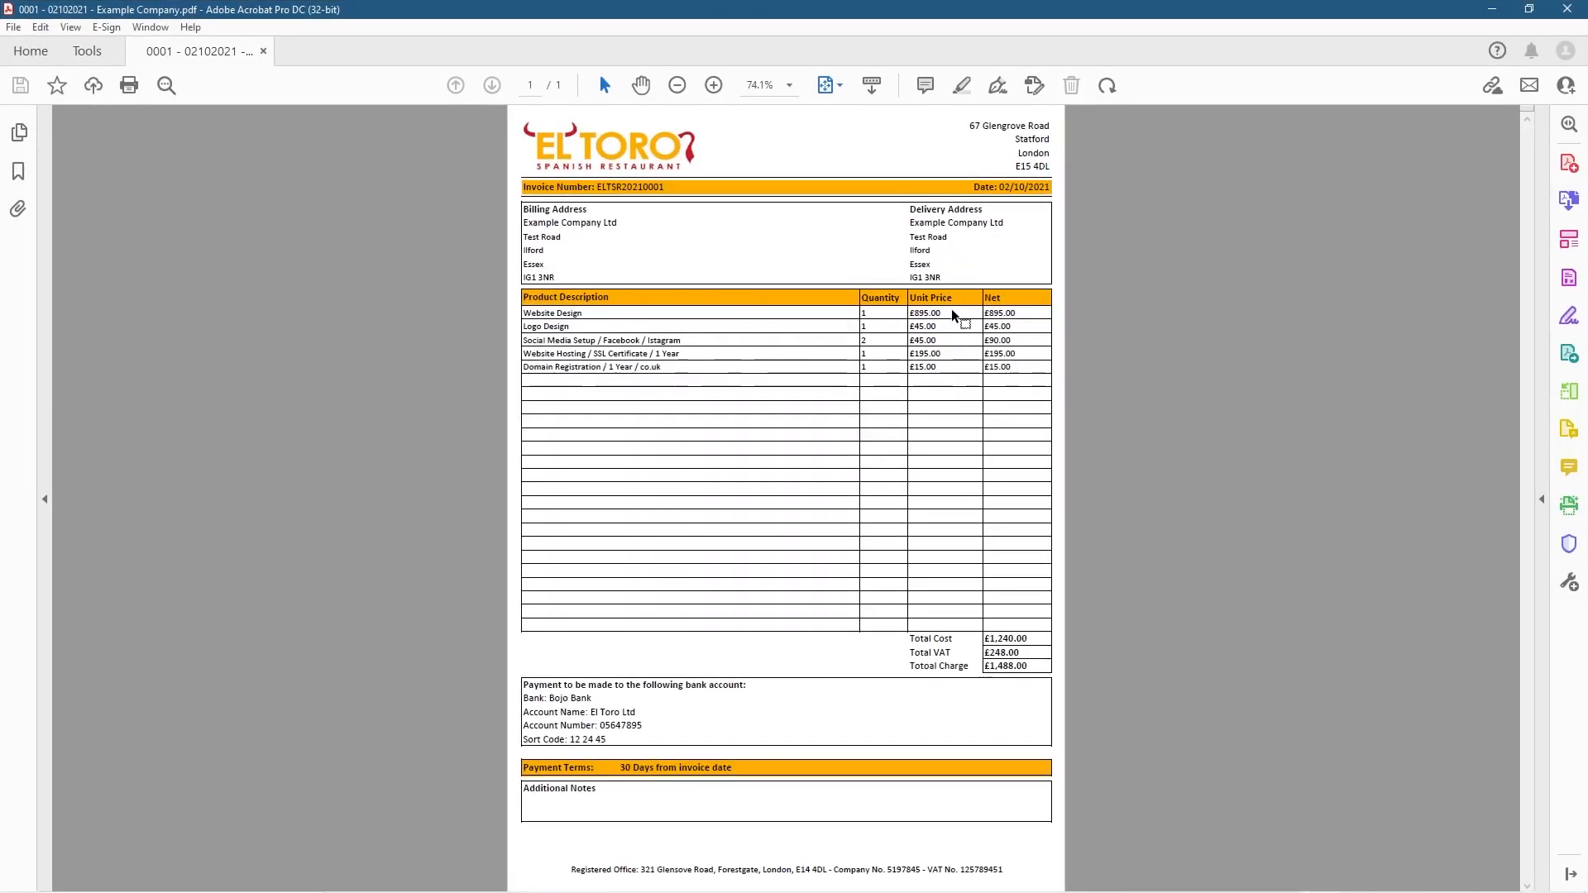
scroll(955, 313, "up", 5)
scroll(1138, 269, "up", 2)
scroll(1138, 268, "up", 1)
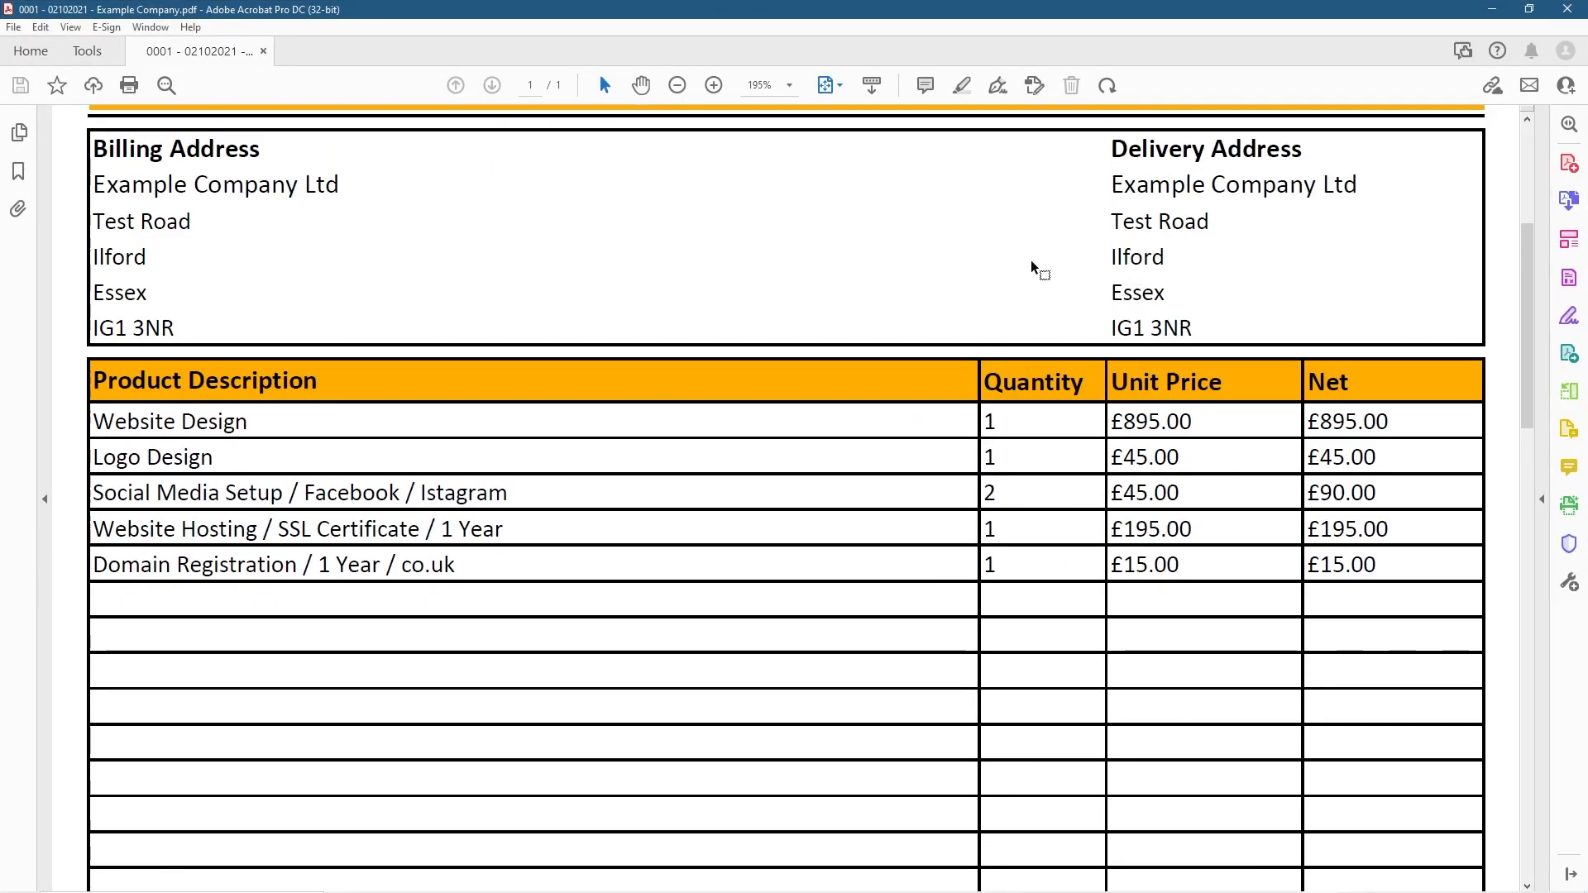
scroll(1021, 341, "down", 6)
scroll(825, 454, "up", 1)
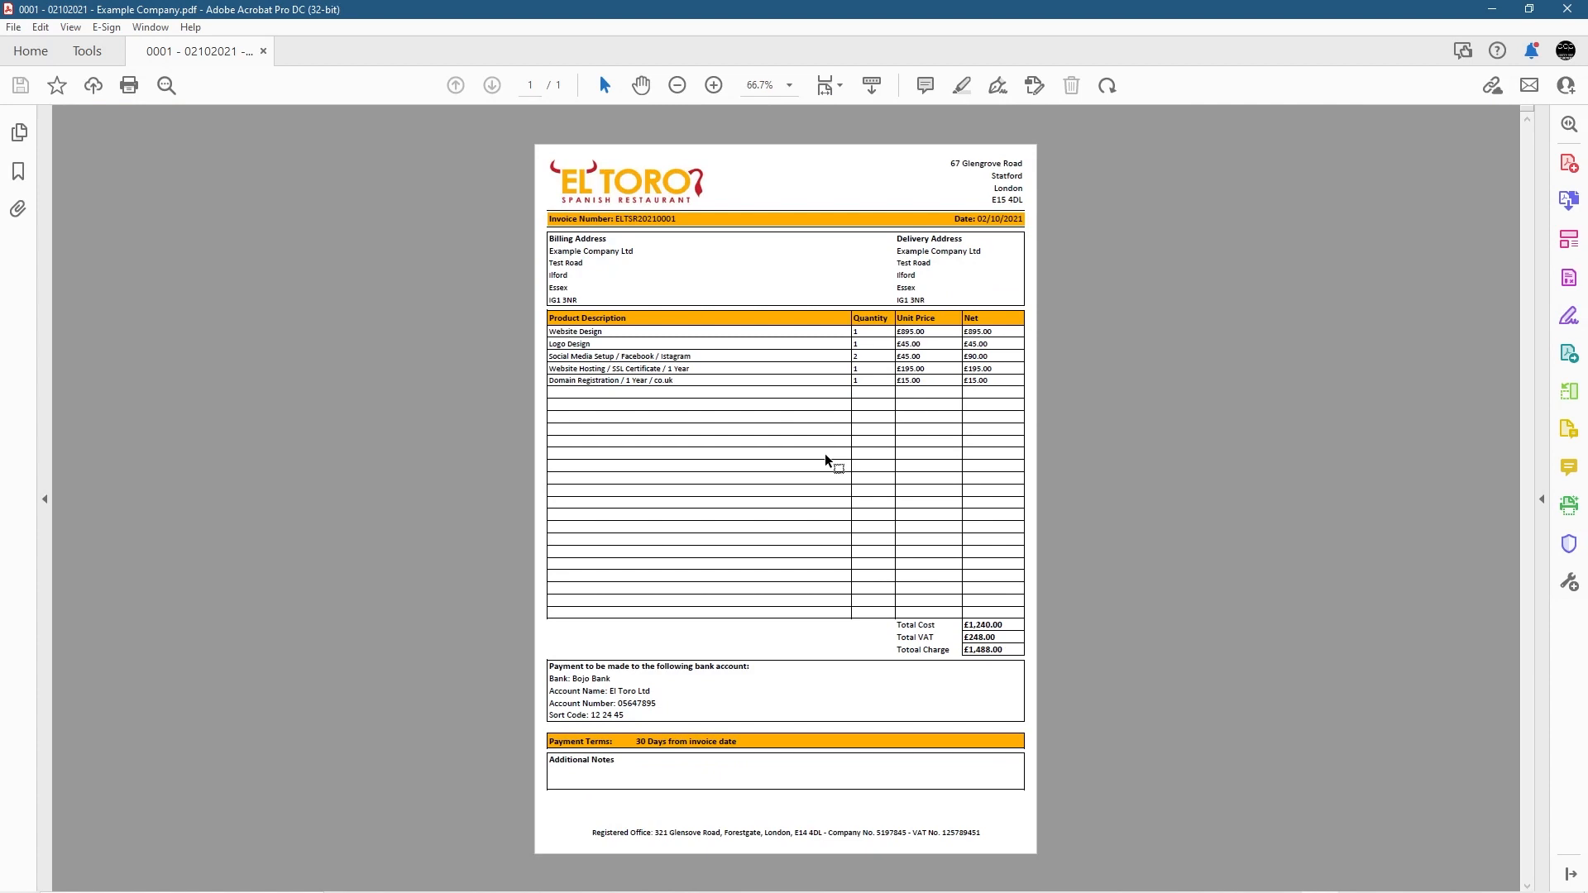
scroll(825, 455, "up", 1)
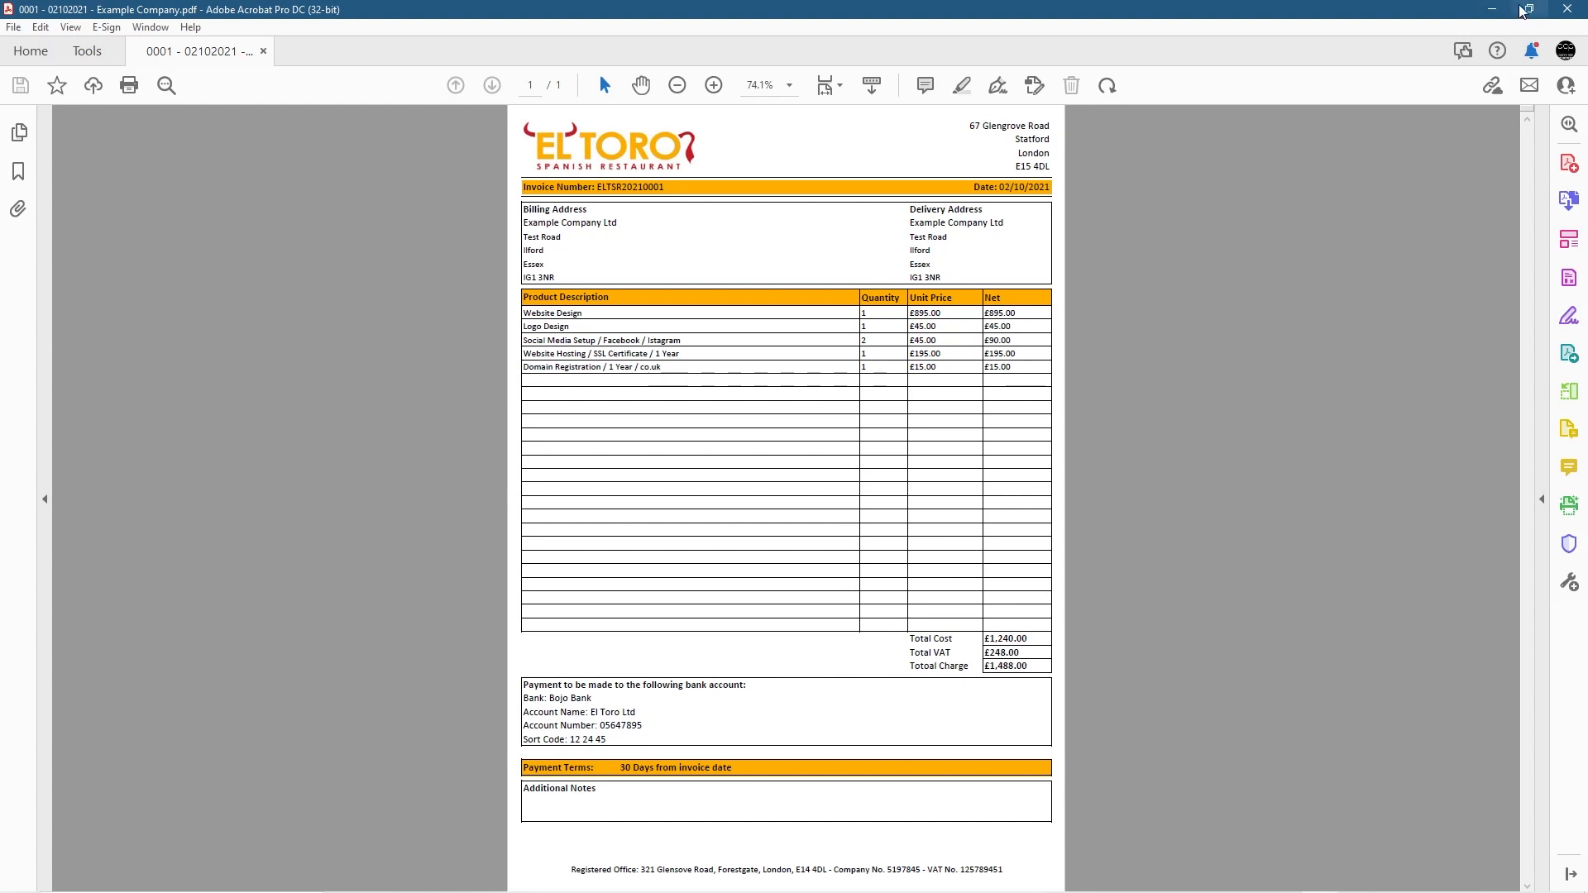
left_click(1565, 10)
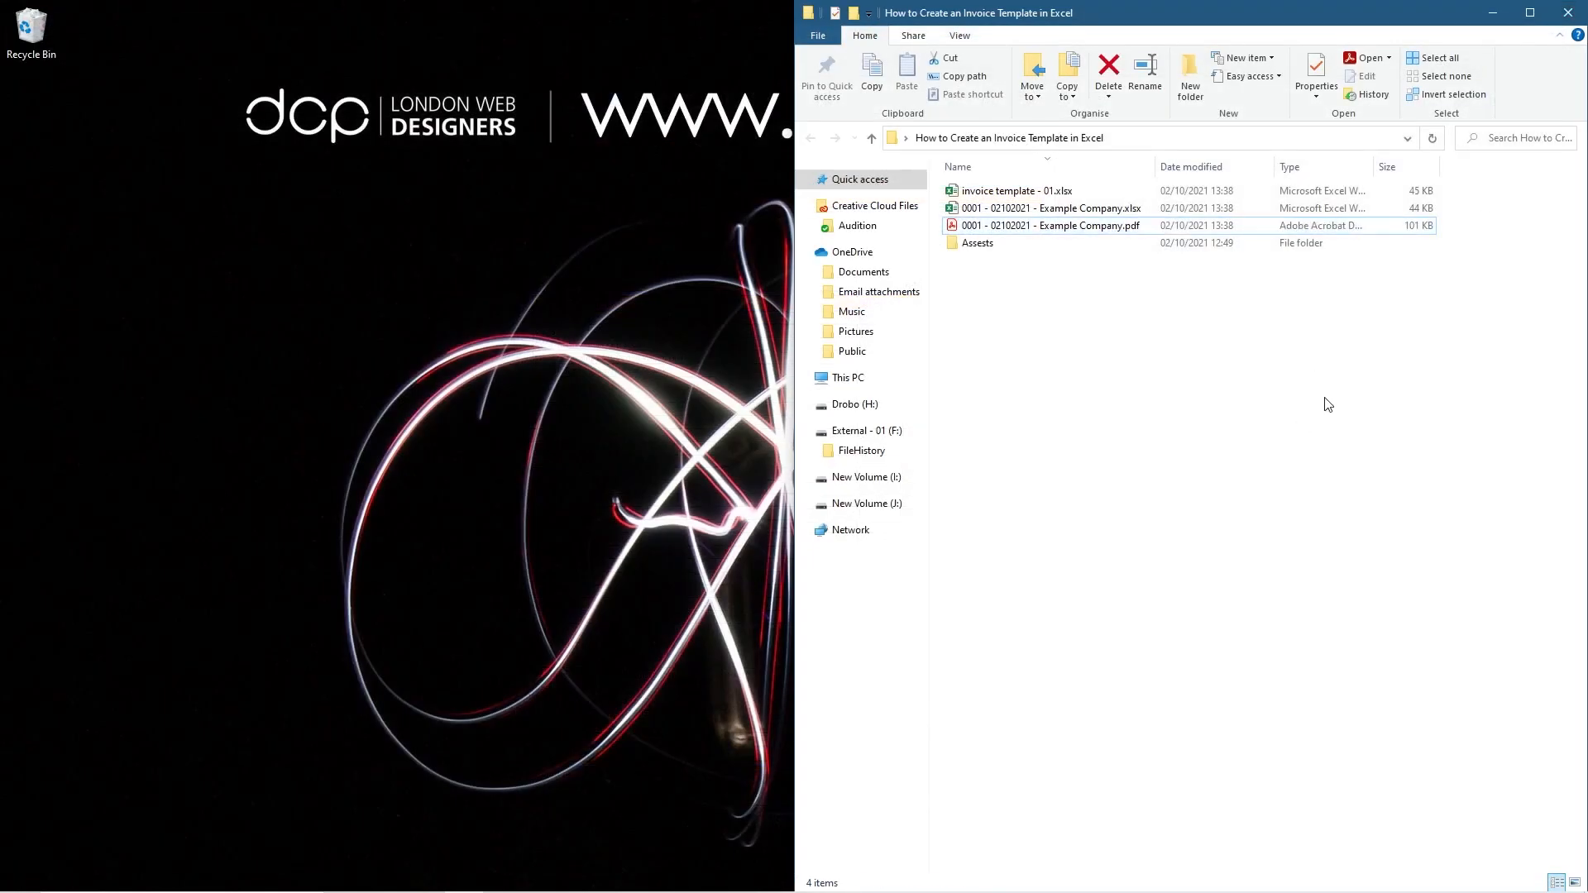
left_click(1569, 13)
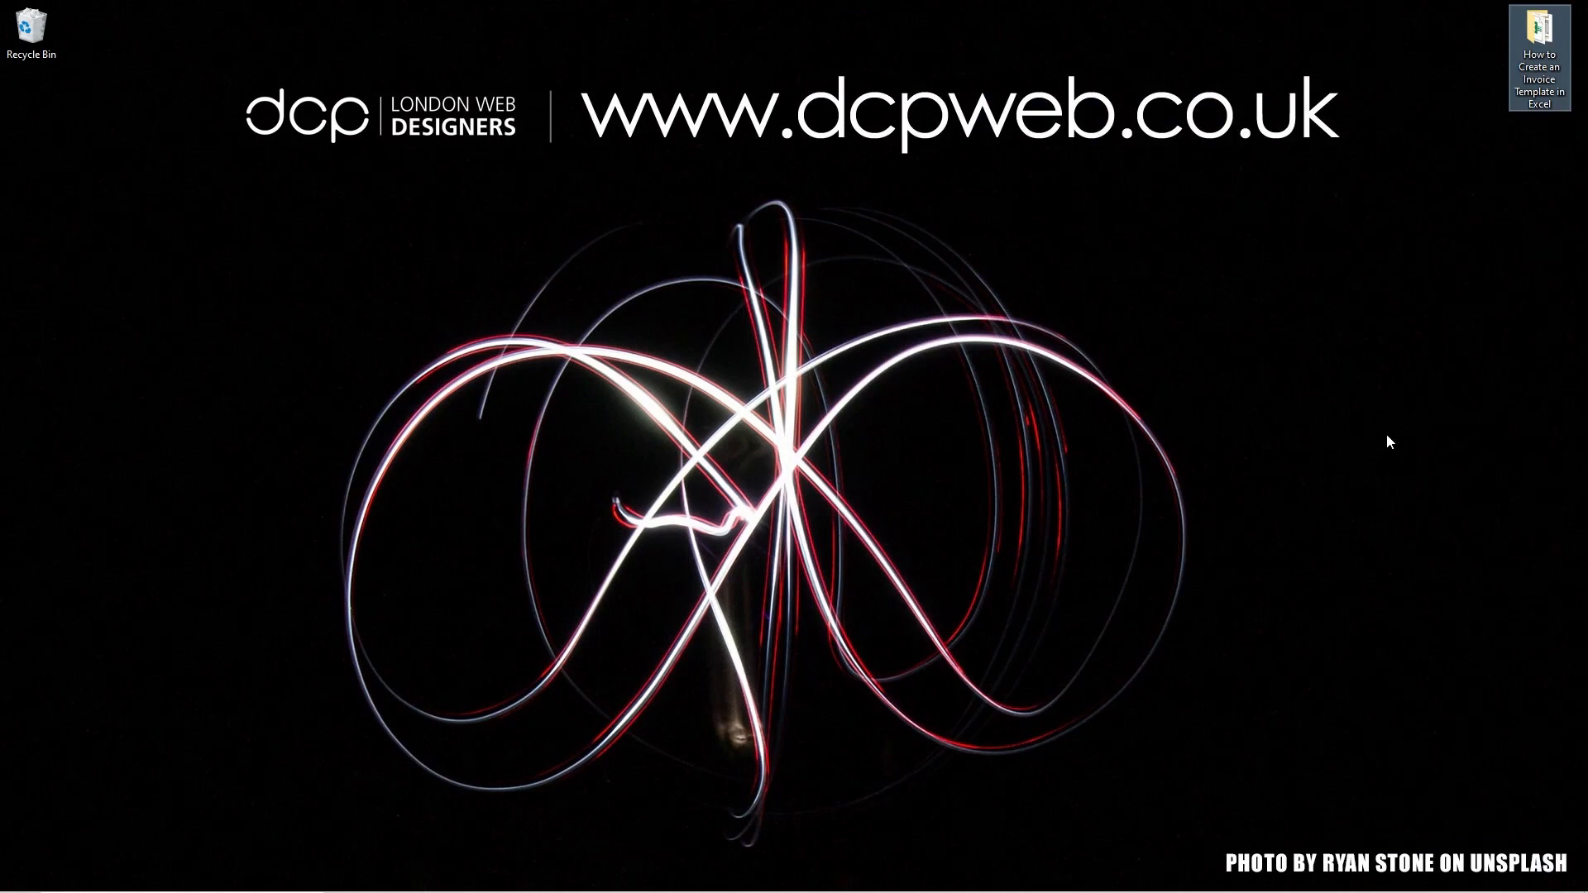